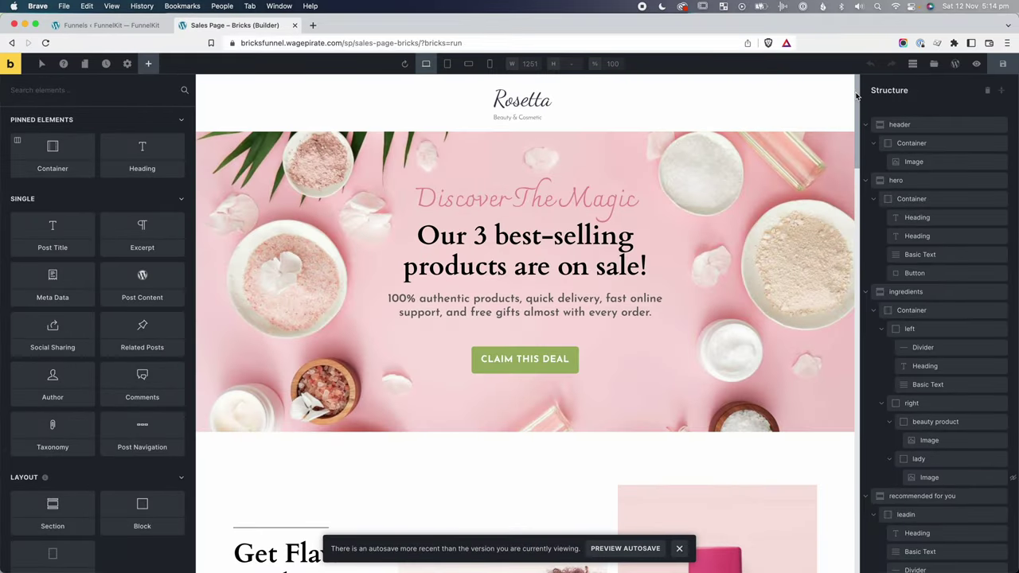
Scroll through the sales page, checkout and OTO templates, ending on the live Rosetta sales page.
drag(859, 99, 908, 500)
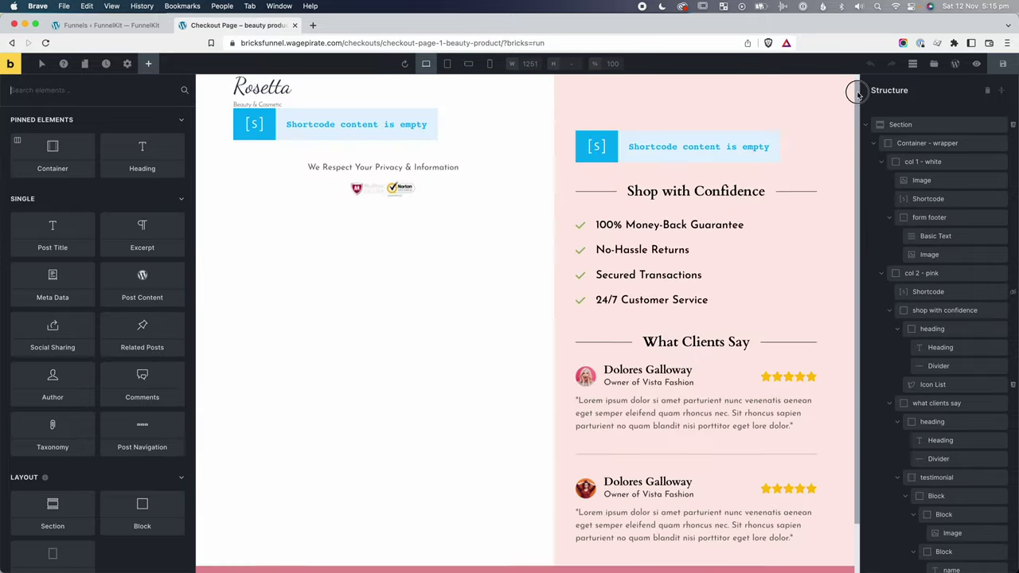
drag(855, 91, 853, 105)
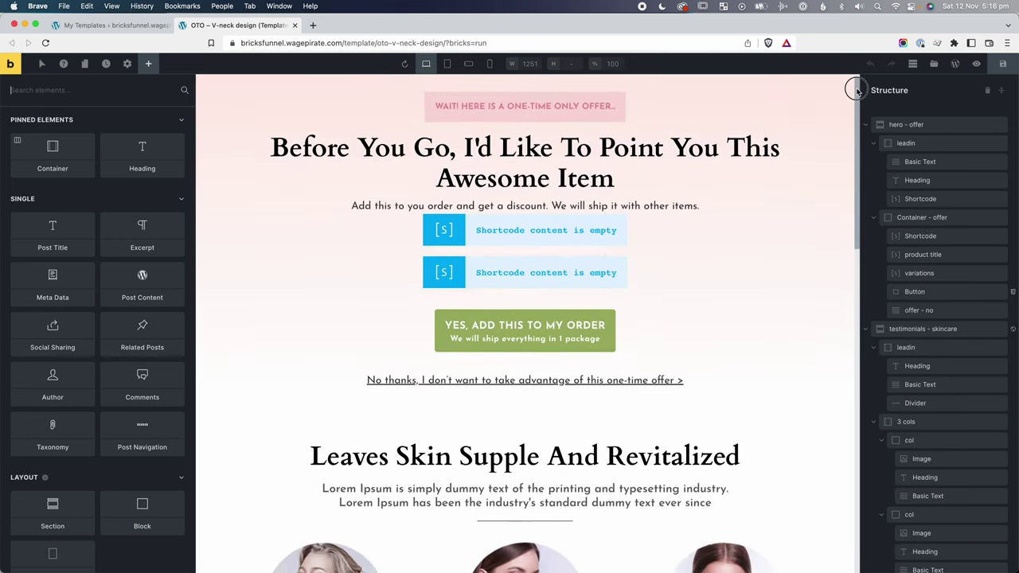
drag(853, 86, 868, 400)
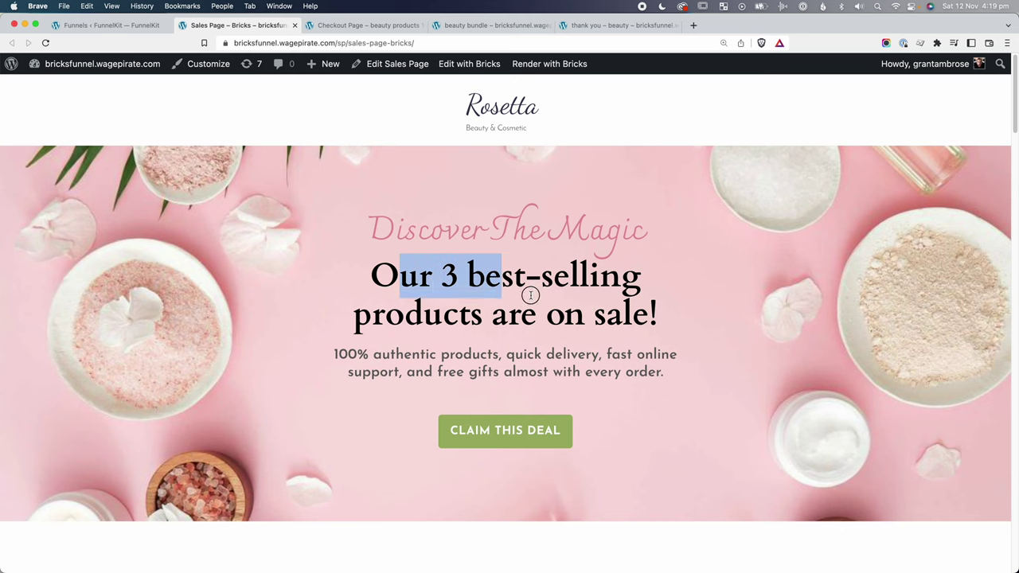
Scroll through the Rosetta sales page from the hero down to the product section and back.
click(619, 296)
drag(1015, 73, 1010, 227)
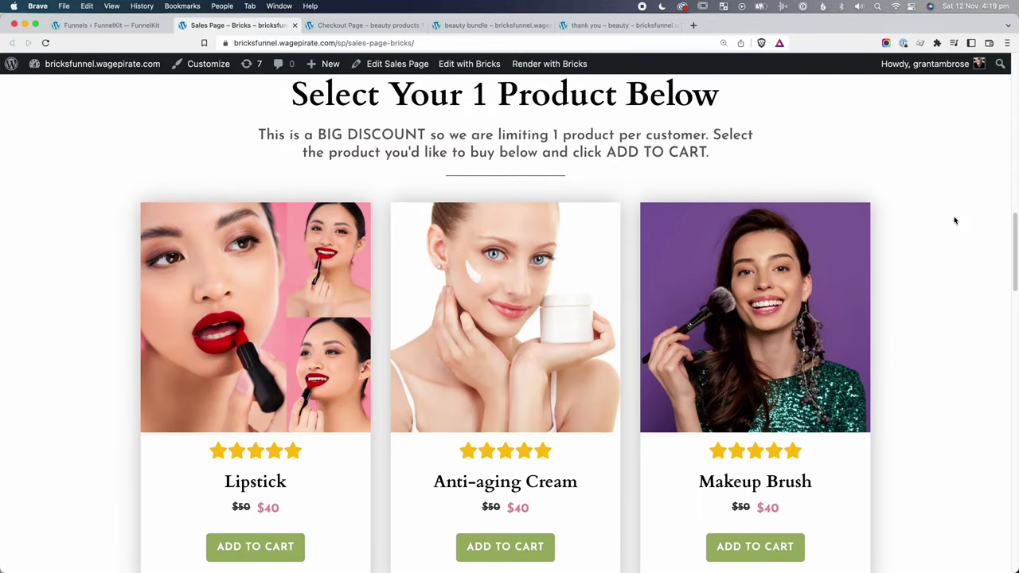
drag(397, 105, 647, 100)
click(645, 100)
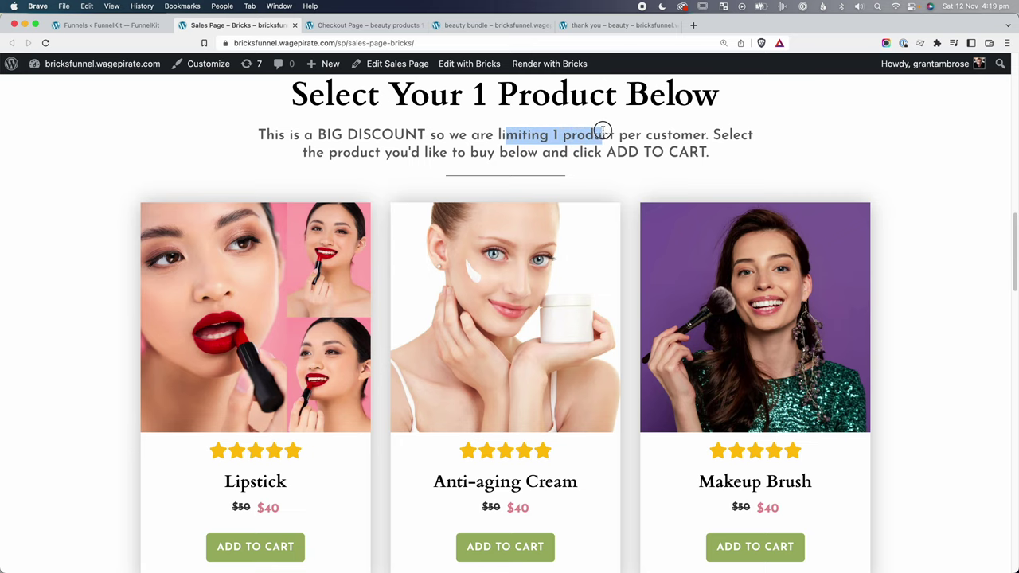
scroll(592, 186, down, 1)
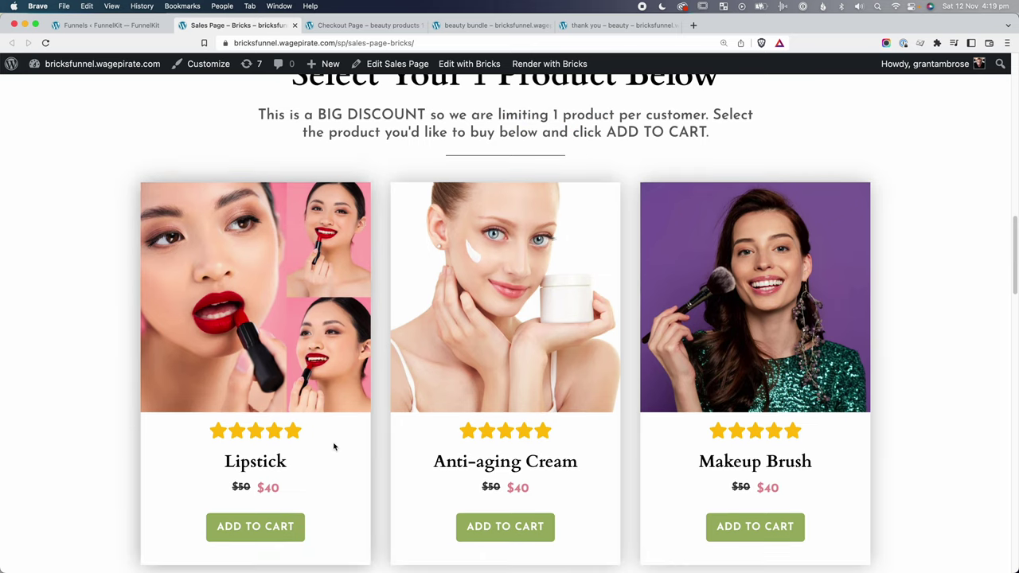
drag(1010, 250, 1013, 531)
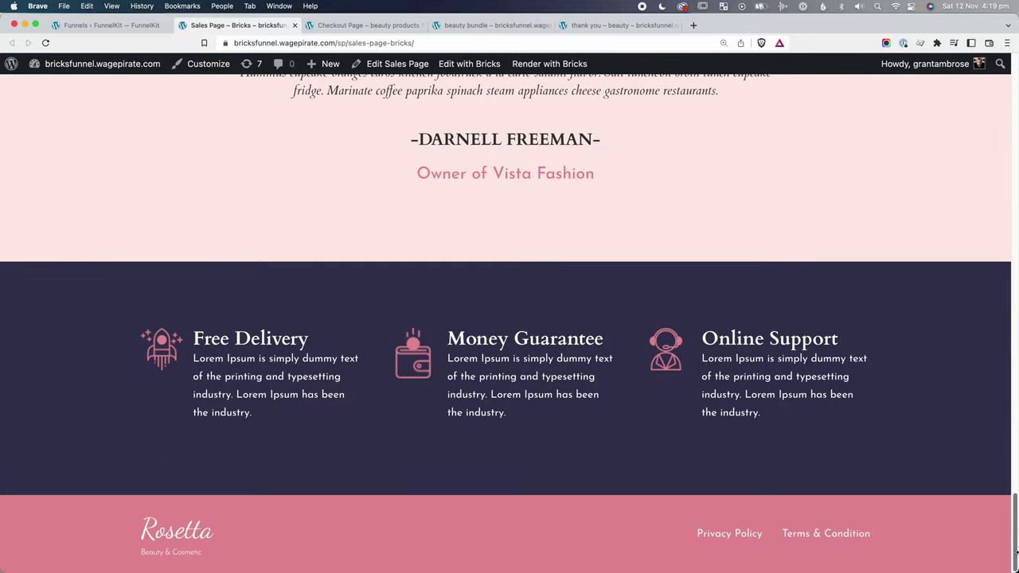
scroll(655, 406, up, 20)
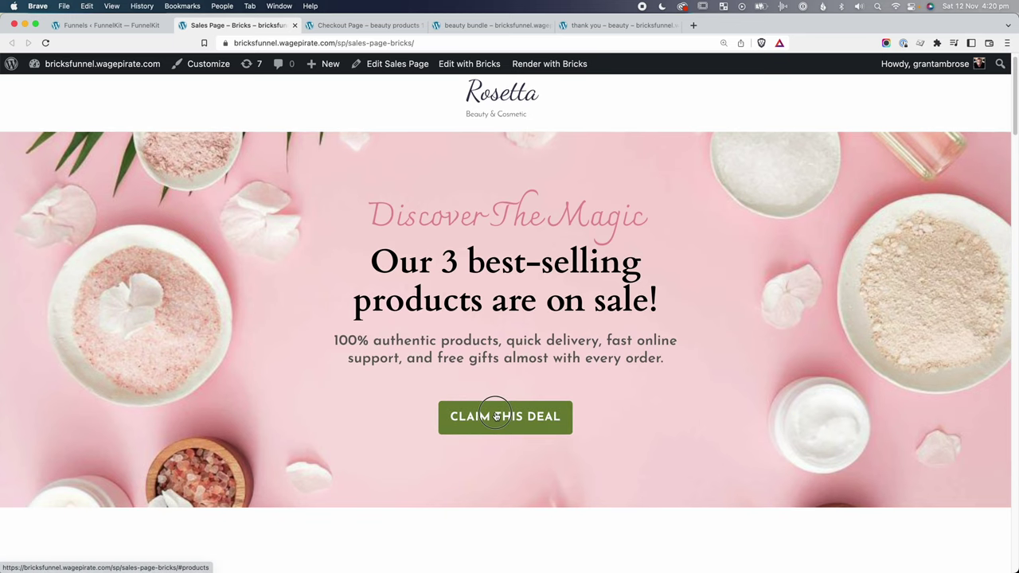
Use CLAIM THIS DEAL to jump to the three $40 product cards.
click(496, 416)
scroll(237, 404, down, 2)
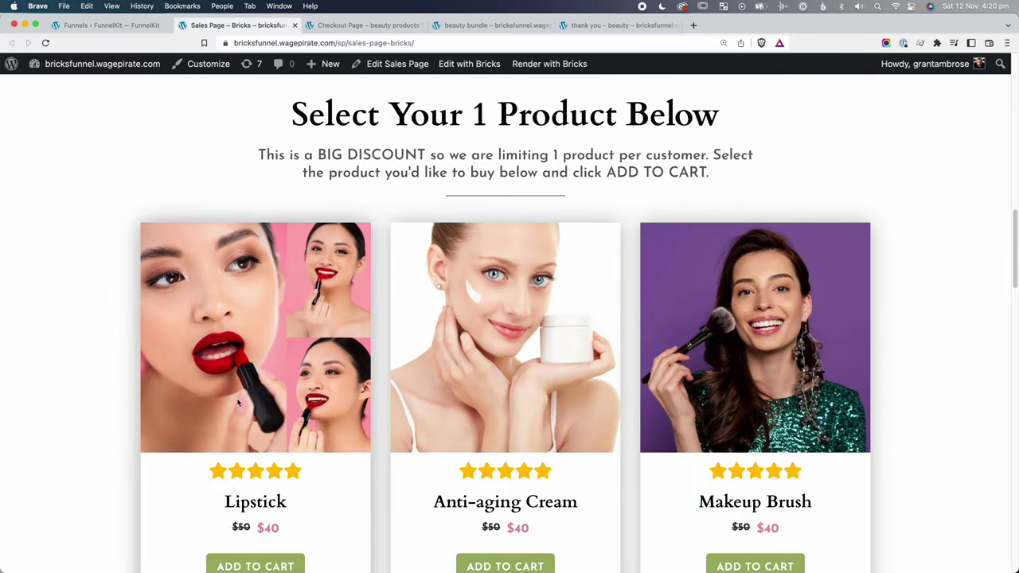
scroll(523, 271, down, 3)
scroll(347, 355, up, 1)
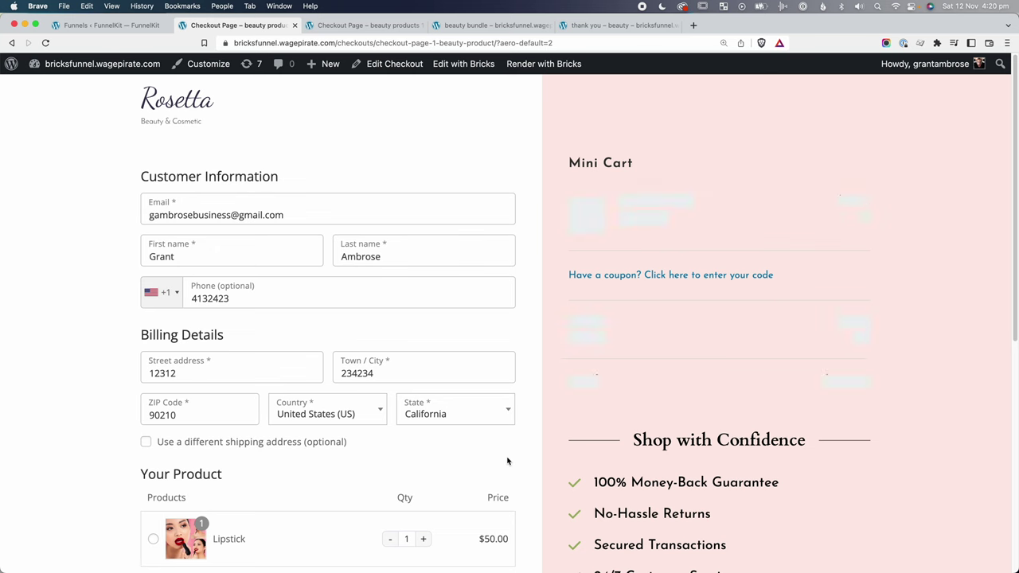
On checkout, toggle the separate shipping address off again and select Anti-aging Cream.
scroll(722, 247, down, 3)
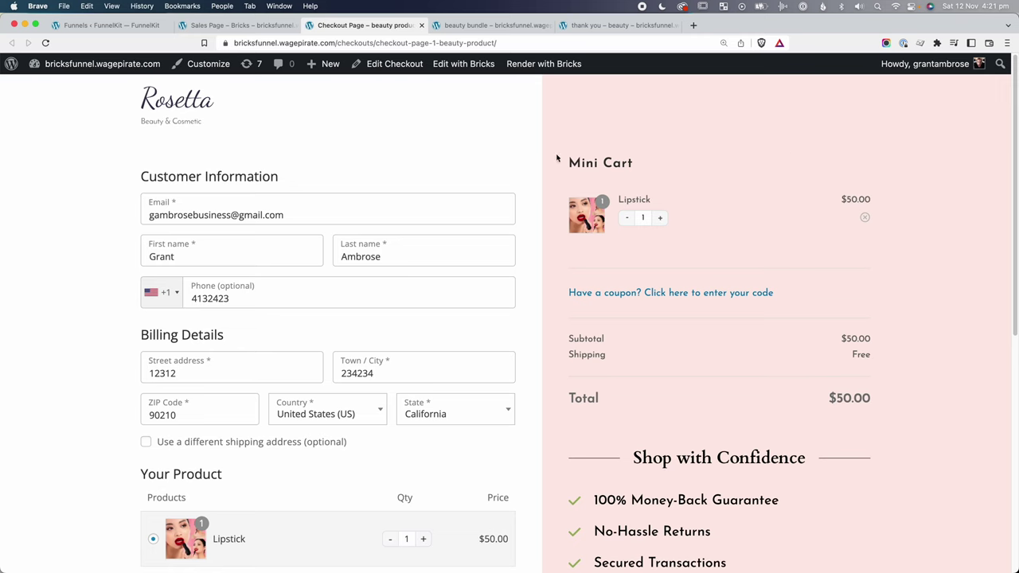
scroll(462, 176, down, 2)
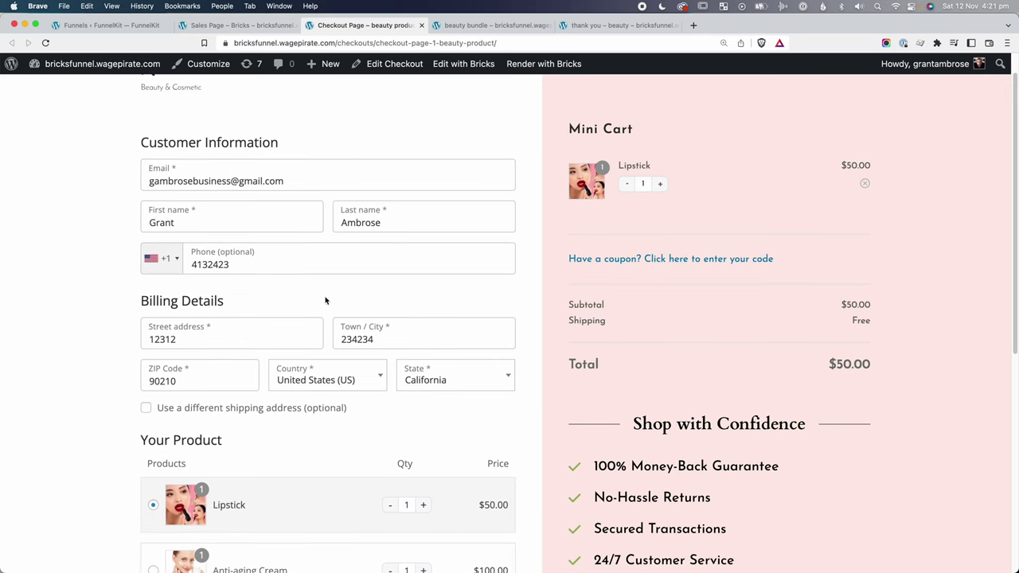
scroll(325, 300, down, 2)
click(231, 377)
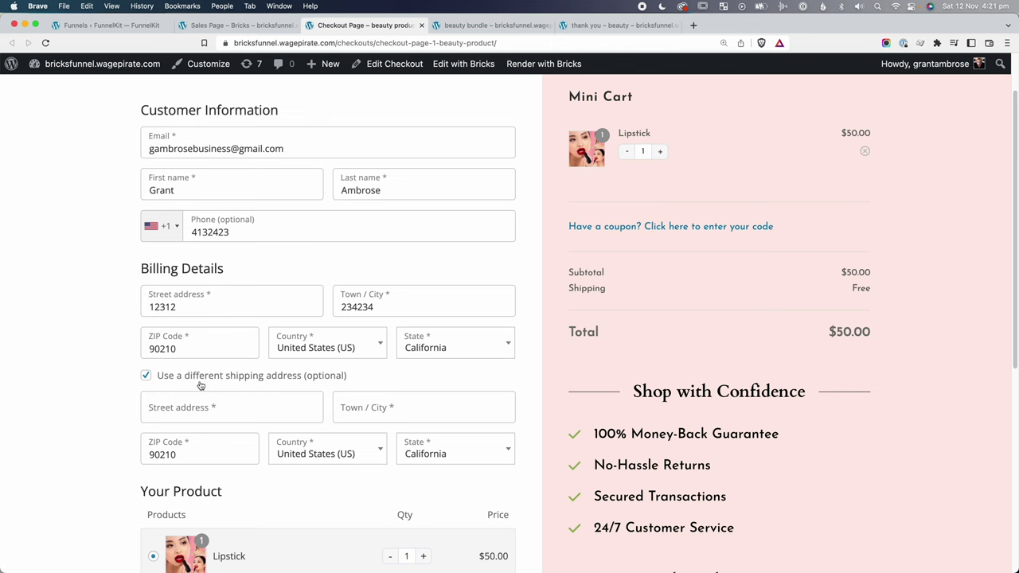
click(203, 380)
scroll(359, 316, down, 10)
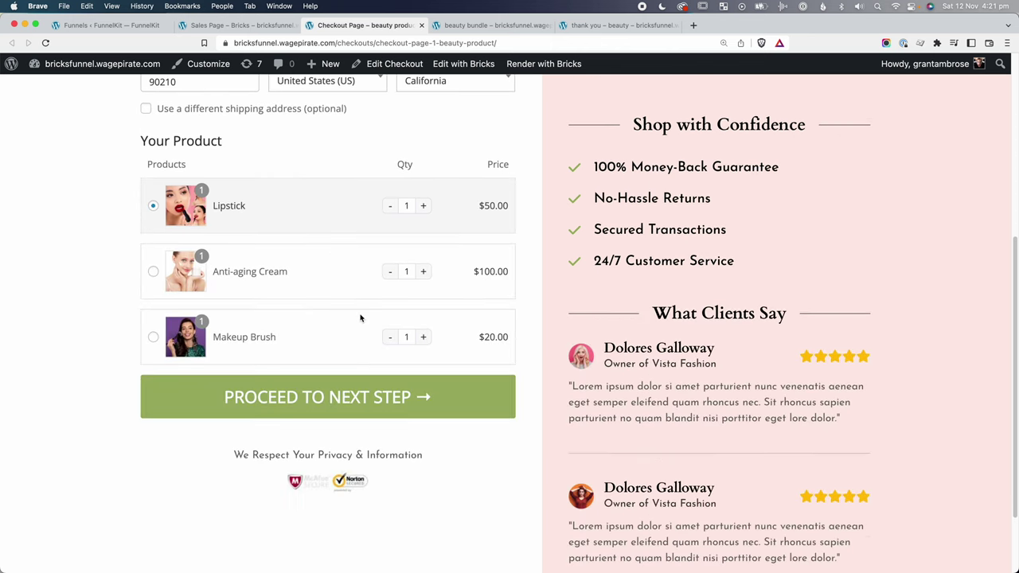
click(342, 275)
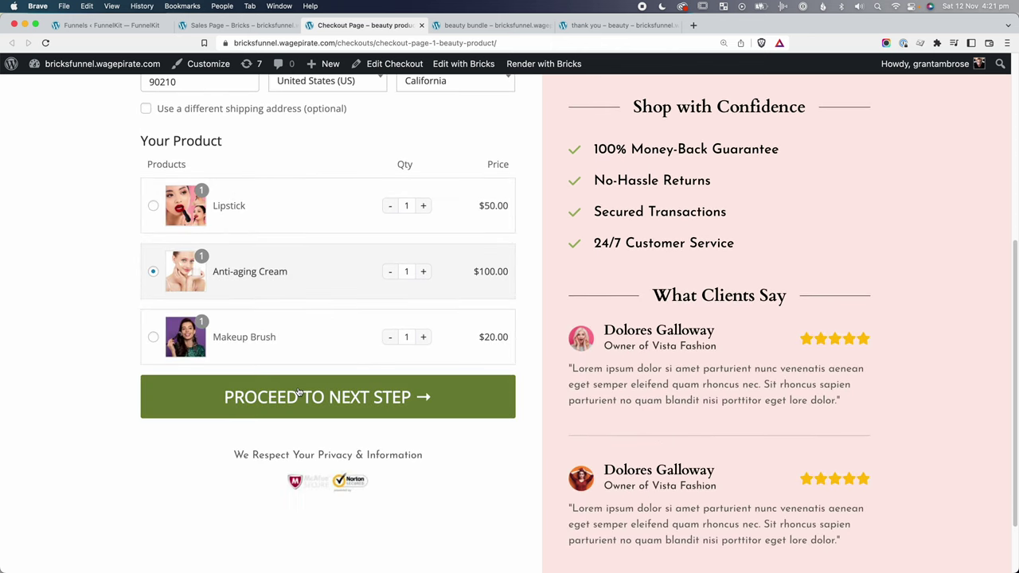
Proceed through the shipping and payment steps and place the $100 test order.
click(311, 397)
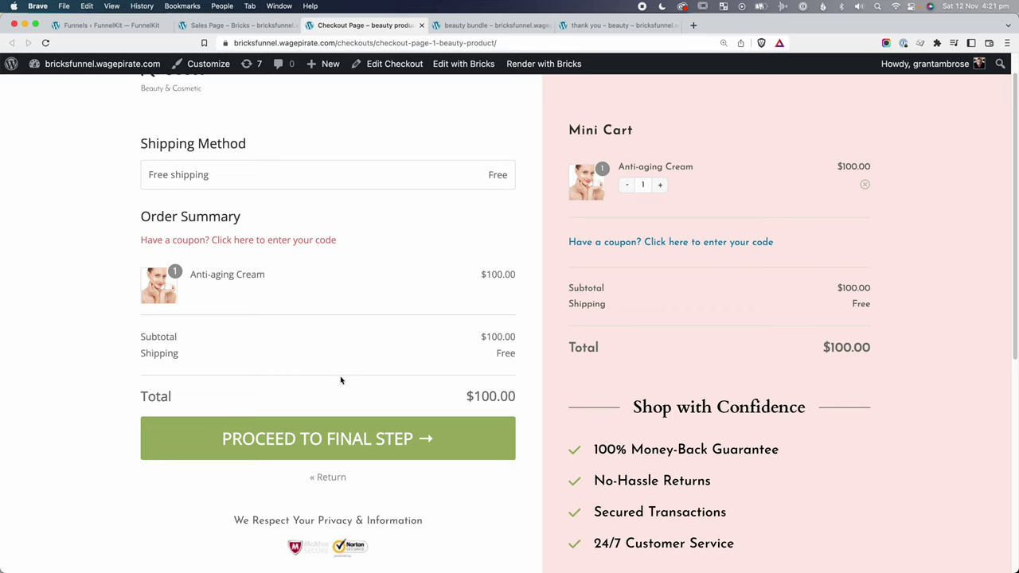
click(338, 441)
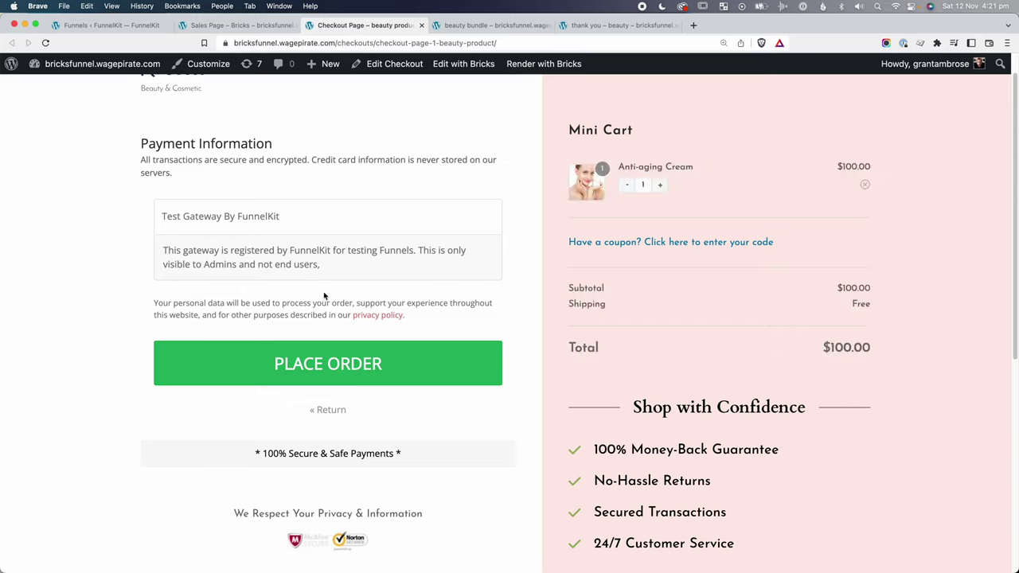
click(325, 363)
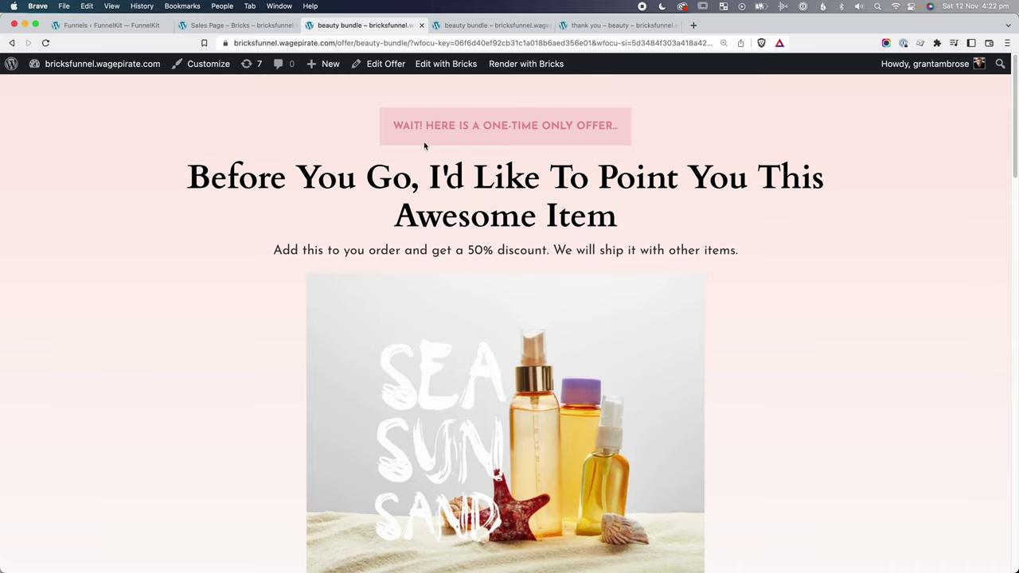
Decline the Beauty Bundle offer and accept the $12.50 Eye Shadow Pallette offer.
click(583, 116)
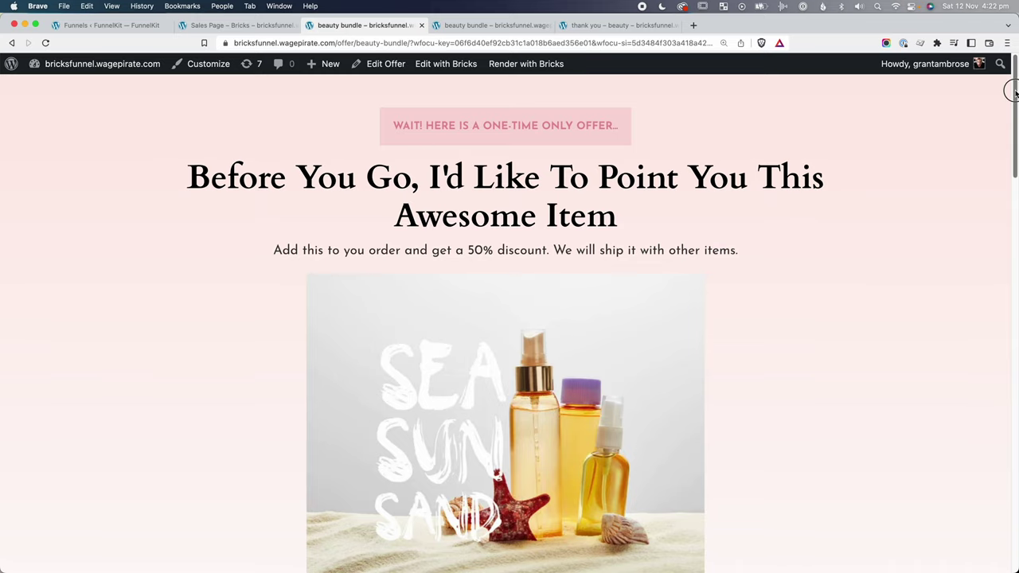
drag(1012, 92, 1016, 207)
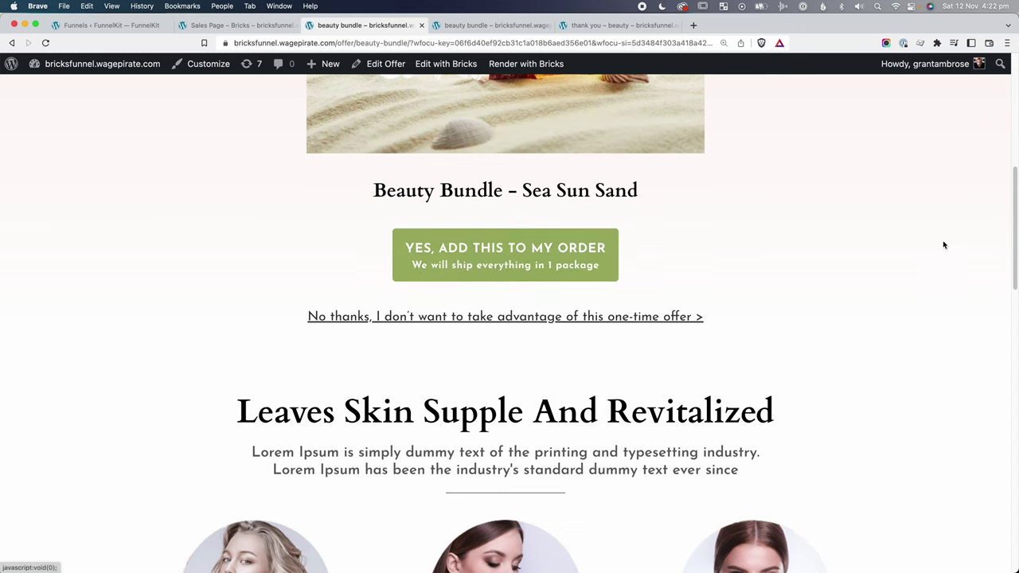
drag(1012, 194, 991, 154)
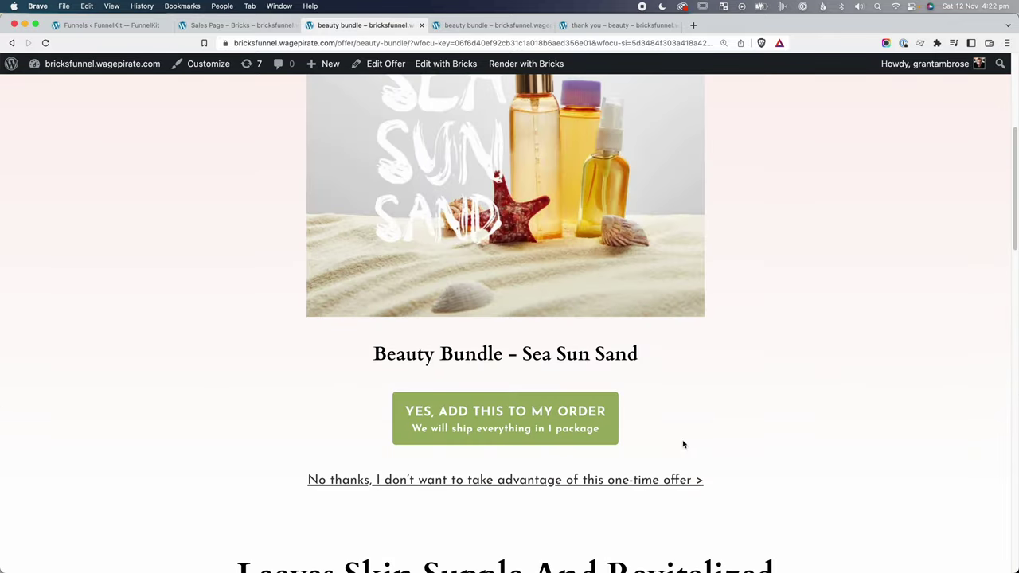
click(647, 483)
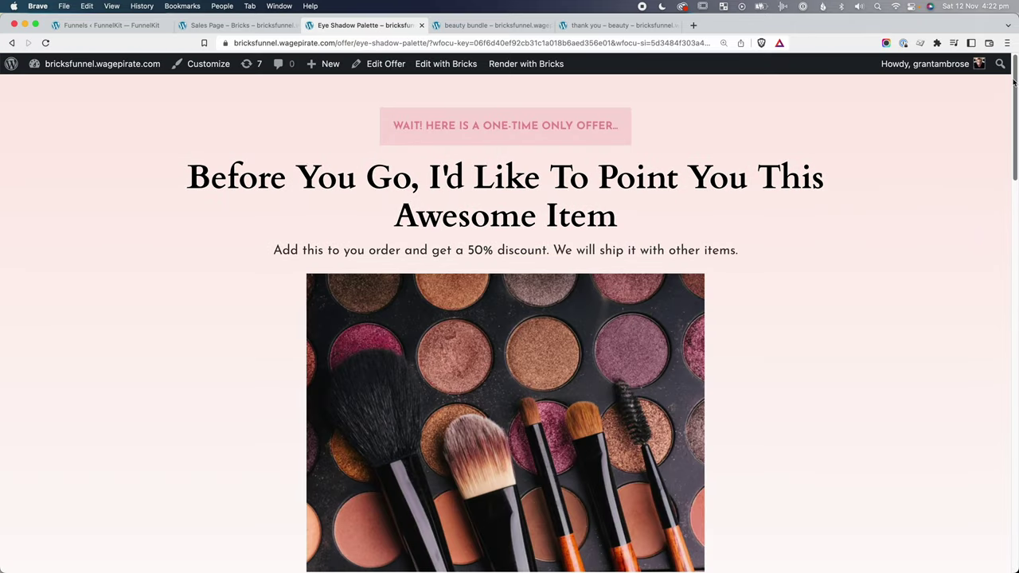
drag(1016, 76, 1013, 139)
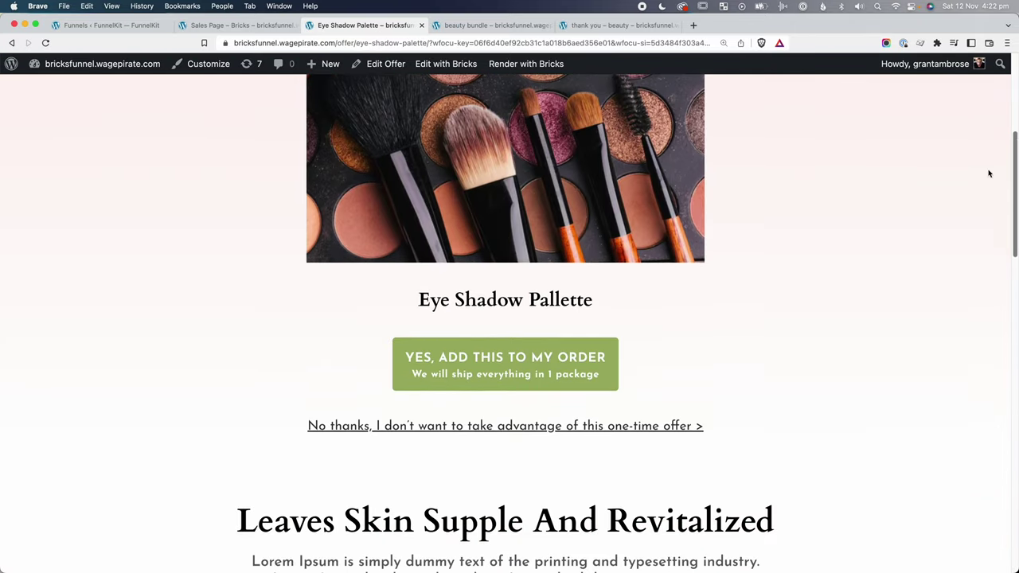
click(532, 352)
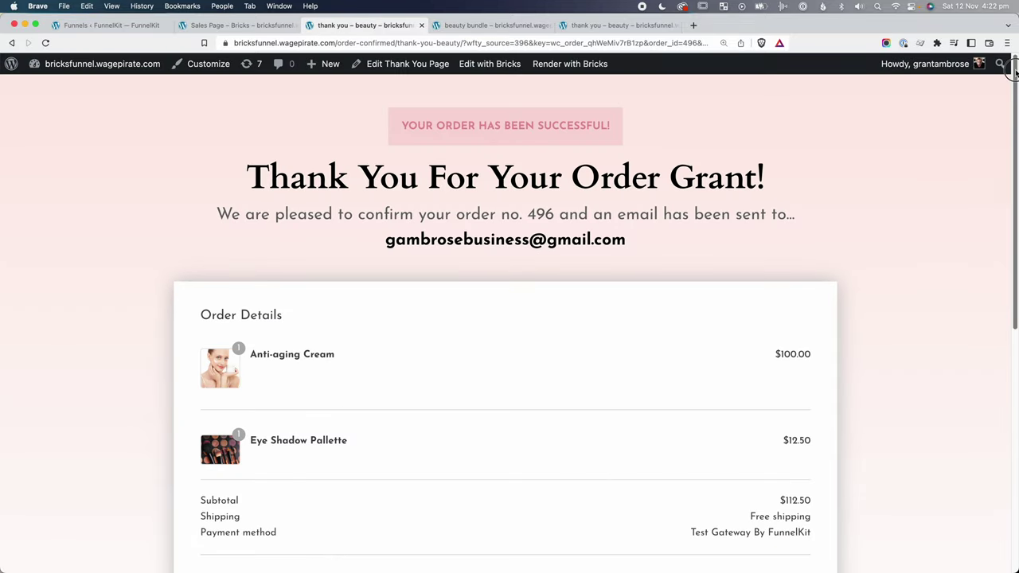
Review the thank-you page, highlighting the personalised heading name and e-mail confirmation text.
drag(1015, 72, 1013, 76)
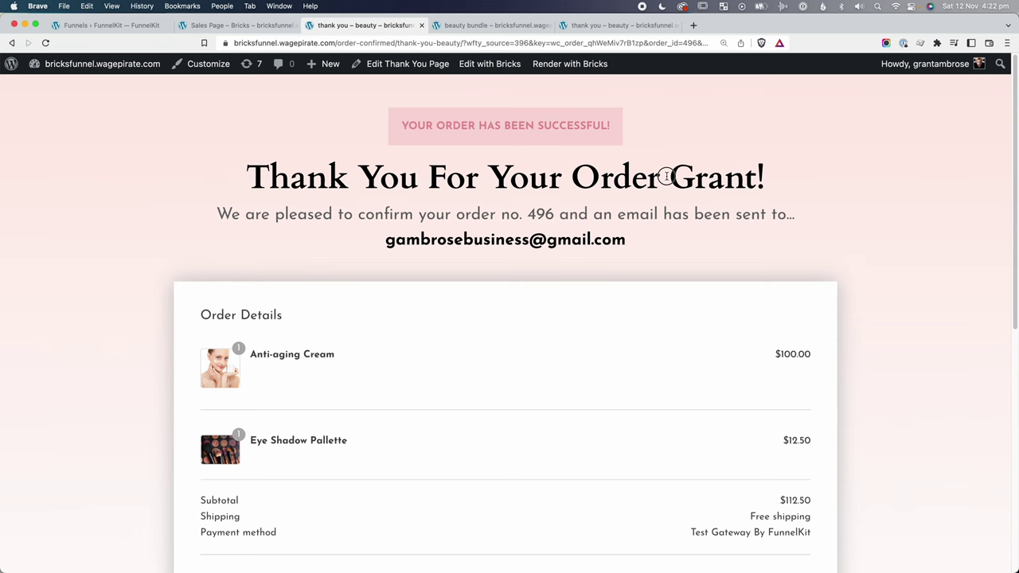
drag(667, 176, 783, 180)
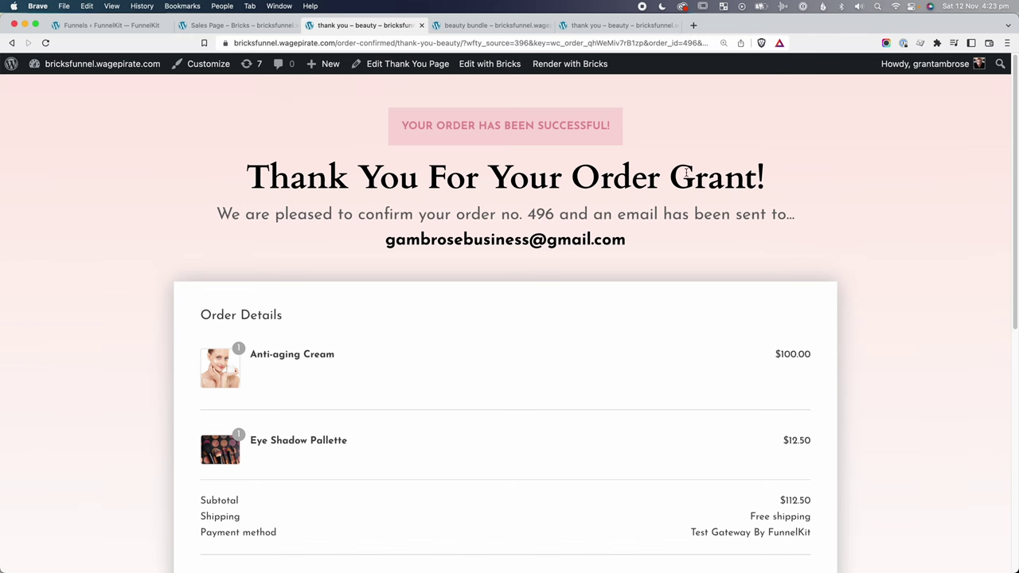
drag(687, 173, 756, 146)
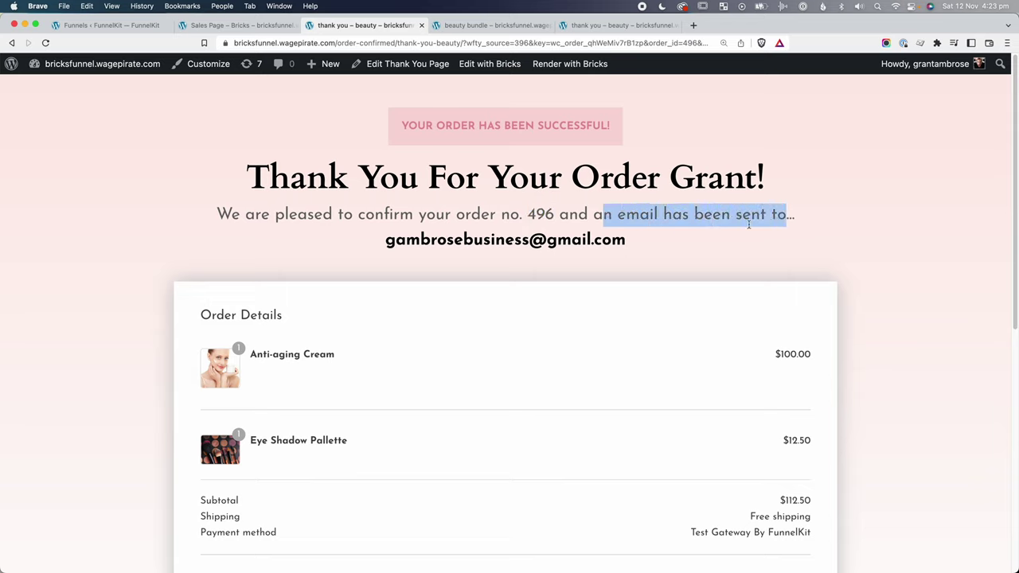
drag(406, 243, 451, 242)
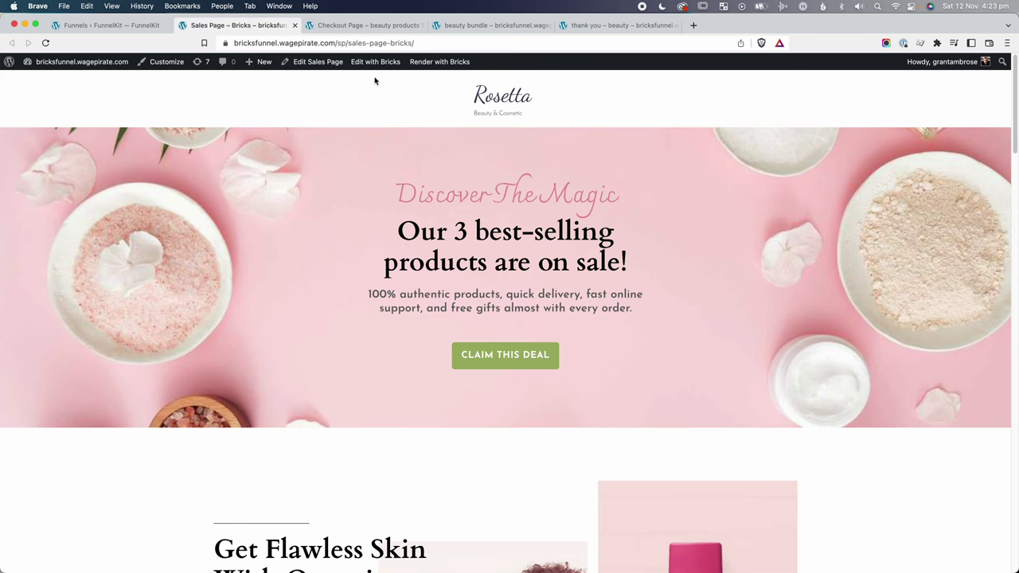
In Bricks, point the Anti-aging Cream ADD TO CART link to the beauty-product checkout with aero-default=2.
click(372, 63)
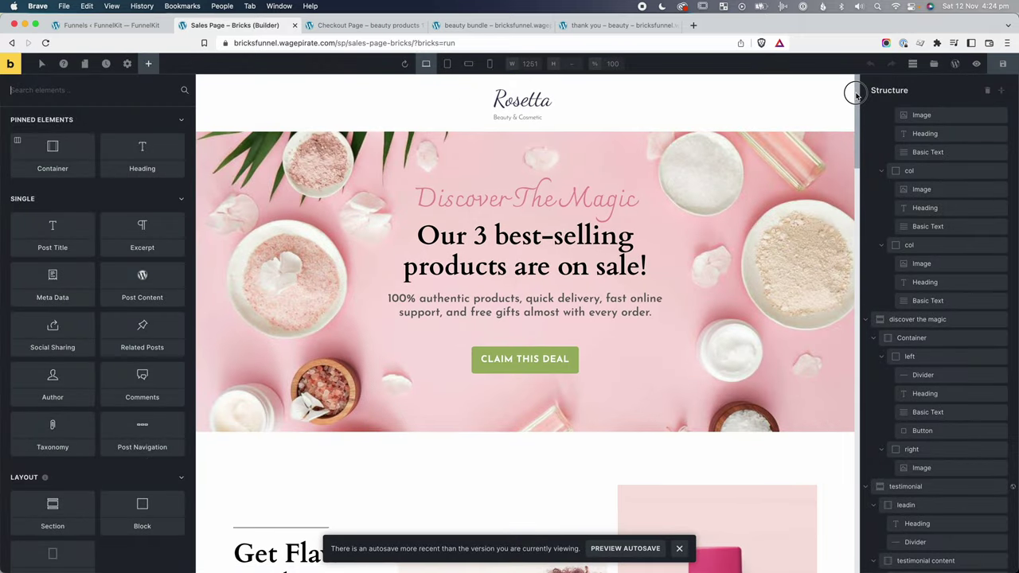
drag(856, 94, 884, 502)
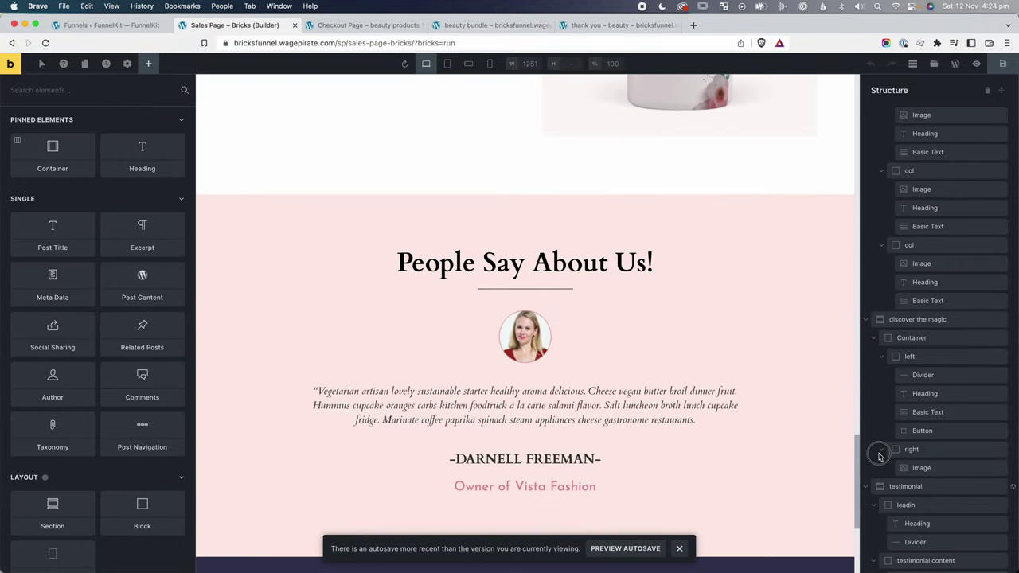
click(734, 214)
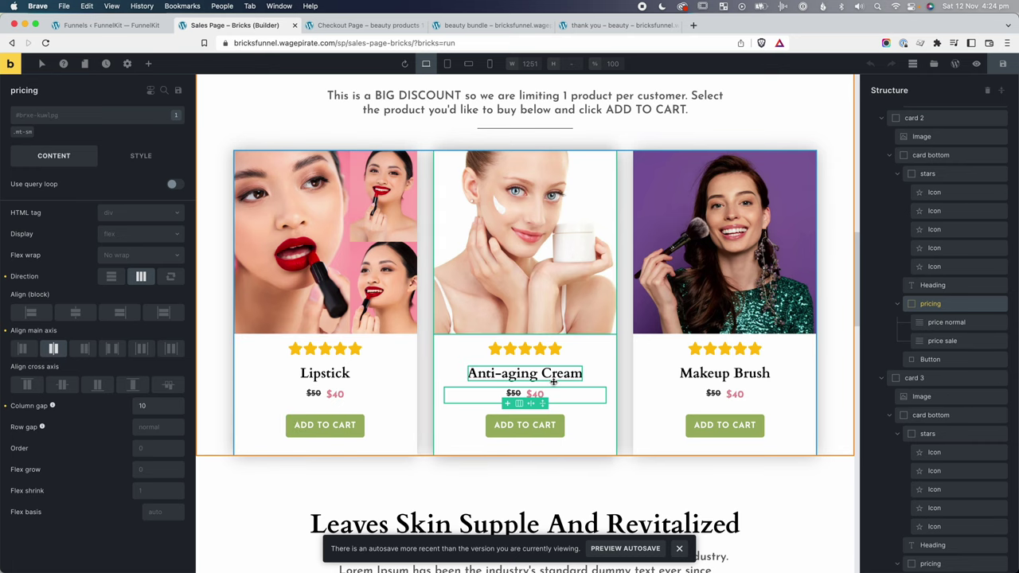
click(524, 425)
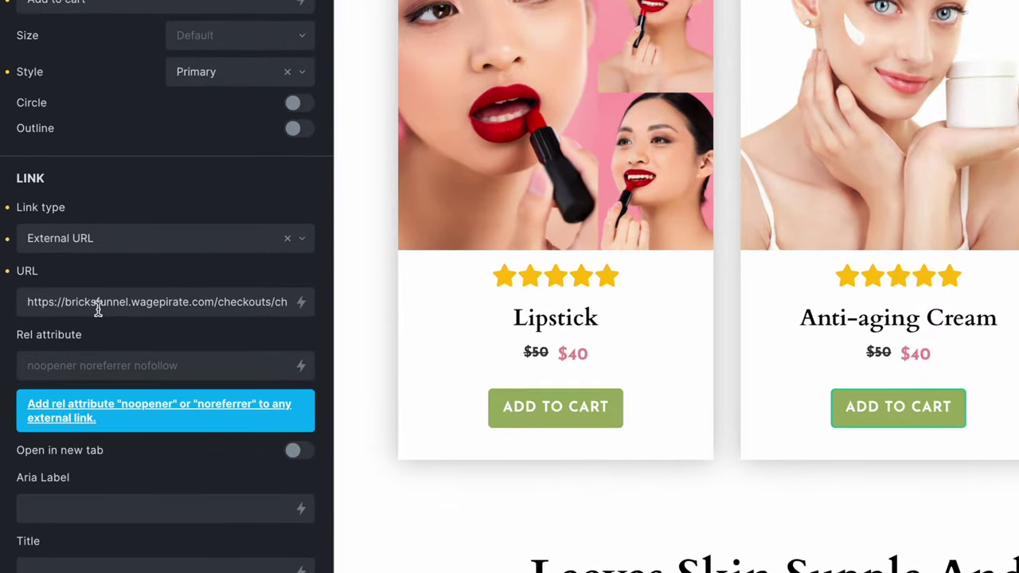
drag(65, 303, 302, 301)
click(213, 301)
drag(232, 300, 284, 303)
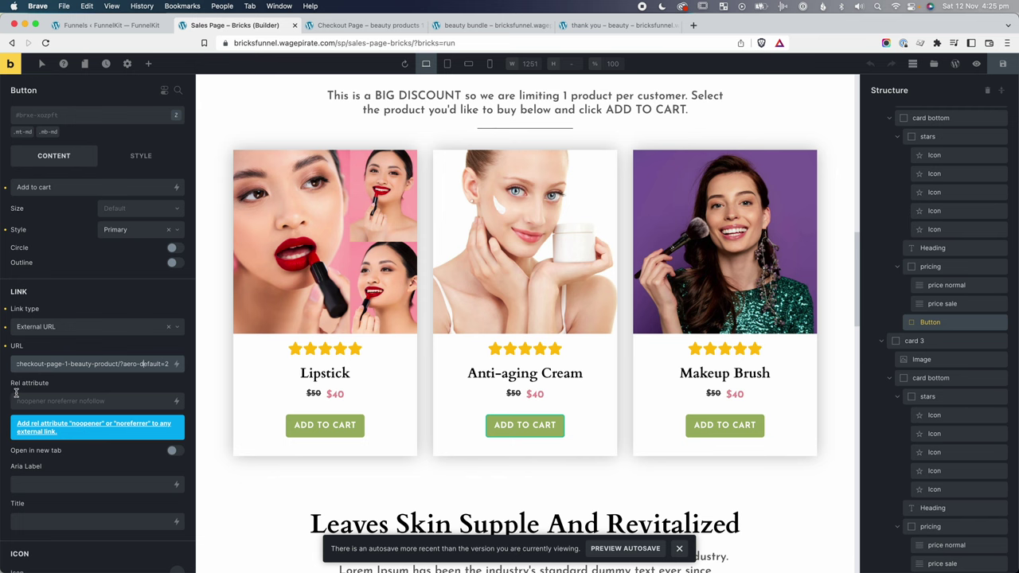
Preview the page at desktop, tablet, mobile landscape and portrait widths, then close the editor.
click(428, 63)
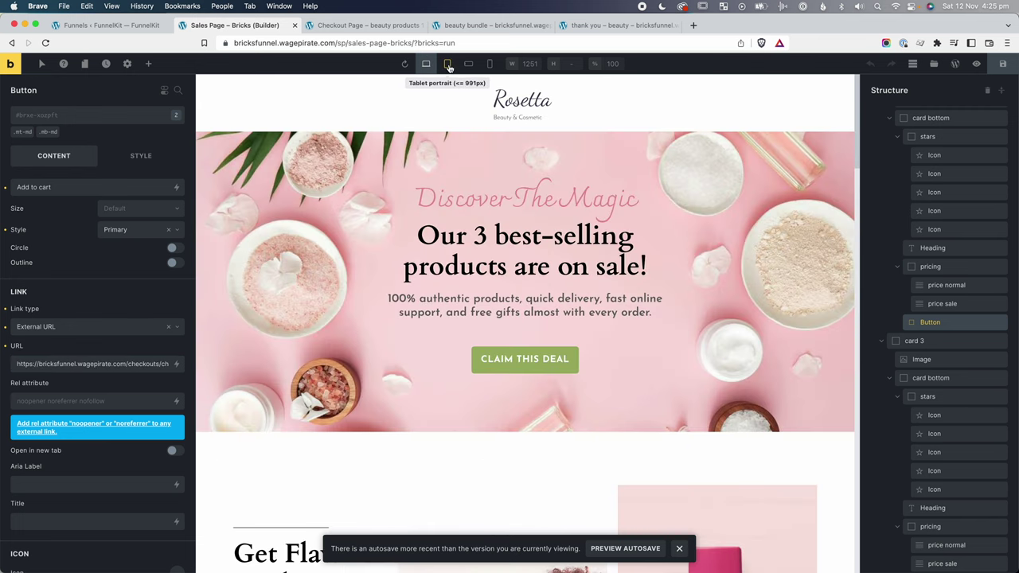
click(449, 63)
click(470, 64)
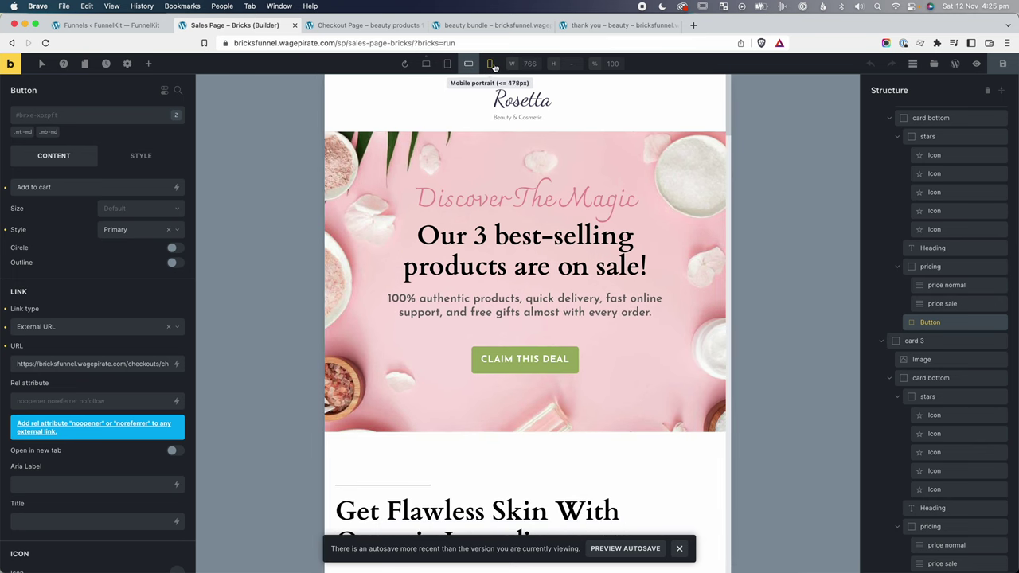
click(491, 63)
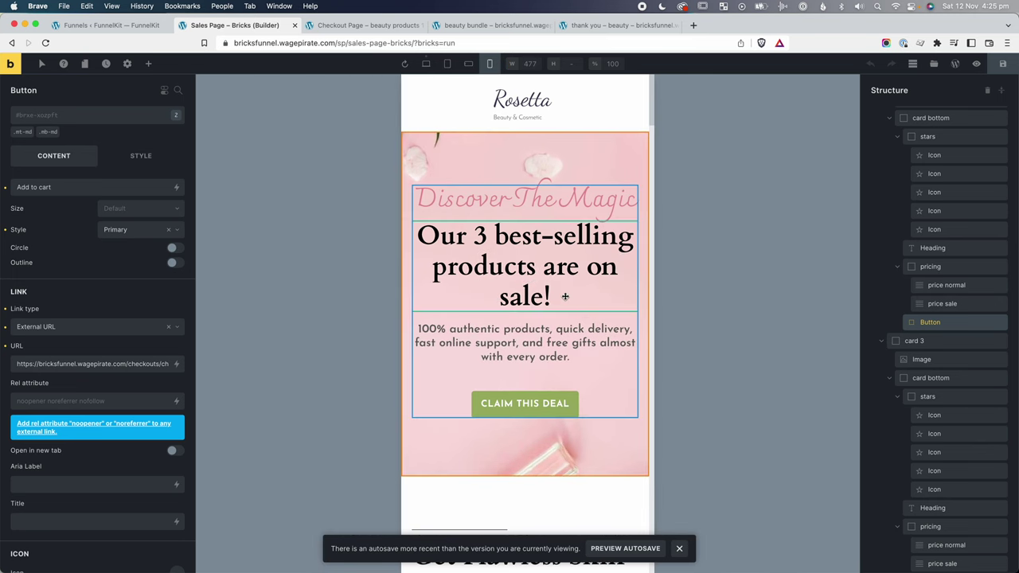
key(super+w)
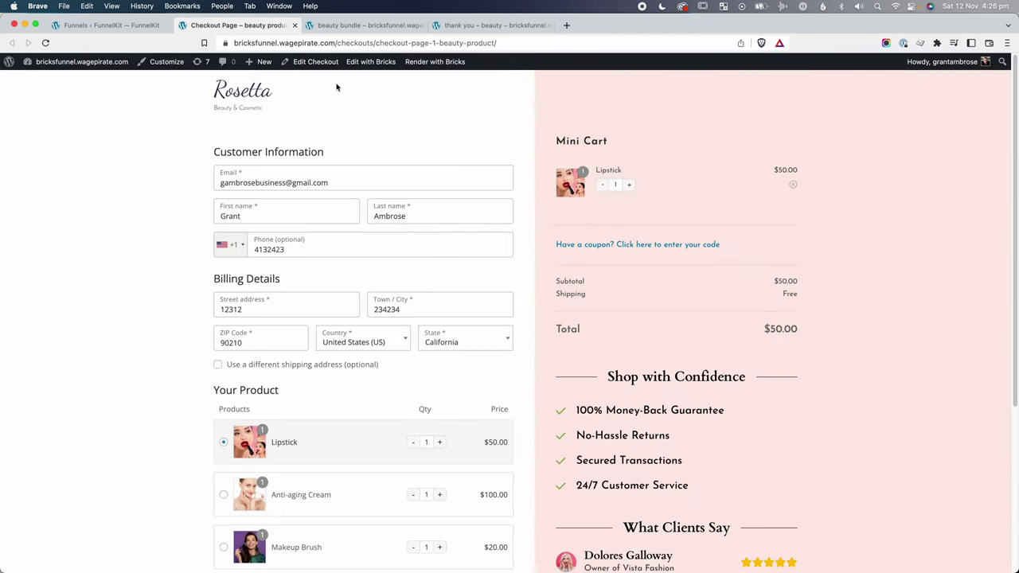
Open the checkout in Bricks, select the [wfacp_forms] shortcode, and preview at mobile landscape width.
click(375, 62)
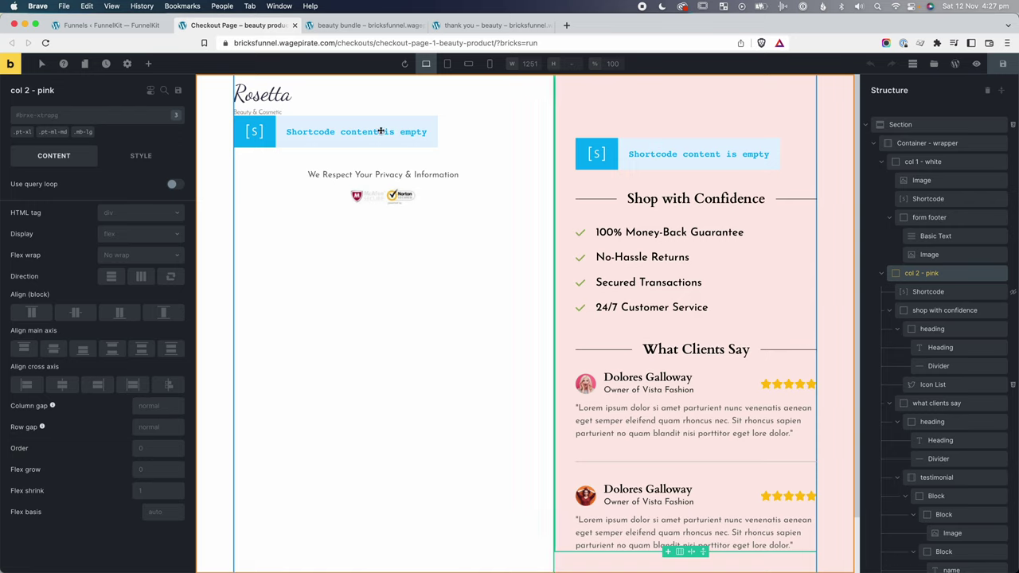
click(378, 131)
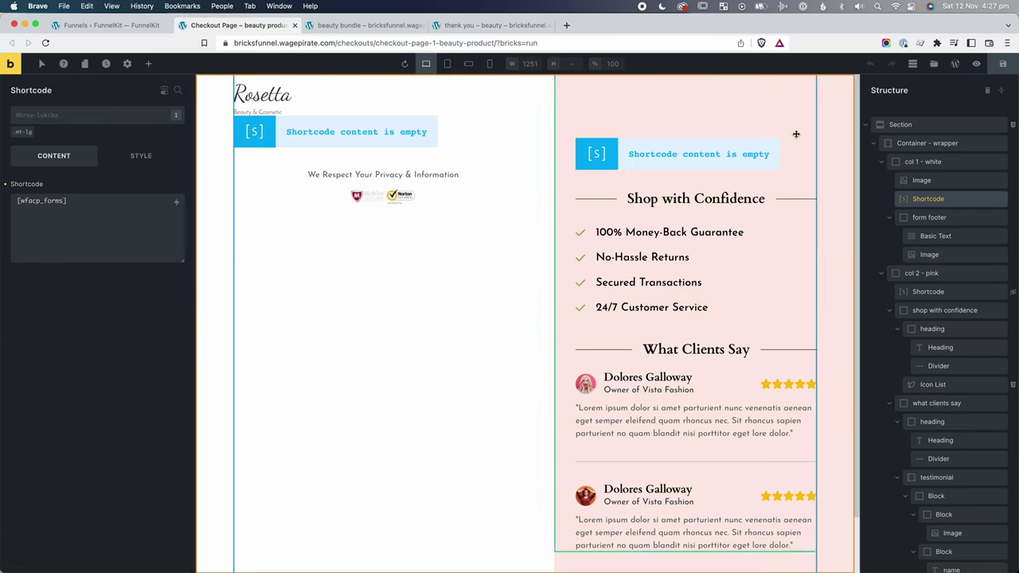
scroll(860, 239, down, 2)
scroll(859, 243, up, 2)
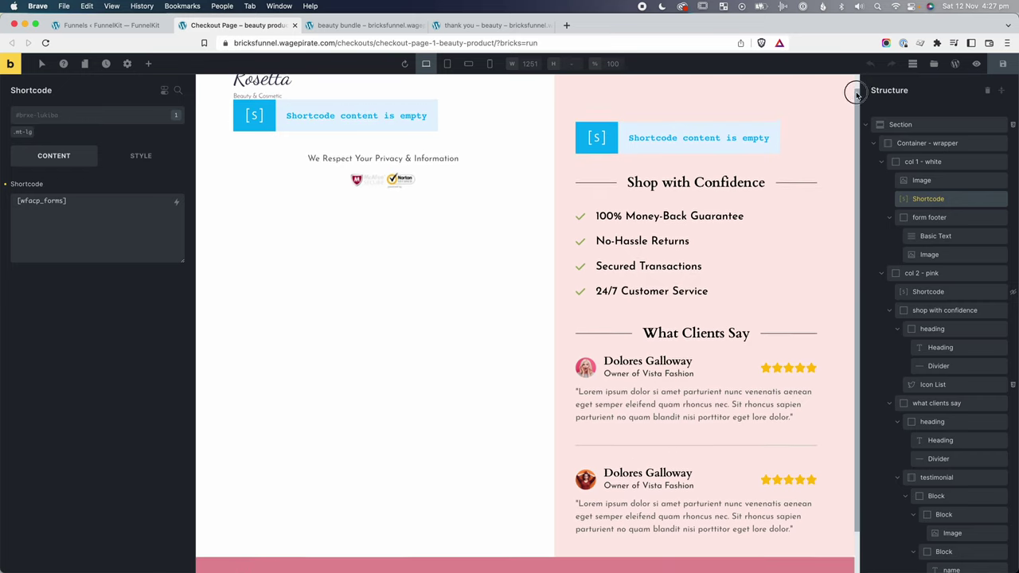
click(470, 64)
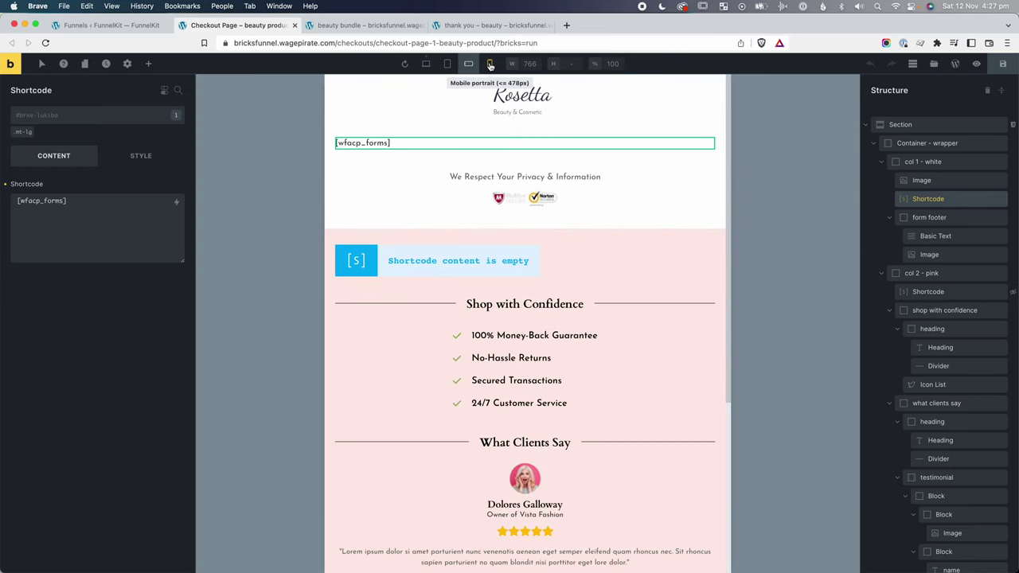
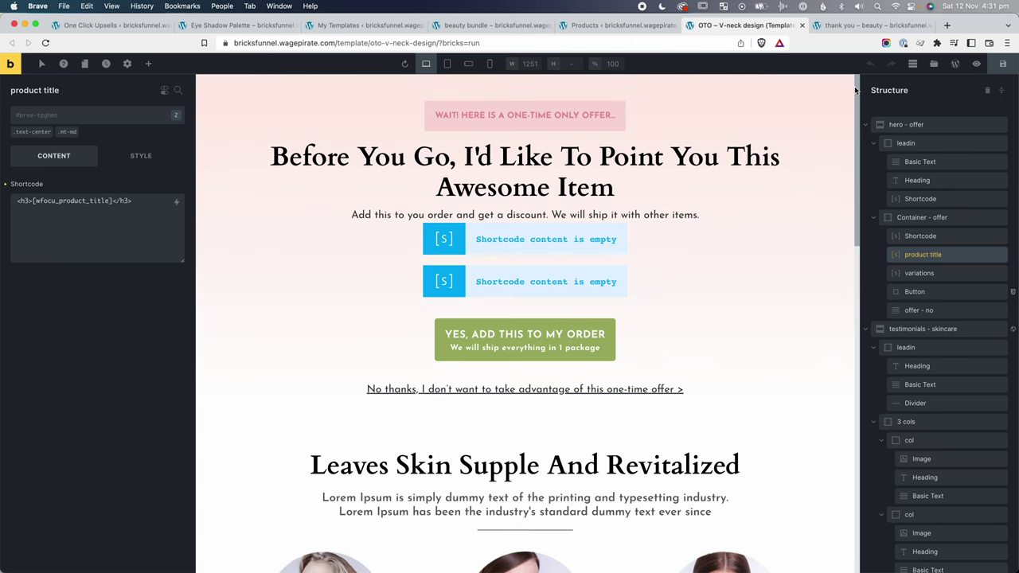
drag(858, 90, 861, 68)
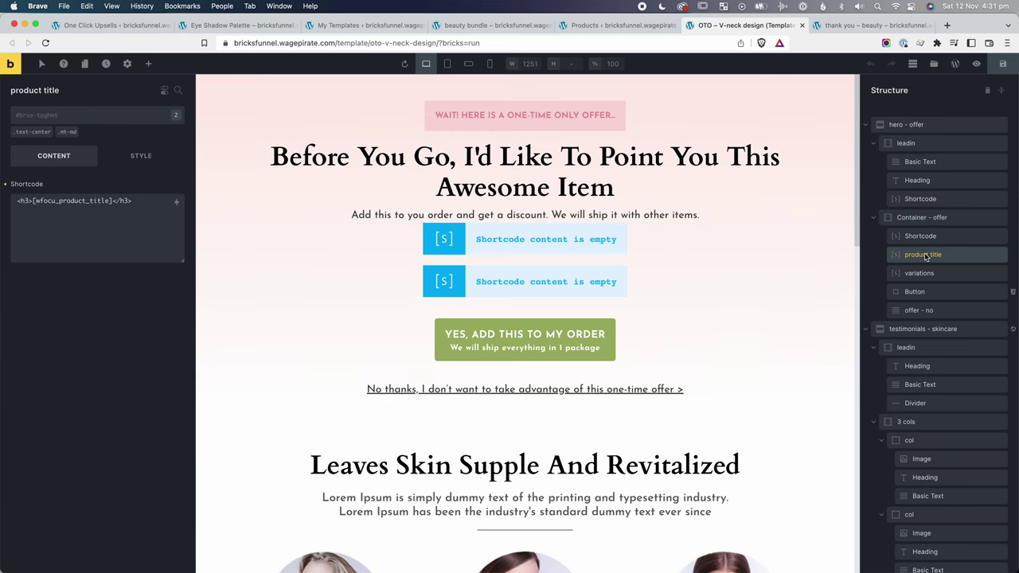
click(922, 236)
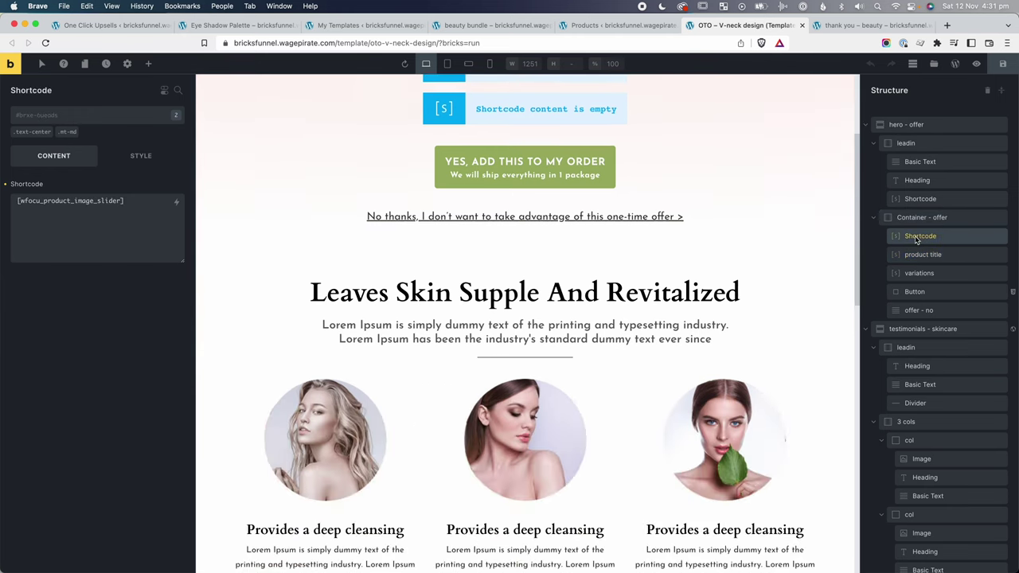
drag(72, 226, 24, 223)
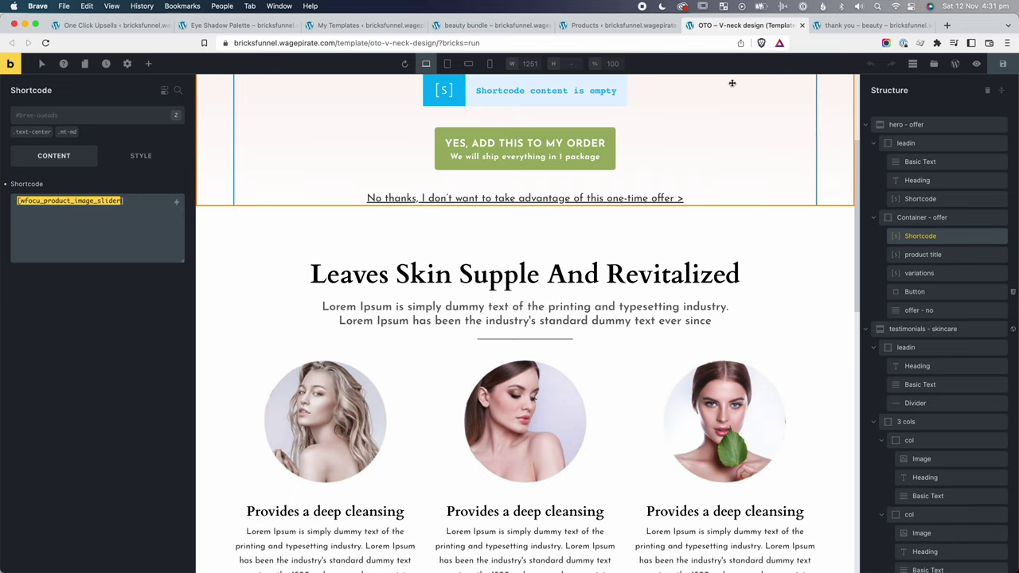
click(944, 254)
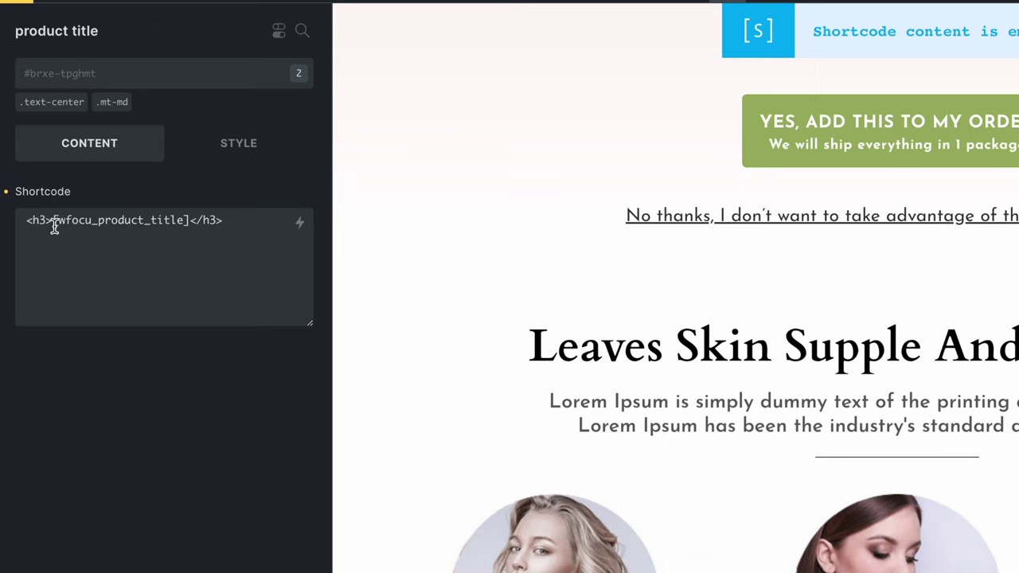
drag(54, 227, 121, 220)
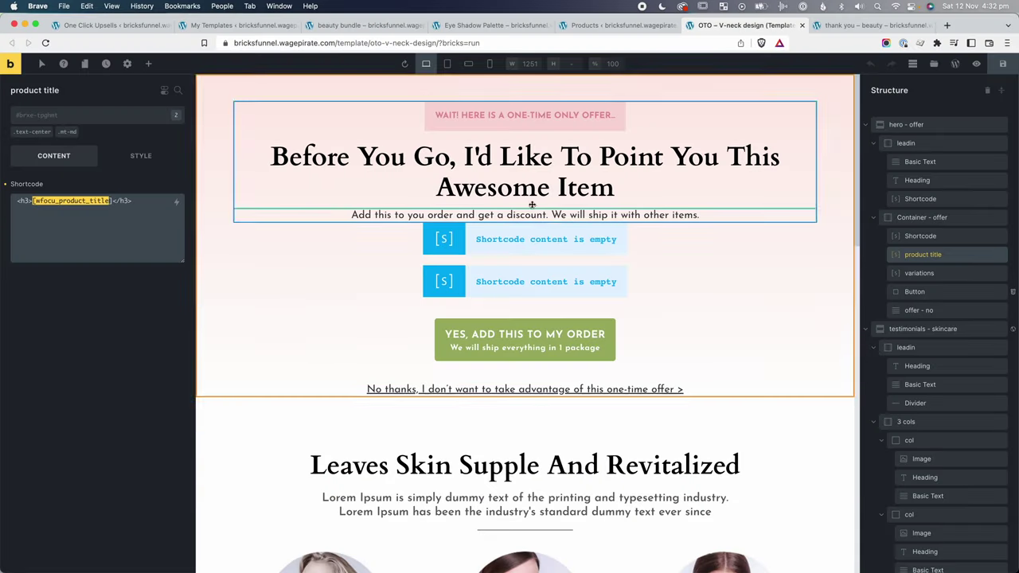
Make the main offer heading text red (#F44336), then view the live beauty bundle offer page.
click(519, 165)
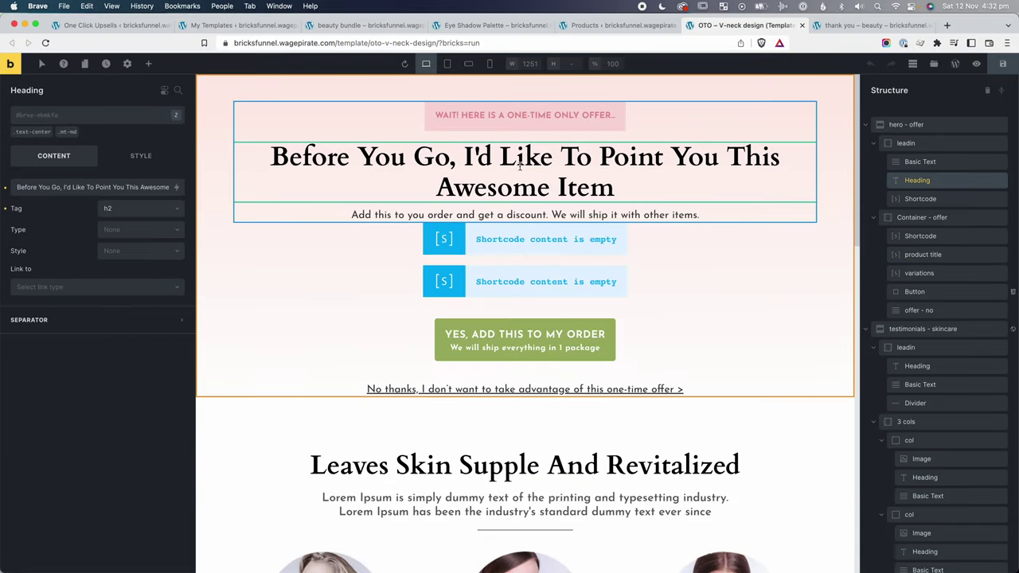
click(159, 151)
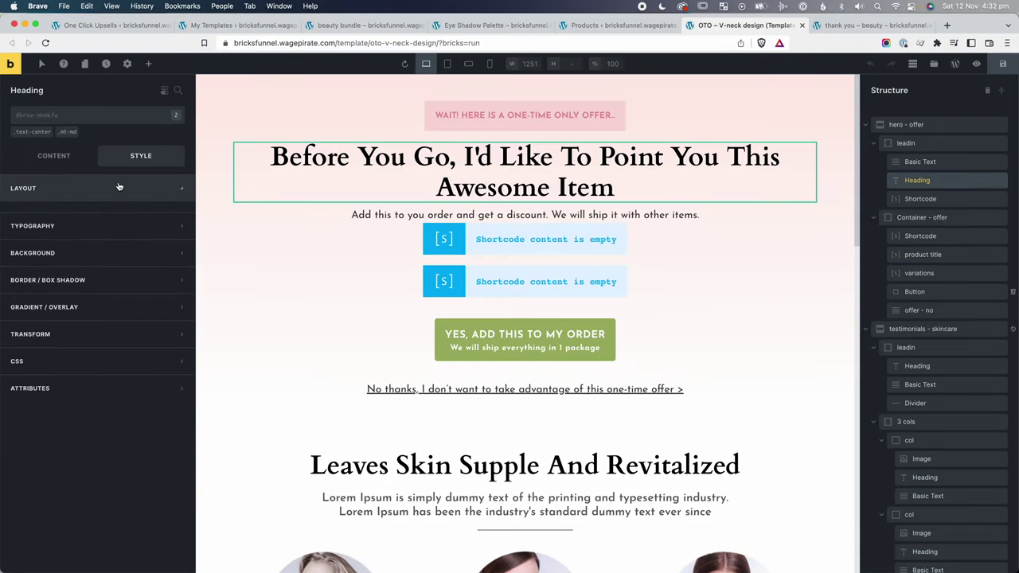
click(118, 188)
click(118, 188)
click(103, 217)
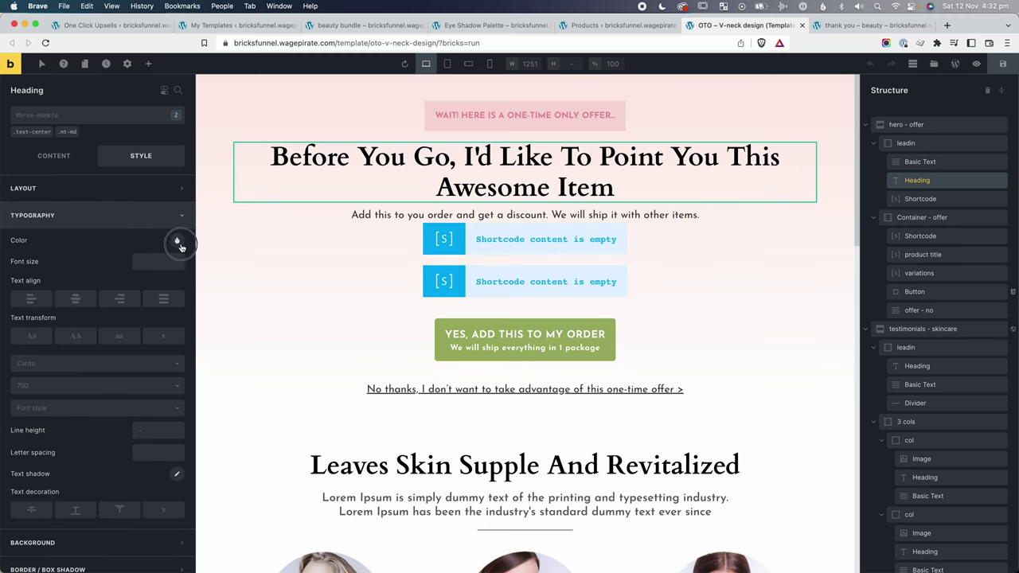
click(177, 242)
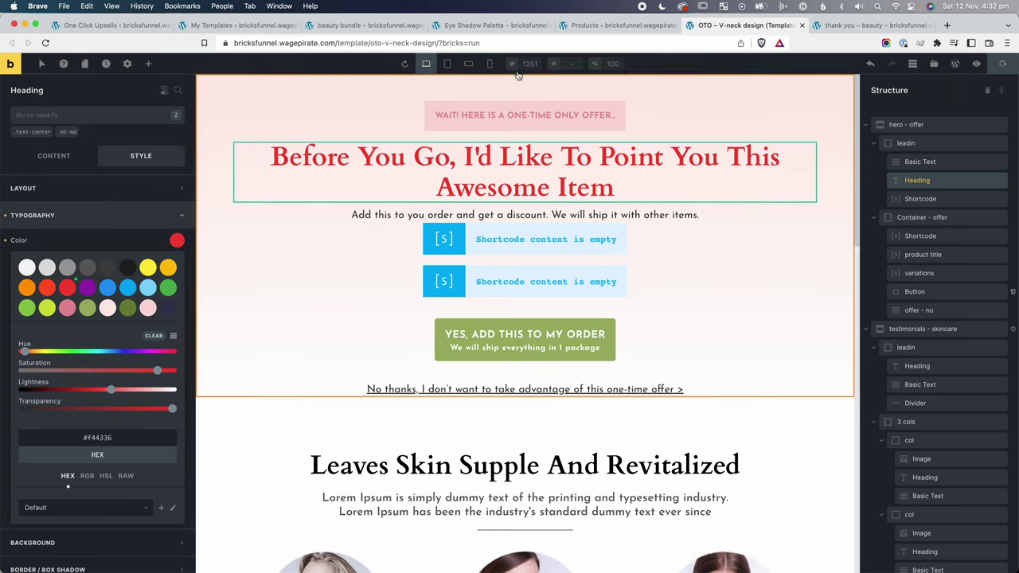
click(378, 26)
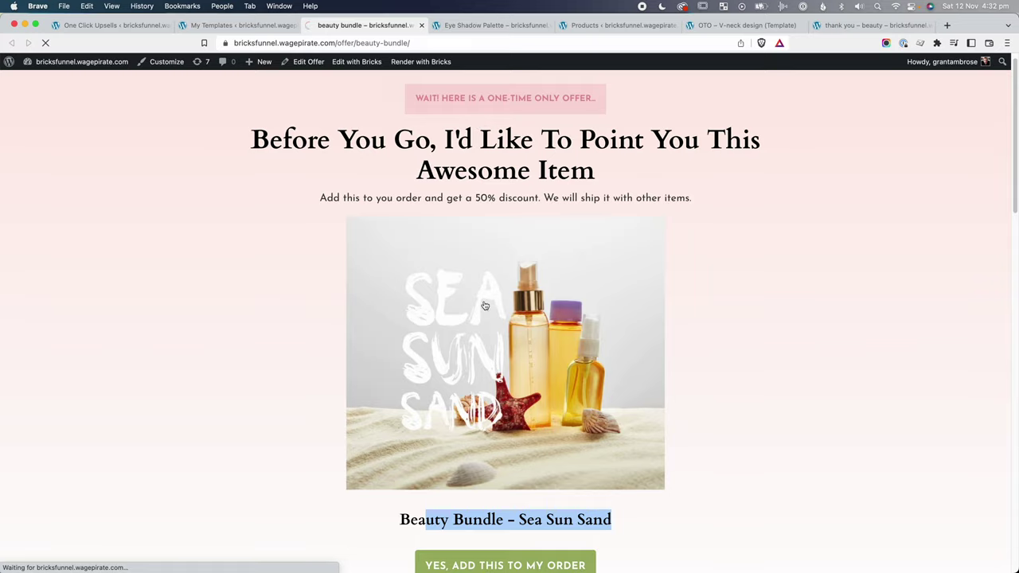
Switch to the live Eye Shadow Palette offer page.
key(ctrl+Tab)
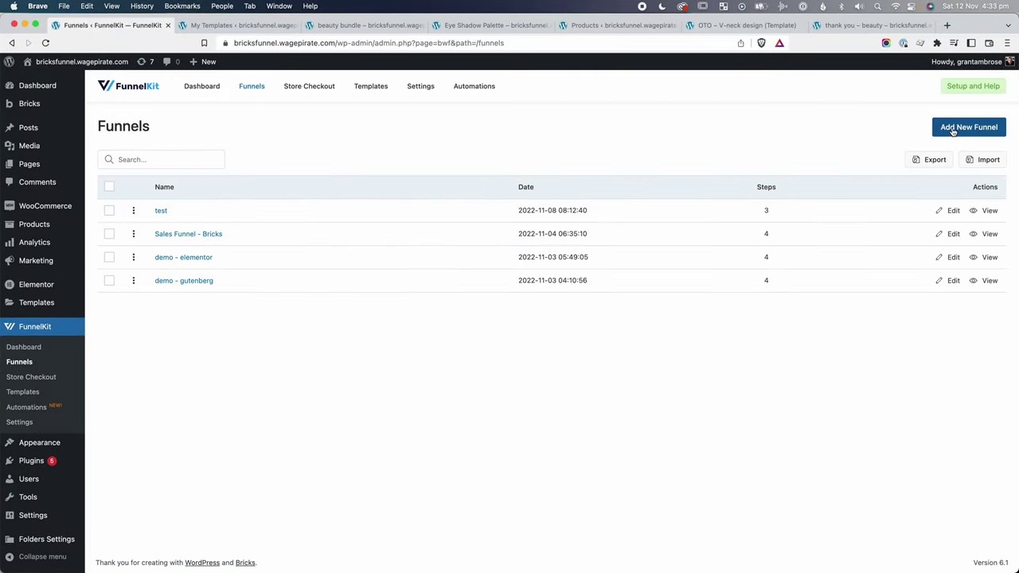
Start a new funnel, show the Elementor templates, and preview the Rosetta template.
click(951, 127)
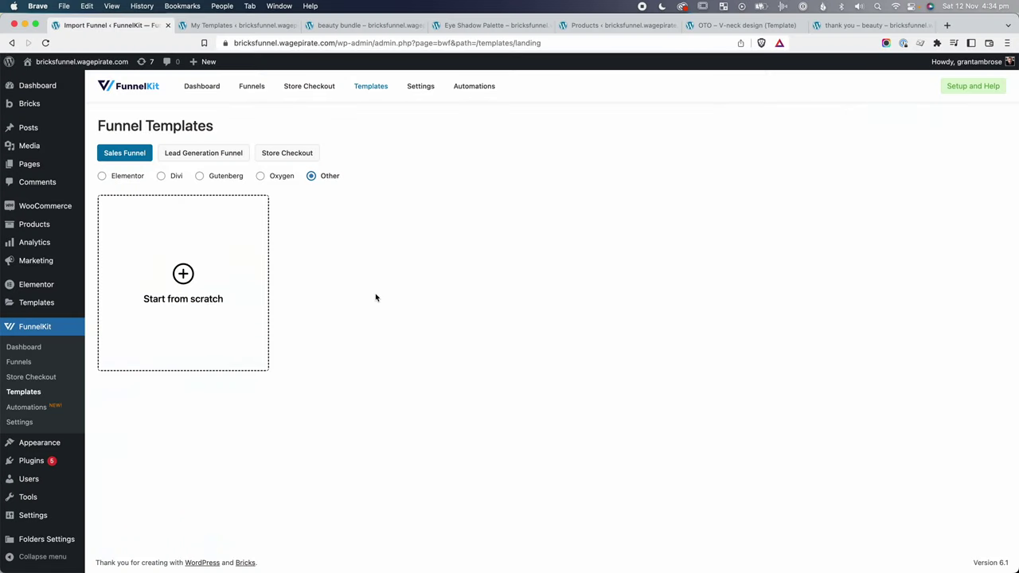
click(116, 178)
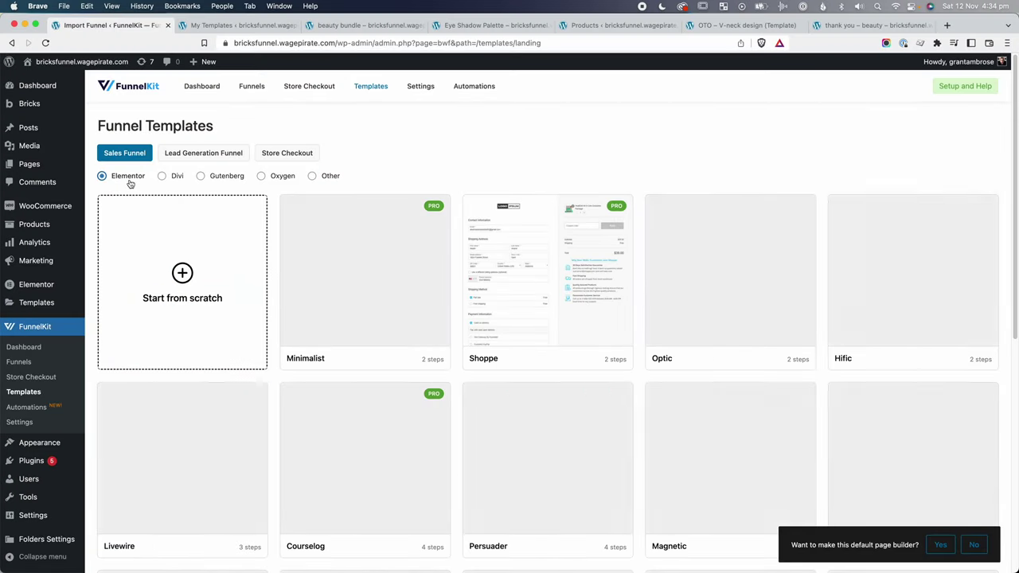
scroll(675, 298, down, 1)
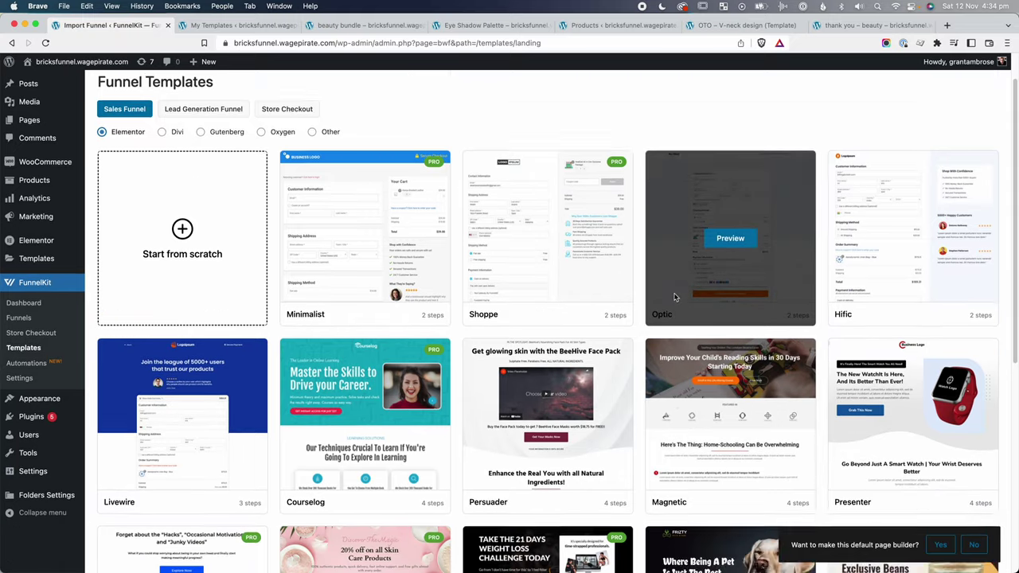
scroll(674, 297, down, 5)
mouse_move(372, 367)
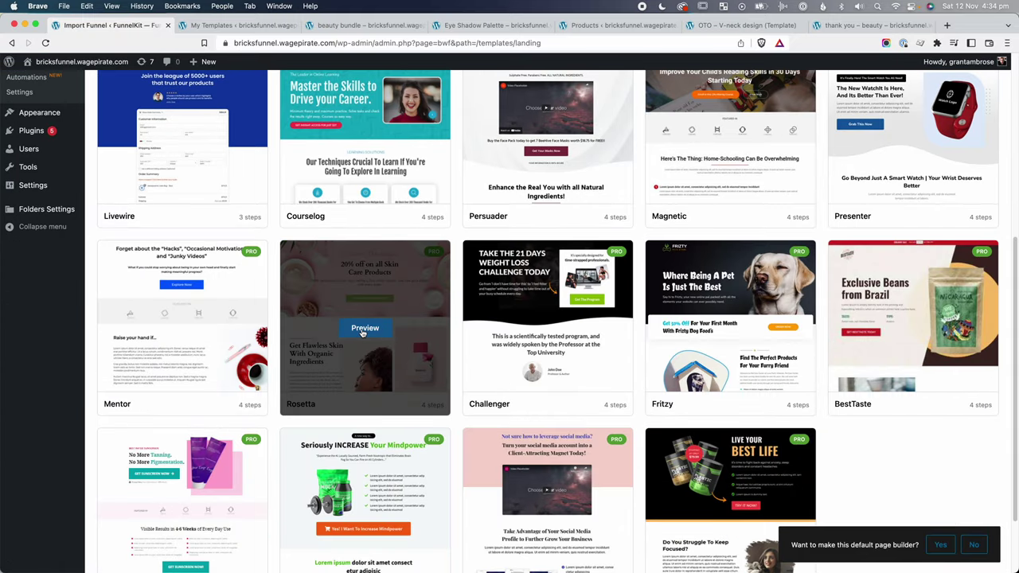
click(365, 329)
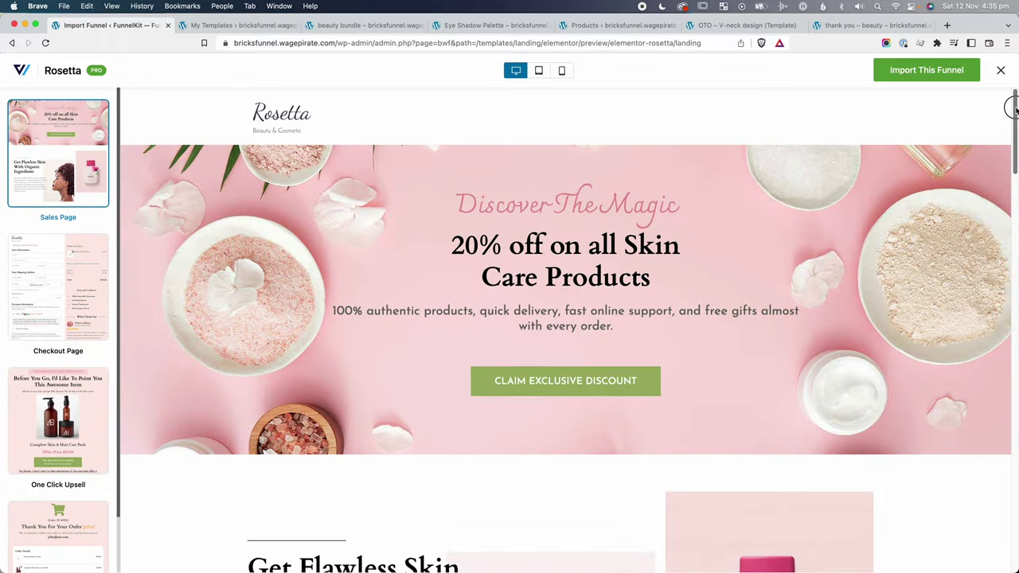
drag(1013, 109, 997, 93)
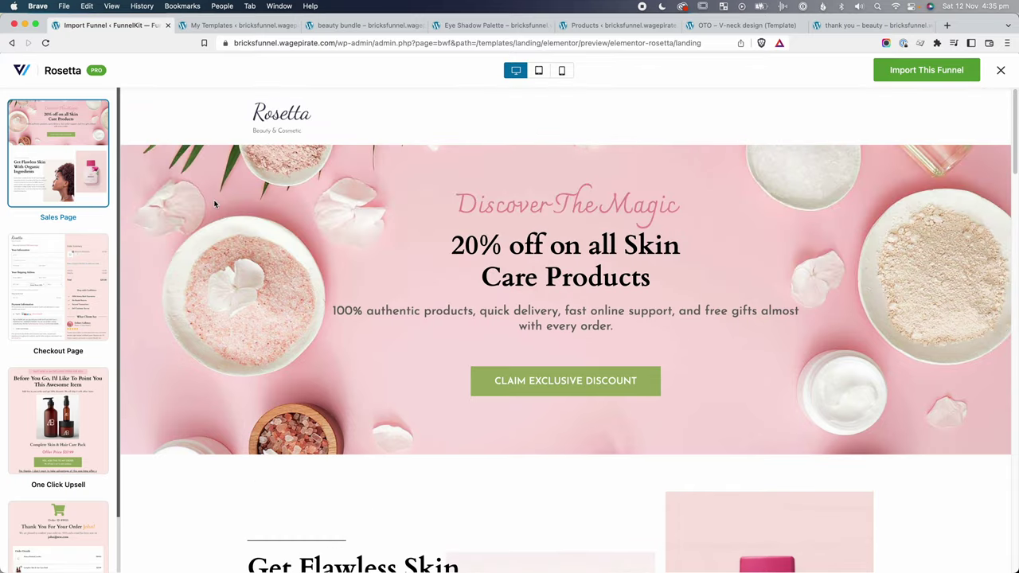
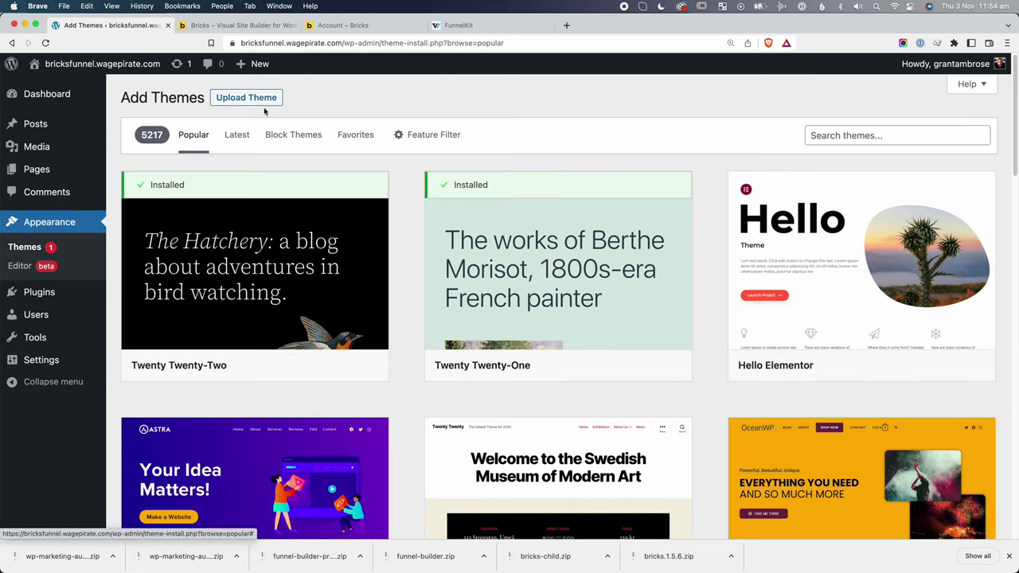
Upload and install the Bricks theme from bricks.1.5.6.zip.
click(261, 103)
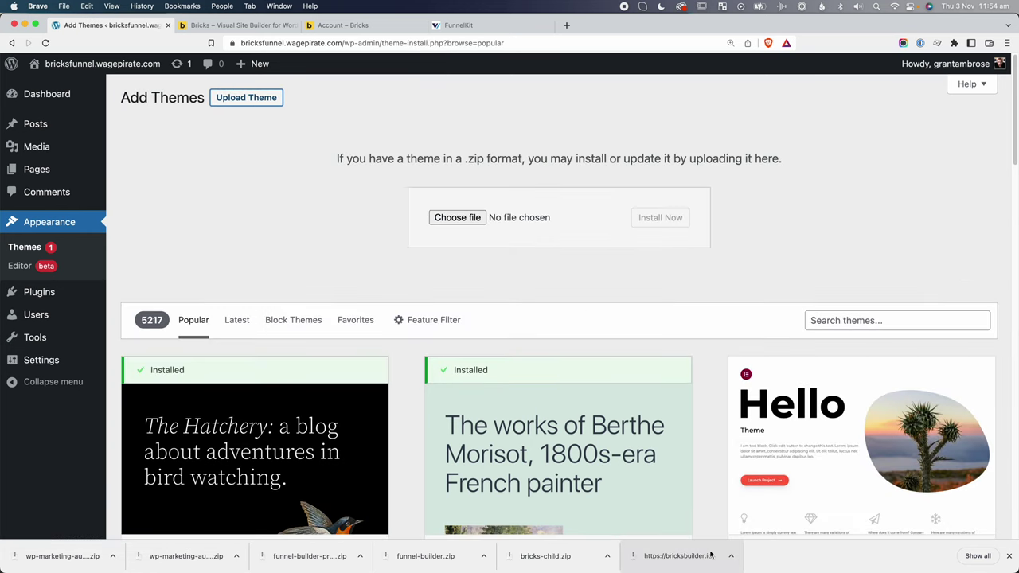
drag(444, 212, 447, 218)
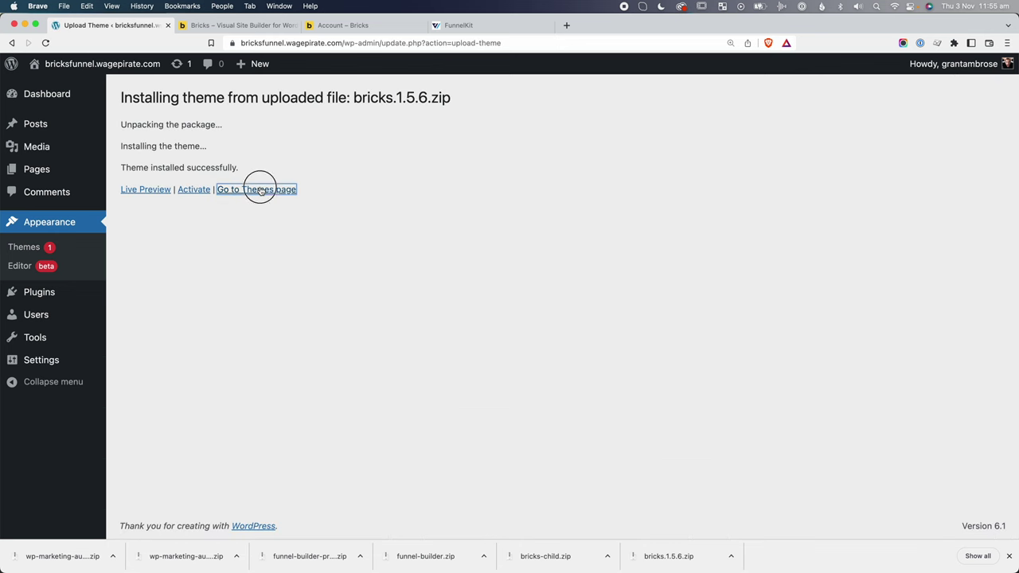
click(260, 190)
Upload and install the bricks-child.zip child theme.
click(257, 99)
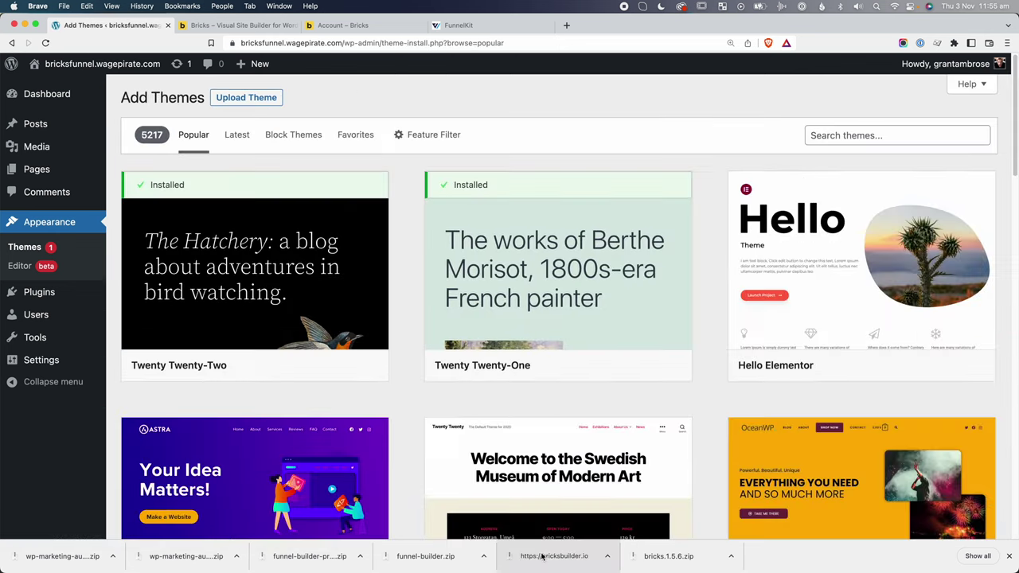
click(246, 97)
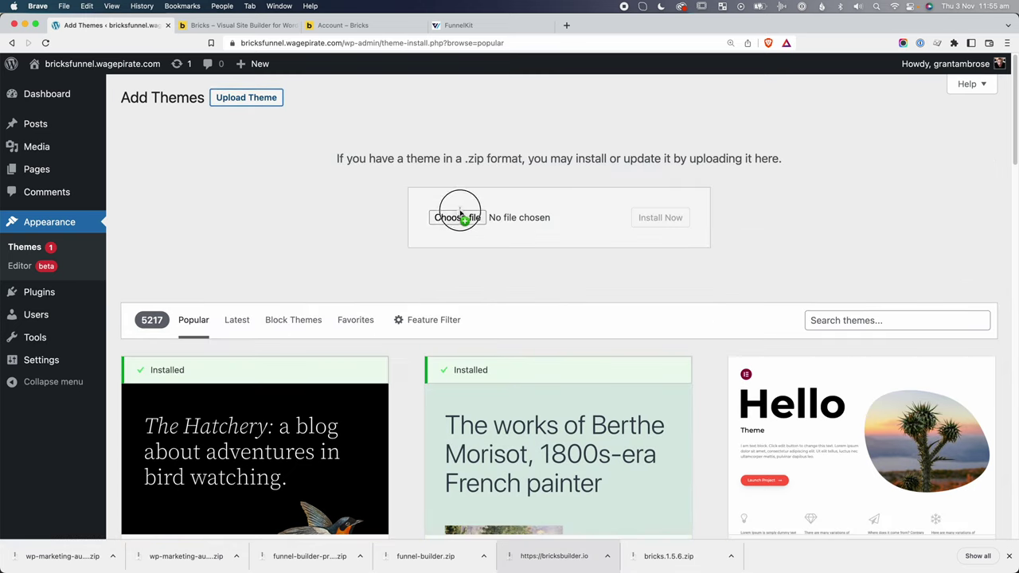
drag(460, 215, 460, 217)
click(645, 220)
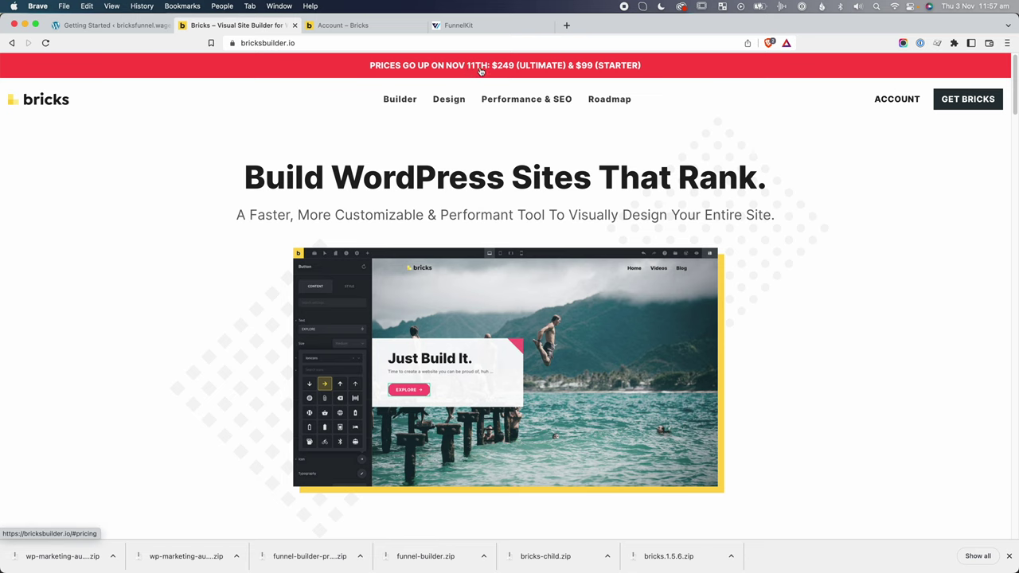
click(481, 70)
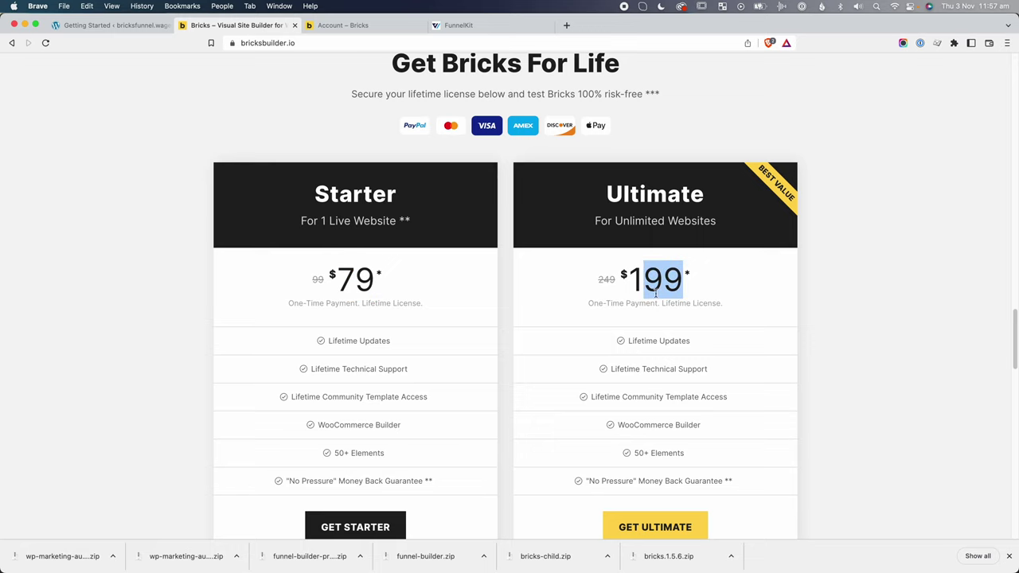
scroll(624, 329, up, 15)
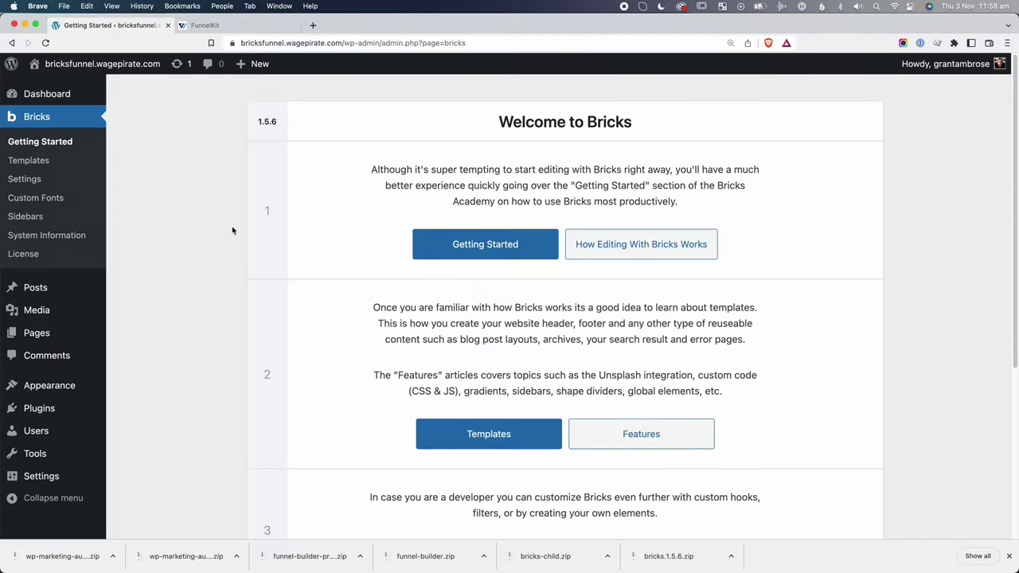
Search the plugin directory for WooCommerce to install it.
scroll(202, 309, down, 1)
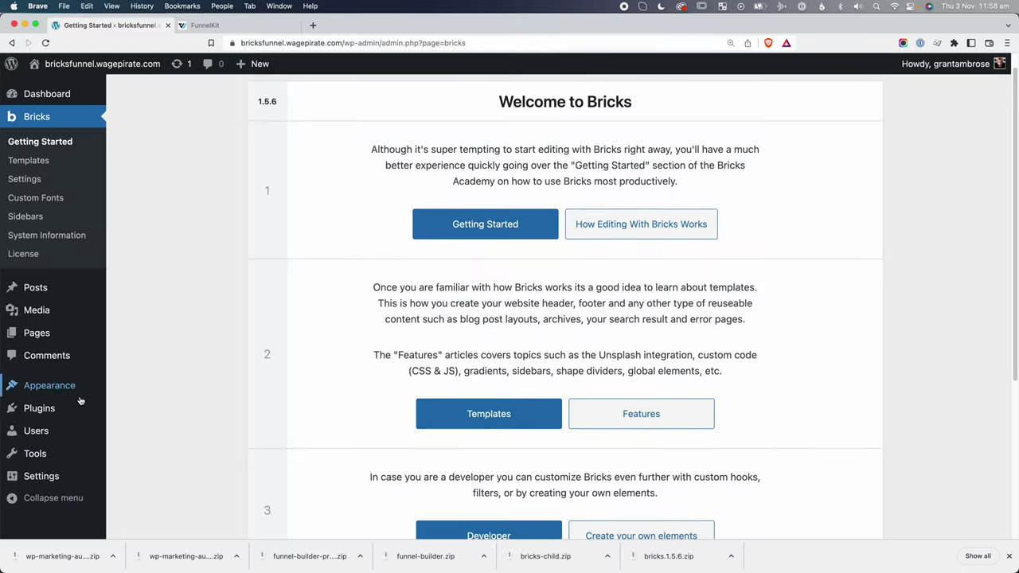
mouse_move(88, 408)
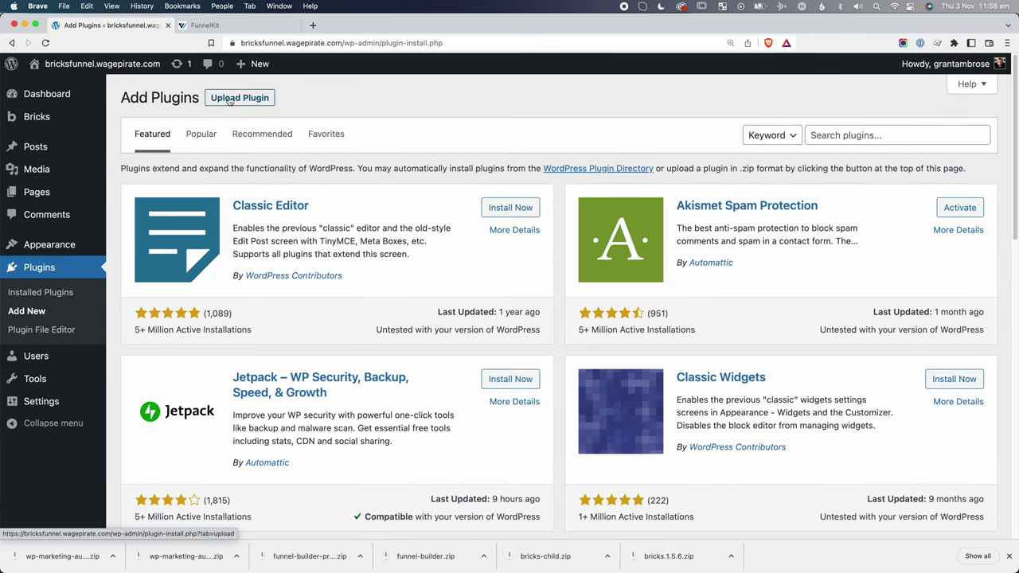
text(oocommerce)
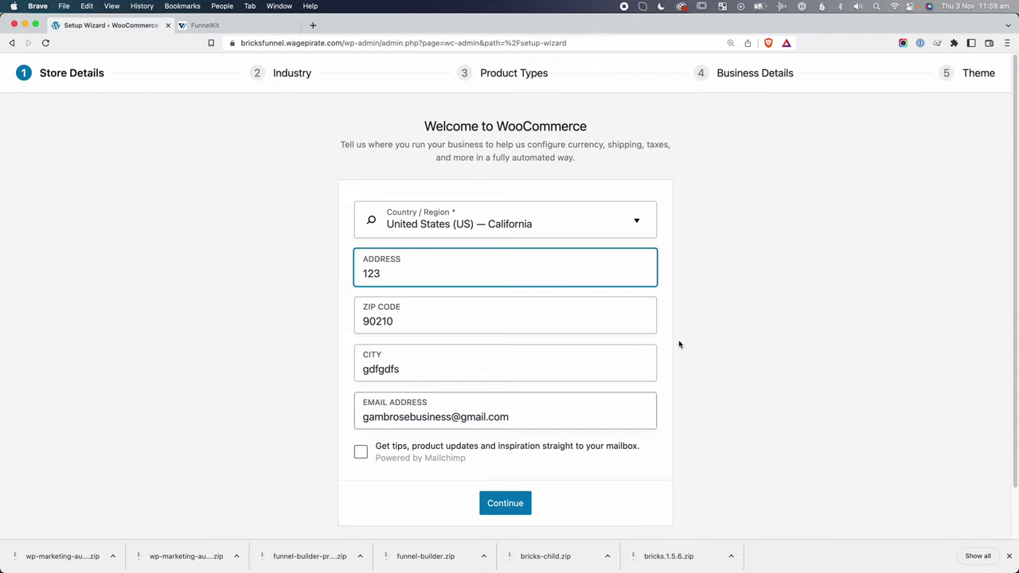
Submit the store details in the WooCommerce setup wizard.
click(505, 502)
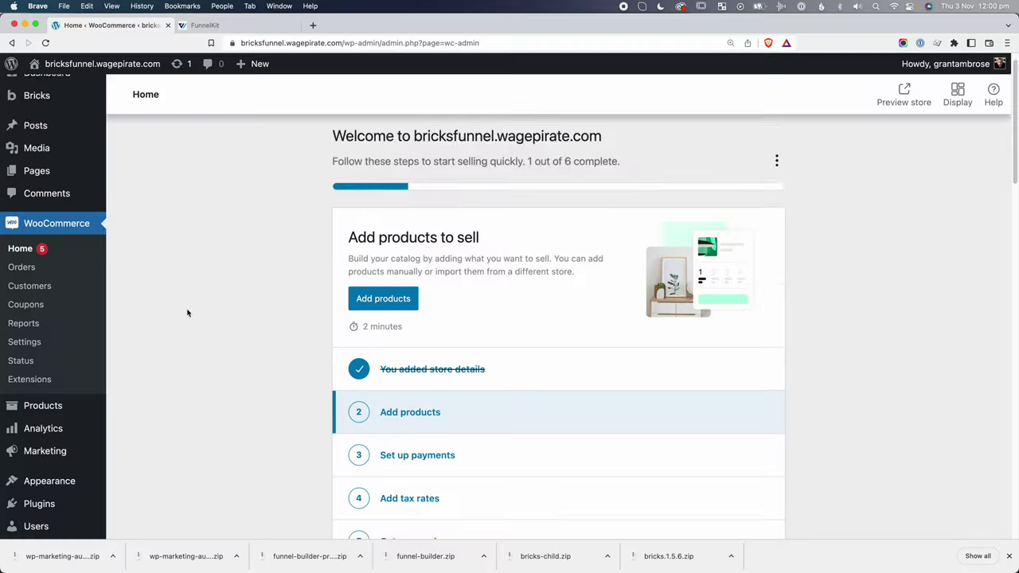
scroll(187, 313, down, 2)
mouse_move(48, 447)
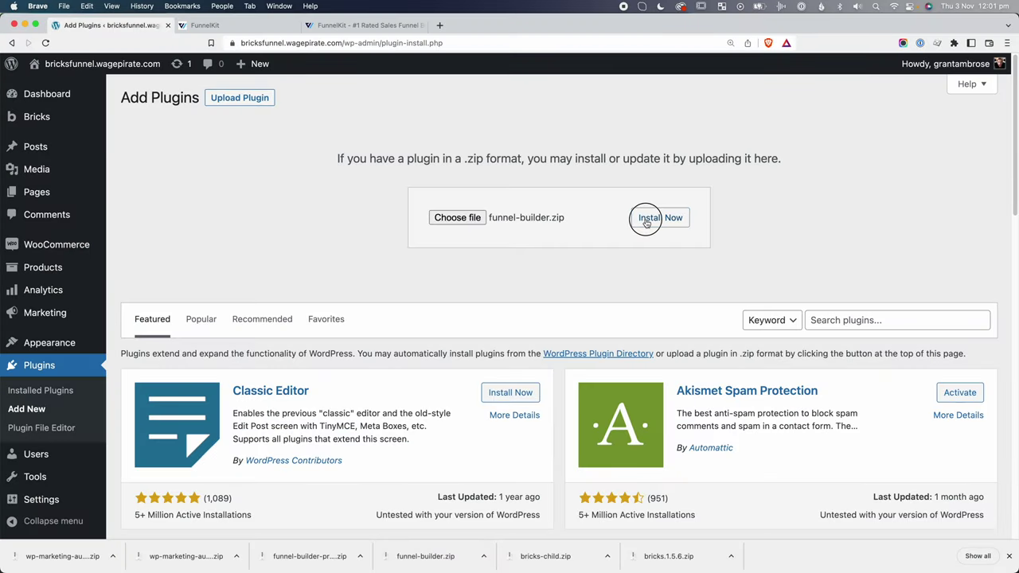
Install funnel-builder.zip, then upload and install the FunnelKit Pro plugin zip.
click(646, 221)
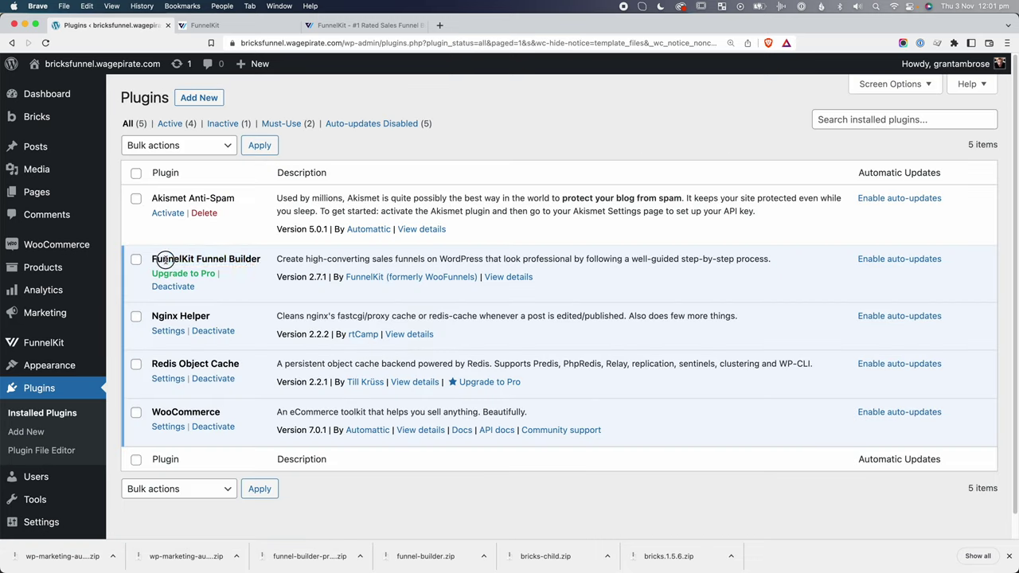
mouse_move(55, 347)
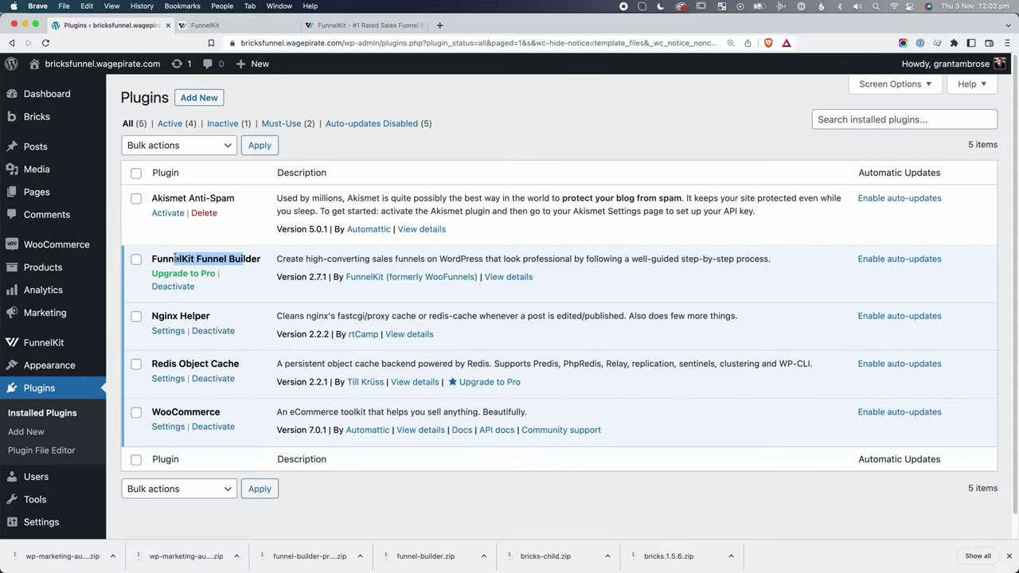
click(198, 98)
click(240, 97)
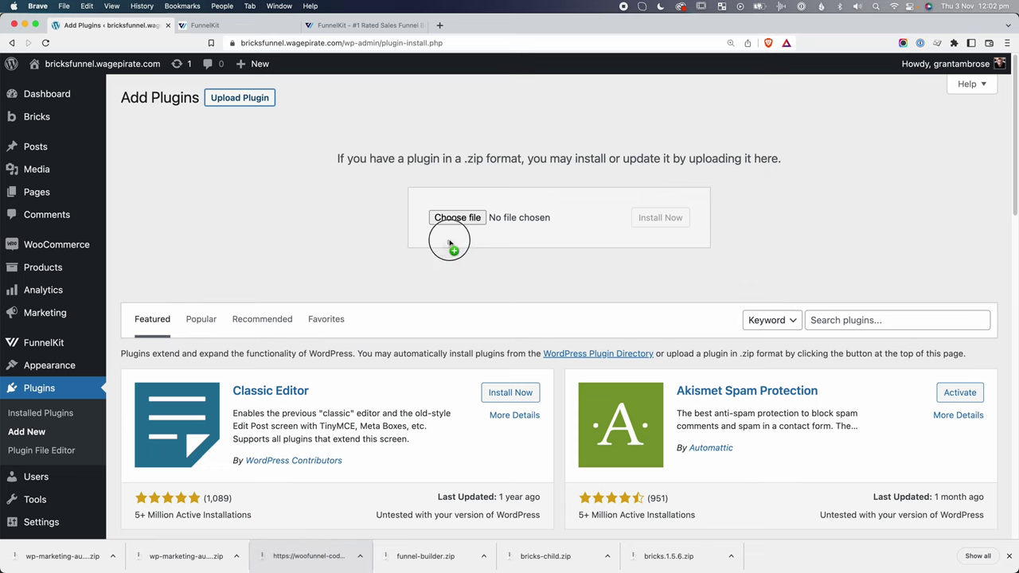
click(655, 219)
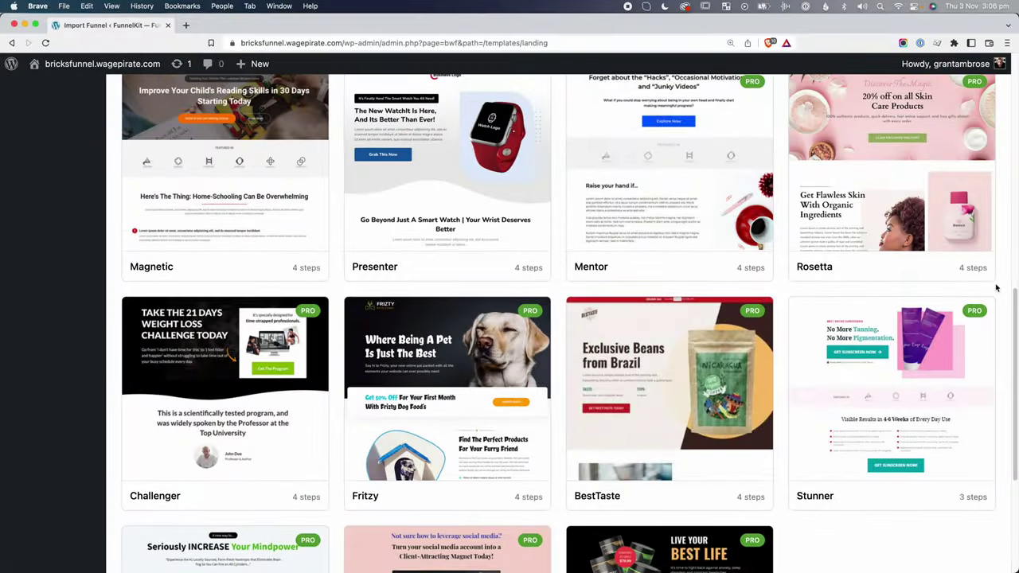
Scroll through the Fritzy and Rosetta template previews before returning to the plugins list.
scroll(996, 289, down, 3)
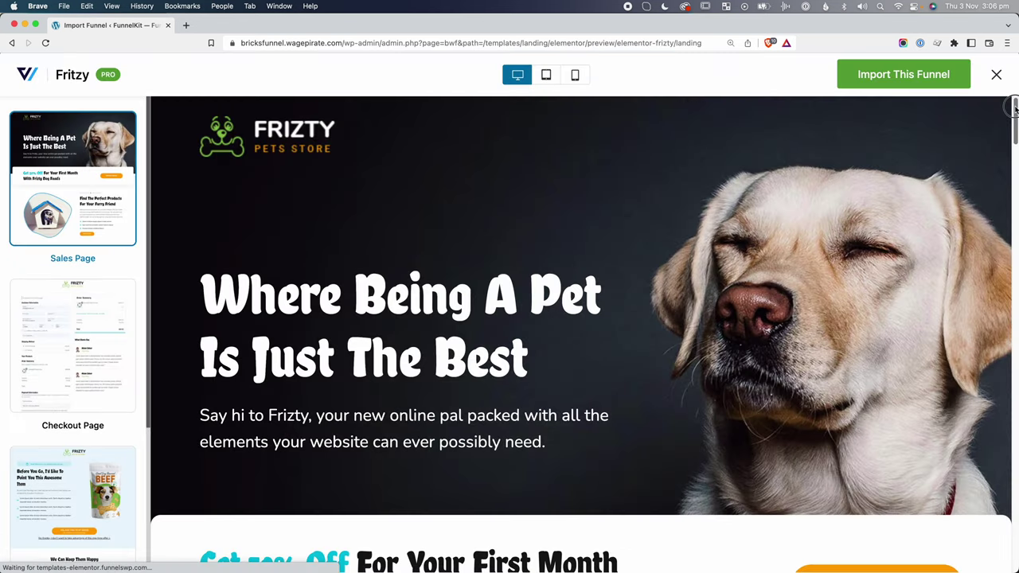
scroll(1014, 142, down, 5)
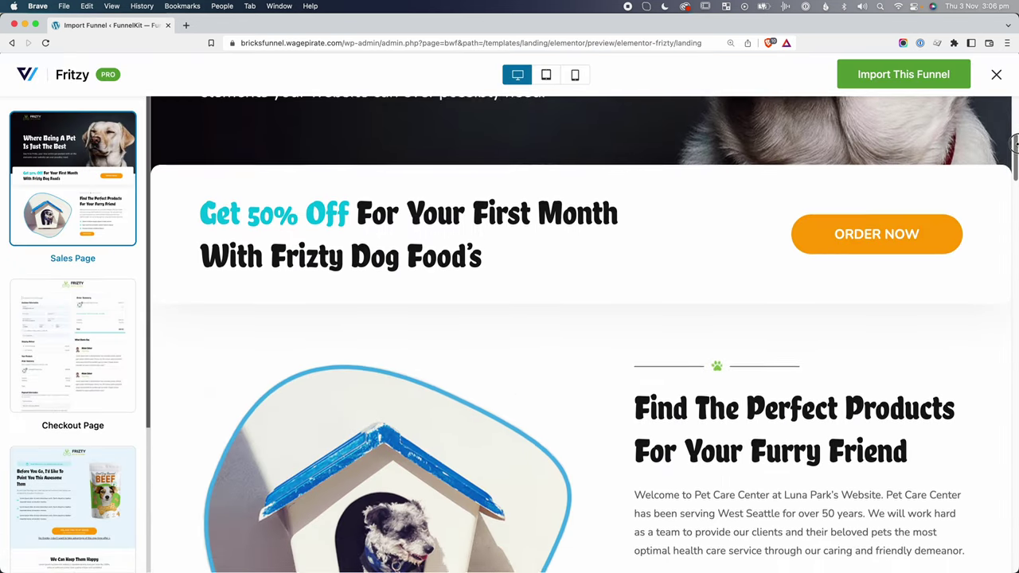
drag(1014, 142, 1014, 291)
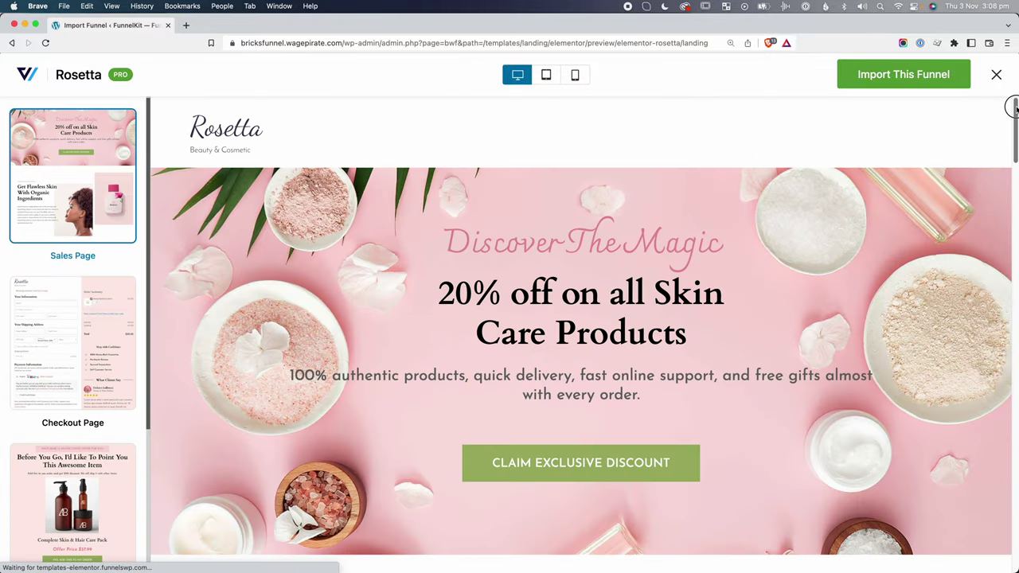
drag(1014, 107, 1014, 417)
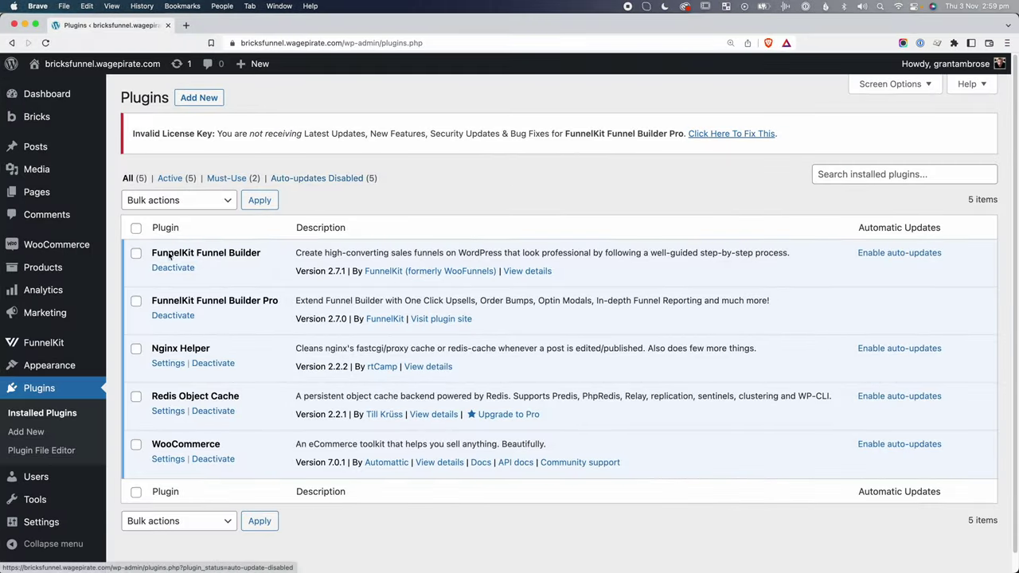
mouse_move(52, 351)
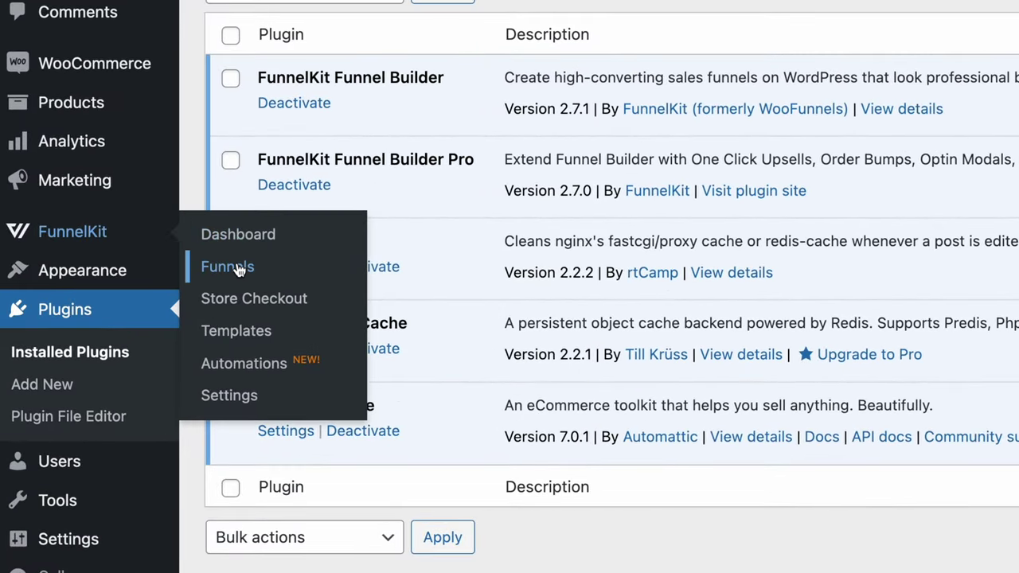
Open FunnelKit's Funnels list and start adding a new funnel.
click(239, 271)
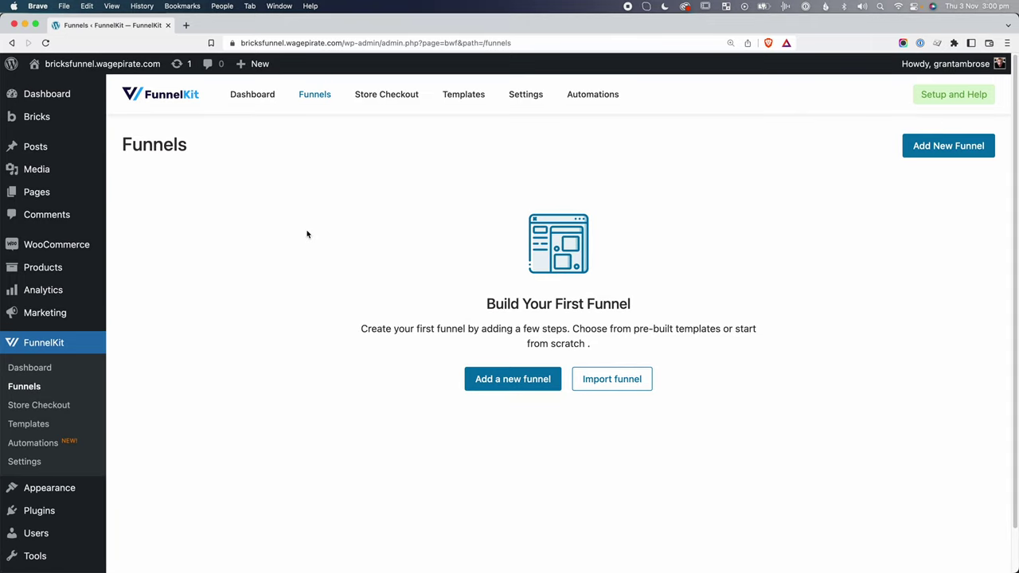
click(512, 380)
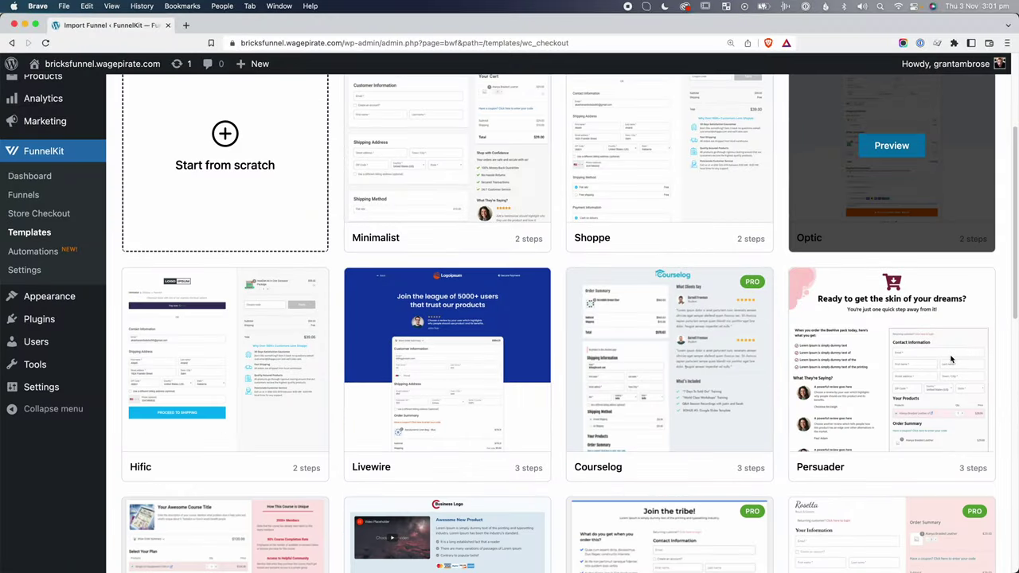
Preview the Minimalist checkout template and its Thank You Page.
scroll(952, 360, down, 5)
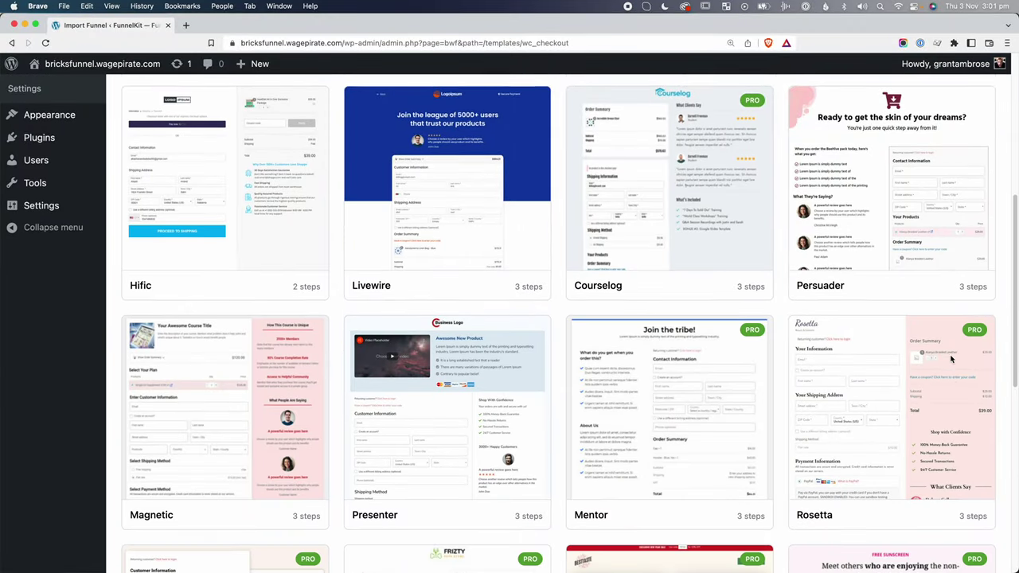
scroll(952, 360, down, 5)
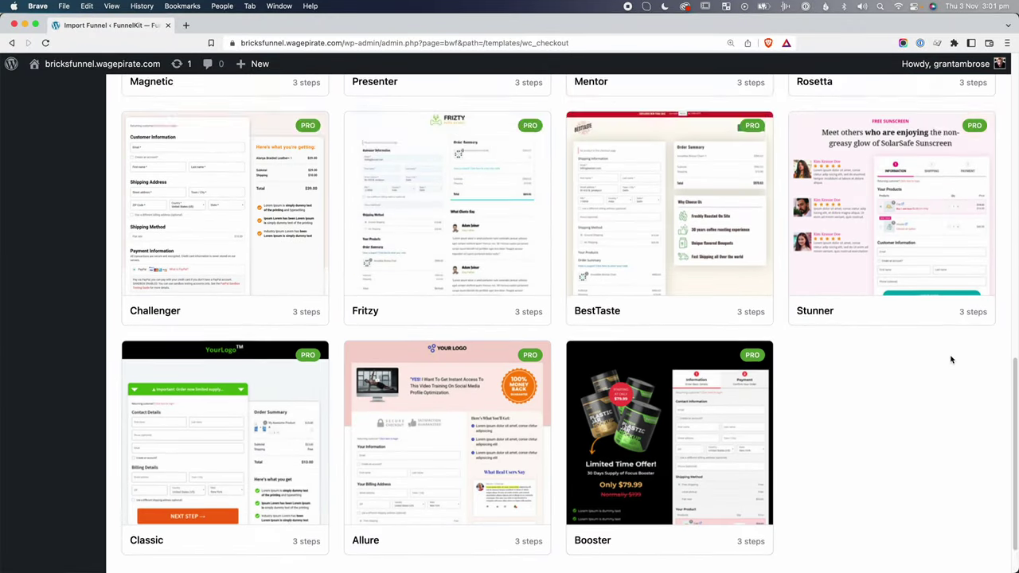
scroll(951, 360, up, 4)
scroll(952, 360, up, 10)
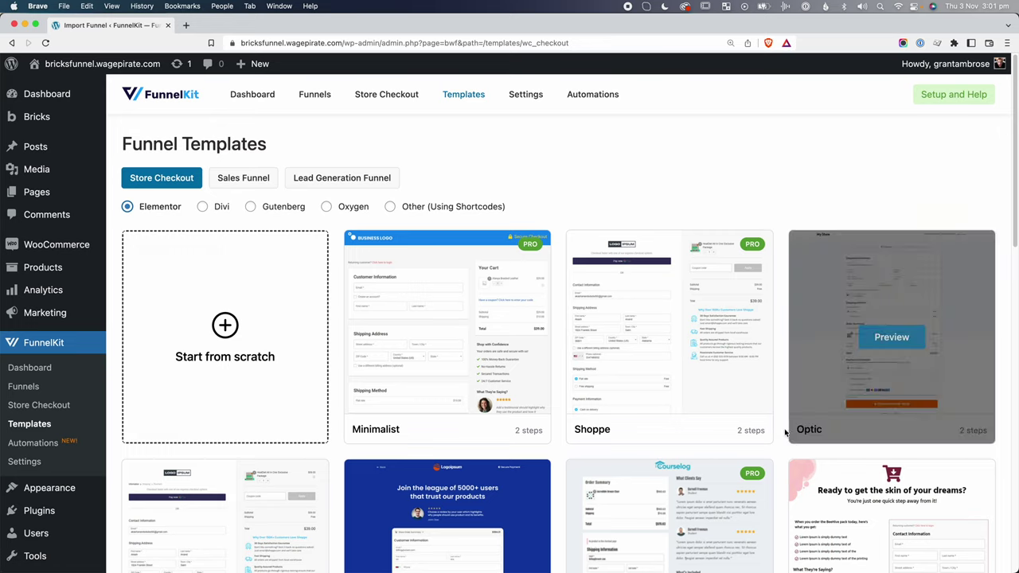
scroll(670, 470, down, 3)
scroll(670, 470, down, 1)
scroll(674, 405, up, 3)
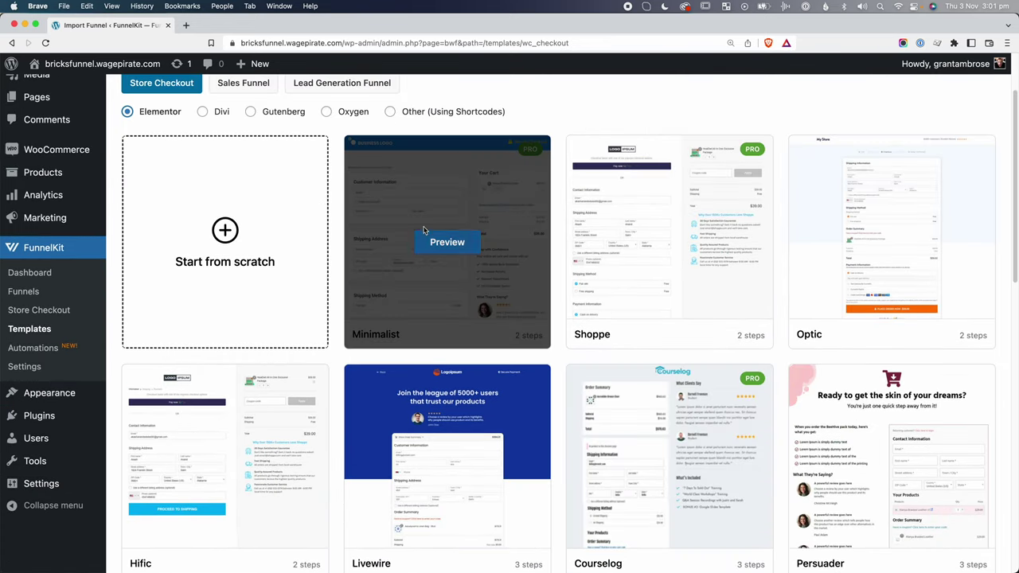
click(447, 242)
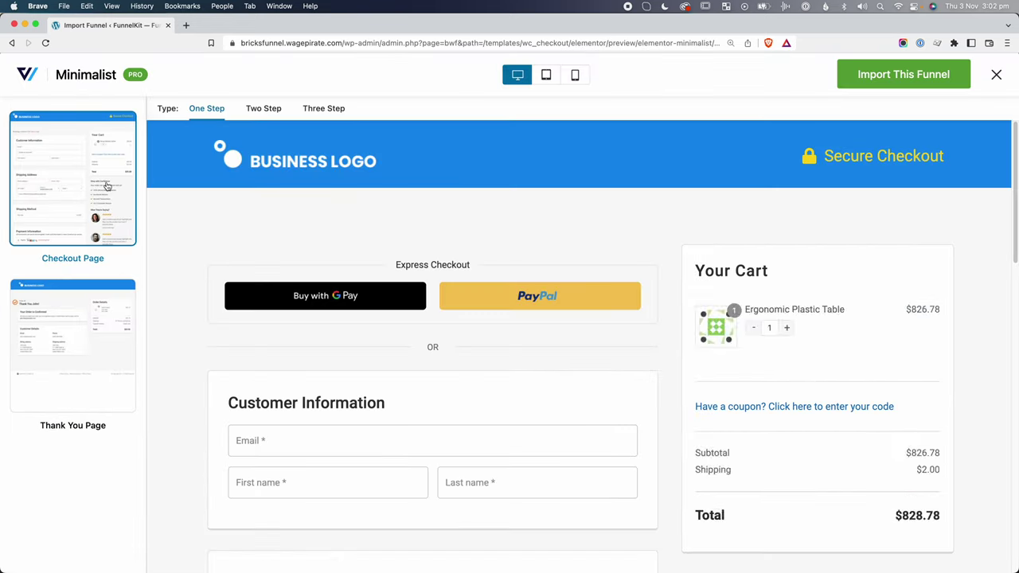
click(73, 374)
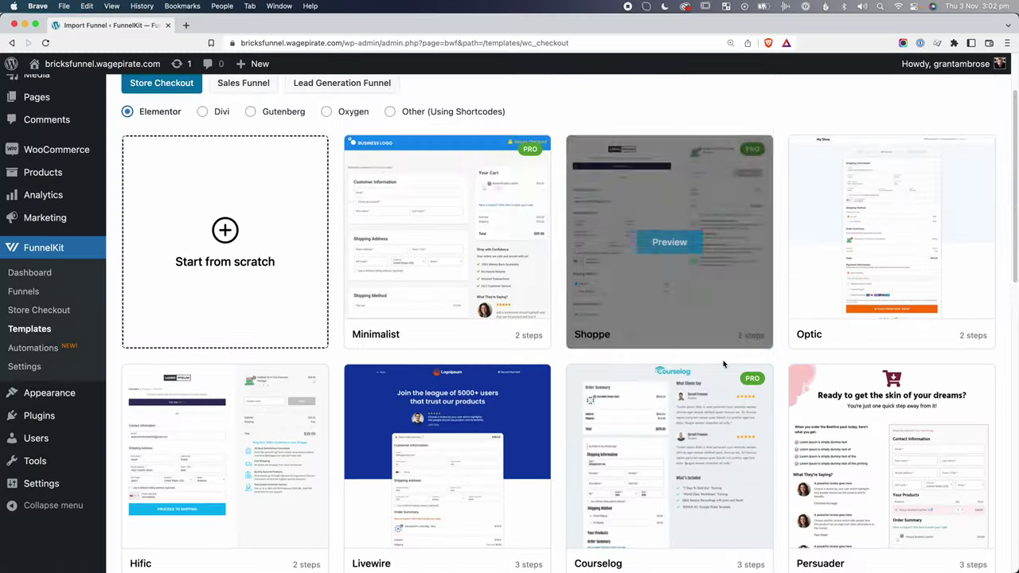
scroll(729, 335, down, 2)
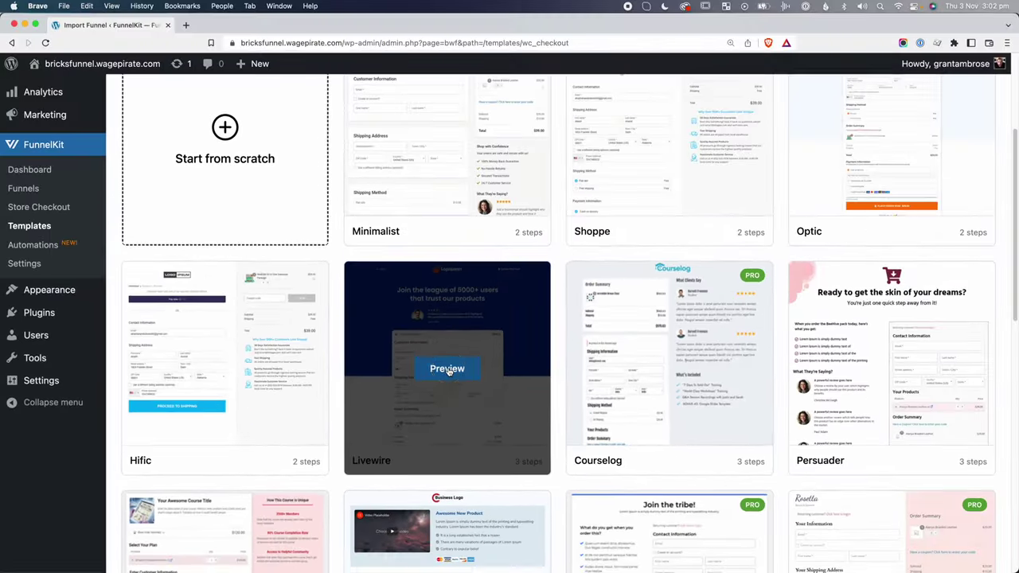
Preview Livewire's checkout, one-click upsell and thank-you pages, then close the preview.
click(448, 370)
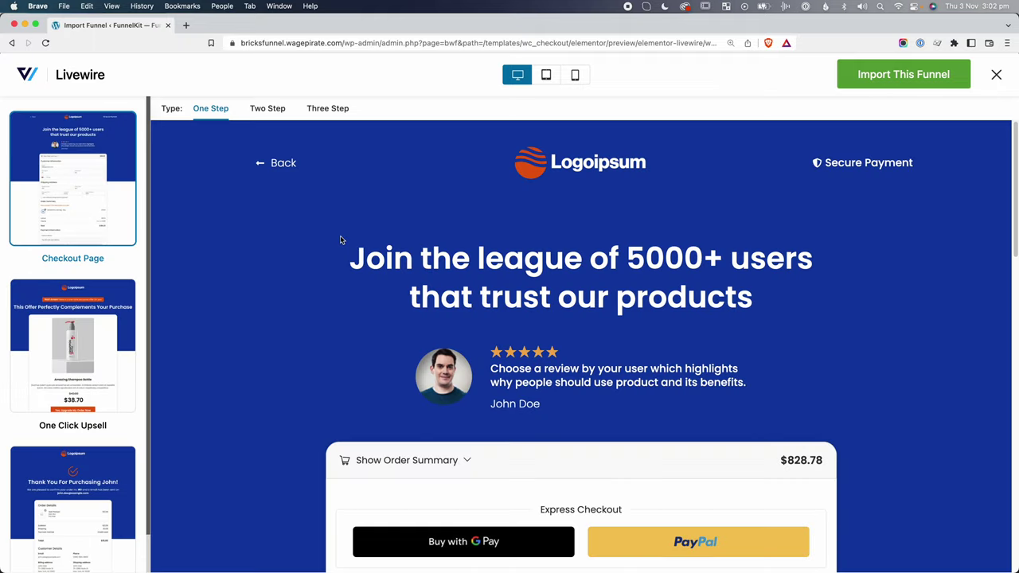
scroll(319, 247, down, 1)
scroll(199, 275, down, 5)
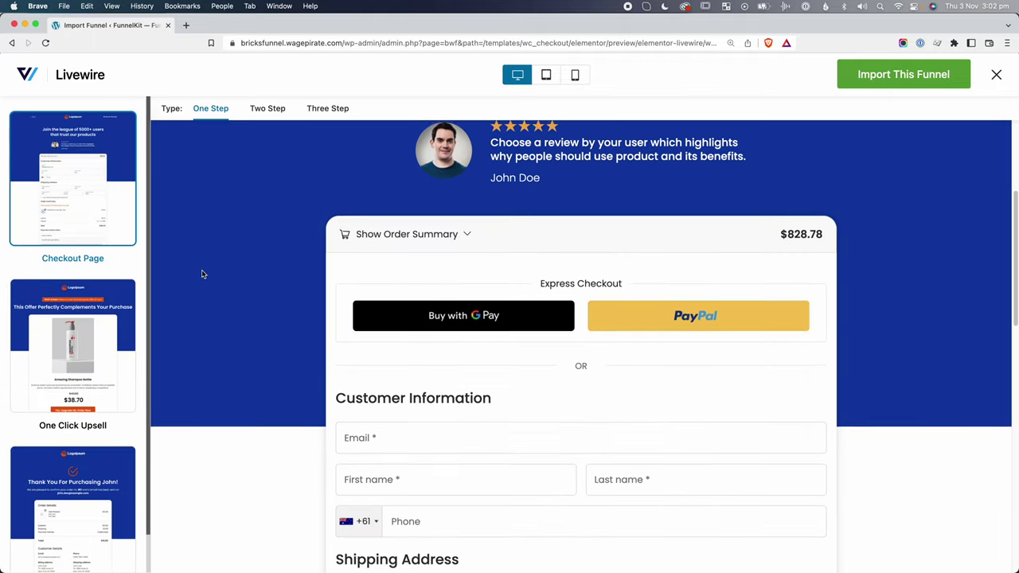
scroll(202, 275, down, 6)
scroll(202, 273, up, 8)
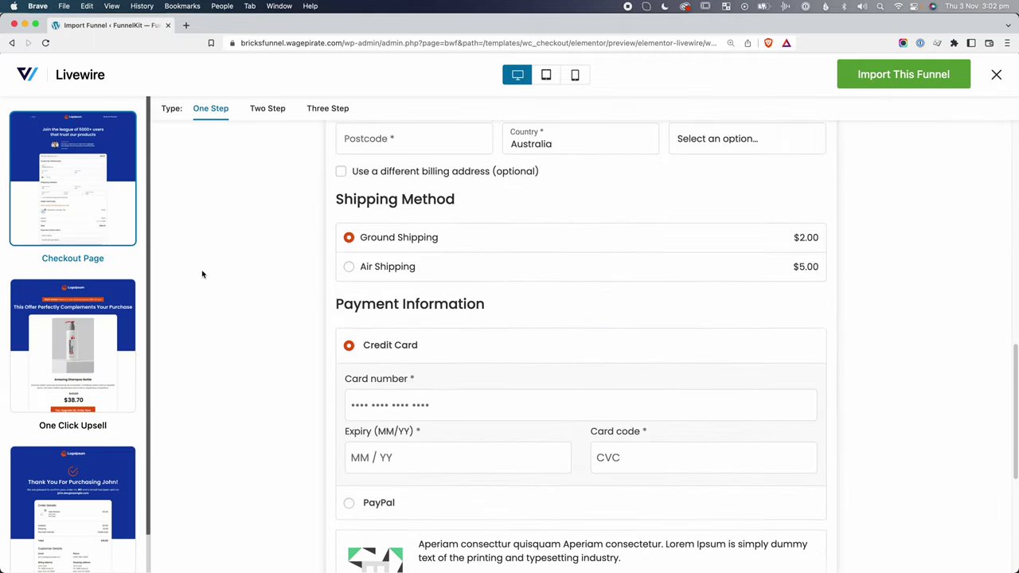
click(90, 361)
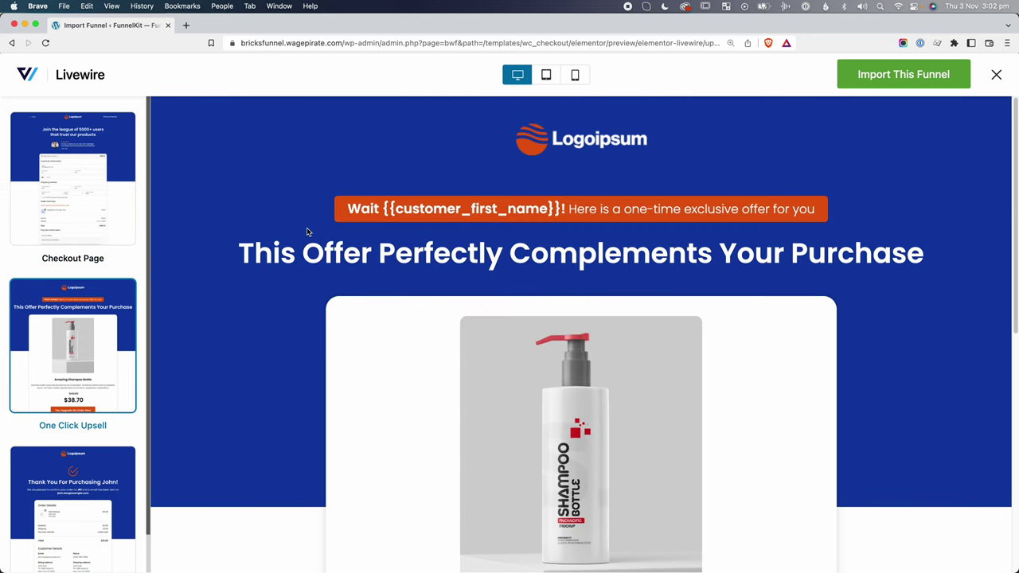
scroll(307, 231, down, 6)
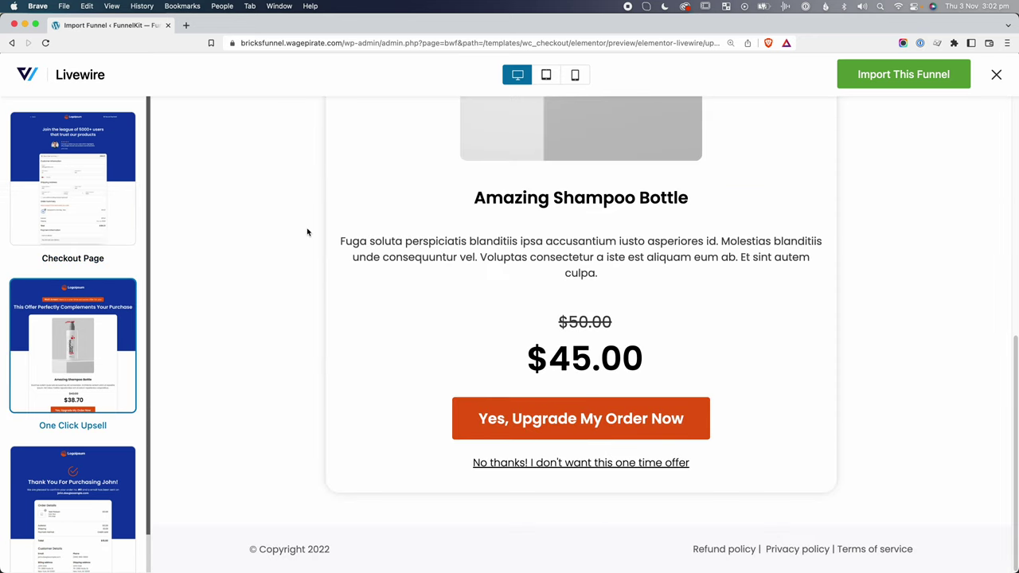
scroll(53, 483, down, 1)
click(67, 460)
scroll(248, 228, down, 2)
scroll(249, 227, down, 4)
click(997, 75)
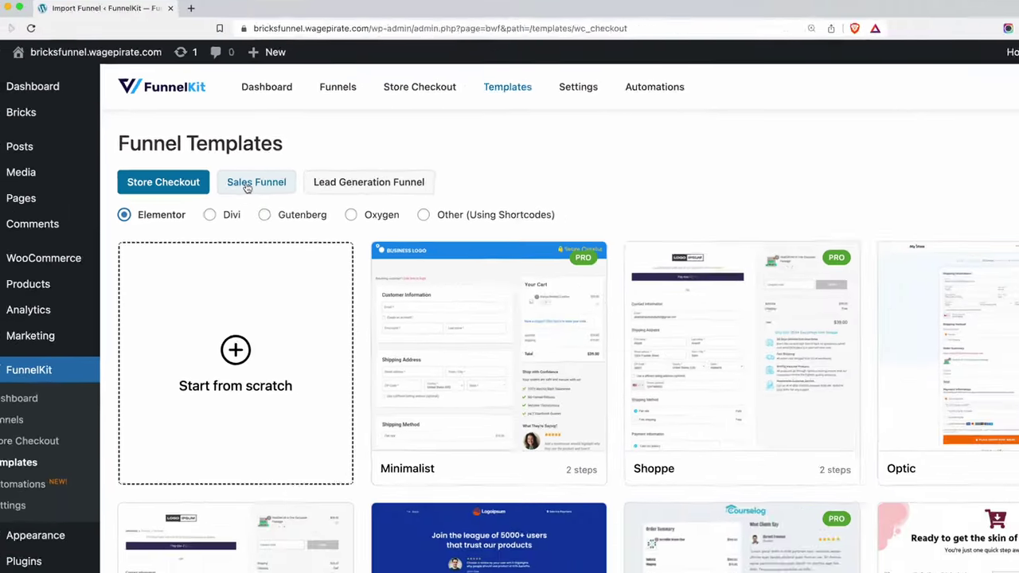
Show the Sales Funnel templates and preview the Courselog template.
click(306, 202)
scroll(414, 185, down, 2)
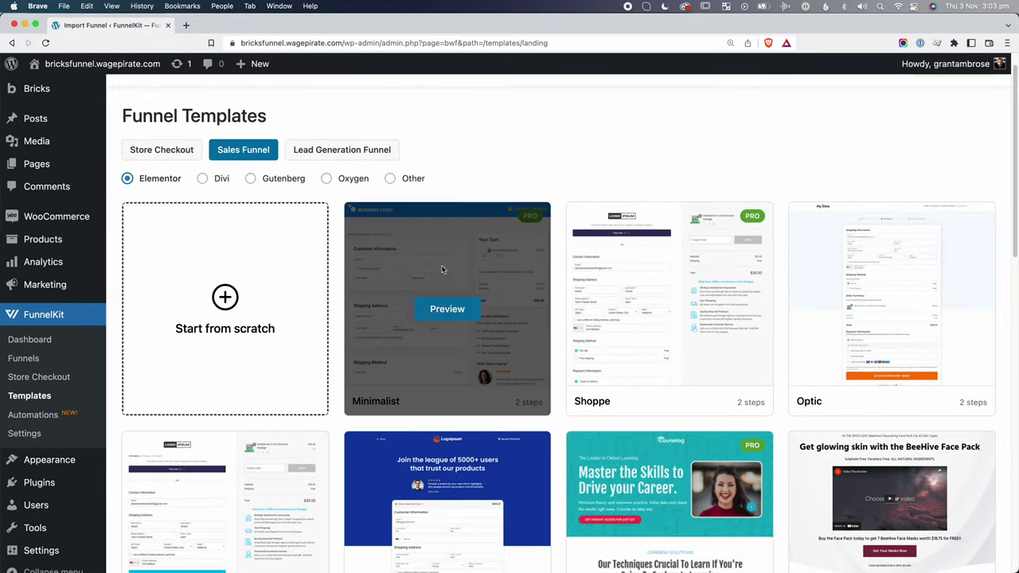
scroll(942, 284, down, 6)
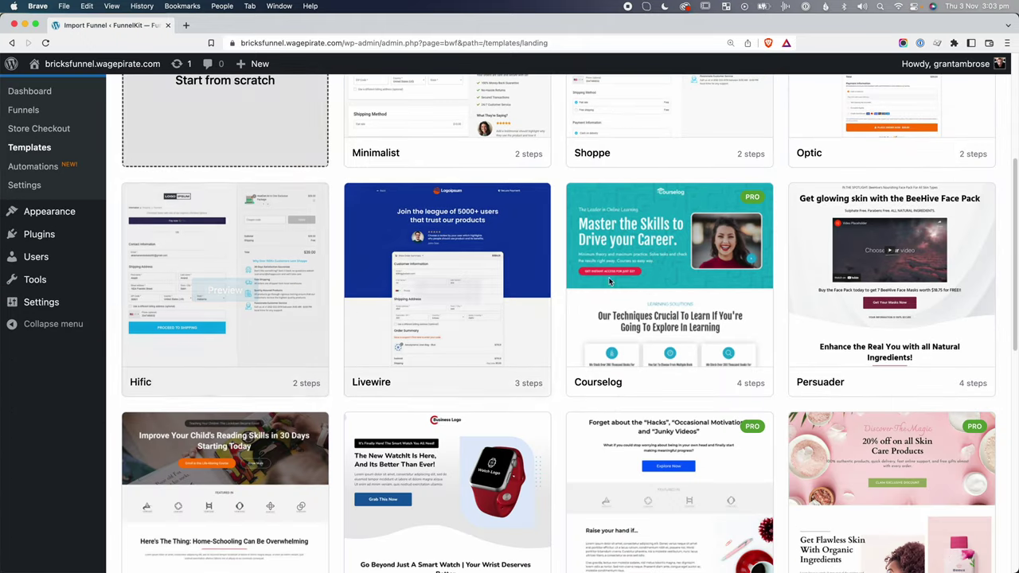
mouse_move(685, 262)
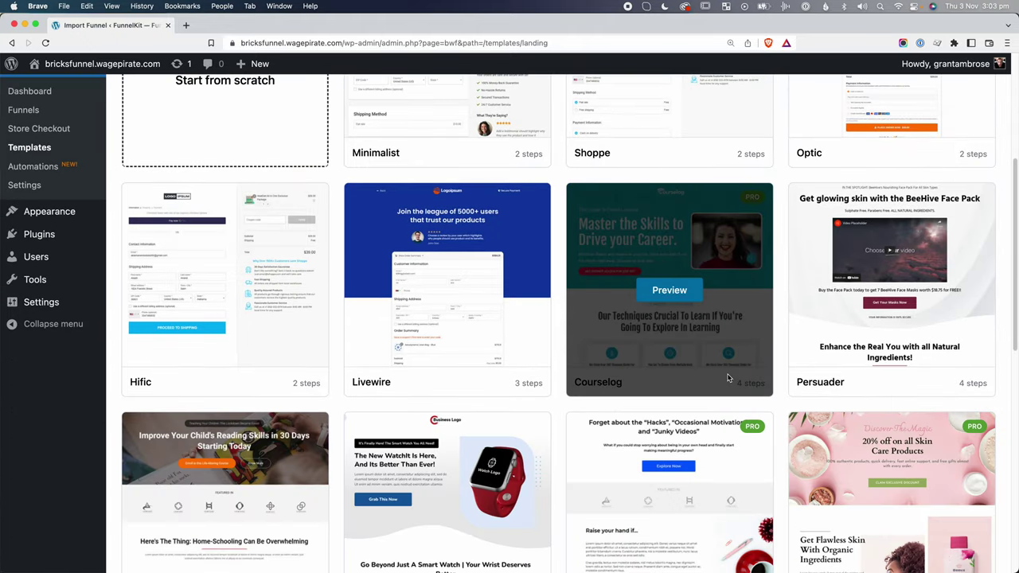
scroll(728, 374, down, 2)
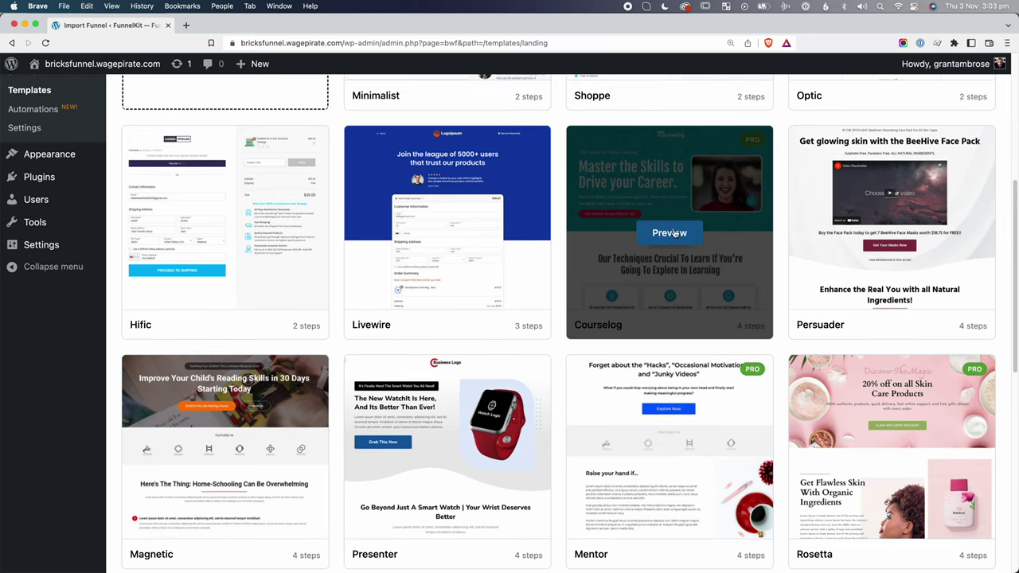
click(678, 233)
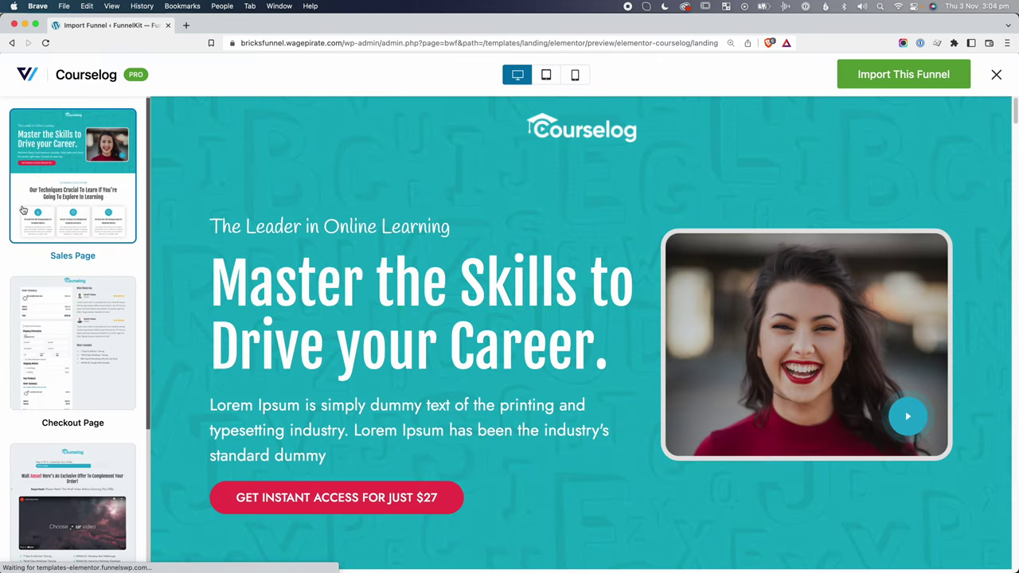
Scroll the Courselog sales page, then review its checkout page.
scroll(133, 337, down, 3)
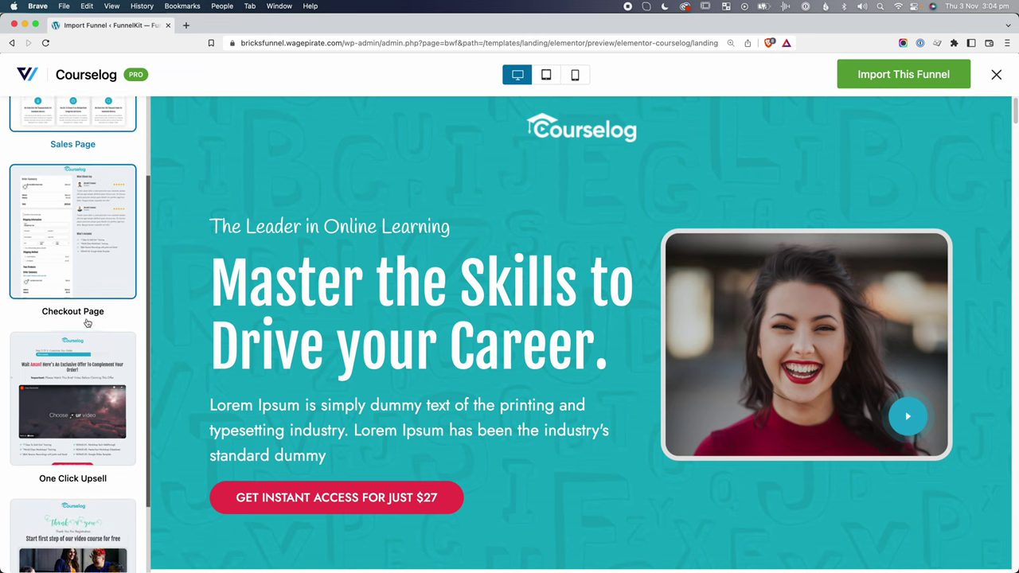
scroll(89, 368, down, 2)
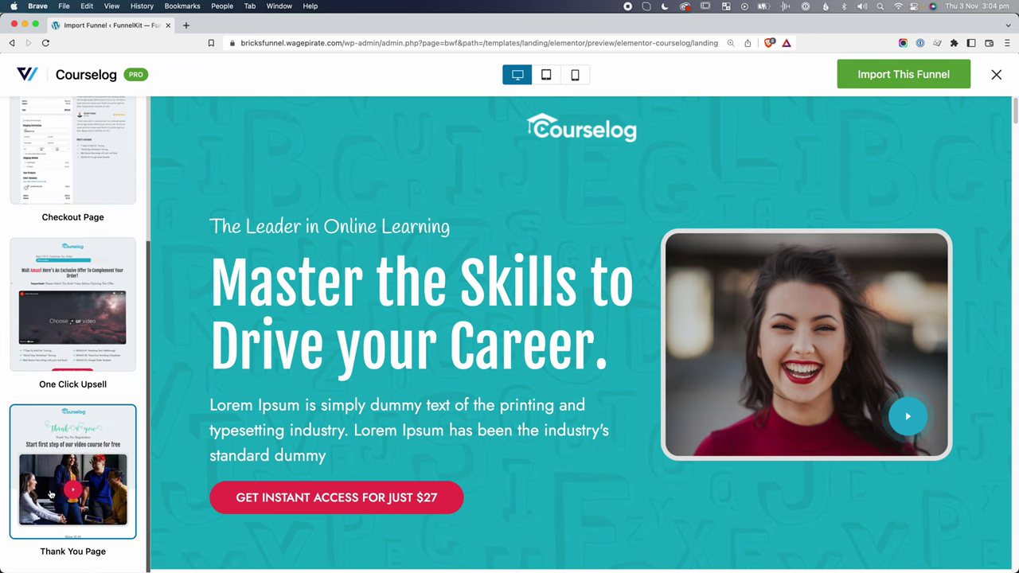
scroll(50, 495, up, 5)
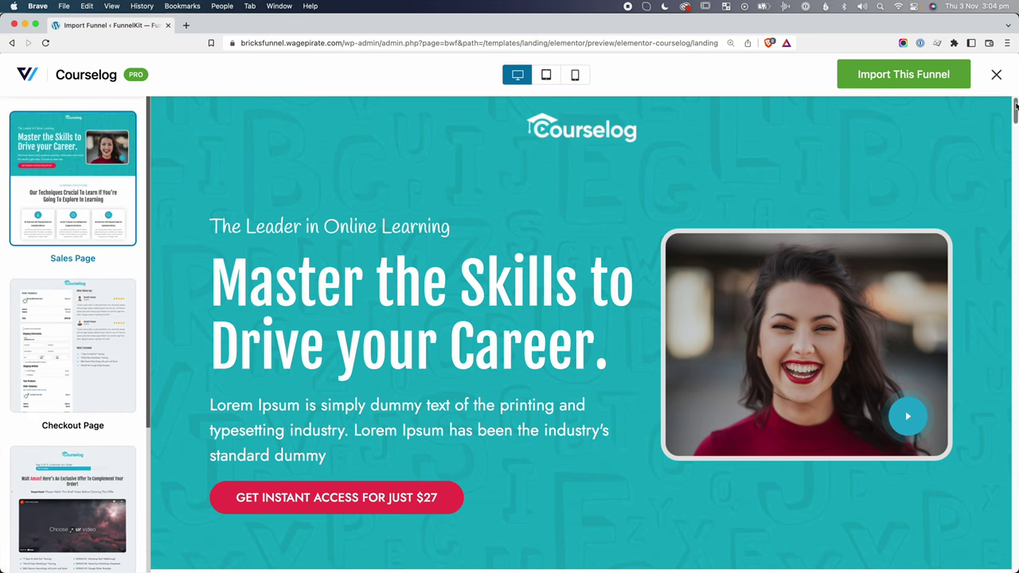
drag(1016, 106, 1014, 550)
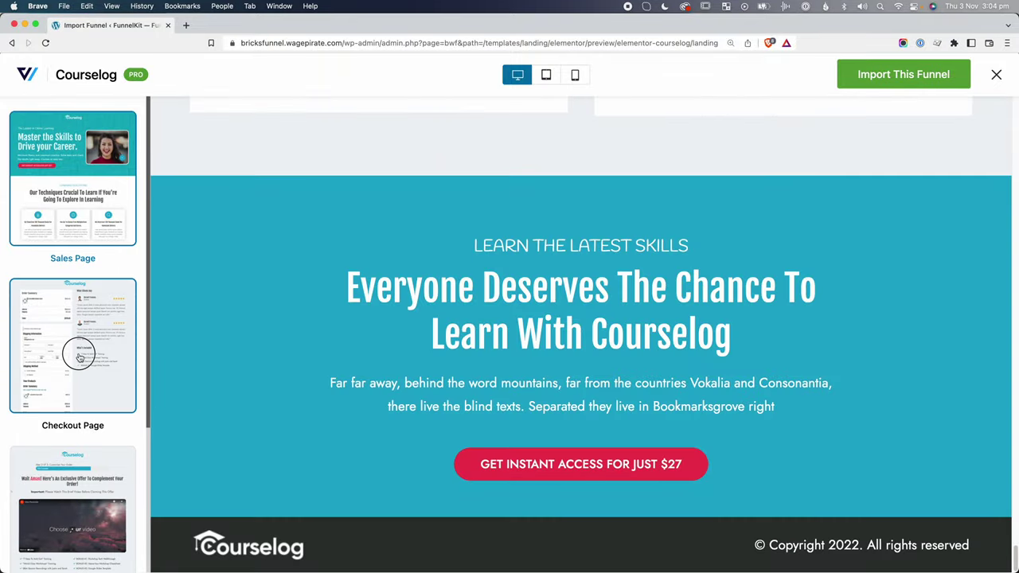
click(79, 356)
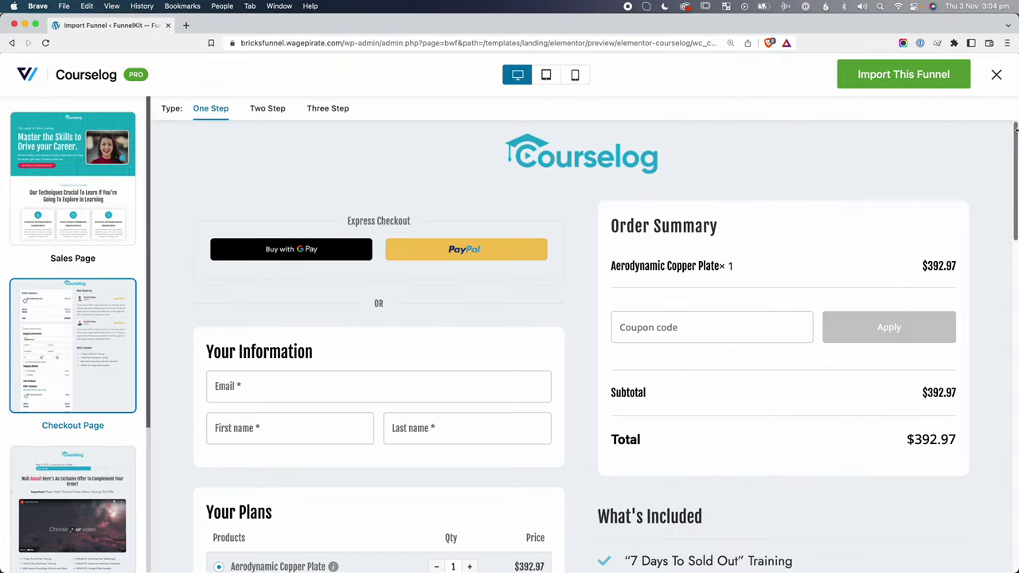
drag(1013, 130, 1014, 486)
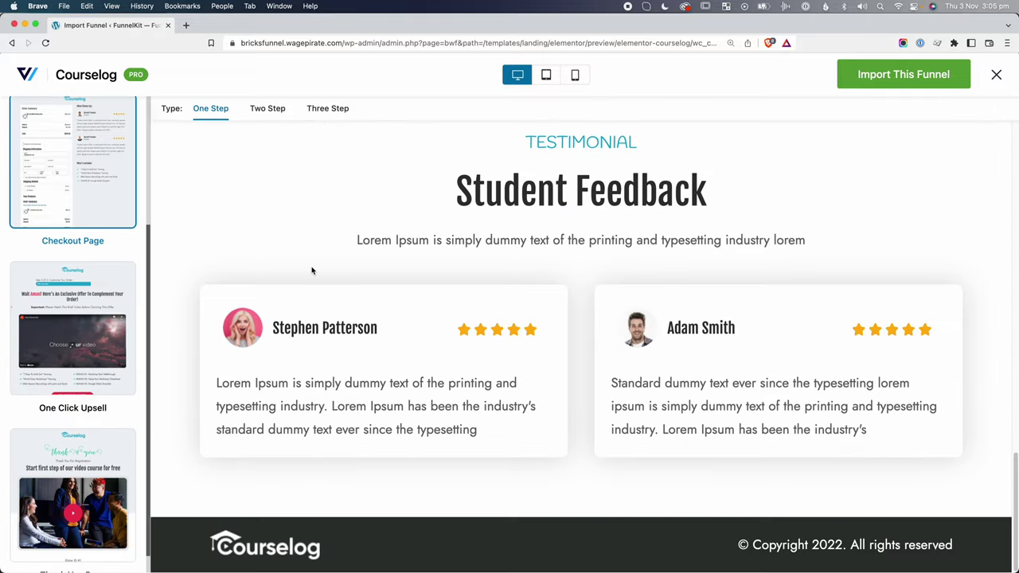
Review the Courselog one-click upsell and thank-you pages, then close the preview.
click(72, 345)
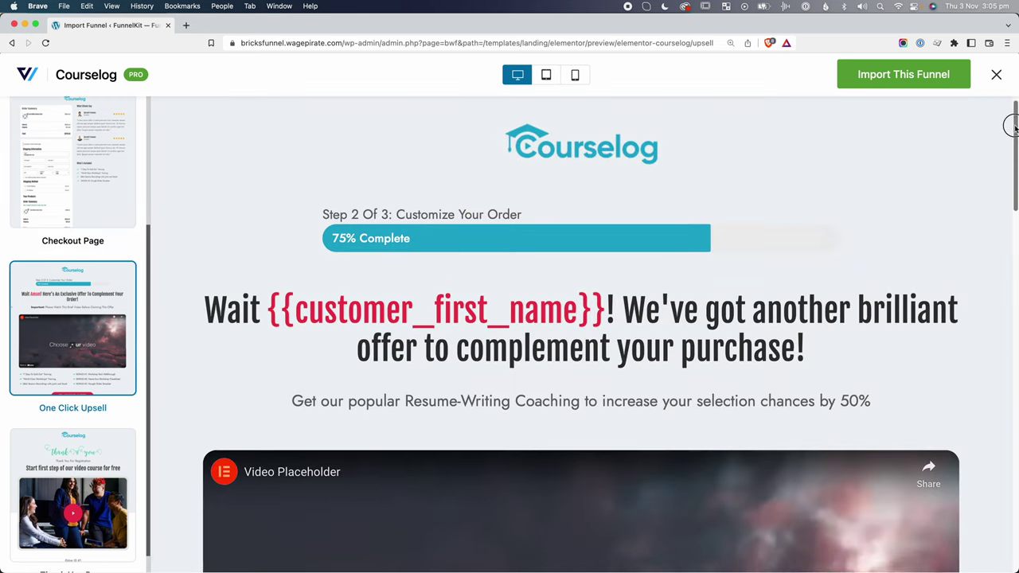
scroll(1013, 187, down, 5)
drag(1013, 187, 1013, 510)
scroll(81, 510, down, 1)
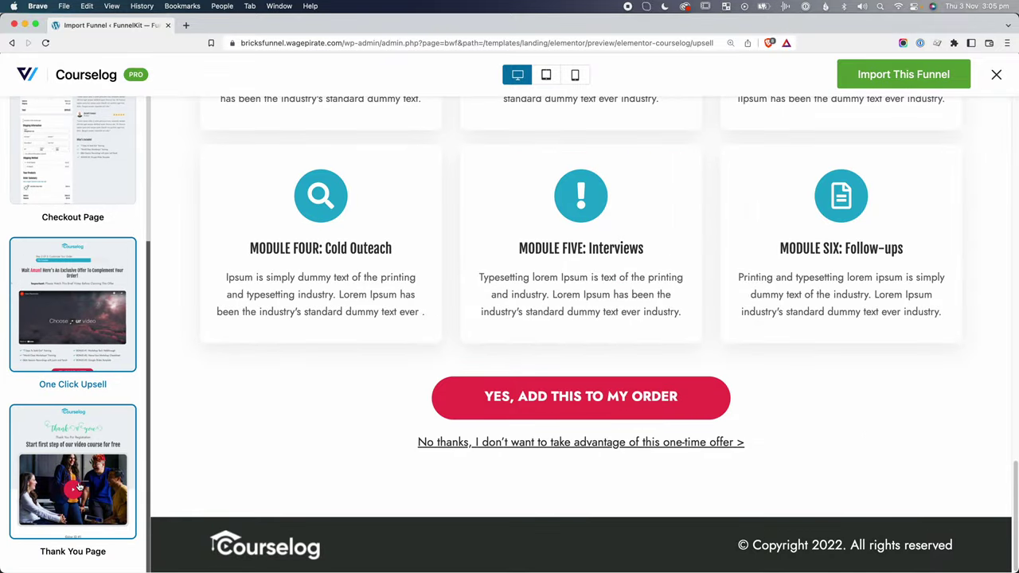
click(79, 487)
drag(1017, 106, 1013, 494)
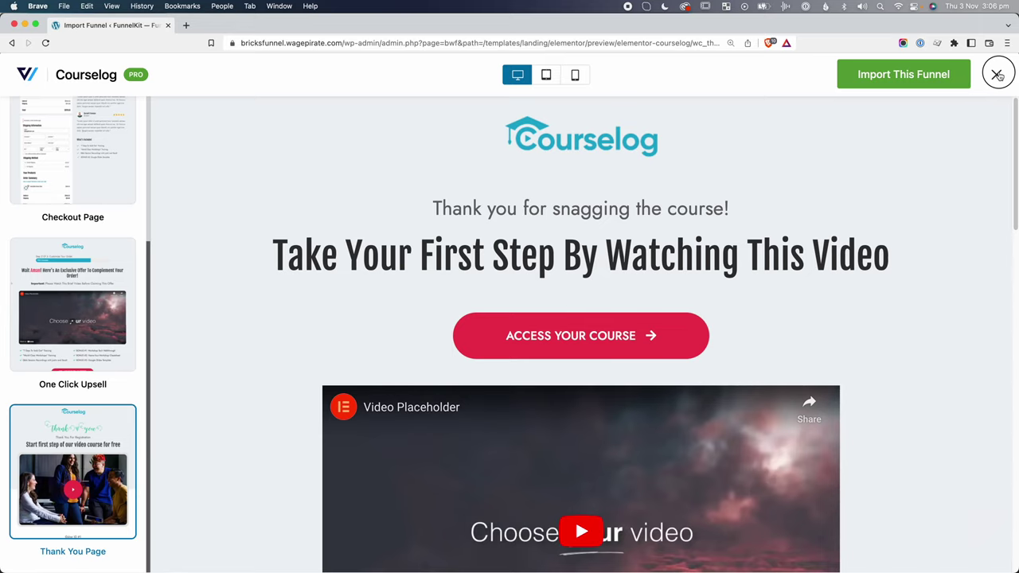
click(998, 74)
Preview the Fritzy funnel template and scroll its sales page.
scroll(1011, 225, down, 2)
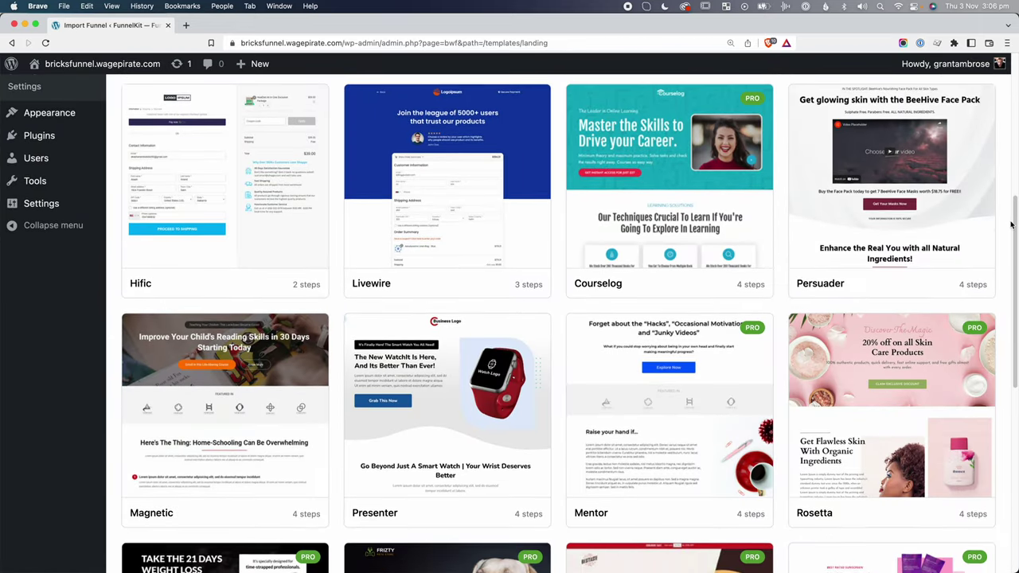
scroll(1012, 225, down, 3)
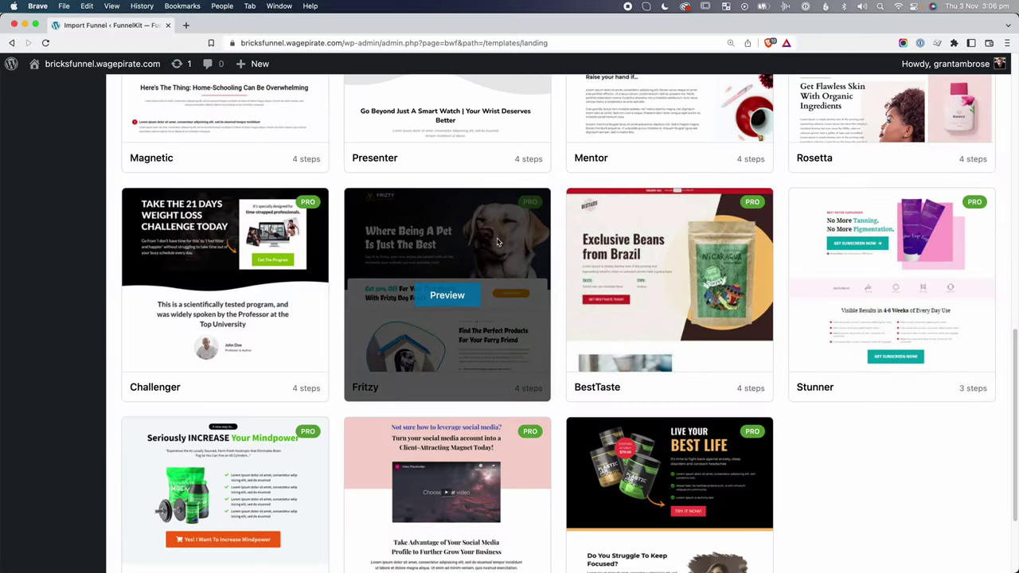
click(447, 295)
scroll(1013, 165, down, 5)
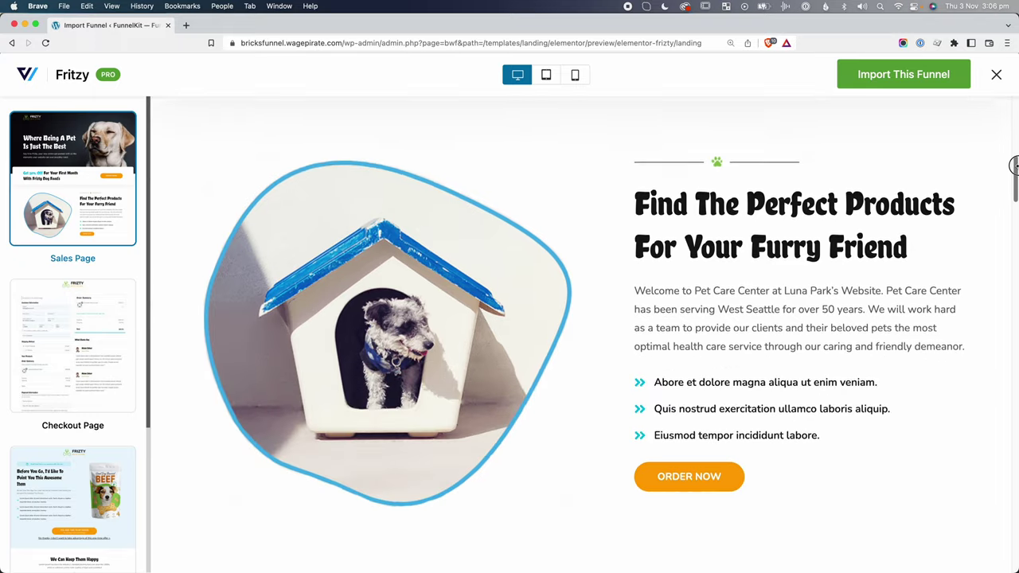
drag(1014, 165, 1014, 541)
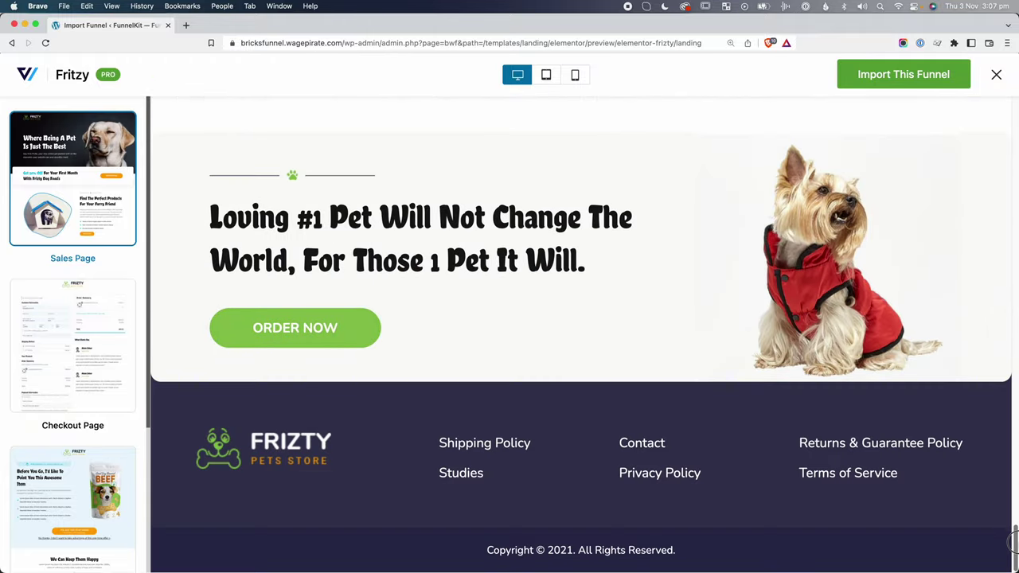
Review Fritzy's checkout, one-click upsell and thank-you pages.
click(74, 349)
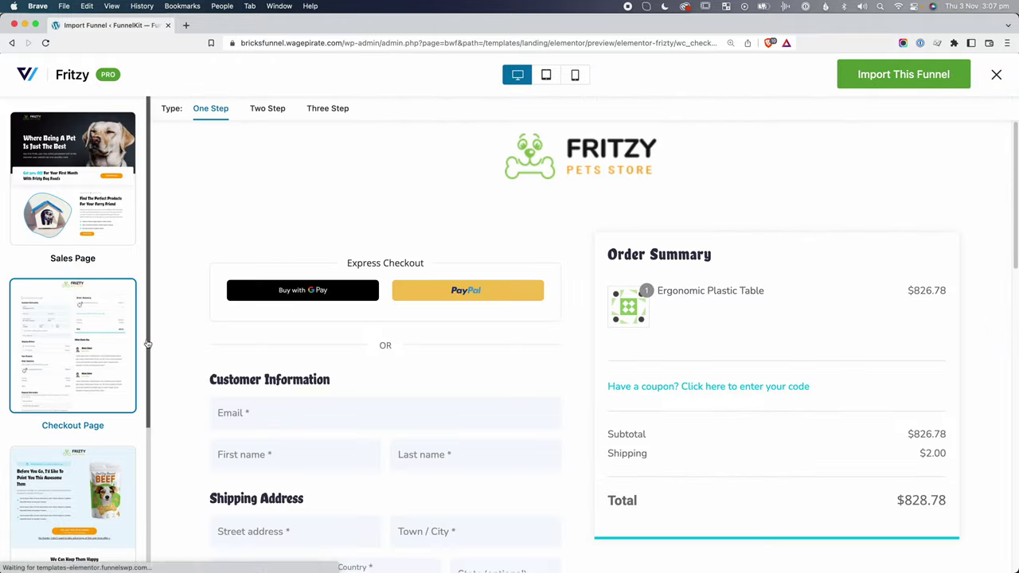
drag(1012, 149, 1013, 230)
drag(1013, 335, 1013, 421)
scroll(73, 358, down, 5)
click(73, 310)
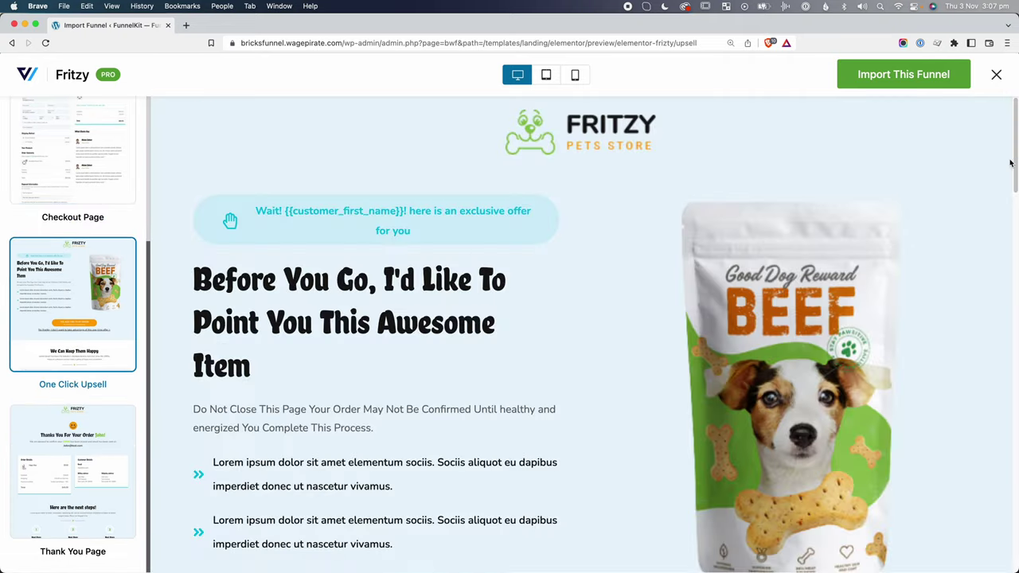
drag(1015, 136, 1013, 382)
click(111, 469)
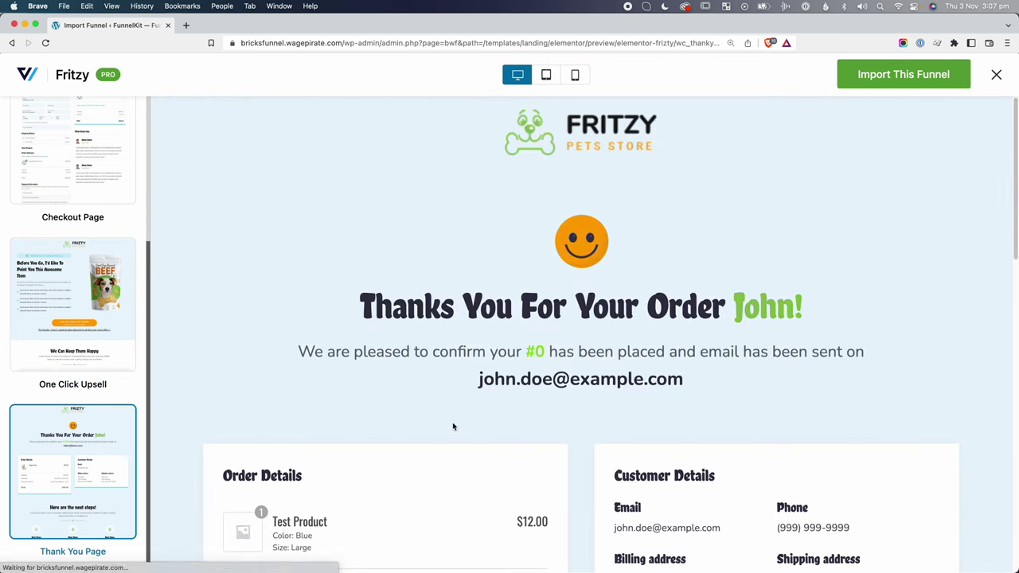
drag(1013, 169, 1013, 74)
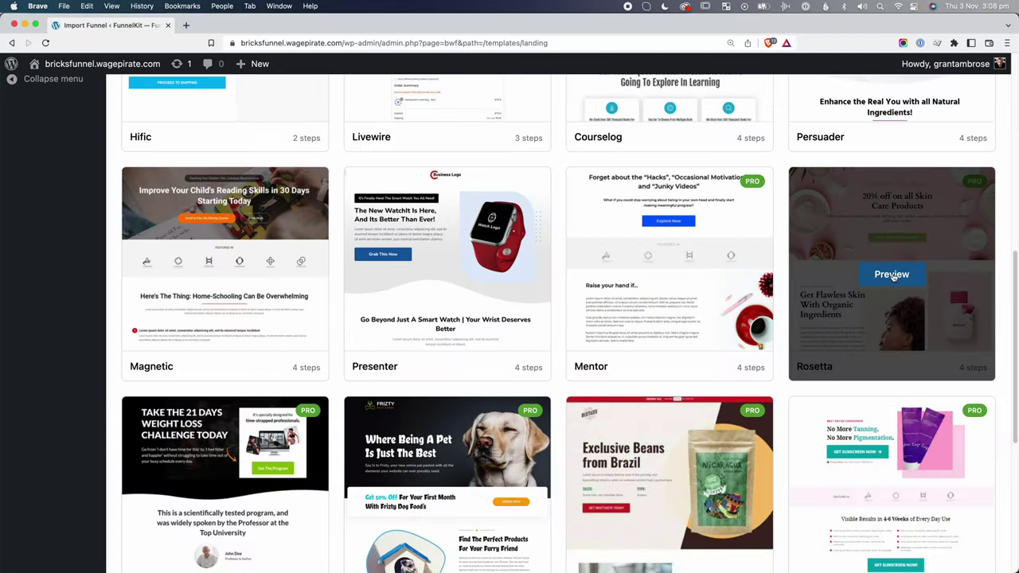
Preview the Rosetta funnel template and scroll through its sales page.
click(892, 274)
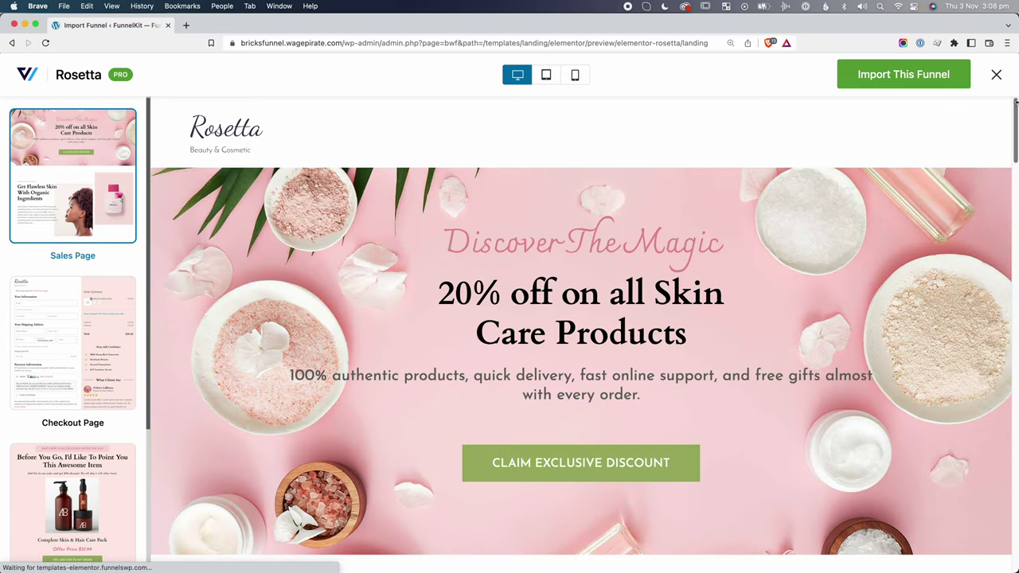
drag(1013, 106, 1014, 541)
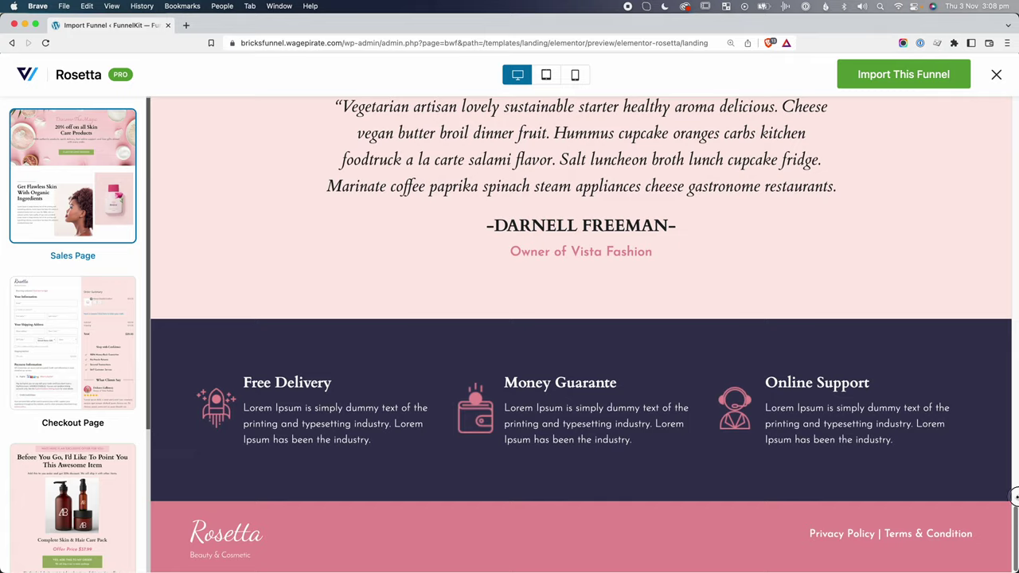
drag(1015, 497, 1002, 377)
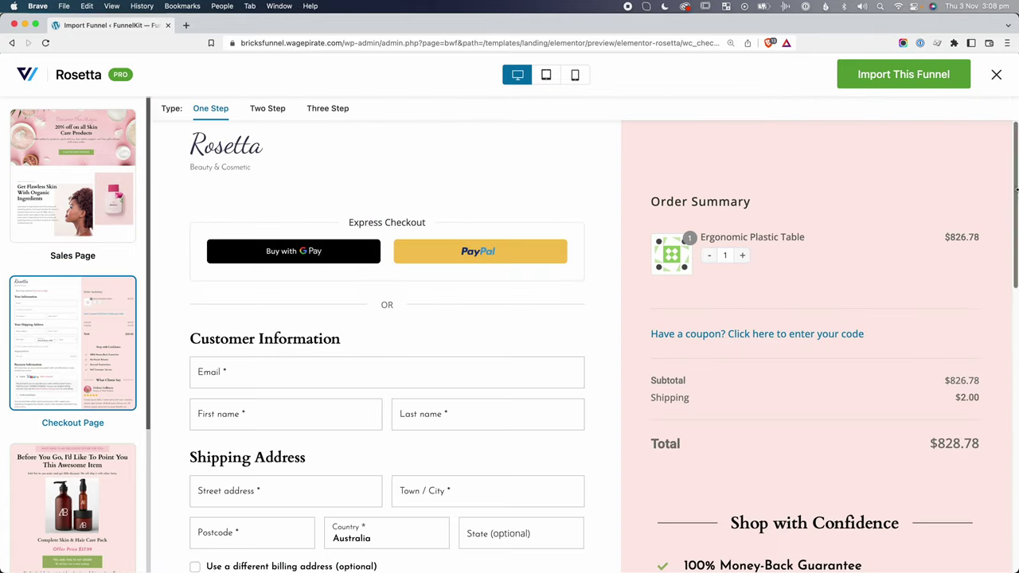
drag(1015, 133, 1014, 221)
drag(1014, 317, 1014, 421)
scroll(93, 495, down, 1)
Review the Rosetta one-click upsell page, highlighting its headline.
click(83, 476)
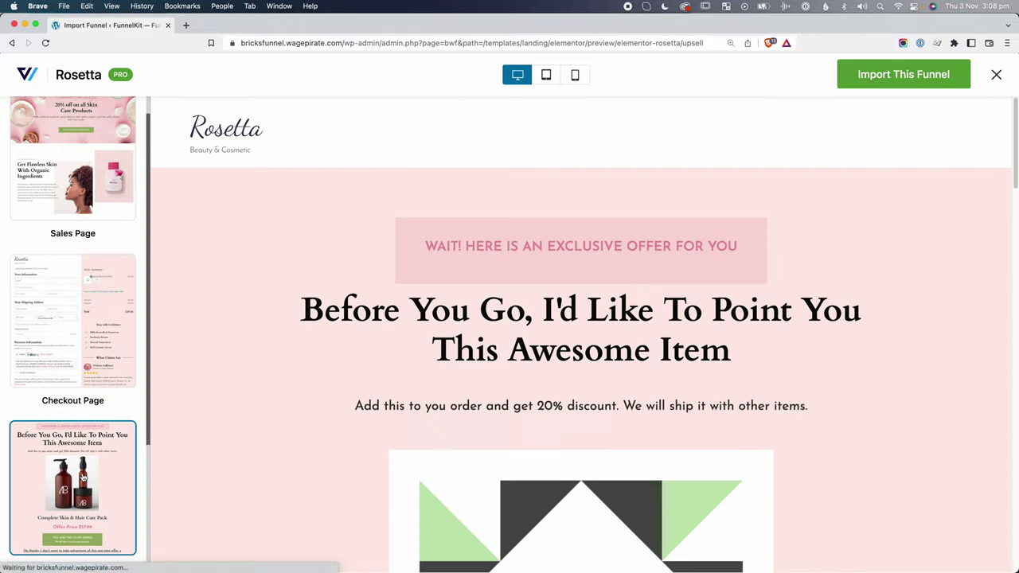
drag(1012, 117, 1012, 179)
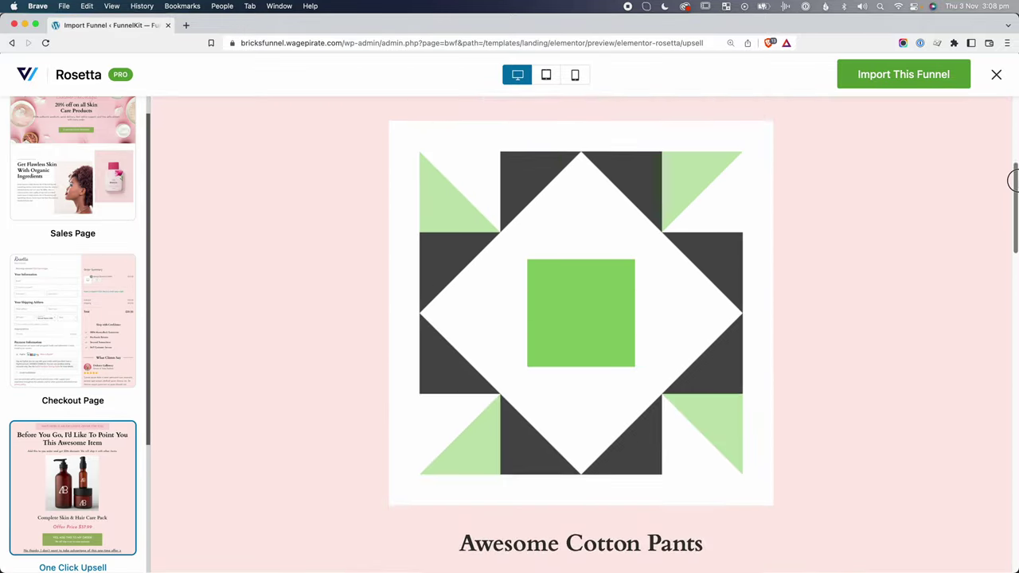
drag(1013, 223, 1013, 130)
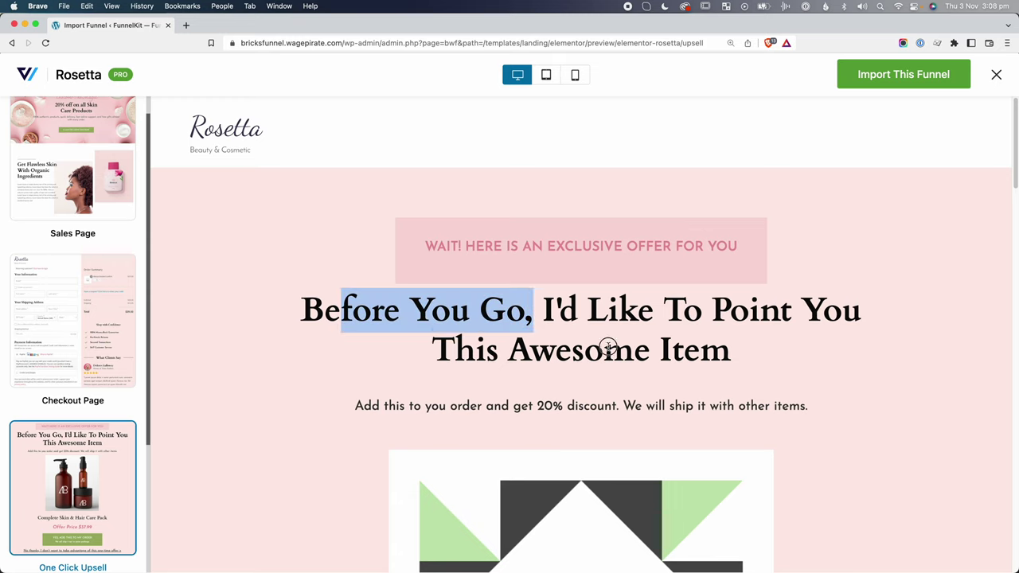
drag(607, 347, 684, 363)
scroll(581, 289, down, 3)
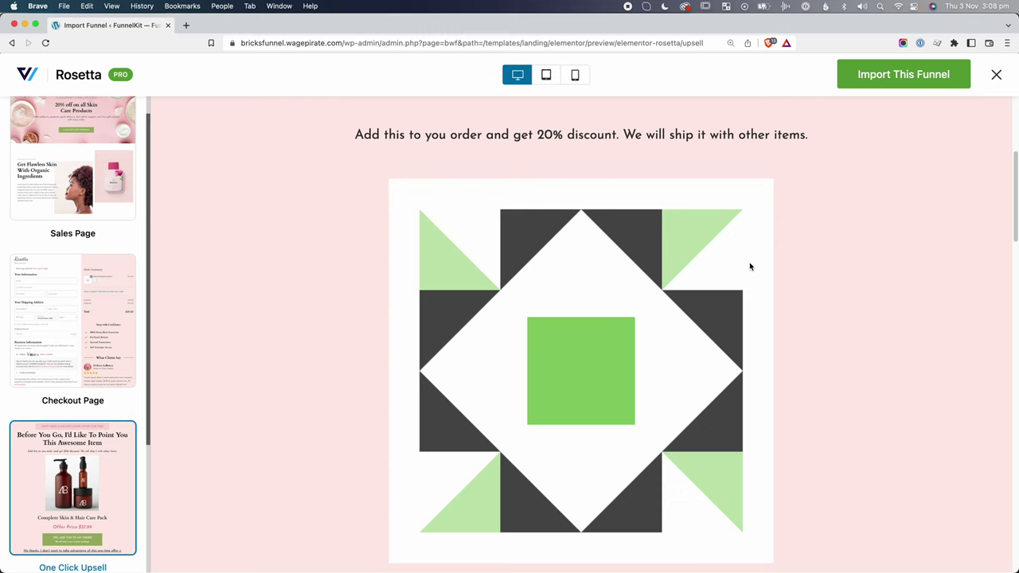
scroll(653, 228, down, 3)
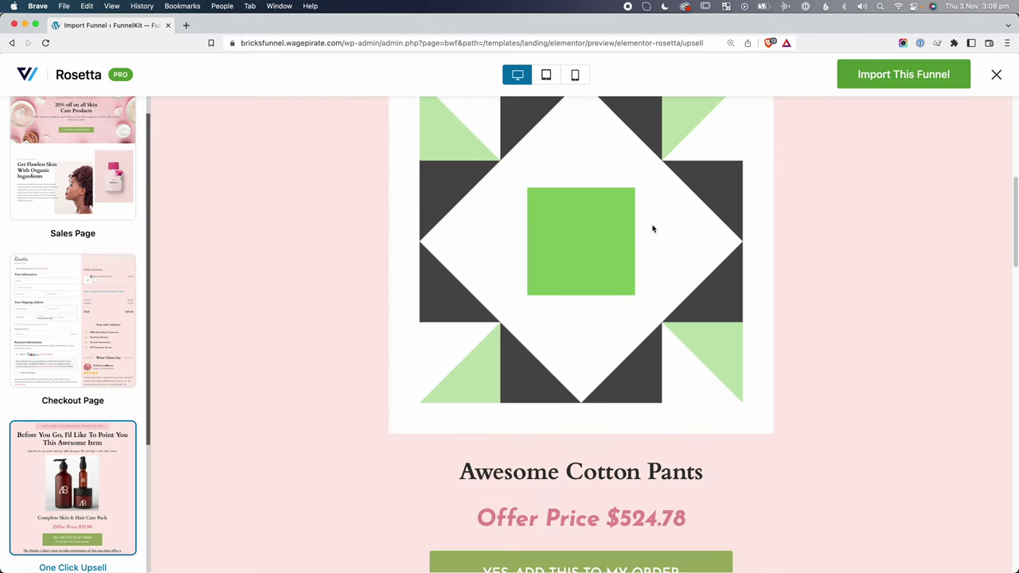
scroll(589, 500, down, 2)
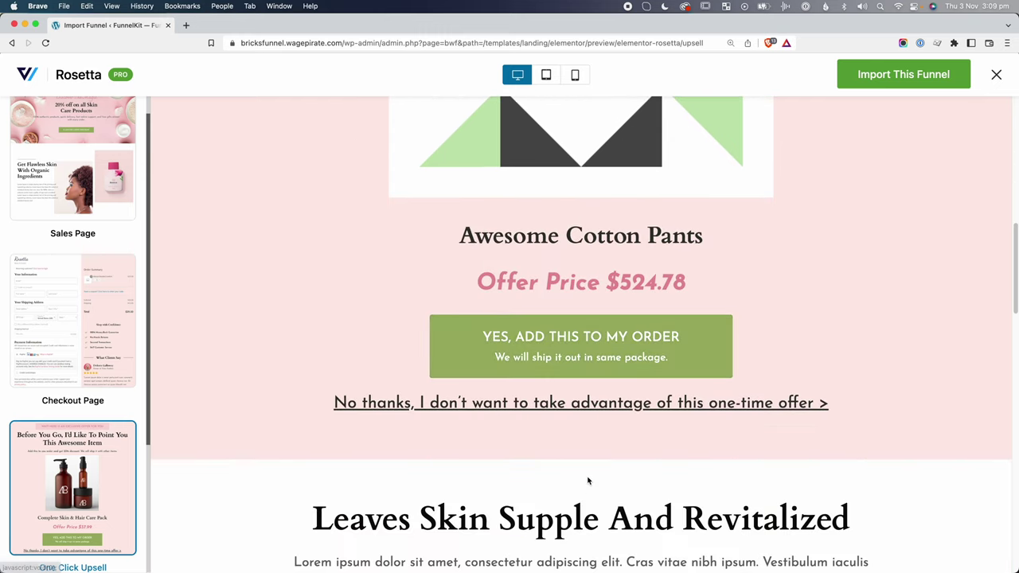
scroll(651, 266, down, 8)
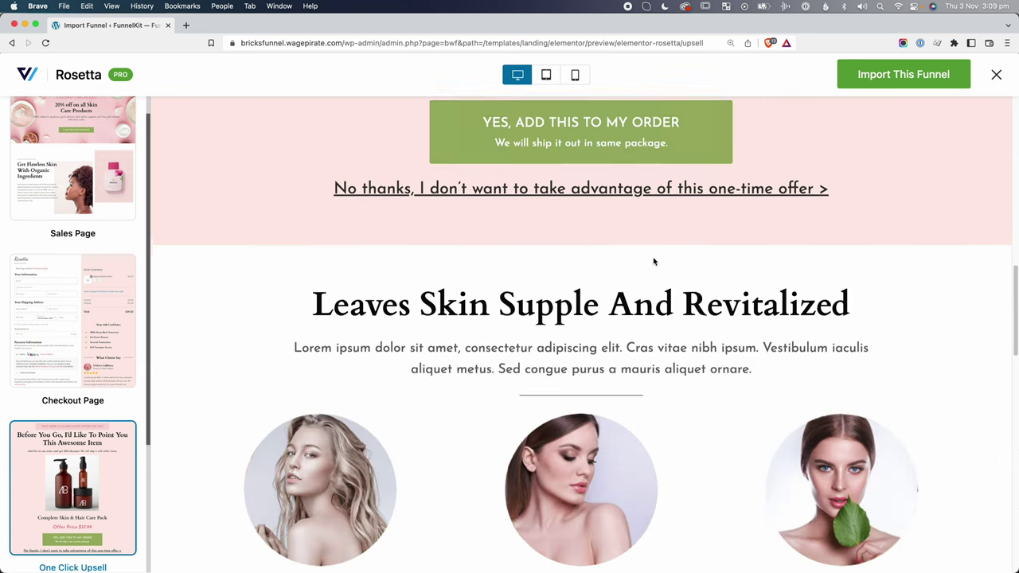
scroll(654, 261, down, 9)
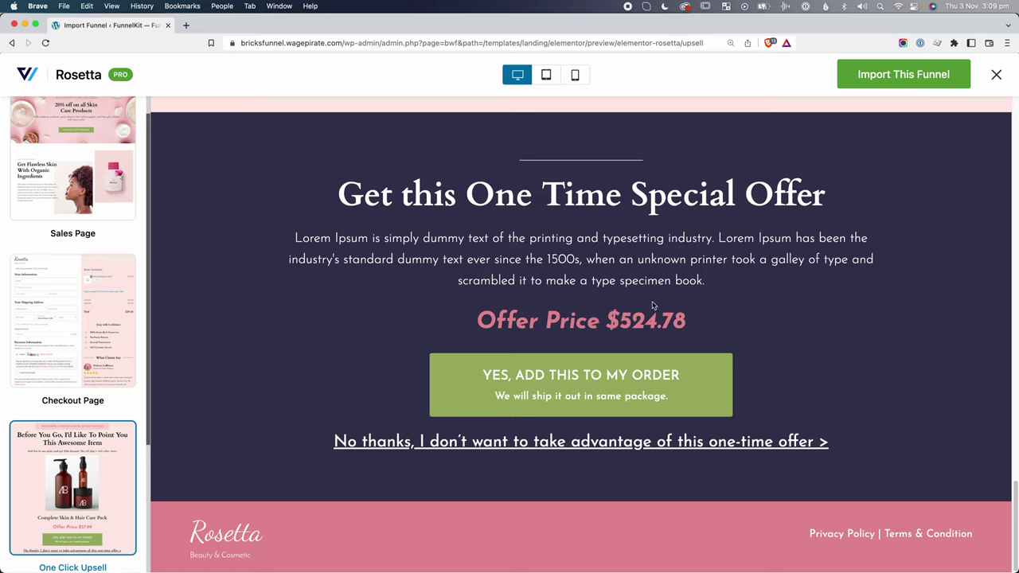
scroll(652, 306, up, 15)
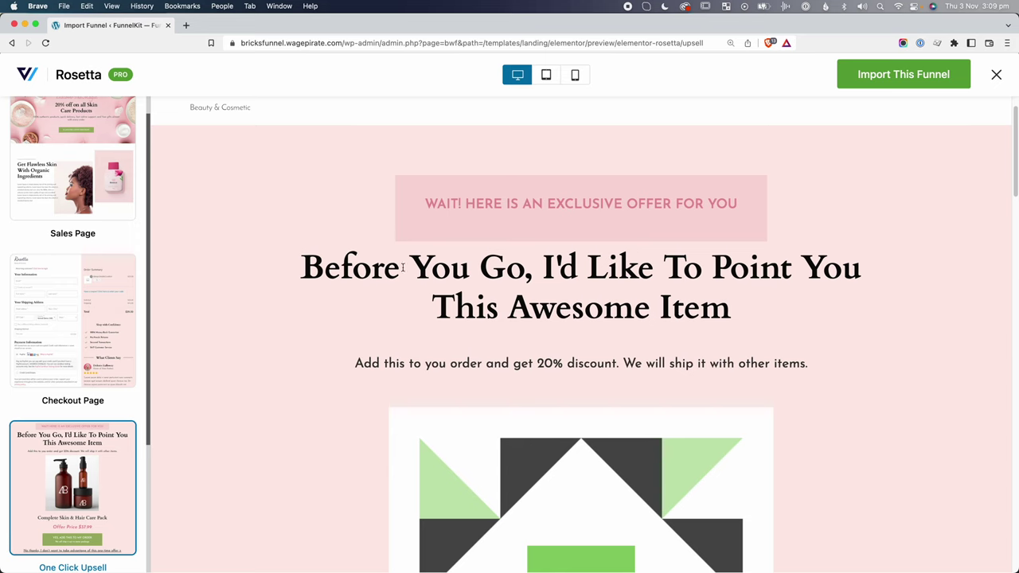
Highlight the upsell headline and subtitle, then view the Rosetta thank-you page.
drag(352, 268, 696, 359)
drag(369, 386, 699, 396)
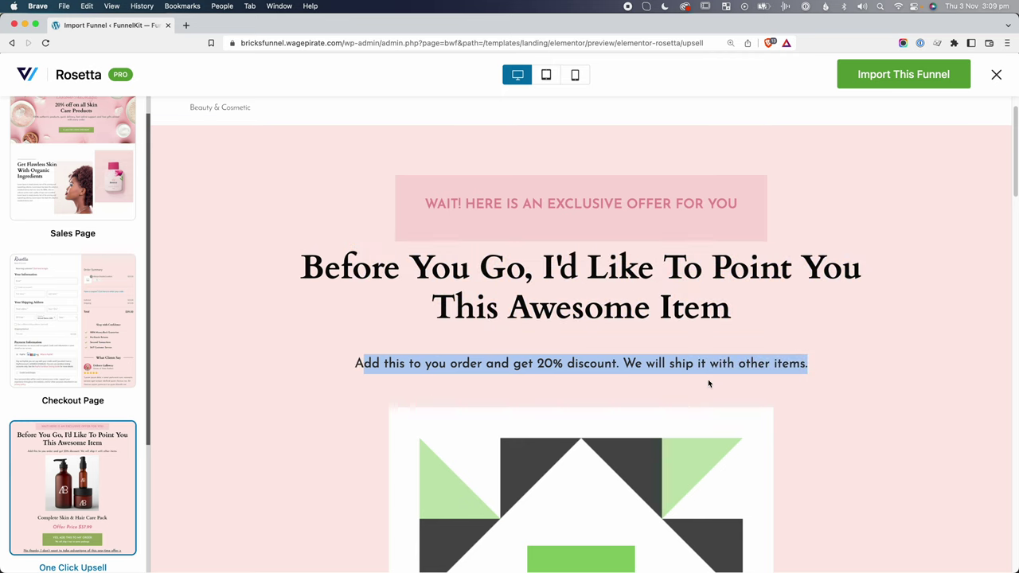
scroll(708, 382, down, 10)
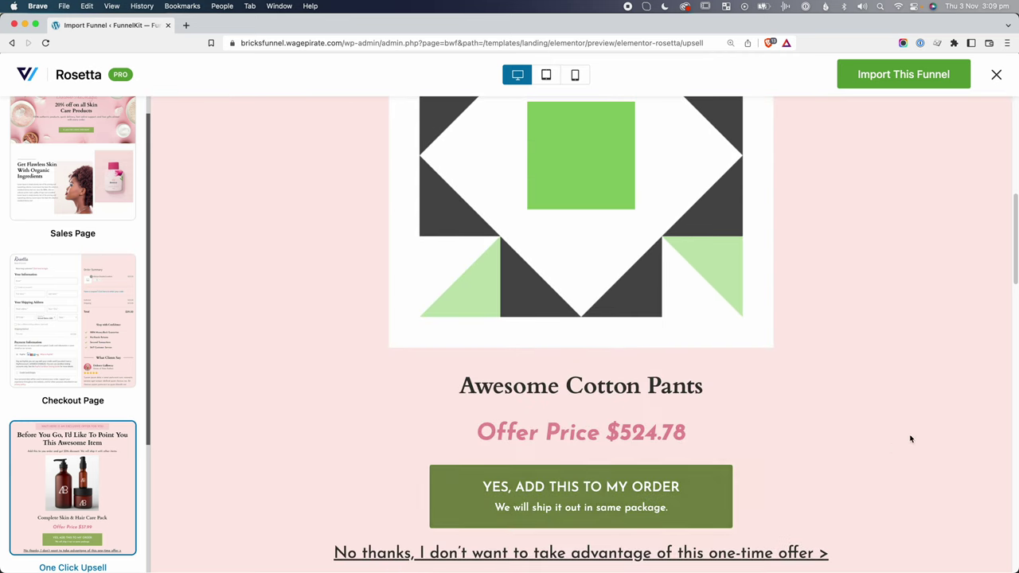
scroll(68, 450, down, 5)
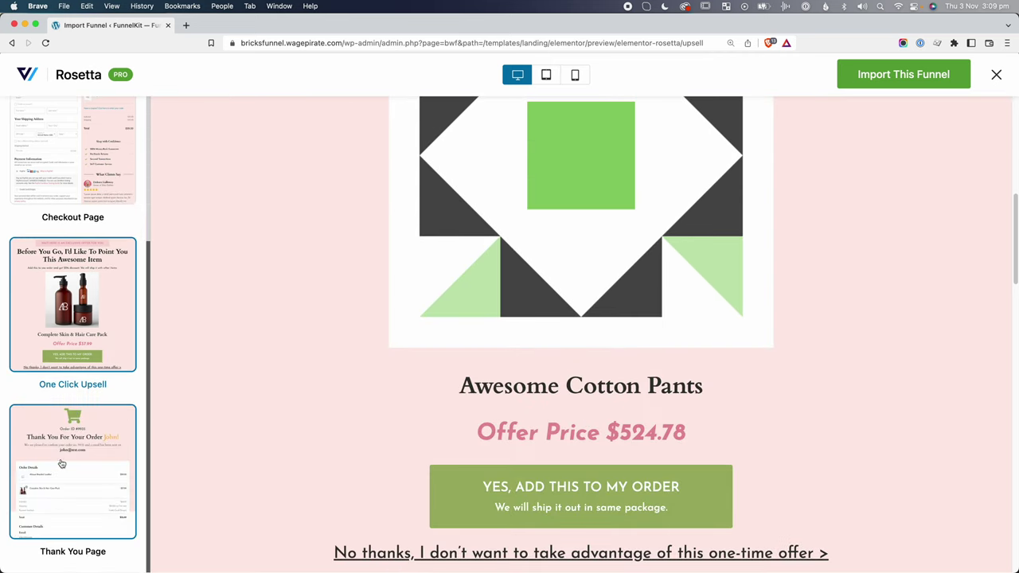
click(52, 439)
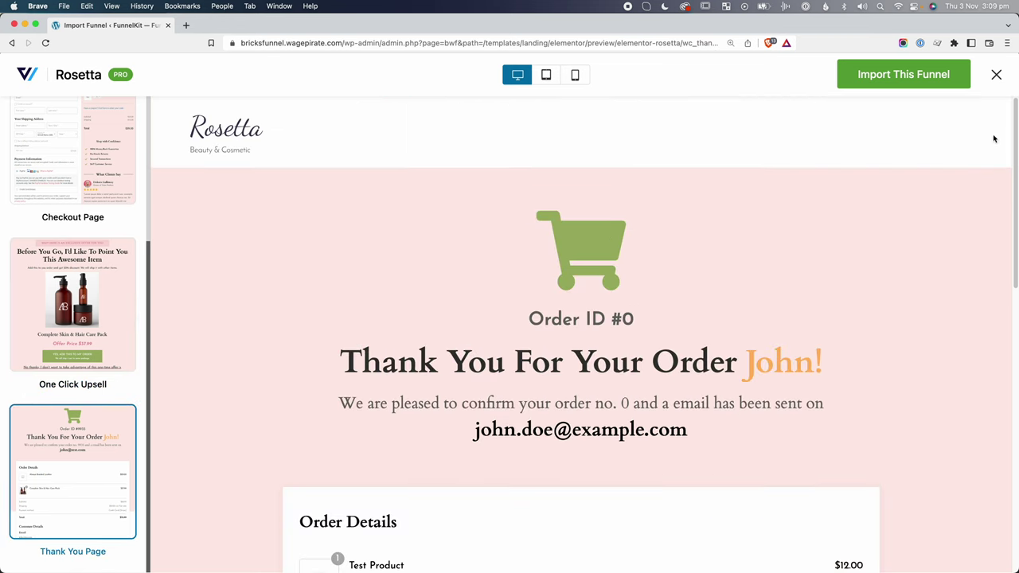
drag(1013, 126, 1009, 46)
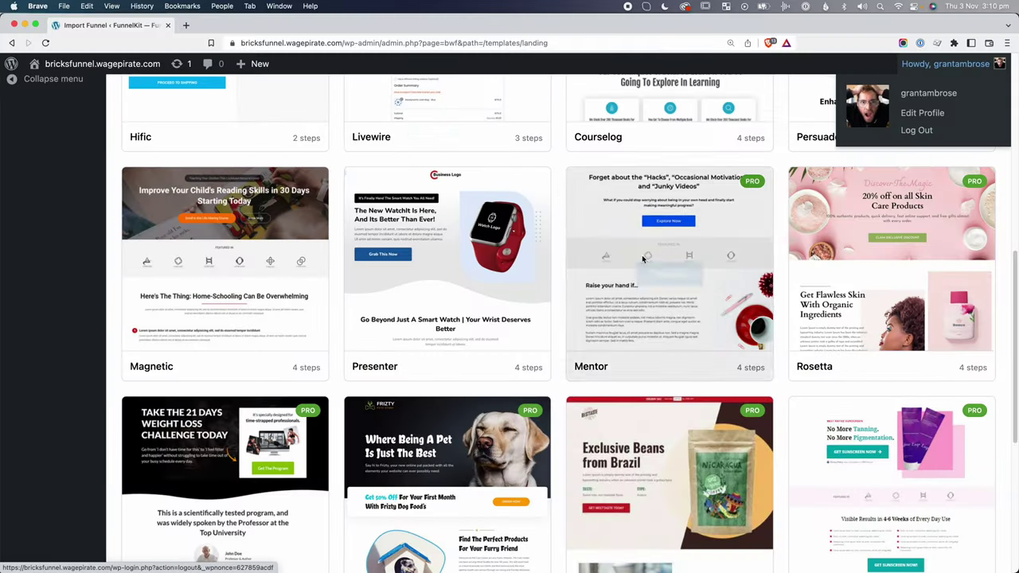
Scroll back up the Elementor-filtered Sales Funnel template gallery after closing the Rosetta preview.
scroll(643, 259, up, 10)
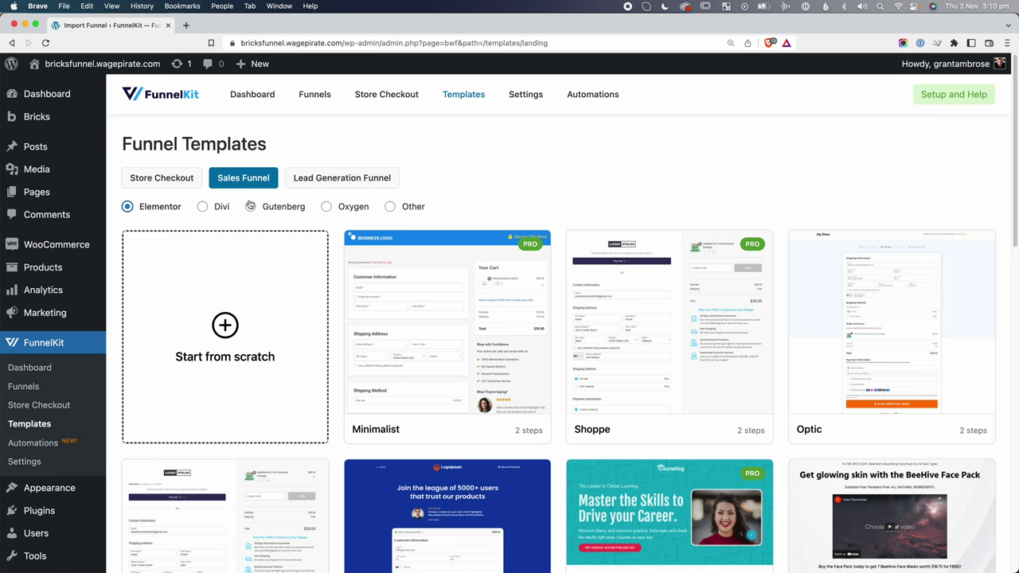
Import the Gutenberg Rosetta sales funnel template as a new funnel named 'demo - gutenberg'.
click(251, 207)
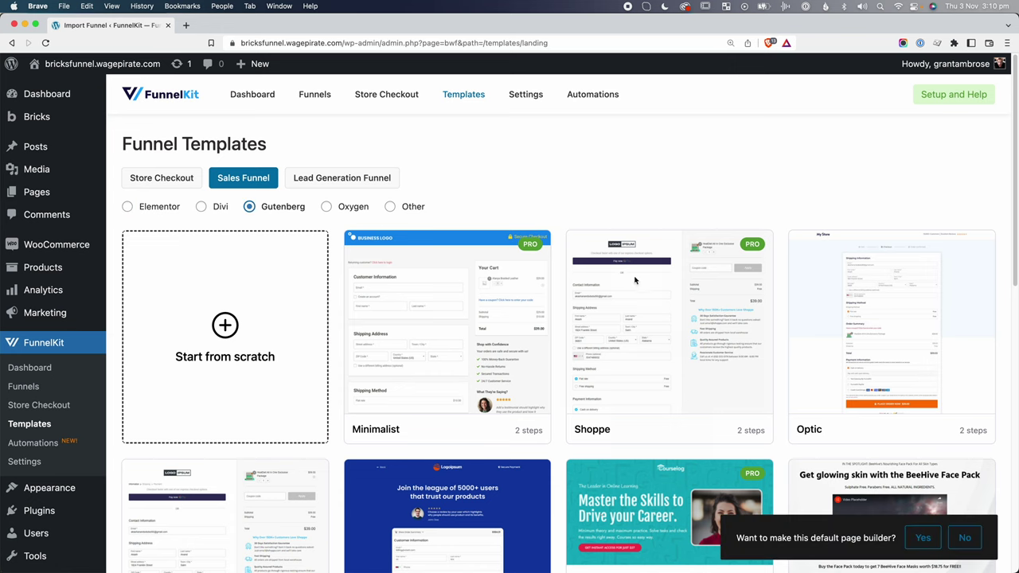
scroll(634, 280, down, 7)
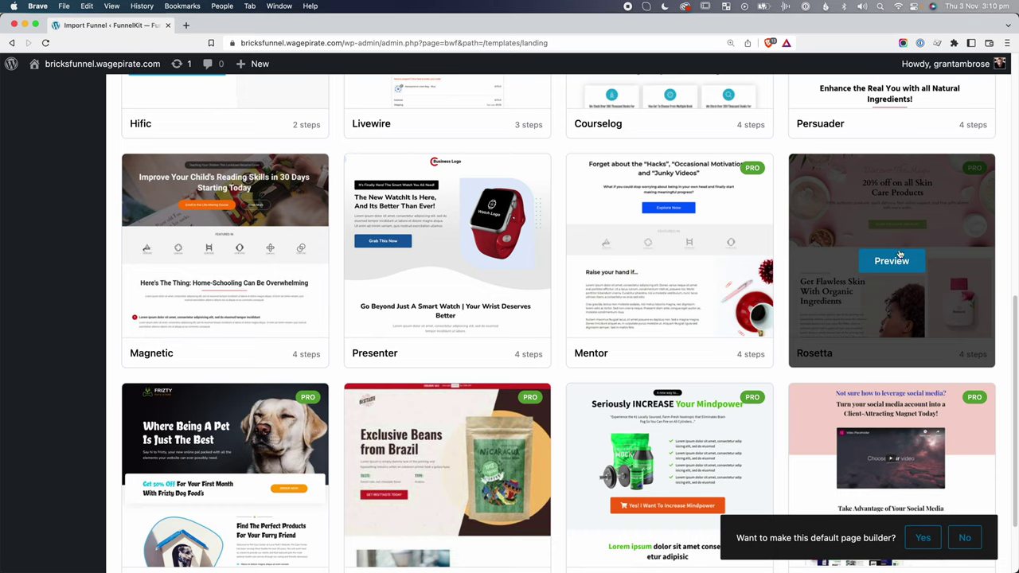
click(898, 256)
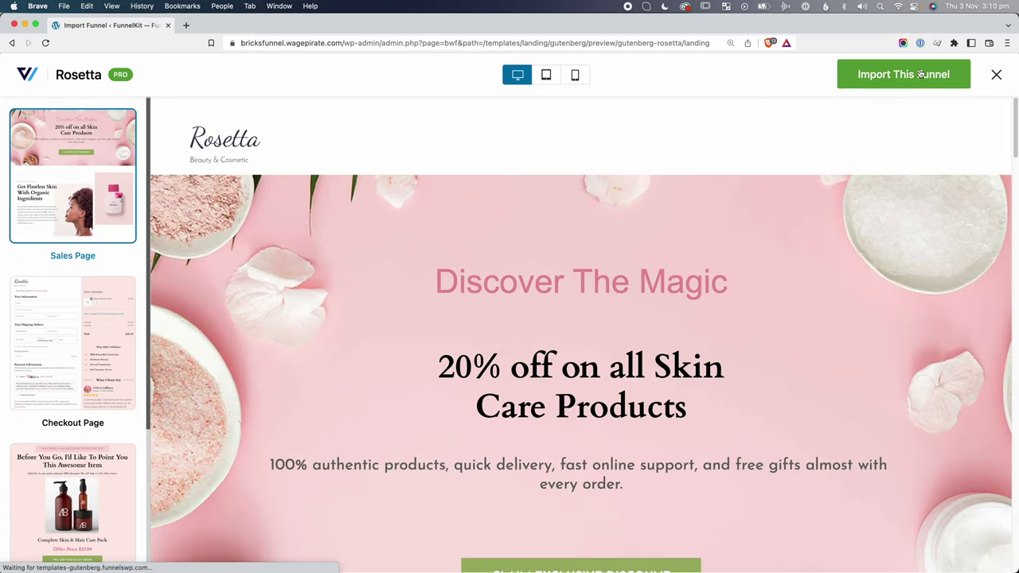
click(917, 77)
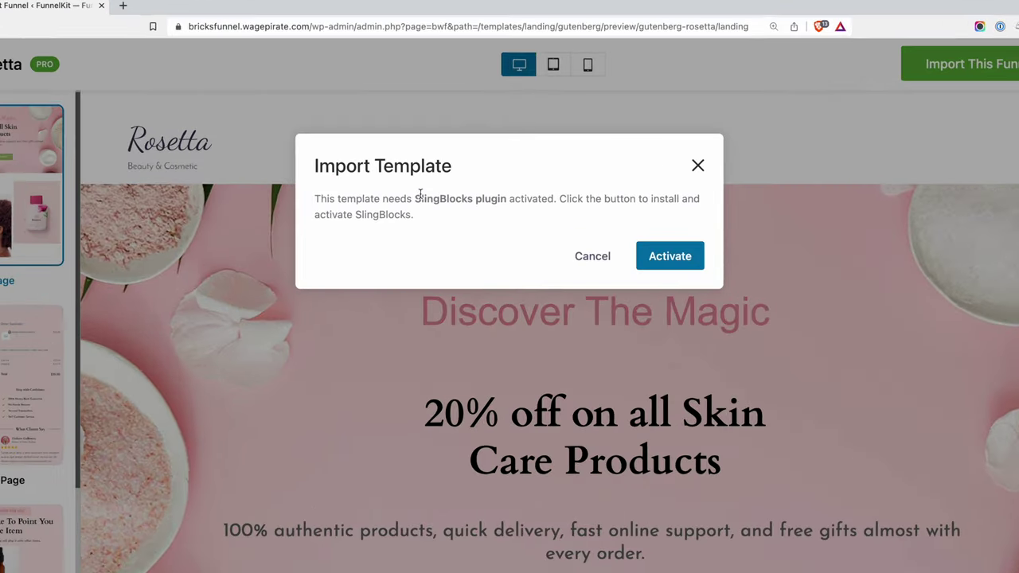
drag(431, 187, 503, 185)
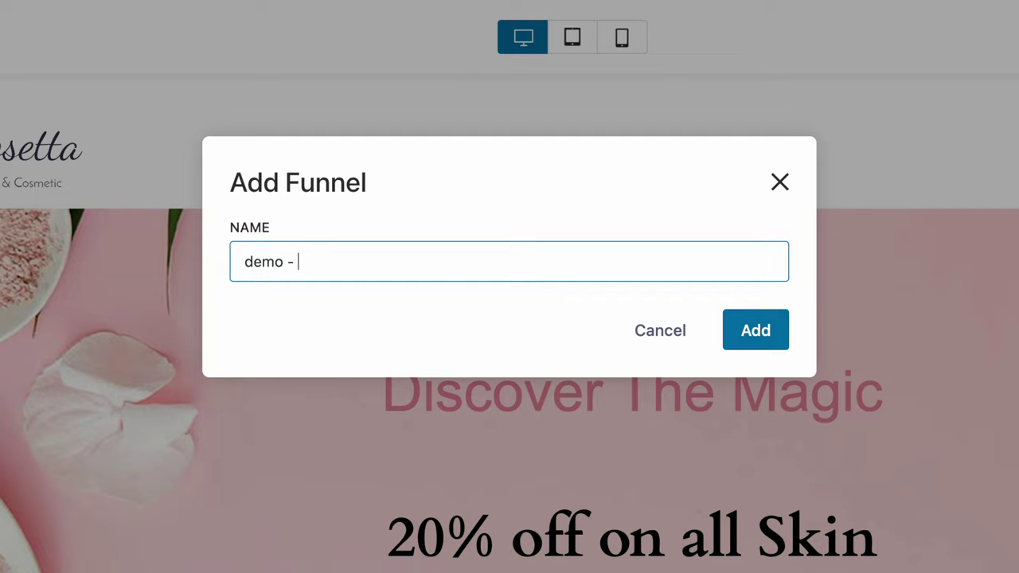
text(erg)
click(756, 329)
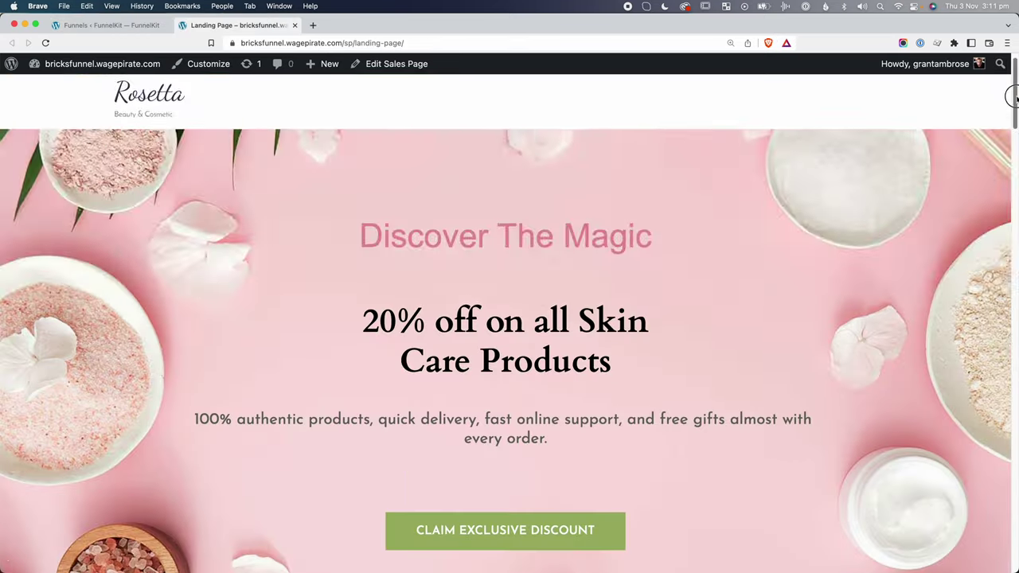
View the demo - gutenberg sales page in the block editor, then return to the Funnels list.
drag(1010, 95, 1012, 4)
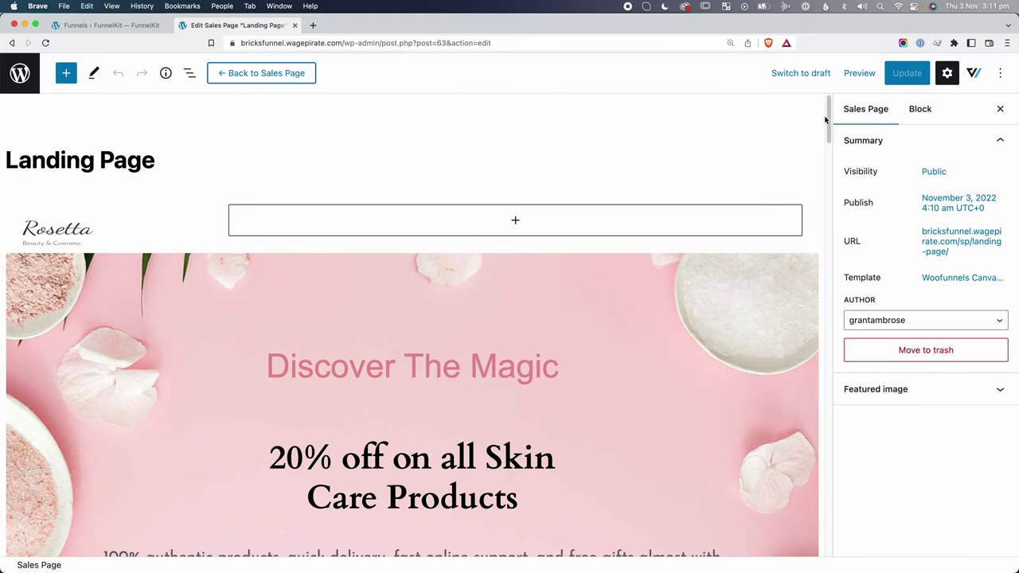
drag(826, 120, 862, 130)
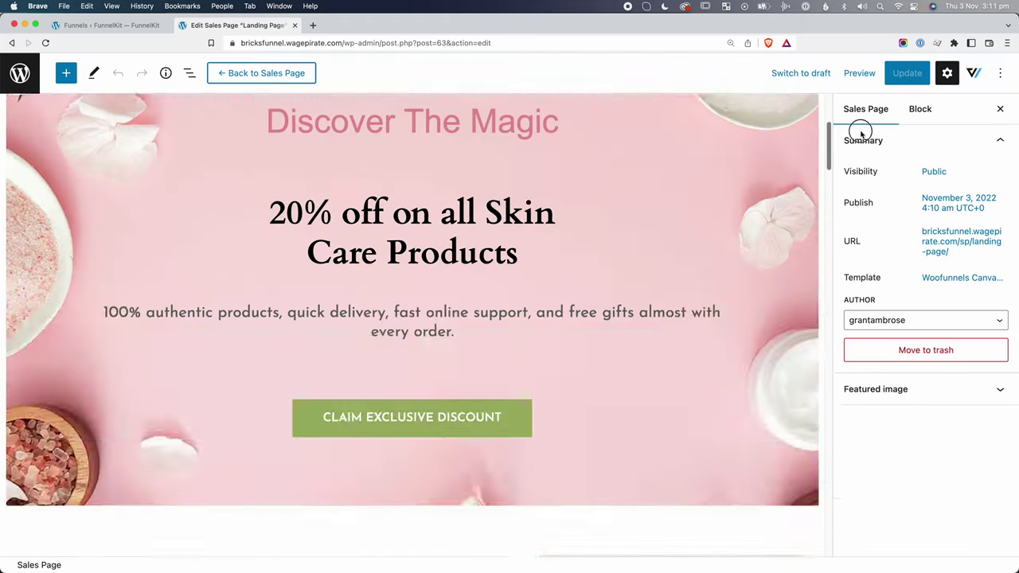
key(ctrl+shift+Tab)
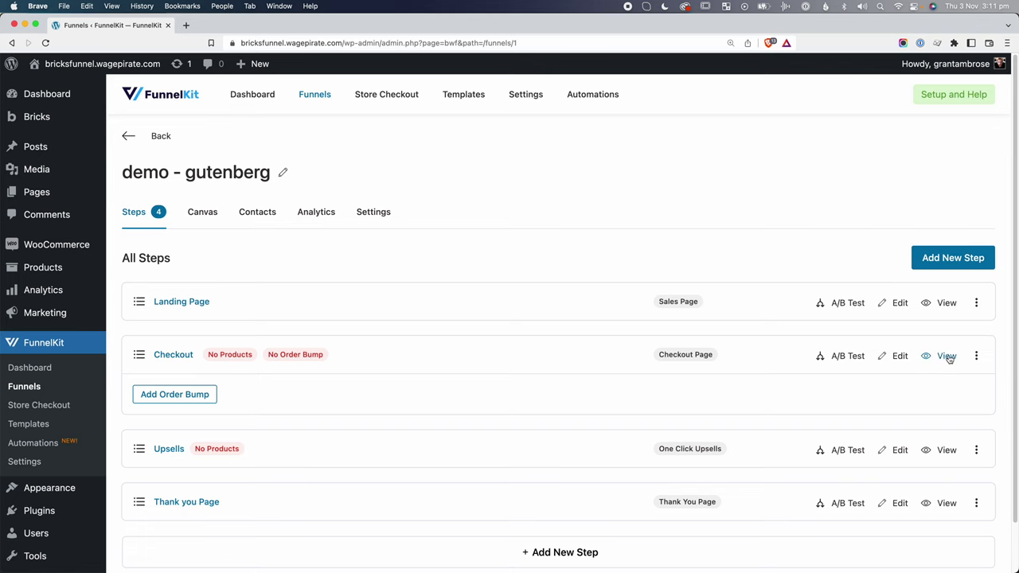
scroll(404, 395, down, 1)
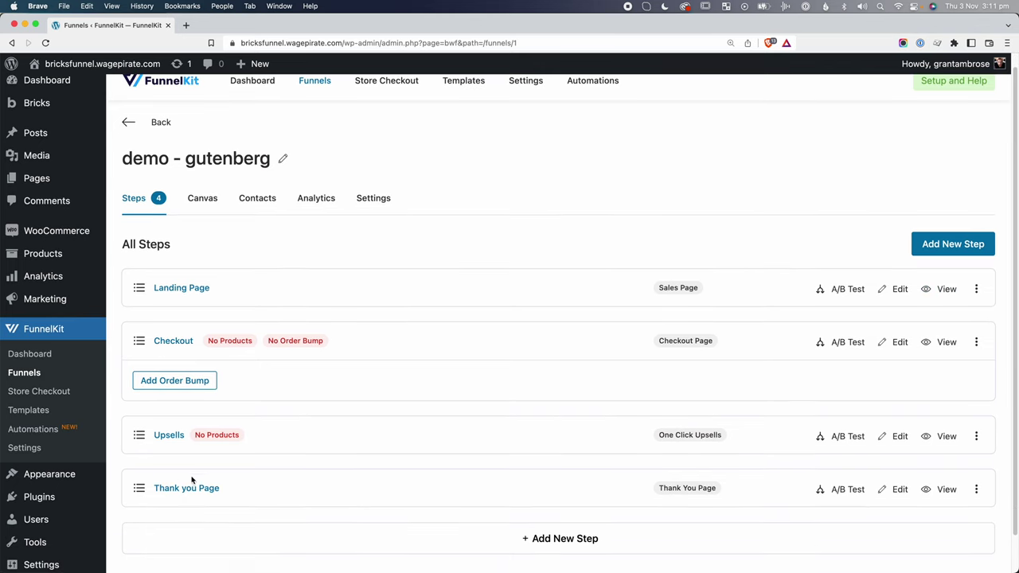
click(35, 374)
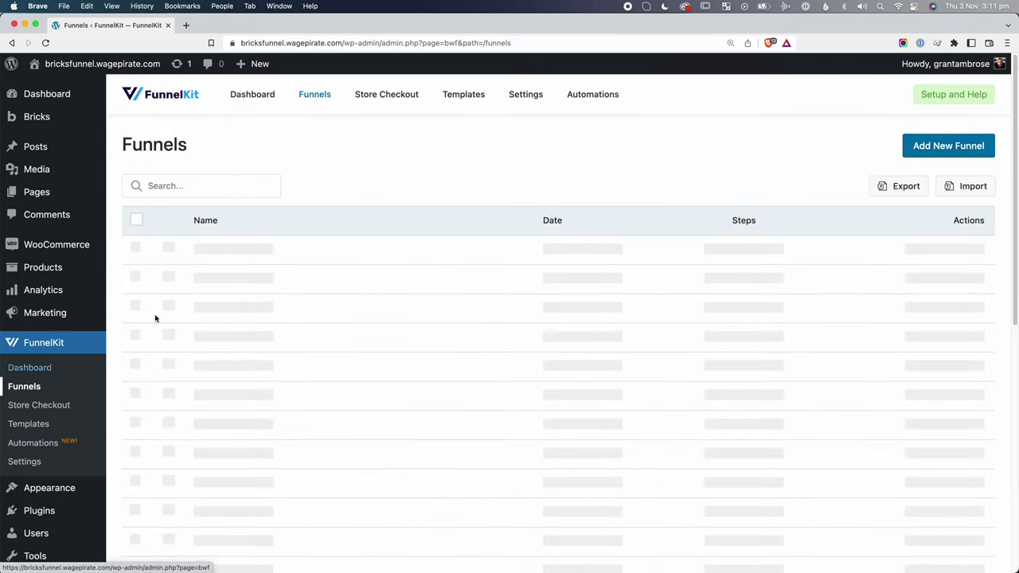
Start importing the Elementor Rosetta sales funnel template as a new funnel.
click(946, 146)
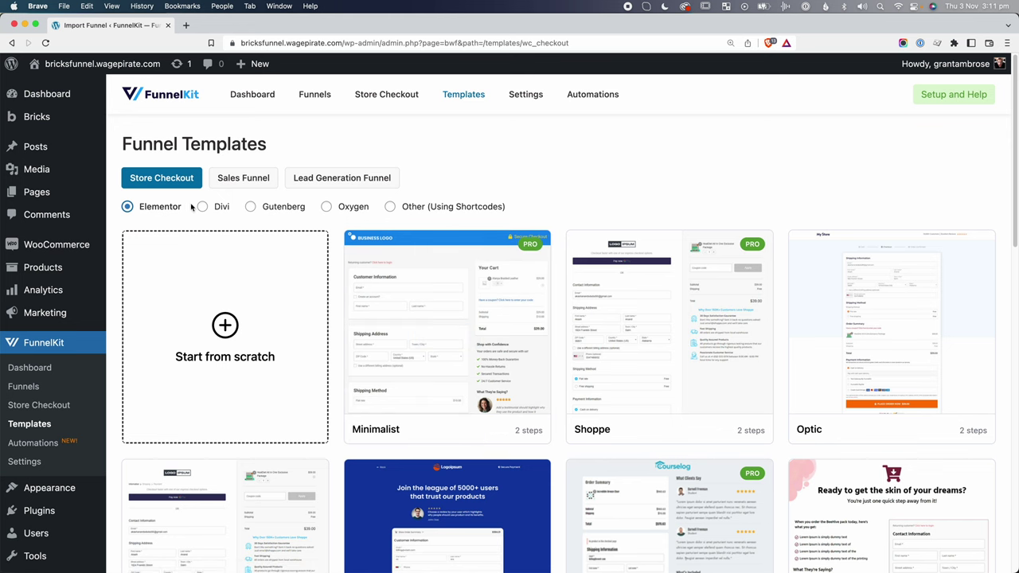
click(244, 177)
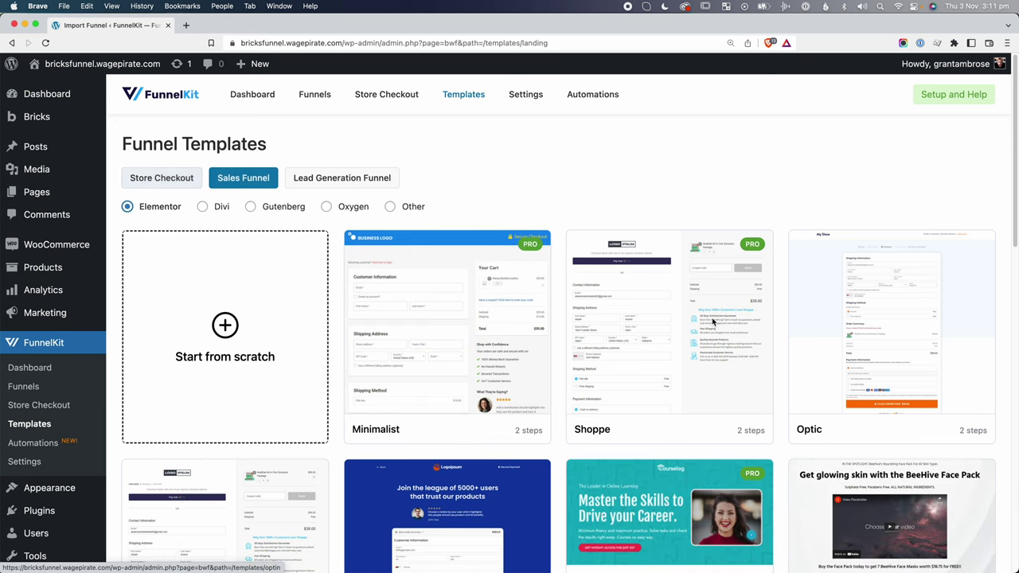
scroll(669, 183, down, 7)
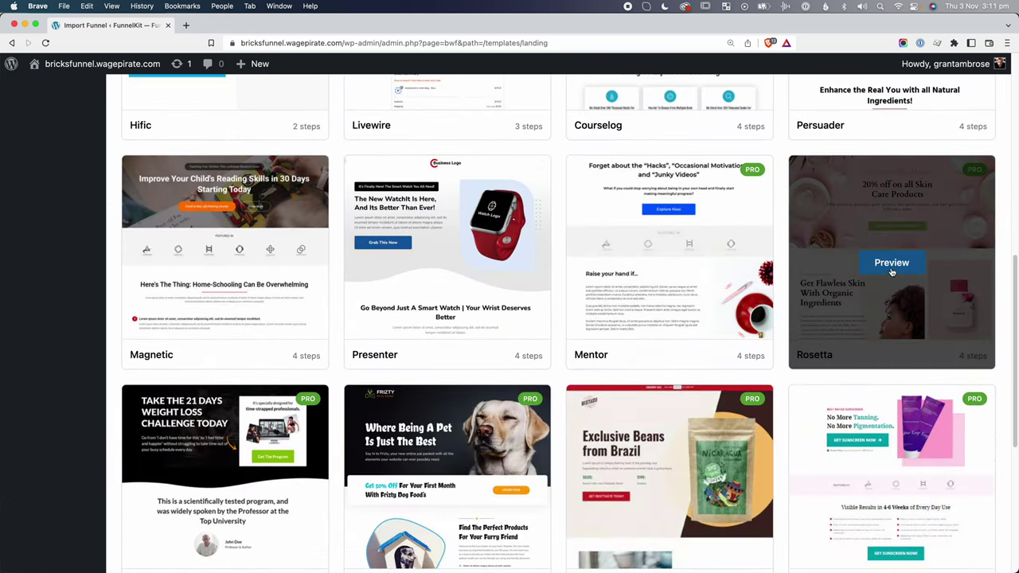
click(890, 263)
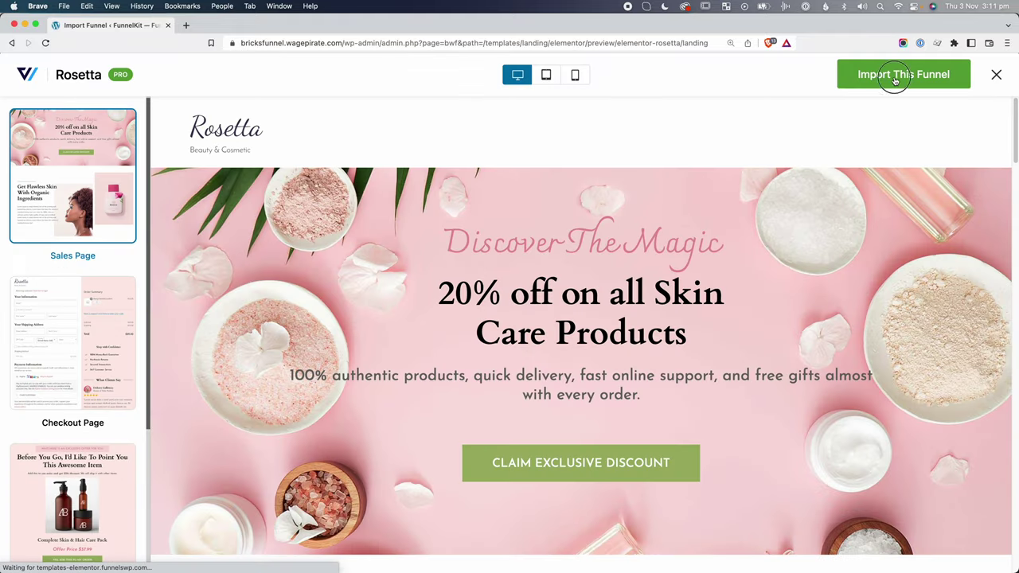
click(895, 81)
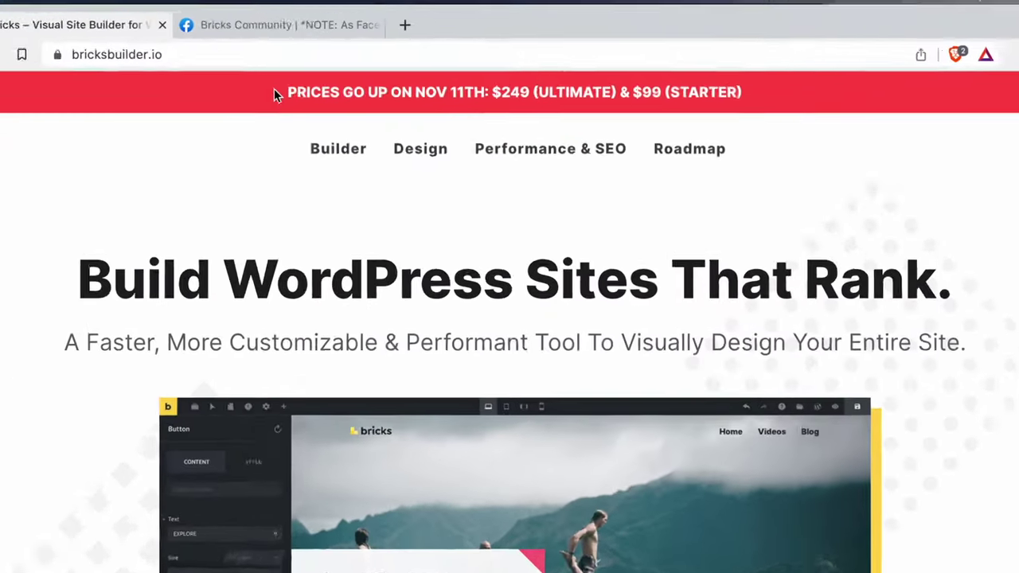
Highlight the '20% off on all Skin Care Products' banner text on the live Rosetta landing page.
drag(287, 93, 574, 93)
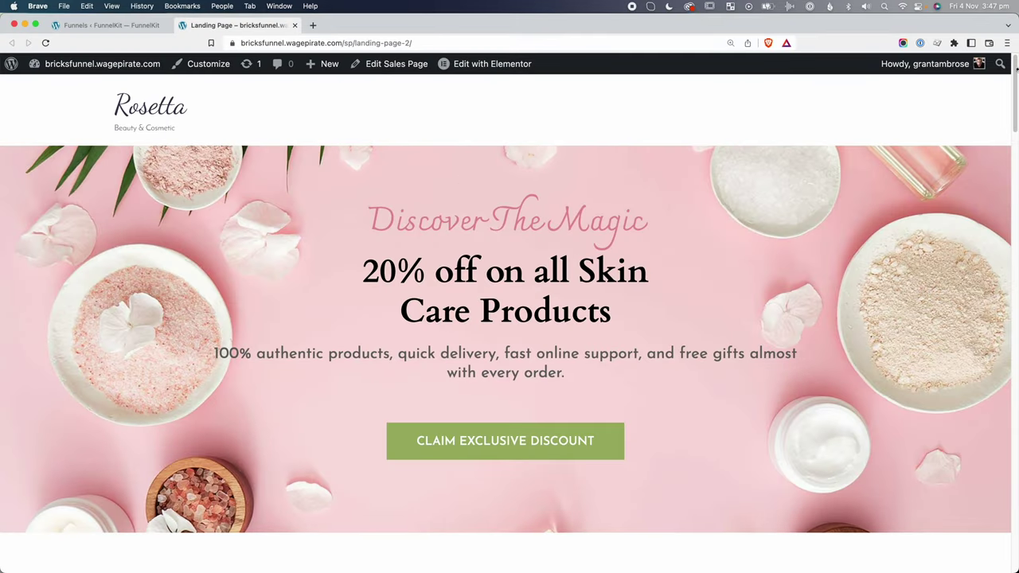
Open the hero's background-pink.jpg image in a new tab from the DevTools Styles pane.
drag(1016, 69, 1008, 284)
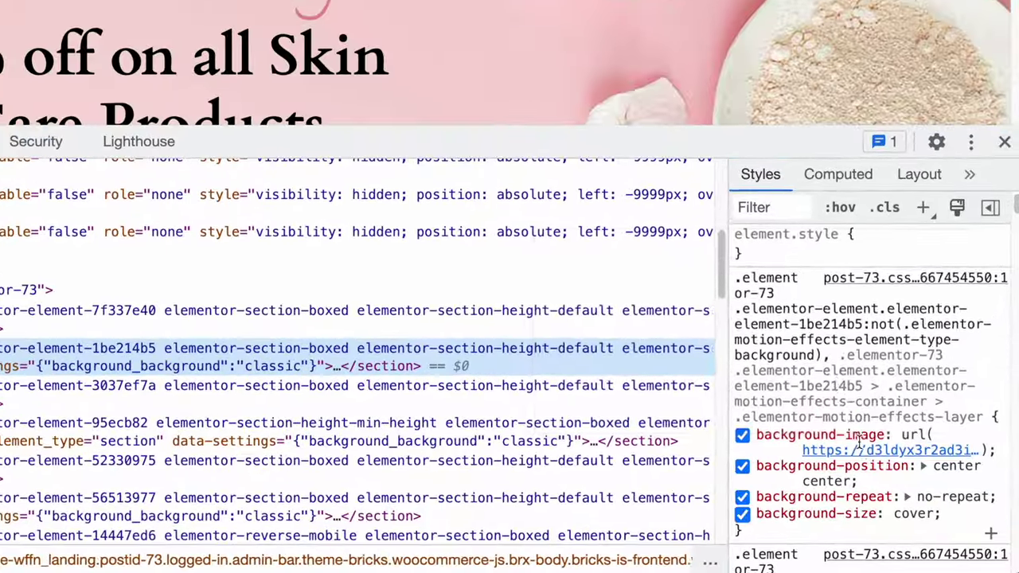
mouse_move(863, 457)
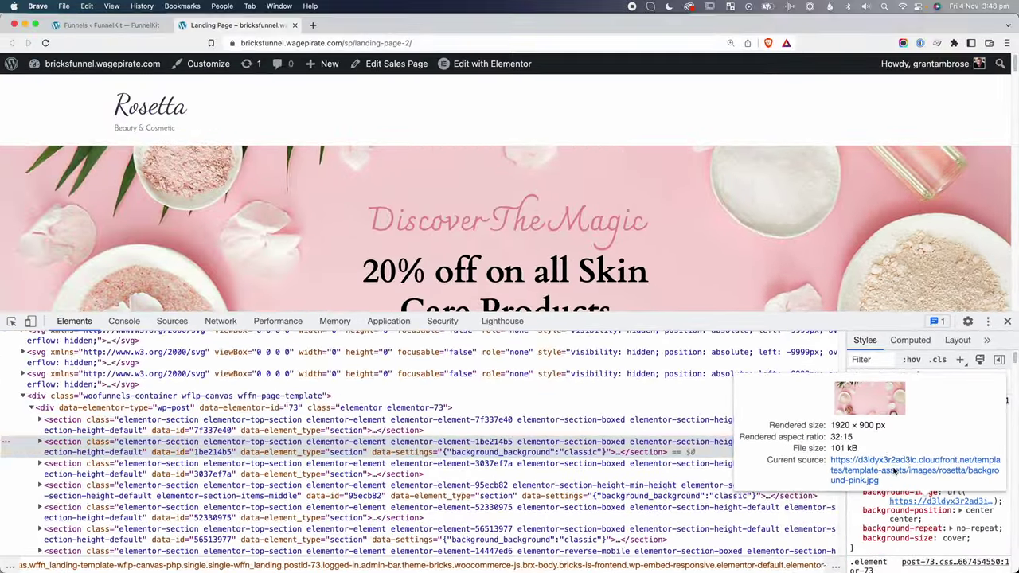
click(894, 471)
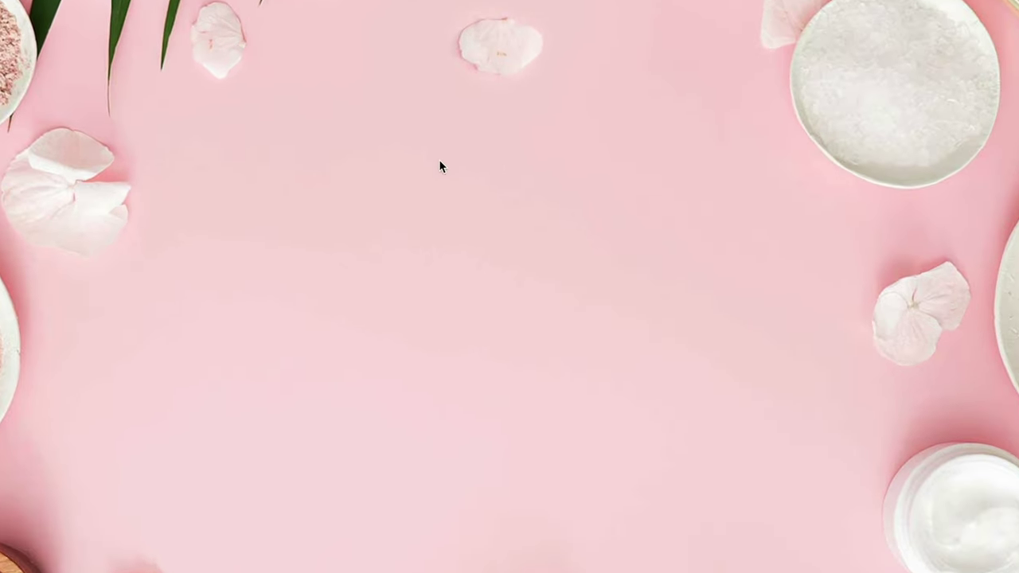
Save the pink background image and the Rosetta logo from the landing page to disk.
right_click(497, 189)
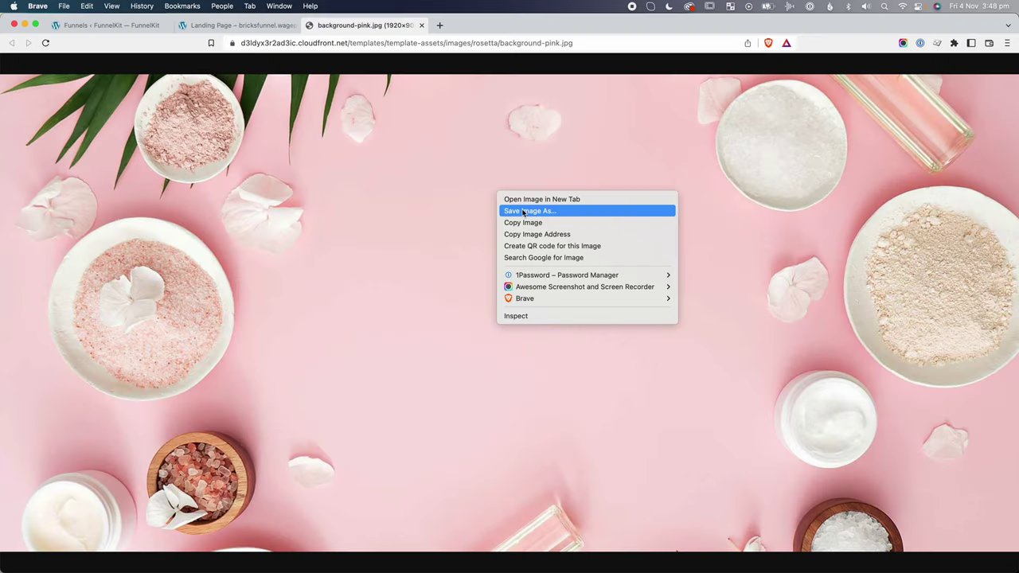
click(528, 212)
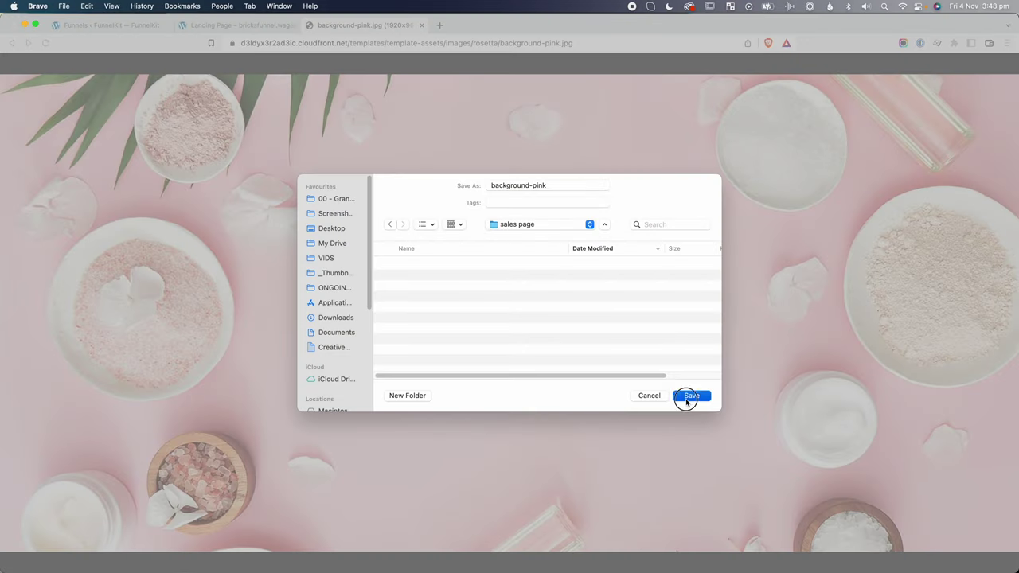
click(690, 396)
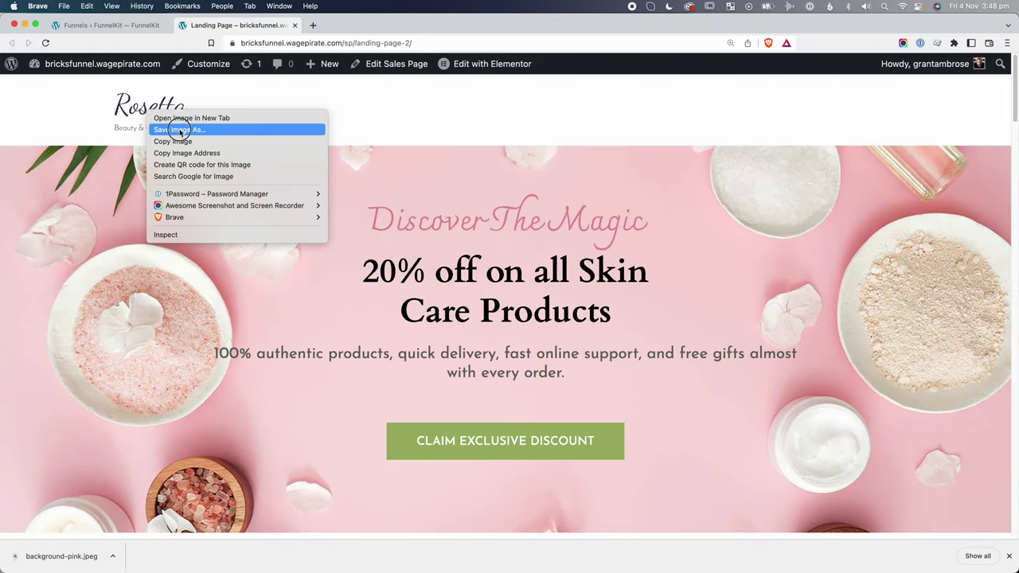
click(180, 130)
click(690, 394)
Save the bottle photo from the landing page as bottle.jpeg.
scroll(608, 301, down, 10)
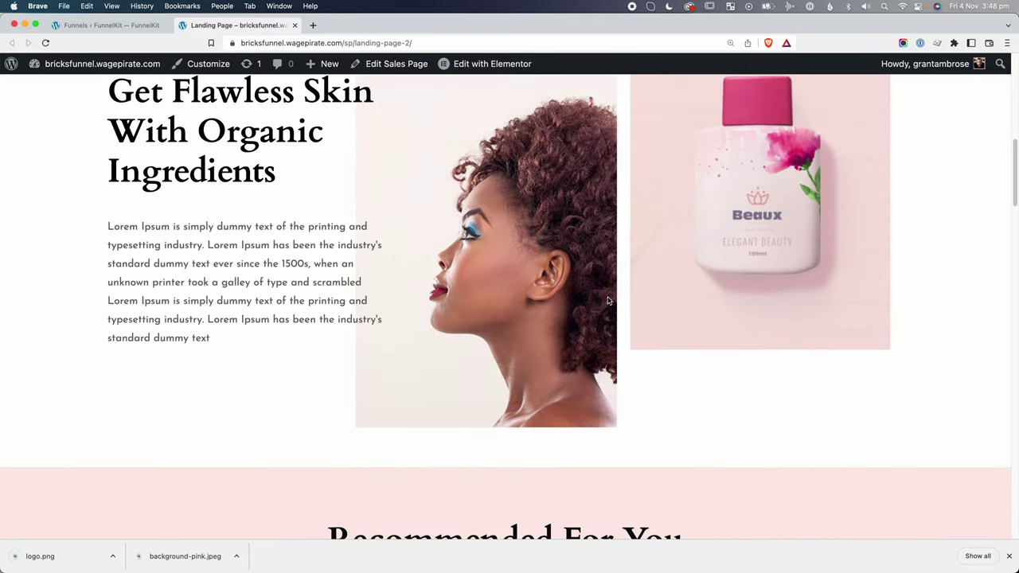
scroll(700, 227, up, 3)
right_click(693, 229)
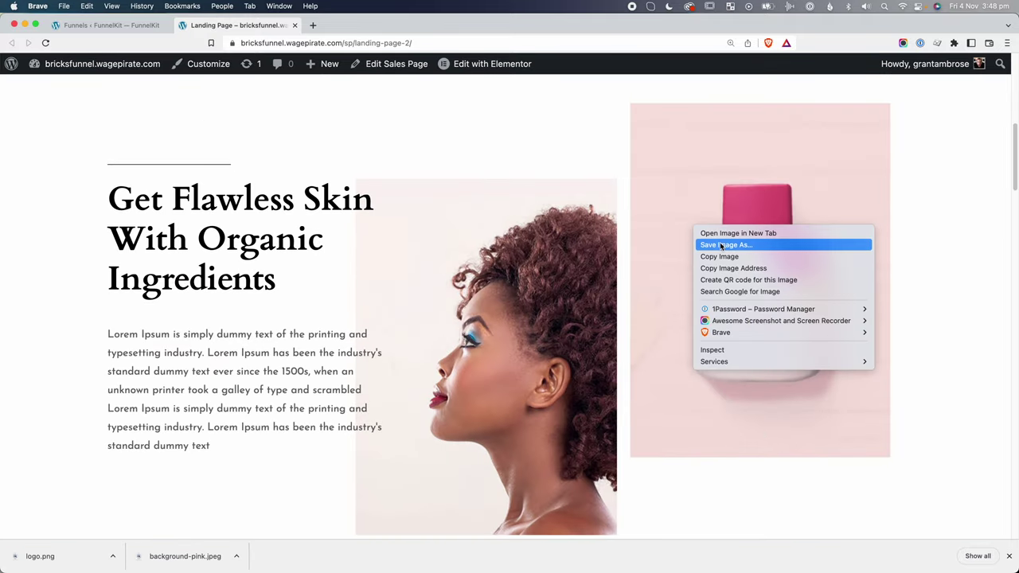
click(722, 245)
Open the woman photo on its own and save it to disk.
right_click(423, 256)
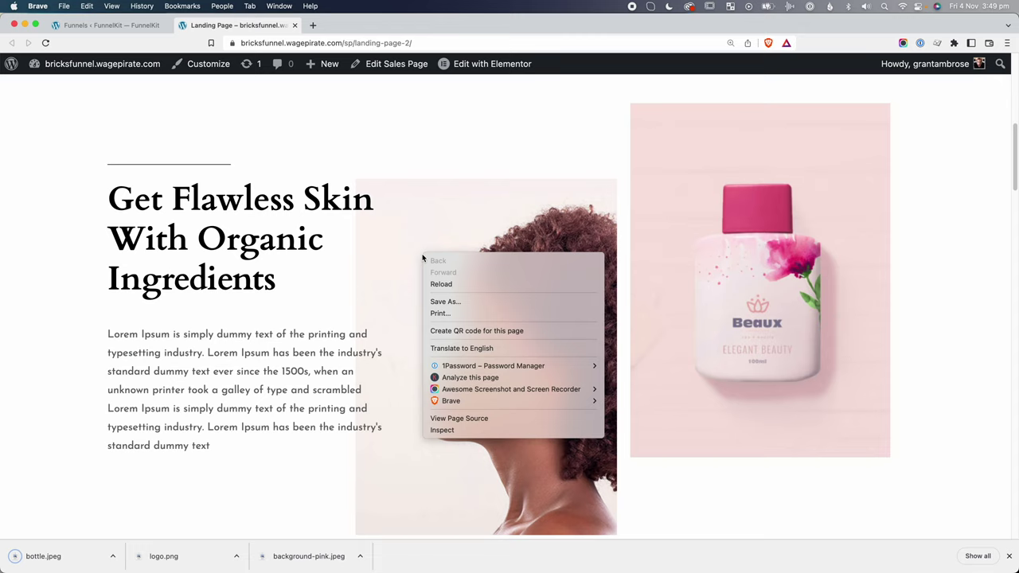
click(451, 430)
click(923, 502)
right_click(565, 250)
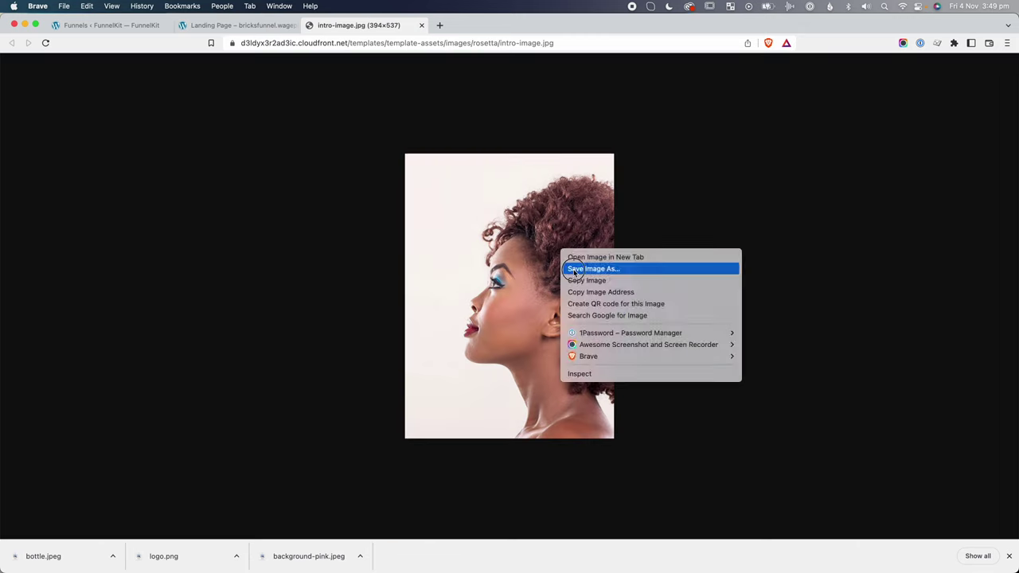
click(589, 268)
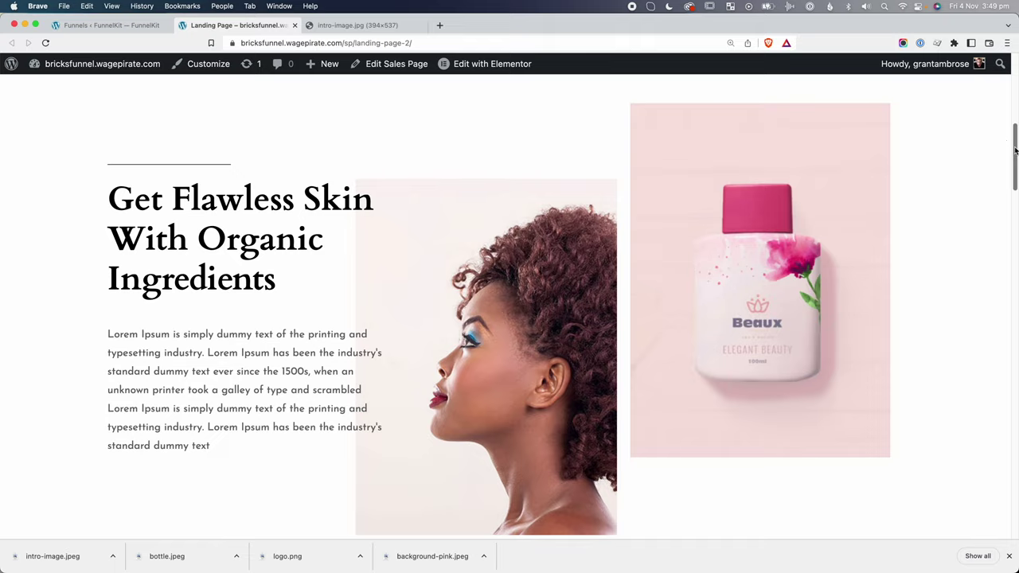
Save the remaining landing page images, such as logo-white.png and Free-Delivery-1.png.
drag(1014, 151, 1013, 502)
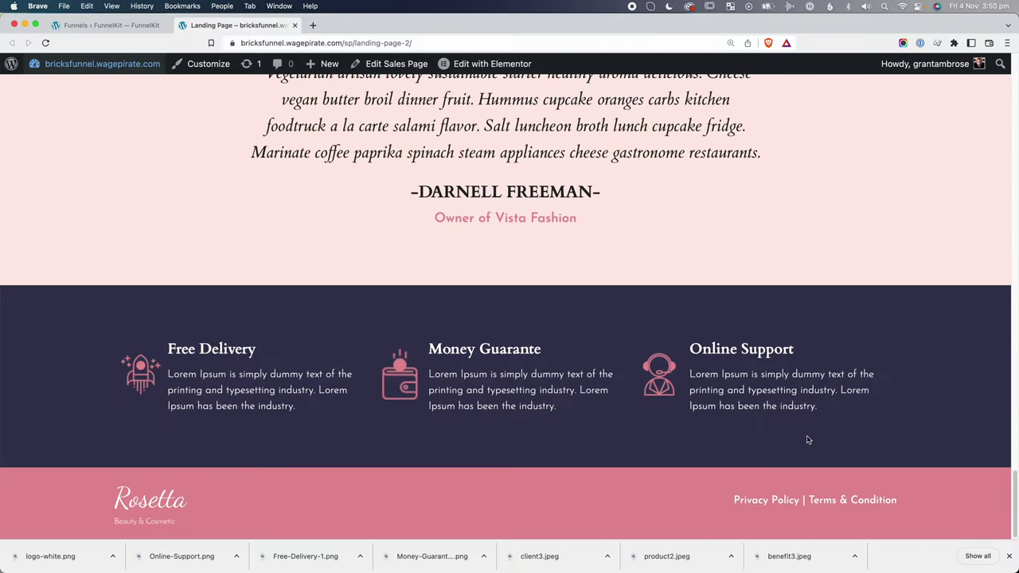
mouse_move(84, 77)
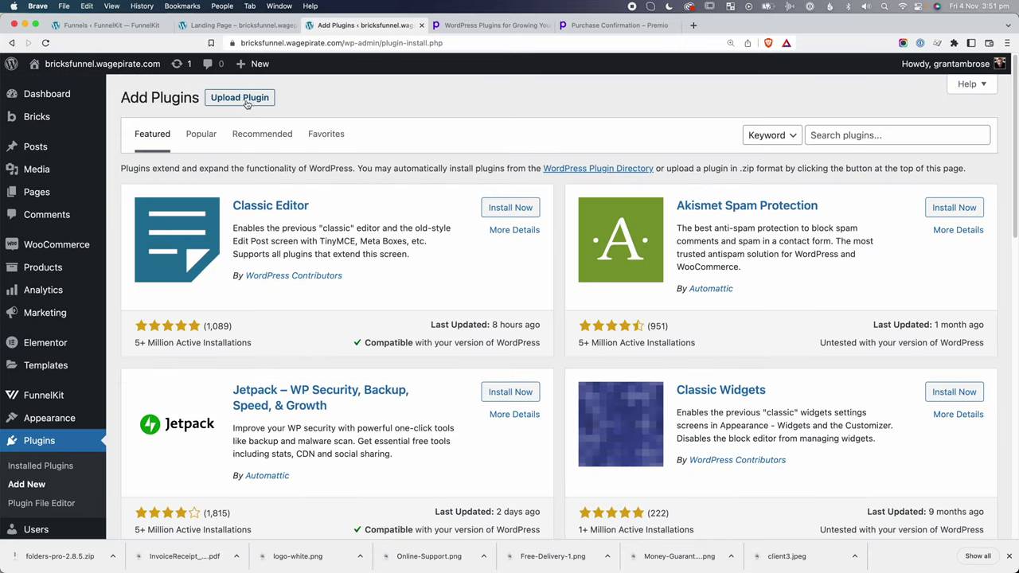
Upload folders-pro-2.8.5.zip as a plugin, install it and activate Folders Pro.
click(241, 98)
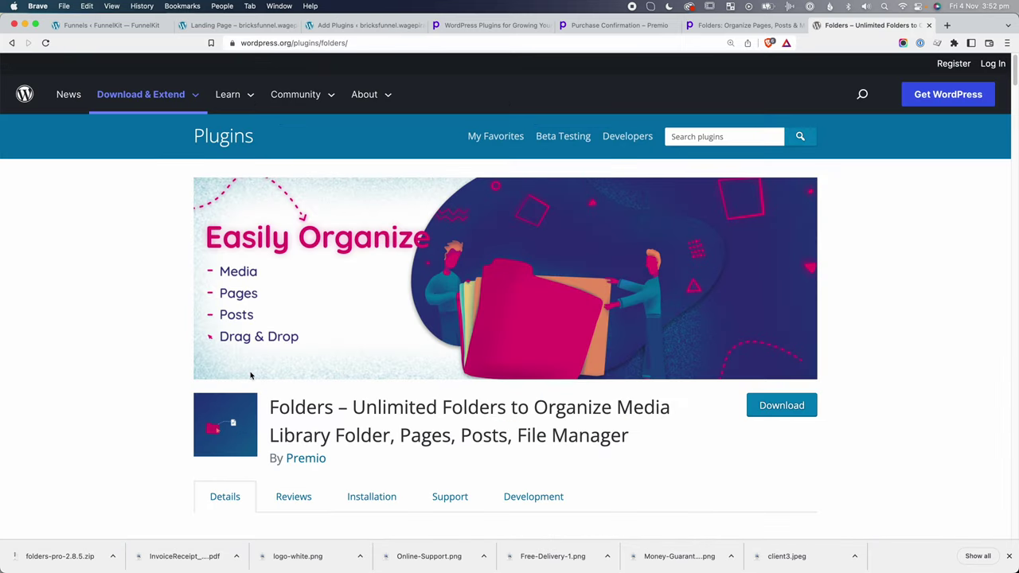
scroll(250, 375, down, 2)
drag(288, 343, 501, 341)
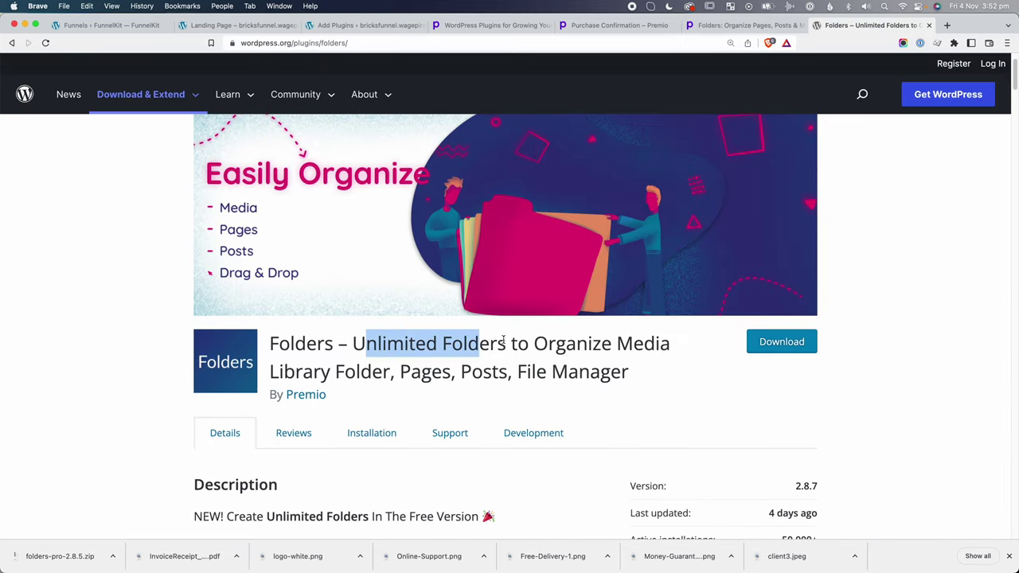
scroll(558, 359, down, 10)
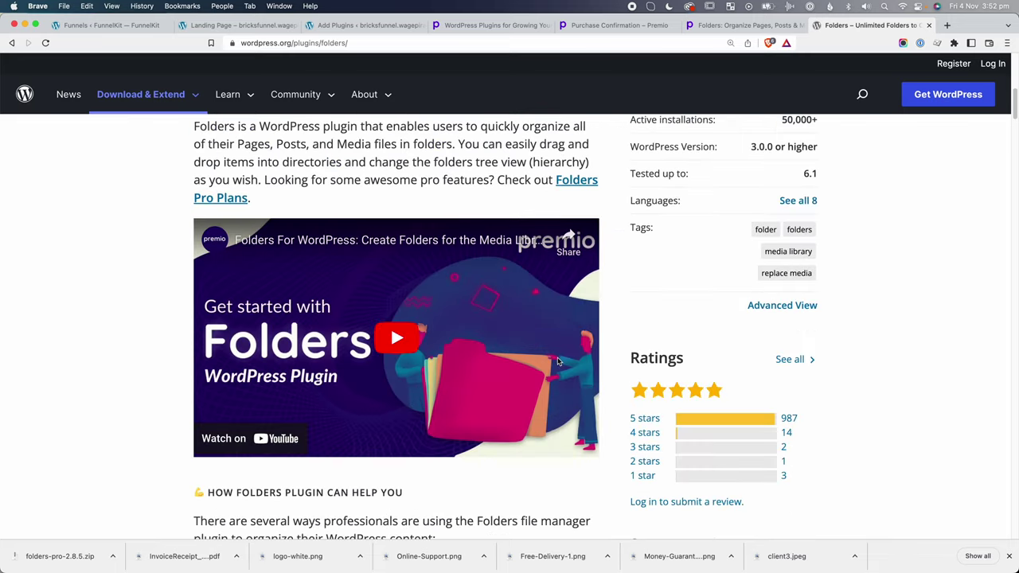
scroll(558, 363, down, 3)
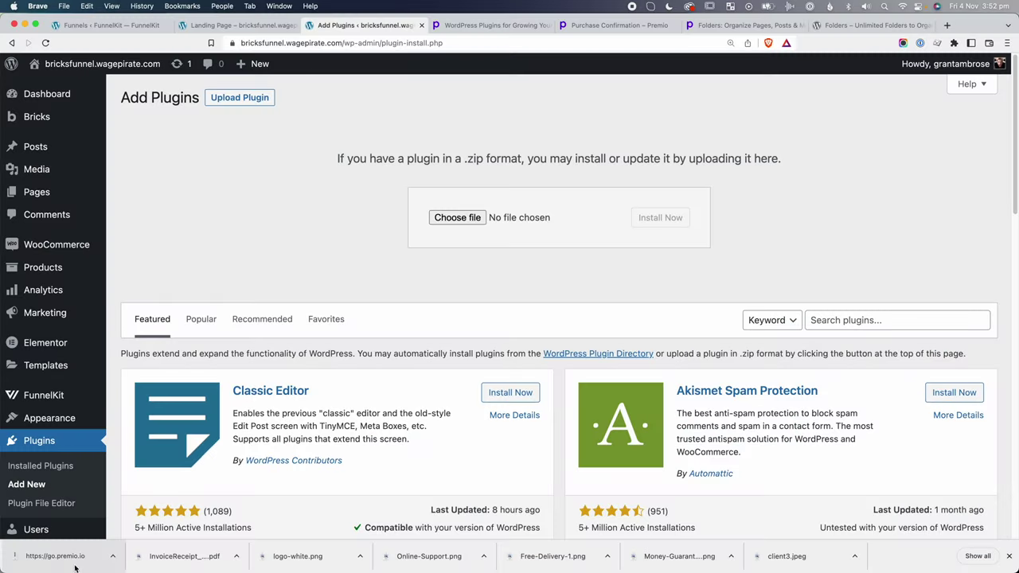
drag(69, 562, 453, 219)
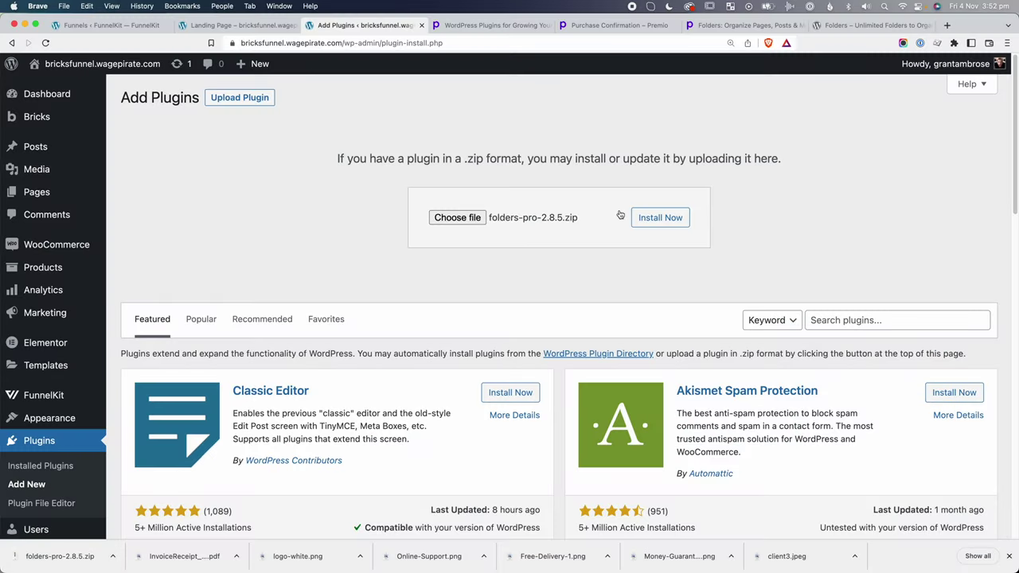
click(673, 217)
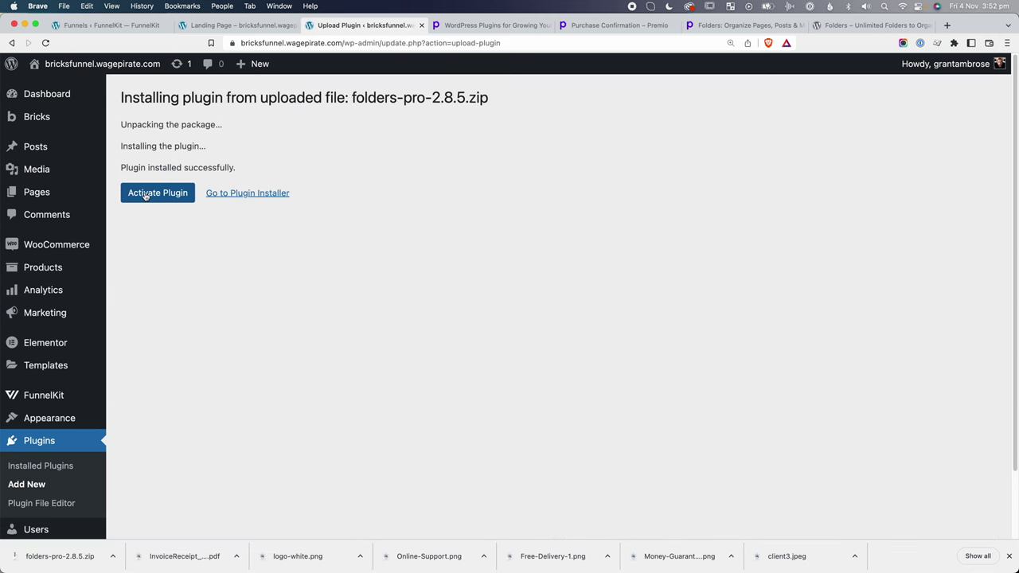
click(158, 199)
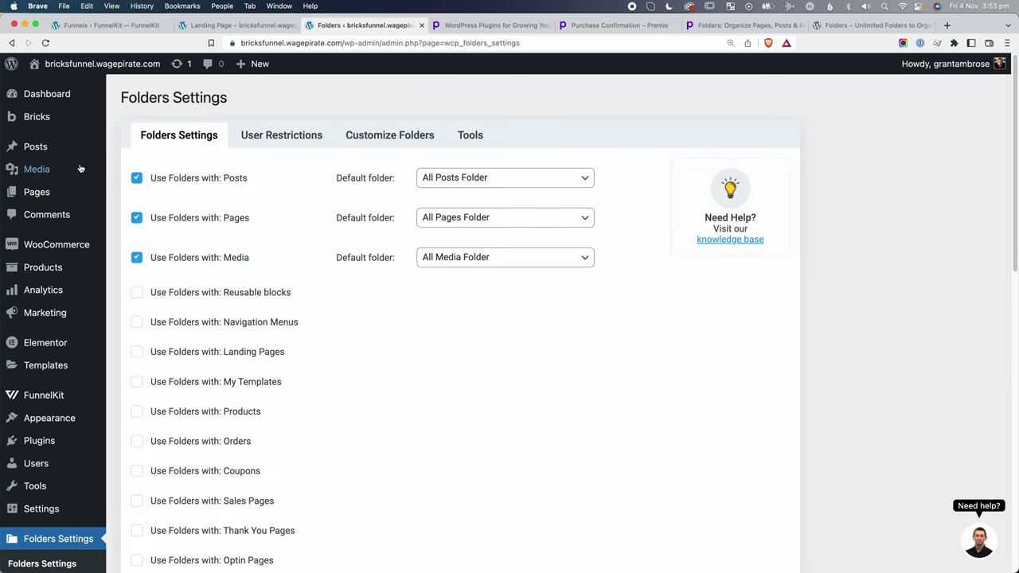
Create a 'Sales Page' folder in the Media Library.
click(66, 171)
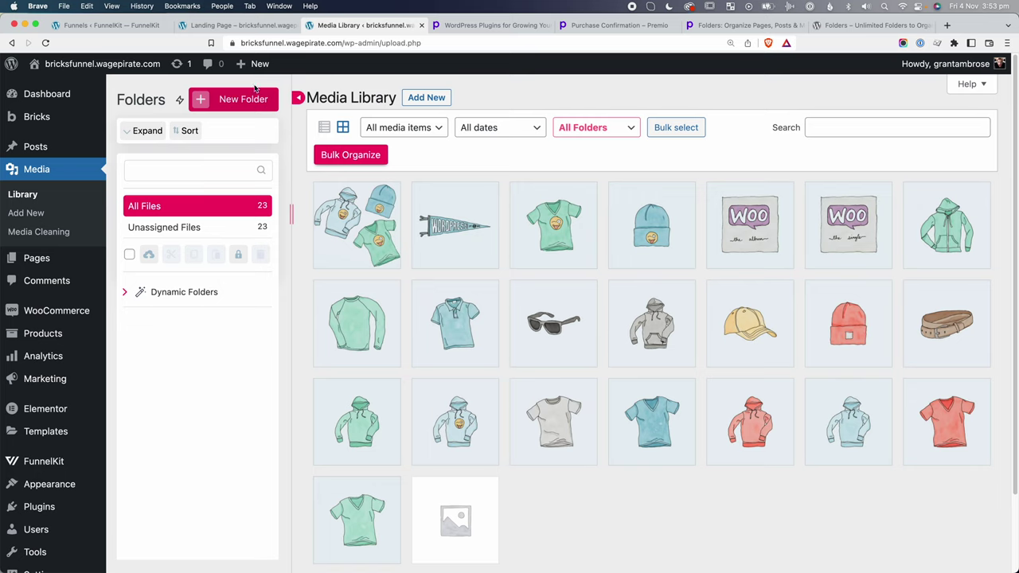
click(254, 99)
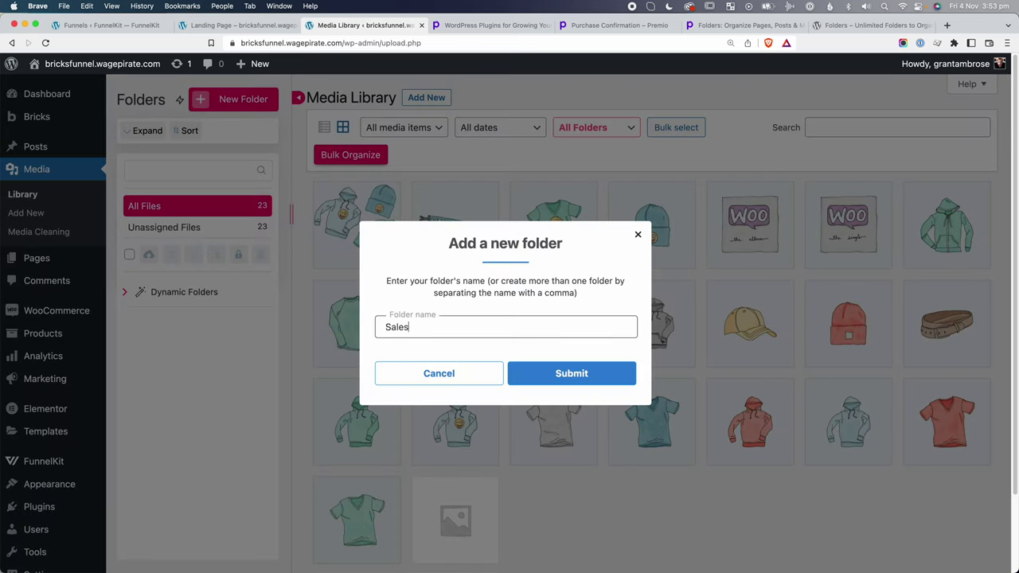
click(559, 374)
Upload all 14 downloaded landing page images into the Sales Page folder.
click(171, 327)
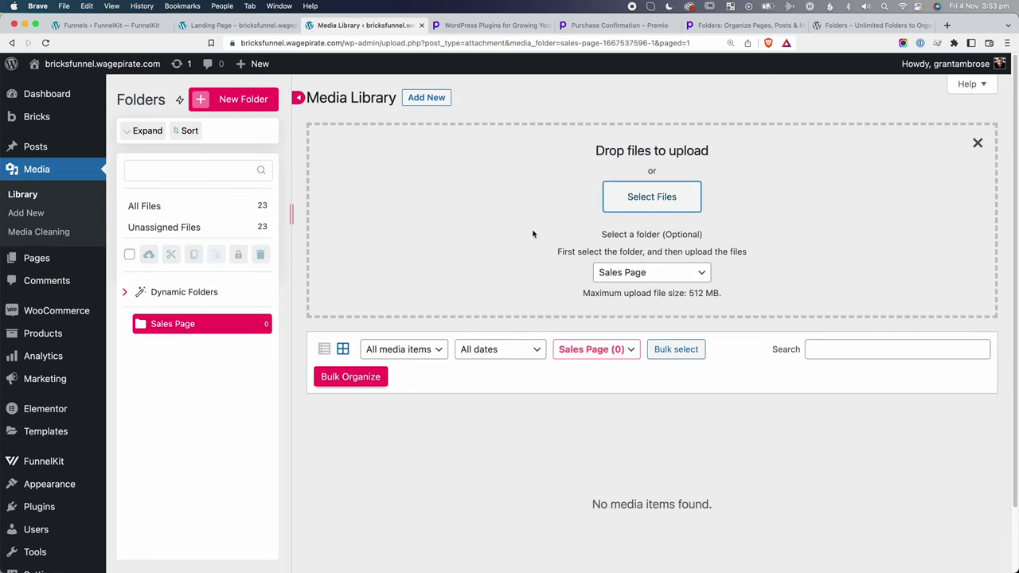
click(673, 202)
key(super+a)
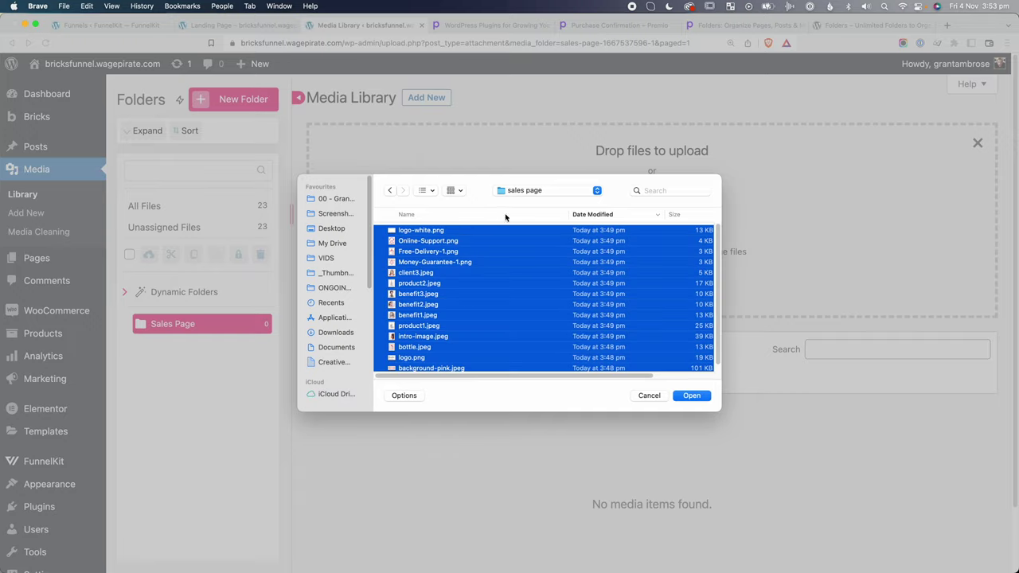
click(691, 396)
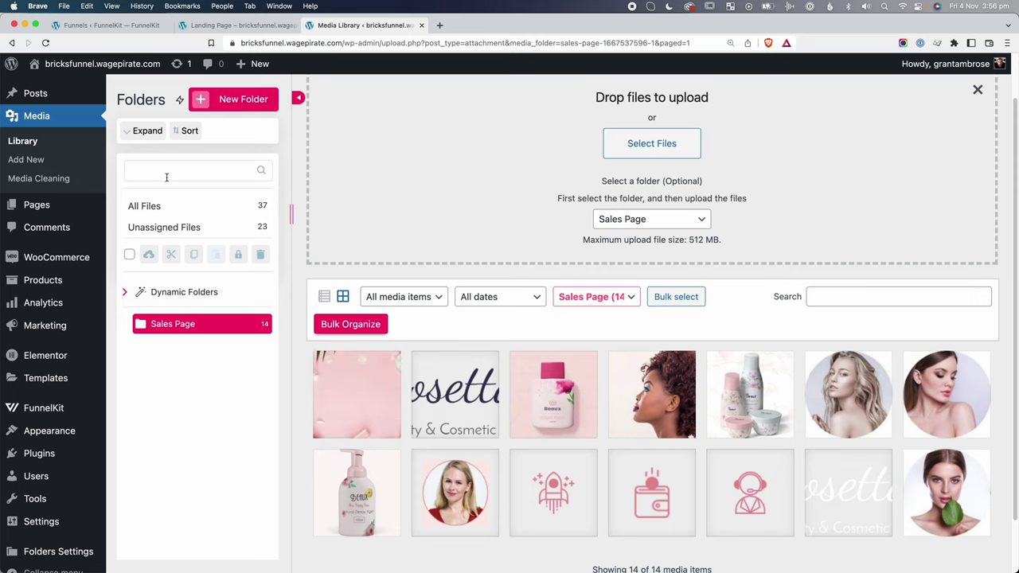
Create a new draft page titled 'test' and open it in Bricks.
mouse_move(80, 206)
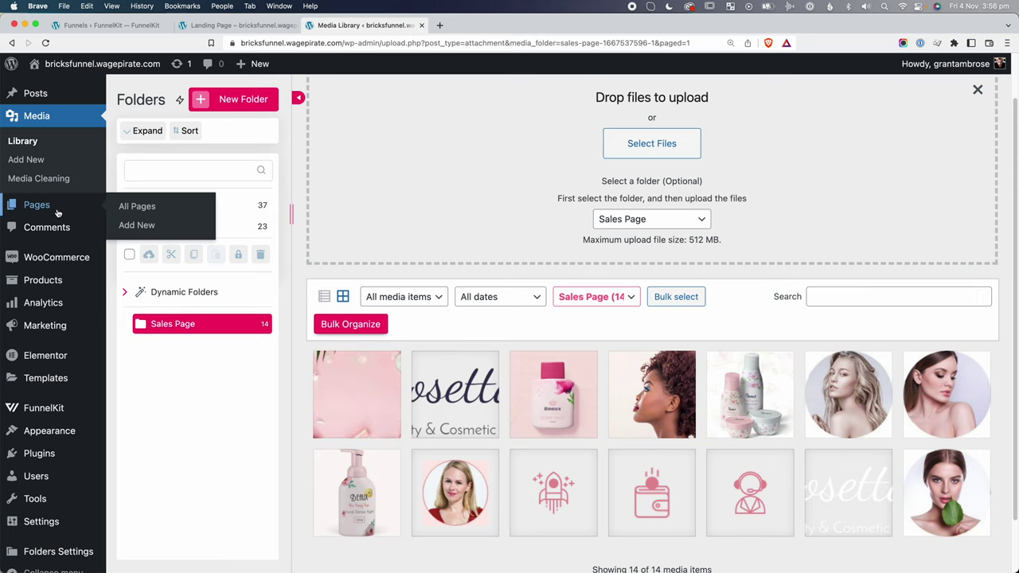
click(148, 229)
text(test)
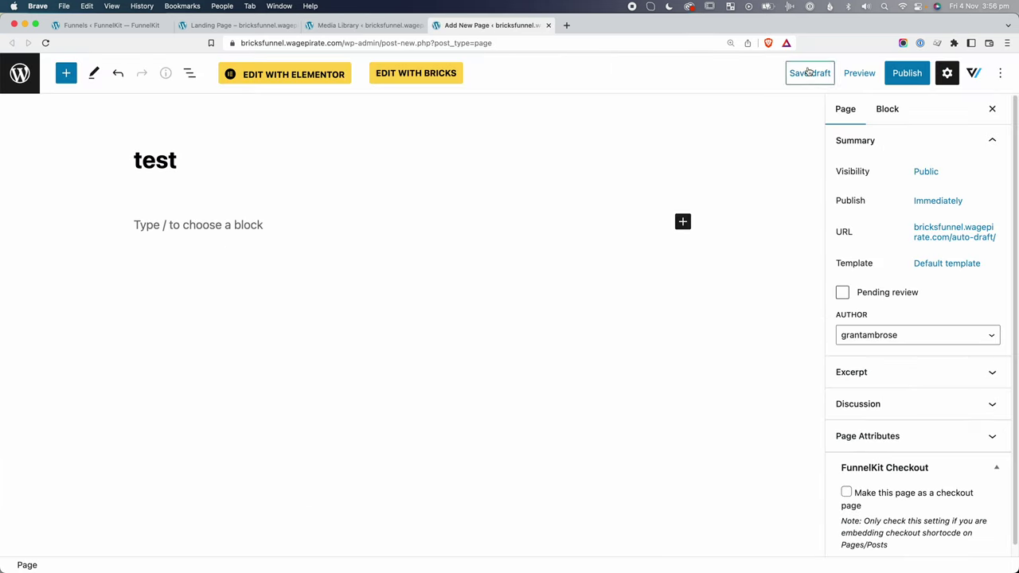
click(410, 75)
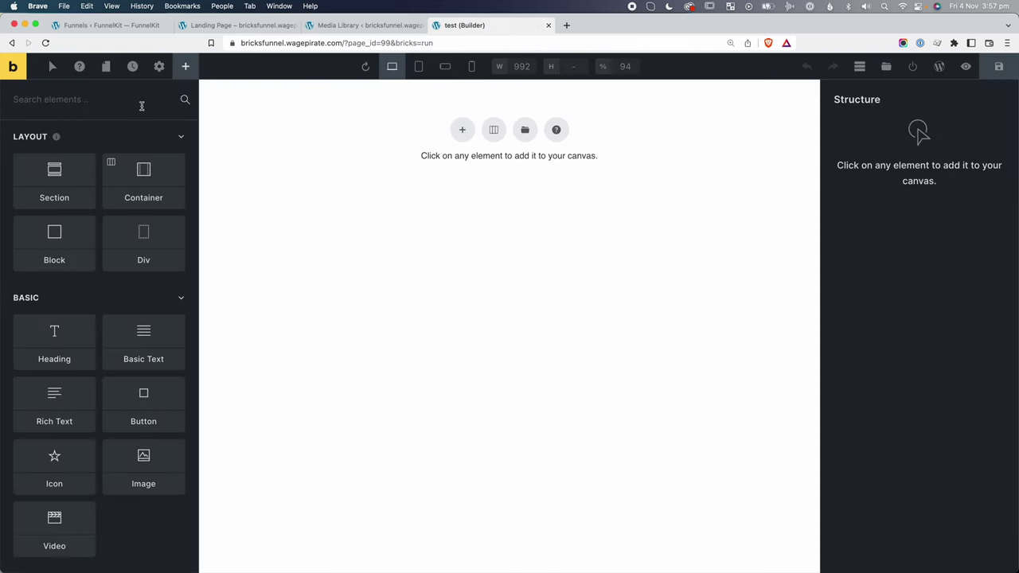
Add an Image element and filter its media picker to the Sales Page folder.
click(141, 106)
text(imag)
click(42, 165)
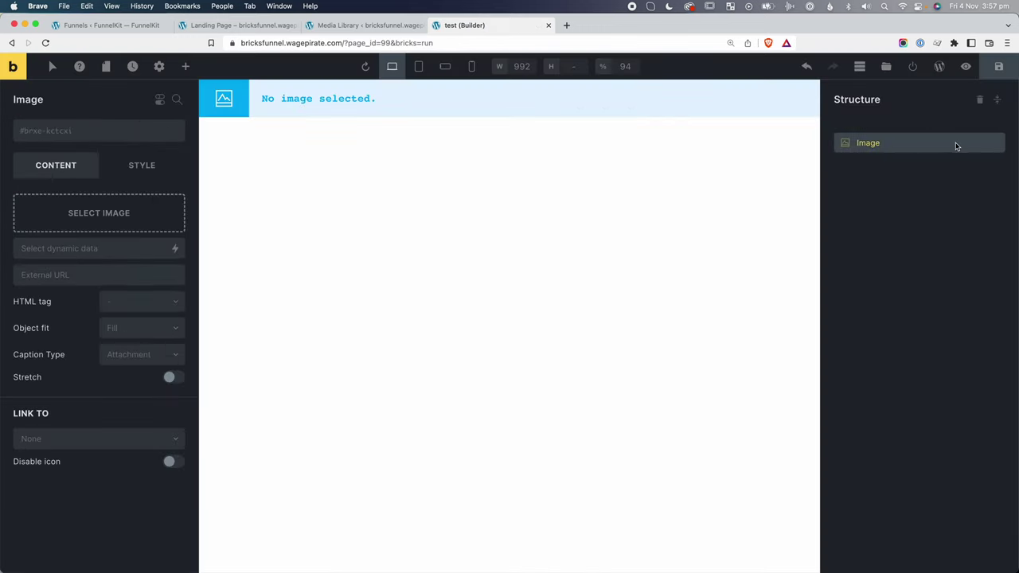
click(114, 215)
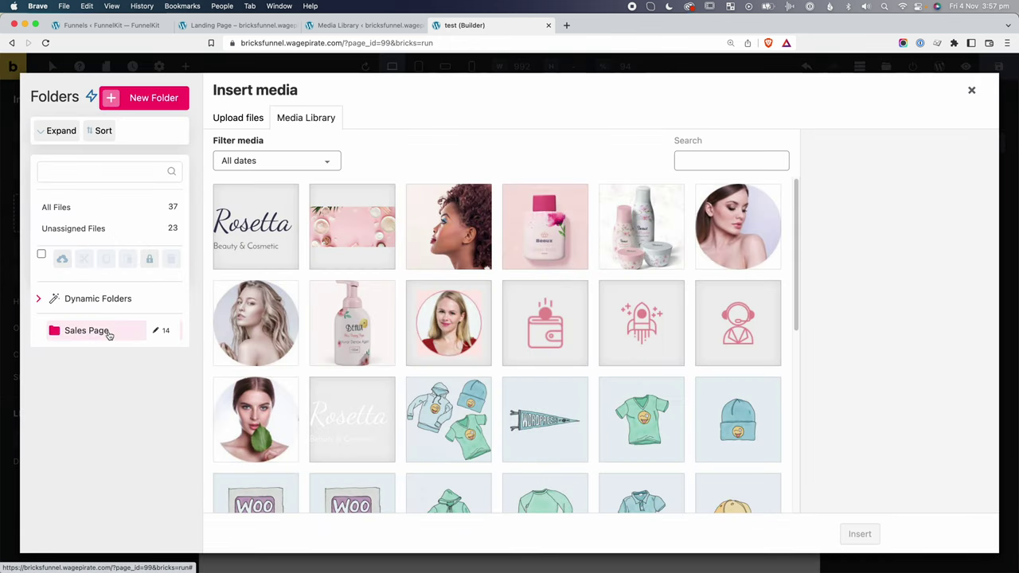
click(101, 333)
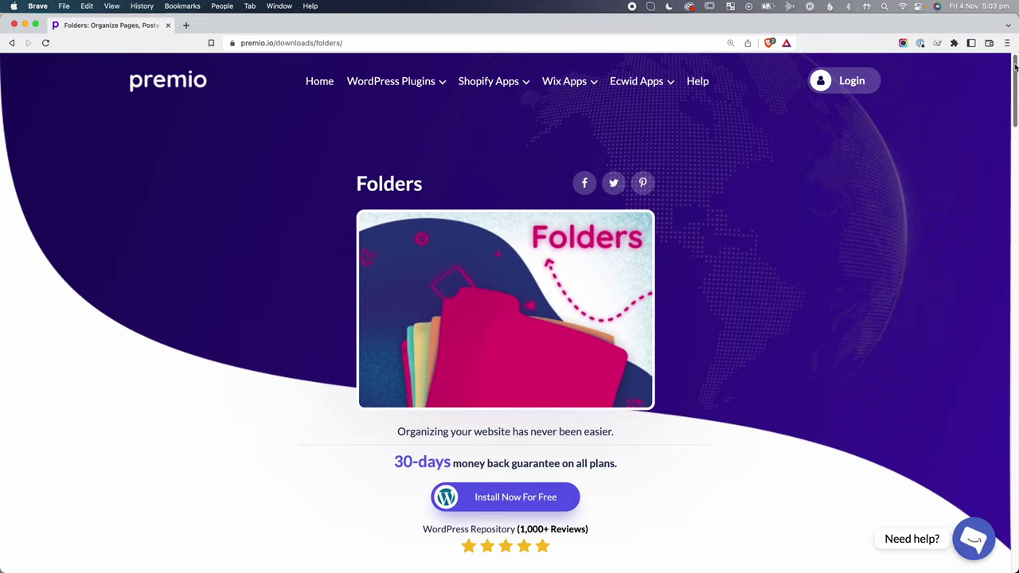
Switch the Folders pricing to lifetime plans showing $119, $229 and $389.
drag(1015, 68, 1014, 126)
scroll(917, 237, up, 3)
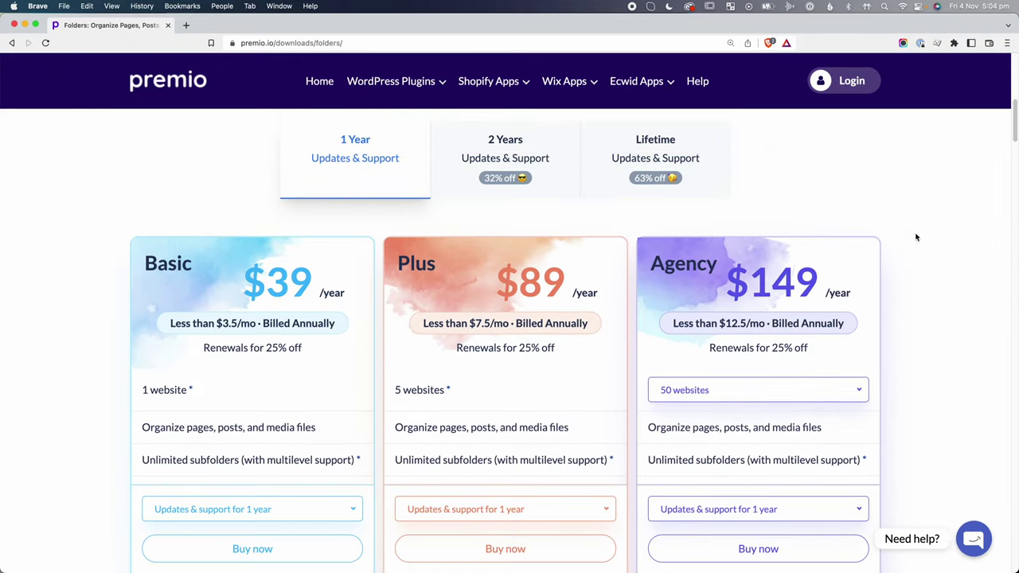
click(655, 220)
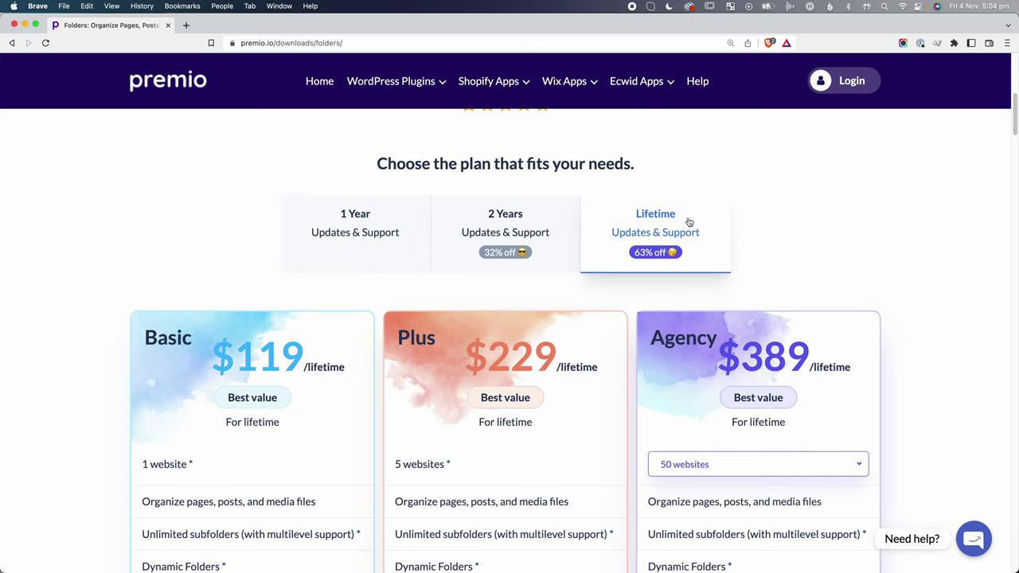
scroll(860, 269, down, 2)
scroll(860, 272, down, 3)
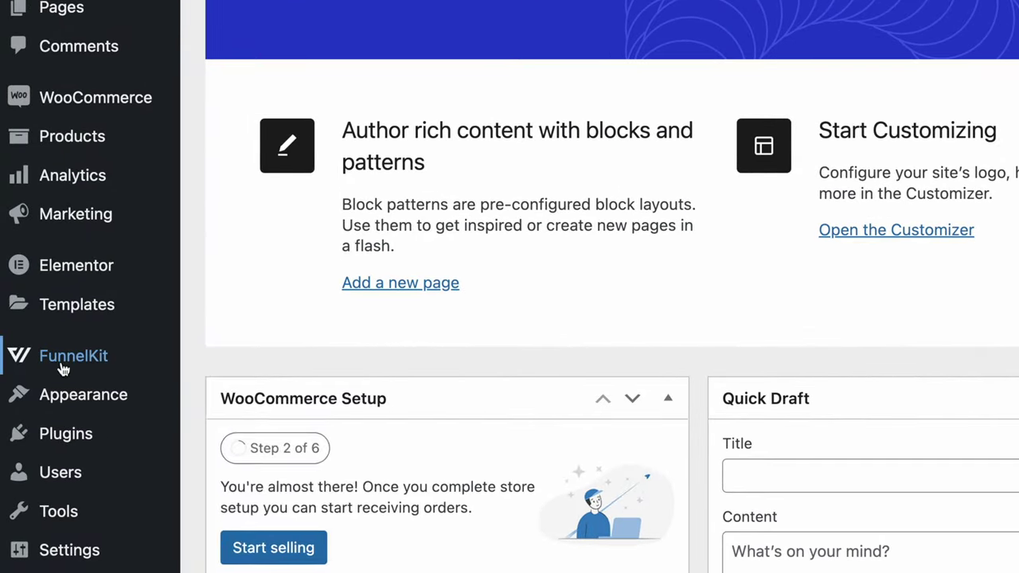
Create an empty funnel named 'Sales Funnel - Bricks' from scratch with the Other builder option.
mouse_move(28, 406)
click(194, 424)
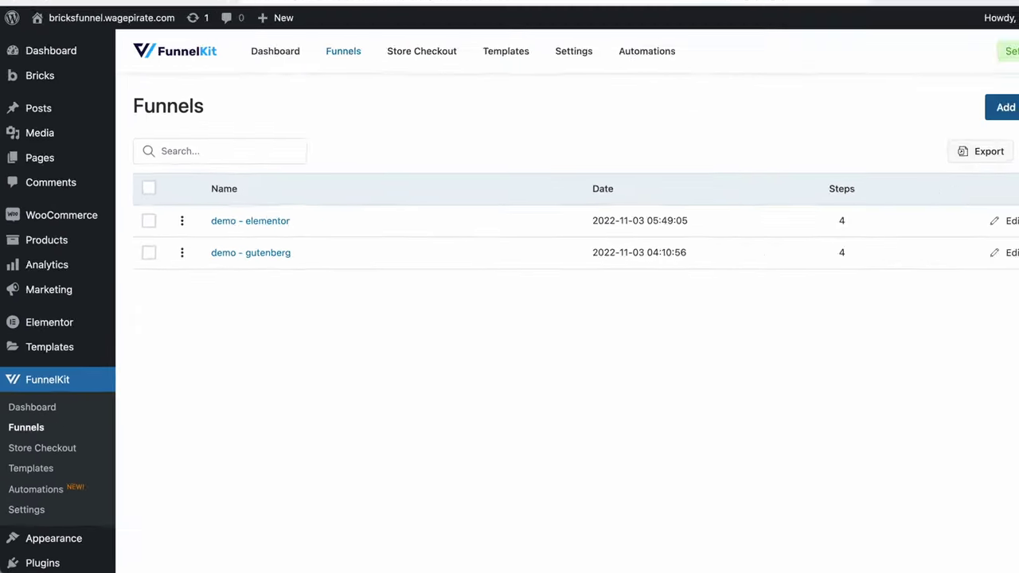
click(938, 149)
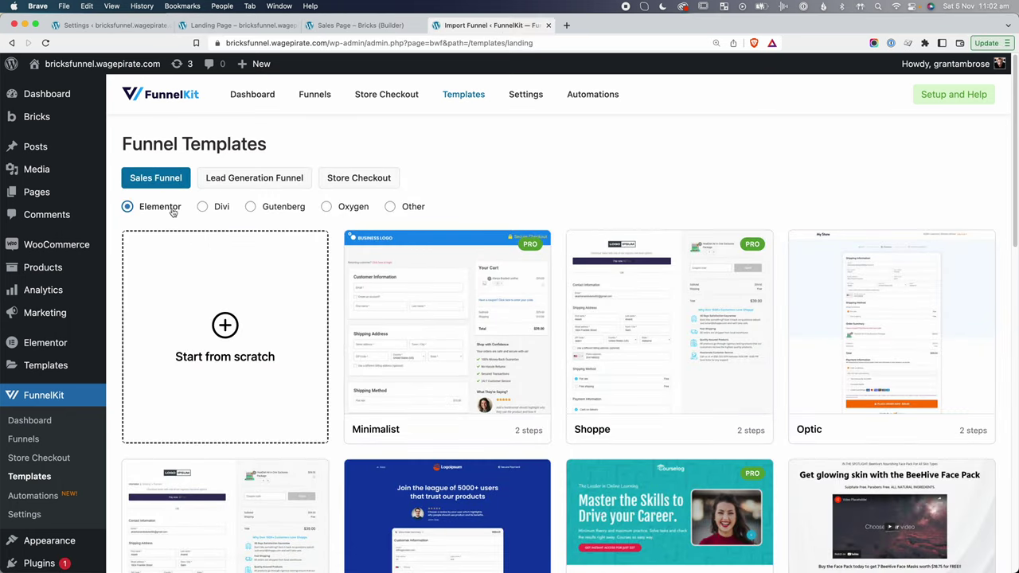
click(391, 207)
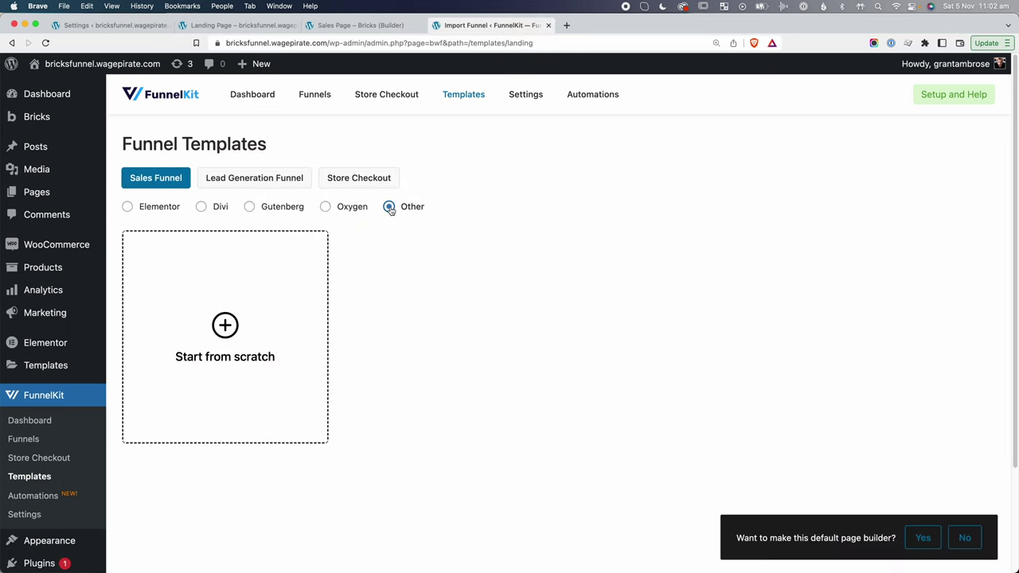
click(223, 339)
text(Sales Funnel - Bricks)
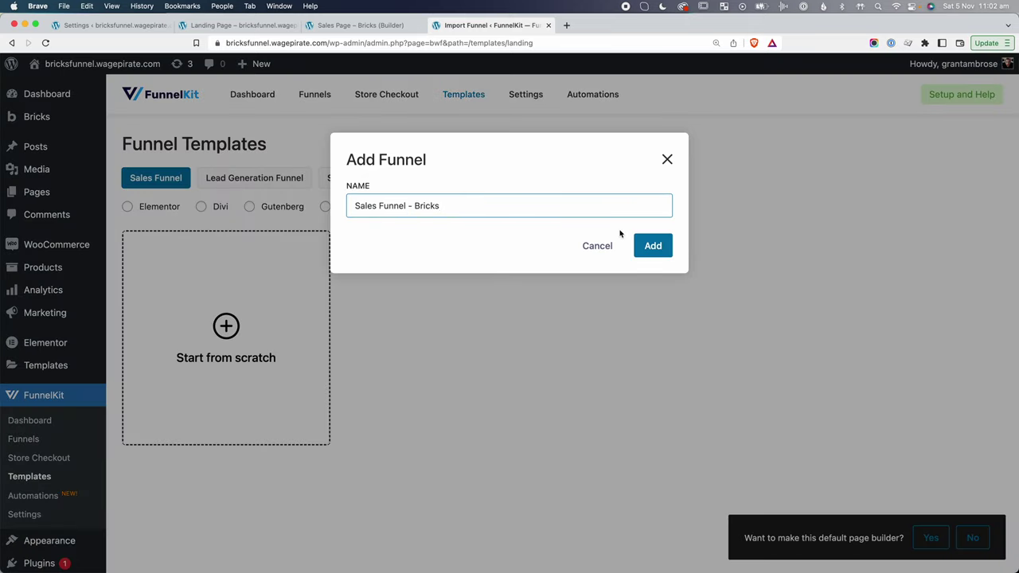
click(652, 246)
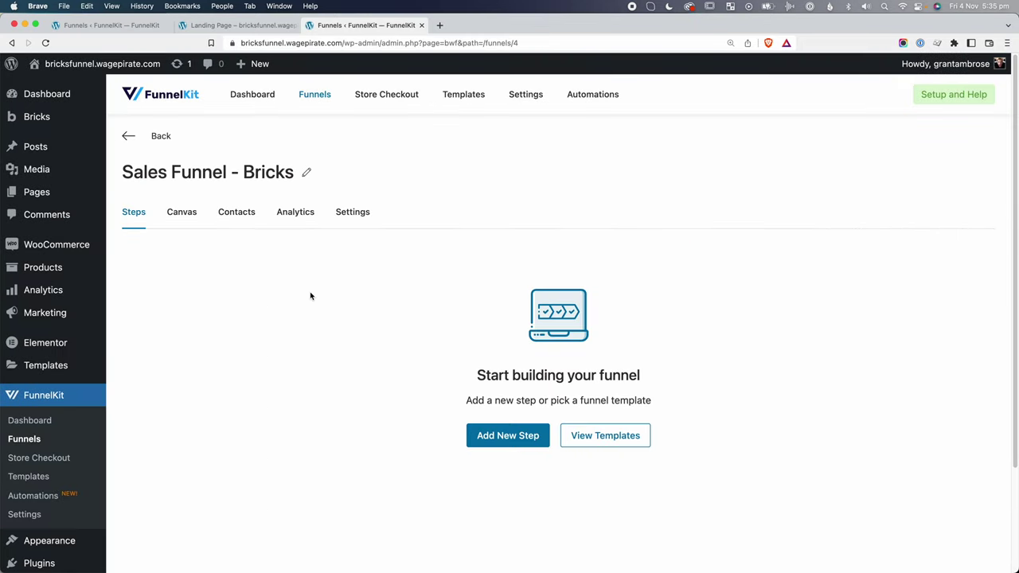
Add a from-scratch Other-builder sales page step named 'Sales Page – Bricks', then browse checkout templates.
click(512, 437)
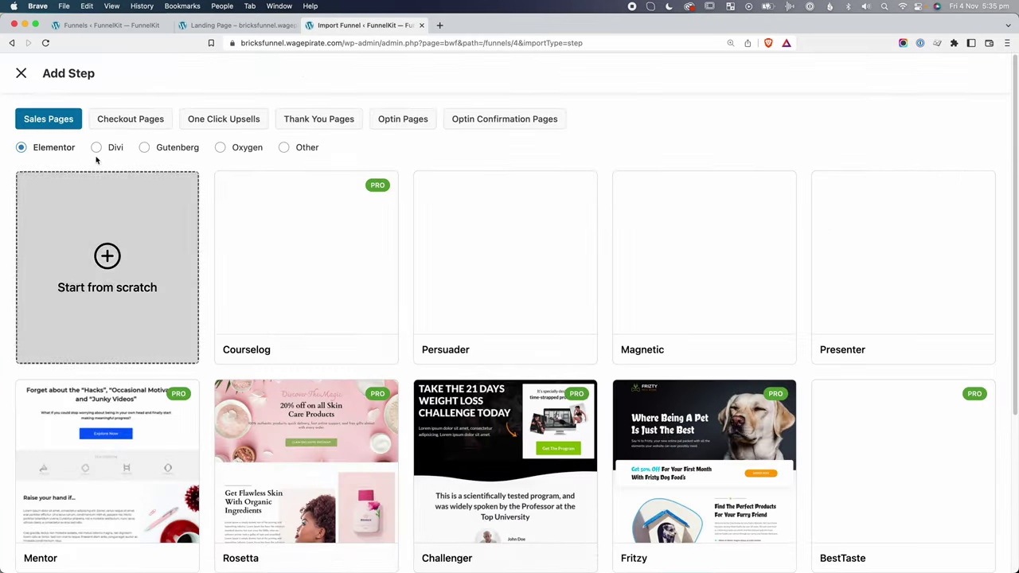
click(285, 149)
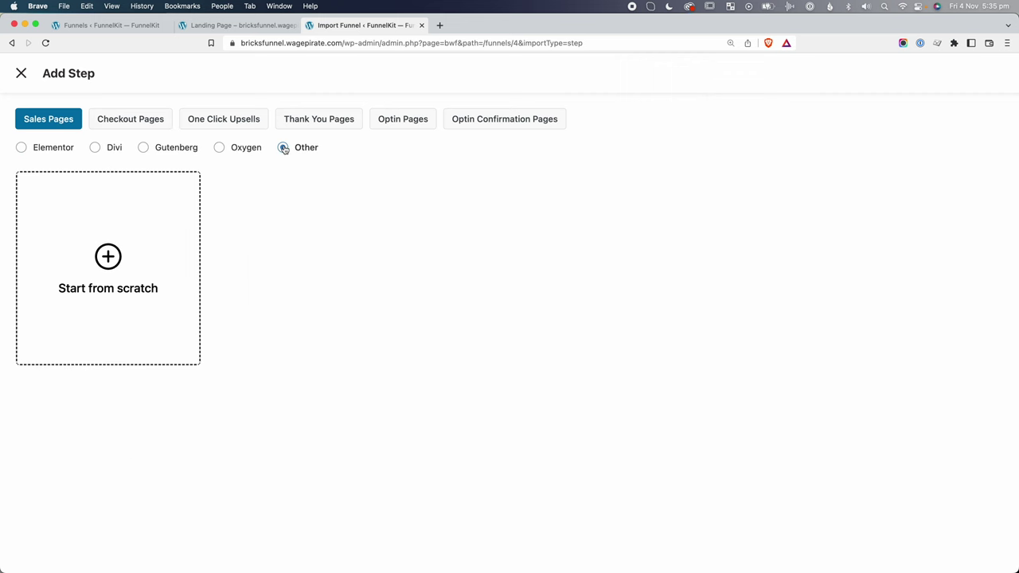
click(117, 272)
text(Sales Page - Bricks)
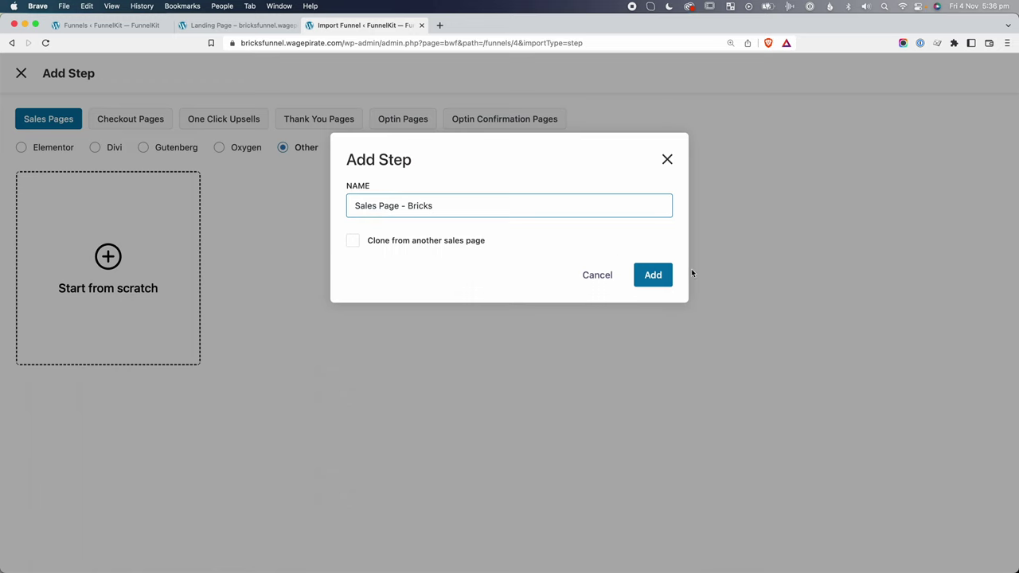
click(657, 275)
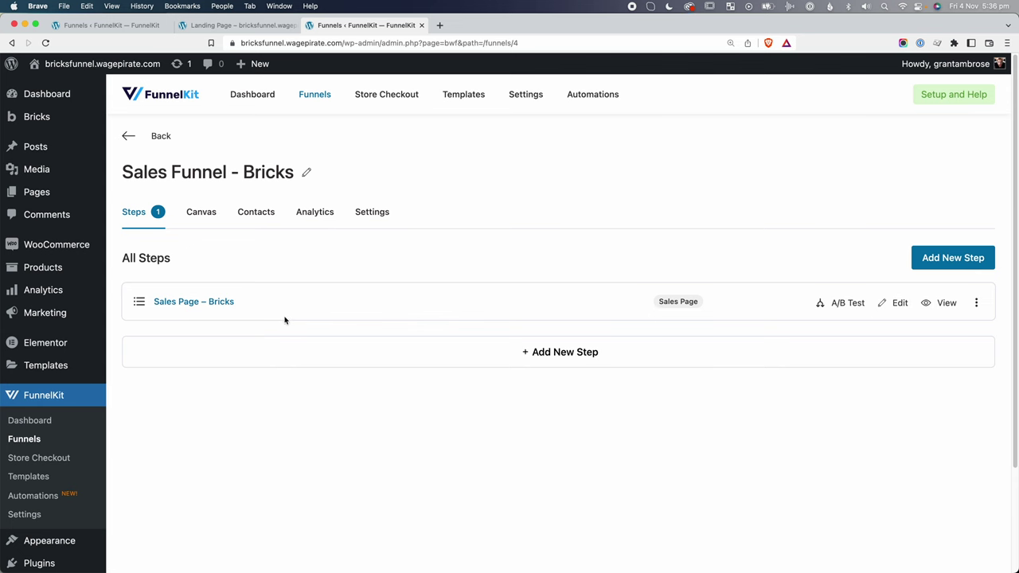
click(538, 352)
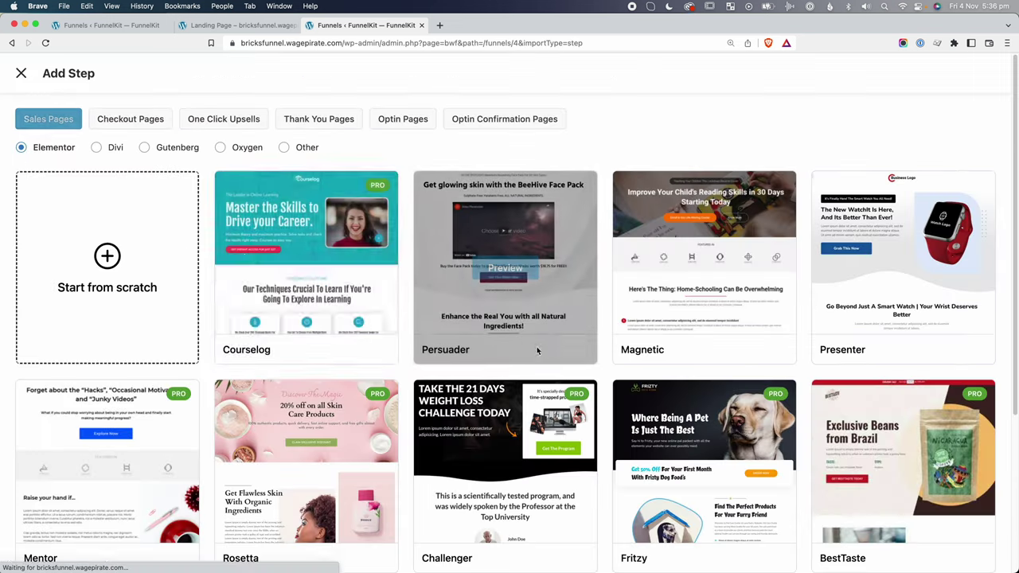
click(146, 117)
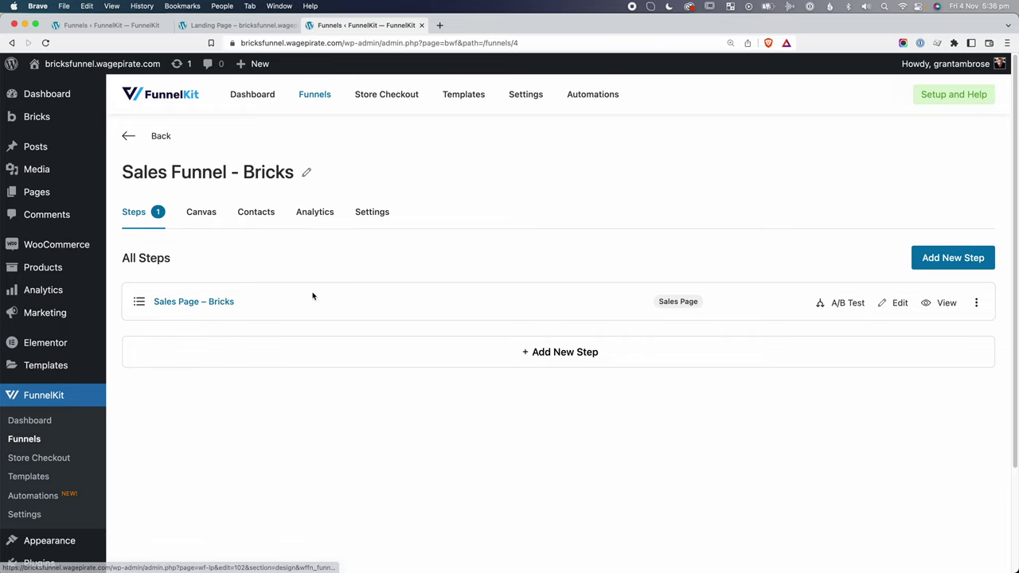
Open the Sales Page – Bricks step's page for editing.
click(171, 302)
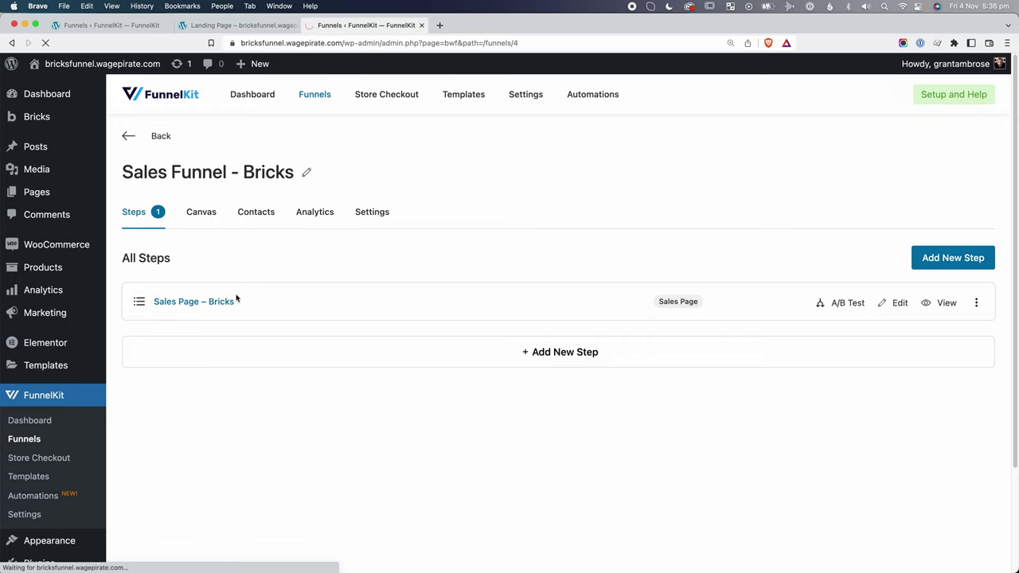
click(687, 404)
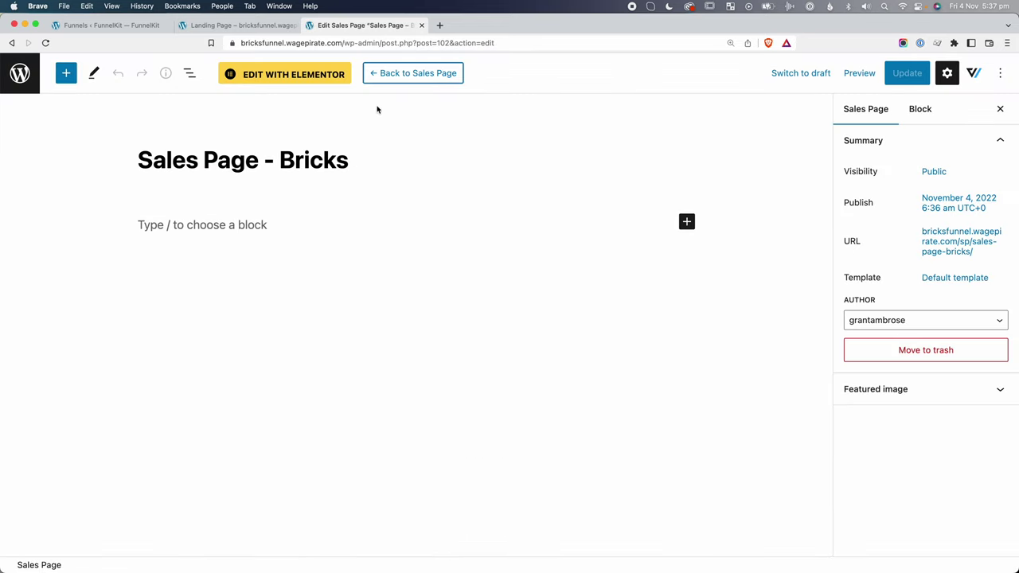
click(123, 28)
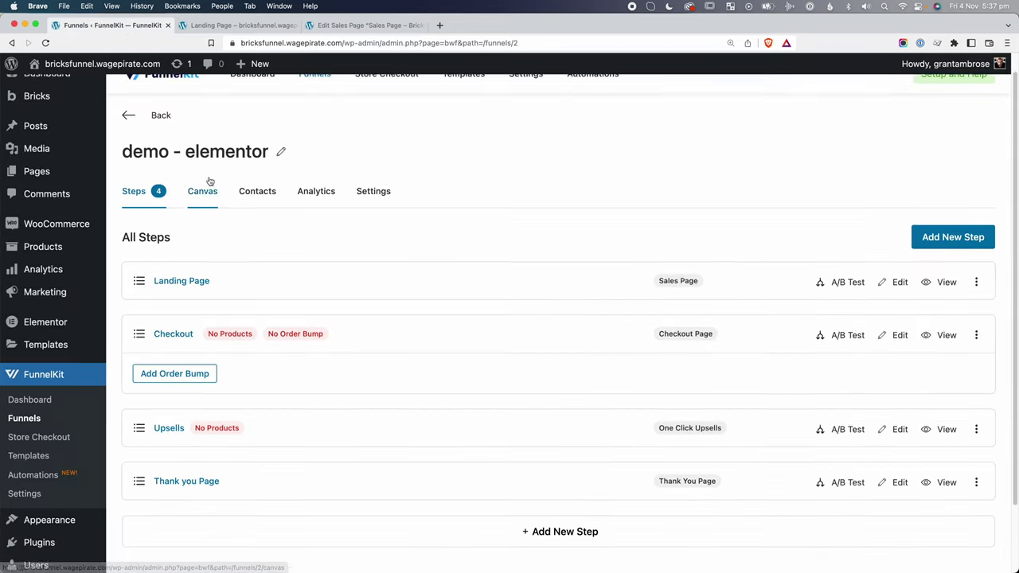
scroll(127, 199, up, 2)
In Bricks settings, enable Sales, Checkout, Offer, Funnel, Optin, Optin Confirmation and Landing post types.
mouse_move(68, 116)
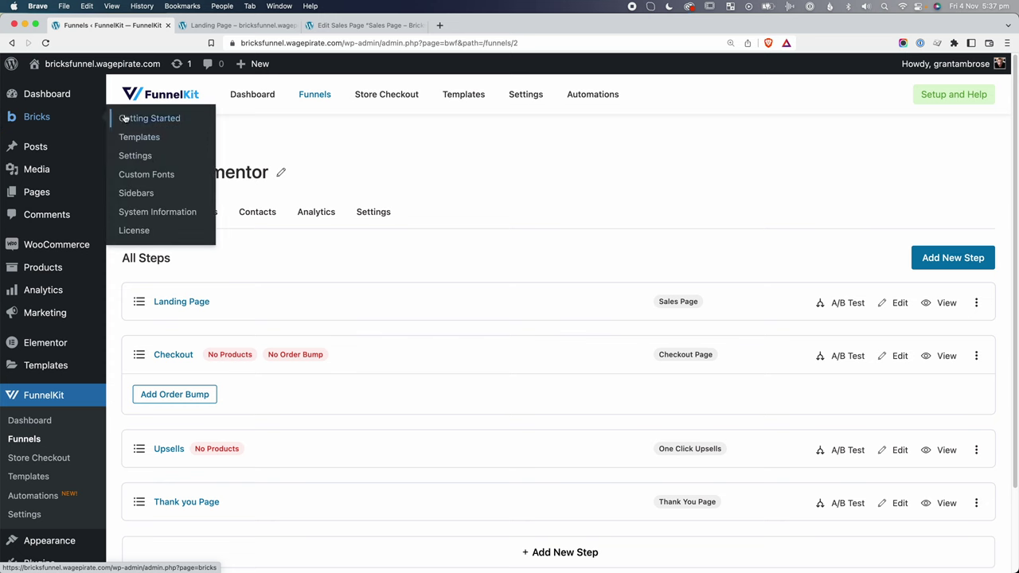
shift+super+click(130, 155)
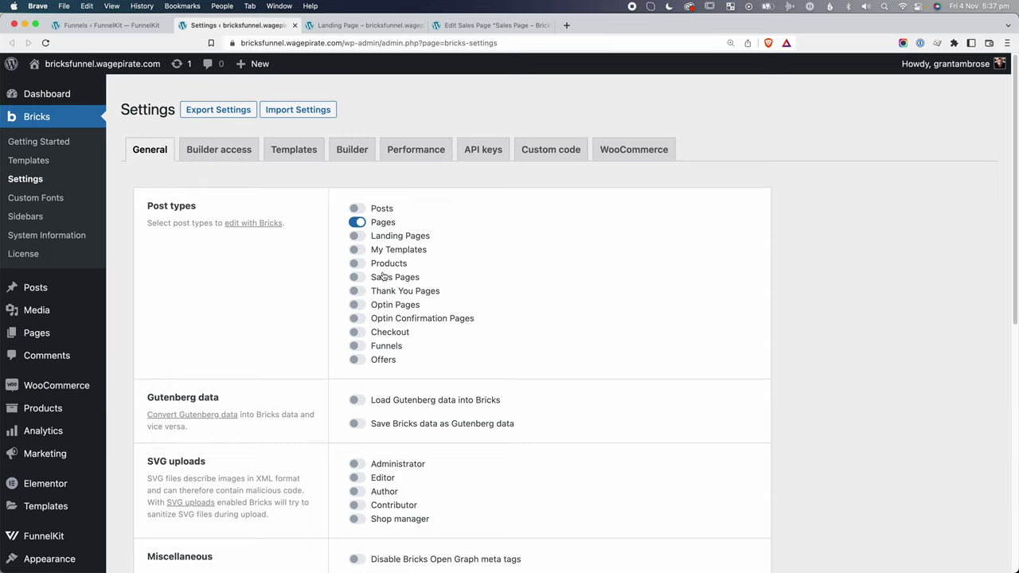
click(358, 277)
click(357, 332)
click(362, 363)
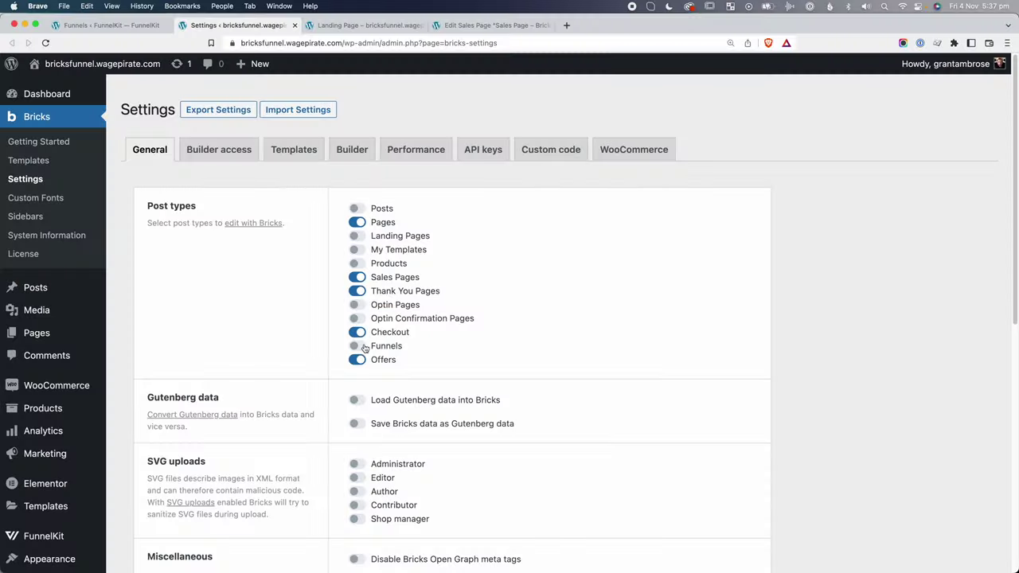
click(363, 347)
click(359, 318)
click(356, 305)
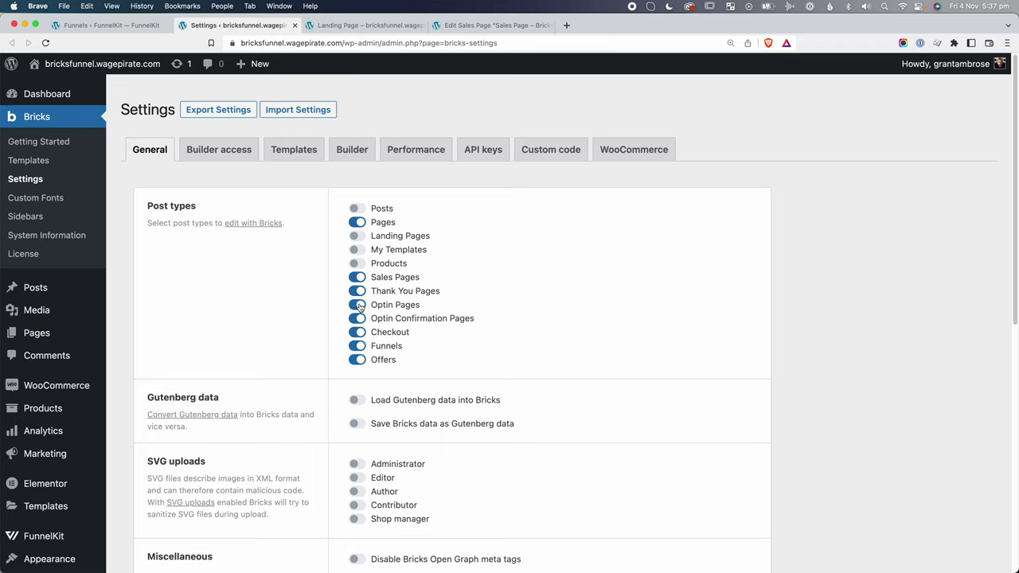
click(360, 237)
Save the Bricks settings and return to the sales page editor.
scroll(315, 358, down, 10)
click(204, 478)
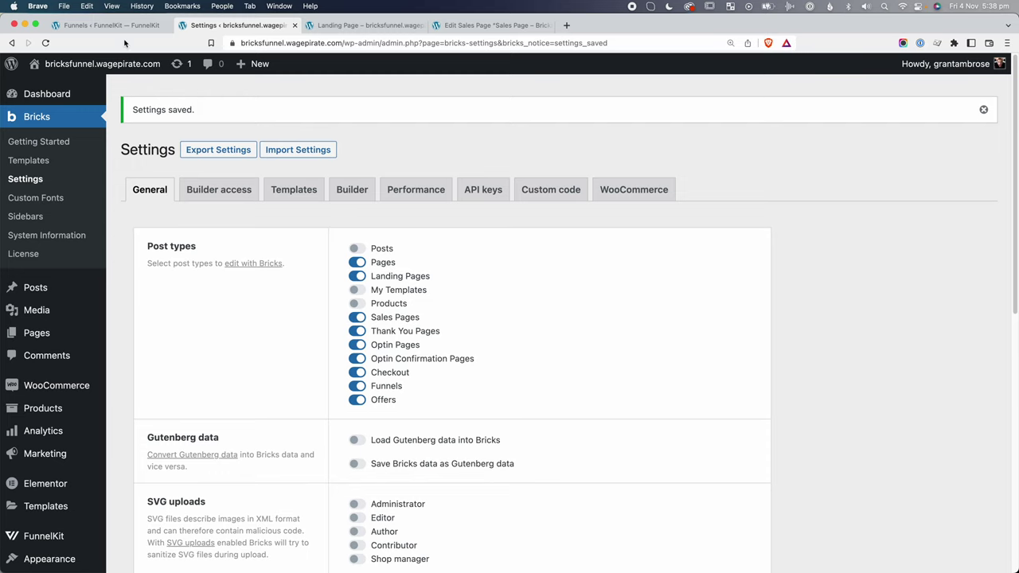
click(493, 25)
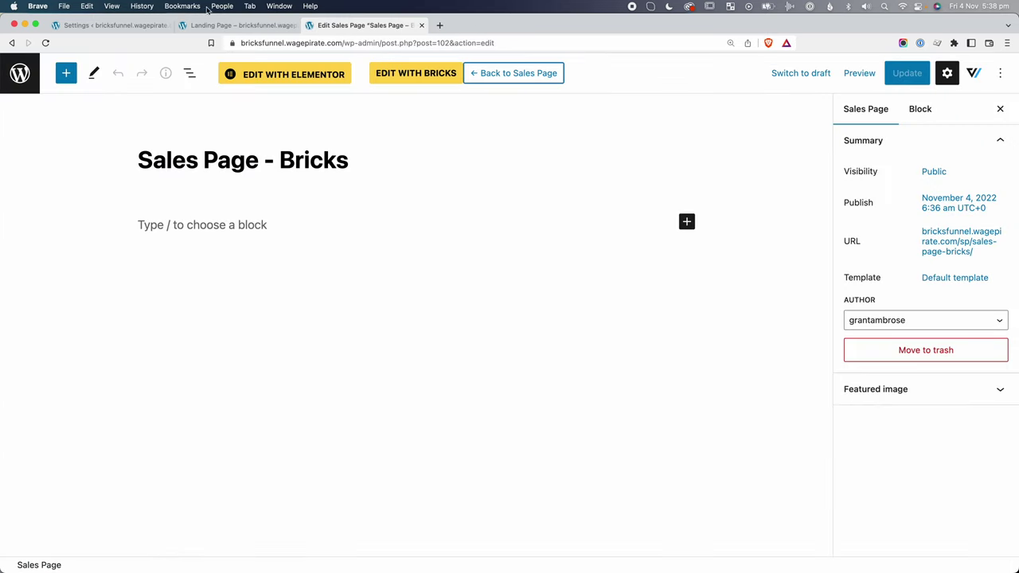
In Bricks, add a Section and drop an Image element into its Container.
click(431, 73)
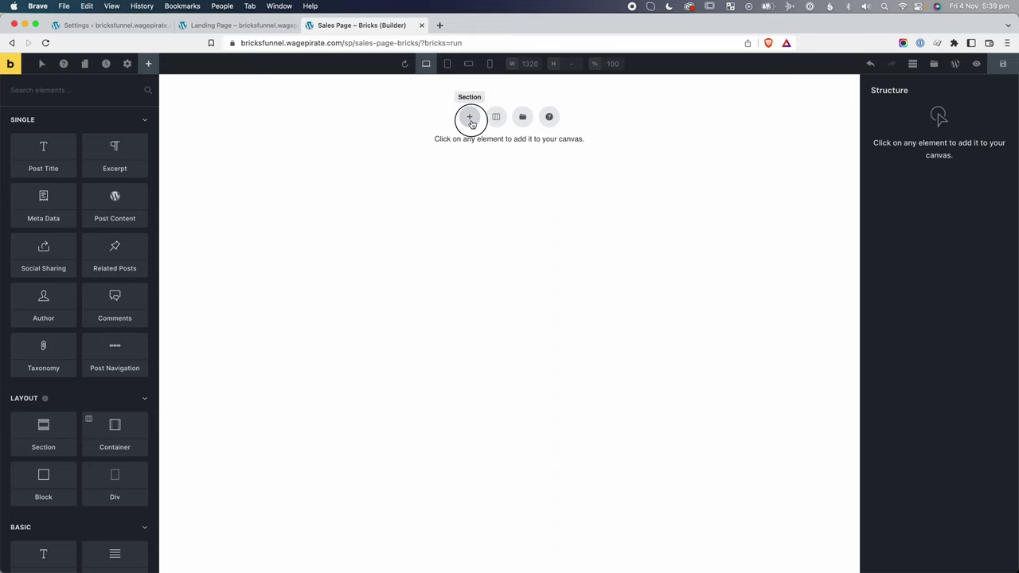
click(469, 122)
click(910, 141)
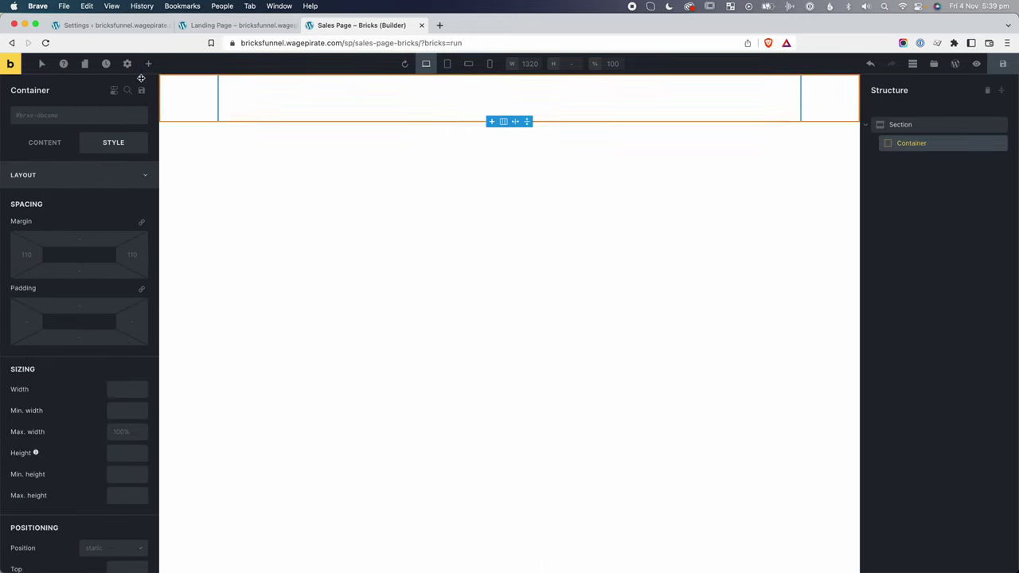
click(148, 64)
text(imag)
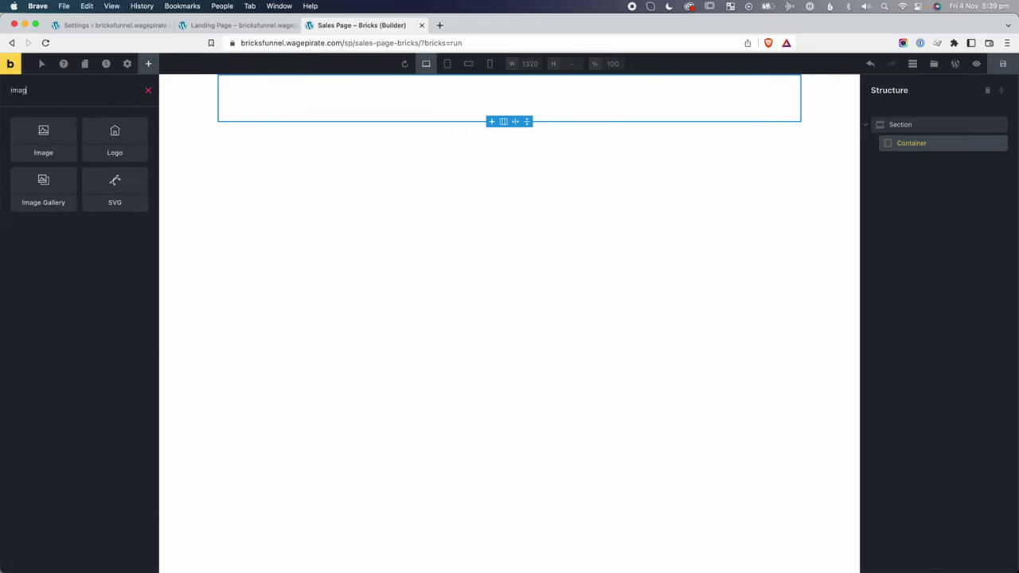
drag(29, 149, 917, 168)
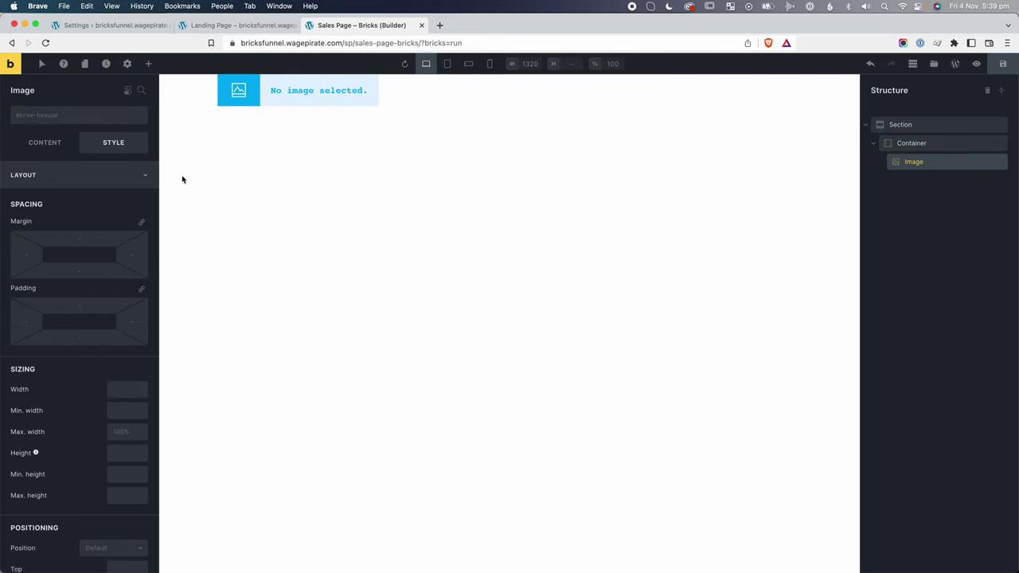
Set the Image element to the Rosetta logo.png from the media library.
click(48, 143)
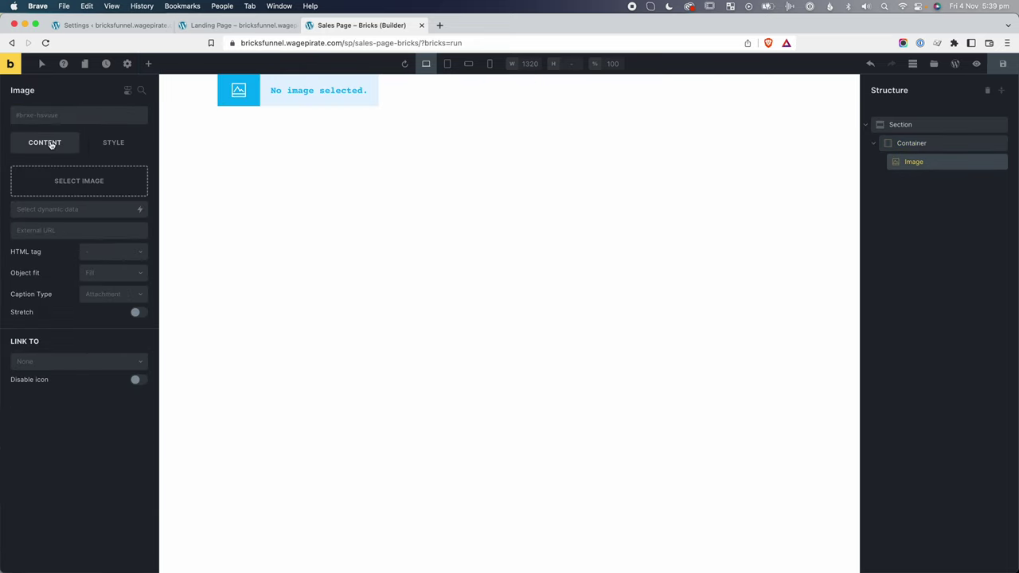
click(72, 182)
click(212, 197)
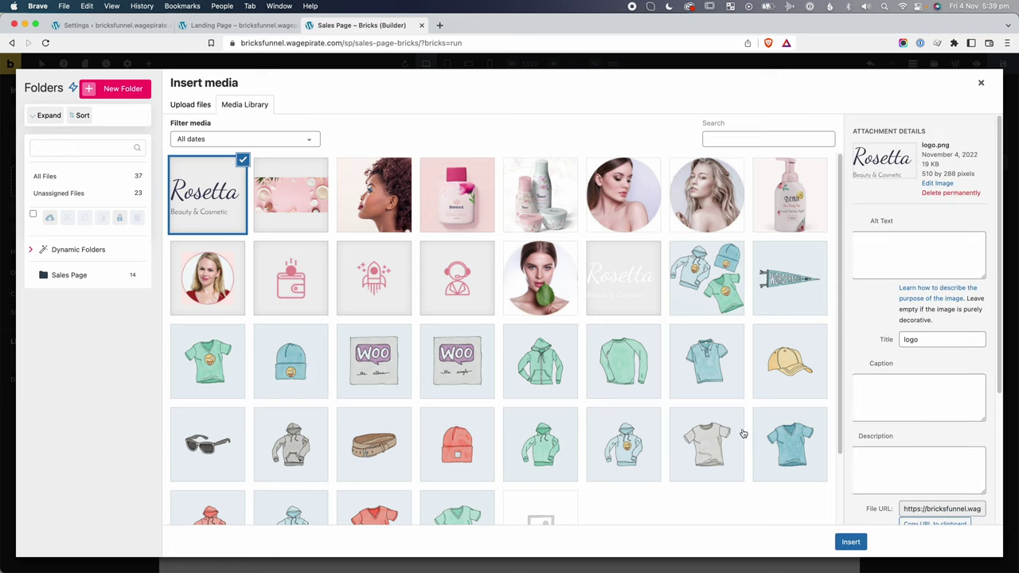
click(848, 542)
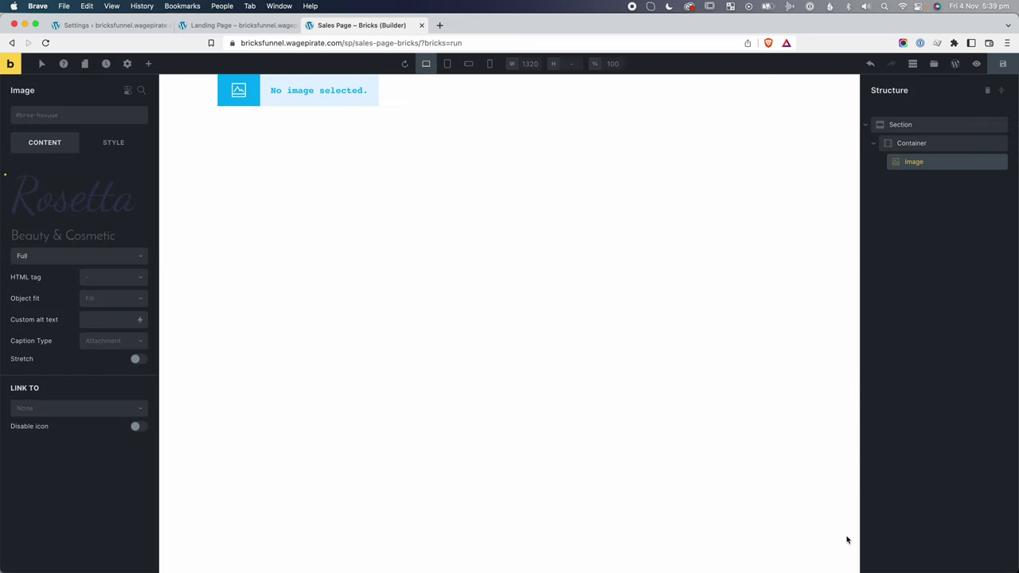
Set the image's Style width to 200.
click(110, 144)
scroll(80, 351, down, 1)
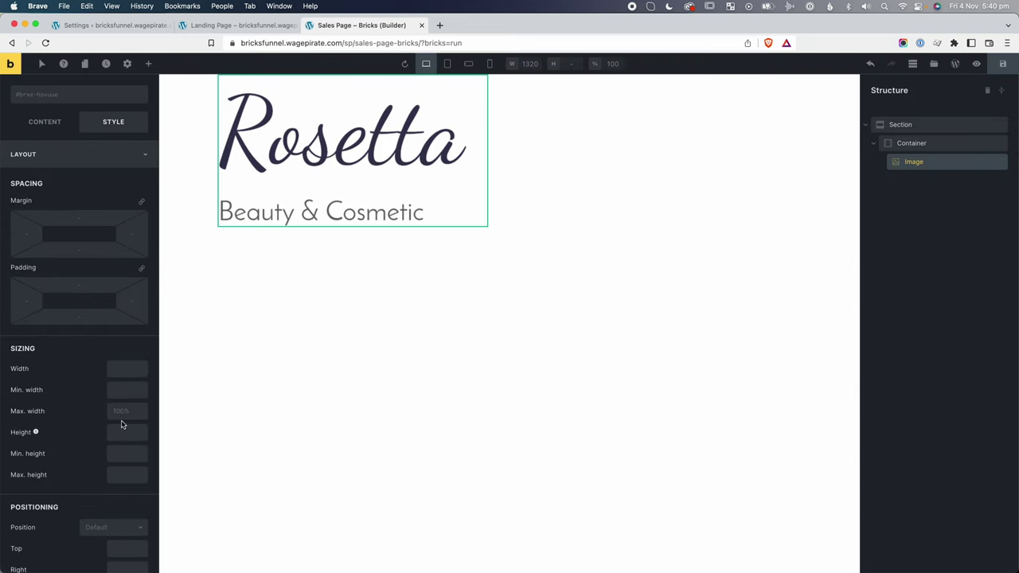
click(117, 366)
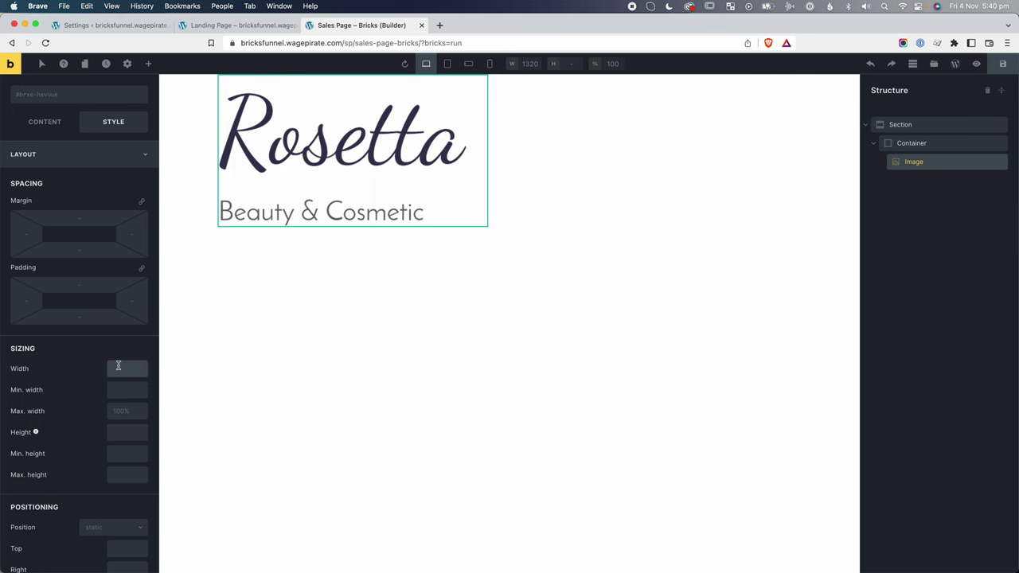
text(200)
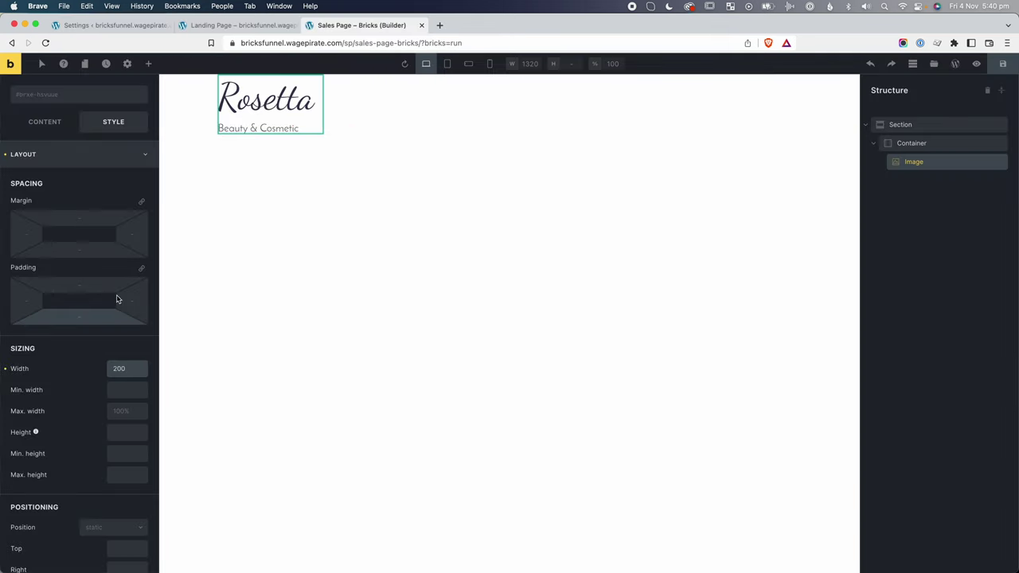
Check the live landing page logo's size via Inspect and set the image width to 120px.
text(150)
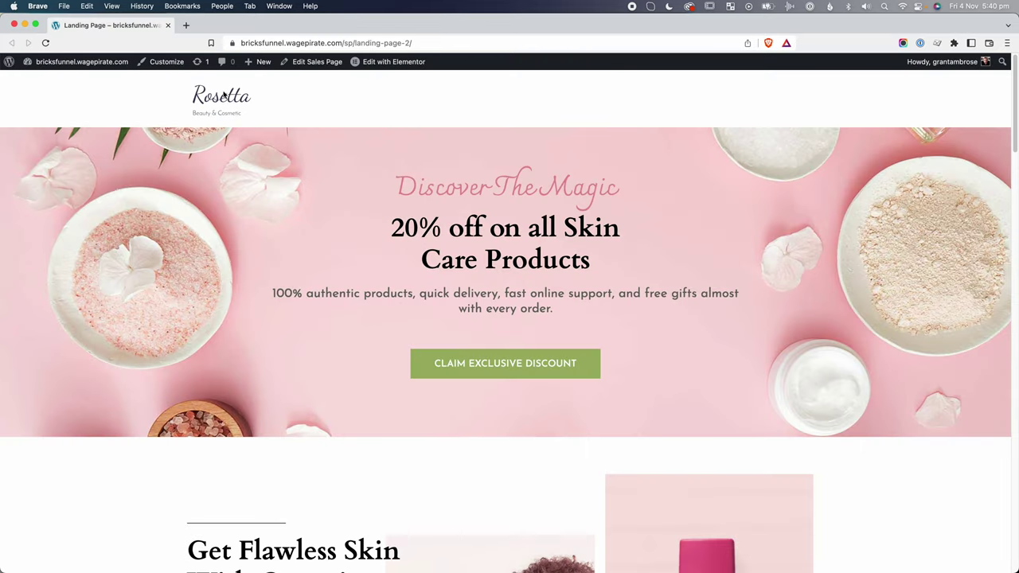
right_click(224, 96)
click(253, 217)
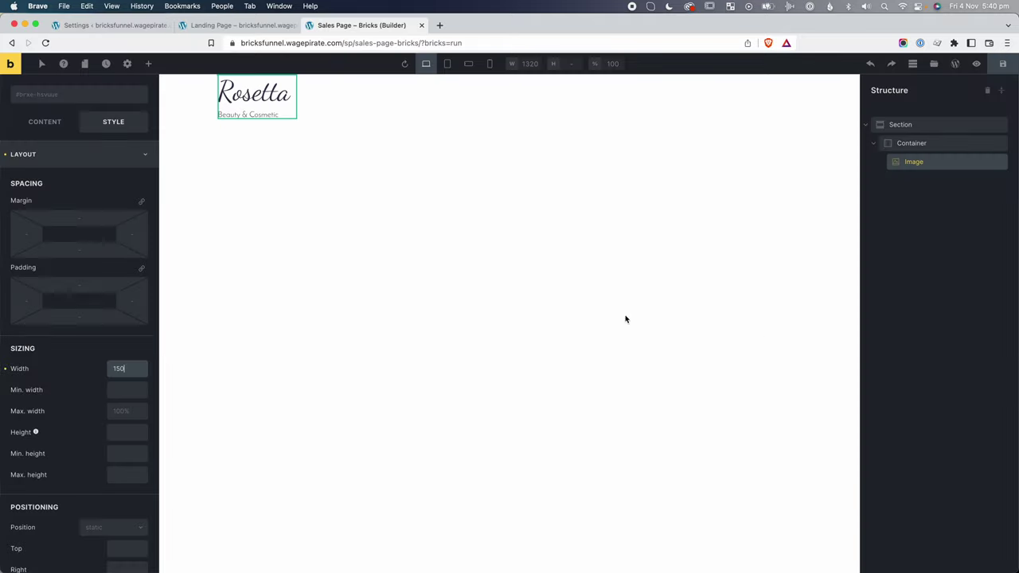
text(120)
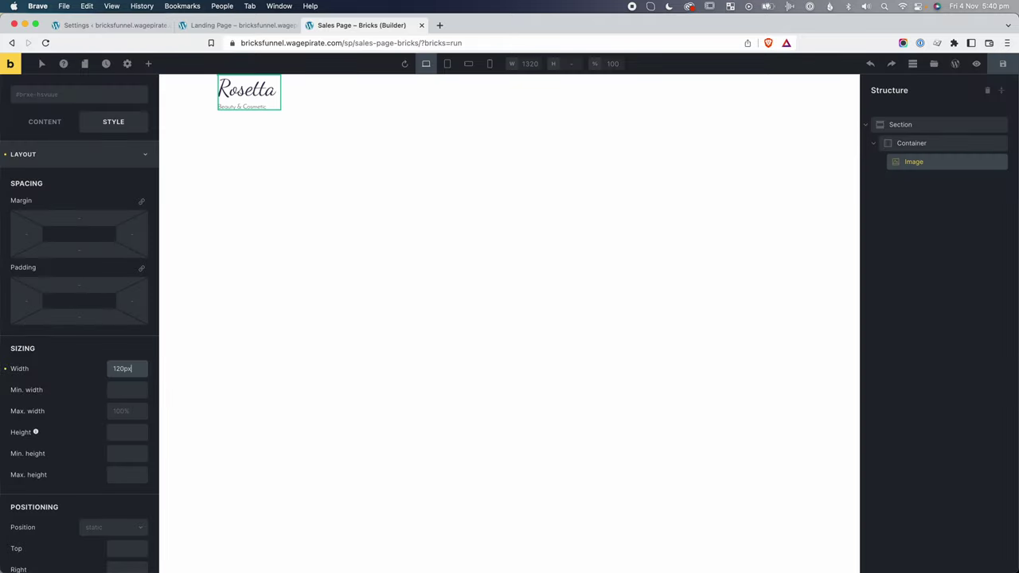
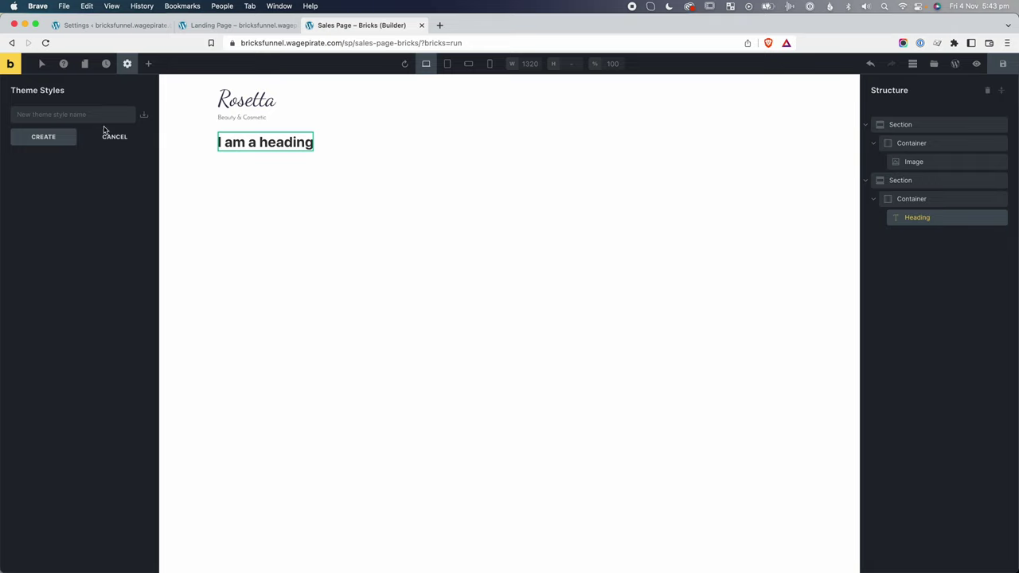
Create a theme style named 'grants global style' and expand its Typography settings.
click(90, 113)
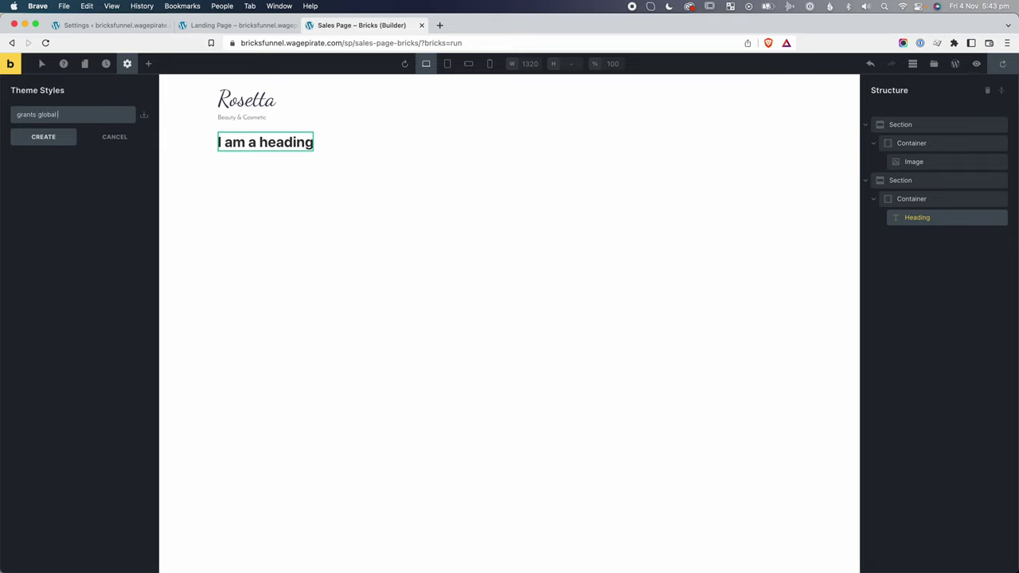
text(grants global style)
key(Return)
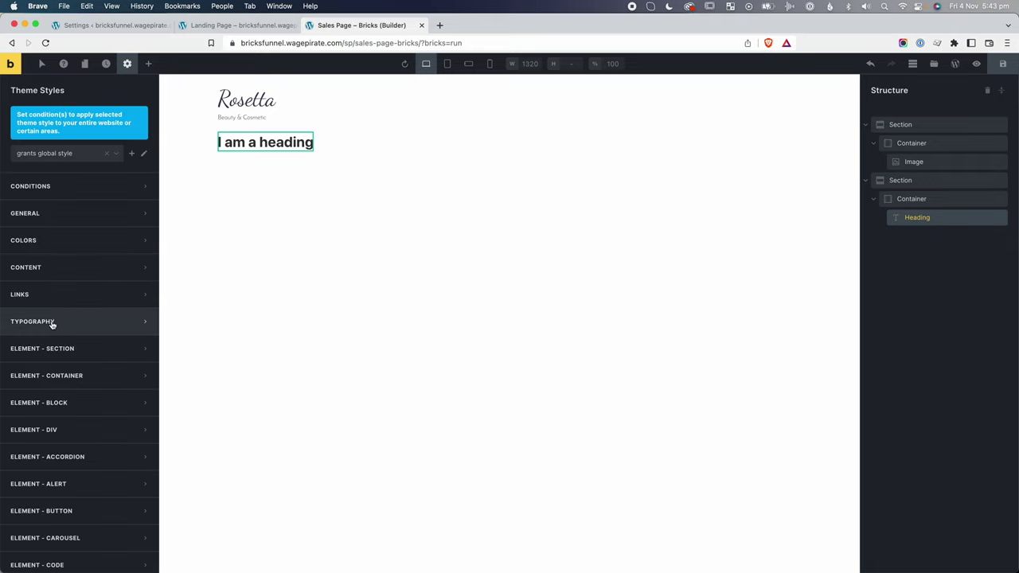
click(51, 323)
scroll(70, 387, down, 1)
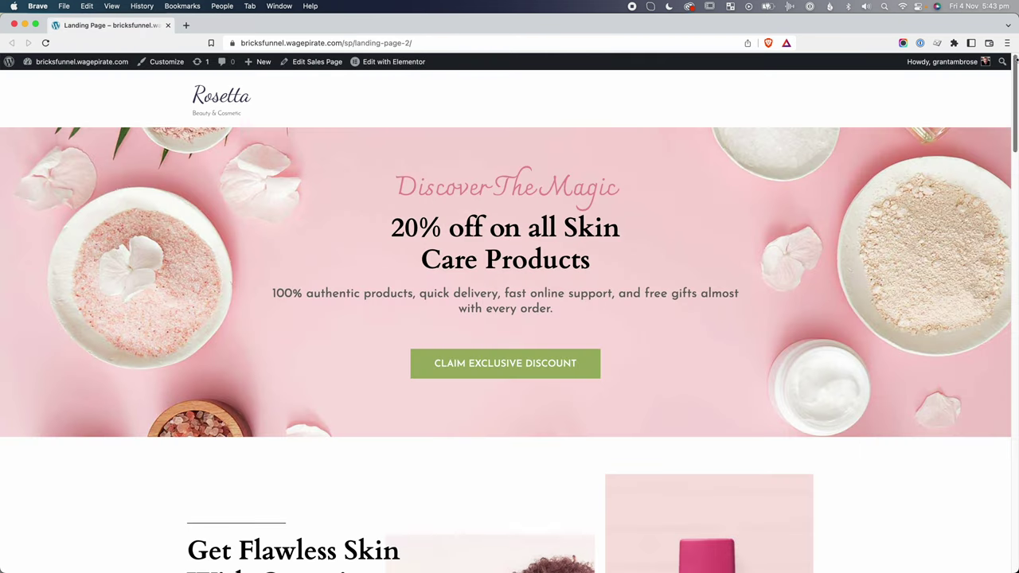
Inspect the reference 'Discover The Magic' heading to read its Cardo, 50px, weight-700 styling.
scroll(1016, 68, down, 1)
drag(611, 184, 391, 170)
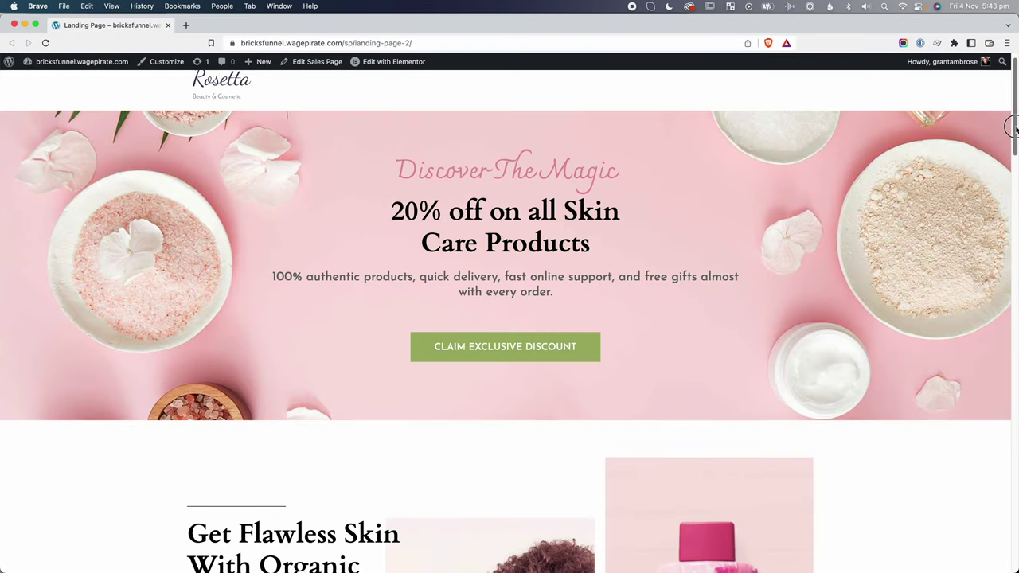
drag(1014, 130, 1011, 75)
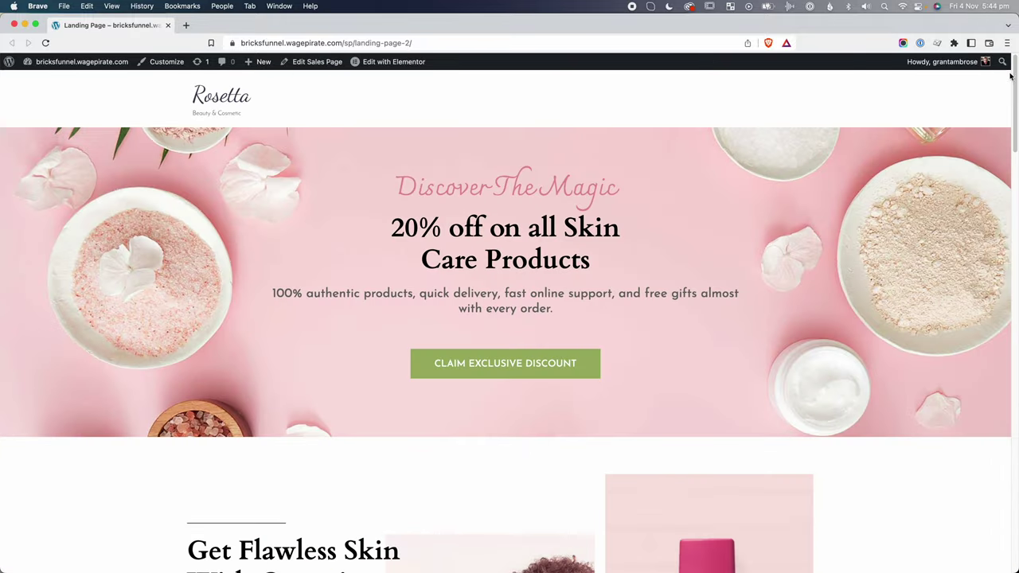
right_click(546, 223)
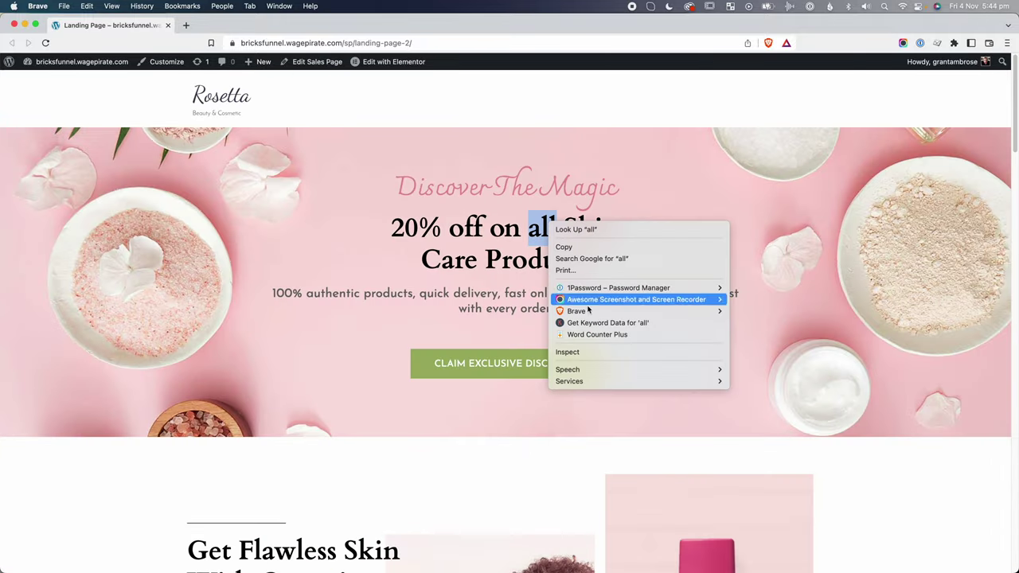
click(586, 352)
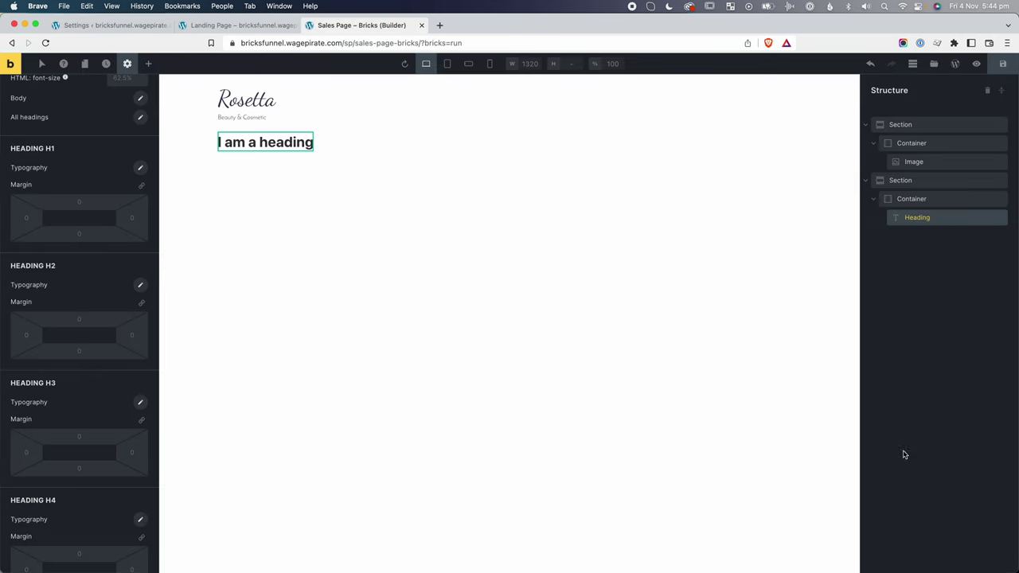
scroll(109, 210, up, 2)
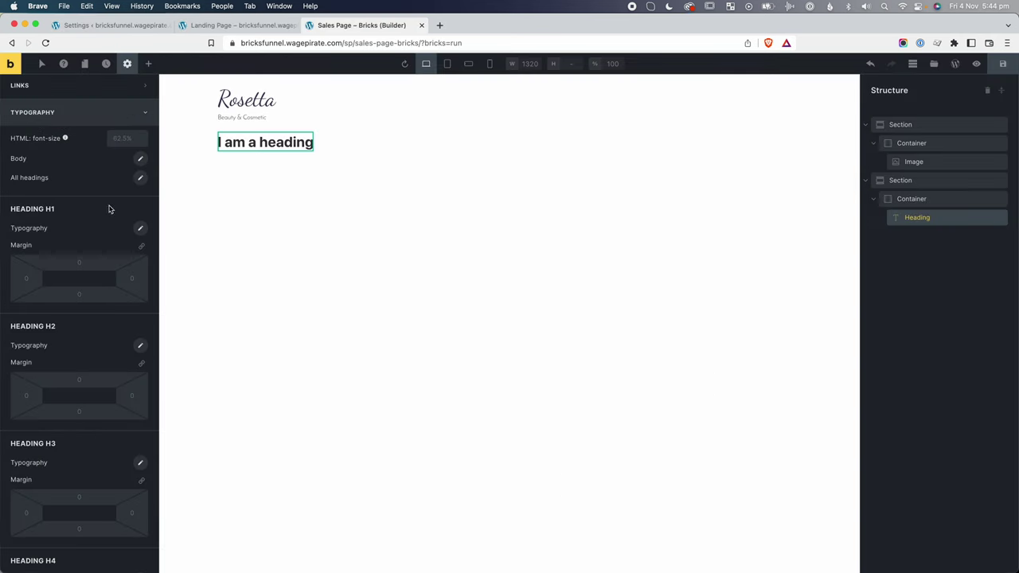
Set the All headings font family in the theme style to Cardo.
click(140, 178)
click(62, 332)
text(cardo)
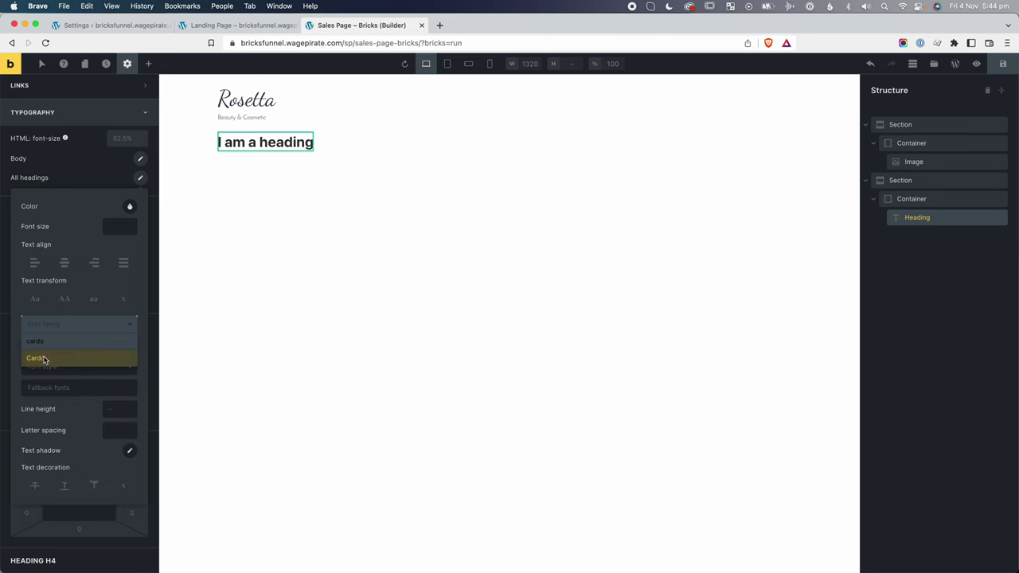
click(45, 359)
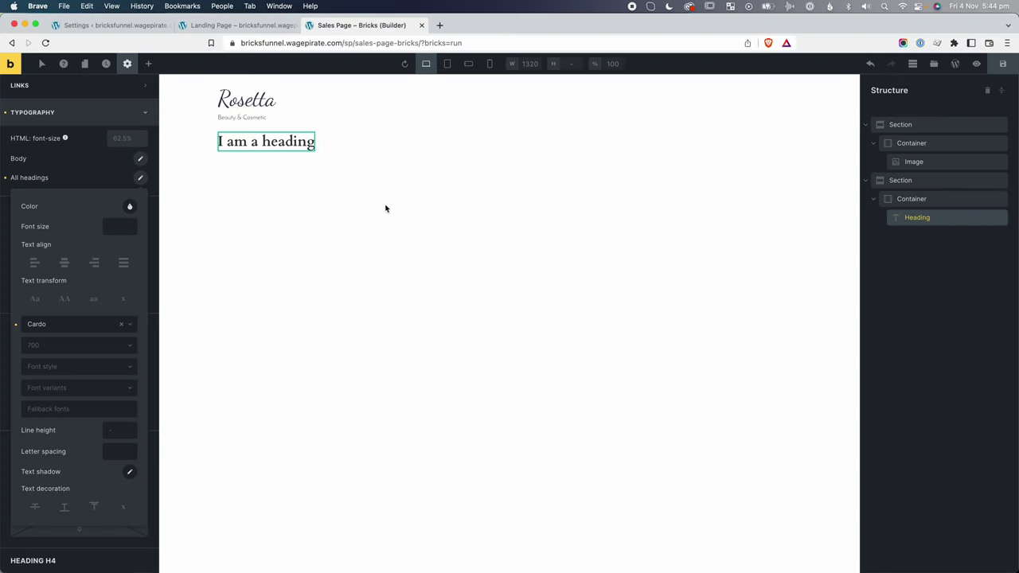
Set the heading's section background to the background-pink image from the Media Library.
click(388, 234)
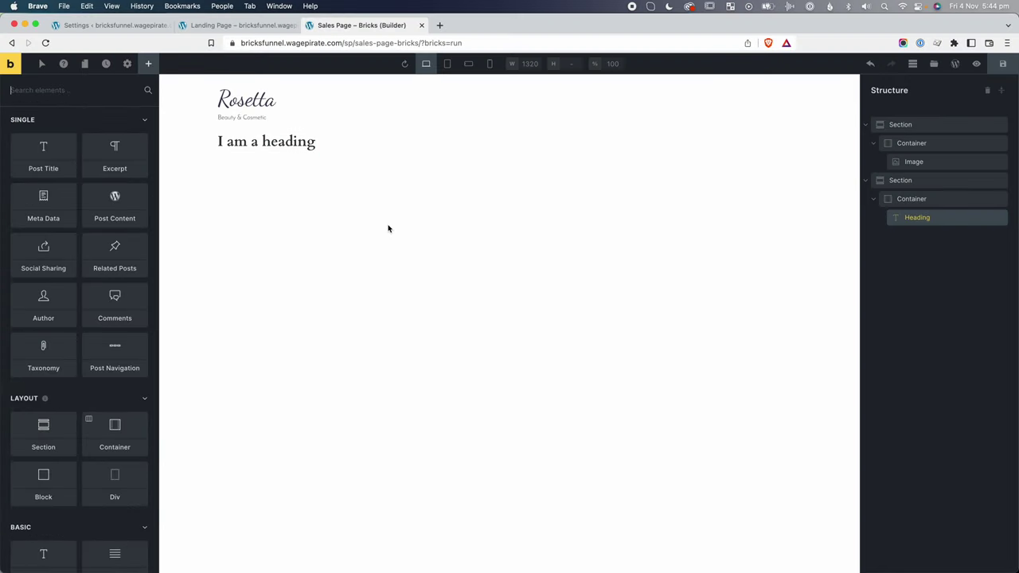
click(908, 180)
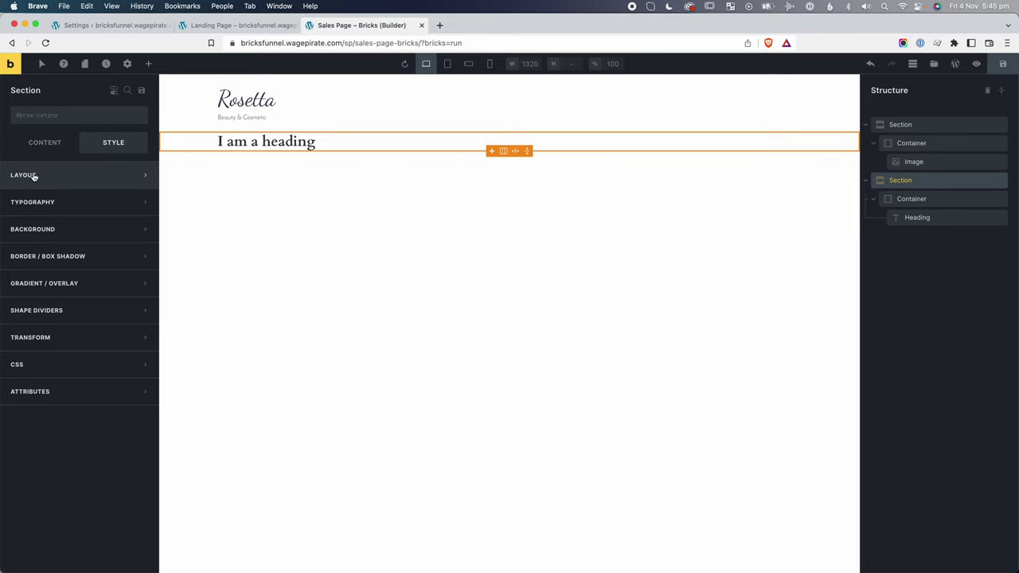
click(46, 229)
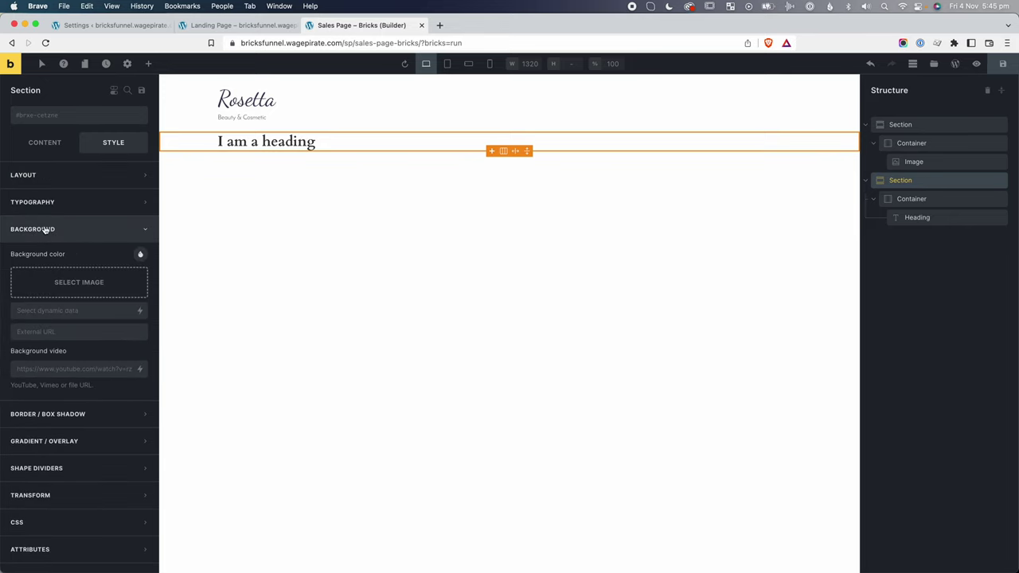
click(84, 283)
click(292, 200)
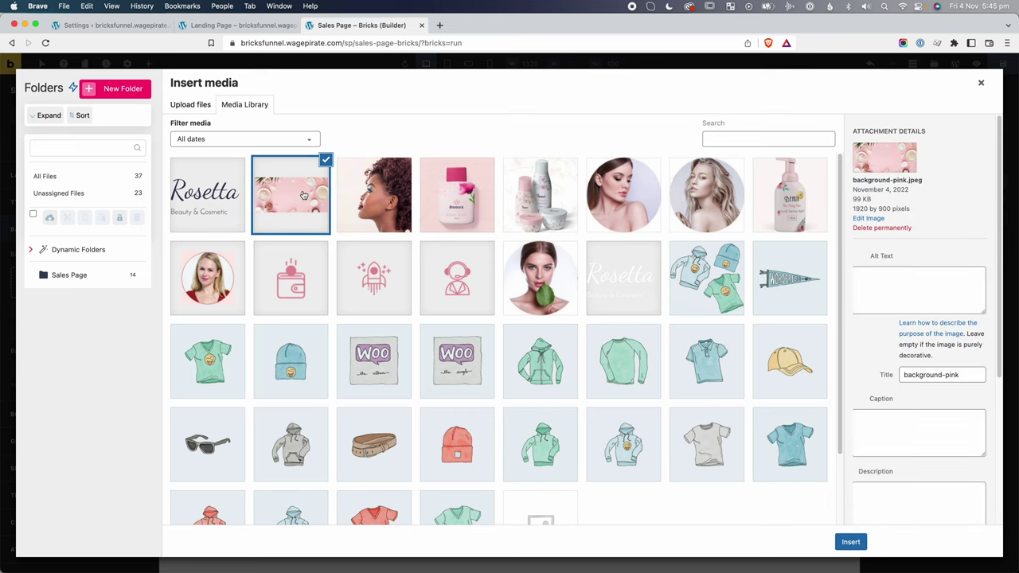
click(849, 541)
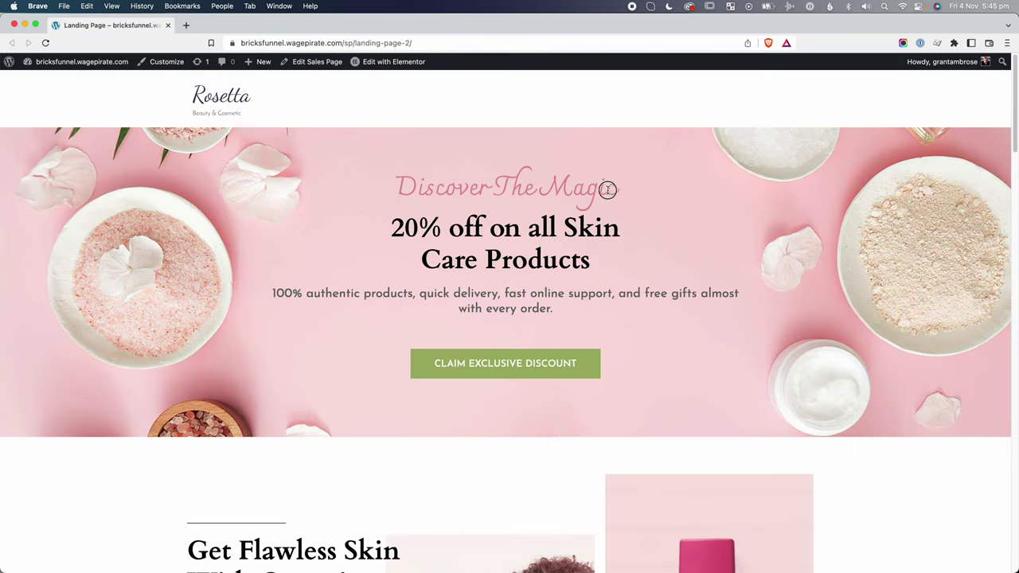
Replace the heading text with 'Discover The Magic' copied from the reference.
drag(609, 189, 402, 188)
key(super+c)
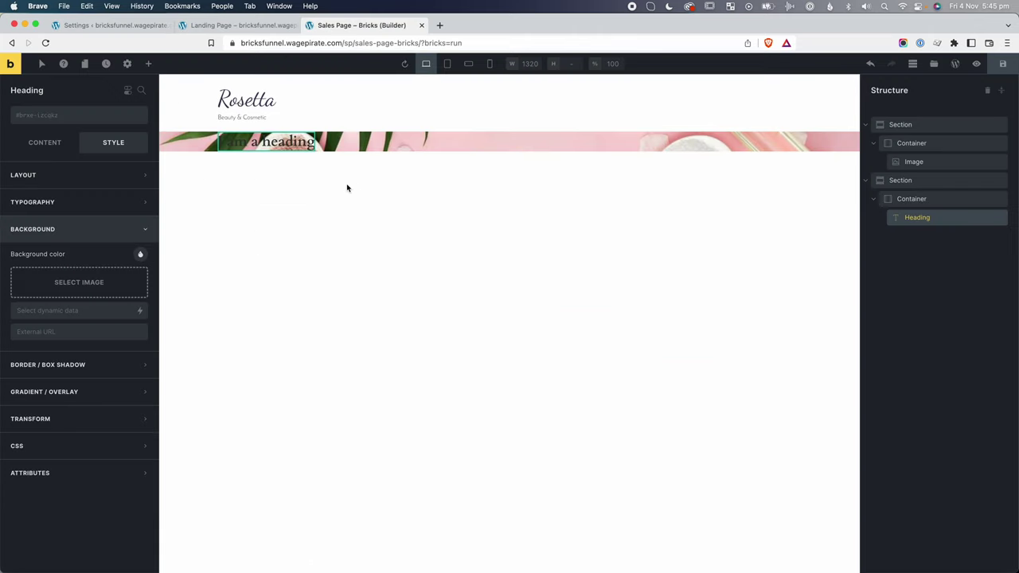
click(33, 144)
triple_click(80, 171)
key(super+v)
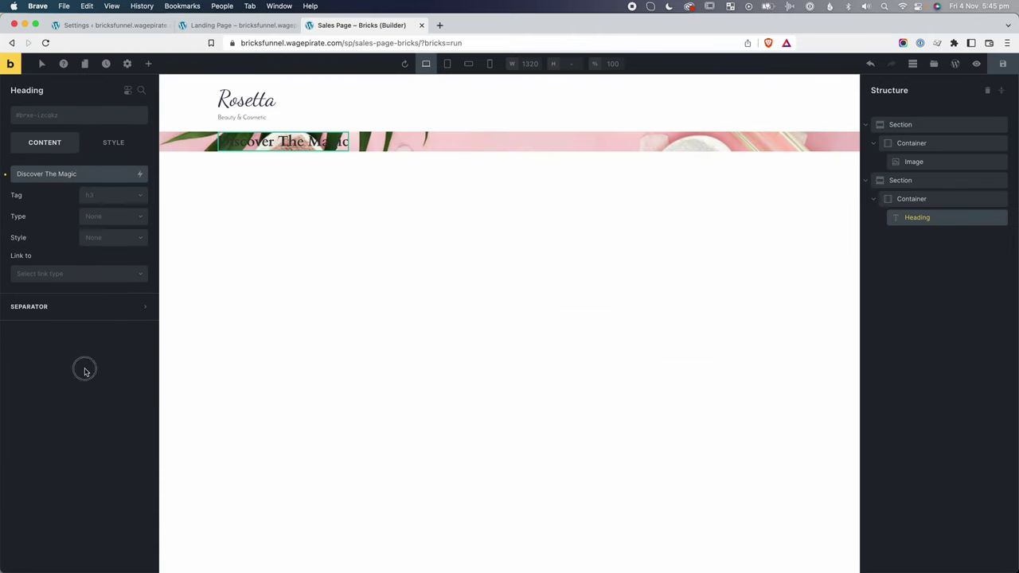
Duplicate the heading and change the copy to '20% off on all Skin Care Products'.
right_click(965, 221)
click(934, 265)
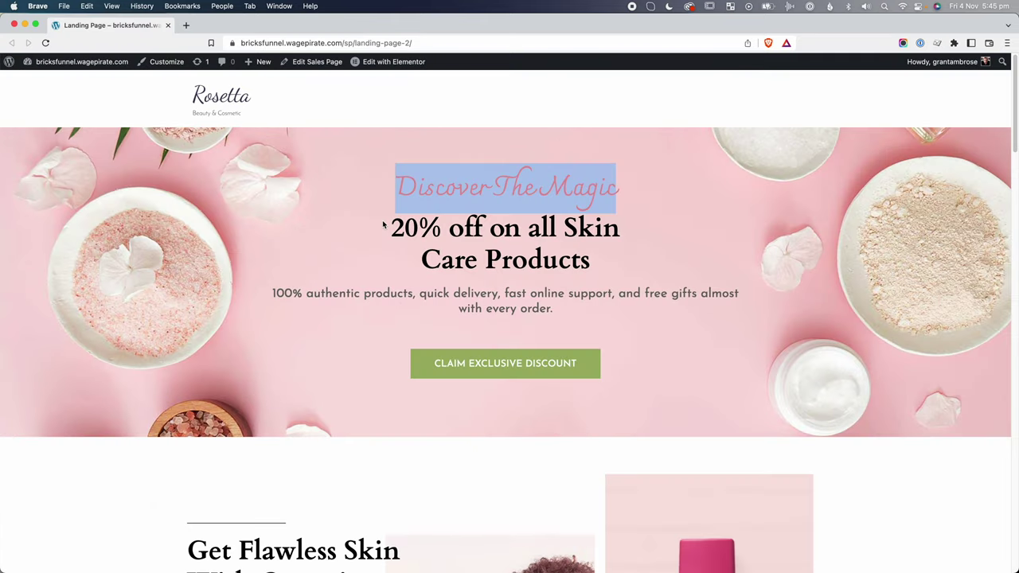
drag(387, 224, 593, 248)
key(super+c)
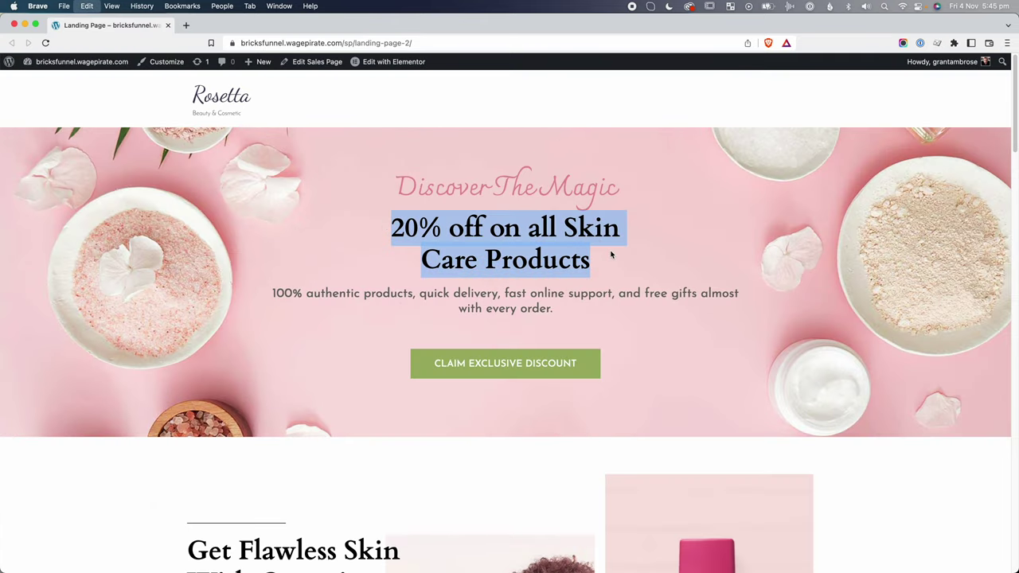
key(super+grave)
click(964, 237)
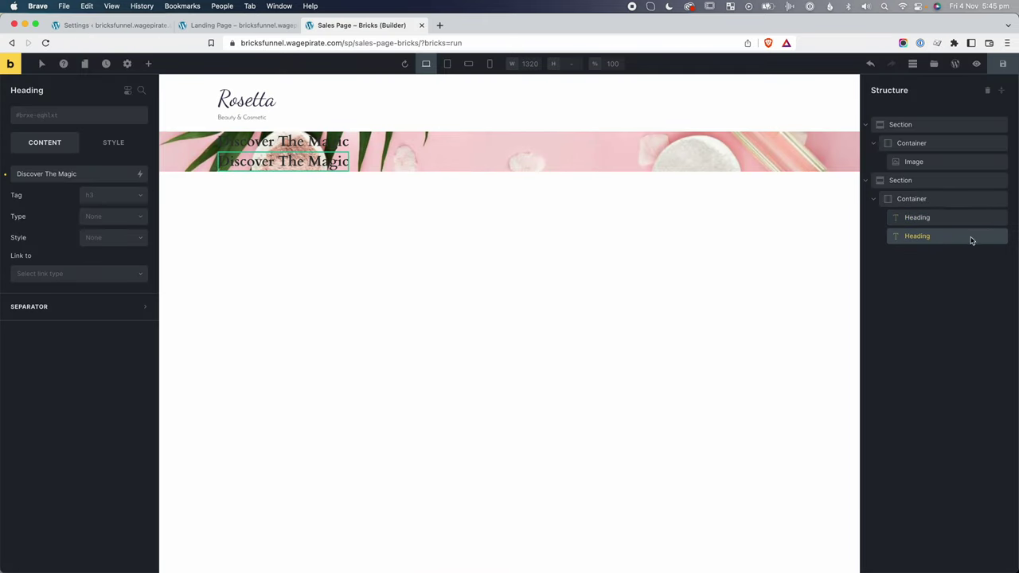
triple_click(106, 174)
key(super+v)
Add a Basic Text element below the headings holding the reference hero paragraph.
key(super+grave)
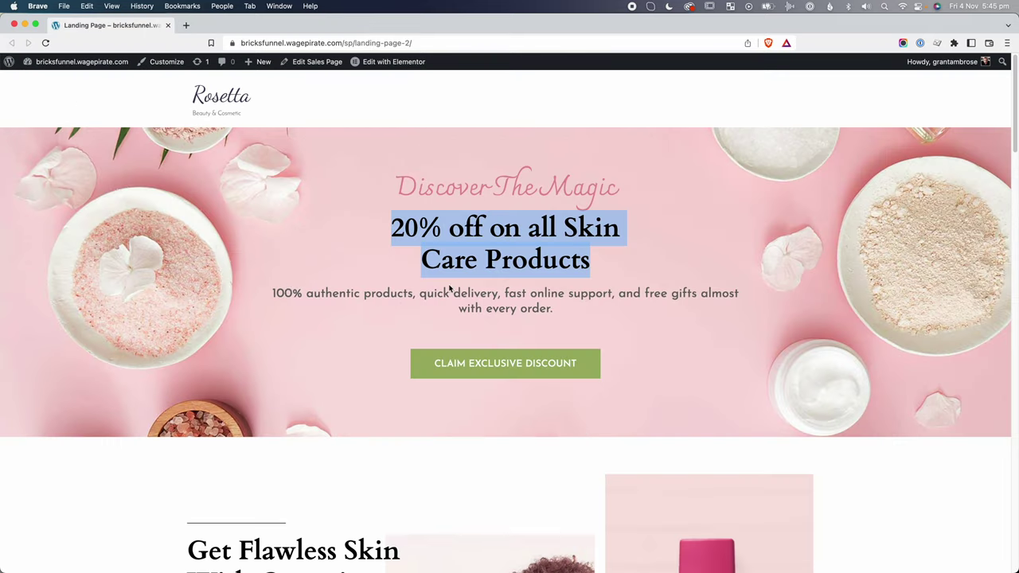
drag(271, 293, 573, 303)
key(super+c)
key(super+grave)
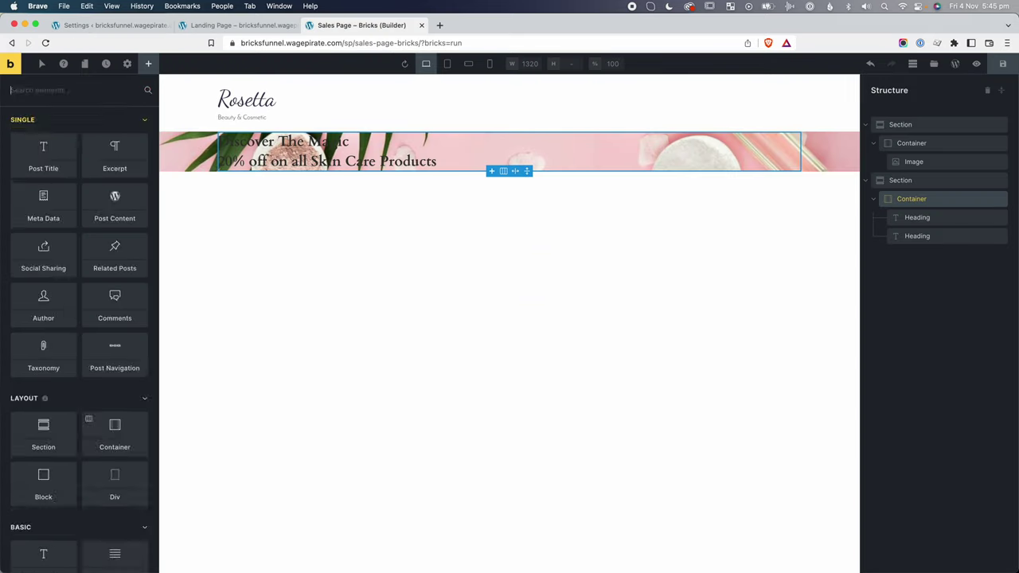
text(text)
click(43, 136)
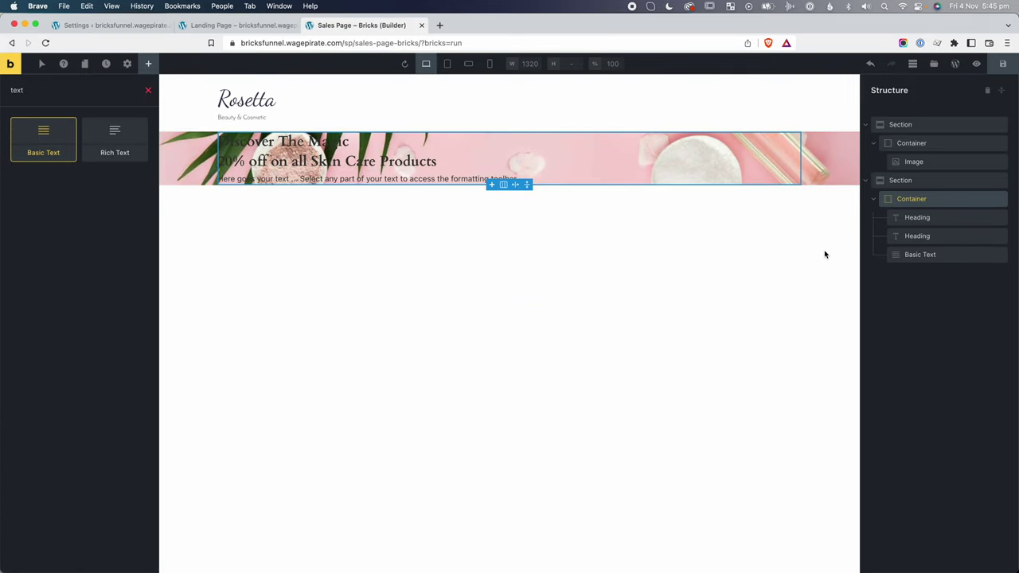
click(930, 254)
key(super+a)
key(super+v)
key(super+grave)
scroll(517, 348, down, 1)
key(super+grave)
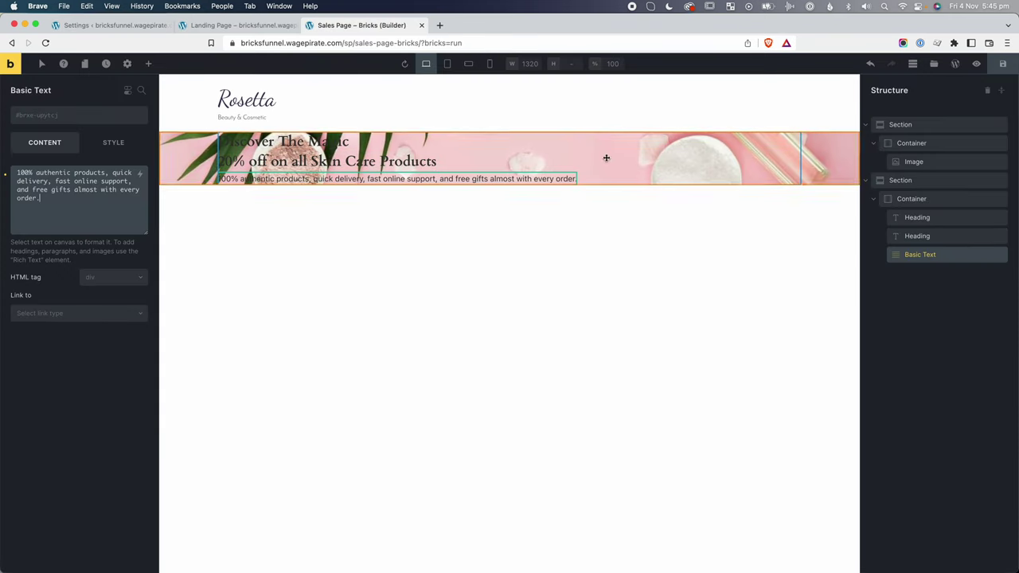
click(149, 64)
Add a Button below the paragraph, then center the container's content with flex display.
text(butt)
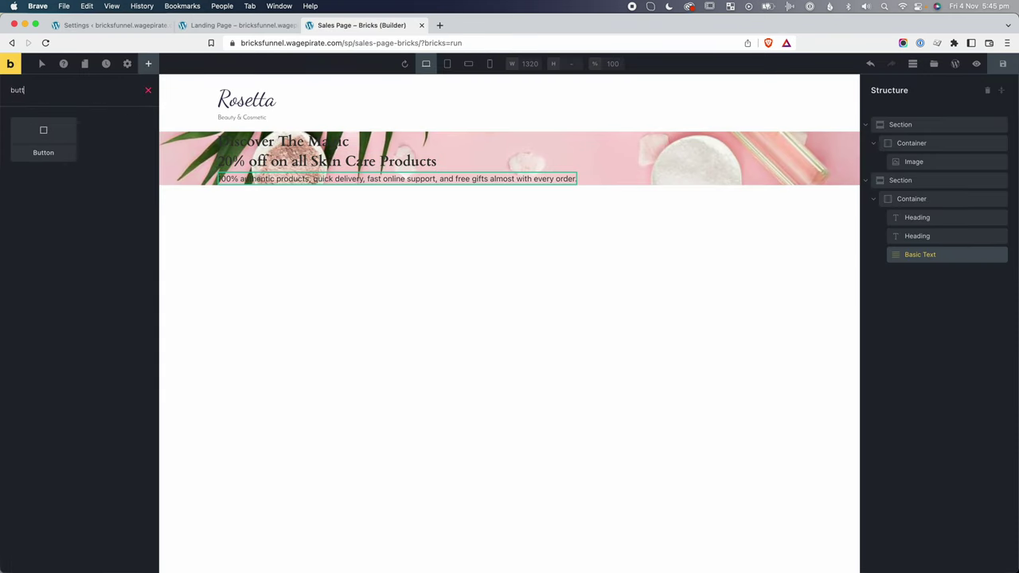
click(43, 143)
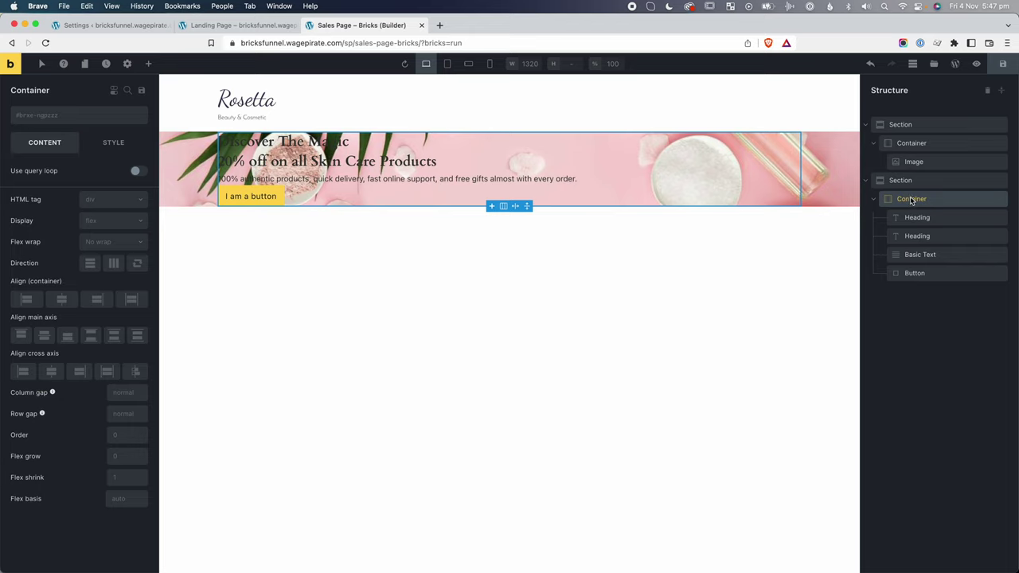
click(108, 239)
click(51, 371)
click(347, 289)
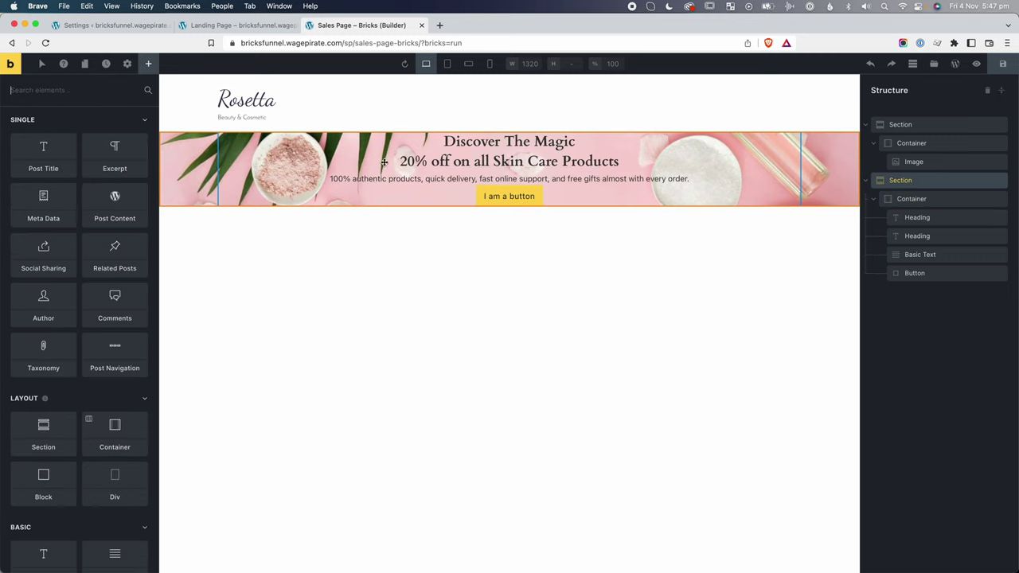
Give theme-style sections 100 top and 110 bottom padding, matching the reference hero spacing.
click(127, 65)
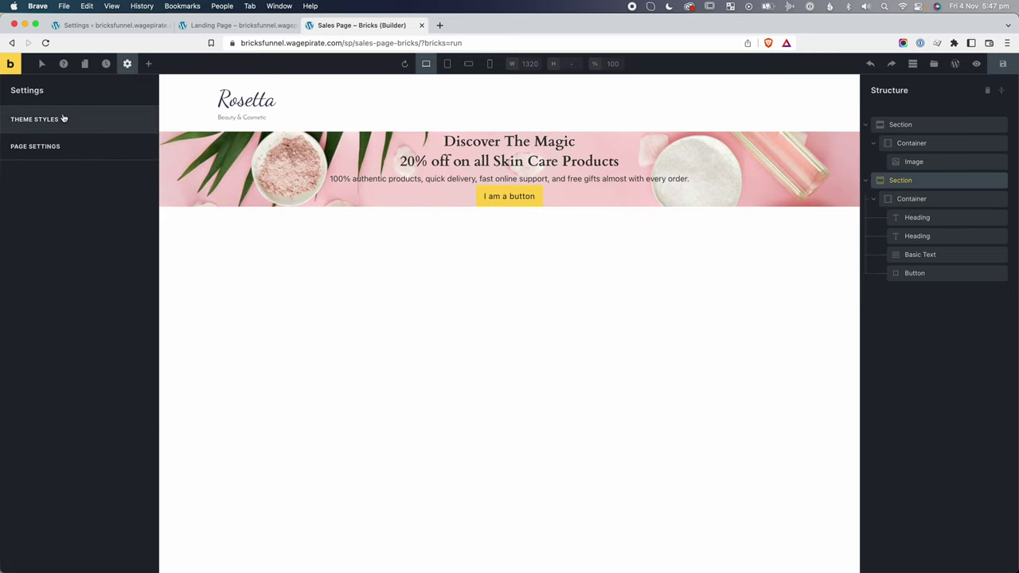
click(63, 119)
scroll(47, 247, down, 1)
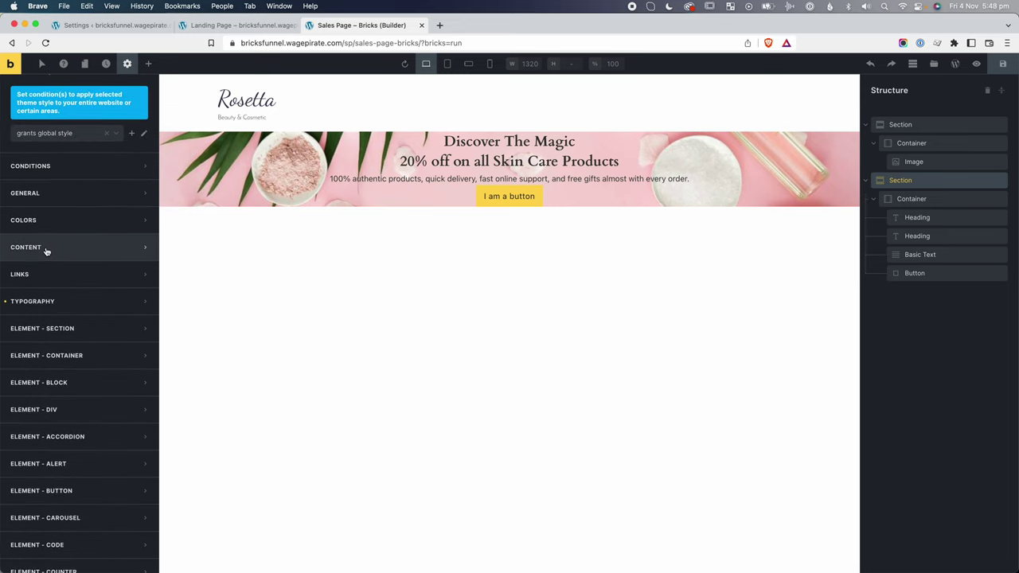
click(73, 329)
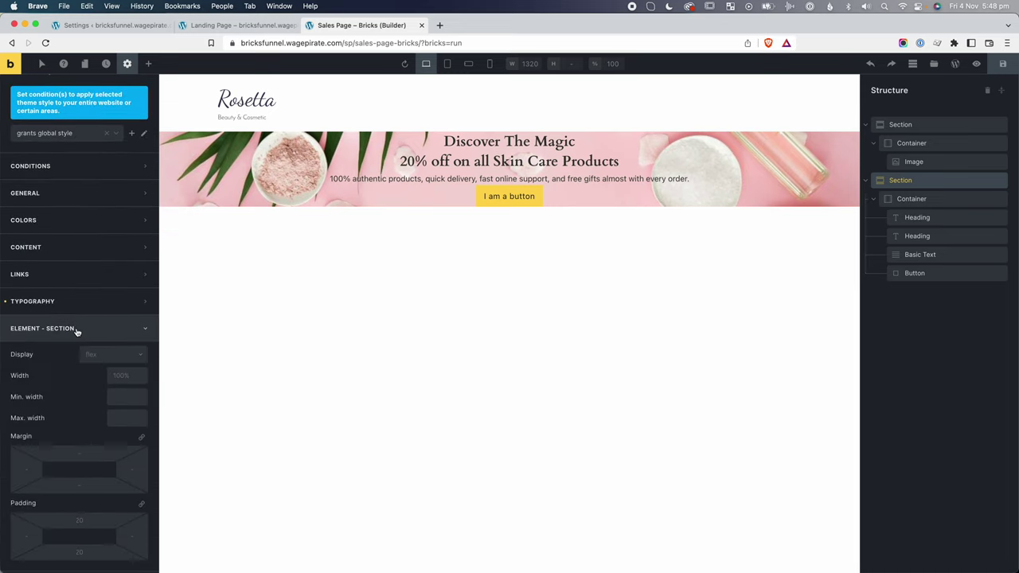
scroll(76, 332, down, 5)
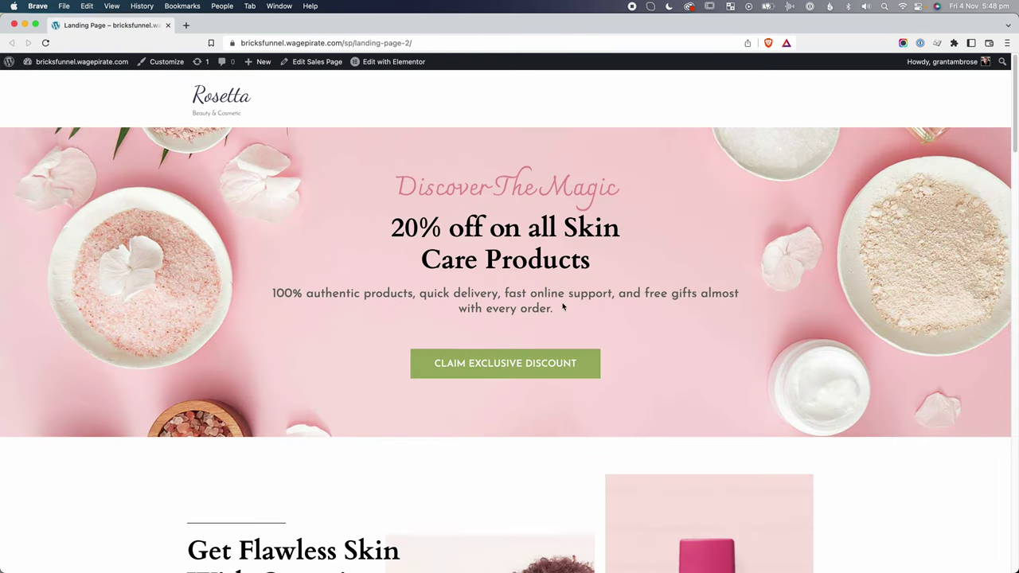
key(super+shift+4)
drag(460, 380, 533, 437)
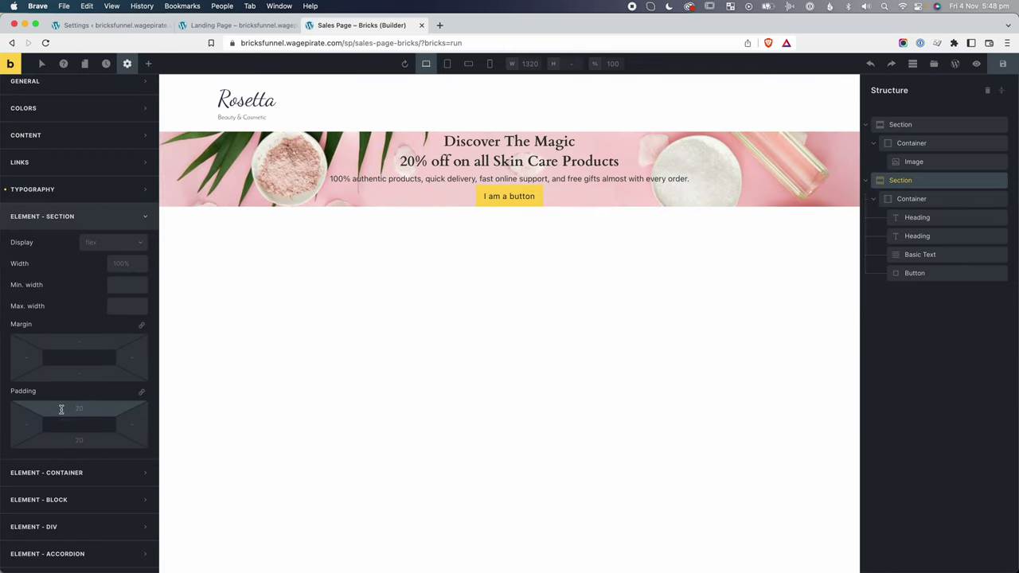
text(100)
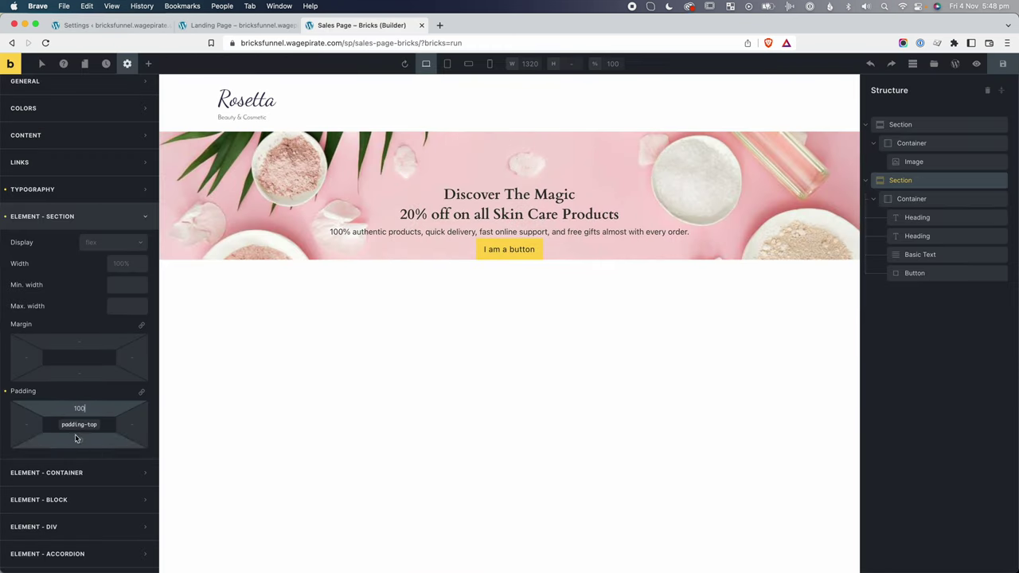
click(86, 442)
text(110)
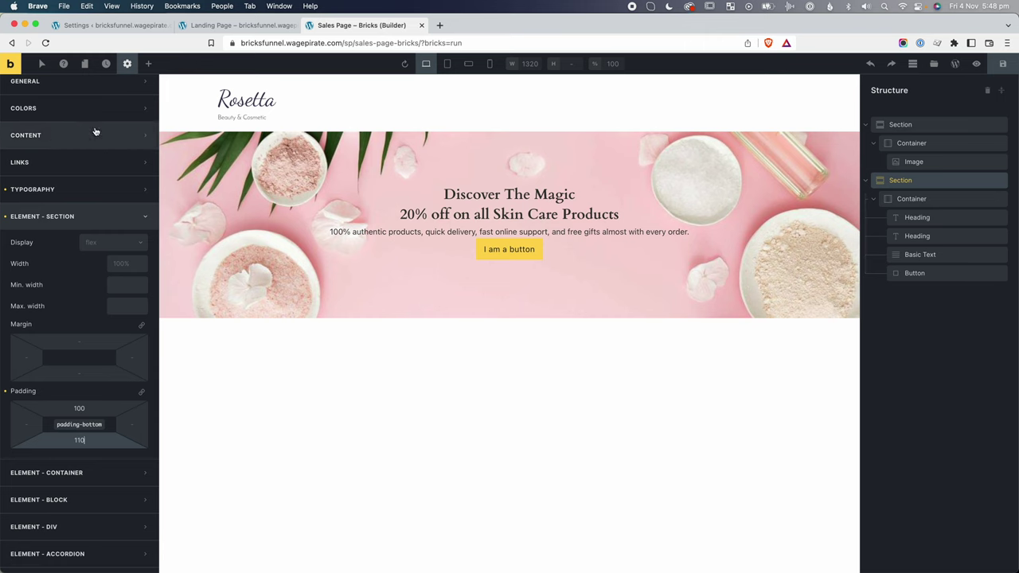
scroll(76, 152, up, 3)
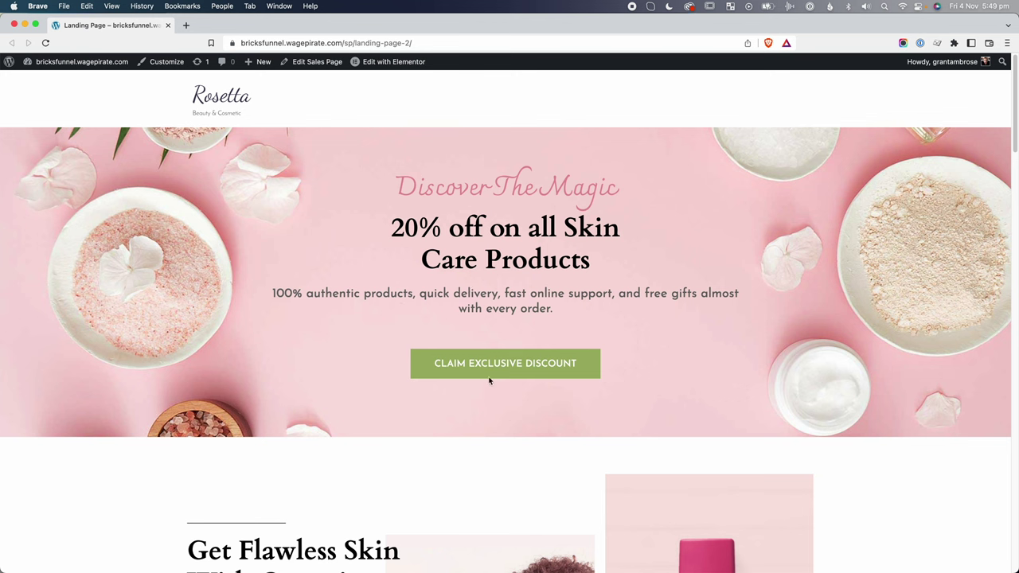
Inspect the reference's Claim Exclusive Discount button and copy its #9DB165 background colour.
right_click(478, 360)
click(529, 293)
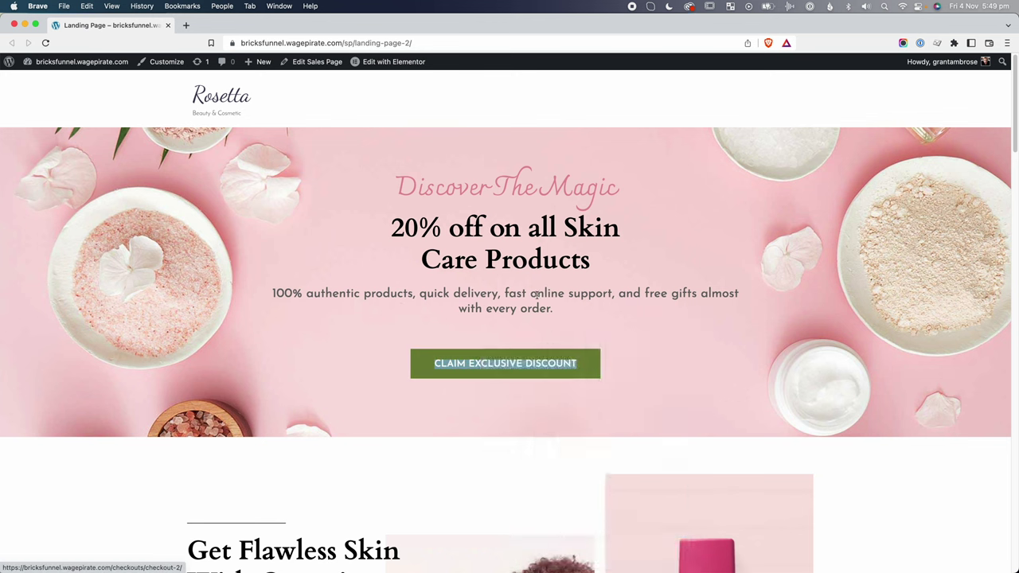
click(448, 422)
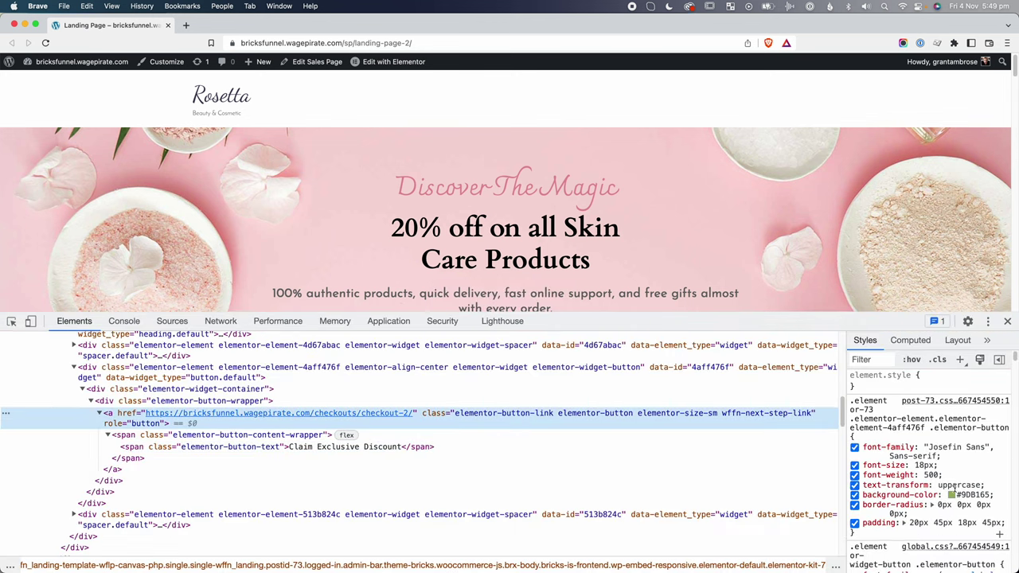
click(973, 494)
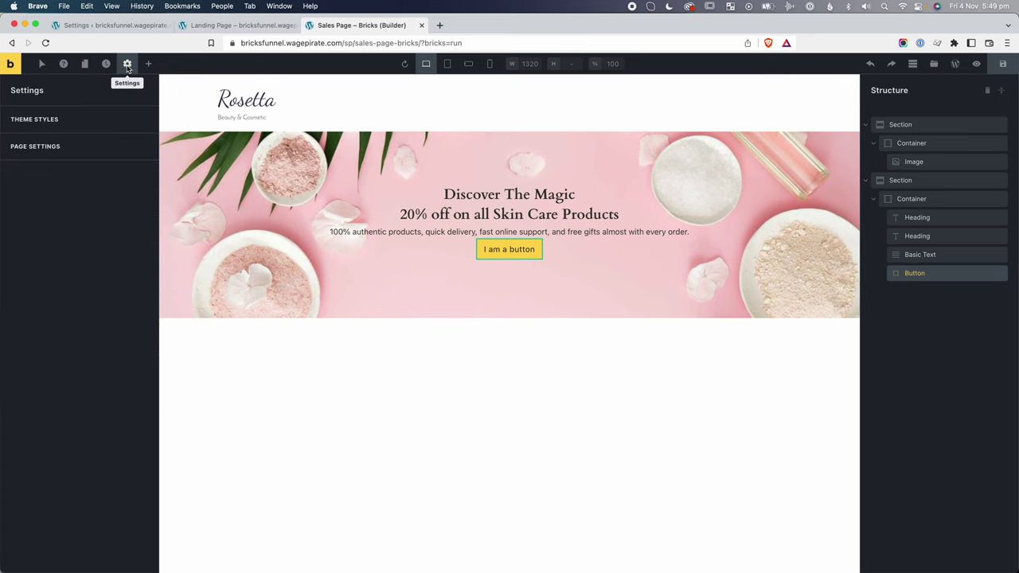
Set the theme style's primary button background colour to #9DB165.
click(63, 119)
scroll(60, 215, down, 5)
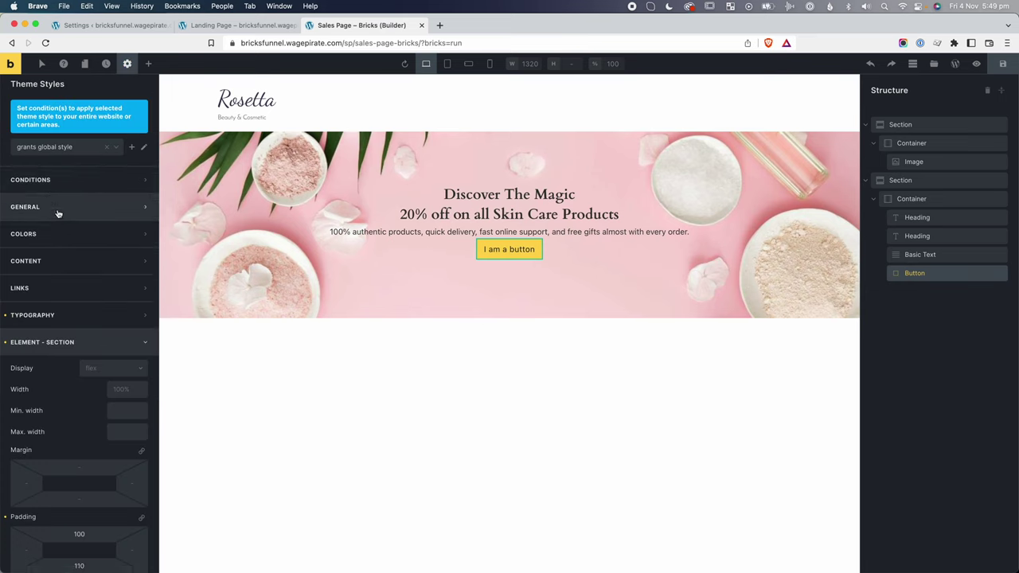
click(51, 160)
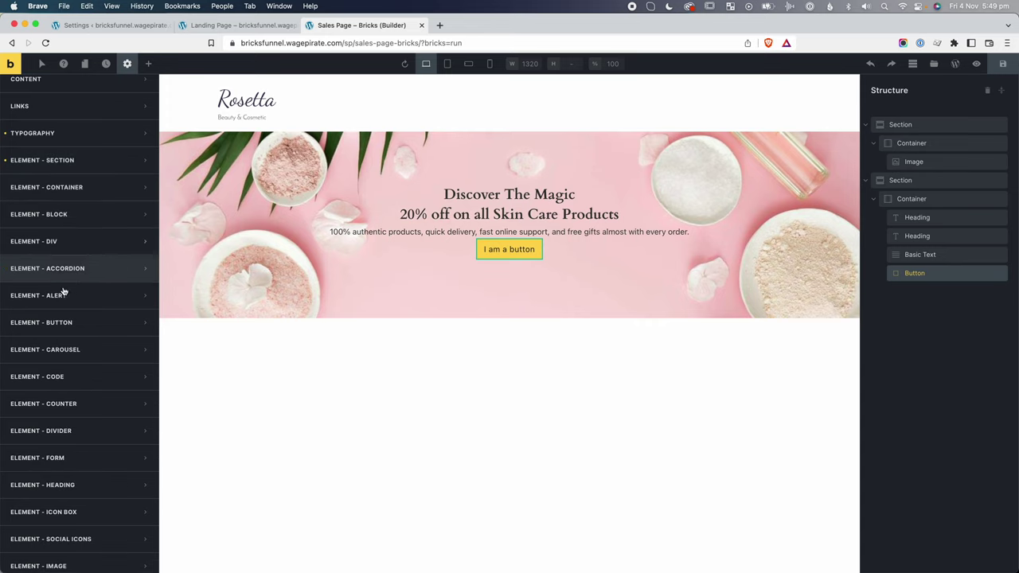
click(70, 319)
scroll(70, 320, down, 3)
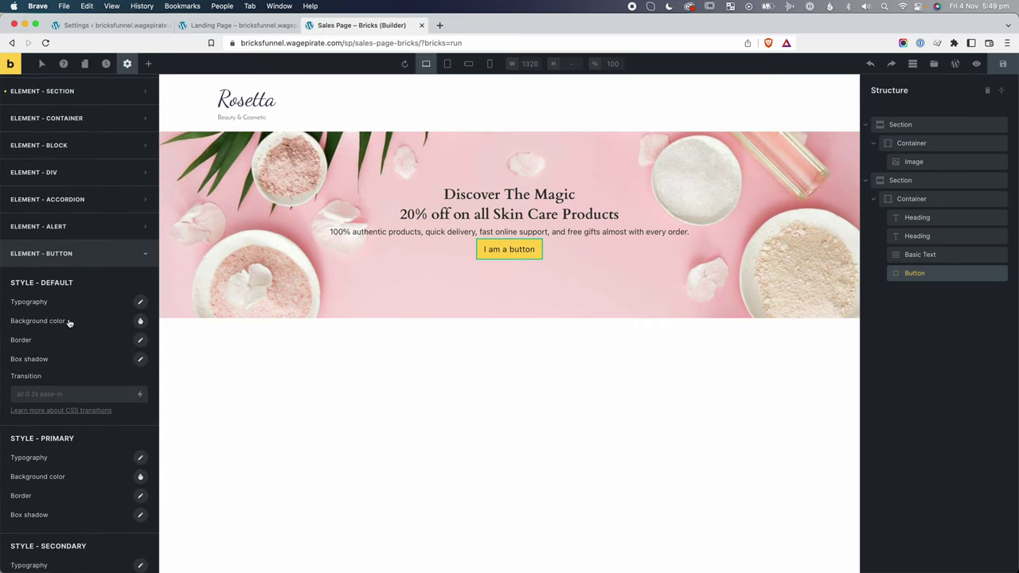
scroll(88, 449, down, 1)
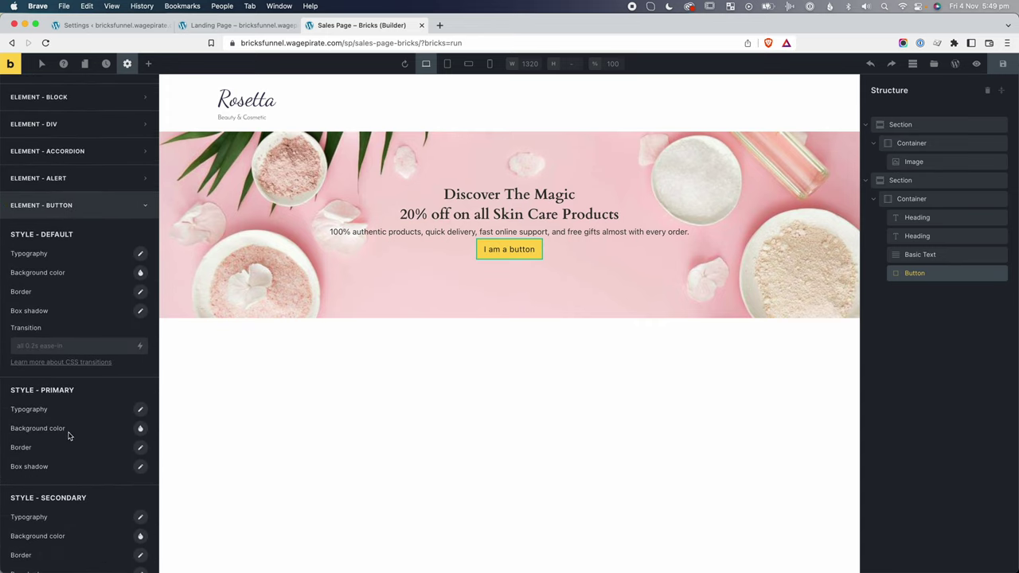
click(140, 428)
scroll(93, 484, down, 4)
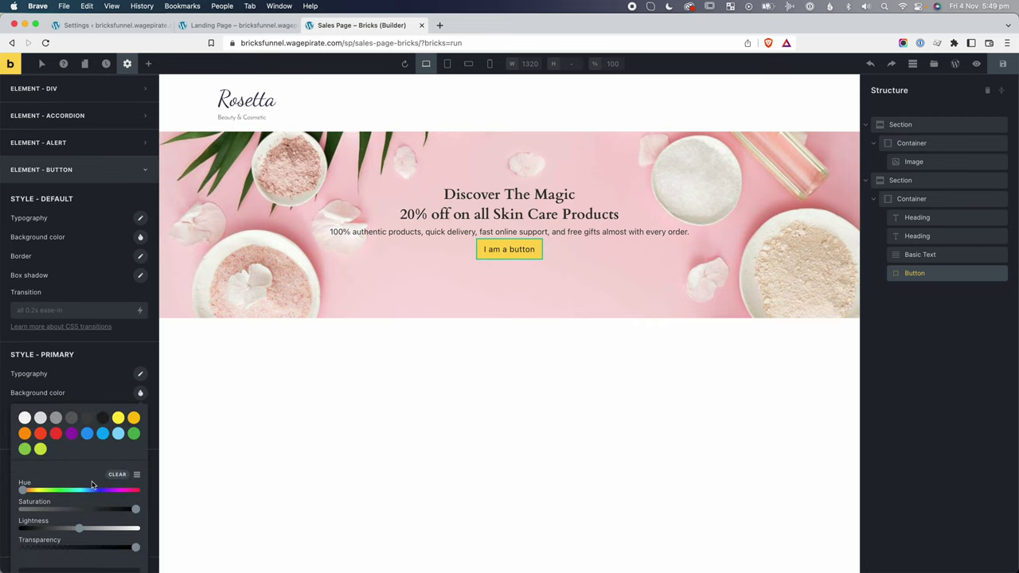
scroll(80, 487, down, 1)
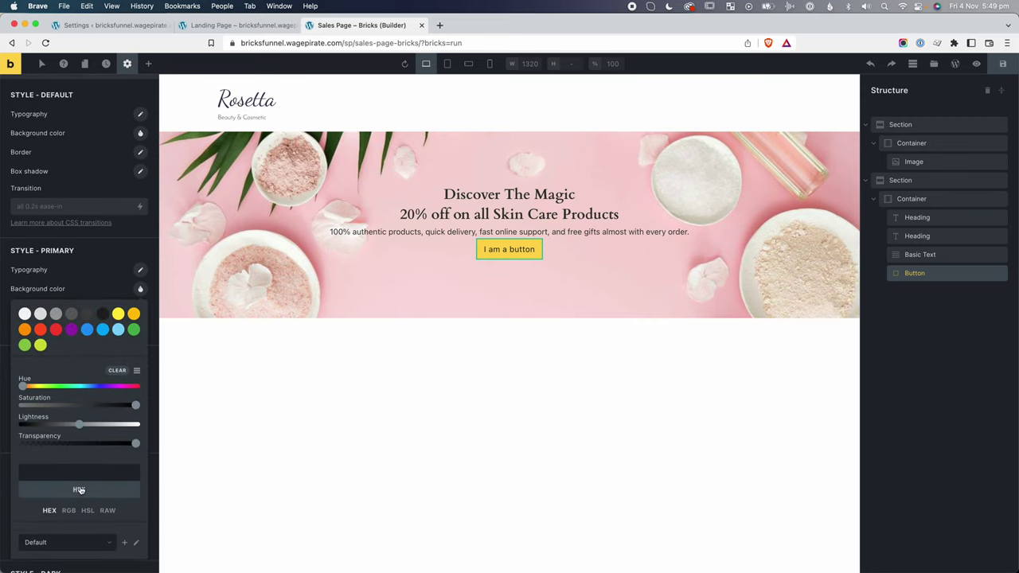
click(81, 473)
text(#9DB465)
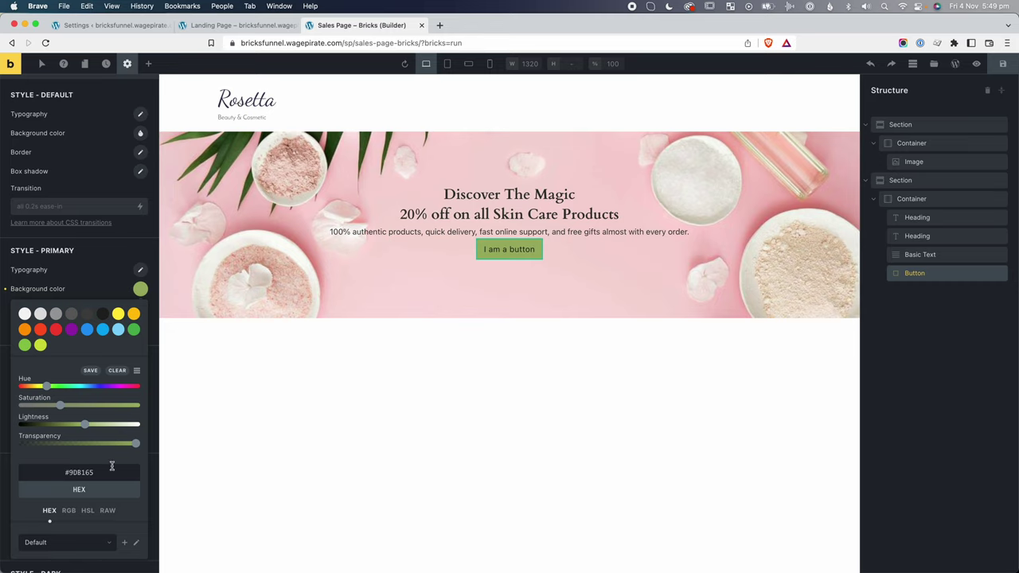
click(100, 284)
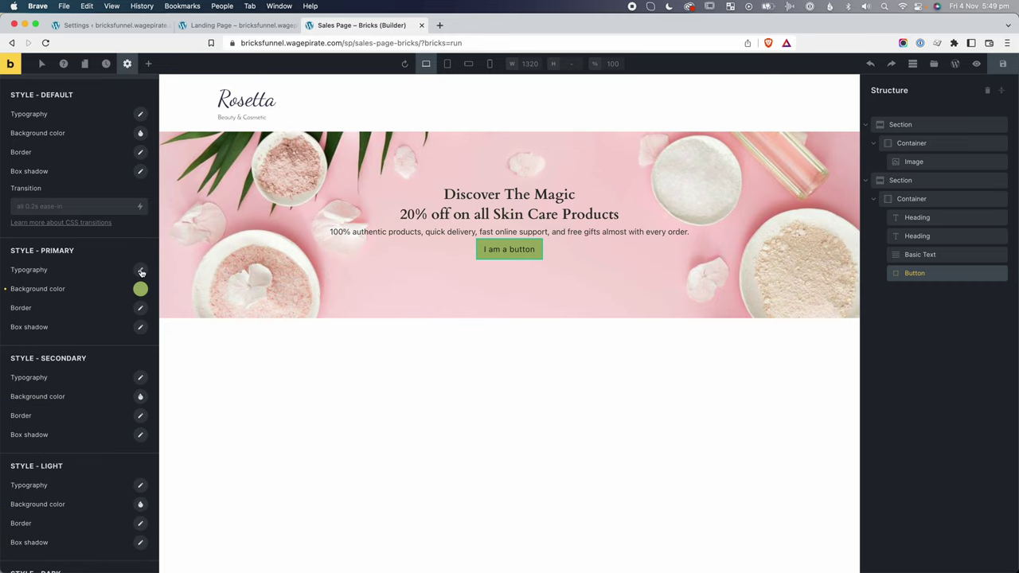
Make primary button text white, uppercase and weight 600.
click(141, 272)
click(131, 301)
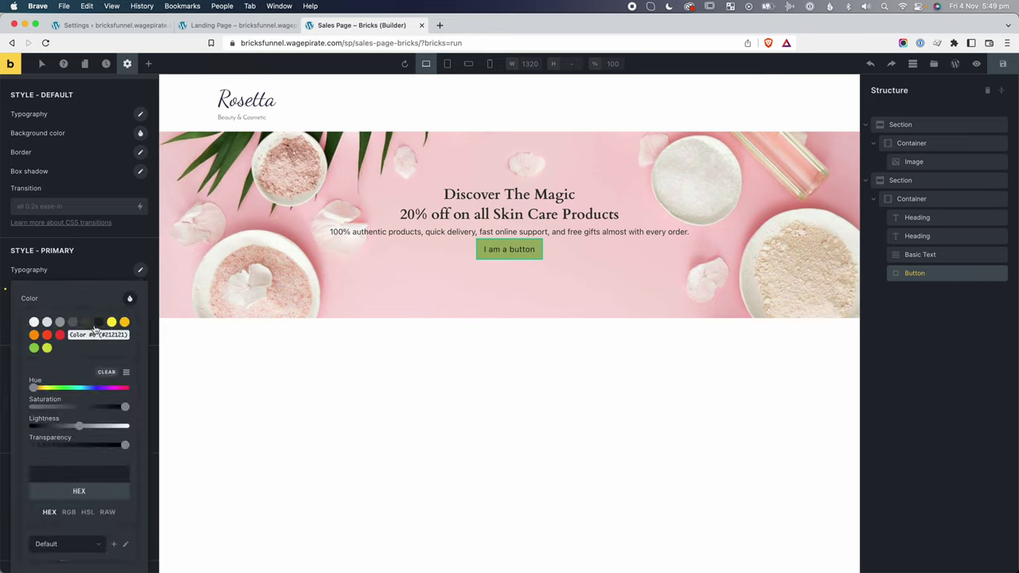
click(34, 321)
click(58, 277)
click(58, 275)
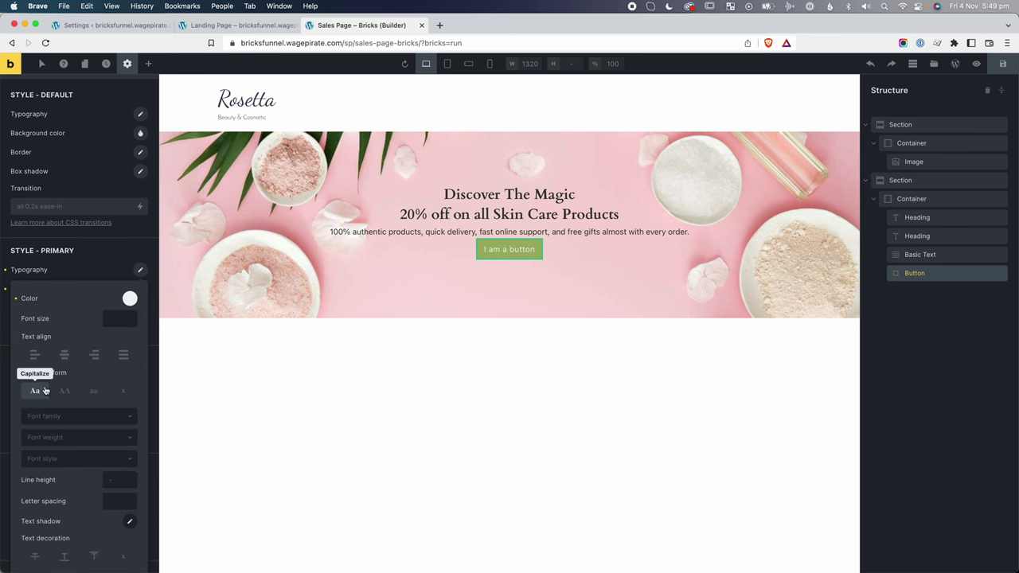
click(65, 391)
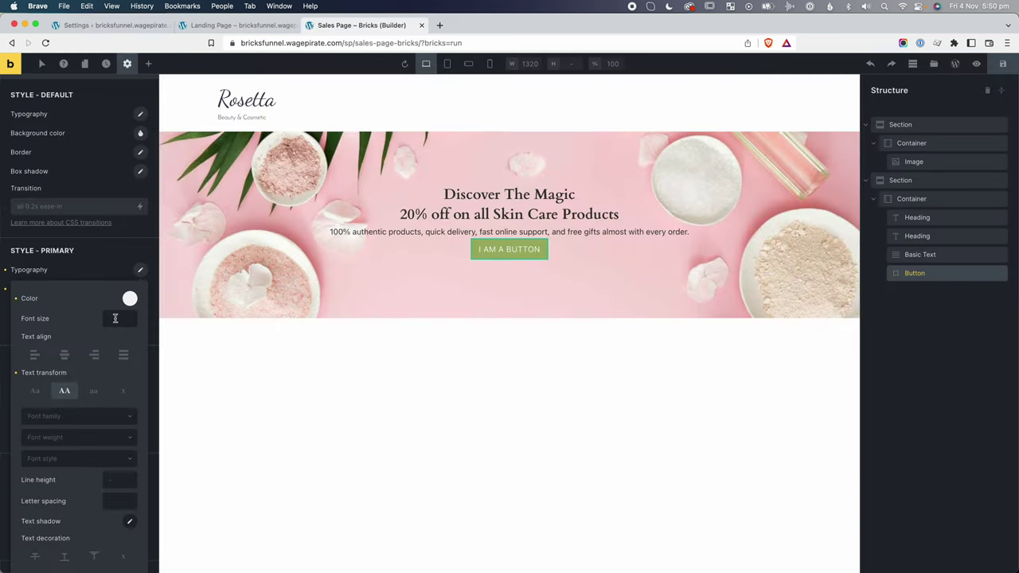
scroll(113, 326, down, 1)
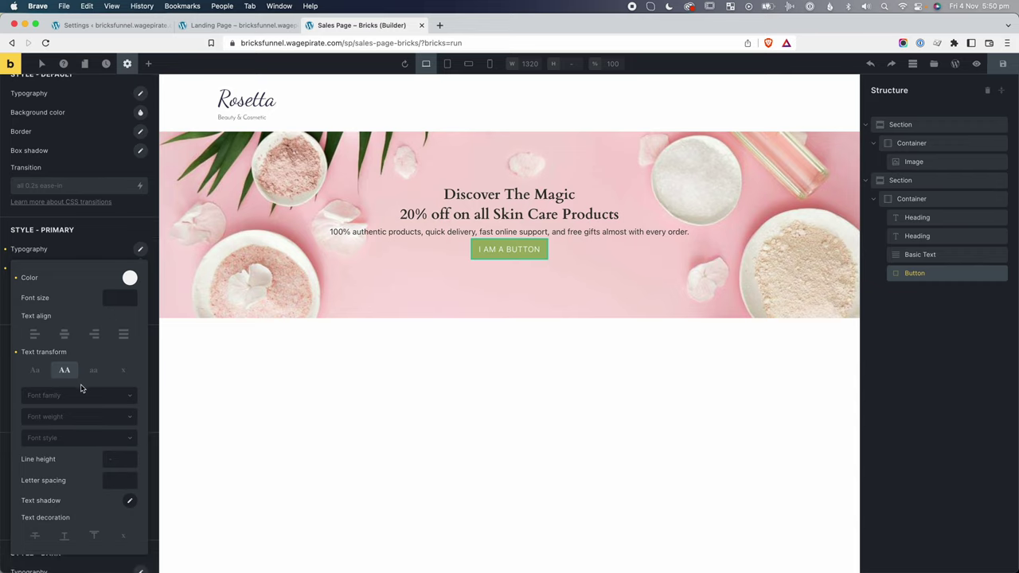
click(64, 416)
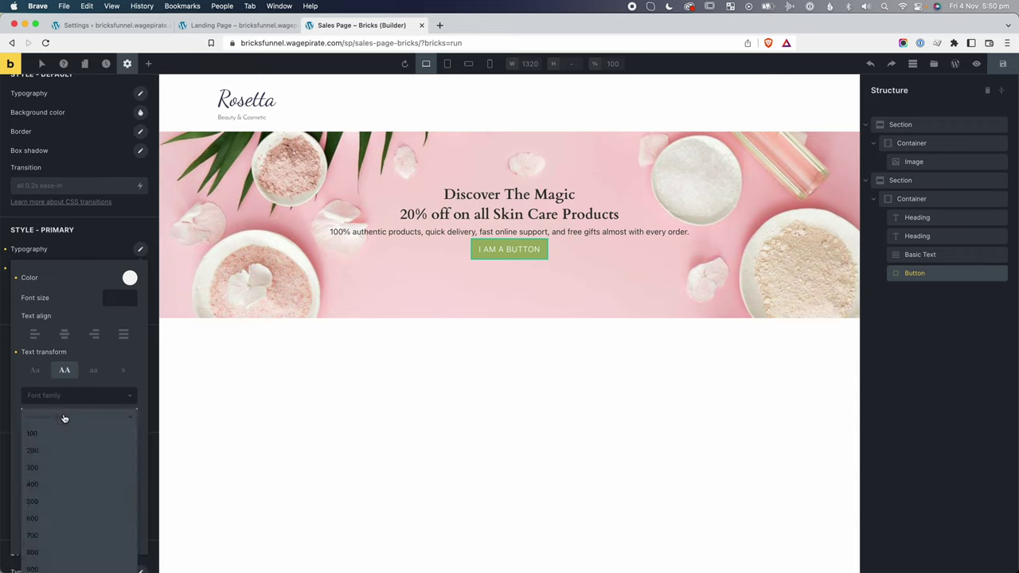
click(55, 527)
key(Escape)
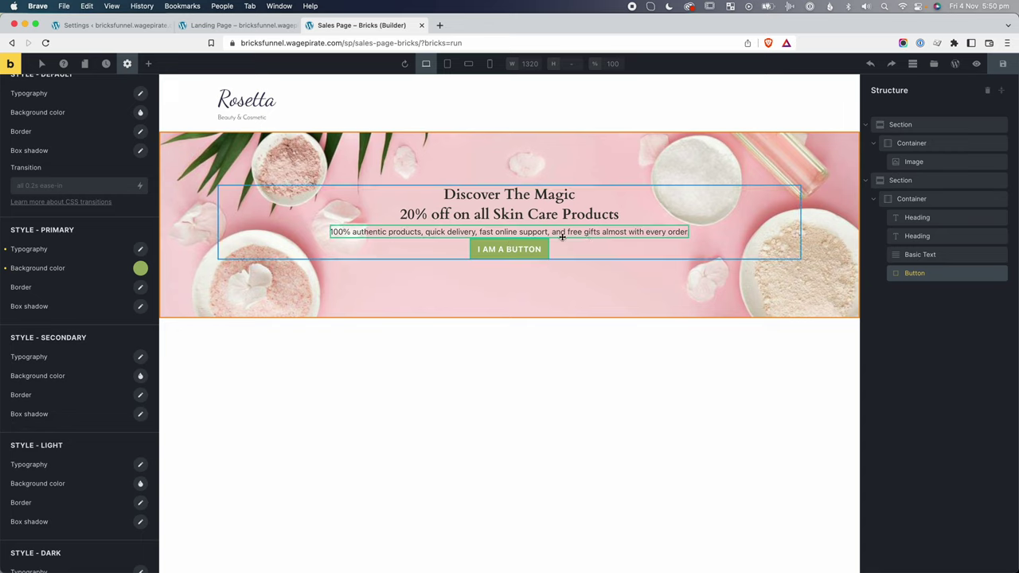
key(super+grave)
key(super+grave)
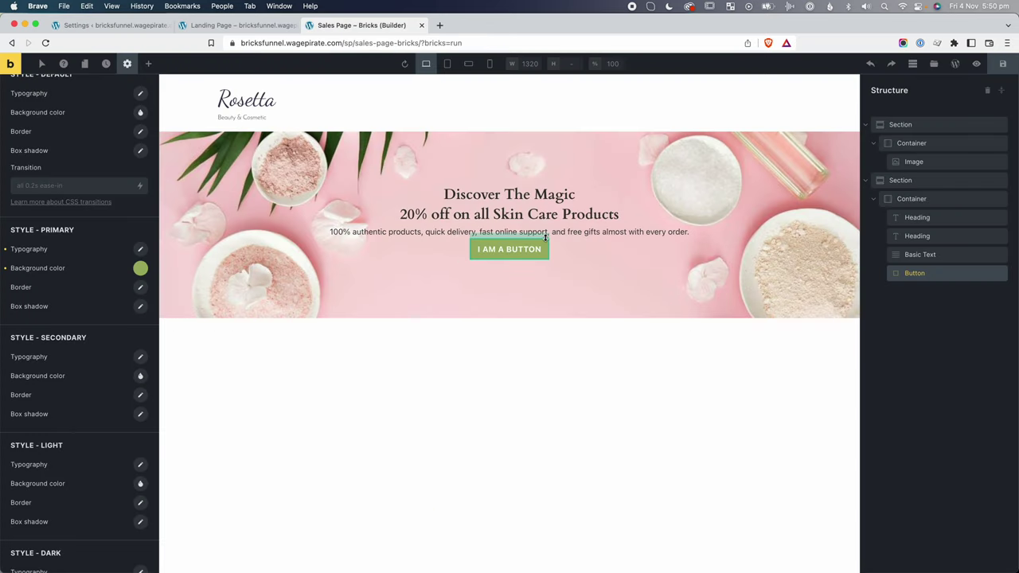
click(505, 247)
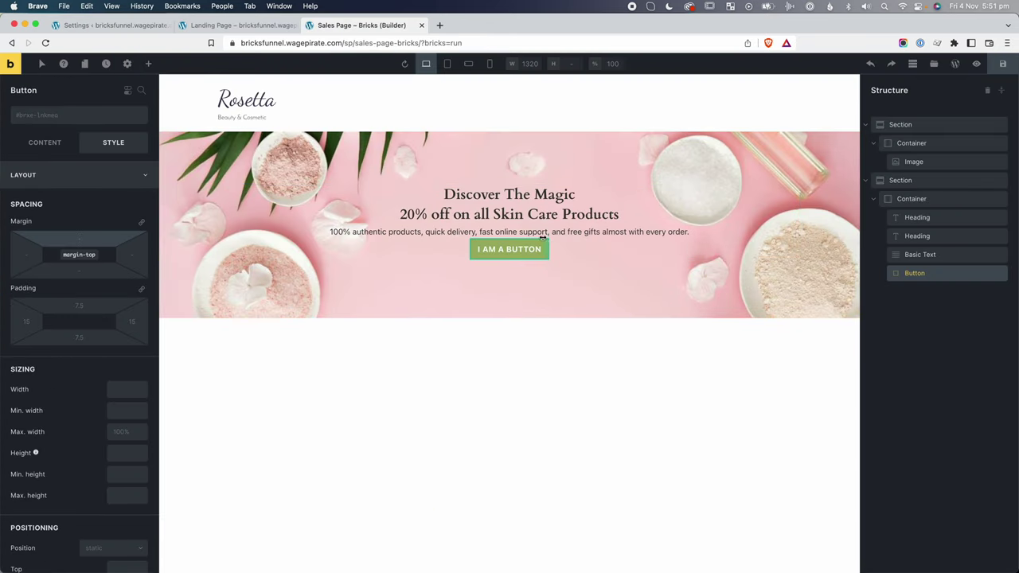
Give the hero button a 50 top margin and the paragraph a 20 top margin.
key(super+grave)
scroll(548, 265, up, 1)
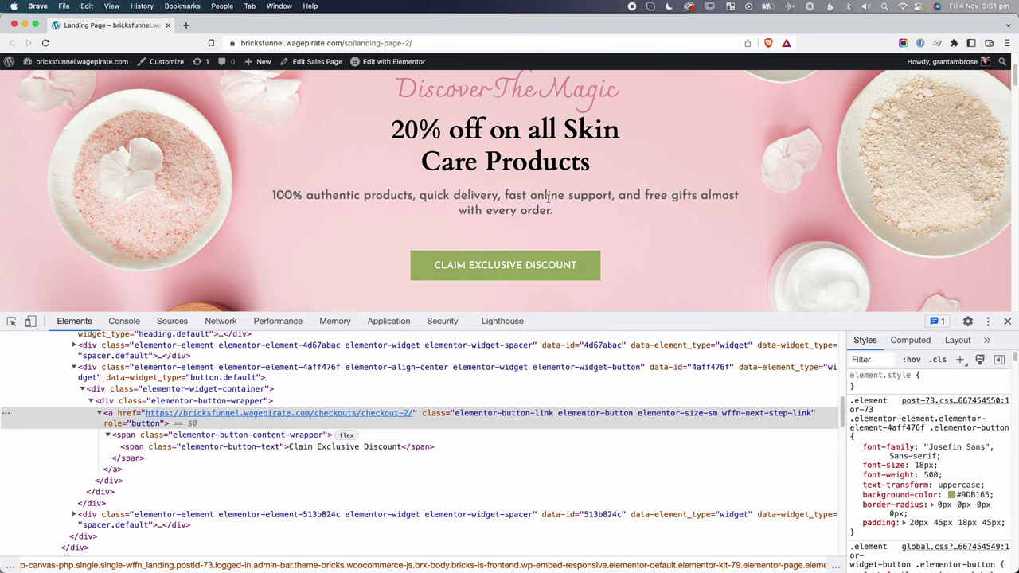
key(super+grave)
text(50)
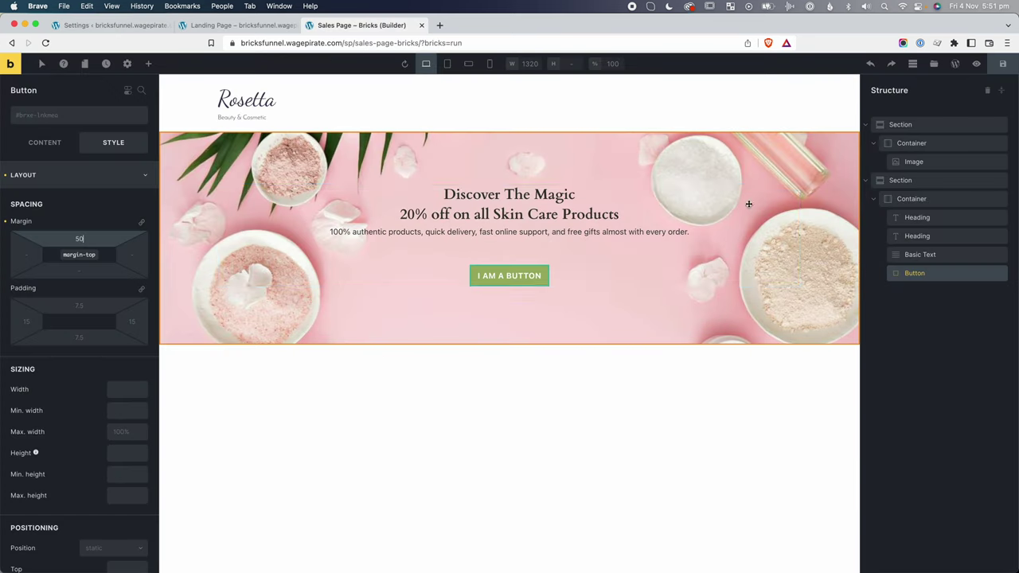
click(542, 231)
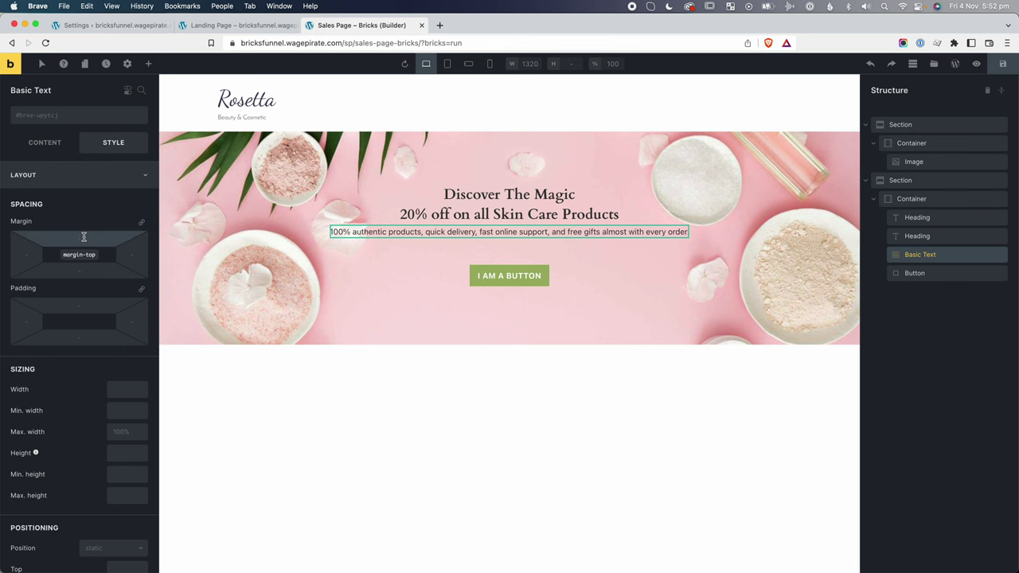
click(84, 237)
text(20)
key(super+grave)
key(super+grave)
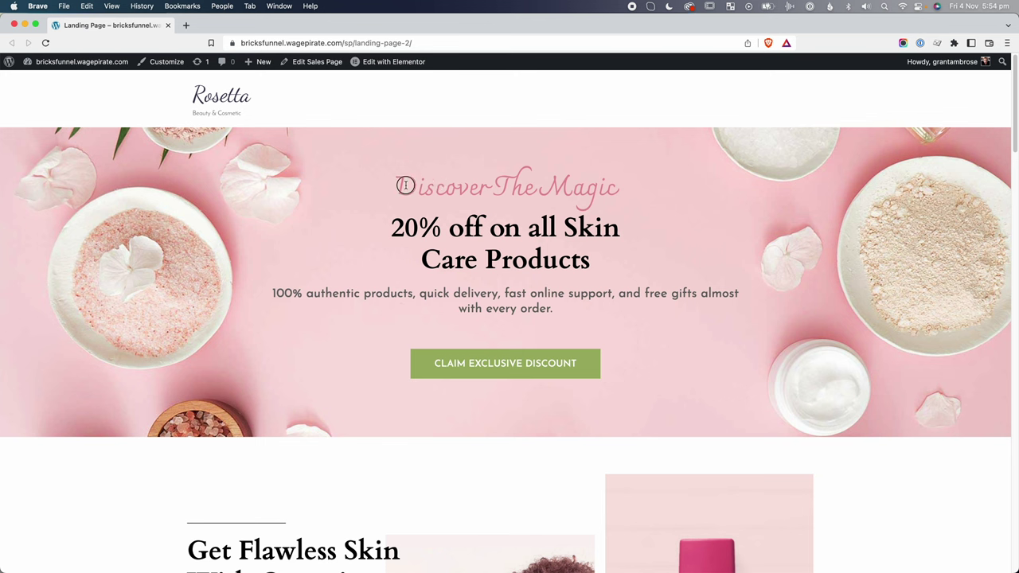
Copy the Charmonman font name from the reference heading's font-family in DevTools.
triple_click(406, 185)
click(480, 191)
right_click(476, 188)
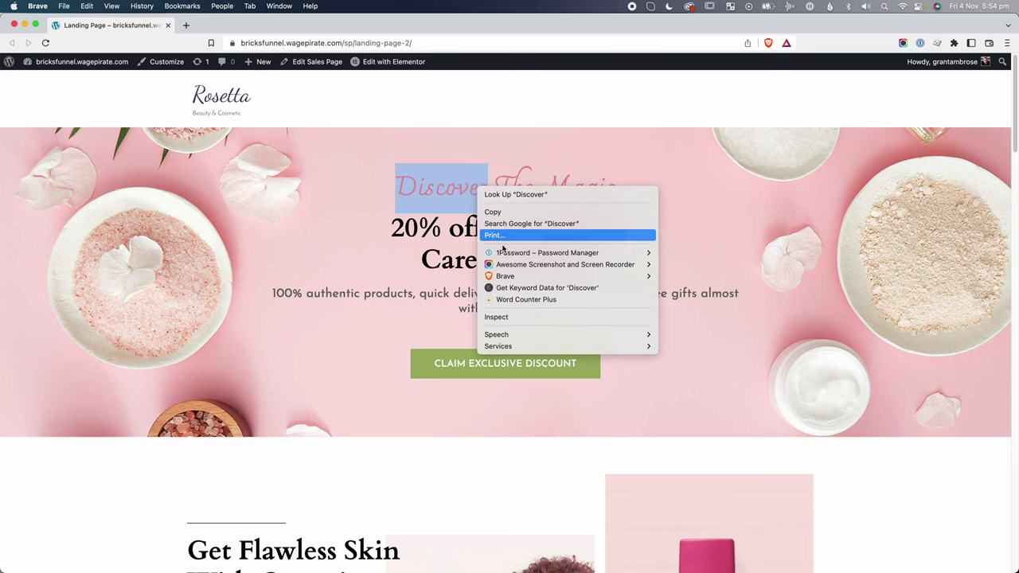
click(483, 316)
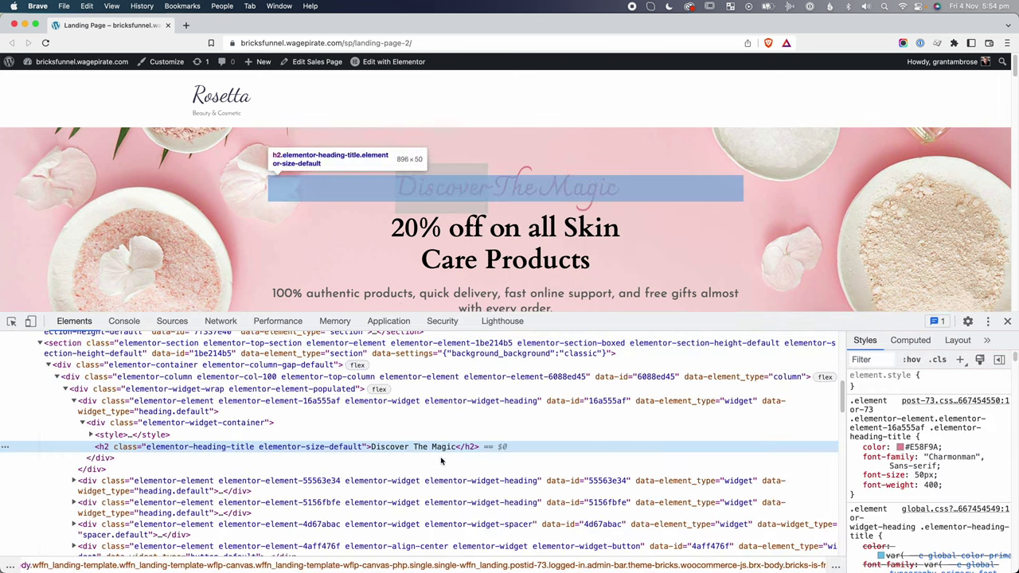
click(958, 465)
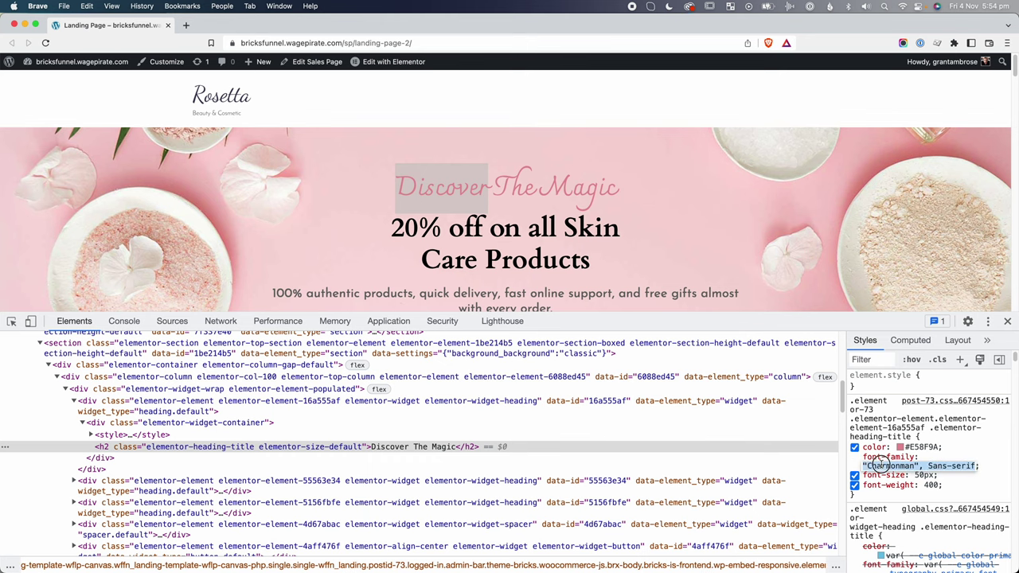
double_click(882, 465)
key(super+c)
key(super+grave)
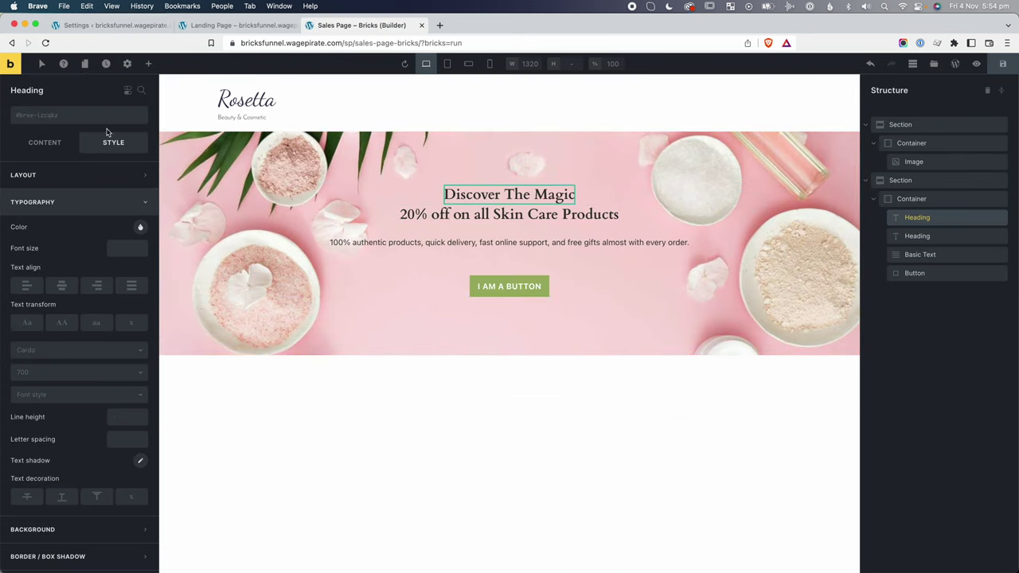
Set the Discover The Magic heading's font family to Charmonman.
click(61, 204)
click(63, 207)
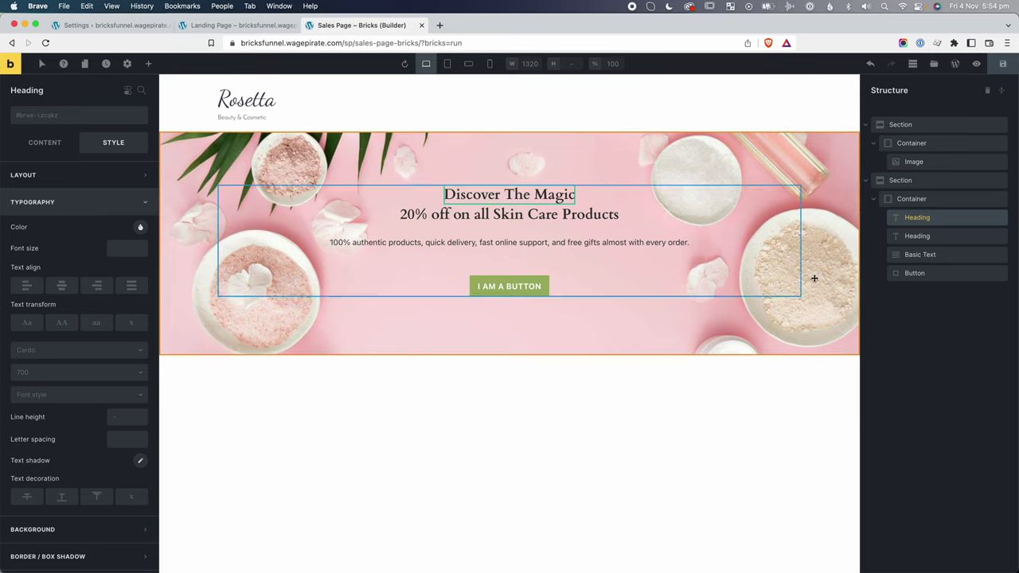
click(27, 354)
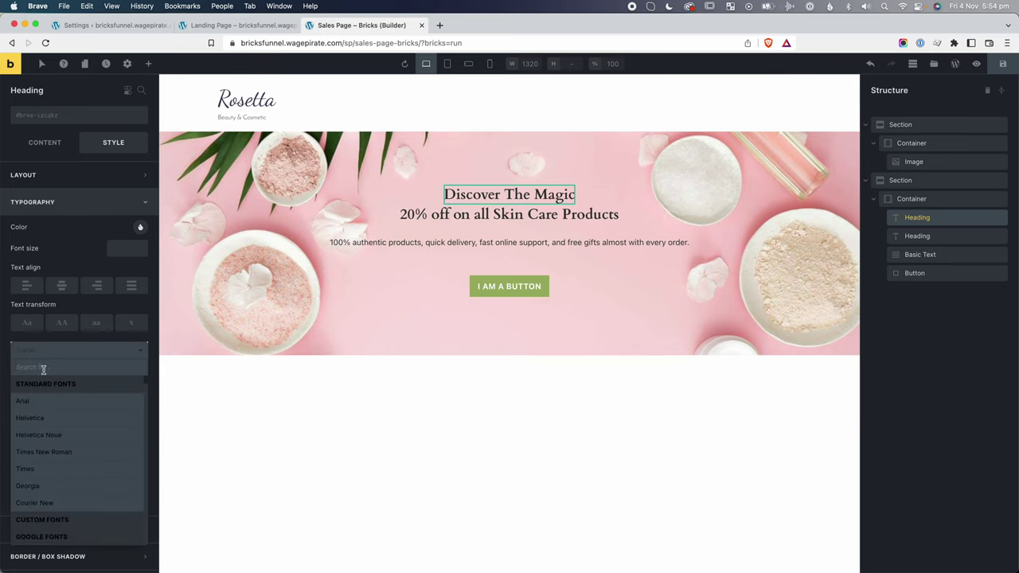
key(super+v)
click(49, 385)
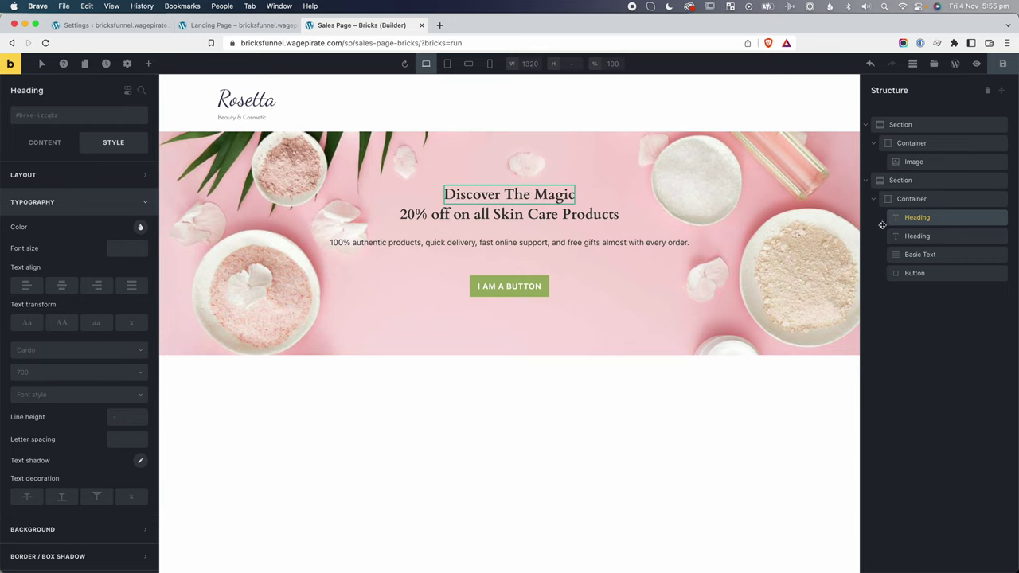
Create a secondary-font global class, remove it, then create and attach a secondary-color class.
click(57, 117)
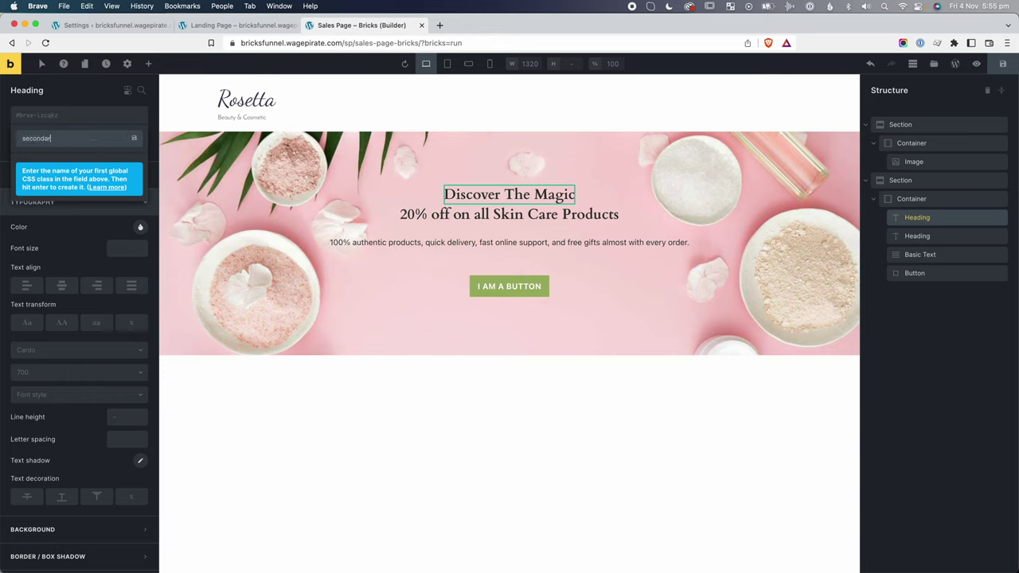
key(Return)
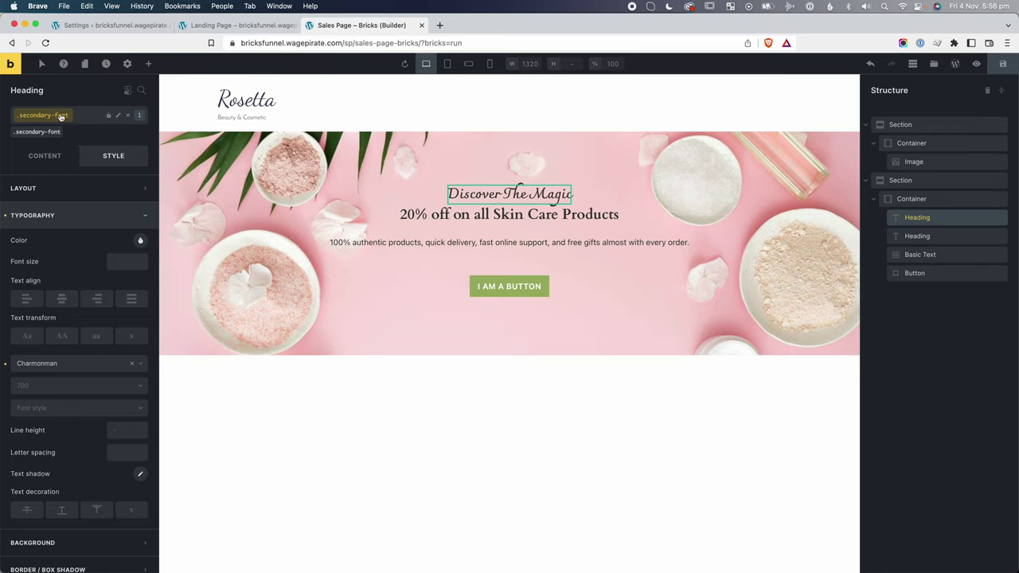
click(128, 116)
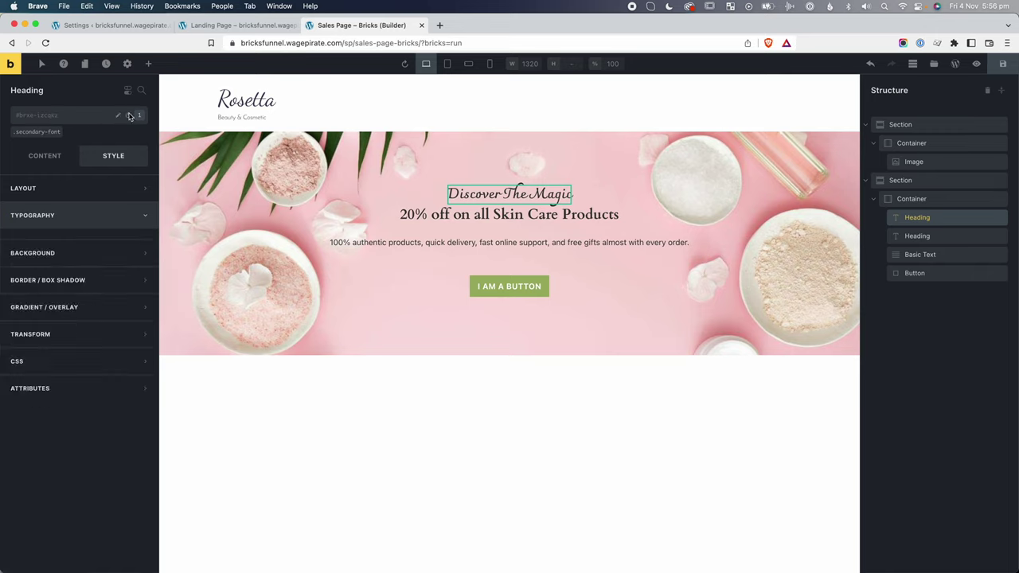
click(72, 118)
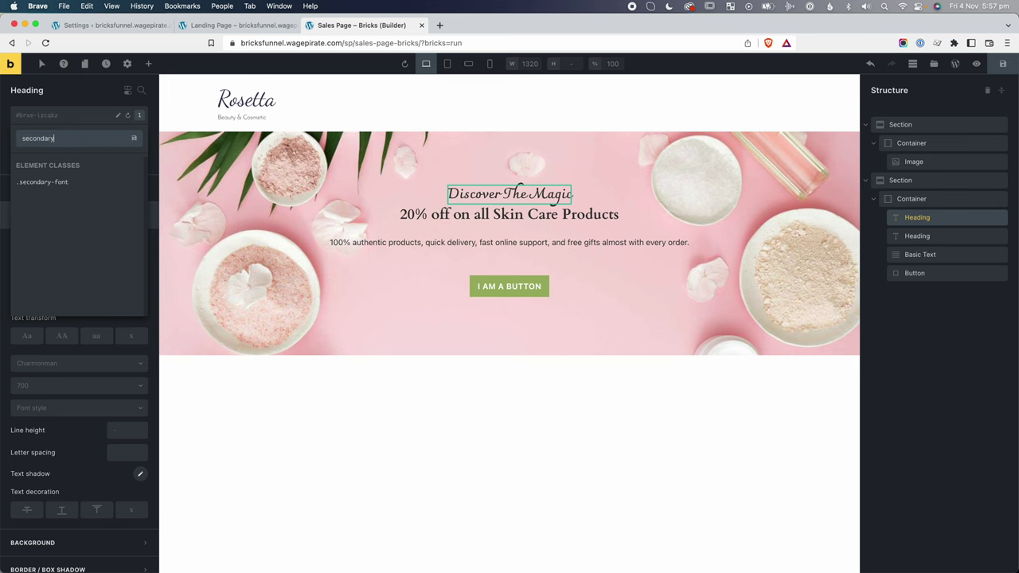
text(secondary-color)
key(Return)
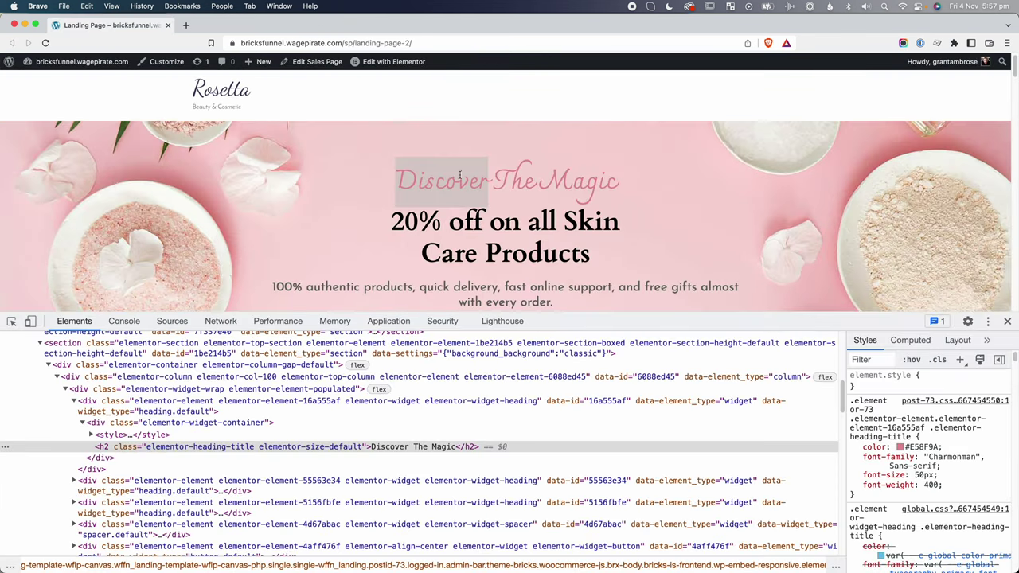
Copy the reference heading's pink hex colour and apply it as the heading's text colour.
right_click(459, 175)
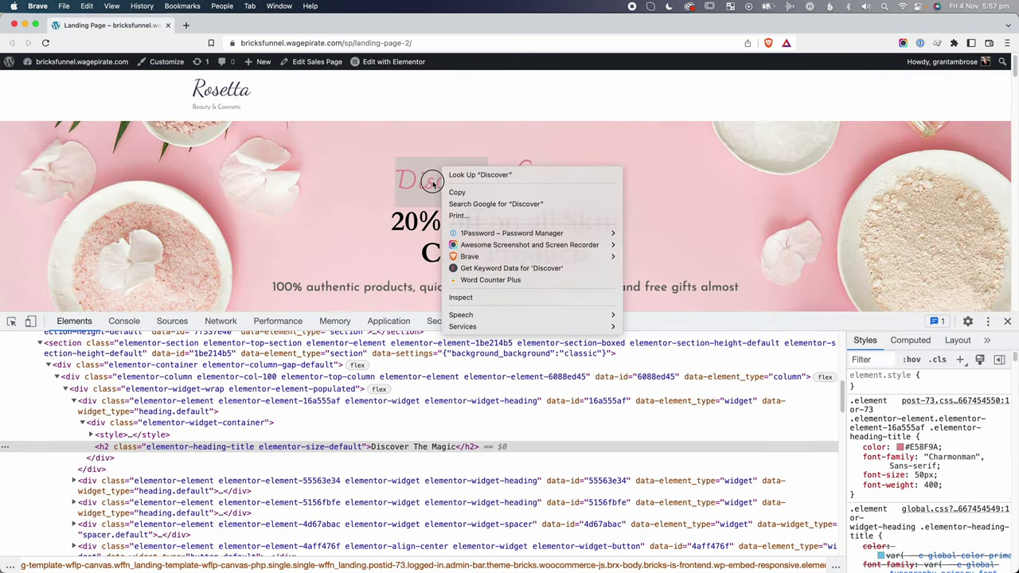
click(470, 291)
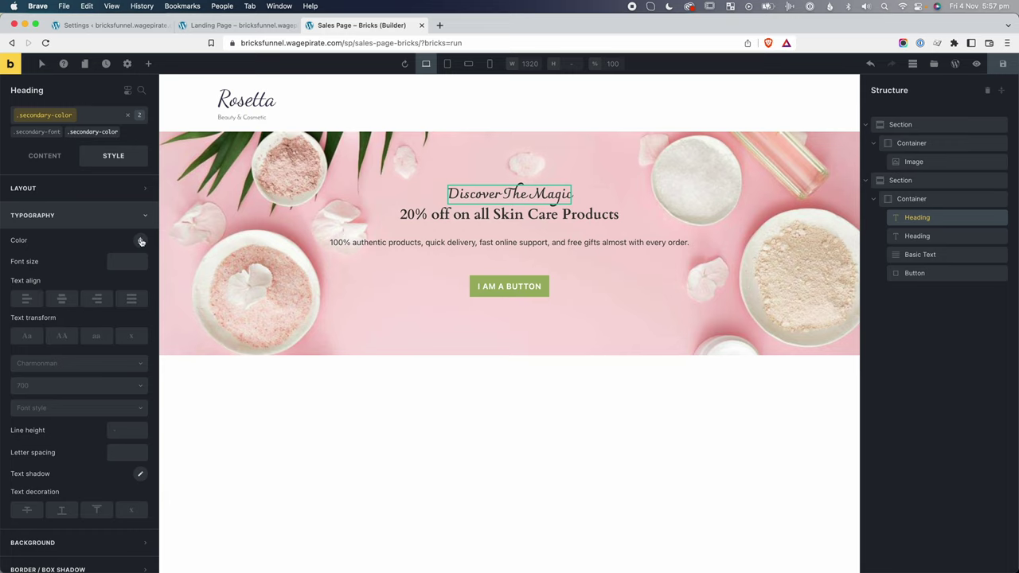
click(140, 242)
scroll(63, 436, down, 1)
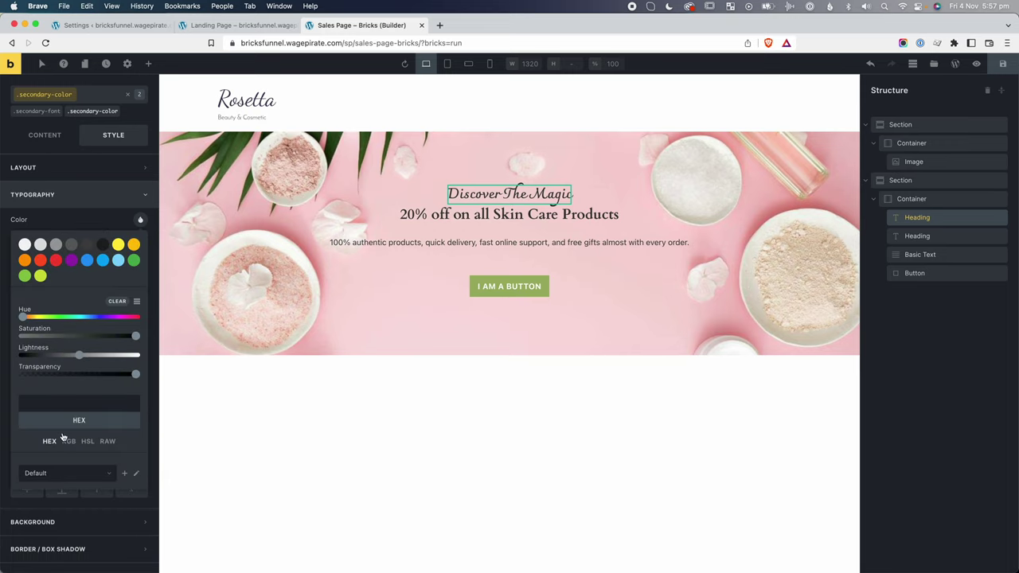
click(75, 404)
key(super+v)
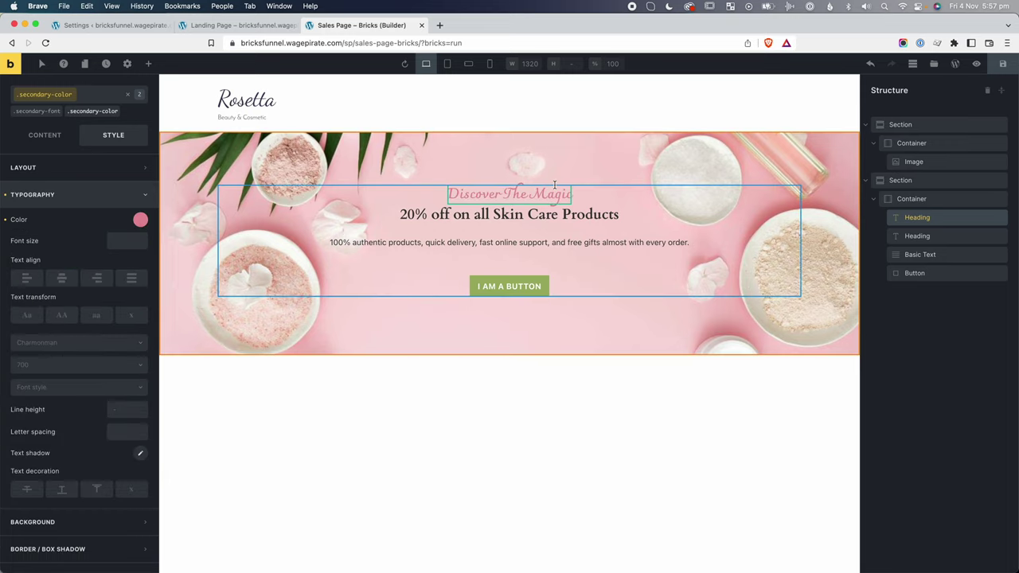
click(555, 185)
Close DevTools on the reference landing page and scroll through it.
key(super+grave)
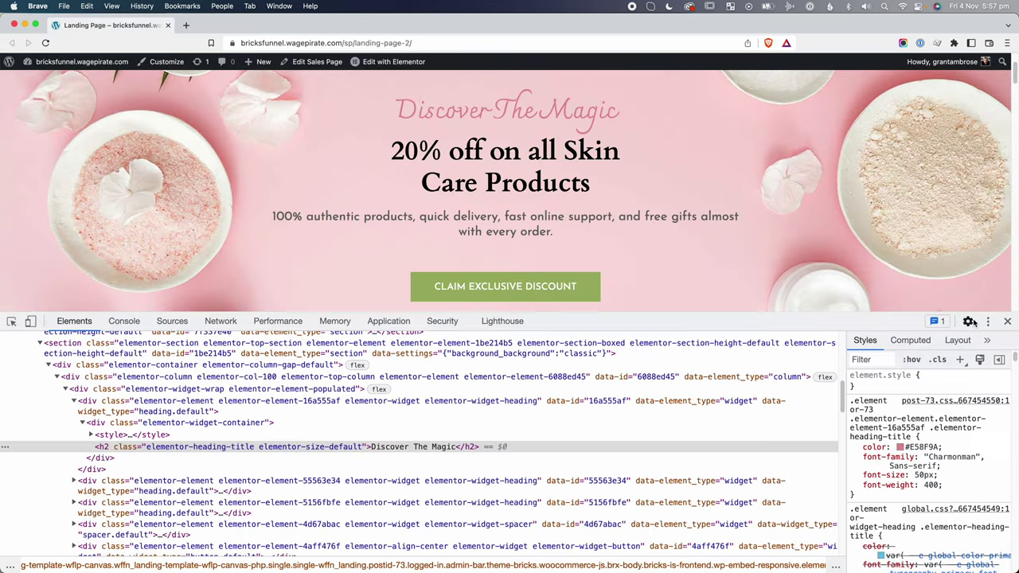
click(1008, 321)
scroll(947, 266, down, 3)
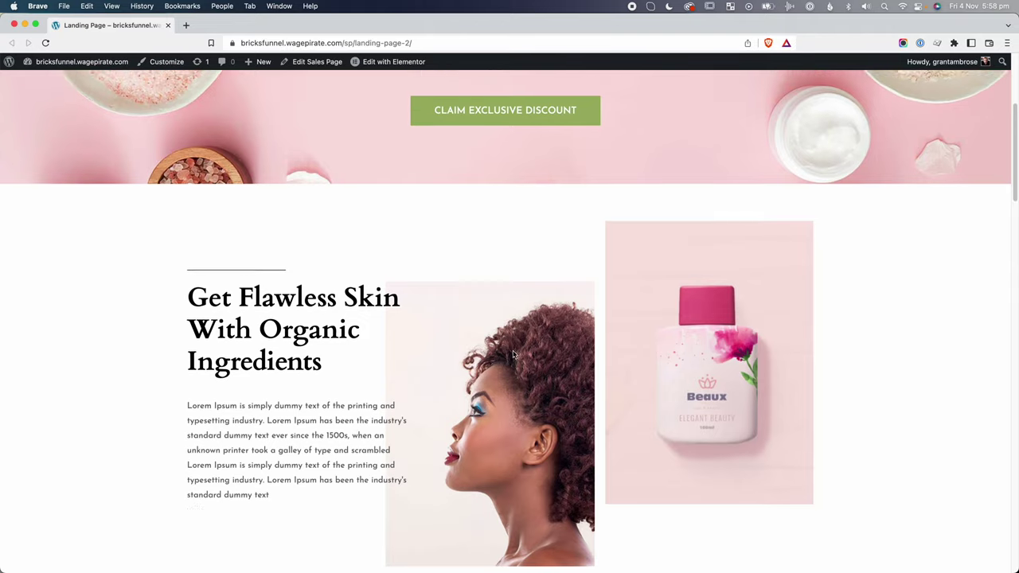
scroll(513, 355, up, 3)
scroll(514, 355, up, 2)
scroll(480, 261, down, 8)
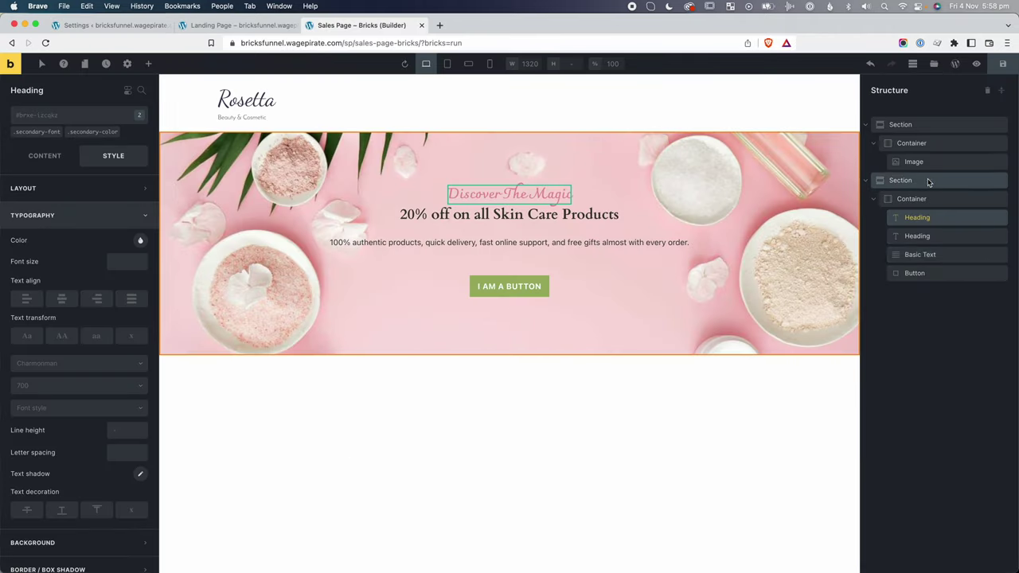
Add a new empty Section below the hero section.
click(873, 180)
click(900, 179)
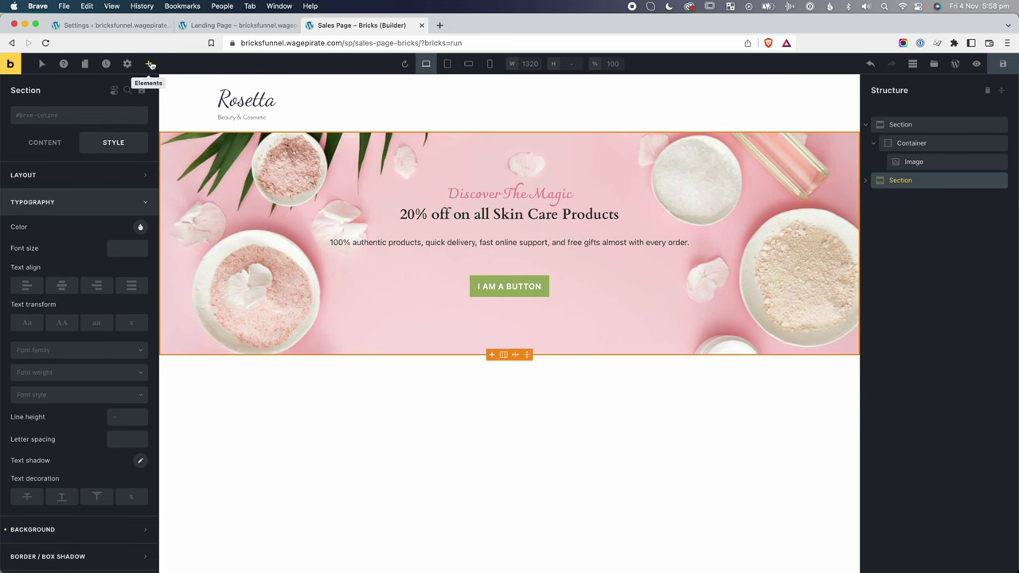
click(151, 63)
click(43, 430)
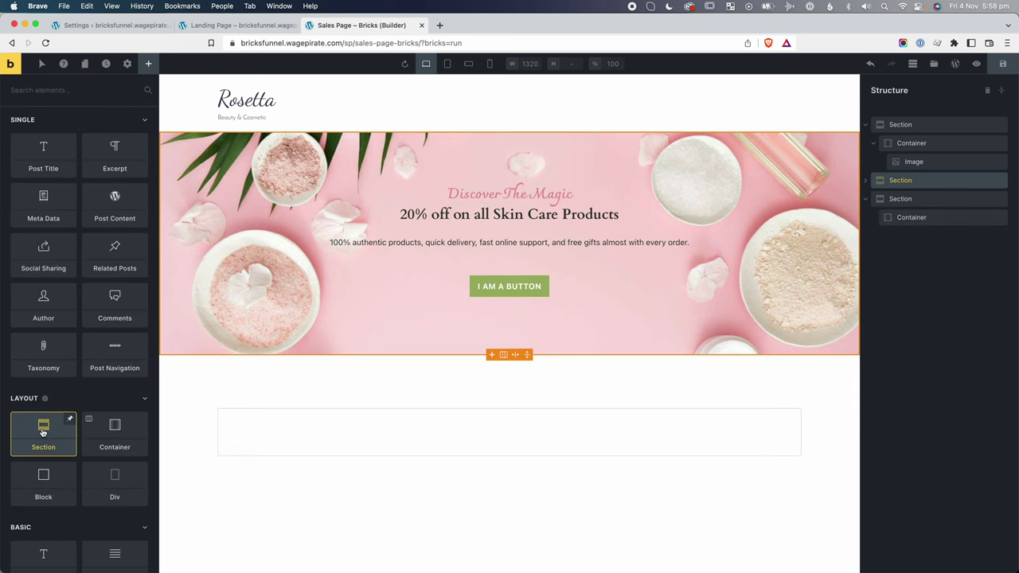
Rename the three sections in Structure to header, hero and ingredients.
double_click(898, 125)
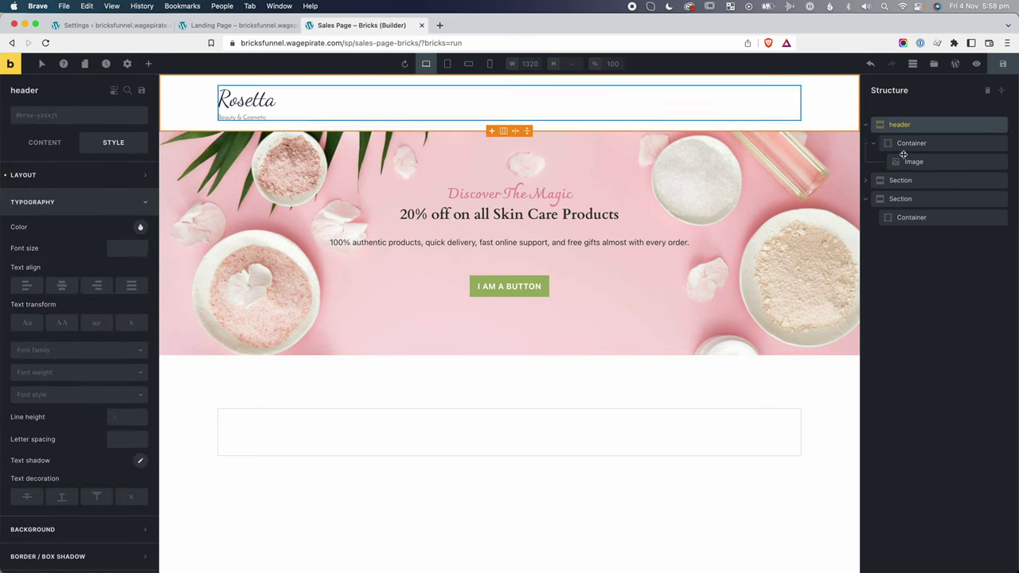
double_click(901, 181)
double_click(900, 200)
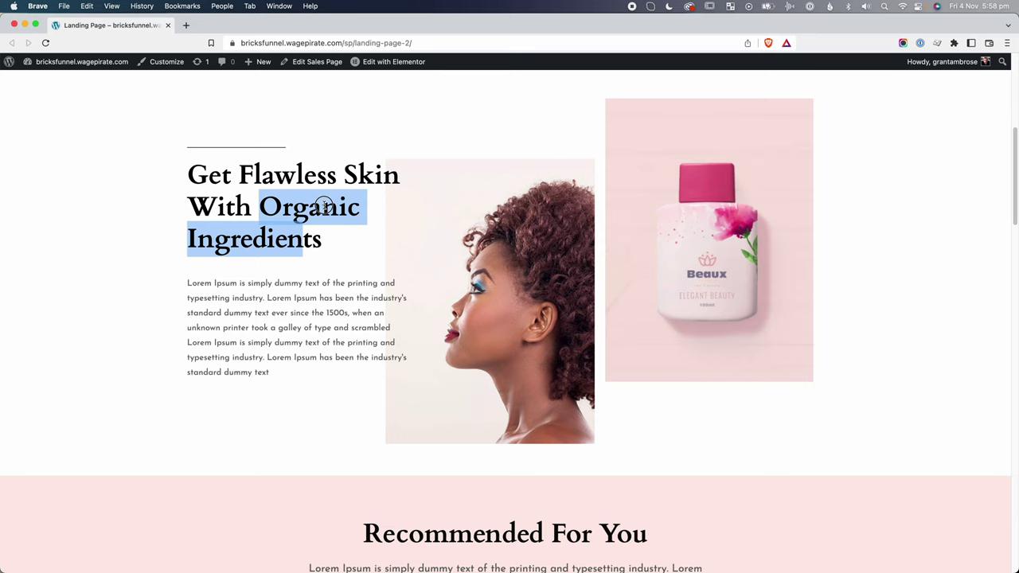
click(325, 206)
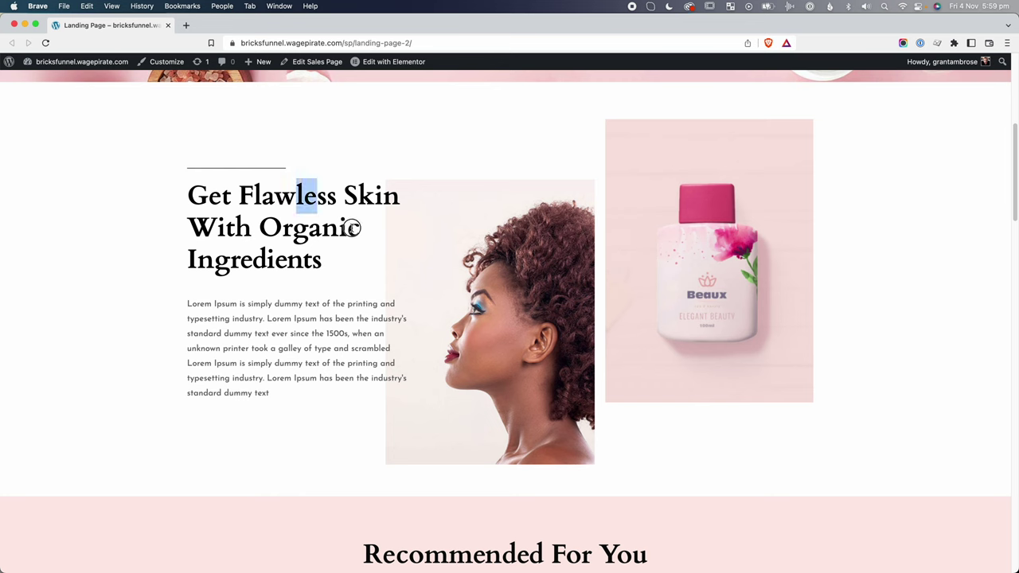
click(352, 228)
Add two Block elements inside the ingredients section's container.
drag(688, 247, 724, 207)
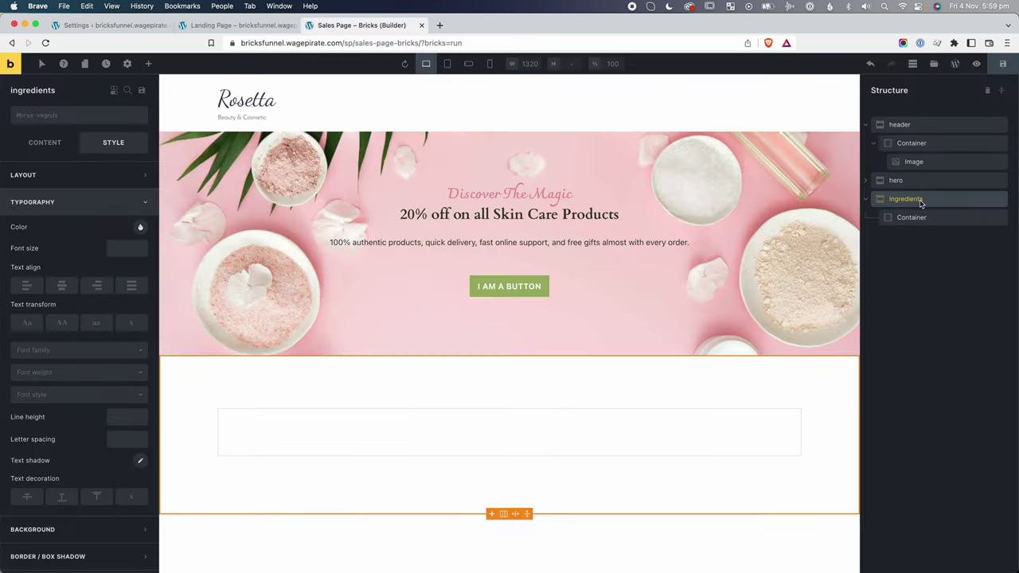
click(922, 215)
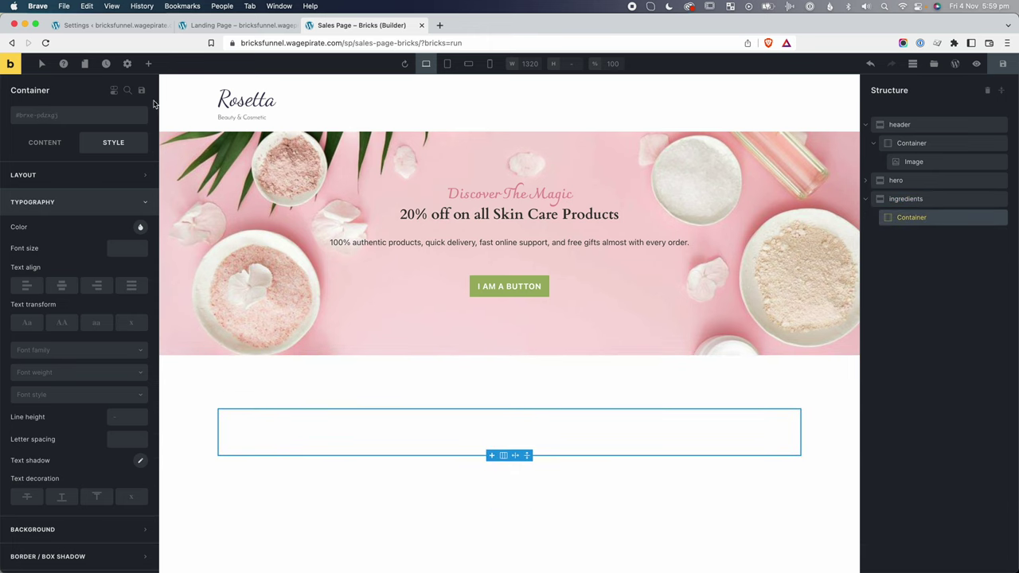
click(147, 65)
click(43, 478)
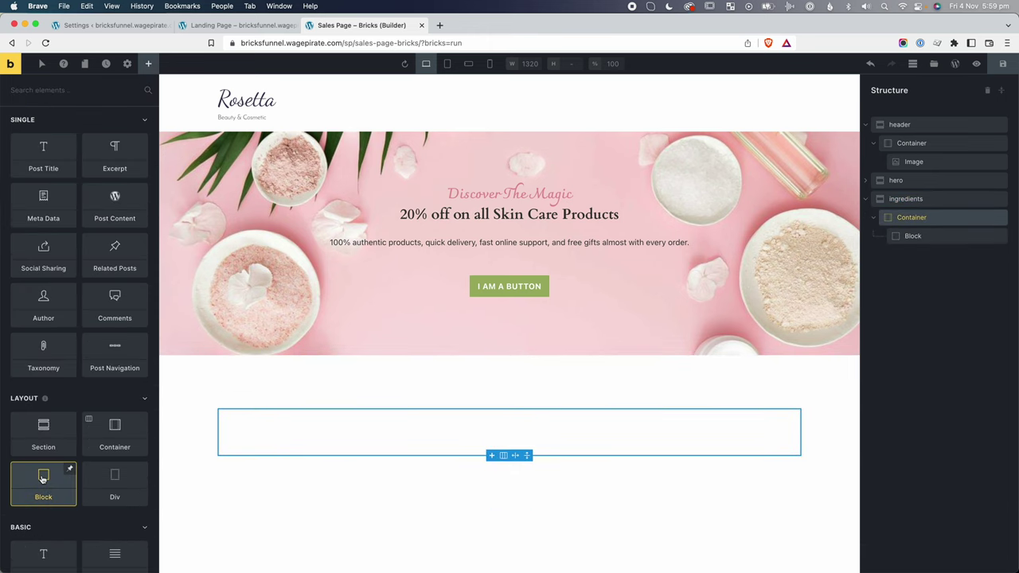
click(43, 478)
Rename the two blocks left and right.
double_click(912, 235)
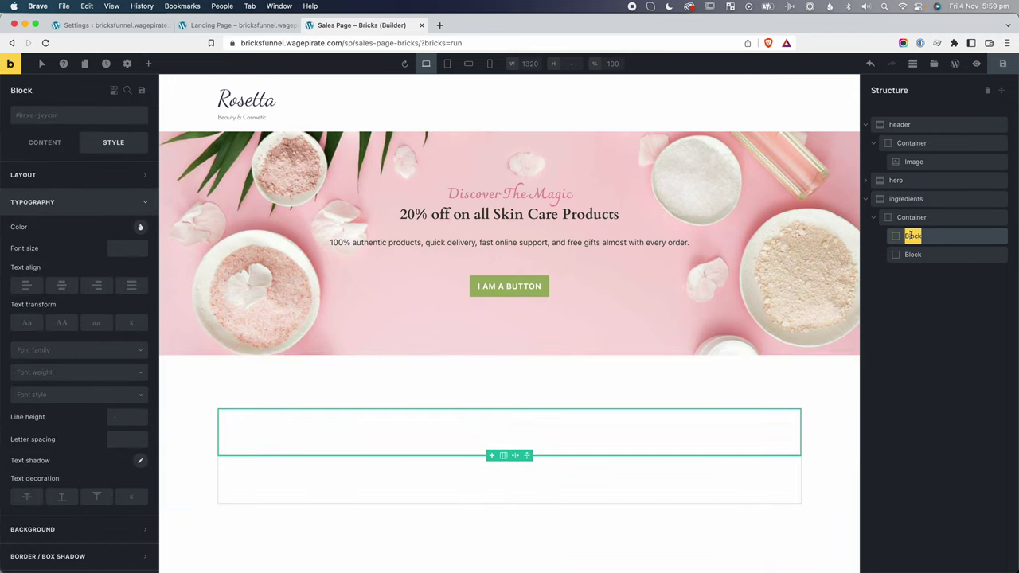
text(left)
double_click(914, 254)
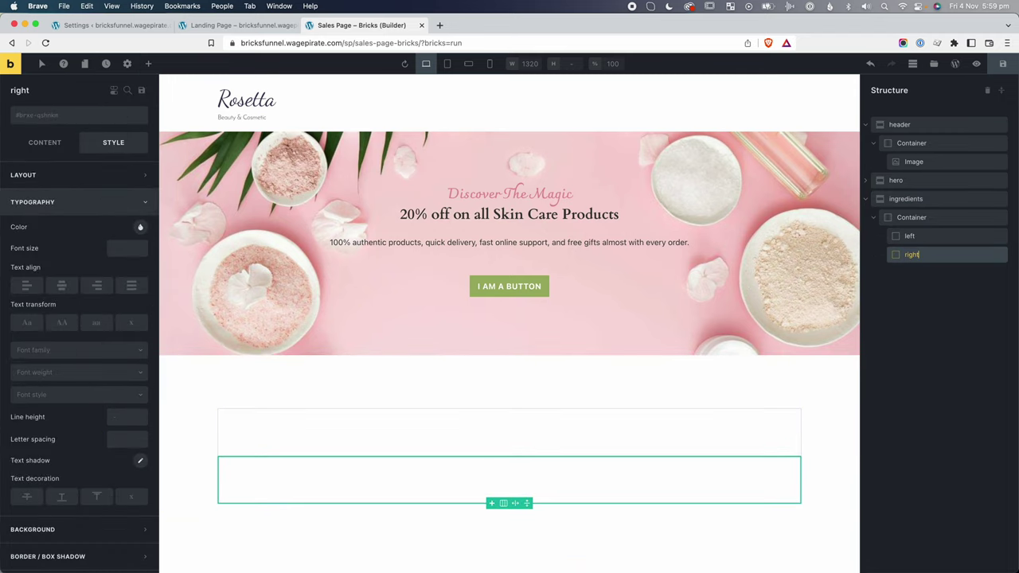
click(148, 64)
Place an Image element in the right column showing bottle.jpeg.
text(image)
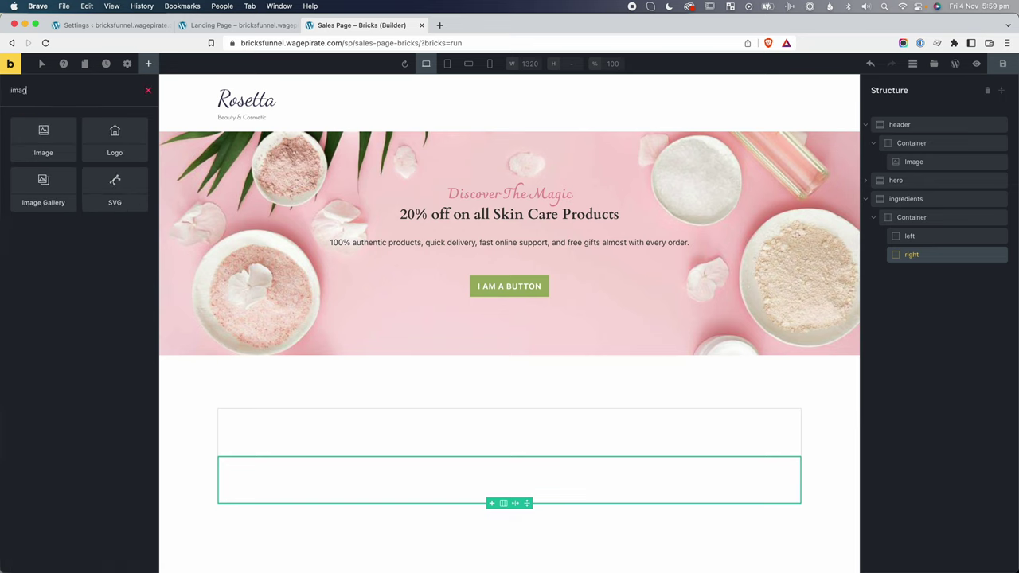
drag(18, 141, 950, 273)
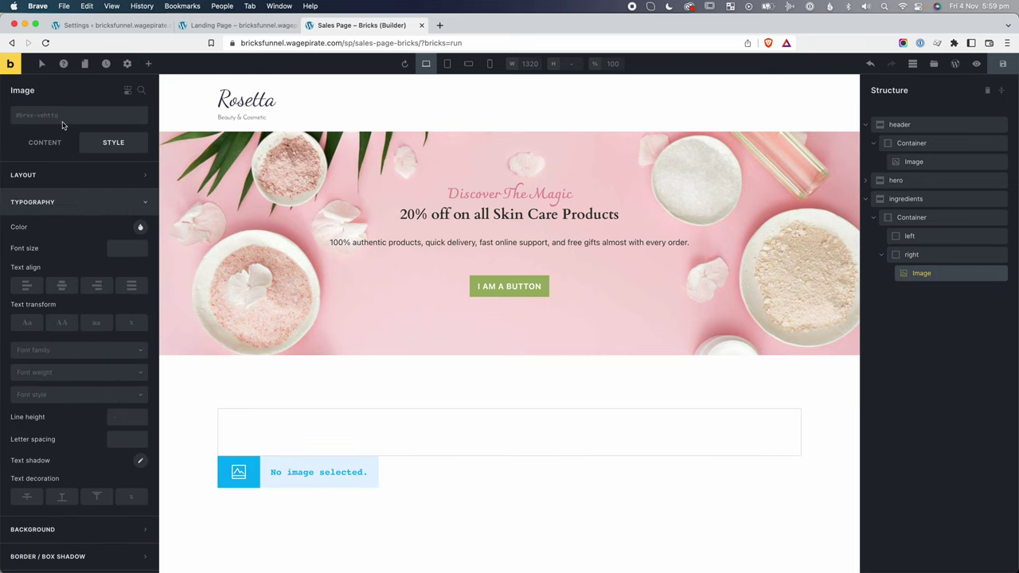
click(53, 147)
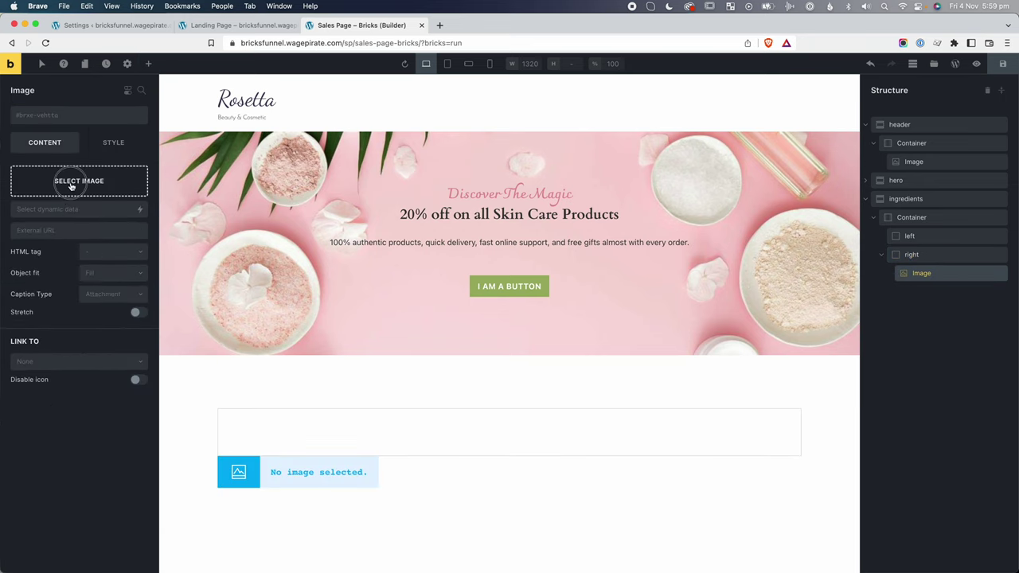
click(70, 182)
click(458, 191)
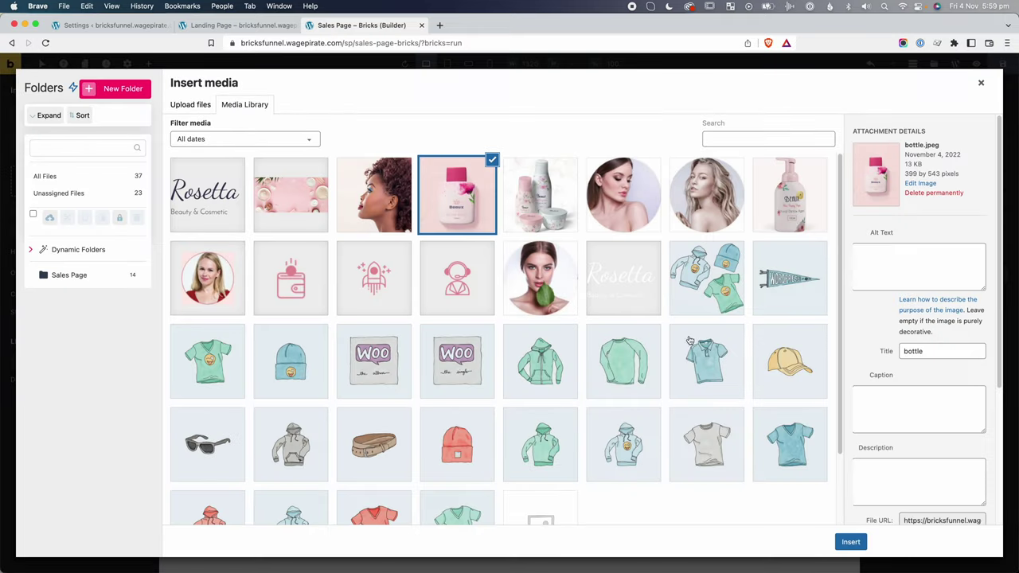
click(849, 545)
Add a heading to the left column reading 'Get Flawless Skin With Organic Ingredients'.
click(907, 233)
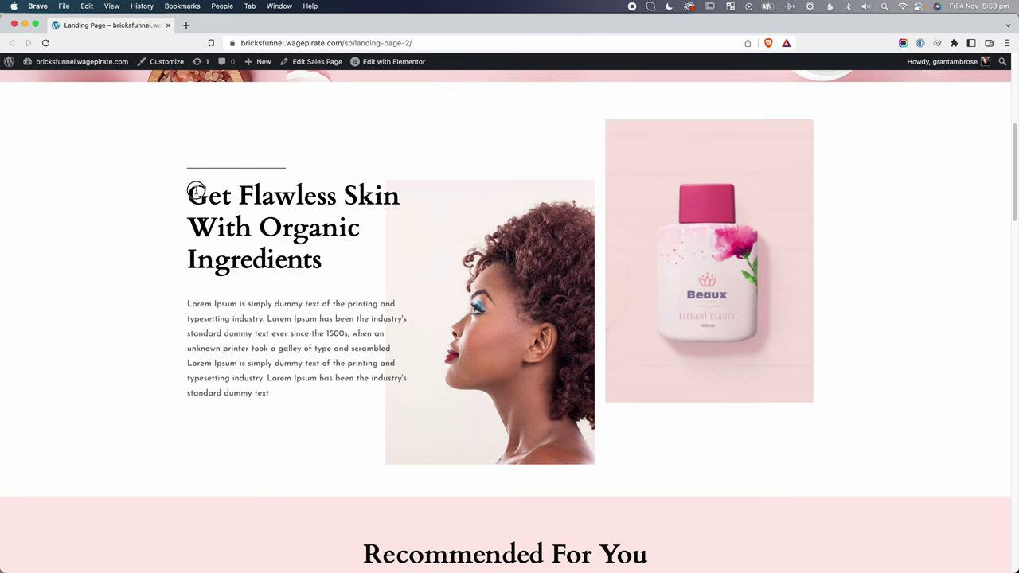
drag(191, 194, 322, 257)
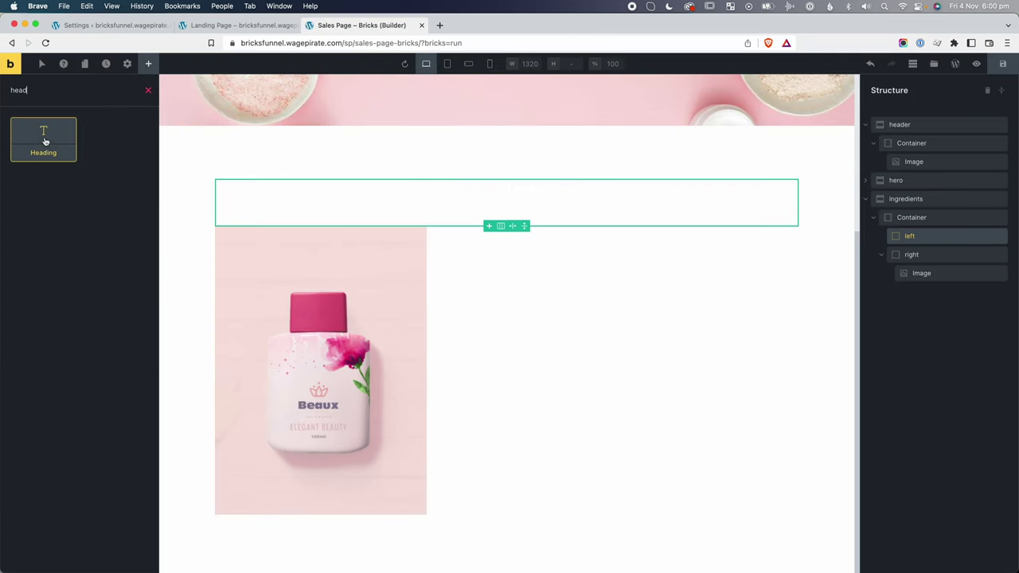
click(34, 136)
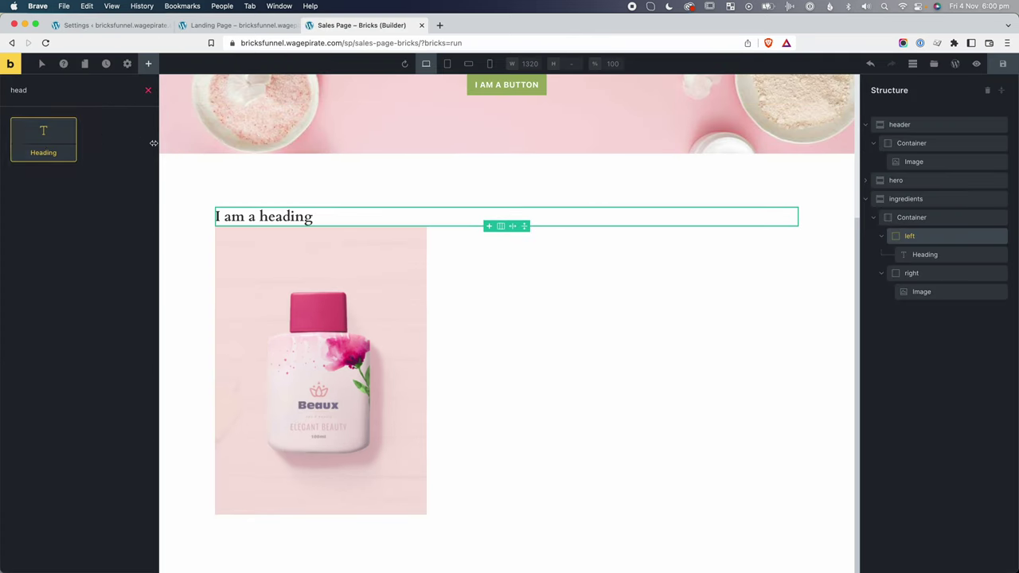
triple_click(270, 216)
text(Get Flawless Skin With Organic Ingredients)
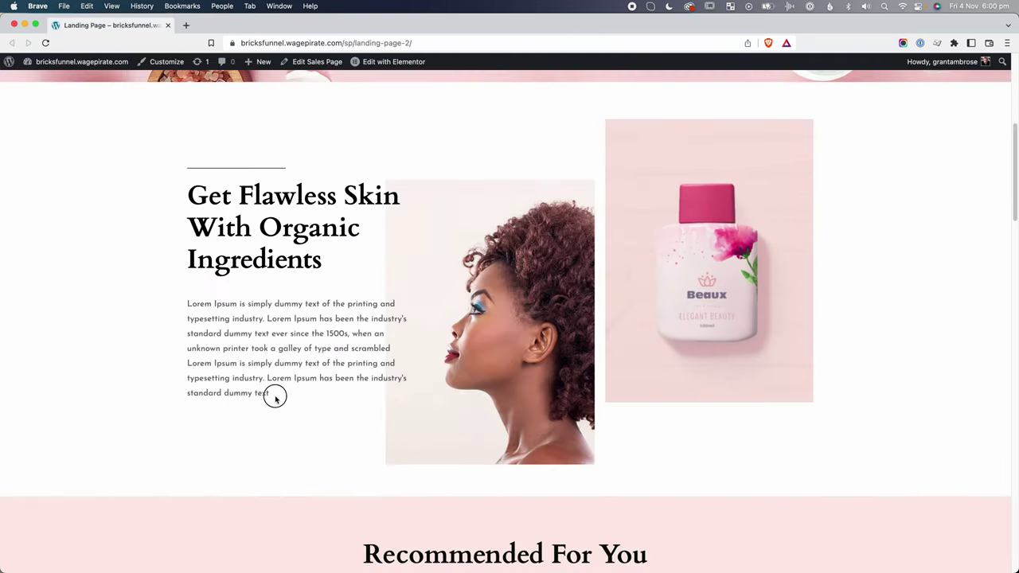
Add a Basic Text element below the heading with the reference Lorem Ipsum paragraph.
drag(275, 398, 183, 305)
key(super+c)
text(text)
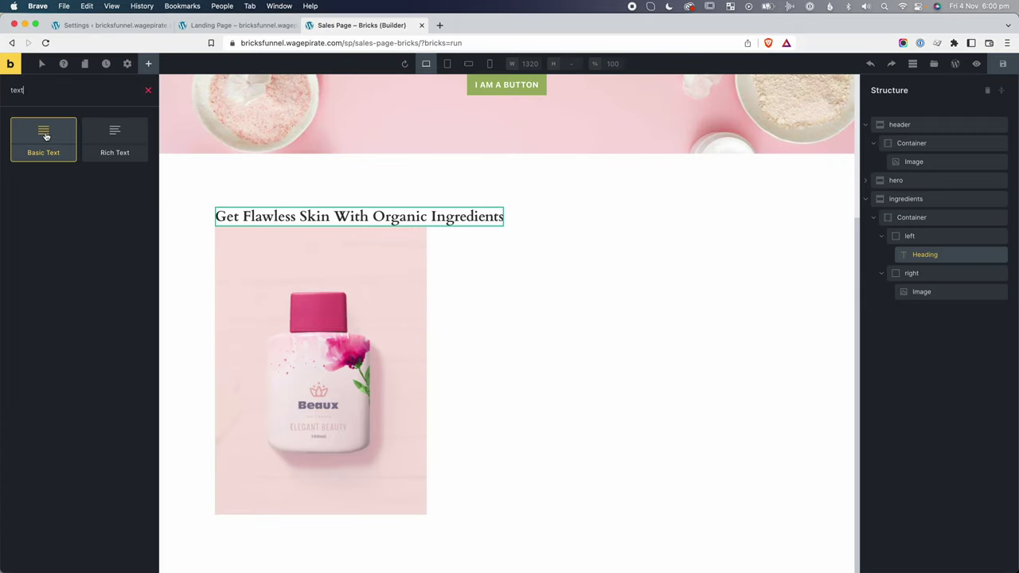
click(45, 135)
click(102, 199)
key(super+a)
key(super+v)
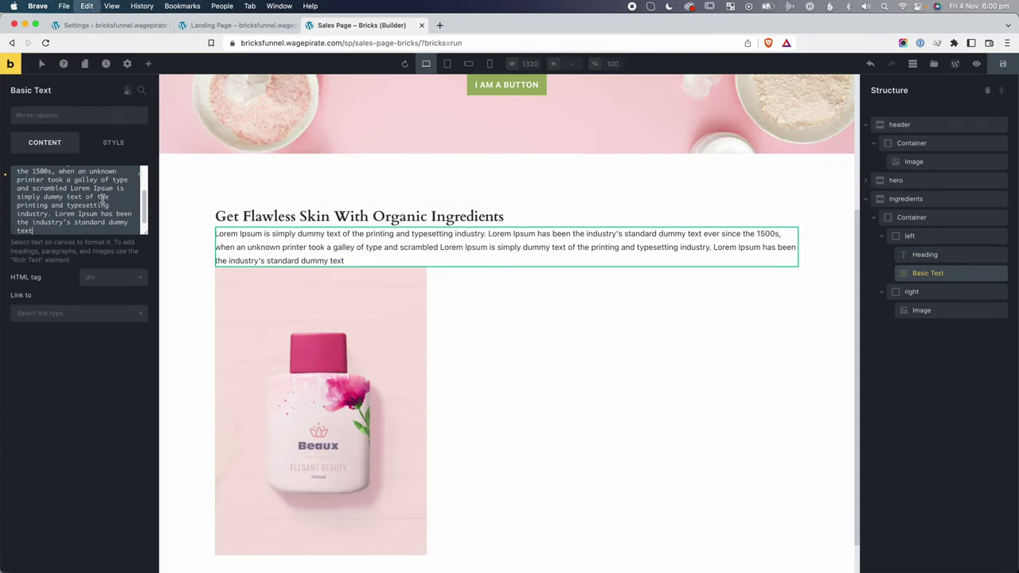
Set the ingredients container direction to row and the left column width to 70%.
click(916, 219)
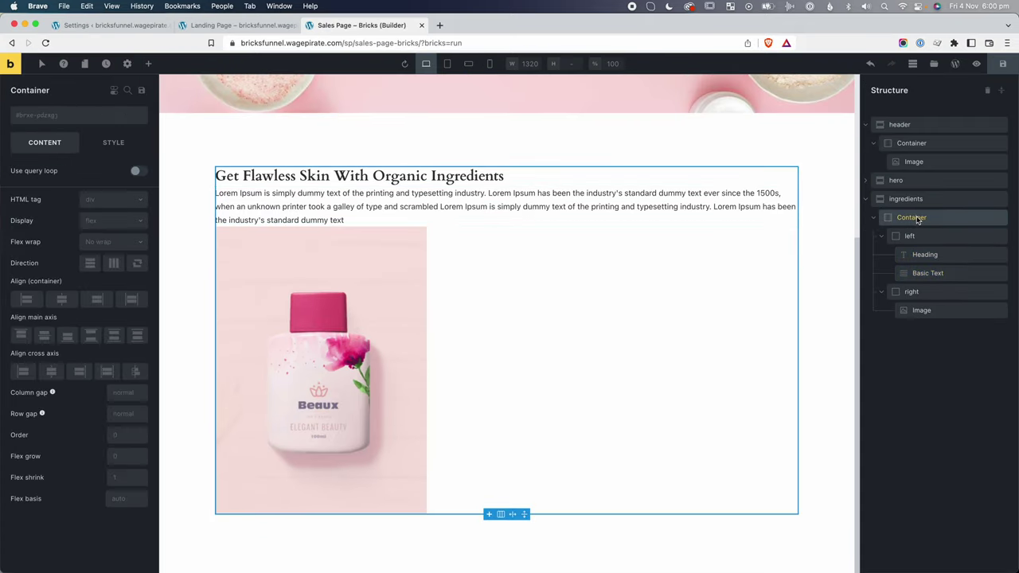
click(114, 263)
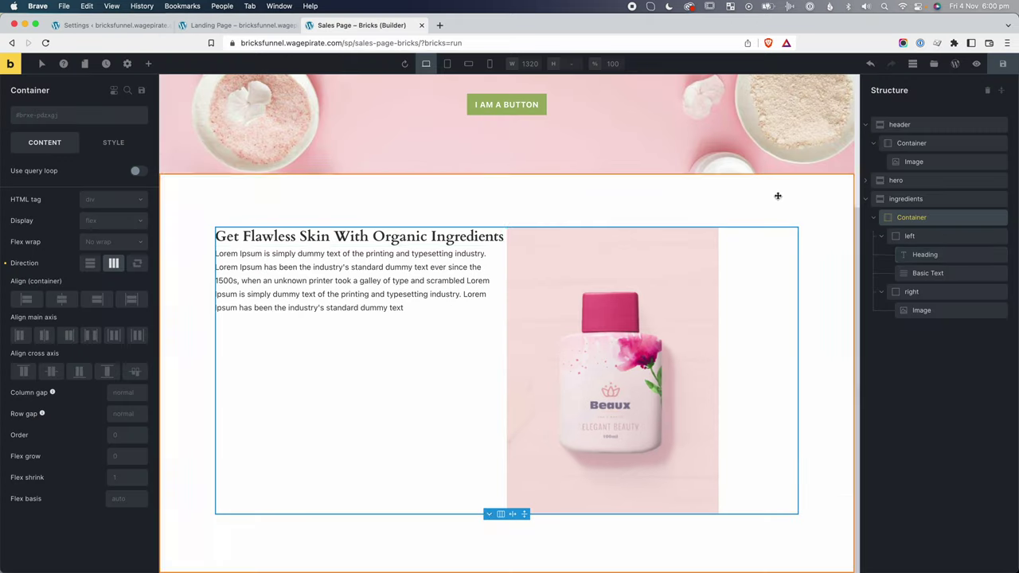
click(908, 236)
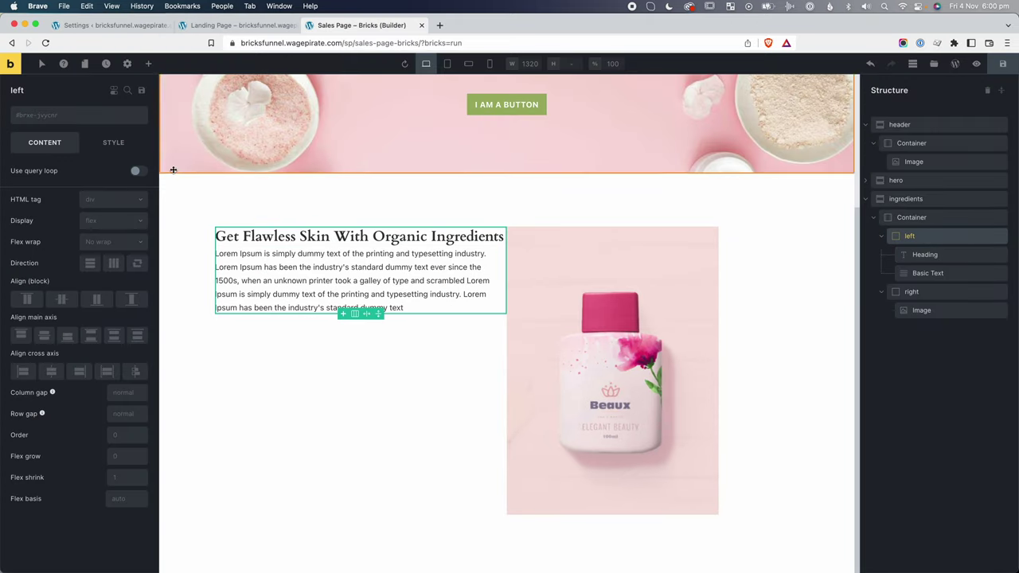
click(112, 143)
click(57, 175)
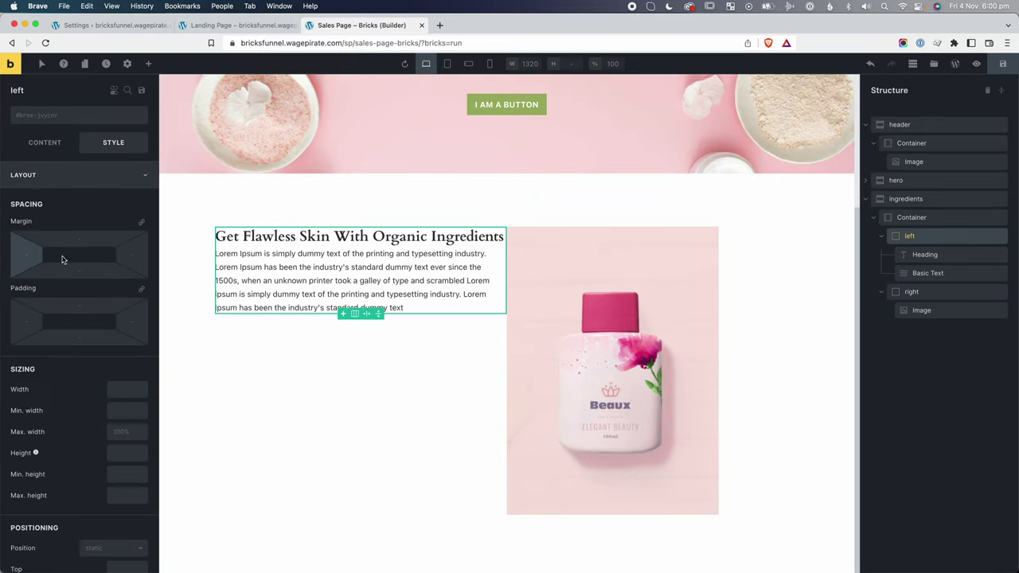
scroll(109, 381, down, 1)
text(70%)
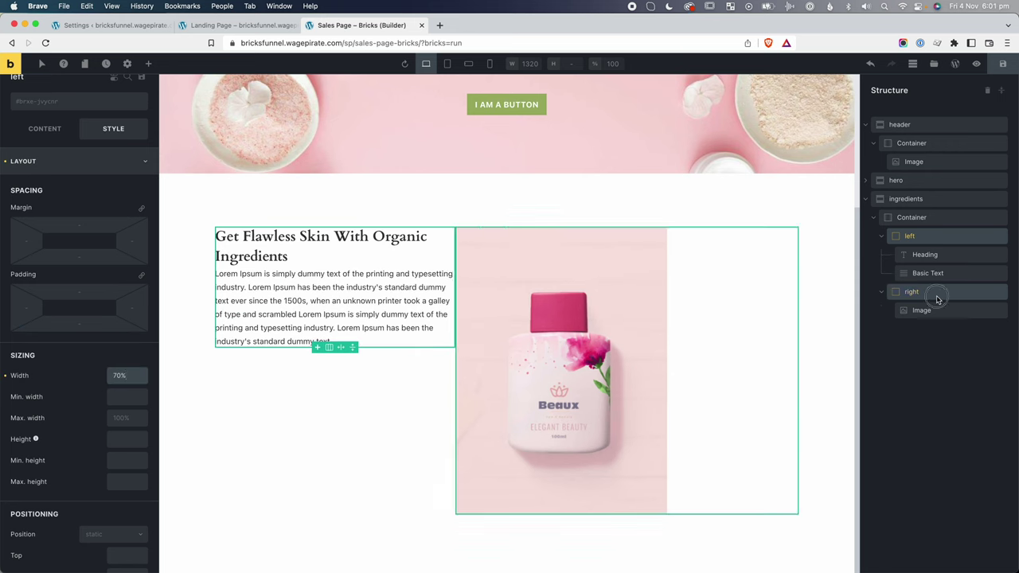
Set the right column width to 30% and reduce the left column to 65%.
click(937, 299)
click(113, 389)
text(30%)
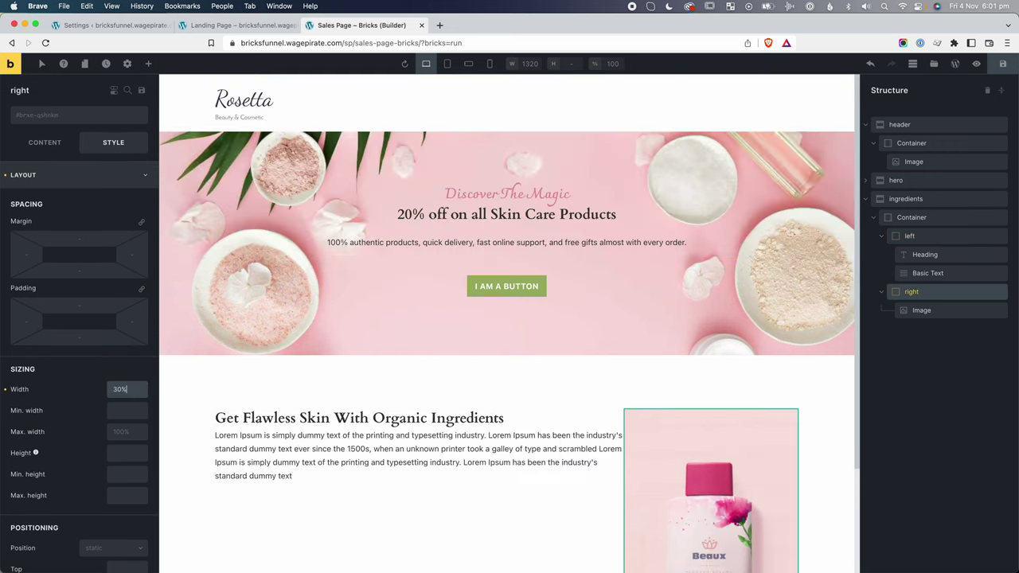
scroll(113, 389, down, 3)
scroll(307, 401, down, 2)
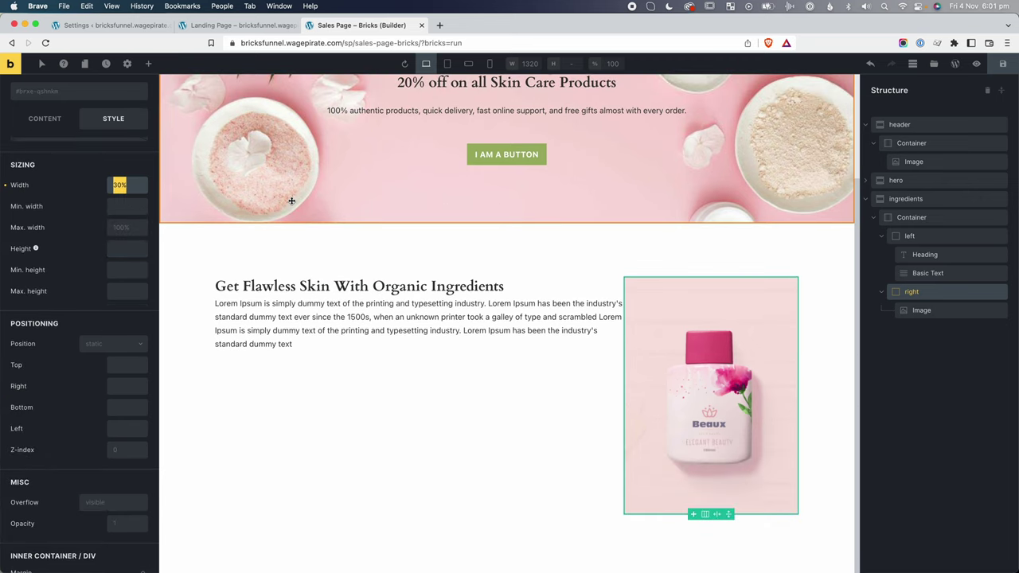
scroll(292, 201, up, 3)
click(909, 236)
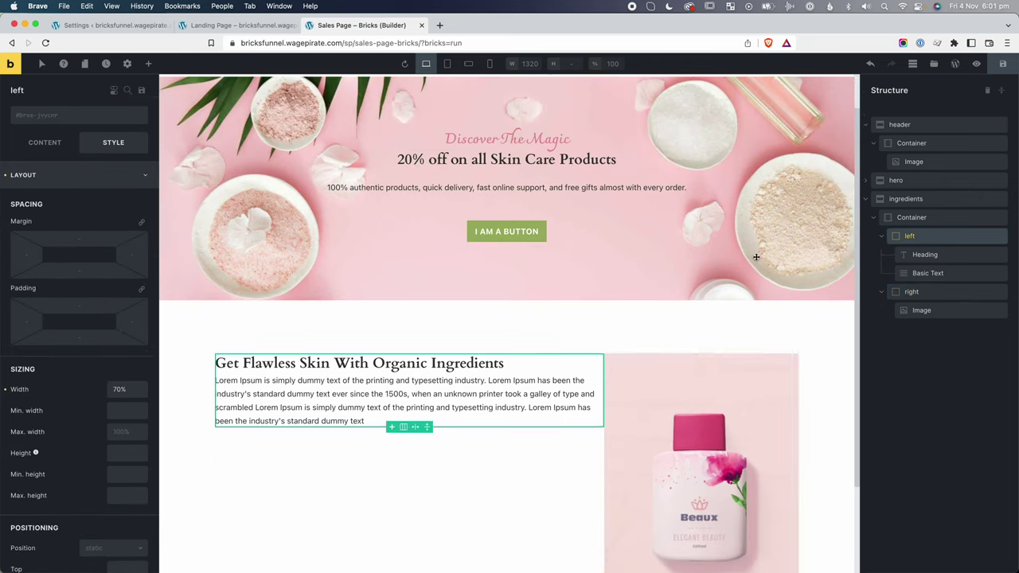
scroll(757, 256, down, 2)
triple_click(120, 390)
text(65%)
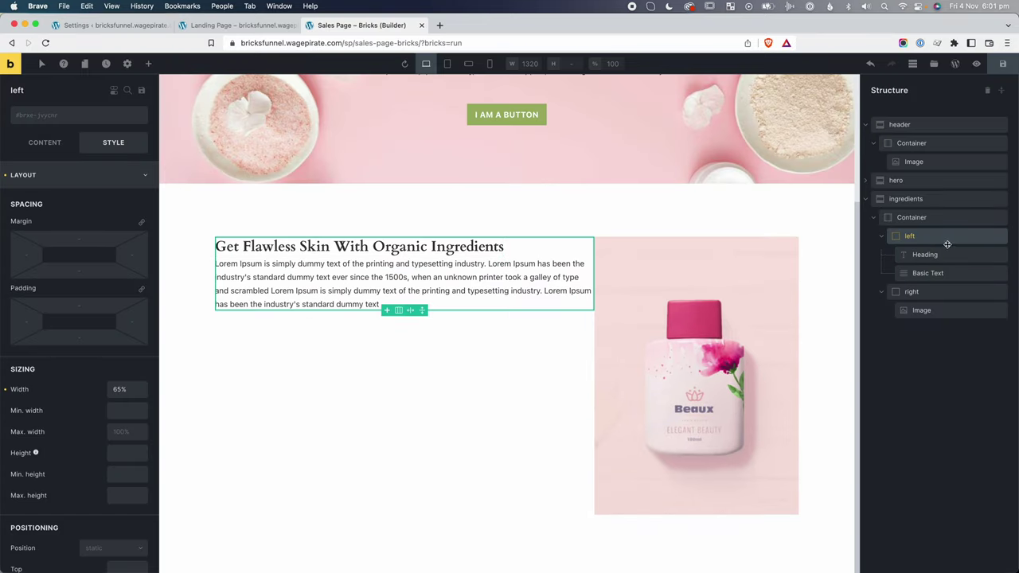
Give the left column the intro-image background at Bottom right, Auto size, no repeat.
click(148, 182)
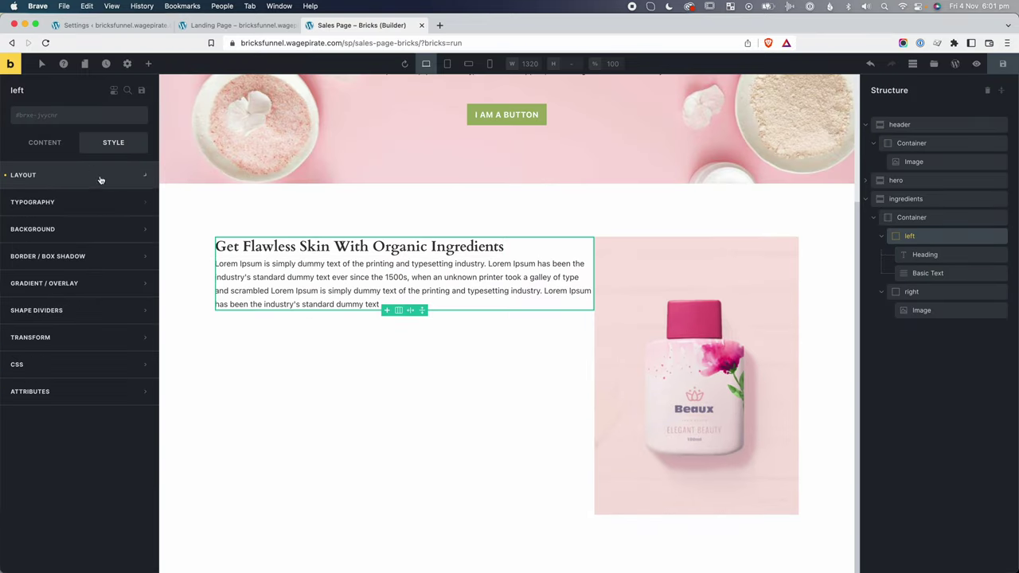
click(54, 230)
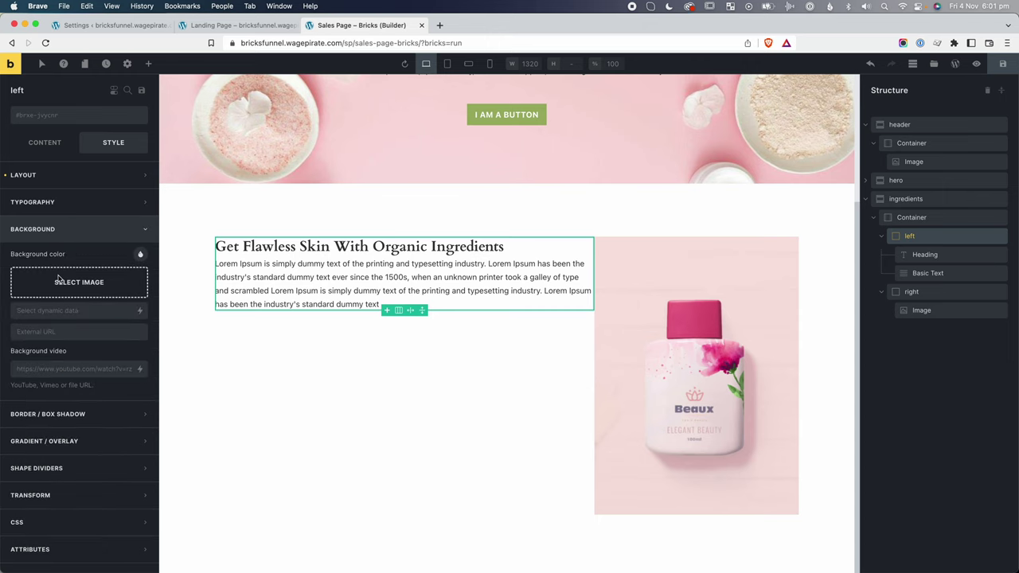
click(79, 283)
click(385, 202)
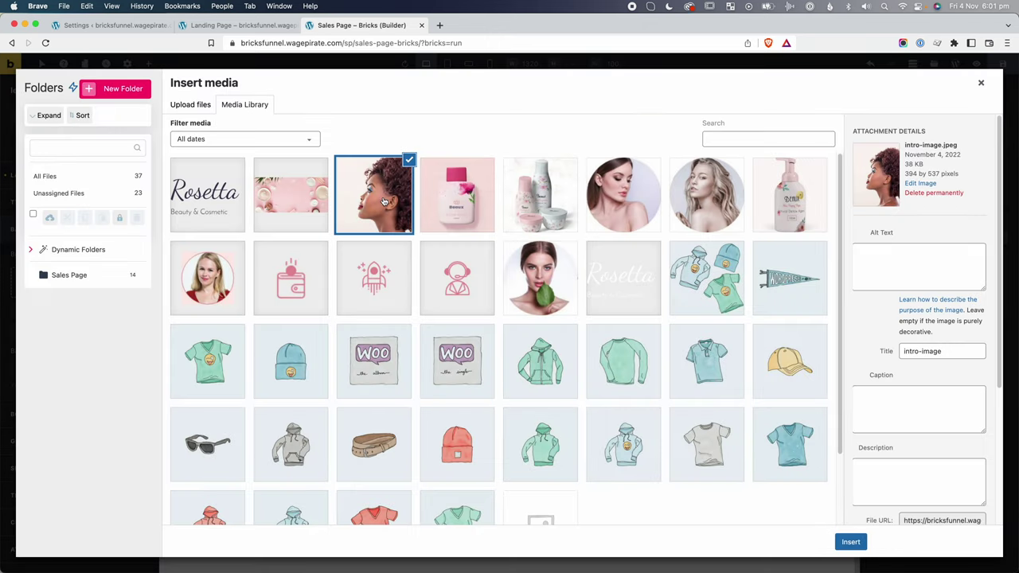
click(849, 543)
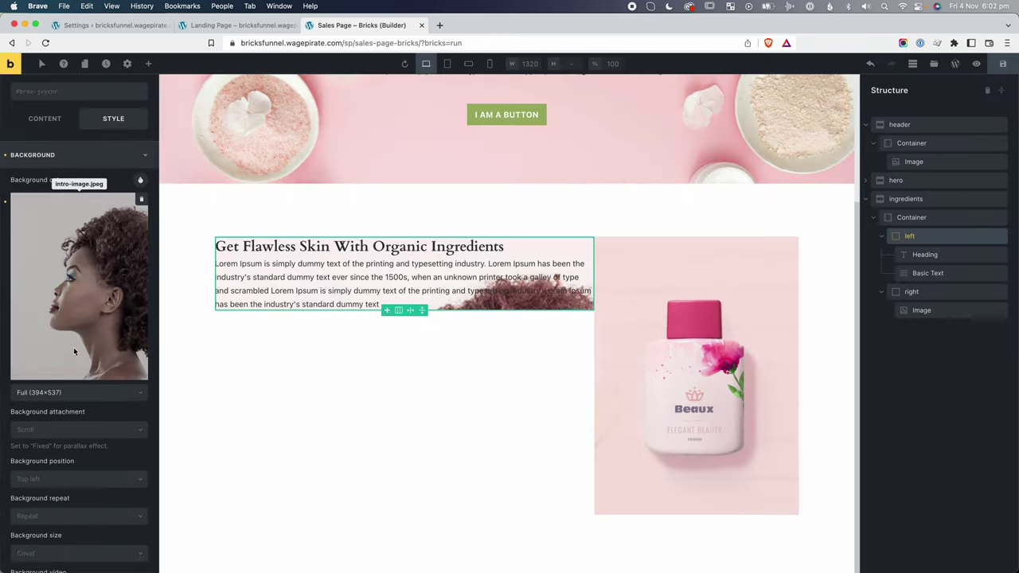
click(46, 422)
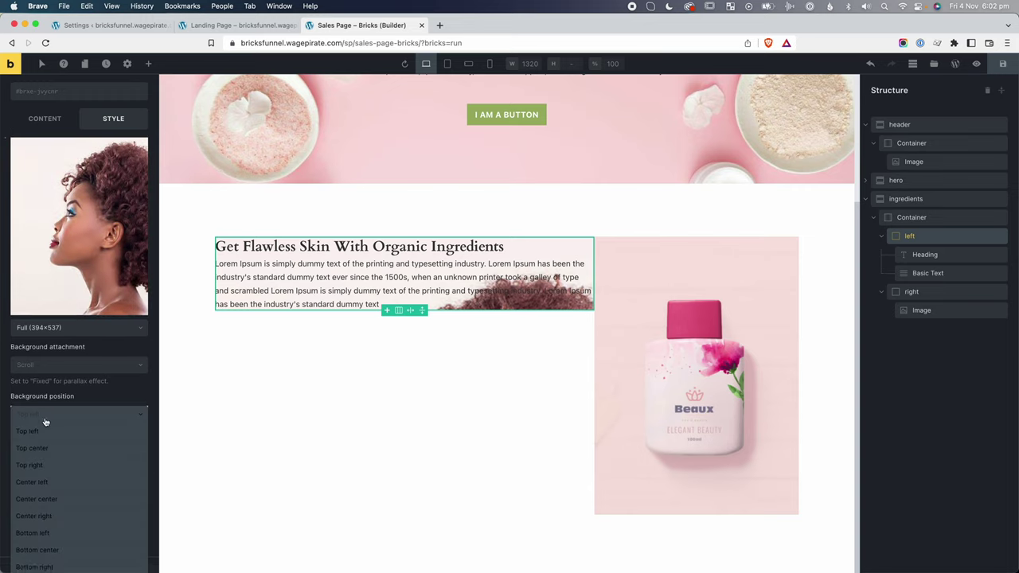
click(49, 522)
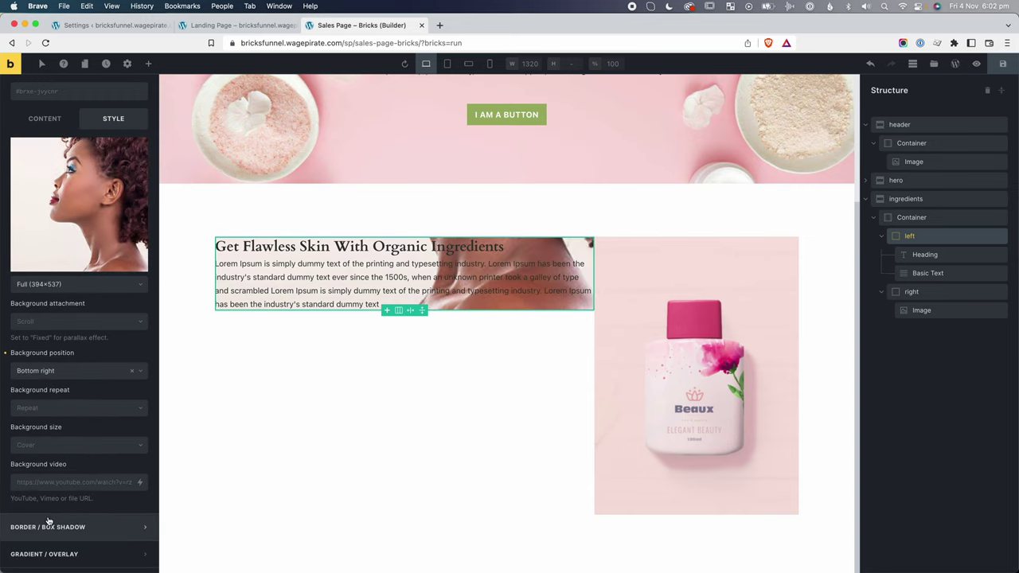
click(45, 446)
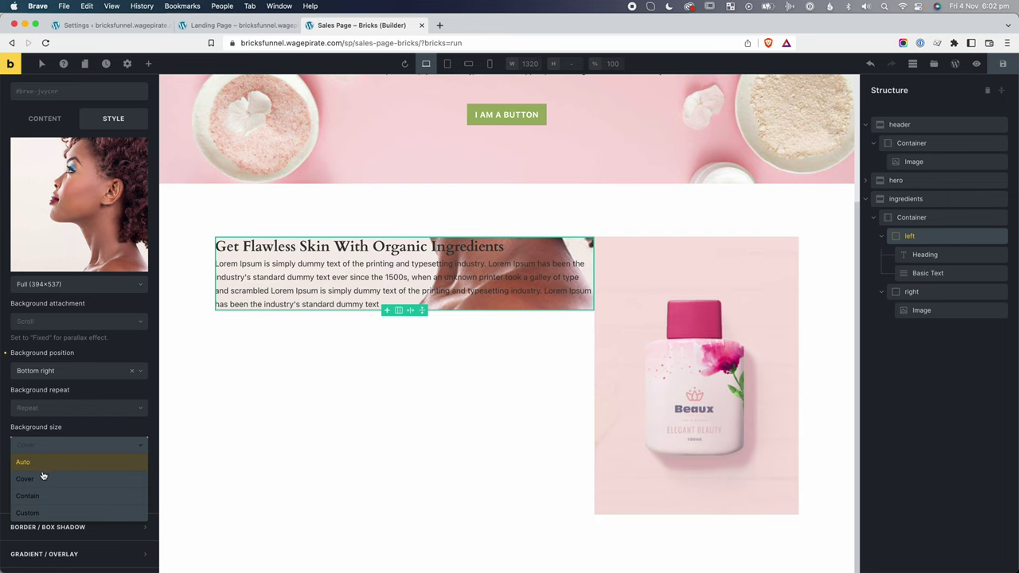
click(37, 469)
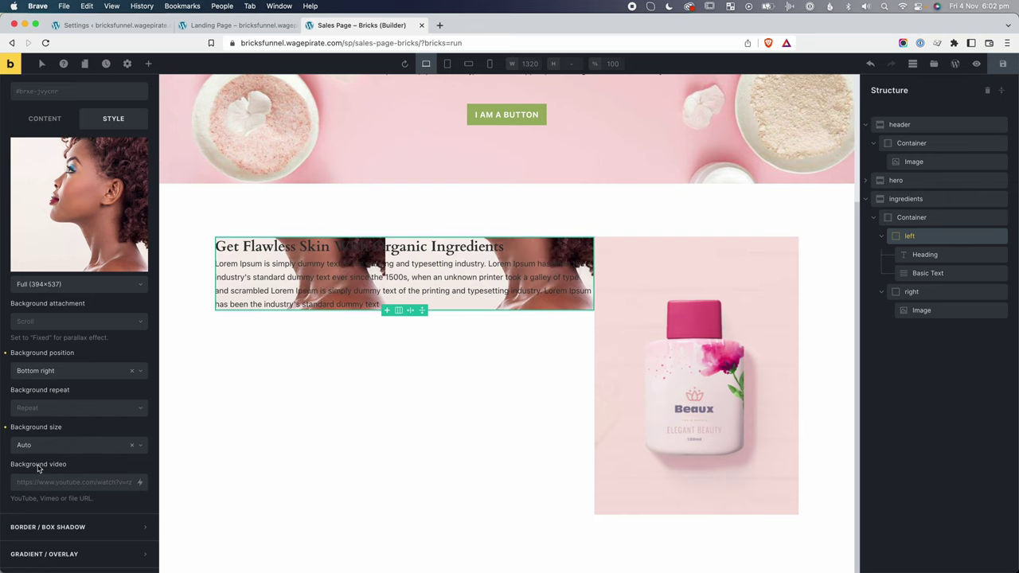
click(44, 410)
click(32, 426)
Set the ingredients container's cross-axis alignment to Stretch and column gap to 20.
click(910, 218)
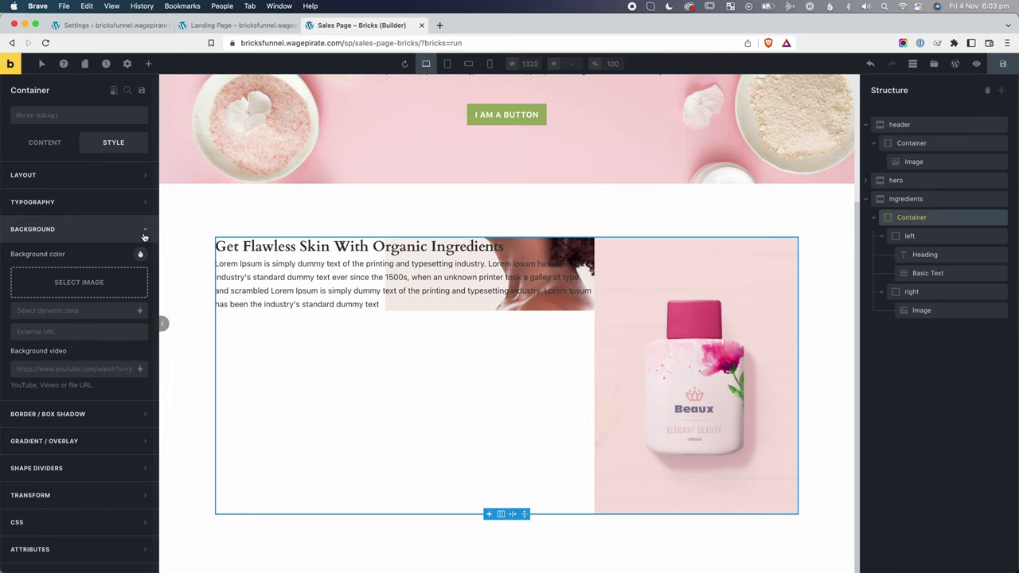
click(35, 143)
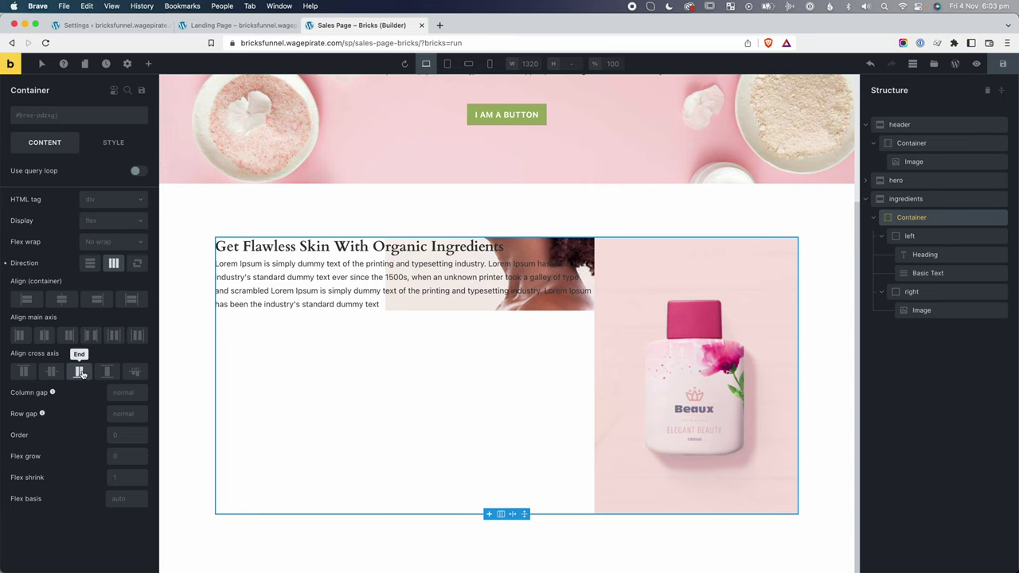
click(106, 371)
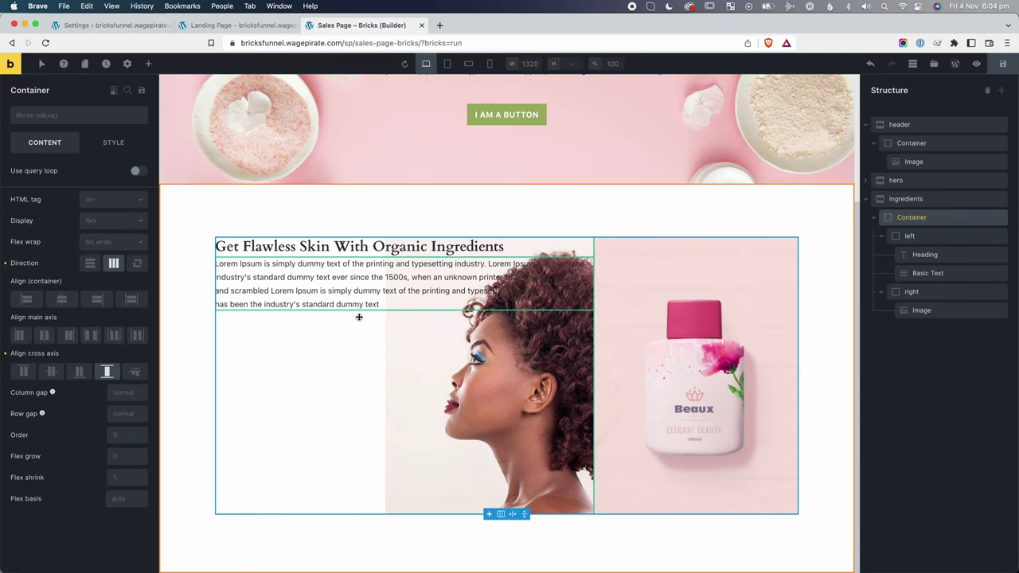
click(115, 392)
text(20)
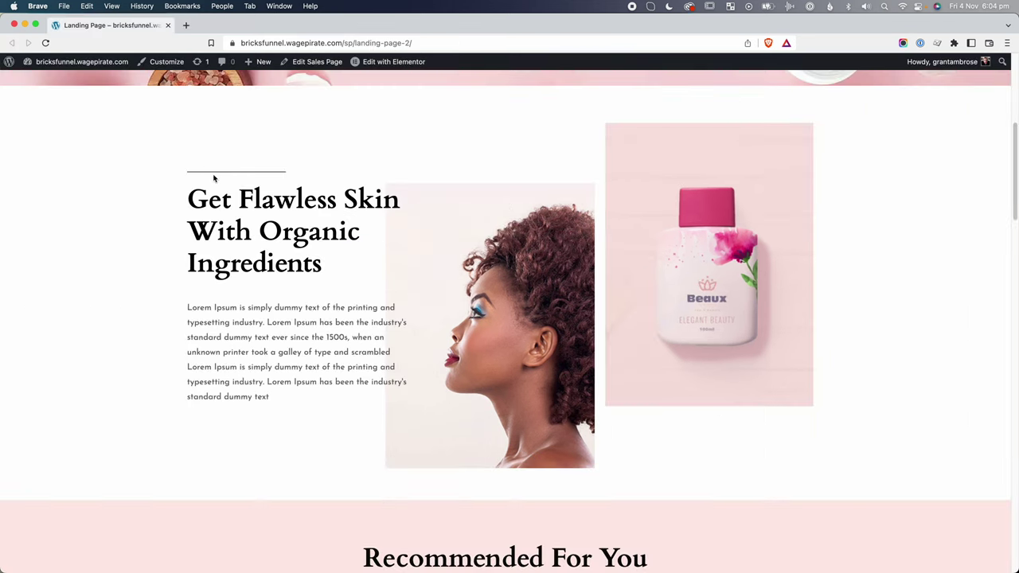
Inspect the reference divider line in DevTools and select its widget container.
right_click(222, 174)
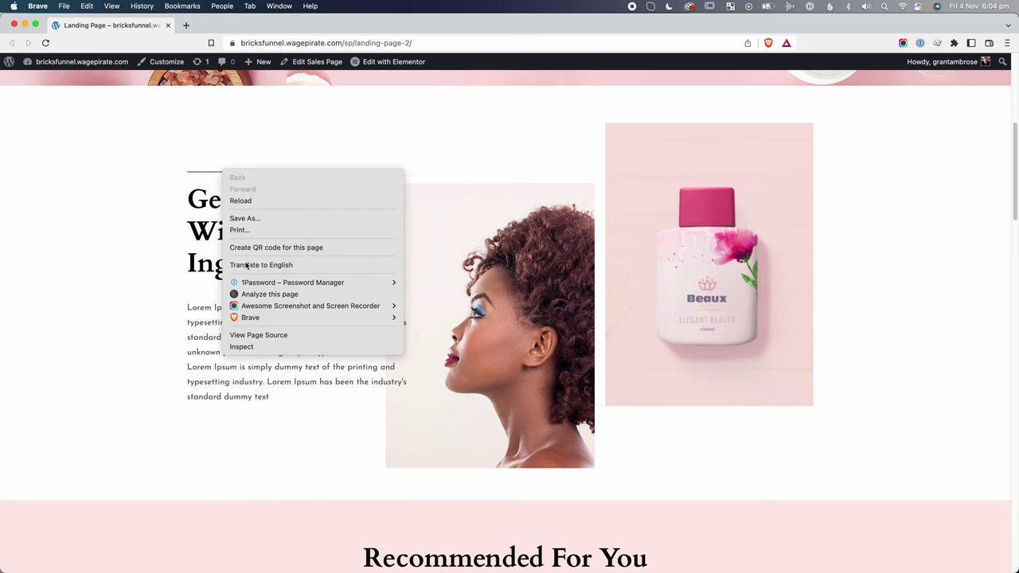
click(247, 347)
click(171, 411)
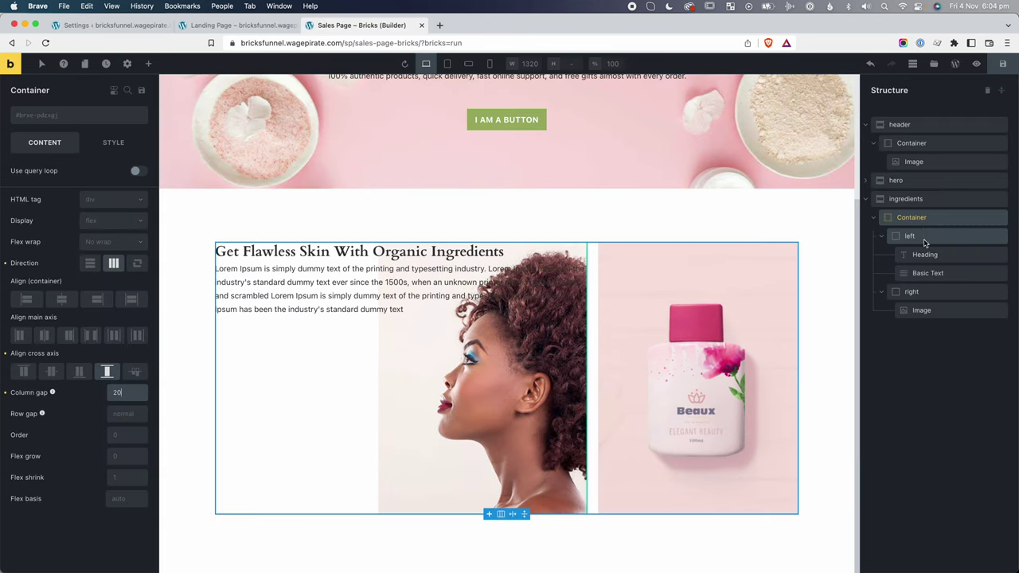
Add a Divider to the left column and move it above the Heading.
click(915, 235)
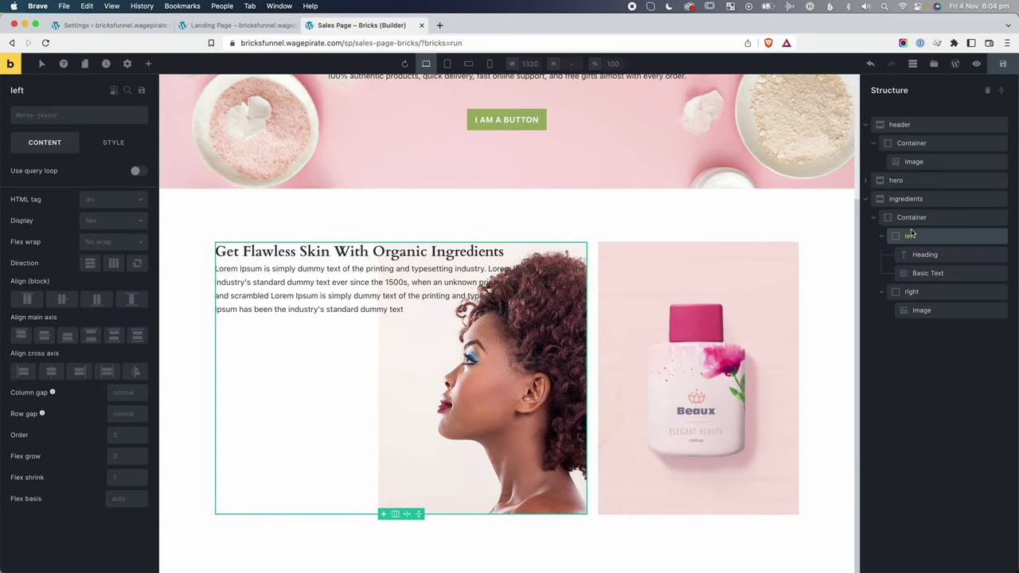
click(148, 64)
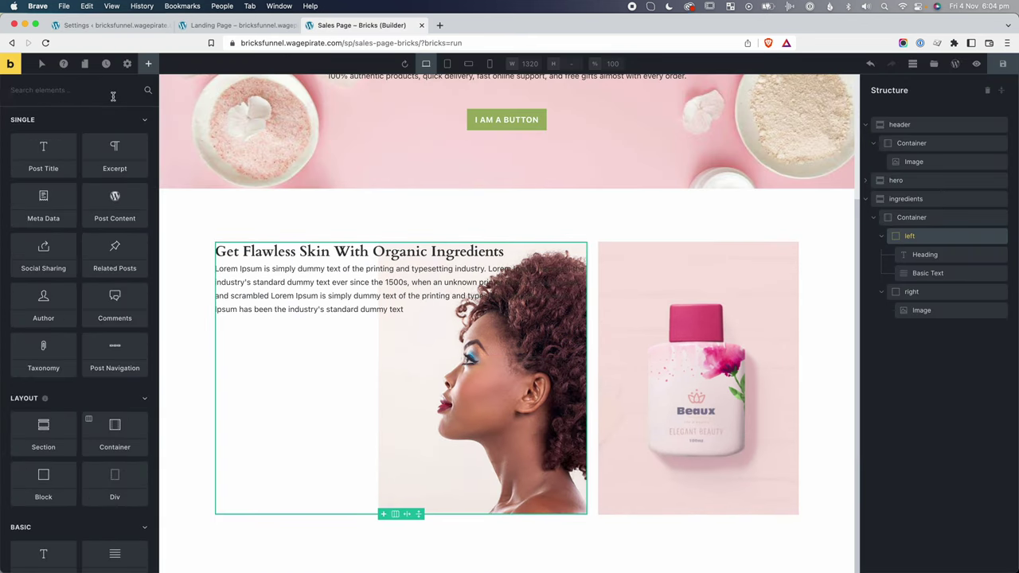
click(113, 97)
text(div)
click(114, 140)
drag(922, 294, 937, 257)
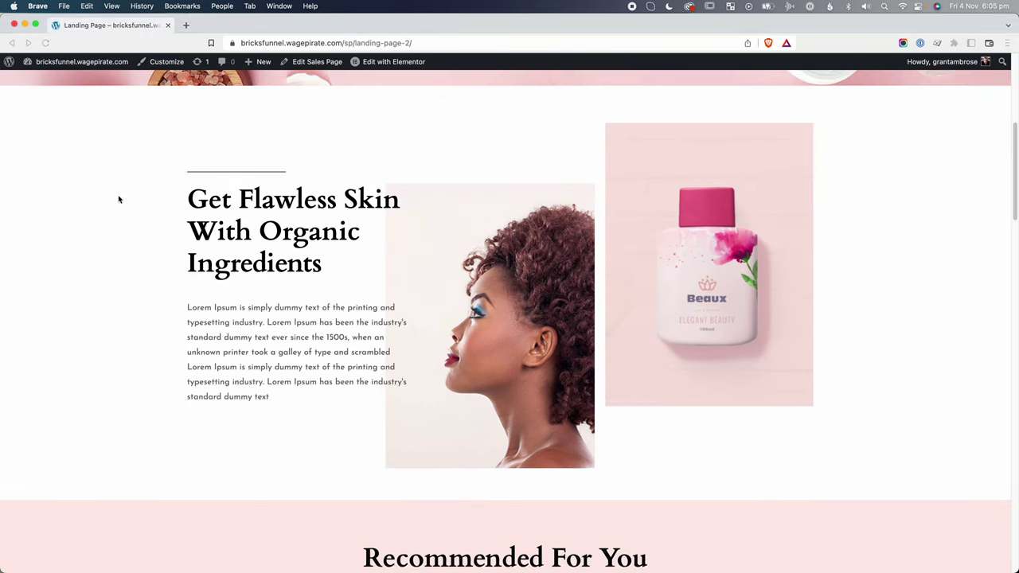
key(super+shift+4)
drag(187, 171, 285, 181)
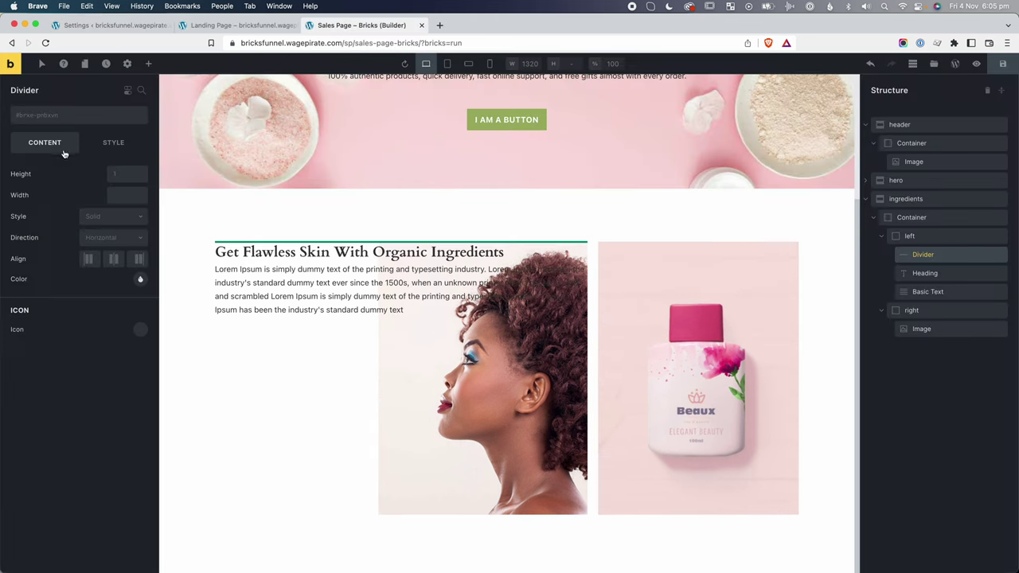
Adjust the divider width and give the left column an 80 top margin.
click(124, 194)
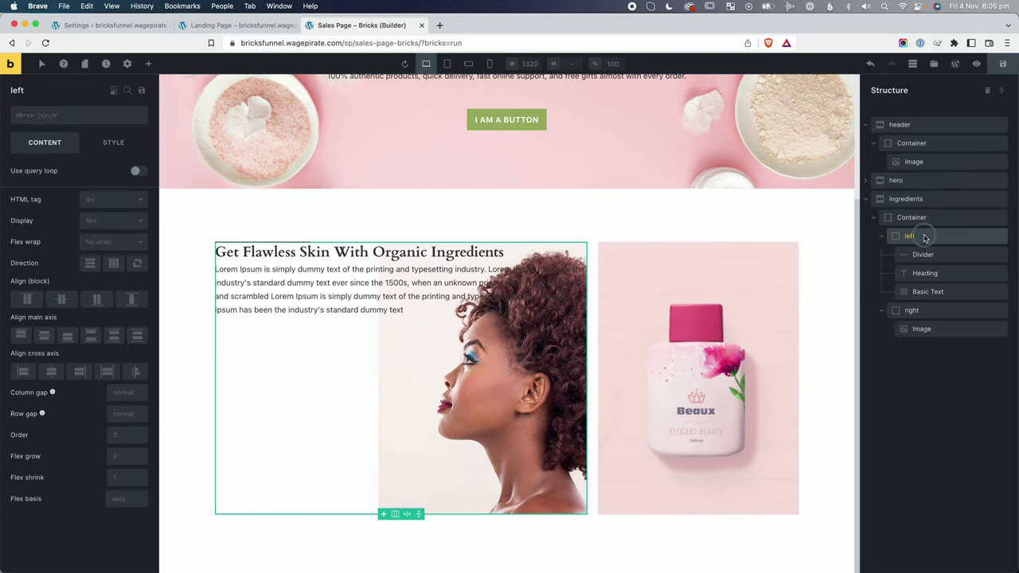
click(116, 144)
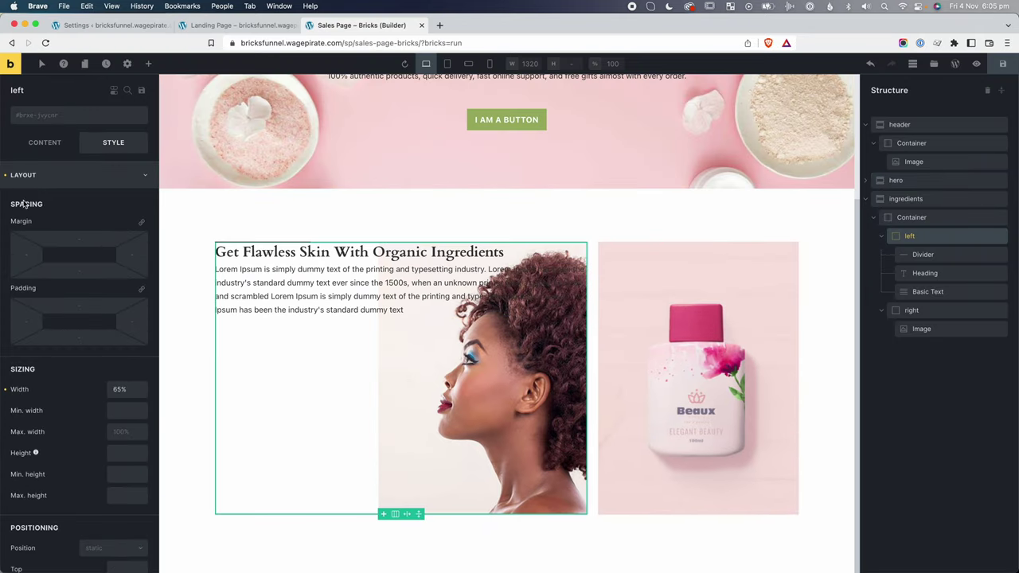
click(68, 239)
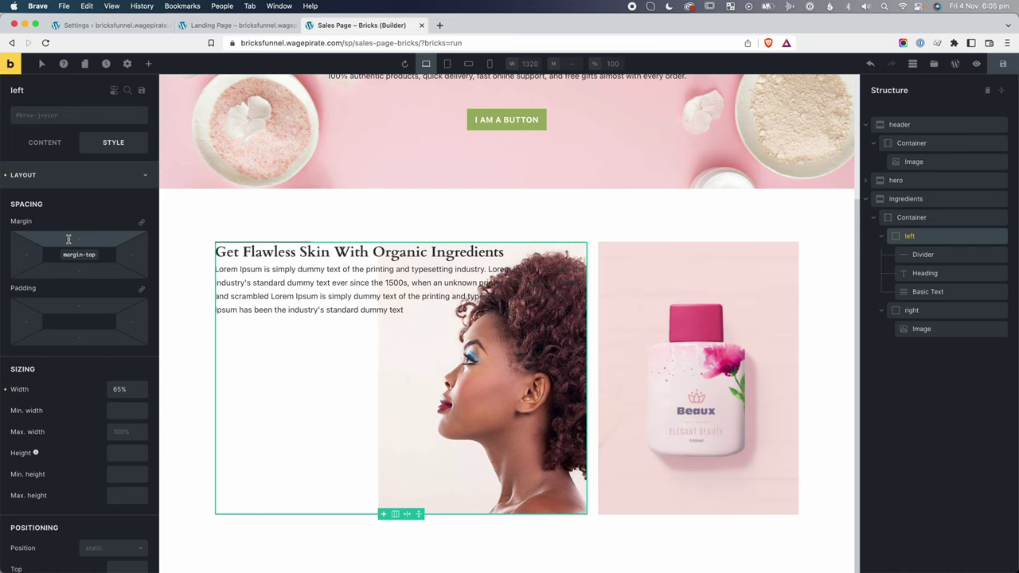
text(100)
key(BackSpace)
key(BackSpace)
text(5)
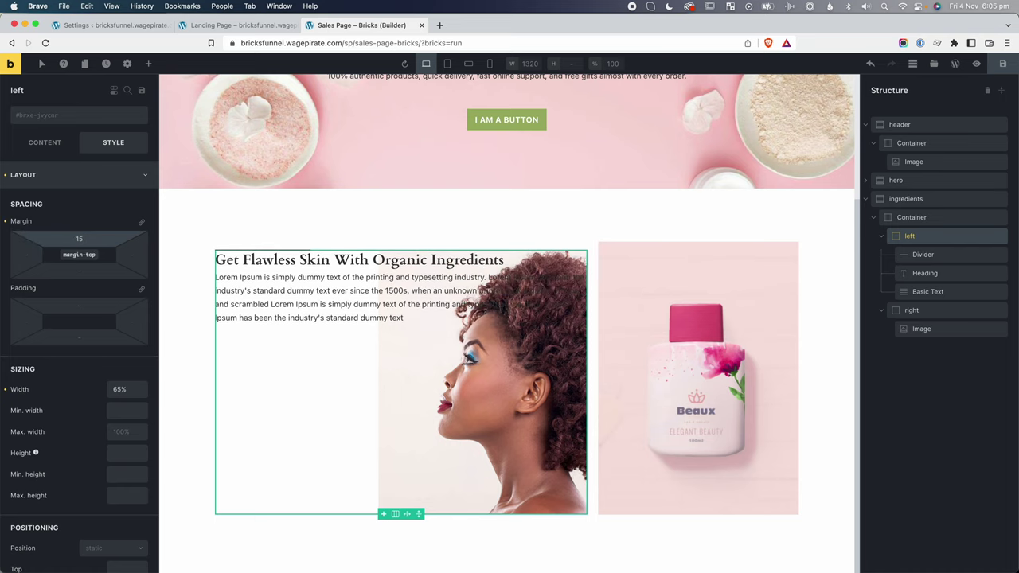
key(BackSpace)
key(BackSpace)
text(80)
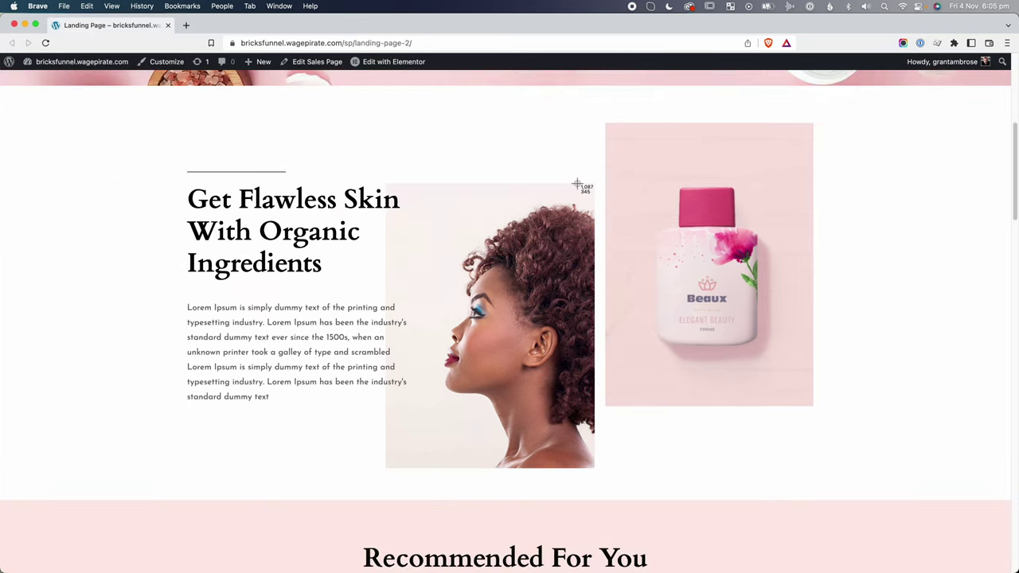
drag(576, 184, 606, 121)
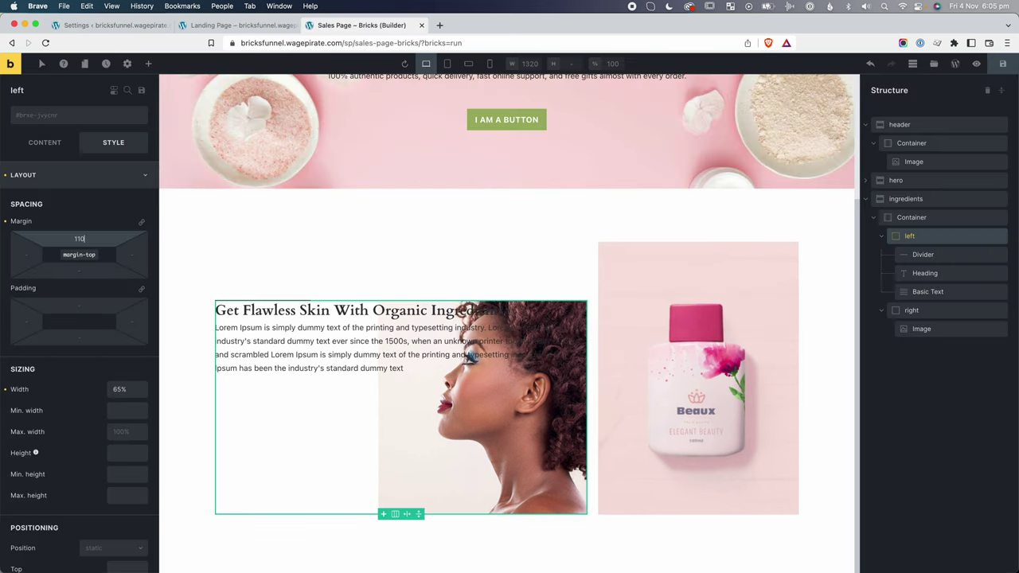
Create an mt-md class on the heading with a 25 top margin.
click(286, 328)
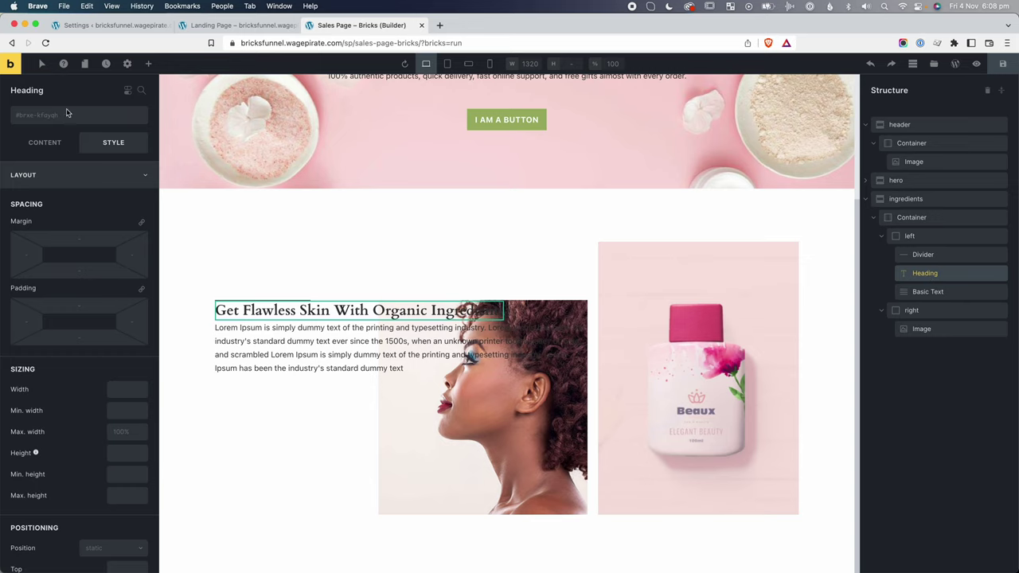
click(66, 115)
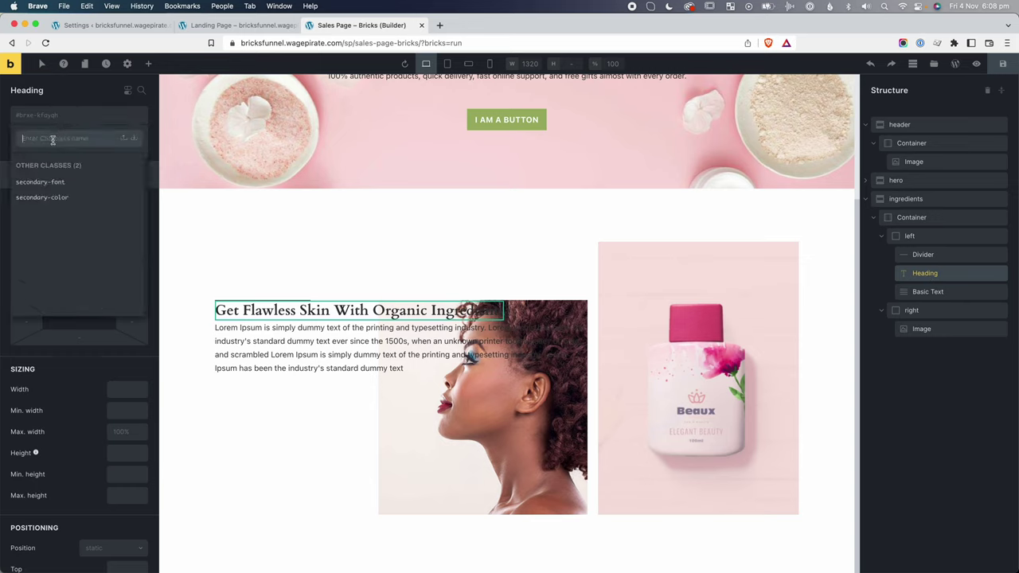
text(mt-md)
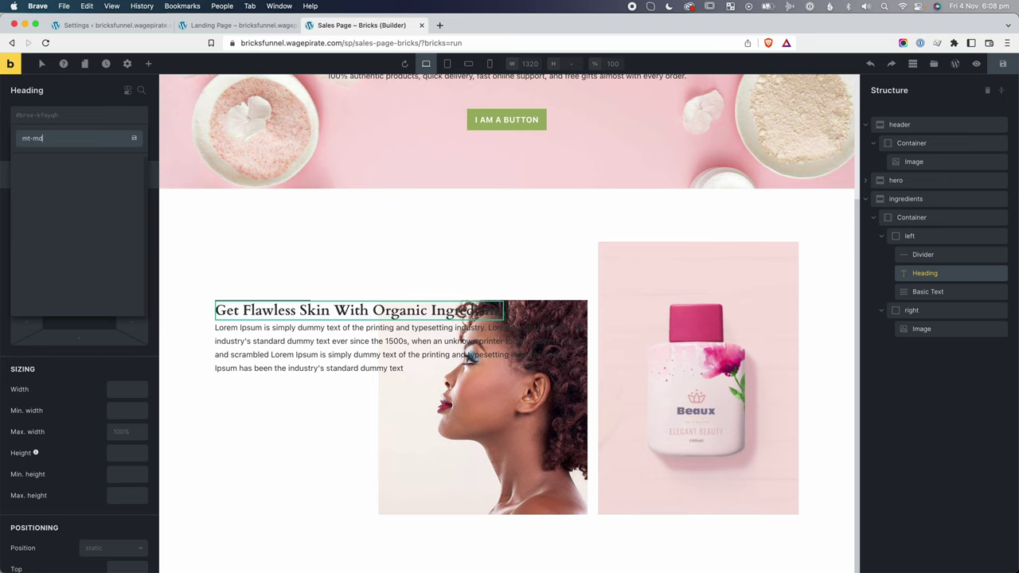
key(Return)
click(79, 252)
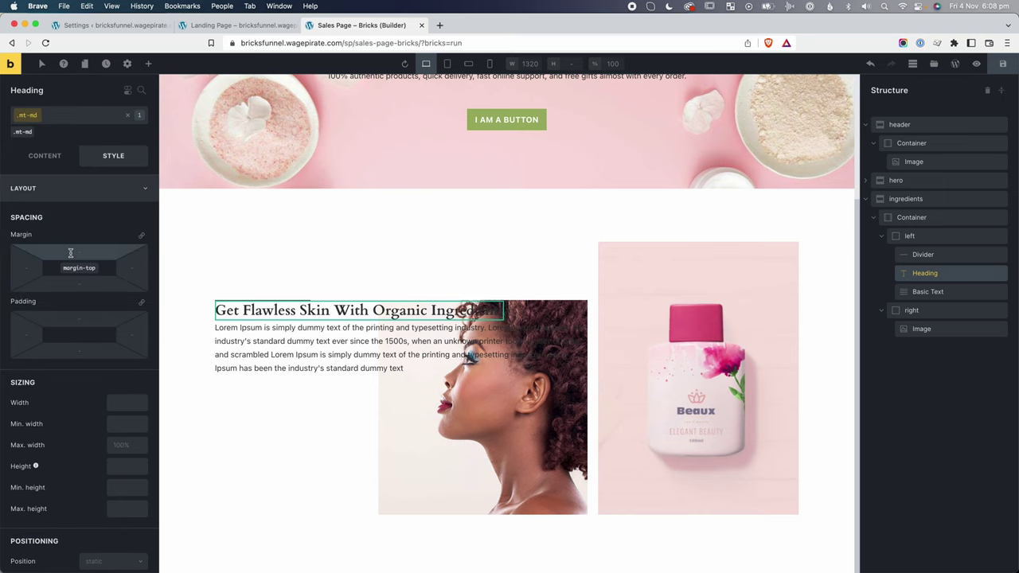
text(20)
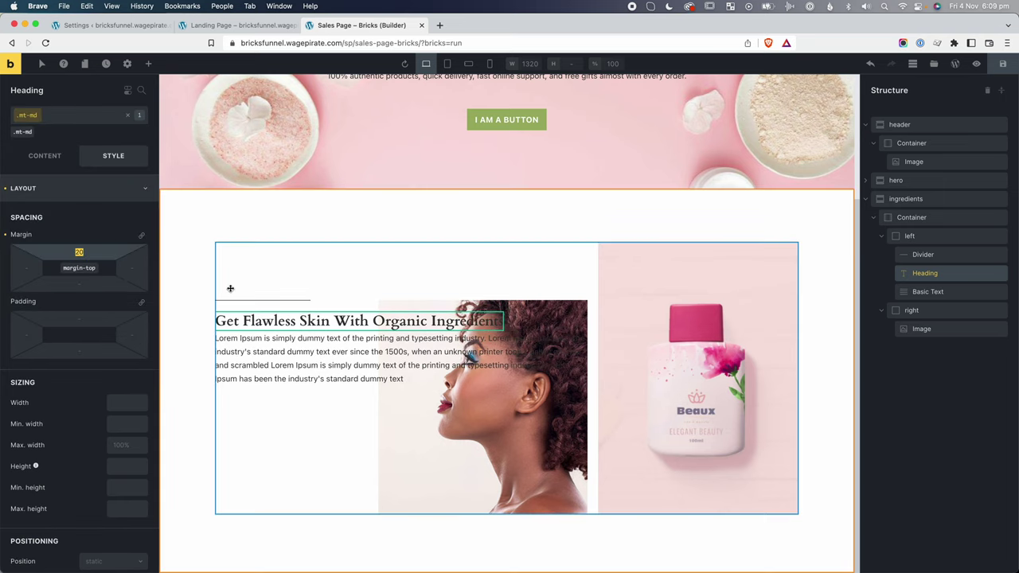
key(BackSpace)
text(5)
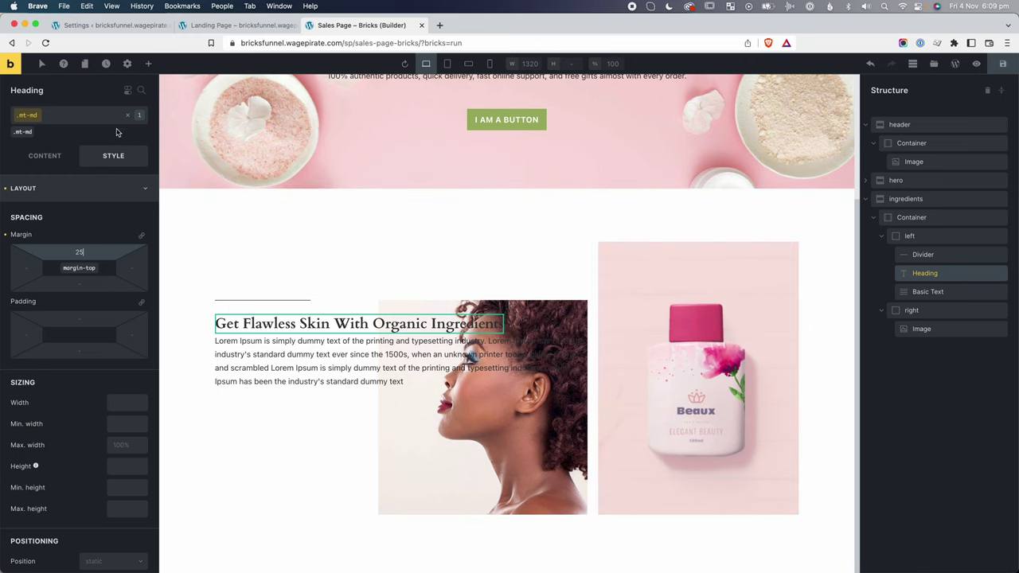
Create an mt-lg class with a 50 top margin.
click(126, 110)
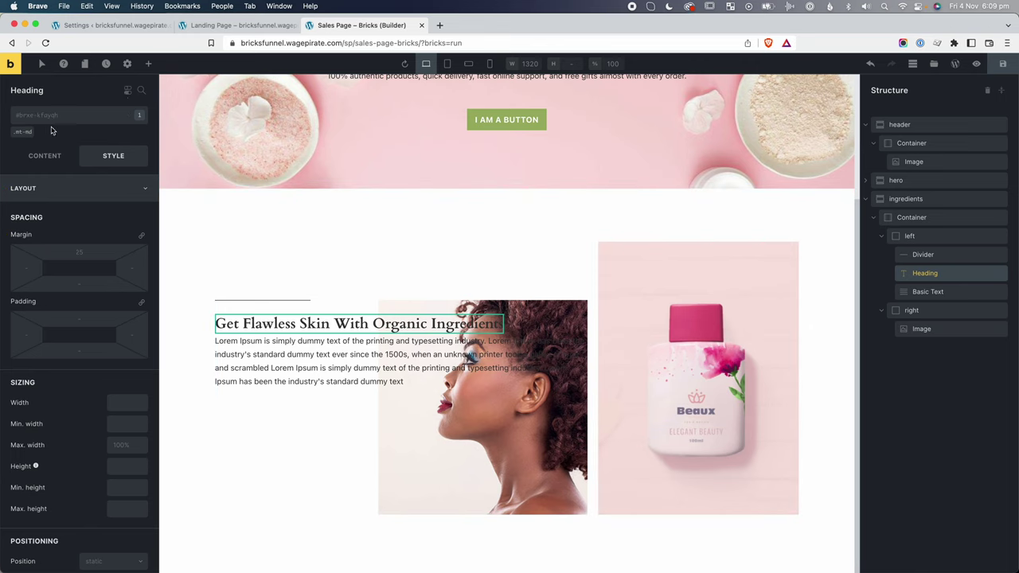
click(78, 117)
text(mt-lg)
key(Return)
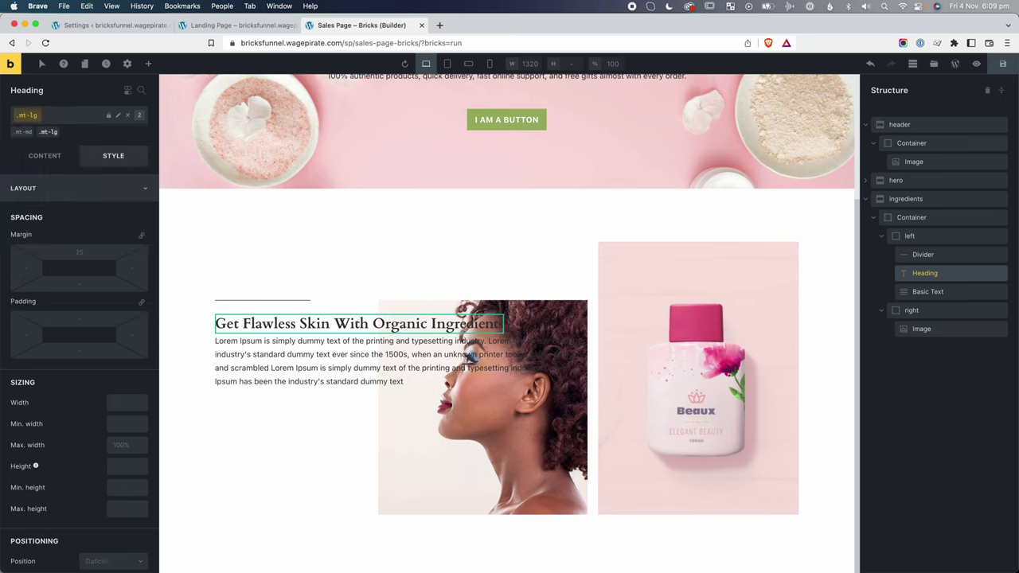
click(79, 251)
text(50)
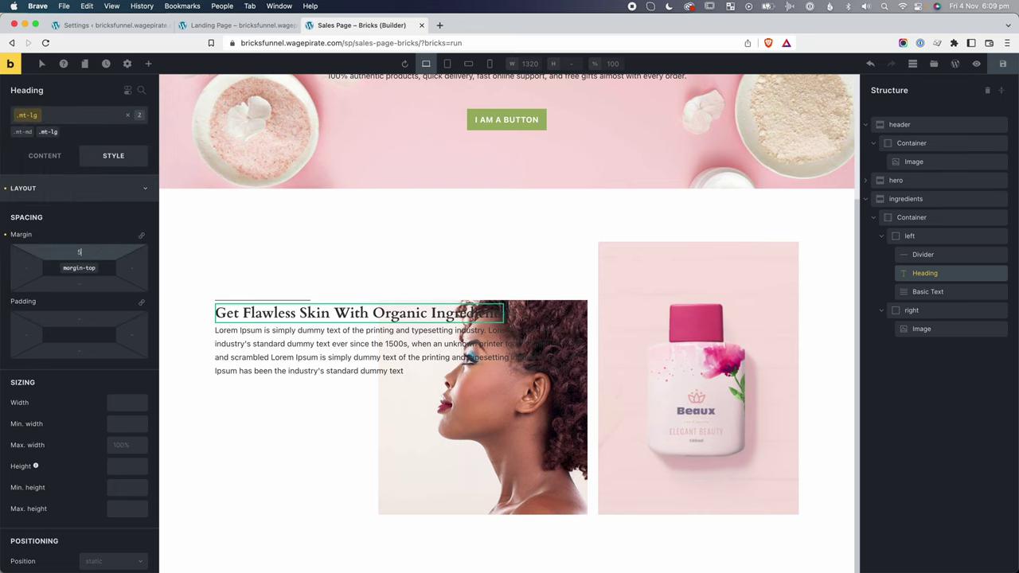
Remove both spacing classes, then apply only mt-md to the heading.
click(56, 131)
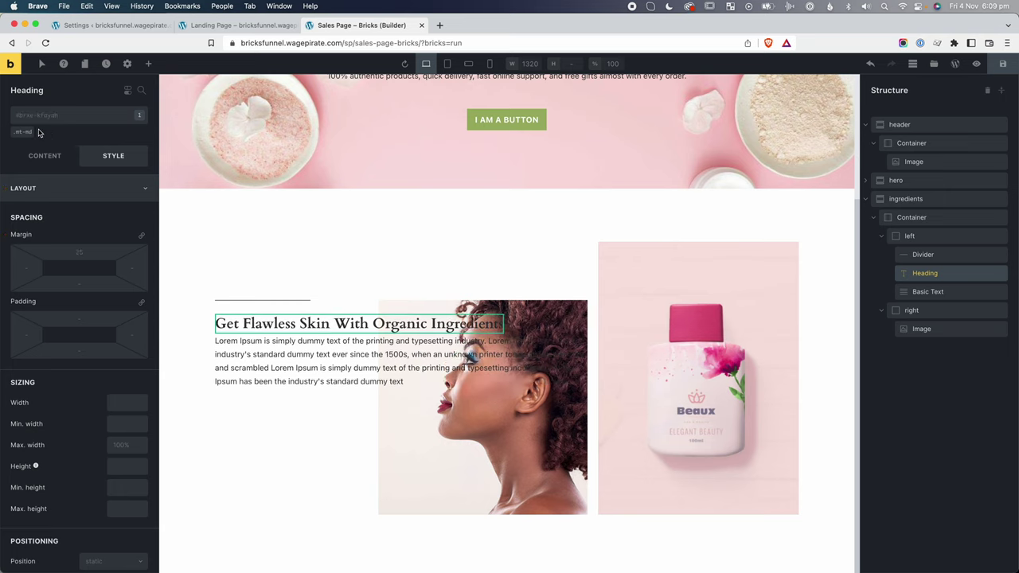
click(25, 131)
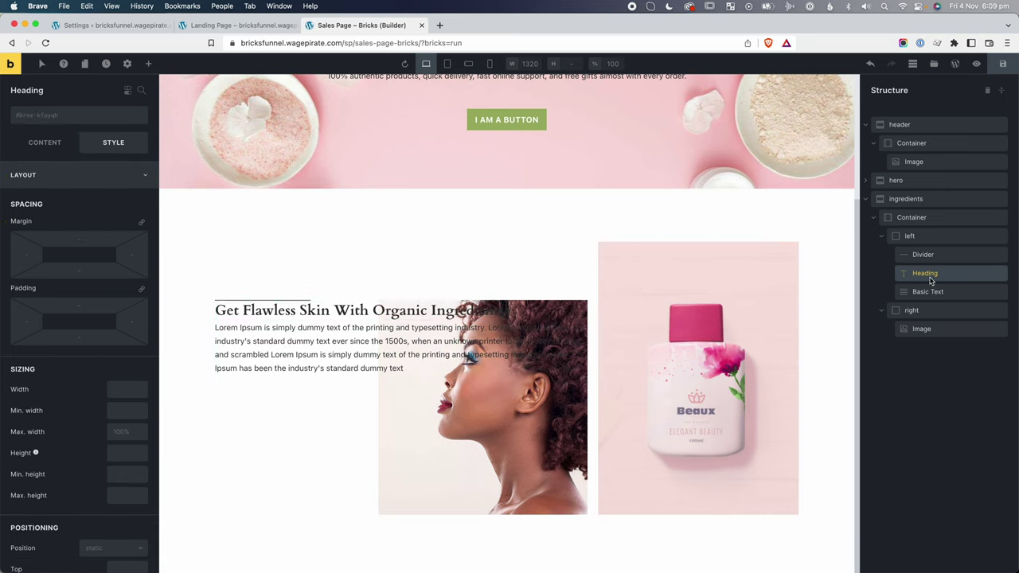
click(41, 116)
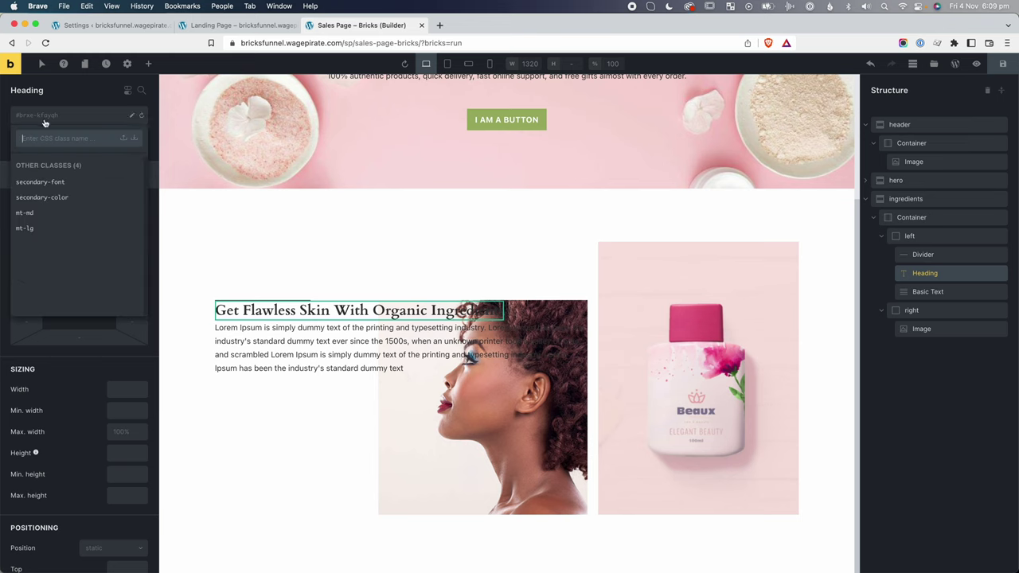
click(27, 214)
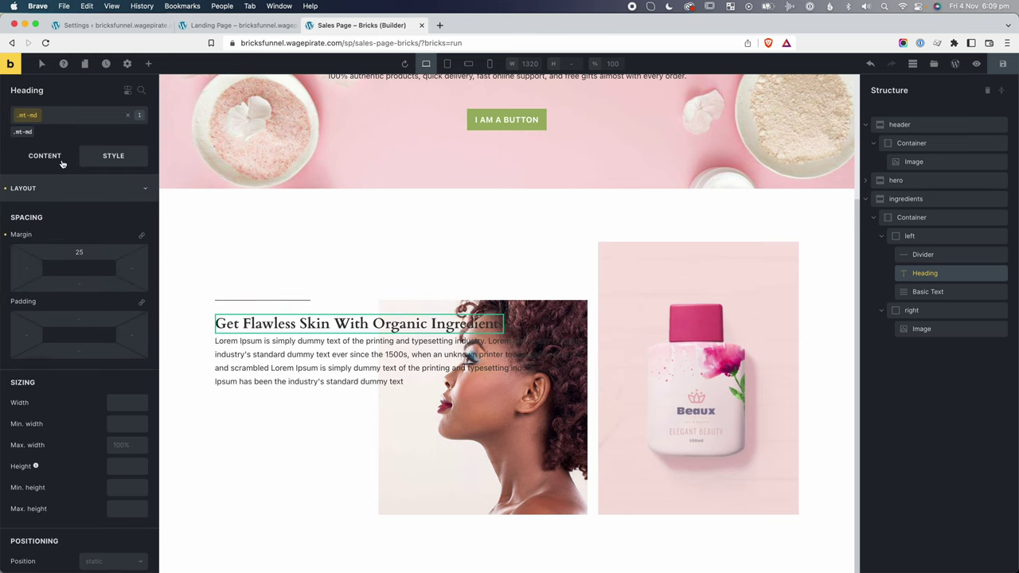
click(241, 346)
key(super+grave)
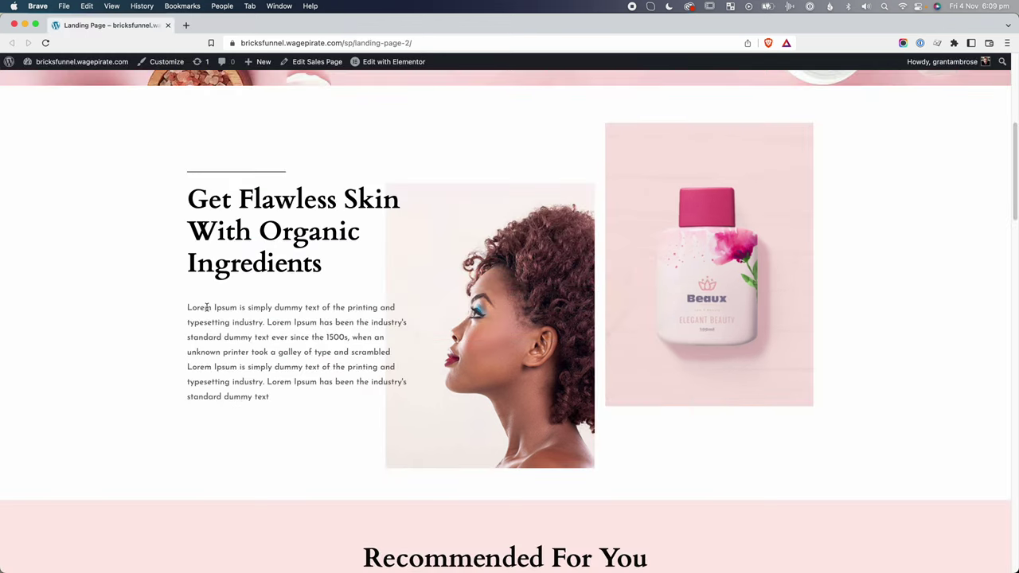
Apply the .mt-lg class (40 top margin) to the lorem paragraph and the ingredients section.
key(super+grave)
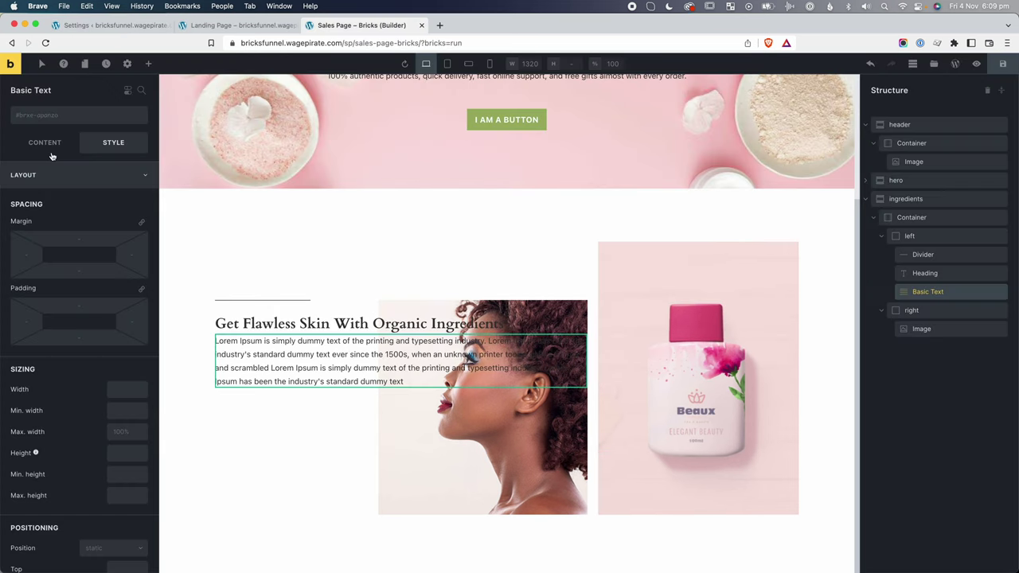
click(45, 119)
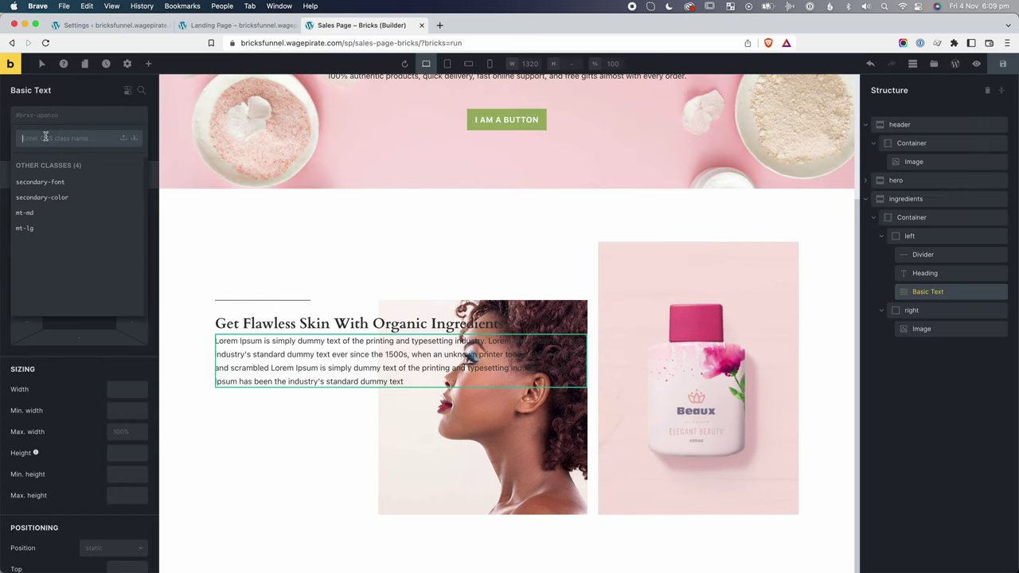
click(30, 228)
click(209, 364)
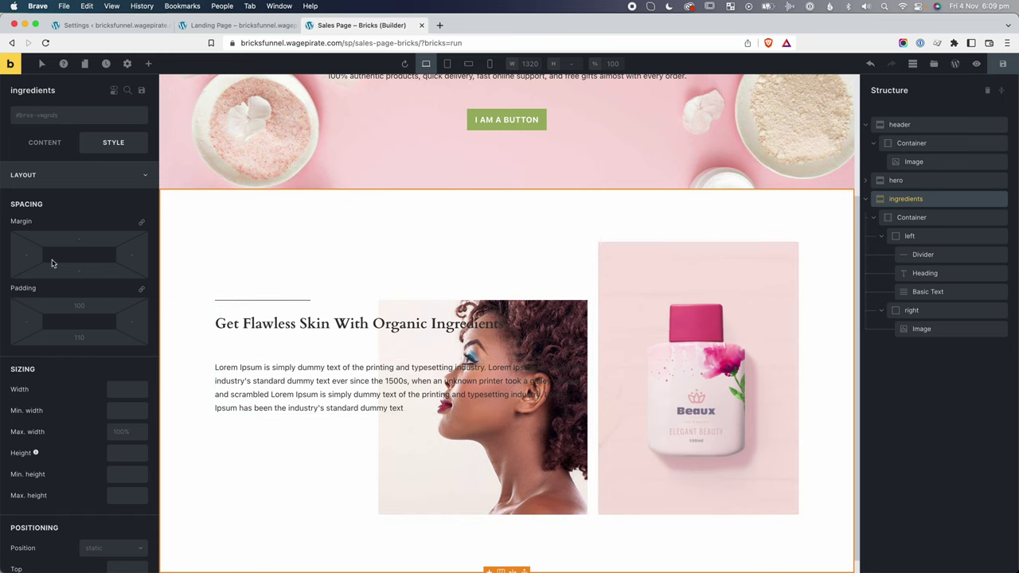
click(47, 122)
click(24, 228)
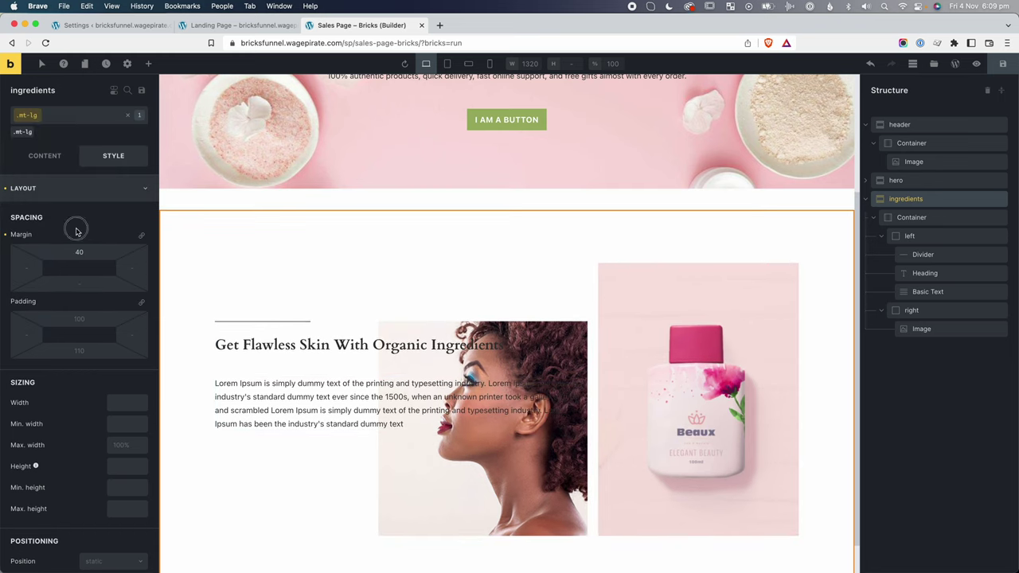
click(237, 342)
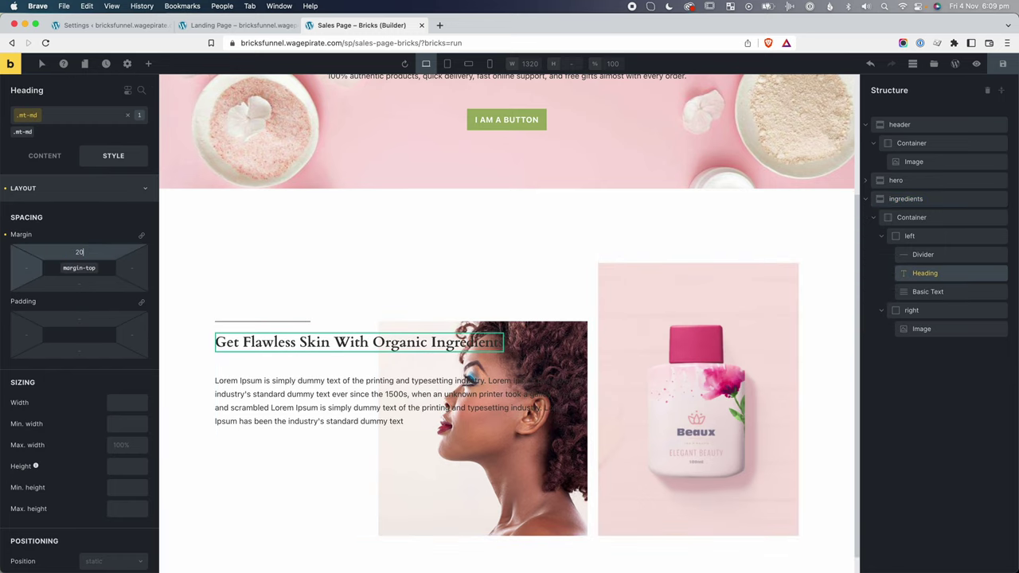
click(227, 246)
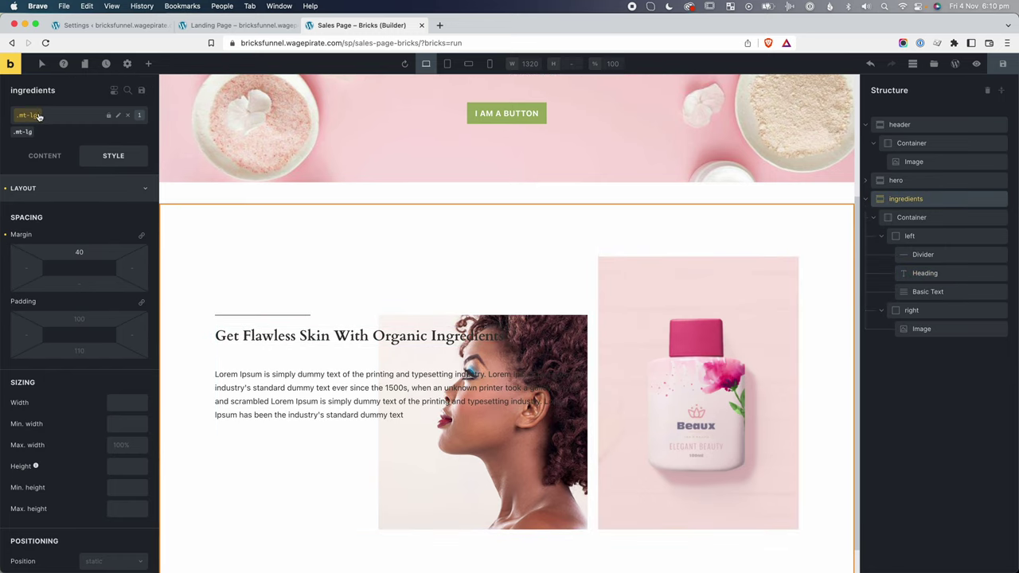
Give the ingredients section's left column a right padding of 320 so the heading wraps narrower.
click(924, 238)
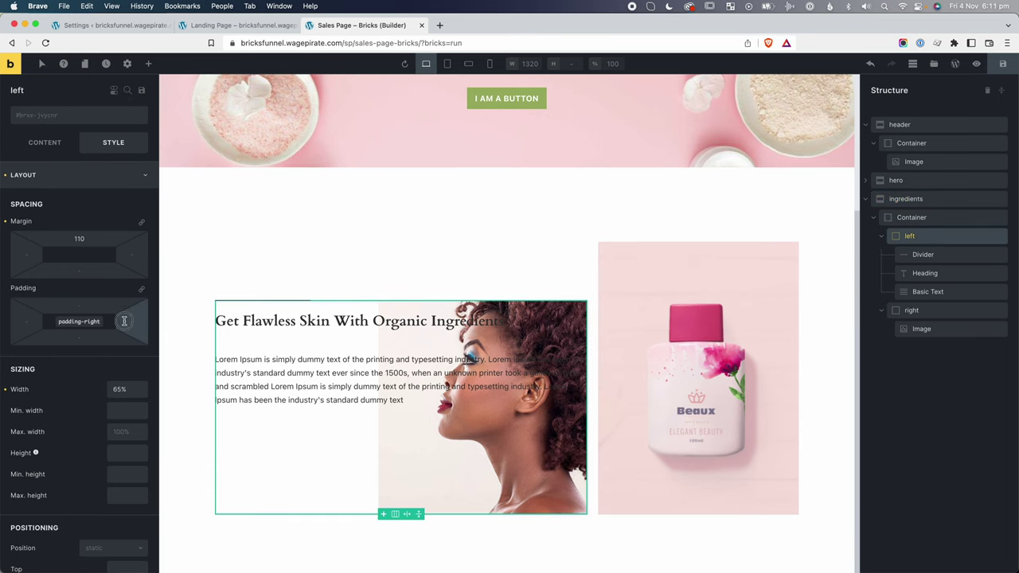
text(150)
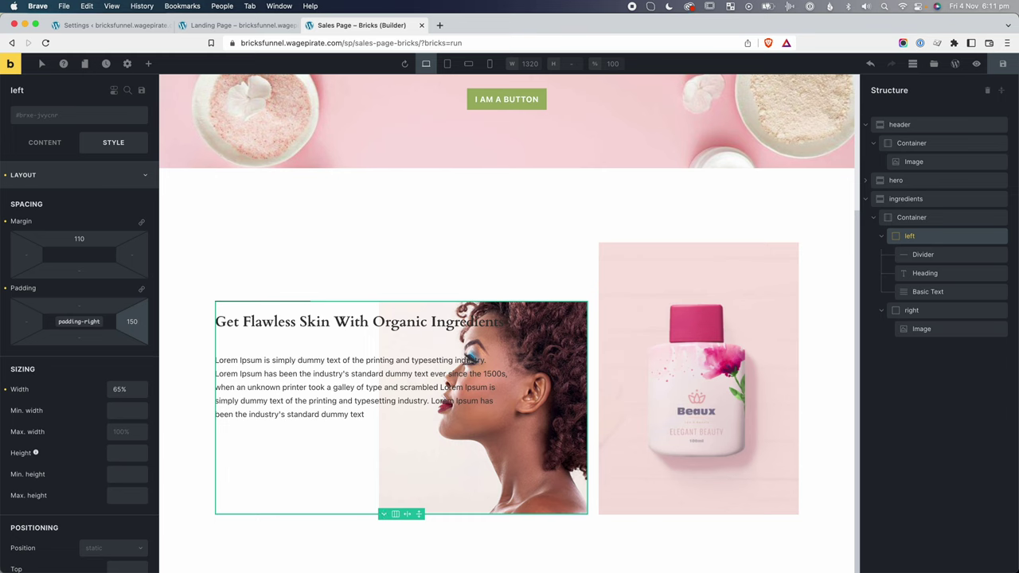
key(BackSpace)
key(BackSpace)
key(BackSpace)
text(250)
key(BackSpace)
key(BackSpace)
key(BackSpace)
text(300)
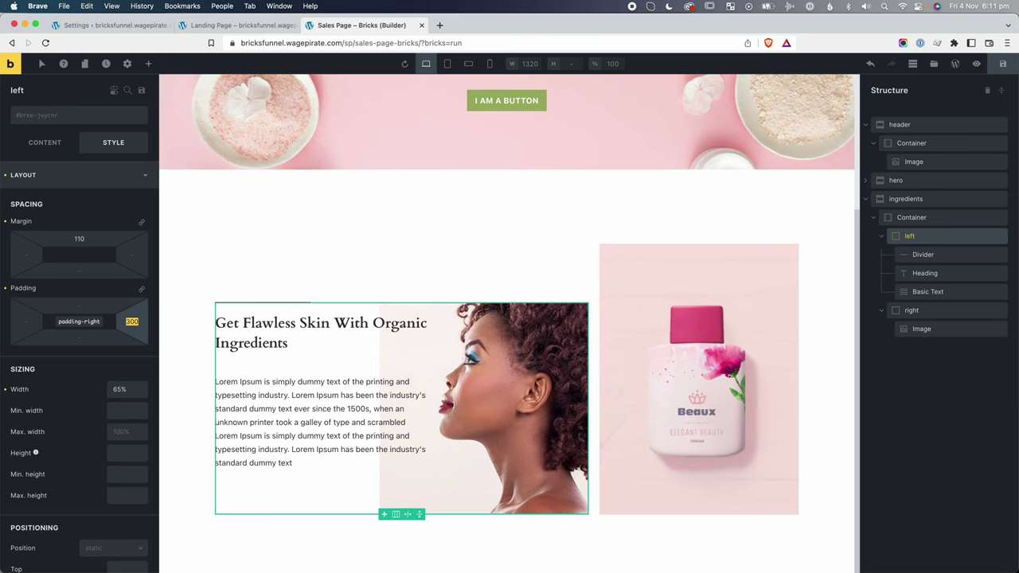
text(320)
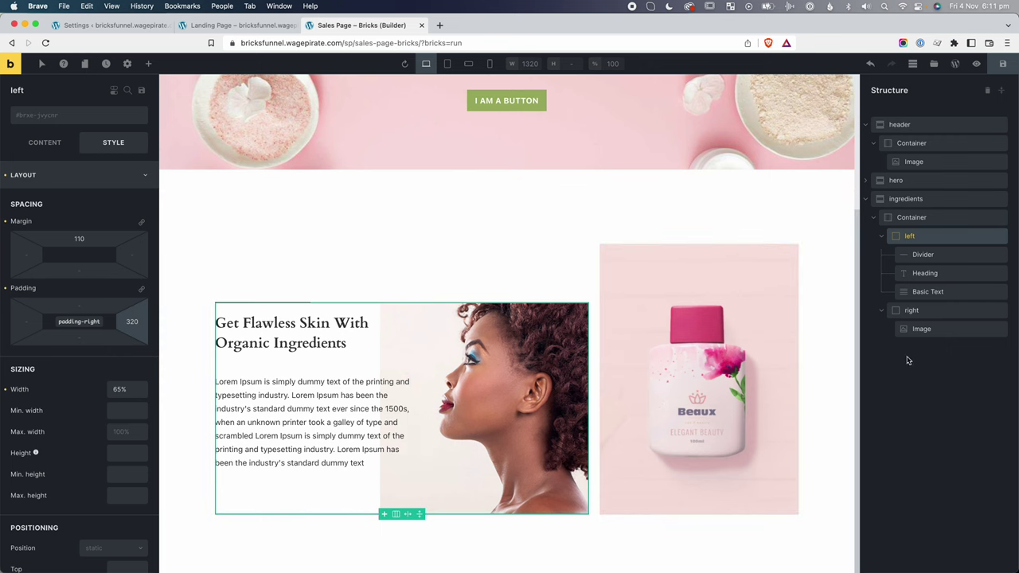
key(super+grave)
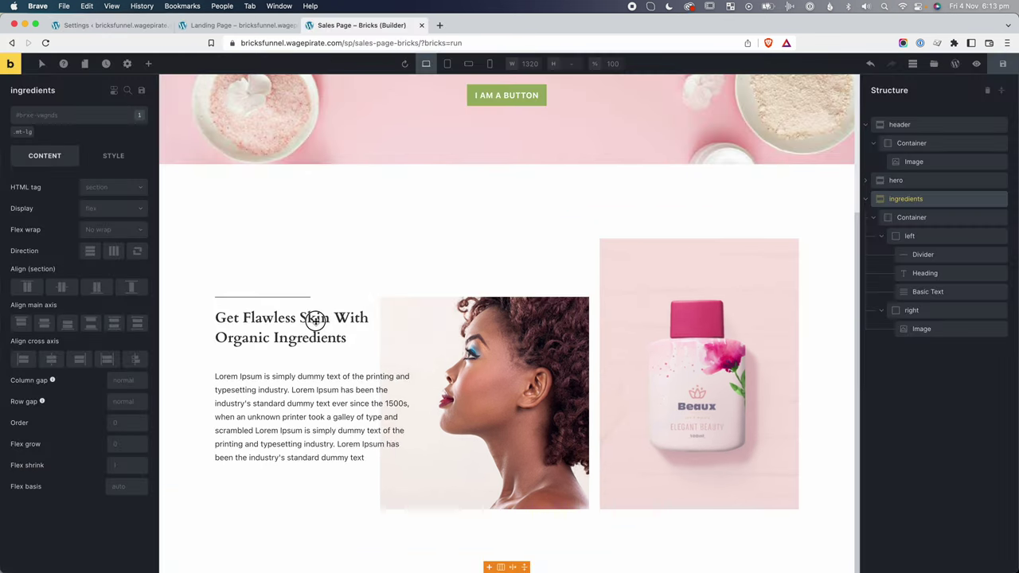
Change the Get Flawless Skin heading's tag to h2.
click(303, 320)
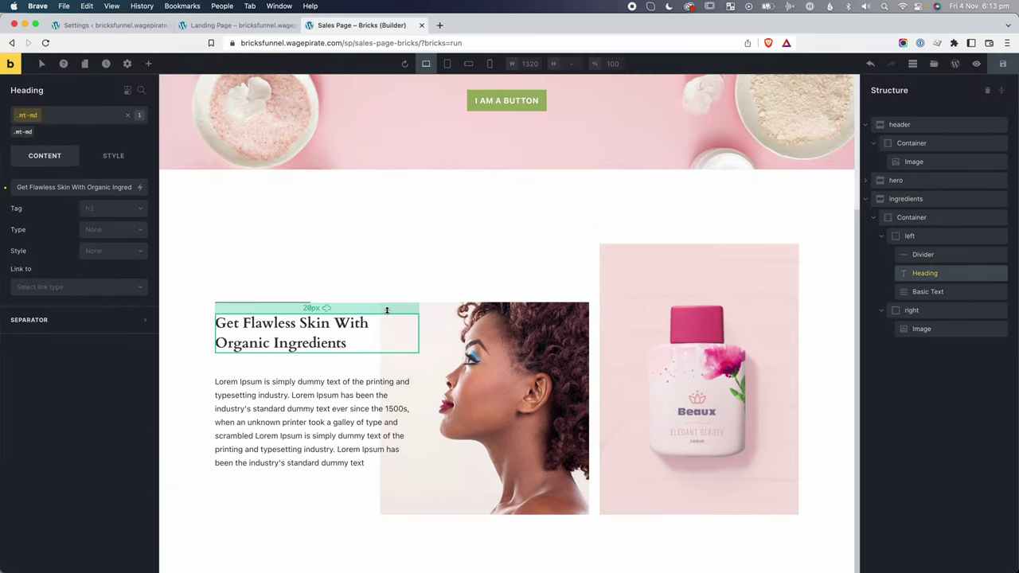
click(98, 208)
click(103, 228)
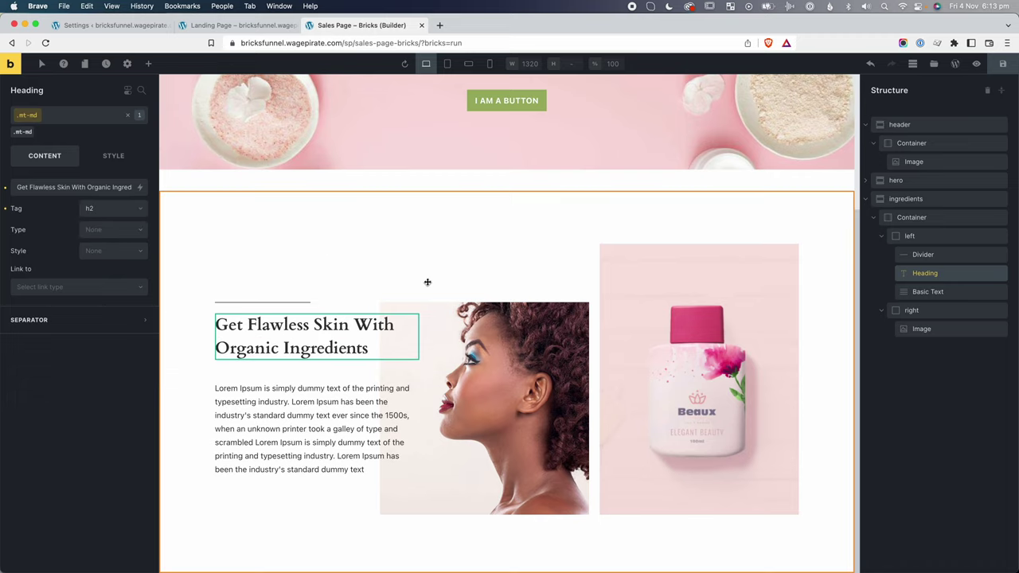
Inspect the reference page's heading styles in Brave DevTools for comparison.
key(super+grave)
drag(1016, 177, 1013, 167)
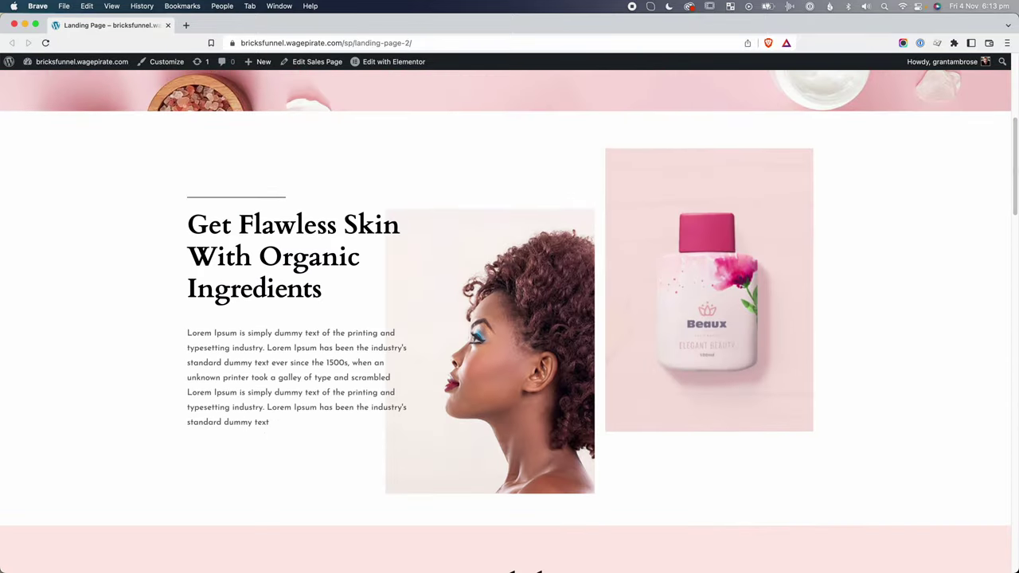
key(super+grave)
key(super+grave)
right_click(309, 229)
click(653, 396)
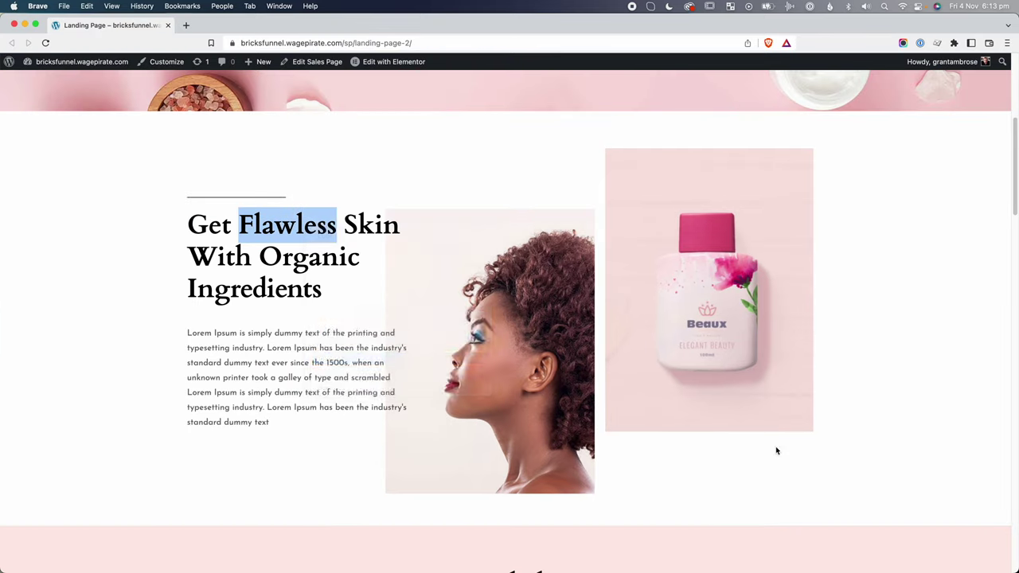
click(1007, 323)
key(super+grave)
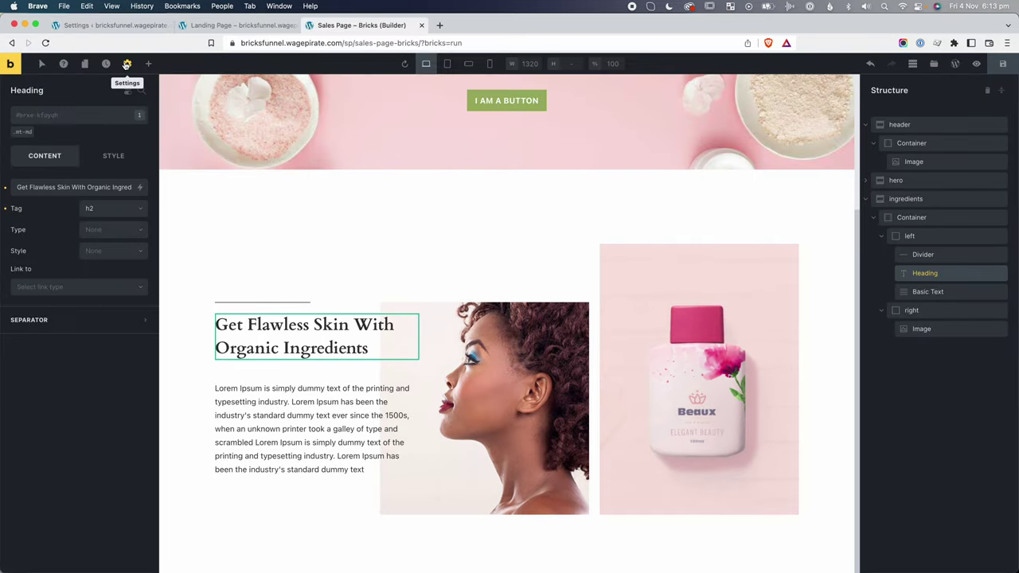
Set the theme style's H2 typography font size to 50.
click(127, 64)
click(26, 120)
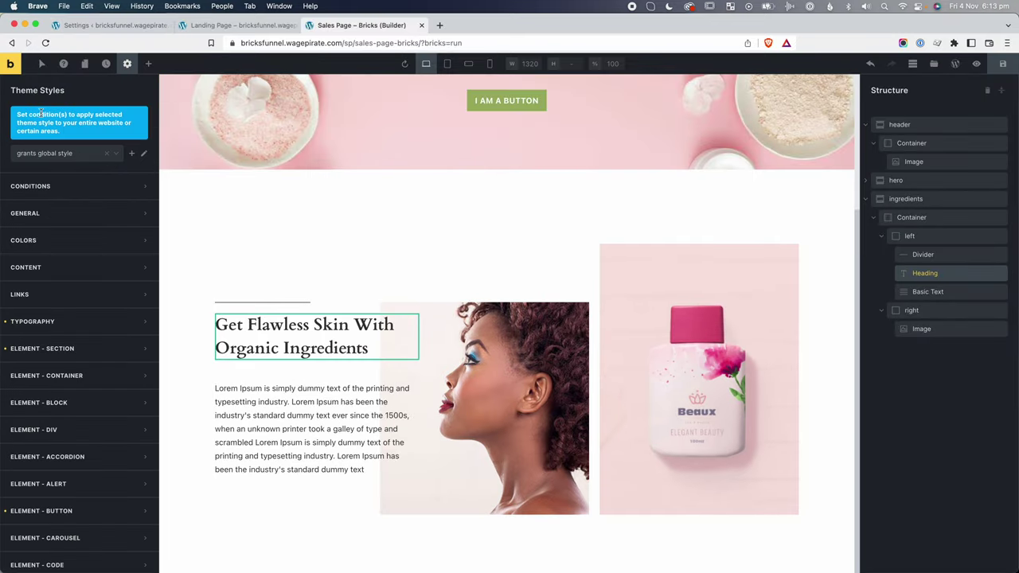
scroll(31, 223, down, 3)
click(36, 219)
scroll(70, 391, down, 2)
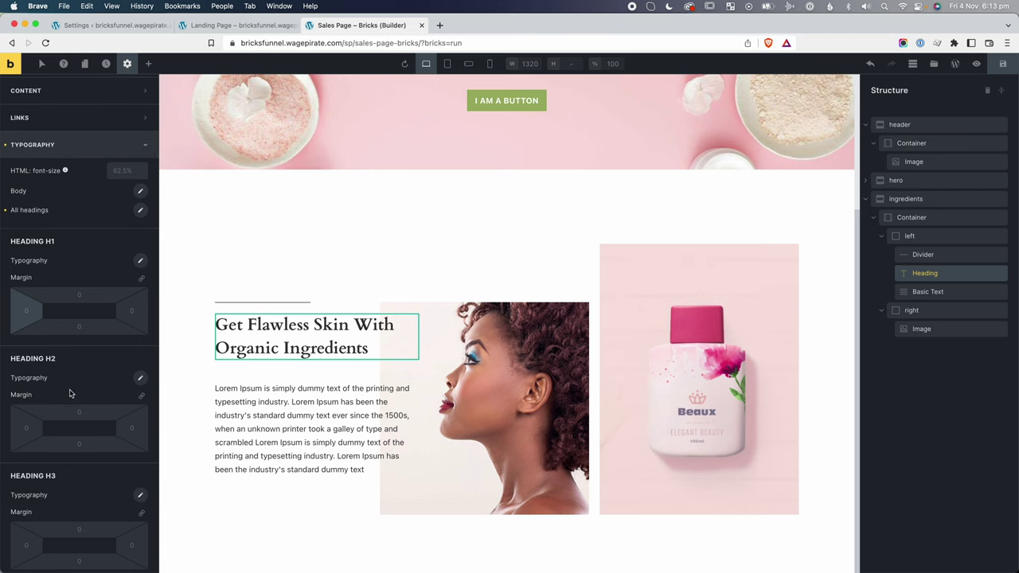
click(140, 379)
click(112, 432)
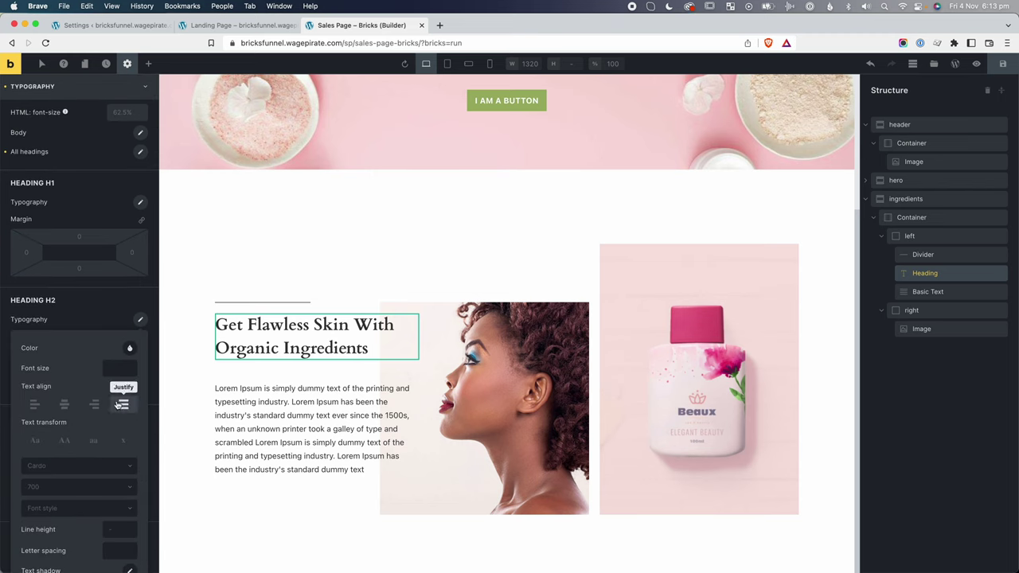
text(50)
scroll(290, 273, down, 1)
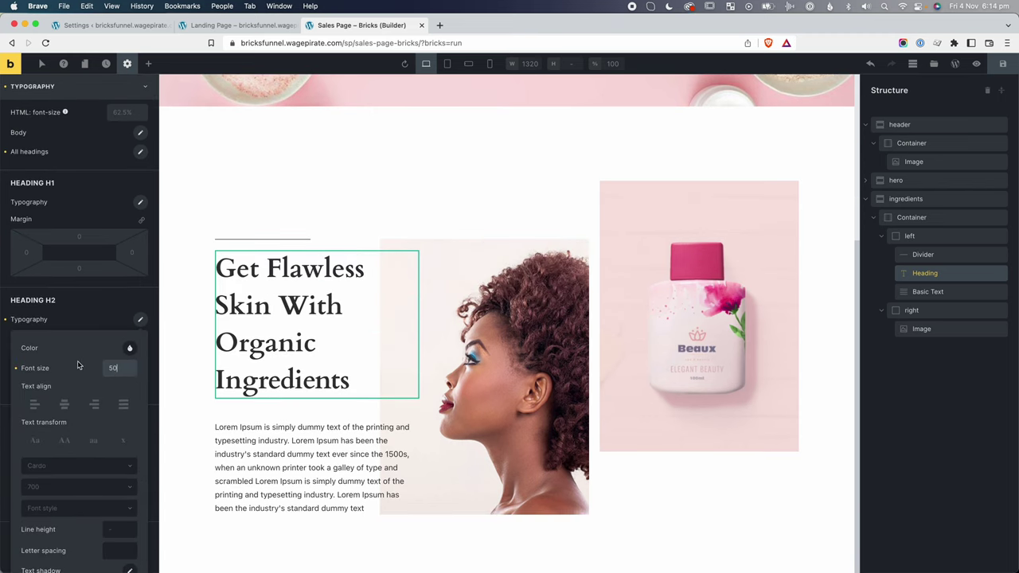
scroll(78, 369, down, 1)
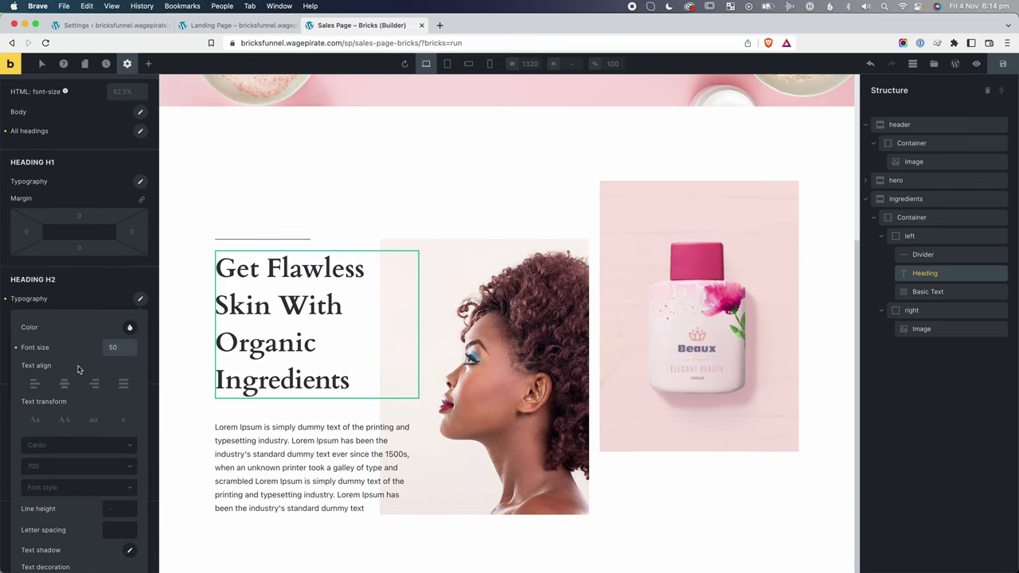
Set the line height for all headings in the theme style to 1.15.
click(140, 184)
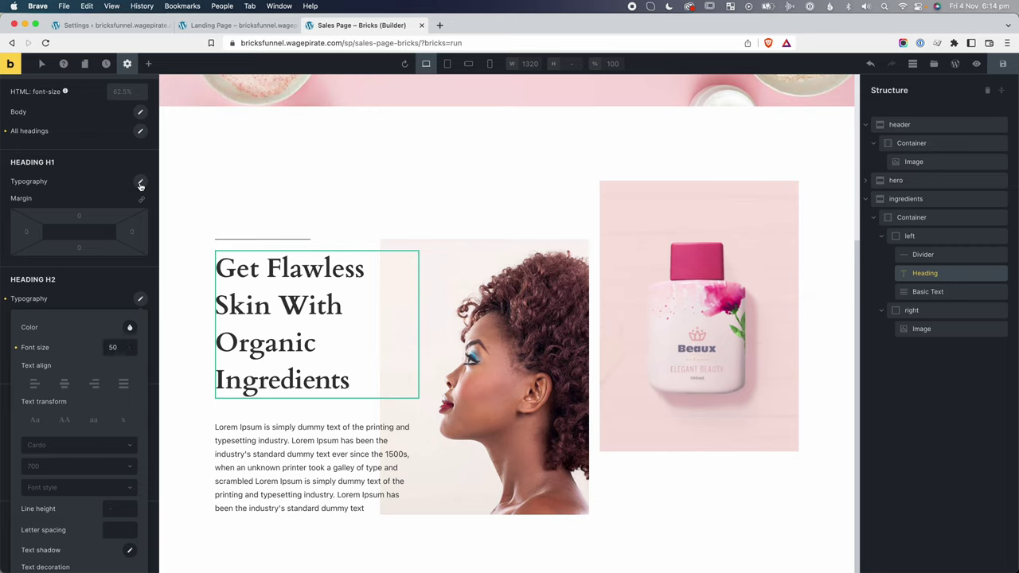
click(140, 132)
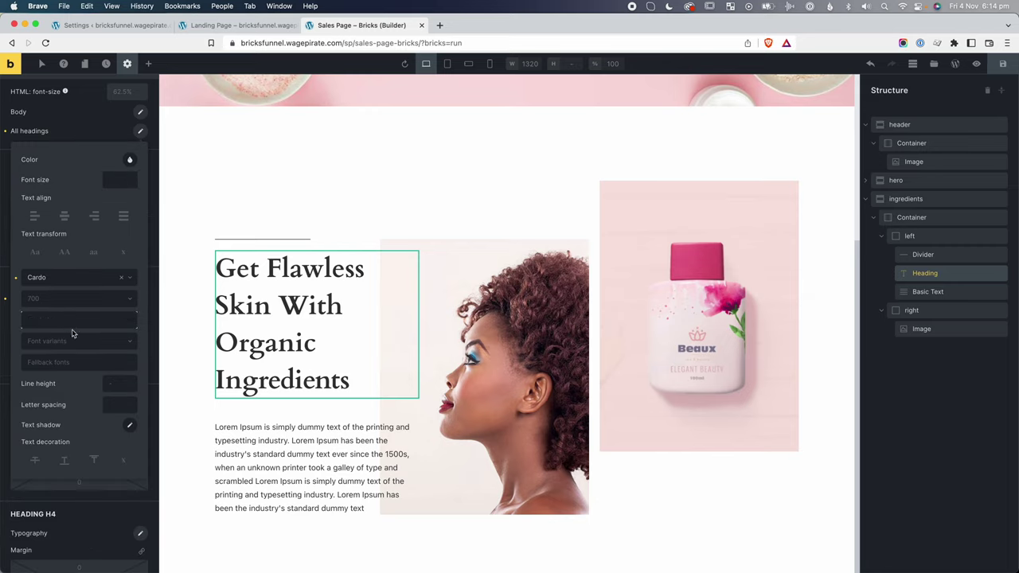
scroll(76, 342, down, 1)
click(111, 380)
text(1.2)
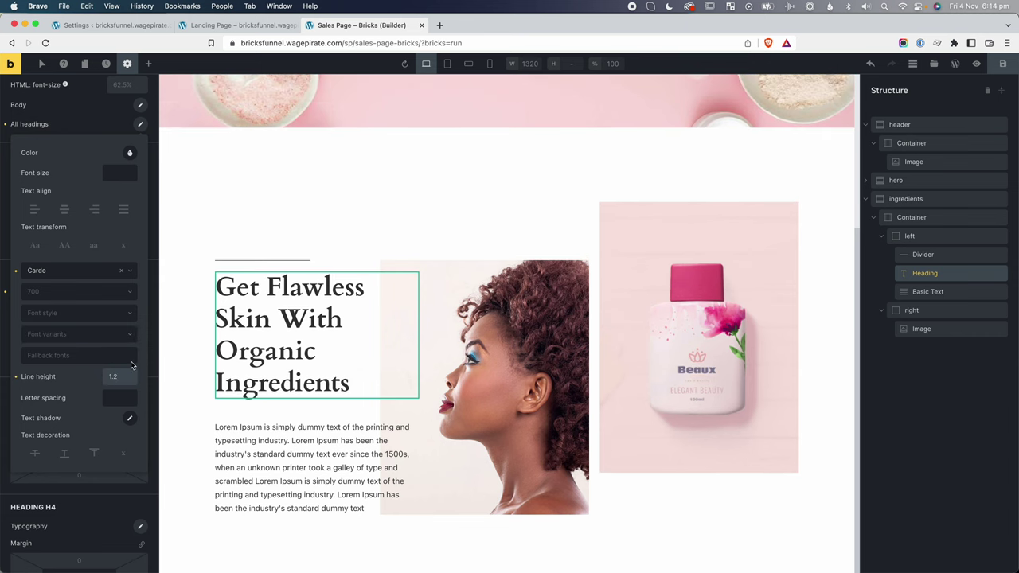
key(ctrl+shift+Tab)
key(ctrl+Tab)
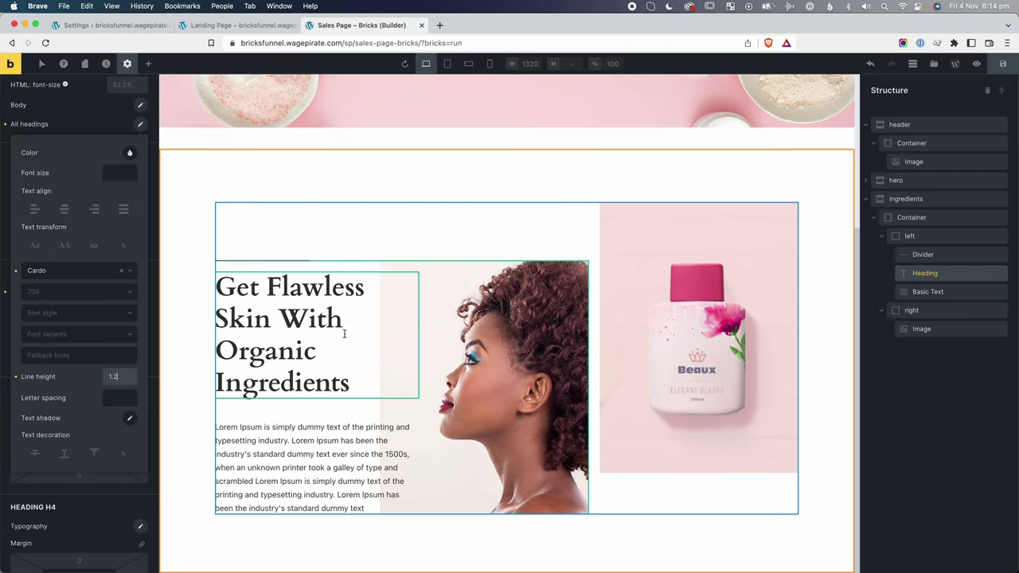
key(BackSpace)
text(15)
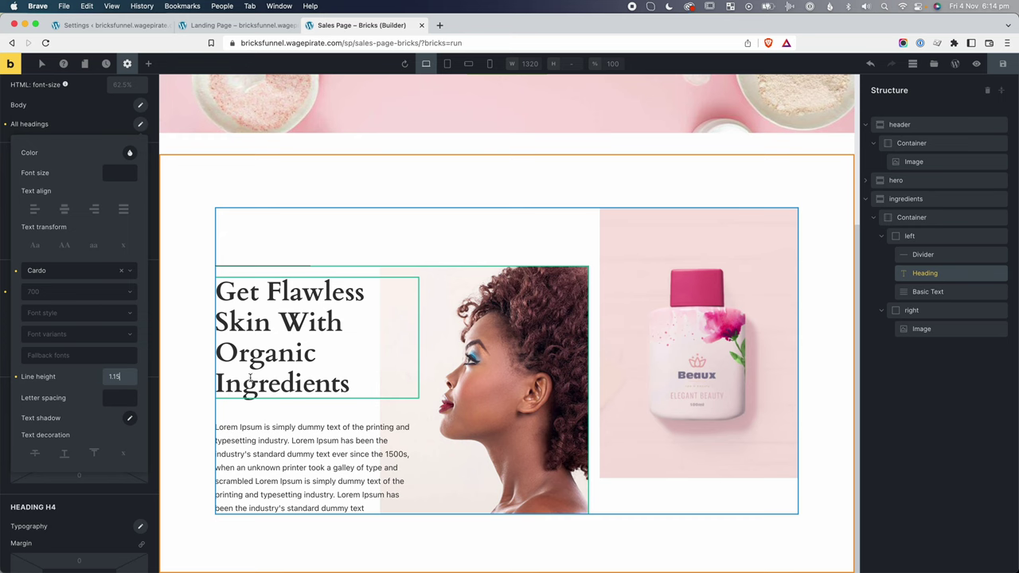
click(186, 330)
scroll(186, 330, down, 1)
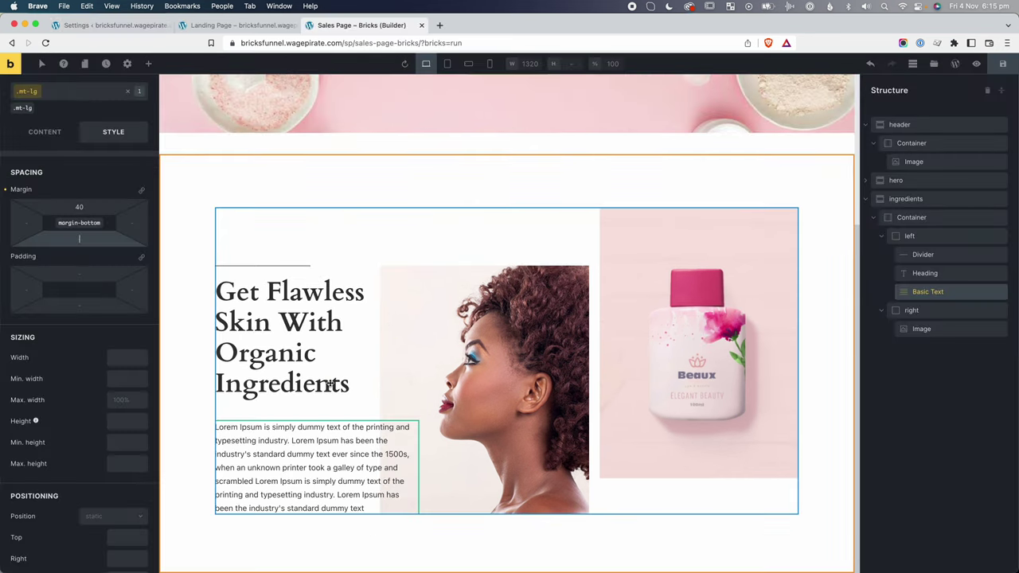
Give the ingredients paragraph a bottom padding of 120.
click(956, 328)
click(933, 291)
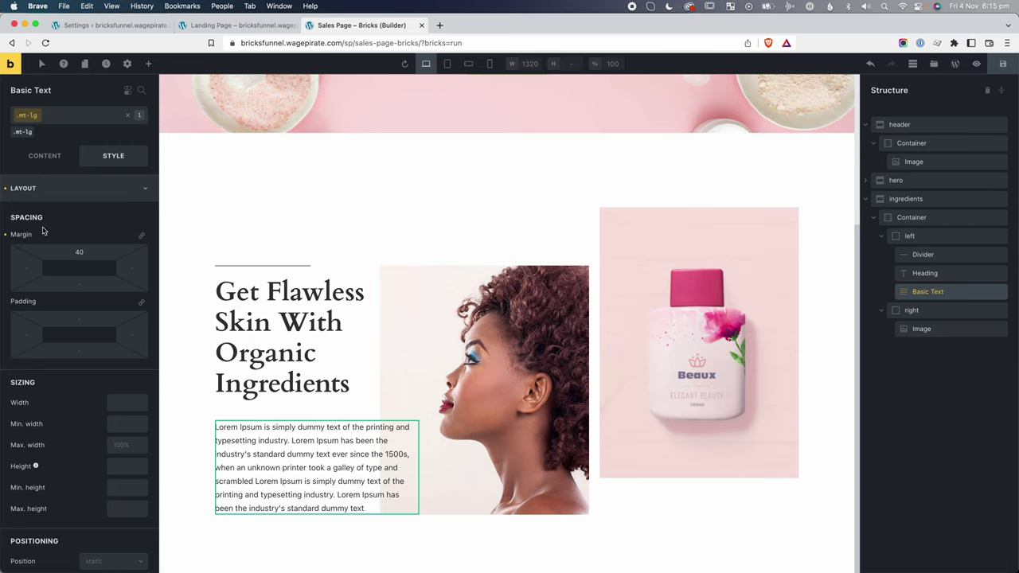
click(70, 349)
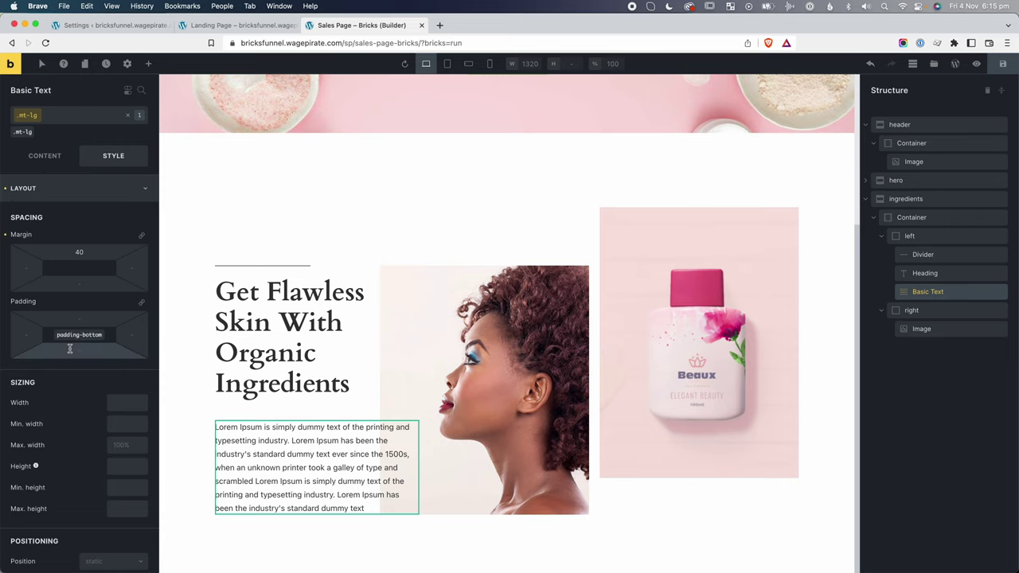
text(100)
scroll(496, 424, down, 1)
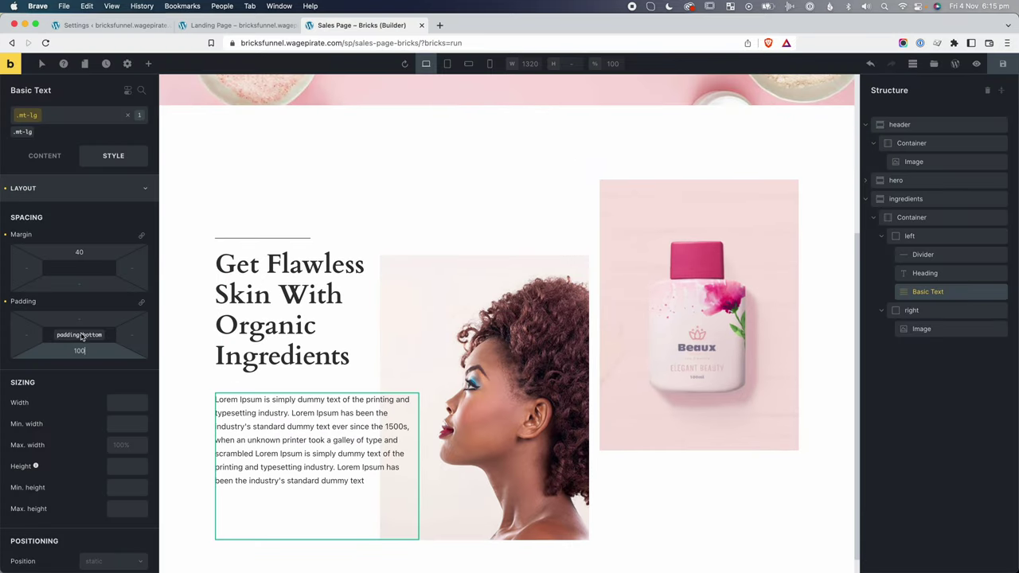
key(super+a)
text(120)
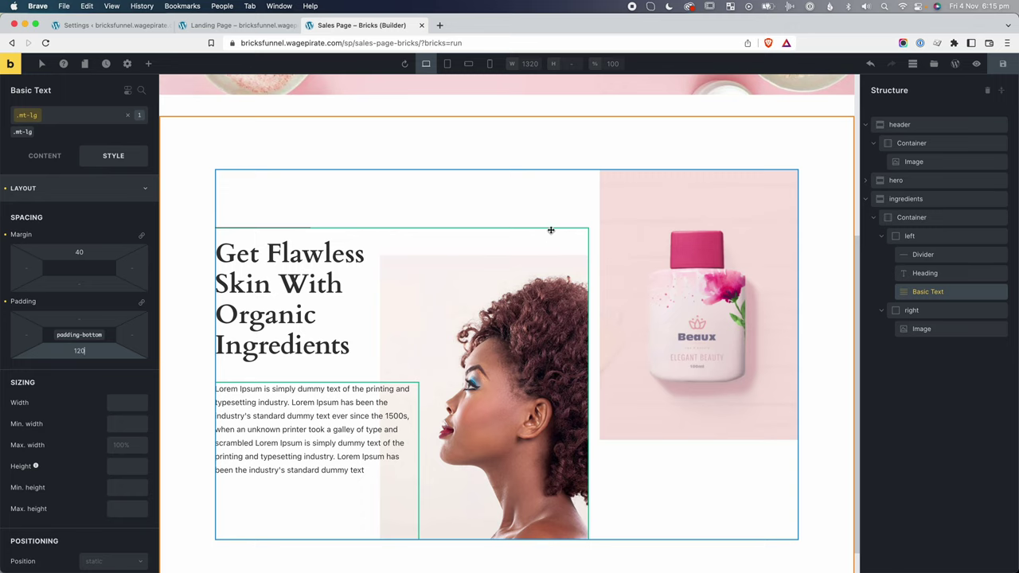
Reduce the left column's top margin to 60.
click(931, 236)
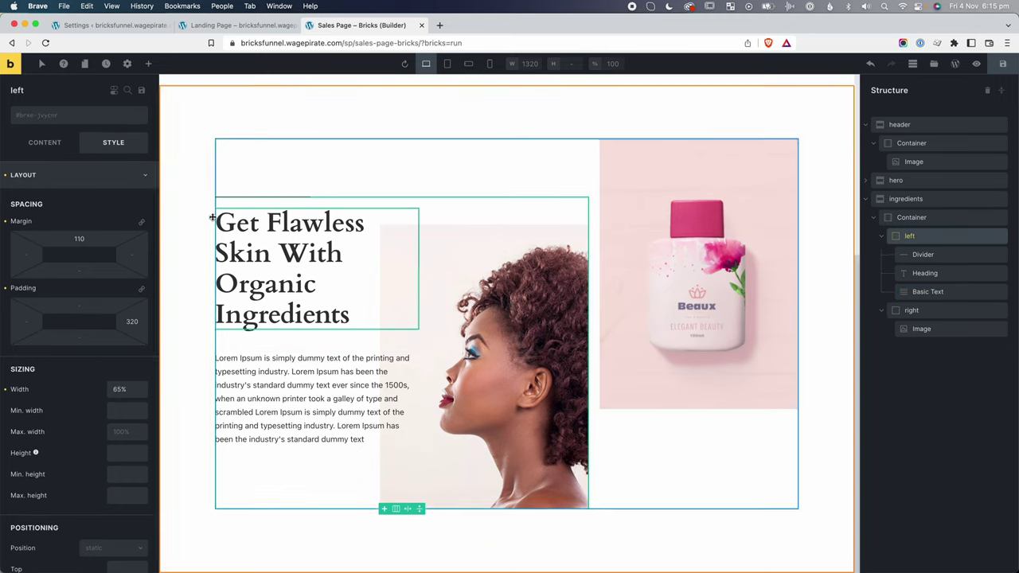
text(50)
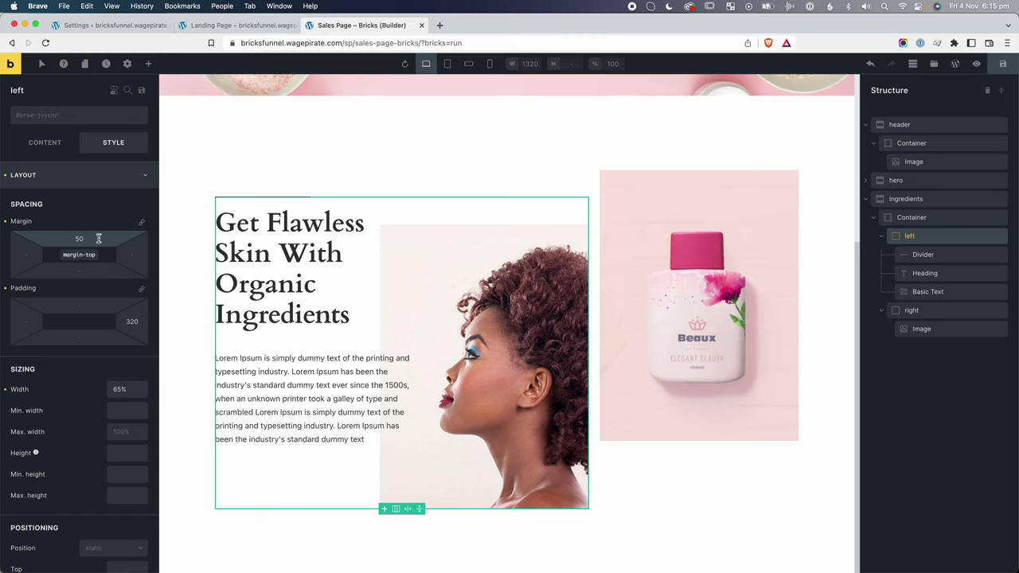
click(656, 531)
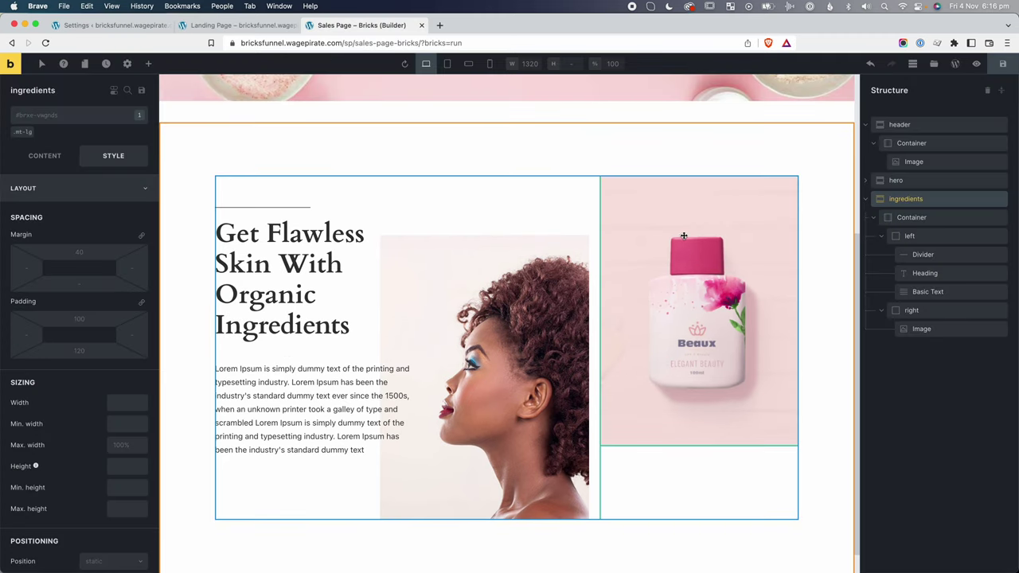
Change the hero's '20% off on all Skin Care Products' heading tag to h2.
scroll(535, 359, up, 5)
scroll(535, 359, up, 2)
scroll(510, 263, down, 4)
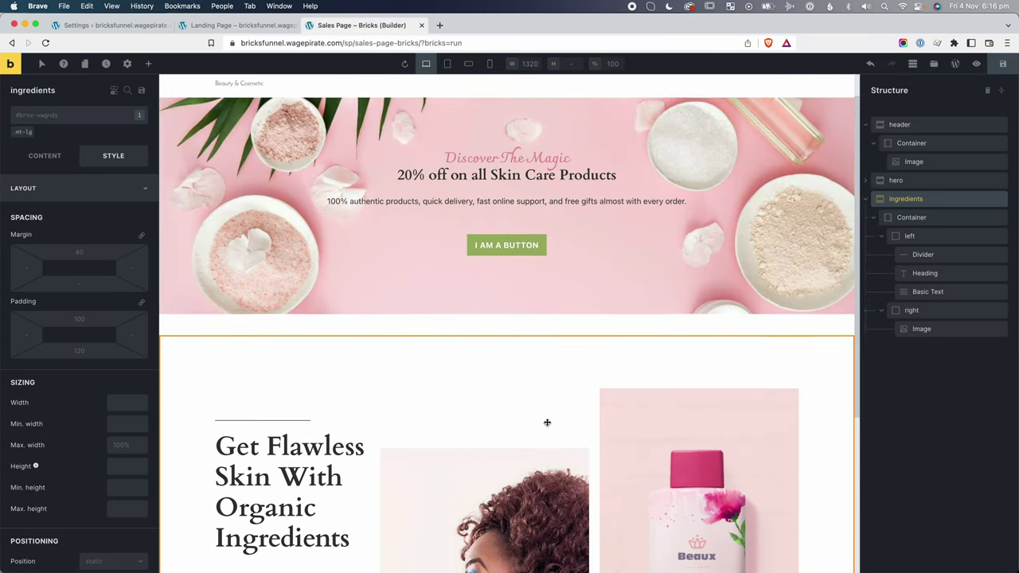
scroll(507, 236, up, 4)
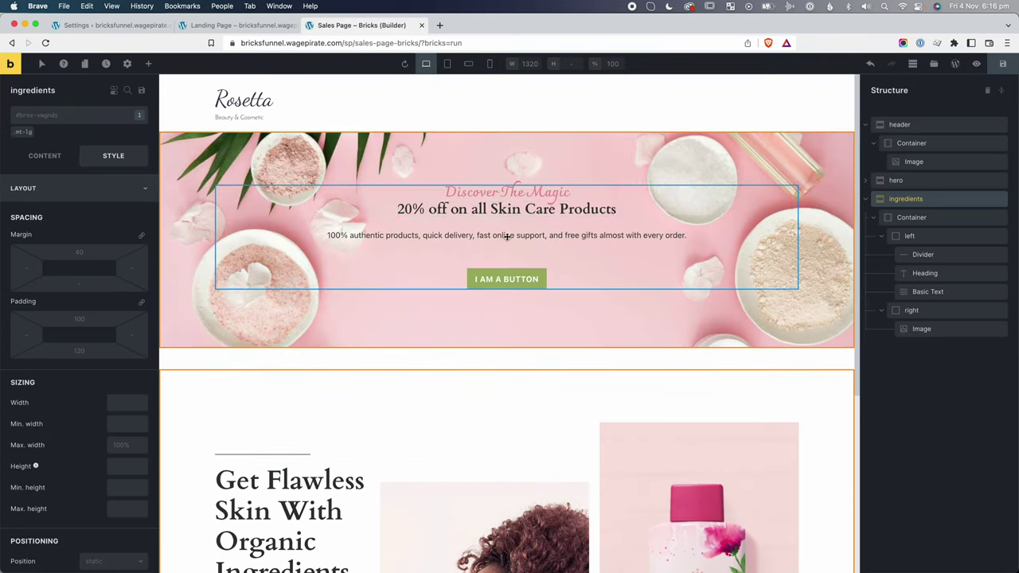
click(462, 209)
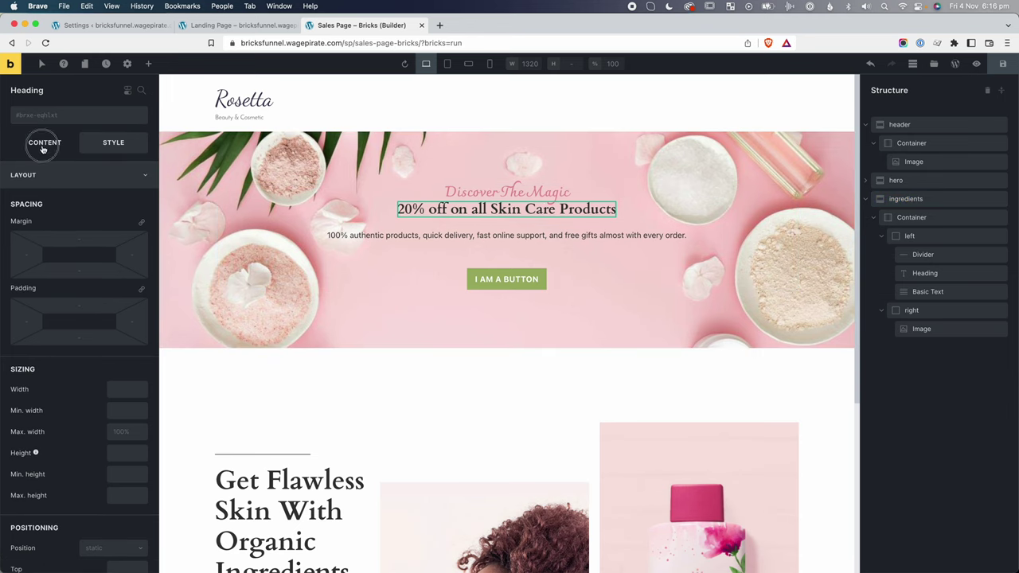
click(44, 148)
click(104, 203)
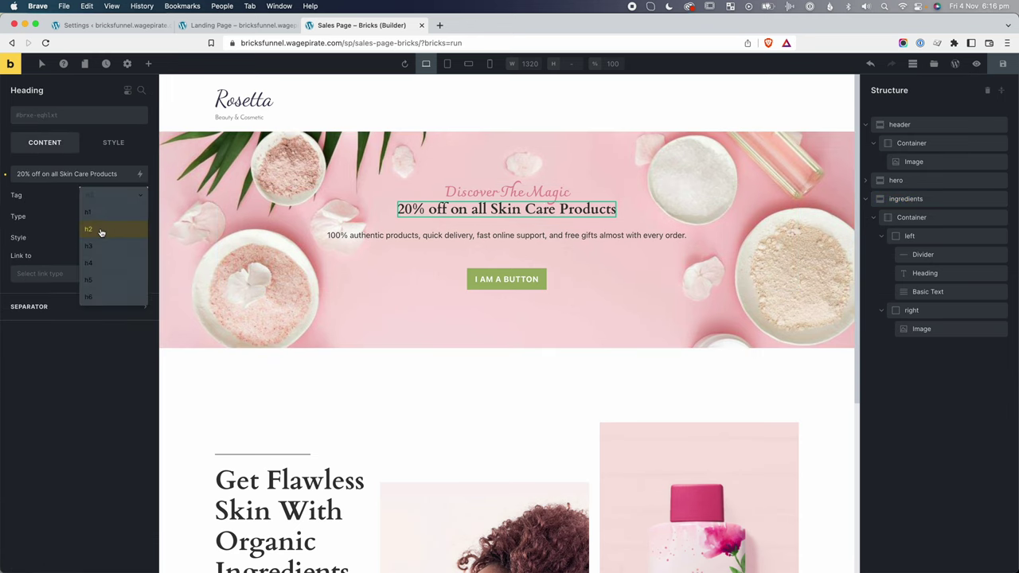
click(101, 232)
scroll(288, 381, down, 5)
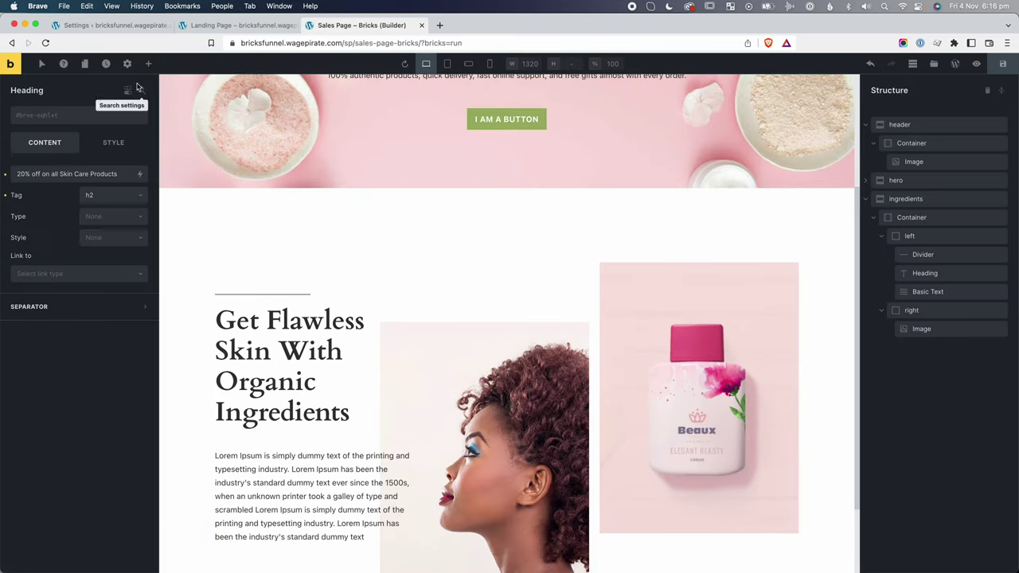
click(127, 63)
In Theme Styles typography, set the All headings colour to #000000.
click(67, 113)
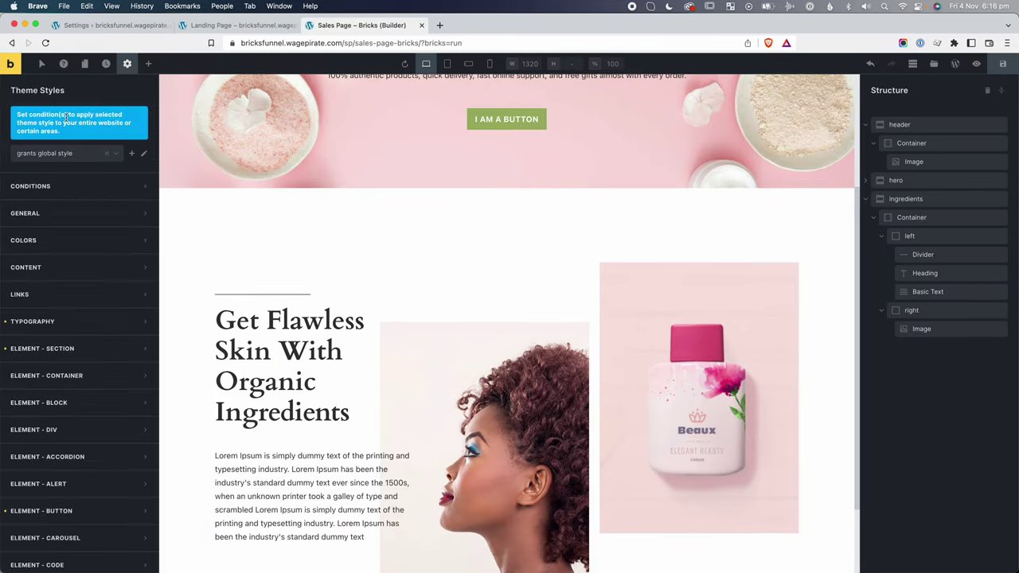
click(70, 321)
scroll(71, 323, down, 2)
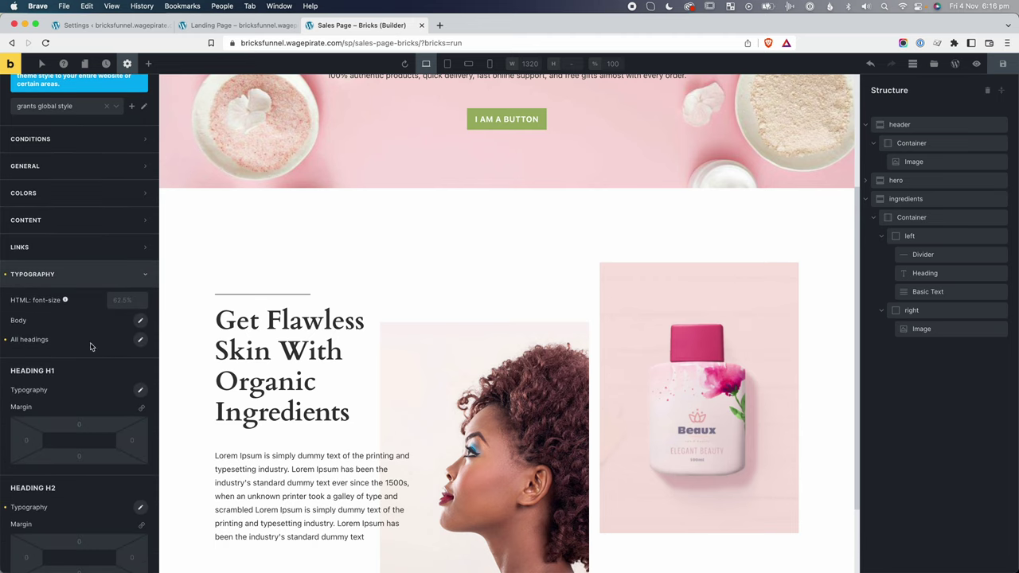
click(140, 341)
click(130, 370)
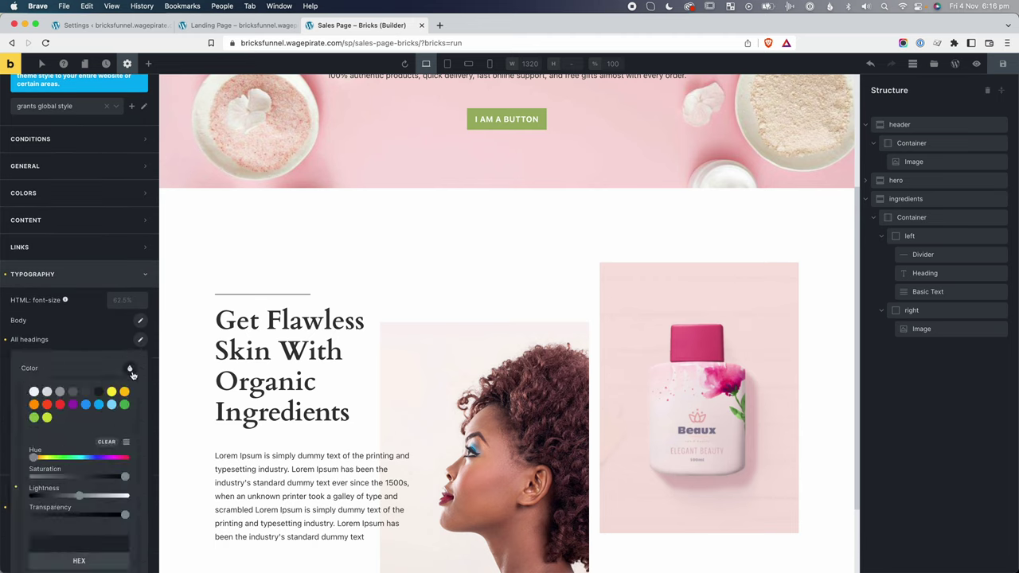
scroll(91, 456, down, 1)
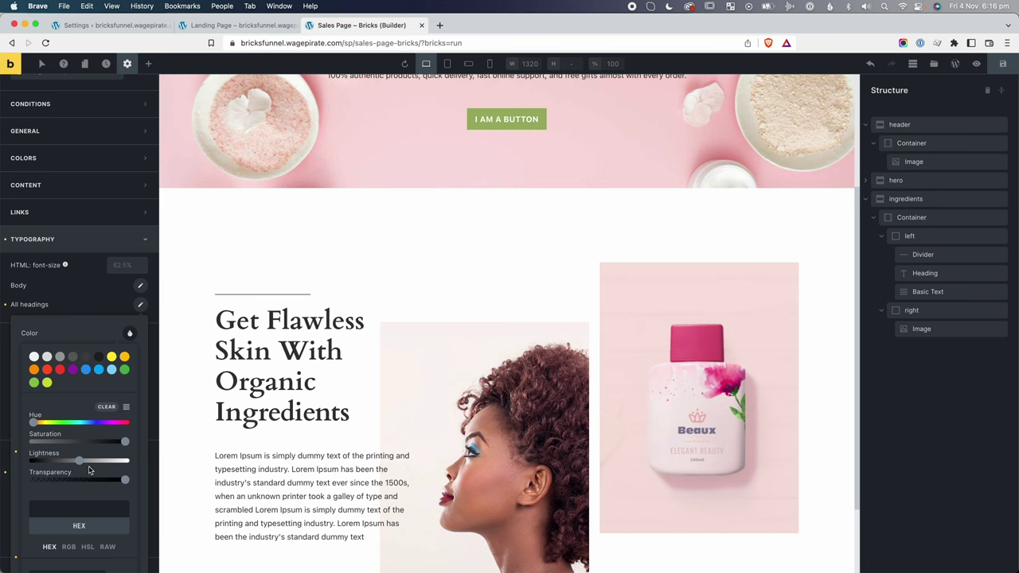
drag(78, 467, 32, 462)
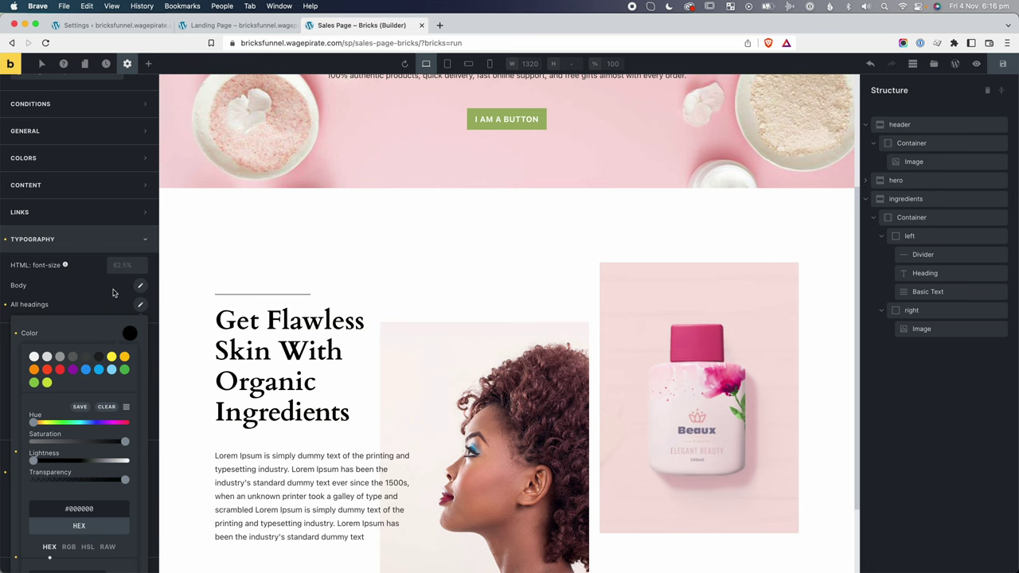
click(499, 311)
scroll(360, 287, down, 1)
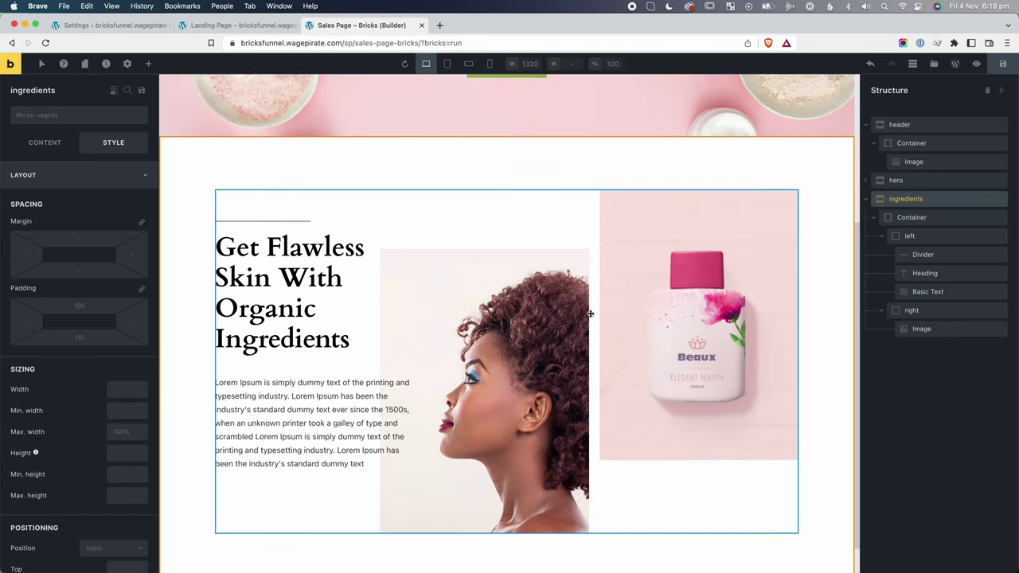
scroll(589, 312, up, 5)
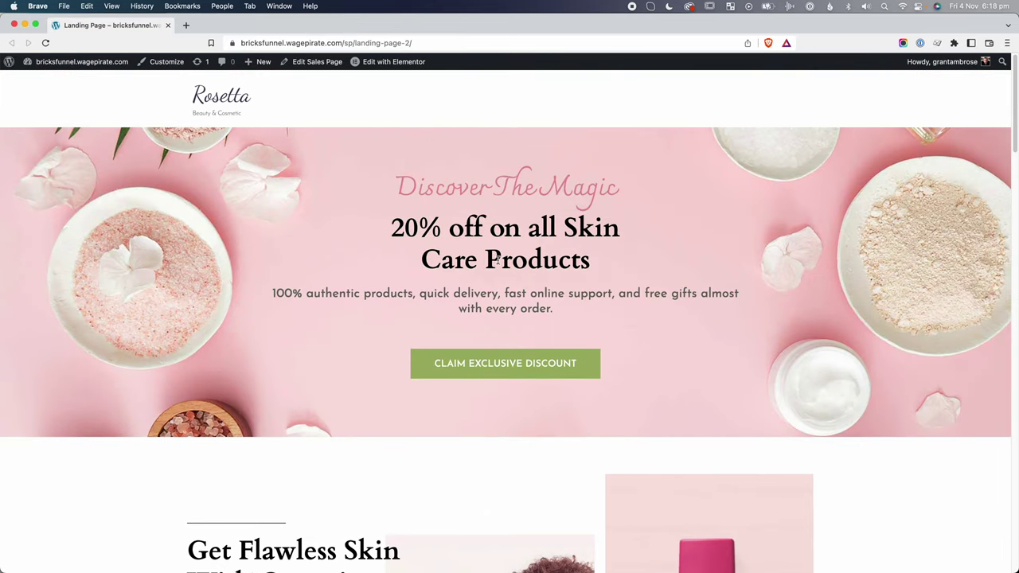
Make the hero paragraph bold with font weight 700.
drag(417, 180, 500, 202)
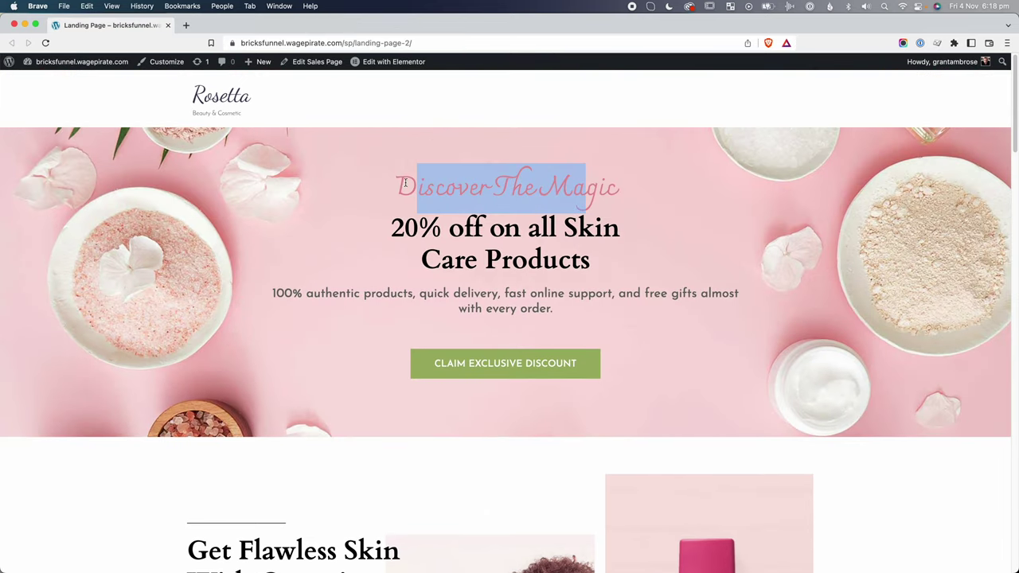
drag(336, 290, 546, 303)
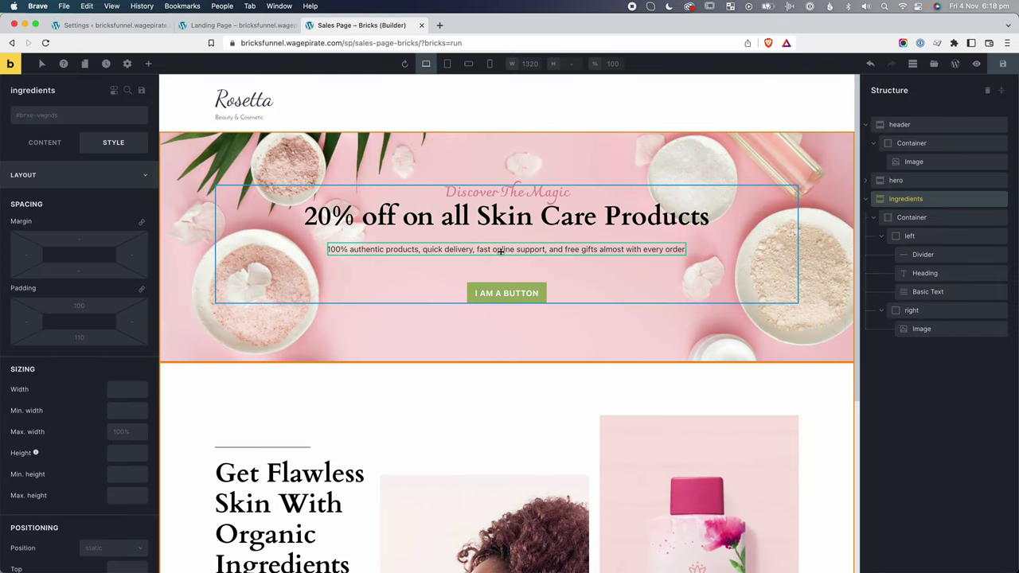
click(500, 250)
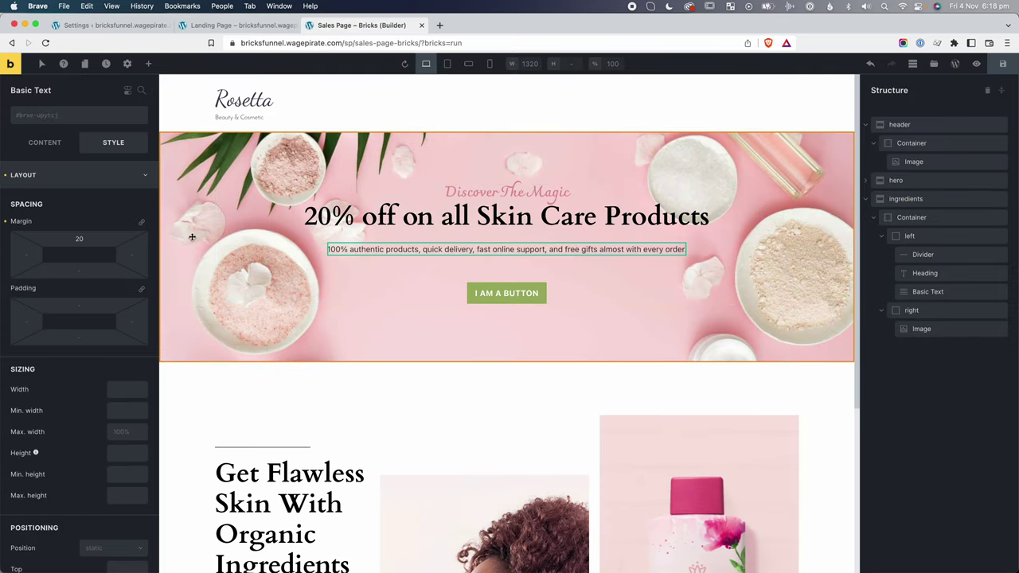
click(53, 151)
click(114, 142)
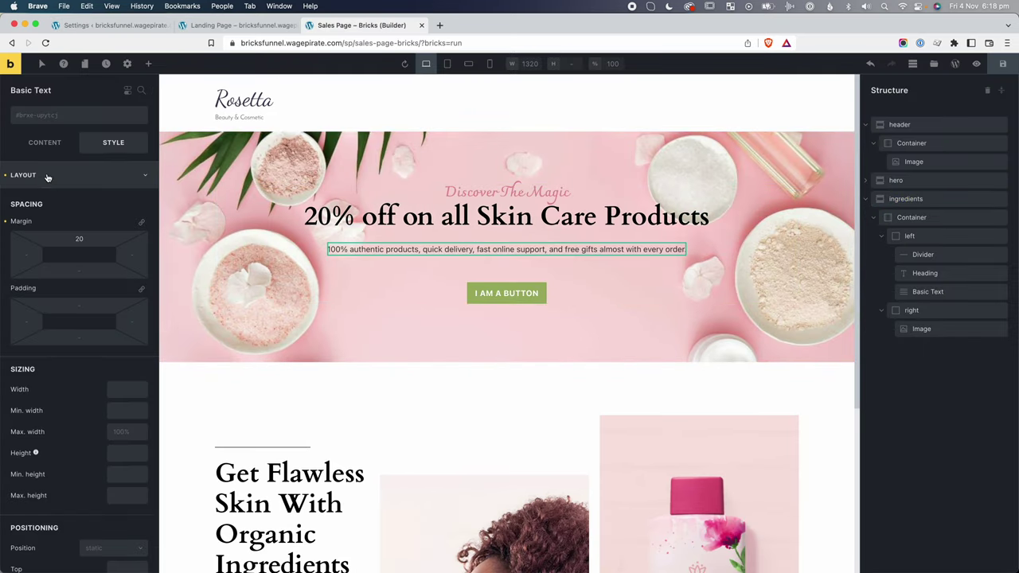
click(45, 175)
click(70, 206)
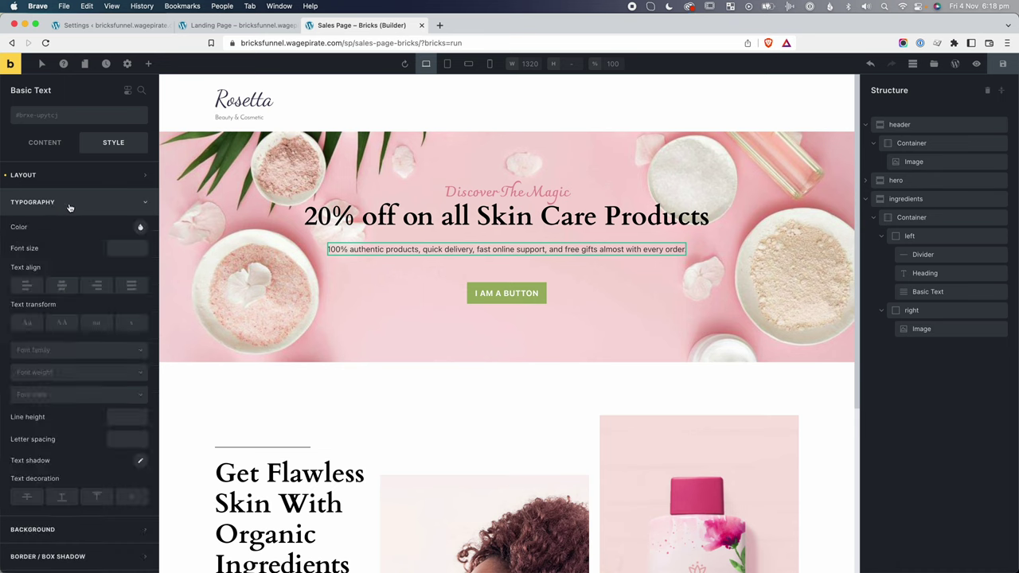
click(80, 372)
click(52, 493)
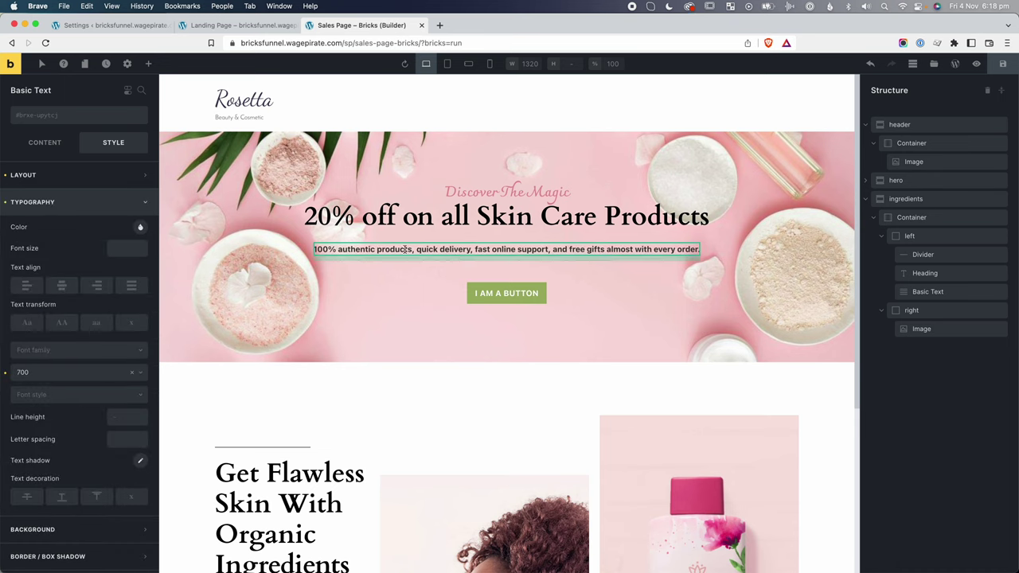
click(141, 229)
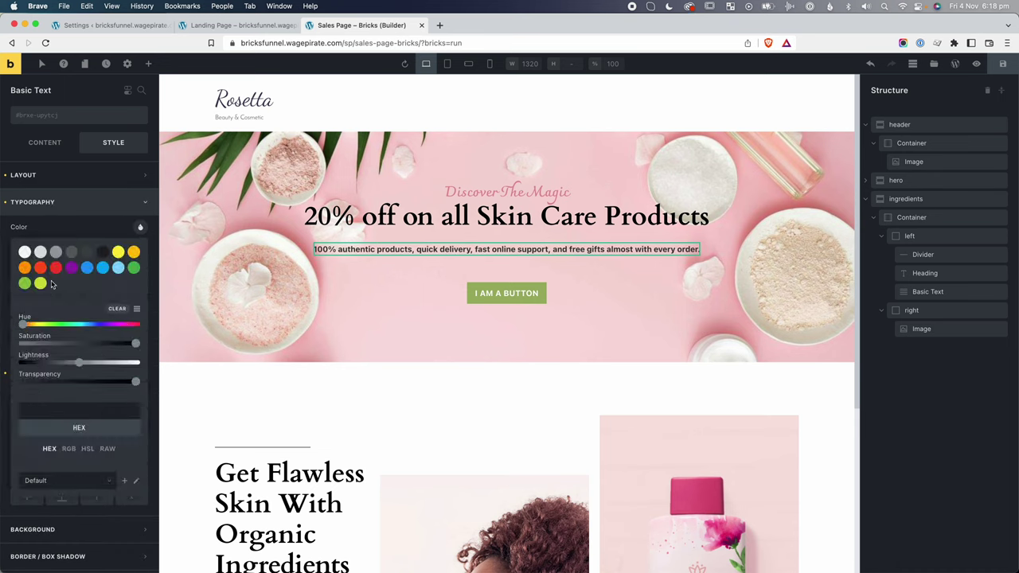
Add the .secondary-font class to Discover The Magic and set its font size to 50.
click(500, 192)
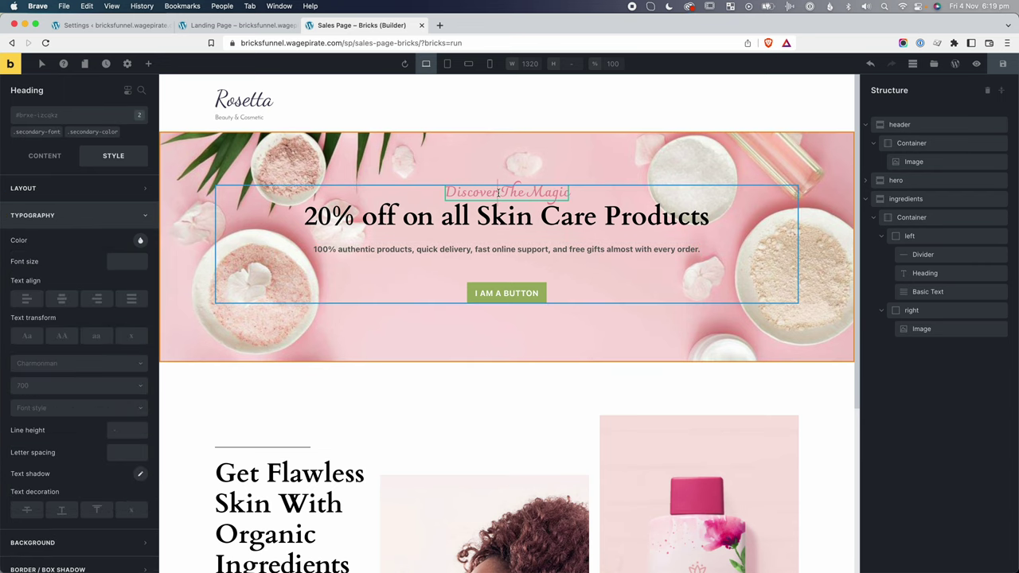
click(33, 134)
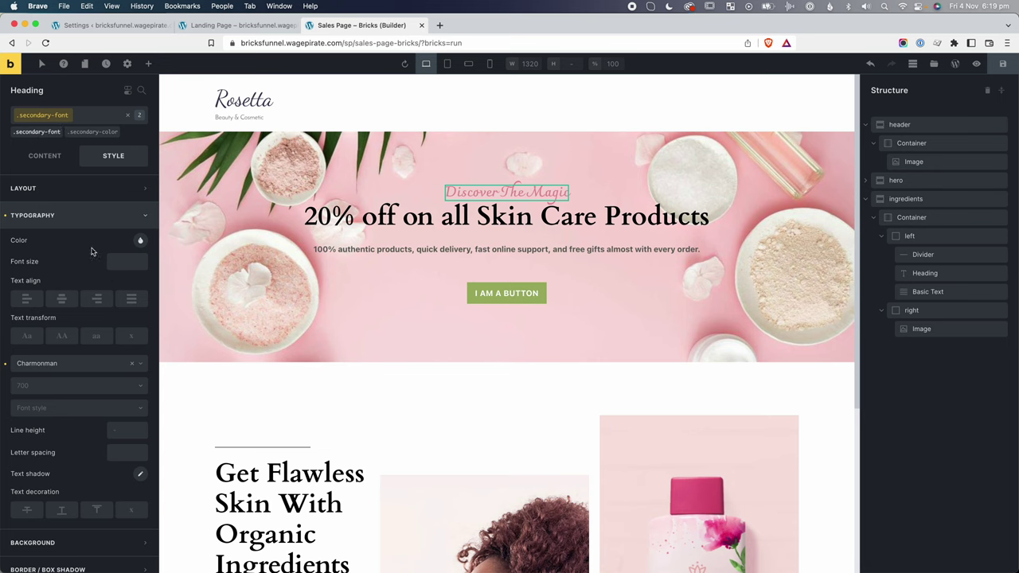
scroll(91, 251, down, 1)
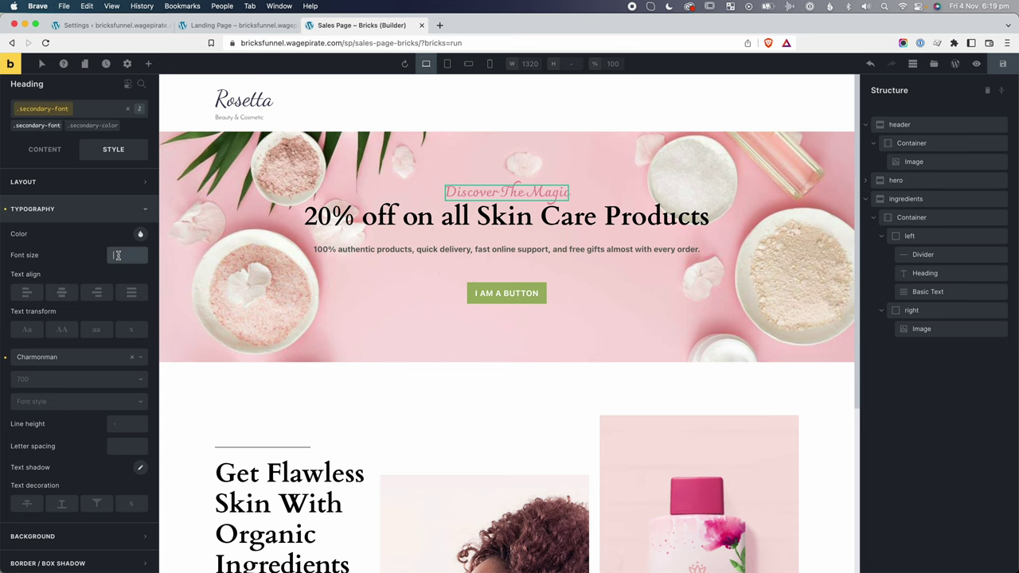
click(117, 255)
text(40)
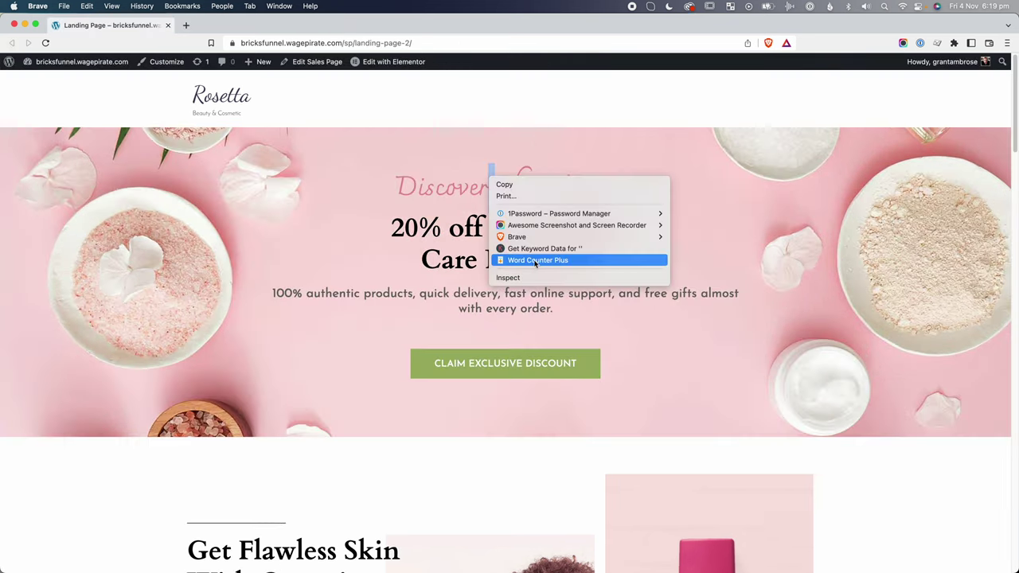
click(532, 402)
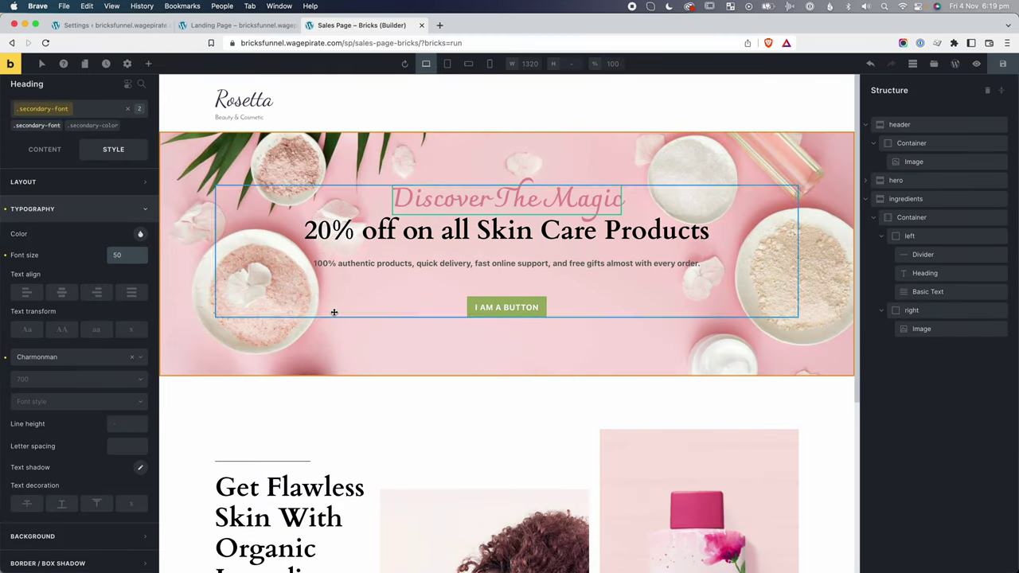
click(895, 180)
Insert a <br> line break into the hero's 20% off heading text.
click(1001, 90)
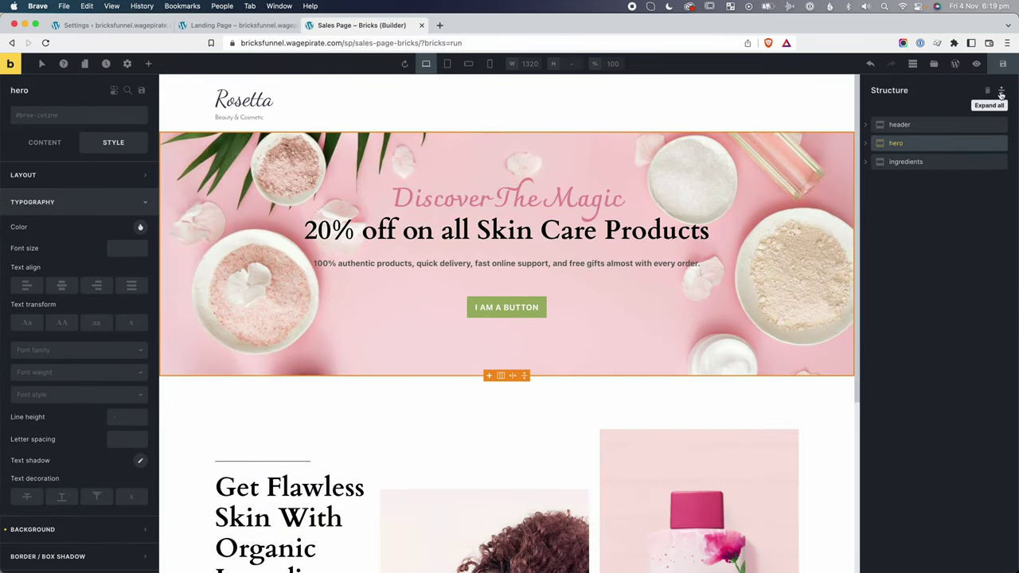
click(866, 143)
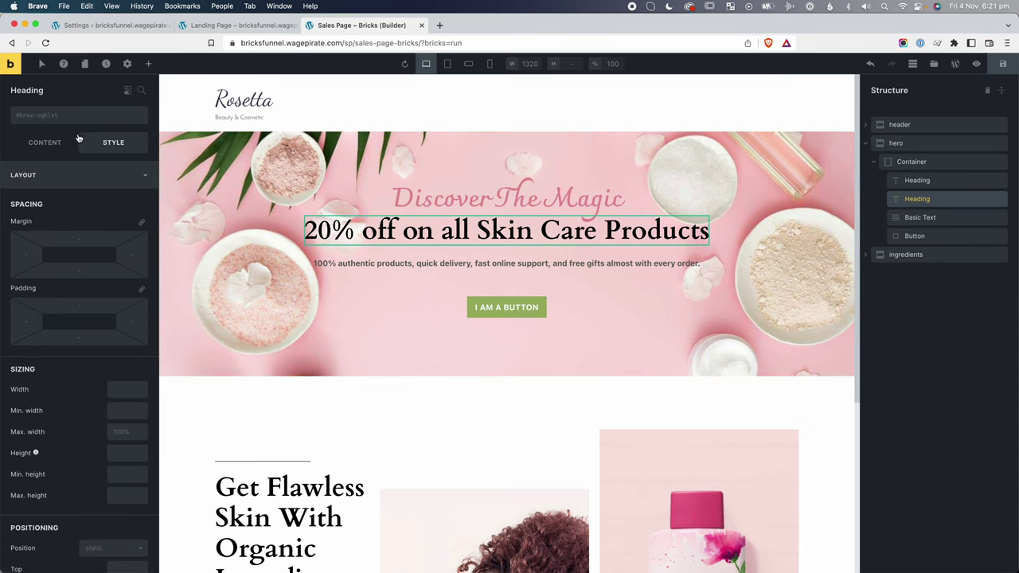
click(56, 144)
click(70, 173)
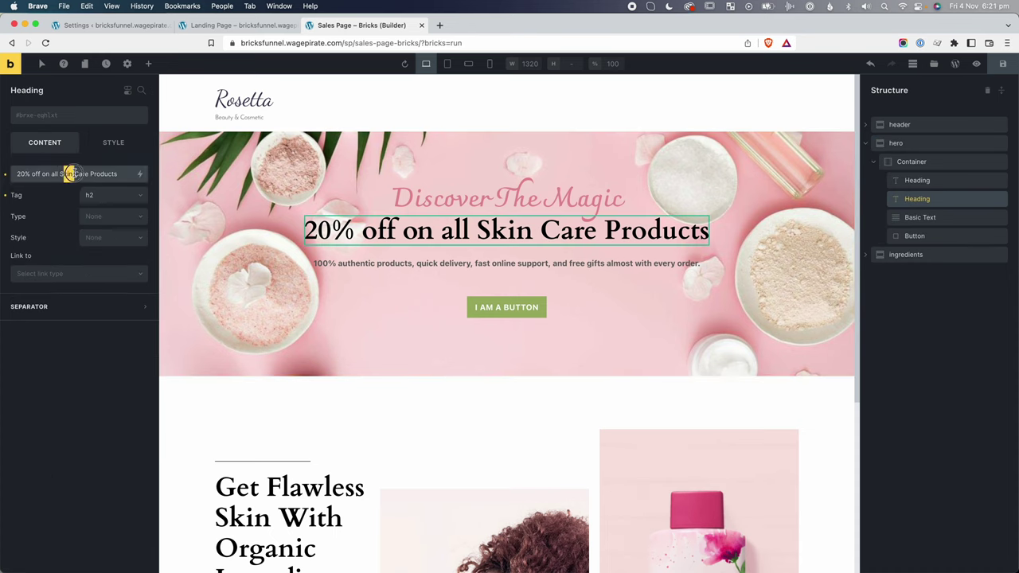
text(<br>)
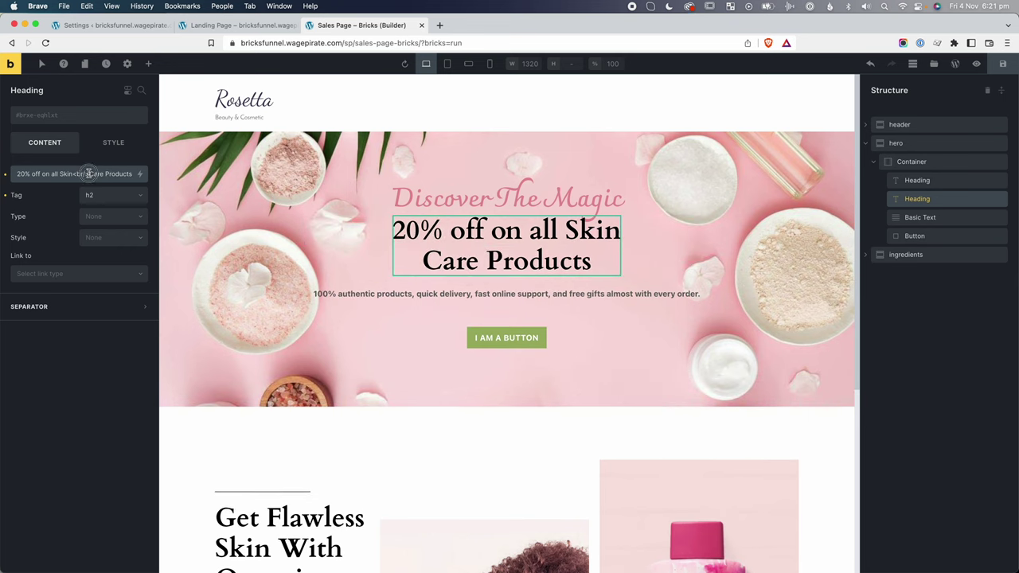
click(557, 319)
scroll(735, 384, down, 1)
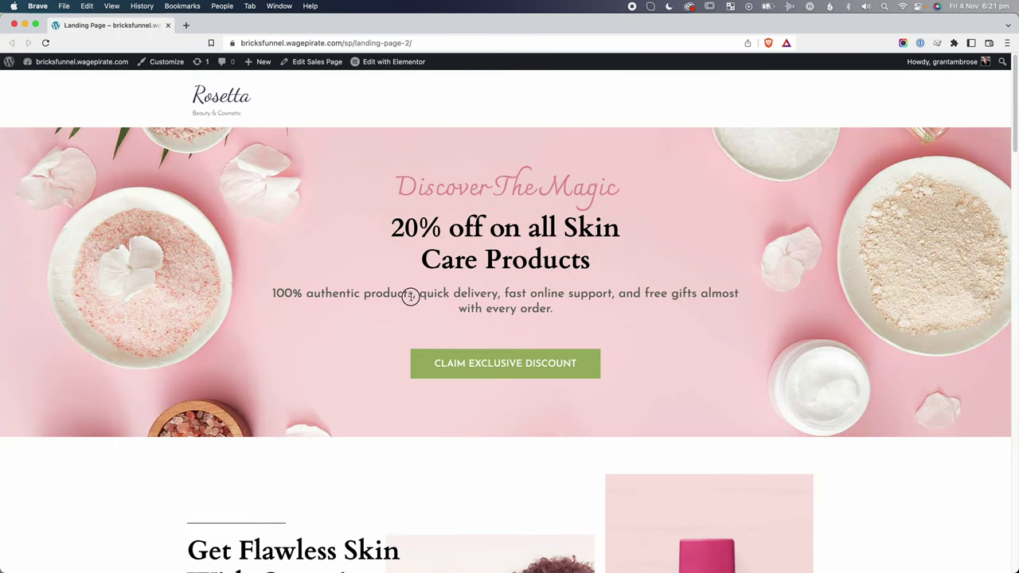
Set the hero subtitle paragraph's font size to 22.
drag(414, 295, 554, 307)
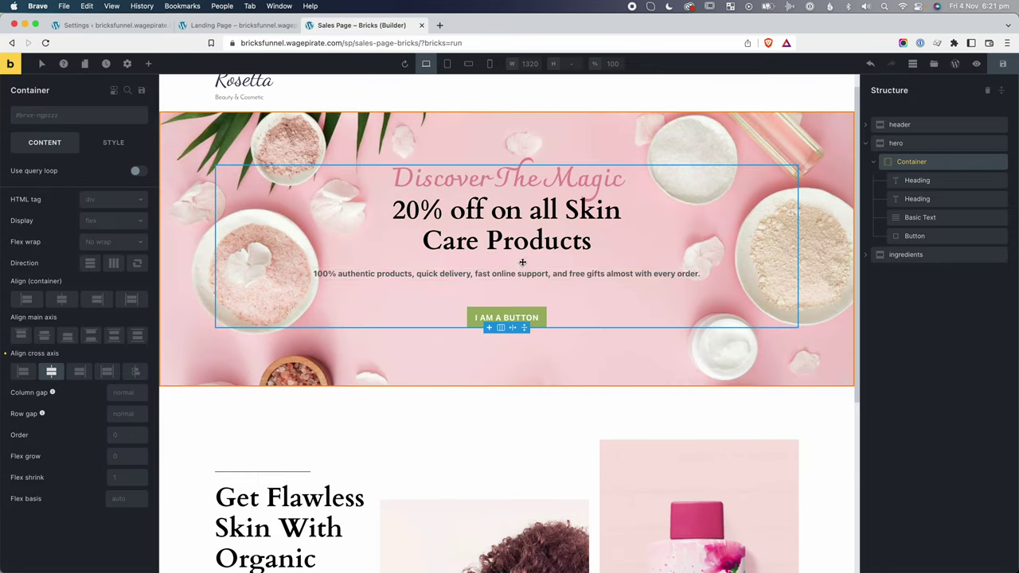
click(494, 273)
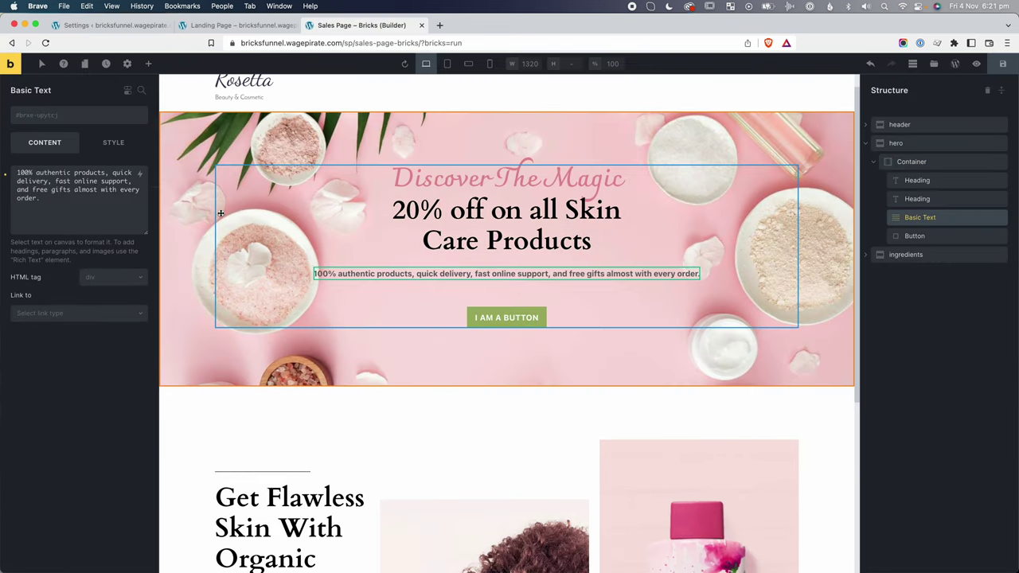
click(113, 143)
scroll(84, 312, down, 5)
scroll(83, 303, up, 5)
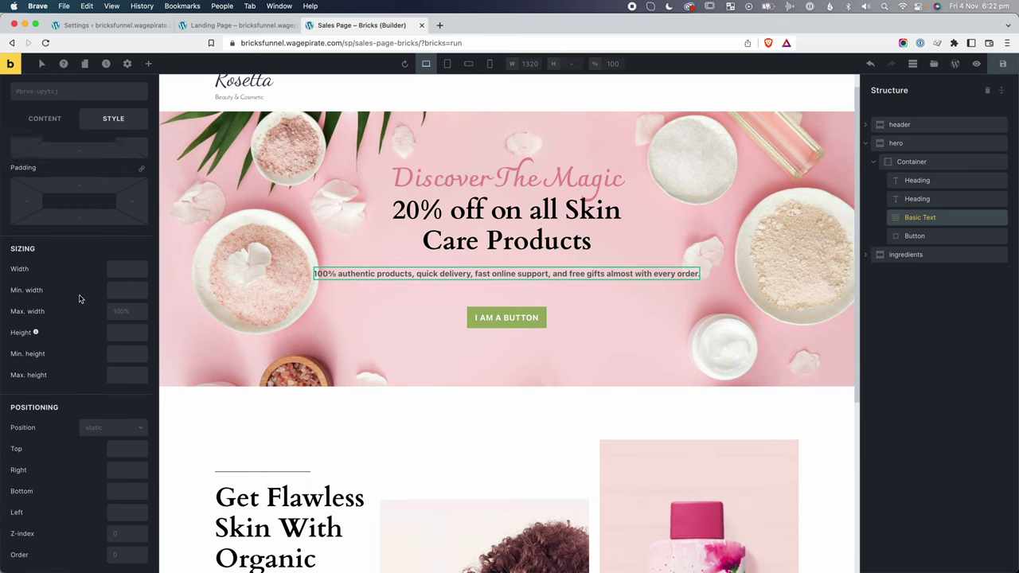
click(77, 175)
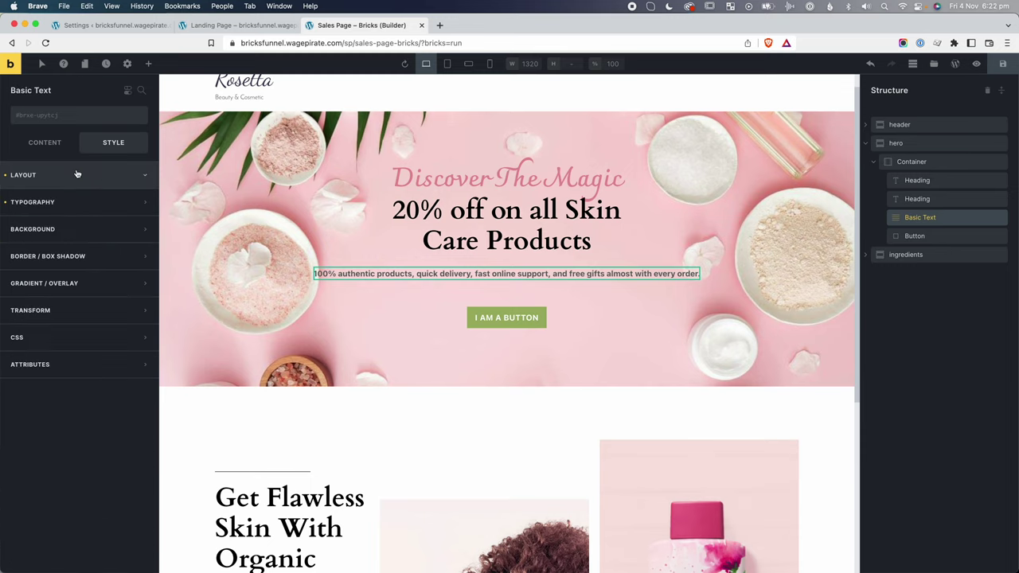
click(46, 201)
scroll(85, 303, down, 1)
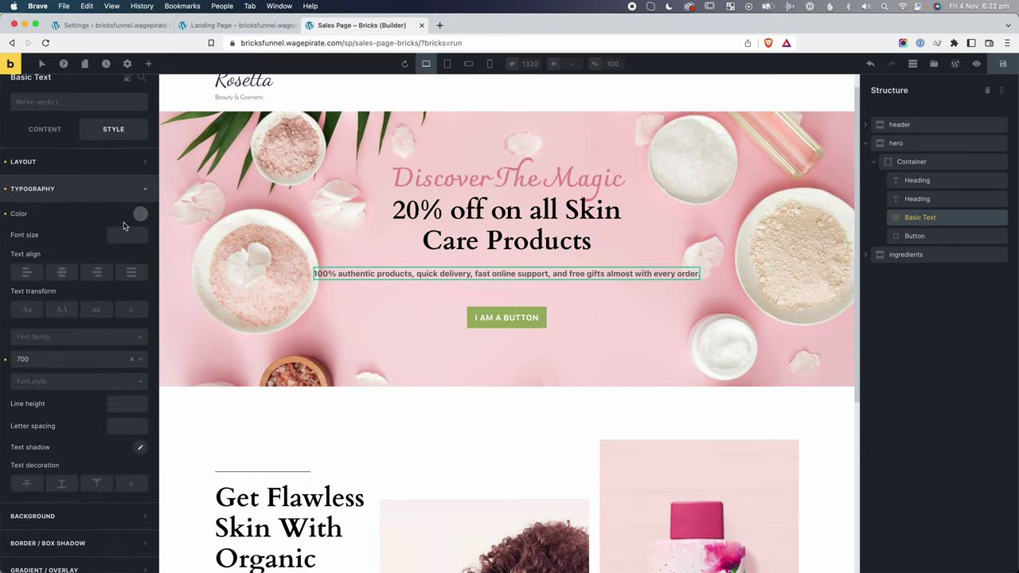
click(128, 234)
text(22)
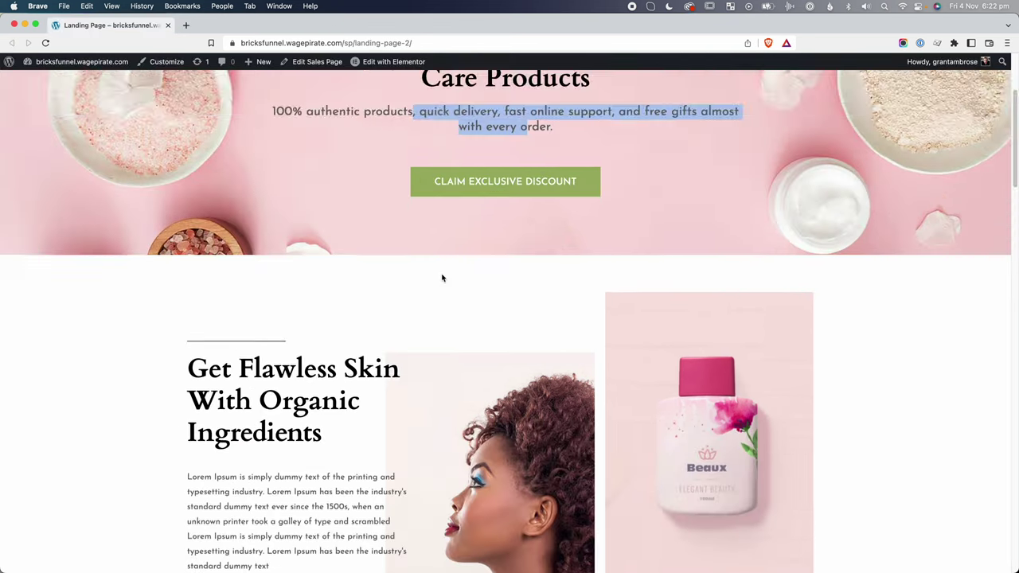
scroll(442, 277, down, 3)
Inspect the reference paragraph in DevTools, reading its Josefin Sans 16px, 28px line-height styling.
scroll(440, 281, up, 1)
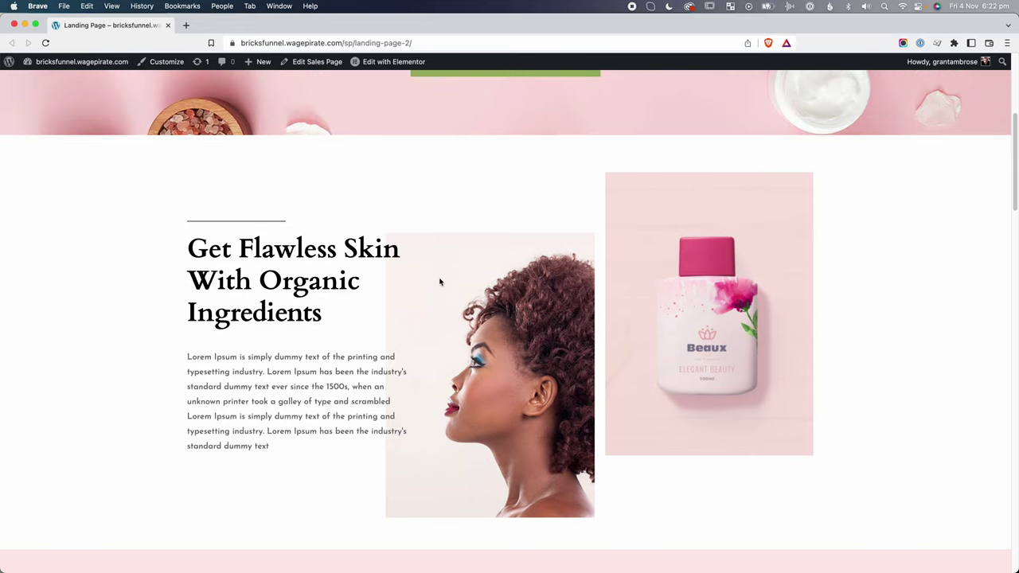
right_click(283, 359)
click(315, 489)
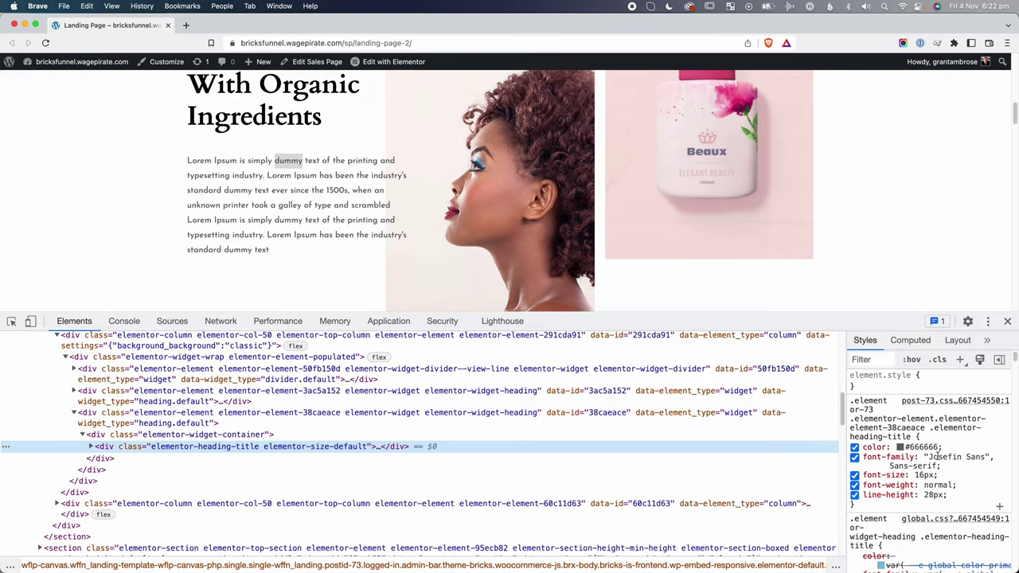
click(898, 467)
click(921, 465)
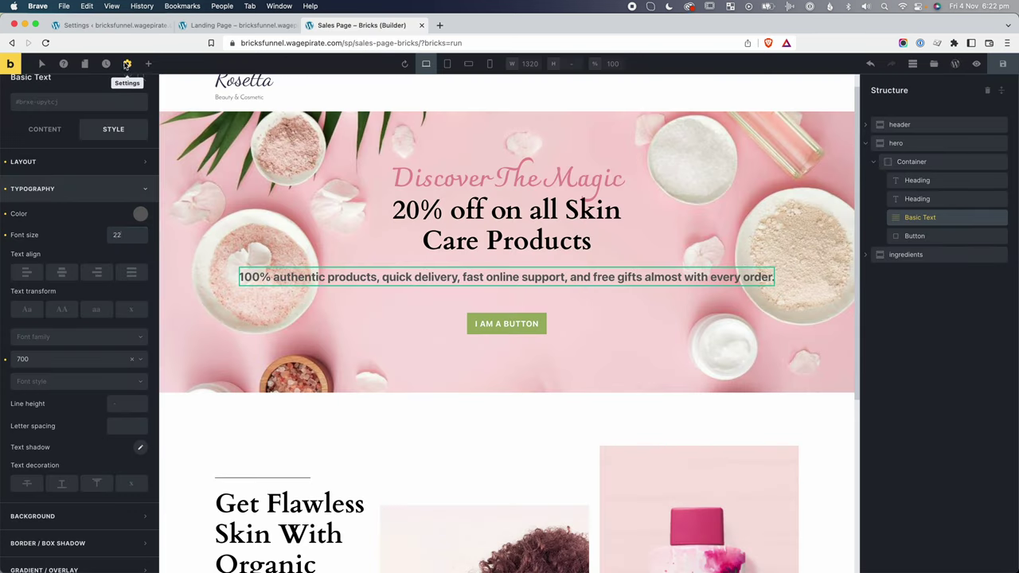
click(127, 64)
Make the theme style's body typography Josefin Sans with a 16 px font size.
click(80, 117)
click(49, 316)
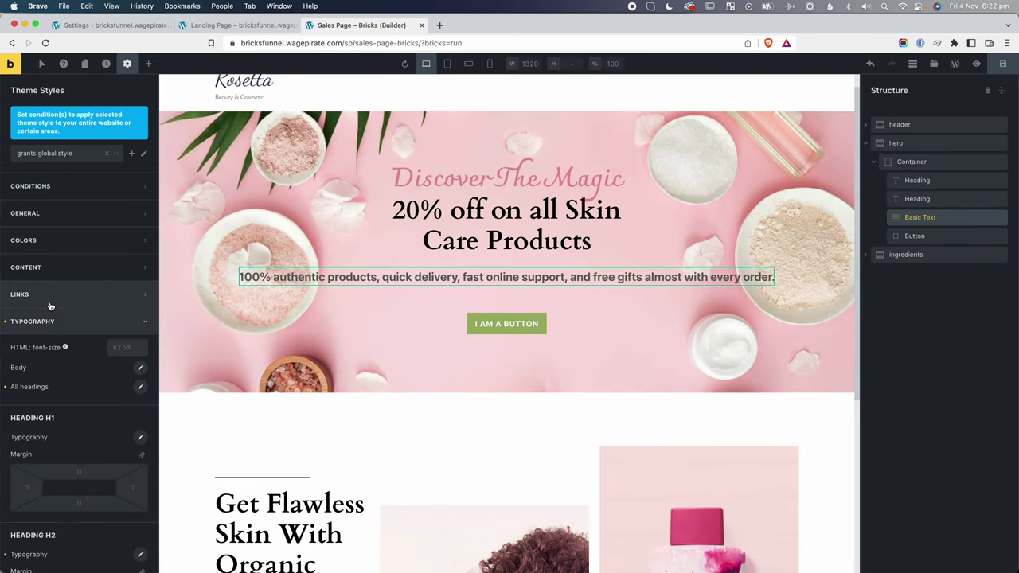
scroll(34, 344, down, 1)
click(142, 343)
scroll(85, 367, down, 5)
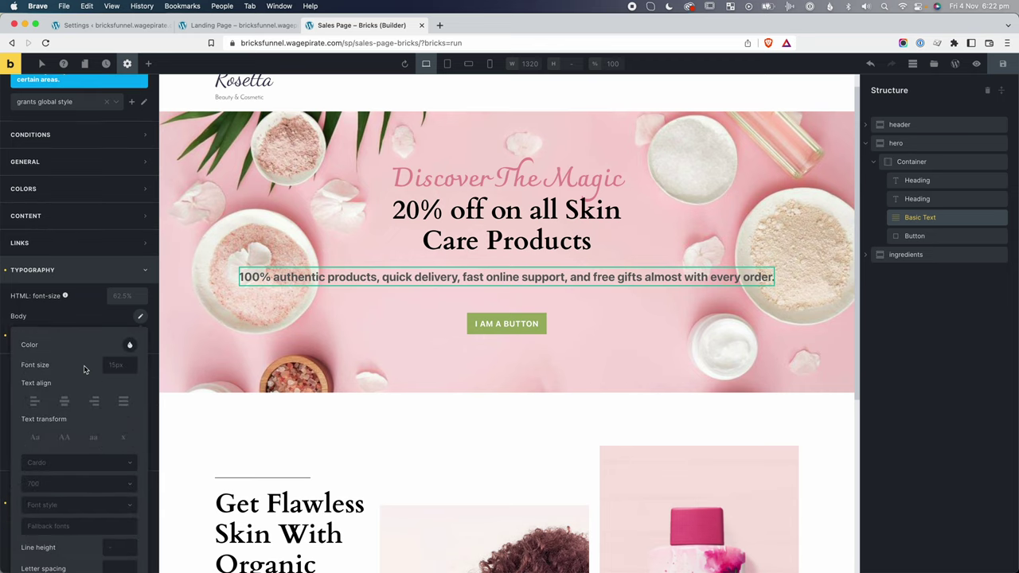
click(45, 340)
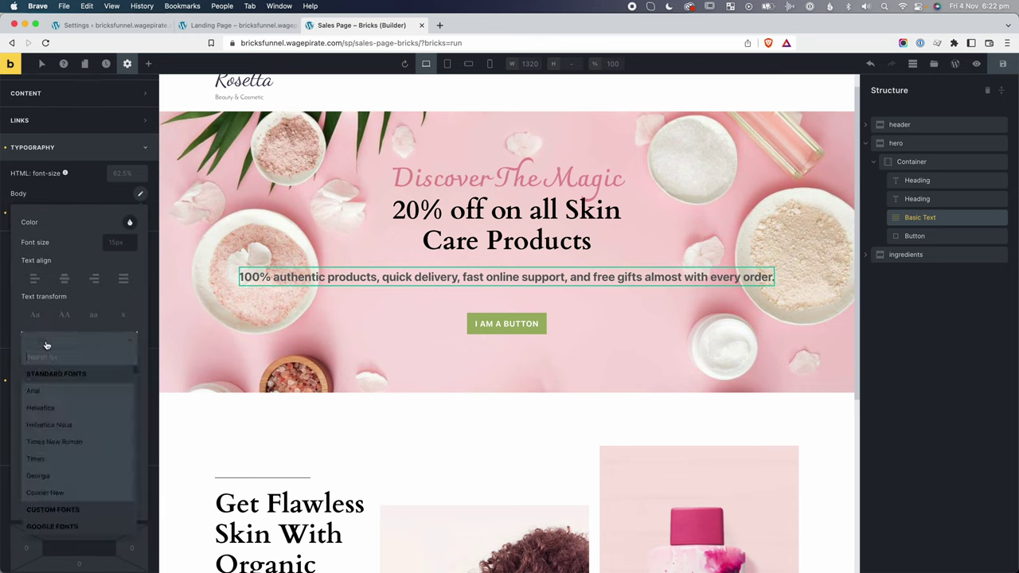
text(Josefin Sans)
click(46, 374)
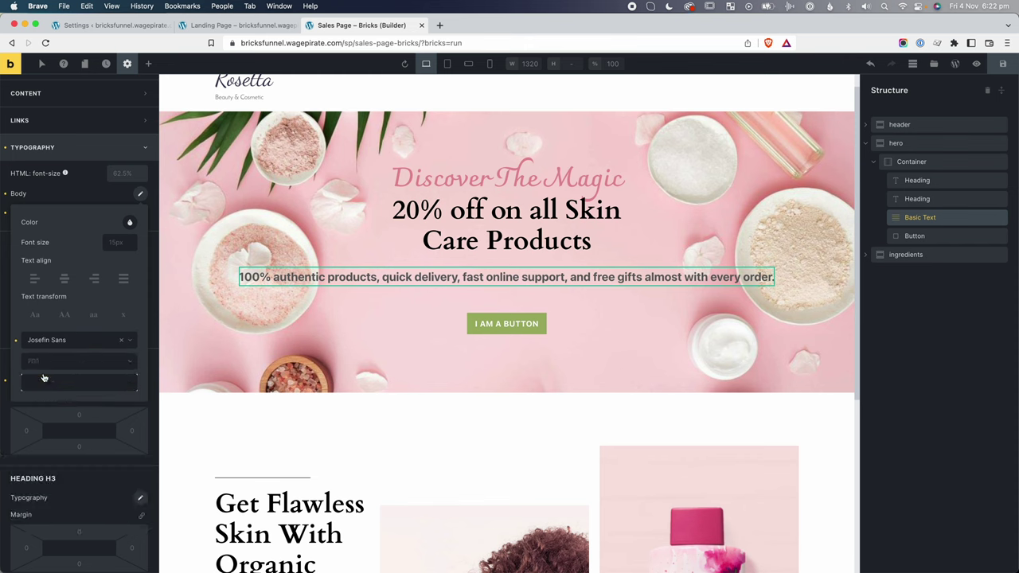
click(113, 237)
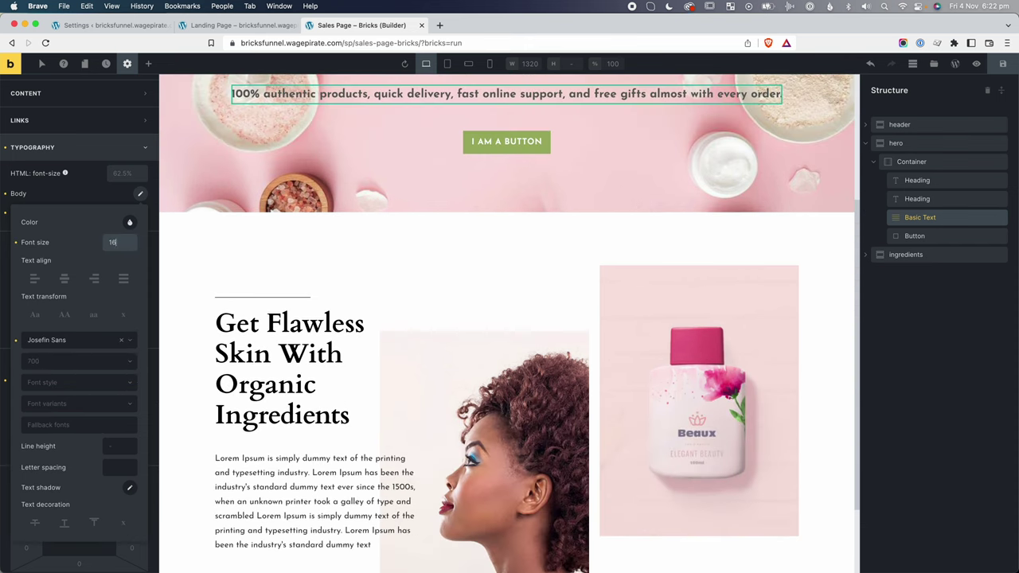
text(16)
scroll(369, 390, down, 3)
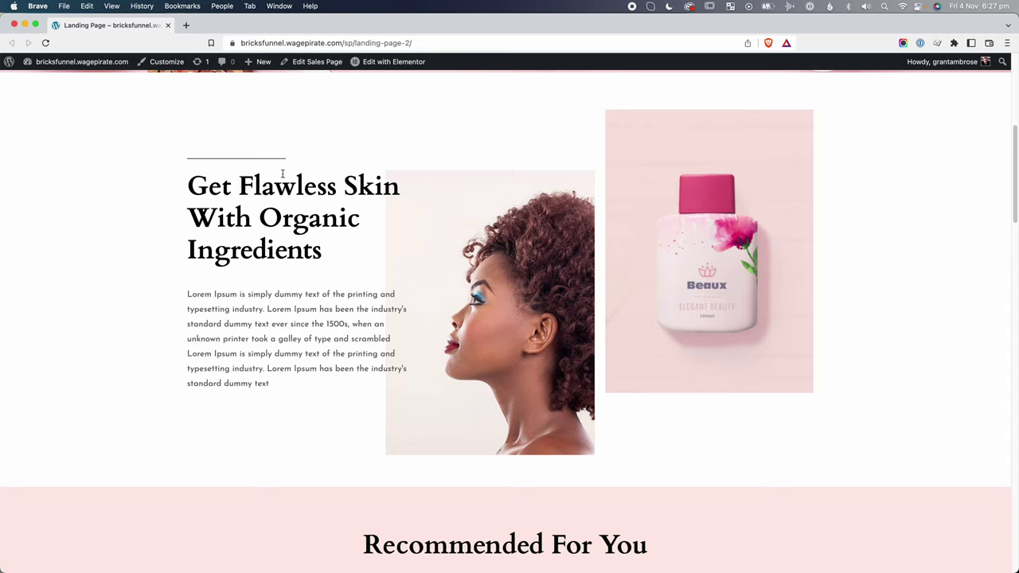
drag(227, 188, 323, 199)
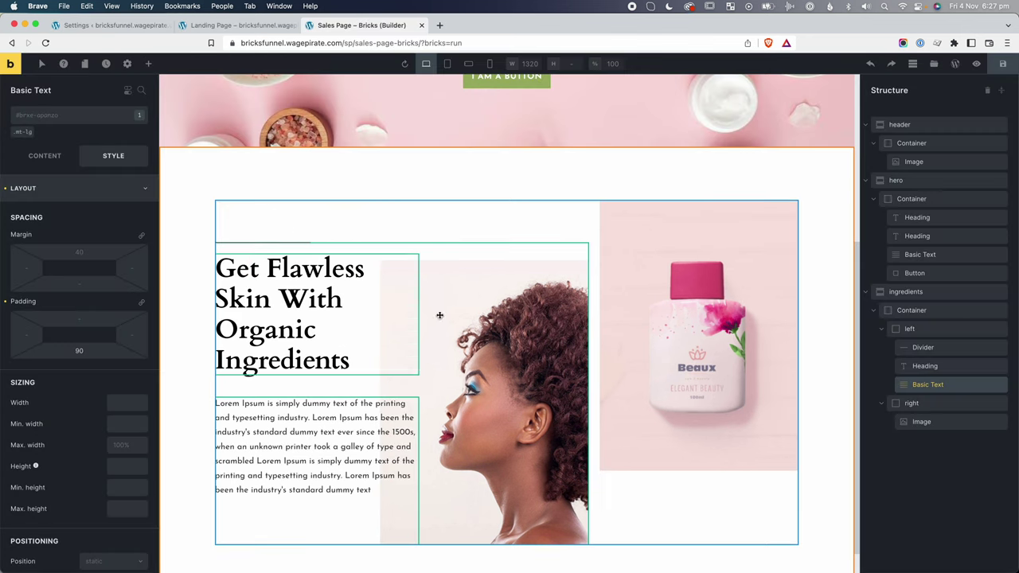
click(912, 329)
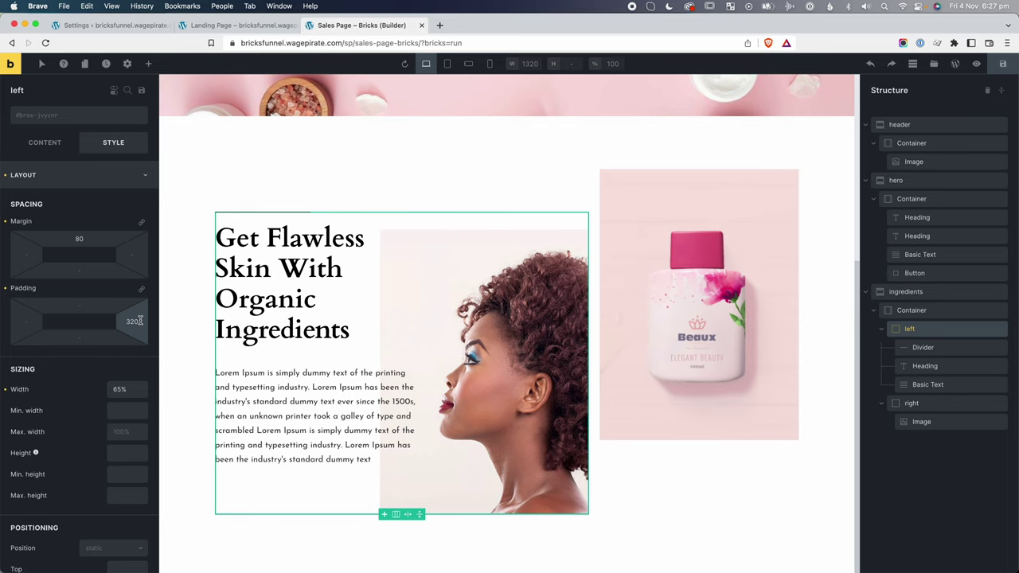
Reduce the ingredients left column's right padding to 300.
drag(130, 320, 454, 333)
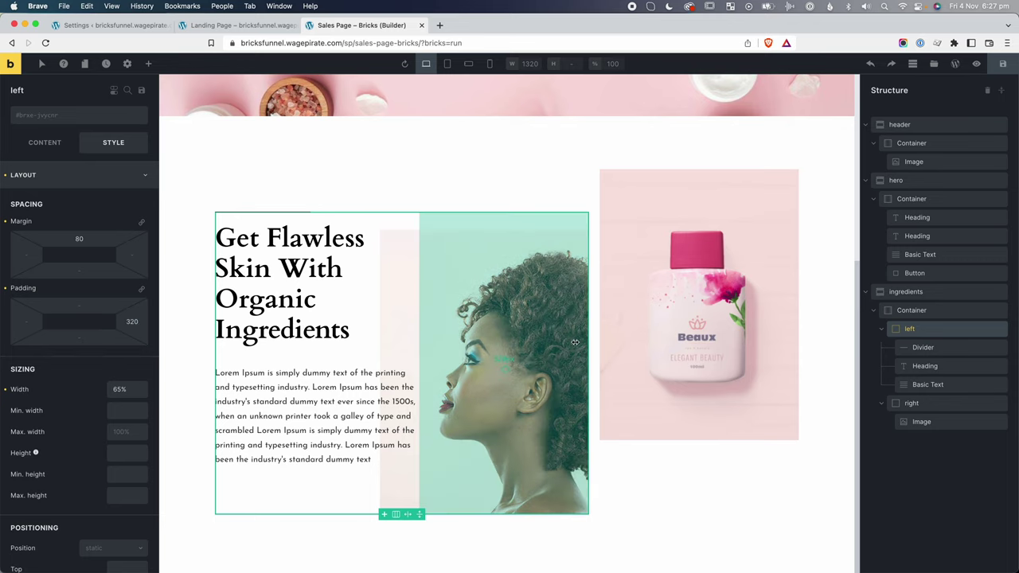
drag(539, 310, 539, 310)
double_click(132, 323)
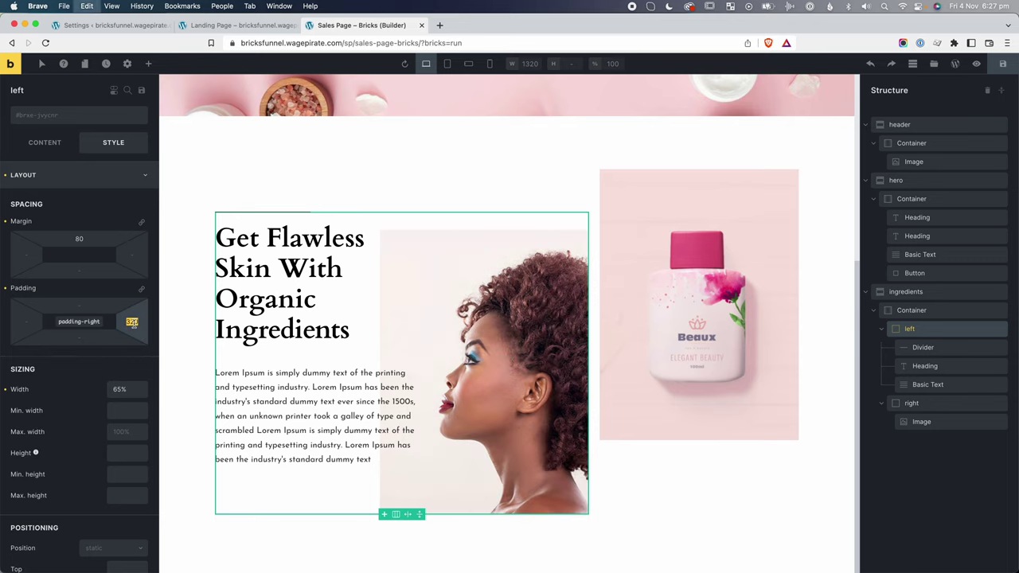
text(300)
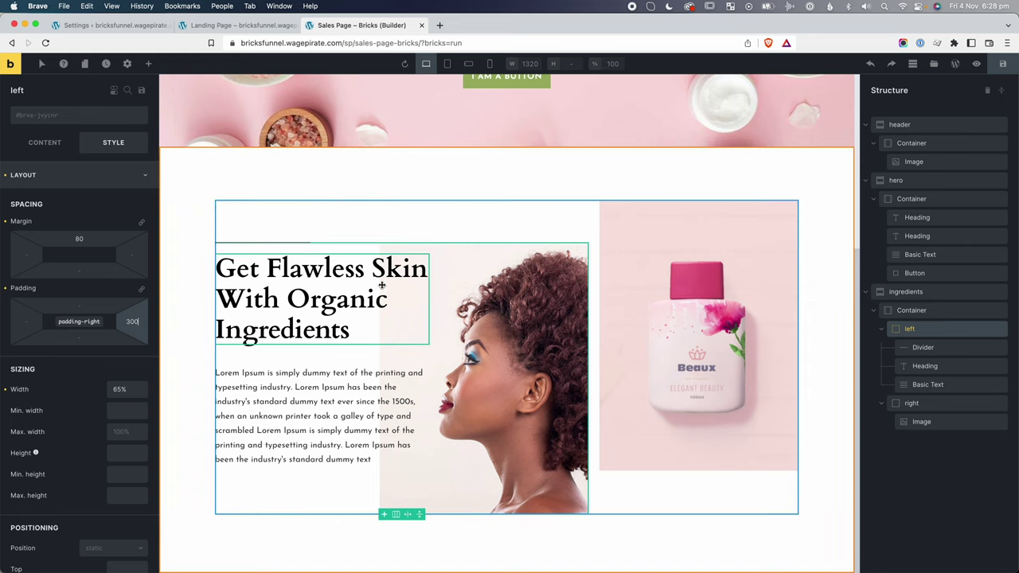
Give the left column's paragraph a right padding of 50.
click(933, 385)
click(139, 335)
text(50)
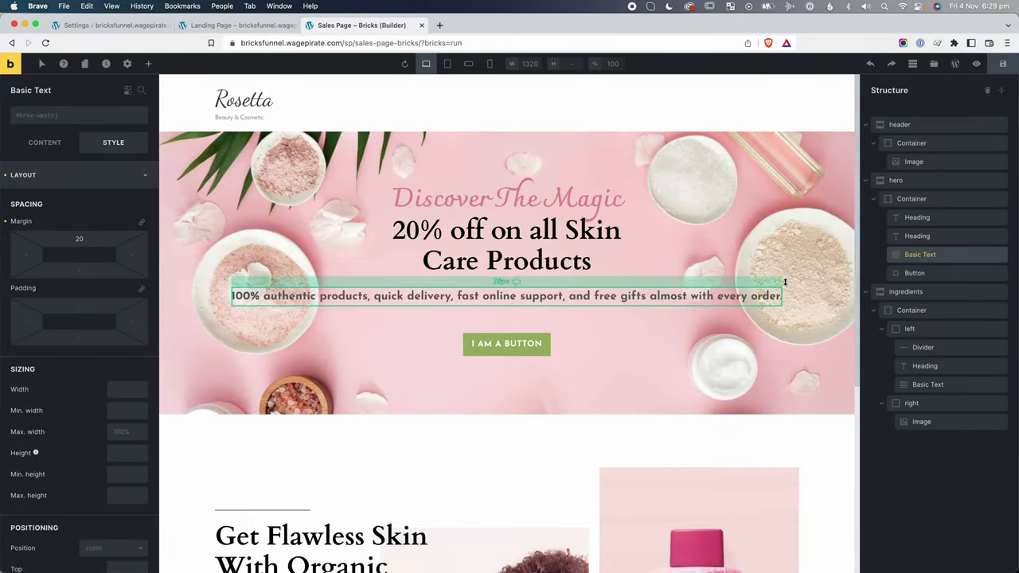
Set the hero subtitle's font weight to 600.
click(79, 175)
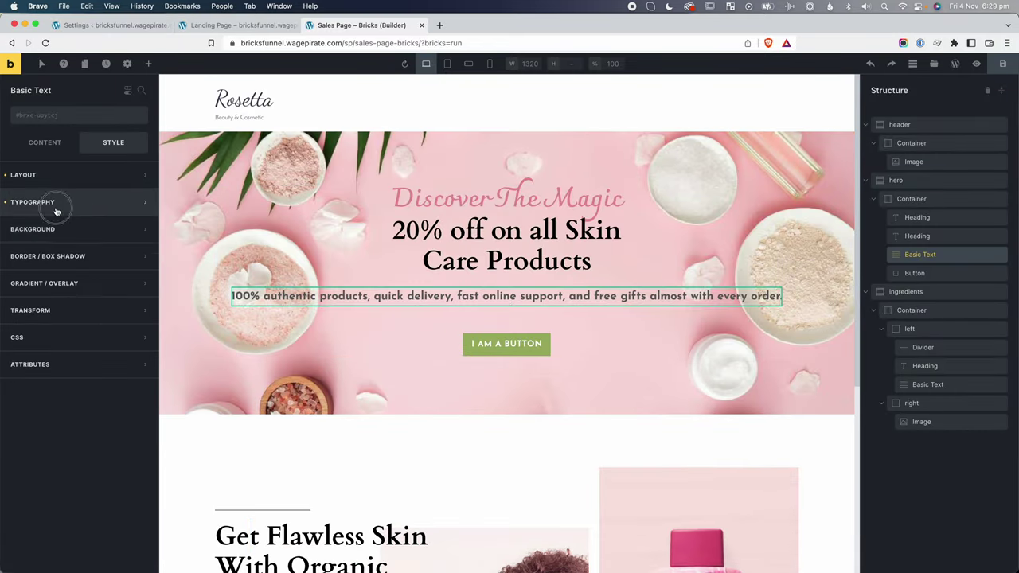
click(23, 200)
click(93, 363)
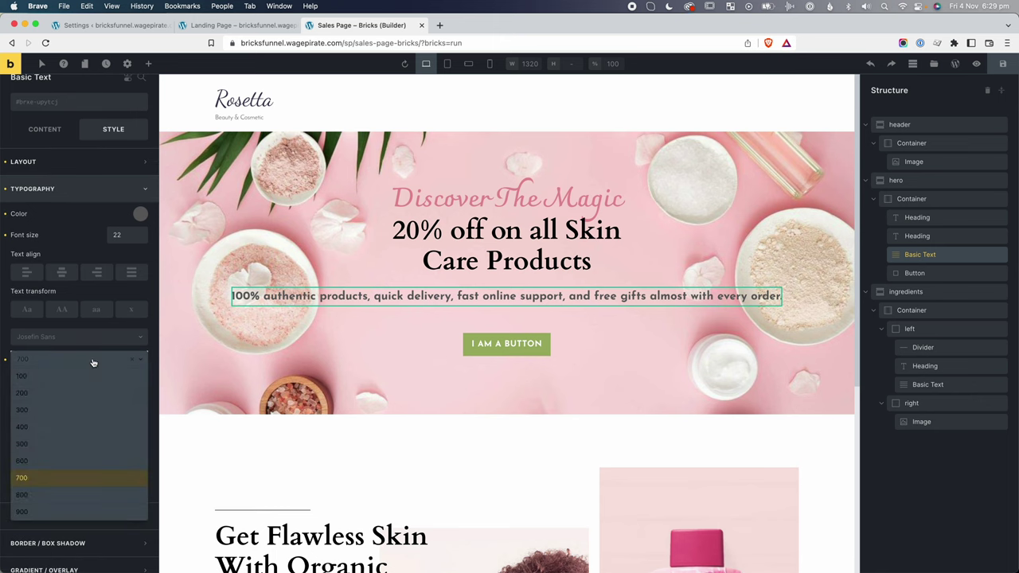
click(39, 460)
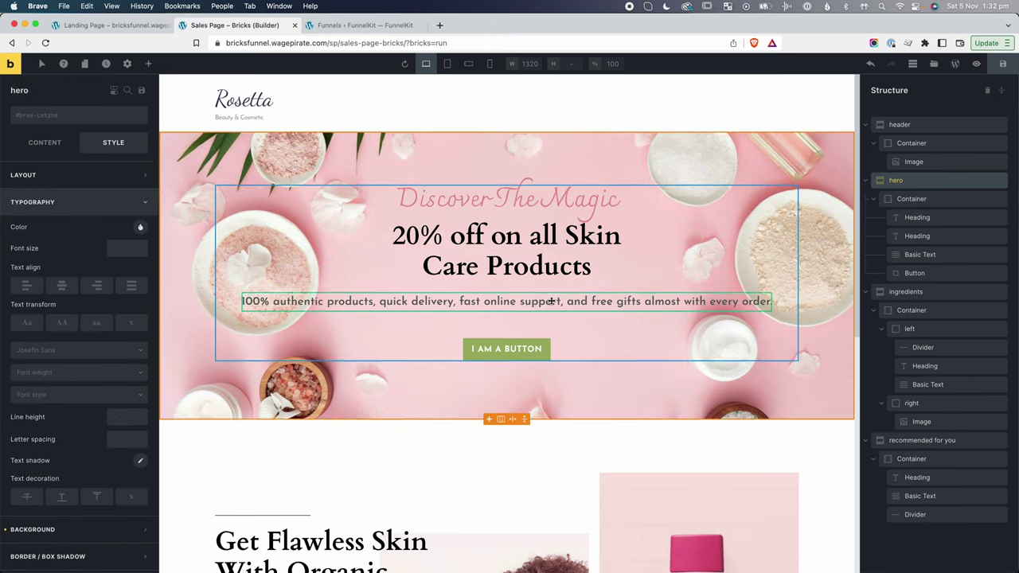
Limit the hero subtitle paragraph to a 50% max width so it wraps.
click(551, 301)
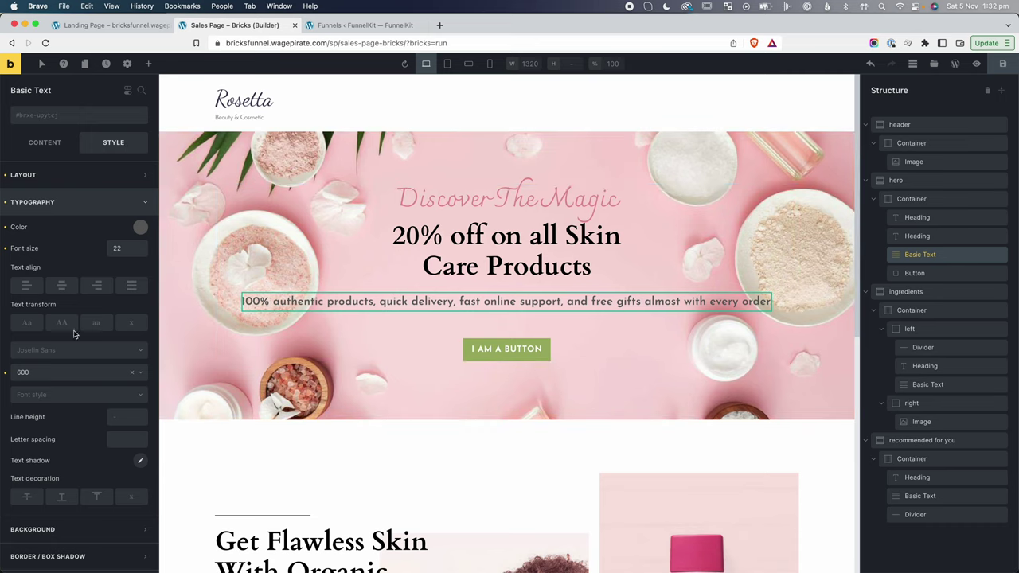
click(54, 175)
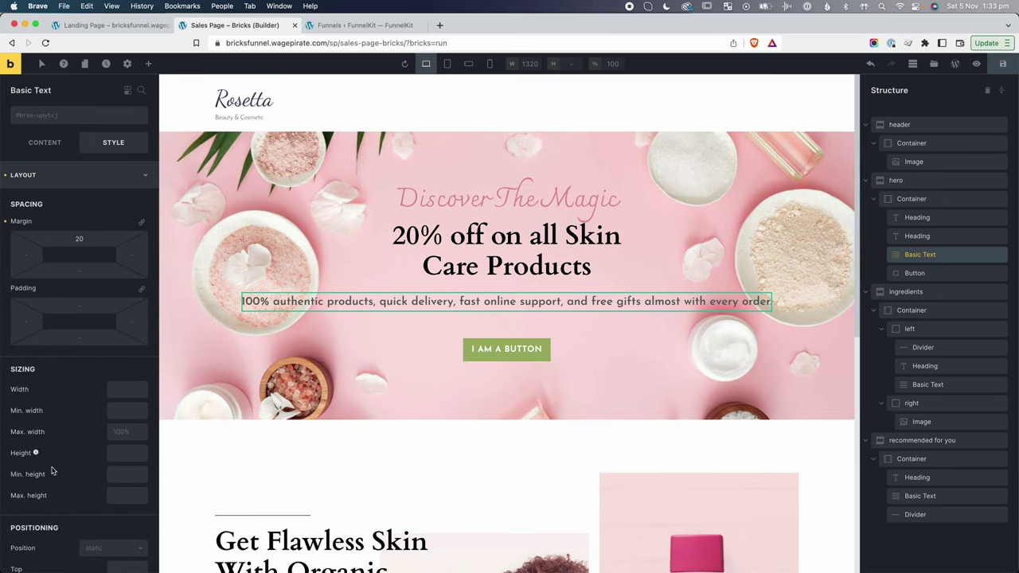
click(121, 432)
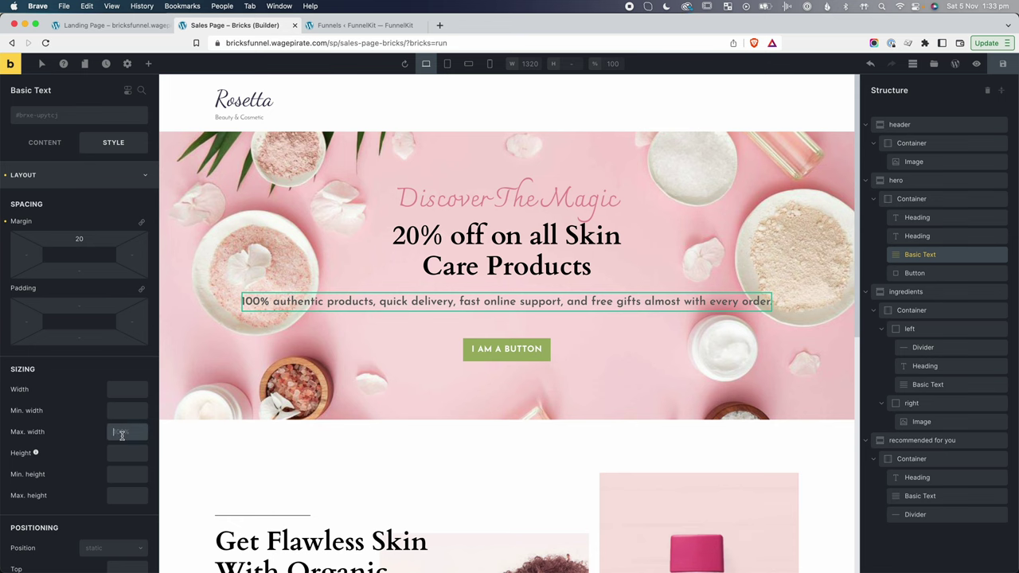
text(50%)
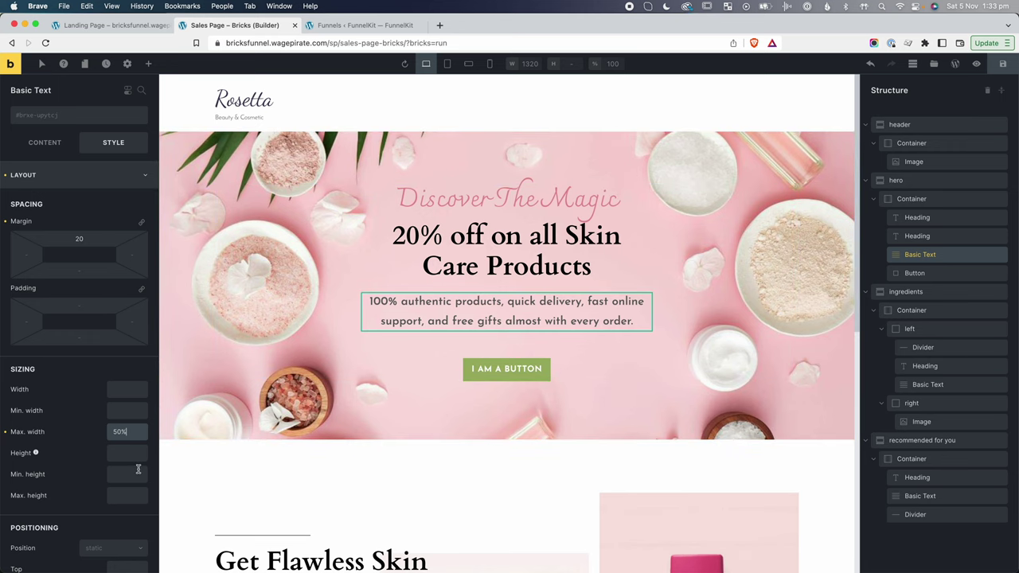
scroll(120, 470, down, 2)
scroll(91, 254, up, 2)
Set the hero subtitle's line height to 1.2.
click(78, 183)
click(68, 202)
scroll(94, 376, down, 1)
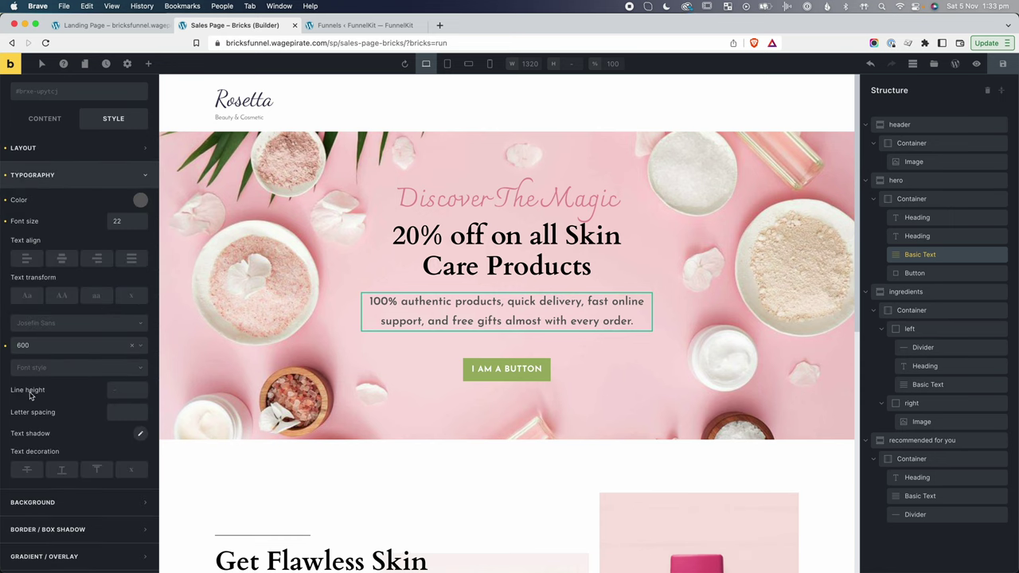
click(122, 392)
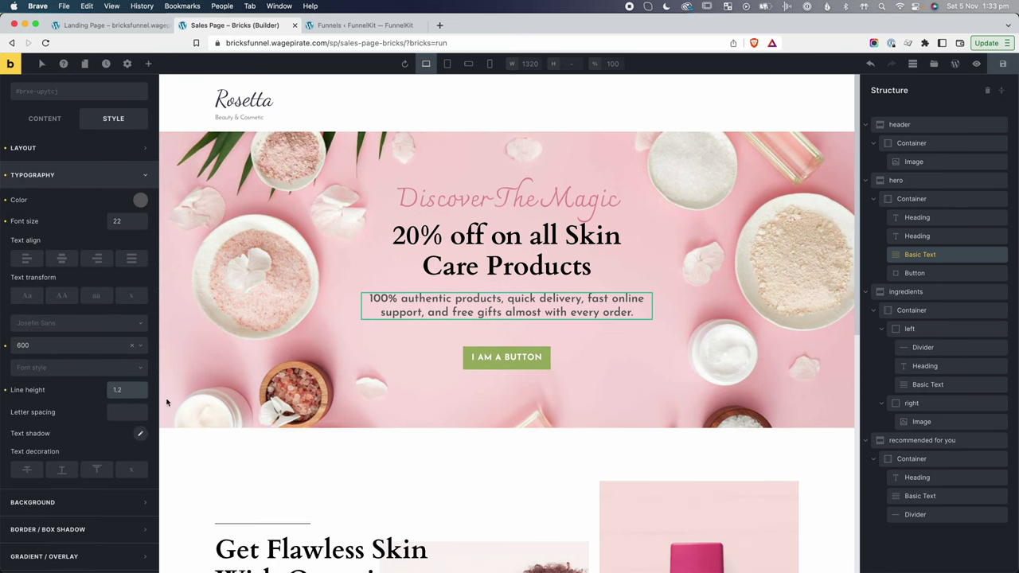
click(712, 389)
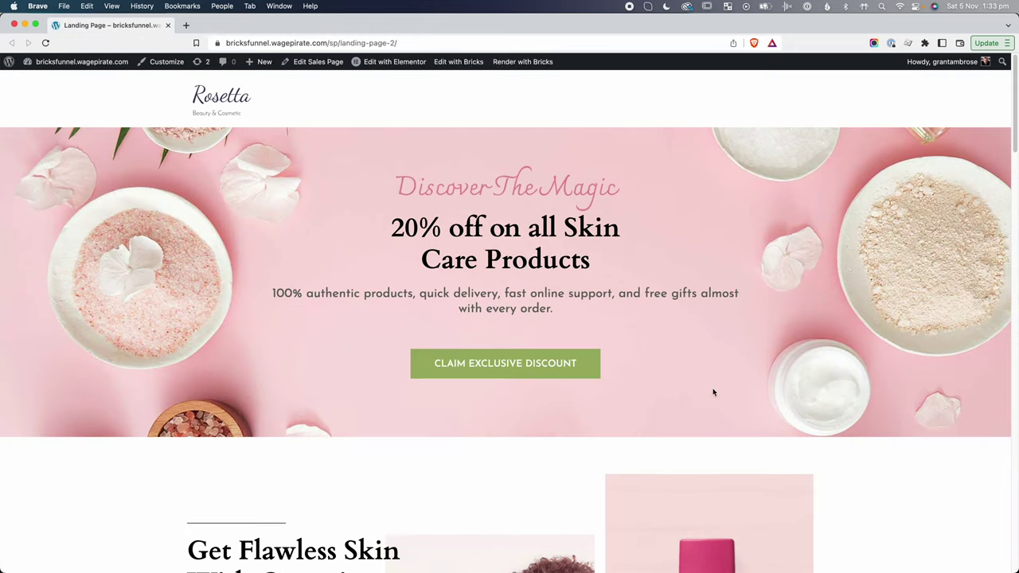
Narrow the reference page window for side-by-side comparison and exit preview back to the editor.
drag(1017, 210, 872, 223)
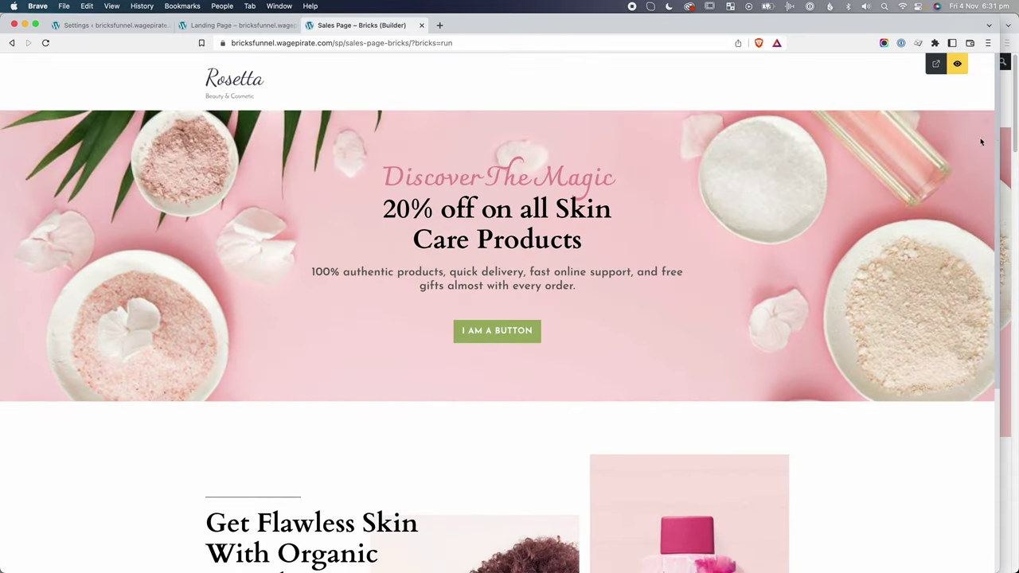
drag(999, 136, 1015, 141)
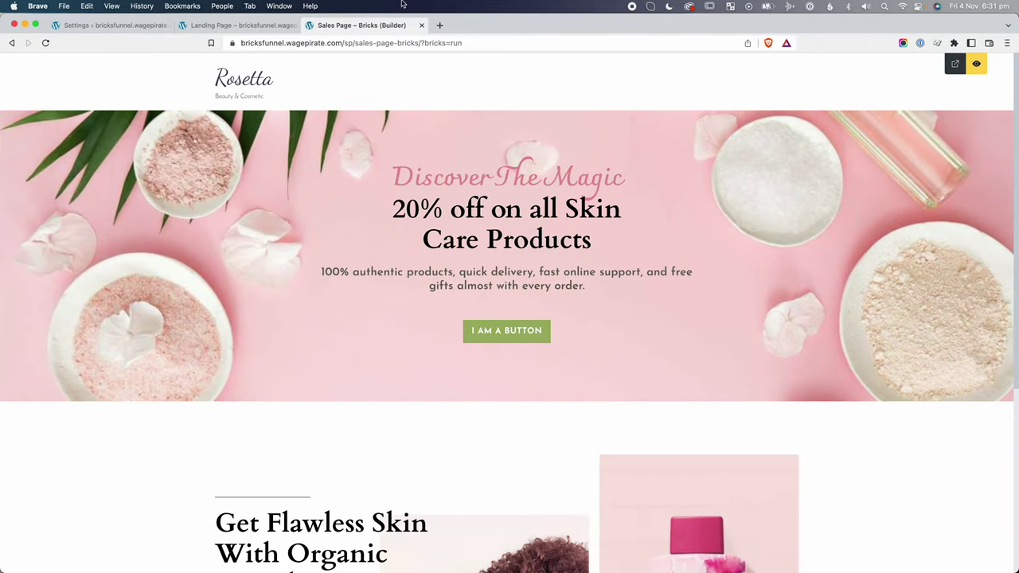
click(976, 64)
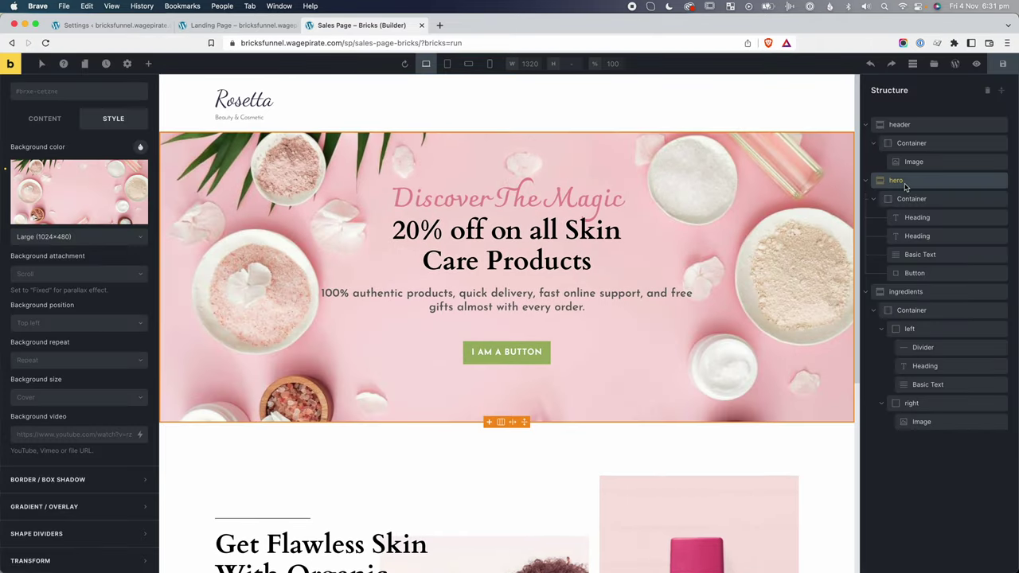
Set the hero section's background position to center center.
click(897, 181)
scroll(108, 176, up, 3)
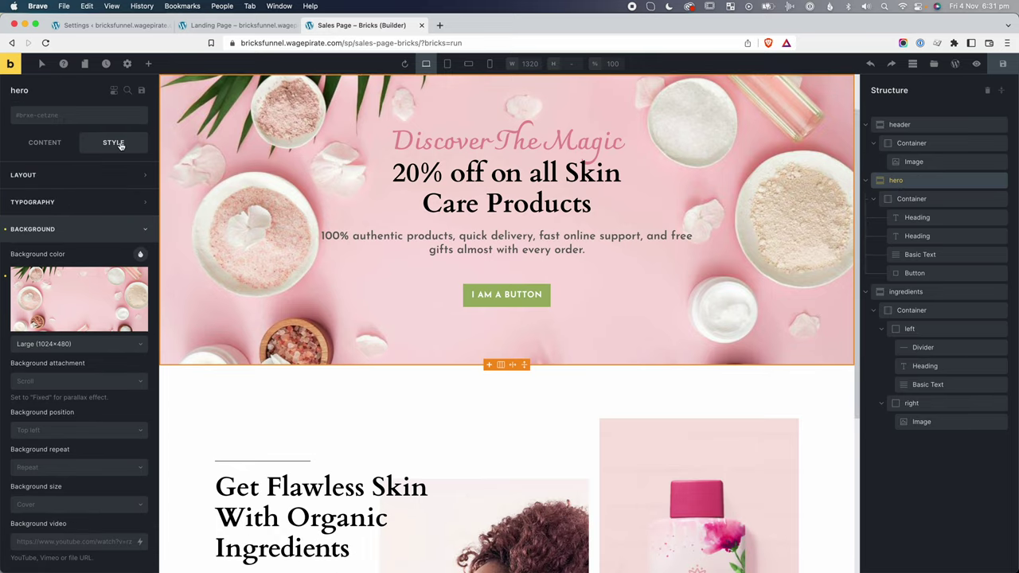
scroll(60, 331, down, 3)
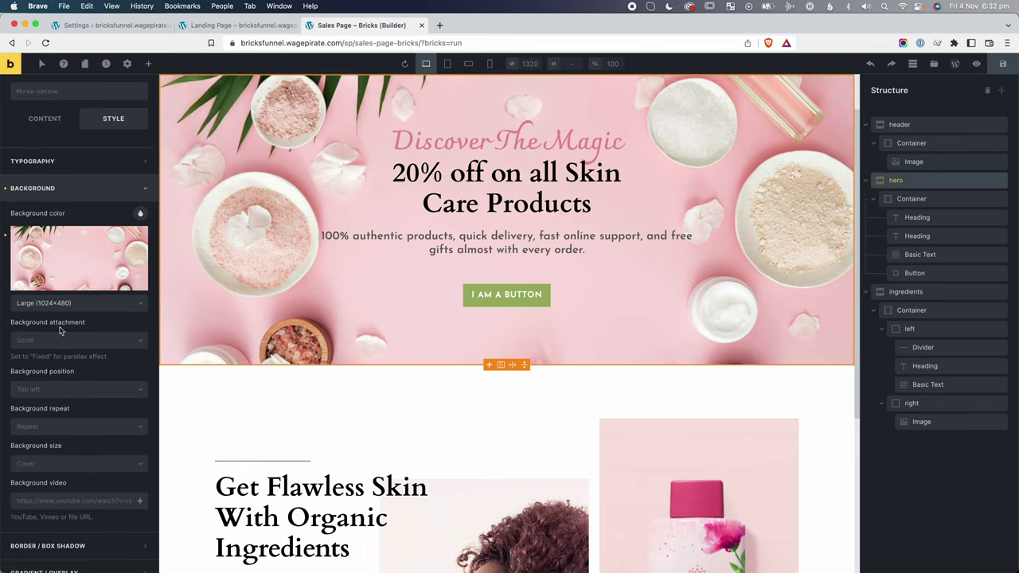
click(48, 366)
click(48, 447)
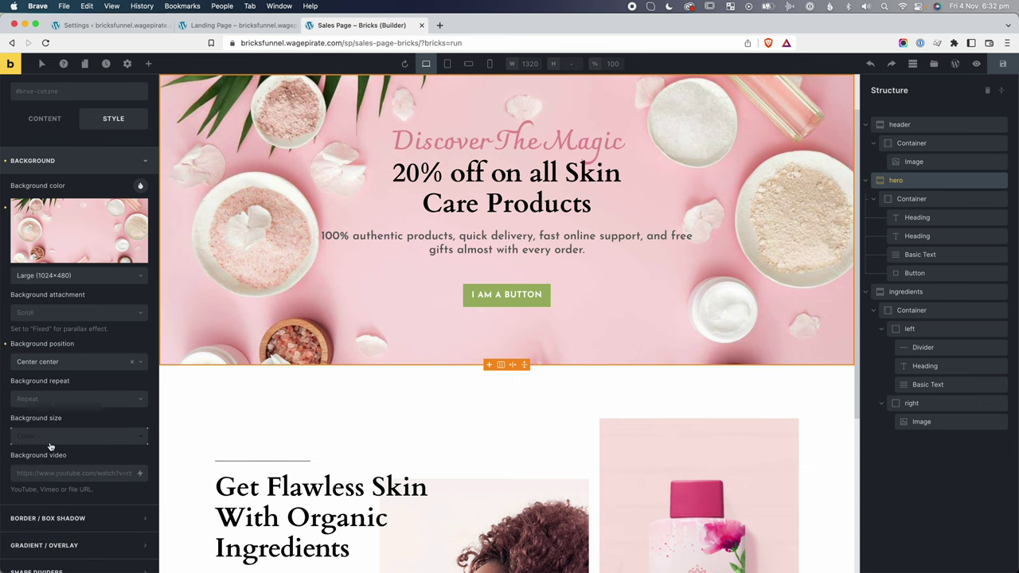
Add a new mt-sm class to the 20% off heading with a 10px top margin.
click(557, 175)
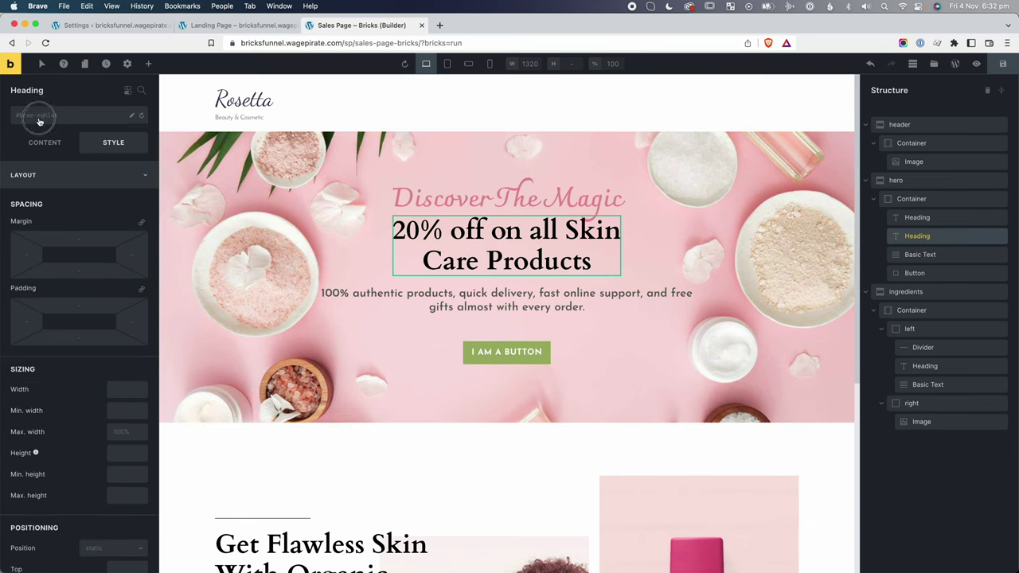
click(82, 124)
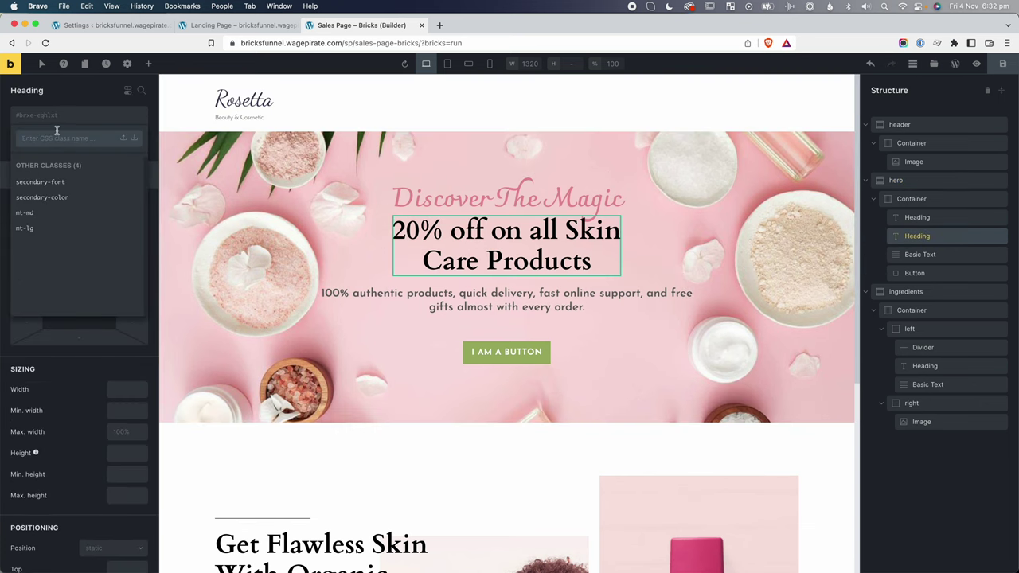
text(mt-sm)
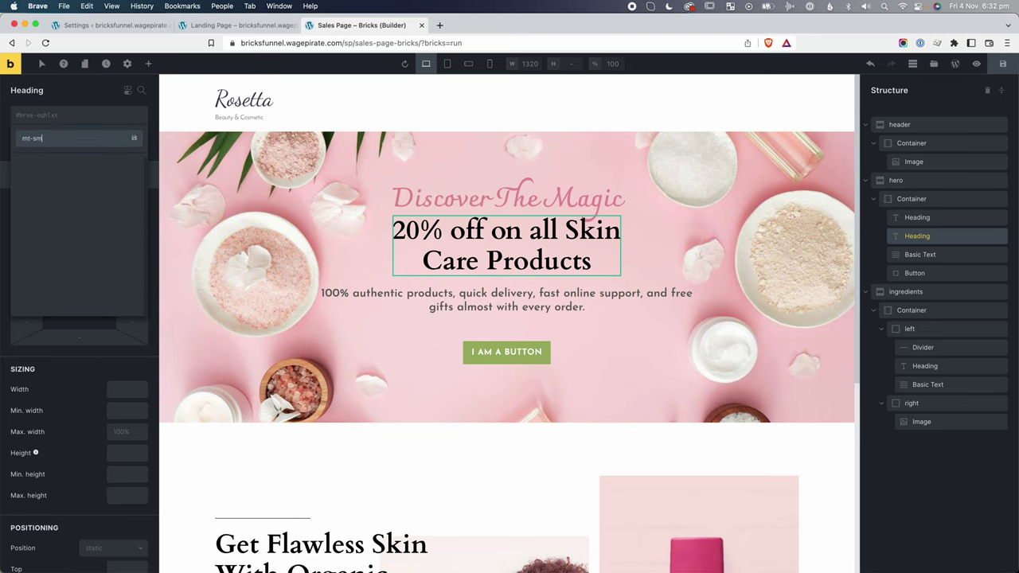
key(Return)
click(80, 253)
text(10)
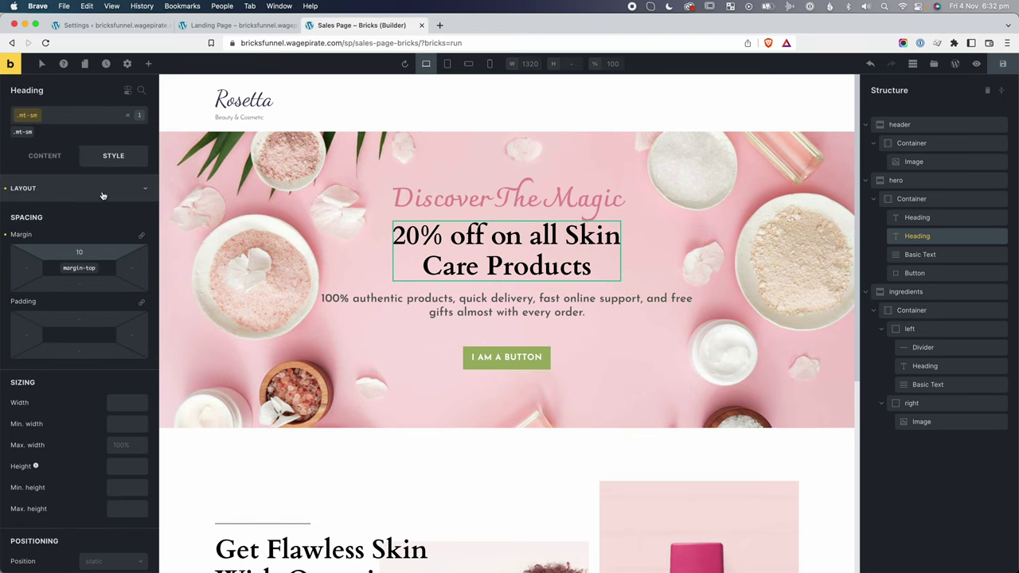
Remove and re-apply the mt-sm class on the 20% off heading.
click(81, 121)
click(32, 115)
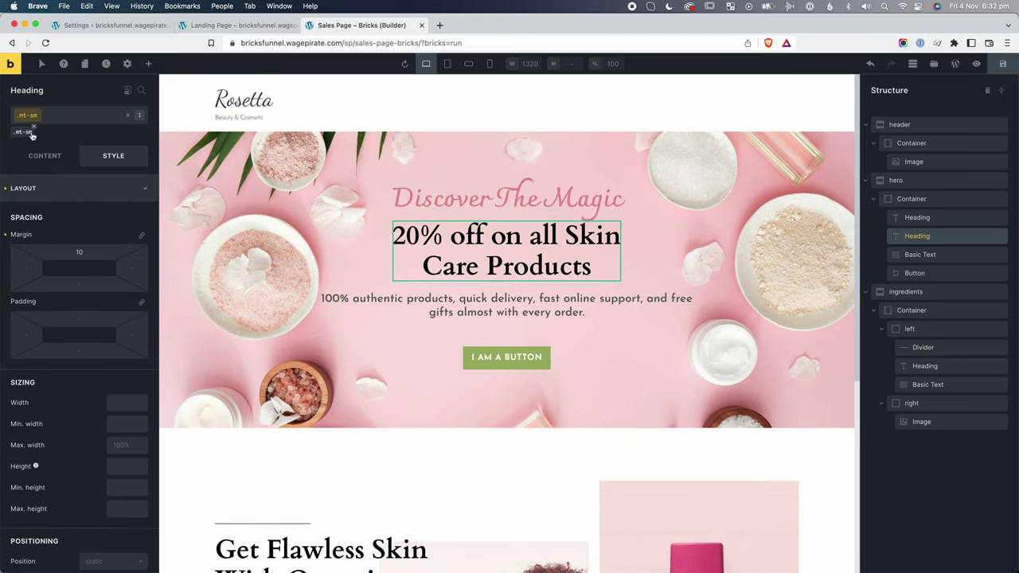
click(32, 134)
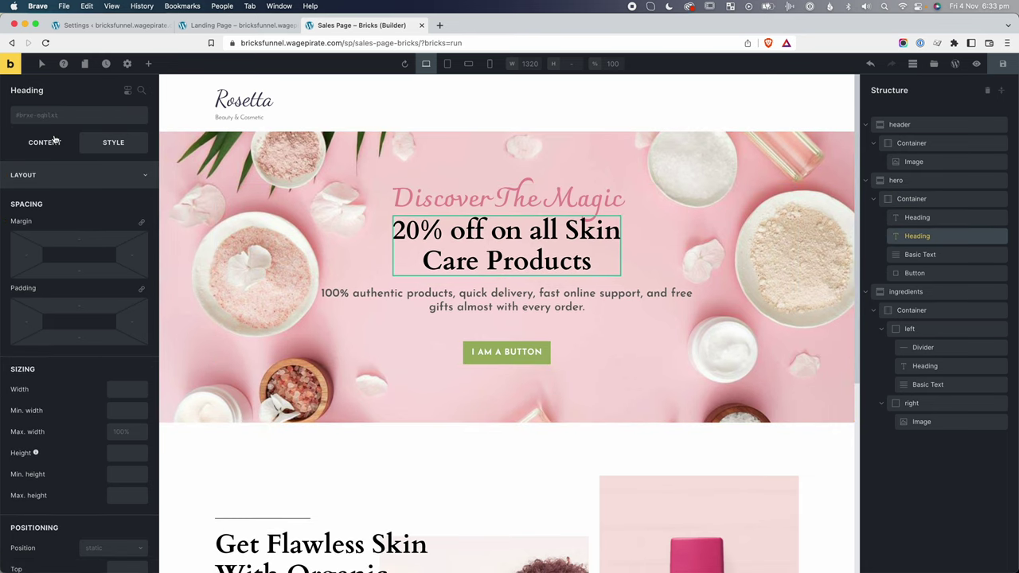
click(46, 117)
click(32, 241)
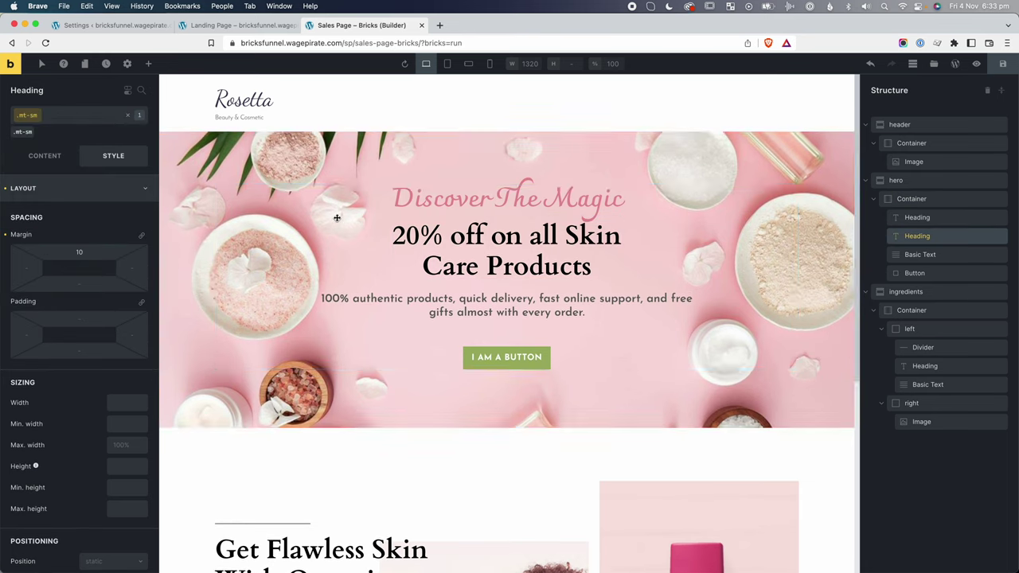
click(337, 218)
scroll(509, 327, down, 2)
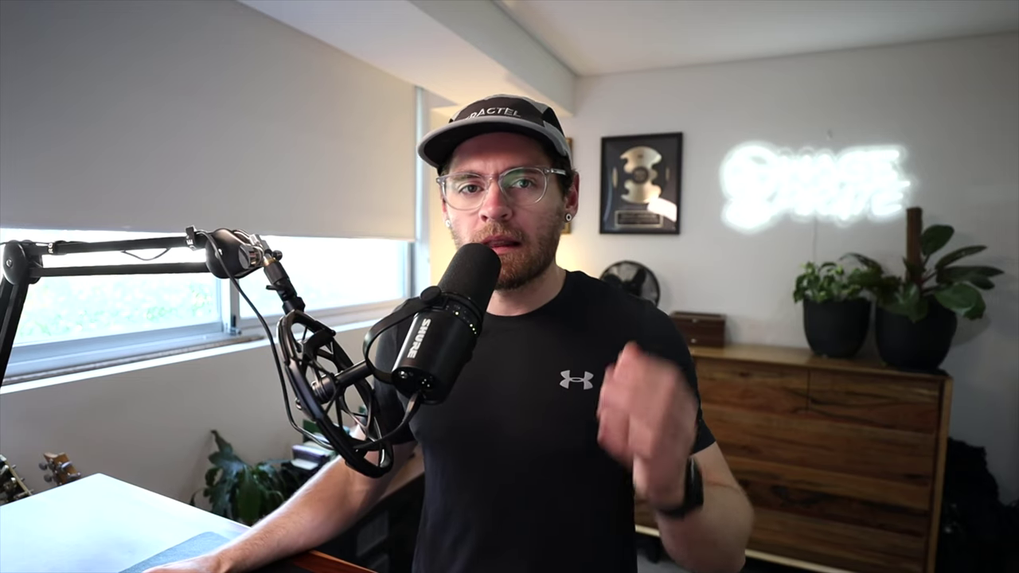
scroll(504, 361, down, 3)
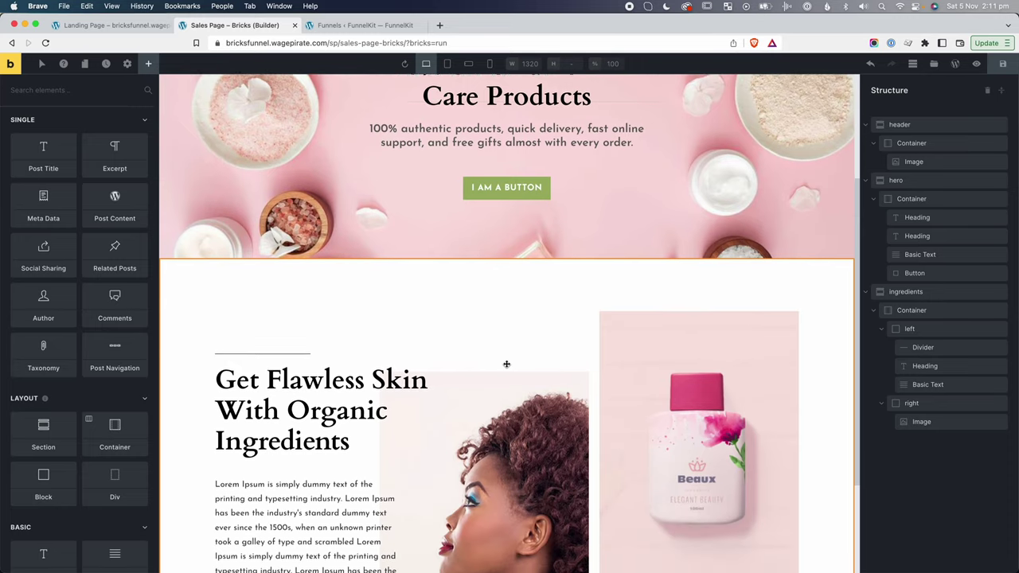
Review the reference's Recommended For You heading, paragraph and first product title.
scroll(506, 364, down, 4)
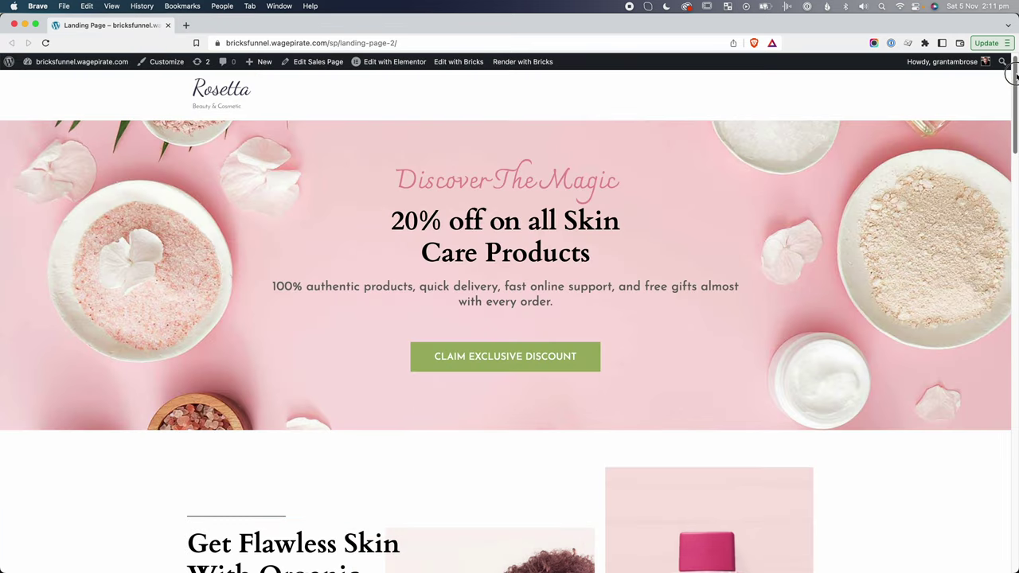
drag(1013, 76, 1013, 223)
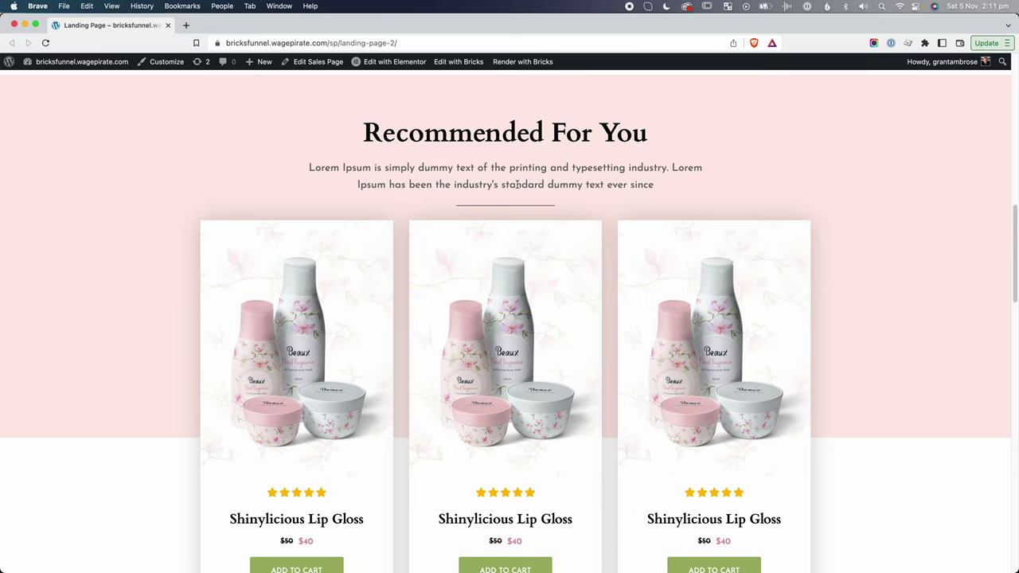
scroll(517, 185, up, 1)
drag(383, 140, 590, 139)
drag(344, 174, 647, 193)
scroll(293, 234, down, 2)
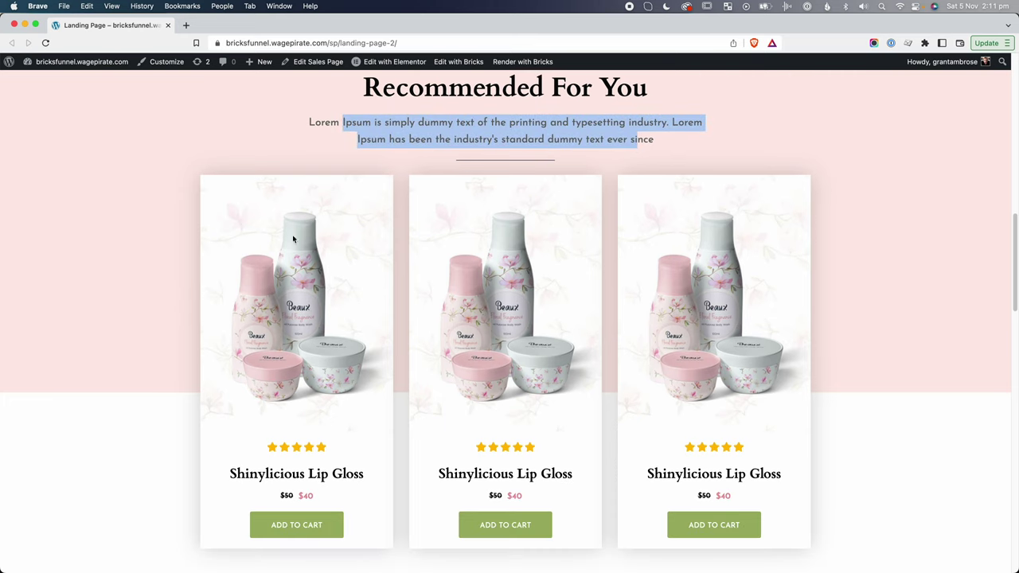
click(334, 457)
drag(245, 473, 316, 505)
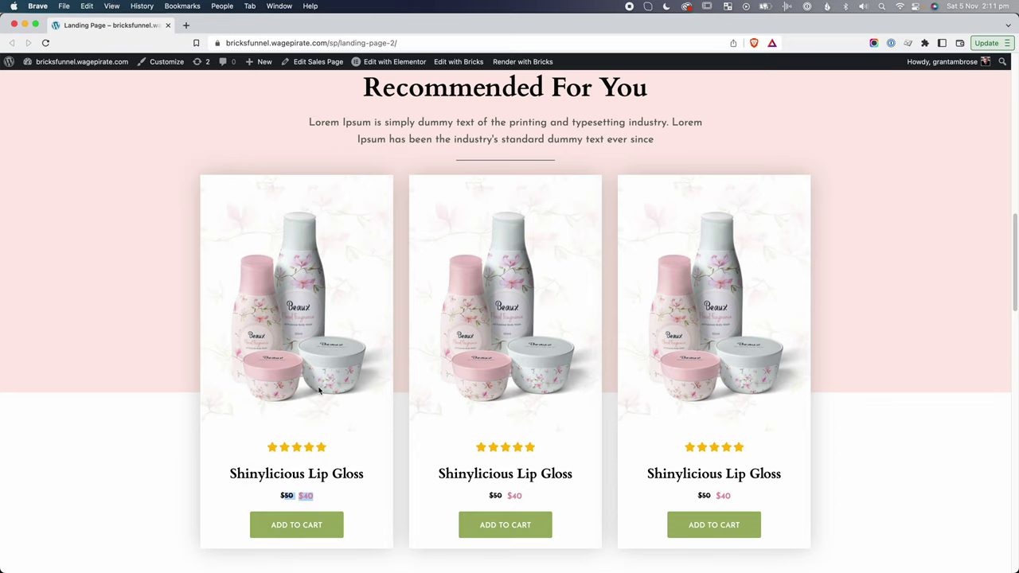
Review the Leaves Skin Supple And Revitalized heading and the Discover The Magic section below.
scroll(319, 388, down, 5)
drag(310, 223, 698, 227)
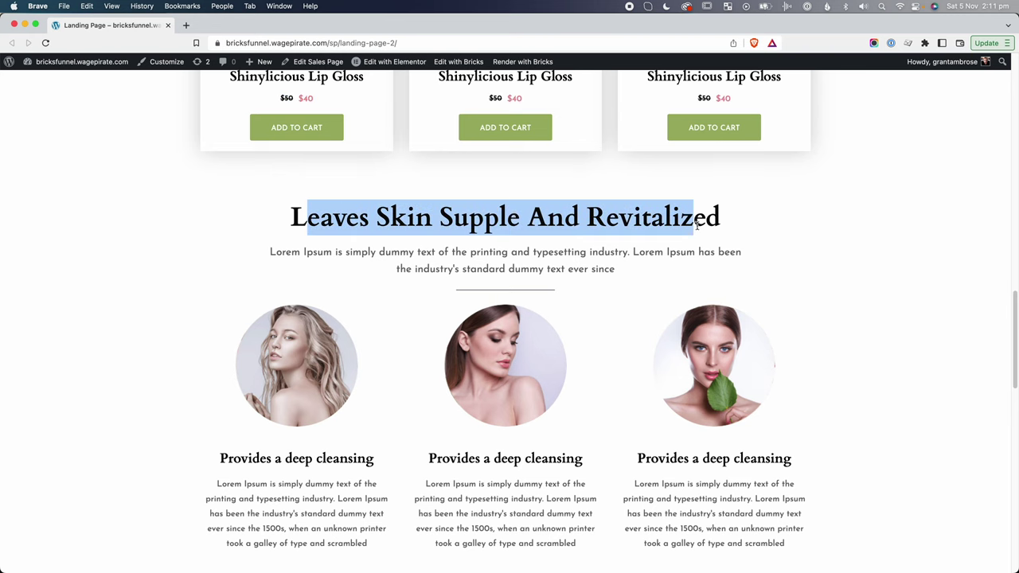
drag(489, 253, 567, 270)
scroll(337, 322, down, 1)
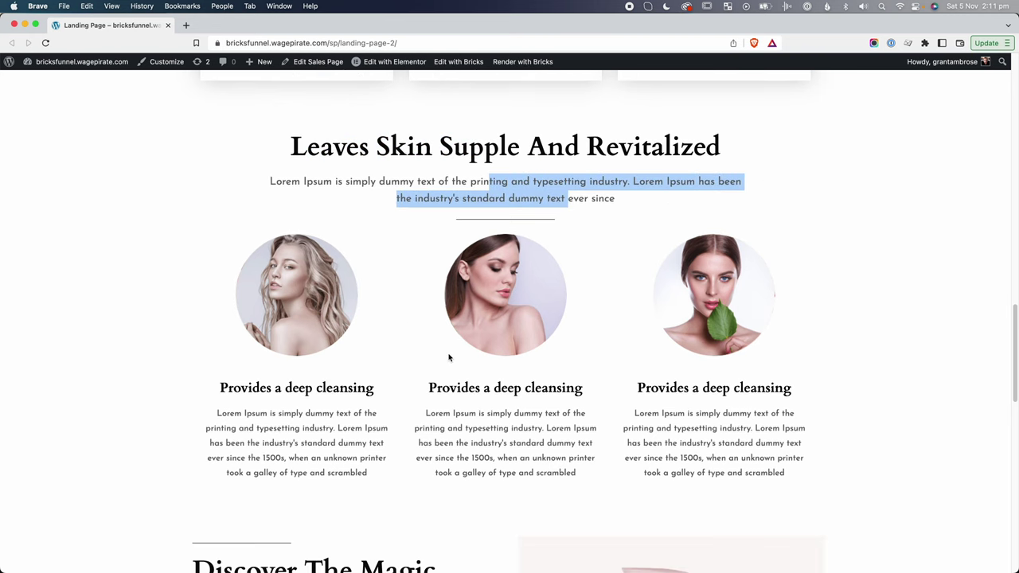
scroll(449, 358, down, 5)
drag(215, 267, 253, 377)
scroll(252, 377, down, 3)
scroll(453, 411, up, 4)
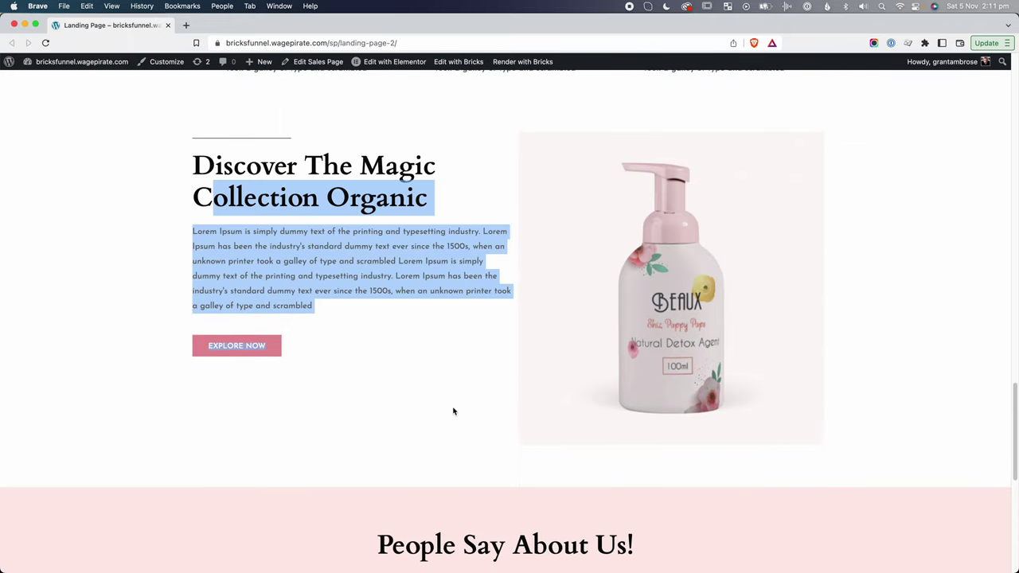
scroll(453, 411, up, 3)
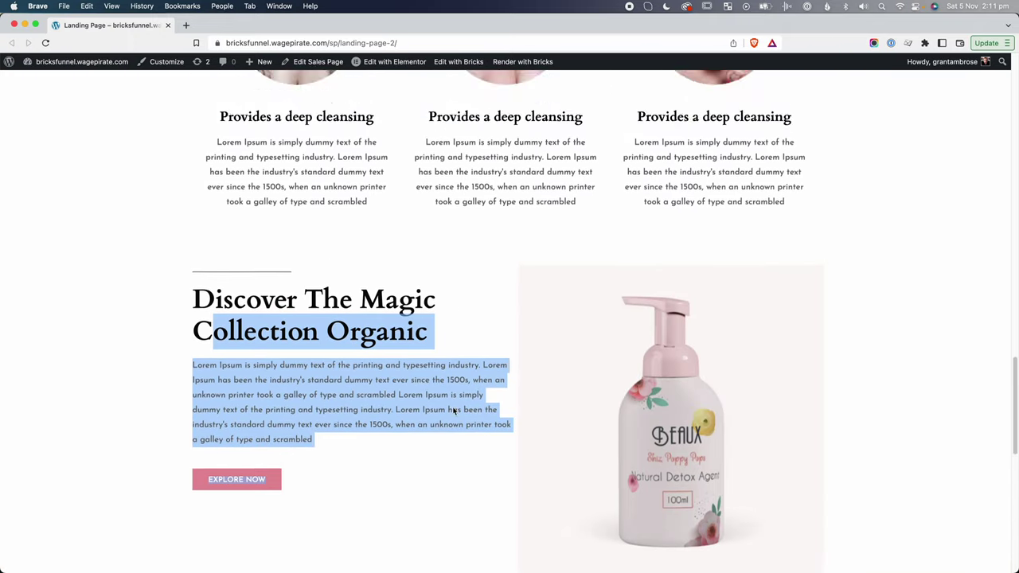
click(453, 411)
scroll(453, 411, up, 6)
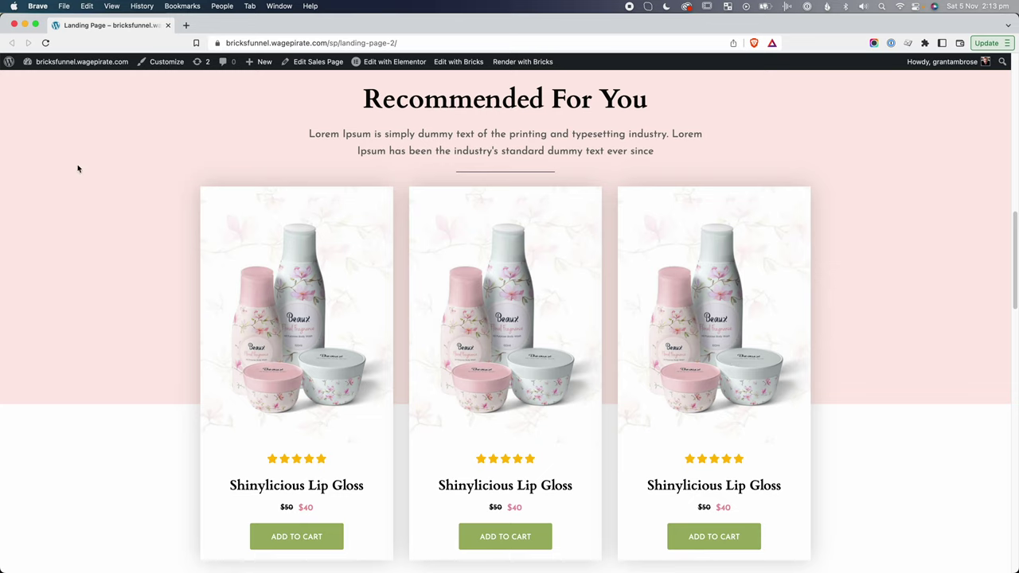
scroll(67, 191, up, 1)
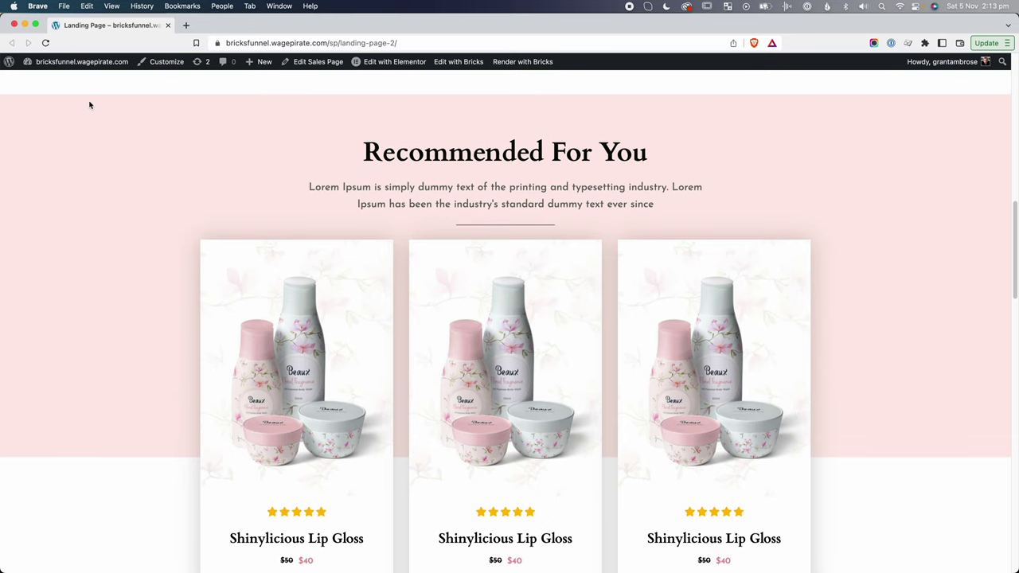
scroll(84, 385, down, 1)
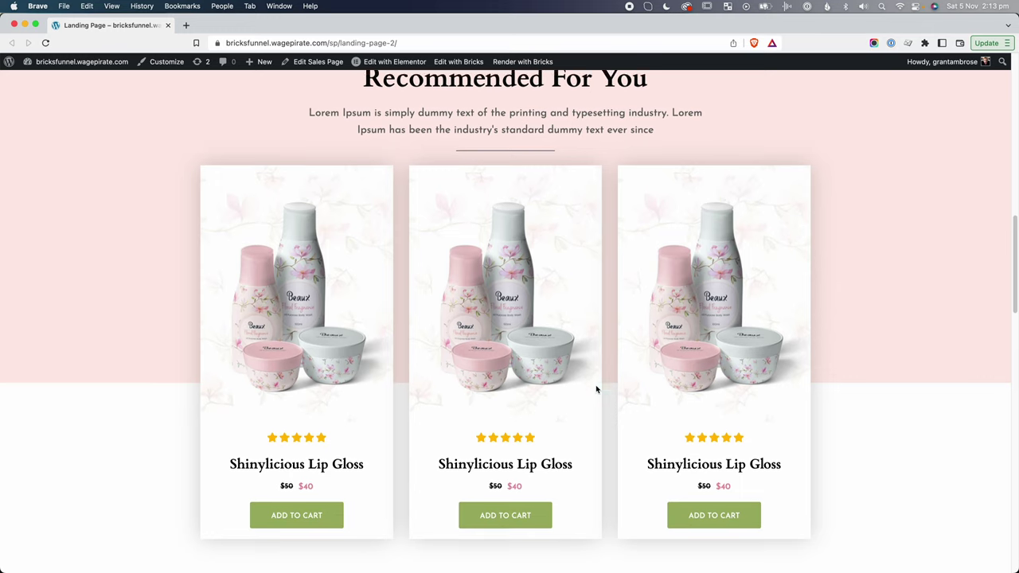
scroll(113, 204, up, 1)
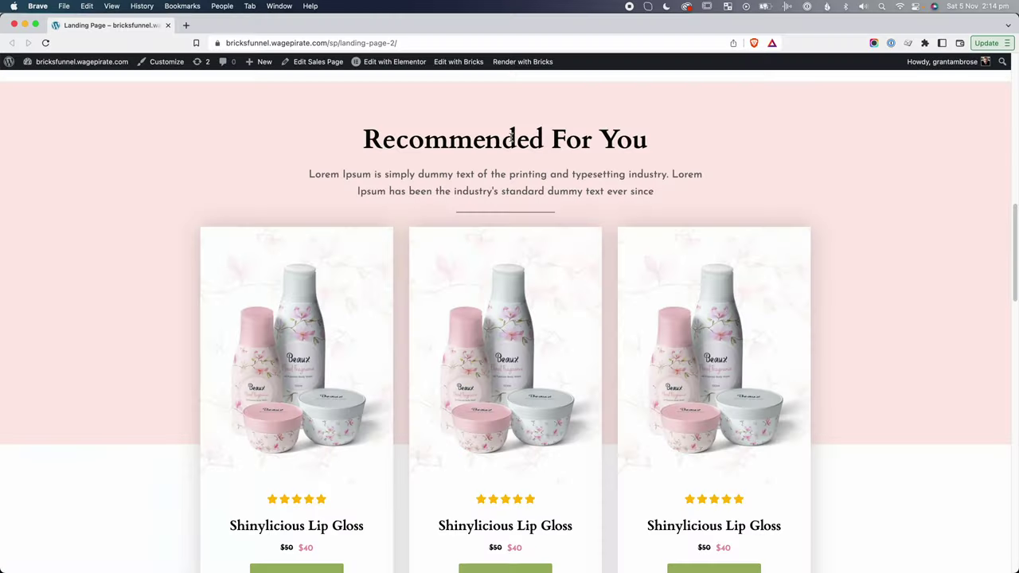
Review the live page's Recommended For You section, selecting its title and paragraph text.
scroll(486, 156, down, 3)
scroll(486, 162, up, 4)
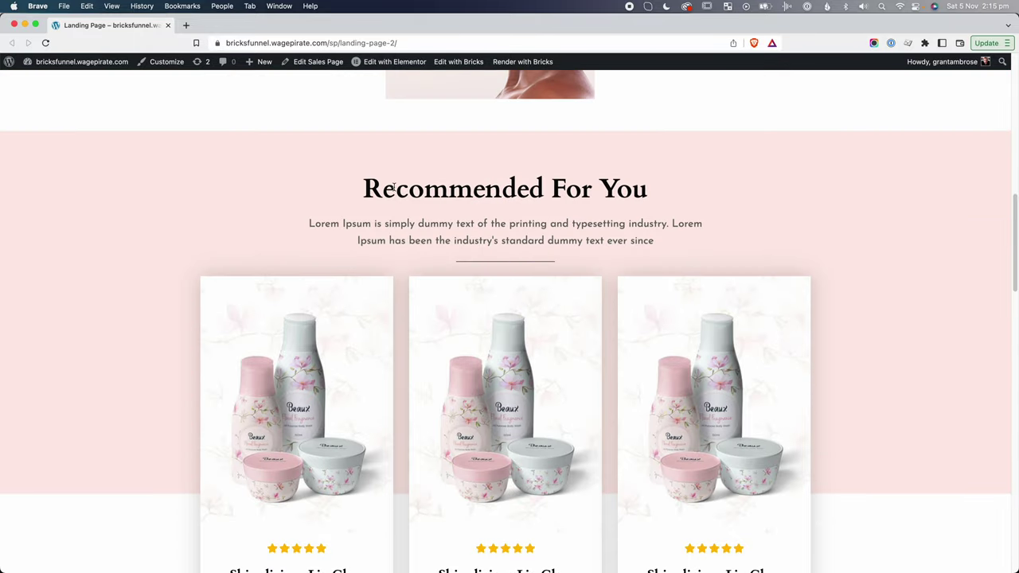
drag(383, 187, 542, 182)
drag(309, 224, 534, 241)
scroll(562, 325, down, 3)
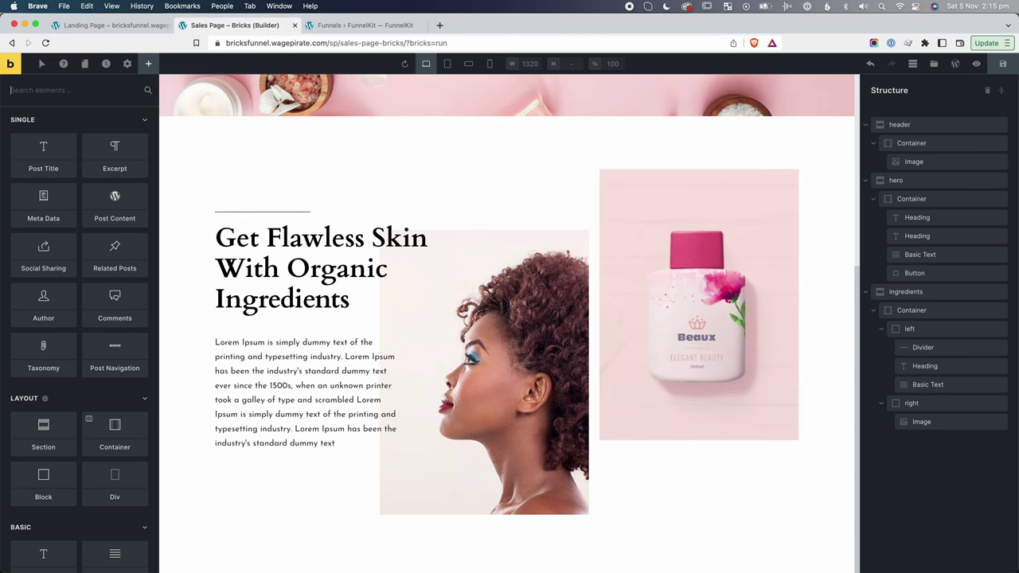
Add a new section and rename it 'recommended for you'.
text(sec)
click(50, 139)
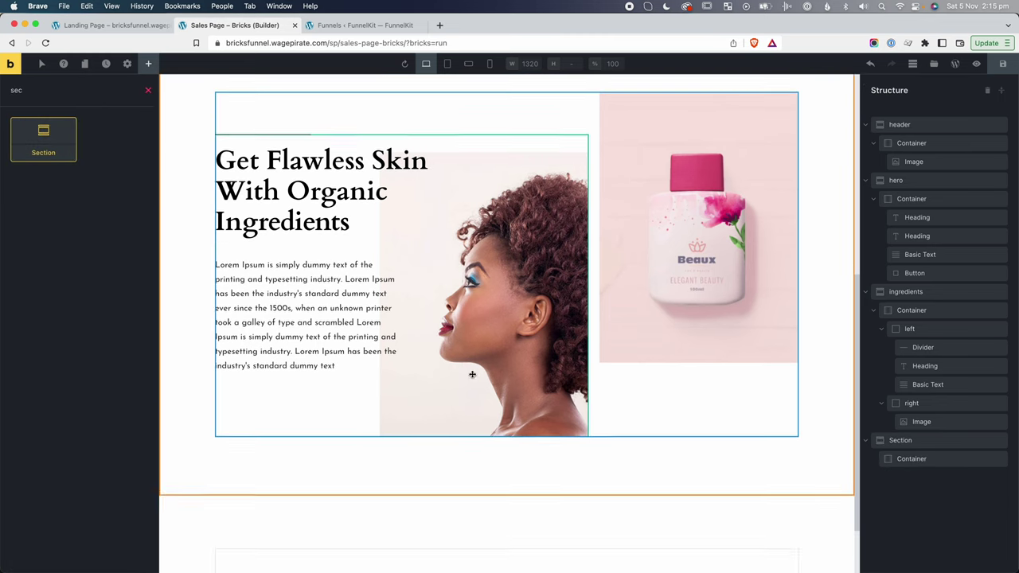
click(931, 465)
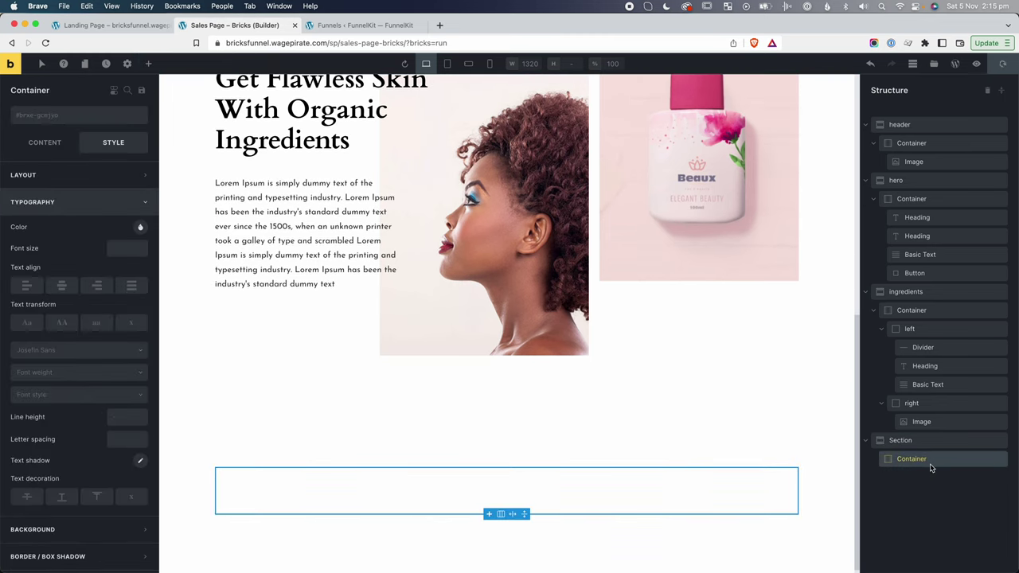
double_click(901, 441)
drag(364, 137, 666, 141)
text(re)
text(commended for you)
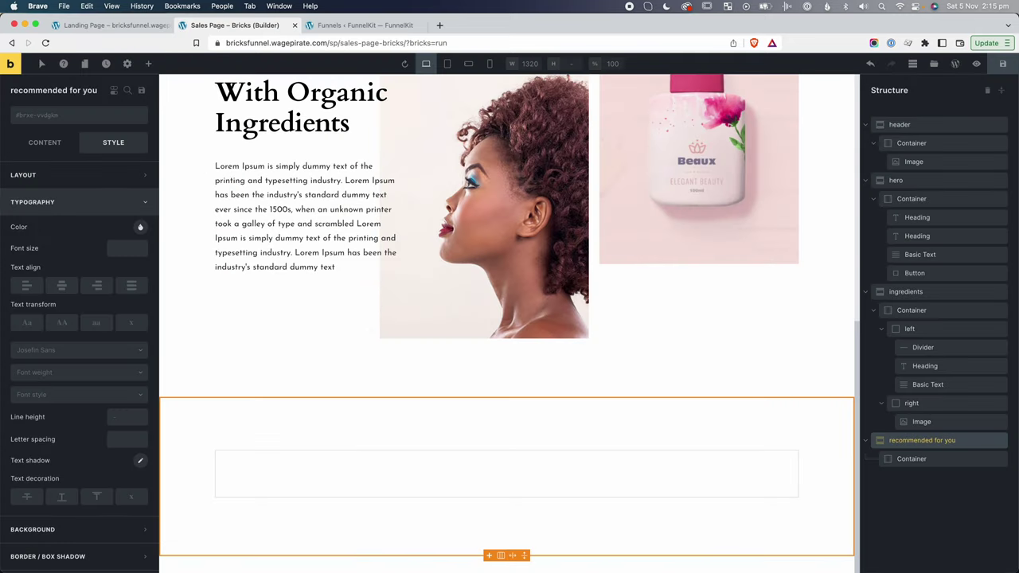
click(912, 459)
Add a Heading and a Basic Text element into the section's container.
click(148, 64)
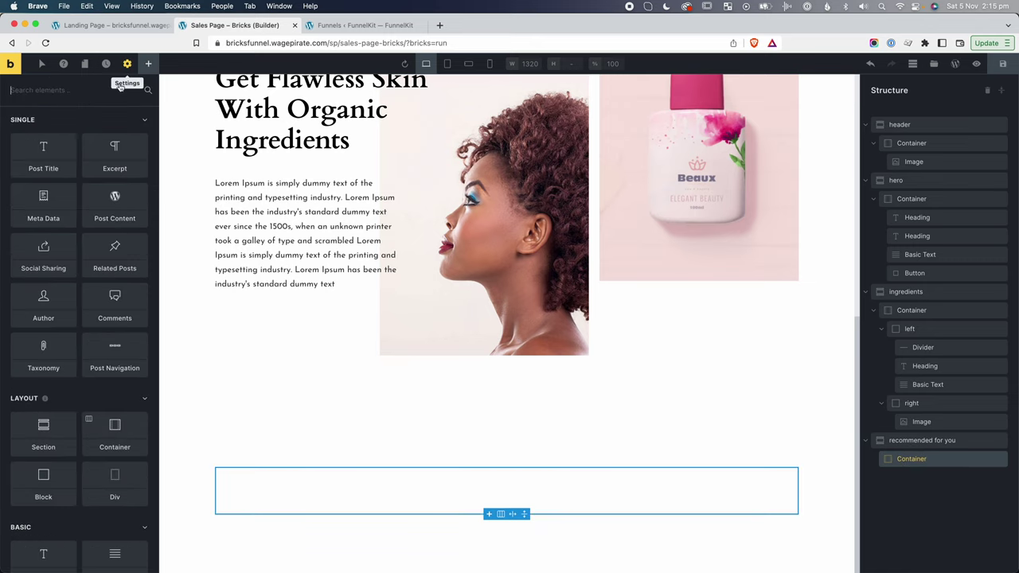
text(head)
click(56, 134)
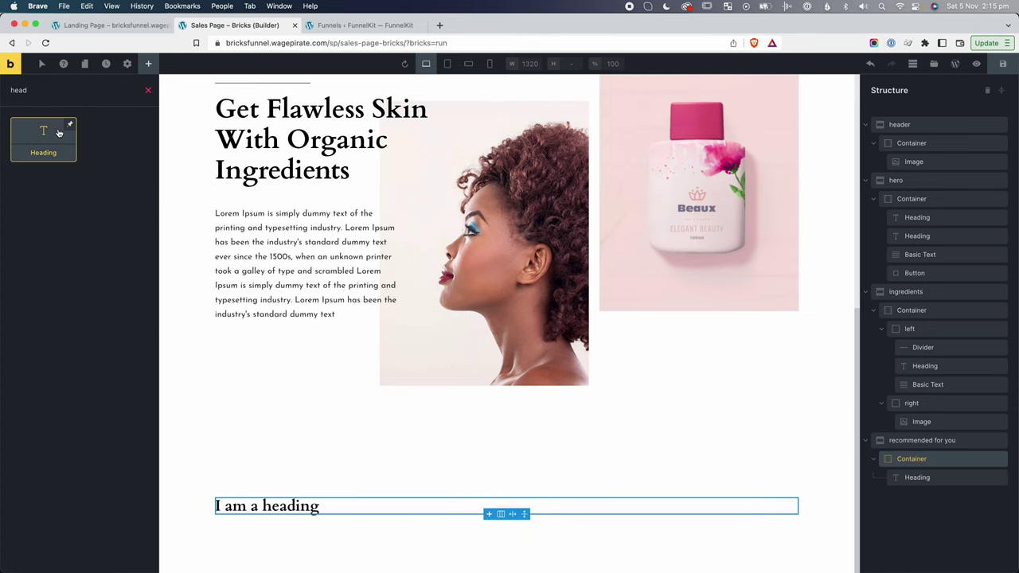
key(BackSpace)
key(BackSpace)
key(BackSpace)
key(BackSpace)
text(bas)
click(30, 152)
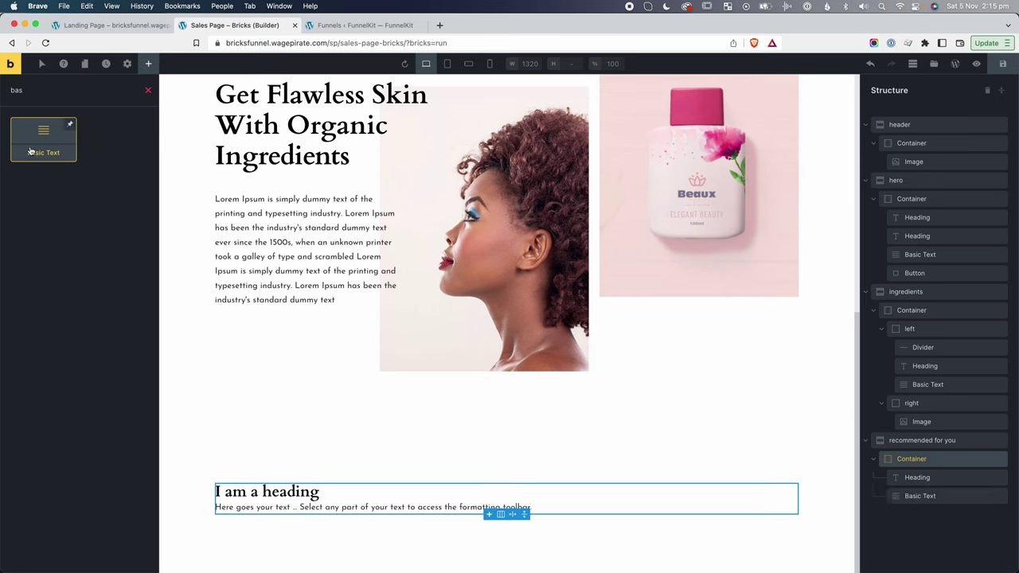
Make the heading an h2 and center the container's cross-axis alignment.
click(920, 478)
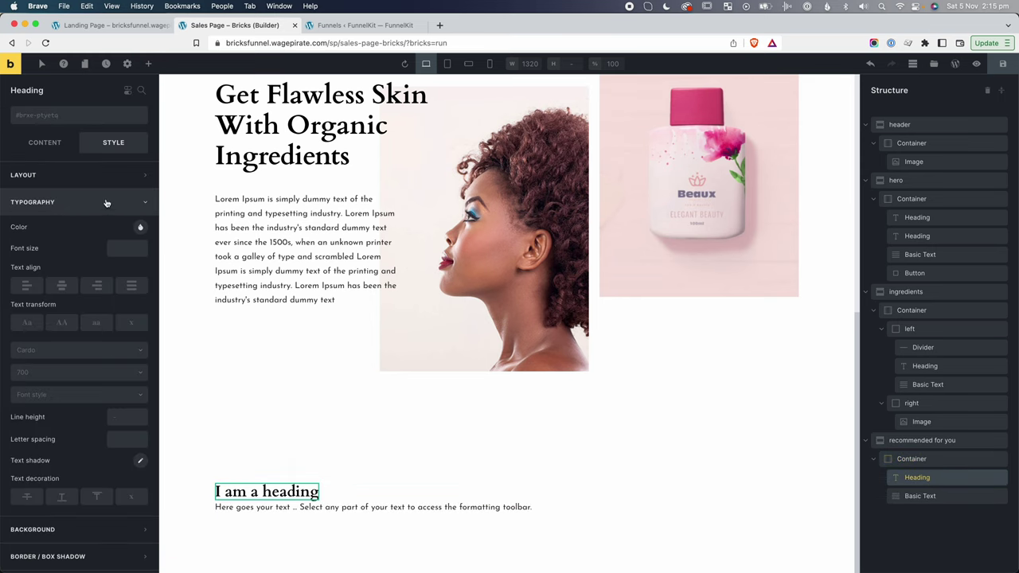
click(45, 143)
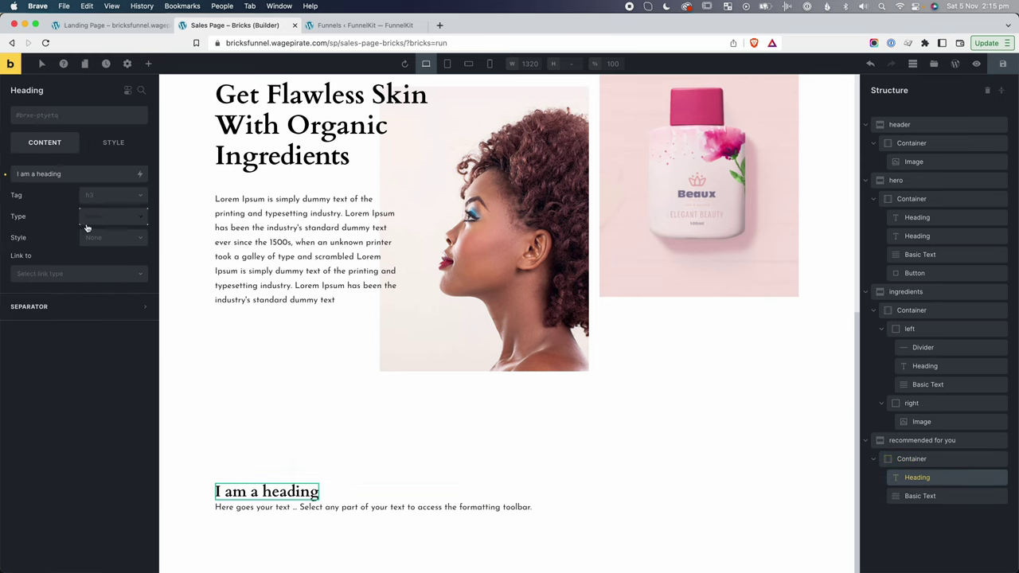
click(108, 194)
click(104, 229)
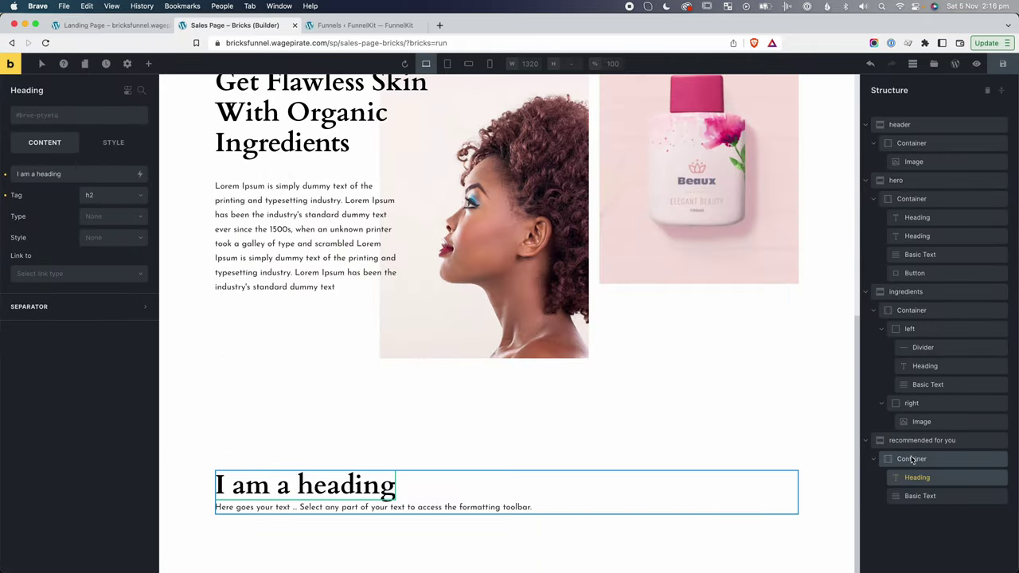
click(912, 459)
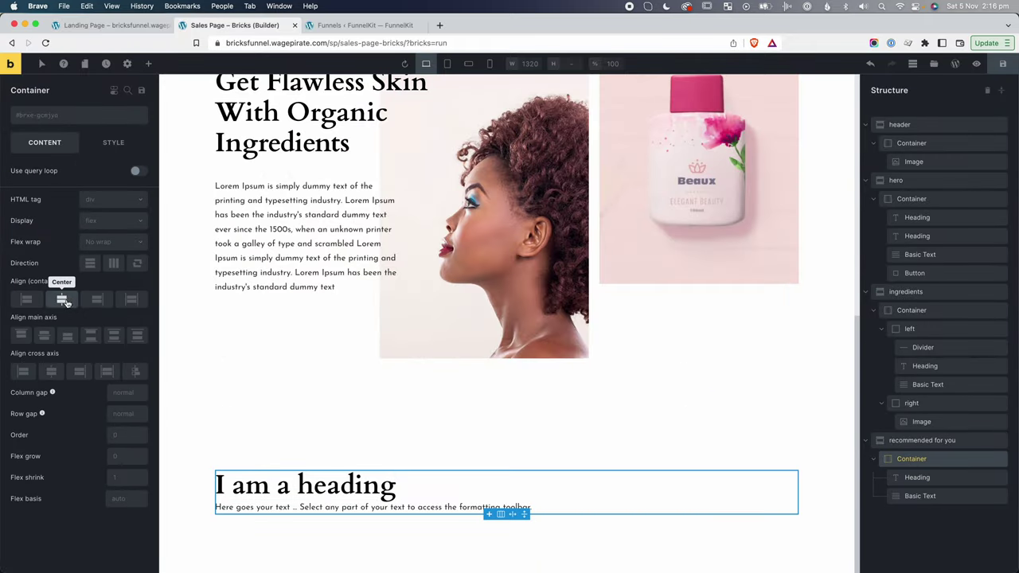
click(51, 372)
Replace the heading text with the copied title 'Recommended For You'.
drag(364, 111, 656, 107)
key(super+c)
double_click(528, 482)
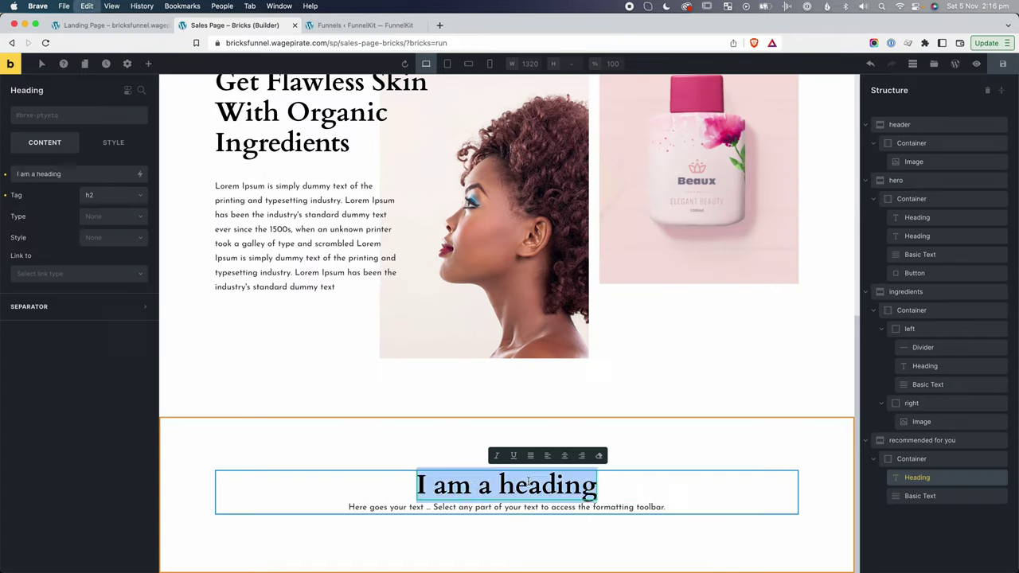
key(super+v)
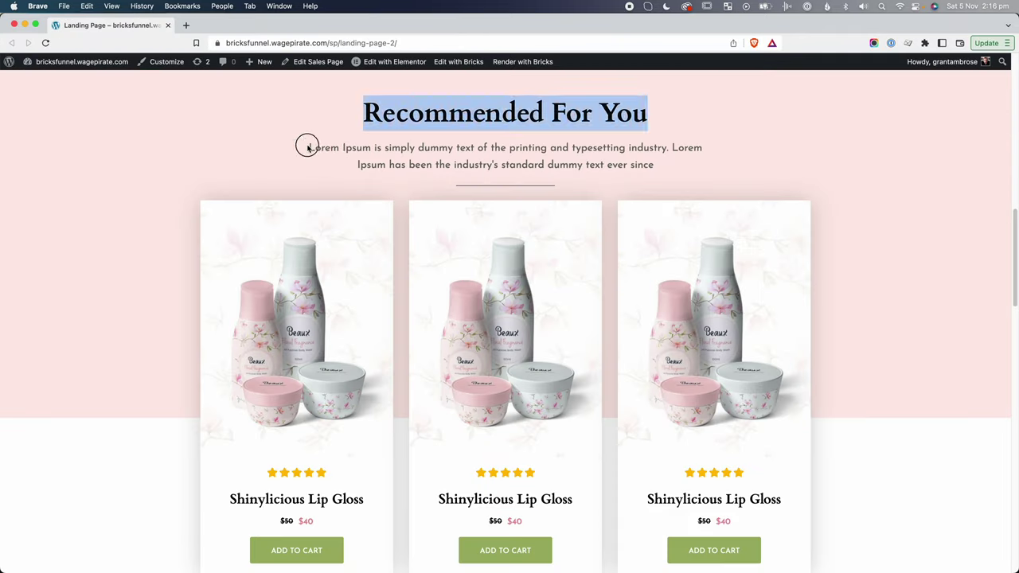
drag(307, 145, 697, 167)
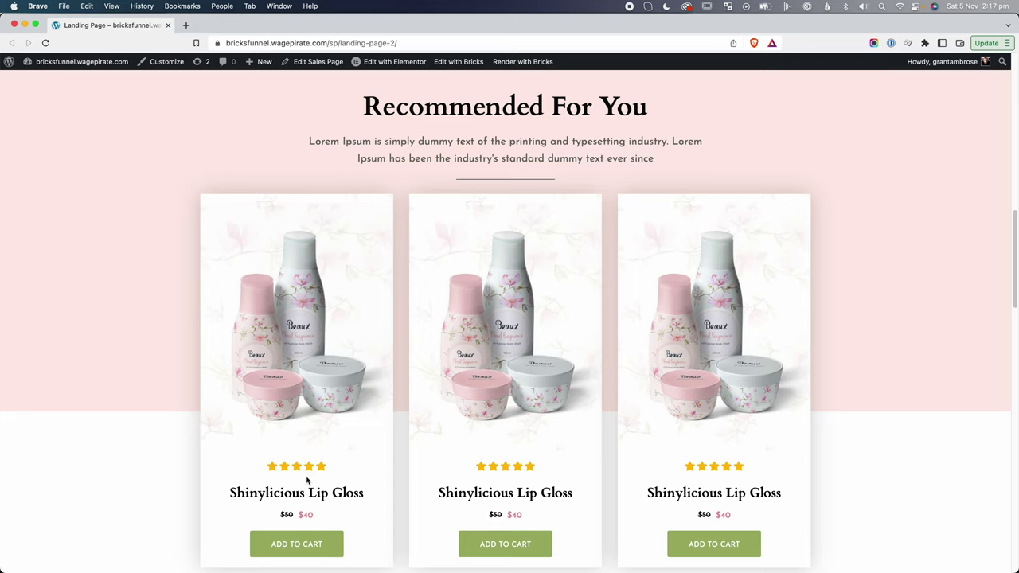
Copy the Divider from the ingredients section's left column.
drag(253, 493, 365, 495)
click(267, 517)
click(223, 25)
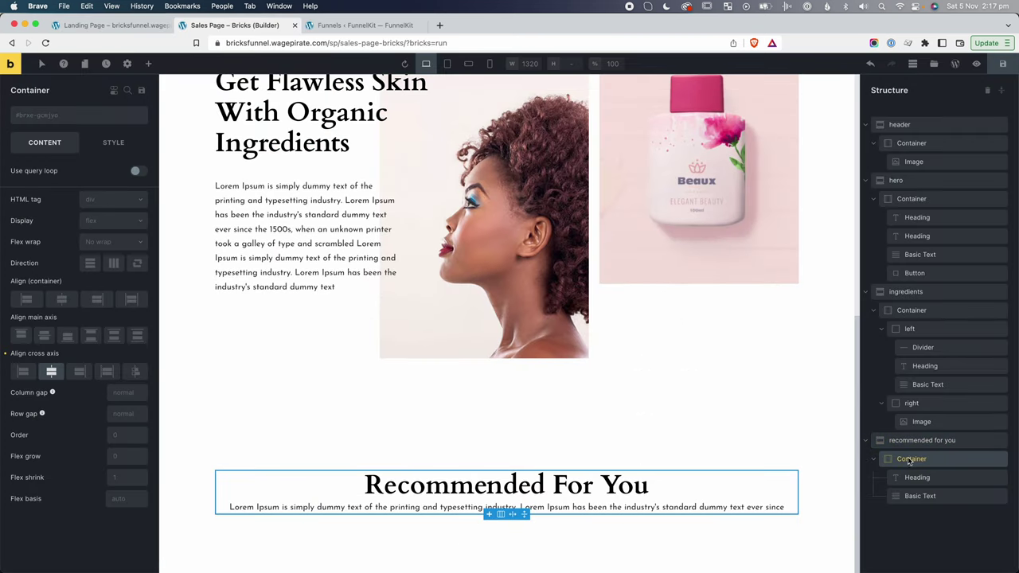
click(148, 63)
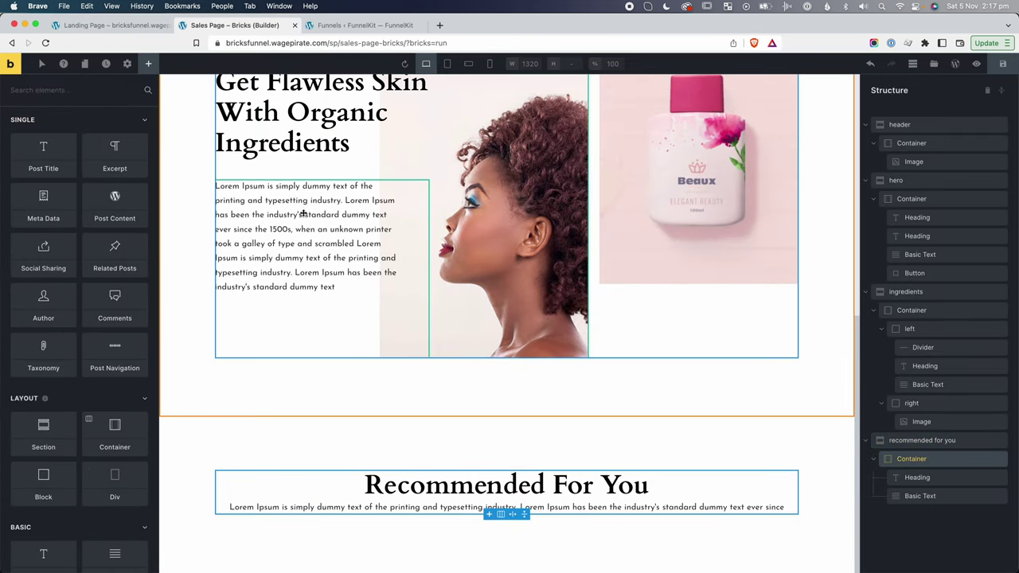
scroll(304, 213, up, 2)
click(283, 125)
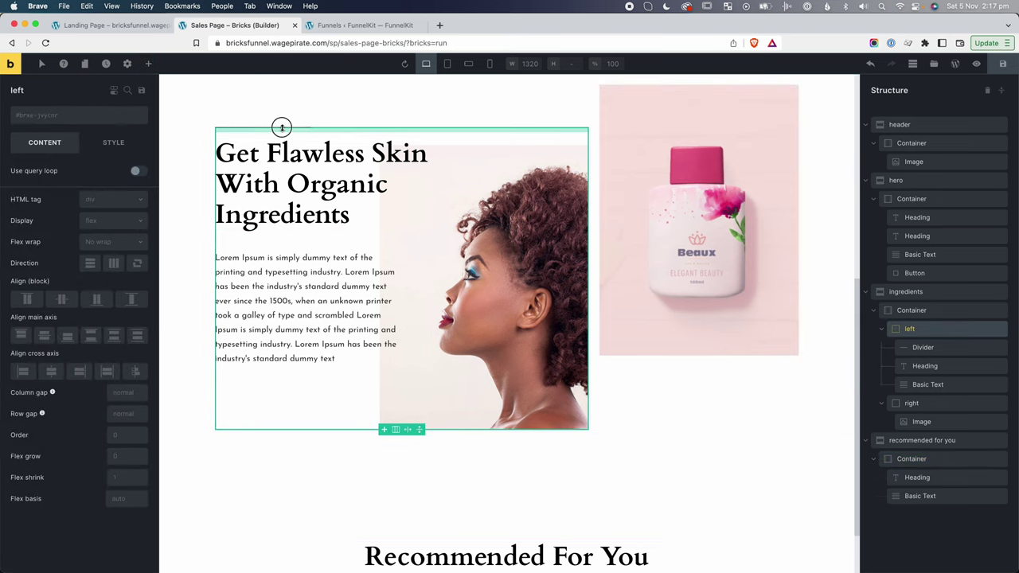
click(925, 348)
right_click(939, 352)
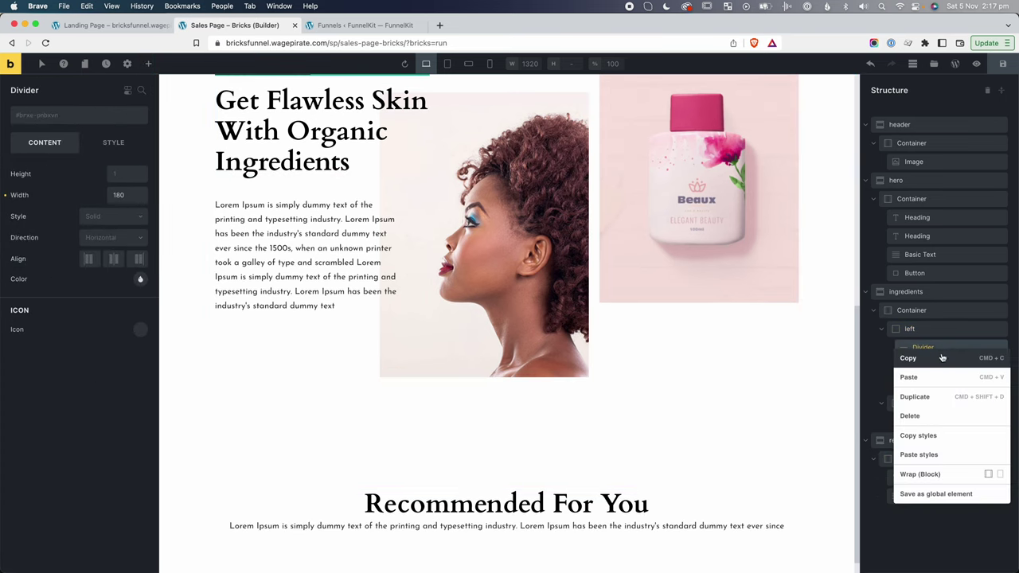
click(928, 360)
Paste the Divider into the recommended container and set its alignment to Center.
click(921, 457)
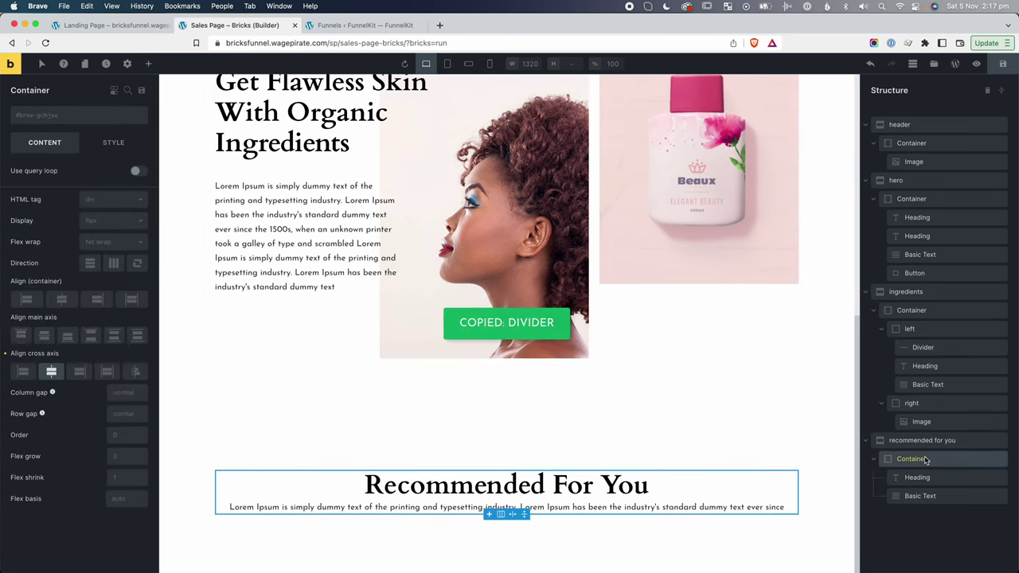
right_click(949, 460)
click(912, 388)
click(370, 544)
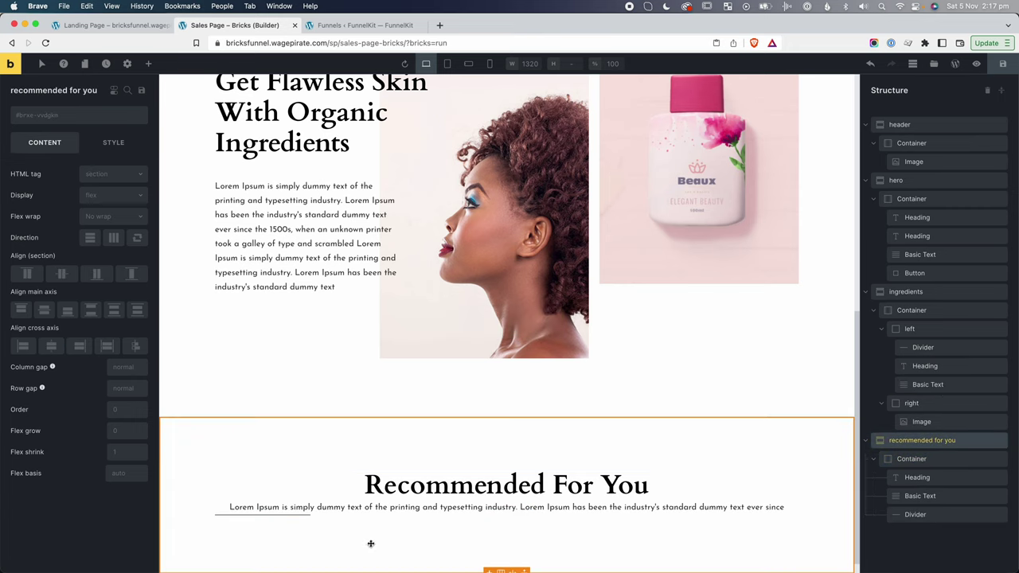
click(288, 516)
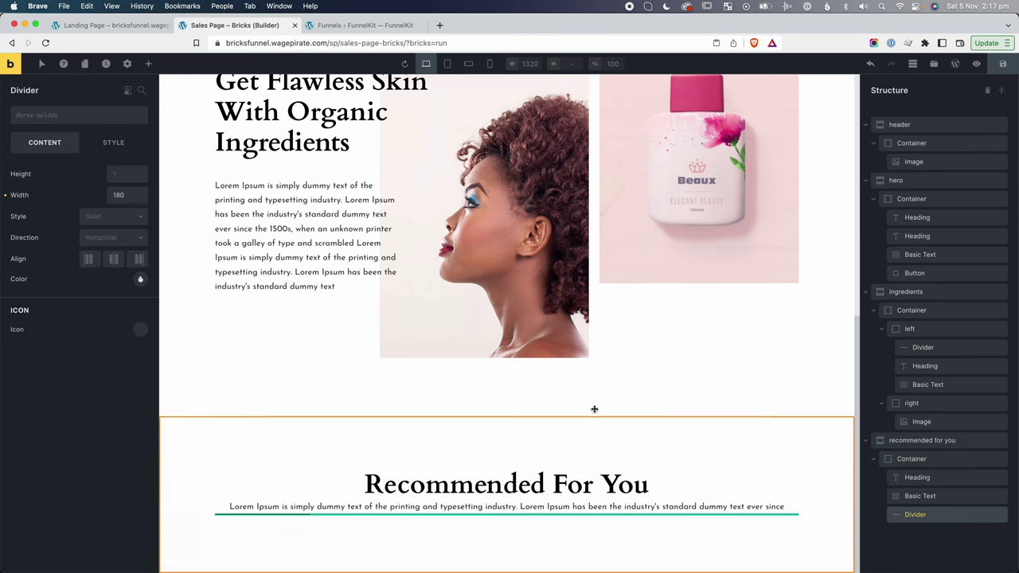
click(115, 259)
click(522, 517)
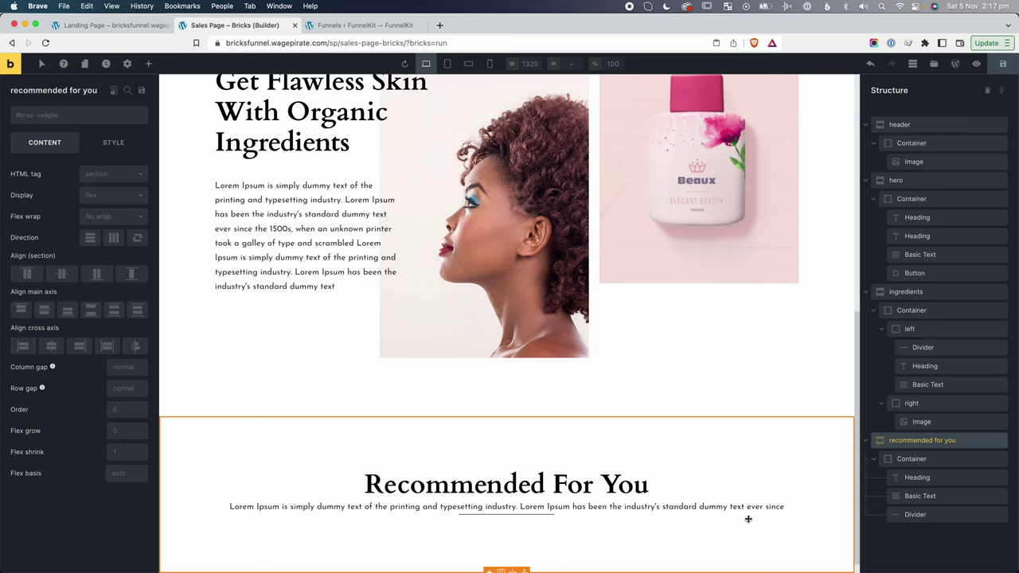
click(916, 443)
Add a Container named '3 cards' below the divider.
click(148, 63)
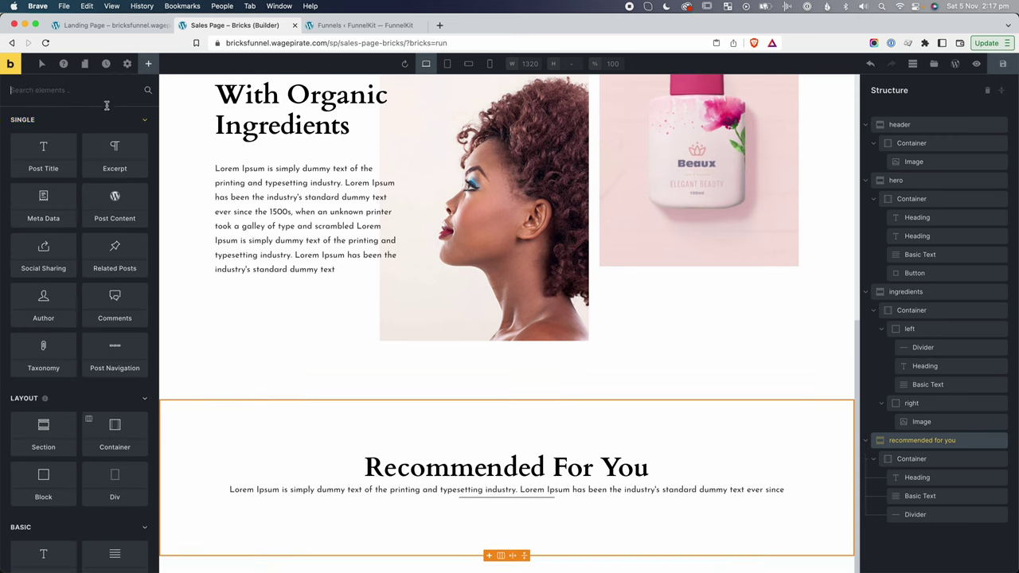
text(conta)
drag(43, 137, 900, 533)
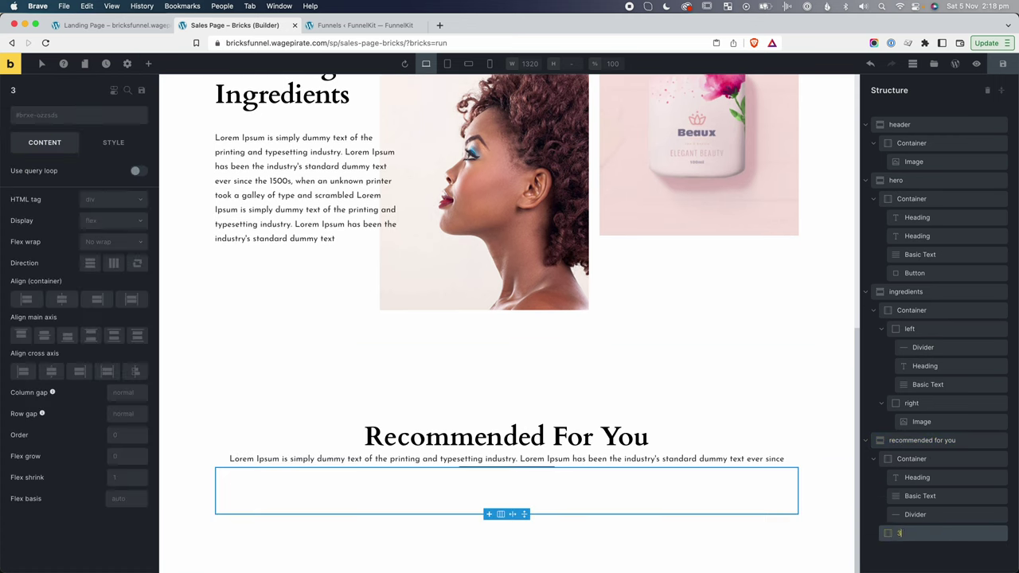
text(3 cards)
Add a Block named 'card 1' inside the '3 cards' container.
click(148, 64)
text(b)
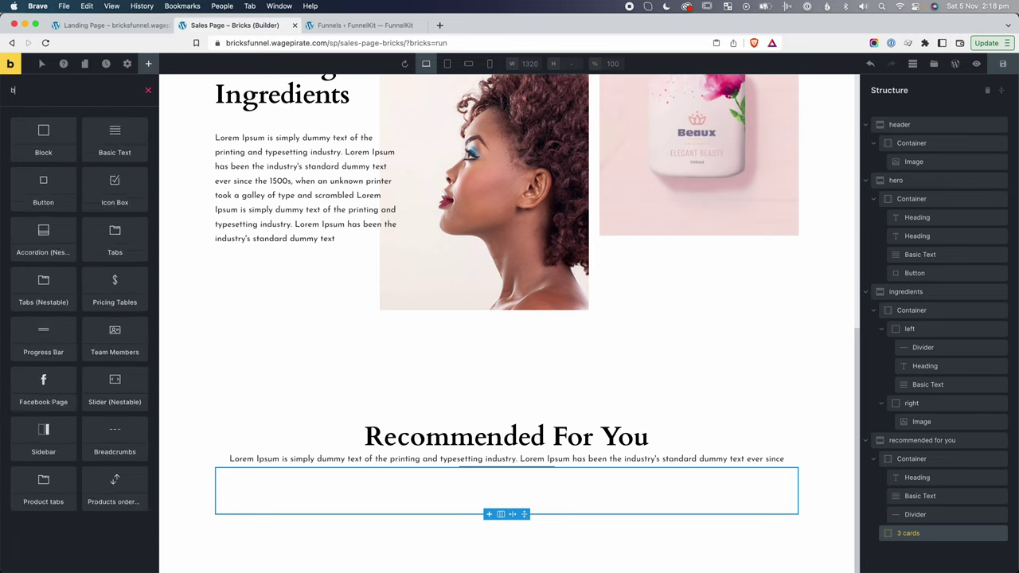
text(lock)
drag(66, 133, 909, 548)
double_click(908, 550)
text(cart)
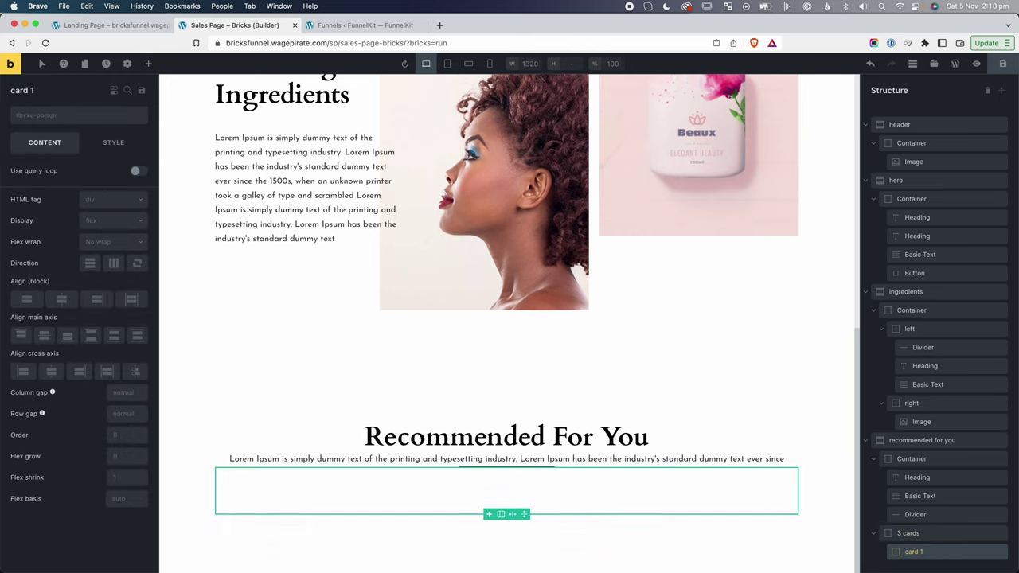
Add an Image element to card 1 showing the product1 image.
click(151, 63)
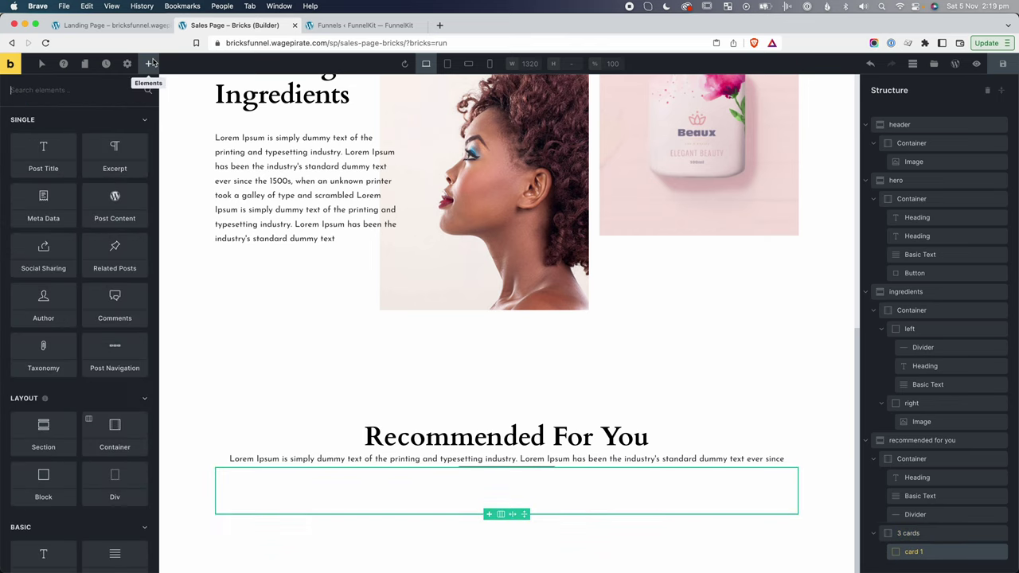
text(imag)
click(45, 139)
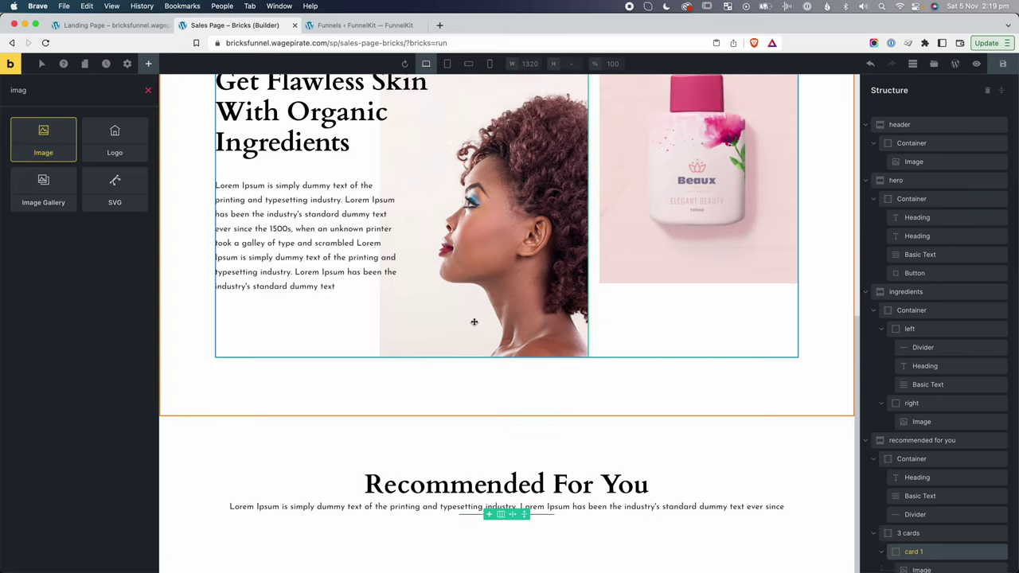
click(67, 183)
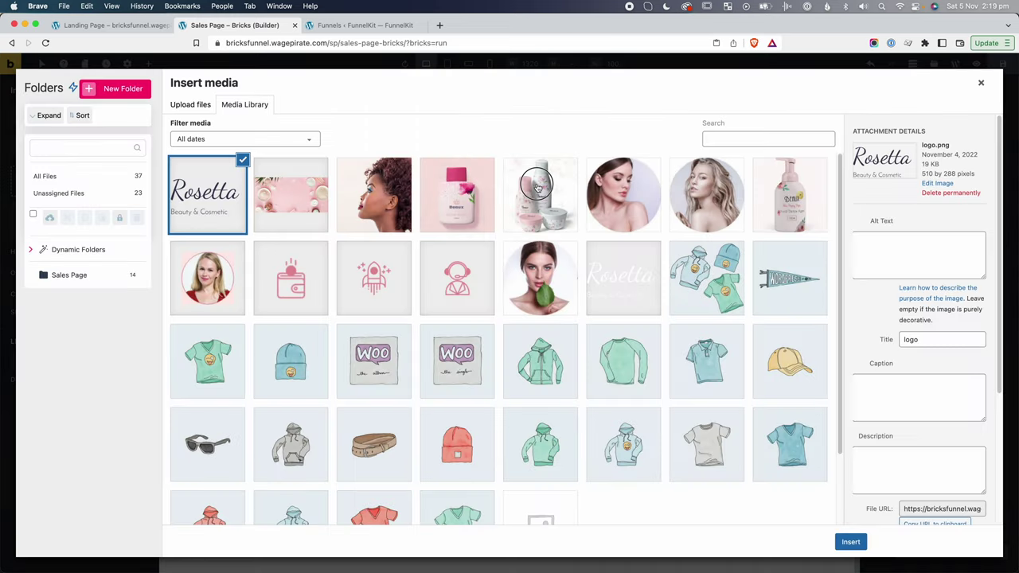
click(545, 195)
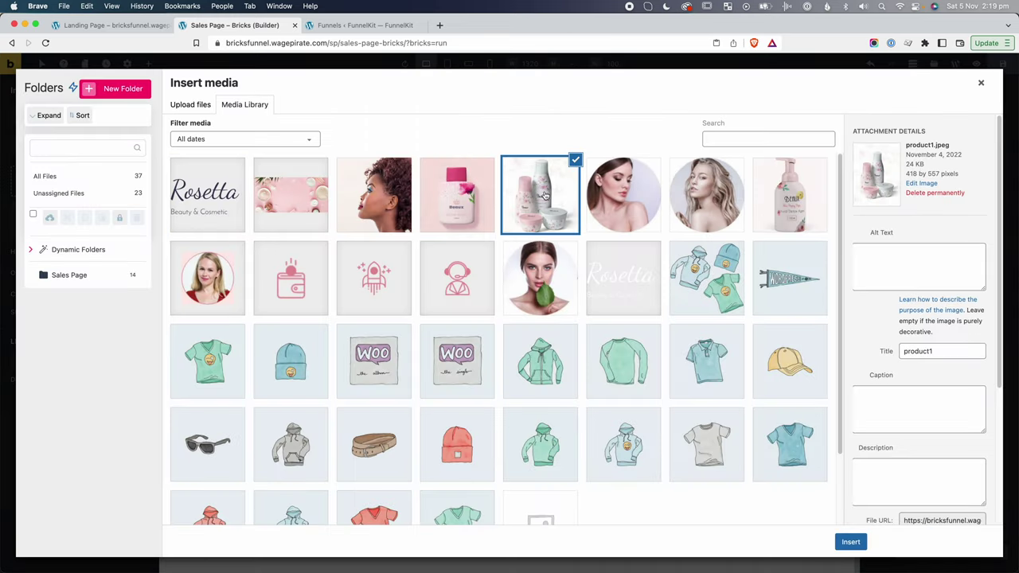
click(850, 541)
scroll(732, 523, down, 3)
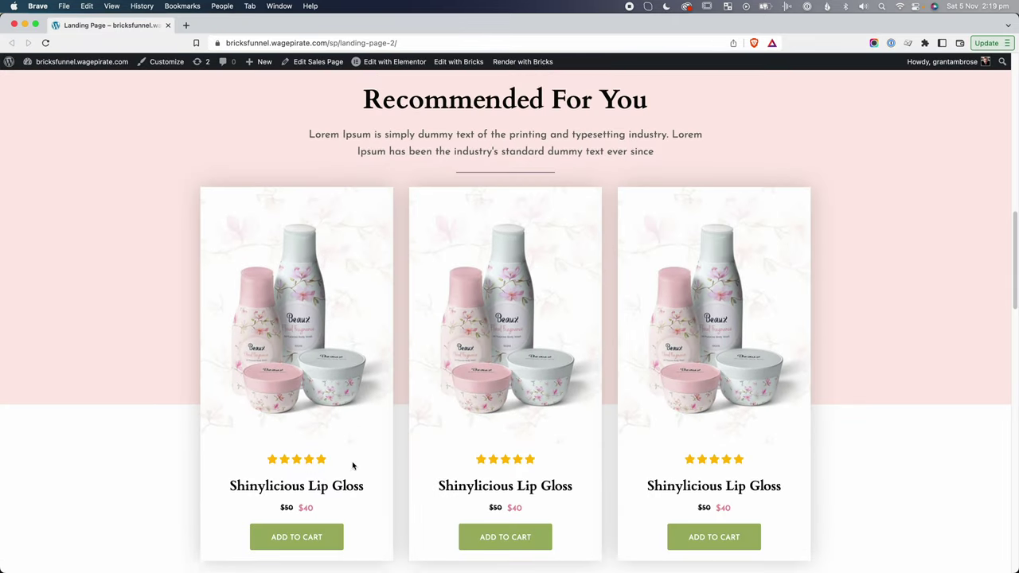
scroll(354, 467, down, 3)
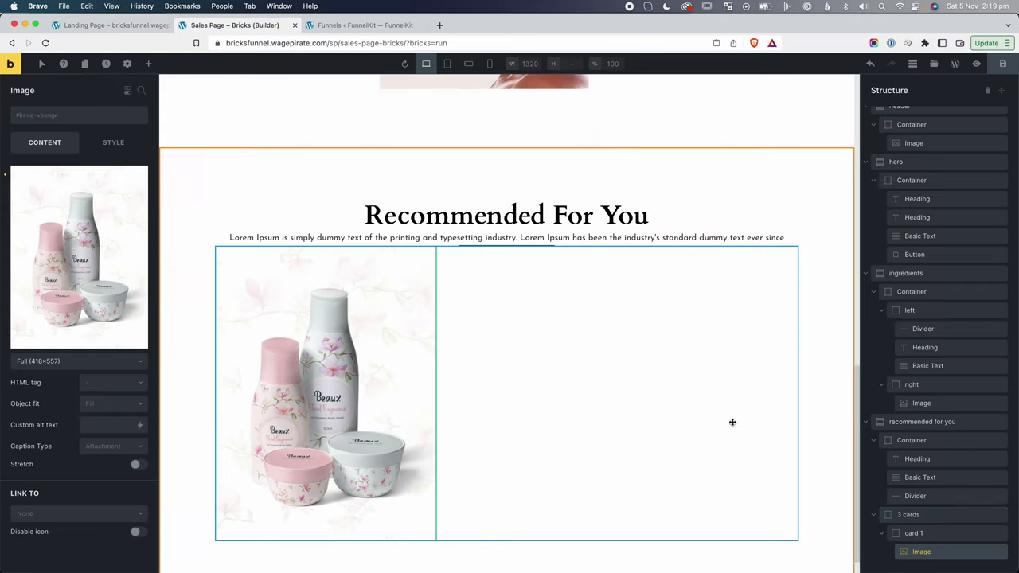
click(148, 65)
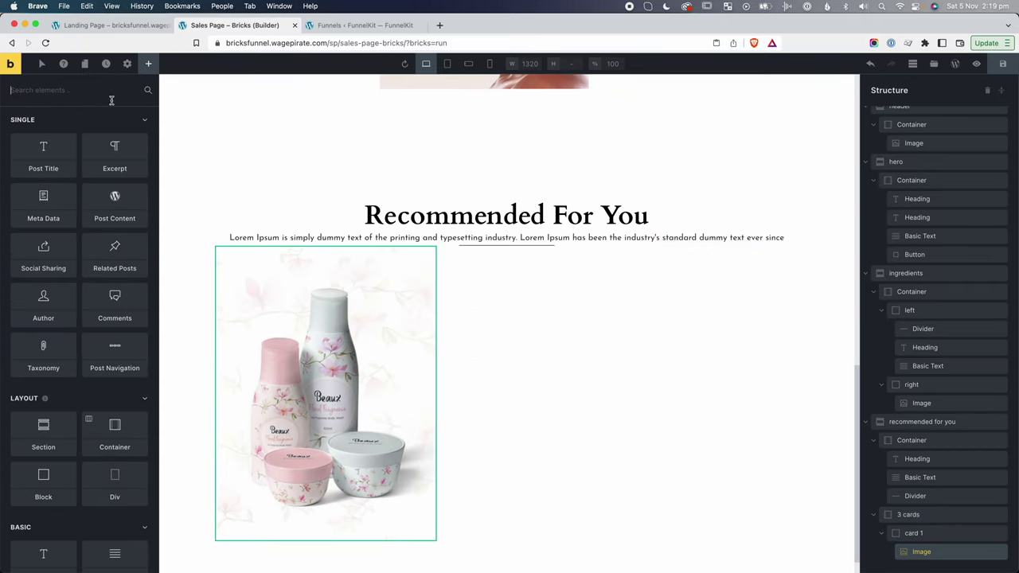
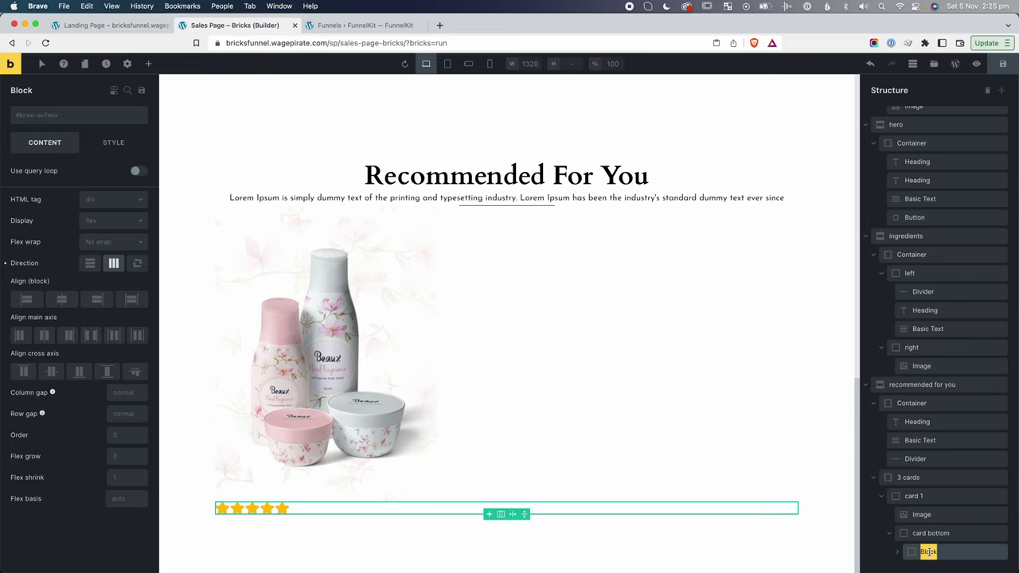
Name the block 'stars' and add an h4 heading beneath it for the product name.
text(stars)
key(Return)
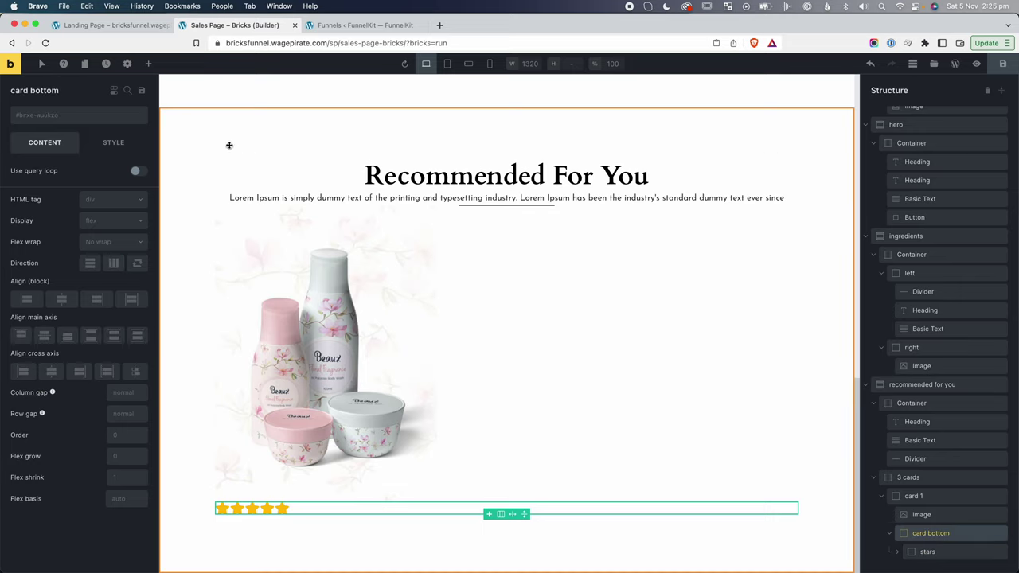
click(149, 63)
text(head)
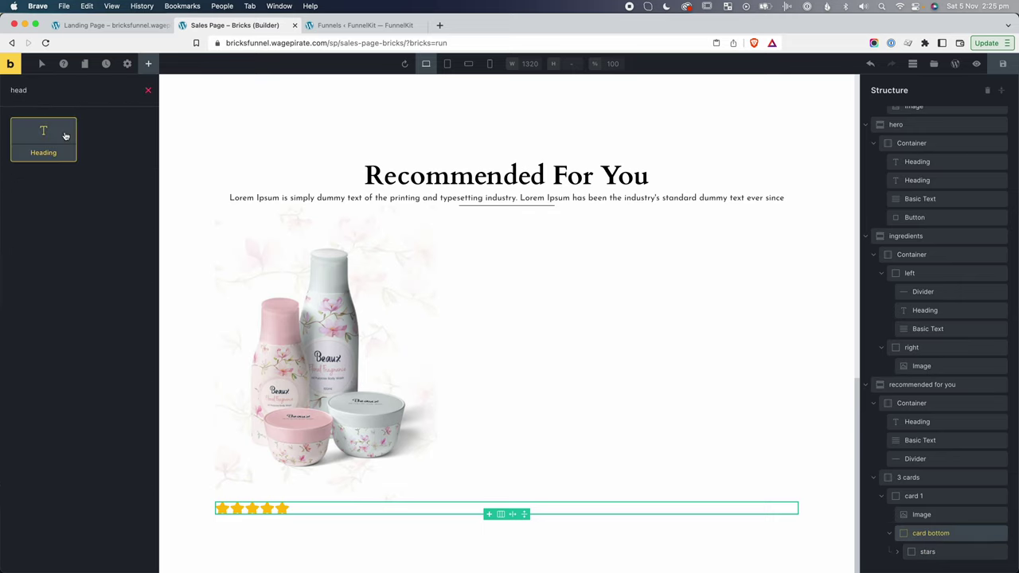
click(43, 139)
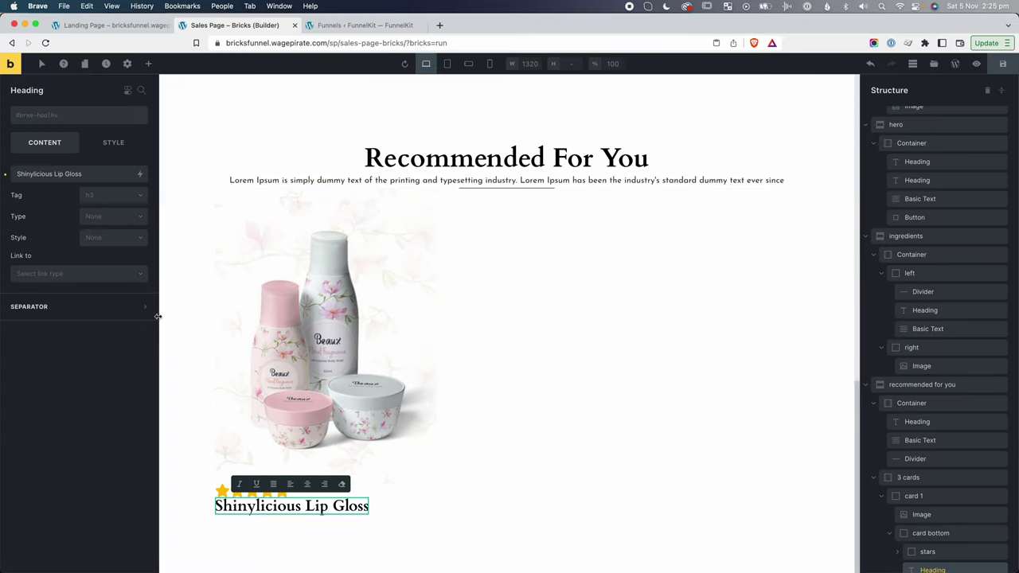
click(113, 197)
click(106, 263)
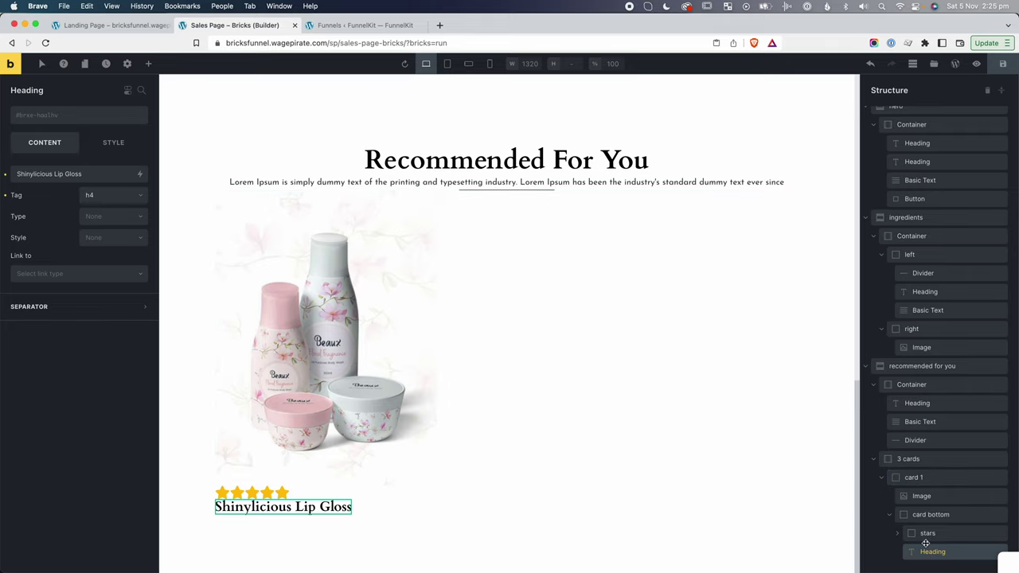
Add a Basic Text reading '$50' and name the element 'price normal'.
click(148, 64)
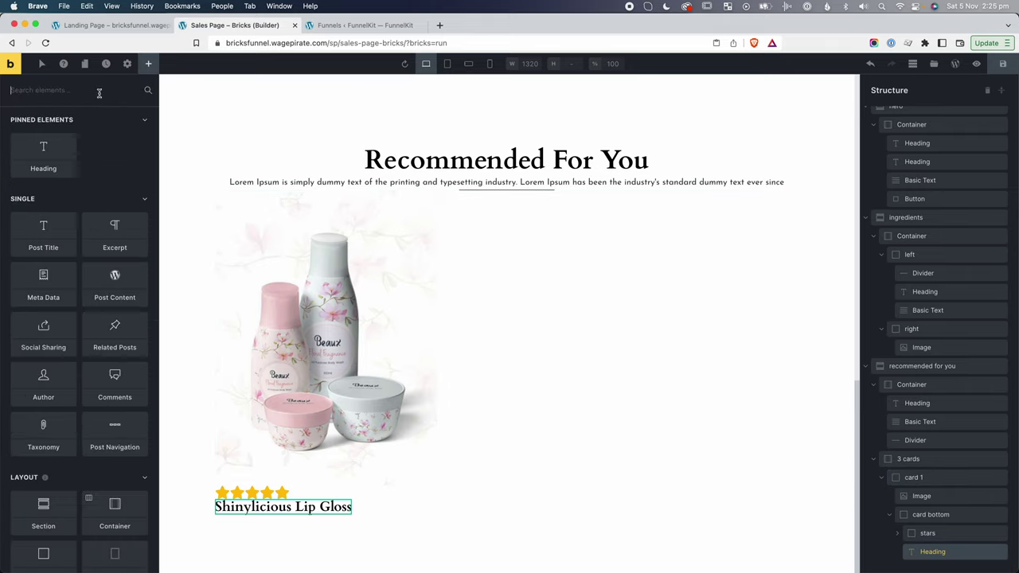
text(bas)
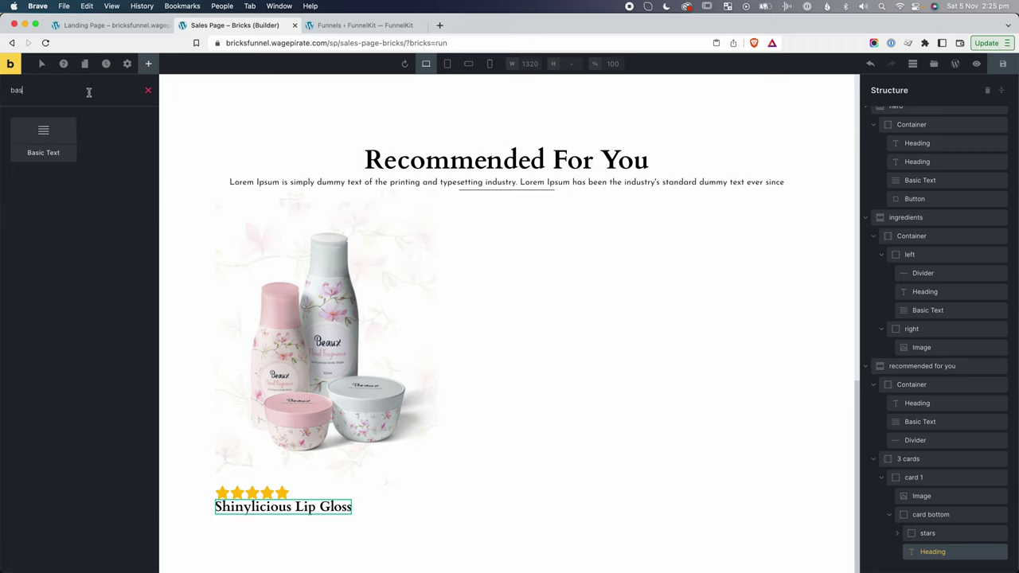
click(39, 141)
double_click(262, 519)
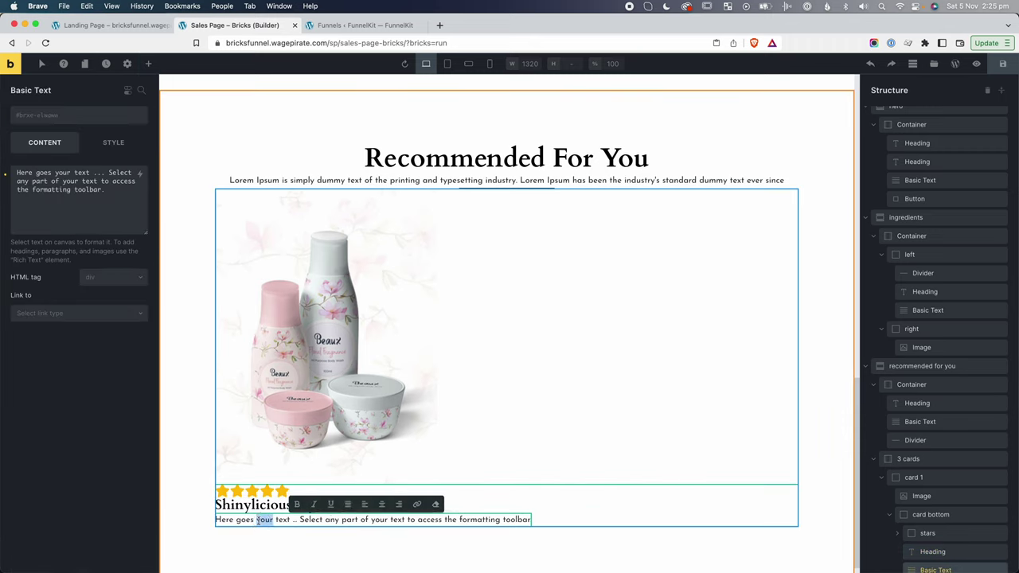
key(ctrl+a)
text($50)
click(236, 519)
double_click(936, 567)
text(price)
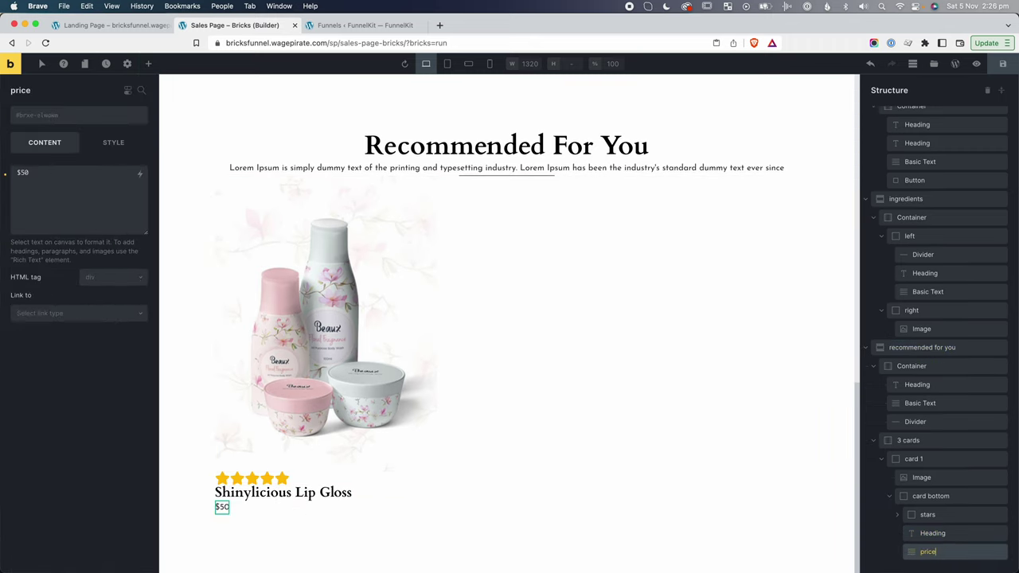
text( normal)
Duplicate the $50 price and rename the copy 'price sale'.
right_click(947, 551)
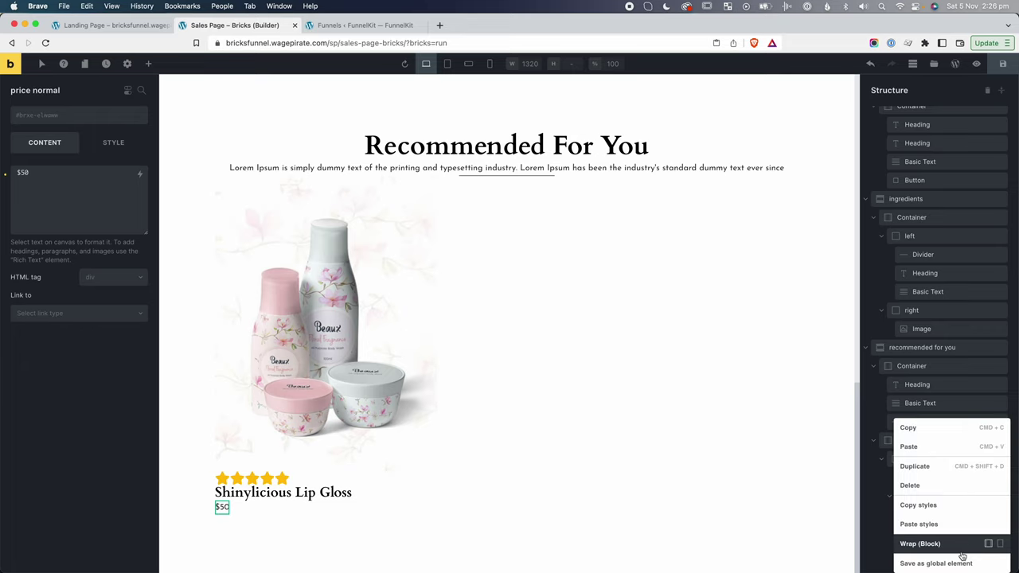
click(926, 466)
double_click(948, 552)
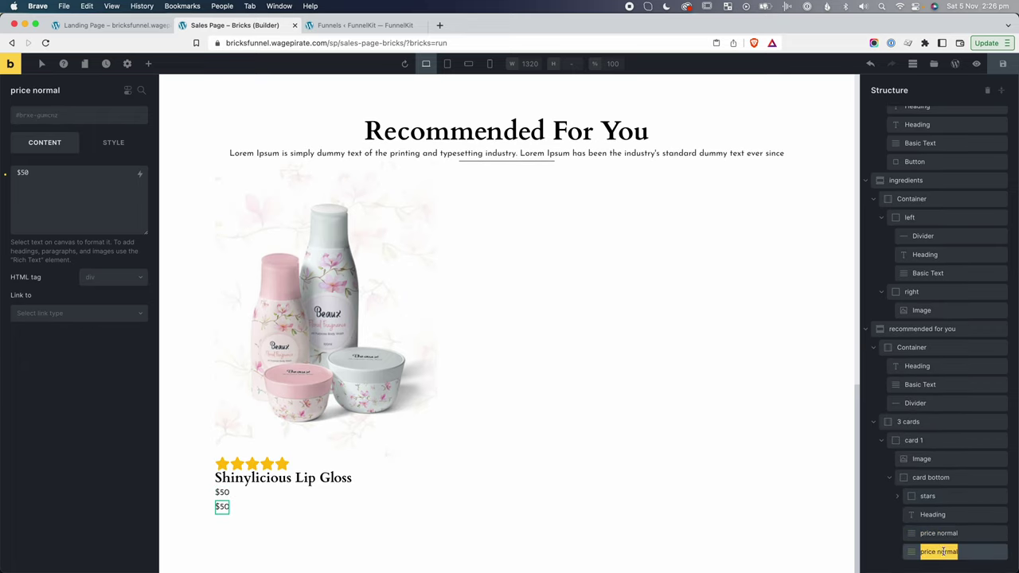
double_click(948, 552)
text(sale)
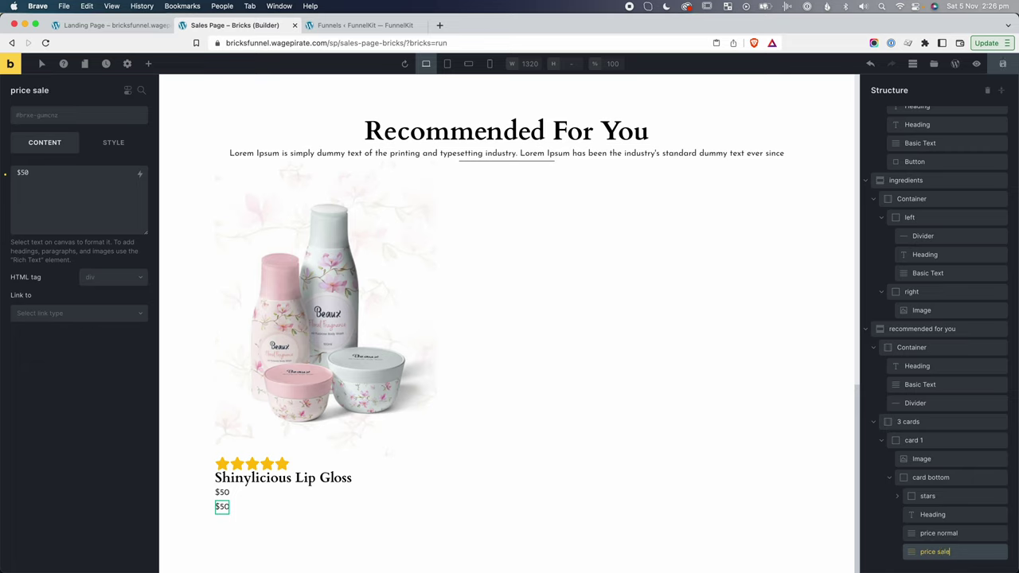
Wrap both prices in a new block laid out as a centred row.
click(938, 534)
right_click(936, 534)
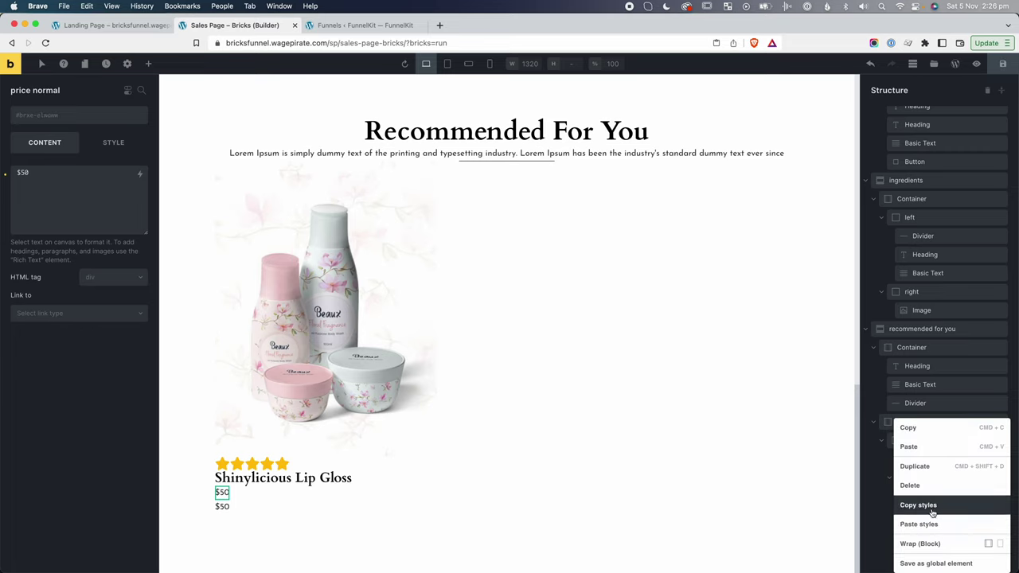
click(921, 544)
click(940, 550)
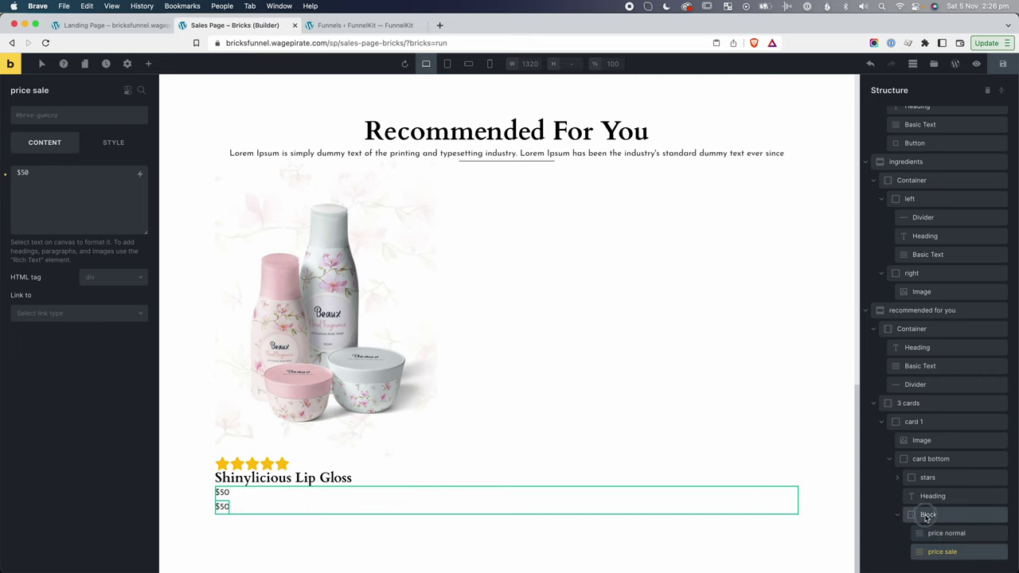
click(929, 515)
click(114, 264)
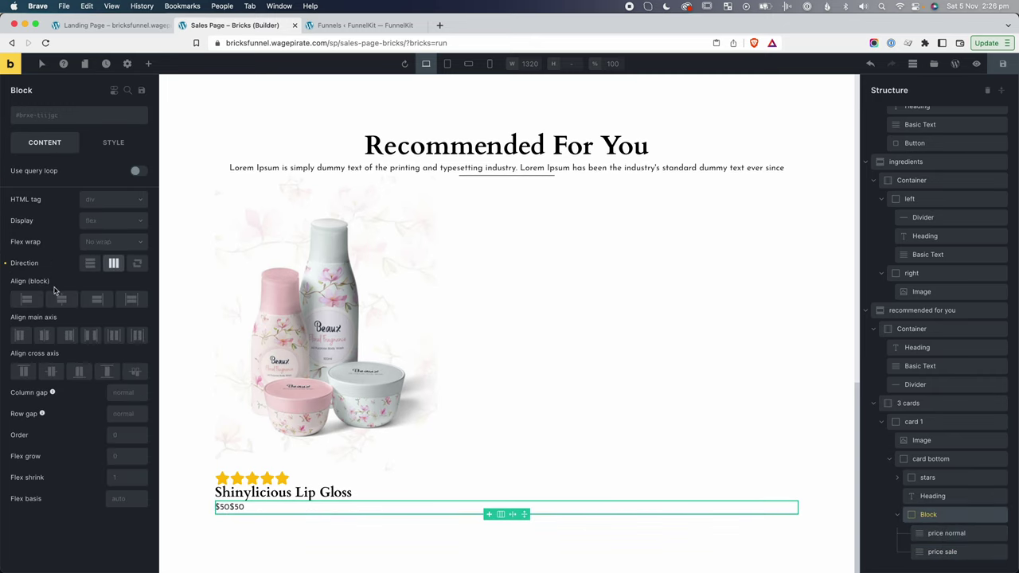
click(44, 336)
Centre the card bottom's contents horizontally and centre the stars within their row.
click(932, 496)
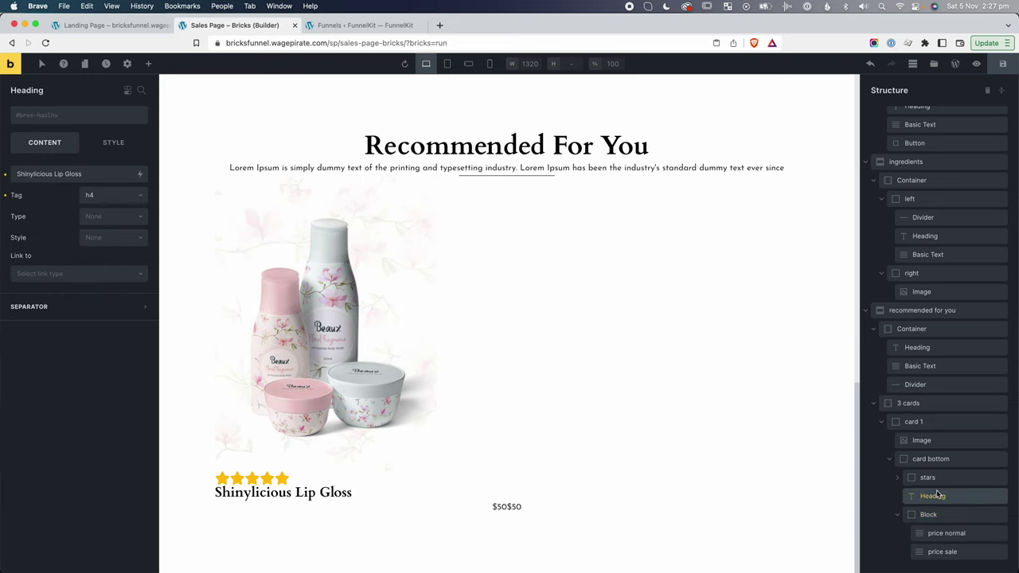
click(929, 459)
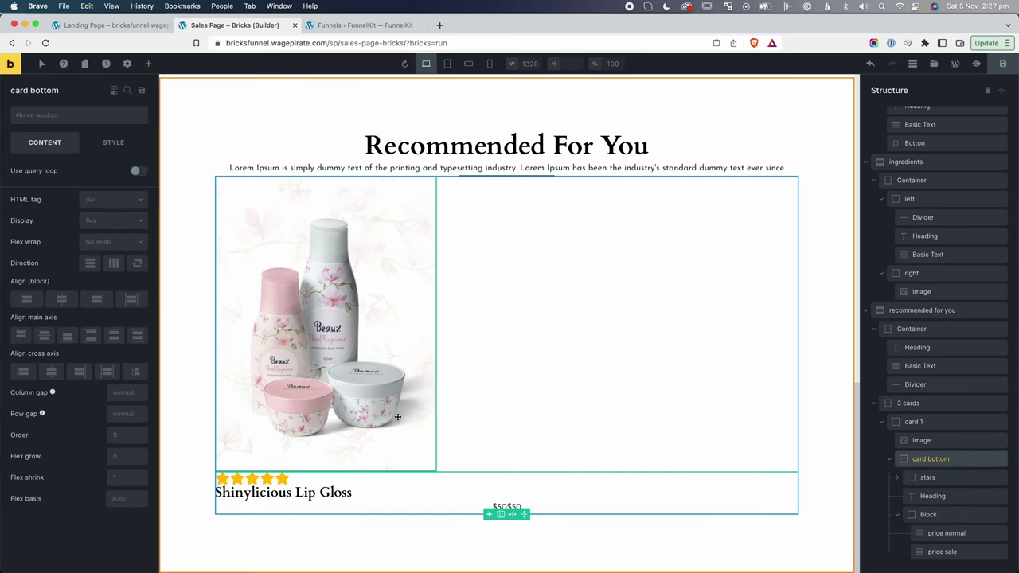
click(52, 370)
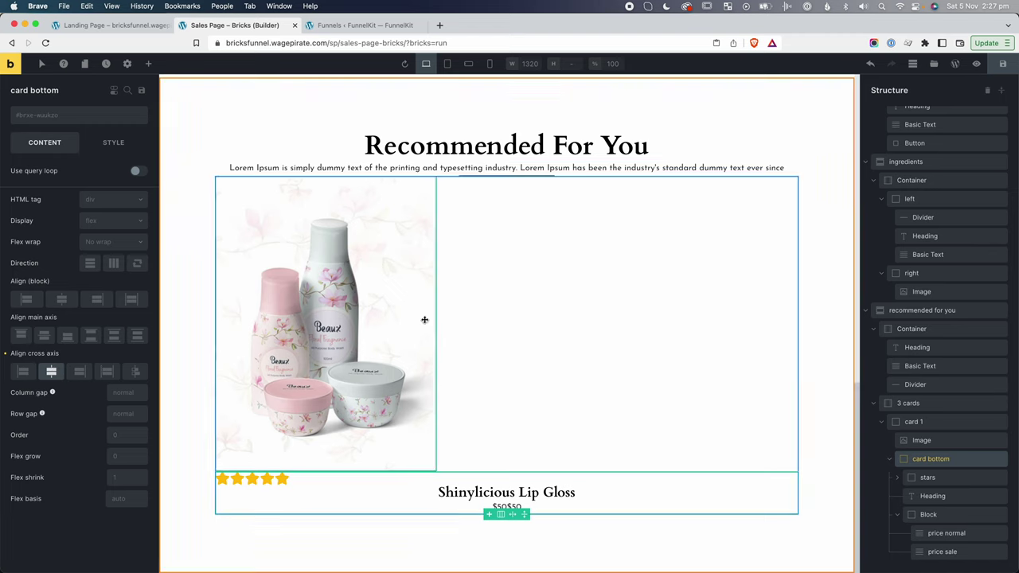
click(944, 477)
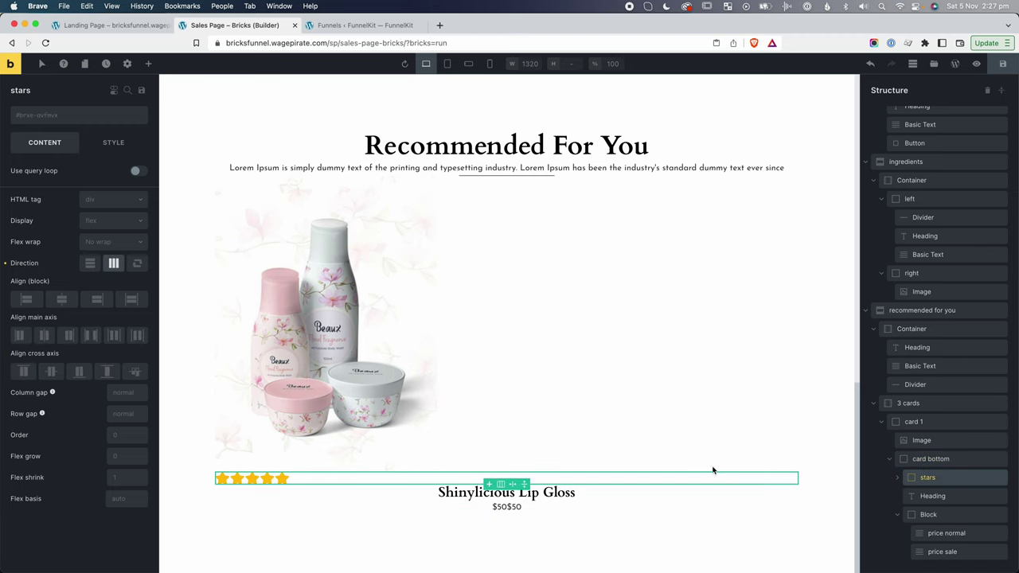
click(43, 335)
click(637, 382)
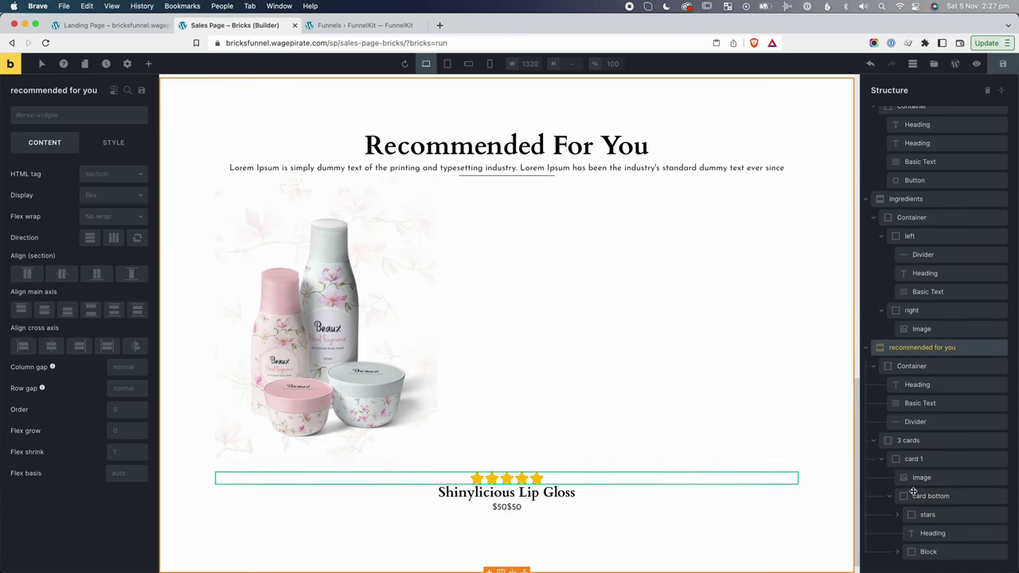
scroll(924, 478, up, 1)
Add a button under the prices and replace its label with 'ADD TO CAR'.
click(931, 496)
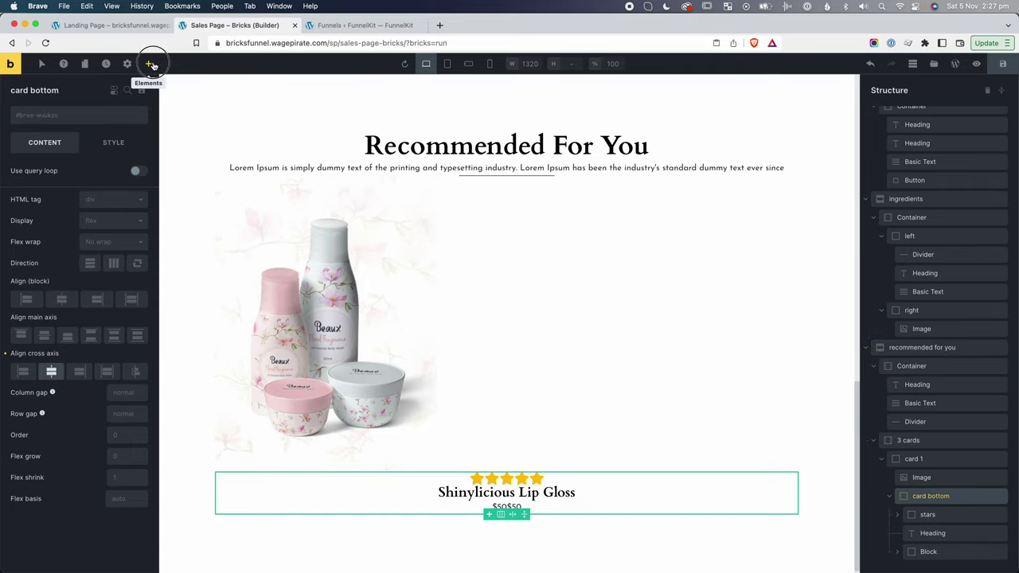
click(148, 64)
text(button)
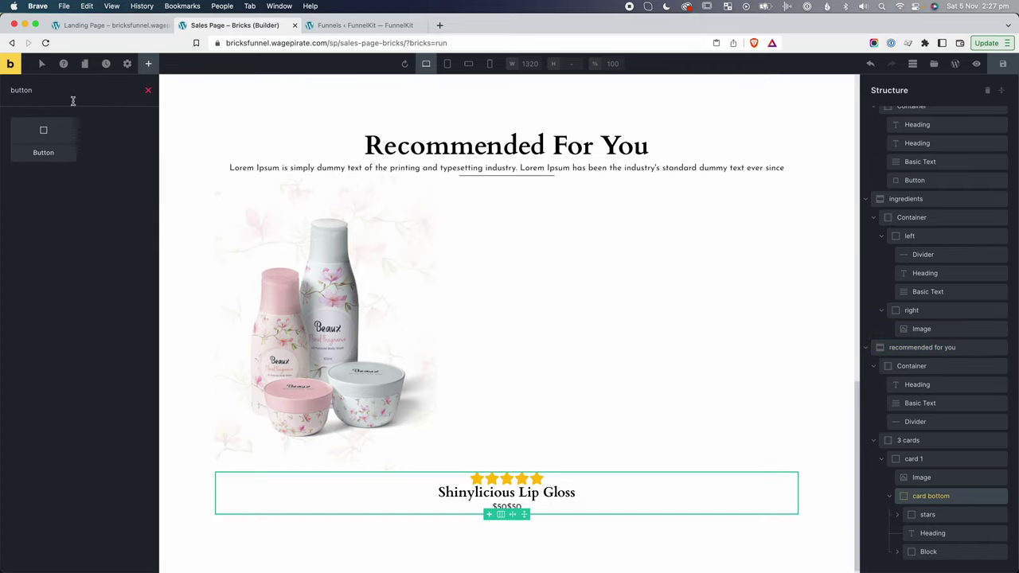
click(43, 136)
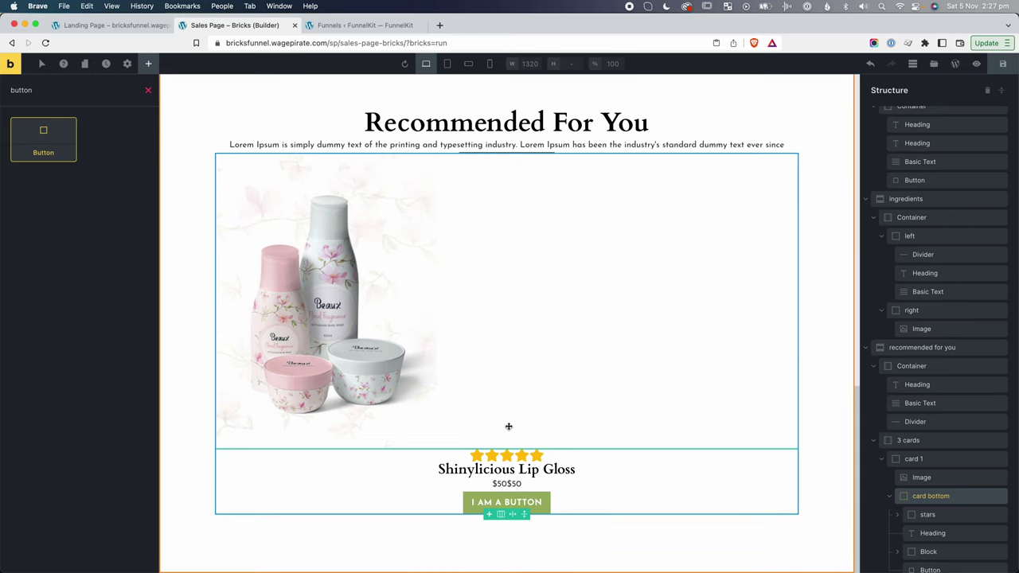
click(515, 501)
triple_click(516, 501)
text(aDD TO CAR)
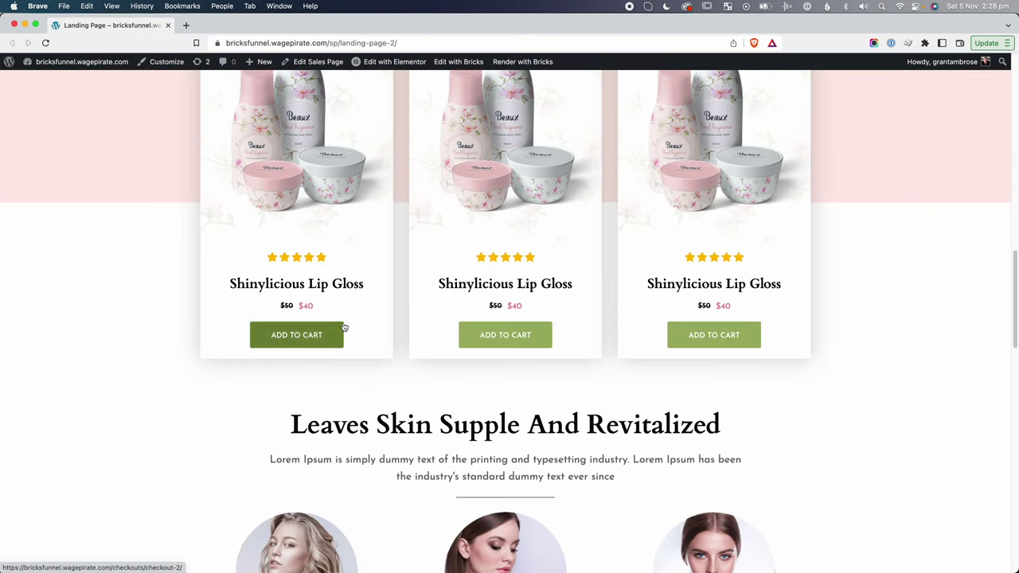
Scroll the live landing page to review the three Recommended For You cards.
scroll(344, 329, up, 15)
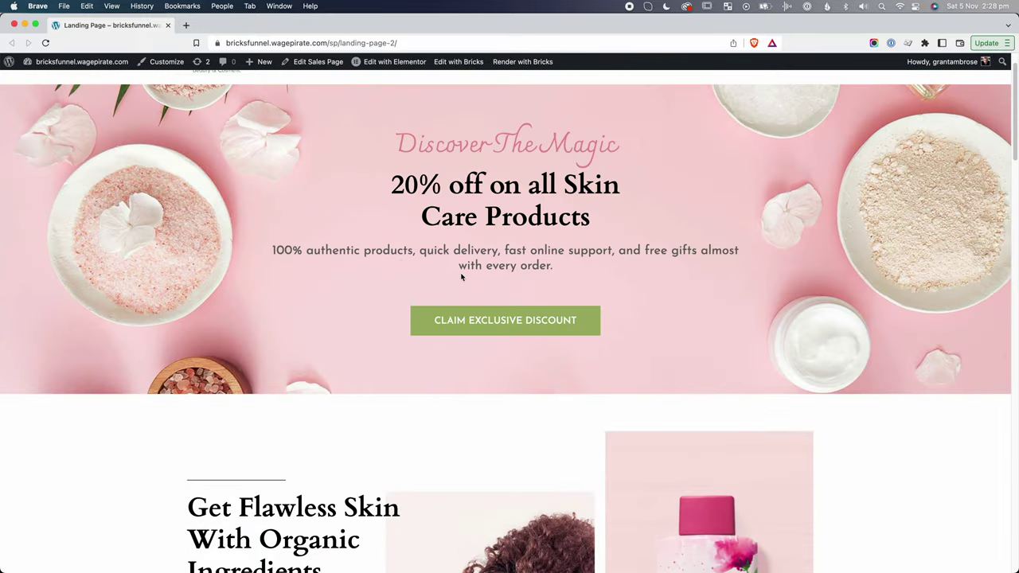
scroll(446, 334, down, 12)
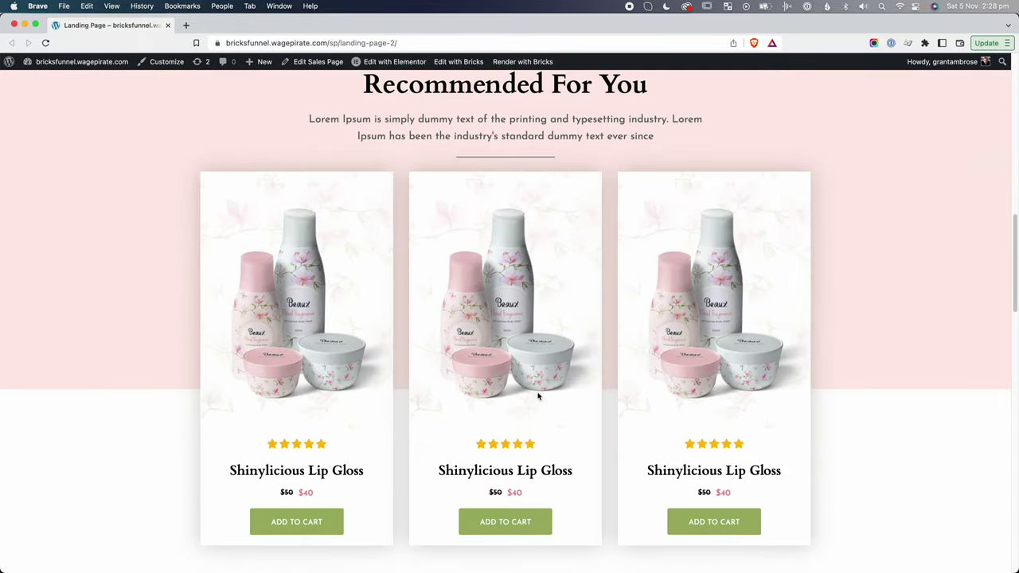
scroll(539, 395, down, 3)
scroll(536, 400, up, 3)
scroll(536, 402, down, 1)
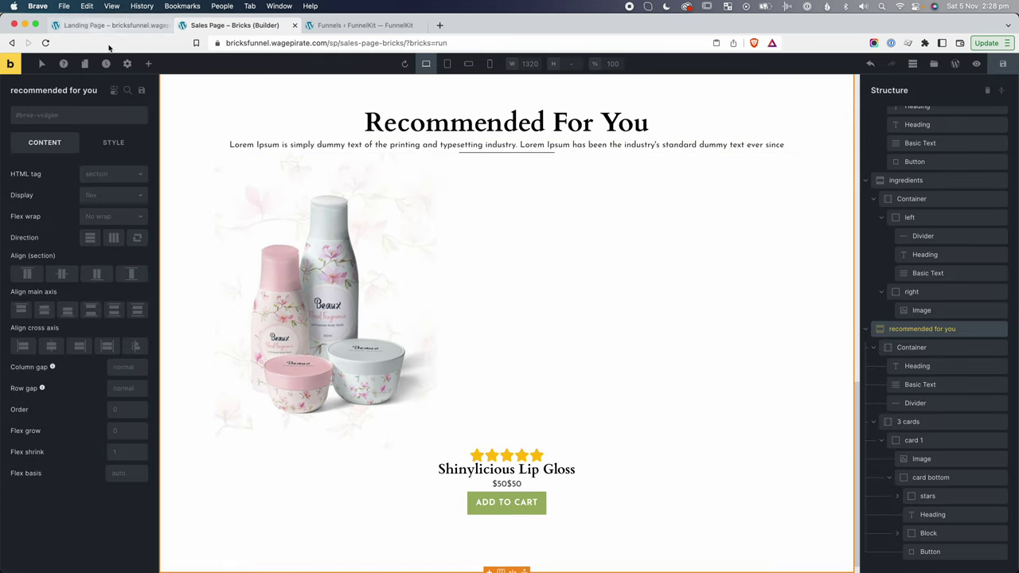
In Theme Styles, give primary buttons a border radius of 5 on all four corners.
click(127, 63)
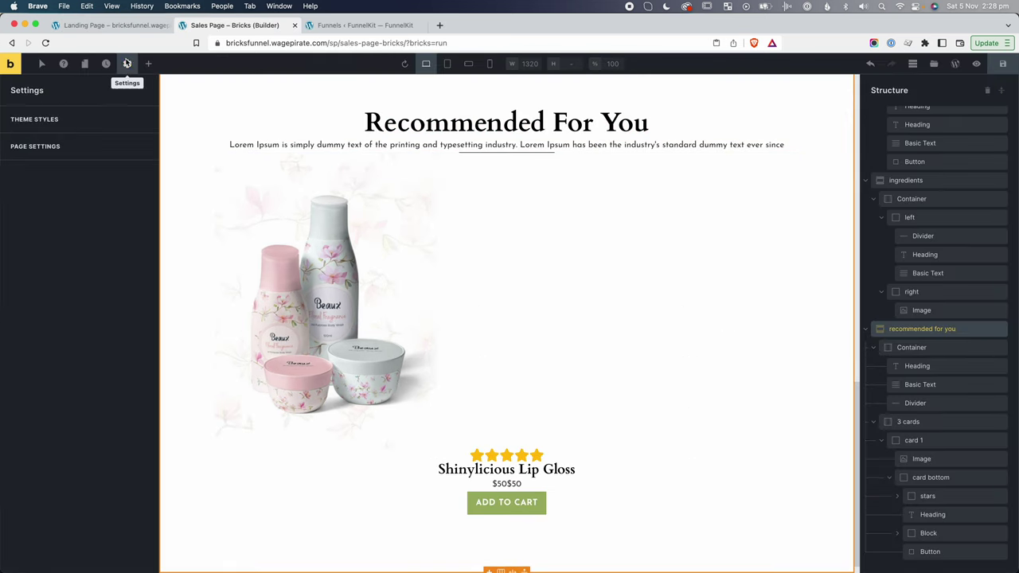
click(45, 119)
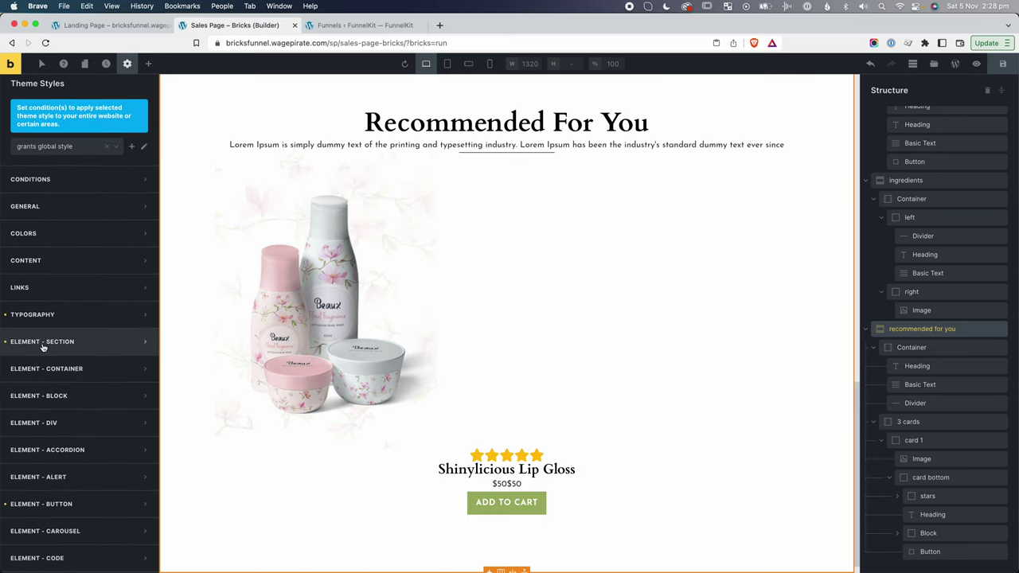
scroll(64, 430, down, 3)
click(34, 407)
scroll(35, 411, down, 5)
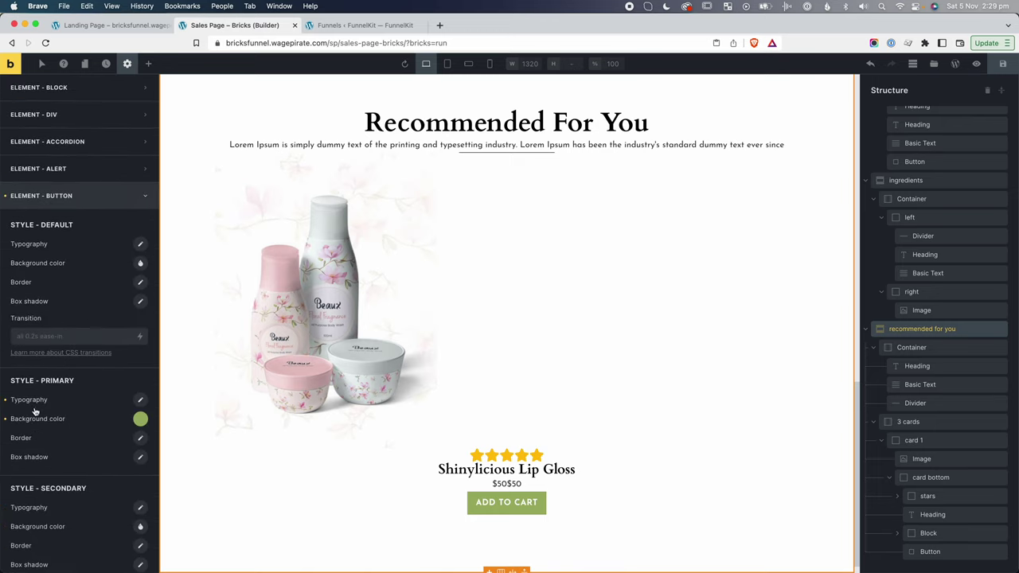
click(139, 441)
scroll(69, 494, down, 2)
click(46, 498)
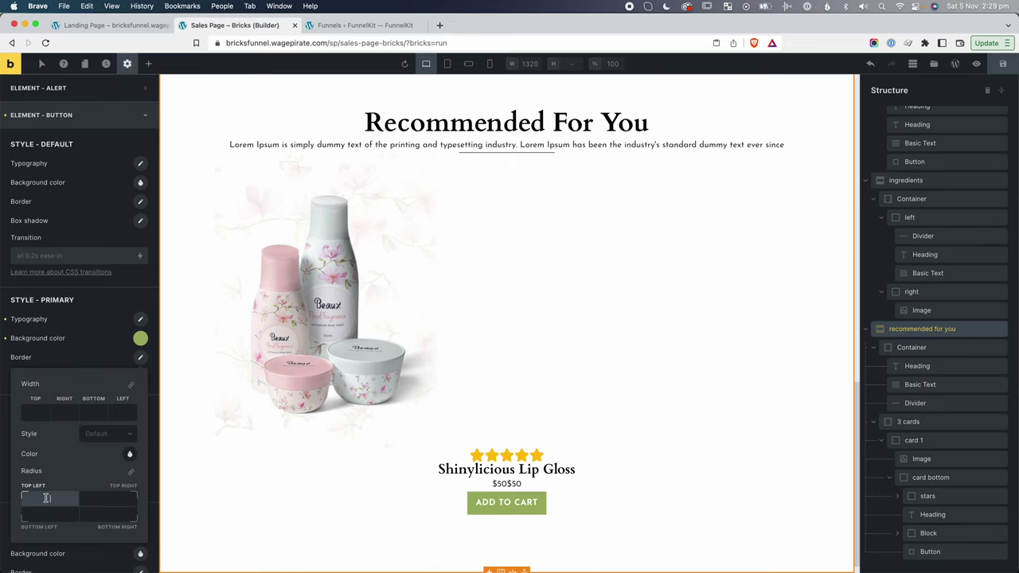
text(5)
click(132, 473)
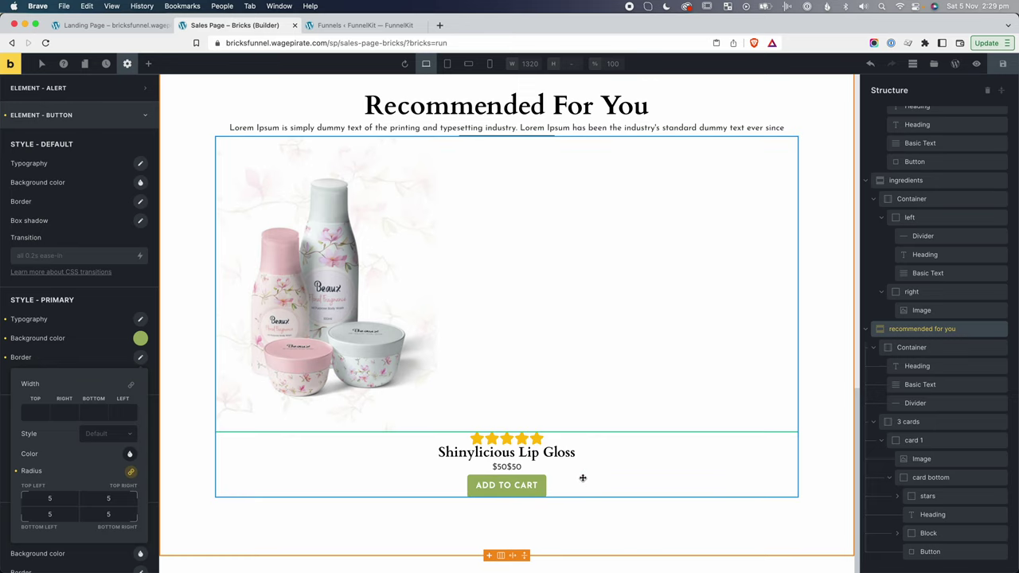
click(849, 128)
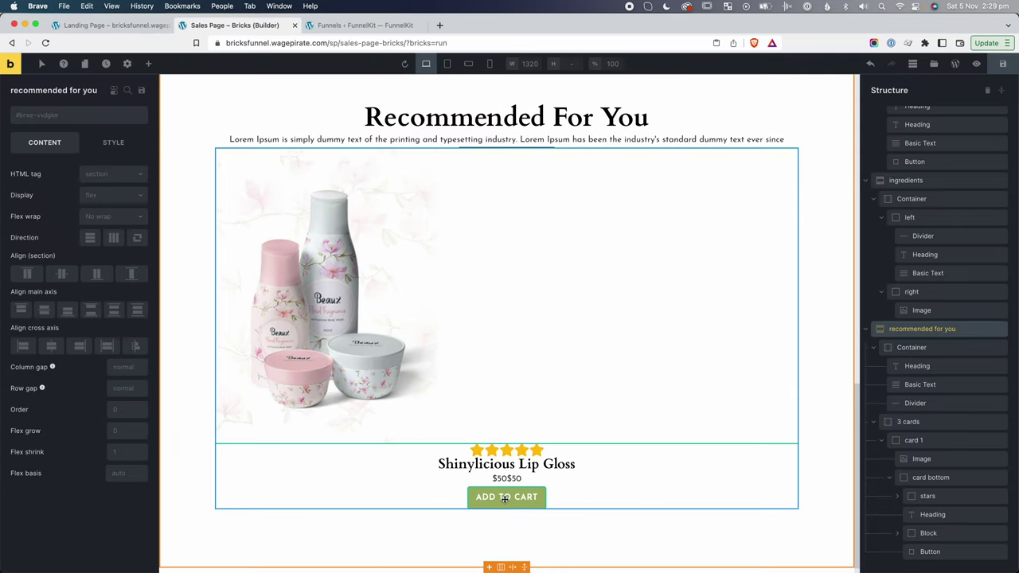
Add the mt-md spacing class to the ADD TO CART button.
click(501, 497)
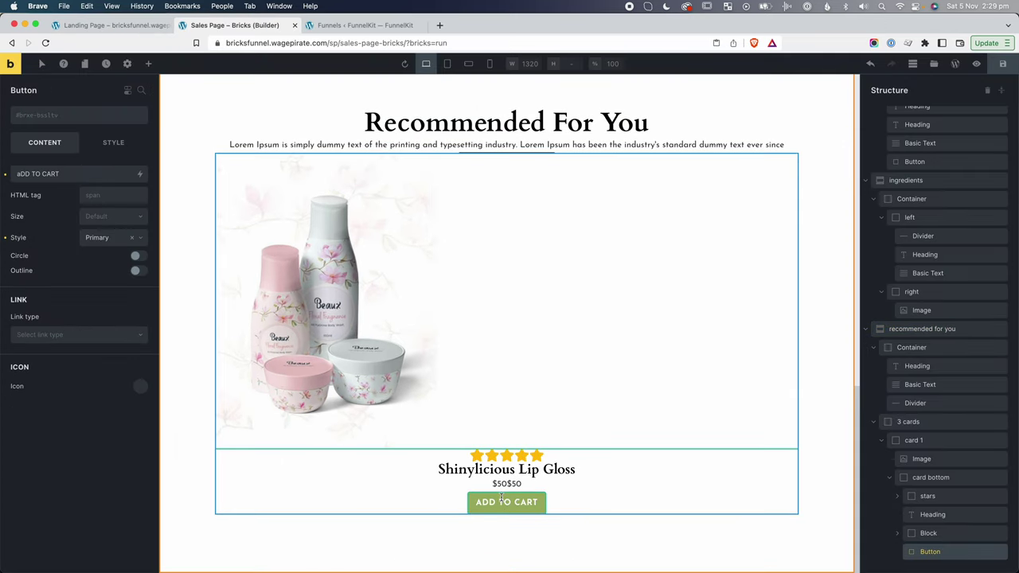
click(55, 116)
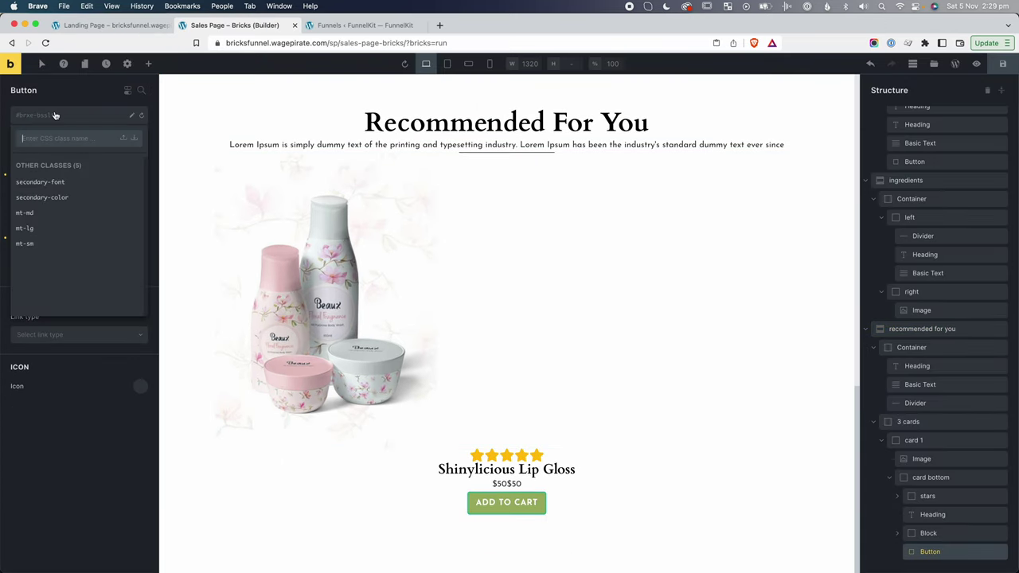
click(26, 213)
click(523, 471)
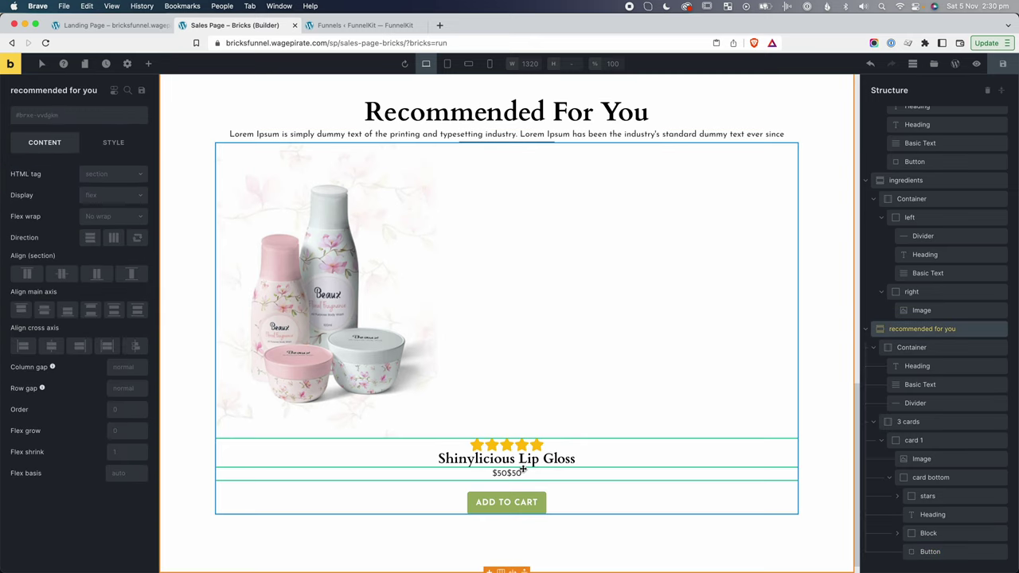
Rename the price row 'pricing' and give it the mt-sm spacing class.
click(929, 534)
double_click(928, 534)
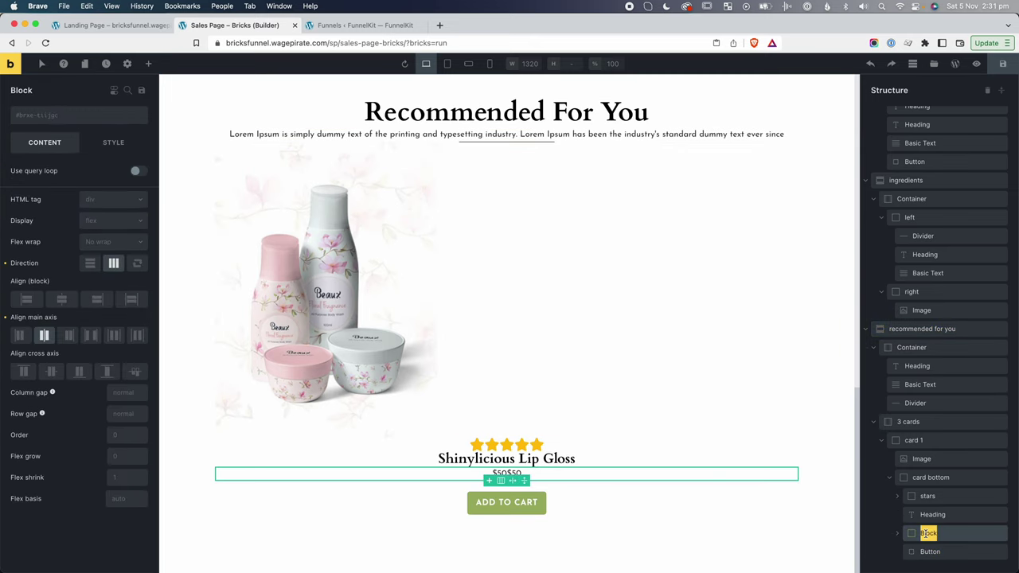
text(pricing)
click(28, 116)
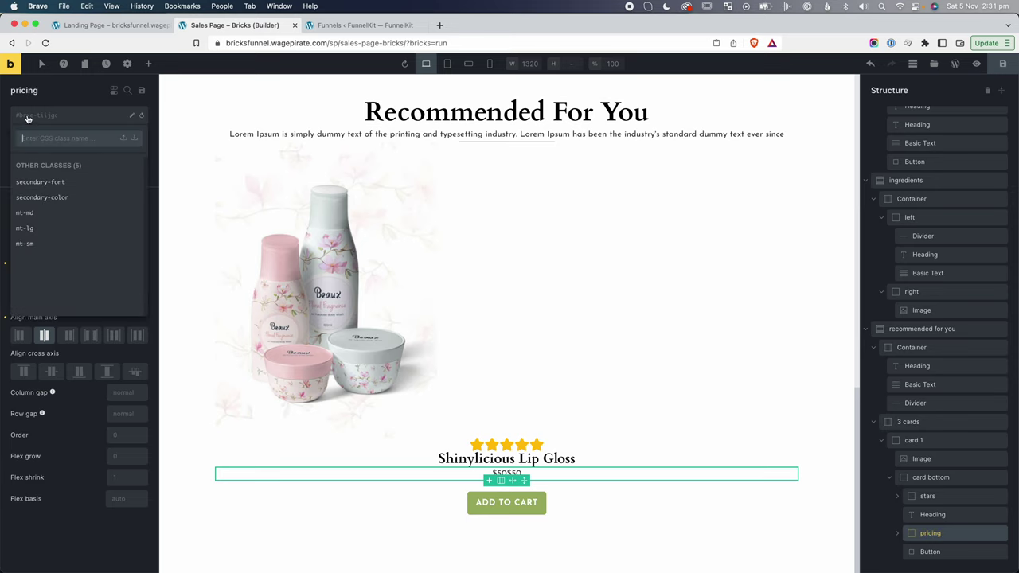
click(23, 244)
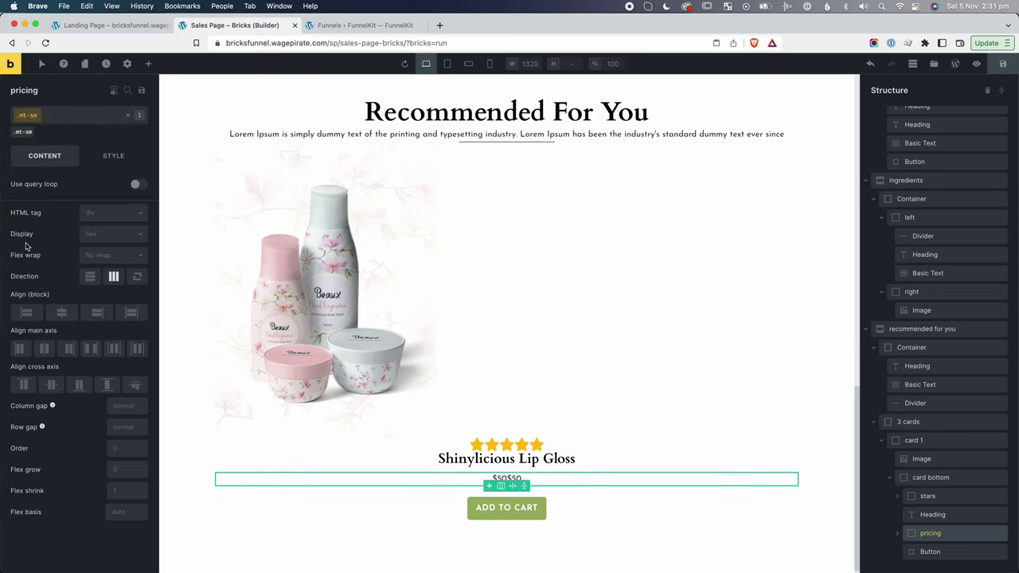
Open the Shinylicious Lip Gloss heading's class list, then check the live page's $40 sale price.
click(671, 462)
click(553, 458)
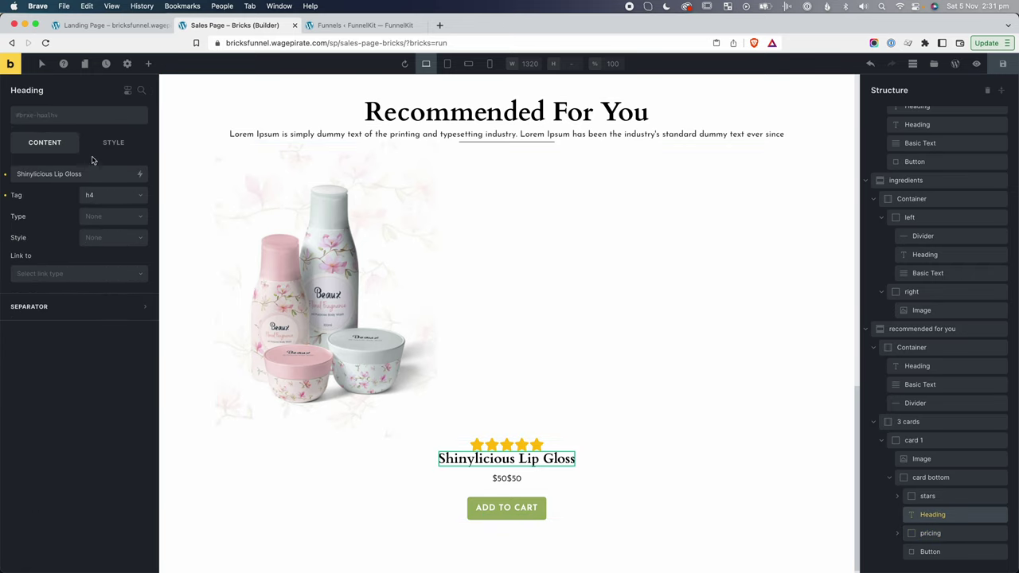
click(45, 116)
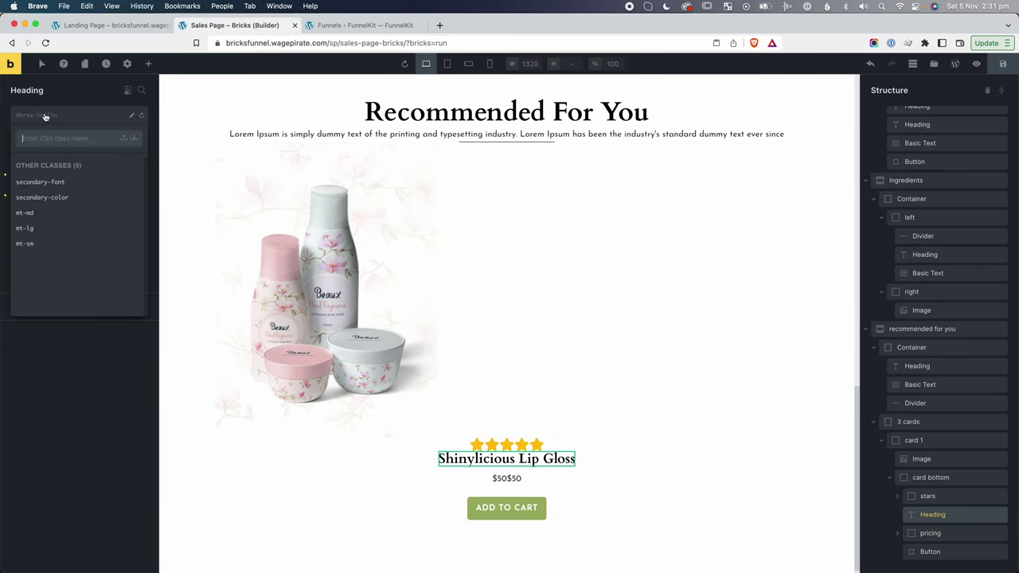
click(26, 213)
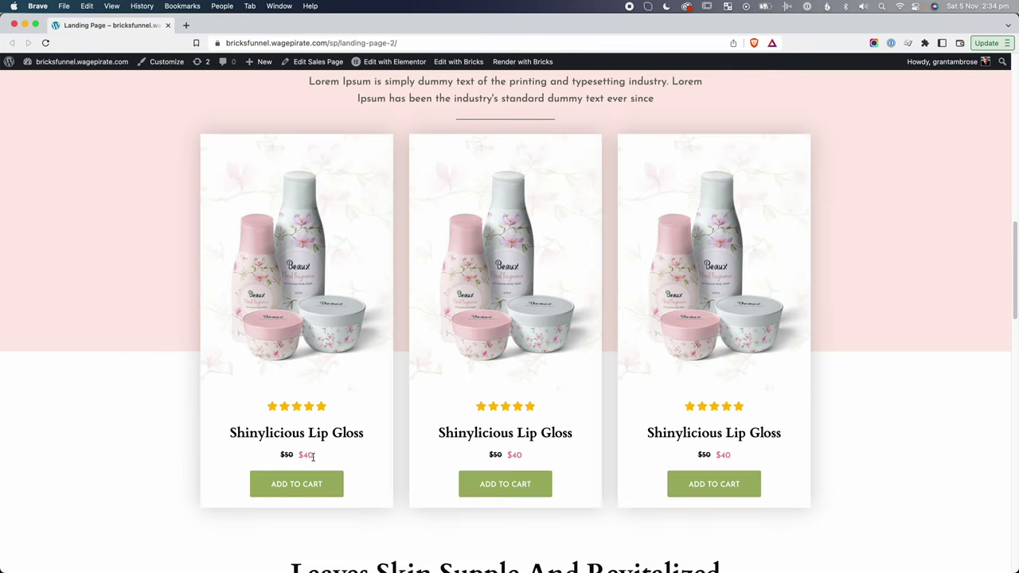
drag(313, 456, 300, 457)
Strike through the $50 normal price.
key(super+w)
scroll(899, 535, down, 1)
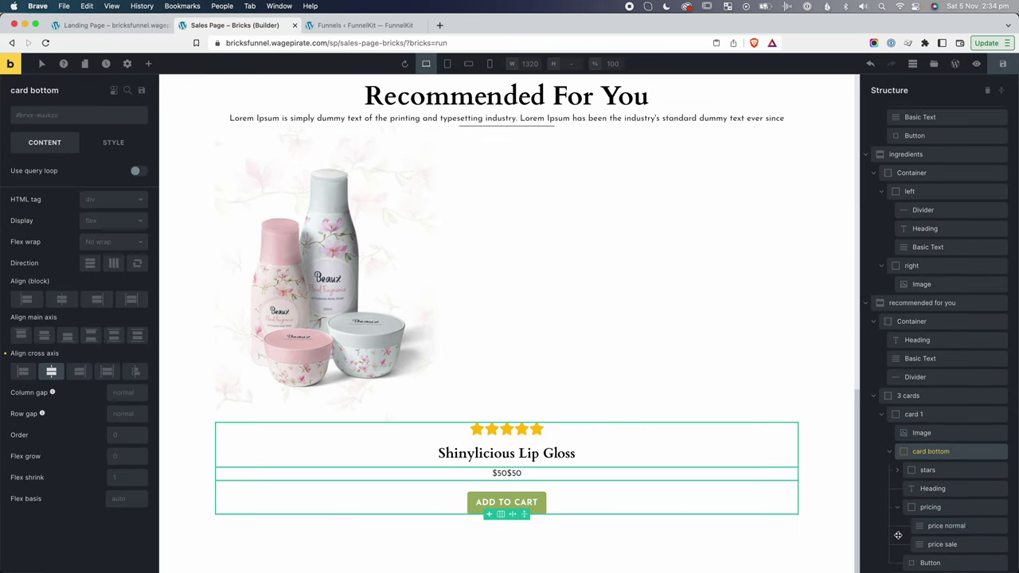
click(947, 526)
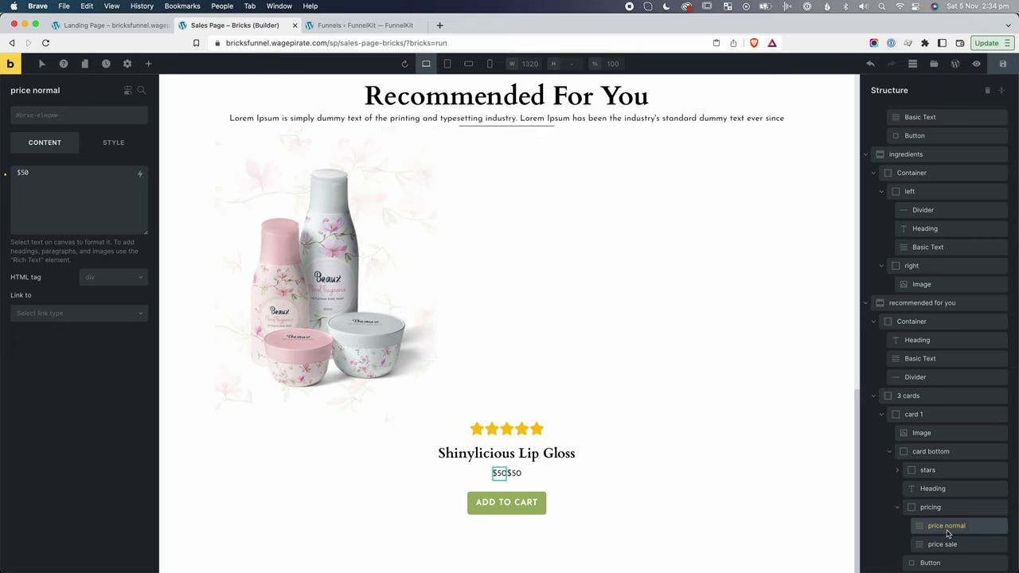
click(120, 142)
scroll(65, 311, down, 1)
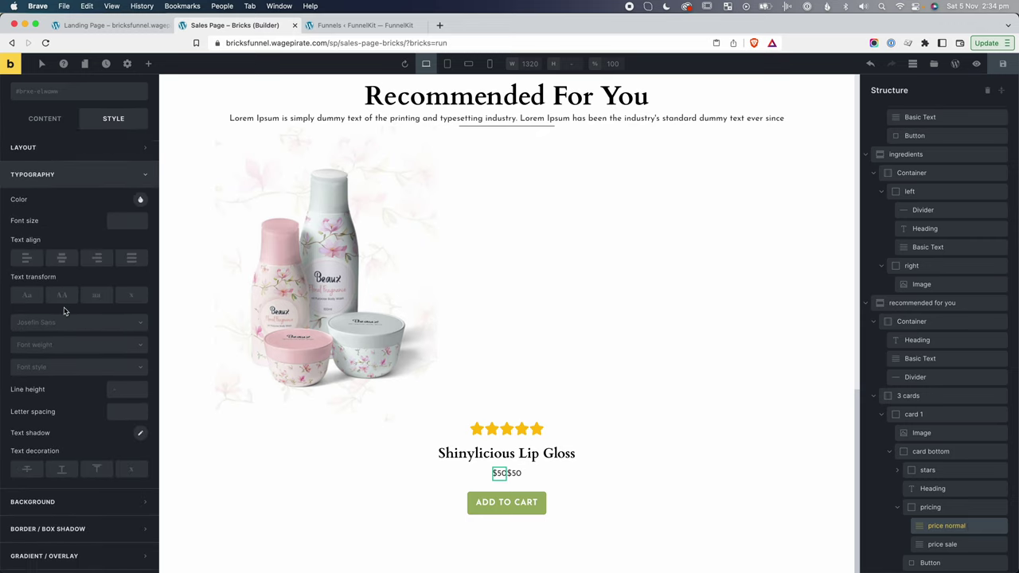
scroll(64, 312, up, 2)
scroll(44, 283, down, 1)
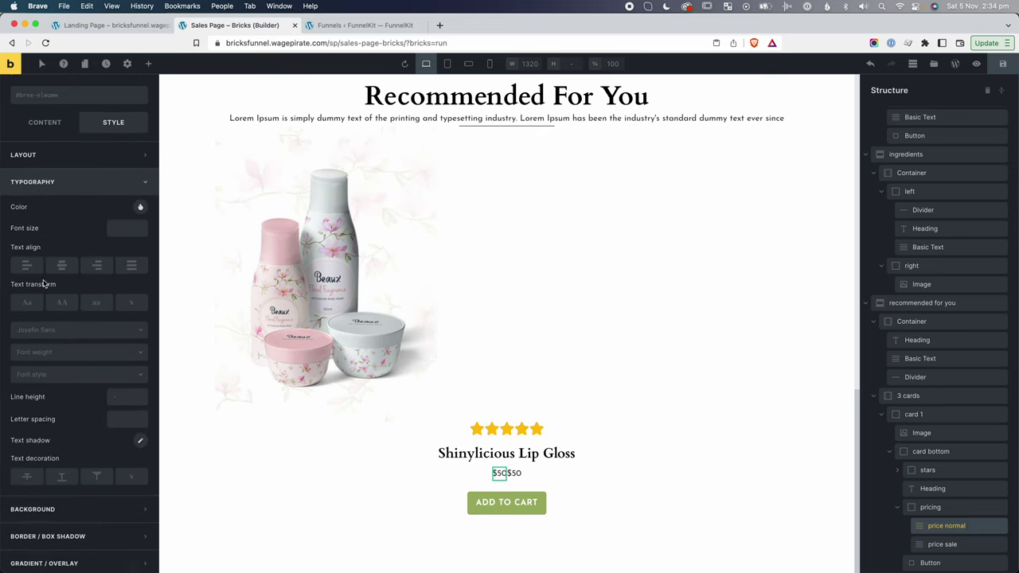
click(27, 477)
Set the pricing row's font weight to 700.
click(919, 520)
click(930, 508)
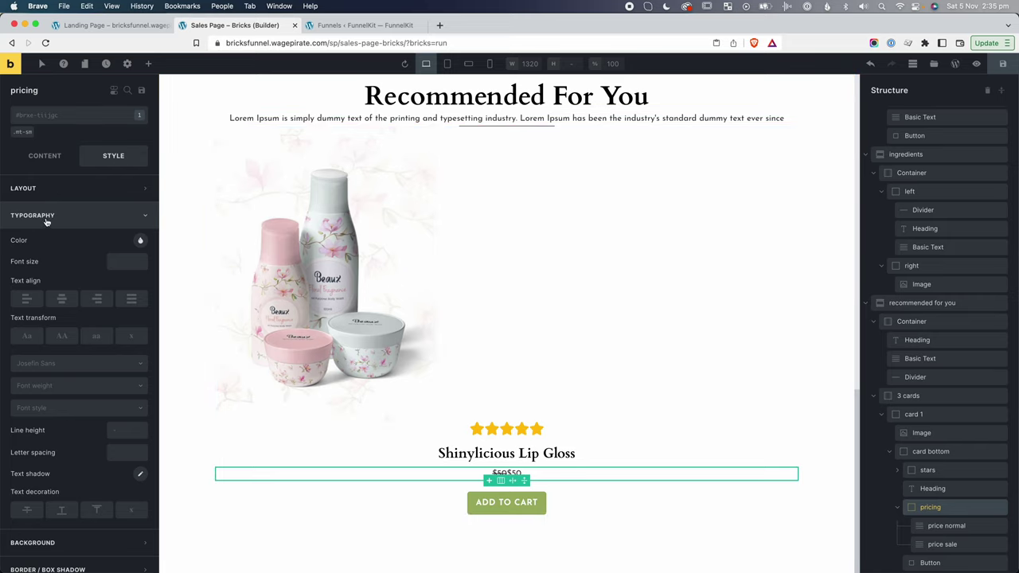
click(68, 384)
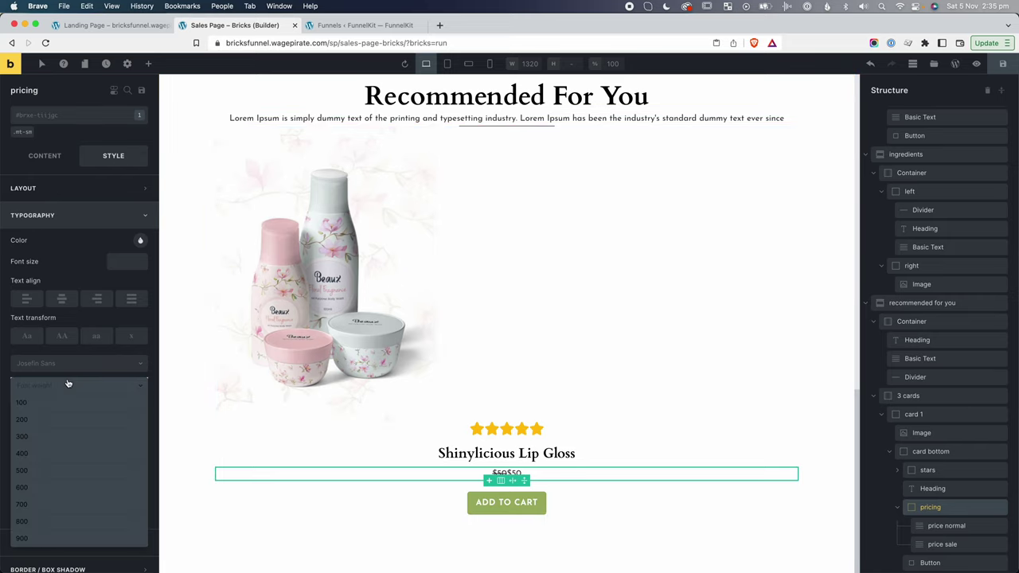
click(40, 505)
Change the sale price text from $50 to $40.
click(246, 523)
click(940, 545)
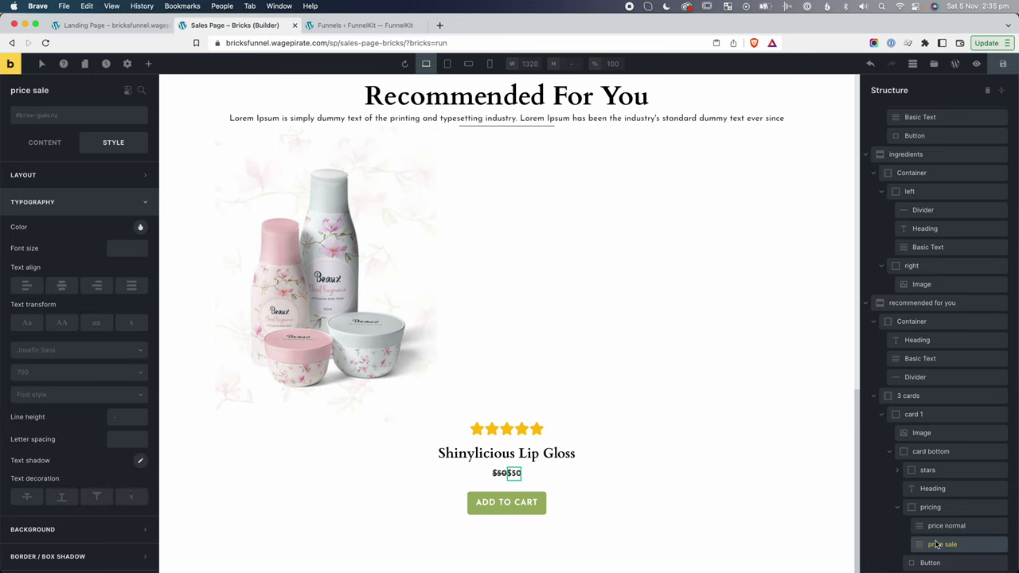
click(45, 143)
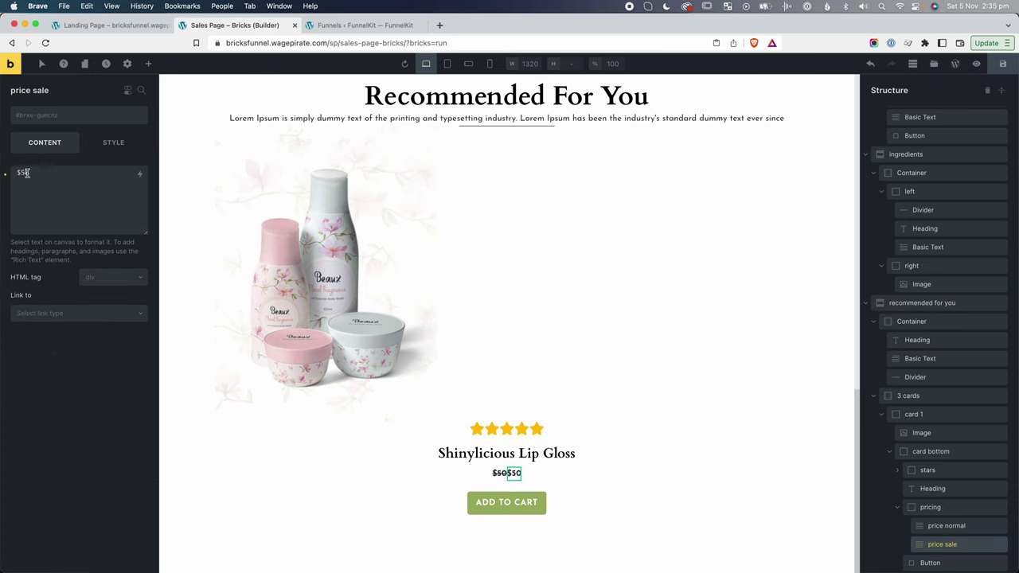
click(26, 173)
key(BackSpace)
text(4)
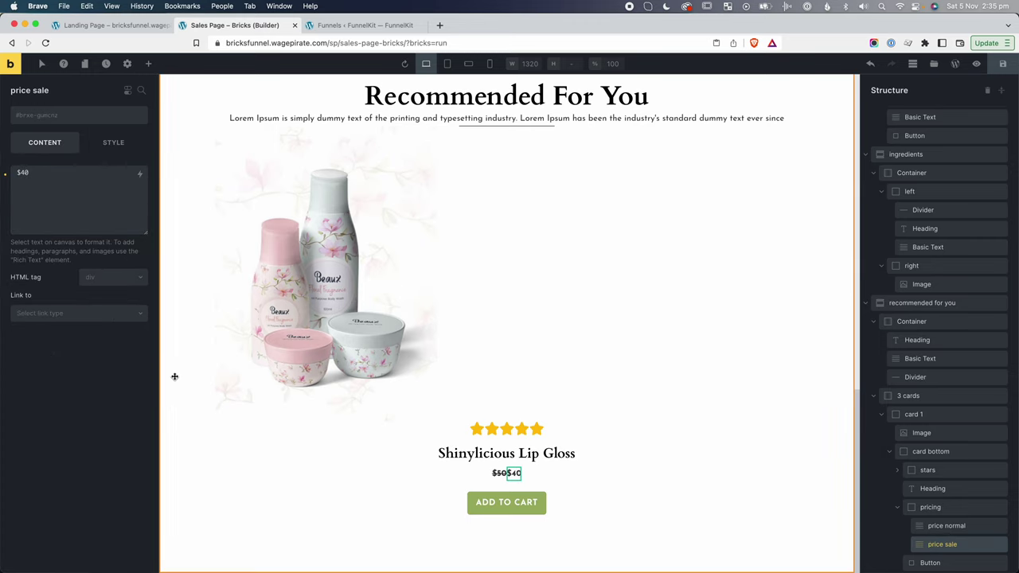
Adjust the $40 sale price's font size and apply, then clear, the secondary-color class.
click(174, 377)
click(962, 549)
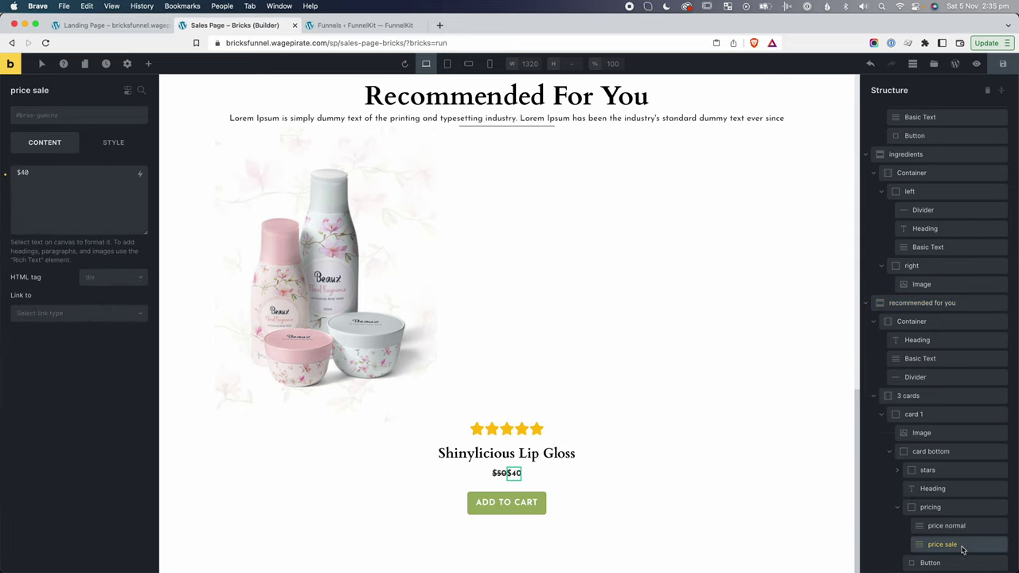
click(107, 145)
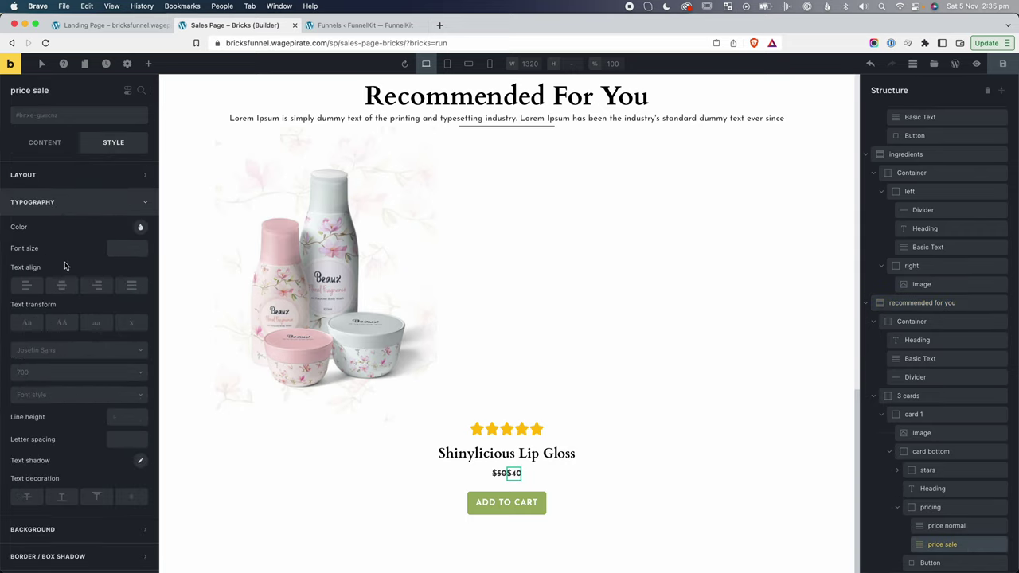
click(120, 247)
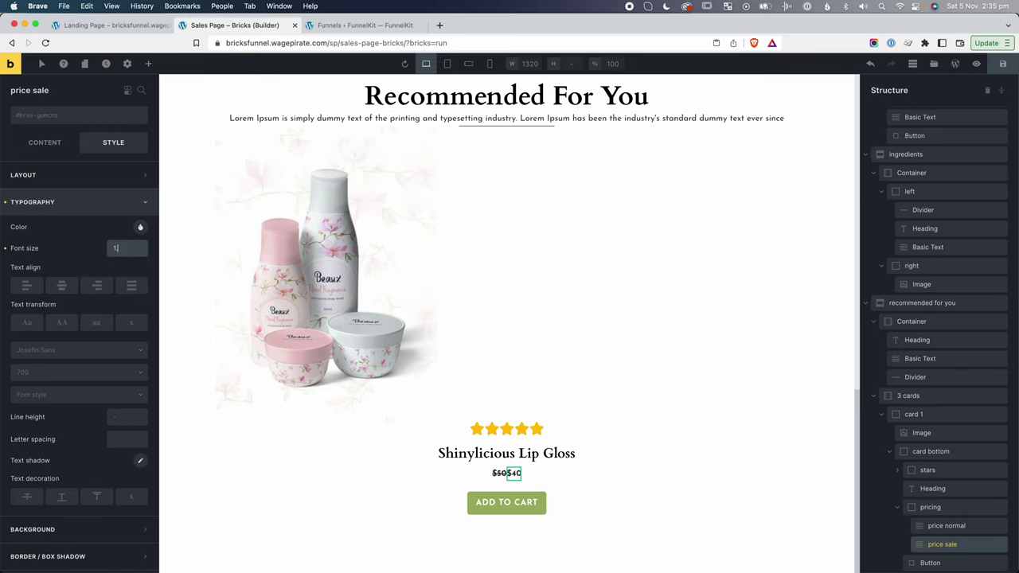
click(552, 480)
click(520, 474)
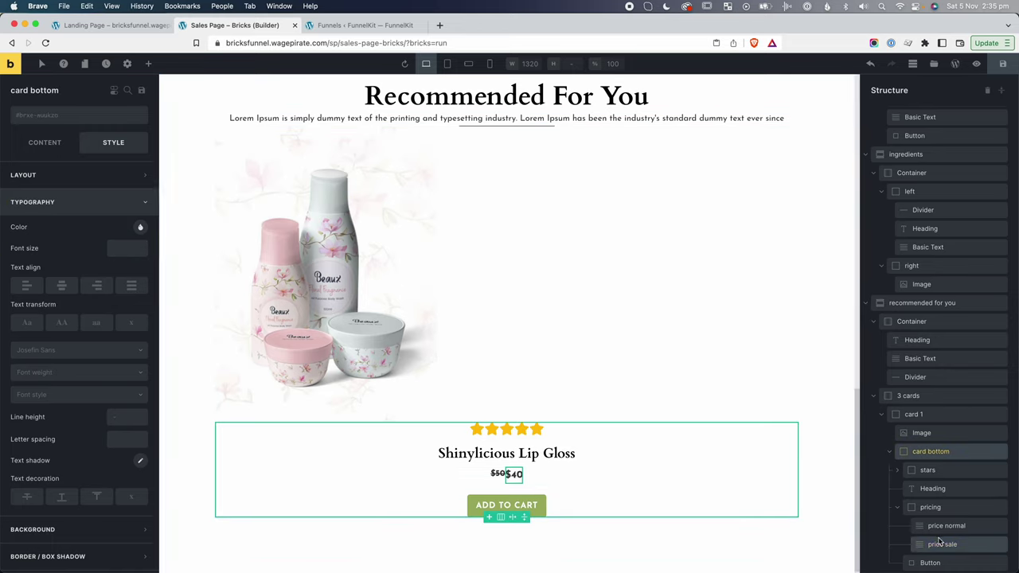
click(40, 114)
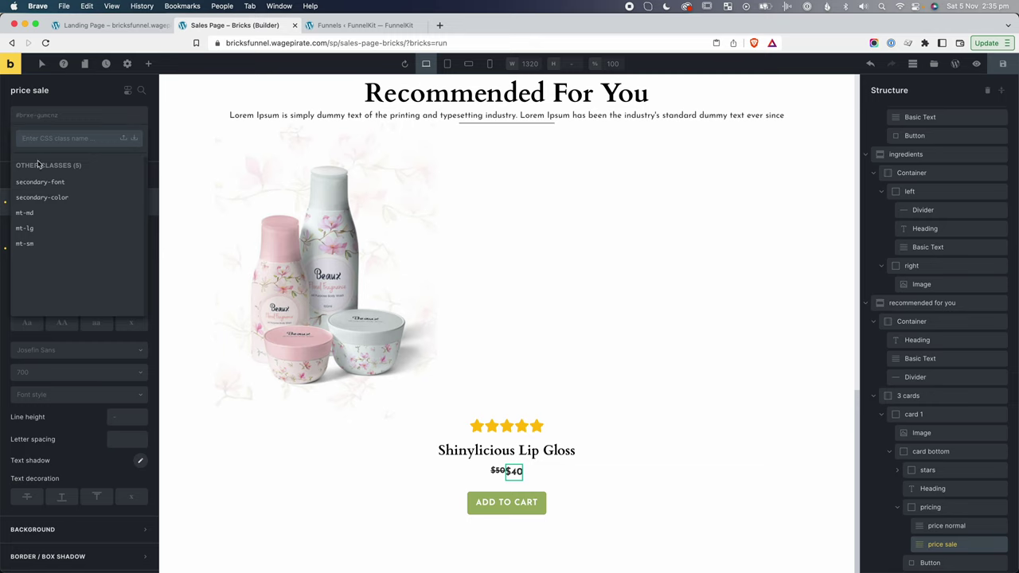
click(44, 199)
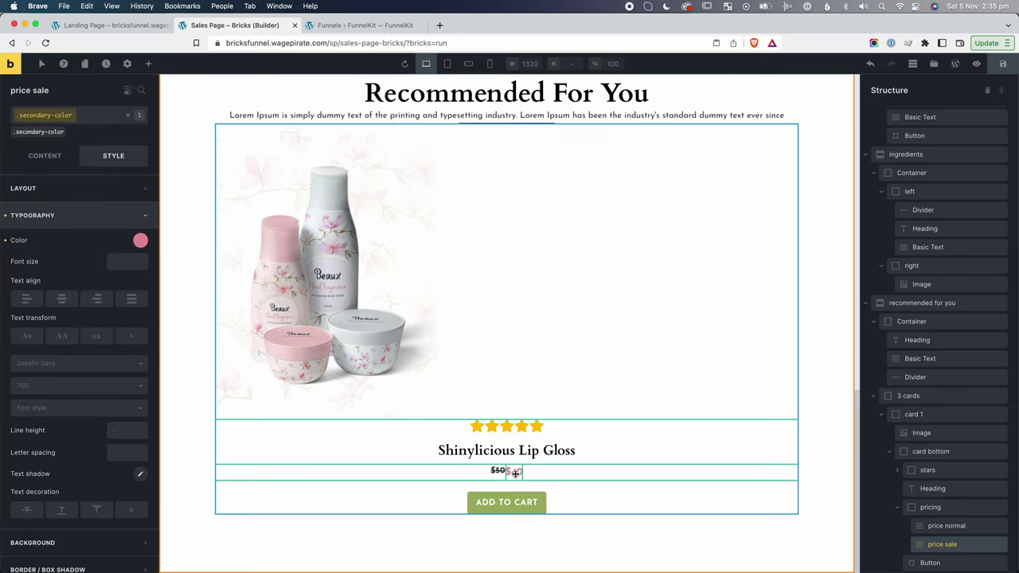
click(130, 116)
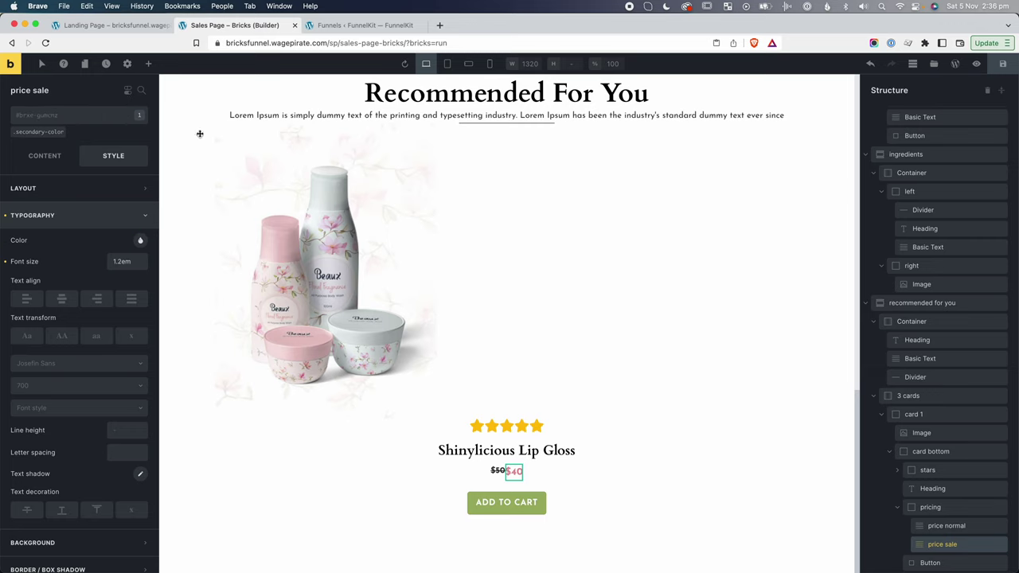
Set the pricing row's column gap to 10.
click(945, 526)
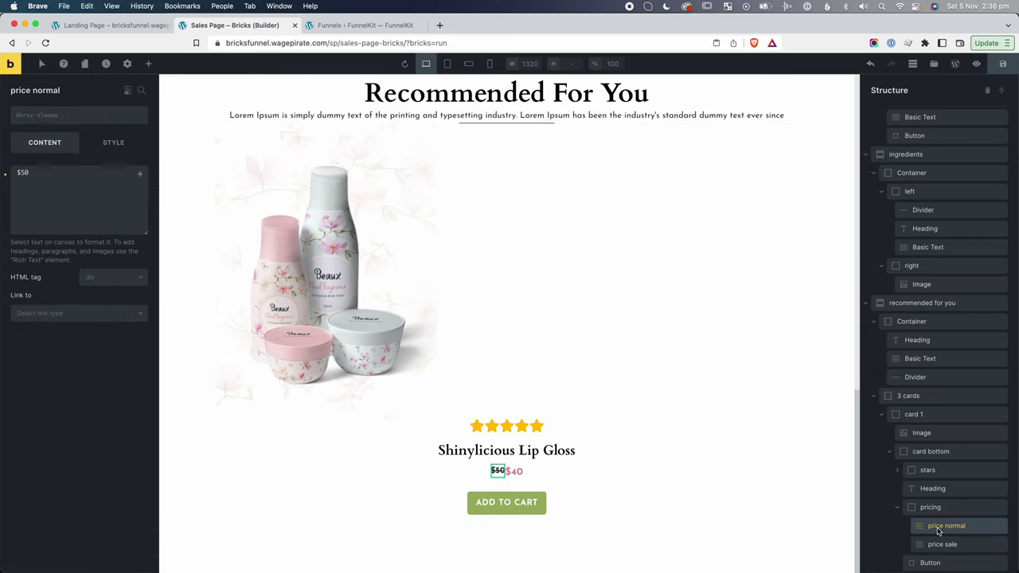
click(931, 508)
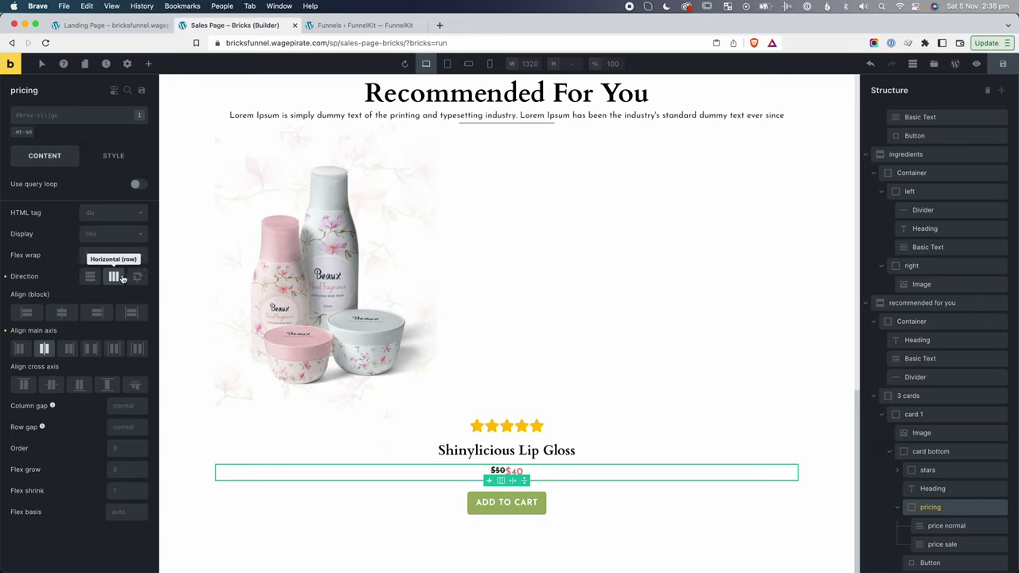
click(123, 406)
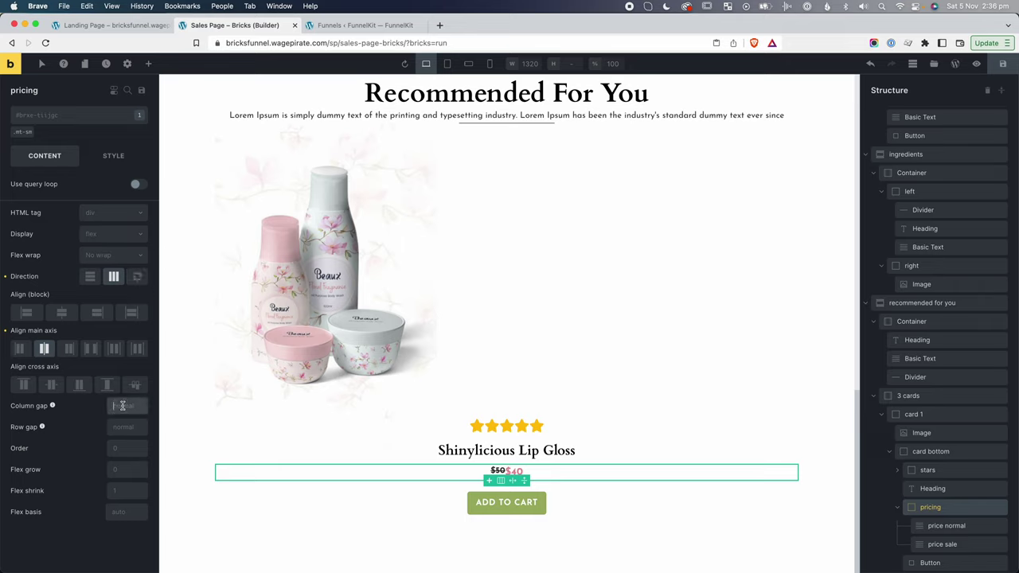
text(10)
click(930, 451)
Centre card 1's contents along the cross axis.
click(914, 417)
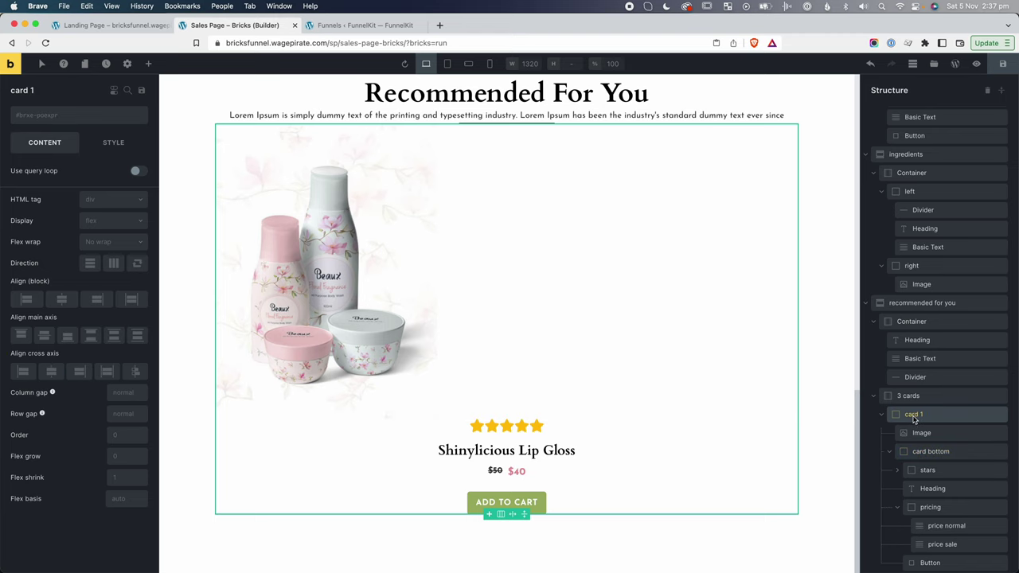
click(50, 372)
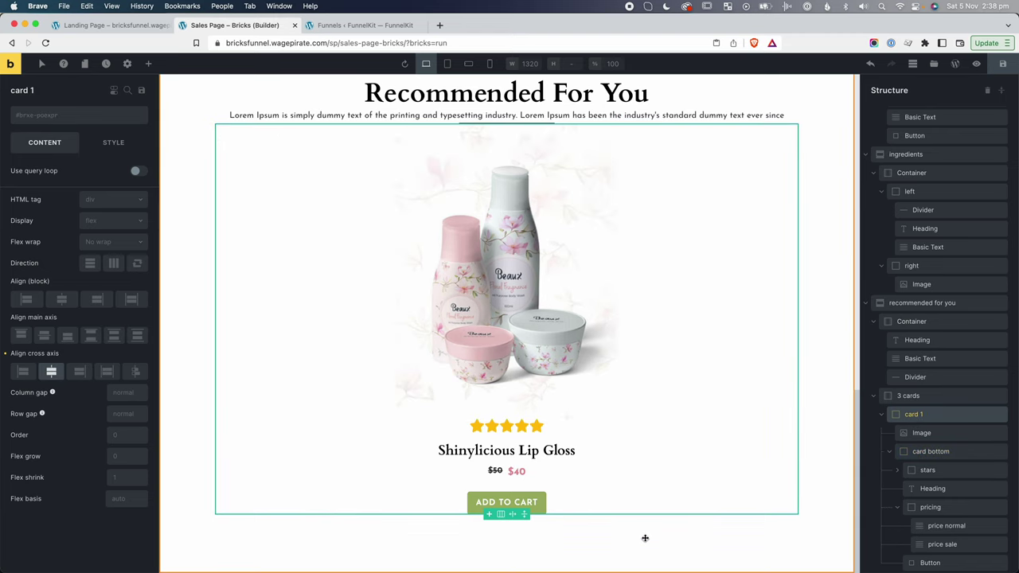
click(882, 415)
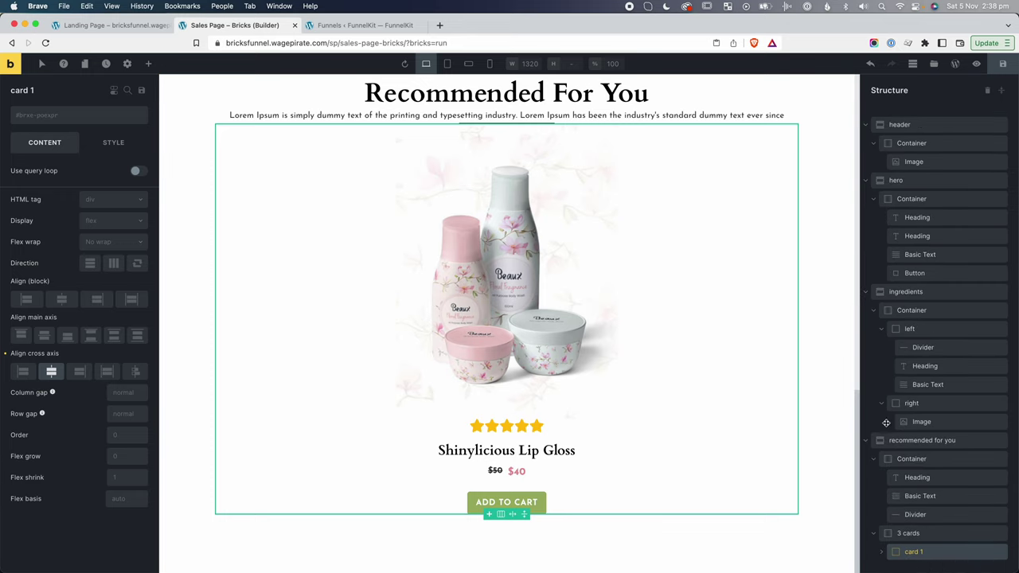
Copy card 1 into the 3 cards container and rename the copies card 2 and card 3.
key(super+c)
click(932, 534)
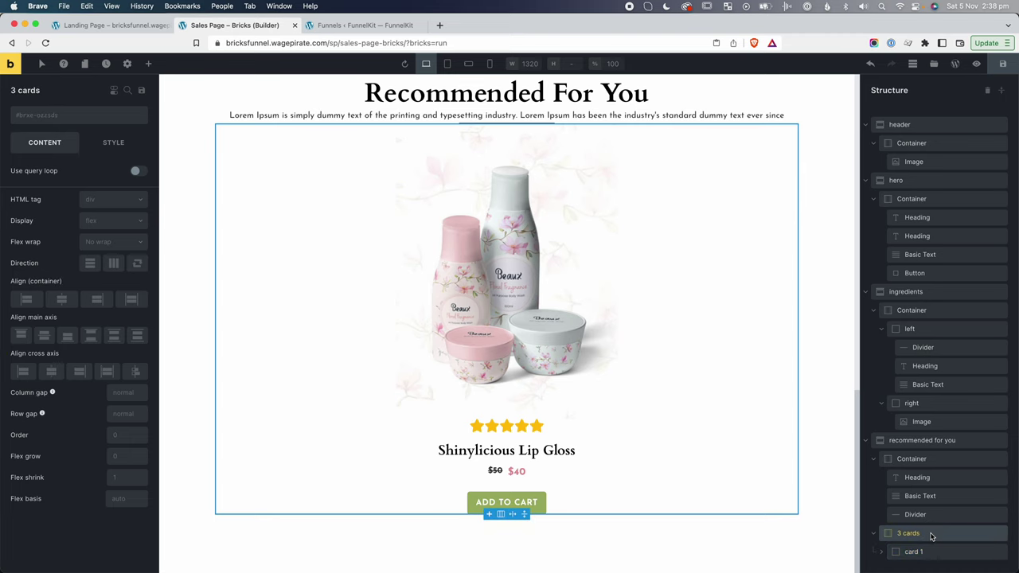
key(super+v)
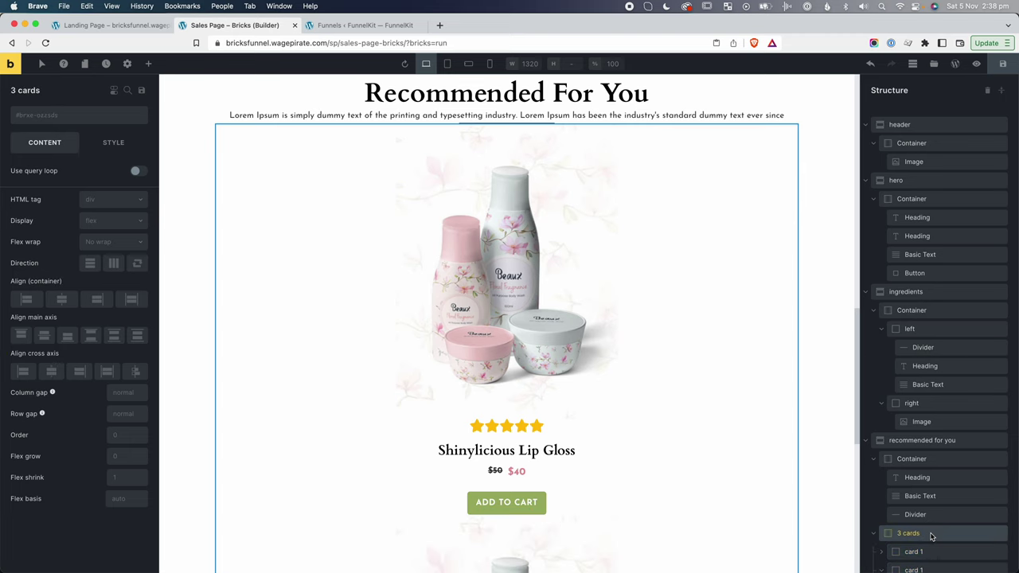
scroll(930, 532, down, 2)
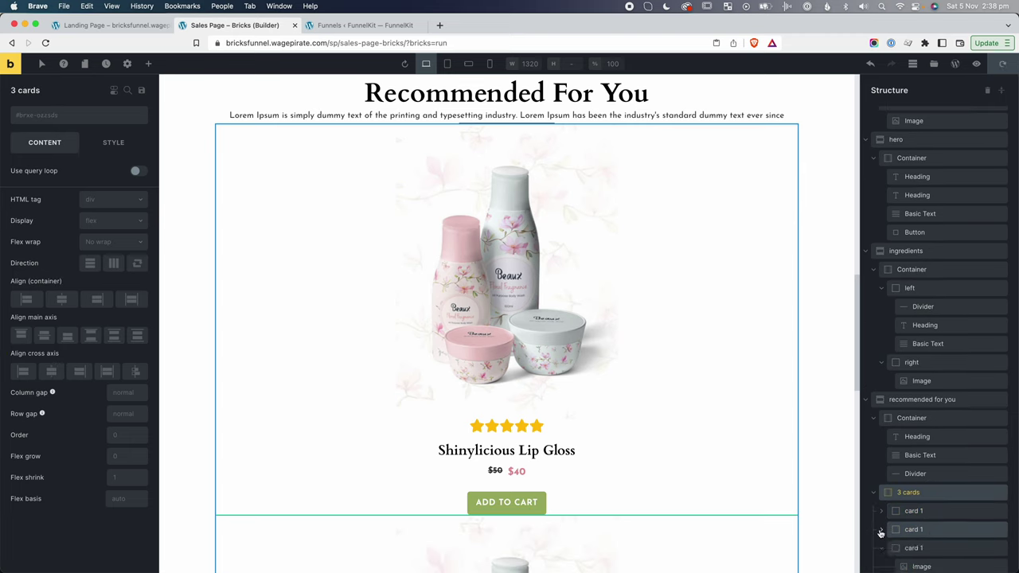
click(881, 531)
click(922, 536)
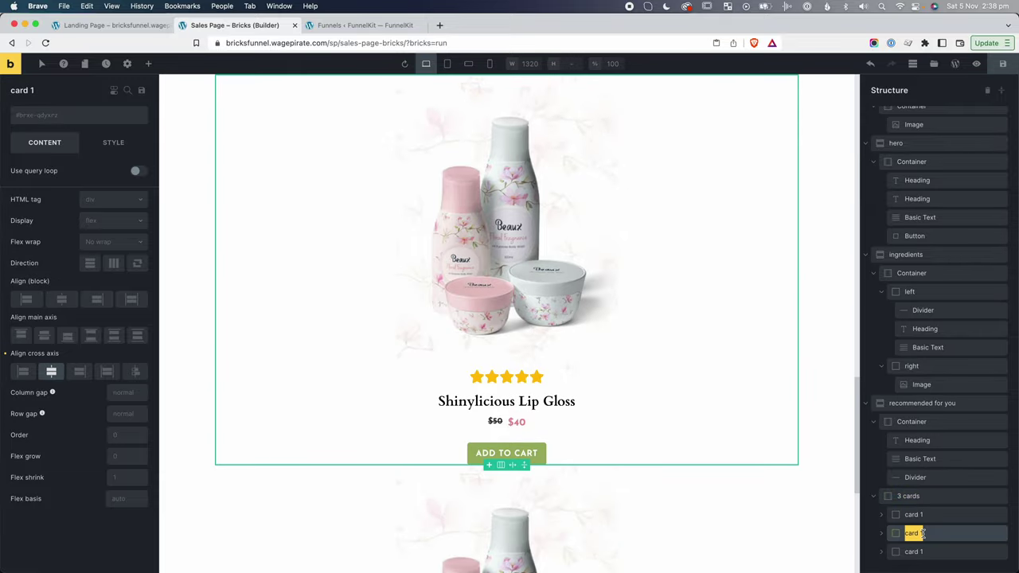
double_click(914, 552)
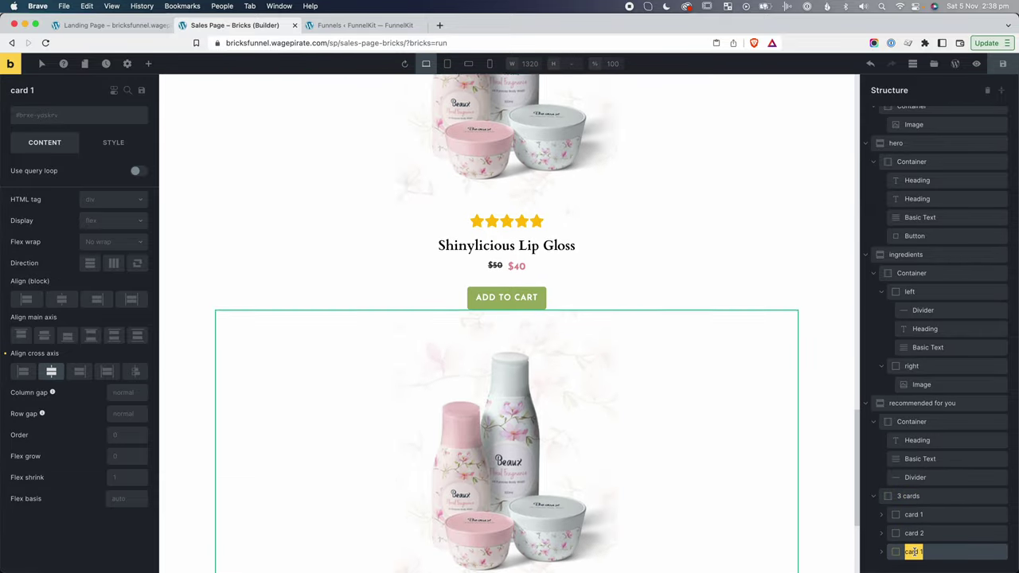
key(BackSpace)
key(BackSpace)
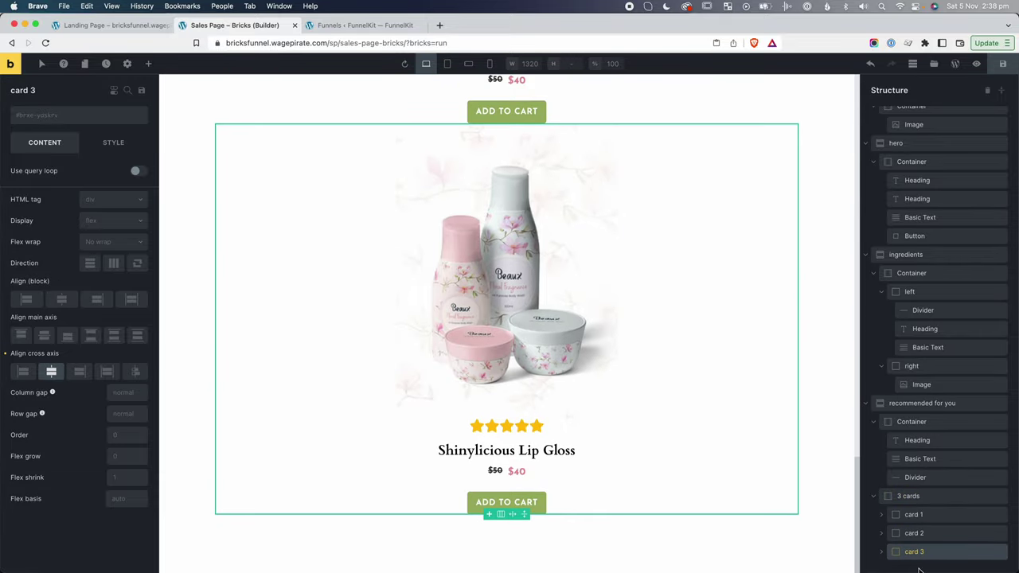
click(947, 498)
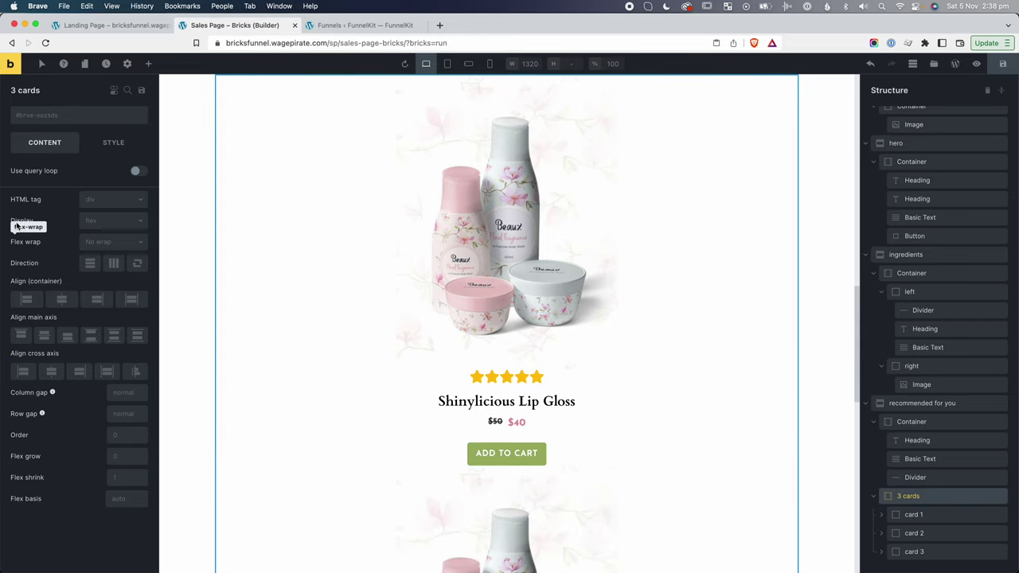
Set the 3 cards container to a horizontal row with a column gap of 20.
click(114, 263)
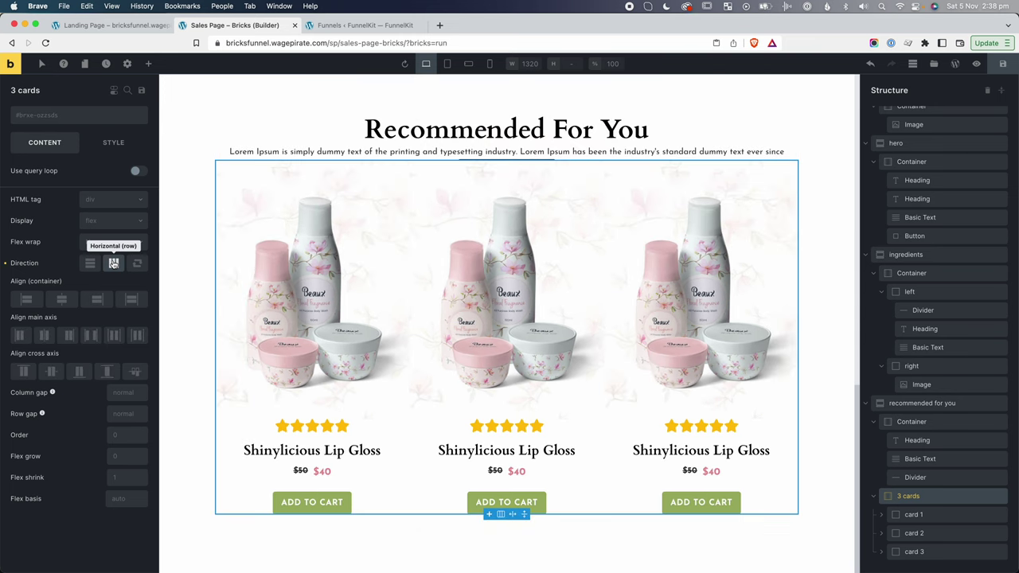
click(122, 394)
text(20)
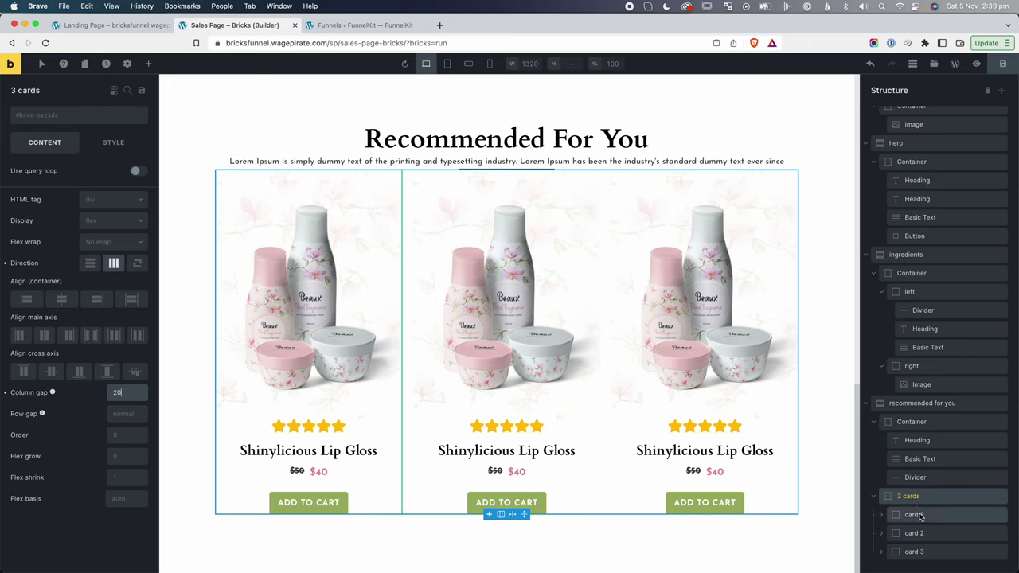
click(913, 515)
Add the dropshadow-md class to card 1.
click(52, 116)
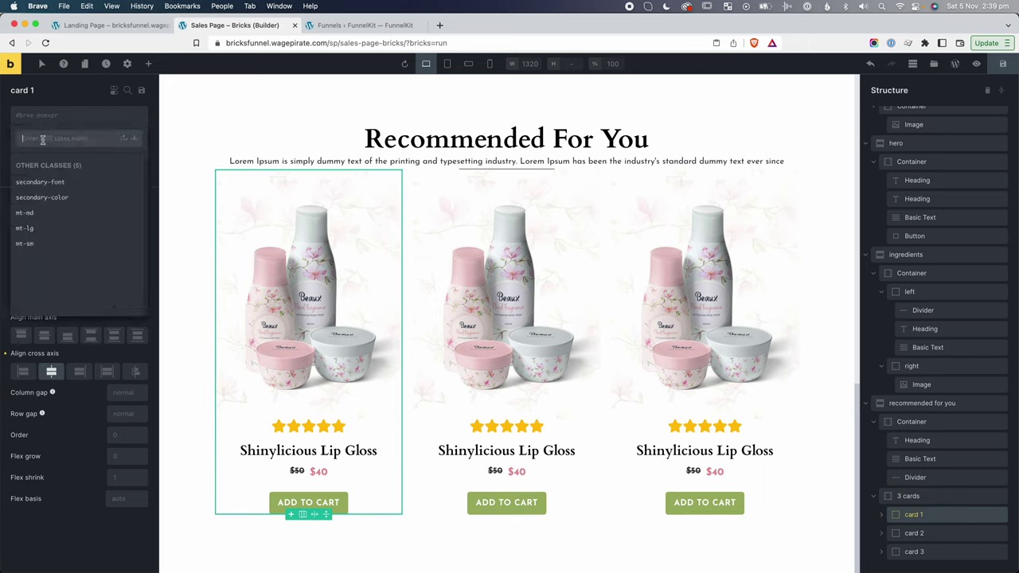
text(drop)
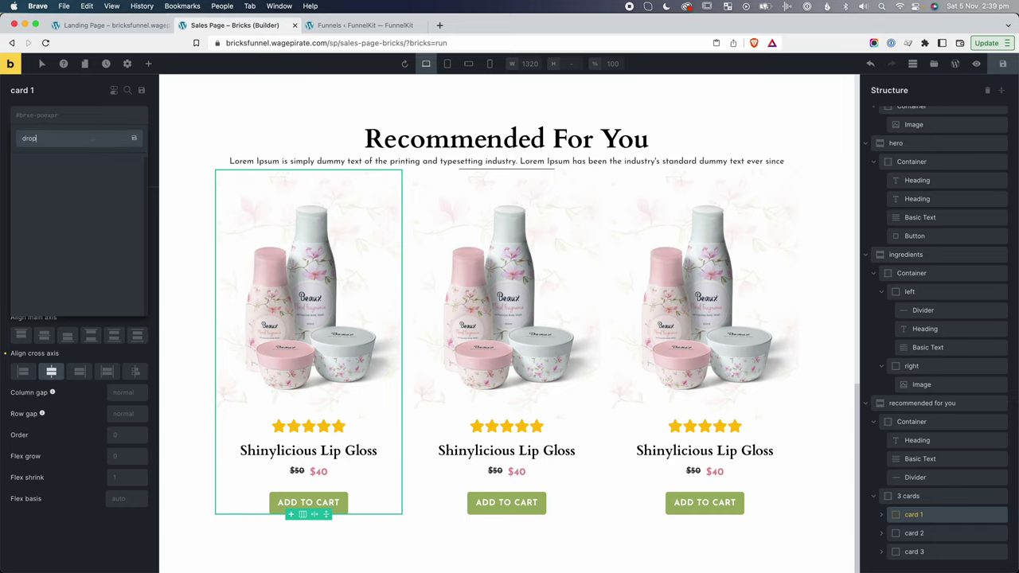
text(shadow-md)
key(Return)
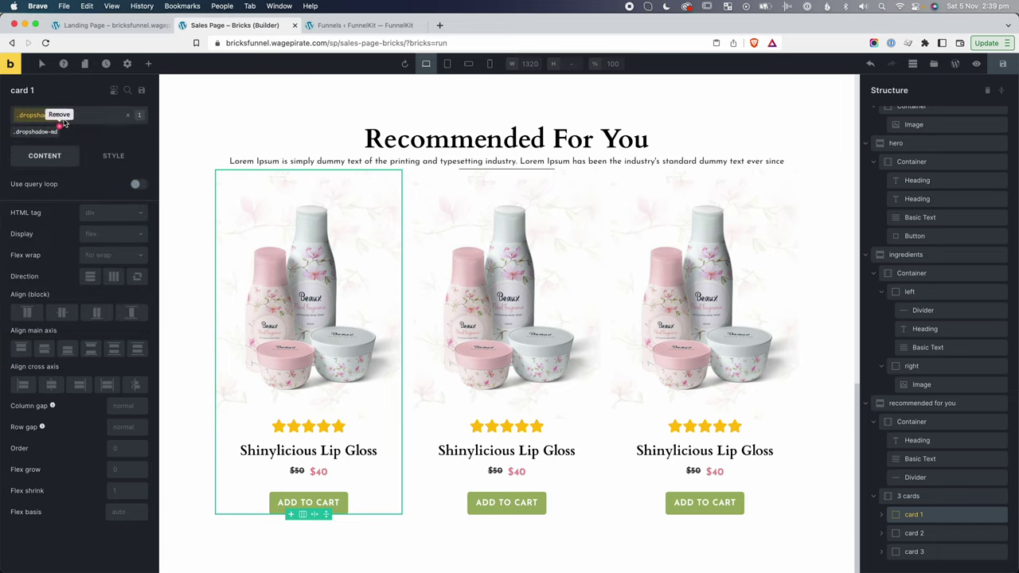
Give card 1 a box shadow with X 0, Y 0 and blur 15.
click(105, 157)
click(64, 215)
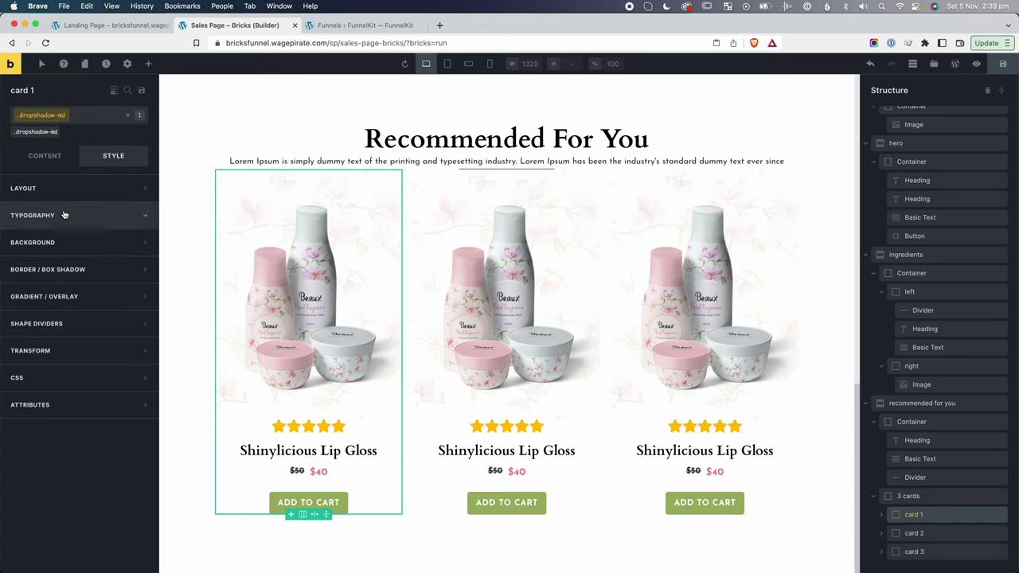
click(56, 271)
click(141, 314)
click(32, 368)
text(0)
click(67, 368)
text(0)
click(91, 369)
text(15)
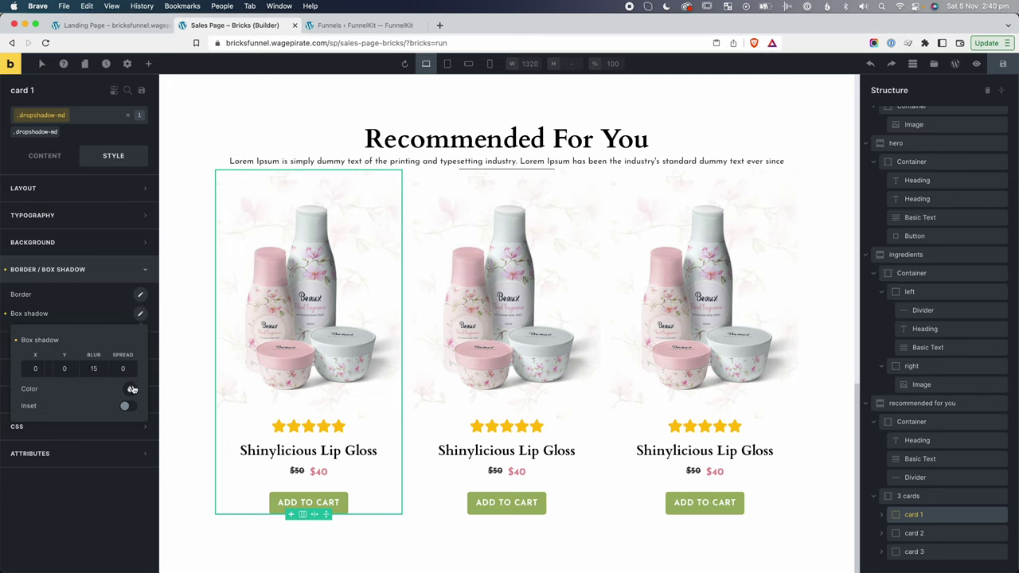
Make the shadow colour light grey #c2c2c2 and raise the blur to 30.
click(133, 389)
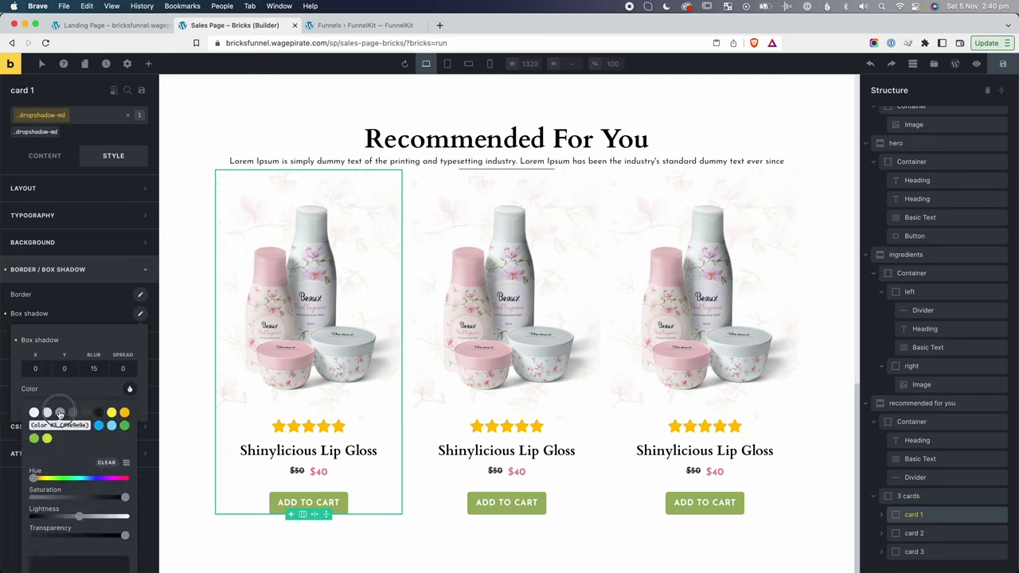
click(60, 414)
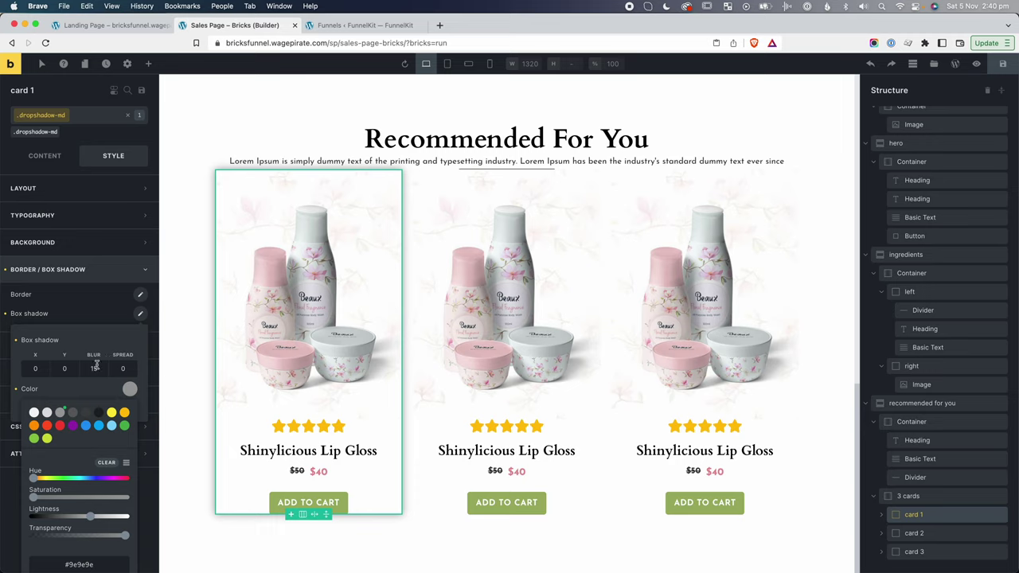
drag(90, 517, 104, 522)
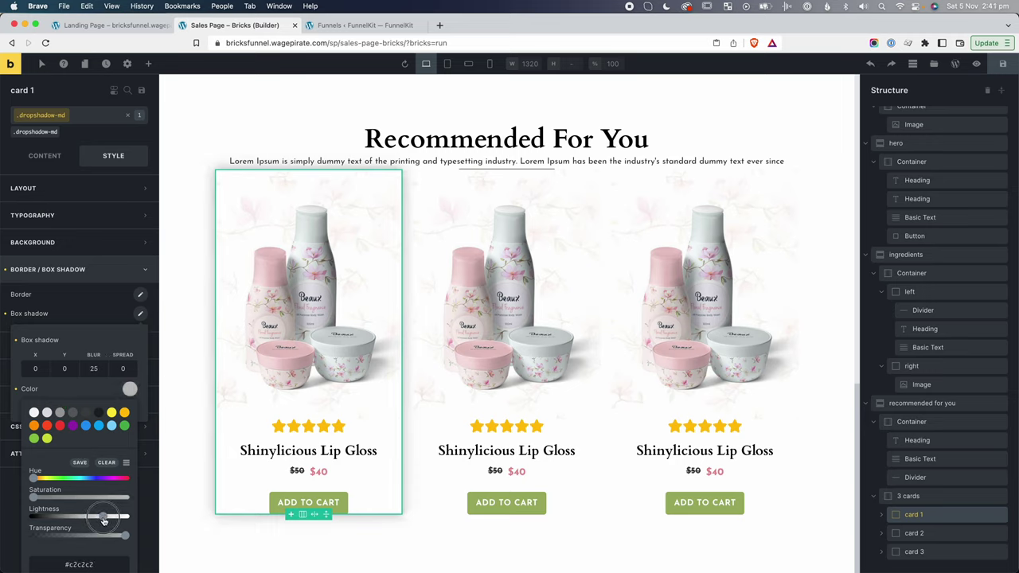
double_click(93, 369)
text(30)
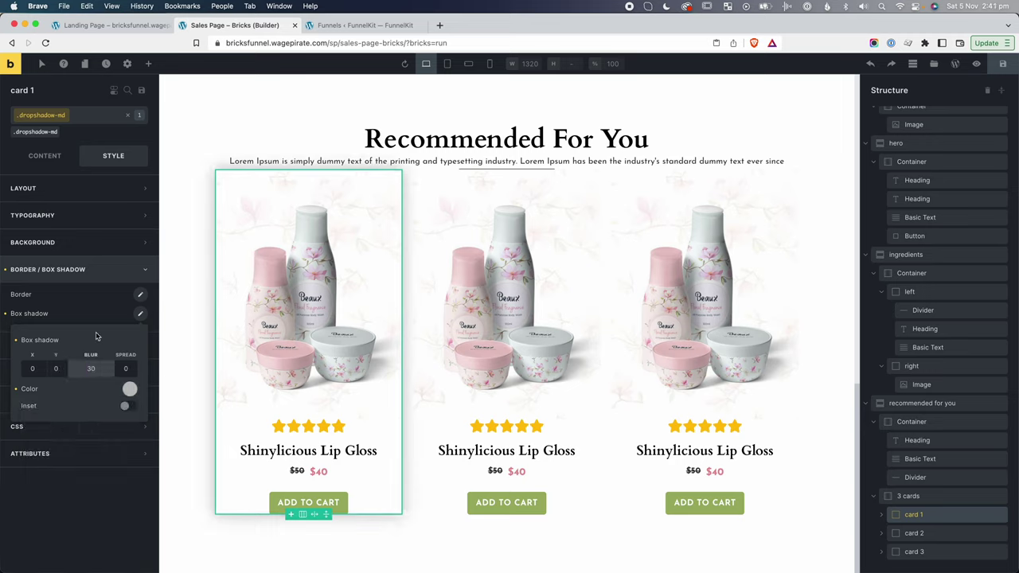
click(174, 319)
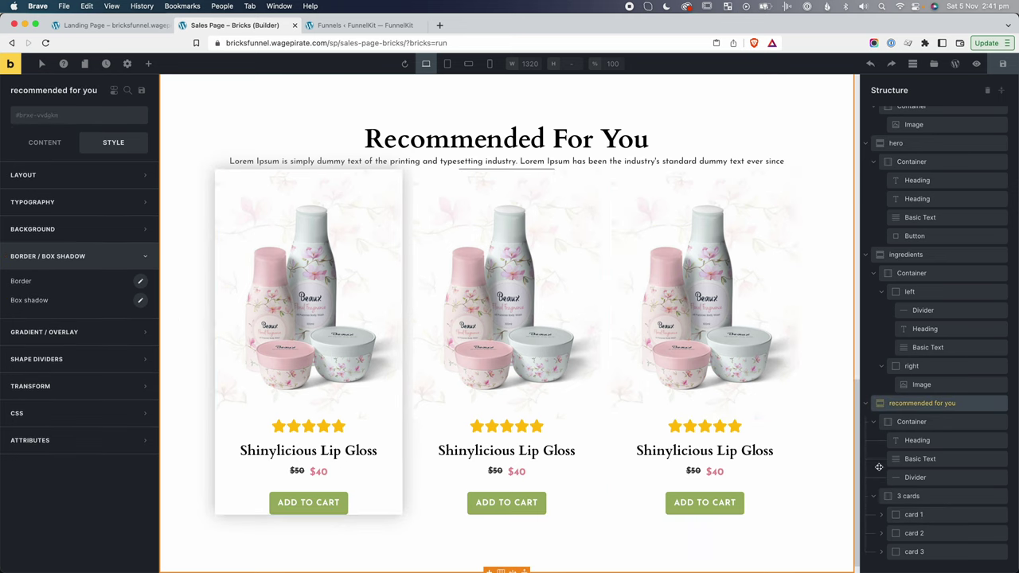
Add the dropshadow-md class to the second and third product cards.
click(916, 534)
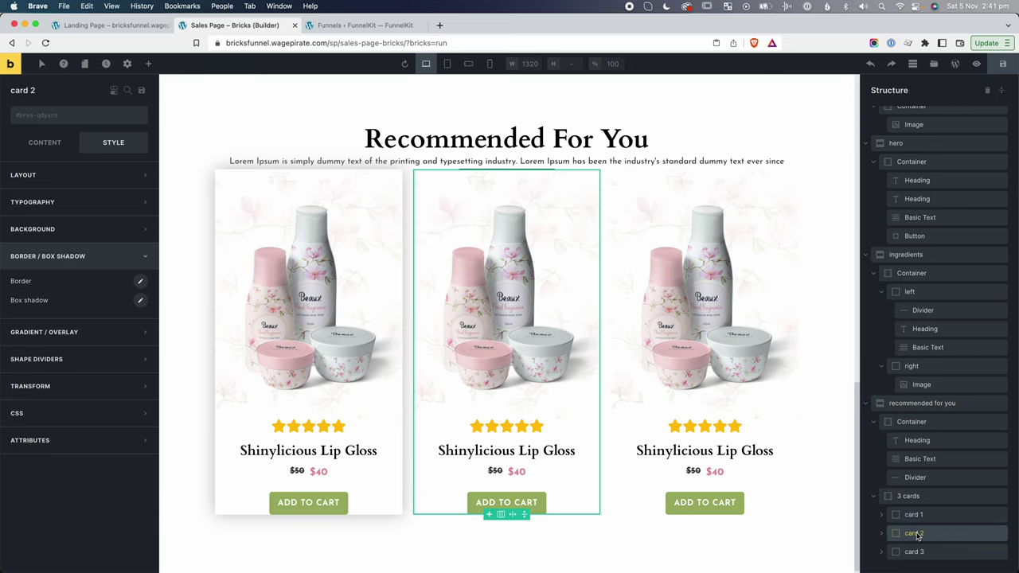
click(38, 125)
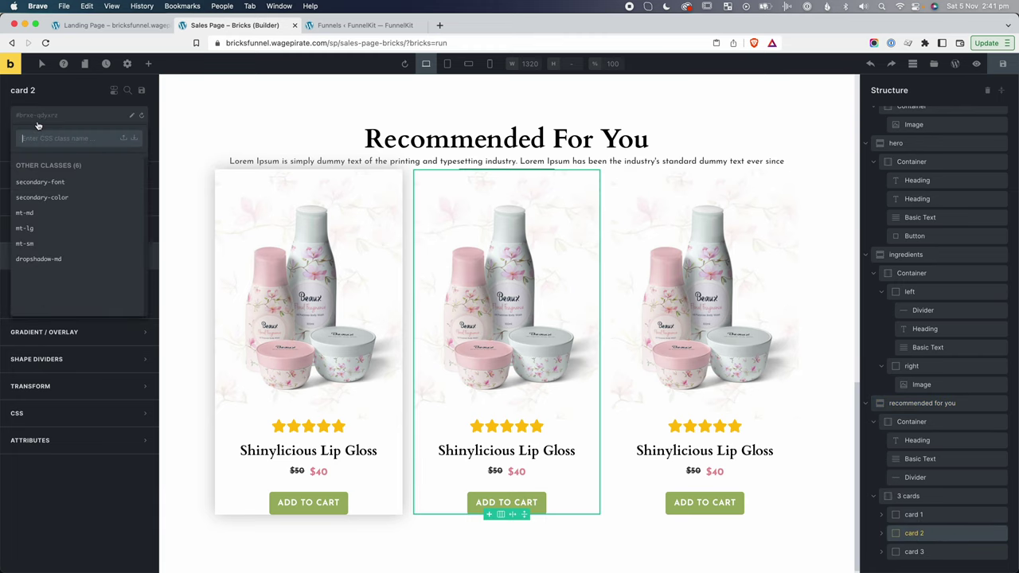
click(39, 259)
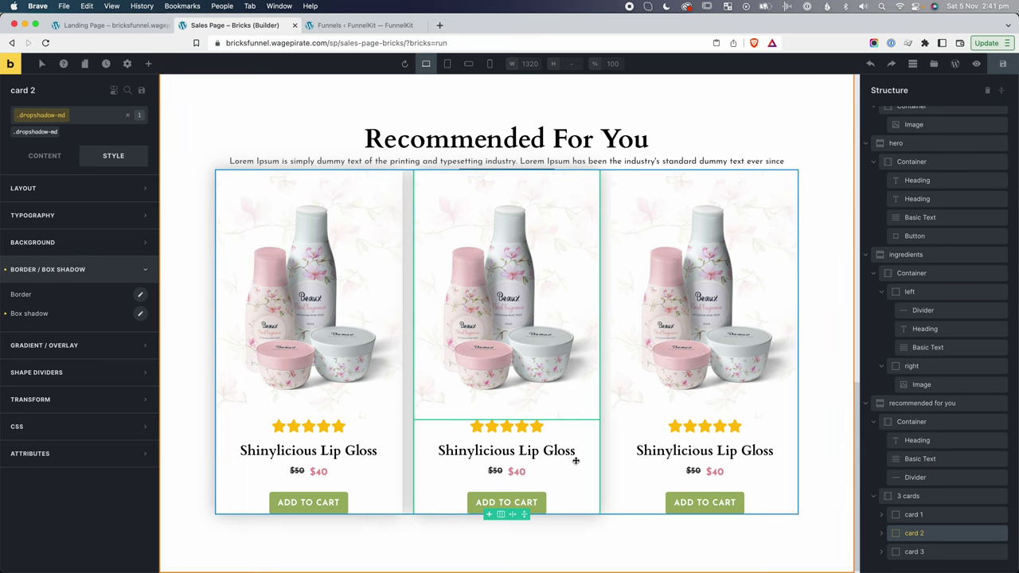
click(922, 552)
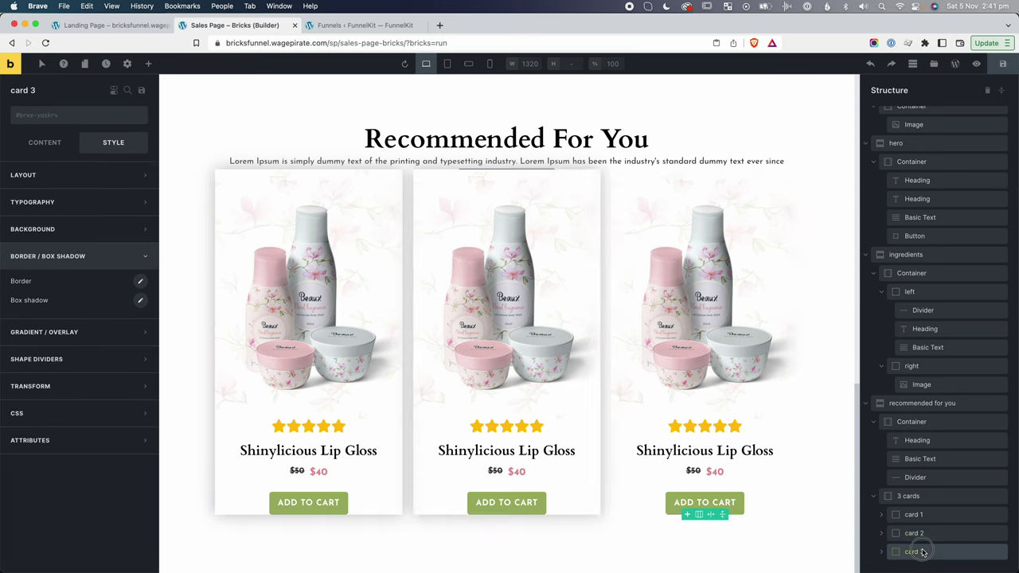
click(39, 120)
click(45, 259)
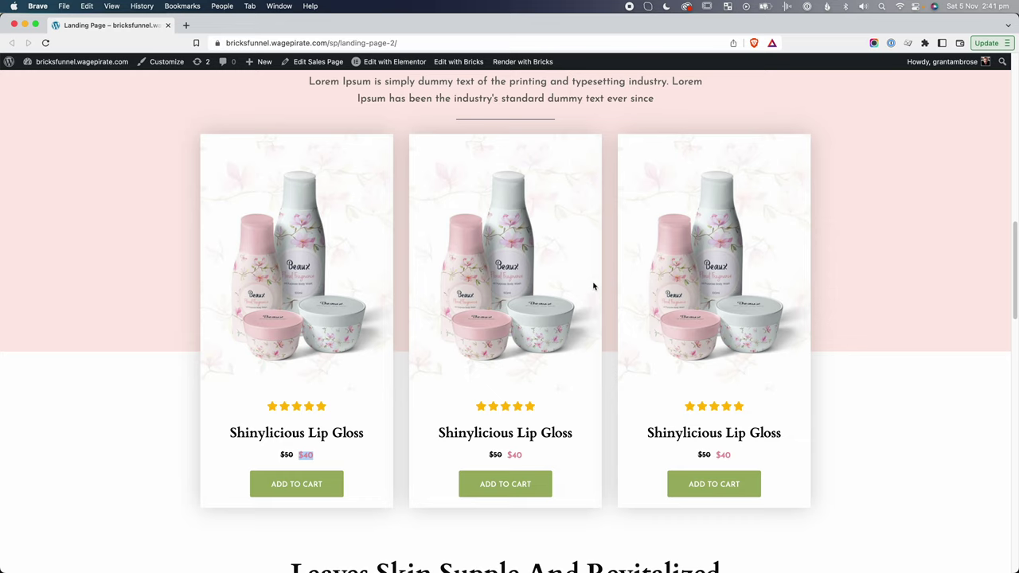
key(super+shift+4)
drag(603, 272, 618, 292)
Back in the builder, set the 3 cards wrapper's column gap to 30.
key(ctrl+Tab)
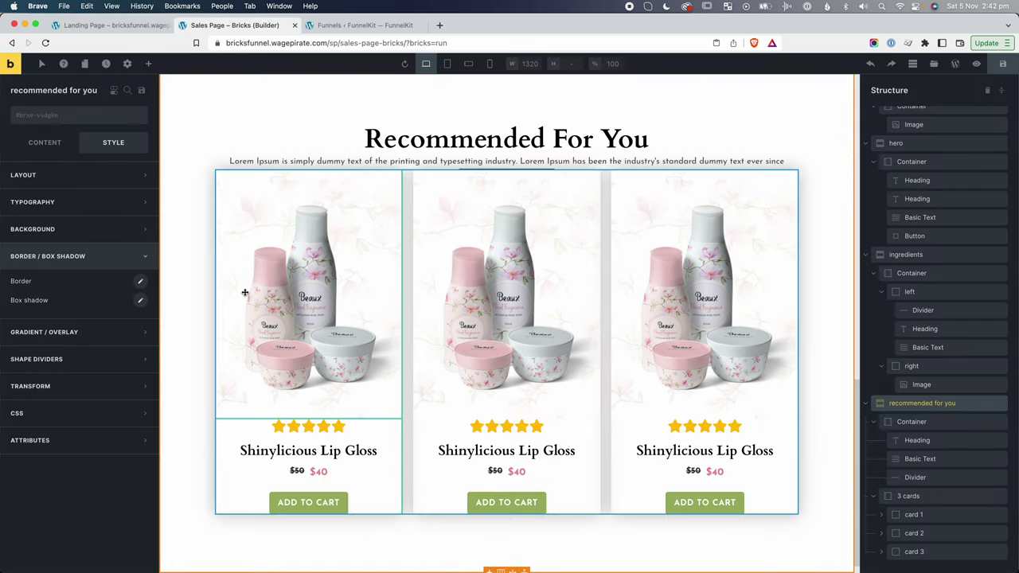
click(912, 499)
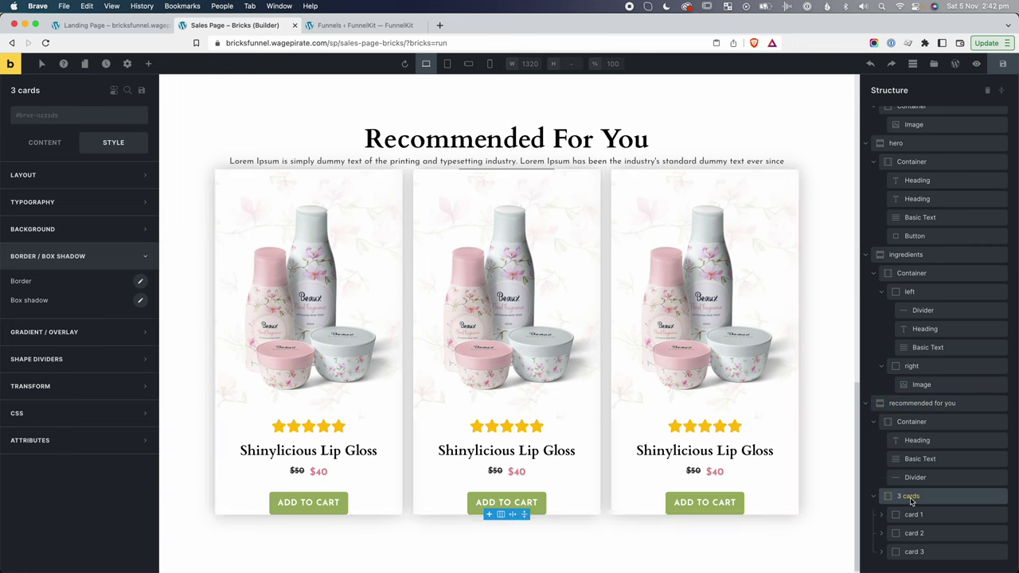
click(48, 145)
double_click(120, 393)
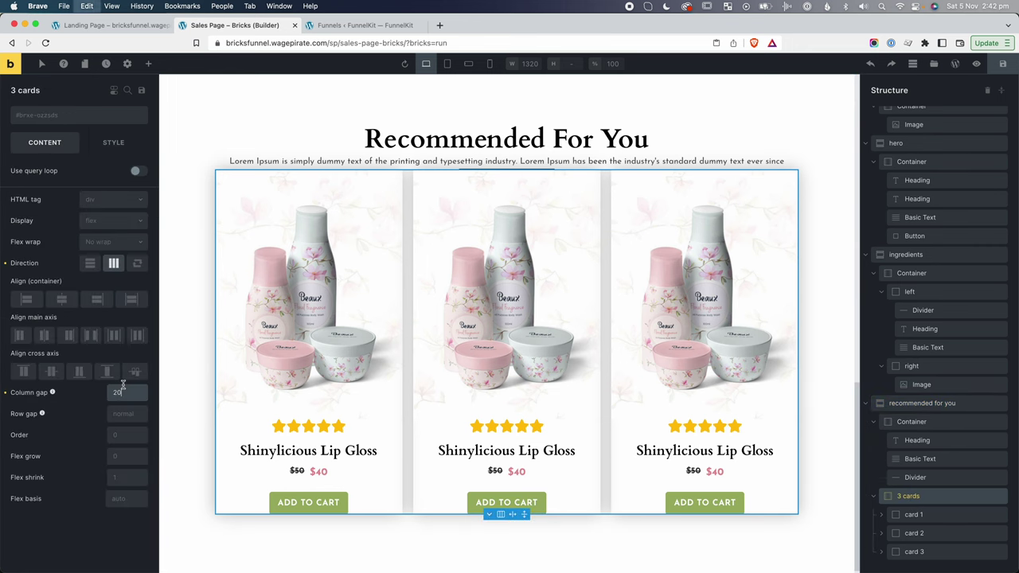
text(30)
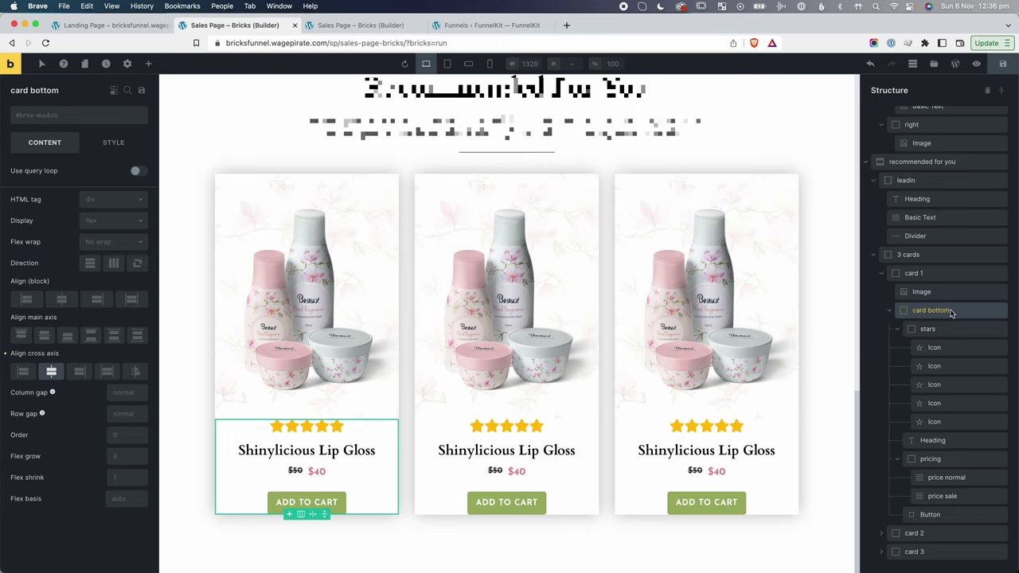
Create and apply a new pd-md class on the first card's bottom area.
click(66, 116)
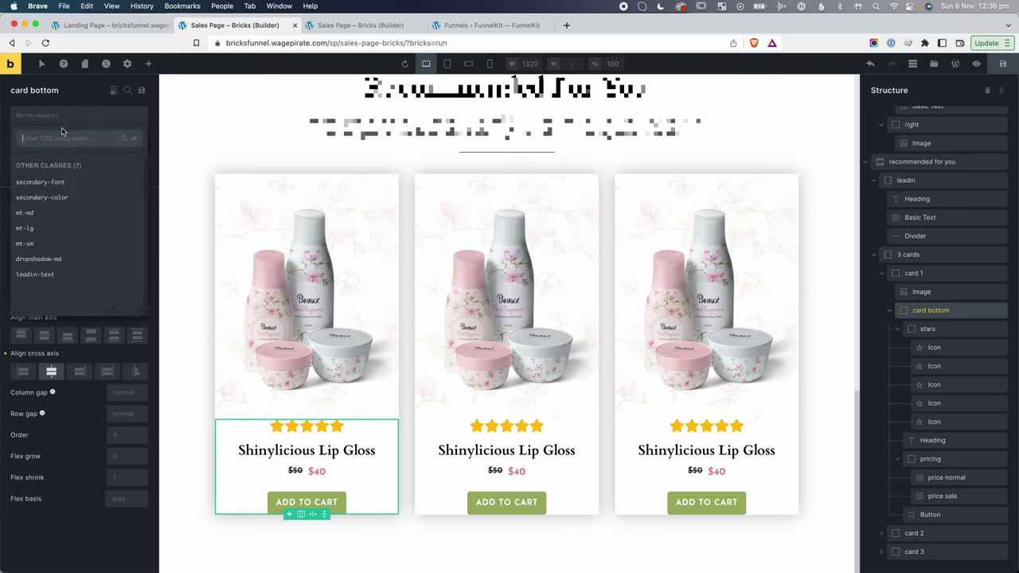
text(pd)
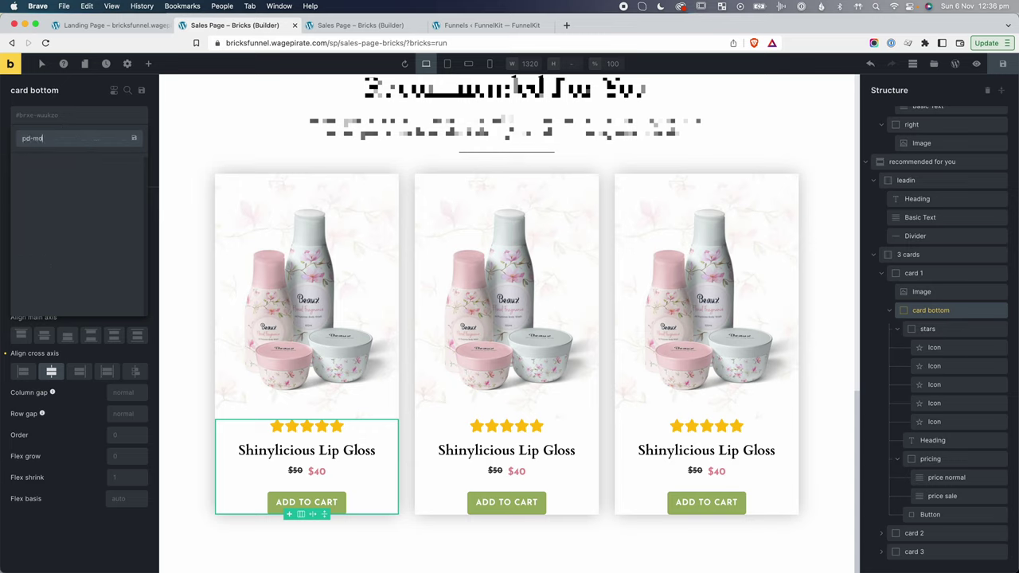
text(-md)
key(Return)
Give pd-md linked padding of 25 on every side.
click(113, 155)
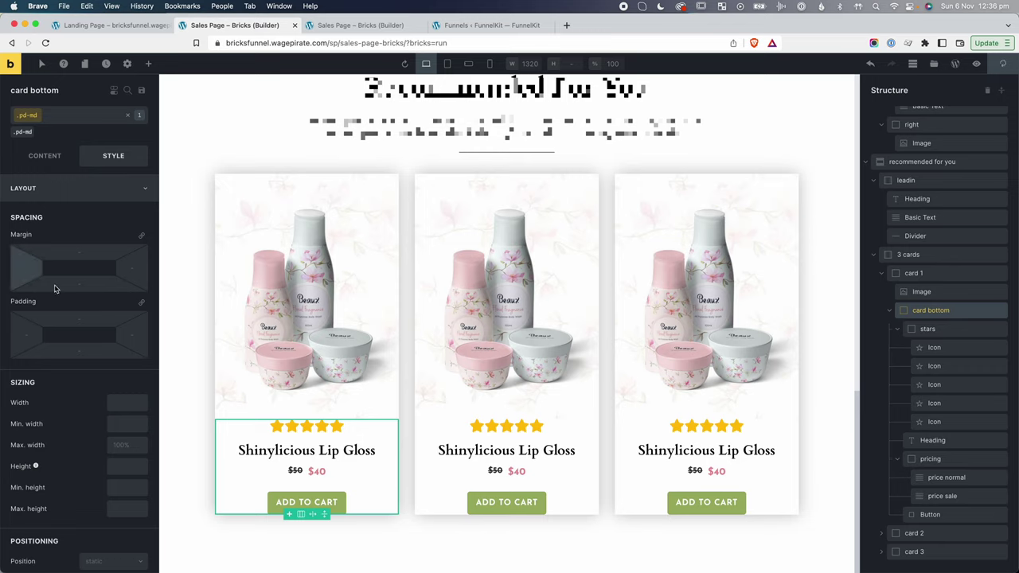
click(141, 303)
click(99, 317)
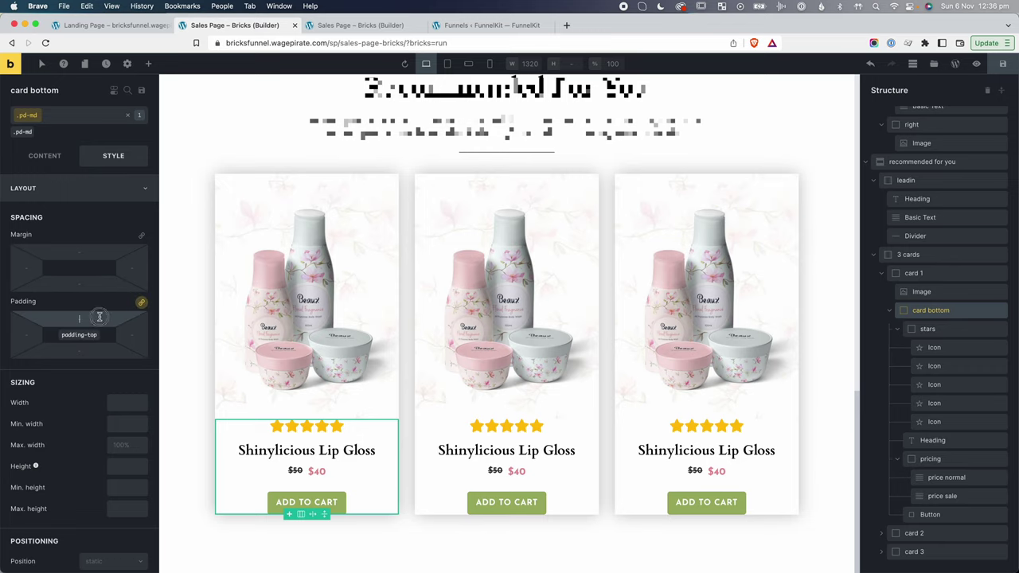
text(25)
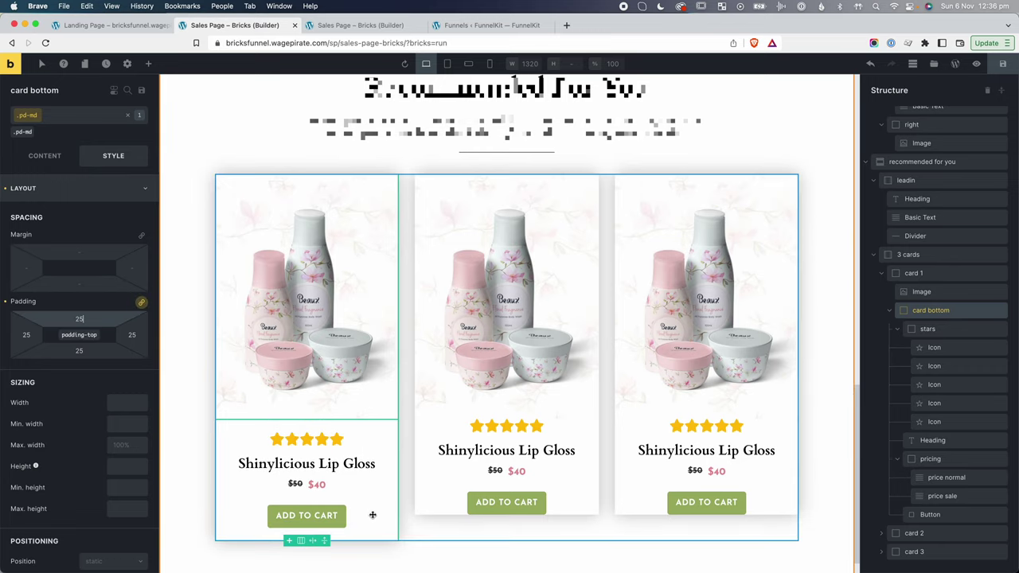
scroll(371, 515, down, 1)
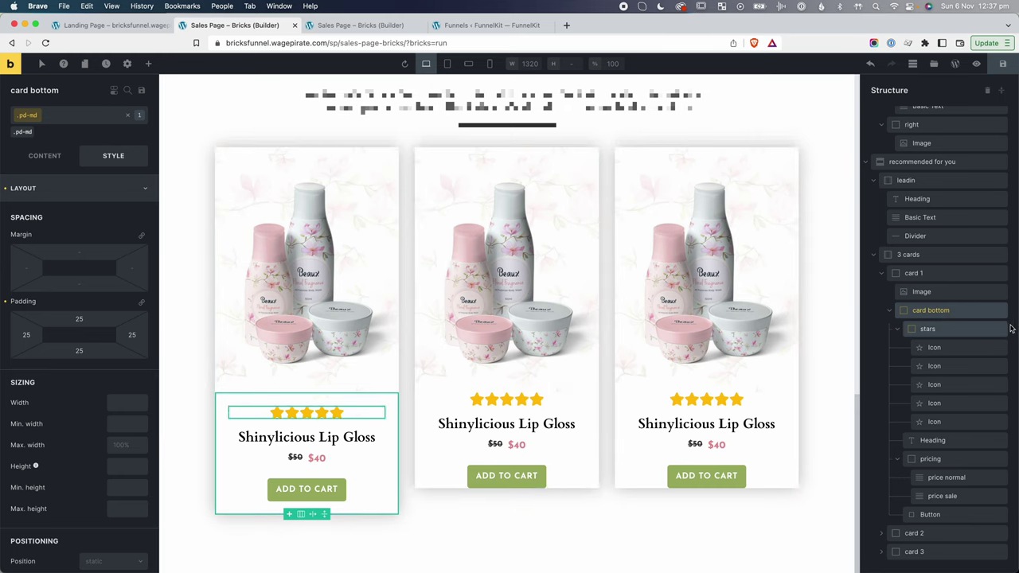
click(883, 535)
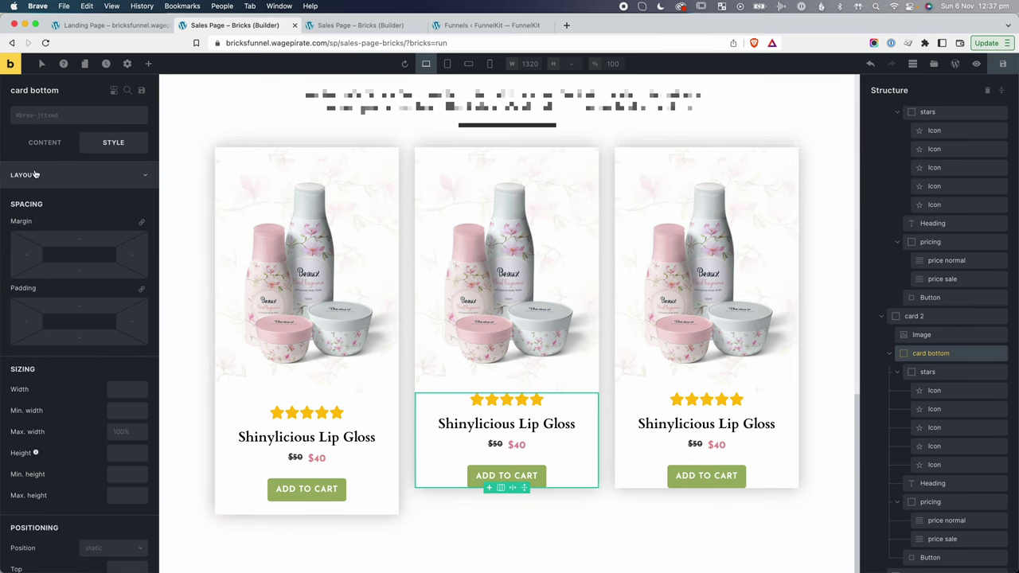
Apply pd-md to the second and third card bottoms, then check the live landing page.
click(43, 119)
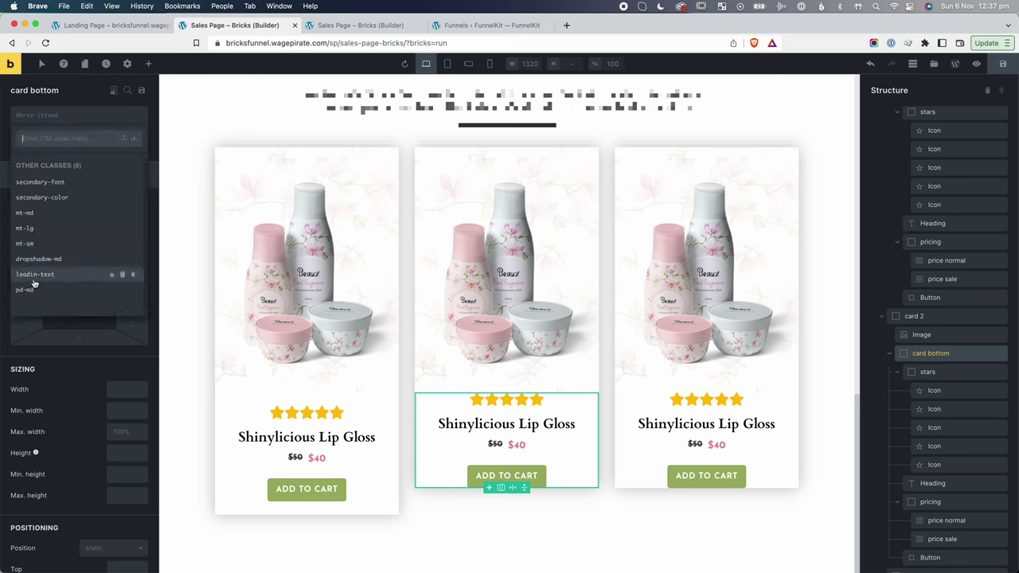
click(675, 399)
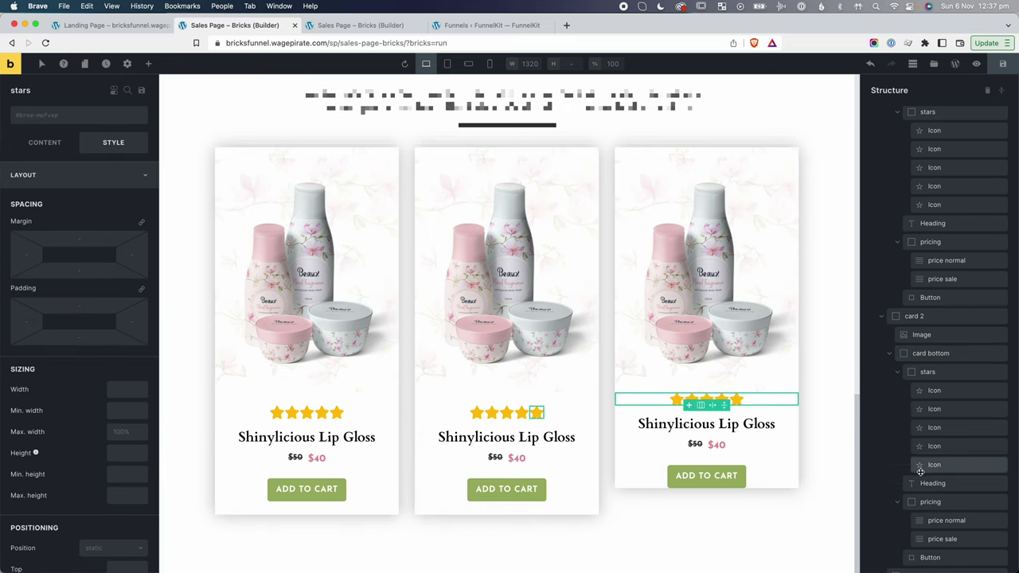
scroll(931, 493, down, 3)
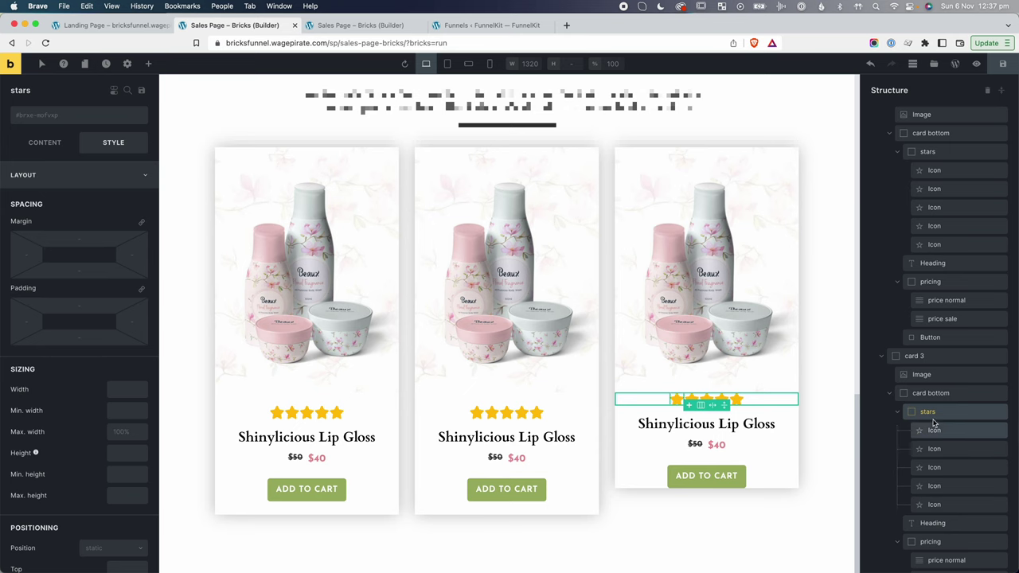
click(930, 393)
click(38, 115)
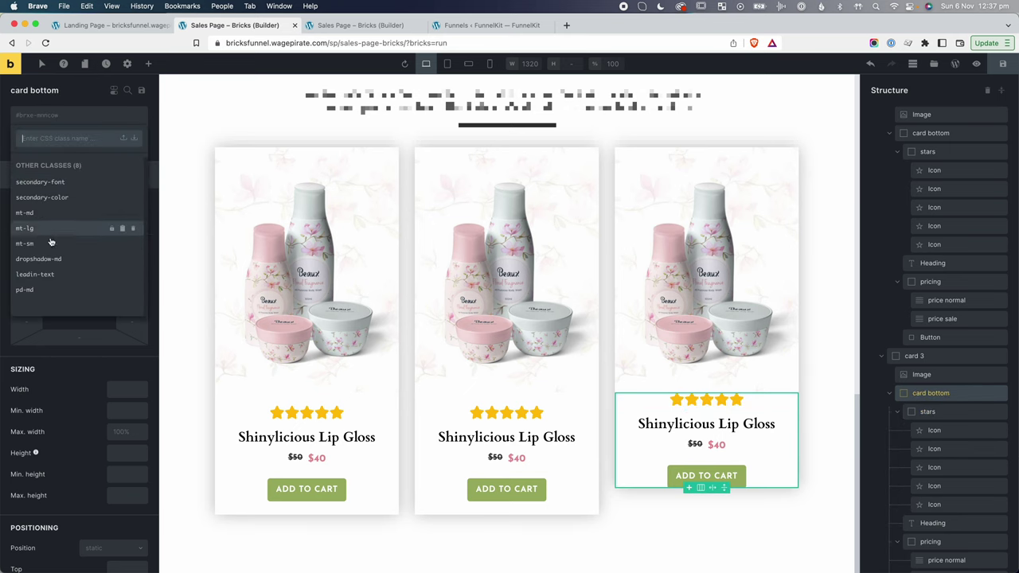
click(30, 289)
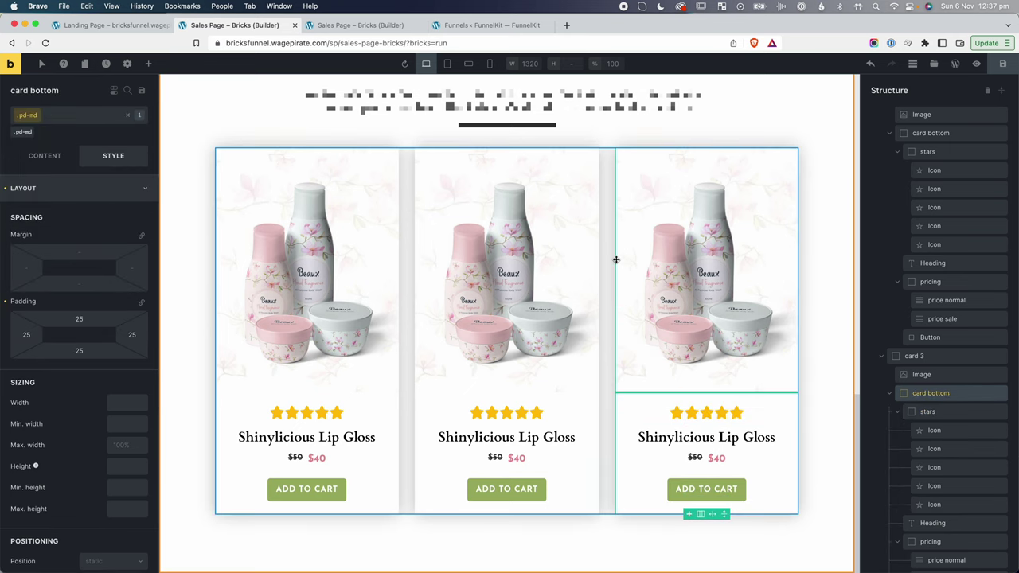
key(super+grave)
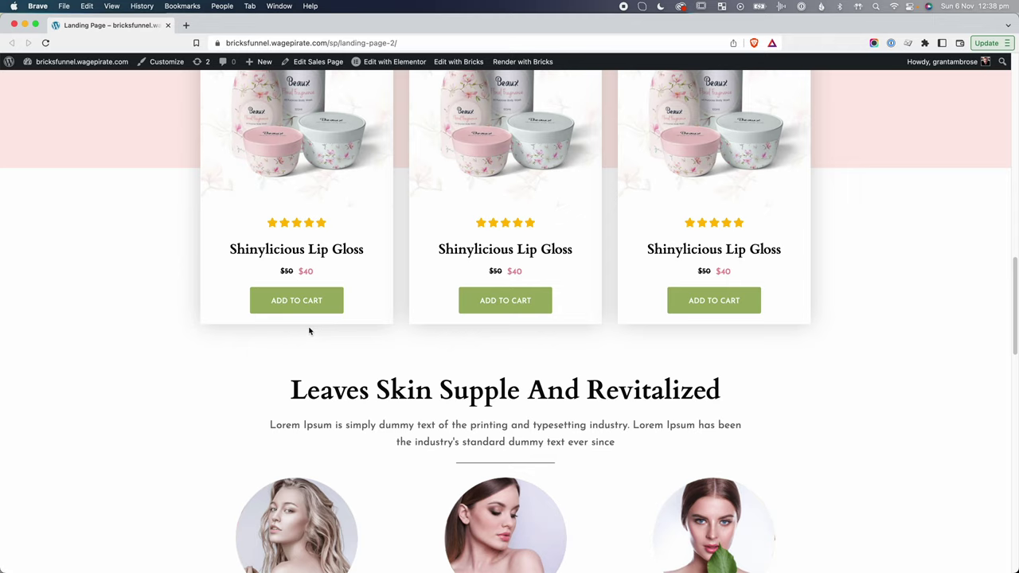
Return to the builder and select the first card's ADD TO CART button.
key(super+grave)
scroll(338, 477, up, 1)
click(335, 485)
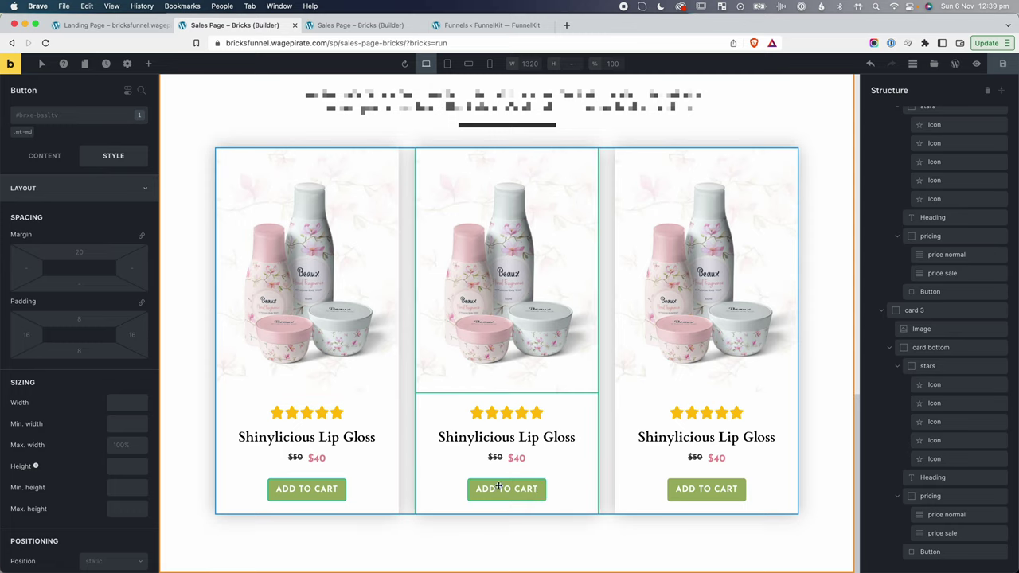
Copy the mt-md class styles and create a new mb-md class on the first ADD TO CART button.
click(297, 493)
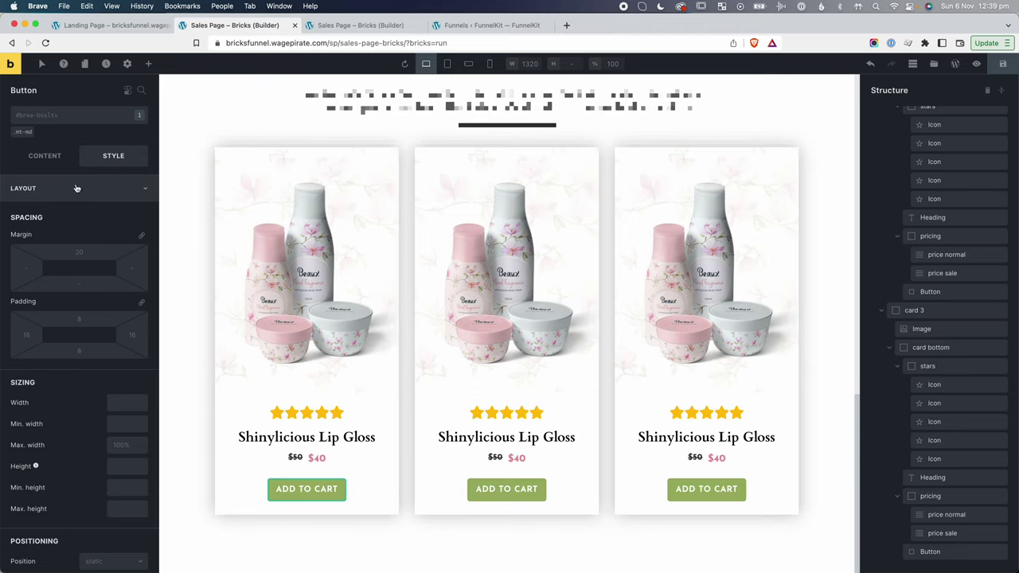
click(49, 118)
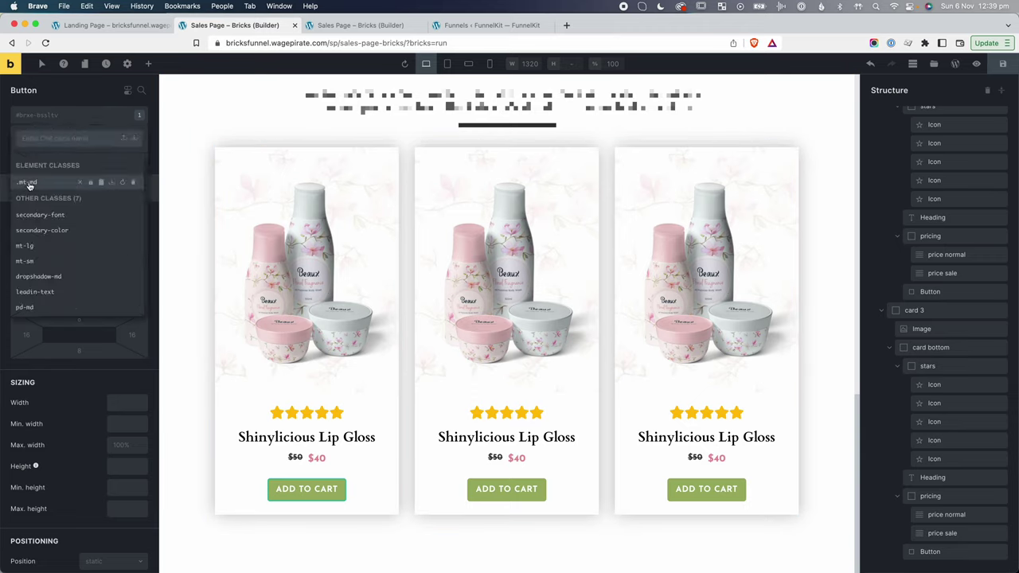
click(102, 182)
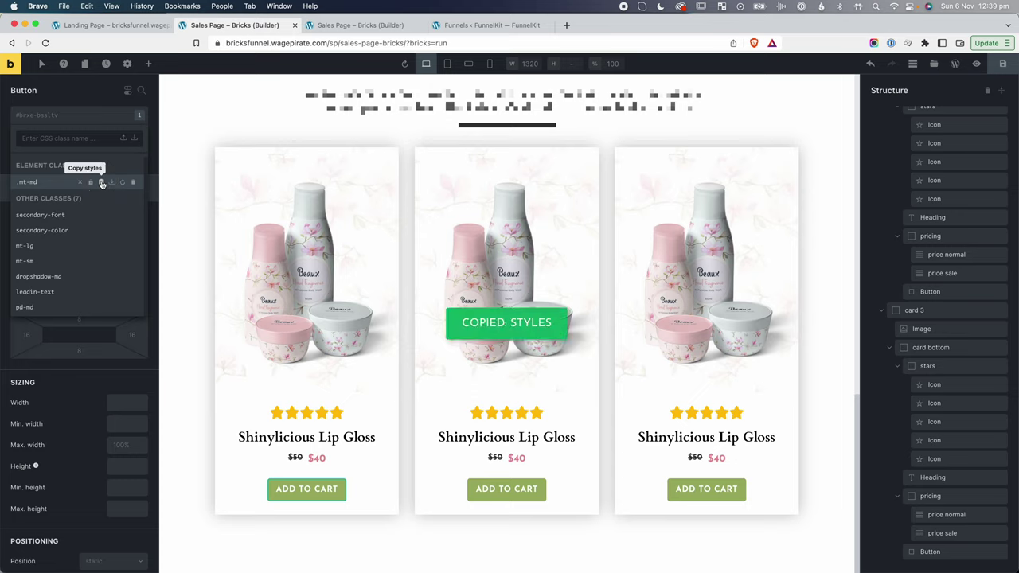
click(72, 138)
text(mb-md)
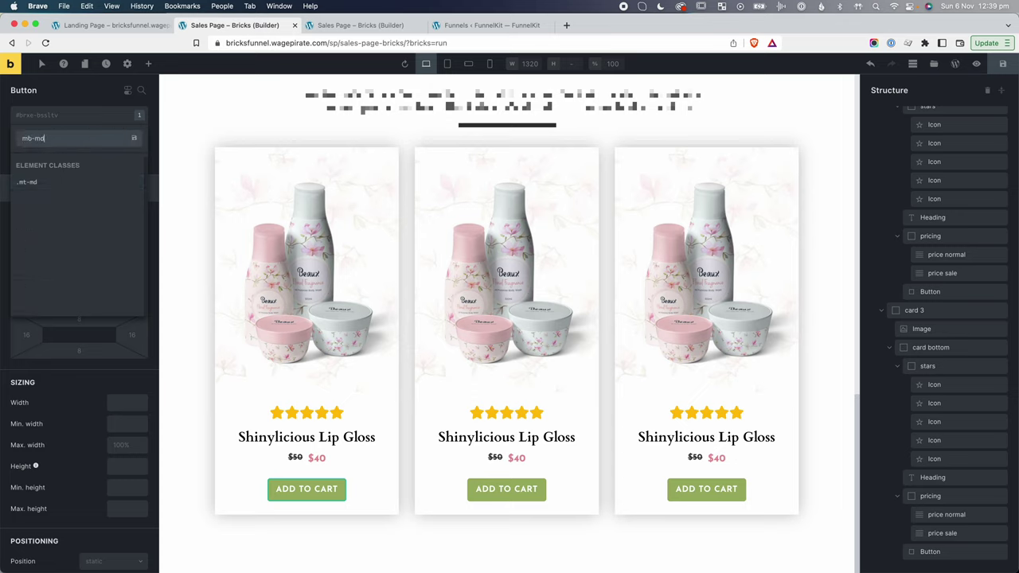
key(Return)
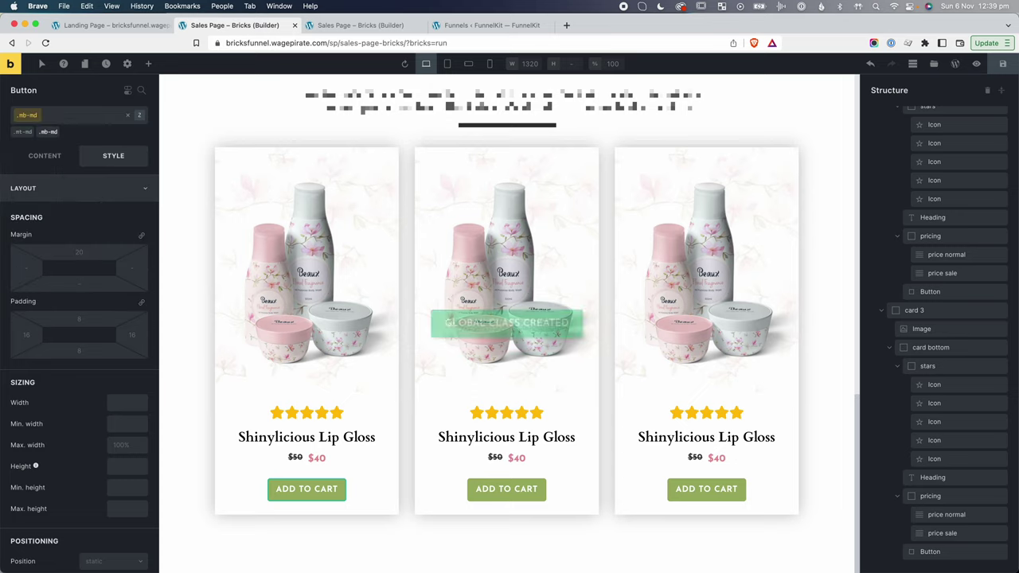
Paste the spacing into mb-md and move its 20 margin from top to bottom.
click(28, 117)
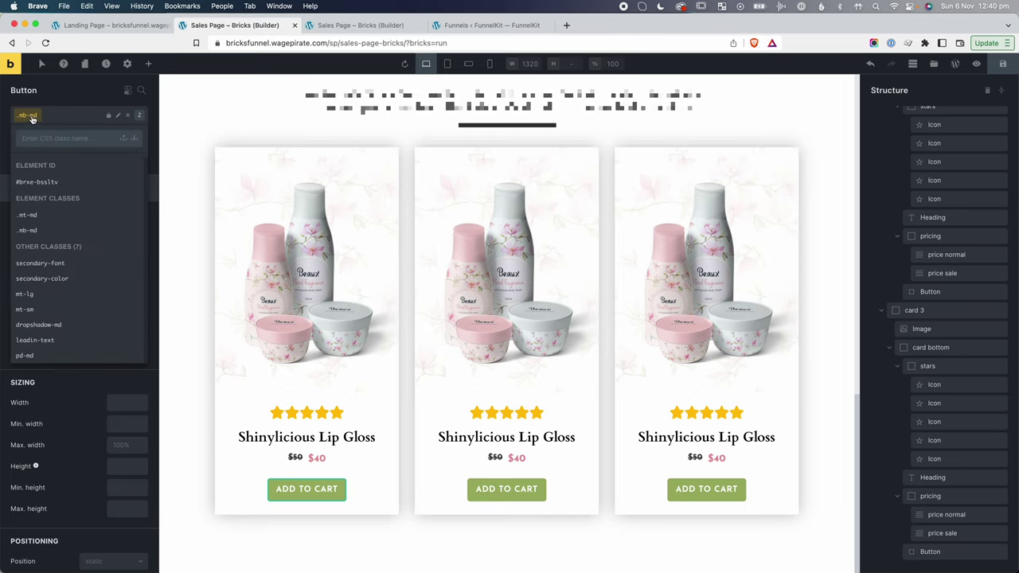
mouse_move(31, 230)
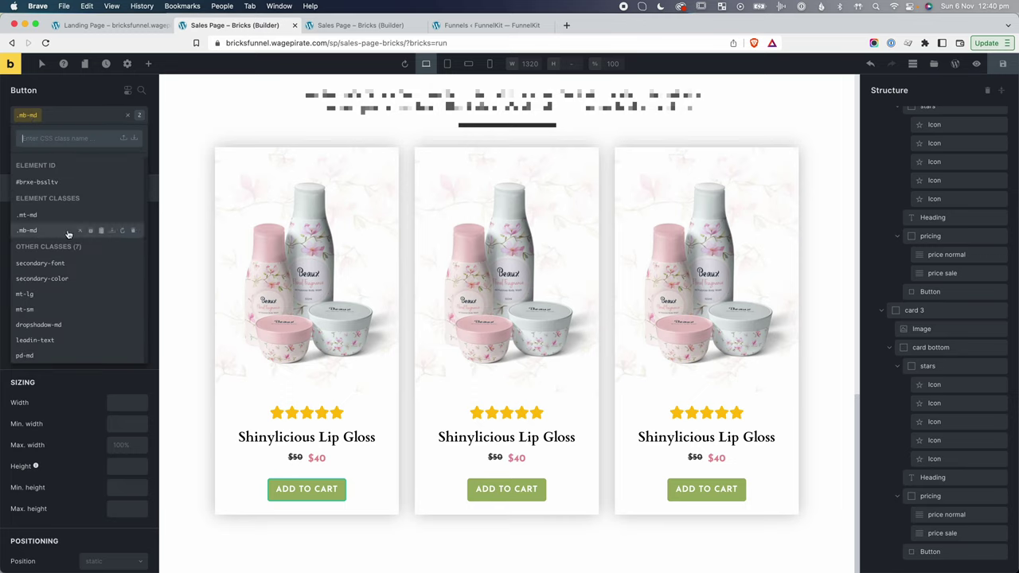
click(113, 232)
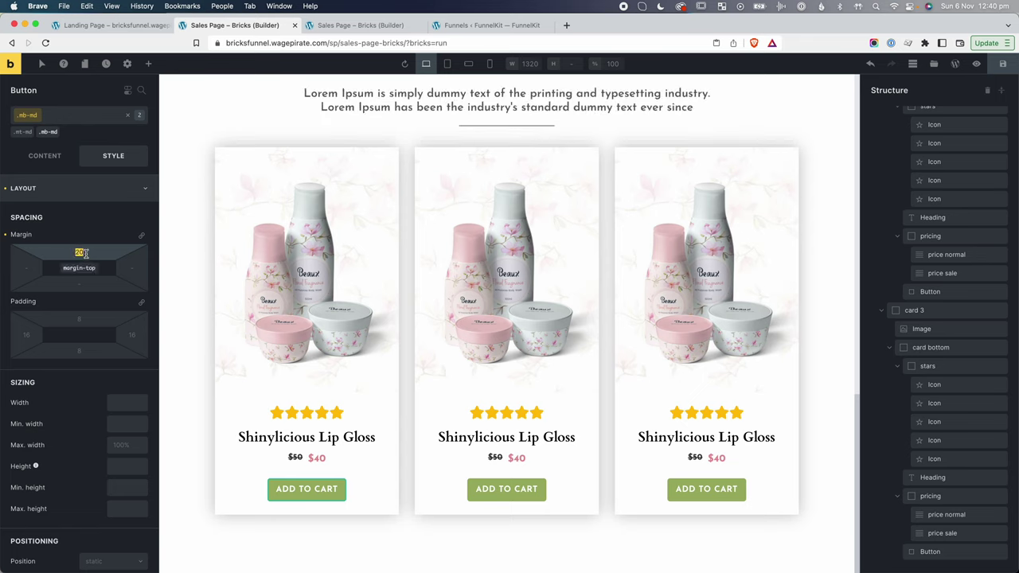
drag(83, 252, 79, 284)
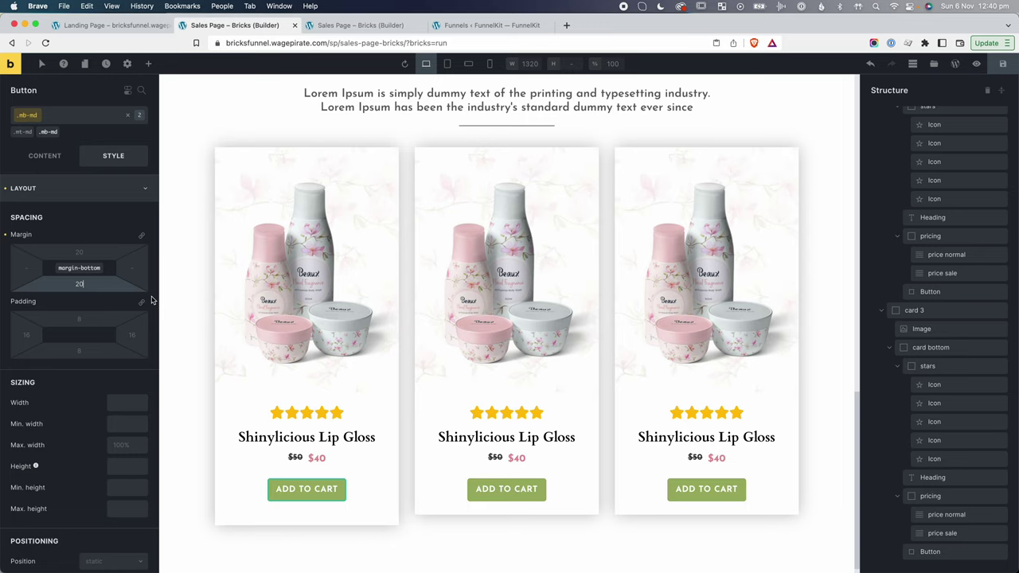
Select the second and third ADD TO CART buttons and open their class lists.
click(487, 489)
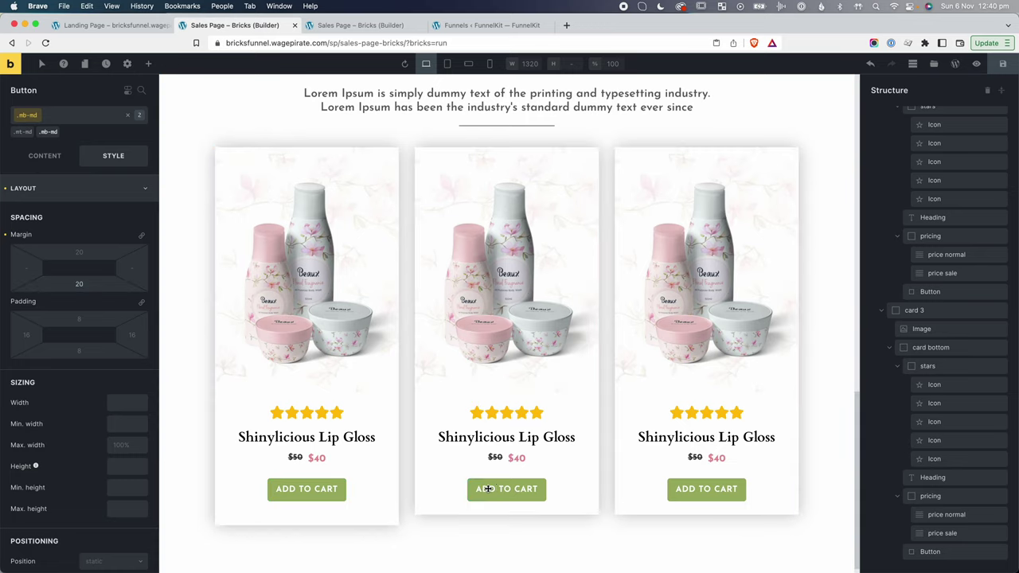
click(60, 114)
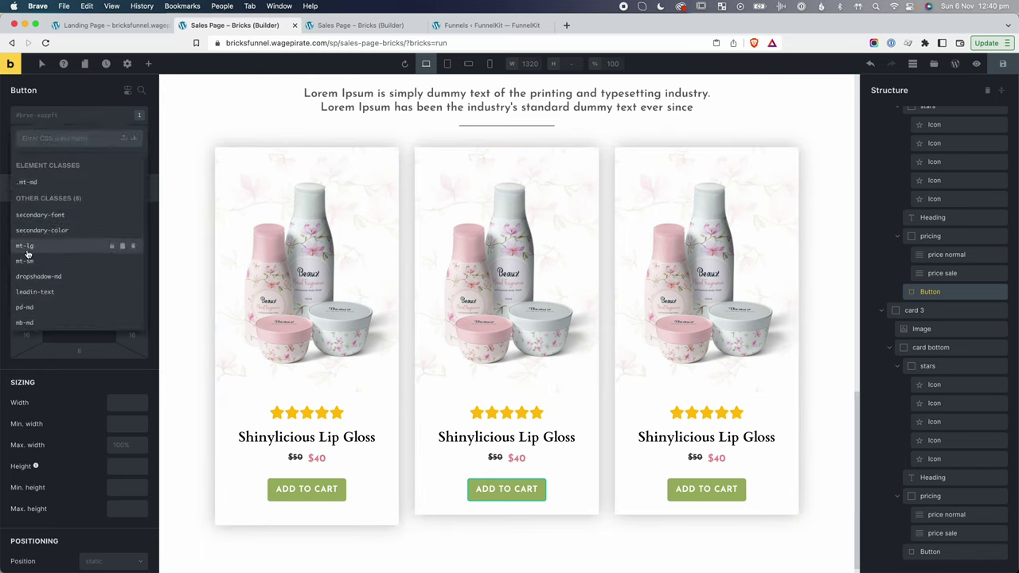
click(683, 481)
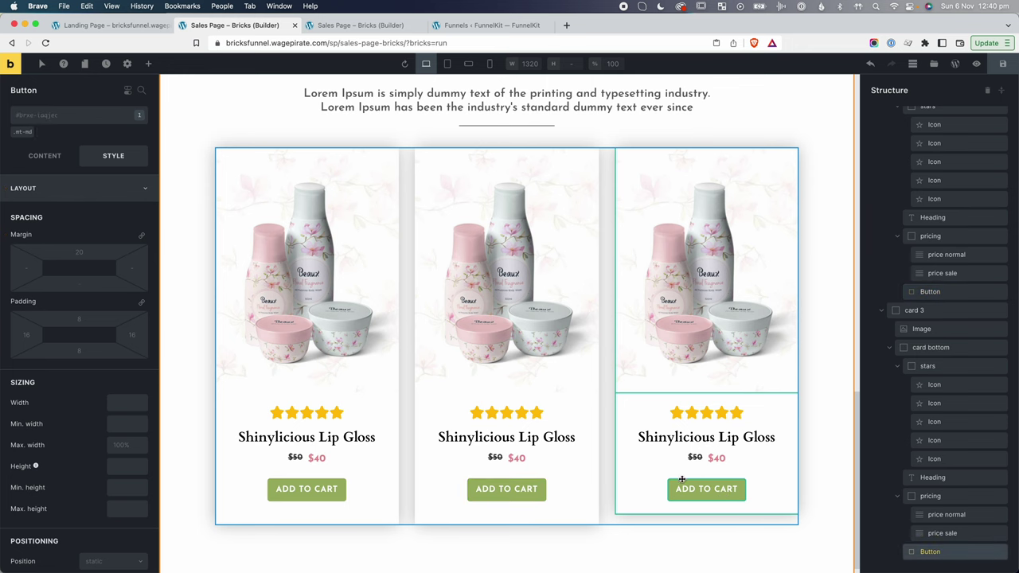
click(46, 114)
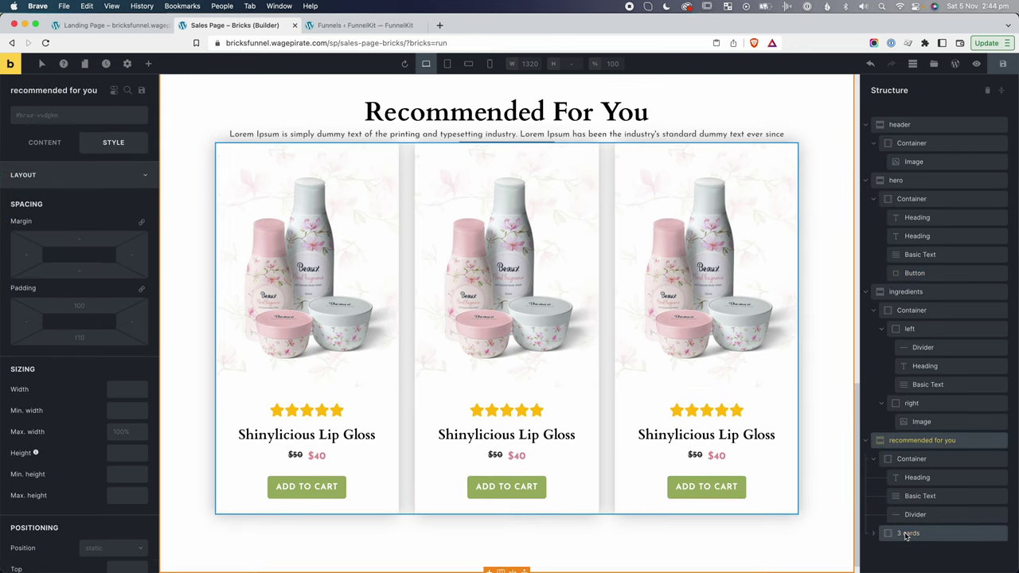
Apply mt-lg to the 3 cards row and mt-md to the divider.
click(908, 534)
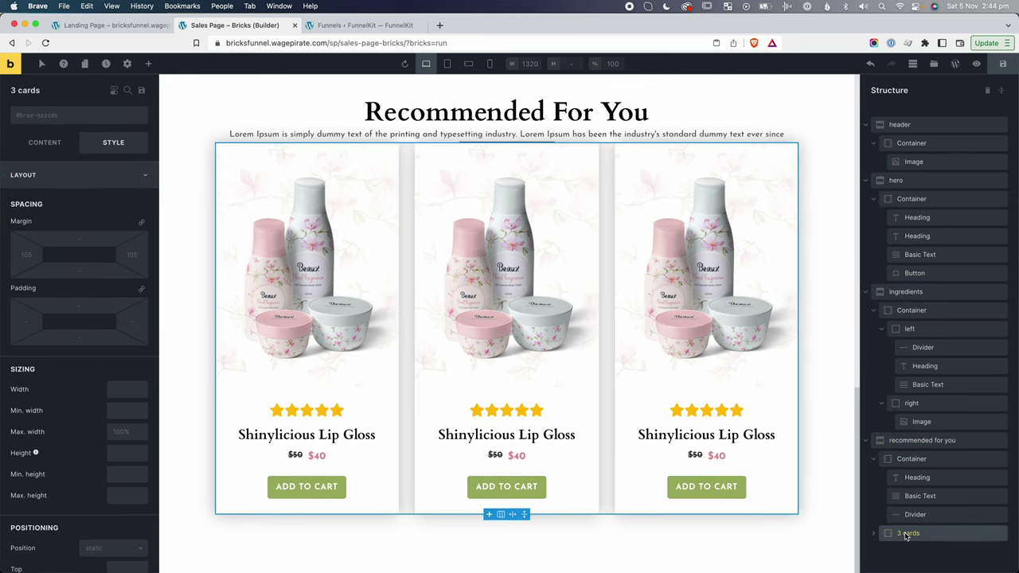
click(70, 114)
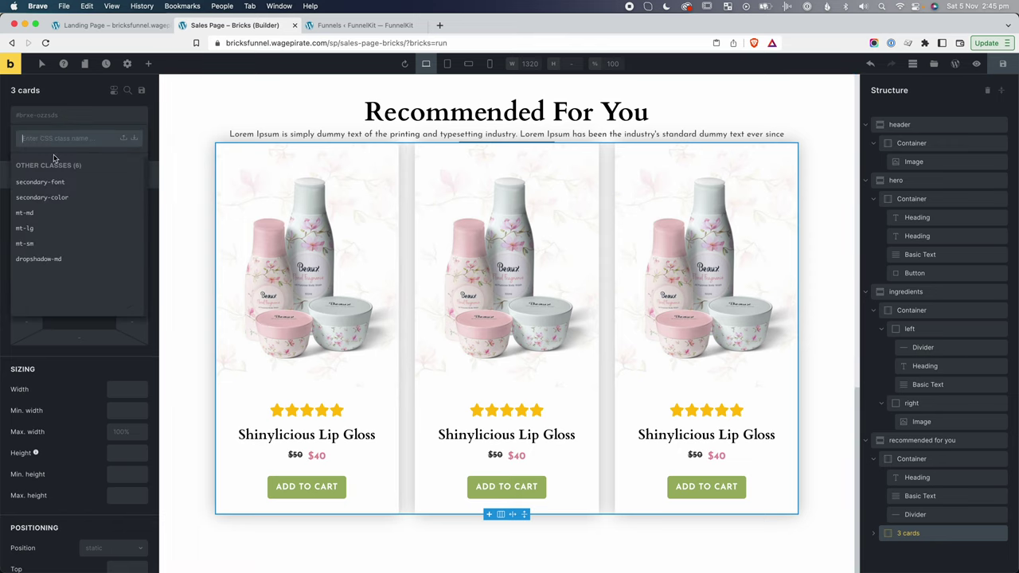
click(28, 230)
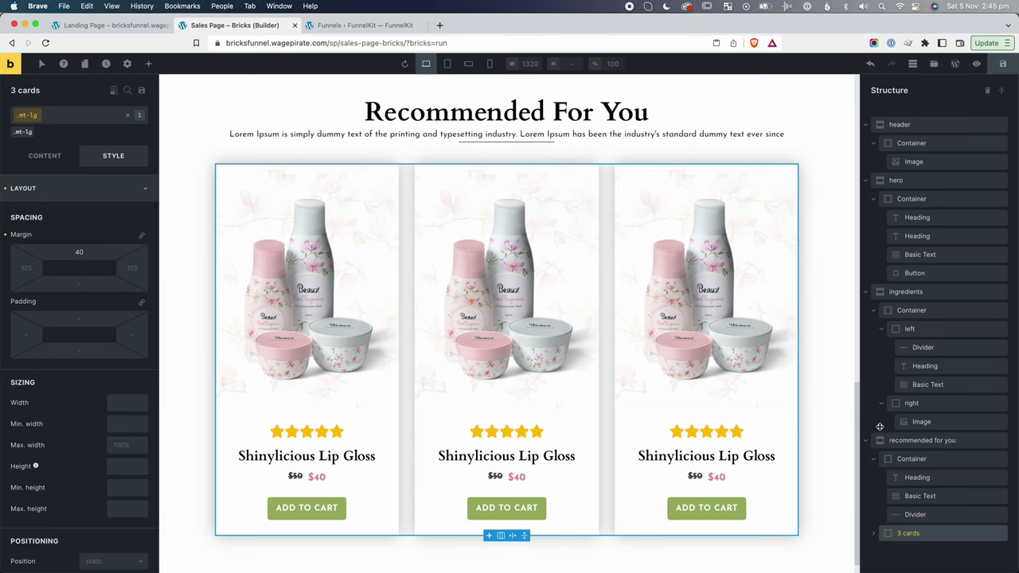
click(922, 514)
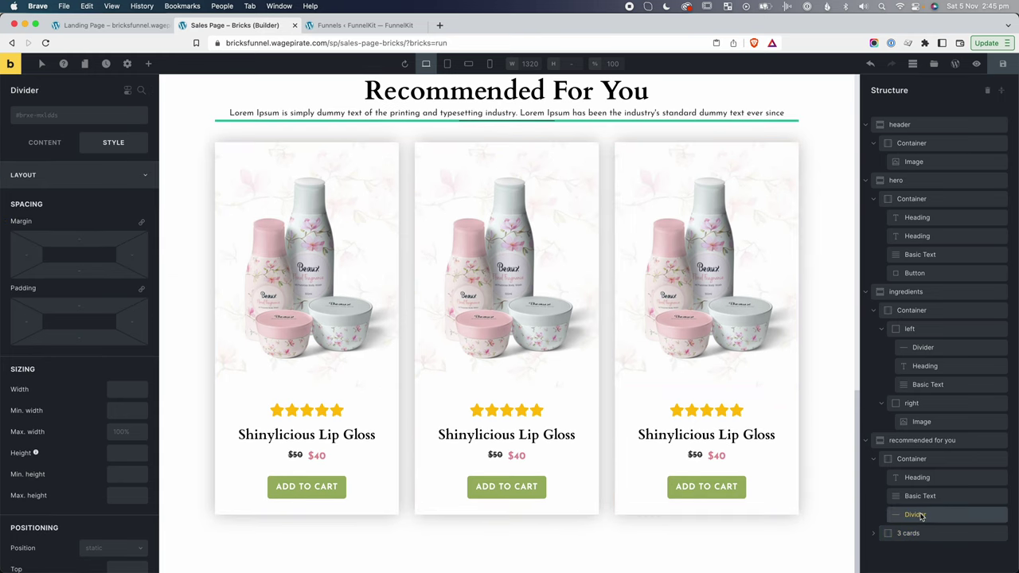
click(67, 118)
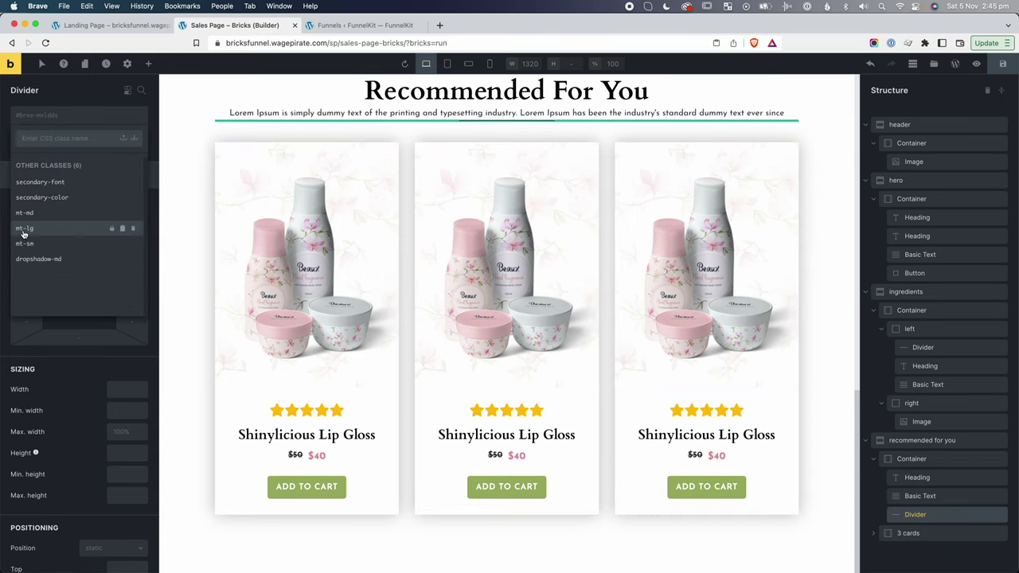
Apply mt-md to the Recommended For You paragraph and check it on the live page.
click(833, 138)
click(318, 113)
click(54, 118)
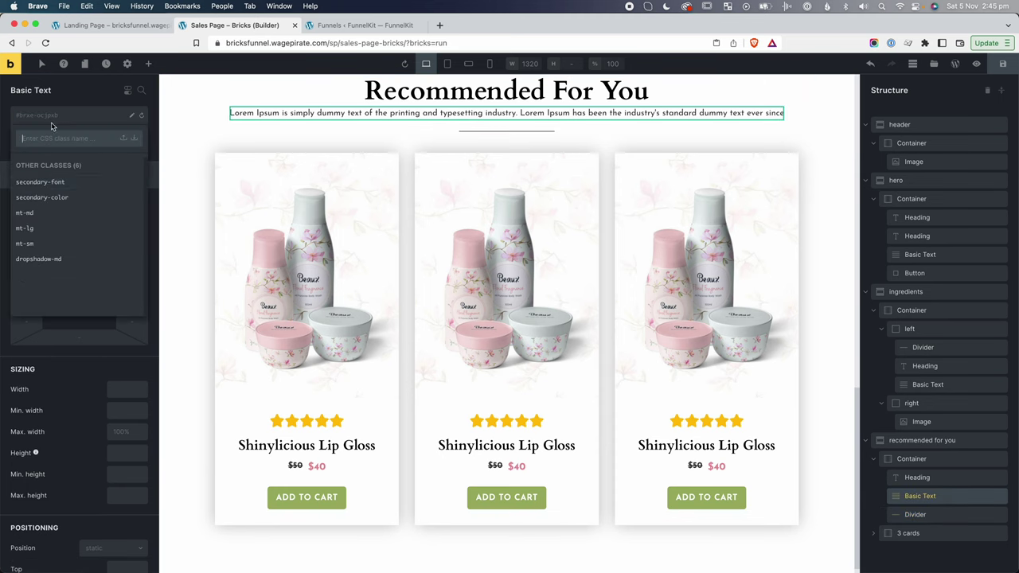
click(45, 214)
click(204, 99)
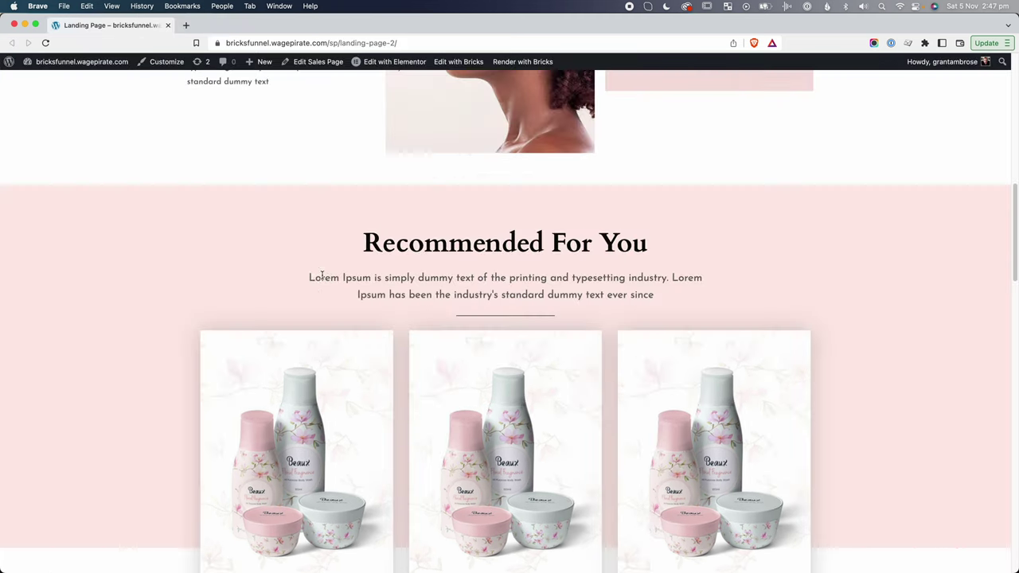
drag(321, 276, 532, 312)
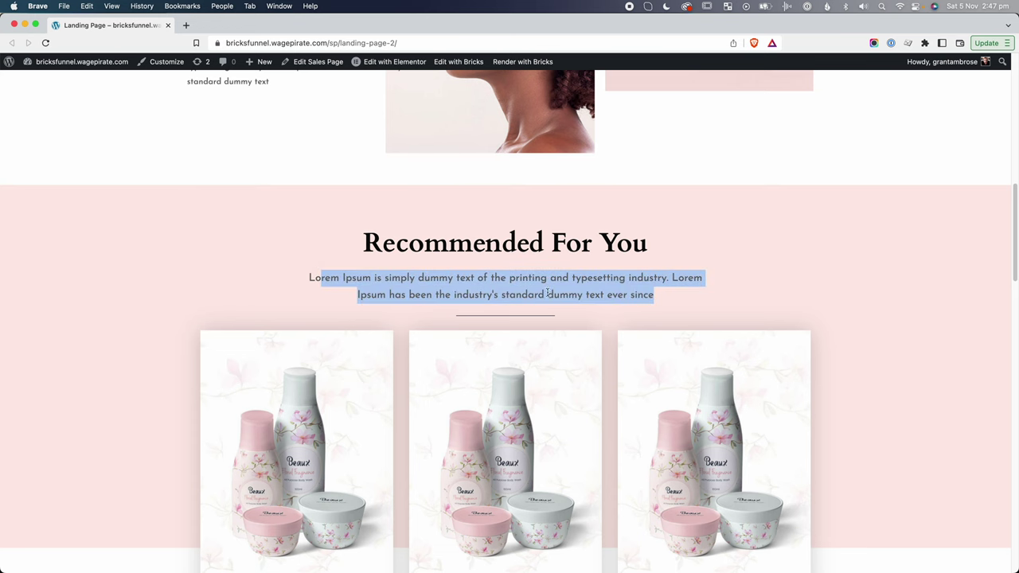
scroll(575, 289, up, 10)
drag(309, 292, 570, 316)
click(571, 316)
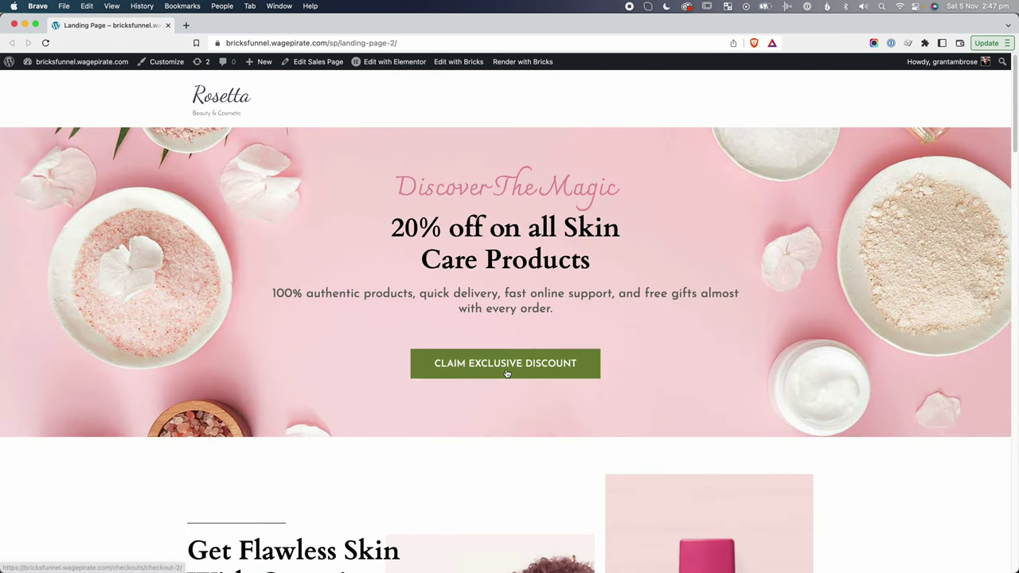
scroll(504, 373, down, 2)
scroll(502, 375, down, 15)
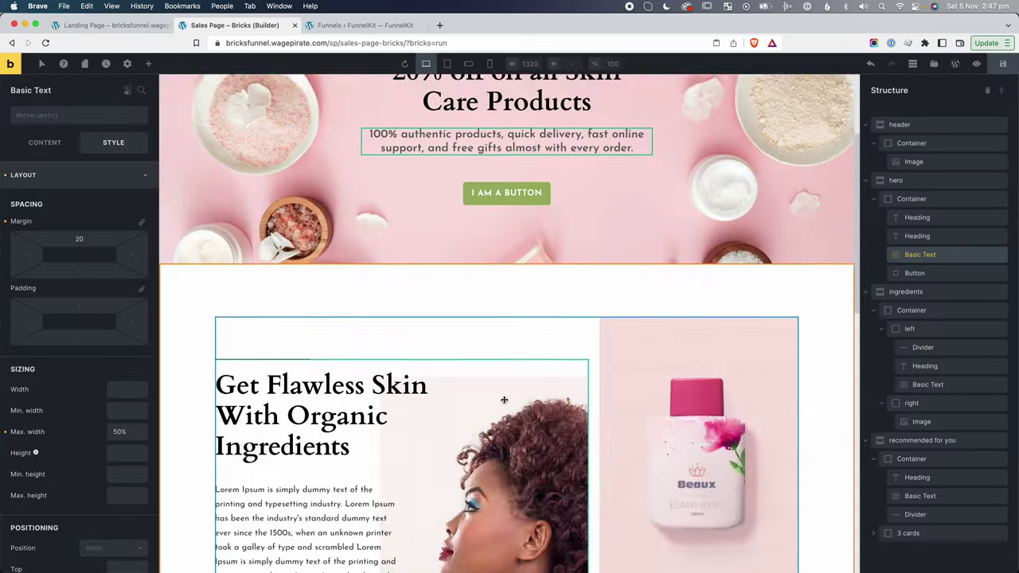
scroll(486, 299, up, 3)
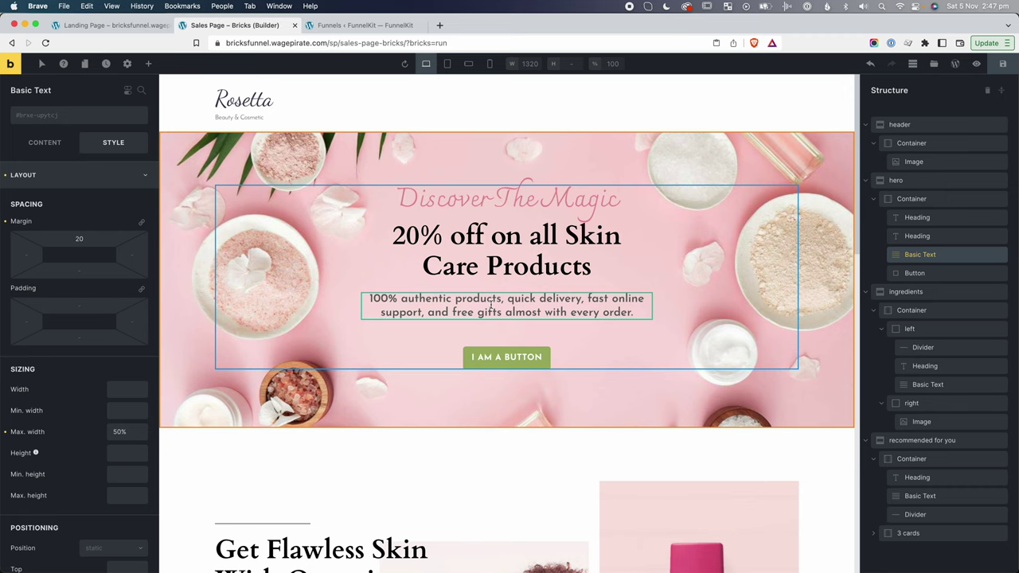
Clear the hero subtext's #616161 colour, 600 font weight and 1.2 line height.
scroll(86, 364, down, 10)
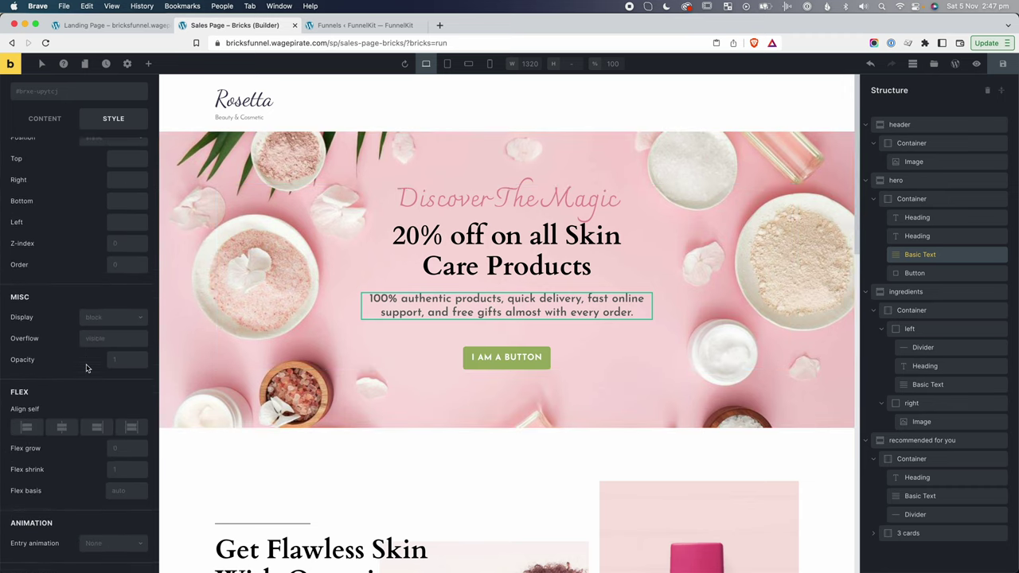
click(66, 396)
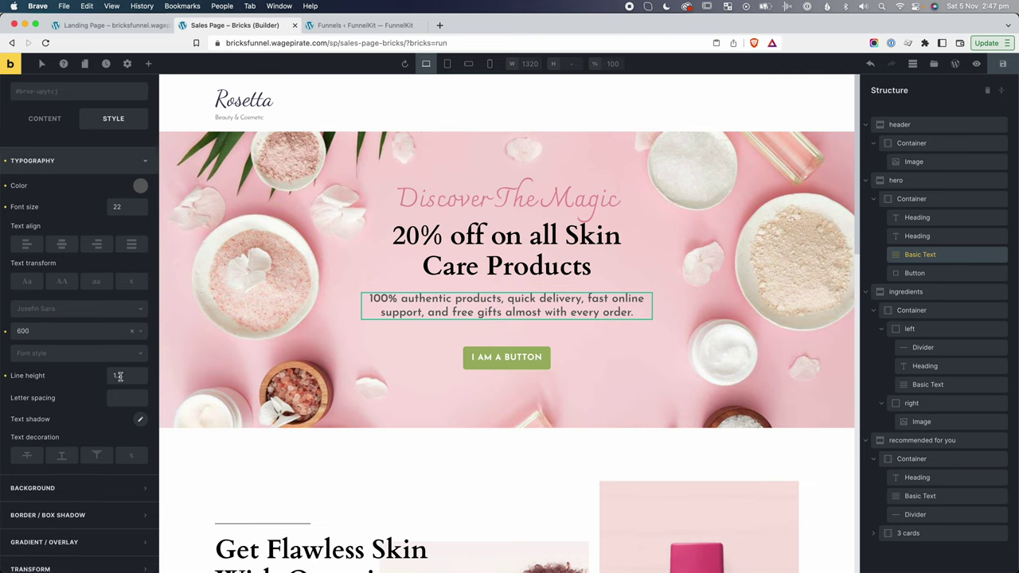
click(140, 186)
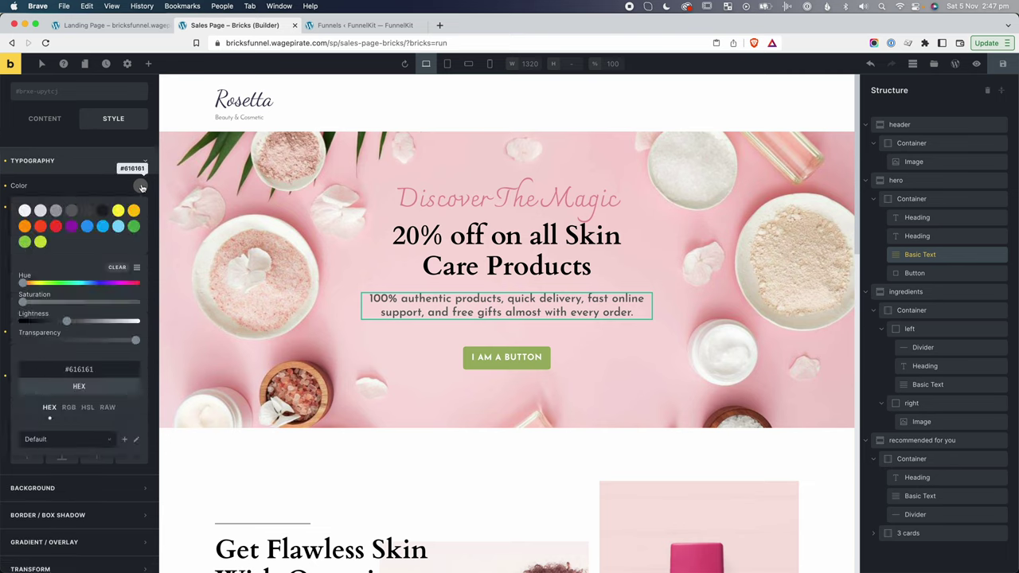
click(78, 369)
click(97, 188)
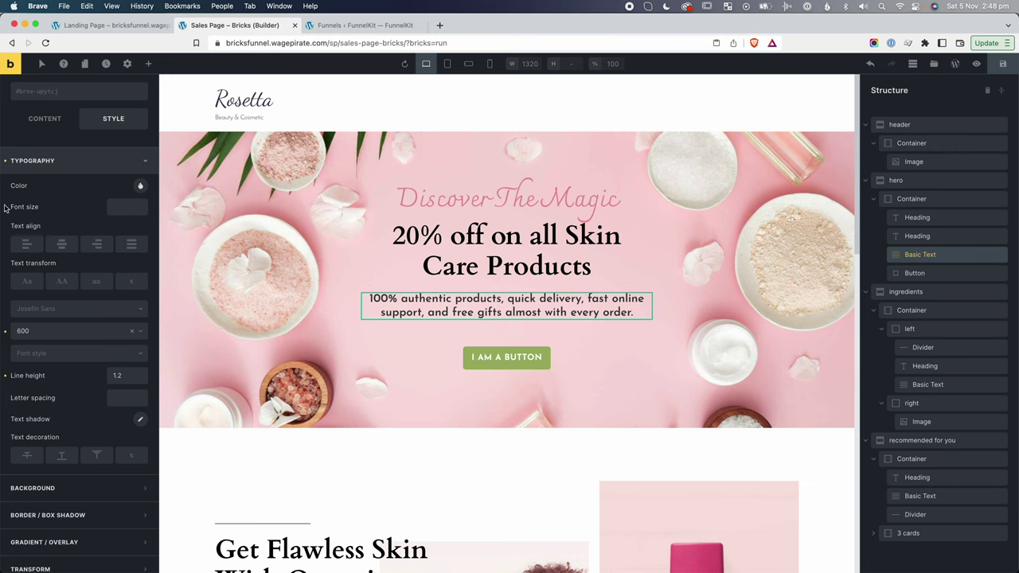
click(5, 330)
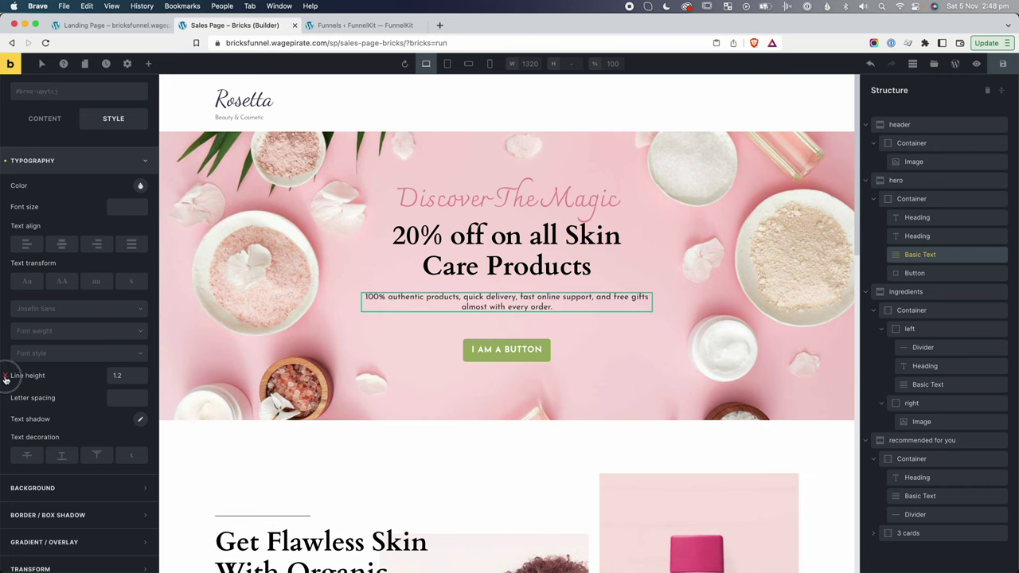
click(5, 379)
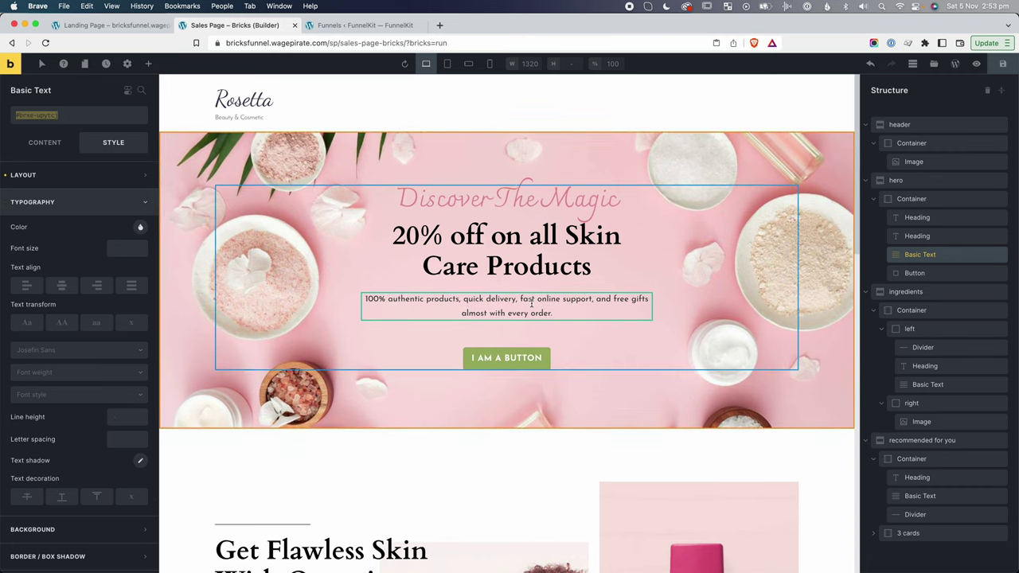
Select the Recommended For You paragraph, deselect its mt-md chip, and open the class dropdown.
scroll(547, 375, down, 10)
scroll(547, 375, down, 2)
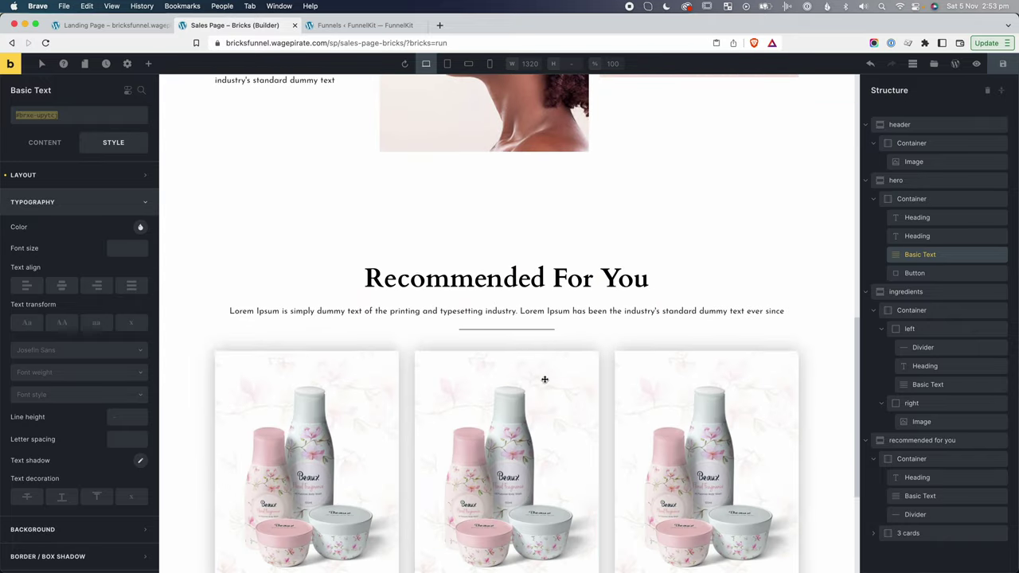
click(472, 311)
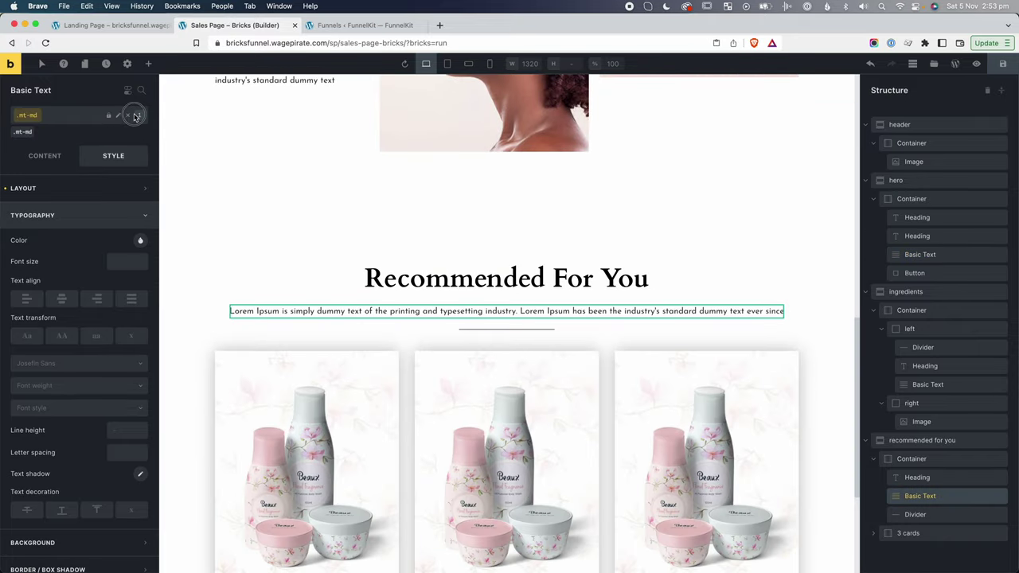
click(126, 113)
click(61, 118)
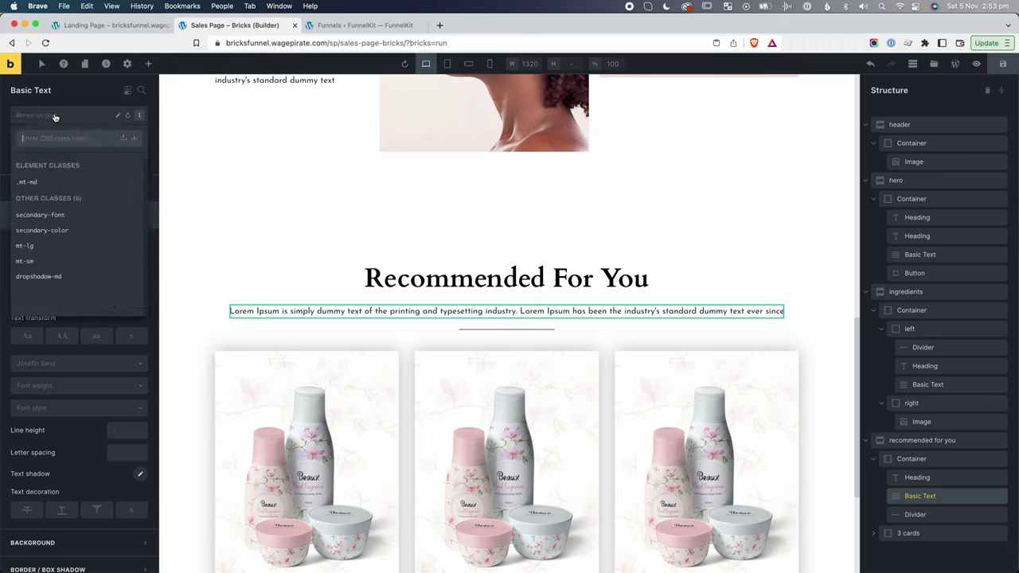
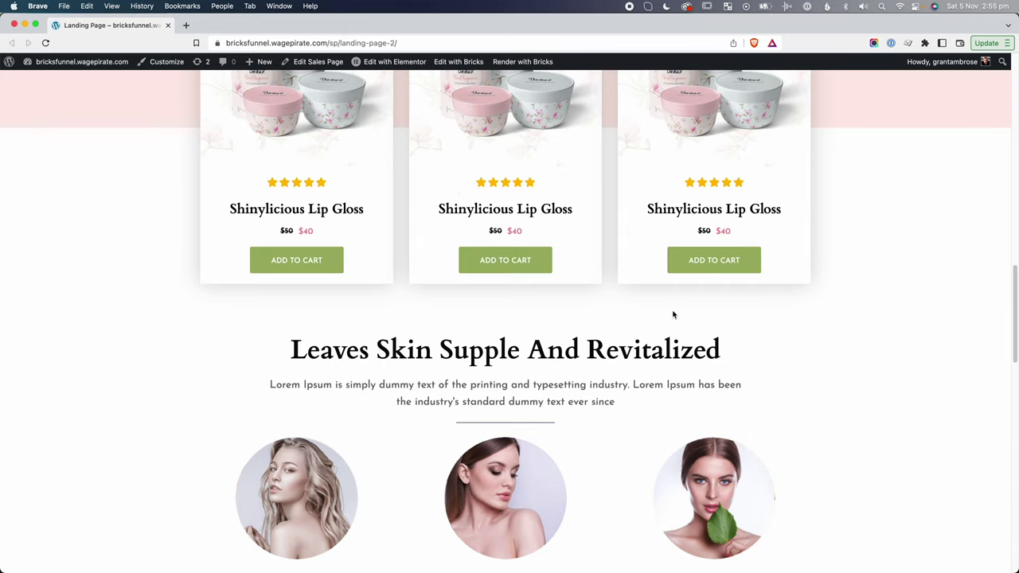
Scroll the live landing page, highlight the Recommended For You intro text, then go back to the builder.
scroll(673, 315, up, 6)
drag(309, 334, 606, 351)
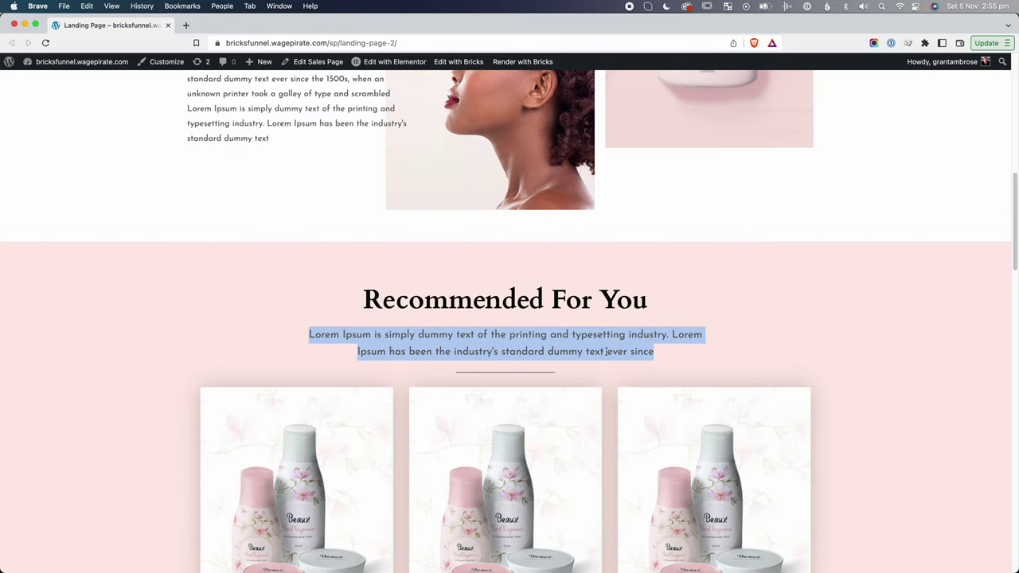
scroll(606, 347, down, 8)
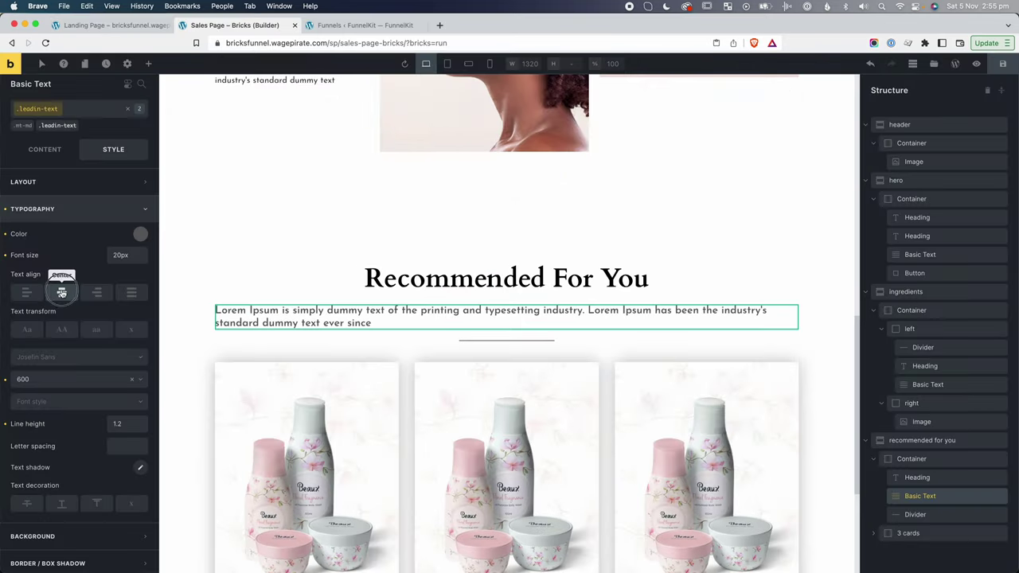
click(61, 293)
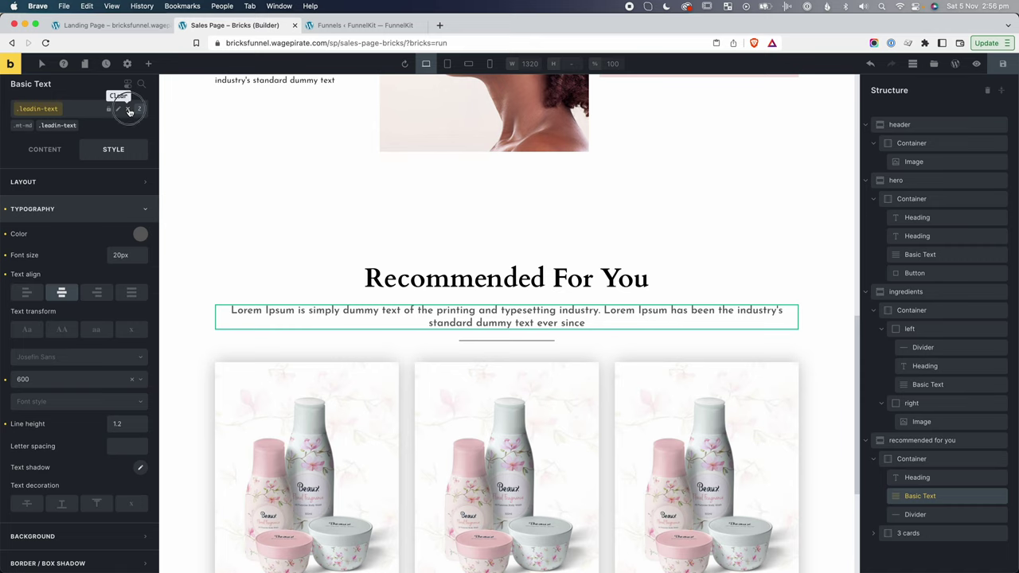
Set the Recommended For You intro paragraph's max width to 70%.
click(129, 111)
click(525, 322)
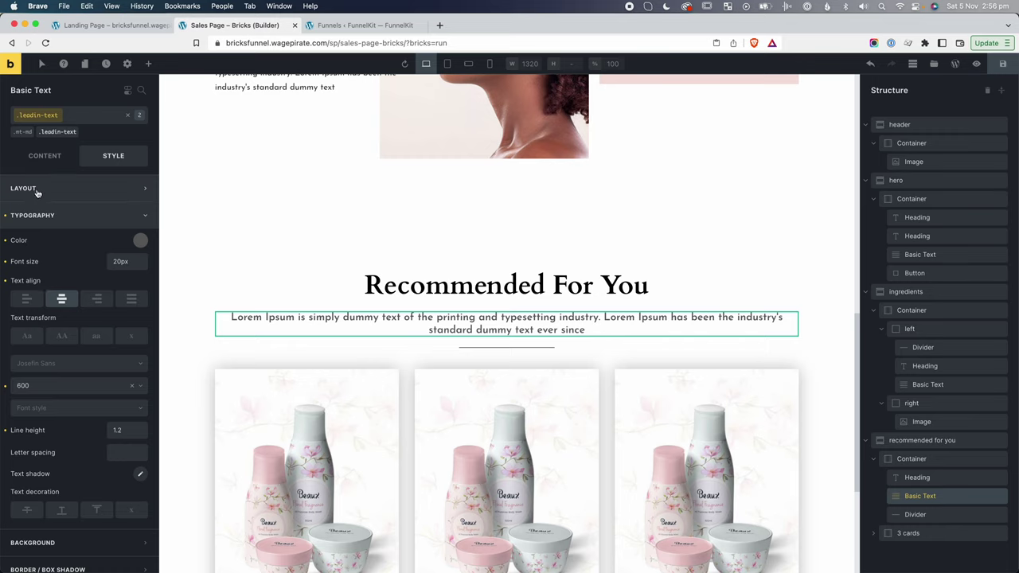
click(36, 190)
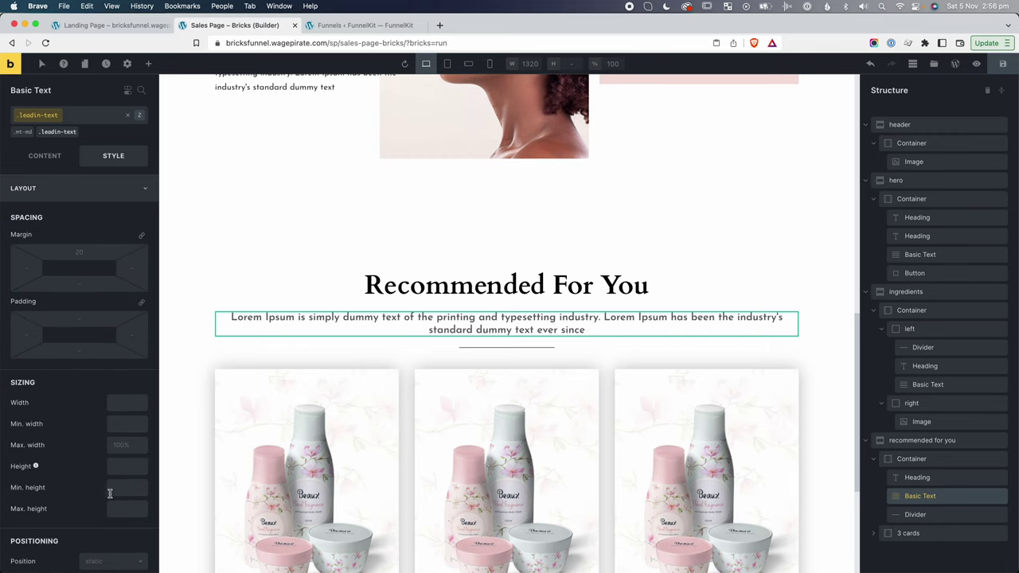
click(121, 445)
text(50%)
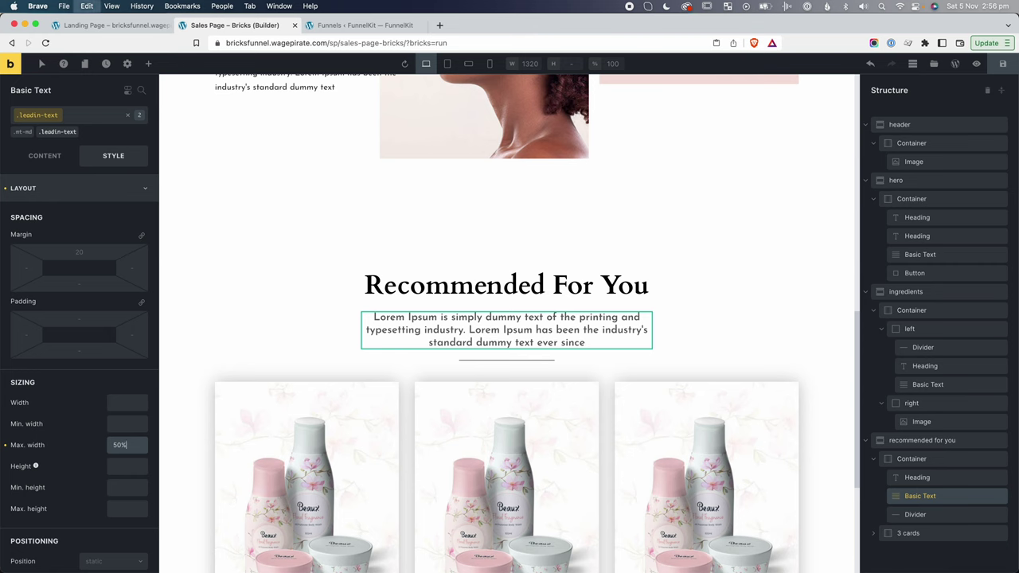
key(super+a)
text(70%)
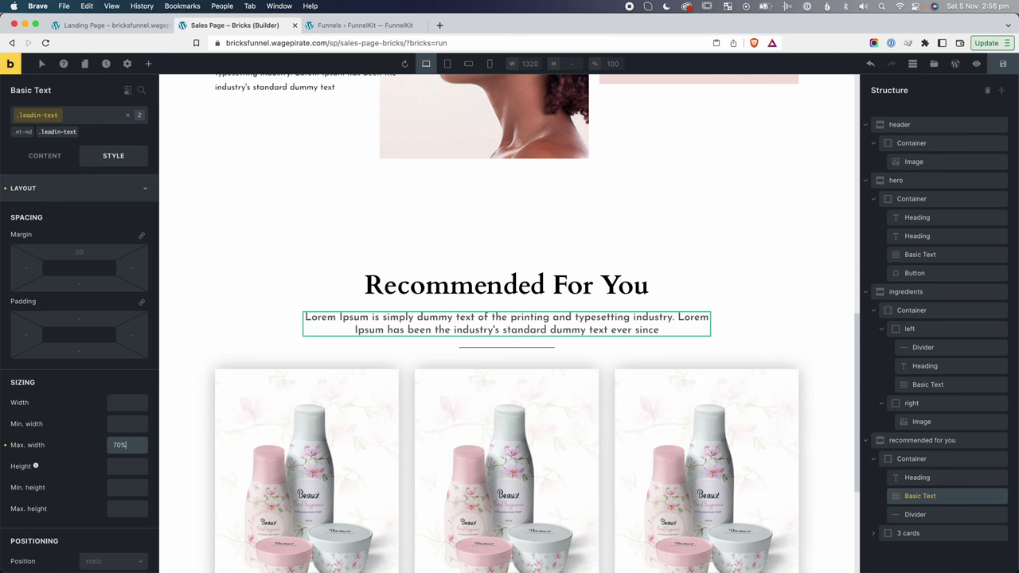
Apply the leadin-text class to the hero's paragraph and review its typography settings.
click(213, 306)
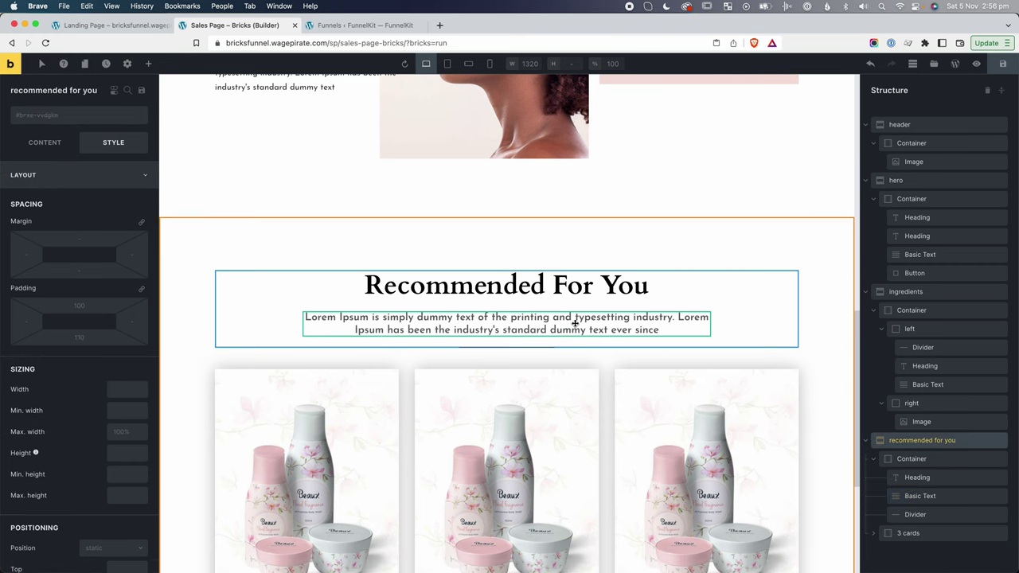
scroll(575, 323, up, 10)
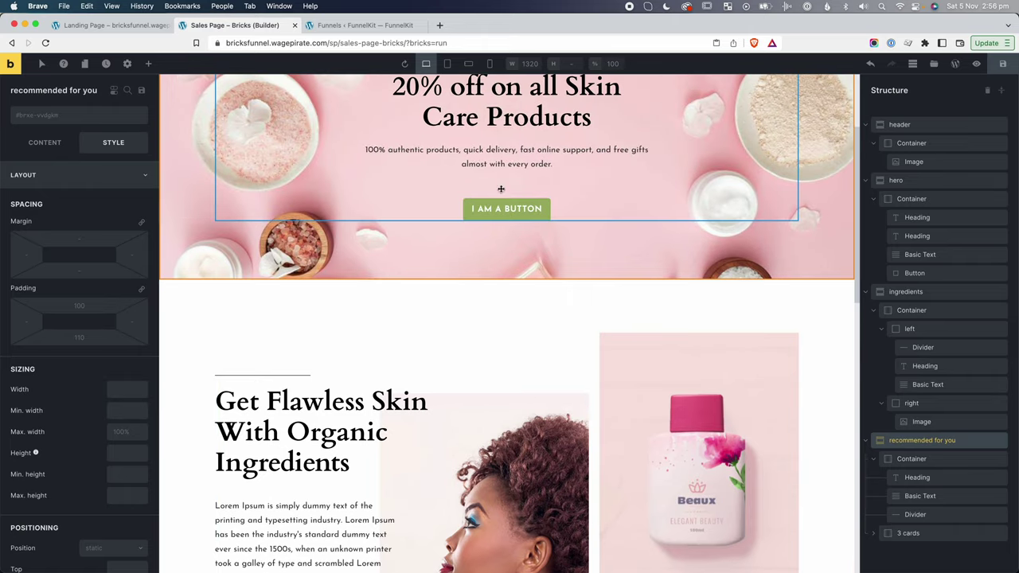
click(501, 165)
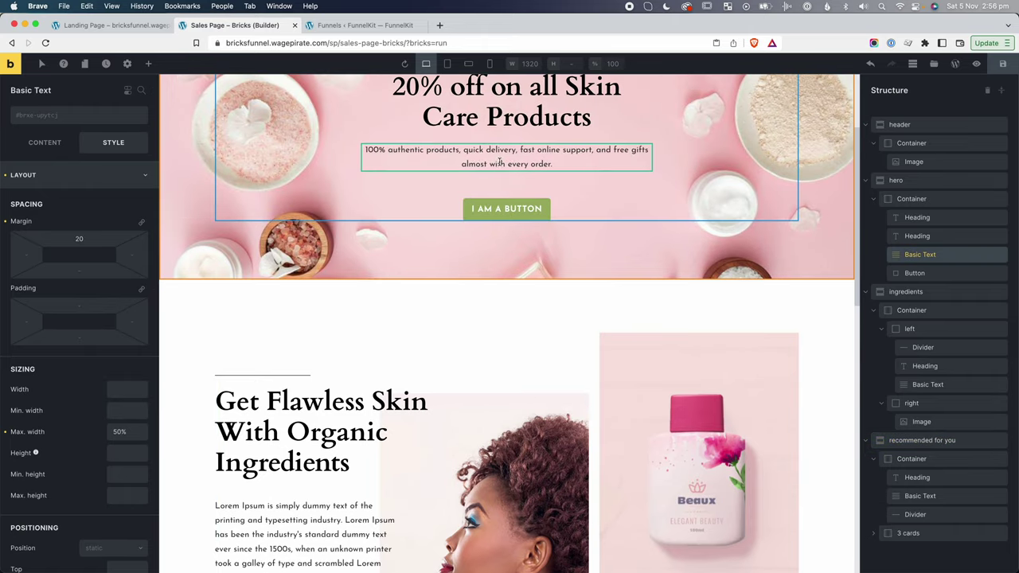
click(42, 119)
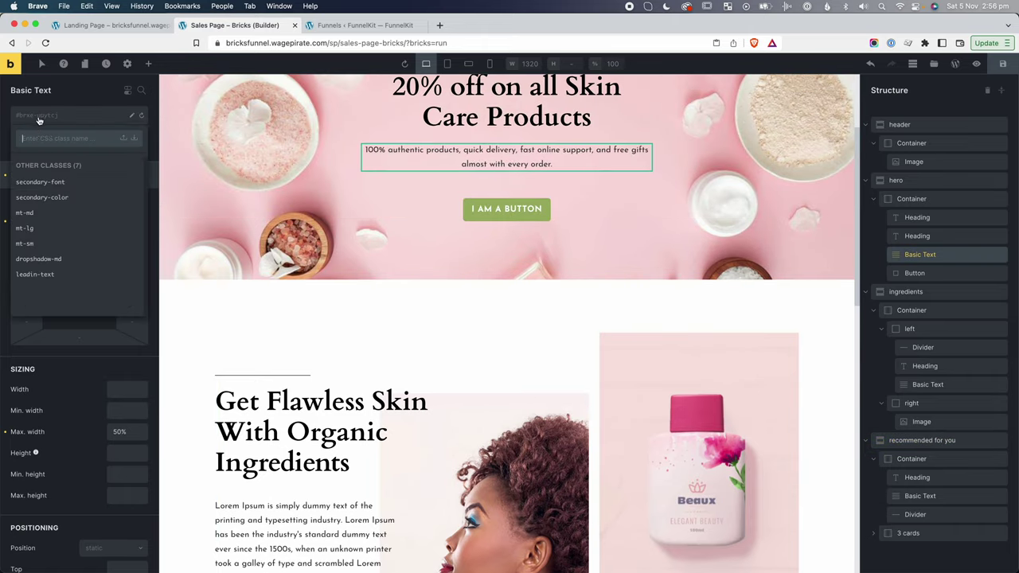
click(35, 274)
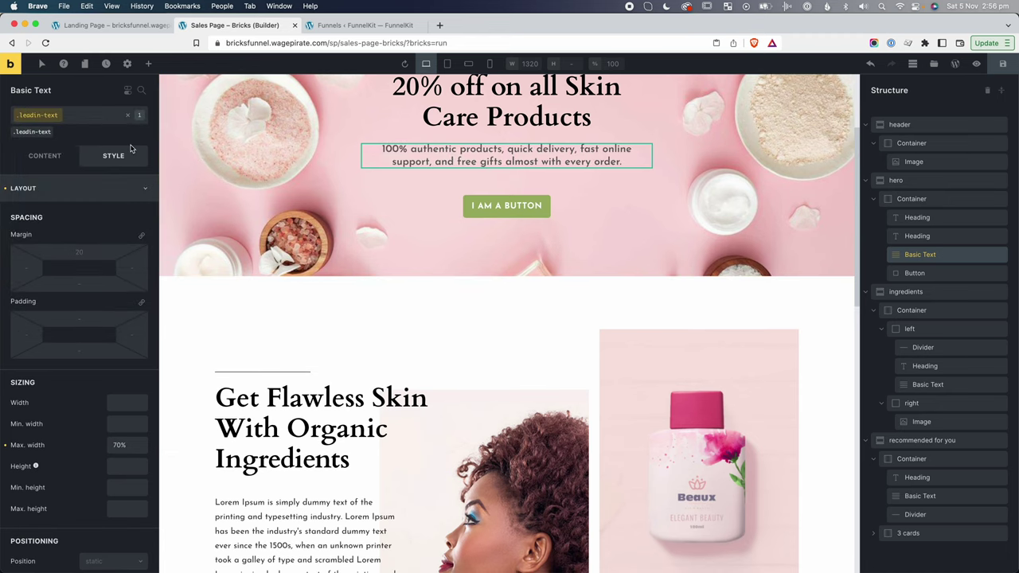
click(73, 191)
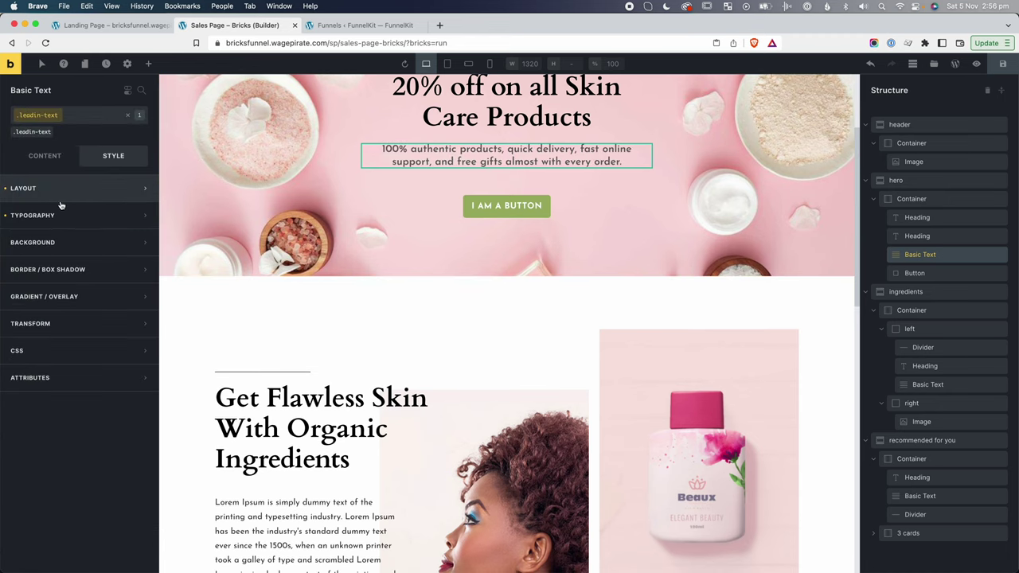
click(60, 216)
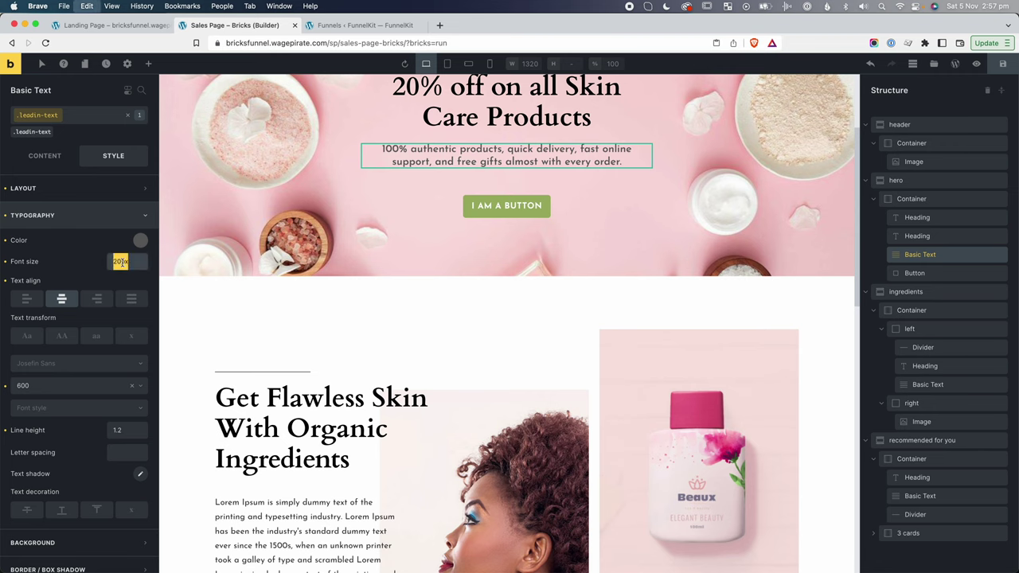
click(571, 342)
scroll(571, 310, up, 3)
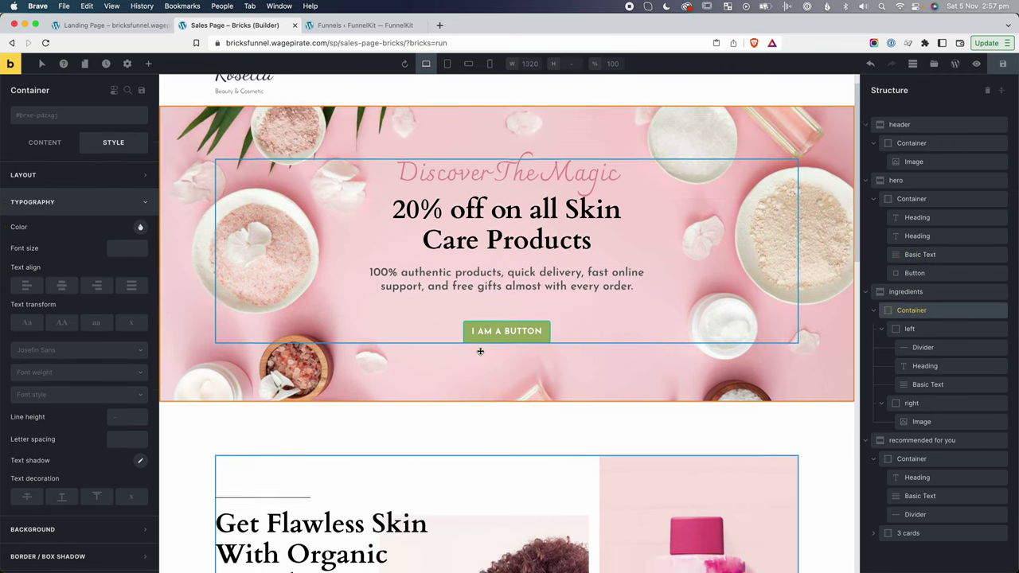
Highlight the Leaves Skin Supple heading and intro on the reference, and collapse Recommended For You.
scroll(480, 350, down, 10)
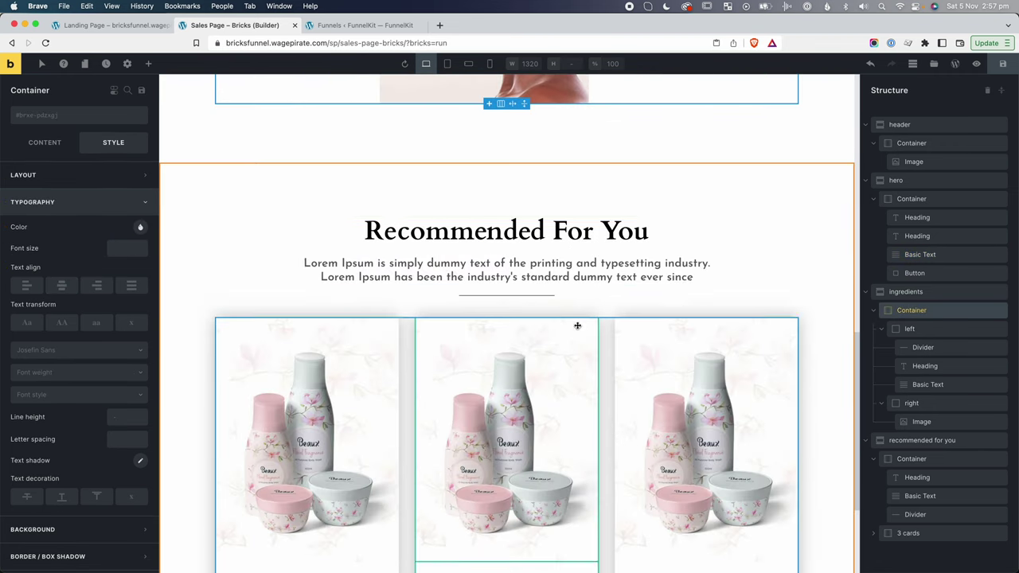
scroll(576, 326, down, 3)
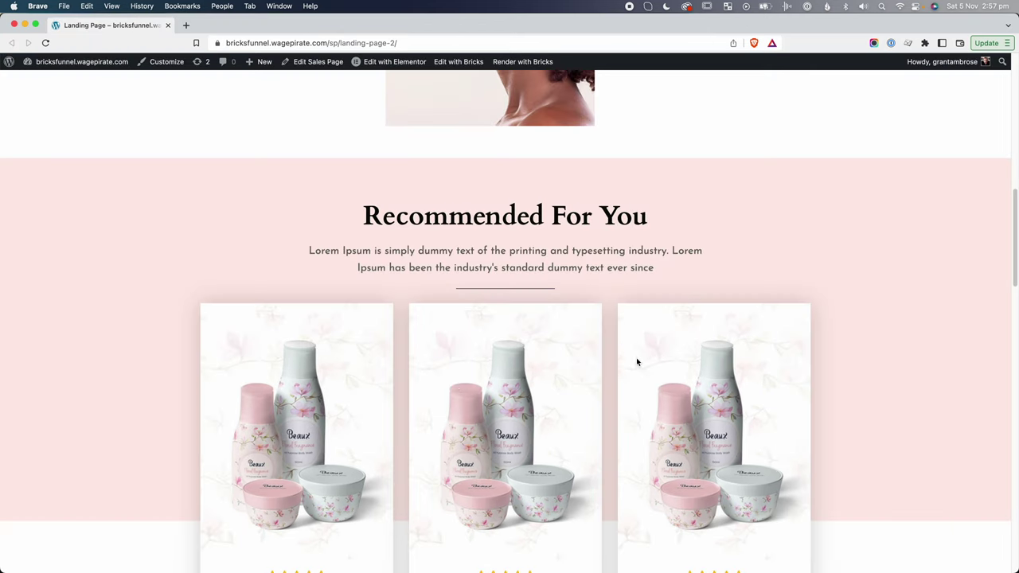
scroll(455, 388, down, 8)
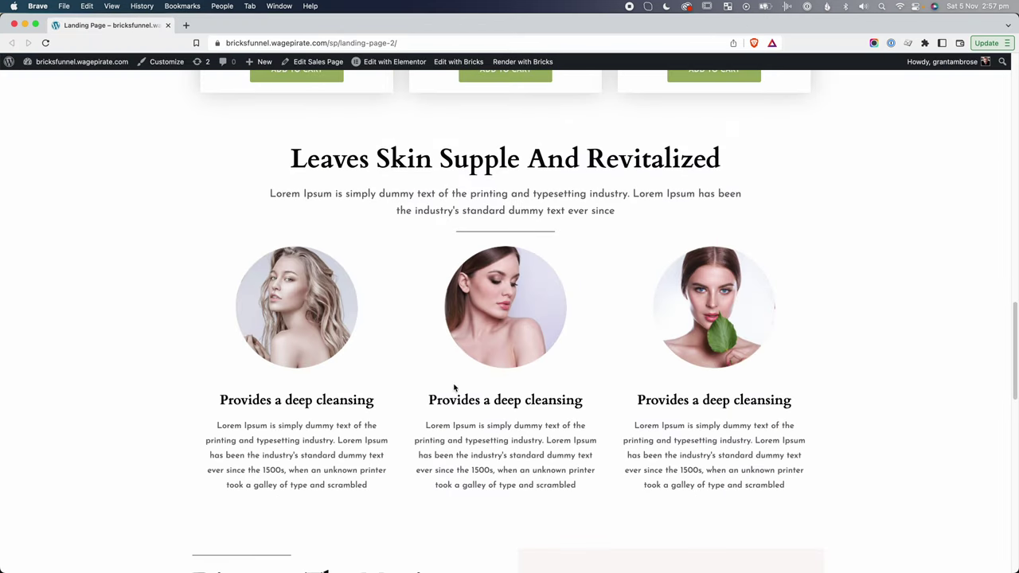
drag(344, 153, 770, 164)
drag(481, 193, 486, 236)
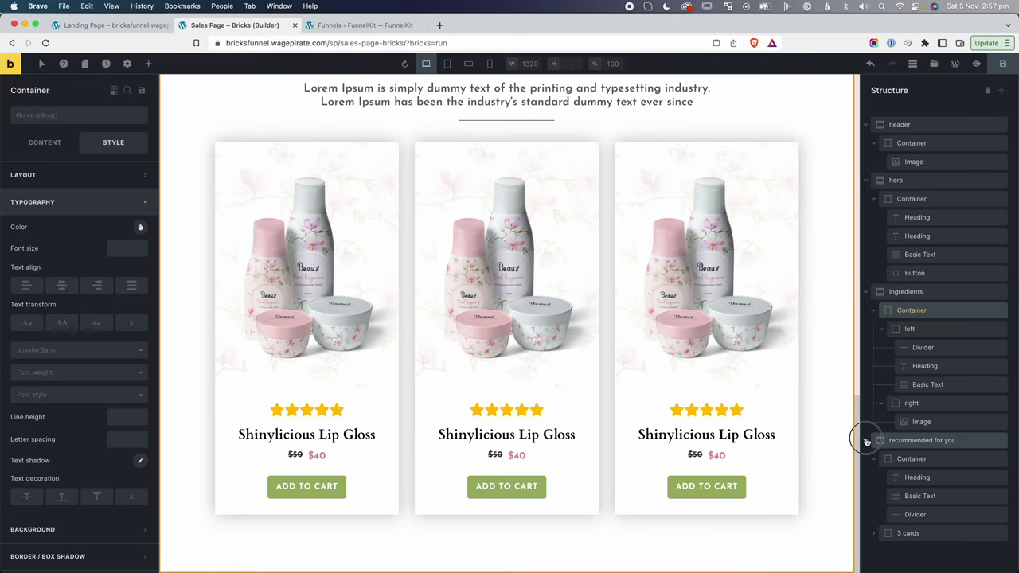
click(867, 442)
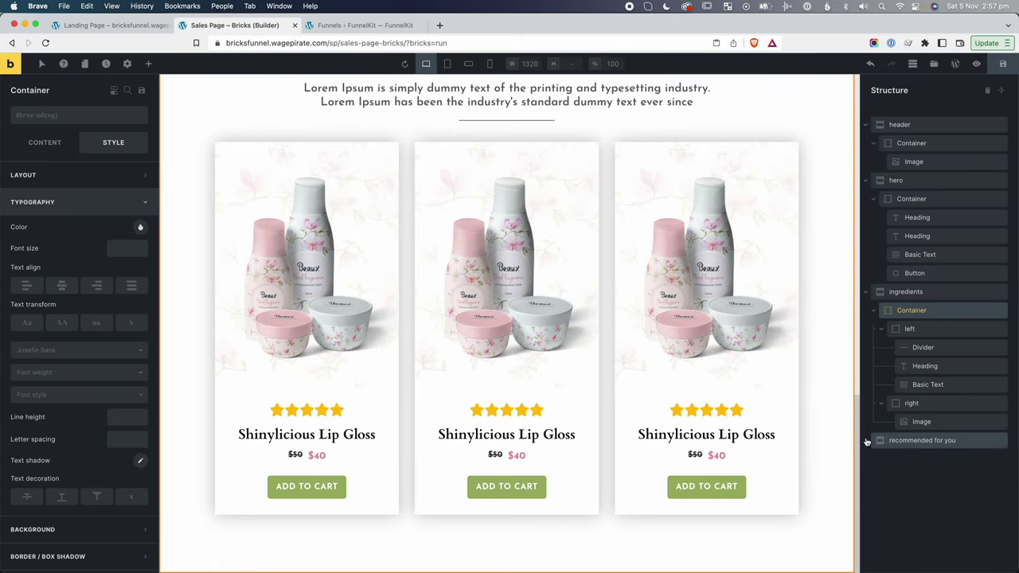
Add a new Section below Recommended For You, named after the Leaves Skin heading.
click(147, 65)
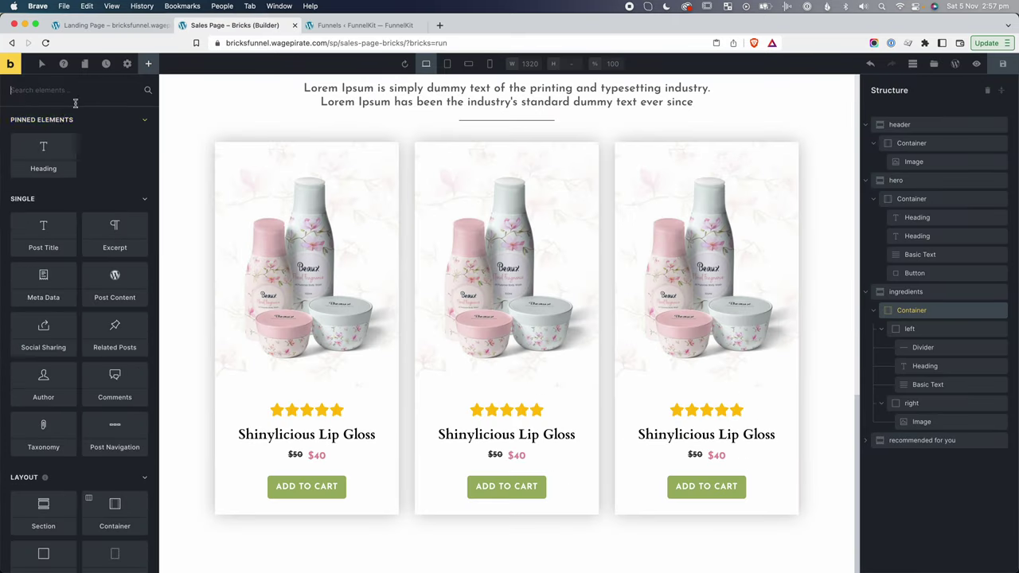
drag(43, 510, 895, 460)
text(lea)
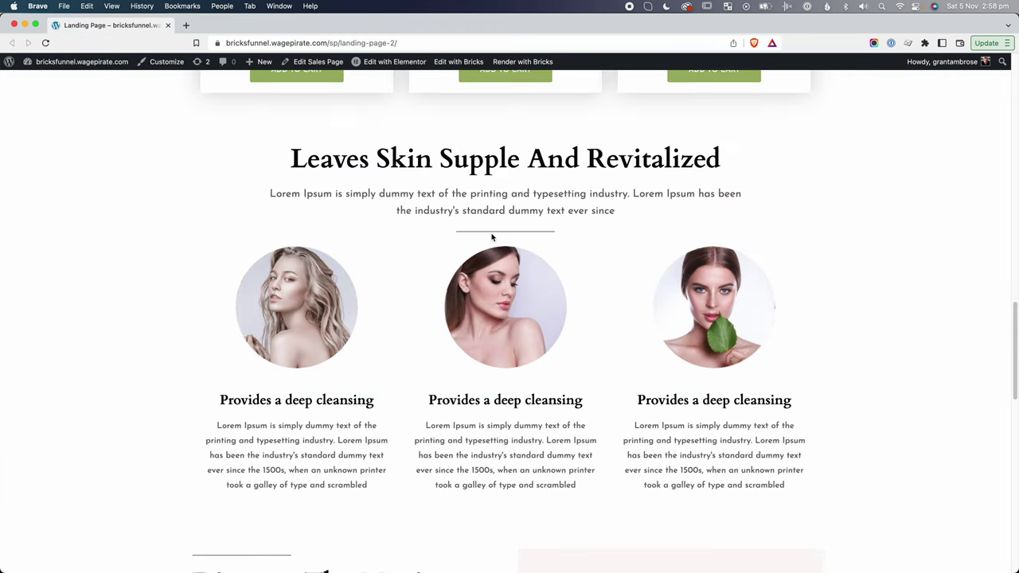
scroll(530, 261, up, 3)
drag(543, 242, 519, 239)
click(437, 241)
drag(461, 269, 481, 298)
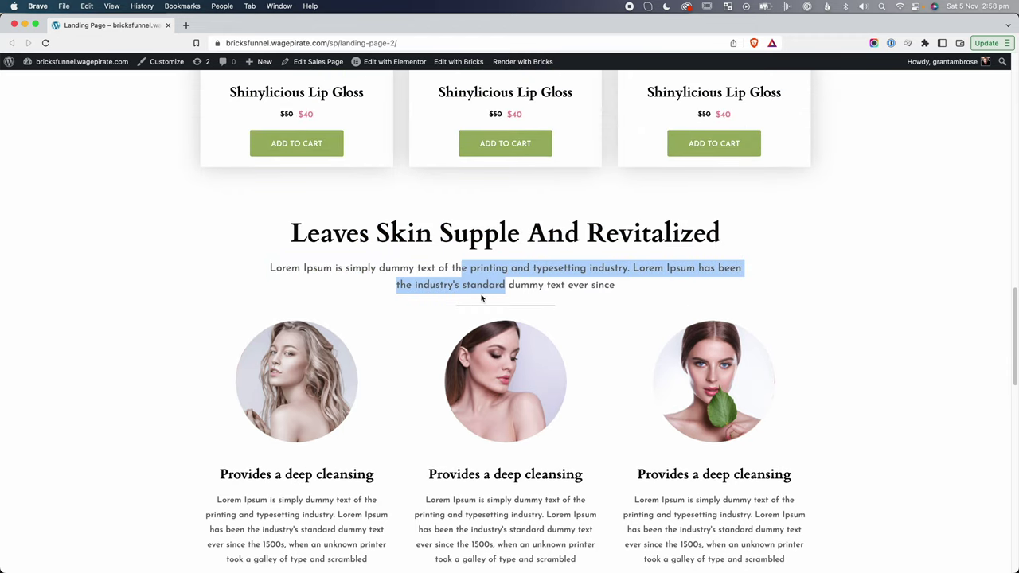
click(480, 311)
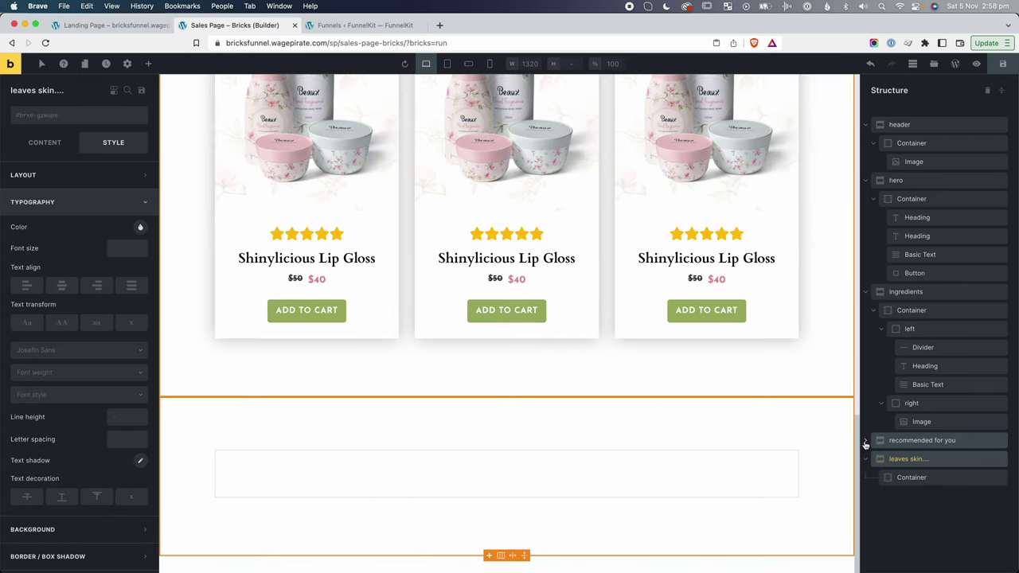
click(865, 440)
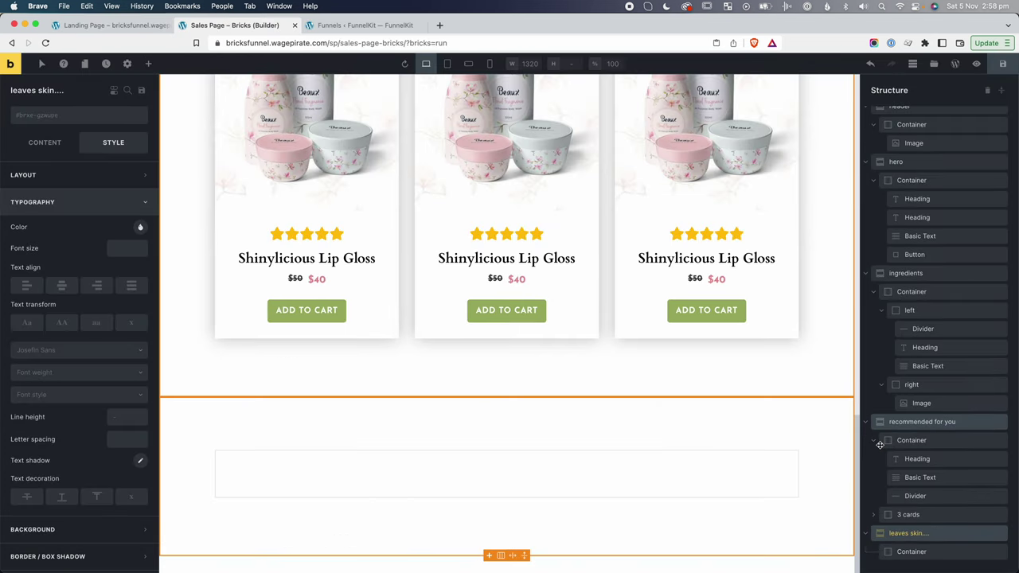
Rename the Recommended For You container to 'leadin' and copy it.
click(908, 444)
double_click(906, 442)
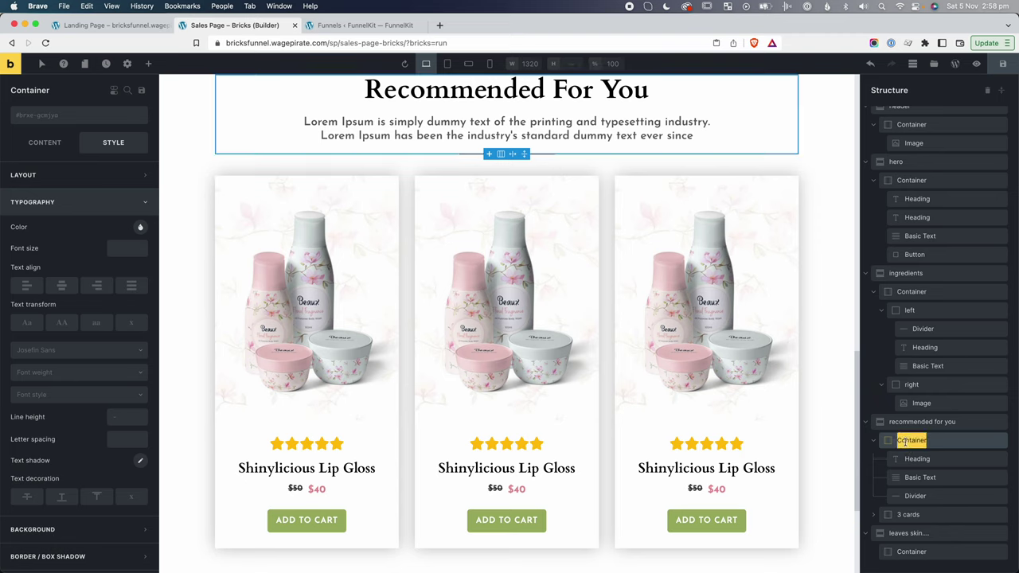
text(leadin)
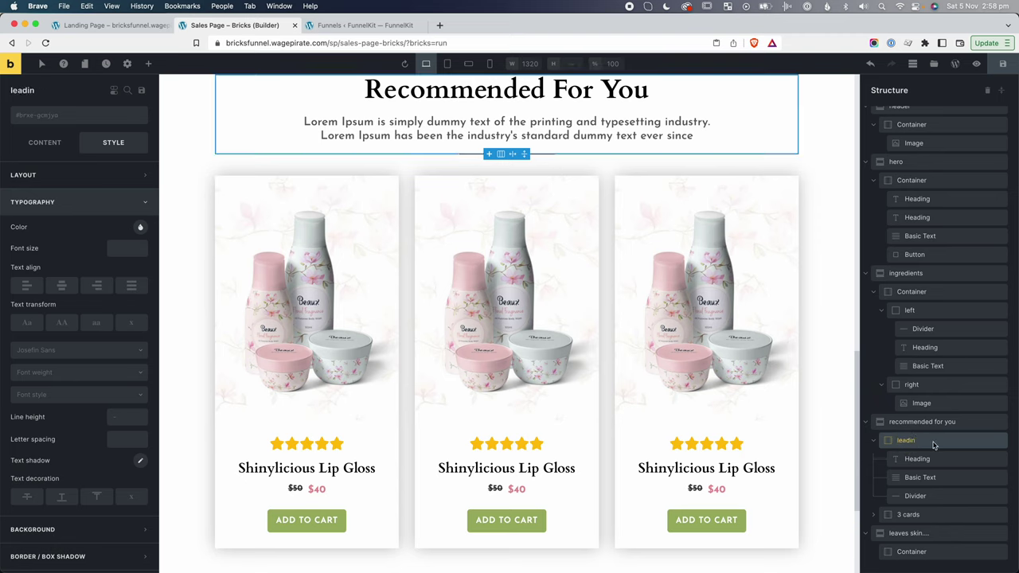
click(886, 439)
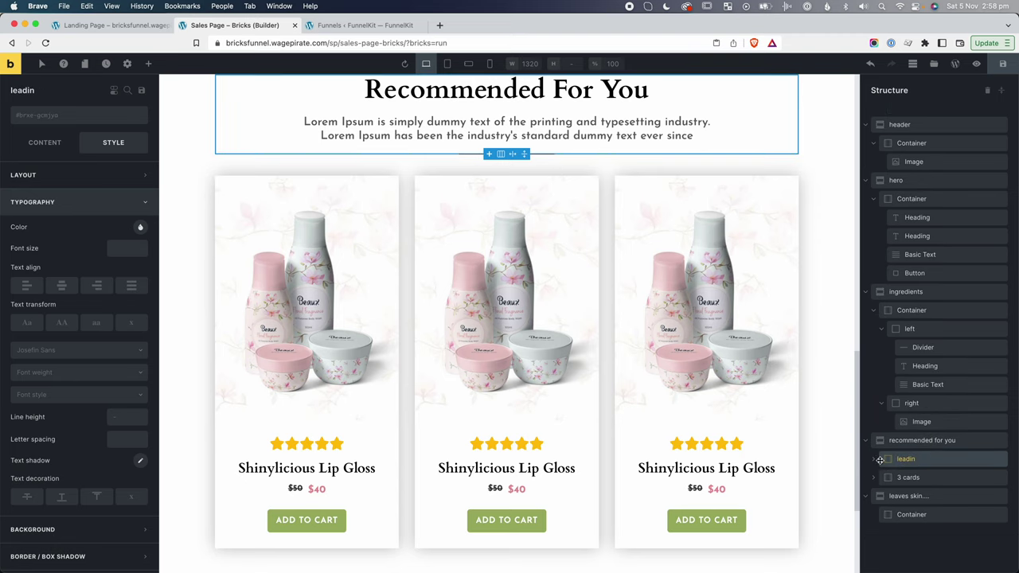
right_click(922, 460)
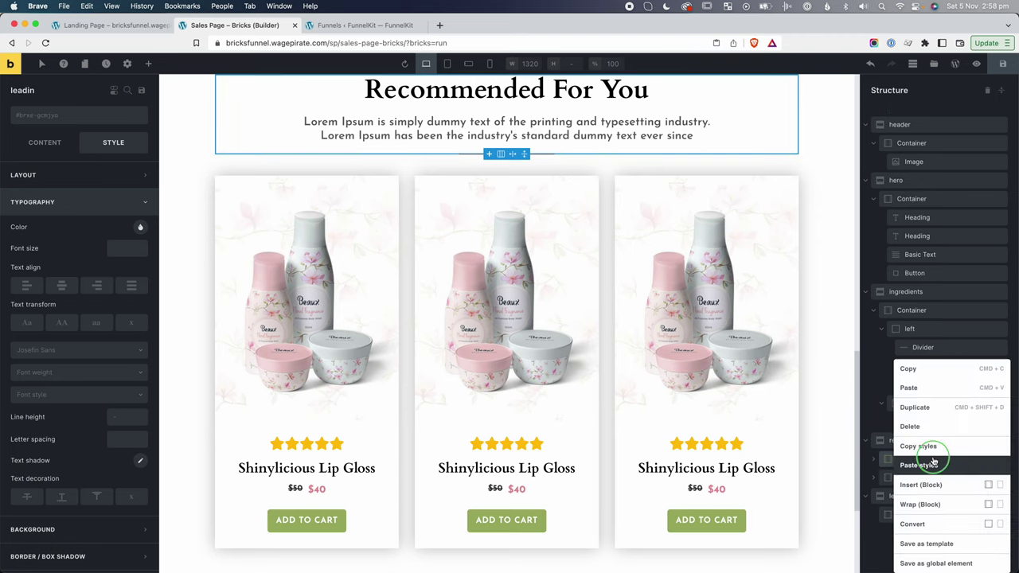
click(909, 369)
Replace the new section's empty container with the pasted leadin container.
click(872, 515)
right_click(871, 517)
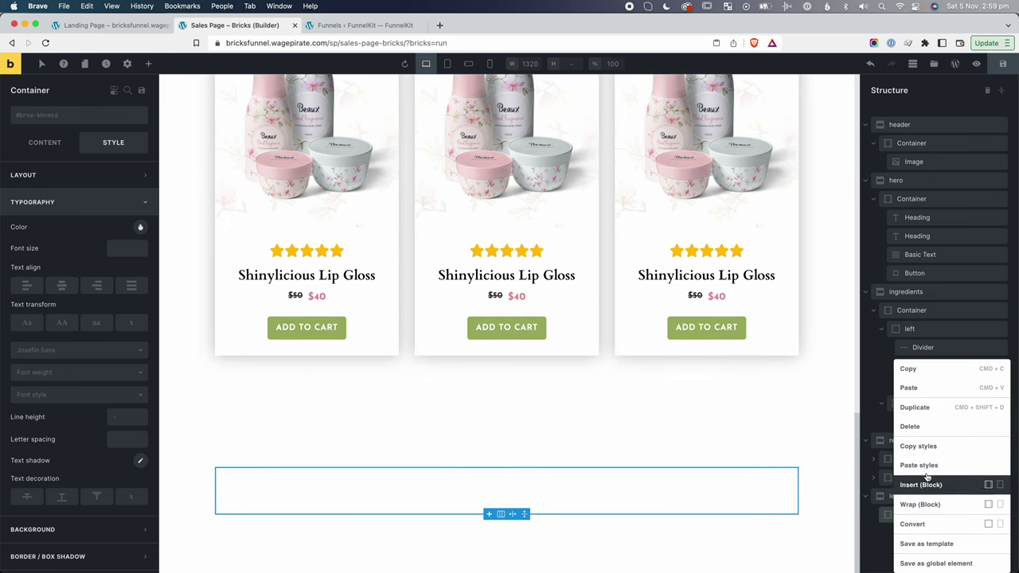
click(928, 430)
click(923, 496)
key(super+v)
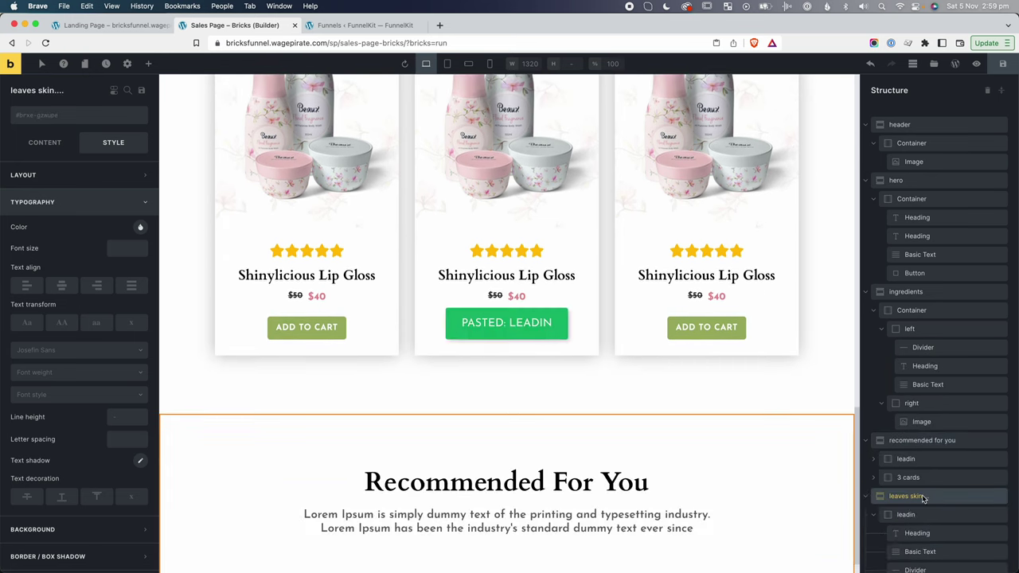
Compare the pasted Leaves Skin heading and intro paragraph against the reference page.
scroll(564, 485, down, 1)
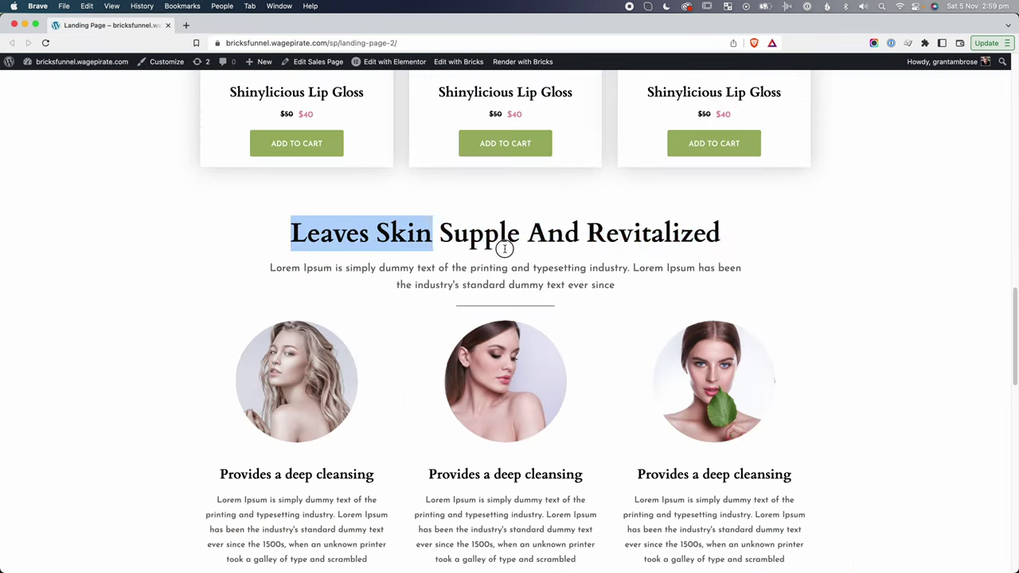
drag(505, 246, 731, 257)
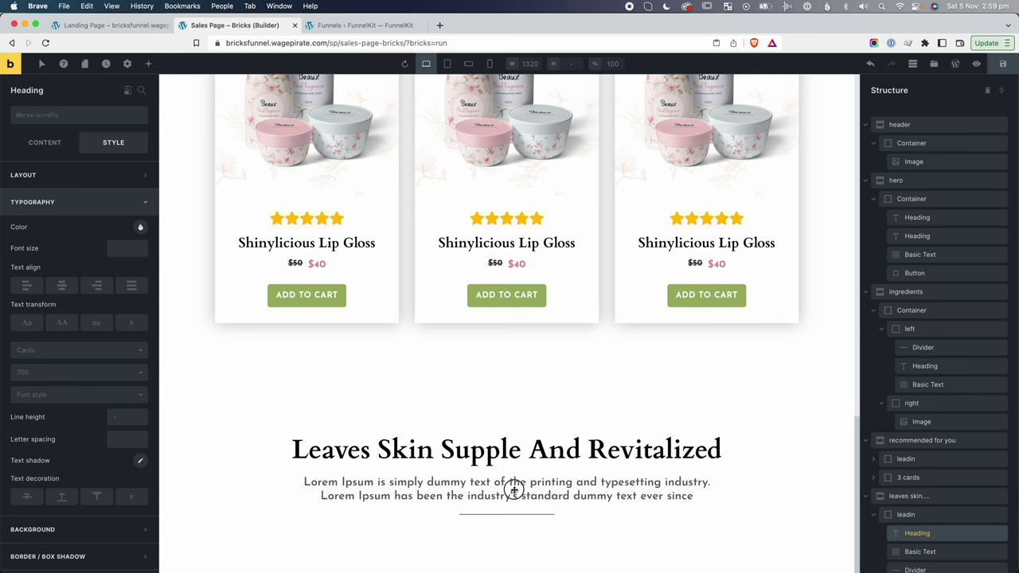
click(522, 489)
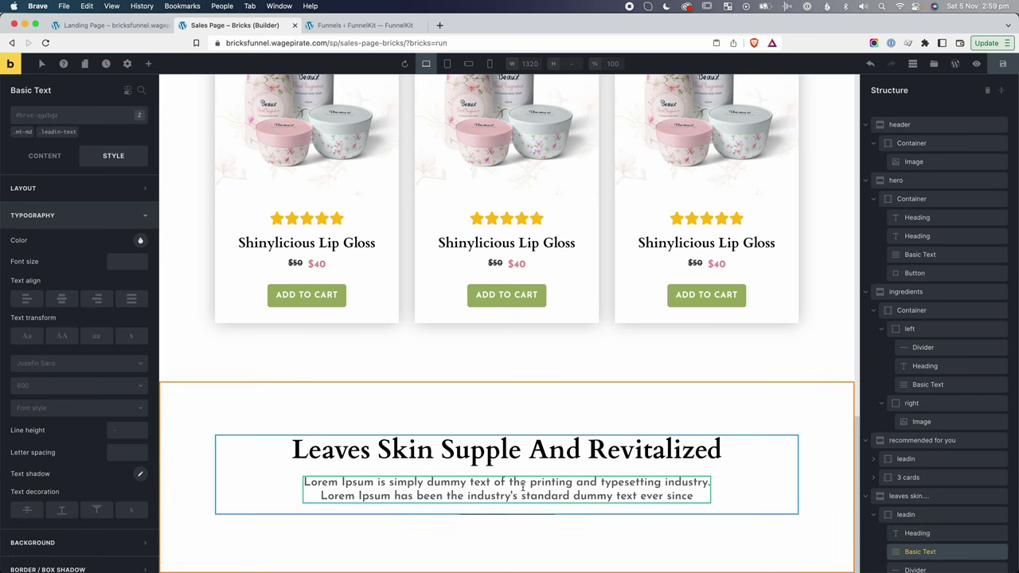
click(508, 418)
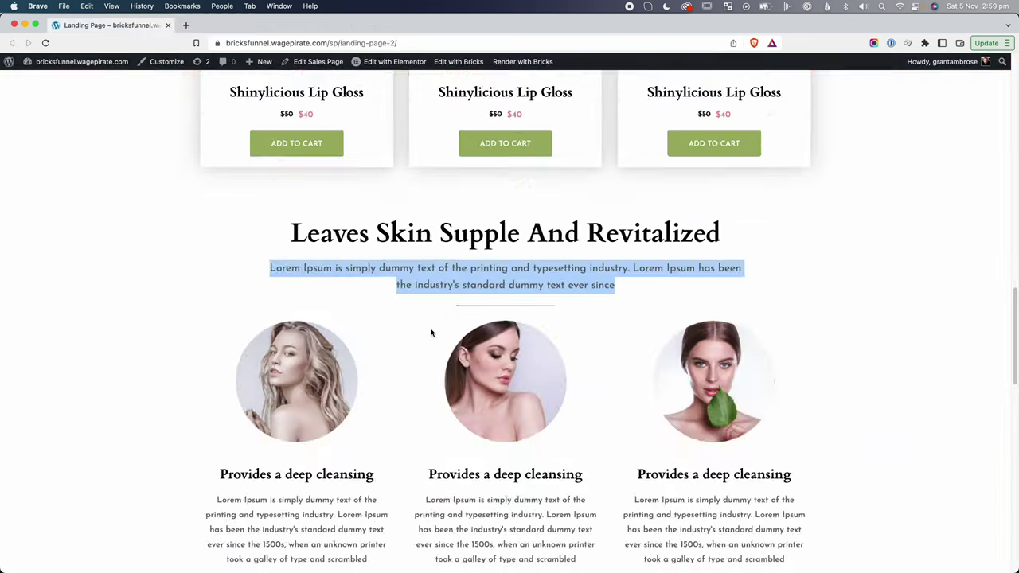
scroll(433, 329, up, 2)
click(422, 366)
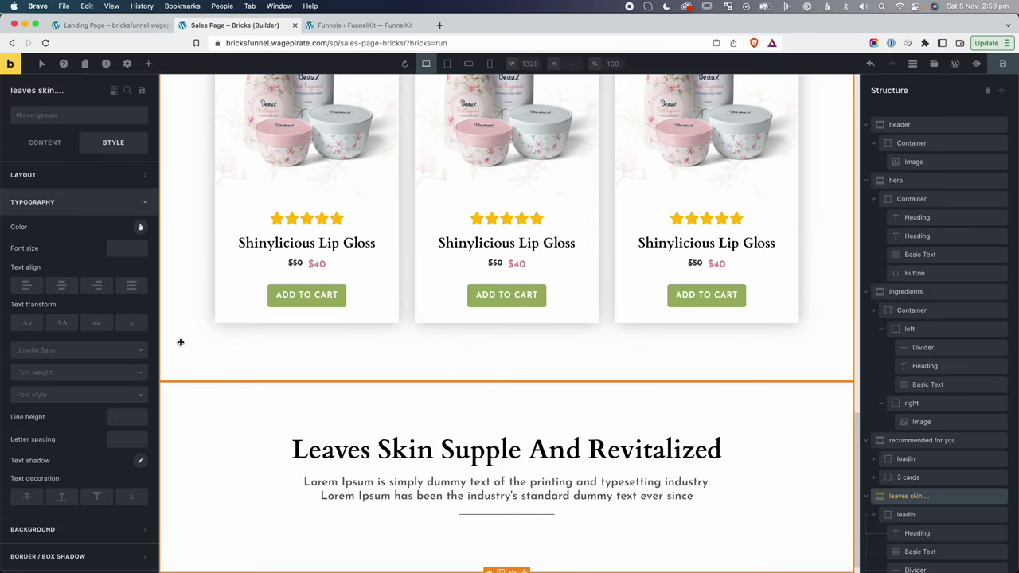
Set the Recommended For You section's bottom padding to 0.
click(176, 325)
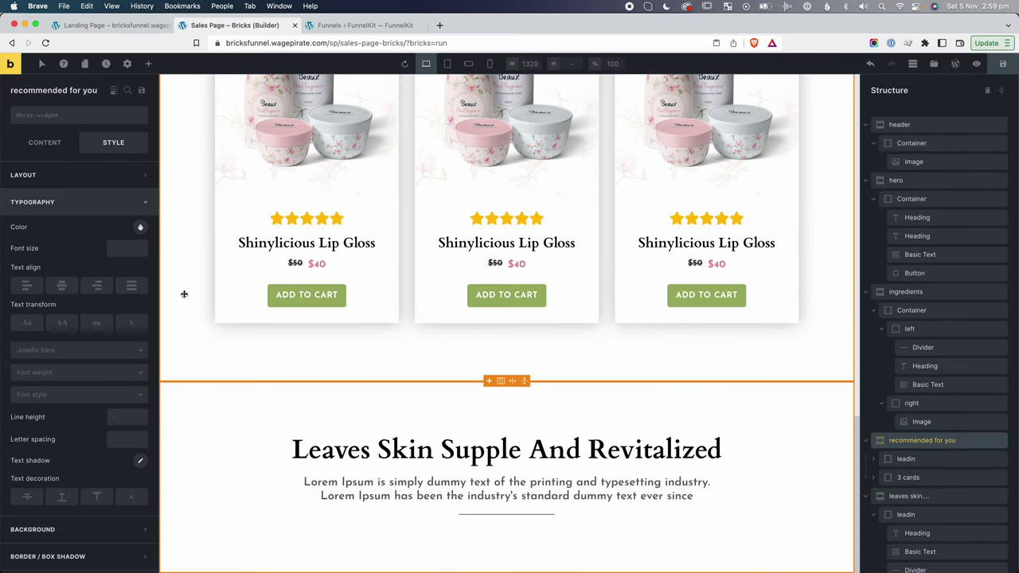
click(76, 182)
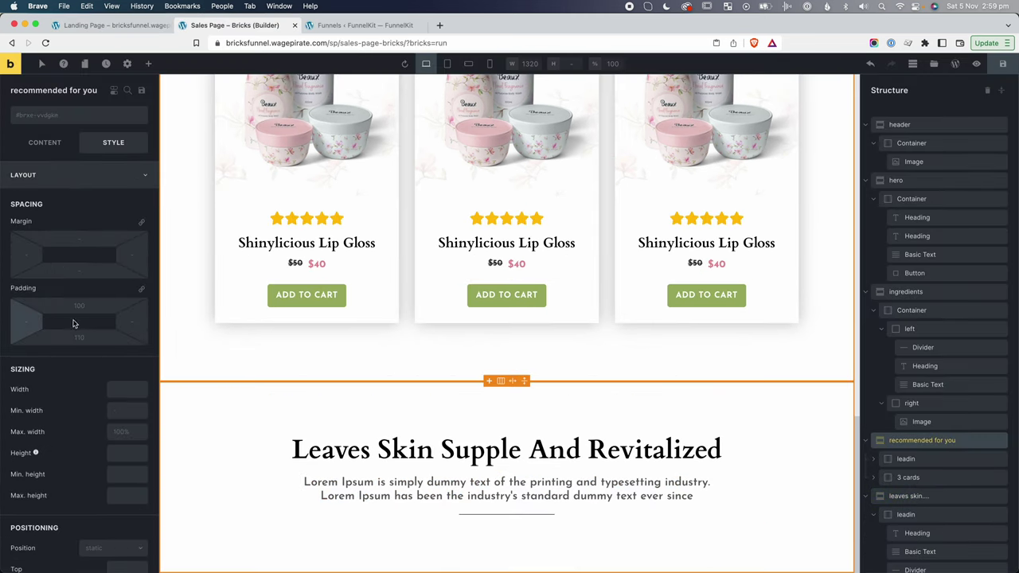
text(0)
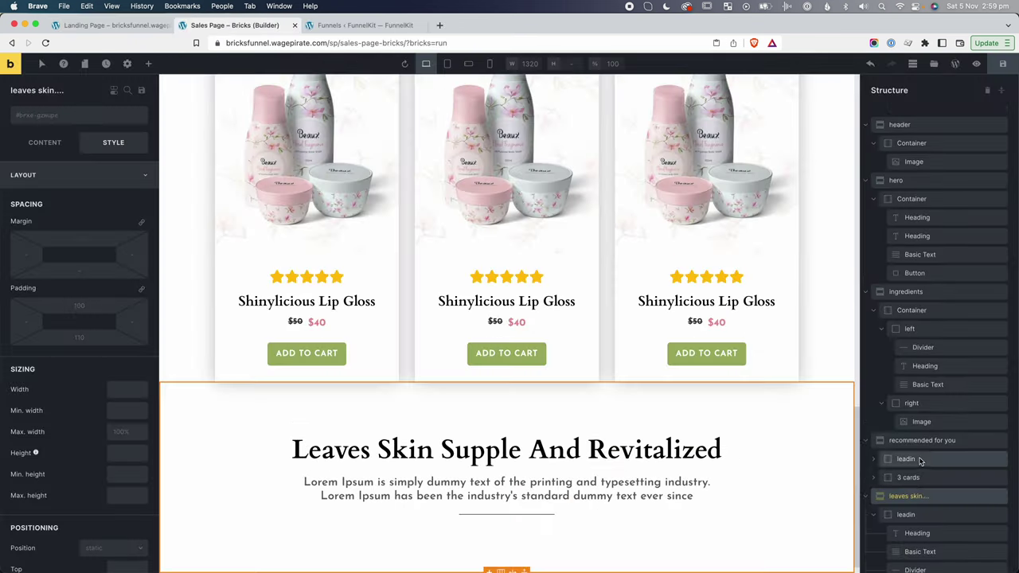
click(873, 499)
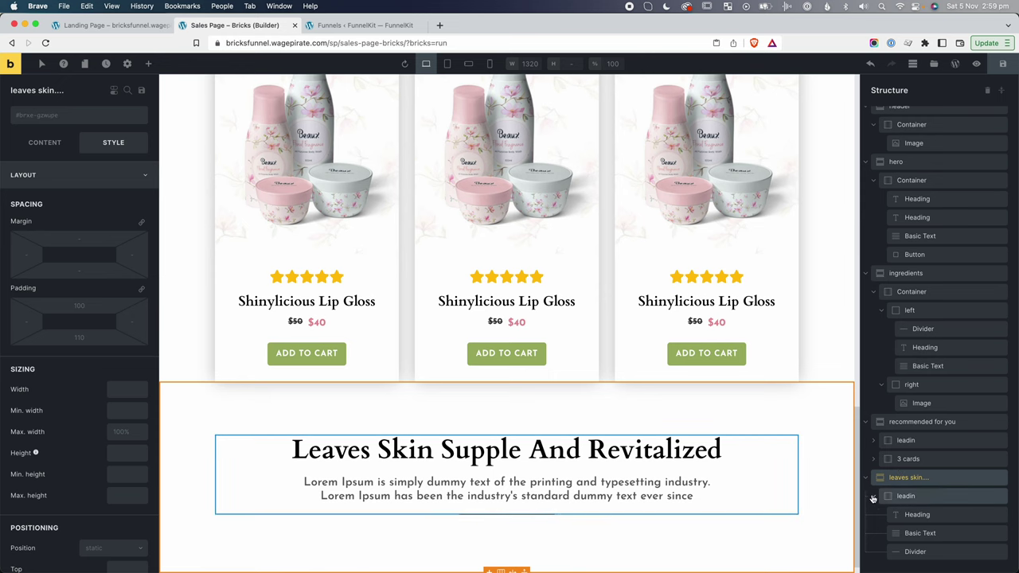
click(873, 498)
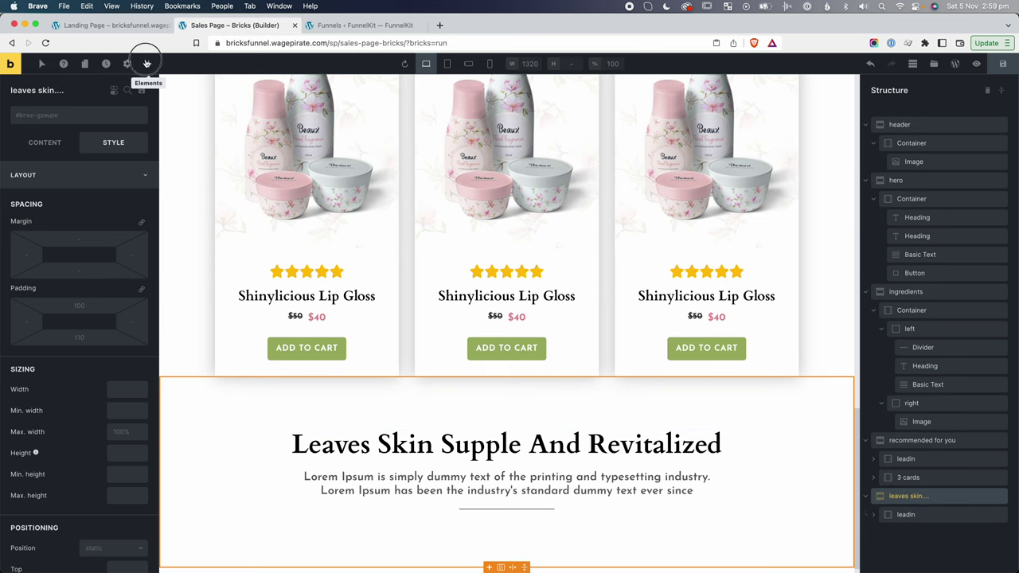
Add a '3 cols' container below the leadin group with a Block inside it.
click(149, 63)
scroll(80, 239, down, 5)
click(101, 92)
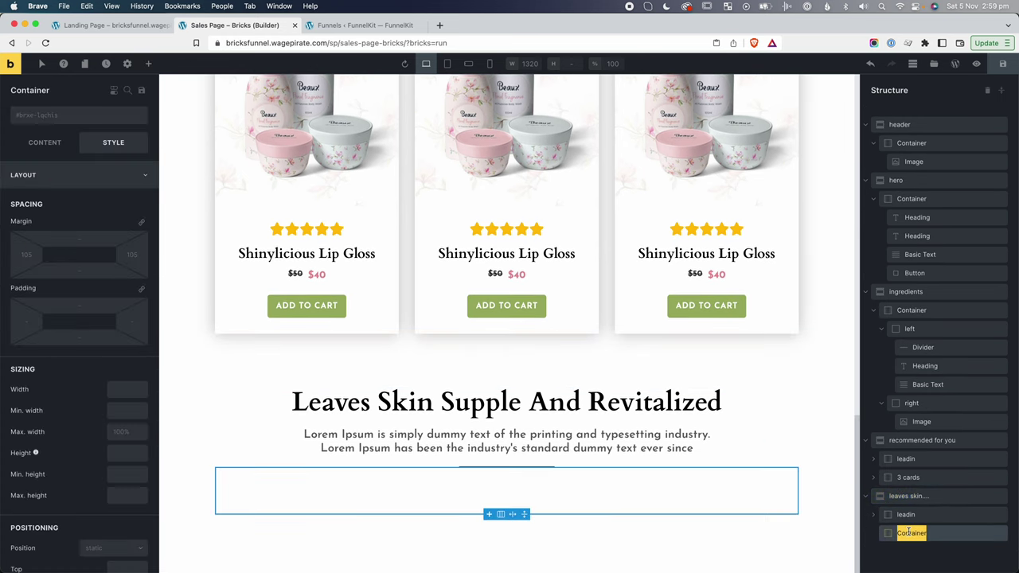
double_click(900, 532)
text(3 cols)
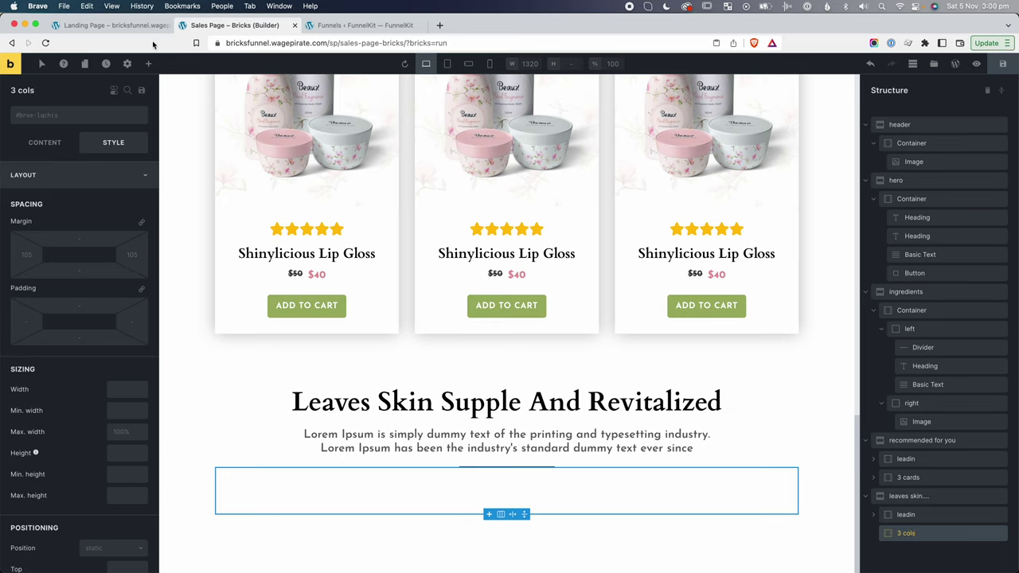
click(148, 63)
text(block)
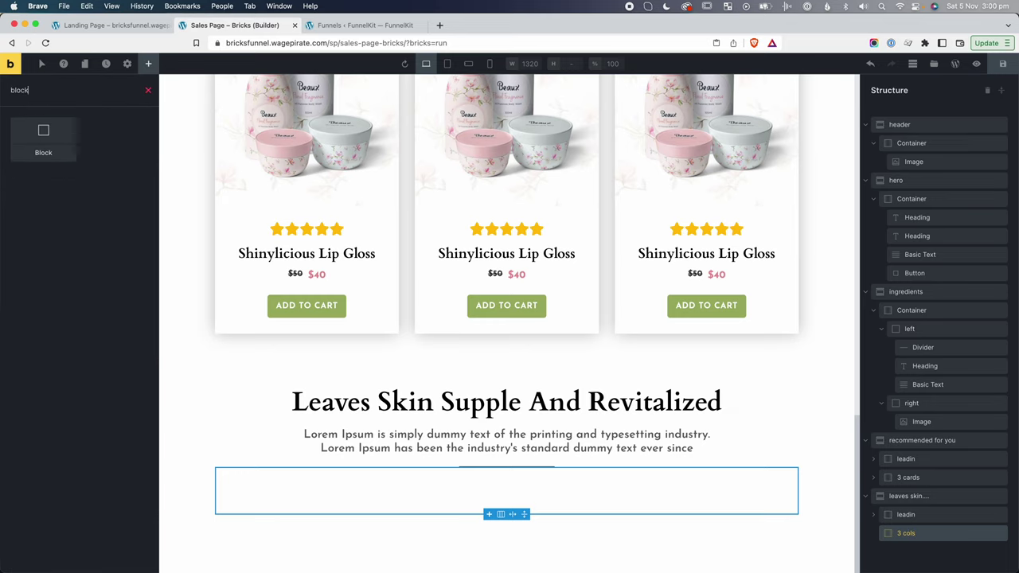
drag(43, 135, 909, 549)
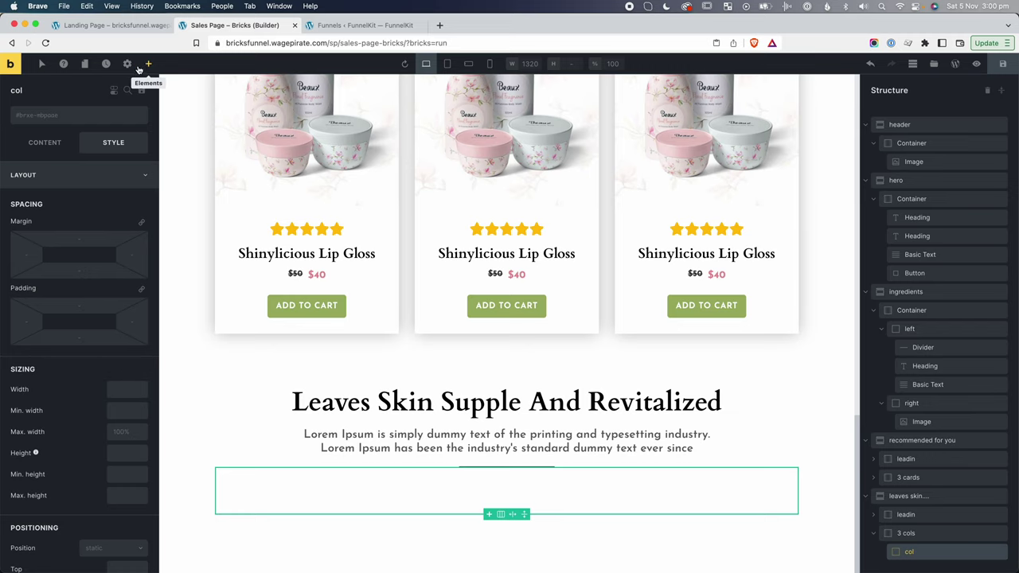
Fill the block with an Image, a Heading and a Basic Text element.
click(149, 62)
text(imag)
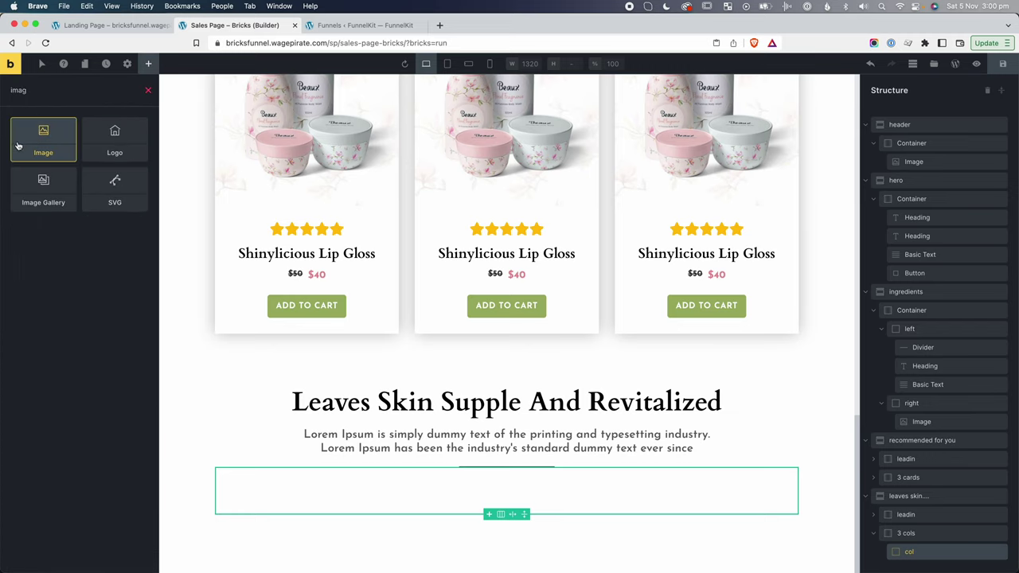
click(42, 140)
key(super+a)
text(head)
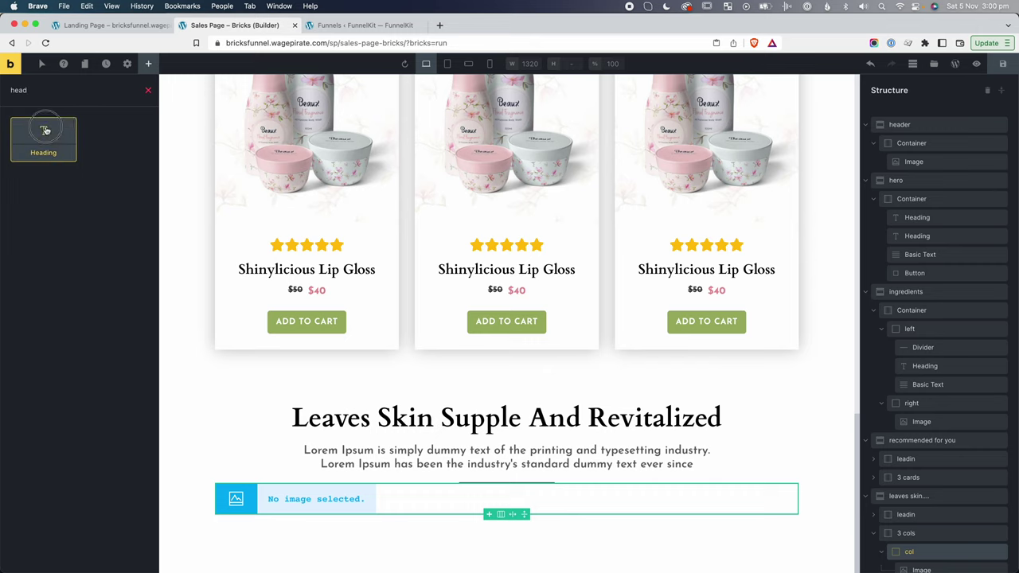
click(41, 129)
double_click(55, 94)
text(bas)
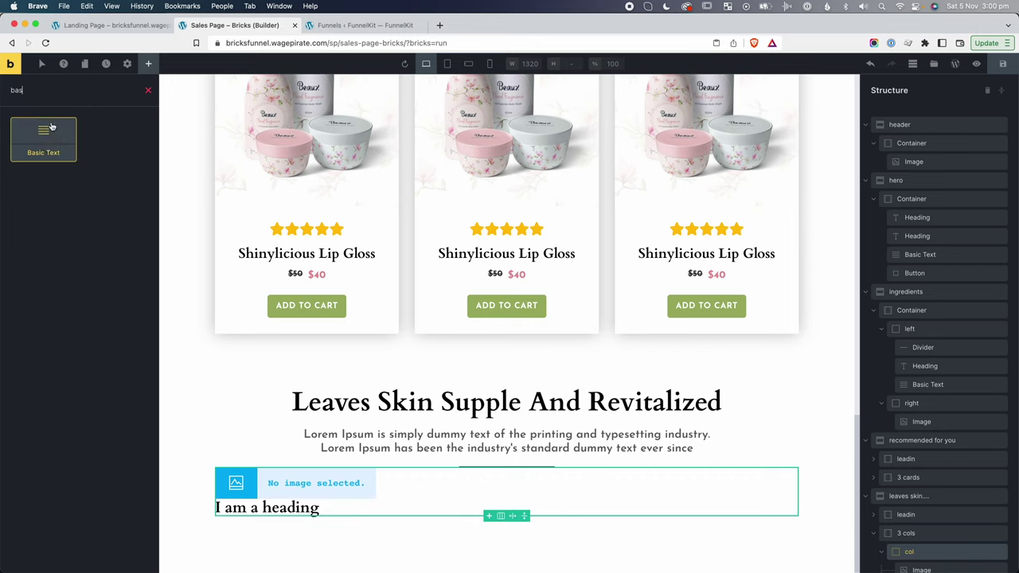
click(43, 137)
scroll(924, 530, down, 1)
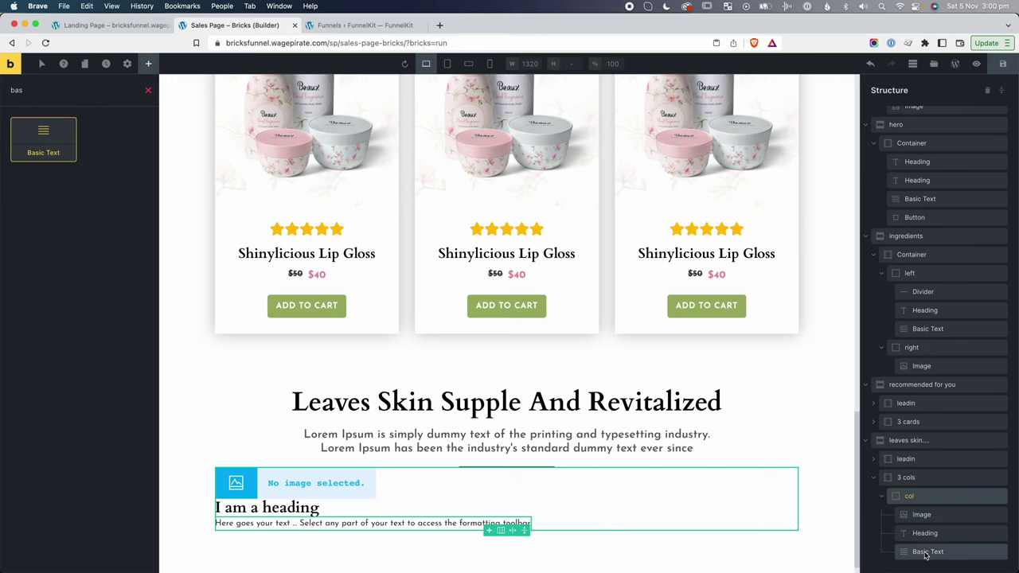
Set the Image to the portrait of the woman with wavy hair.
click(921, 516)
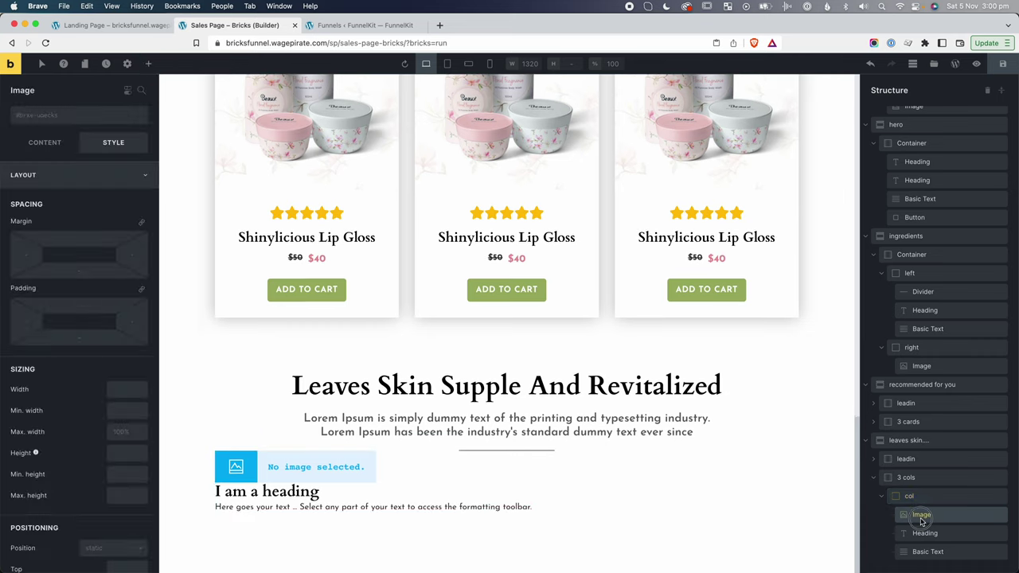
click(44, 142)
click(81, 188)
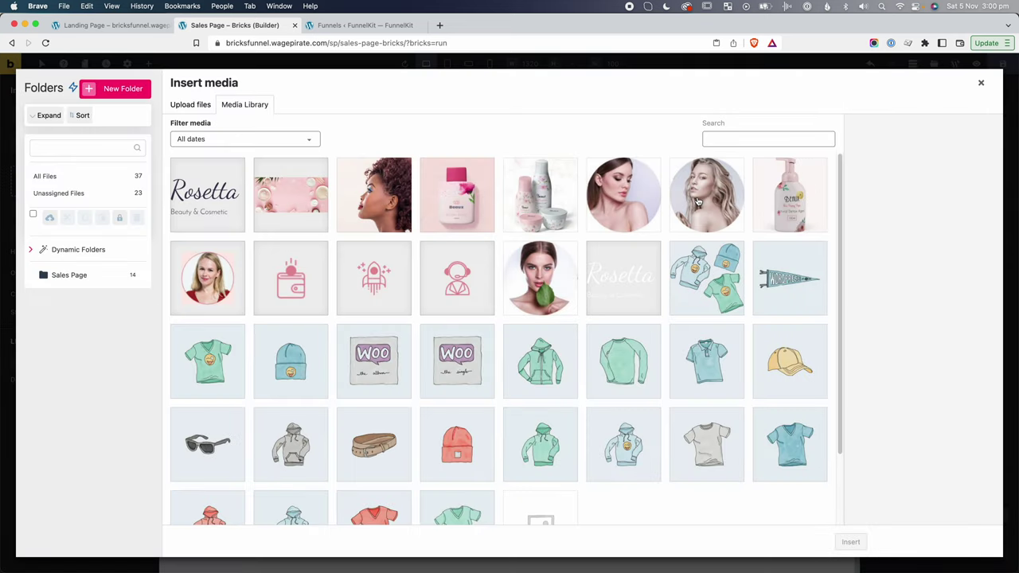
click(703, 201)
click(850, 542)
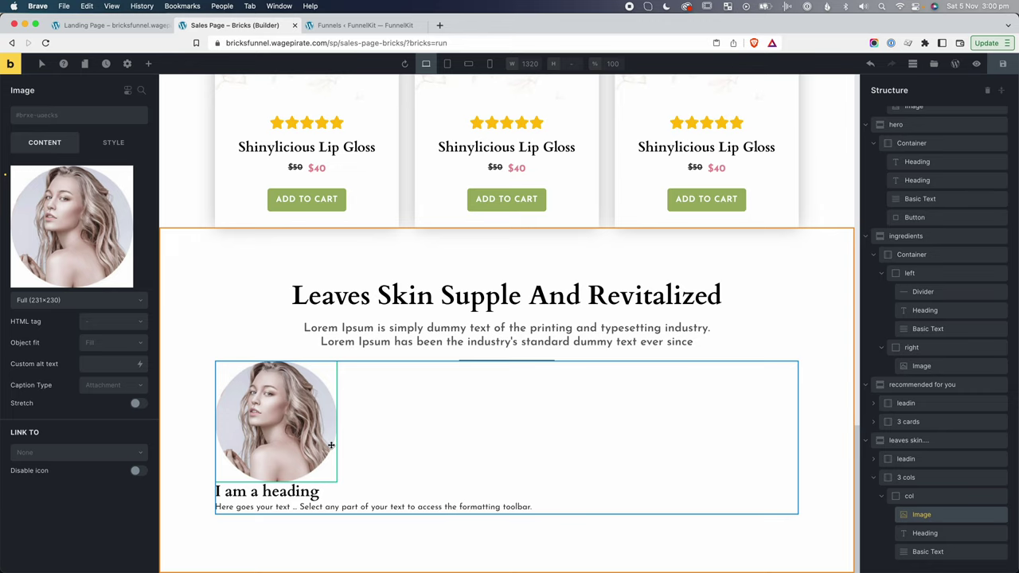
Center the column's contents, and give the heading mt-md and the body text mt-sm.
click(927, 498)
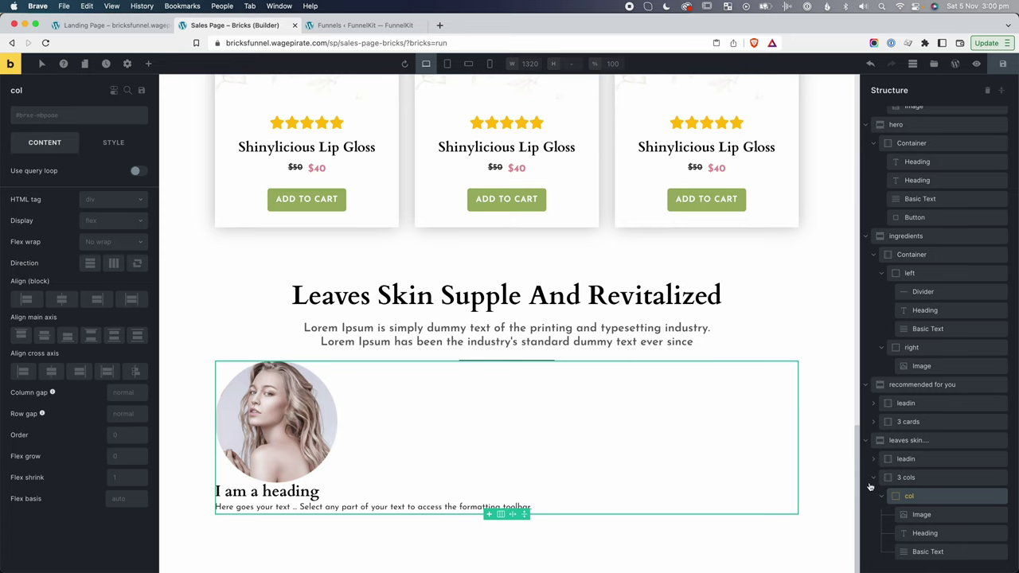
click(51, 371)
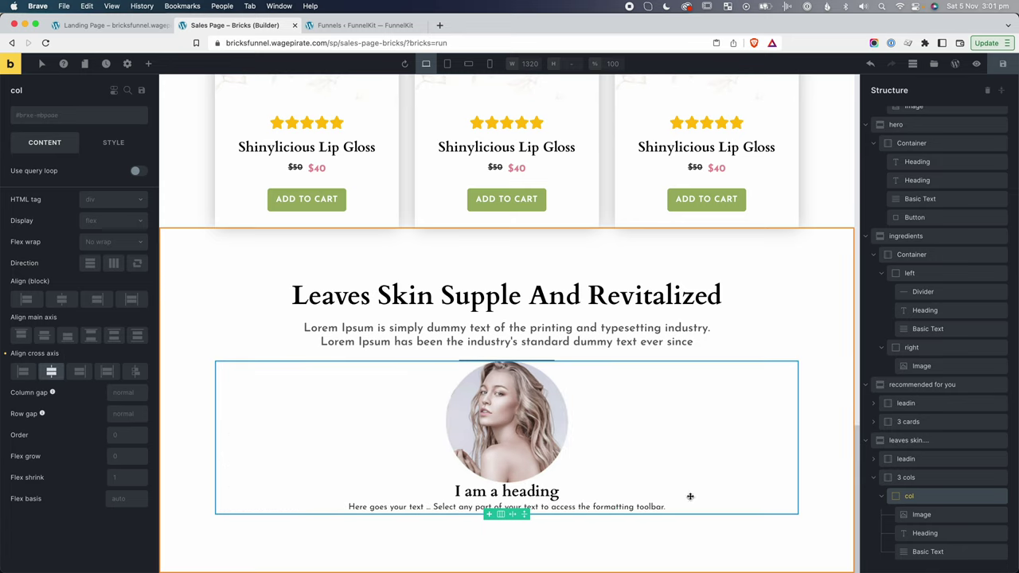
click(481, 491)
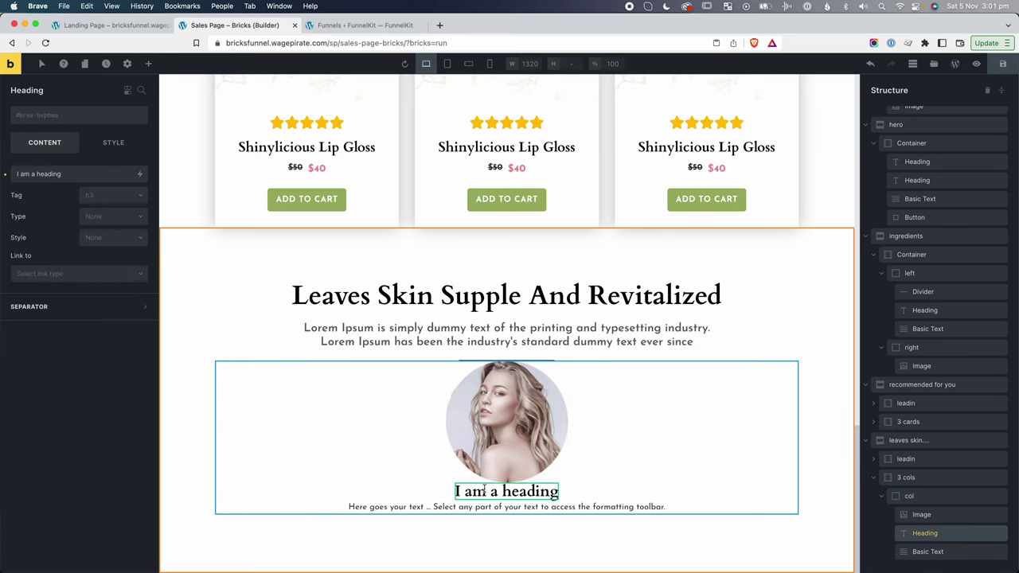
click(62, 123)
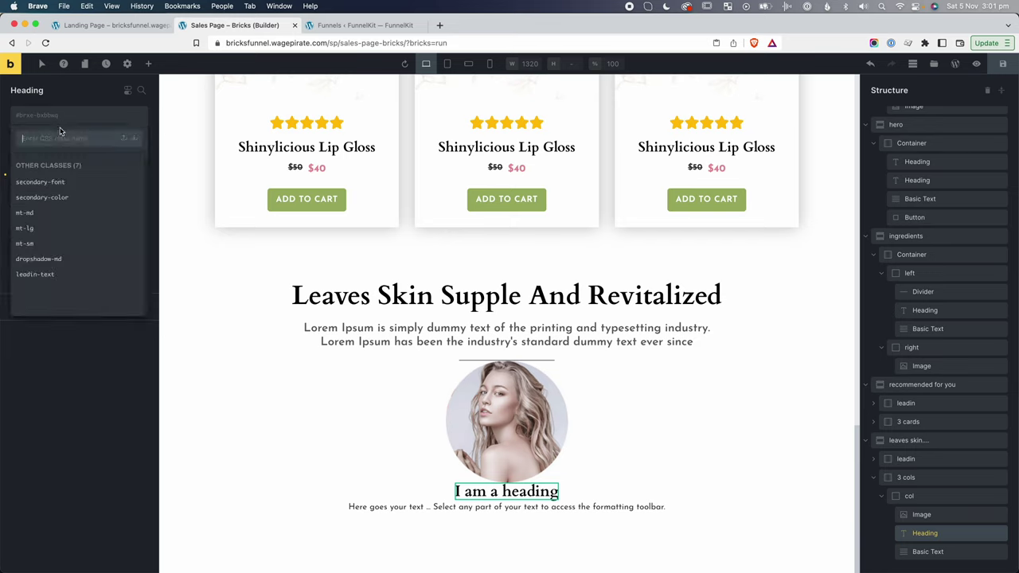
click(32, 213)
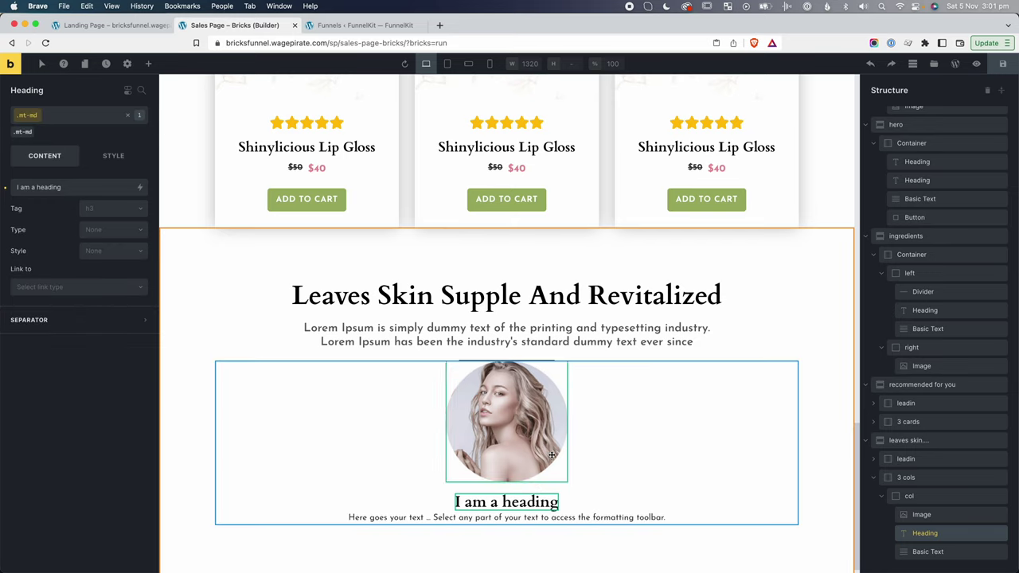
click(584, 518)
click(33, 119)
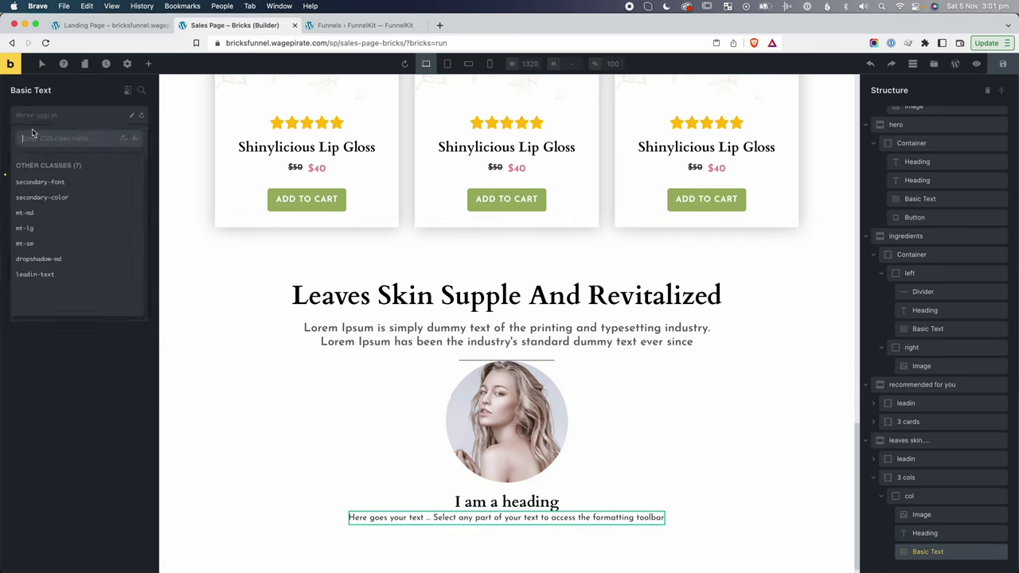
click(43, 246)
Replace the placeholder body text with the Lorem Ipsum paragraph copied from the reference page.
click(343, 487)
key(ctrl+shift+Tab)
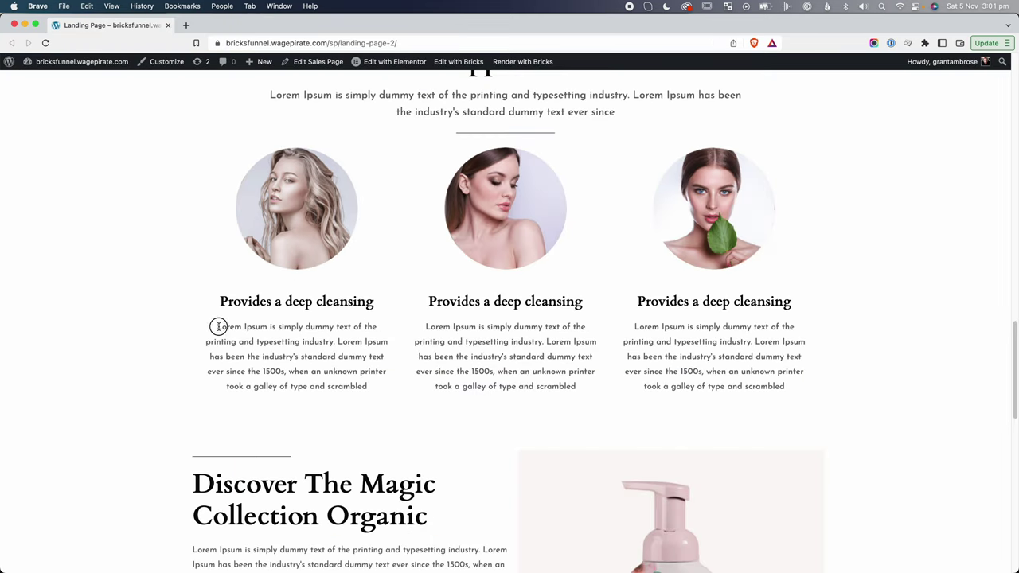
drag(218, 327, 389, 393)
key(super+c)
key(ctrl+Tab)
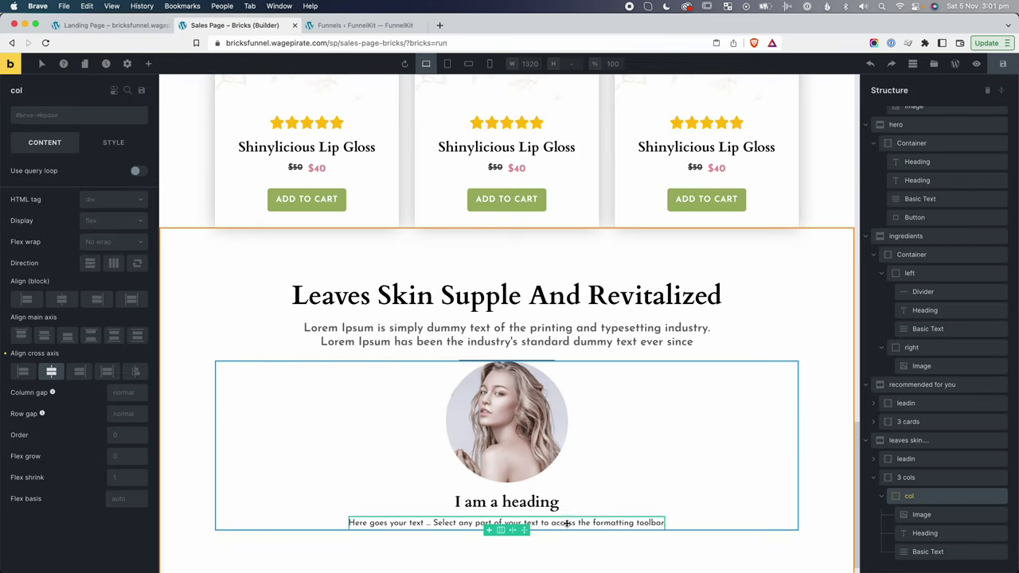
double_click(567, 523)
key(super+a)
key(super+v)
click(336, 483)
scroll(558, 398, down, 1)
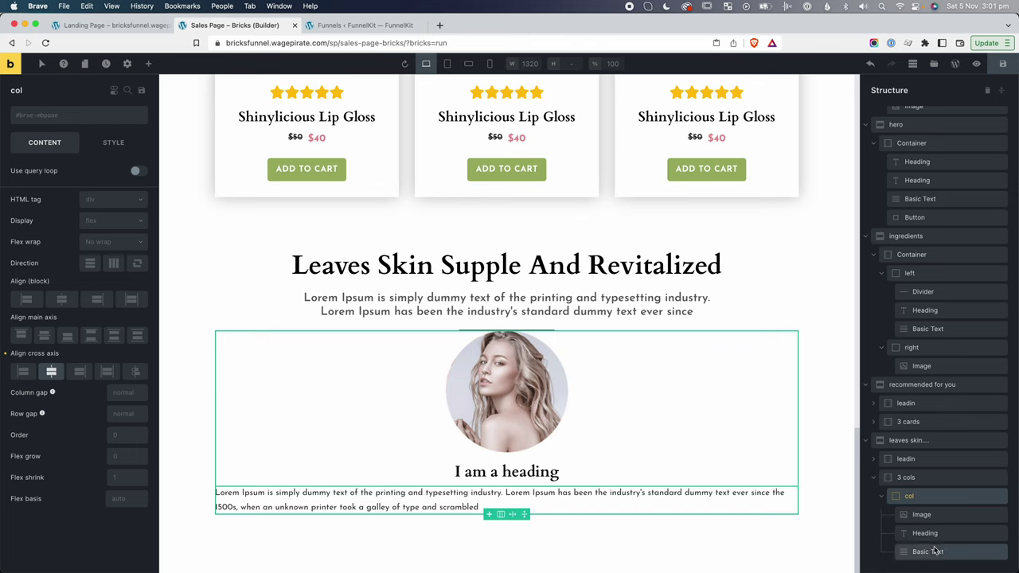
Set the Basic Text's text alignment to center in its typography settings.
click(937, 552)
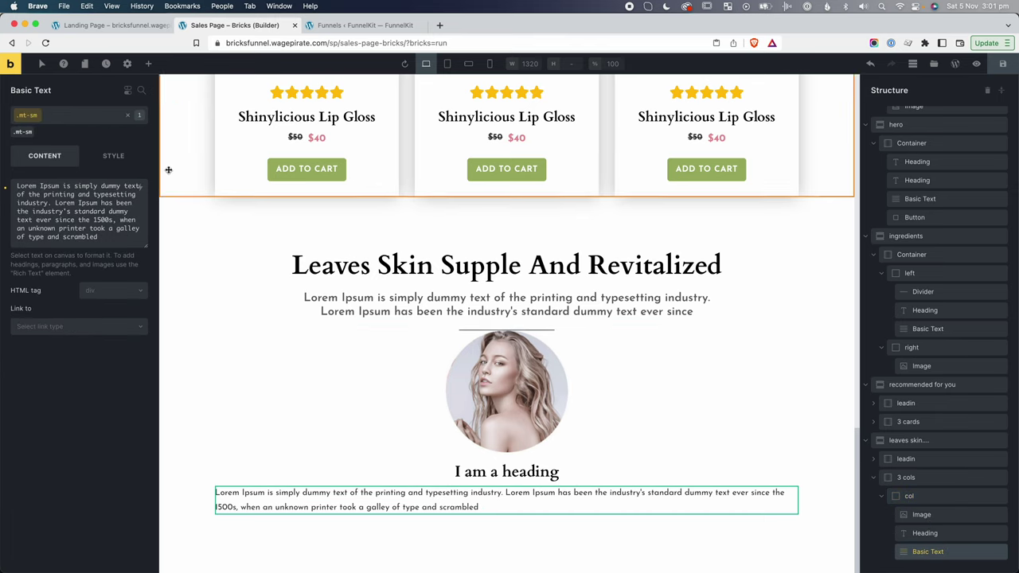
click(120, 161)
click(43, 189)
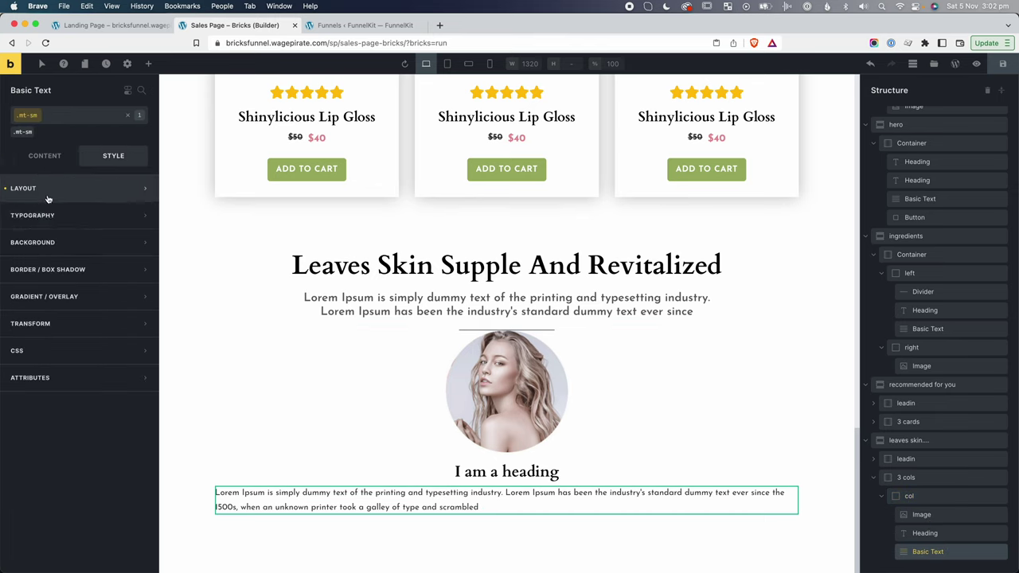
click(46, 215)
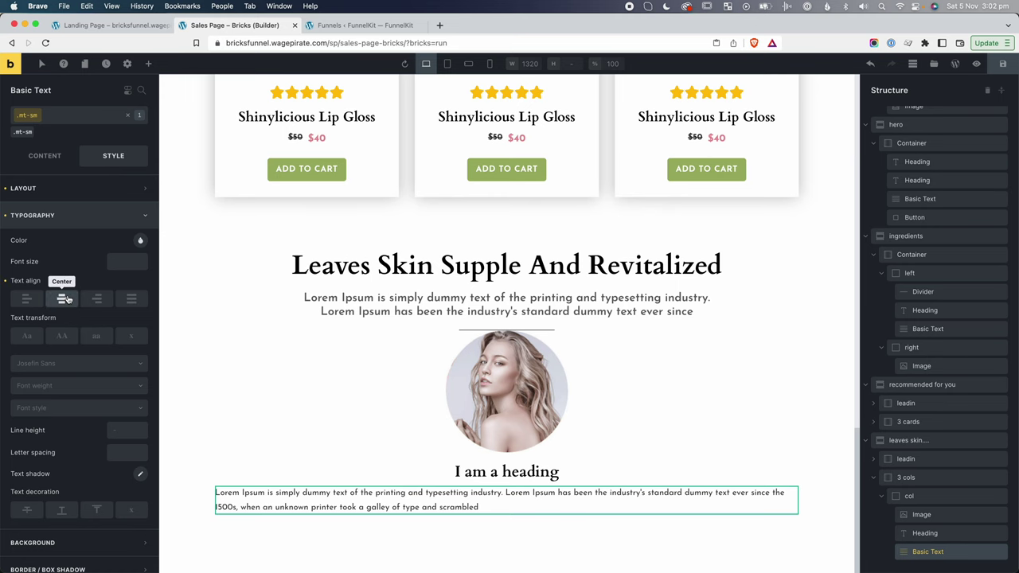
click(61, 298)
click(909, 440)
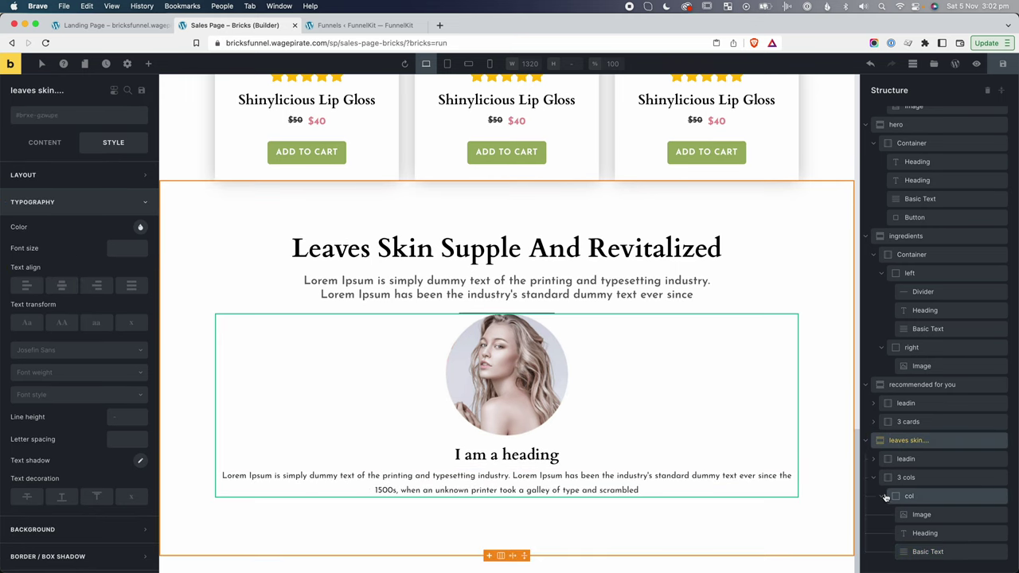
Duplicate the card column twice to make three cards.
click(914, 499)
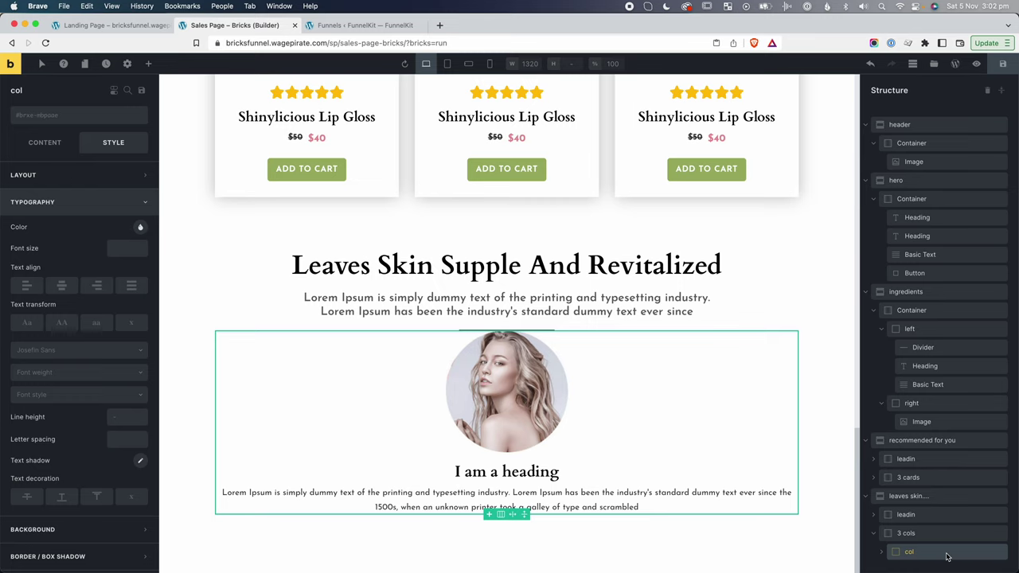
right_click(946, 557)
click(916, 407)
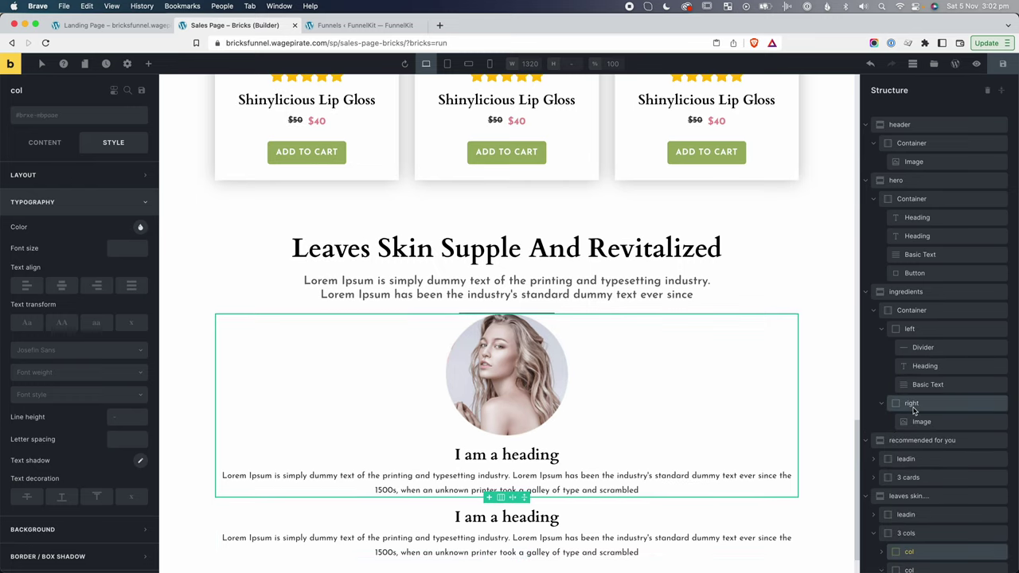
right_click(914, 408)
click(920, 407)
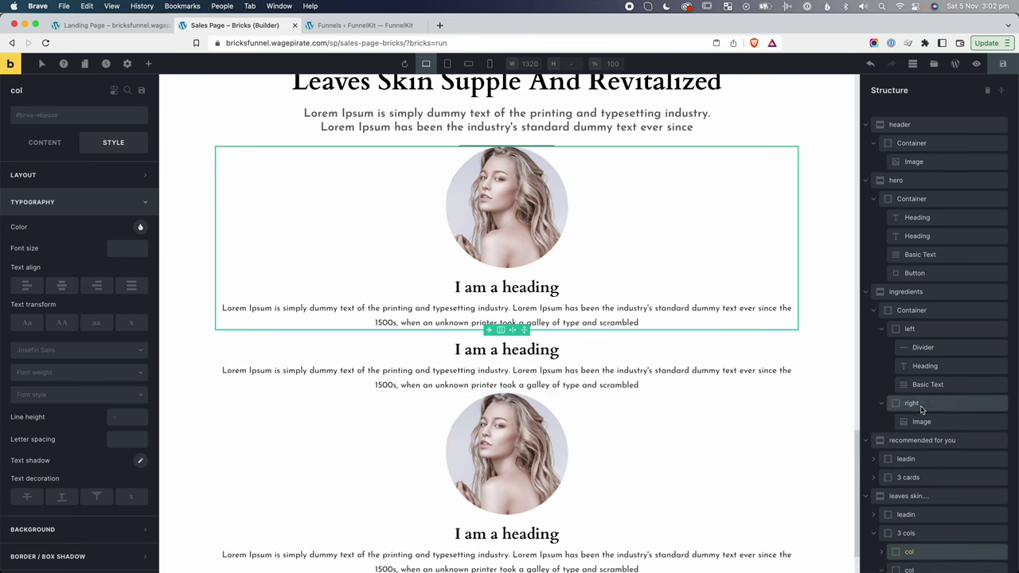
Set the 3 cols container to row direction, add class mt-lg, and use column gap 30.
click(915, 532)
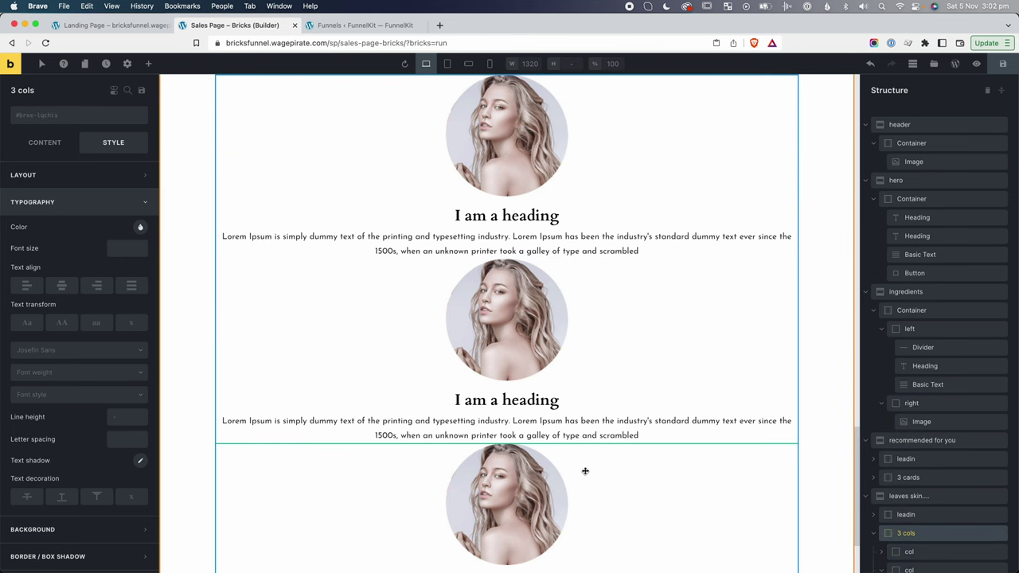
click(44, 146)
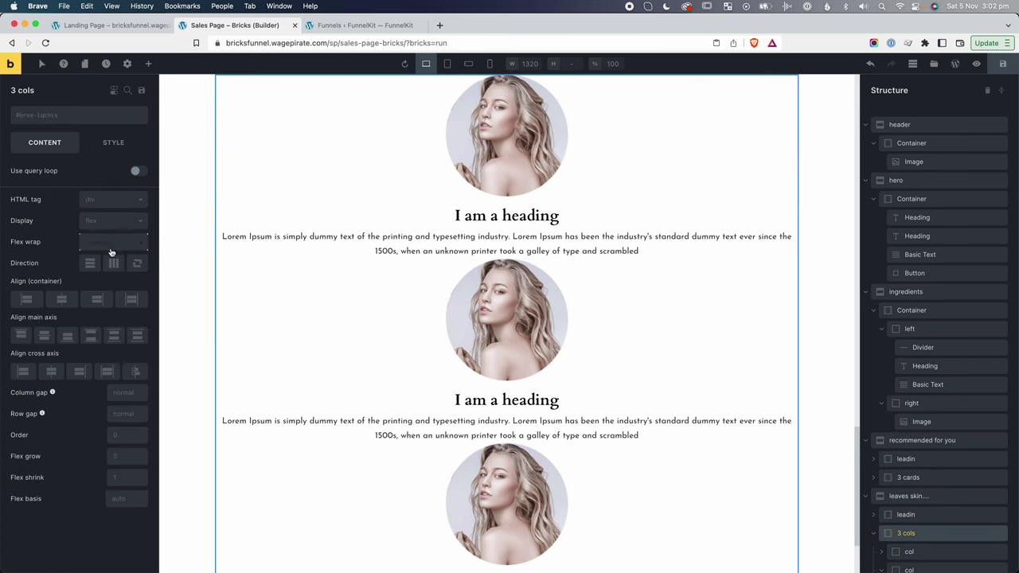
click(114, 264)
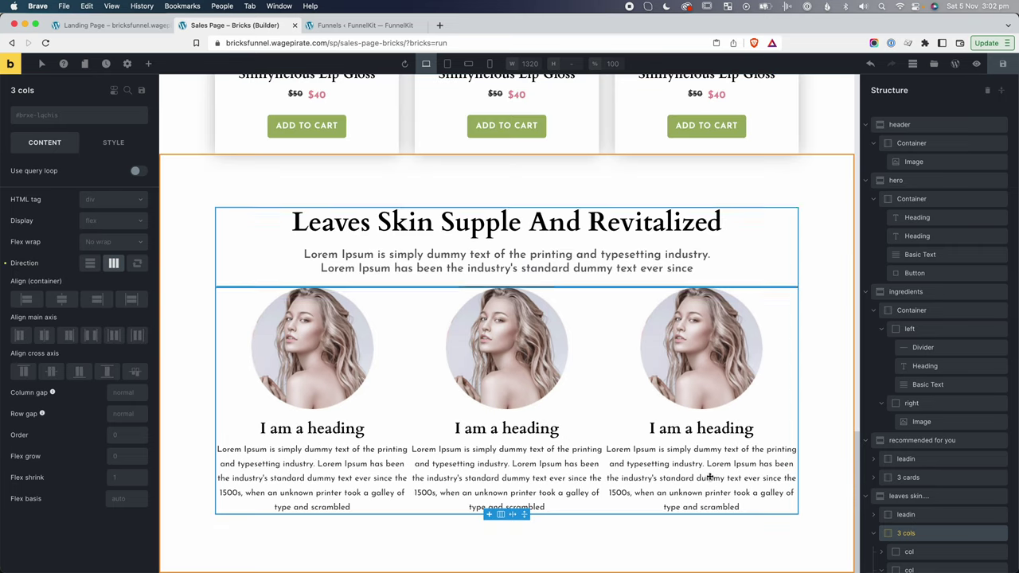
click(62, 118)
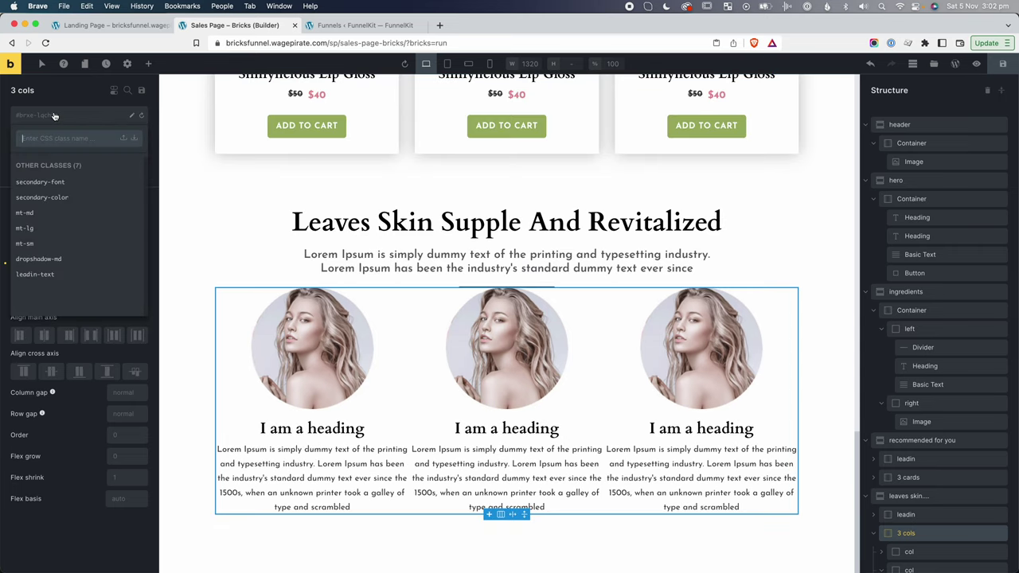
click(34, 228)
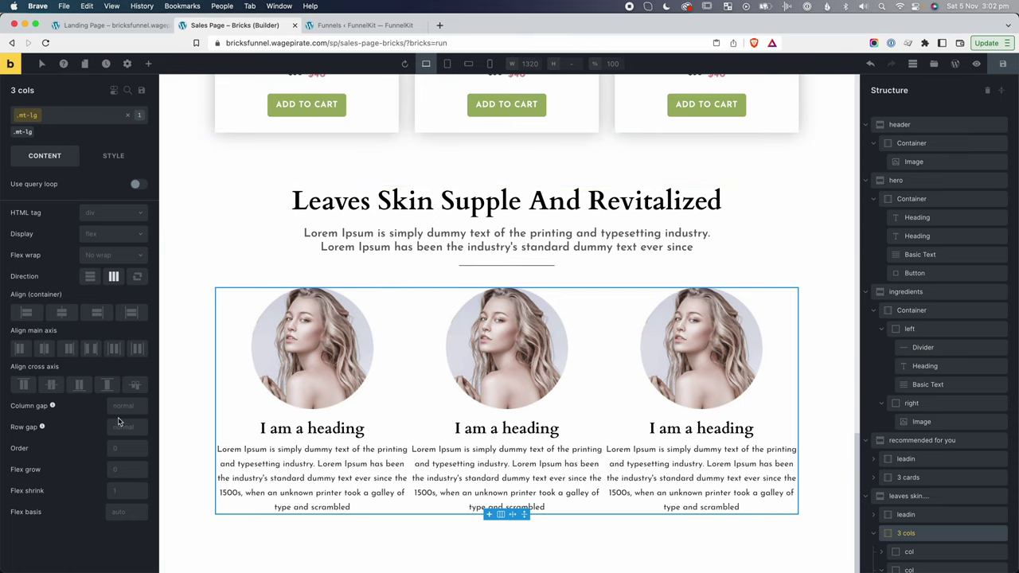
click(123, 406)
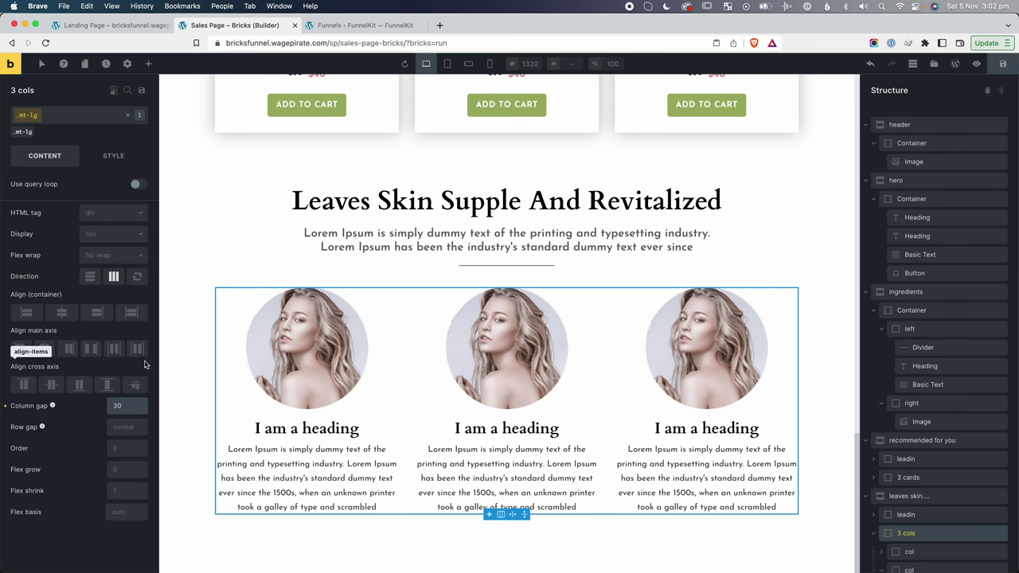
click(171, 339)
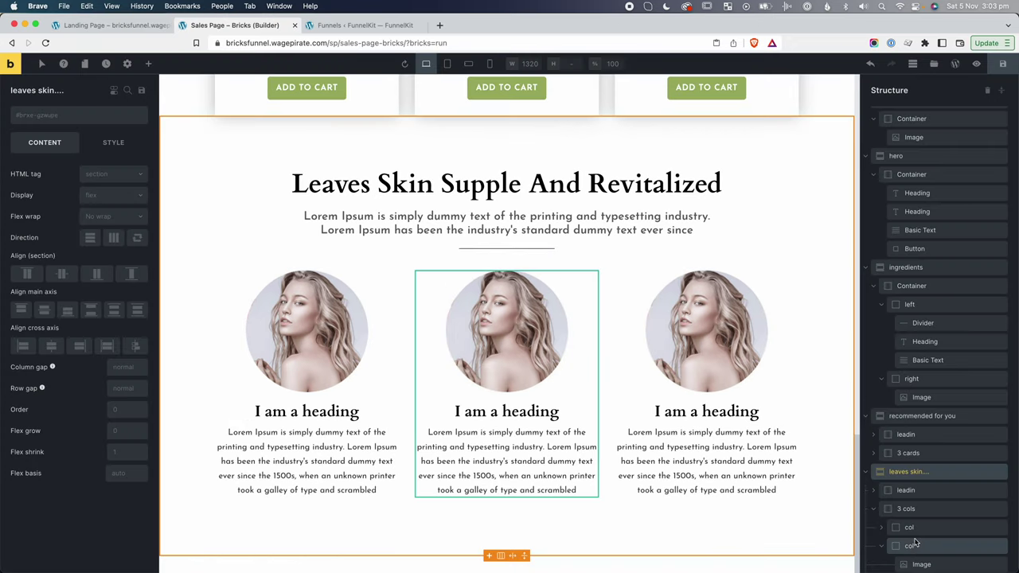
Set the middle card's image to benefit2.
scroll(889, 547, down, 1)
click(916, 555)
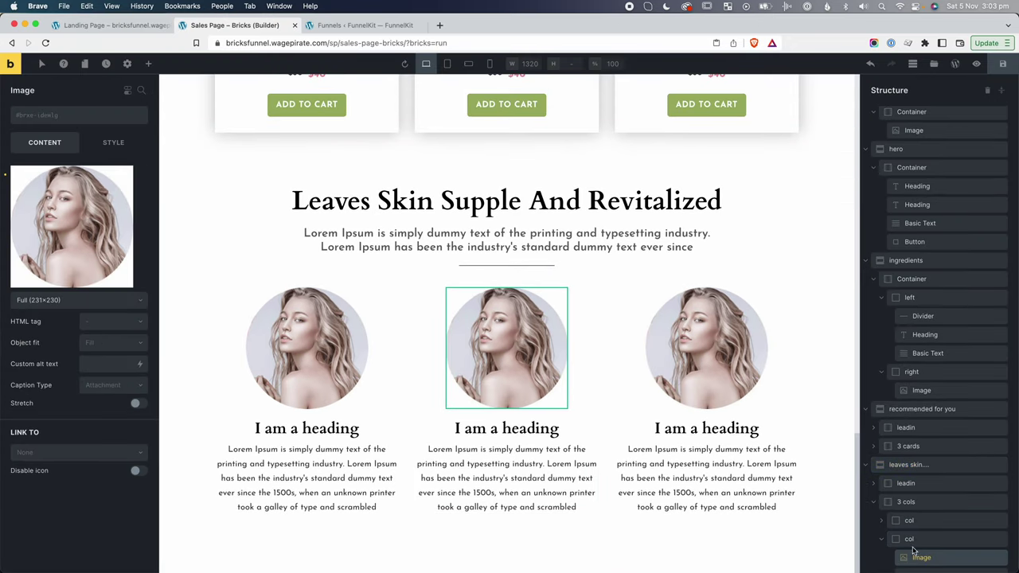
click(88, 175)
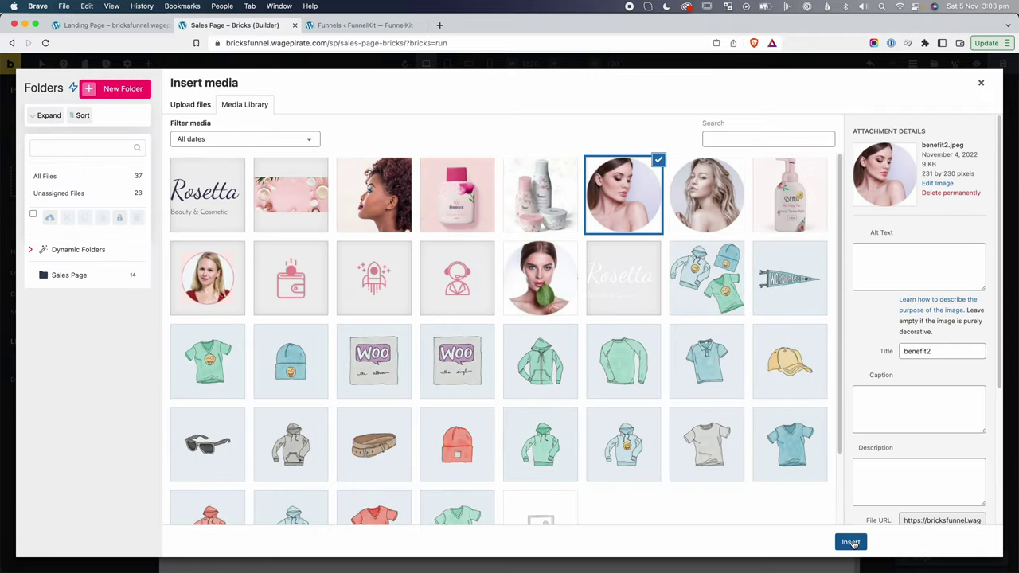
click(851, 542)
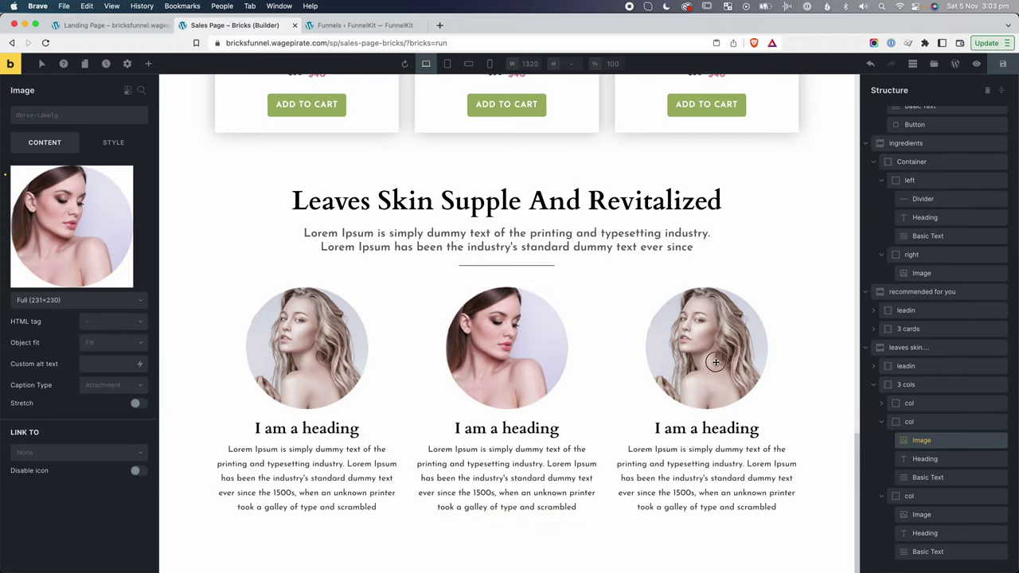
Set the right card's image to benefit3.
click(921, 514)
click(84, 186)
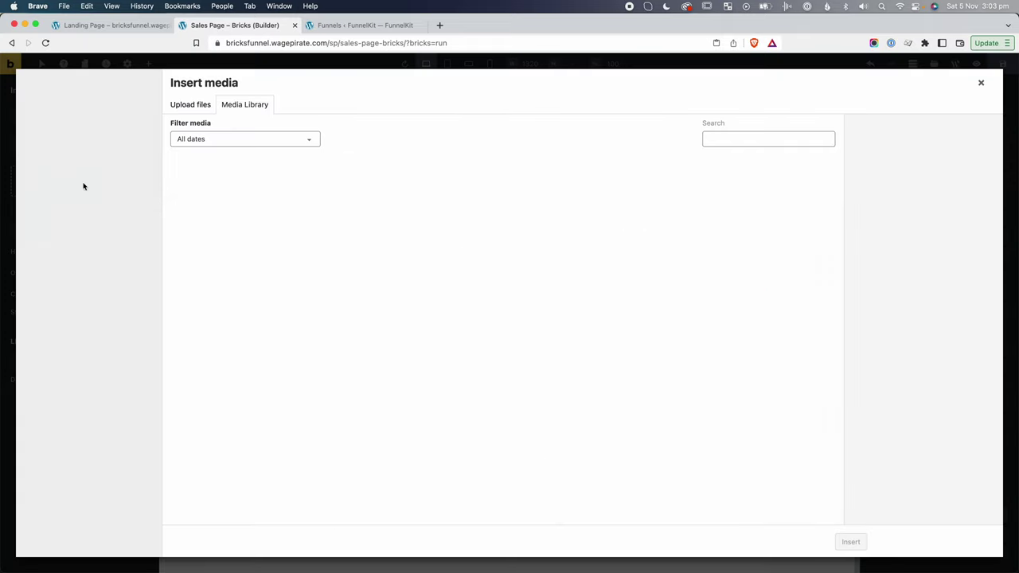
click(531, 280)
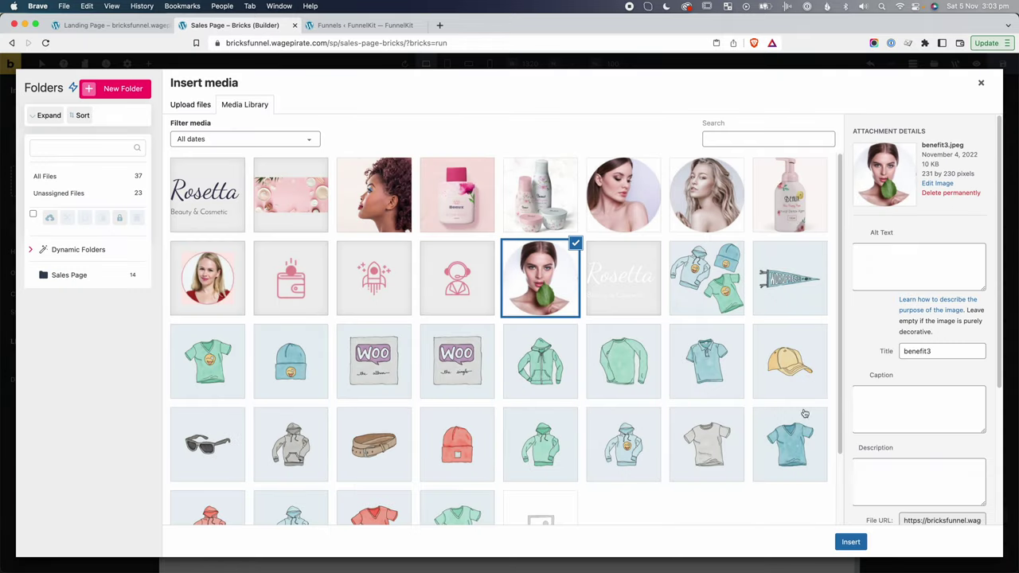
click(850, 542)
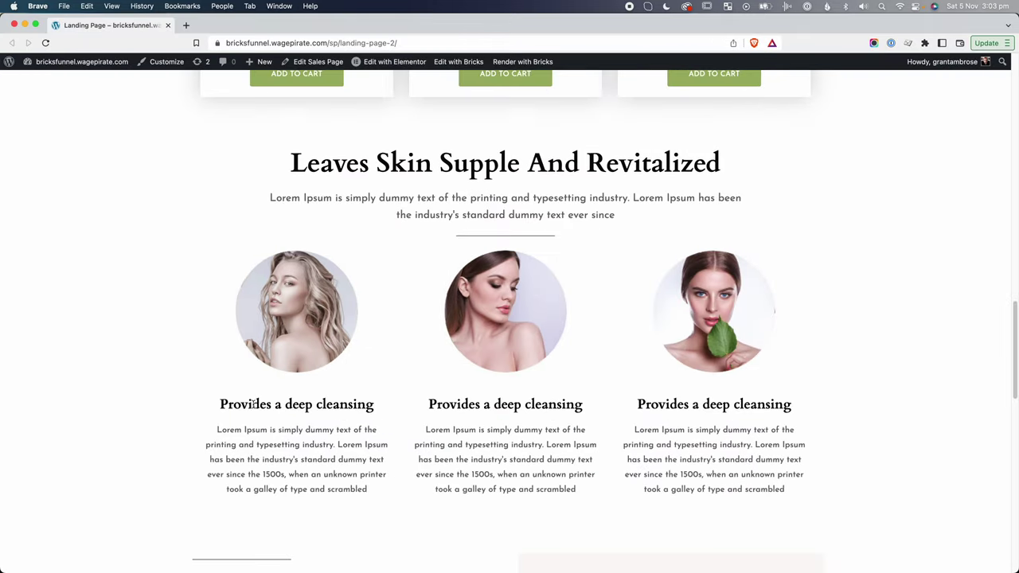
Paste the heading 'Provides a deep cleansing' over the right card's heading text.
drag(377, 393, 217, 407)
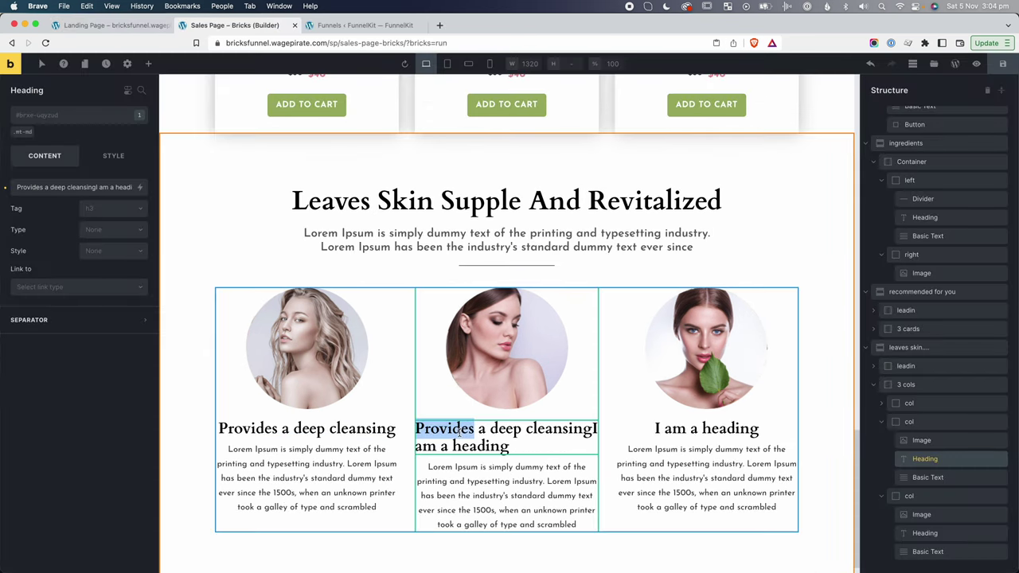
triple_click(691, 428)
key(cmd+v)
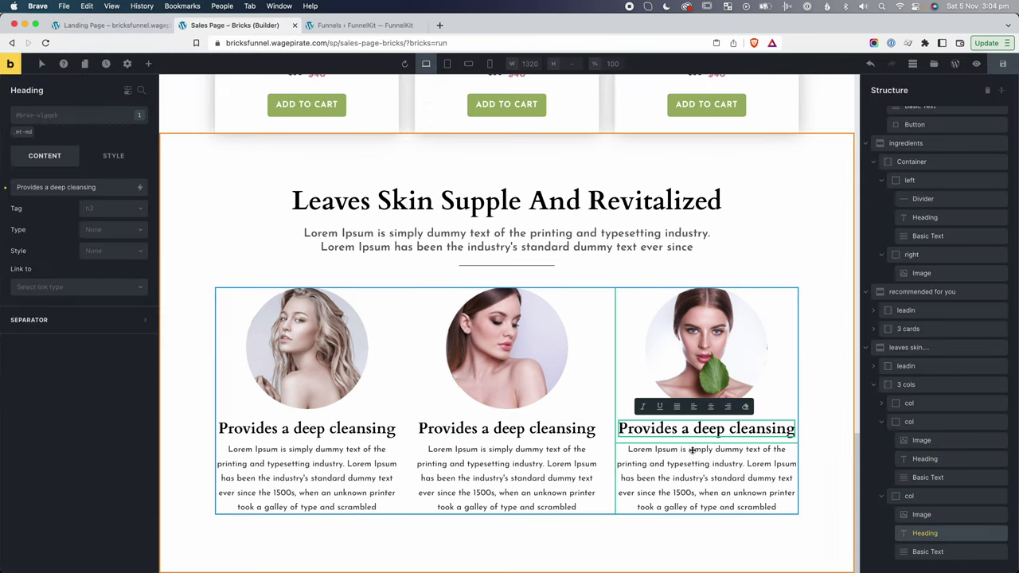
Set the tag of all three card headings to h4.
click(310, 428)
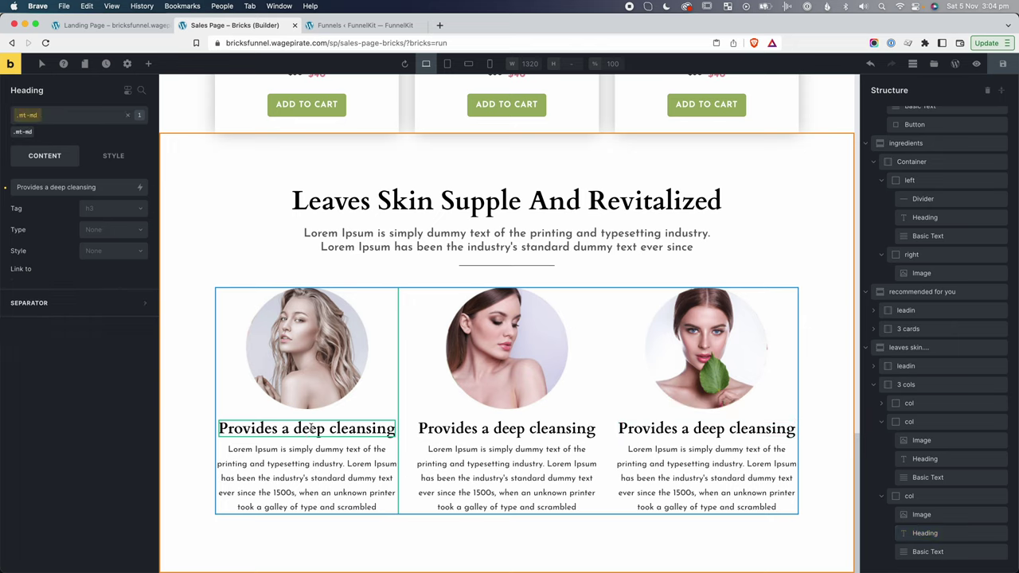
click(142, 213)
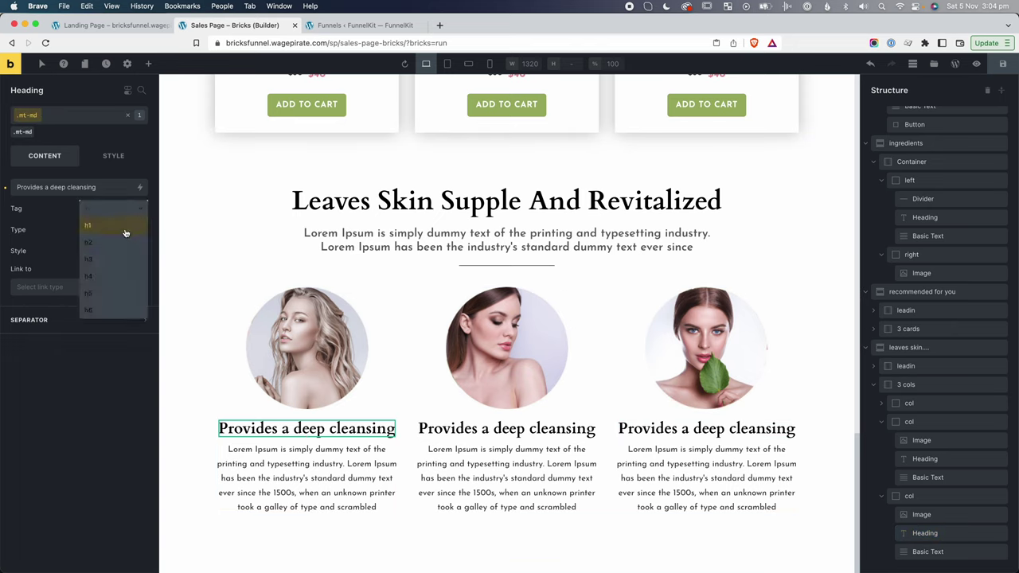
click(112, 275)
click(506, 429)
click(134, 210)
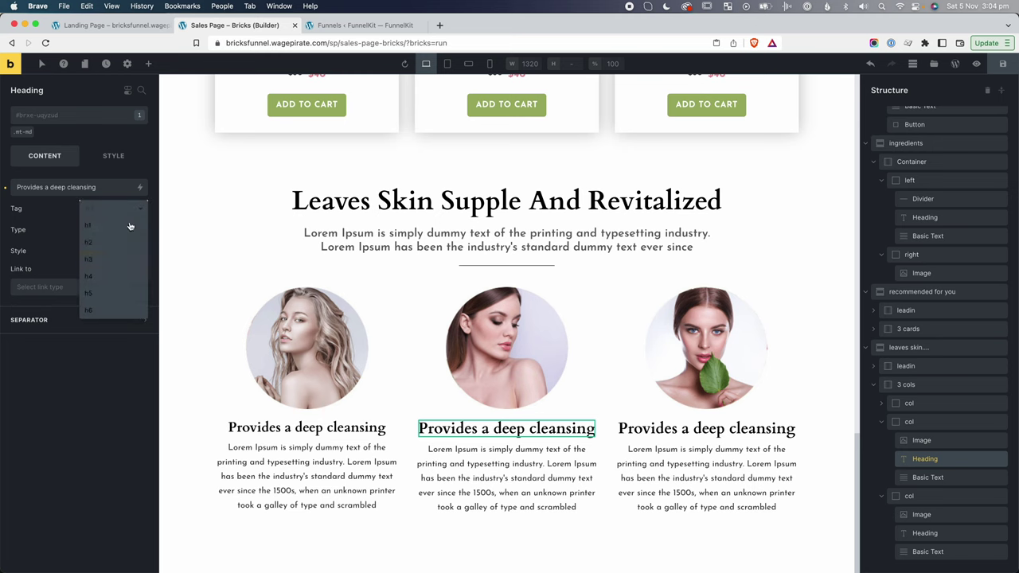
click(117, 275)
click(707, 429)
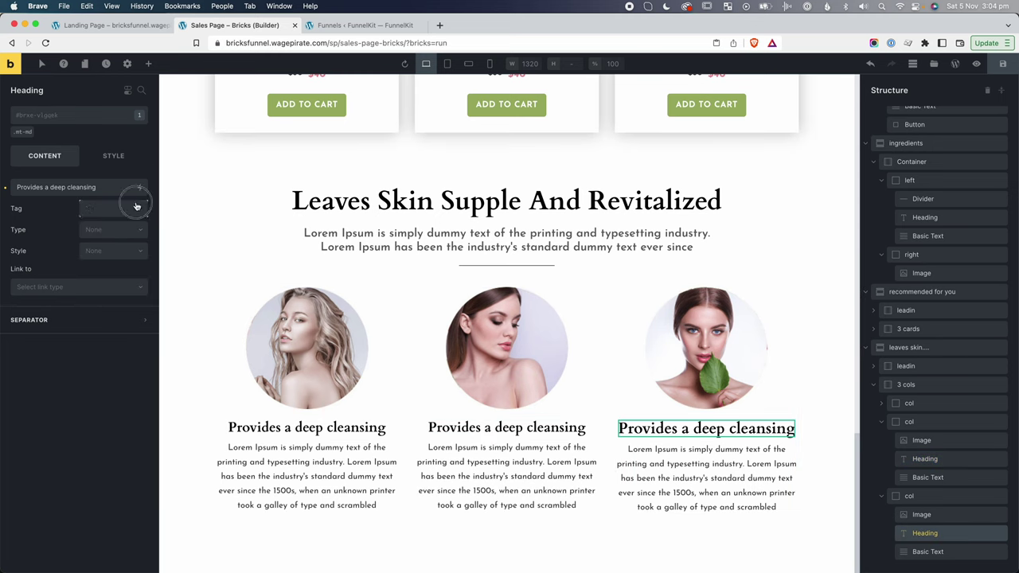
click(137, 209)
click(117, 276)
Replace the mt-md class with mt-lg on each of the three card headings.
click(741, 282)
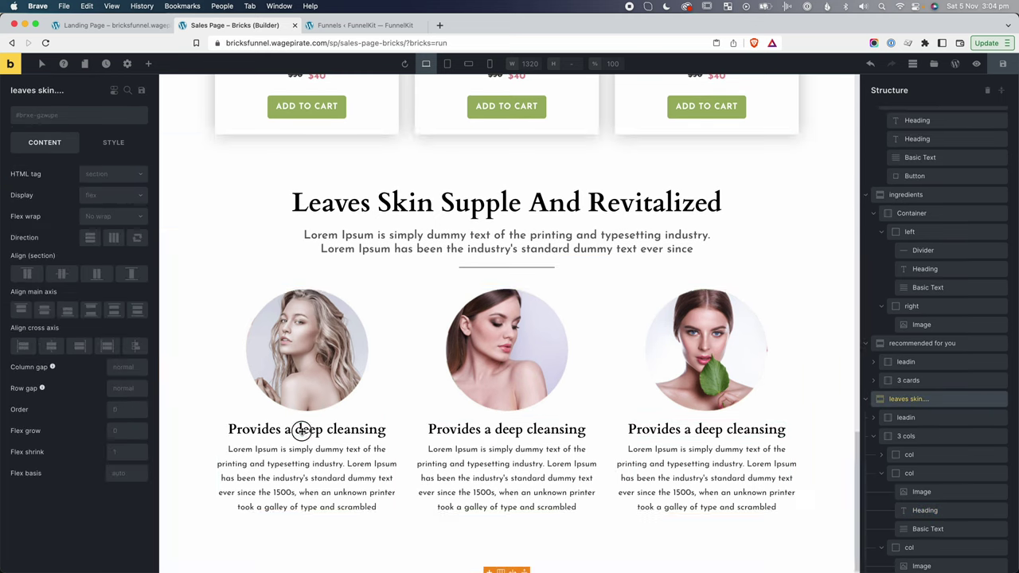
click(301, 430)
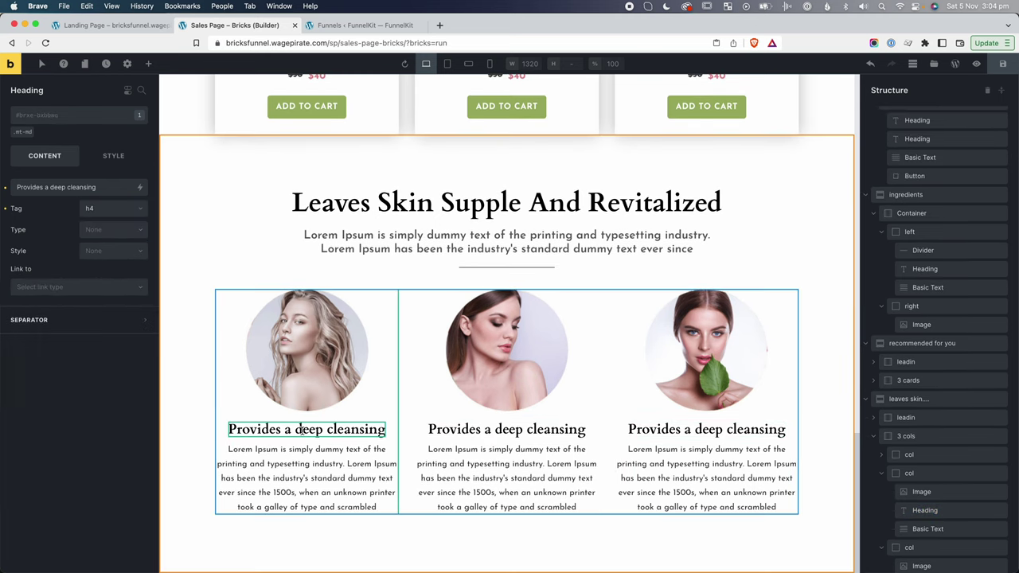
click(34, 129)
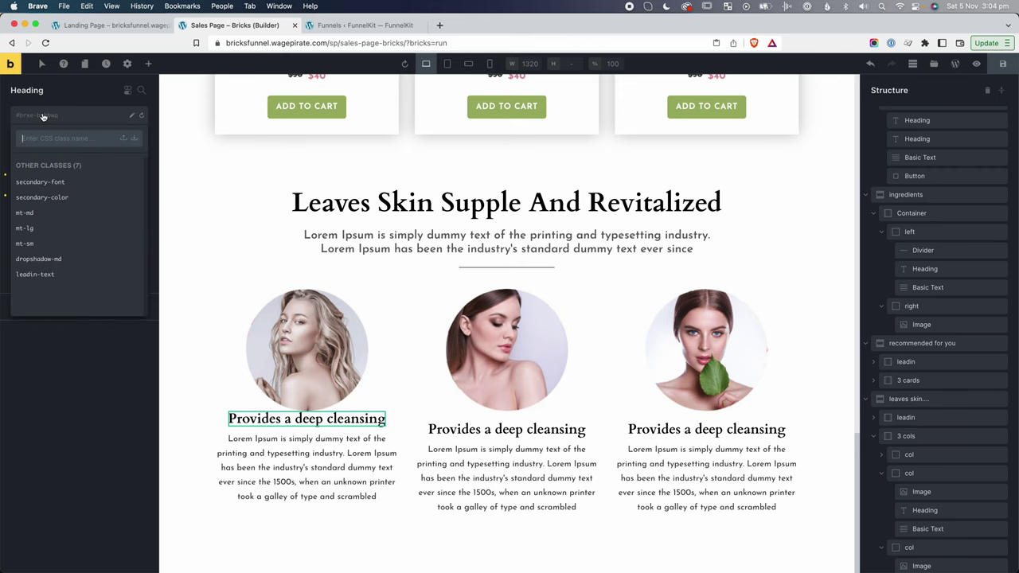
click(46, 225)
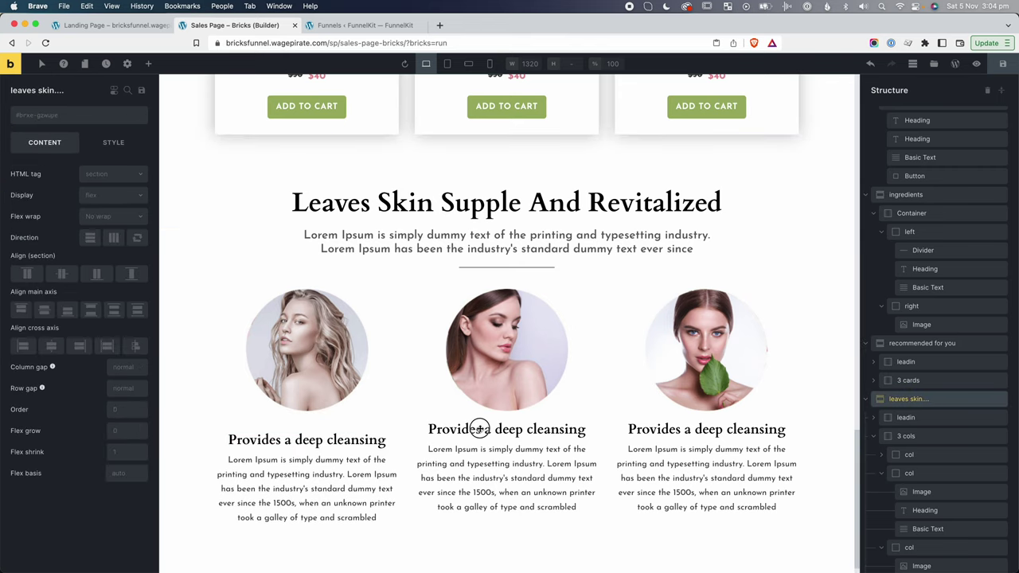
click(414, 430)
click(35, 130)
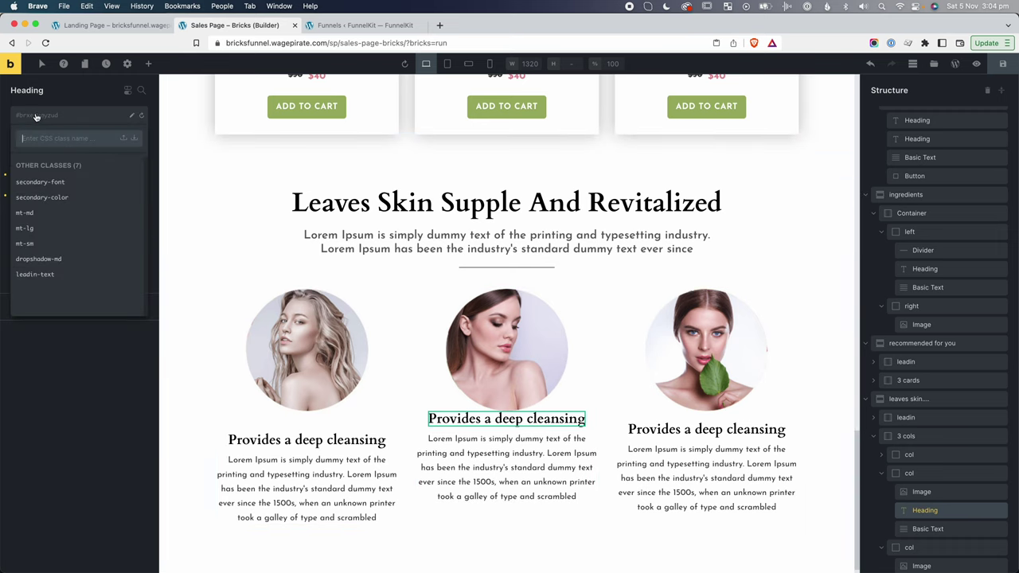
click(45, 227)
click(706, 430)
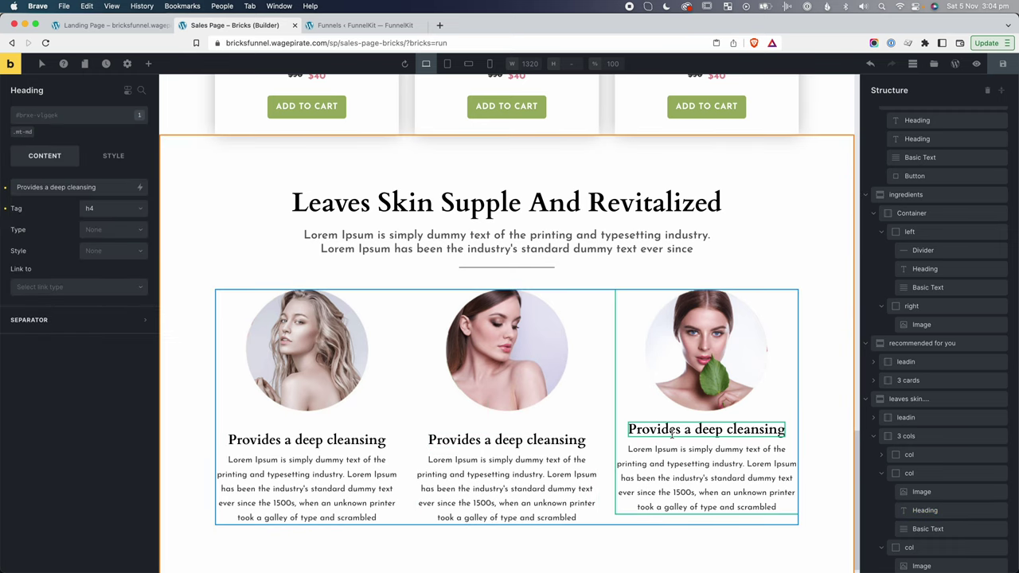
click(33, 128)
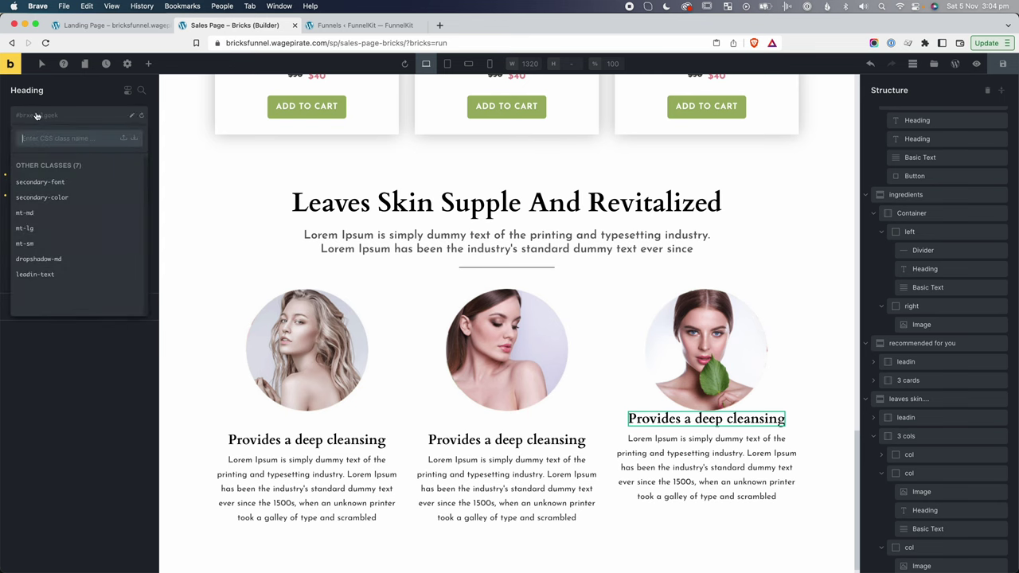
click(36, 228)
click(737, 250)
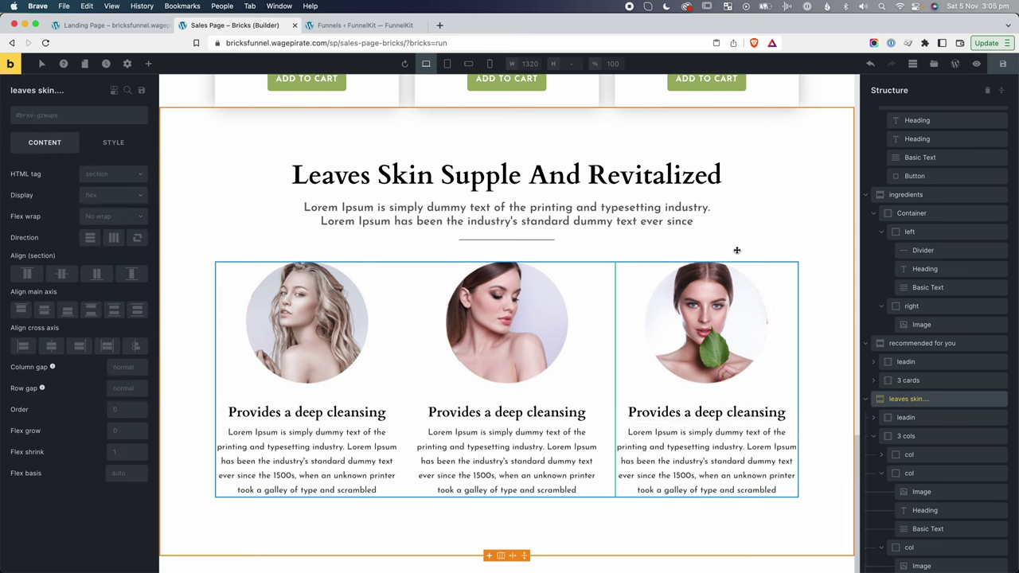
key(super+grave)
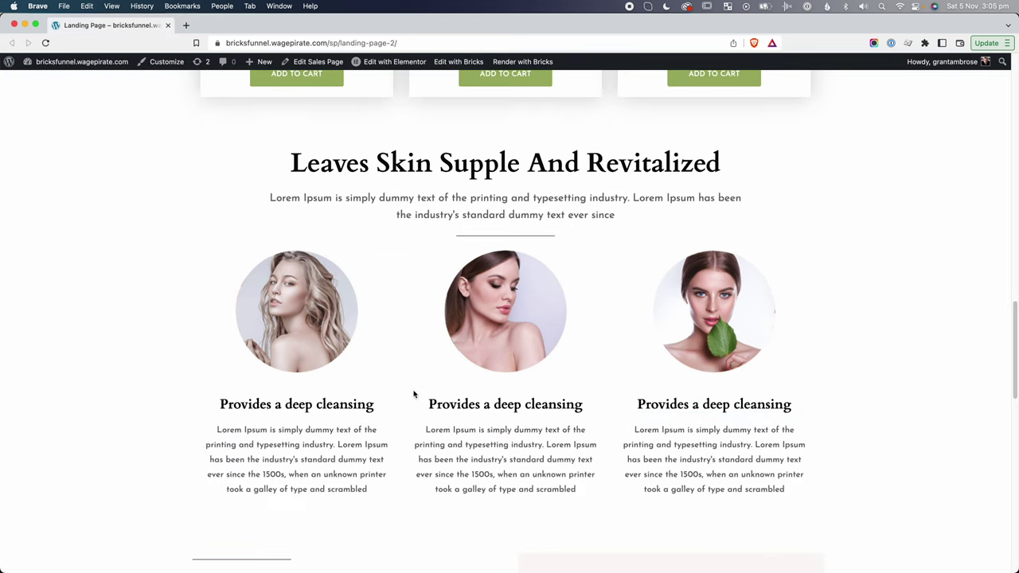
Inspect the left column markup of the Discover The Magic section on the reference page.
scroll(898, 248, down, 2)
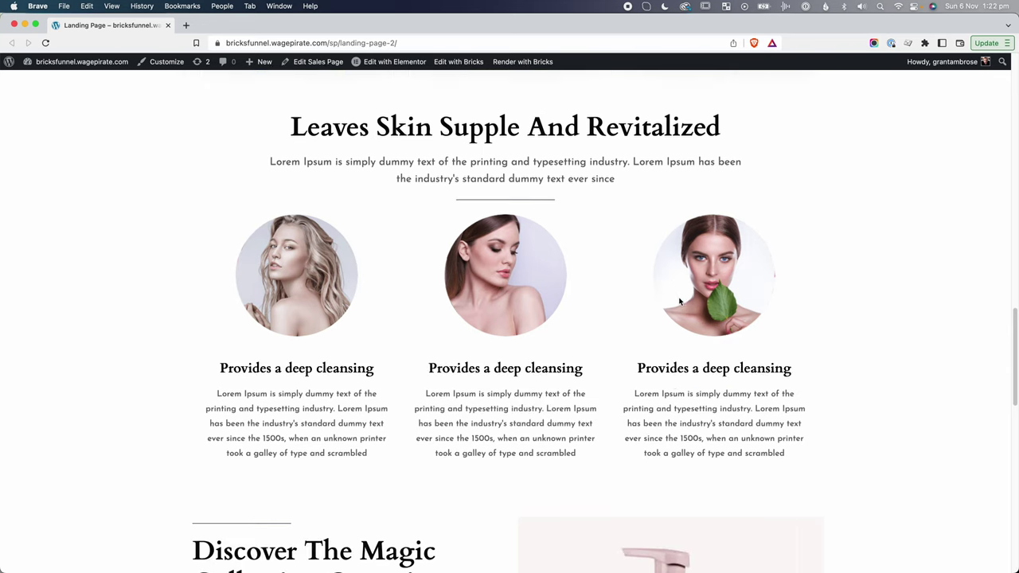
scroll(678, 297, down, 10)
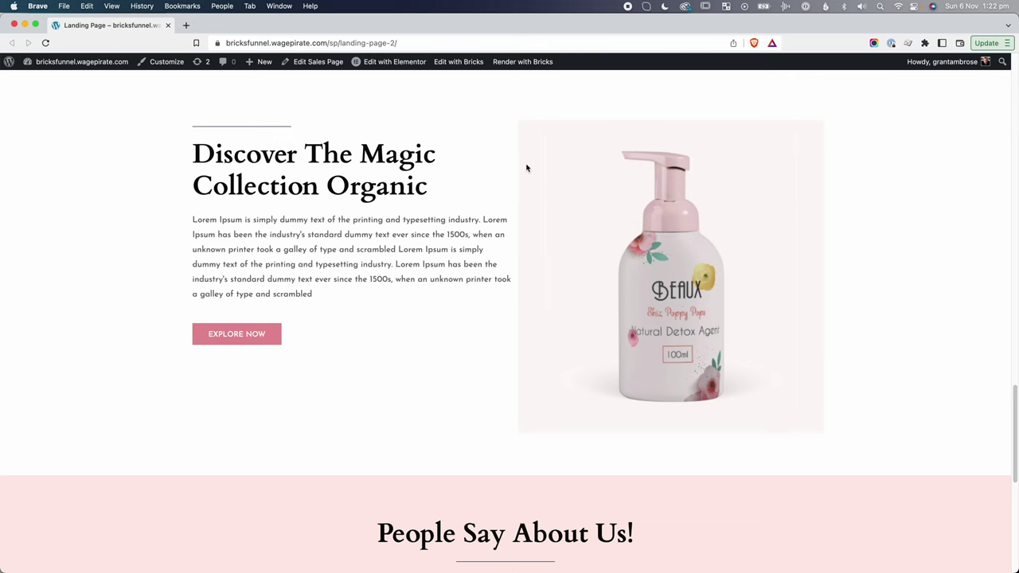
right_click(377, 244)
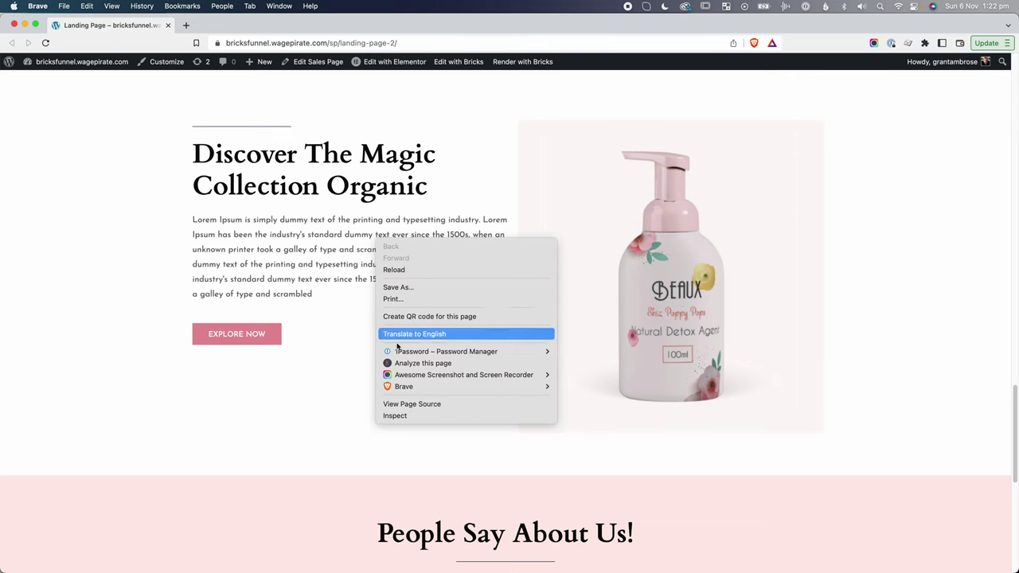
click(409, 413)
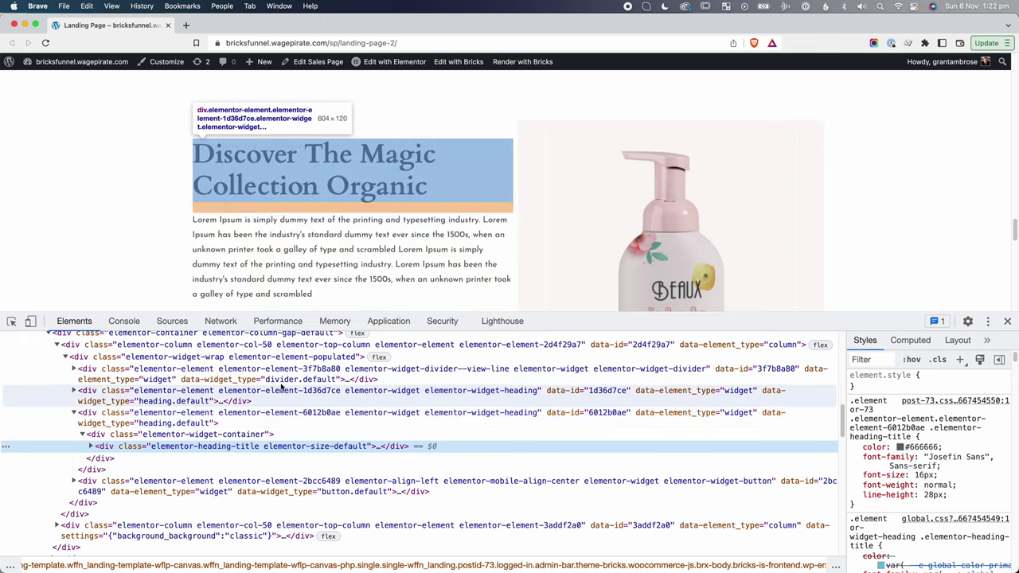
scroll(319, 362, up, 1)
click(409, 374)
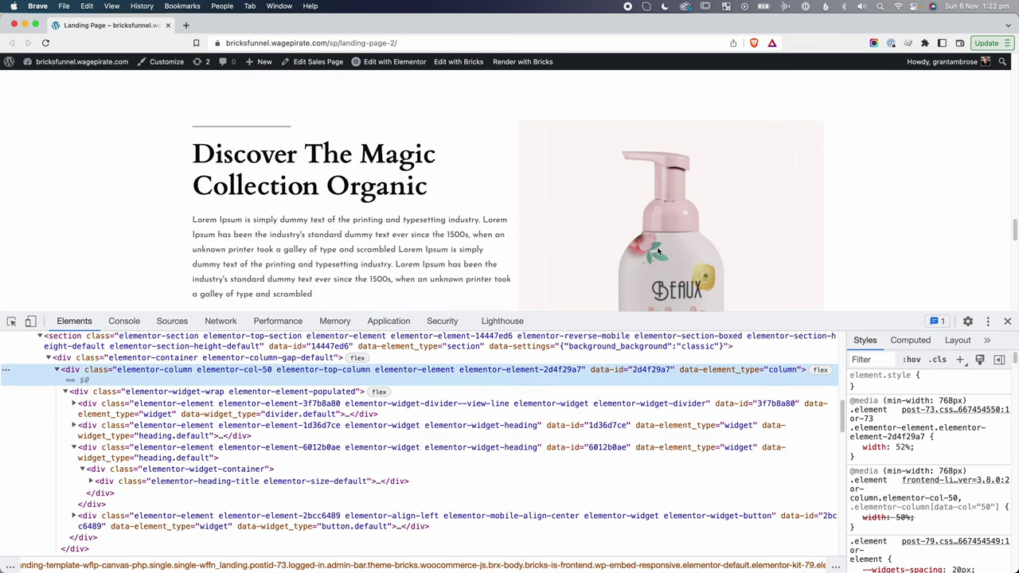
click(1007, 321)
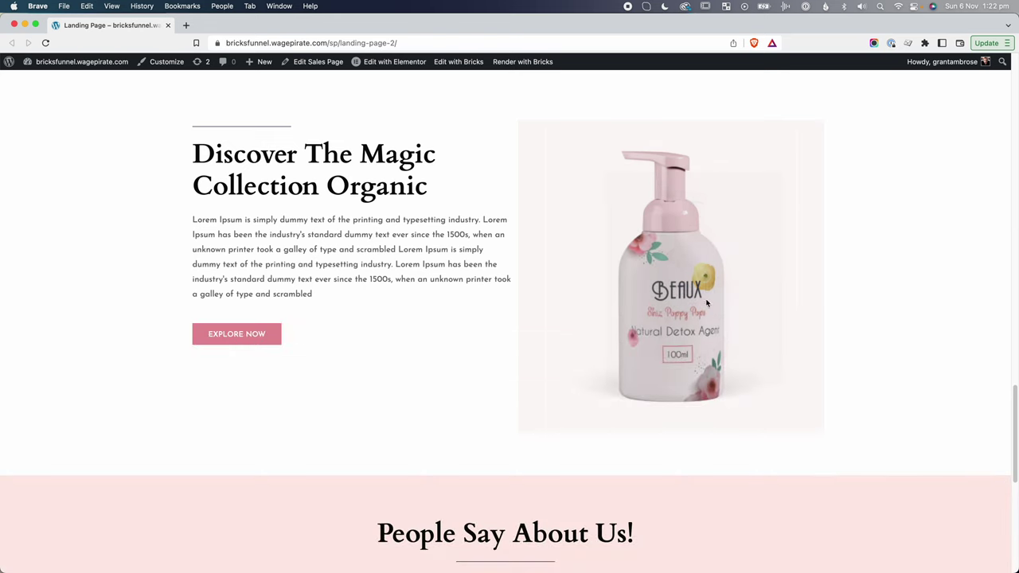
scroll(468, 387, up, 12)
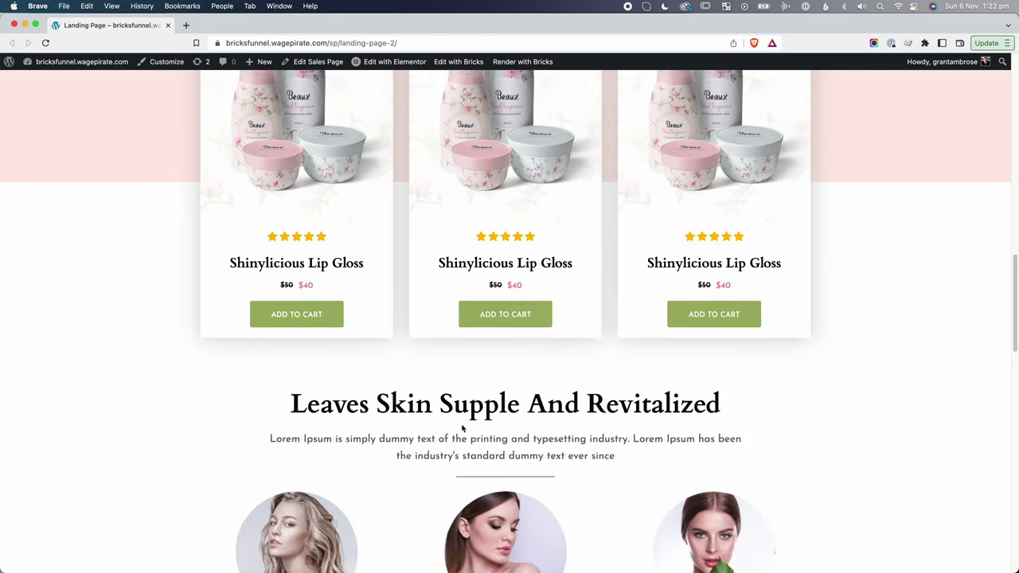
scroll(461, 428, up, 6)
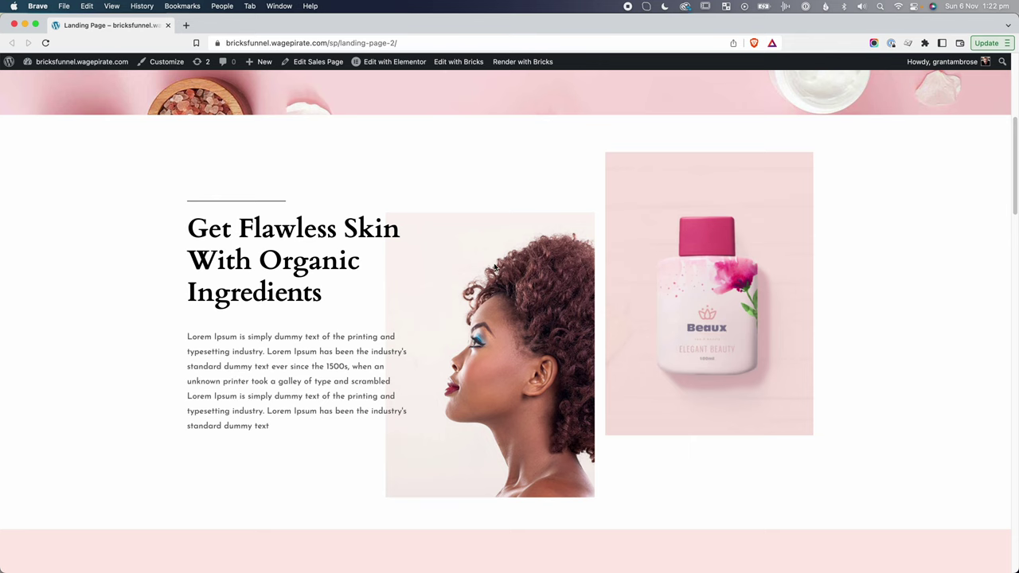
scroll(494, 269, down, 15)
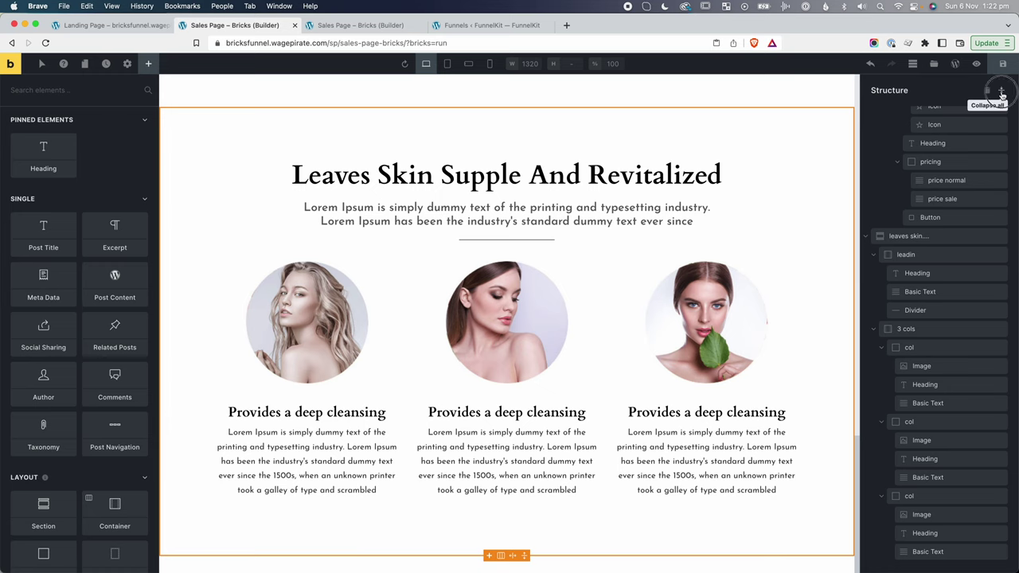
Duplicate the ingredients section, move it to the page end and rename it 'discover the magi'.
click(1002, 93)
click(905, 164)
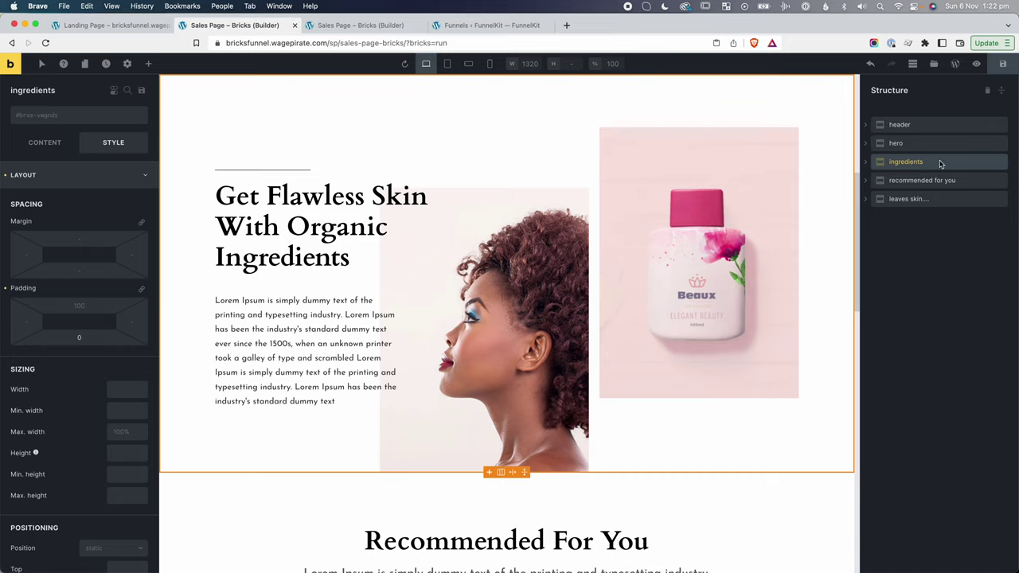
right_click(941, 163)
click(939, 207)
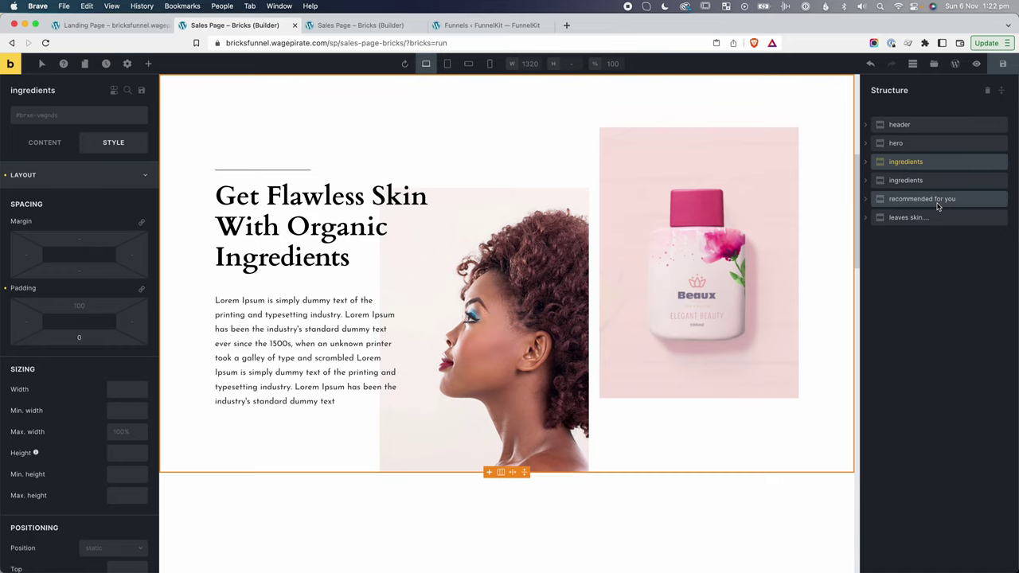
drag(904, 182, 882, 240)
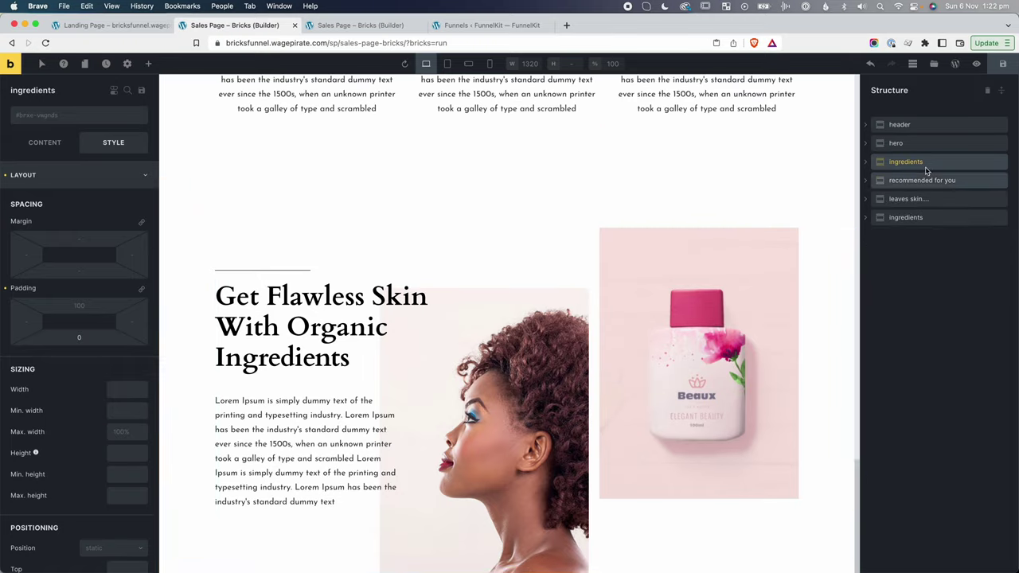
double_click(912, 222)
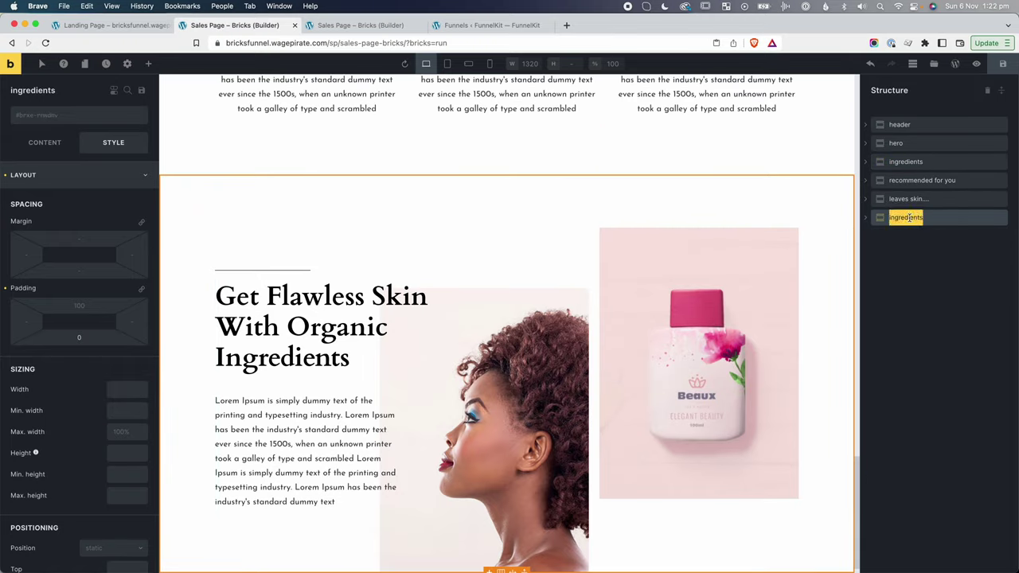
text(disc)
text(over the magi)
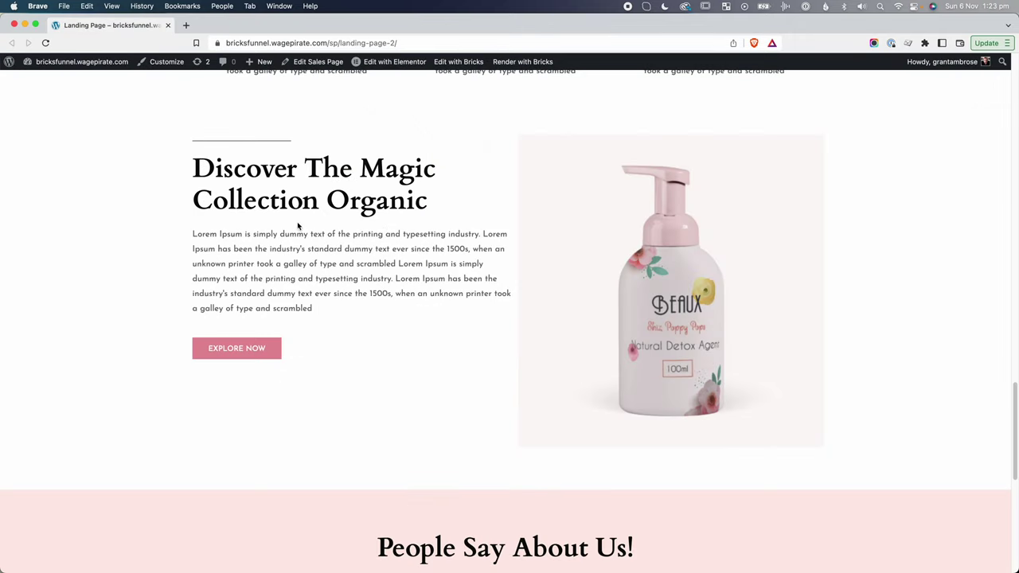
Paste the heading 'Discover The Magic Collection Organic' and the landing page paragraph into the section.
drag(414, 205, 226, 173)
key(super+c)
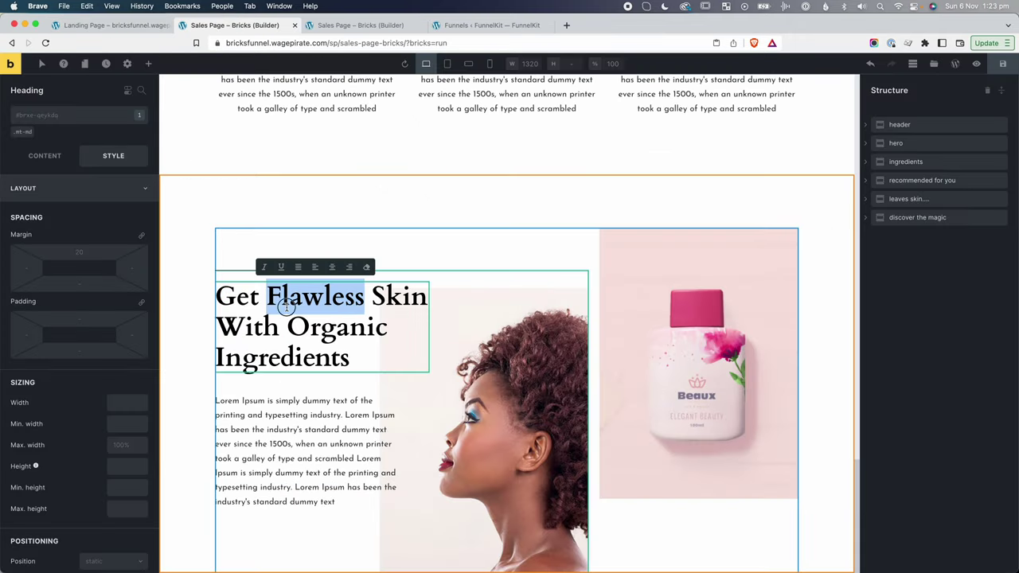
key(super+a)
key(super+v)
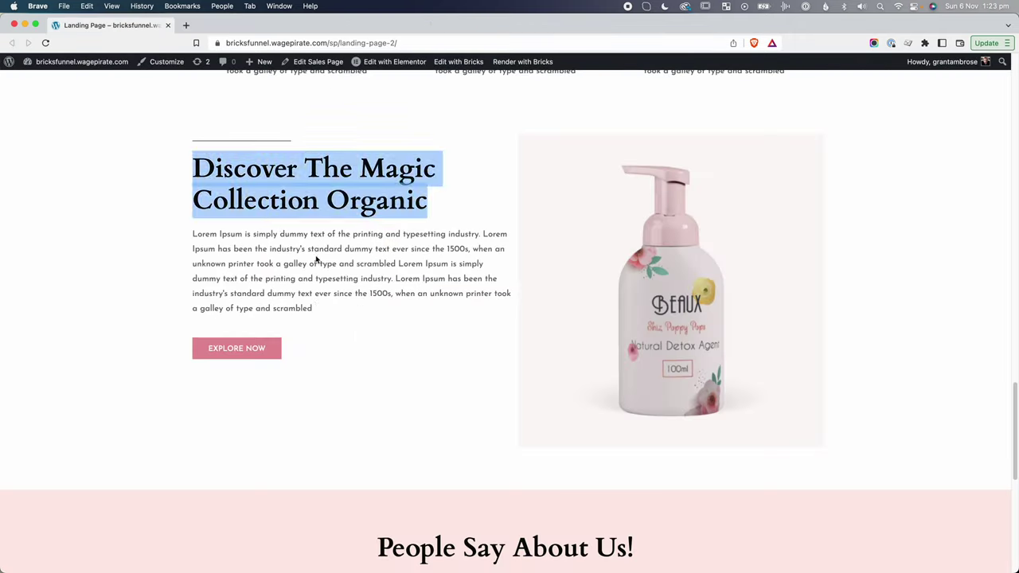
drag(314, 309, 193, 237)
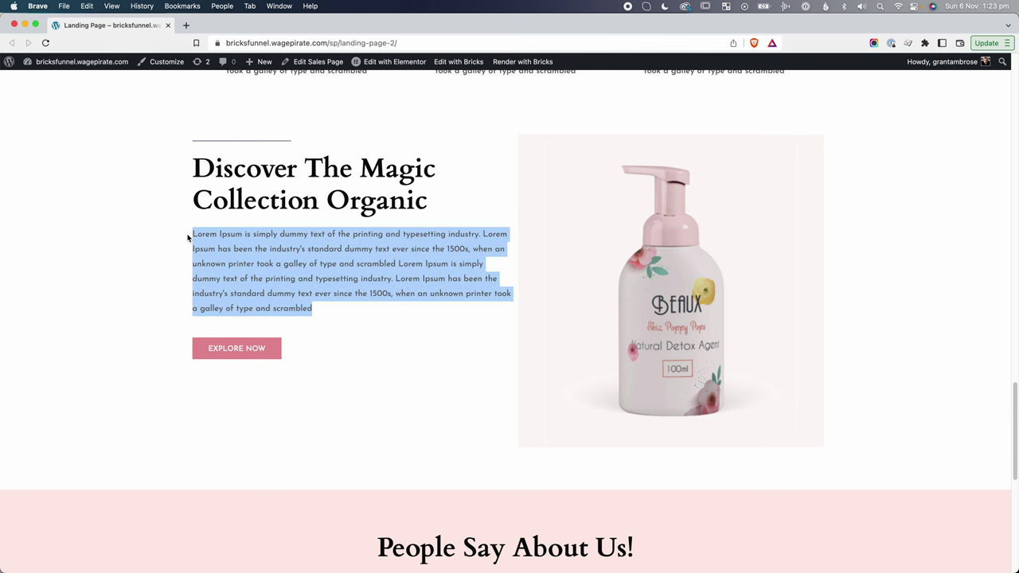
key(super+c)
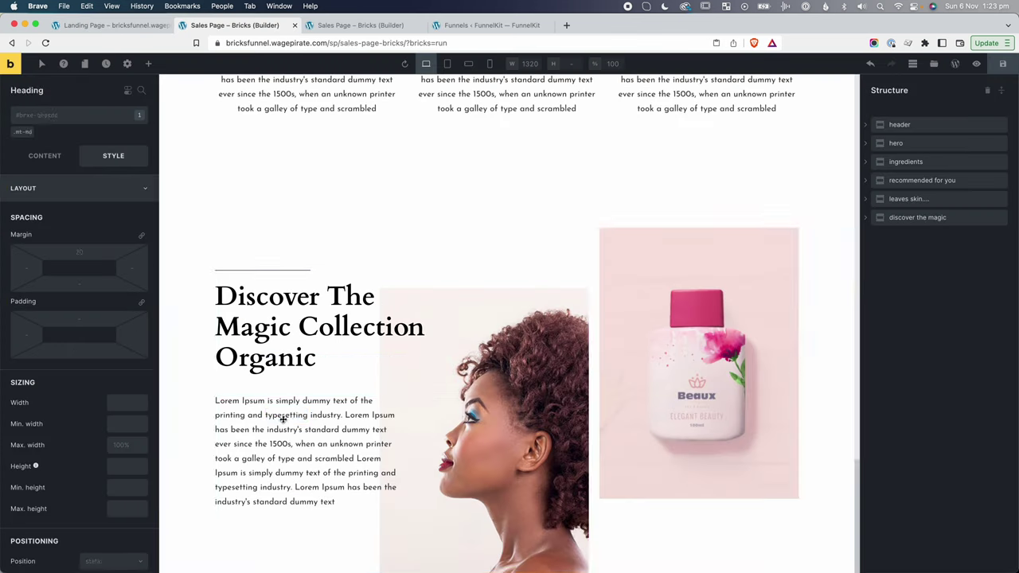
double_click(259, 410)
key(super+a)
key(super+v)
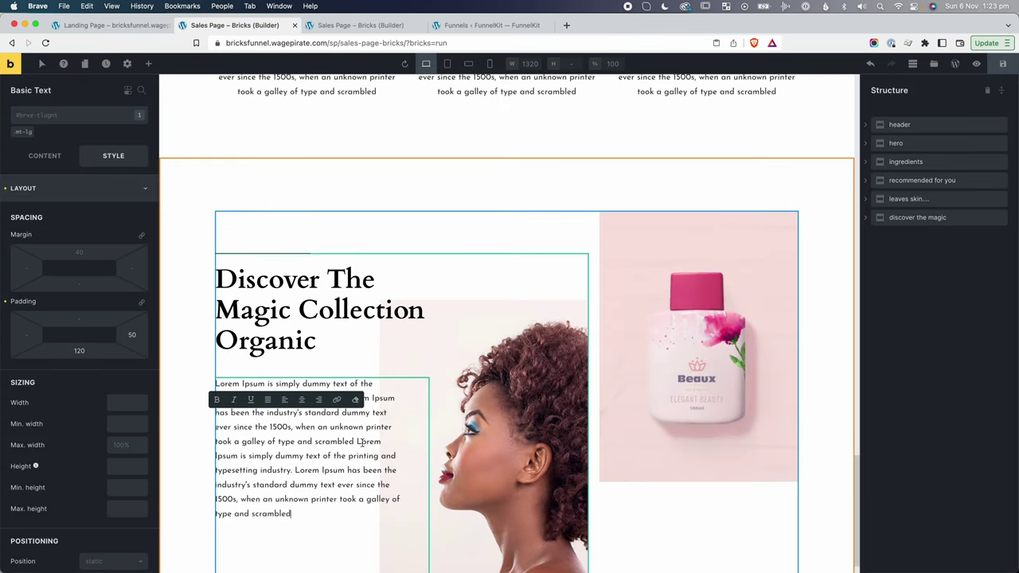
click(682, 276)
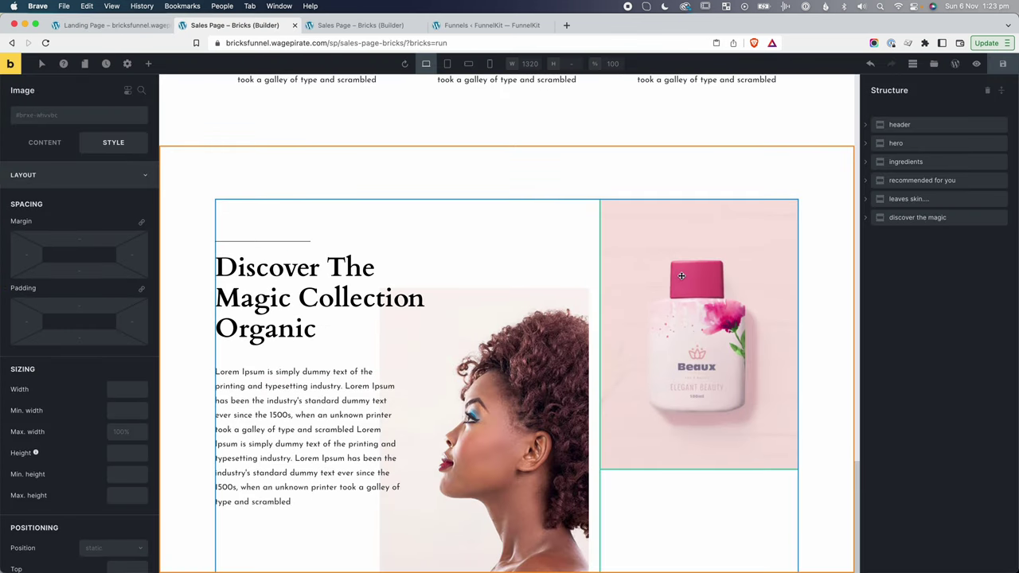
Replace the right column's image with the pump bottle product image.
click(866, 218)
click(882, 254)
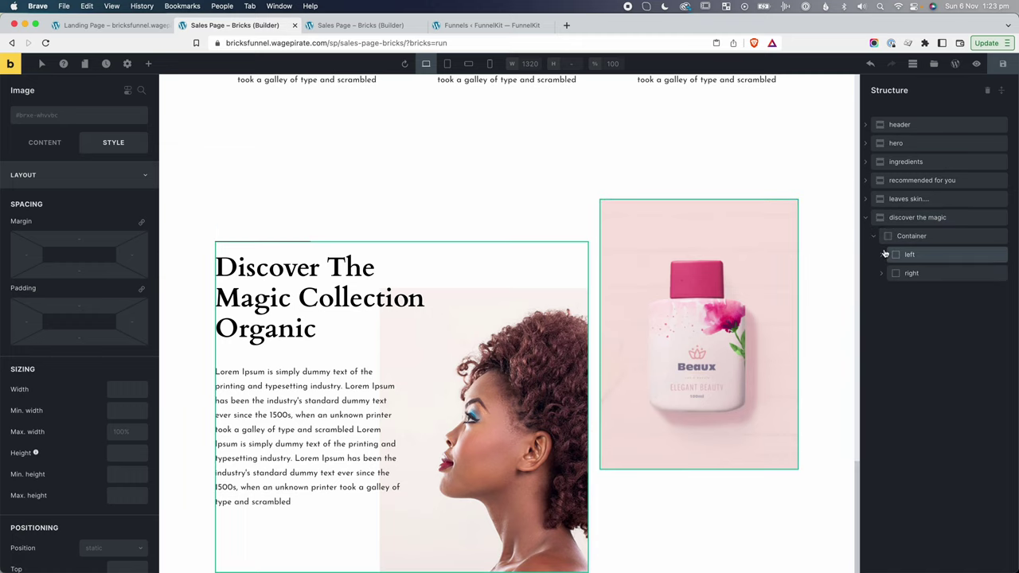
click(882, 328)
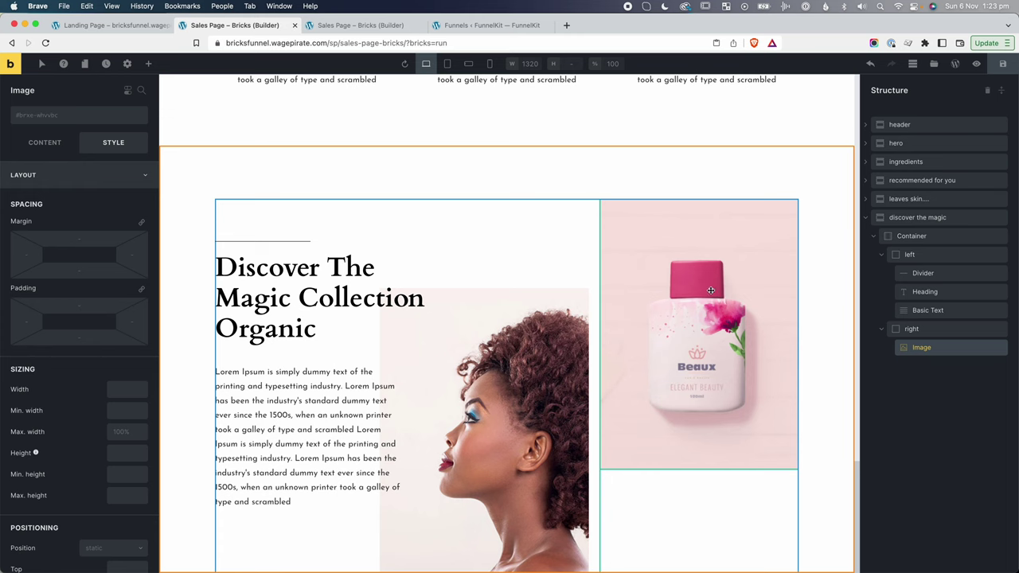
click(45, 141)
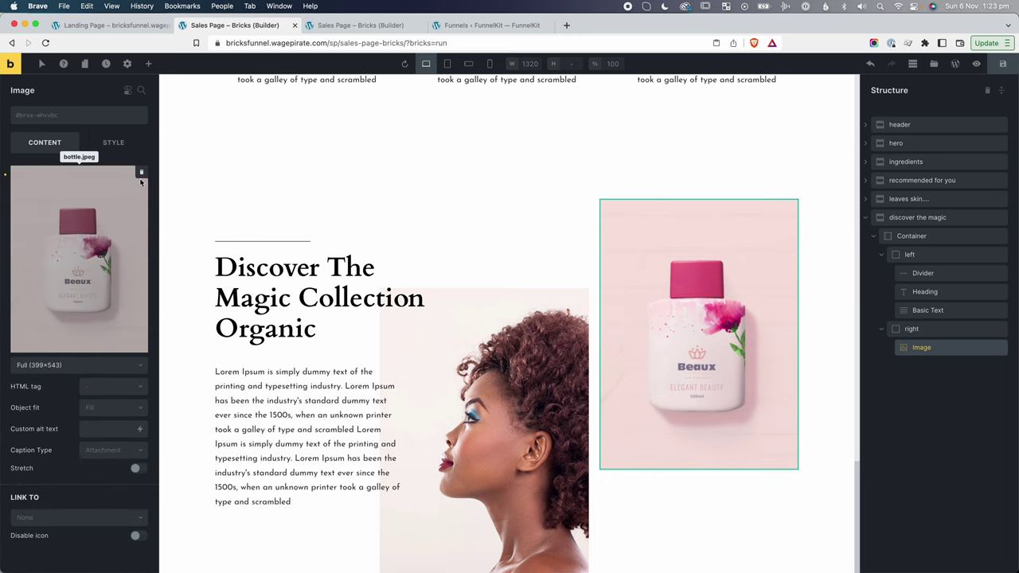
click(141, 172)
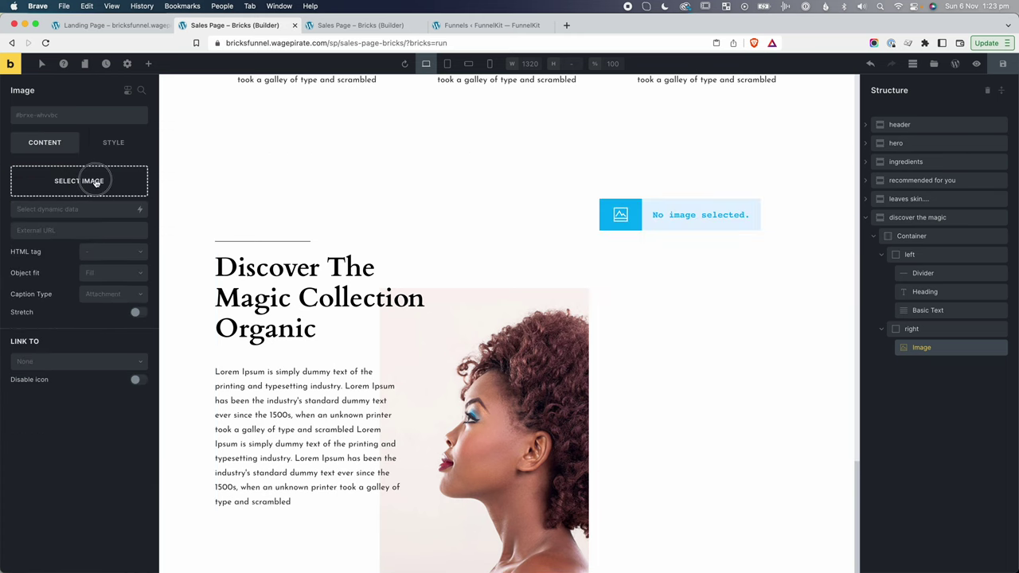
click(96, 182)
click(813, 199)
click(851, 543)
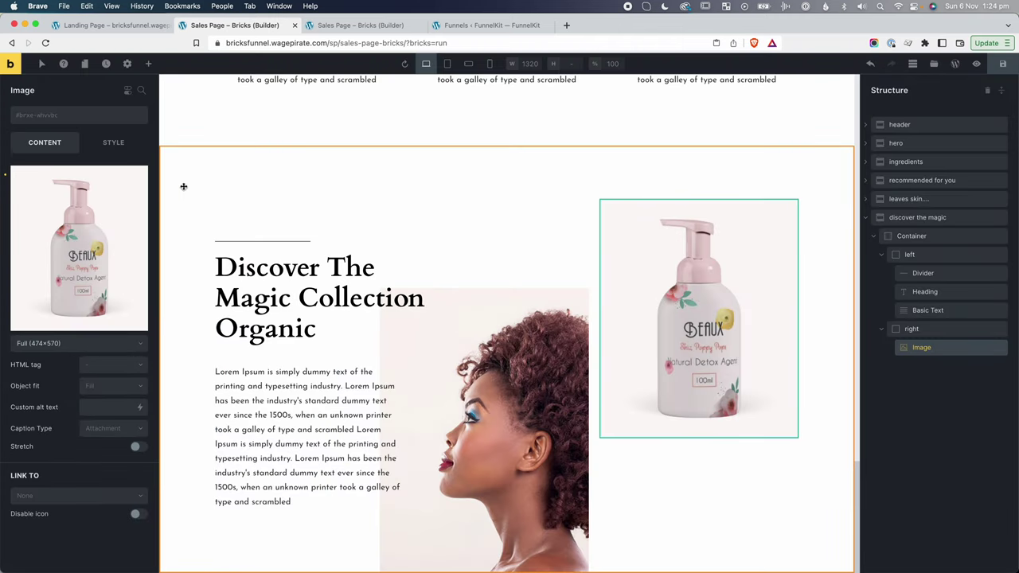
Clear the discover the magic section's bottom padding.
click(903, 219)
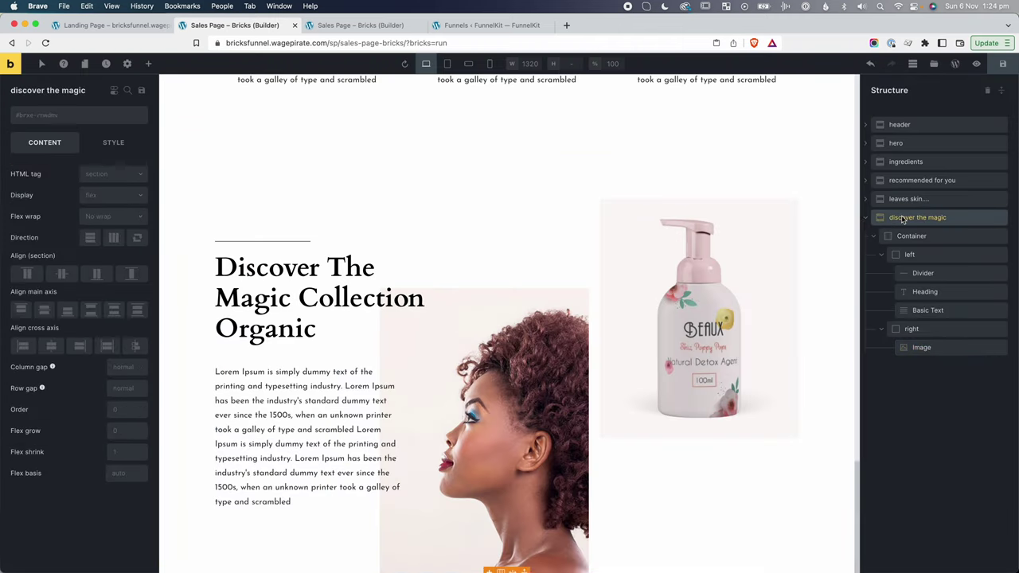
click(114, 144)
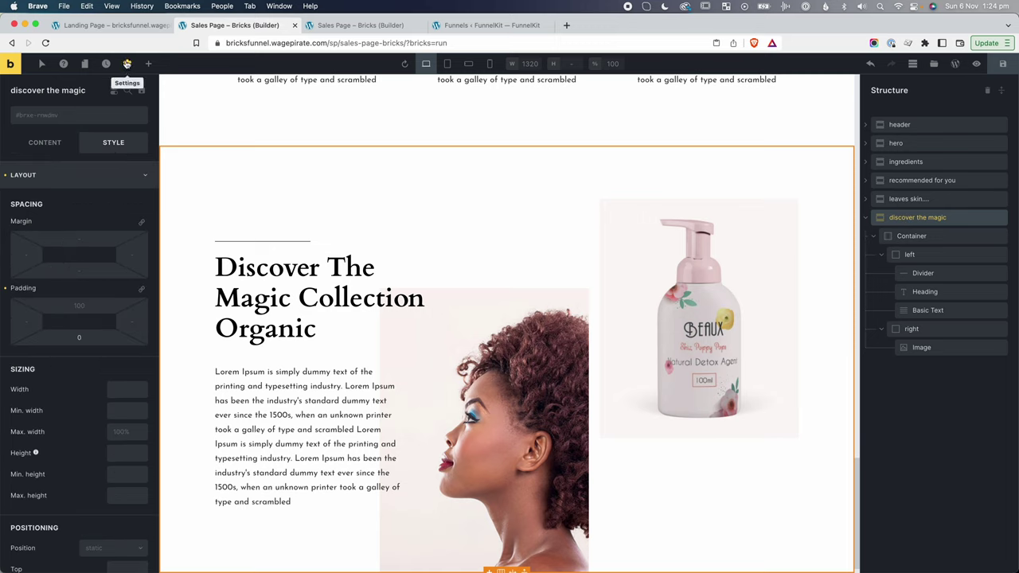
click(91, 338)
key(BackSpace)
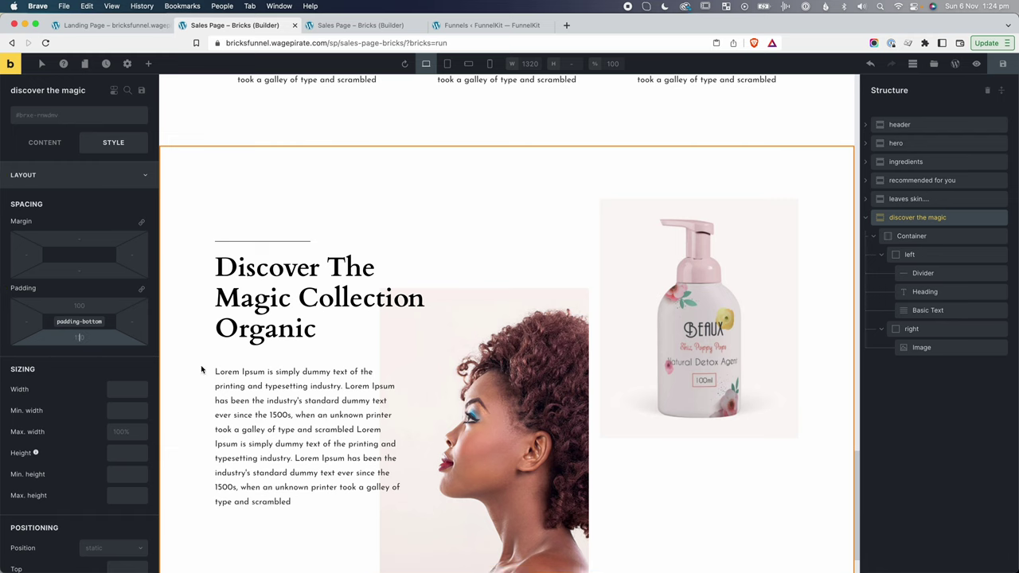
scroll(200, 369, down, 2)
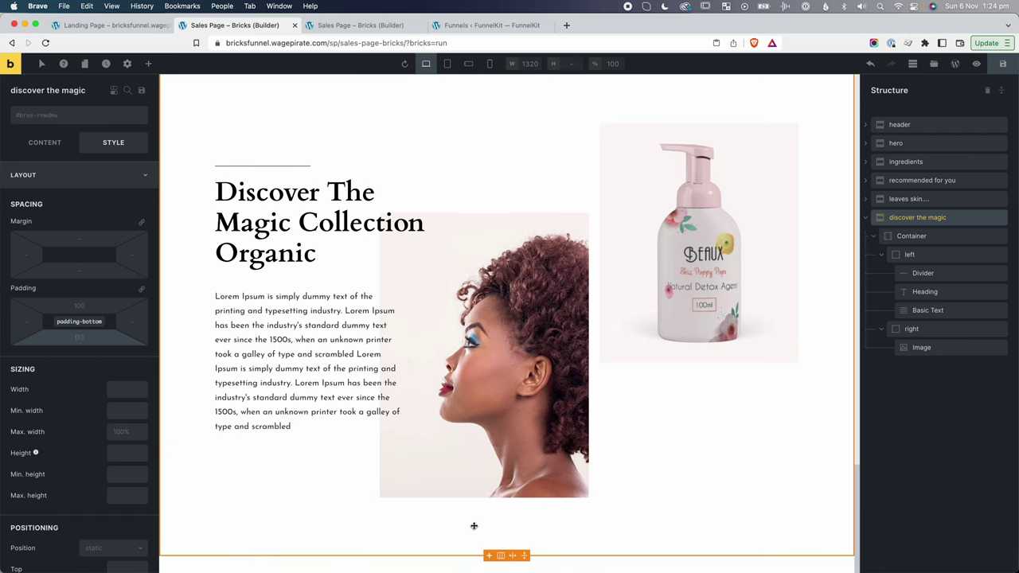
Remove the left column's background image and reset its background settings.
click(924, 256)
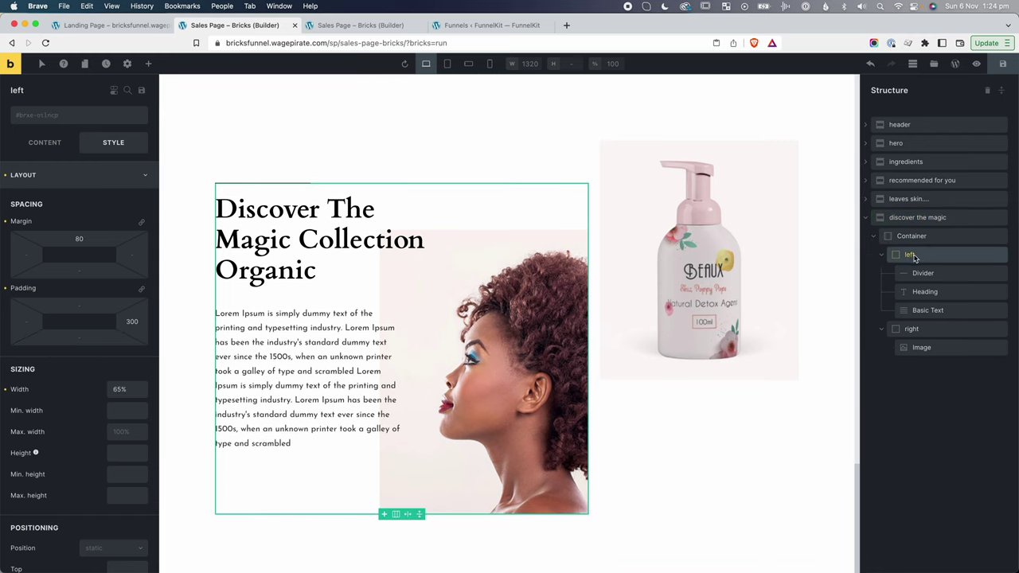
click(45, 174)
click(18, 231)
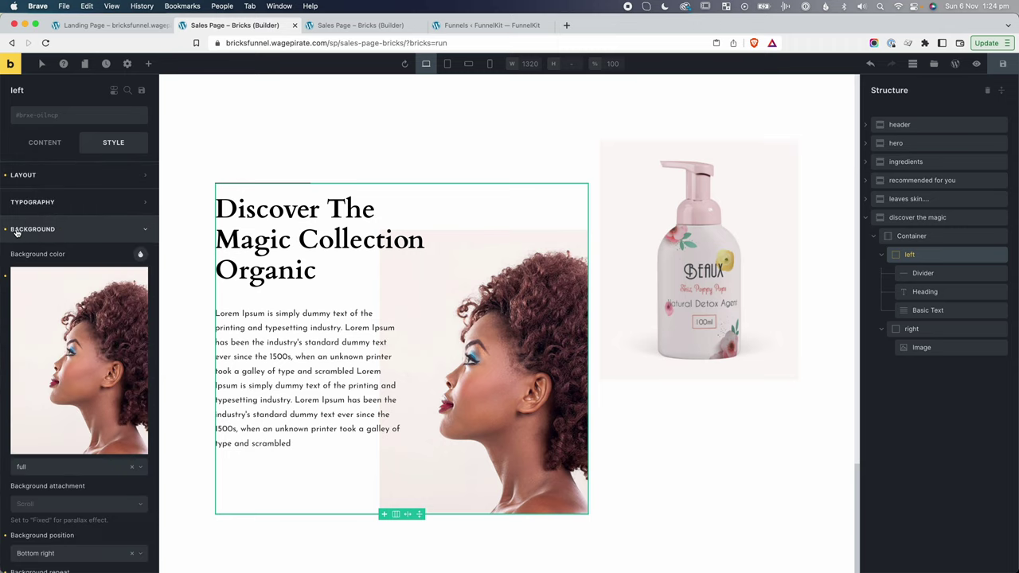
click(5, 275)
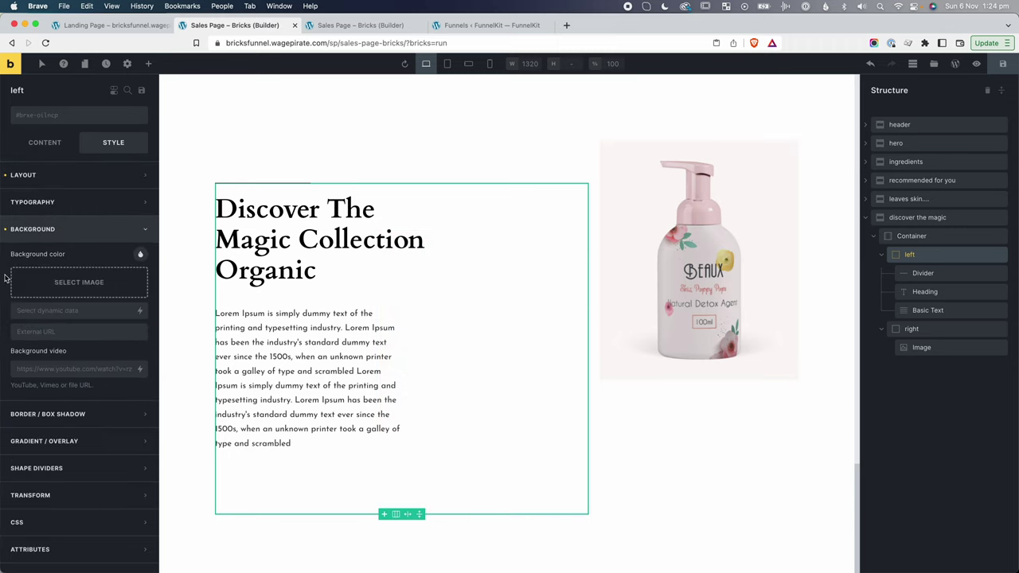
click(6, 232)
Remove the left column's 300 right padding and 80 top margin.
click(19, 176)
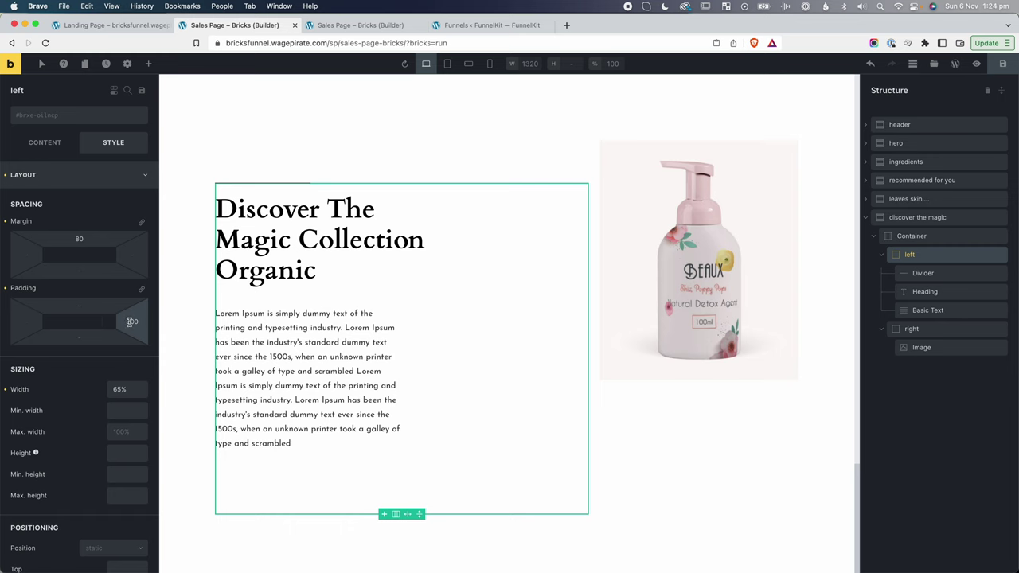
click(4, 292)
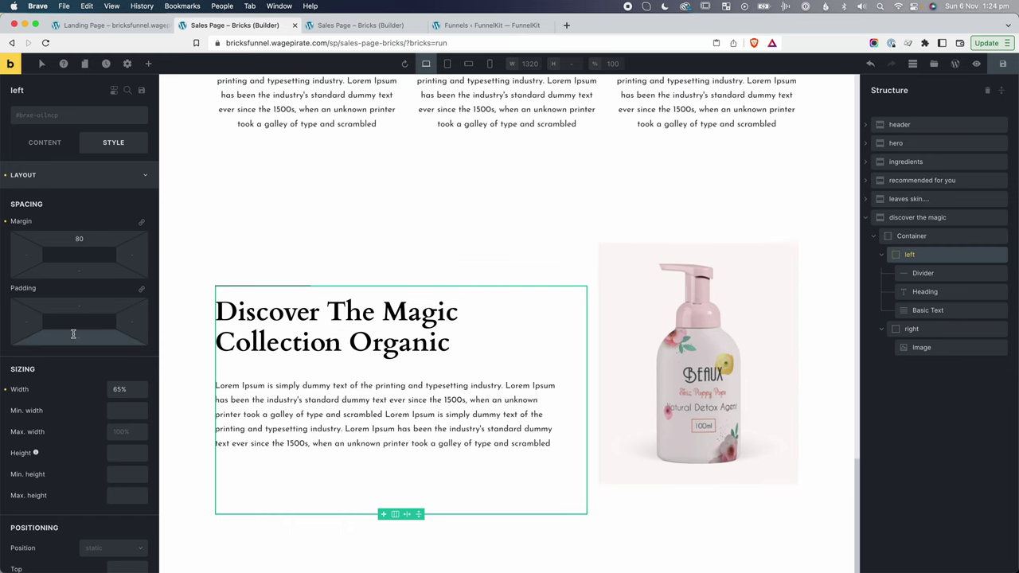
click(4, 222)
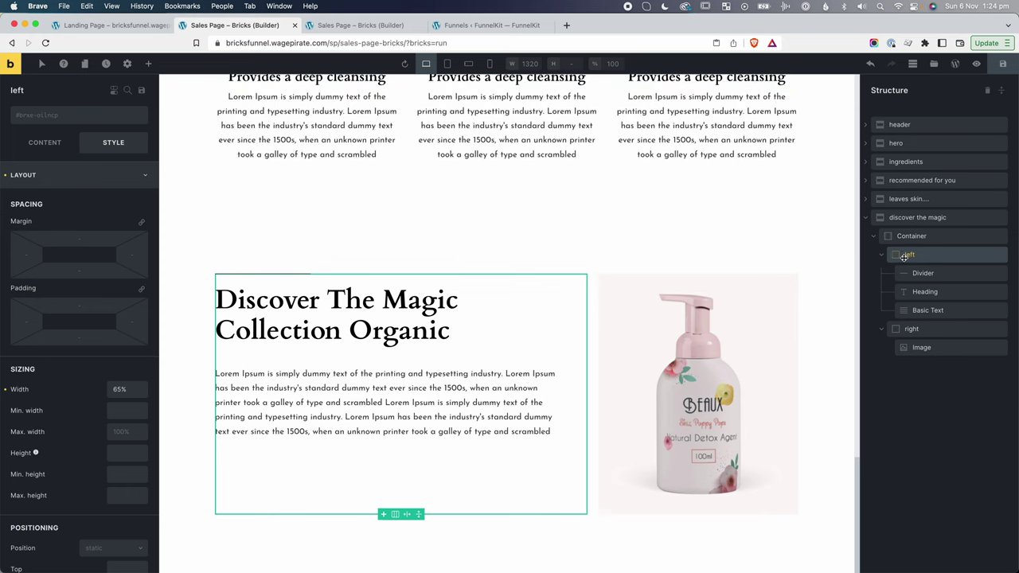
click(148, 63)
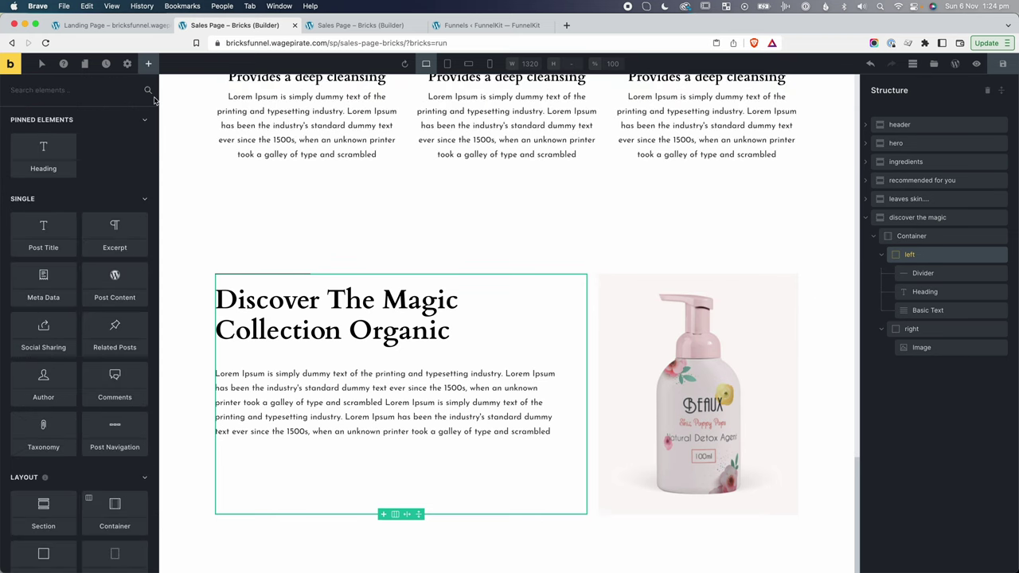
Add a Button element under the text labelled 'Explore Now'.
text(butt)
click(41, 148)
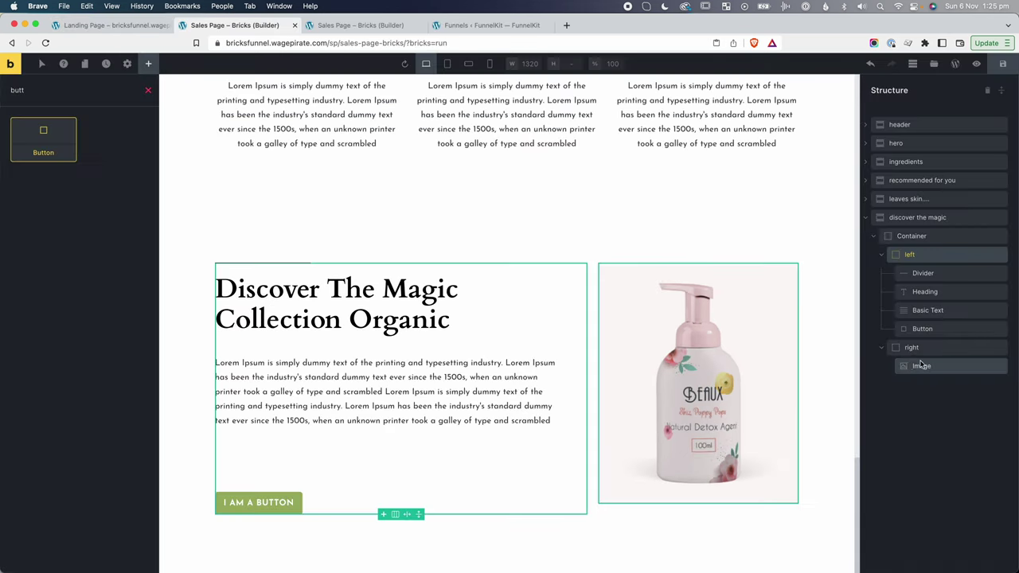
click(922, 328)
text(Explore Now)
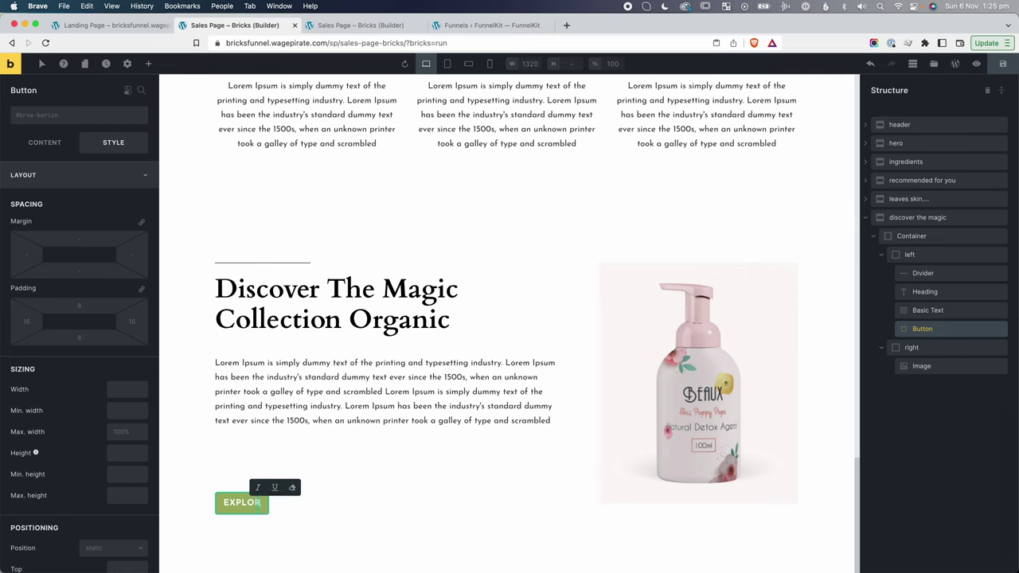
Clear the Basic Text paragraph's padding and give the button the mt-lg class.
click(946, 311)
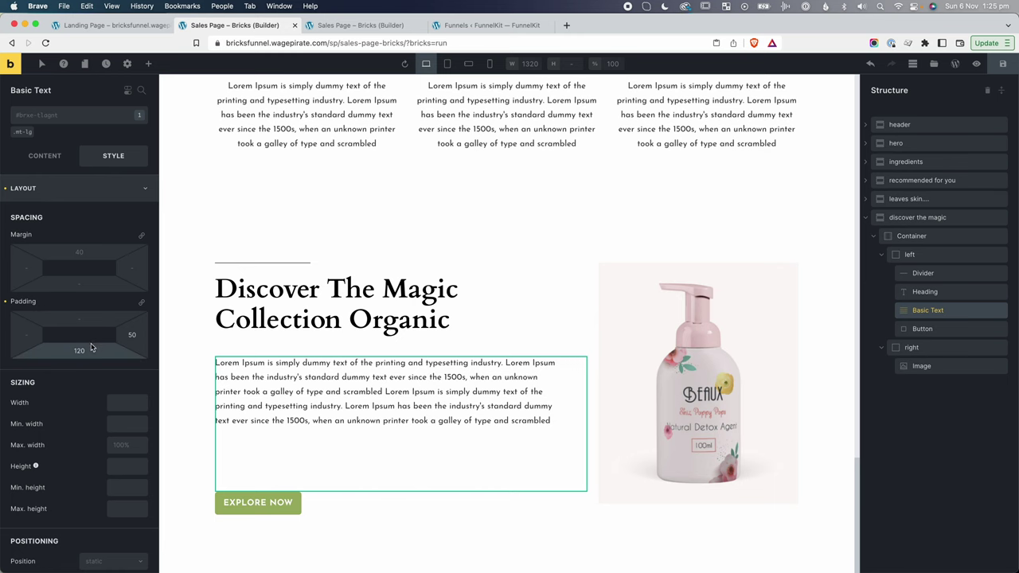
click(5, 301)
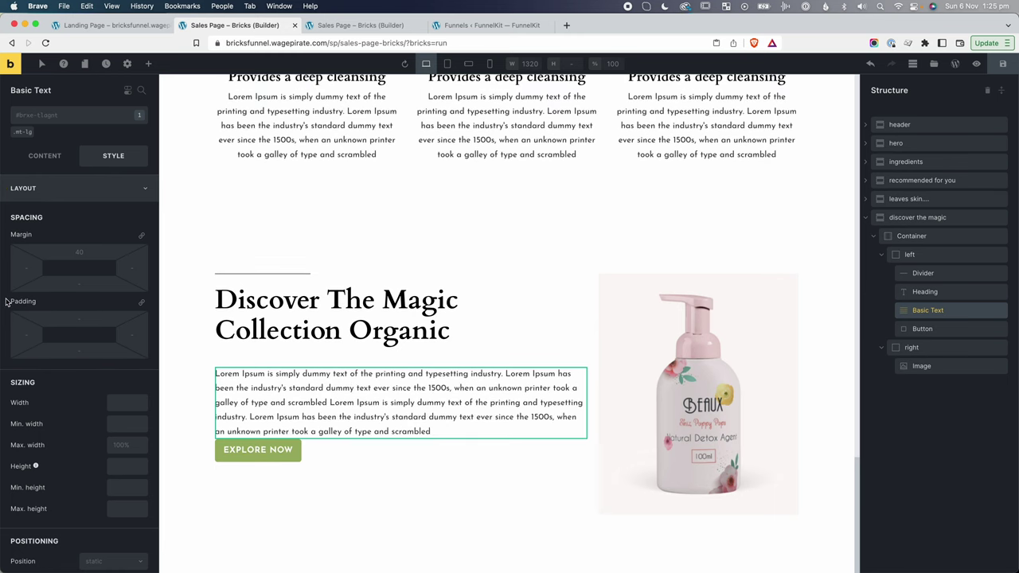
click(257, 450)
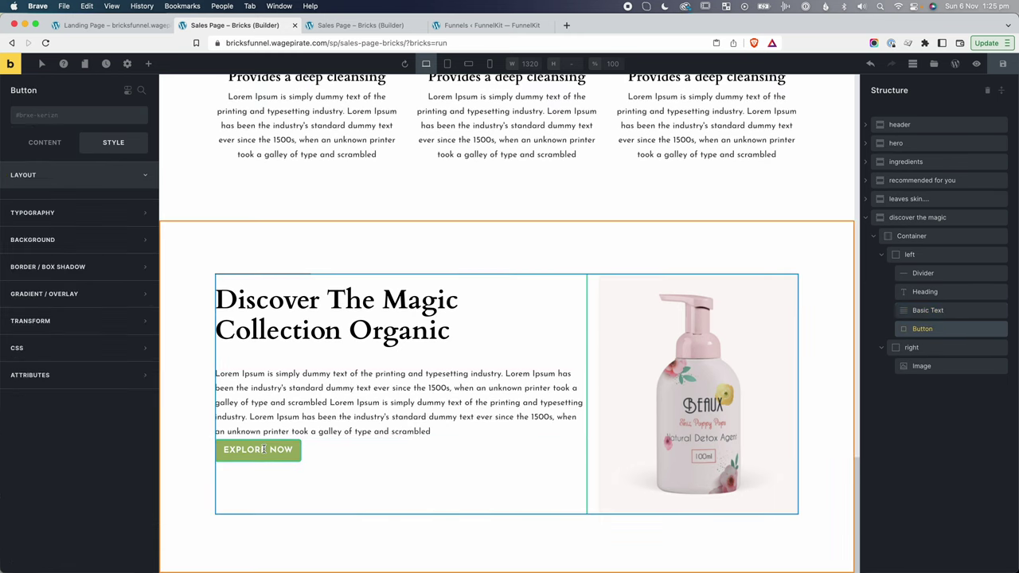
click(35, 117)
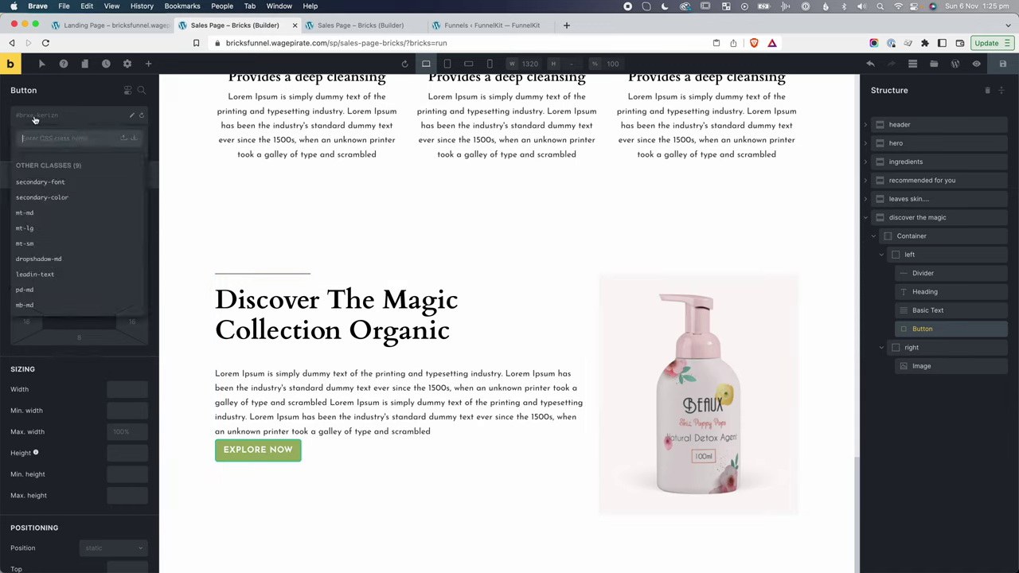
click(25, 229)
Set the left column width to 52% and the right column width to 48%.
click(345, 530)
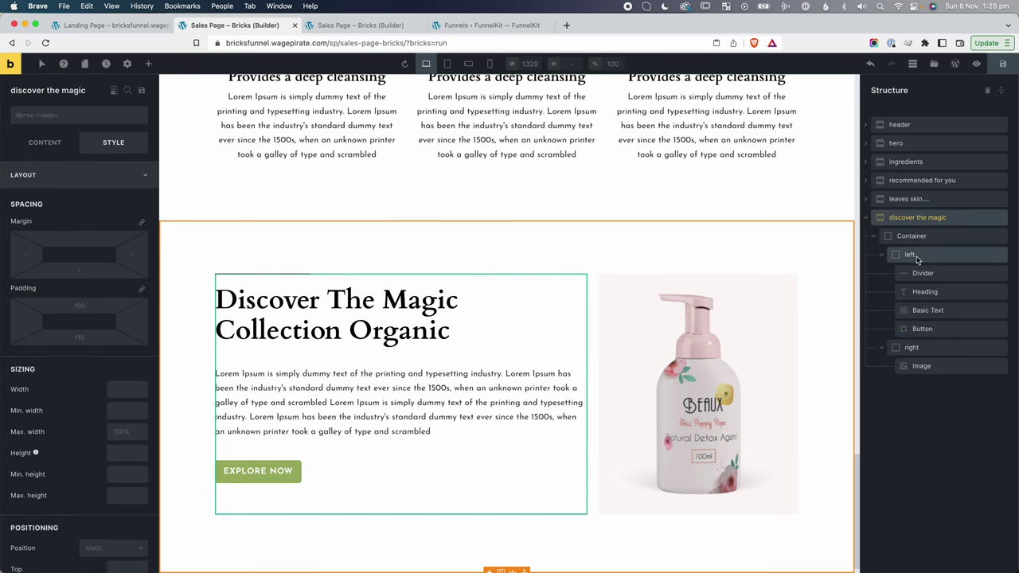
click(912, 255)
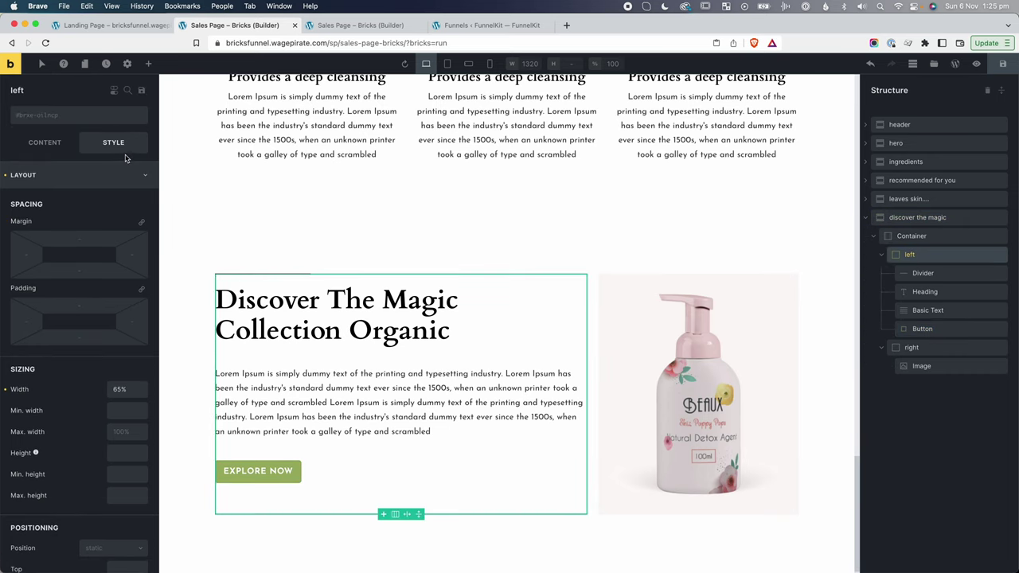
double_click(121, 390)
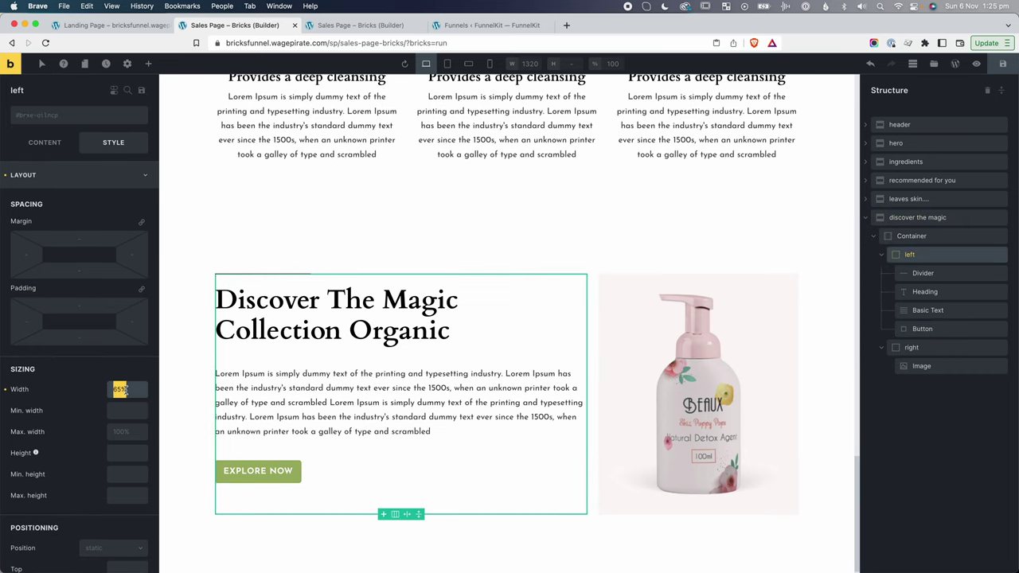
text(52%)
click(912, 347)
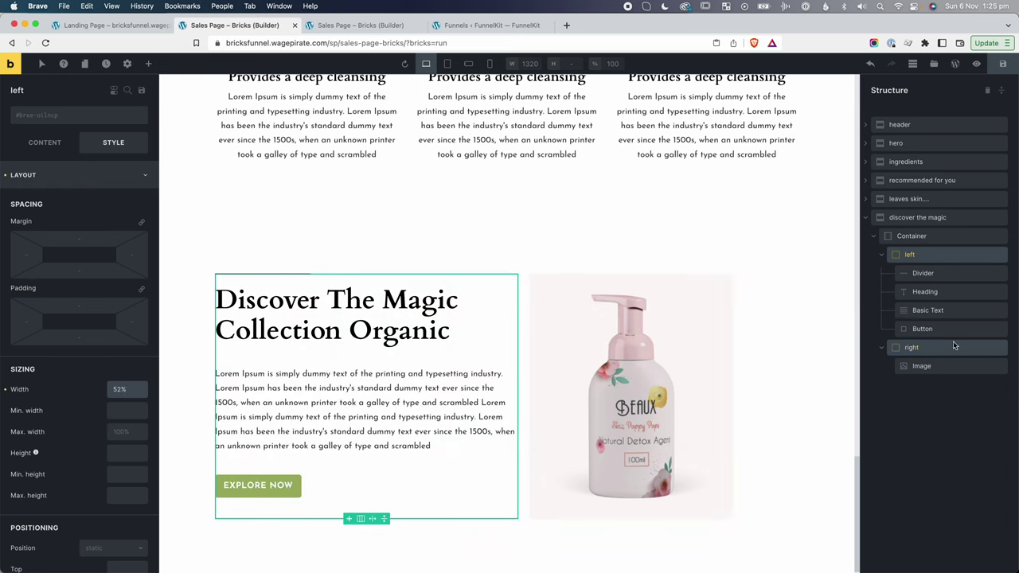
double_click(120, 389)
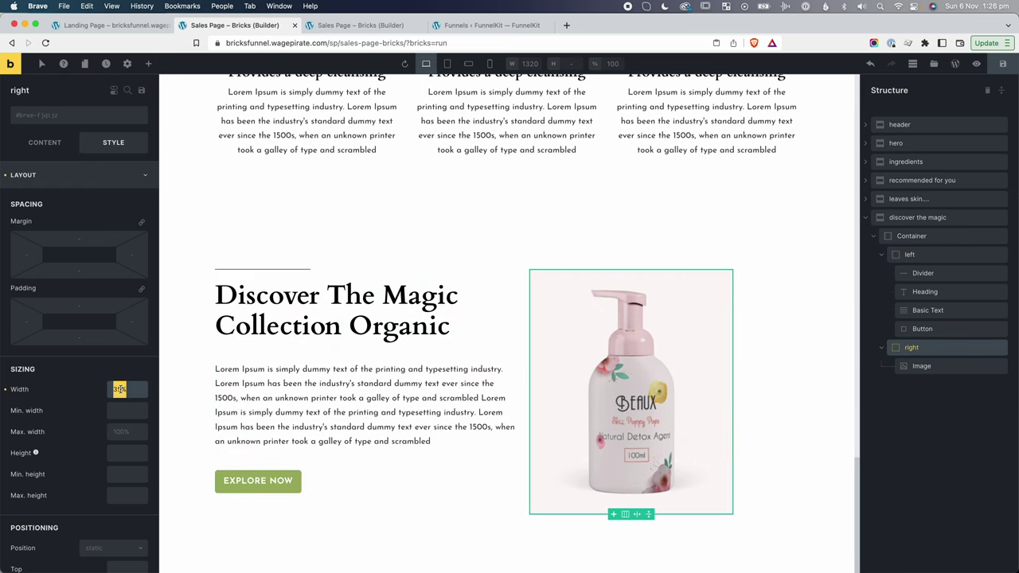
text(48%)
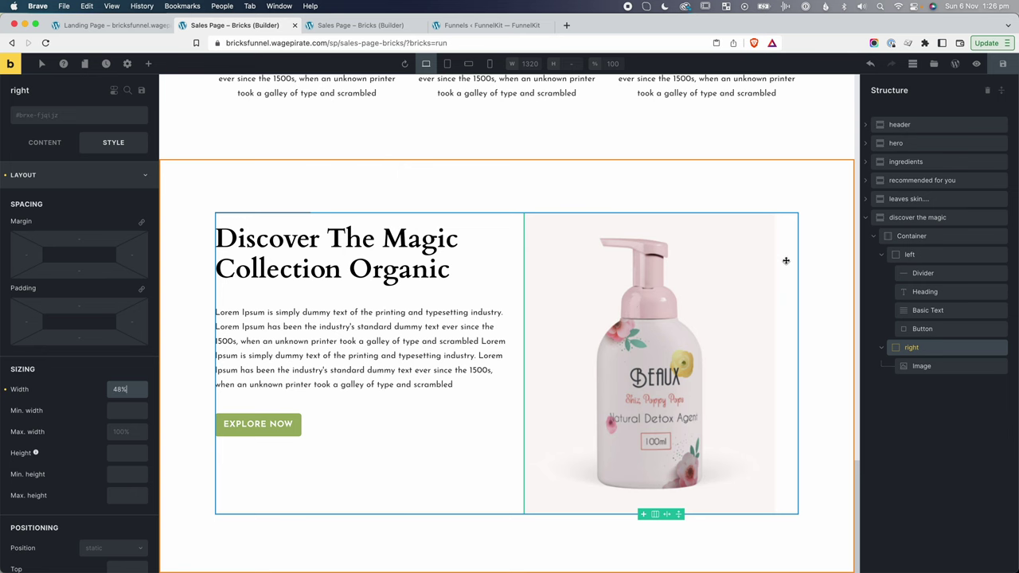
key(super+grave)
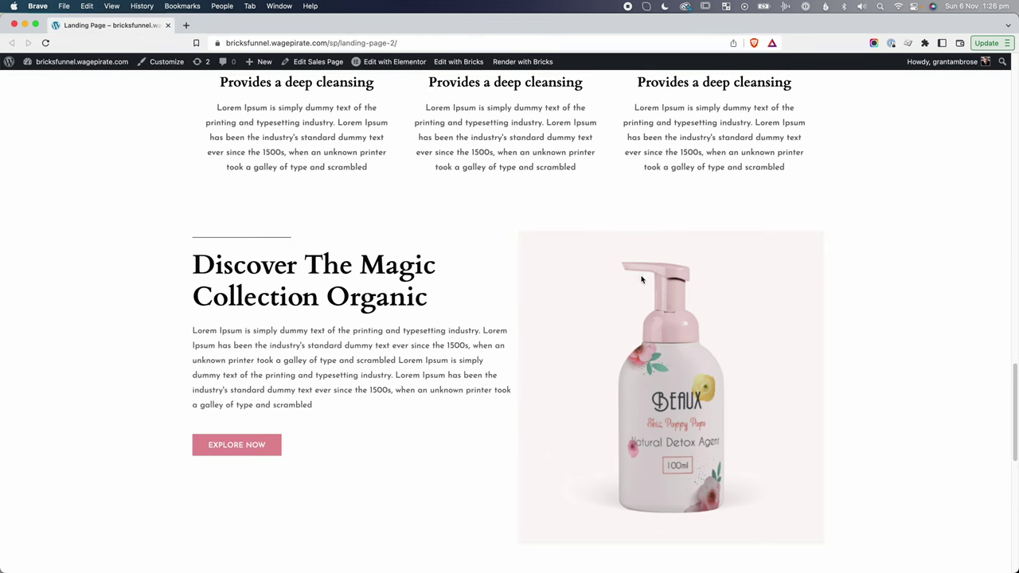
Inspect the product image's wrapper div and copy its #FCF8F7 background colour.
right_click(642, 279)
click(674, 399)
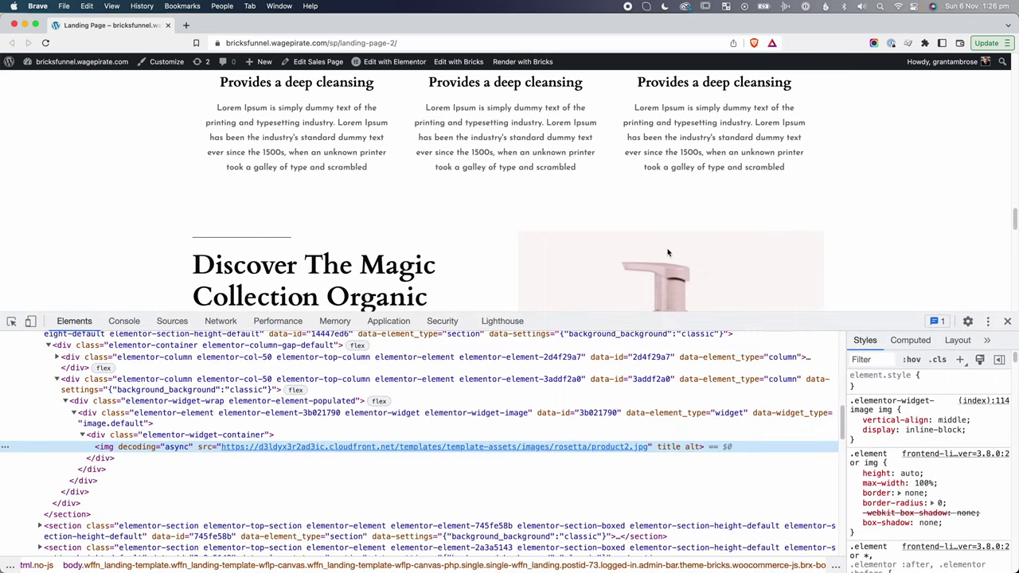
scroll(668, 253, down, 1)
scroll(792, 247, down, 1)
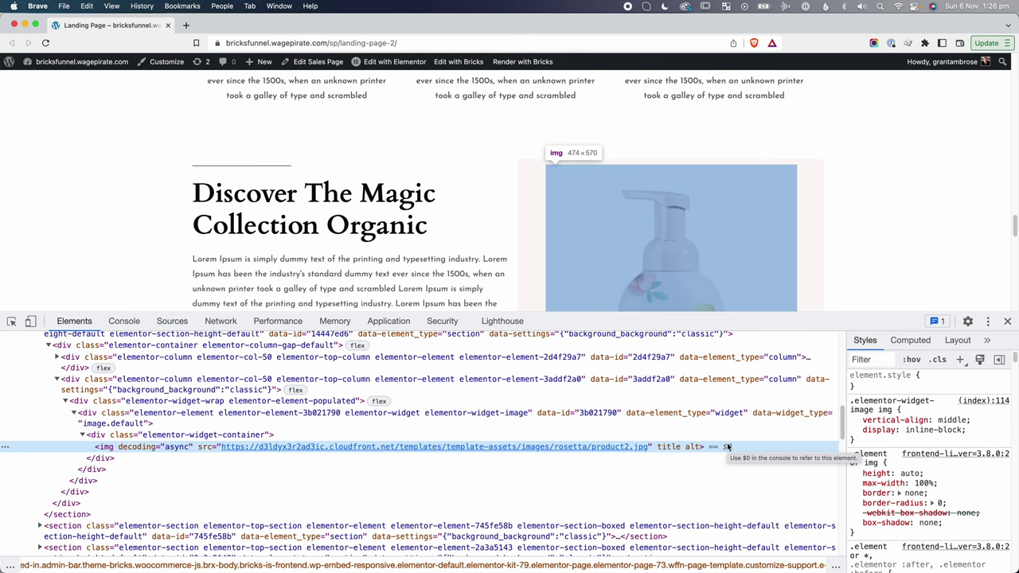
click(634, 402)
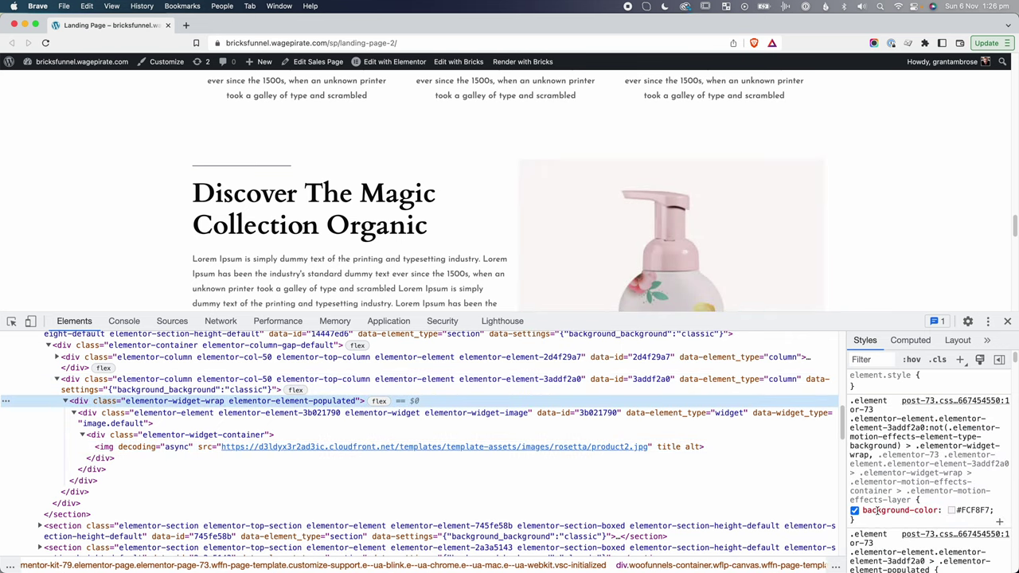
click(970, 510)
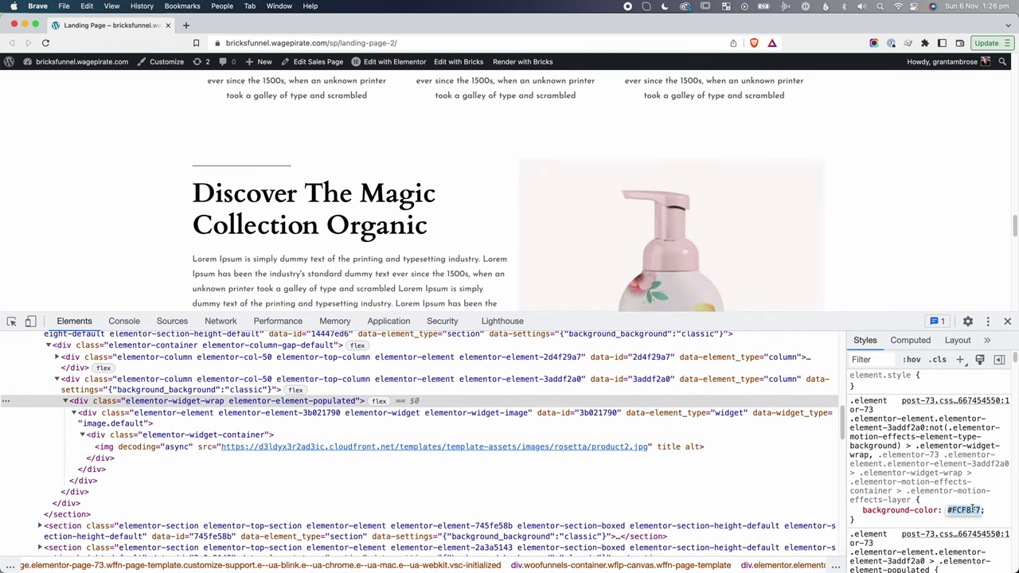
key(ctrl+Tab)
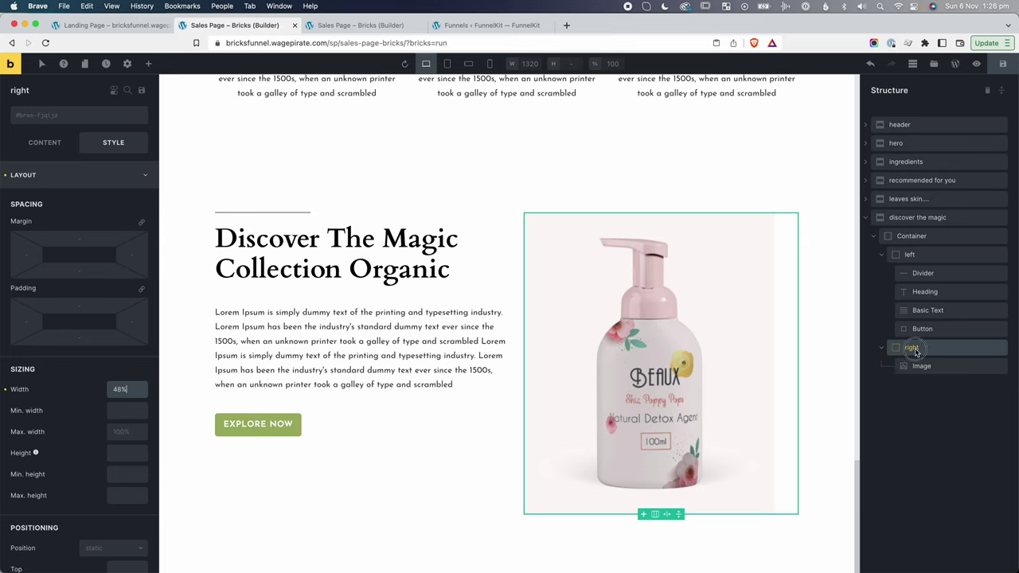
Give the right column a #FCF8F7 background colour.
click(59, 176)
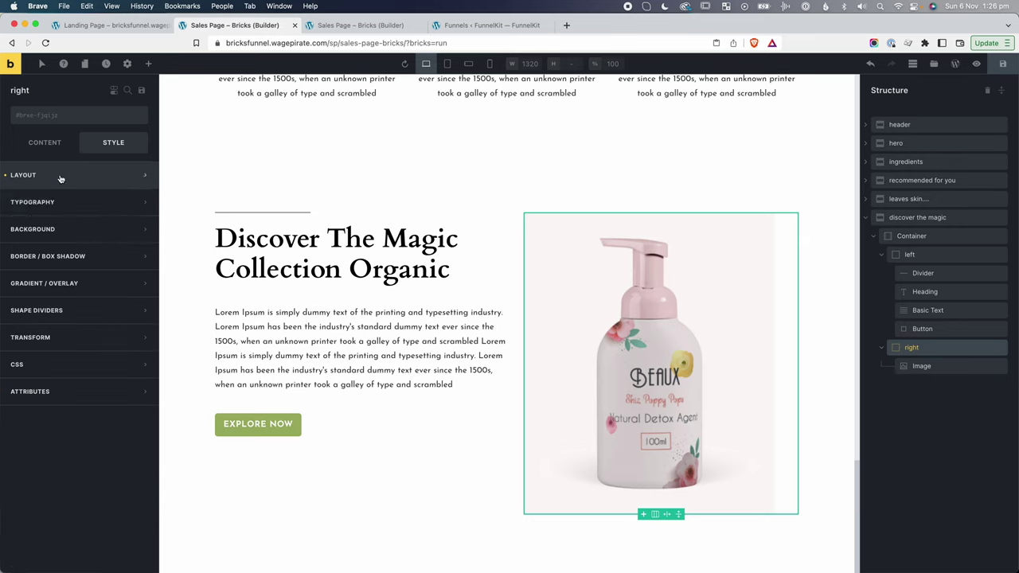
click(49, 230)
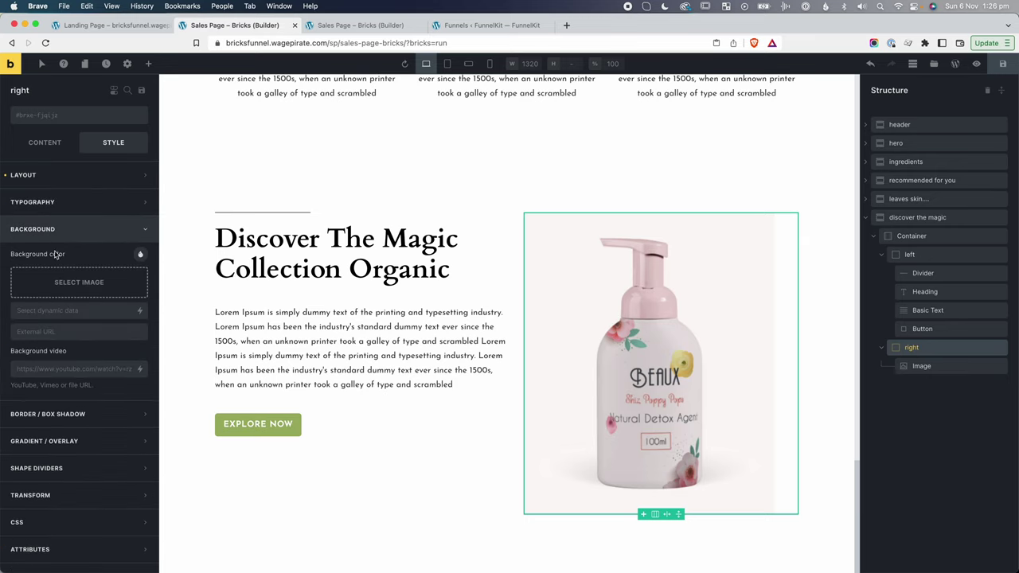
click(138, 255)
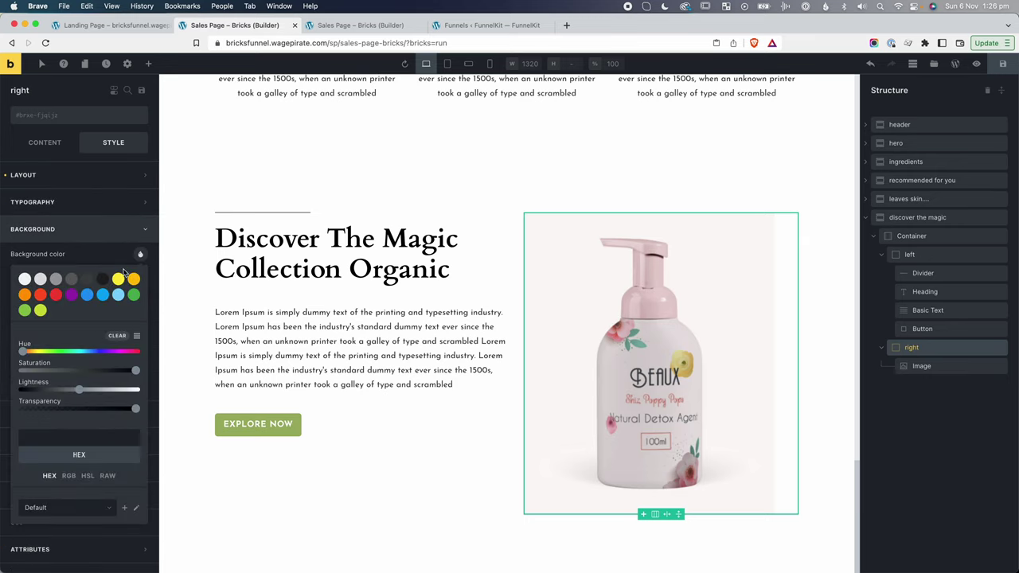
click(83, 437)
text(#FCF7F7)
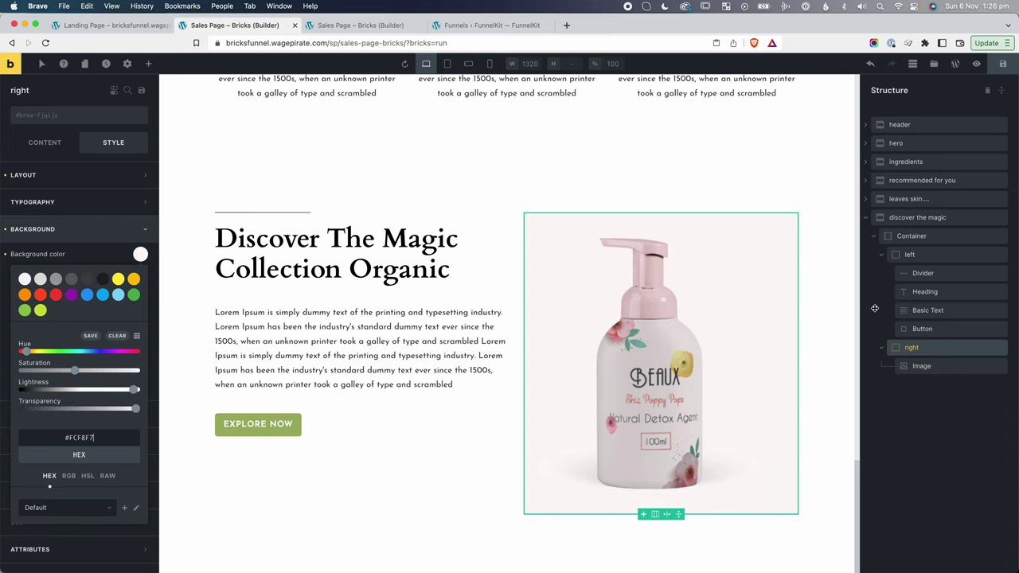
Set the right column's cross-axis alignment to Center.
click(39, 146)
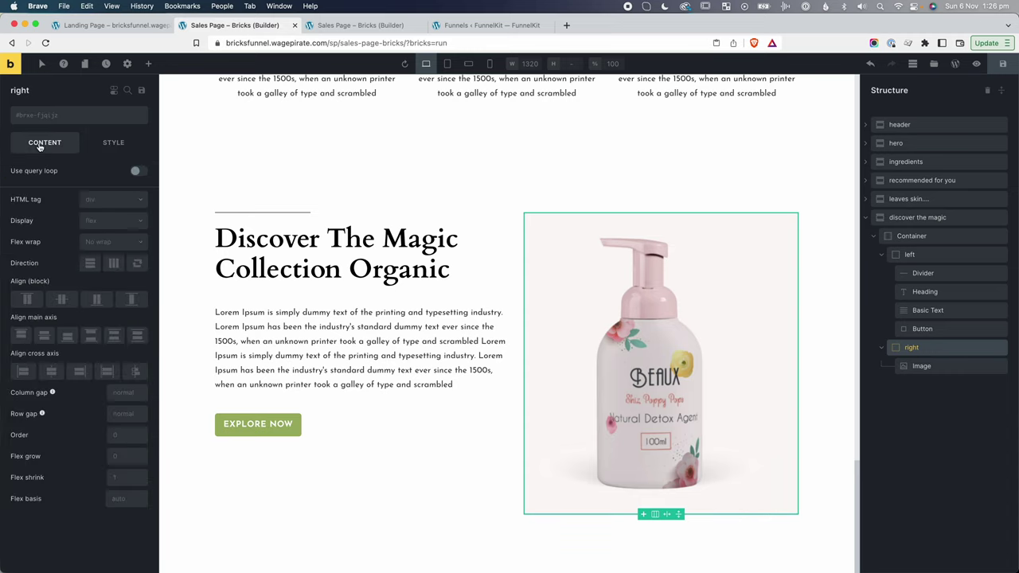
click(51, 378)
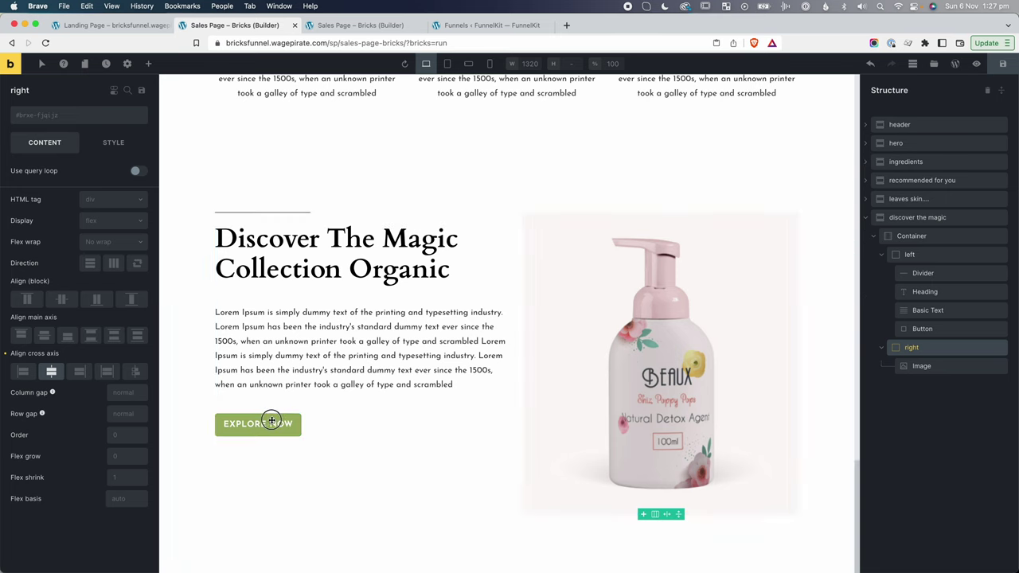
click(274, 422)
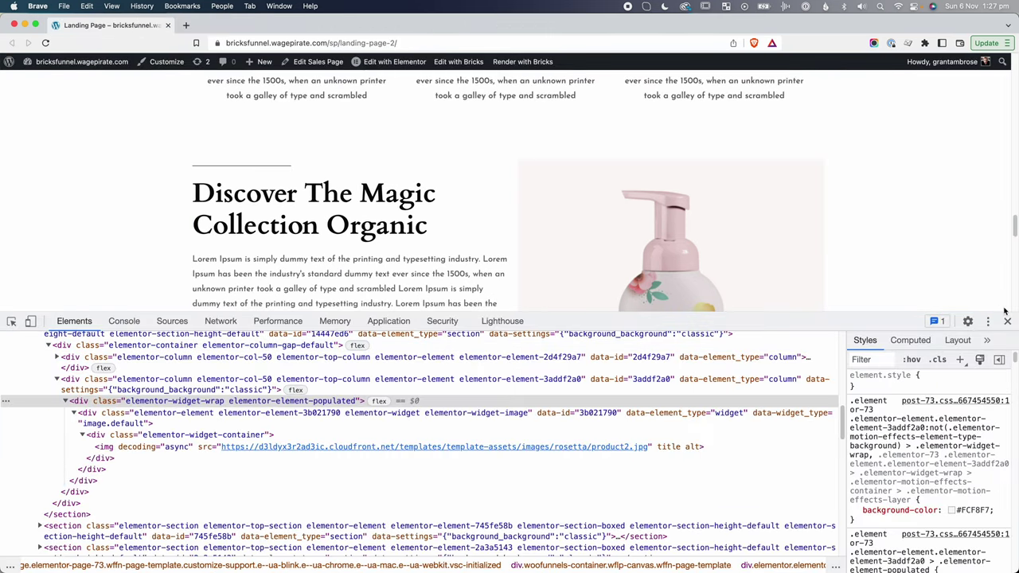
Find the original Explore Now button and inspect its #E58F9A background colour.
click(1007, 321)
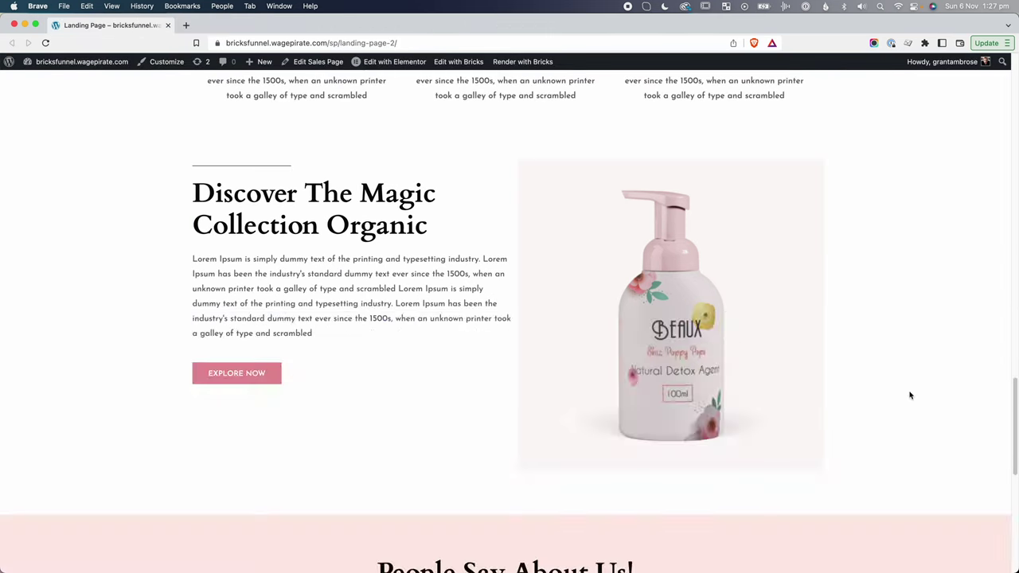
scroll(911, 396, up, 15)
scroll(797, 402, down, 2)
scroll(721, 405, down, 15)
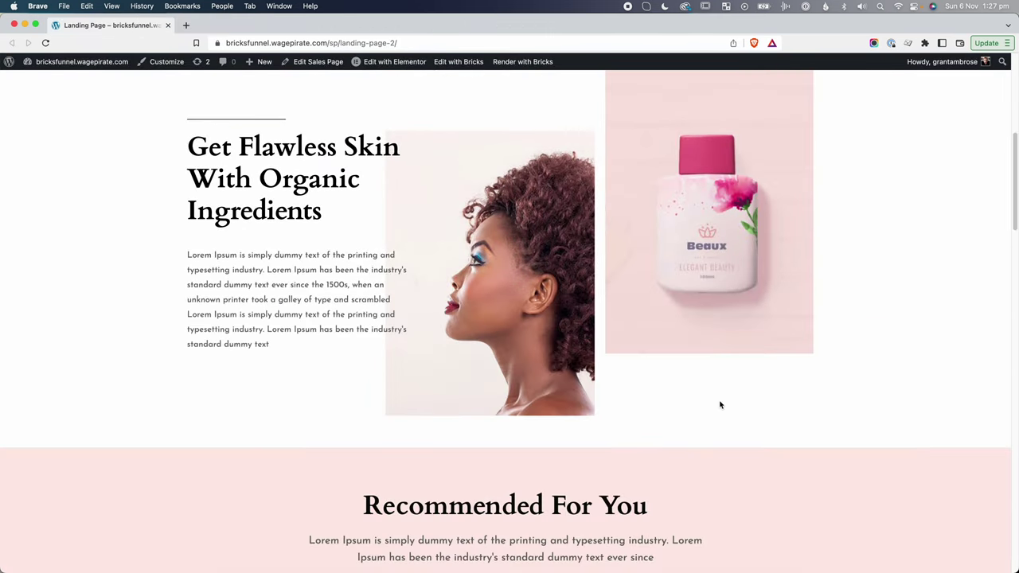
scroll(721, 406, down, 3)
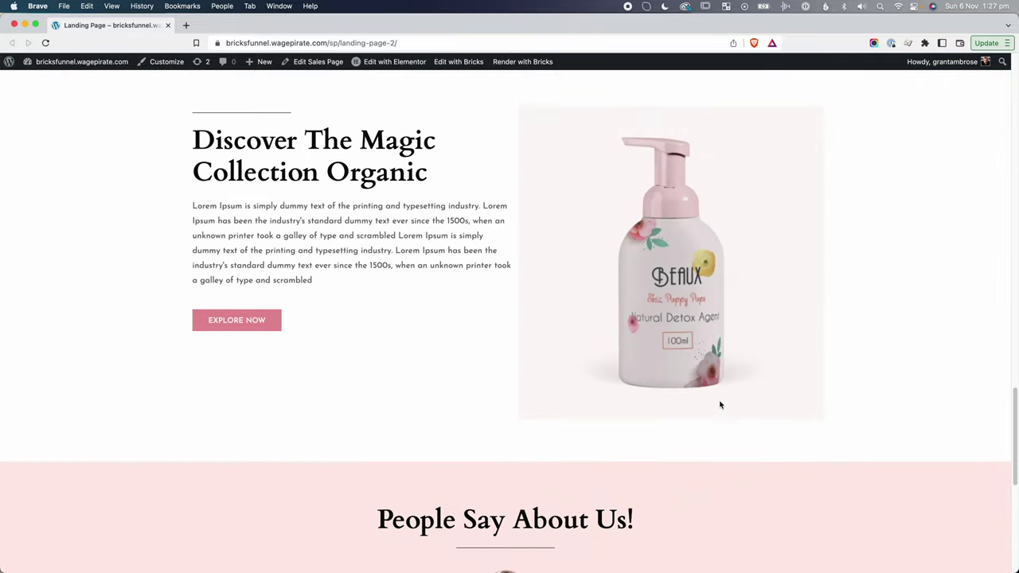
scroll(428, 369, down, 6)
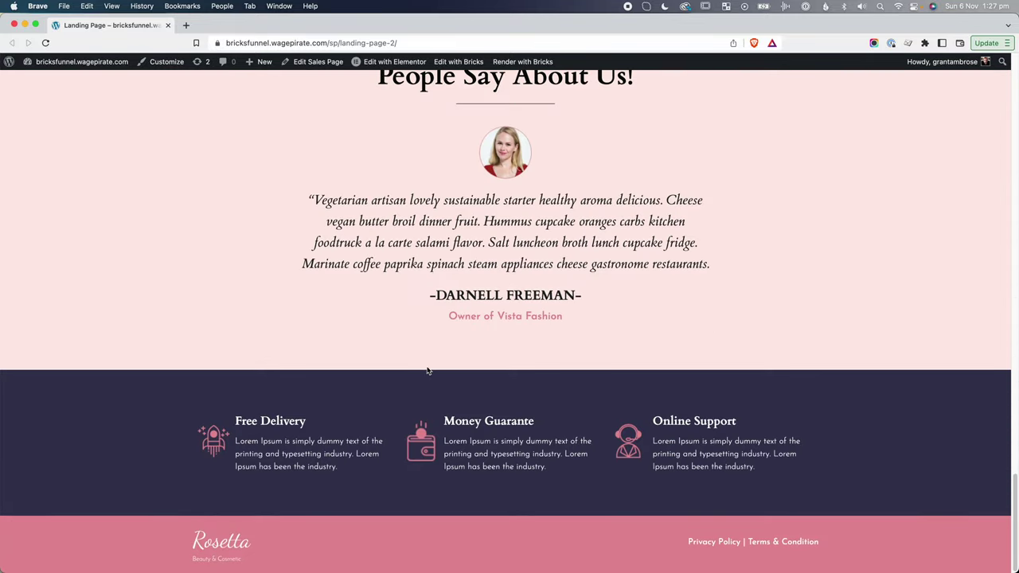
scroll(427, 370, up, 7)
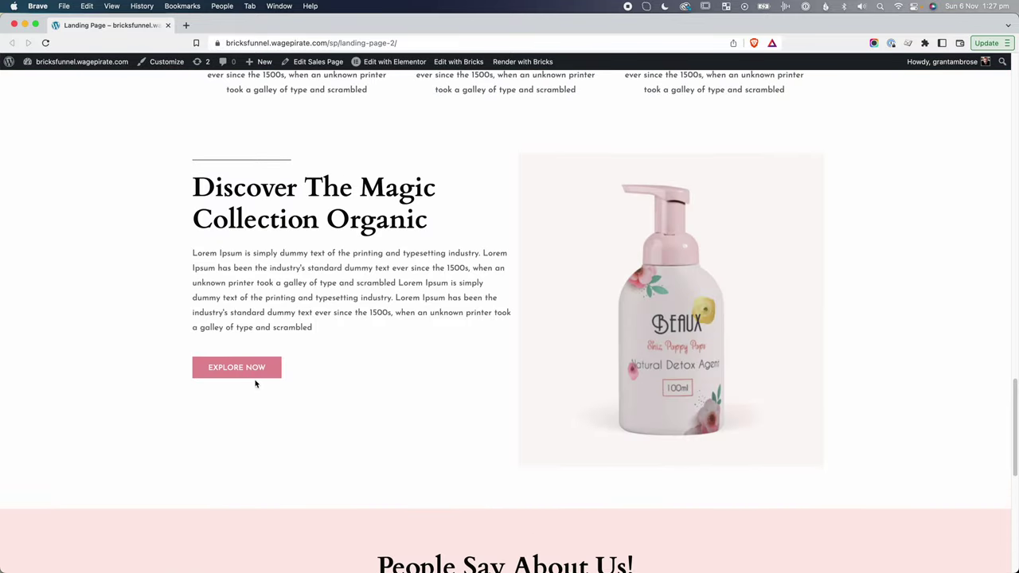
scroll(255, 384, up, 2)
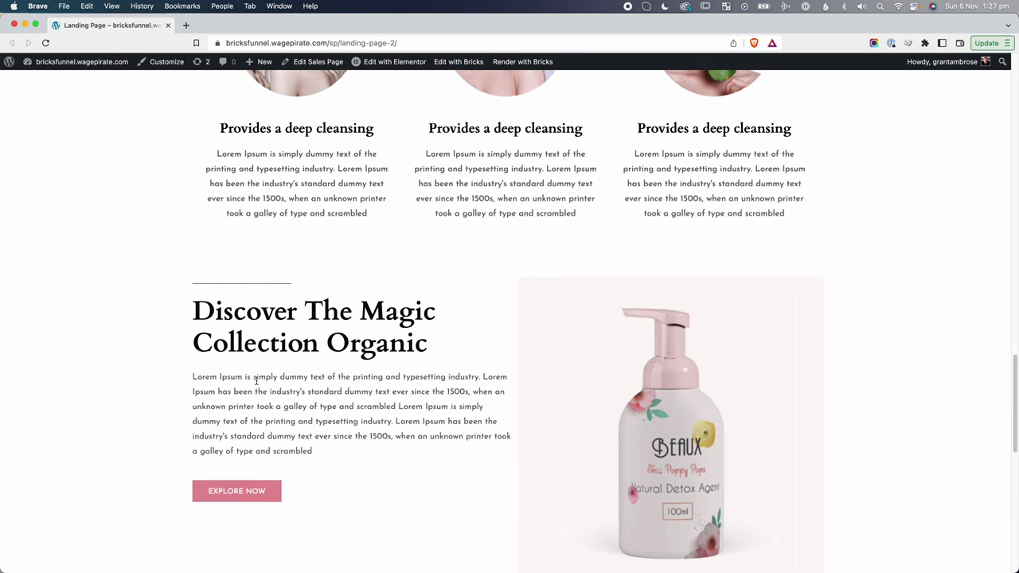
scroll(271, 377, up, 7)
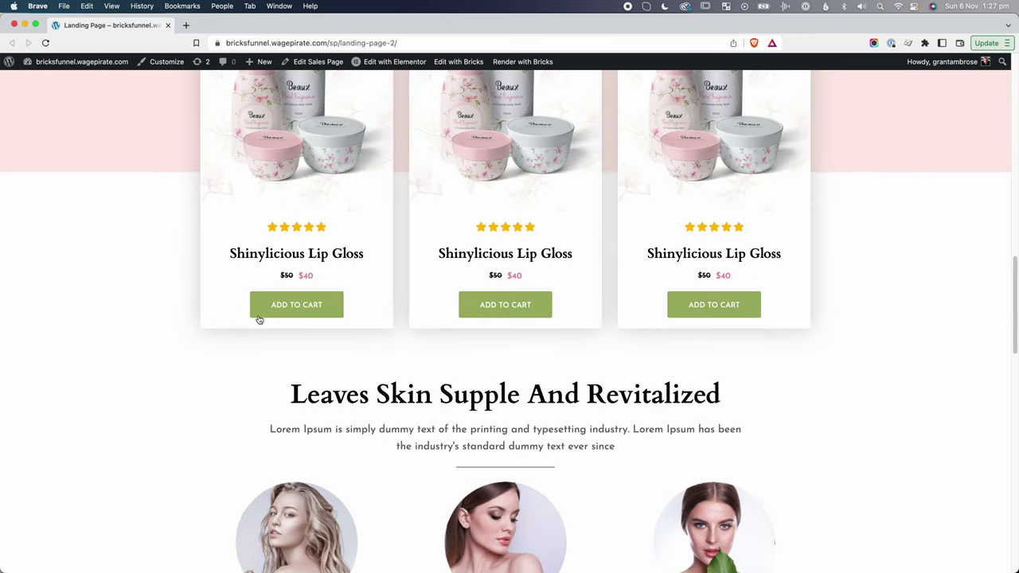
scroll(293, 366, down, 1)
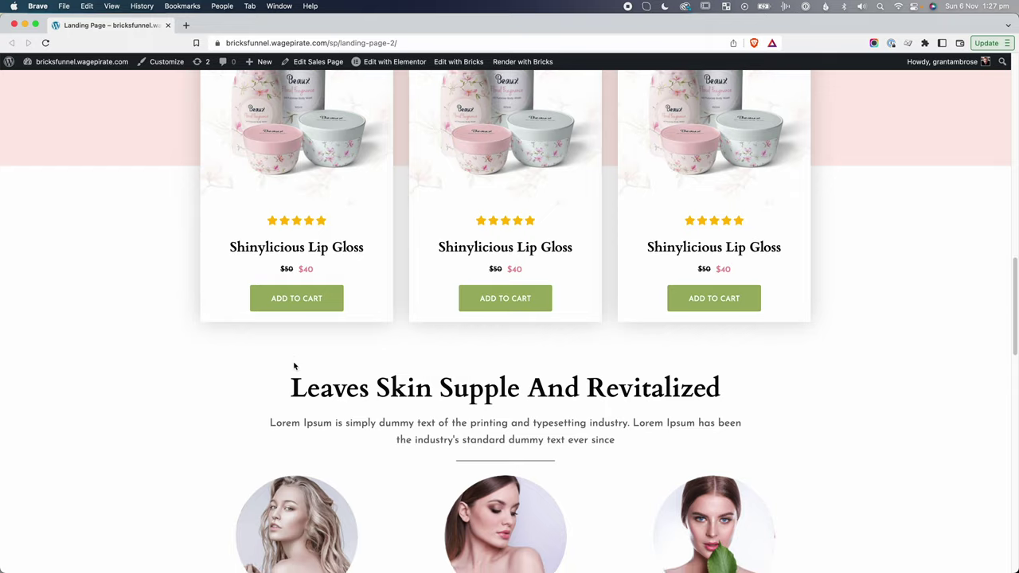
scroll(294, 367, down, 9)
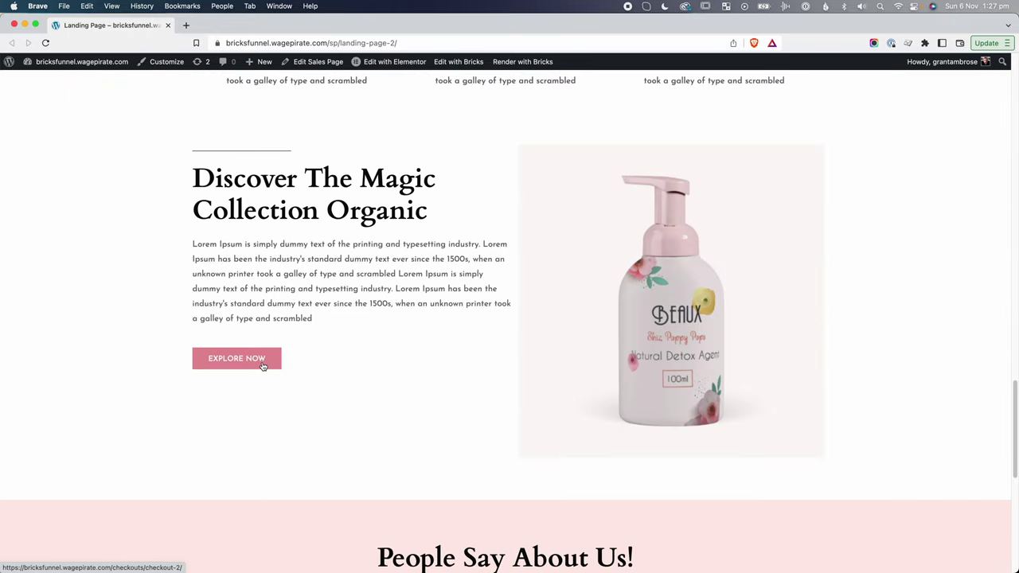
scroll(239, 364, down, 1)
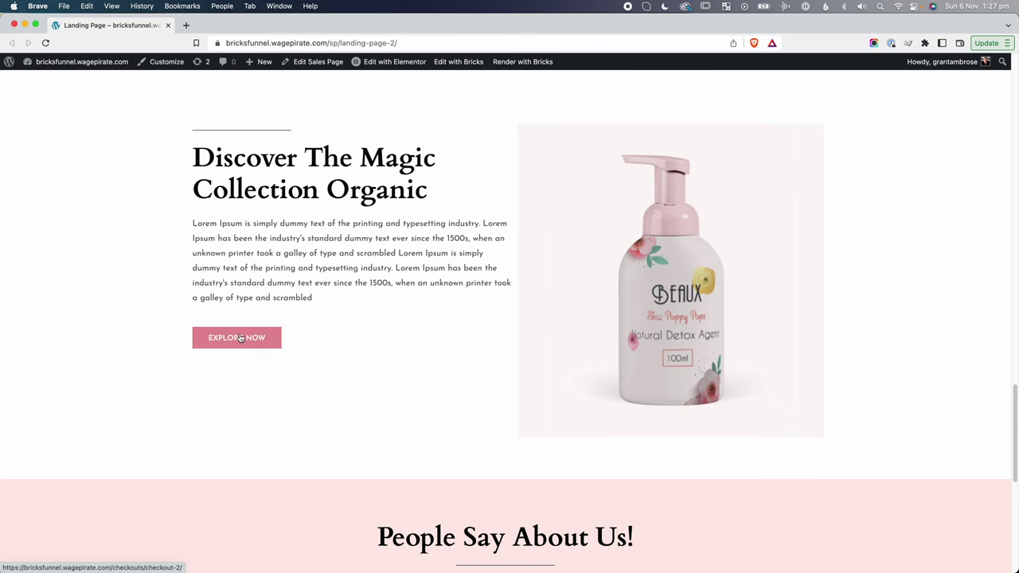
right_click(240, 340)
click(263, 529)
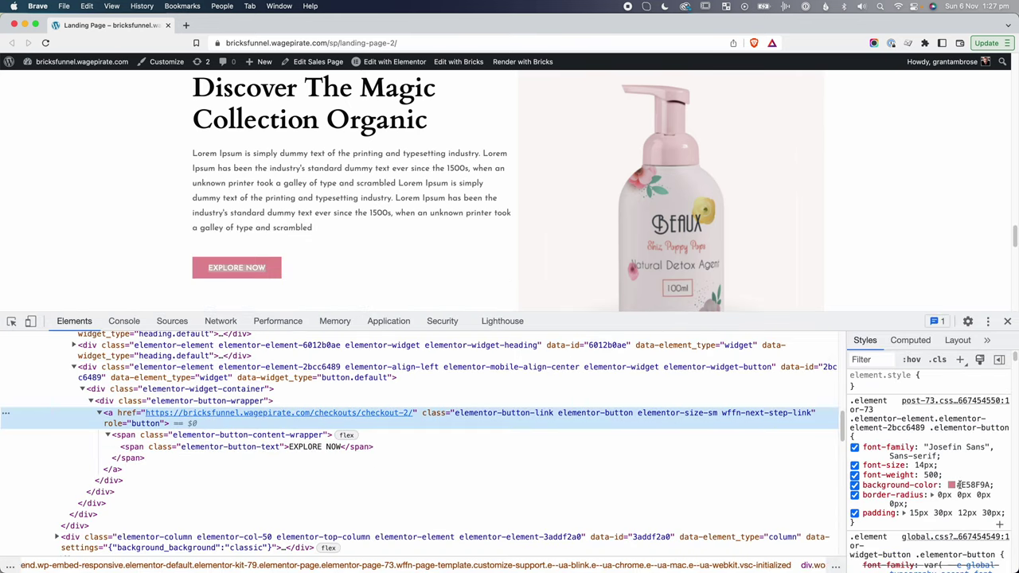
click(964, 485)
key(super+c)
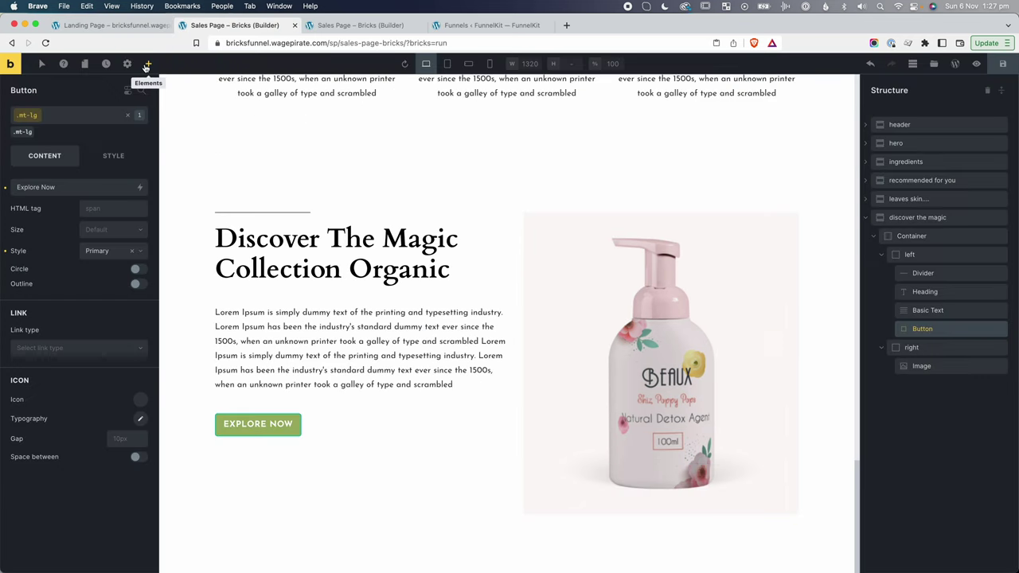
Set the theme's Secondary button background colour to pink #E58F9A.
click(128, 64)
click(24, 119)
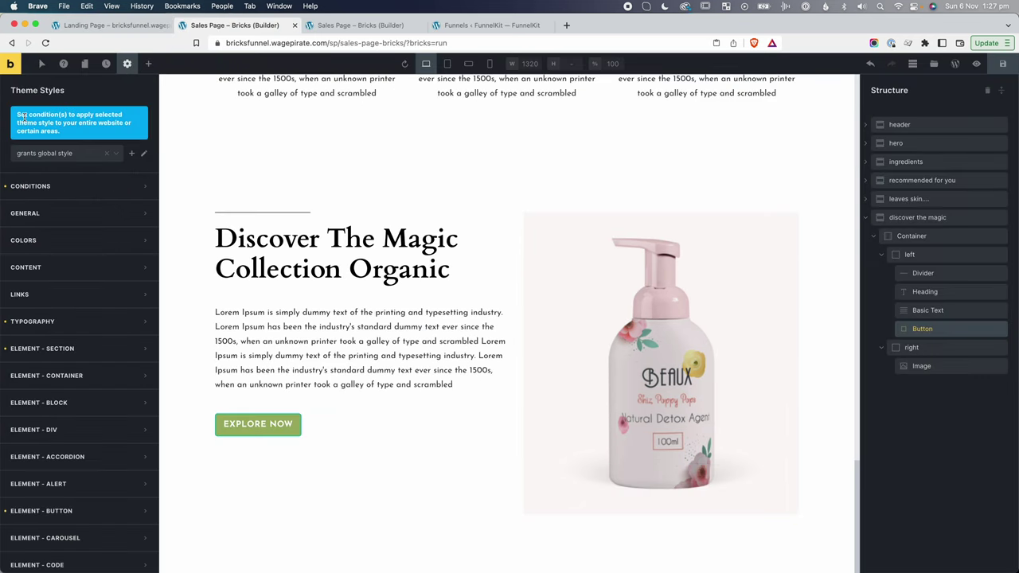
scroll(49, 186, down, 3)
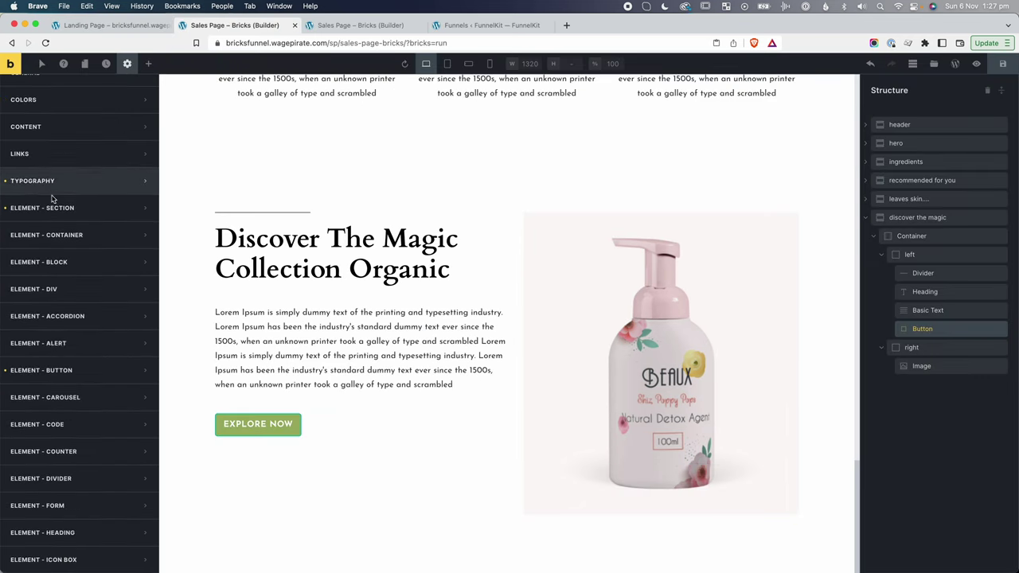
click(41, 371)
scroll(71, 390, down, 5)
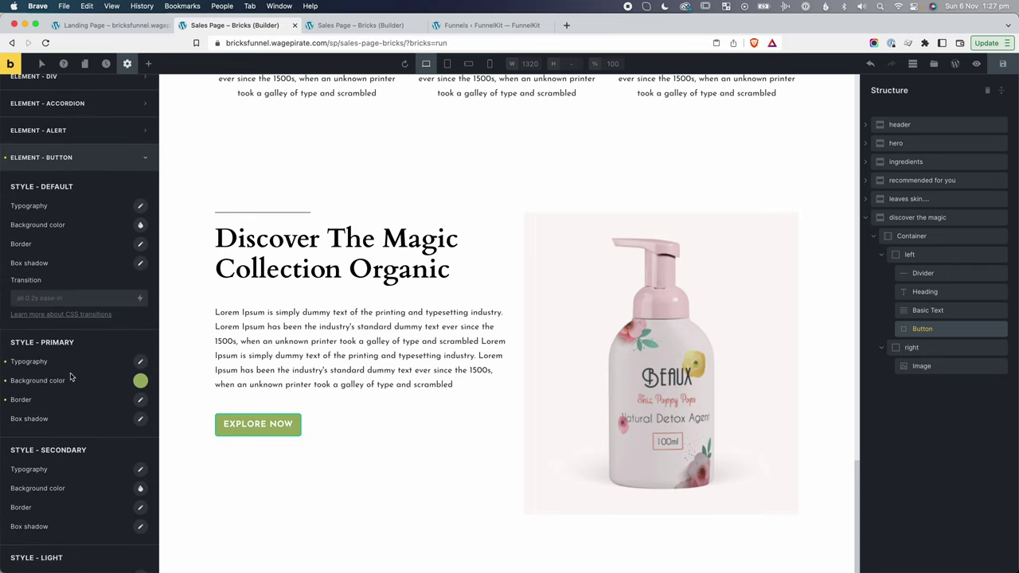
scroll(63, 346, down, 3)
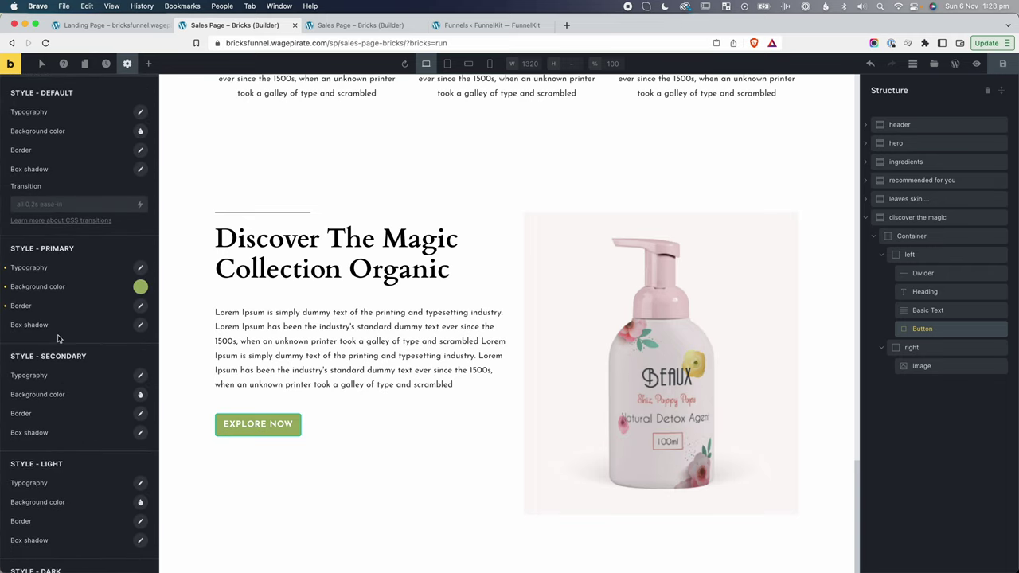
click(141, 396)
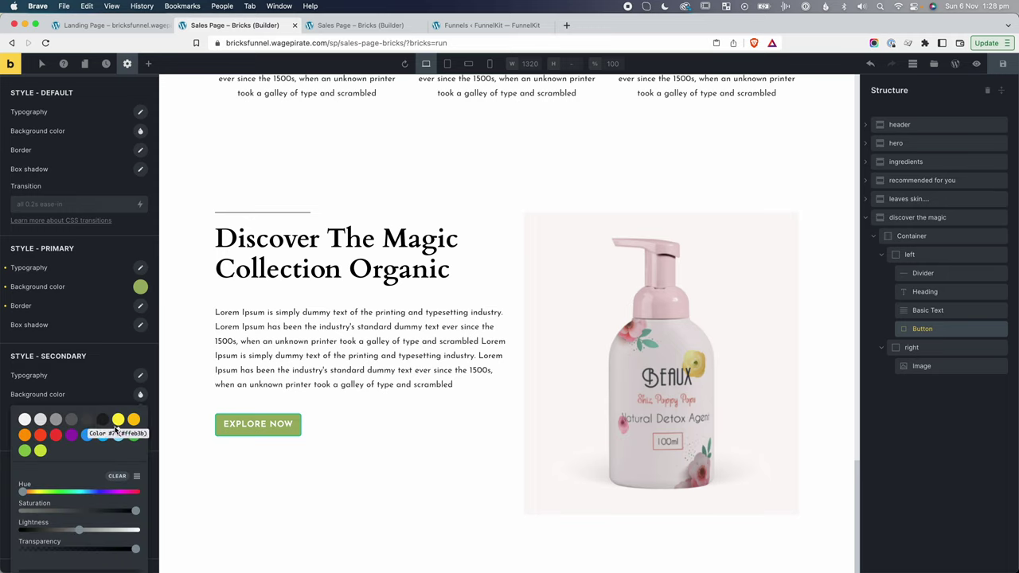
scroll(75, 494, down, 2)
click(77, 506)
key(super+v)
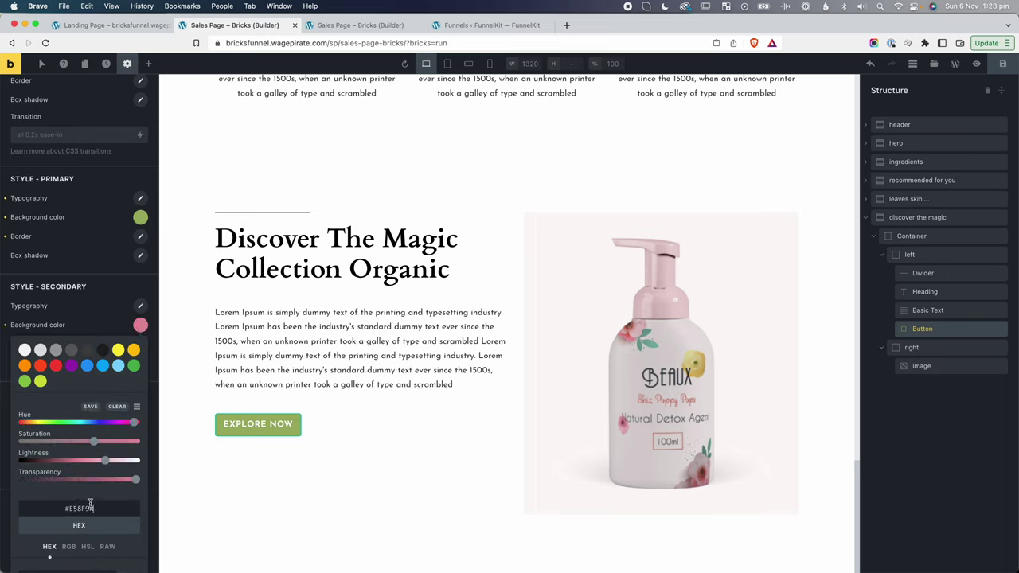
click(62, 311)
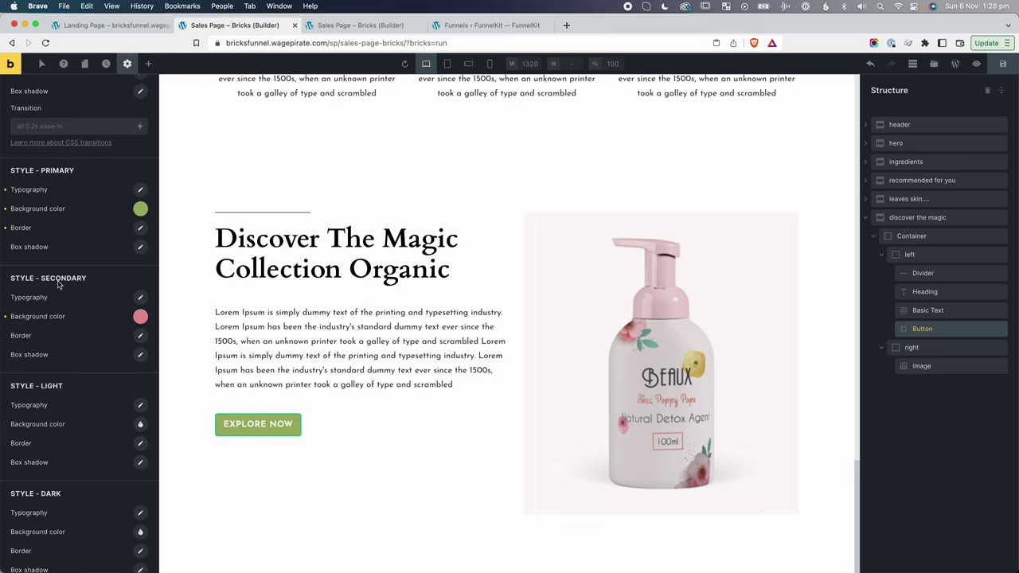
Set the Explore Now button's style to Secondary.
click(165, 392)
click(249, 424)
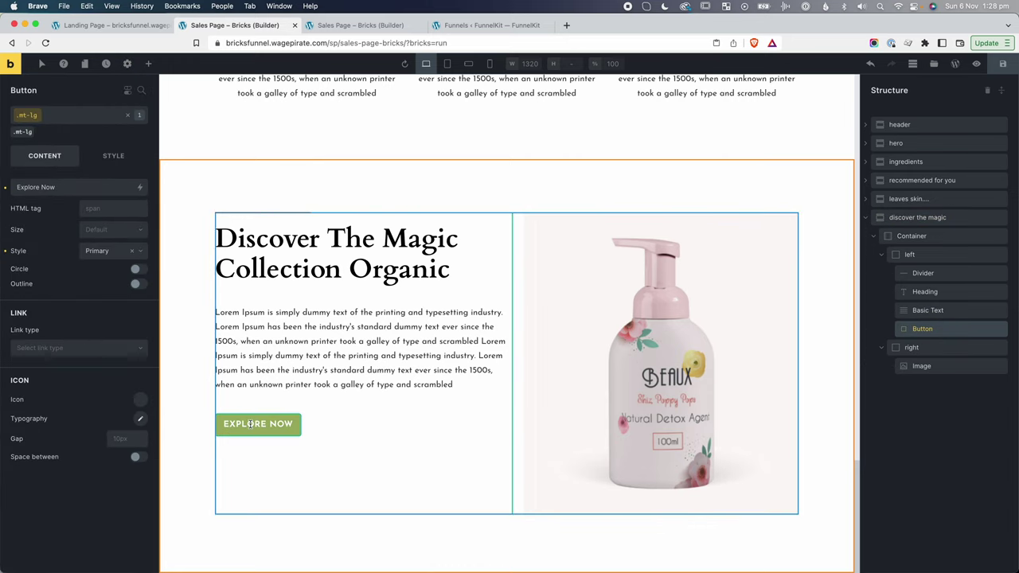
click(115, 253)
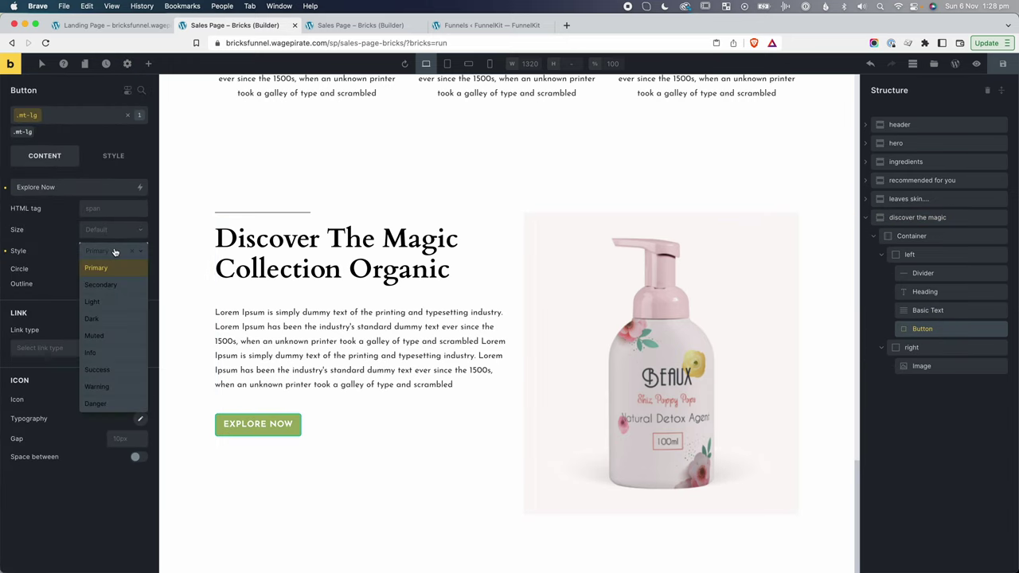
click(101, 286)
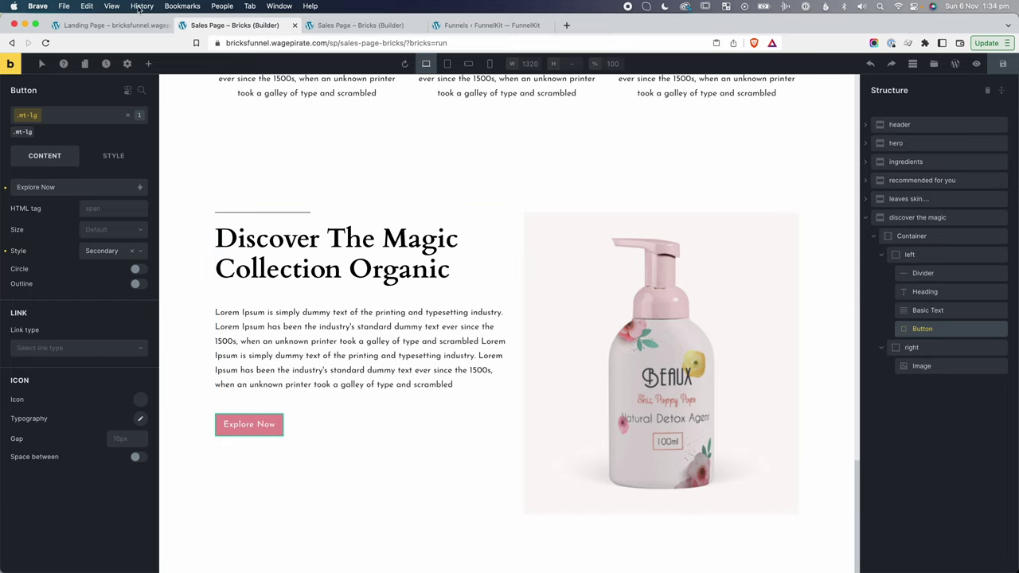
Make Secondary theme buttons use uppercase text with font weight 700.
click(128, 64)
click(63, 126)
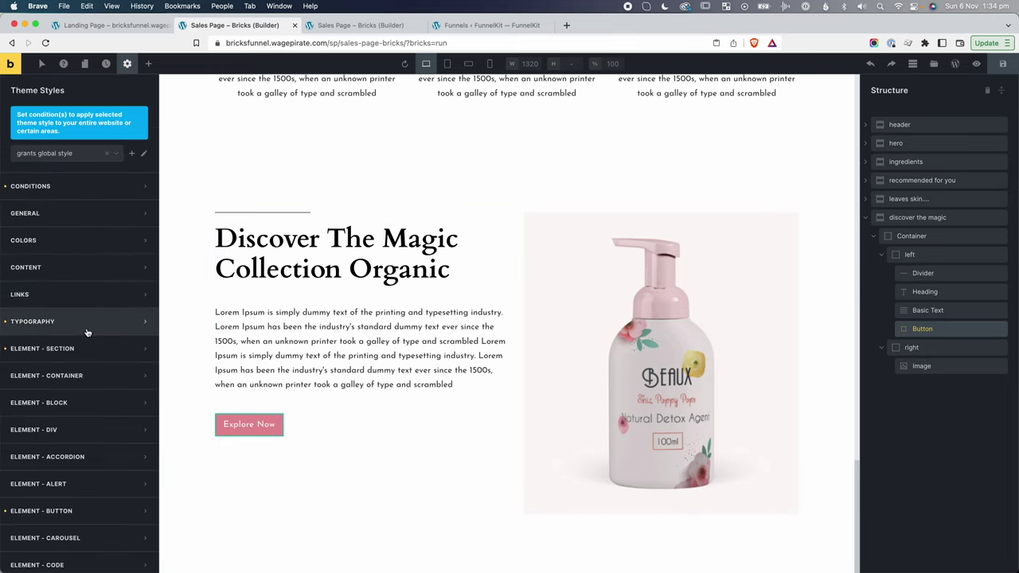
scroll(80, 348, down, 5)
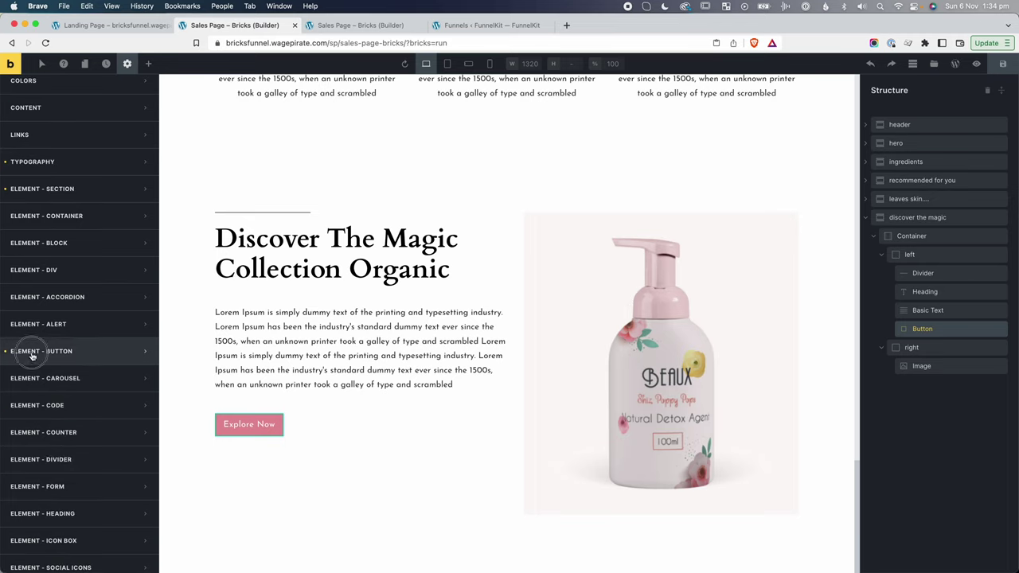
click(30, 351)
scroll(57, 372, down, 5)
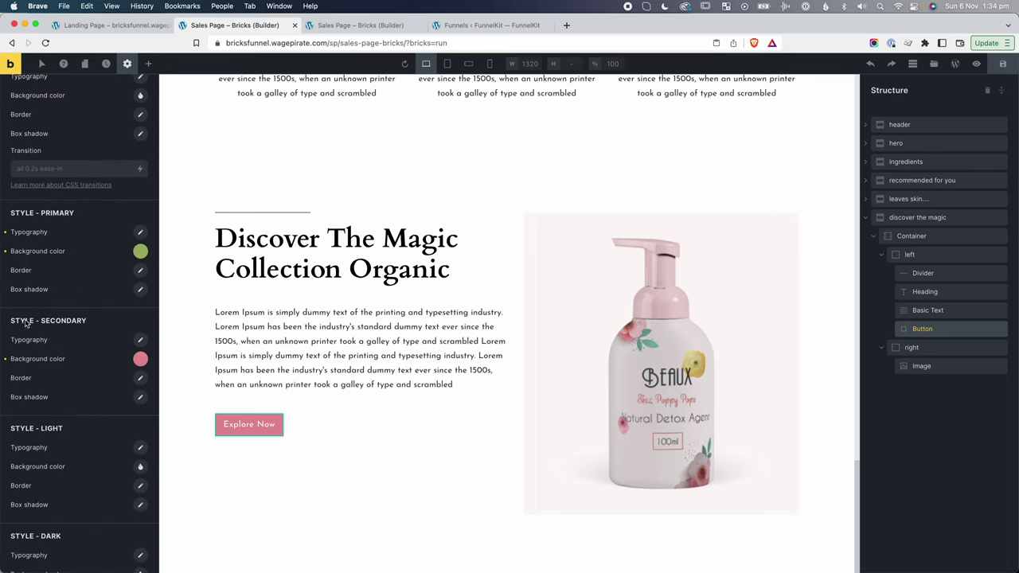
click(140, 340)
scroll(80, 443, down, 2)
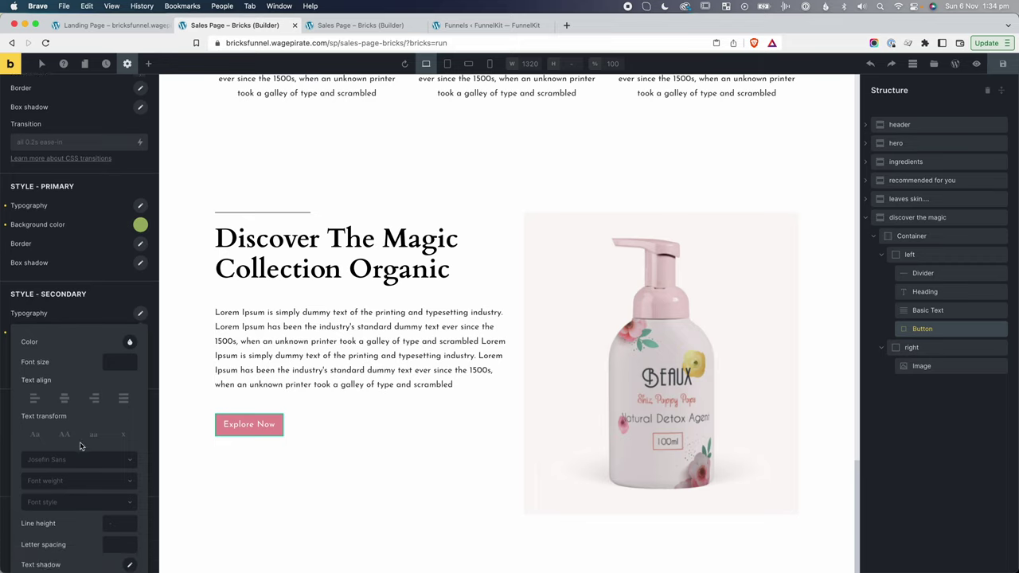
click(66, 405)
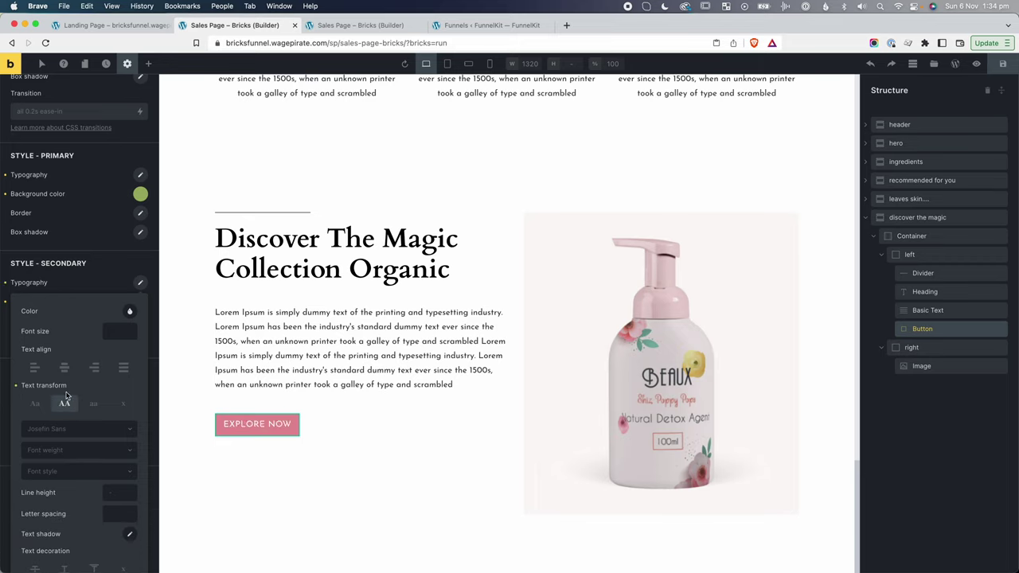
click(67, 451)
scroll(67, 510, down, 1)
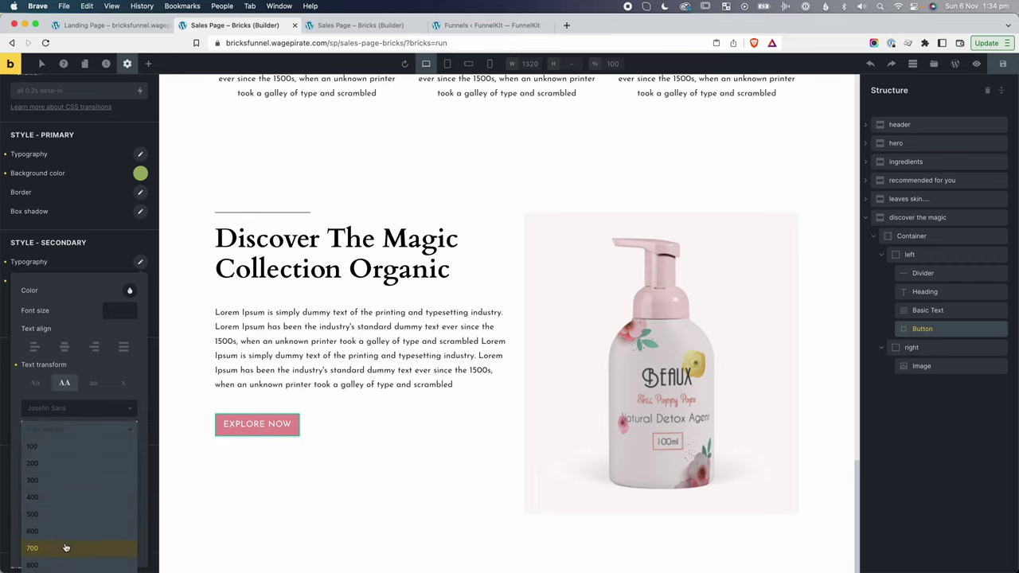
click(65, 548)
click(69, 261)
Give Secondary theme buttons a border radius of 5 on all corners.
click(138, 299)
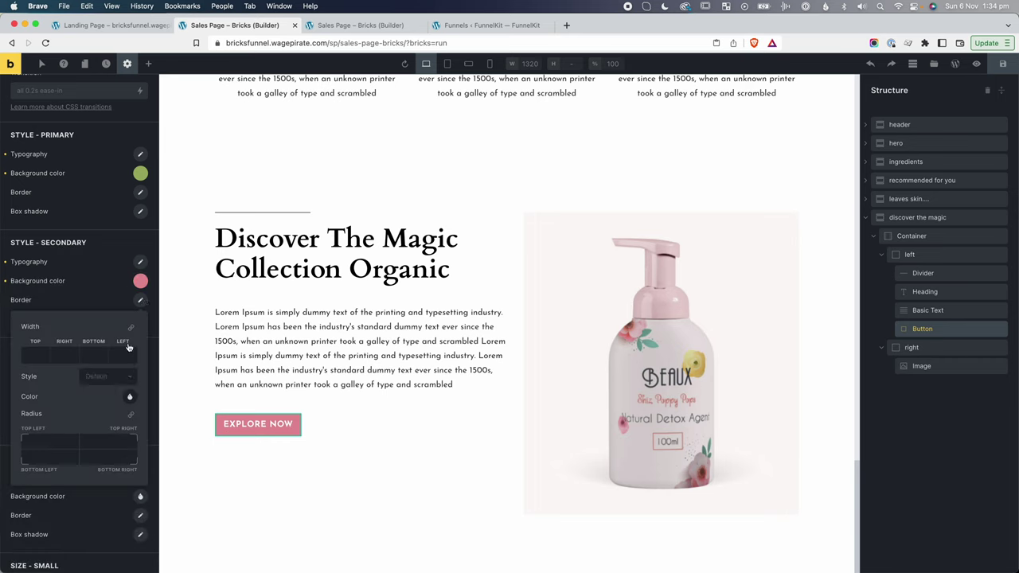
scroll(86, 409, down, 1)
click(61, 429)
text(5)
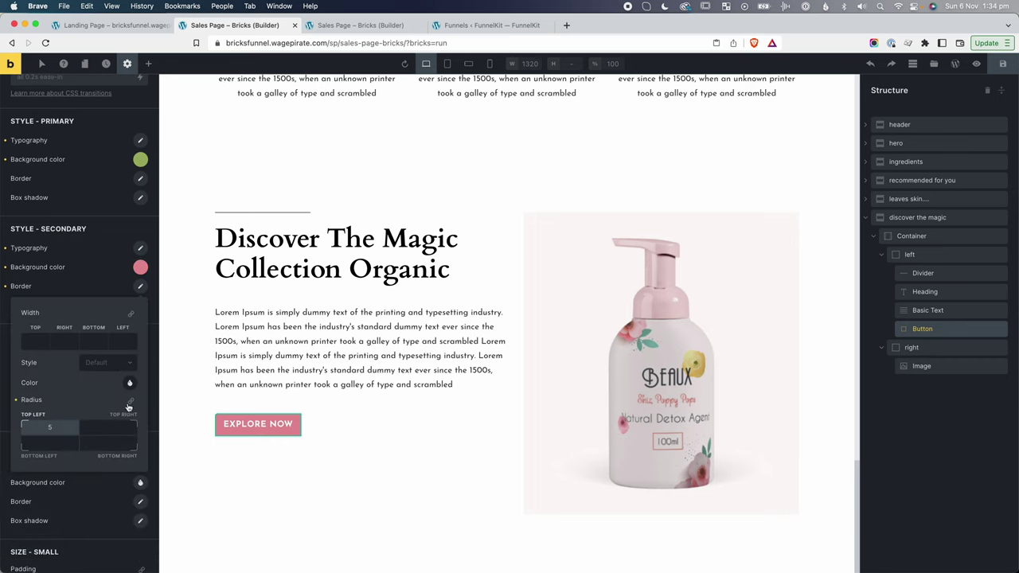
click(130, 402)
click(291, 402)
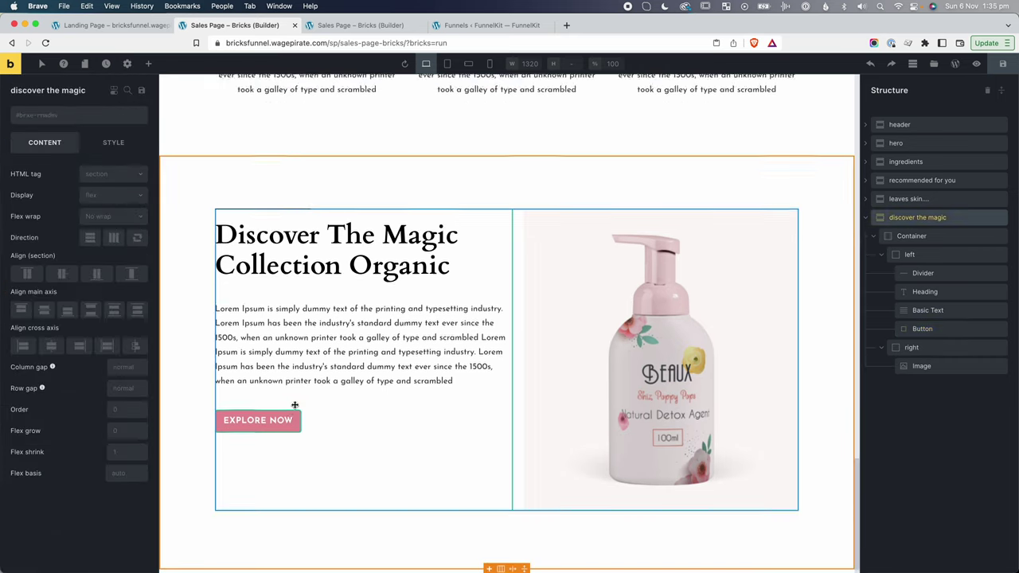
Compare against the live page, then collapse 'discover the magic' in the Structure panel.
scroll(295, 404, up, 10)
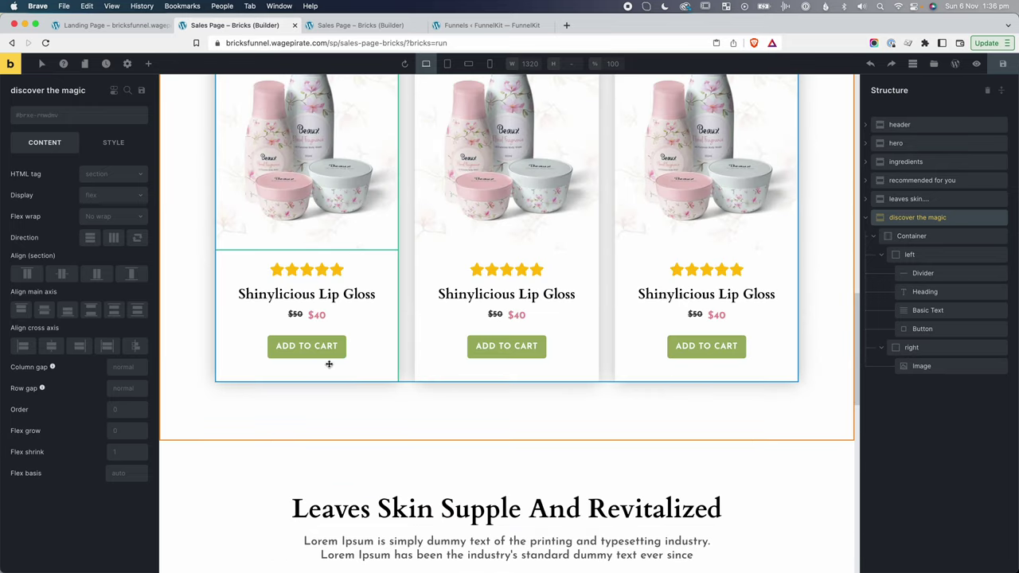
scroll(328, 387, down, 10)
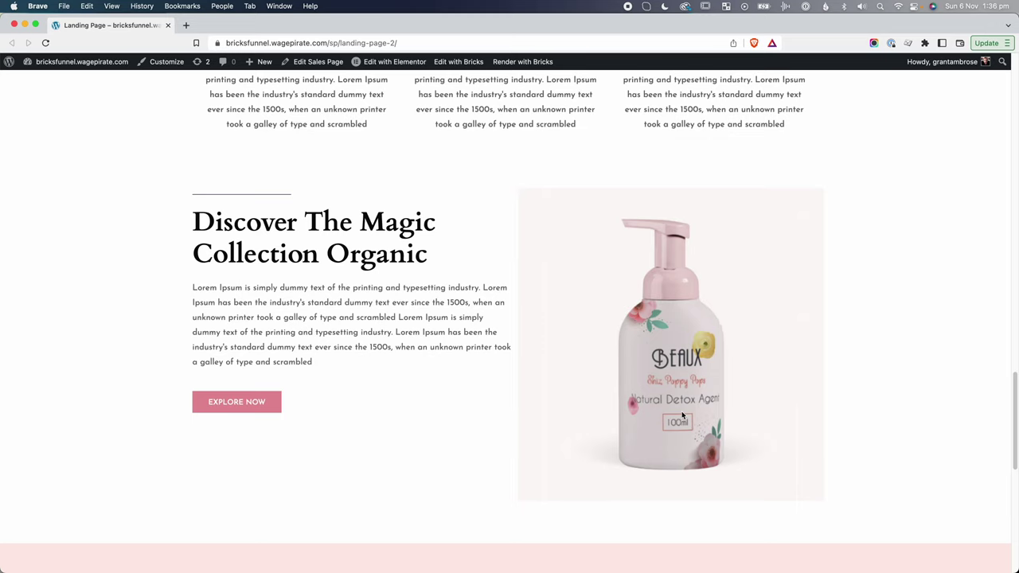
scroll(682, 415, down, 10)
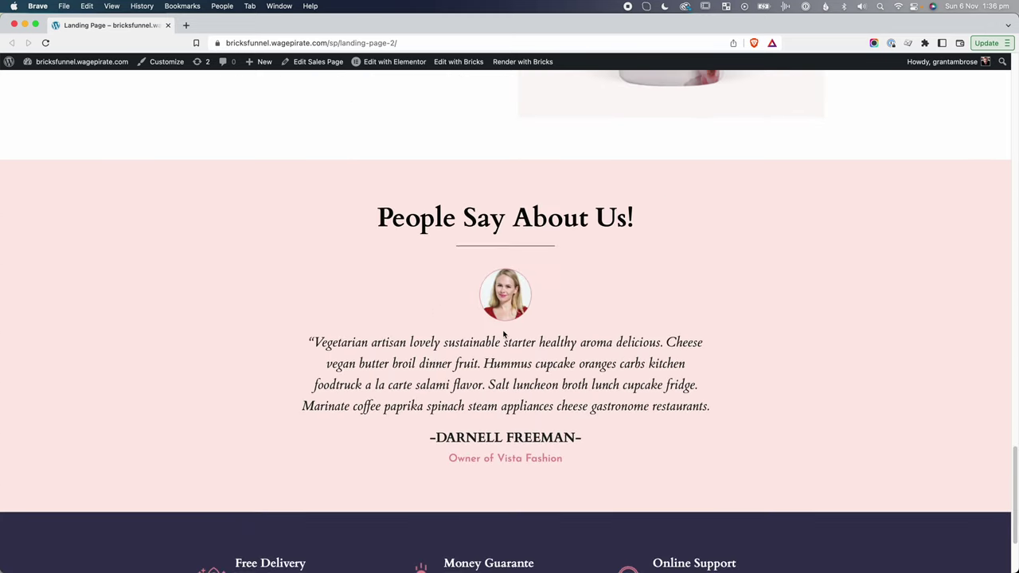
scroll(464, 251, down, 1)
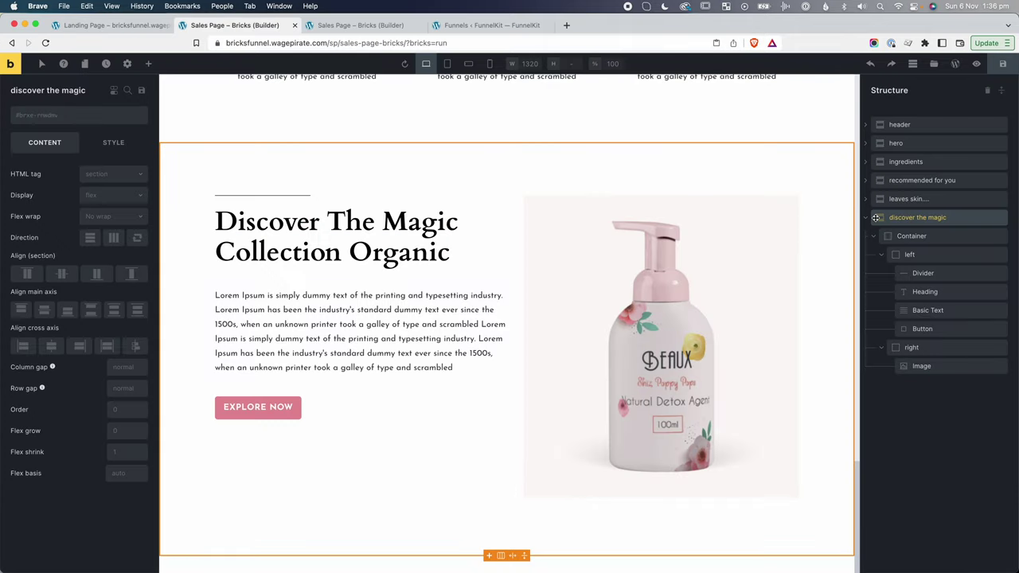
click(867, 219)
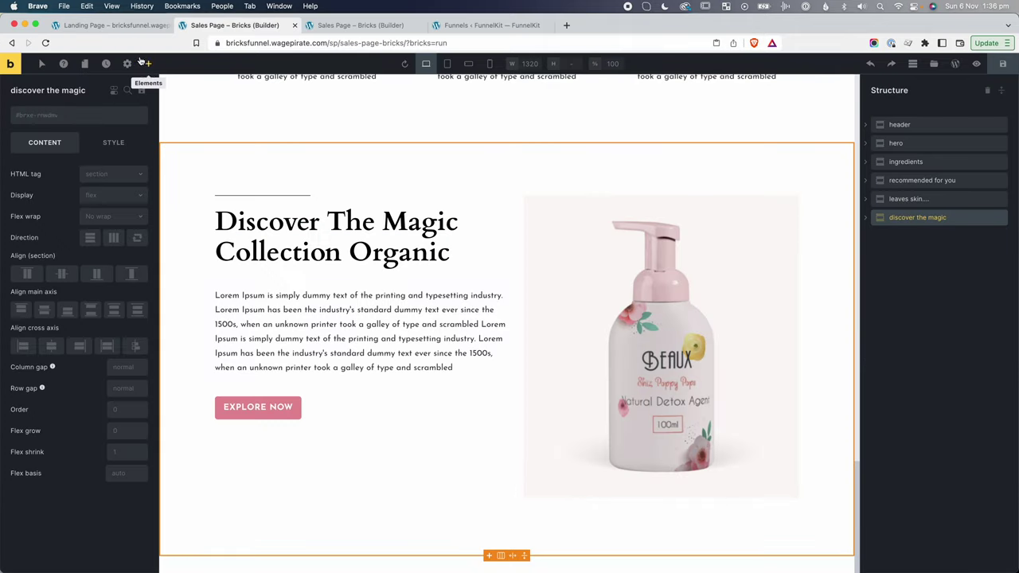
click(148, 64)
Drop a new Section below 'discover the magic' and rename it 'testimonial'.
text(sec)
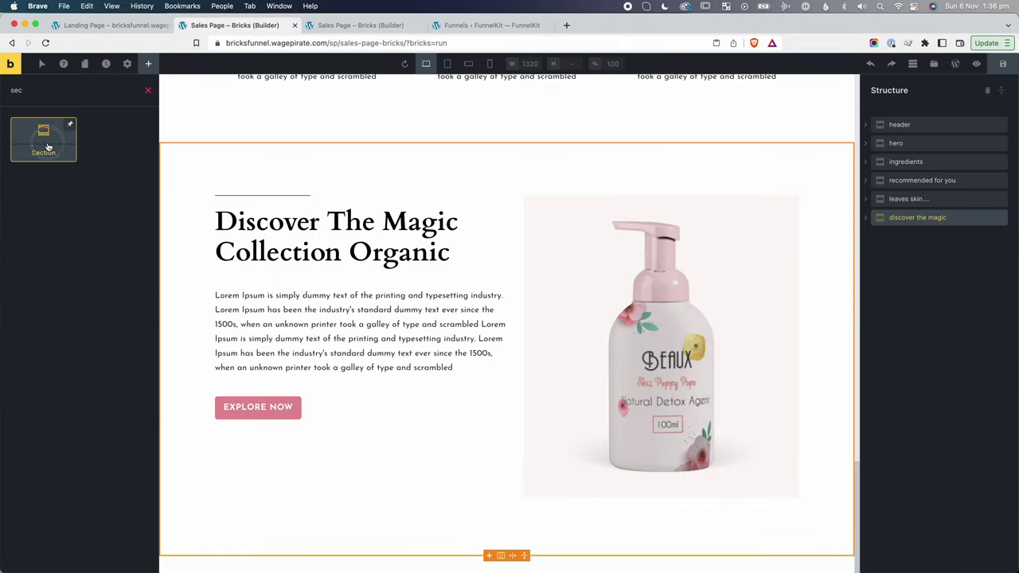
drag(48, 147, 870, 238)
double_click(894, 237)
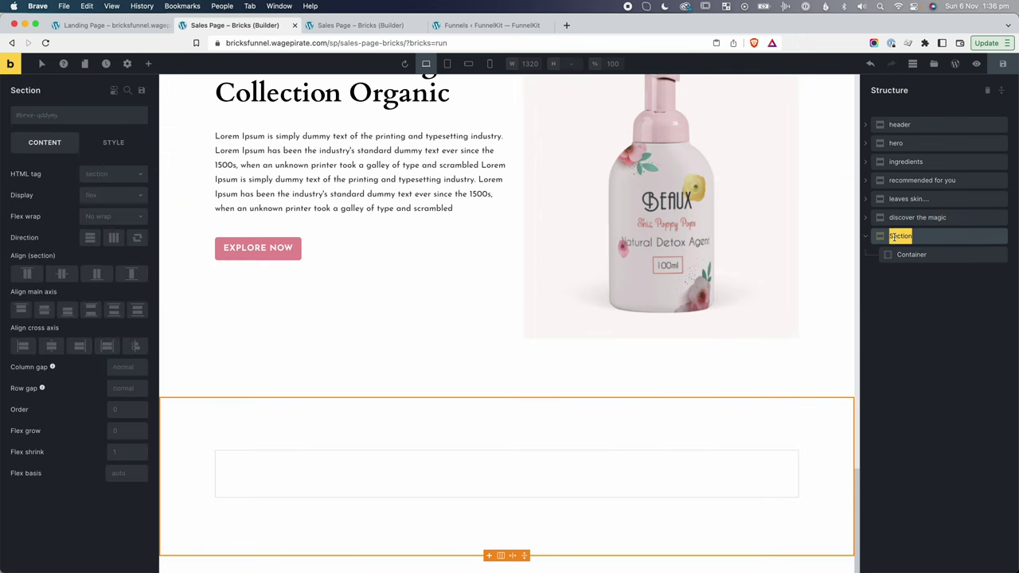
text(testimonial)
click(667, 512)
scroll(666, 512, up, 10)
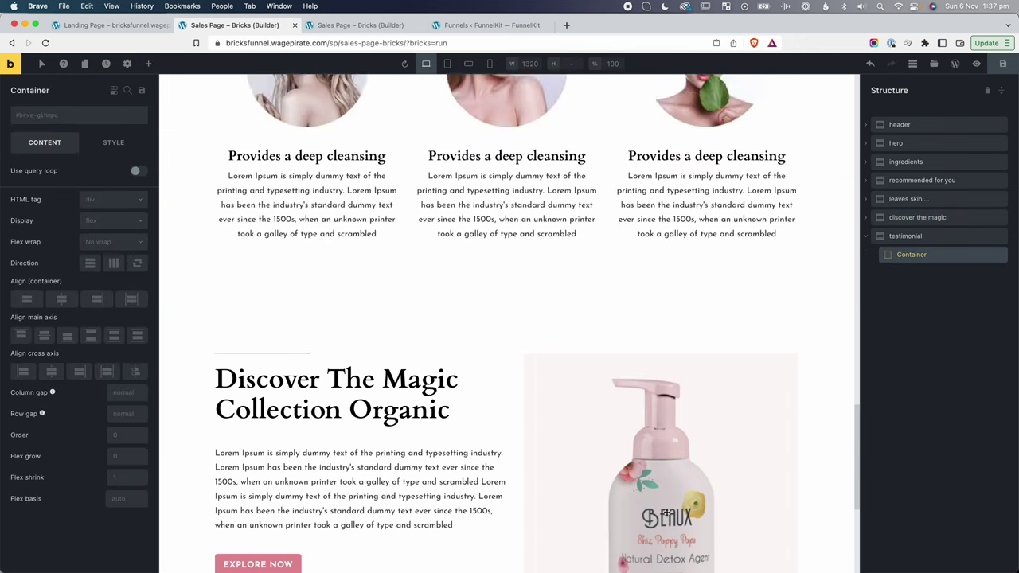
click(561, 234)
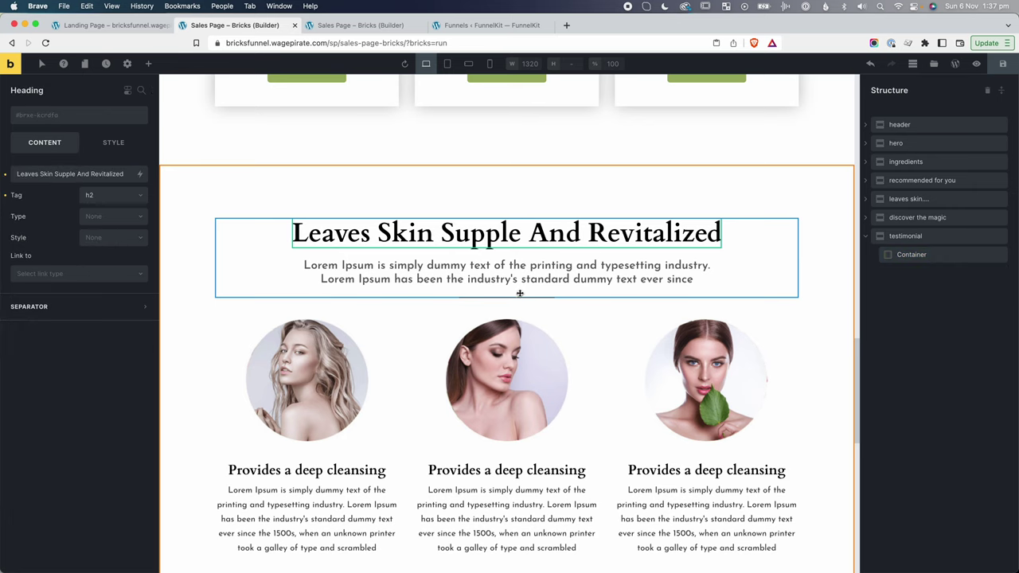
Copy the leaves skin leadin block into testimonial and delete its empty container.
click(867, 200)
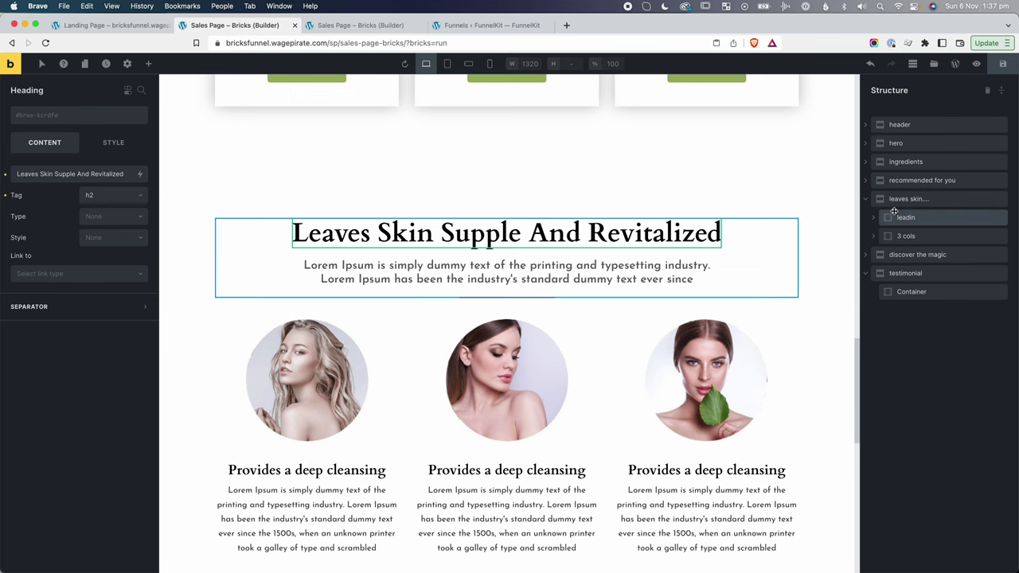
click(922, 219)
key(super+c)
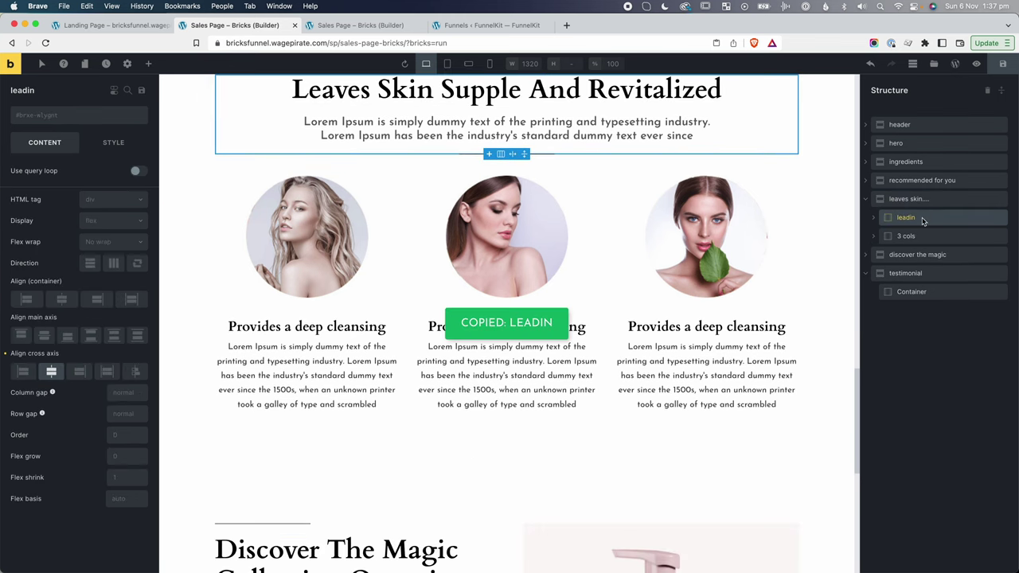
click(918, 273)
key(super+v)
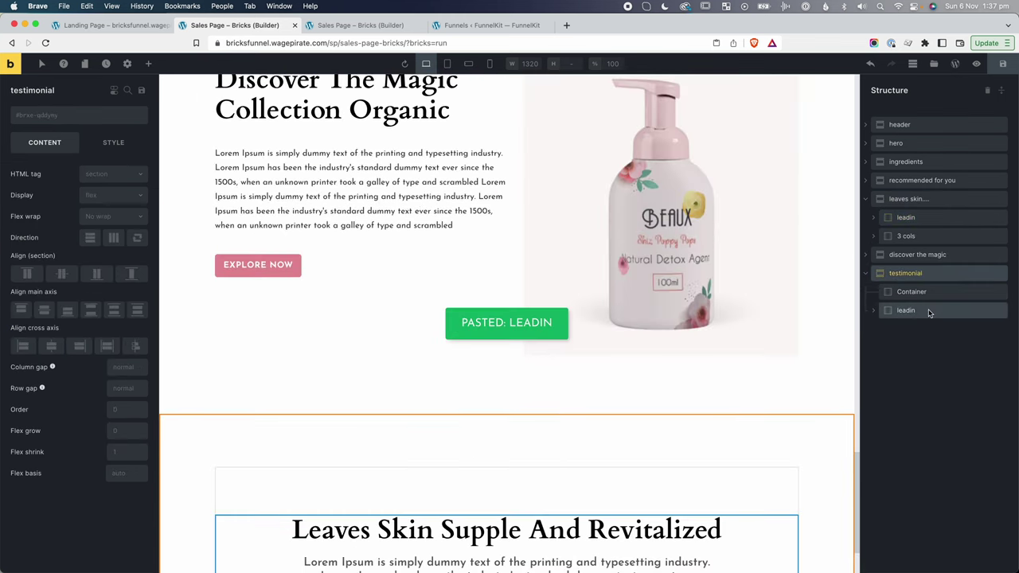
right_click(953, 293)
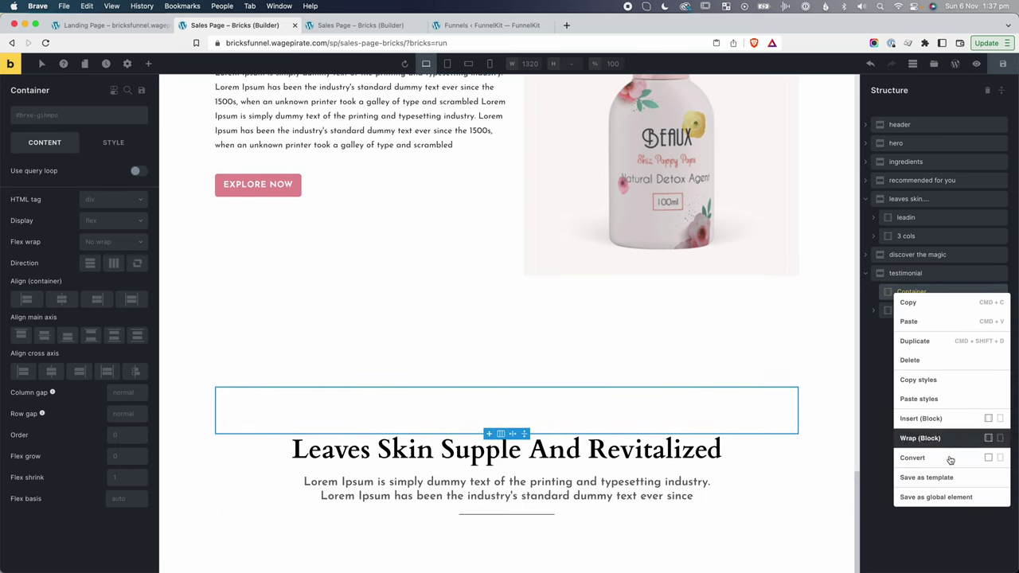
click(928, 360)
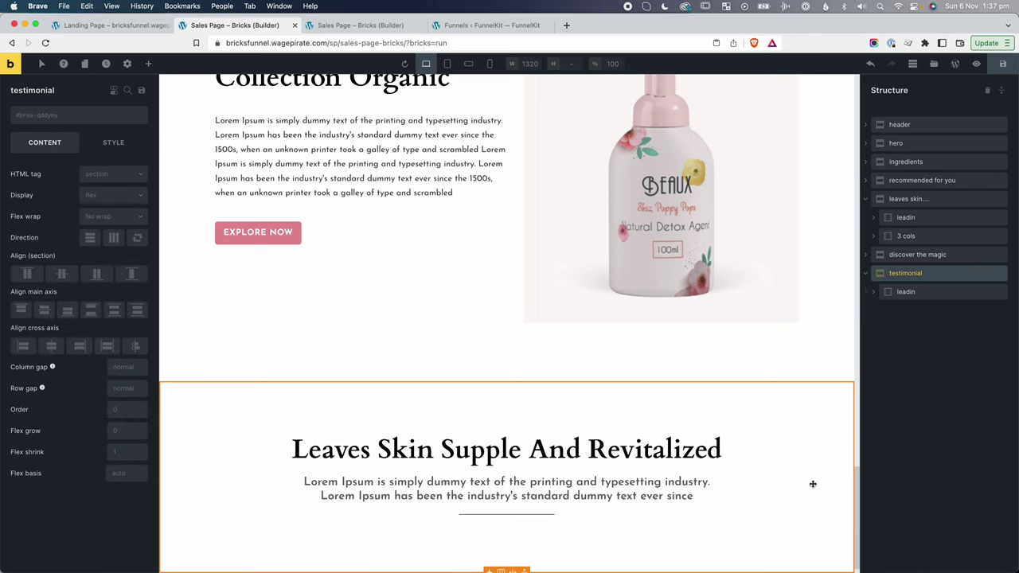
Delete the lead-in paragraph and set the heading to 'People Say About Us!'.
click(873, 291)
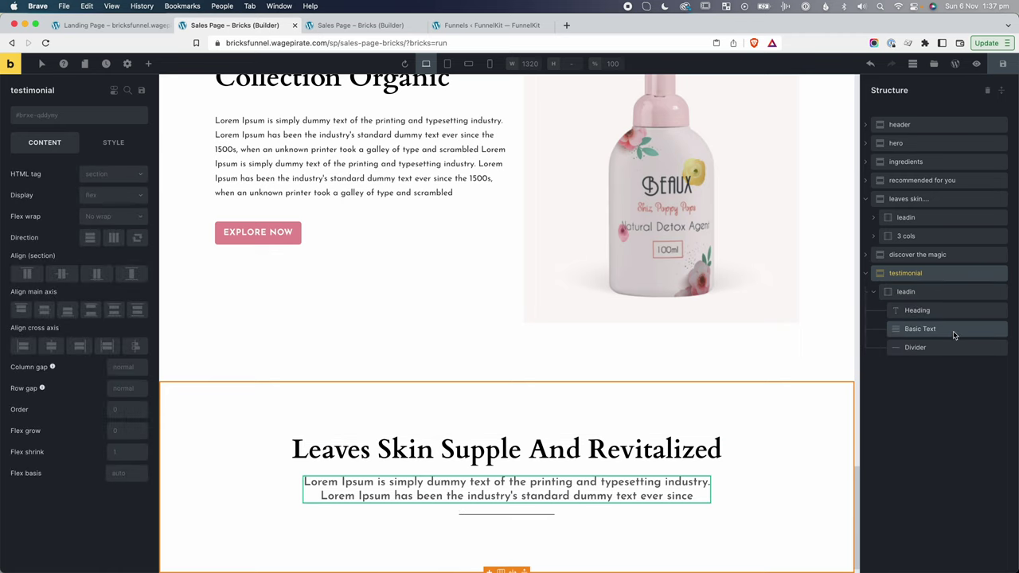
click(954, 333)
right_click(954, 335)
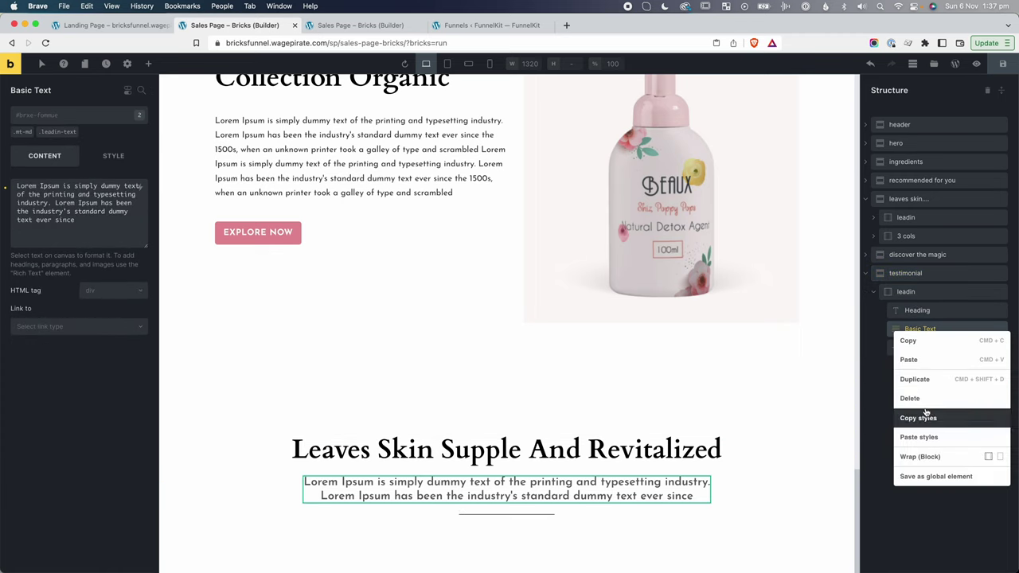
click(916, 398)
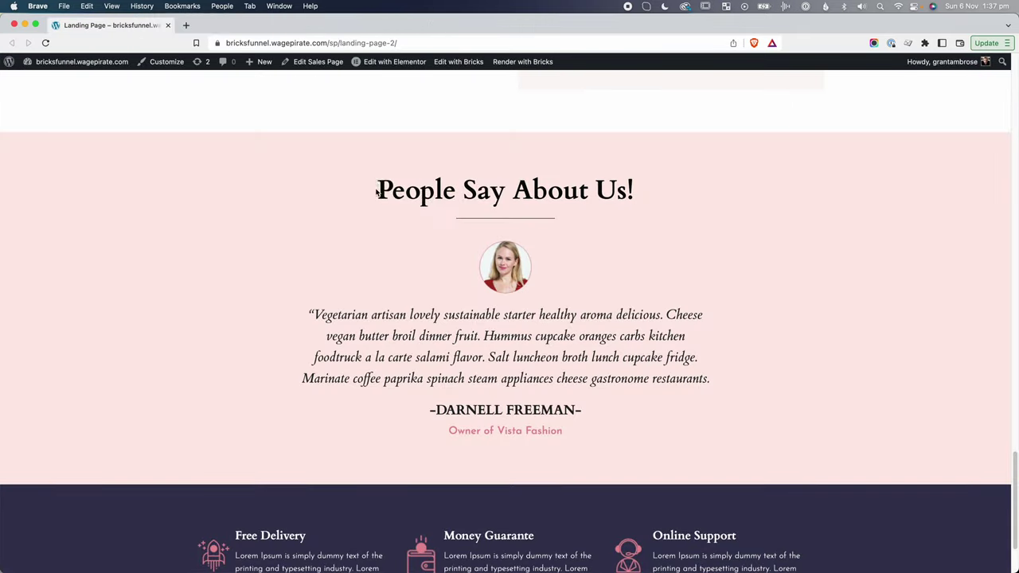
drag(377, 191, 629, 191)
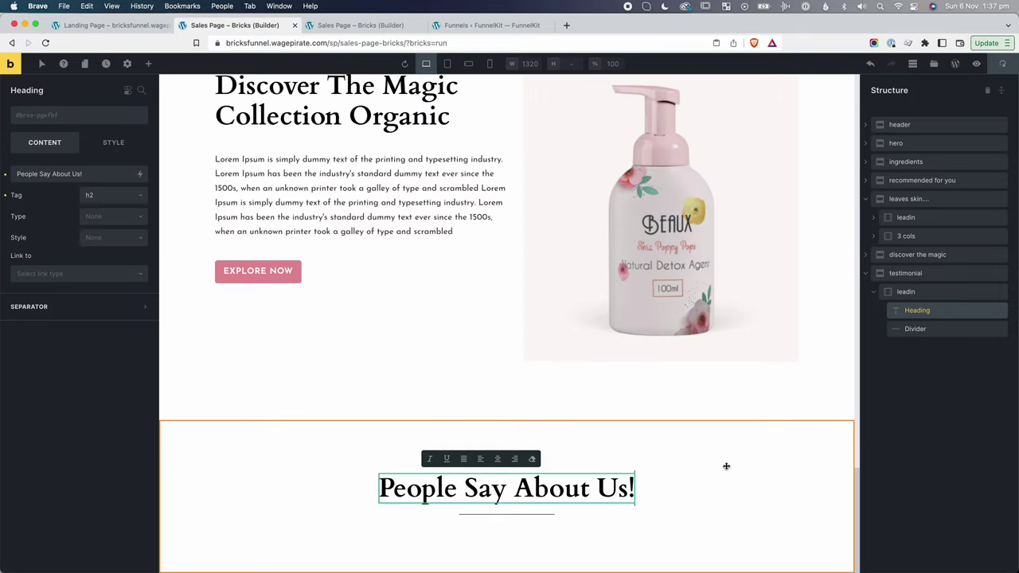
click(767, 462)
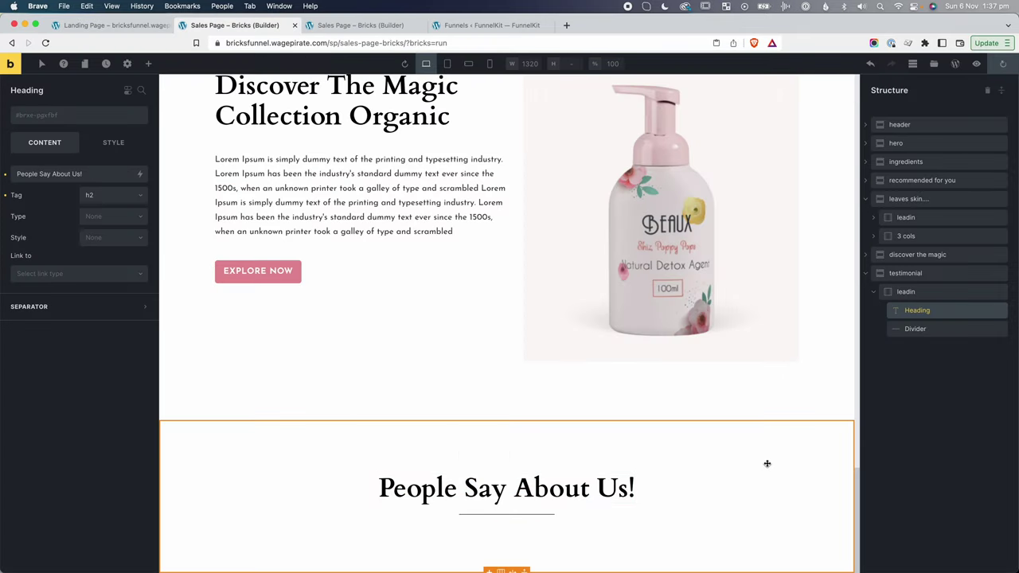
click(874, 293)
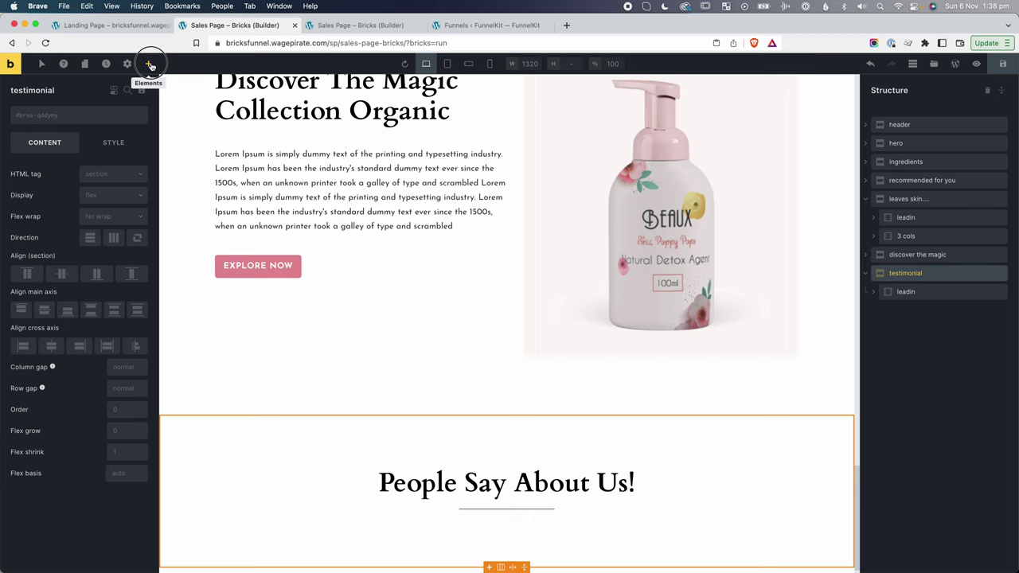
Add a Container inside testimonial named 'testimonial content'.
click(148, 63)
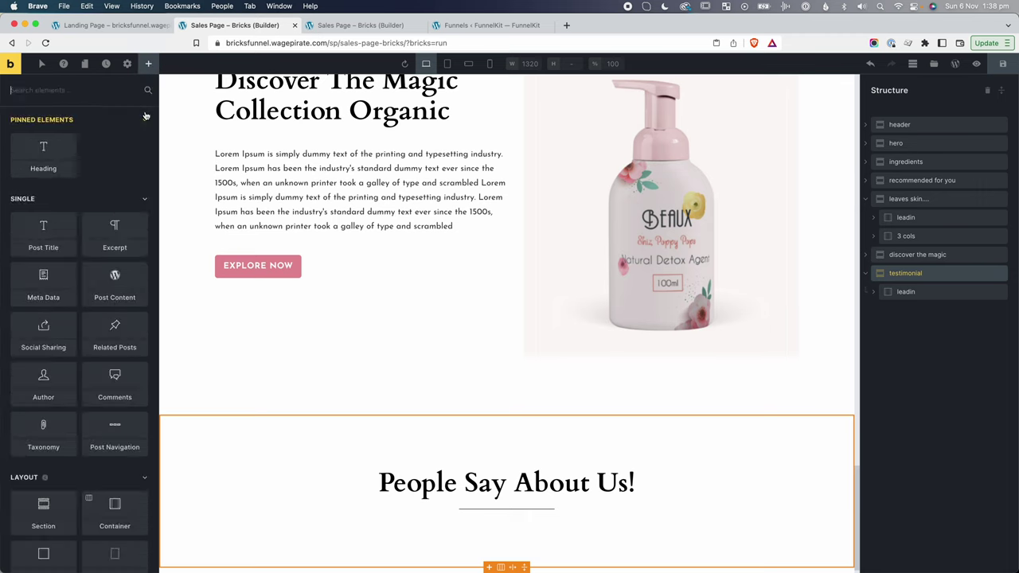
text(cont)
click(43, 135)
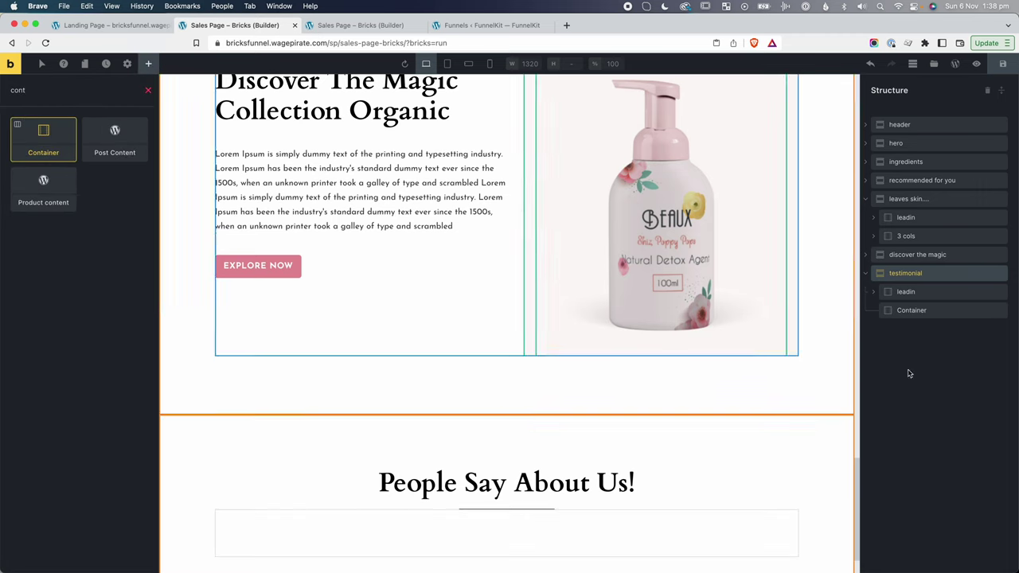
double_click(912, 310)
text(testimoni)
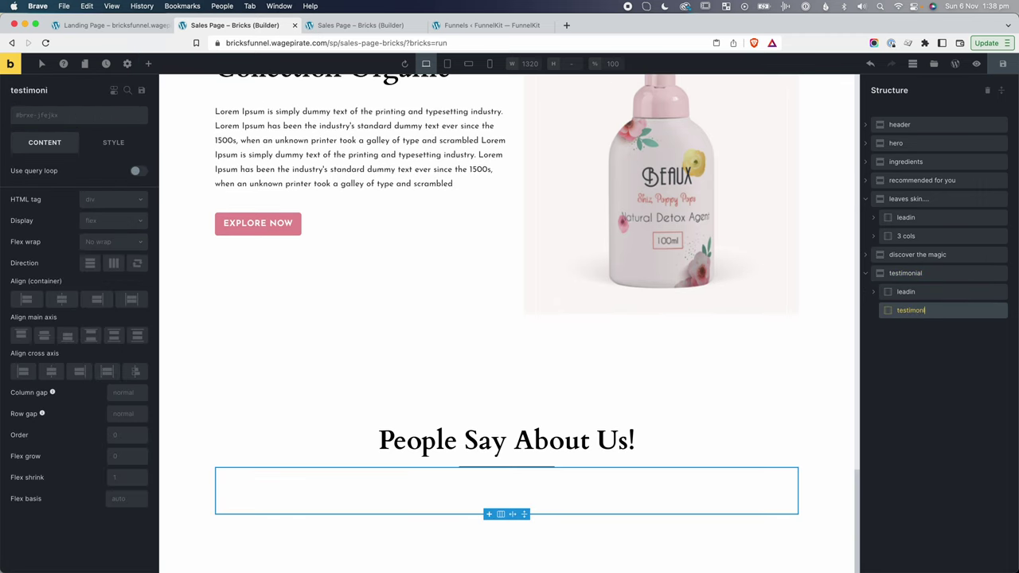
text(al content)
key(Return)
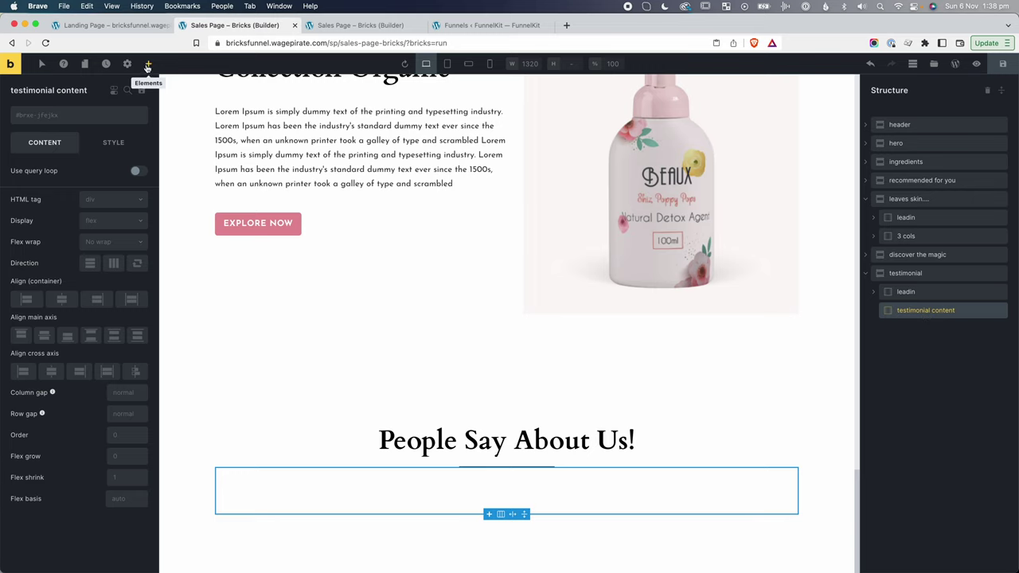
Add an Image and a Basic Text block holding the testimonial quote from the reference page.
click(147, 63)
text(image)
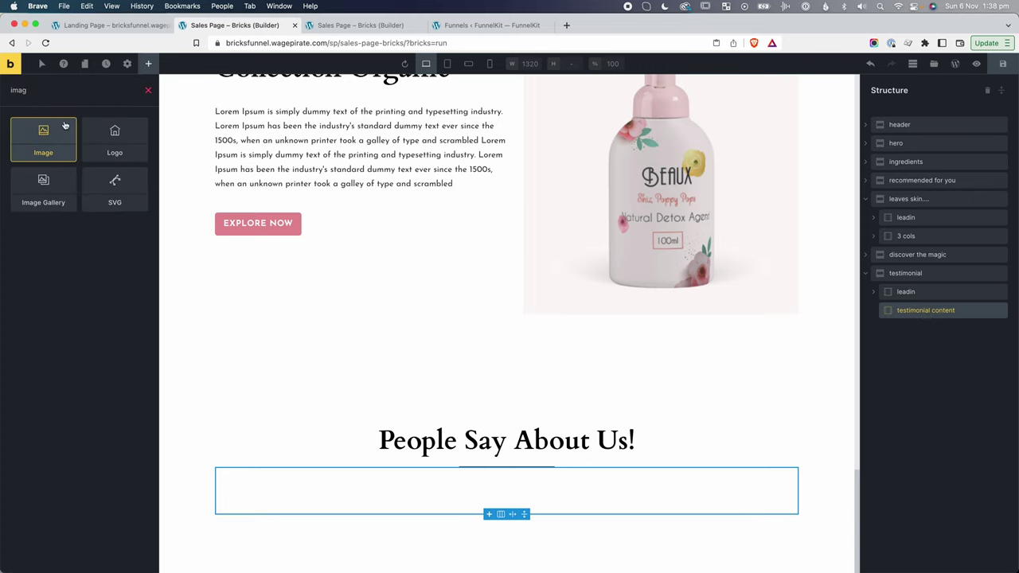
click(43, 135)
click(148, 63)
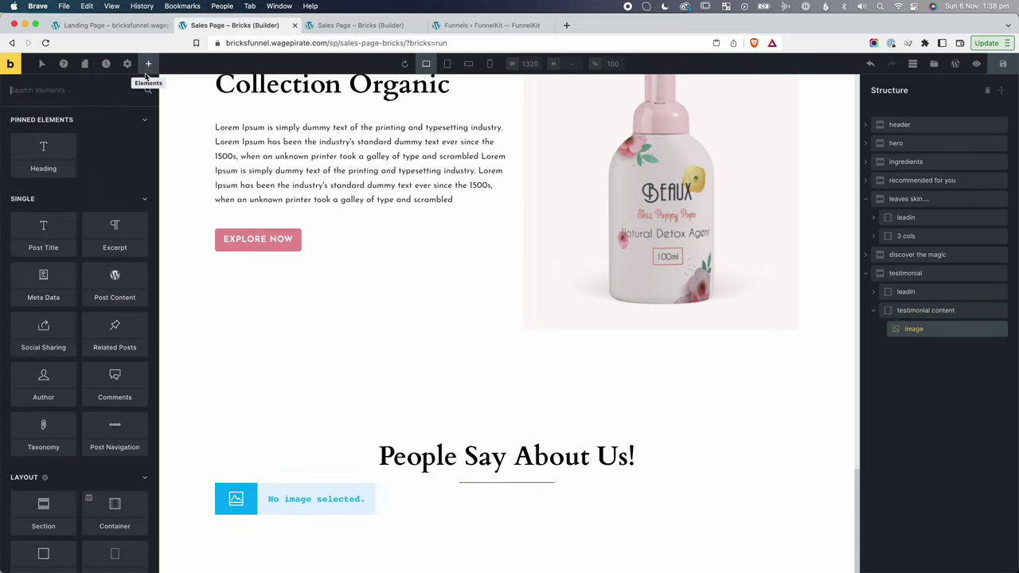
text(bas)
click(56, 138)
click(931, 347)
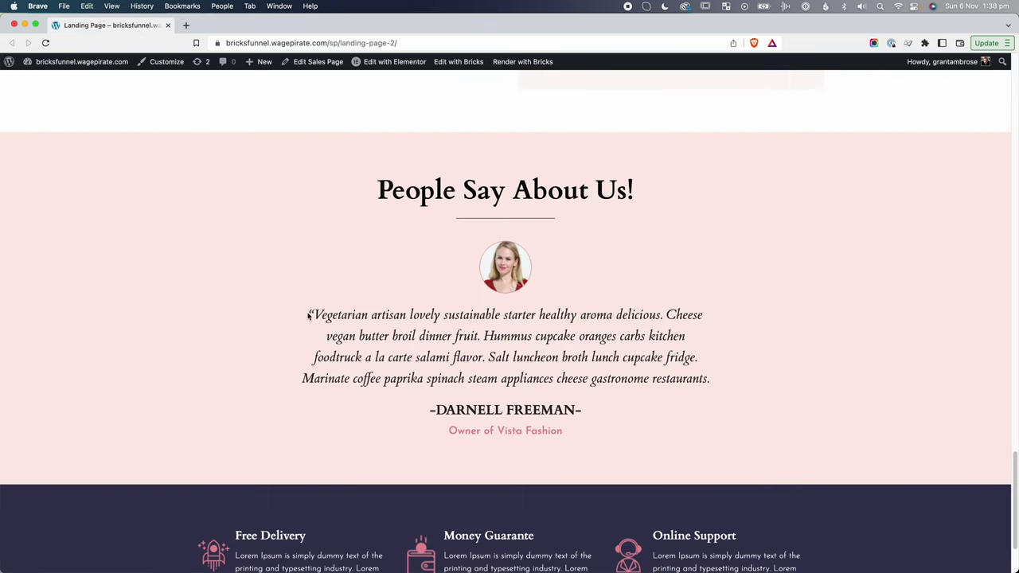
drag(309, 316, 778, 374)
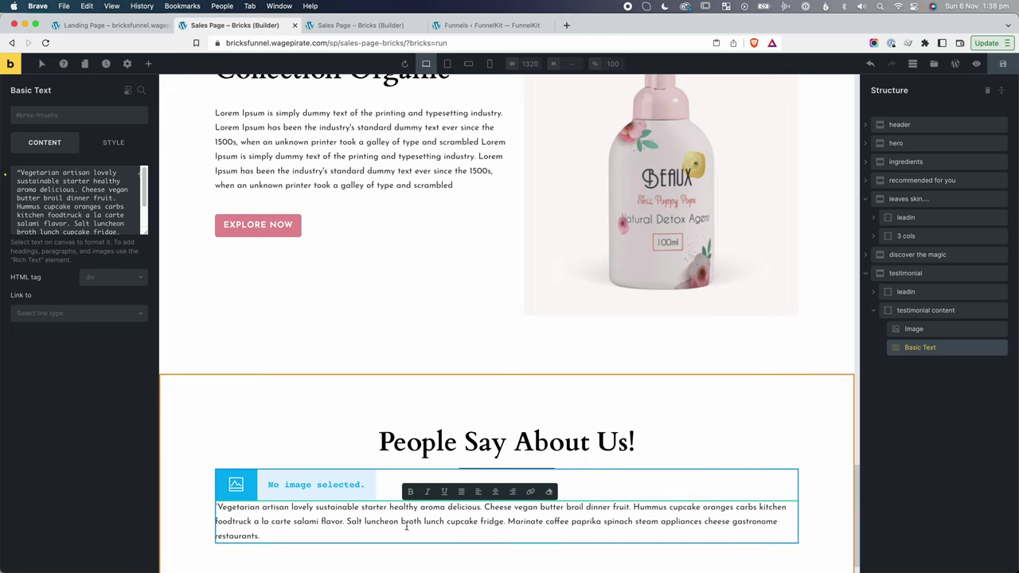
drag(431, 410, 573, 413)
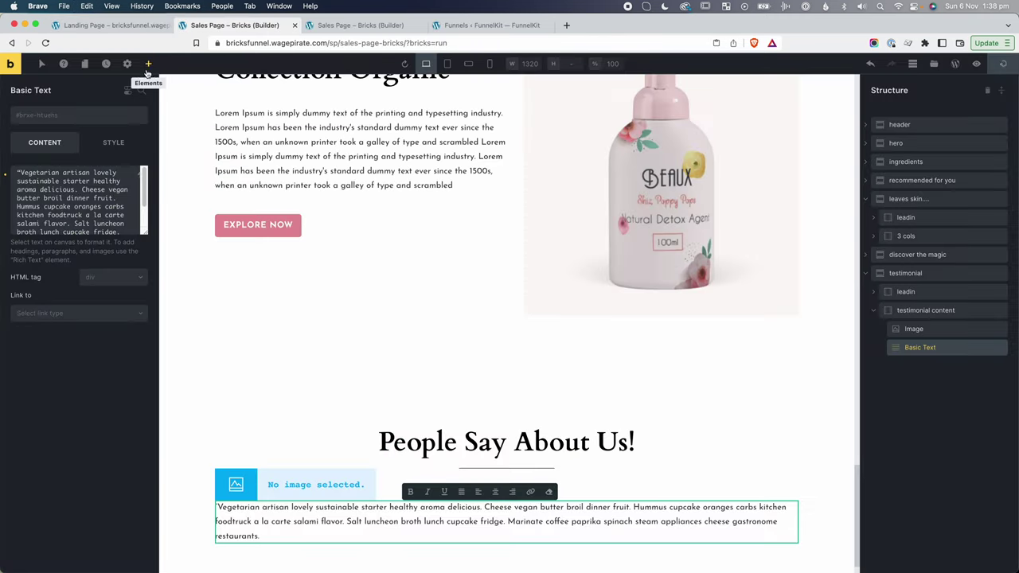
Add a Basic Text block below the quote containing the reviewer's name.
click(149, 64)
click(81, 90)
text(bas)
drag(43, 135, 513, 507)
triple_click(480, 506)
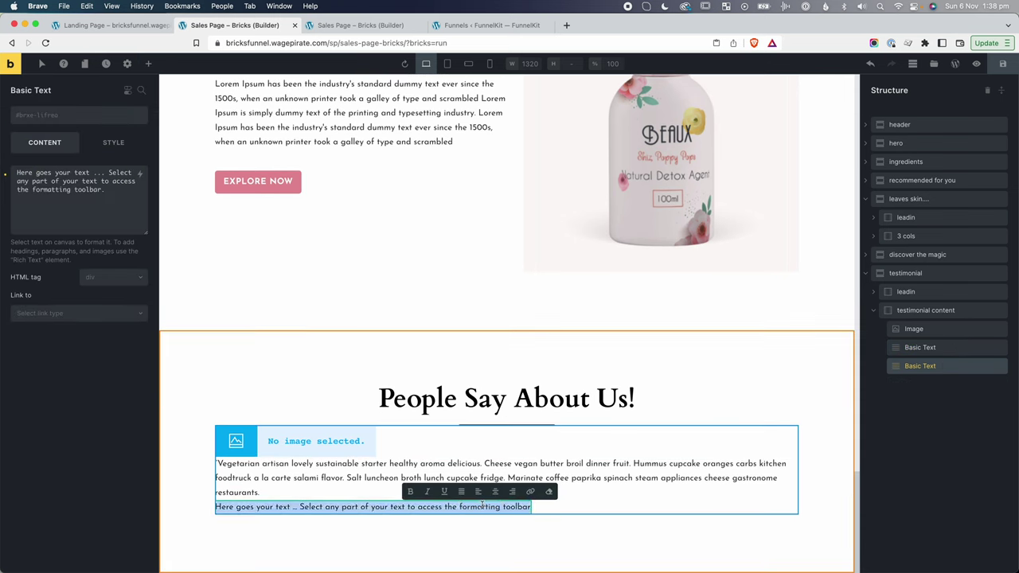
key(super+v)
click(483, 528)
Add a Basic Text block below the name containing the reviewer's job title.
key(super+grave)
triple_click(531, 434)
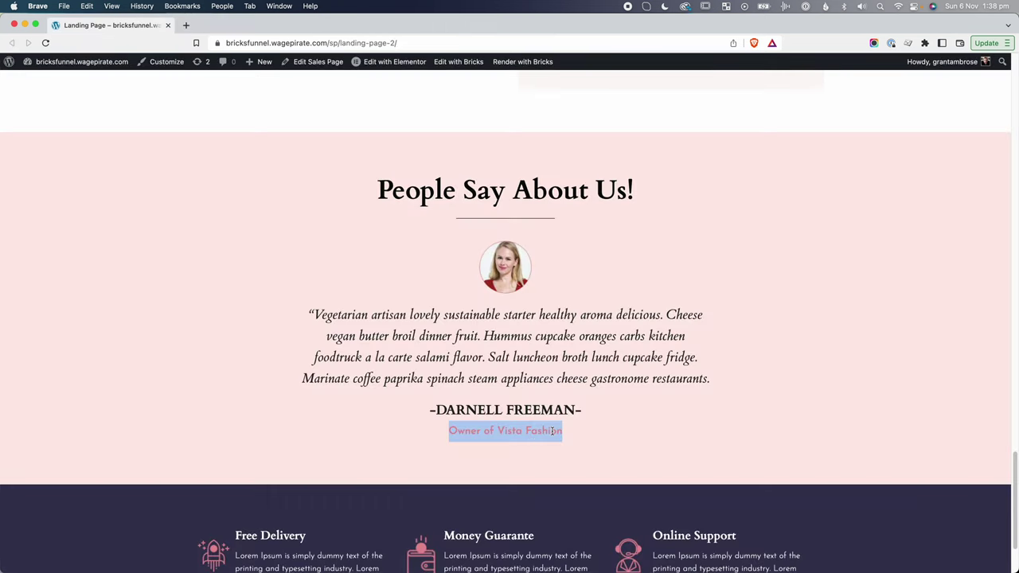
key(super+grave)
click(148, 64)
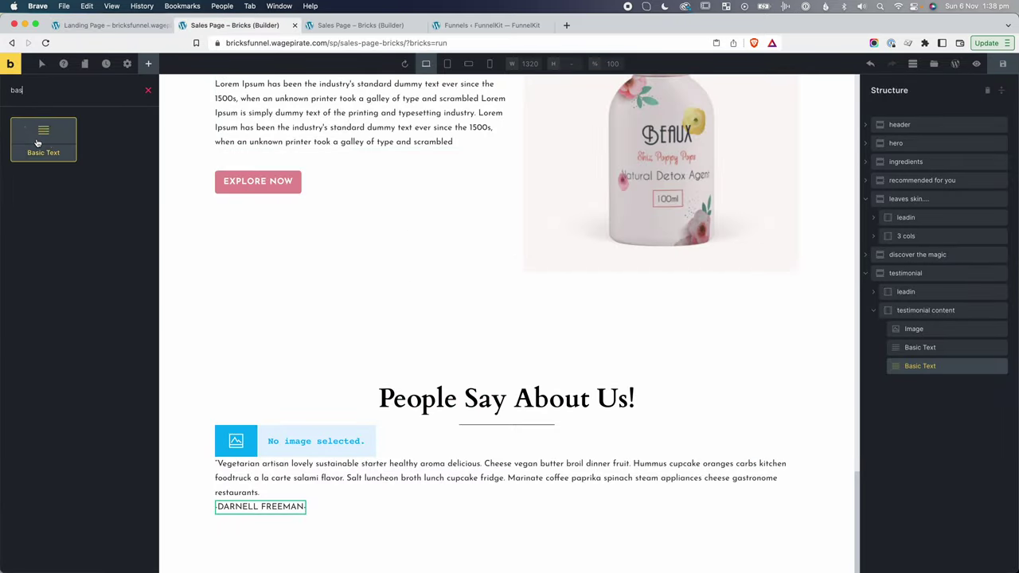
drag(36, 142, 916, 385)
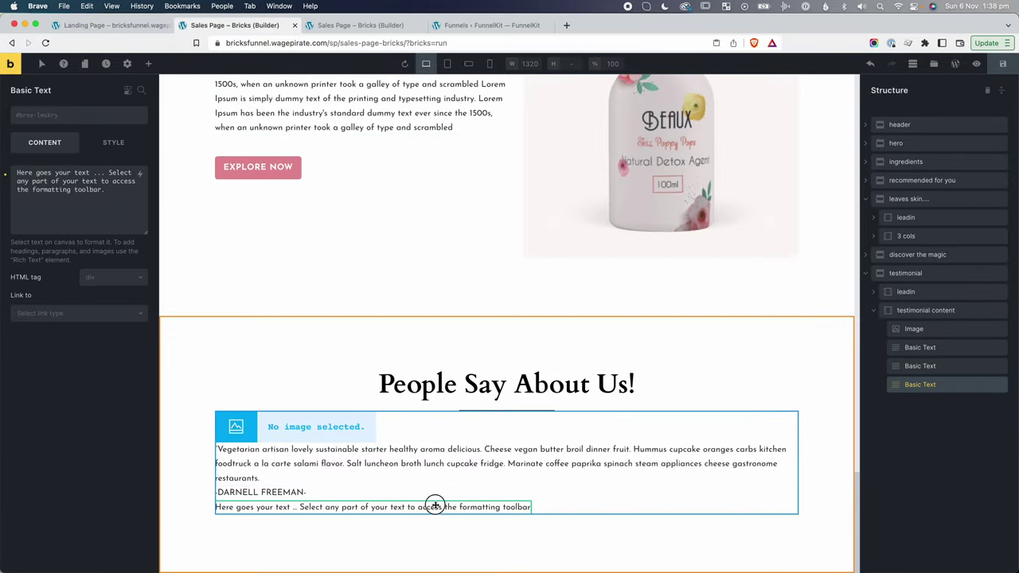
triple_click(435, 507)
key(super+v)
click(501, 544)
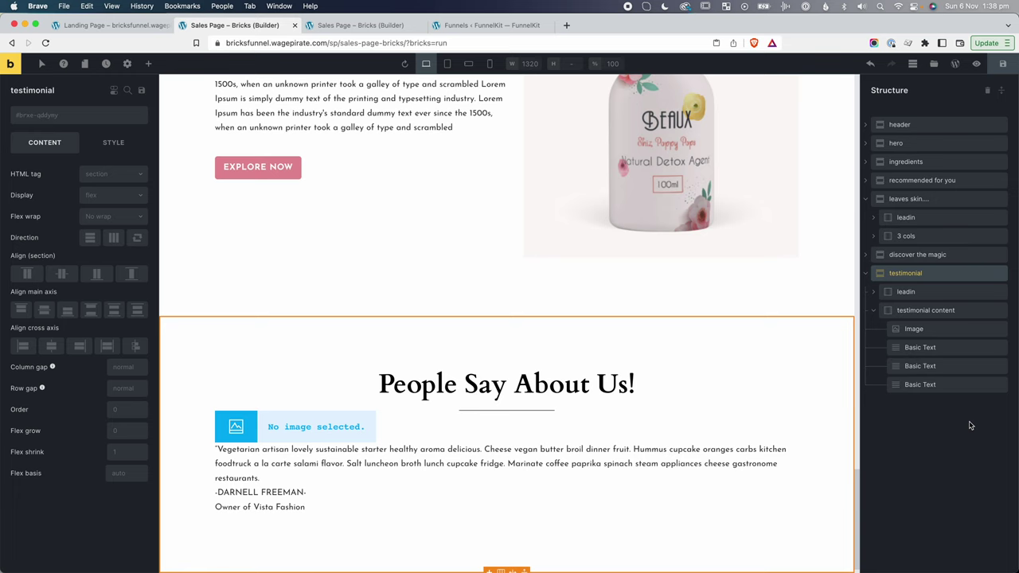
click(940, 312)
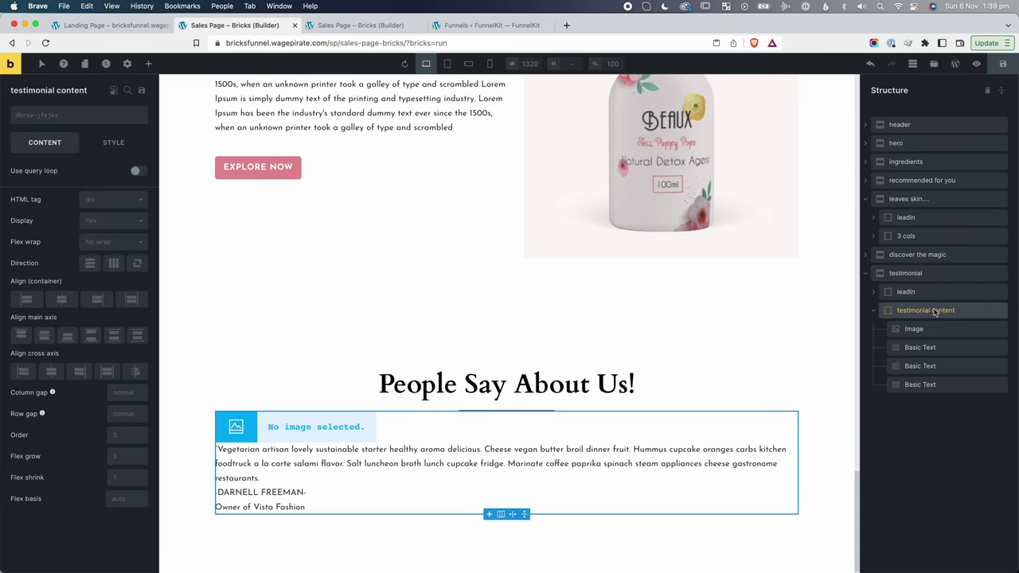
Center the testimonial content horizontally and center-align the quote text.
click(51, 371)
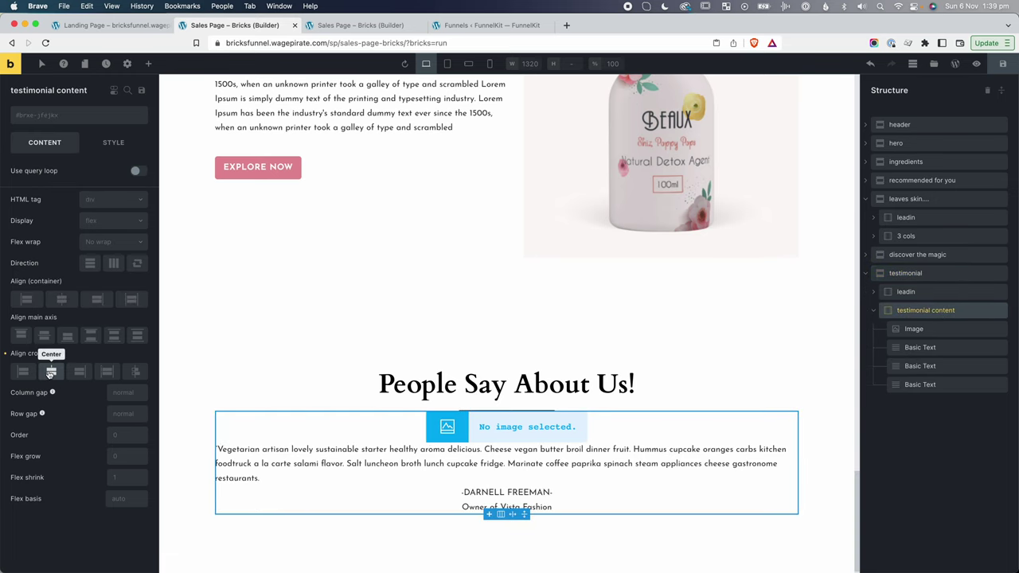
click(267, 465)
click(113, 143)
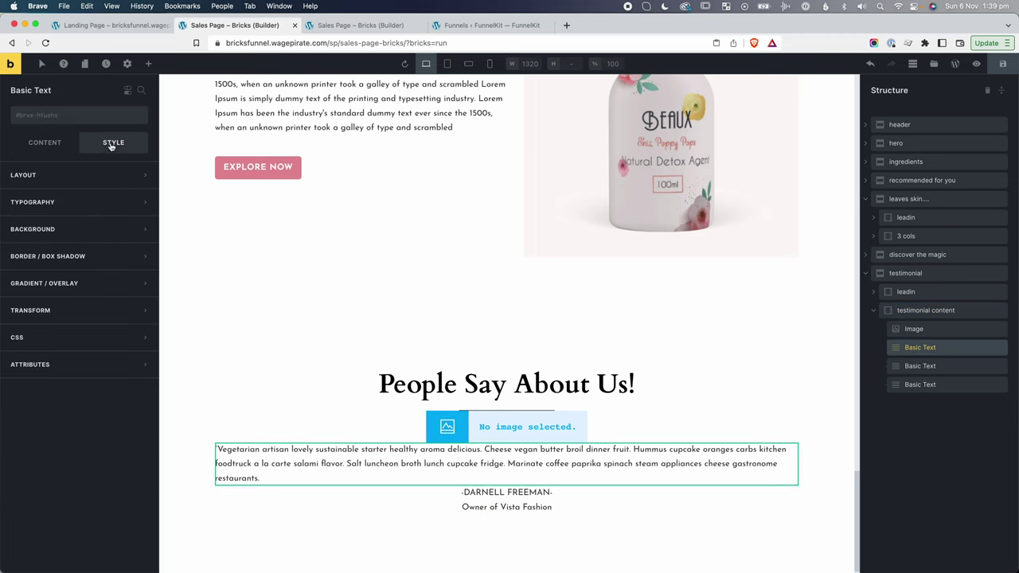
click(56, 201)
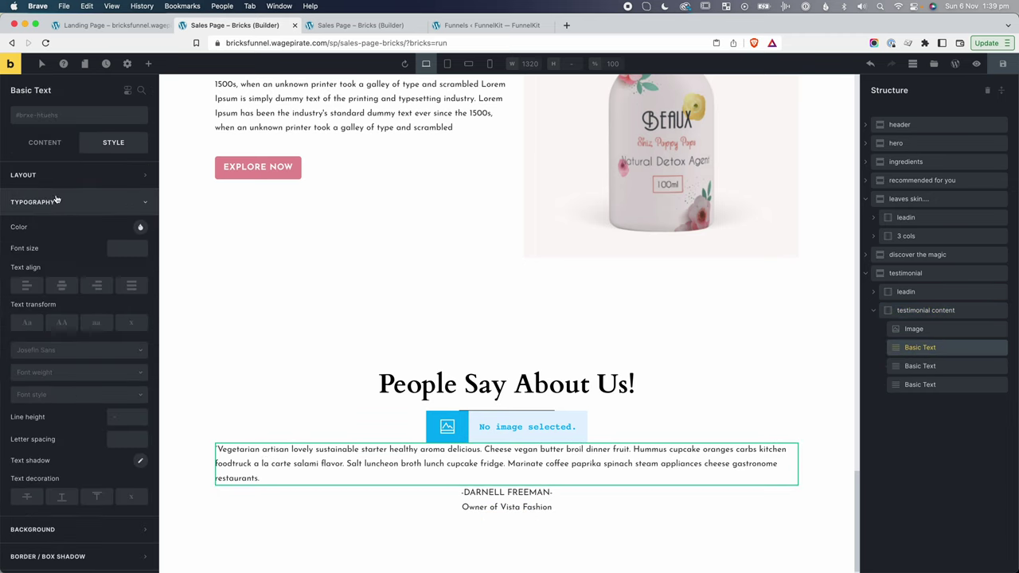
click(61, 285)
Insert the client3 portrait from the Media Library into the testimonial image.
click(358, 351)
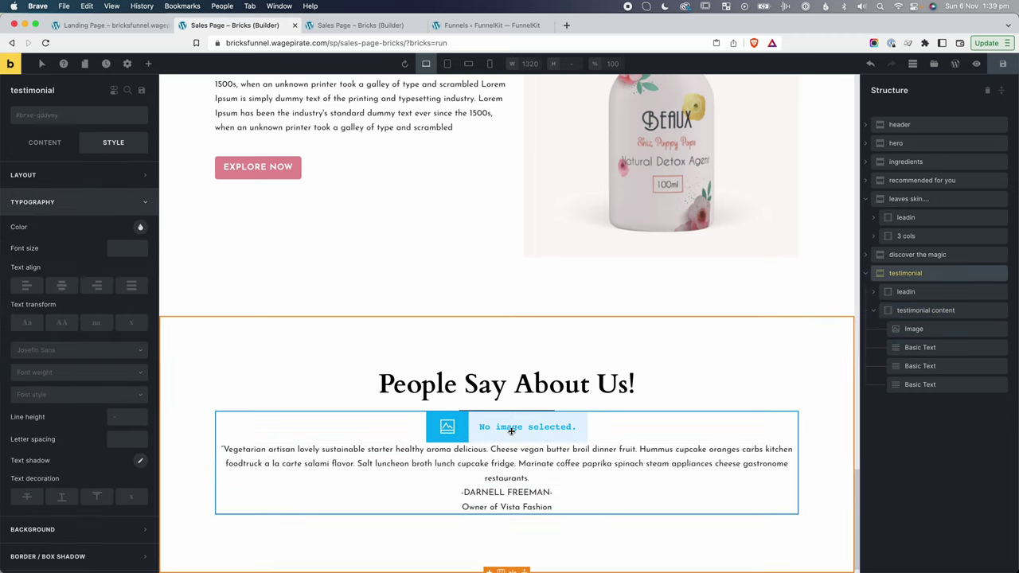
click(508, 426)
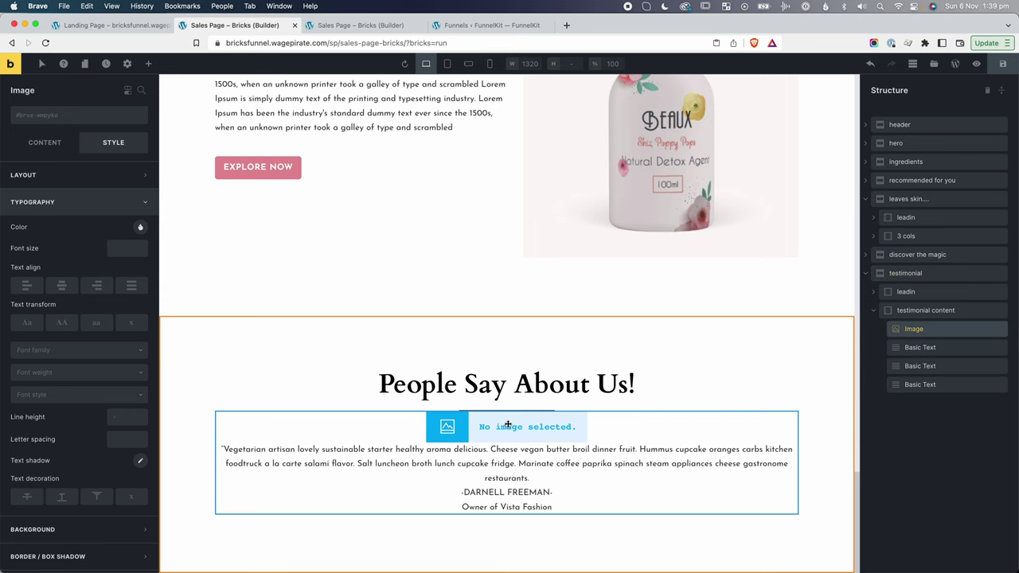
click(48, 142)
click(70, 186)
click(226, 275)
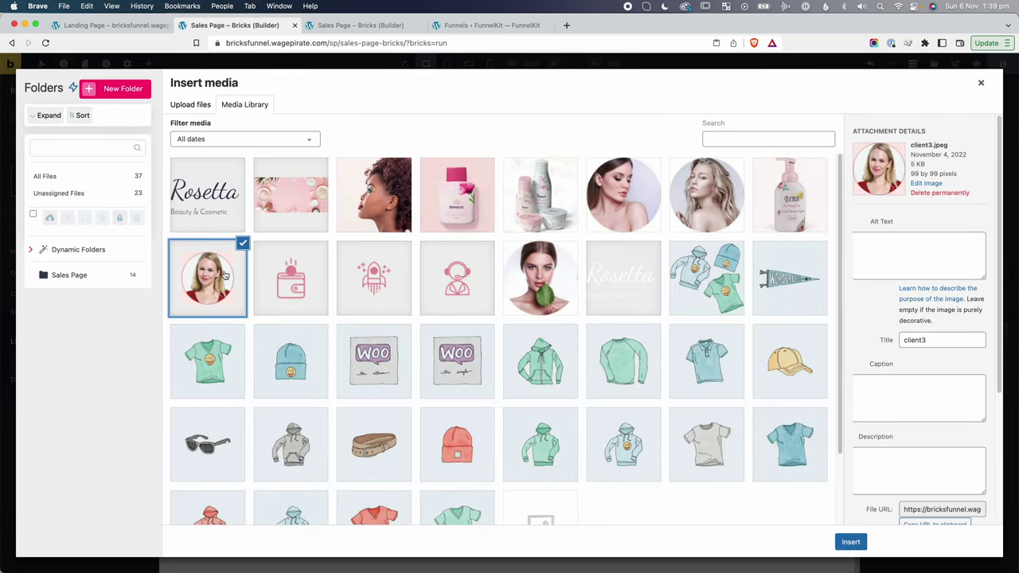
click(851, 542)
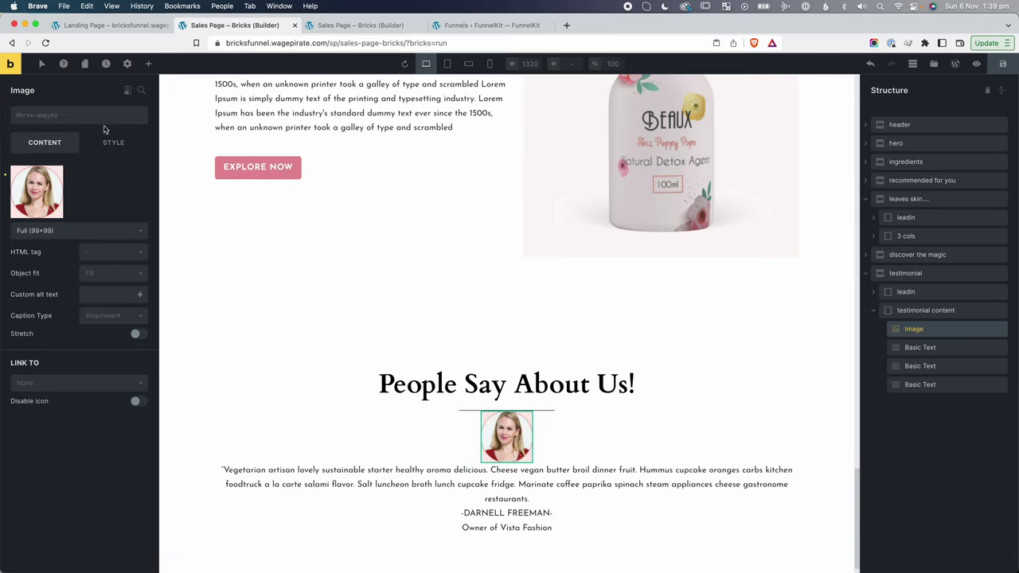
Apply mt-lg to the photo, quote and name, and mt-sm to the role text.
click(55, 116)
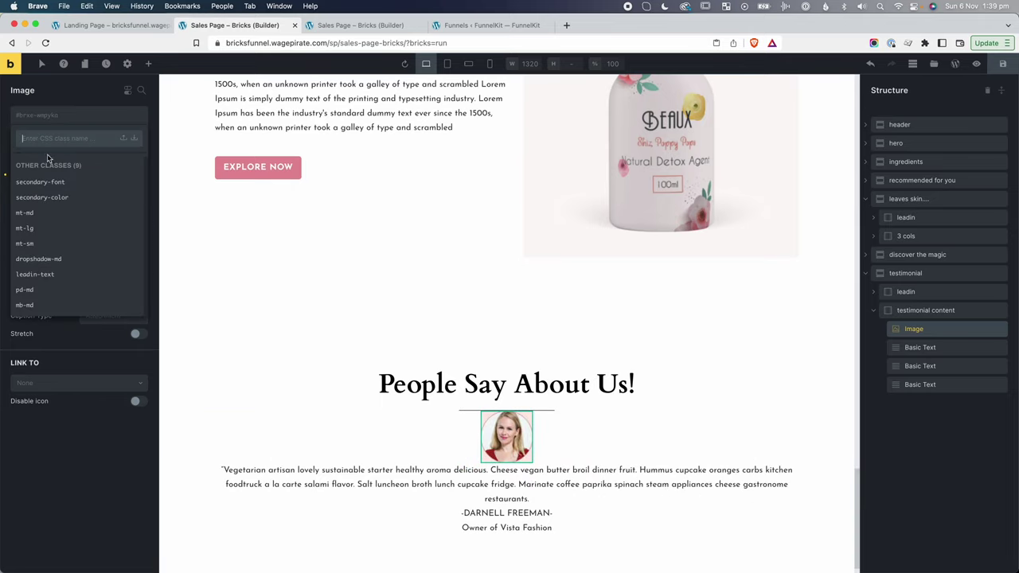
click(28, 229)
click(354, 454)
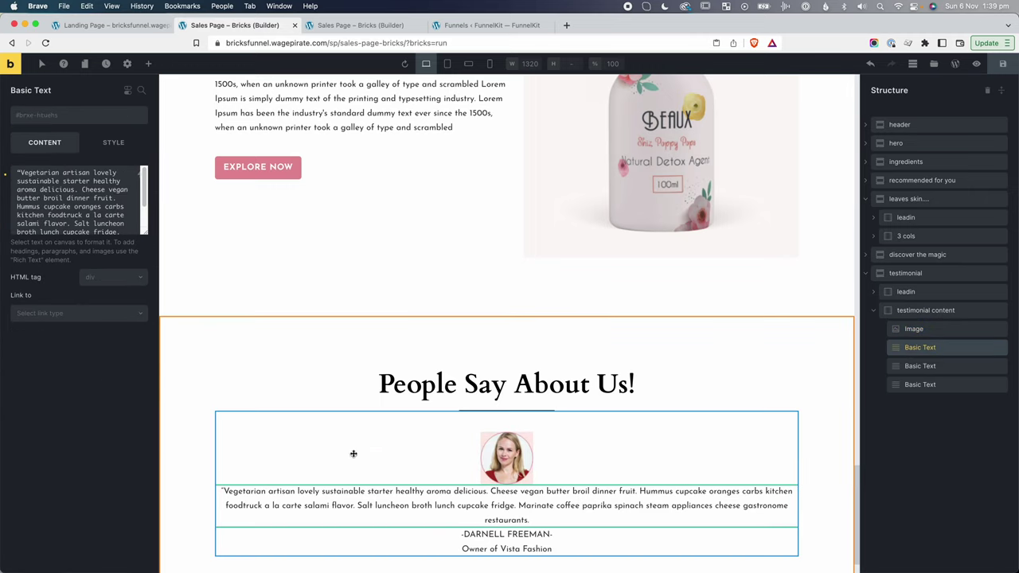
click(97, 119)
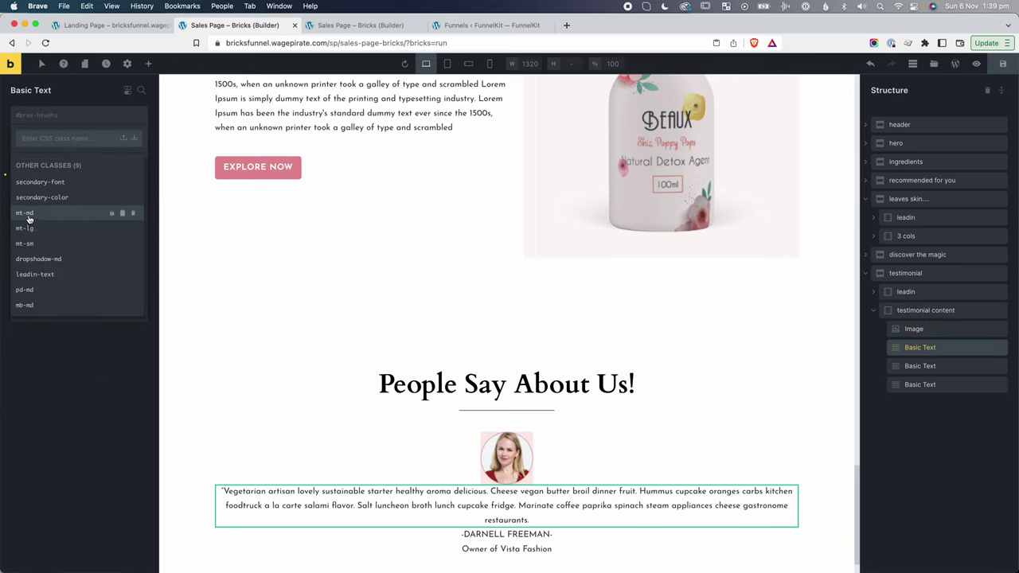
click(32, 229)
scroll(517, 388, down, 2)
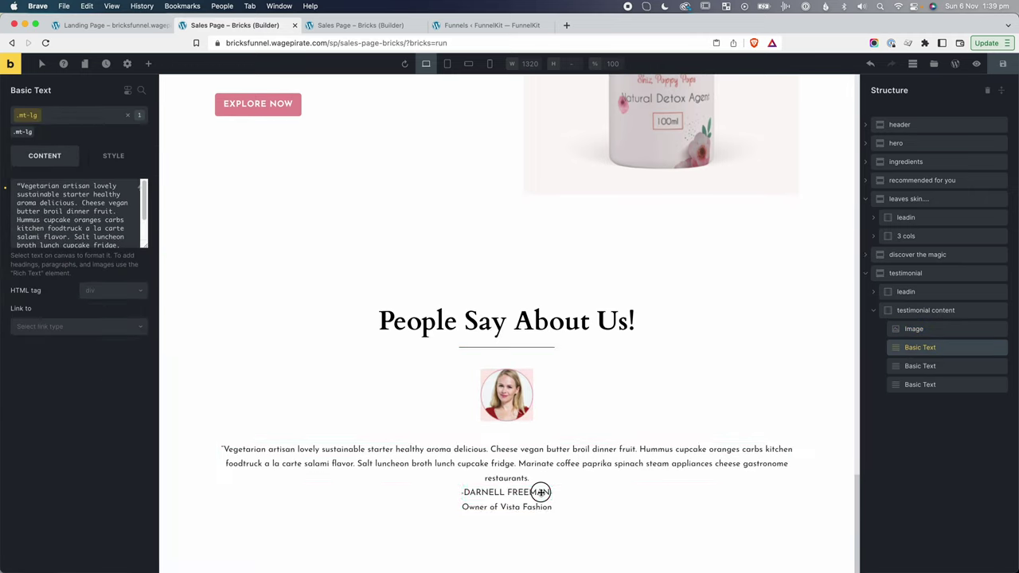
click(525, 492)
click(52, 121)
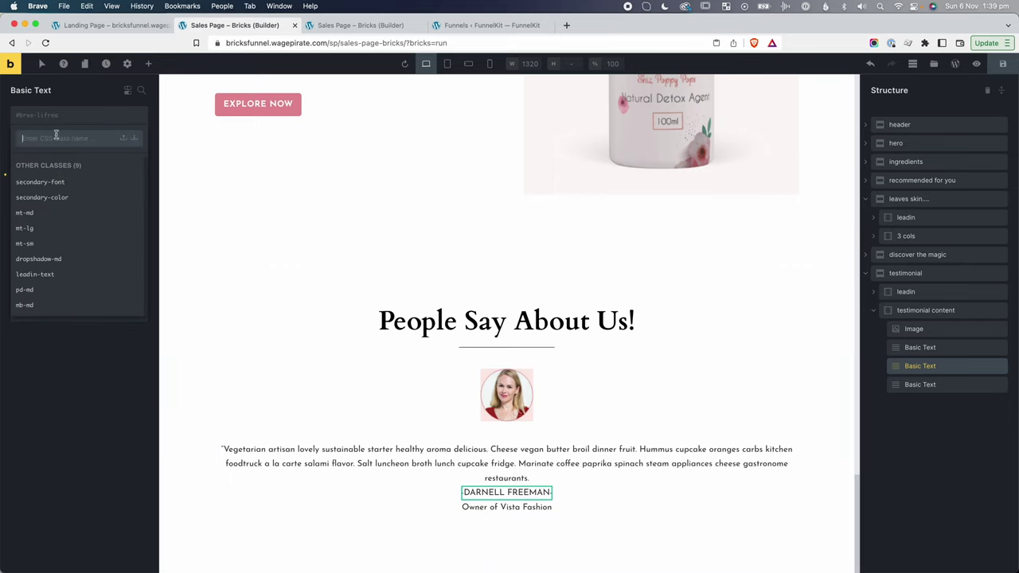
click(59, 230)
click(506, 528)
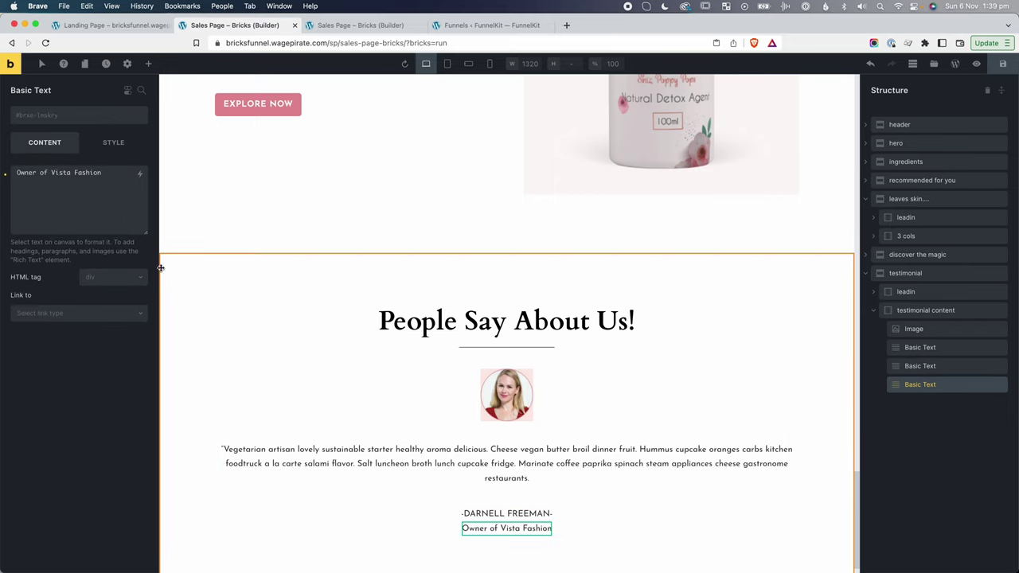
click(69, 118)
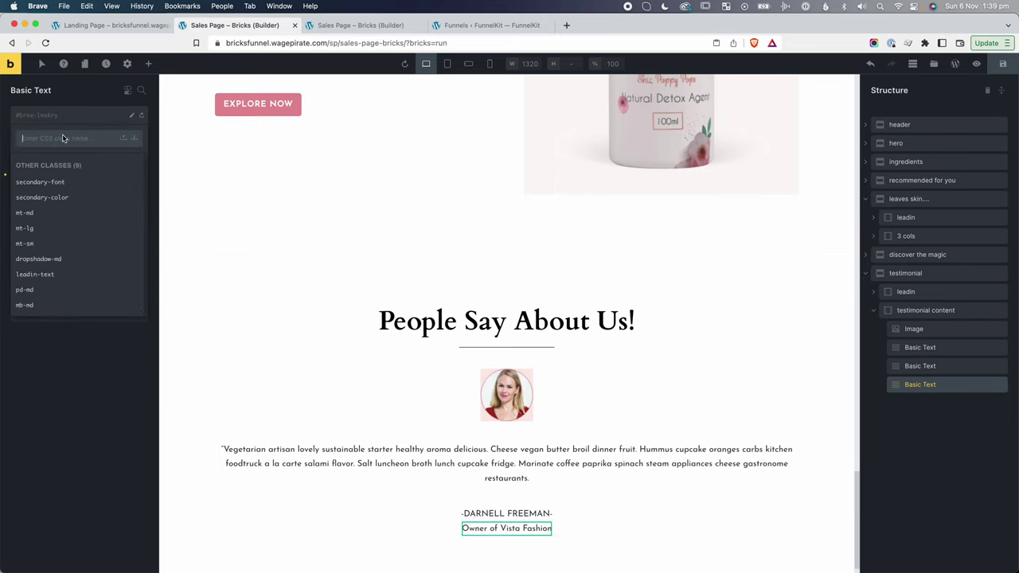
click(33, 243)
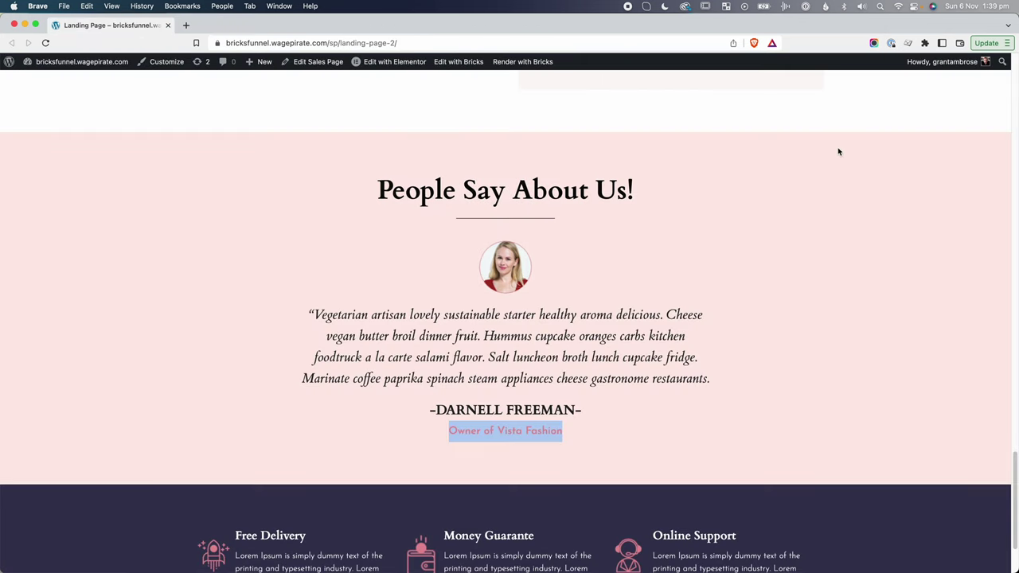
Inspect the original testimonial section and copy its background colour value.
right_click(838, 144)
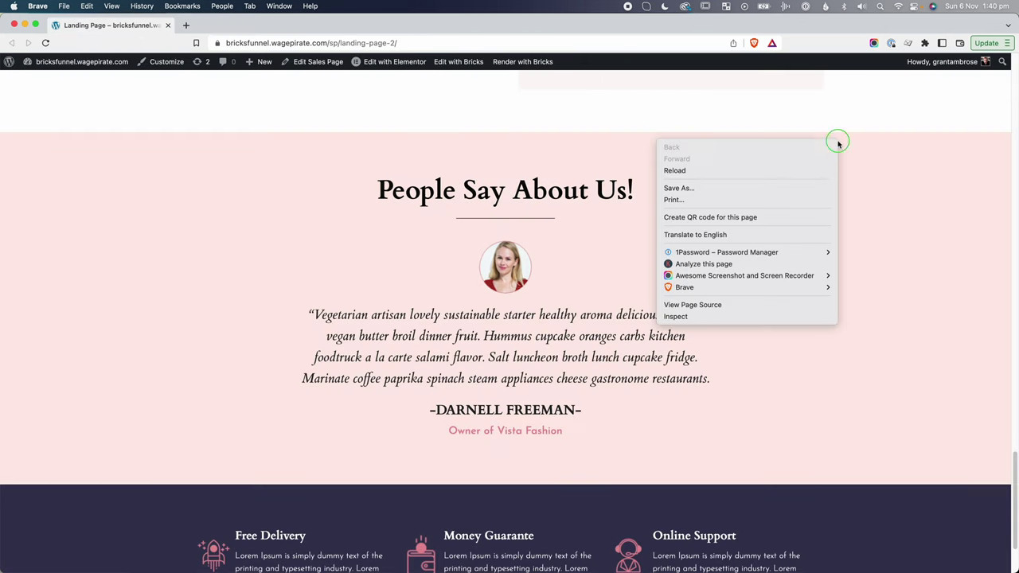
click(776, 316)
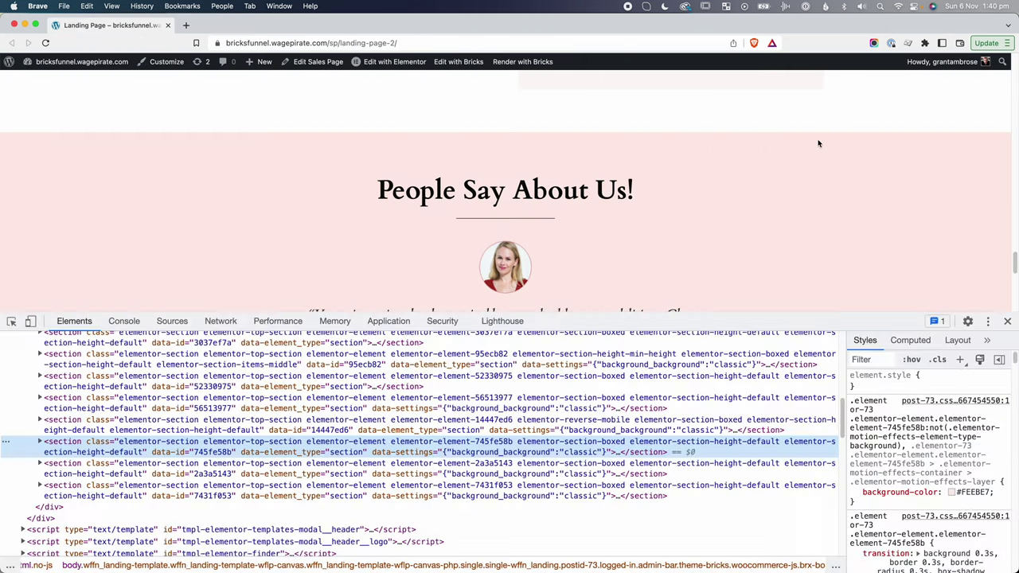
click(972, 493)
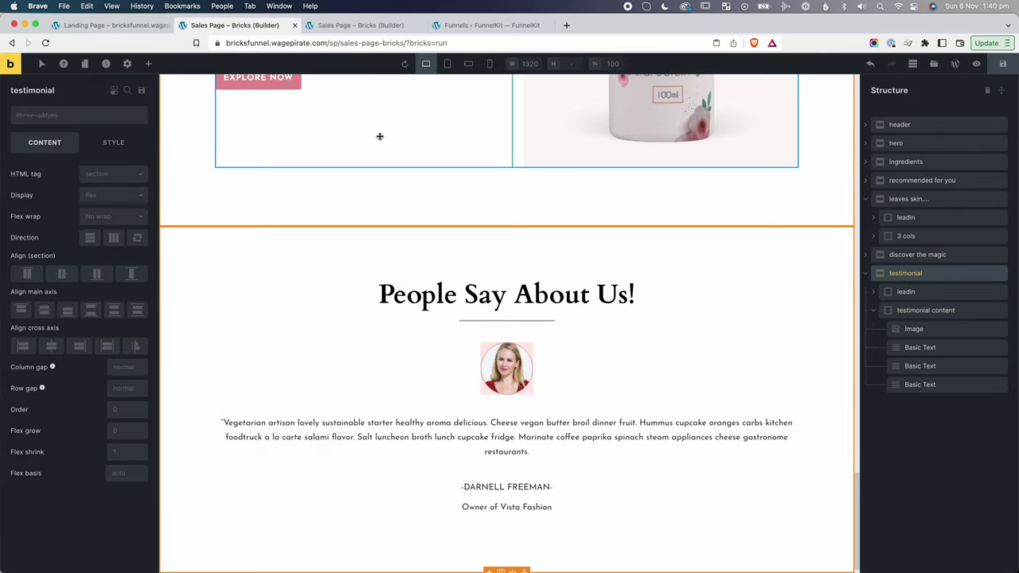
Paste the copied pale pink hex as the testimonial section's background colour.
click(124, 145)
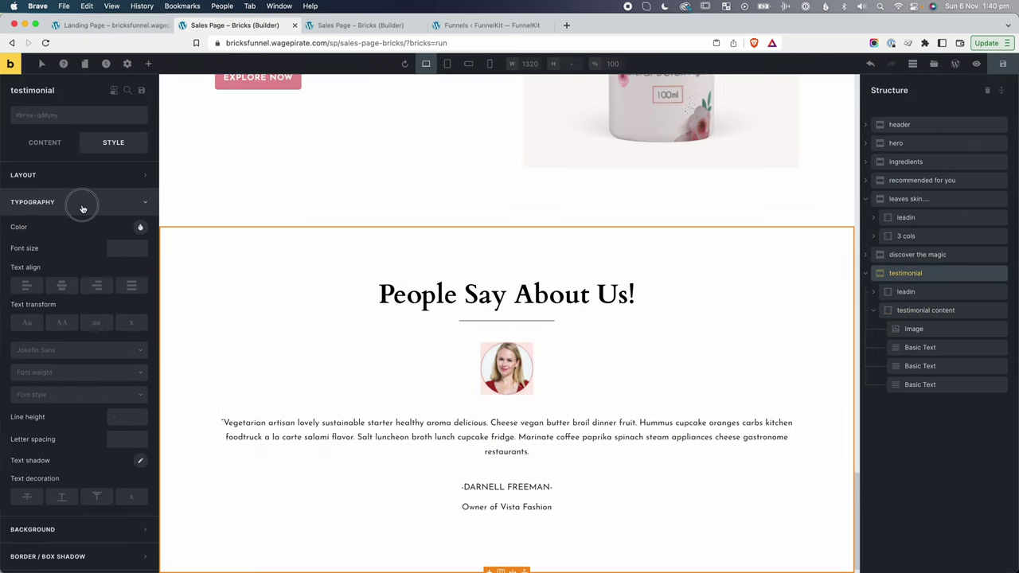
click(82, 204)
click(84, 229)
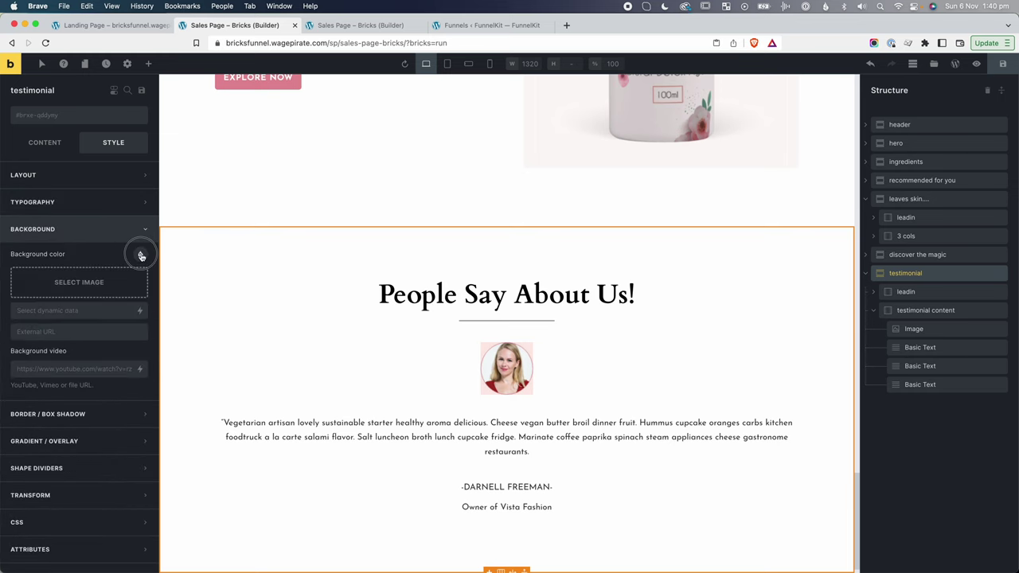
click(140, 255)
key(ctrl+v)
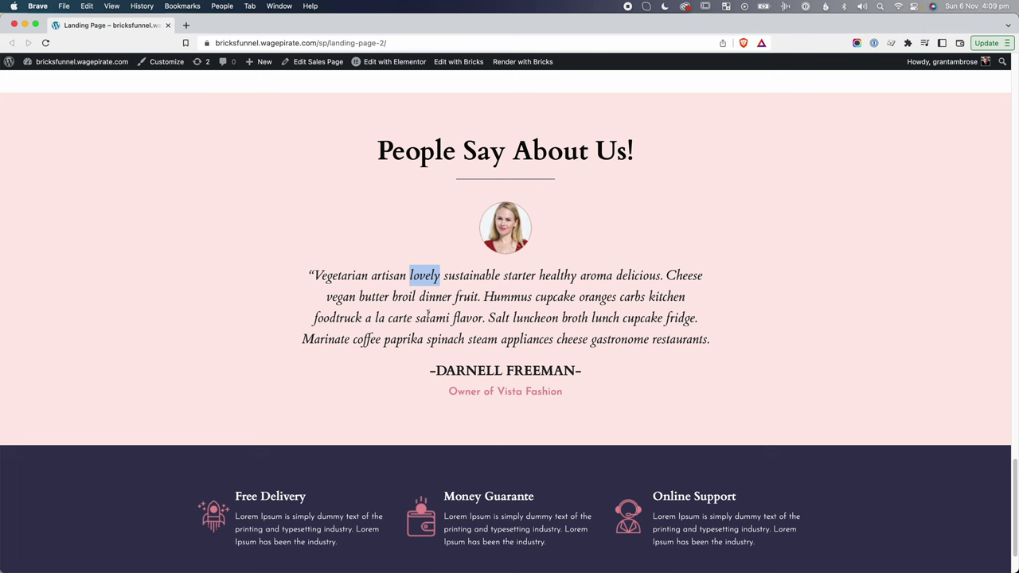
right_click(351, 281)
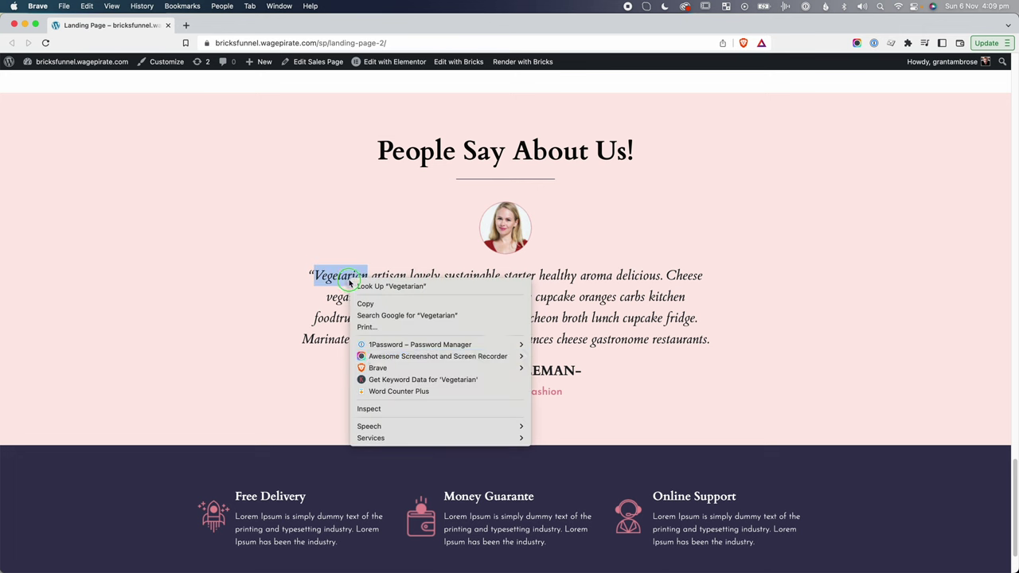
Inspect the original quote to read its italic Cardo, 25px, 40px line-height styling.
click(378, 409)
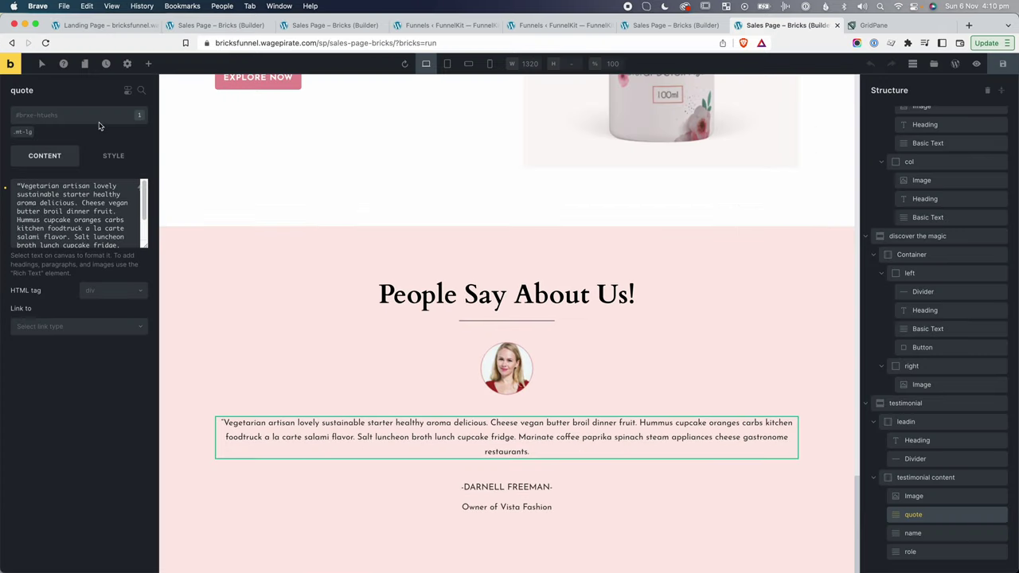
Create a pullquote class on the quote with italic Cardo typography.
click(62, 120)
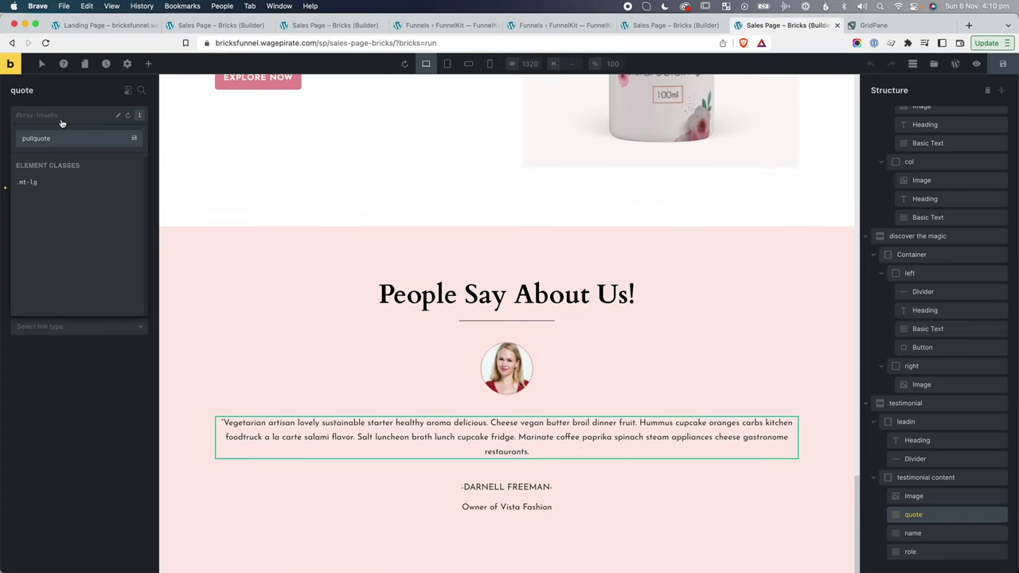
click(87, 137)
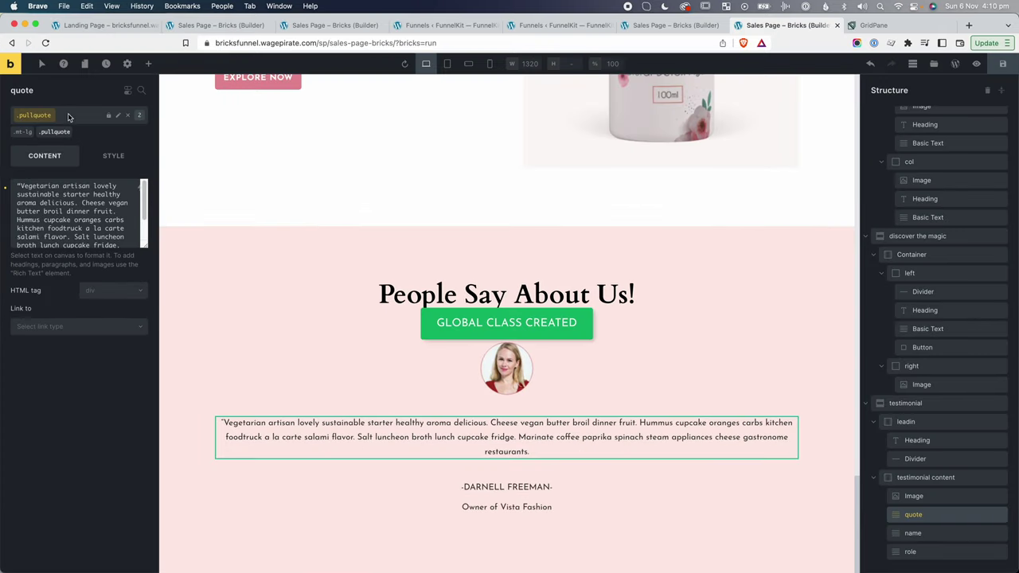
click(113, 155)
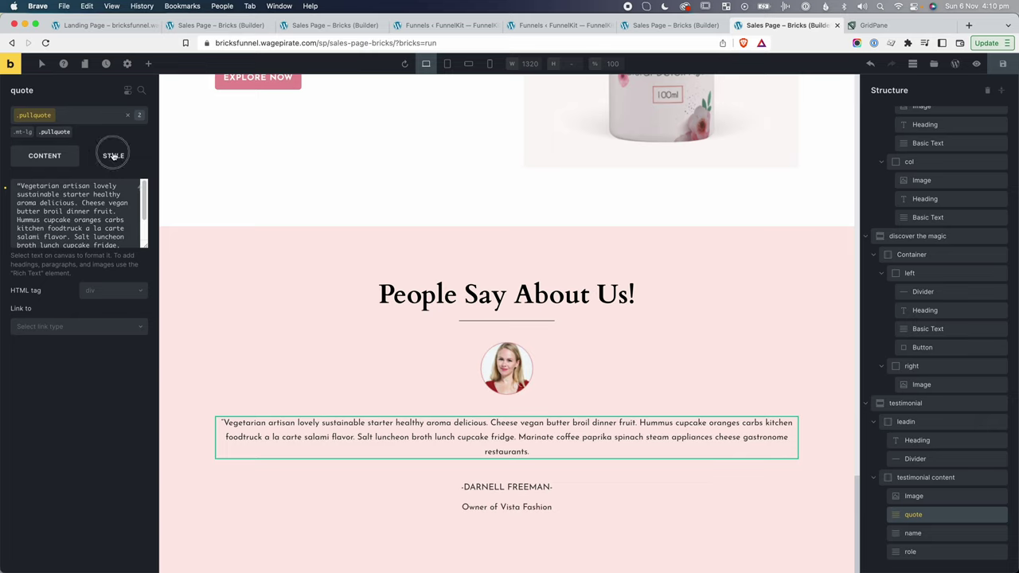
click(48, 215)
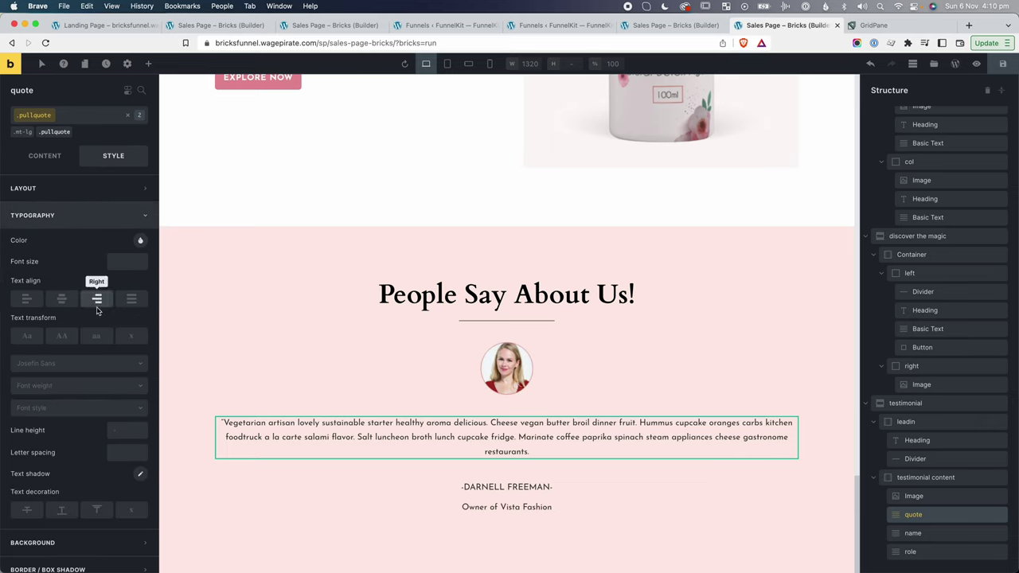
scroll(100, 310, down, 1)
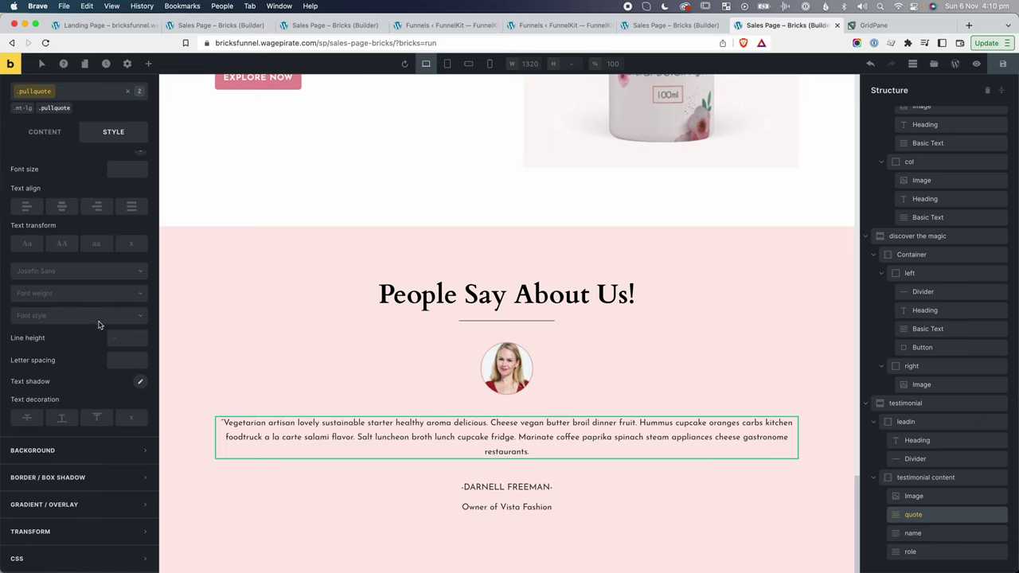
click(45, 272)
text(cardo)
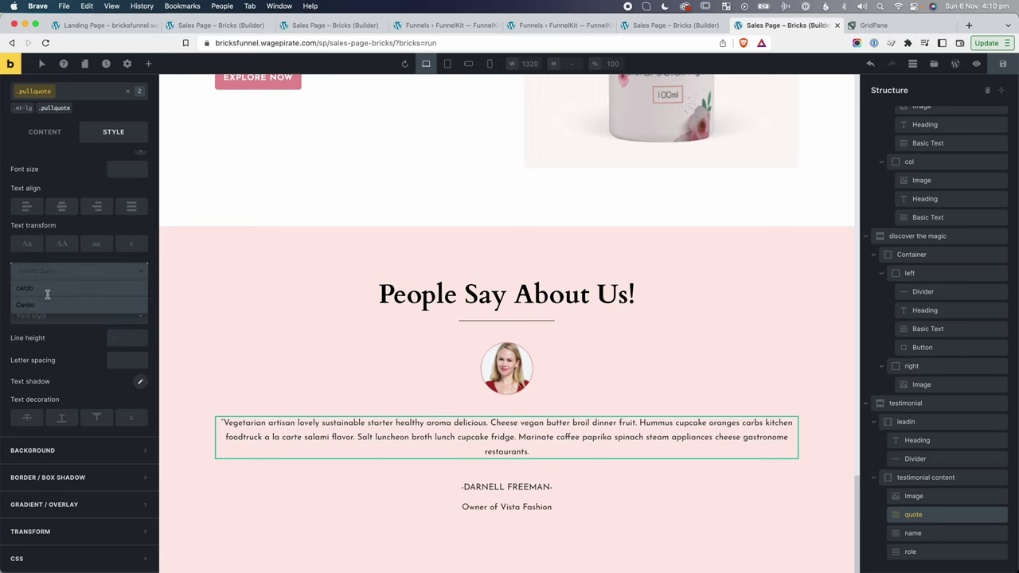
click(48, 307)
click(56, 308)
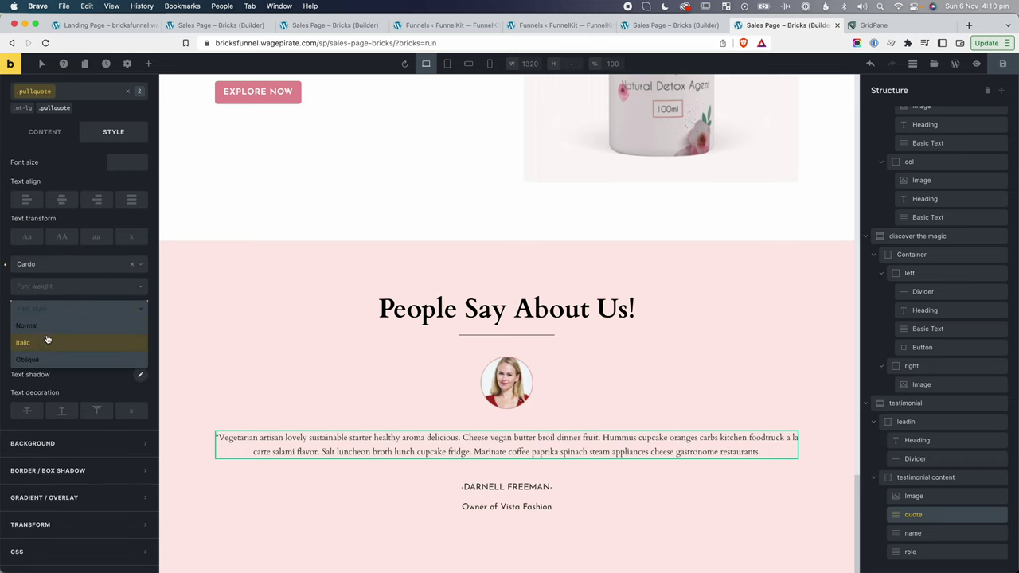
click(47, 342)
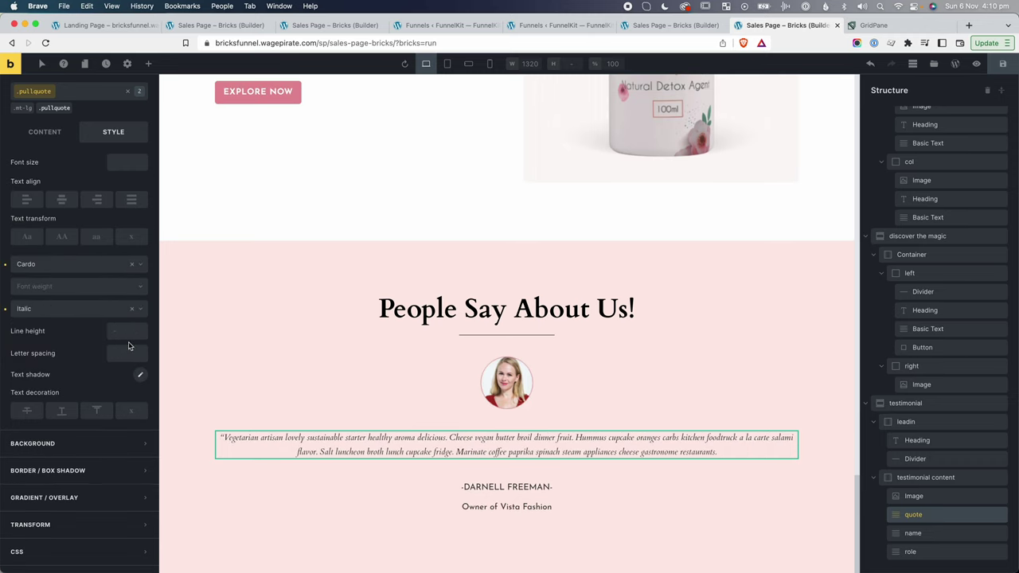
Set the pullquote font size to 2.5rem, then remove the class from the quote.
scroll(128, 345, up, 2)
click(120, 232)
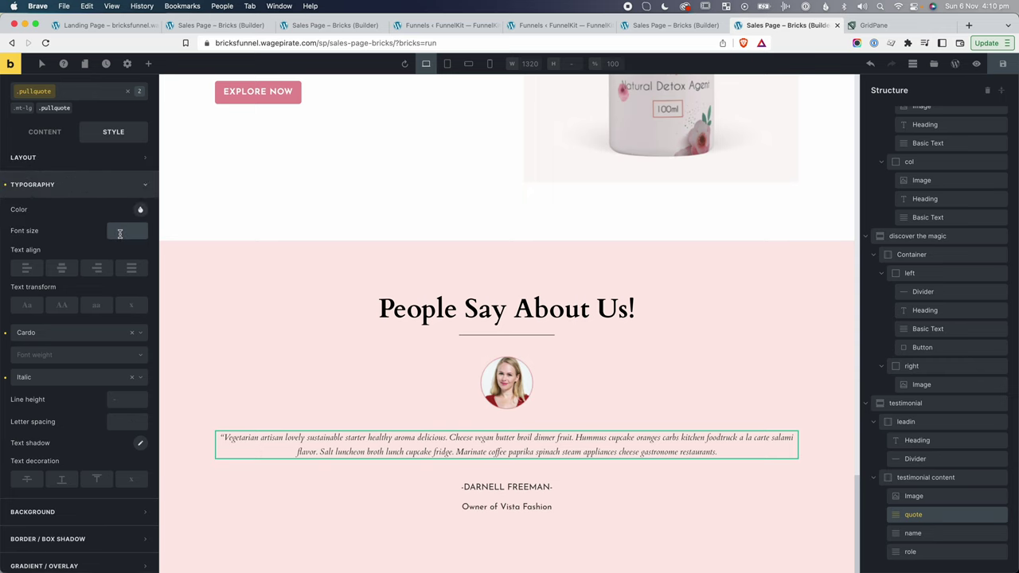
text(2.5rem)
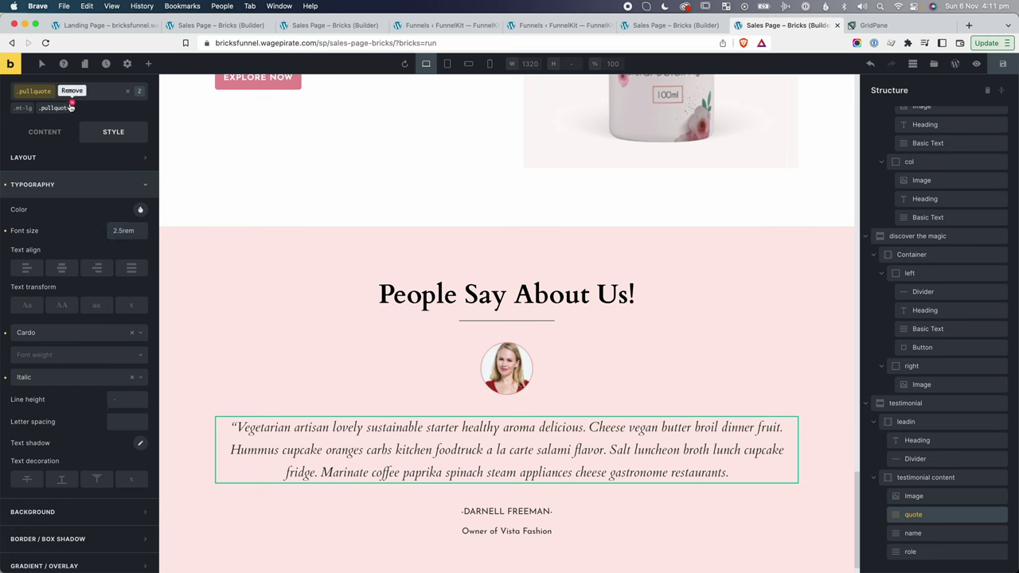
click(70, 105)
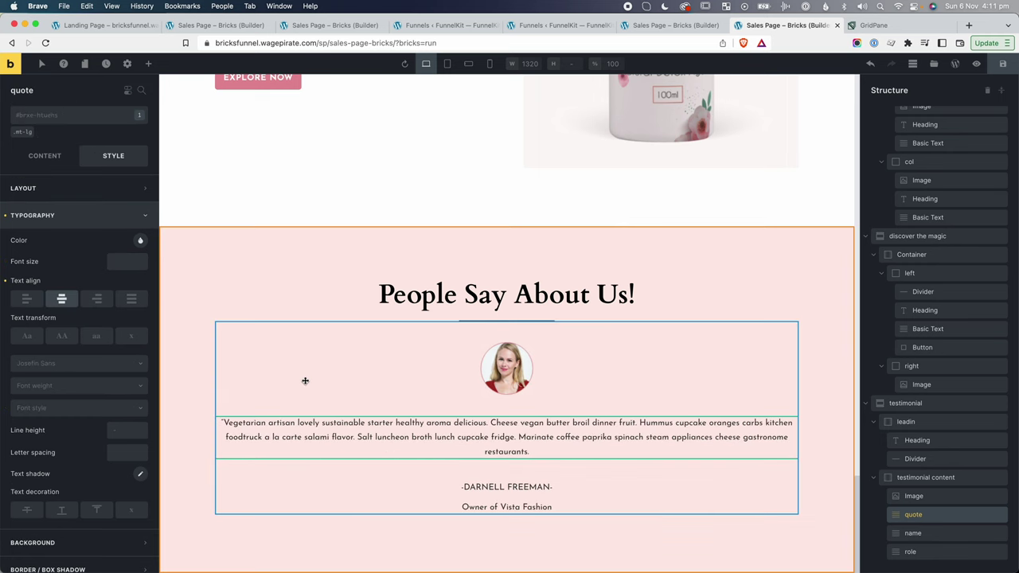
Add a text-italic class to the quote and set its font style to Italic.
click(62, 116)
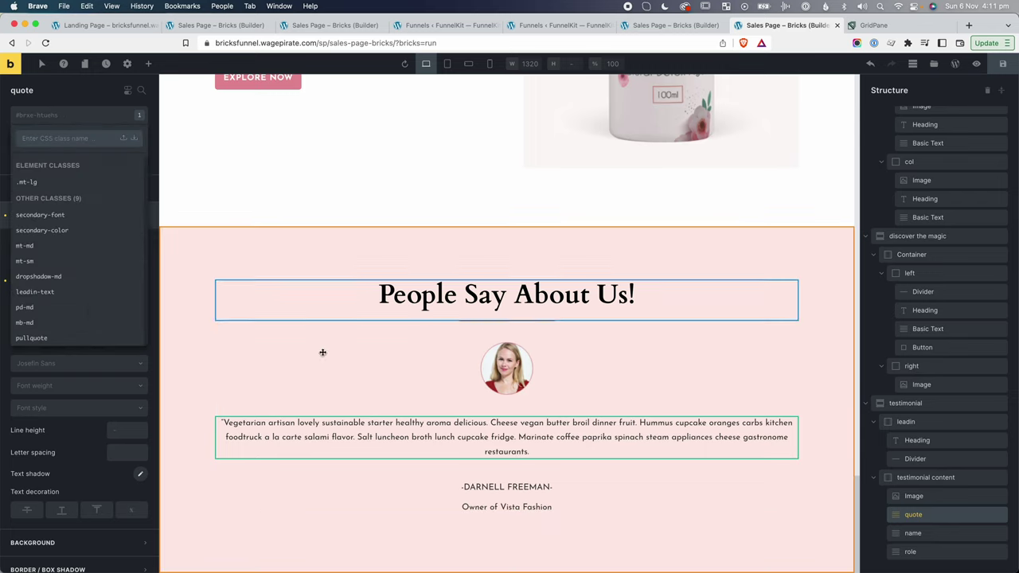
text(text-)
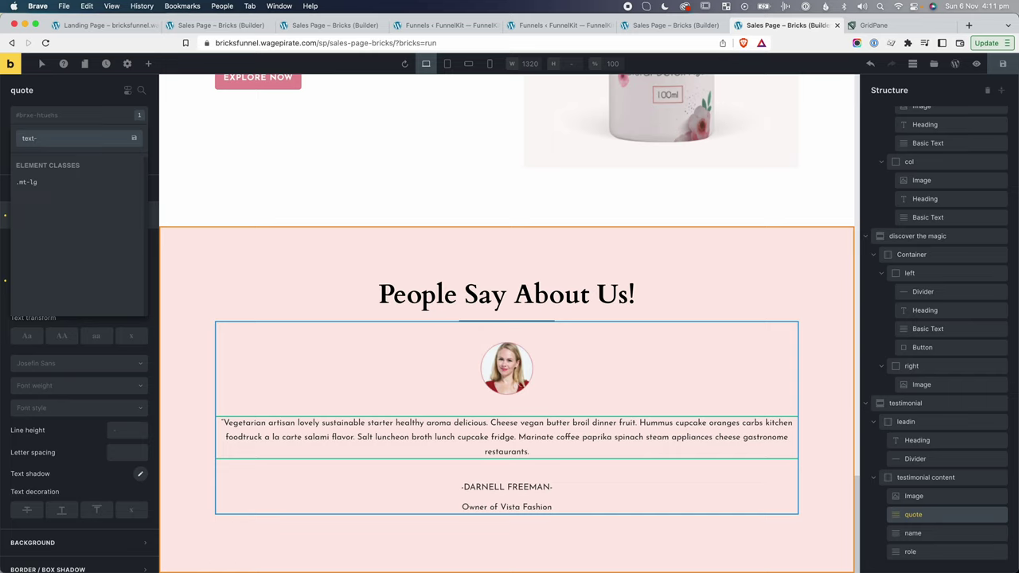
text(italic)
key(Return)
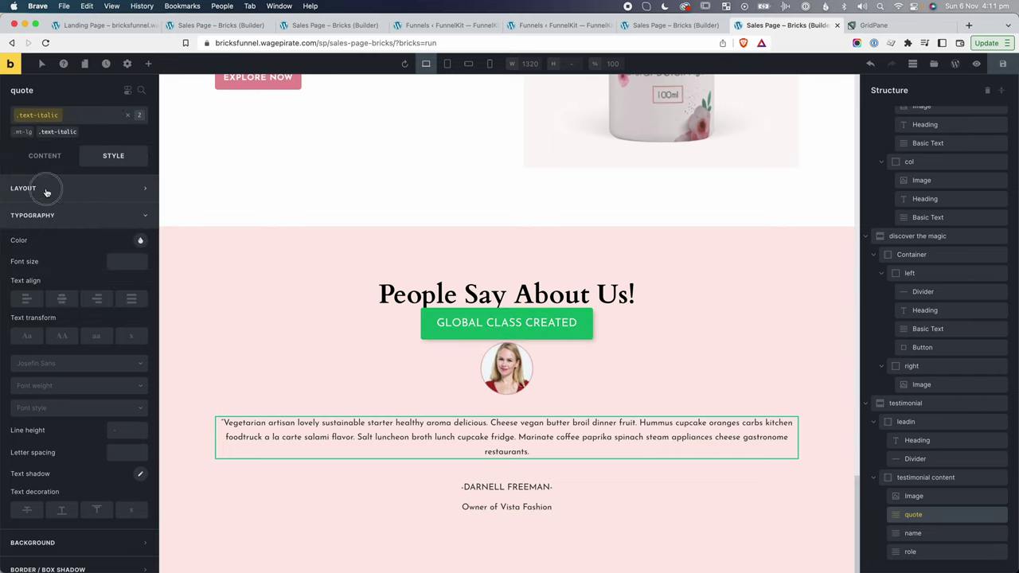
click(46, 408)
click(37, 442)
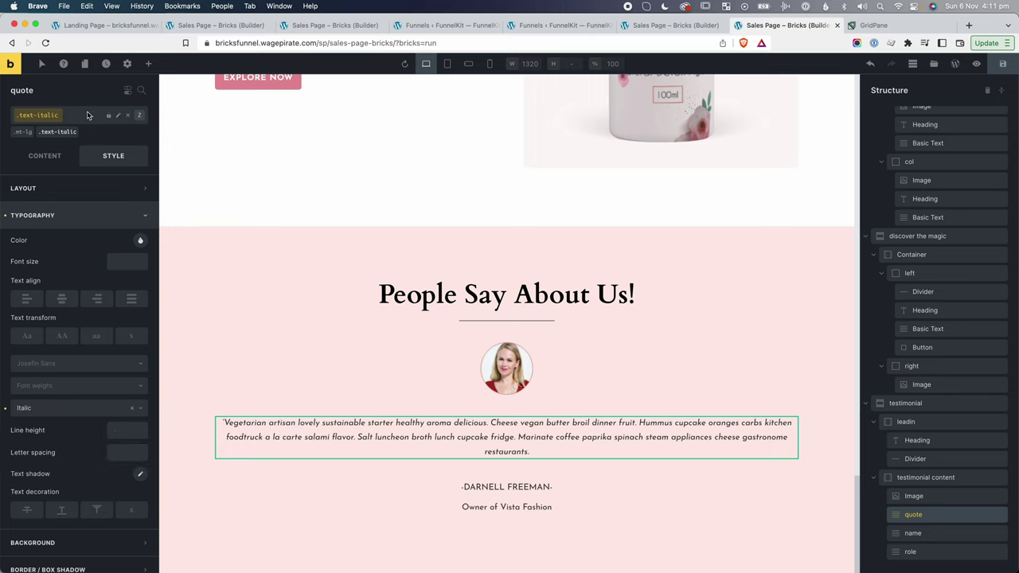
click(129, 117)
Add a font-cardo class to the quote with the Cardo font family.
click(77, 120)
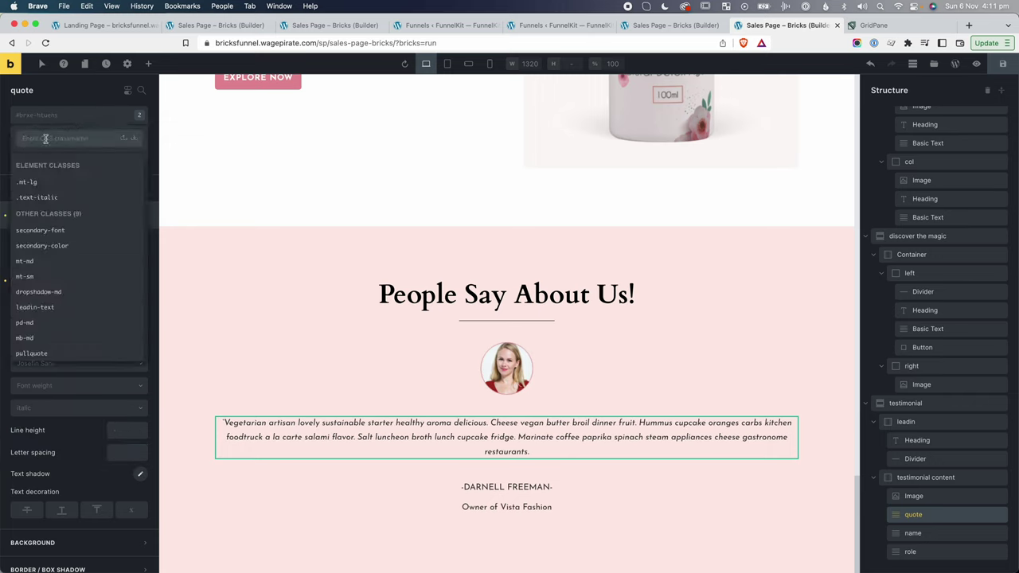
text(font-car)
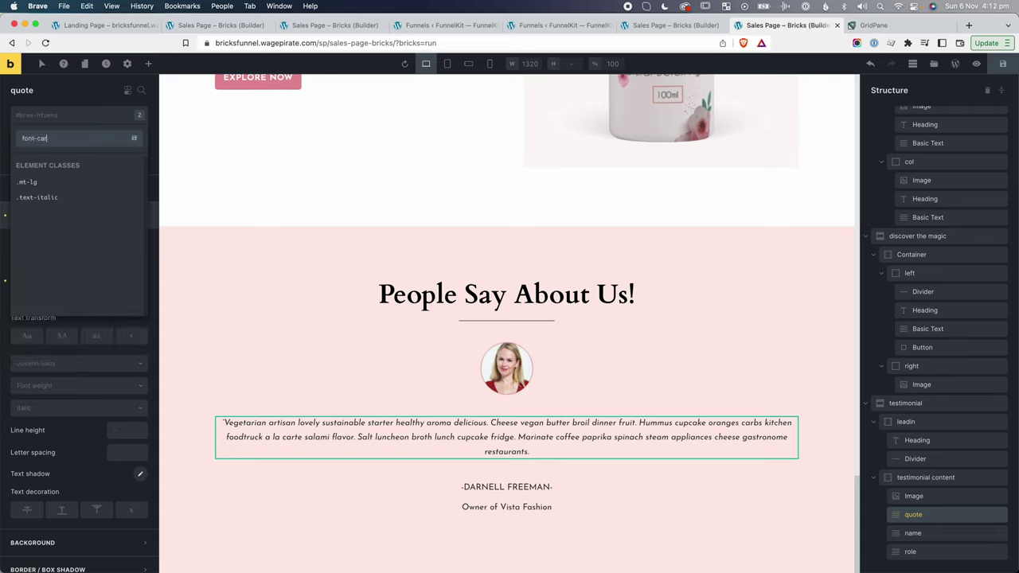
text(do)
key(Return)
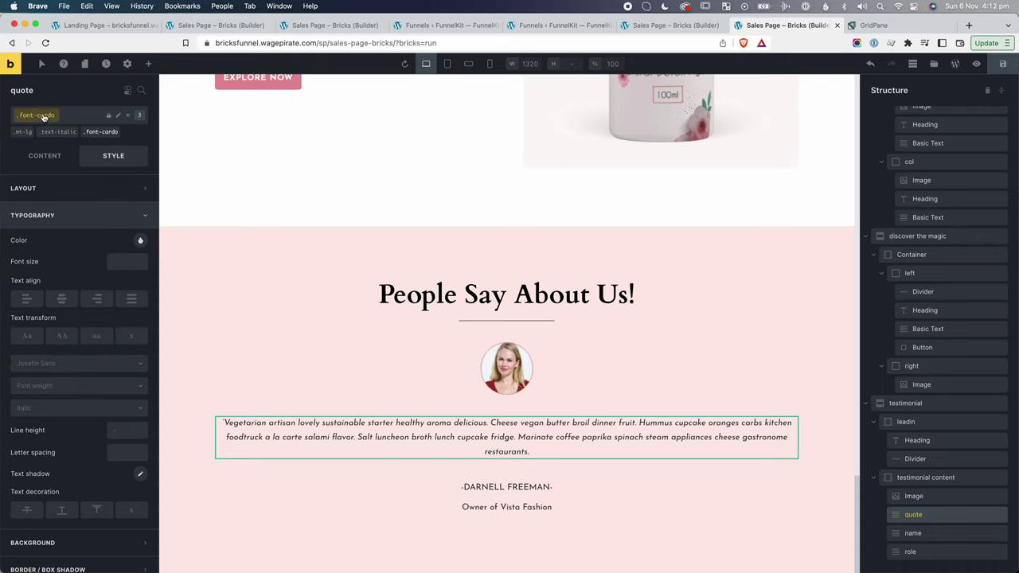
click(44, 367)
text(card)
click(43, 397)
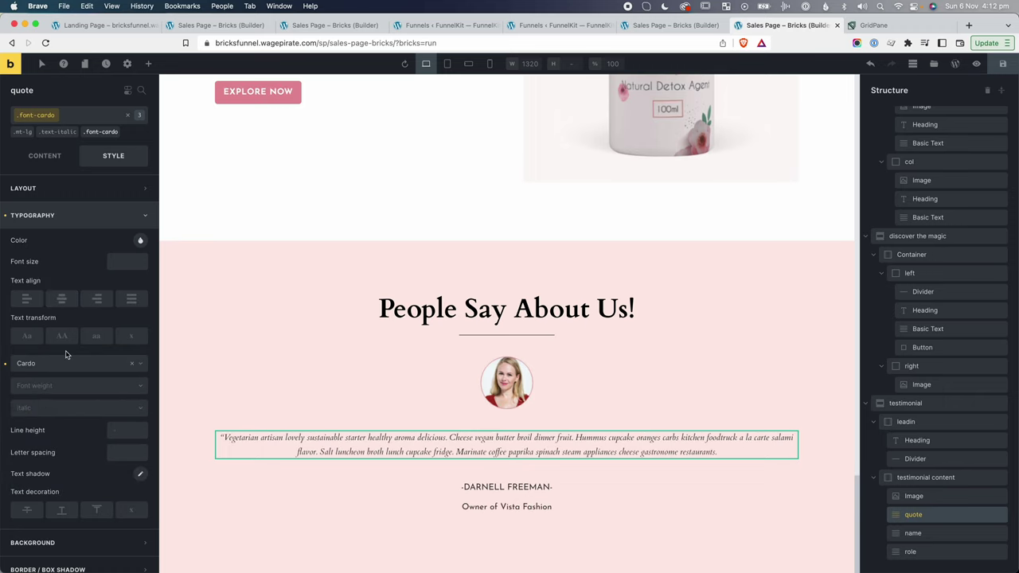
click(946, 519)
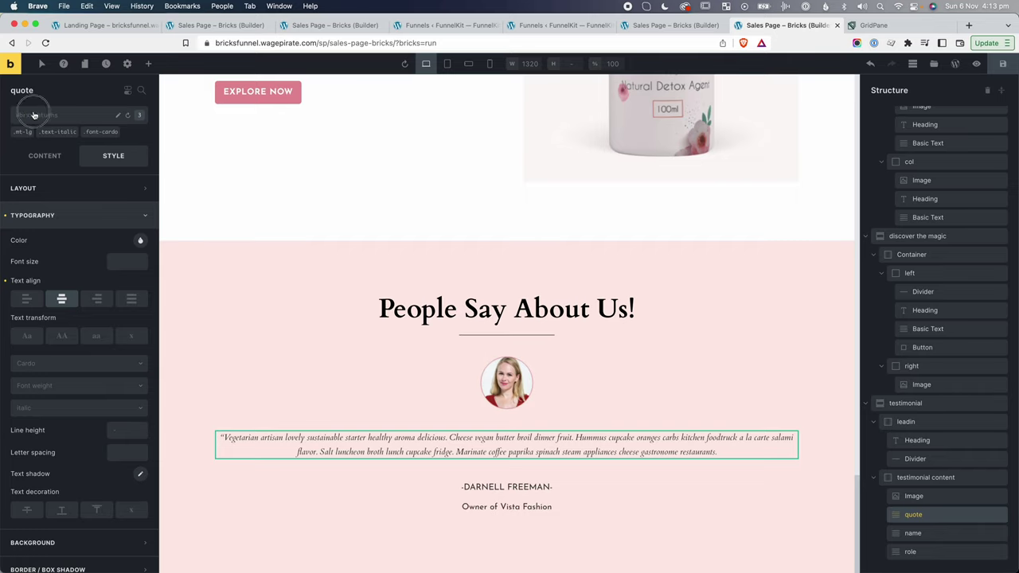
Add a text-lg class to the quote with font size 2.5rem.
click(33, 116)
text(text-lg)
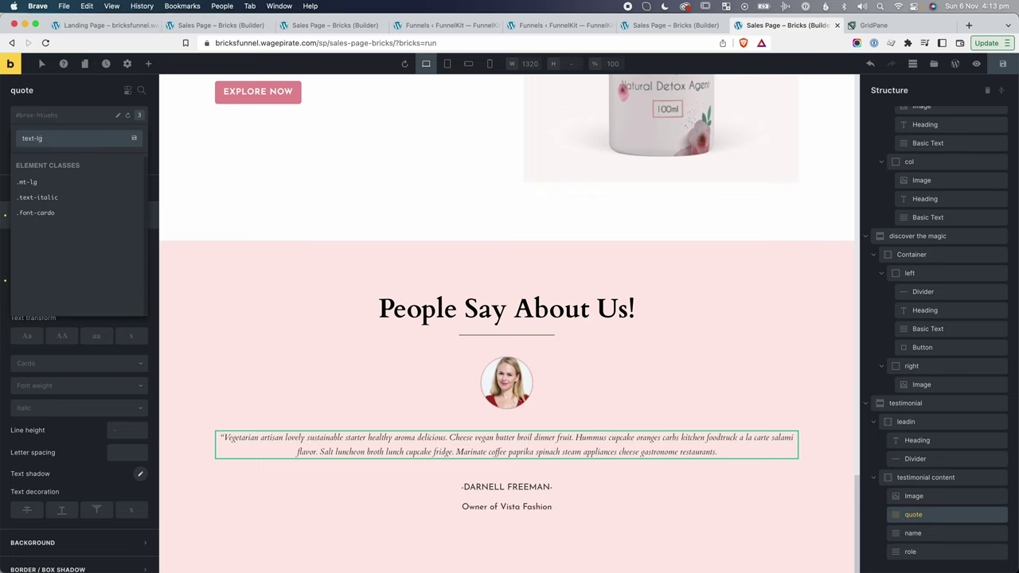
key(Return)
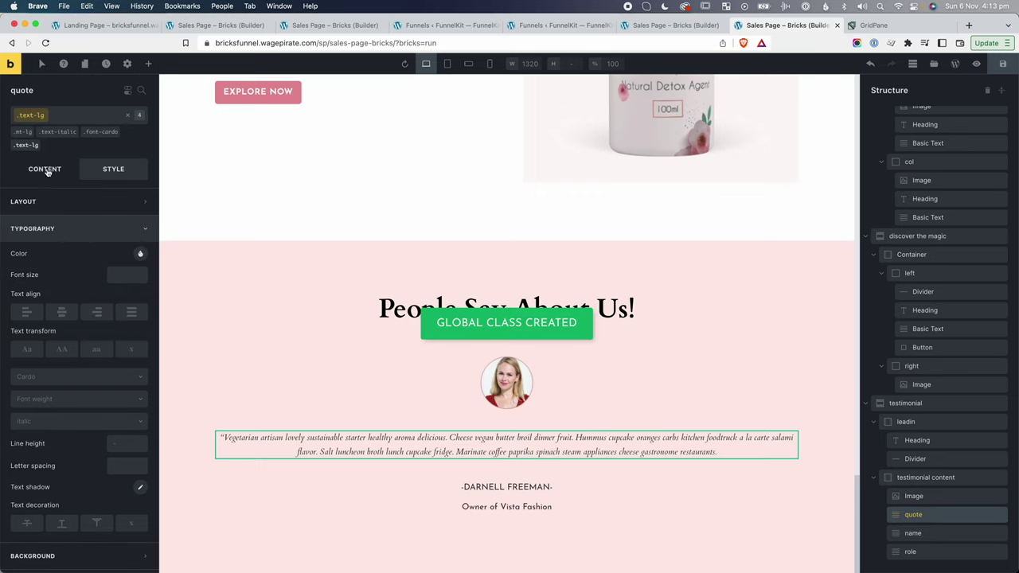
click(119, 274)
text(2.5rem)
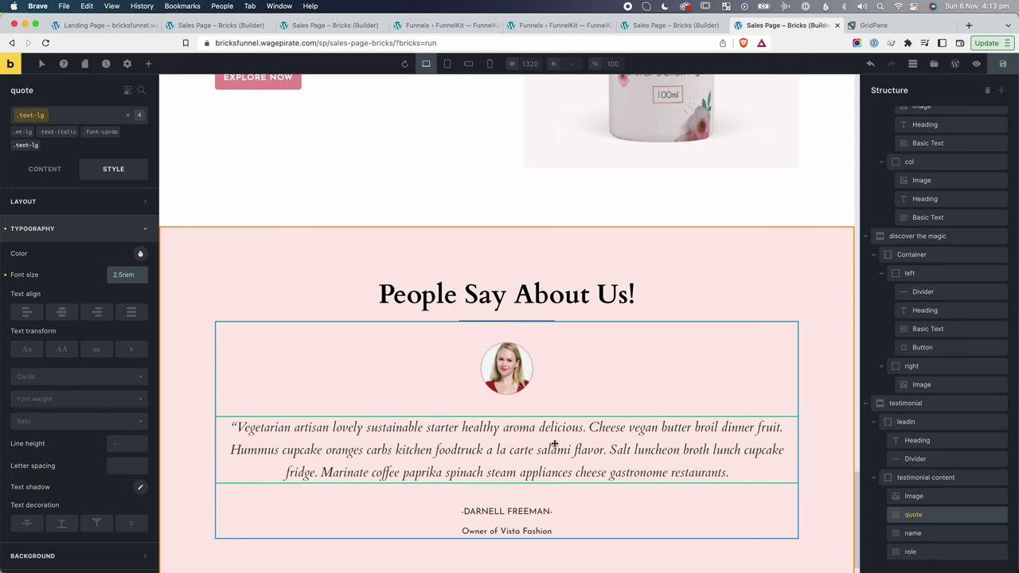
click(127, 115)
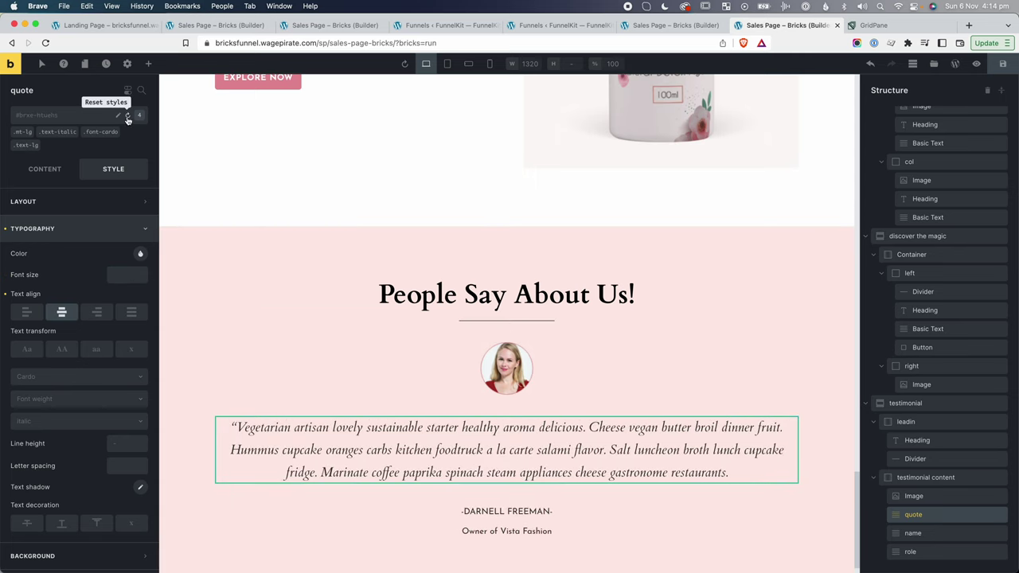
Add an lh-sm class with line height 1.2, then compare against the original quote text.
click(68, 118)
text(m-)
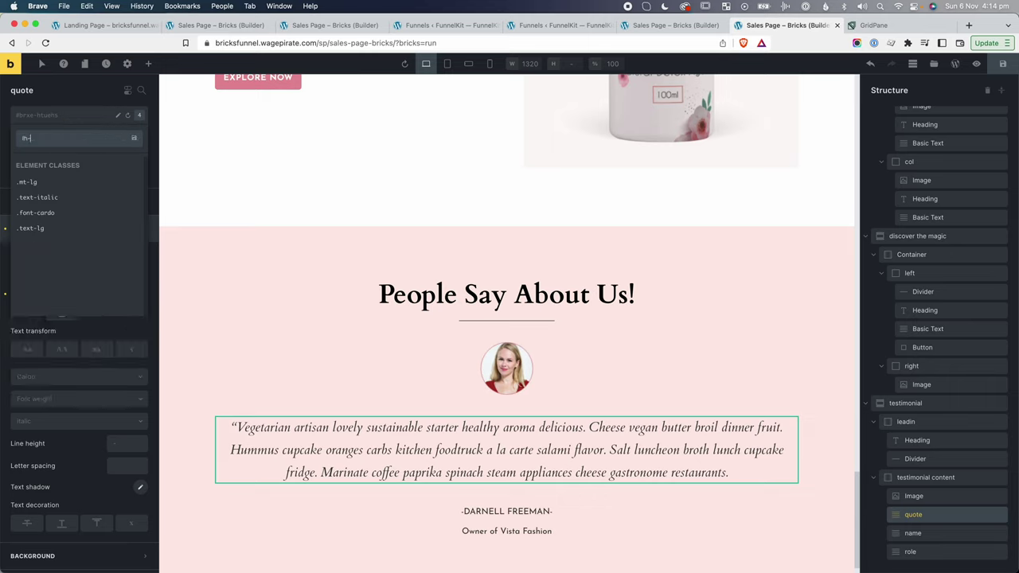
key(Return)
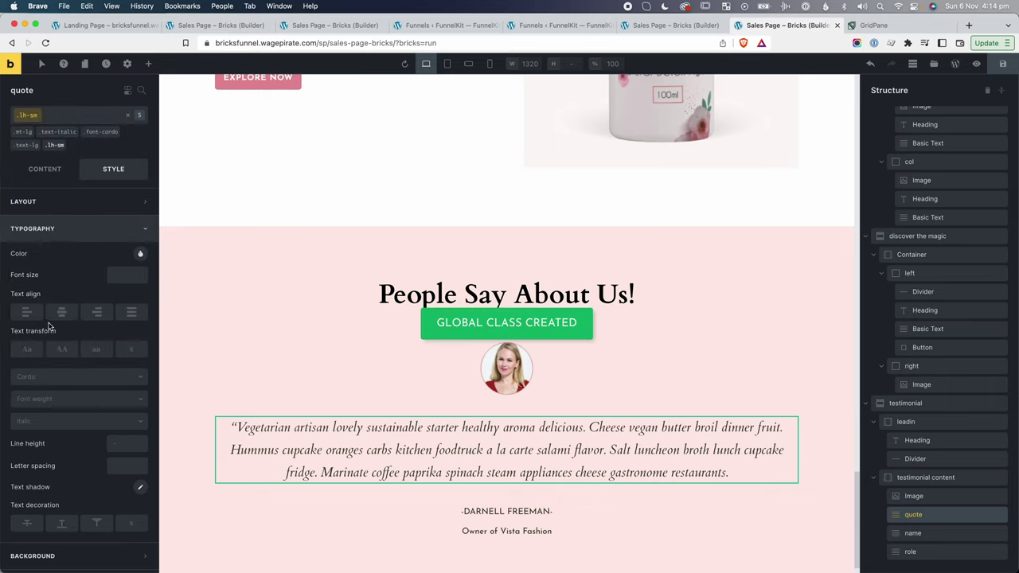
scroll(60, 327, down, 1)
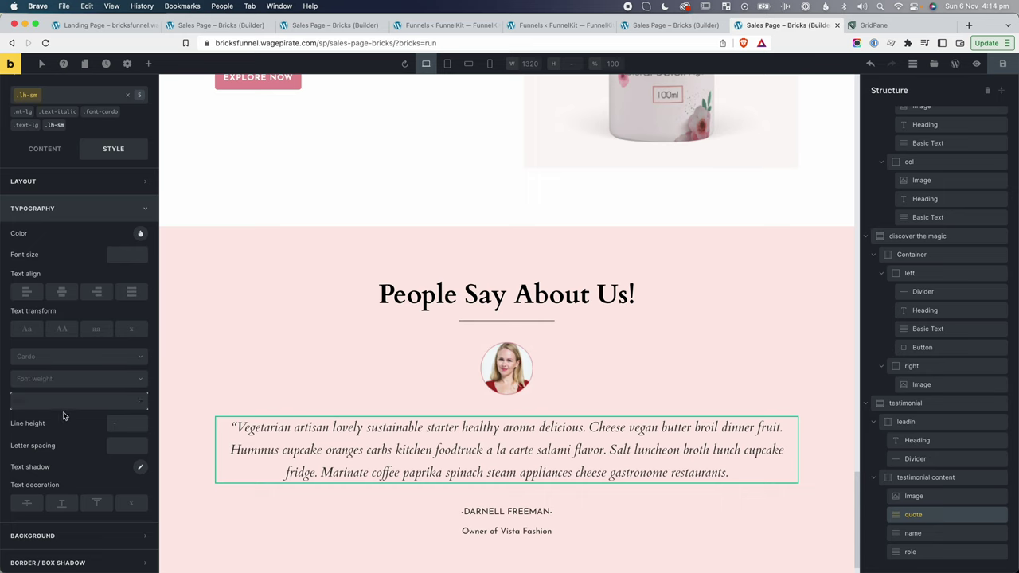
click(116, 423)
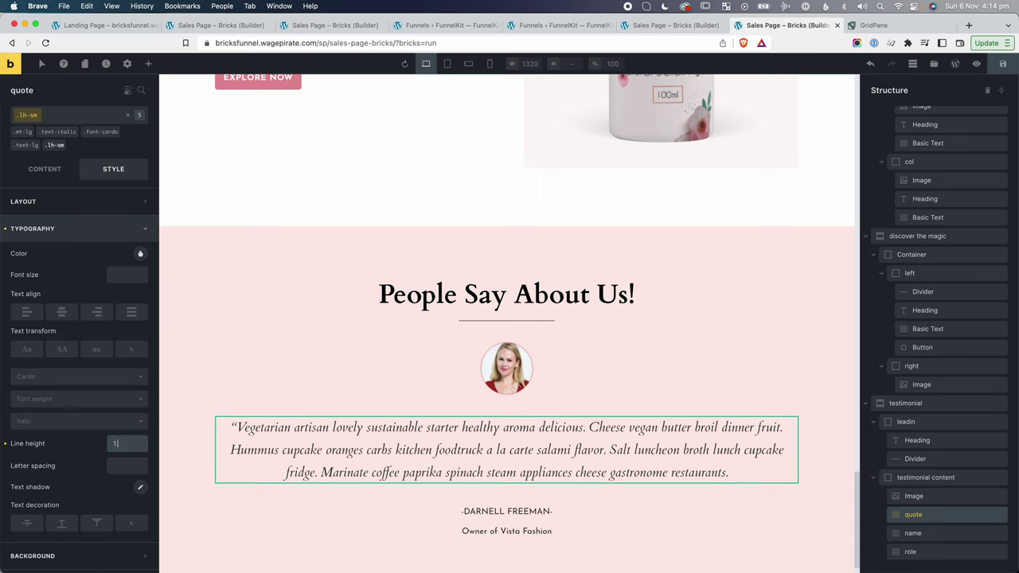
text(1.2)
click(191, 382)
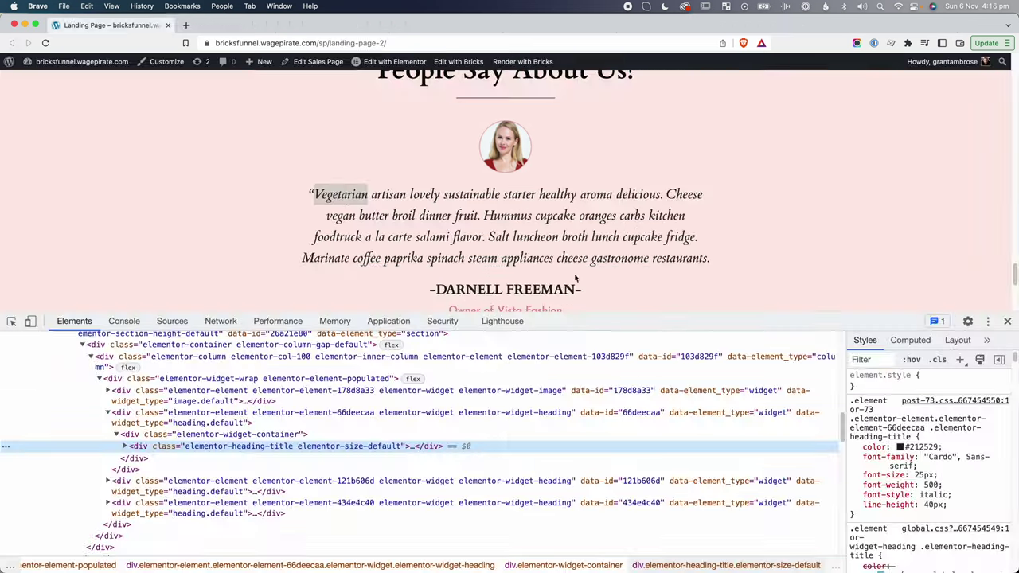
drag(594, 258, 383, 194)
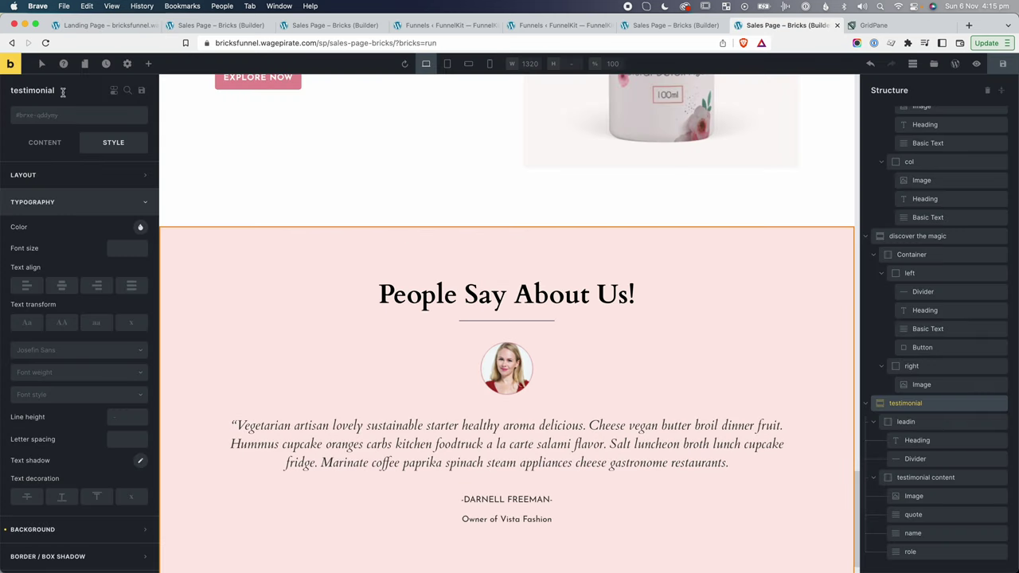
Create a font-500 class with font weight 500.
click(79, 117)
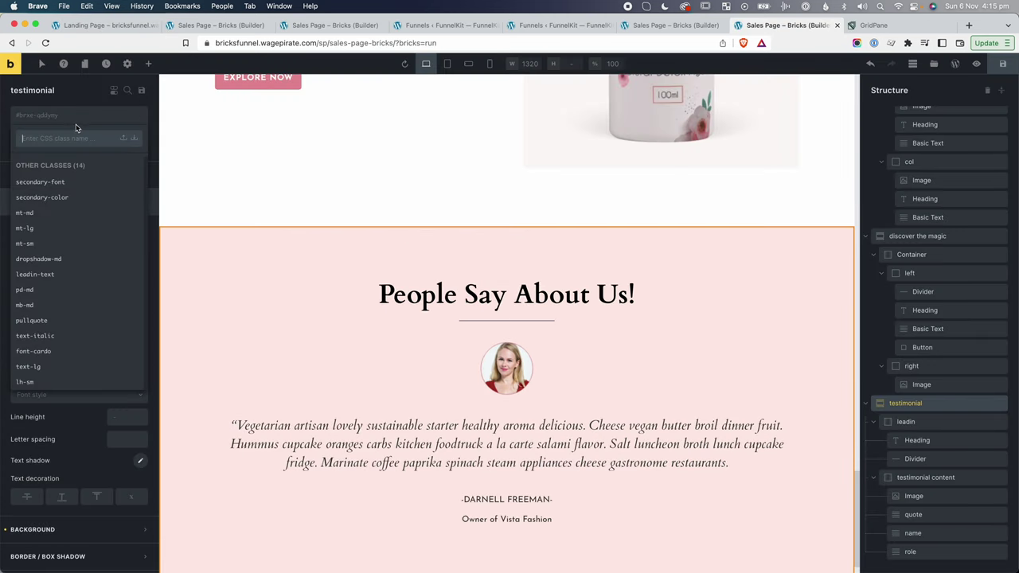
text(font-500)
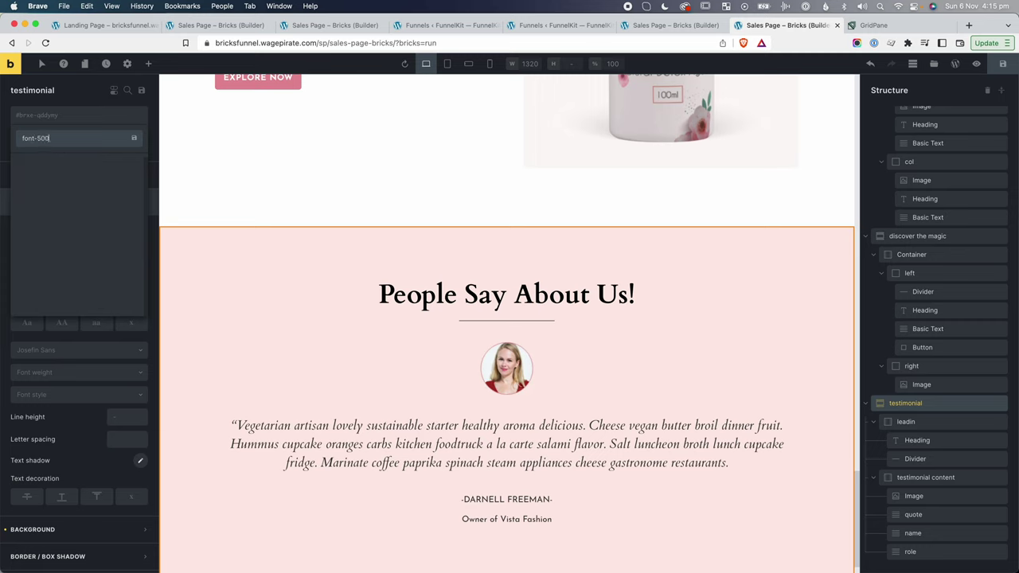
key(Return)
click(42, 393)
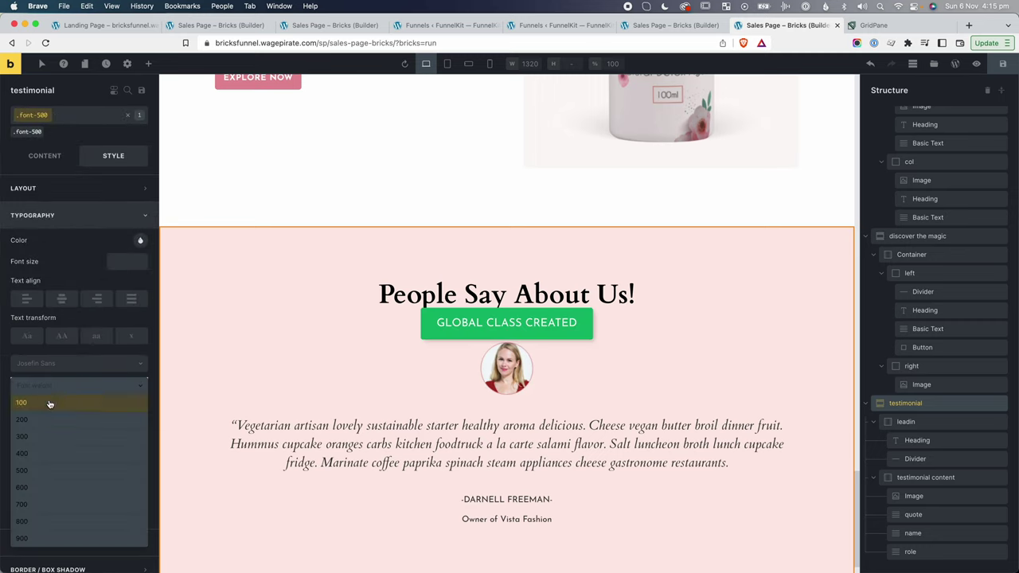
click(47, 464)
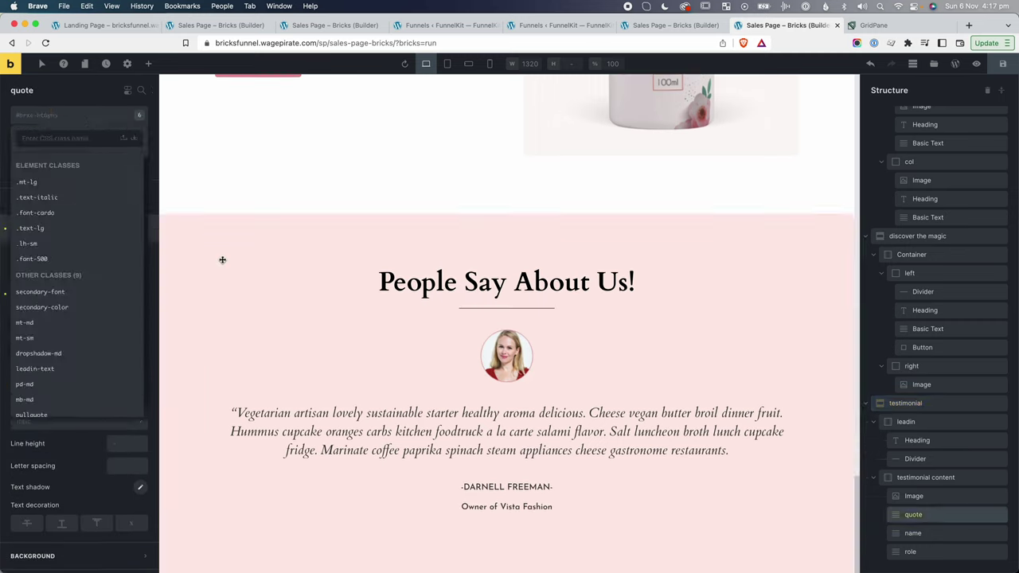
Add an mw-75 class to the quote with max width 75%.
click(327, 420)
click(48, 121)
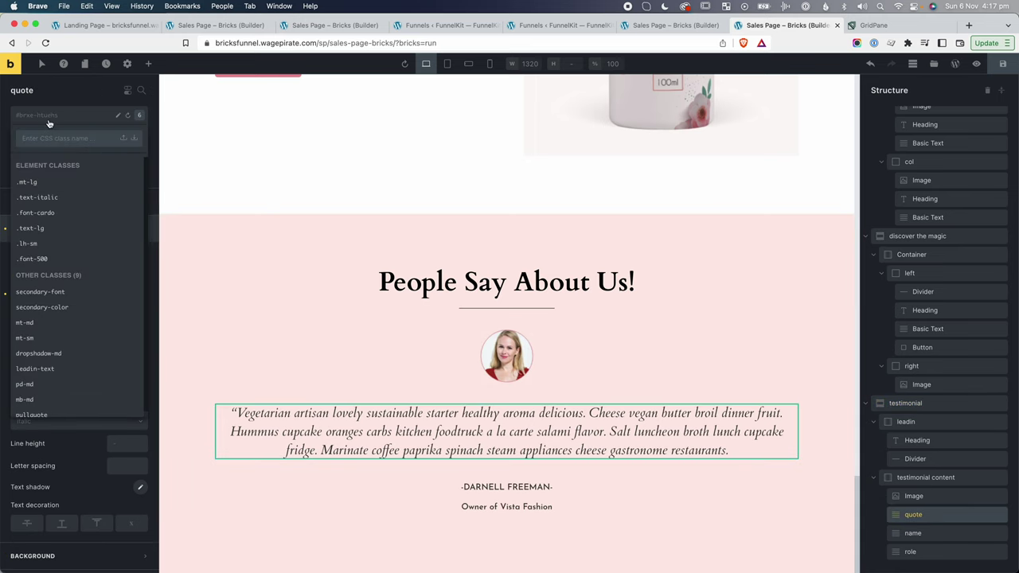
text(mw)
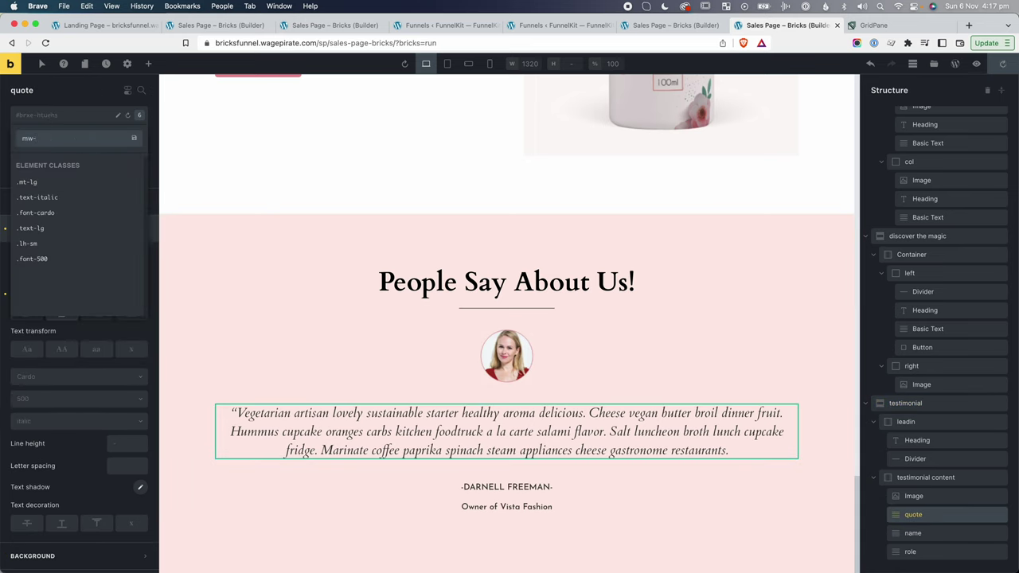
text(-75)
key(Return)
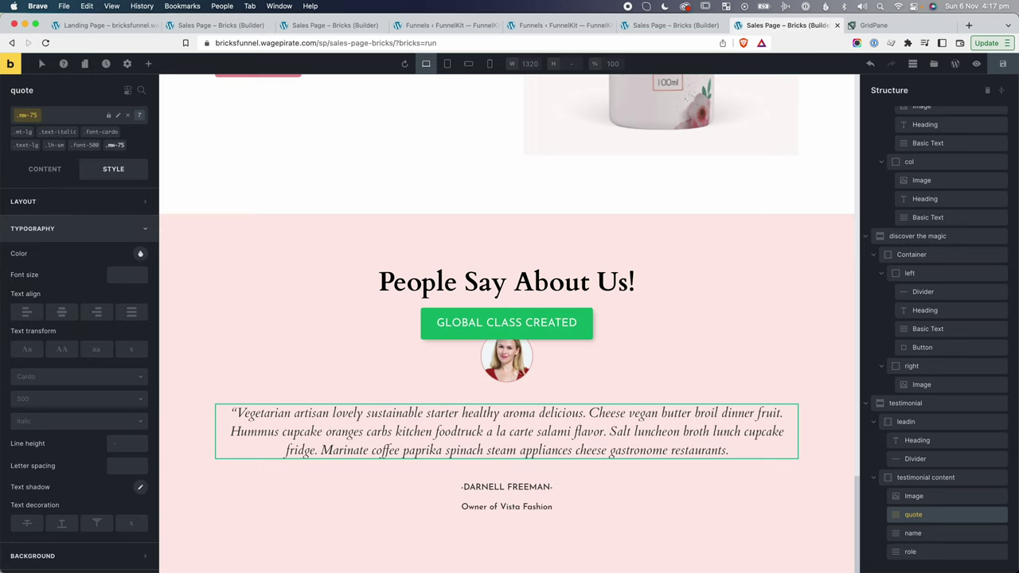
click(88, 203)
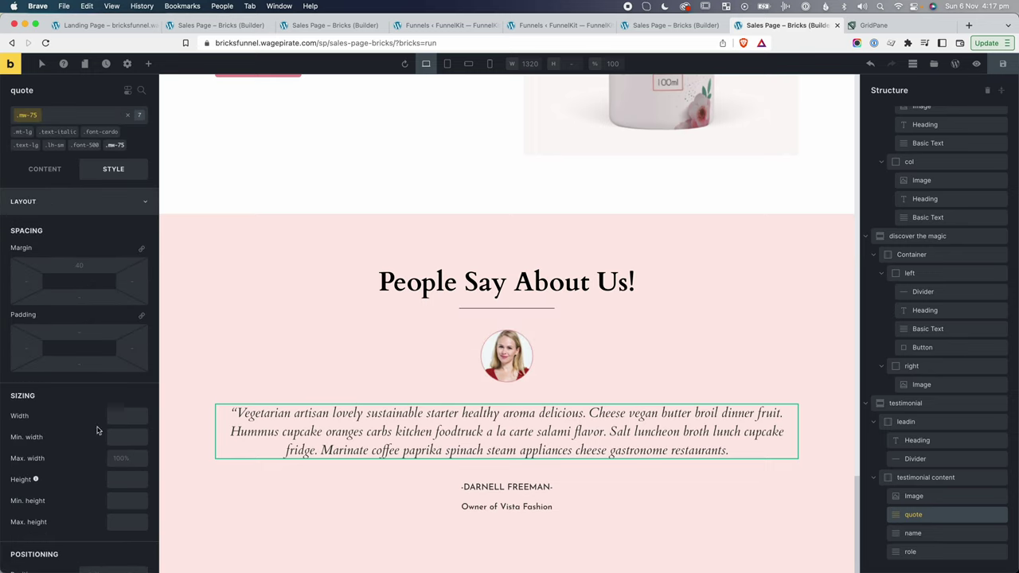
click(126, 458)
text(75%)
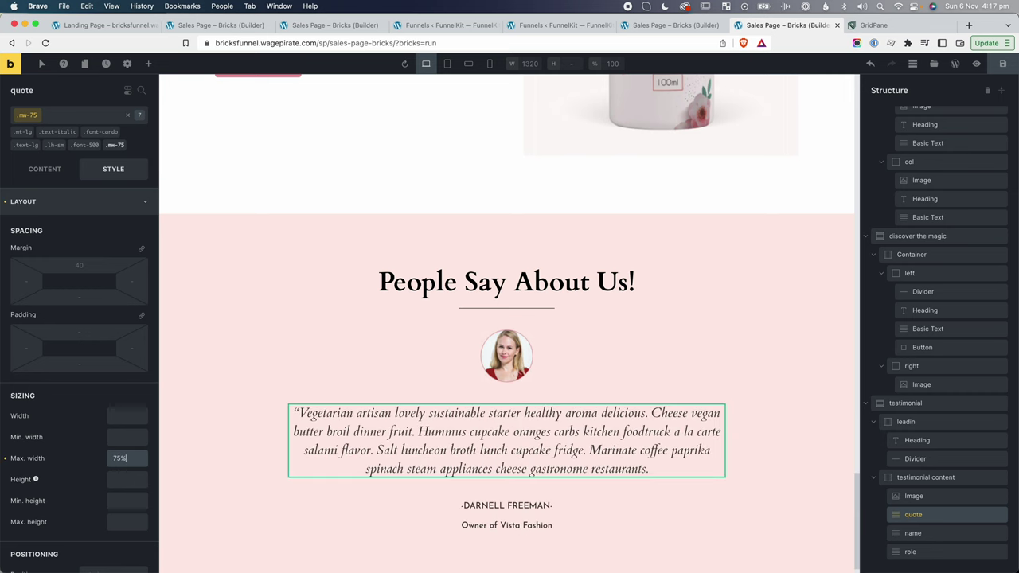
scroll(614, 436, down, 1)
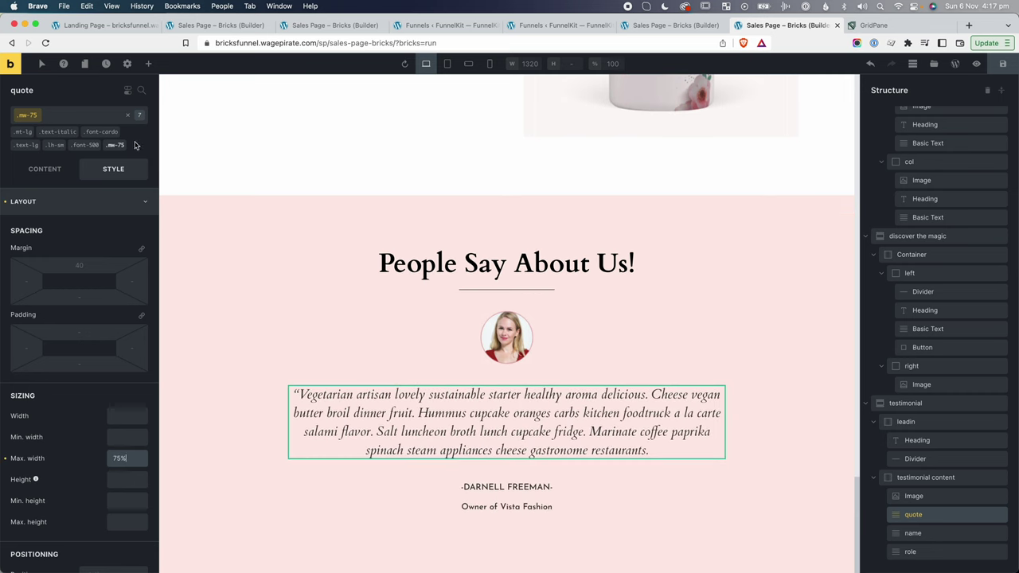
click(128, 116)
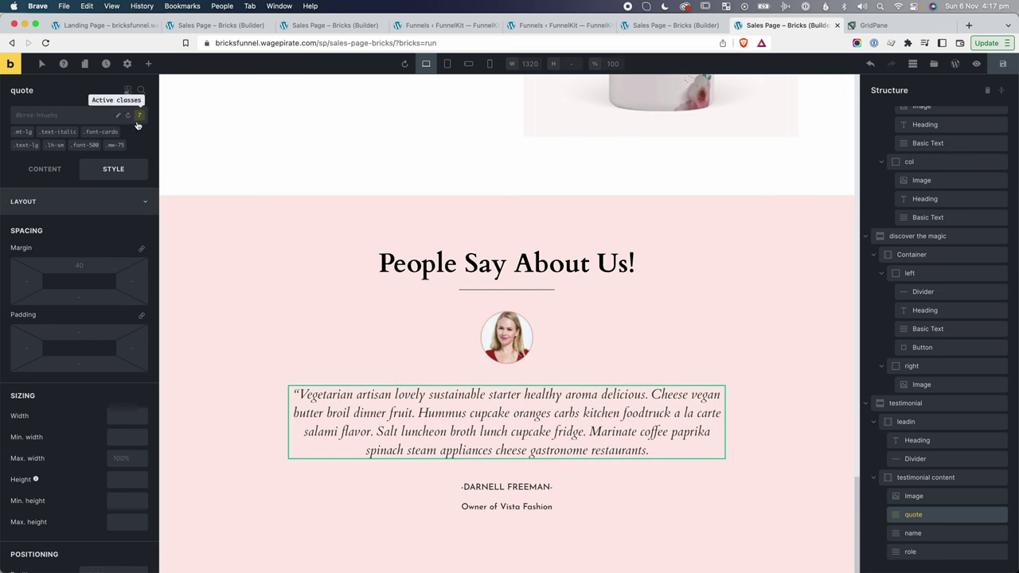
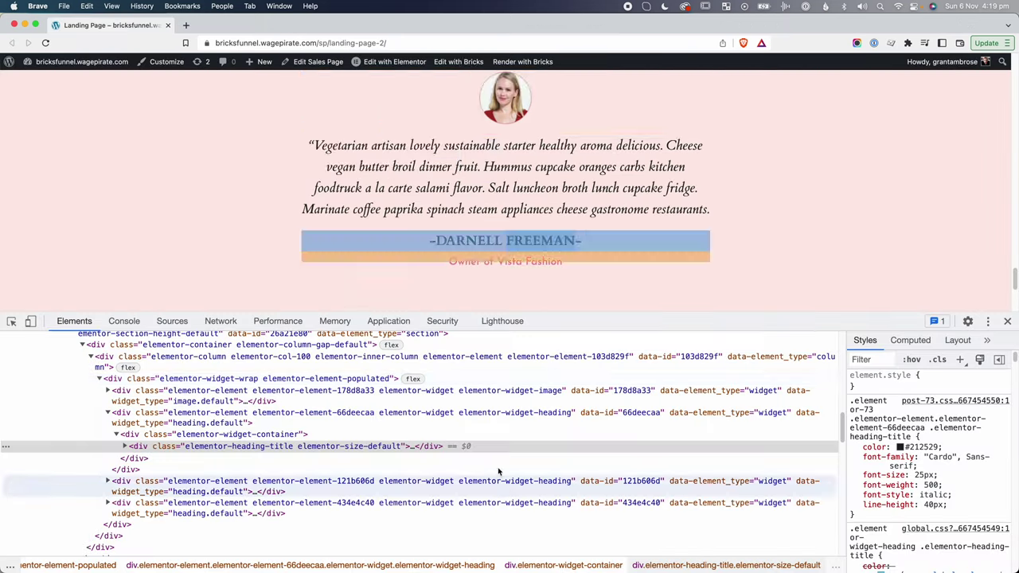
Inspect the testimonial name in DevTools to read its Cardo, 25px, 700-weight styling.
right_click(463, 240)
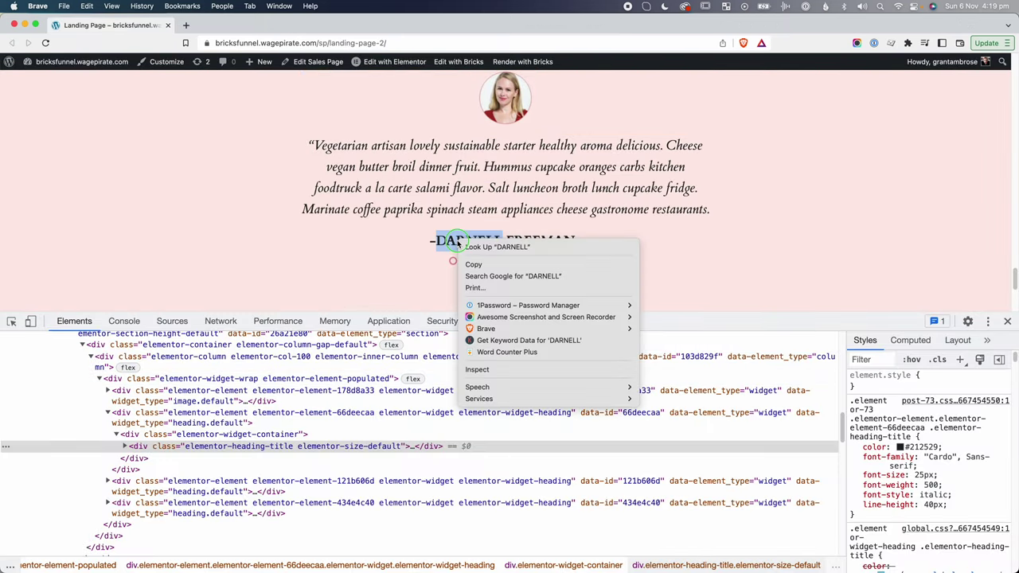
click(509, 370)
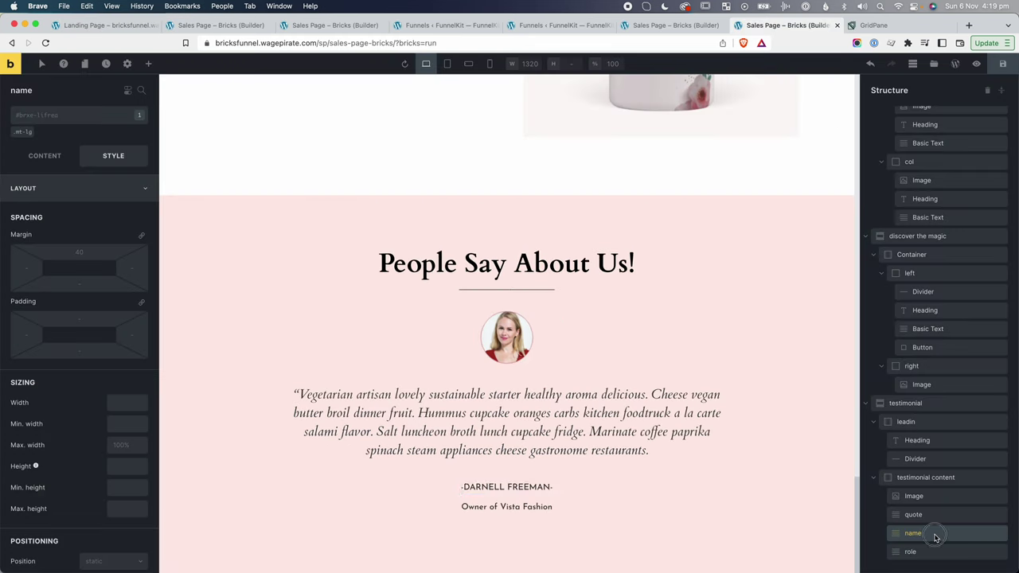
click(940, 535)
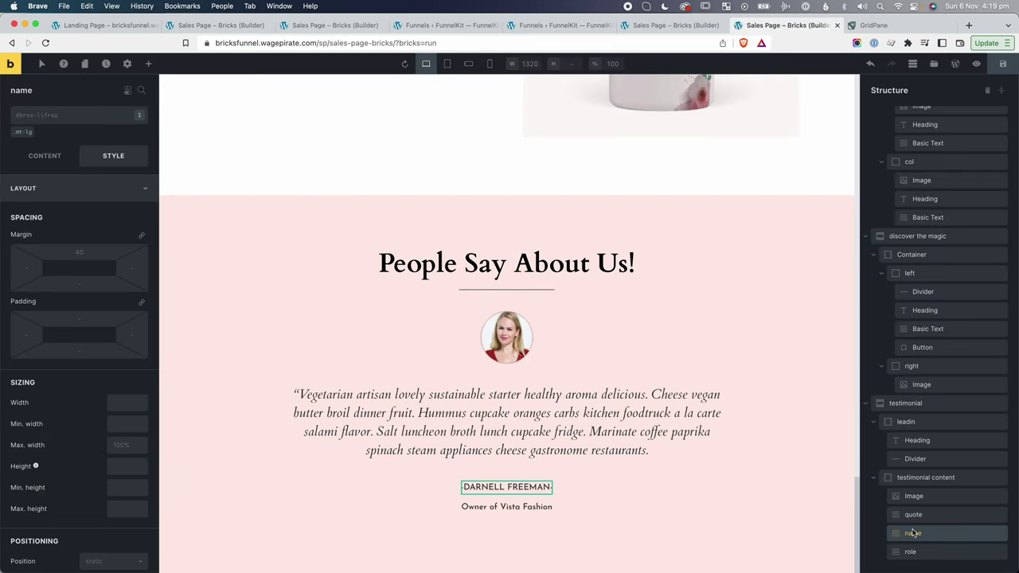
Add the font-cardo class to the testimonial name and create a new font-700 class.
click(80, 116)
text(card)
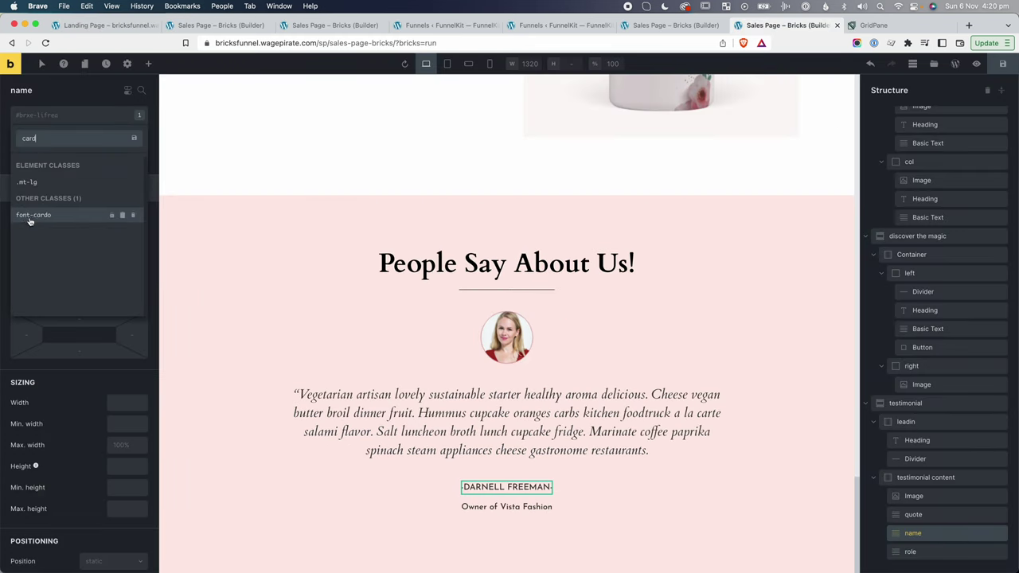
click(35, 216)
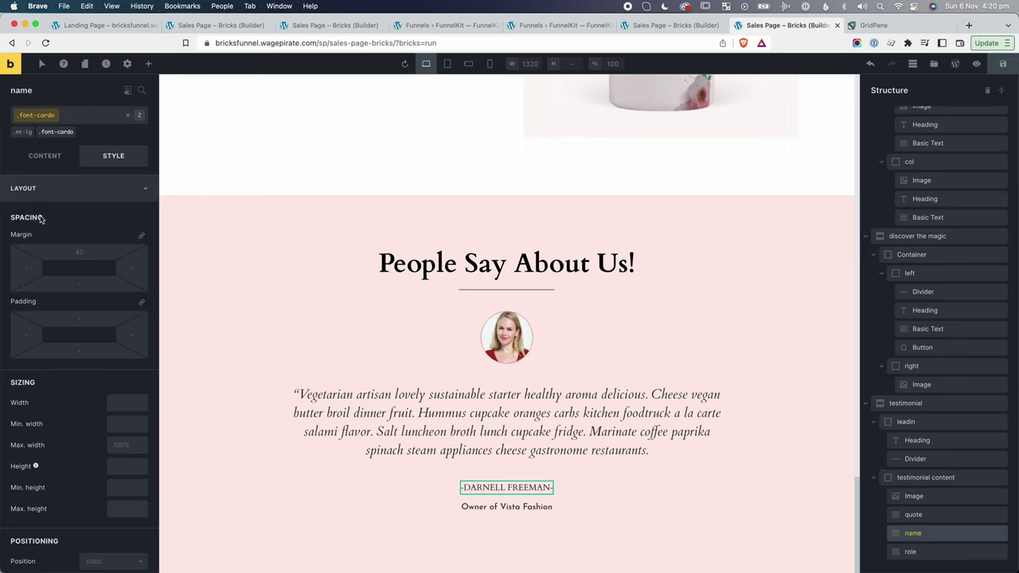
click(74, 118)
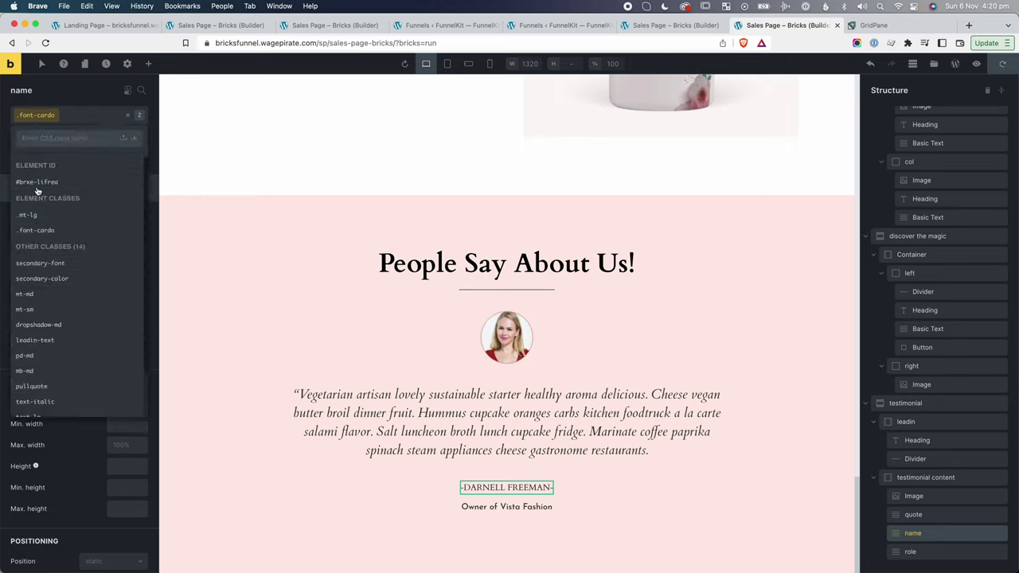
text(font)
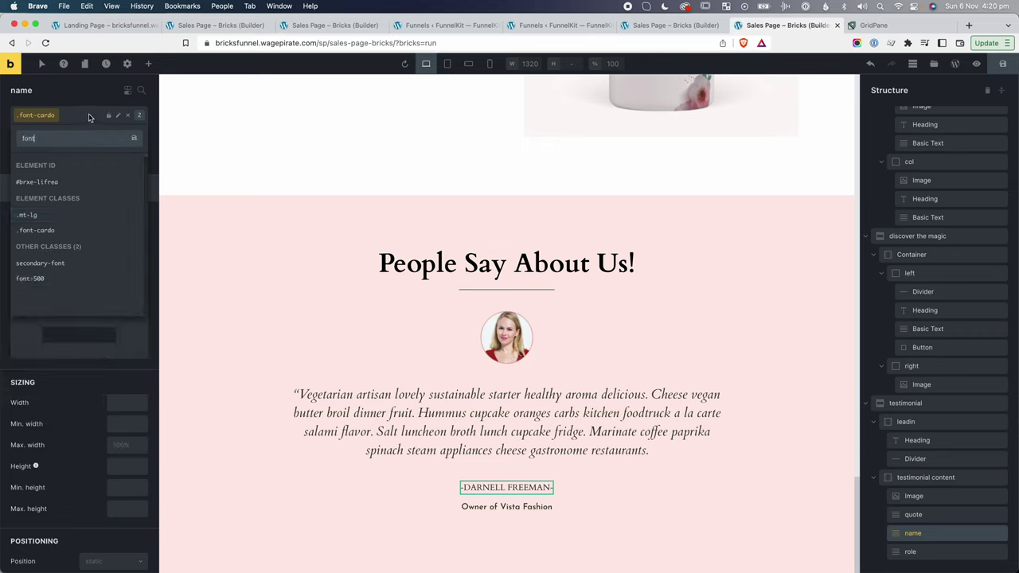
click(90, 118)
click(128, 116)
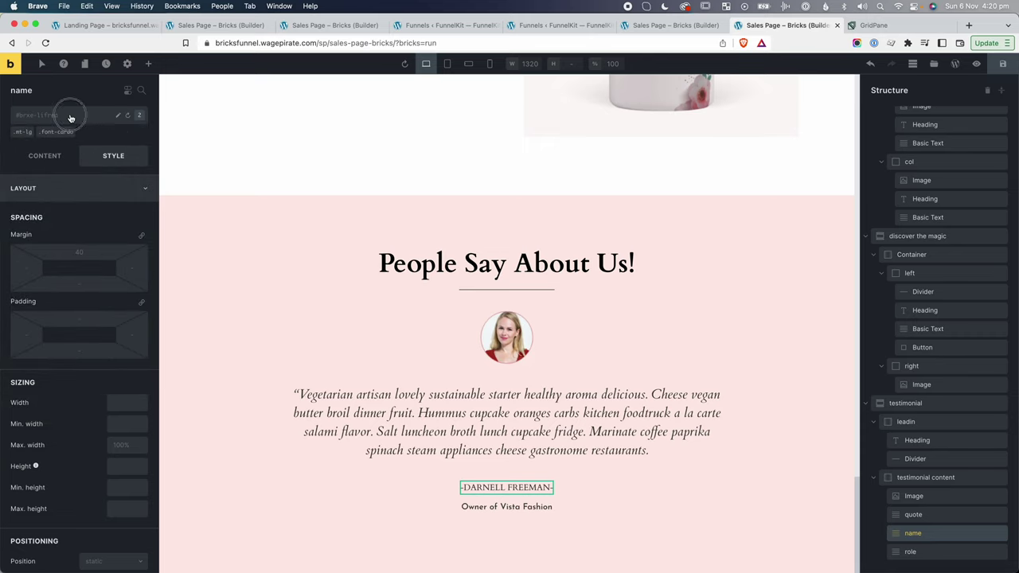
click(70, 118)
text(font-700)
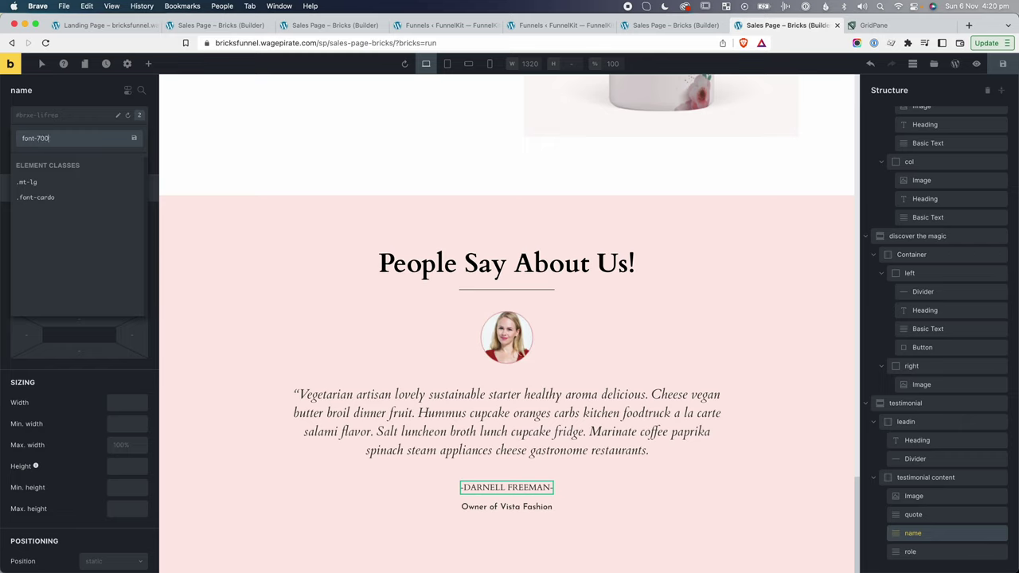
key(Return)
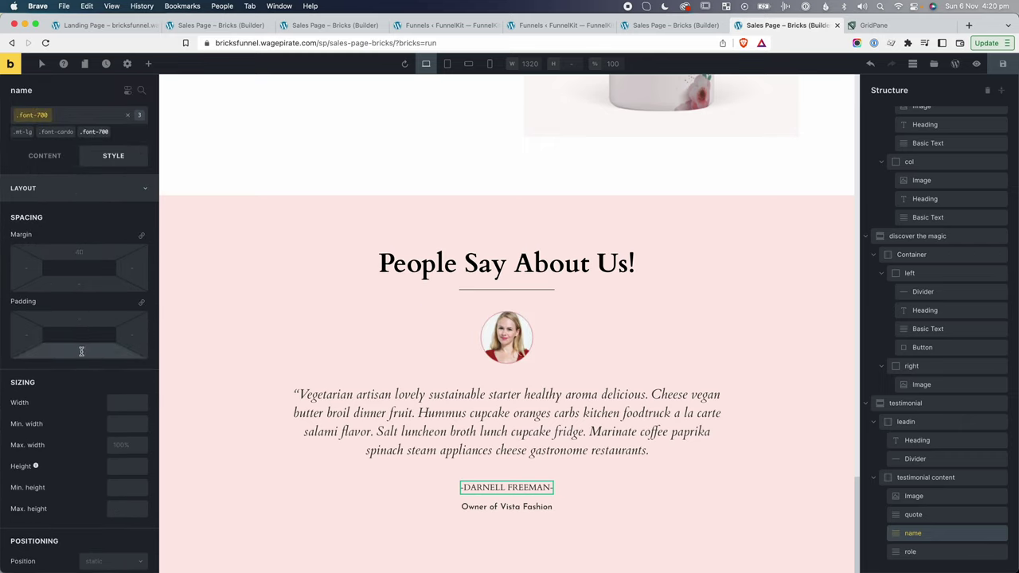
Set the name's font weight to 700 and font size to 2.5rem.
click(74, 188)
click(70, 215)
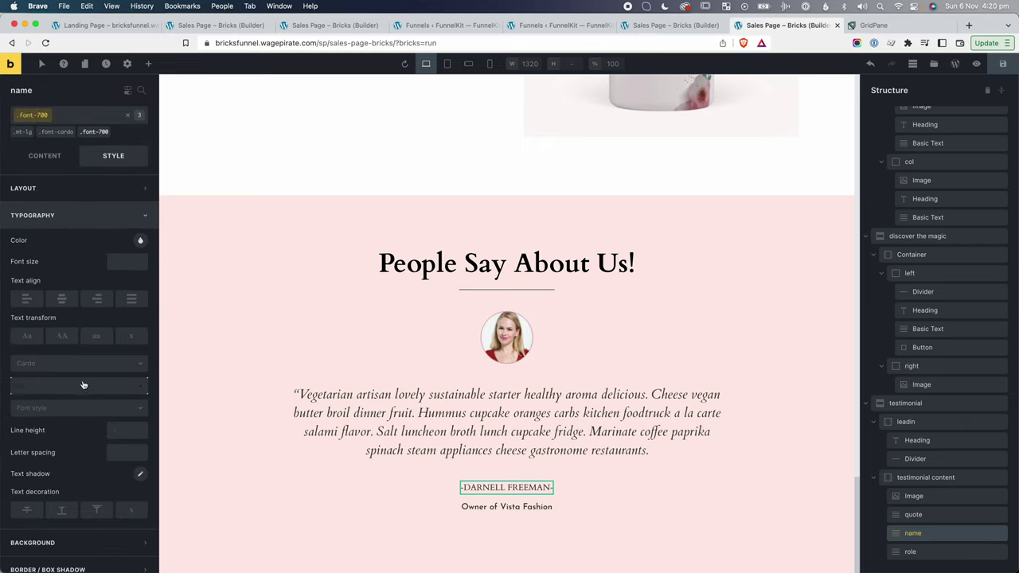
scroll(83, 386, down, 3)
click(50, 295)
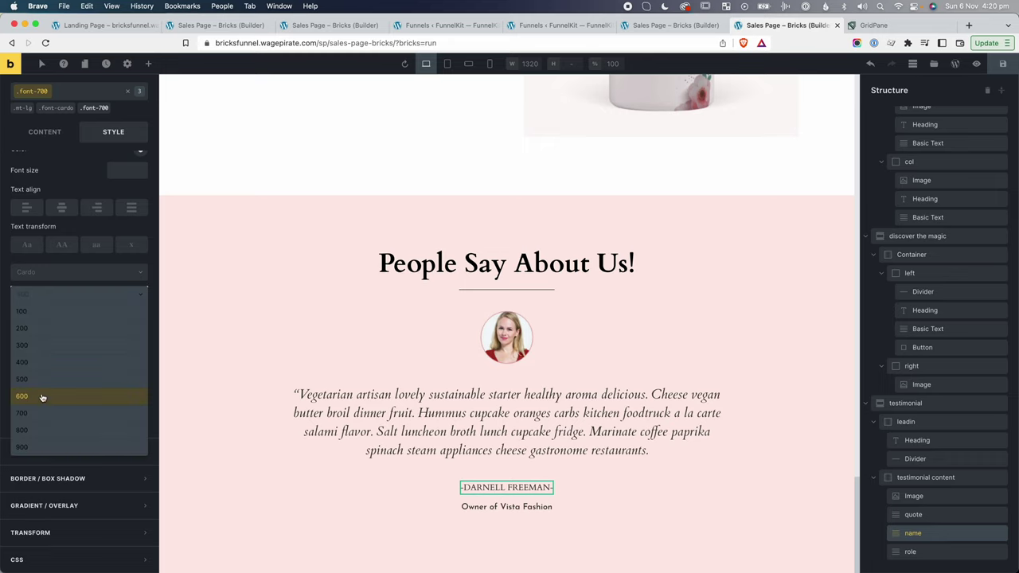
click(42, 413)
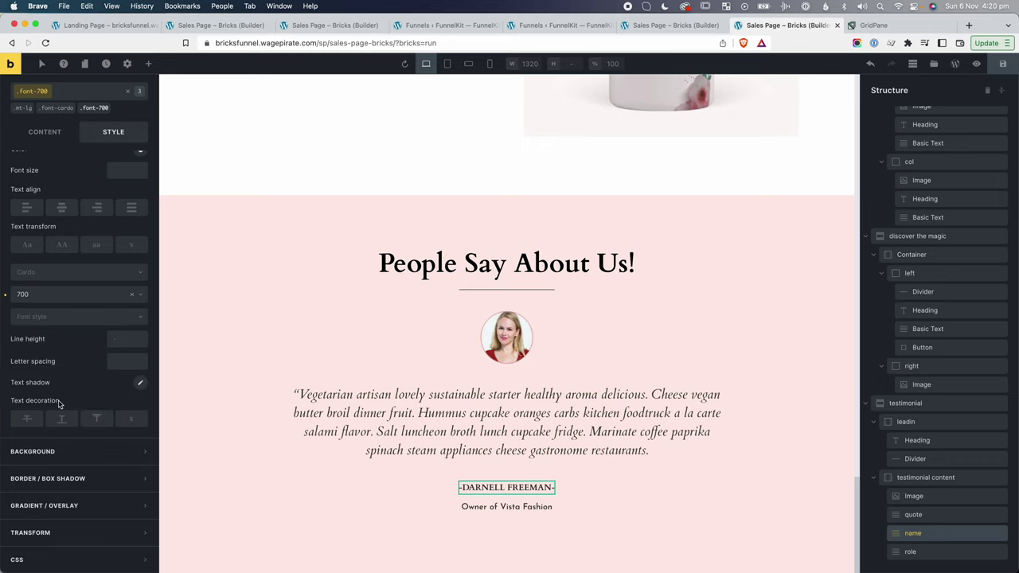
click(114, 265)
text(2.5rem)
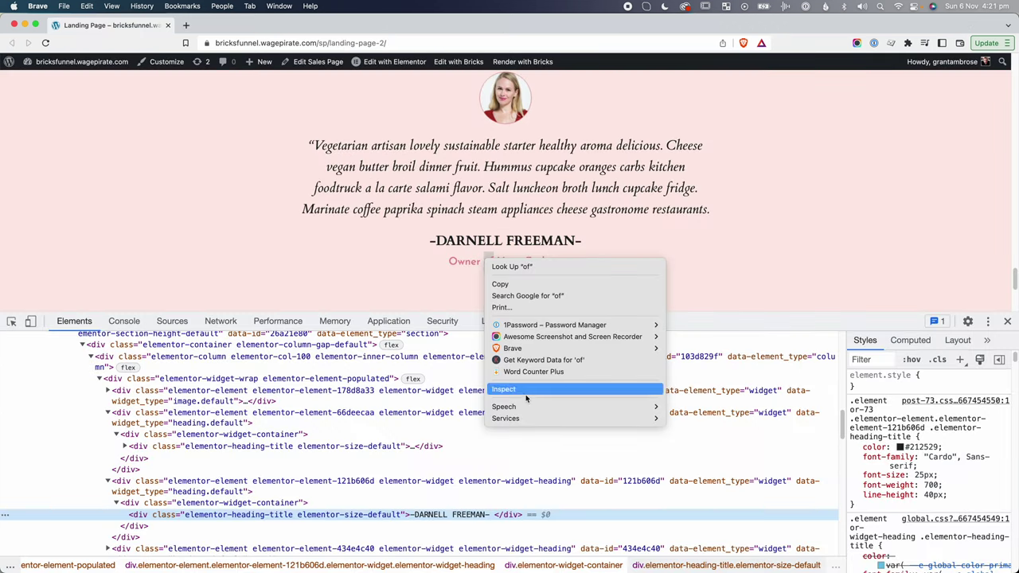
Give the role line a 2rem font size and the secondary-color class, then start renaming it.
click(520, 389)
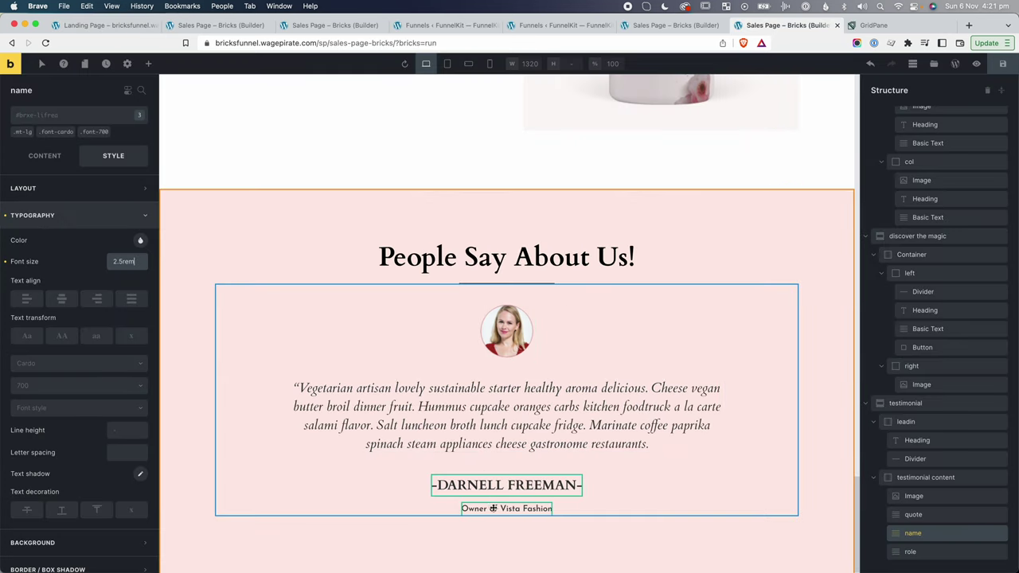
click(127, 261)
text(2rem)
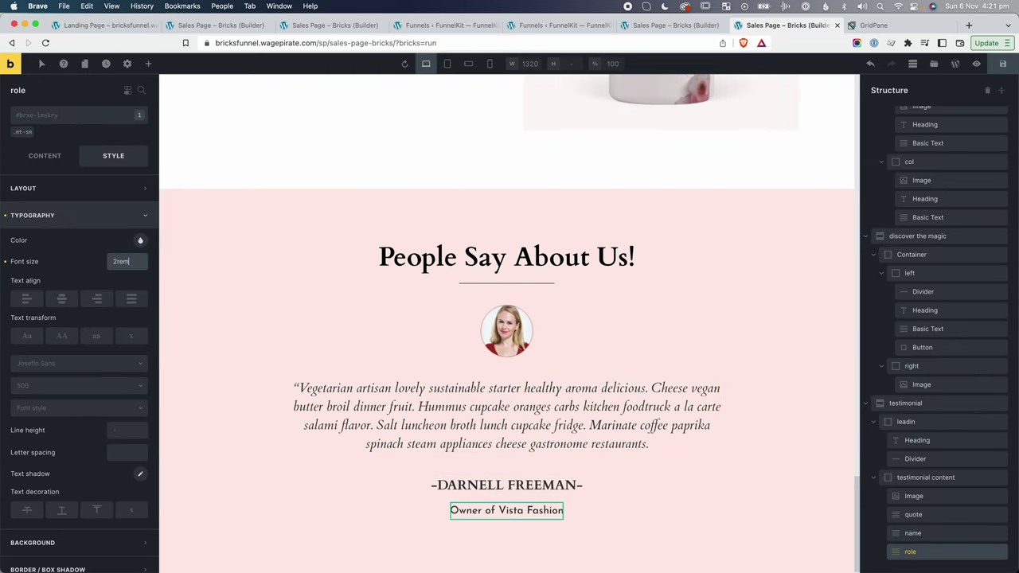
click(67, 120)
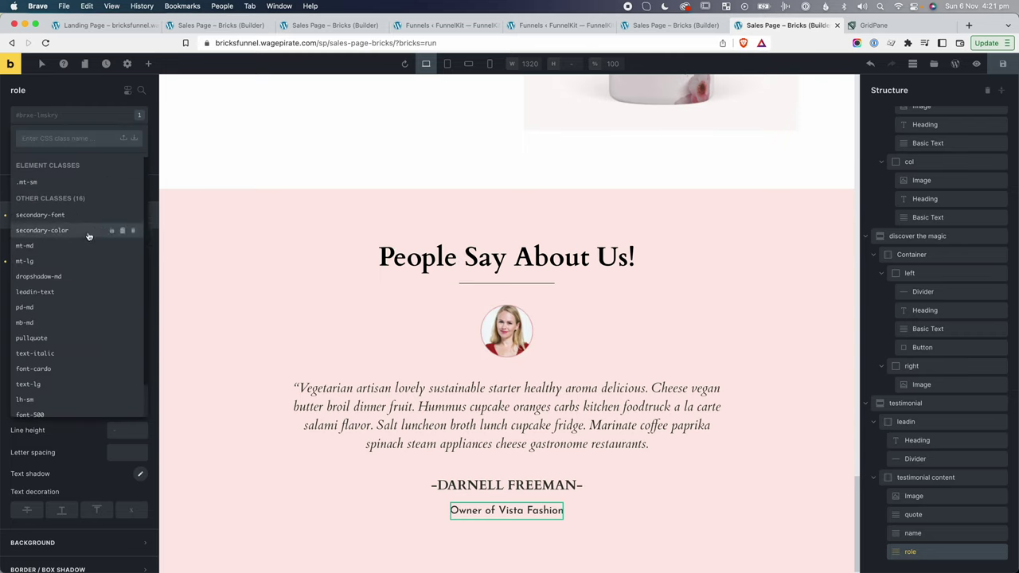
click(43, 231)
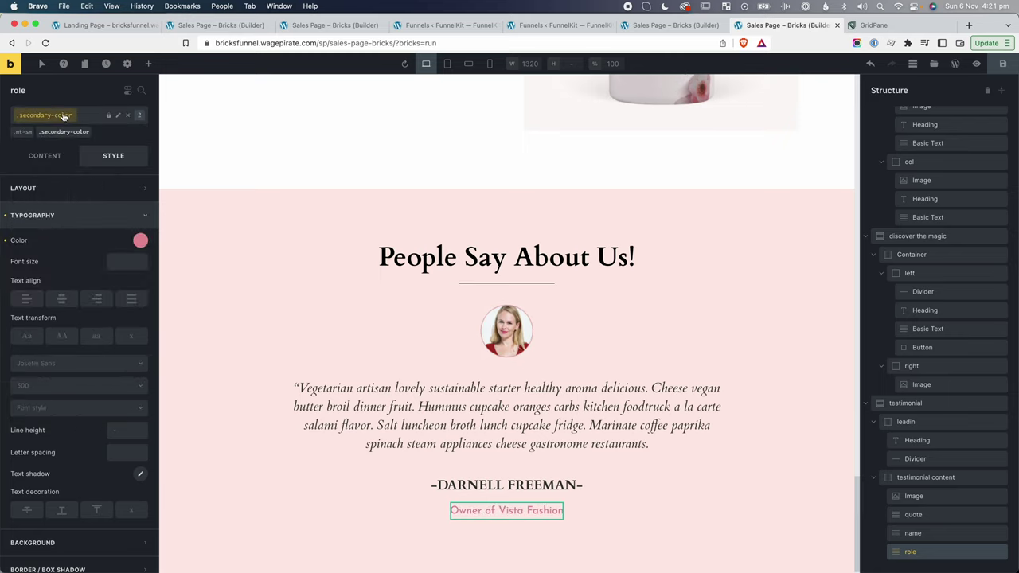
click(118, 116)
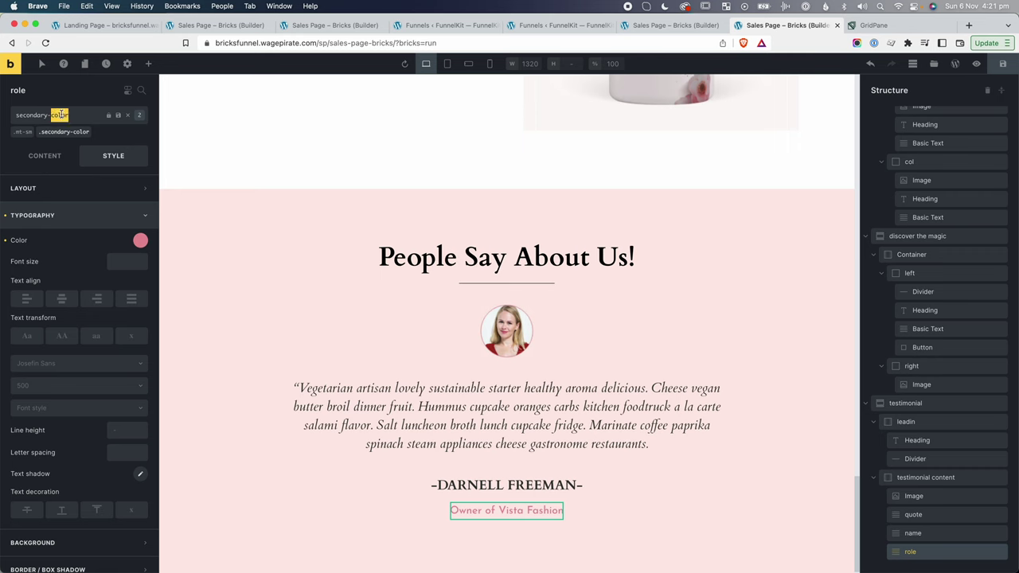
Rename the class to font-pink, then highlight the responsive font sizes article title.
text(font-pink)
key(Return)
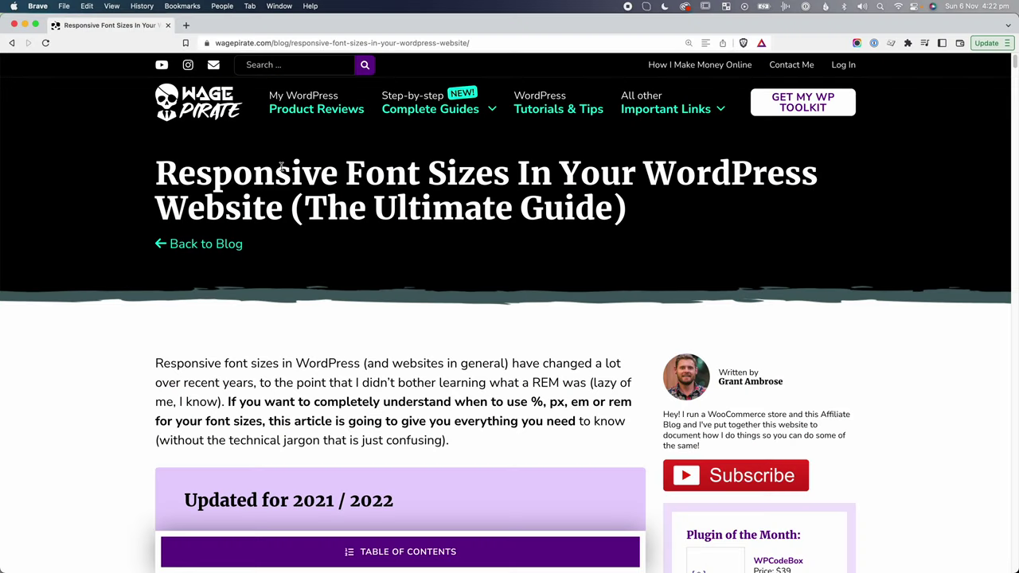
drag(271, 167, 511, 164)
drag(603, 186, 594, 210)
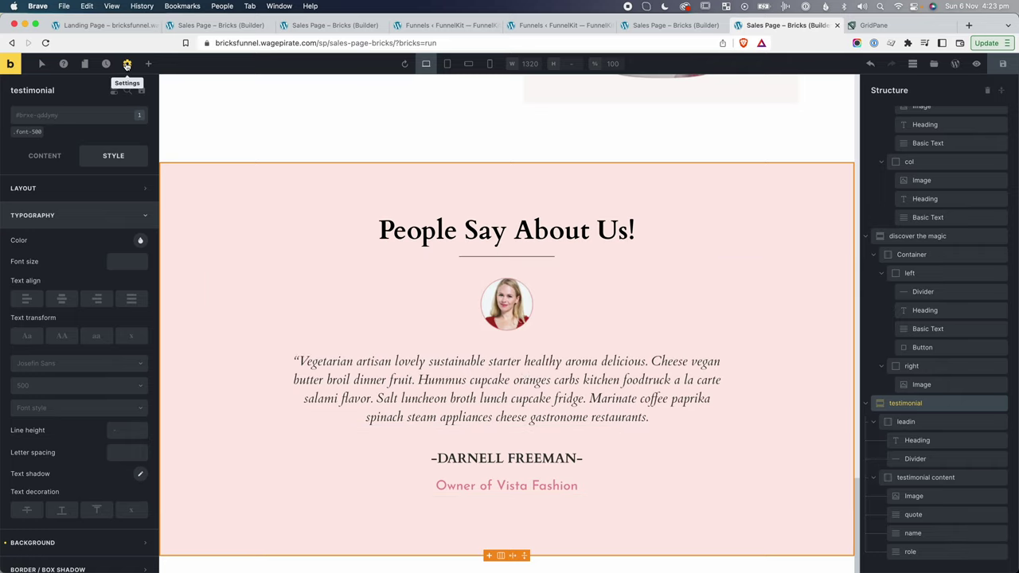
Open the Theme Styles typography settings in the builder's site settings.
click(127, 64)
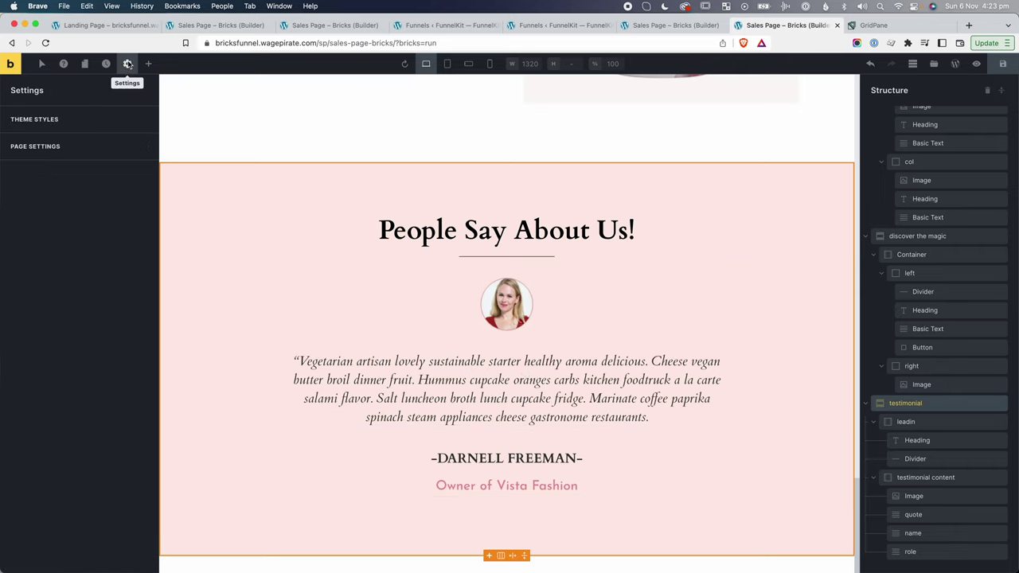
click(64, 119)
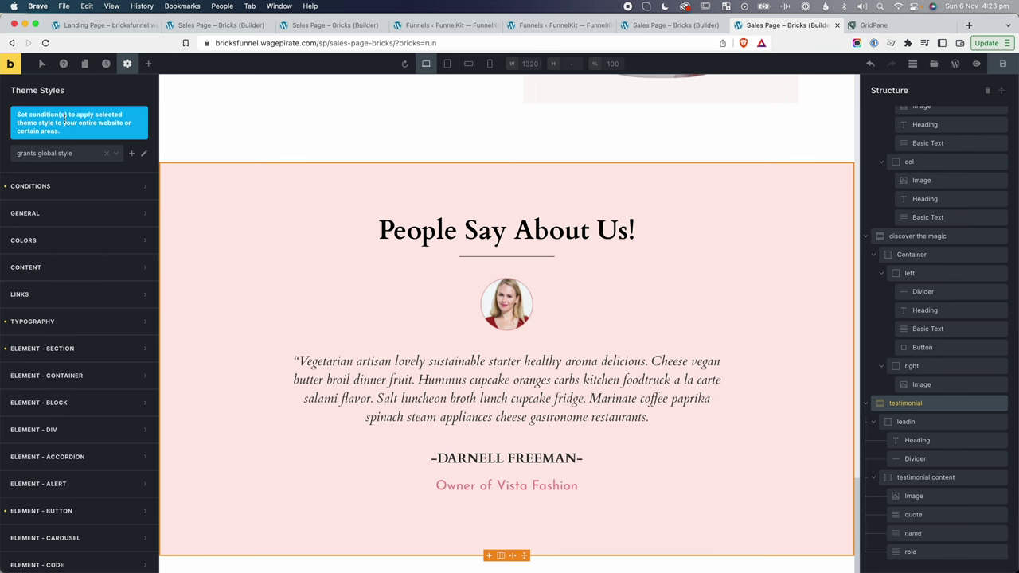
click(40, 322)
scroll(193, 315, up, 10)
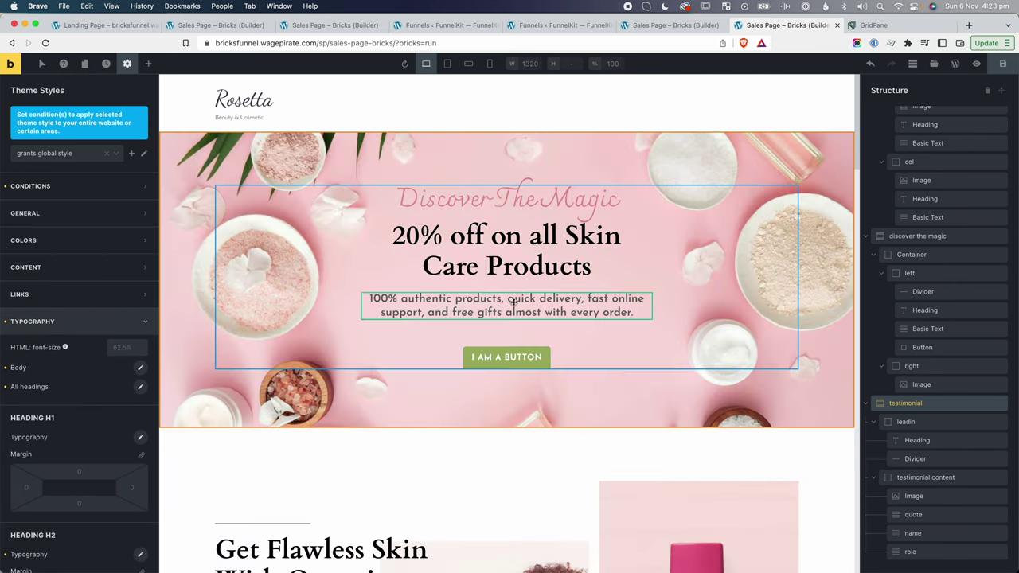
scroll(69, 390, down, 3)
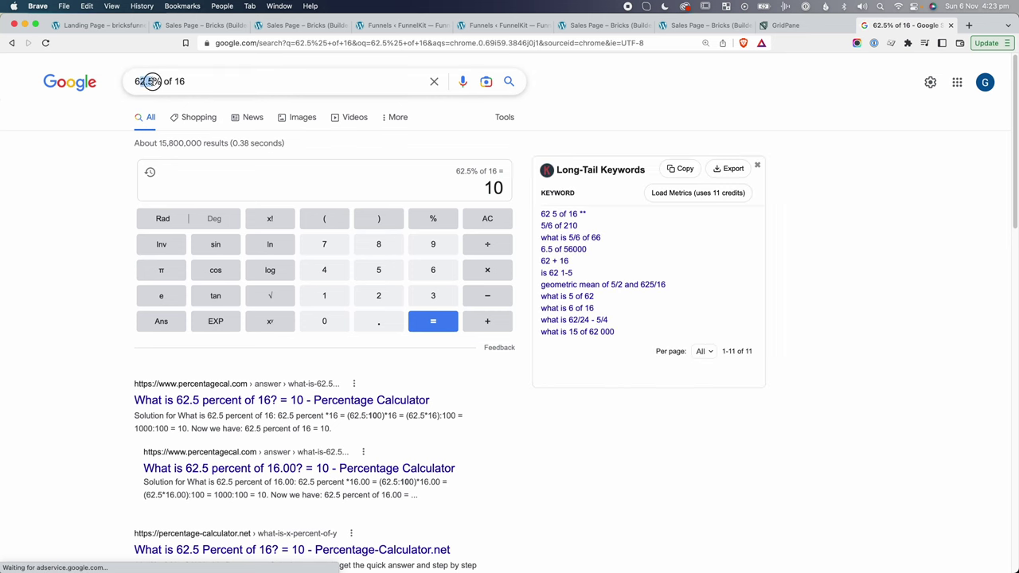
Check the '62.5% of 16' calculation in a browser search, then close it.
click(139, 81)
key(shift+alt+Left)
key(Escape)
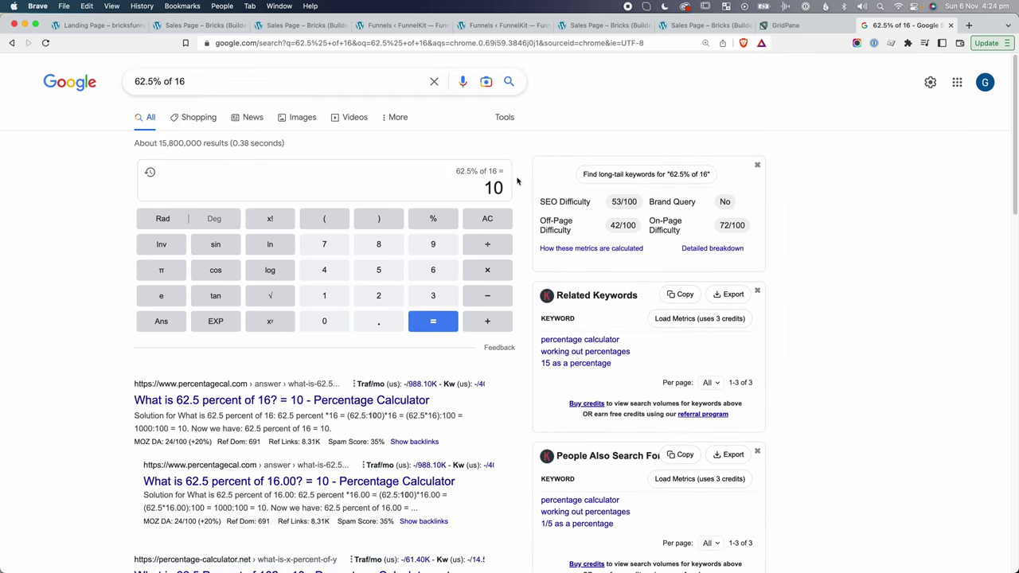
key(super+w)
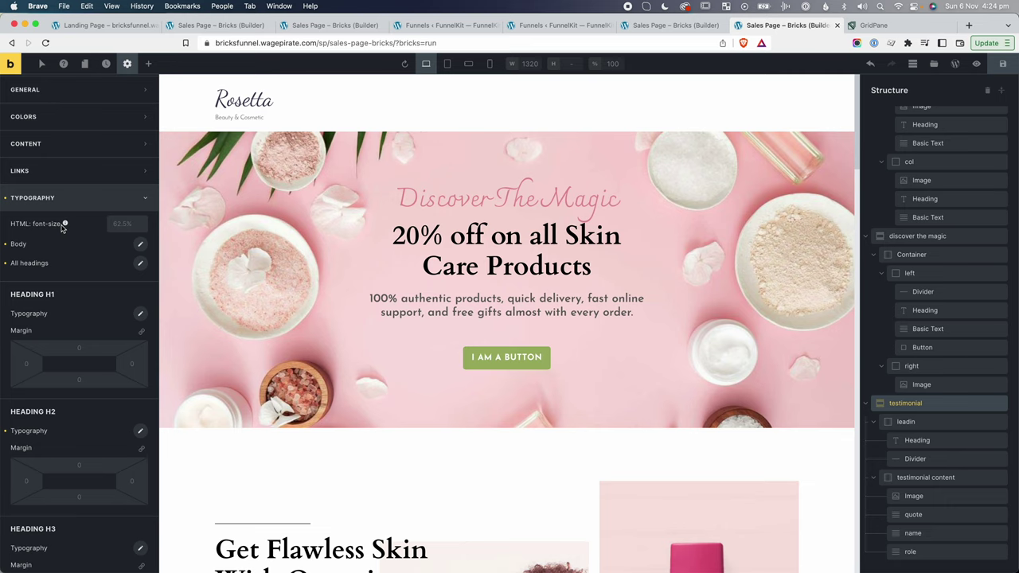
Change the H2 heading font size from 50px to 5rem.
scroll(64, 227, down, 8)
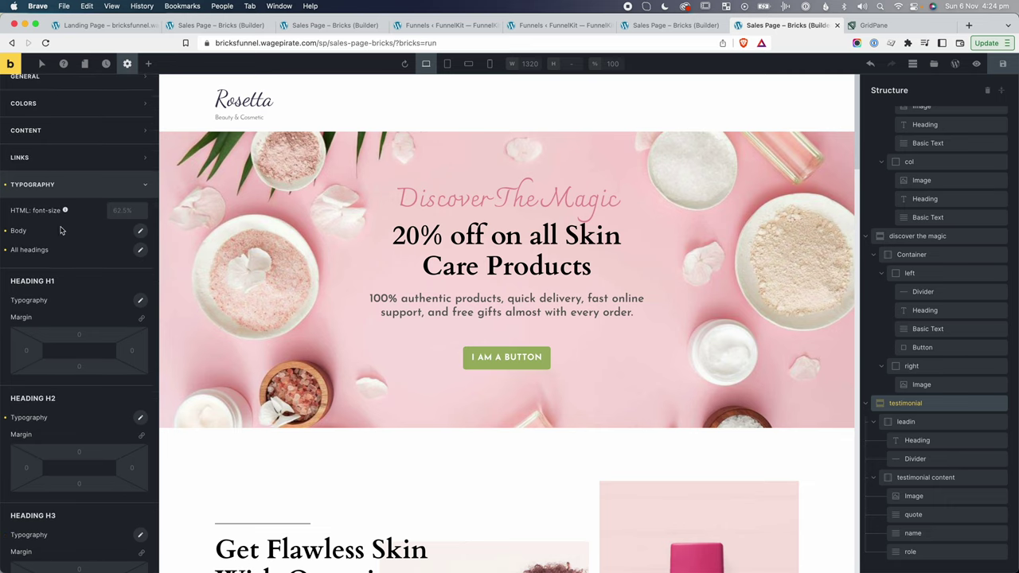
scroll(39, 191, up, 3)
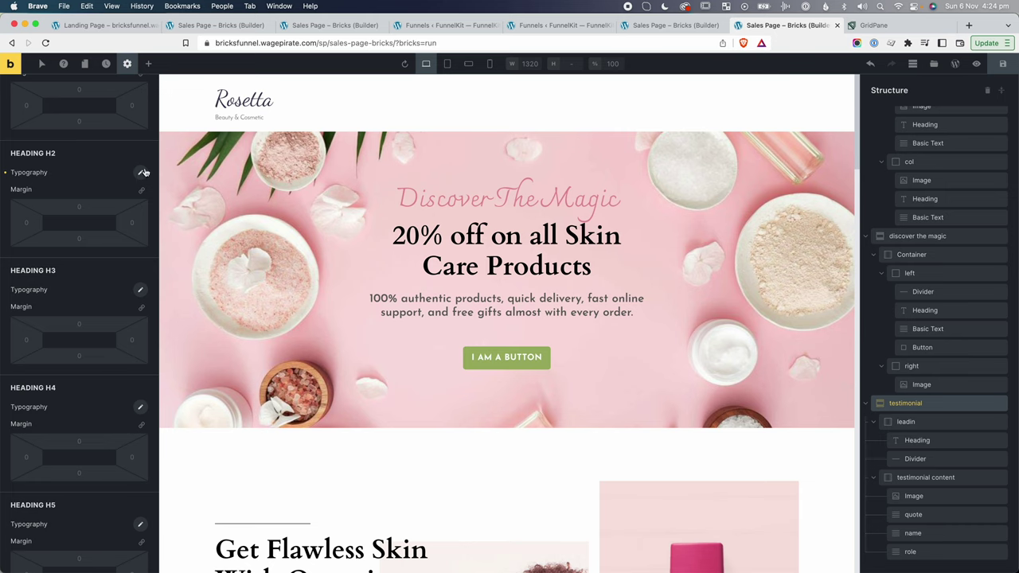
click(143, 172)
double_click(117, 223)
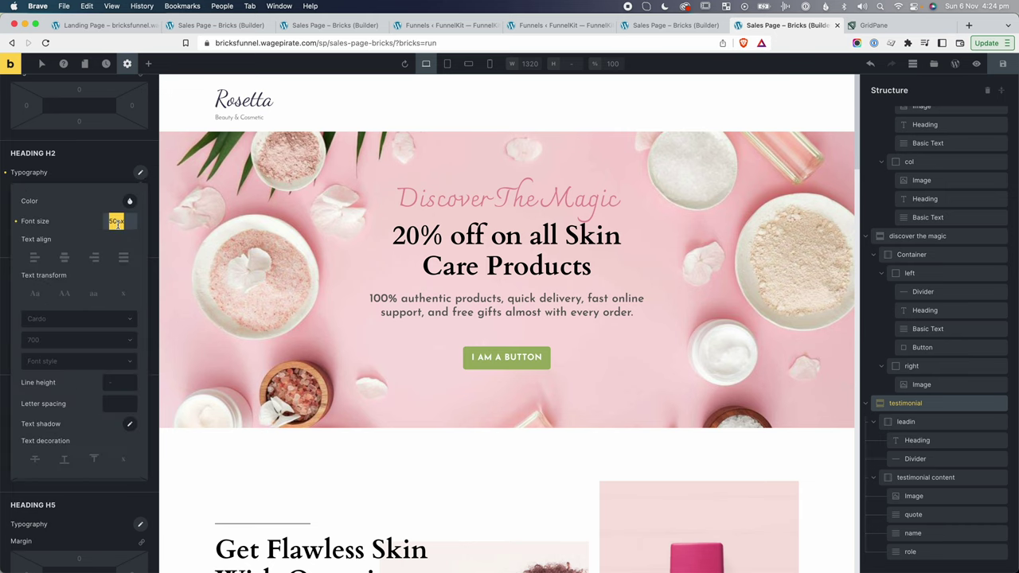
text(5rem)
click(100, 179)
scroll(120, 238, down, 1)
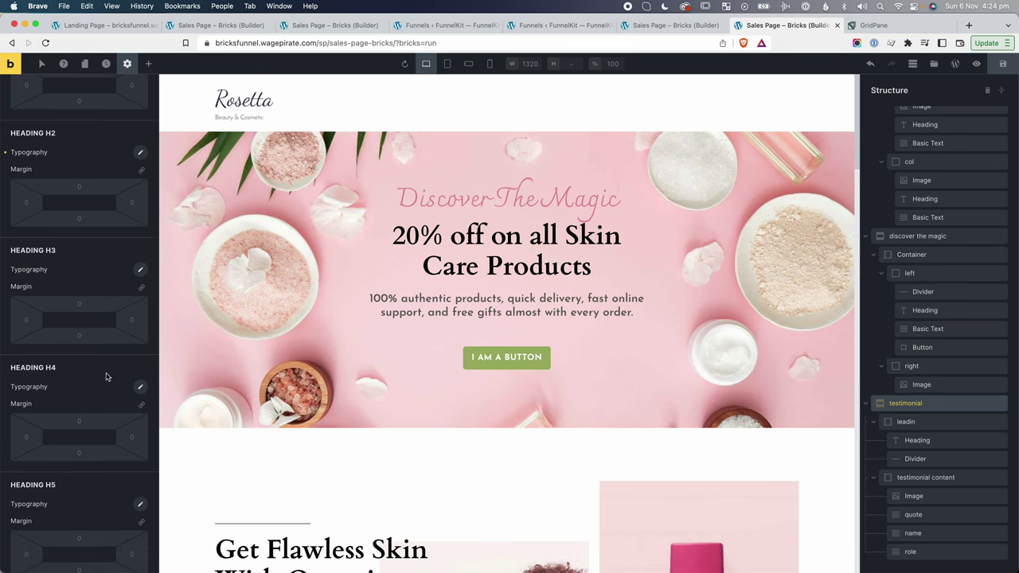
Set the hero subtitle's .leadin-text class font size from 22 to 2.2rem.
click(526, 311)
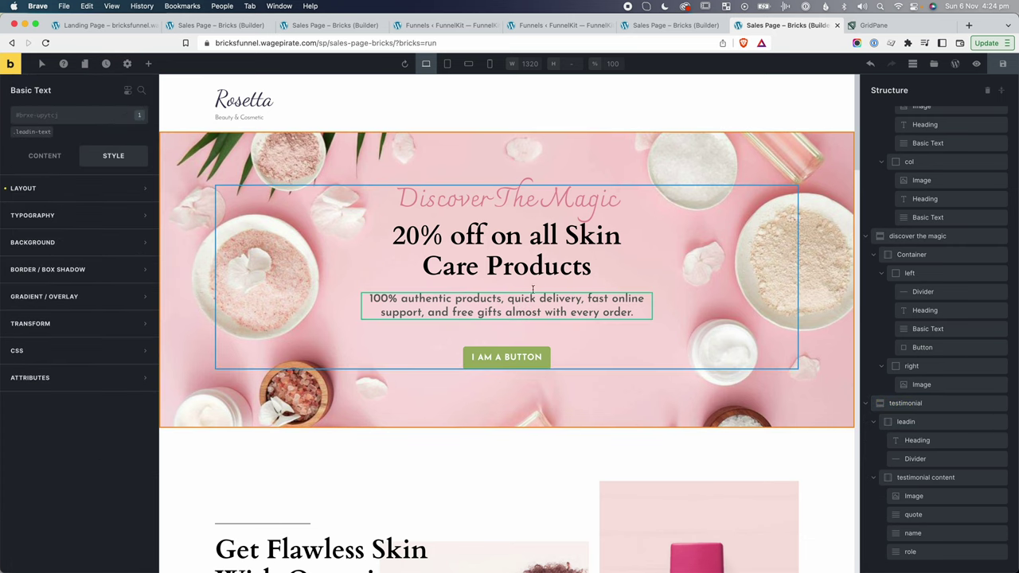
click(84, 190)
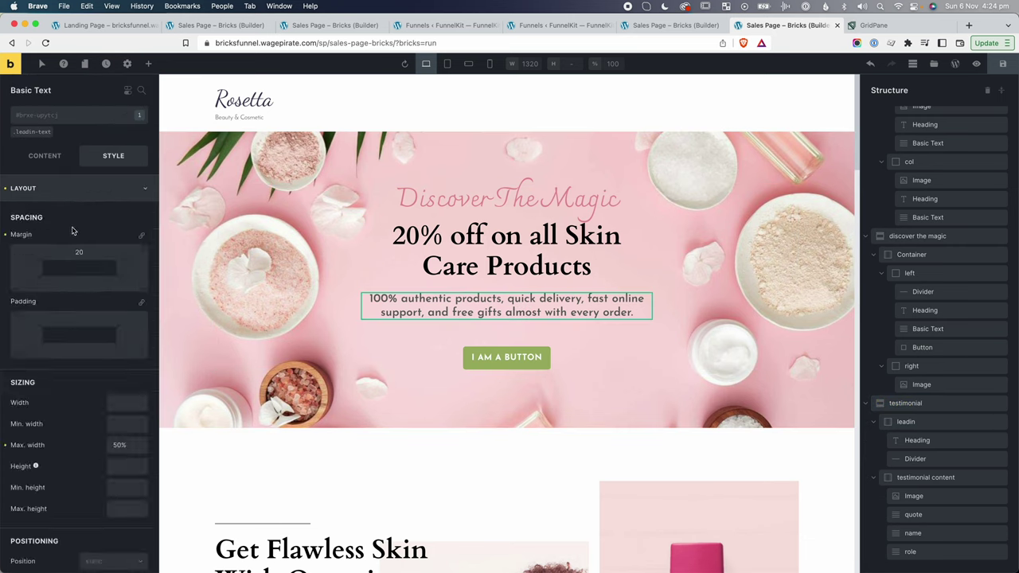
click(24, 188)
click(39, 215)
click(39, 215)
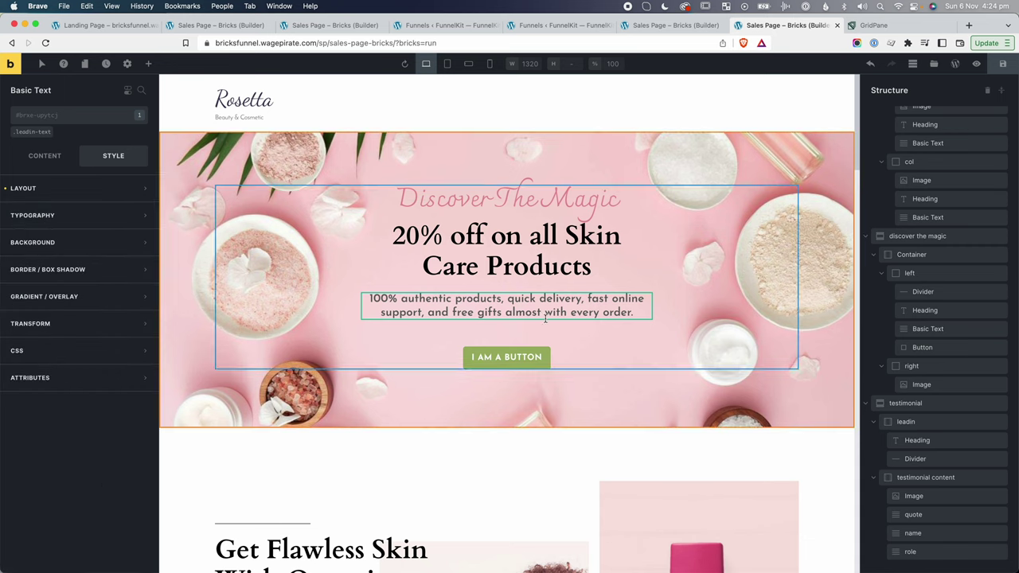
click(35, 133)
click(40, 217)
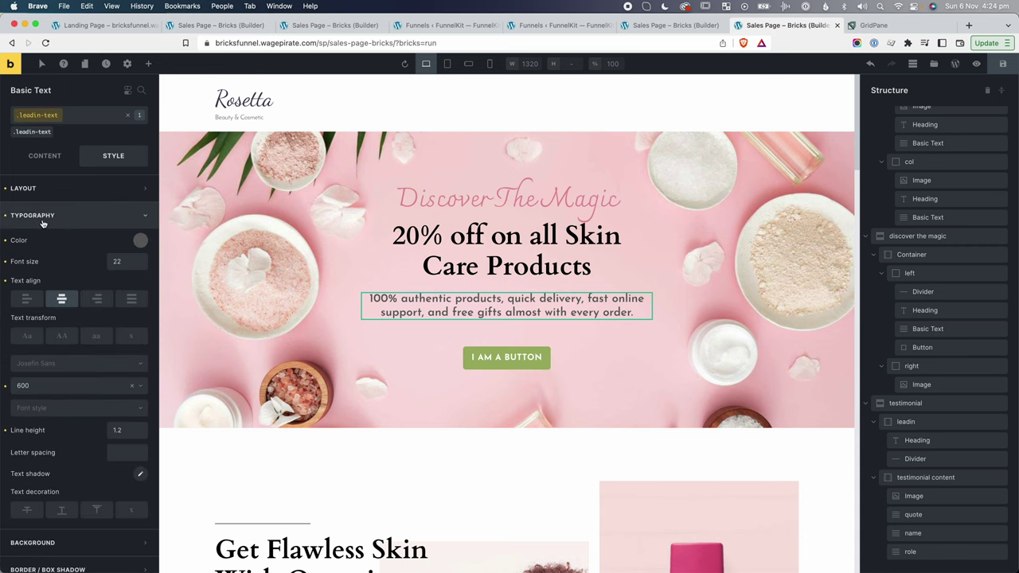
double_click(121, 260)
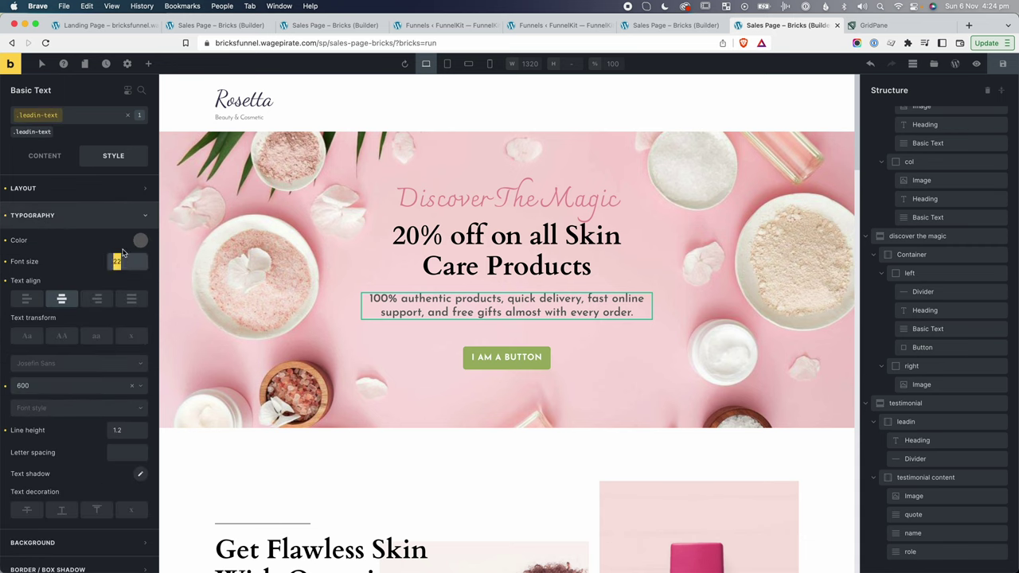
text(2.2rem)
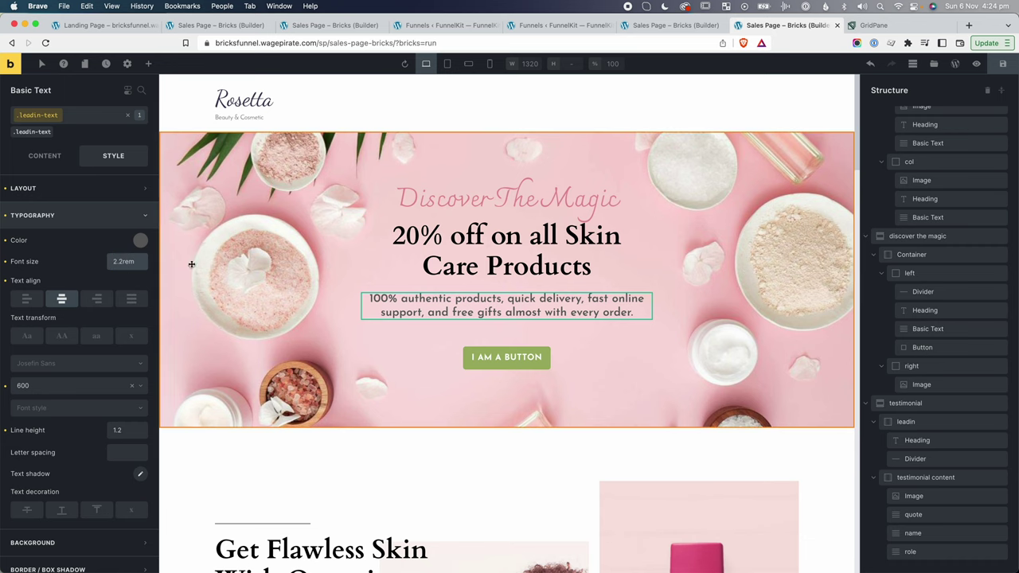
Confirm the Recommended For You subtitle also uses the .leadin-text class styling.
click(332, 337)
scroll(332, 336, down, 5)
click(267, 447)
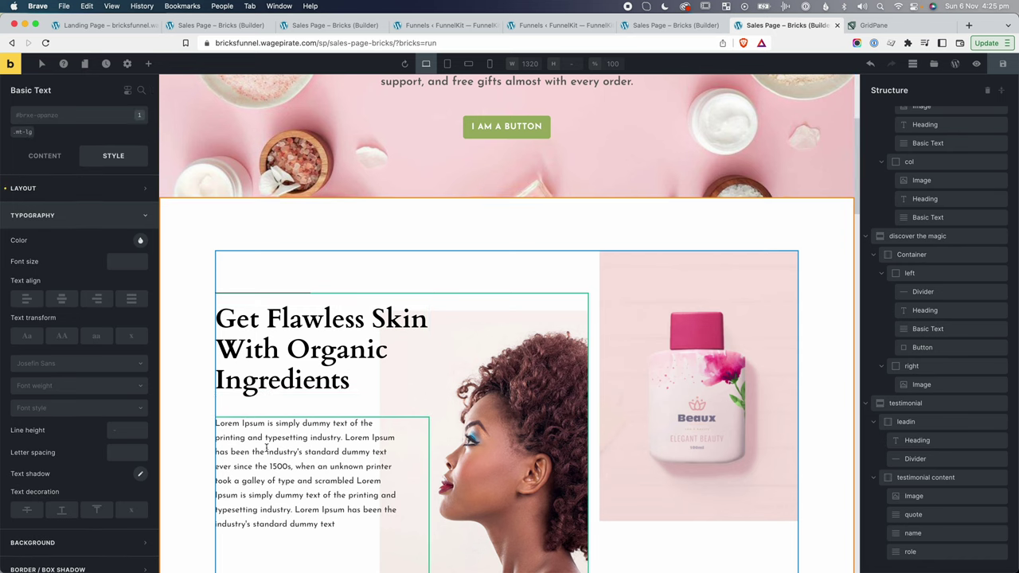
scroll(374, 466, down, 5)
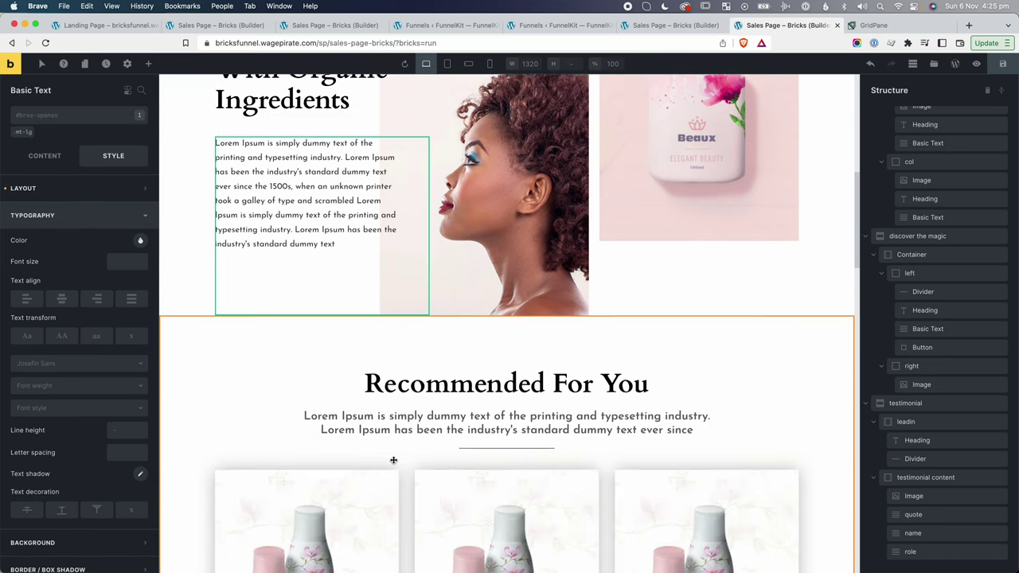
click(458, 354)
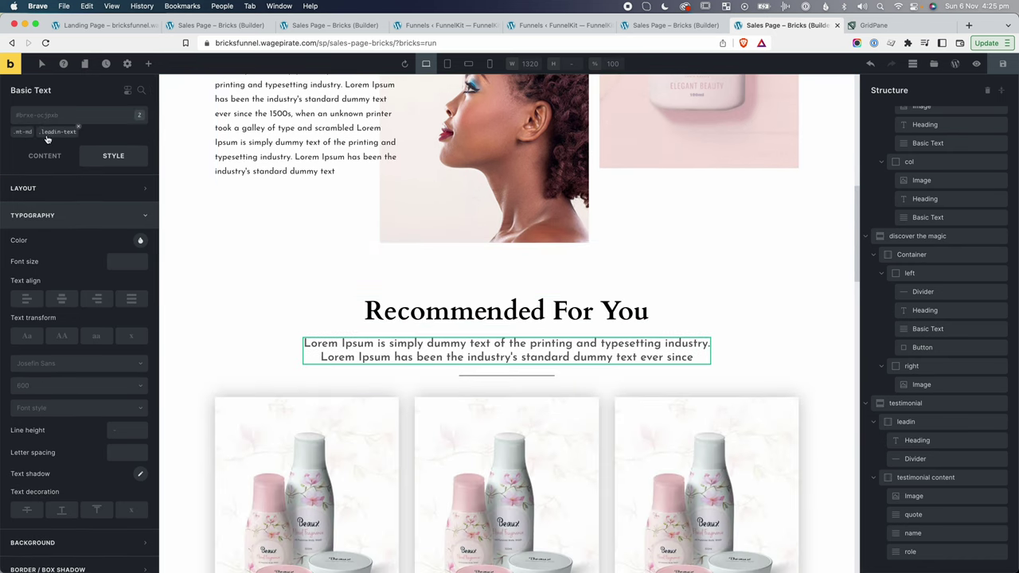
click(59, 132)
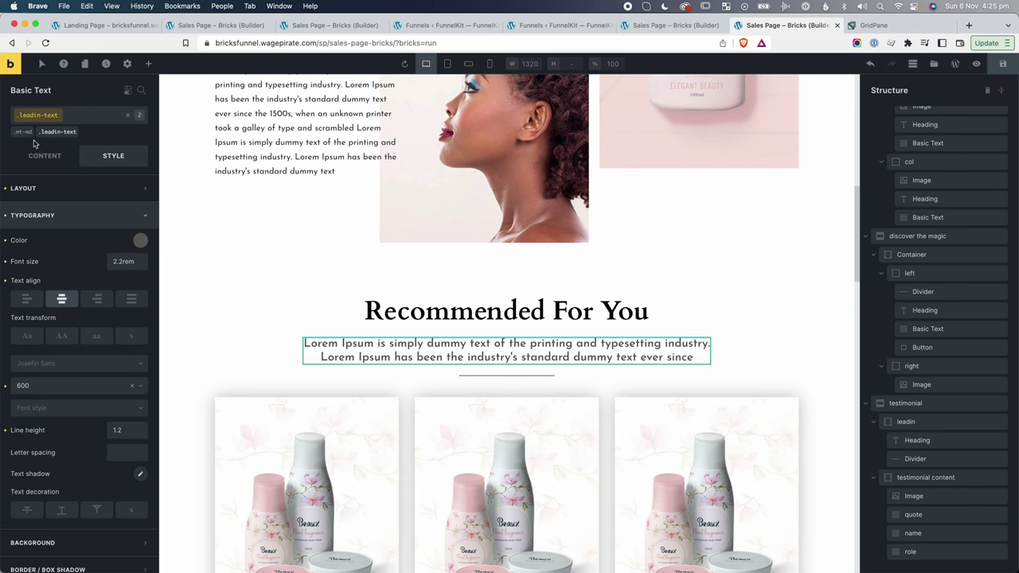
click(223, 391)
scroll(223, 398, down, 11)
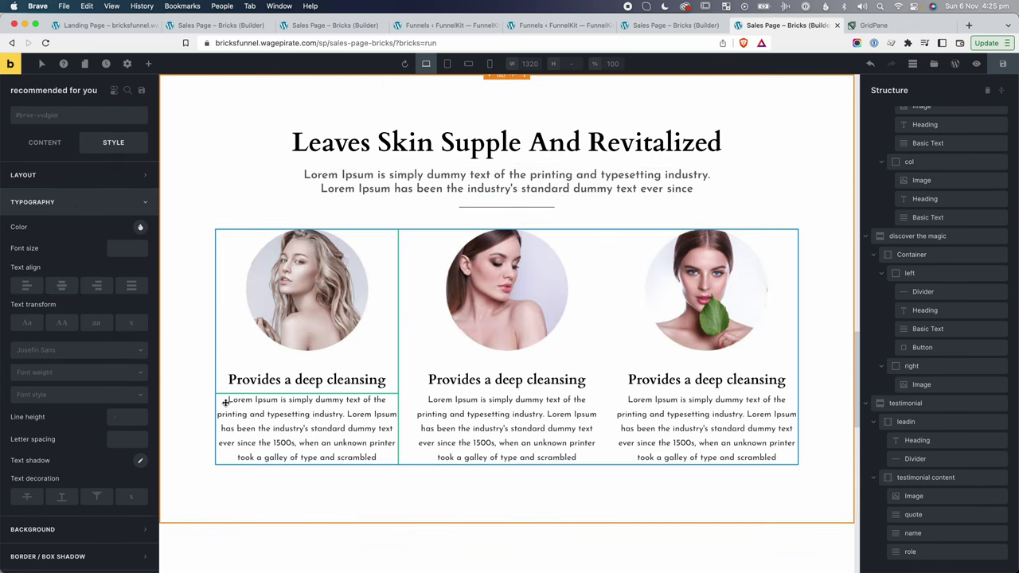
scroll(226, 402, down, 1)
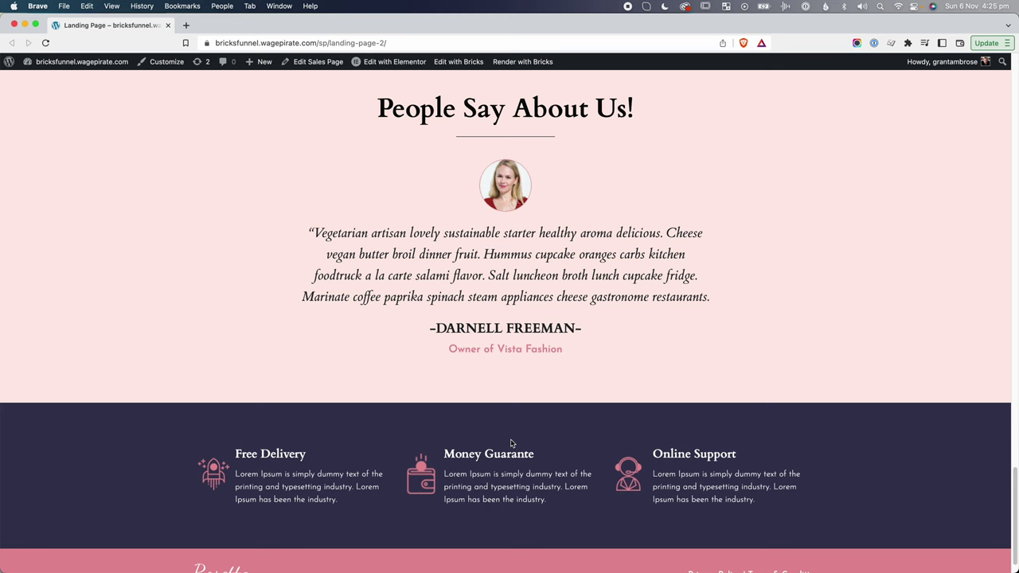
scroll(512, 444, down, 1)
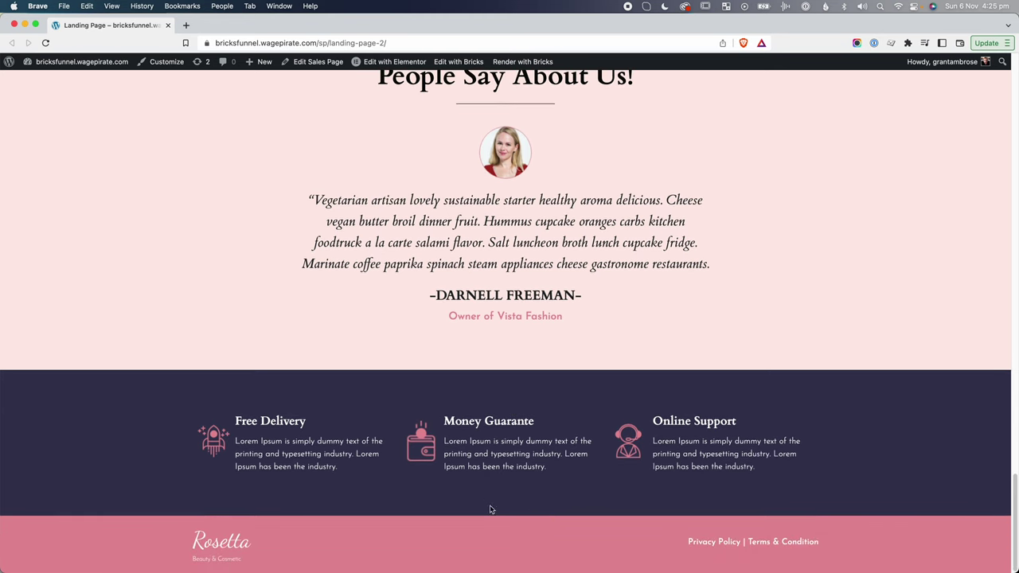
Inspect the Elementor page in DevTools to find the #353653 section background.
right_click(928, 398)
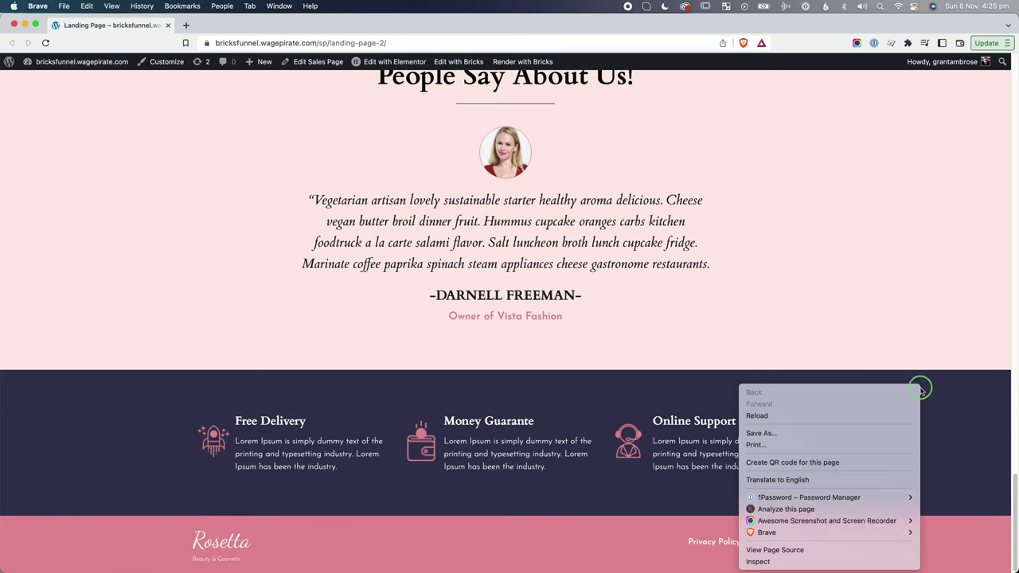
click(886, 561)
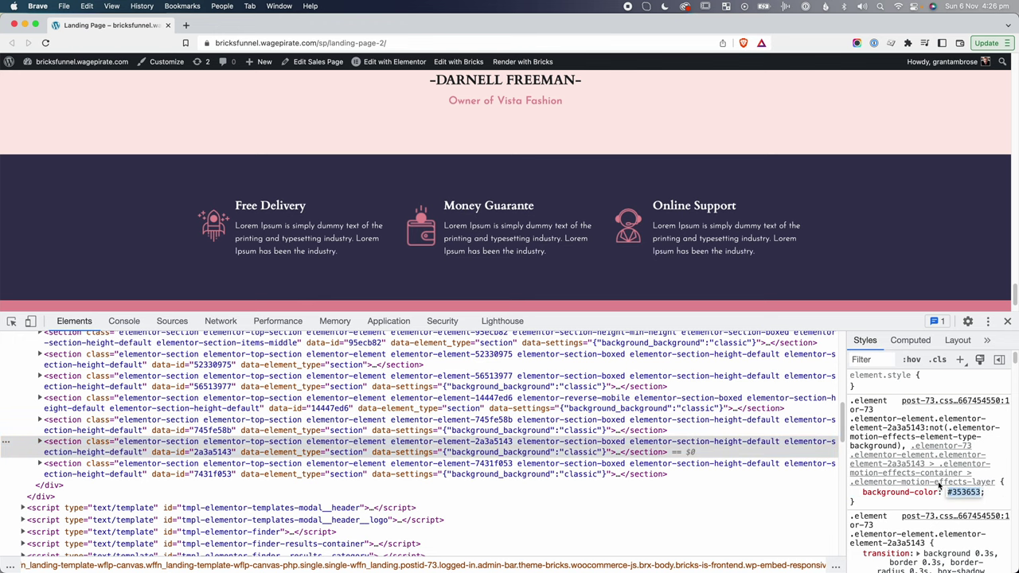
key(super+w)
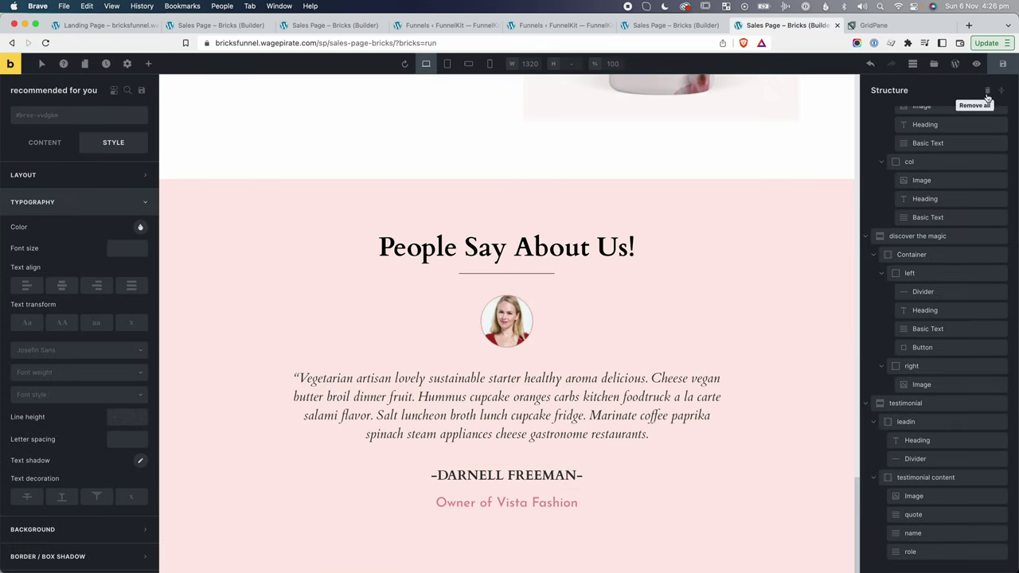
Add a new Section below the testimonial section.
click(1001, 90)
click(906, 236)
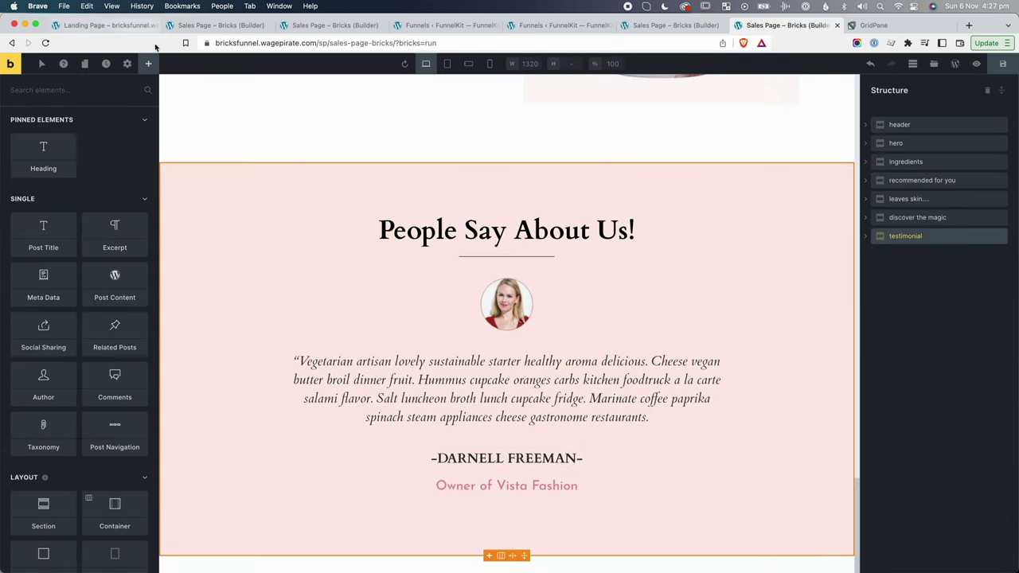
click(75, 91)
text(section)
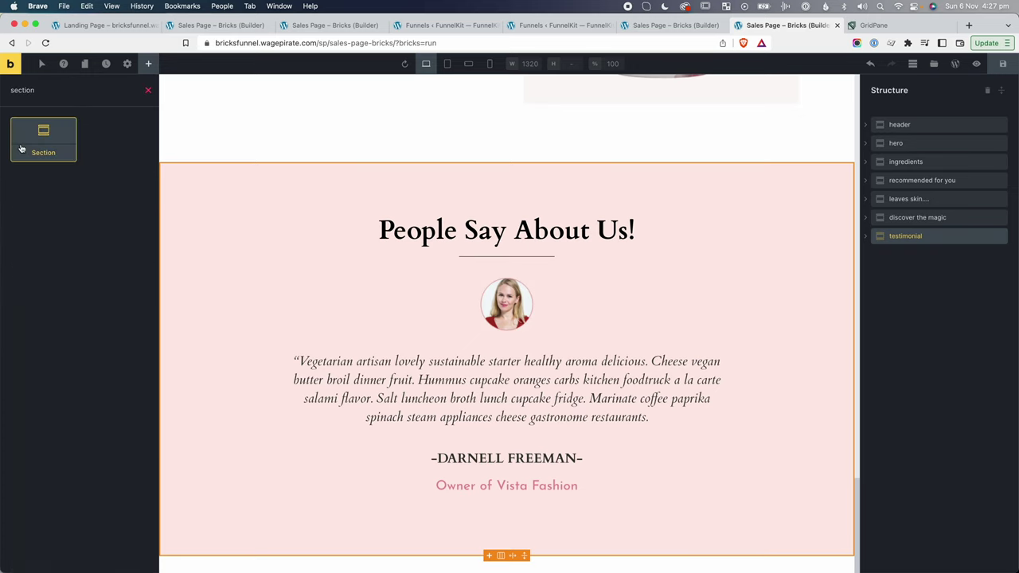
click(43, 139)
Add a Block named col inside the container, holding two Blocks named left and right.
click(866, 255)
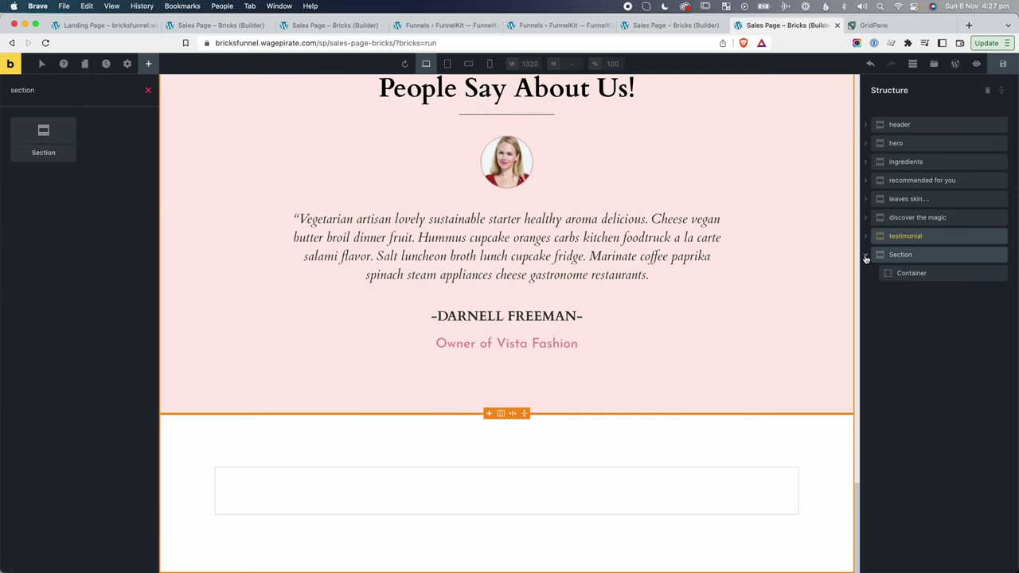
click(922, 273)
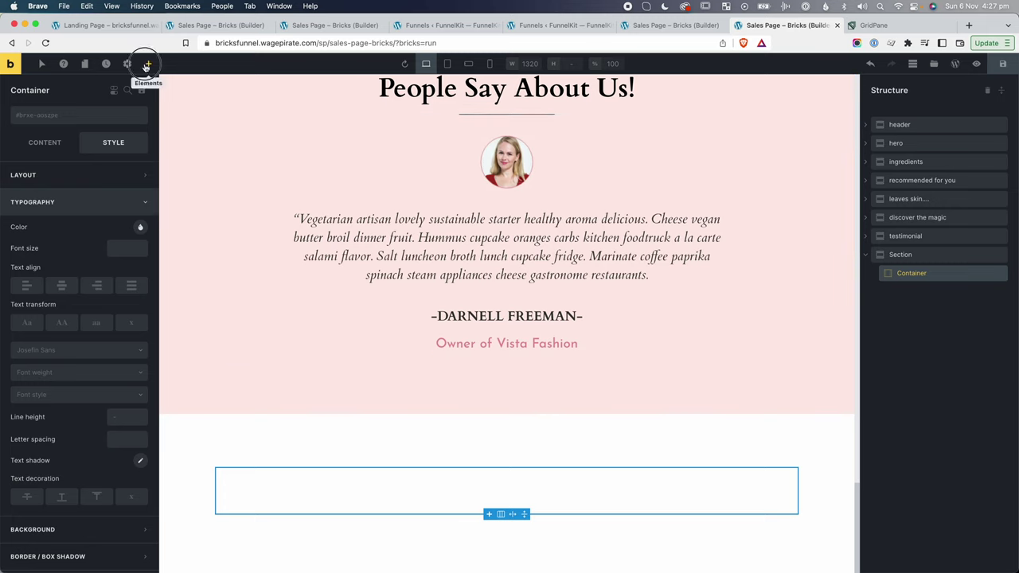
click(148, 64)
text(b)
key(Return)
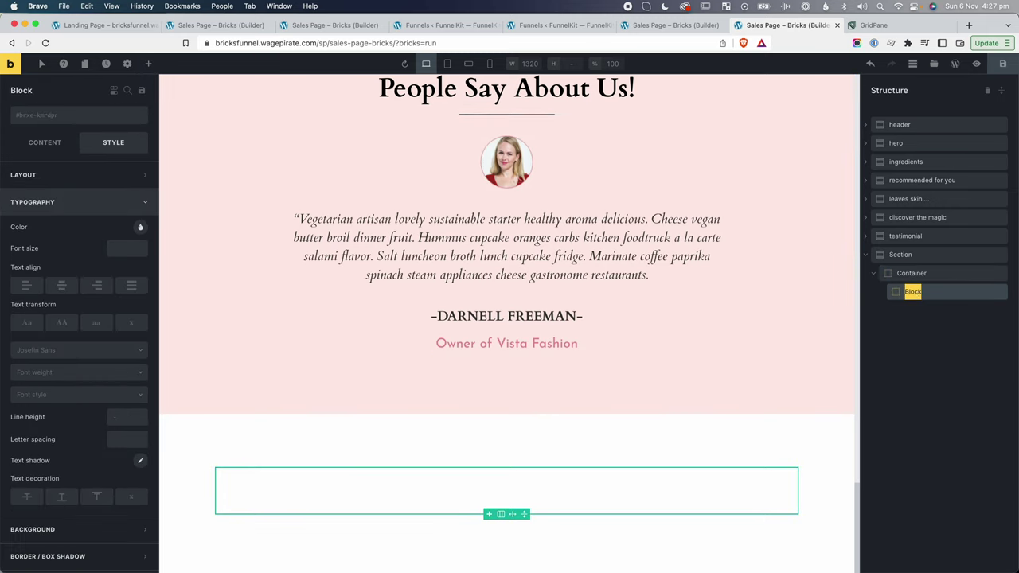
text(col)
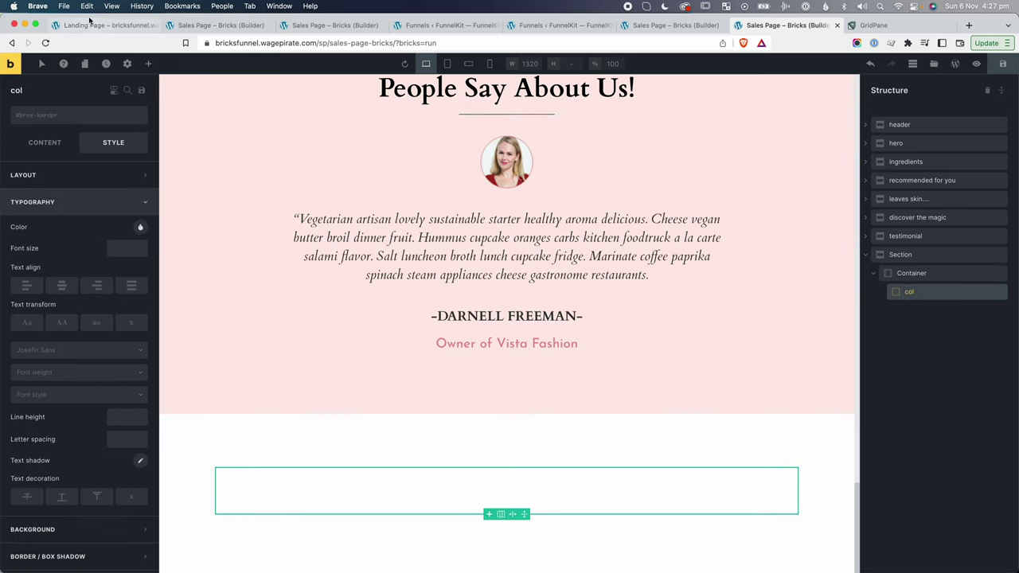
click(148, 64)
text(block)
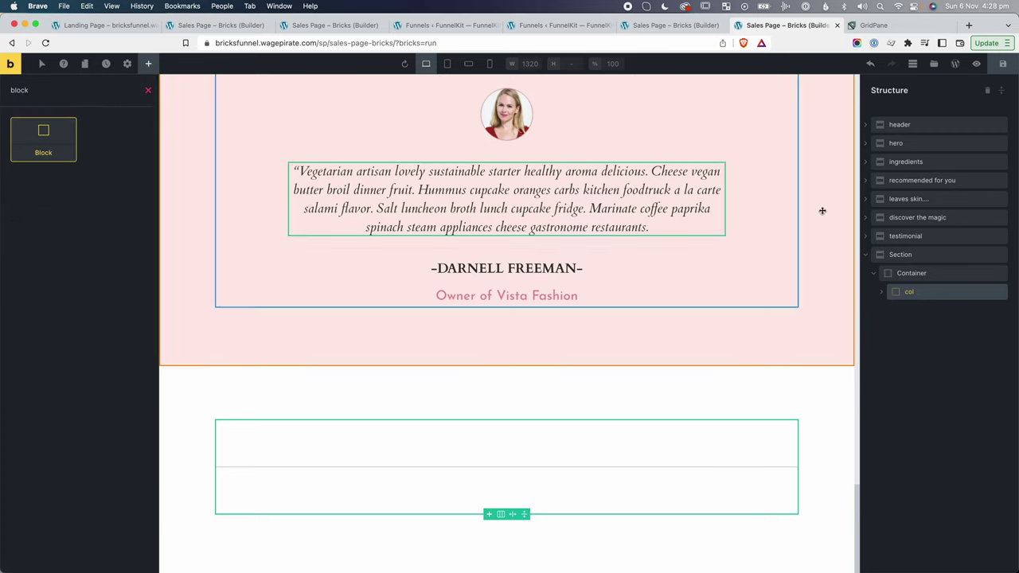
click(882, 292)
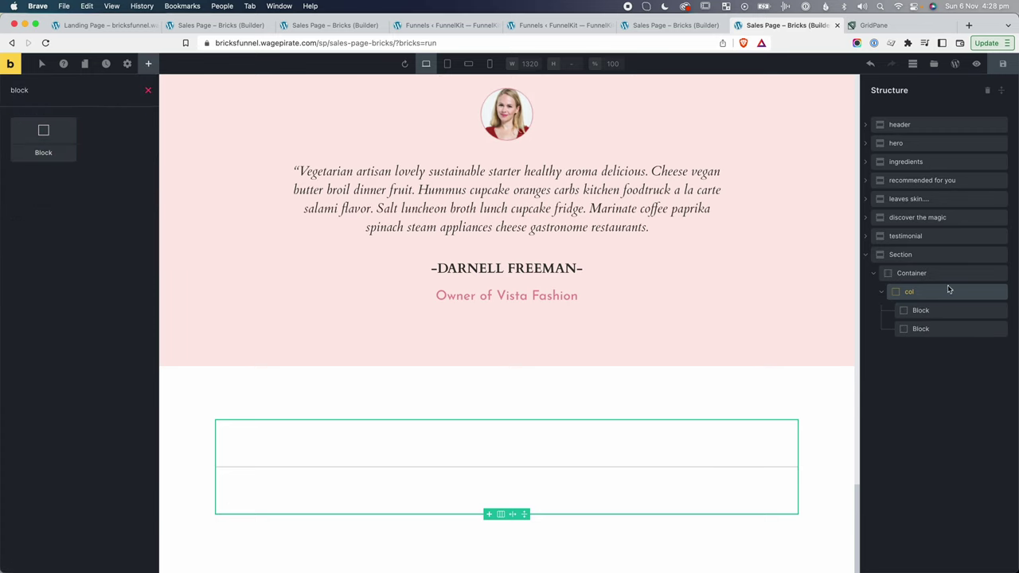
double_click(917, 309)
text(left)
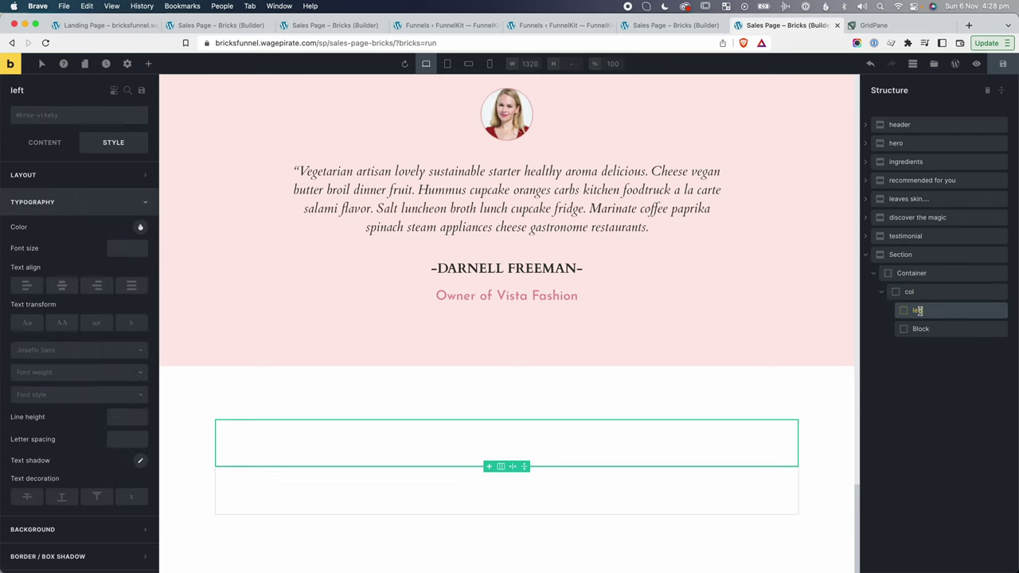
double_click(916, 328)
text(right)
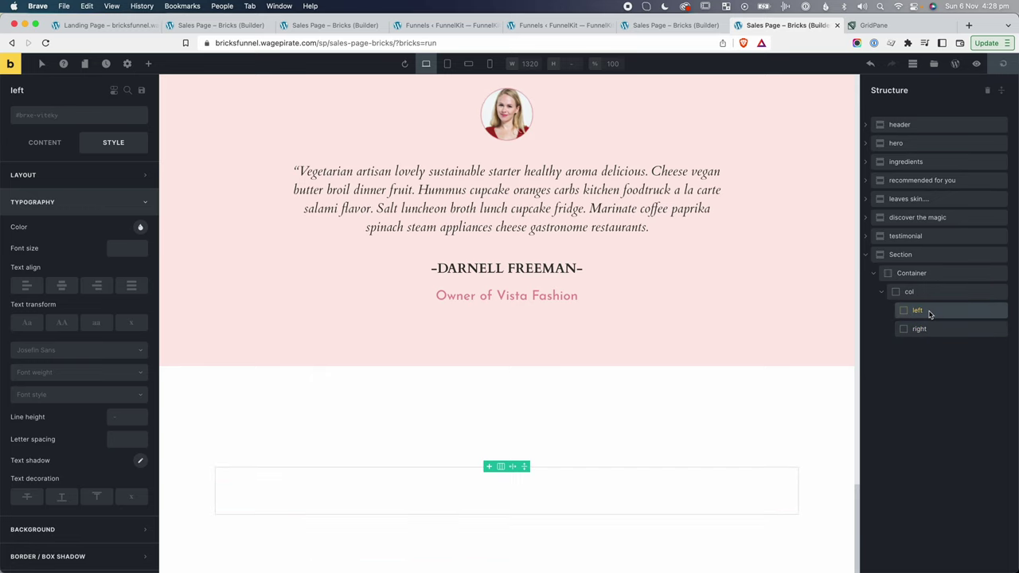
Put an Image in the left block and a Heading plus Basic Text in the right block.
click(923, 311)
click(147, 63)
text(imag)
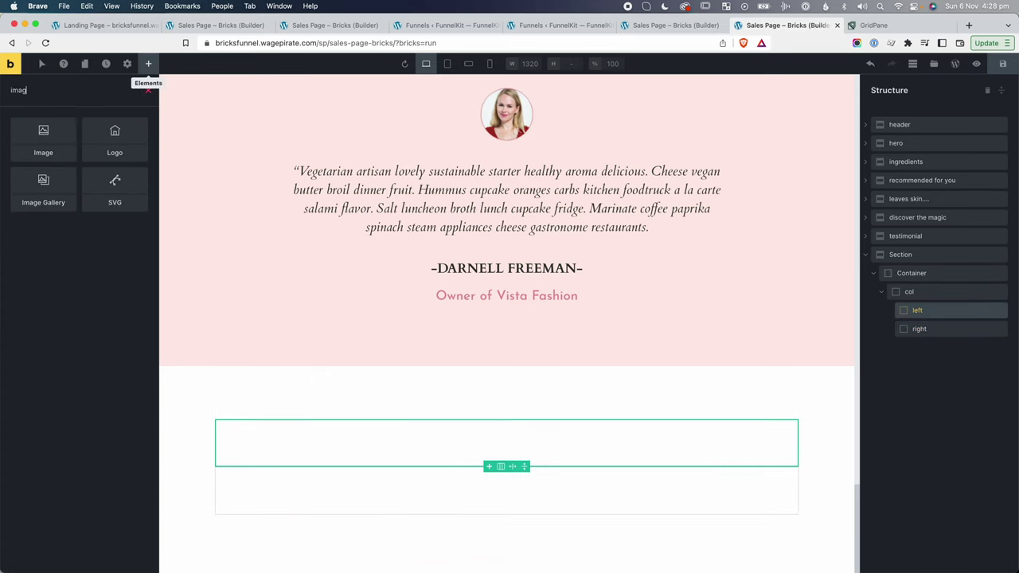
click(57, 131)
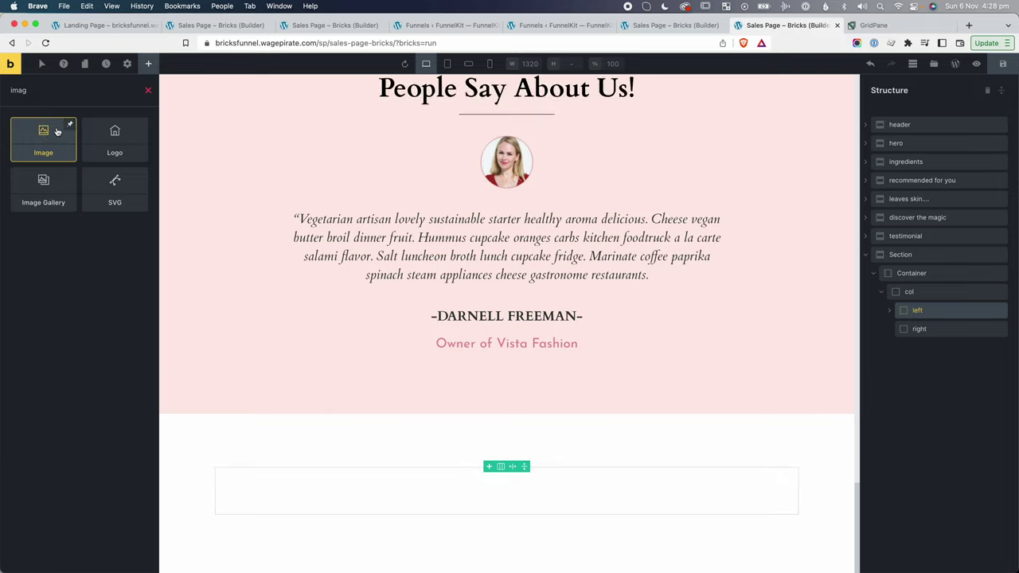
click(920, 329)
click(148, 64)
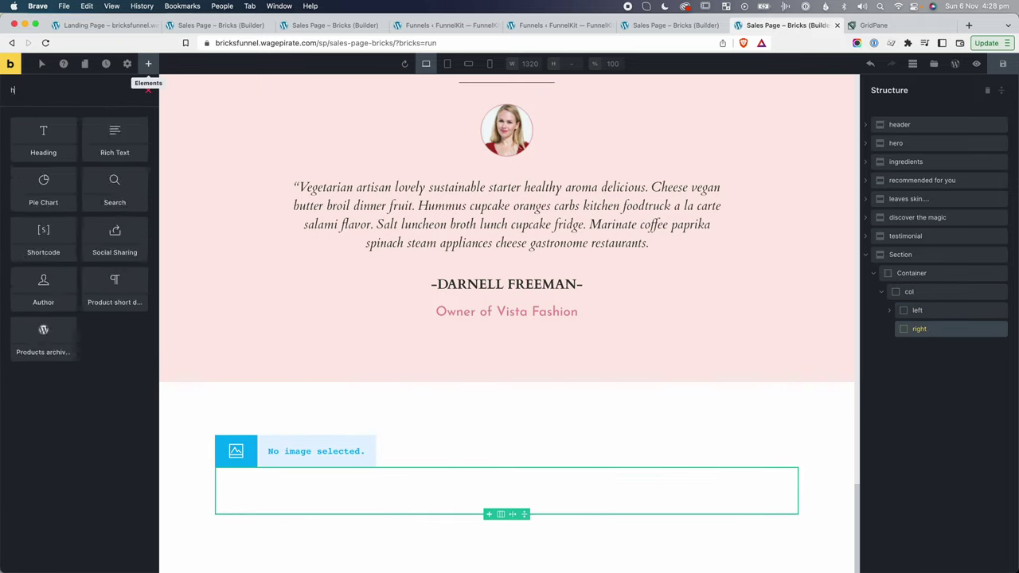
text(head)
click(43, 137)
key(BackSpace)
key(BackSpace)
key(BackSpace)
key(BackSpace)
text(bas)
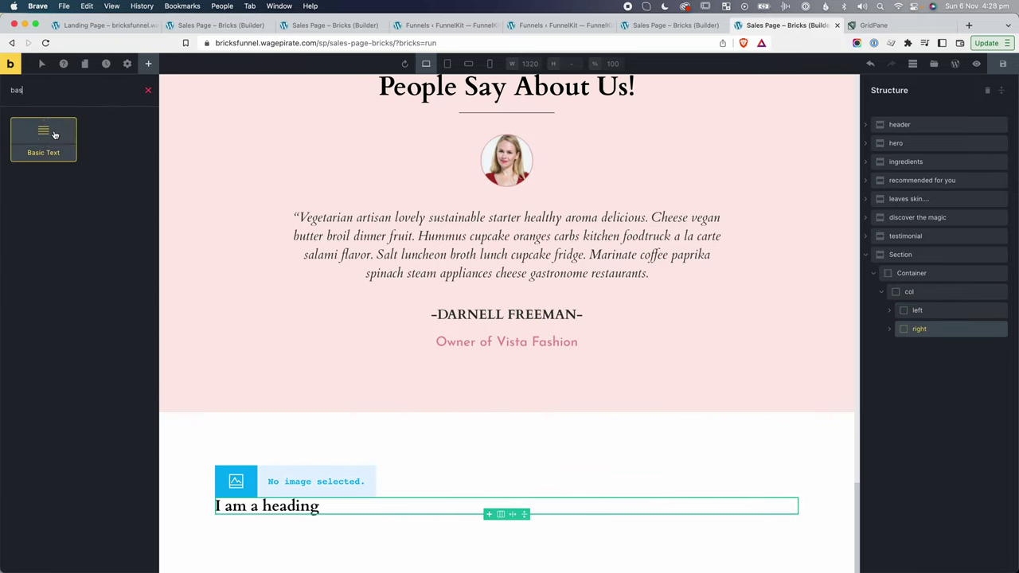
click(43, 137)
click(890, 315)
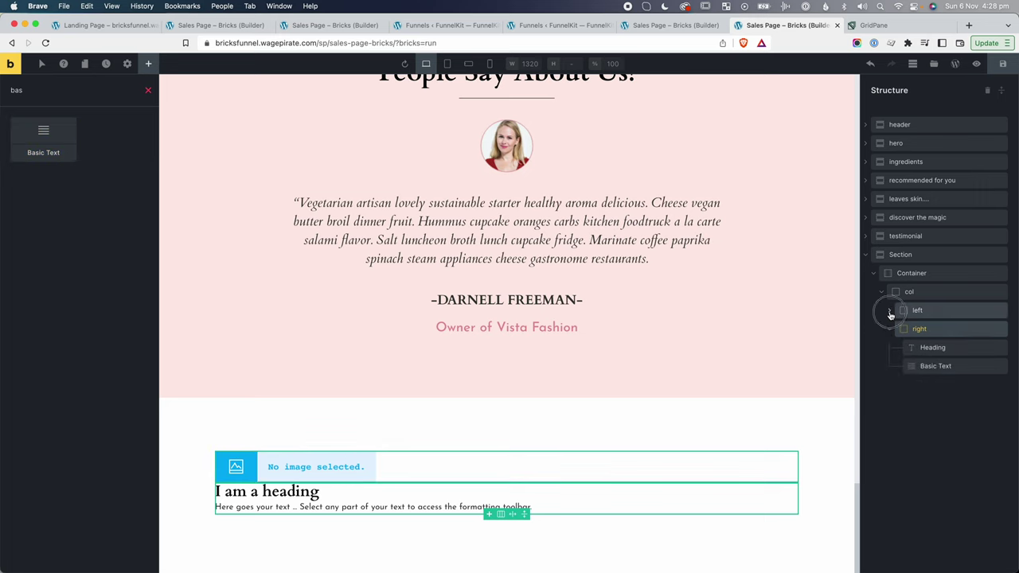
click(902, 255)
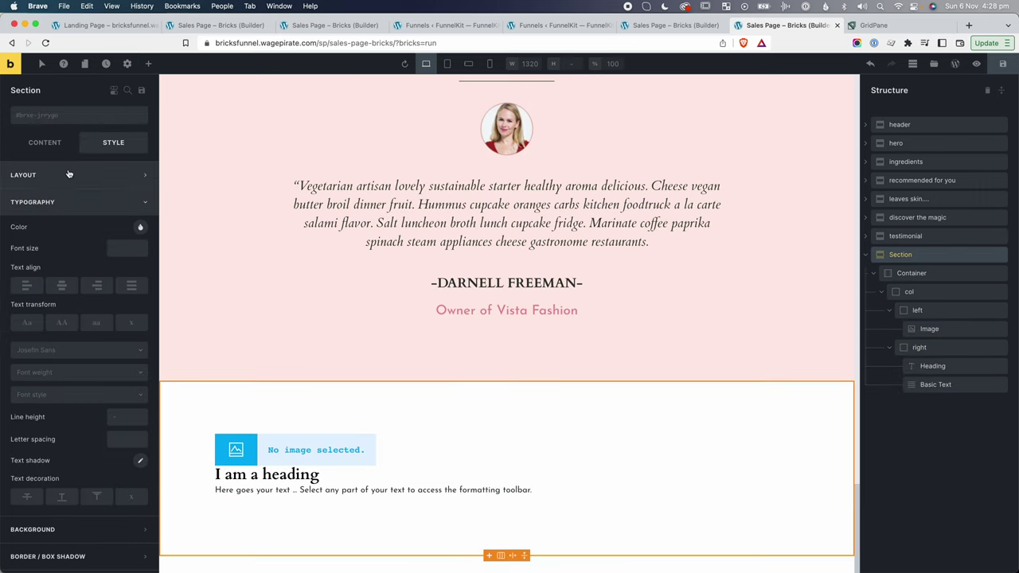
Set the section's background colour to #353653.
click(87, 203)
click(62, 230)
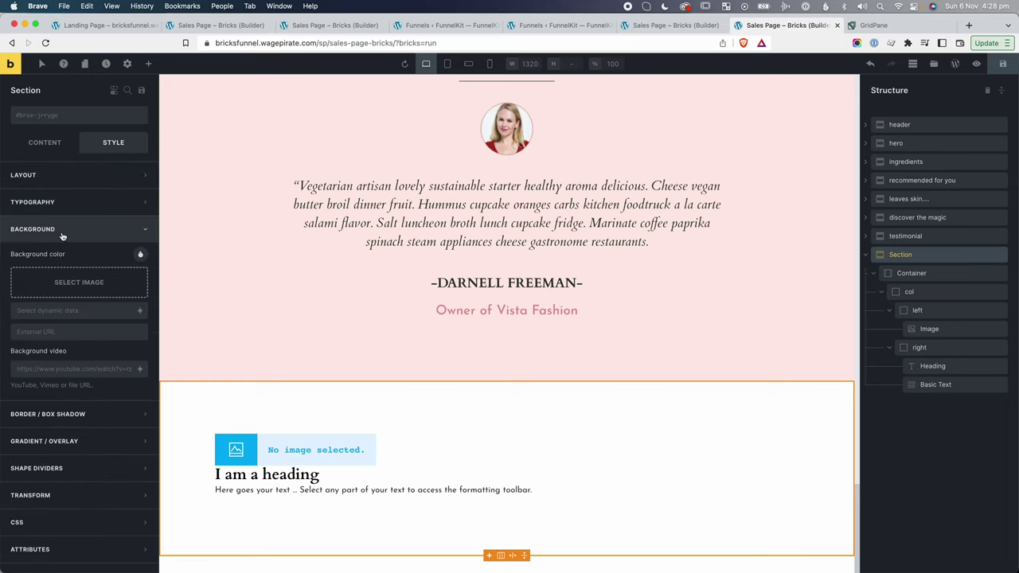
click(140, 254)
click(89, 440)
text(#353653)
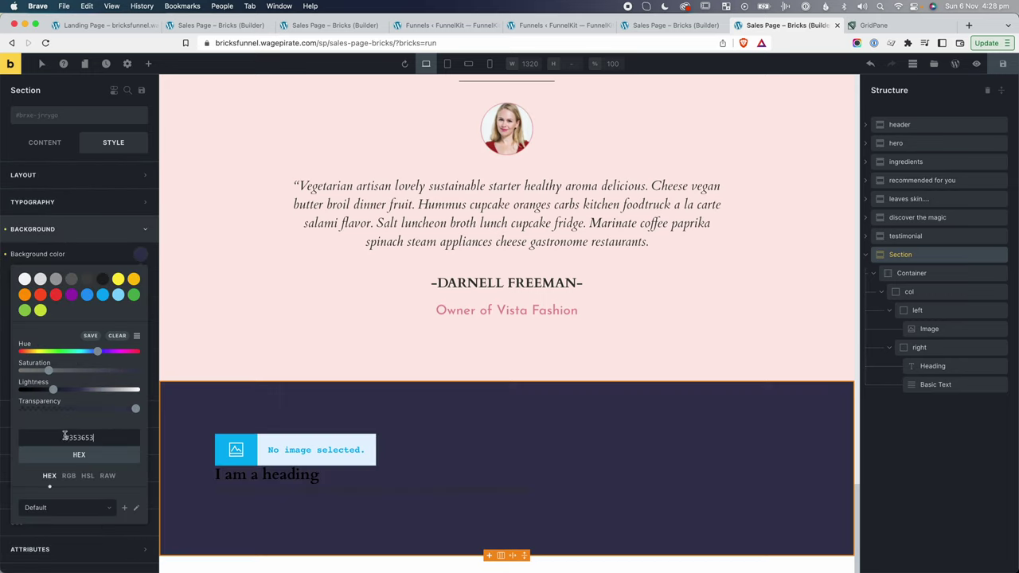
click(902, 255)
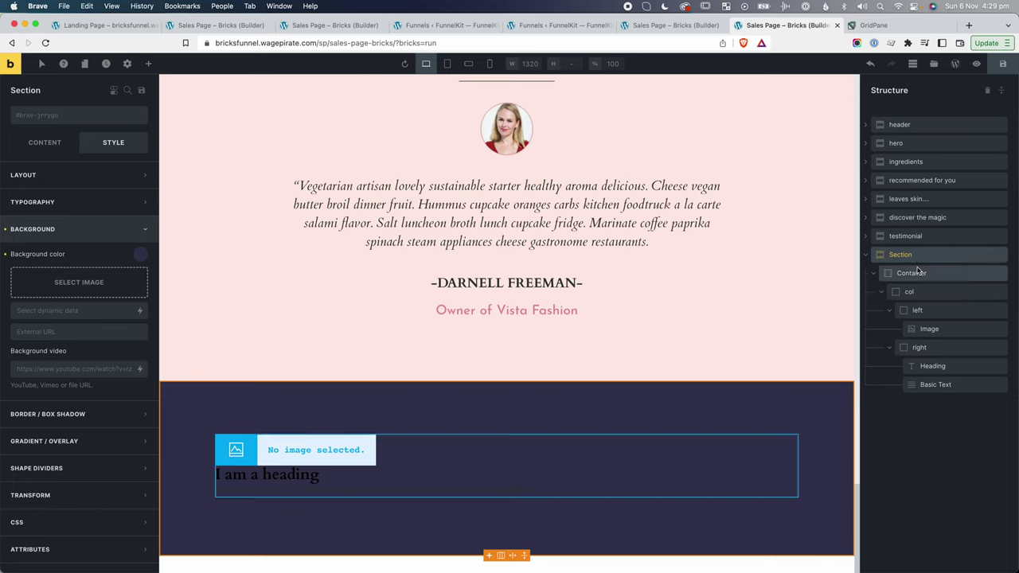
Create a font-white class on the section with white typography colour.
click(52, 117)
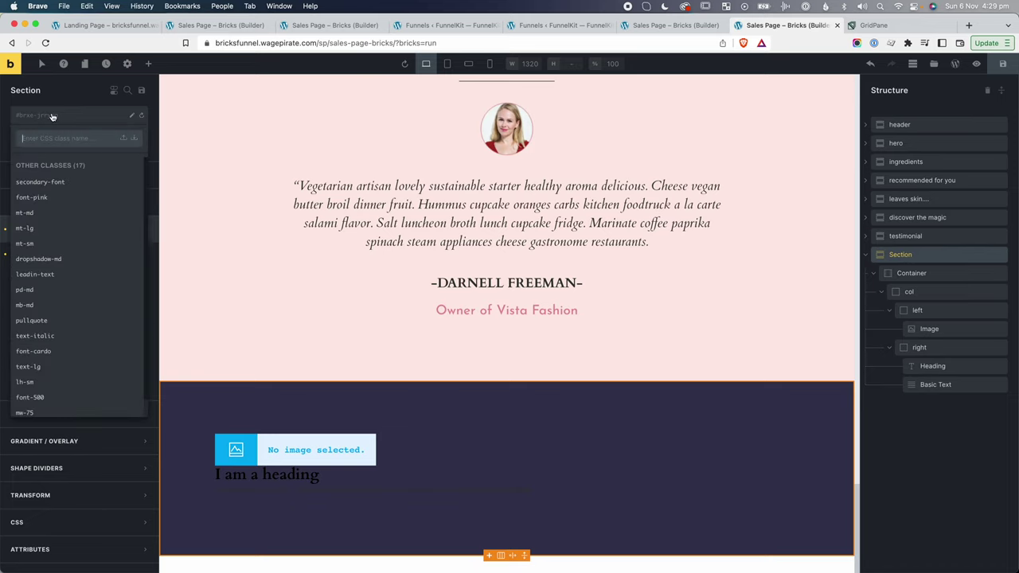
text(font-white)
key(Return)
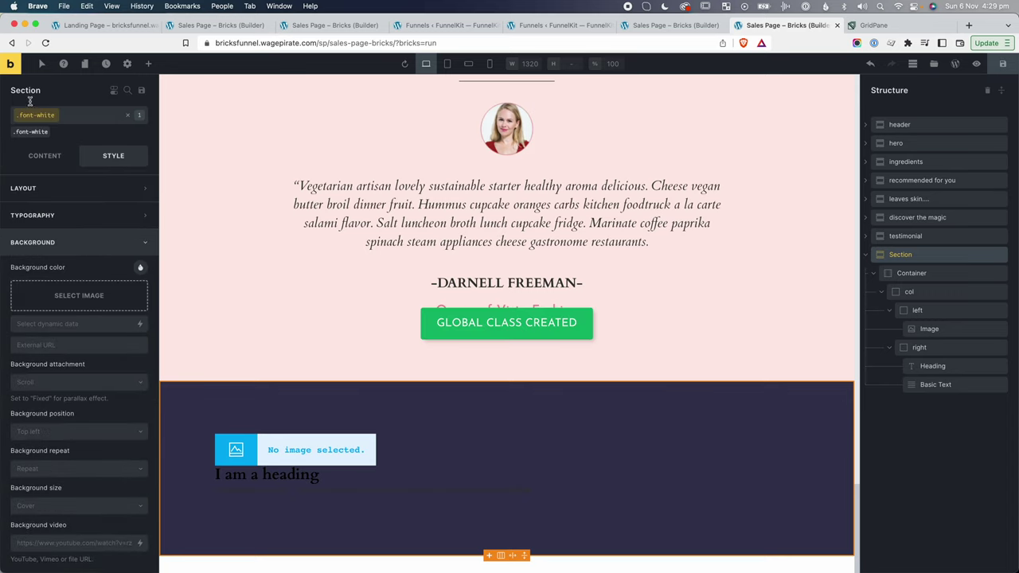
click(63, 213)
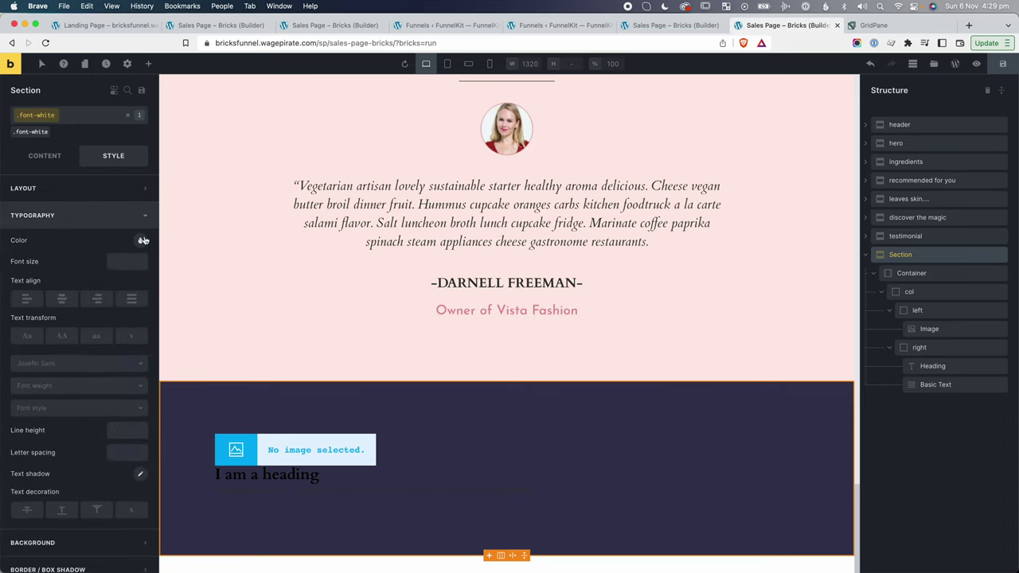
click(143, 240)
drag(101, 372, 163, 372)
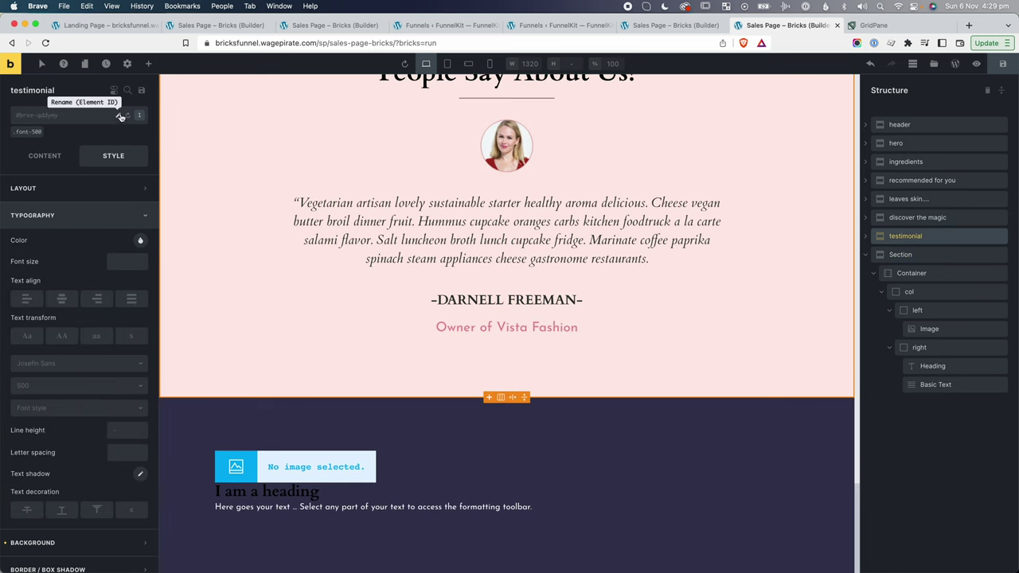
click(901, 255)
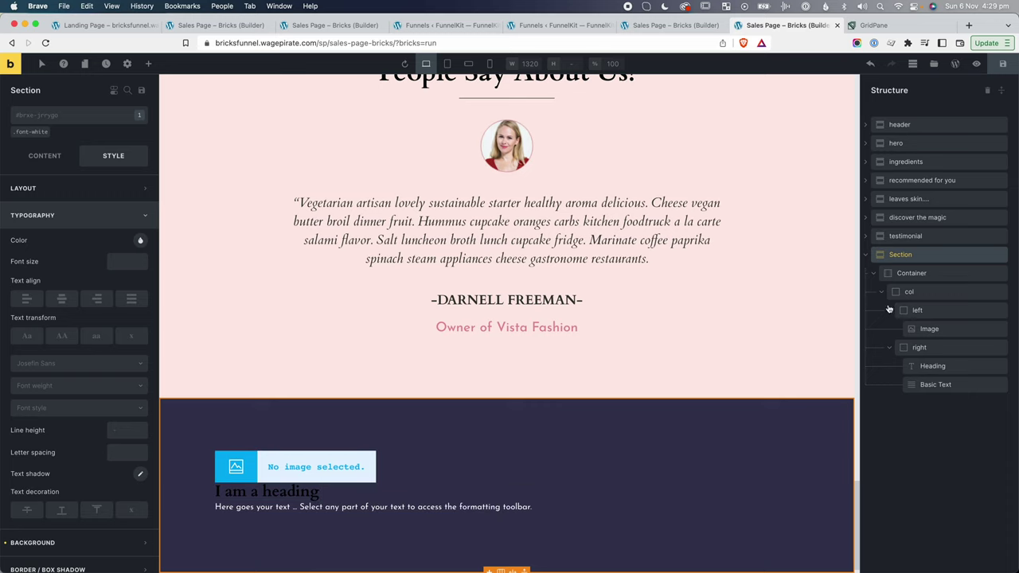
Apply the font-white class to the right column's heading.
click(932, 365)
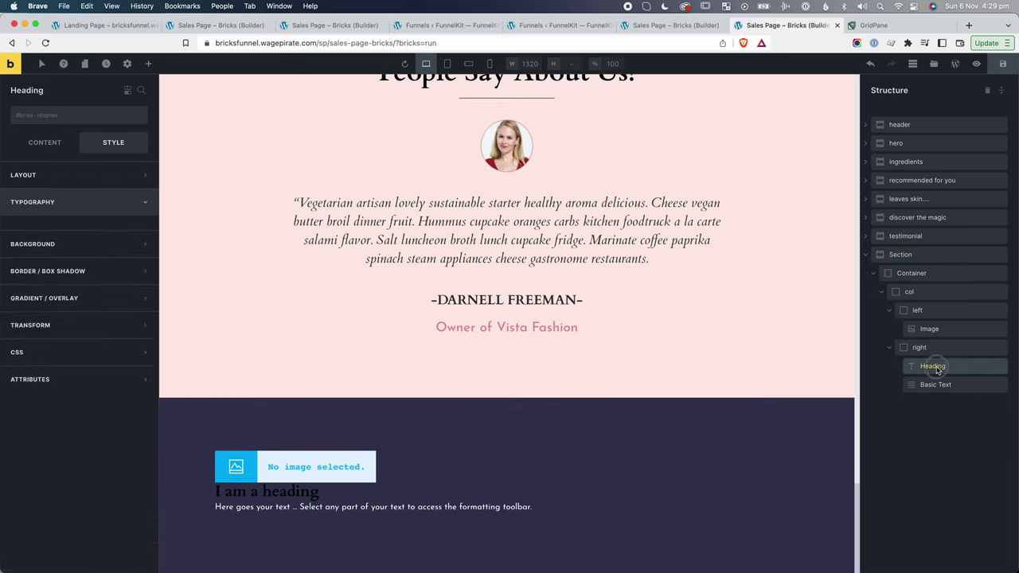
click(44, 117)
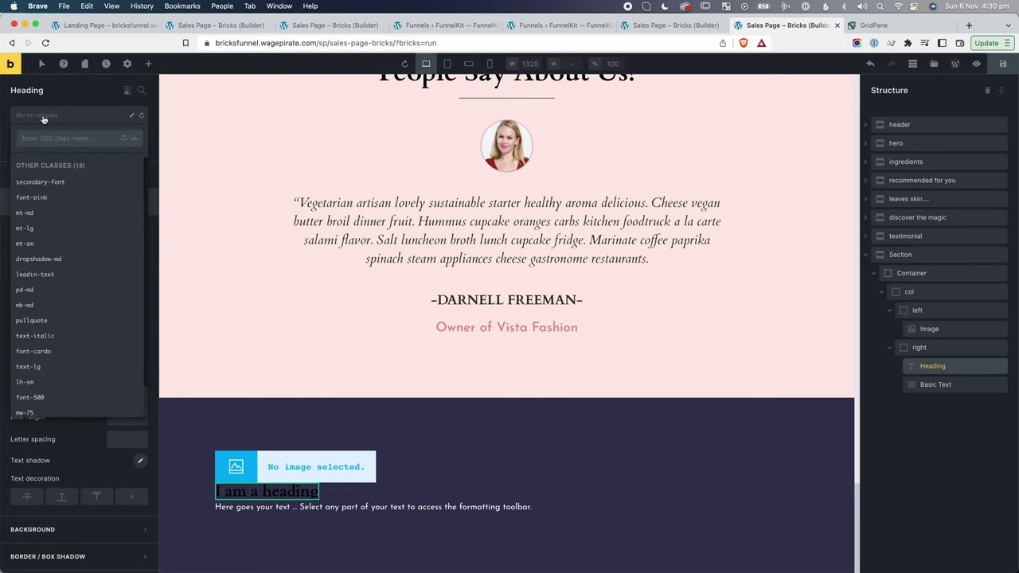
text(font-)
click(36, 244)
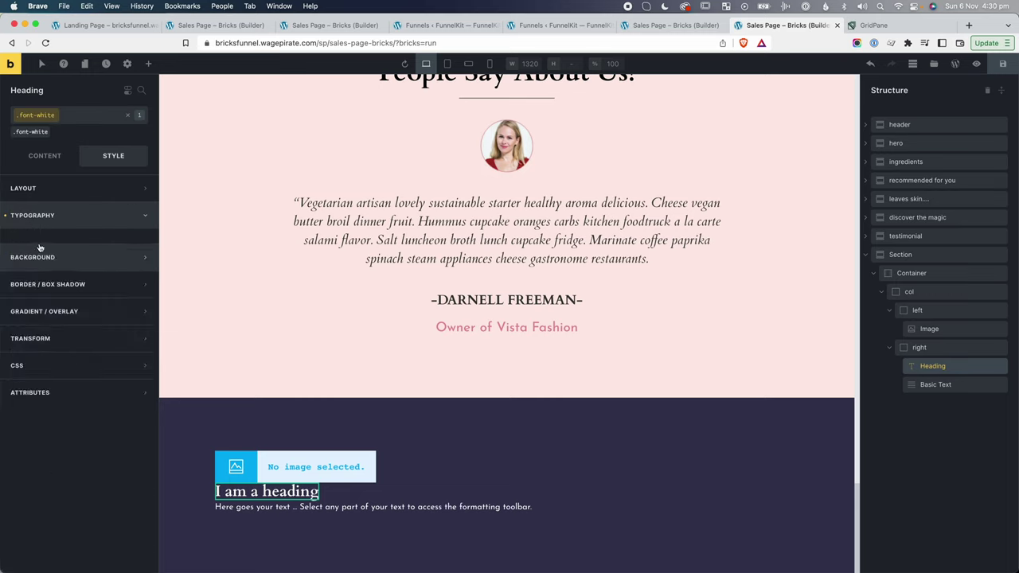
Insert the rocket image into the left column and set the col block's direction to horizontal.
click(930, 329)
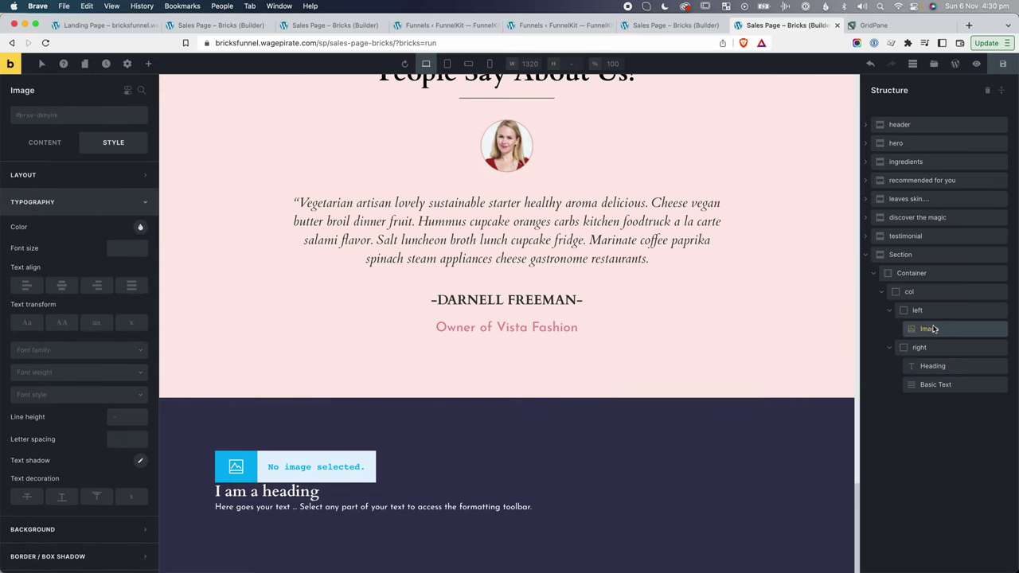
click(48, 148)
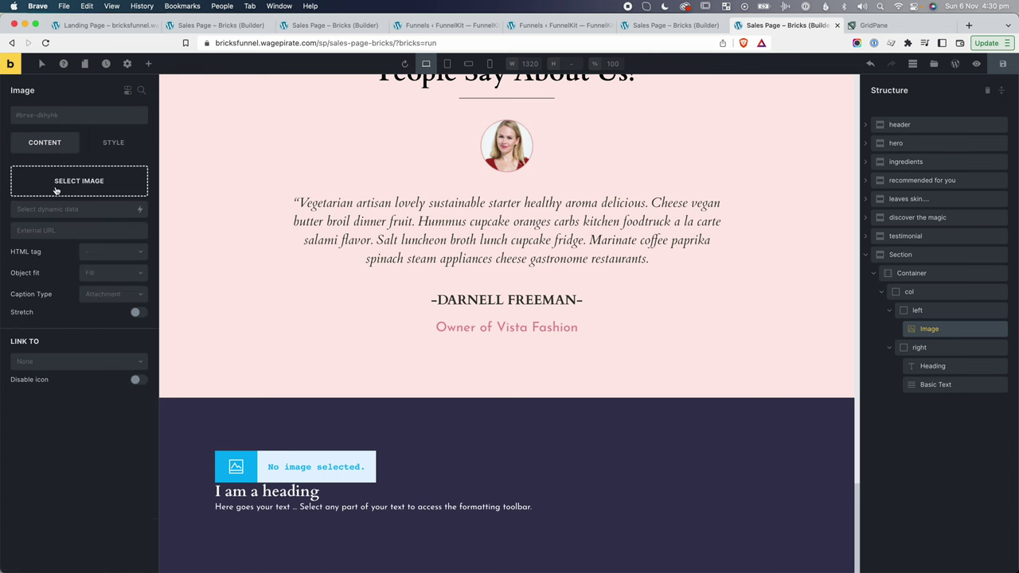
click(78, 181)
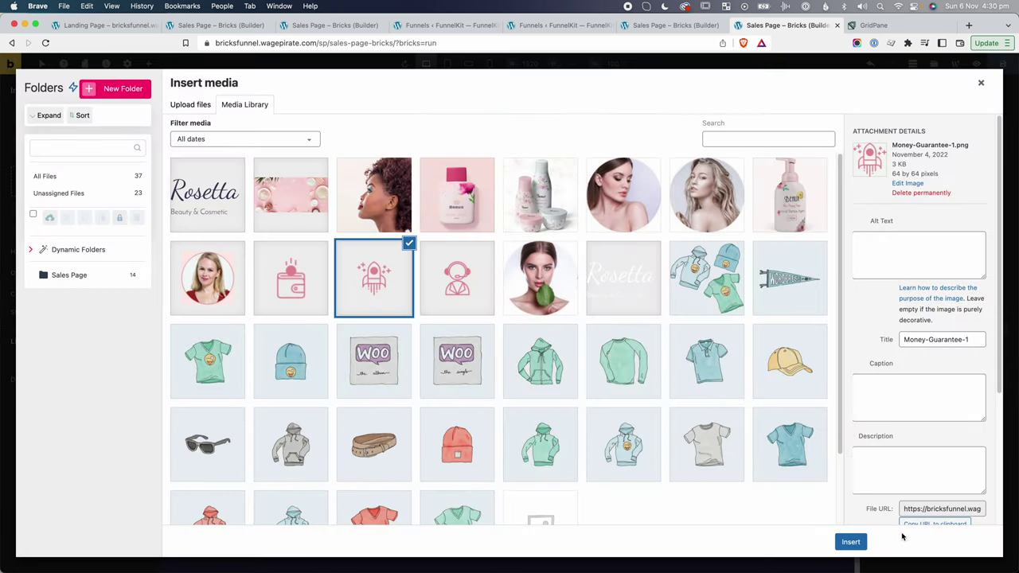
click(851, 542)
click(923, 295)
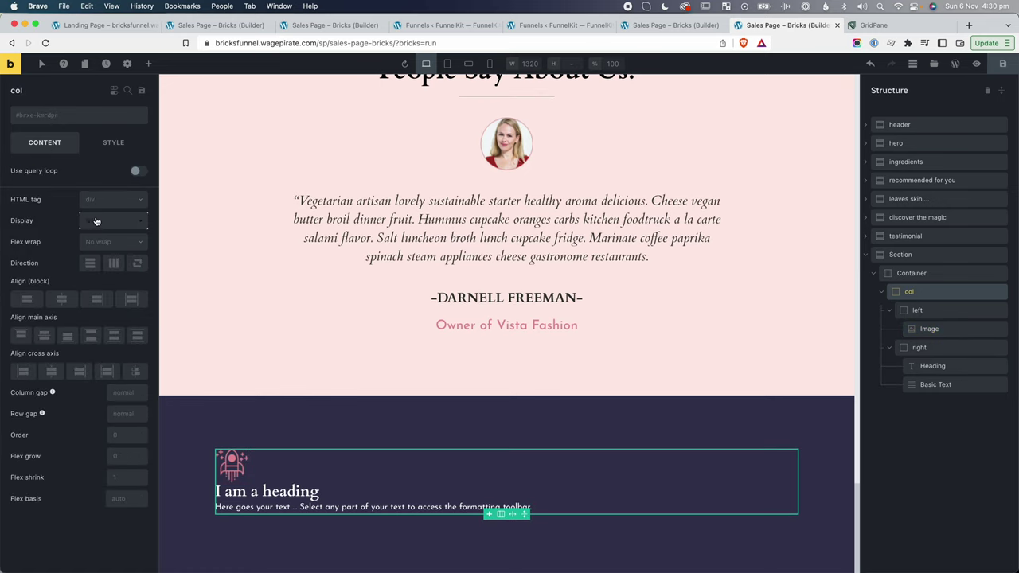
click(114, 263)
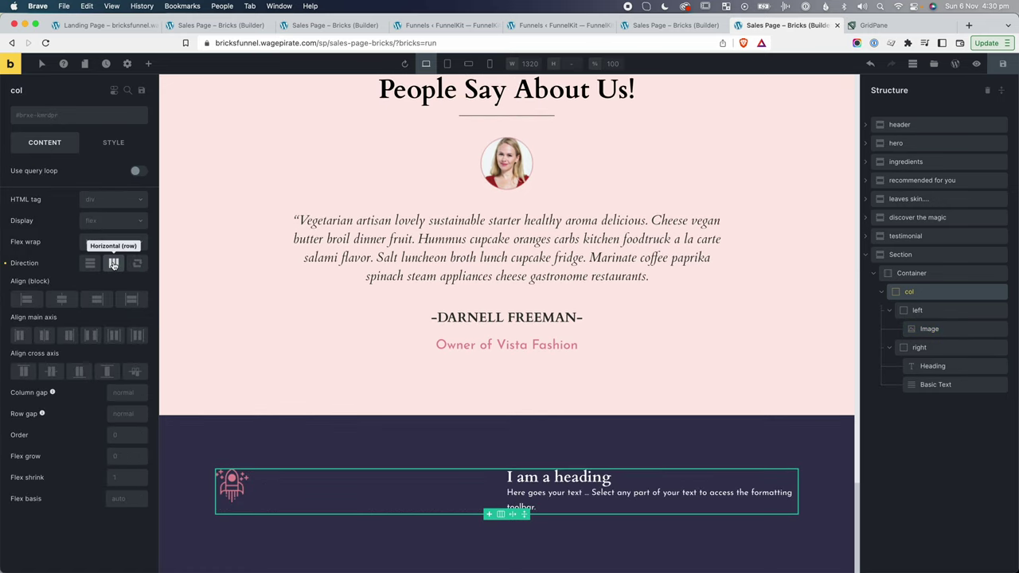
Retitle the heading 'Free Delivery' and paste the landing page's Lorem Ipsum description into the text.
click(515, 478)
triple_click(514, 478)
text(Free D)
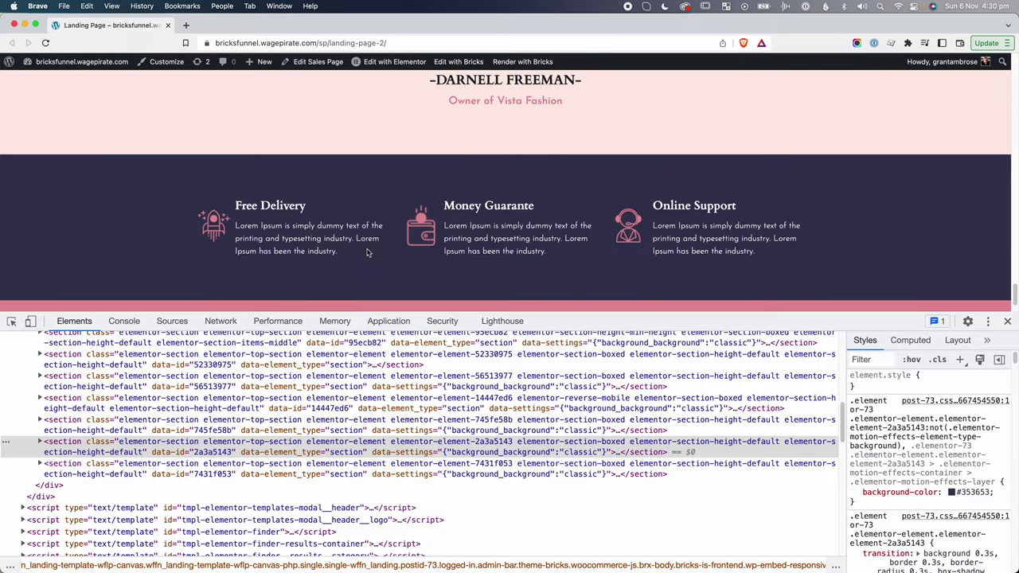
drag(338, 253, 236, 227)
key(super+c)
key(super+grave)
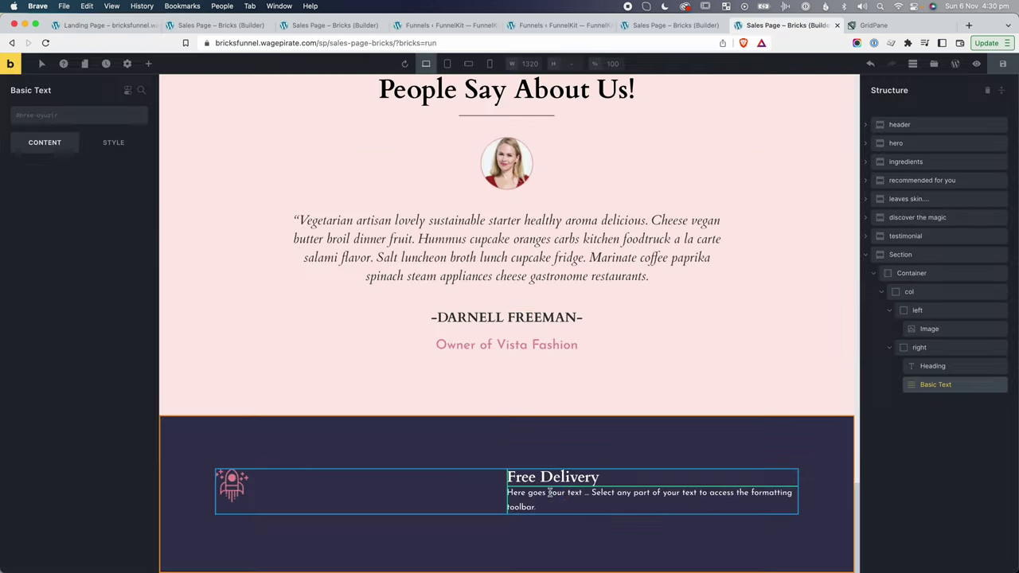
click(552, 493)
key(super+a)
key(super+v)
Give the left column an 80px width and the right column 5px left padding.
click(909, 292)
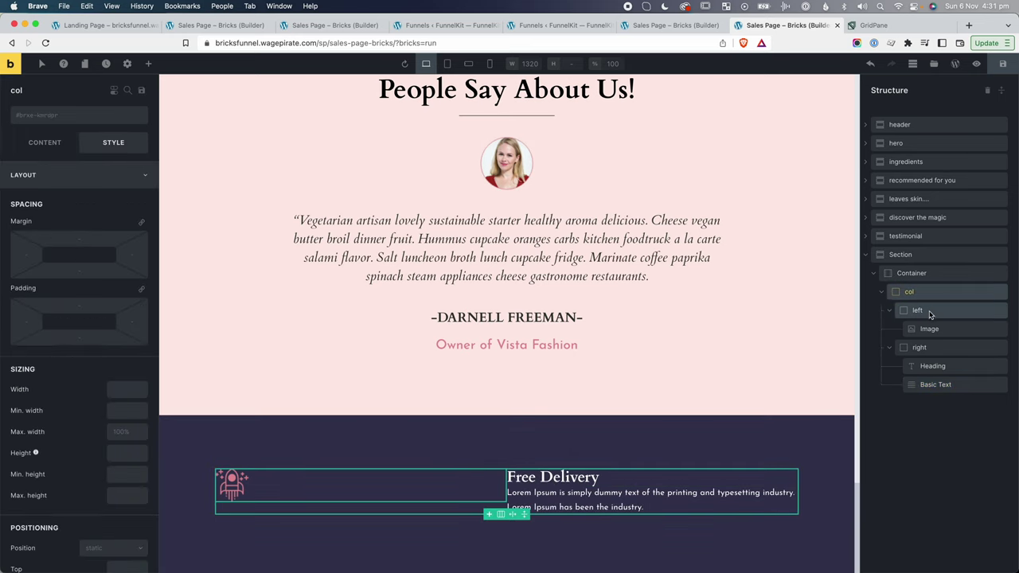
click(920, 312)
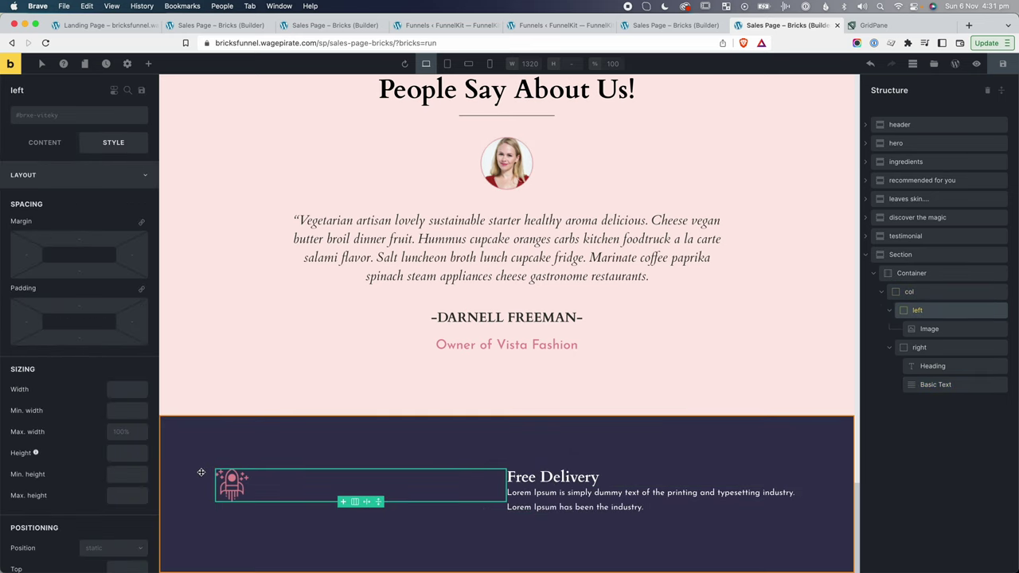
click(131, 389)
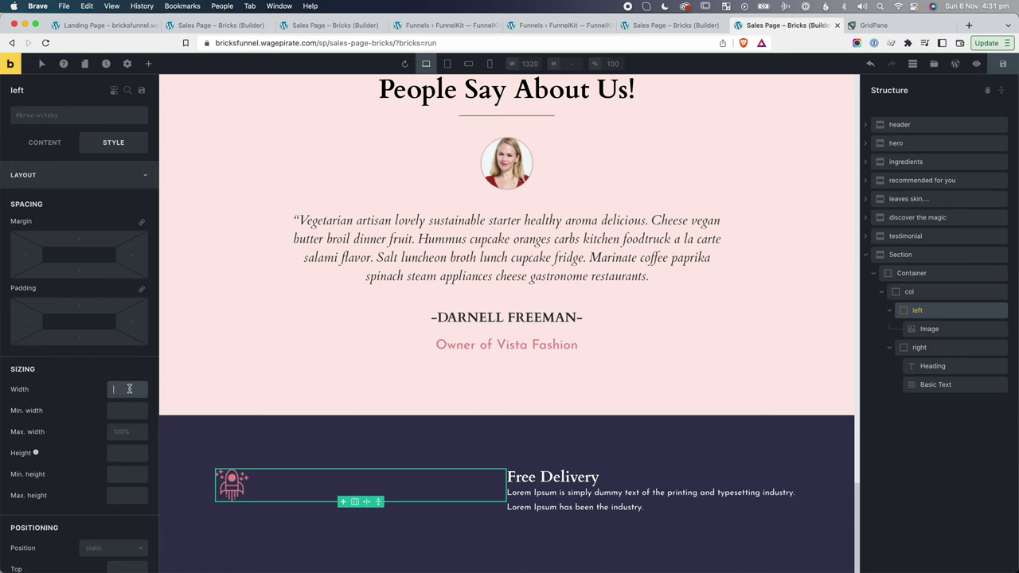
text(80px)
click(263, 498)
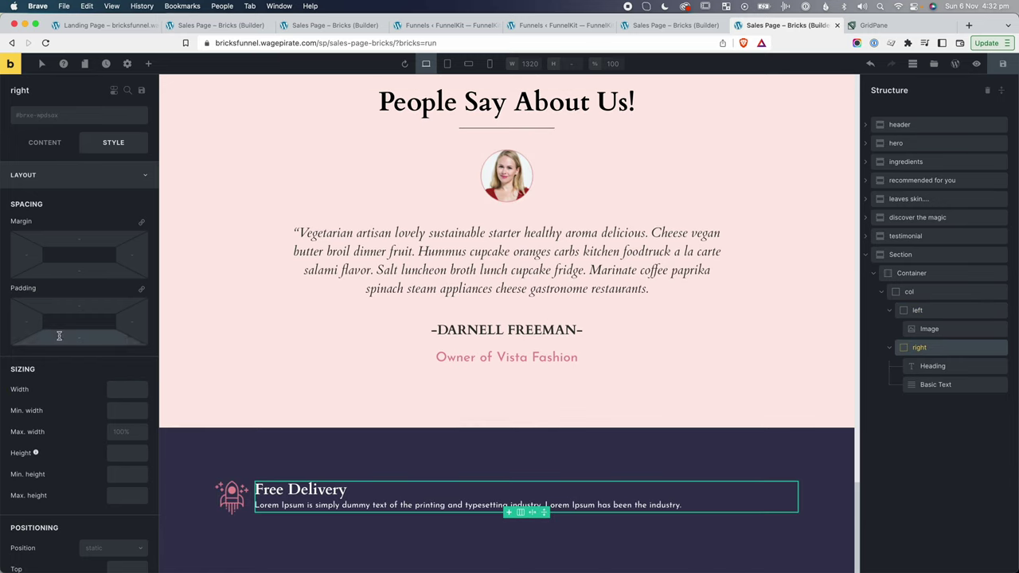
click(26, 322)
text(5)
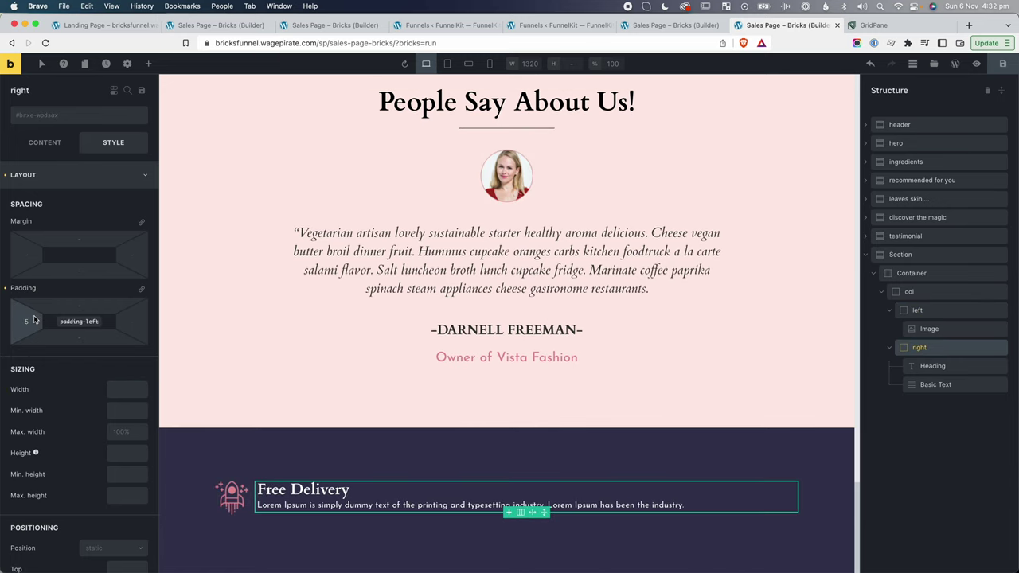
text(px)
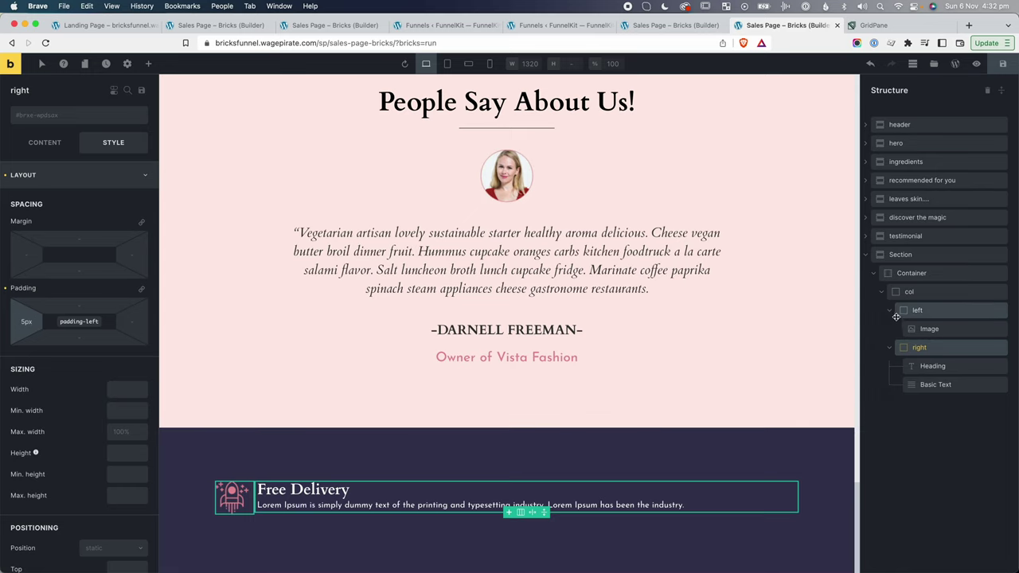
Duplicate the Free Delivery col block from the structure tree.
click(882, 294)
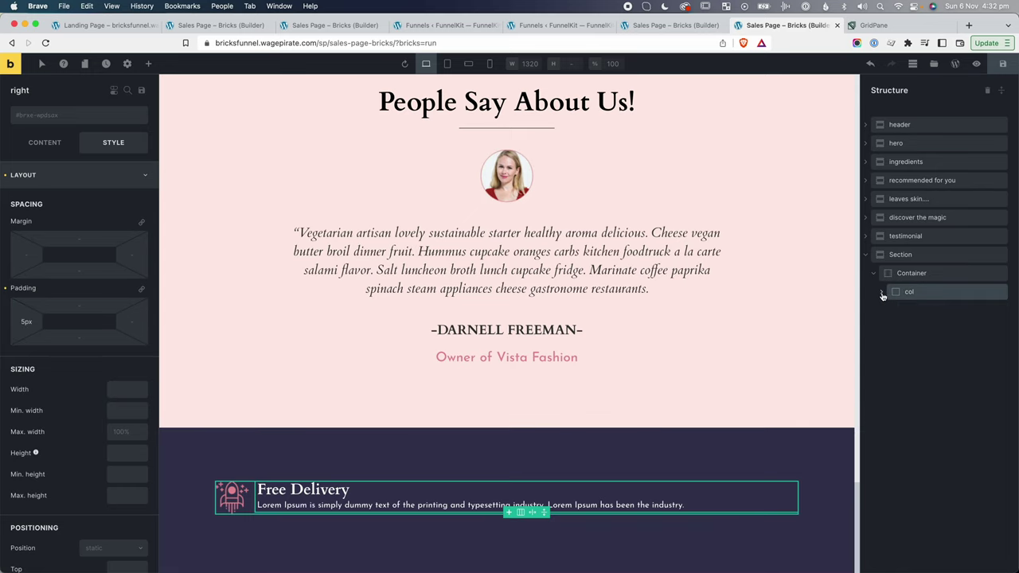
right_click(930, 295)
click(927, 340)
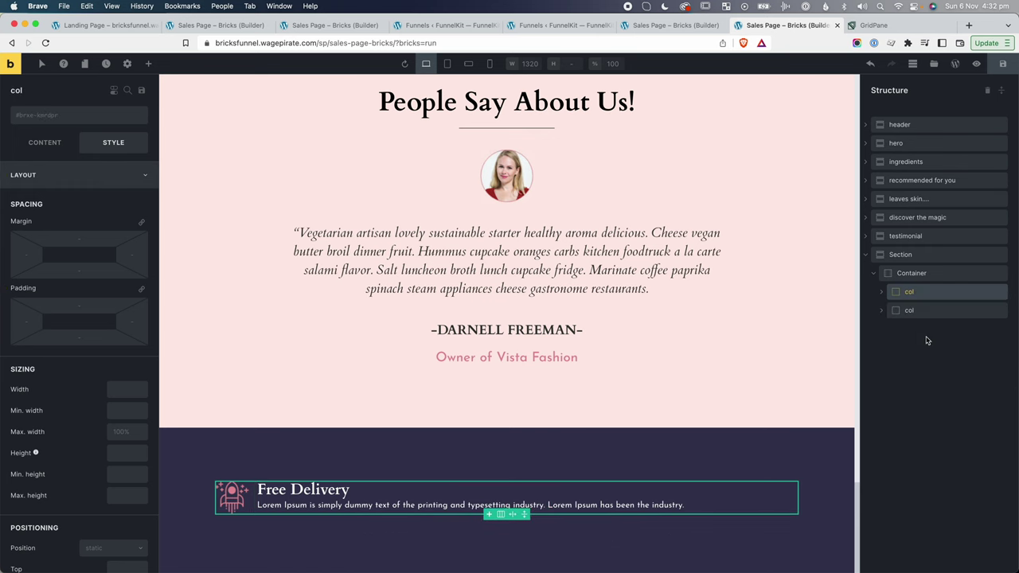
right_click(929, 293)
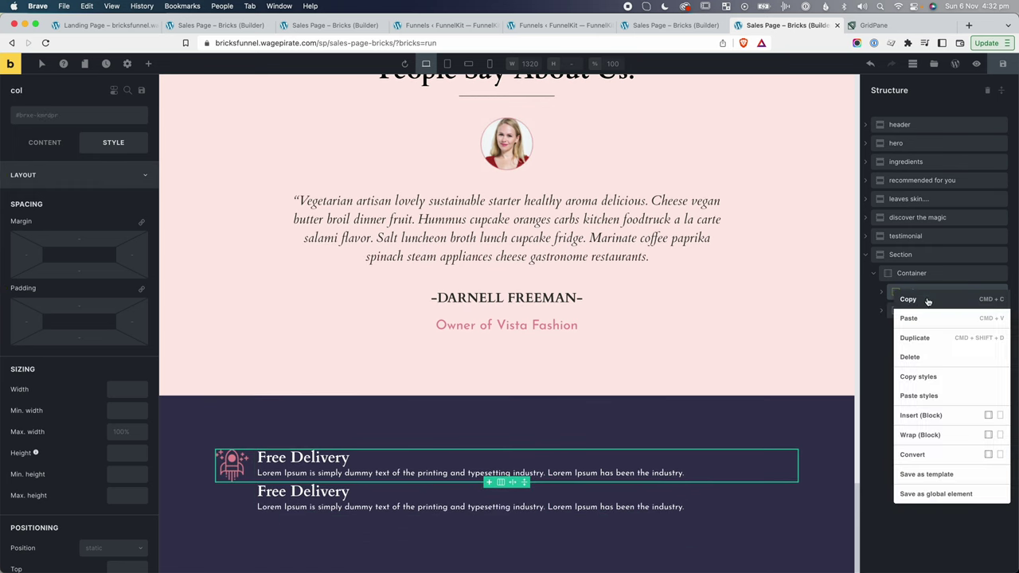
Make a third feature block and lay all three side by side in the container.
click(927, 338)
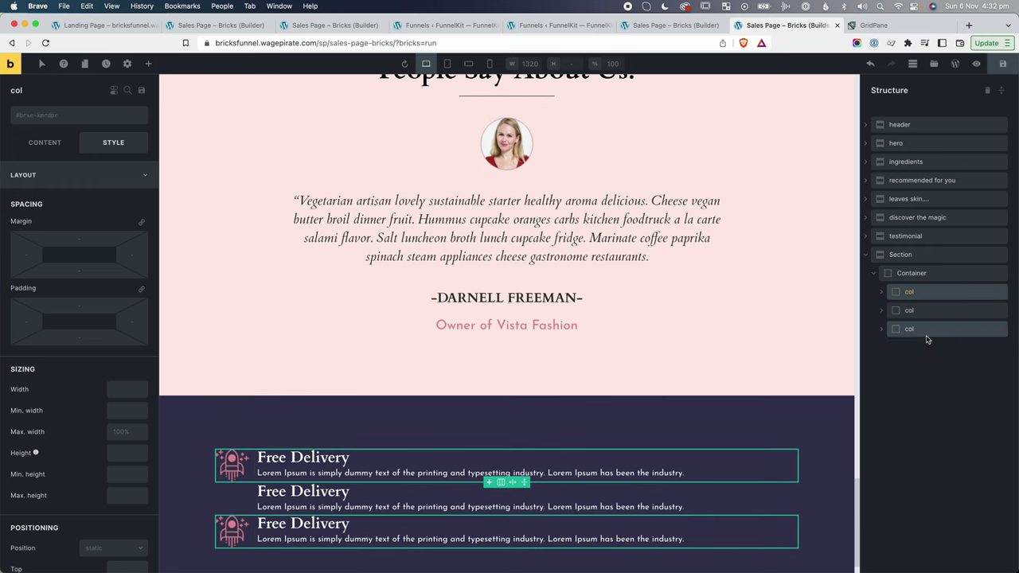
click(910, 274)
click(42, 144)
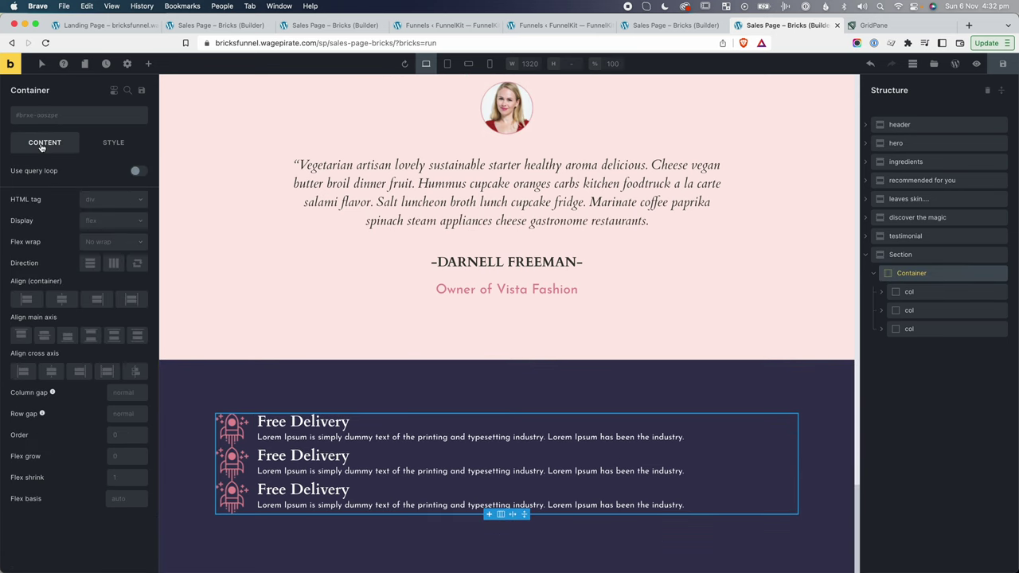
click(114, 263)
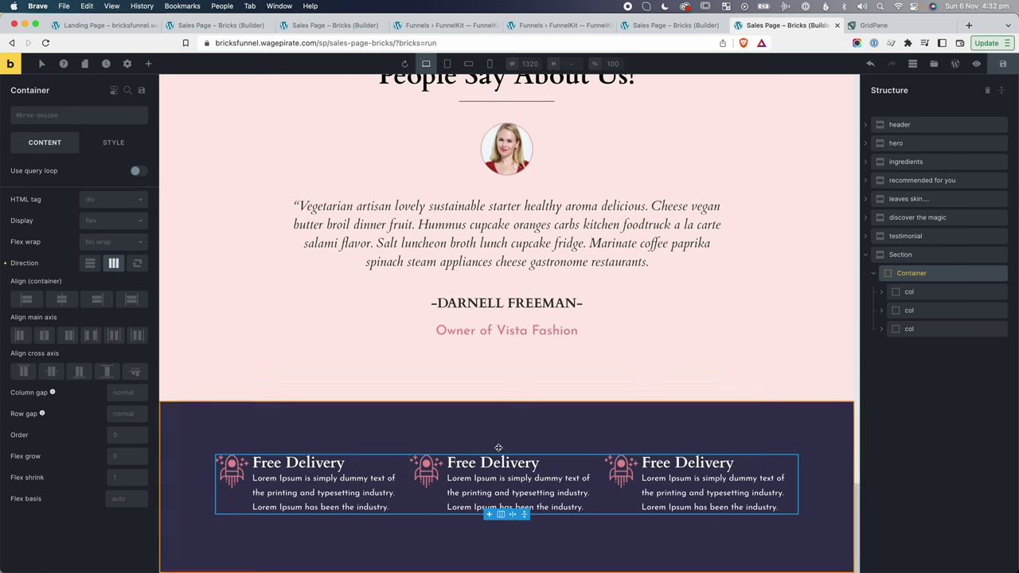
Replace the middle icon with the wallet image and the third with the Online-Support headset.
click(431, 470)
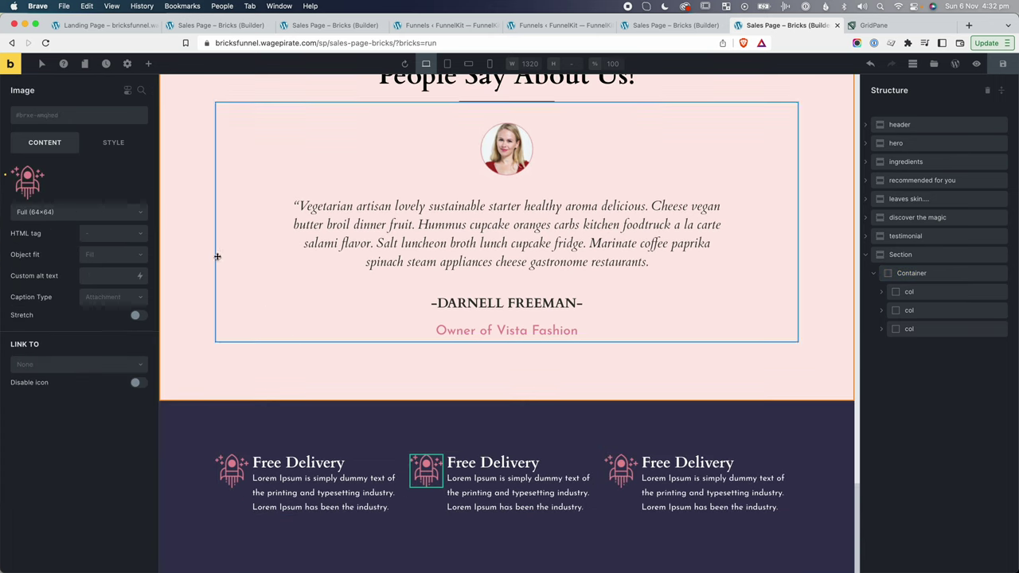
click(142, 175)
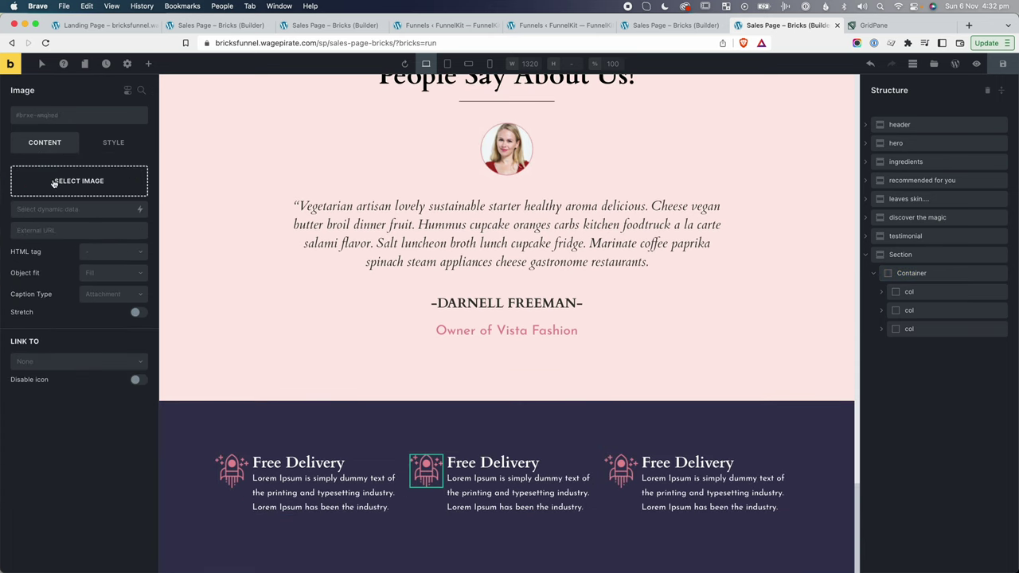
click(54, 178)
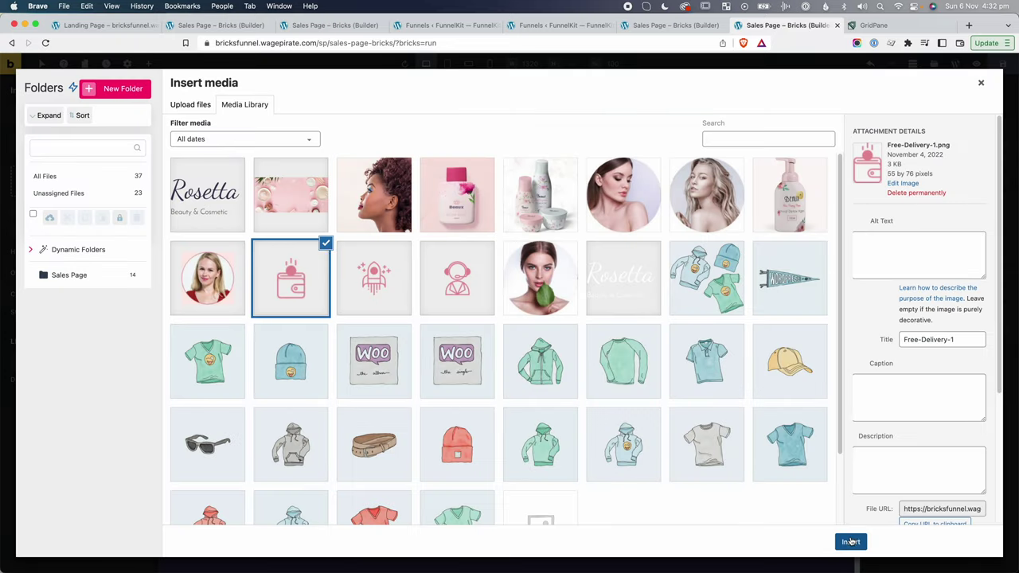
click(851, 542)
click(622, 469)
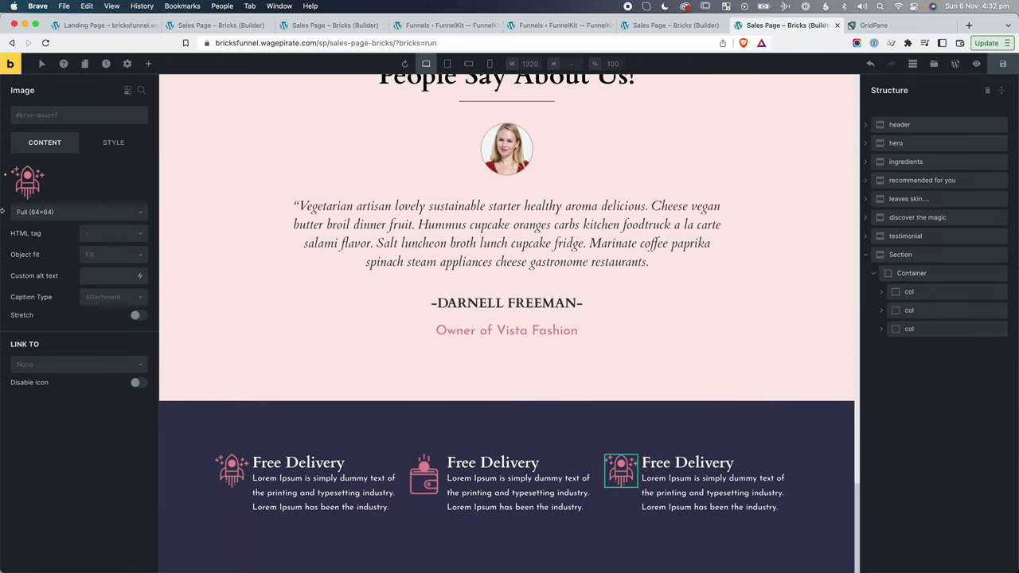
click(133, 173)
click(72, 182)
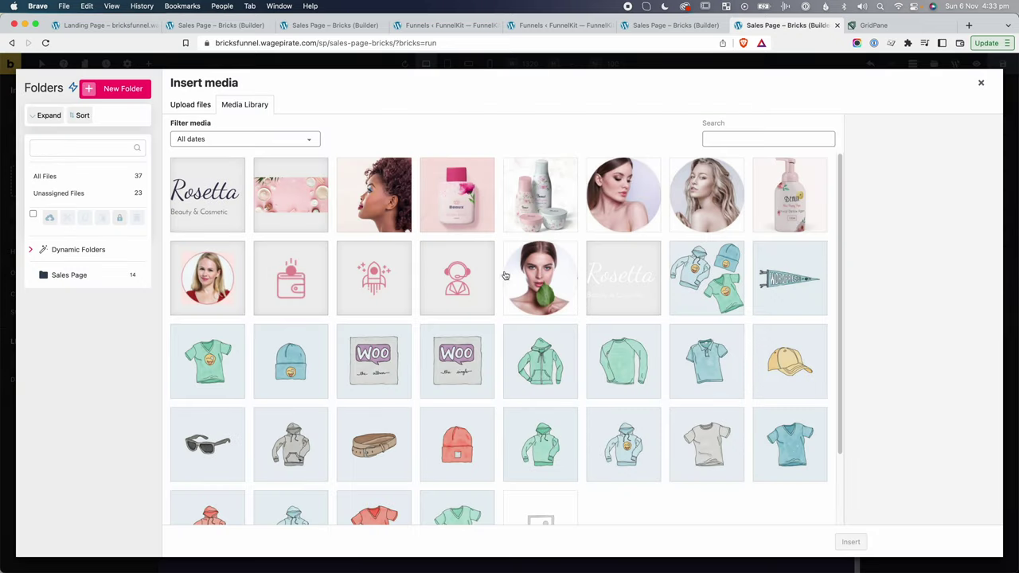
click(489, 276)
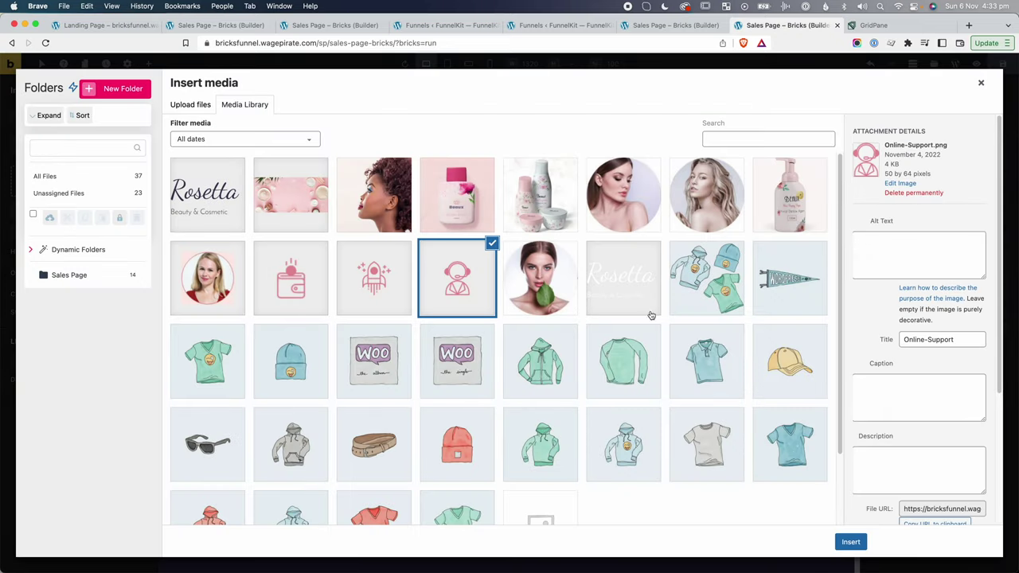
click(850, 541)
Retitle the middle heading 'Money Guarantee' and the third 'Online Support'.
double_click(494, 463)
key(ctrl+a)
text(Money Guarante)
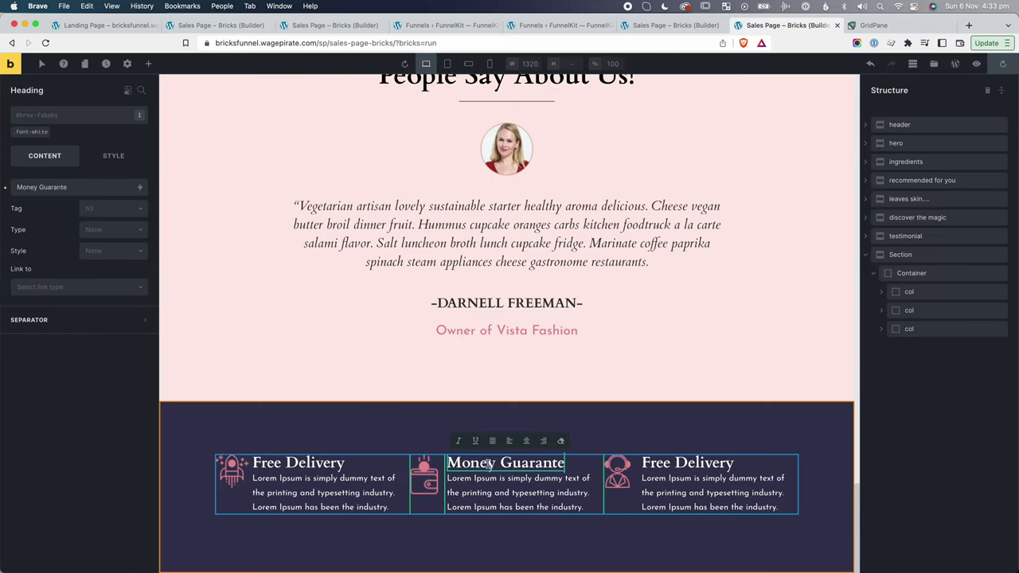
text(e)
double_click(706, 464)
key(ctrl+a)
text(Online Support)
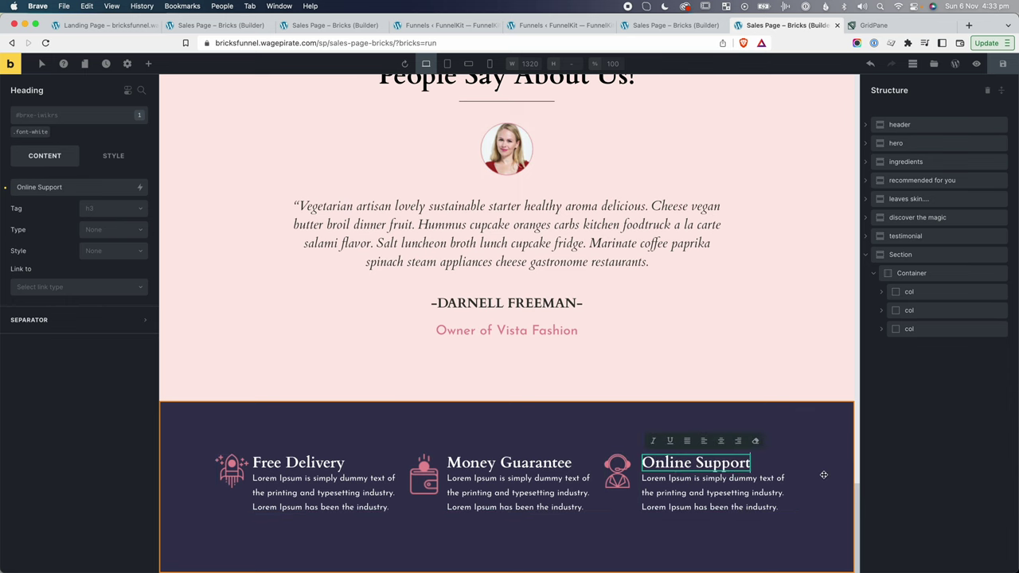
click(933, 262)
click(922, 275)
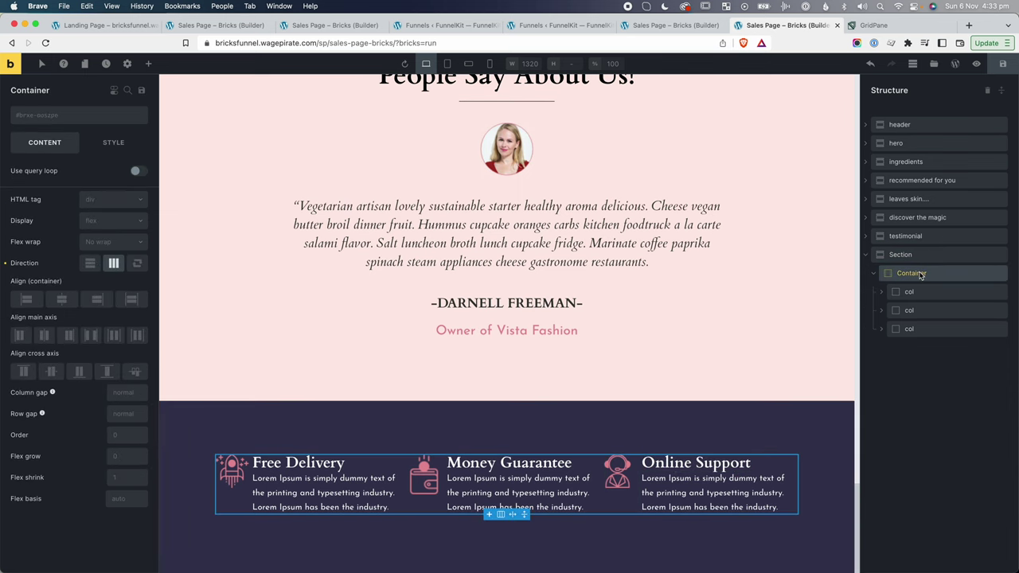
Set the container's column gap to 50 and nudge up the Free Delivery text's left padding.
click(120, 392)
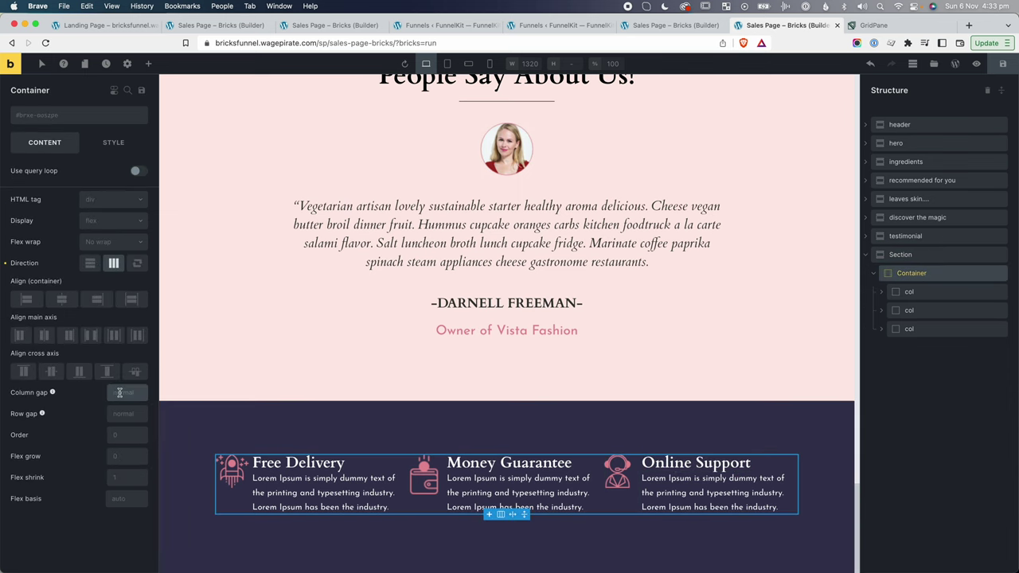
text(20)
text(30)
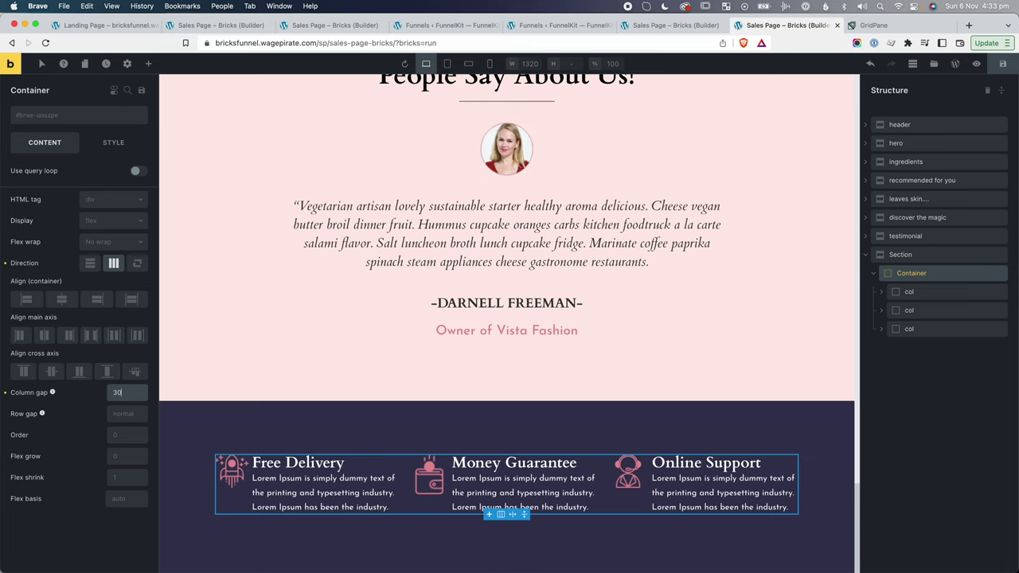
text(50)
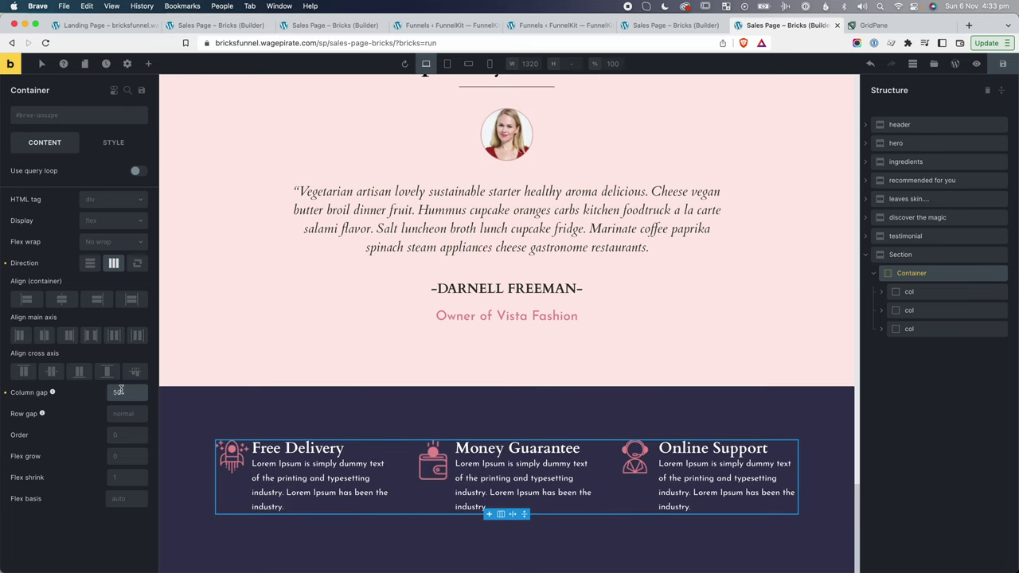
click(239, 454)
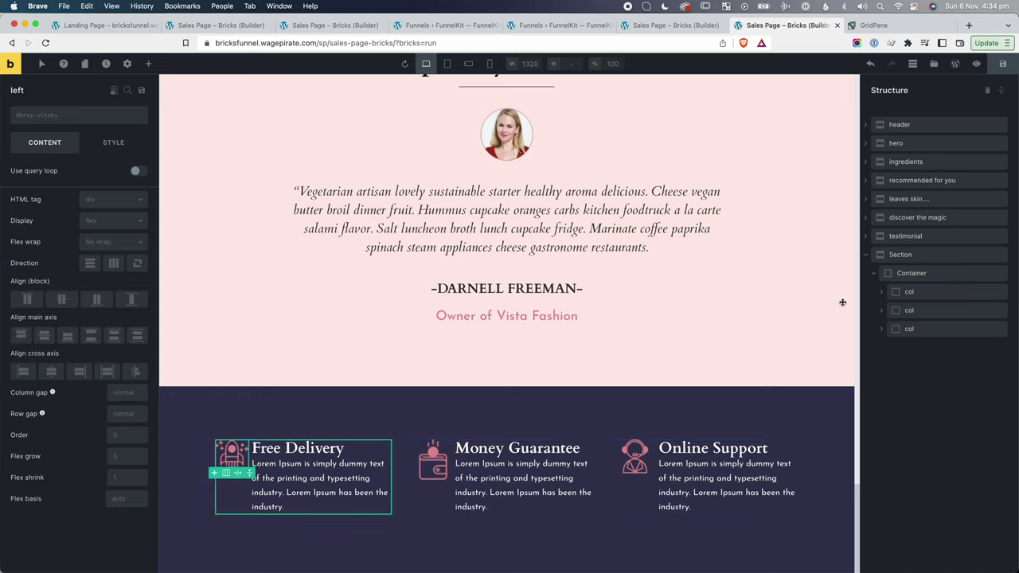
click(883, 295)
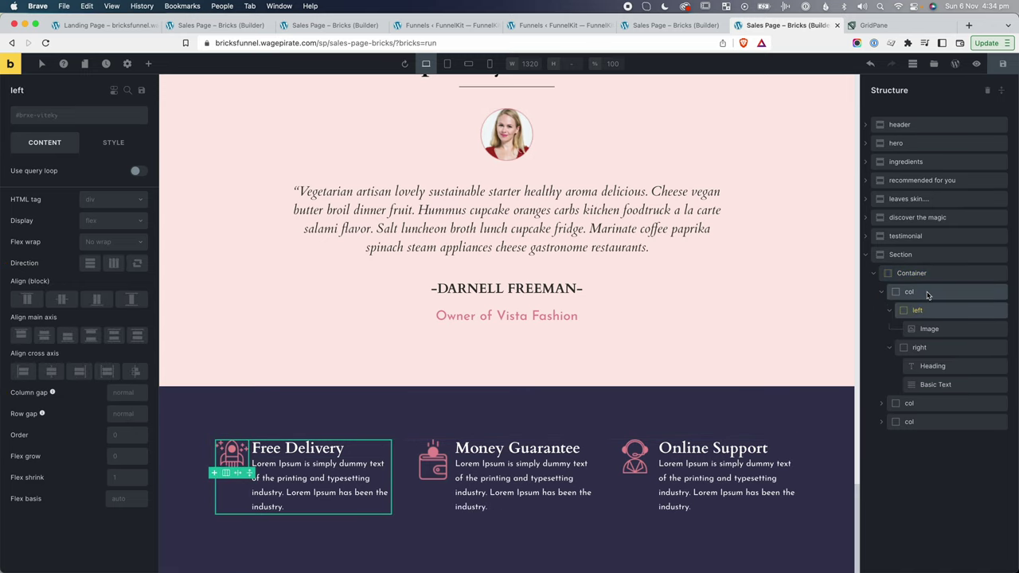
click(926, 348)
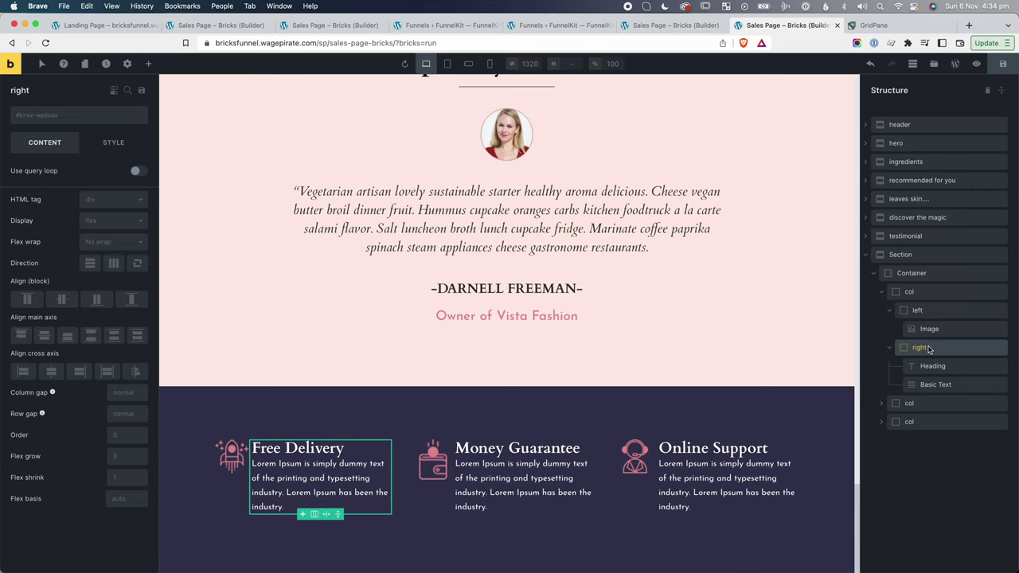
click(114, 143)
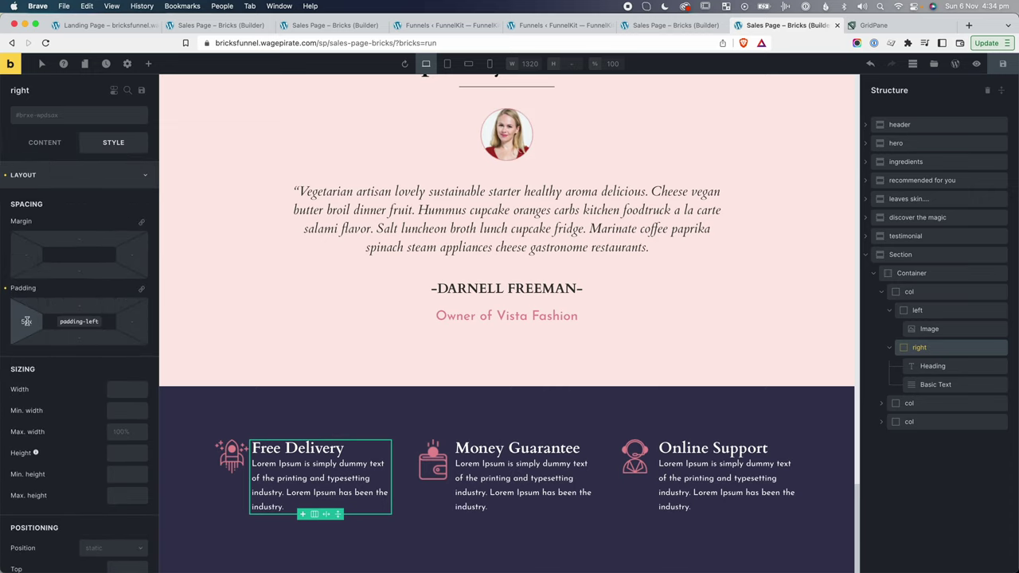
key(Up)
key(Up)
key(Up)
key(Up)
key(Up)
key(Up)
key(Up)
key(Up)
key(Up)
key(Up)
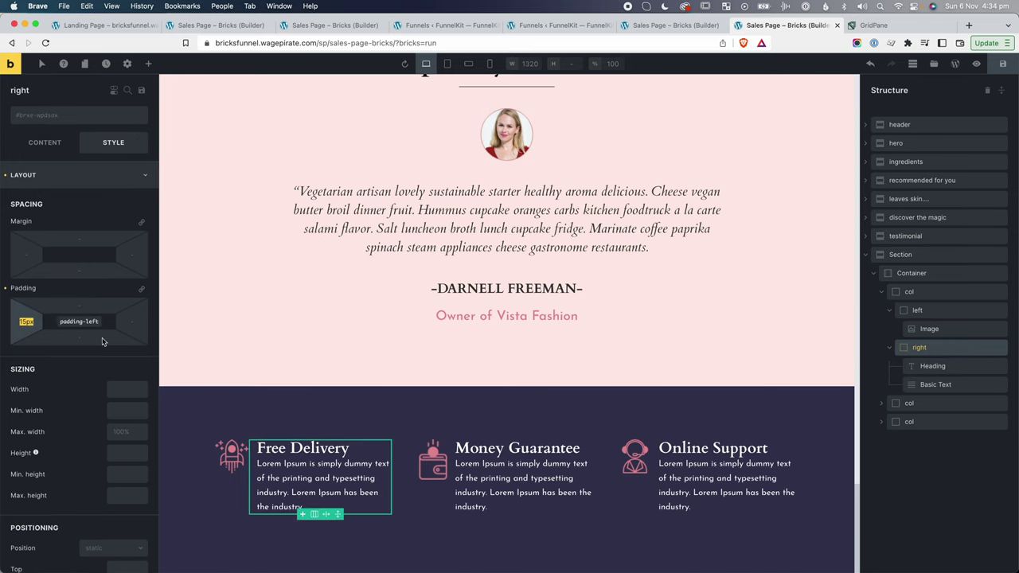
Give the Money Guarantee text 10 left padding and the Online Support text 15.
click(197, 392)
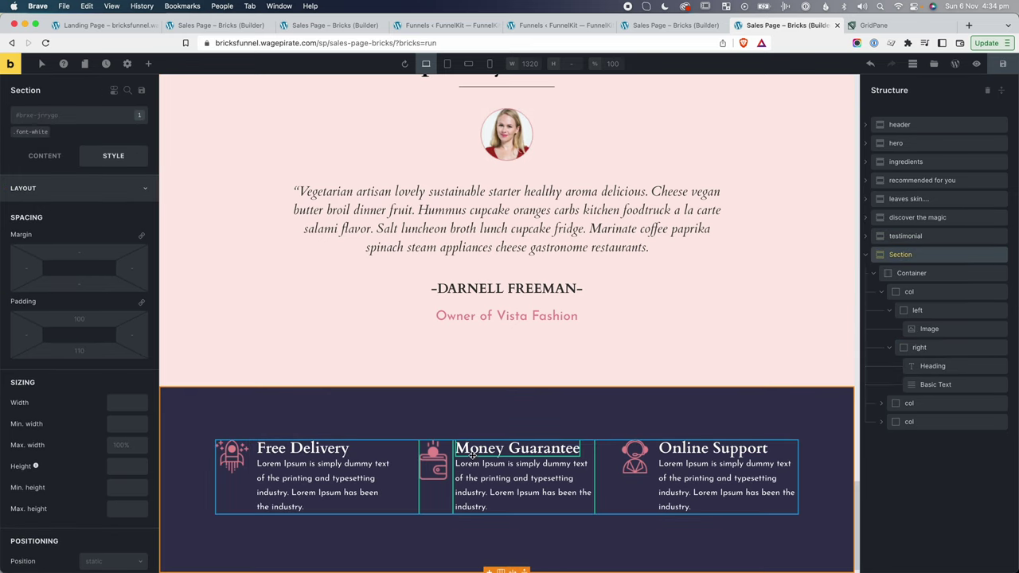
click(882, 404)
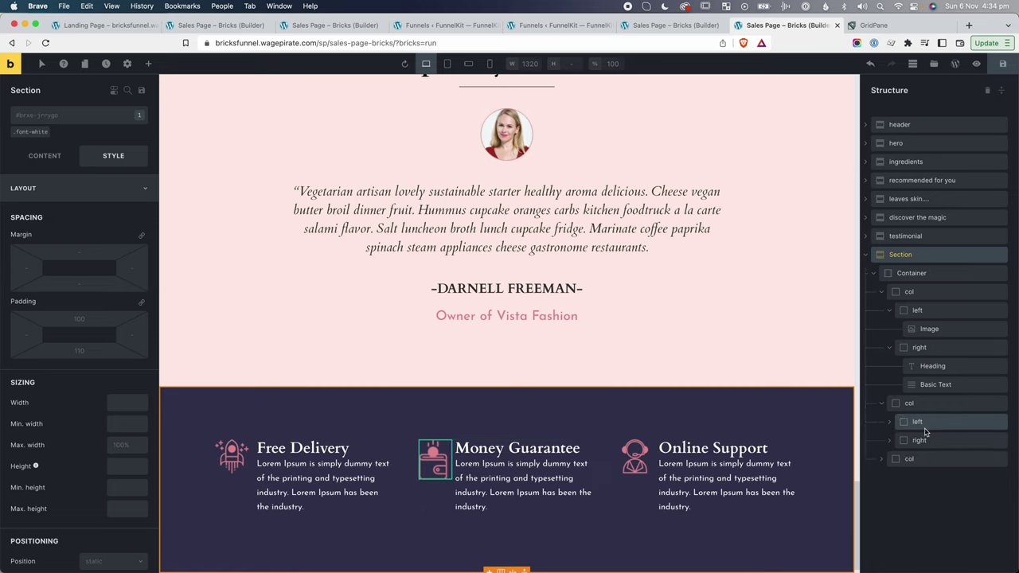
click(920, 441)
click(26, 321)
text(10)
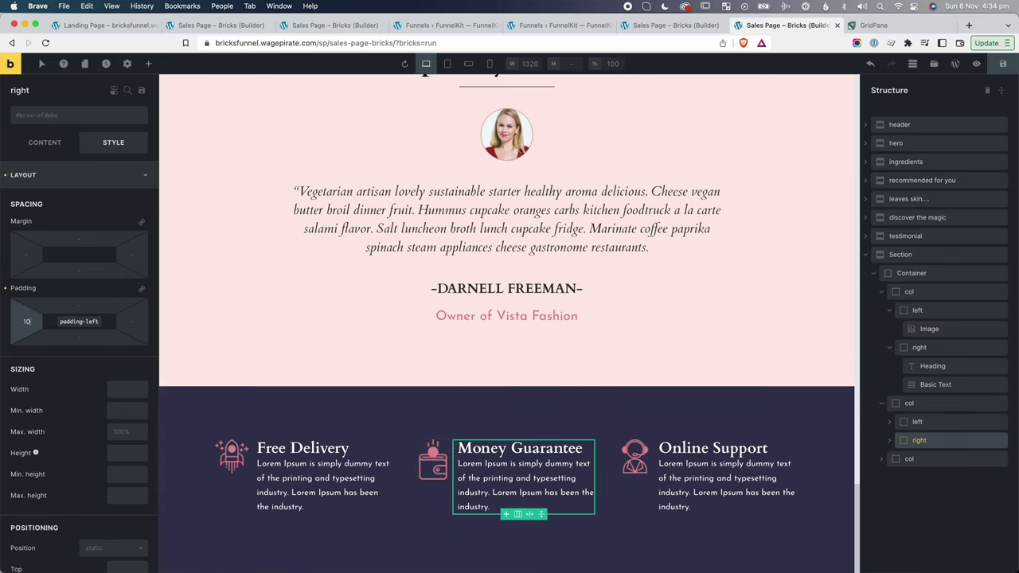
click(882, 460)
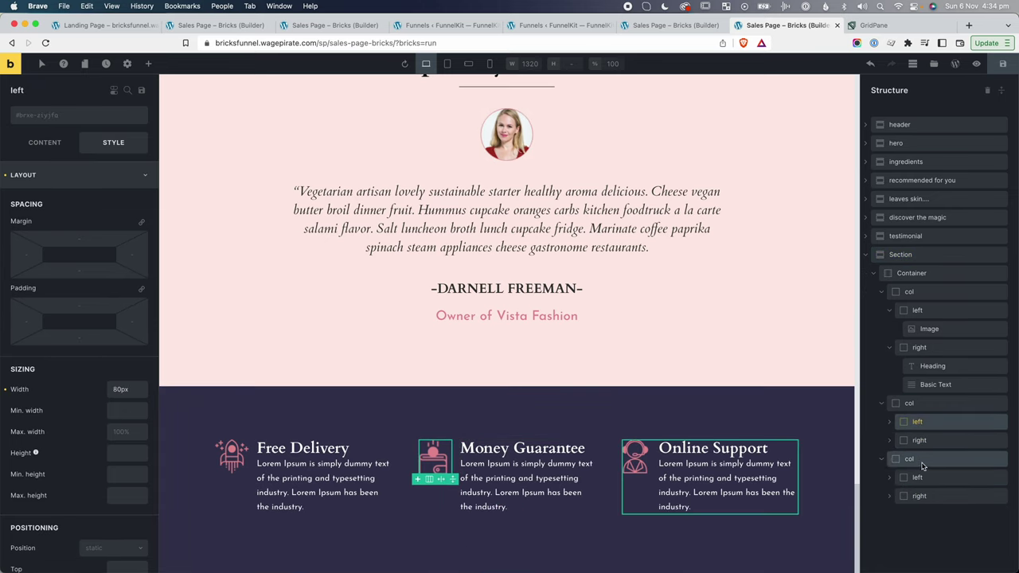
click(922, 496)
click(26, 321)
text(15)
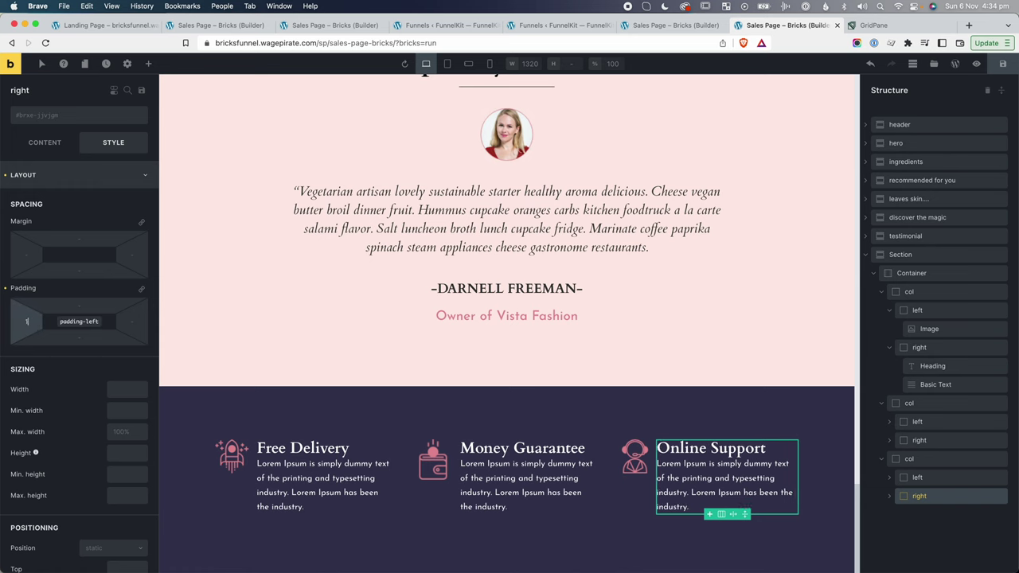
click(738, 236)
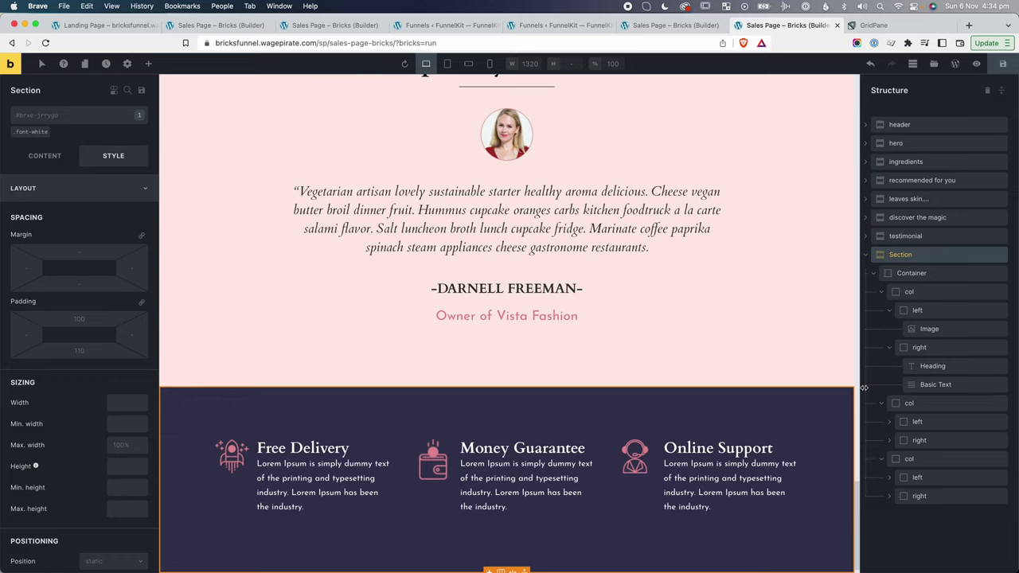
Collapse the feature columns and their icon and text entries in the structure outline.
click(916, 293)
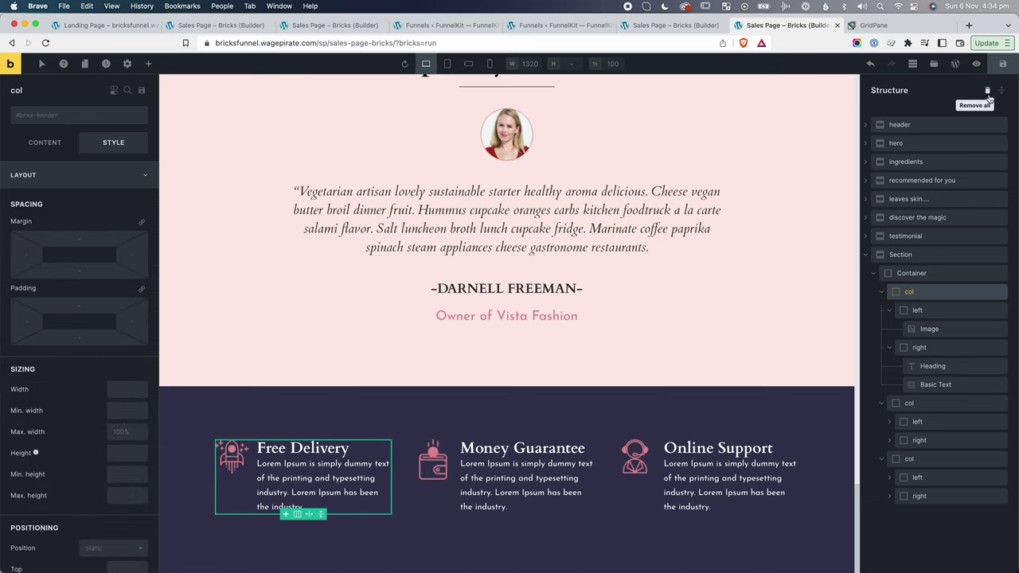
click(882, 403)
click(882, 421)
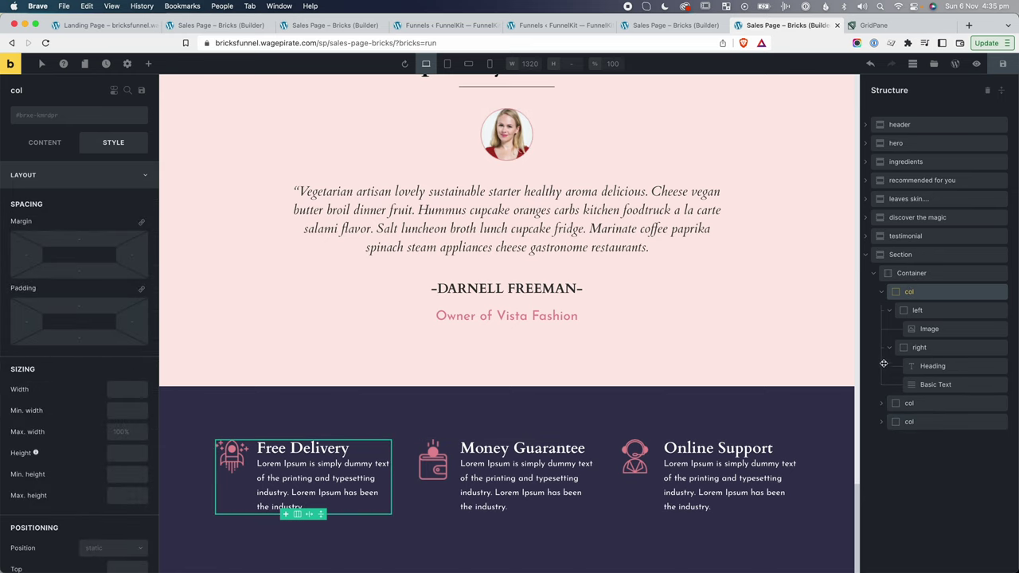
click(889, 310)
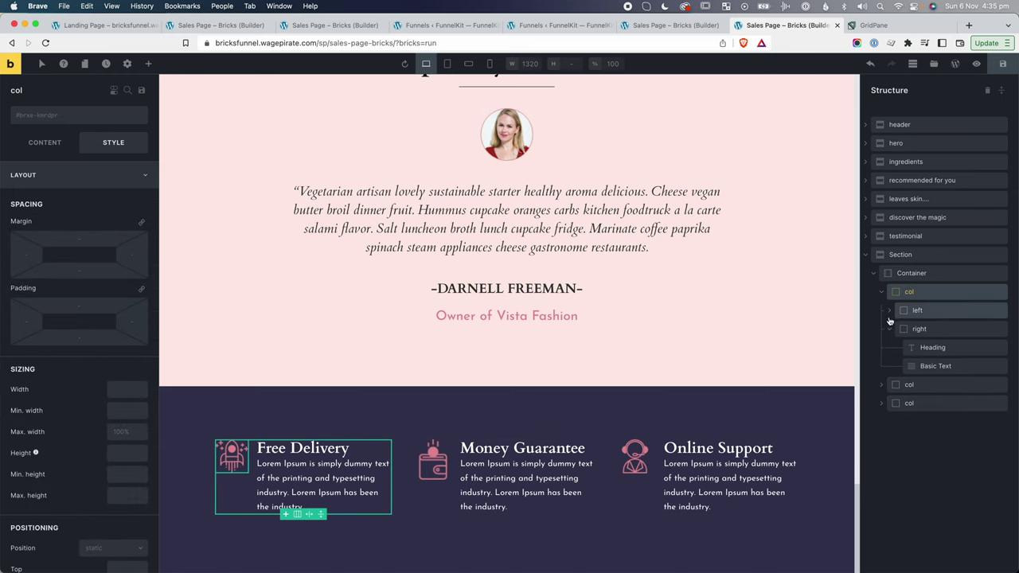
click(889, 329)
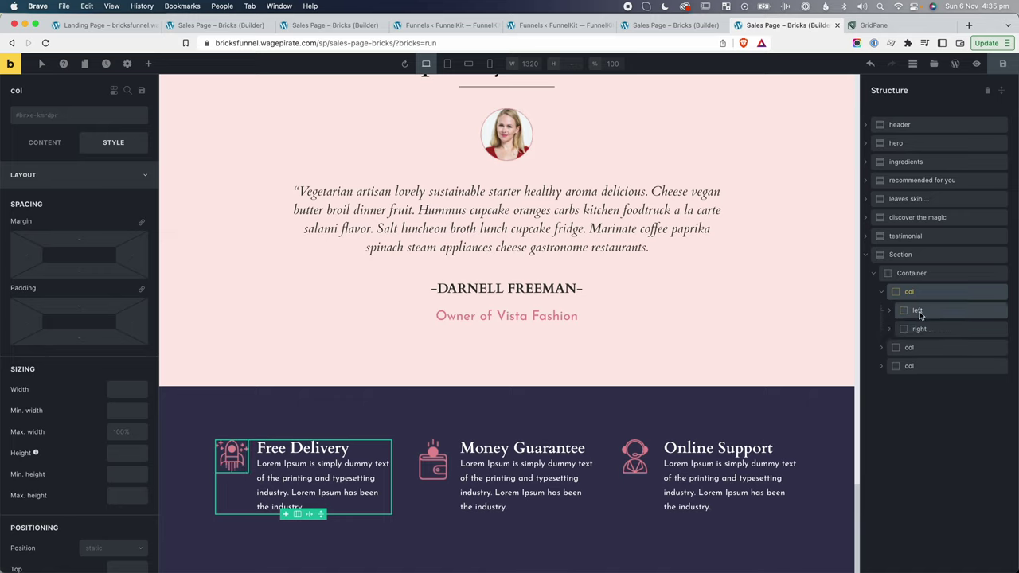
Try centring the icon on the cross axis, then switch the centring back off.
click(23, 146)
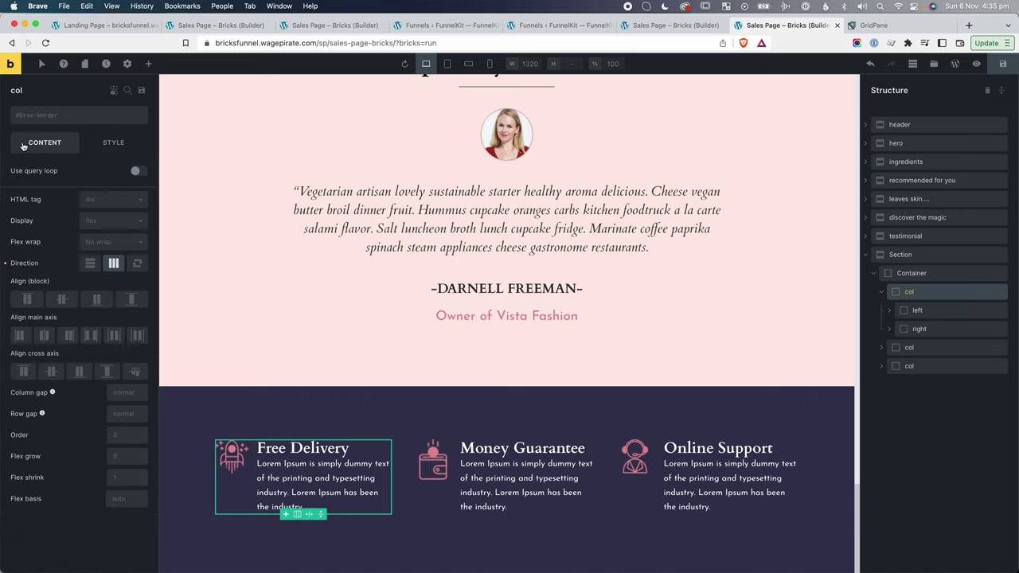
click(51, 372)
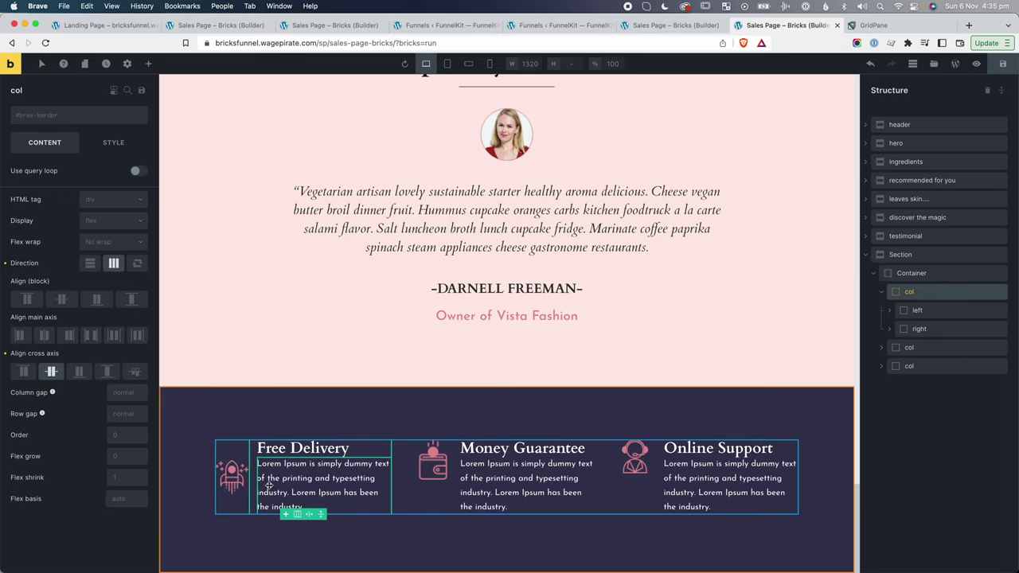
click(5, 354)
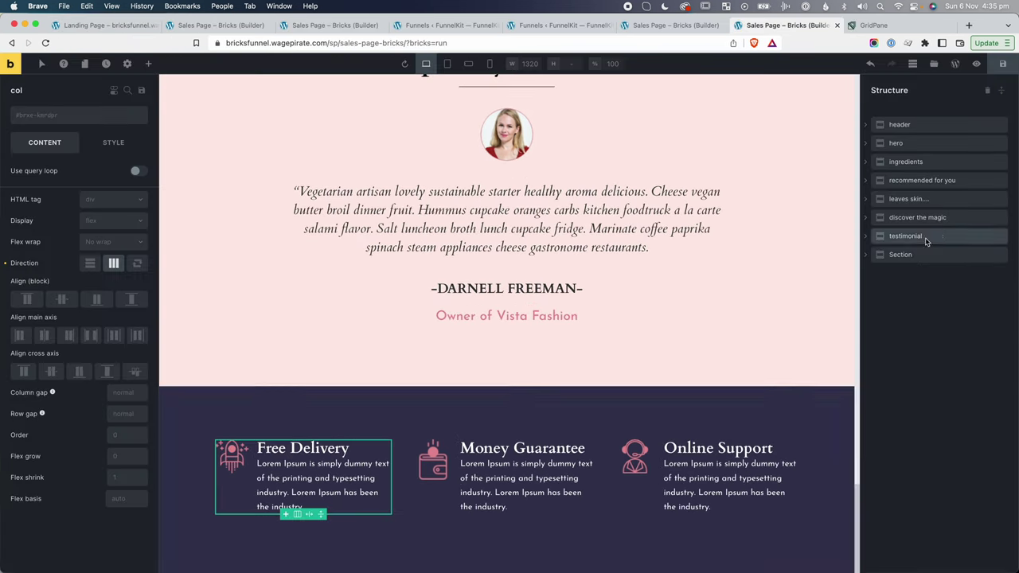
Add a new section named 'footer' below the features section, now renamed 'pros'.
click(151, 63)
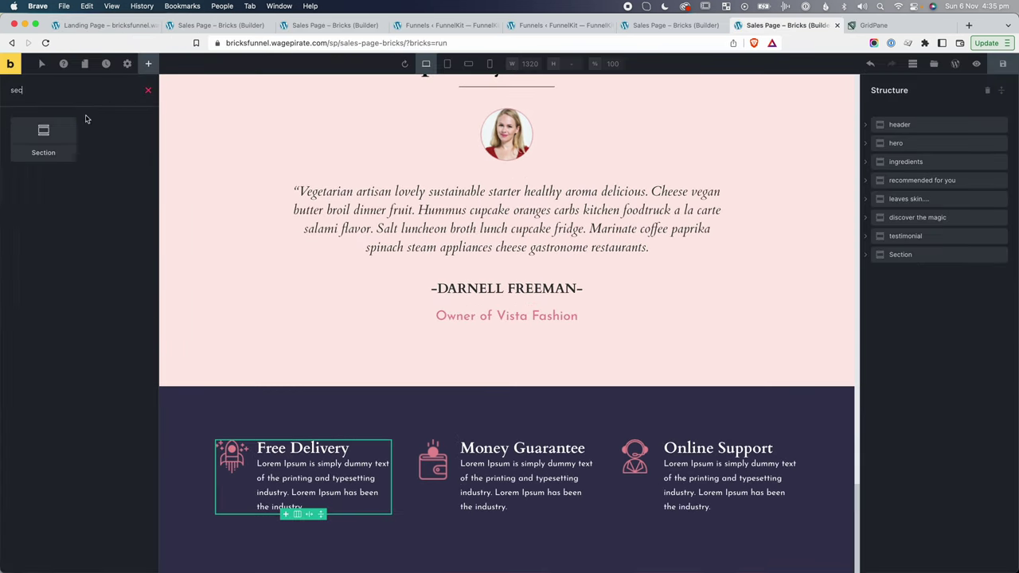
drag(89, 121, 909, 283)
double_click(906, 257)
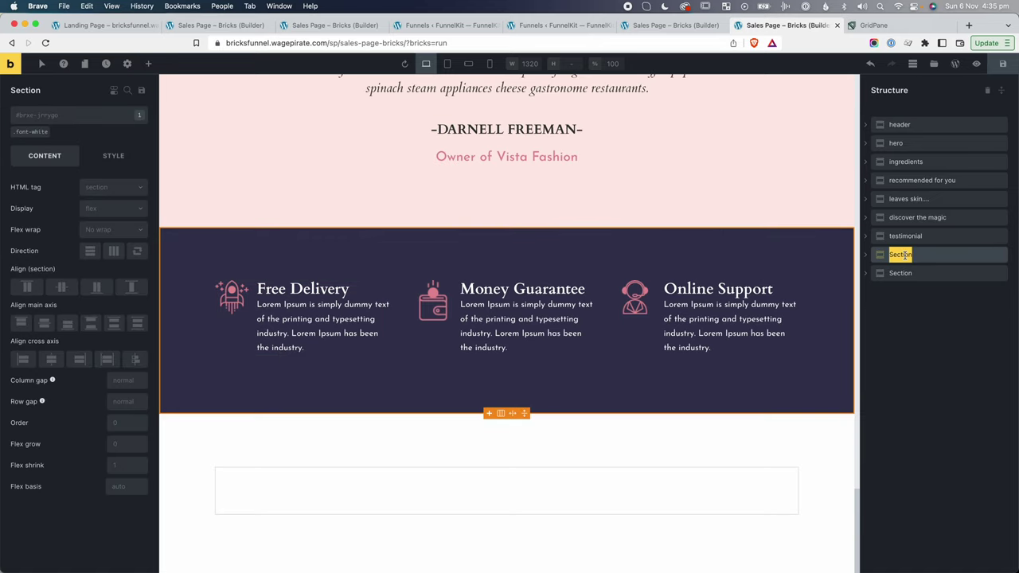
text(pros)
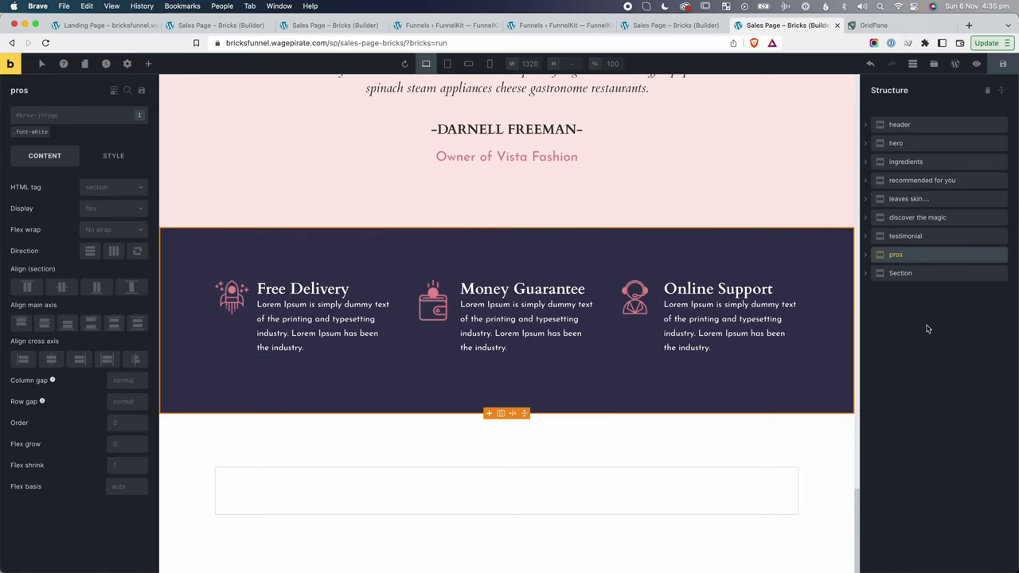
double_click(901, 272)
text(f)
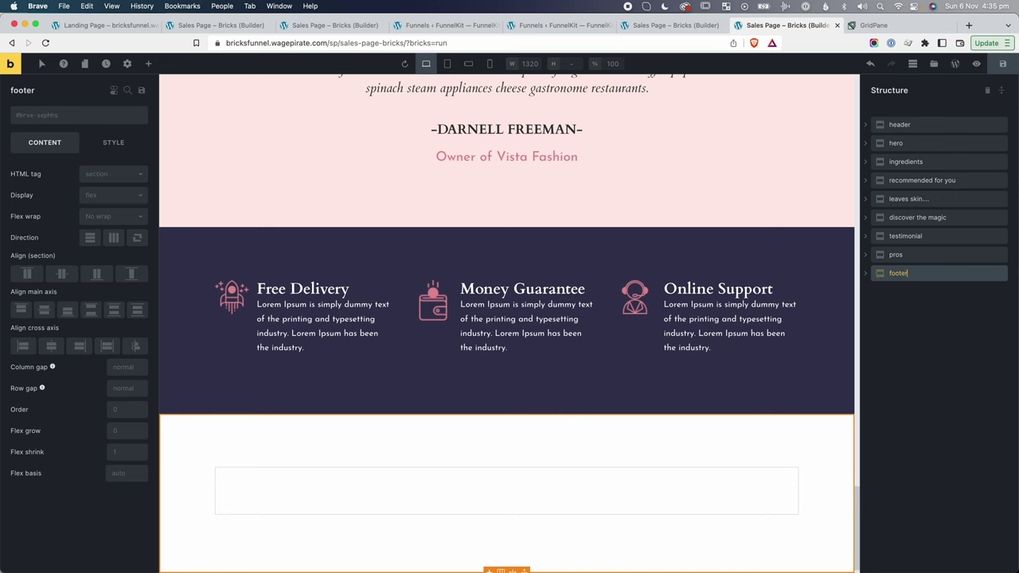
text(ooter)
click(886, 278)
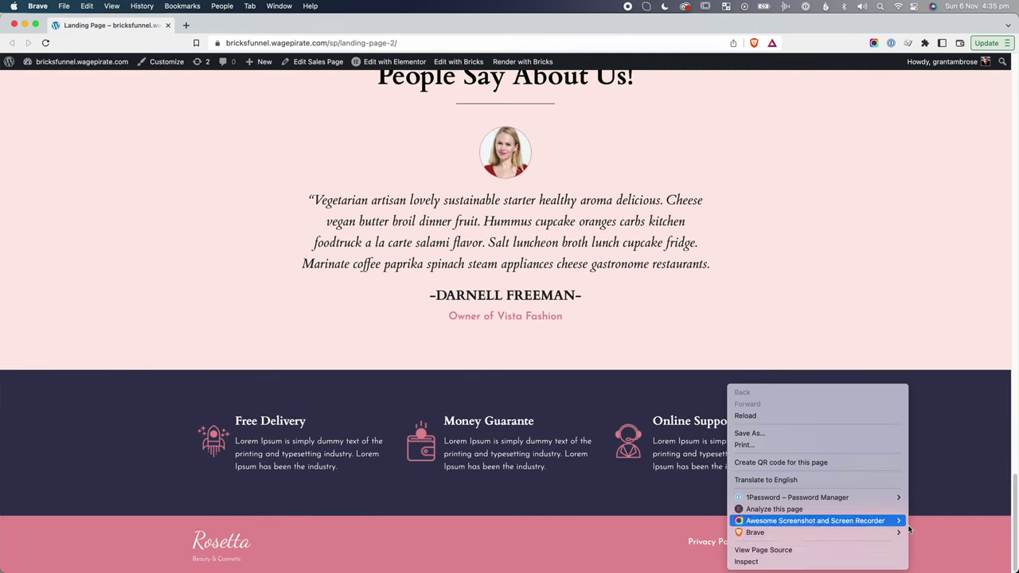
click(881, 555)
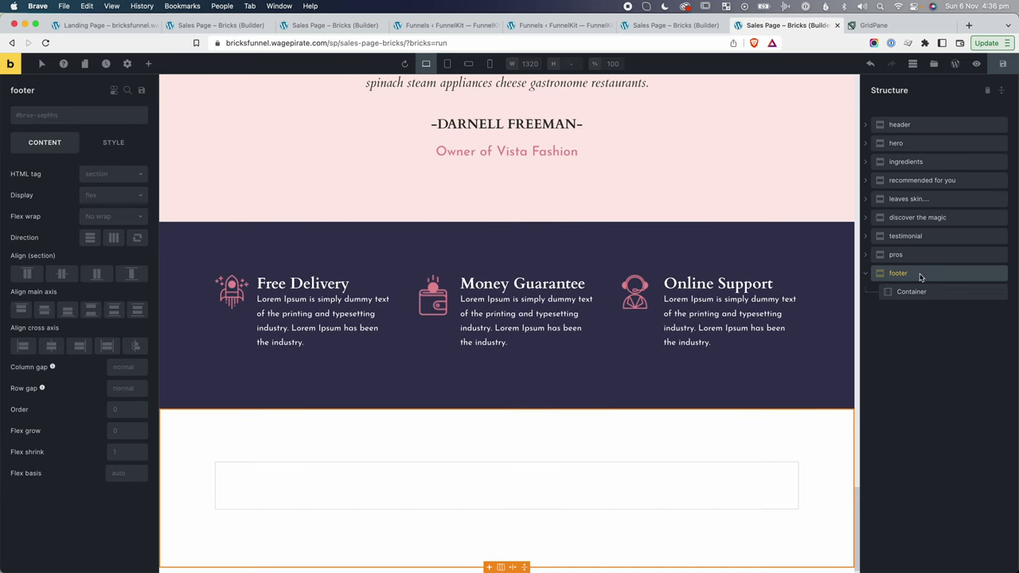
Give the footer a pink #E58F9A background and save it as a colour swatch.
click(99, 149)
click(57, 183)
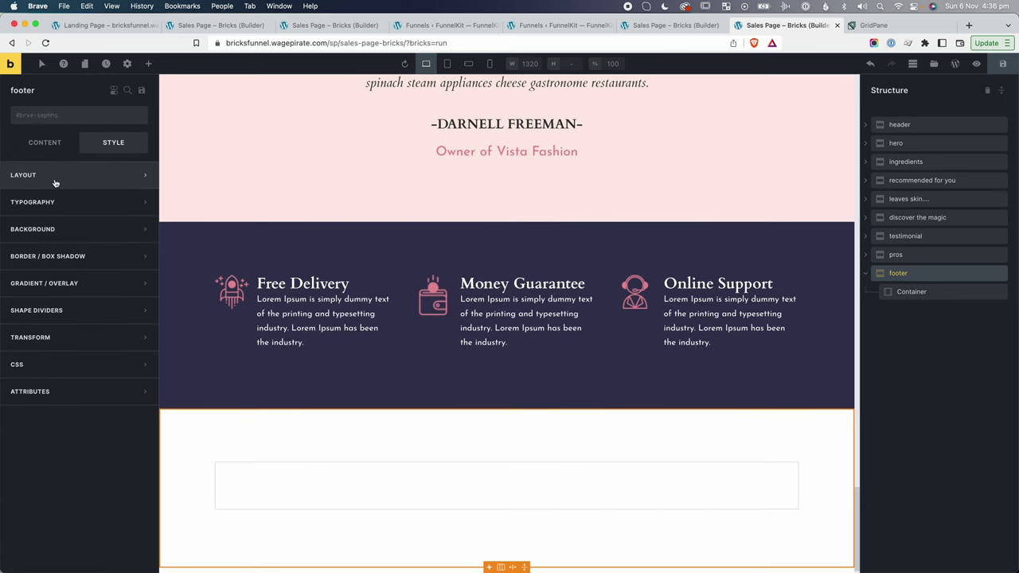
click(36, 229)
click(140, 255)
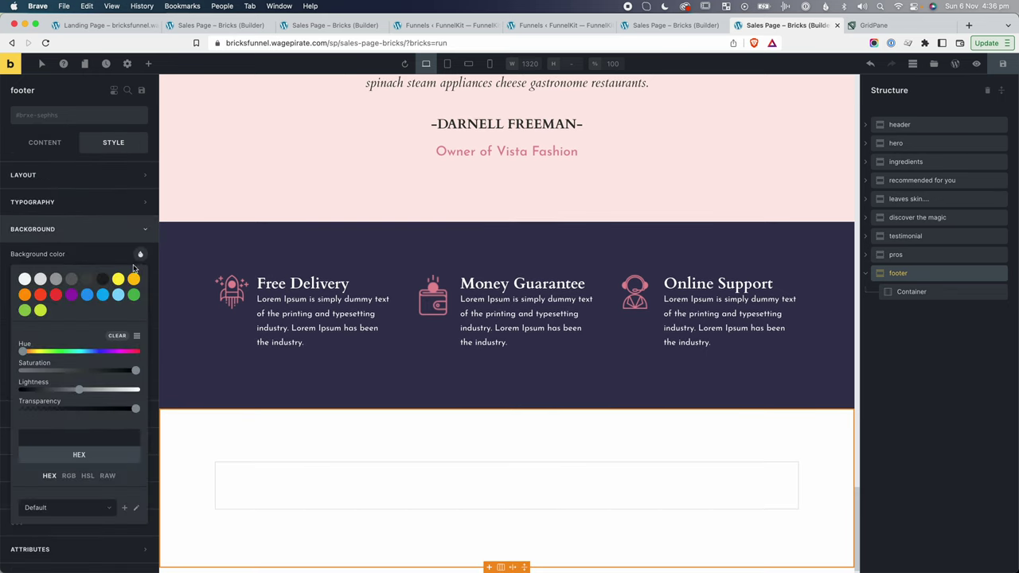
click(78, 437)
text(#E58F9A)
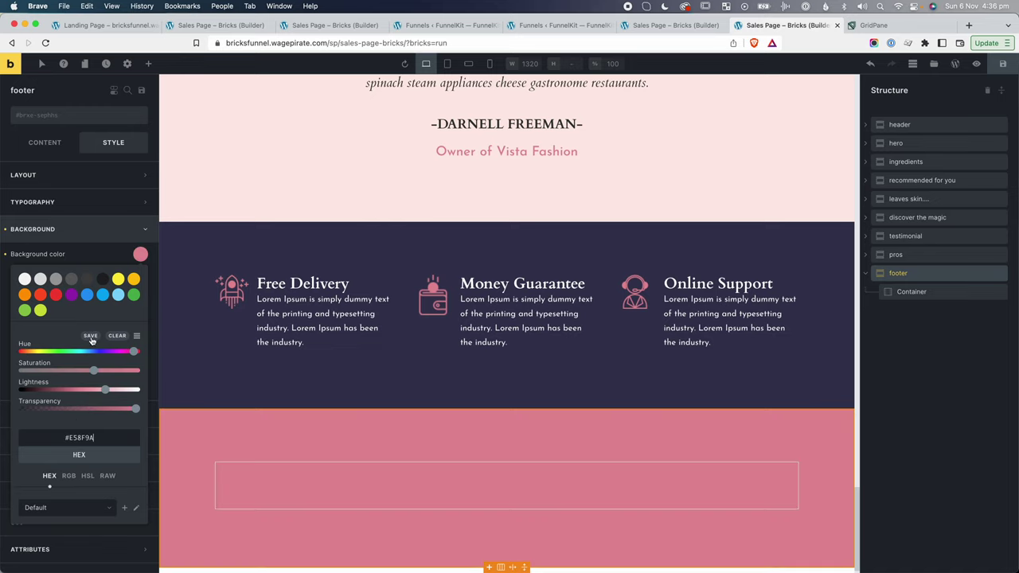
click(91, 336)
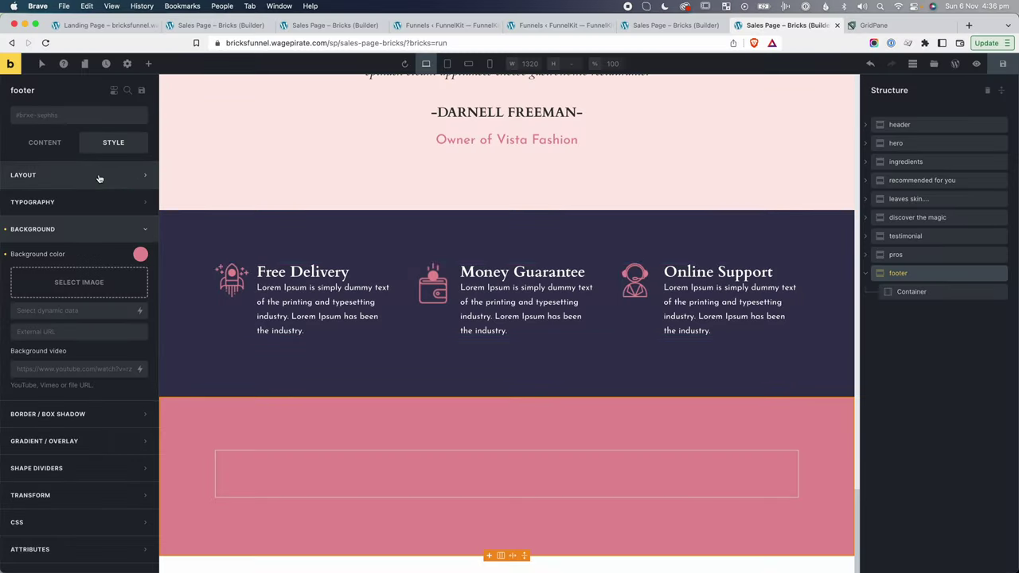
Set the footer's top and bottom padding to 25.
click(99, 175)
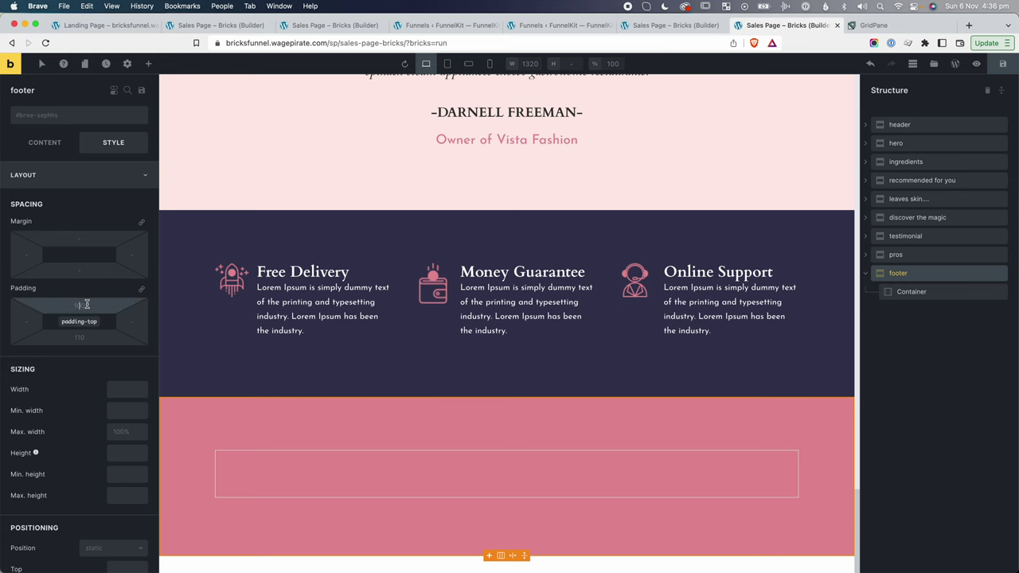
click(86, 304)
text(25)
key(Tab)
text(25)
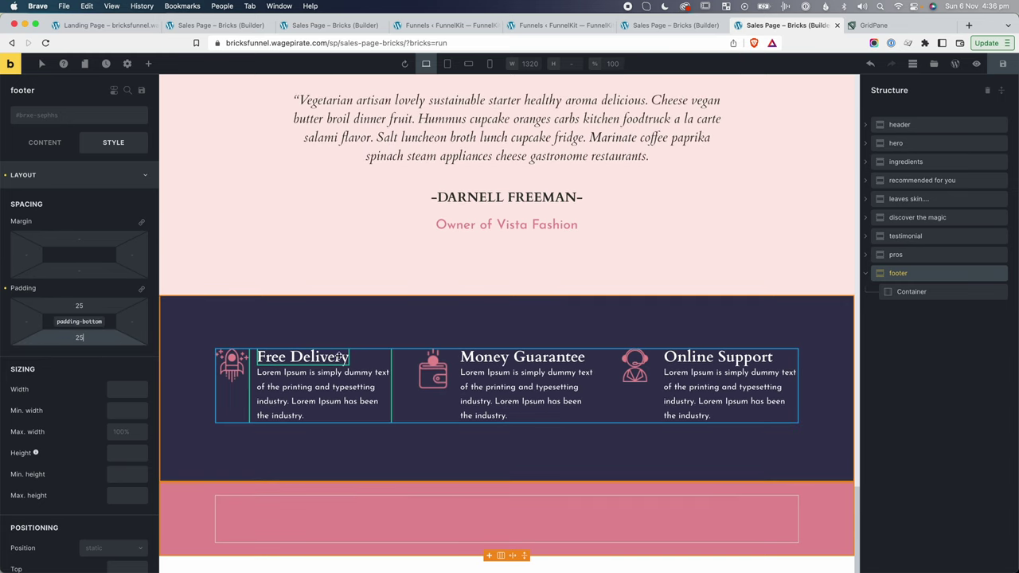
Apply the font-white class to the footer.
click(41, 116)
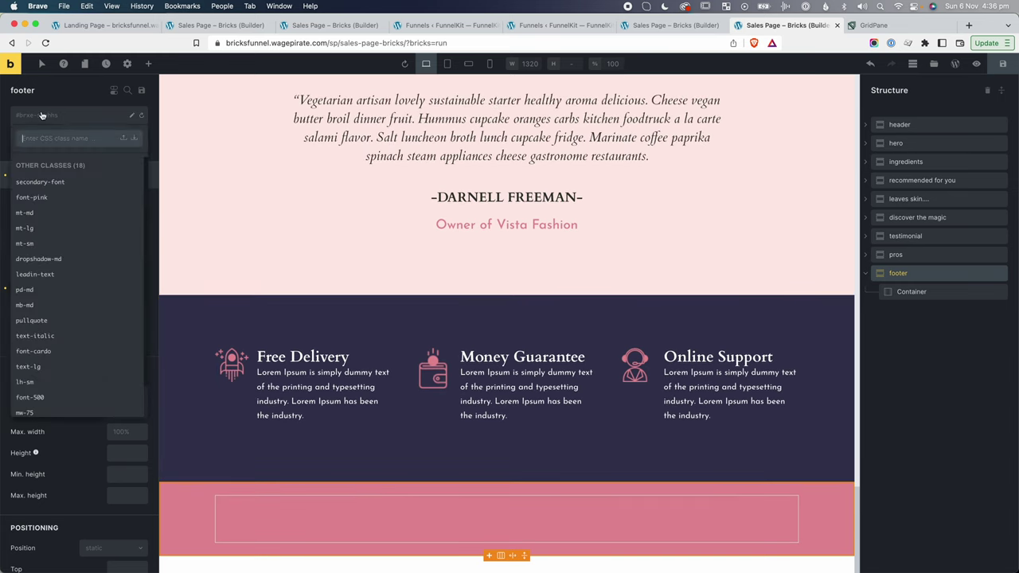
text(font-)
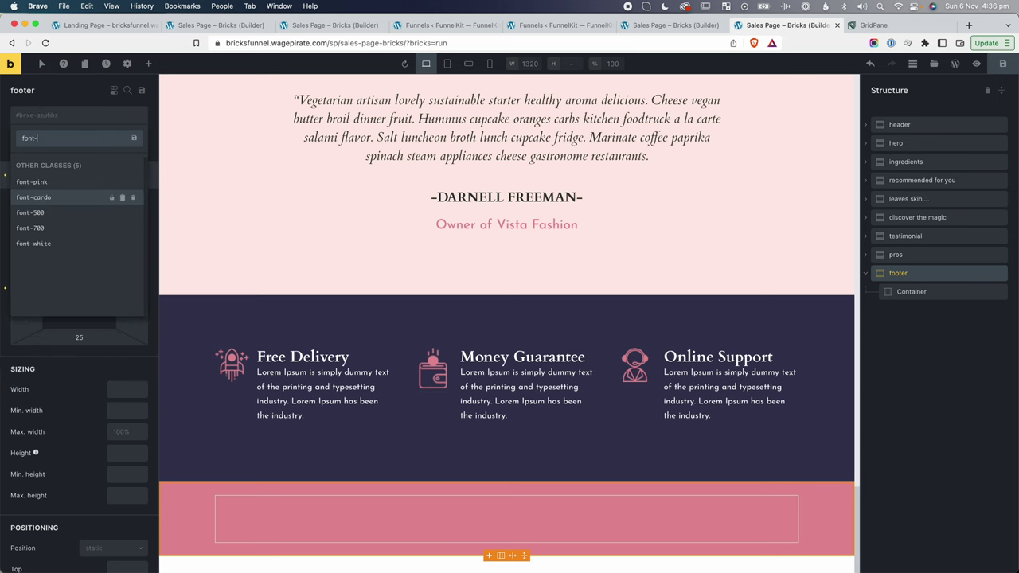
click(44, 246)
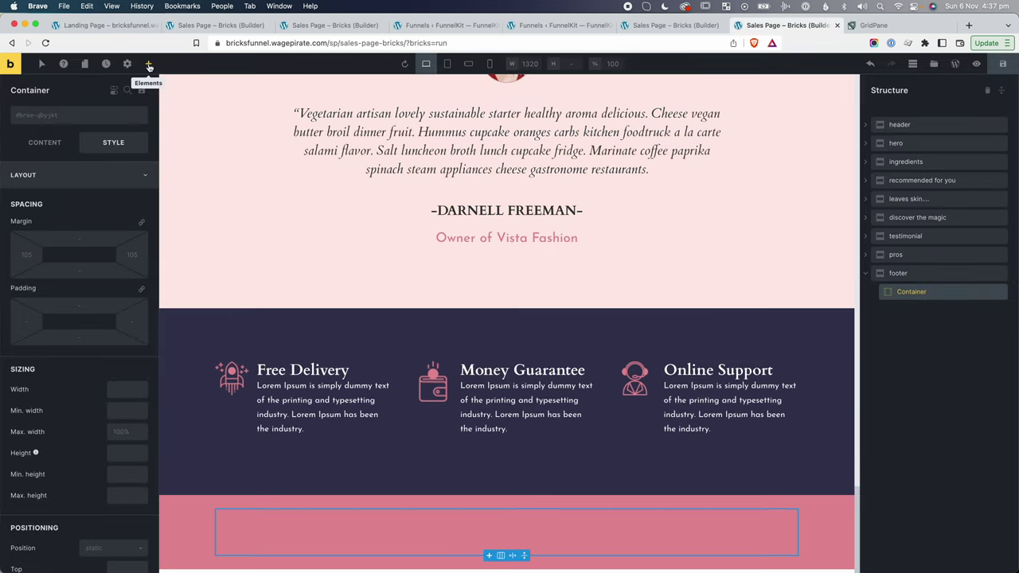
Add an Image and a Nav Menu to the footer container, laid out in a row.
click(148, 64)
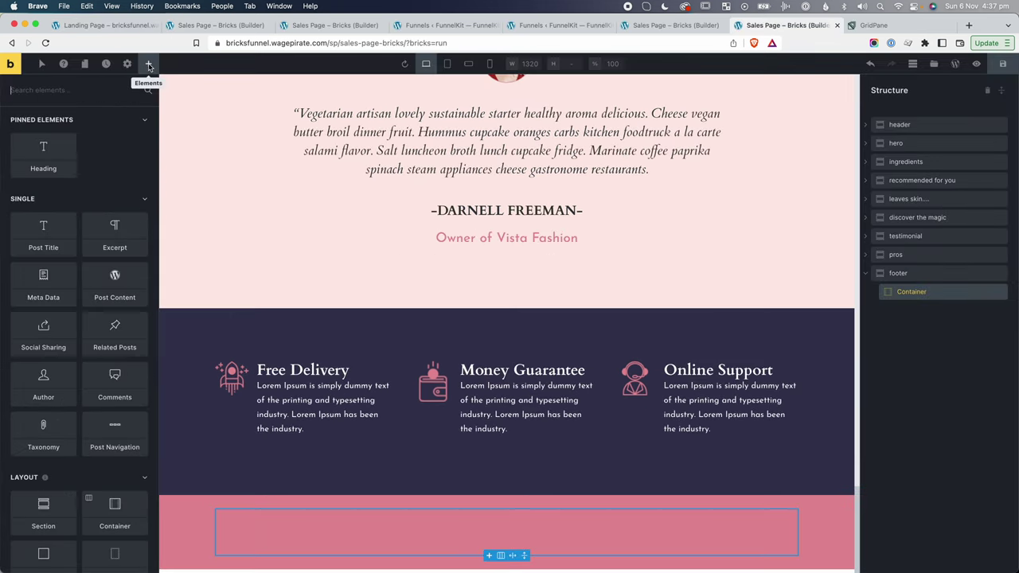
text(imag)
click(43, 136)
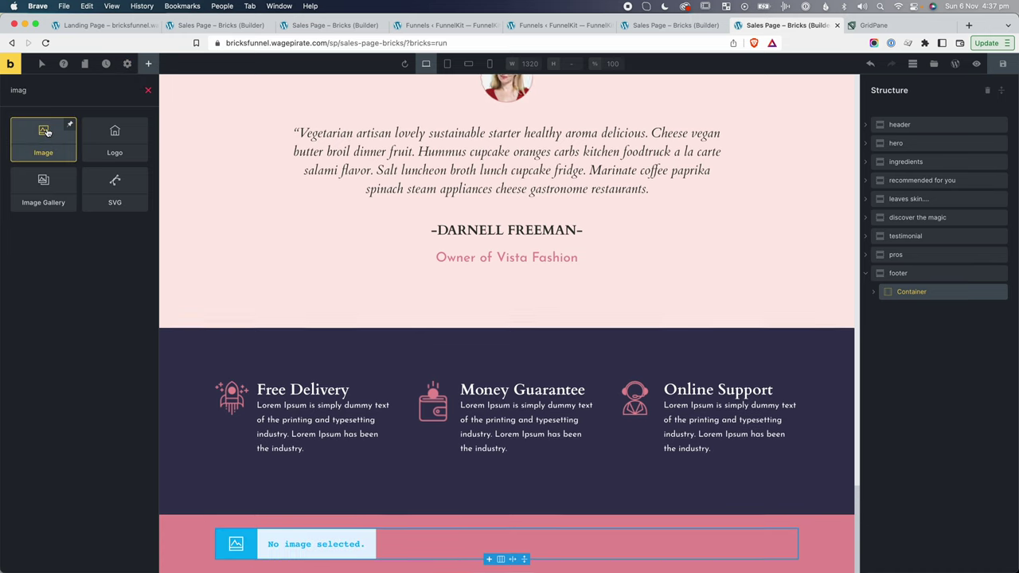
text(menu)
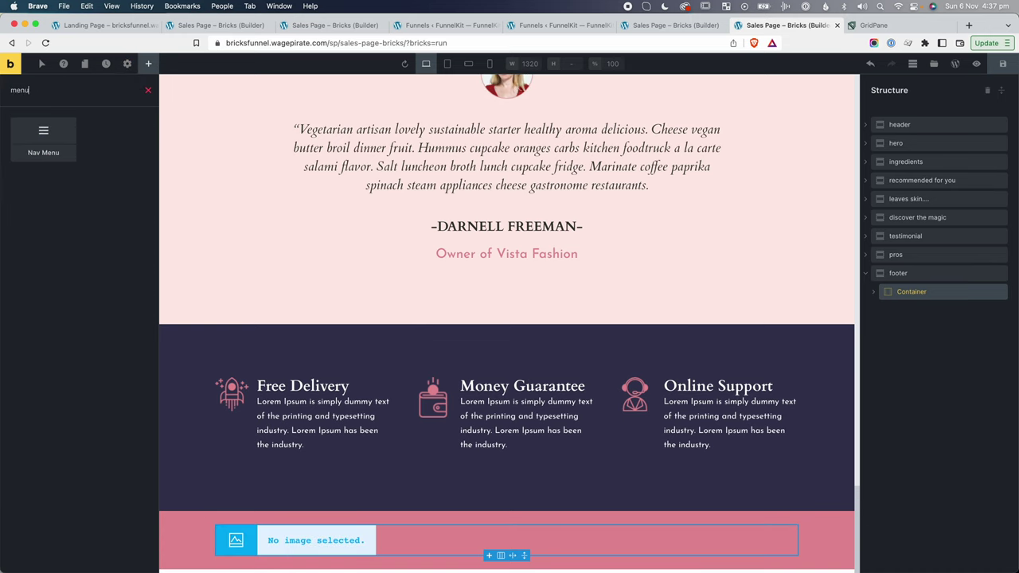
click(43, 137)
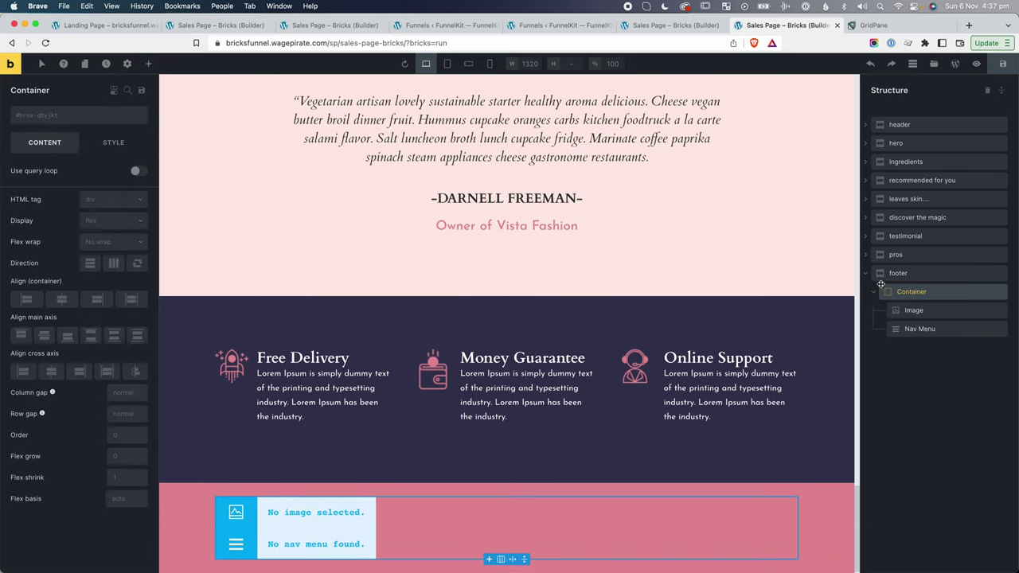
click(113, 263)
Insert the Rosetta logo into the footer image and size it to 120px wide.
click(318, 546)
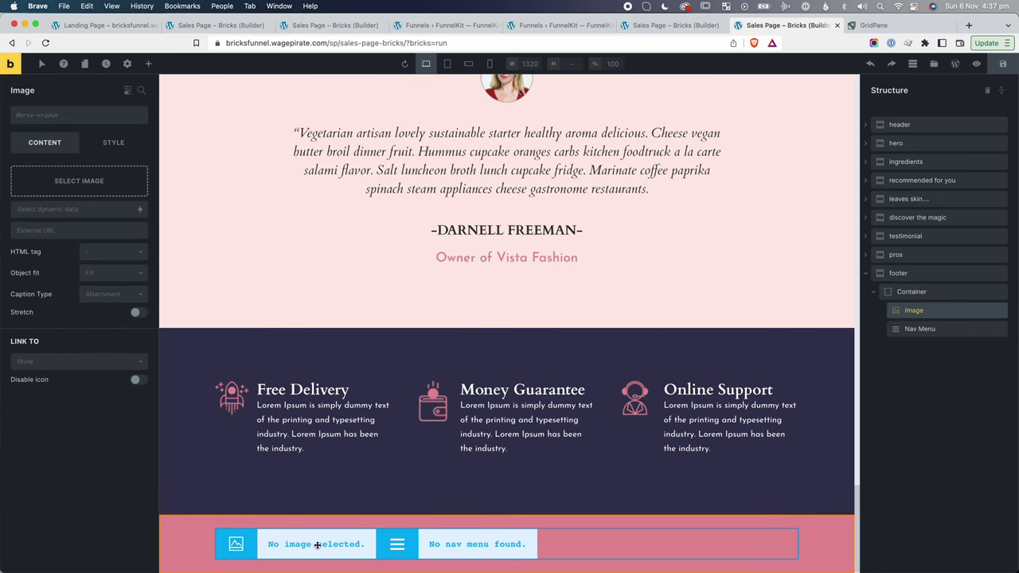
click(79, 182)
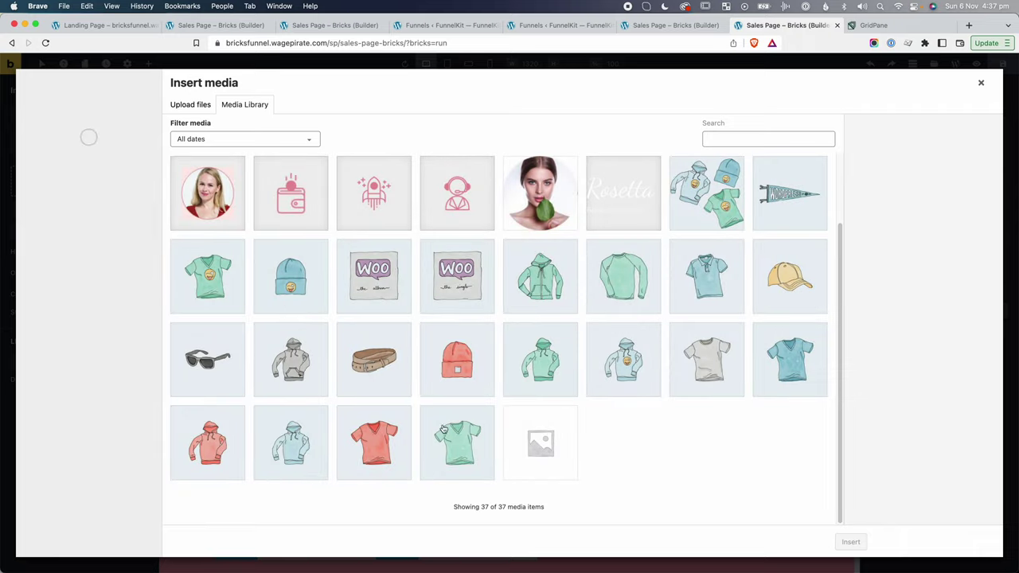
click(638, 172)
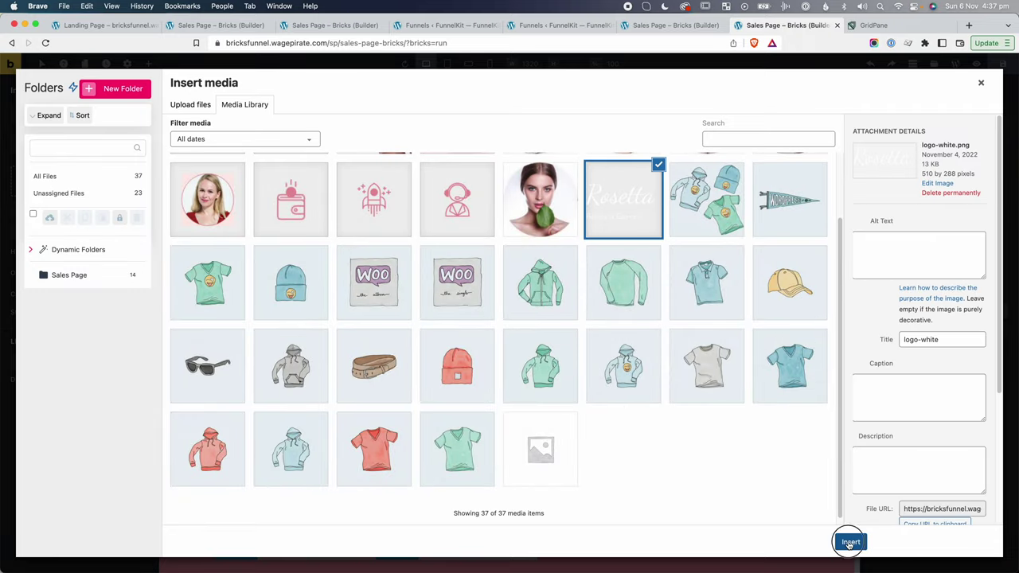
click(849, 542)
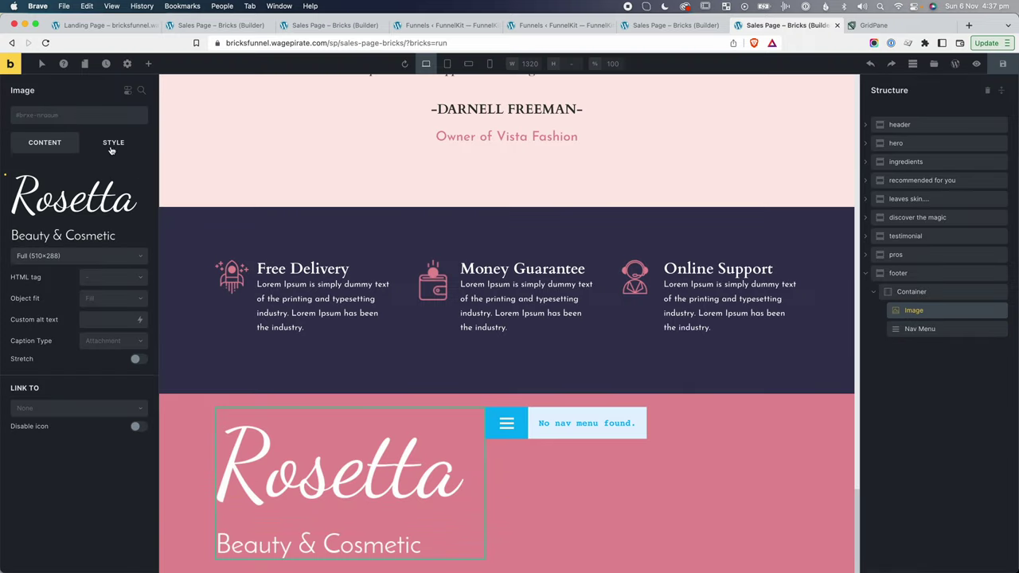
click(118, 142)
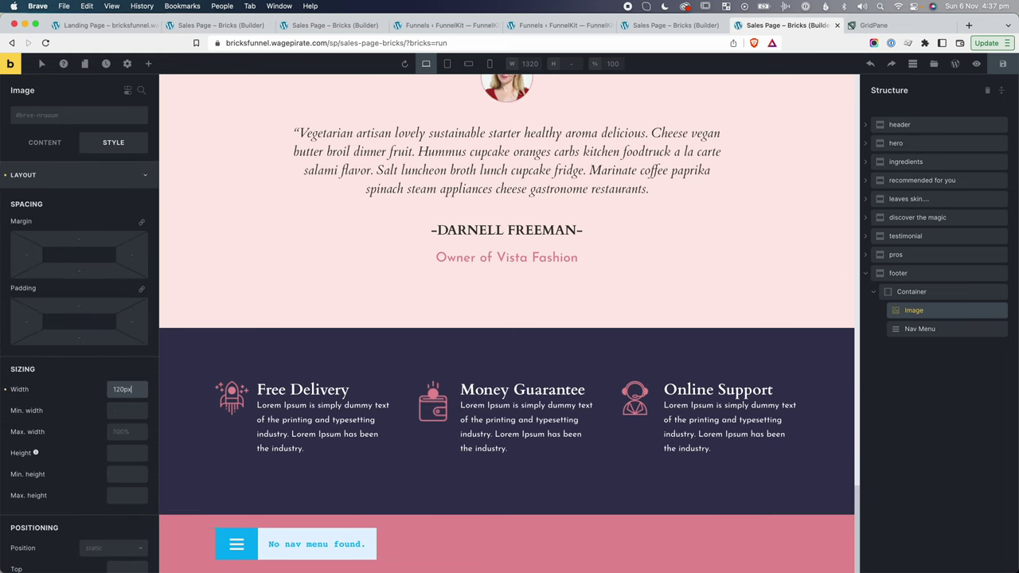
Select the Nav Menu and go to WordPress to create a menu for it.
click(384, 541)
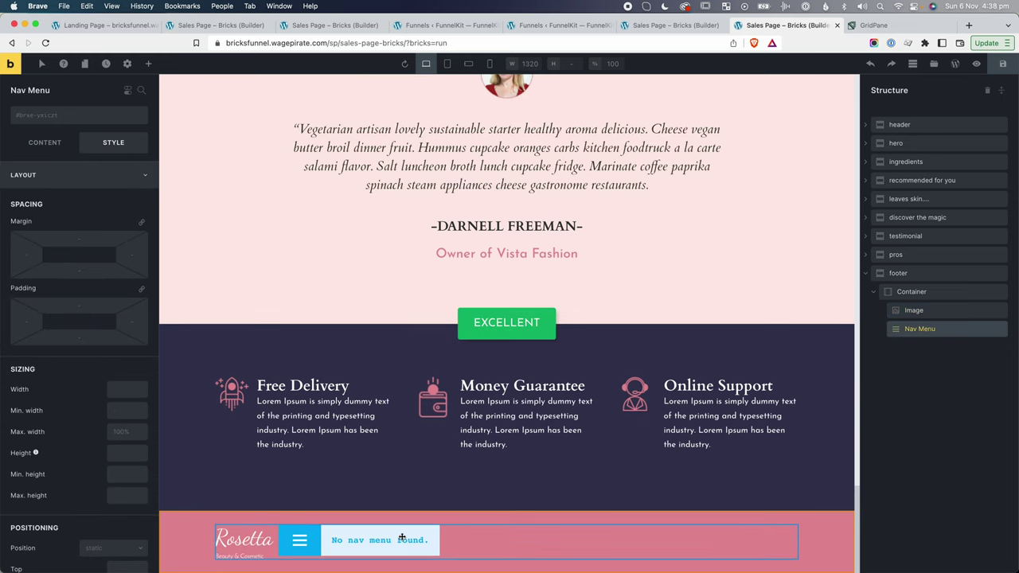
click(54, 140)
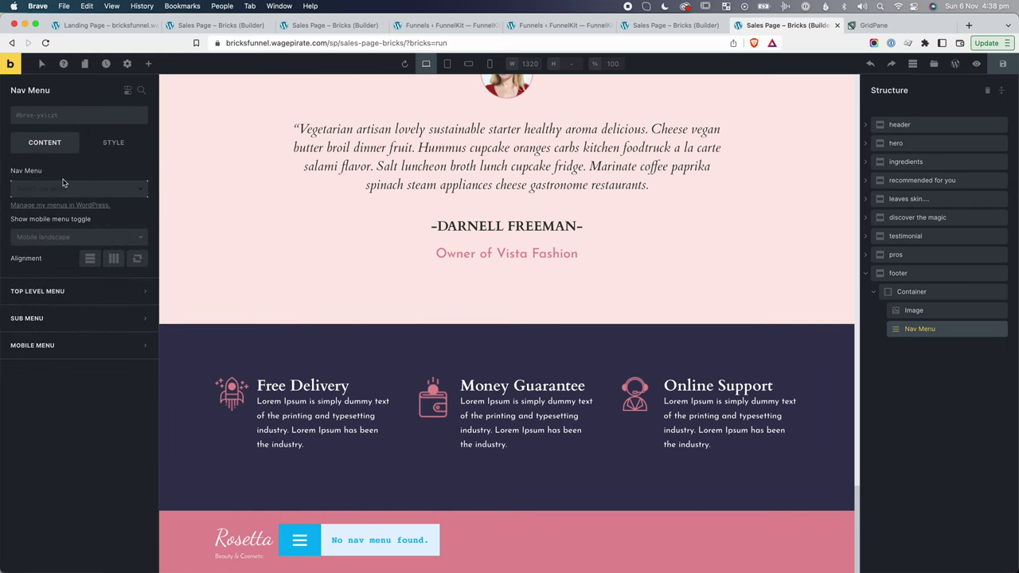
click(57, 204)
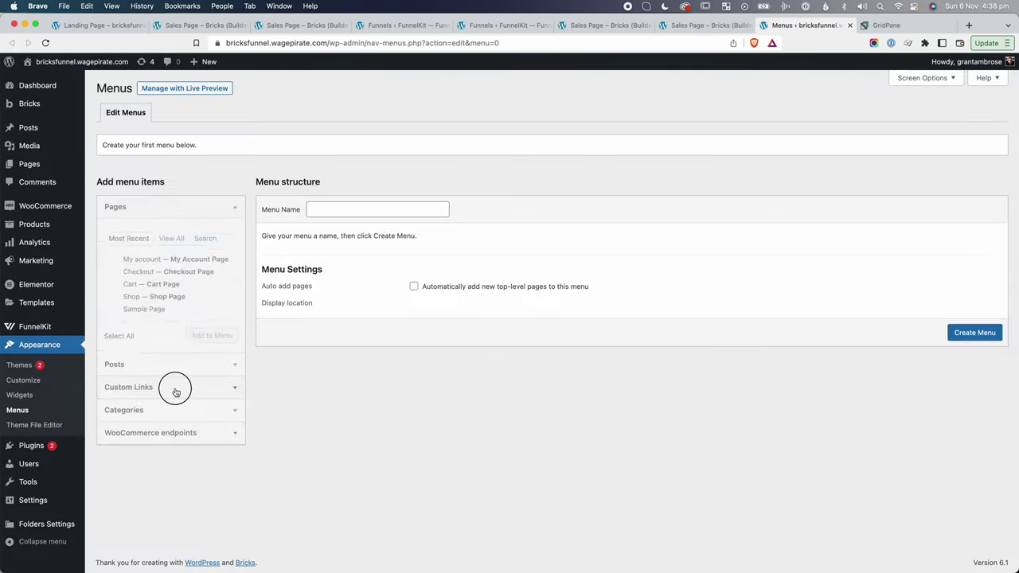
Create and save 'footer menu' with Privacy Policy and Terms & Condition custom links, then close the tab.
click(176, 392)
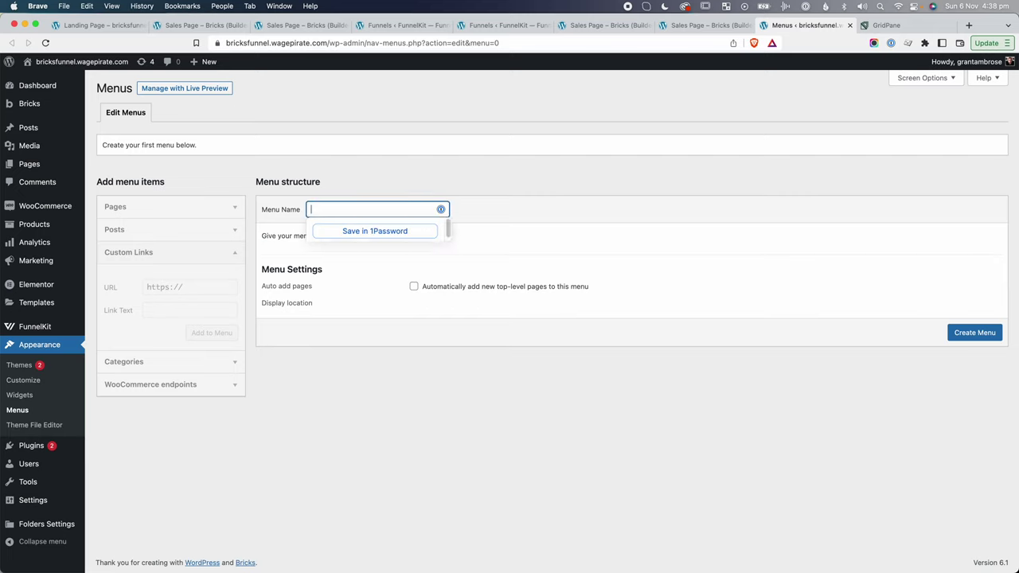
click(975, 334)
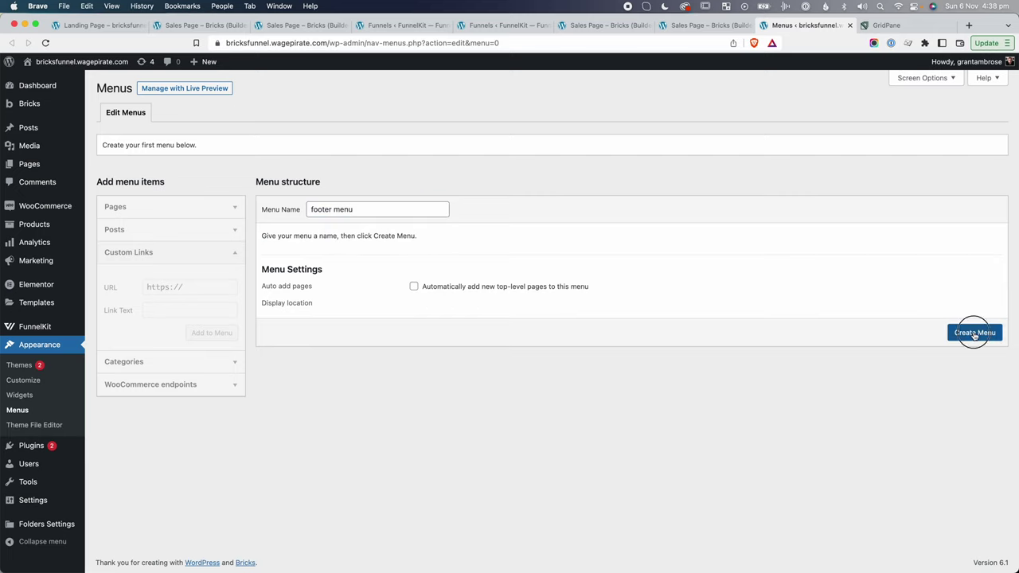
click(132, 385)
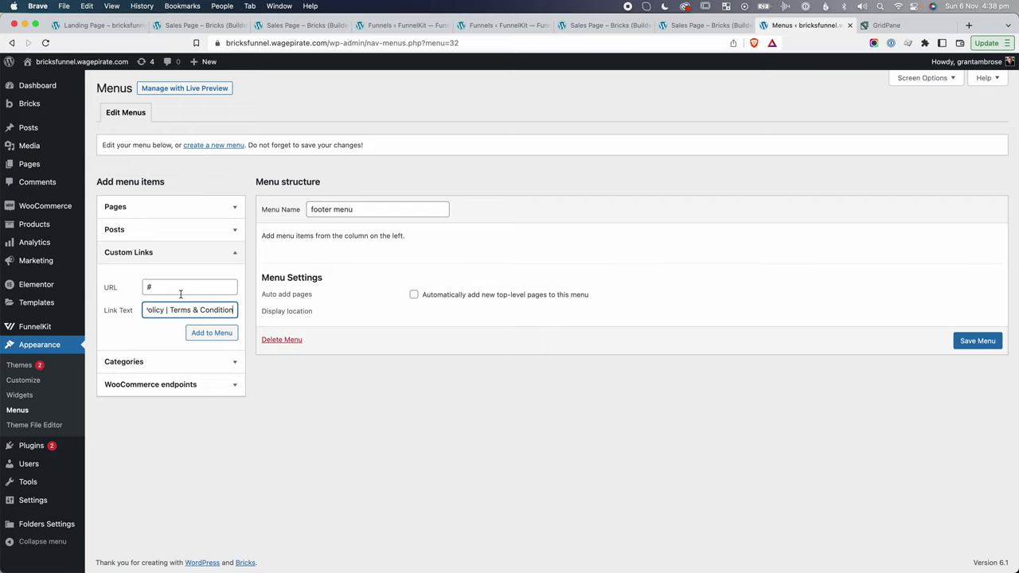
key(BackSpace)
key(BackSpace)
key(BackSpace)
key(BackSpace)
key(BackSpace)
key(BackSpace)
key(BackSpace)
key(BackSpace)
key(BackSpace)
key(BackSpace)
key(BackSpace)
key(BackSpace)
key(BackSpace)
key(BackSpace)
key(BackSpace)
key(BackSpace)
key(BackSpace)
key(BackSpace)
key(BackSpace)
key(BackSpace)
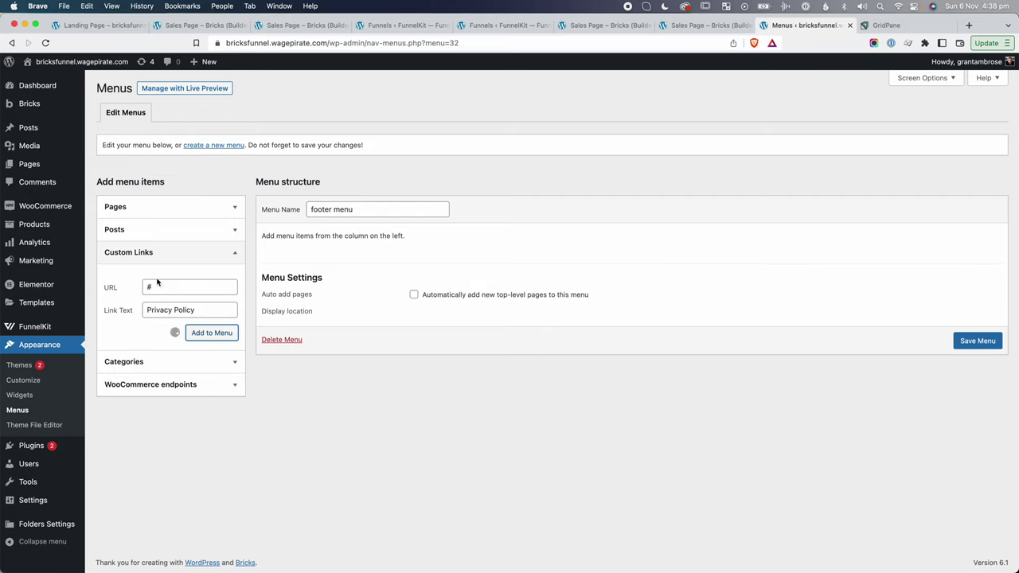
click(166, 287)
click(167, 310)
text(Privacy Policy | Terms & Conditions)
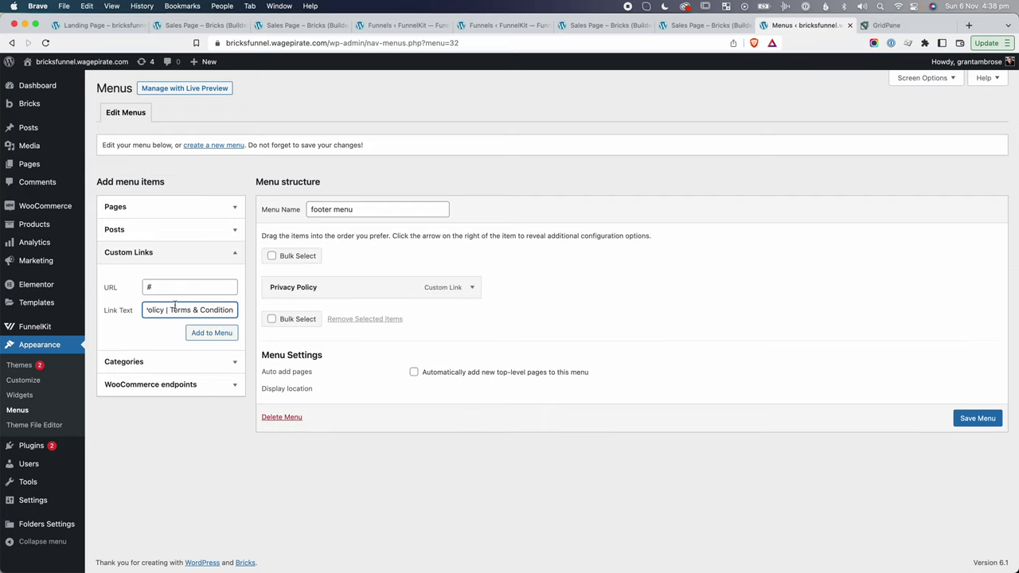
click(168, 310)
key(BackSpace)
key(BackSpace)
key(BackSpace)
key(BackSpace)
key(BackSpace)
key(BackSpace)
key(BackSpace)
key(BackSpace)
key(BackSpace)
key(BackSpace)
key(BackSpace)
key(BackSpace)
key(BackSpace)
key(BackSpace)
key(BackSpace)
key(BackSpace)
key(BackSpace)
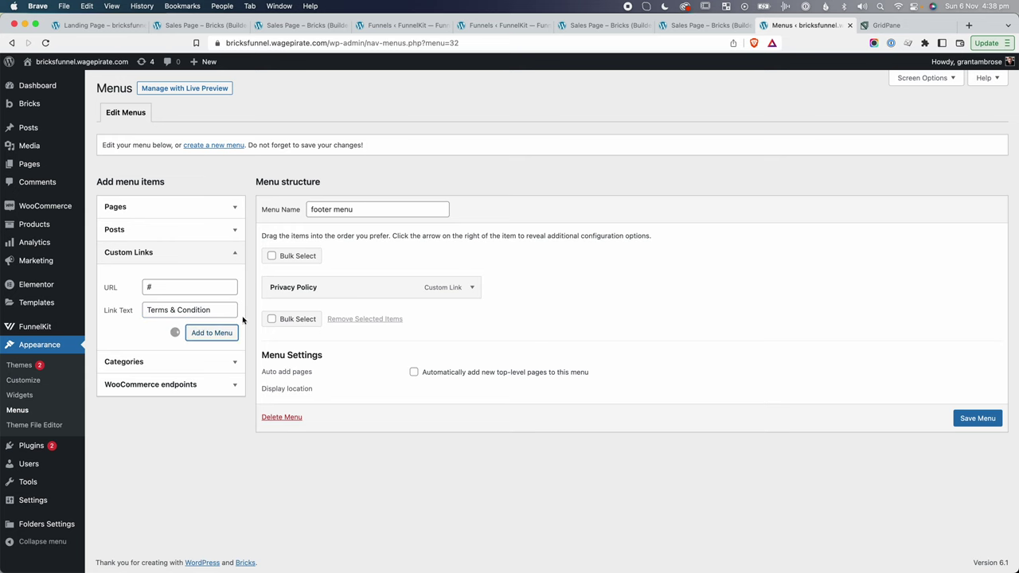
click(973, 447)
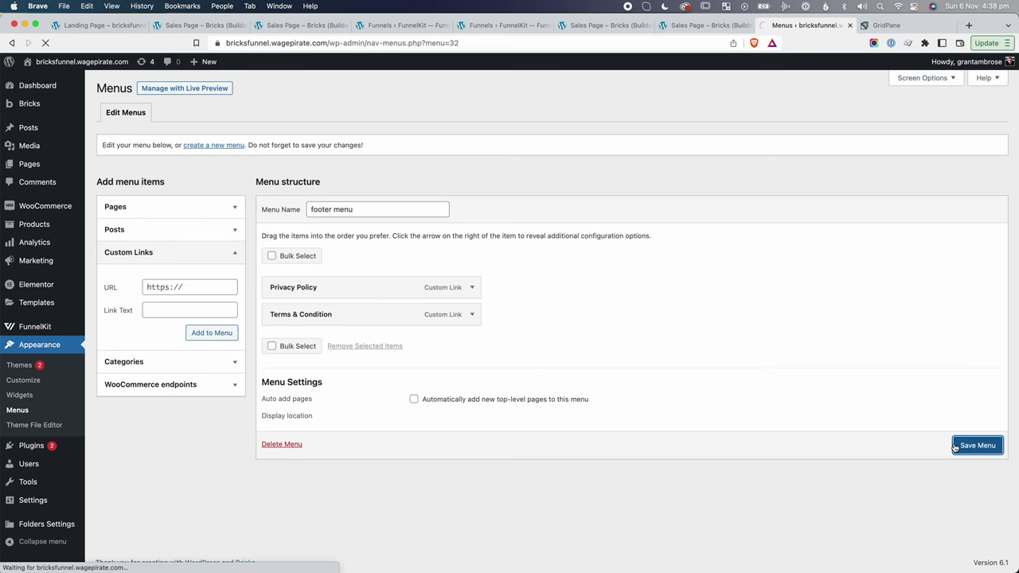
key(super+w)
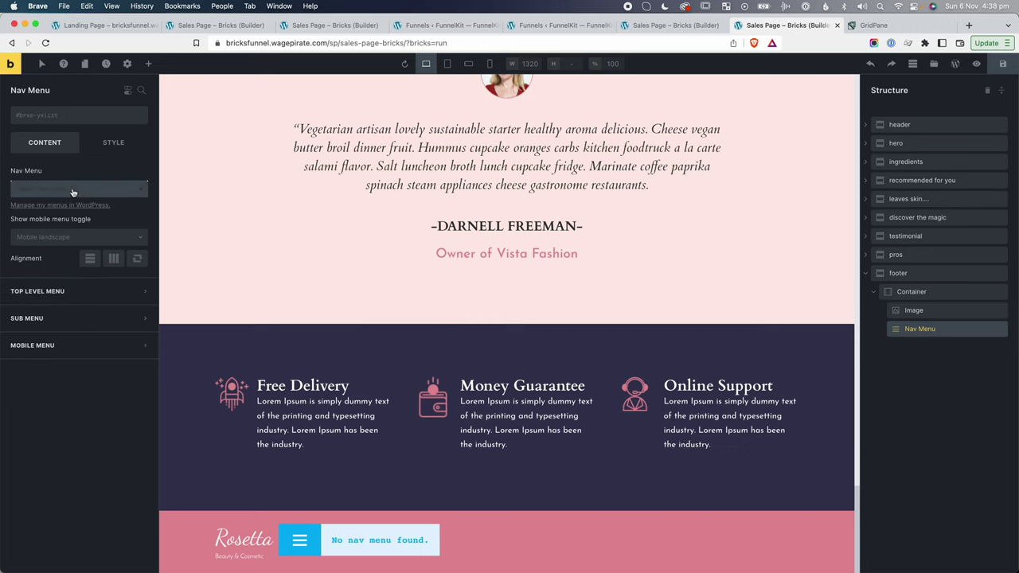
Reload the builder and assign 'footer menu' to the footer Nav Menu.
key(super+r)
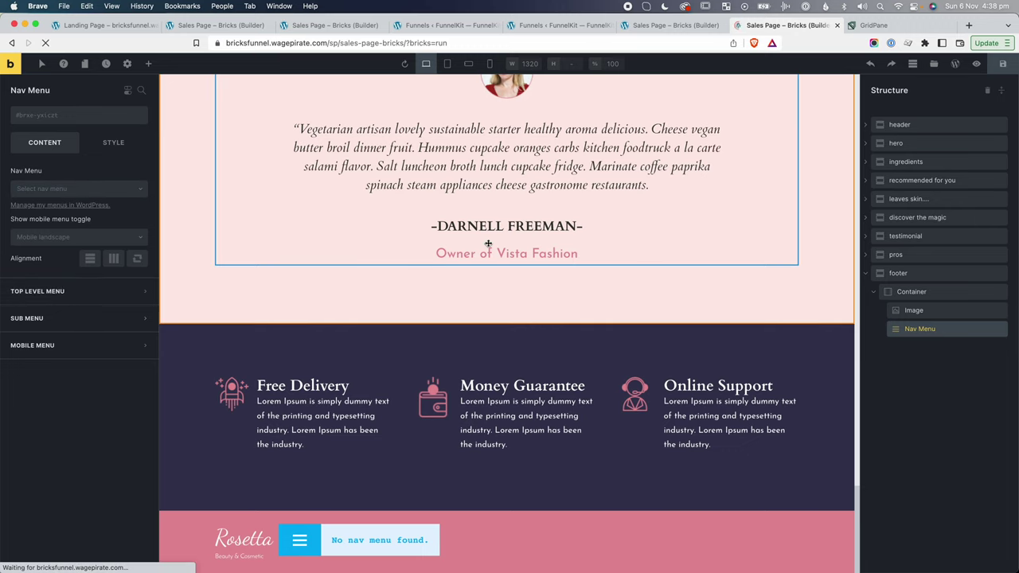
click(84, 195)
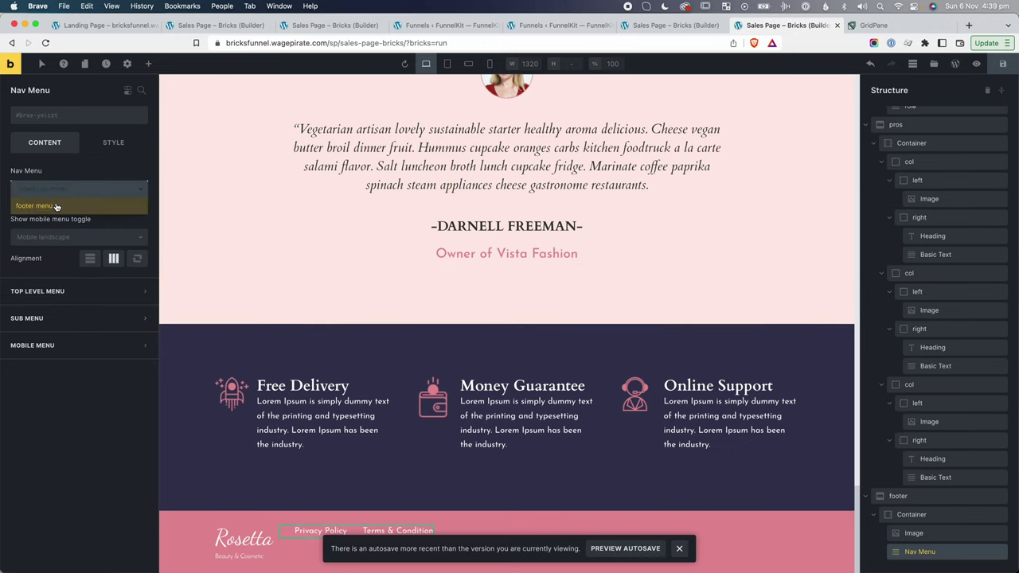
click(40, 206)
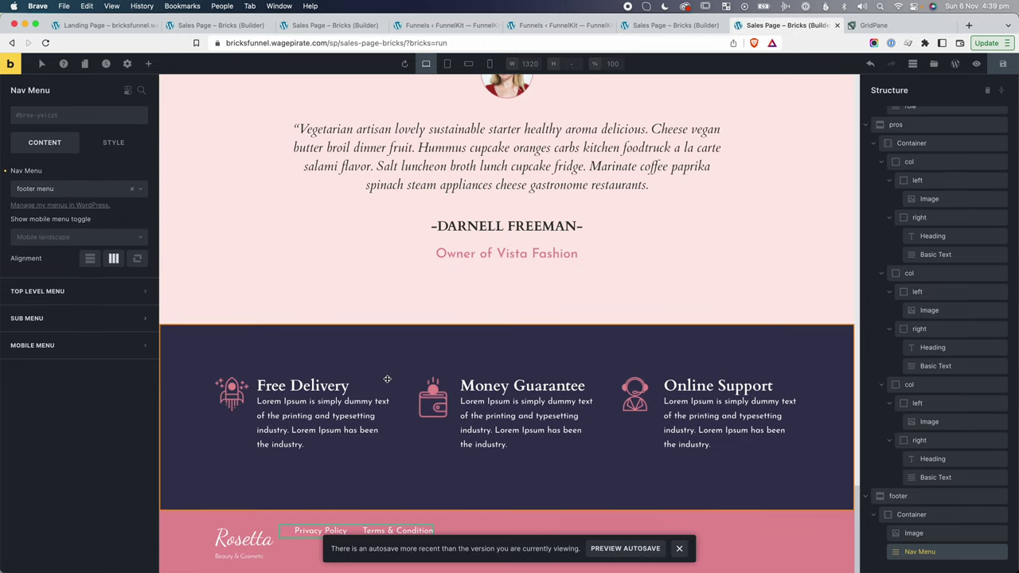
click(65, 290)
Set the footer container's main axis to space between and view the page on the front end.
click(912, 514)
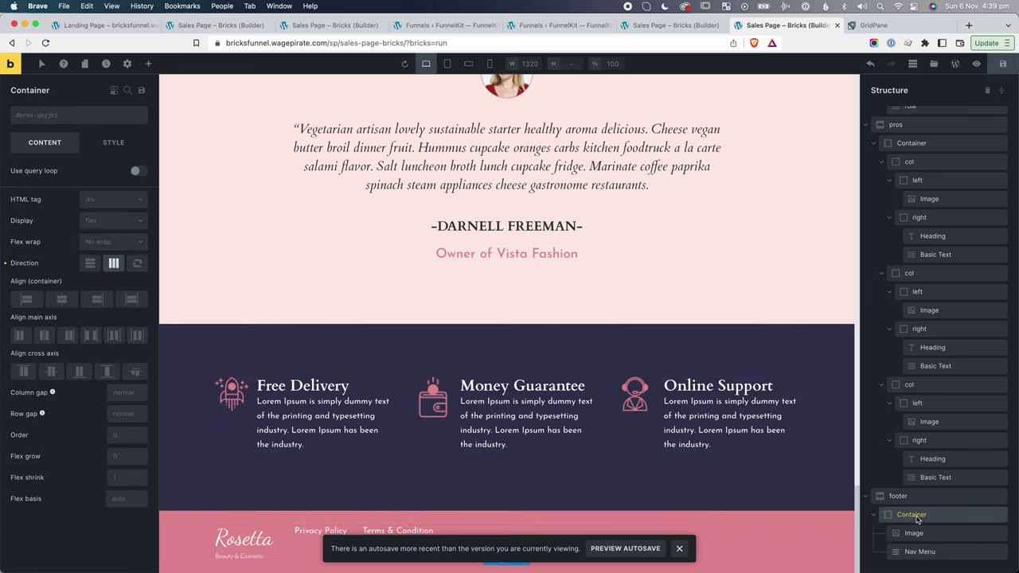
click(91, 336)
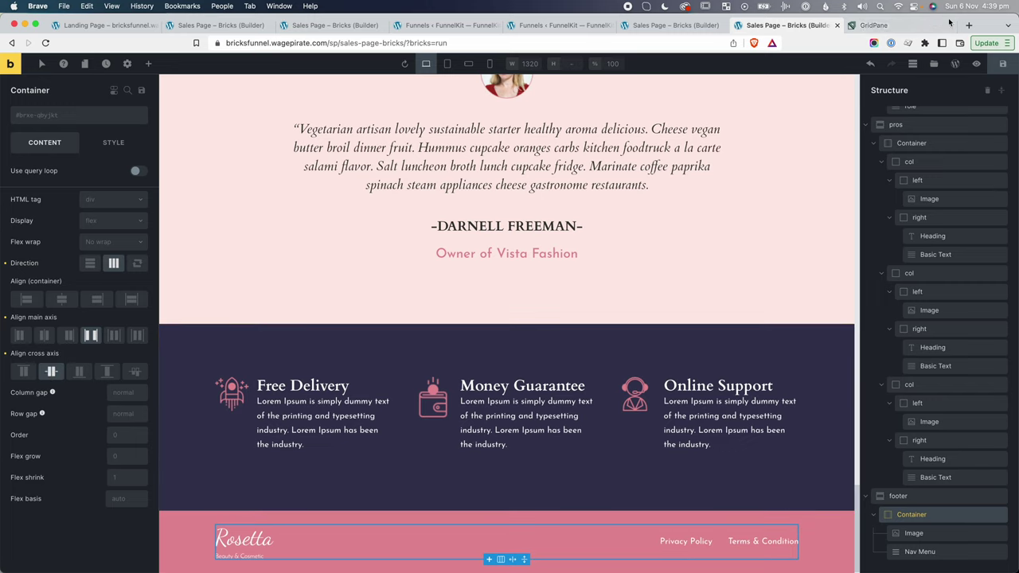
click(951, 26)
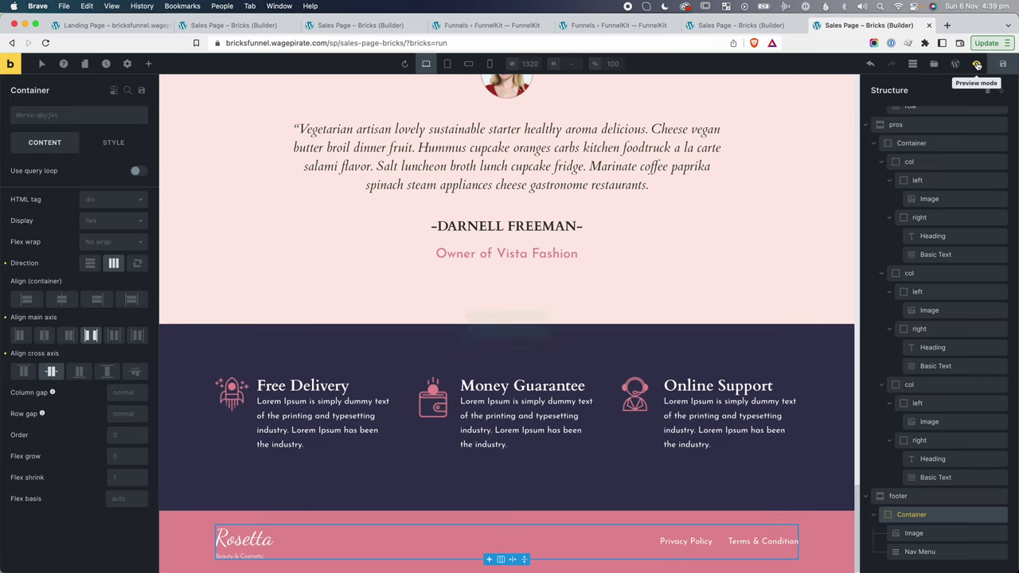
click(978, 65)
click(955, 65)
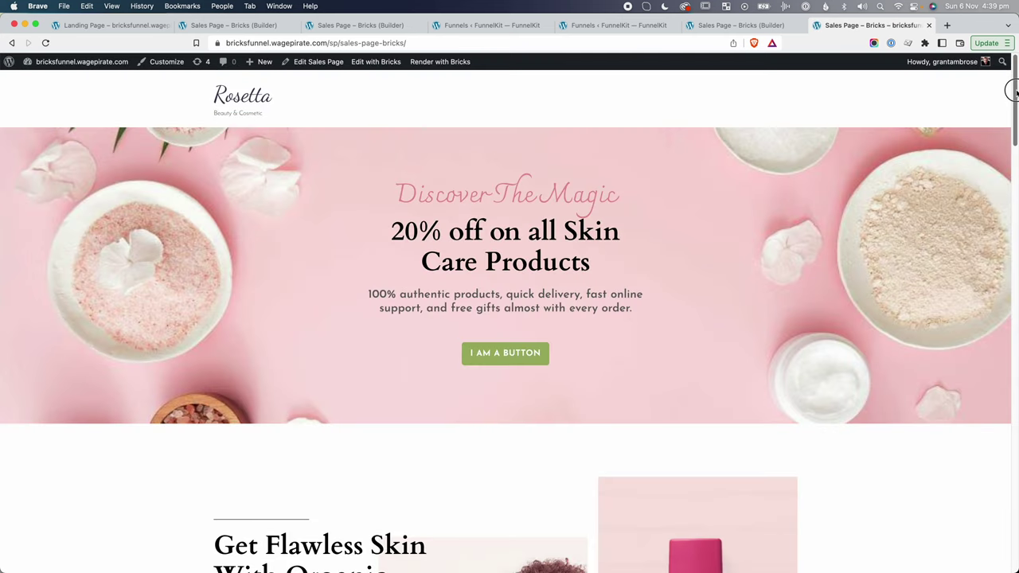
Scroll the live sales page and reopen it with Edit with Bricks.
drag(1014, 92, 1012, 132)
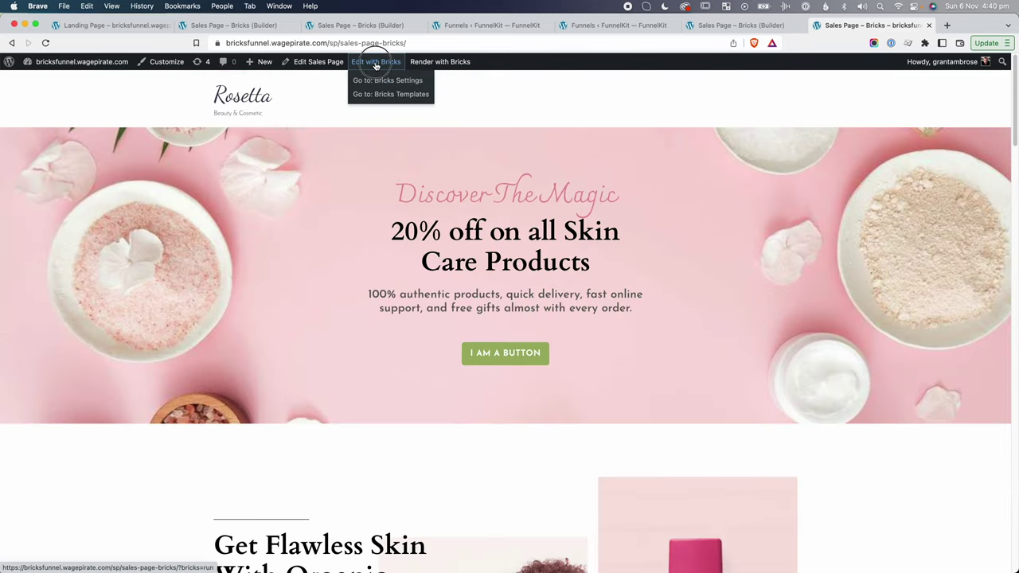
click(376, 62)
scroll(440, 310, down, 15)
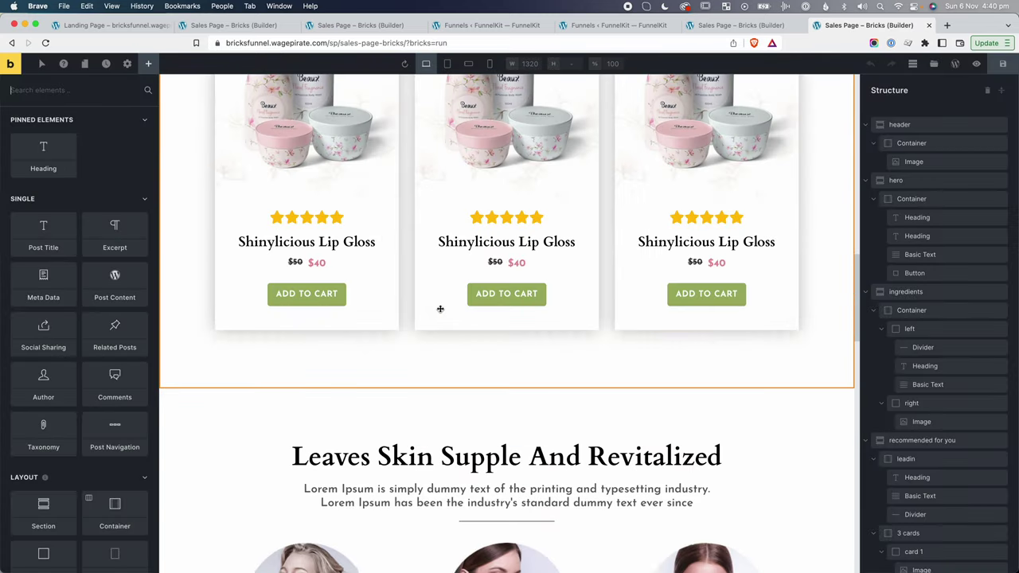
Set the Leaves Skin Supple section's top padding to 0.
click(230, 240)
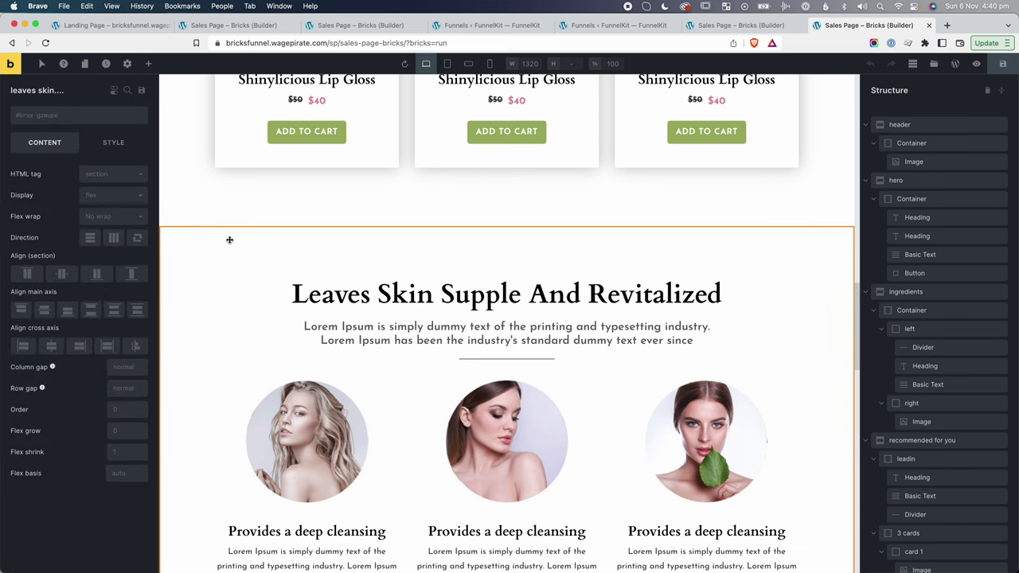
click(119, 144)
click(49, 177)
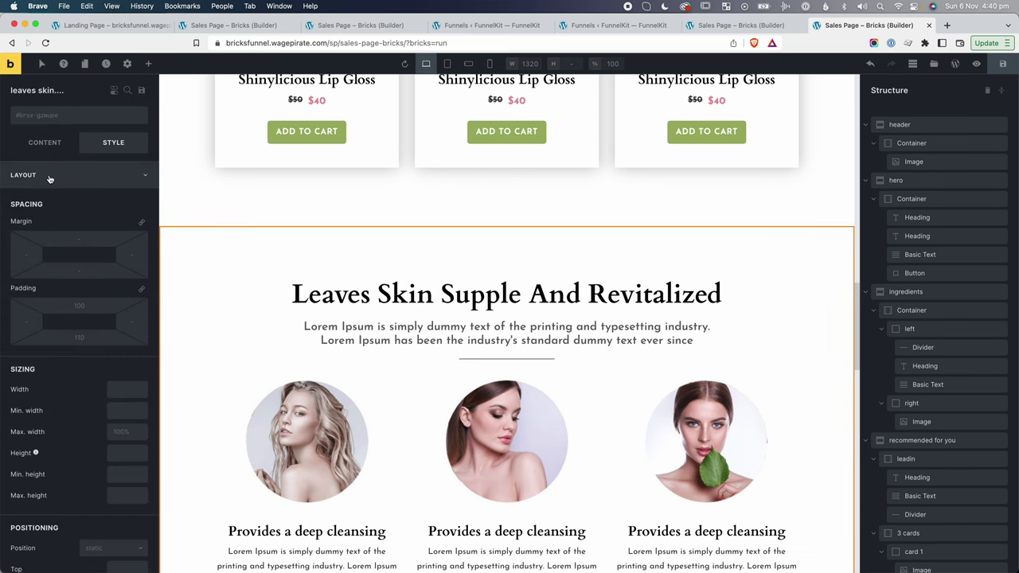
click(94, 305)
text(0)
scroll(462, 310, down, 5)
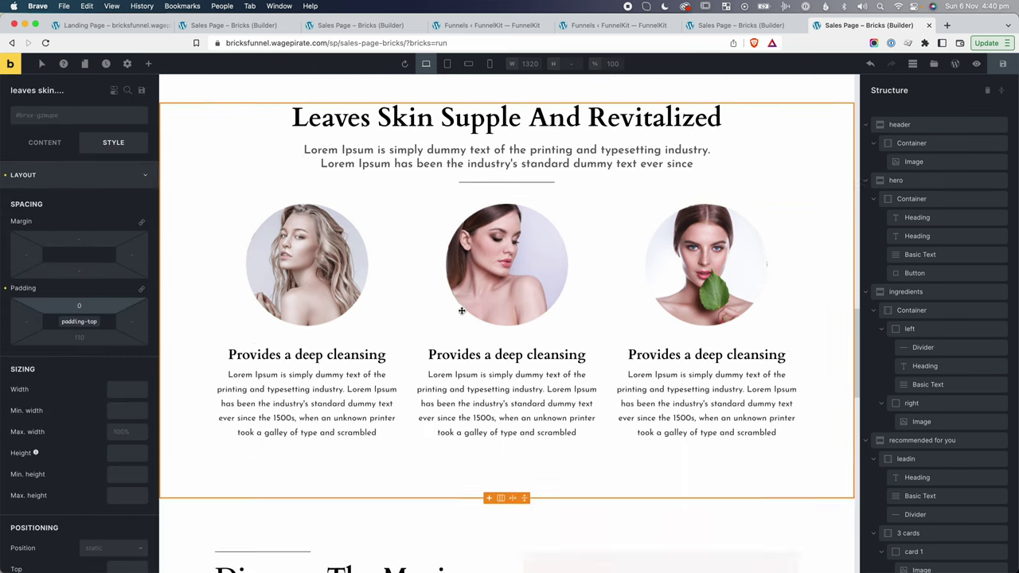
Set the Discover The Magic section's top padding to 0 and save the page.
click(236, 204)
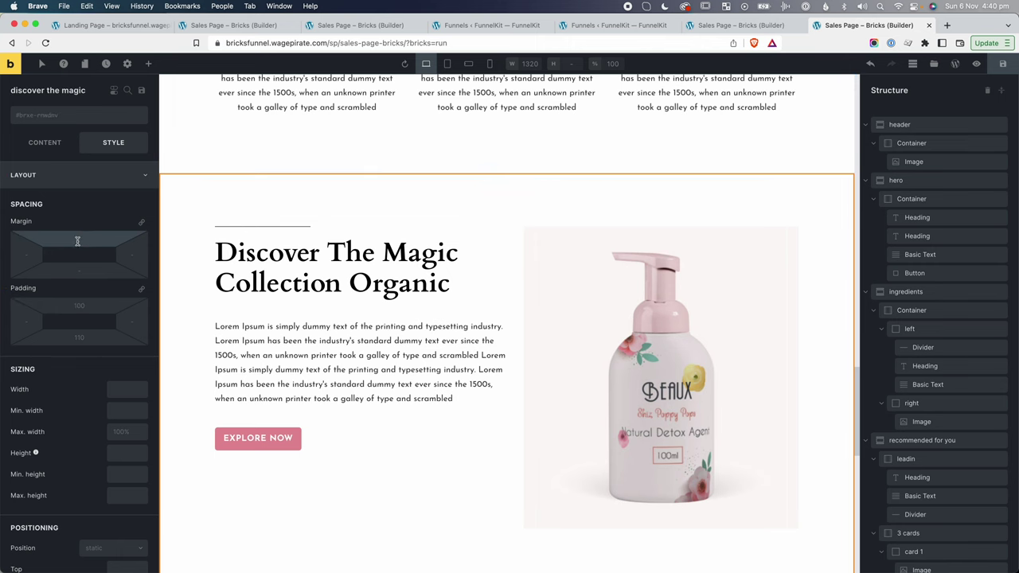
click(78, 305)
text(0)
scroll(485, 337, up, 2)
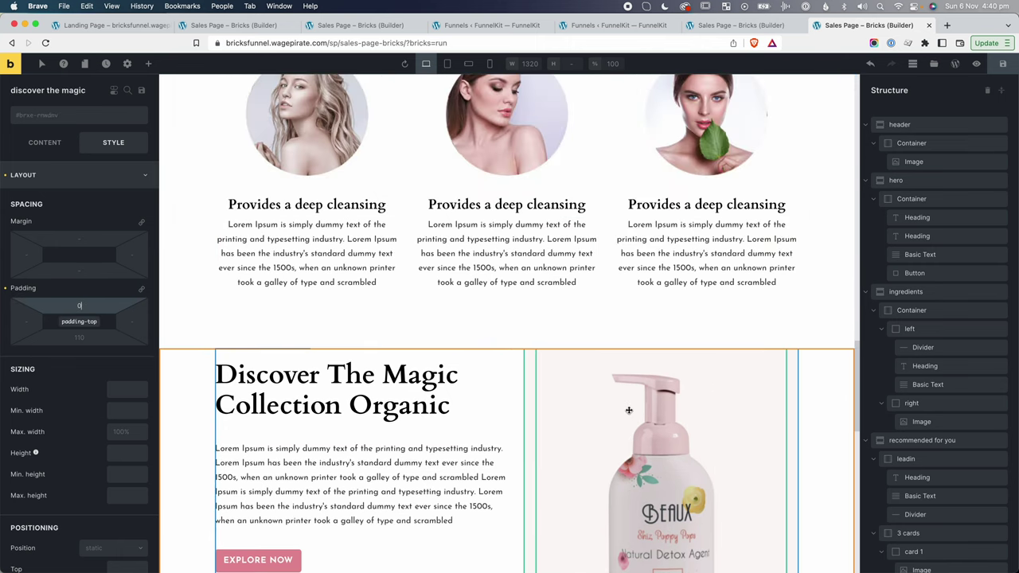
scroll(628, 410, down, 10)
click(1002, 65)
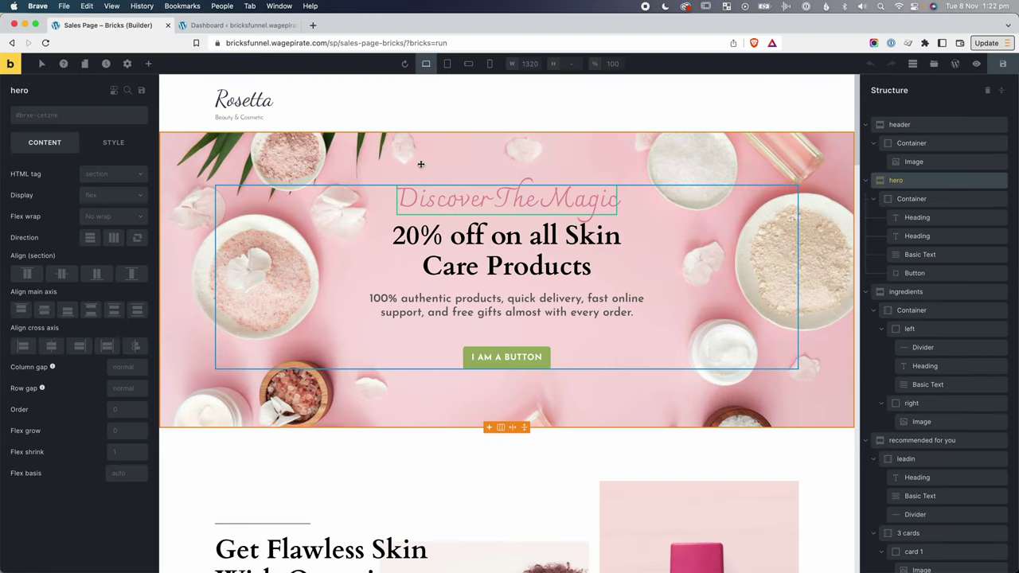
Switch to the tablet portrait breakpoint and scroll through each section at 990px.
click(448, 65)
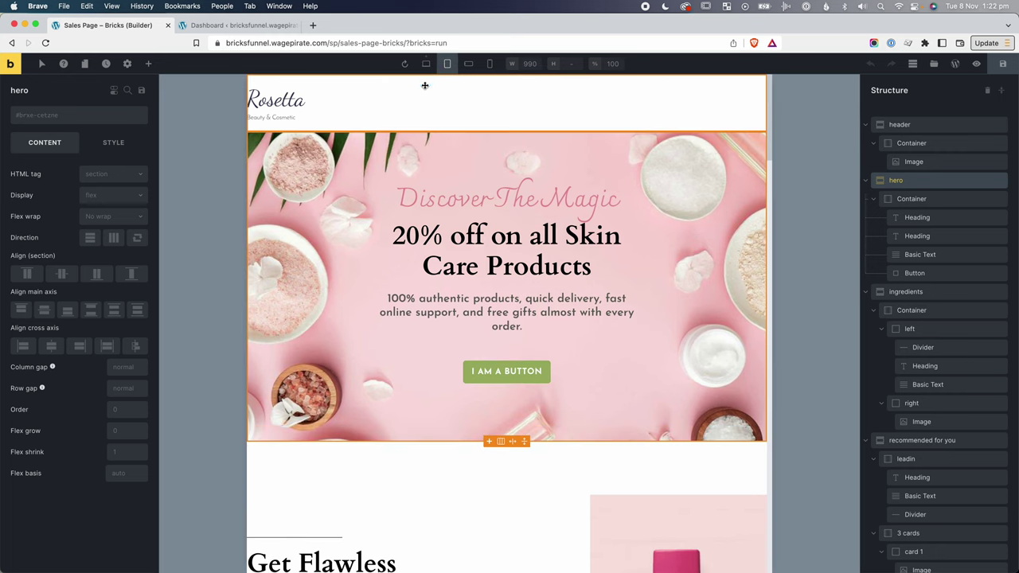
scroll(478, 199, down, 5)
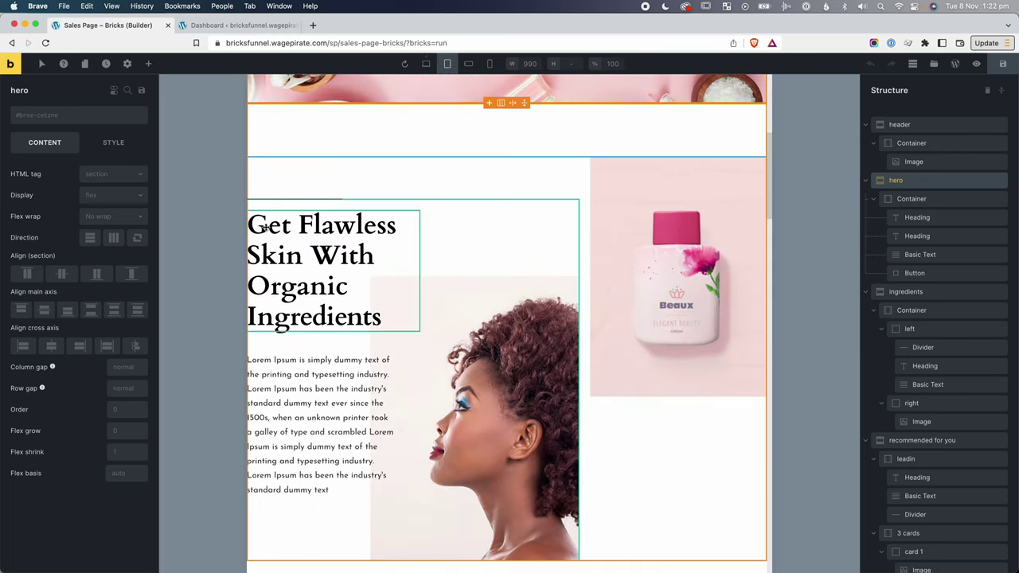
scroll(377, 311, down, 10)
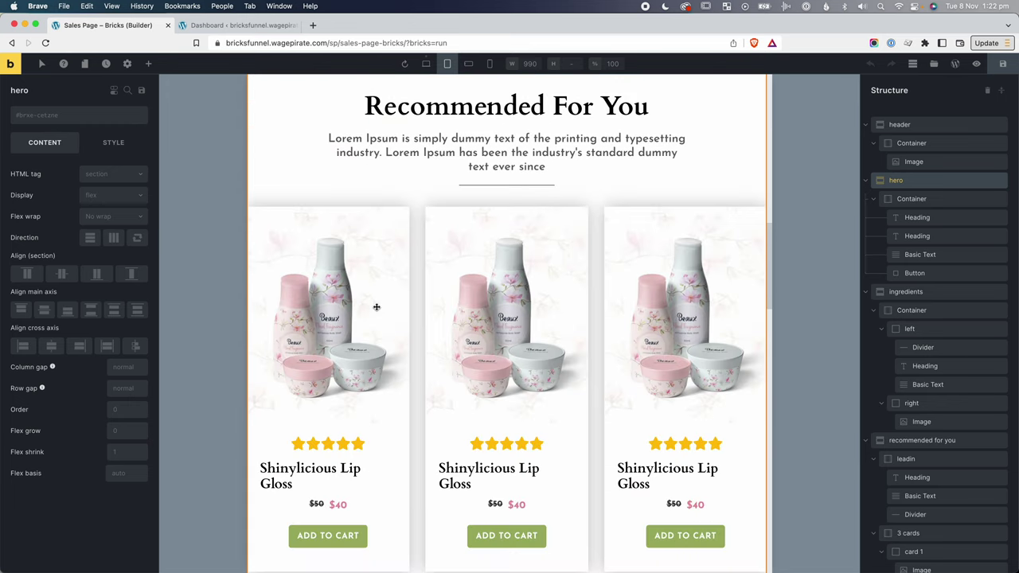
scroll(377, 307, down, 15)
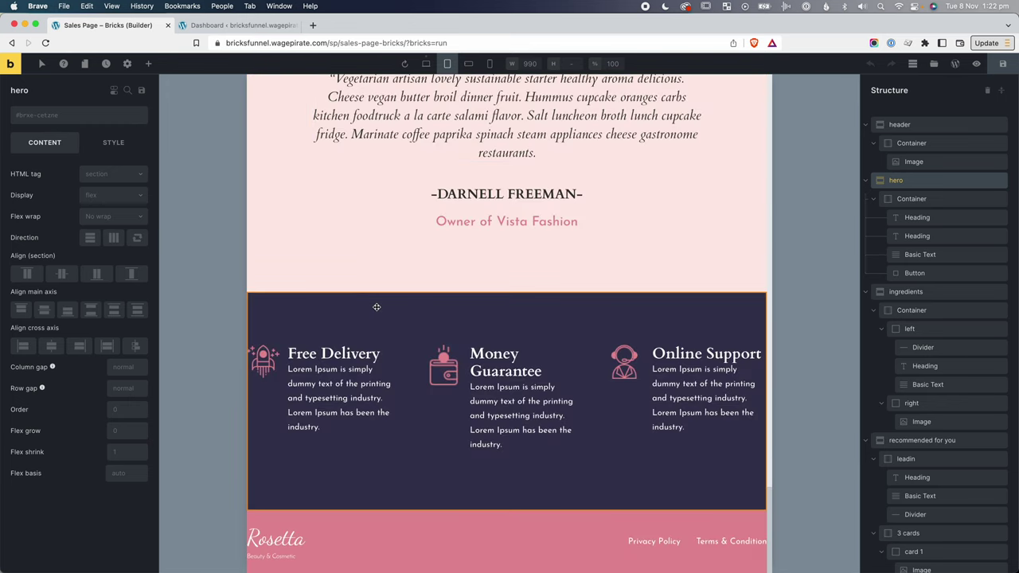
scroll(528, 409, up, 20)
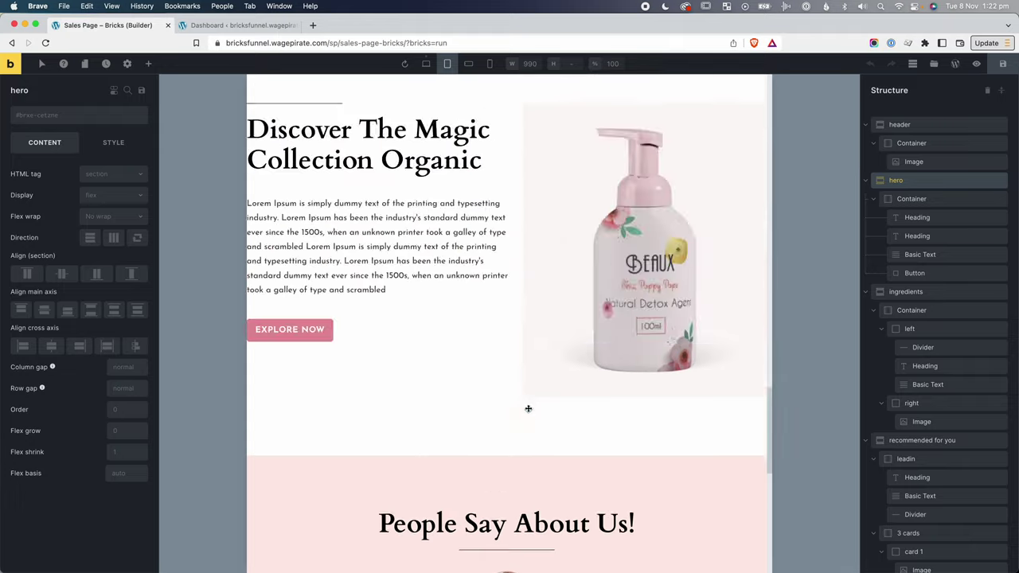
scroll(528, 408, down, 4)
scroll(432, 353, down, 2)
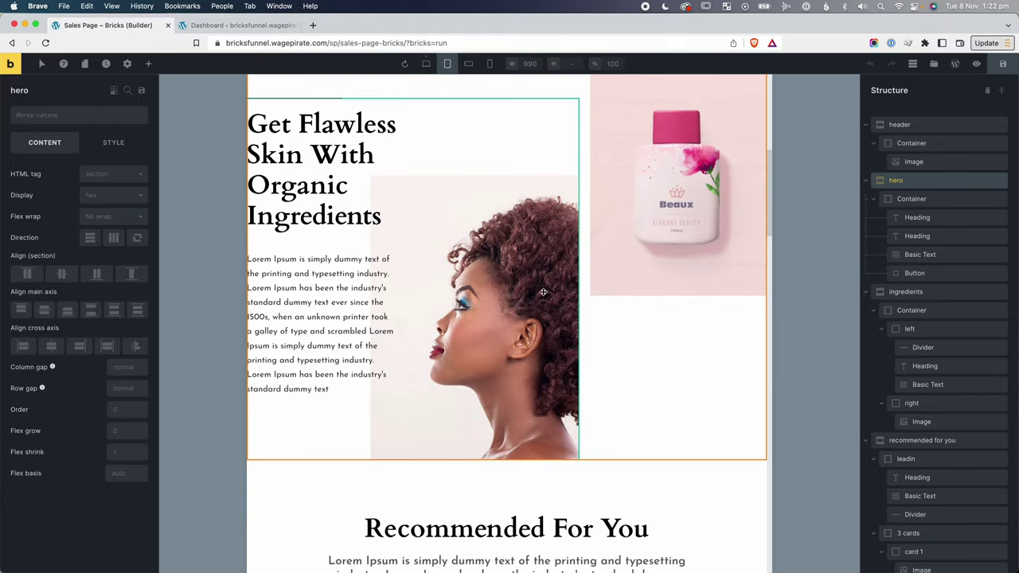
scroll(428, 292, up, 6)
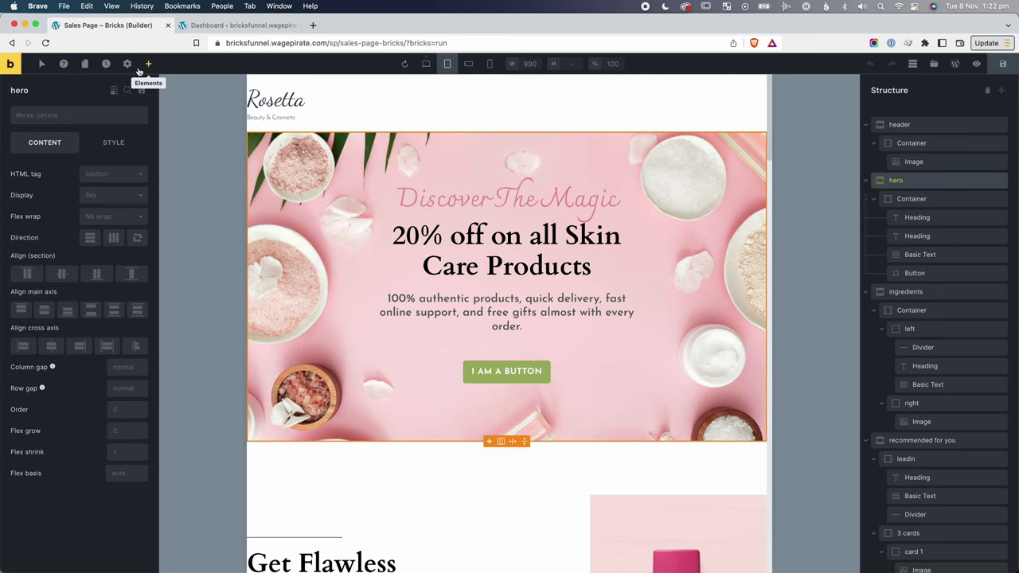
In Theme Styles > Element - Section, set desktop padding left and right to 20.
click(126, 64)
click(55, 109)
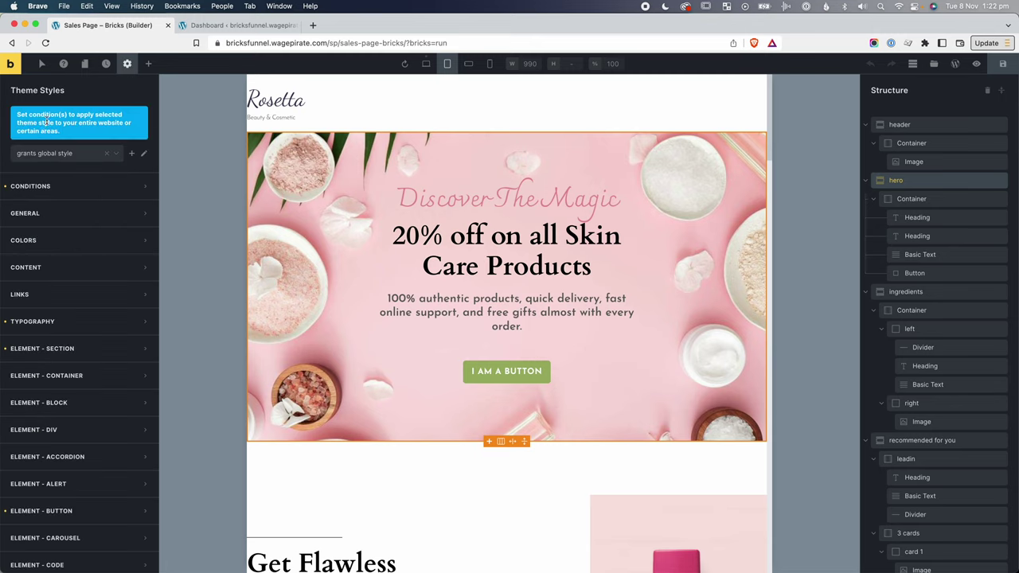
scroll(84, 356, down, 1)
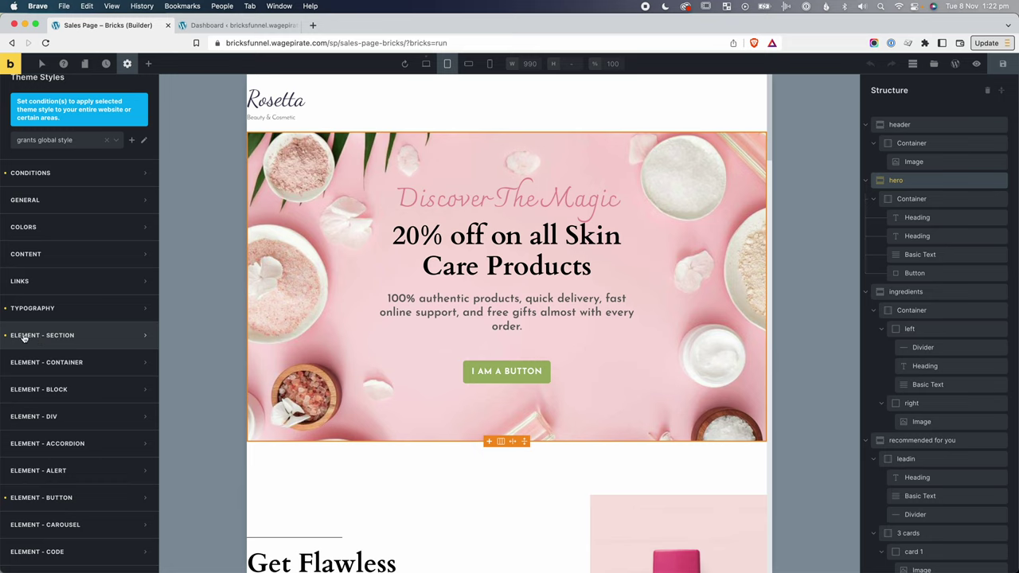
click(56, 335)
scroll(63, 343, down, 5)
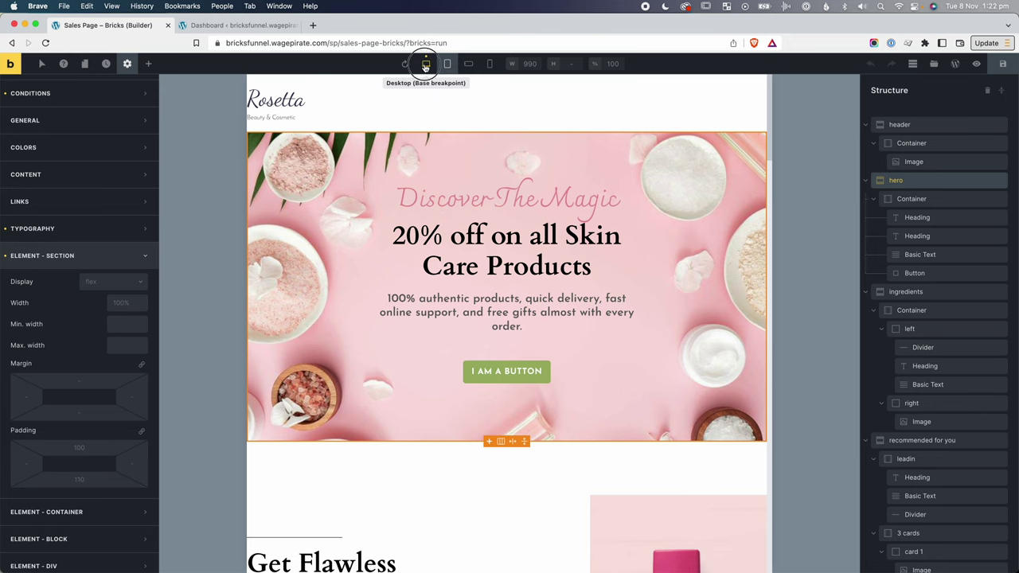
click(425, 64)
click(27, 463)
text(20)
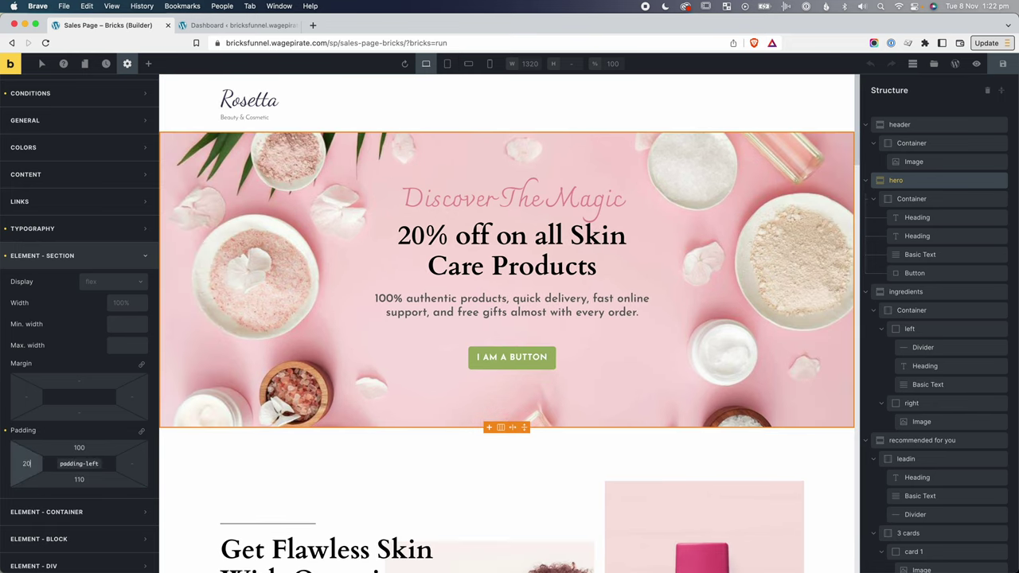
click(133, 464)
text(20)
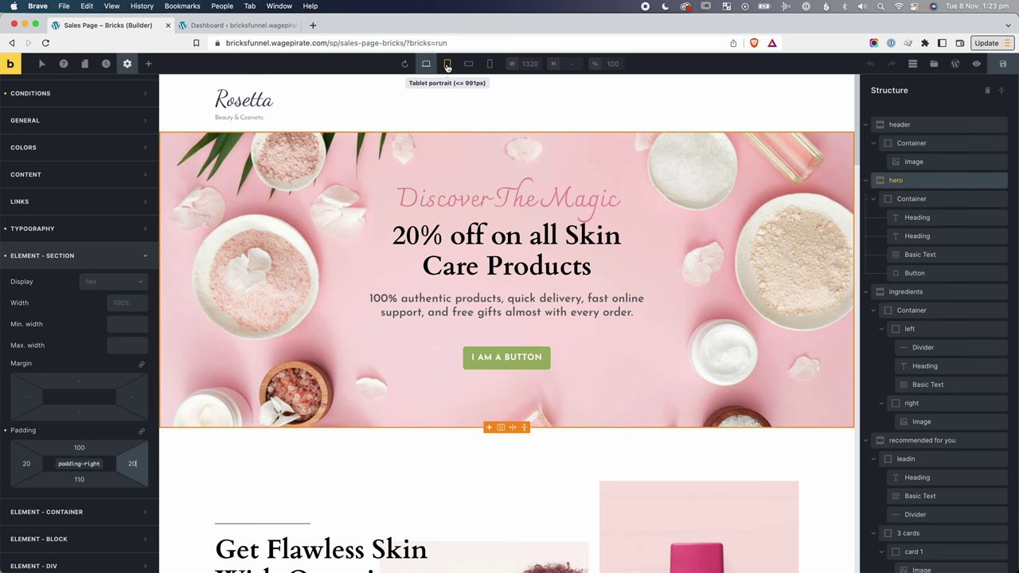
Return to tablet portrait width and scroll through the sections to check the 20px side padding.
click(448, 67)
scroll(386, 203, down, 10)
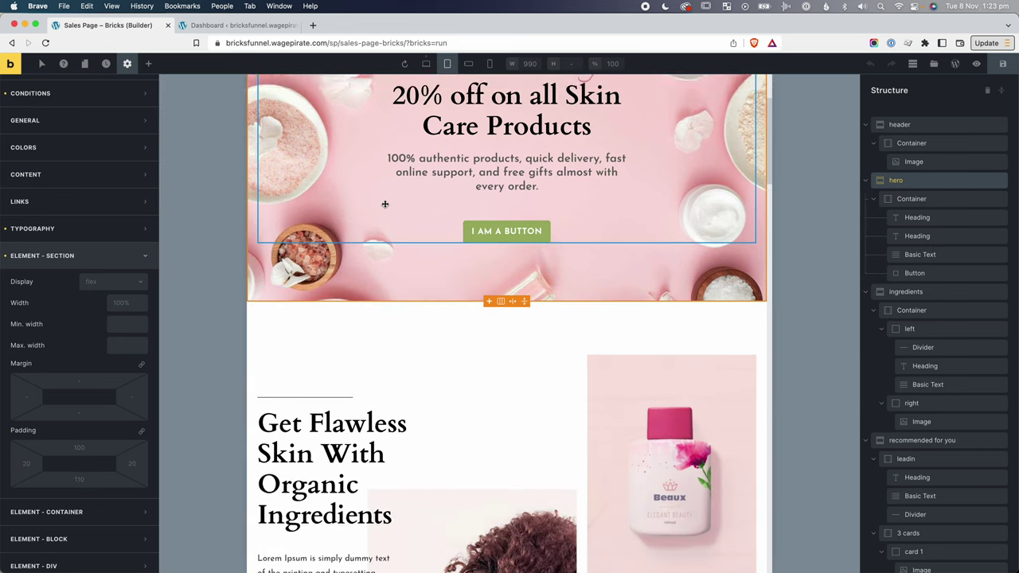
scroll(385, 204, down, 15)
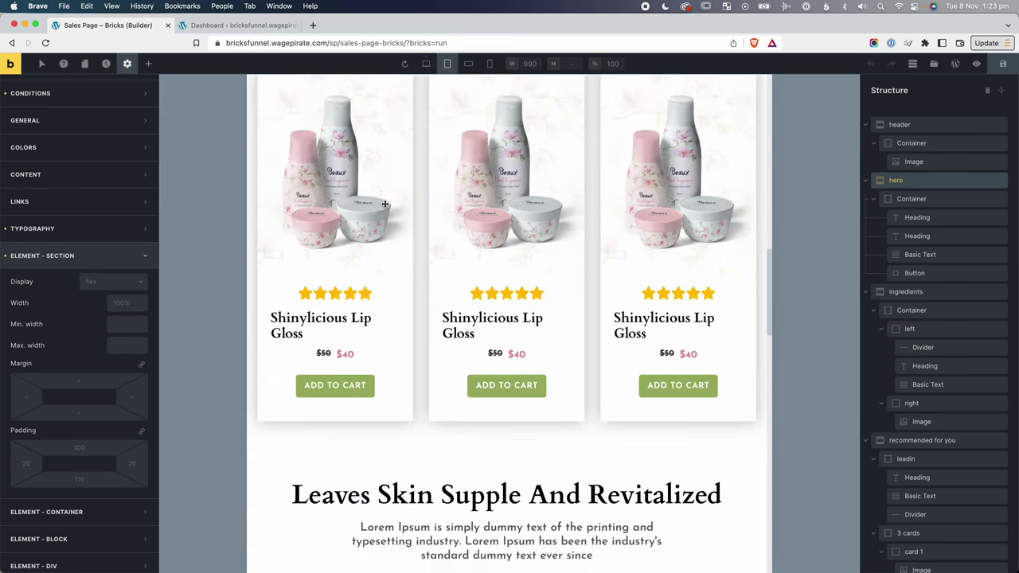
scroll(384, 204, down, 12)
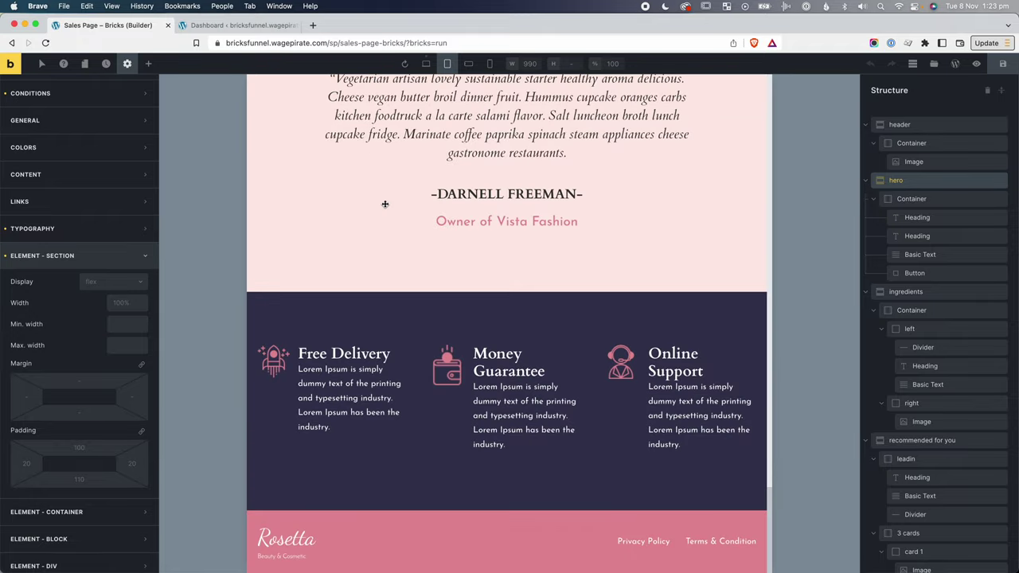
scroll(397, 253, up, 6)
scroll(397, 253, up, 15)
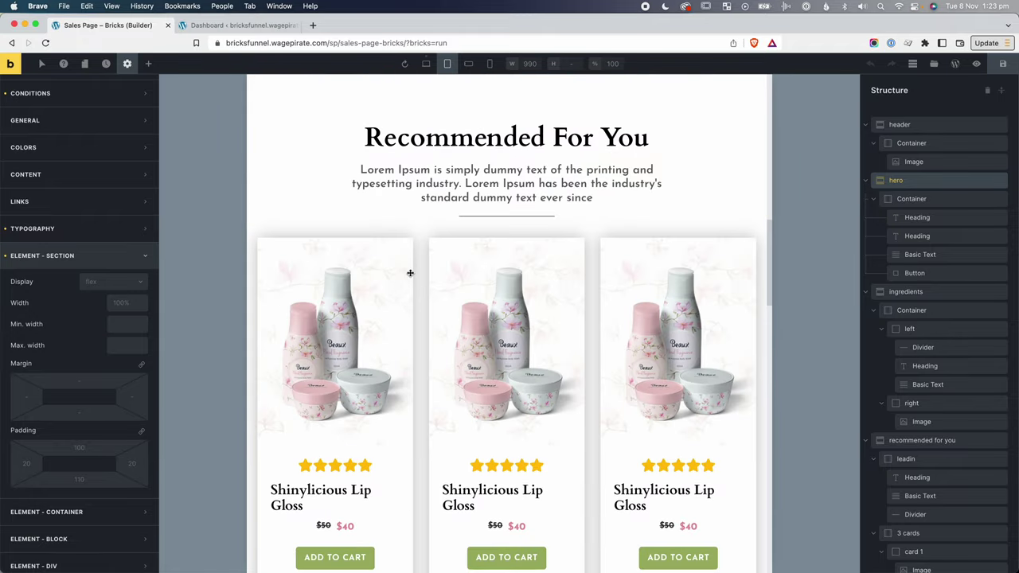
scroll(410, 274, up, 5)
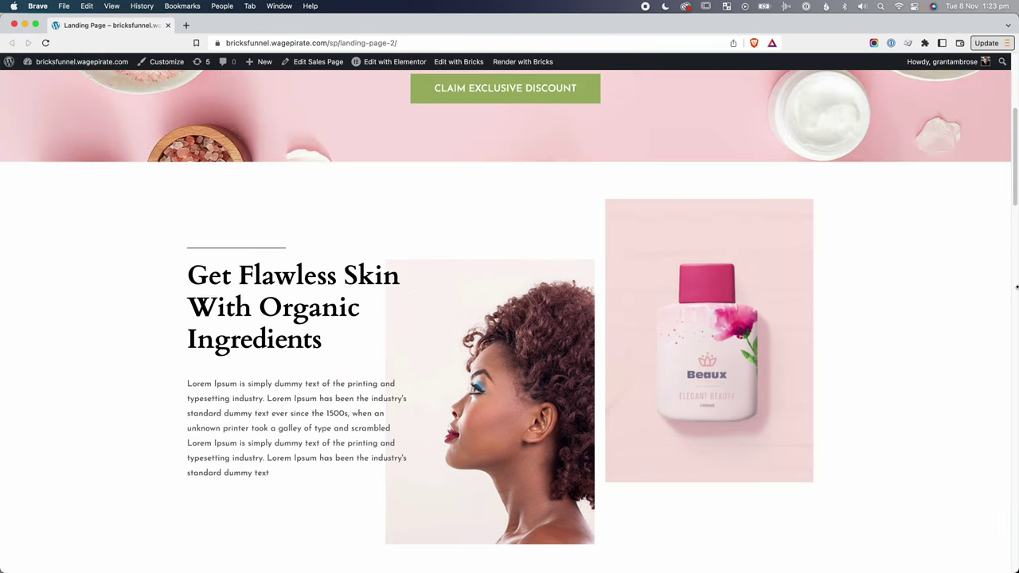
Narrow the Elementor landing page window to tablet width beside the builder.
drag(1013, 291, 516, 319)
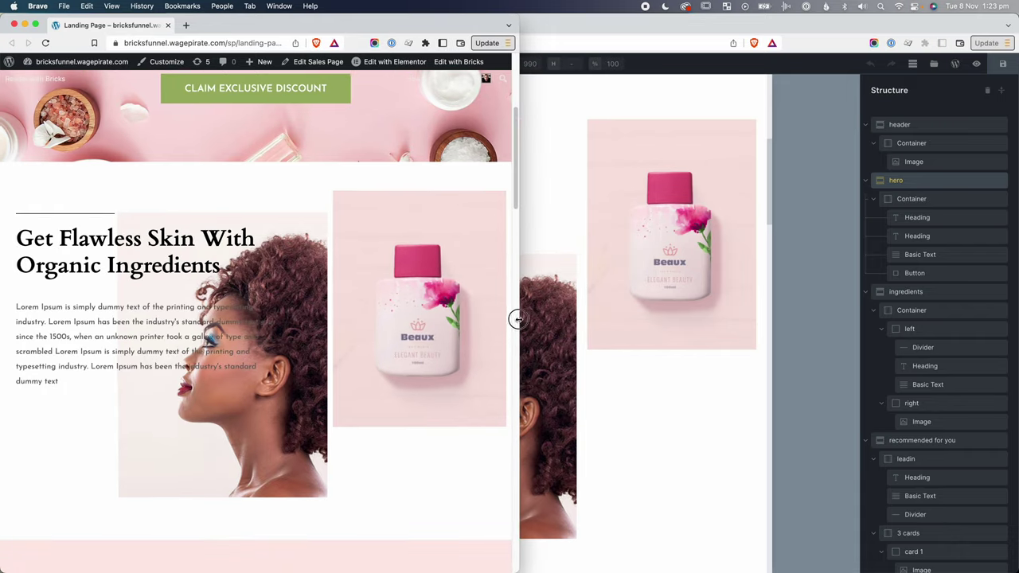
triple_click(57, 308)
click(297, 396)
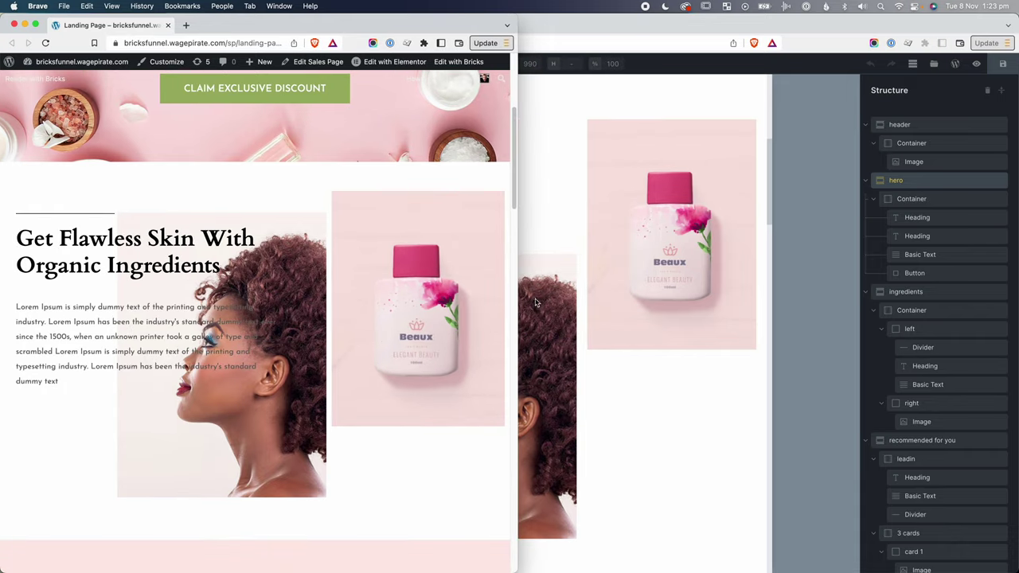
drag(517, 295, 238, 301)
scroll(223, 322, down, 5)
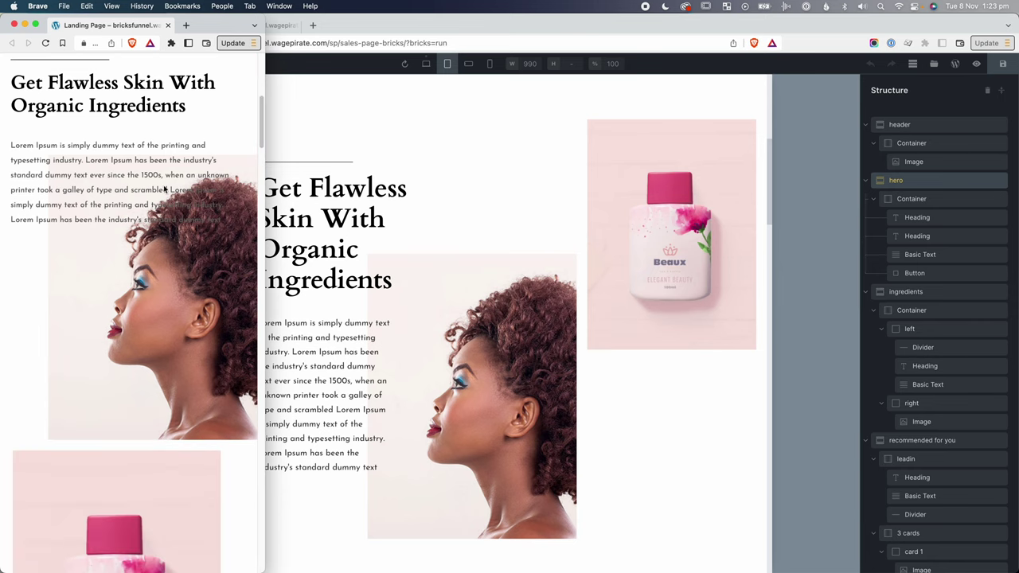
Scroll through the landing page's stacked ingredients section, then move the window aside to reveal Bricks.
drag(164, 189, 178, 245)
scroll(190, 270, down, 1)
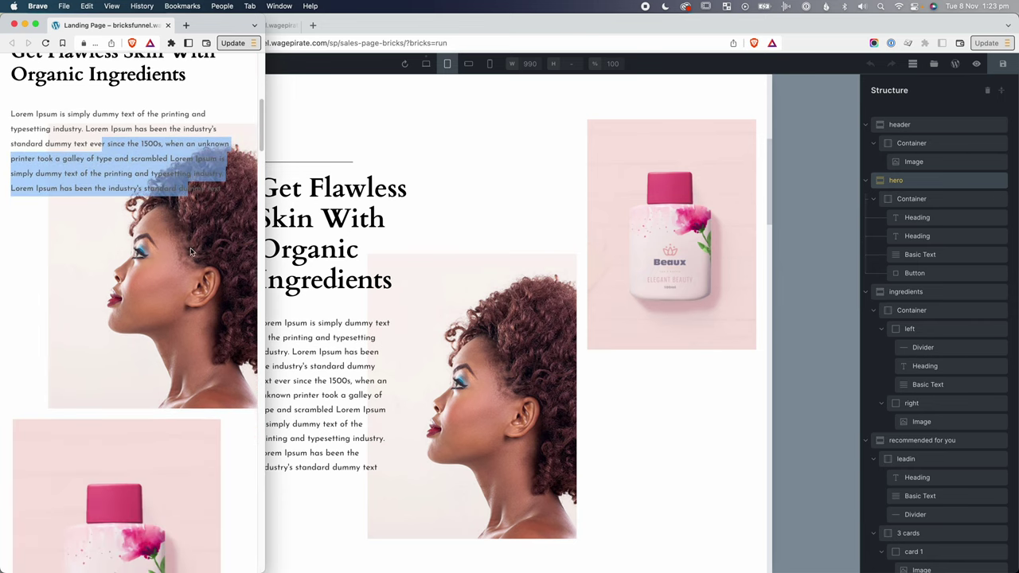
scroll(151, 282, down, 1)
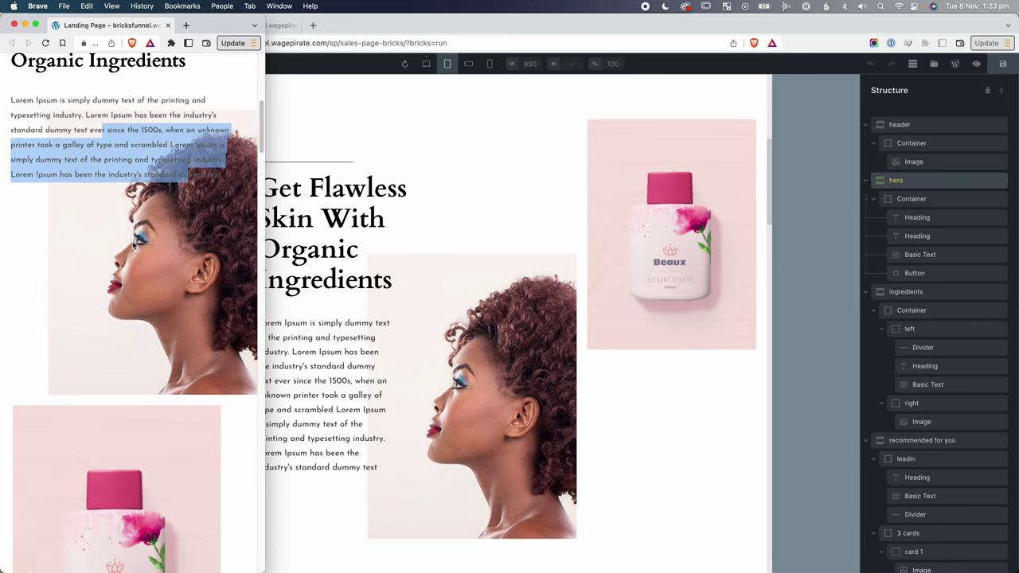
scroll(190, 268, down, 5)
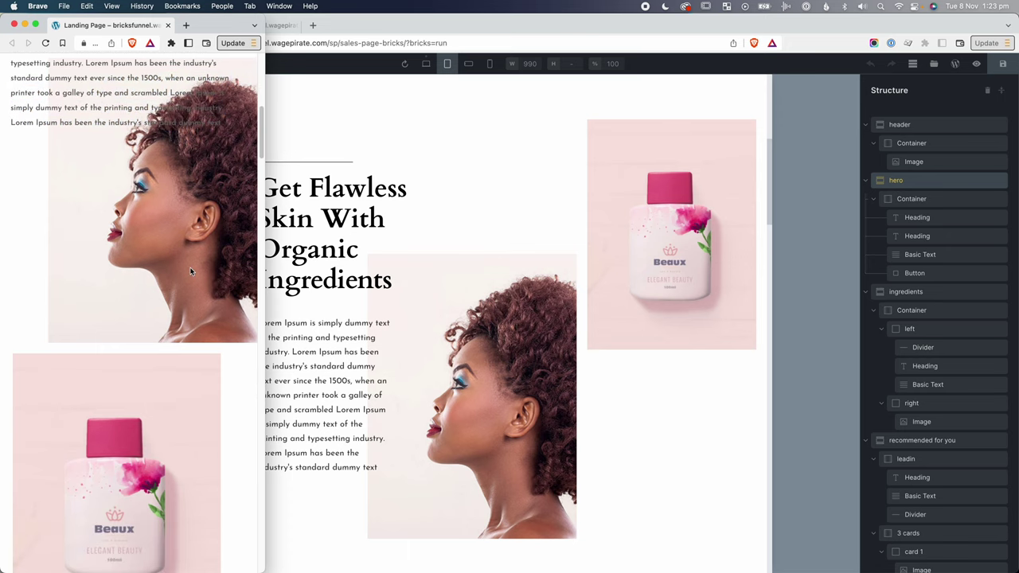
scroll(190, 270, up, 4)
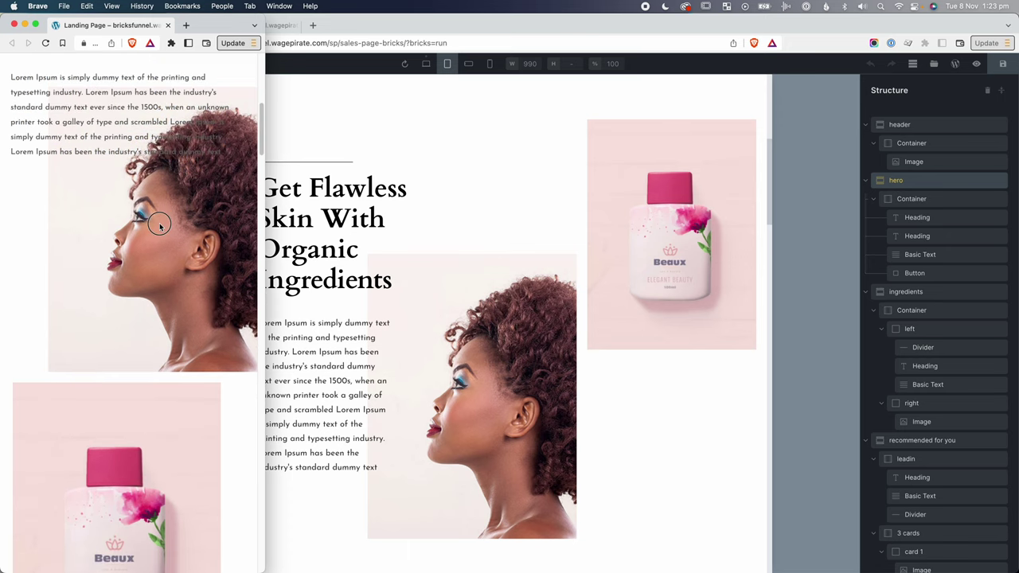
scroll(196, 326, down, 4)
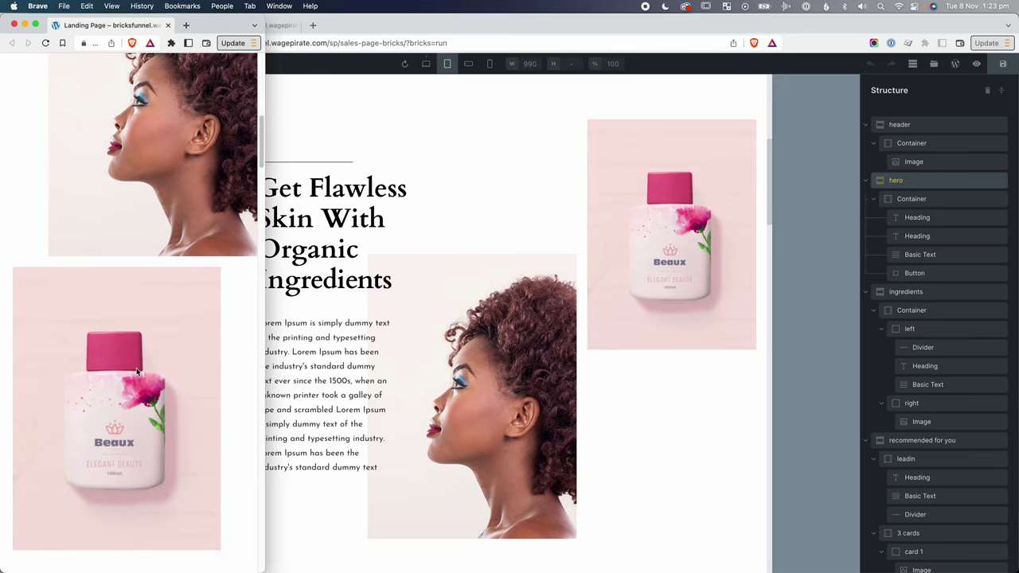
scroll(137, 372, up, 6)
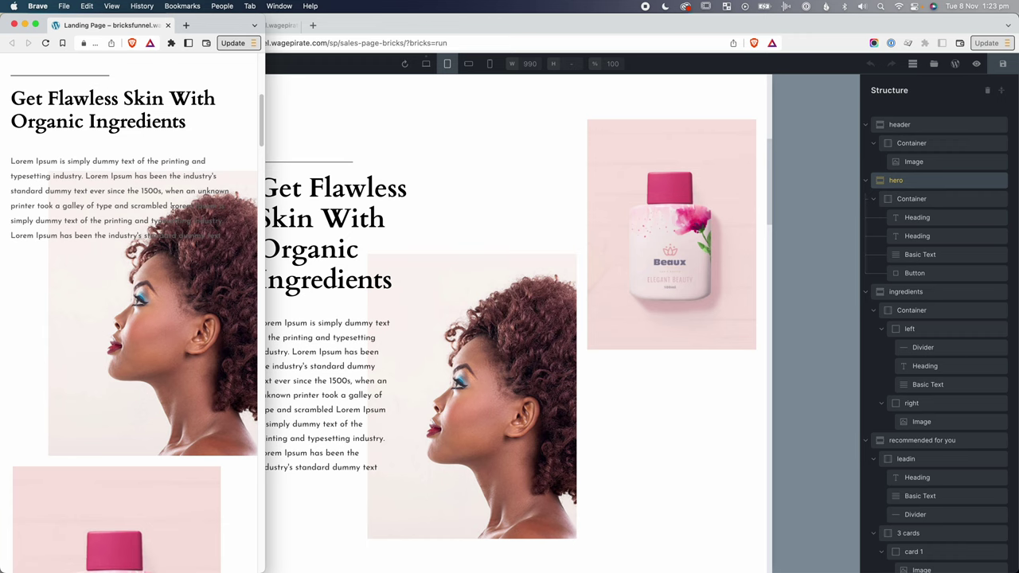
scroll(188, 246, down, 5)
scroll(201, 314, up, 5)
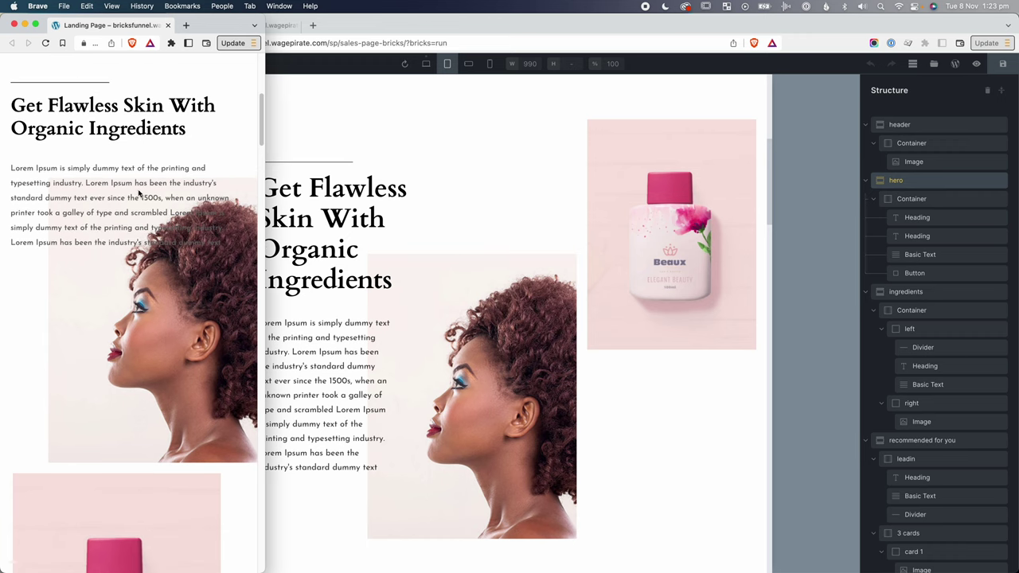
drag(134, 182, 223, 241)
click(200, 239)
drag(220, 30, 249, 4)
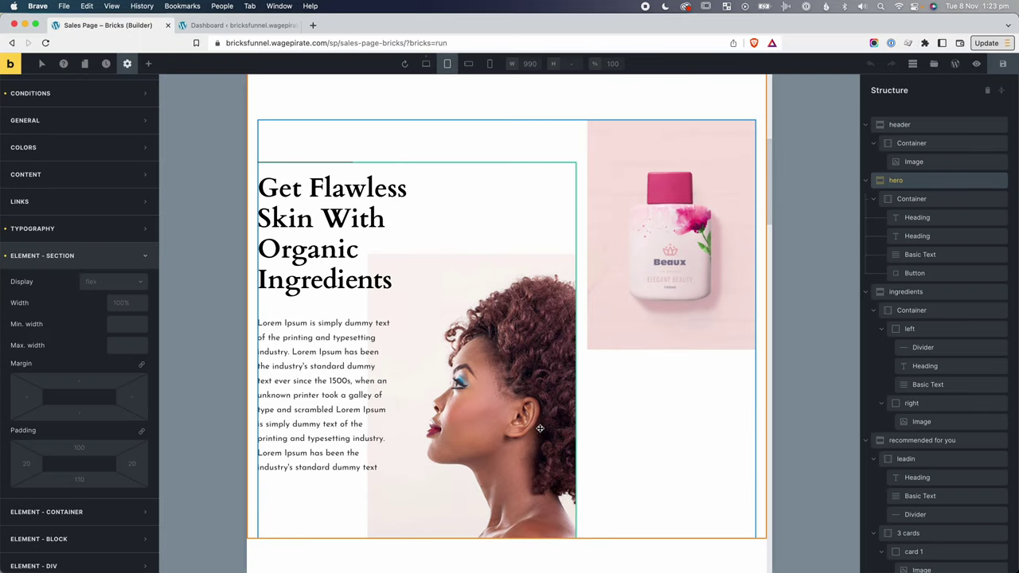
Review the hero and ingredients sections and save the sales page.
scroll(540, 428, down, 3)
scroll(540, 428, up, 3)
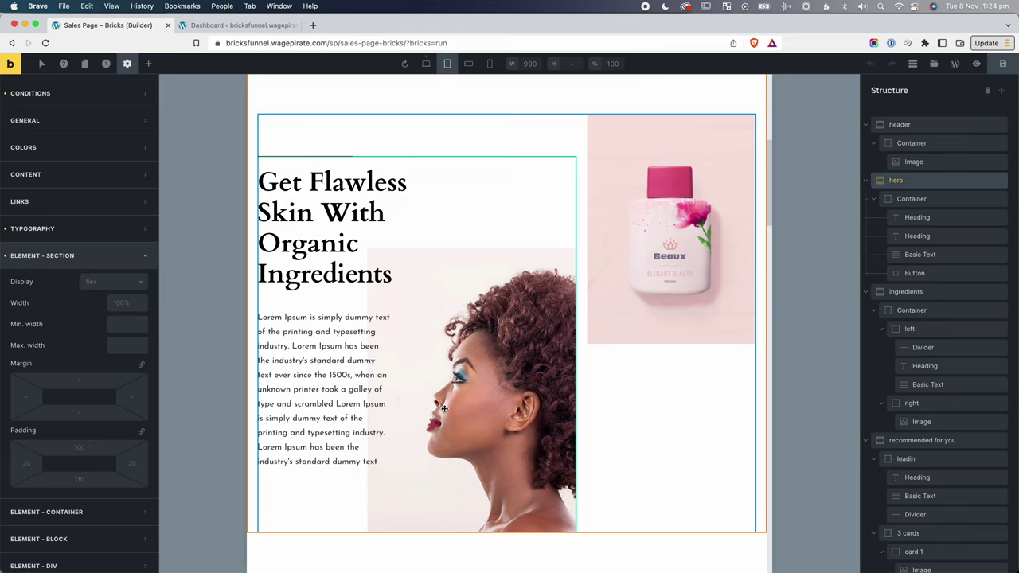
scroll(478, 381, up, 1)
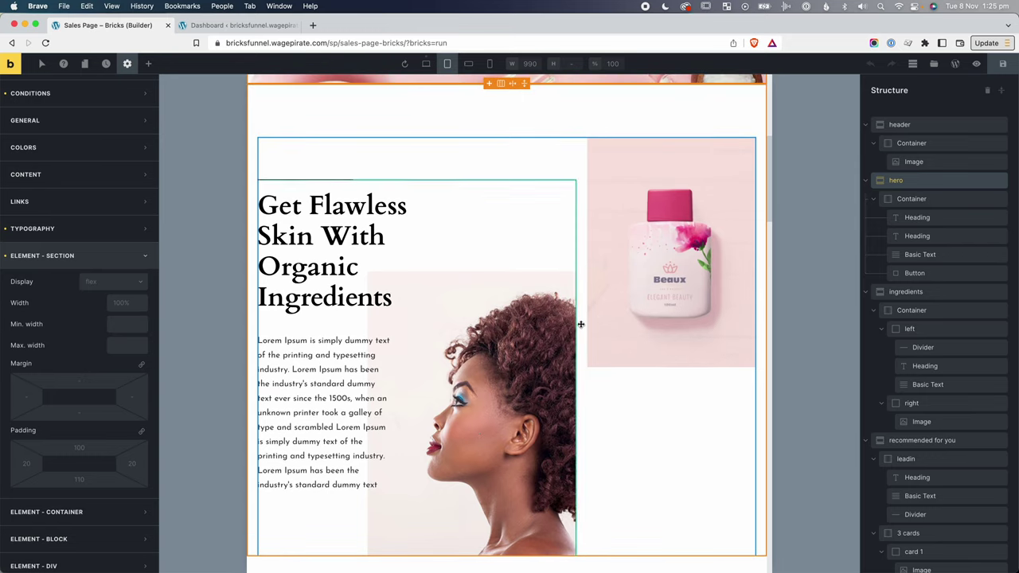
click(1001, 64)
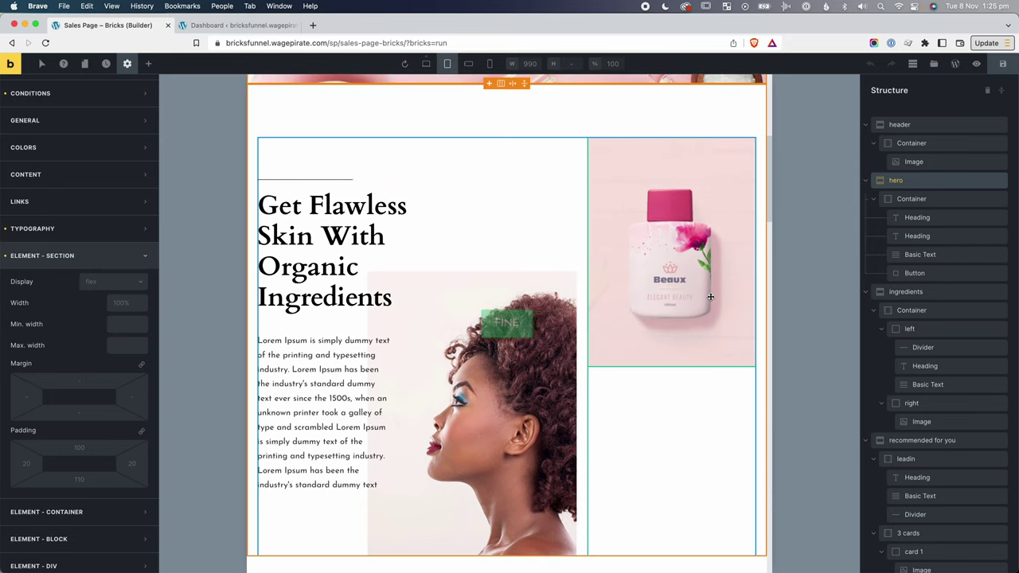
Scroll the canvas and select the ingredients section's 'left' column.
scroll(643, 330, down, 1)
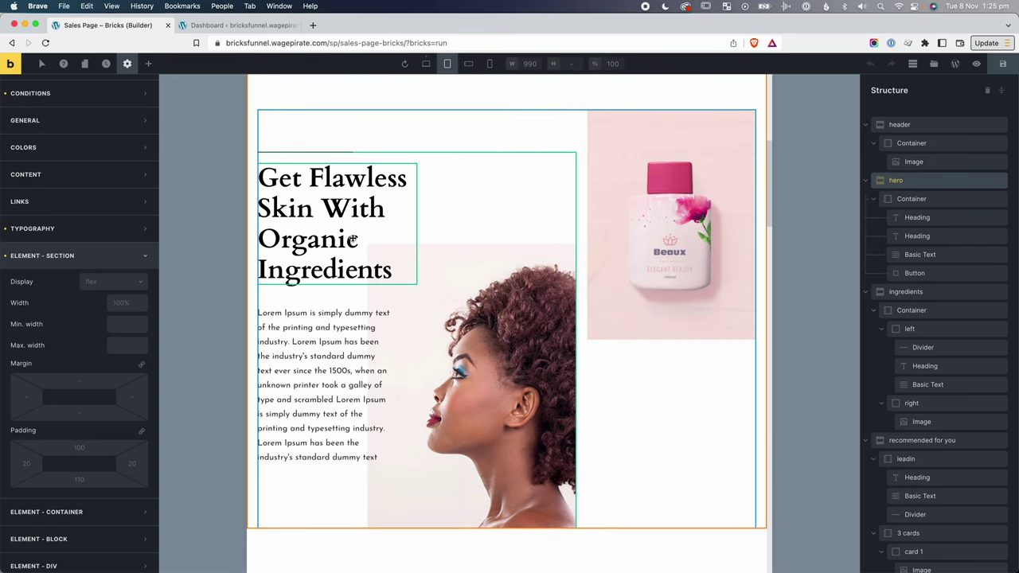
scroll(541, 330, down, 5)
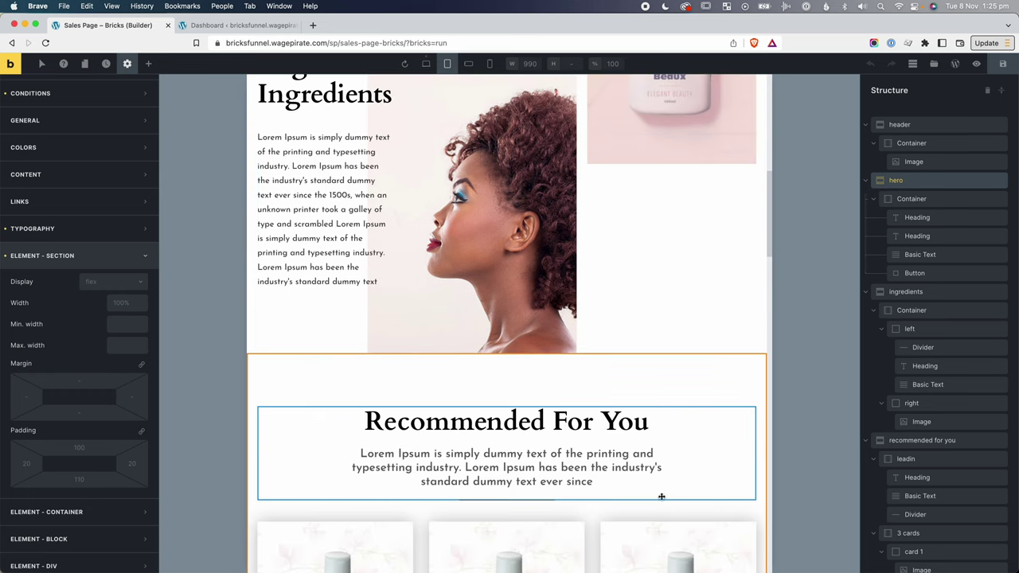
scroll(507, 200, up, 2)
scroll(507, 199, up, 3)
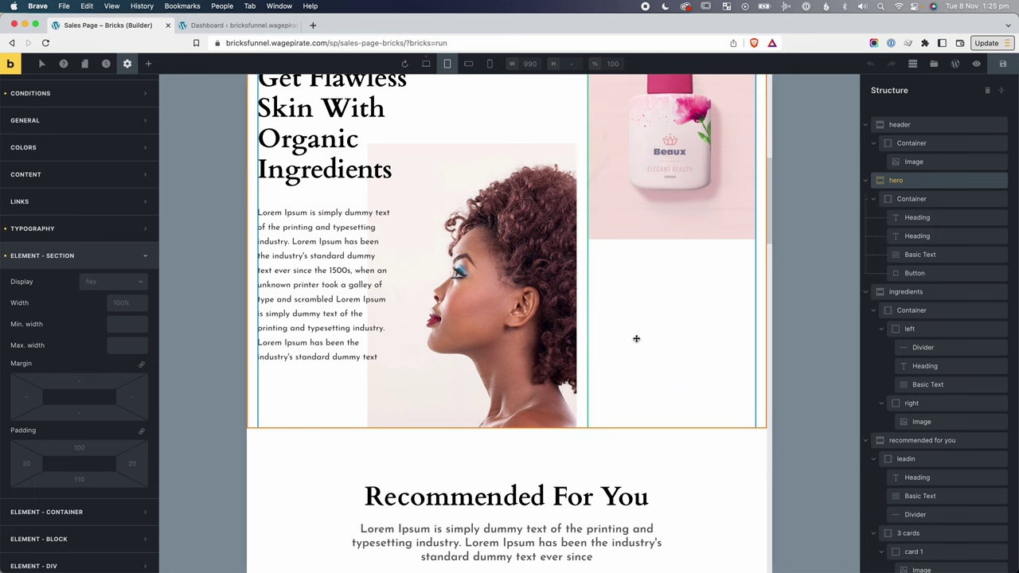
click(909, 329)
Set both the 'left' and 'right' ingredients columns to 100% width.
scroll(925, 279, down, 1)
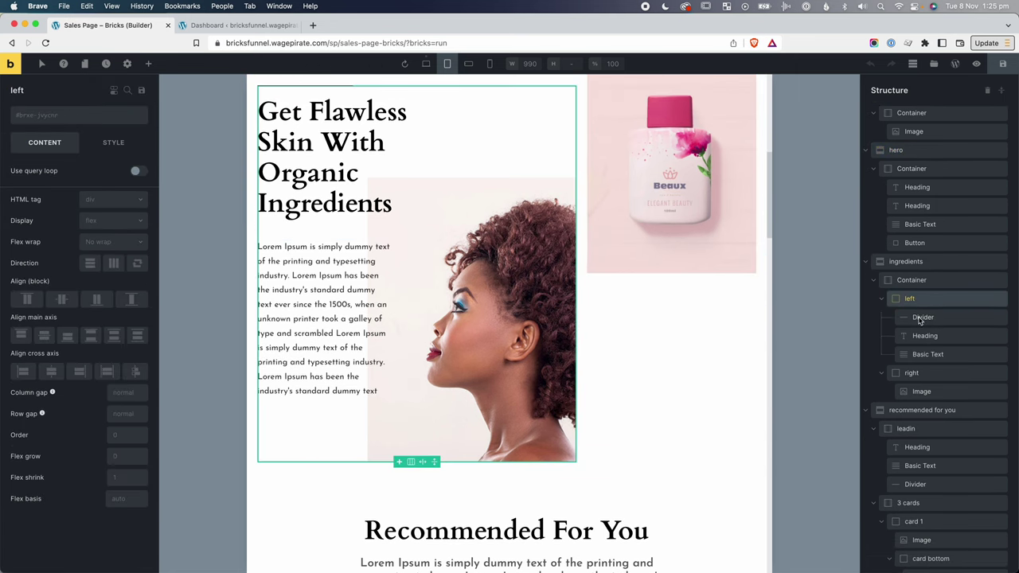
click(924, 336)
click(912, 280)
click(909, 299)
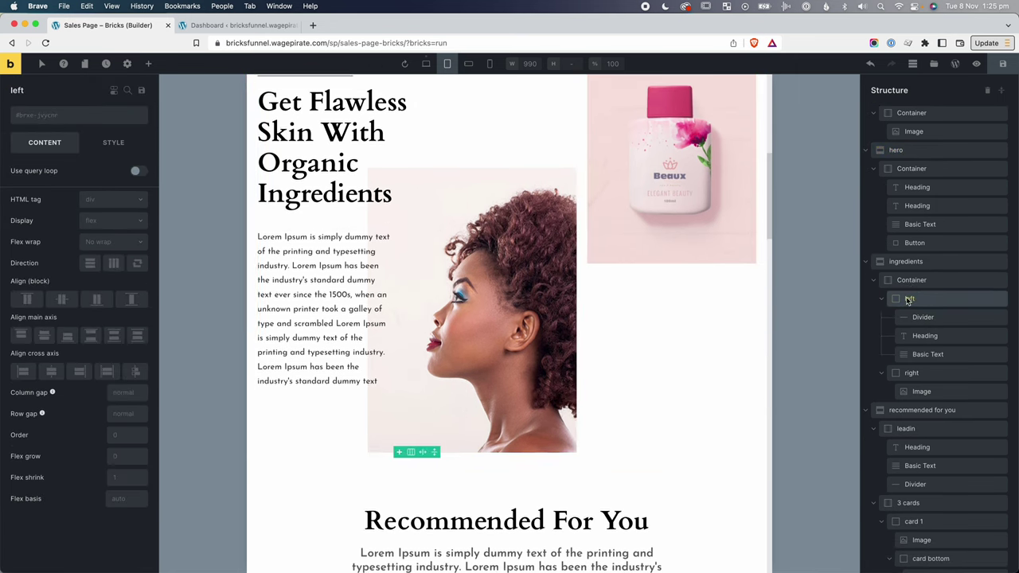
click(122, 143)
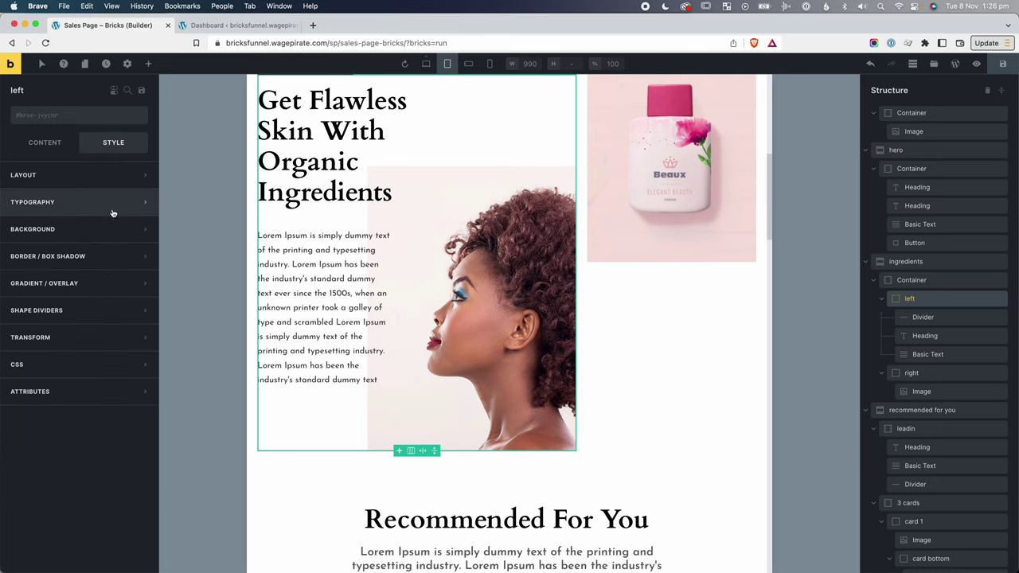
click(73, 178)
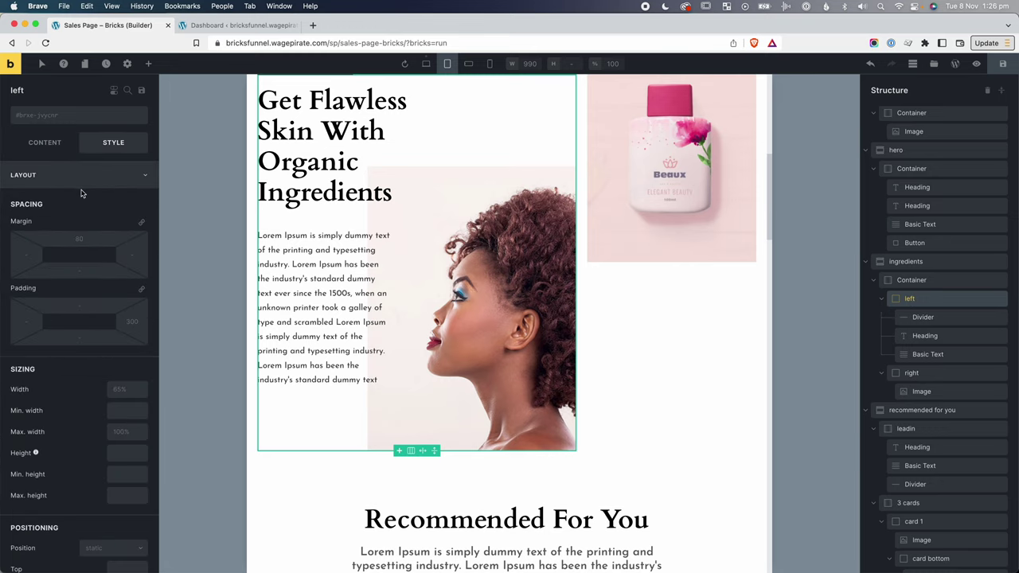
click(121, 389)
text(100%)
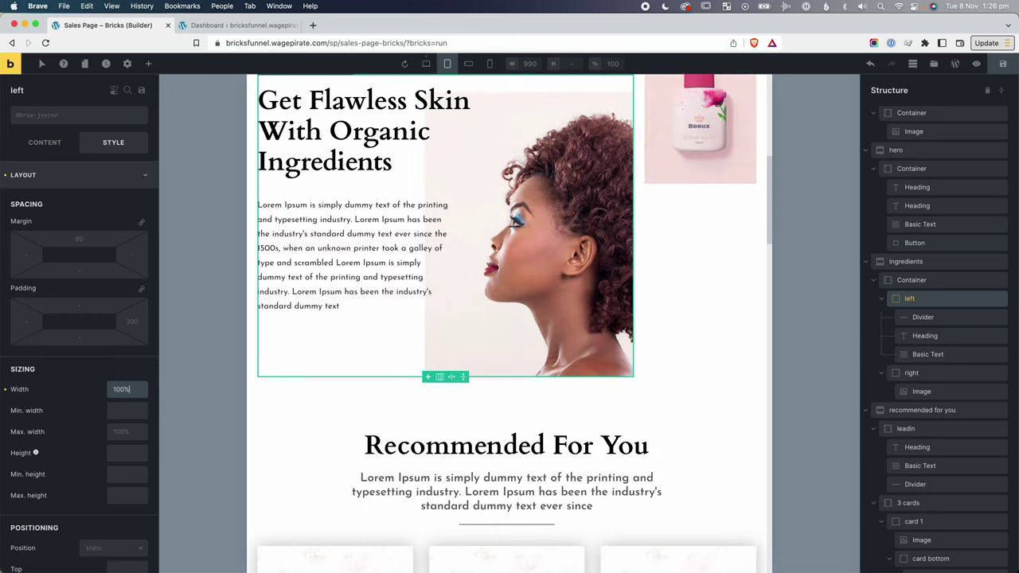
click(926, 374)
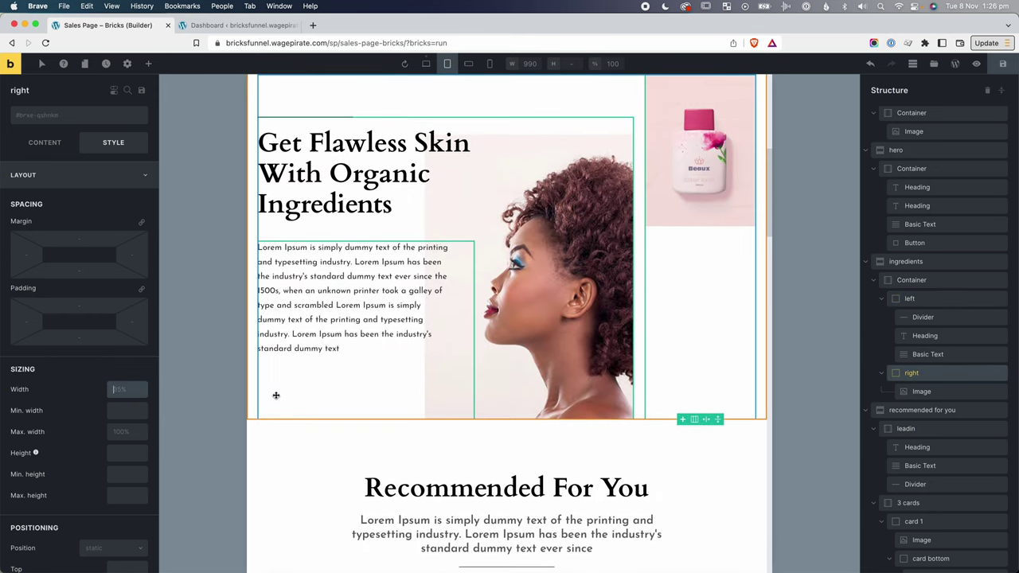
click(126, 389)
text(100)
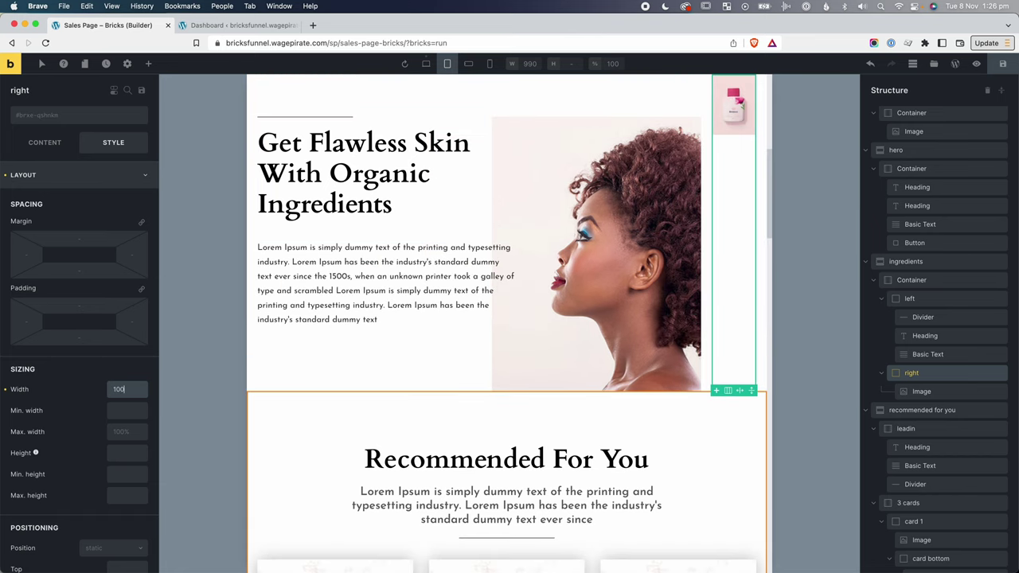
text(%)
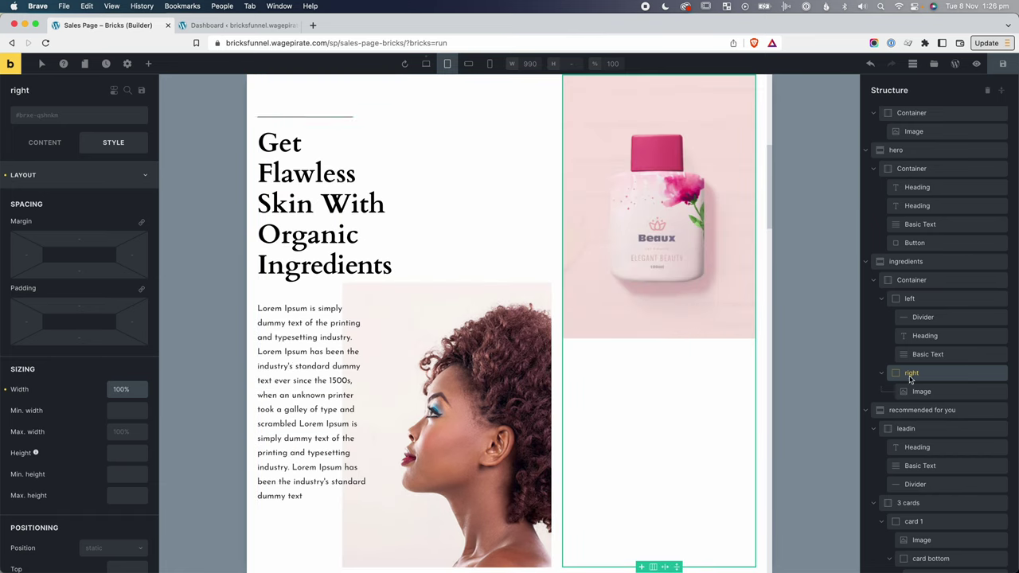
Set the ingredients Container's direction to vertical (column).
click(910, 281)
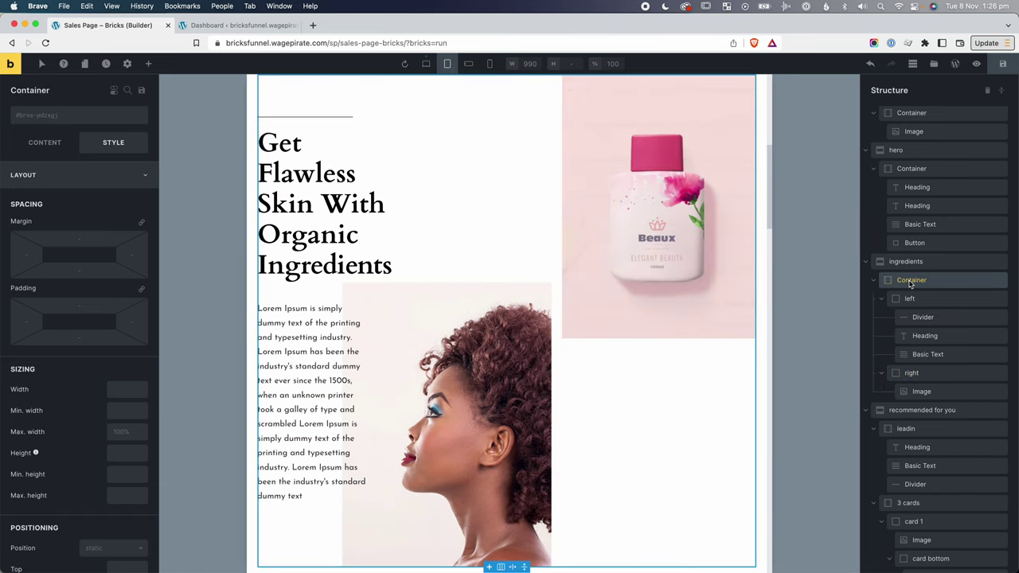
click(46, 143)
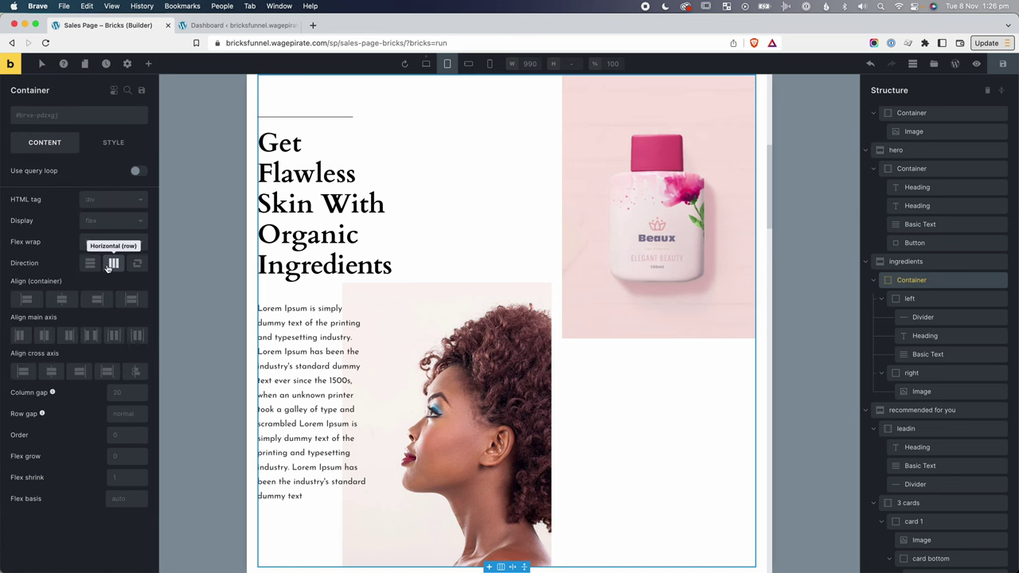
click(92, 263)
Set the 'left' column's right padding to 0.
click(913, 299)
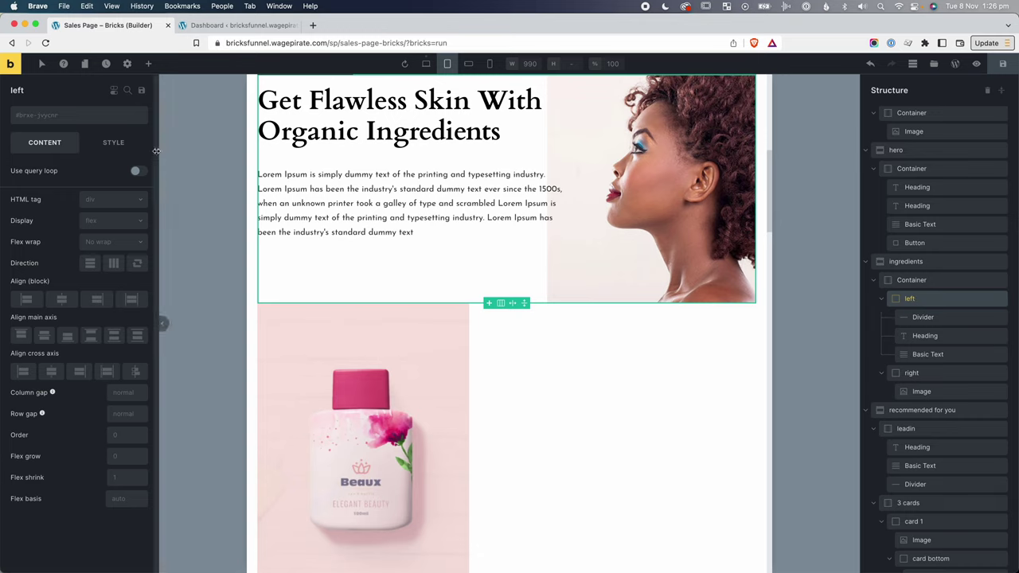
click(113, 142)
scroll(120, 350, down, 1)
scroll(120, 350, down, 1)
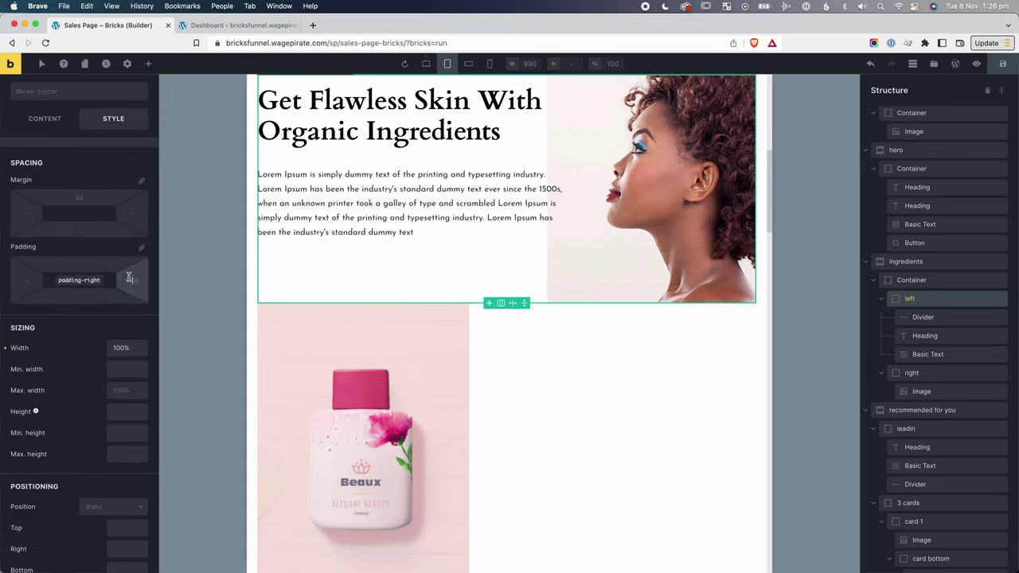
click(129, 278)
text(0)
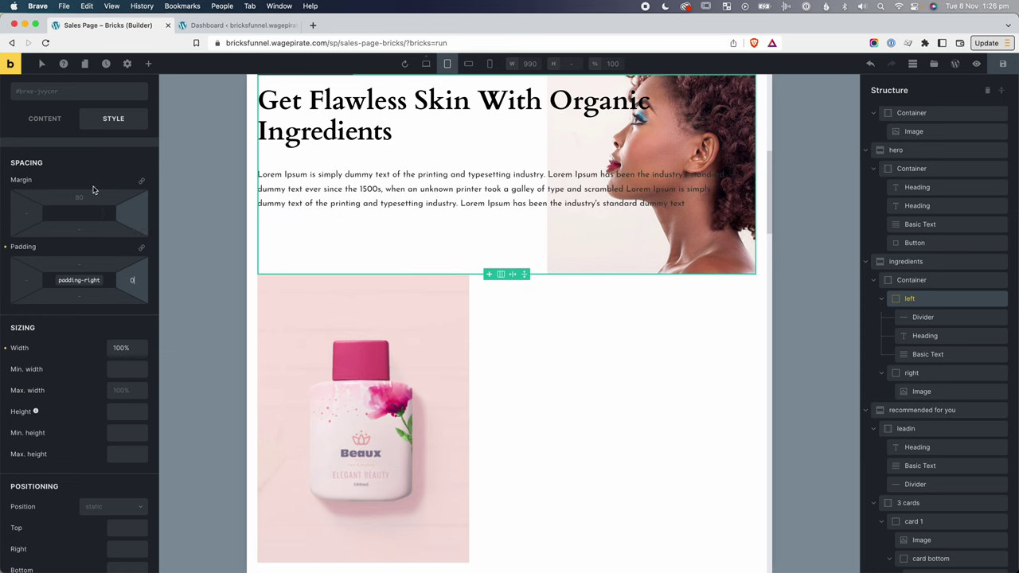
scroll(81, 178, up, 2)
click(82, 177)
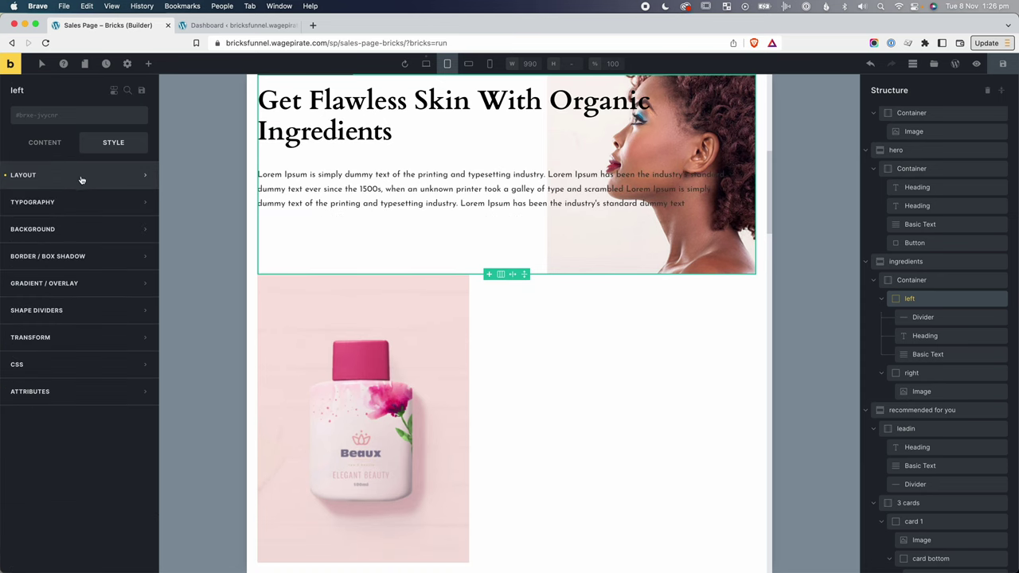
click(67, 222)
scroll(639, 181, up, 1)
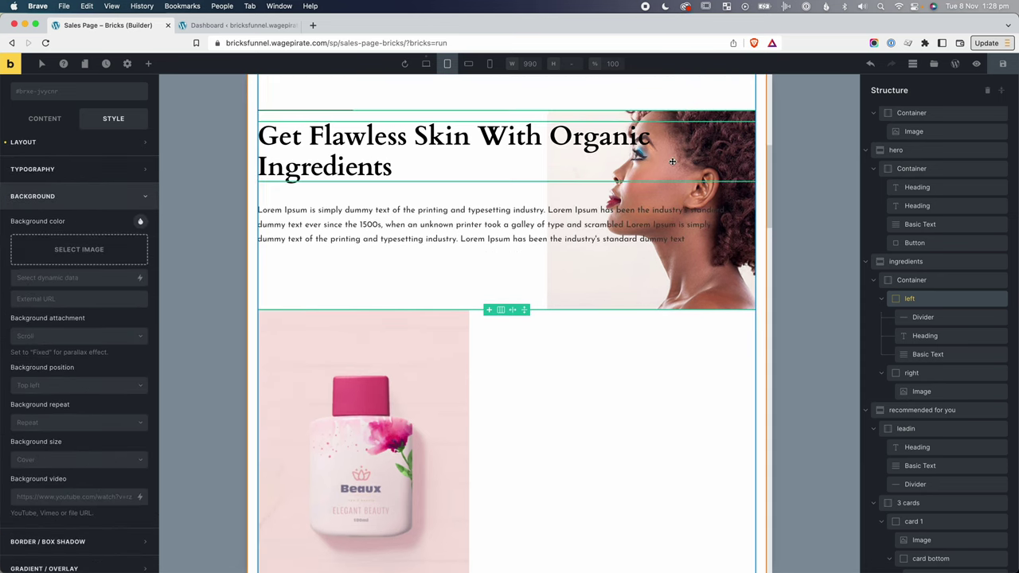
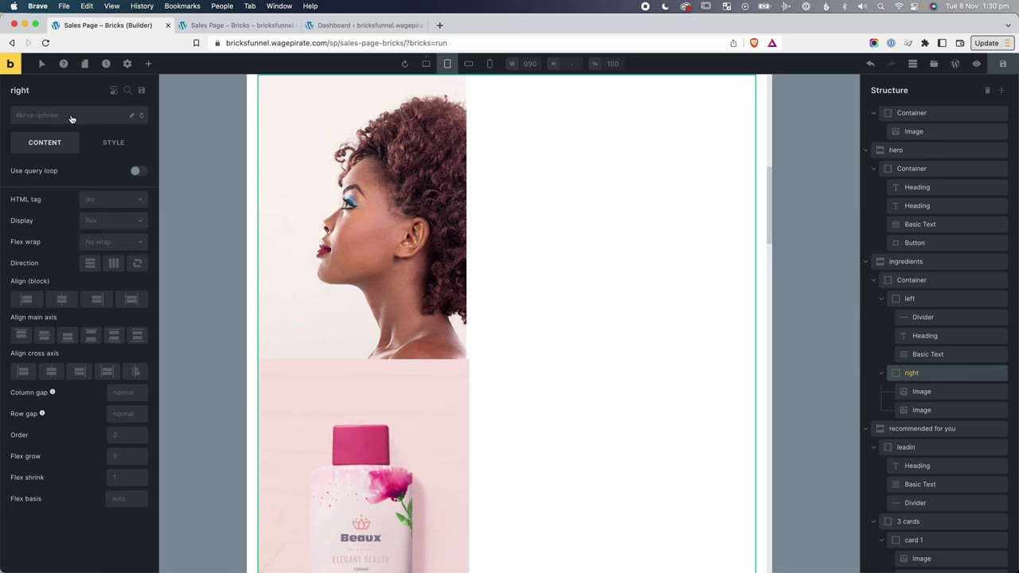
Arrange the right container's images in a row, with the bottle image moved first.
click(114, 264)
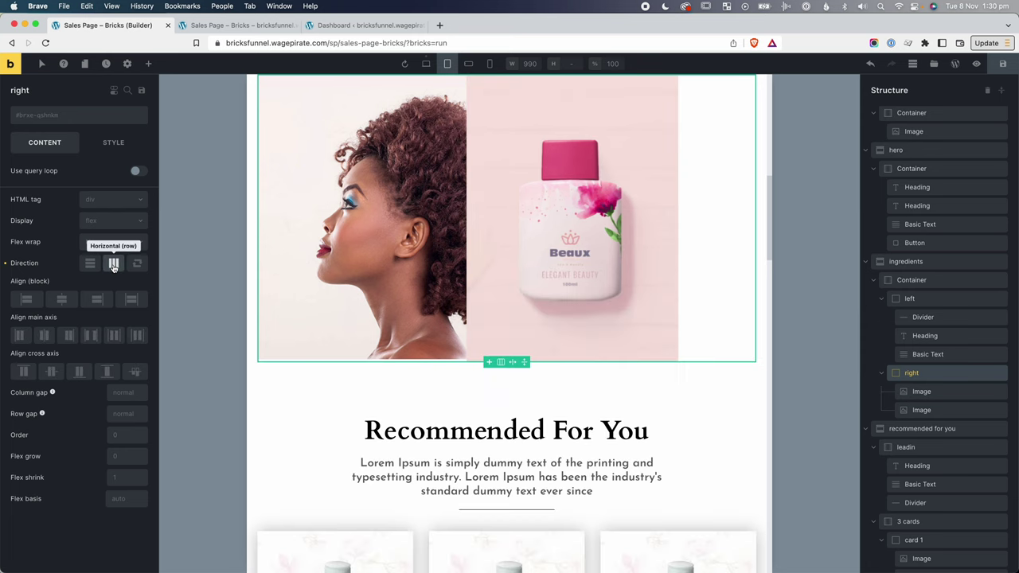
click(350, 205)
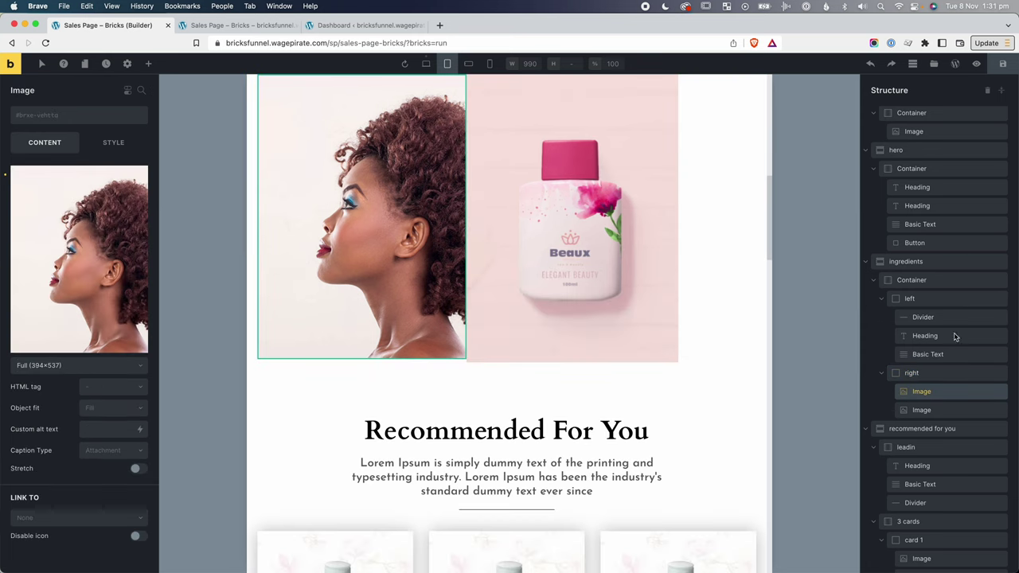
drag(921, 409, 922, 387)
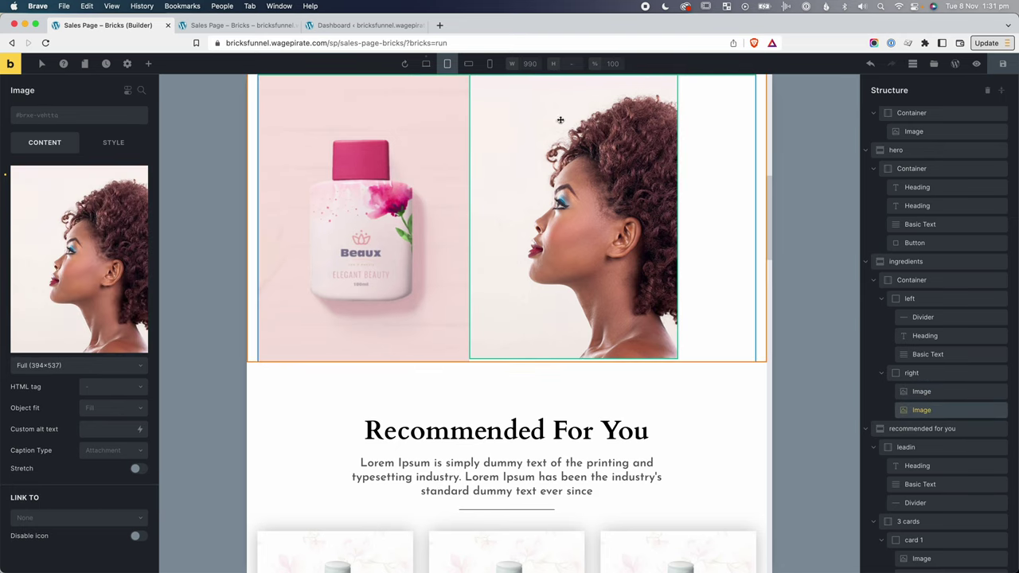
Set the duplicate woman image's Display to none at the Desktop breakpoint.
click(428, 66)
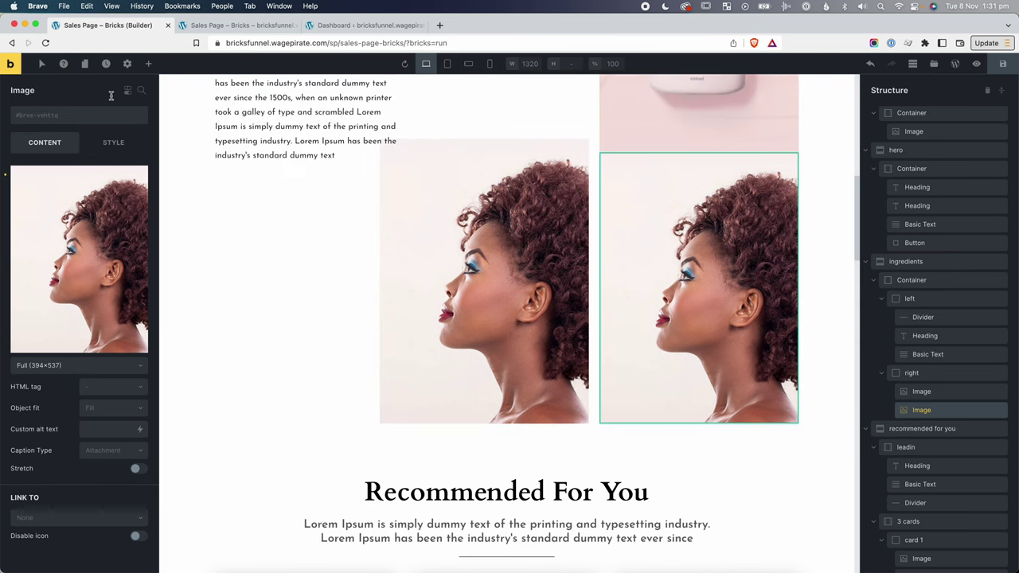
click(141, 90)
text(dis)
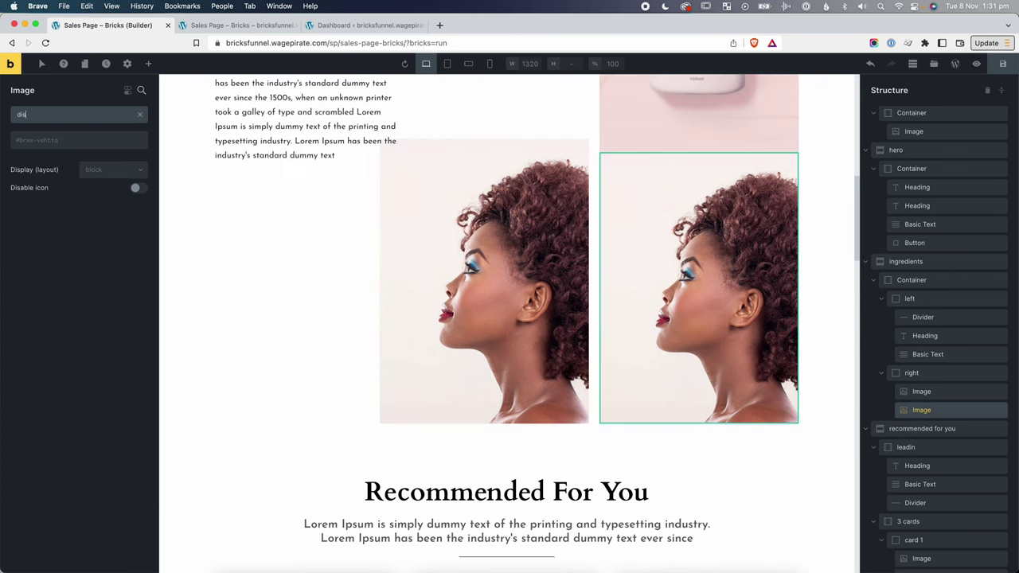
click(88, 168)
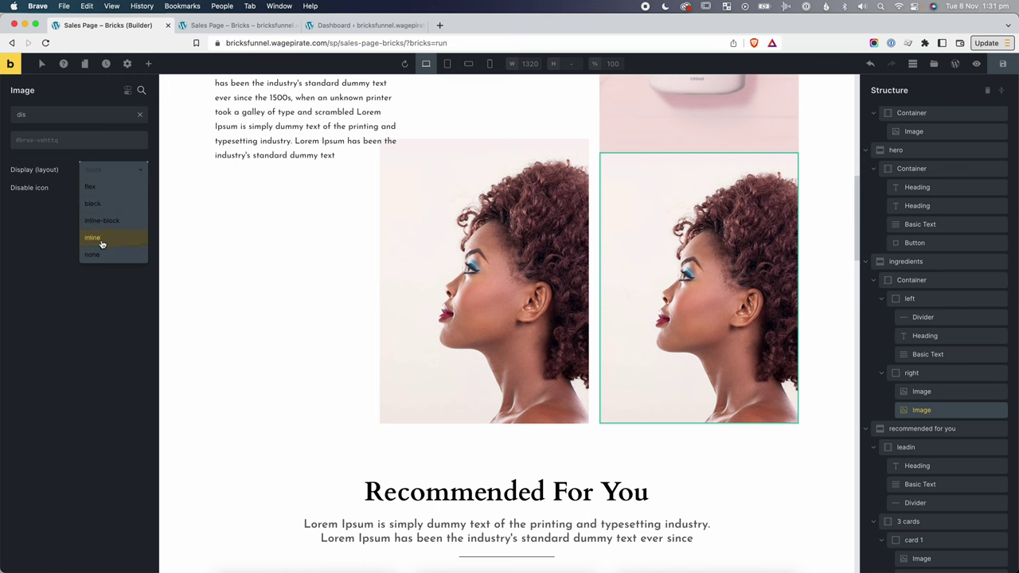
click(94, 254)
scroll(172, 319, up, 5)
scroll(642, 341, down, 1)
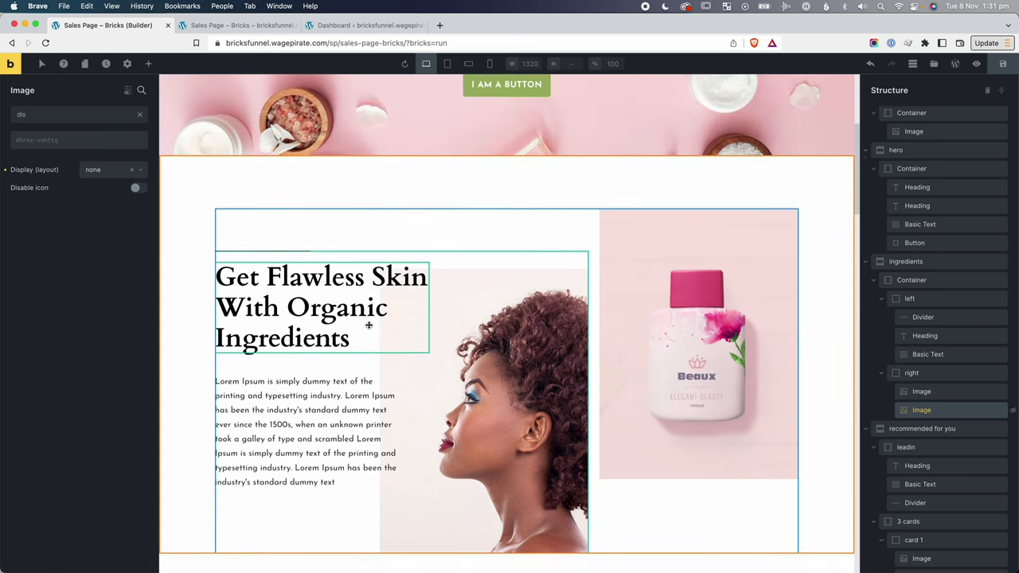
Set the woman image's Display to block on Tablet so it sits beside the bottle.
click(447, 64)
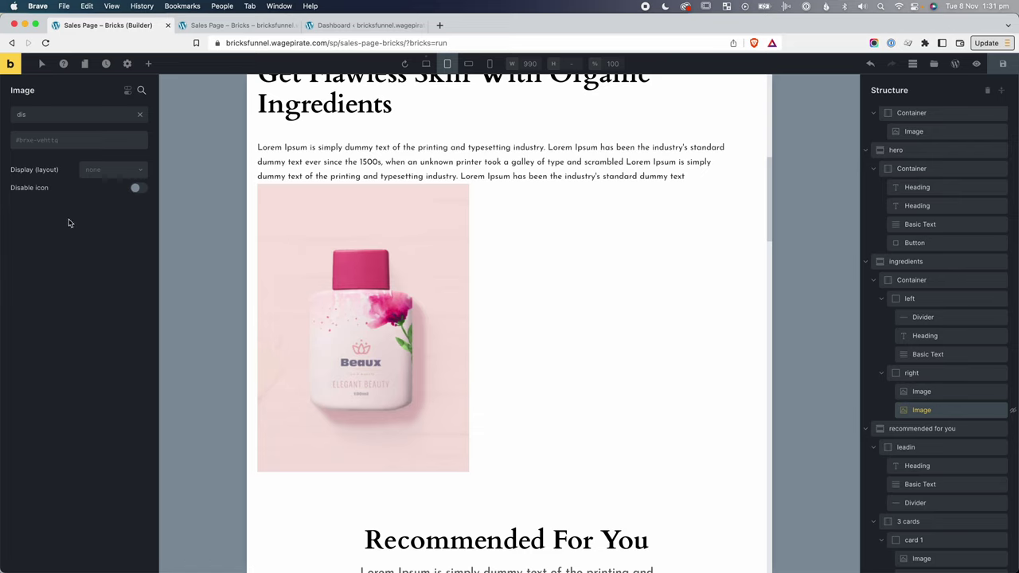
click(96, 169)
click(93, 205)
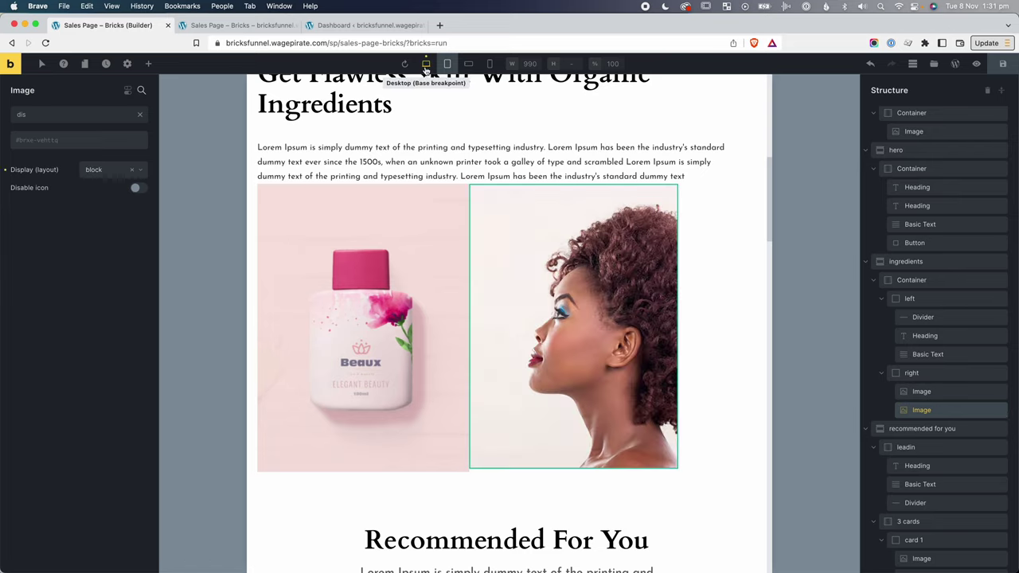
click(426, 63)
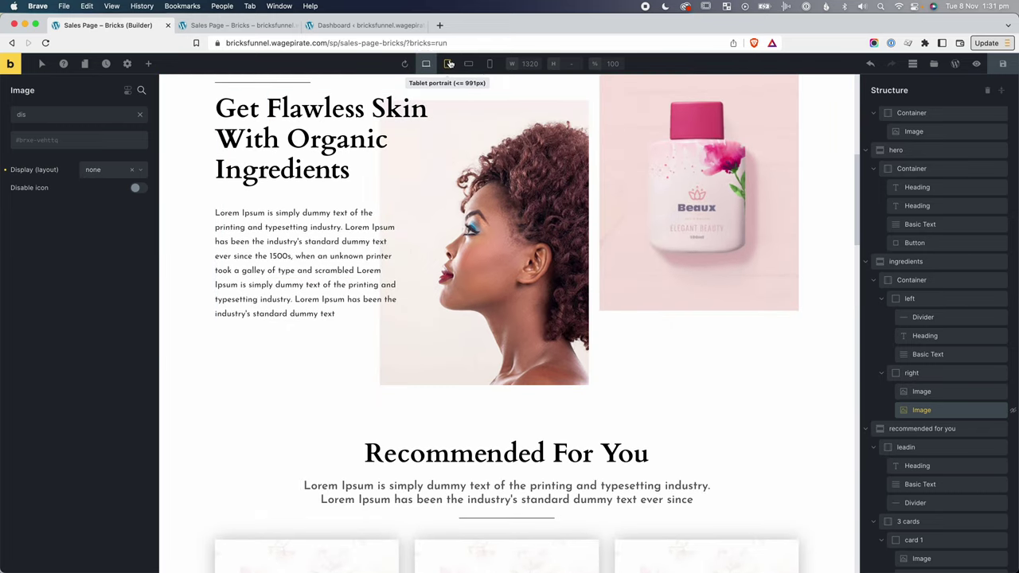
click(448, 63)
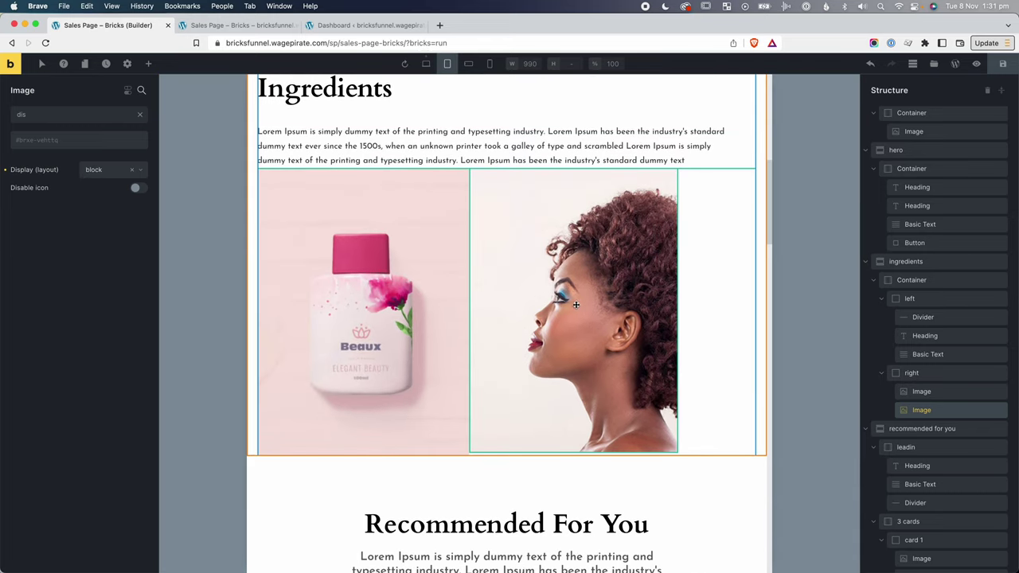
click(918, 375)
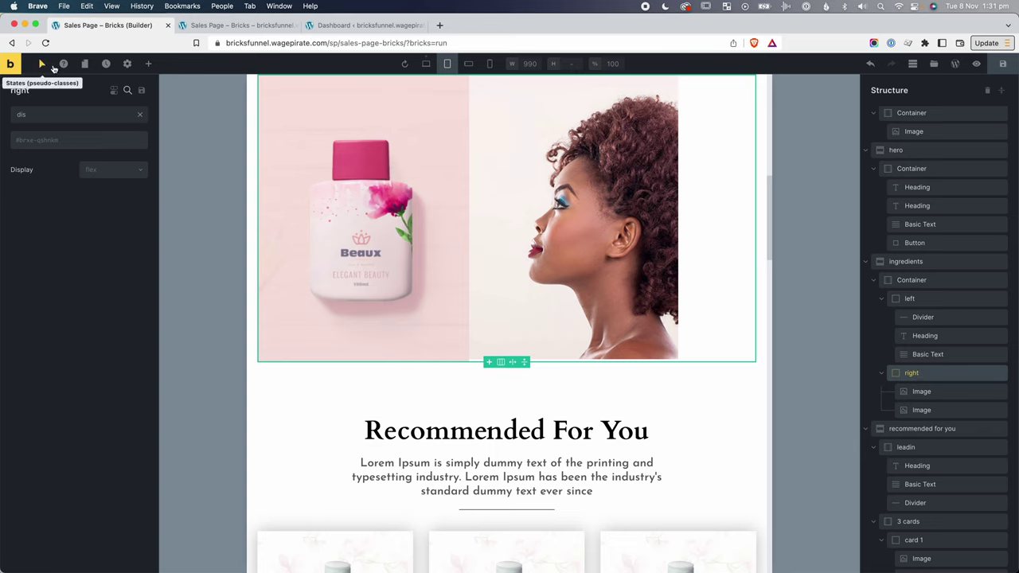
Set the right container's column gap to 20.
click(140, 117)
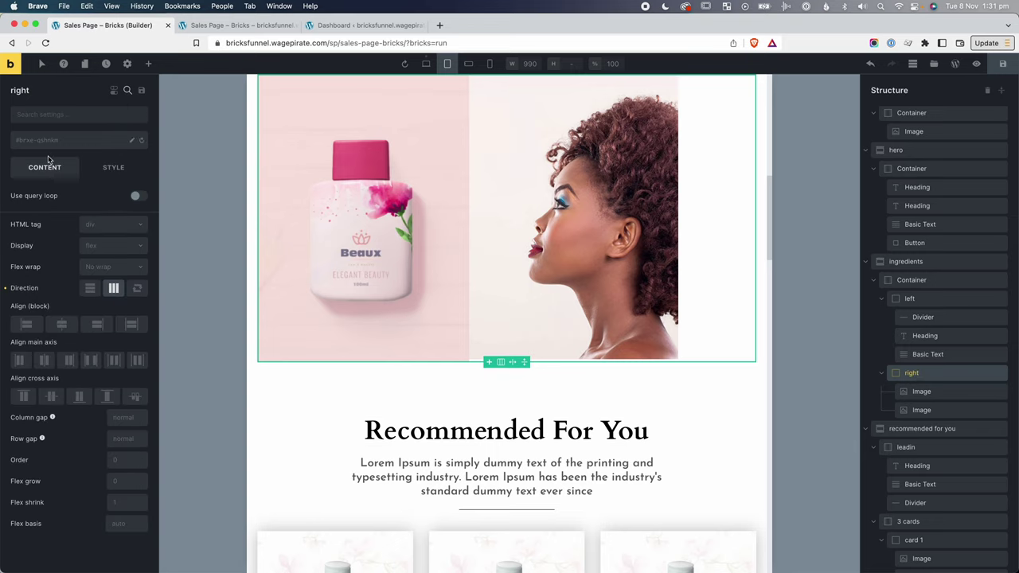
click(117, 418)
text(20)
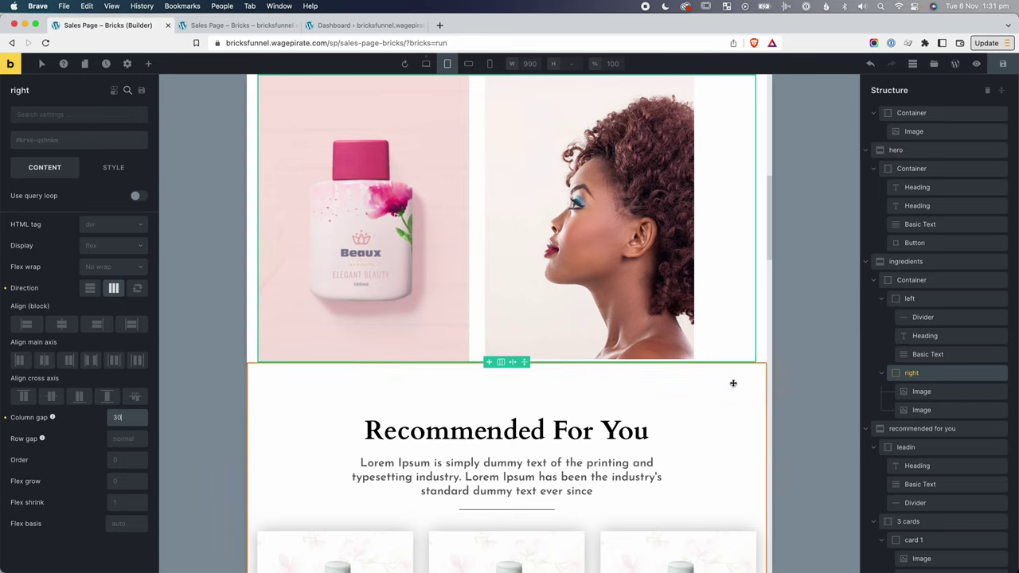
Enable Stretch on both the bottle and the woman images.
click(466, 320)
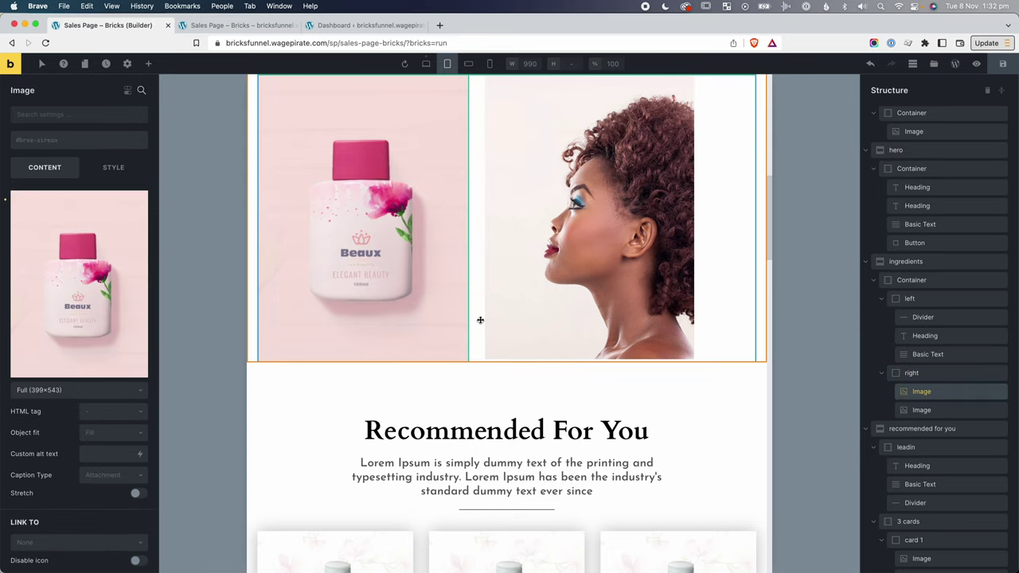
scroll(448, 278, up, 2)
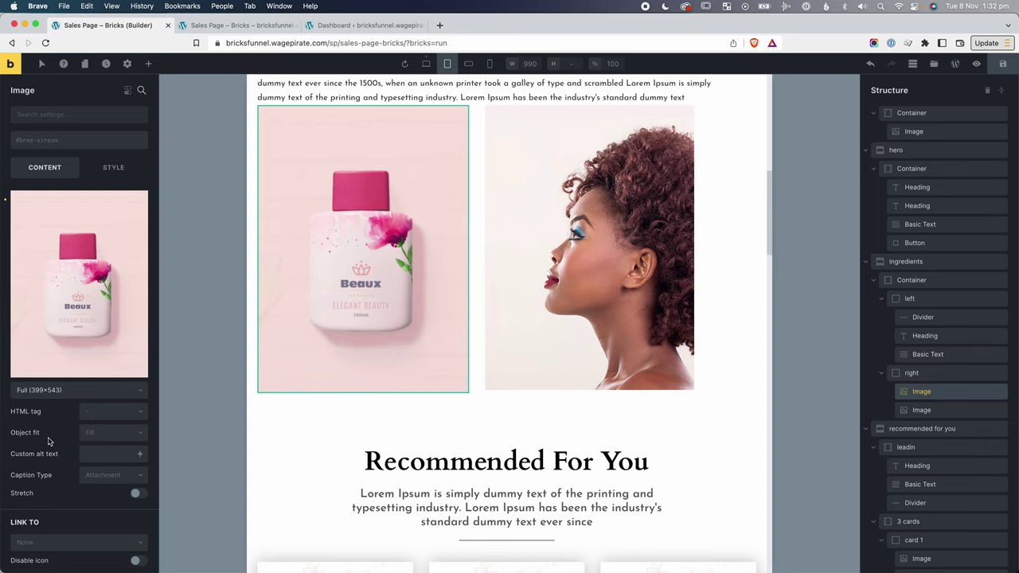
click(137, 494)
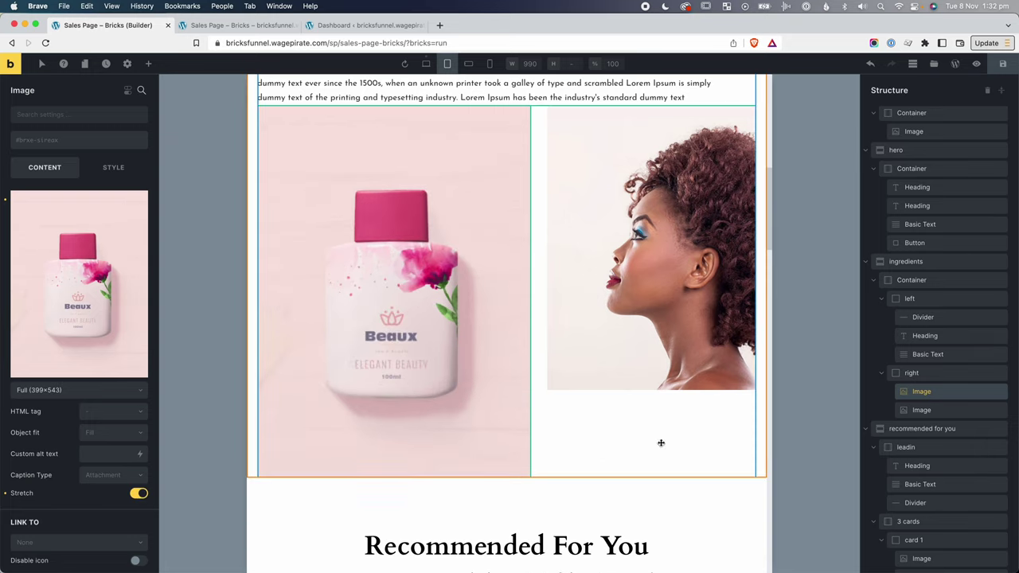
click(921, 410)
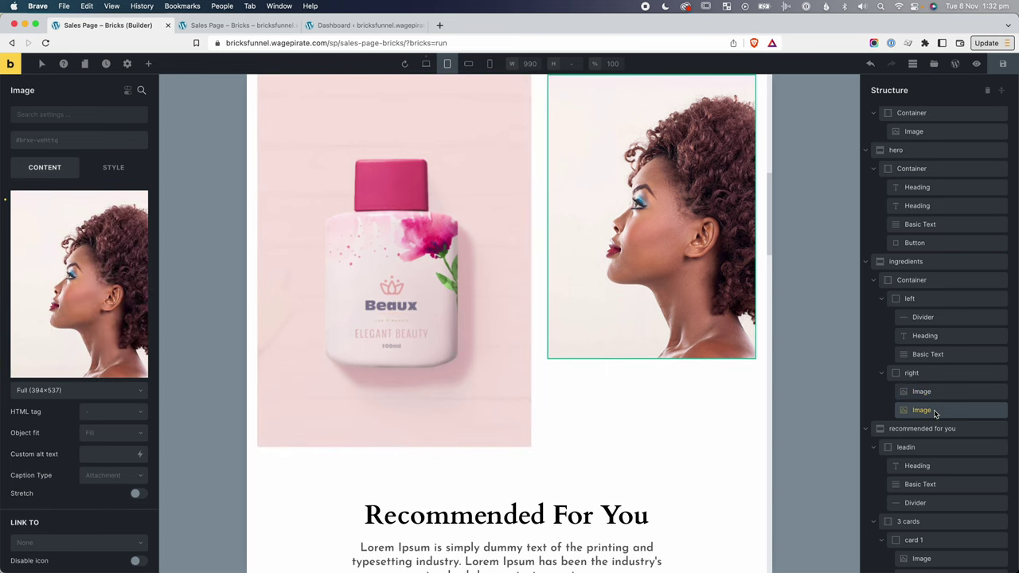
click(137, 495)
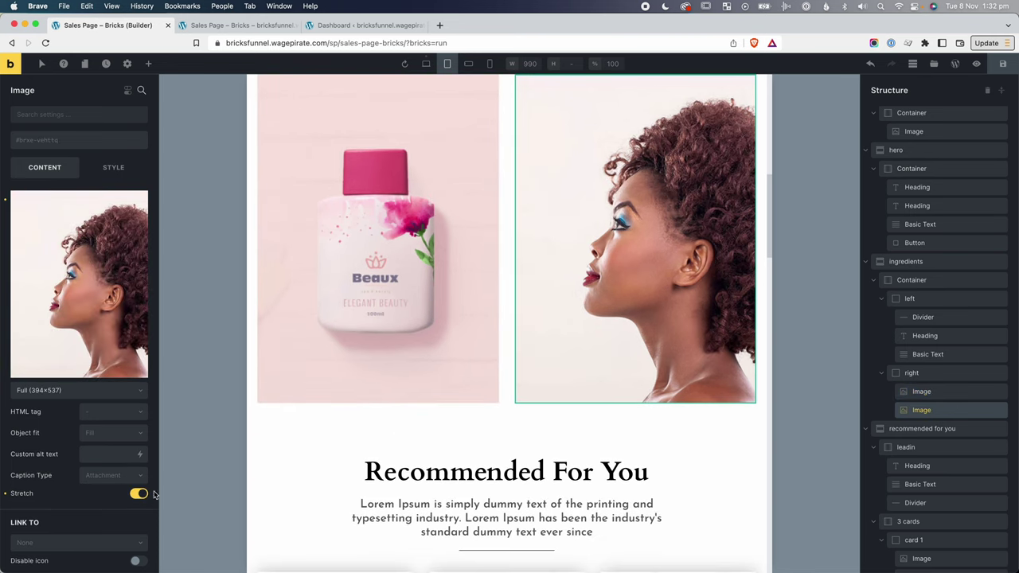
scroll(779, 397, up, 5)
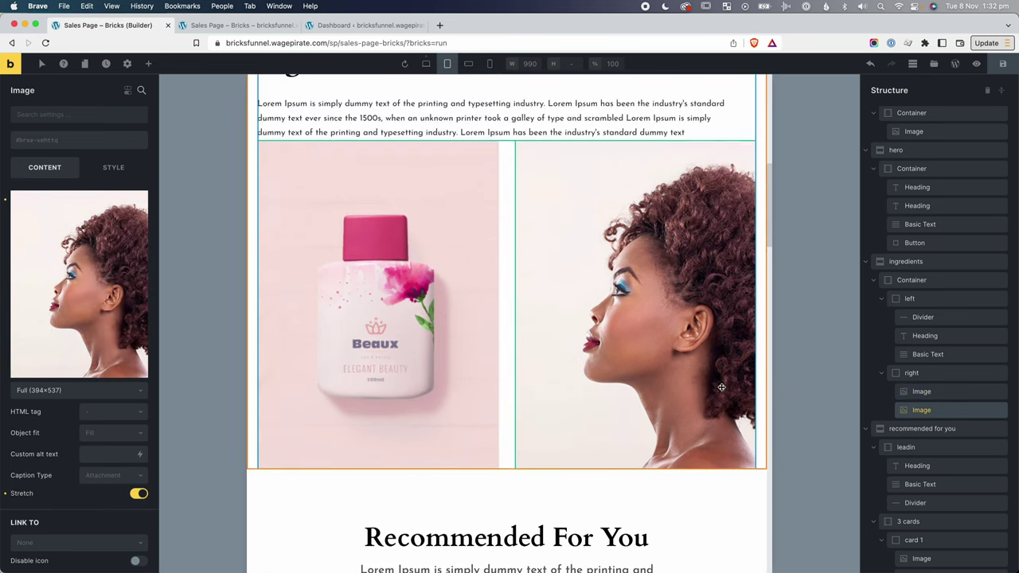
scroll(614, 319, down, 3)
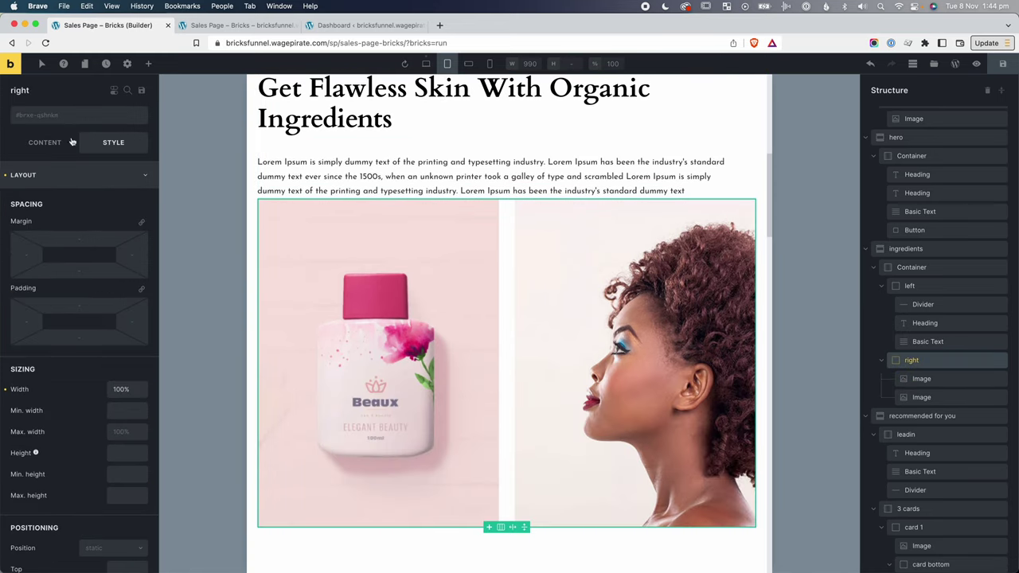
Add the mt-lg class to the right image container.
click(34, 117)
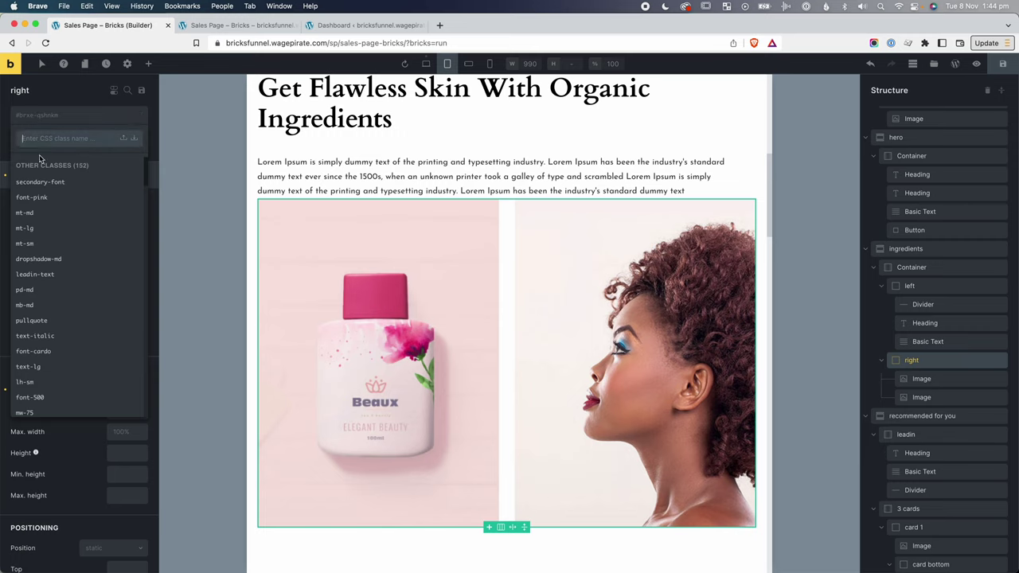
text(mt-lg)
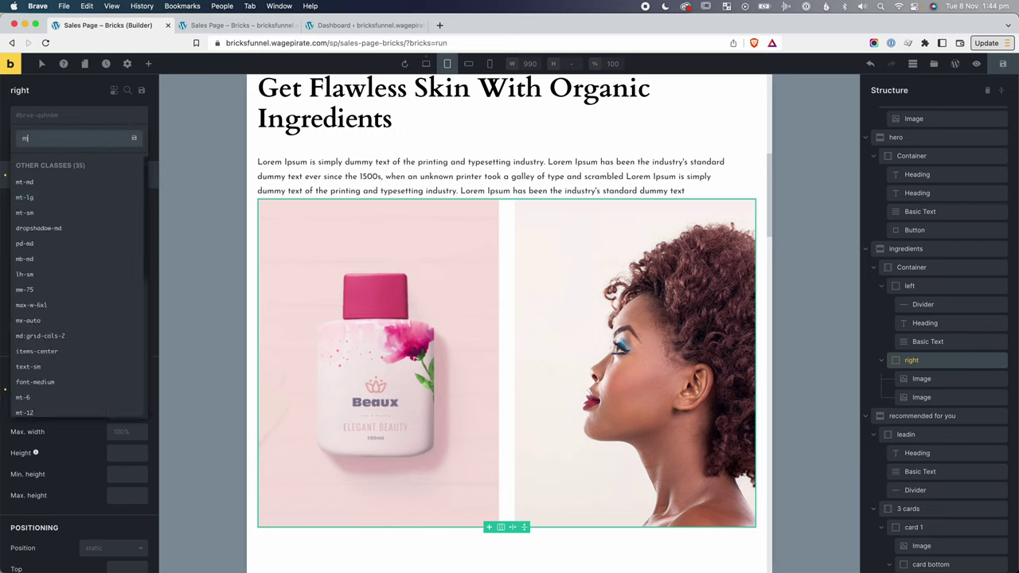
key(Return)
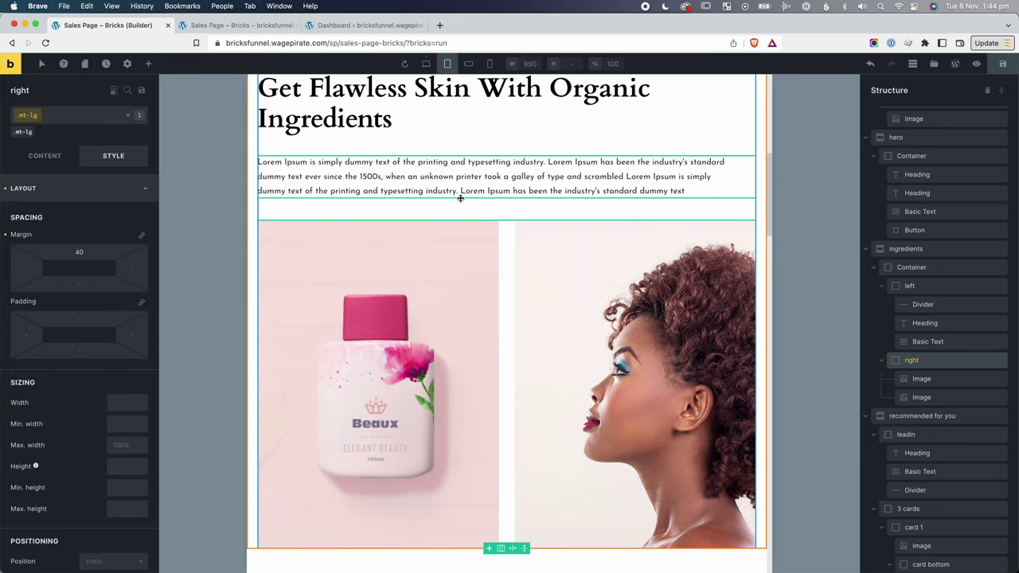
At desktop width, set the container's own margin-top to 0, then check tablet and desktop.
click(427, 65)
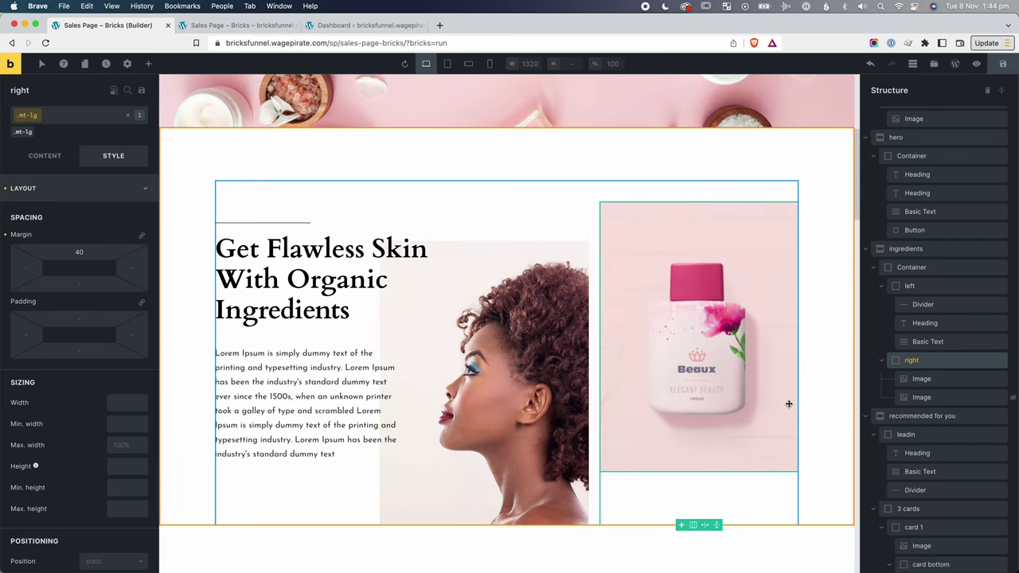
click(40, 115)
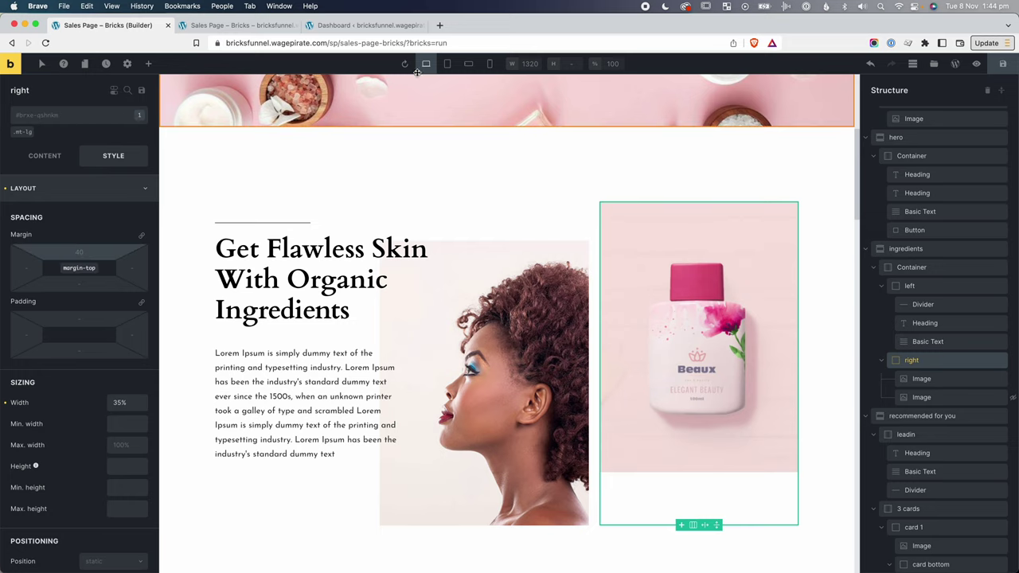
click(36, 245)
text(0)
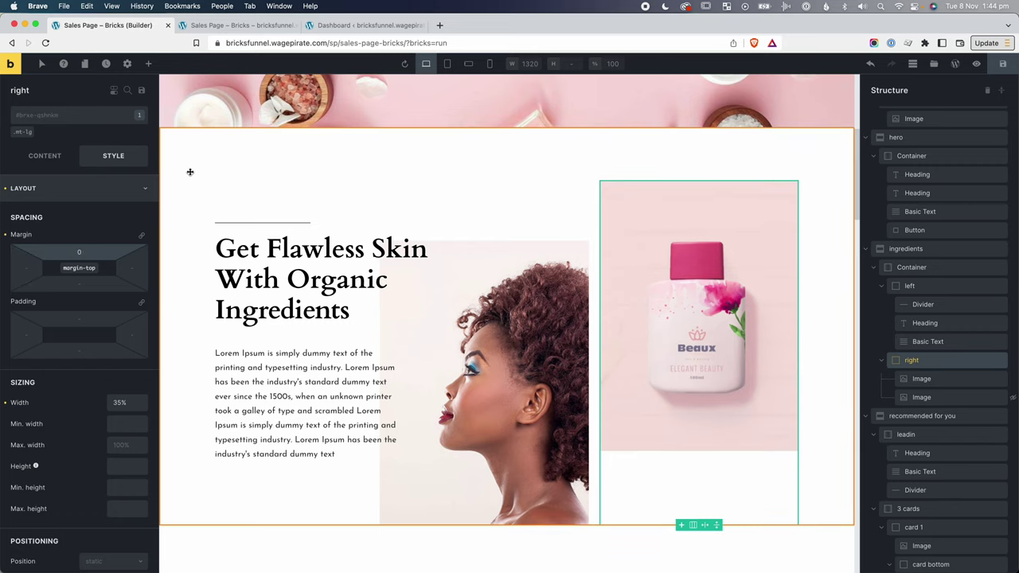
click(450, 68)
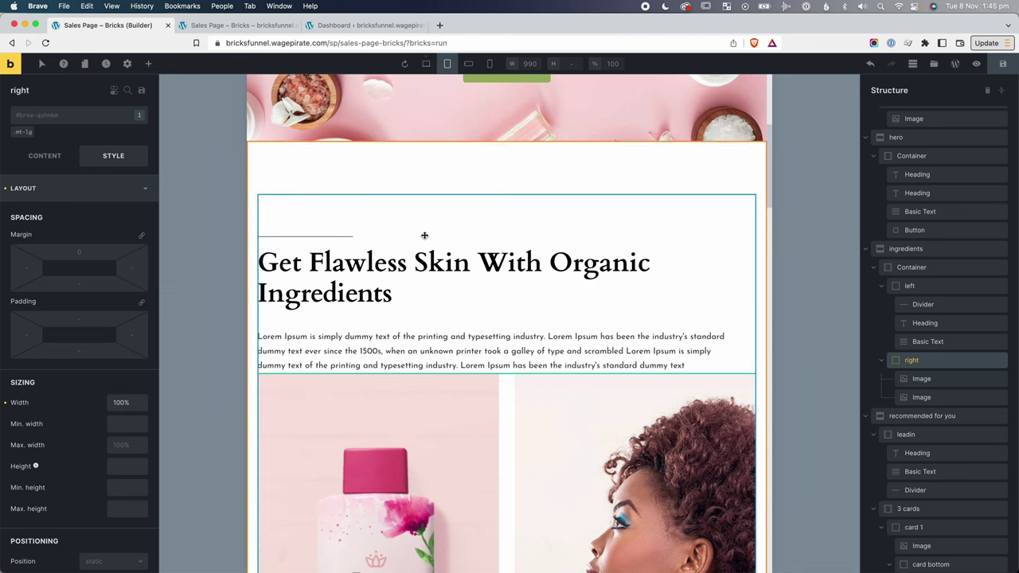
click(426, 62)
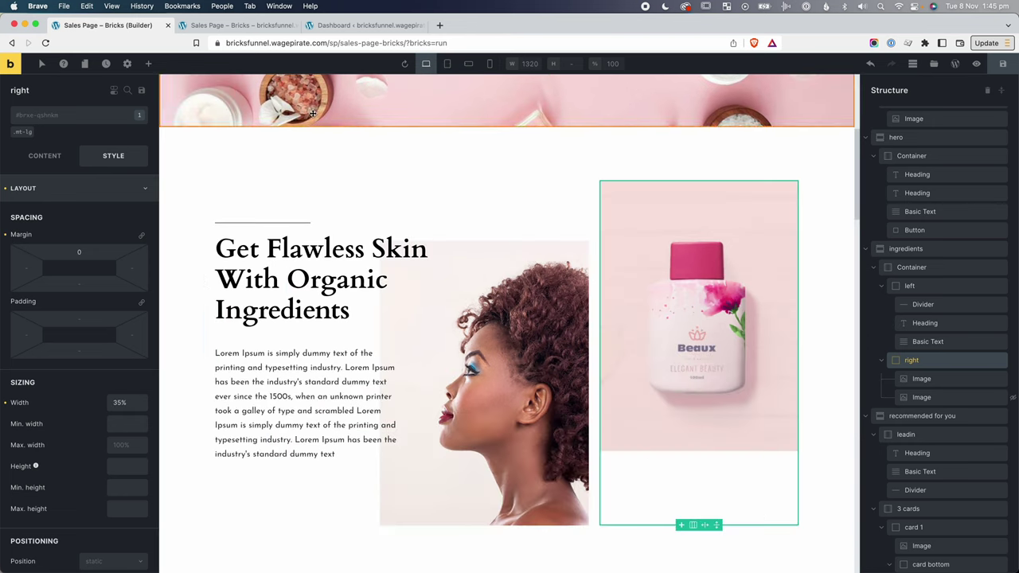
Replace mt-lg with the mt-tb-lg class and give the right container a 40 top margin on tablet.
click(32, 131)
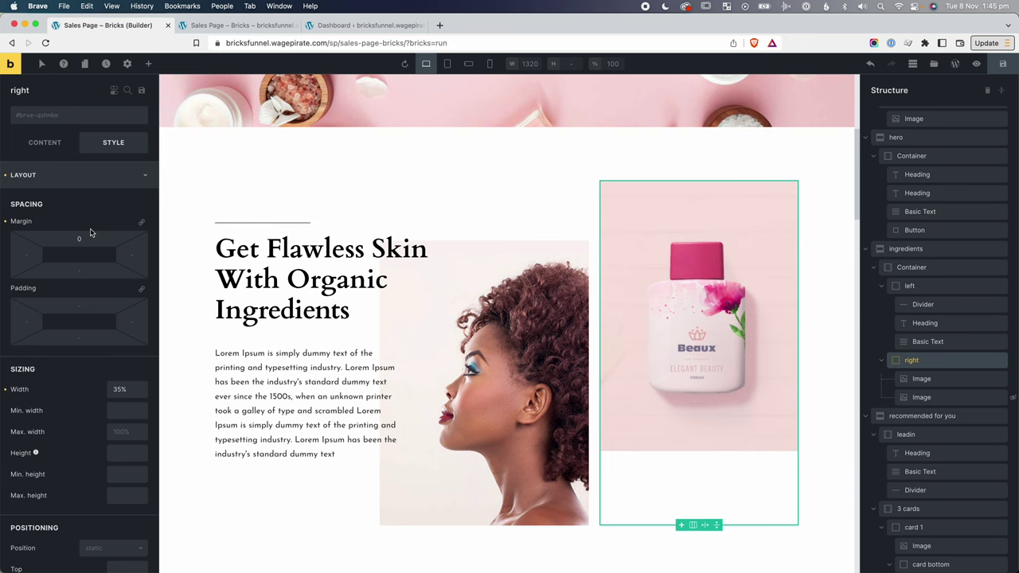
click(6, 224)
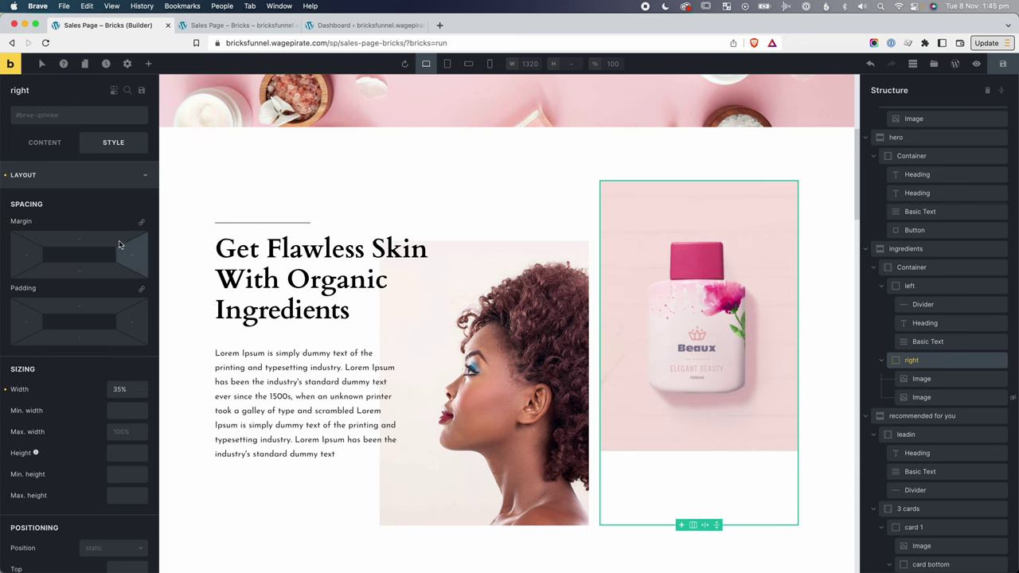
click(447, 63)
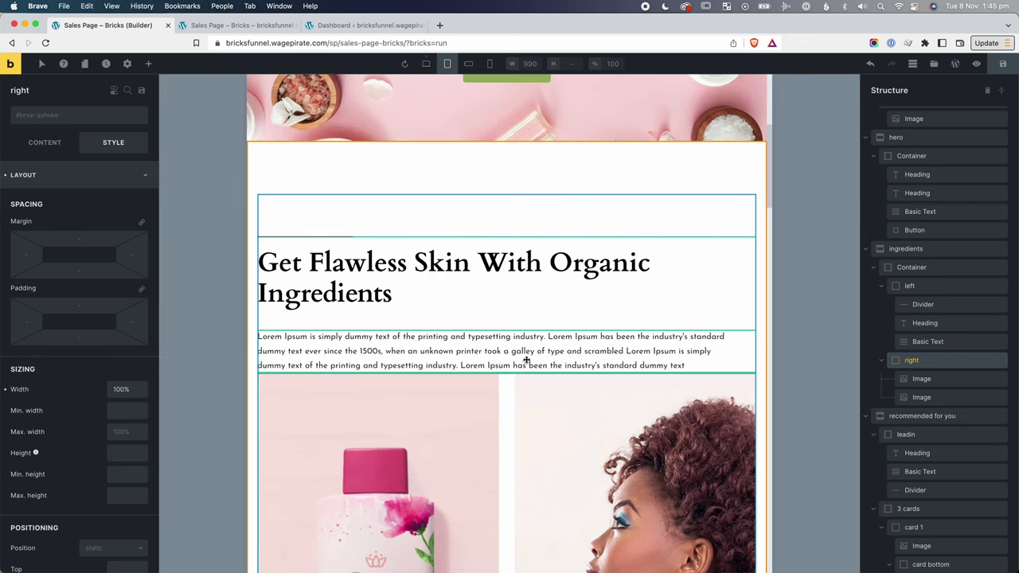
scroll(526, 360, down, 1)
click(41, 117)
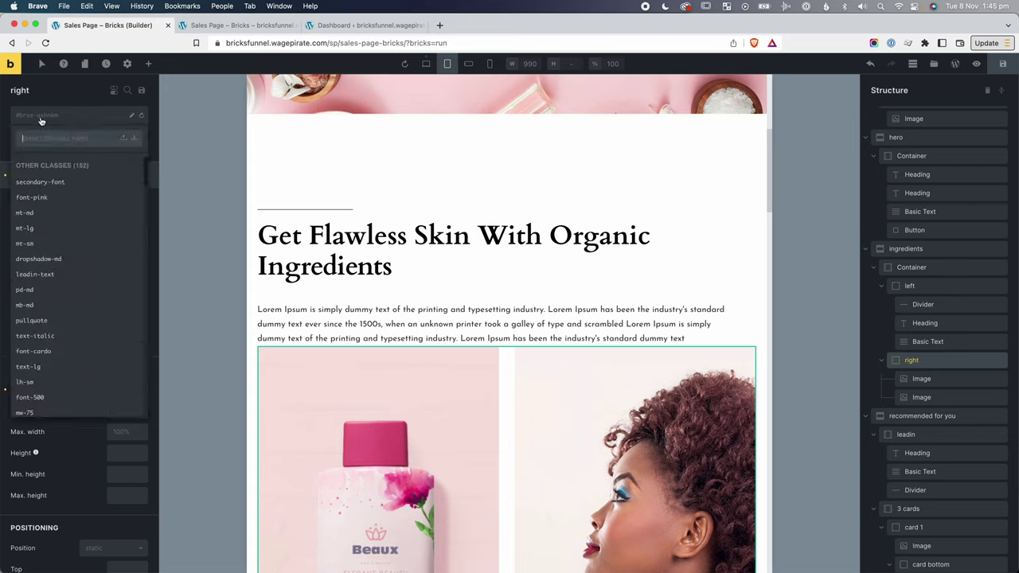
text(mt-tb-lg)
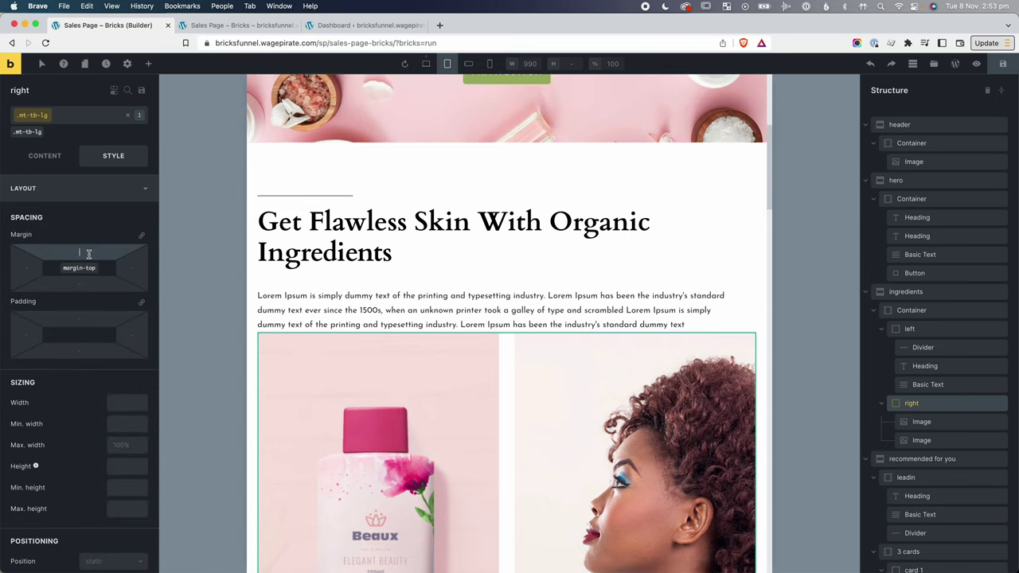
text(40)
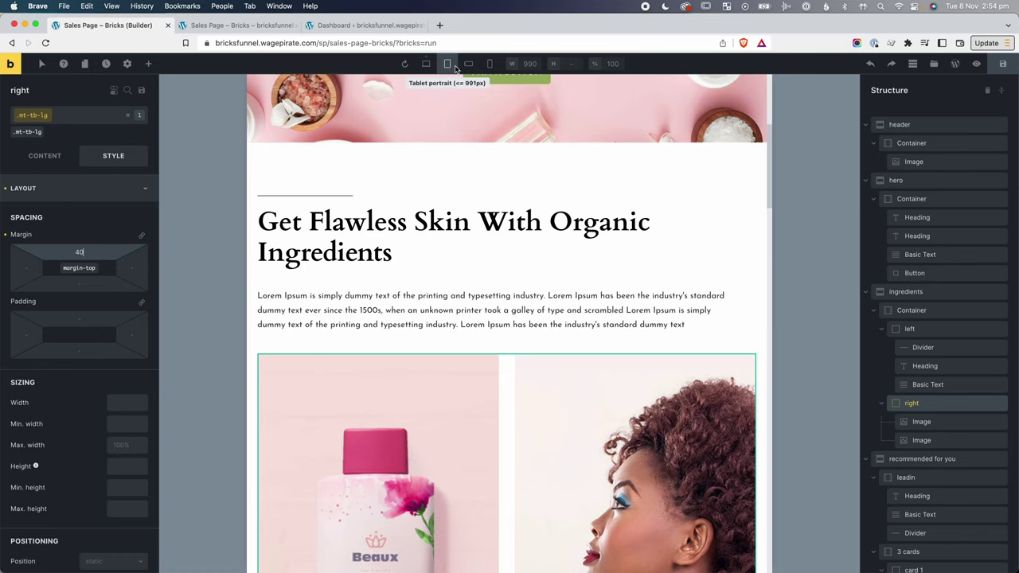
click(119, 114)
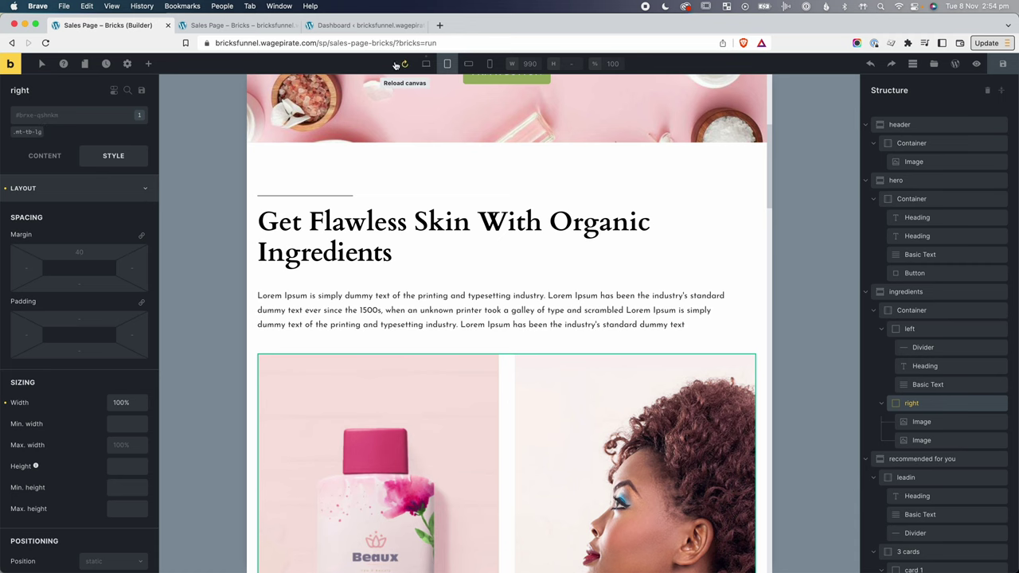
click(426, 64)
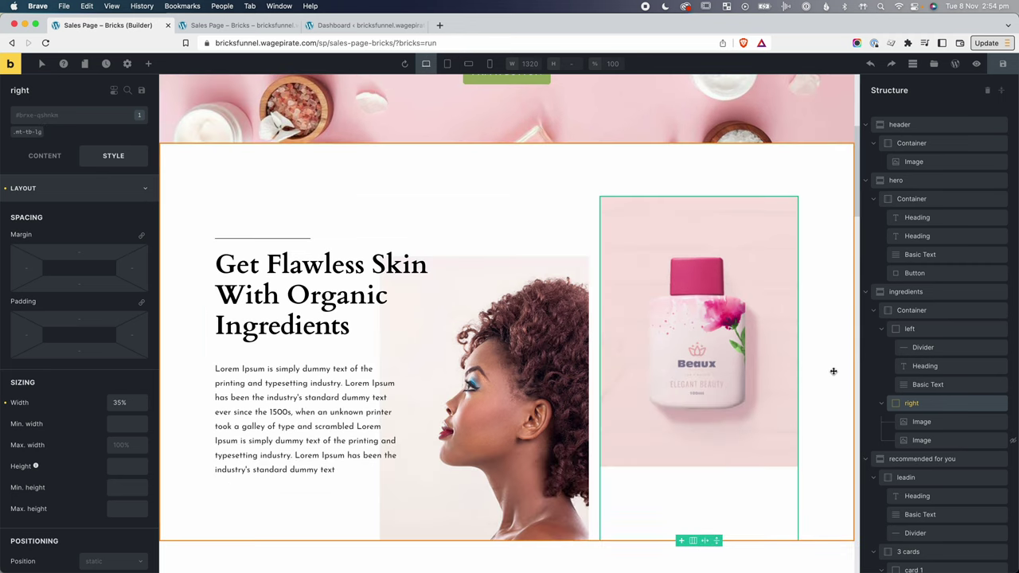
click(449, 64)
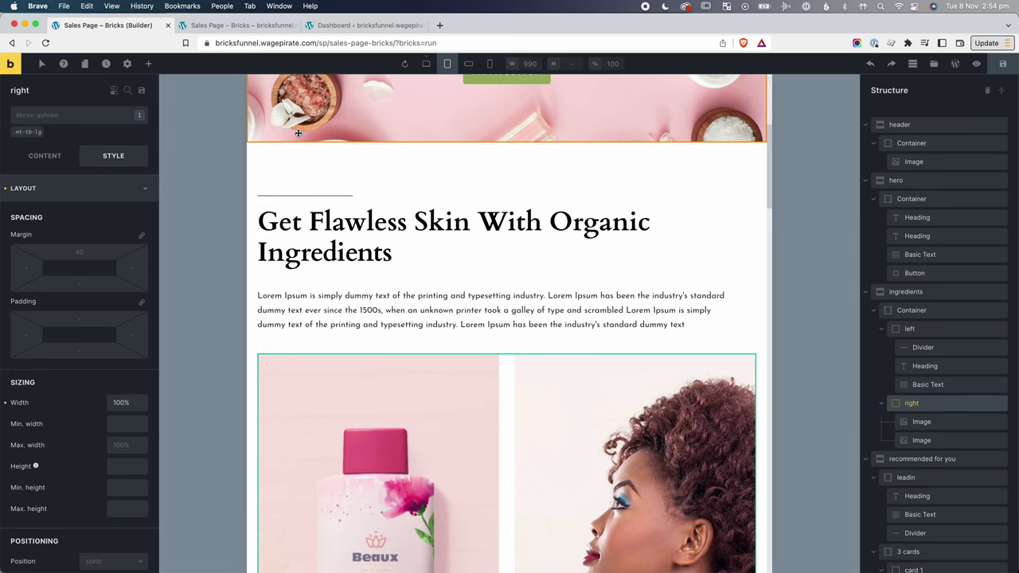
click(469, 65)
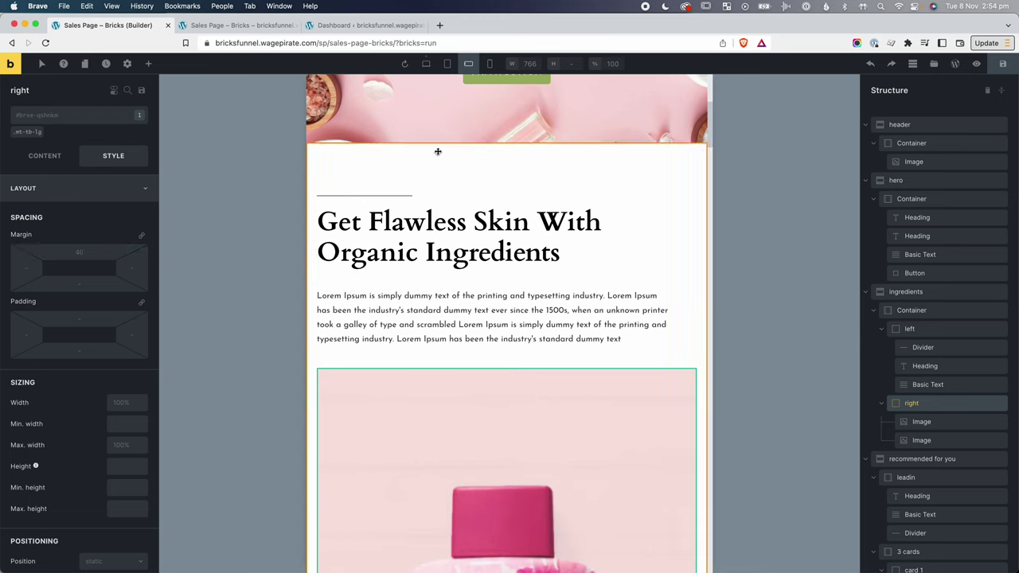
click(490, 64)
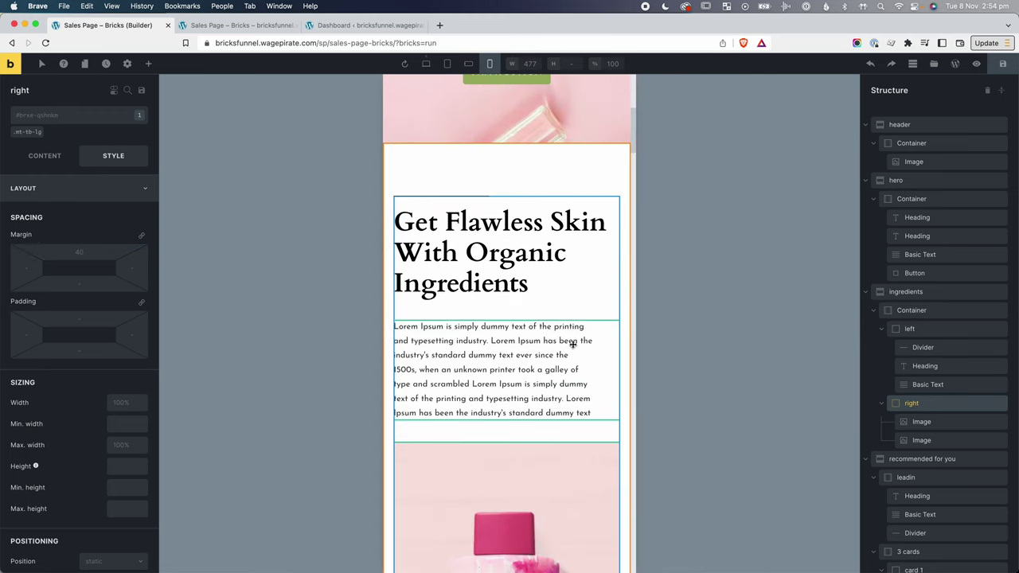
scroll(573, 344, down, 2)
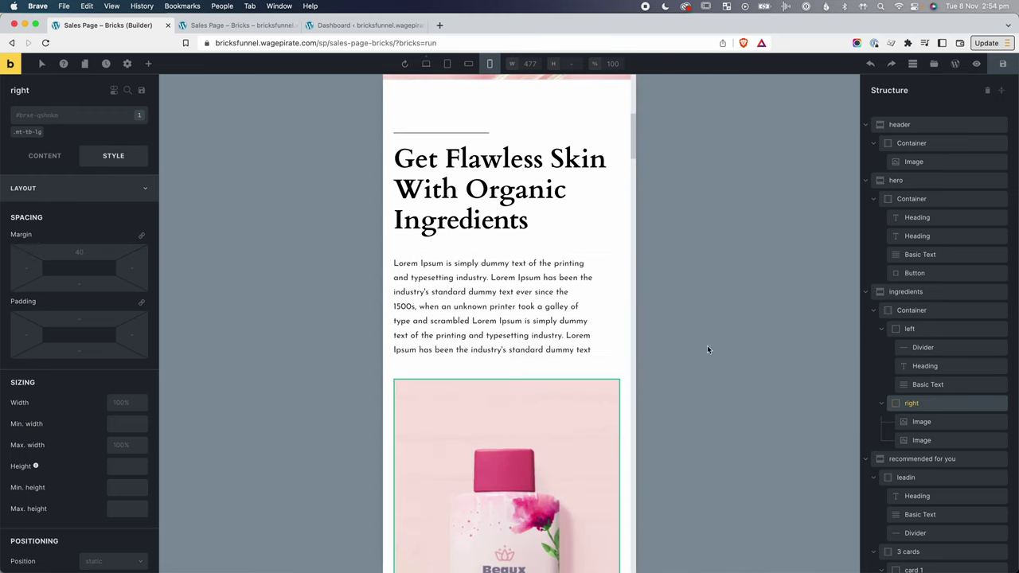
click(447, 64)
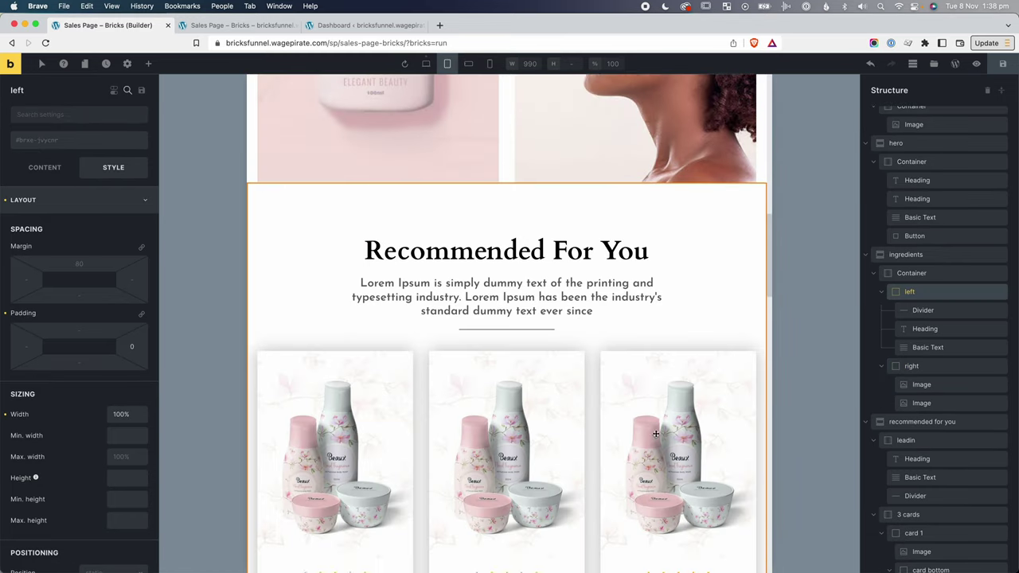
Inspect the Recommended For You cards at desktop and tablet widths and open Typography settings.
scroll(655, 432, down, 5)
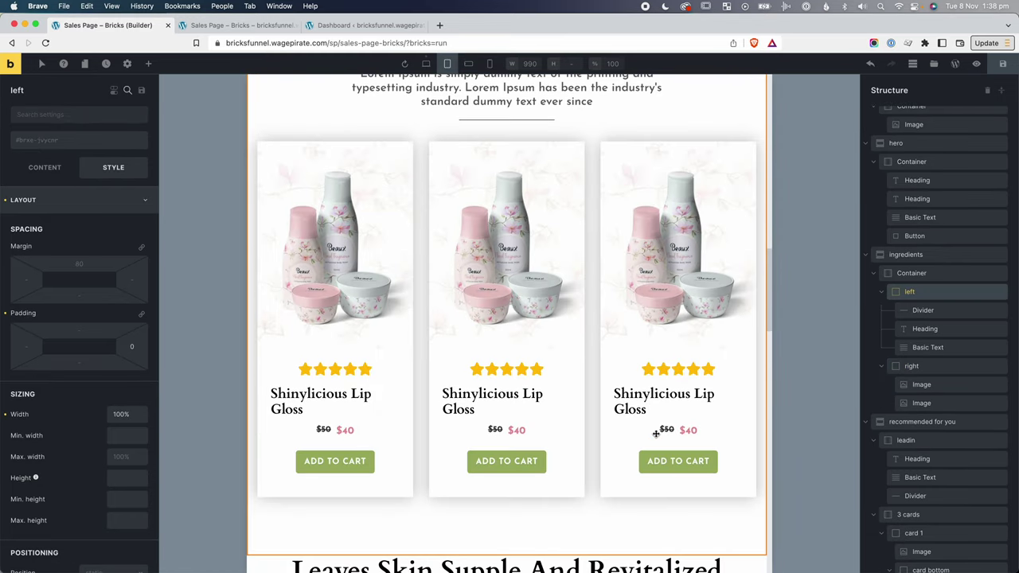
click(426, 63)
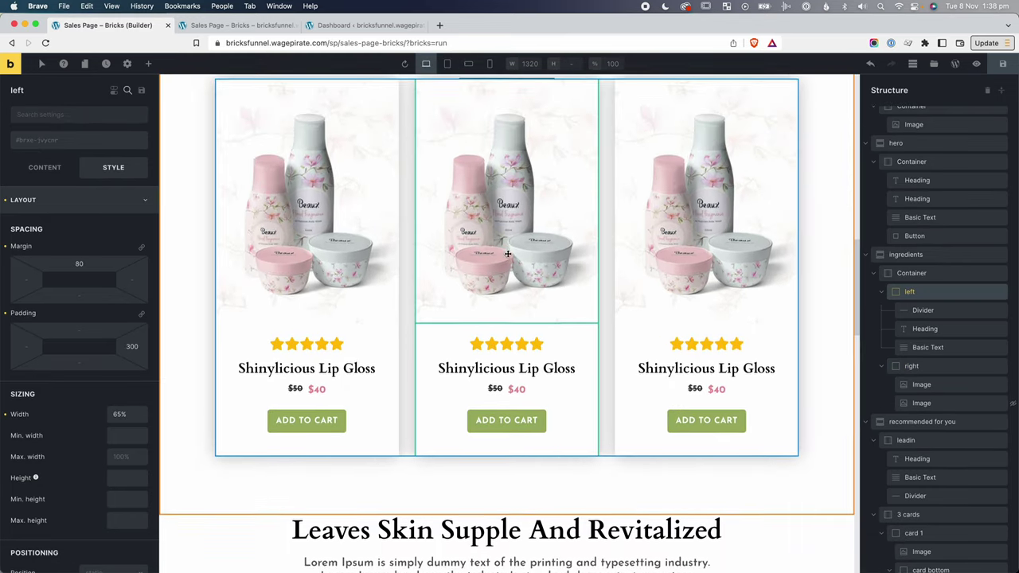
click(449, 65)
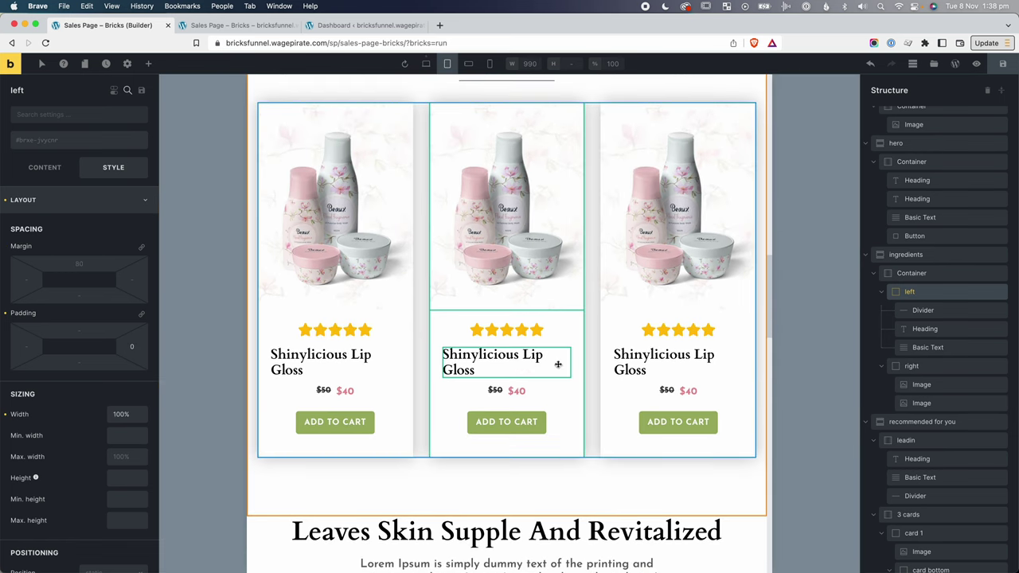
click(425, 64)
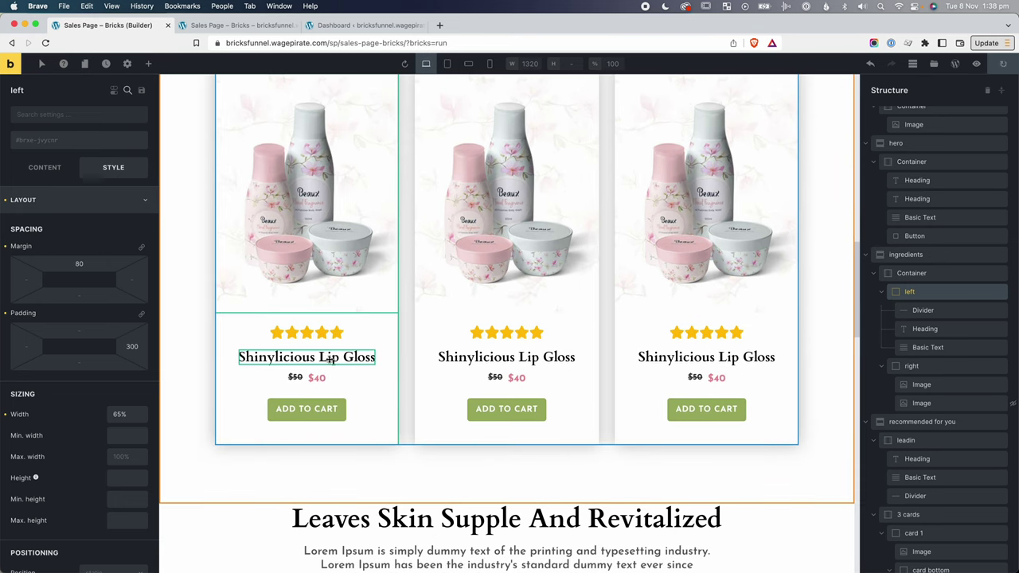
click(318, 357)
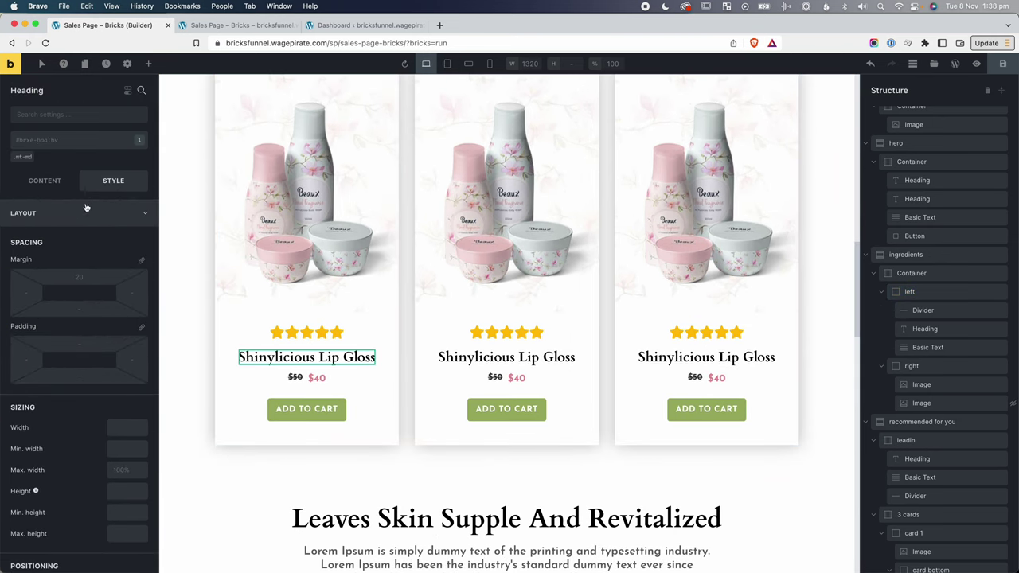
click(80, 220)
click(68, 240)
scroll(32, 295, down, 2)
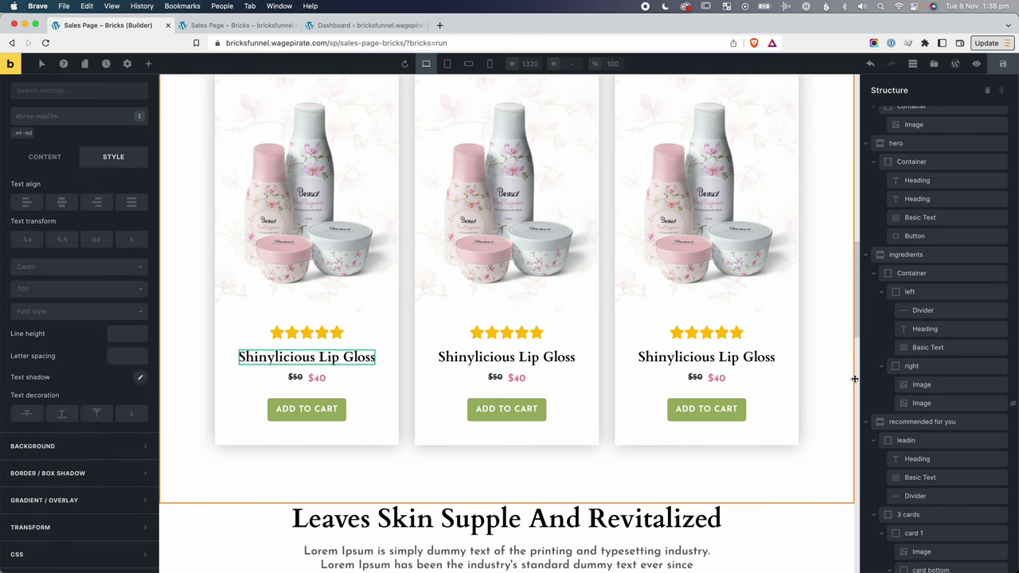
scroll(979, 279, down, 6)
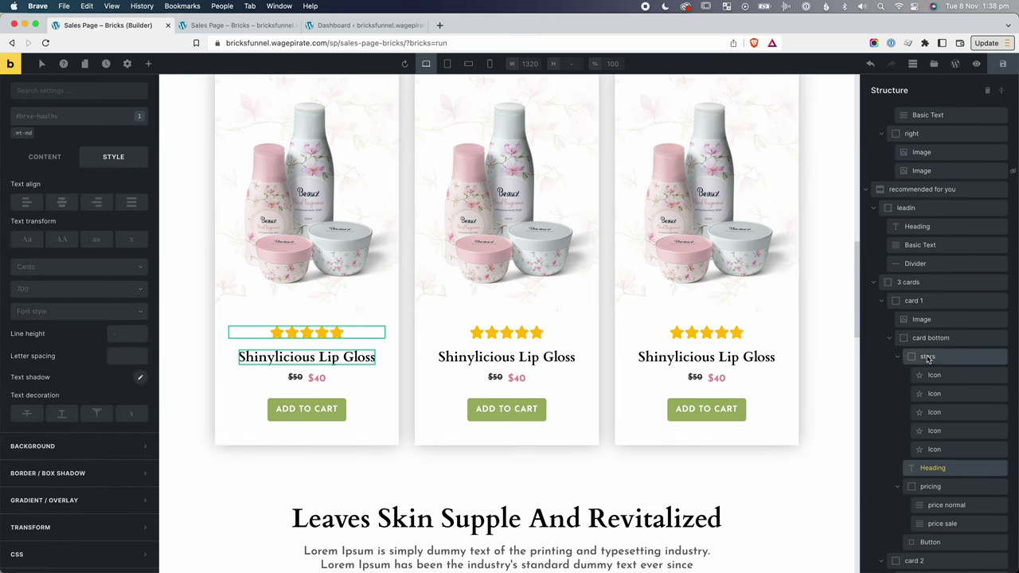
Center the first card bottom's contents at desktop and tablet widths.
click(932, 340)
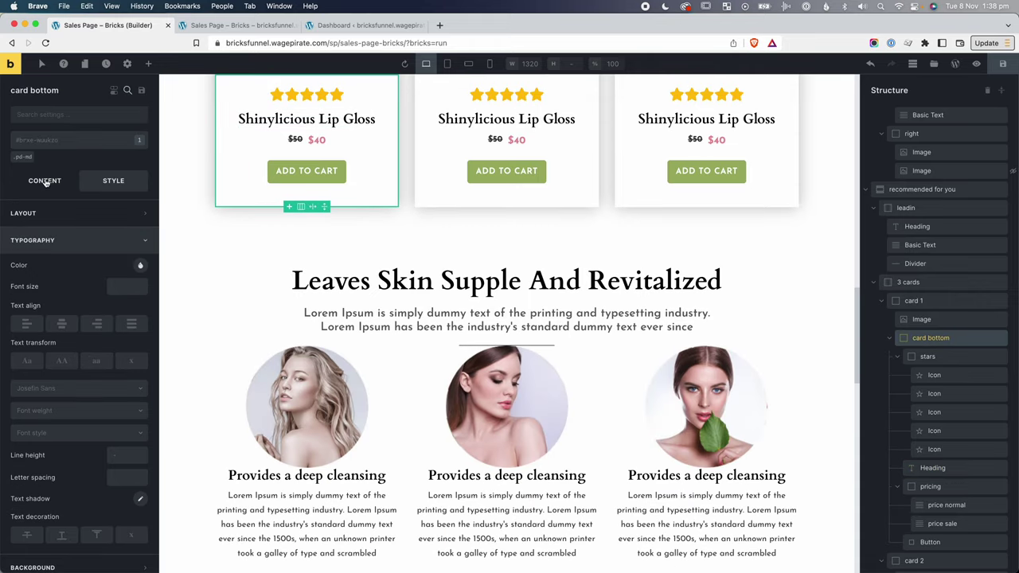
click(46, 181)
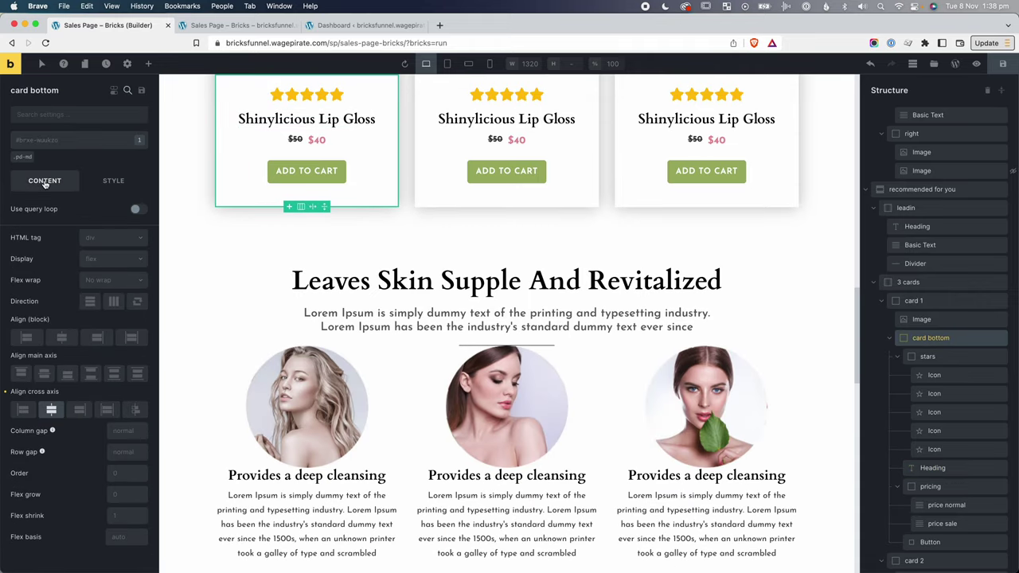
click(51, 411)
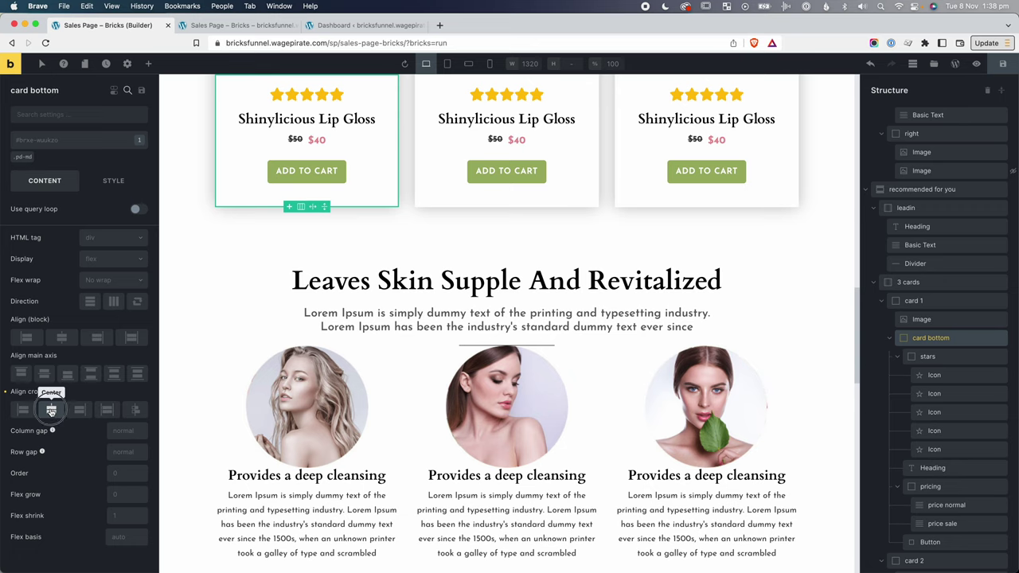
click(51, 411)
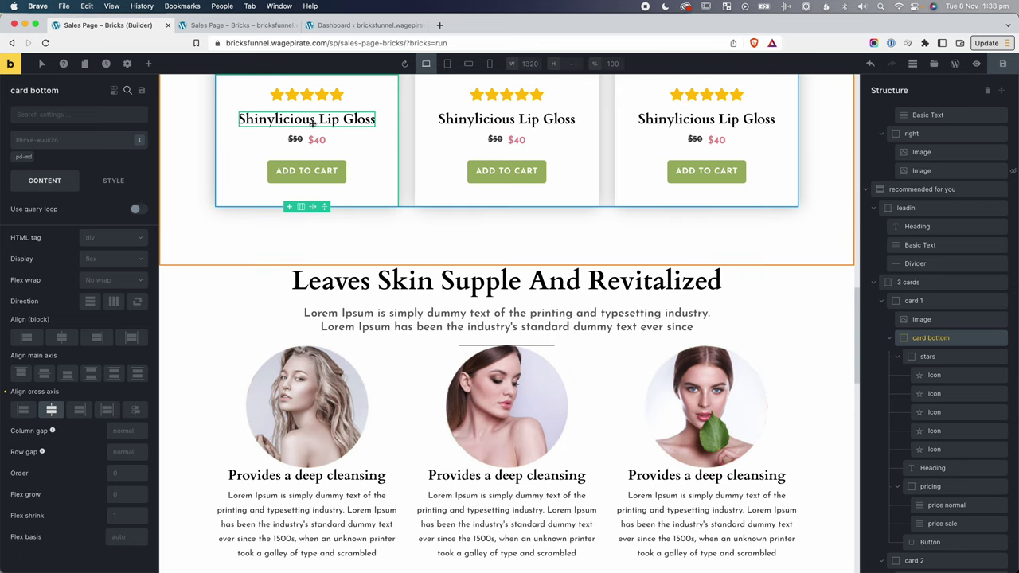
click(447, 64)
click(449, 64)
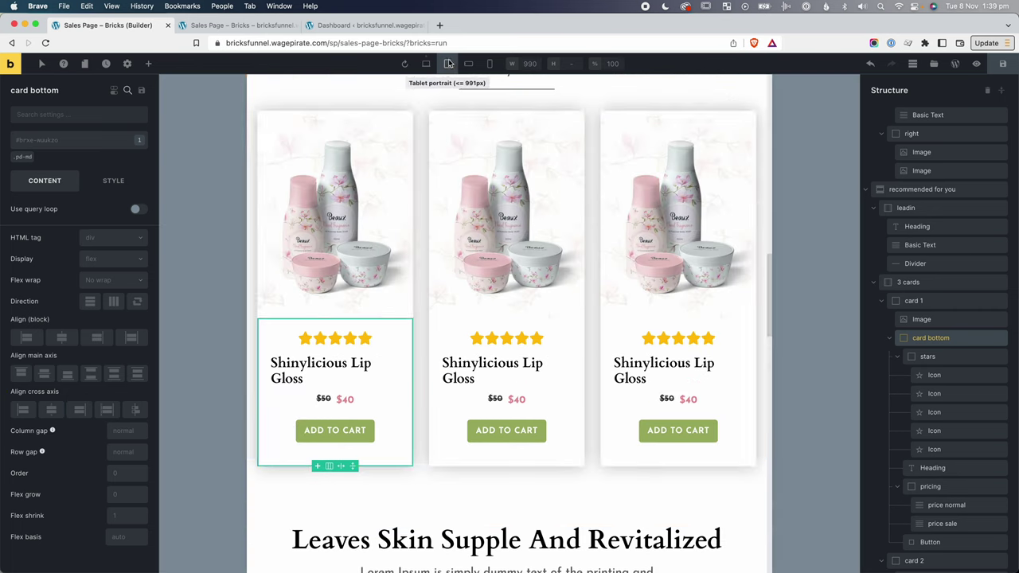
click(58, 412)
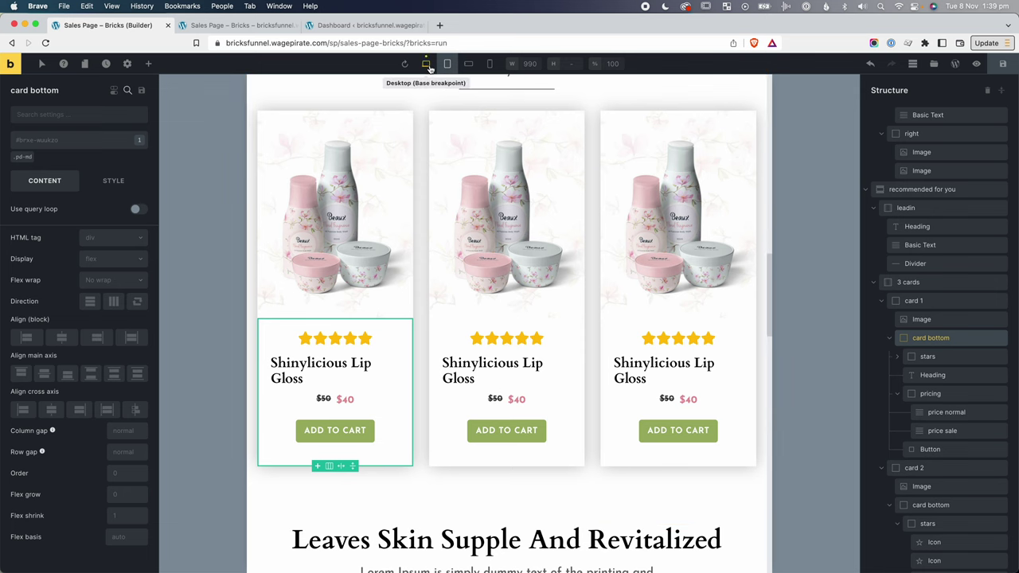
click(427, 64)
click(119, 180)
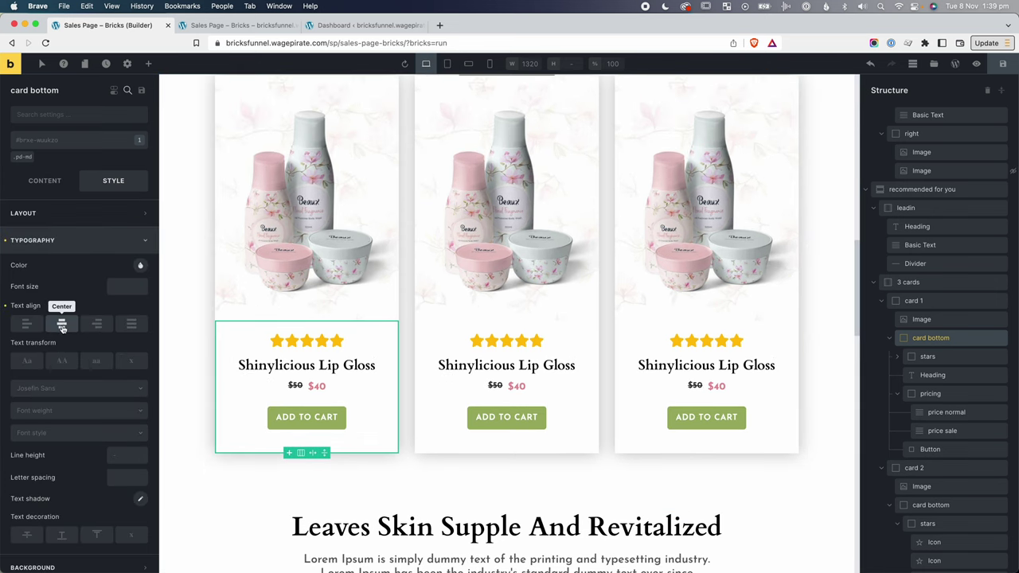
Check the cards at tablet, mobile landscape and mobile portrait widths.
click(447, 64)
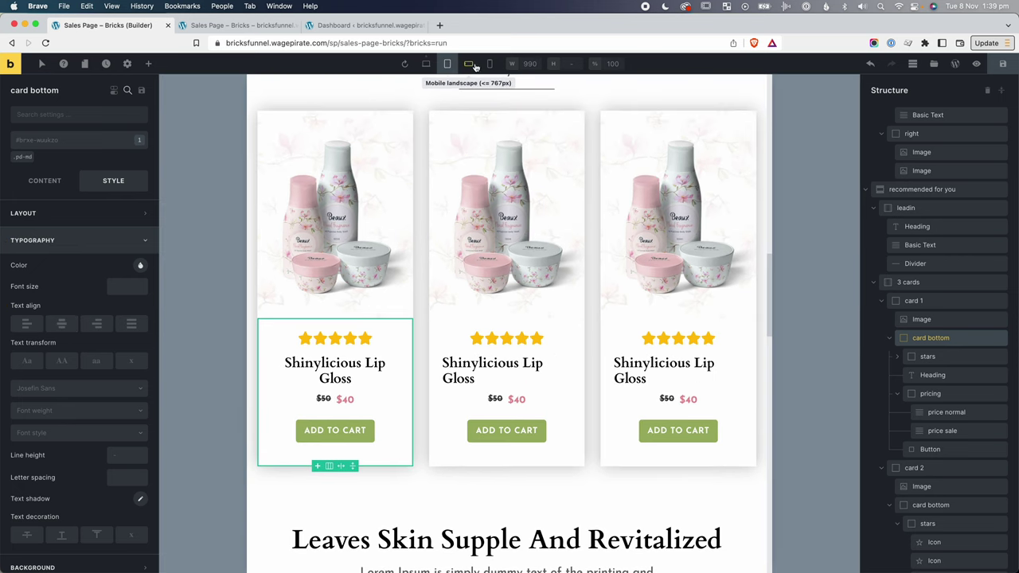
click(468, 62)
scroll(516, 356, down, 3)
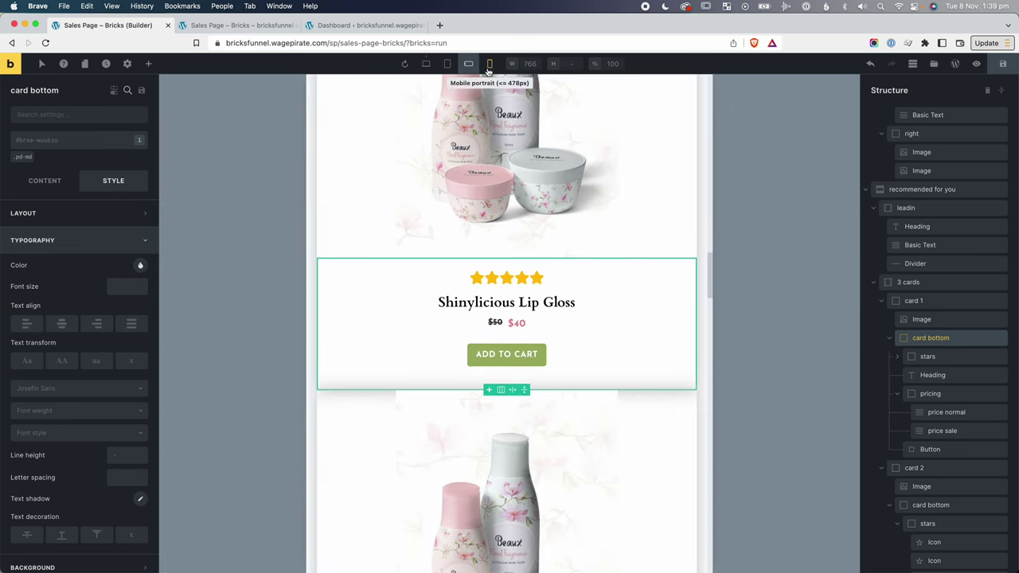
click(489, 63)
scroll(535, 368, down, 5)
click(507, 339)
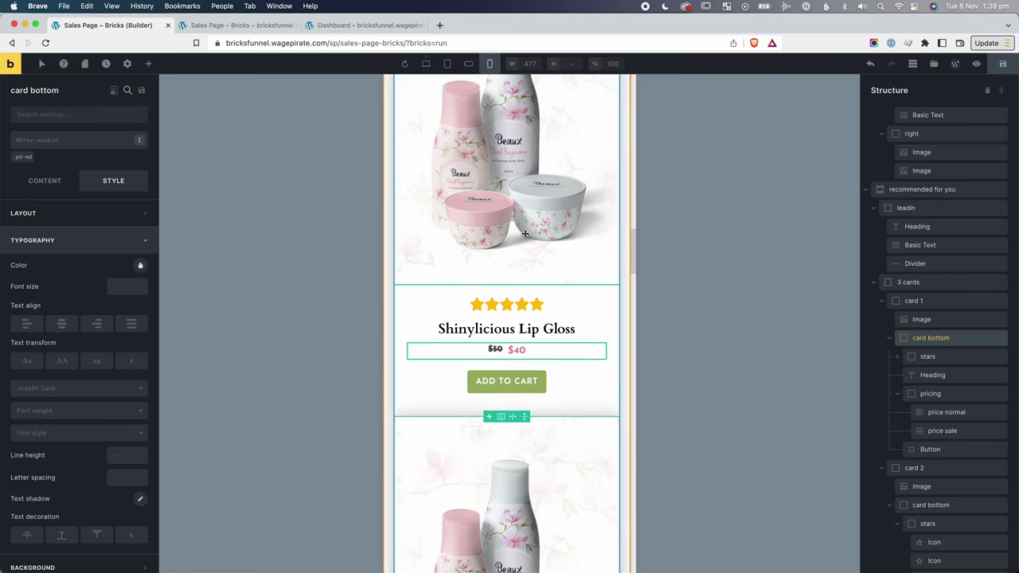
click(447, 63)
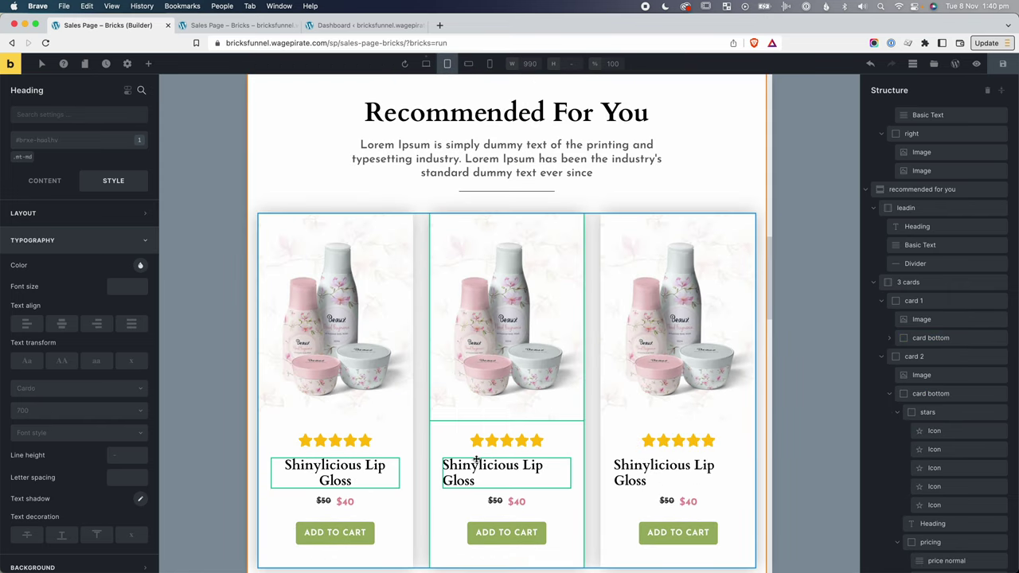
Set Text align to Center on the second and third card bottoms, then preview tablet and mobile landscape.
click(448, 429)
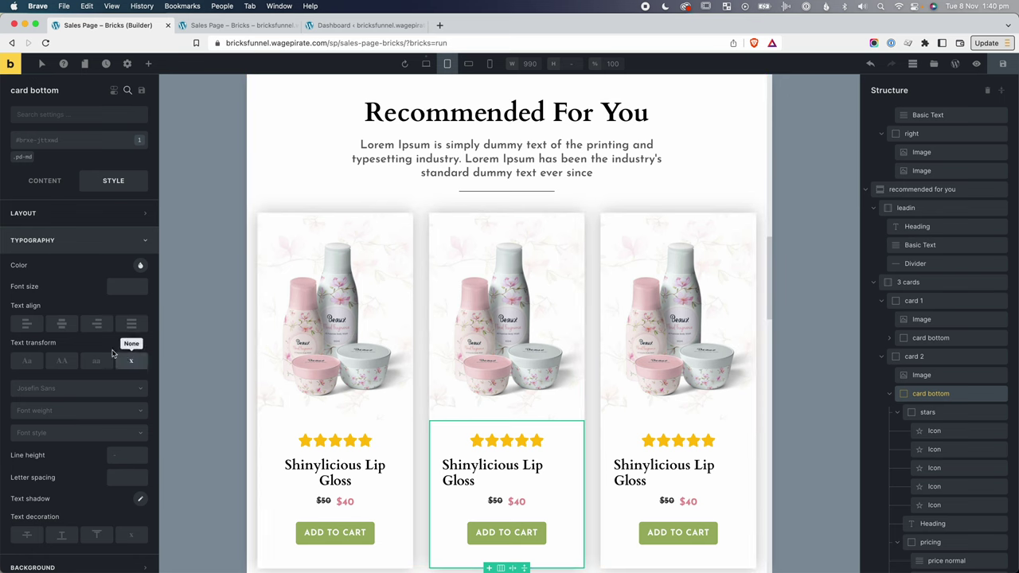
click(426, 64)
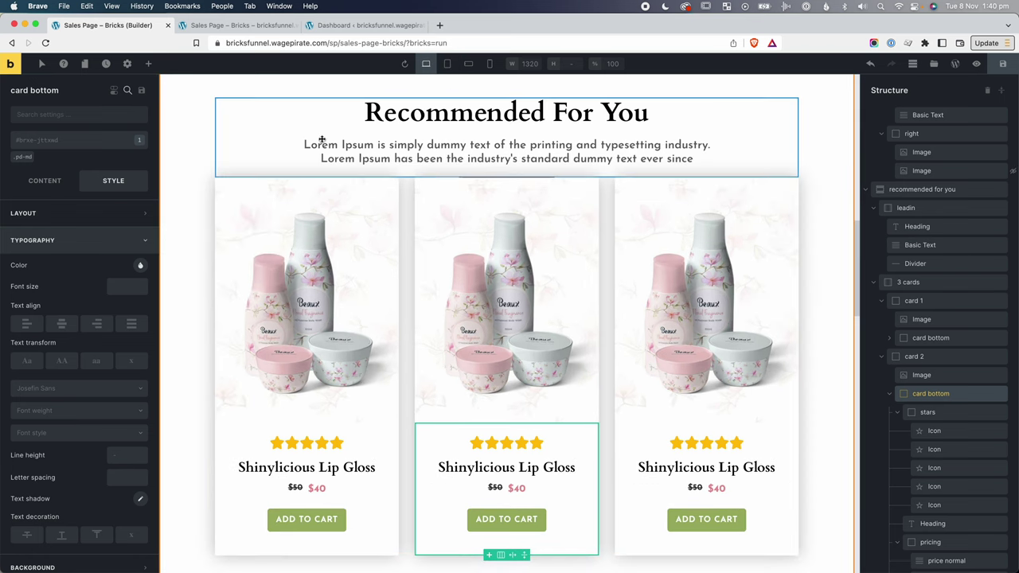
click(62, 324)
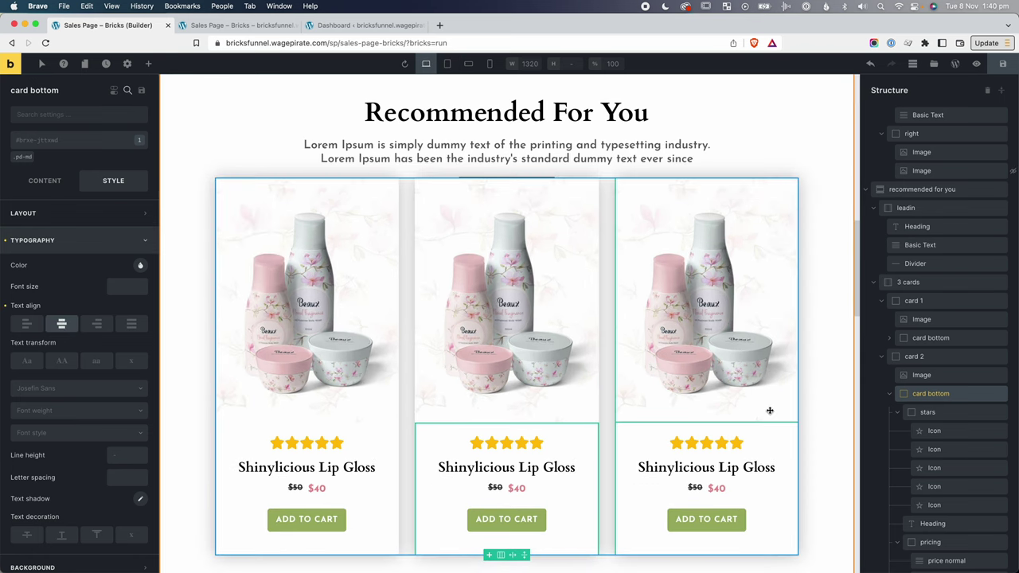
click(650, 431)
right_click(62, 327)
click(63, 329)
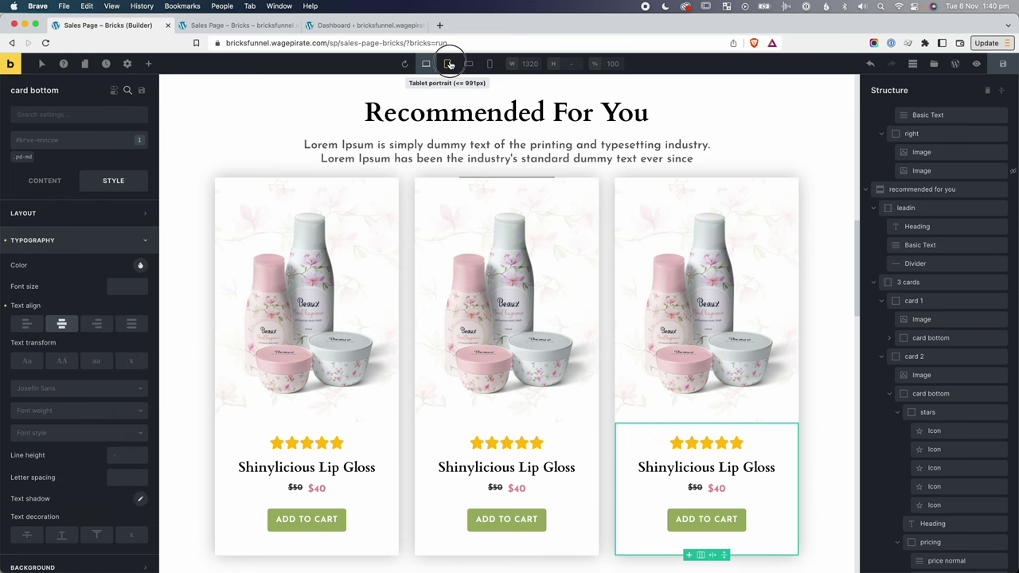
click(449, 64)
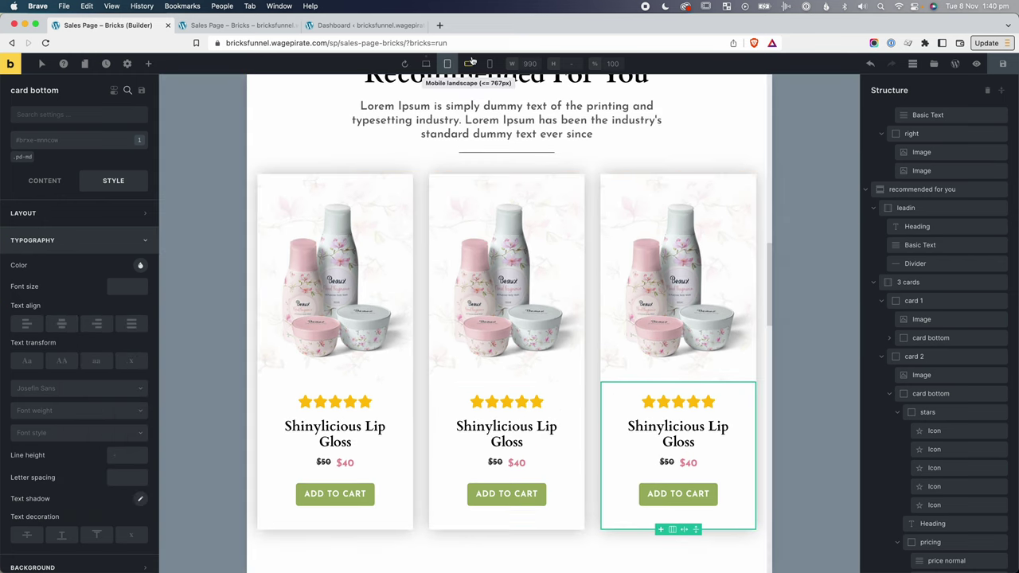
click(470, 63)
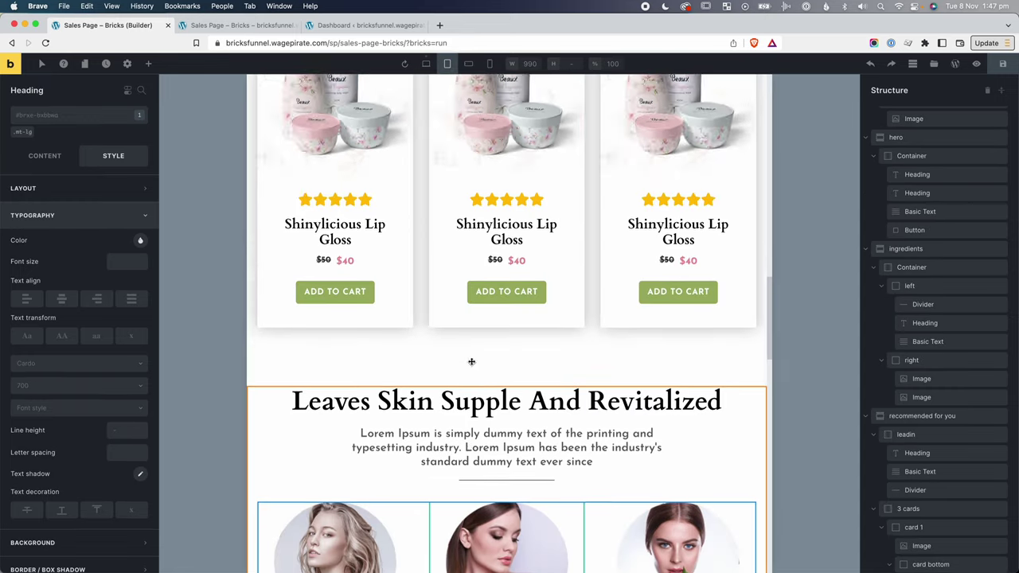
scroll(471, 360, down, 5)
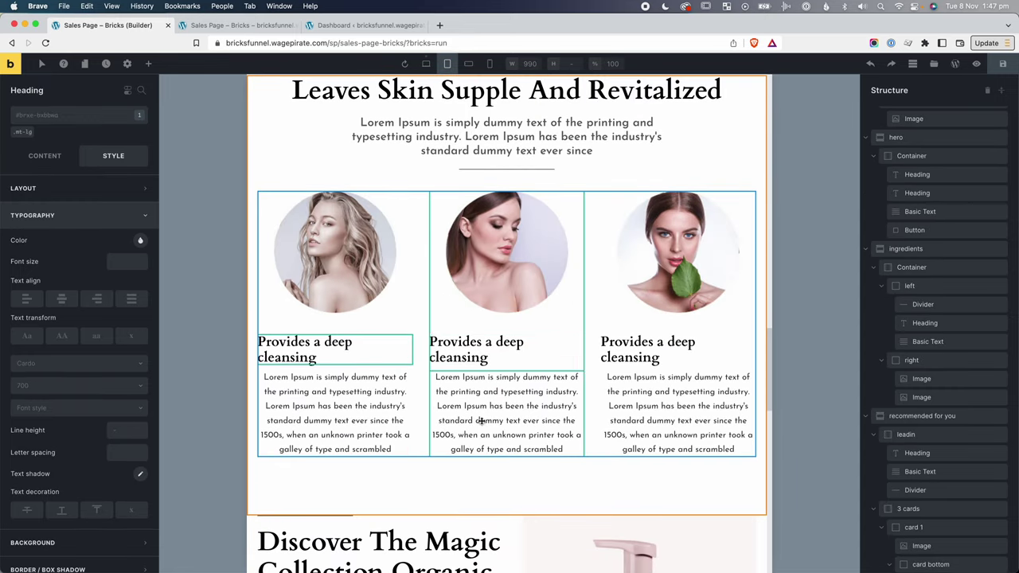
Set Text align to Center on each of the three columns under 3 cols.
click(427, 63)
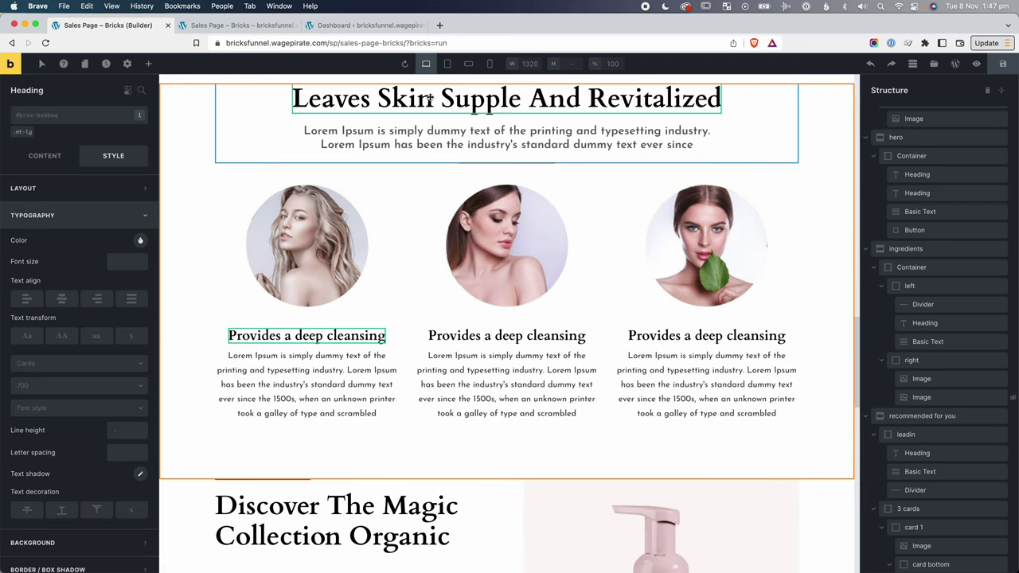
click(315, 246)
scroll(971, 369, down, 15)
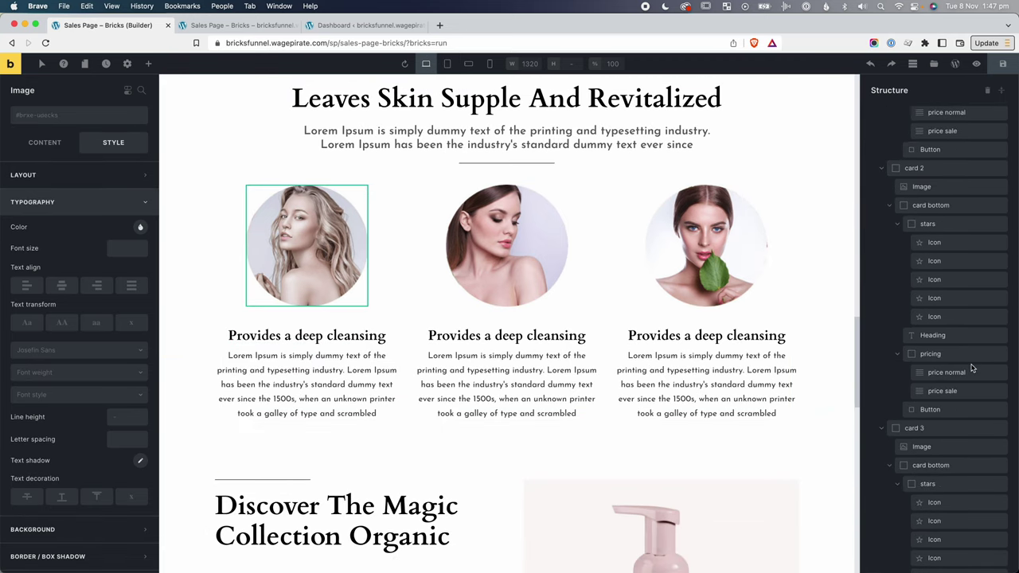
scroll(972, 368, down, 5)
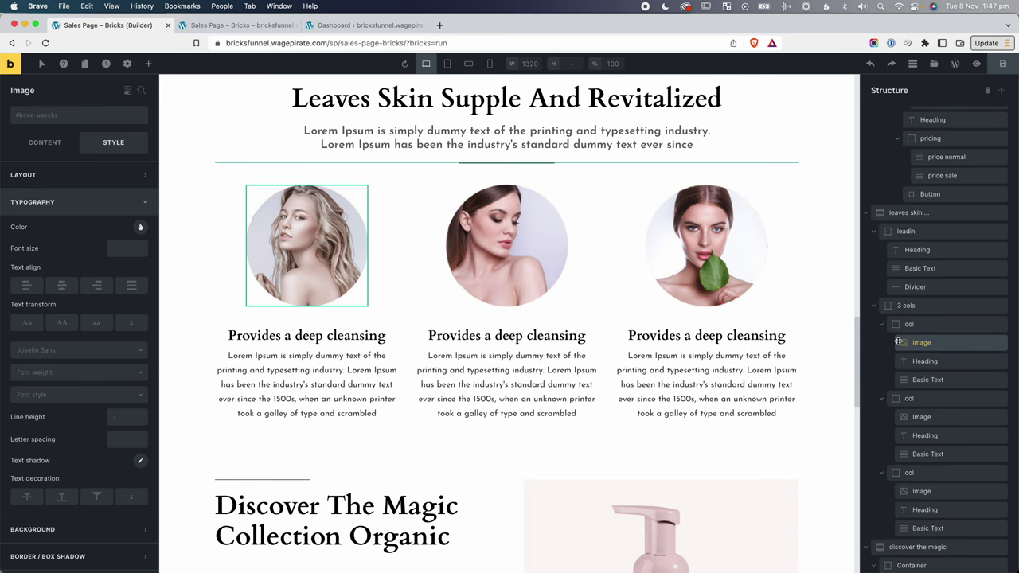
click(881, 324)
click(881, 342)
click(881, 361)
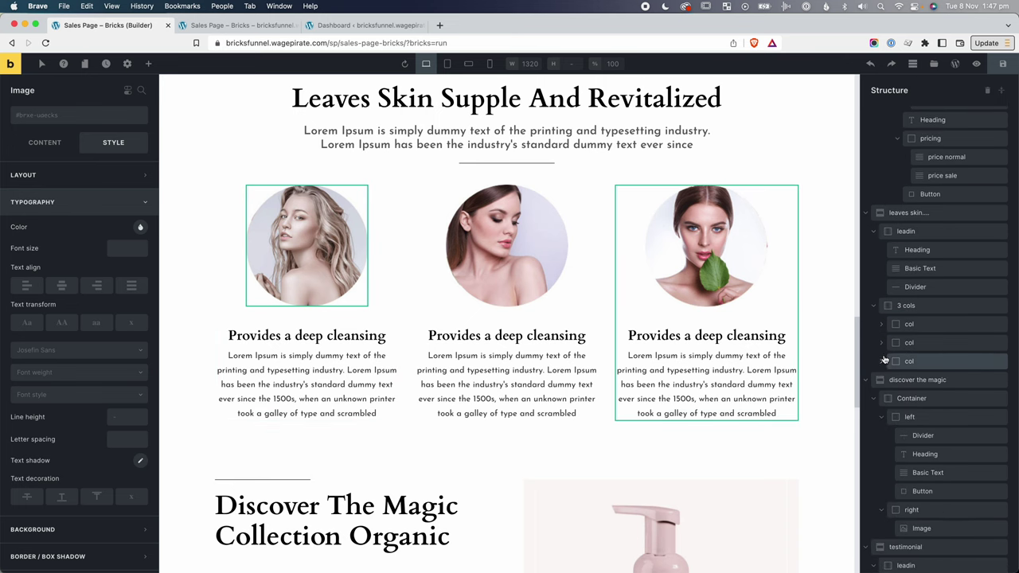
click(916, 324)
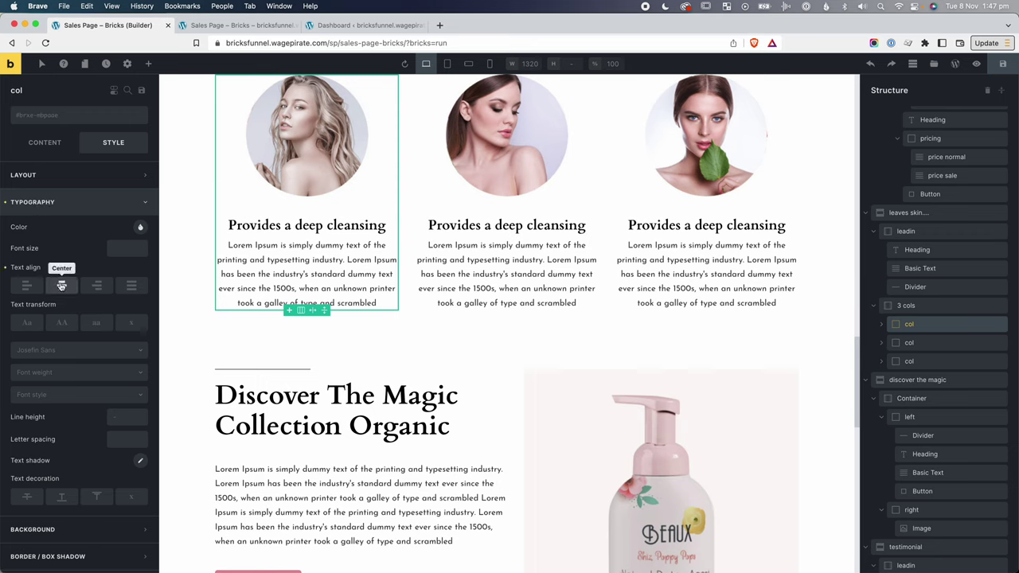
click(909, 342)
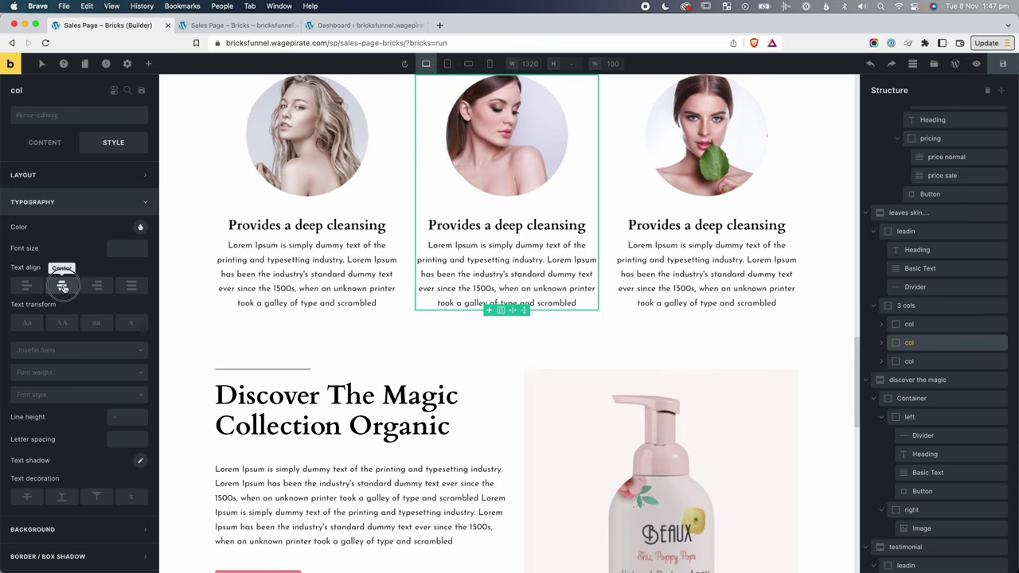
click(909, 361)
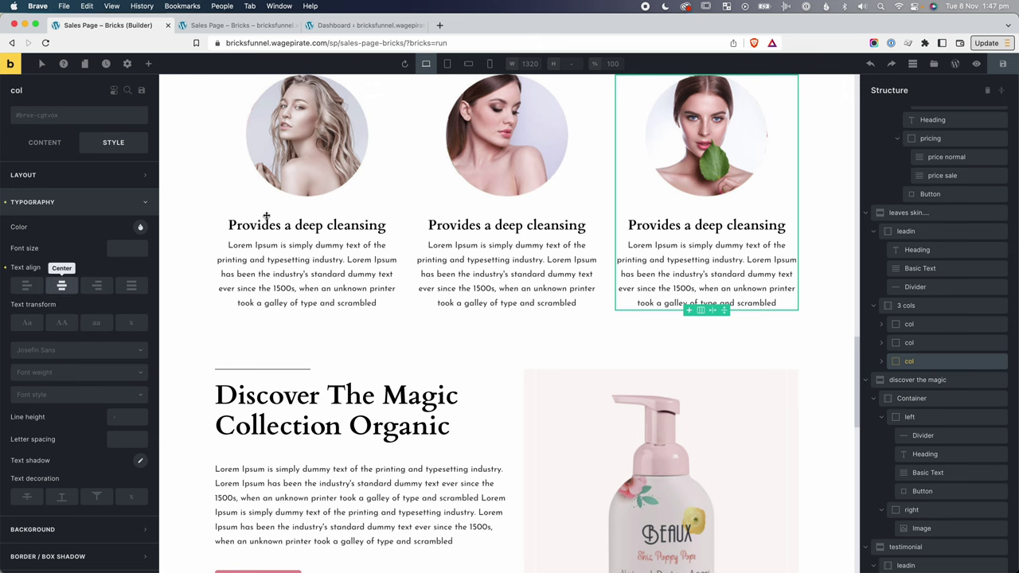
Preview the centred columns at tablet and mobile landscape widths.
click(447, 64)
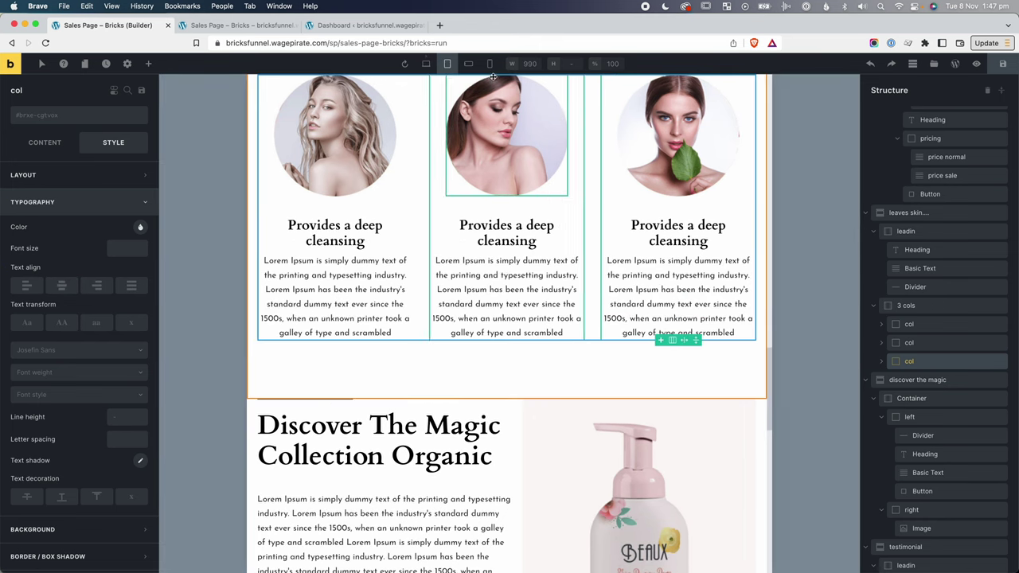
click(468, 64)
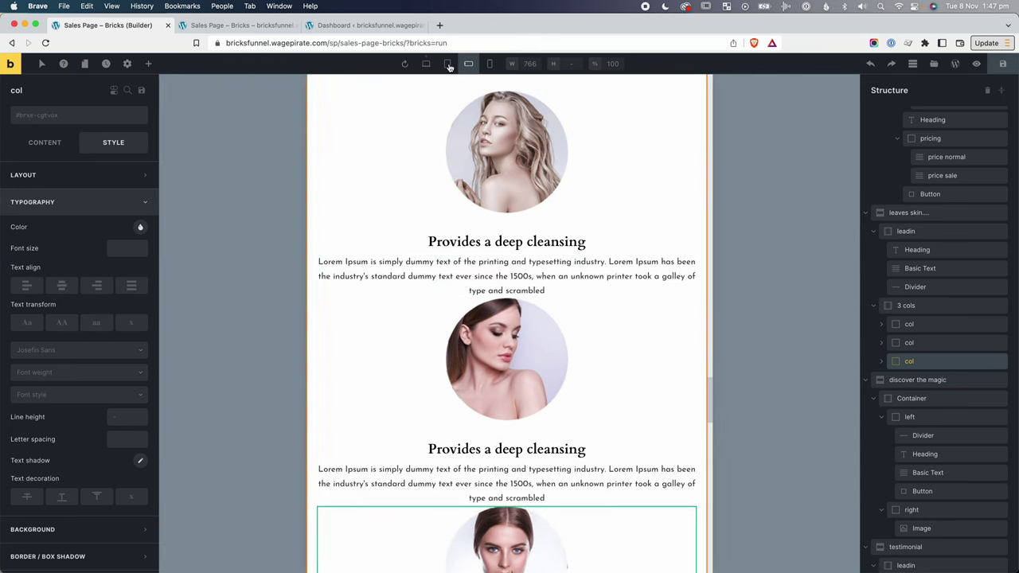
click(447, 64)
scroll(438, 321, down, 5)
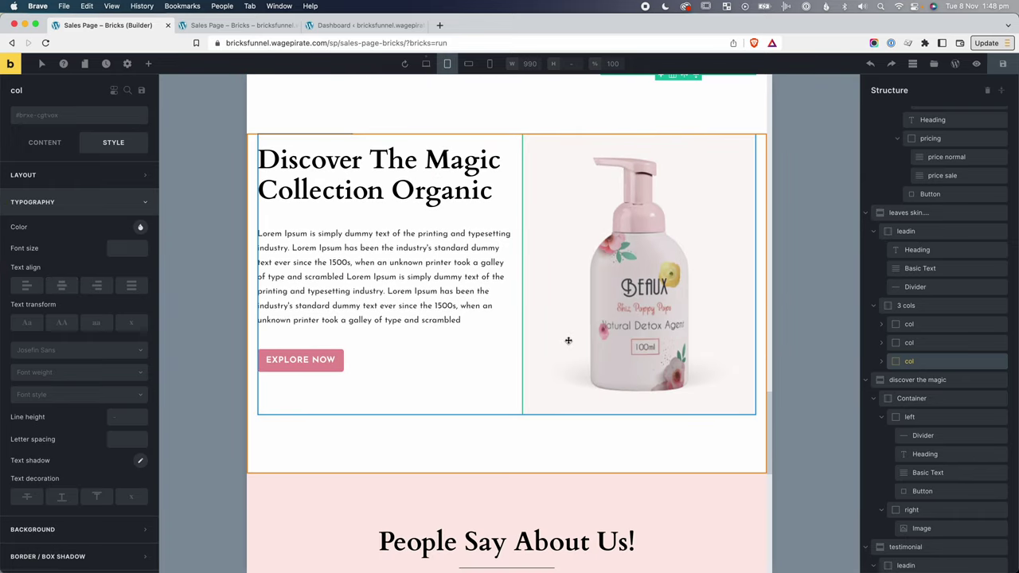
Scroll back to the ingredients section and select its left text block.
scroll(569, 341, down, 5)
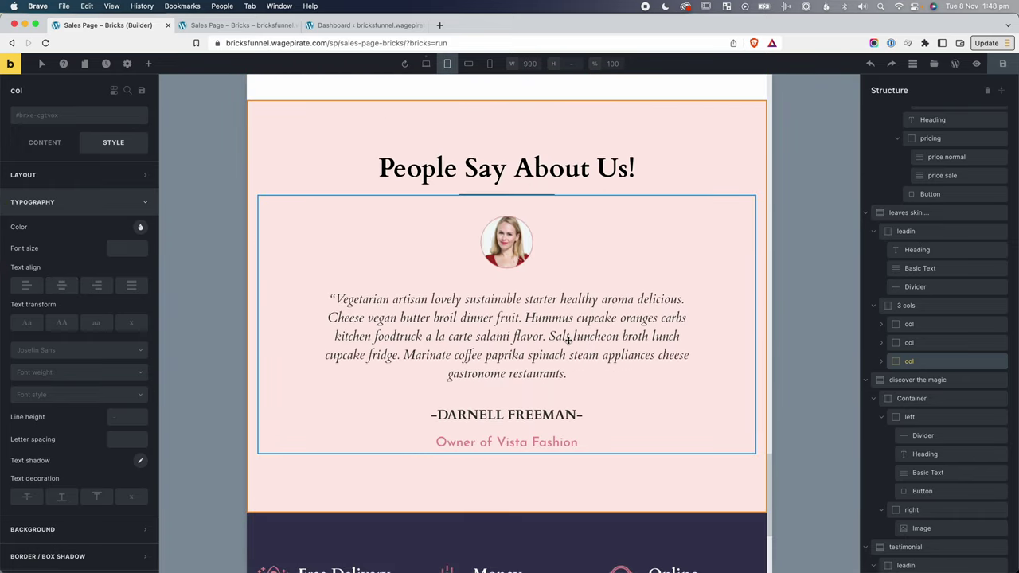
scroll(569, 341, down, 3)
scroll(568, 406, up, 3)
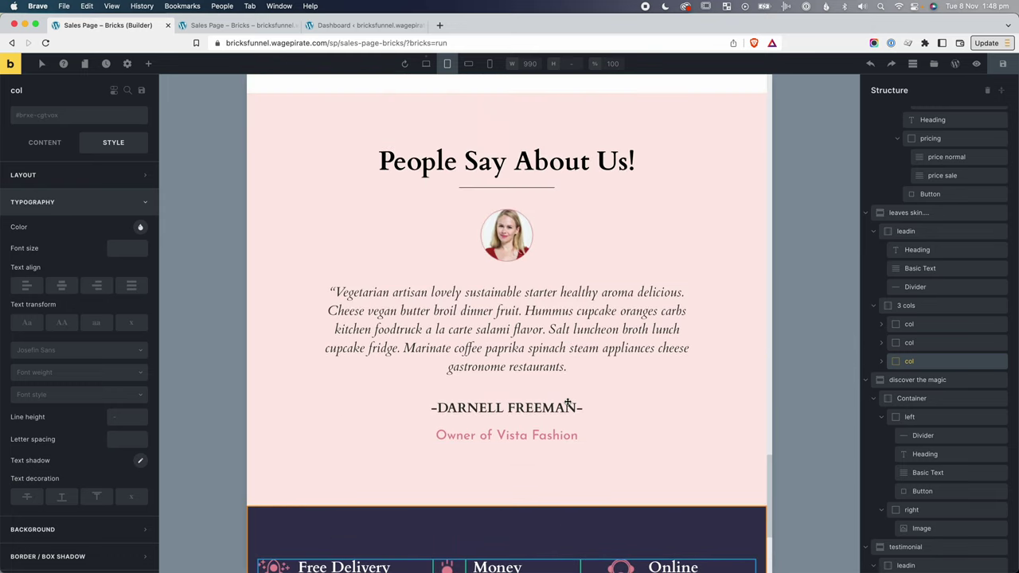
scroll(568, 406, up, 17)
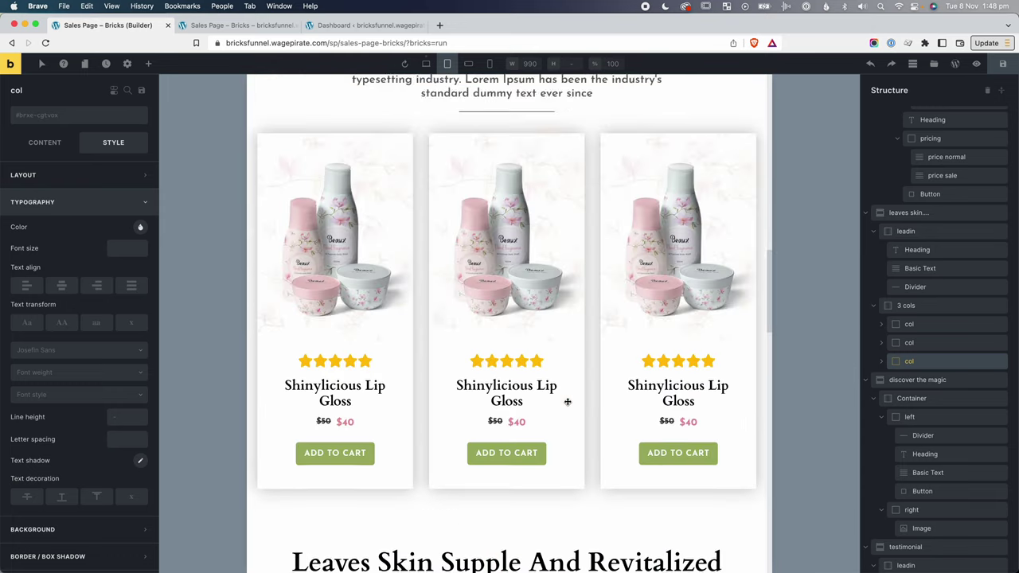
scroll(568, 402, up, 10)
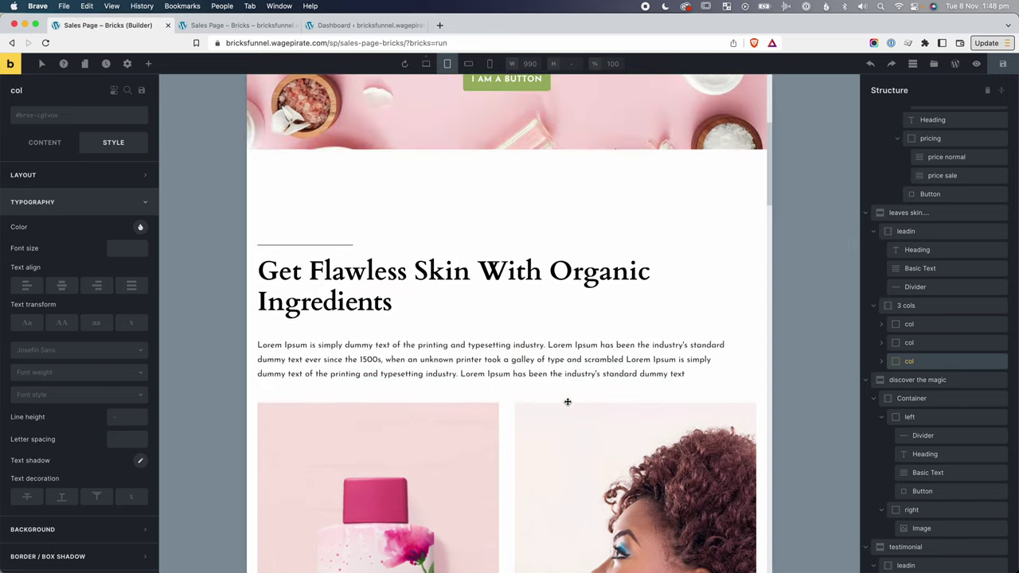
scroll(568, 403, up, 1)
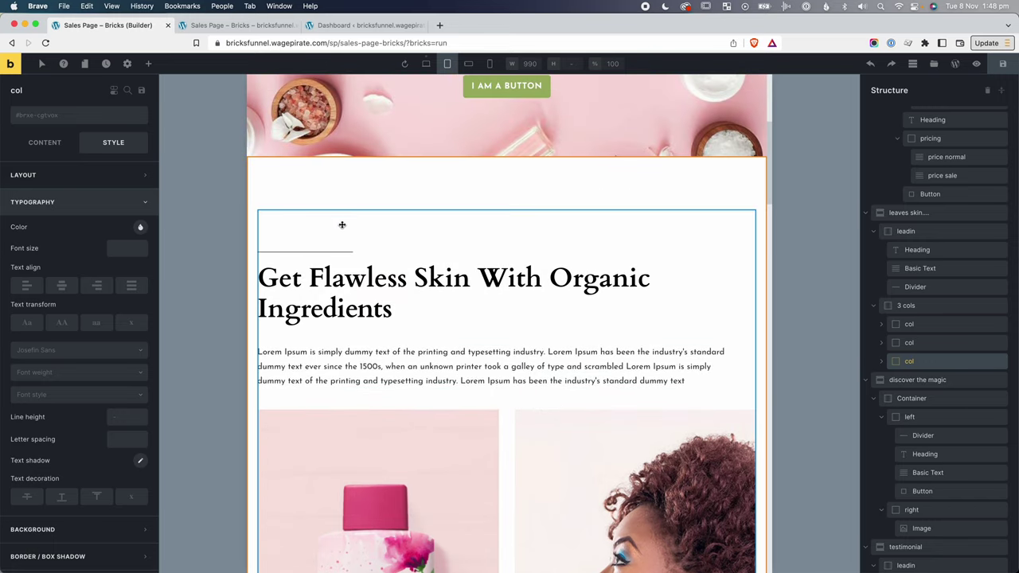
click(342, 225)
click(302, 179)
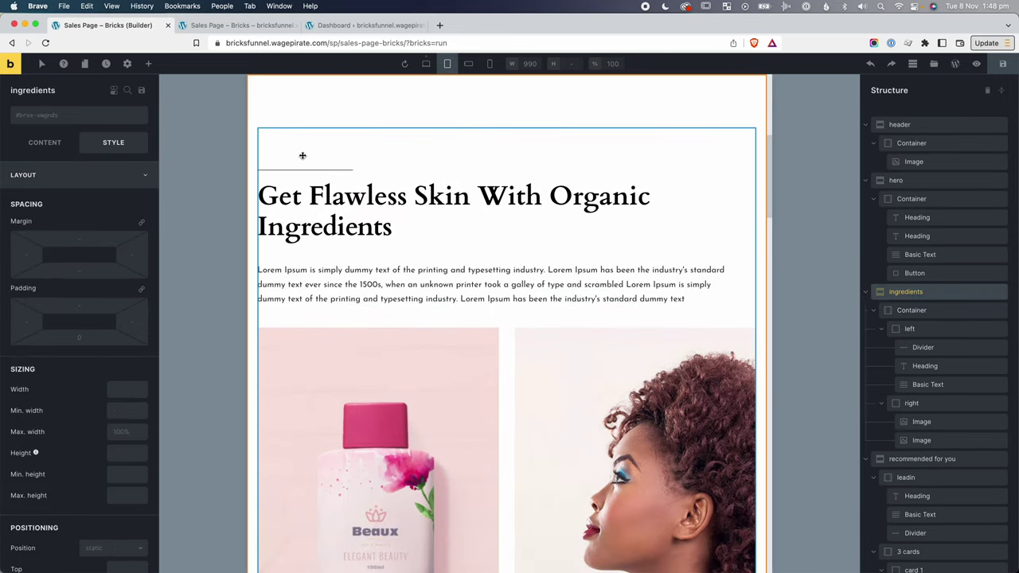
click(911, 329)
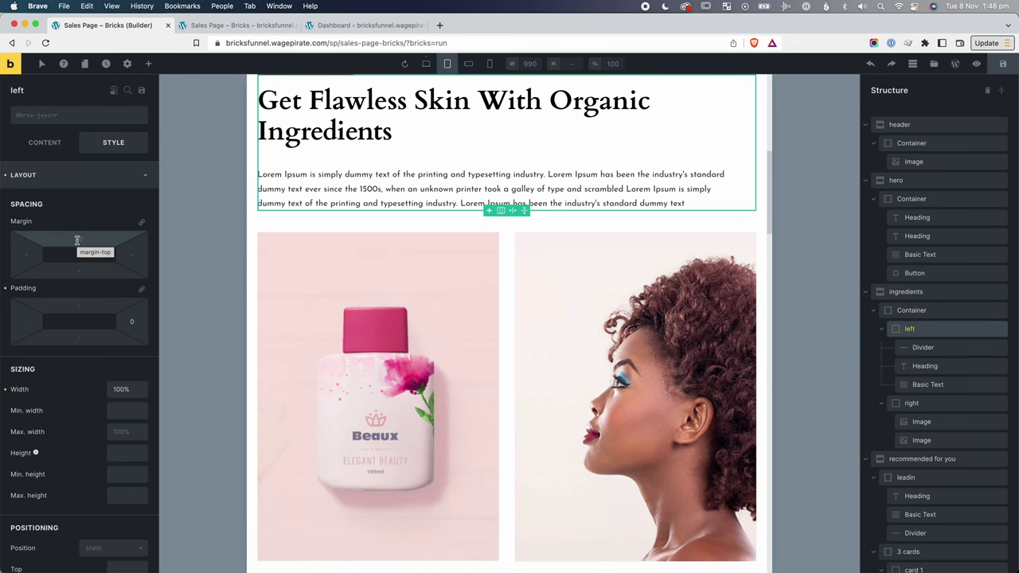
Compare the left text block's layout at mobile, desktop and tablet widths.
scroll(432, 273, down, 1)
scroll(444, 273, up, 5)
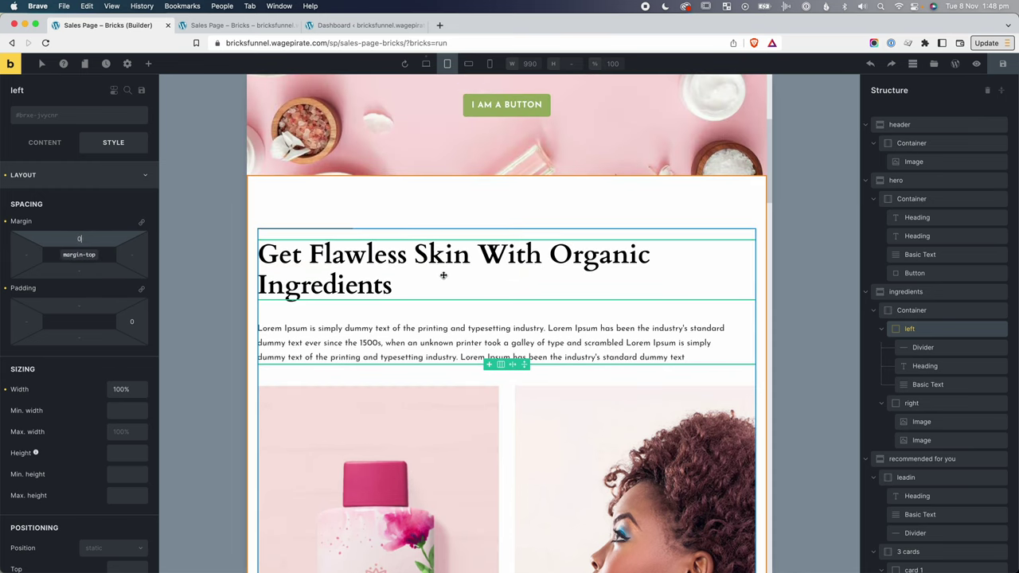
click(490, 63)
click(426, 63)
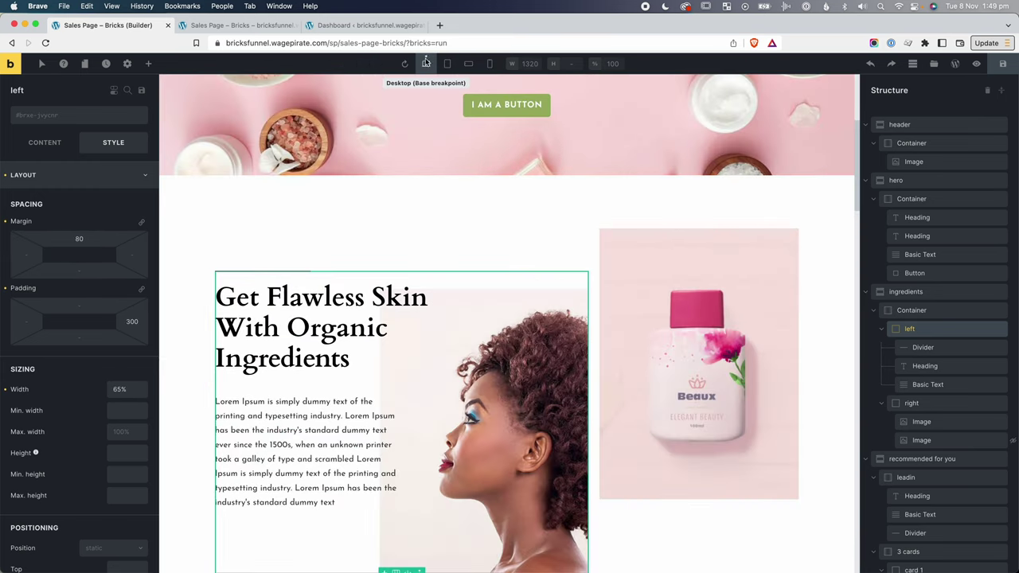
click(458, 65)
scroll(776, 119, up, 3)
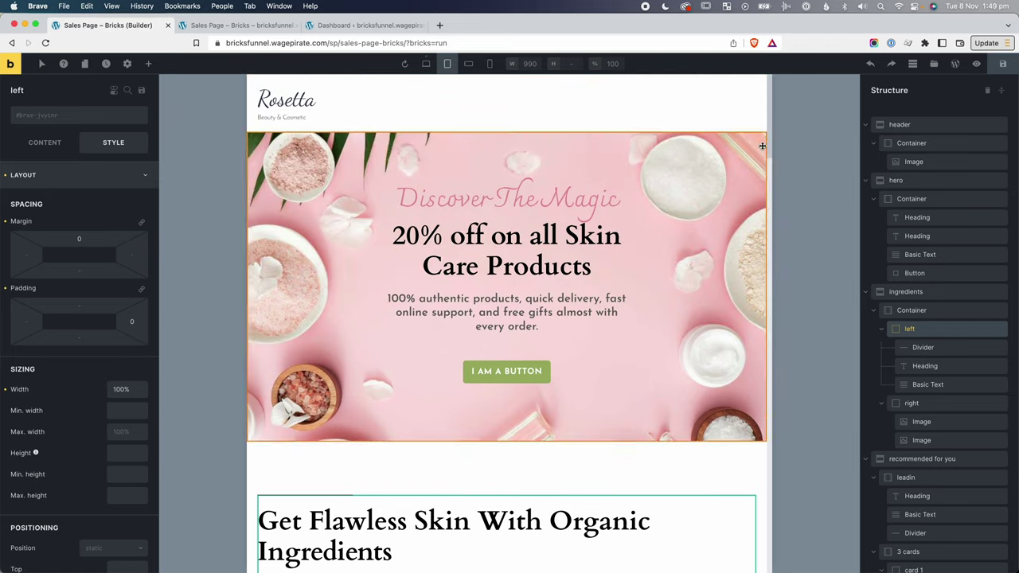
drag(772, 92, 754, 82)
click(427, 64)
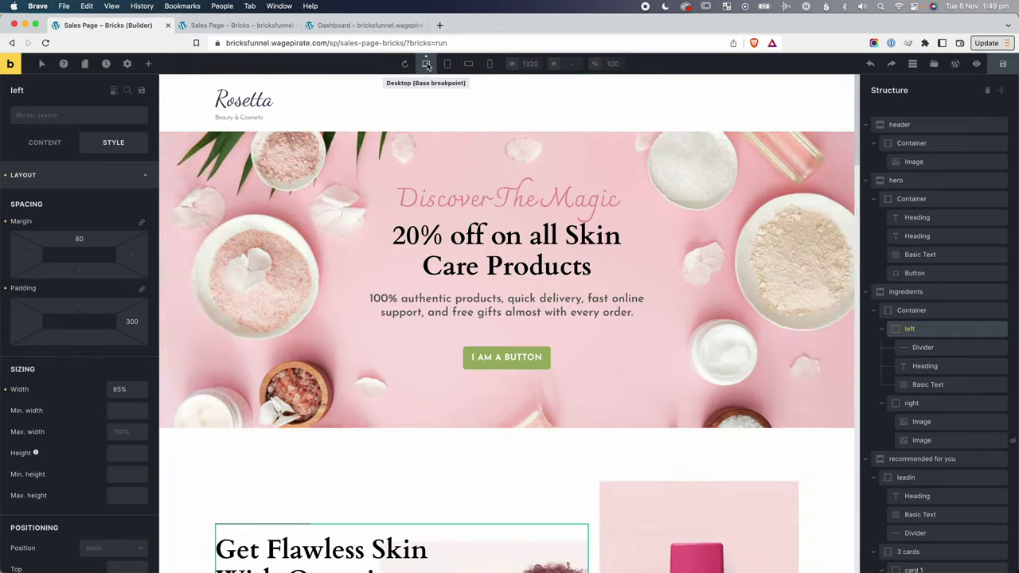
click(337, 101)
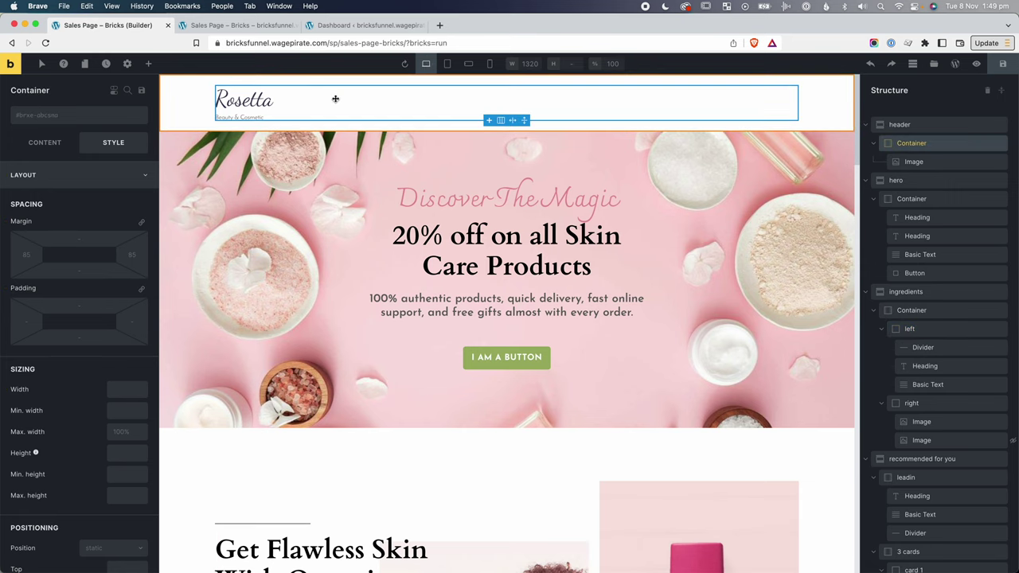
click(45, 143)
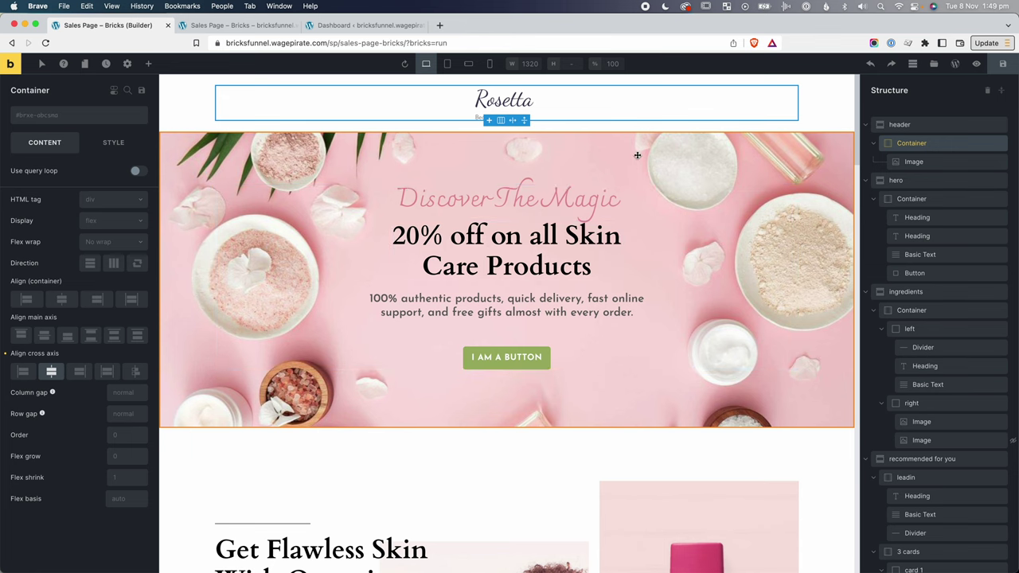
click(725, 167)
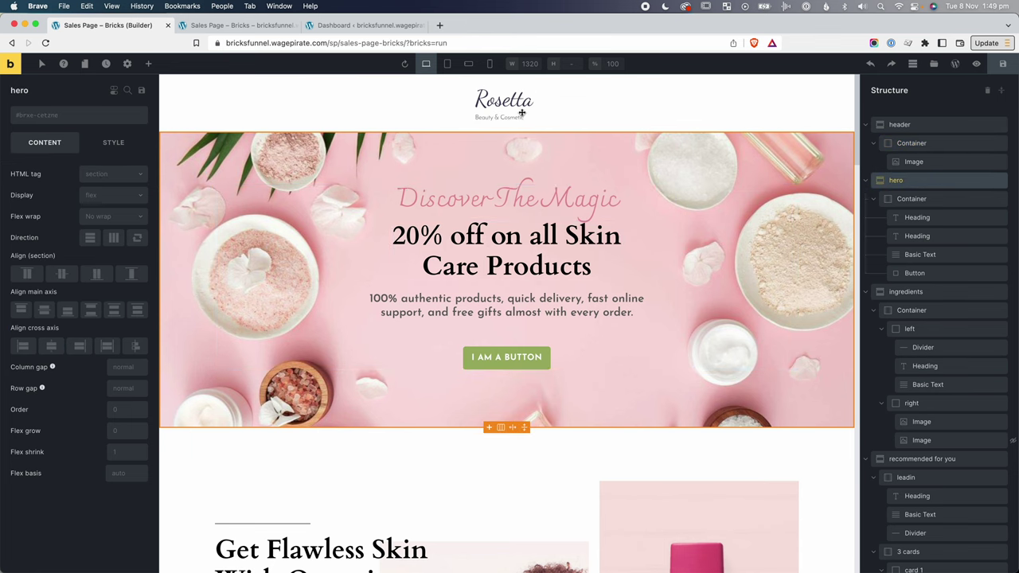
click(457, 67)
click(468, 63)
click(489, 63)
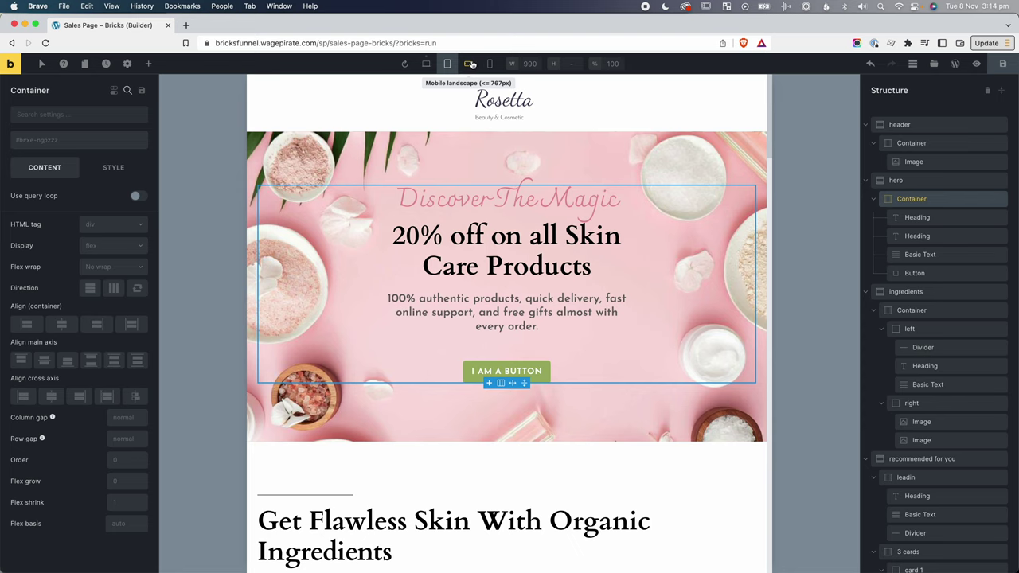
click(471, 65)
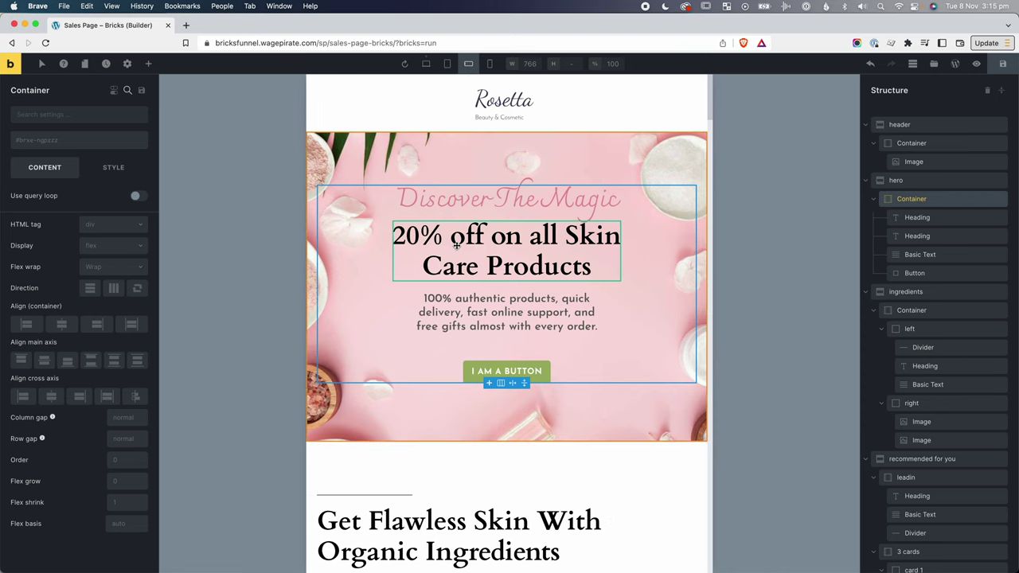
scroll(526, 326, down, 3)
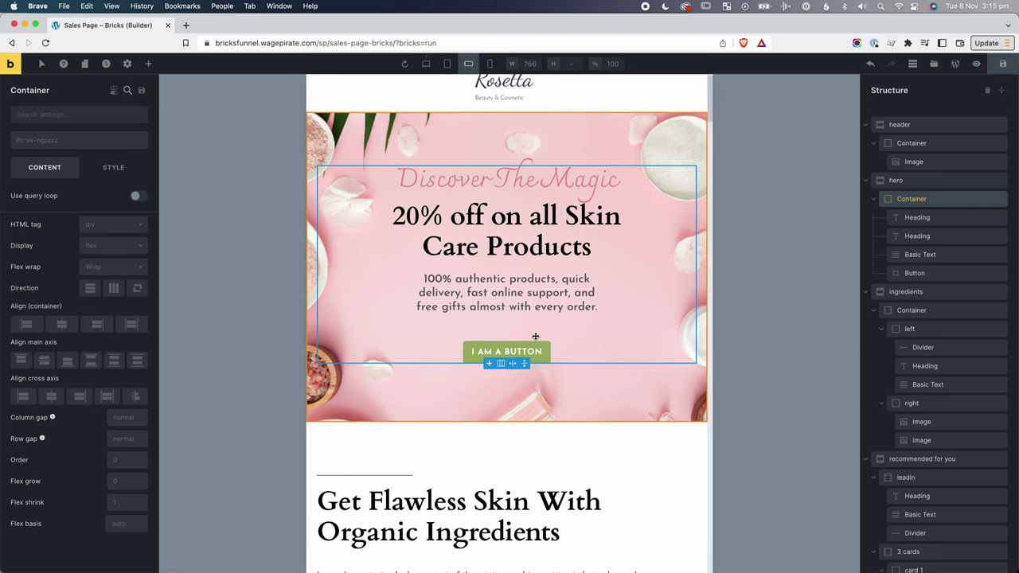
scroll(535, 336, down, 6)
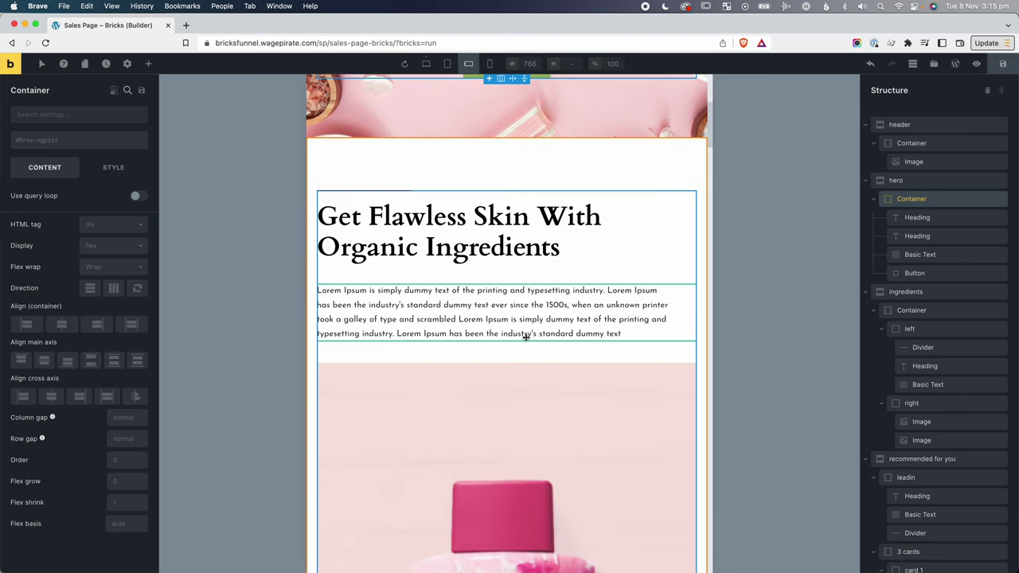
scroll(526, 337, down, 6)
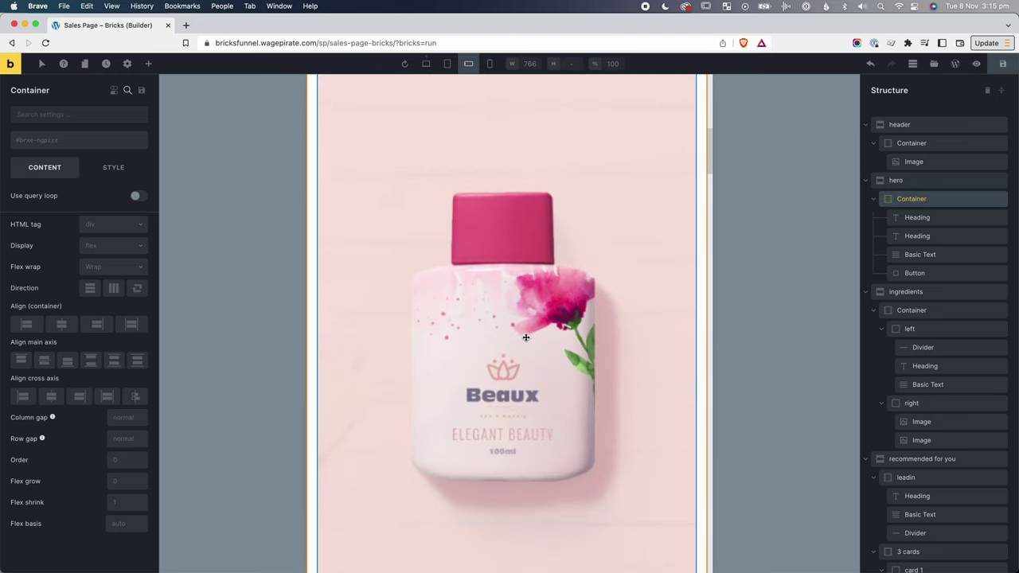
scroll(530, 344, down, 2)
scroll(533, 348, down, 12)
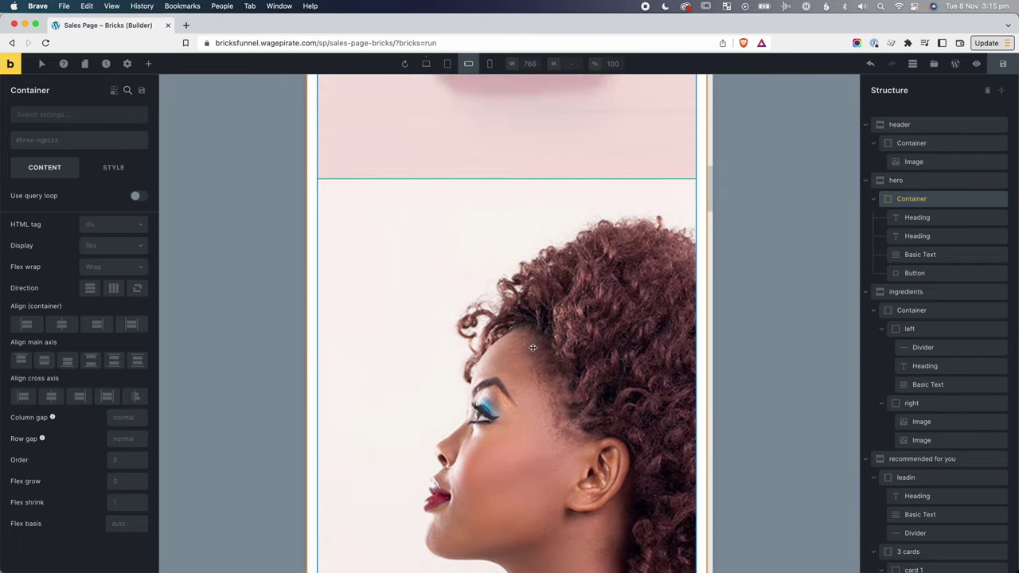
scroll(533, 348, down, 11)
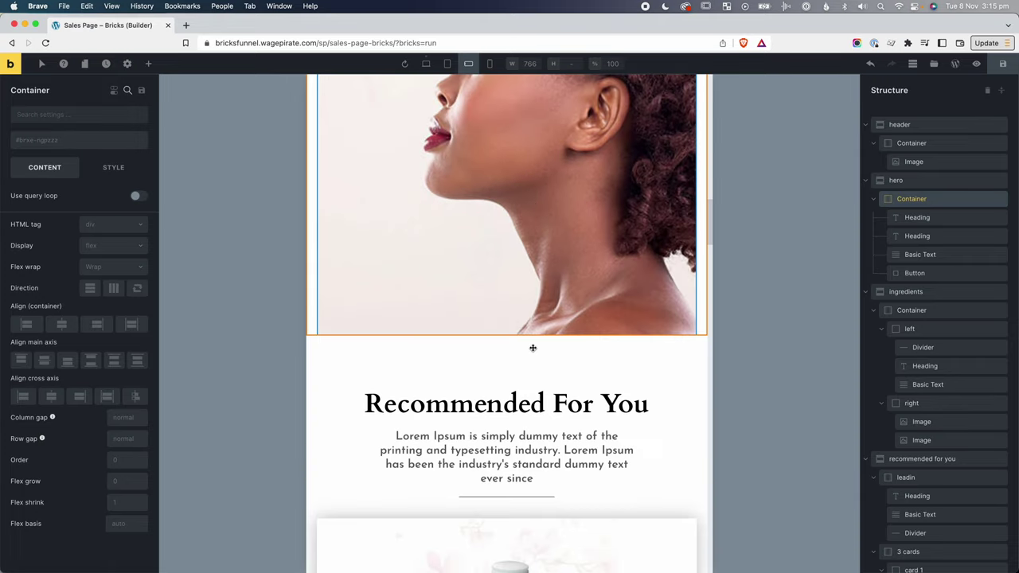
scroll(533, 348, down, 6)
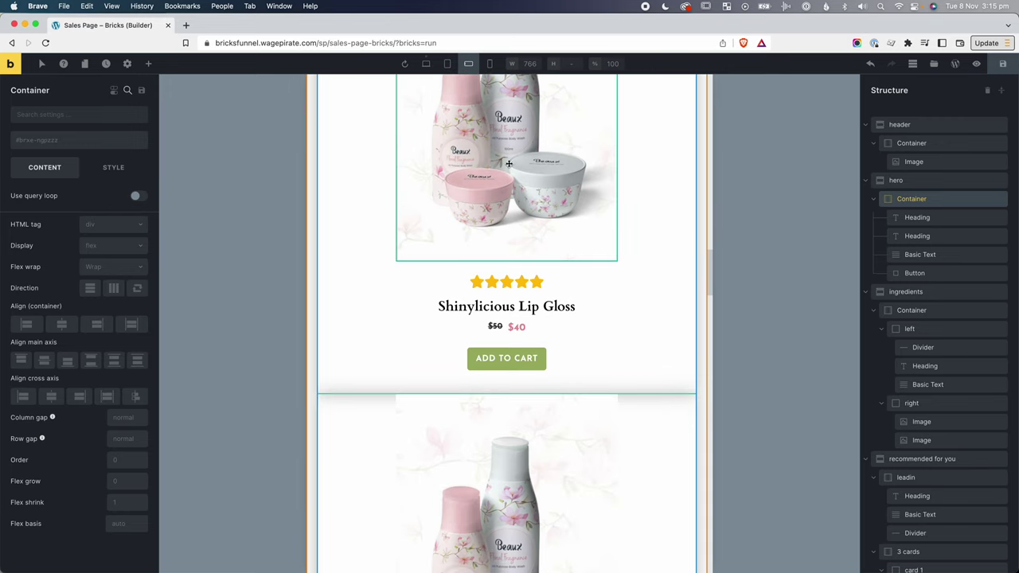
scroll(555, 186, down, 9)
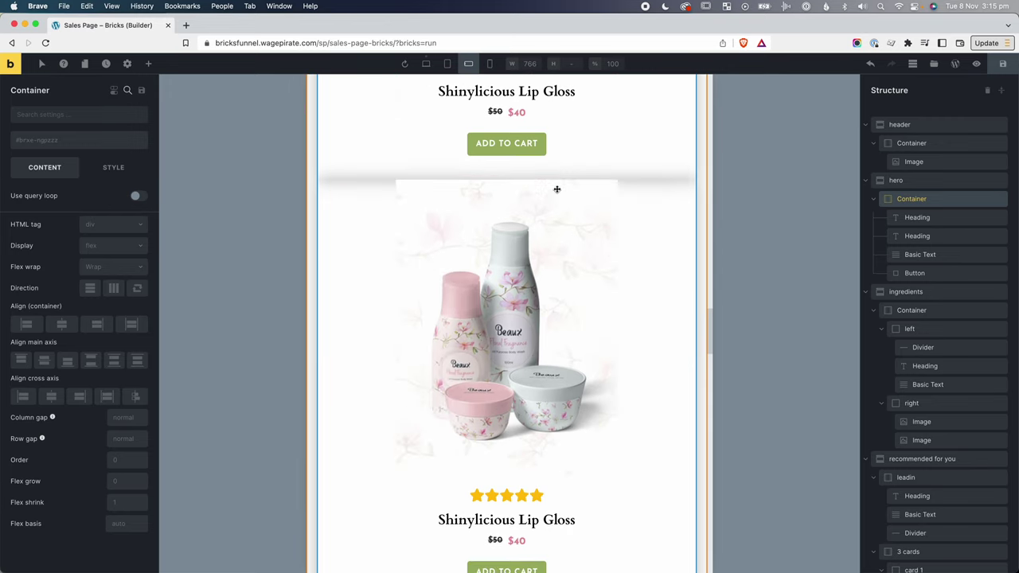
scroll(557, 190, down, 11)
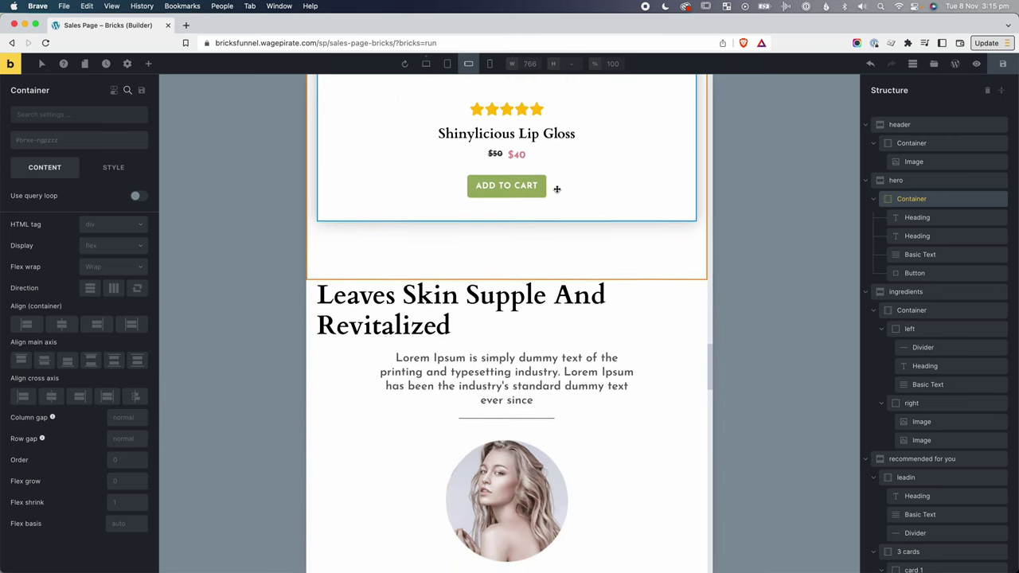
scroll(510, 177, down, 12)
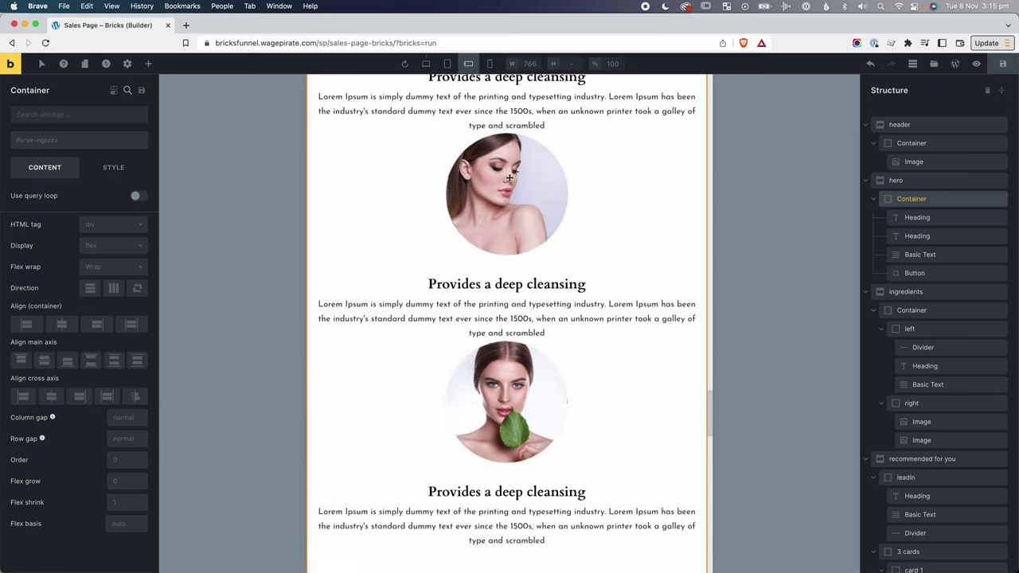
scroll(509, 178, down, 13)
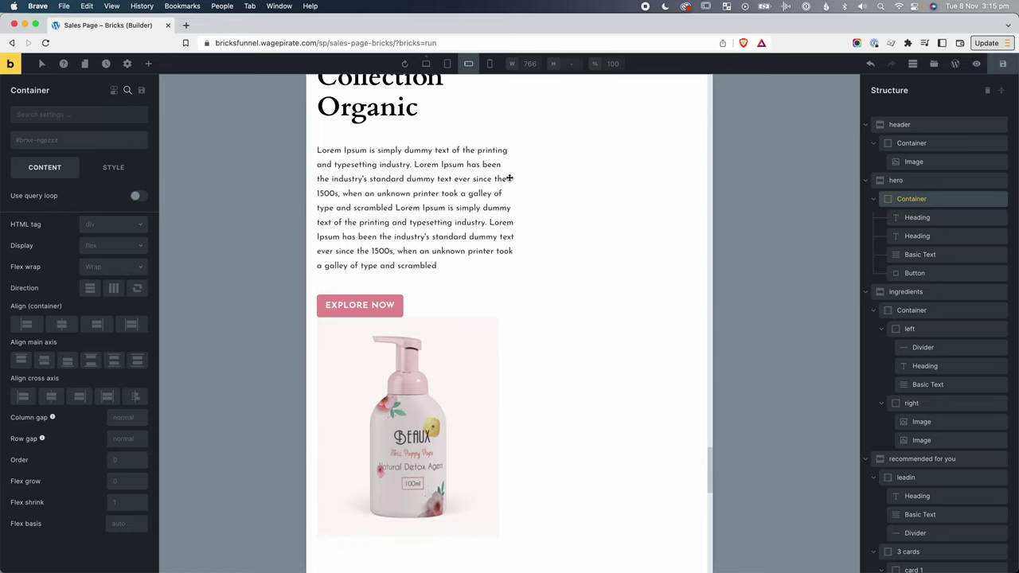
scroll(510, 178, down, 13)
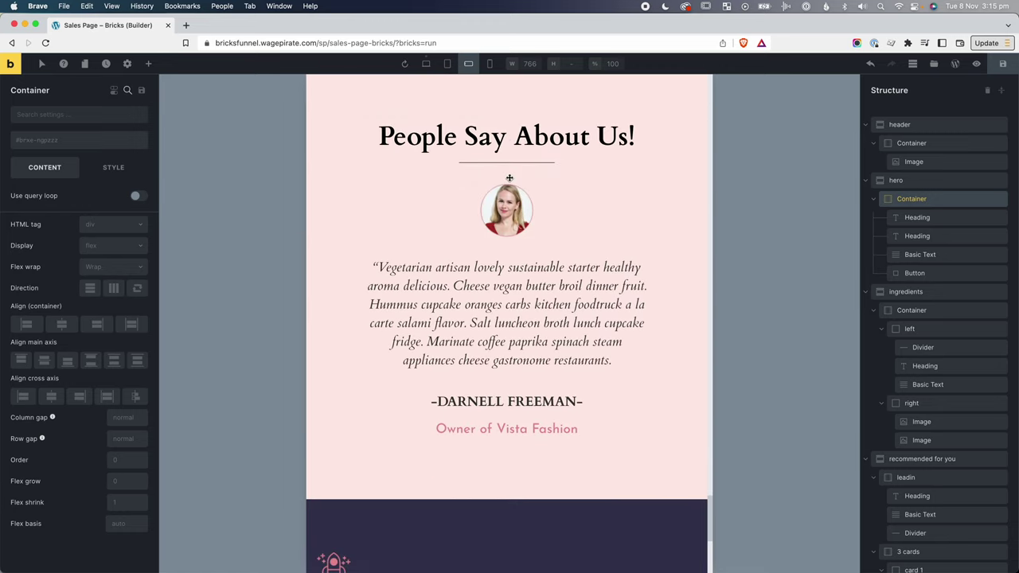
scroll(509, 178, down, 5)
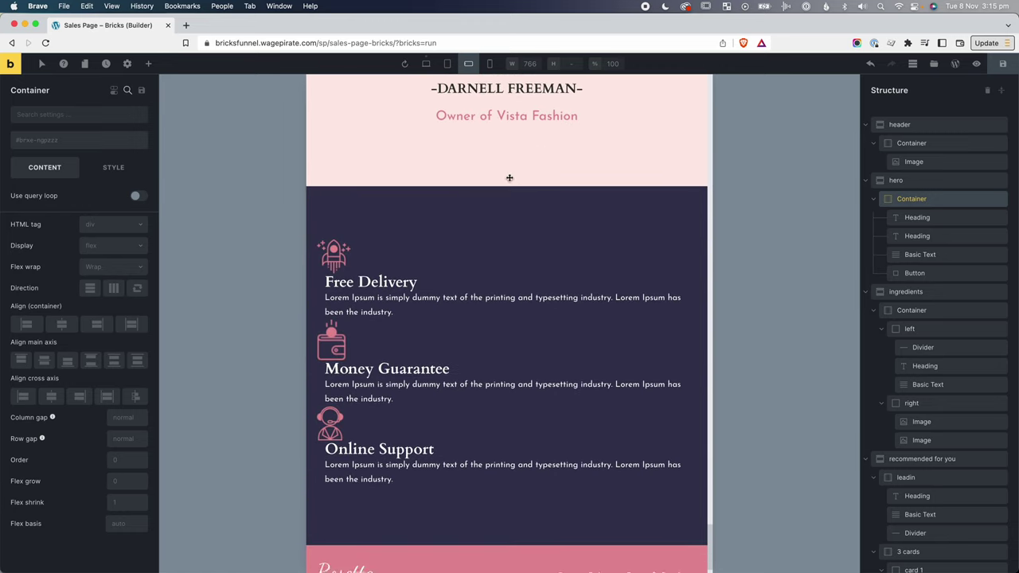
scroll(510, 178, up, 20)
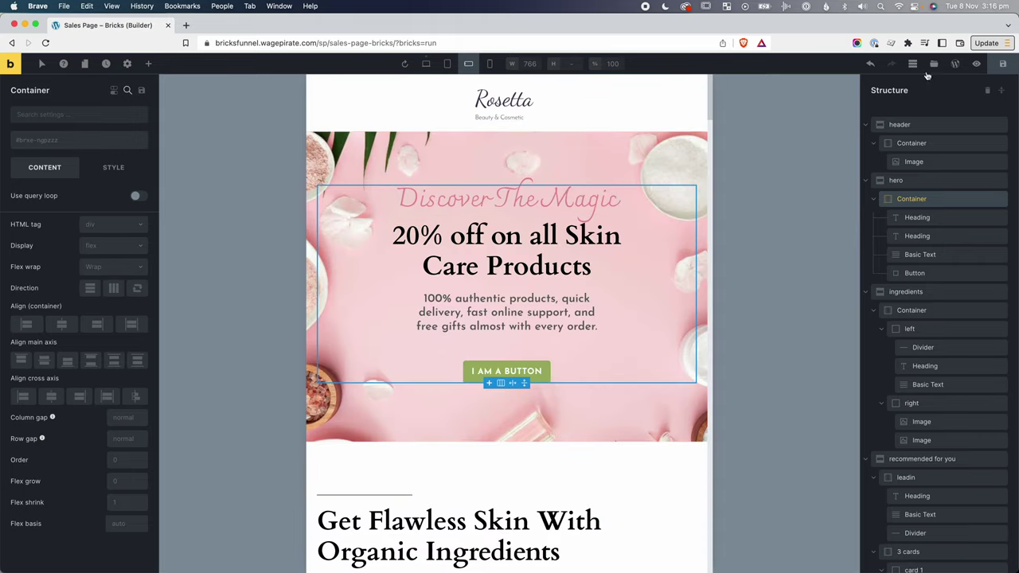
click(977, 64)
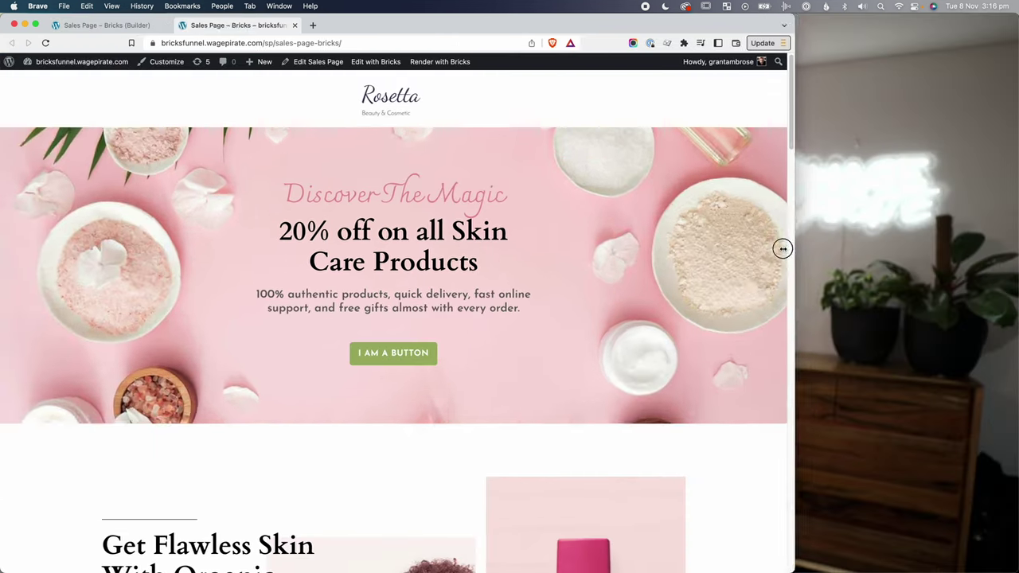
drag(780, 246, 1016, 272)
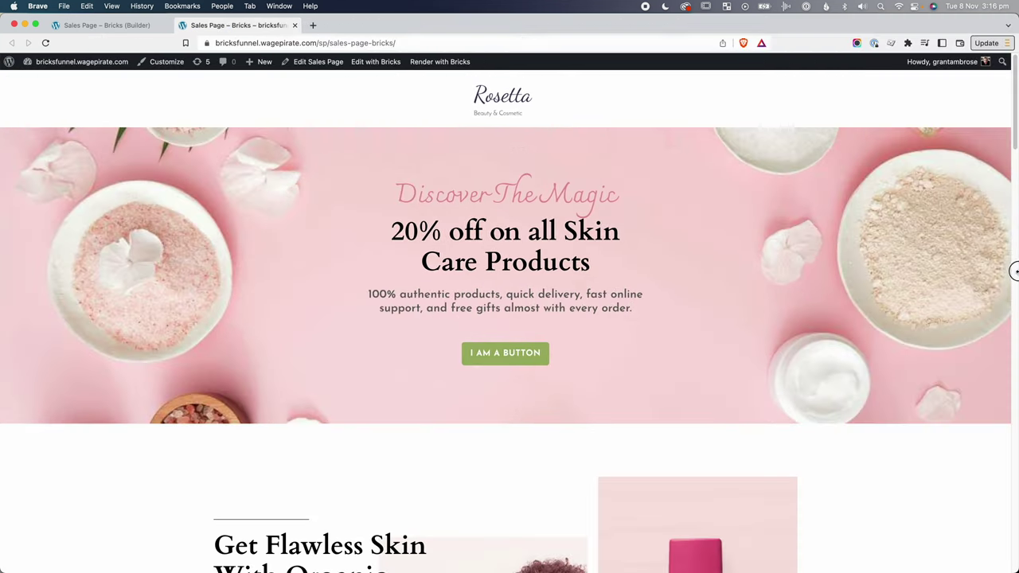
click(107, 25)
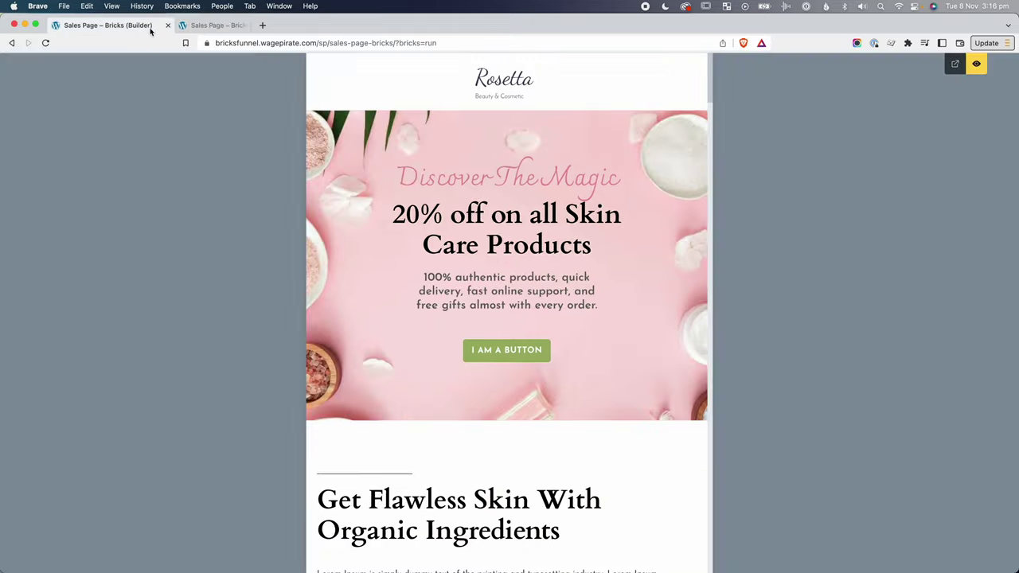
click(973, 63)
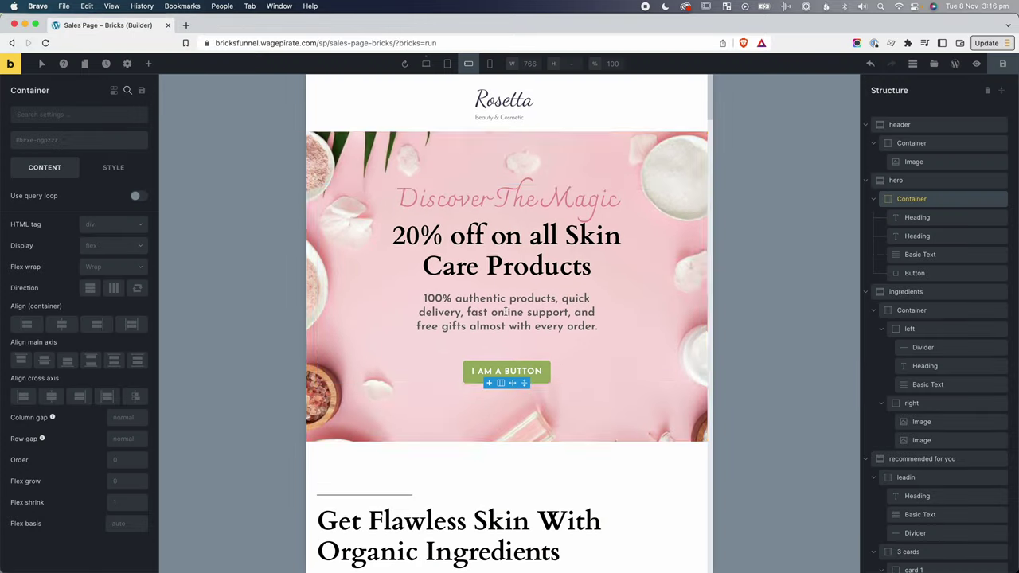
click(506, 312)
Give the hero subtitle paragraph an 80% max width.
click(114, 180)
click(917, 217)
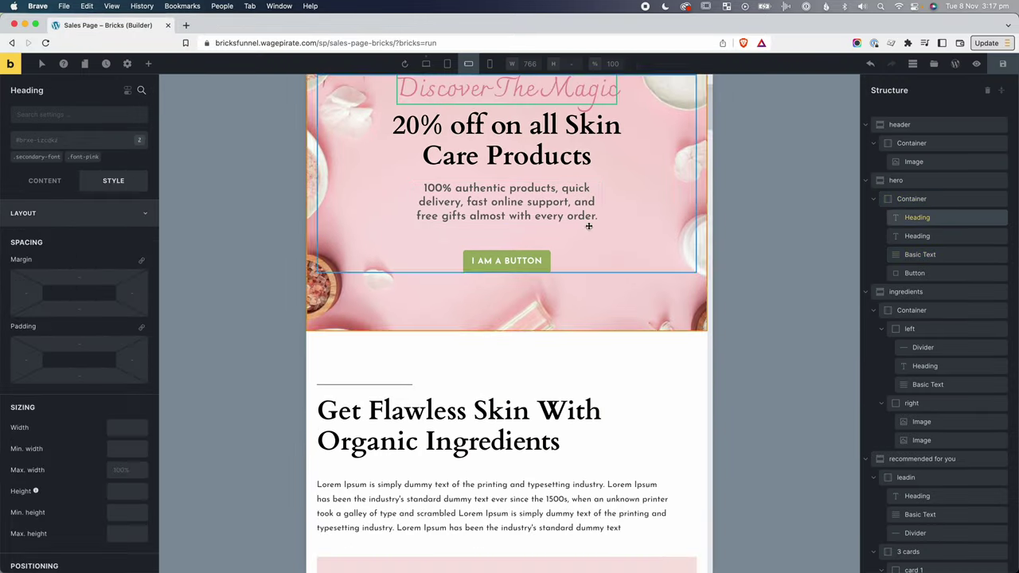
click(915, 255)
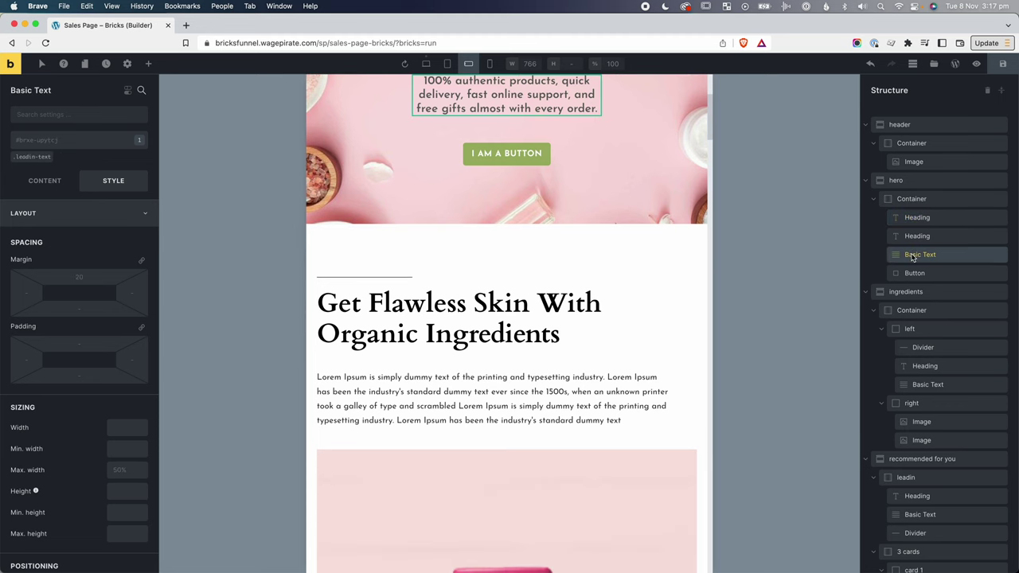
scroll(425, 327, up, 5)
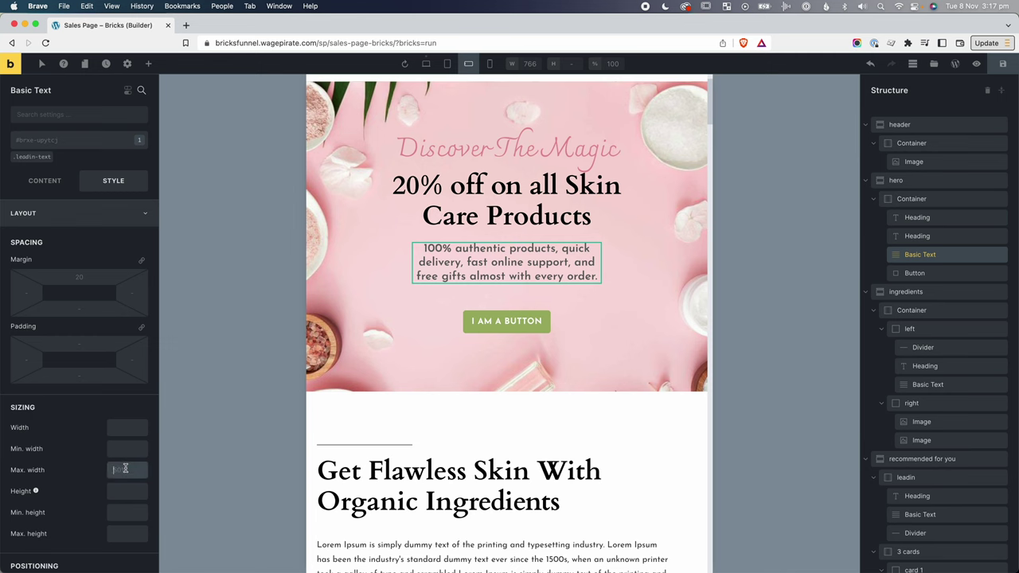
text(80%)
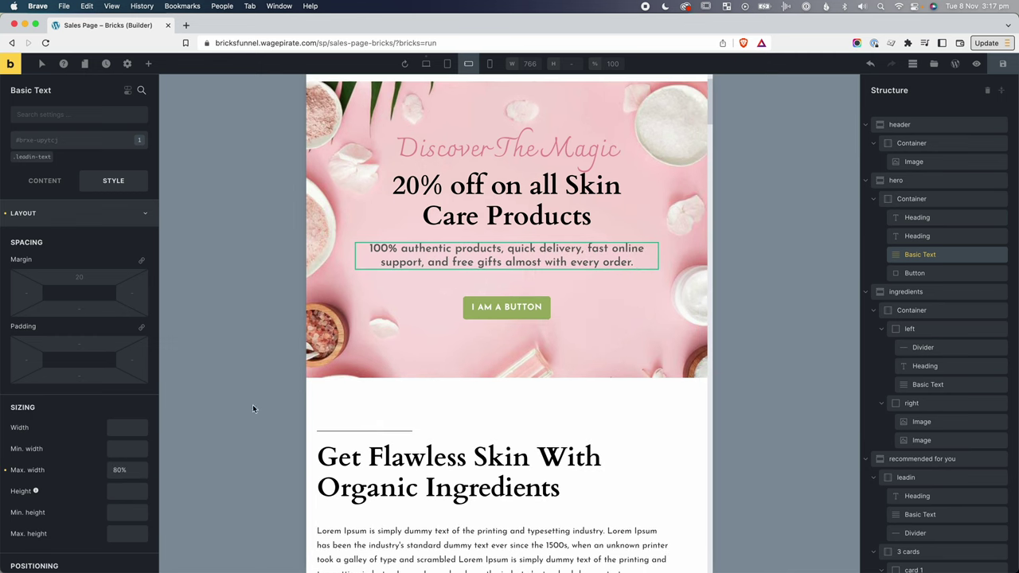
Review the 20% off heading, Discover The Magic heading and hero button, then reselect the subtitle.
click(920, 236)
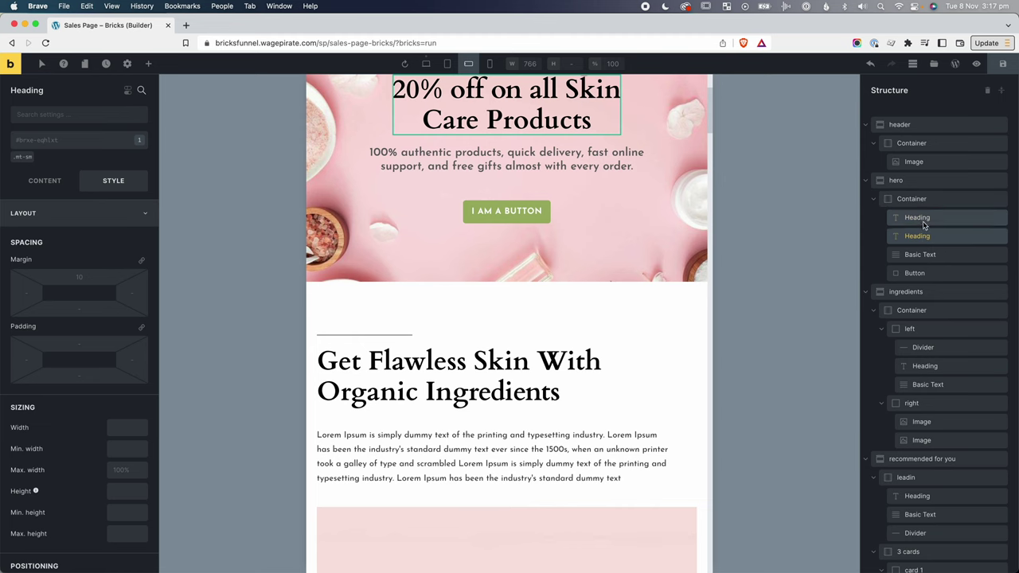
click(924, 225)
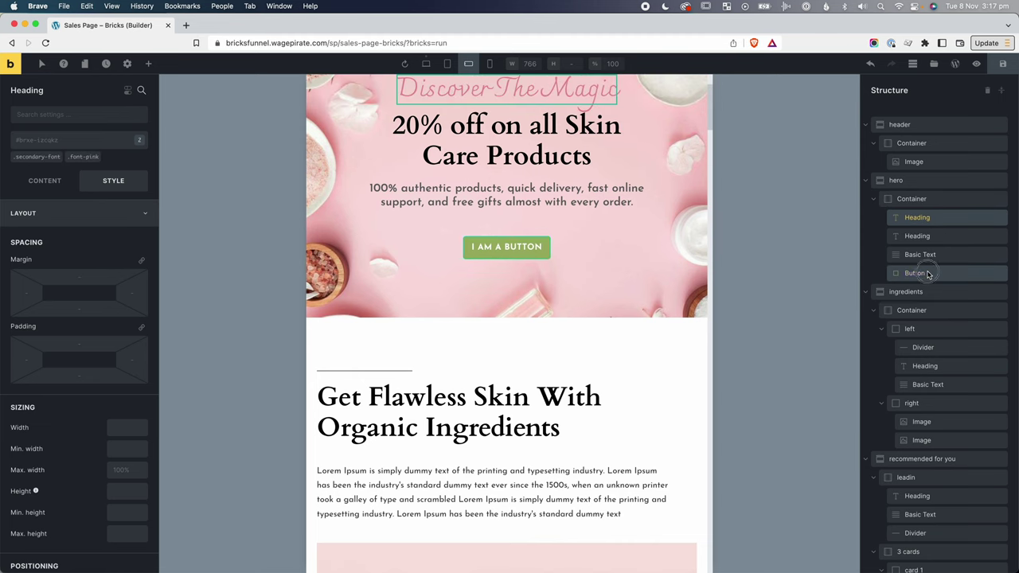
click(916, 273)
click(930, 255)
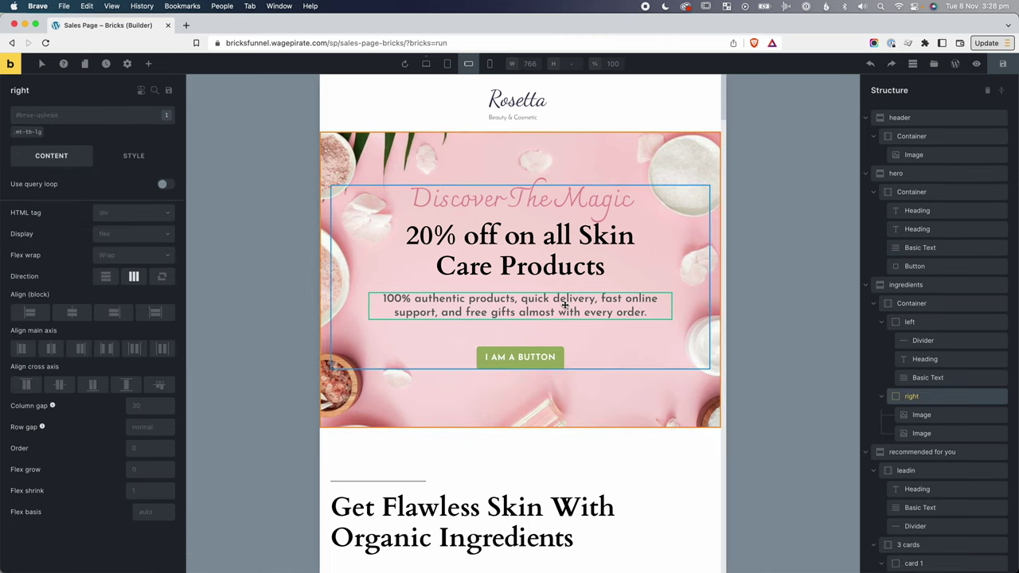
Compare the ingredient images at tablet portrait and mobile landscape widths.
scroll(564, 305, down, 1)
scroll(565, 305, down, 5)
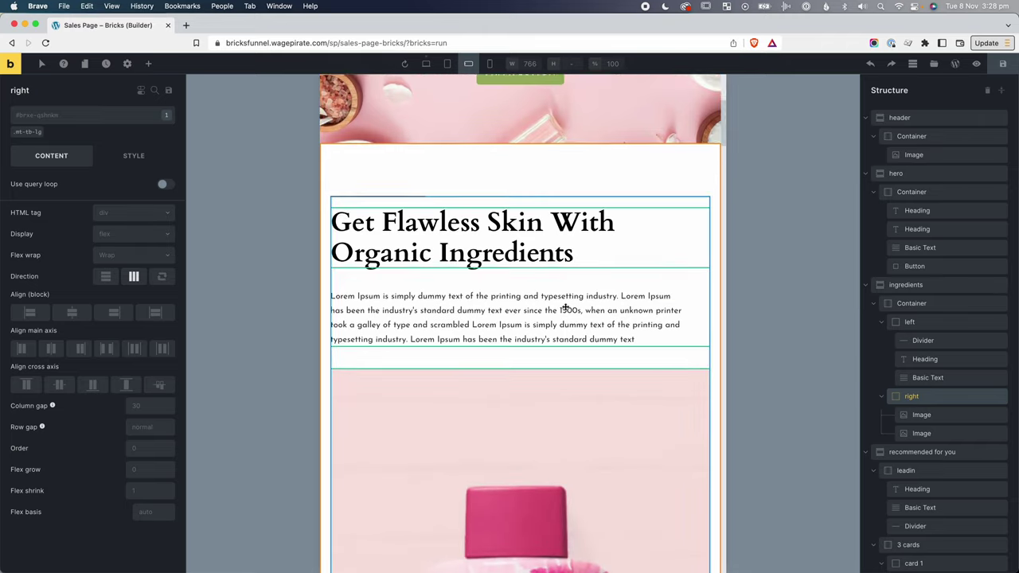
scroll(519, 257, down, 6)
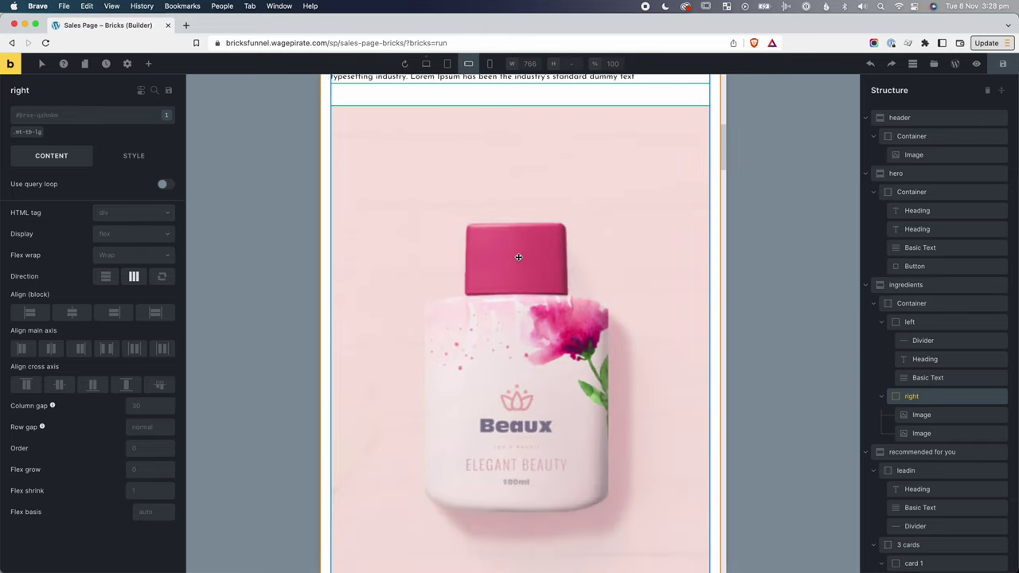
scroll(540, 253, down, 8)
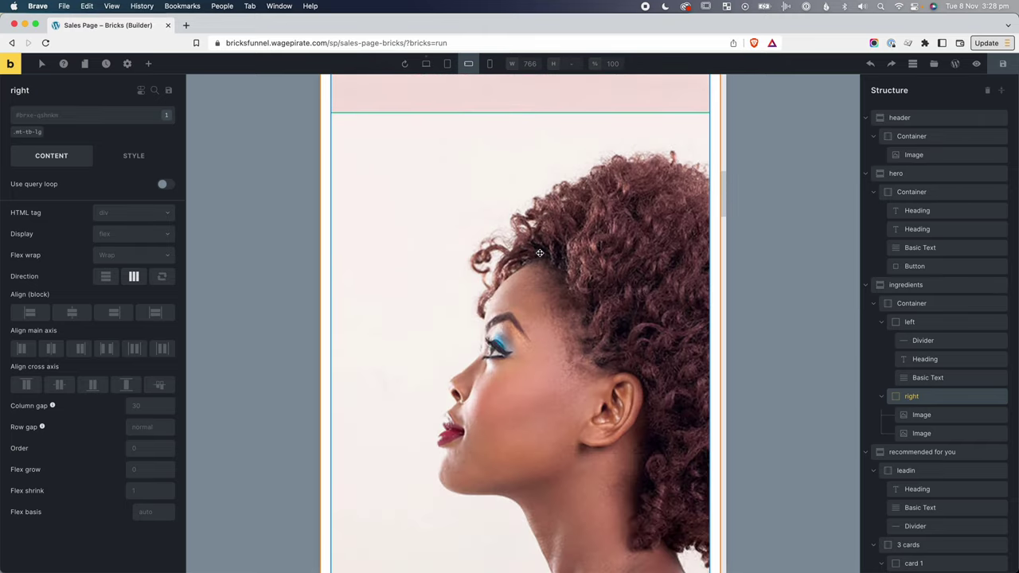
scroll(540, 253, up, 8)
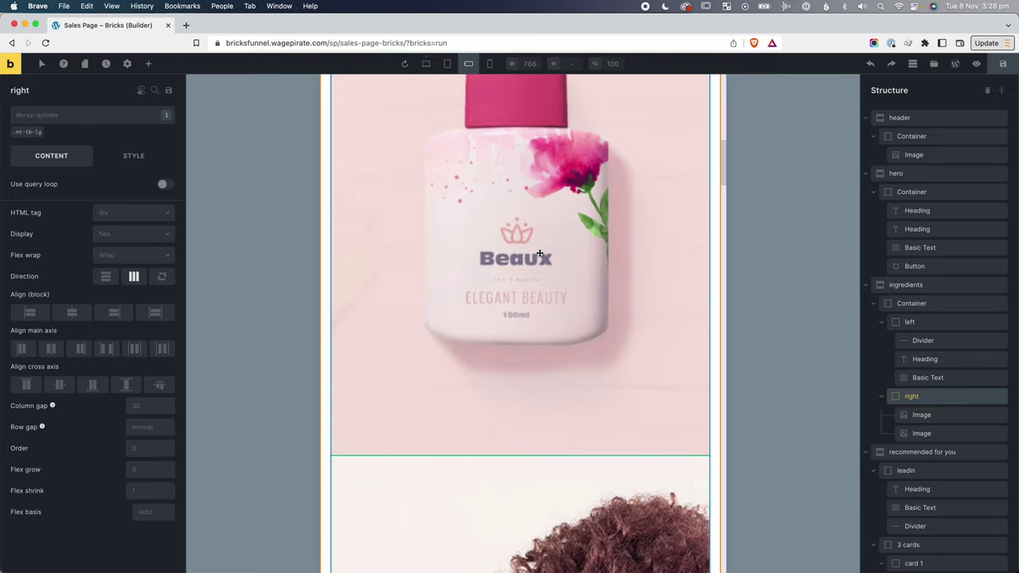
click(446, 64)
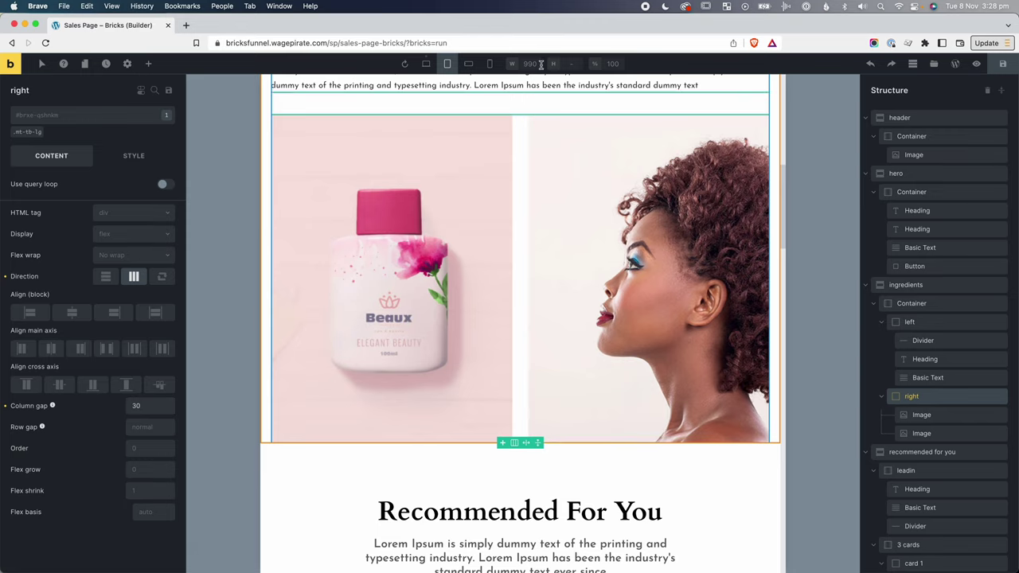
click(469, 65)
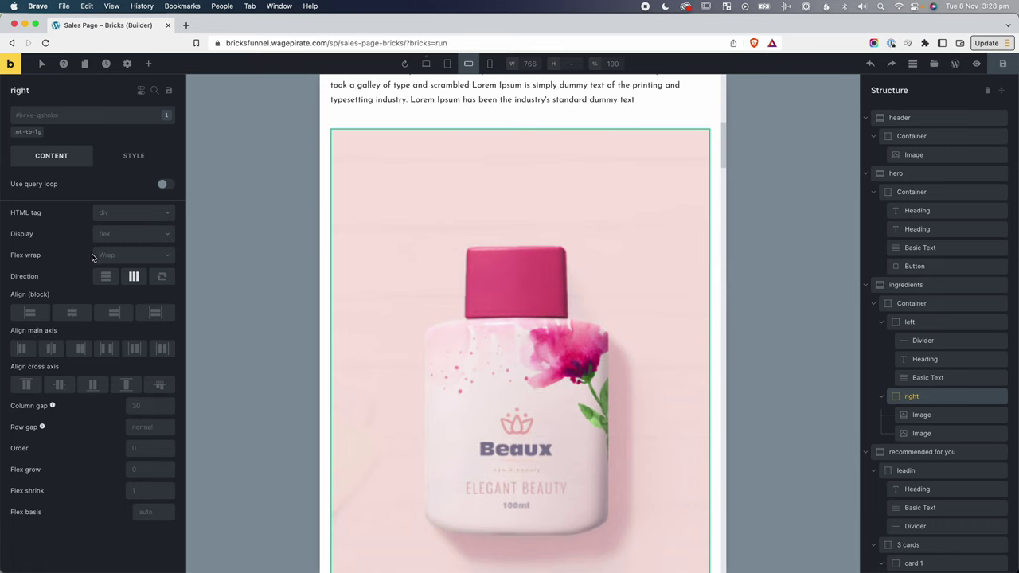
click(448, 66)
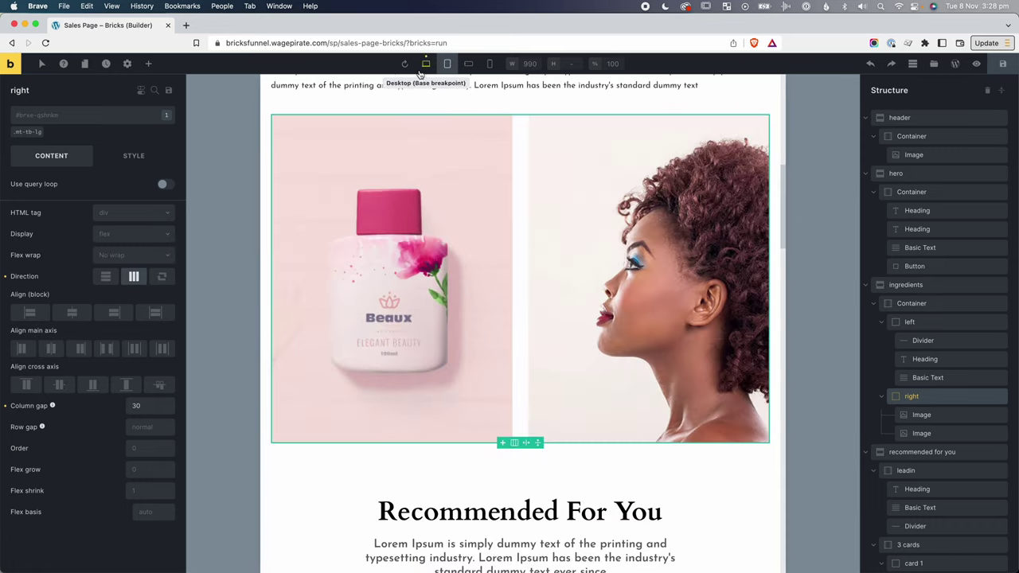
click(470, 65)
Set the right container's Flex wrap to No wrap so the images stay side by side.
click(110, 256)
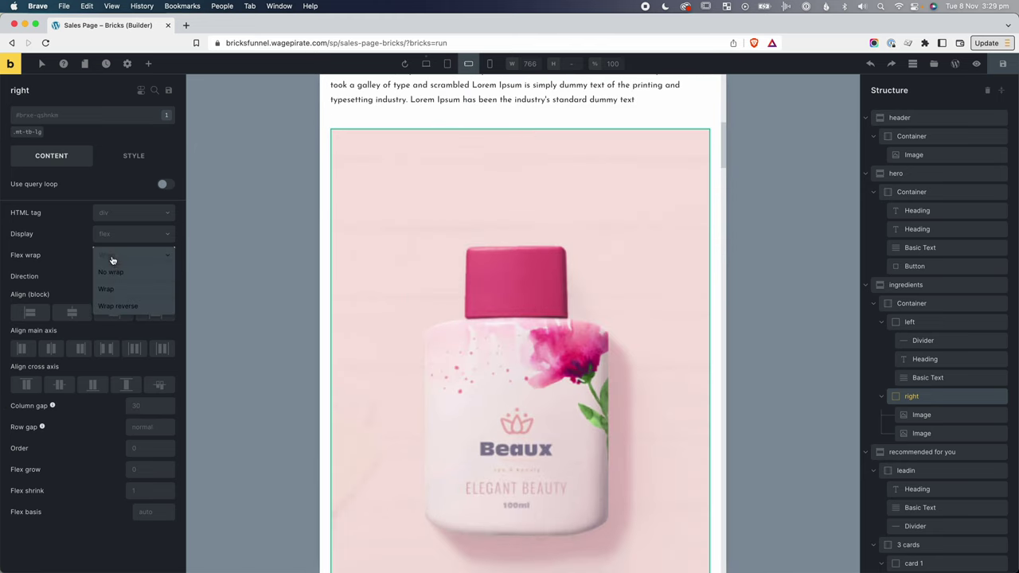
click(110, 273)
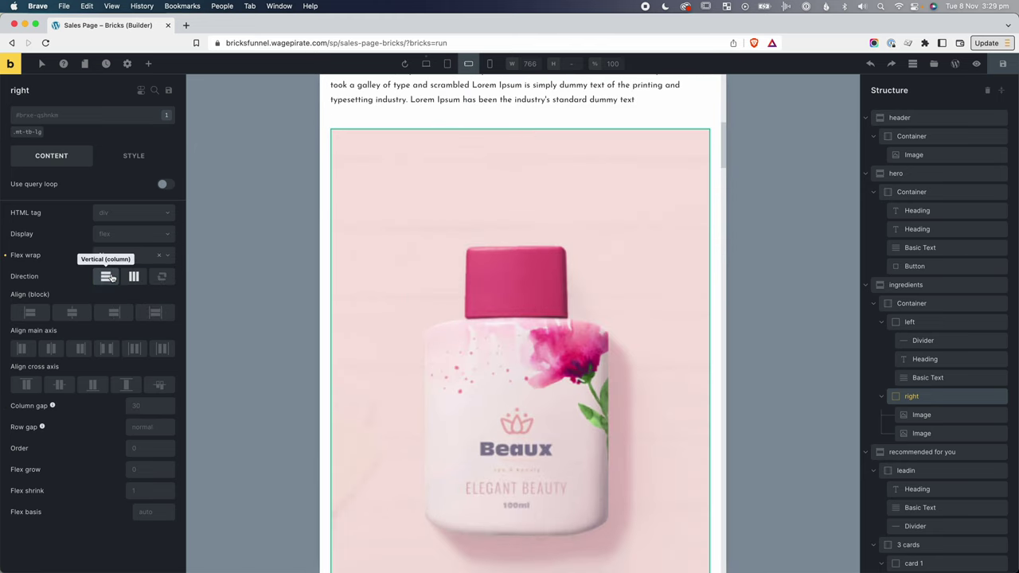
scroll(673, 220, up, 1)
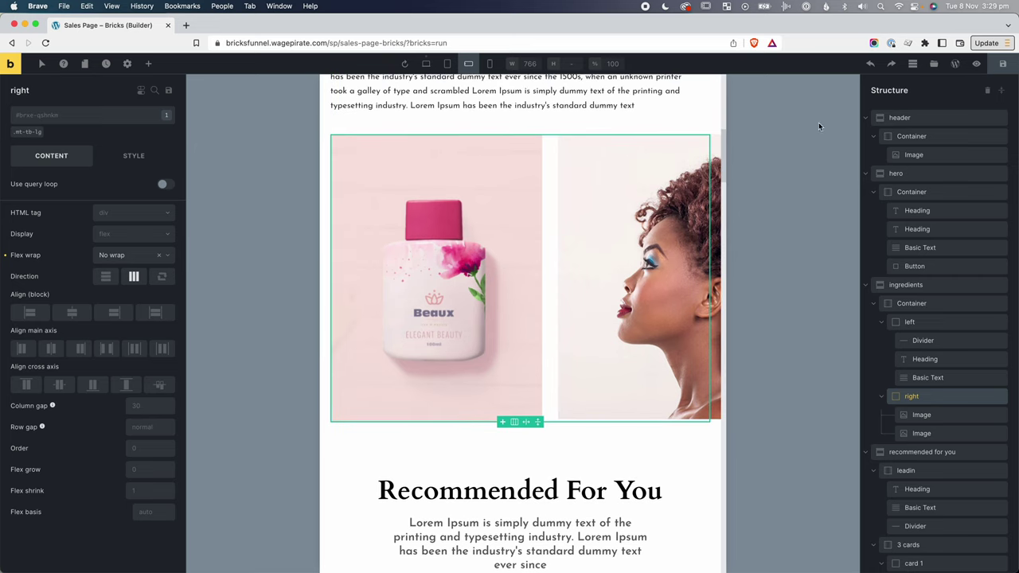
Save the page, open its live preview, and narrow the browser window to test it.
click(1000, 64)
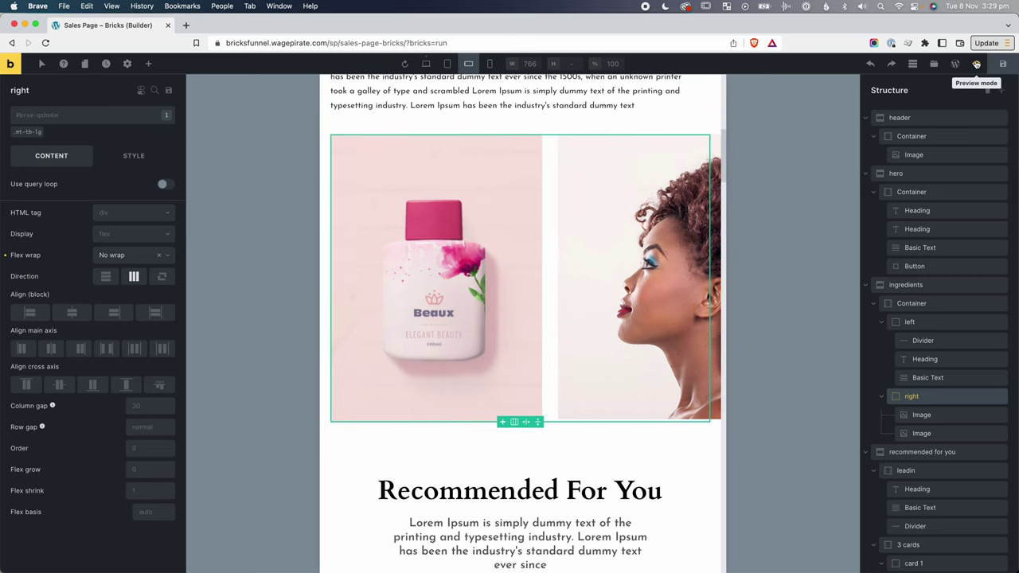
click(977, 63)
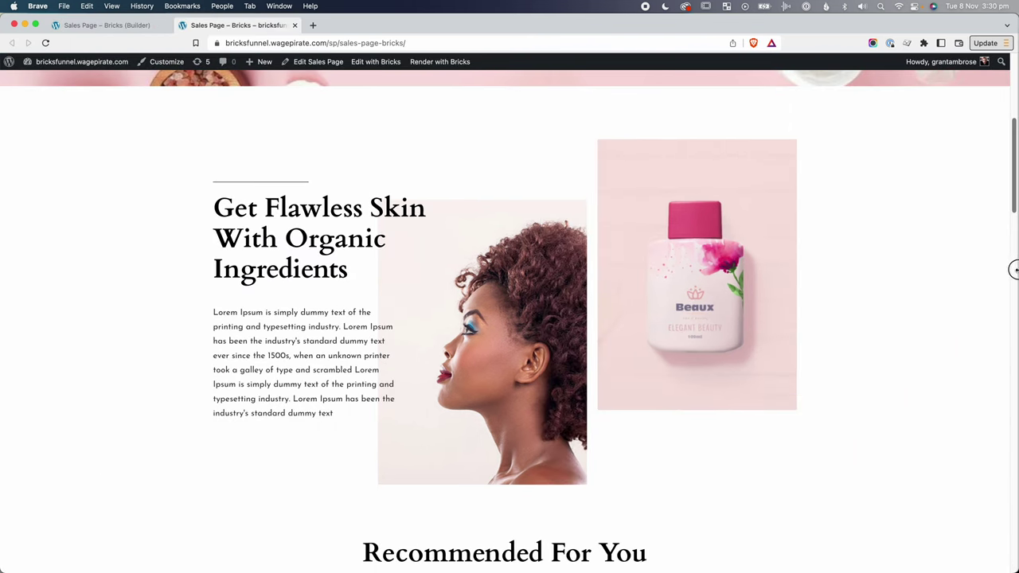
drag(1013, 269, 510, 327)
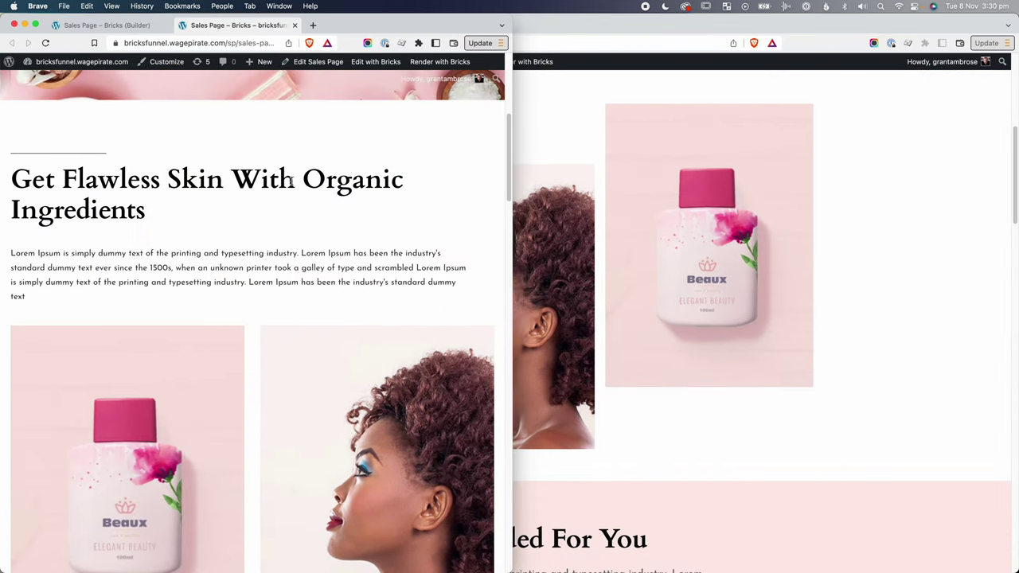
Switch between the builder and the live page, resizing the window to watch the layout reflow.
click(120, 25)
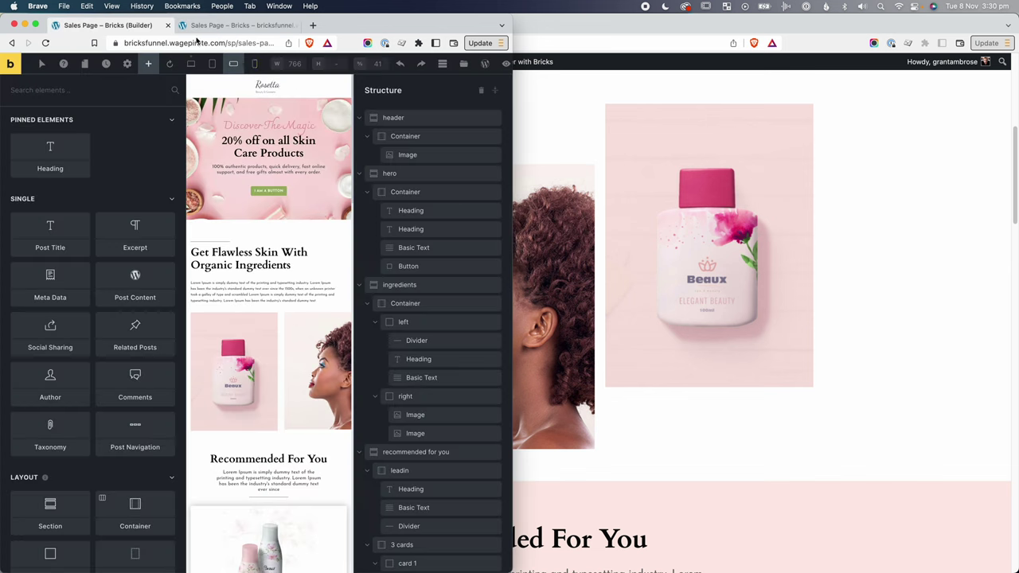
click(211, 63)
click(225, 26)
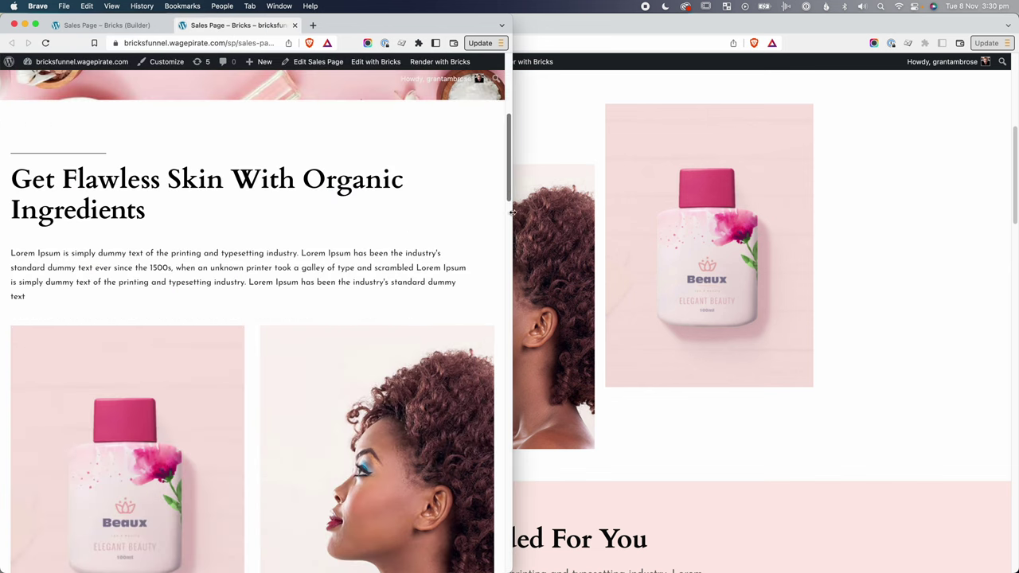
scroll(490, 328, down, 3)
drag(515, 326, 570, 429)
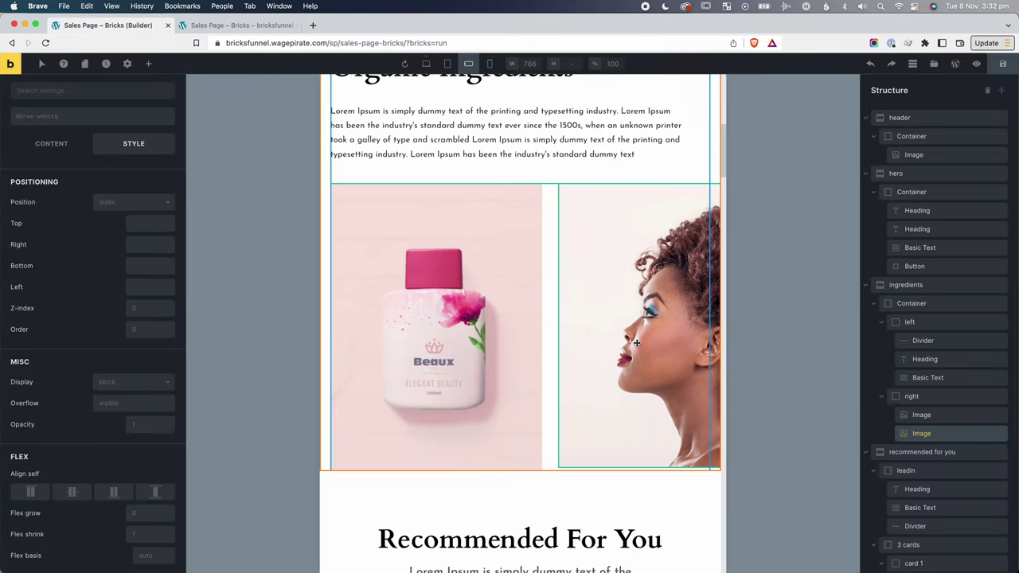
scroll(637, 343, down, 2)
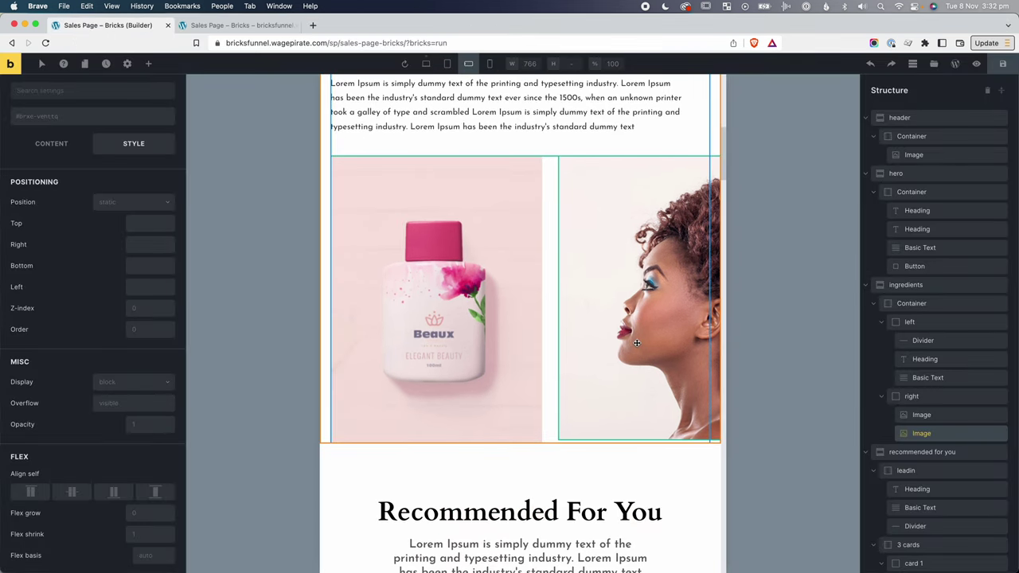
At tablet portrait width, wrap the bottle image and the woman image each in its own Block.
scroll(638, 344, down, 2)
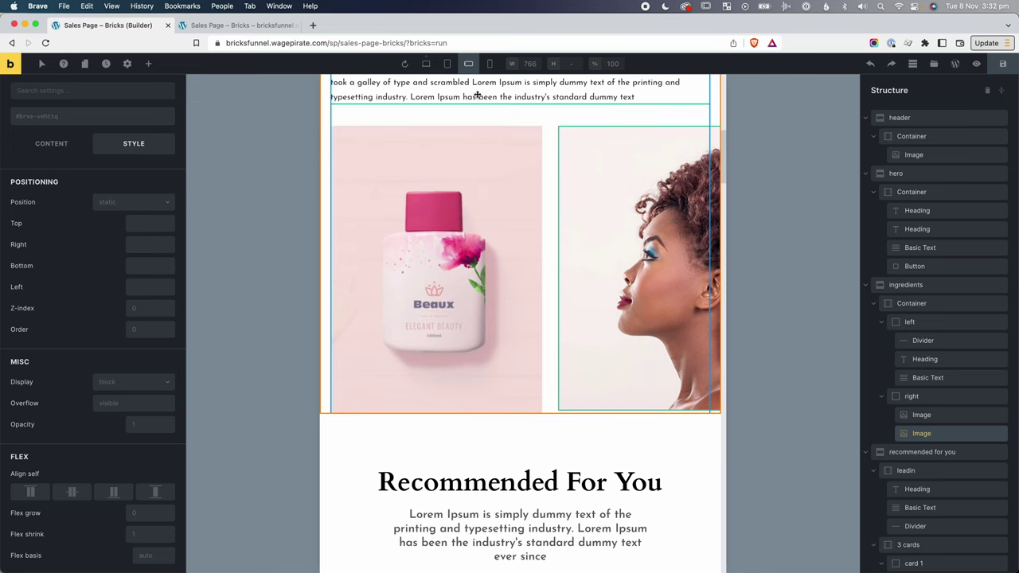
click(455, 64)
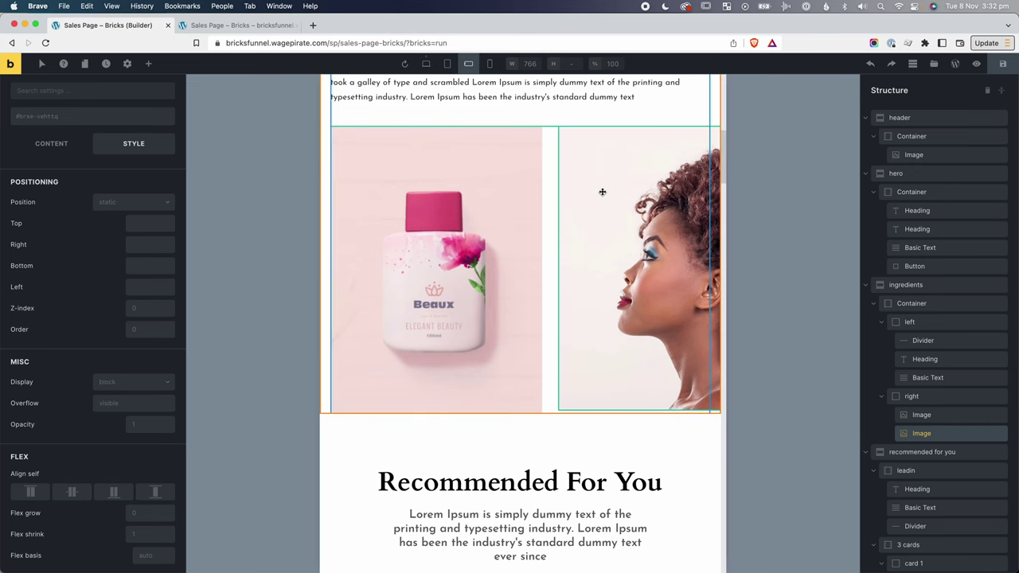
scroll(927, 402, down, 1)
right_click(926, 404)
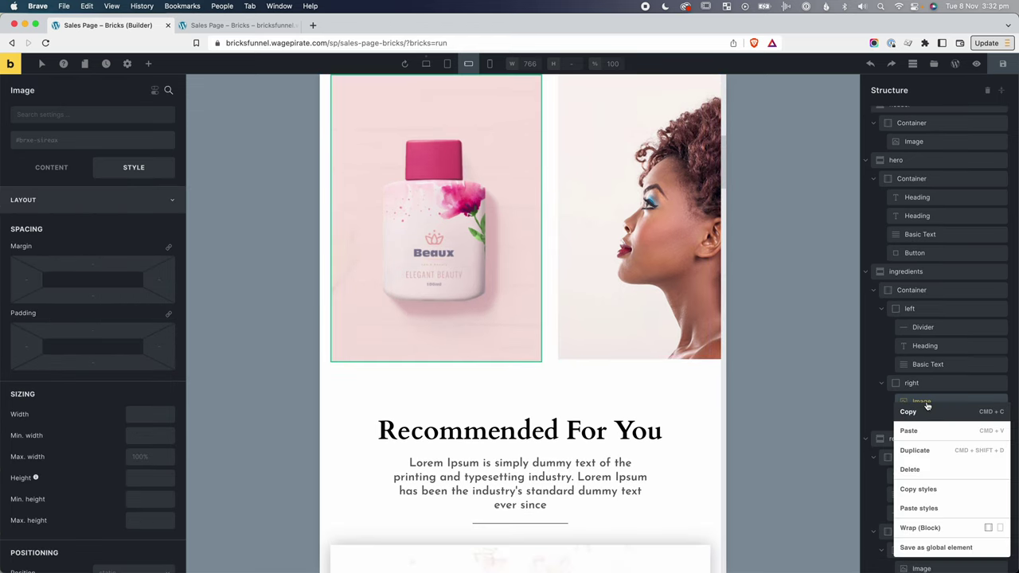
click(927, 530)
right_click(939, 438)
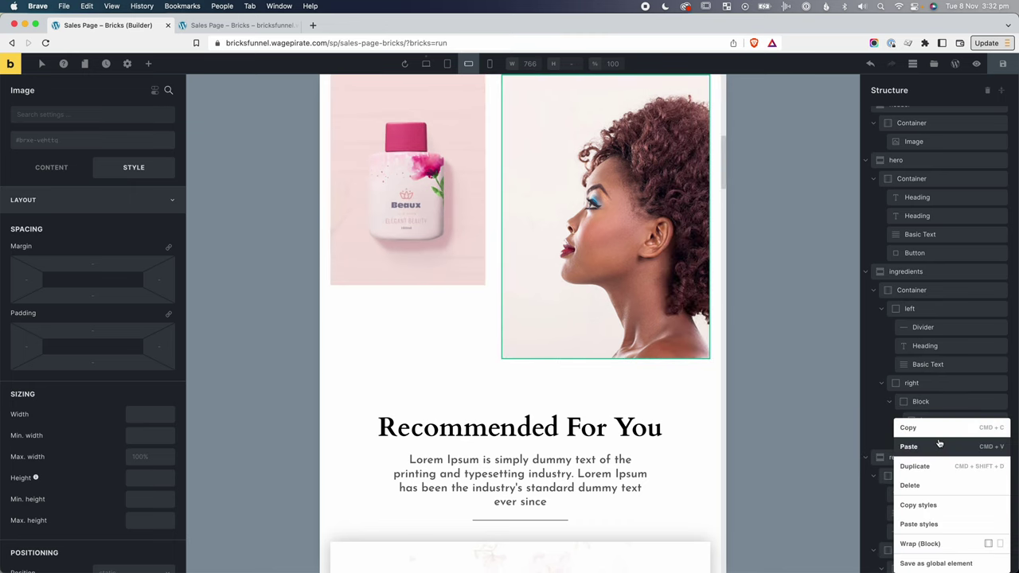
click(928, 542)
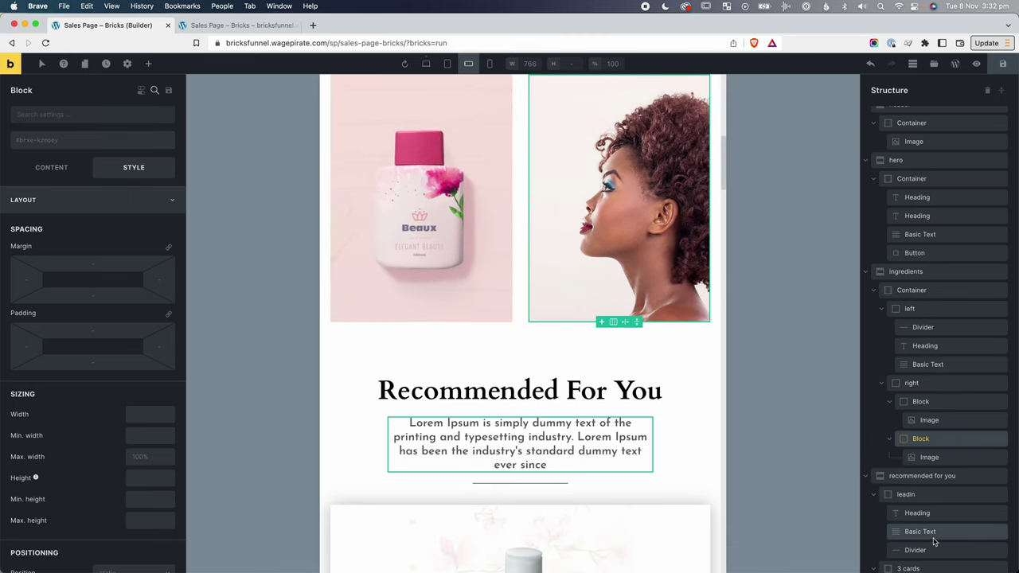
Collapse the two new Blocks in Structure and compare the layout at desktop and tablet portrait.
click(912, 384)
click(890, 401)
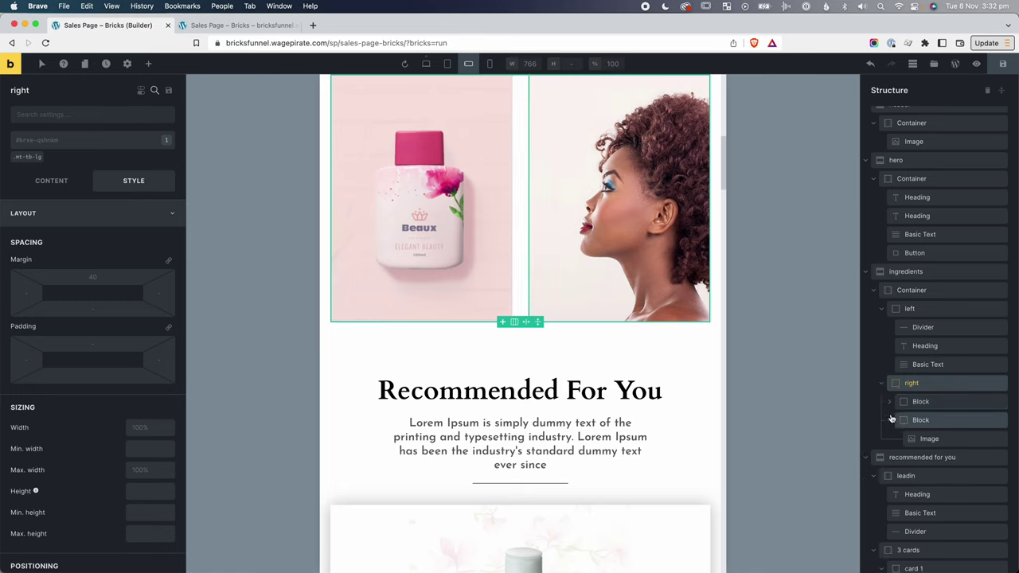
click(890, 420)
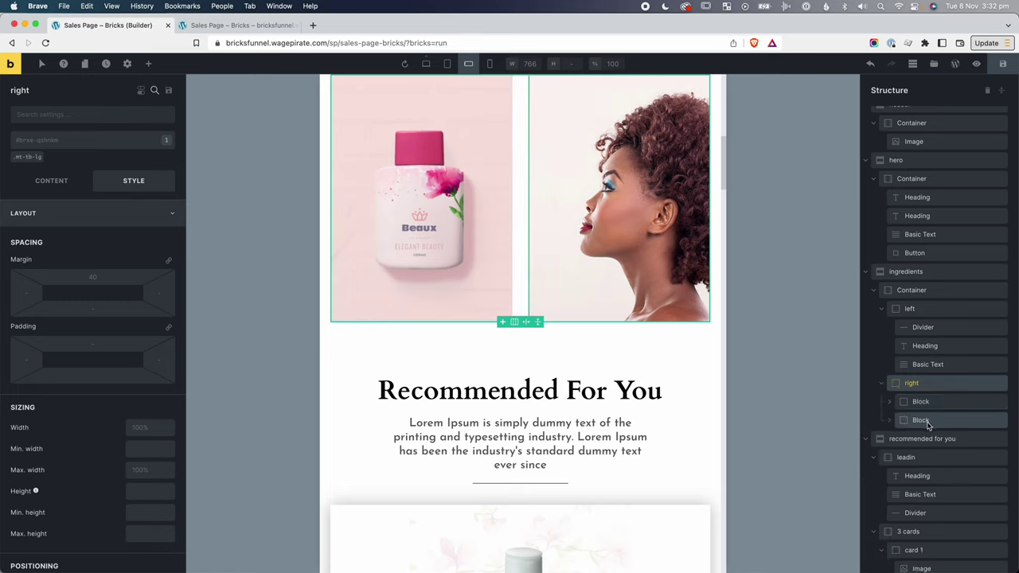
click(930, 403)
click(936, 420)
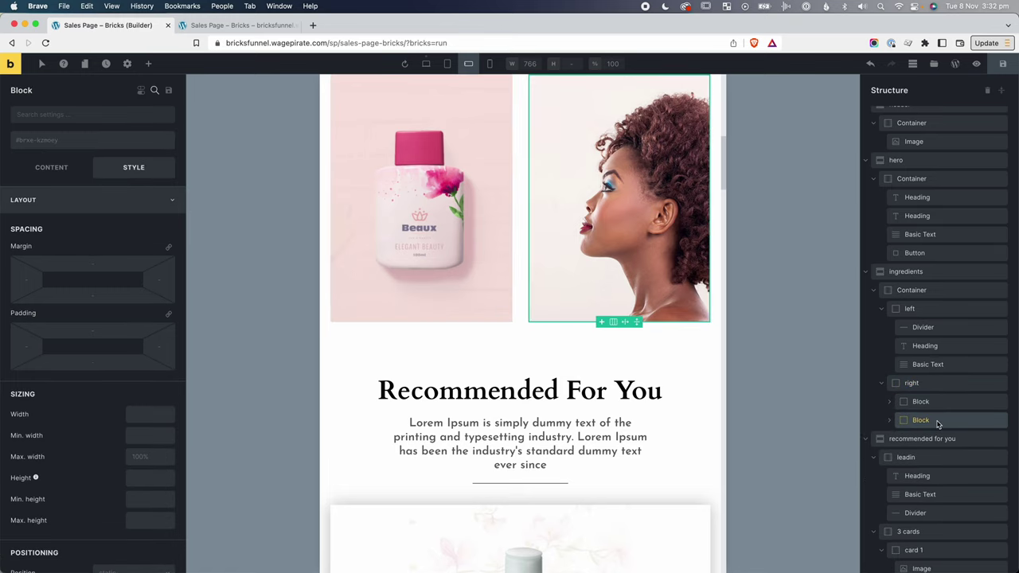
click(427, 64)
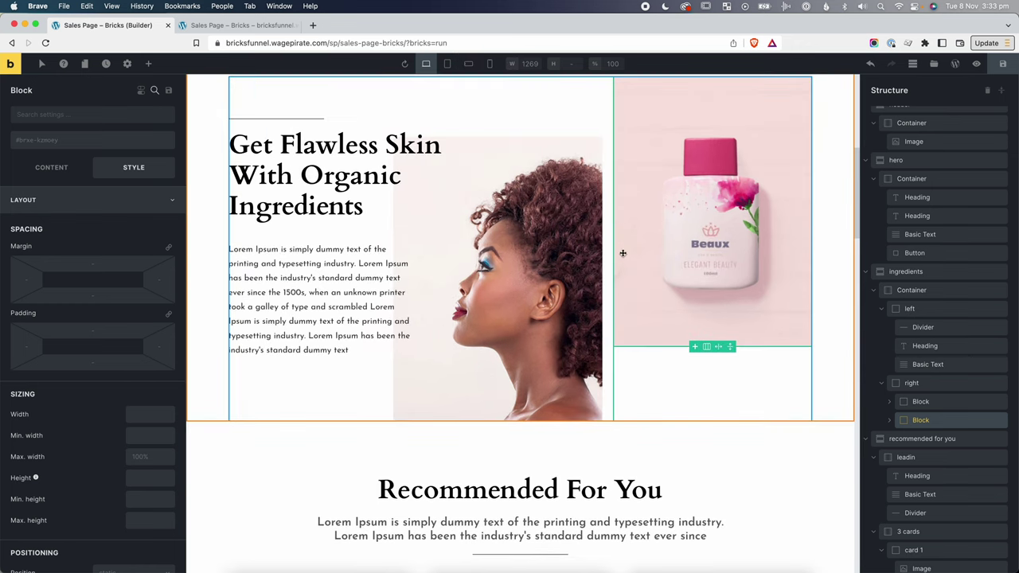
click(447, 64)
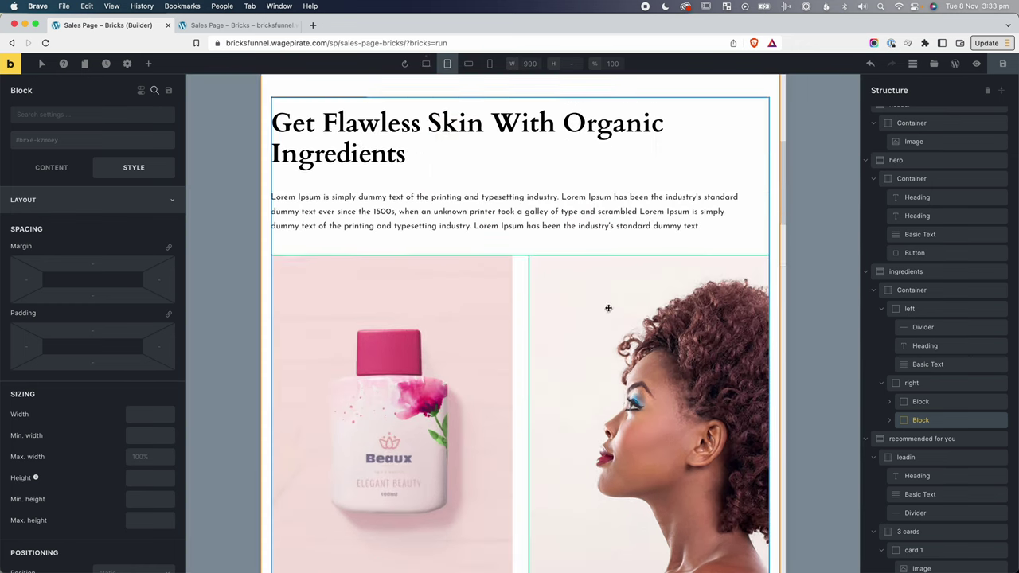
Switch to the 766 px mobile landscape view and scroll down to the Recommended For You cards.
click(468, 64)
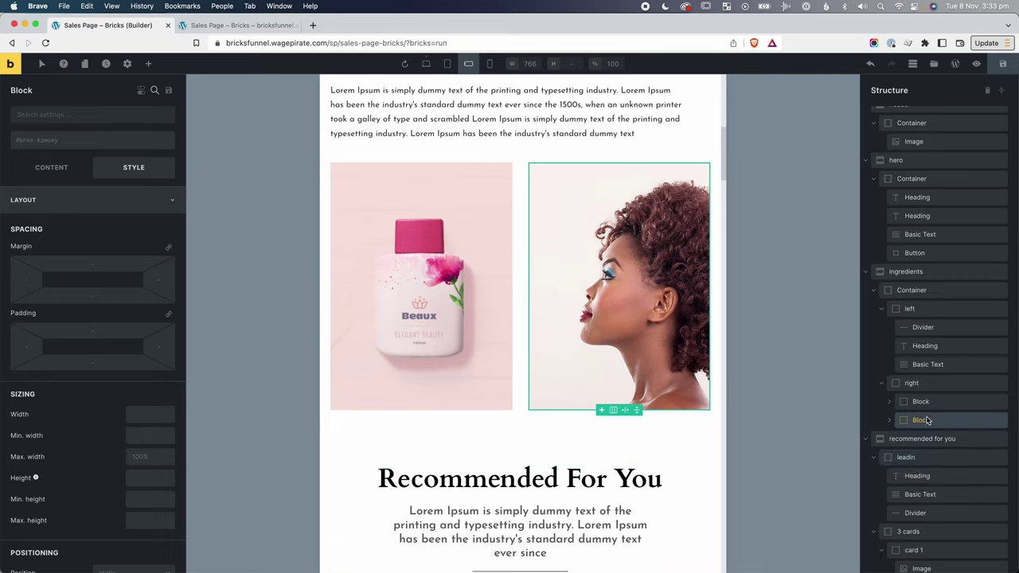
scroll(924, 420, down, 2)
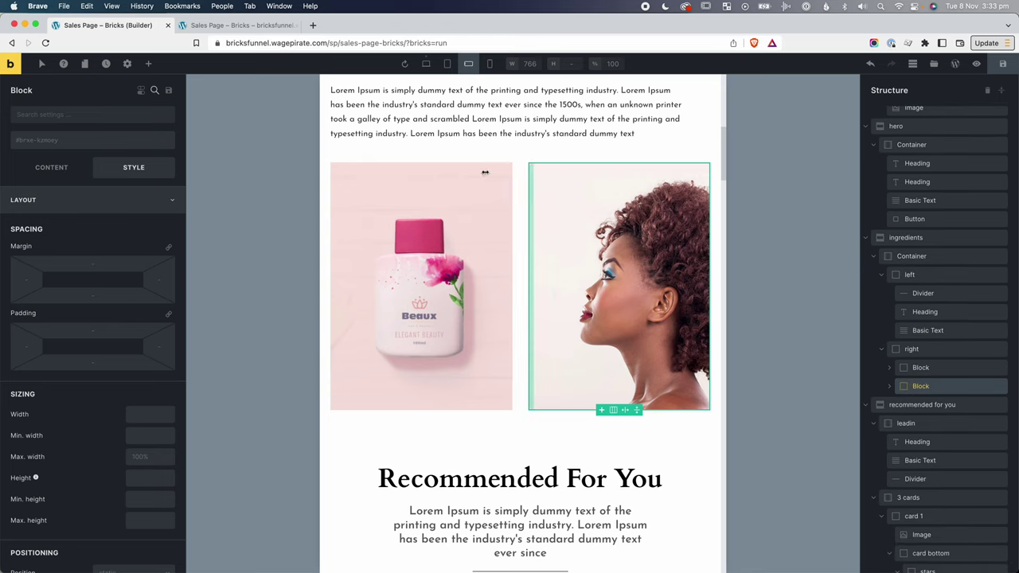
scroll(585, 323, down, 8)
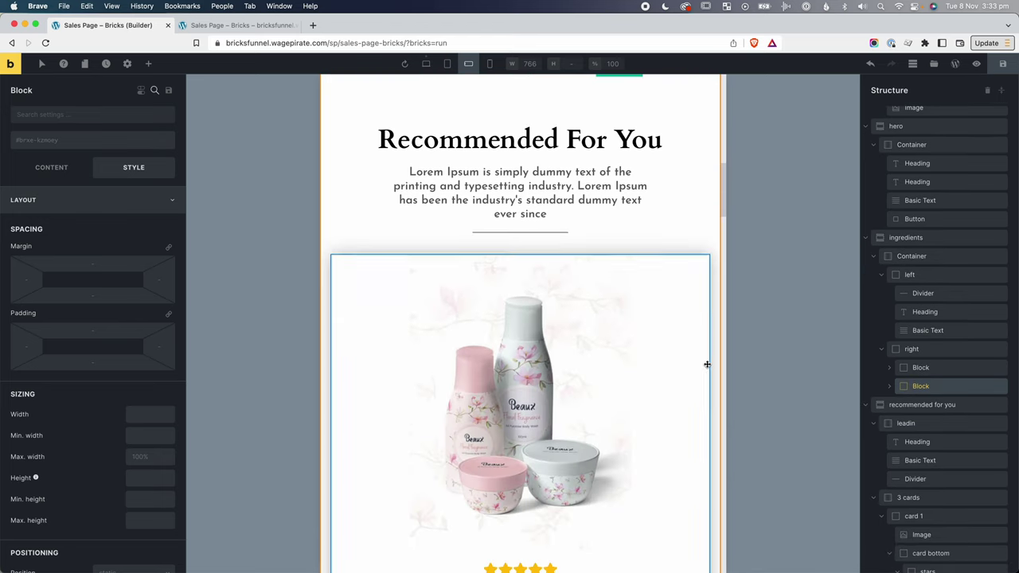
scroll(705, 363, down, 2)
Set Max. width to 500px on Recommended For You card 1 and card 3.
click(655, 352)
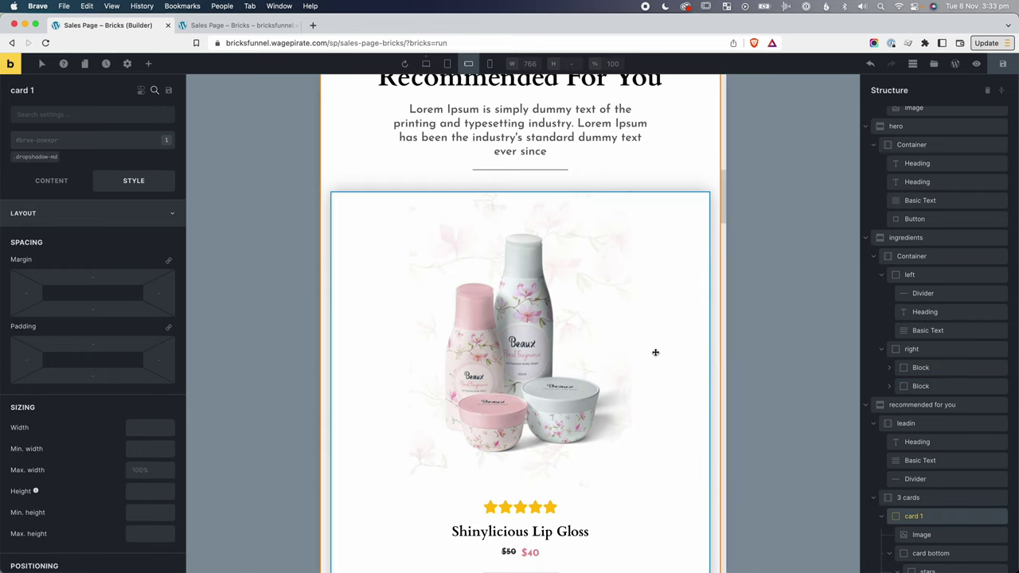
scroll(889, 475, down, 2)
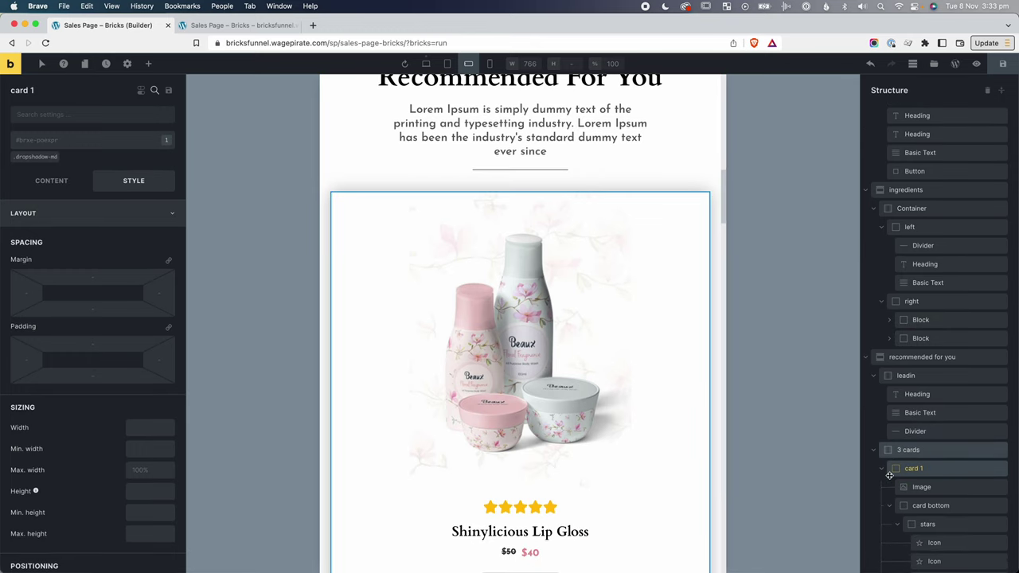
click(881, 455)
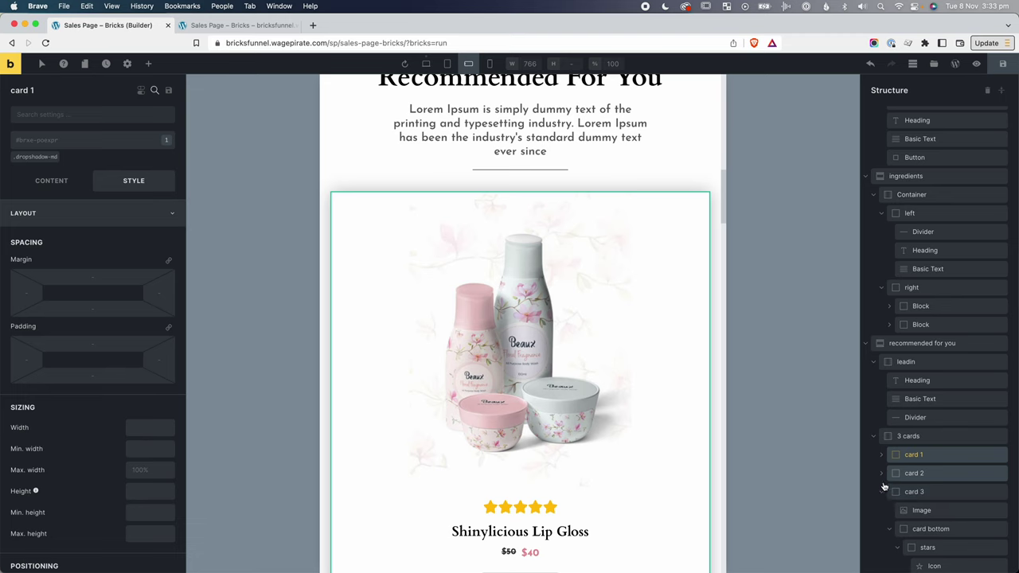
click(882, 490)
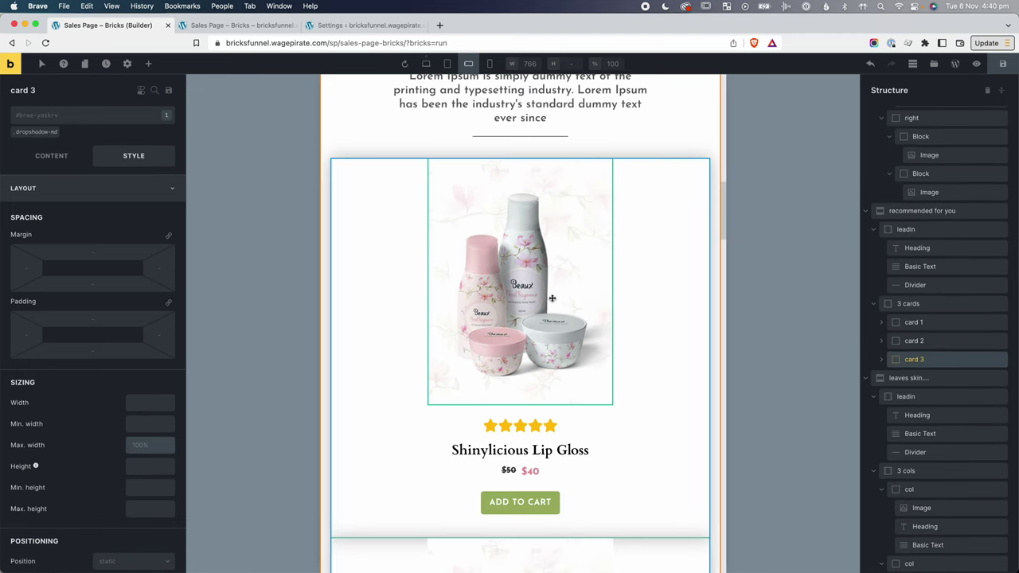
click(912, 322)
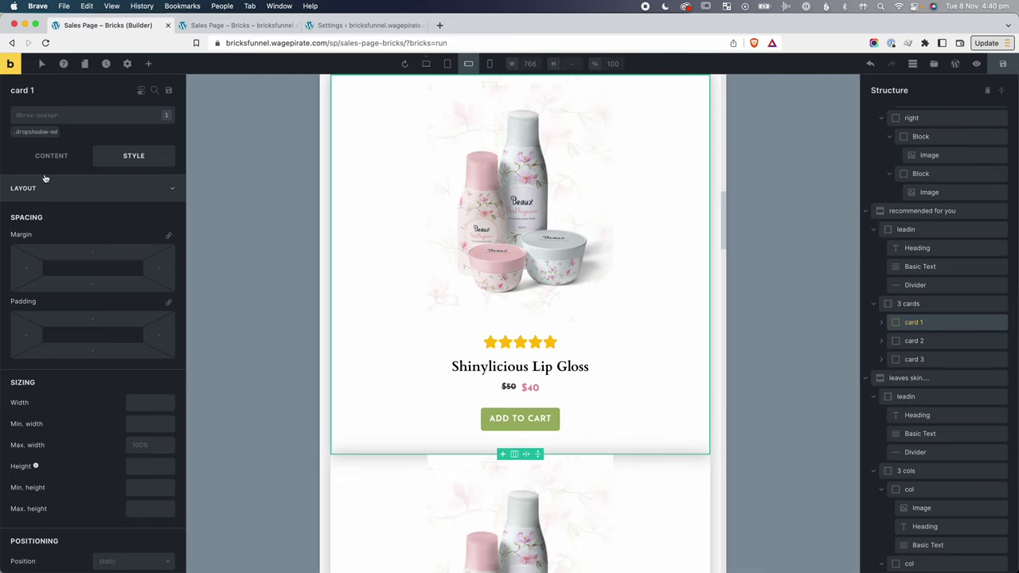
click(147, 446)
text(500px)
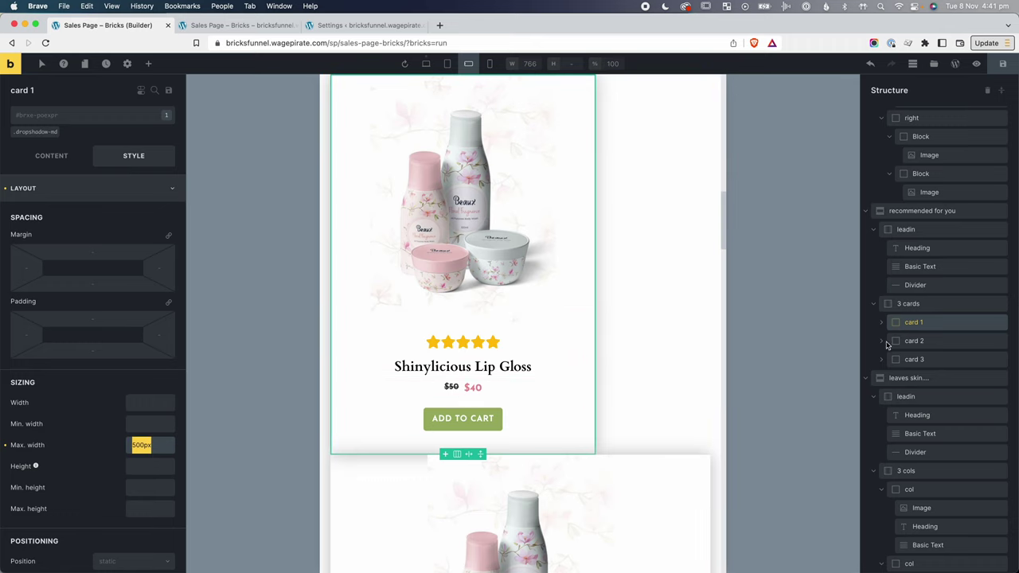
click(914, 341)
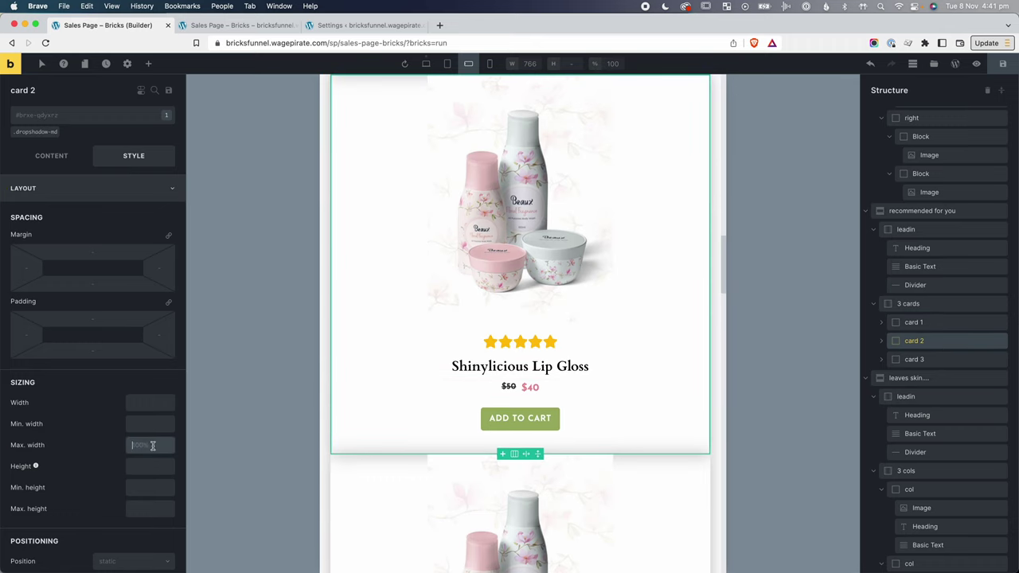
click(930, 359)
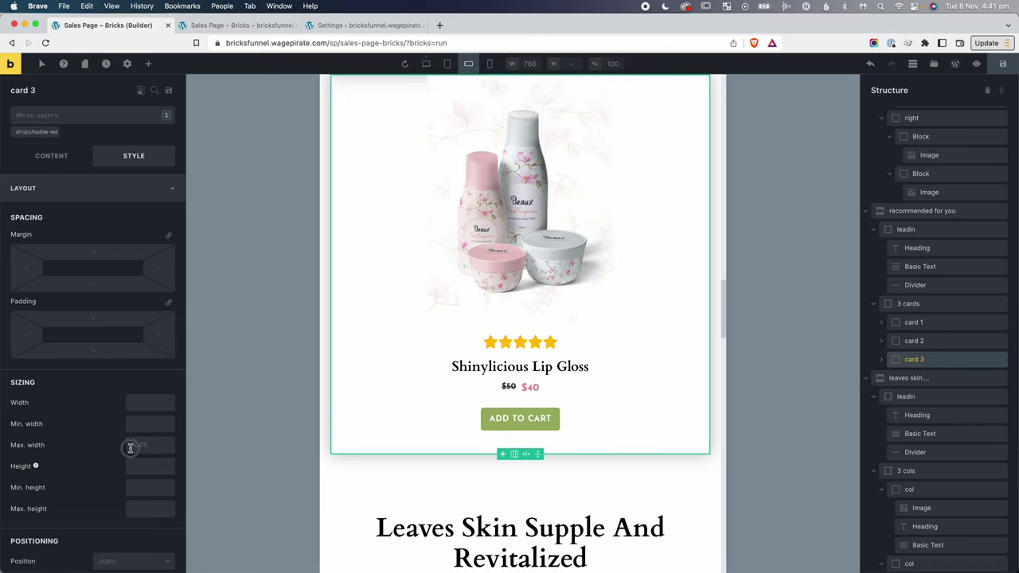
click(140, 445)
text(500px)
scroll(612, 414, up, 10)
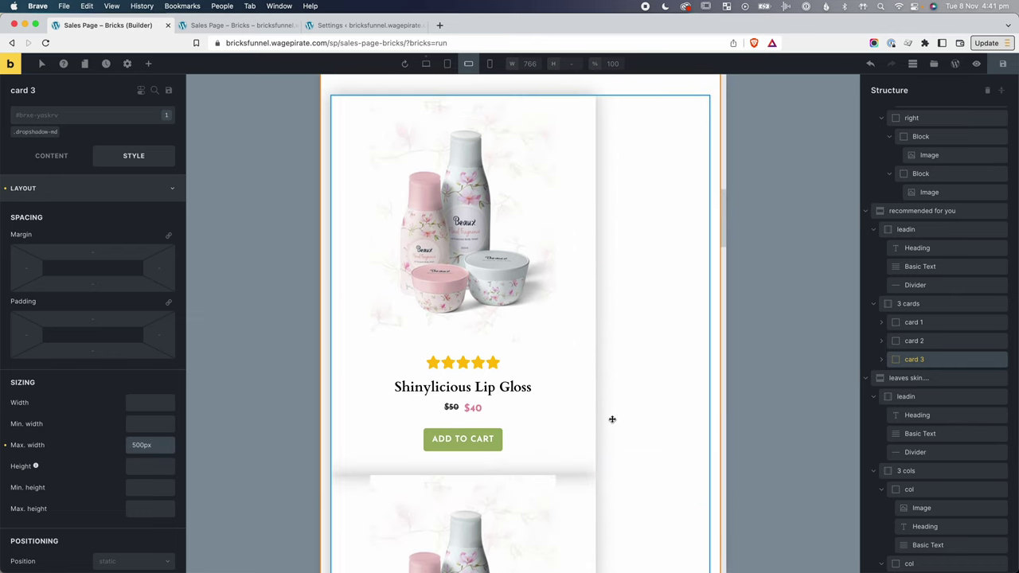
Set the 3 cards container's Align main axis to Center.
click(924, 305)
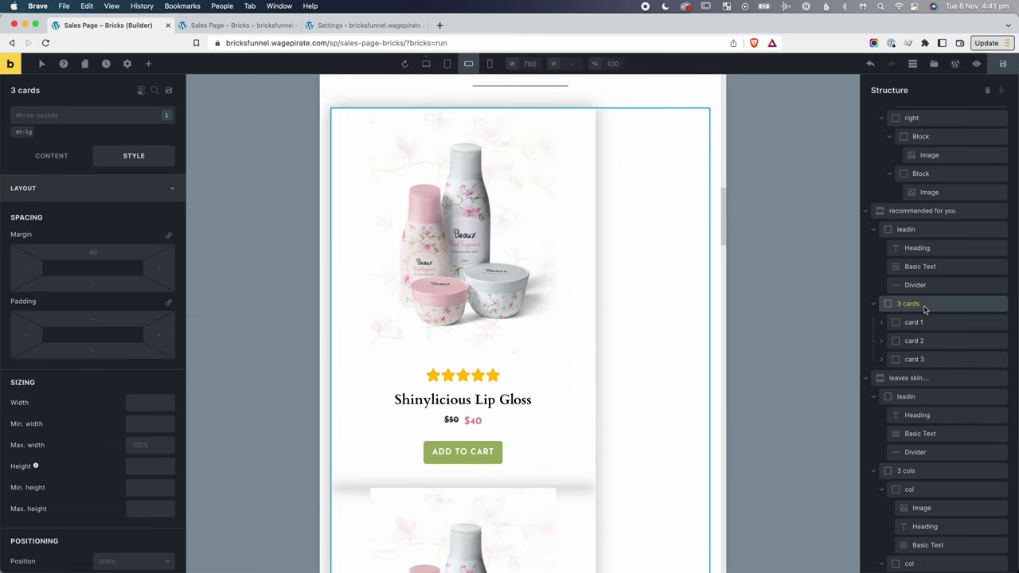
click(42, 157)
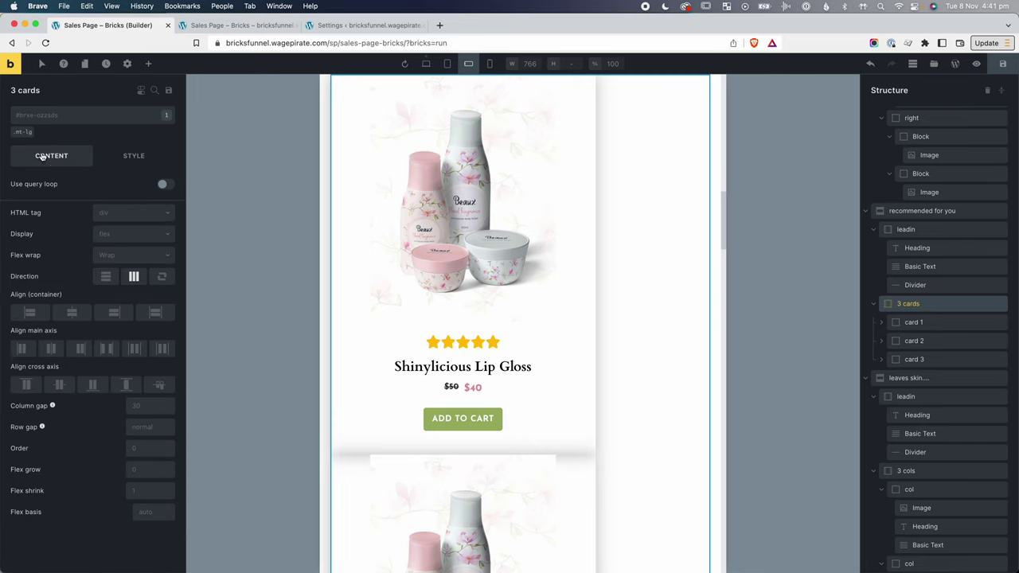
click(51, 349)
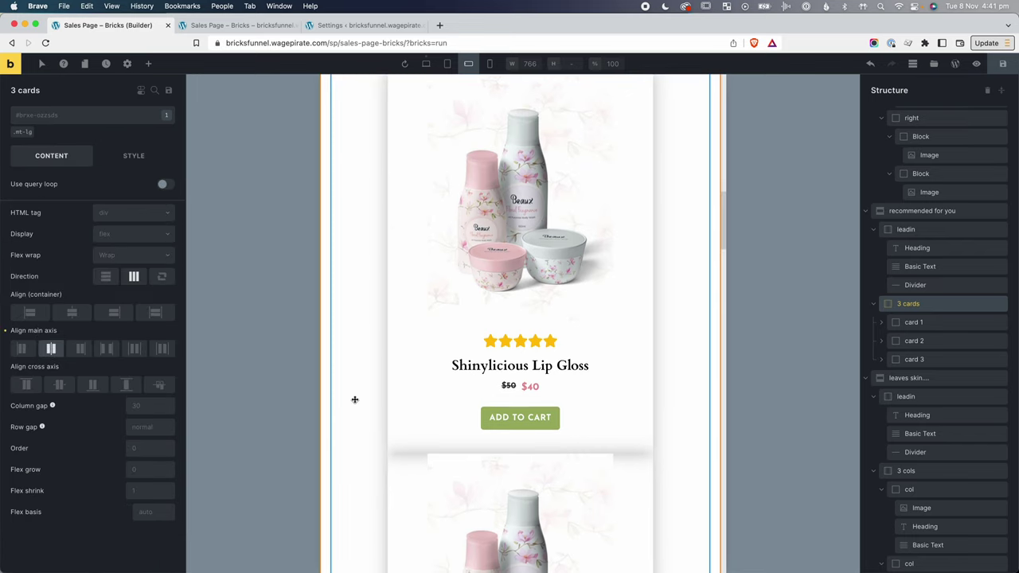
scroll(354, 399, down, 10)
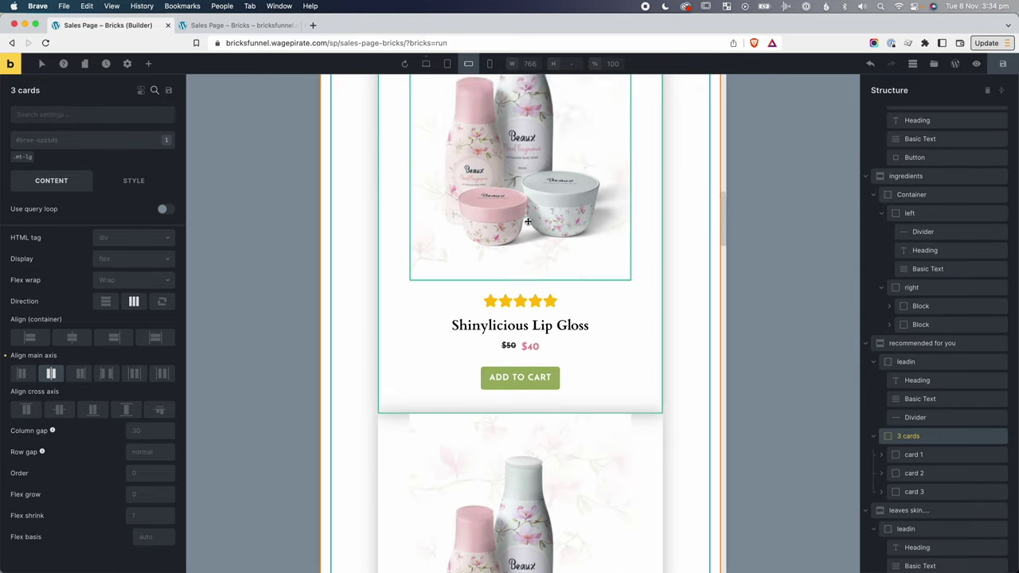
scroll(494, 223, down, 2)
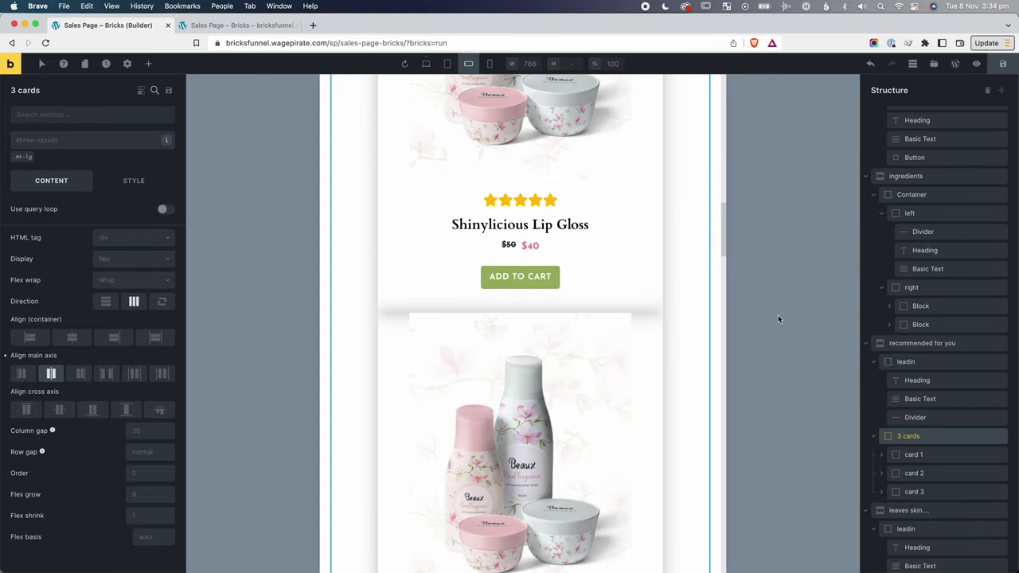
scroll(562, 374, down, 10)
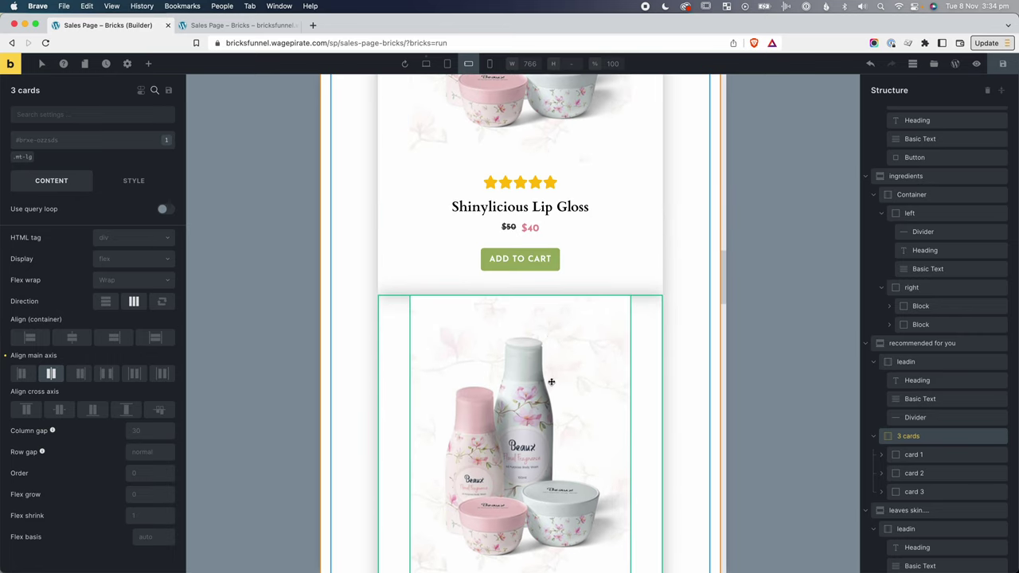
Add the mt-ml-lg class to card 2 with a margin-top of 40.
click(610, 385)
click(911, 472)
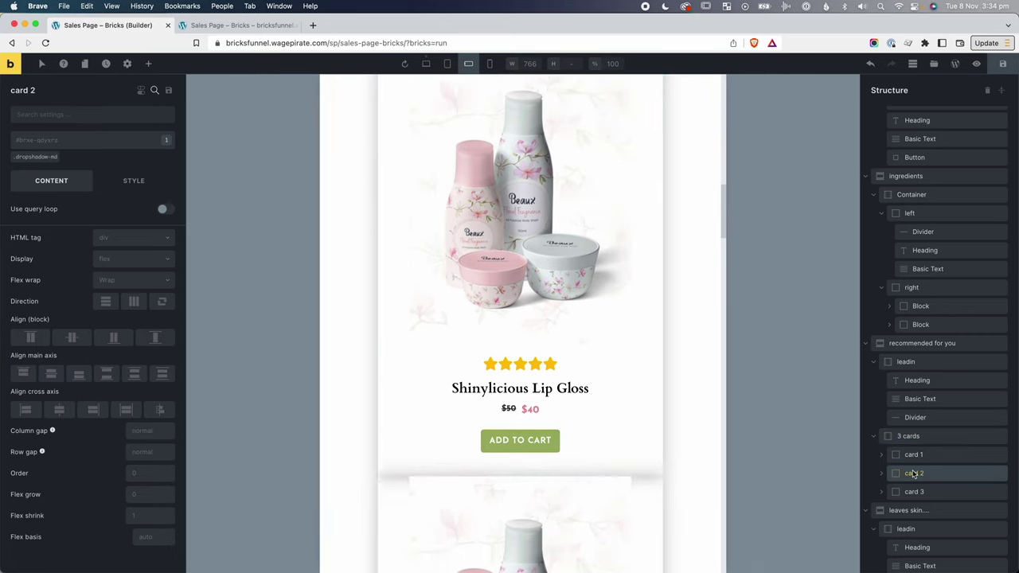
right_click(143, 188)
click(142, 186)
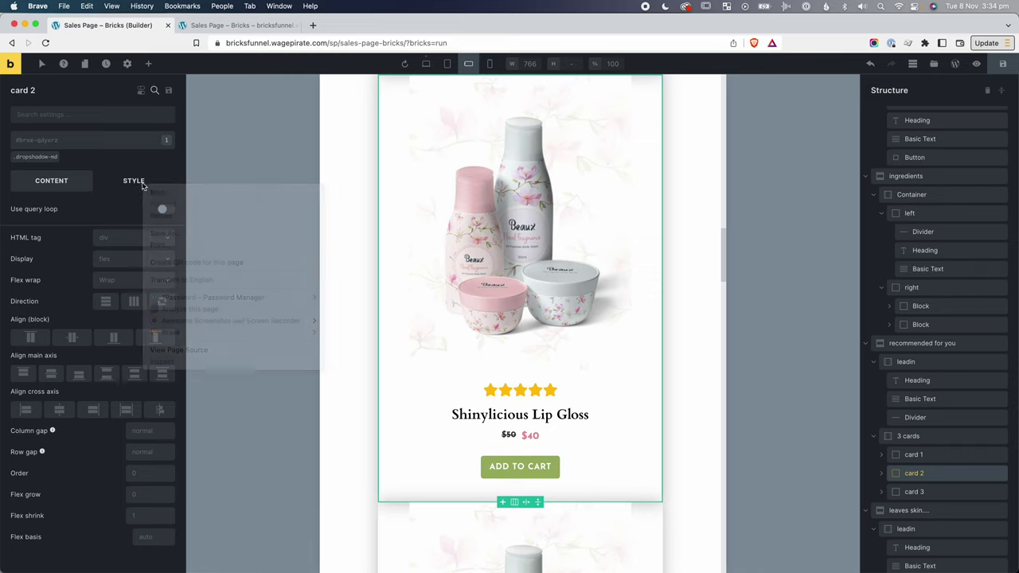
click(141, 185)
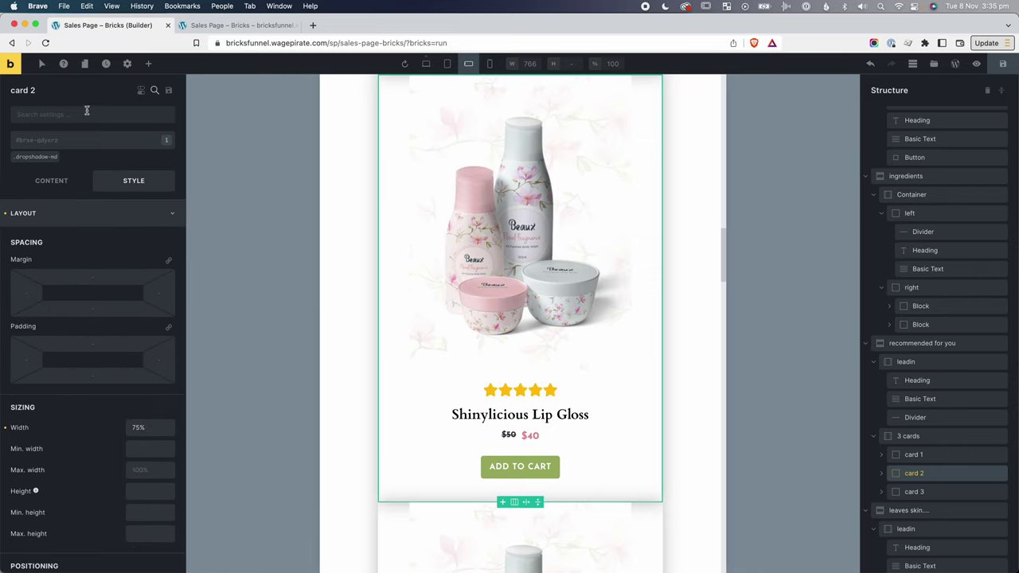
click(73, 140)
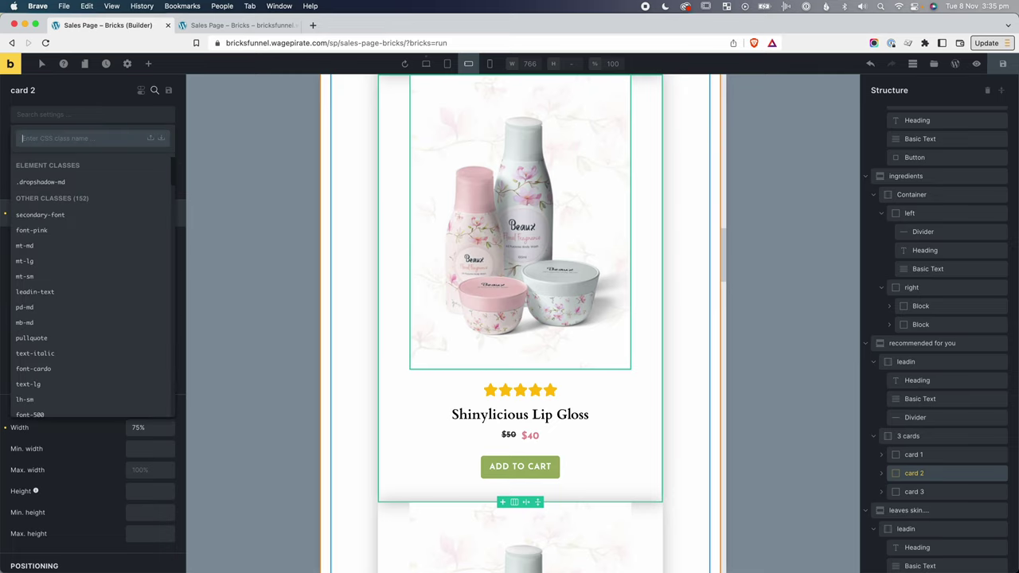
text(mt-ml-lg)
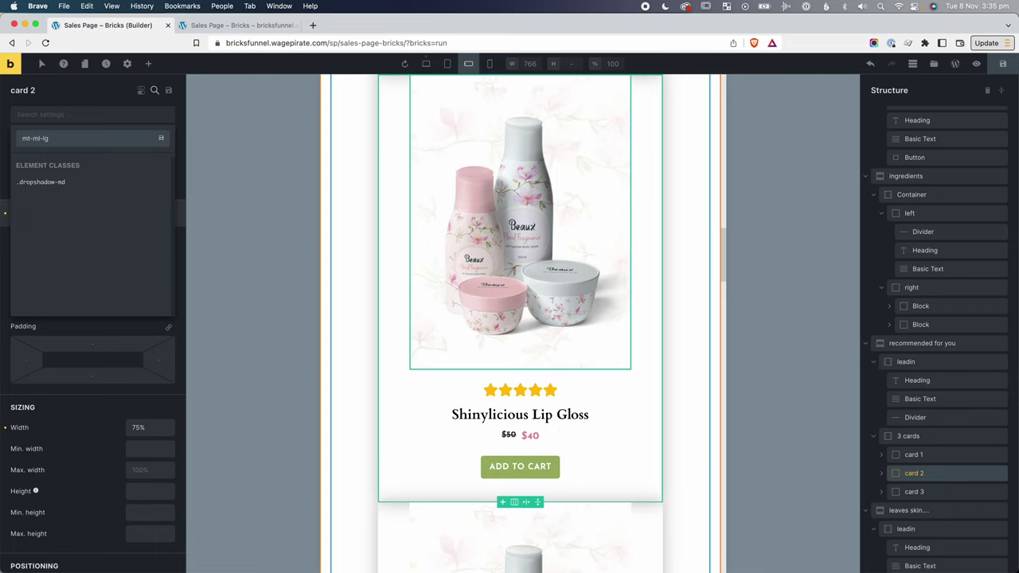
key(Return)
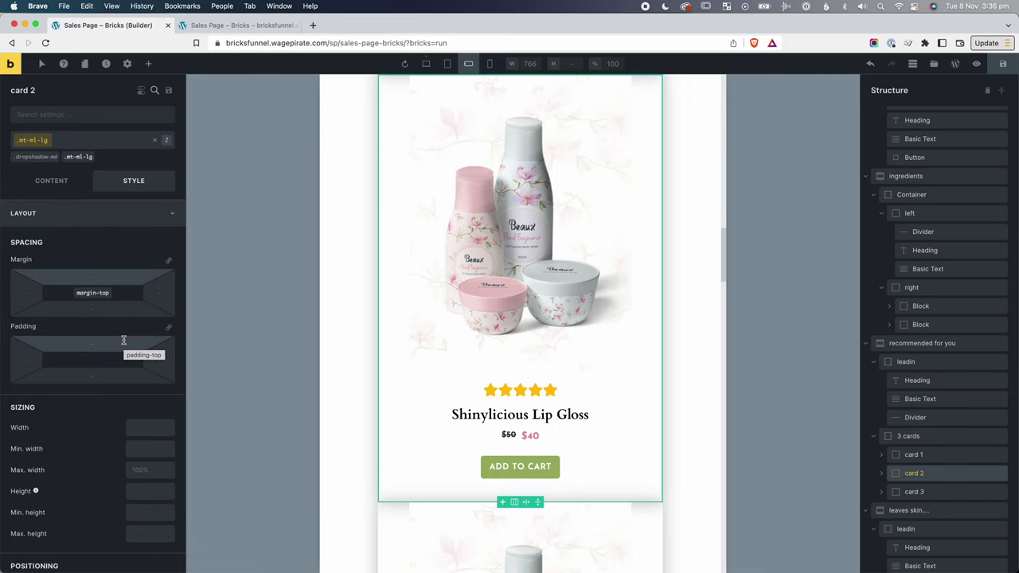
click(93, 277)
text(40)
scroll(471, 198, up, 2)
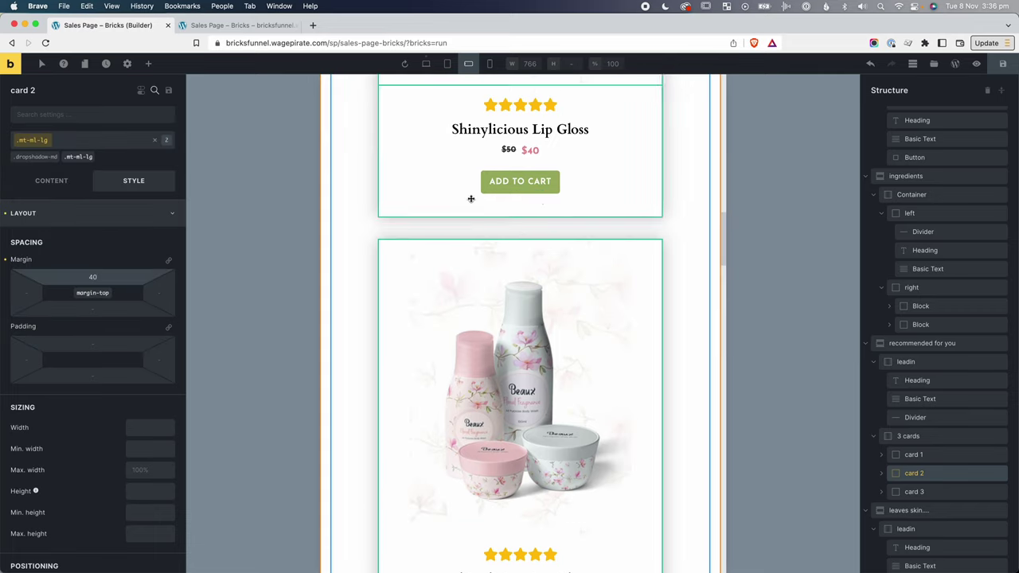
click(156, 141)
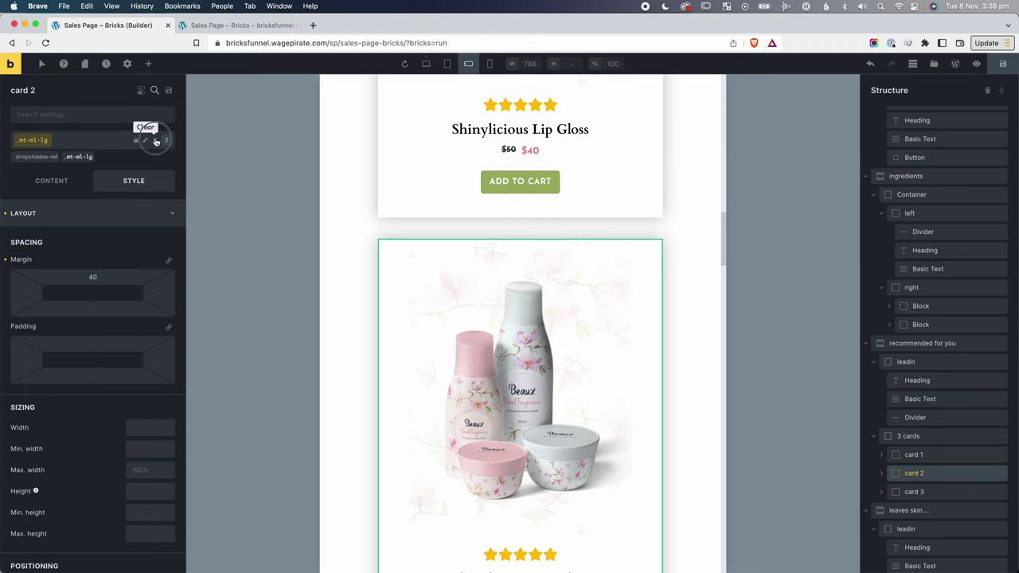
Add the mt-ml-lg class to card 3 as well.
click(914, 491)
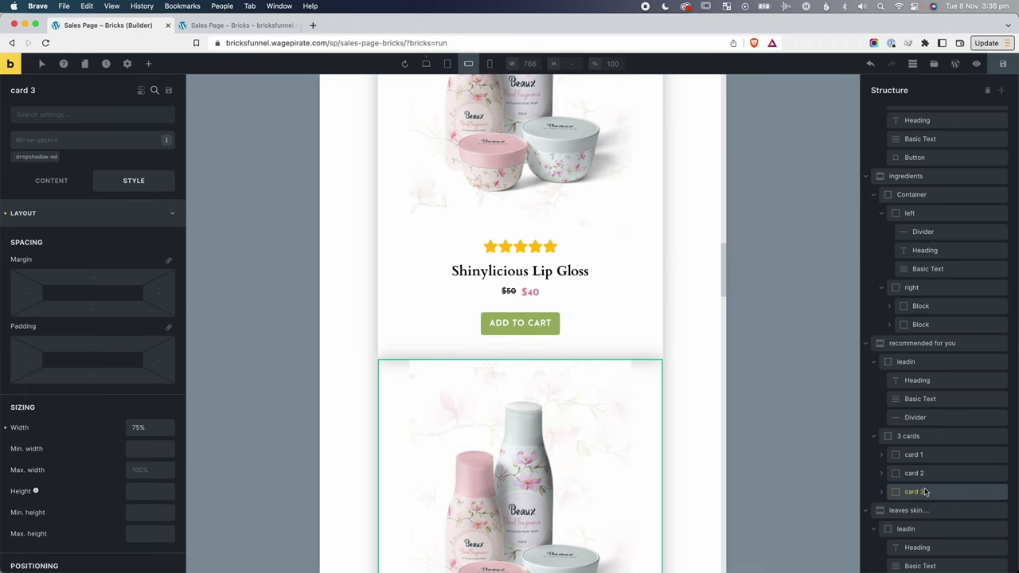
click(60, 142)
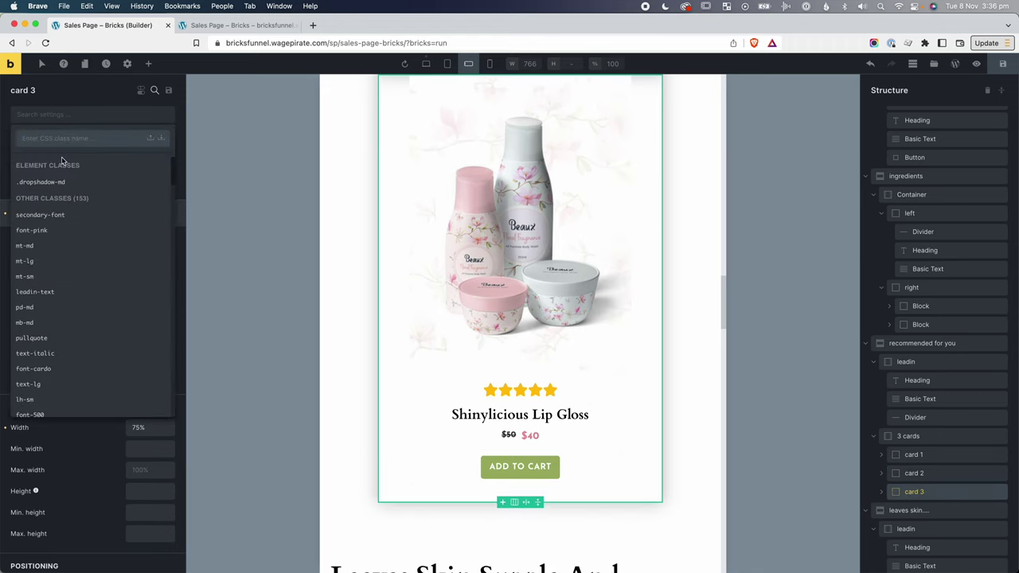
text(mt-)
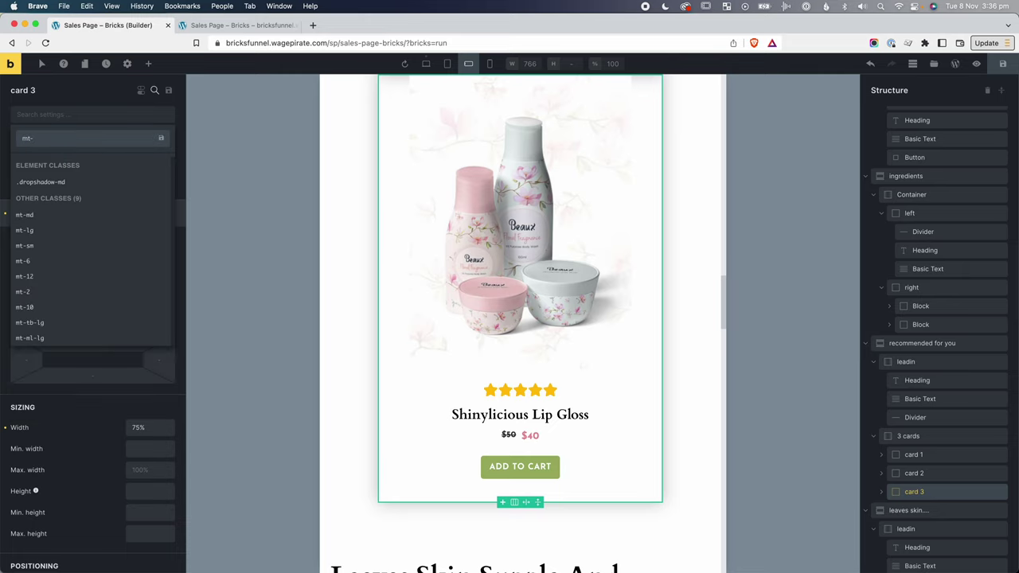
text(m)
click(33, 233)
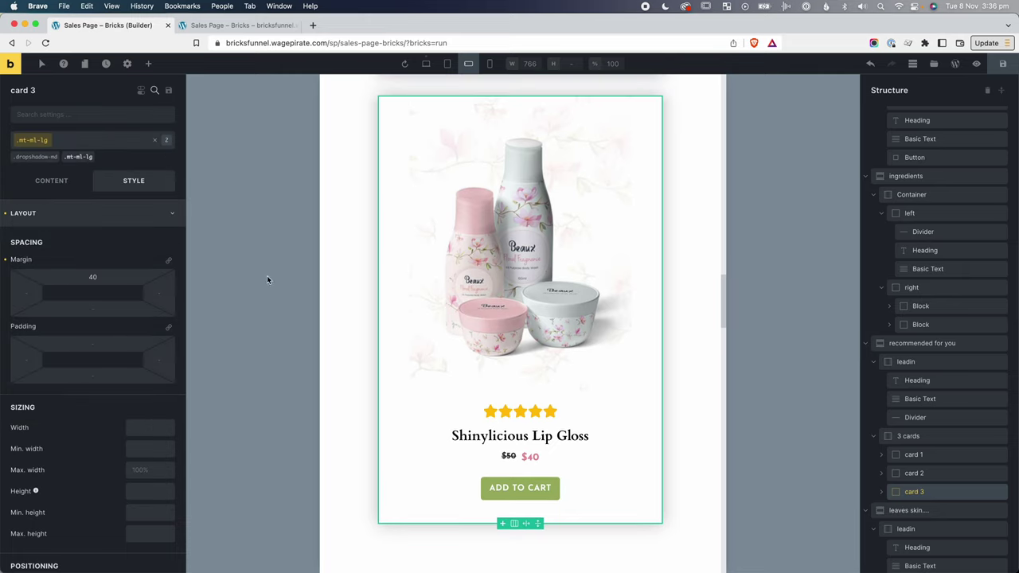
scroll(516, 457, down, 3)
scroll(516, 457, up, 7)
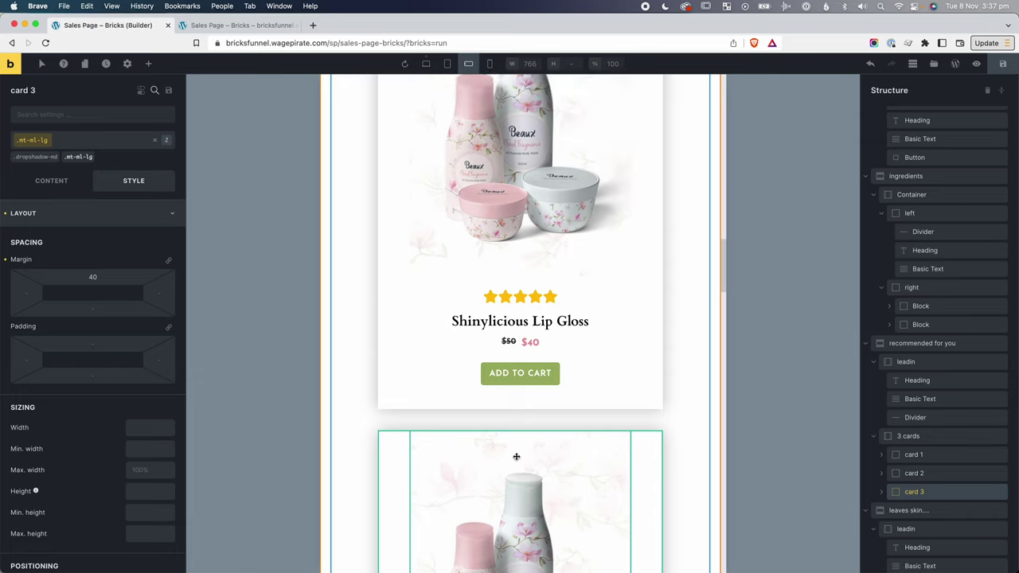
Give the product card images a 350px max width.
scroll(516, 456, up, 6)
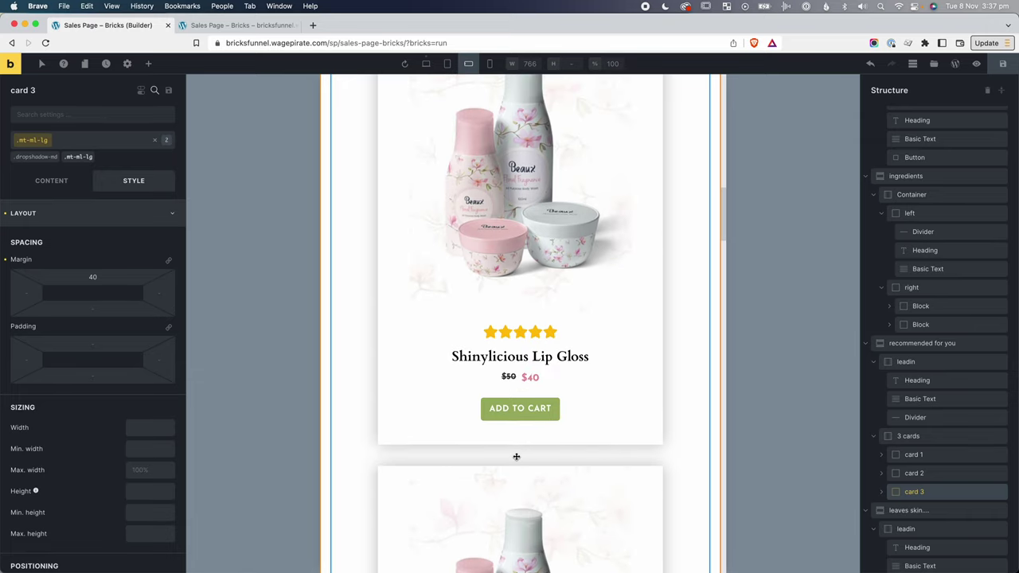
scroll(518, 454, up, 2)
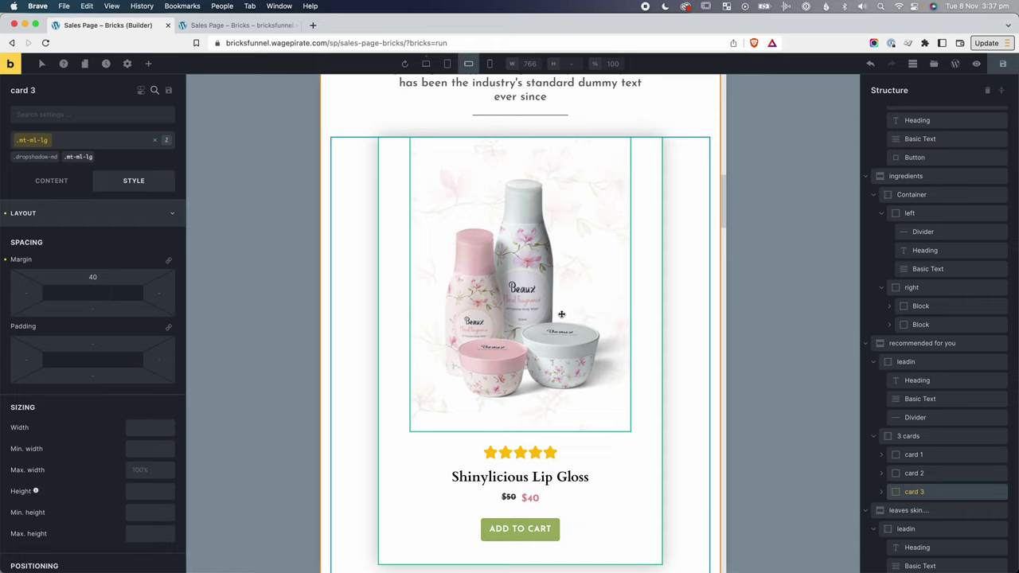
click(536, 259)
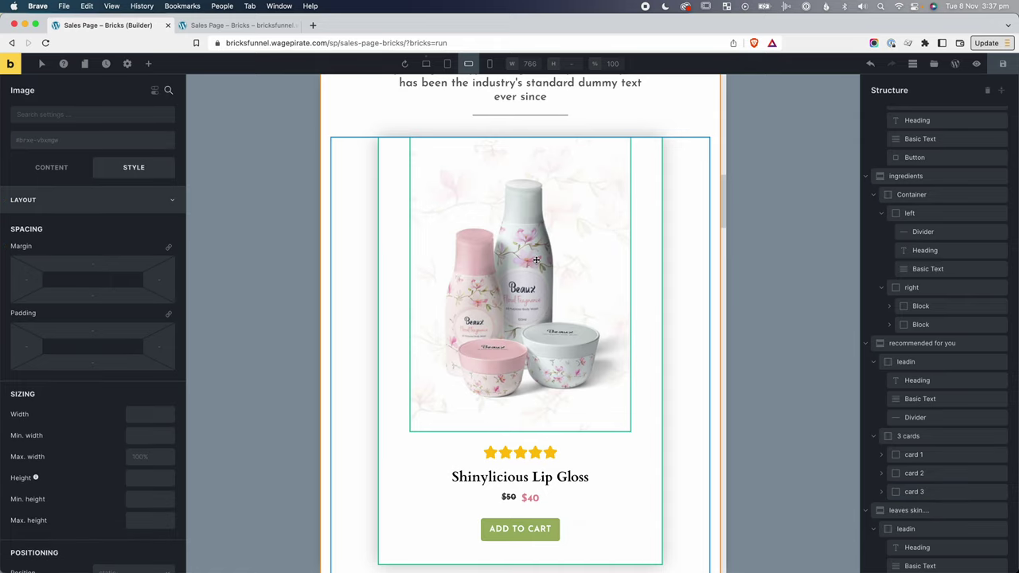
click(141, 460)
text(350px)
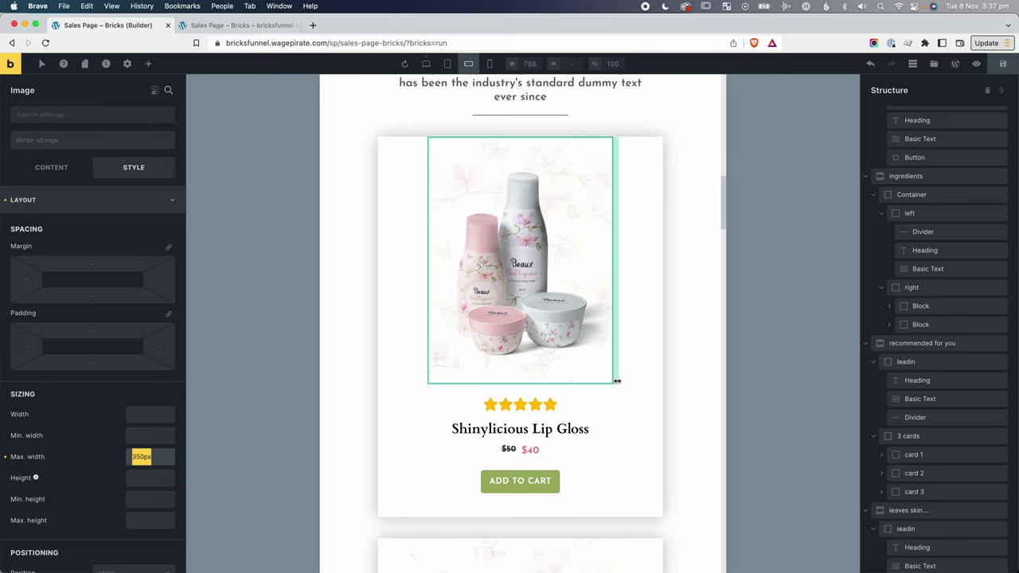
scroll(616, 380, down, 5)
click(499, 422)
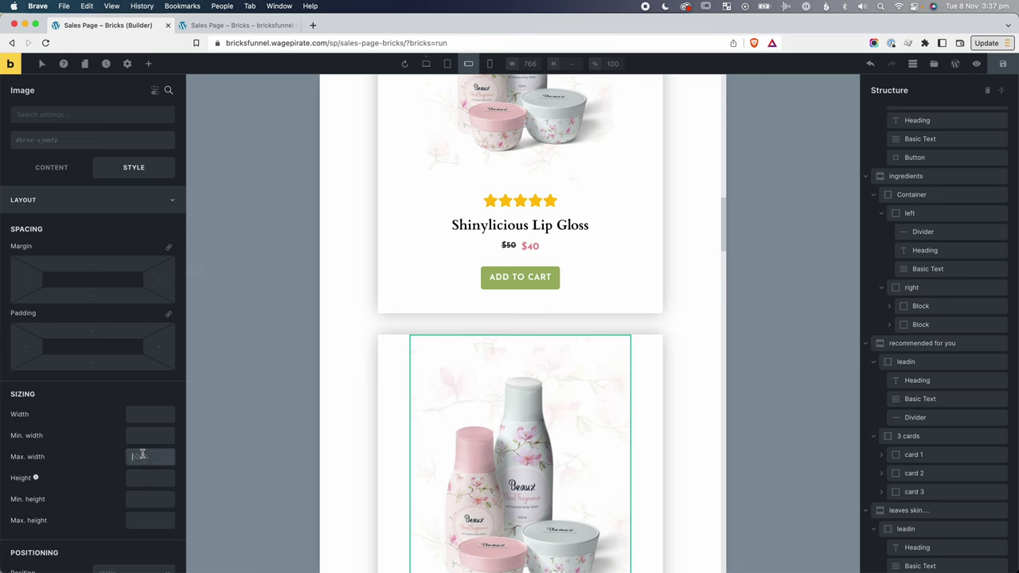
click(451, 421)
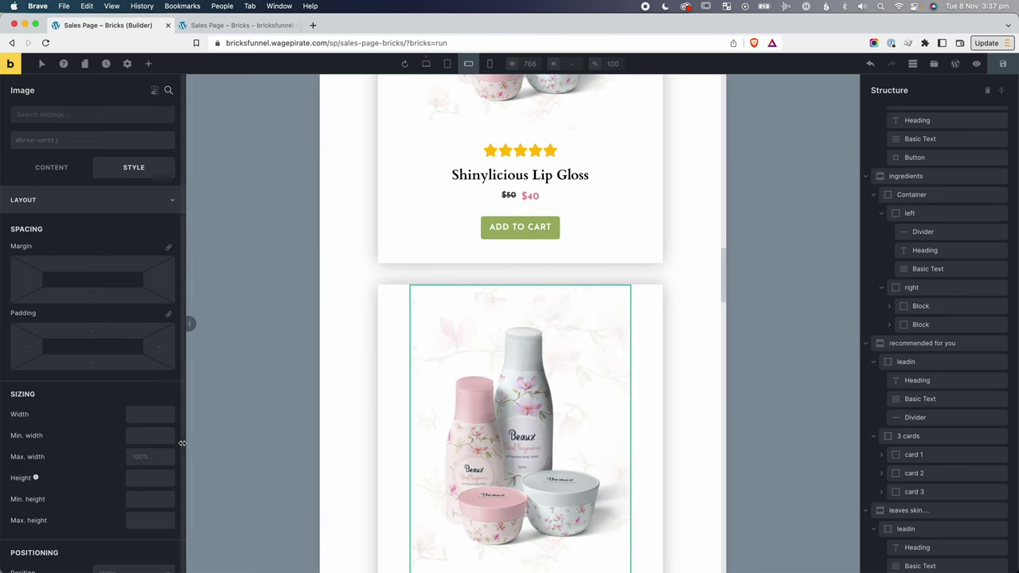
text(350px)
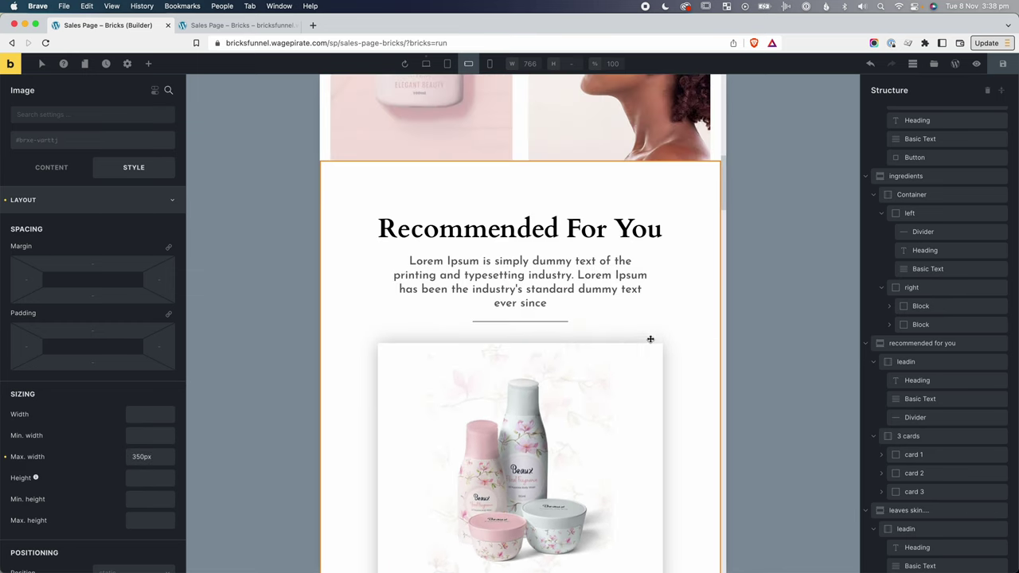
Select the Leaves Skin Supple heading and switch the preview to desktop width.
scroll(721, 355, down, 5)
scroll(718, 352, down, 7)
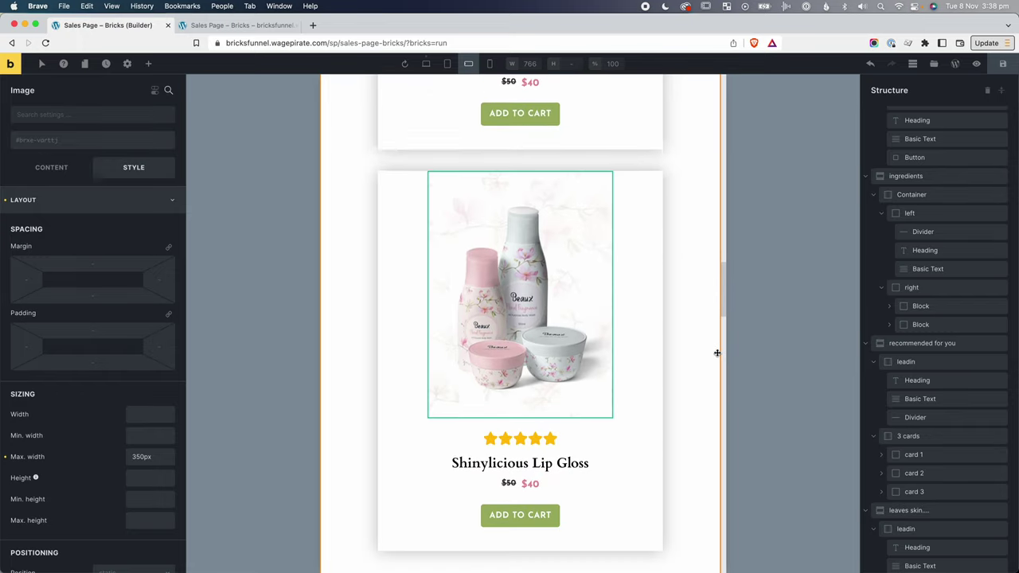
scroll(718, 353, down, 6)
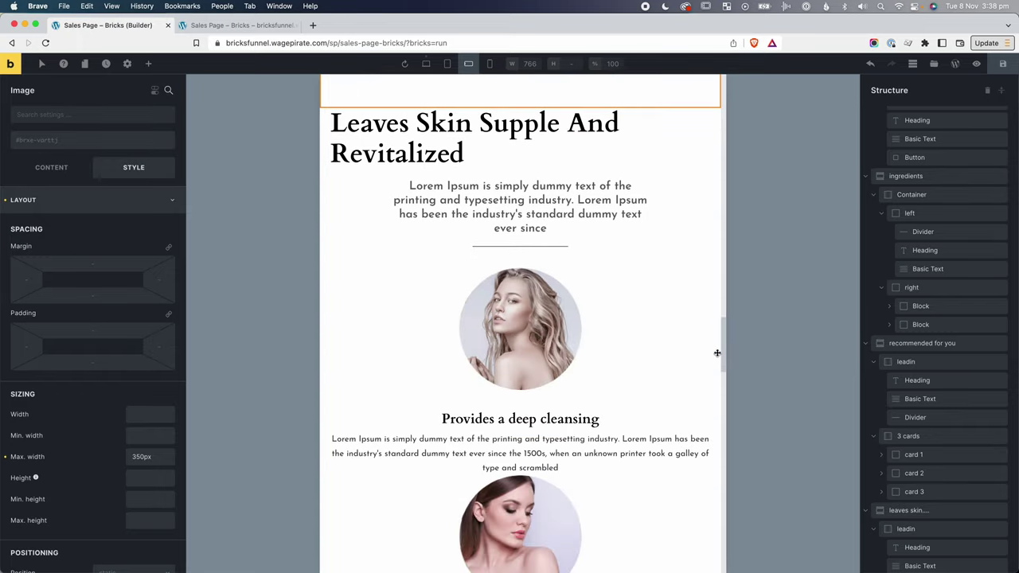
scroll(717, 352, up, 2)
click(466, 287)
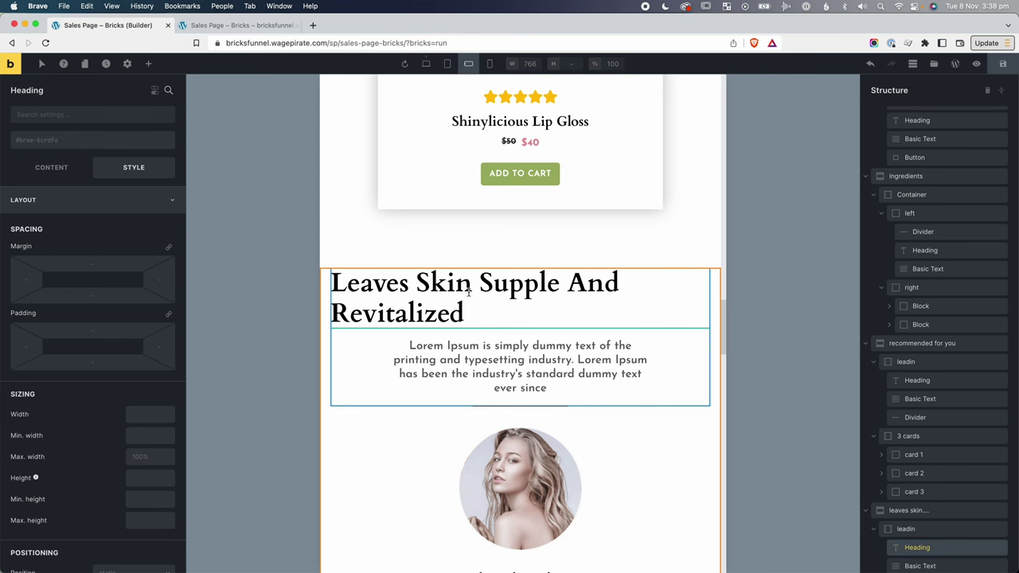
click(426, 64)
Check the page at tablet portrait and mobile landscape, then return to desktop.
scroll(570, 284, up, 9)
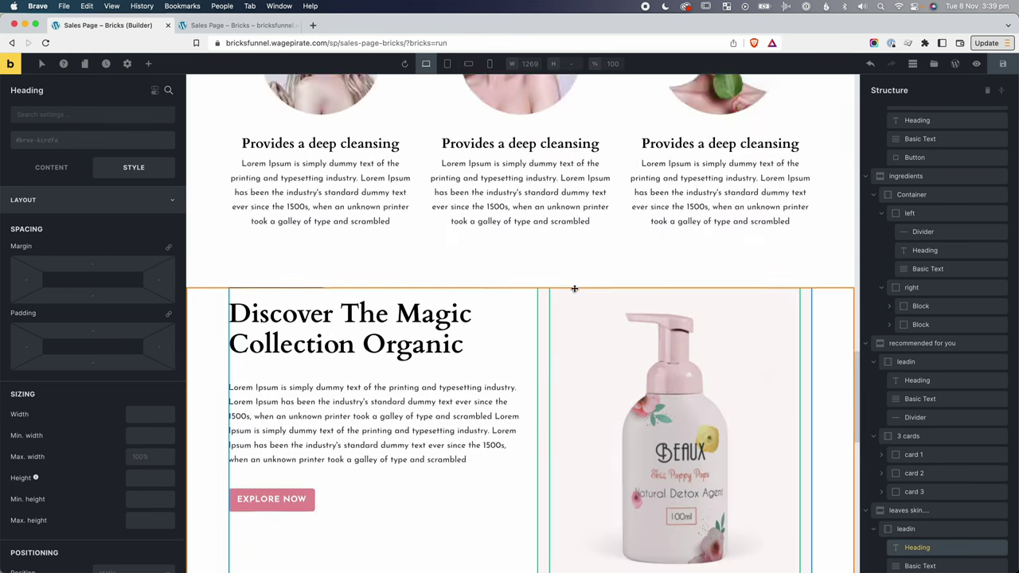
scroll(574, 288, up, 2)
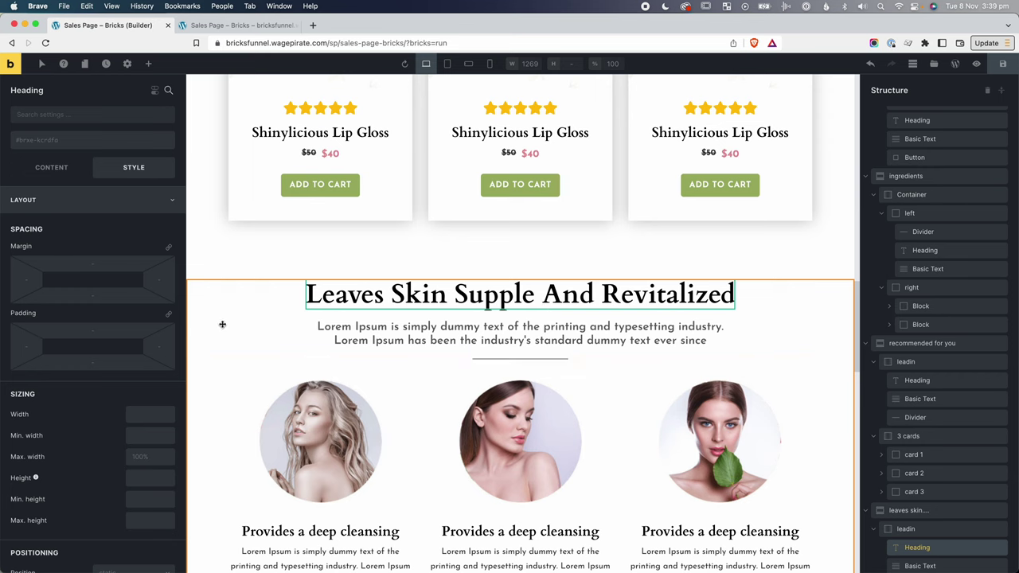
click(448, 64)
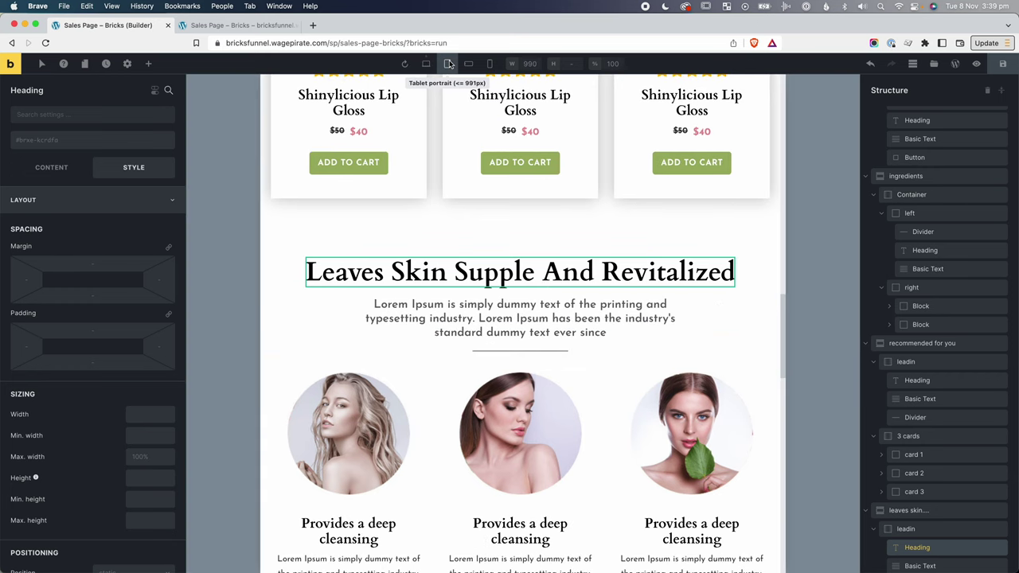
click(468, 64)
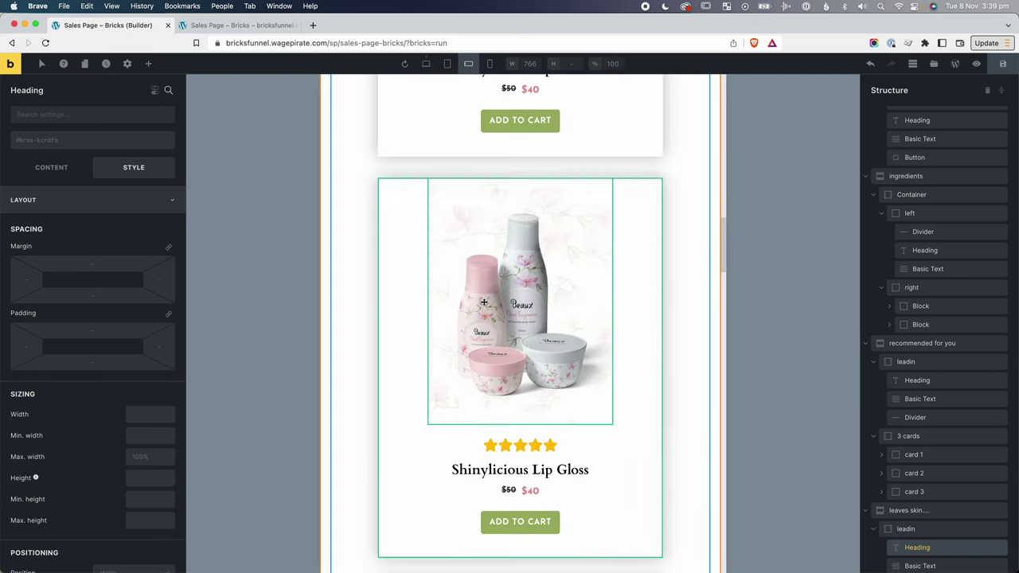
click(428, 63)
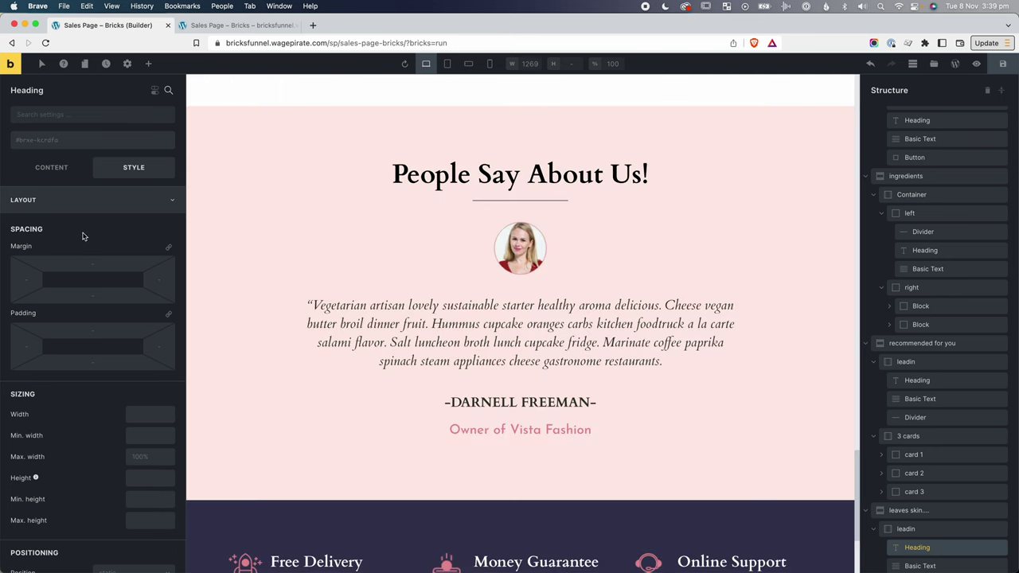
scroll(86, 227, down, 1)
Review the heading's typography, then the Leaves Skin leadin block's layout and style settings.
click(76, 186)
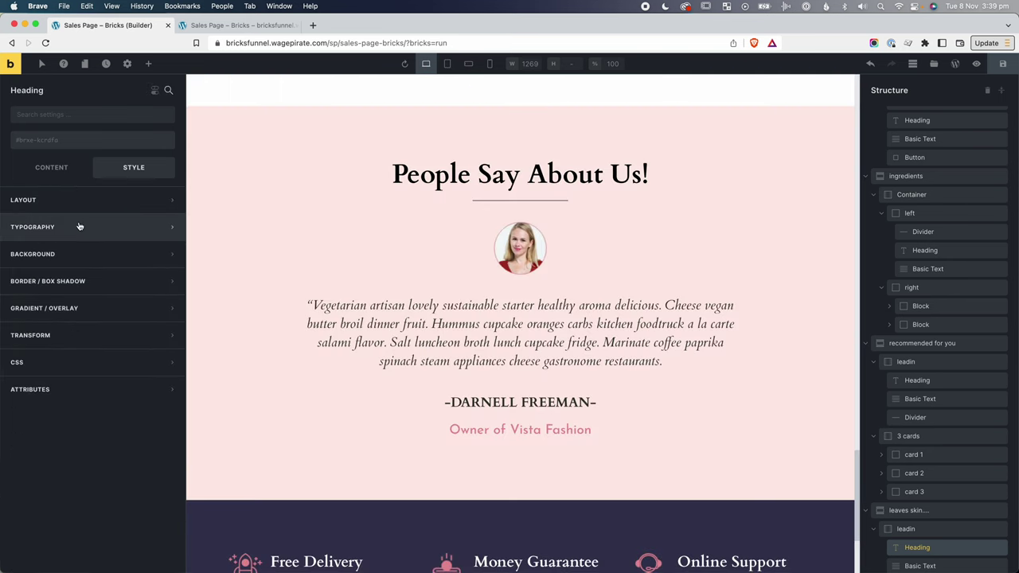
click(76, 226)
scroll(492, 267, up, 10)
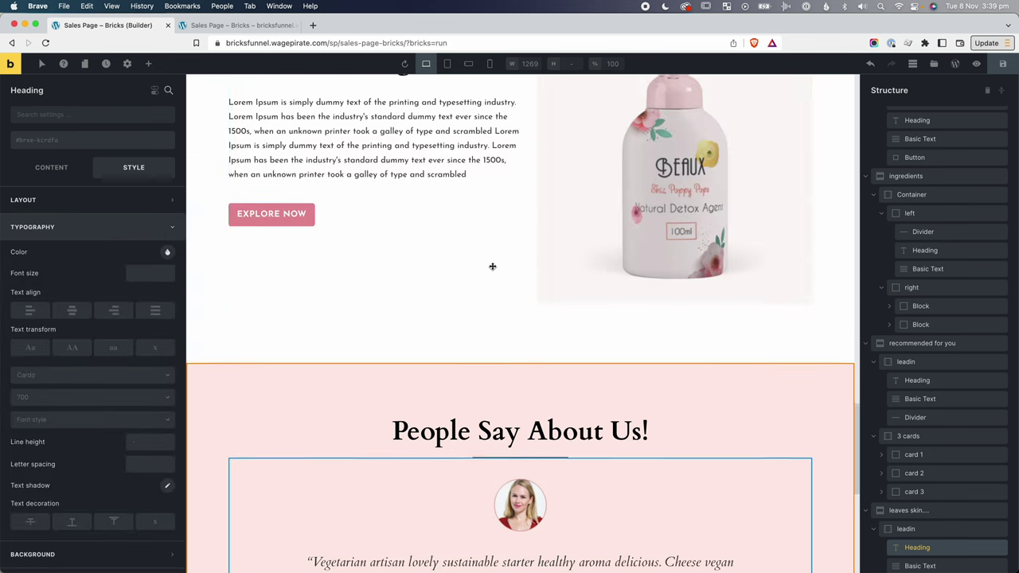
scroll(494, 270, up, 4)
scroll(939, 399, down, 2)
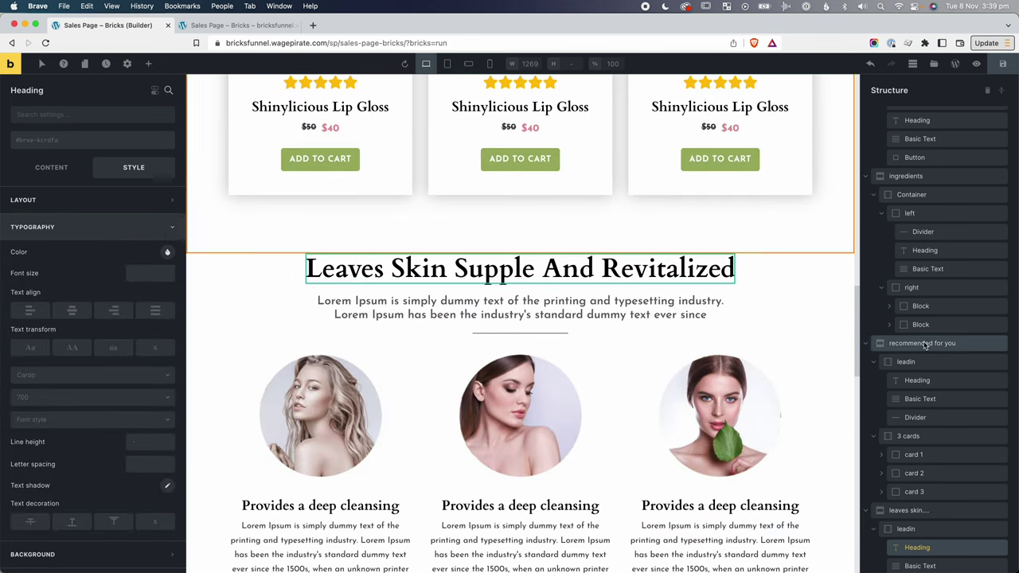
click(929, 399)
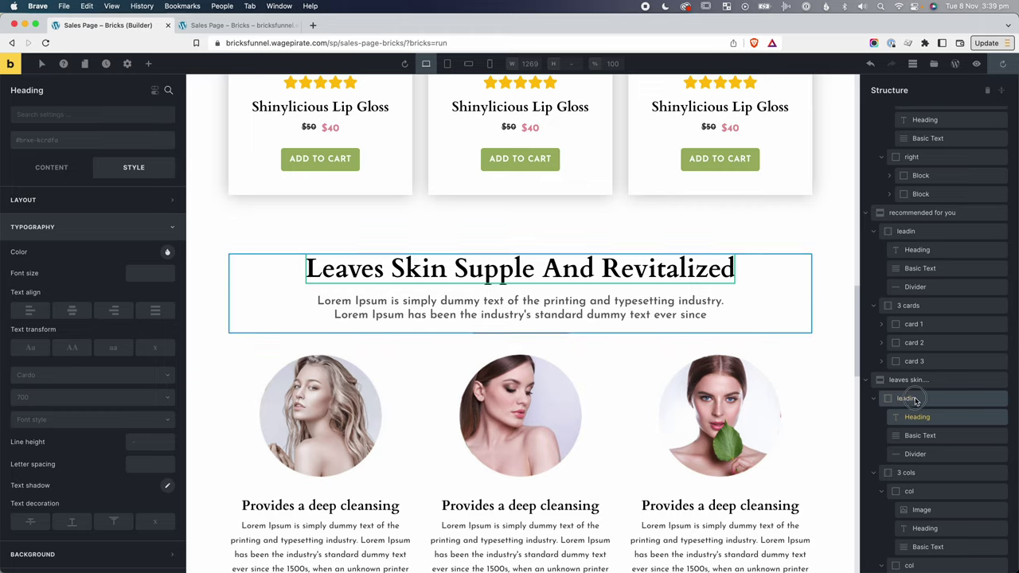
click(52, 168)
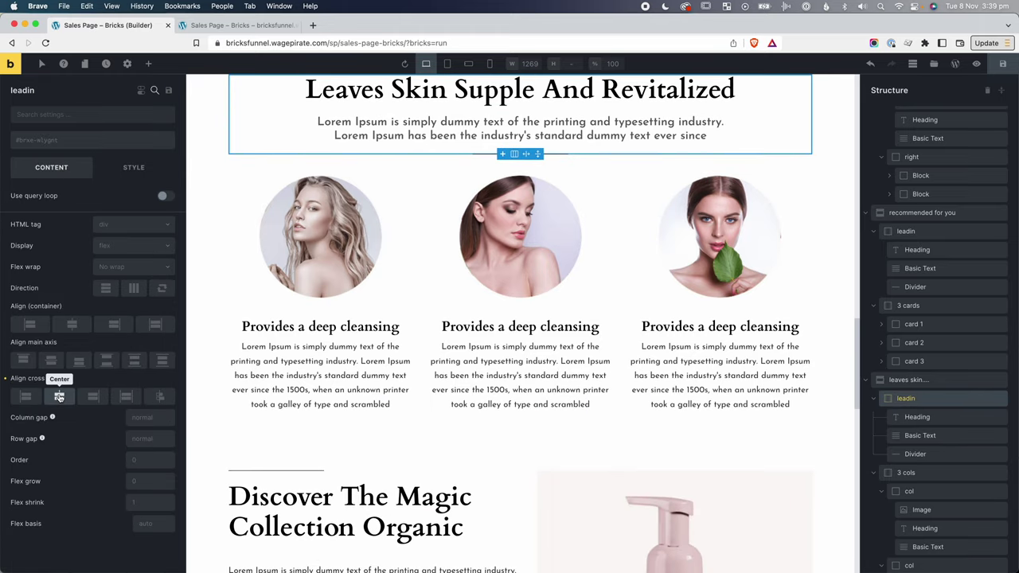
click(135, 170)
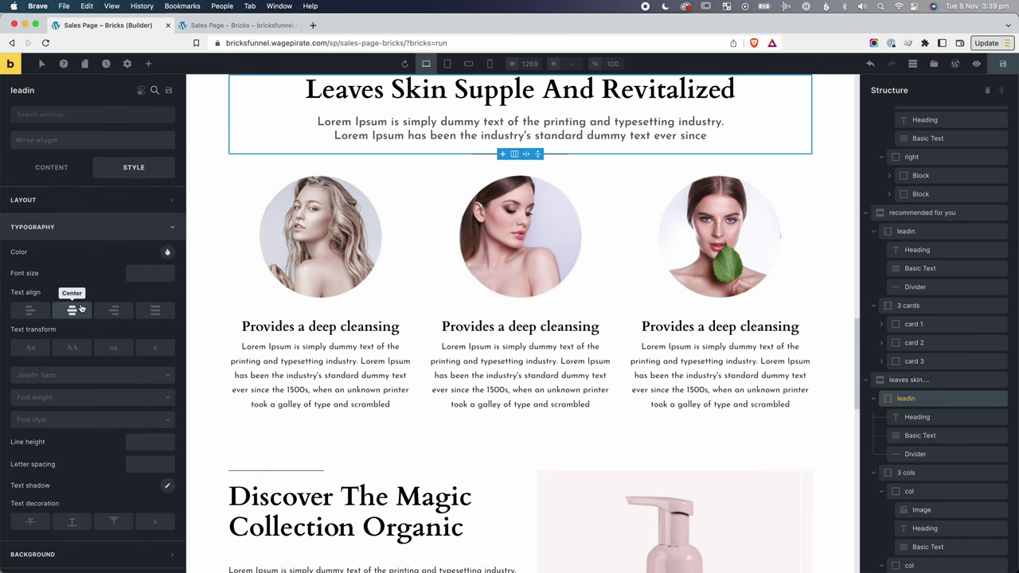
Preview at tablet portrait, then mobile landscape, scrolling through the stacked cleansing cards.
click(447, 67)
click(469, 64)
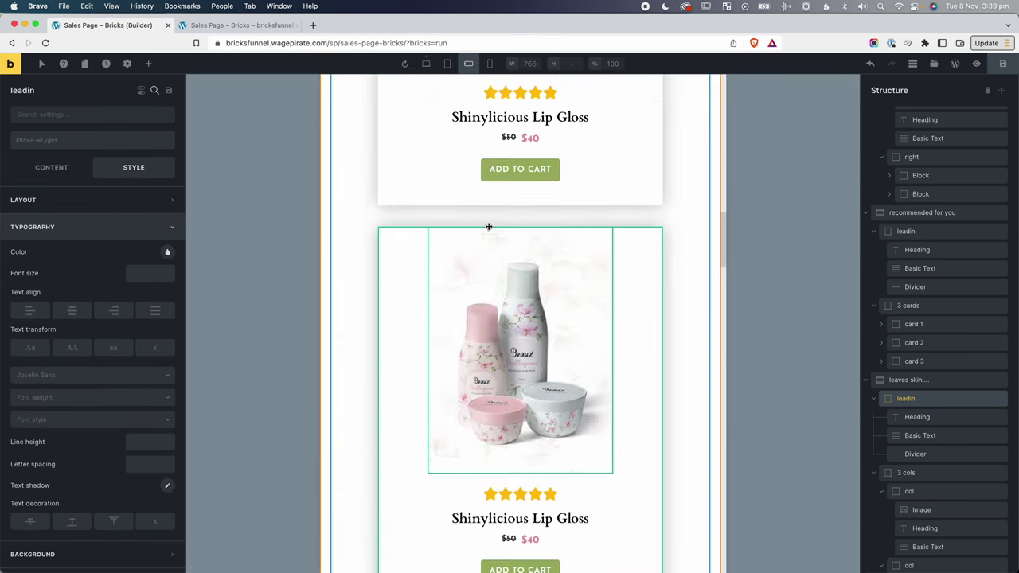
scroll(489, 226, down, 8)
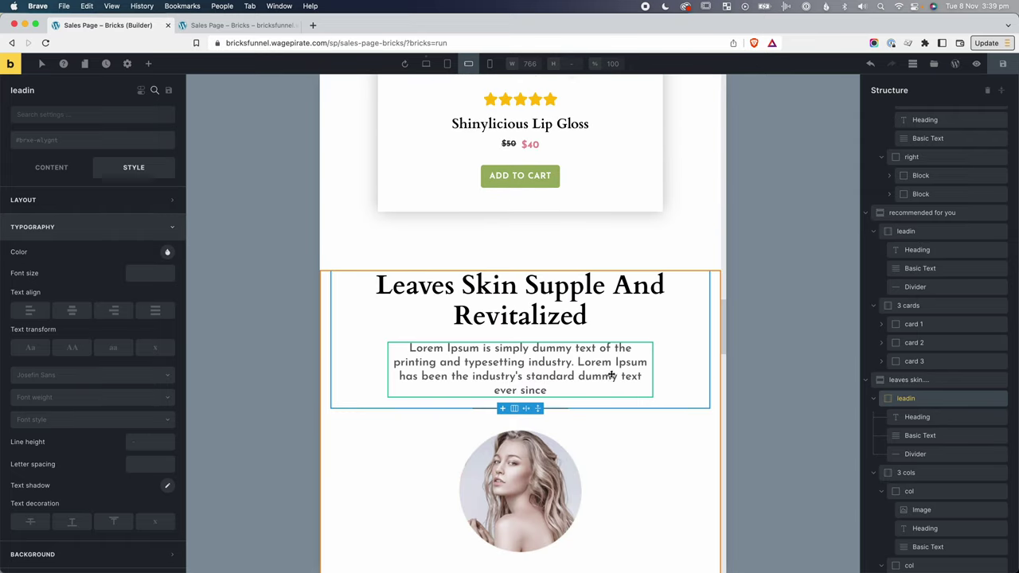
scroll(612, 375, down, 7)
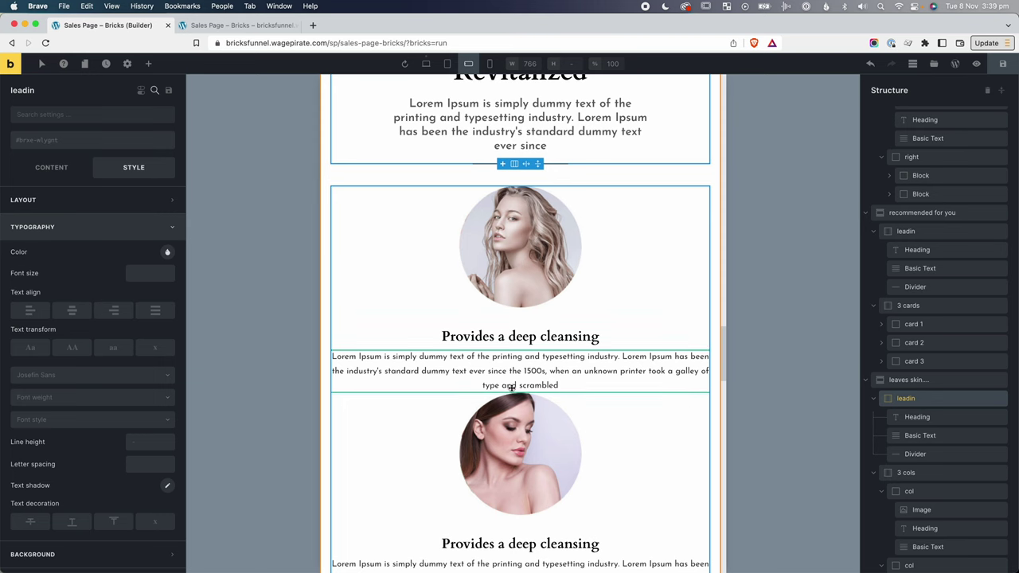
scroll(512, 388, down, 13)
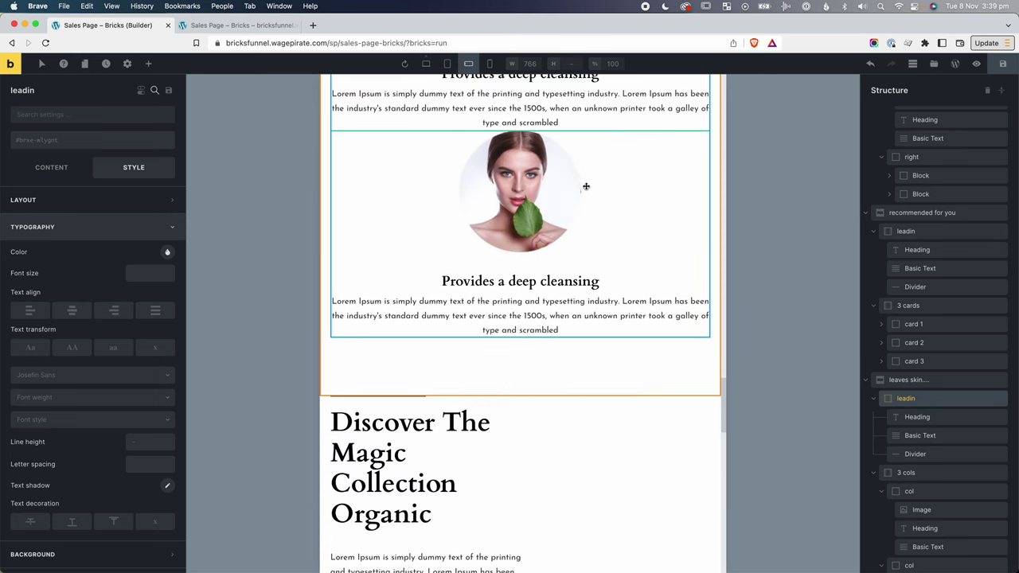
scroll(589, 228, up, 11)
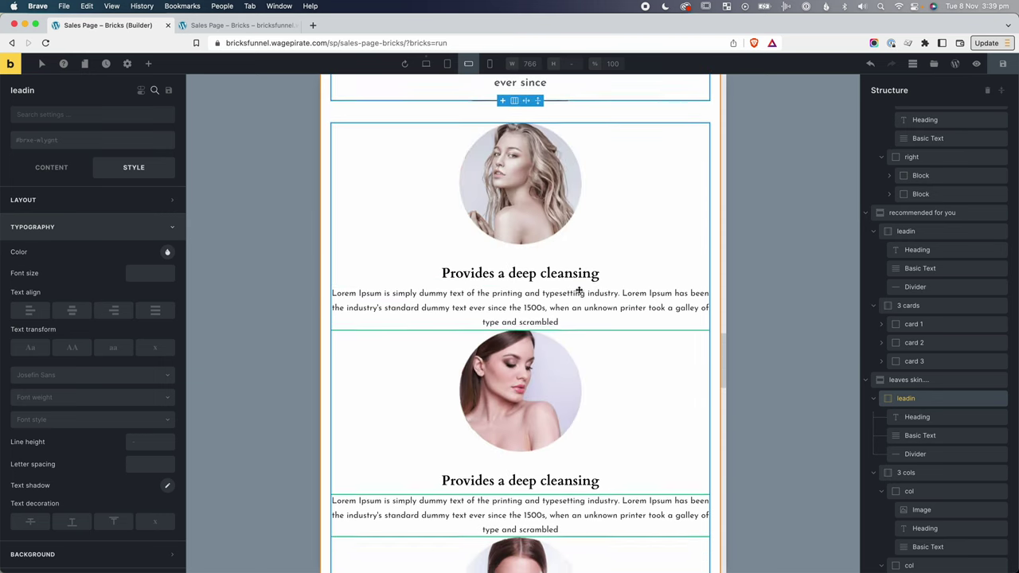
scroll(579, 291, up, 4)
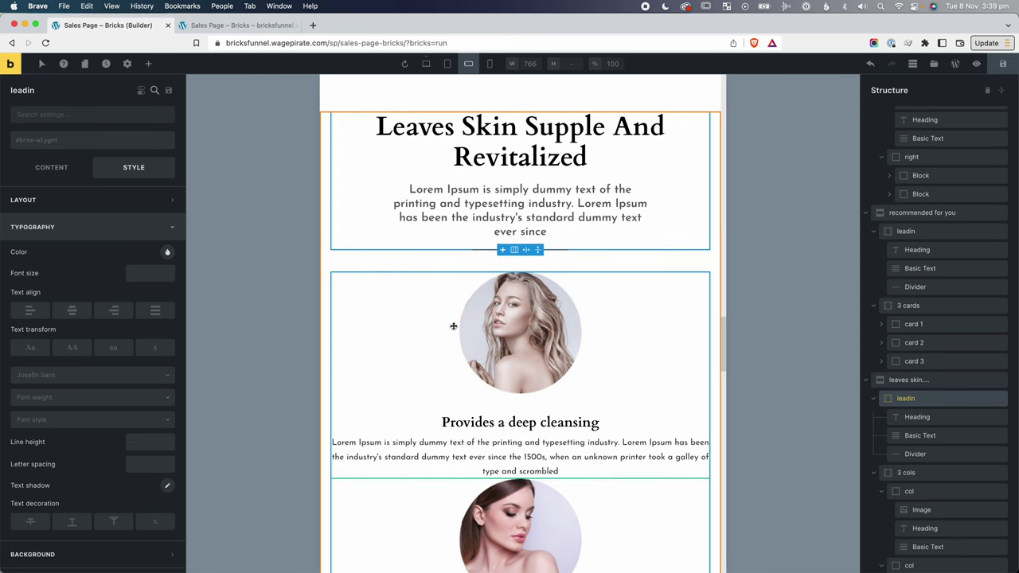
scroll(384, 233, down, 9)
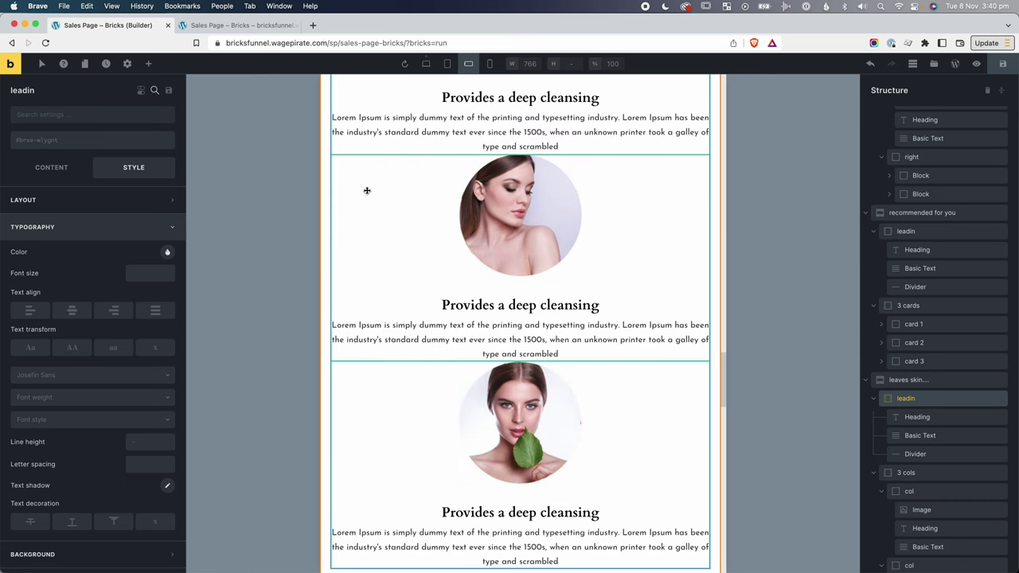
Collapse the three columns in Structure and add the mt-ml-lg class to the second column.
click(483, 235)
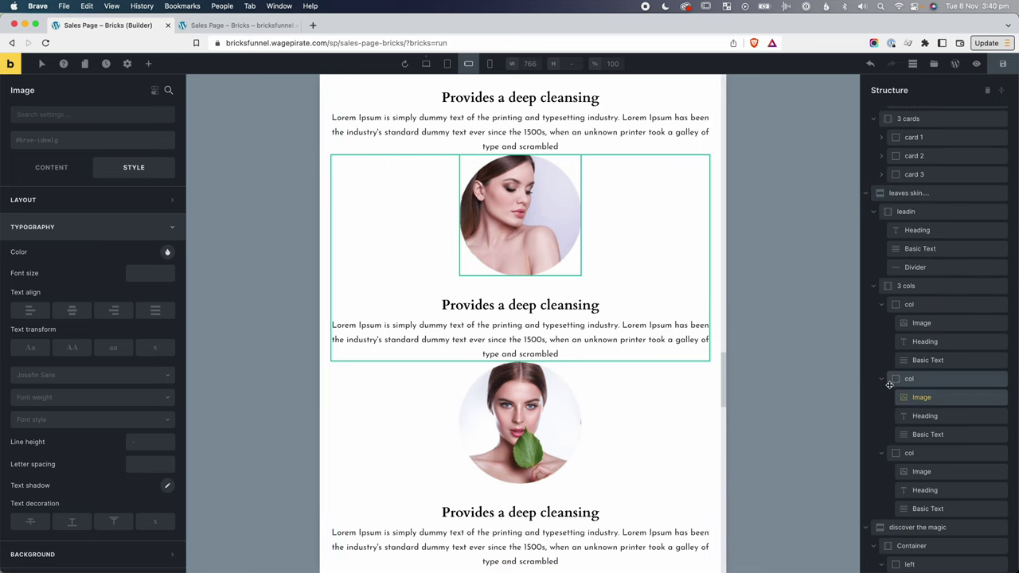
click(883, 379)
click(882, 305)
click(883, 342)
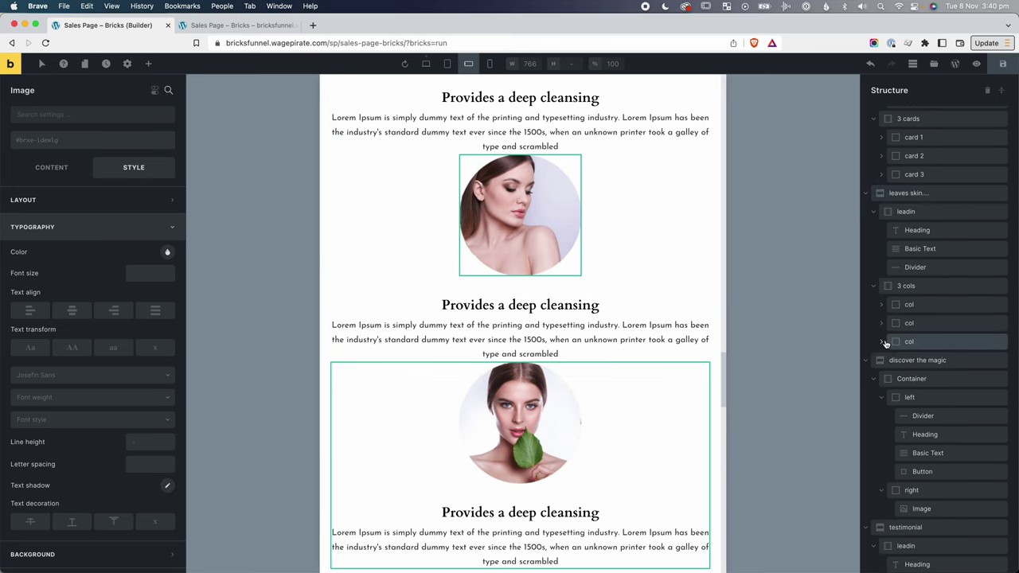
click(916, 305)
click(920, 323)
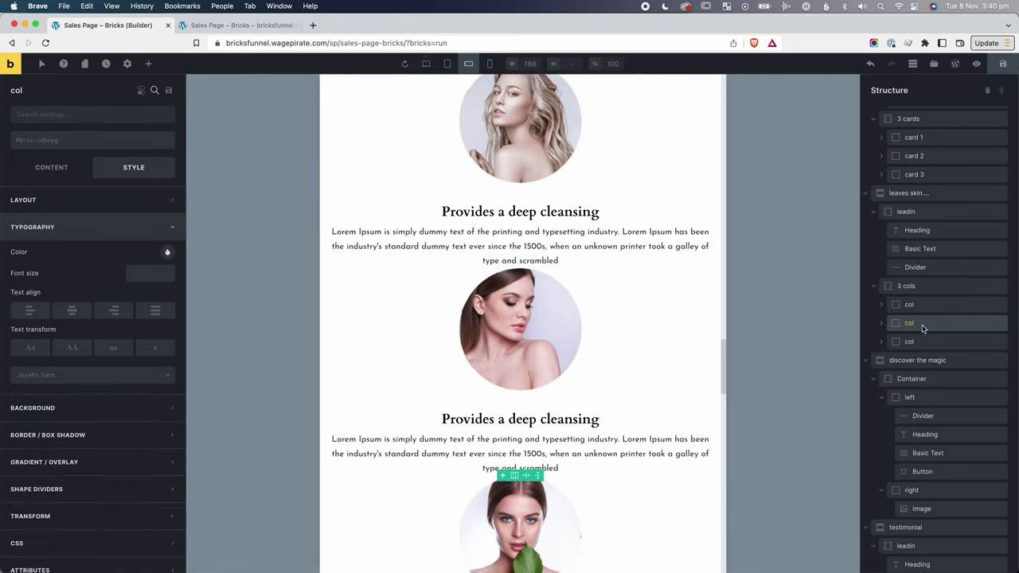
click(65, 143)
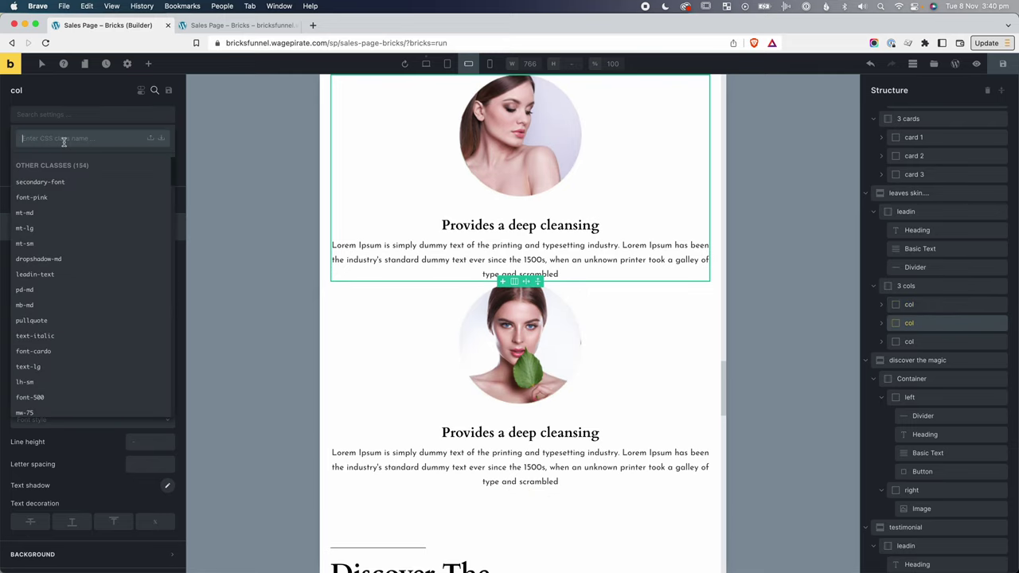
text(mt-)
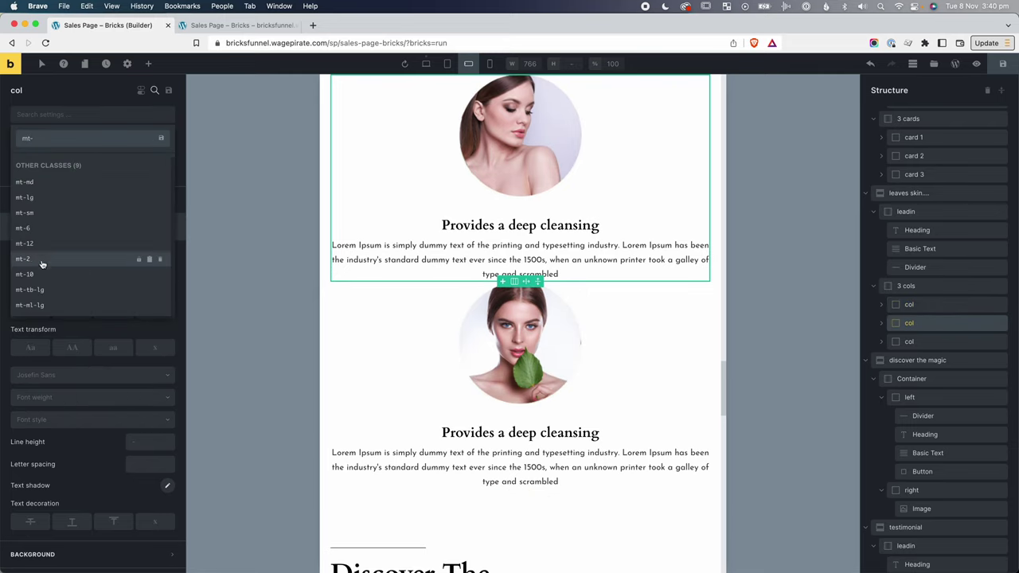
click(38, 306)
scroll(468, 262, up, 3)
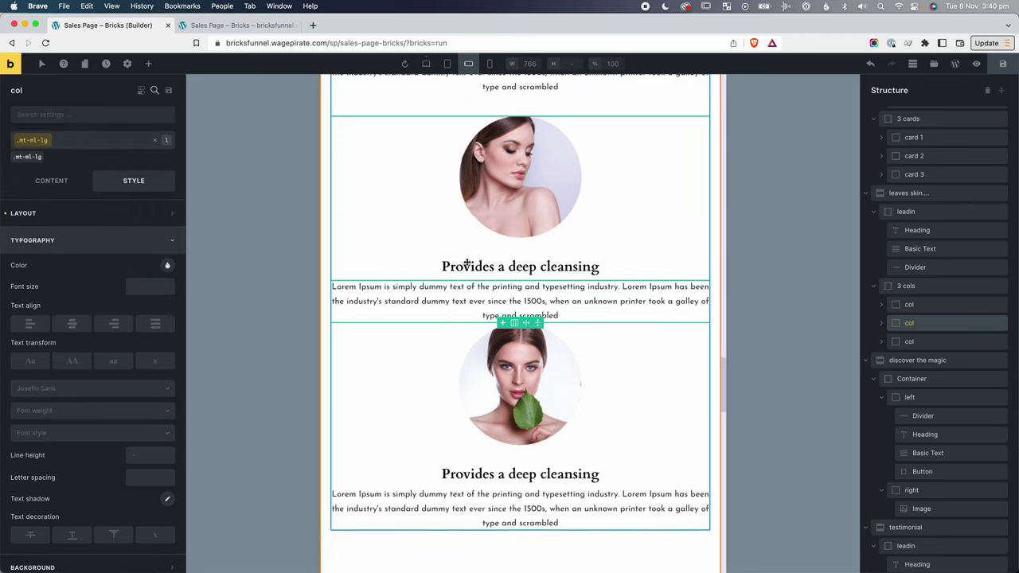
scroll(468, 262, up, 2)
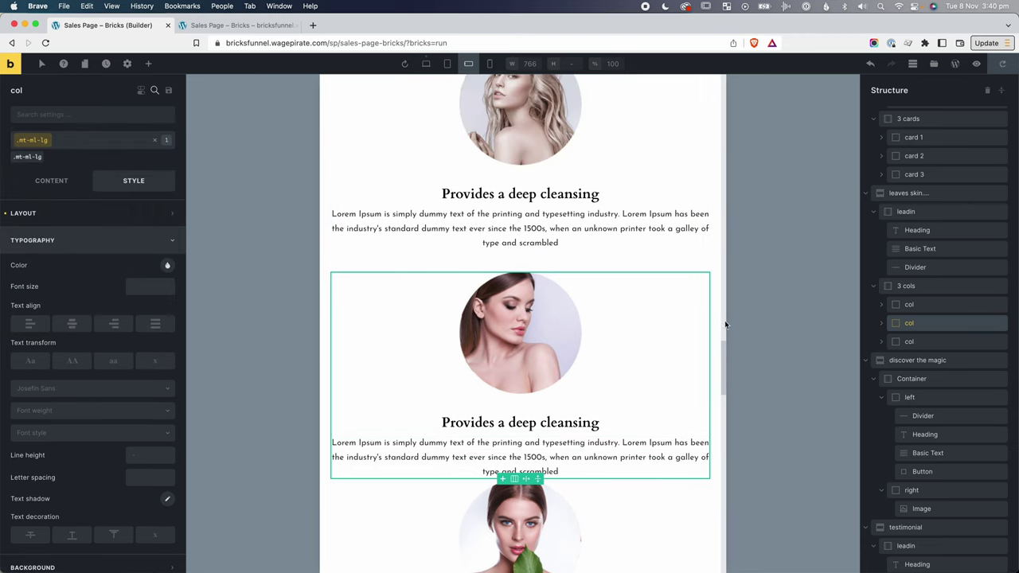
Add the mt-ml-lg class to the third cleansing column.
click(910, 341)
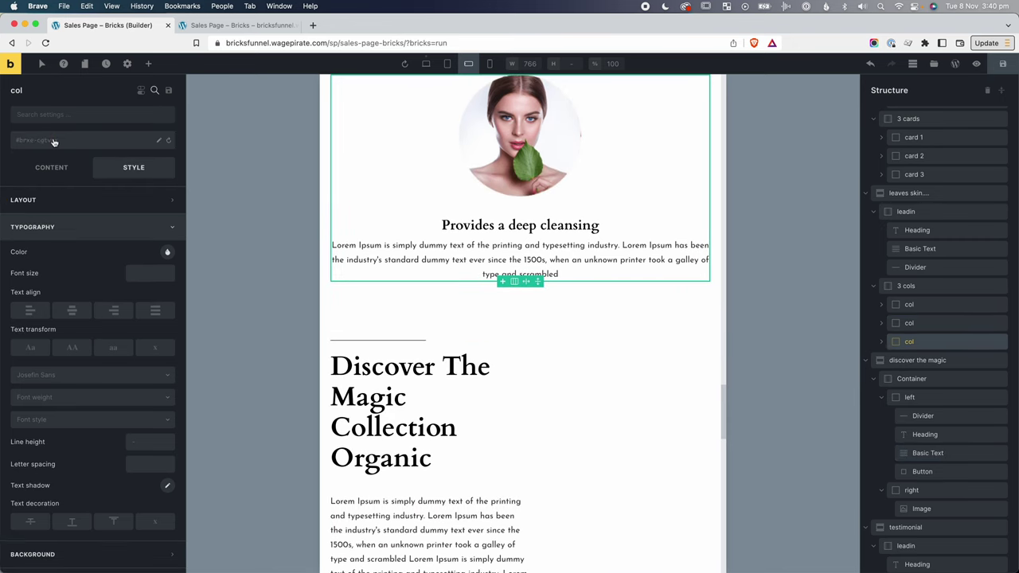
click(54, 141)
text(mt-ml)
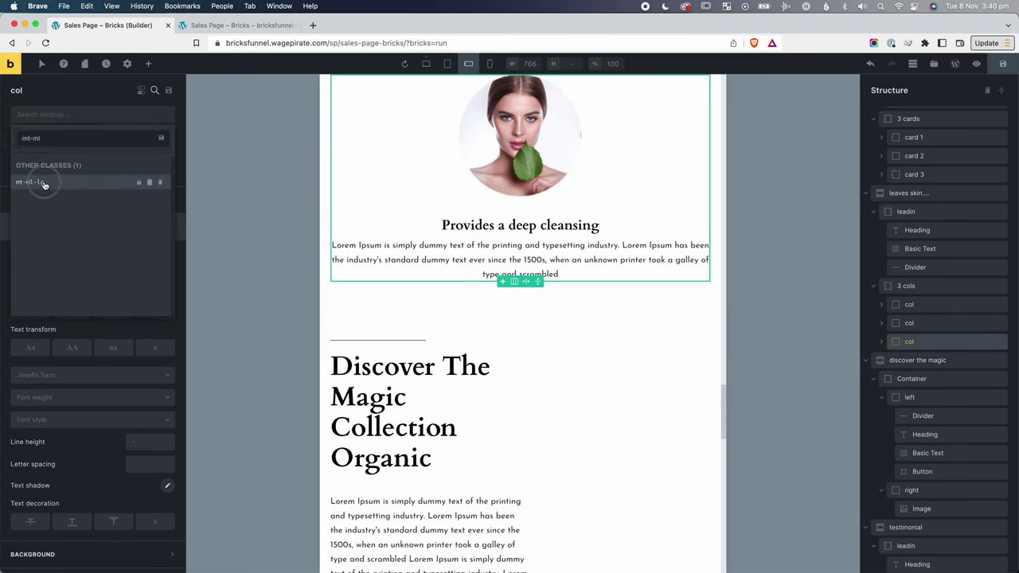
click(44, 184)
scroll(391, 253, up, 10)
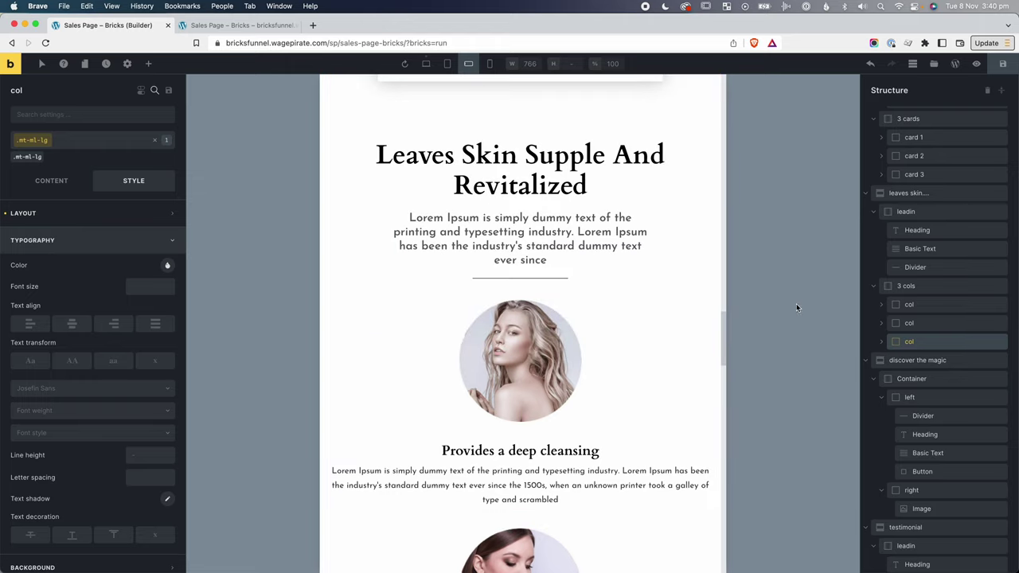
scroll(639, 319, down, 5)
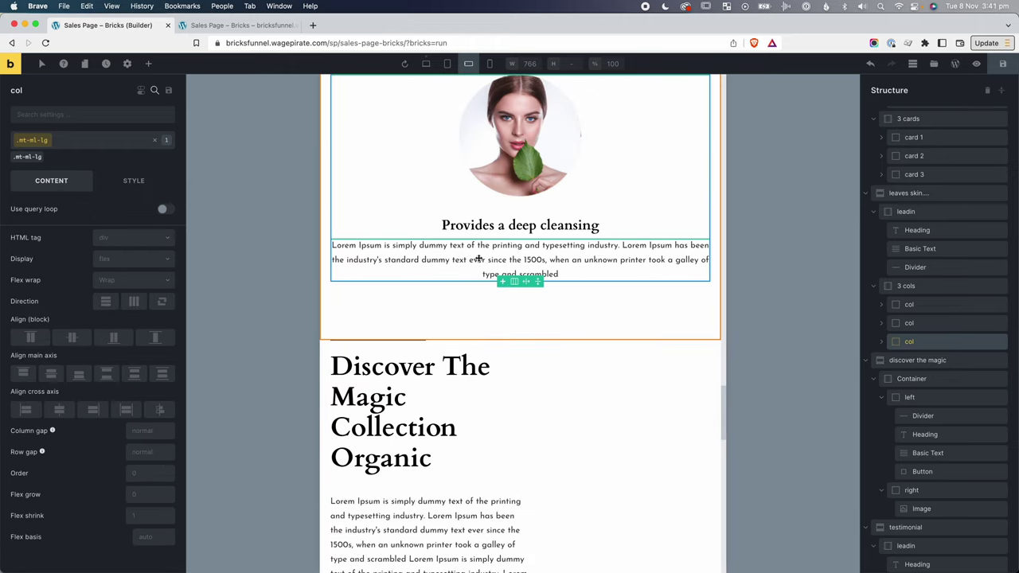
scroll(485, 262, up, 1)
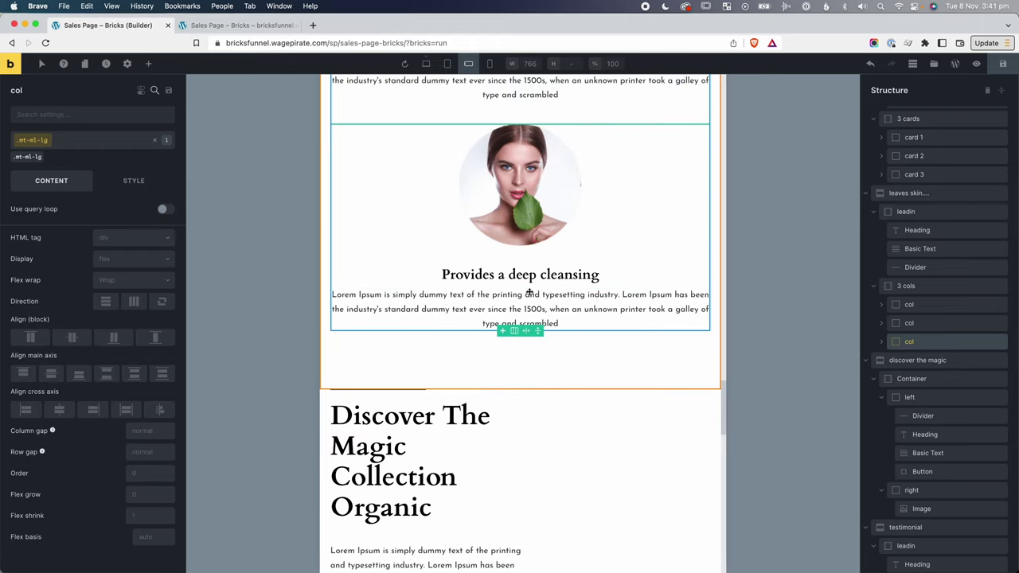
scroll(530, 292, up, 1)
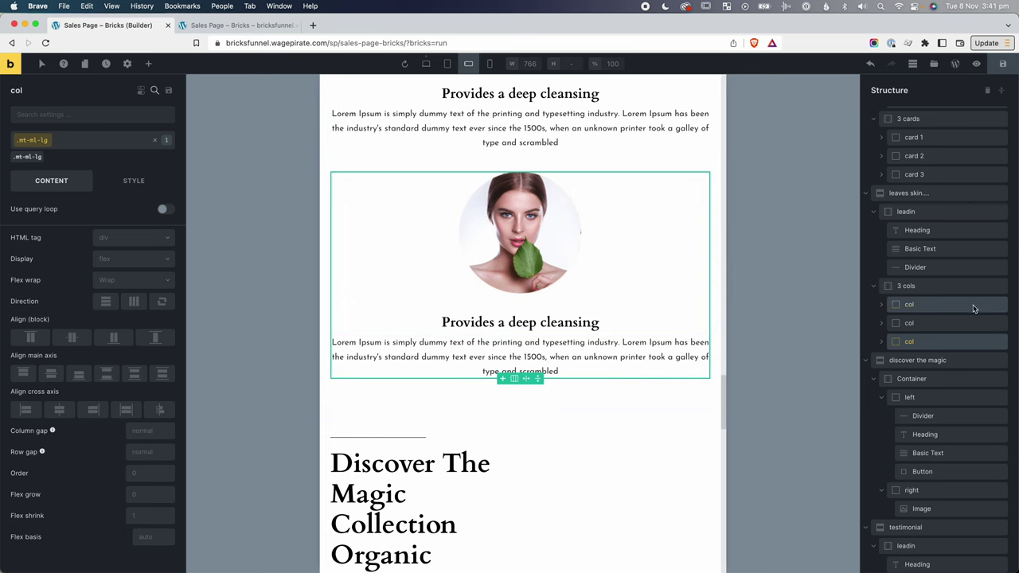
Set Max. width to 500px on the Leaves Skin cleansing columns.
click(973, 305)
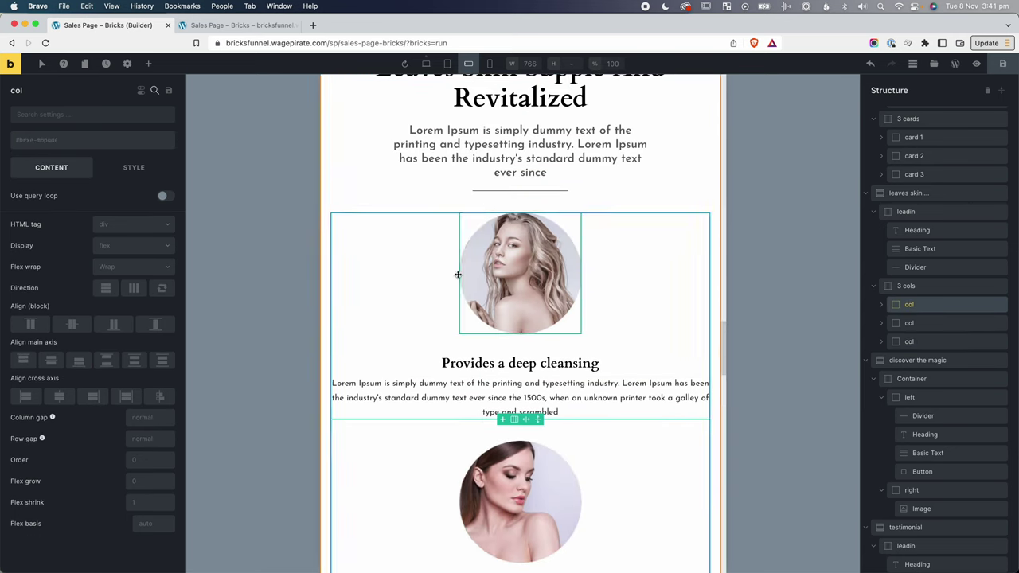
click(132, 168)
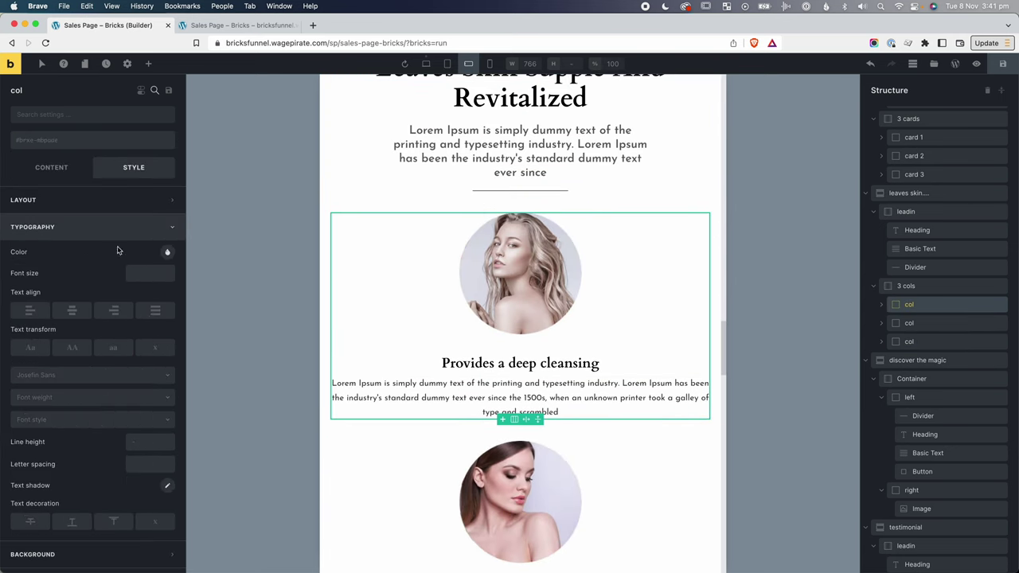
click(107, 200)
scroll(119, 374, down, 1)
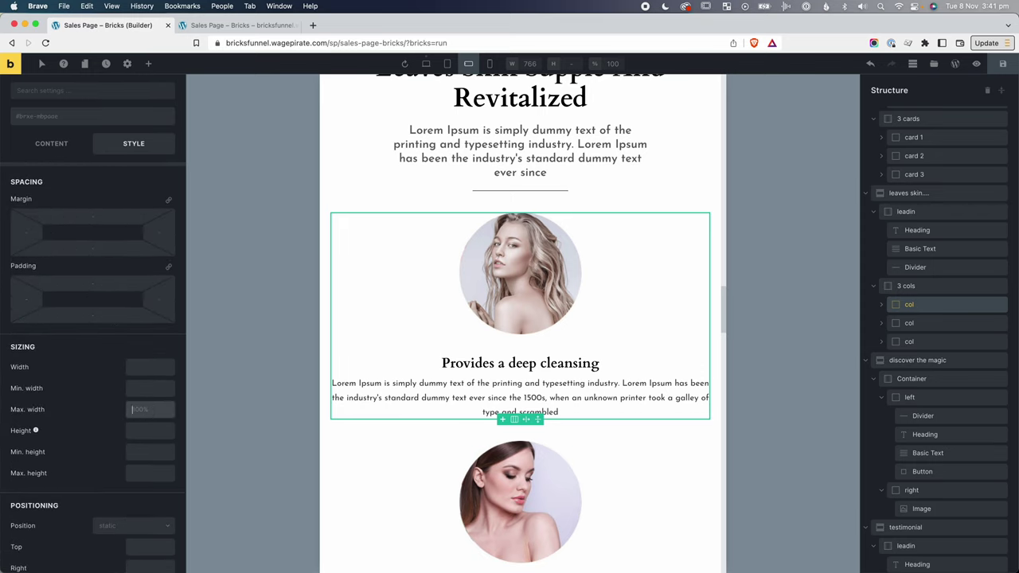
text(500px)
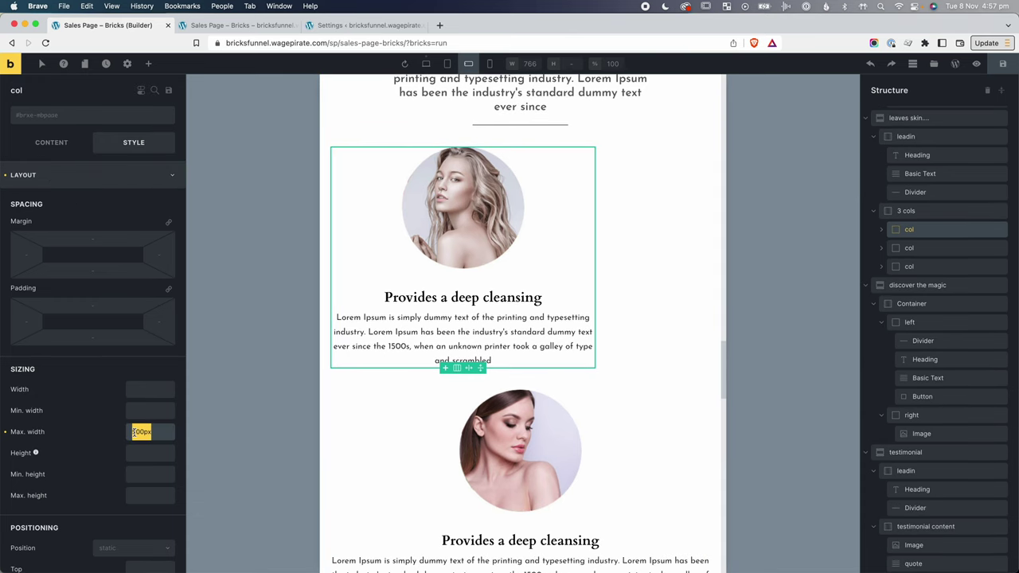
click(937, 248)
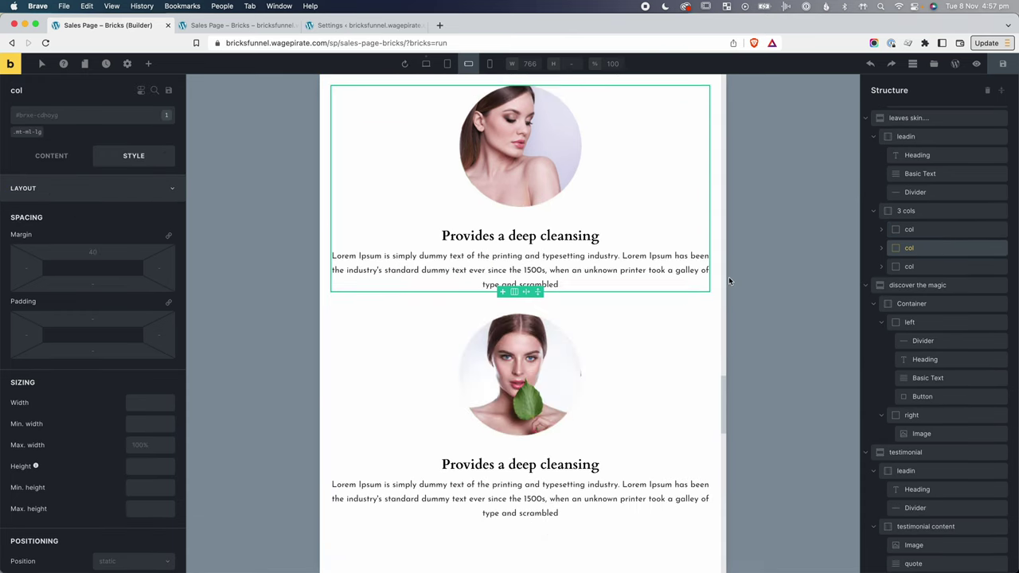
click(138, 446)
text(500px)
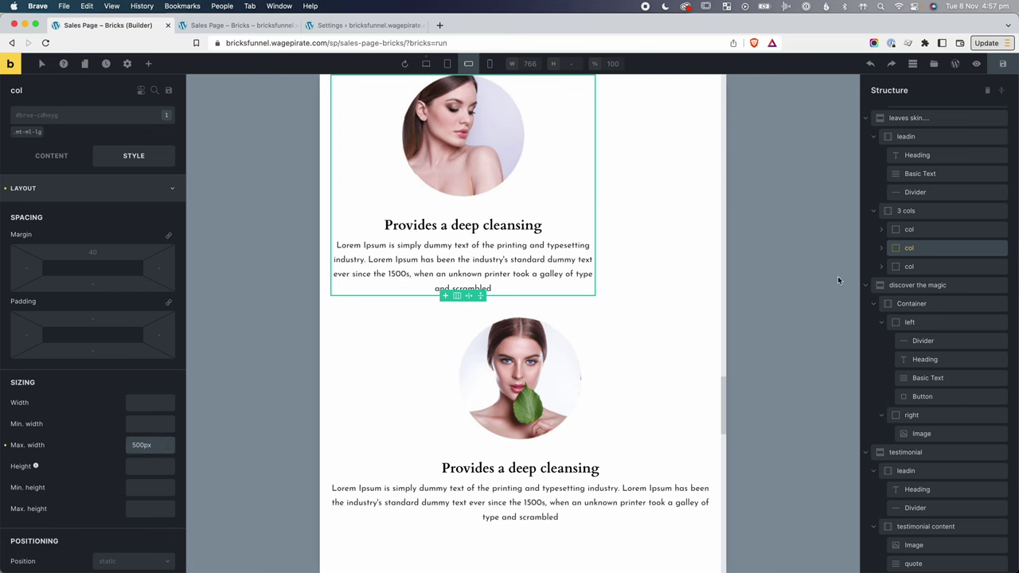
click(910, 266)
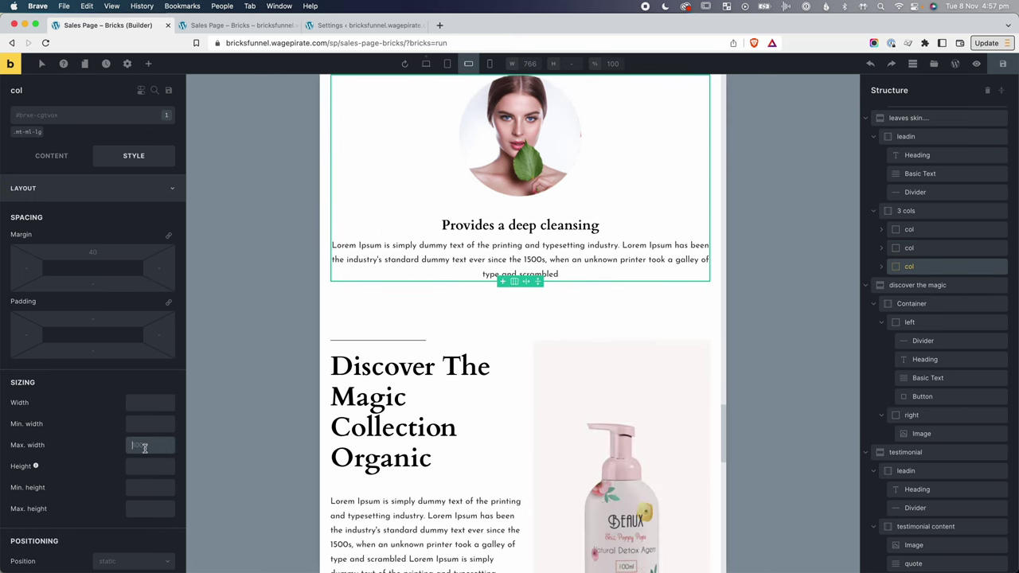
Set the 3 cols row's Align main axis to Center.
click(916, 214)
click(31, 157)
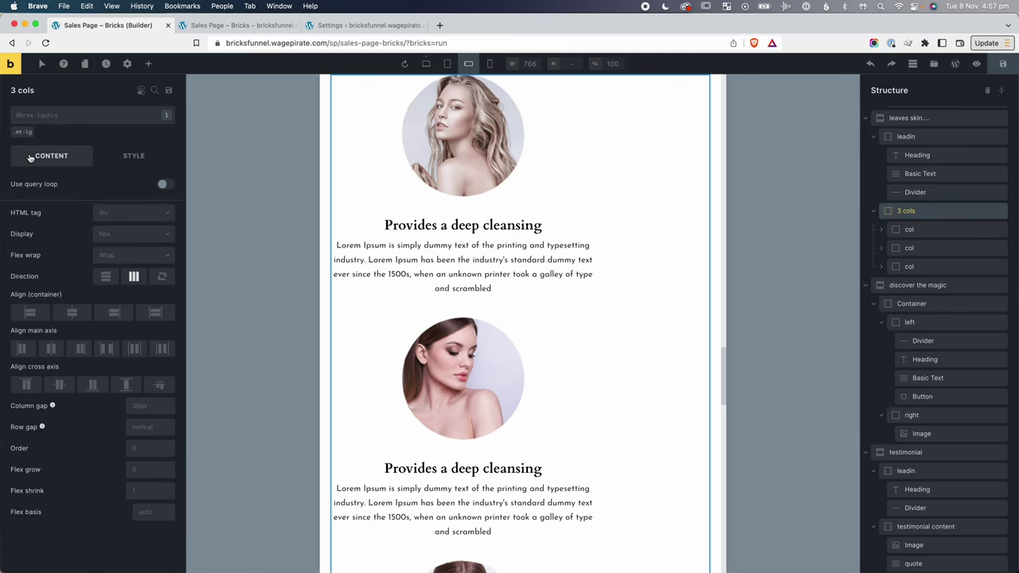
click(51, 349)
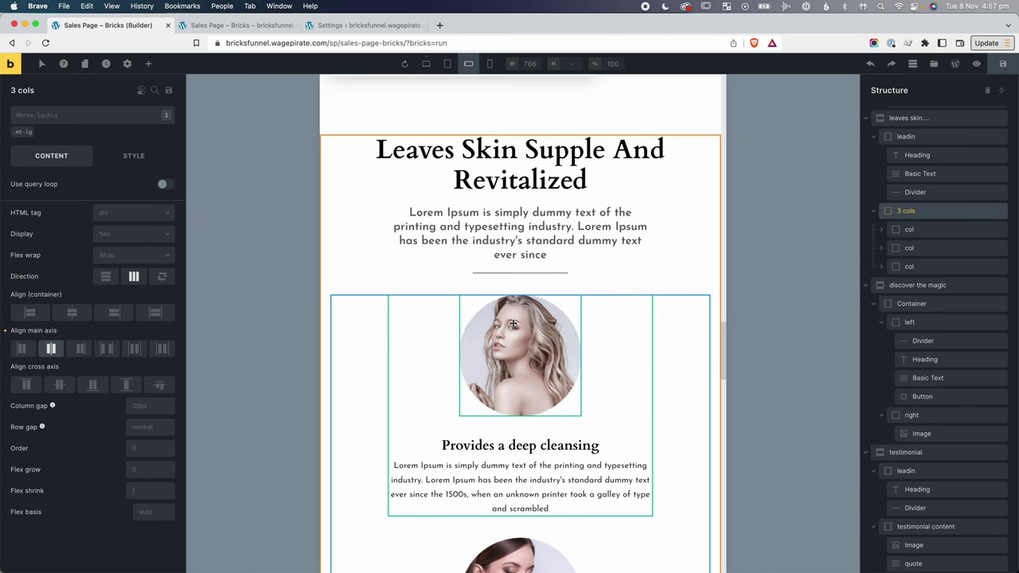
scroll(513, 324, down, 2)
scroll(705, 381, down, 4)
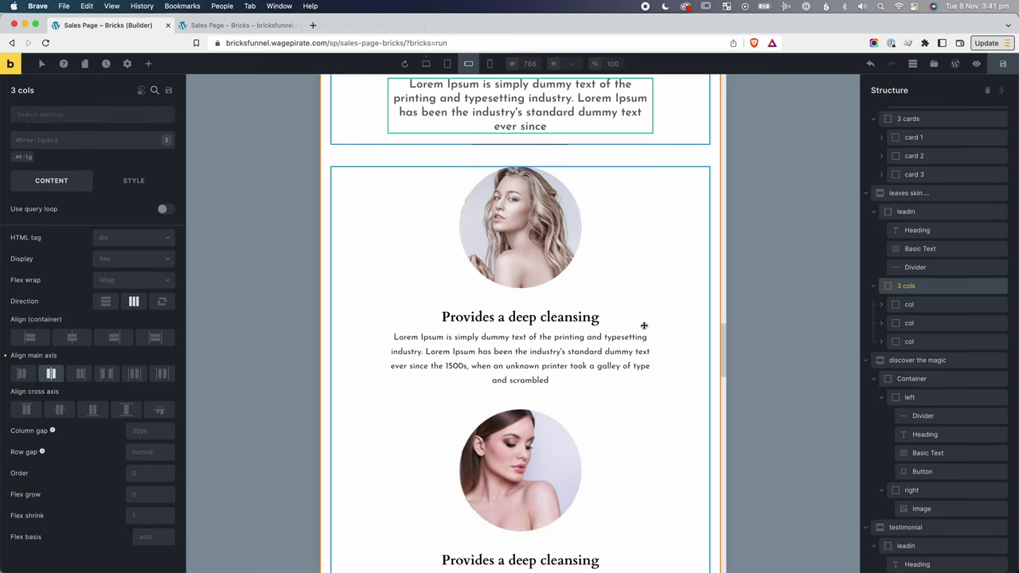
scroll(644, 323, down, 10)
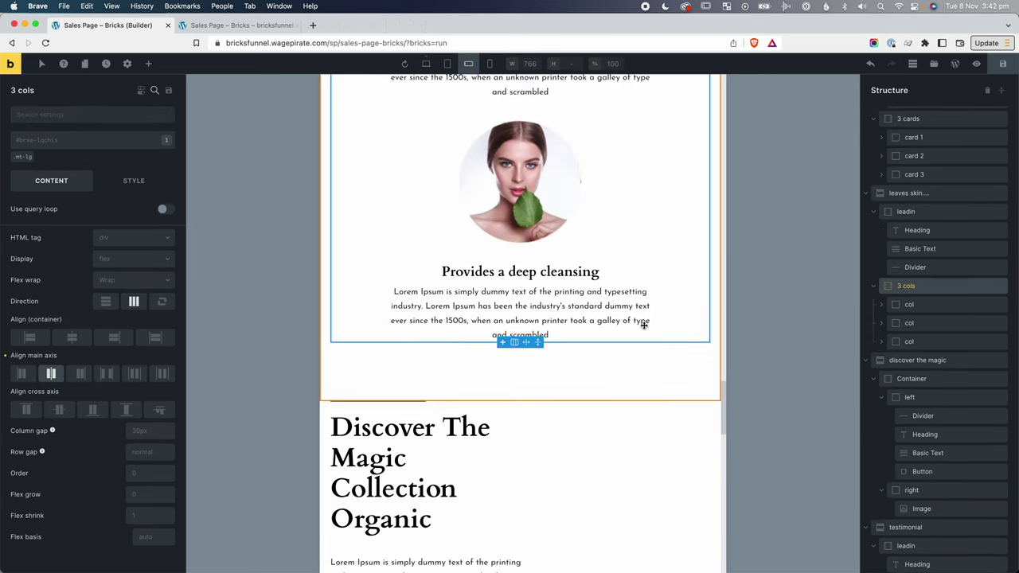
Set the Discover The Magic container's flex wrap to No wrap at mobile landscape.
scroll(643, 323, down, 5)
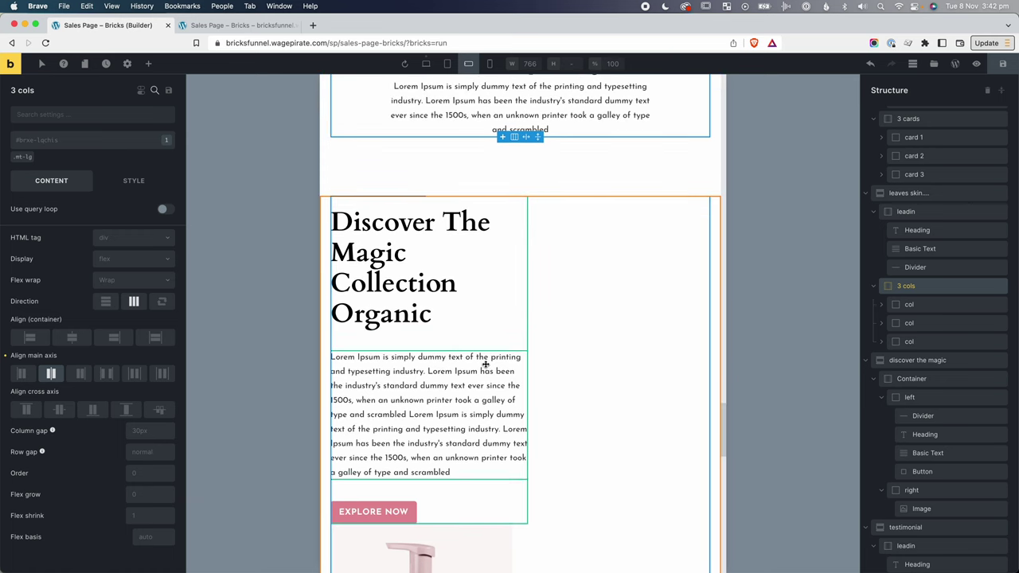
scroll(484, 358, down, 2)
click(542, 392)
scroll(637, 373, down, 3)
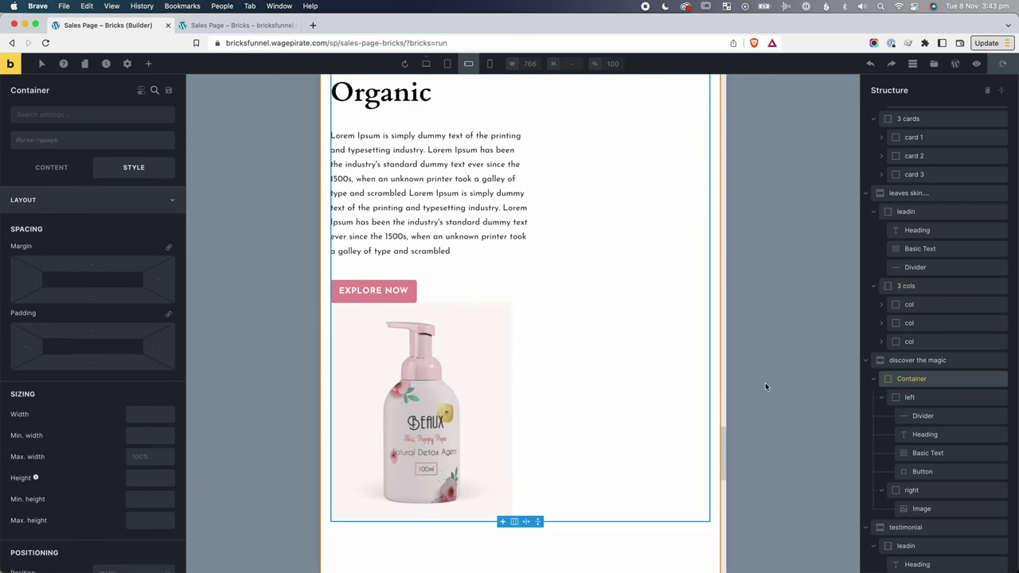
scroll(509, 282, up, 2)
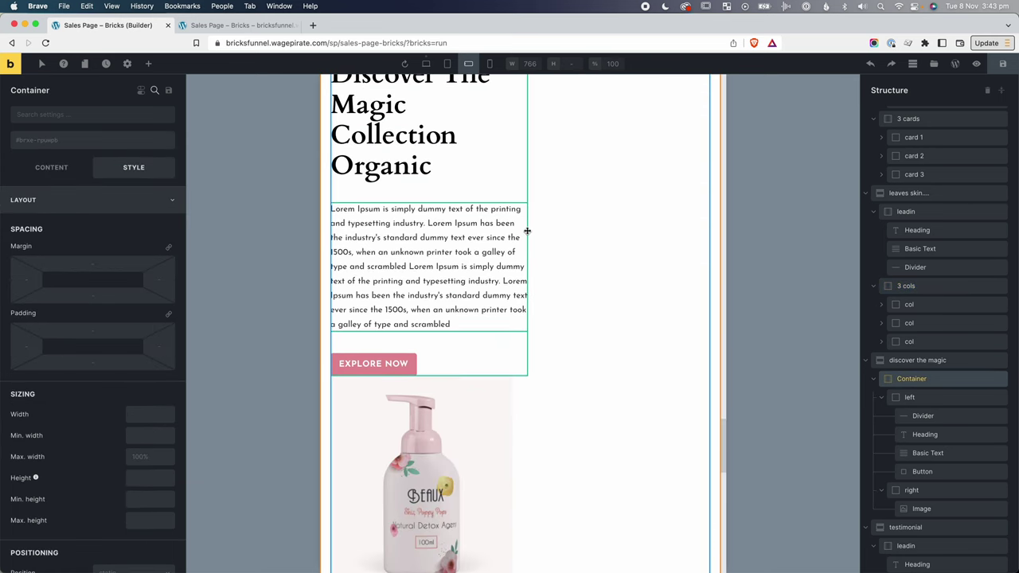
scroll(564, 231, up, 2)
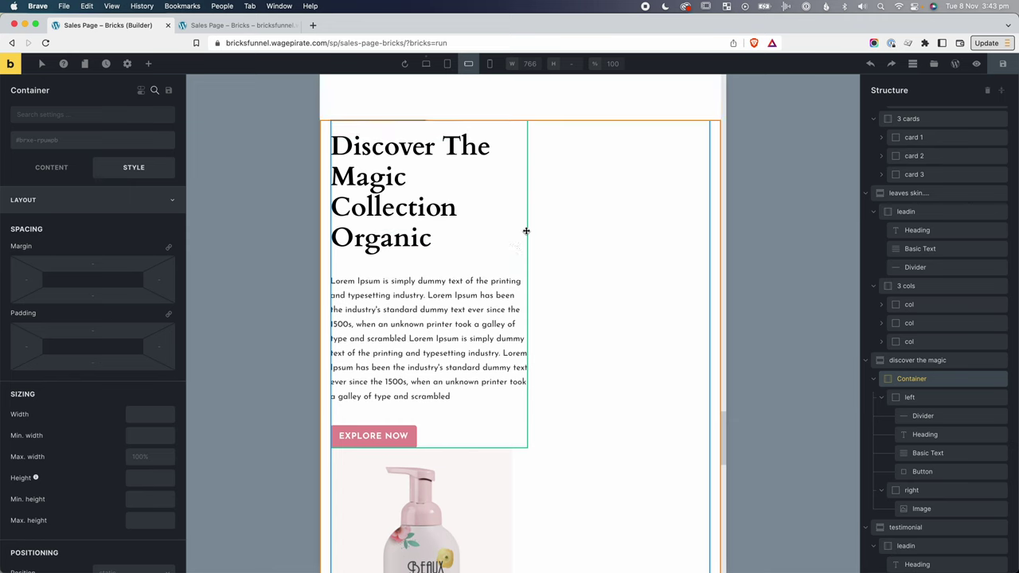
click(915, 403)
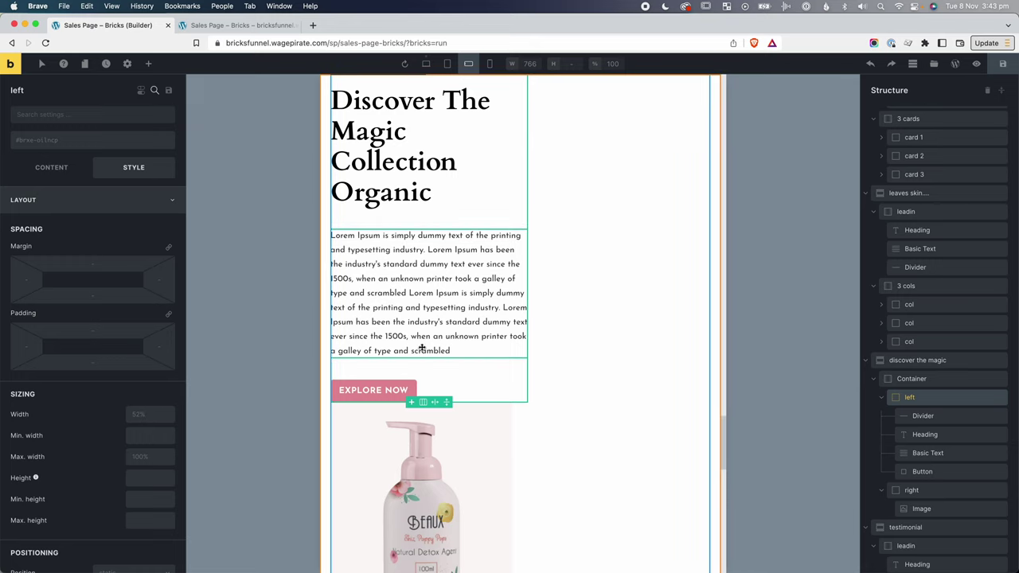
click(914, 492)
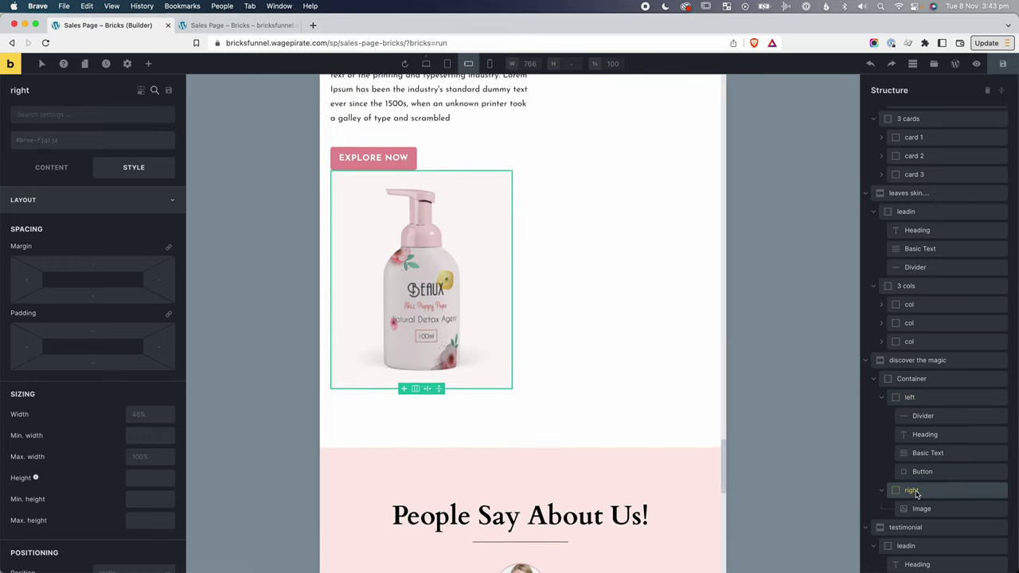
click(910, 381)
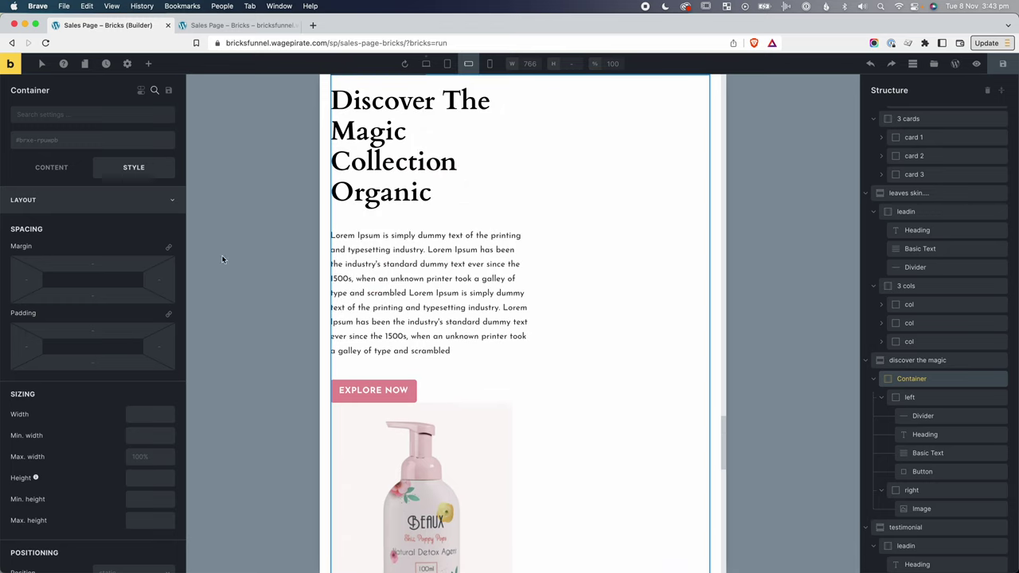
click(58, 171)
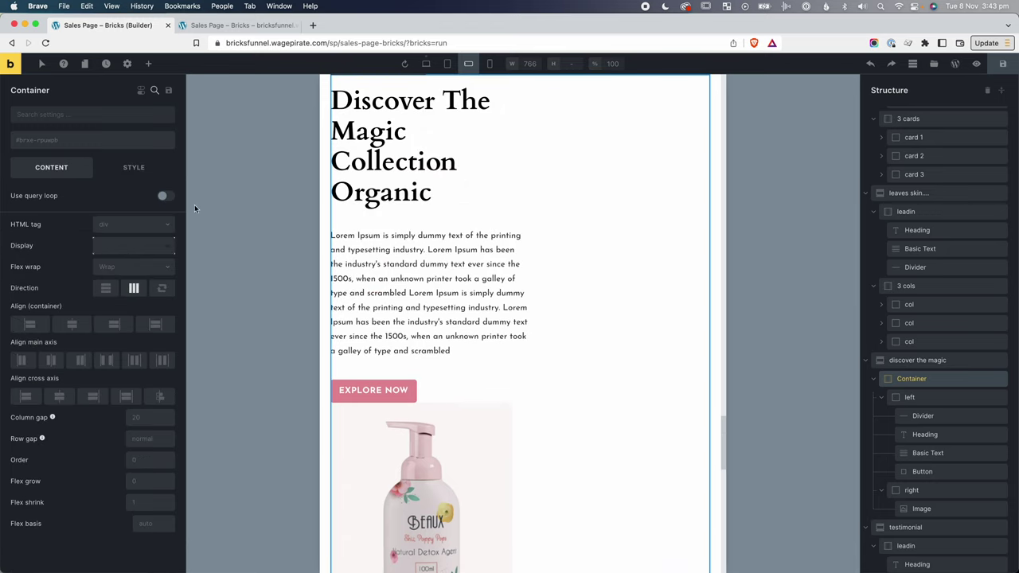
click(447, 65)
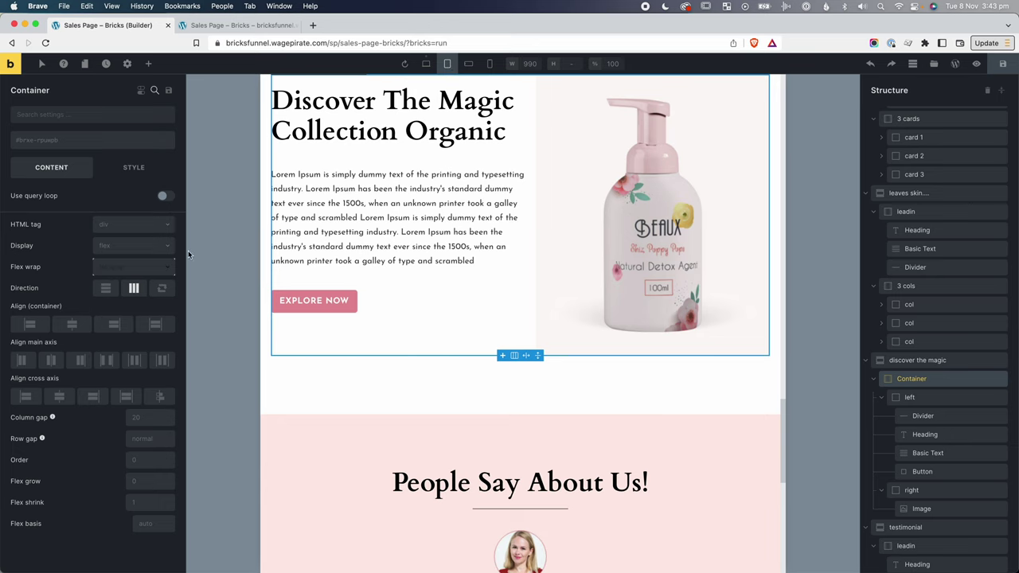
click(469, 65)
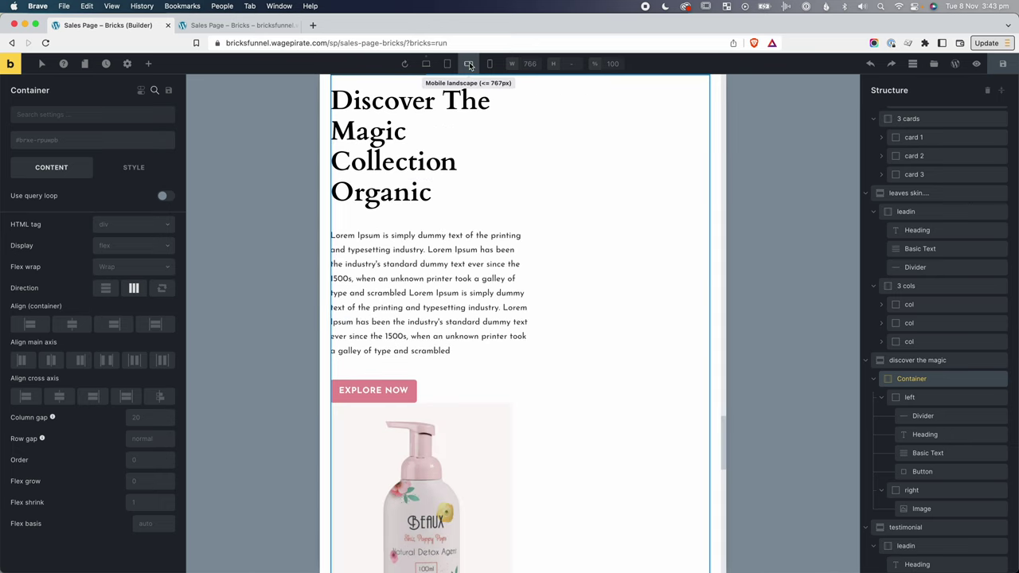
click(115, 265)
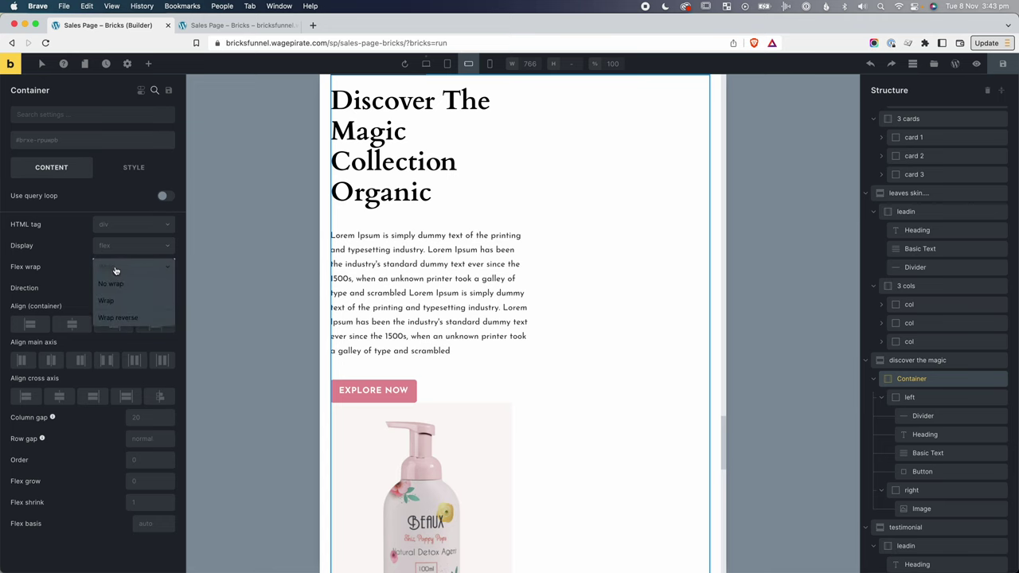
click(111, 285)
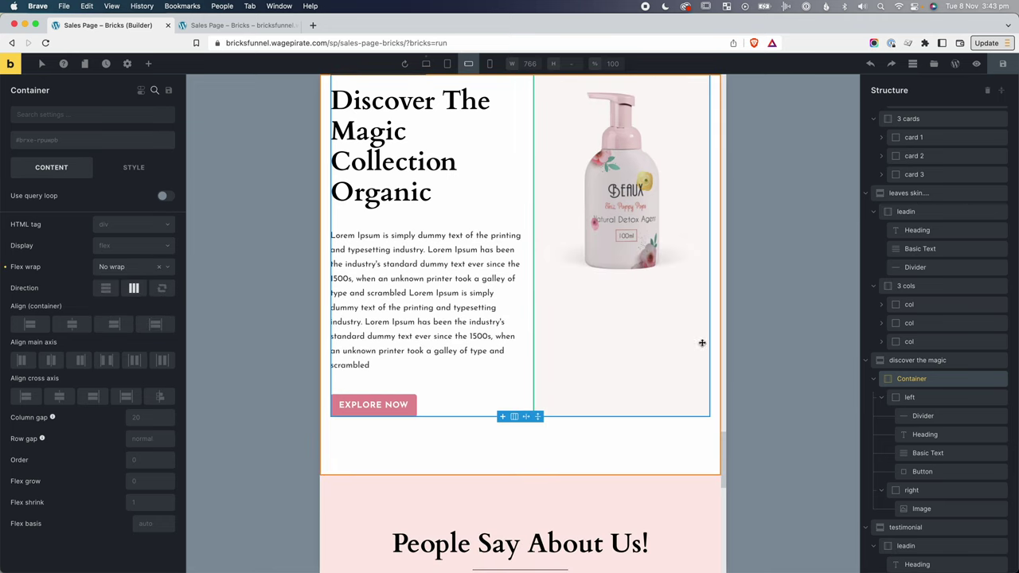
Centre the Discover section's product image column along its main axis.
click(909, 398)
click(911, 490)
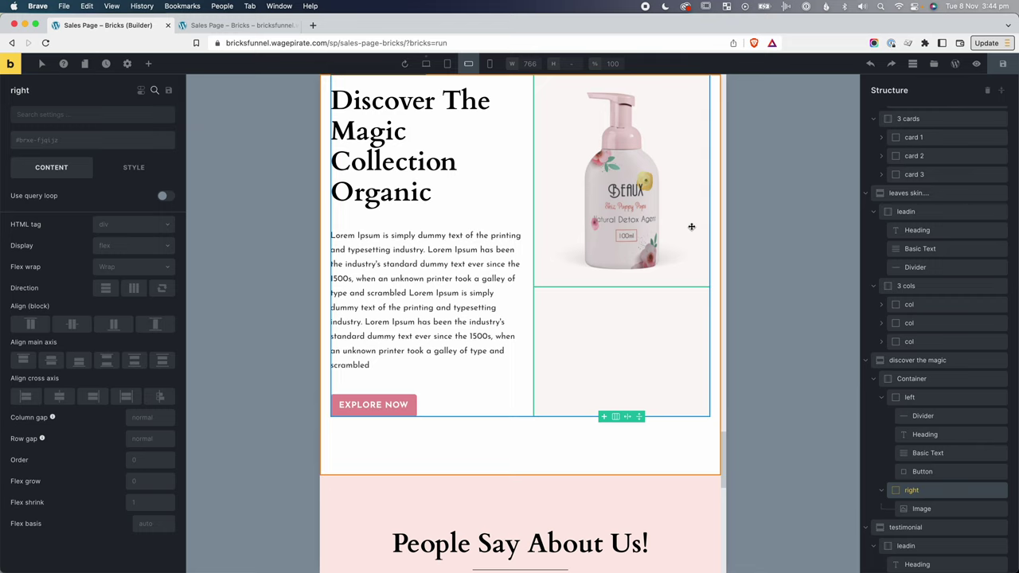
click(51, 359)
scroll(616, 374, down, 10)
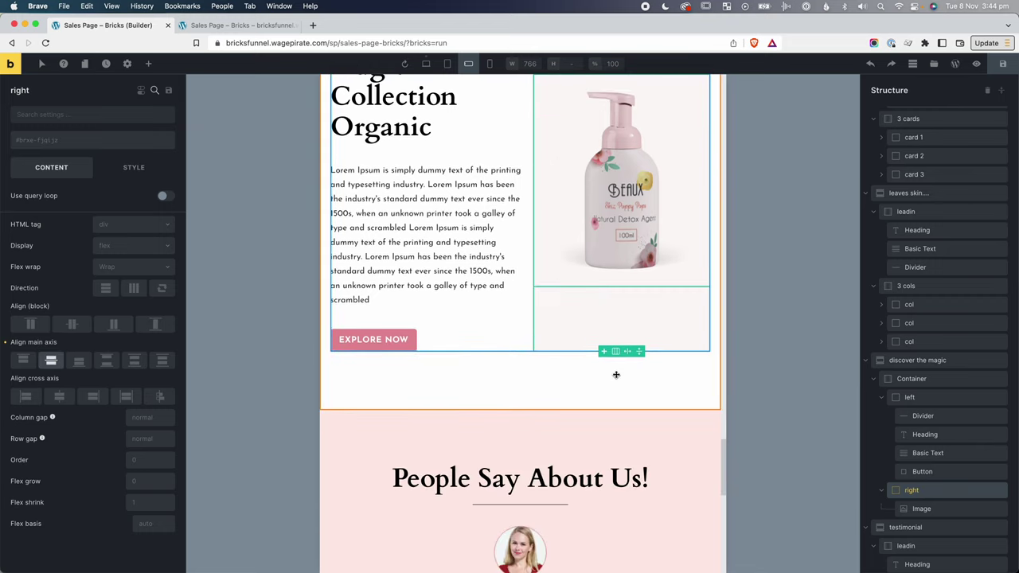
scroll(615, 374, down, 6)
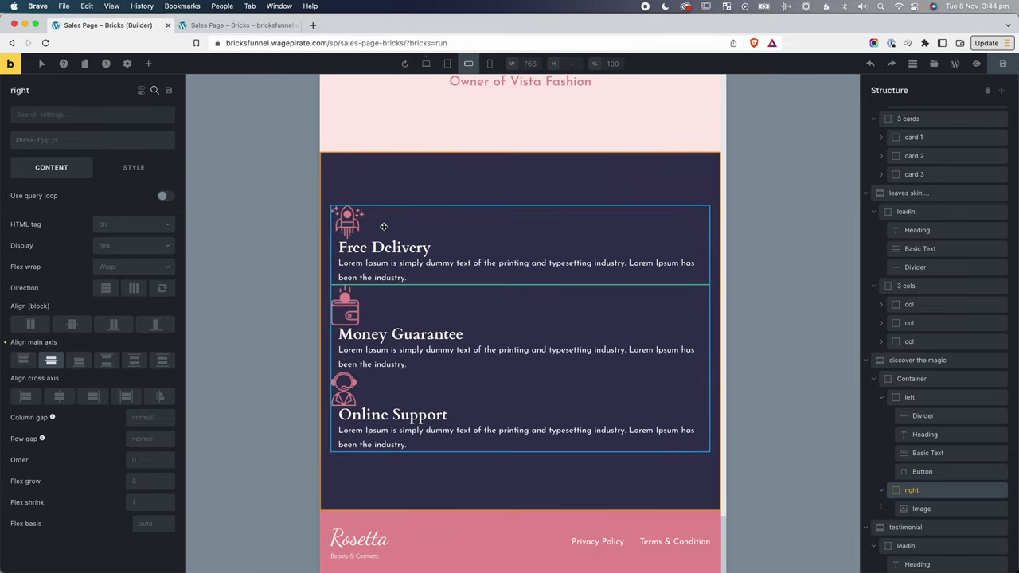
click(382, 227)
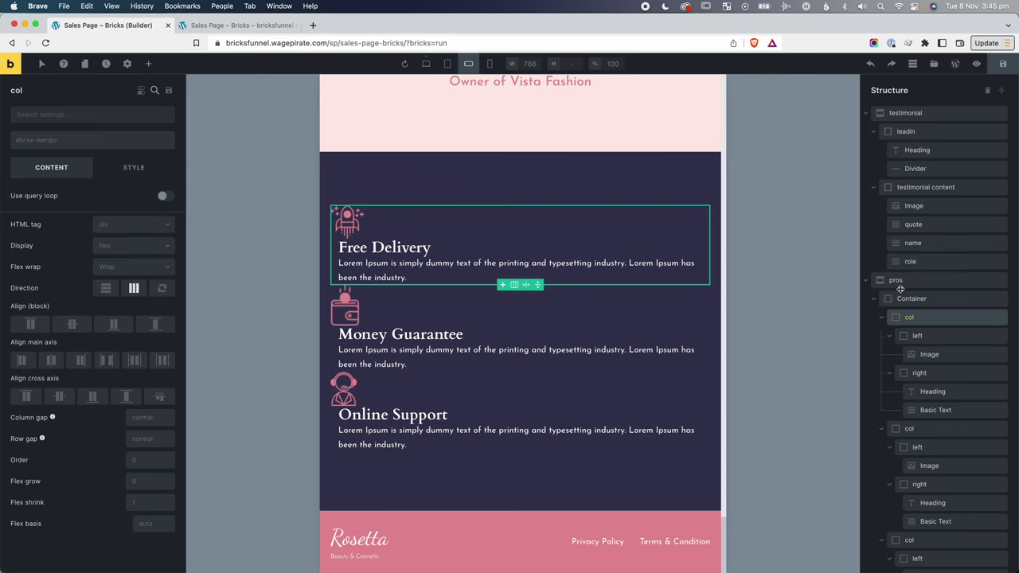
Set the Free Delivery column to No wrap with its icon beside the text.
click(884, 320)
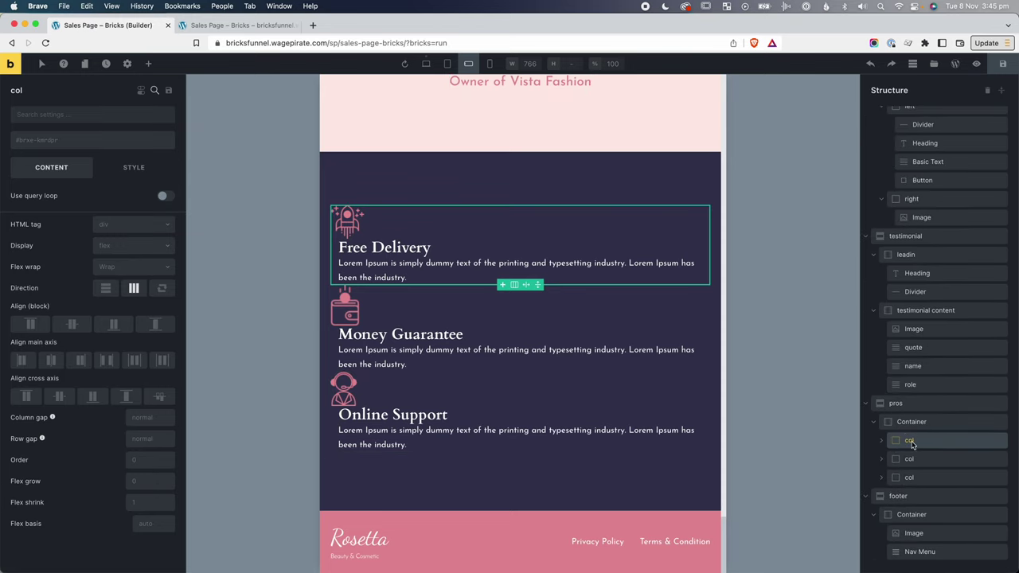
click(916, 465)
click(916, 477)
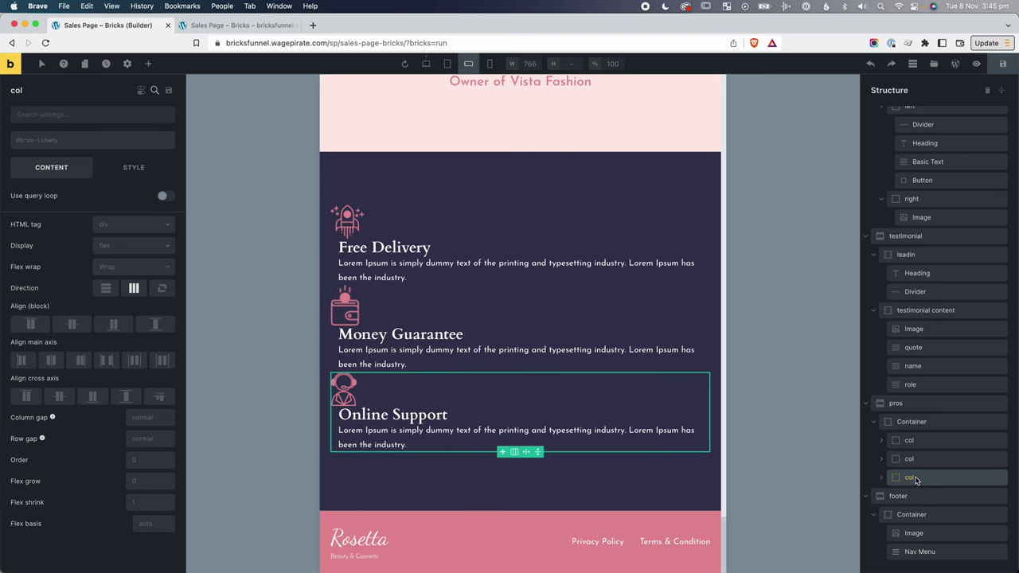
click(916, 442)
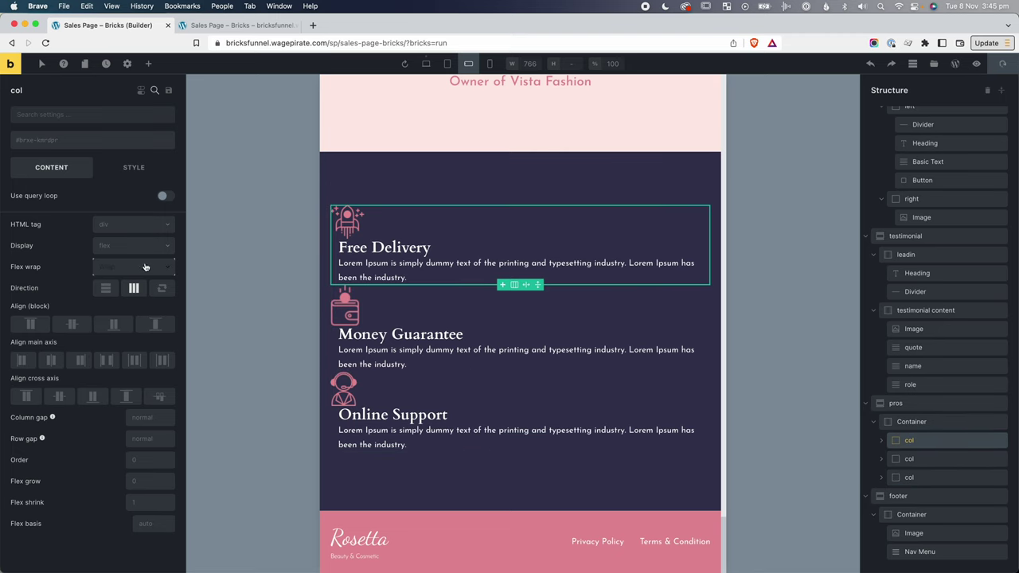
click(449, 63)
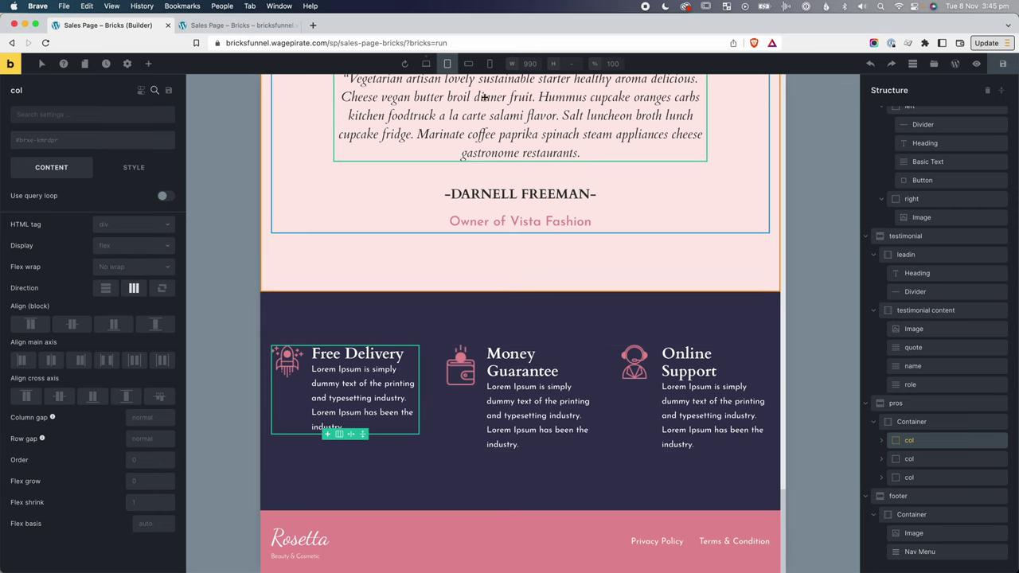
click(470, 64)
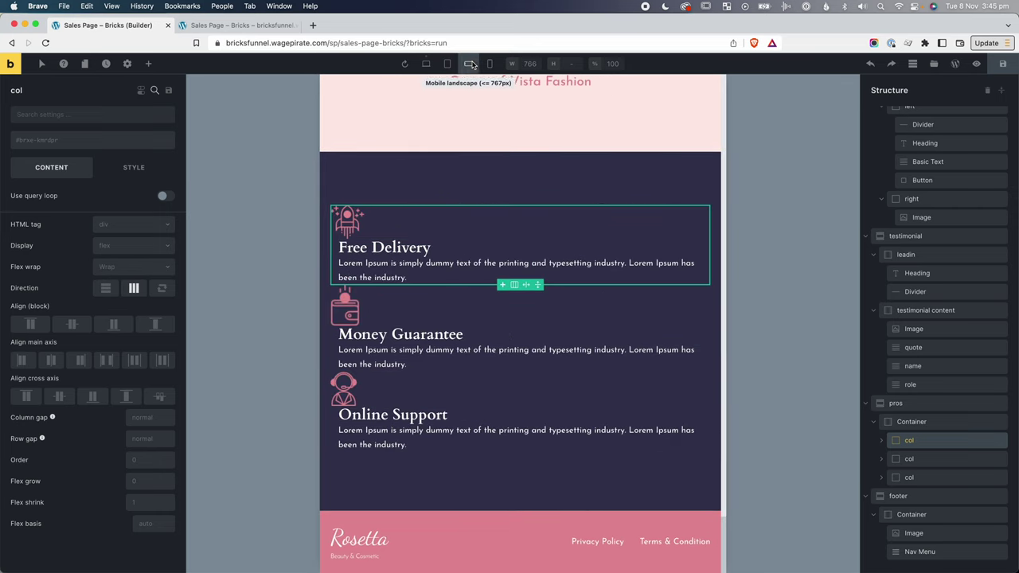
click(124, 271)
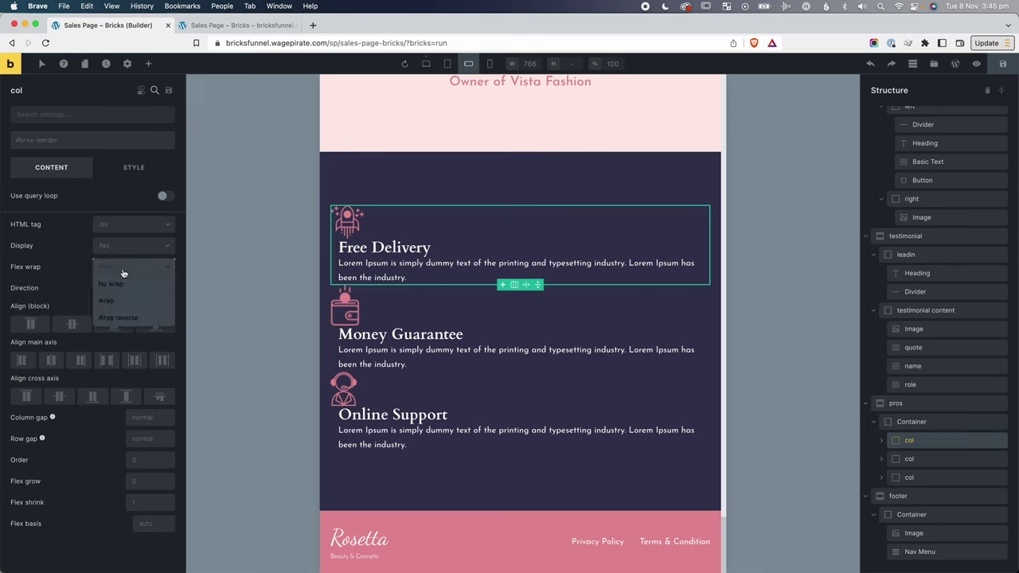
click(124, 286)
click(134, 288)
Set the Money Guarantee and Online Support columns' flex wrap to No wrap.
click(910, 458)
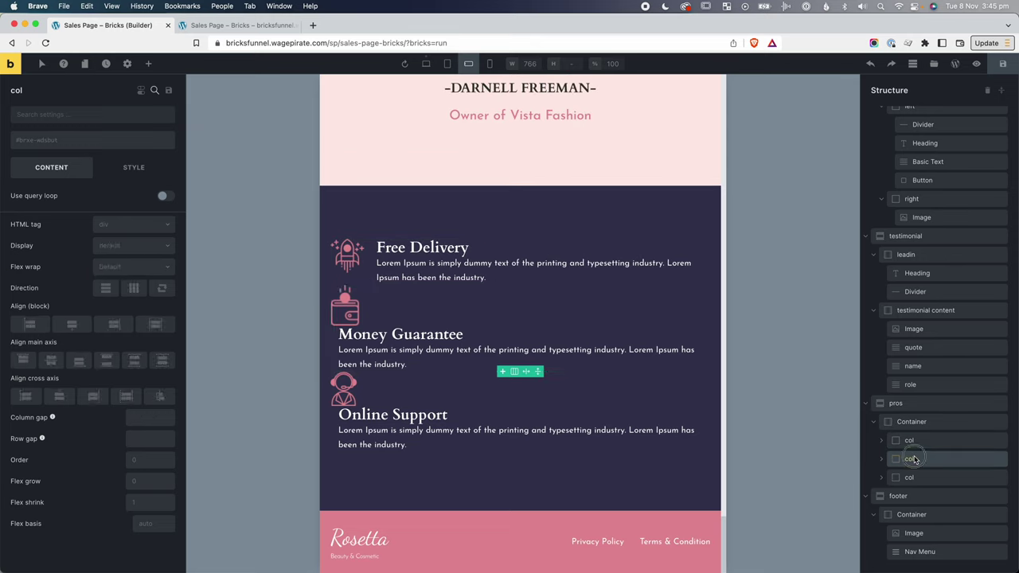
click(111, 272)
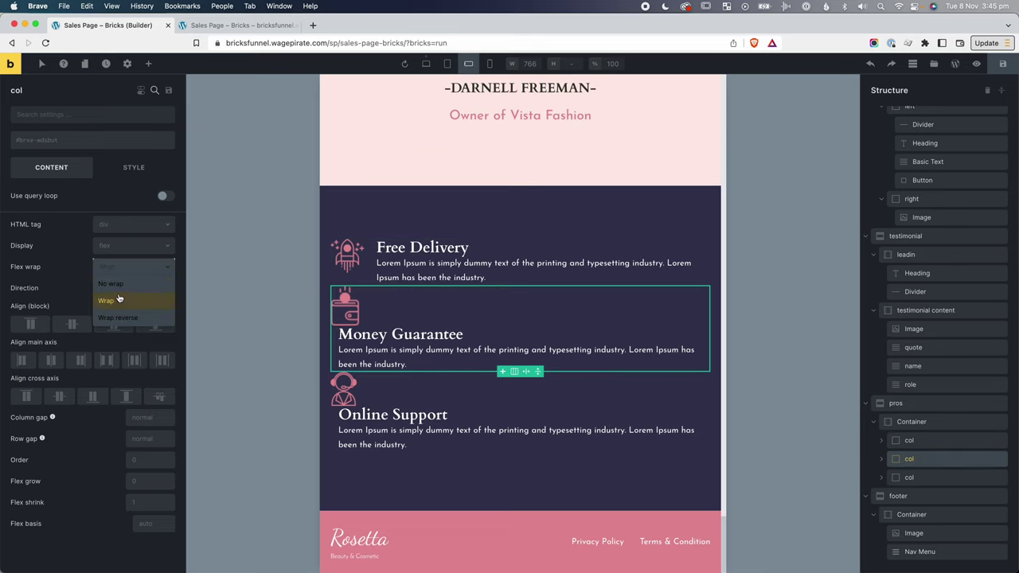
click(111, 284)
click(916, 477)
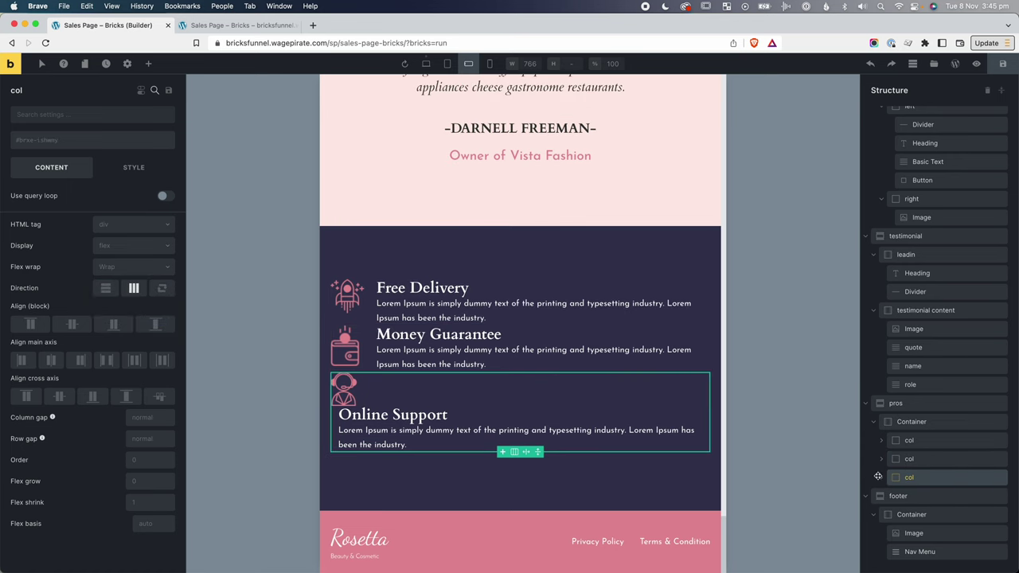
click(144, 273)
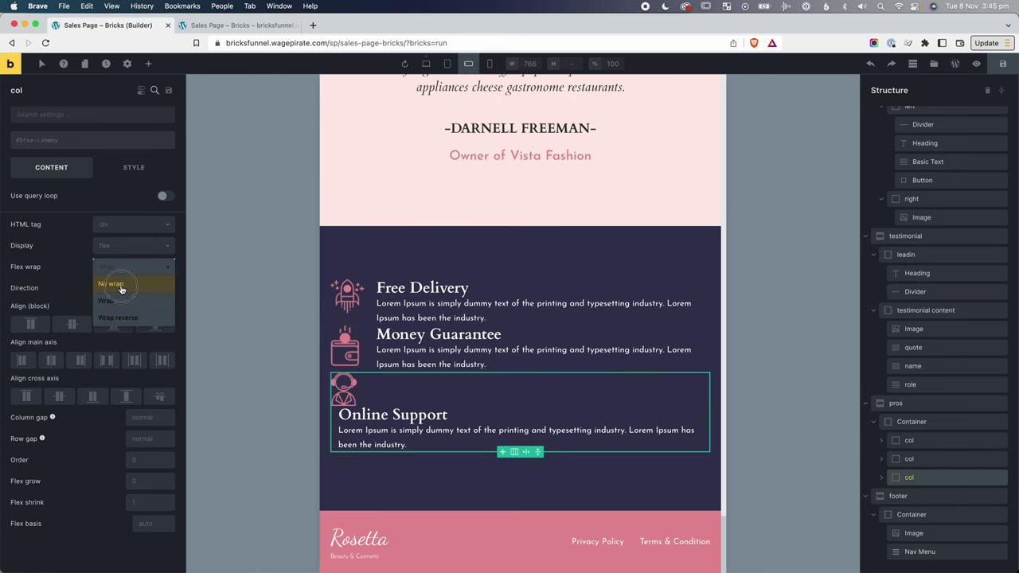
click(120, 288)
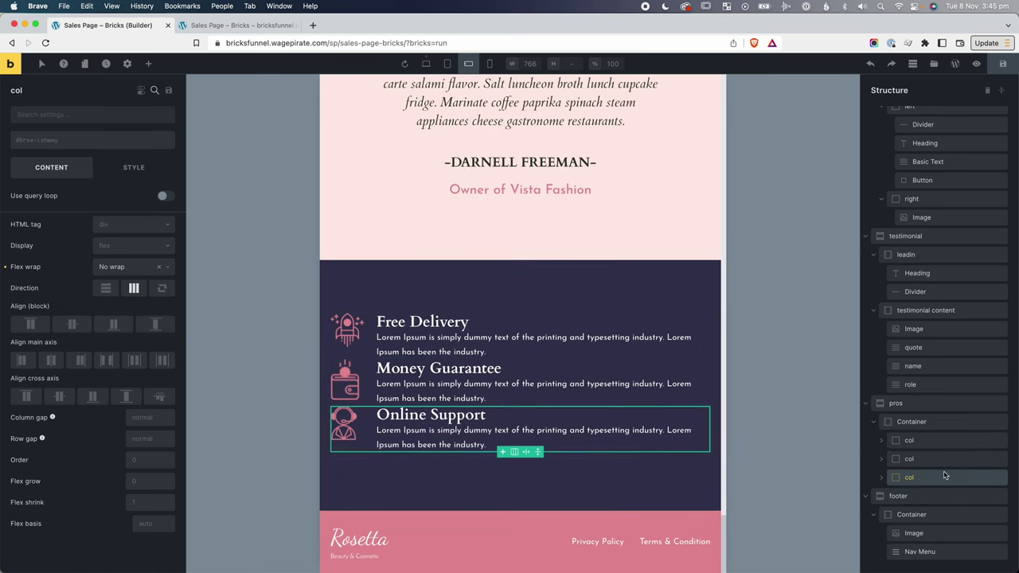
Add the mt-ml-lg class to the Online Support and Money Guarantee columns.
click(60, 141)
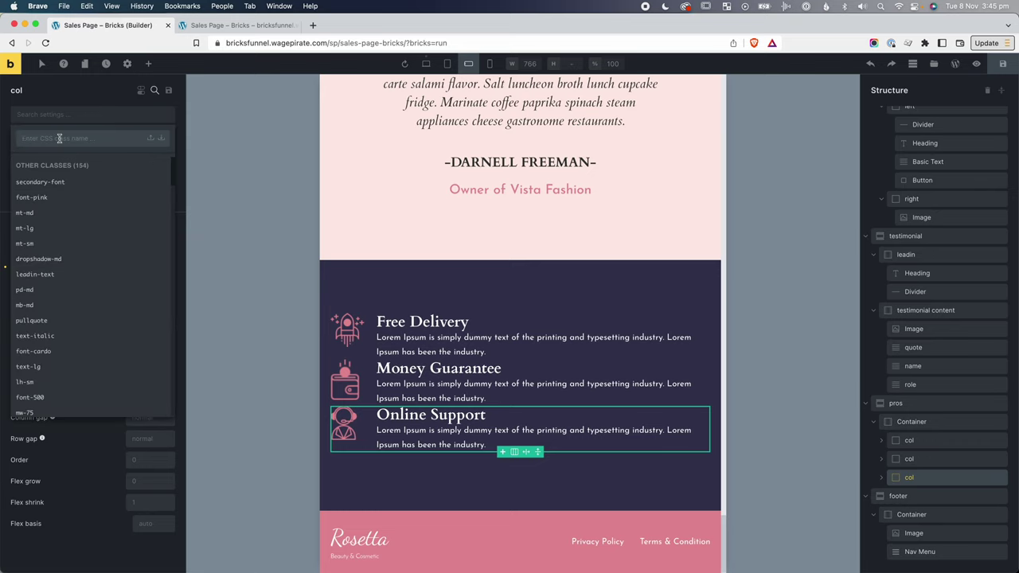
text(mt-ml)
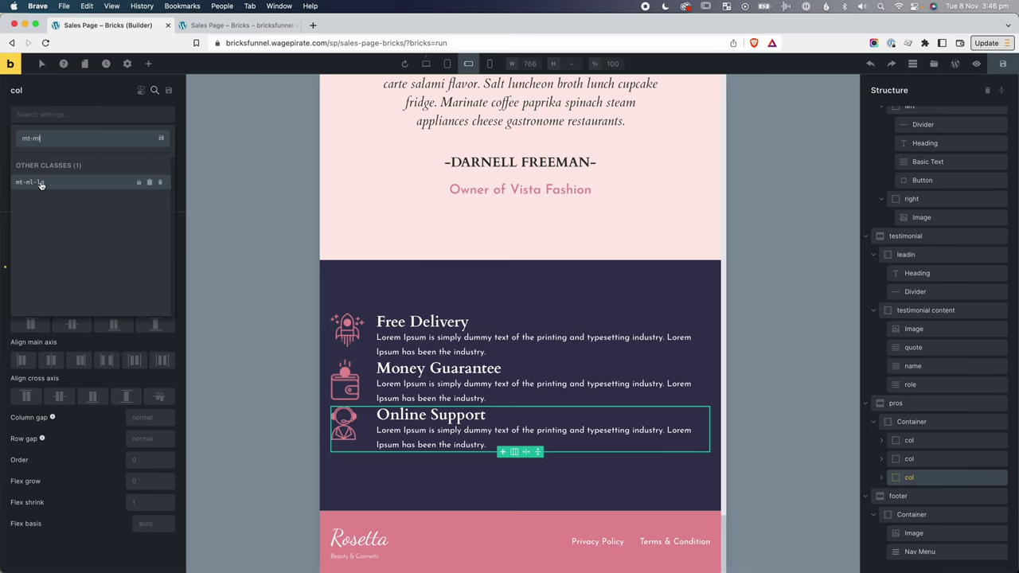
click(43, 184)
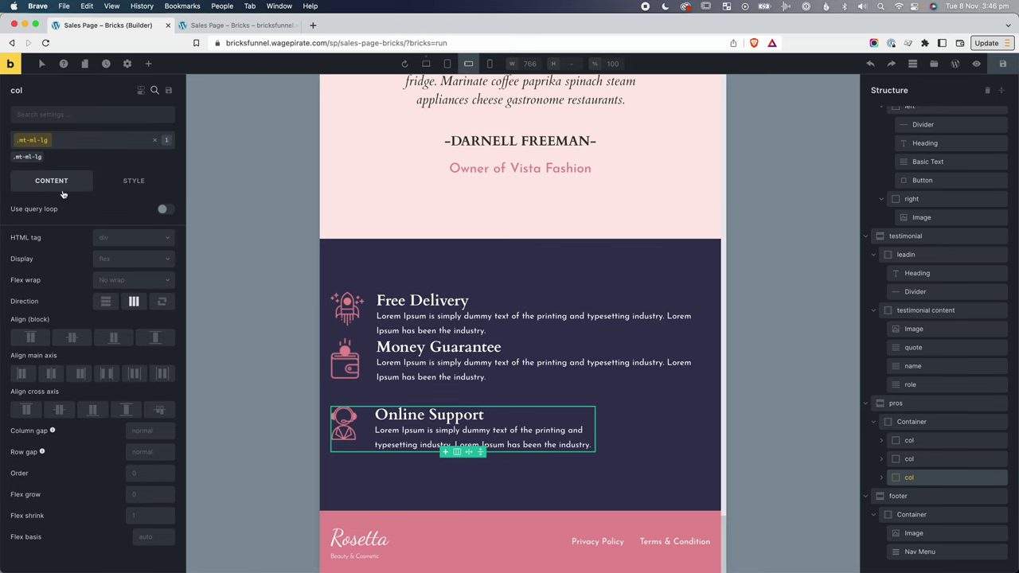
click(909, 459)
click(44, 140)
text(mt-ml)
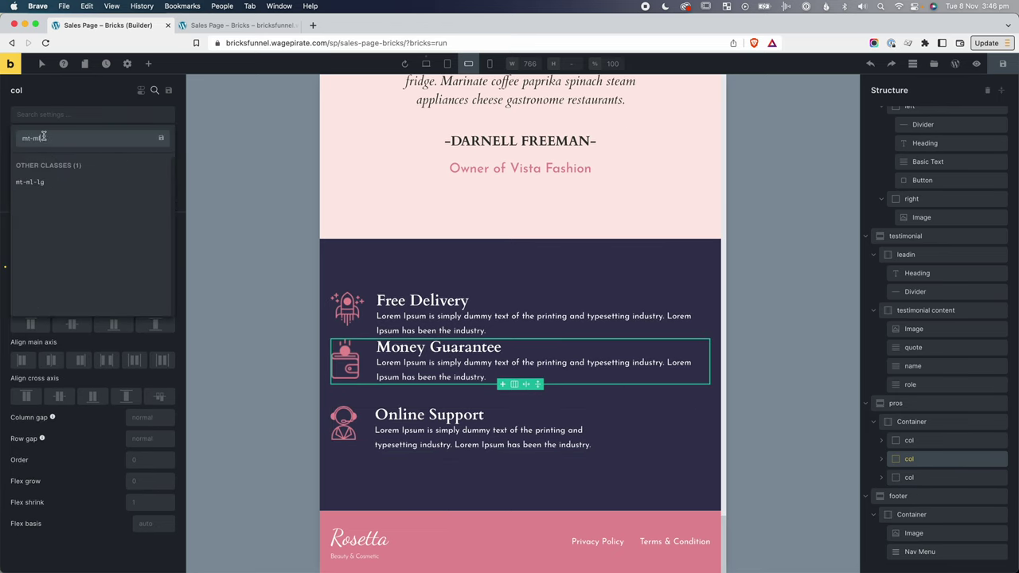
click(43, 182)
Save the page and open the live sales page preview.
click(712, 263)
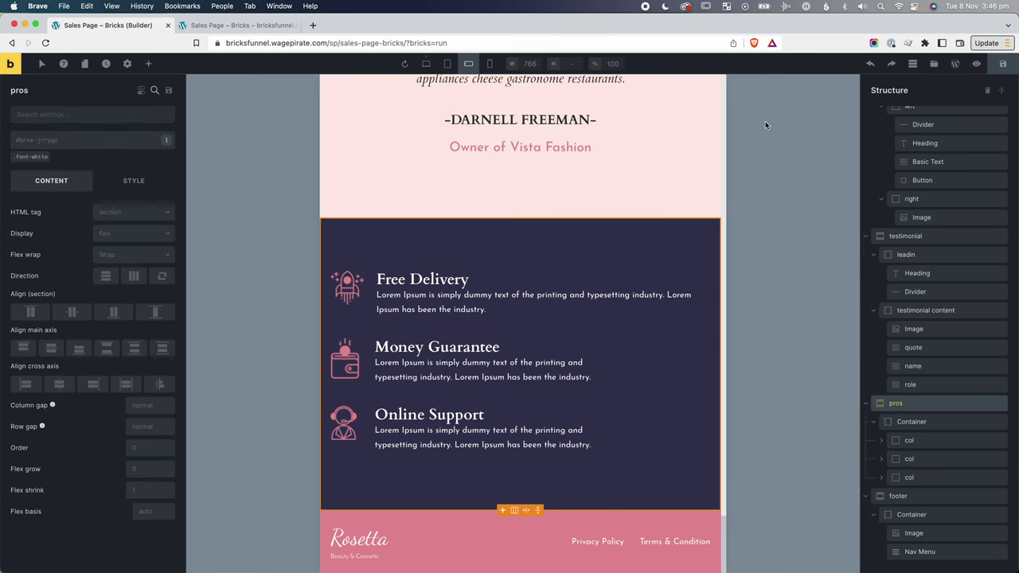
click(1004, 65)
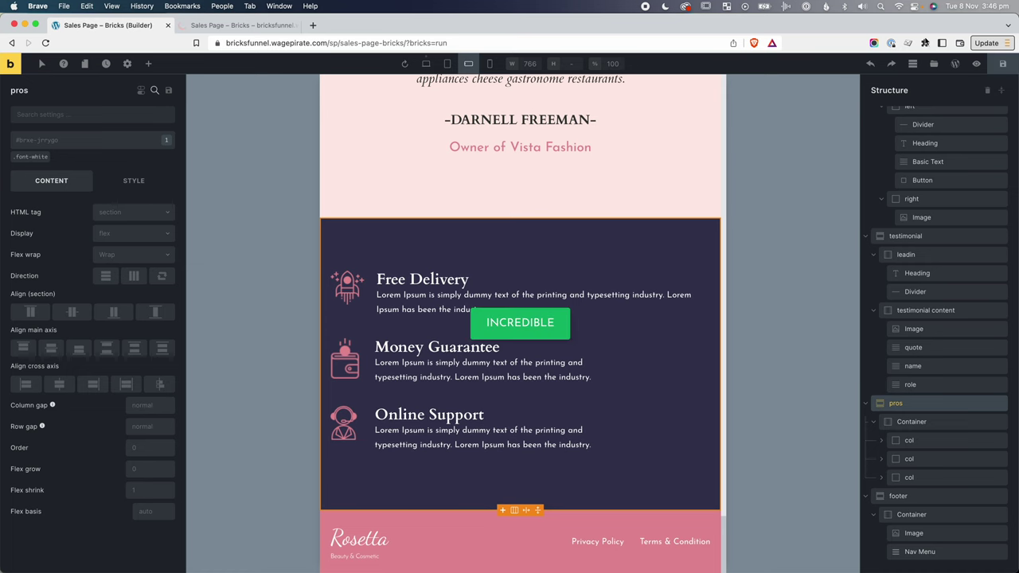
click(974, 63)
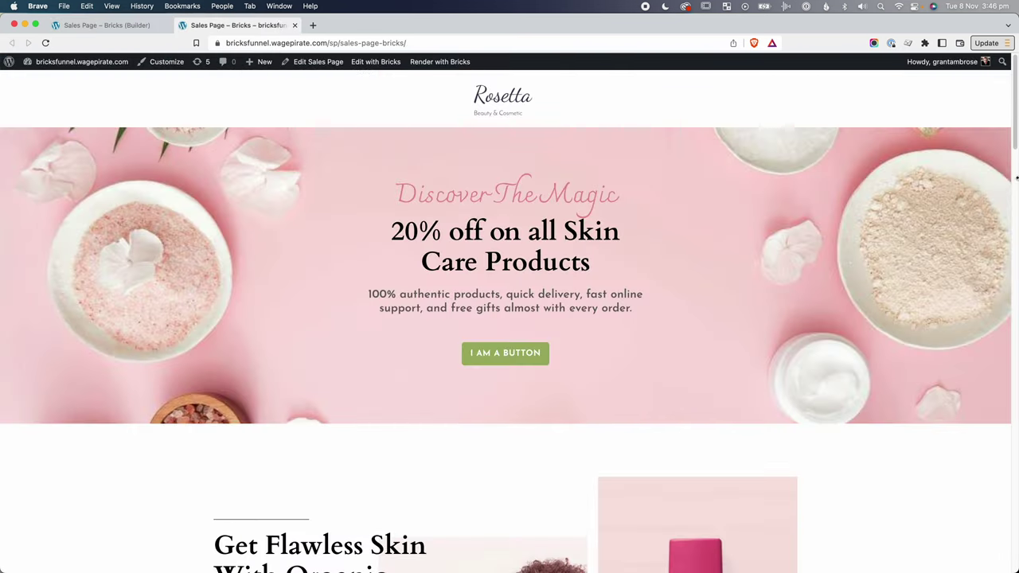
Narrow and widen the preview window, scrolling the sales page to compare the layouts.
drag(1017, 177, 362, 211)
scroll(321, 298, down, 5)
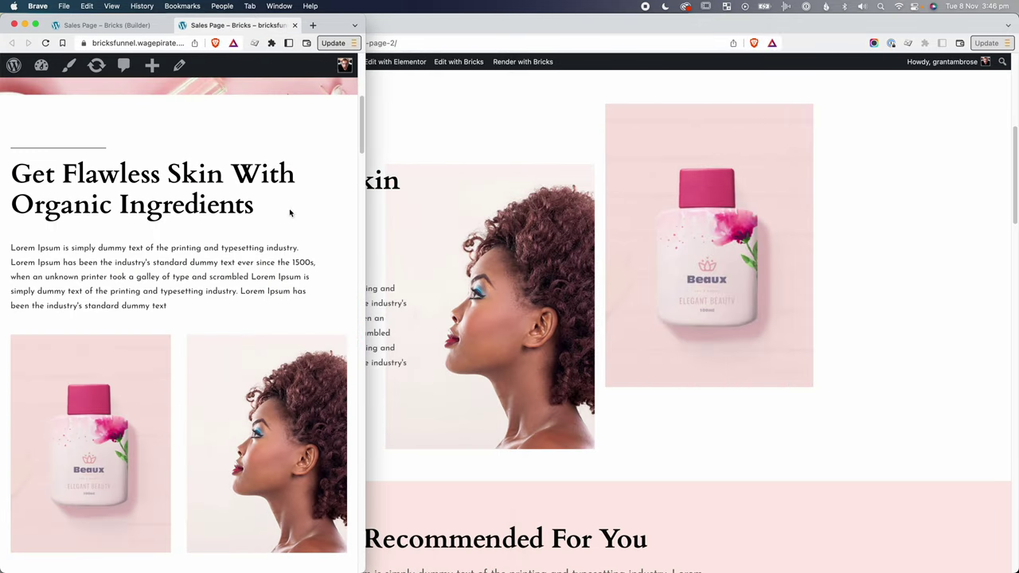
scroll(337, 253, down, 2)
drag(364, 256, 386, 313)
scroll(450, 288, down, 1)
scroll(450, 288, down, 1)
scroll(351, 278, down, 5)
scroll(351, 278, down, 3)
scroll(733, 292, down, 2)
scroll(358, 321, down, 10)
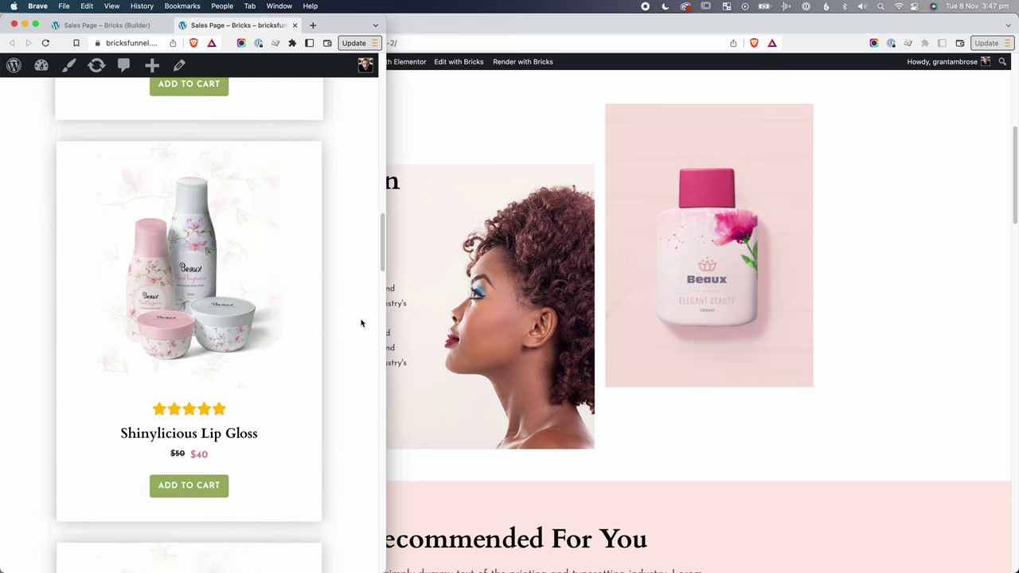
scroll(361, 323, down, 4)
scroll(360, 324, down, 2)
drag(386, 327, 762, 335)
scroll(748, 342, up, 4)
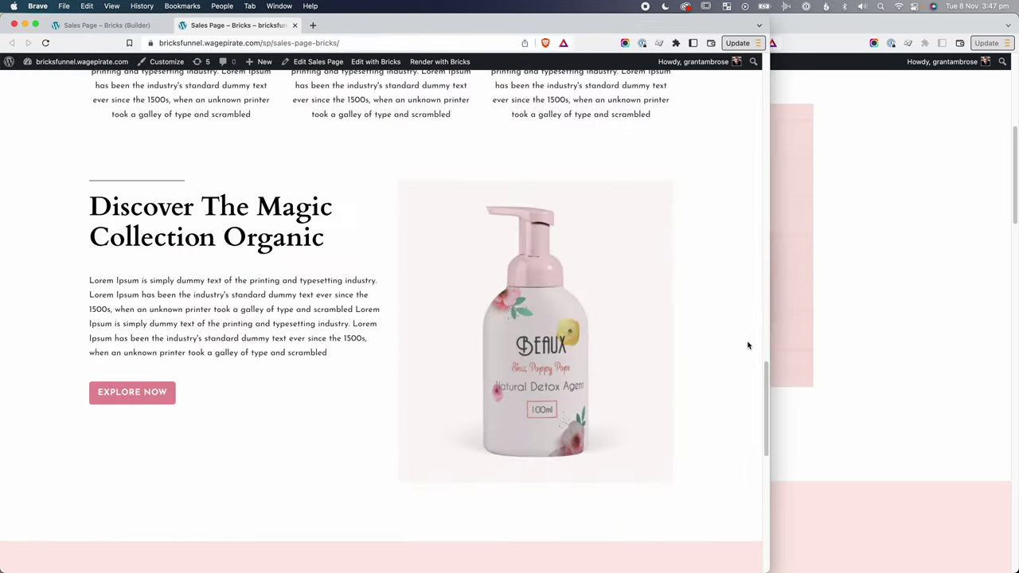
scroll(749, 346, up, 5)
Resize the window around the mobile breakpoints, then open the hamburger navigation menu.
drag(767, 366, 381, 411)
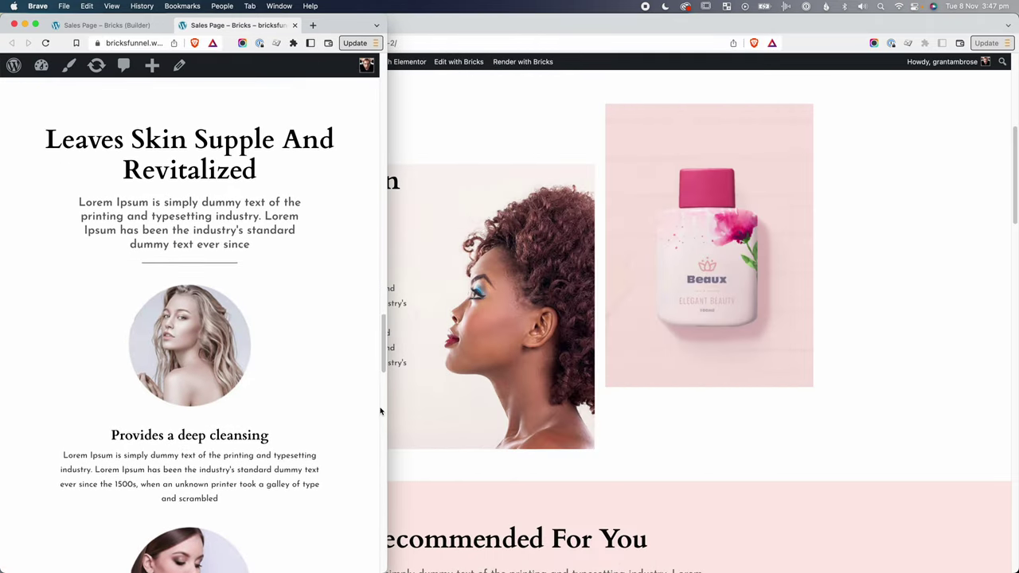
scroll(363, 406, down, 10)
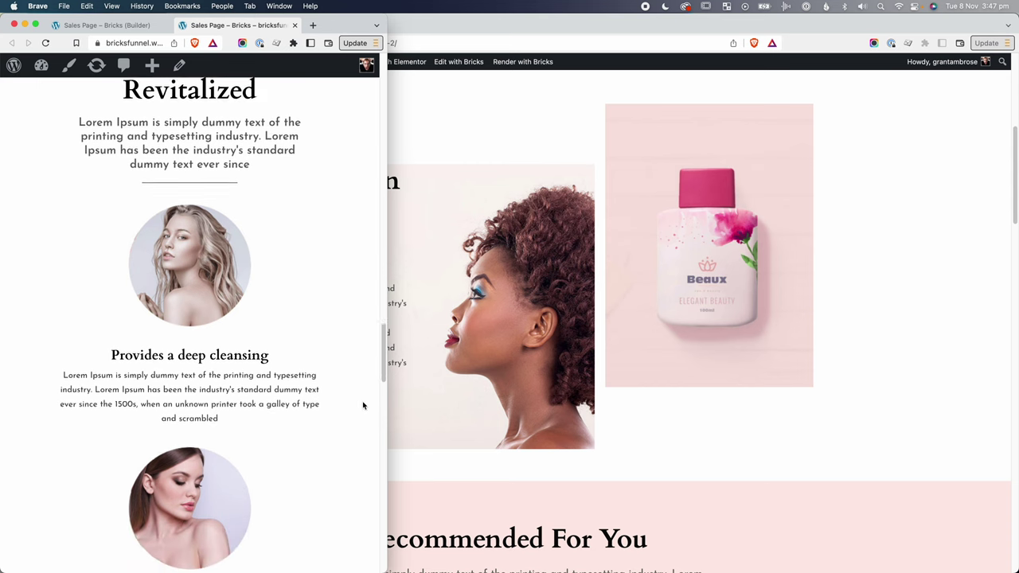
scroll(364, 406, down, 8)
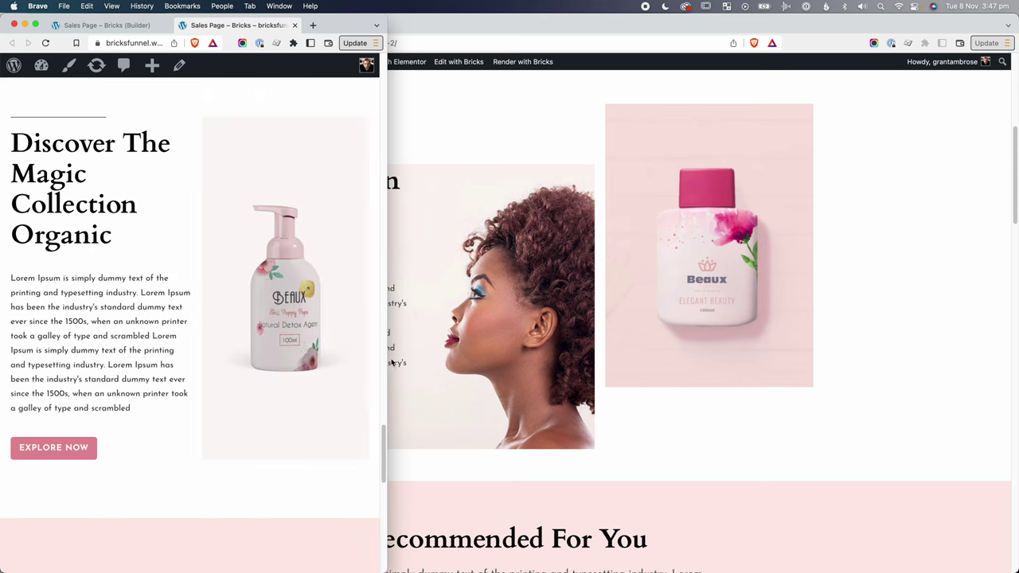
drag(387, 355, 344, 375)
scroll(498, 380, up, 5)
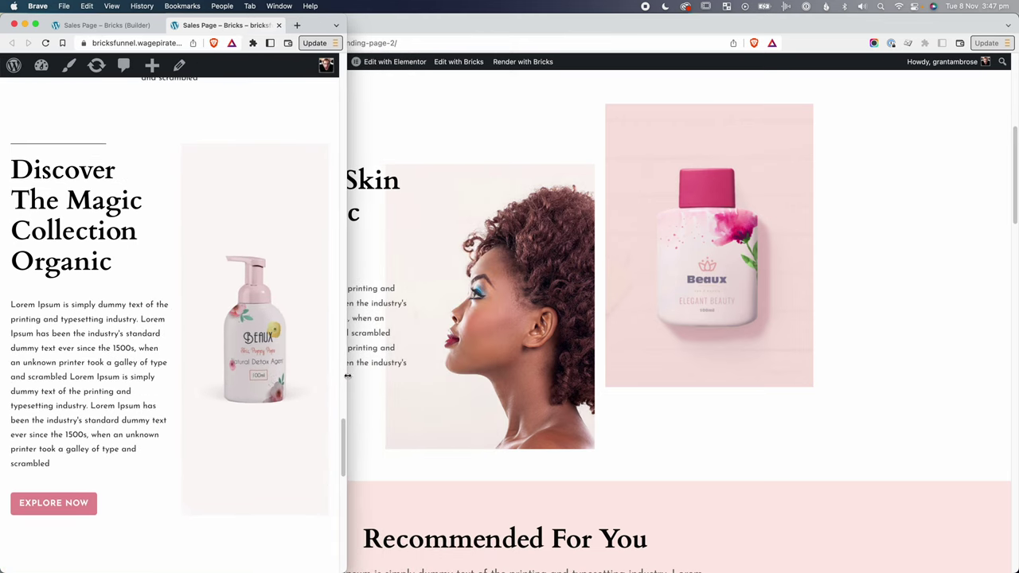
scroll(283, 434, down, 8)
scroll(282, 436, up, 1)
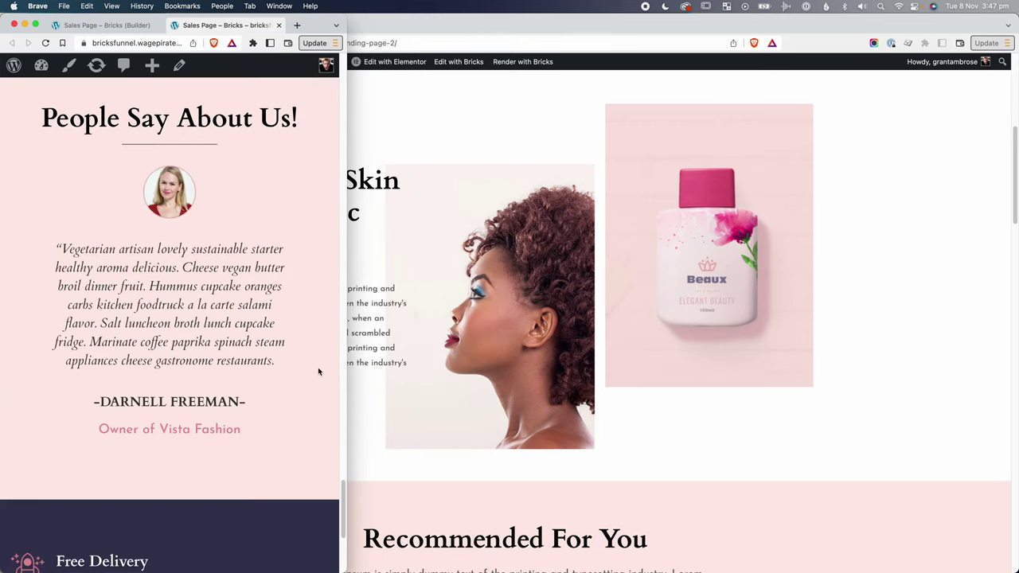
drag(342, 348, 307, 360)
scroll(278, 364, up, 4)
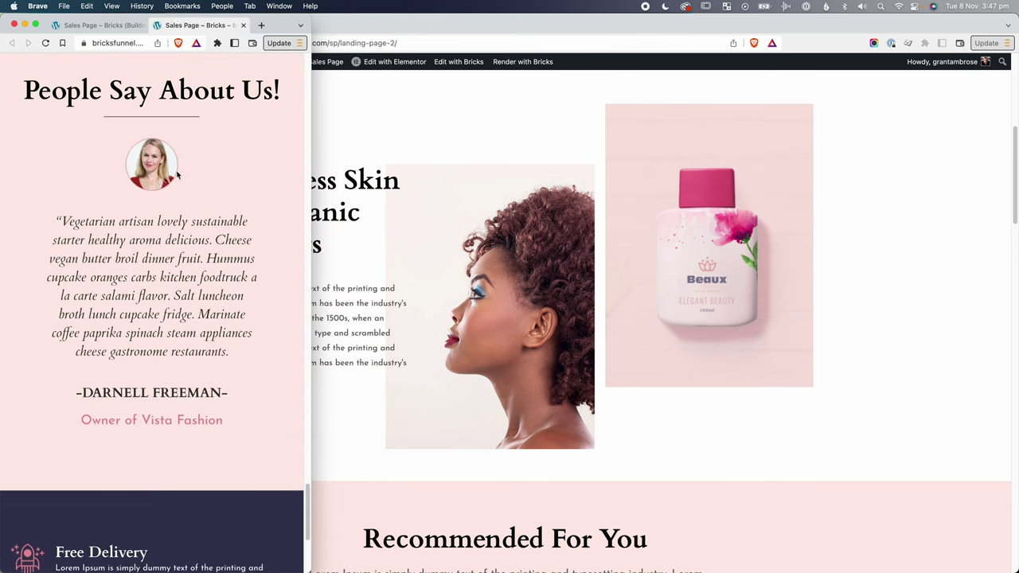
scroll(180, 180, down, 7)
drag(308, 373, 203, 397)
scroll(111, 337, down, 3)
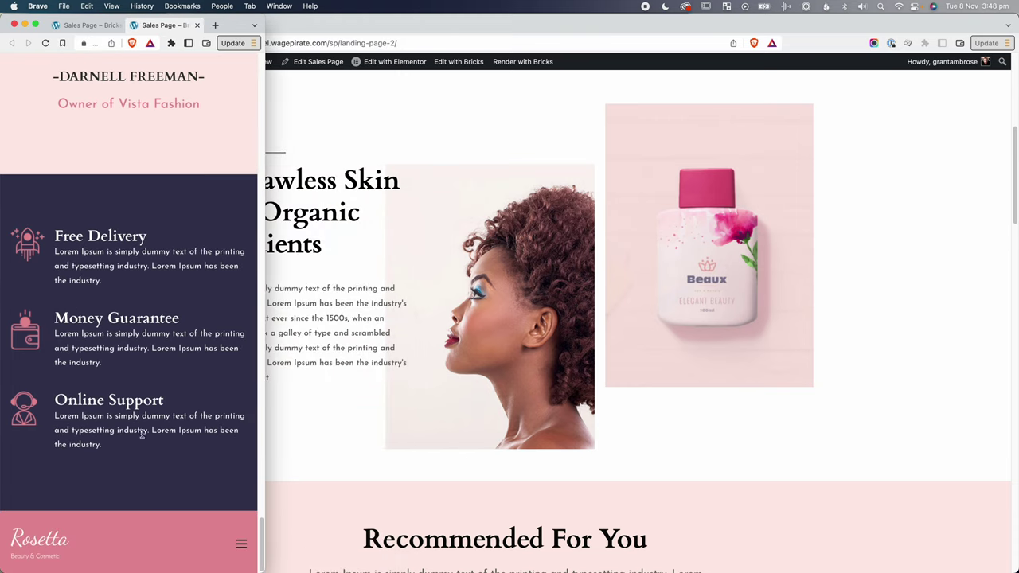
click(241, 547)
Close the mobile menu, give the hero heading's <br> class="hidden-xs", and save.
click(245, 545)
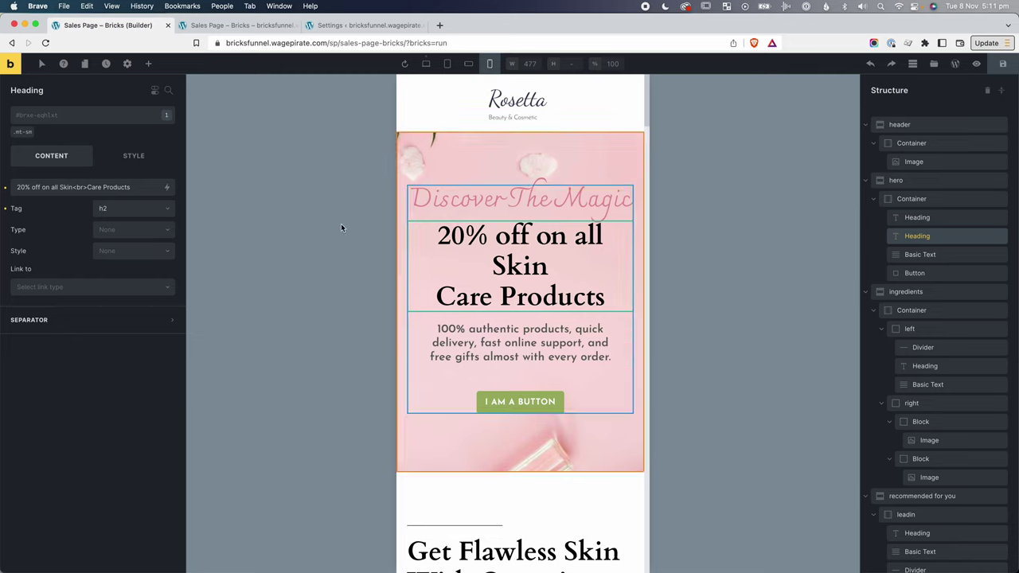
drag(90, 185, 77, 185)
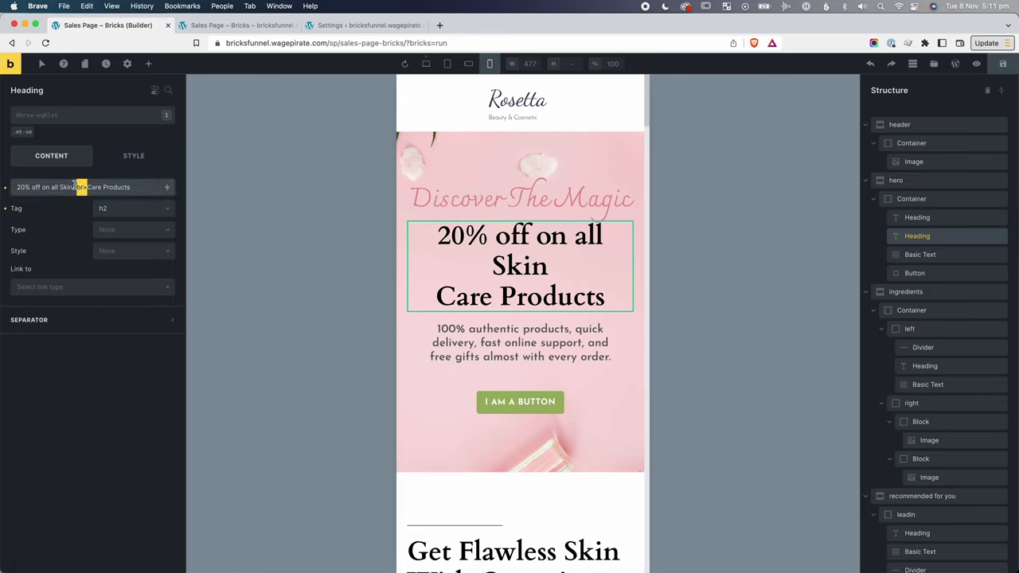
click(78, 185)
text(class=""hidden-xs)
drag(137, 187, 107, 187)
click(1001, 64)
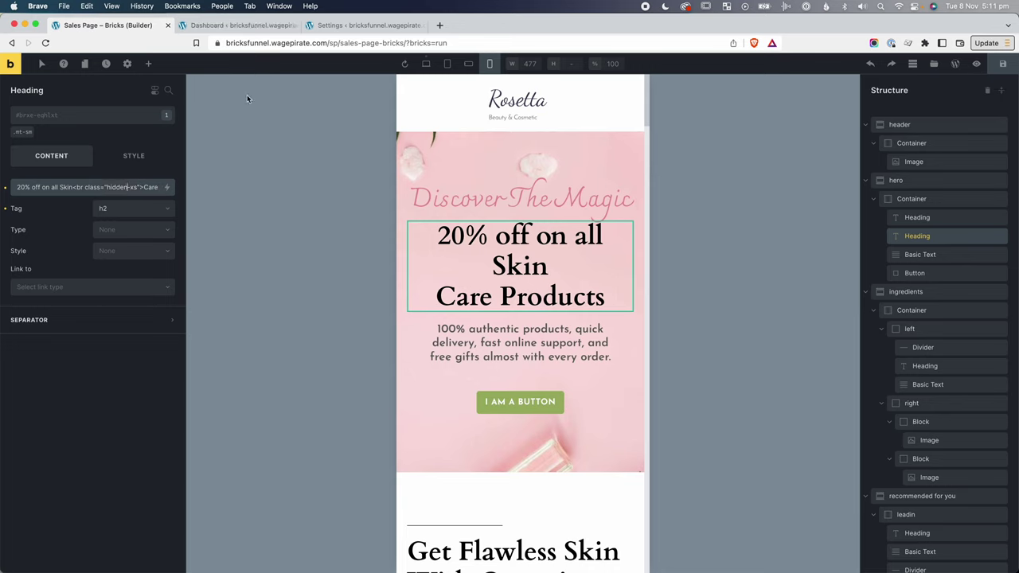
Go to Bricks Settings' Custom code section in the WordPress dashboard.
click(238, 29)
mouse_move(32, 141)
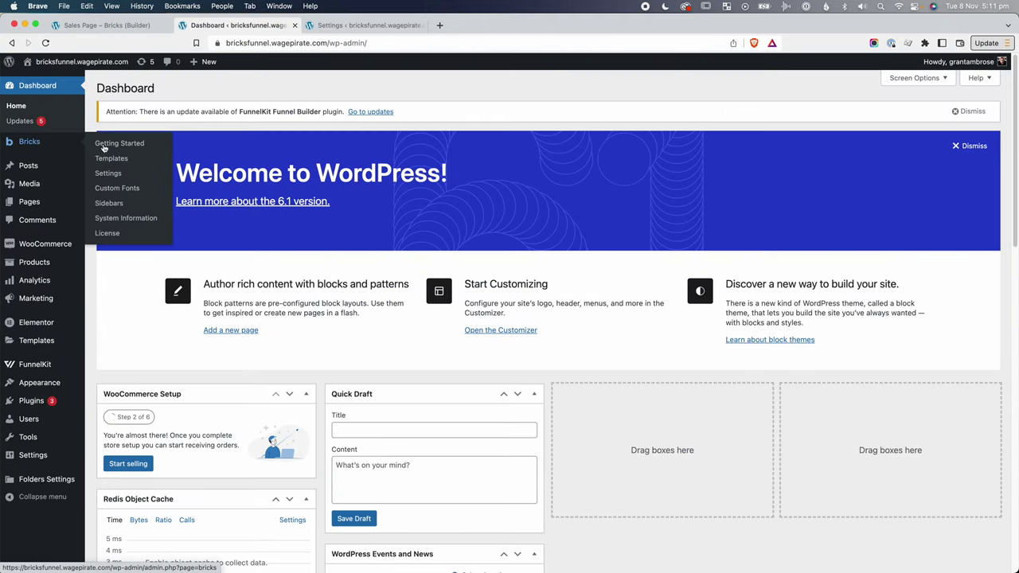
click(108, 174)
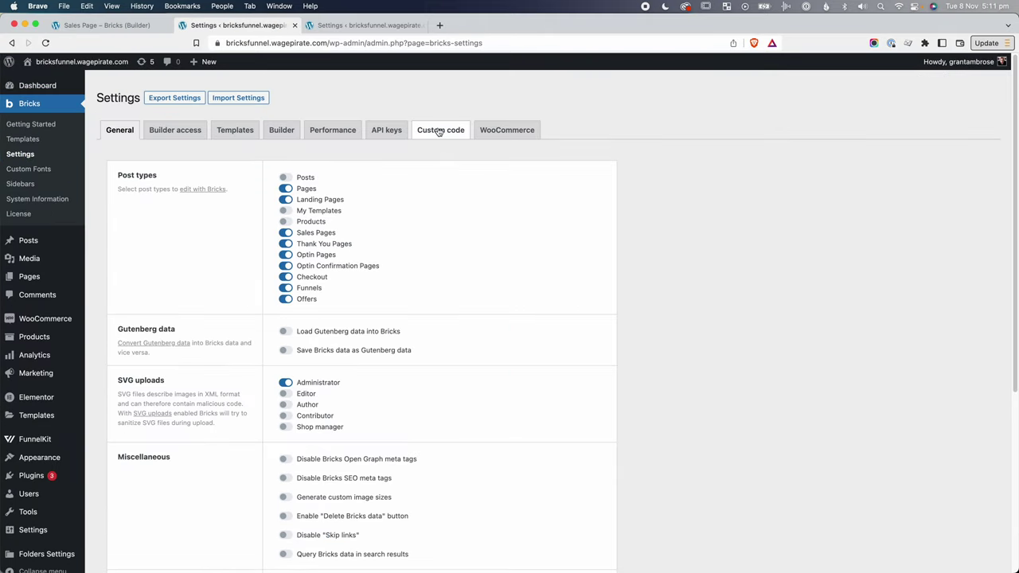
click(439, 130)
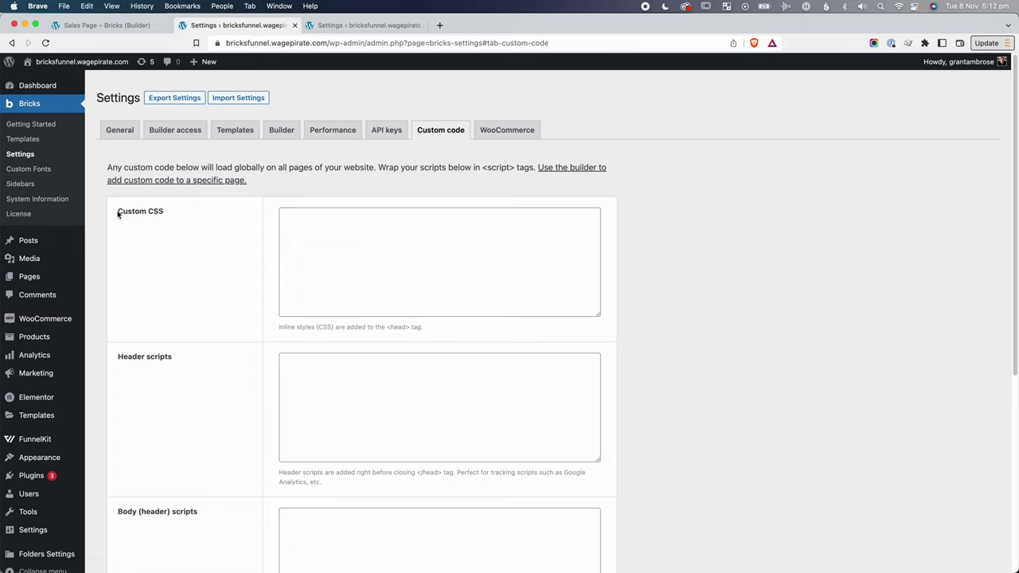
Enter the rule .hidden-xs{display:none;} in the global Custom CSS box.
click(363, 236)
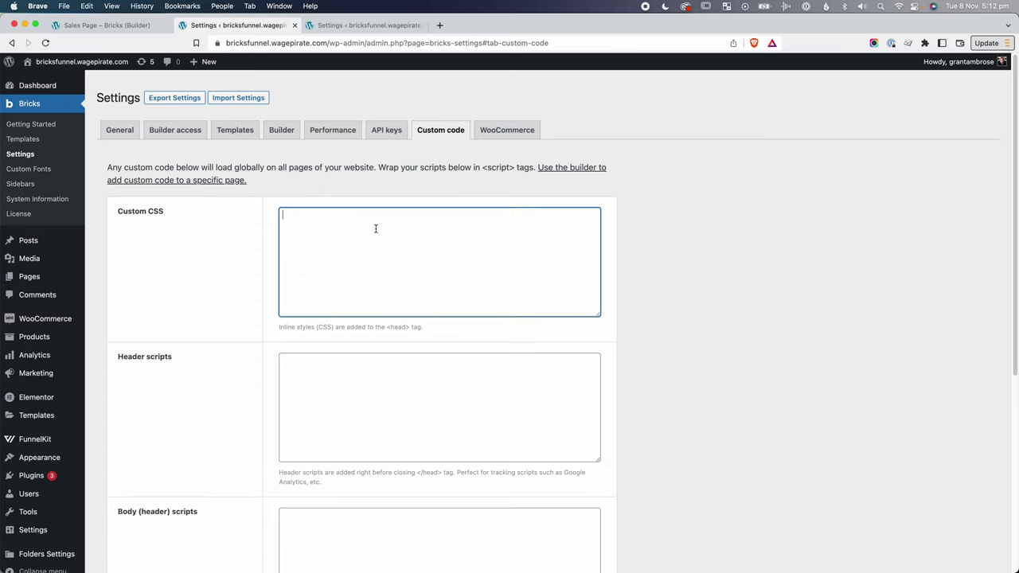
text(.hidden-xs)
key(super+equal)
key(super+equal)
text({})
key(Left)
key(Return)
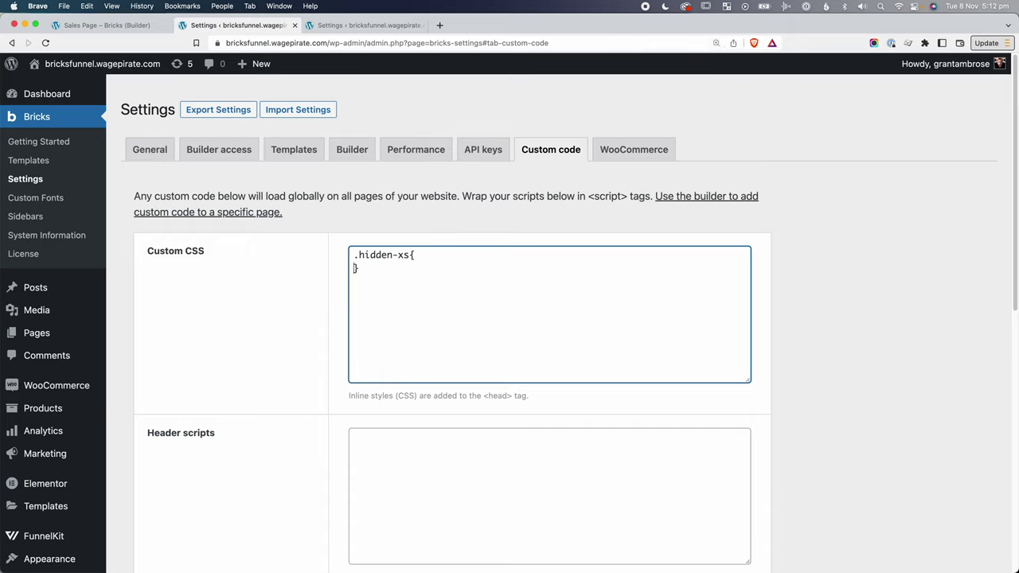
text(display:none;)
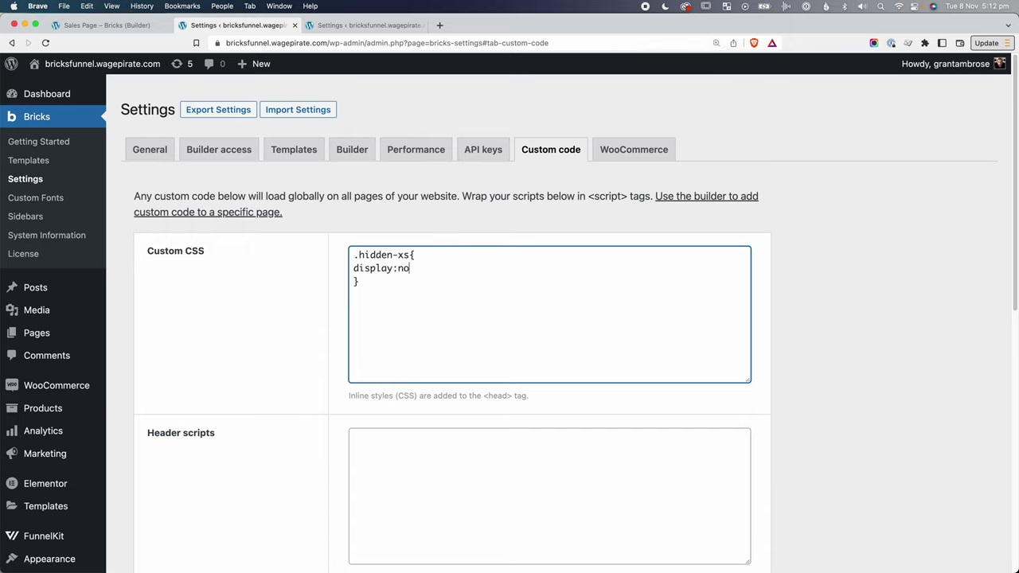
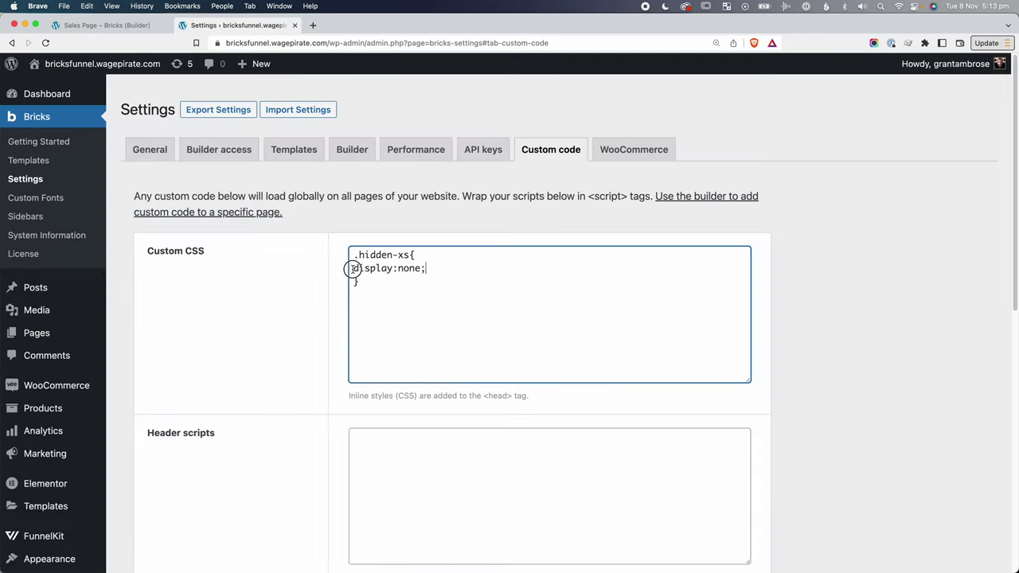
key(BackSpace)
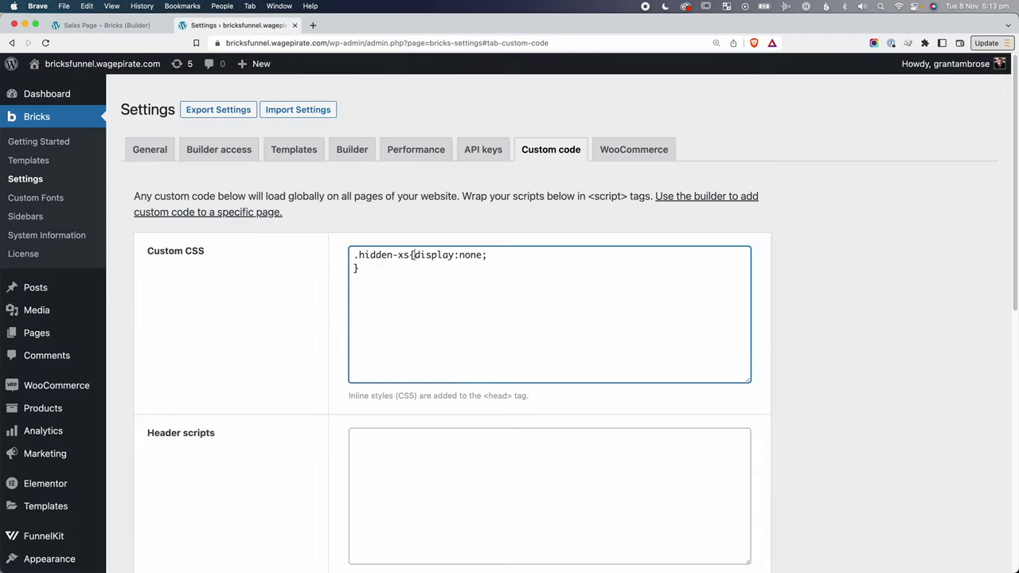
key(BackSpace)
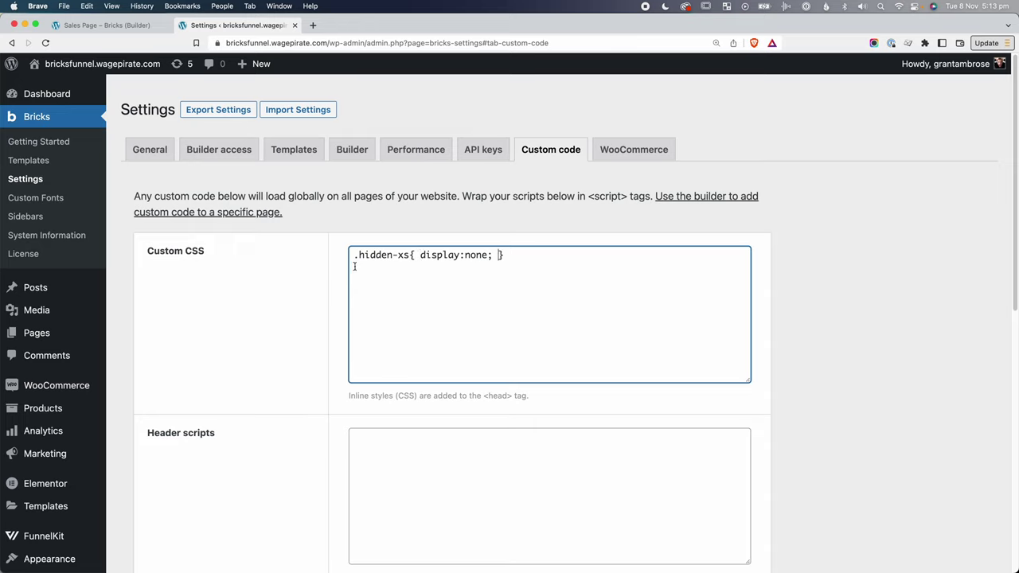
click(354, 254)
key(Return)
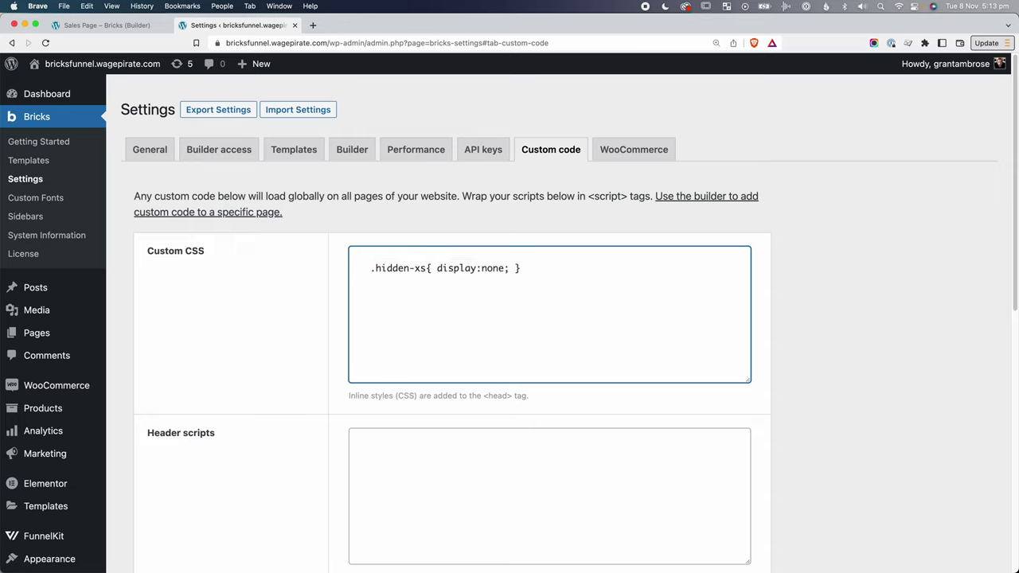
click(377, 257)
text(@media screen and (max-width: 478px) {)
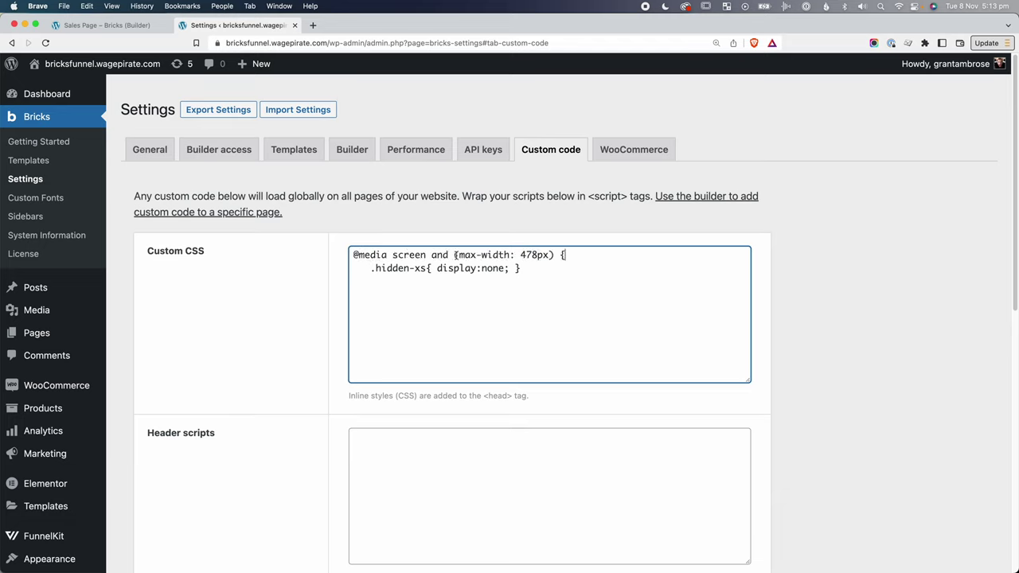
Close the media query with a brace after the rule and save the Bricks settings.
click(527, 269)
key(Return)
click(536, 255)
drag(434, 269, 478, 268)
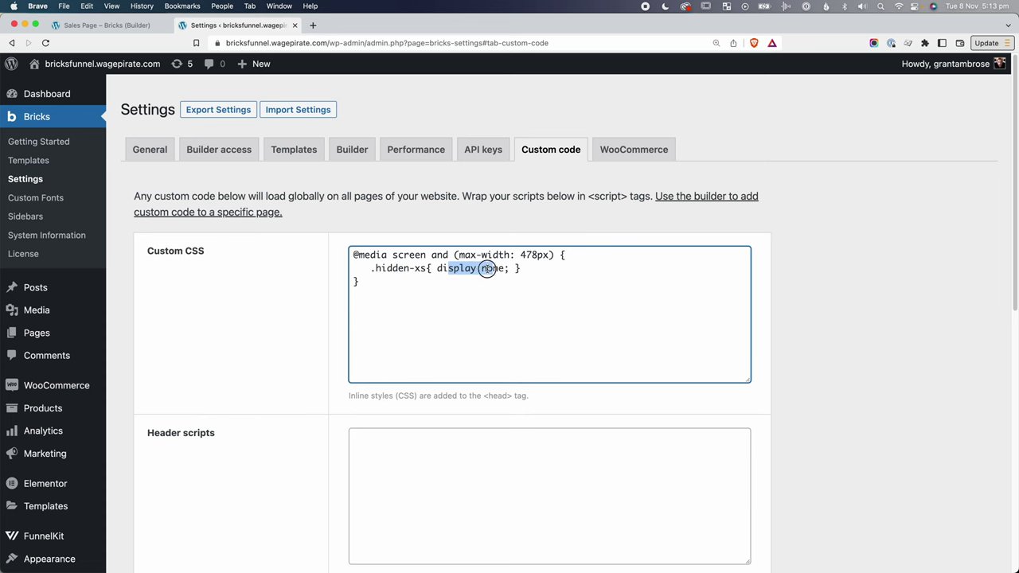
scroll(282, 393, down, 10)
click(181, 480)
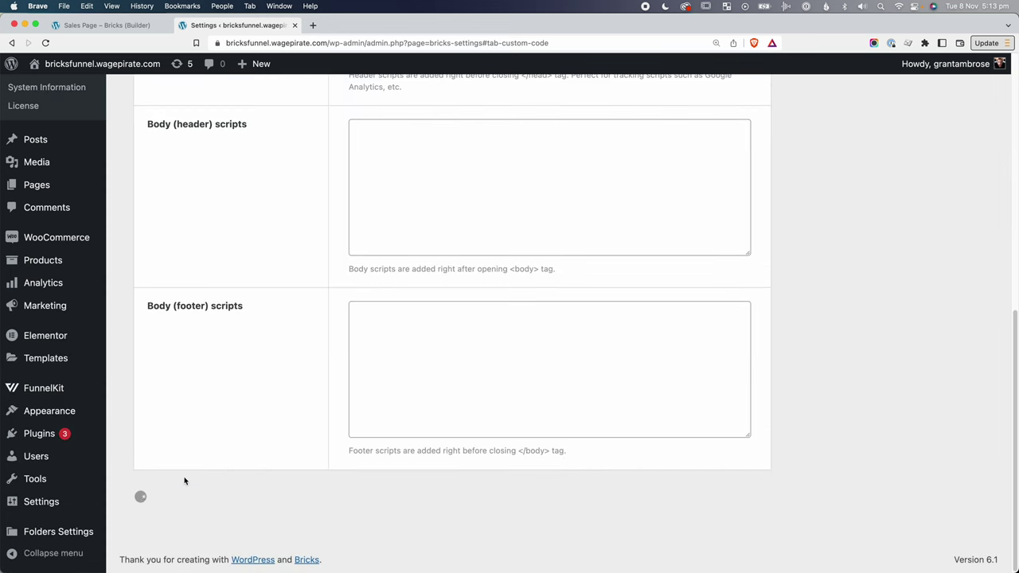
Reload the builder, add a space before 'Care' in the hero heading, and compare each breakpoint.
key(super+1)
key(super+r)
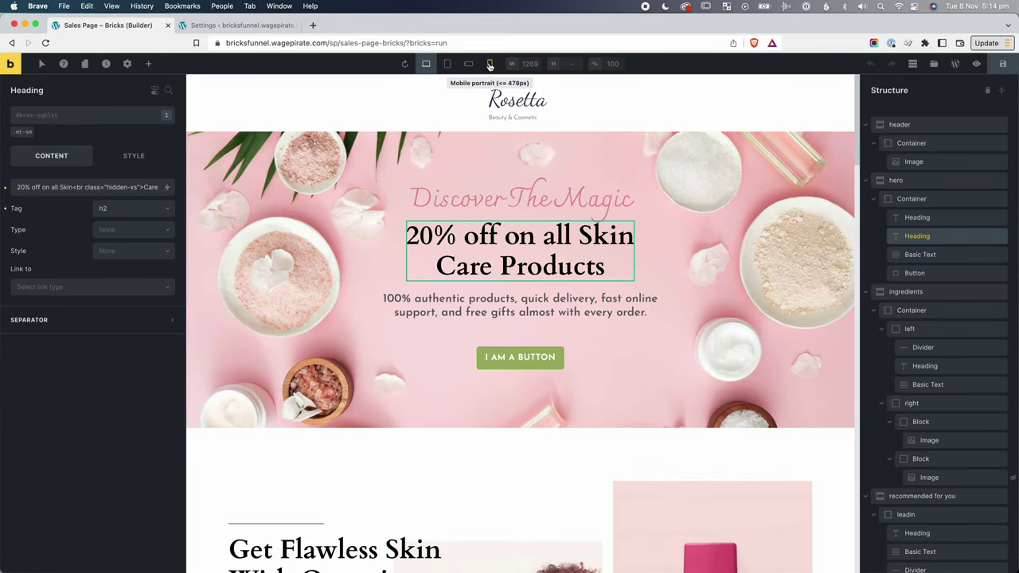
click(491, 65)
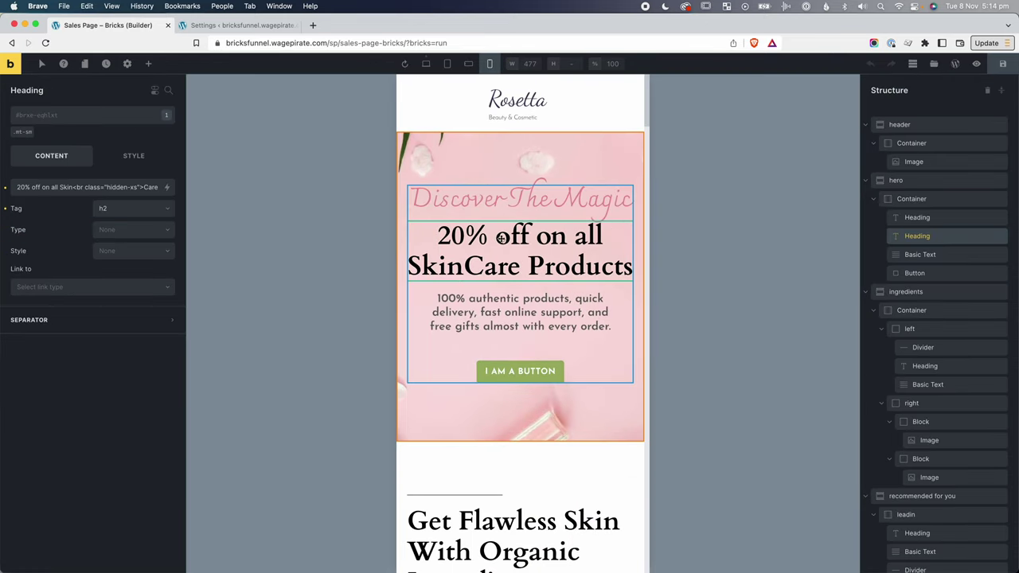
click(143, 187)
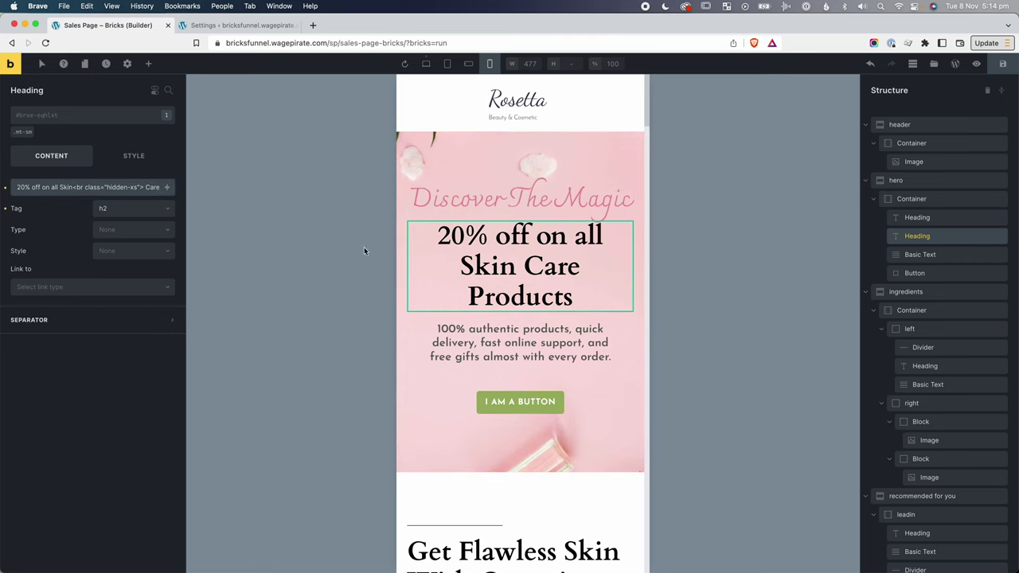
click(427, 65)
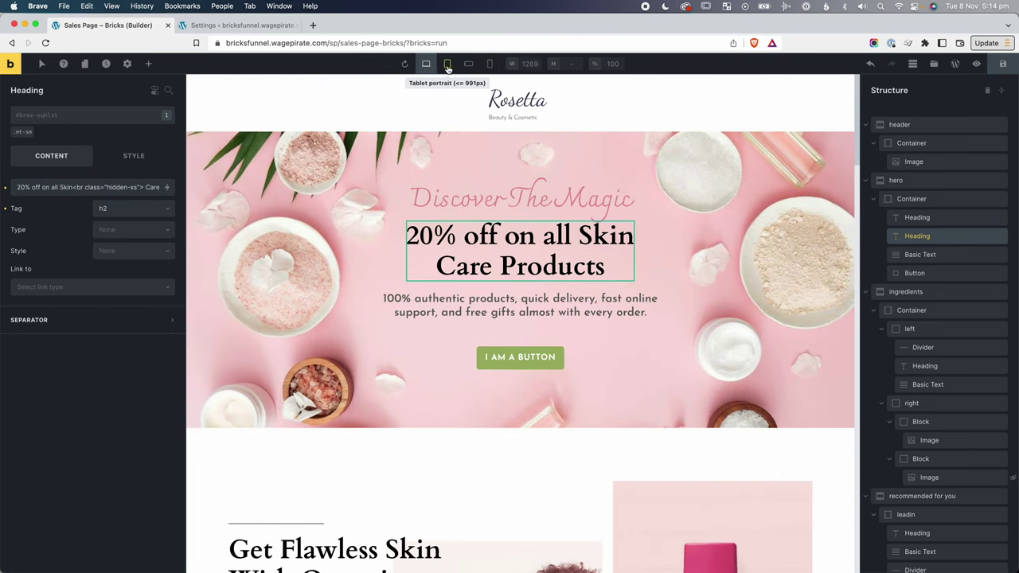
click(448, 66)
click(469, 66)
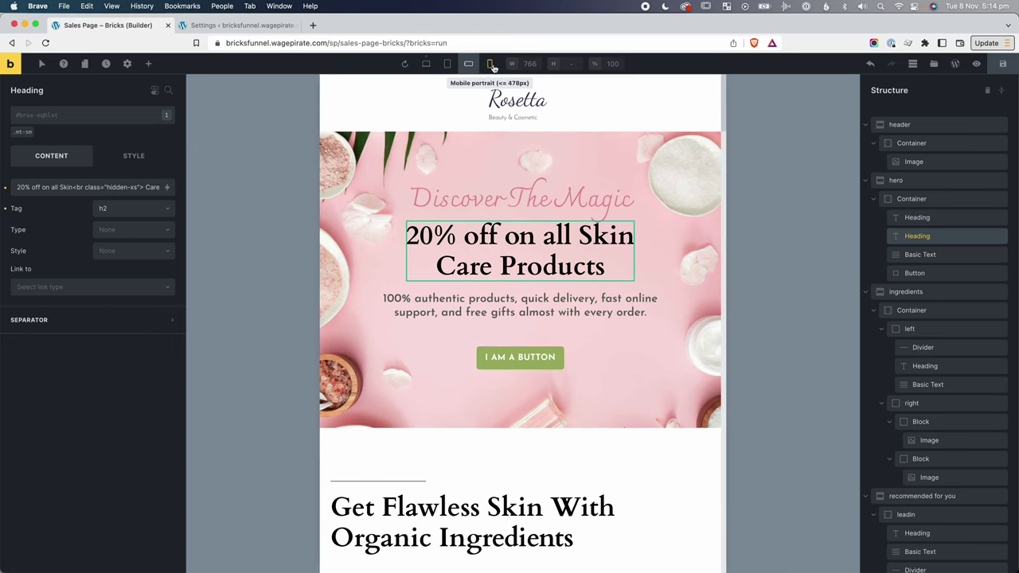
click(491, 65)
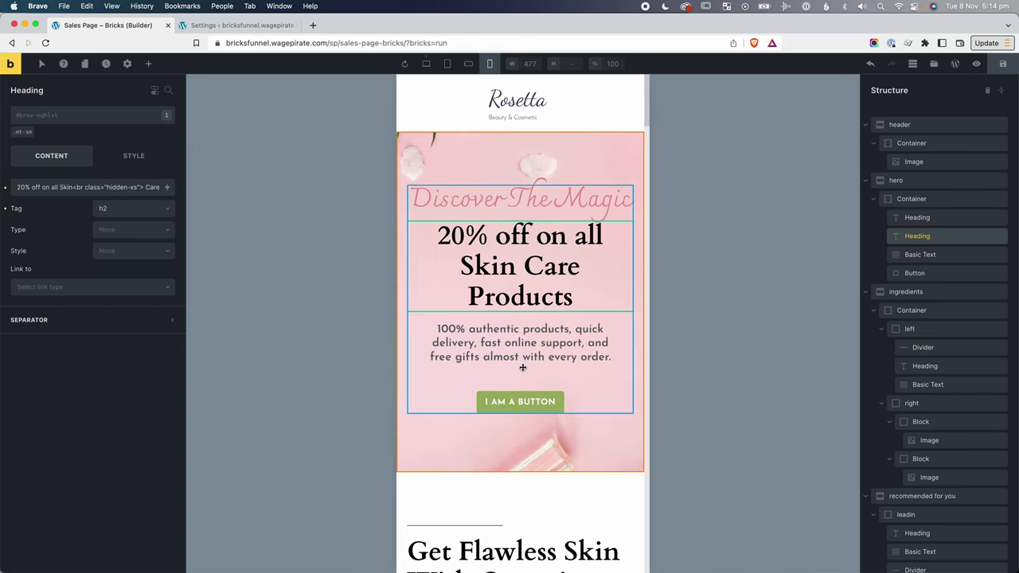
Set the hero paragraph's layout max width to 100% at mobile portrait.
click(521, 341)
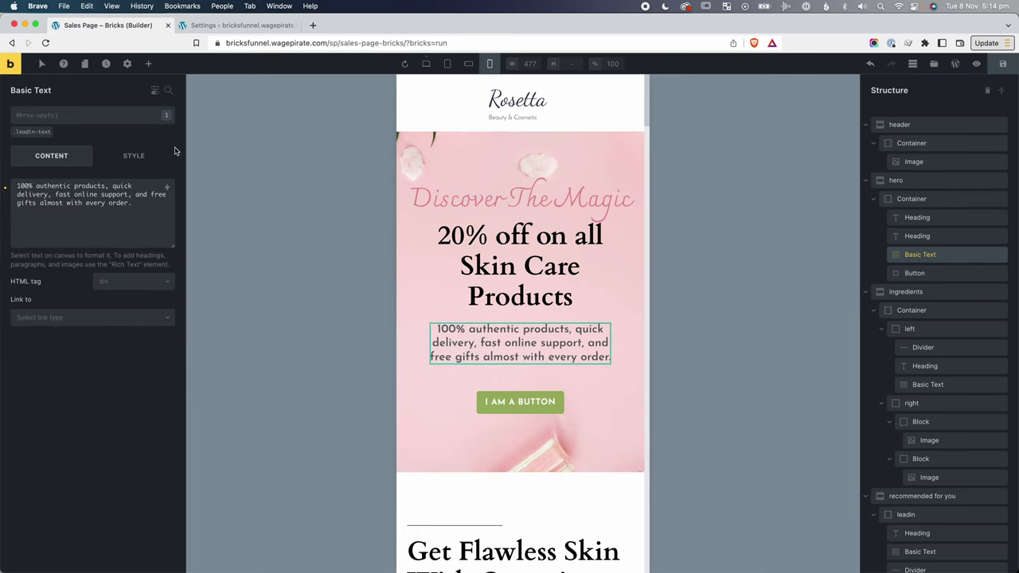
click(134, 156)
click(86, 189)
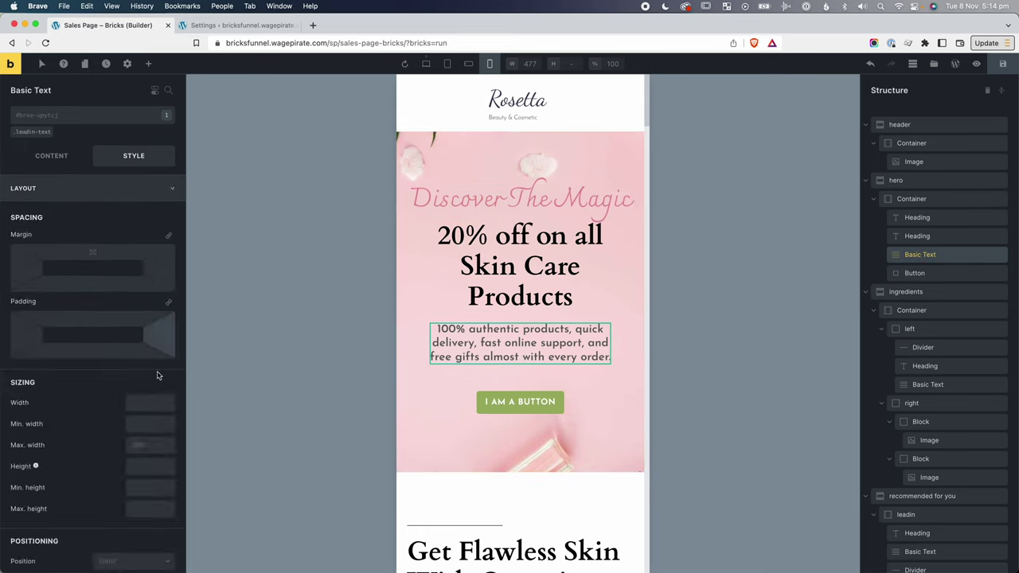
click(137, 444)
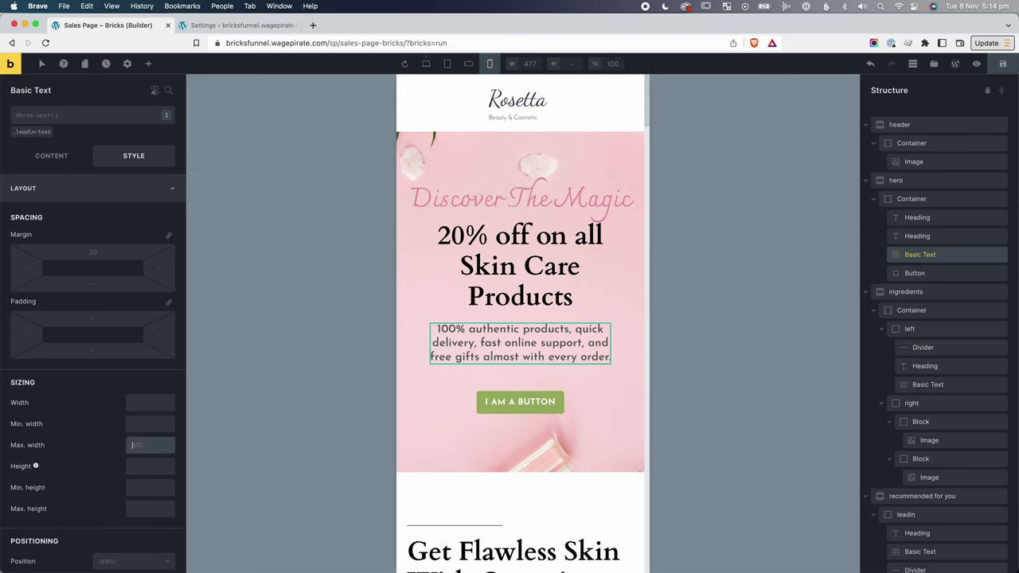
text(100%)
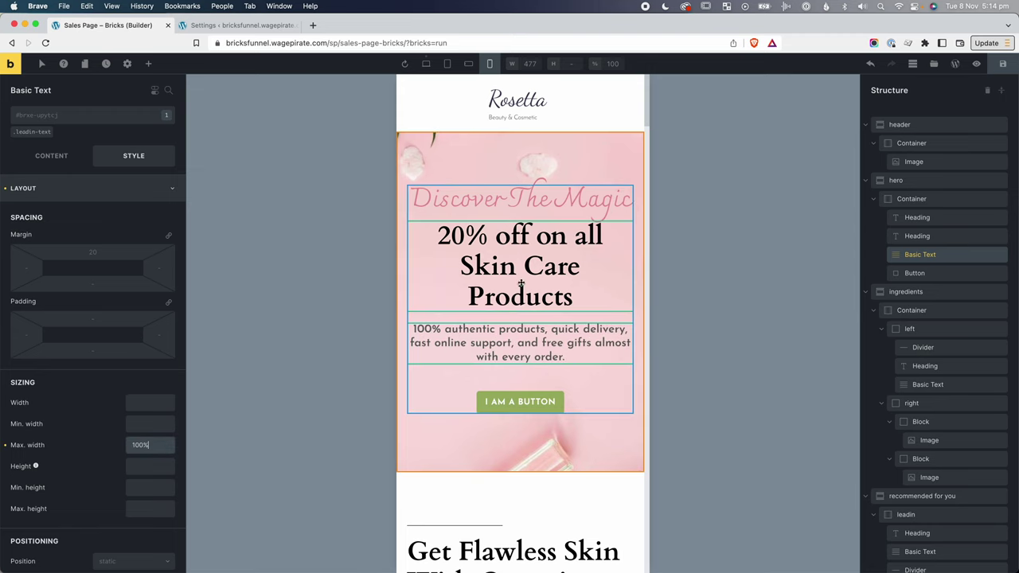
scroll(538, 340, down, 7)
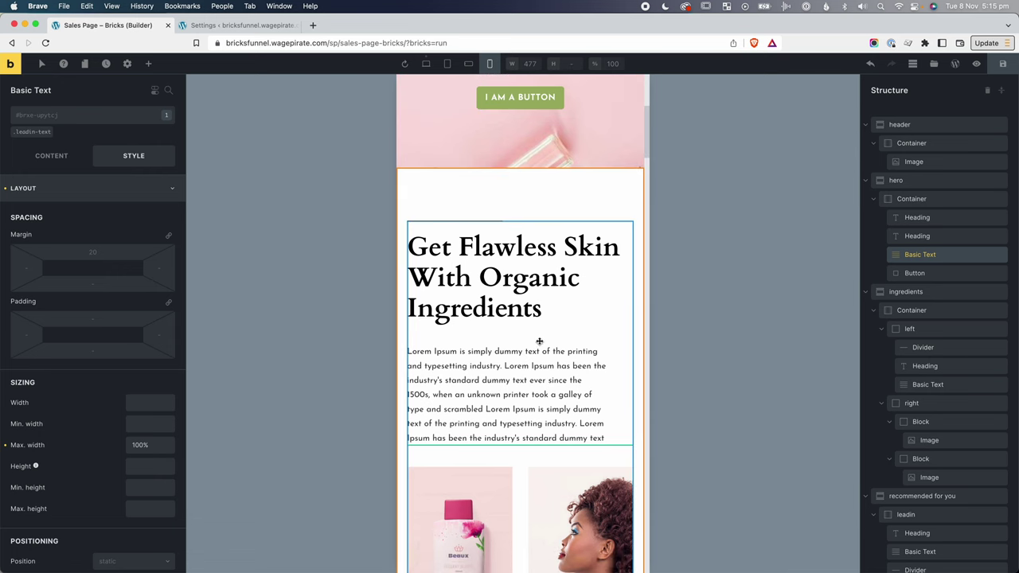
scroll(537, 382, down, 5)
scroll(537, 383, down, 3)
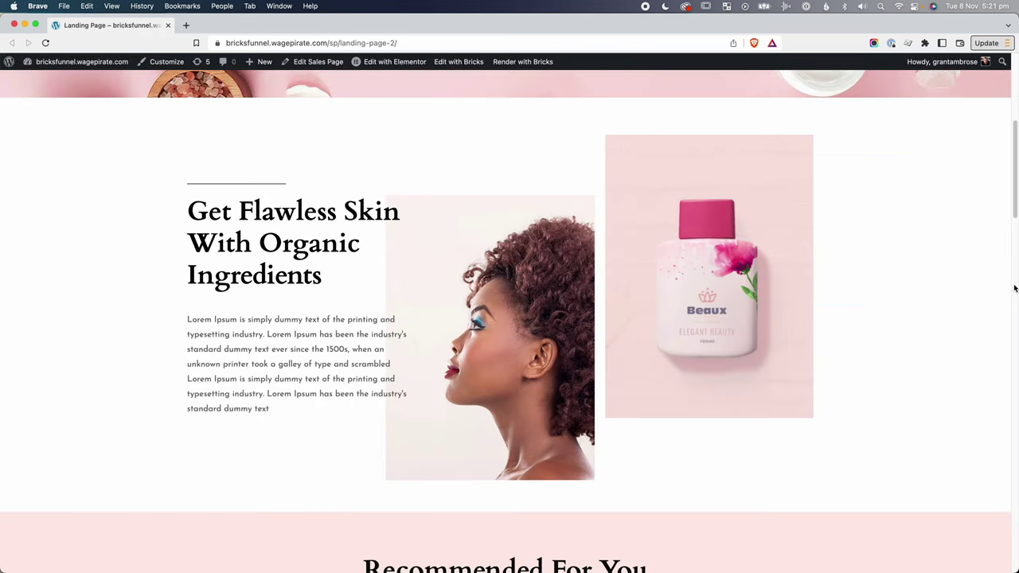
drag(1017, 281, 357, 351)
scroll(319, 372, down, 2)
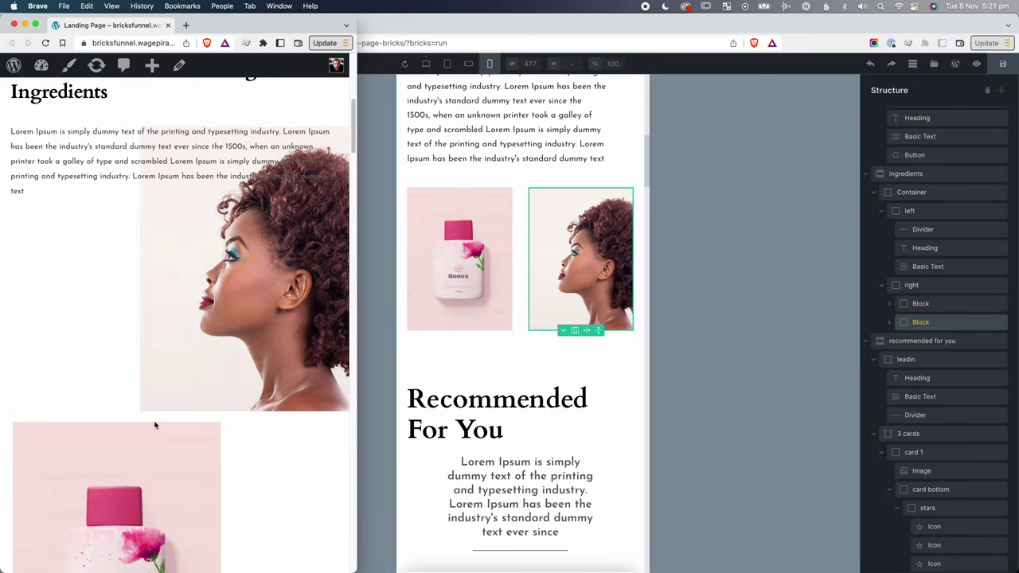
scroll(156, 426, down, 1)
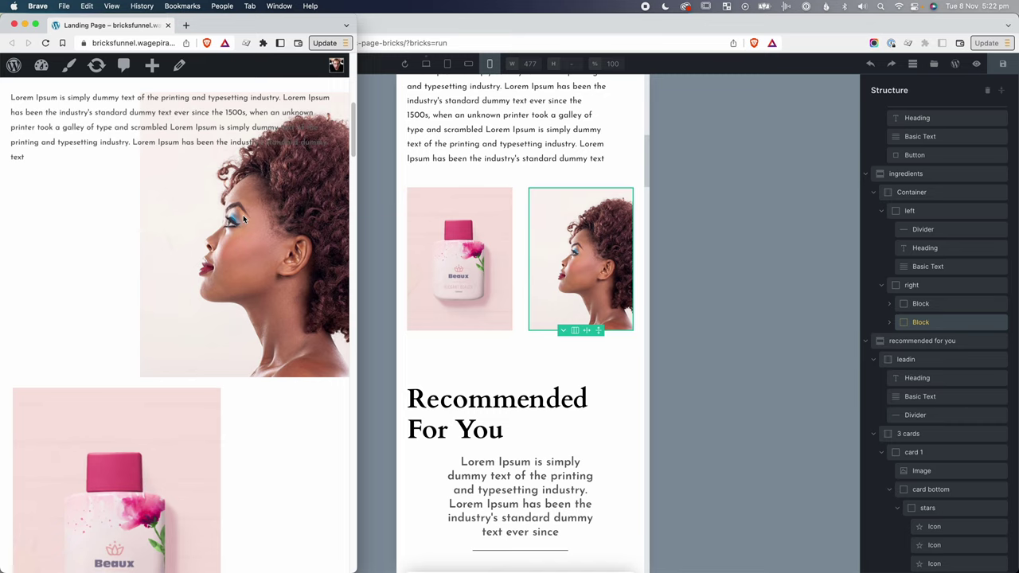
scroll(231, 266, down, 2)
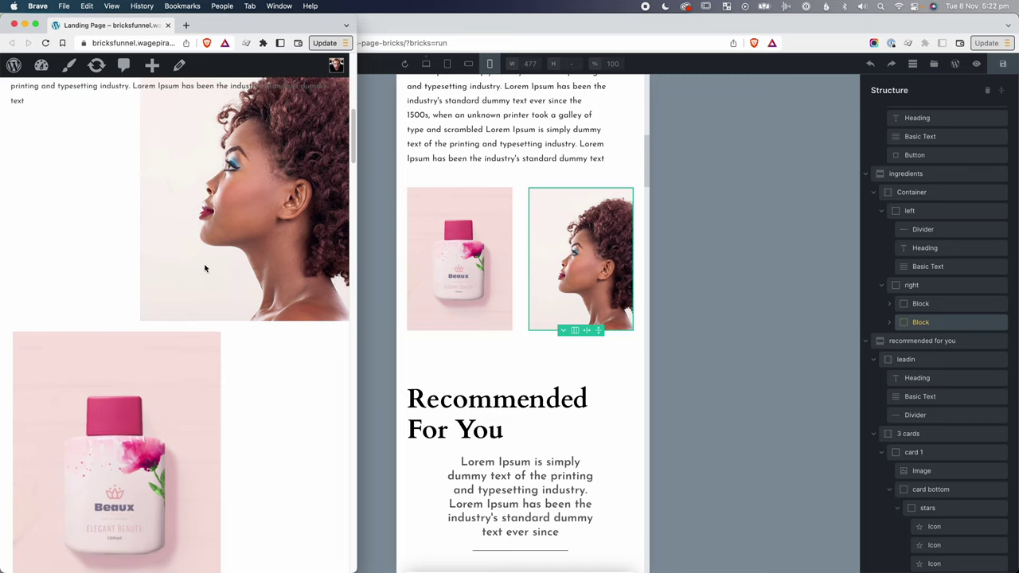
scroll(221, 312, up, 1)
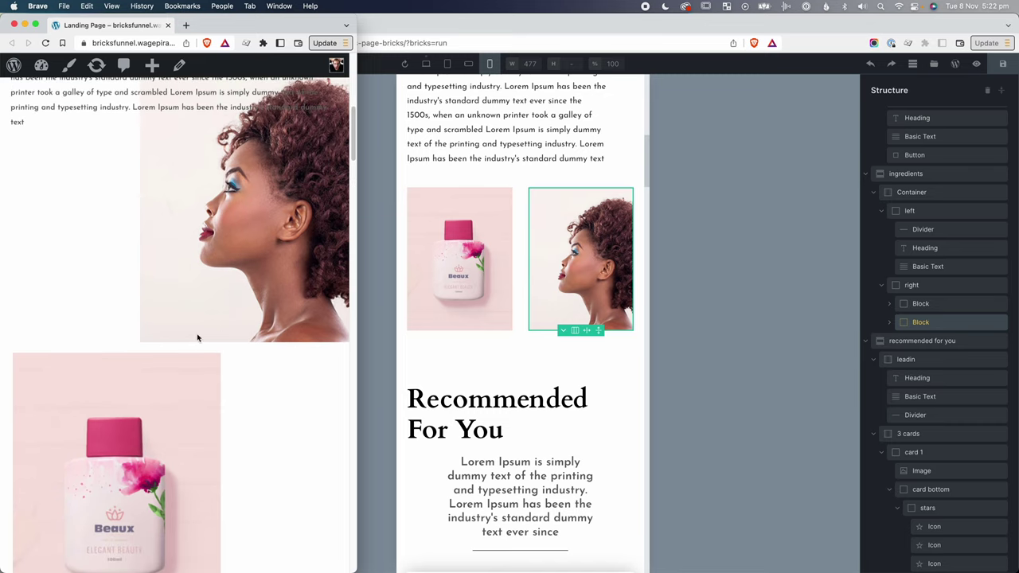
click(374, 382)
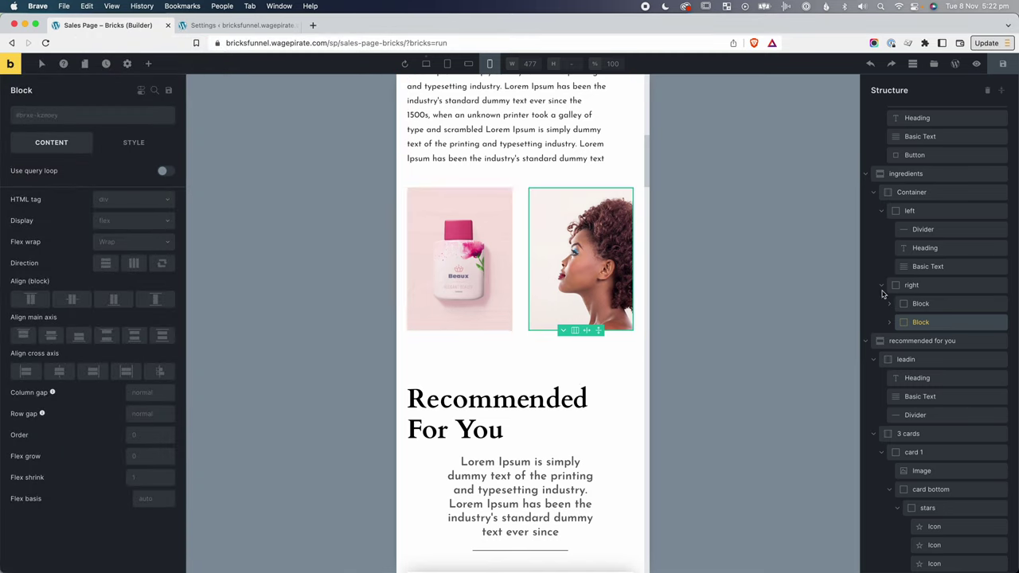
Set the right block's direction to vertical so its two image blocks stack.
click(929, 286)
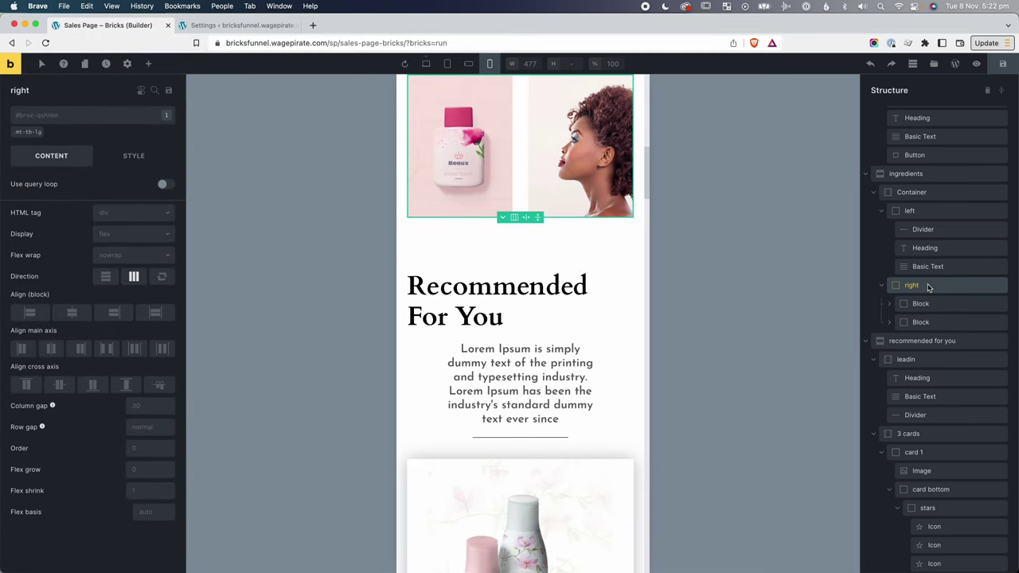
click(133, 276)
click(890, 307)
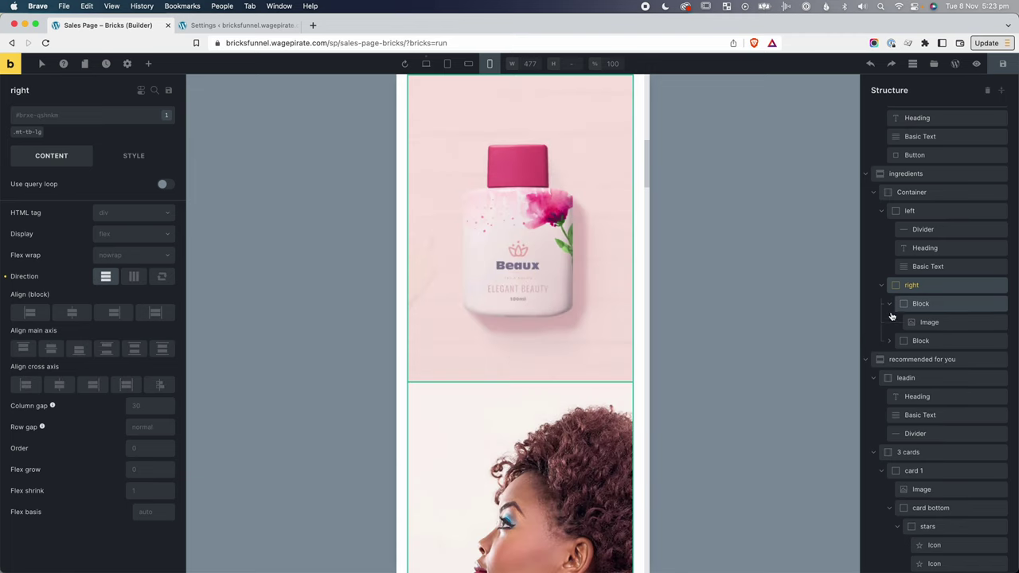
click(890, 341)
click(926, 309)
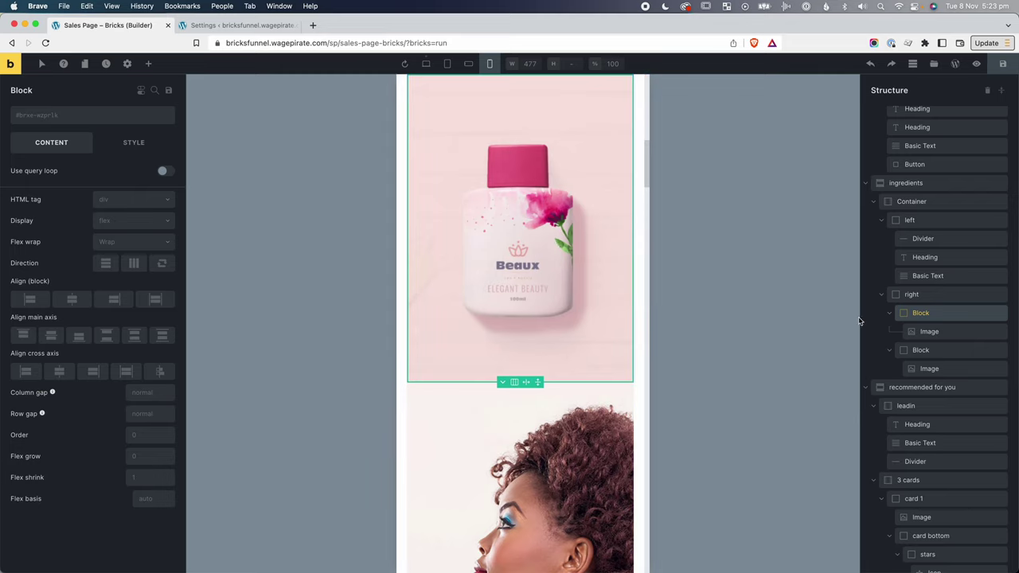
click(912, 321)
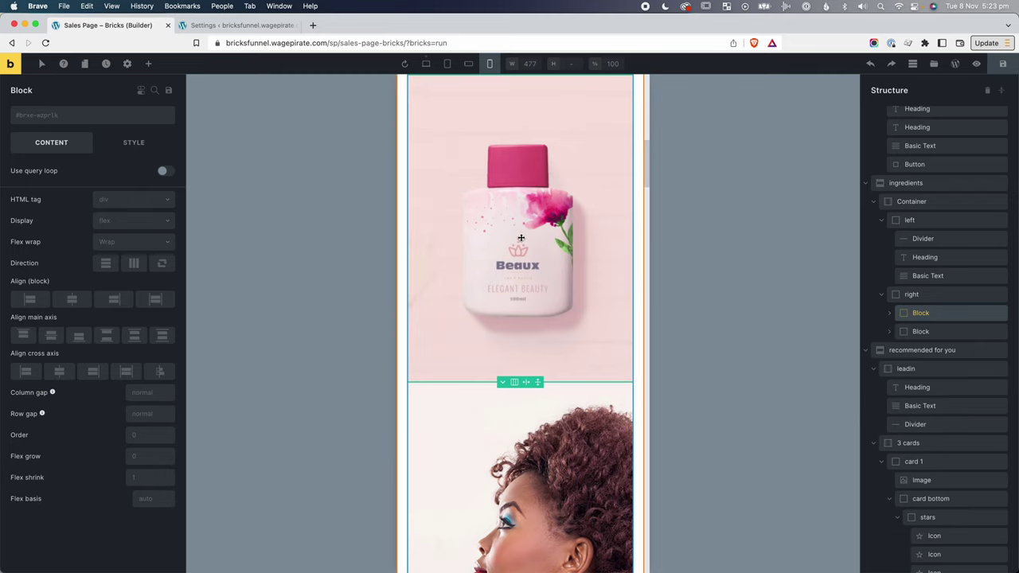
Compare with the live page, then select the first block inside the right column.
key(super+grave)
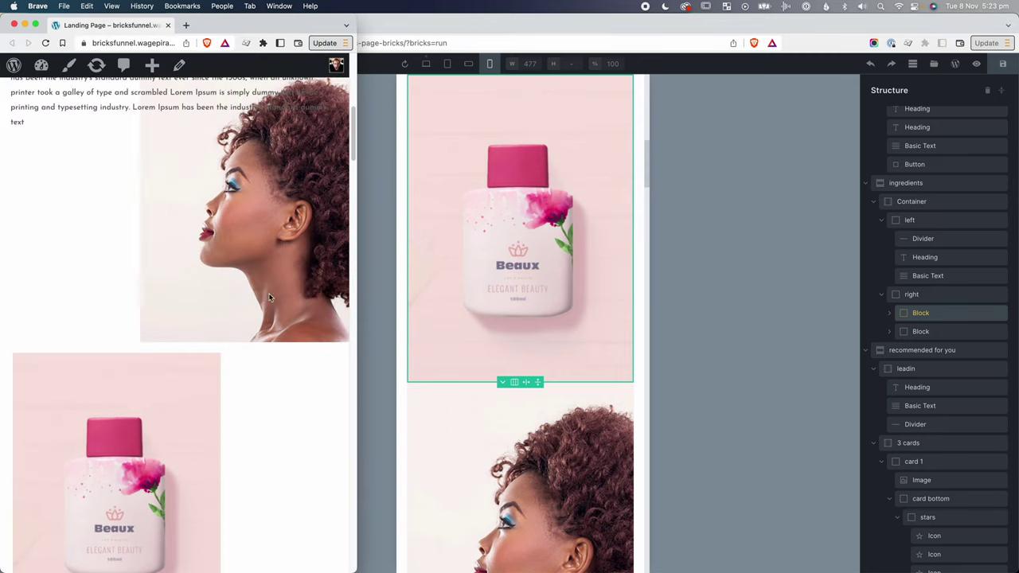
key(super+grave)
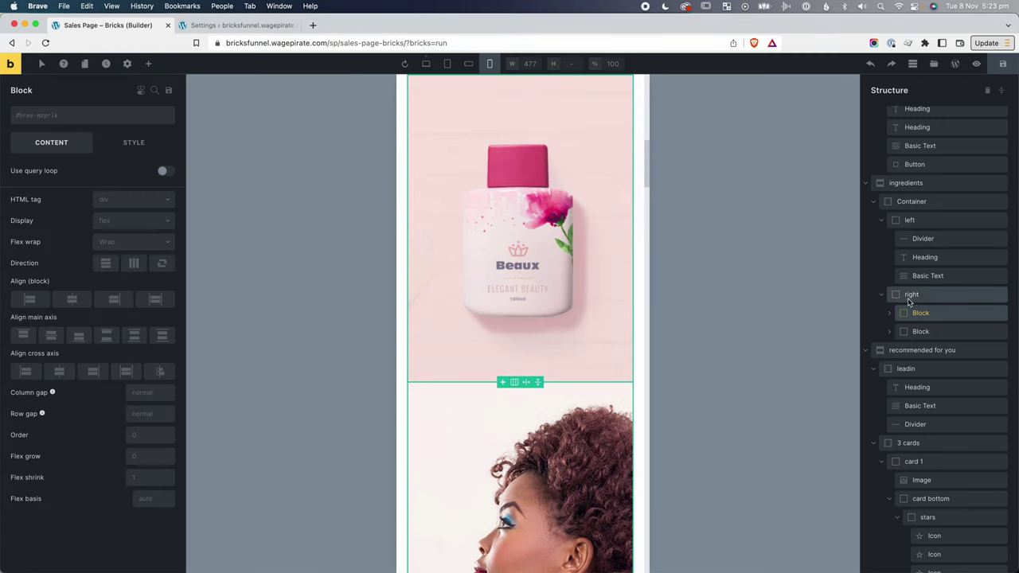
click(916, 301)
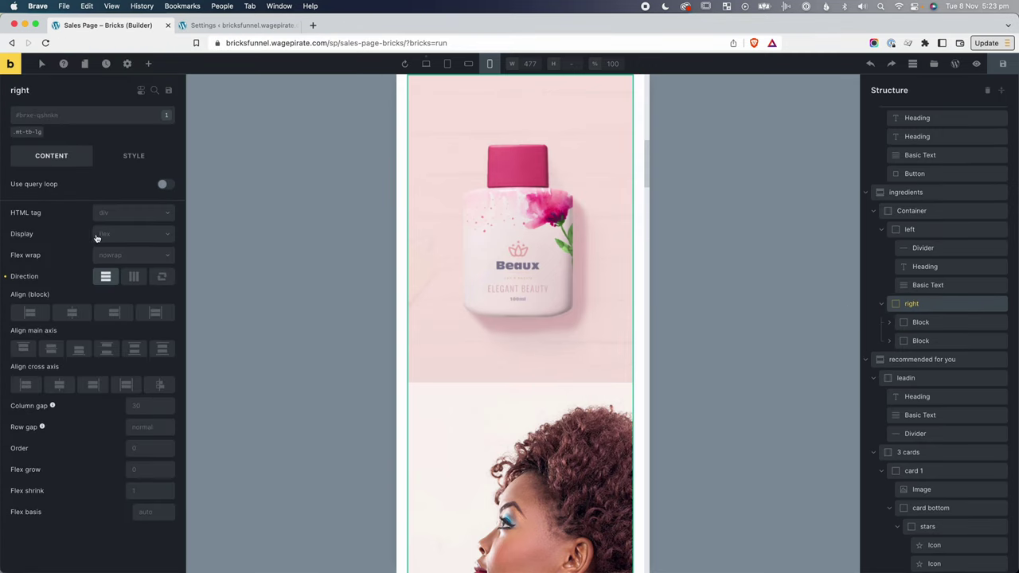
click(921, 323)
Rename the two image blocks to 'beauty product' and 'lady'.
double_click(921, 322)
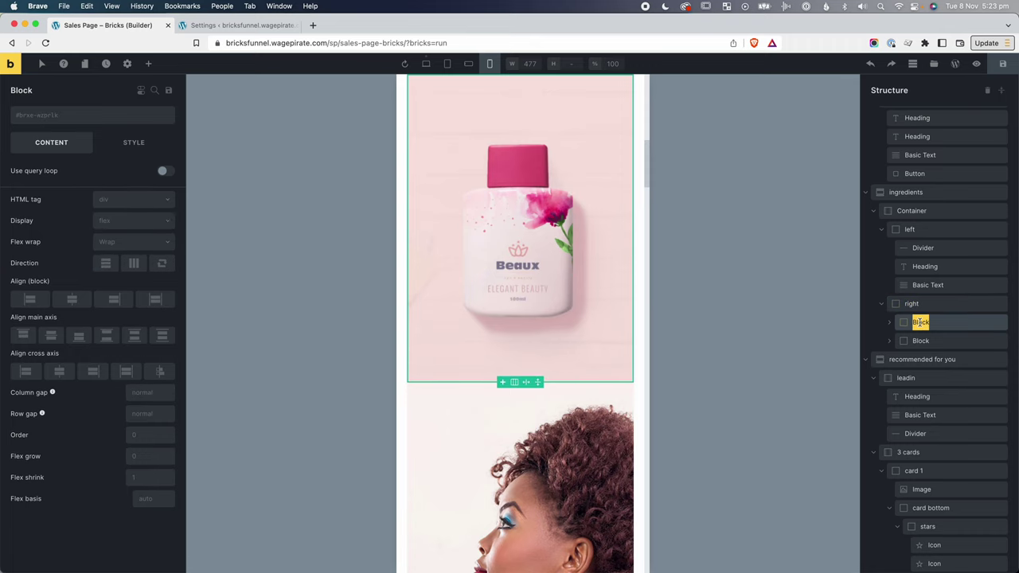
text(beauty product)
double_click(979, 339)
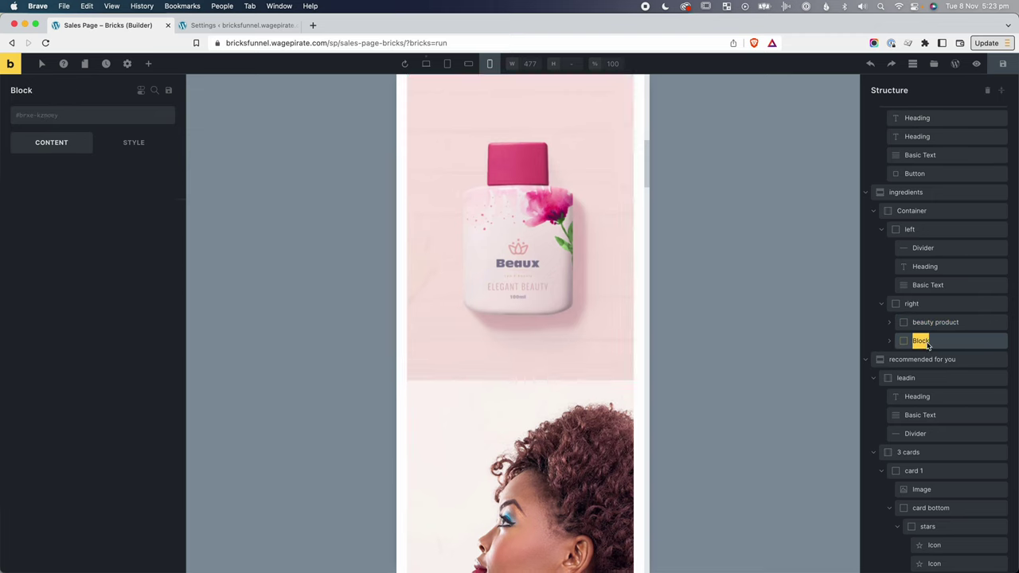
text(lady)
click(936, 322)
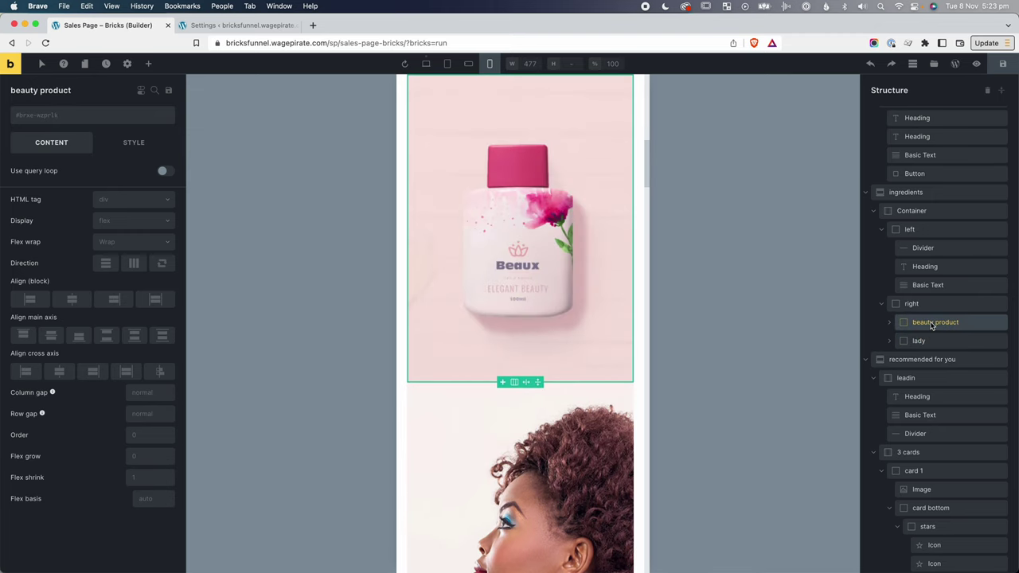
Set Order values on the beauty product and lady blocks so lady shows first.
click(146, 434)
text(1)
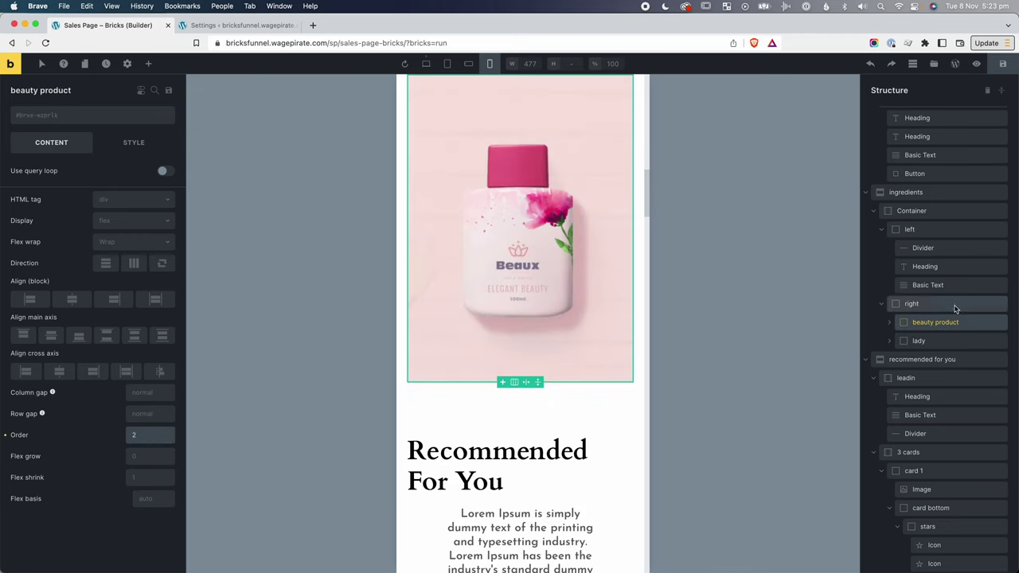
click(954, 341)
click(146, 434)
text(1)
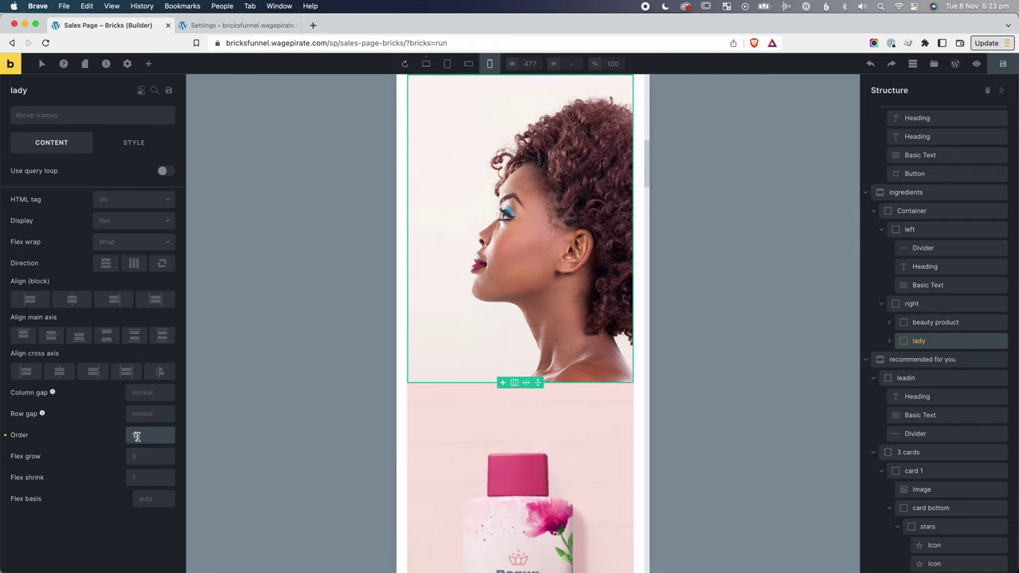
Give the woman image a 70% max width and the product image a 75% max width.
click(890, 341)
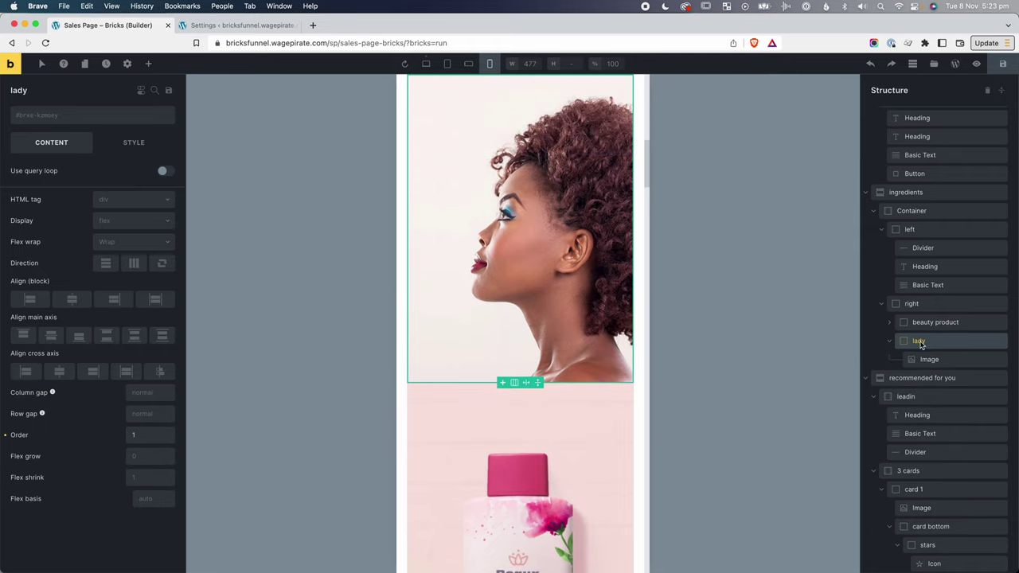
click(929, 359)
click(115, 152)
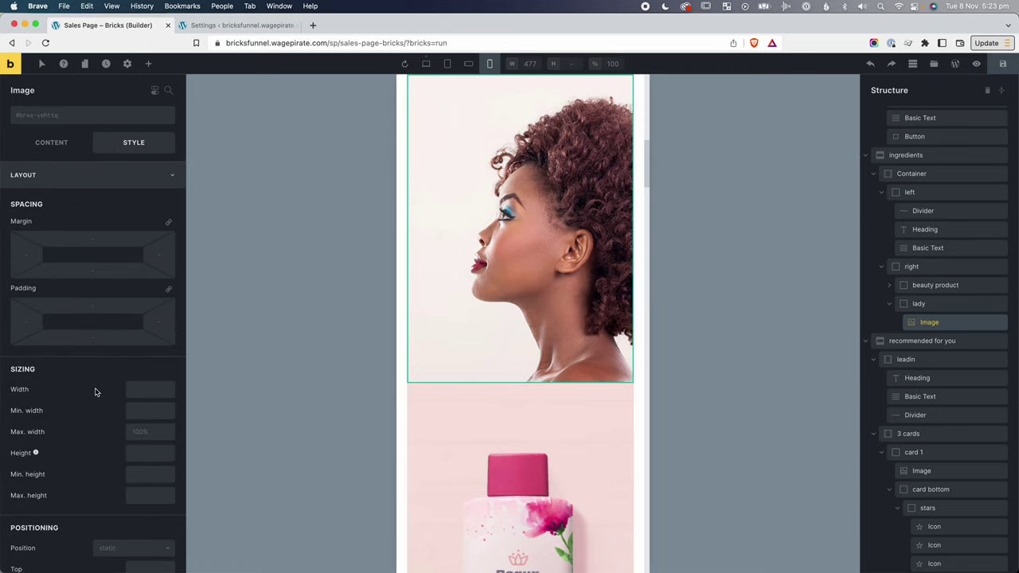
click(139, 429)
text(70)
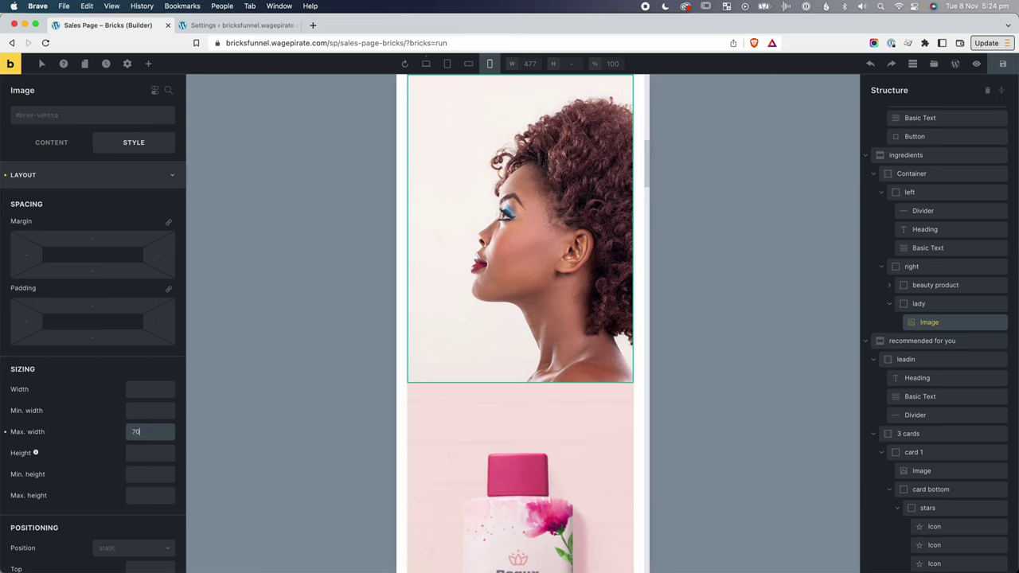
text(%)
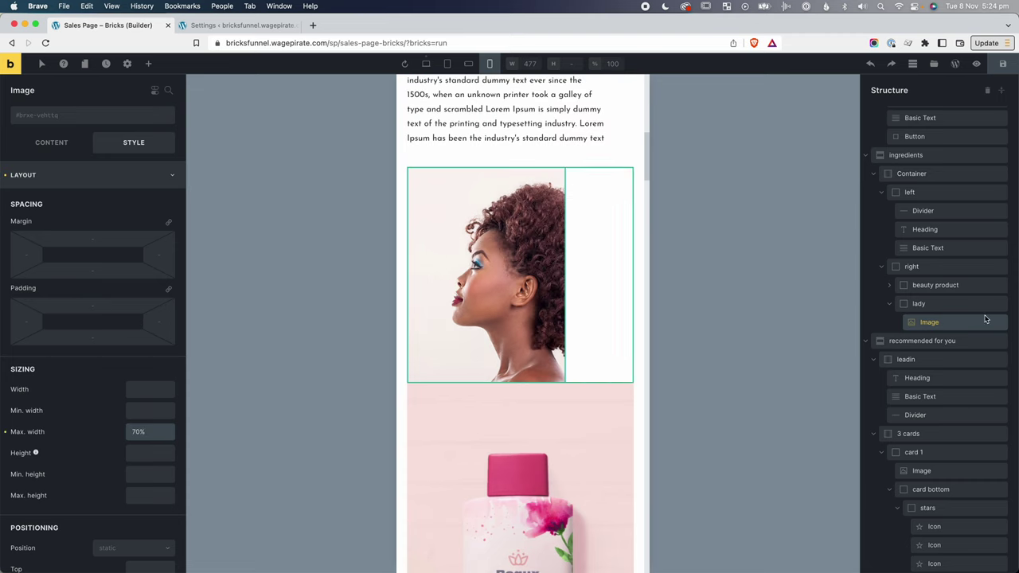
click(891, 286)
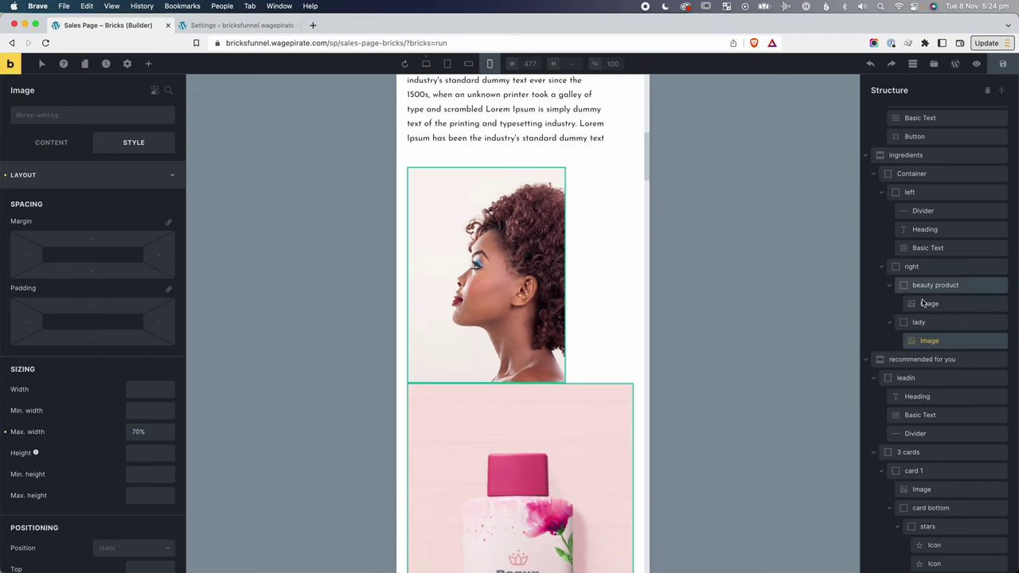
click(930, 303)
click(137, 432)
text(75%)
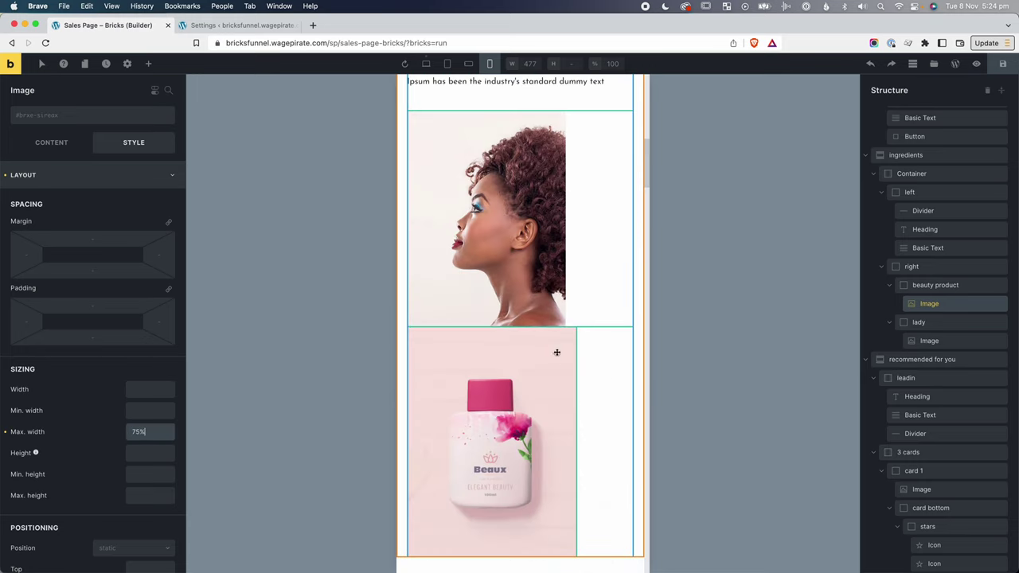
Align the lady block's woman image to the right with cross-axis End.
click(925, 303)
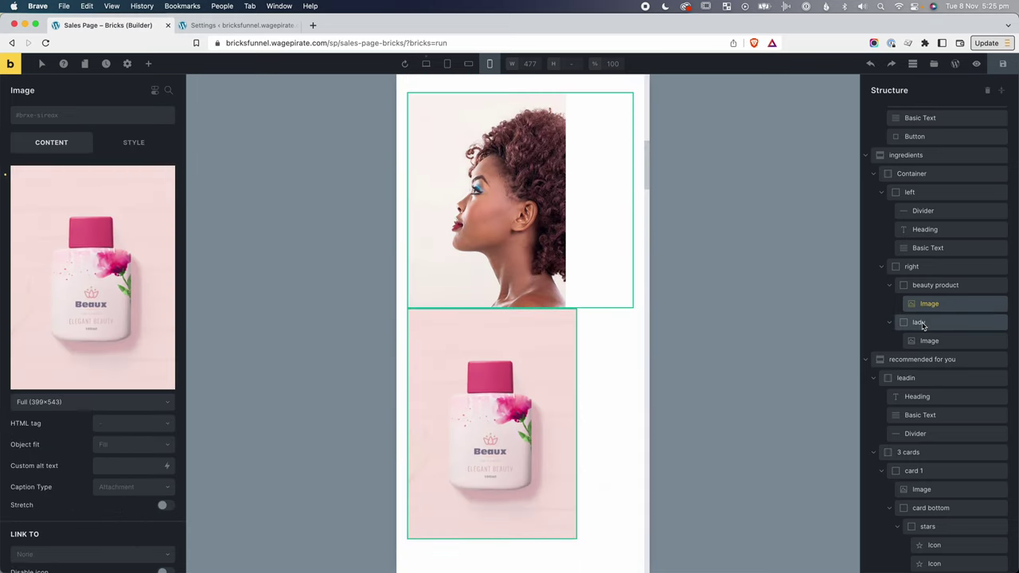
click(920, 323)
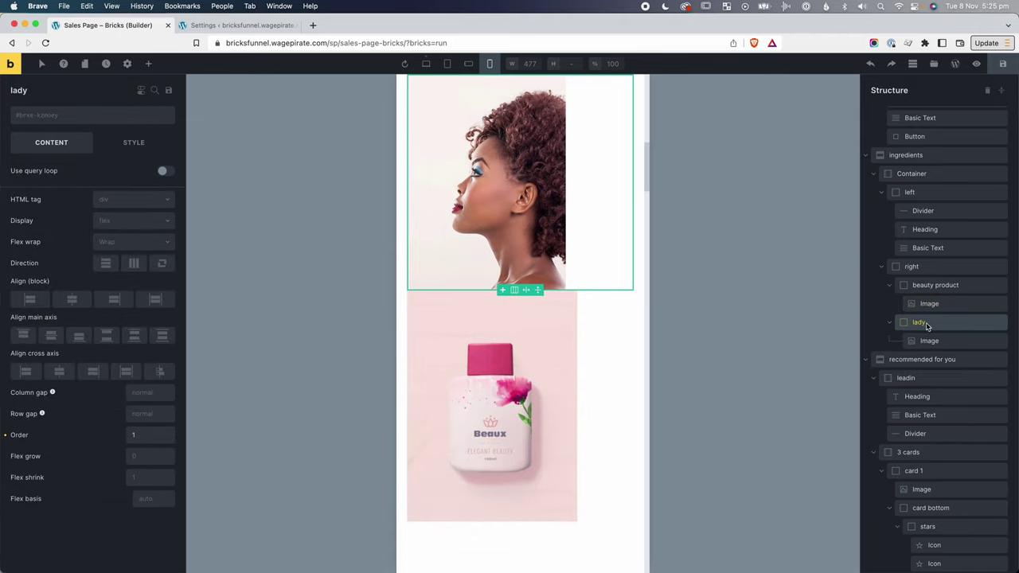
click(94, 372)
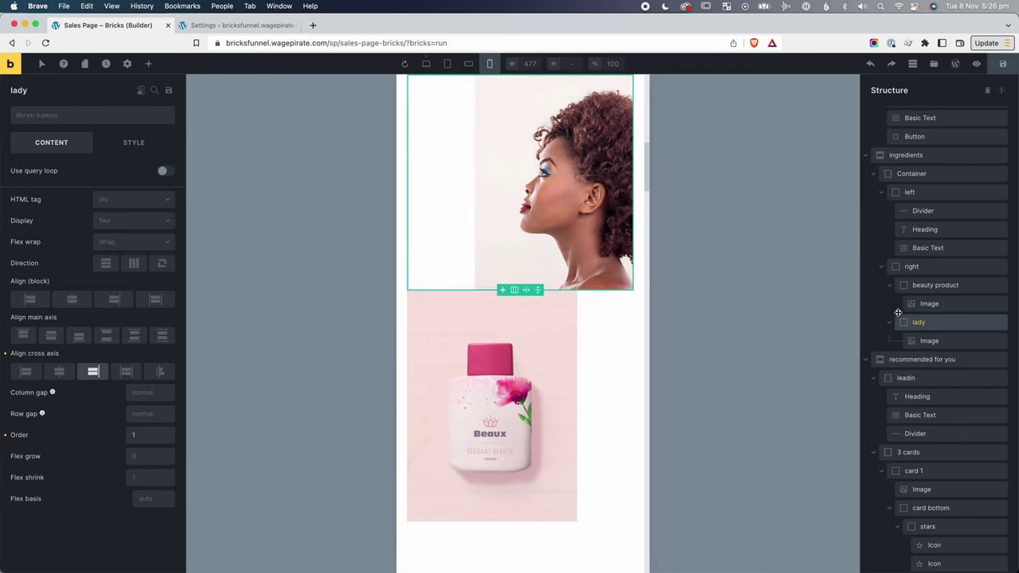
Give the beauty product block a 20 top margin and save the page.
click(923, 286)
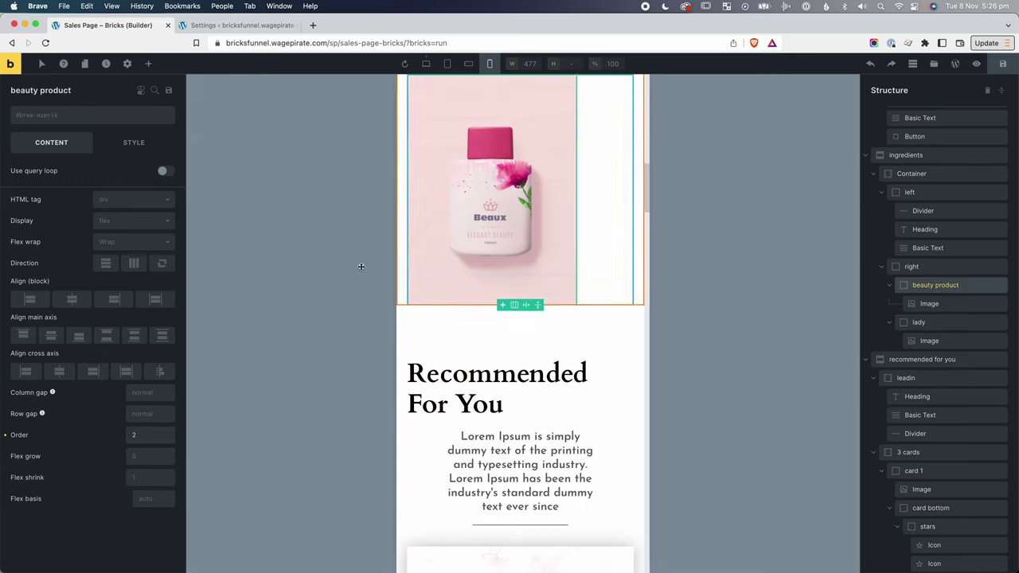
click(134, 142)
click(59, 239)
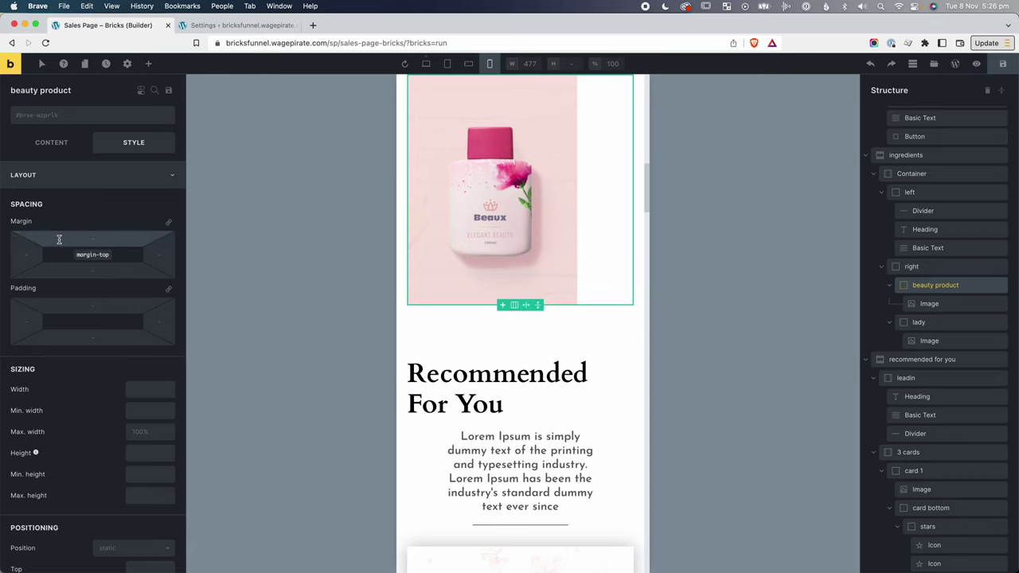
text(20)
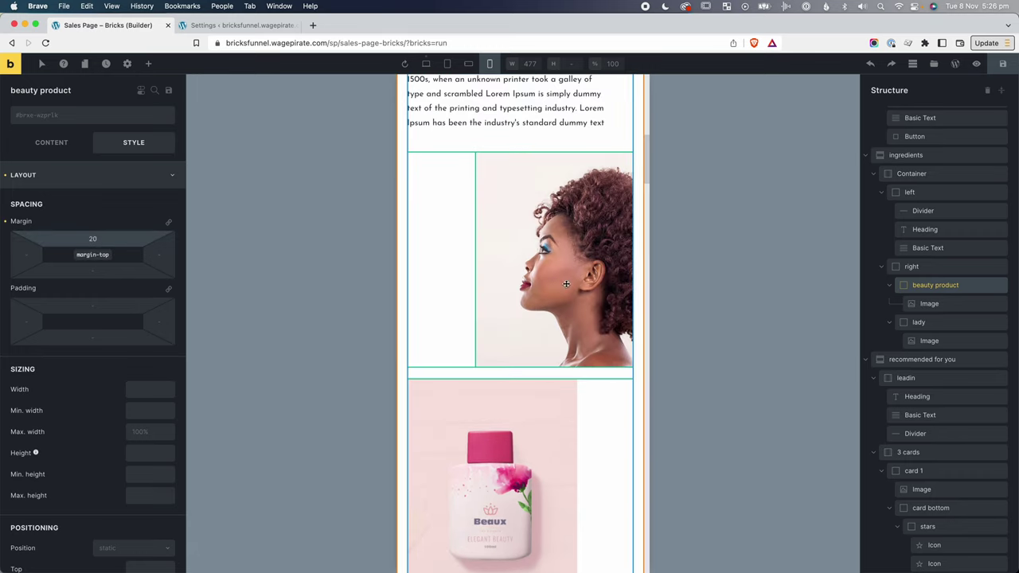
click(717, 317)
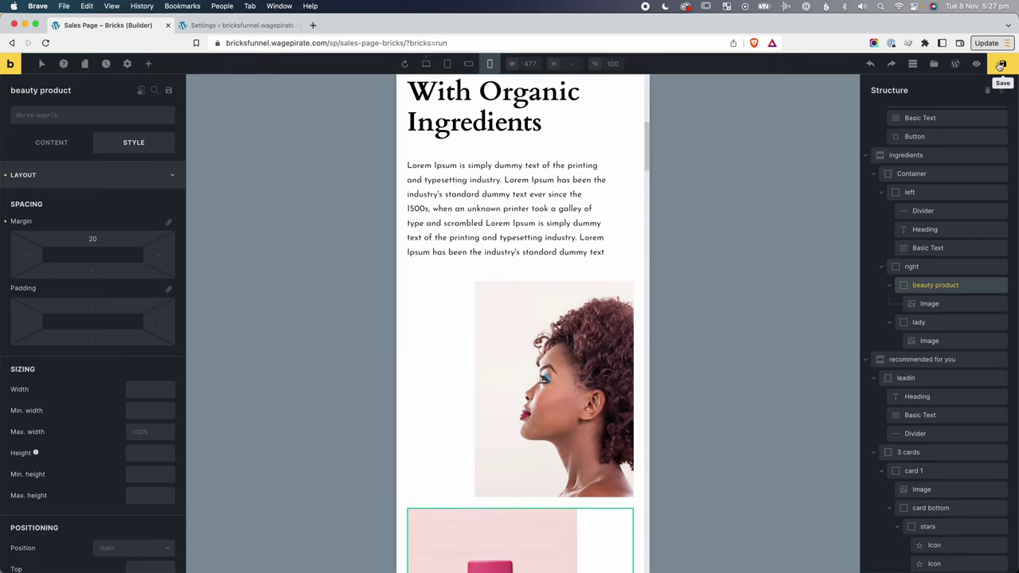
click(1001, 66)
On the live page, narrow the browser to phone width and check the ingredients section's stacked images.
click(975, 64)
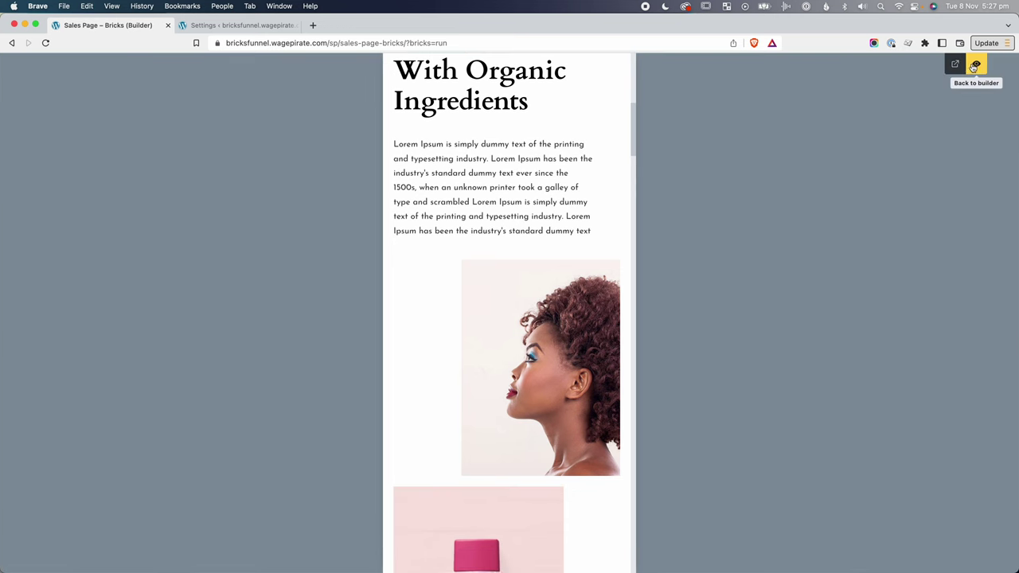
key(ctrl+Tab)
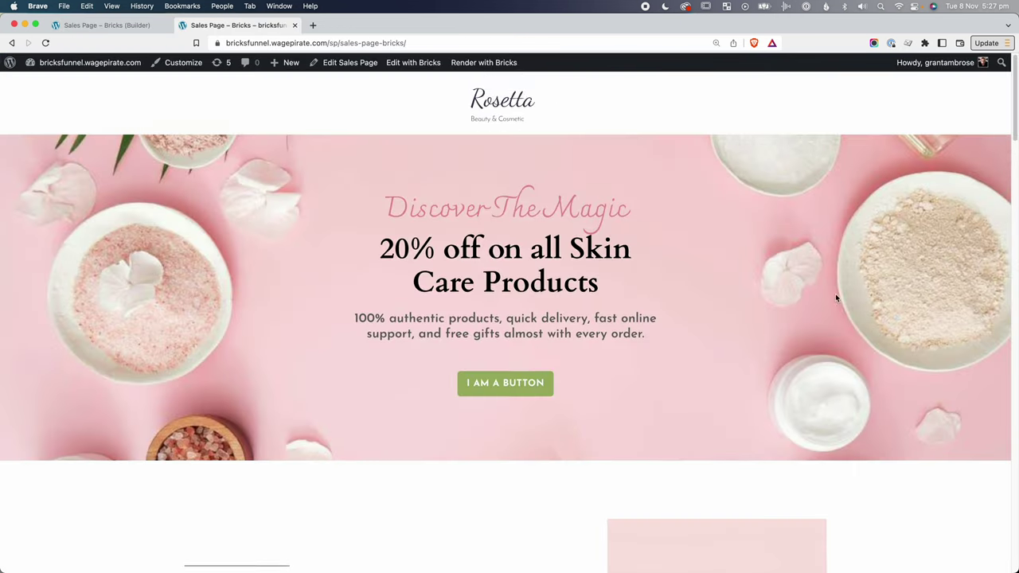
scroll(835, 293, down, 8)
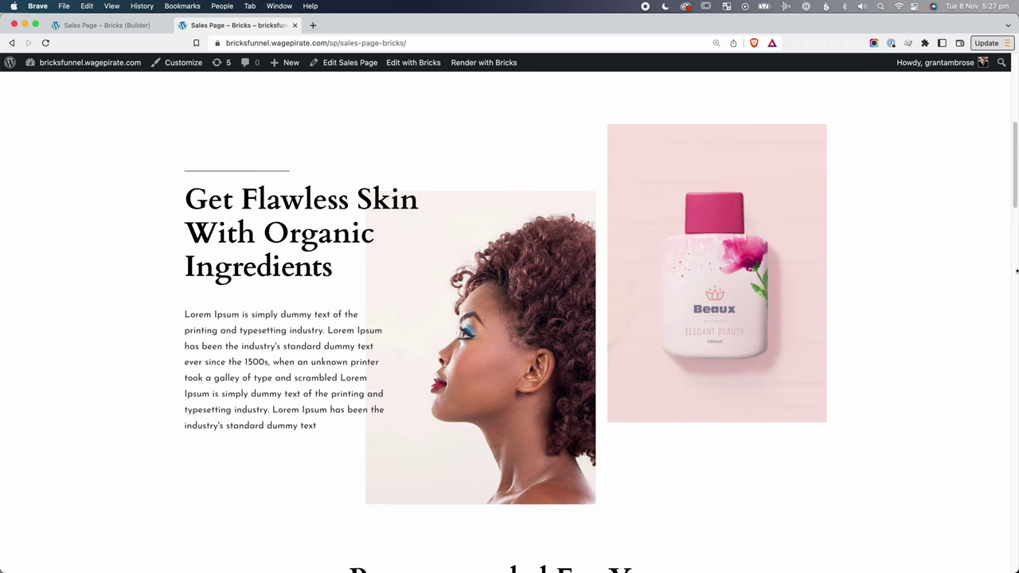
drag(1017, 272, 501, 371)
scroll(452, 430, down, 1)
drag(502, 418, 245, 441)
scroll(244, 441, down, 10)
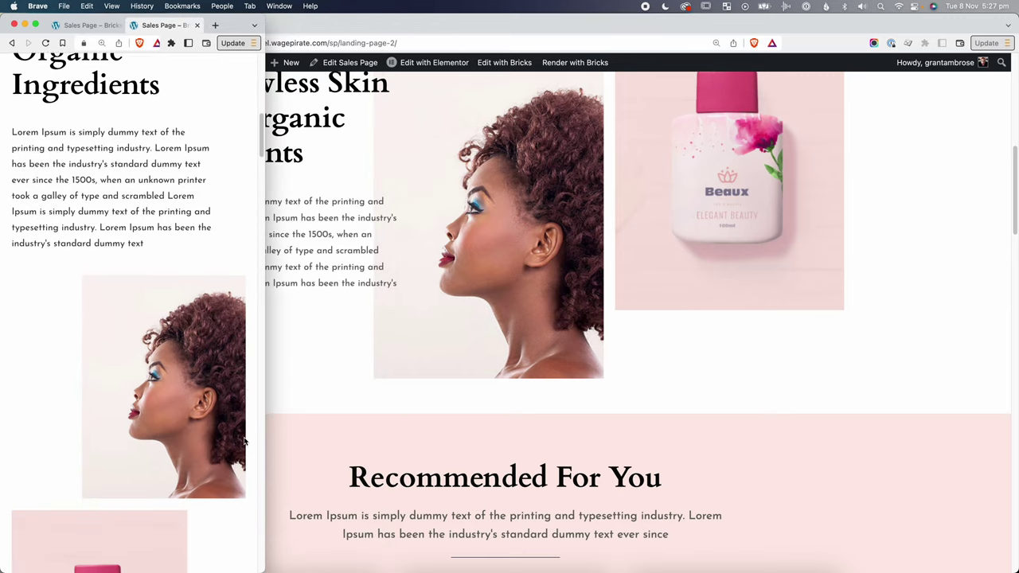
scroll(245, 444, up, 5)
scroll(245, 443, up, 1)
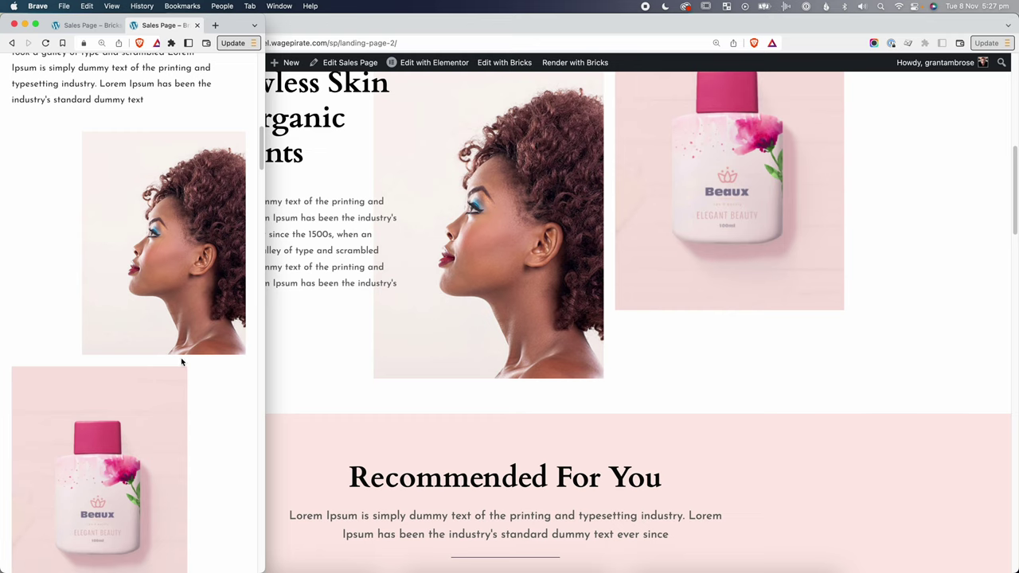
drag(263, 408, 263, 406)
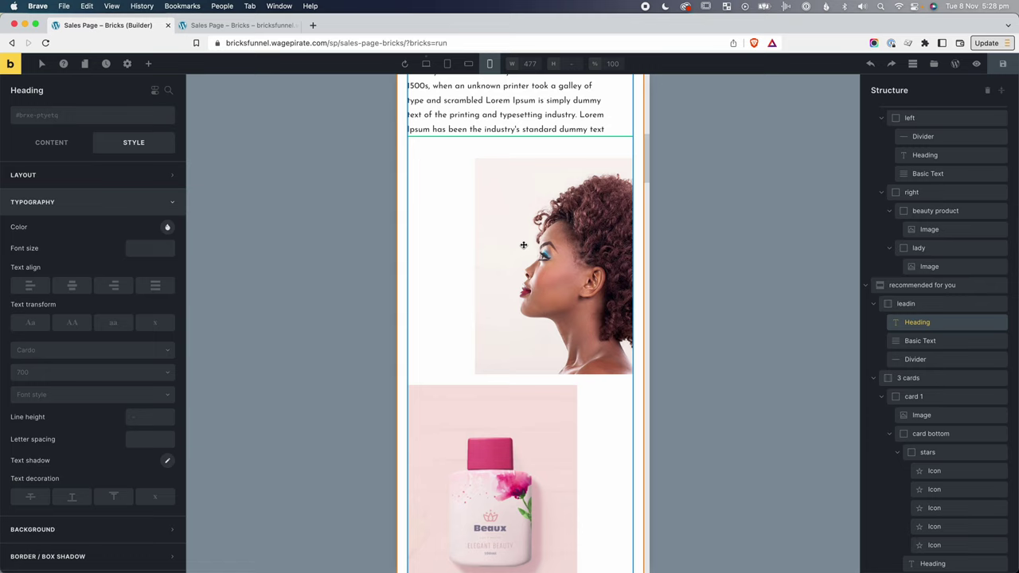
Center the Recommended For You heading at desktop after comparing the breakpoints.
scroll(523, 244, down, 5)
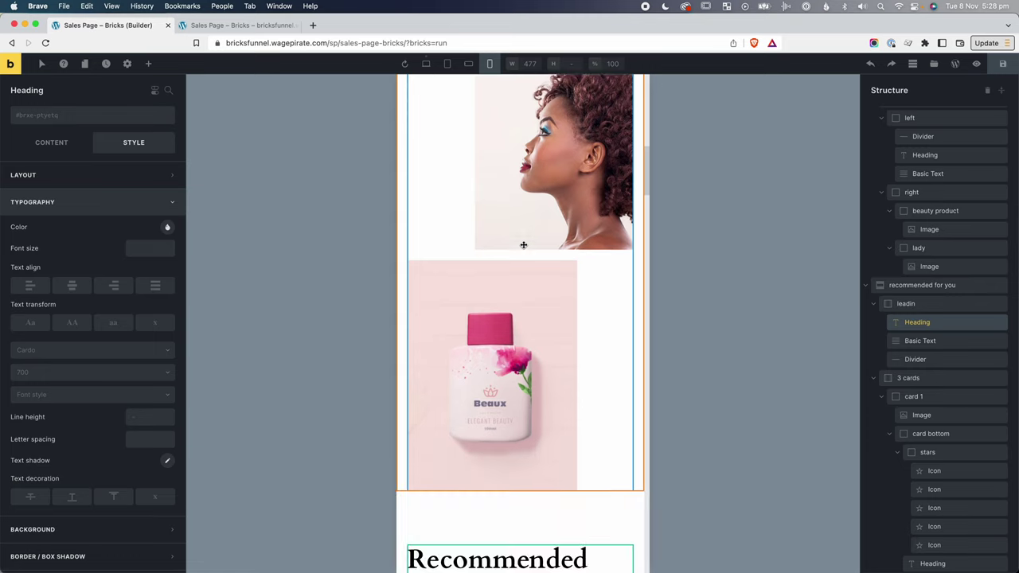
scroll(454, 310, down, 1)
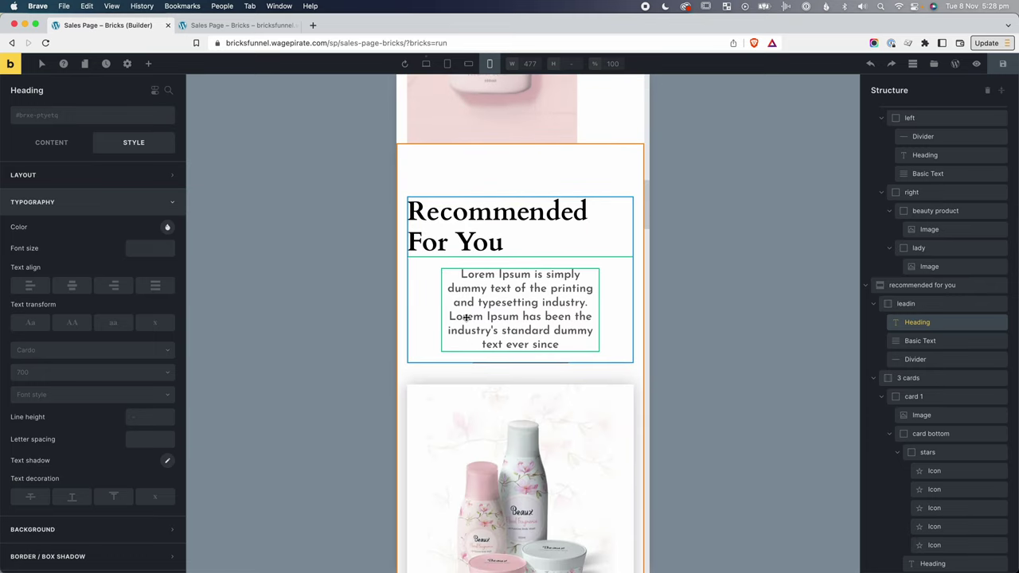
click(427, 63)
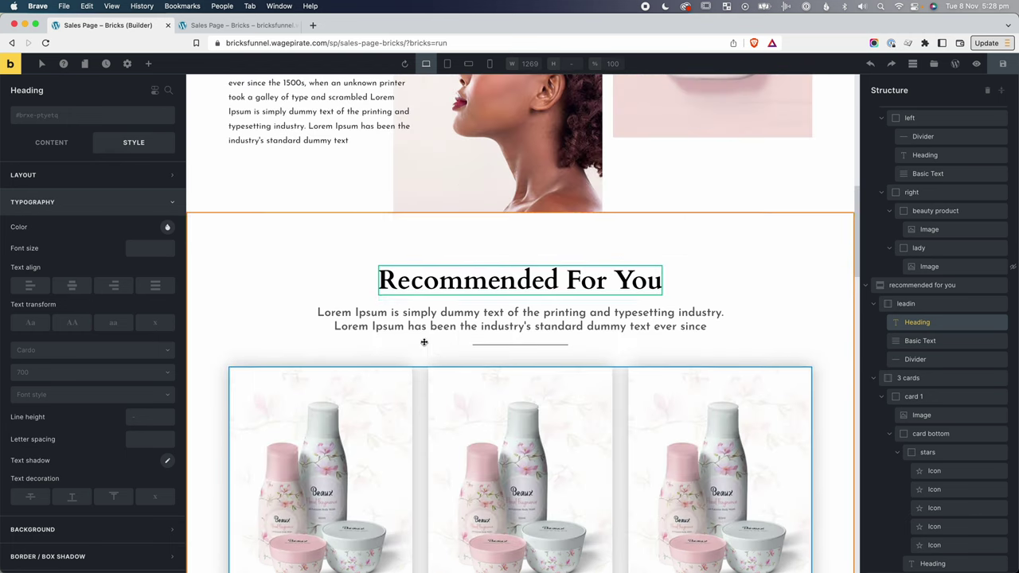
click(448, 63)
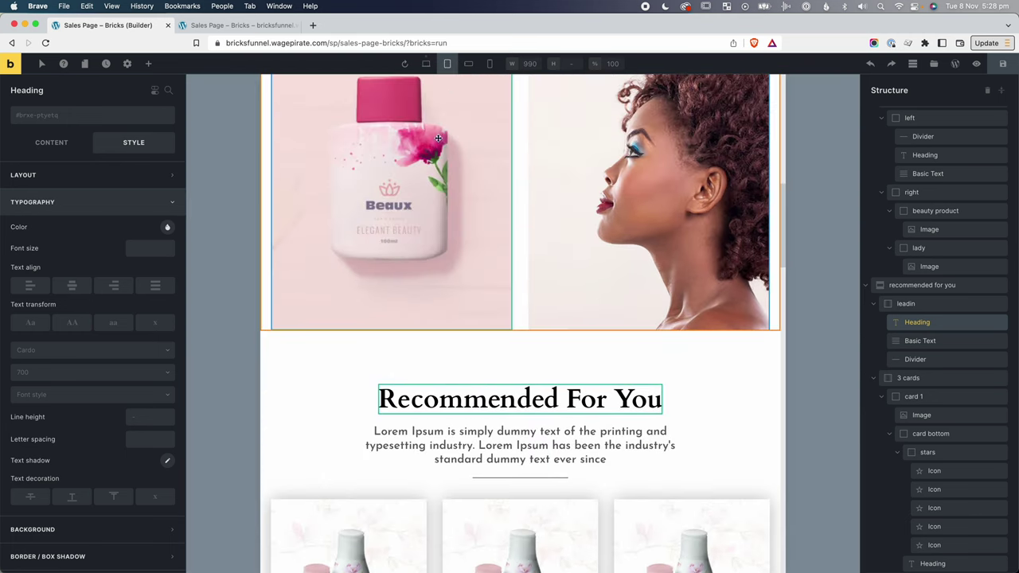
click(467, 64)
click(490, 64)
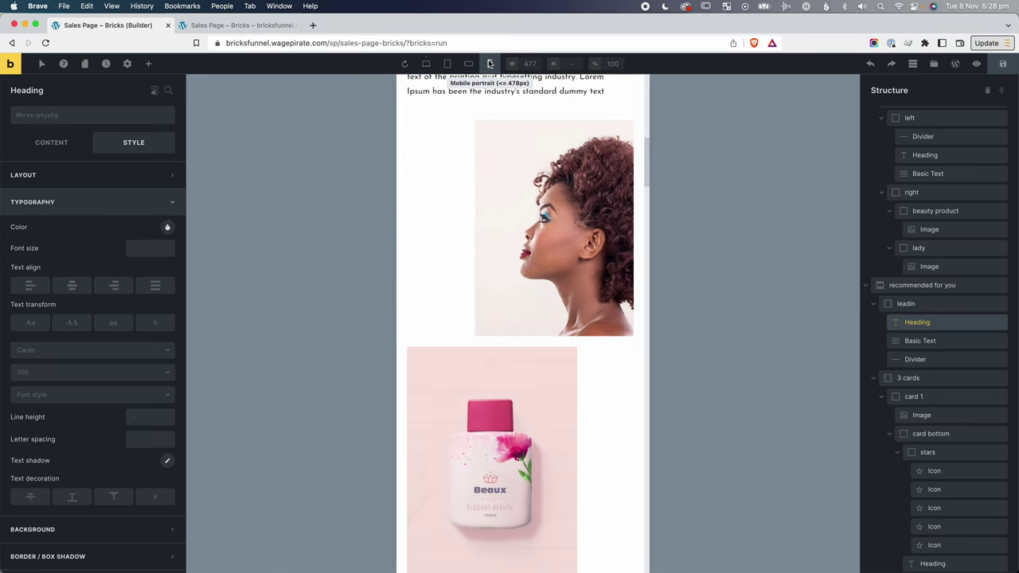
click(429, 64)
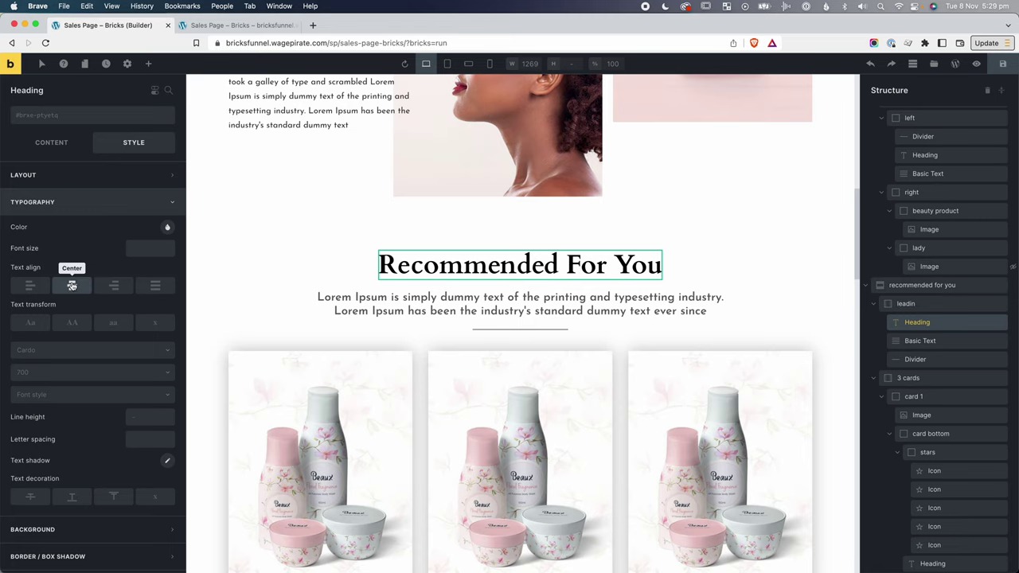
click(72, 285)
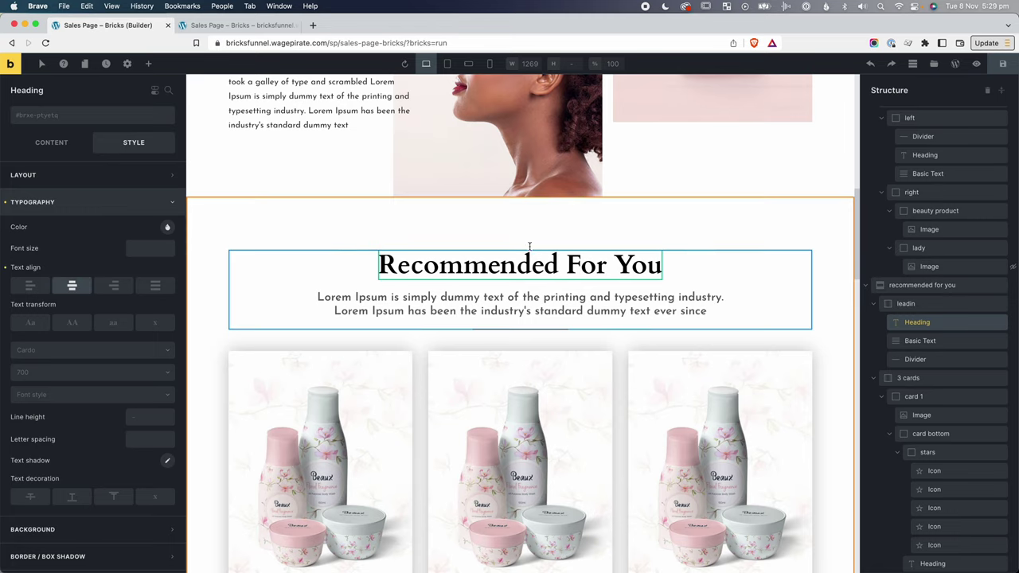
click(490, 64)
Set the .leadin-text class max width to 100% on mobile portrait, then clear the class selector.
click(513, 337)
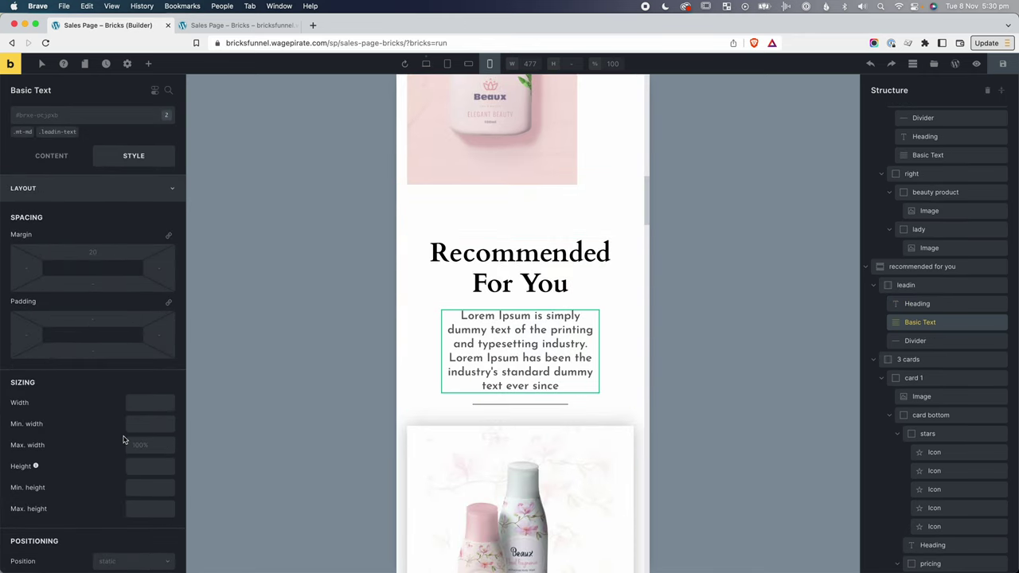
click(55, 137)
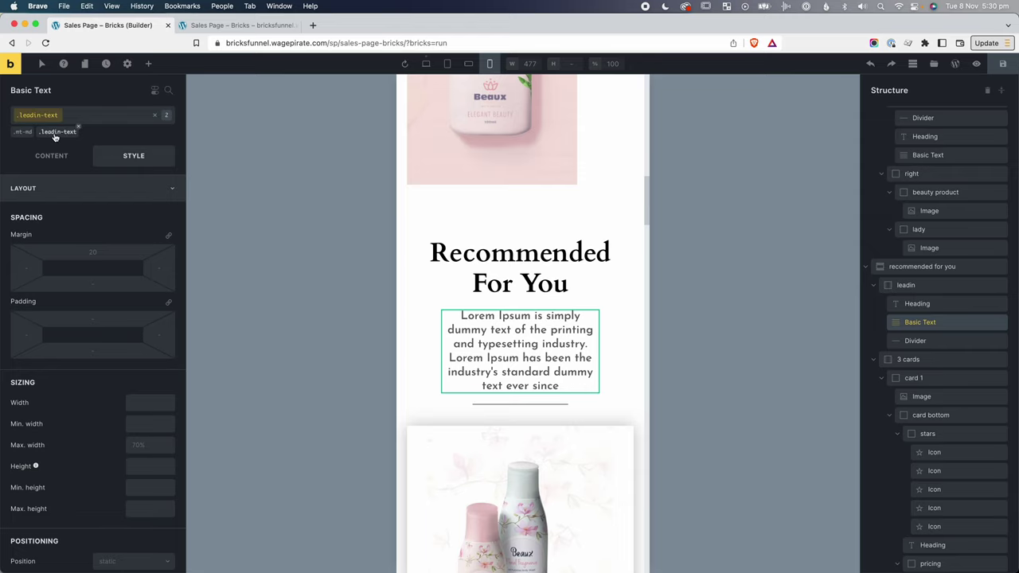
click(147, 444)
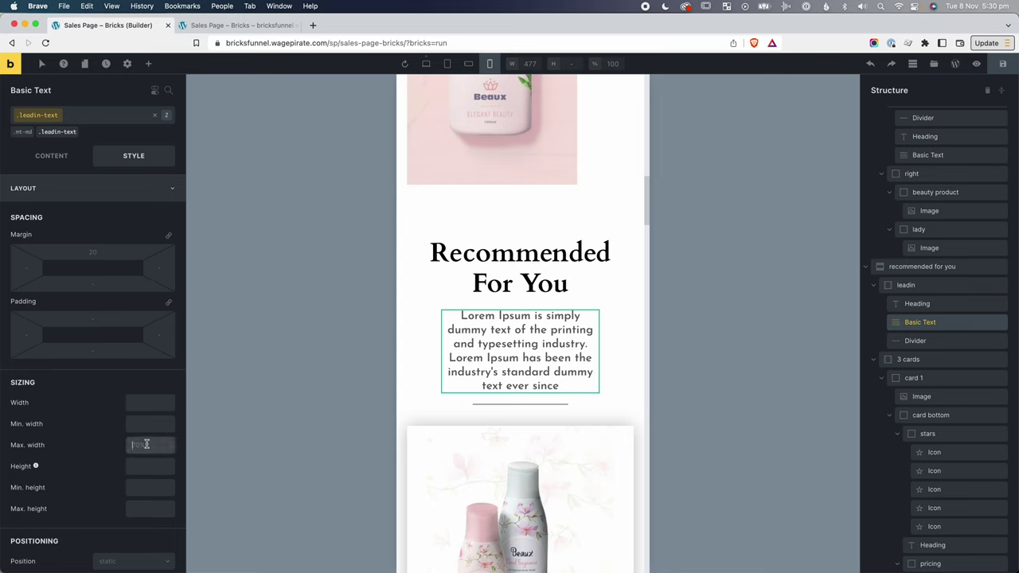
text(100%)
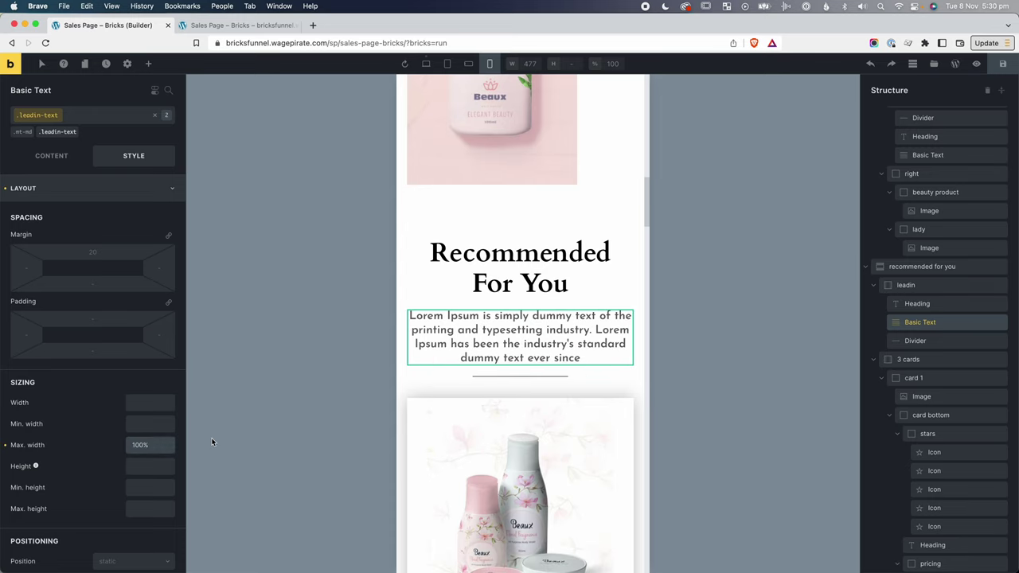
click(211, 438)
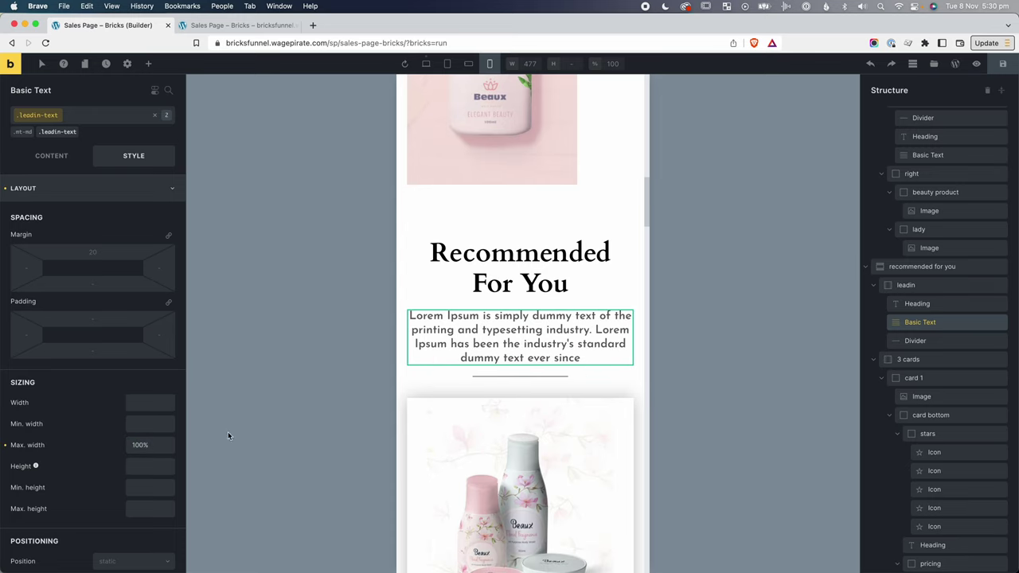
click(154, 115)
scroll(358, 279, down, 5)
scroll(415, 338, down, 15)
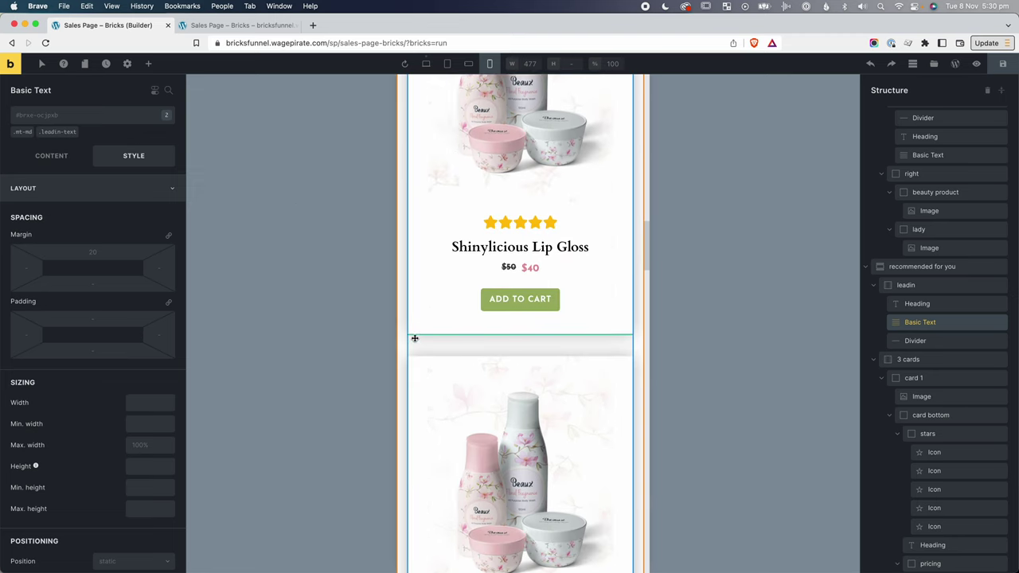
scroll(415, 338, down, 8)
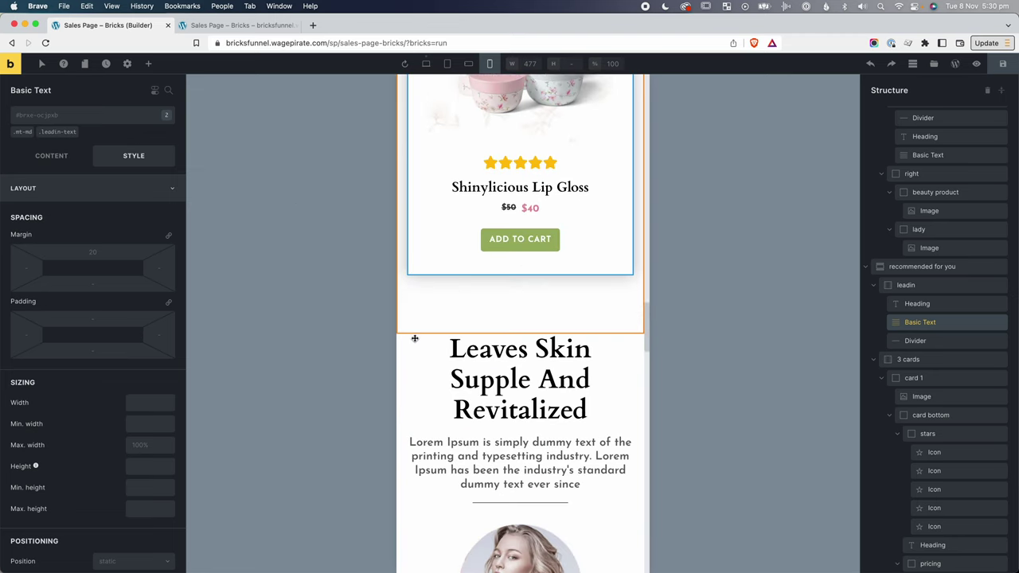
Set the Discover The Magic Collection Organic container's direction to vertical.
click(491, 318)
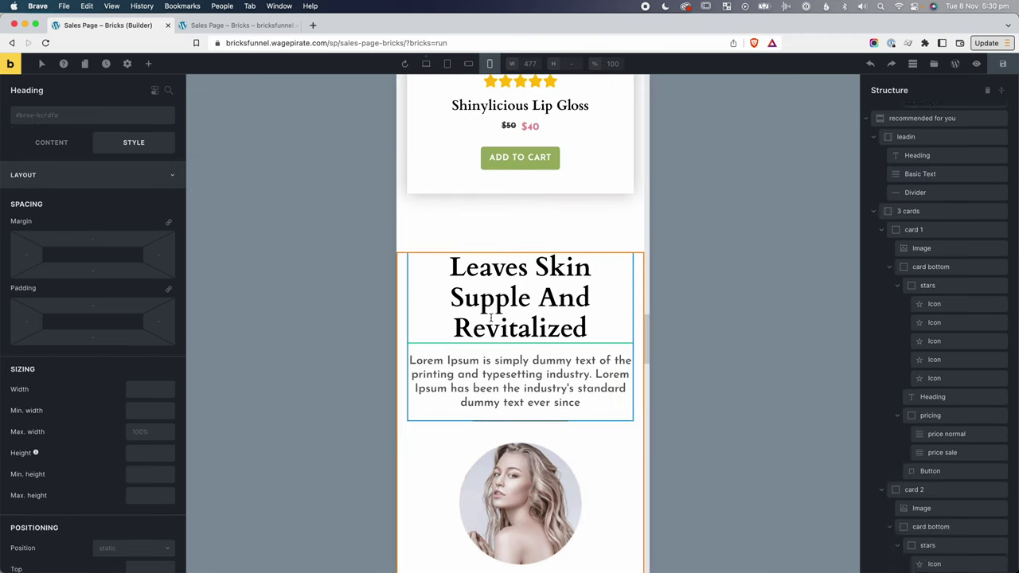
scroll(497, 287, down, 8)
scroll(501, 260, down, 12)
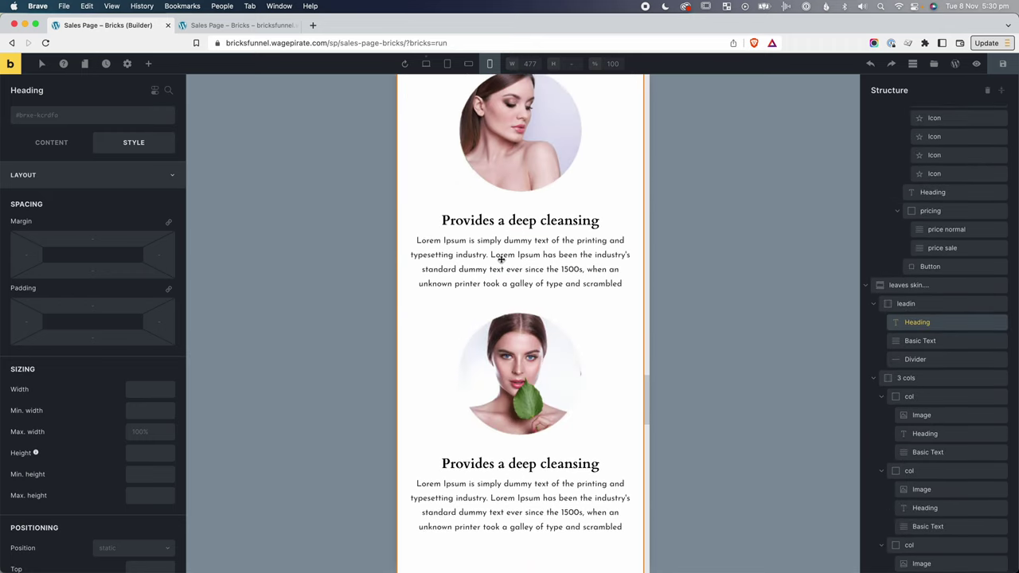
scroll(501, 260, down, 1)
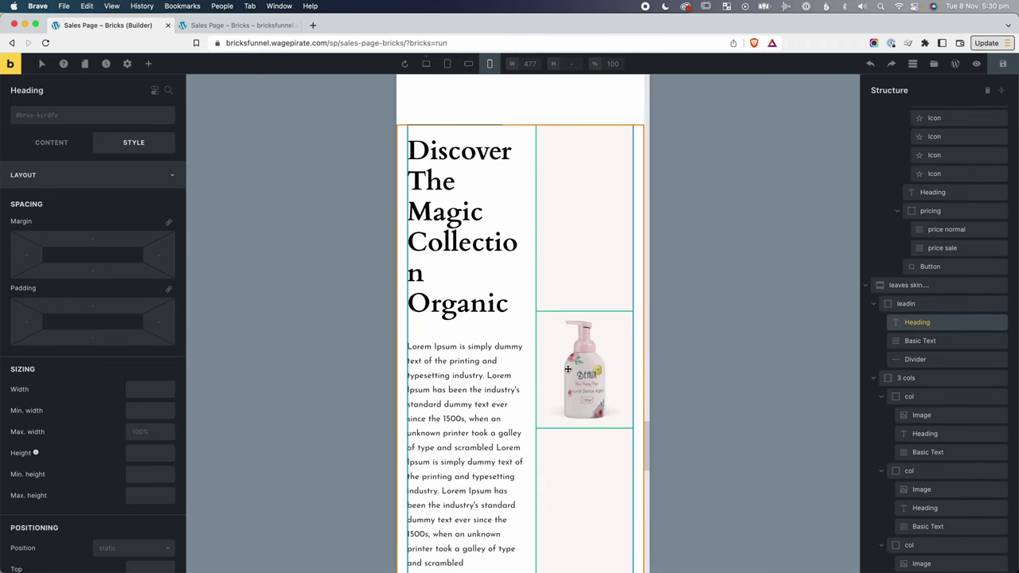
click(486, 210)
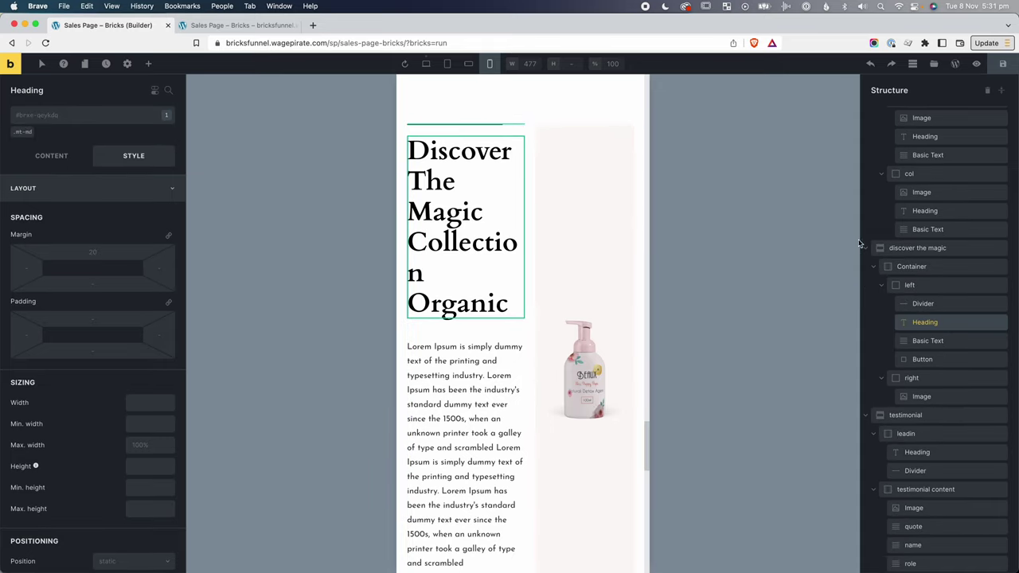
click(908, 268)
click(881, 285)
click(881, 303)
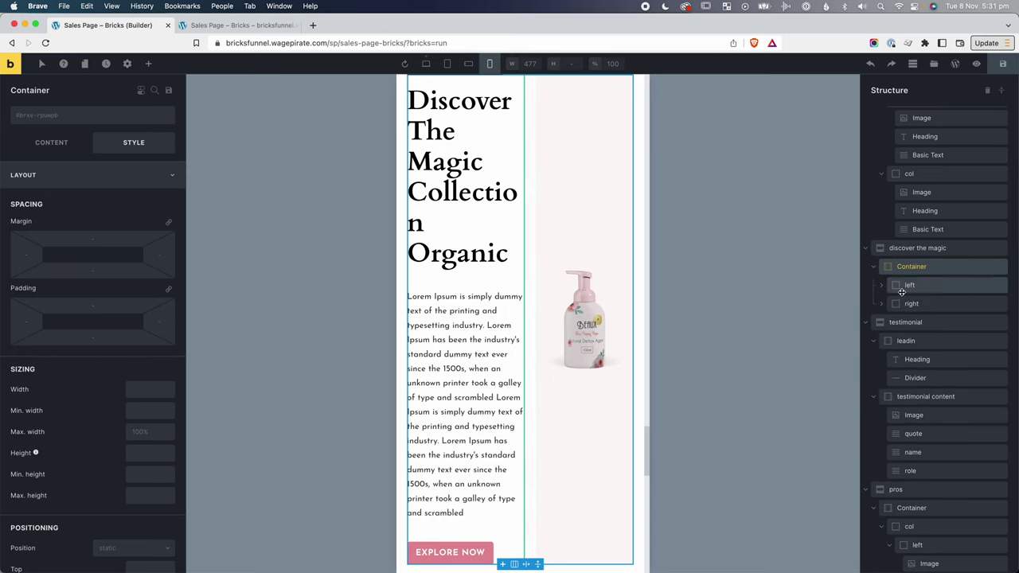
click(55, 148)
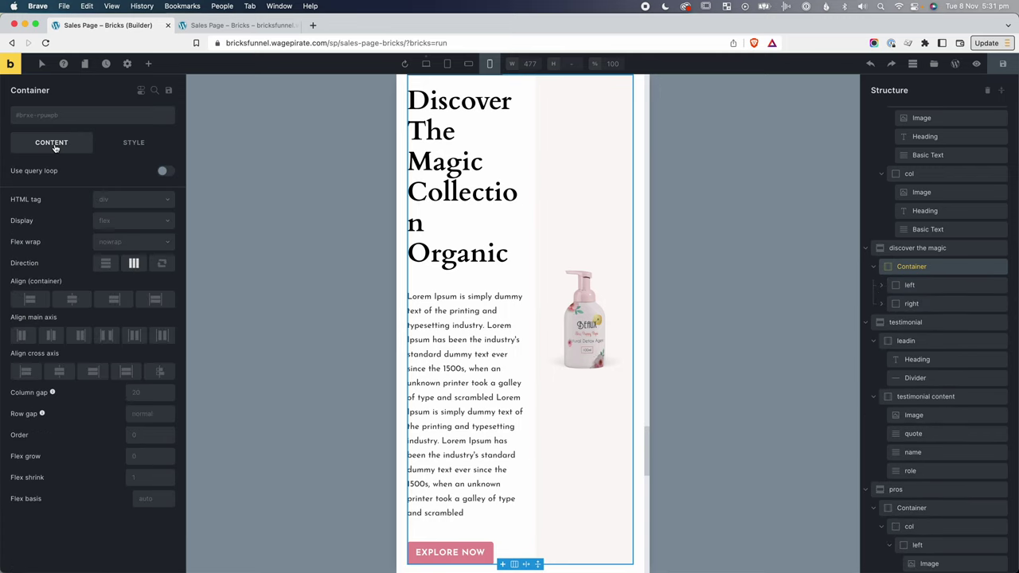
click(105, 264)
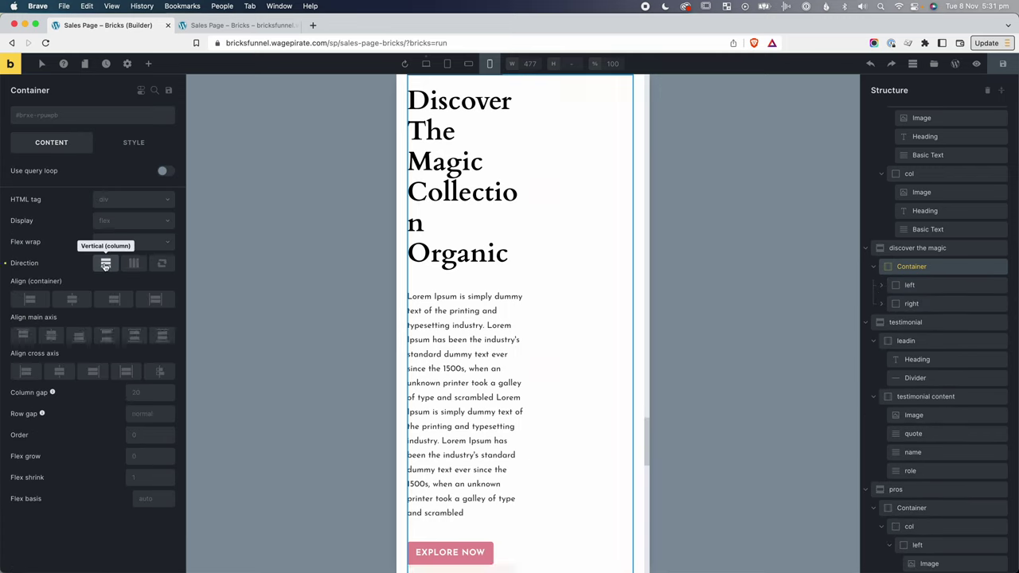
Give the Discover section's left and right columns a width of 100%.
click(916, 287)
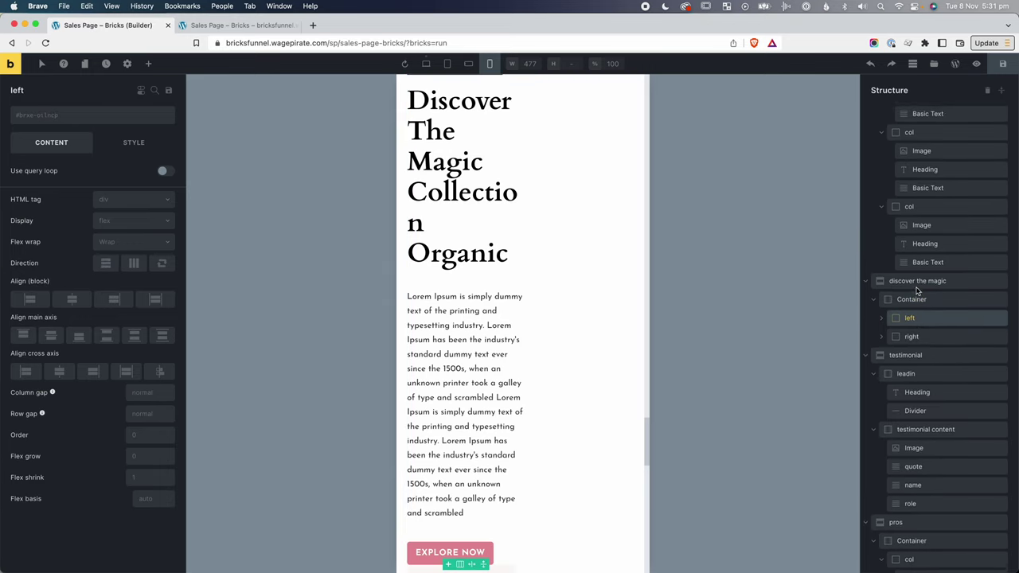
click(146, 146)
click(134, 389)
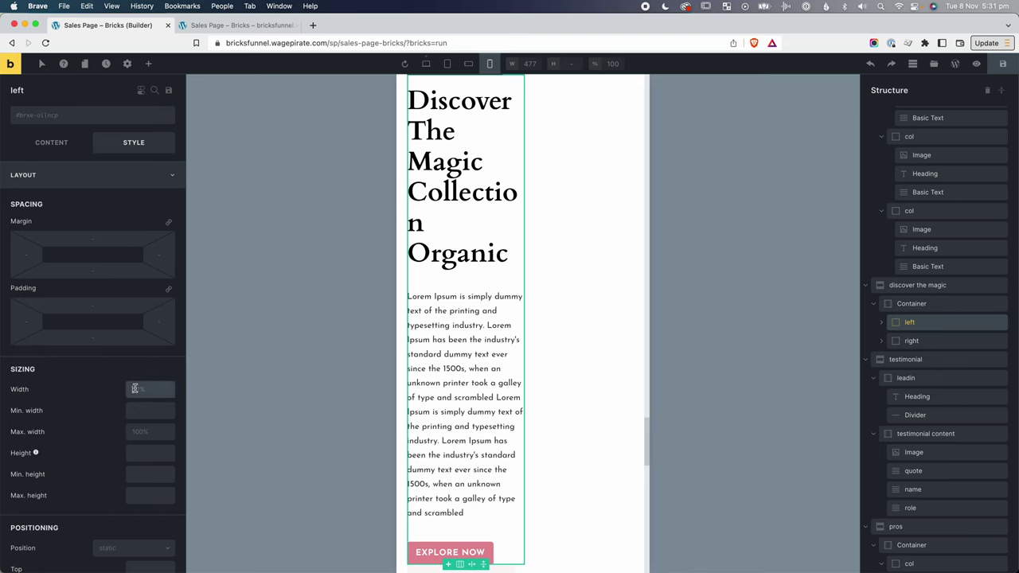
text(100%)
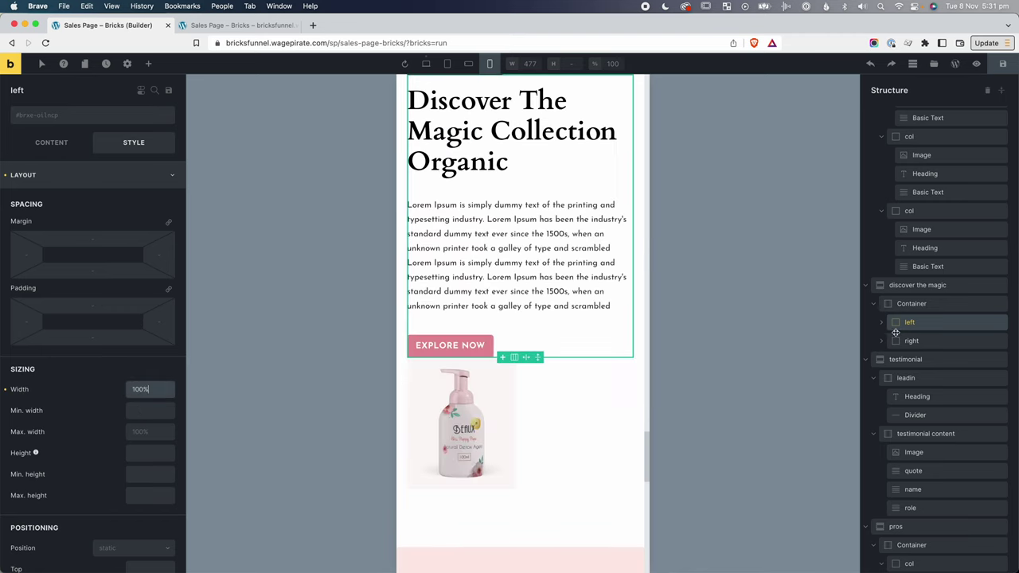
click(912, 341)
click(144, 389)
text(1)
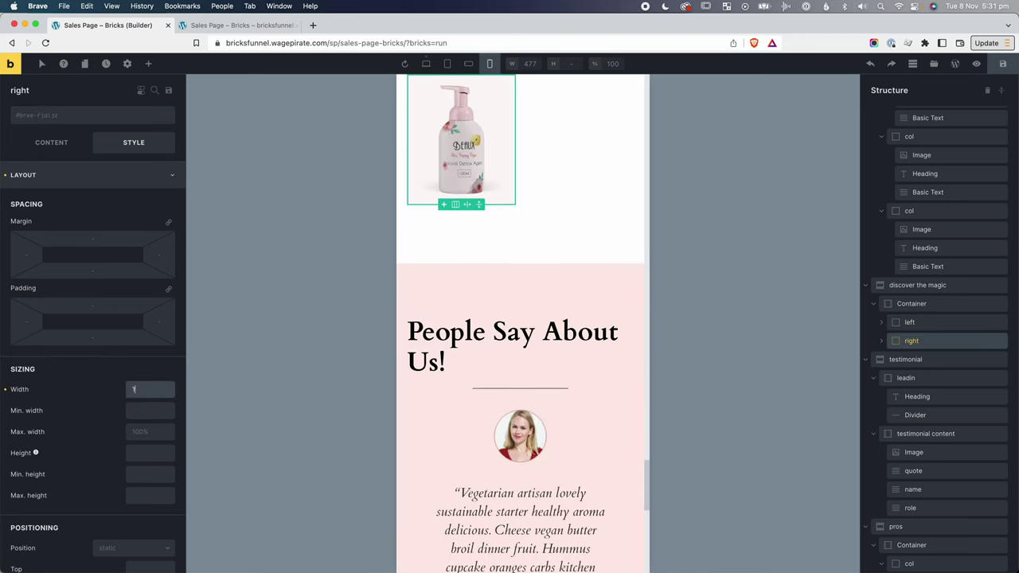
text(00%)
scroll(528, 233, up, 6)
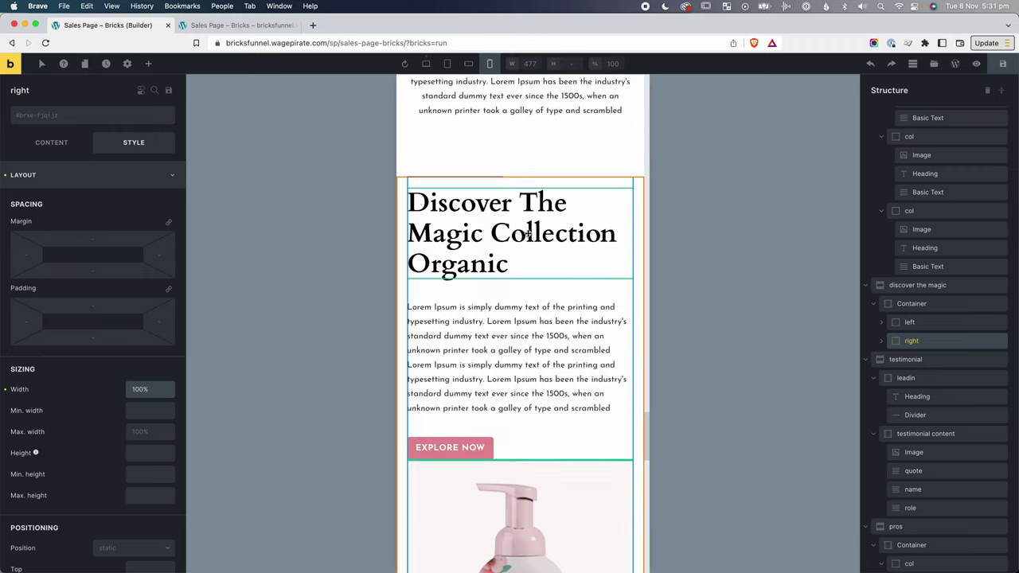
scroll(626, 392, down, 3)
scroll(593, 363, down, 1)
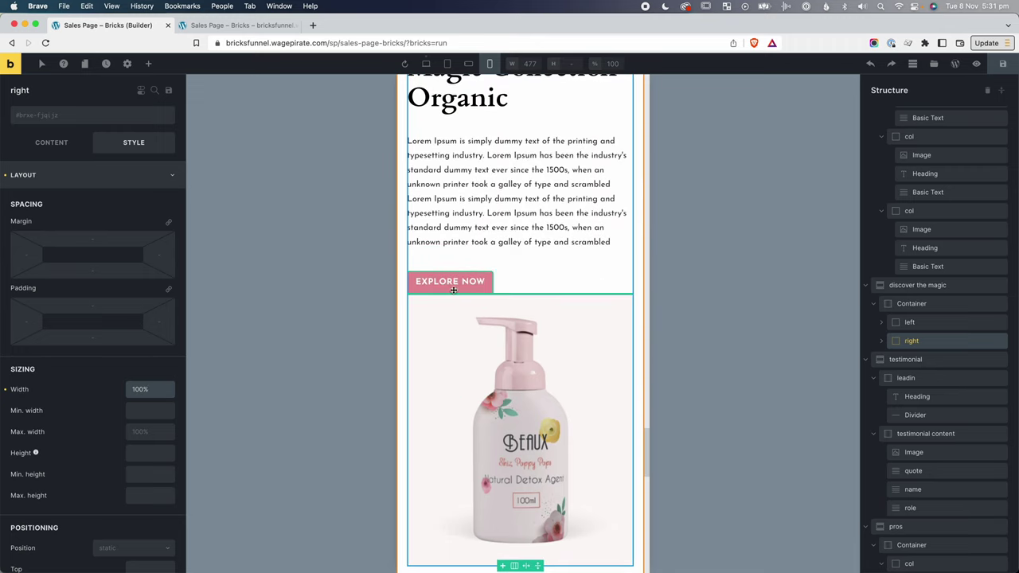
Add the mt-mp-lg class to the right column with a 40px top margin.
click(58, 119)
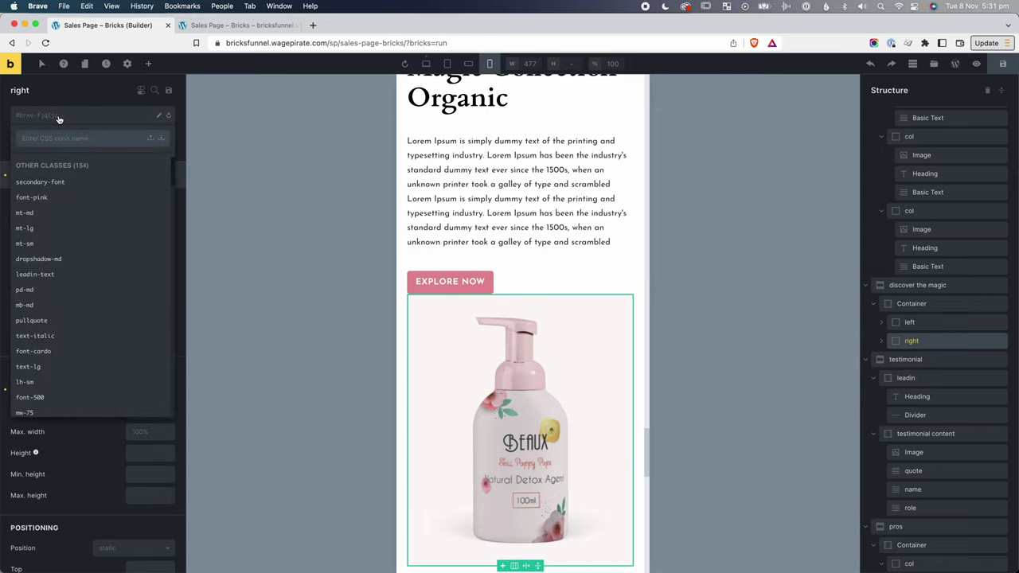
text(mt-mp-lg)
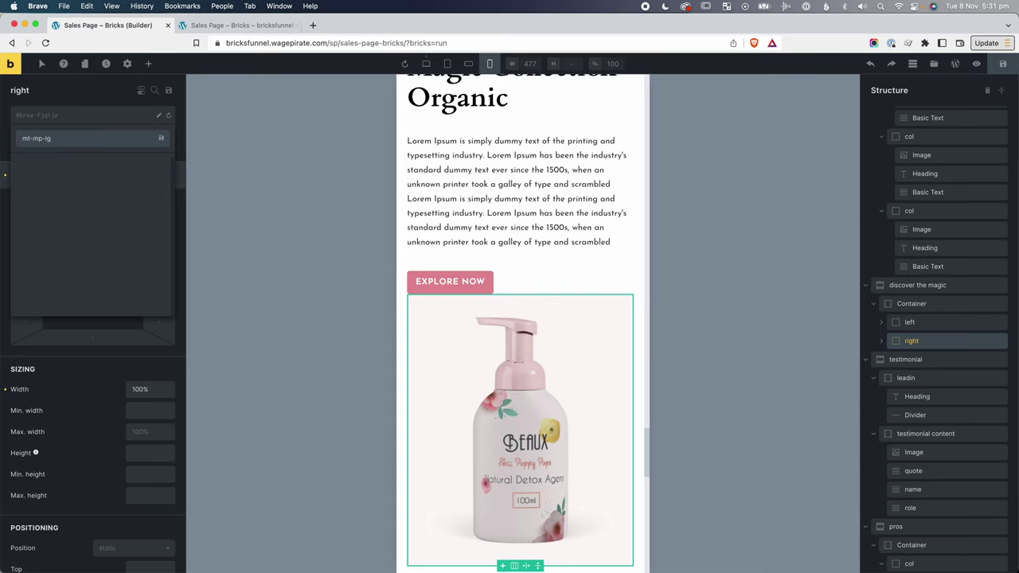
key(Return)
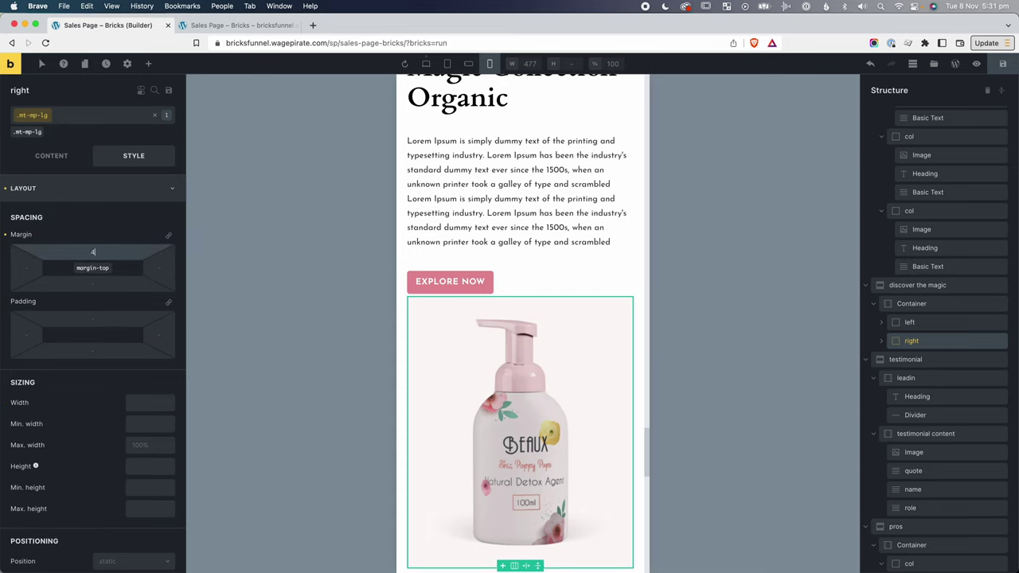
text(40)
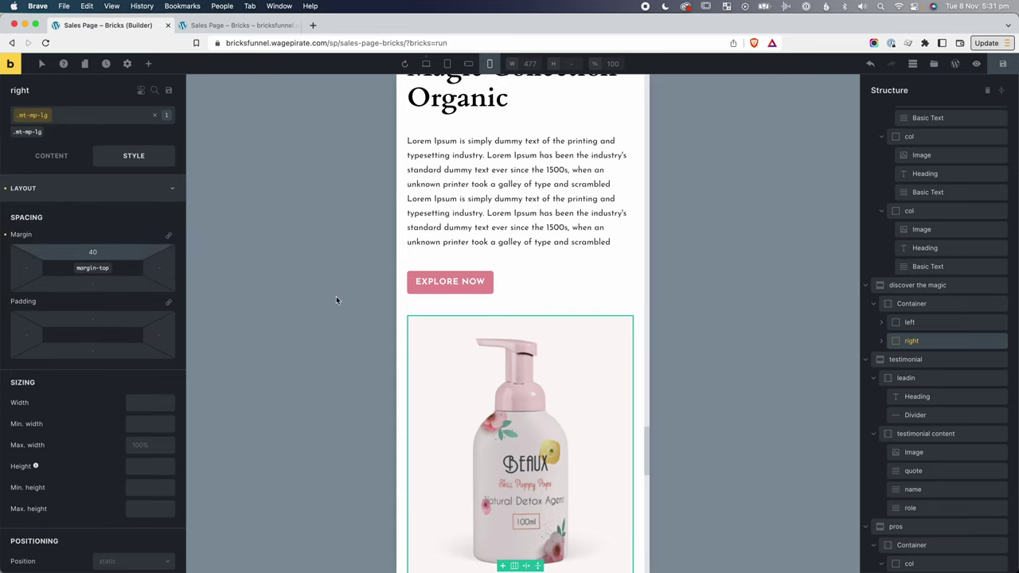
click(154, 114)
scroll(556, 341, down, 2)
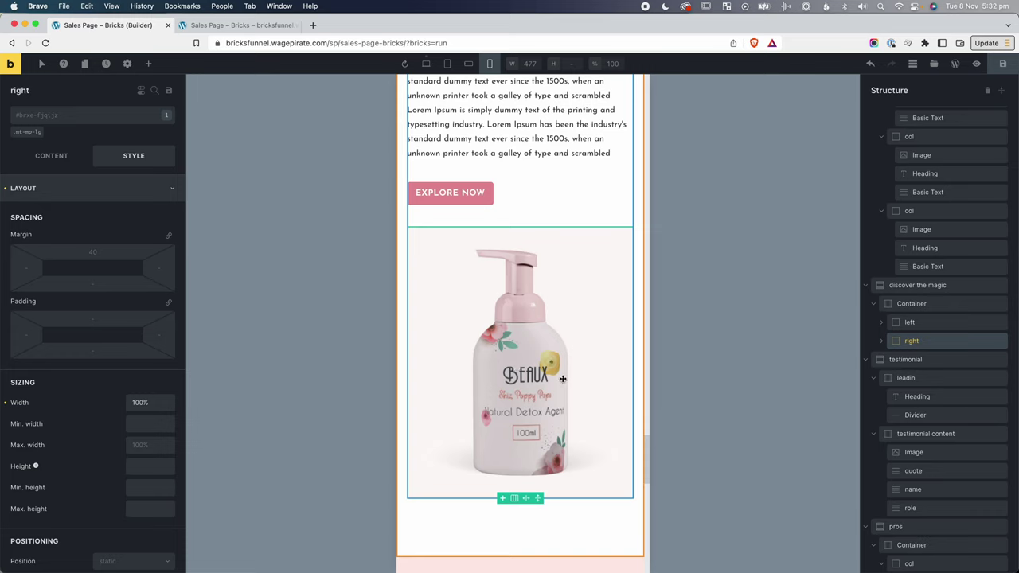
scroll(562, 379, down, 9)
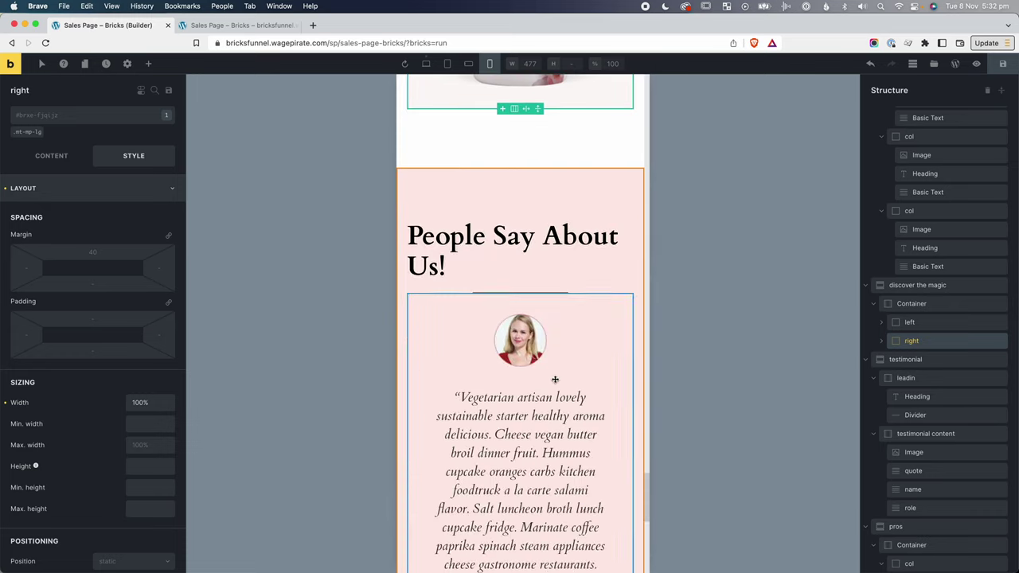
Check the stacked Discover section at desktop, mobile landscape and mobile portrait widths.
click(539, 235)
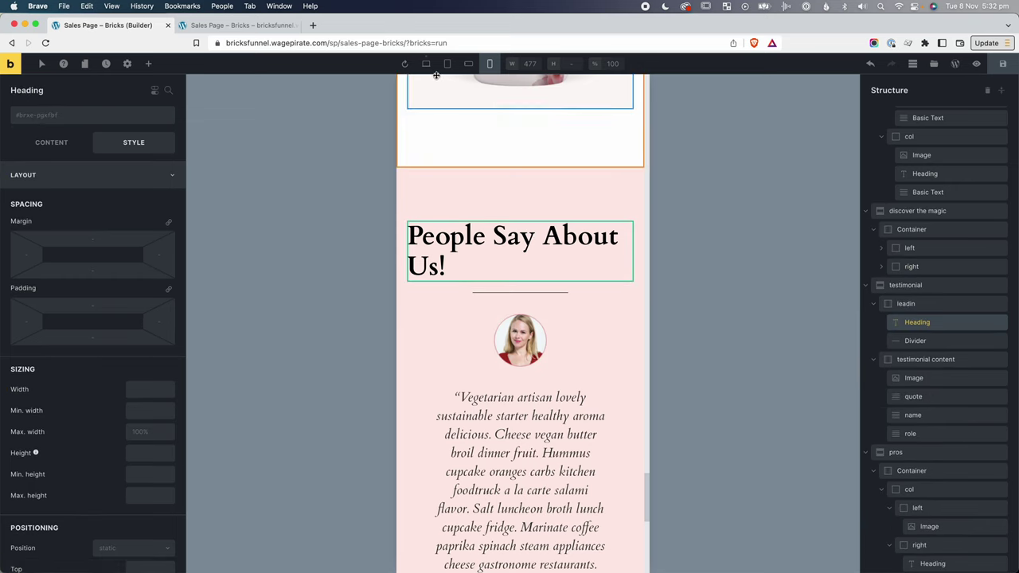
click(427, 63)
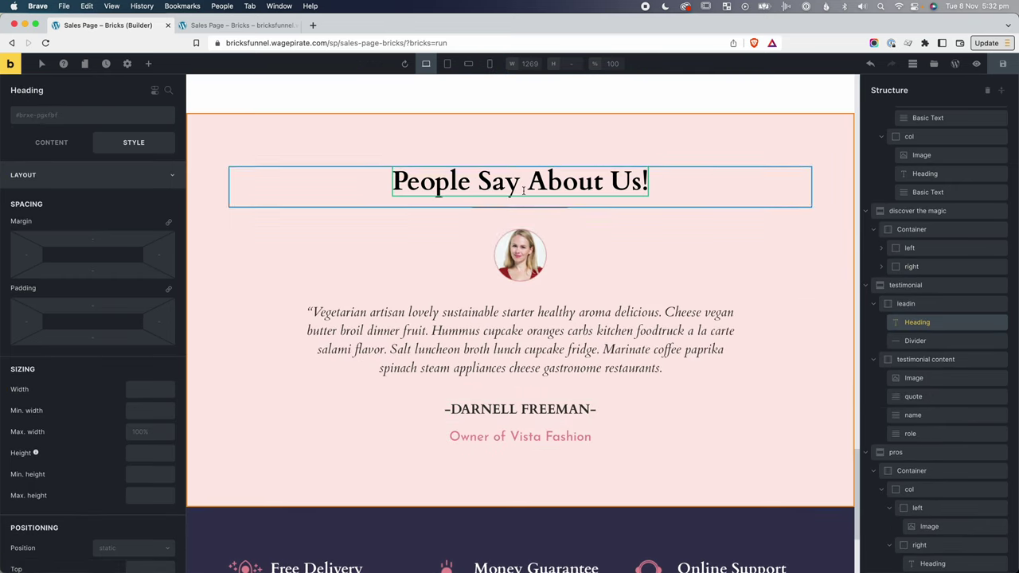
click(469, 64)
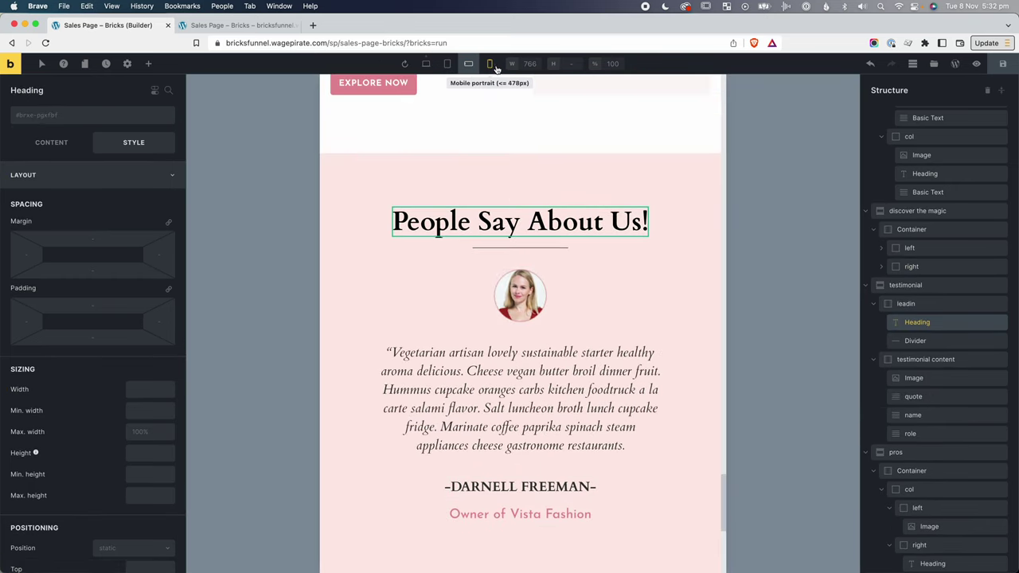
click(489, 64)
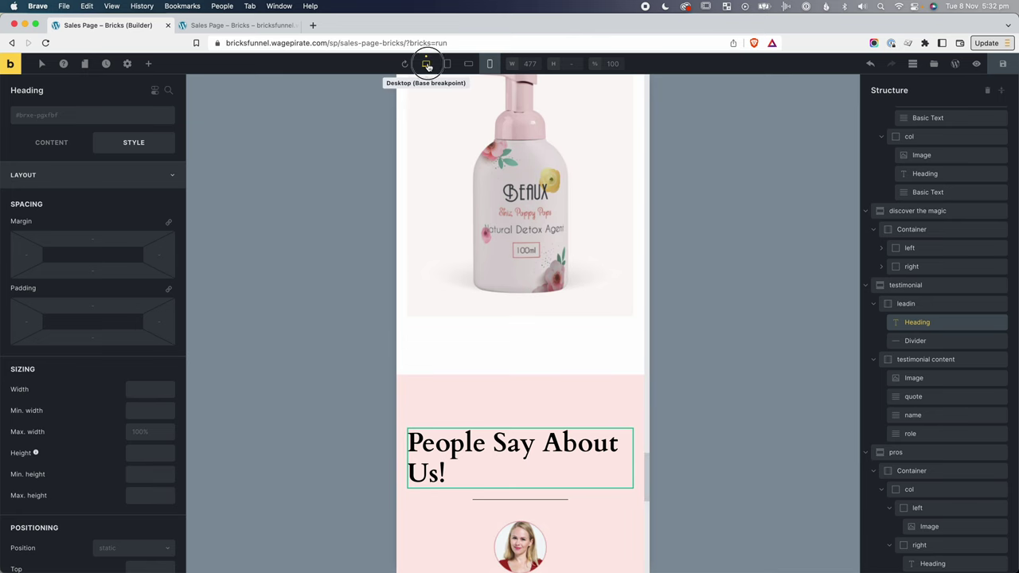
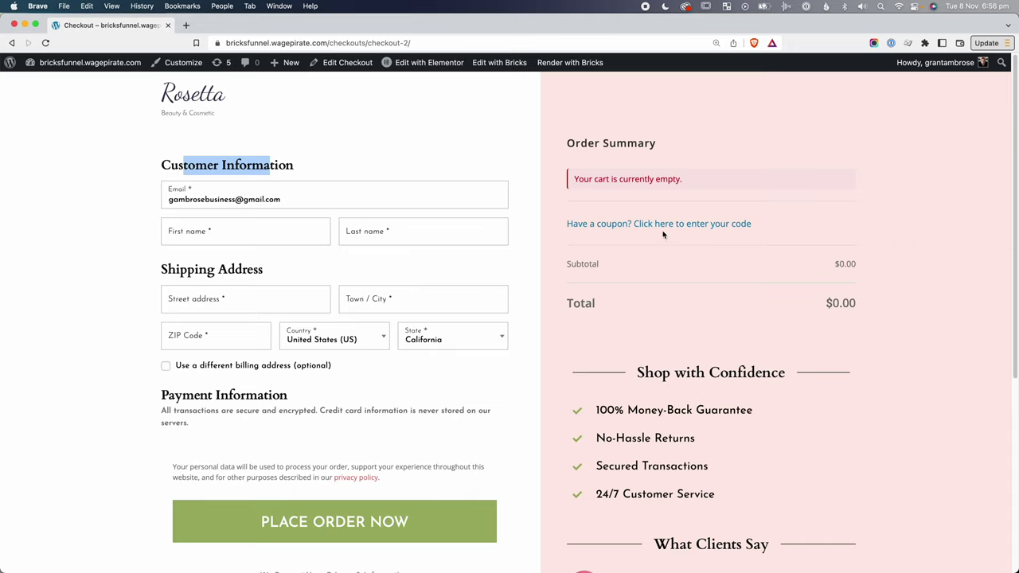
Highlight the Order Summary heading text on the funnel page.
drag(575, 145, 656, 157)
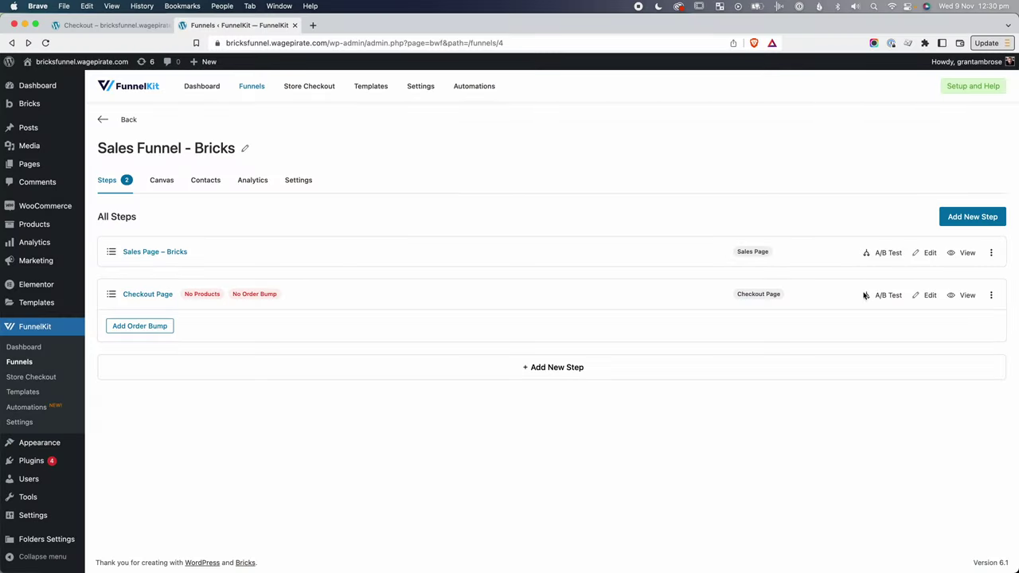
Open the Checkout Page step's Rosetta preview in a new tab and inspect its markup.
click(960, 296)
click(366, 25)
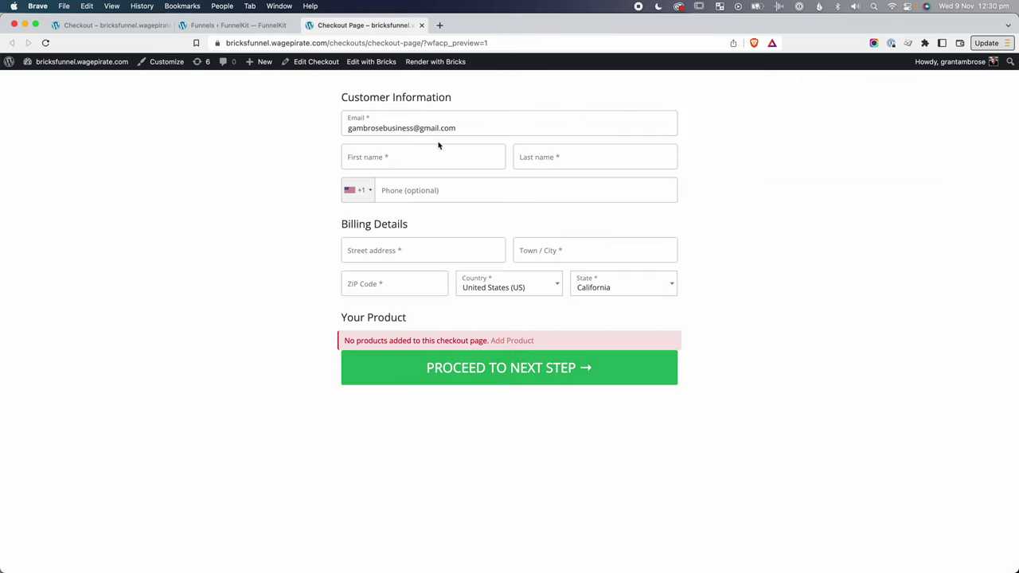
click(370, 63)
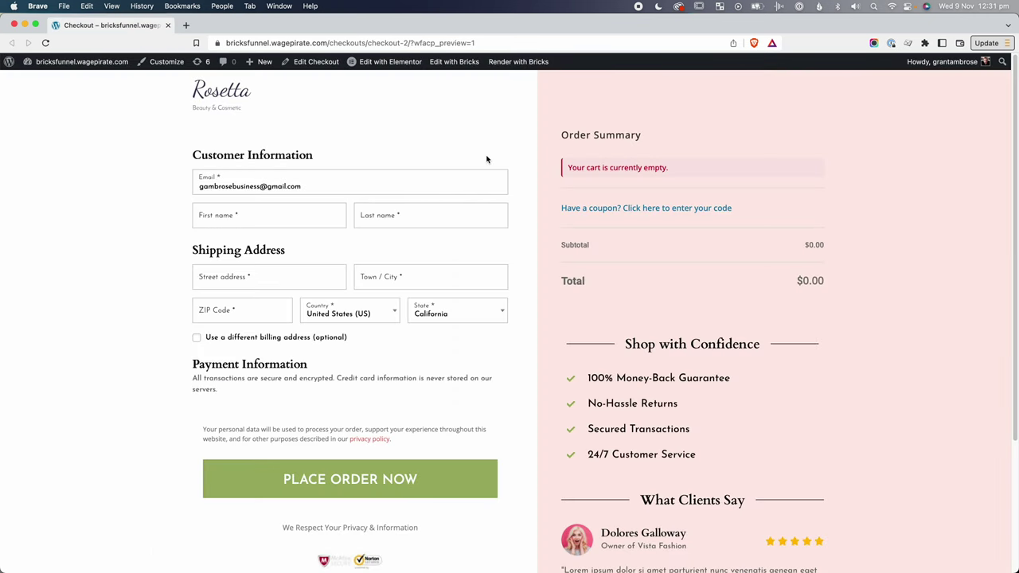
right_click(462, 112)
click(485, 281)
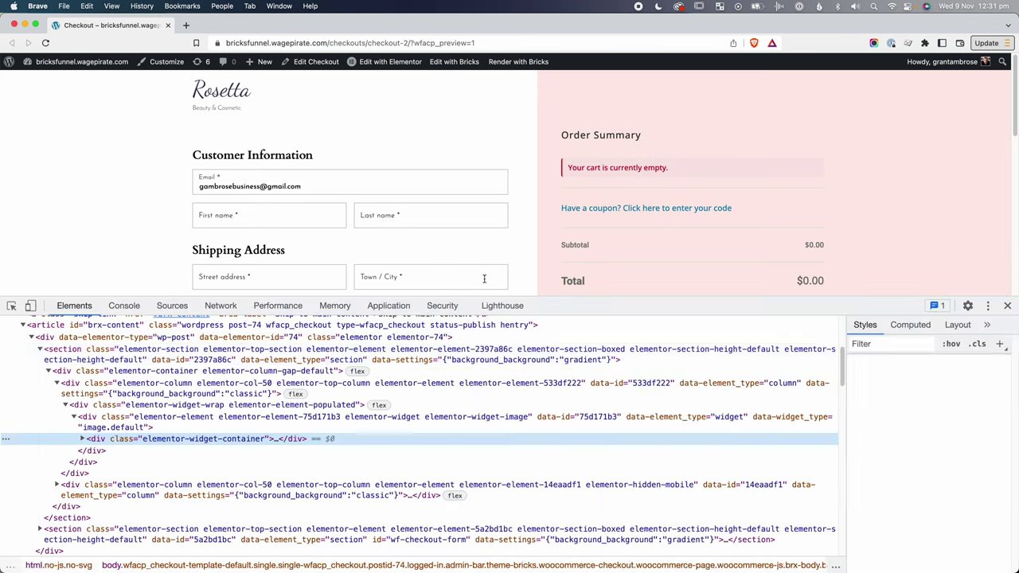
scroll(167, 360, up, 1)
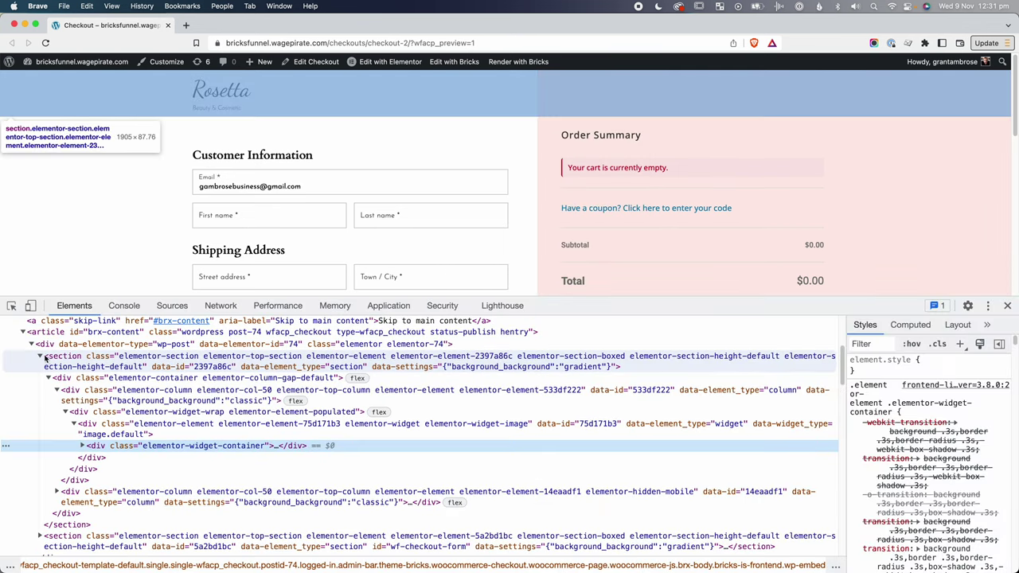
click(41, 355)
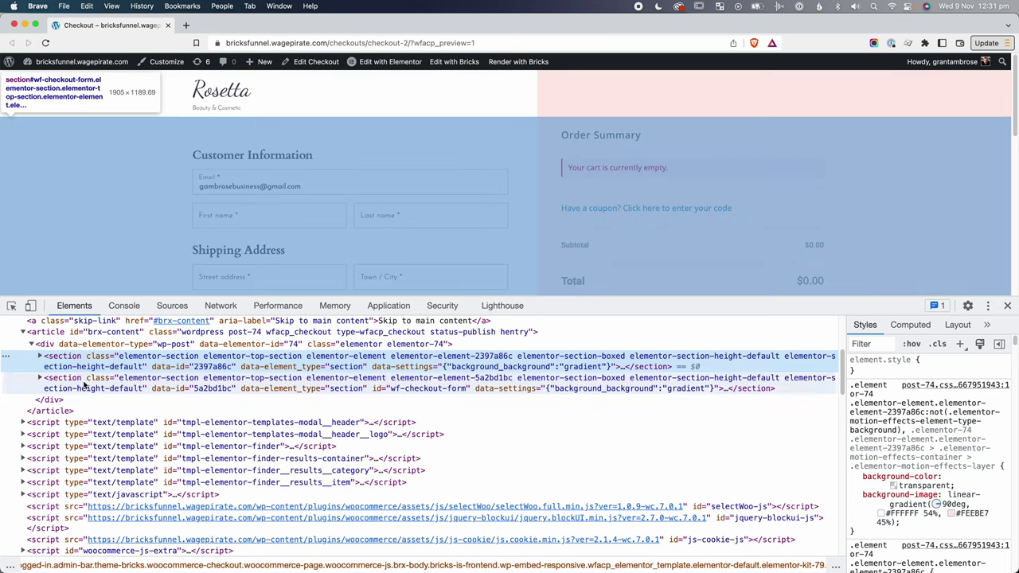
click(84, 385)
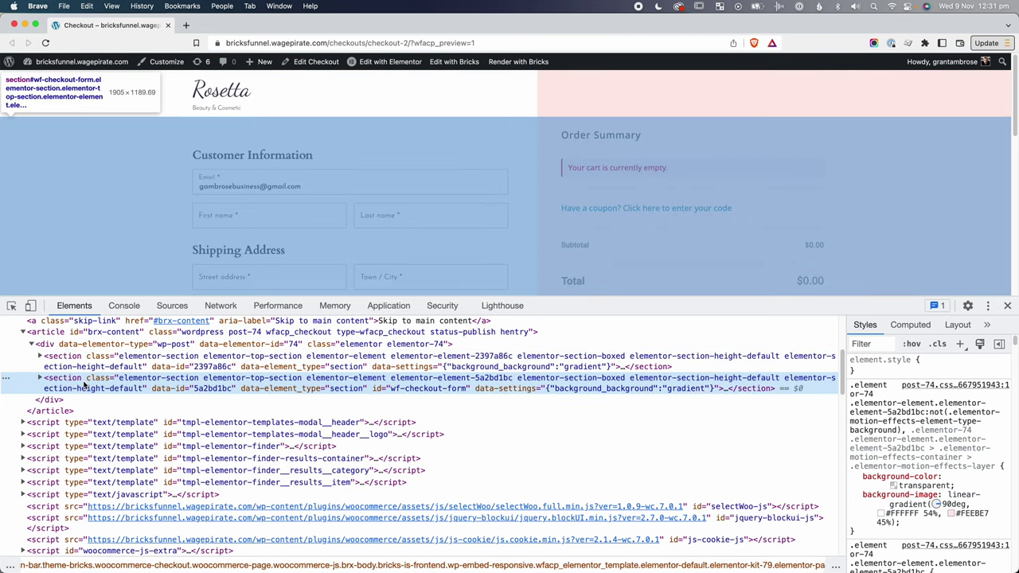
click(88, 367)
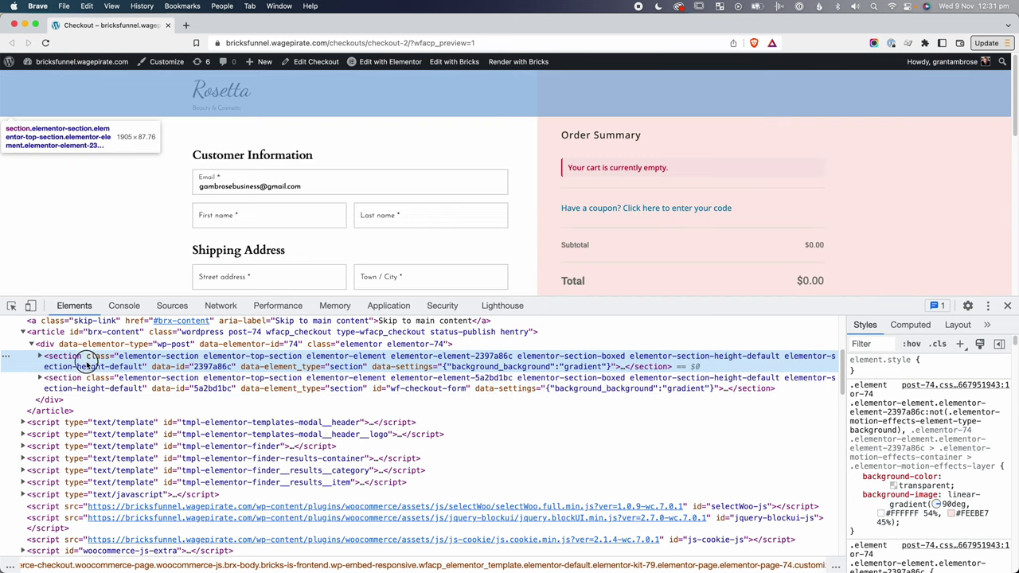
key(Right)
click(88, 378)
key(Left)
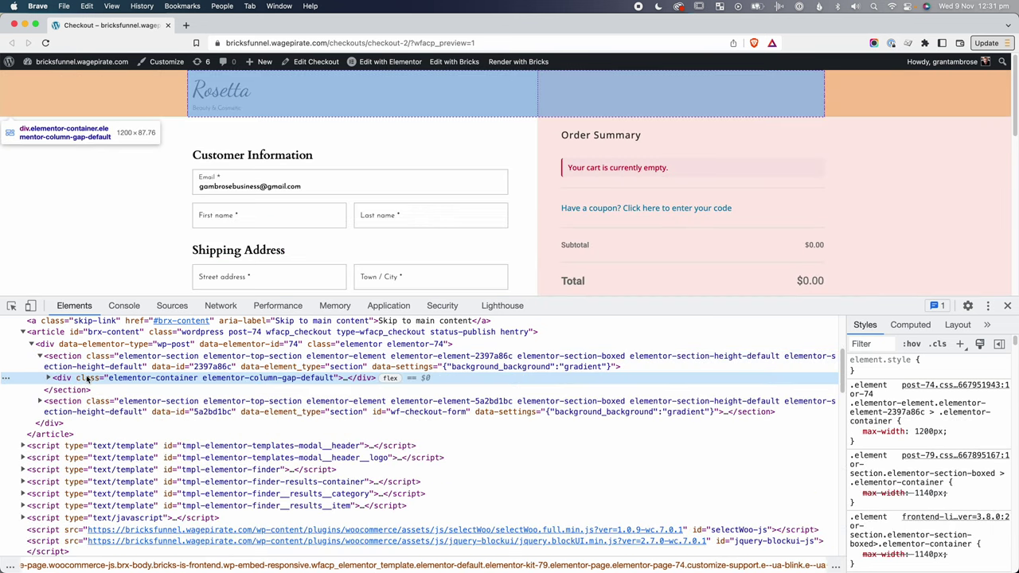
key(Right)
click(93, 389)
key(Left)
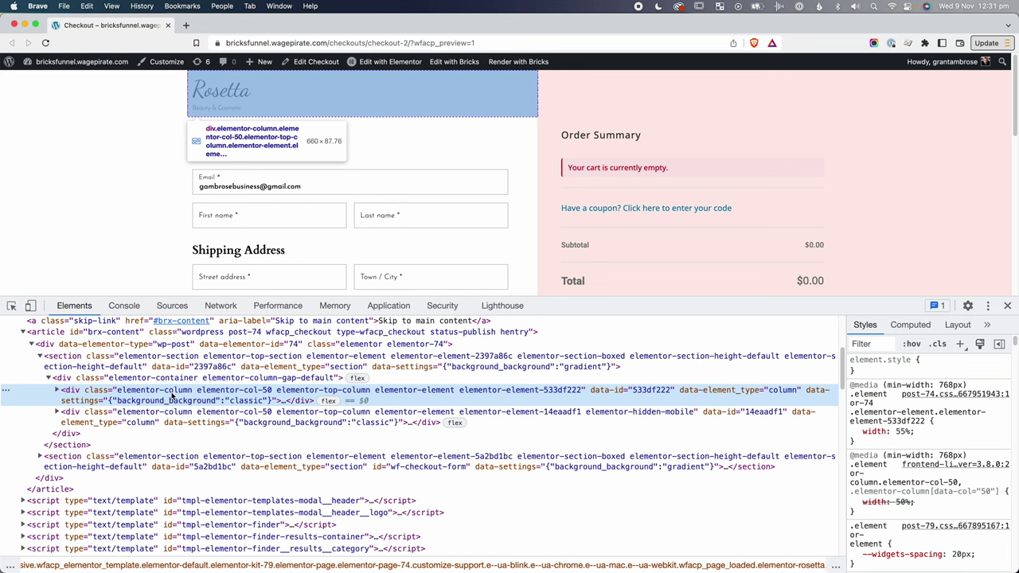
click(178, 417)
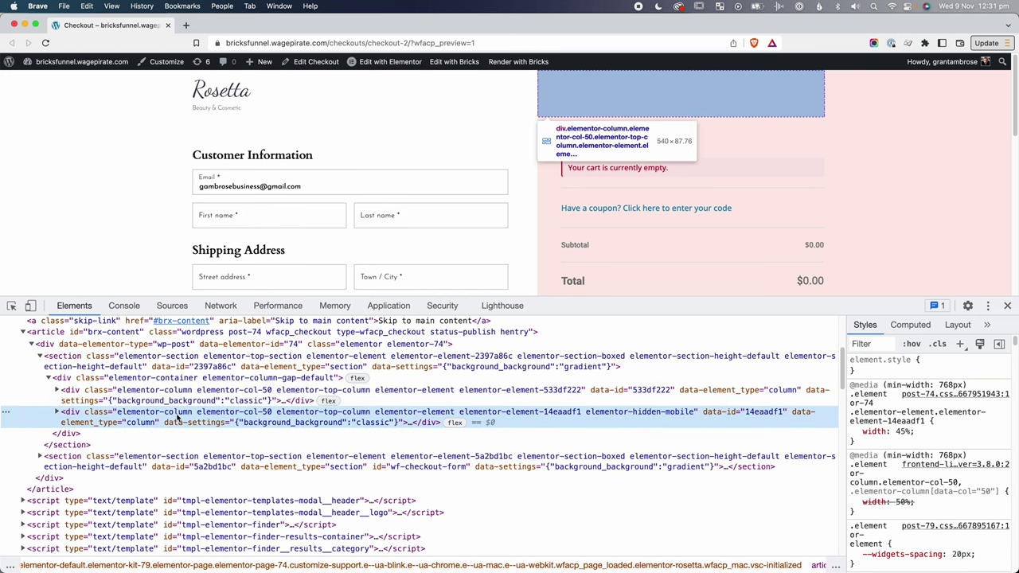
scroll(904, 251, down, 1)
scroll(876, 243, up, 1)
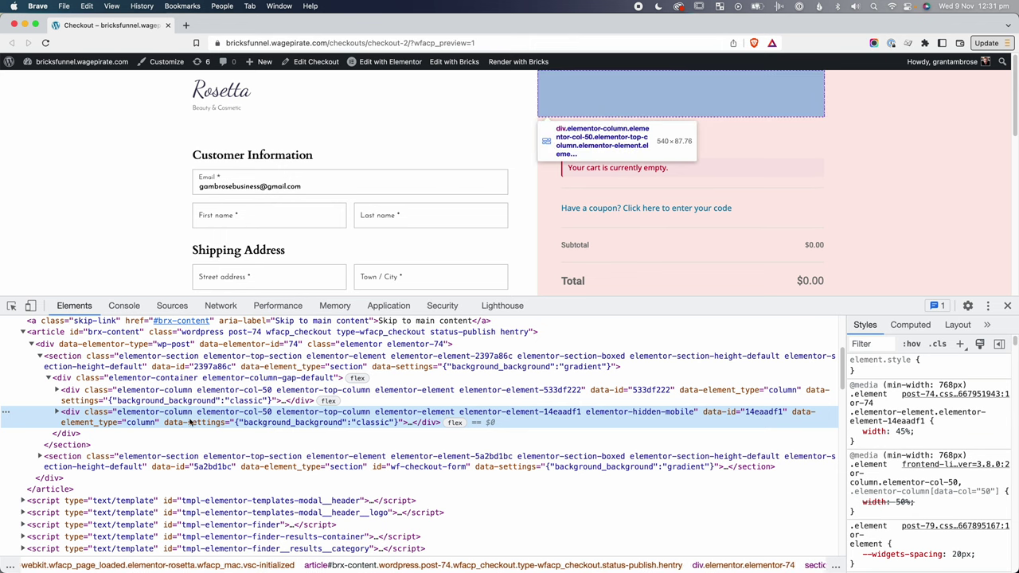
key(Right)
key(Right)
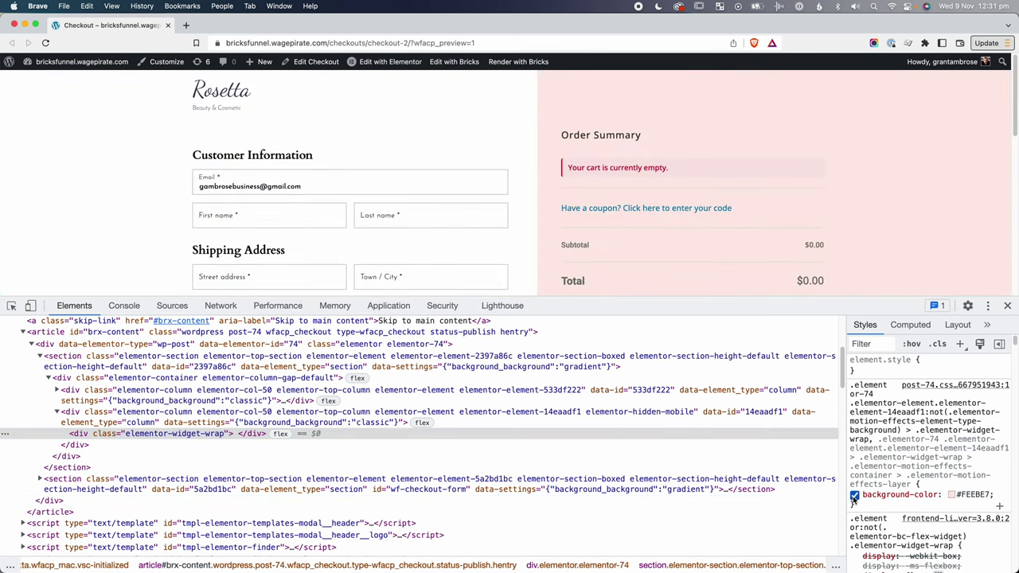
click(80, 359)
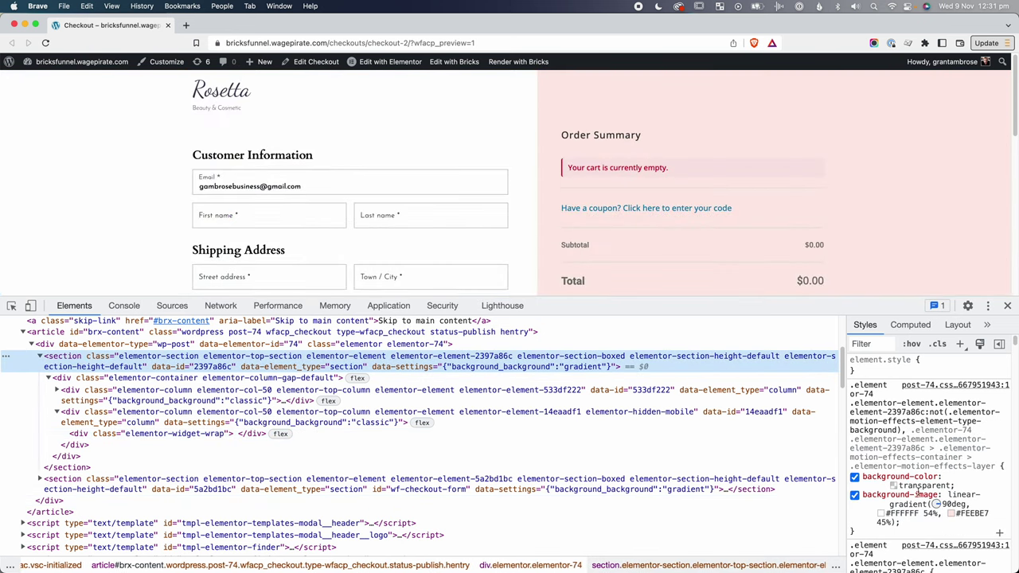
click(855, 496)
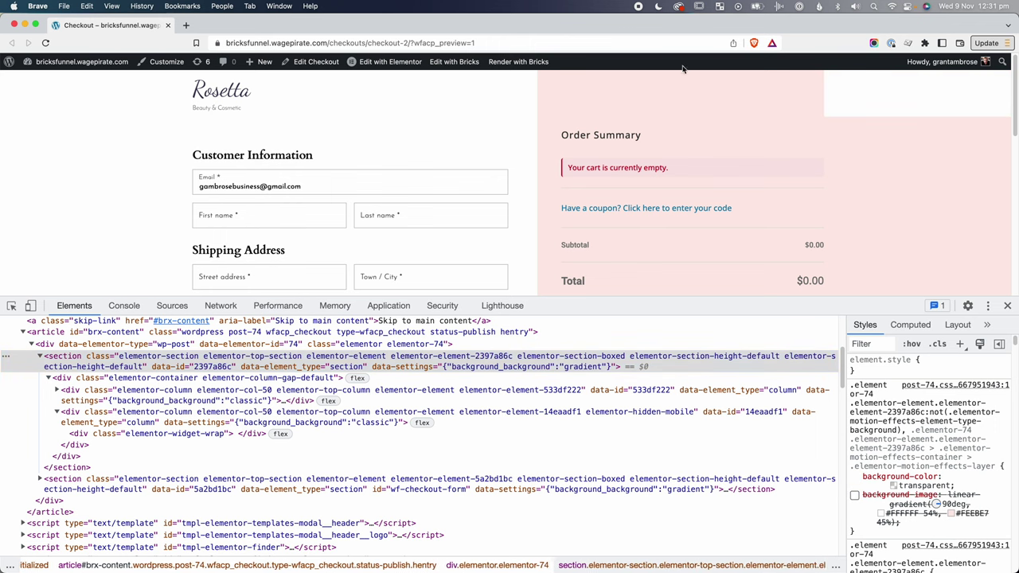
click(245, 417)
click(248, 432)
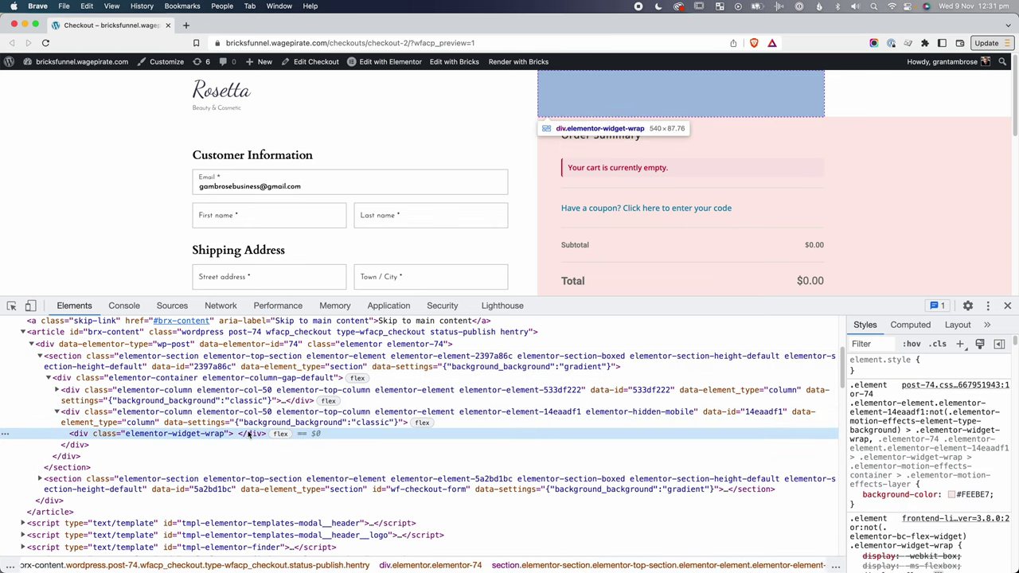
click(855, 495)
click(855, 495)
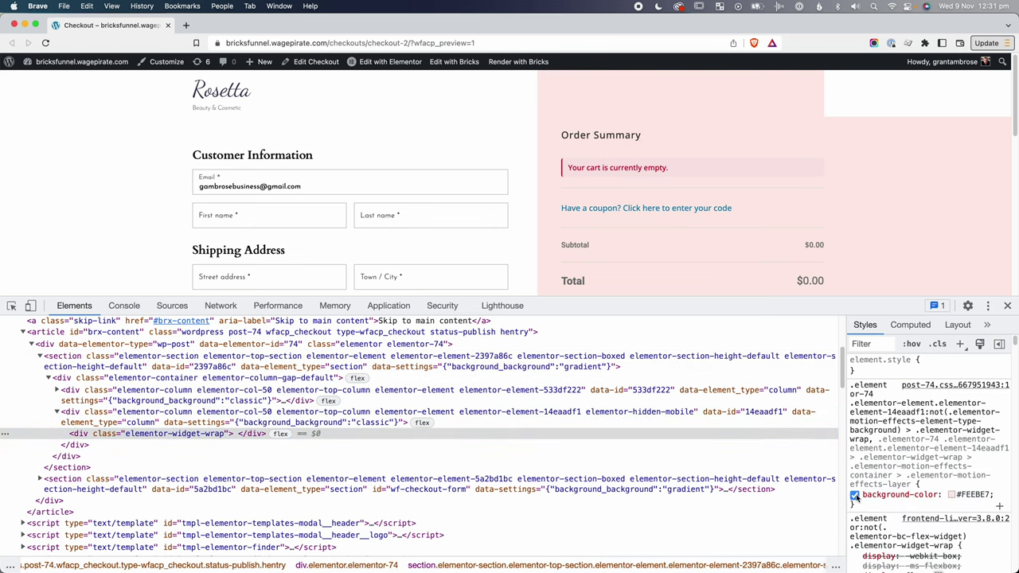
click(856, 495)
click(856, 495)
click(262, 365)
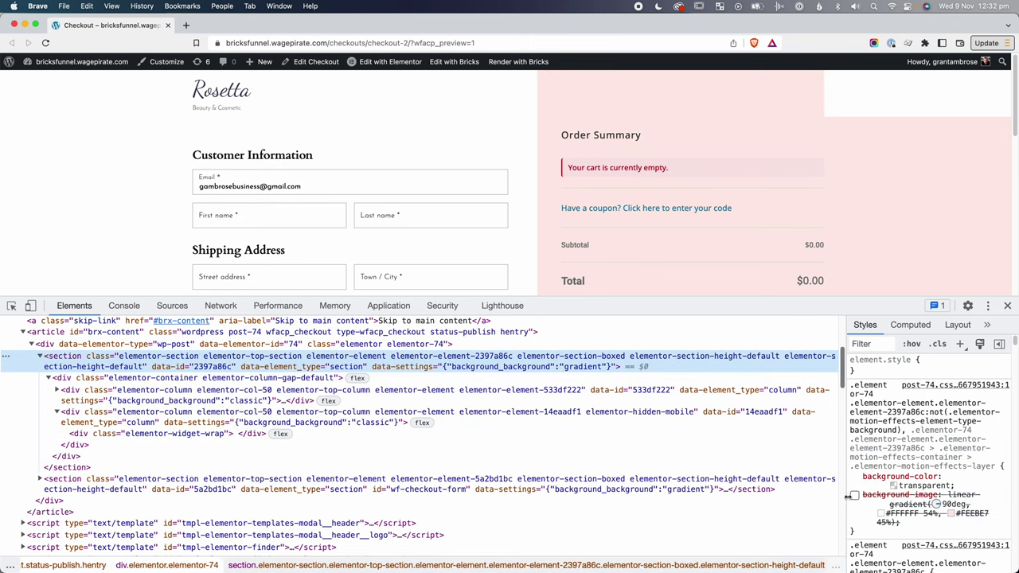
click(855, 495)
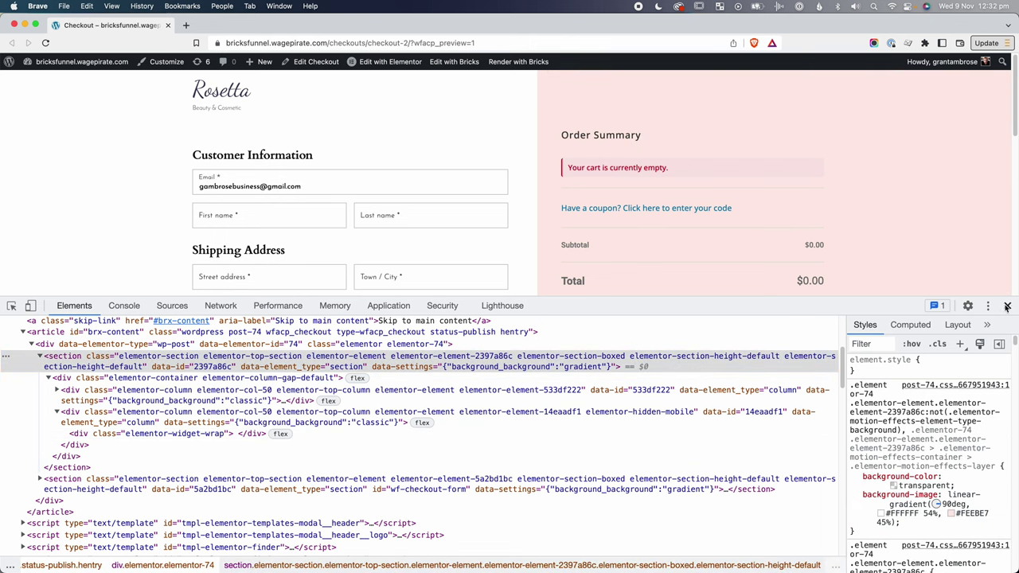
click(1008, 306)
key(super+minus)
key(super+minus)
key(super+minus)
key(super+minus)
key(super+minus)
key(super+minus)
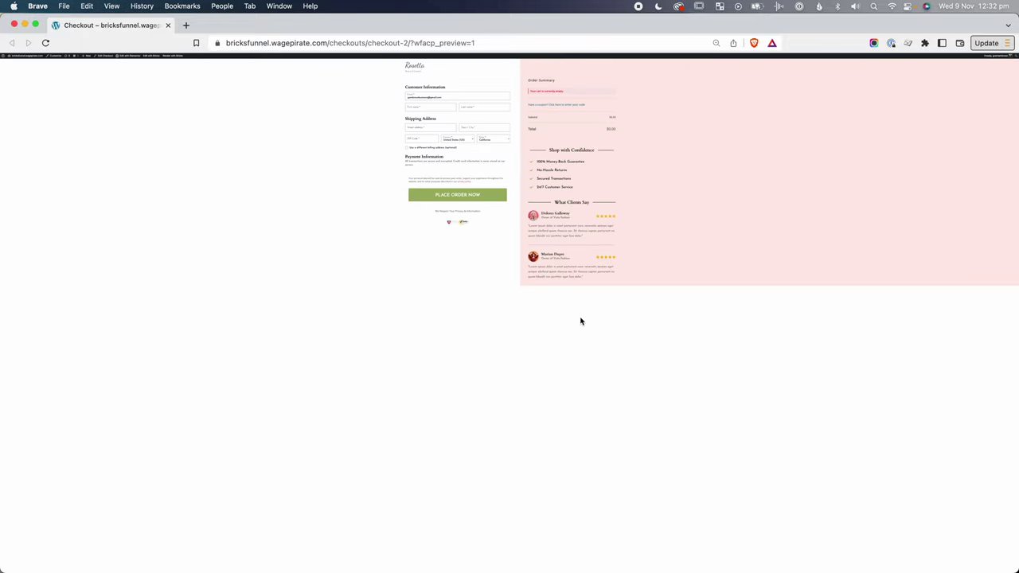
Reset the browser zoom to full size and scroll through the checkout preview.
key(super+0)
scroll(581, 318, down, 5)
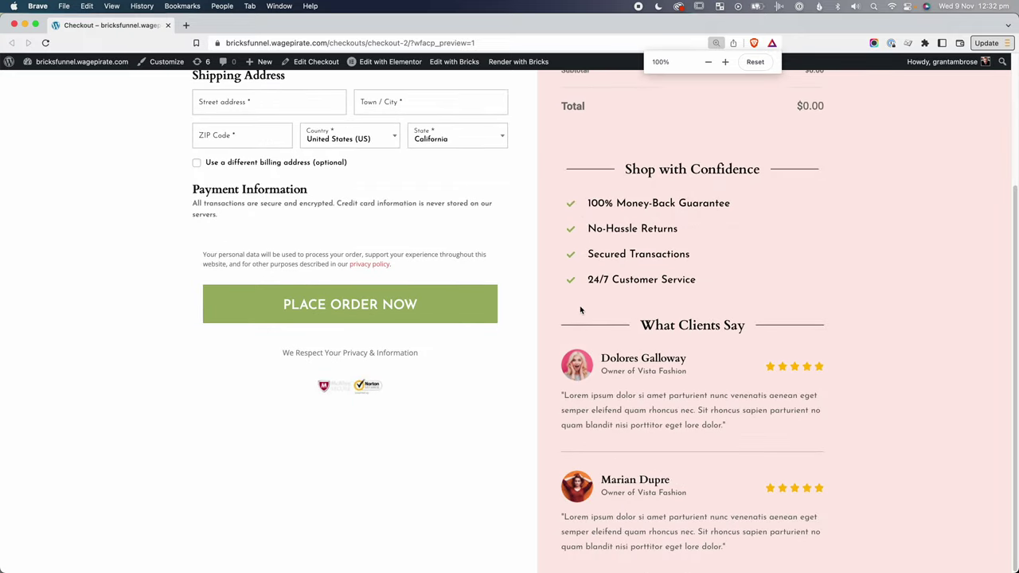
scroll(578, 333, up, 5)
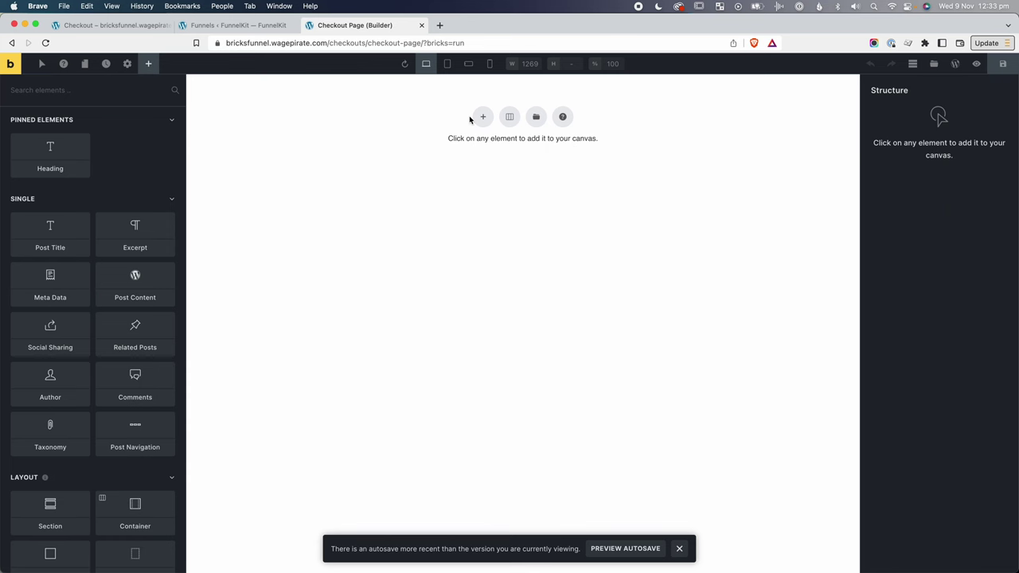
Add a Section to the empty canvas and place two Blocks inside its Container.
click(119, 90)
text(sec)
click(54, 139)
click(905, 126)
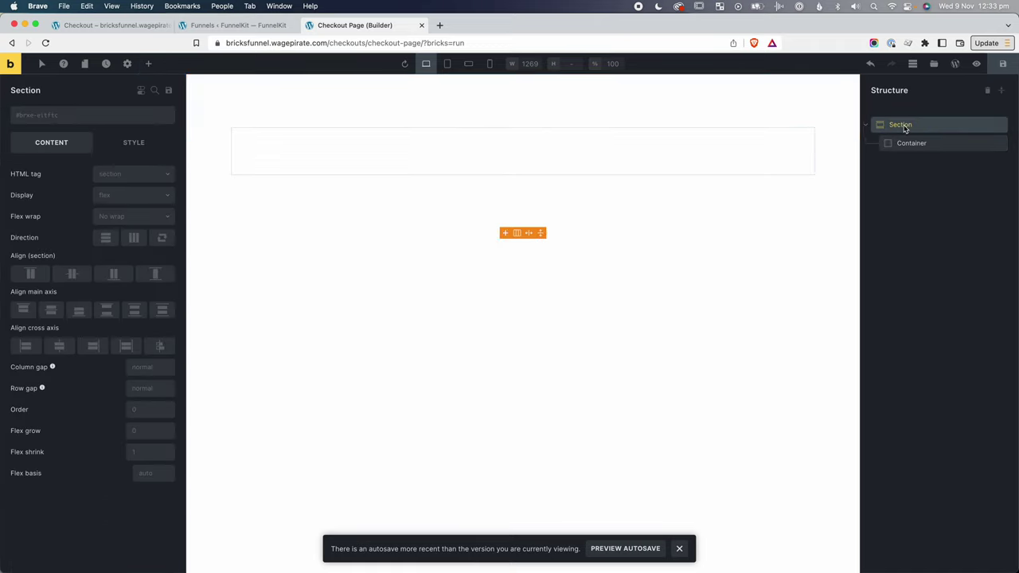
click(906, 143)
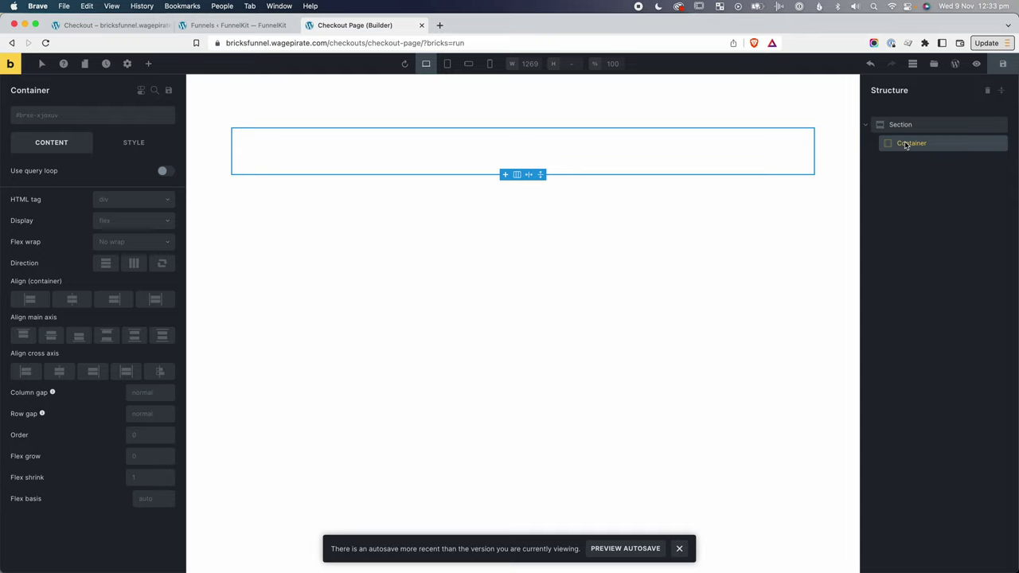
click(154, 63)
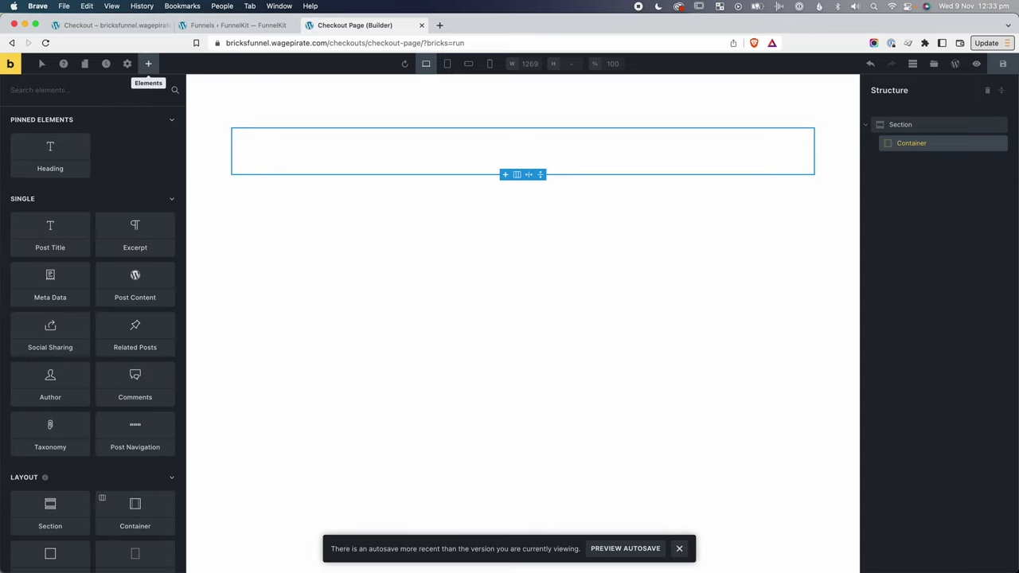
text(block)
click(52, 136)
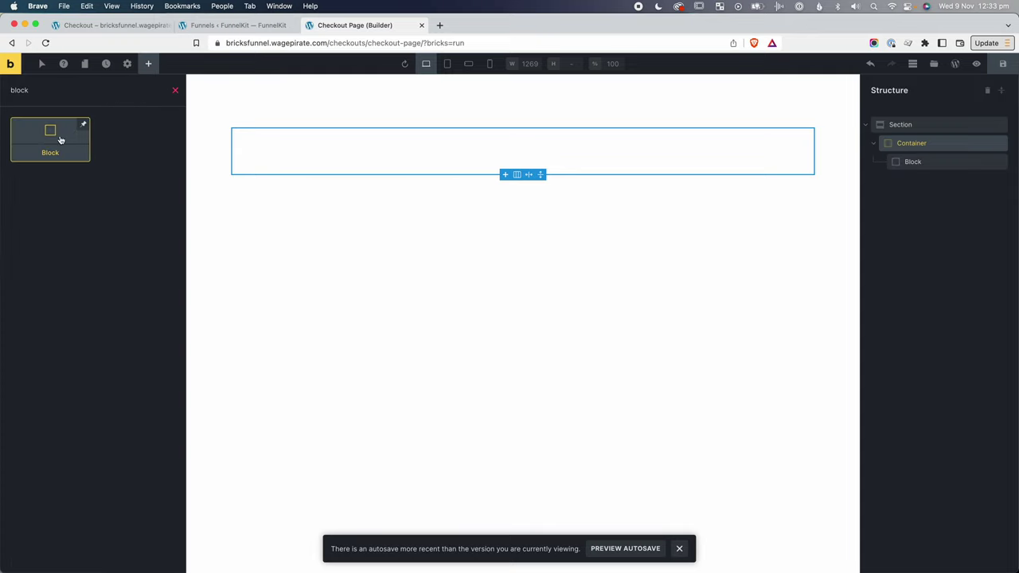
click(52, 135)
Rename the two Blocks to 'col 1 - white' and 'col 2 - pink'.
click(914, 163)
double_click(914, 163)
text(co)
click(917, 181)
double_click(922, 181)
text(col)
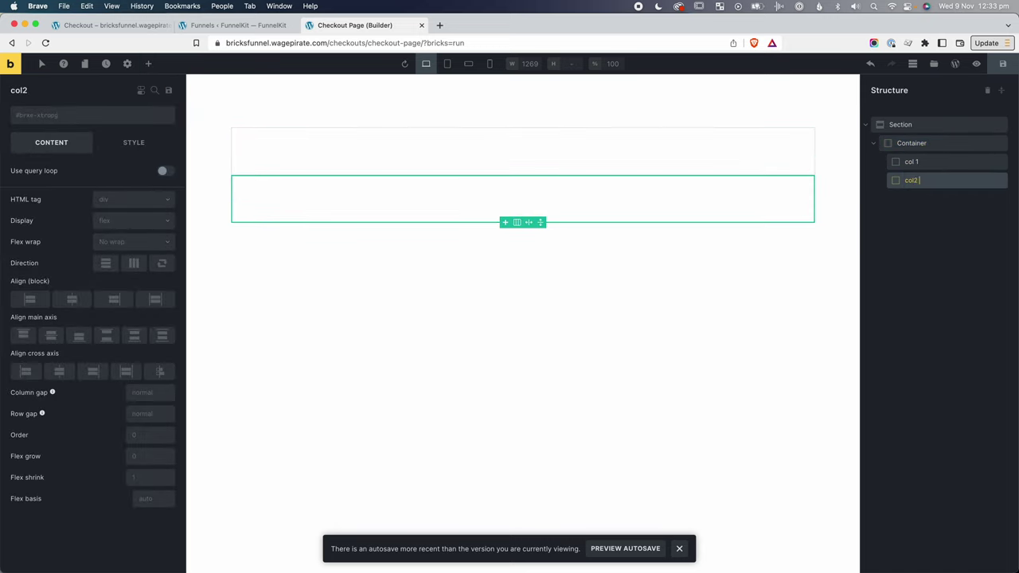
double_click(916, 163)
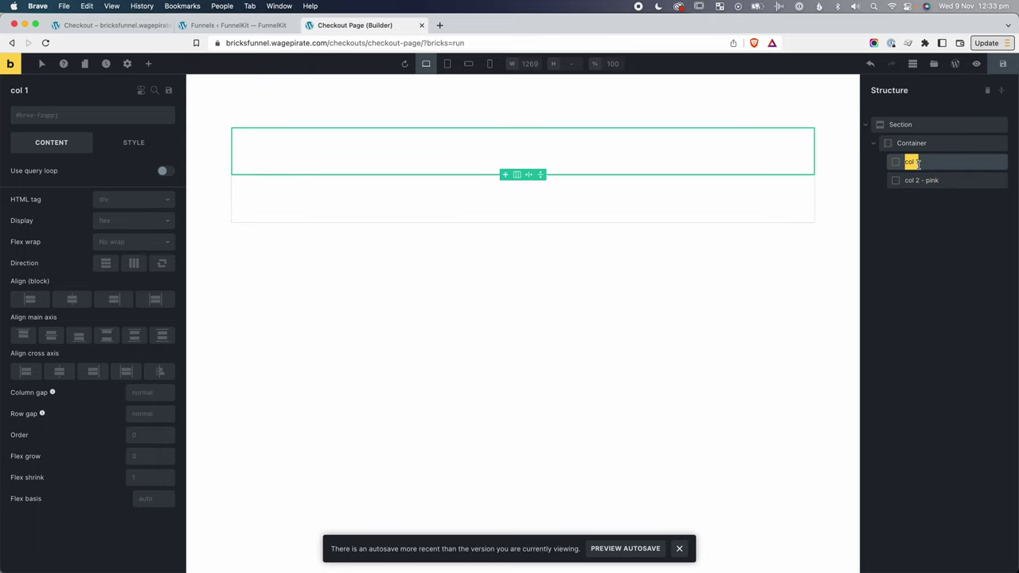
key(Right)
key(Return)
Open col 2 - pink's background colour picker and inspect the reference pink column's colour.
click(944, 181)
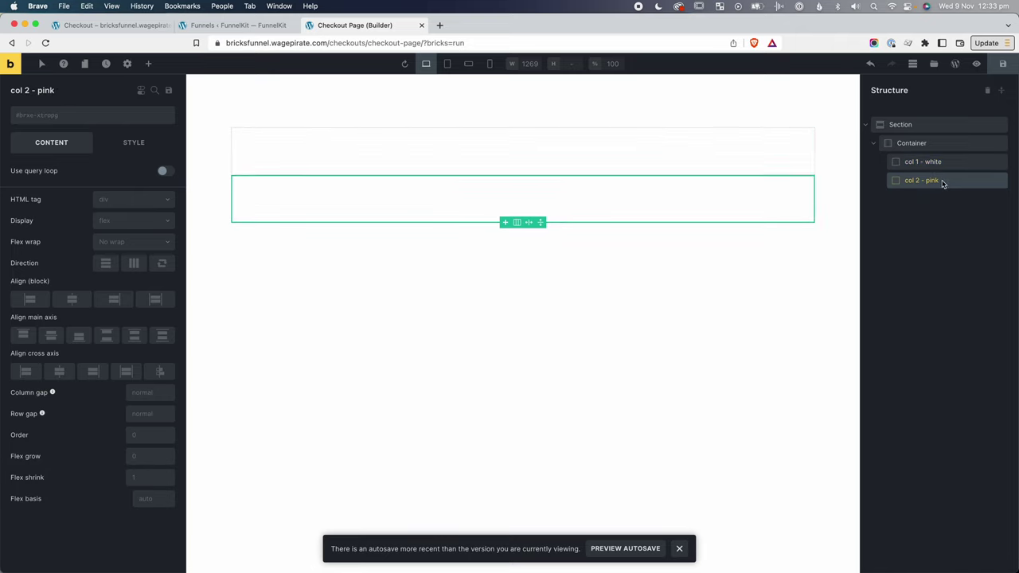
click(137, 143)
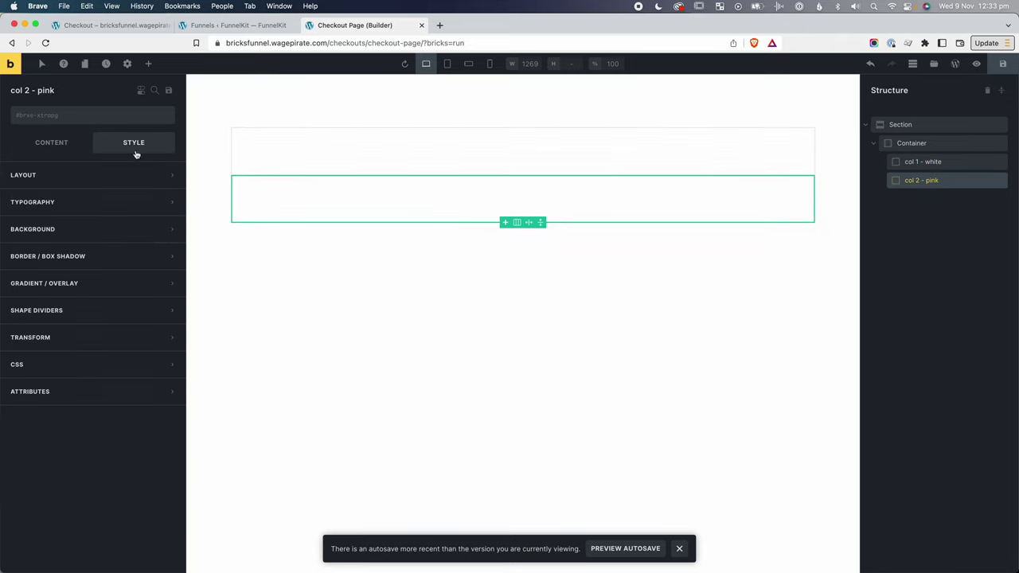
click(68, 234)
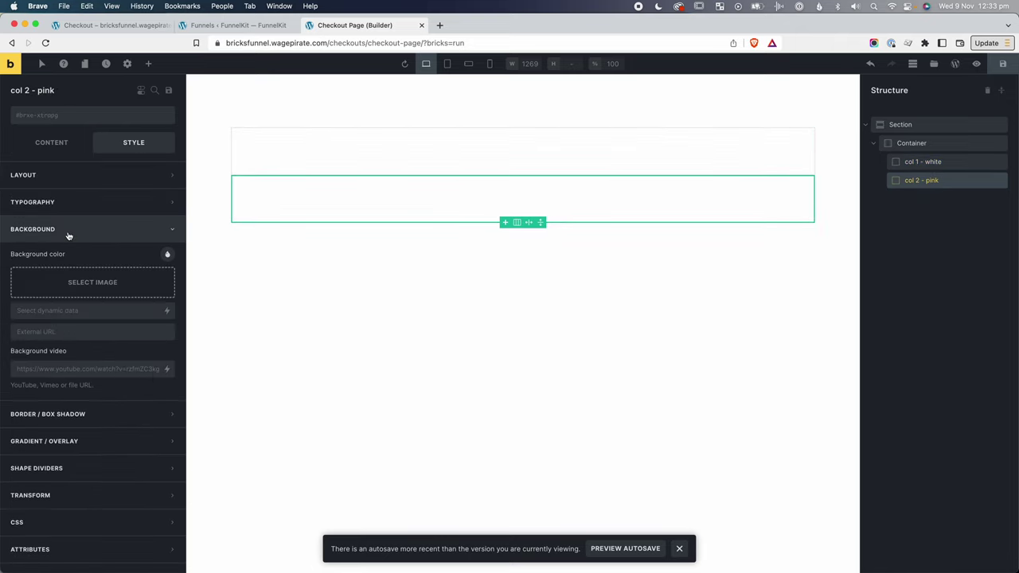
click(167, 255)
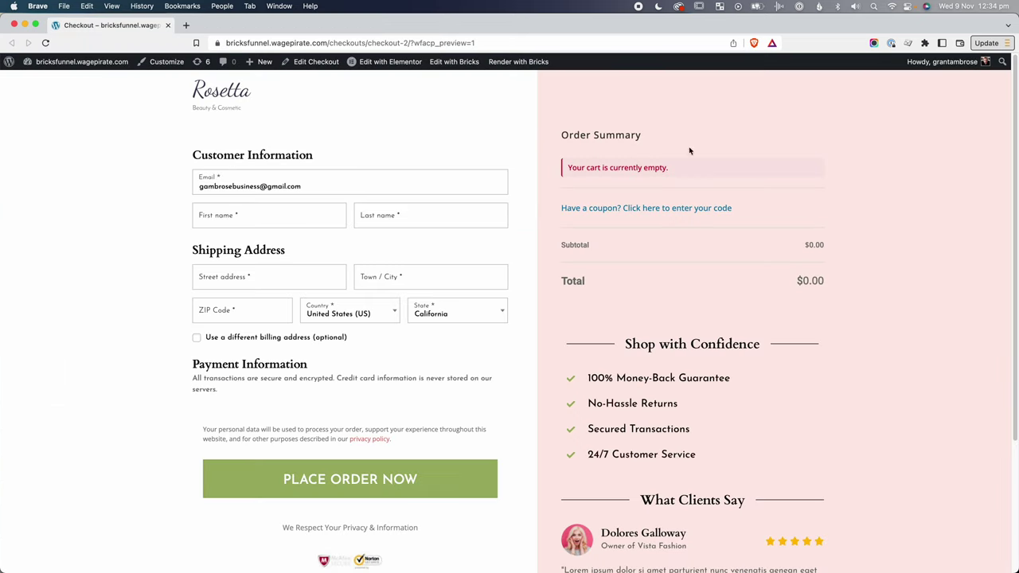
right_click(618, 84)
click(662, 260)
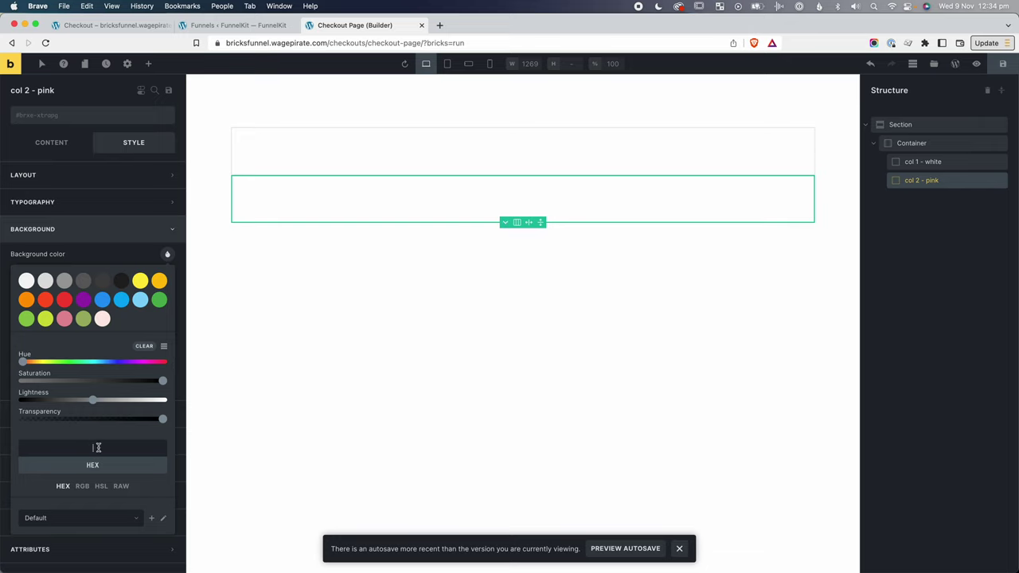
Give col 2 a #FEE8E7 background, set the Container to horizontal row, and inspect the logo.
key(ctrl+v)
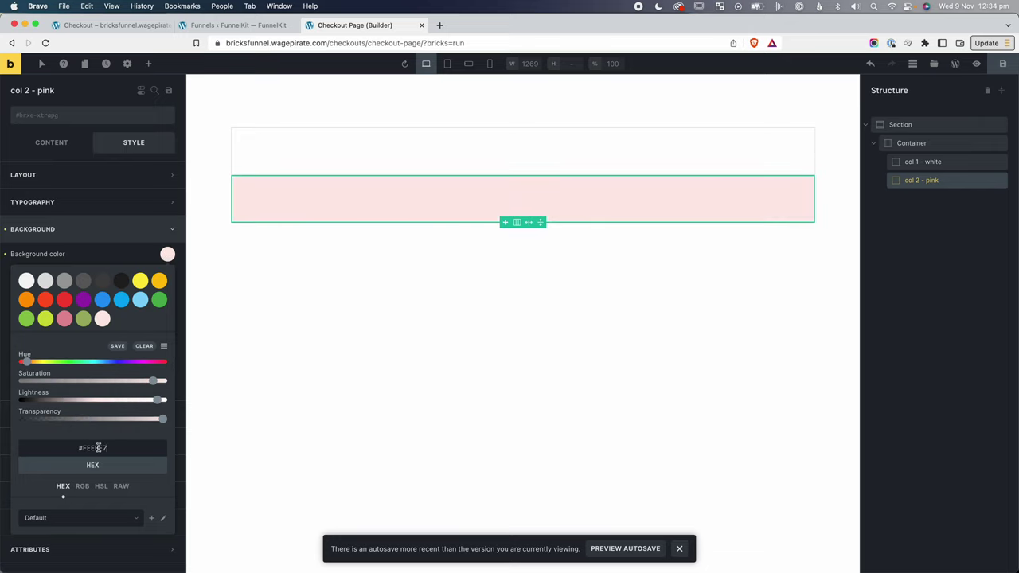
click(911, 246)
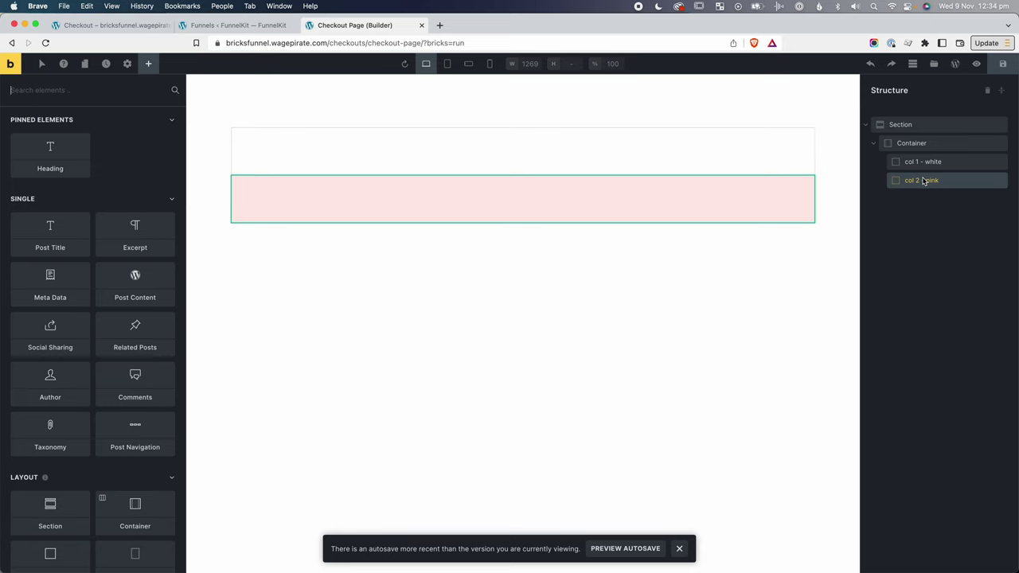
click(912, 143)
click(49, 144)
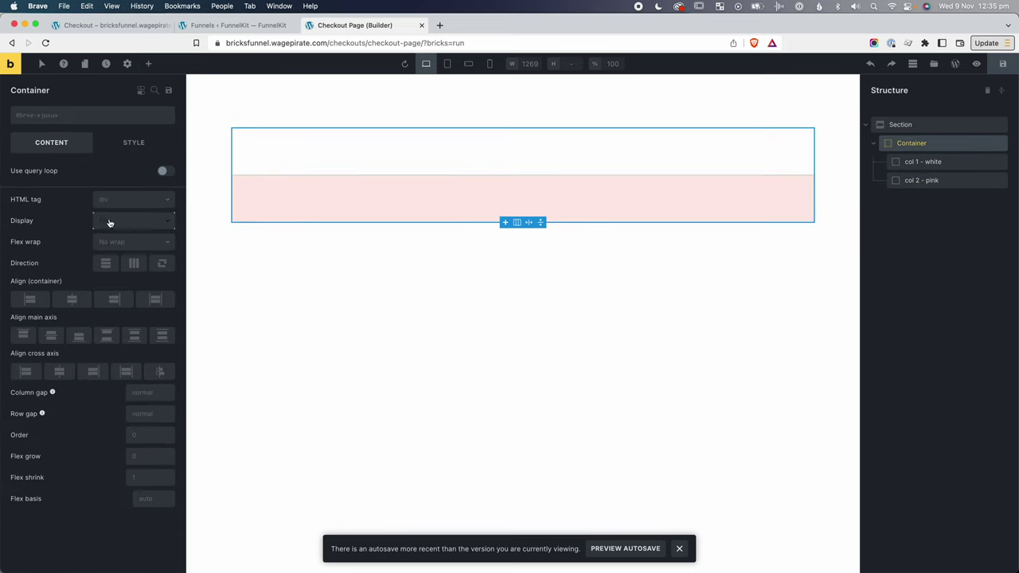
click(133, 264)
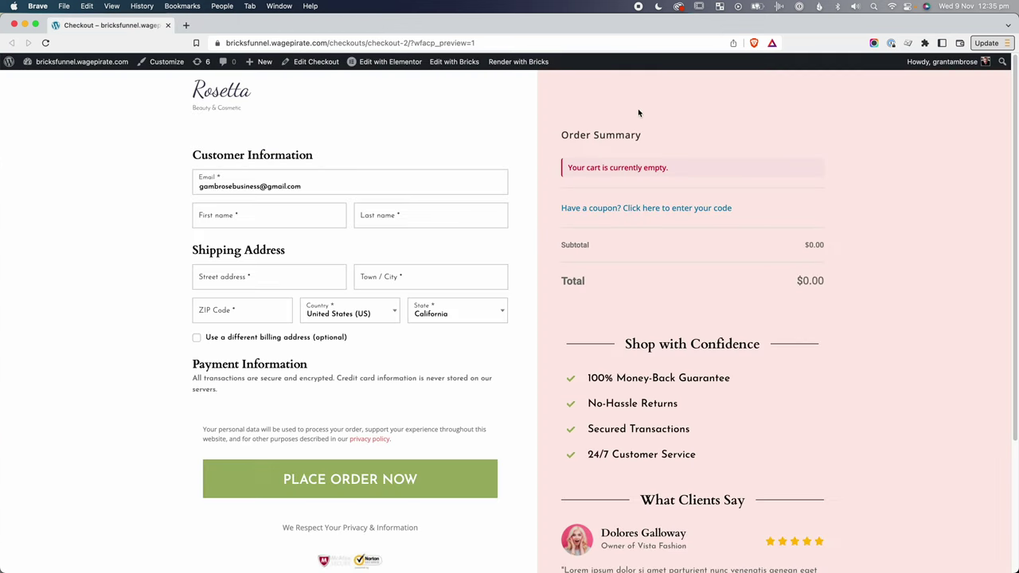
right_click(228, 91)
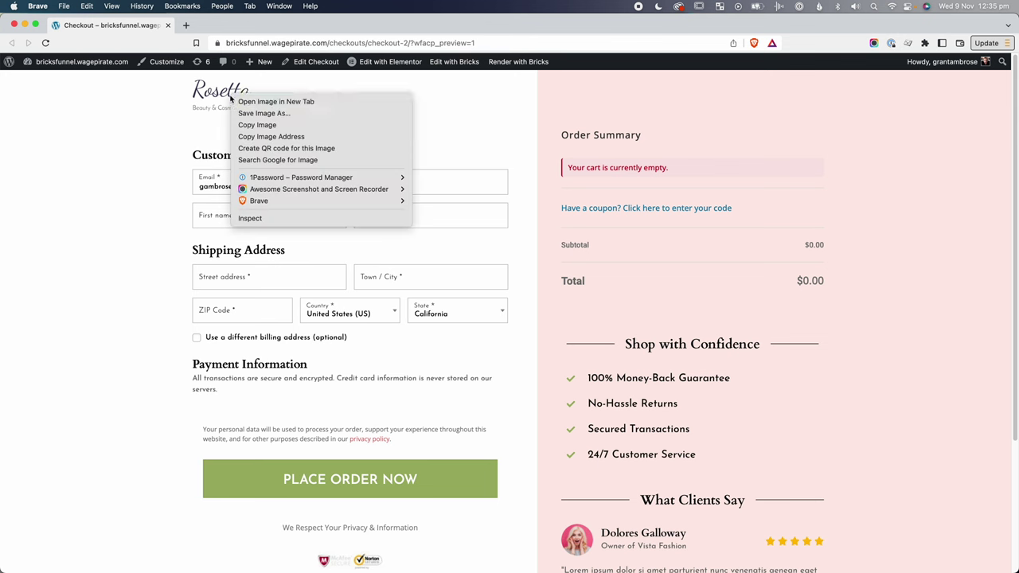
click(269, 216)
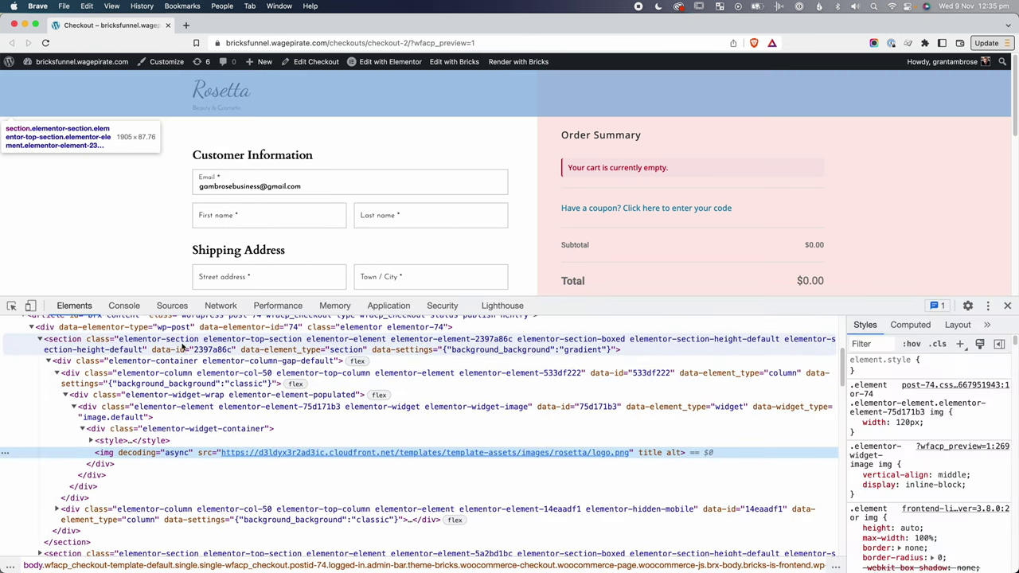
Size col 1 - white at 55% width and col 2 - pink at 45%.
click(191, 378)
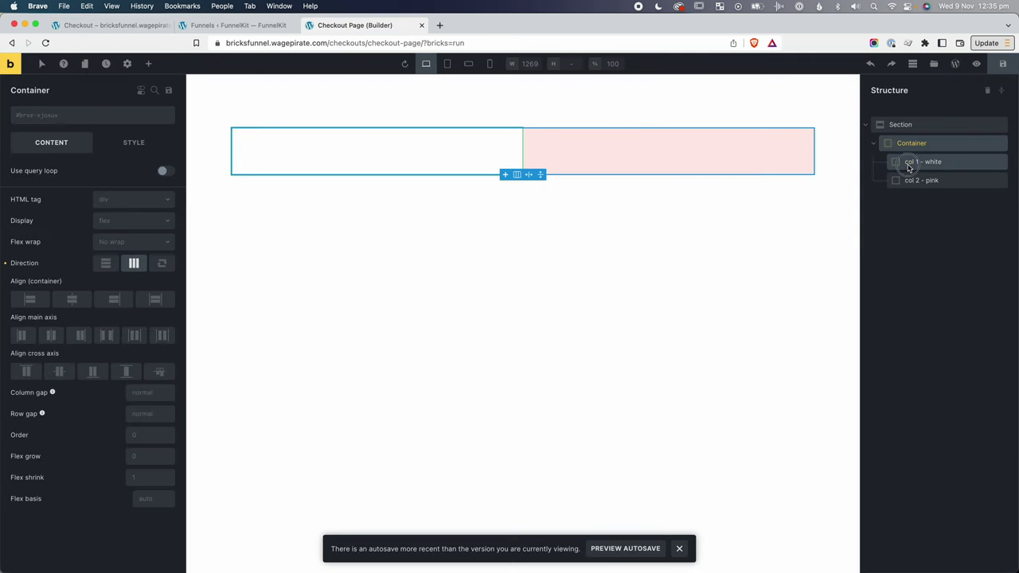
click(914, 162)
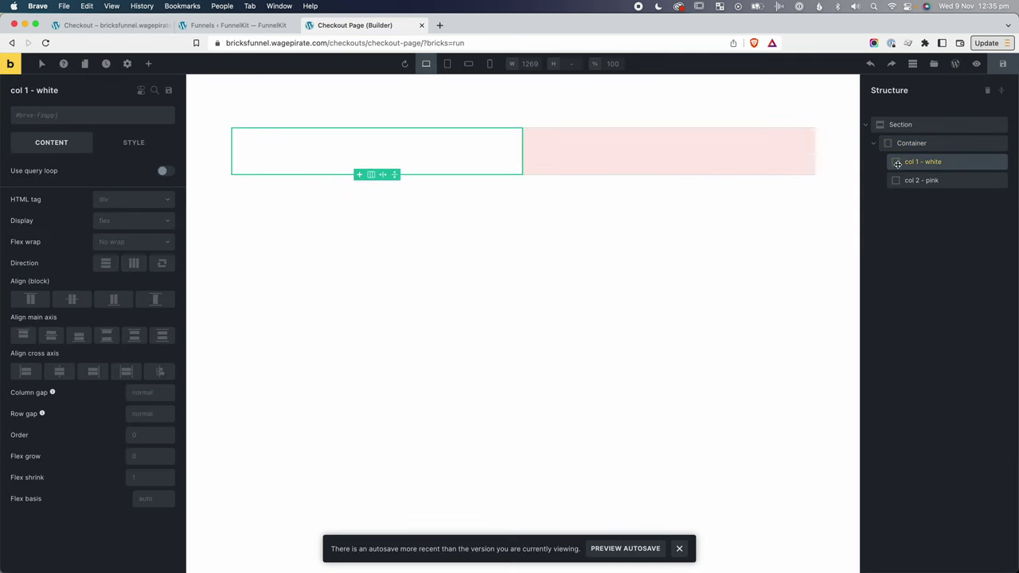
click(132, 141)
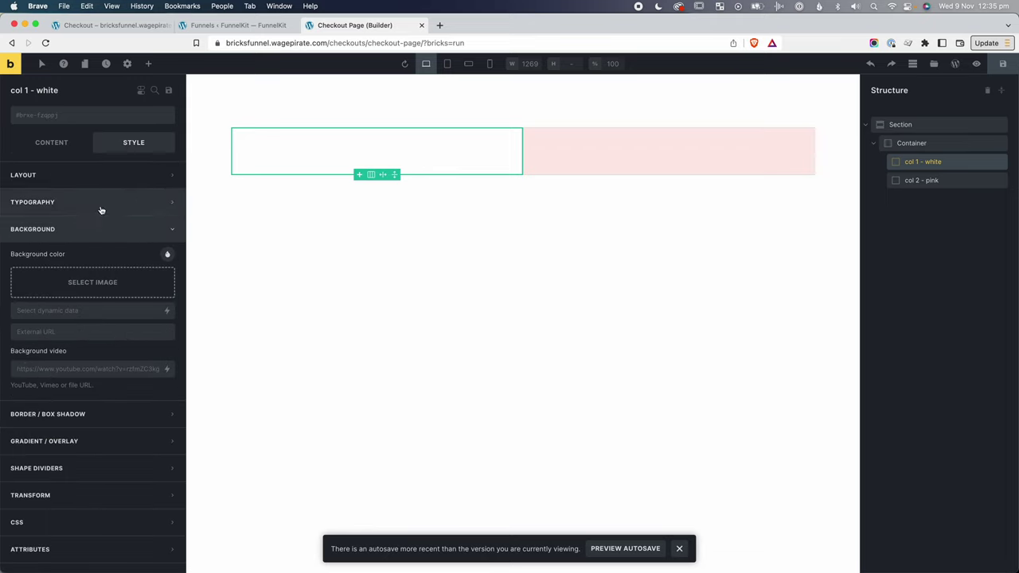
click(83, 175)
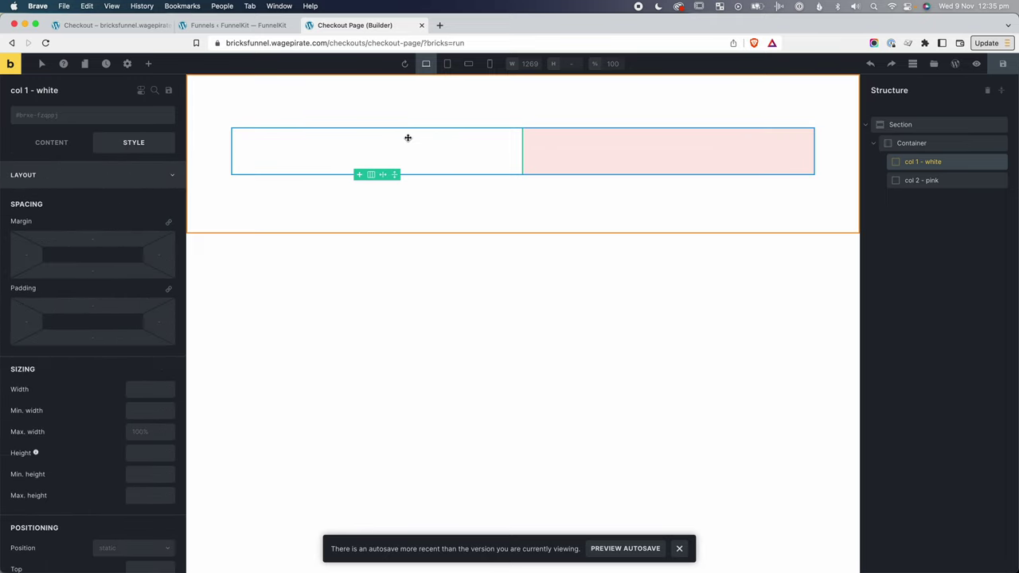
click(143, 389)
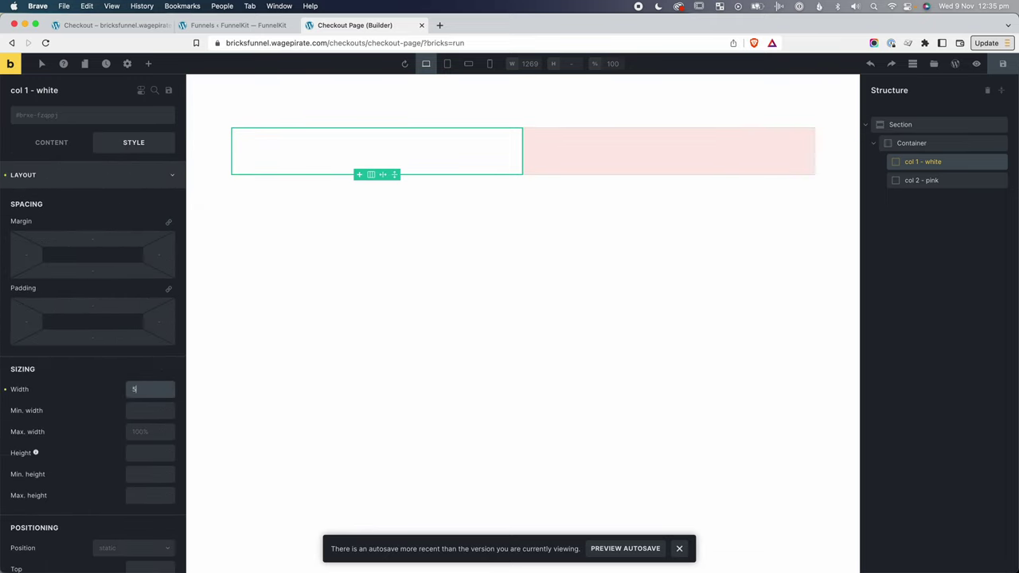
text(55%)
click(978, 184)
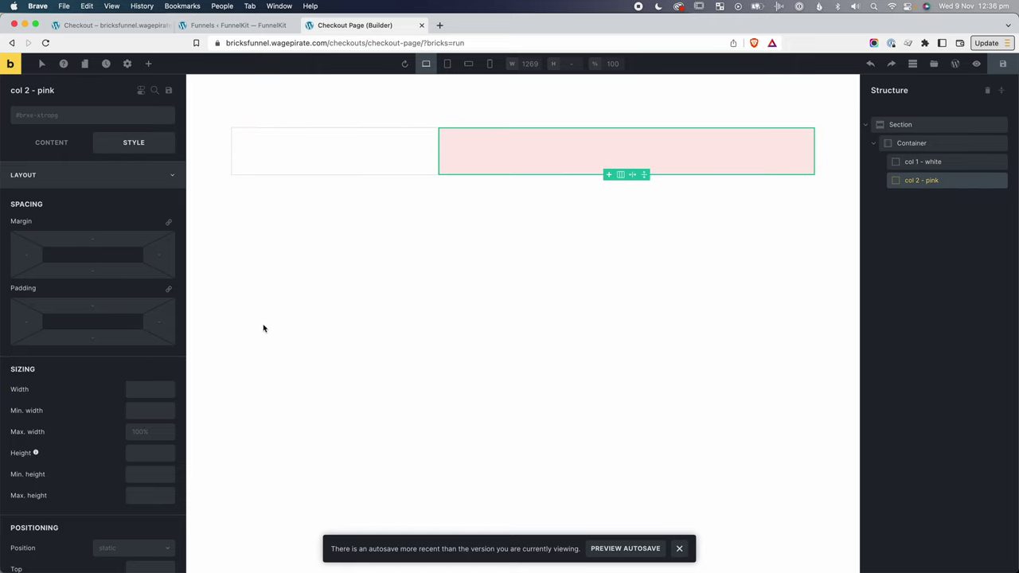
click(143, 390)
text(45%)
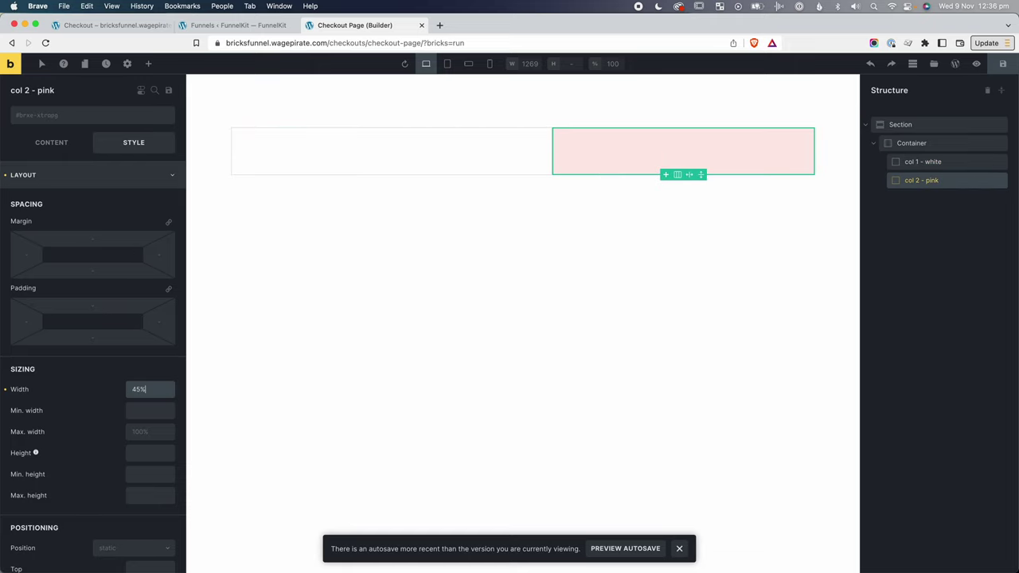
click(908, 164)
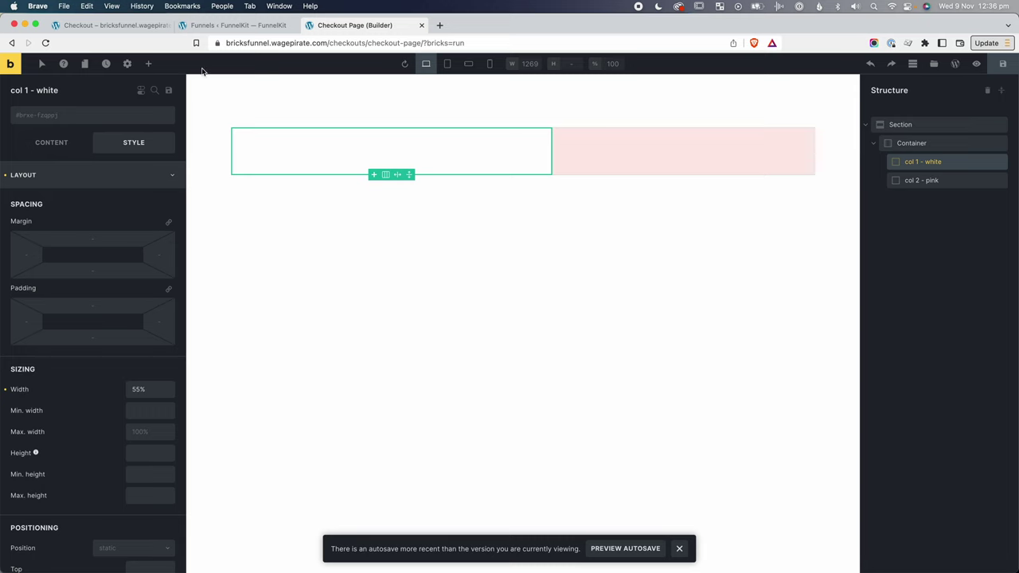
click(211, 27)
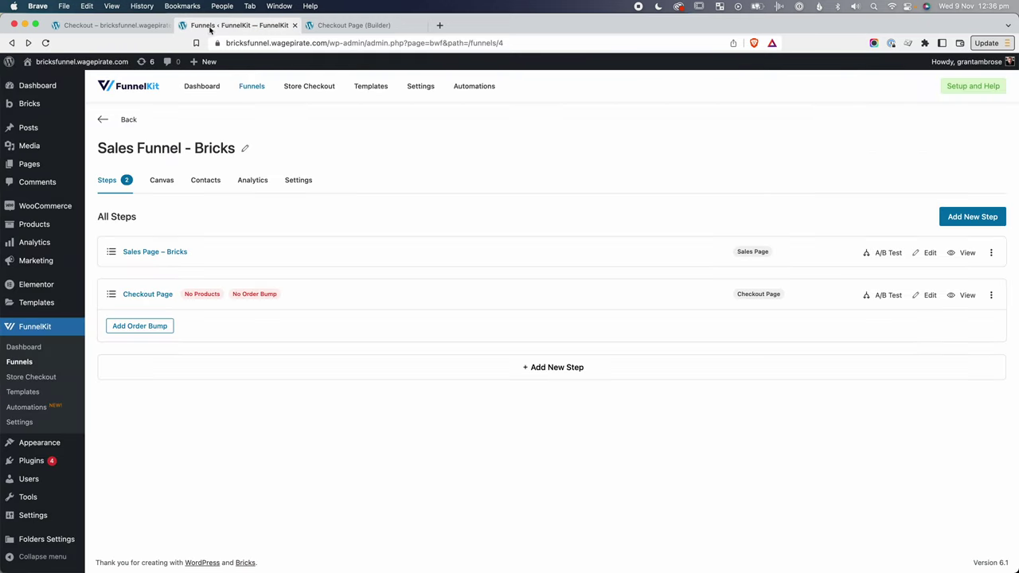
Copy the Rosetta logo Image from the Sales Page in the Bricks editor.
super+click(968, 253)
click(487, 26)
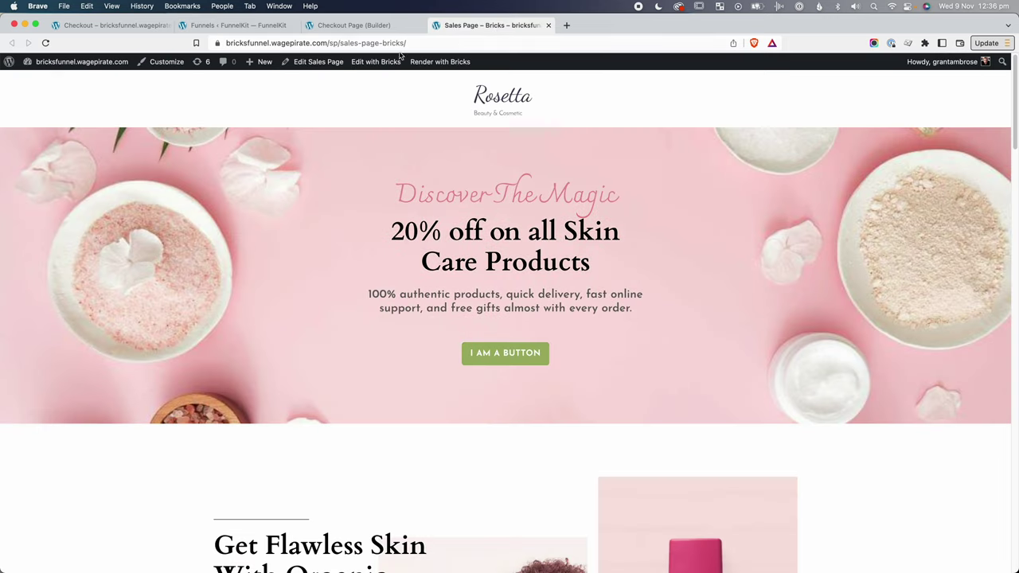
click(378, 62)
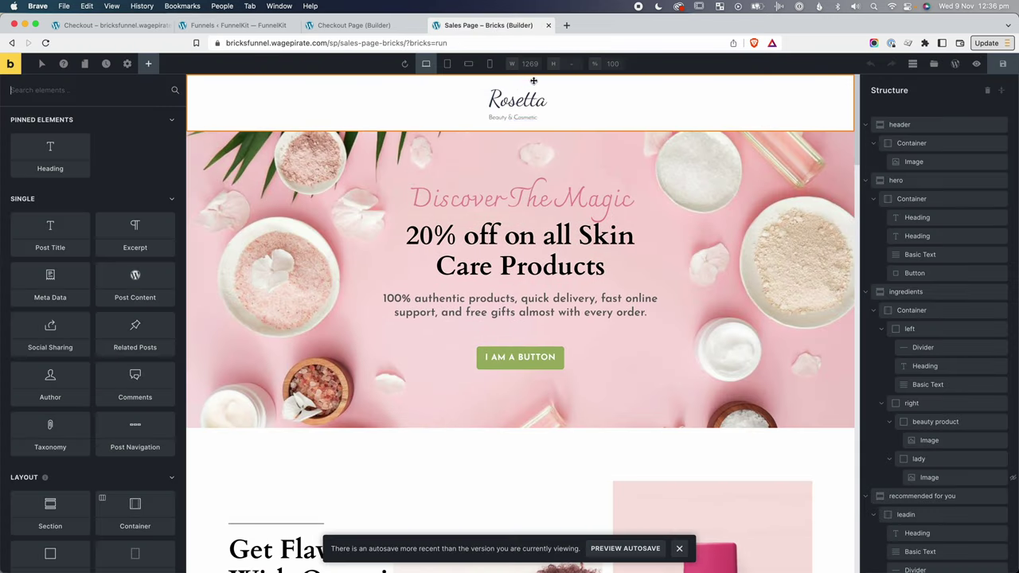
click(534, 99)
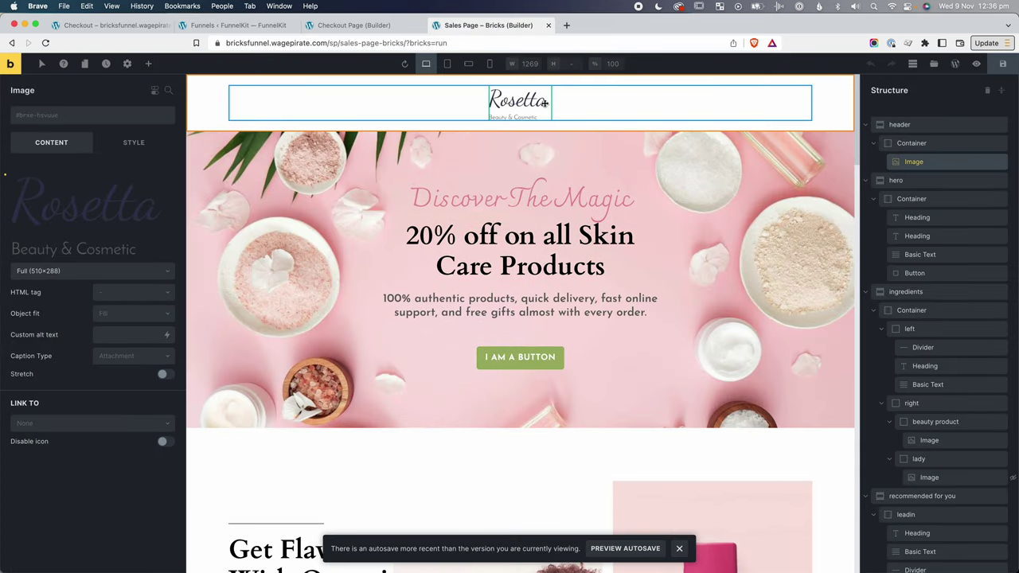
key(ctrl+c)
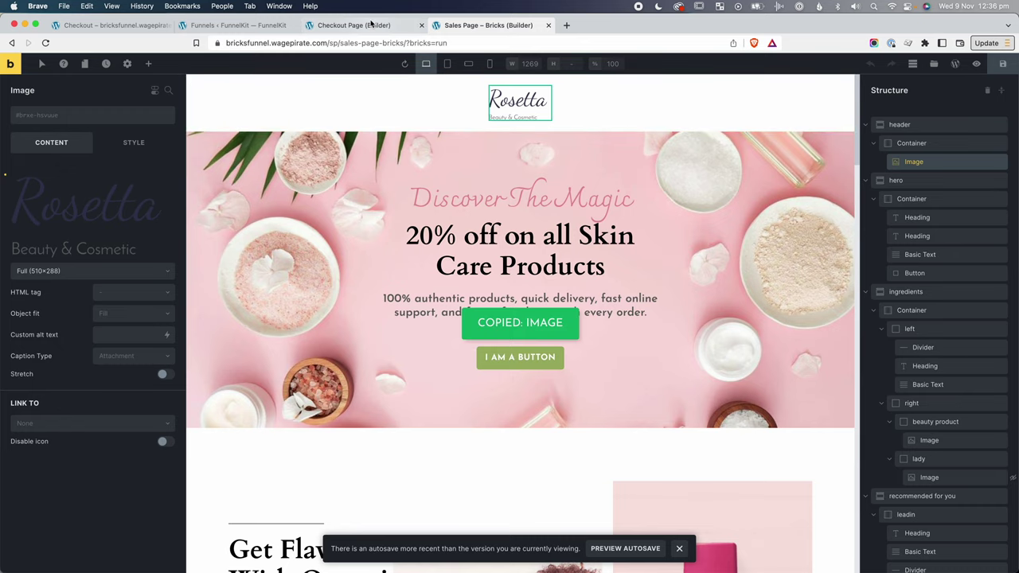
Paste the logo into col 1 - white on the checkout page builder.
click(372, 25)
key(ctrl+v)
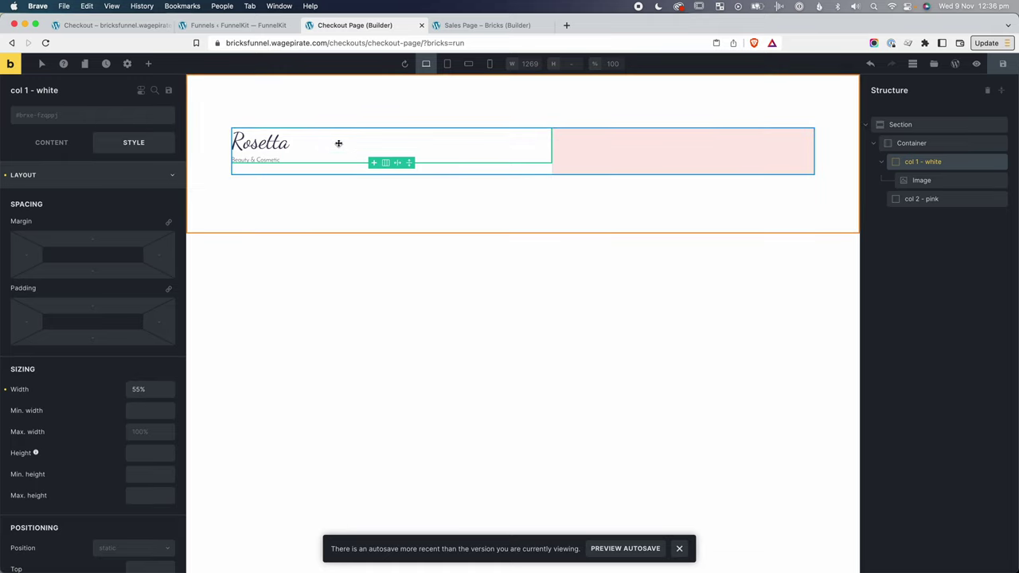
click(924, 181)
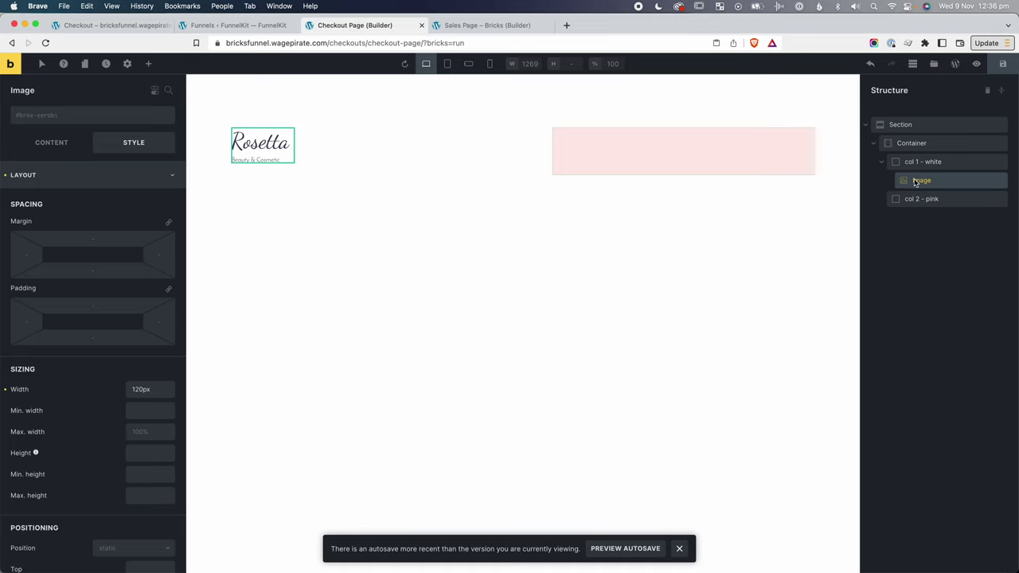
click(148, 63)
Add a Shortcode element under the logo in col 1 holding the [wfacp_forms] shortcode.
text(short)
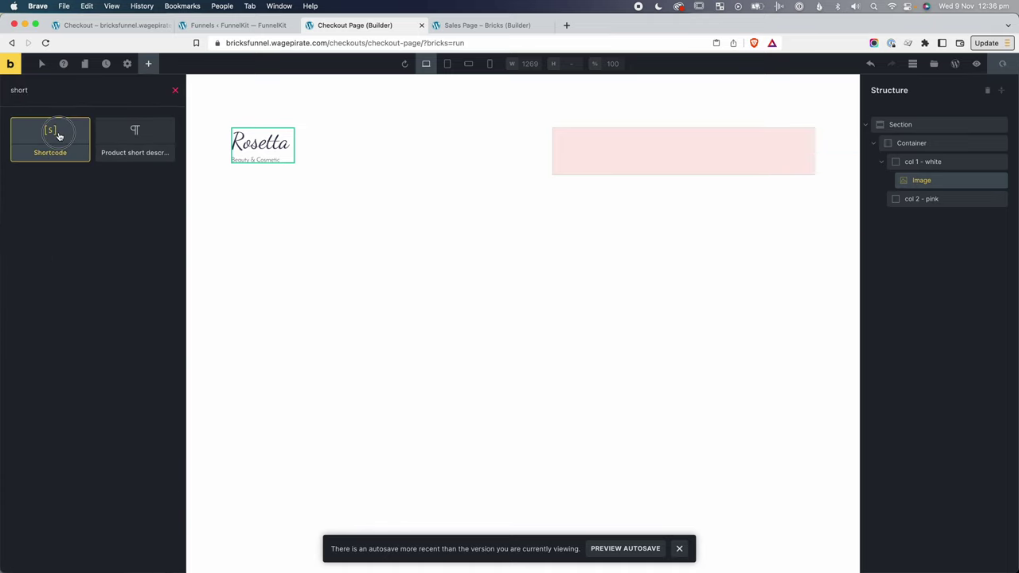
click(52, 133)
key(ctrl+shift+Tab)
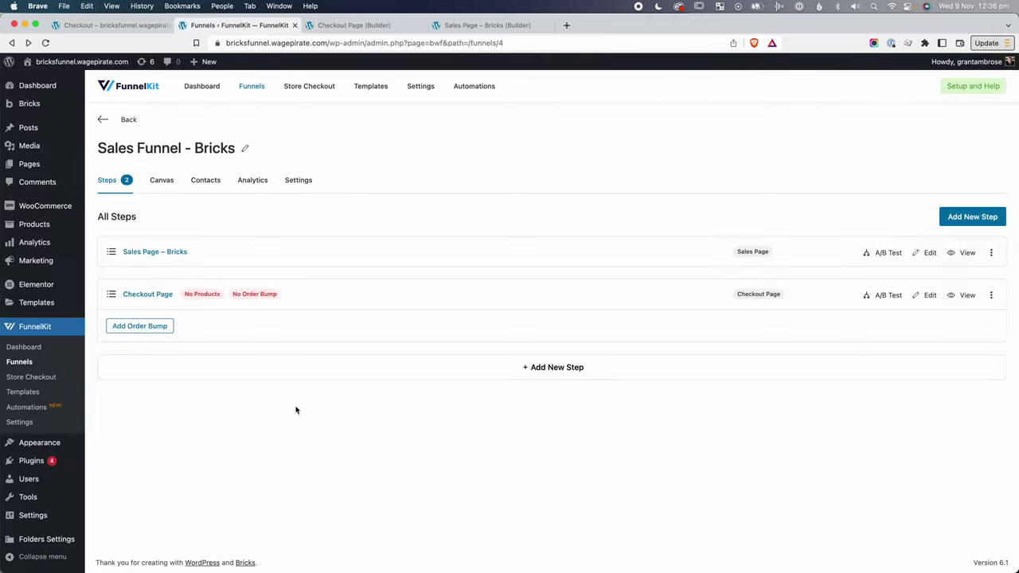
super+click(151, 294)
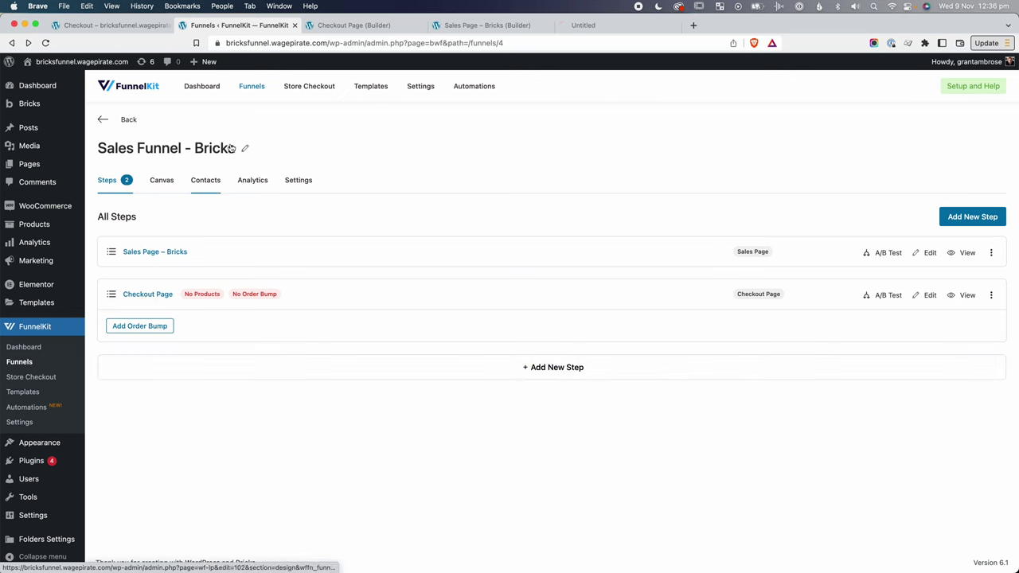
key(ctrl+Tab)
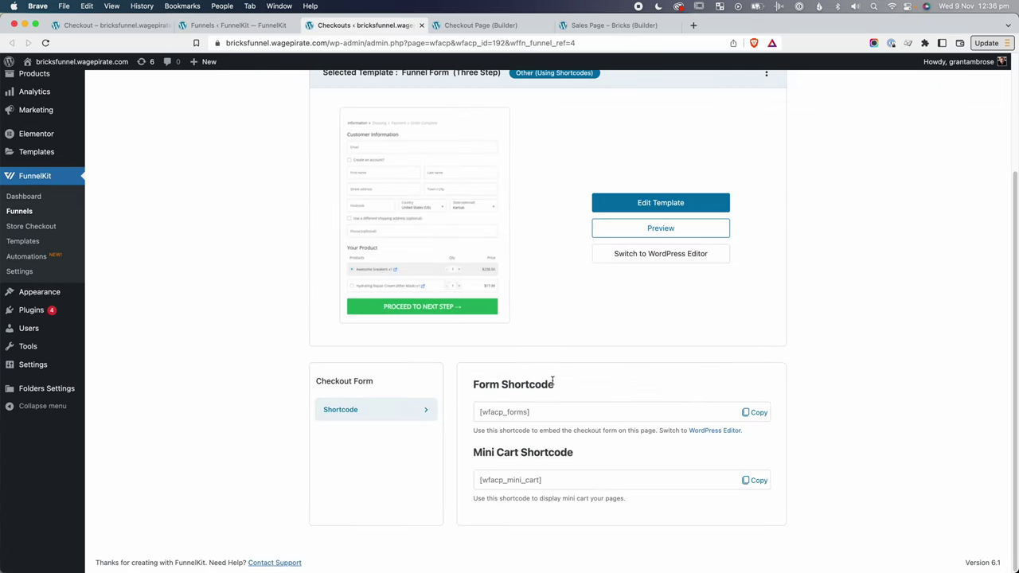
click(759, 413)
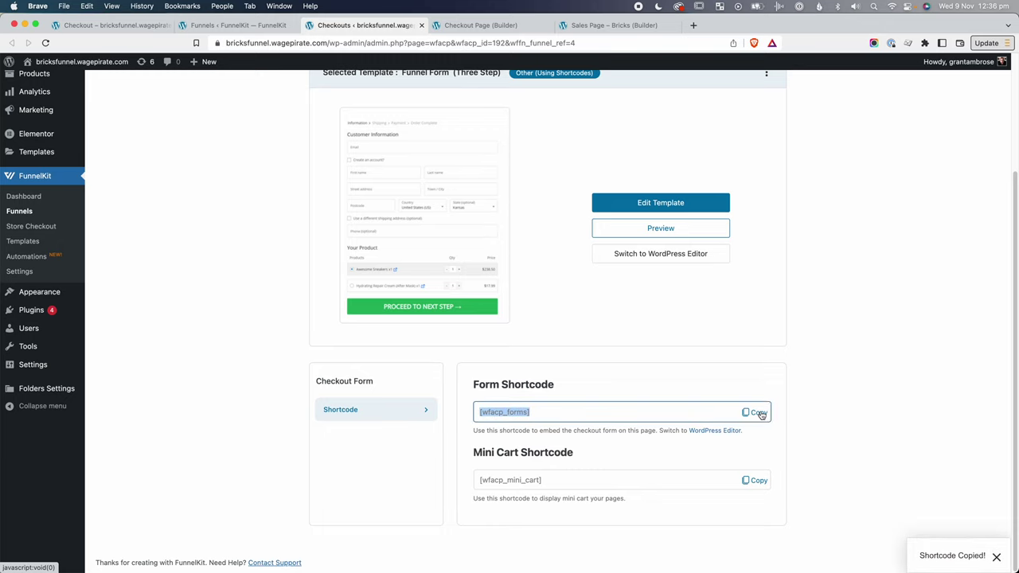
key(ctrl+Tab)
click(929, 199)
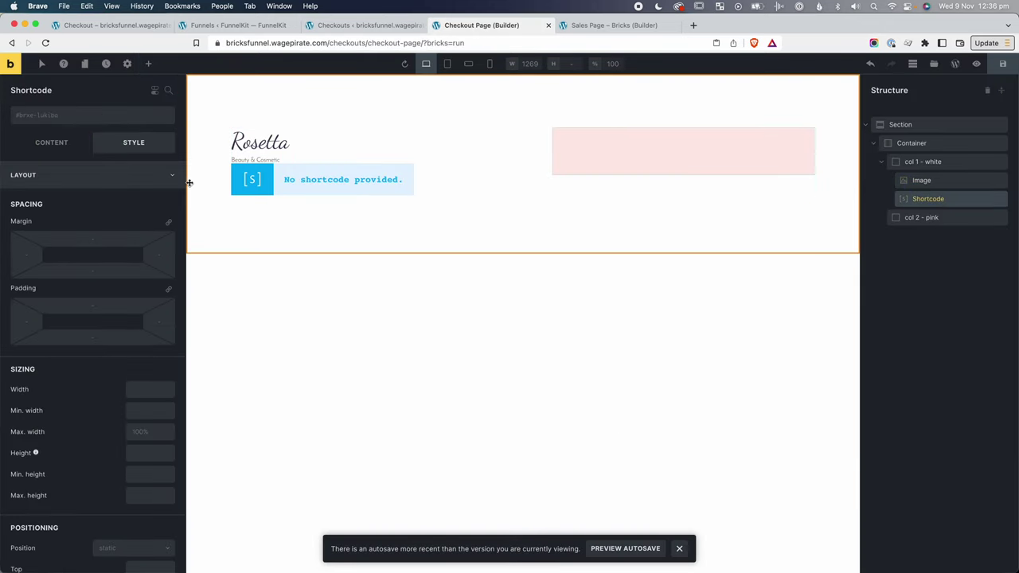
click(33, 143)
click(63, 218)
key(ctrl+v)
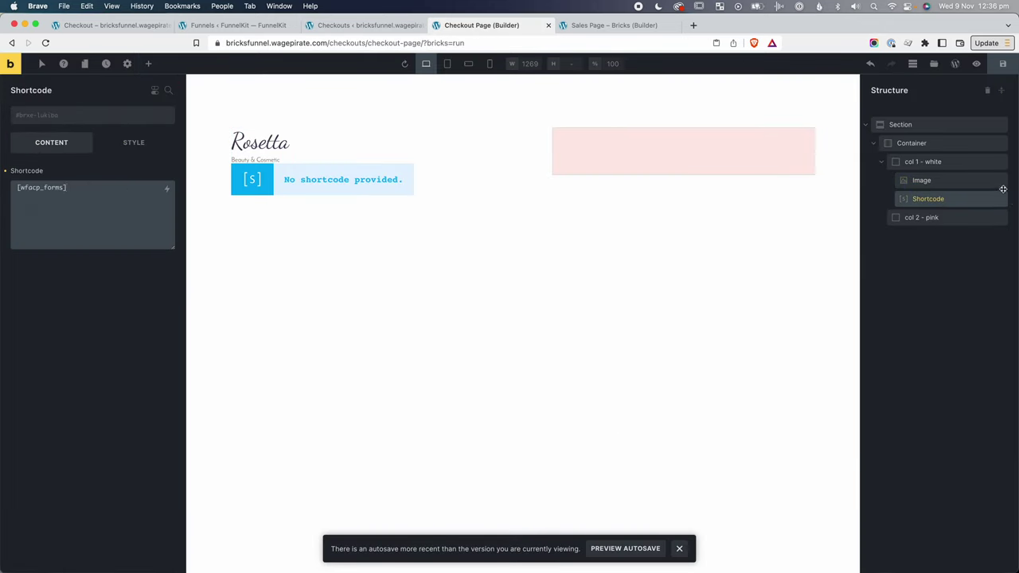
Add a Shortcode element with [wfacp_mini_cart] to col 2 - pink and save the page.
click(958, 217)
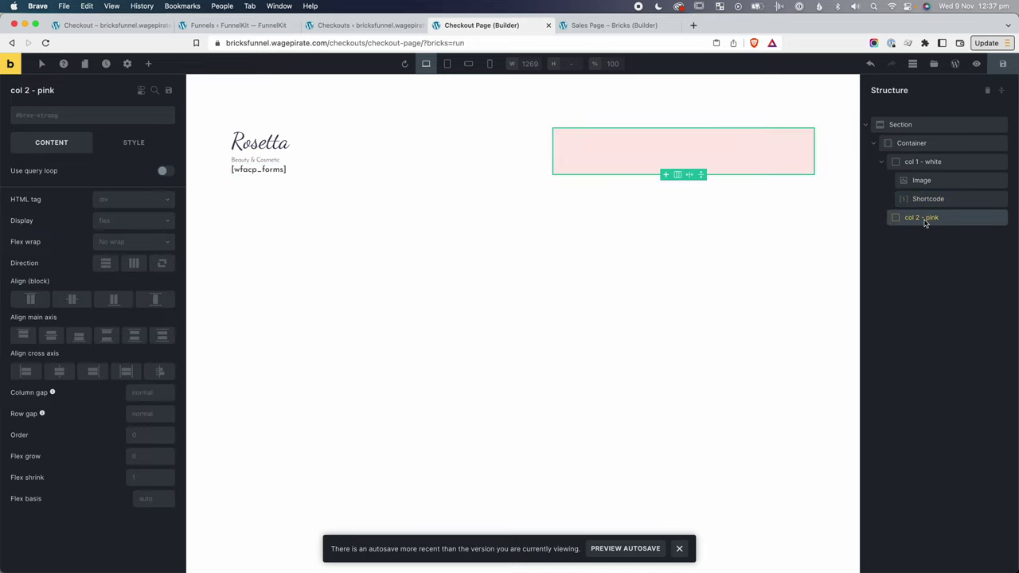
click(148, 63)
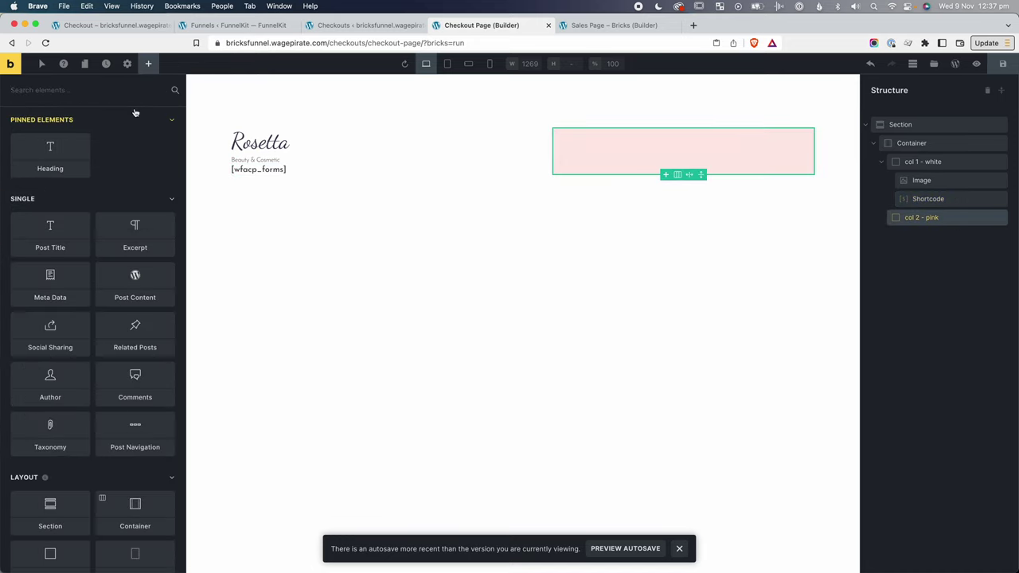
text(short)
click(66, 144)
click(345, 24)
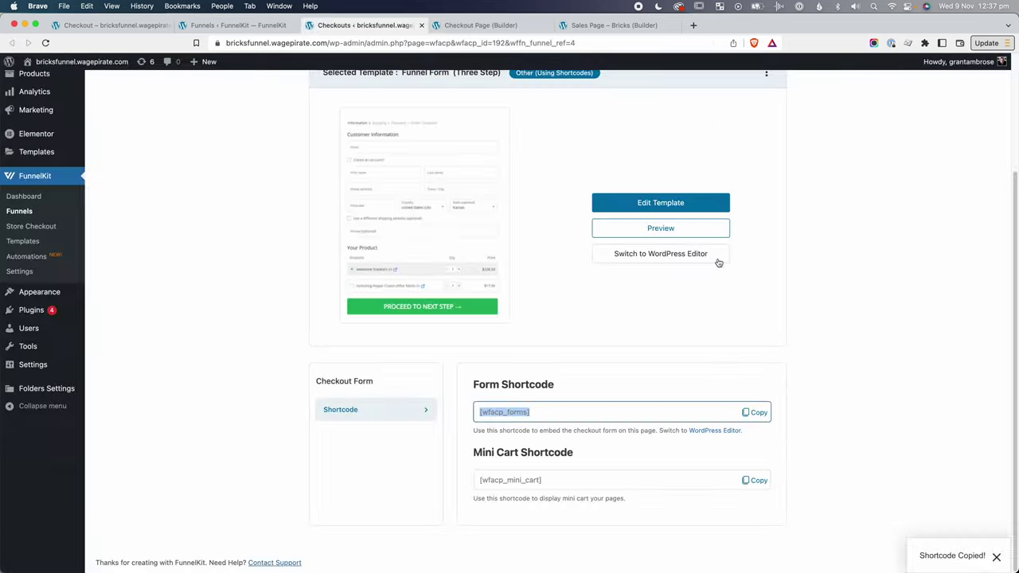
click(756, 480)
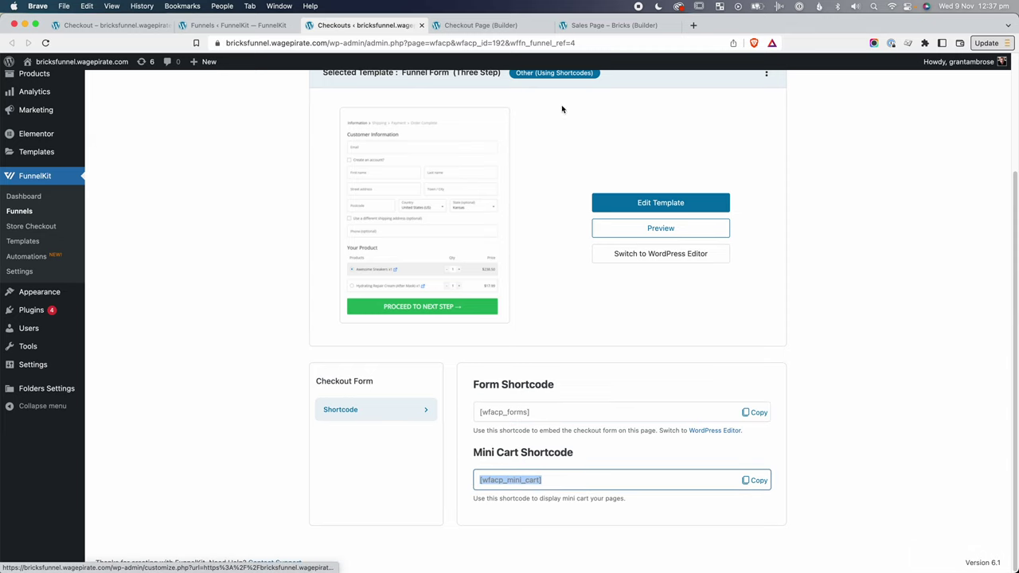
click(513, 22)
click(916, 235)
click(36, 220)
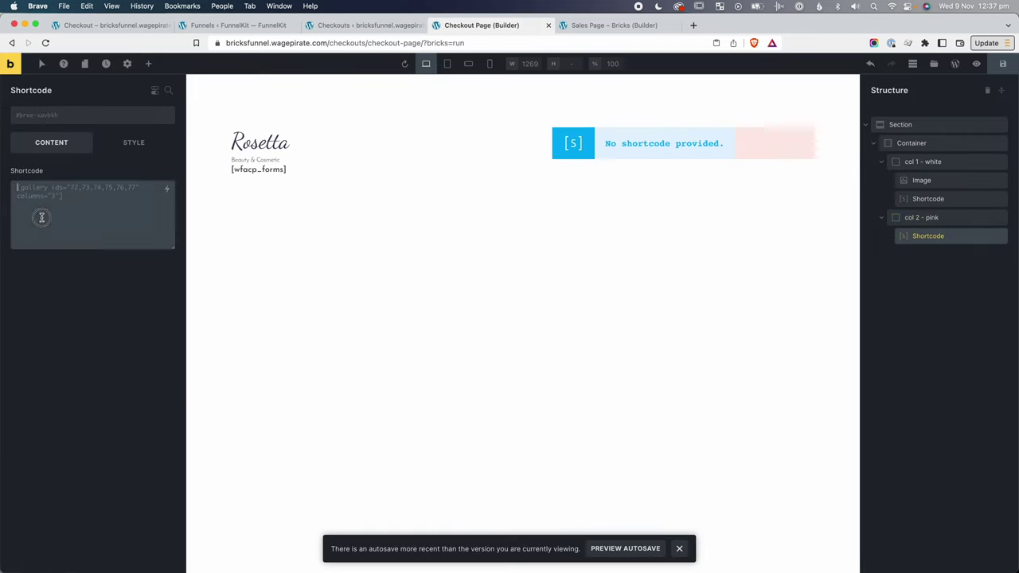
key(cmd+v)
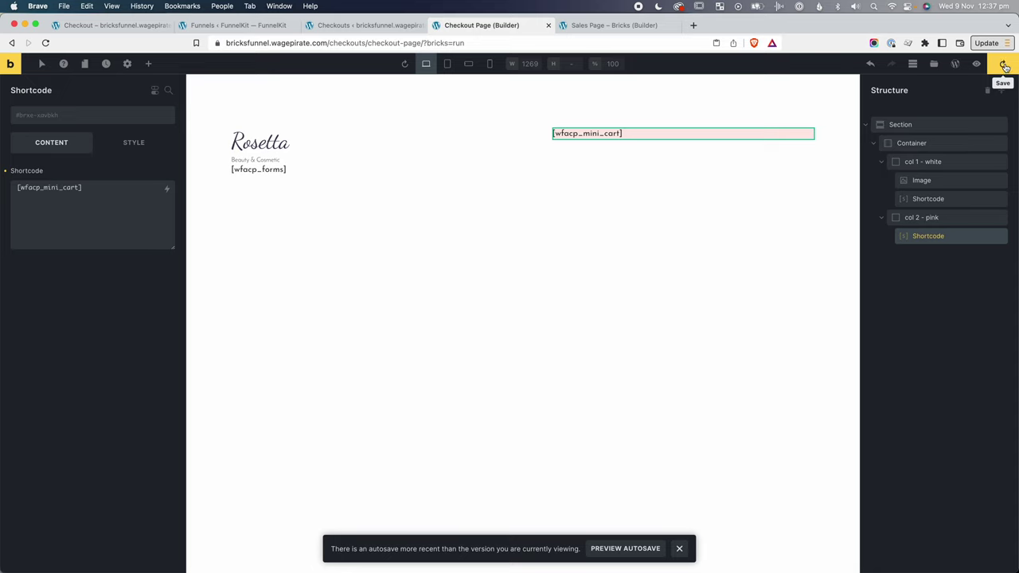
click(1005, 67)
click(977, 66)
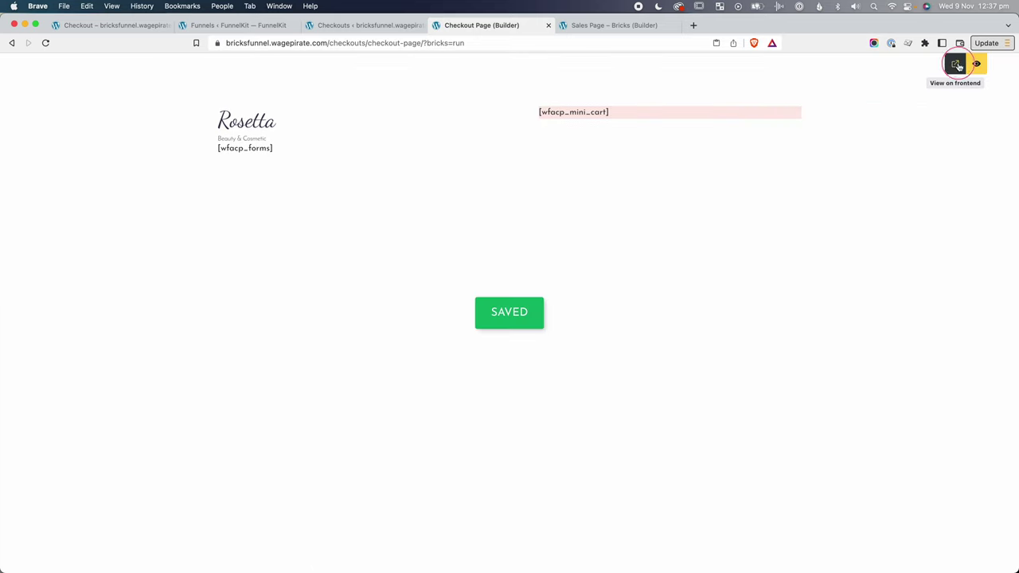
Check the new checkout page on the live site.
click(955, 63)
click(596, 26)
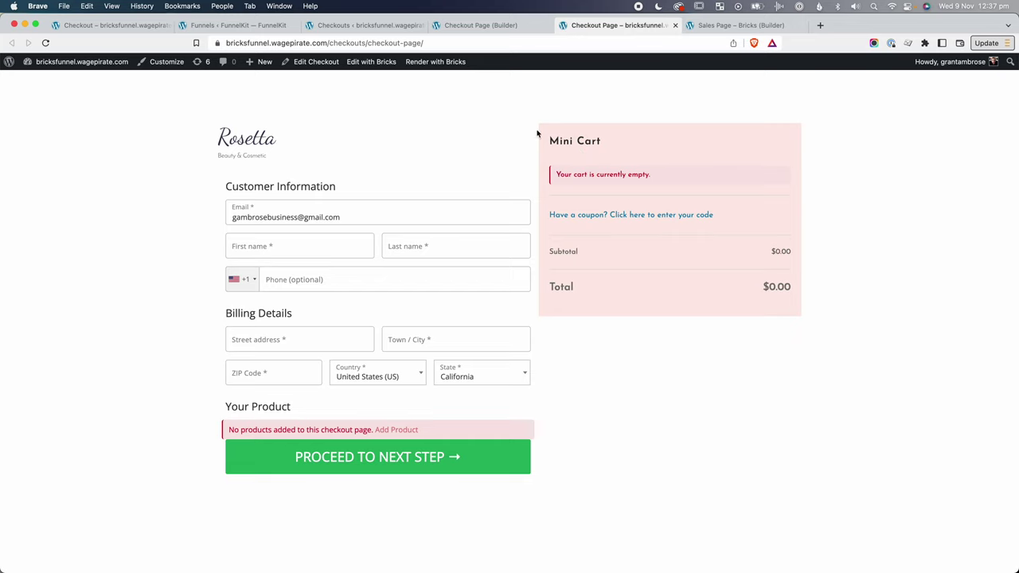
key(ctrl+shift+Tab)
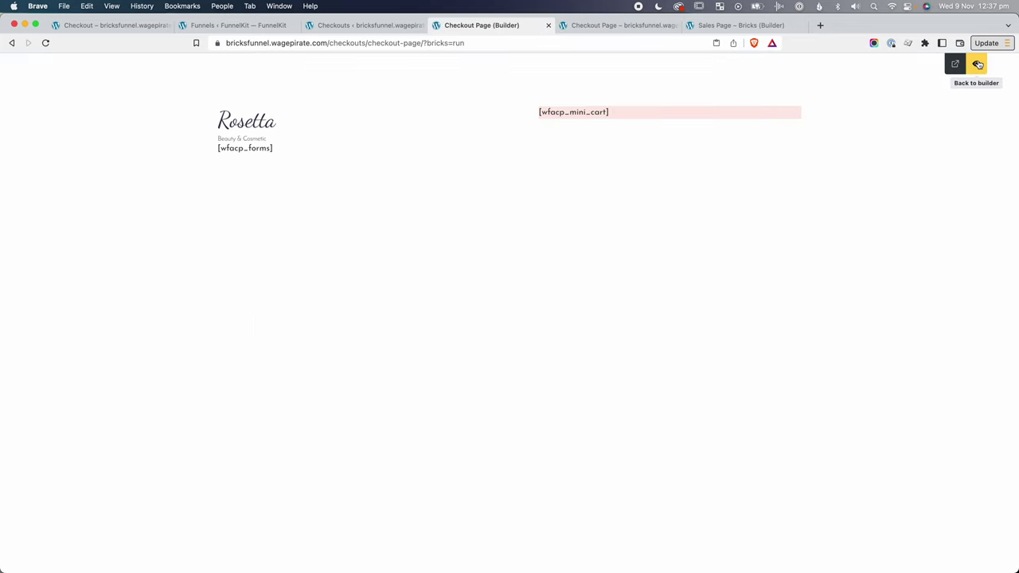
Set the Container's cross-axis alignment to Stretch and save the page.
click(978, 63)
click(926, 143)
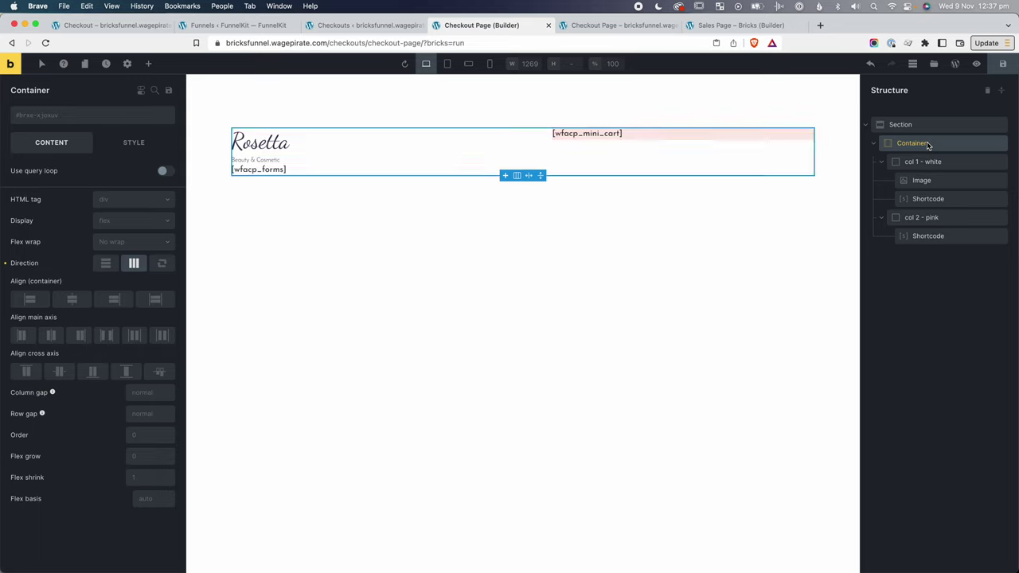
click(128, 372)
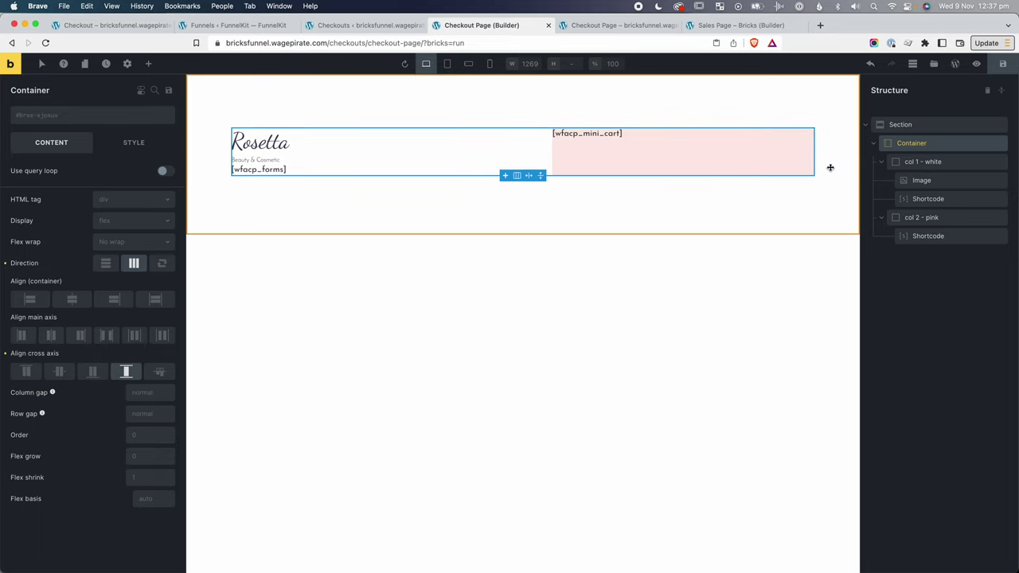
click(1002, 63)
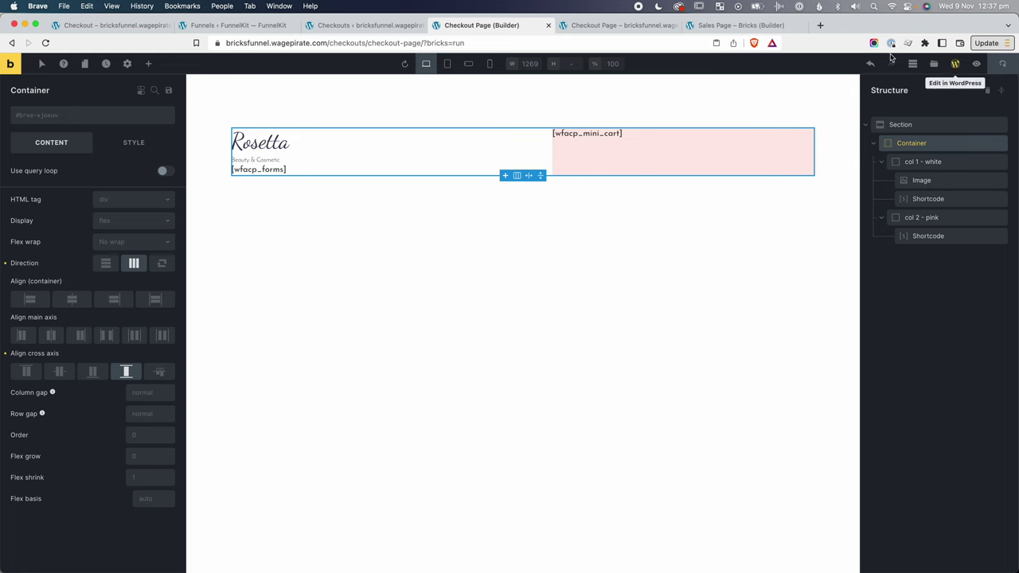
click(956, 63)
Inspect the reference section's 90deg gradient, #FFFFFF at 54% to #FEEBE7, toggling it to compare.
click(620, 26)
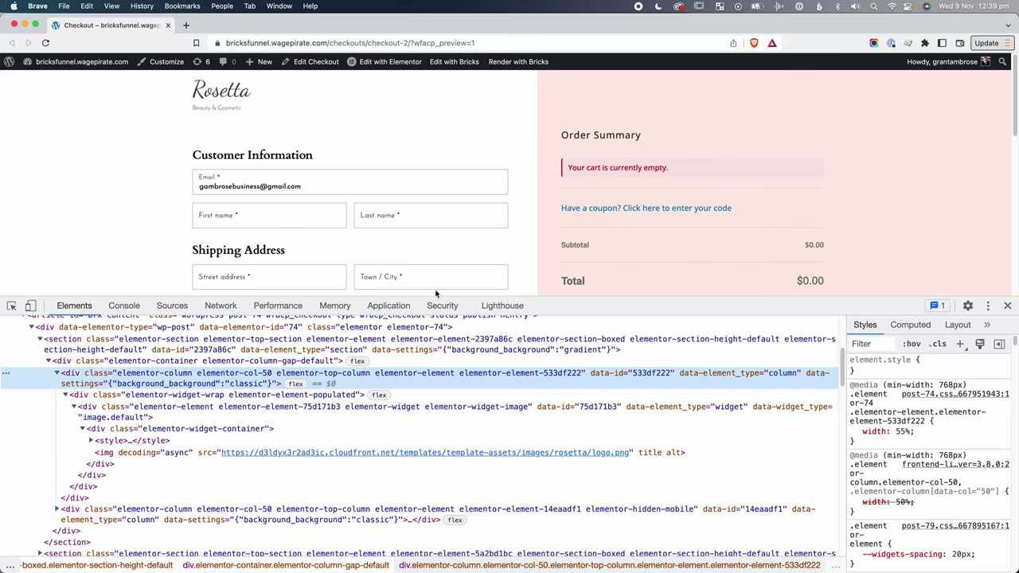
right_click(623, 104)
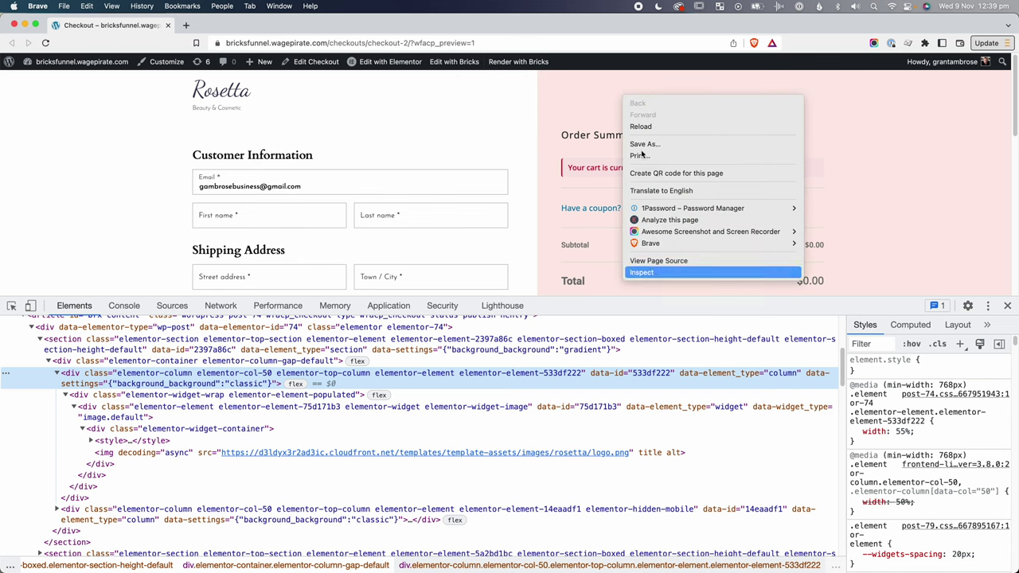
click(649, 271)
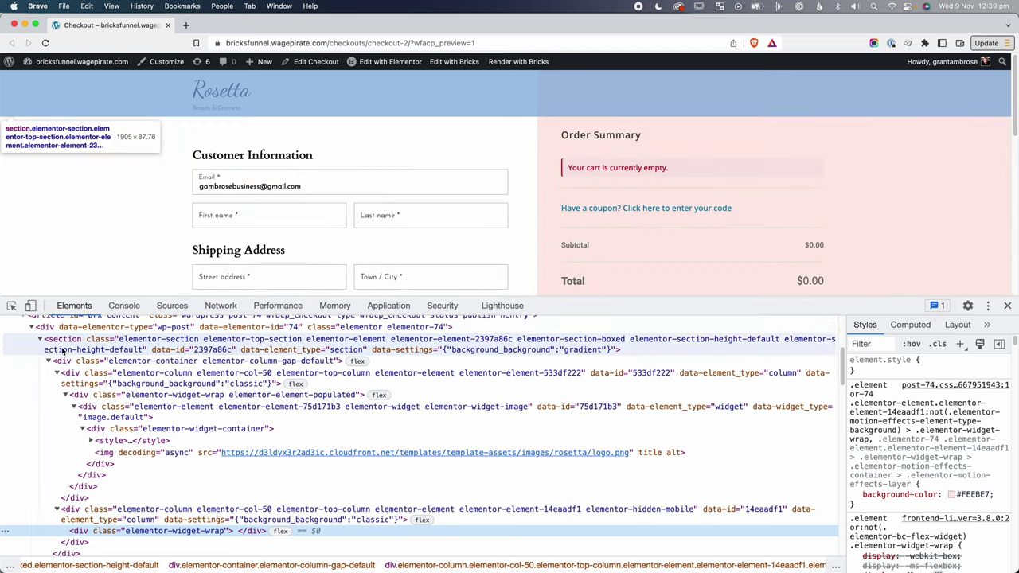
click(64, 349)
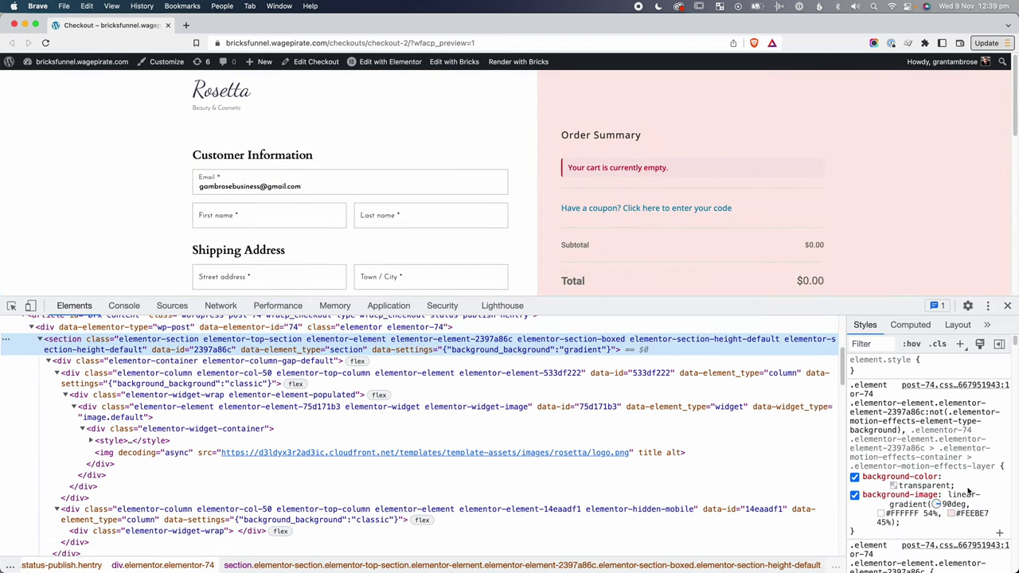
click(854, 496)
click(855, 496)
click(855, 496)
click(854, 495)
drag(904, 521, 862, 494)
key(super+c)
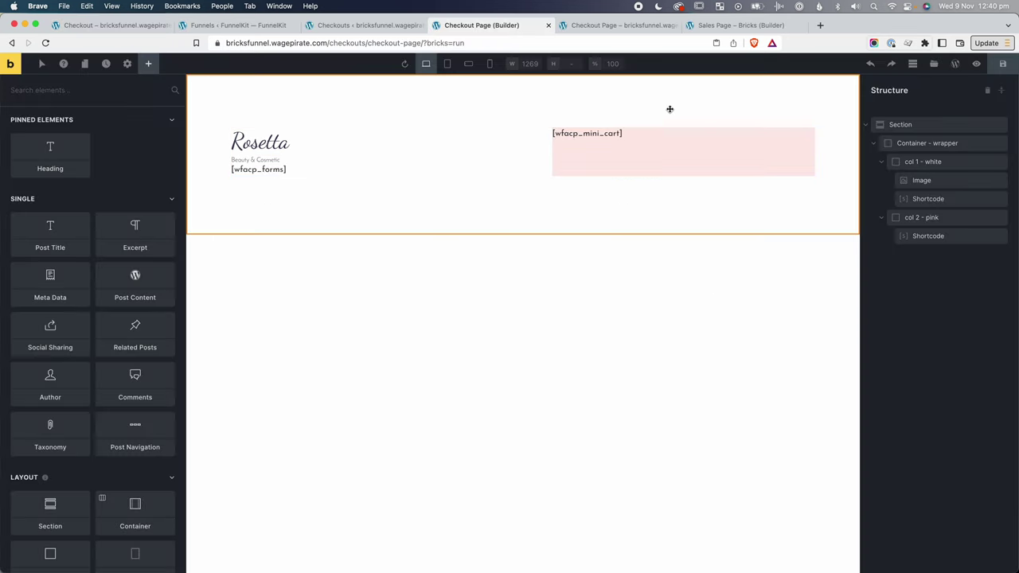
Select the outer Section, open its Gradient / Overlay settings and set a gradient angle.
click(912, 125)
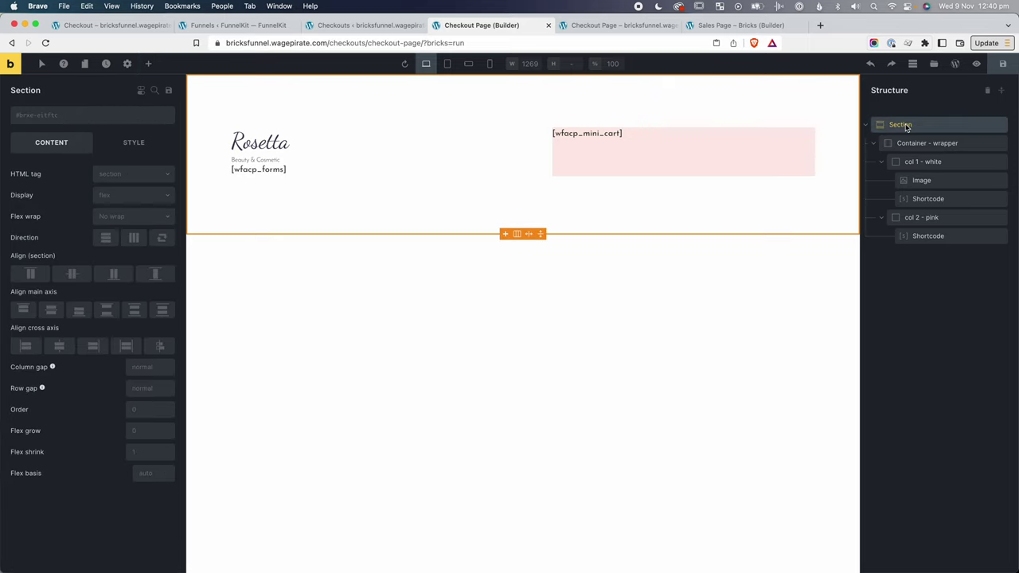
click(132, 144)
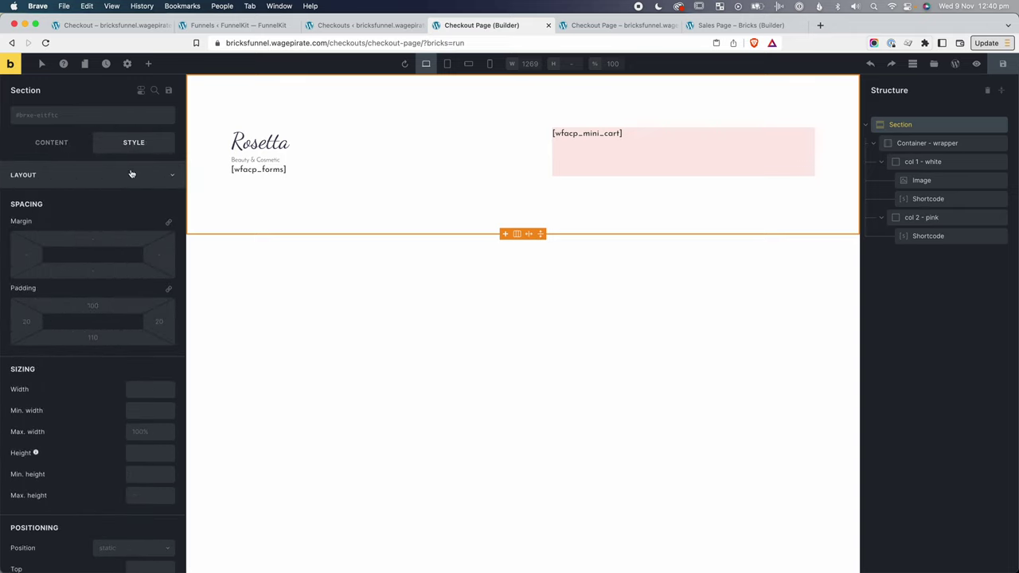
scroll(109, 453, down, 1)
click(48, 155)
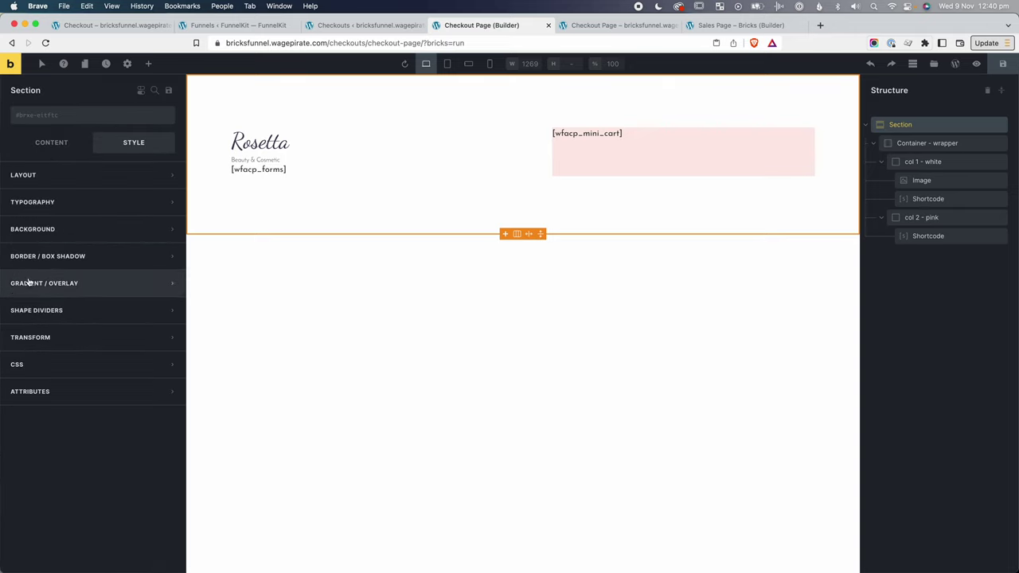
click(70, 285)
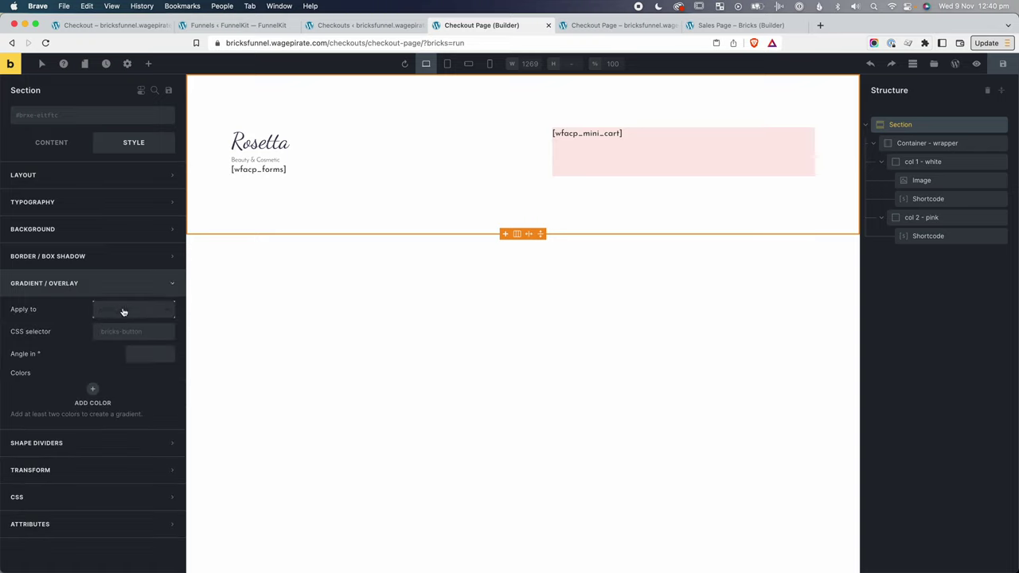
click(138, 354)
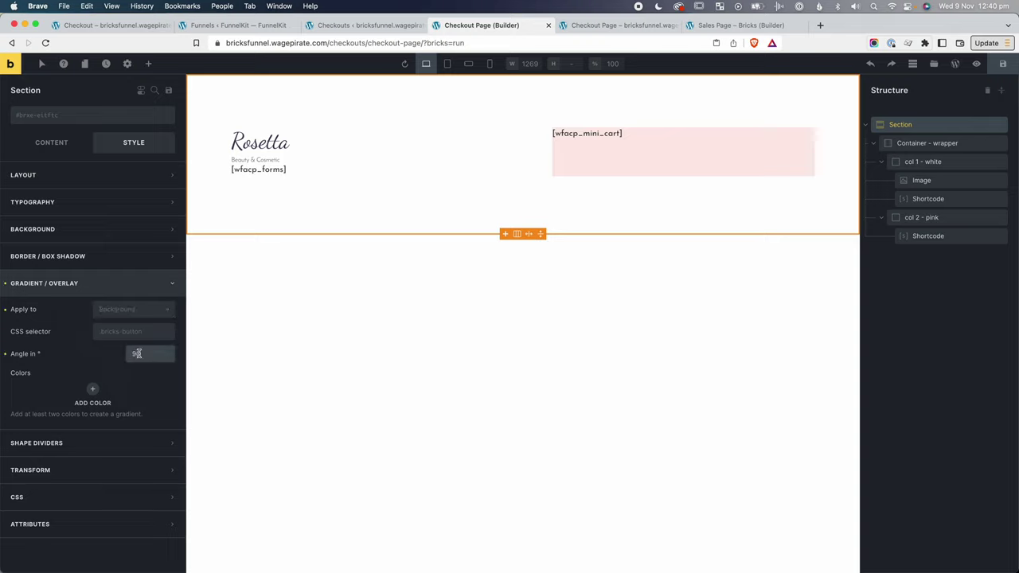
Try a white-to-pale-pink gradient on the Section, then reset it to clear the overlay.
click(93, 389)
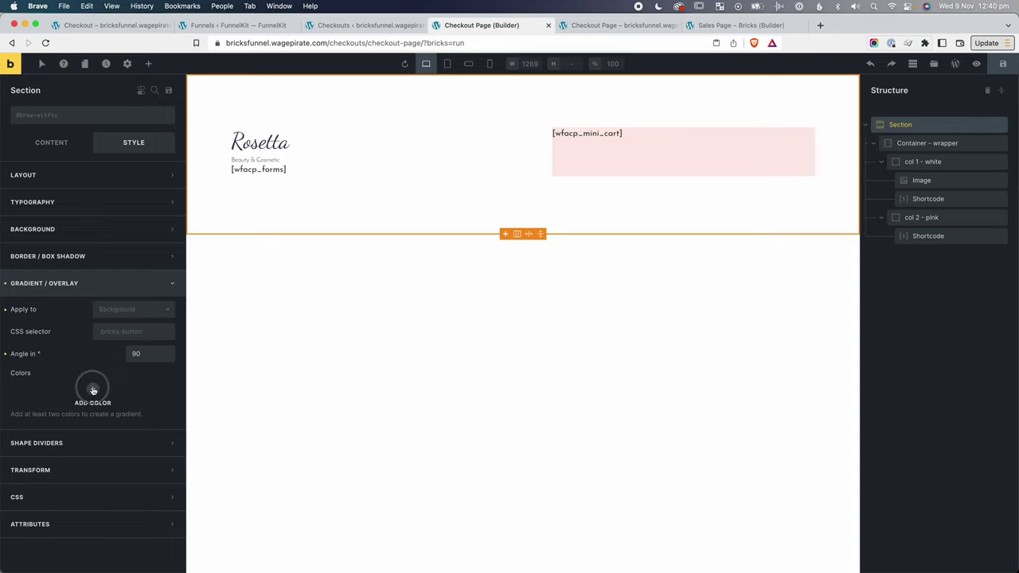
click(160, 417)
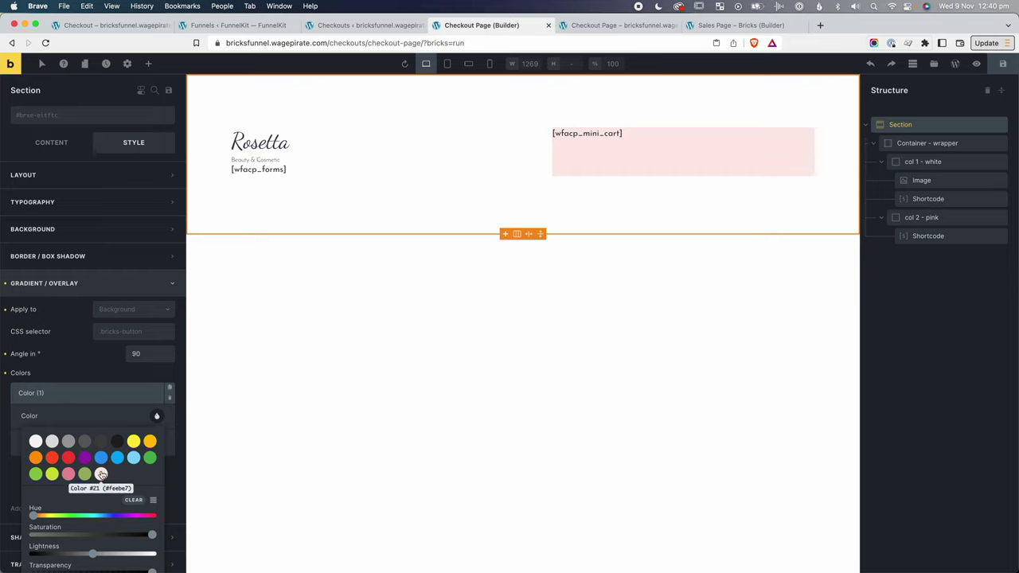
click(51, 460)
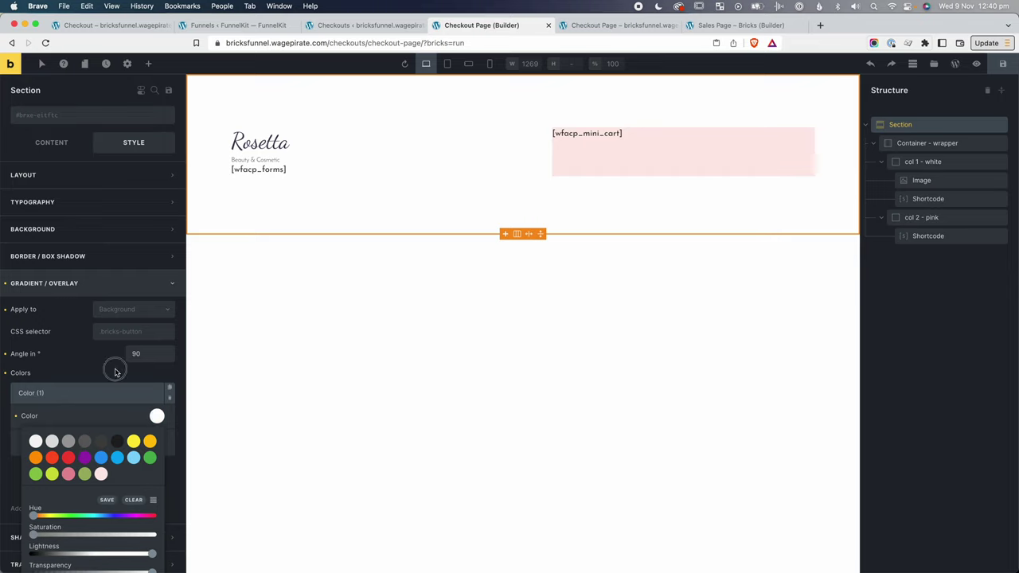
click(114, 371)
click(106, 457)
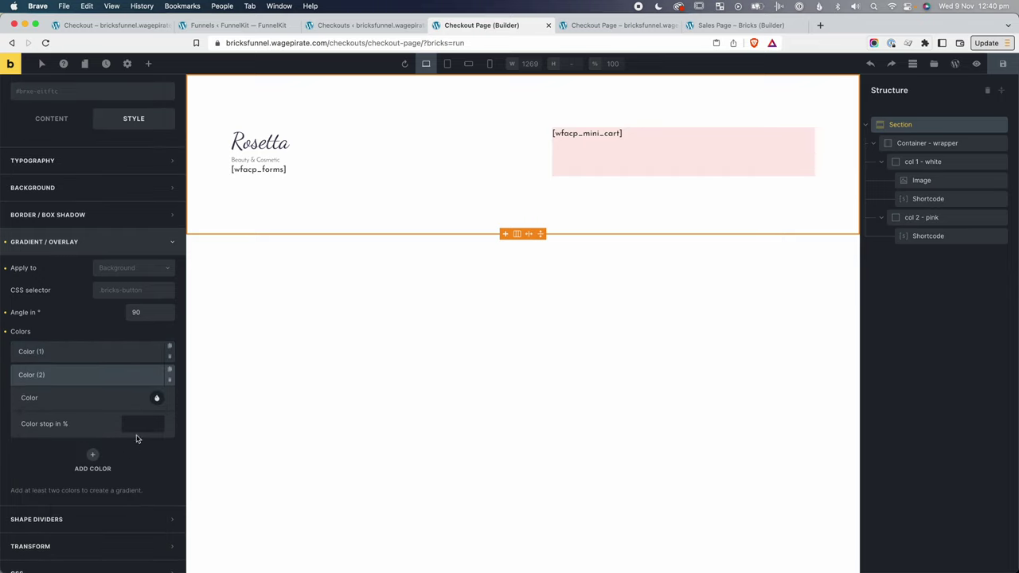
click(156, 398)
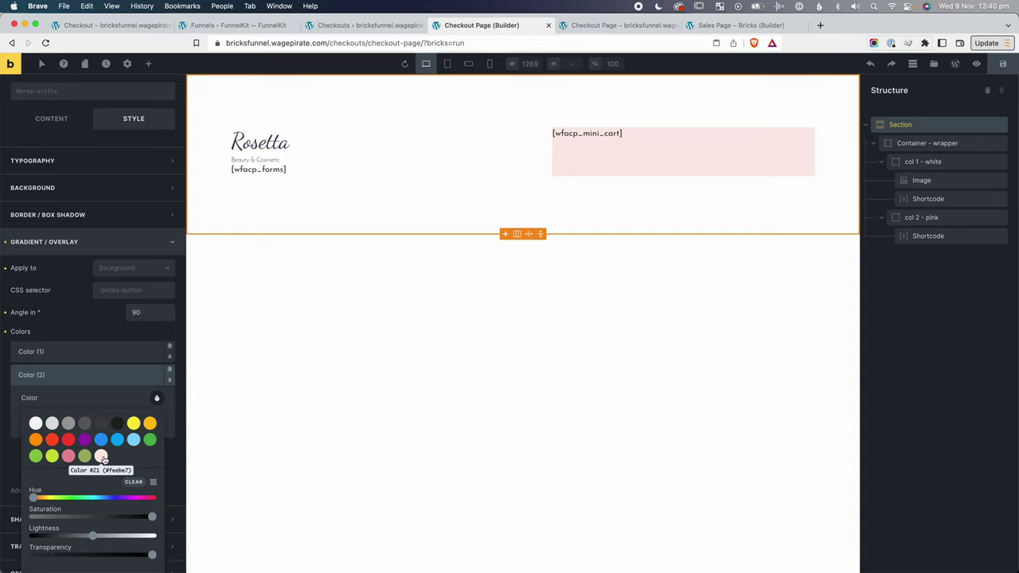
click(101, 456)
click(114, 389)
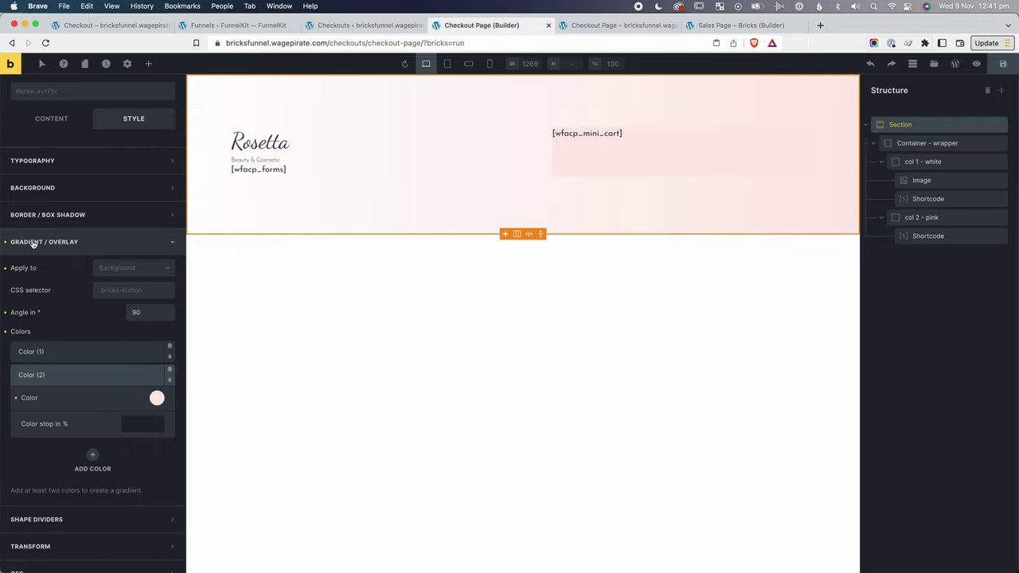
click(5, 244)
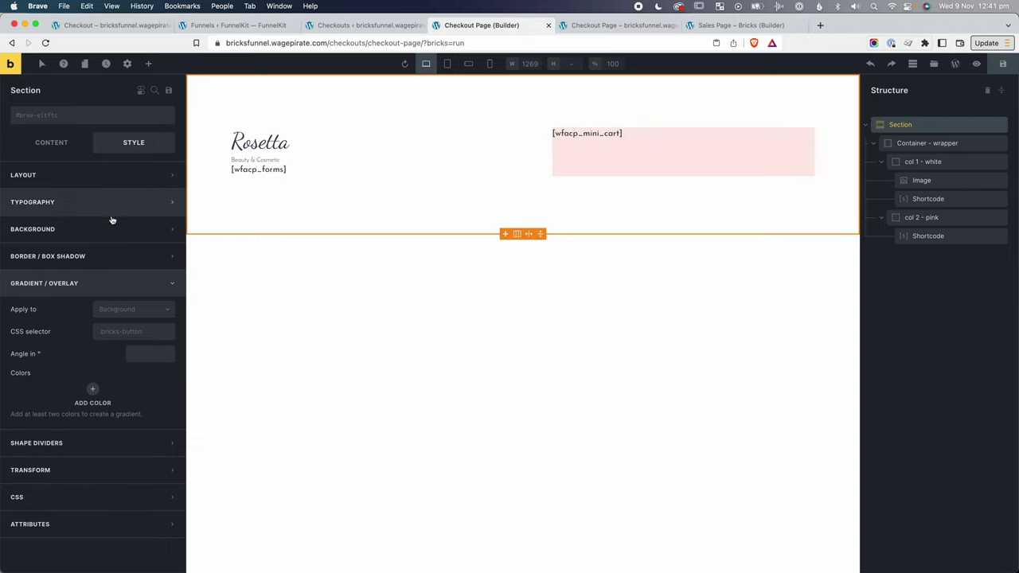
Add custom CSS root{background-image: linear-gradient(90deg, #FFFFFF 54%, #FEEBE7 45%);} to the Section.
click(102, 282)
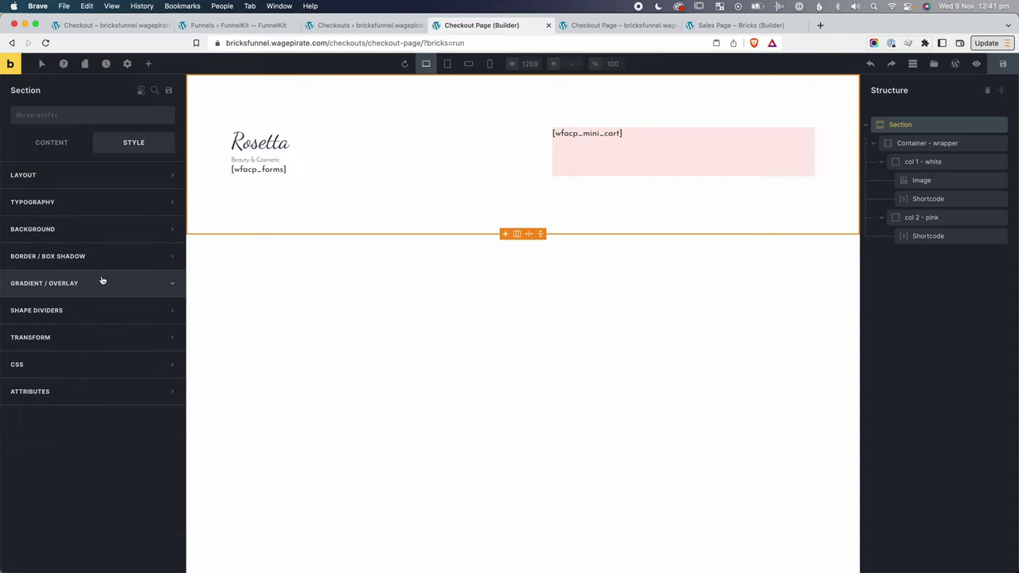
click(30, 364)
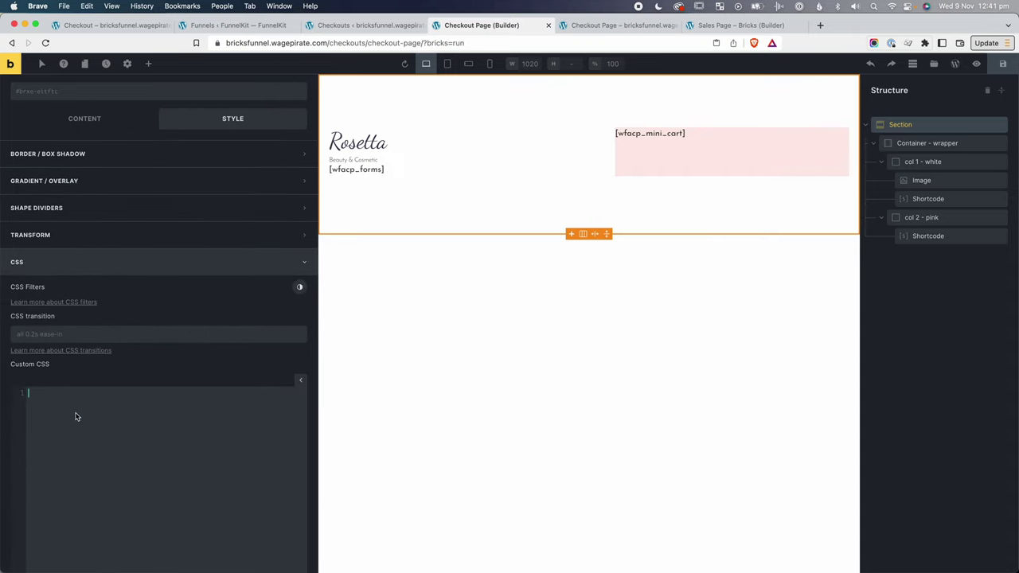
scroll(77, 417, down, 3)
drag(17, 471, 124, 471)
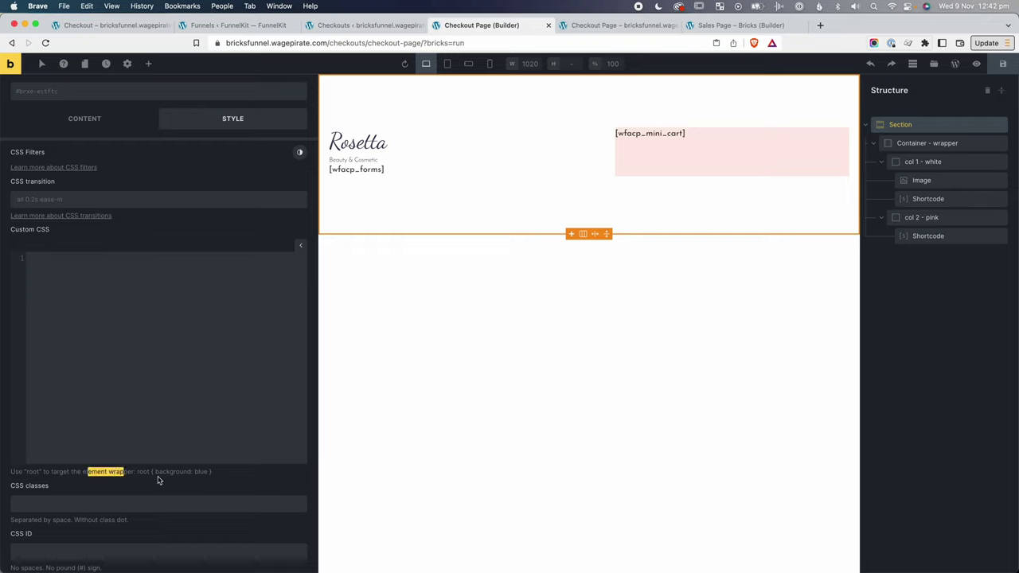
click(160, 295)
text(root{})
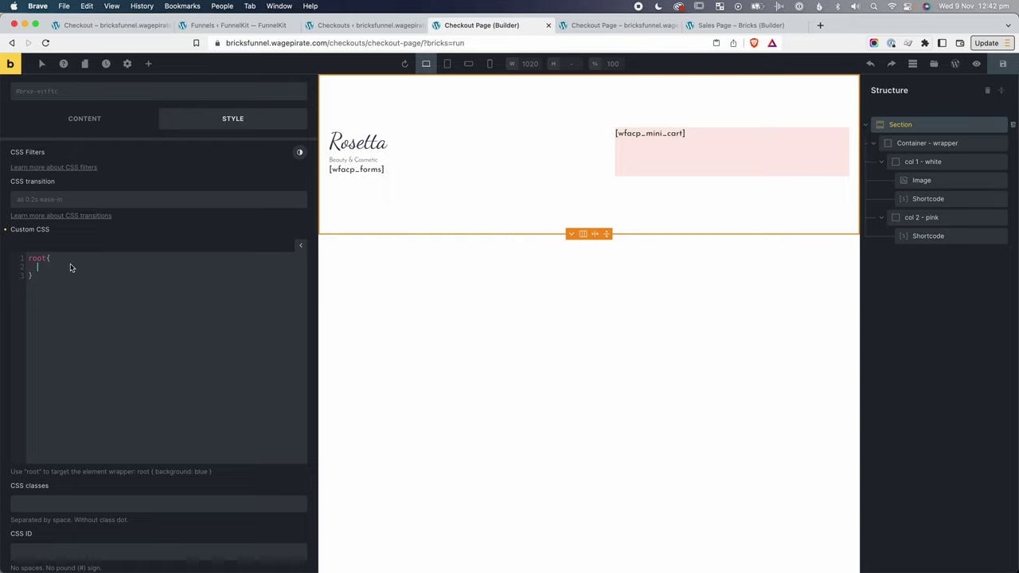
key(super+v)
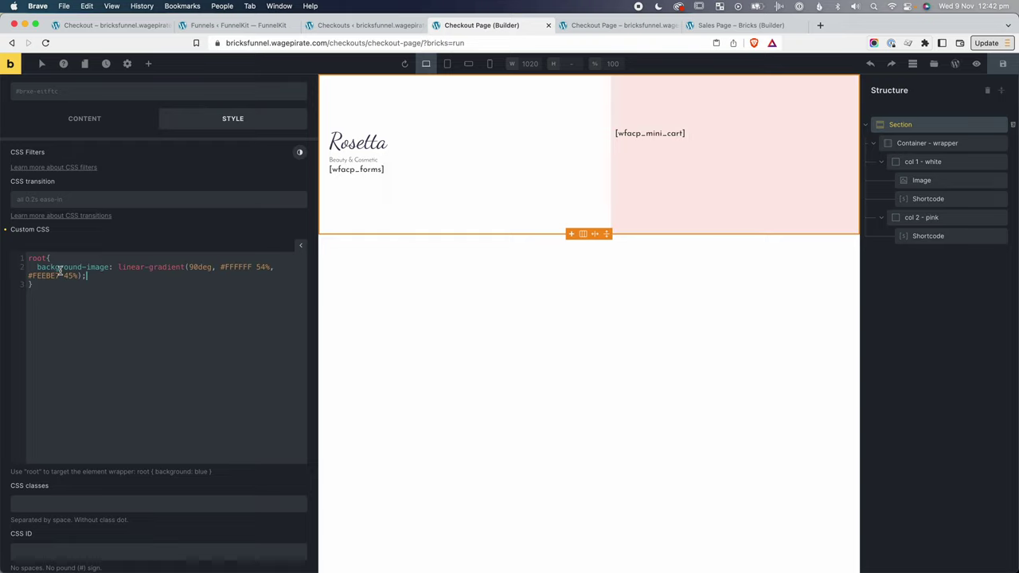
click(131, 280)
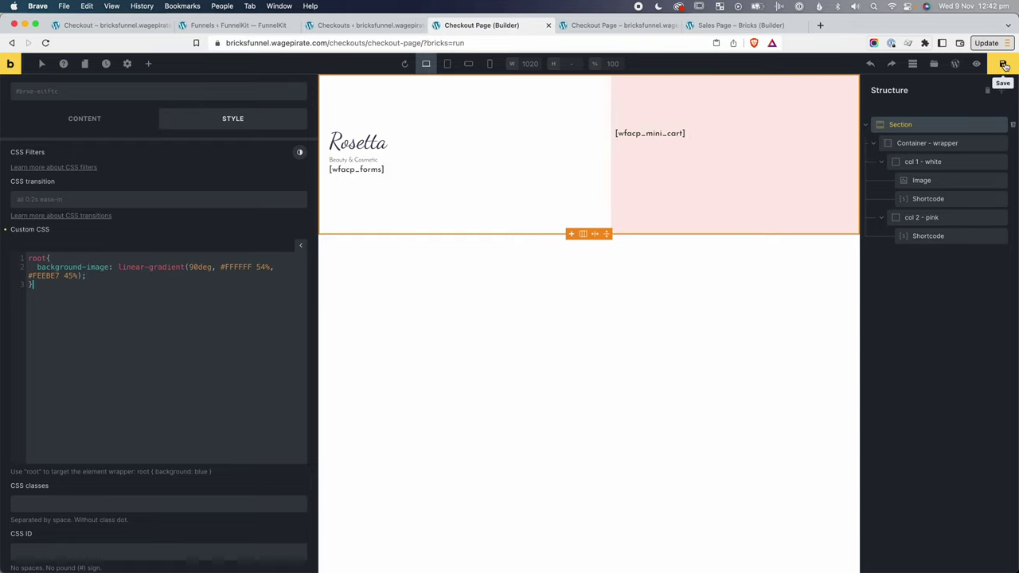
Save the checkout page and open it on the live frontend.
click(1005, 66)
click(977, 63)
click(958, 64)
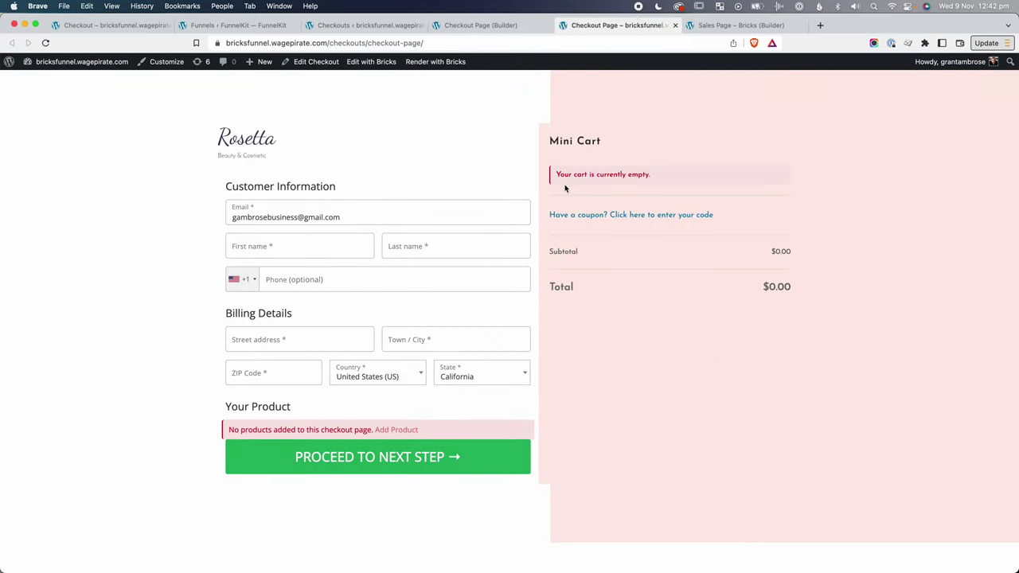
Inspect the section in DevTools, then review the root gradient declaration back in the builder.
right_click(615, 97)
click(651, 268)
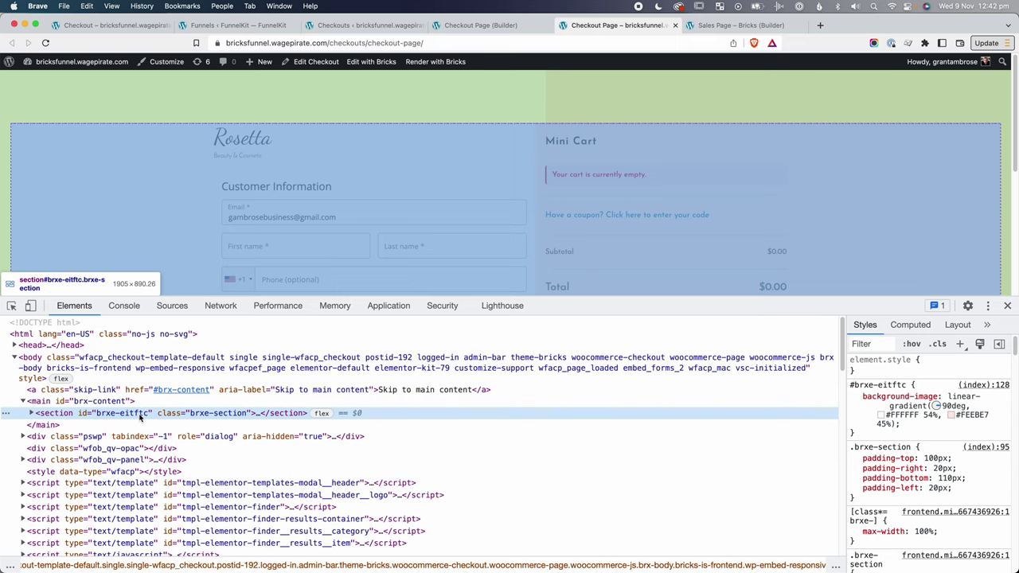
key(ctrl+shift+Tab)
click(979, 64)
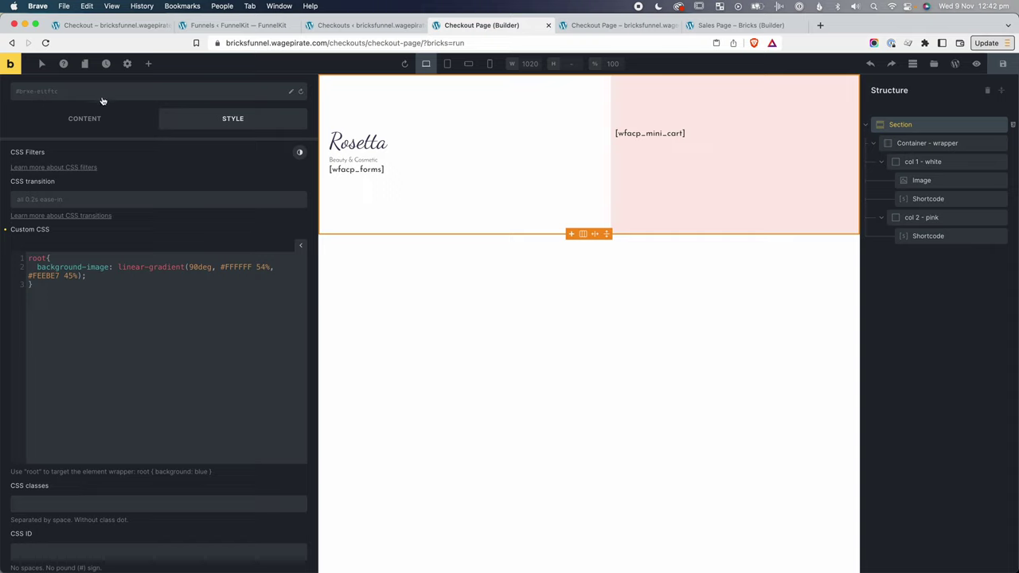
click(48, 256)
key(Down)
key(Home)
key(shift+End)
double_click(47, 257)
drag(212, 472, 26, 472)
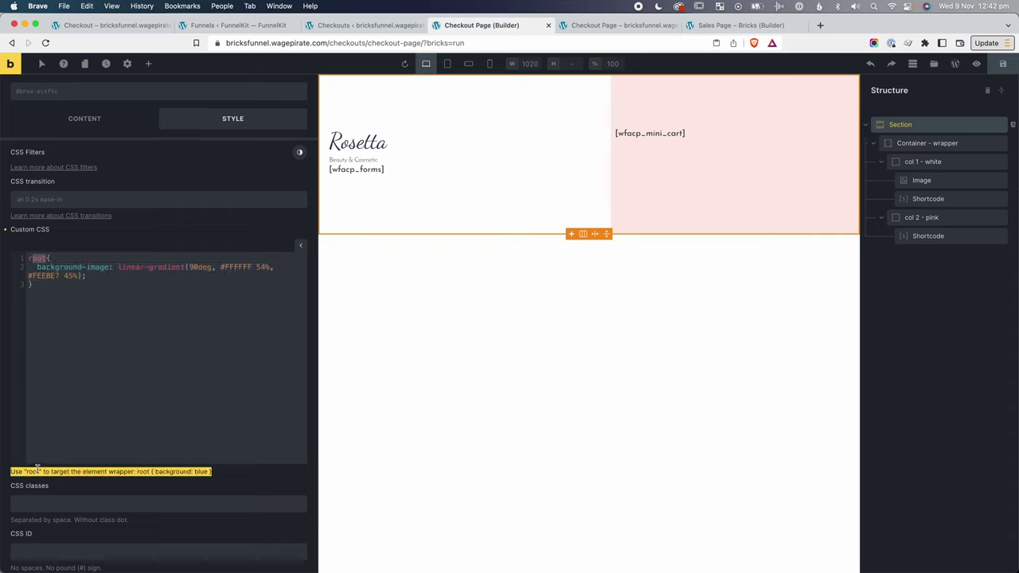
Compare the live checkout page against the builder with the section deselected.
key(ctrl+Tab)
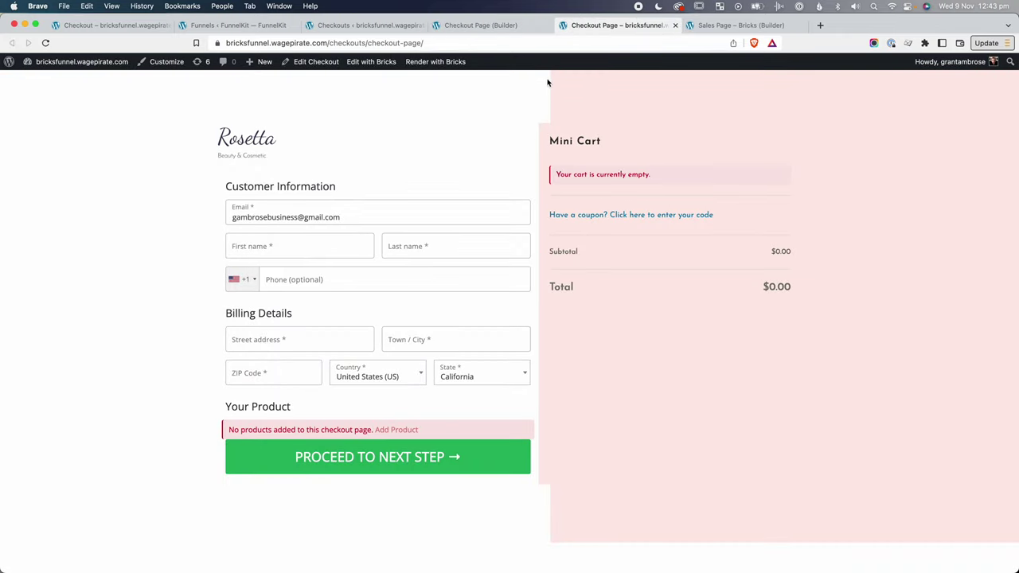
click(525, 29)
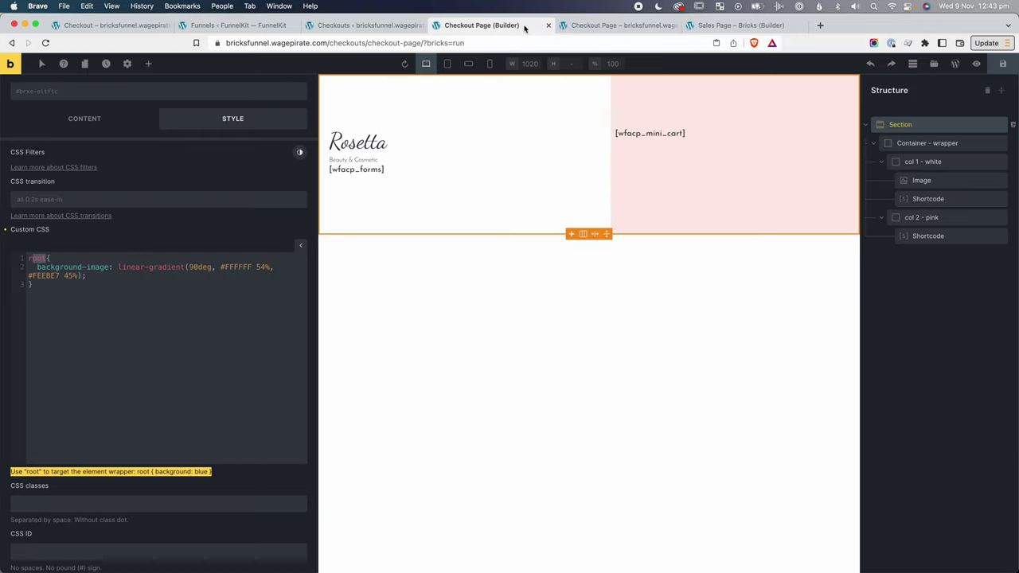
click(437, 336)
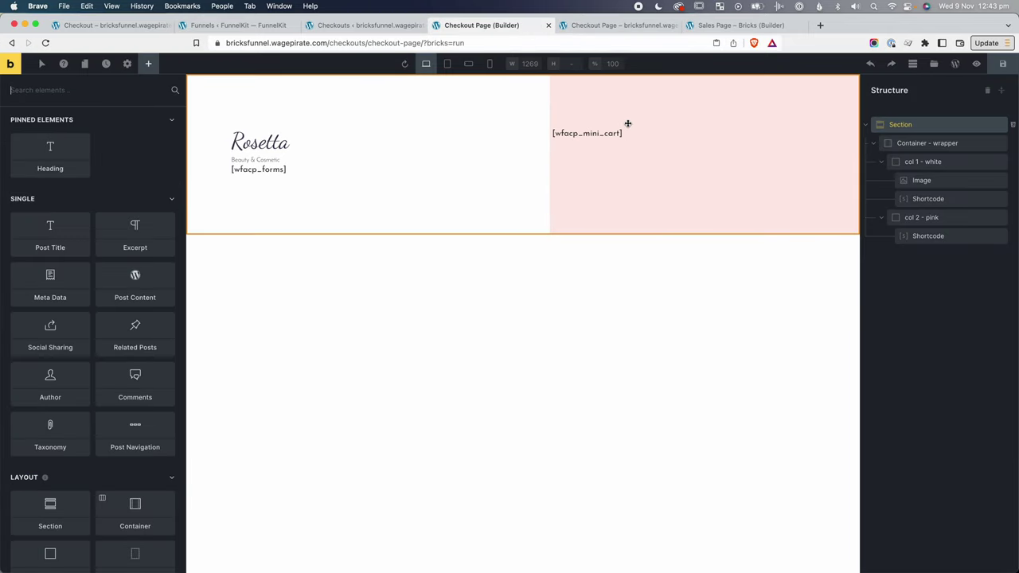
key(ctrl+Tab)
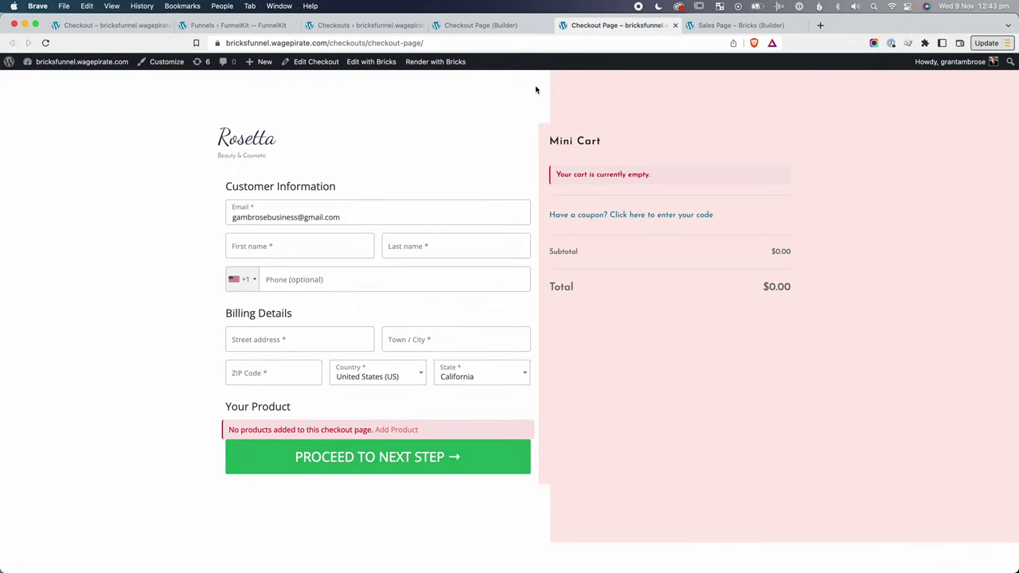
click(481, 25)
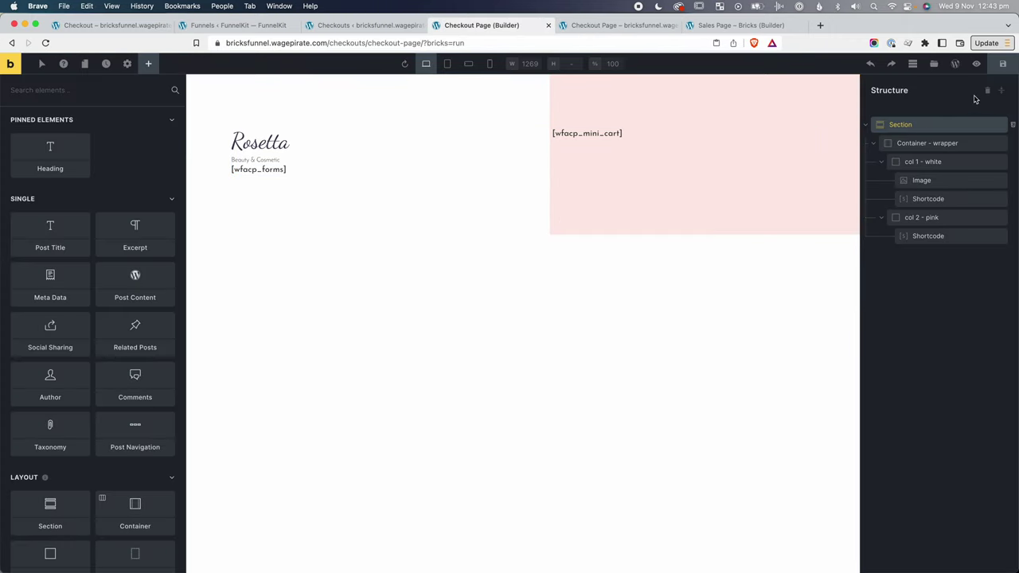
Lower the 54% white stop in the Section's custom CSS gradient.
click(956, 125)
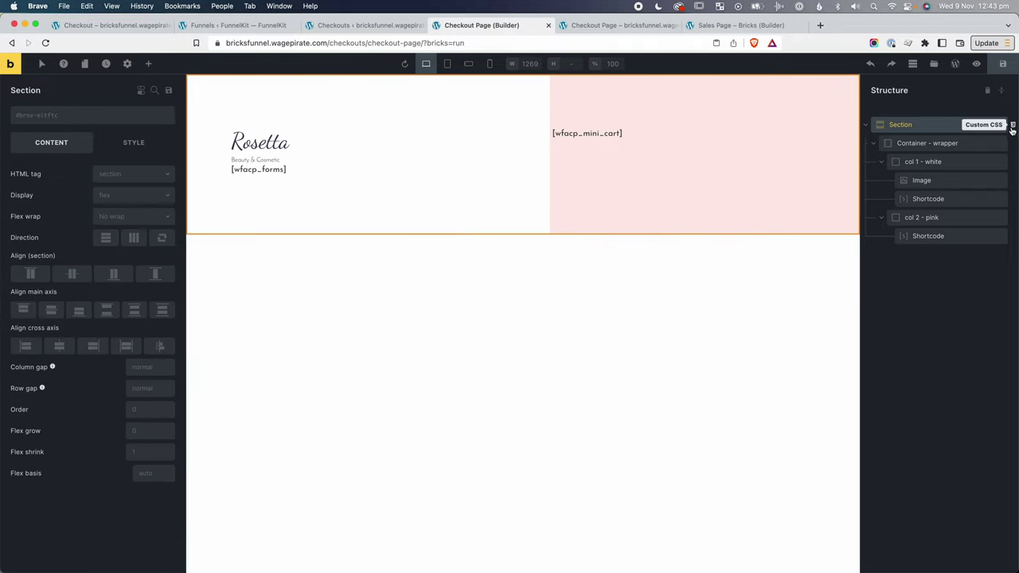
click(1014, 127)
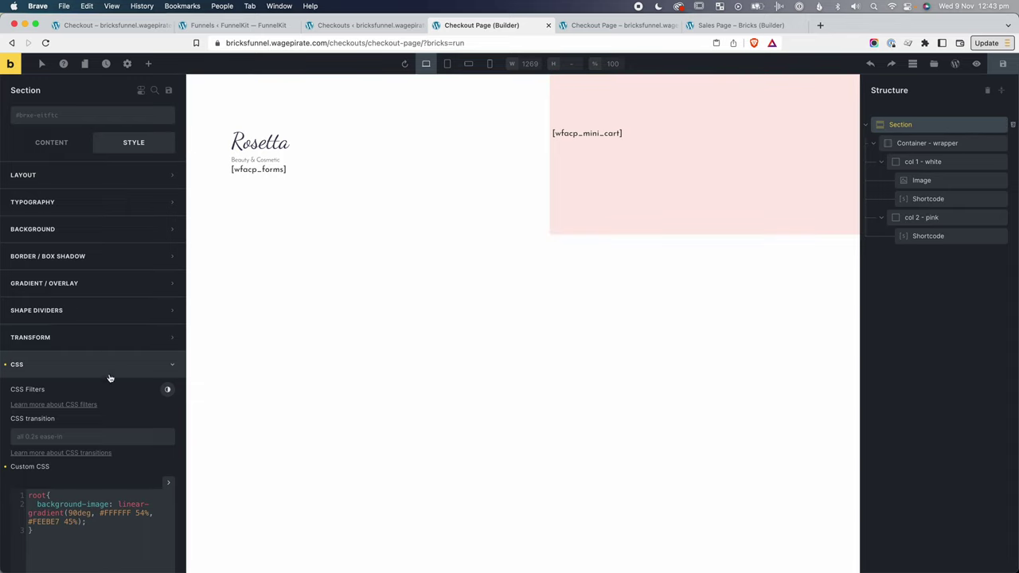
scroll(108, 383, down, 3)
click(148, 446)
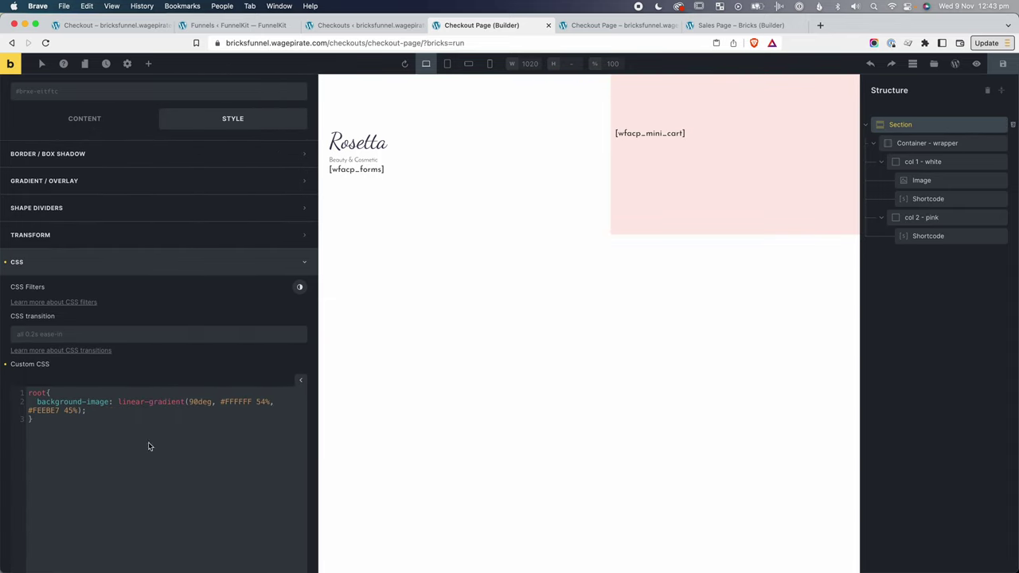
click(258, 402)
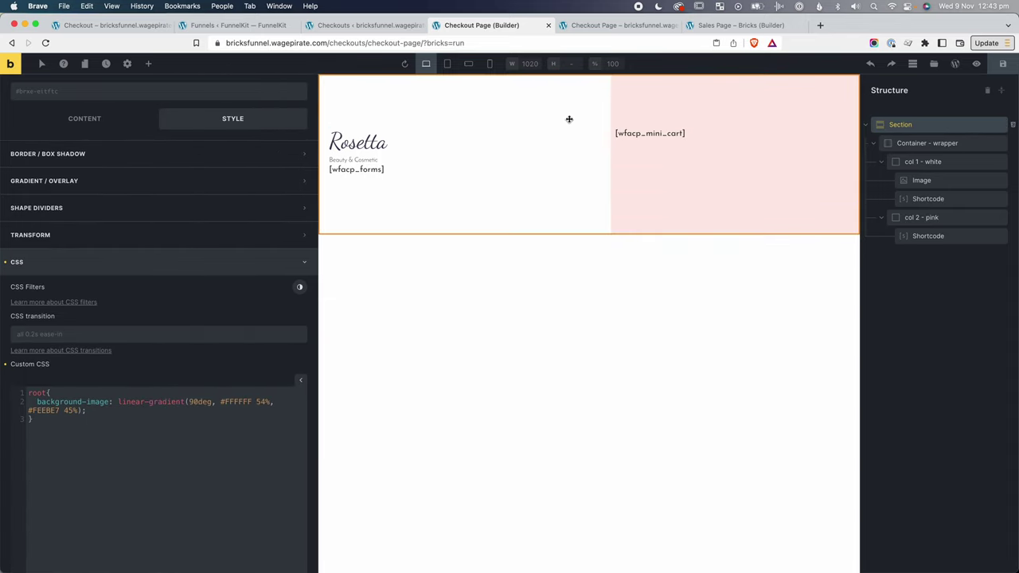
click(259, 402)
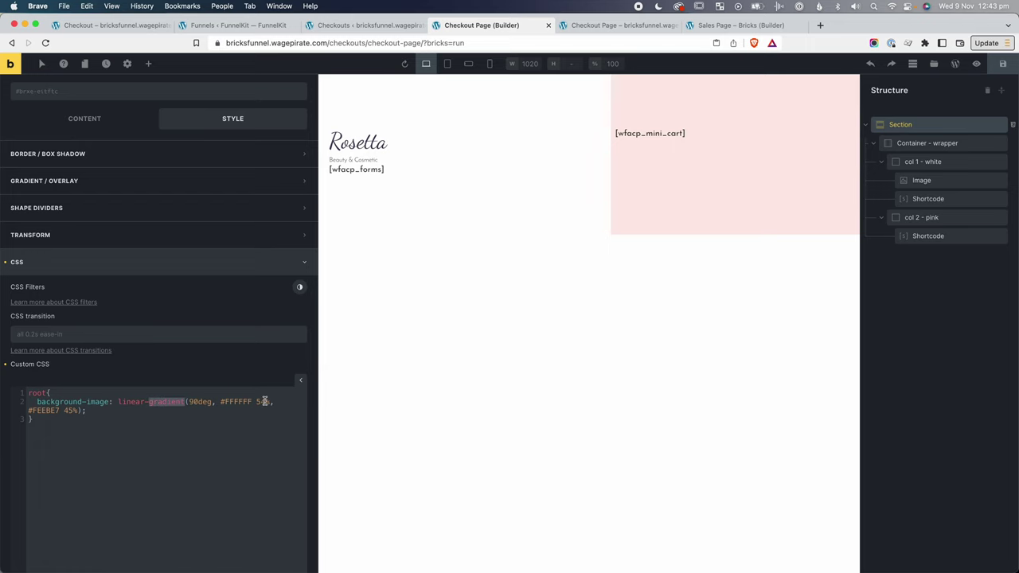
key(BackSpace)
text(0)
Check the new split on the live page, then select the col 1 - white column.
click(607, 25)
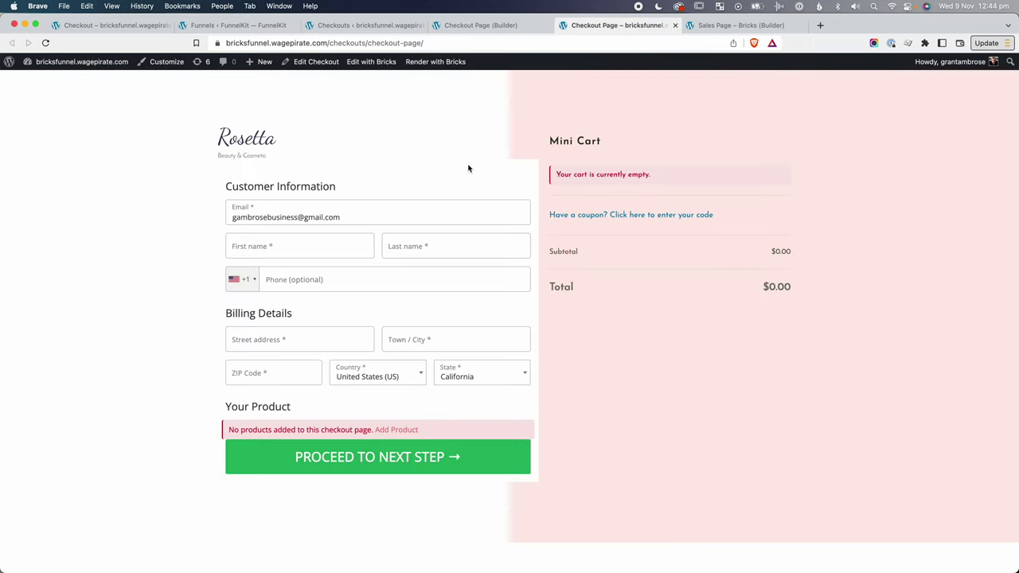
click(499, 25)
click(955, 163)
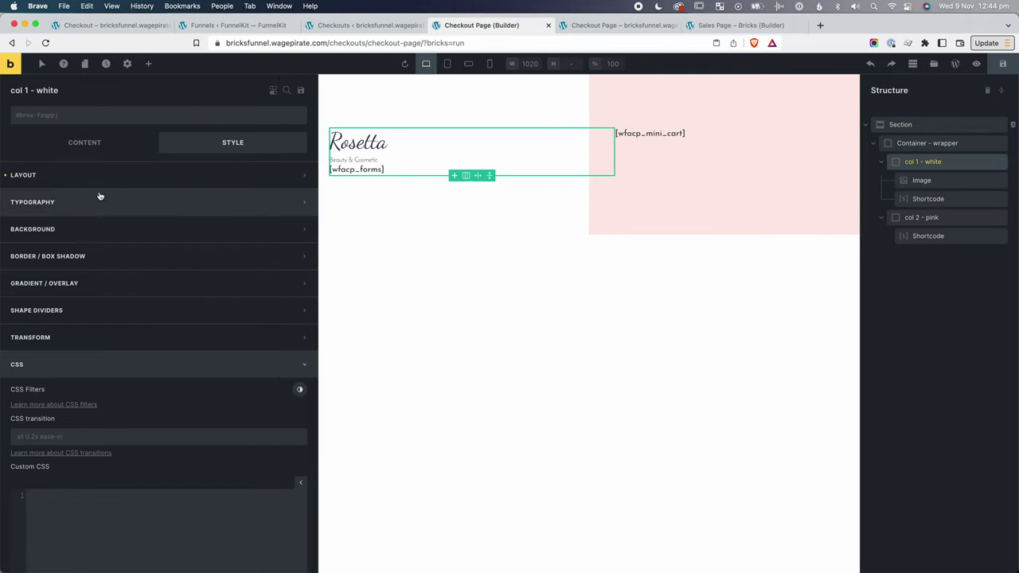
Give col 1 - white a #ffffff background colour using the white swatch at full lightness.
click(94, 227)
click(167, 254)
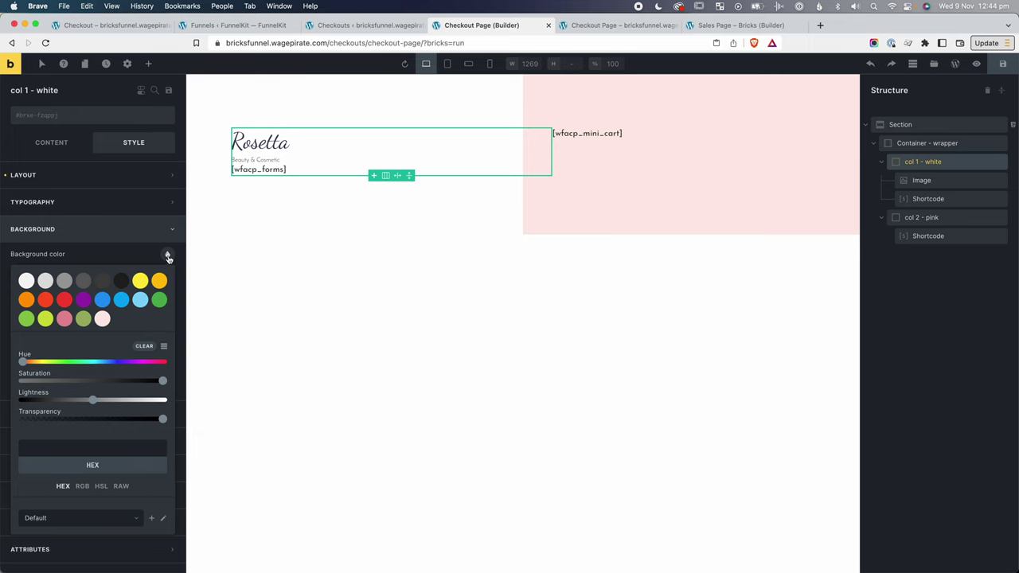
click(27, 281)
drag(161, 404, 206, 404)
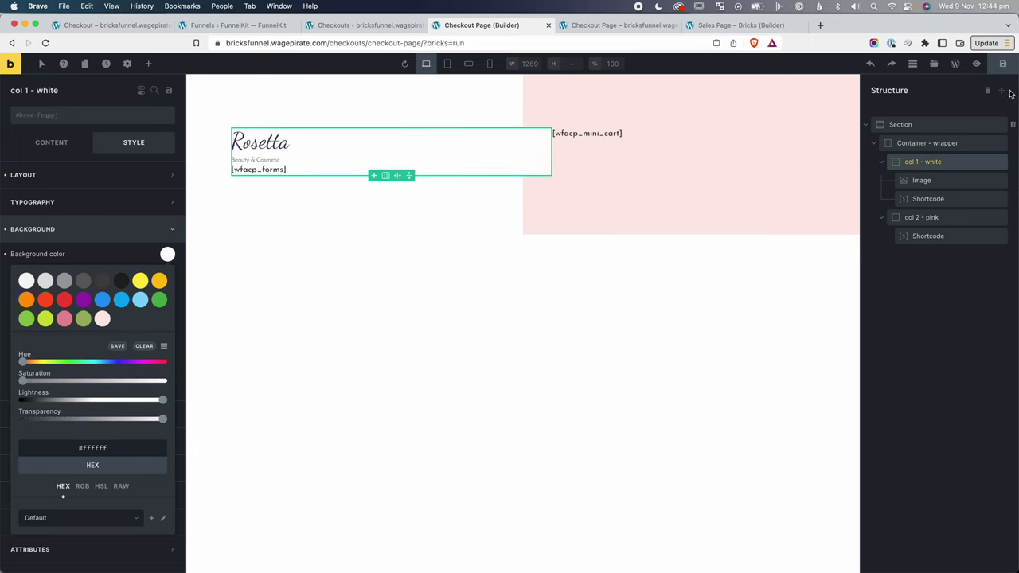
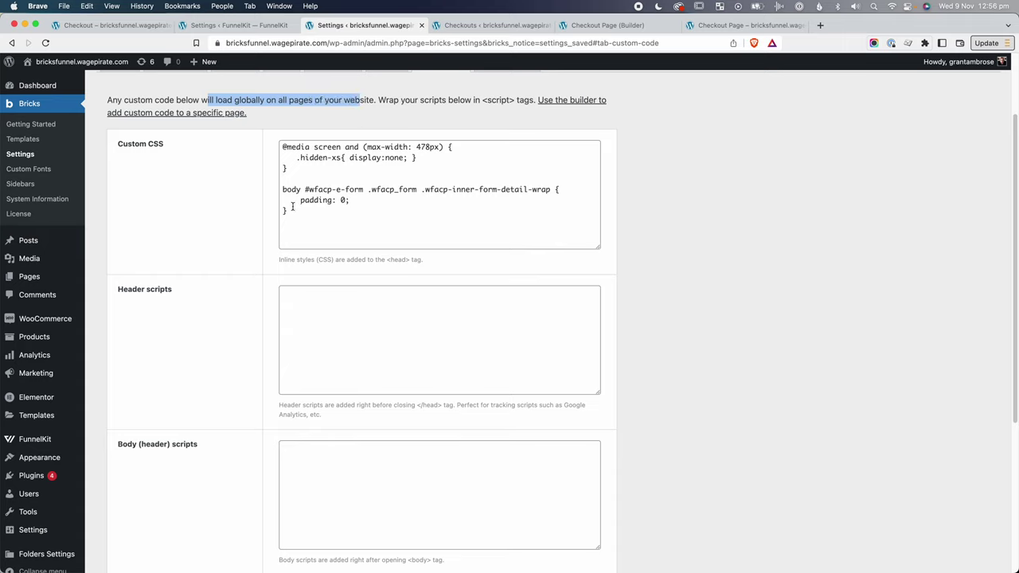
Cut the body form-wrapper padding rule out of Bricks' global Custom CSS.
drag(301, 212, 303, 190)
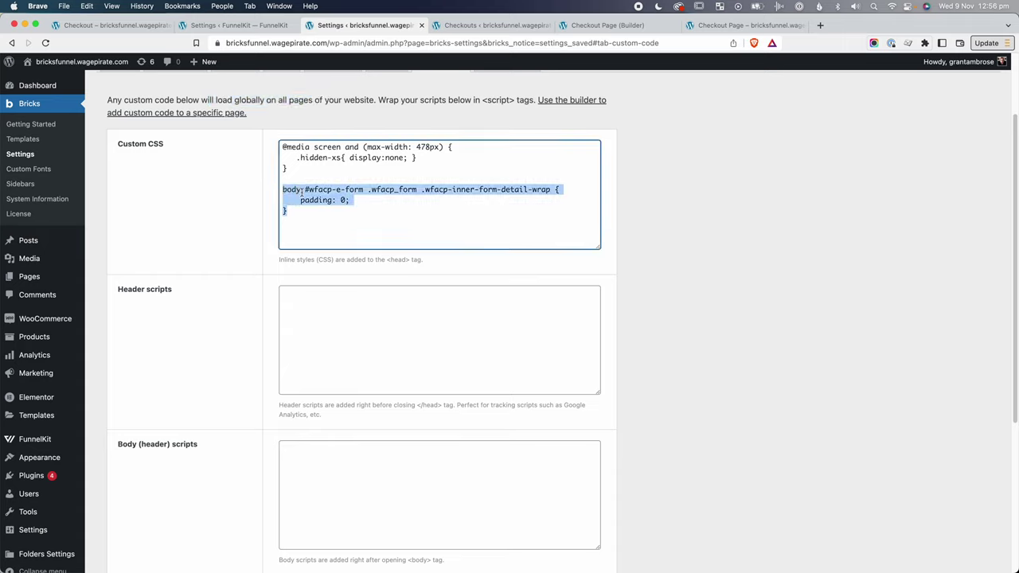
click(324, 200)
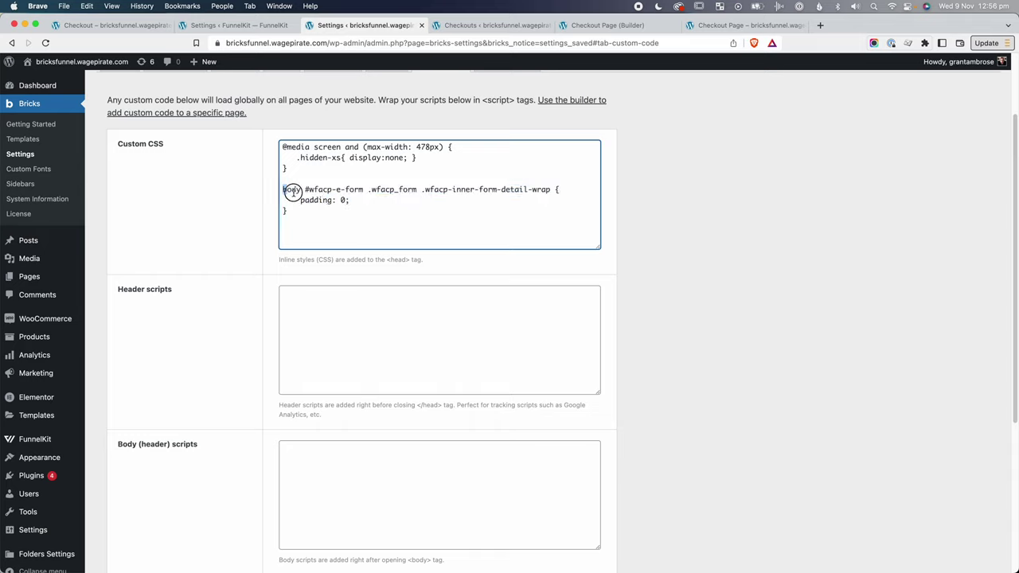
drag(284, 190, 280, 191)
key(super+c)
click(317, 212)
key(BackSpace)
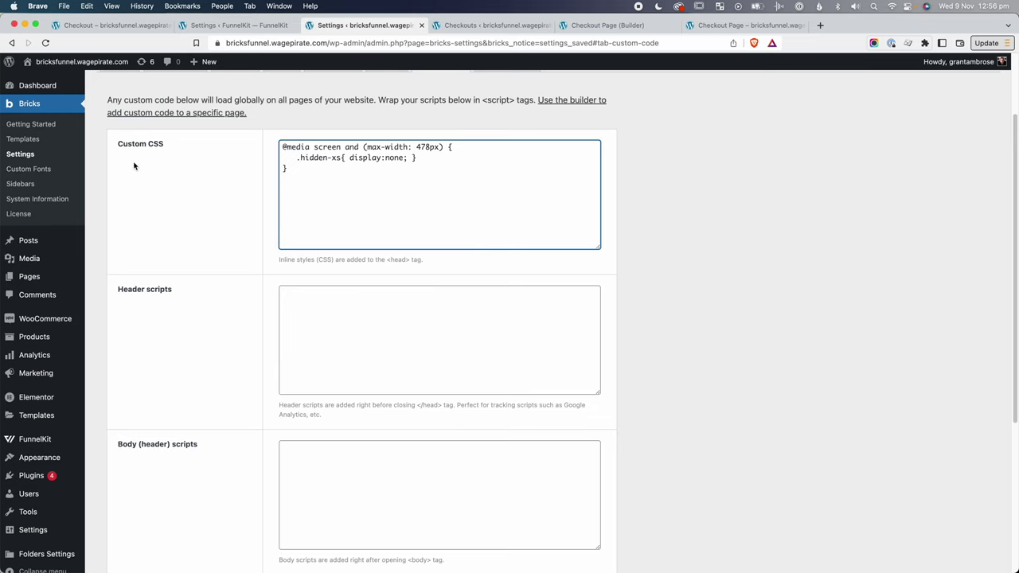
Paste the padding rule into FunnelKit's checkout Custom CSS and save the settings.
scroll(143, 167, up, 3)
mouse_move(50, 443)
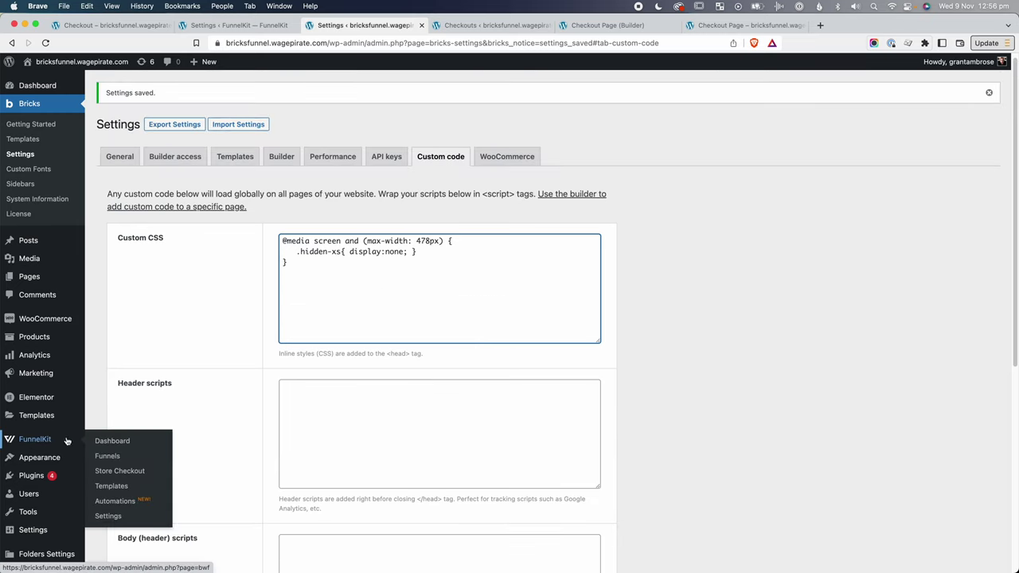
click(105, 517)
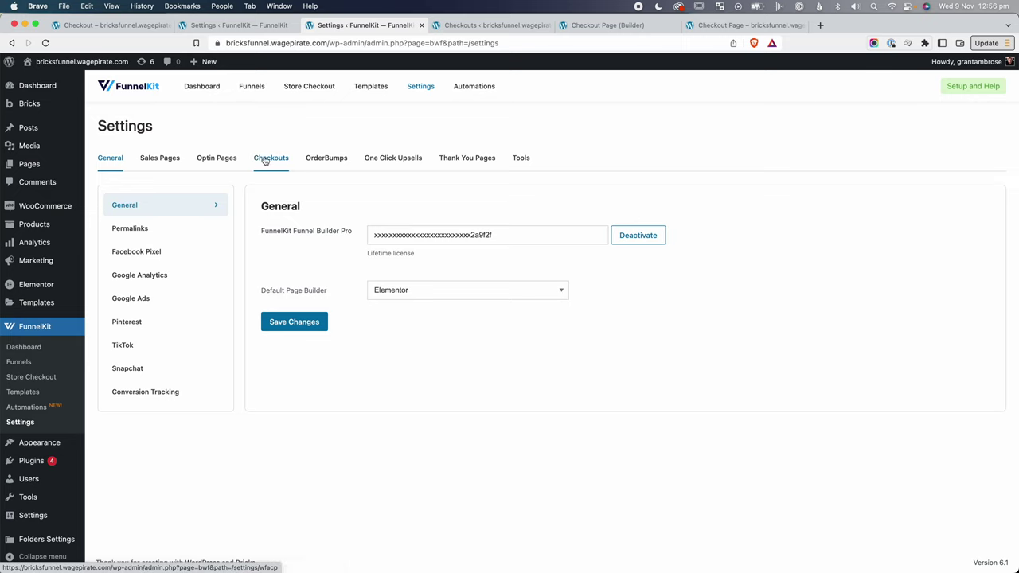
click(269, 158)
click(137, 259)
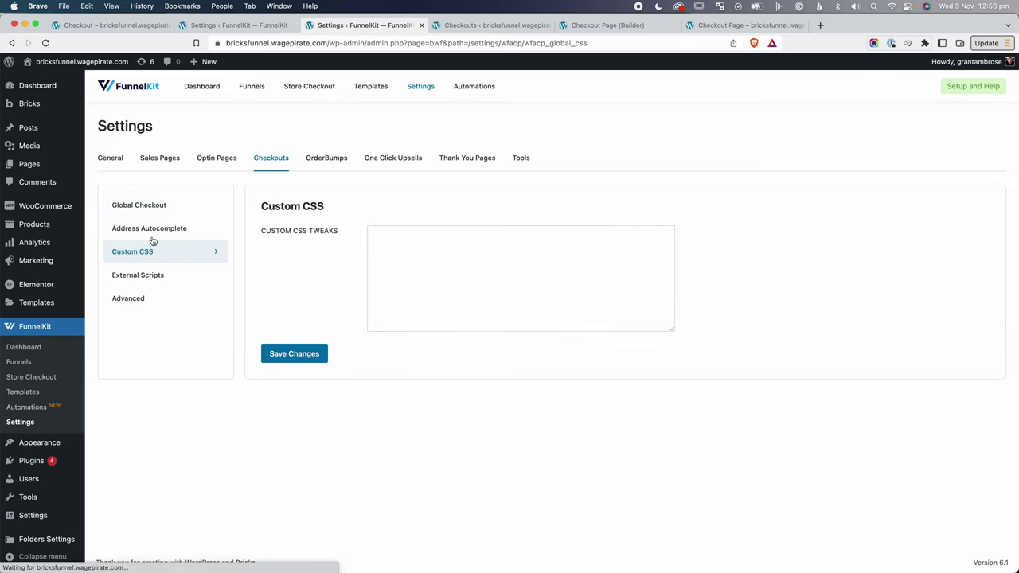
click(455, 244)
key(super+v)
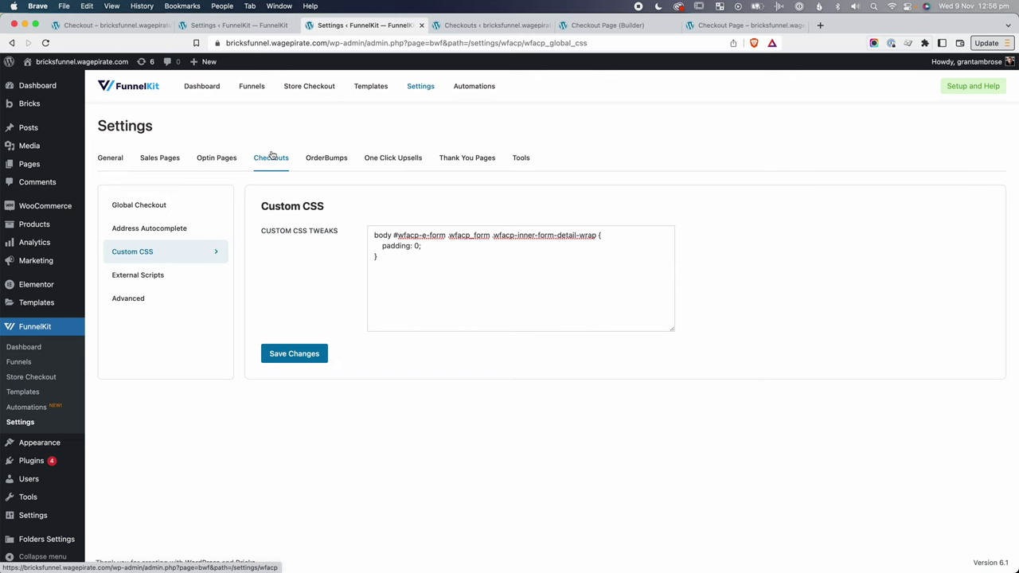
click(302, 353)
key(super+6)
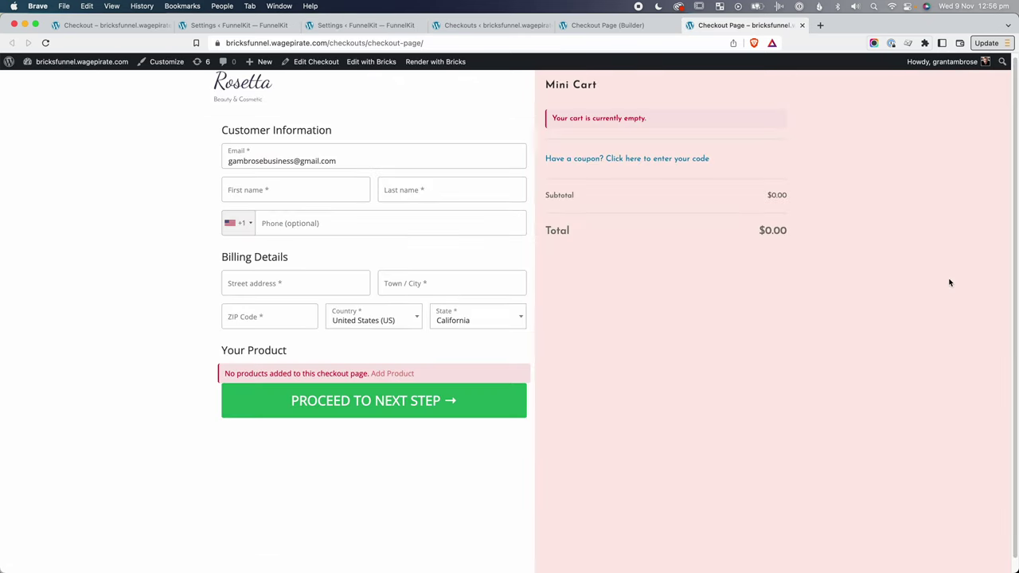
Inspect the checkout form wrapper and change its rule's selector to body div in Styles.
key(super+r)
right_click(303, 132)
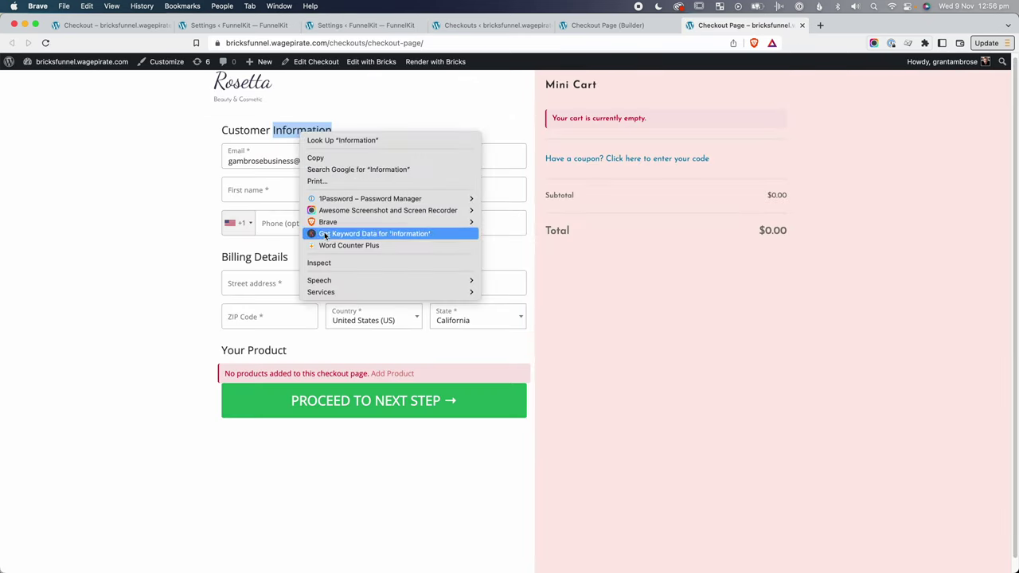
click(329, 262)
key(Up)
key(Up)
key(Up)
key(Up)
key(Up)
key(Up)
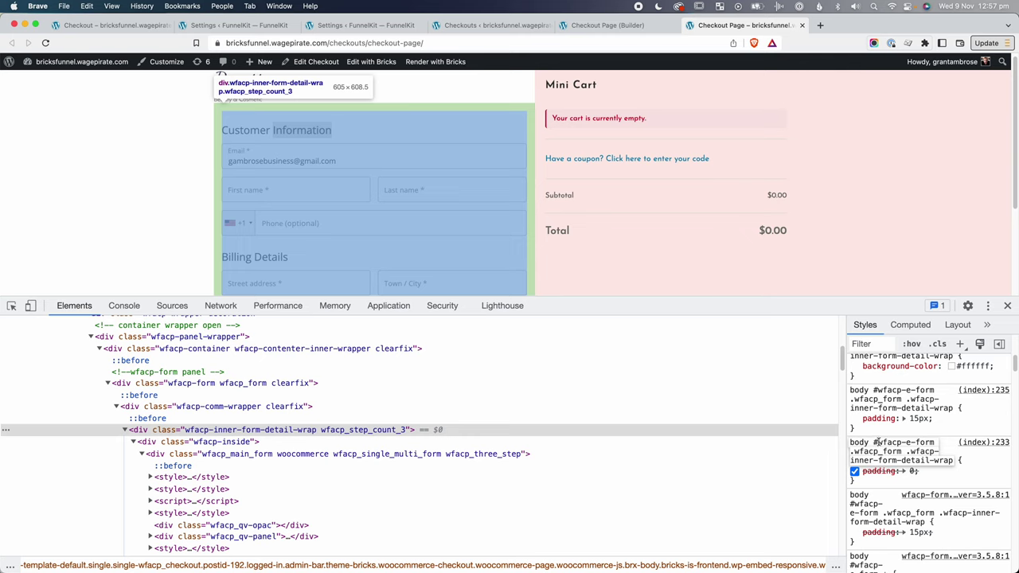
text(div)
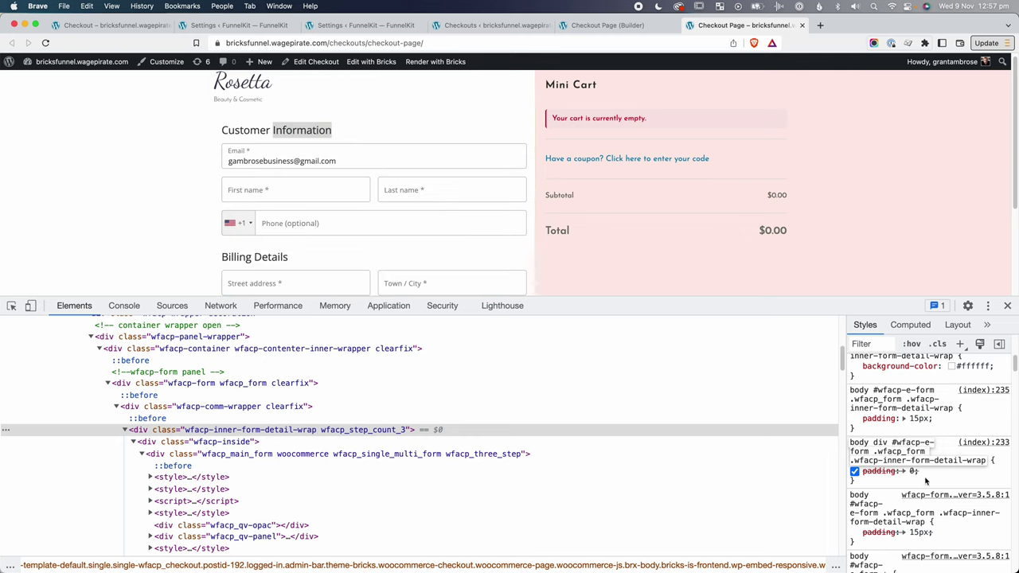
key(Return)
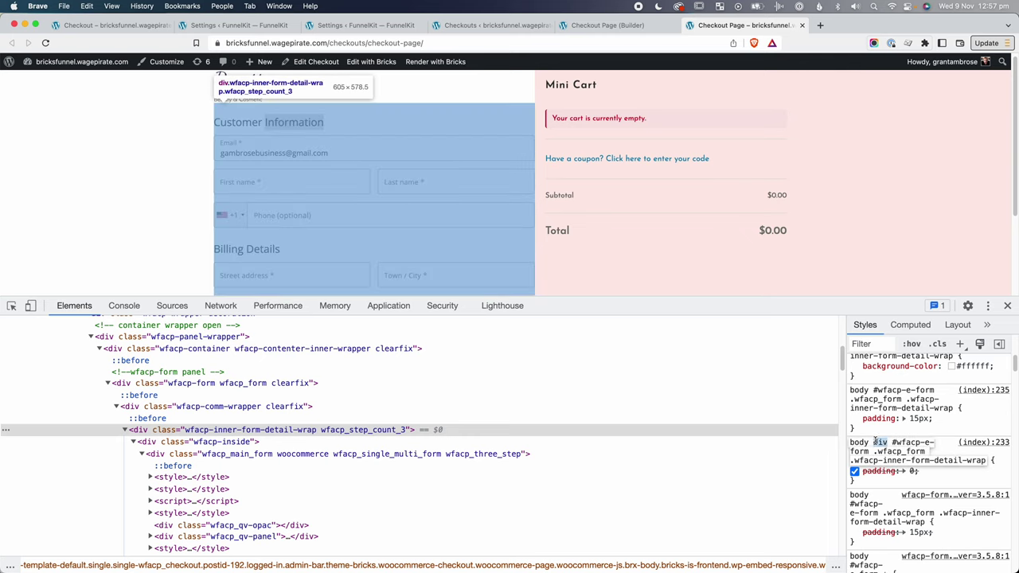
Replace the old selector in FunnelKit's checkout Custom CSS with the body div selector and save.
click(885, 450)
key(cmd+c)
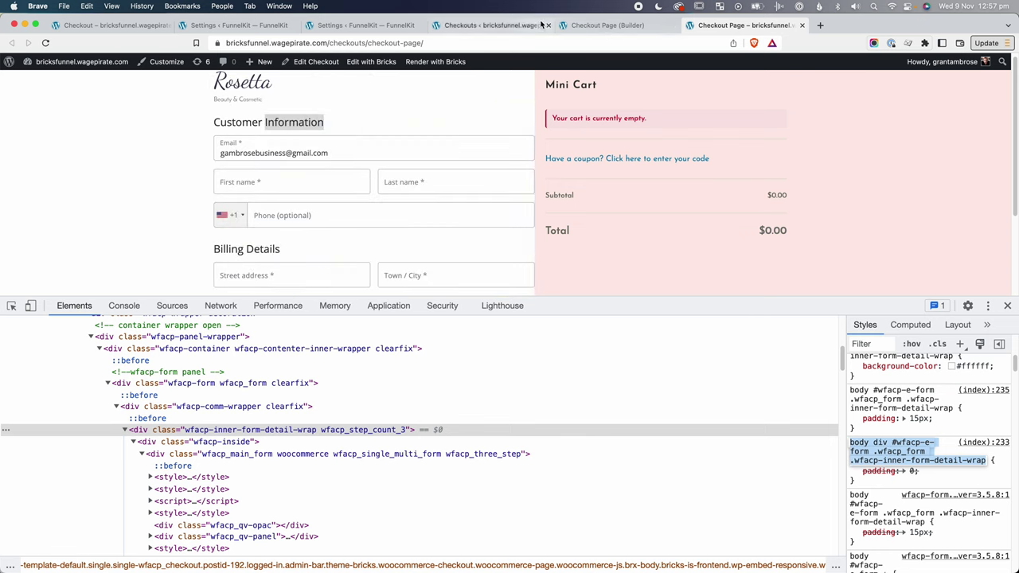
click(365, 25)
drag(596, 237, 373, 235)
key(cmd+v)
click(294, 354)
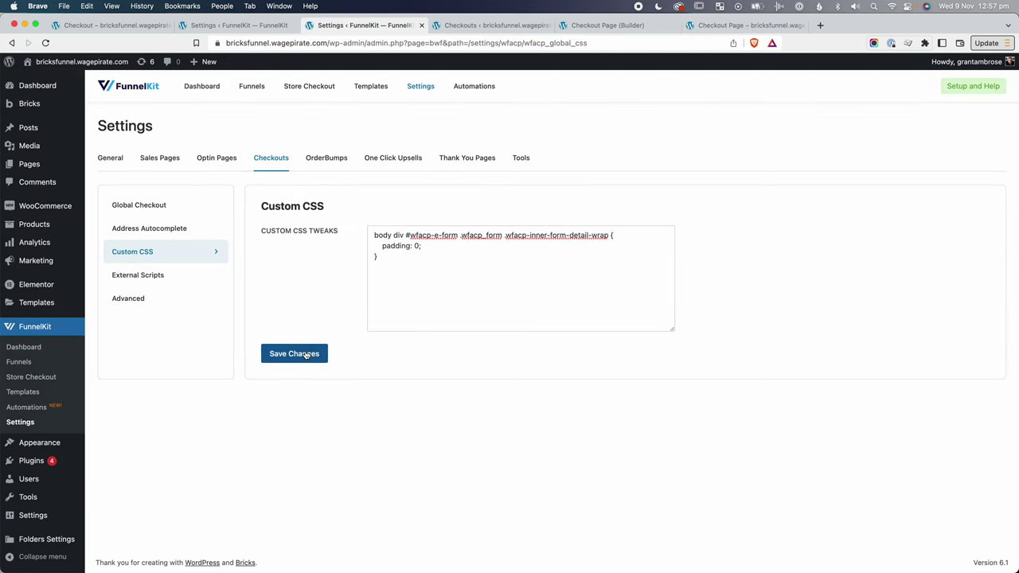
Reload the checkout and inspect the Subtotal label up to the mini cart's 20px padding.
click(726, 25)
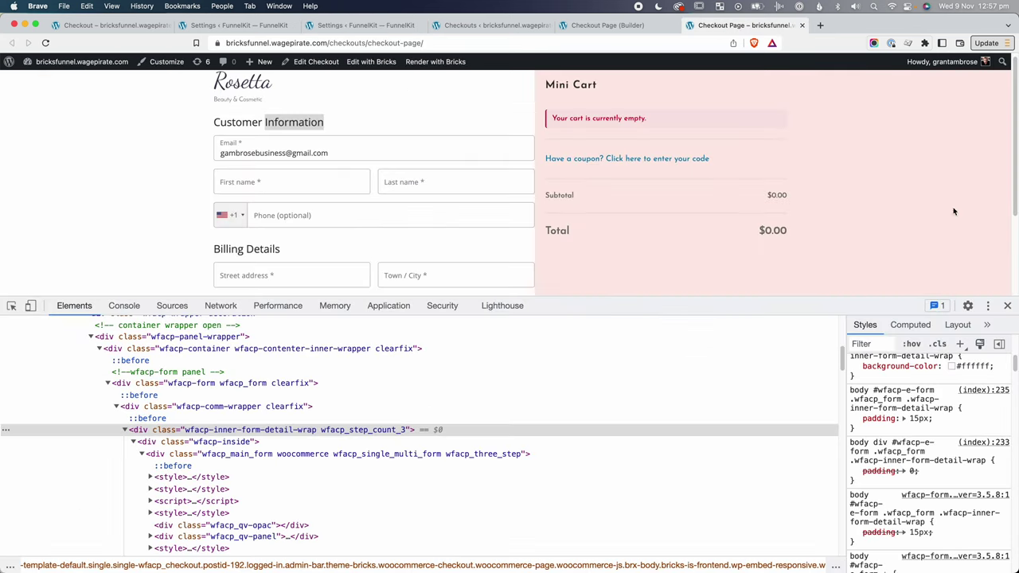
click(1008, 305)
key(cmd+r)
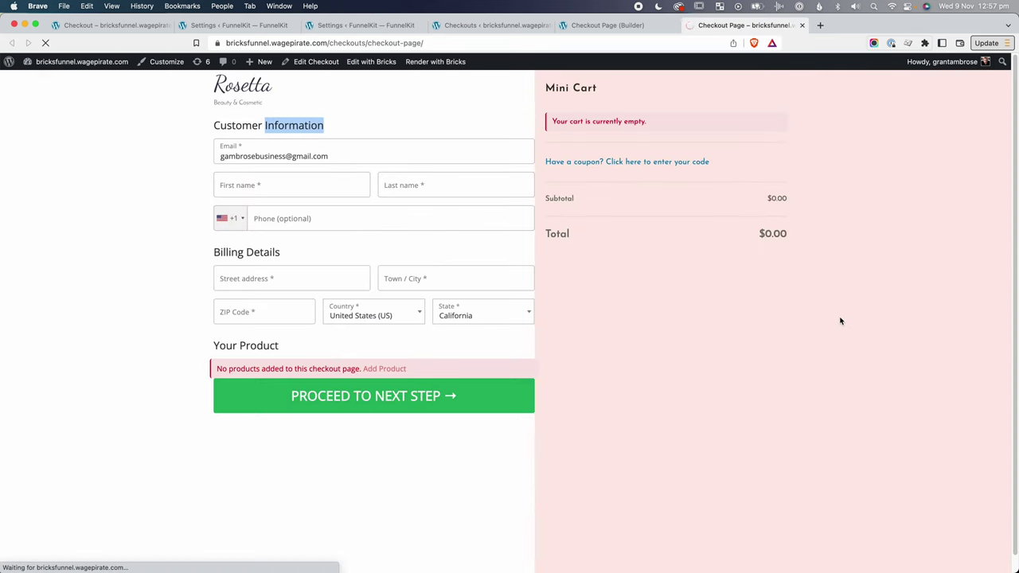
right_click(572, 201)
click(628, 330)
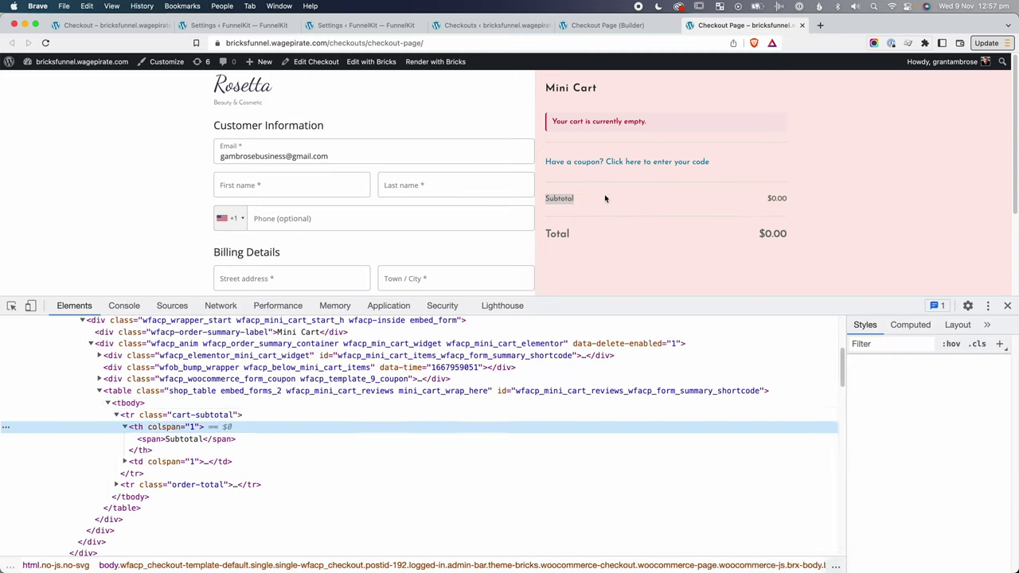
key(Up)
key(Up)
key(Up)
key(Up)
key(Up)
key(Up)
key(Up)
key(Up)
key(Up)
key(Up)
key(Up)
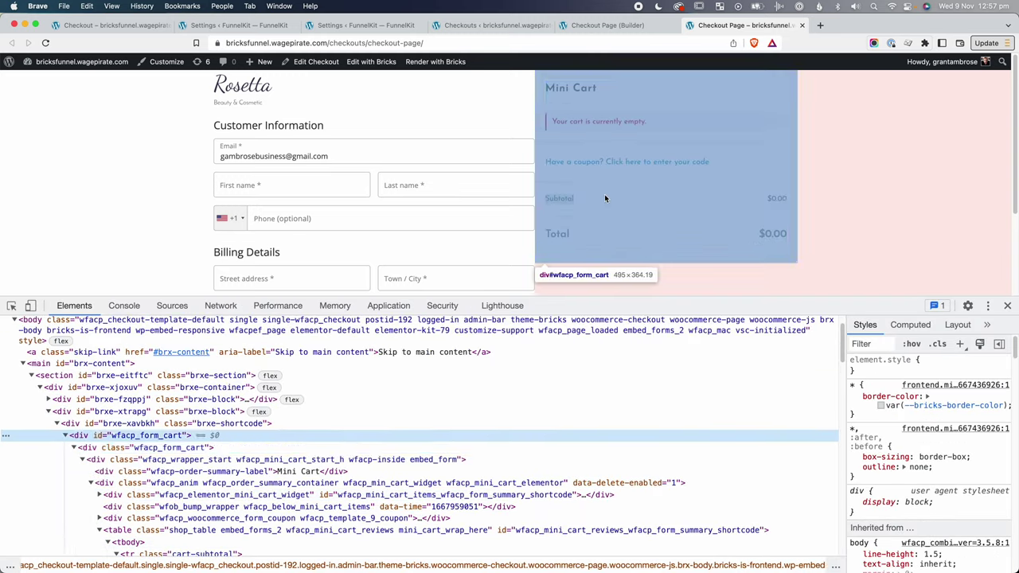
key(Down)
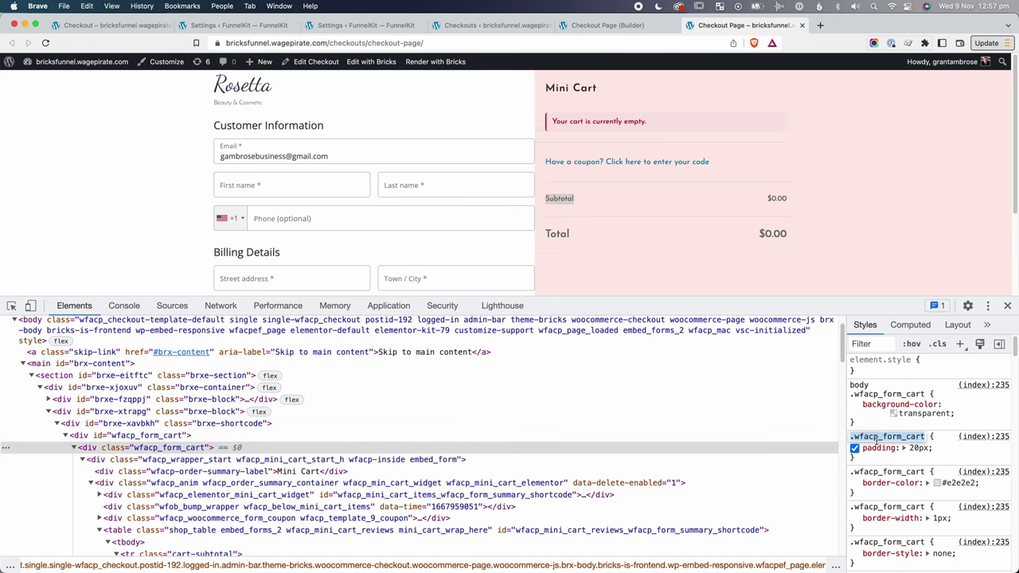
key(super+3)
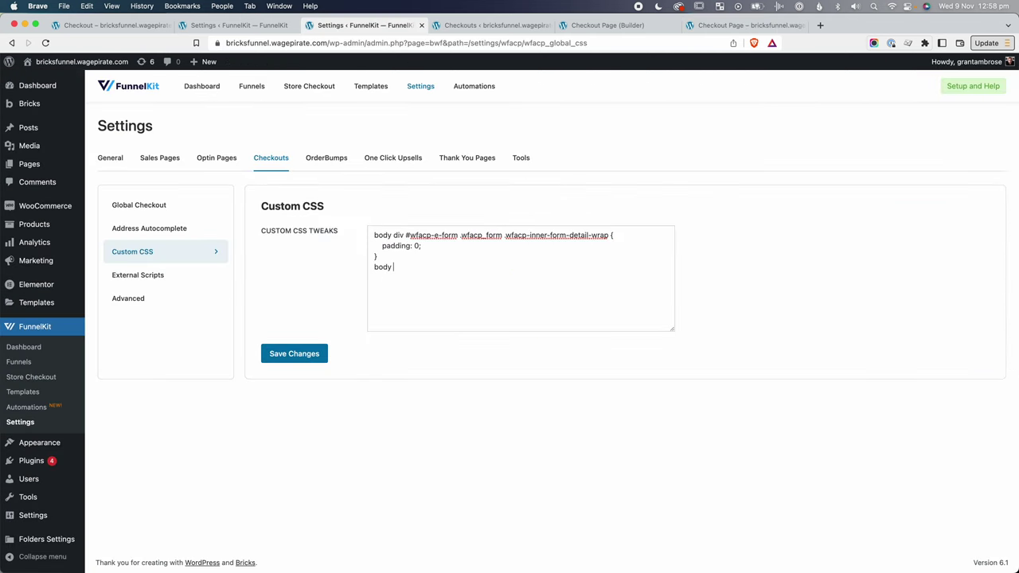
Add body .wfacp_form_cart { padding: 0; } to FunnelKit's checkout Custom CSS and save.
text(.wfacp_form_cart)
drag(421, 247, 382, 246)
key(super+c)
click(462, 269)
key(super+v)
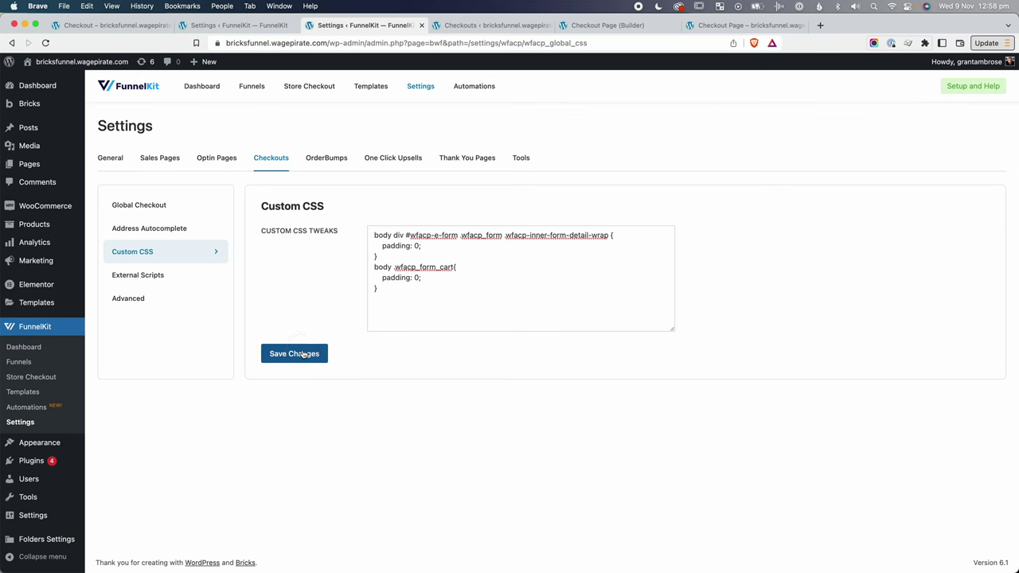
click(727, 26)
Close the inspector and reload the checkout page to check the mini cart padding.
click(1007, 305)
key(super+r)
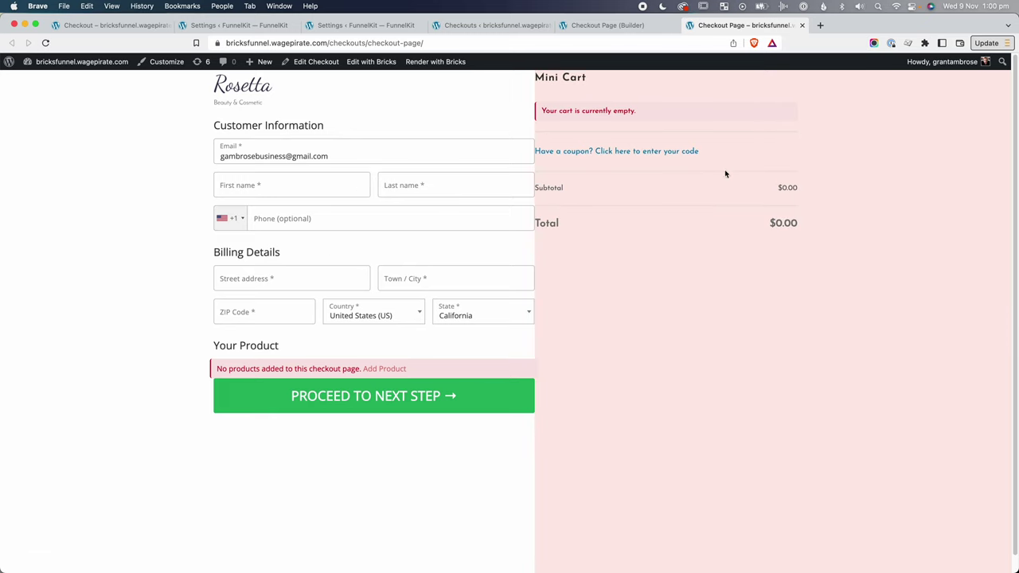
click(596, 24)
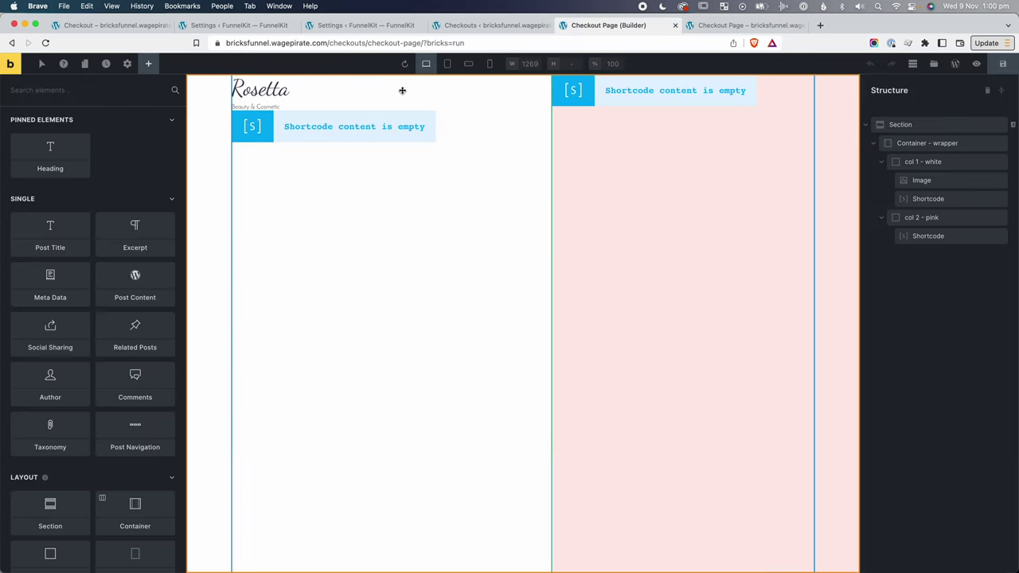
Give the col 1 - white column the mt-lg class for a 40px top margin.
click(917, 162)
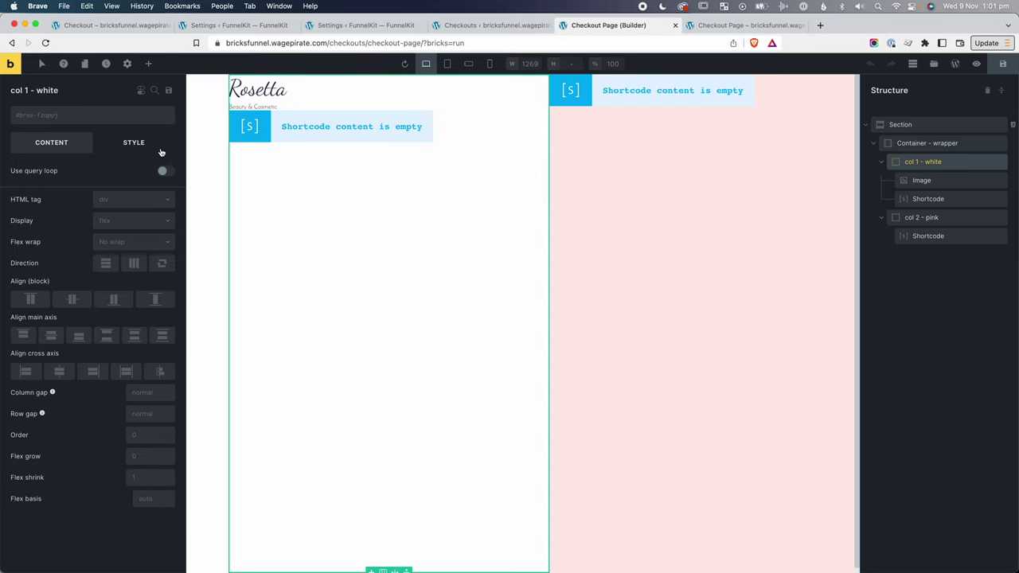
click(133, 145)
click(70, 176)
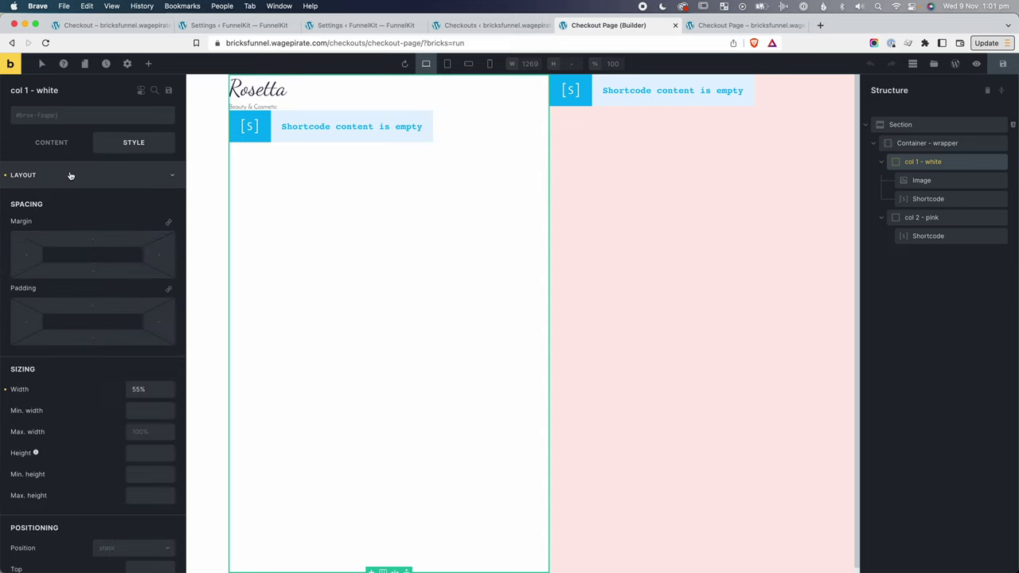
click(151, 321)
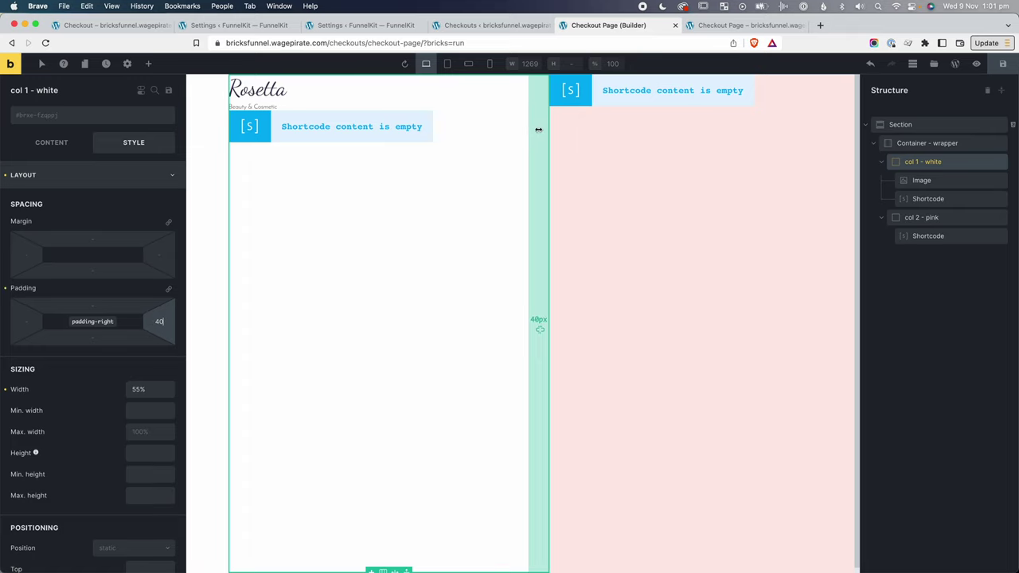
click(924, 218)
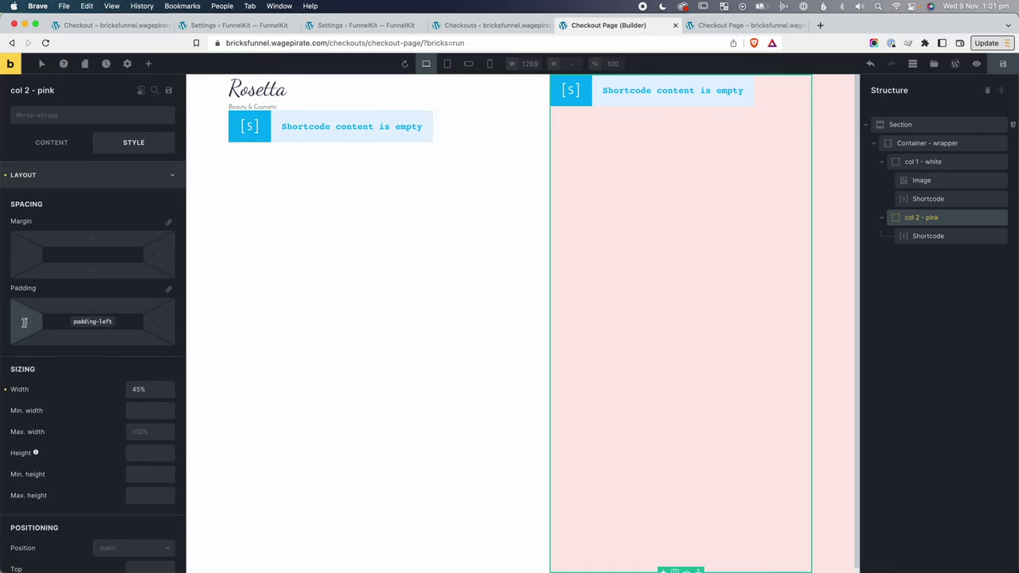
click(901, 161)
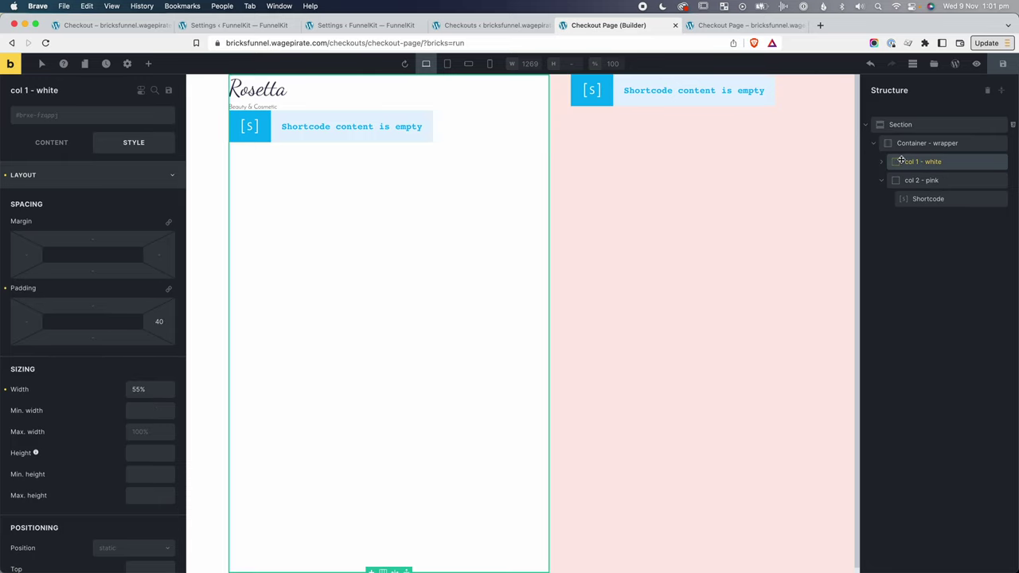
click(73, 114)
text(mt-)
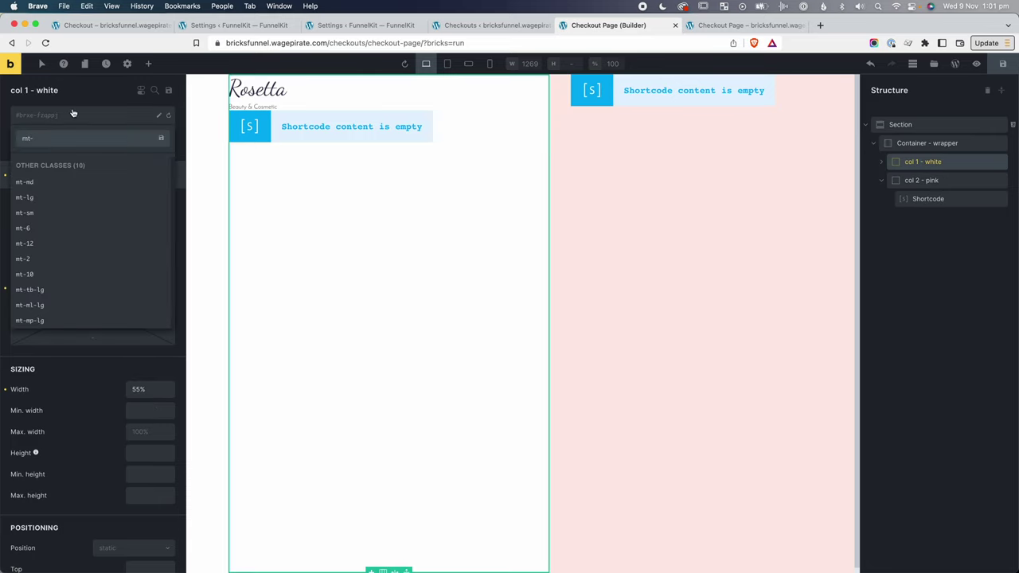
text(lg)
click(57, 184)
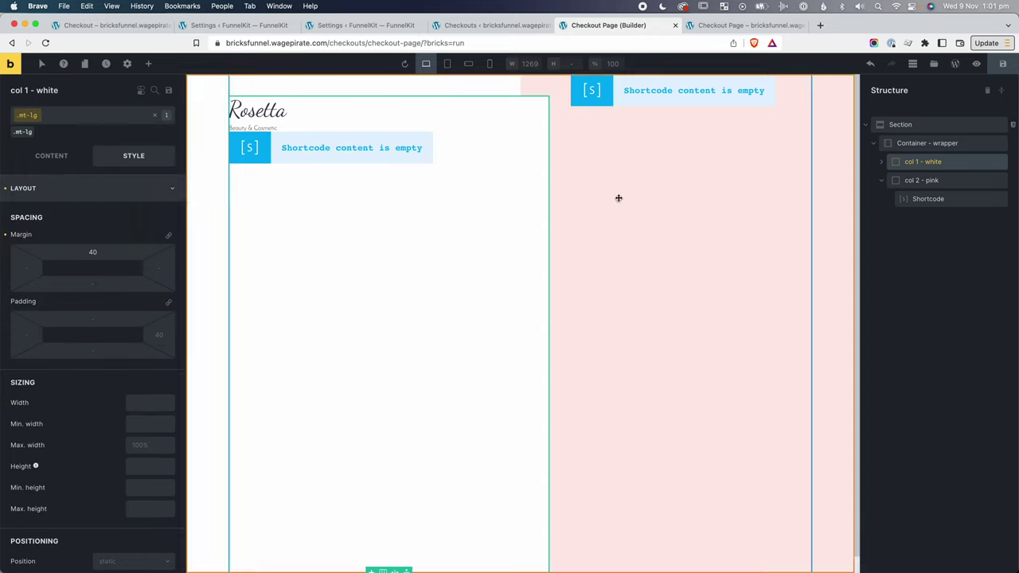
Add the mt-lg class to the checkout form shortcode and save the page.
click(881, 163)
click(928, 199)
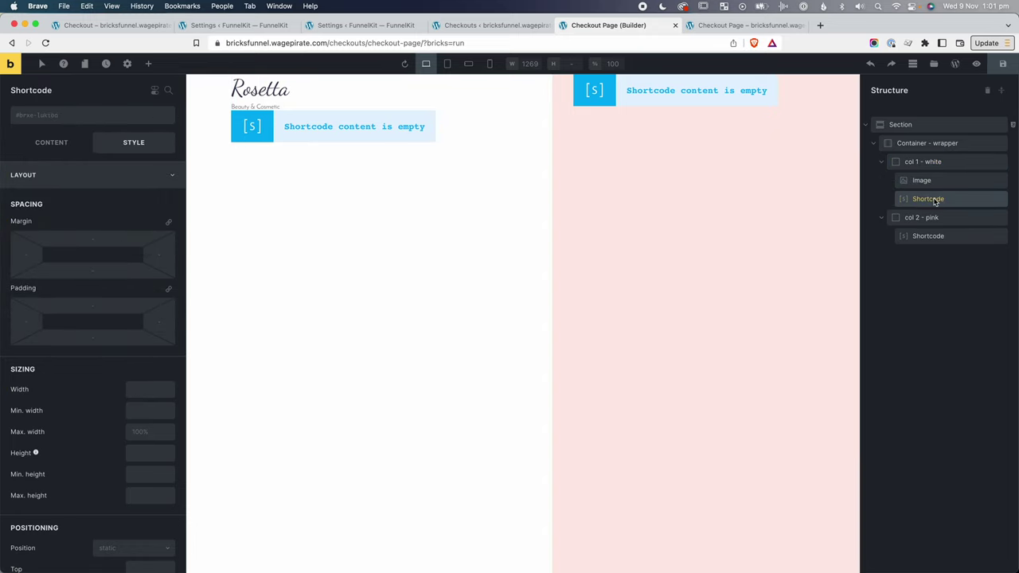
click(76, 117)
text(mt-)
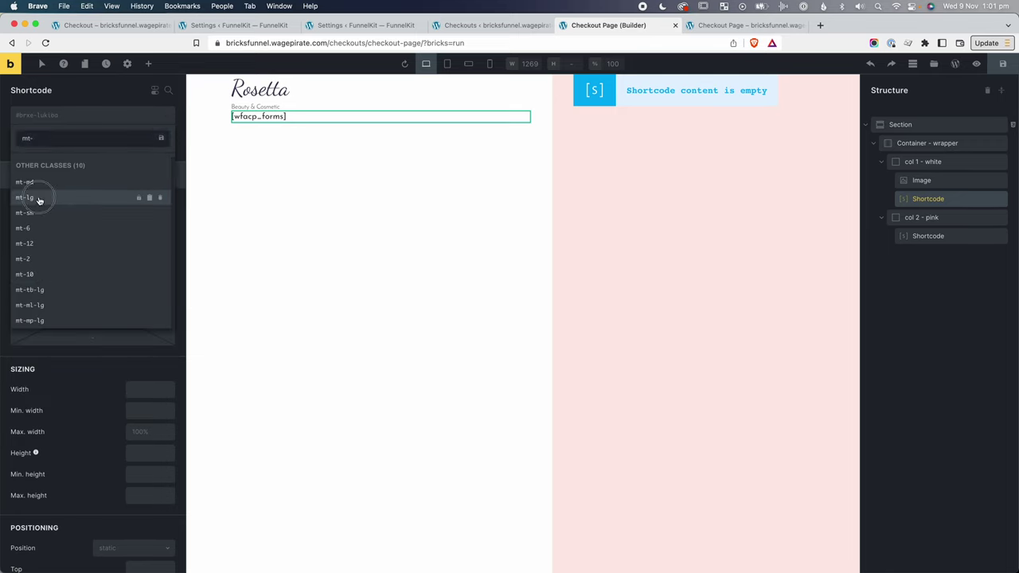
click(39, 198)
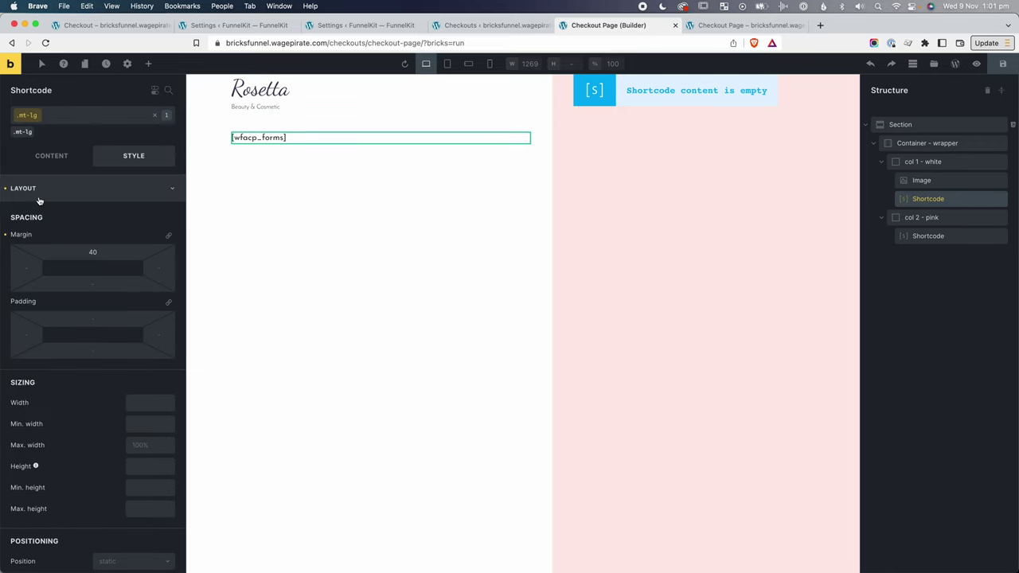
click(1002, 64)
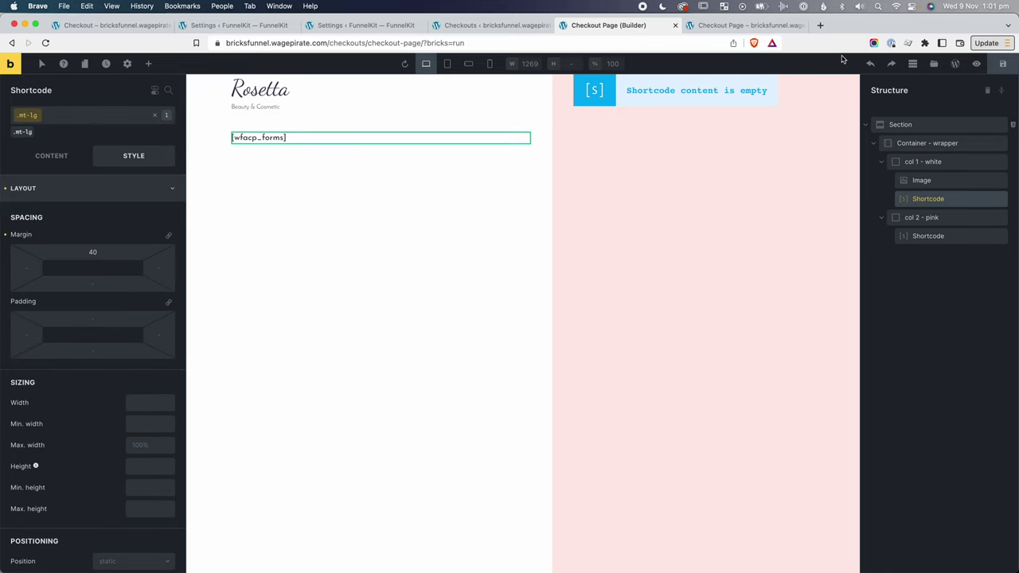
Reload the live checkout to compare the Mini Cart heading with the form's spacing.
click(736, 24)
key(super+r)
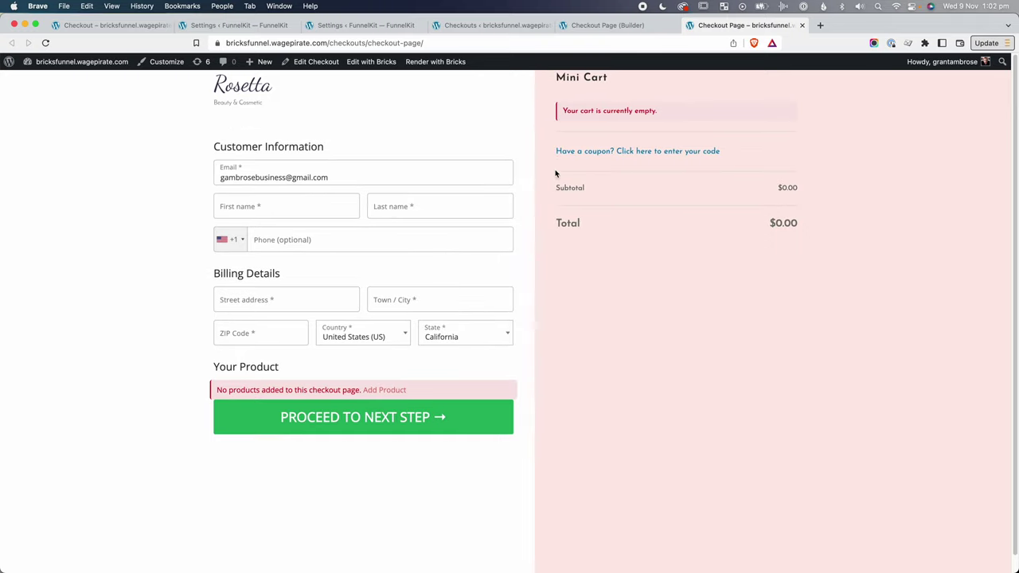
drag(568, 88, 603, 82)
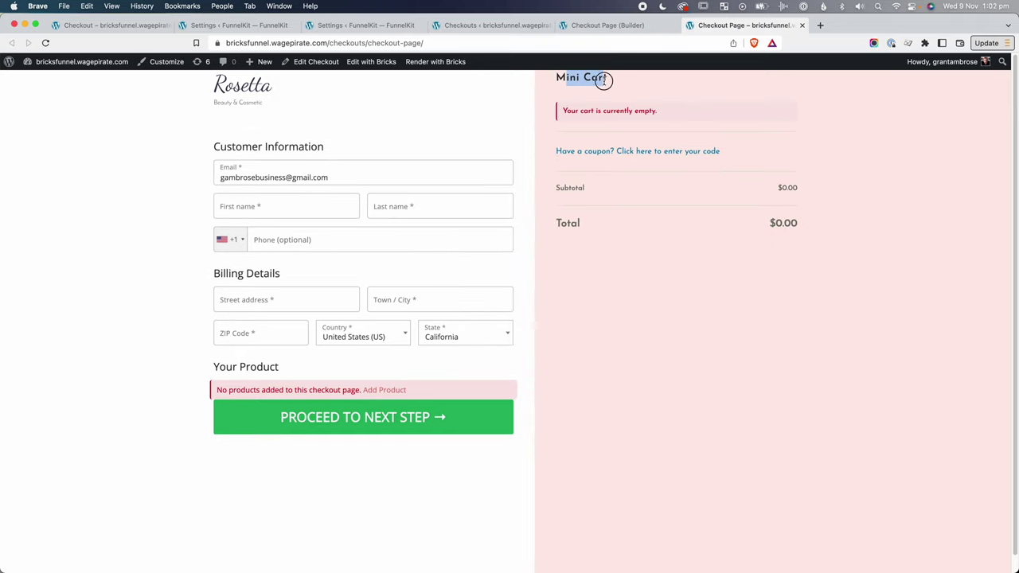
click(610, 25)
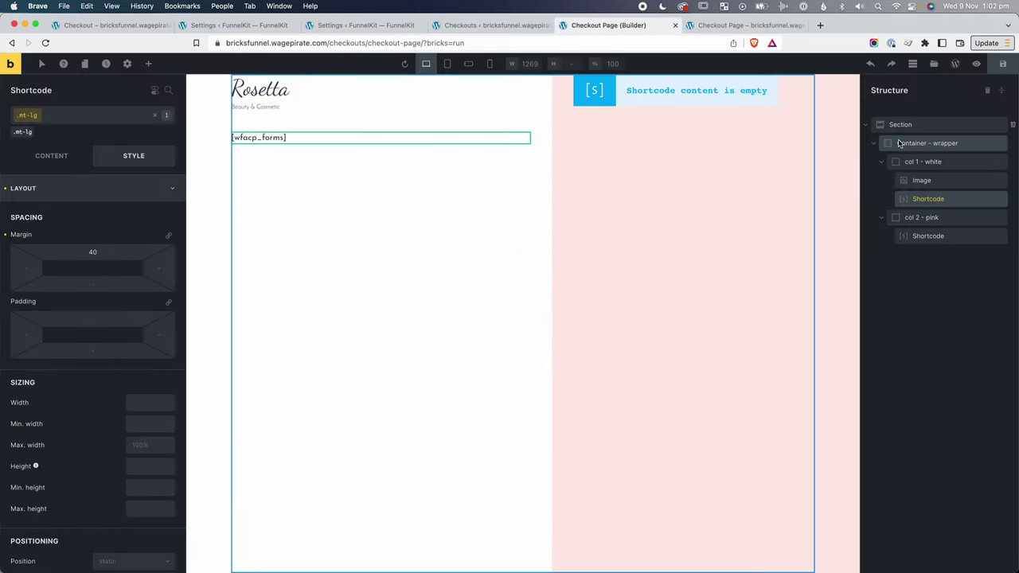
Set the col 2 - pink column's top padding to 110 and save.
click(928, 219)
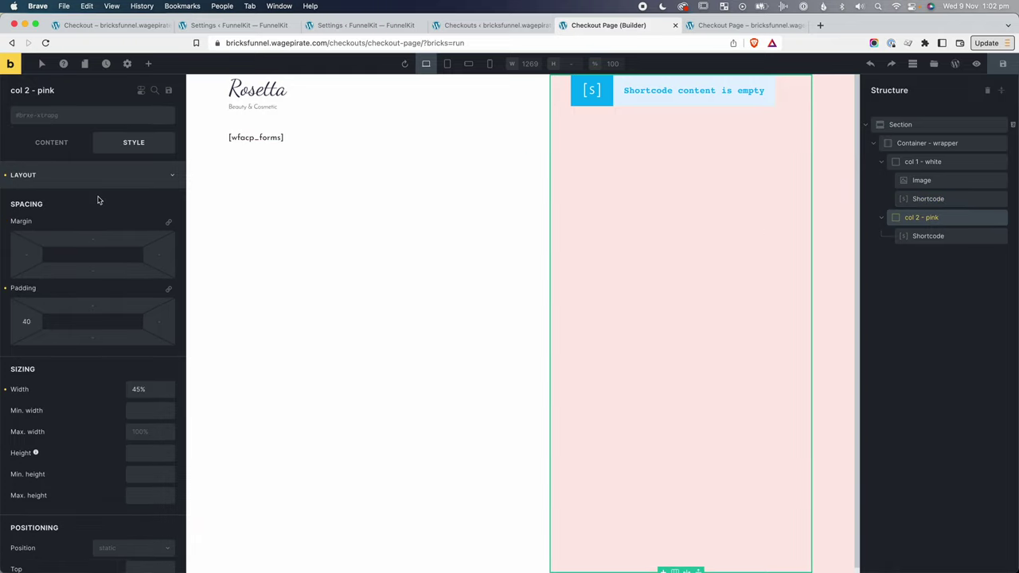
click(88, 308)
text(100)
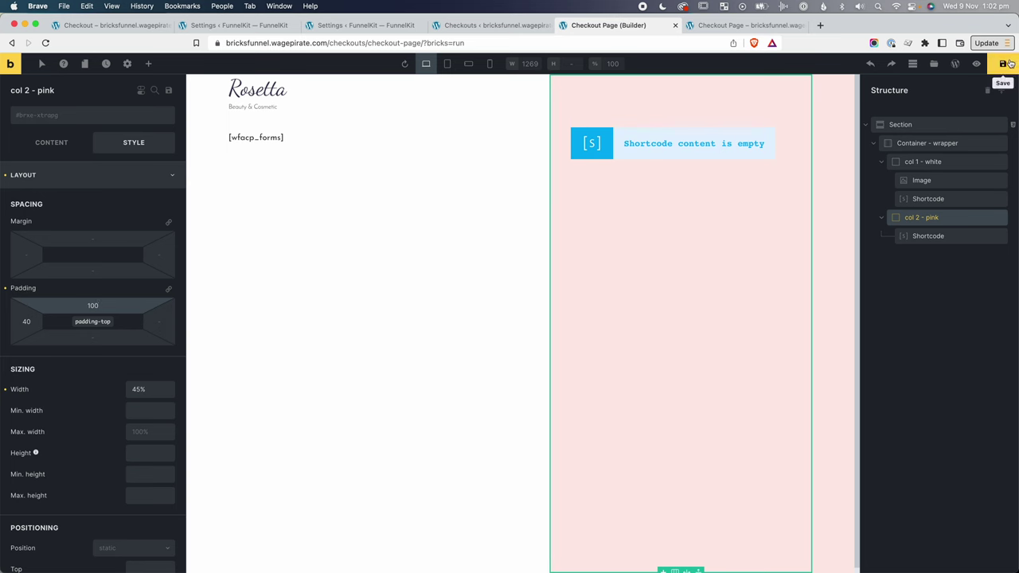
click(1003, 64)
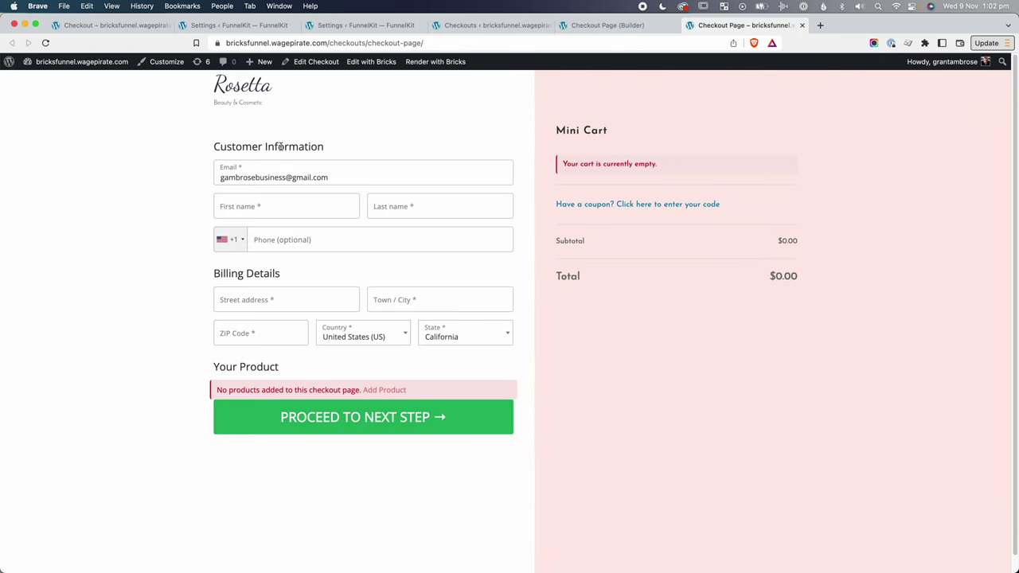
drag(236, 146, 317, 150)
drag(566, 131, 605, 131)
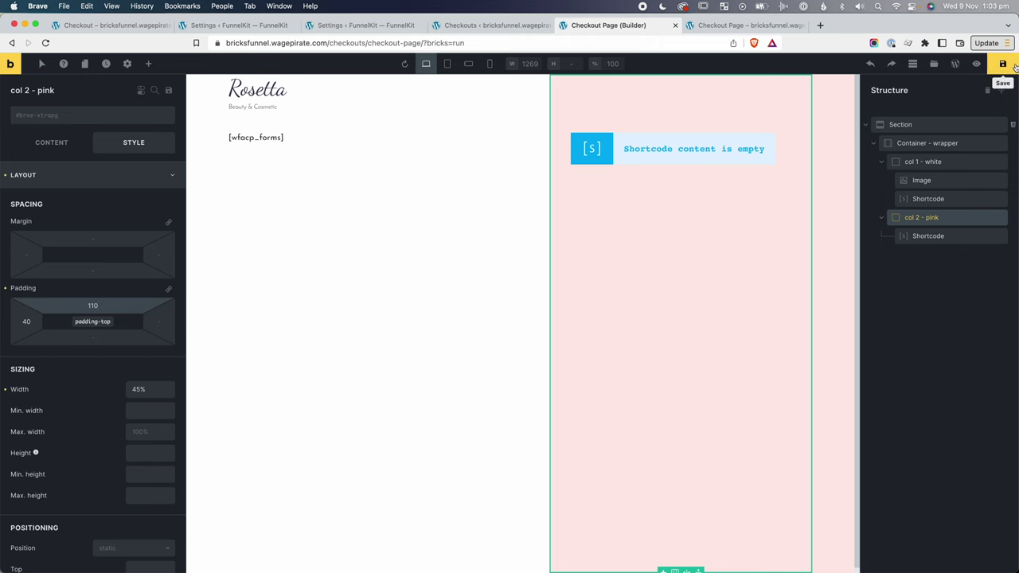
click(977, 63)
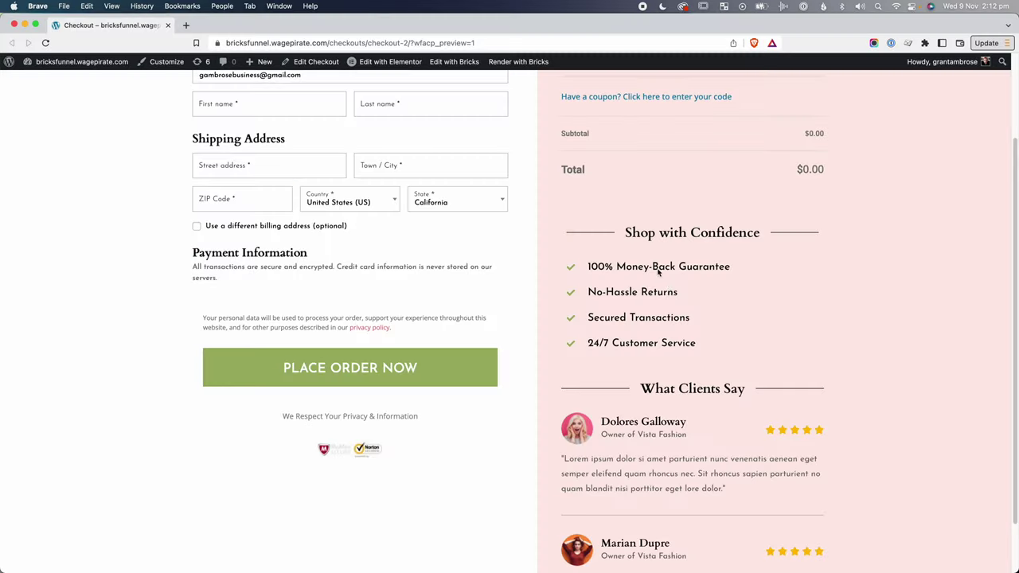
Scroll the reference checkout to its Shop with Confidence heading and checklist.
scroll(670, 292, down, 1)
scroll(670, 291, down, 2)
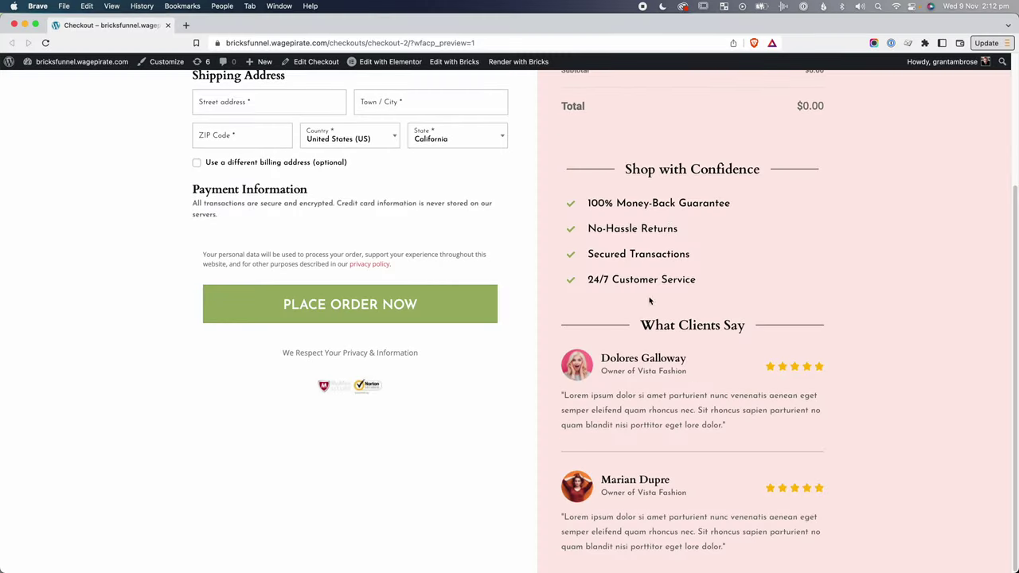
drag(626, 169, 587, 475)
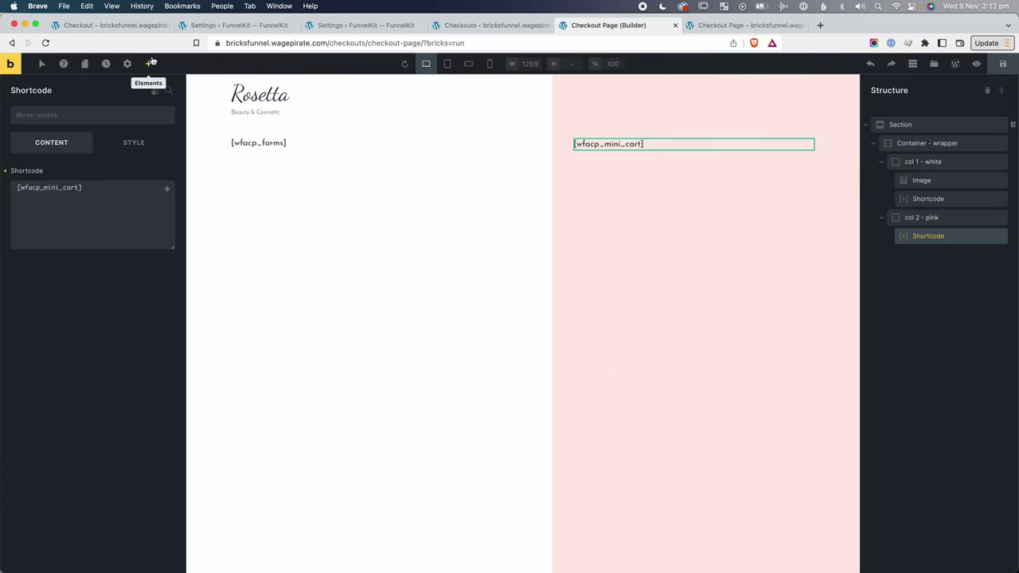
Add an h4 heading reading 'Shop with Confidence' below the mini cart shortcode.
click(151, 63)
text(head)
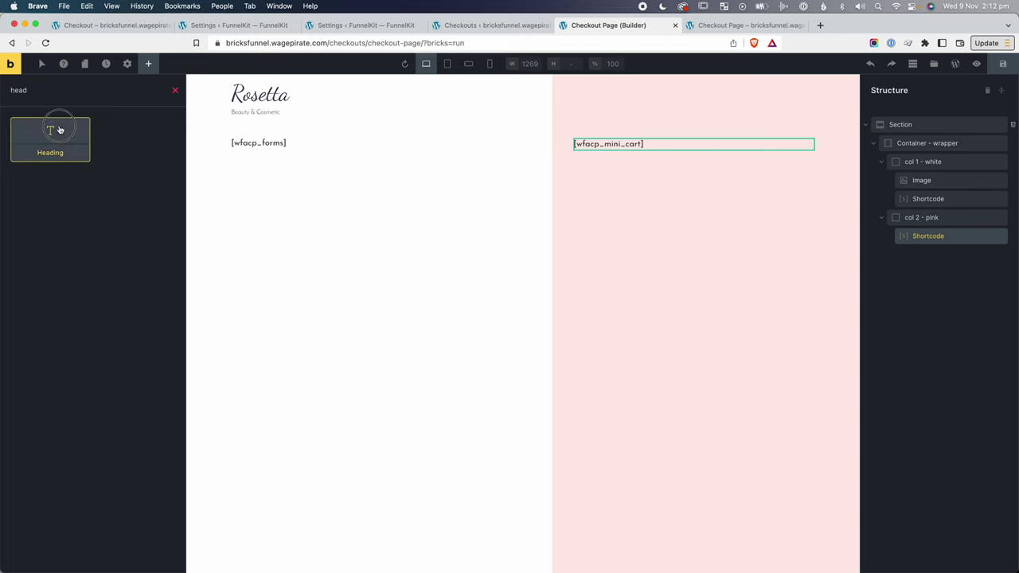
drag(59, 128, 683, 137)
click(930, 254)
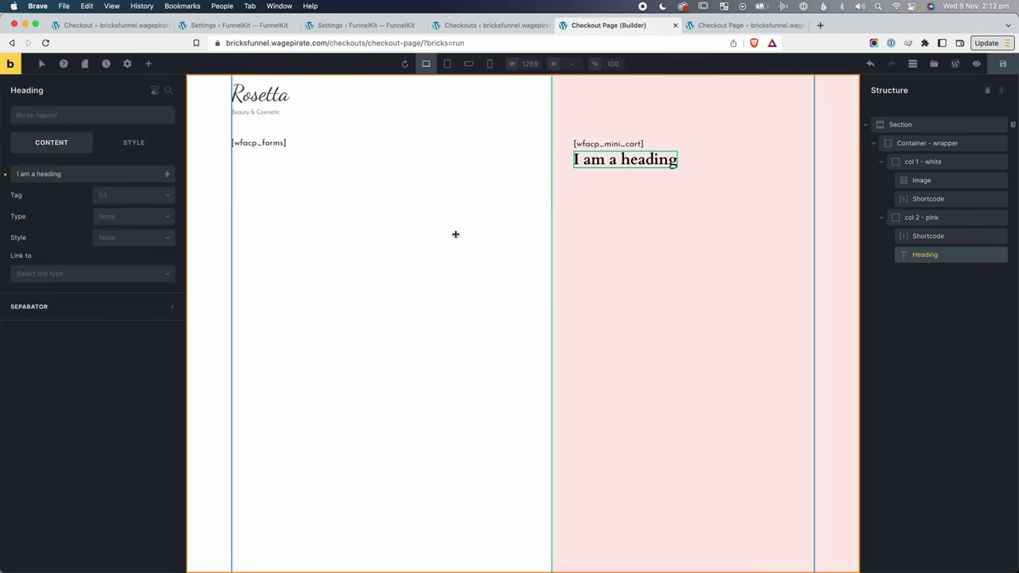
click(112, 199)
click(115, 253)
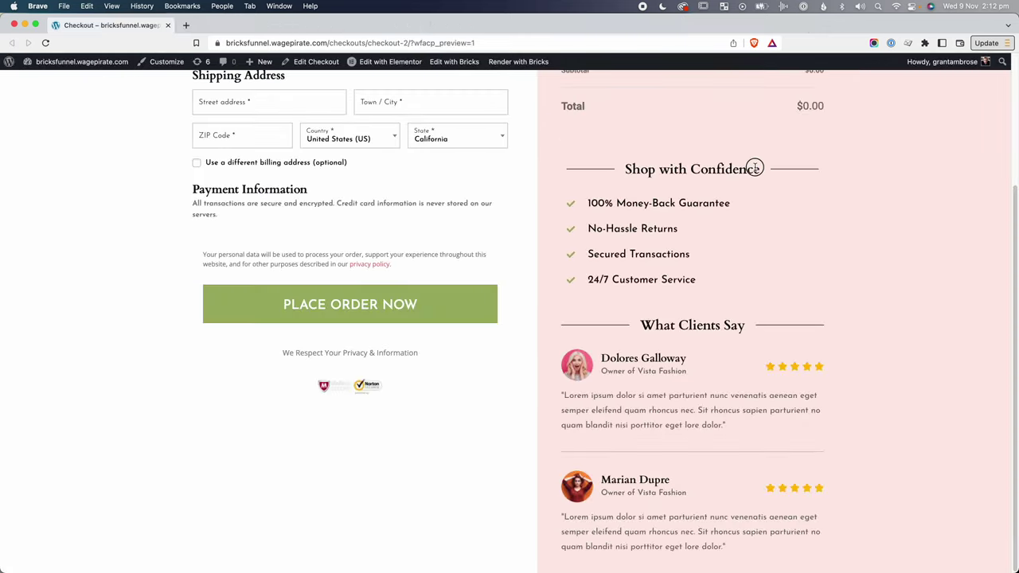
drag(755, 168, 626, 170)
key(super+c)
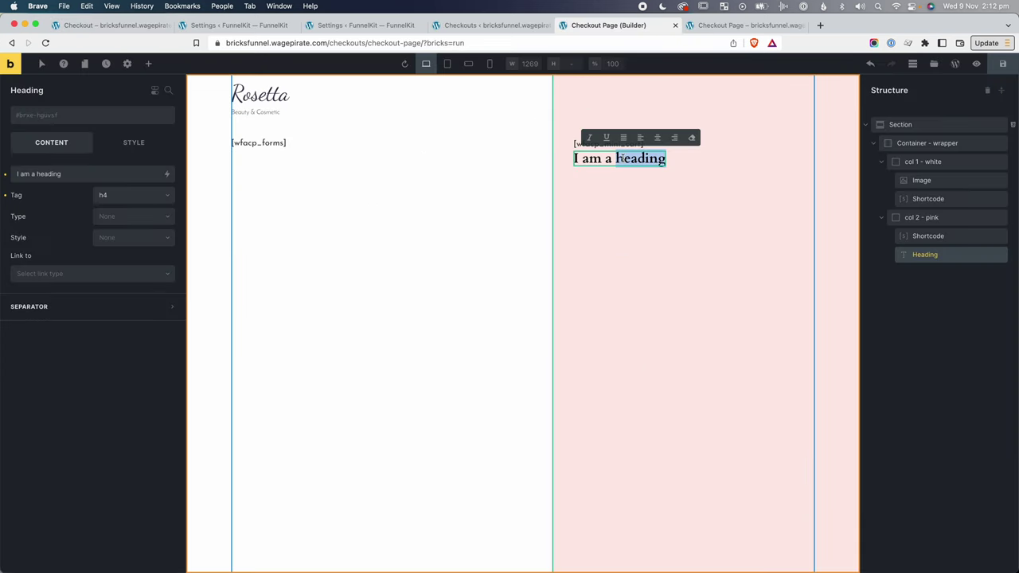
drag(667, 158, 571, 158)
key(super+v)
click(715, 179)
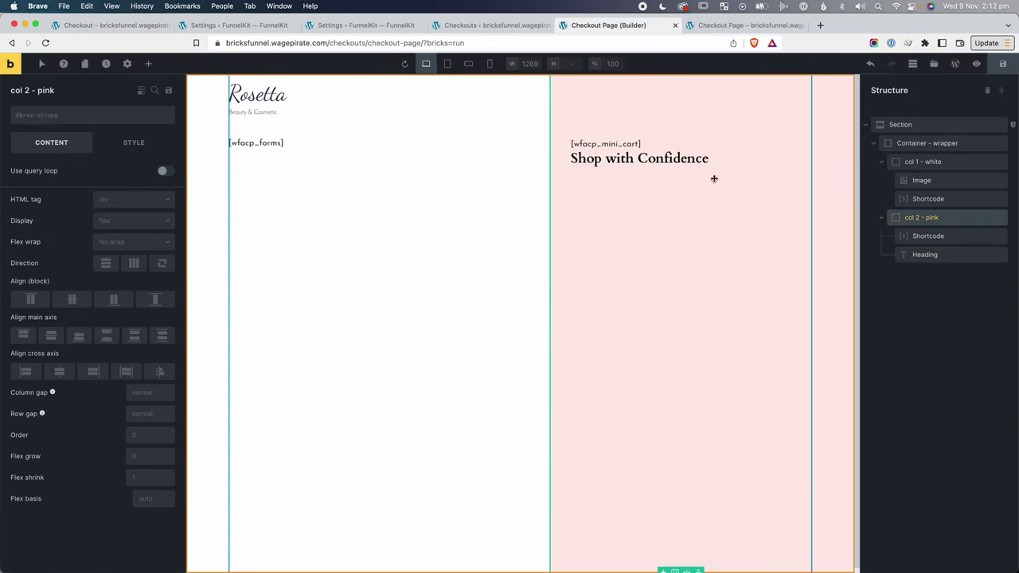
Wrap the heading in a block and name it 'shop with confidence'.
click(933, 255)
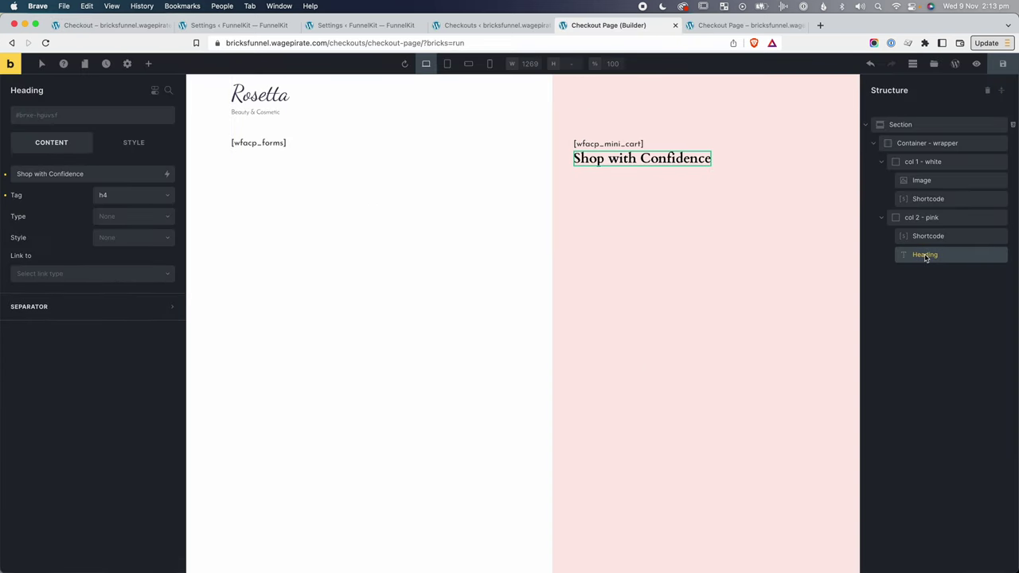
right_click(926, 258)
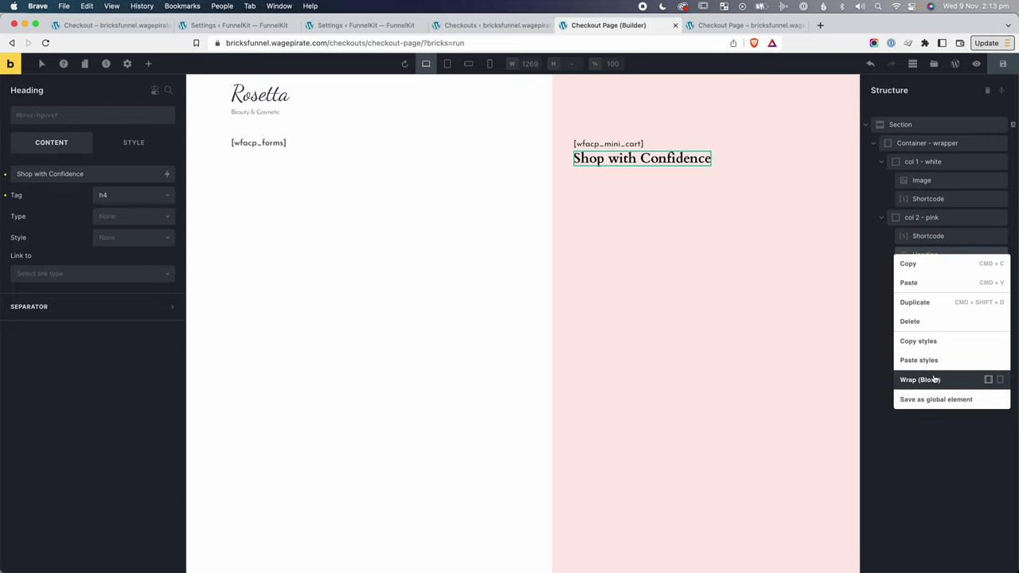
click(930, 380)
double_click(924, 256)
text(sh)
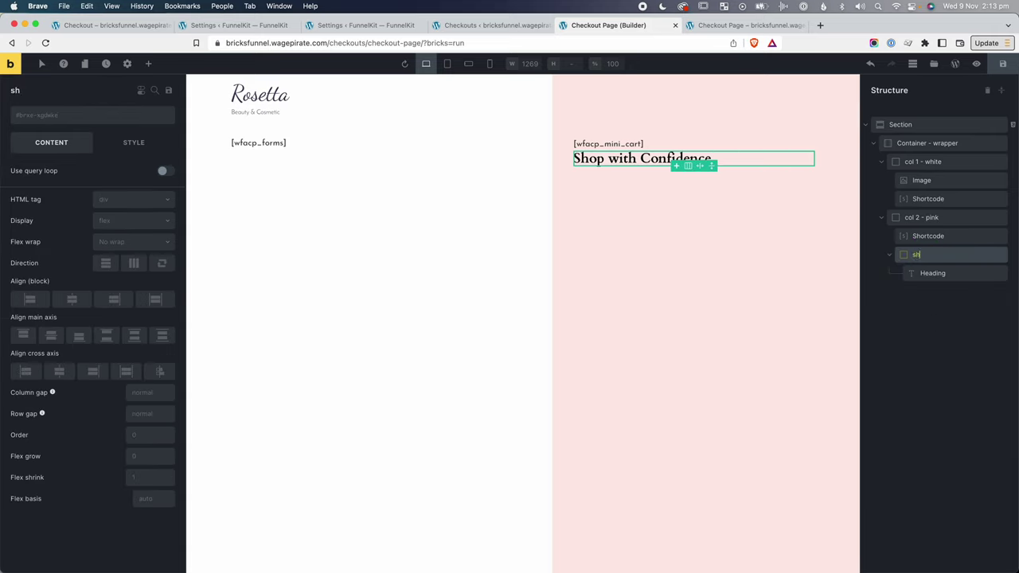
text(op with confudence)
click(933, 275)
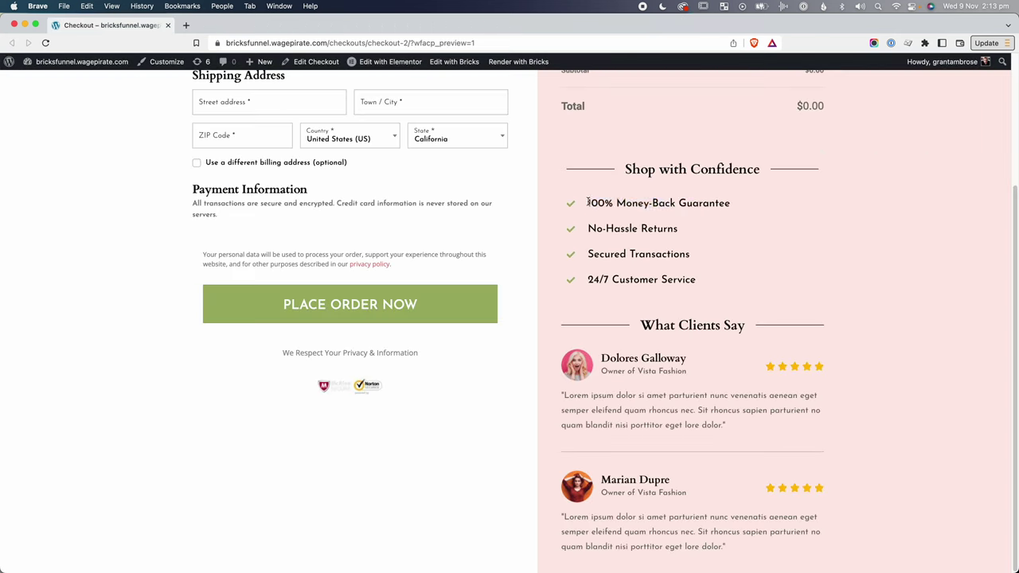
drag(588, 203, 678, 230)
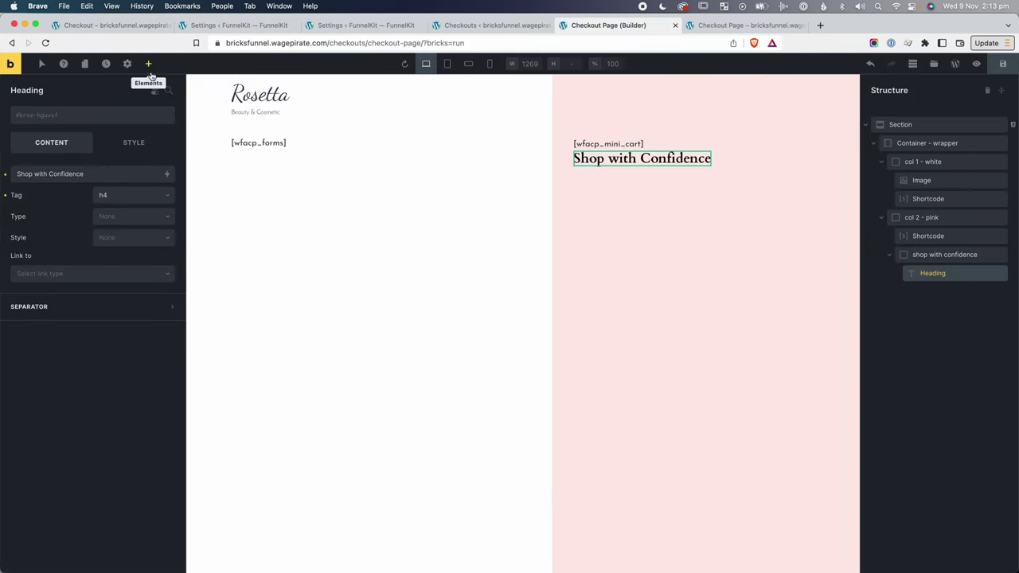
Add a vertical icon list under the heading, removing the default social items and adding one.
click(148, 65)
text(icon)
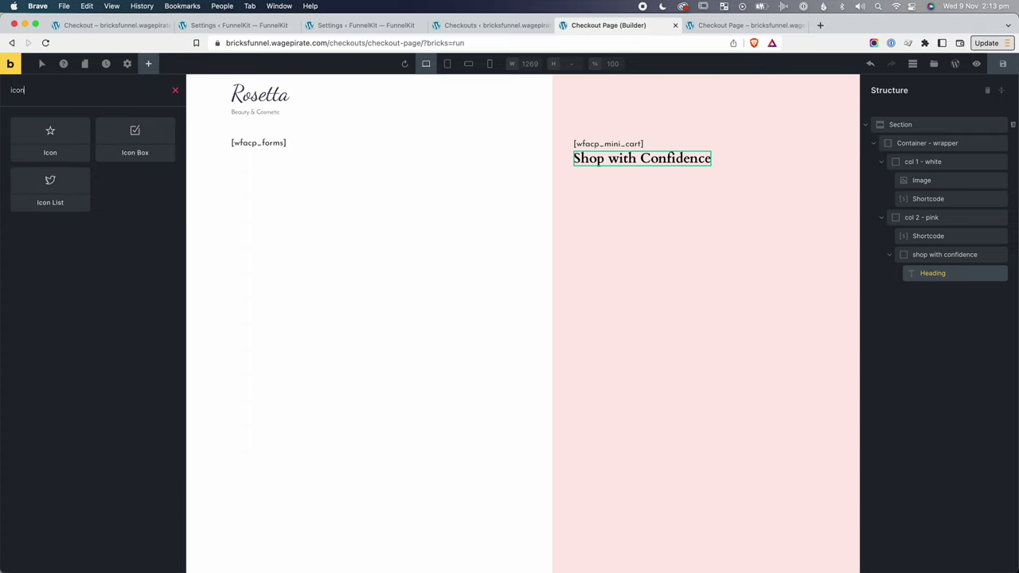
drag(50, 185, 938, 295)
click(106, 337)
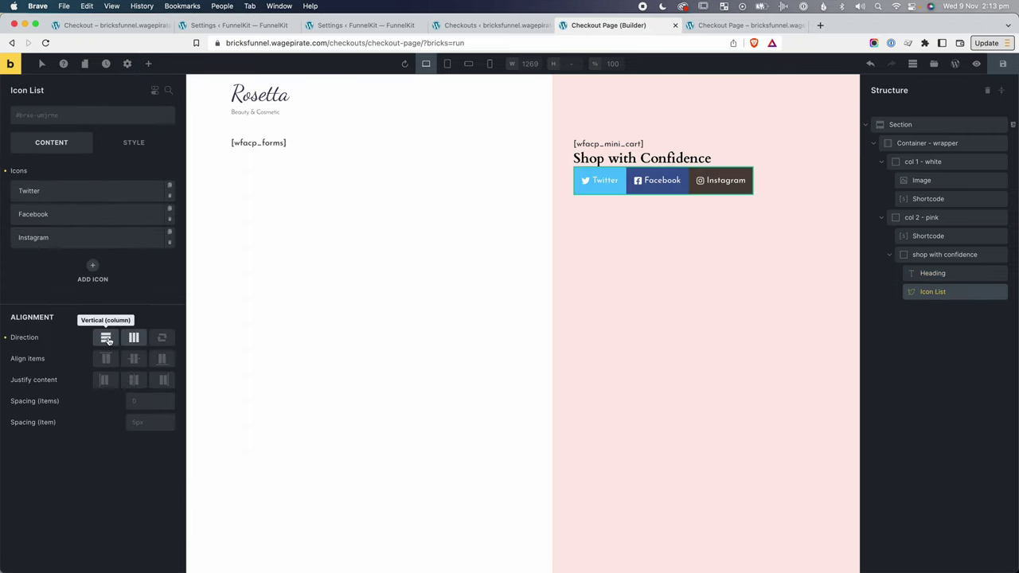
click(106, 337)
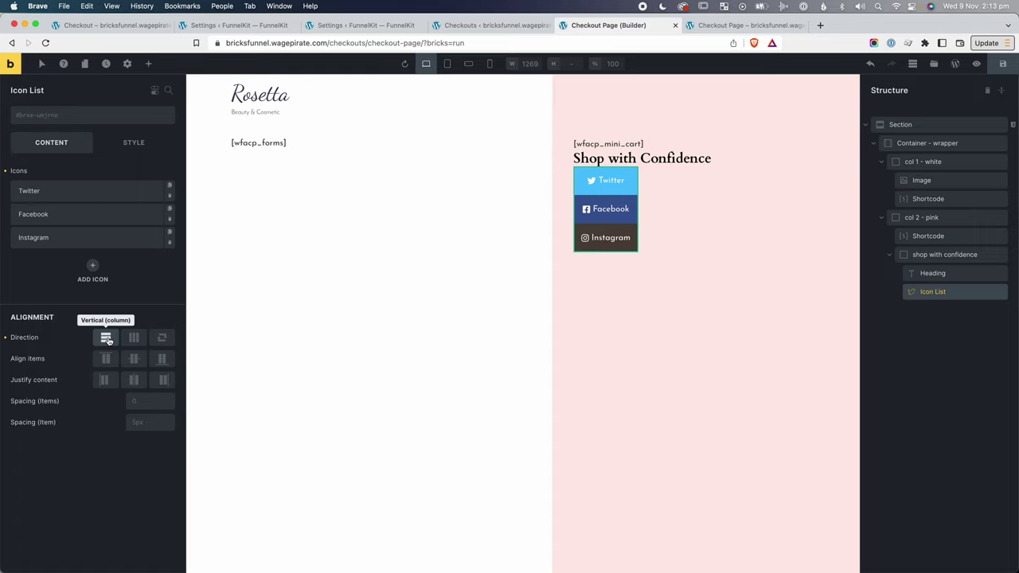
click(170, 195)
click(169, 195)
click(170, 195)
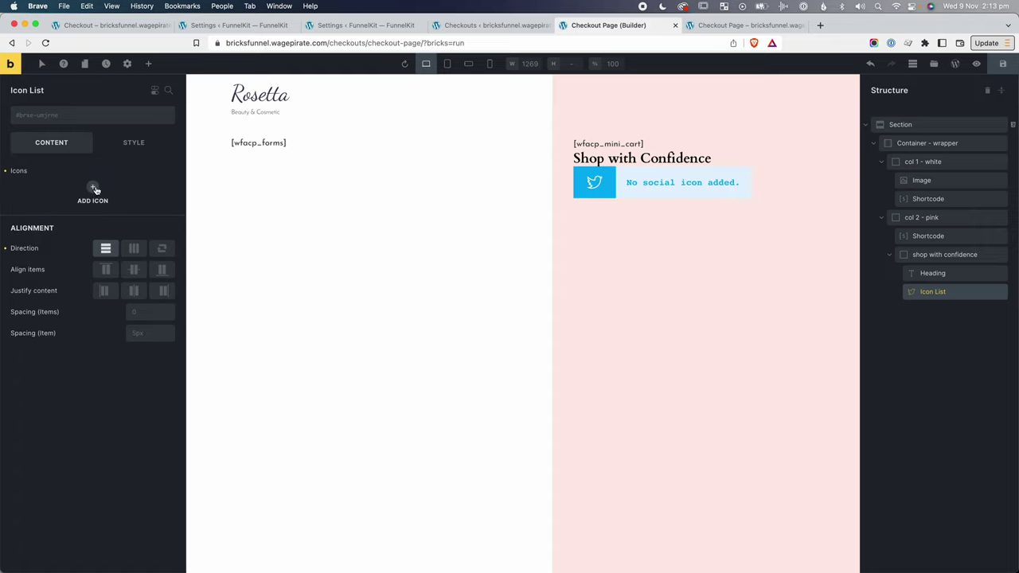
click(93, 188)
Give the item the Fontawesome - Solid check icon and label '100% Money-Back Guarantee'.
click(157, 213)
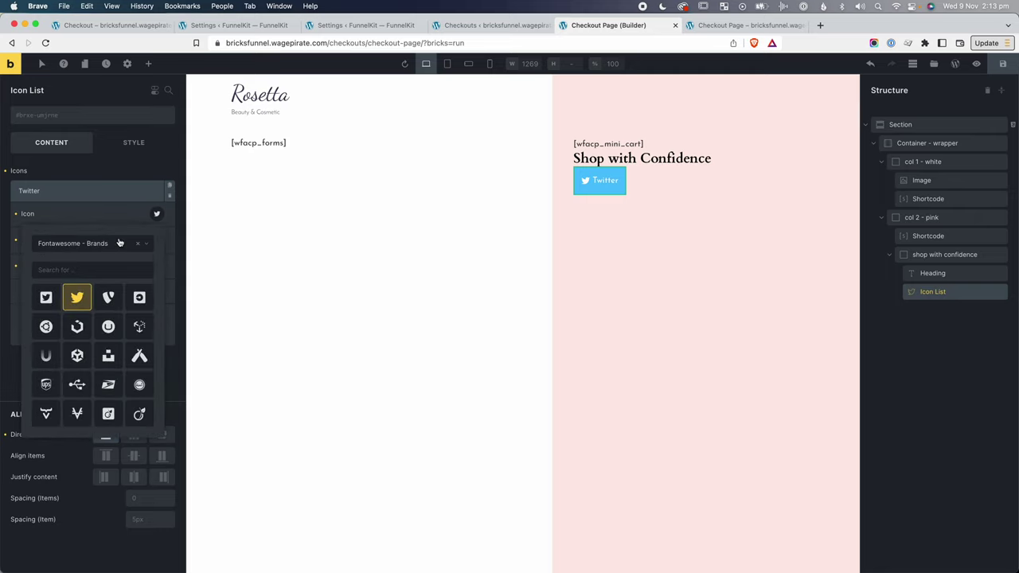
click(91, 244)
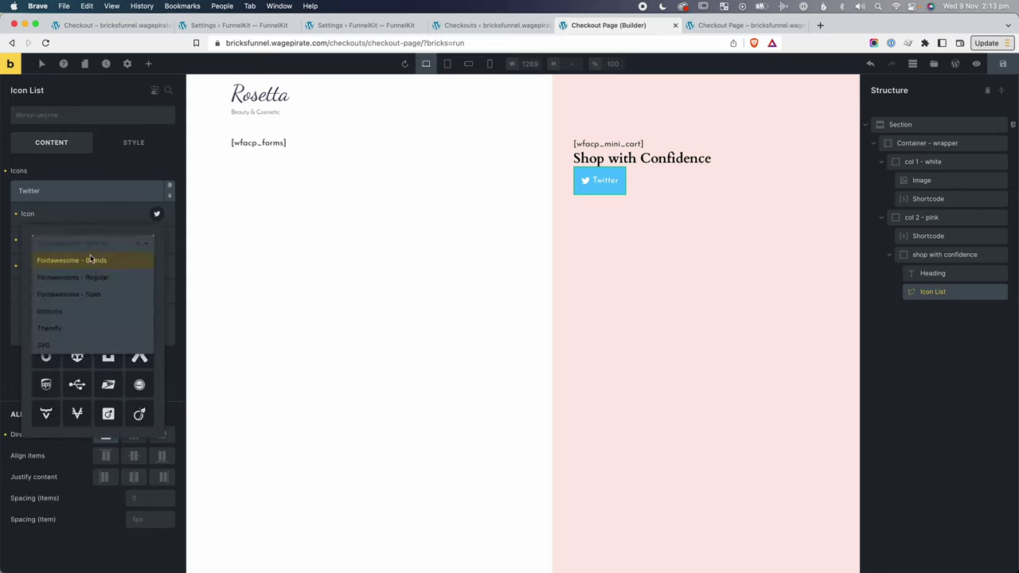
click(95, 295)
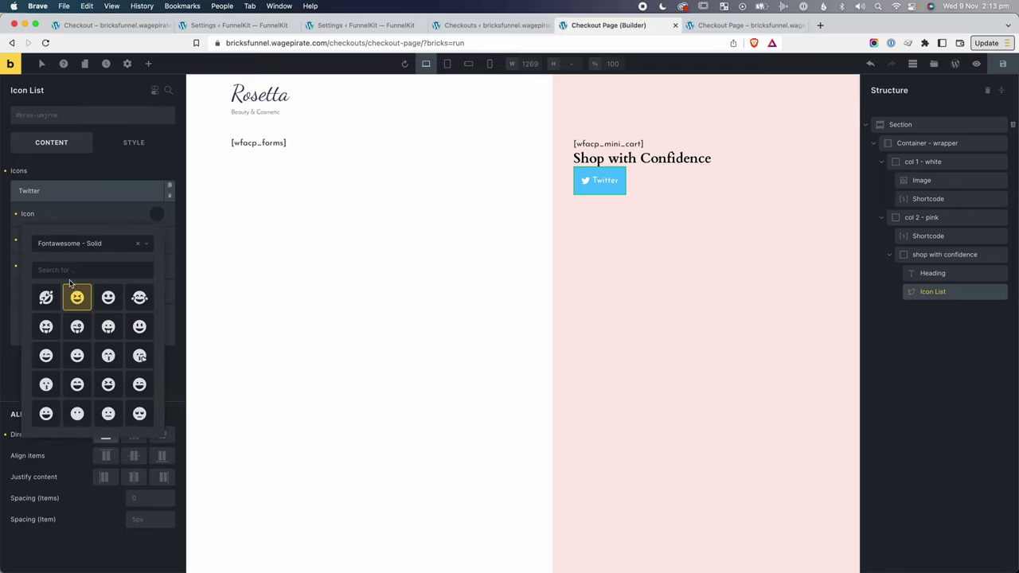
click(62, 269)
text(check)
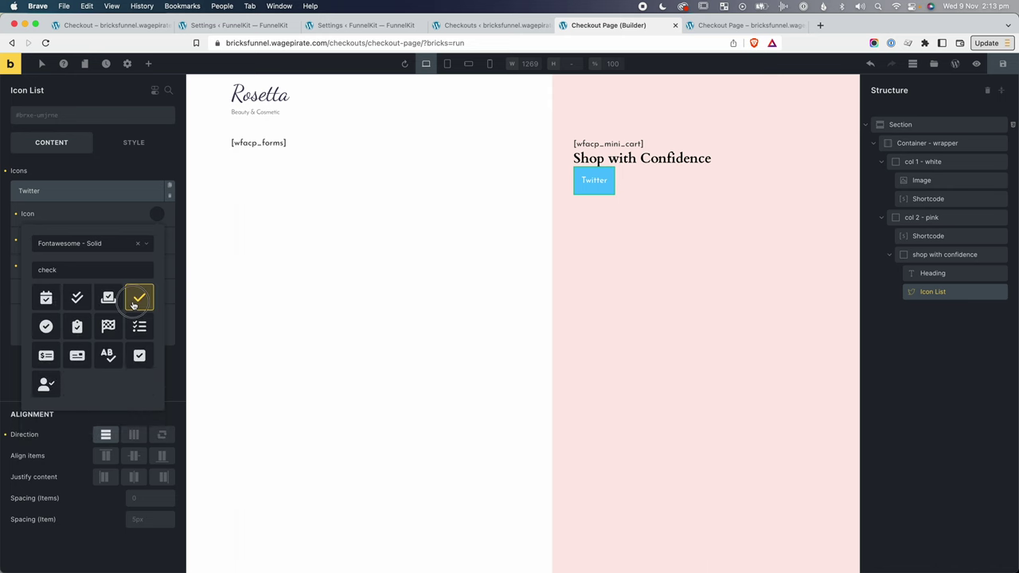
click(135, 304)
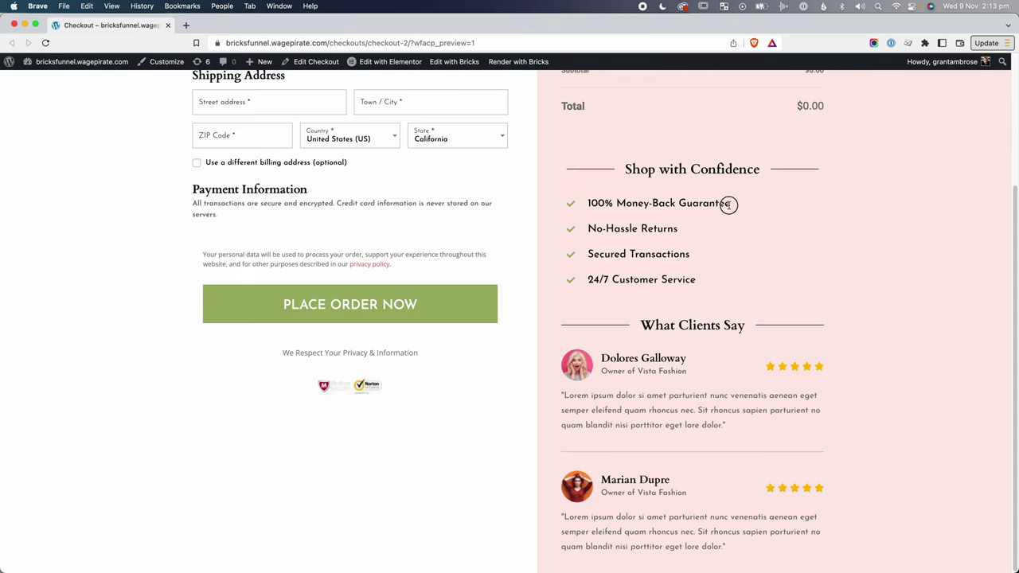
drag(729, 205, 581, 206)
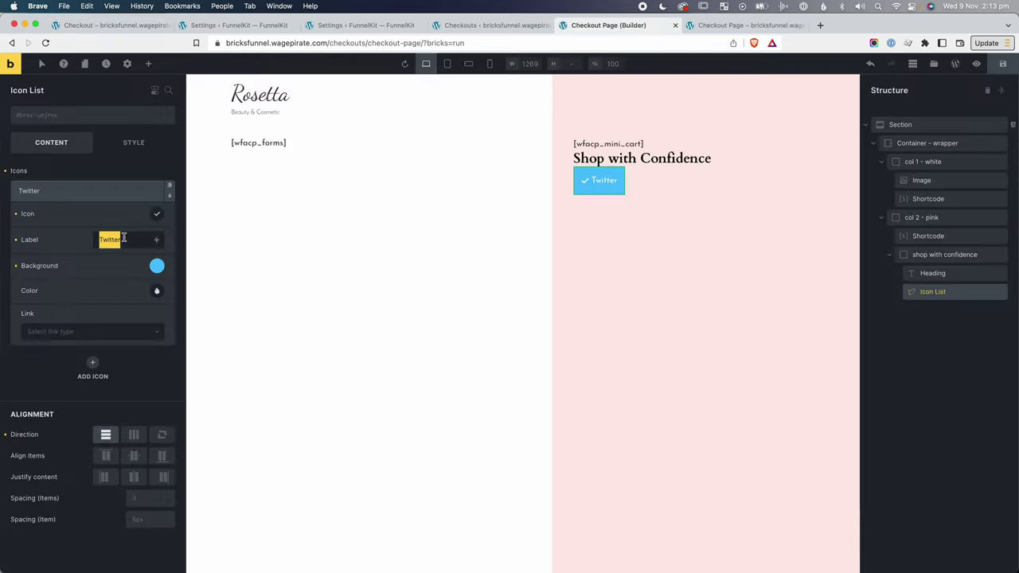
text(100% Money-Back Guarantee)
Clear the item's blue background, try olive #9db165 as its colour, then reset it.
click(16, 266)
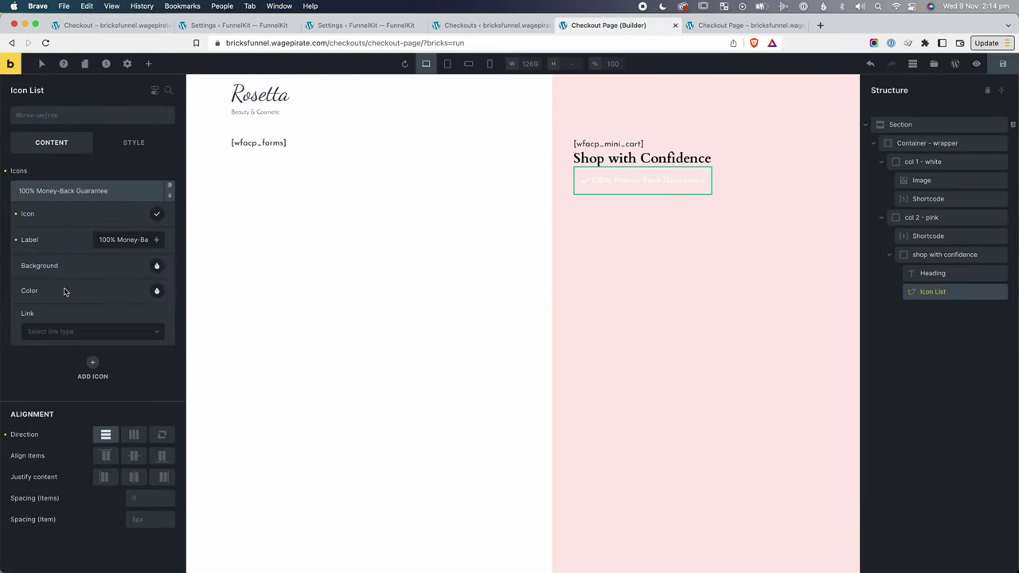
click(157, 291)
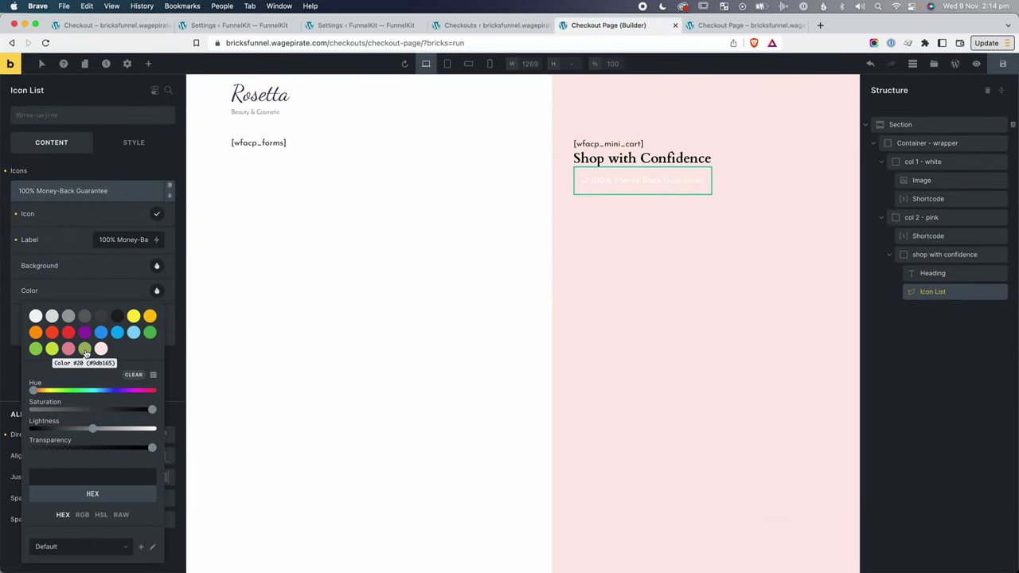
click(86, 350)
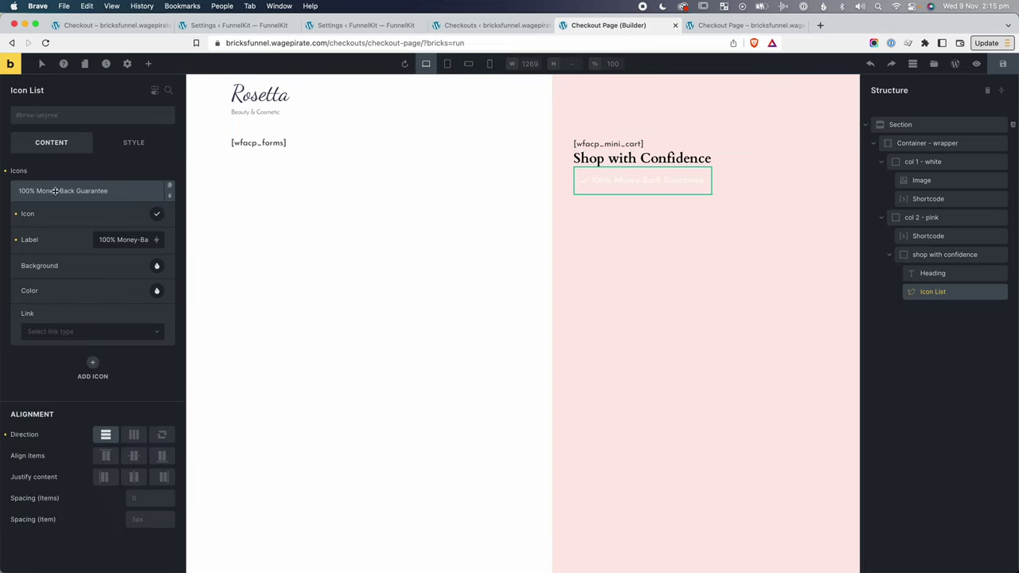
click(157, 291)
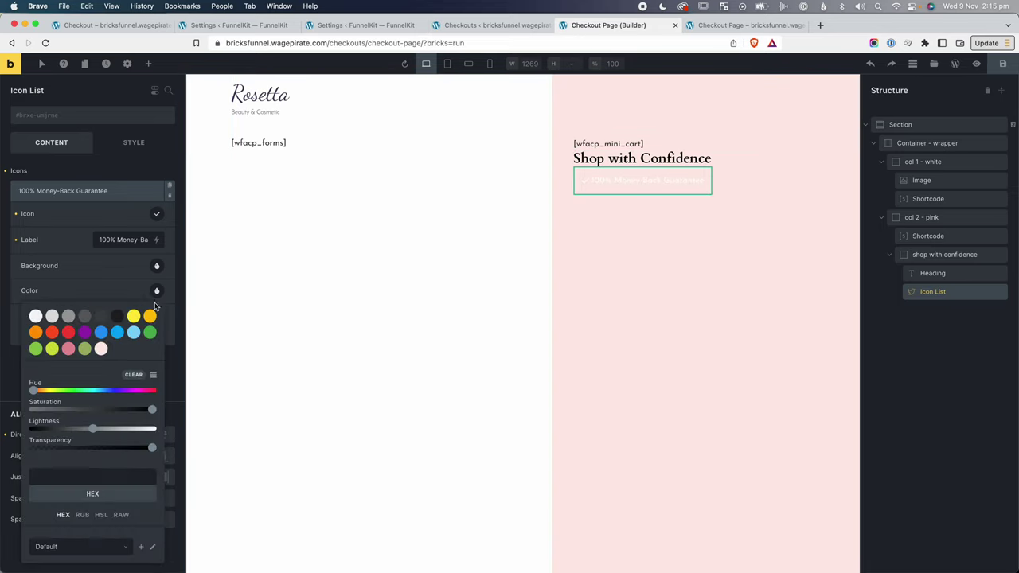
click(85, 348)
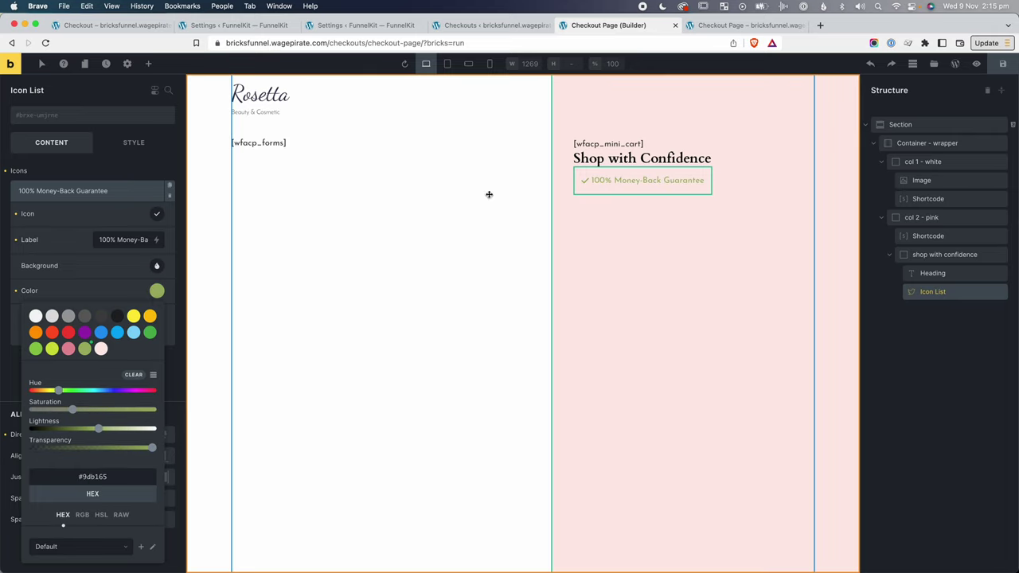
click(18, 290)
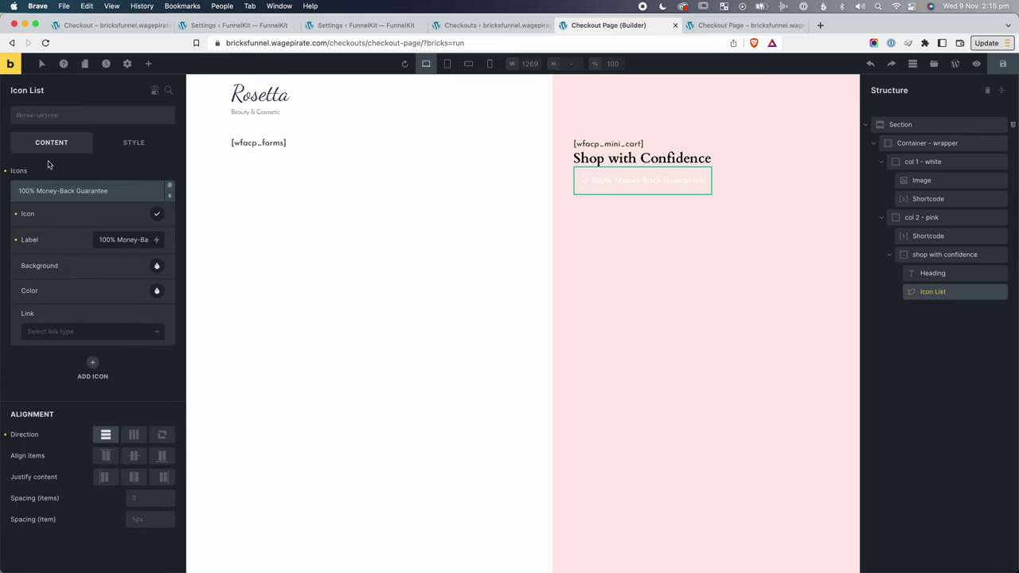
click(134, 142)
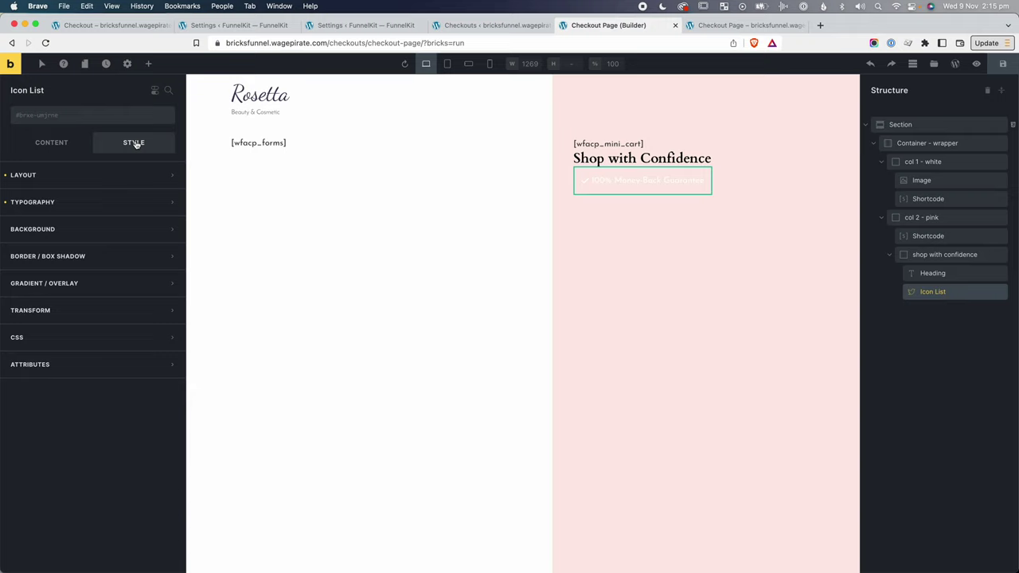
Reset the list's white Typography colour, then try olive #9db165 on the item and reset it.
click(29, 203)
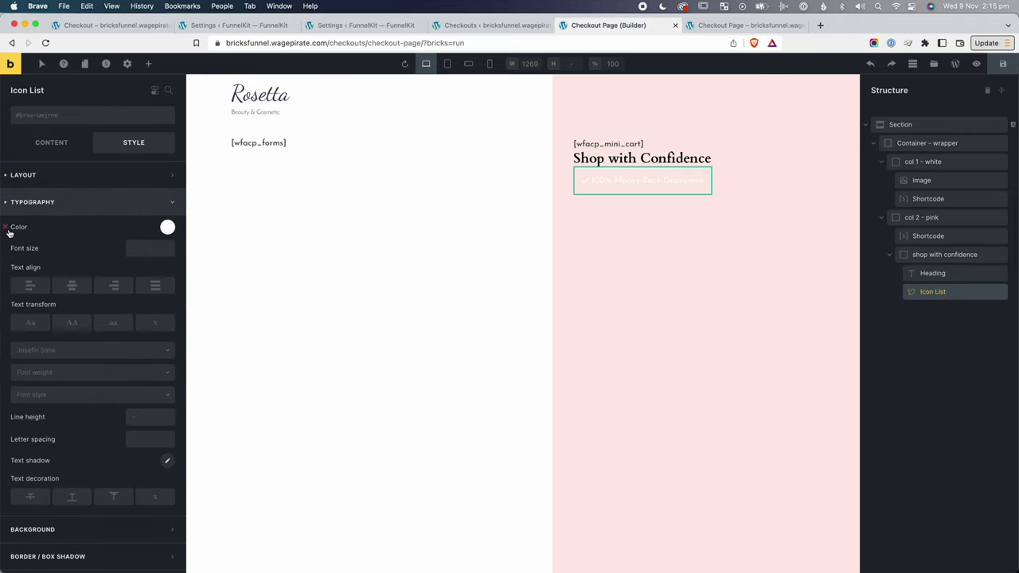
click(7, 229)
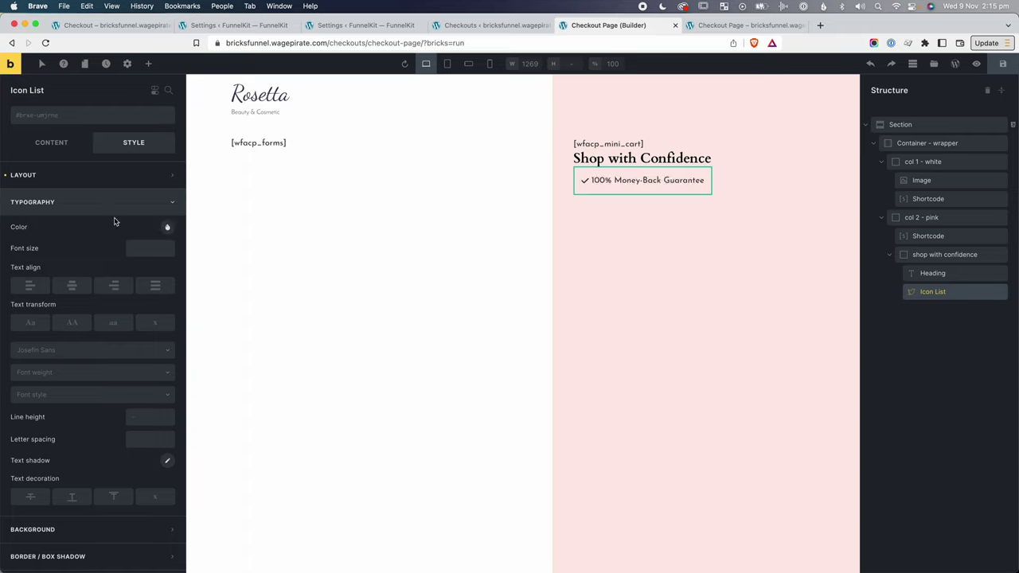
click(71, 143)
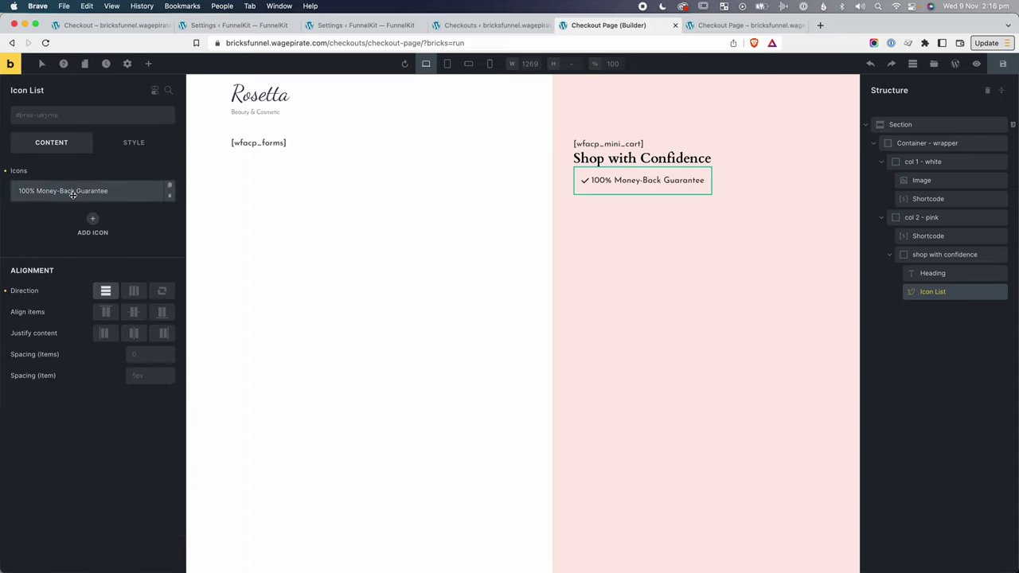
click(76, 191)
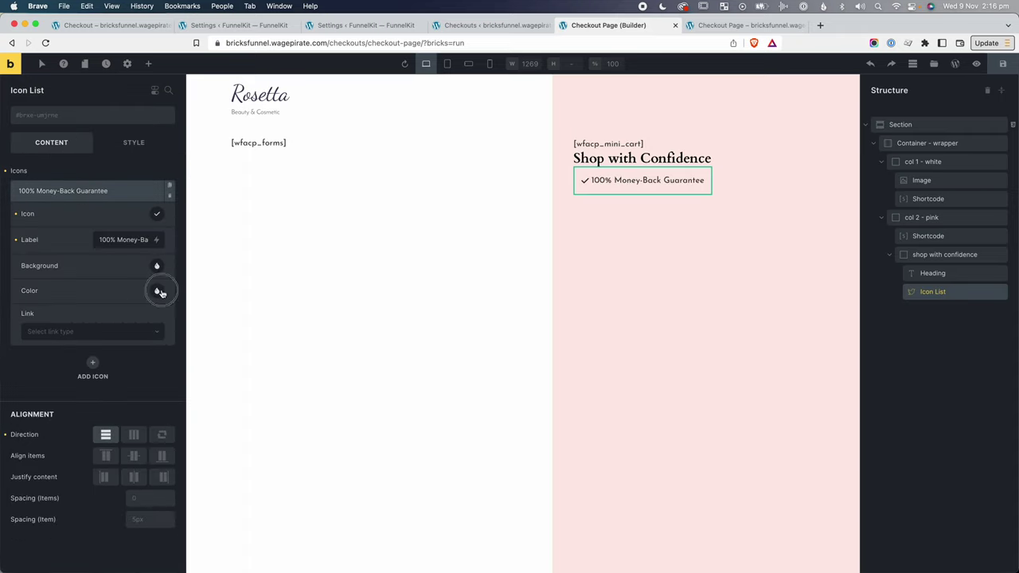
click(156, 290)
click(84, 348)
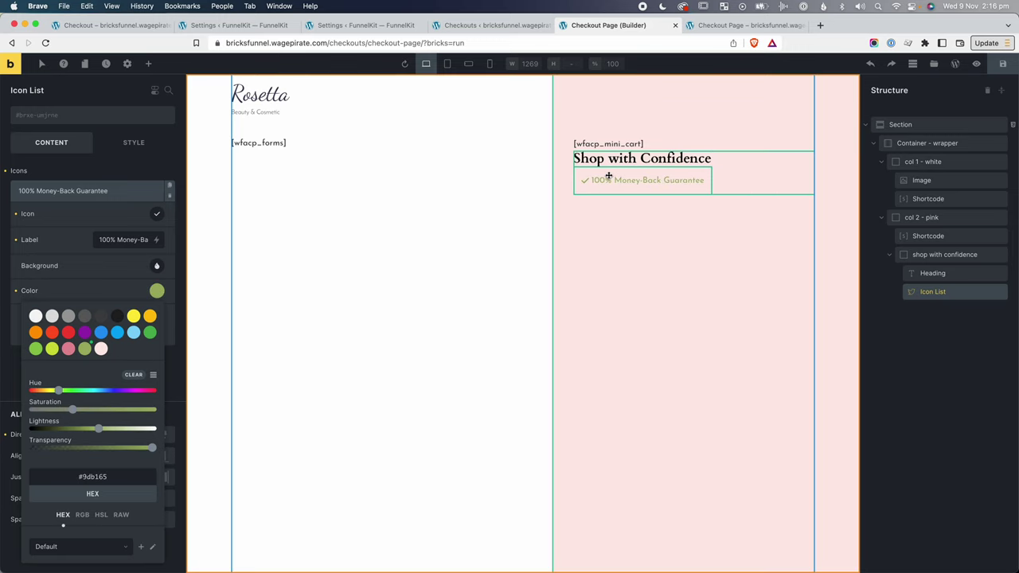
click(117, 295)
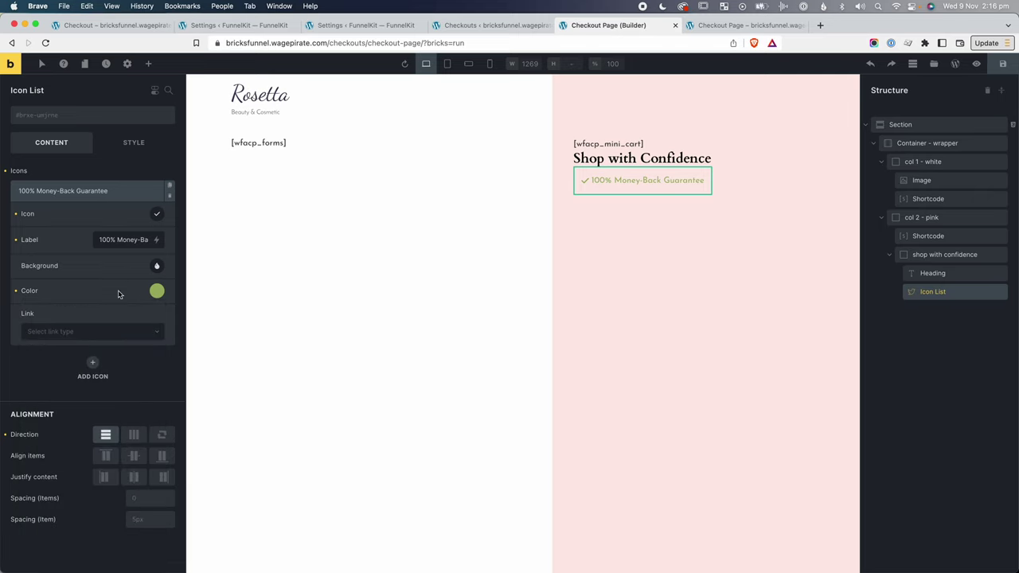
click(16, 293)
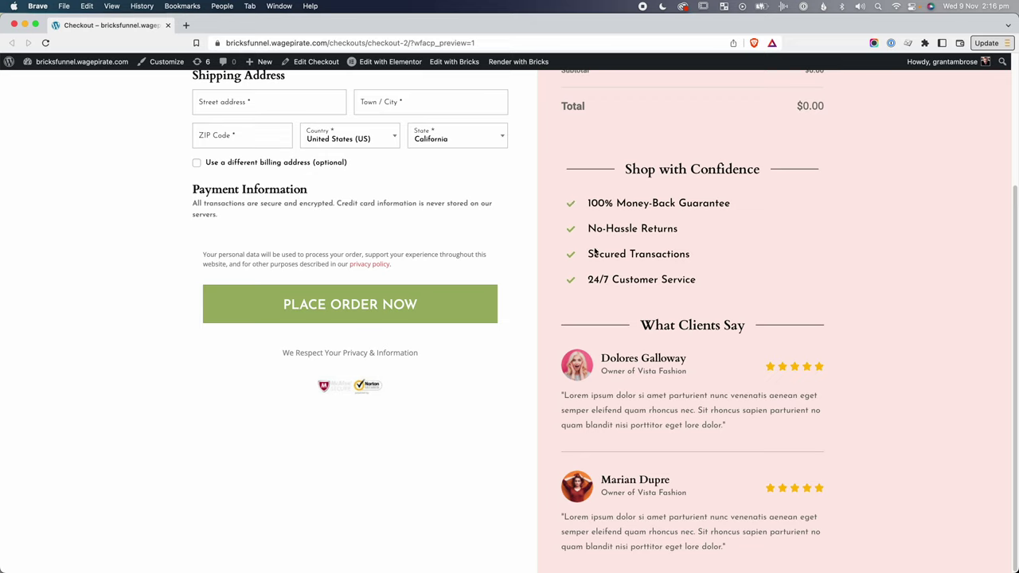
Inspect the reference page's 100% Money-Back Guarantee text markup in DevTools.
right_click(632, 205)
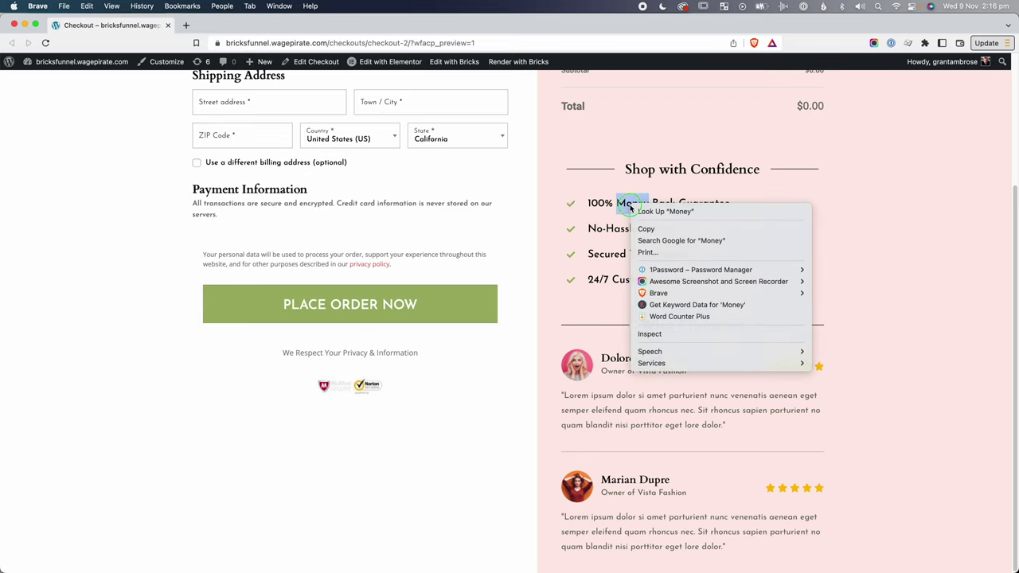
click(660, 314)
right_click(632, 205)
click(652, 339)
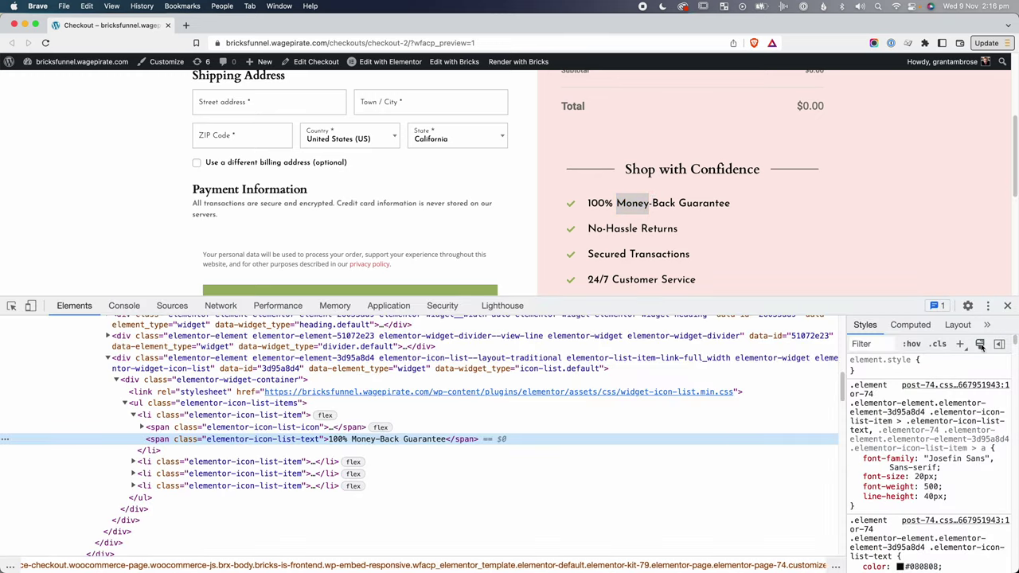
key(super+alt+i)
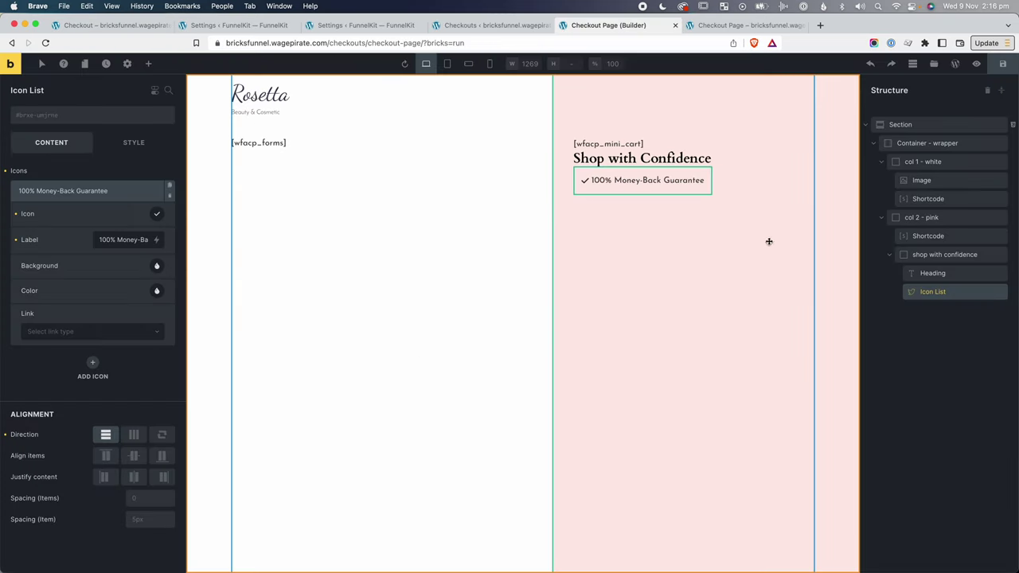
Set the icon list's Typography font size to 2rem.
click(134, 142)
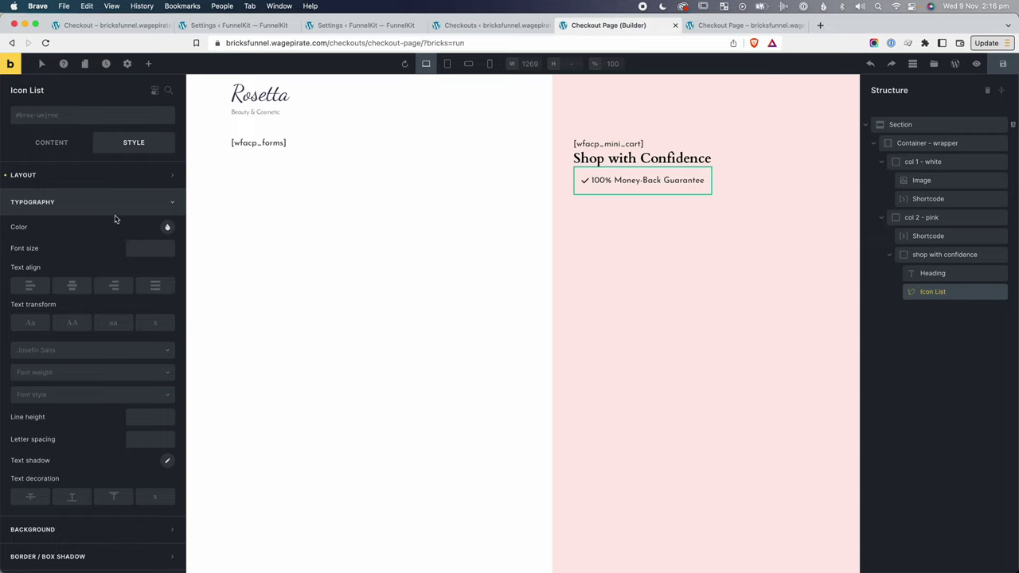
click(148, 248)
text(2)
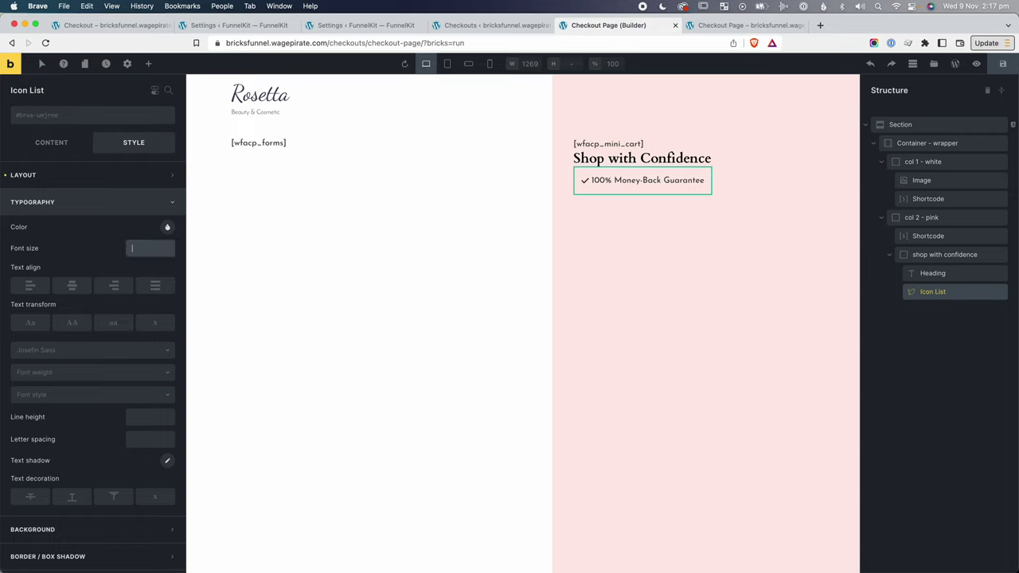
text(rem)
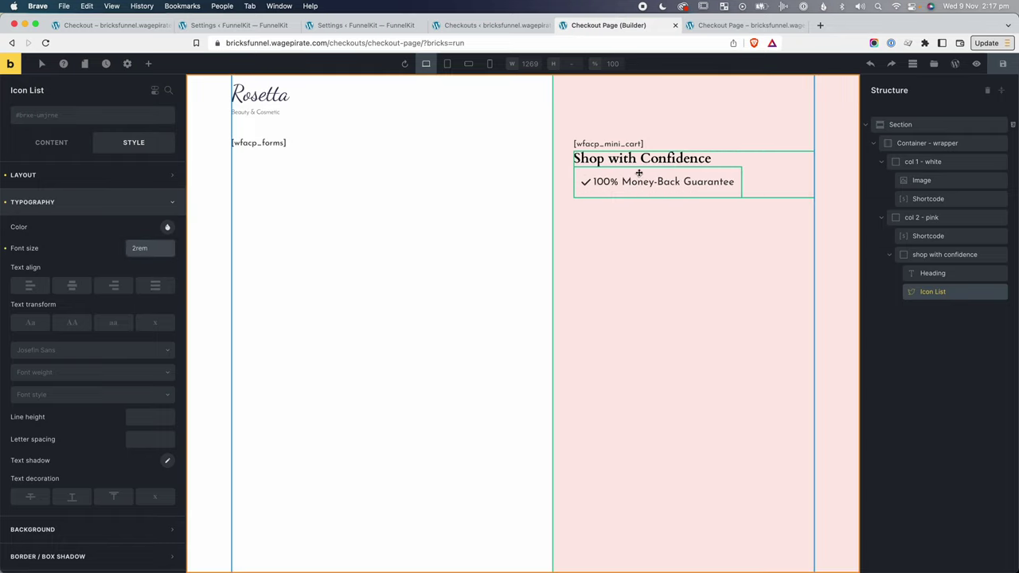
Duplicate the list item and label the copies No-Hassle Returns and Secured Transactions.
click(602, 187)
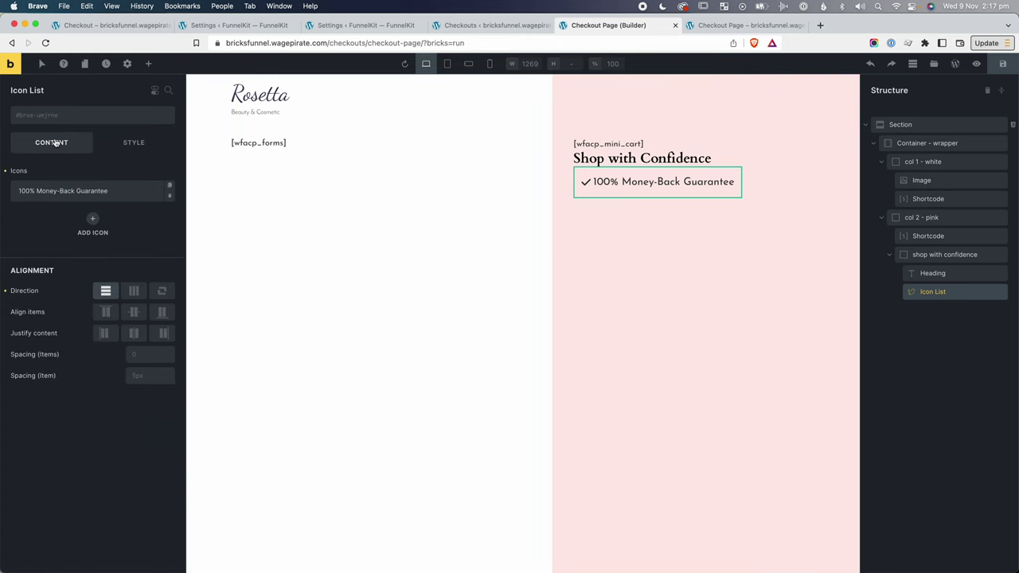
click(172, 187)
click(125, 215)
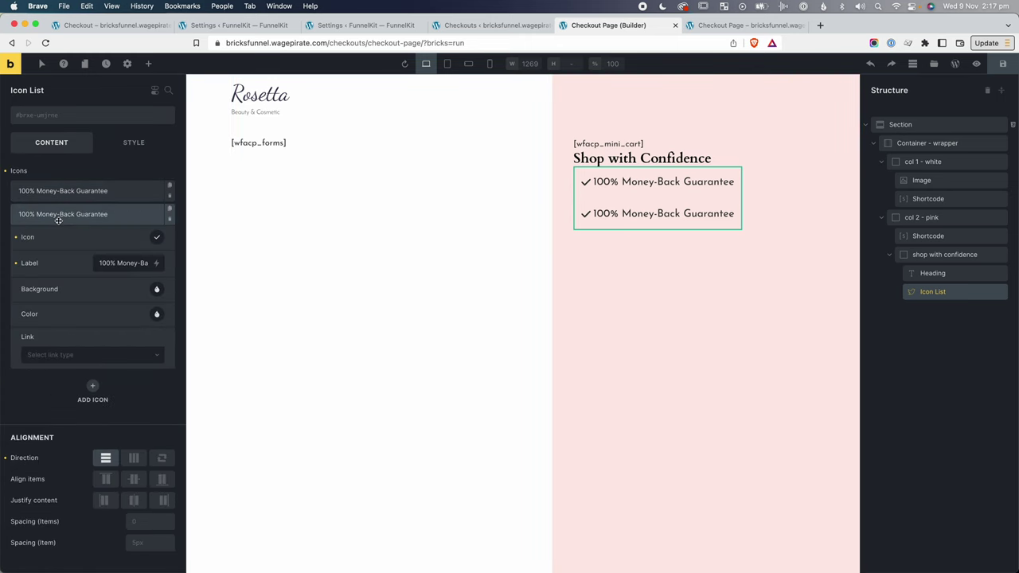
text(No-Hassle Returns)
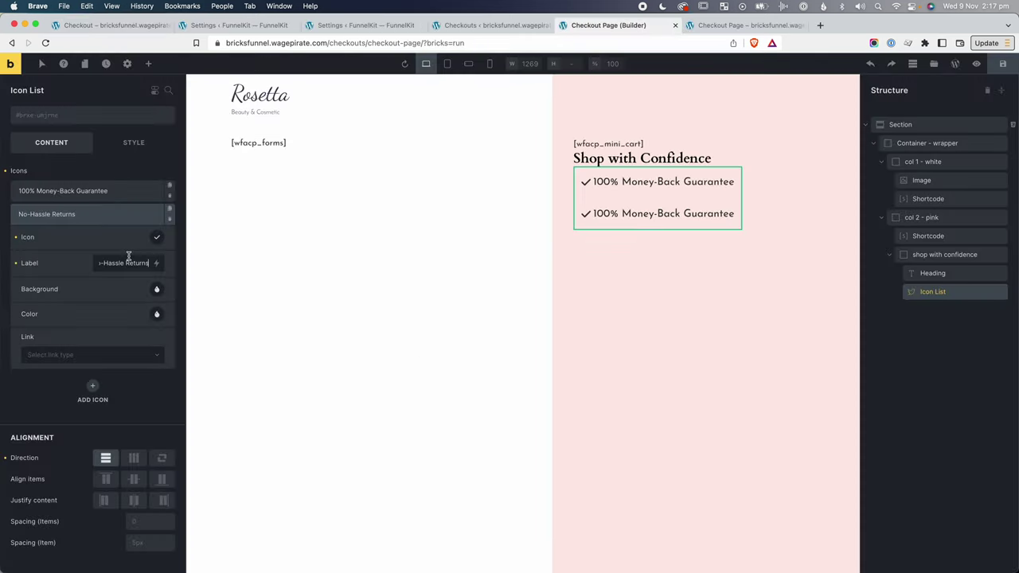
click(170, 208)
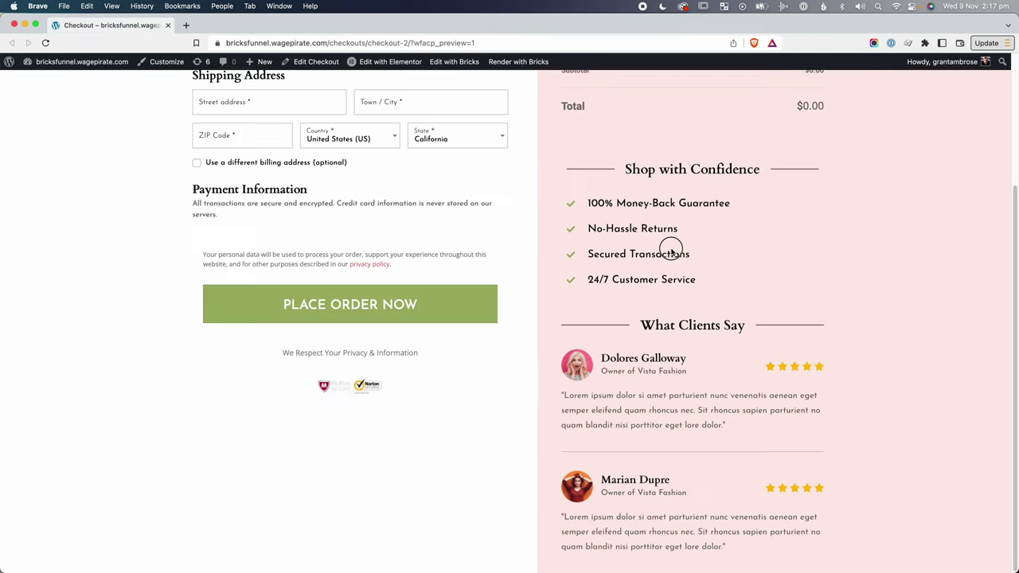
triple_click(672, 253)
key(super+c)
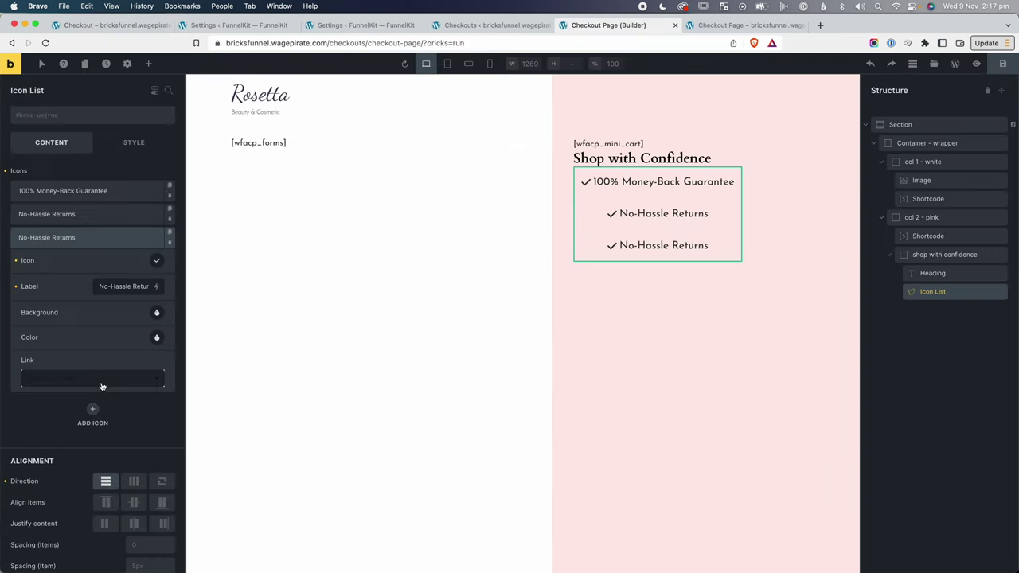
triple_click(120, 286)
key(super+v)
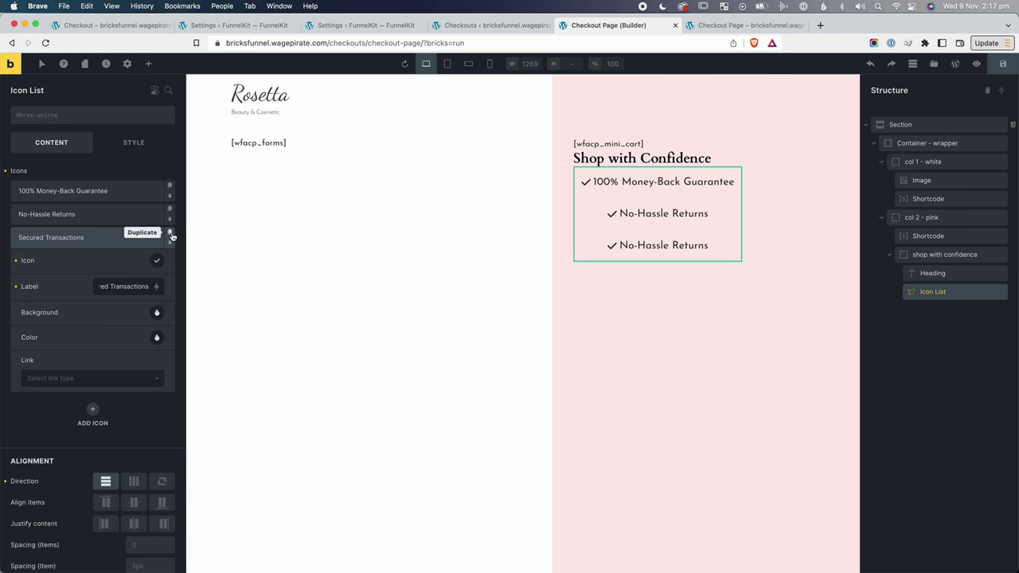
Add a fourth list item labelled 24/7 Customer Service, copied from the reference page.
click(170, 233)
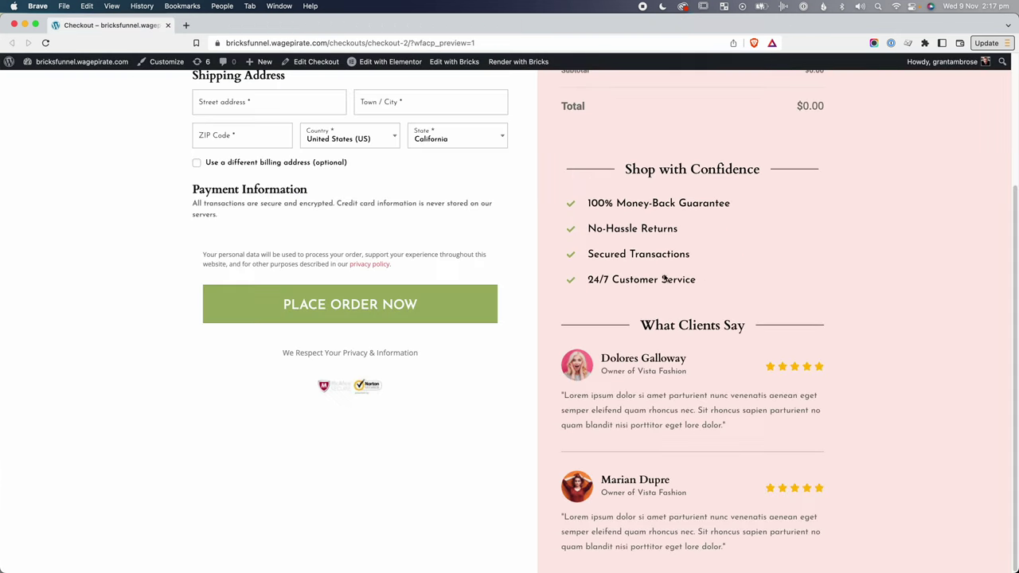
drag(697, 280, 587, 278)
key(super+c)
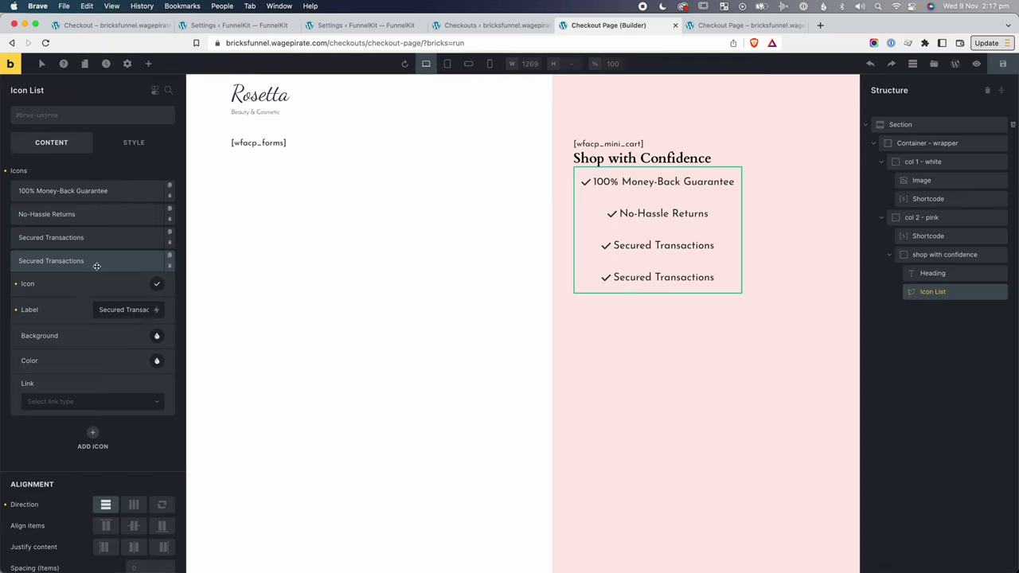
triple_click(120, 309)
key(super+v)
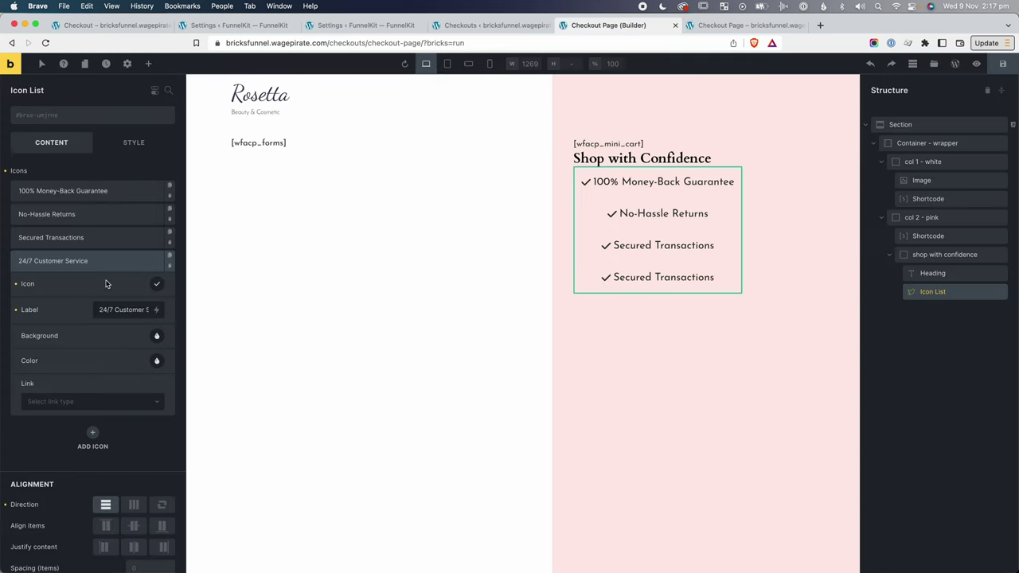
click(106, 261)
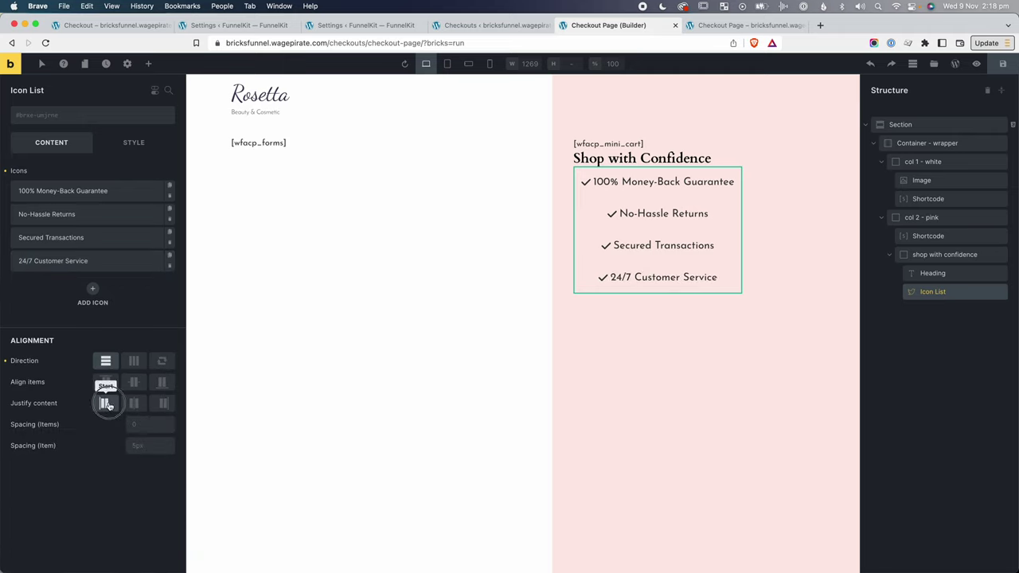
Set Justify content to Start and the icon-to-text Spacing (Item) to 15.
click(105, 404)
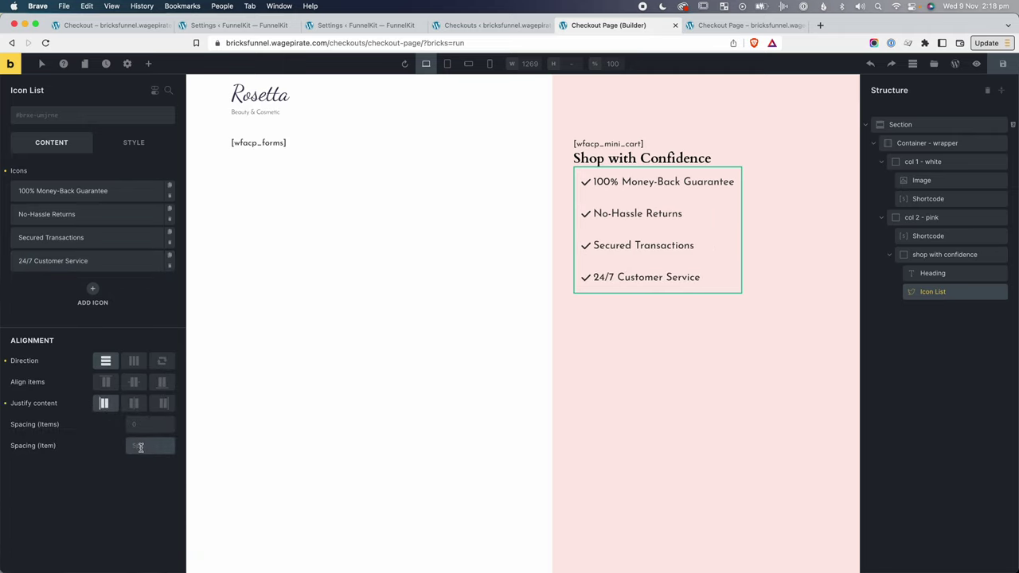
click(141, 447)
text(15)
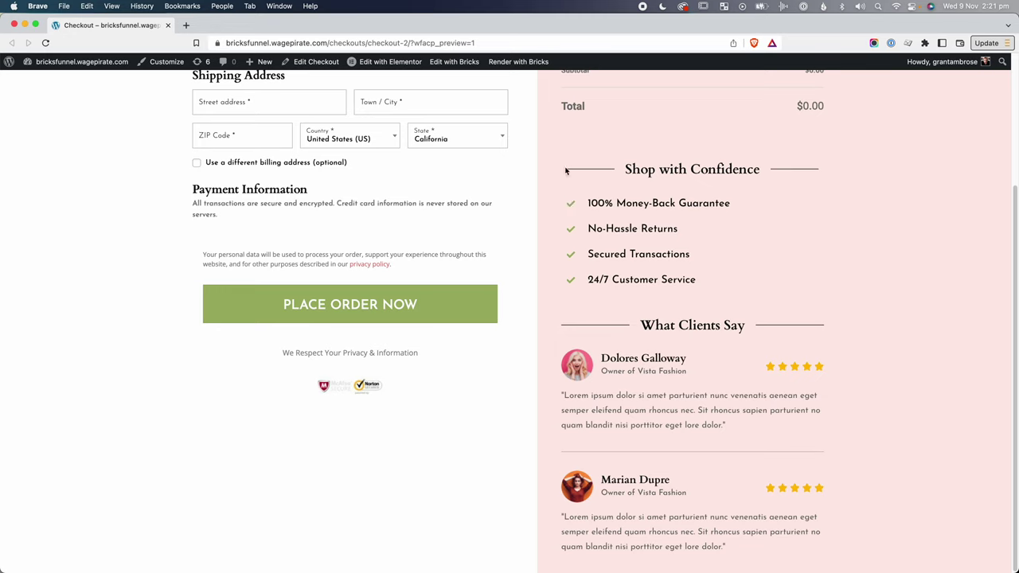
Compare the reference trust list, inspect a live list item's 15px padding, and close DevTools.
drag(573, 282, 562, 195)
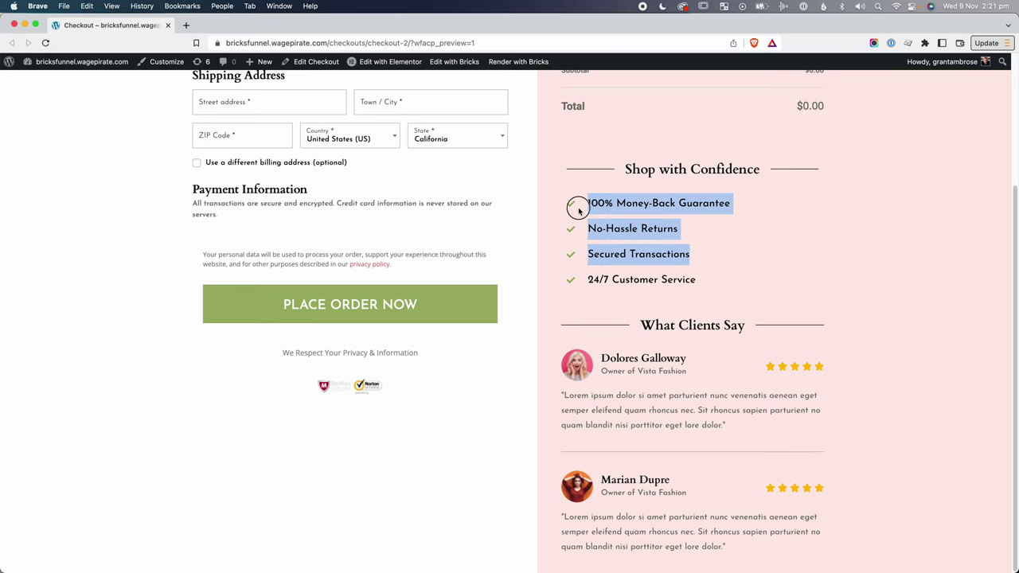
click(579, 202)
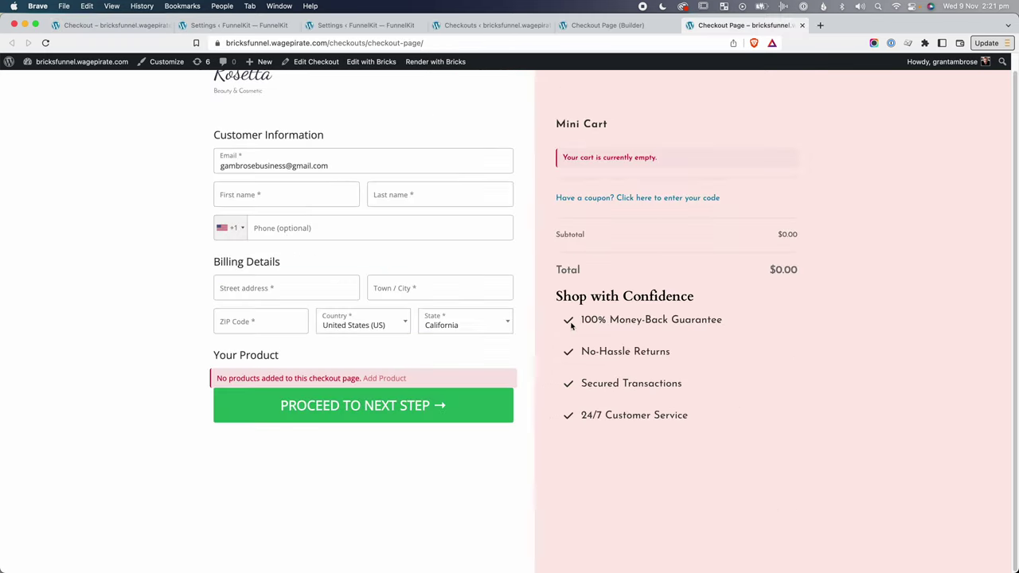
right_click(566, 320)
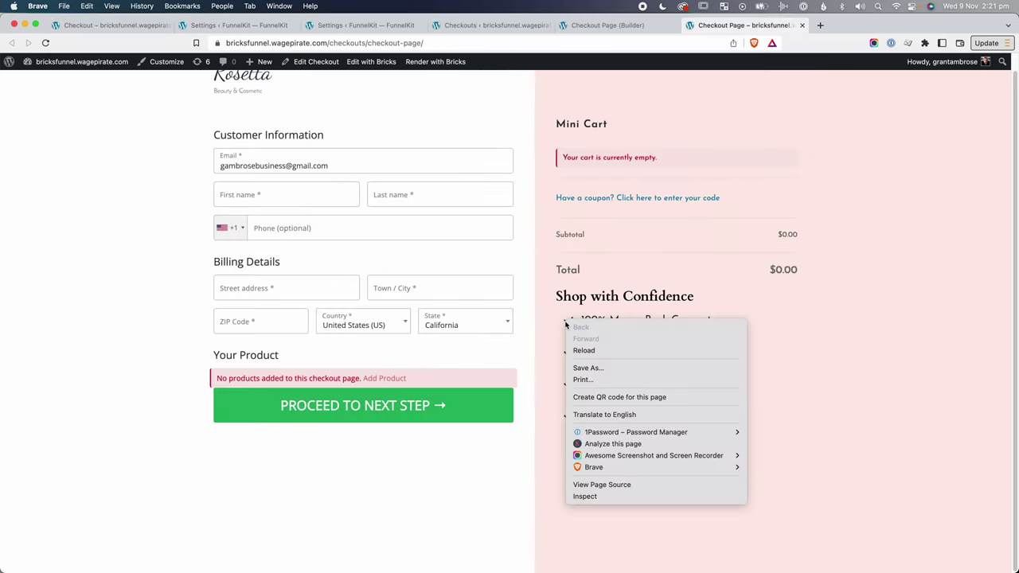
click(595, 497)
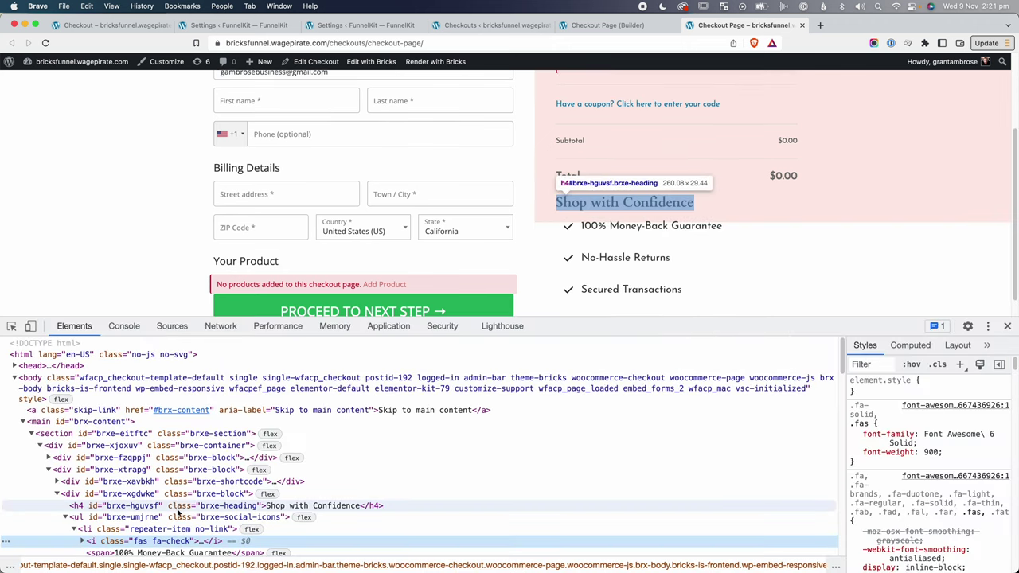
click(212, 529)
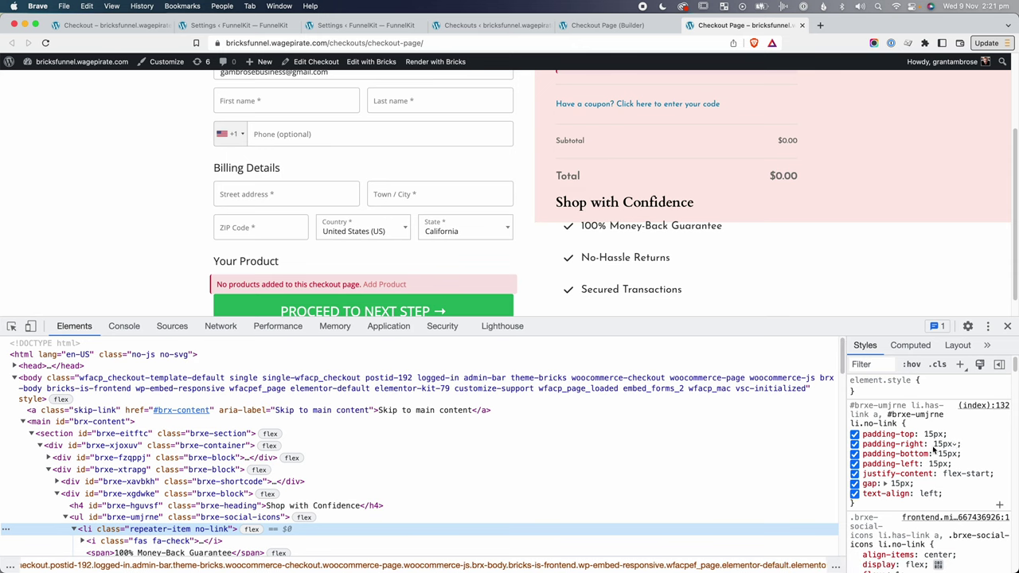
key(super+alt+i)
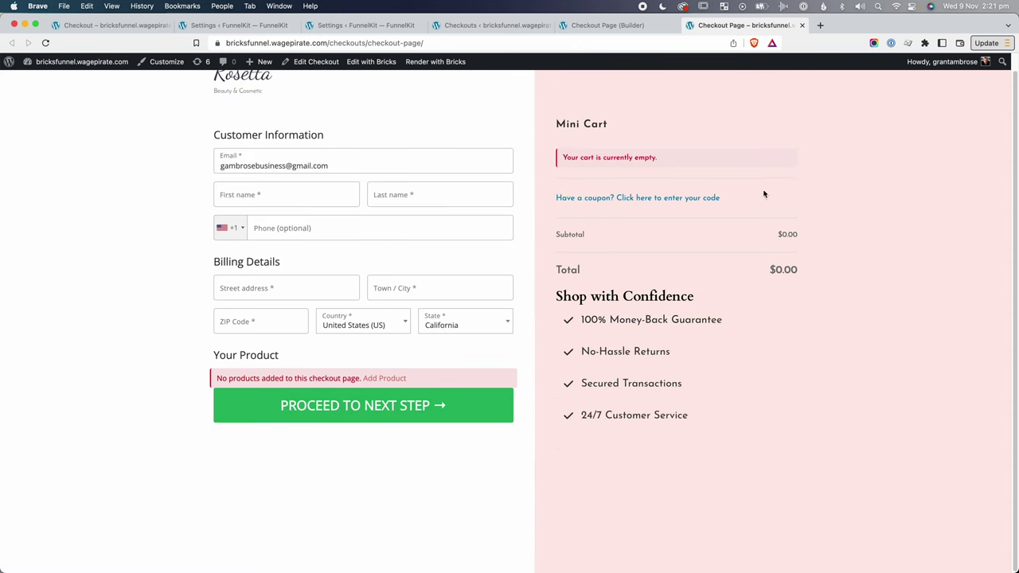
Clear the icon list items' 15 padding and set the item Spacing to 20.
click(610, 27)
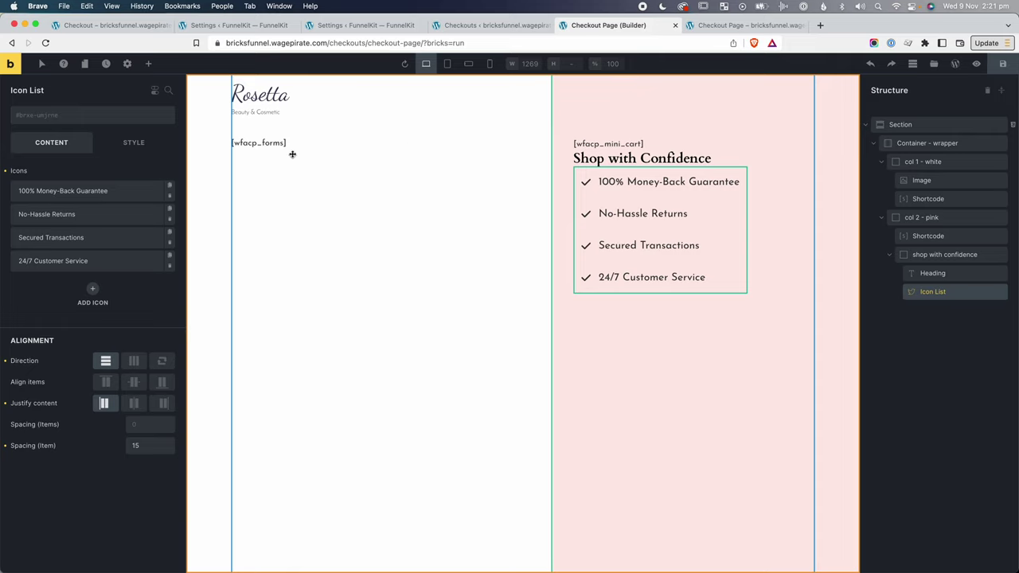
click(128, 144)
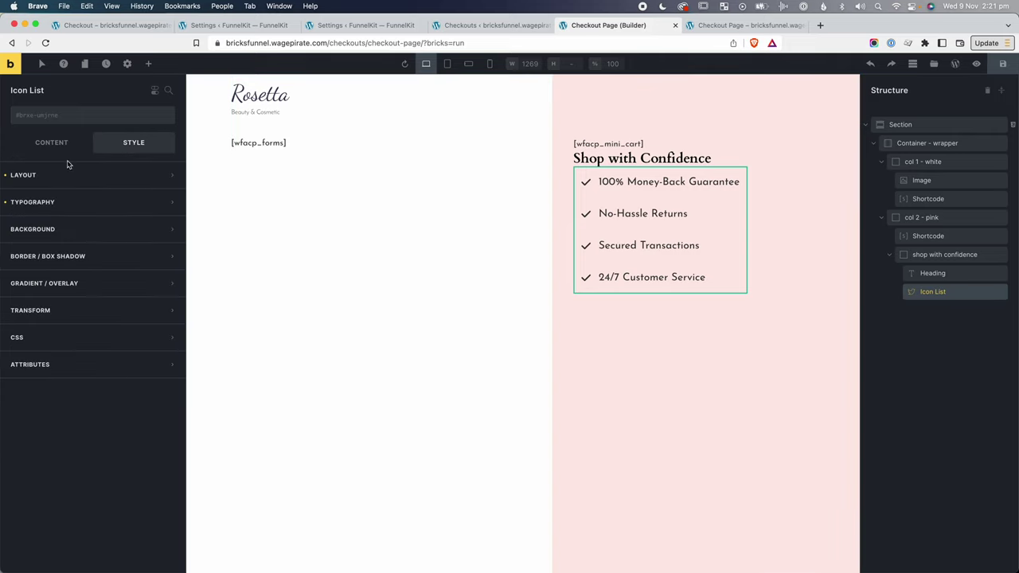
click(70, 174)
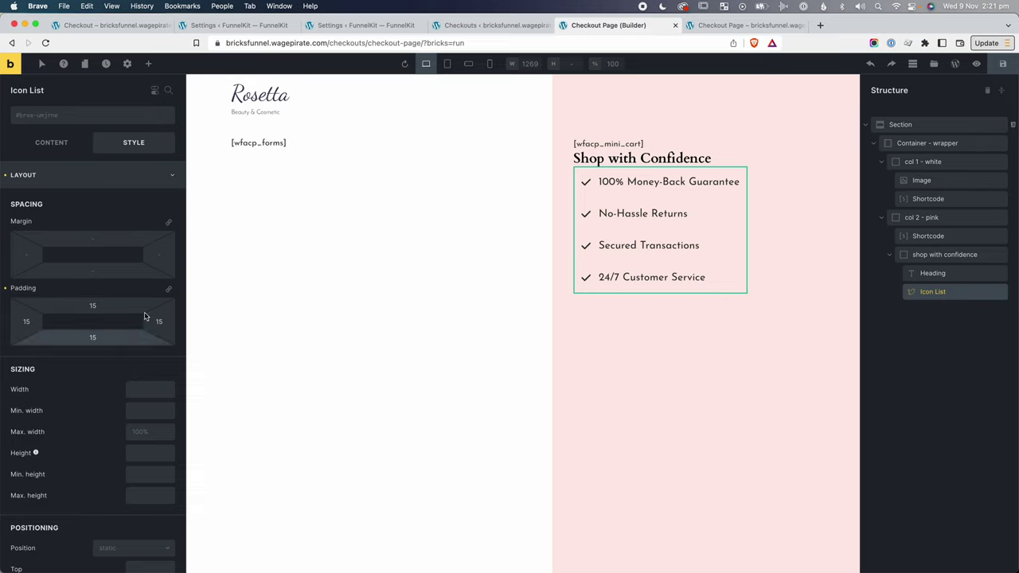
click(5, 289)
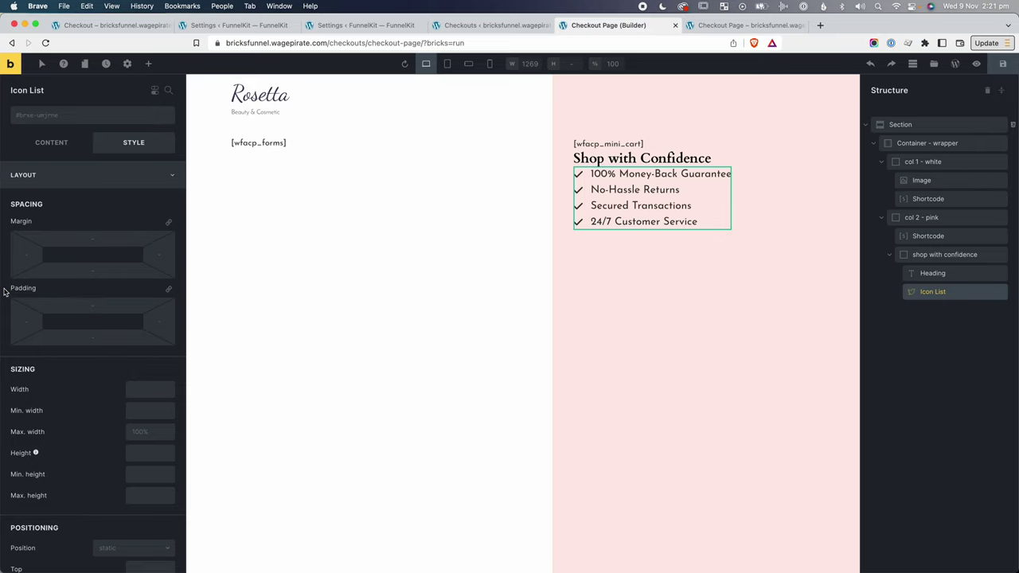
click(61, 144)
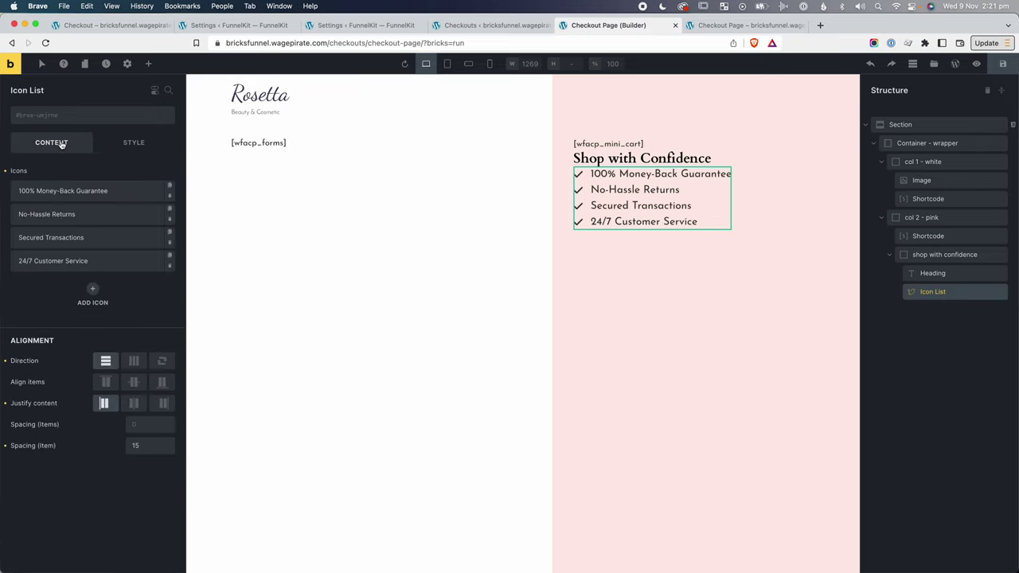
click(144, 424)
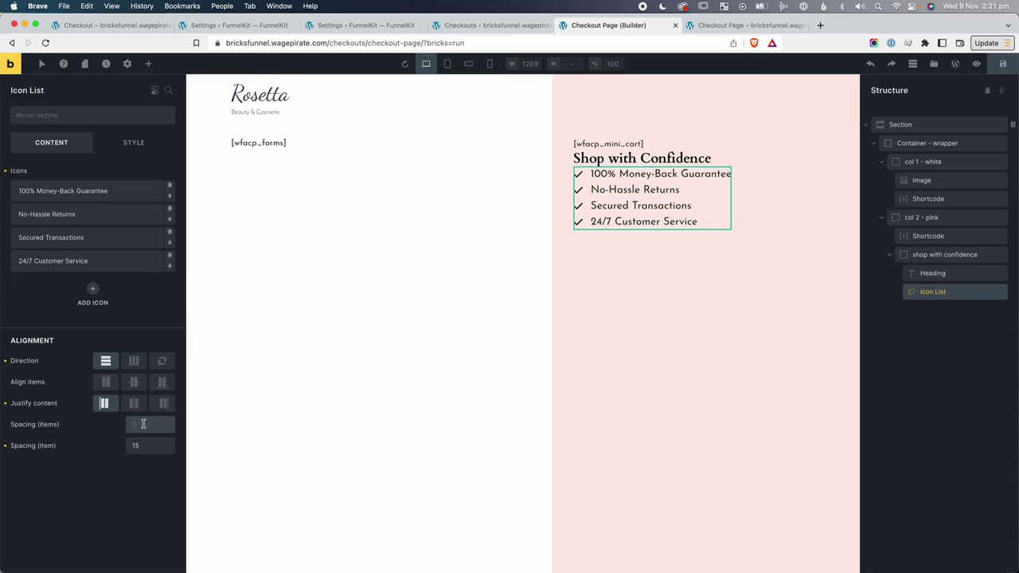
text(20)
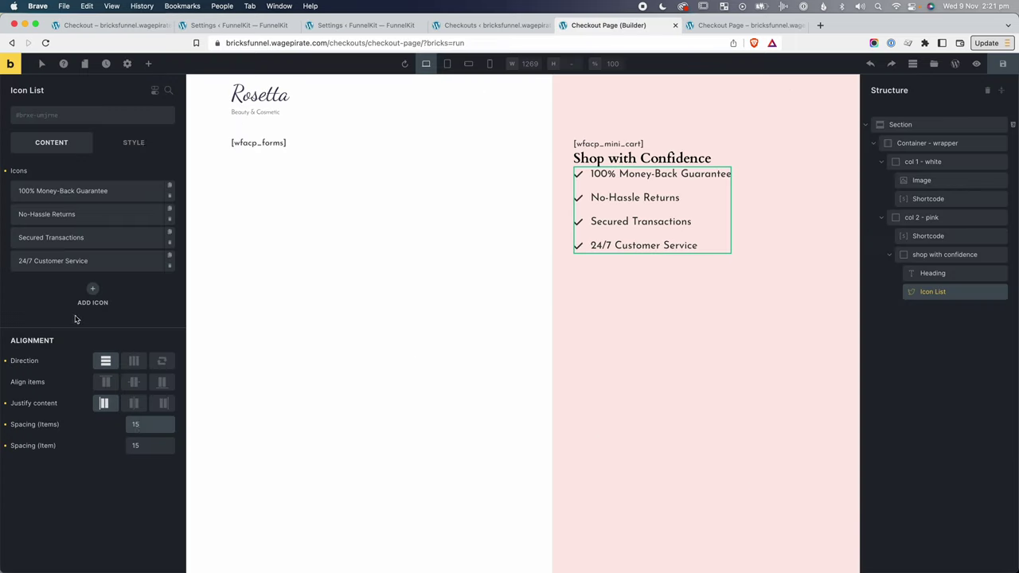
Adjust the icon list's typography text colour saturation, then reselect the Icon List element.
click(146, 144)
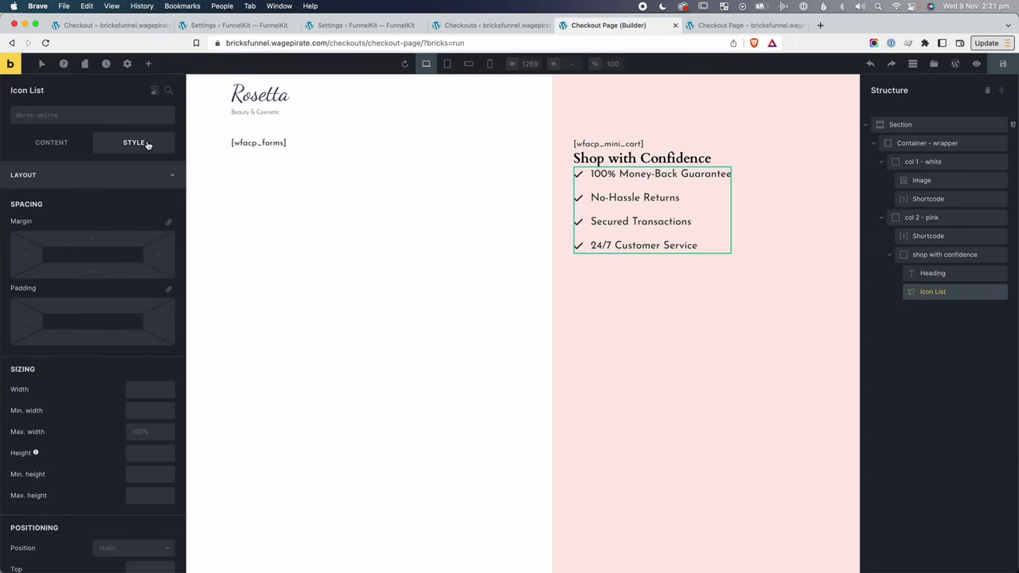
click(62, 179)
click(52, 203)
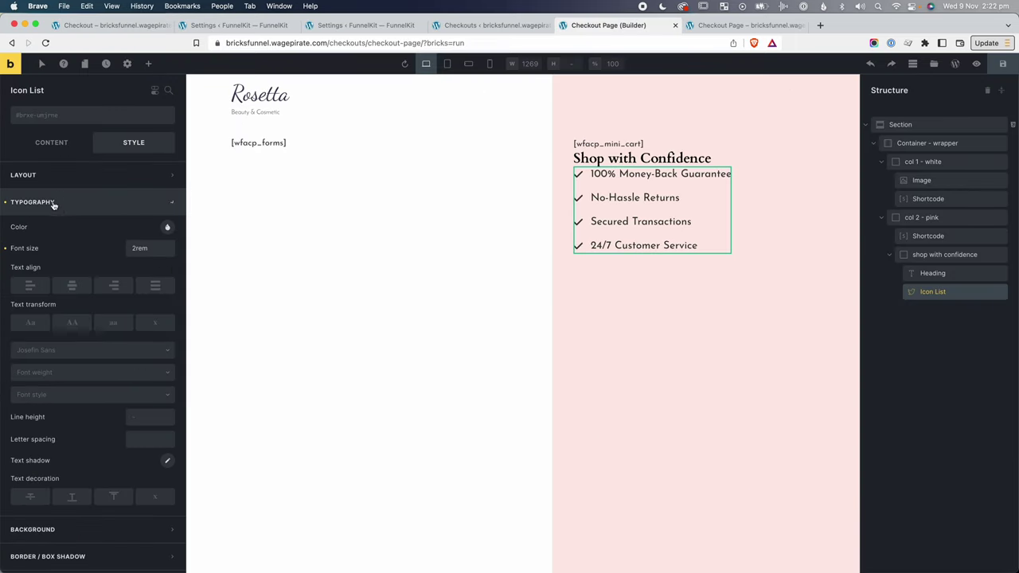
click(167, 228)
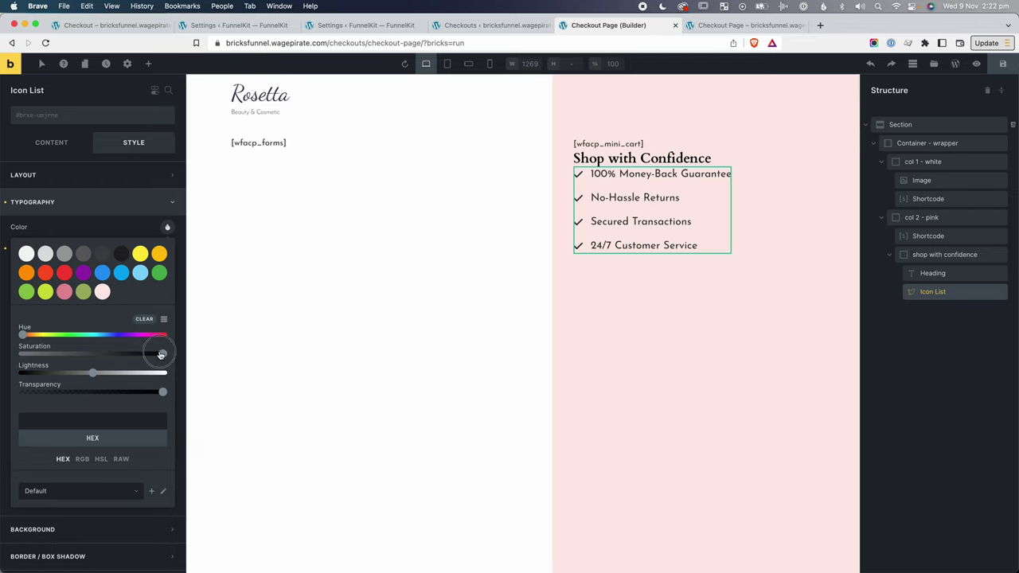
click(162, 354)
click(20, 235)
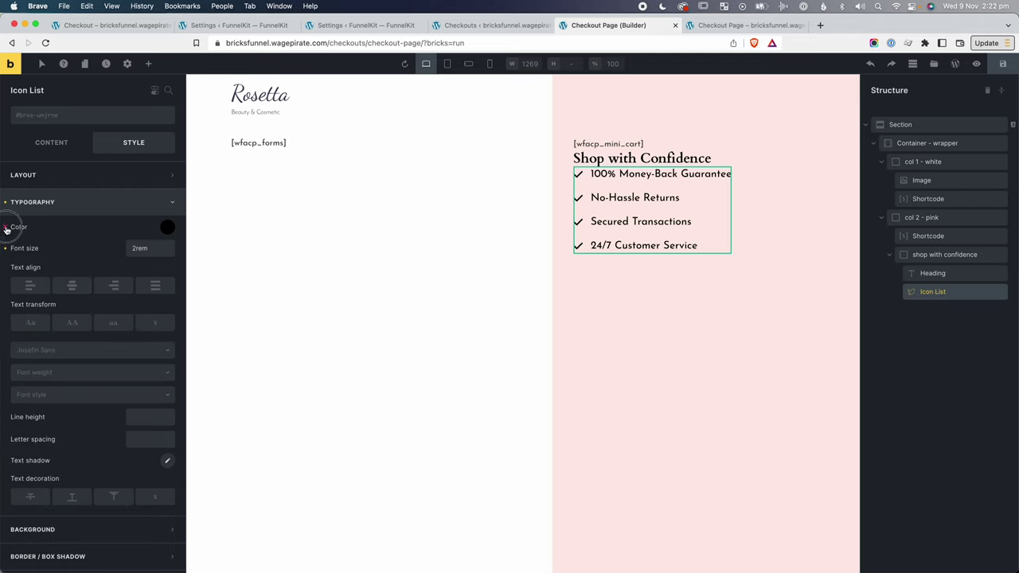
click(269, 198)
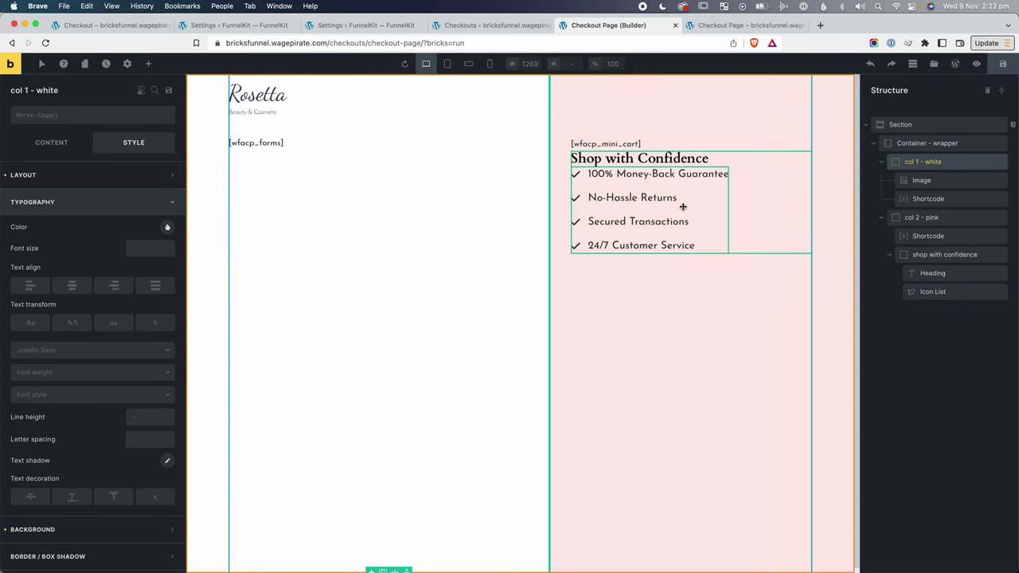
click(652, 191)
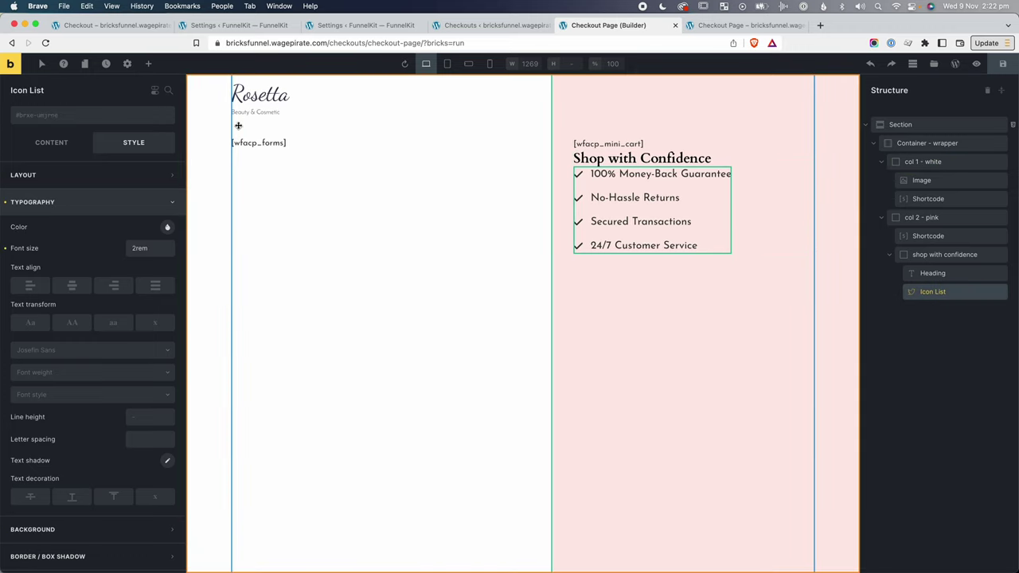
click(105, 119)
text(f)
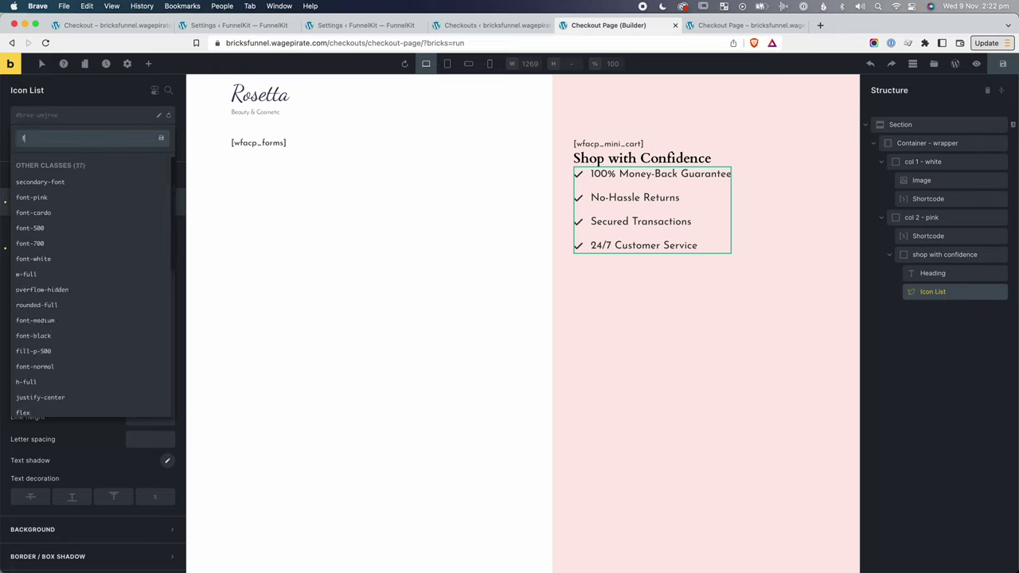
text(ont-)
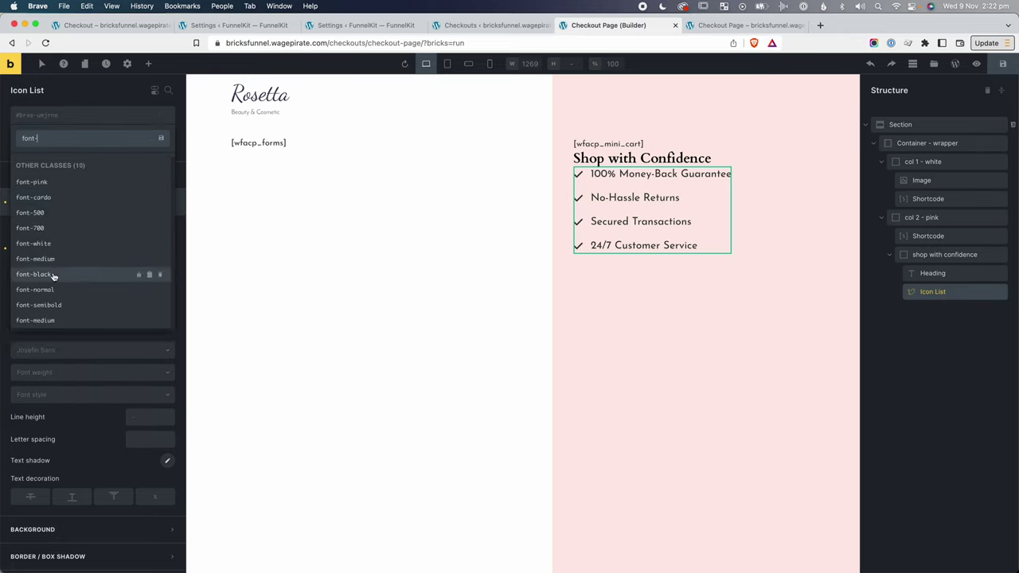
click(54, 276)
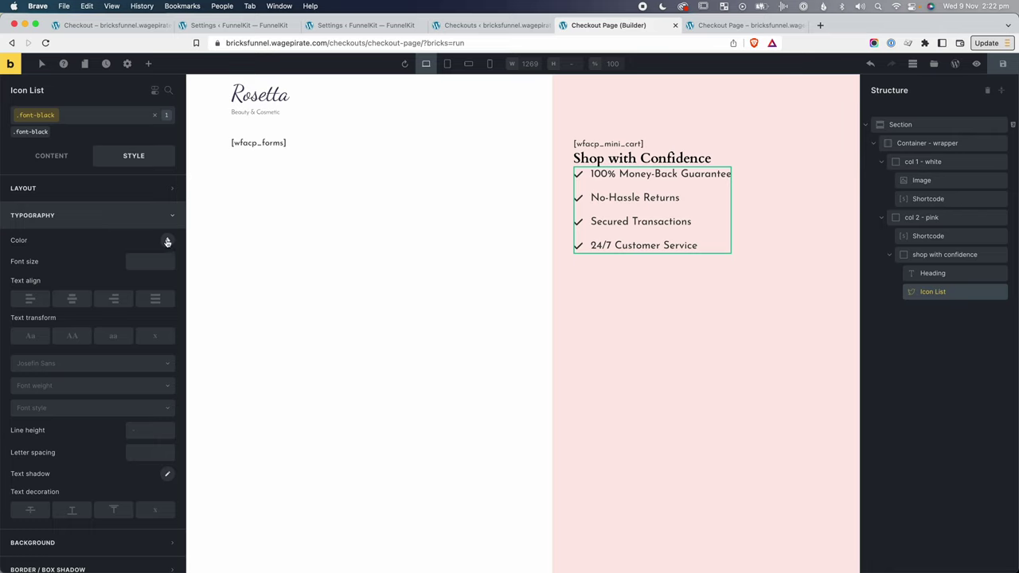
click(167, 241)
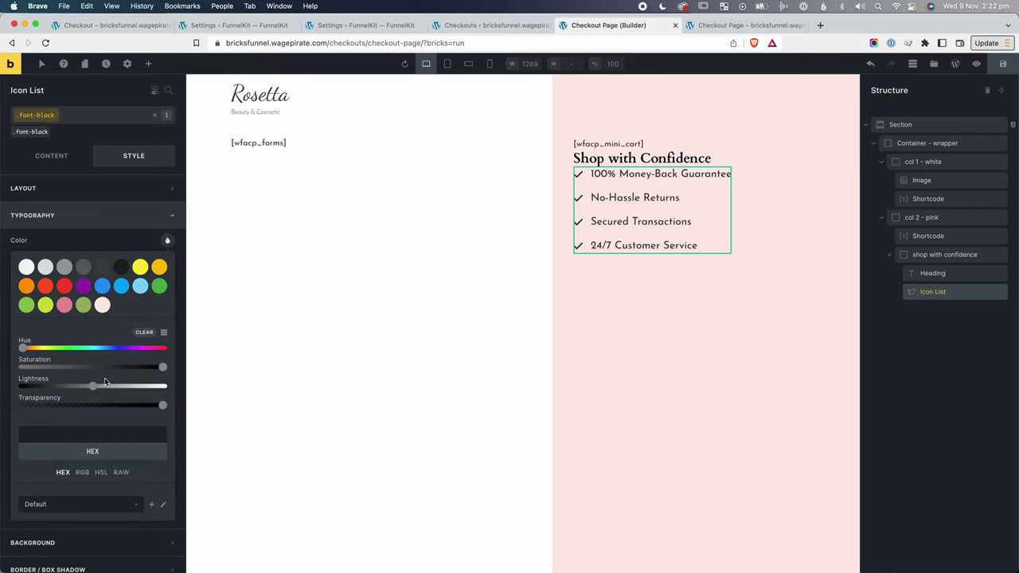
drag(93, 387, 22, 387)
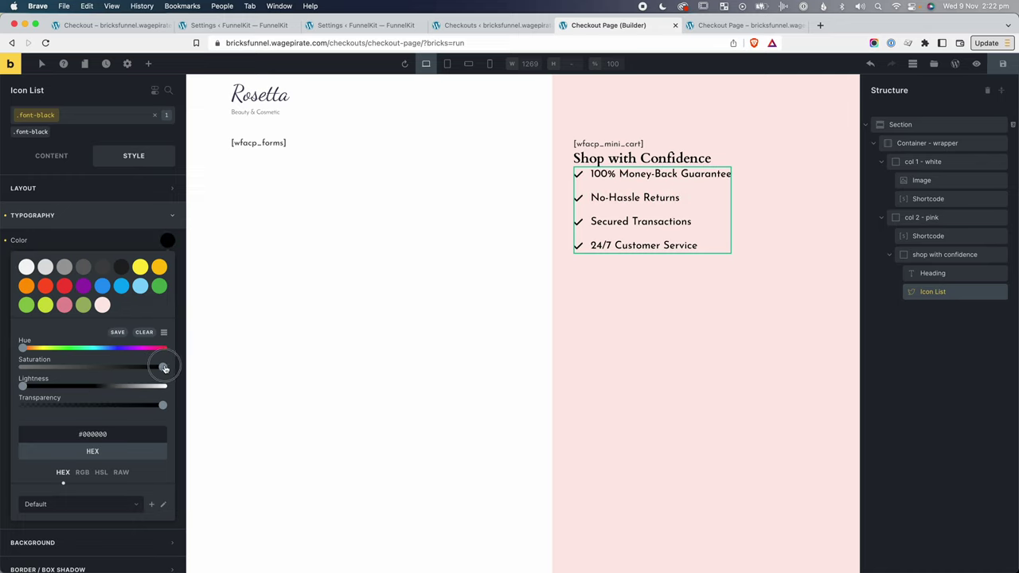
click(45, 121)
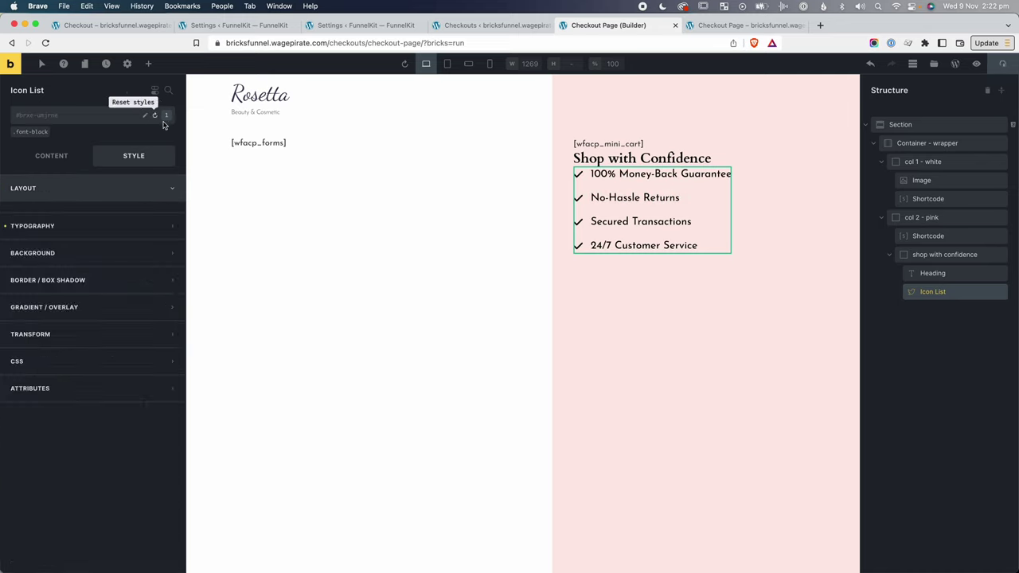
click(34, 134)
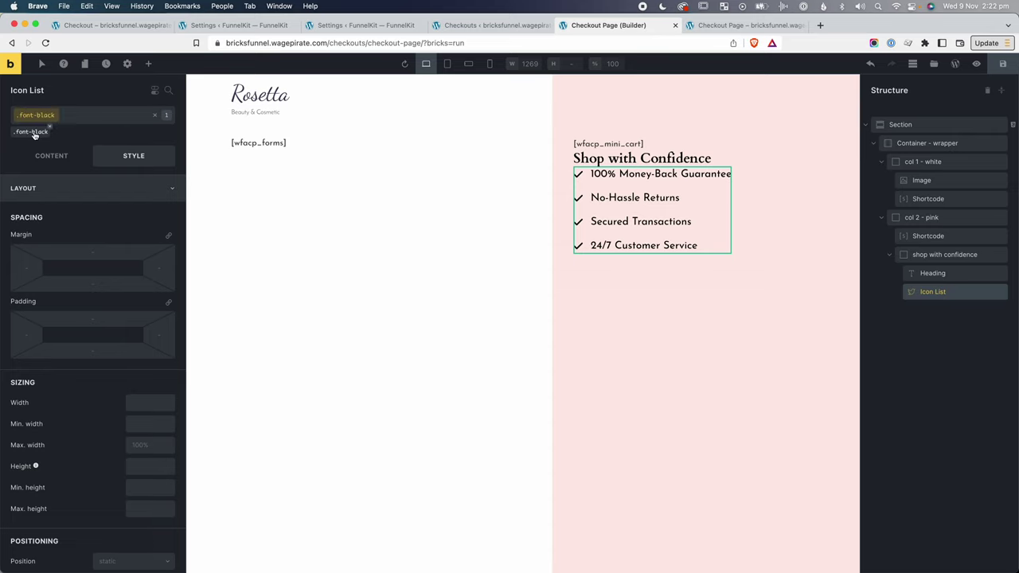
click(94, 189)
click(80, 216)
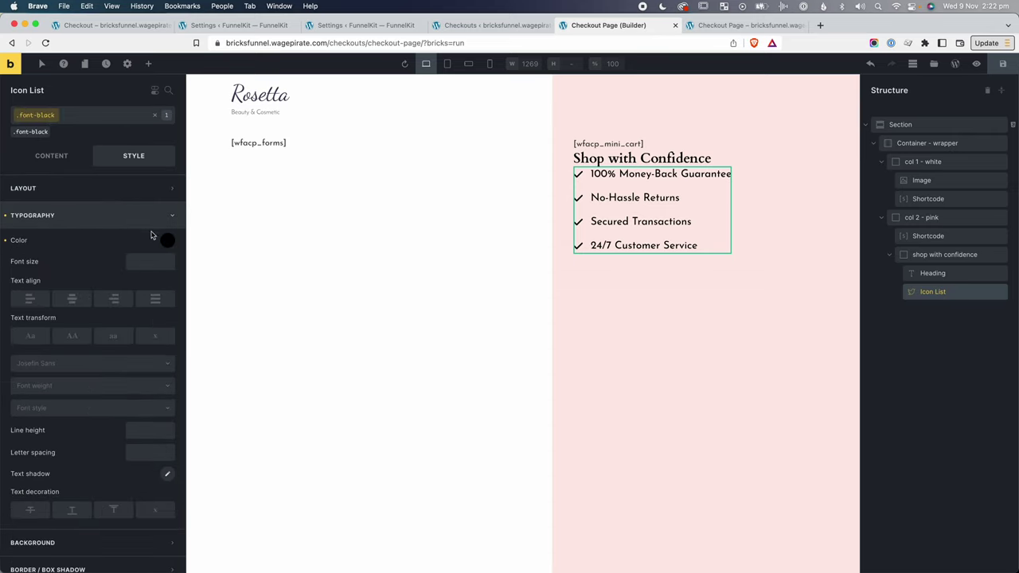
click(875, 293)
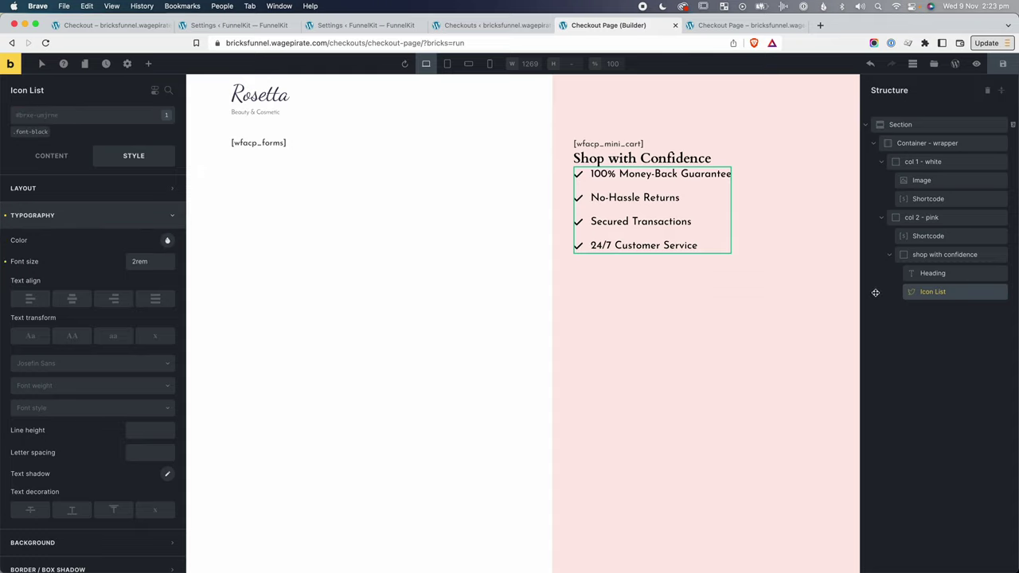
click(28, 117)
text(mt-)
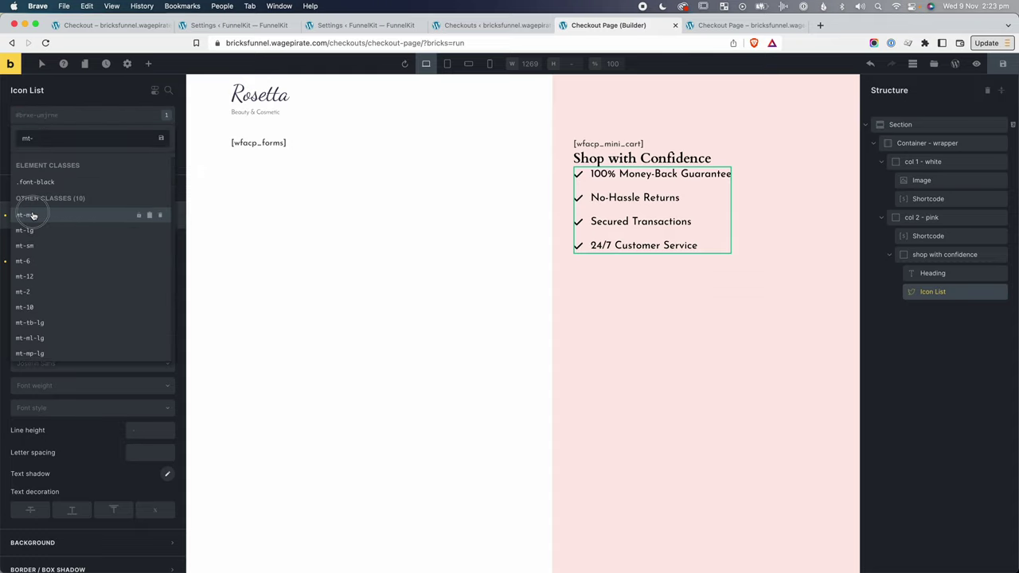
click(32, 215)
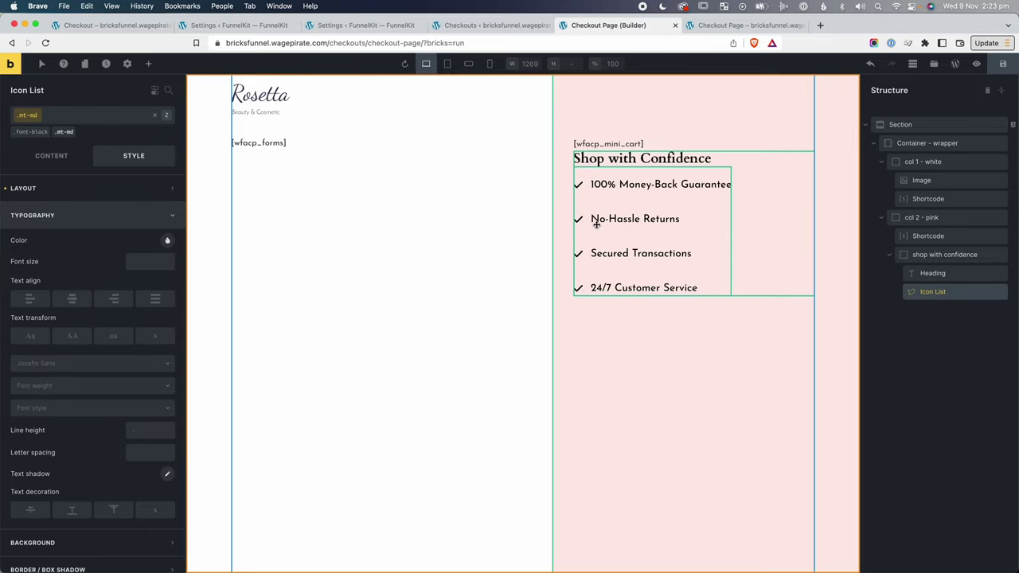
click(72, 131)
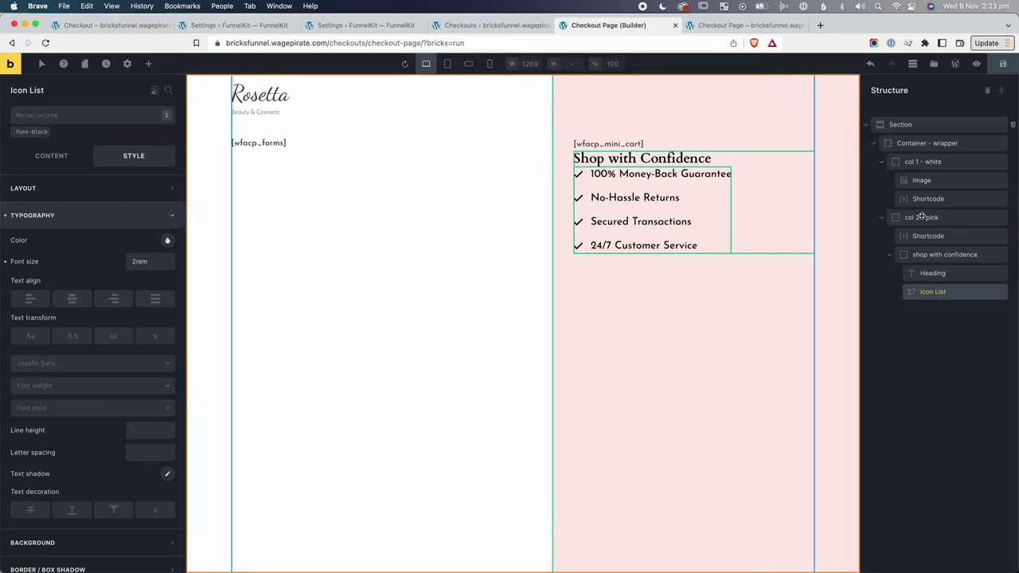
click(127, 157)
Give the icon list a top margin of 15 and reset the item gap to zero.
click(113, 187)
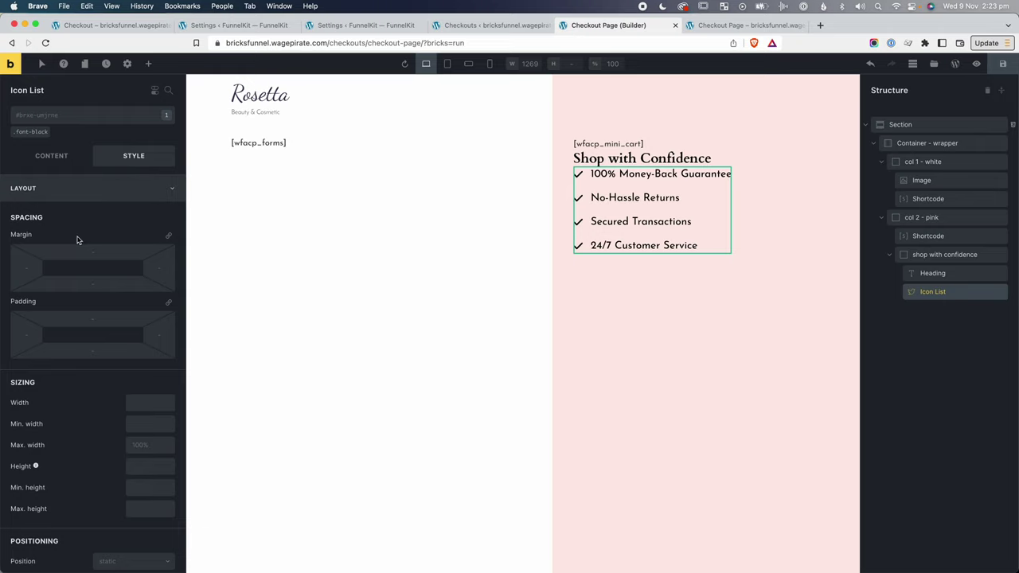
click(92, 252)
text(15)
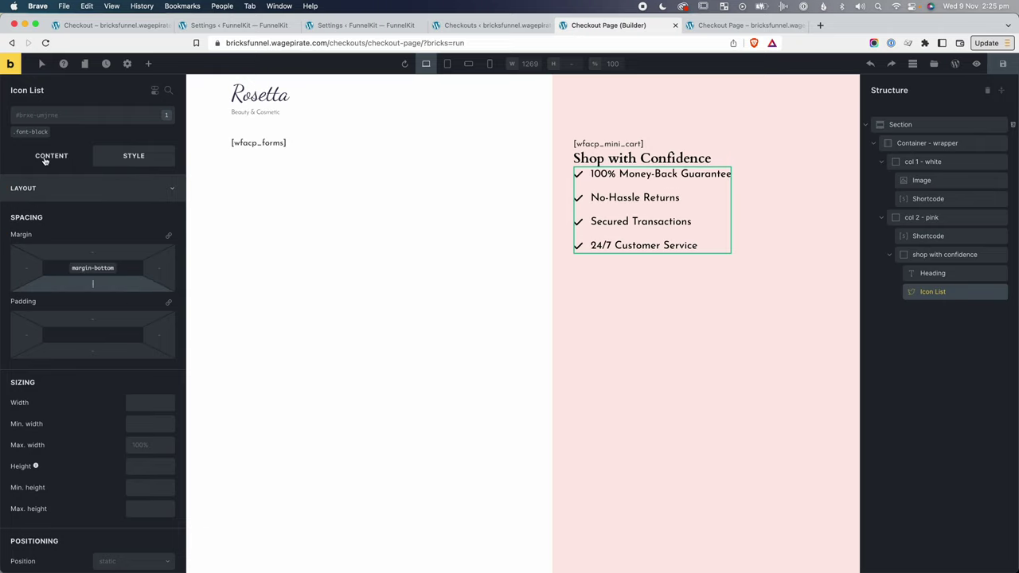
click(48, 156)
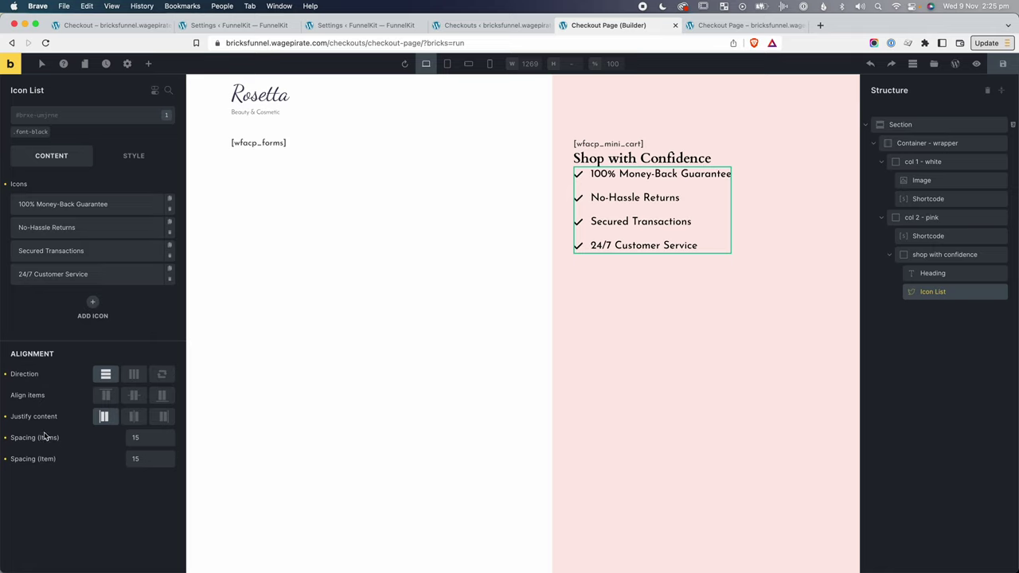
click(4, 438)
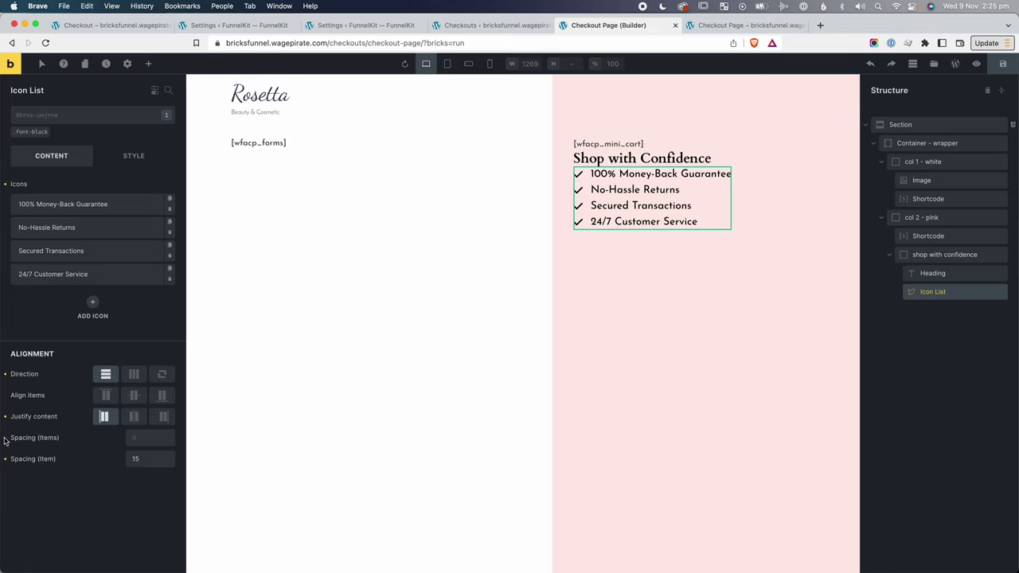
Set the icon list's top and bottom margins to 8.
click(132, 156)
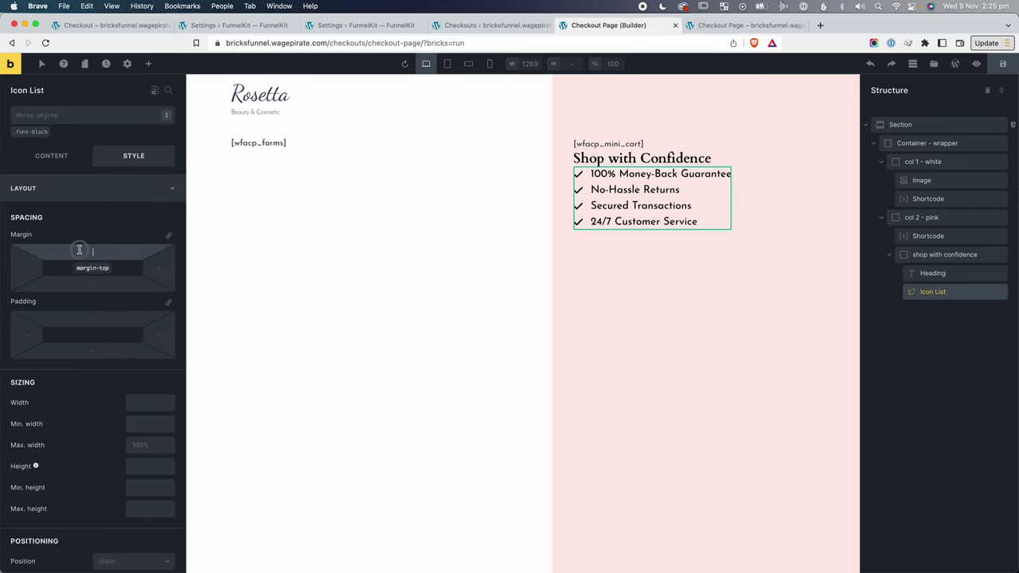
click(79, 252)
text(5)
click(92, 282)
text(5)
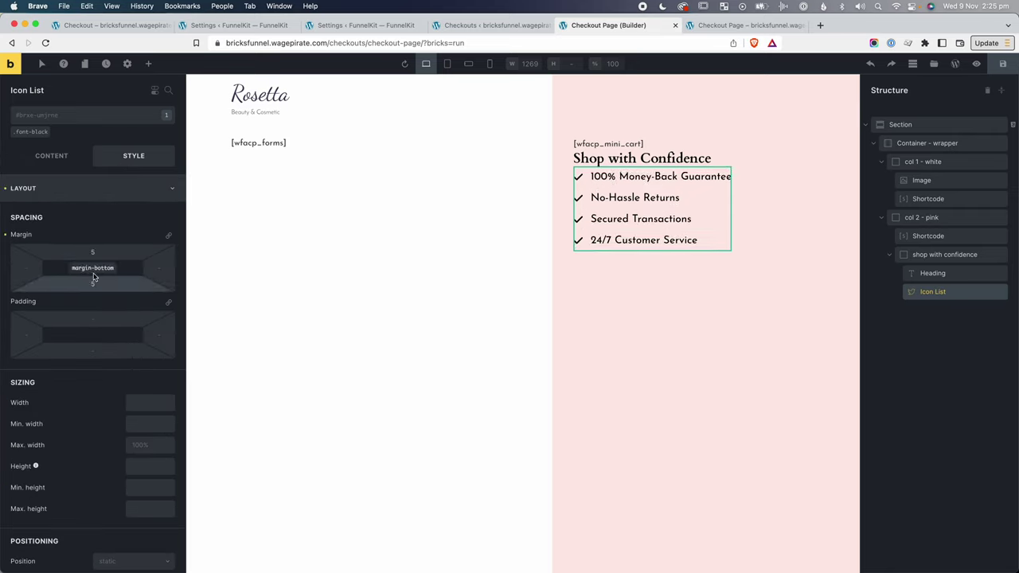
double_click(93, 252)
double_click(93, 283)
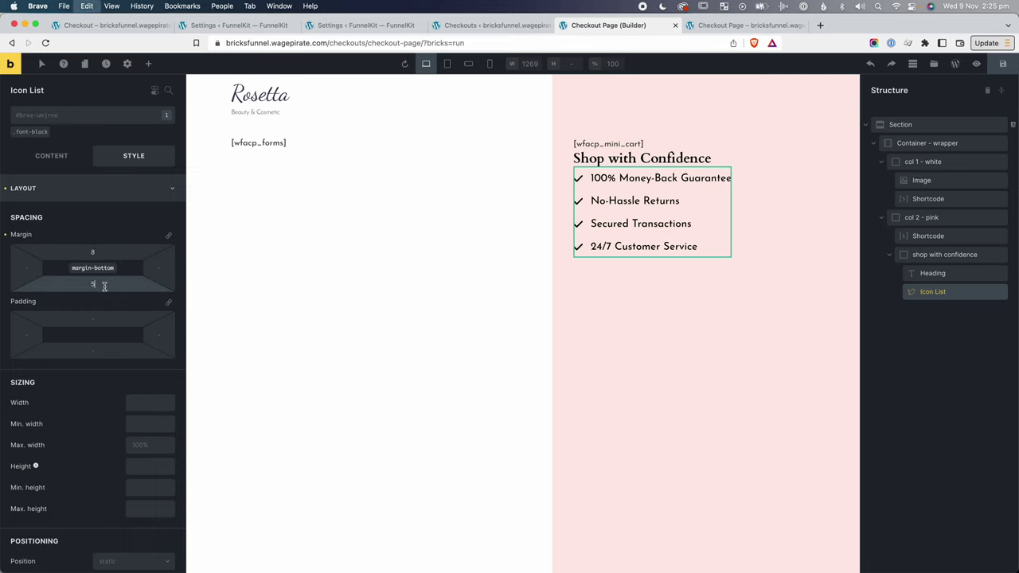
text(8)
Add the mb-md class to the Shop with Confidence heading and save the page.
click(959, 274)
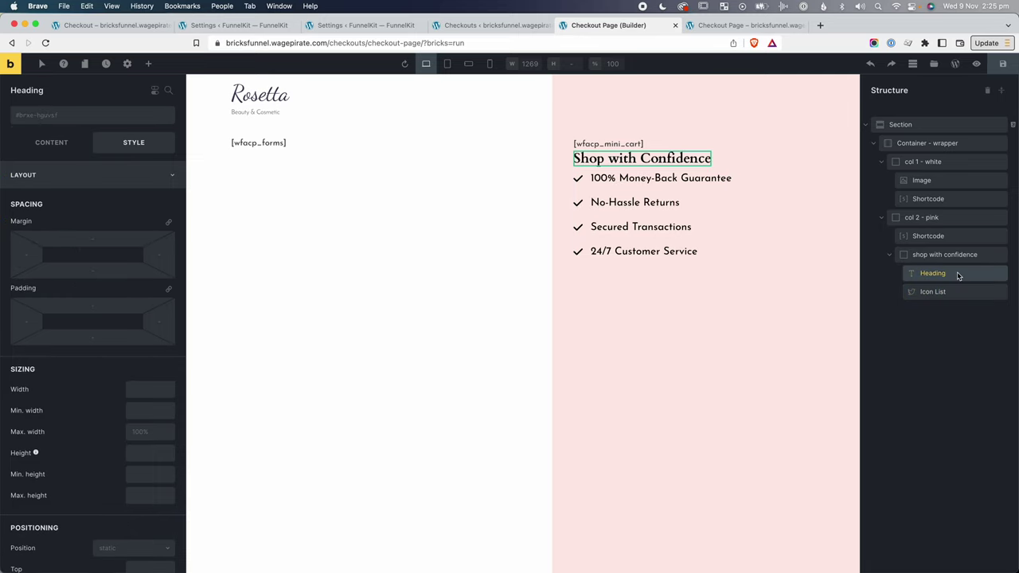
click(89, 116)
text(mb)
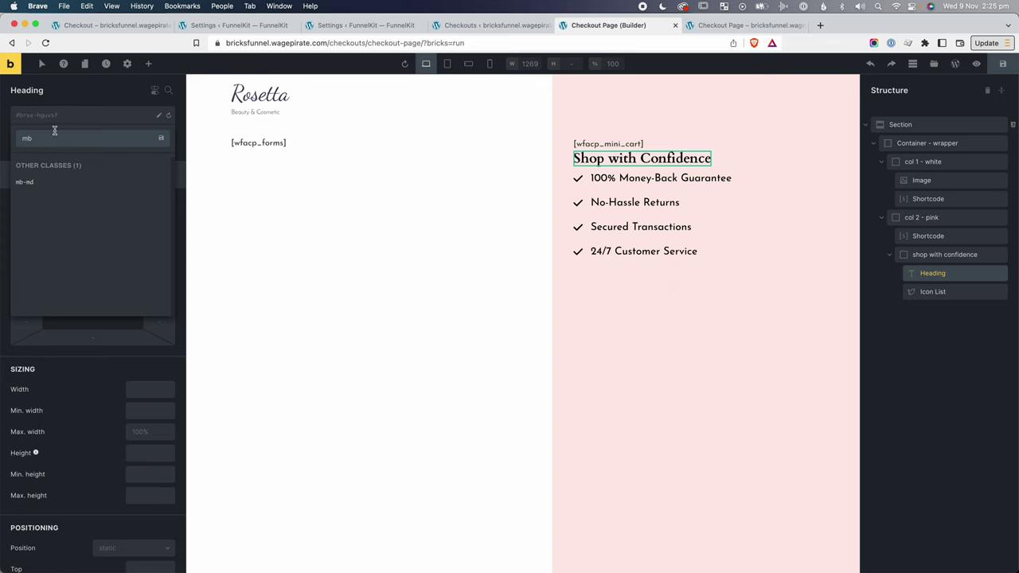
click(47, 181)
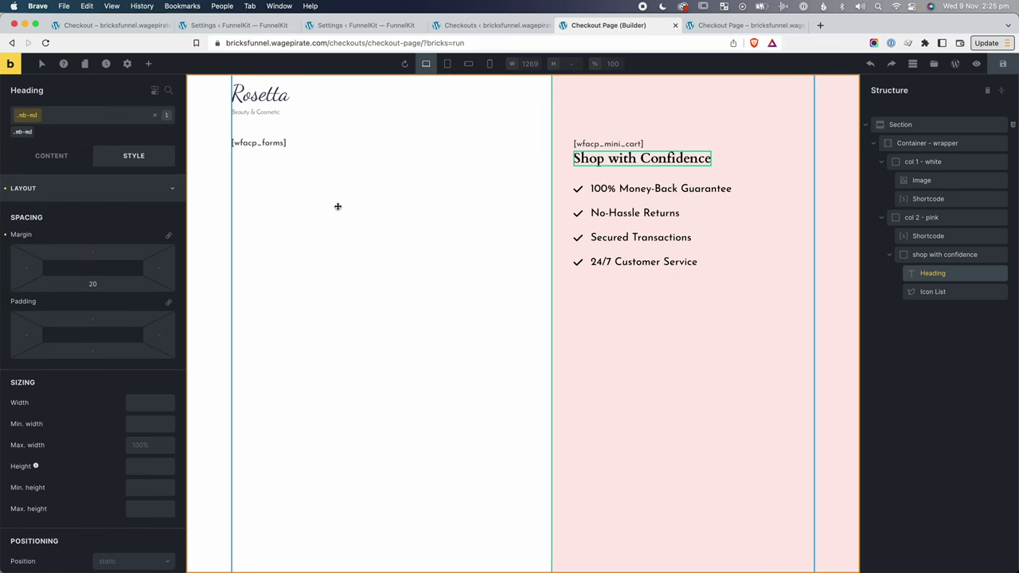
click(698, 92)
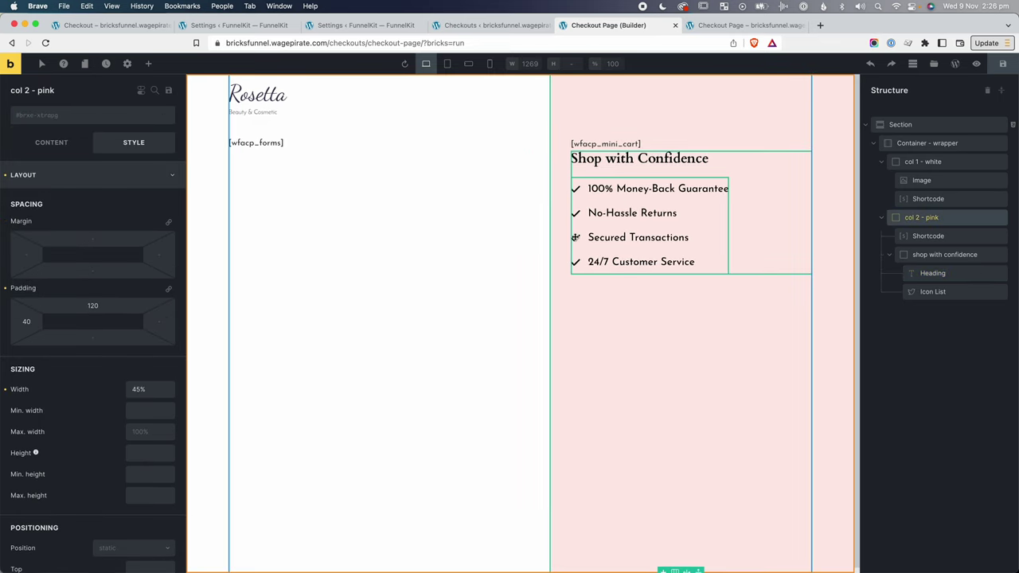
click(1006, 67)
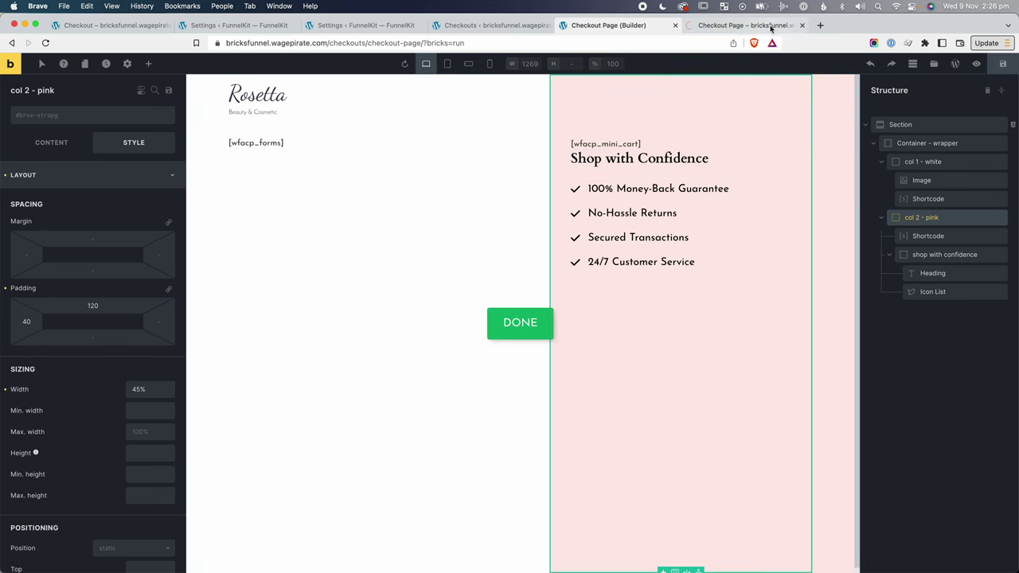
click(745, 24)
key(super+r)
right_click(562, 326)
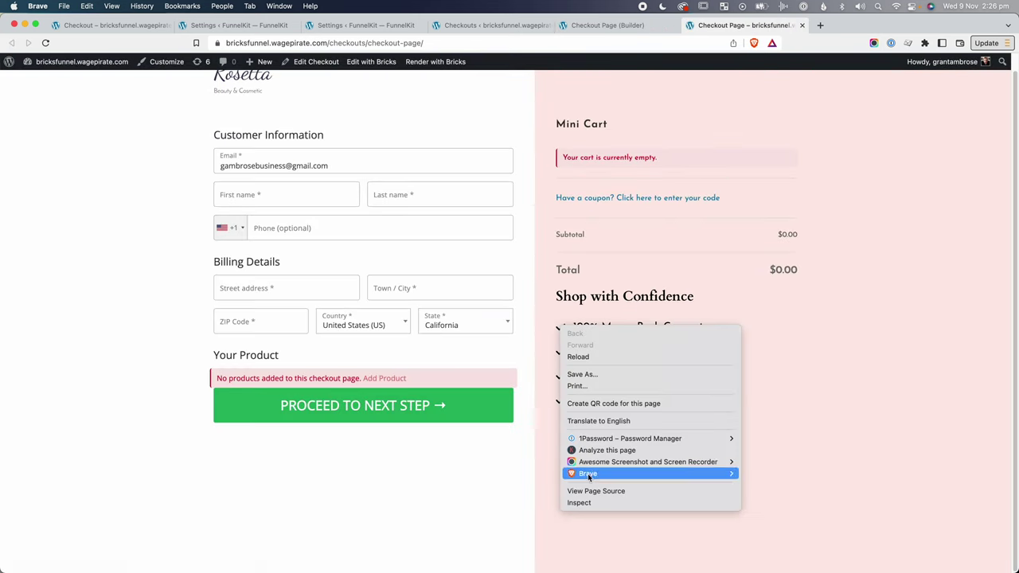
click(585, 502)
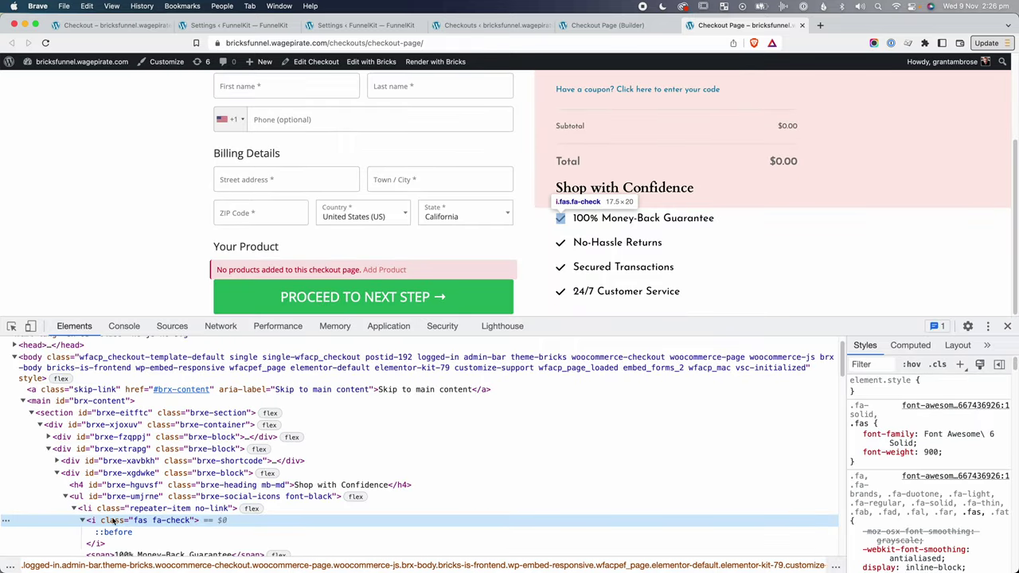
click(1007, 326)
click(608, 25)
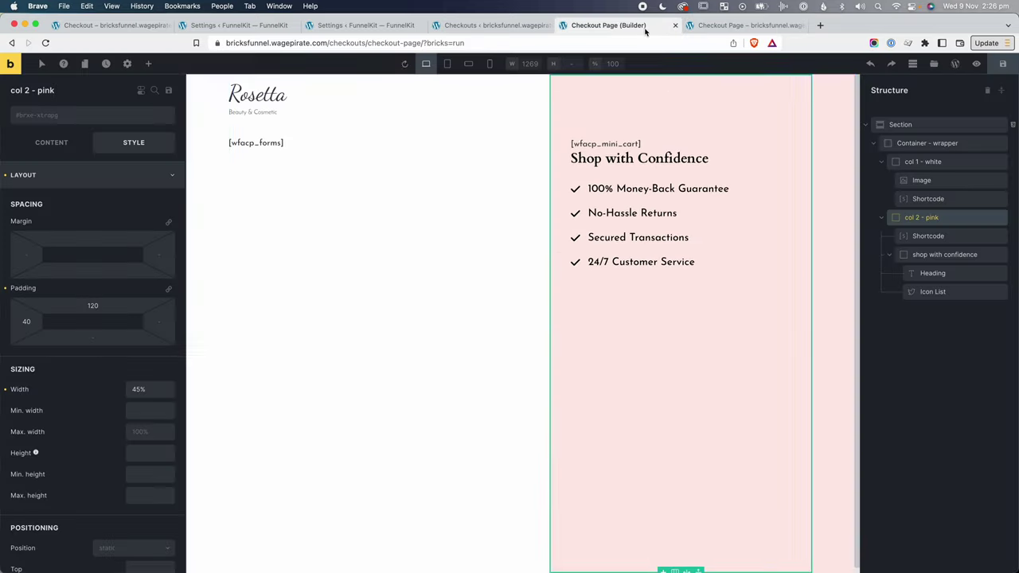
Start a colour rule in the Icon List's Custom CSS.
click(692, 212)
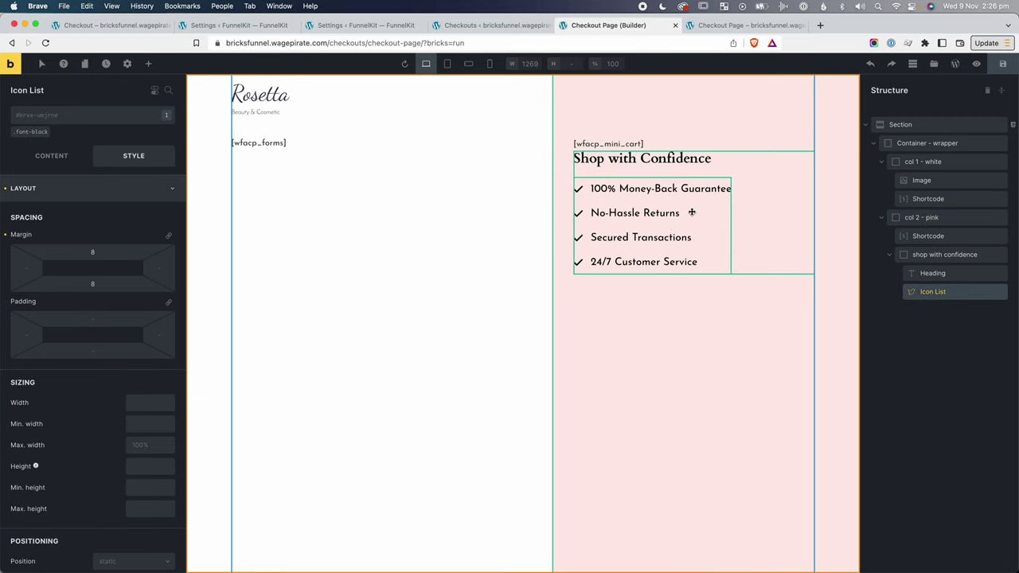
click(125, 185)
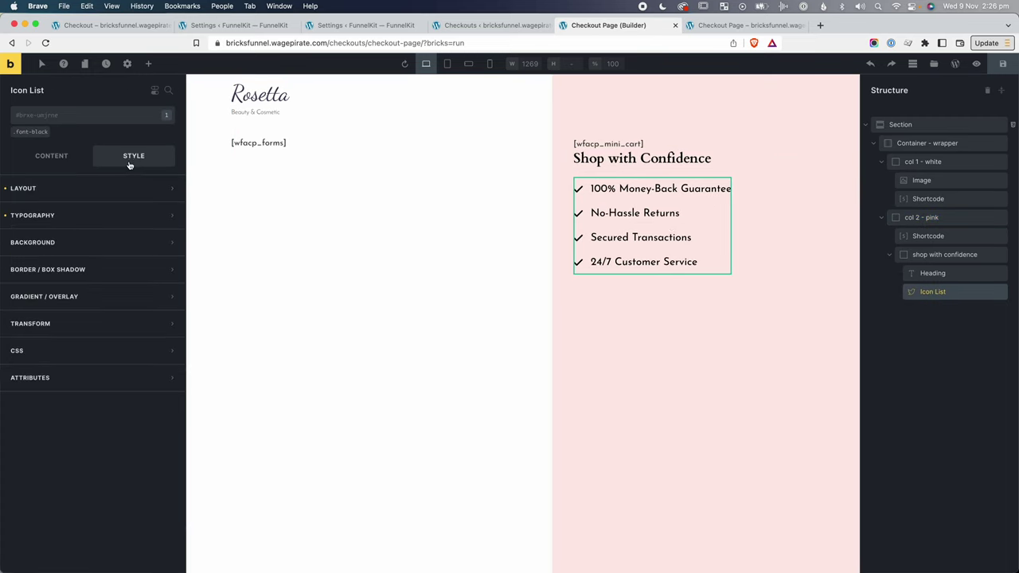
click(32, 350)
click(43, 365)
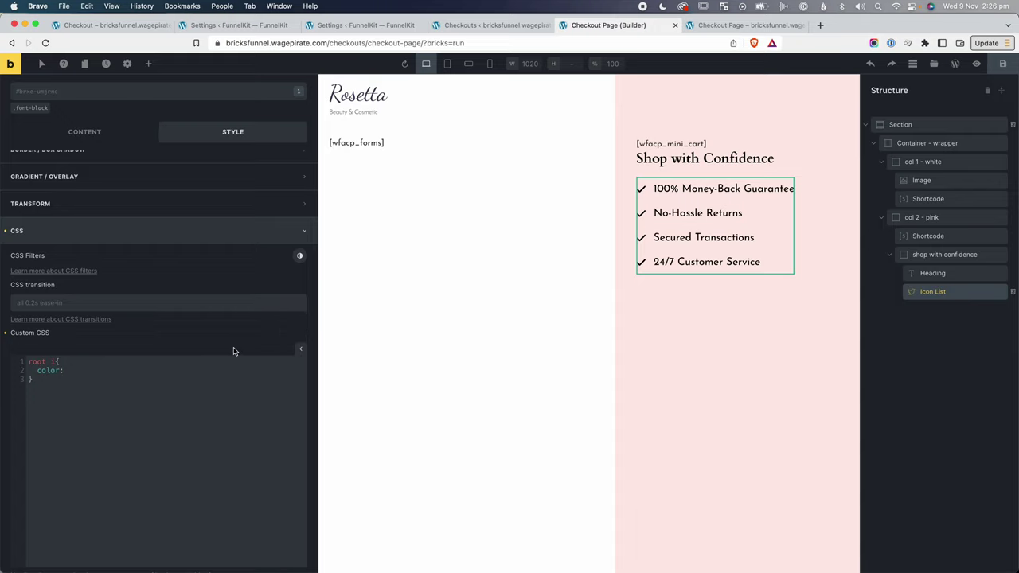
text(fff;)
scroll(149, 197, up, 3)
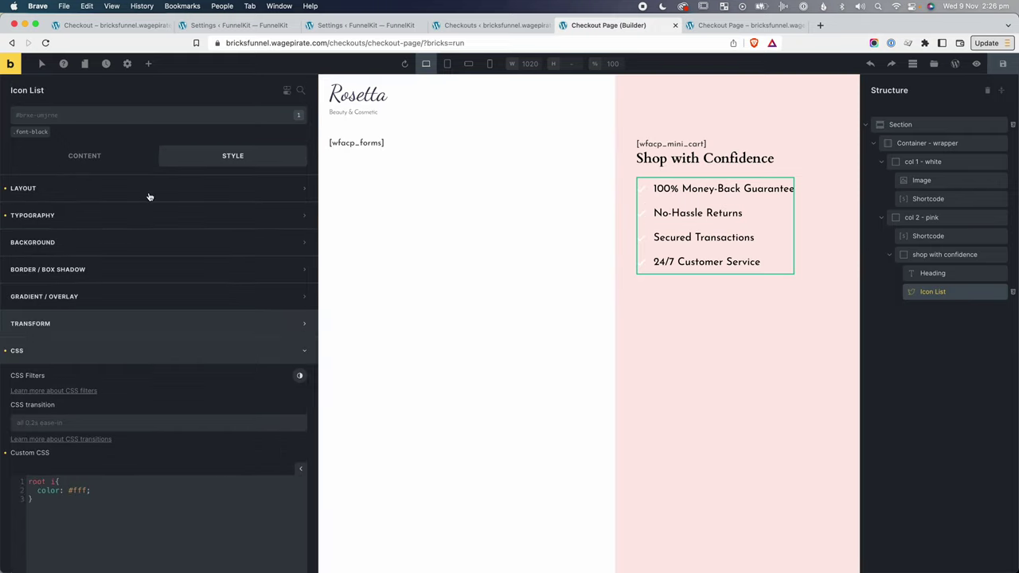
scroll(128, 254, down, 4)
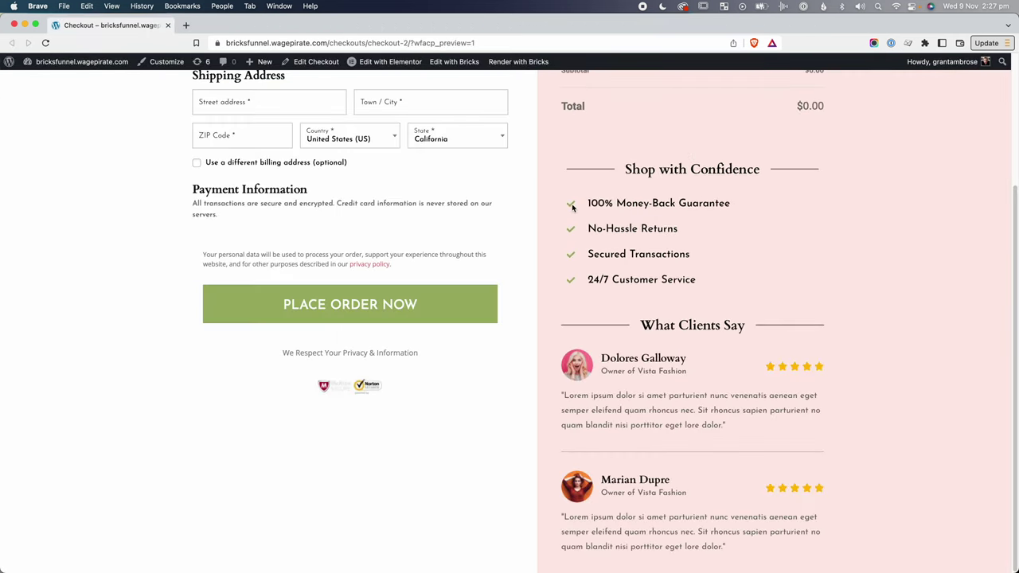
Copy the reference check icon's #9DB165 colour into the CSS and preview the live checkout page.
right_click(572, 207)
click(589, 377)
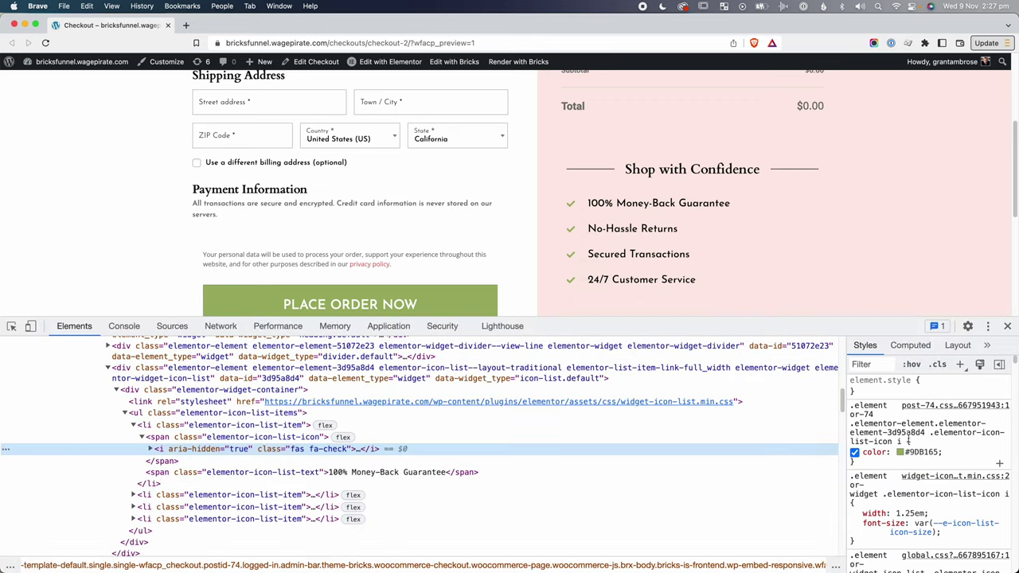
click(915, 452)
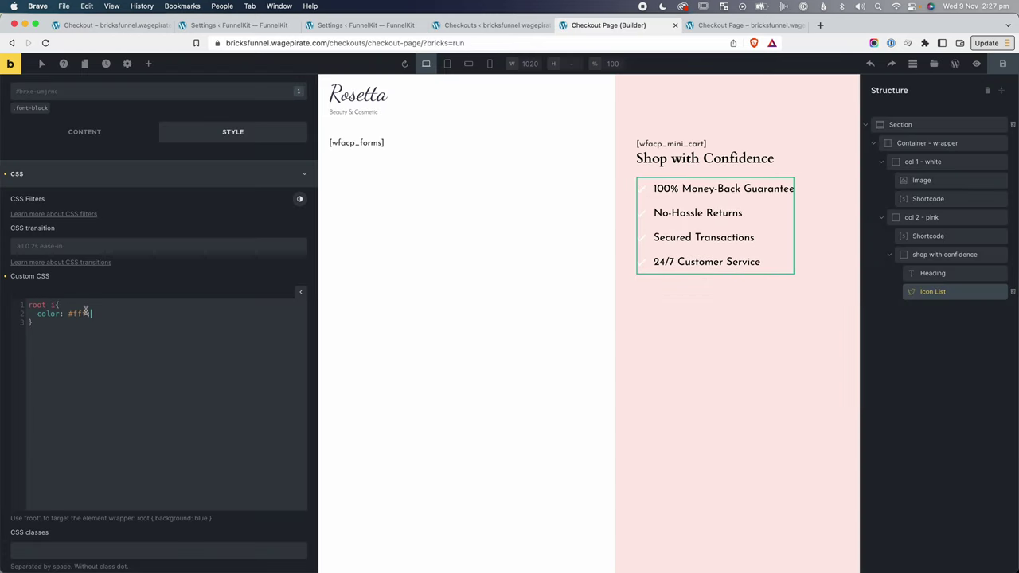
click(135, 348)
click(1002, 63)
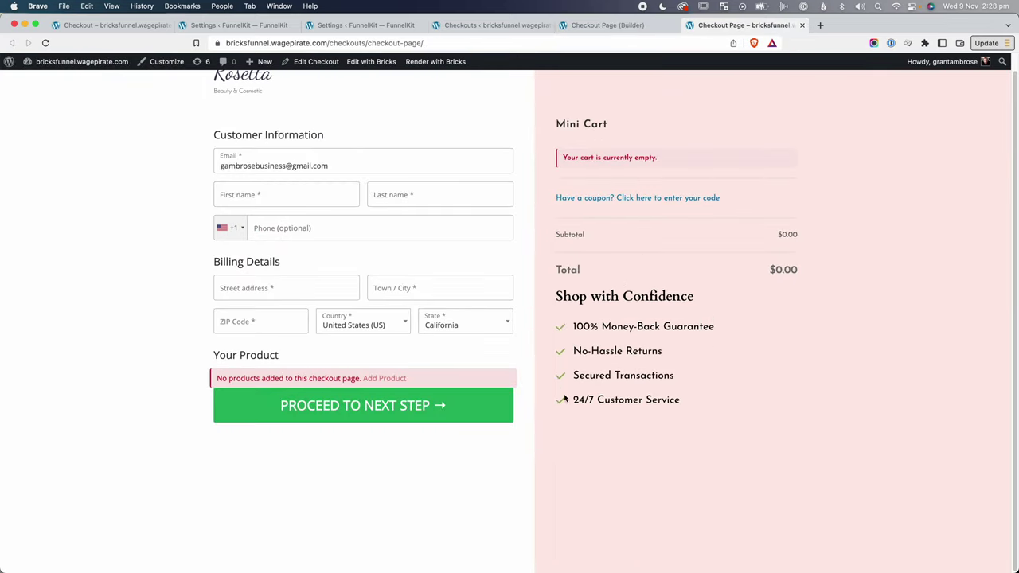
drag(563, 298, 648, 300)
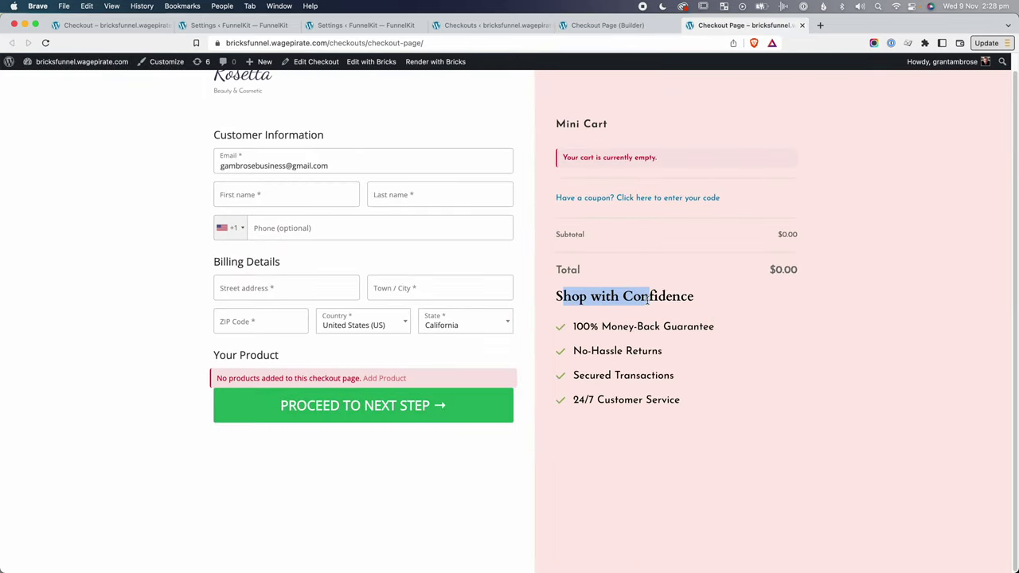
click(604, 24)
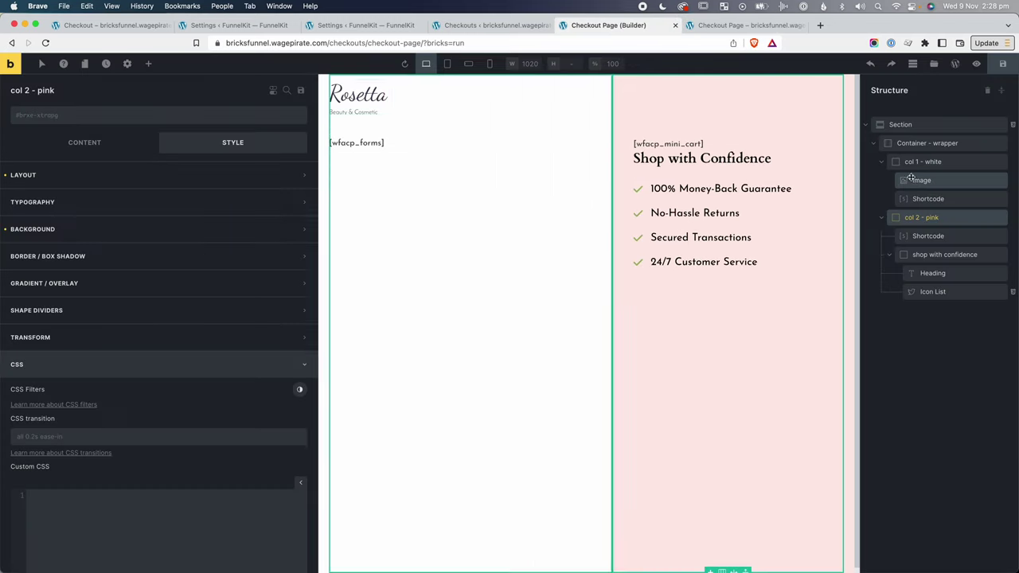
Add the mt-lg class to the shop with confidence container.
click(924, 255)
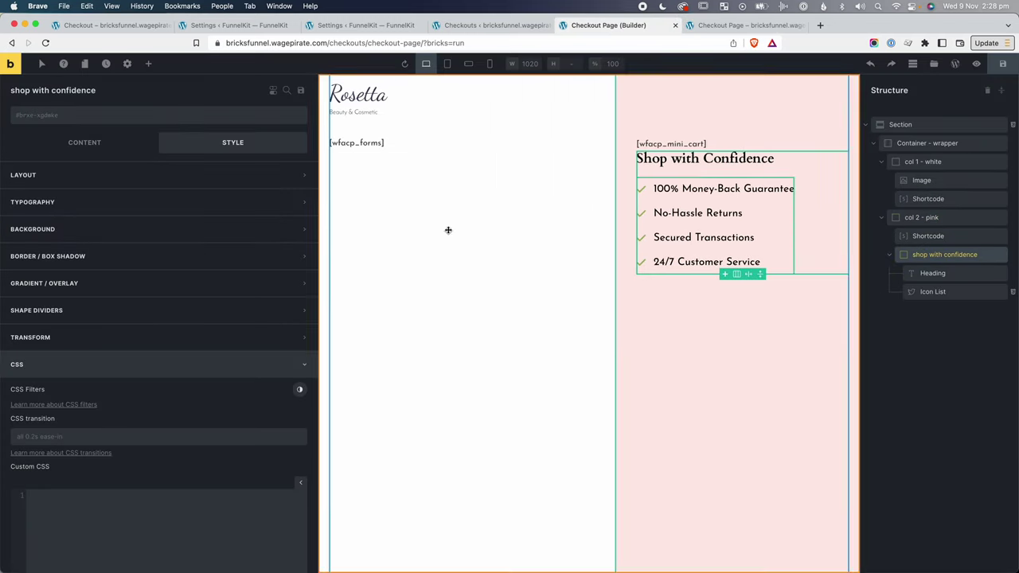
click(71, 116)
text(mt-l)
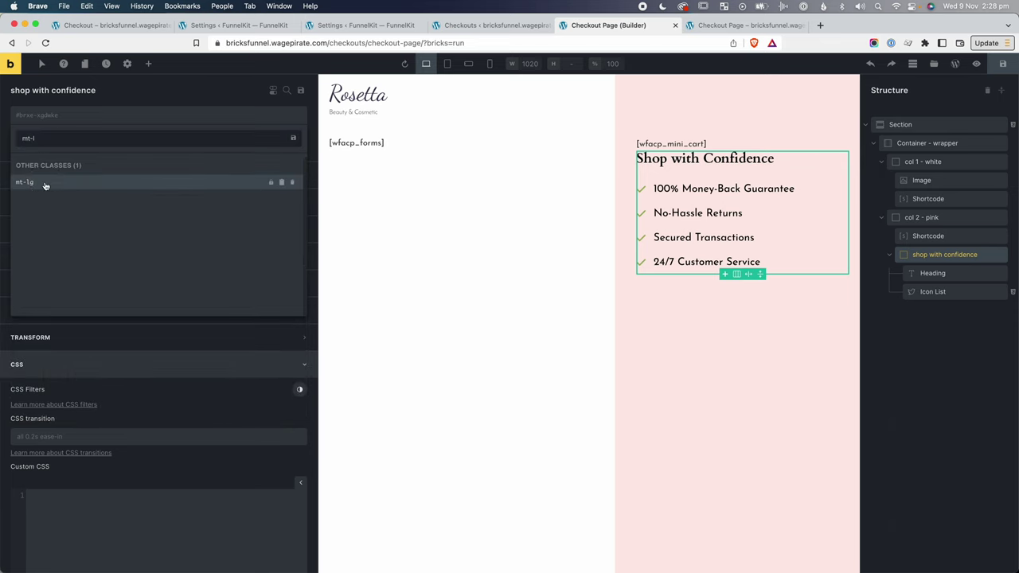
click(24, 182)
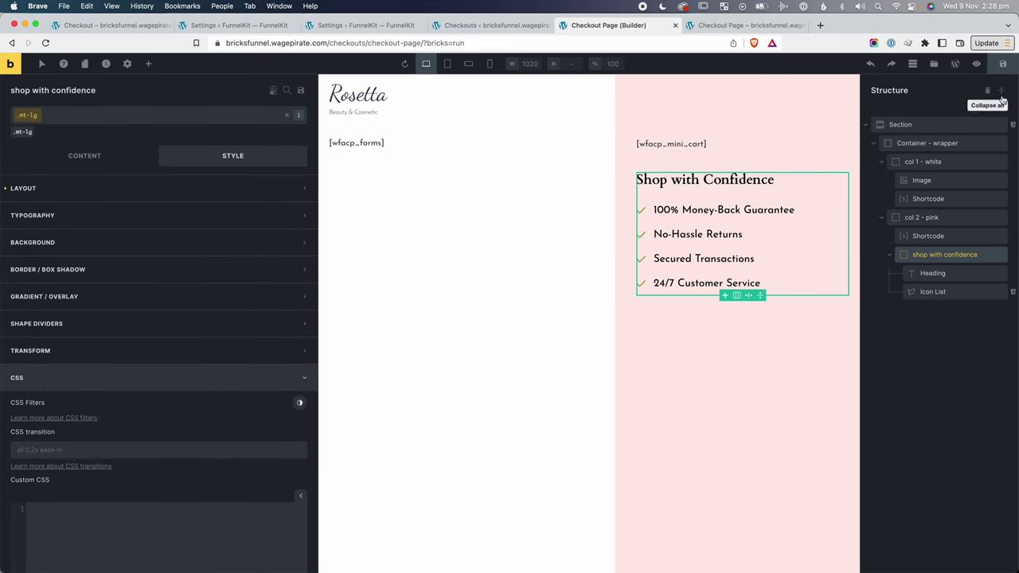
click(728, 24)
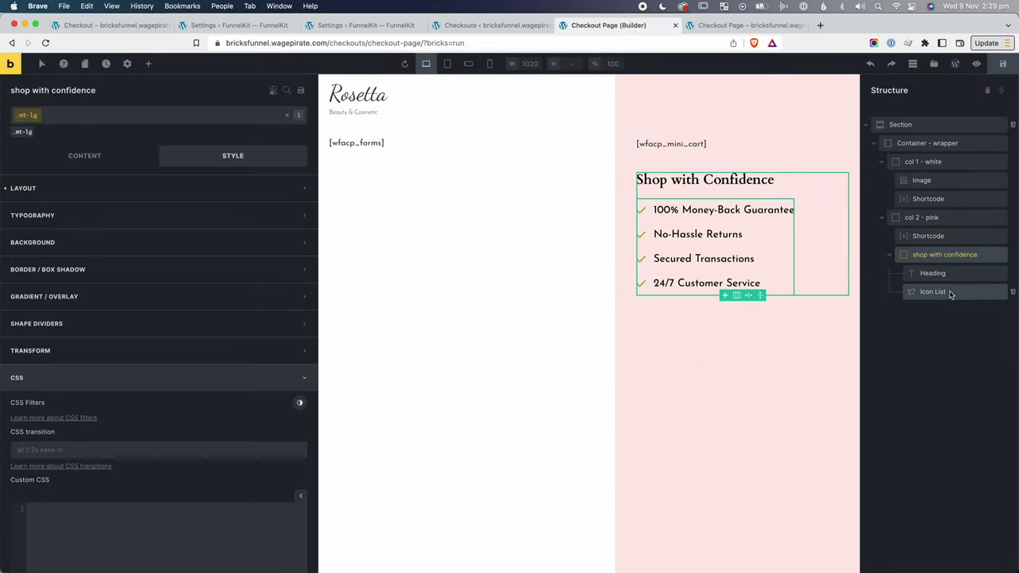
Set the icon list's Spacing (item) to 20.
click(949, 293)
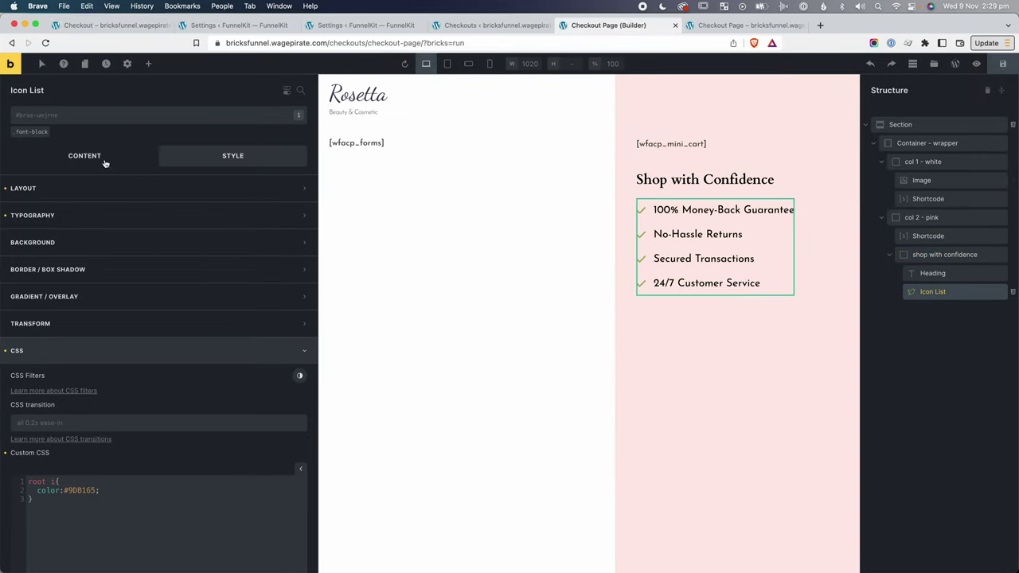
click(90, 156)
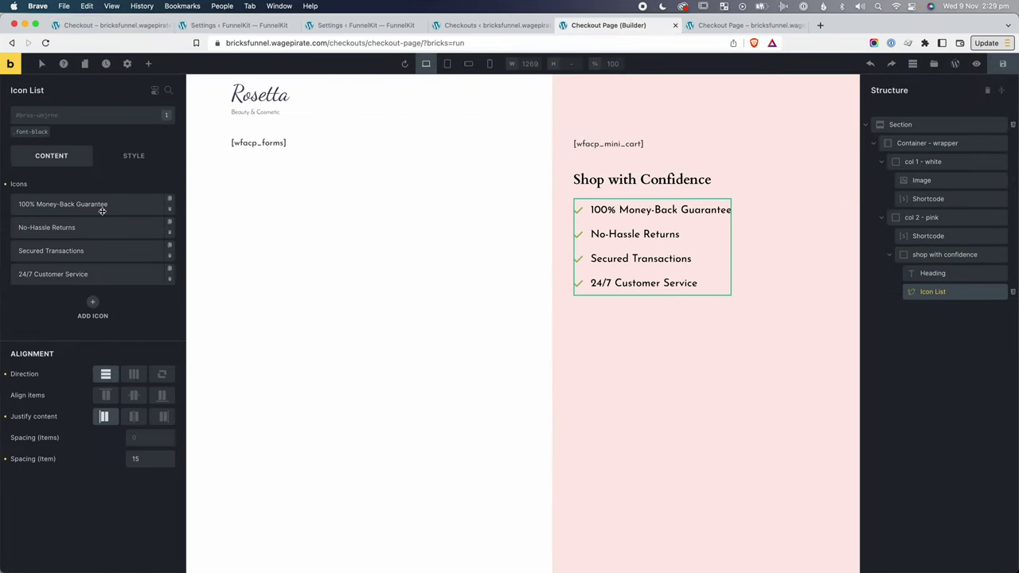
double_click(154, 457)
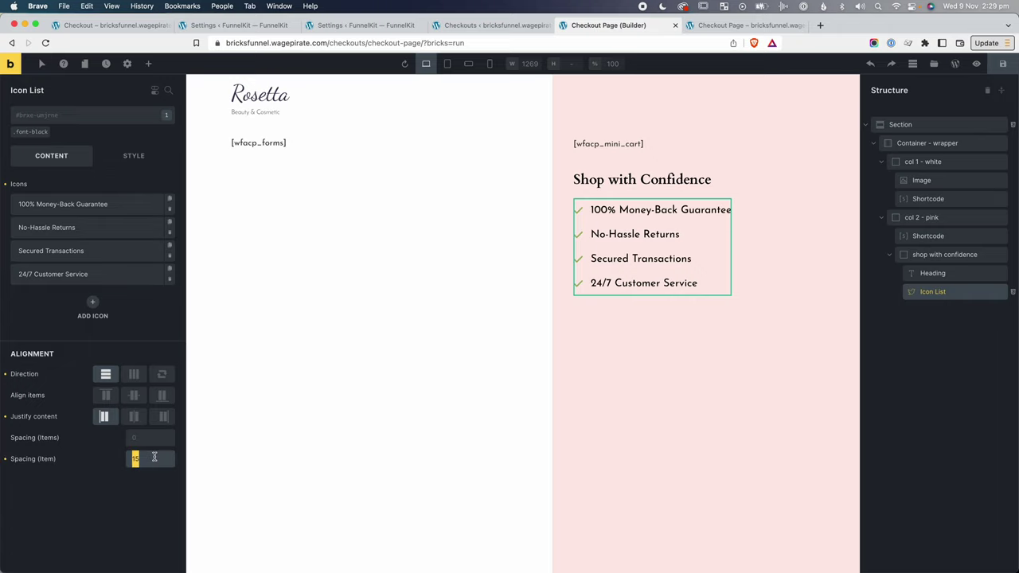
text(20)
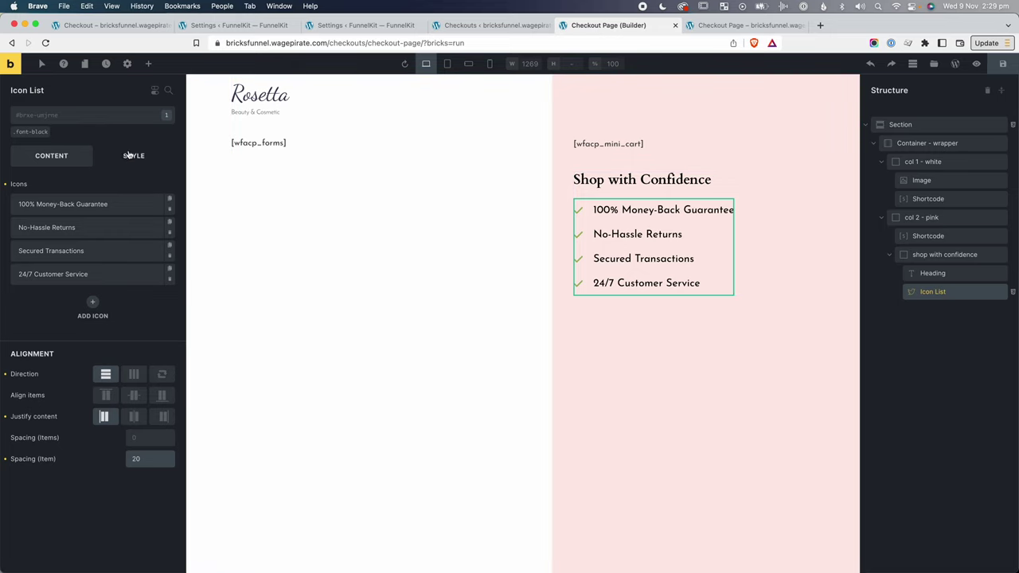
Add the font-500 class to the icon list and save the page.
click(116, 122)
text(font)
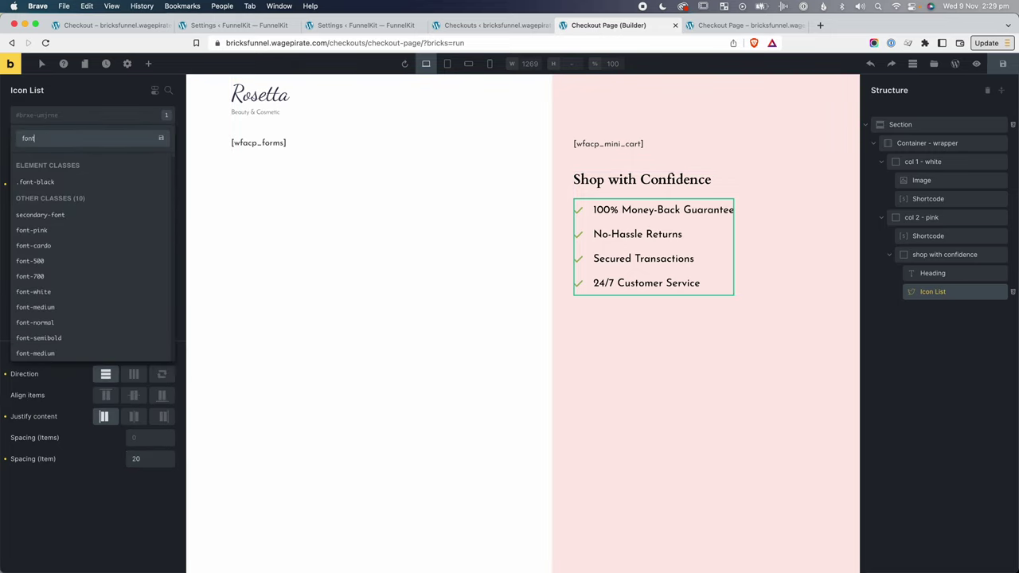
click(43, 262)
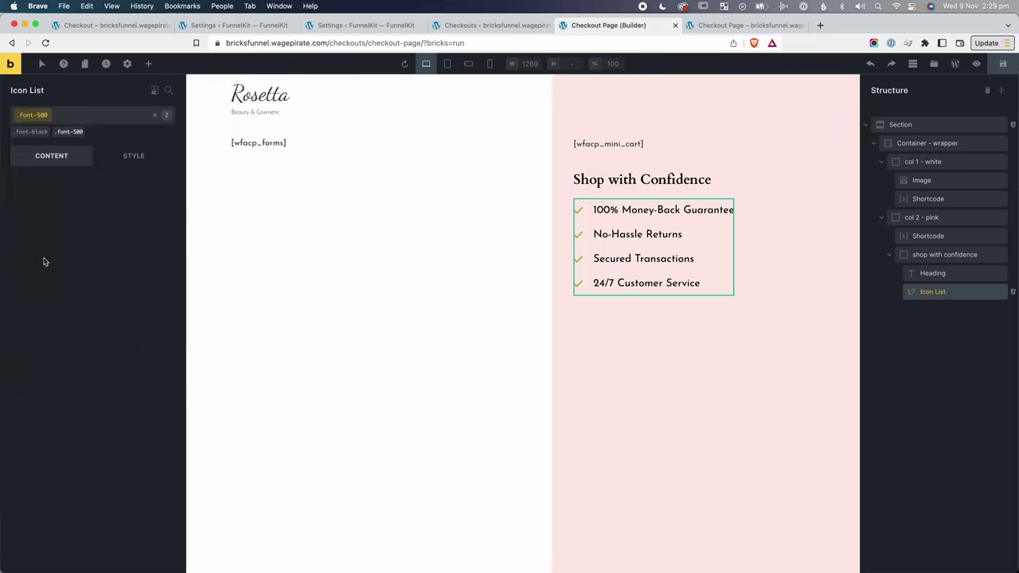
click(1000, 64)
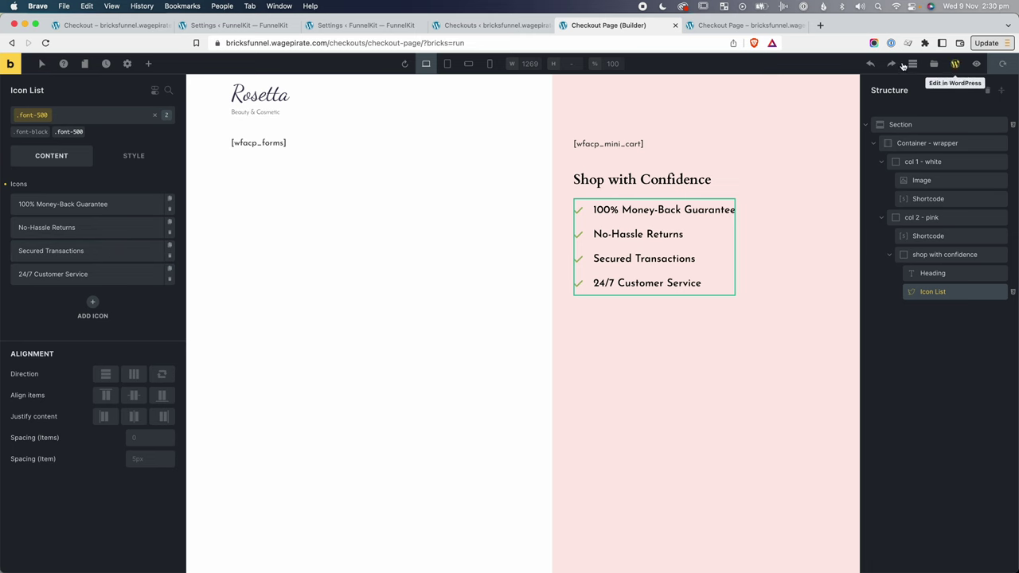
click(746, 25)
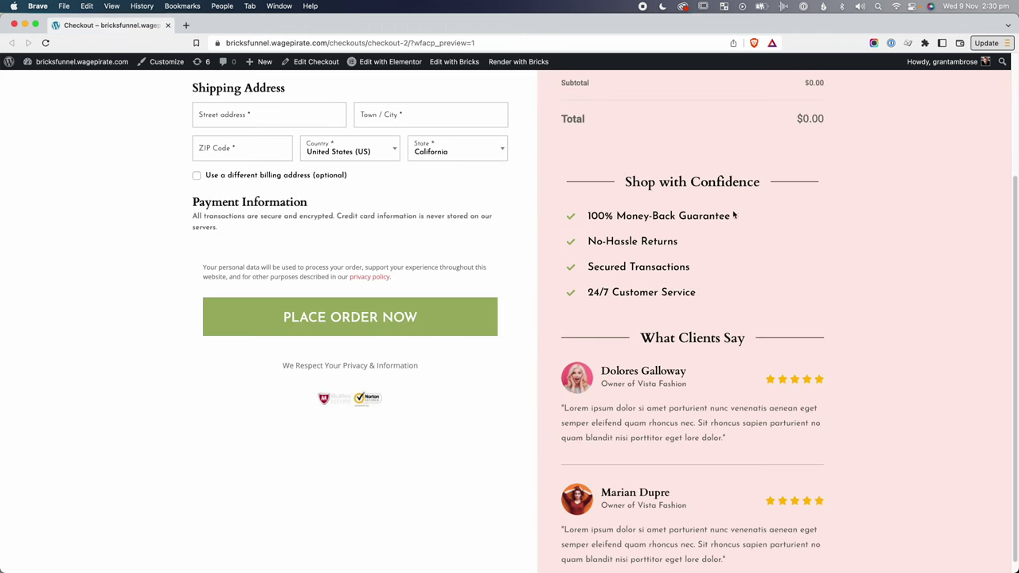
drag(649, 183, 737, 182)
click(647, 183)
right_click(639, 183)
click(662, 311)
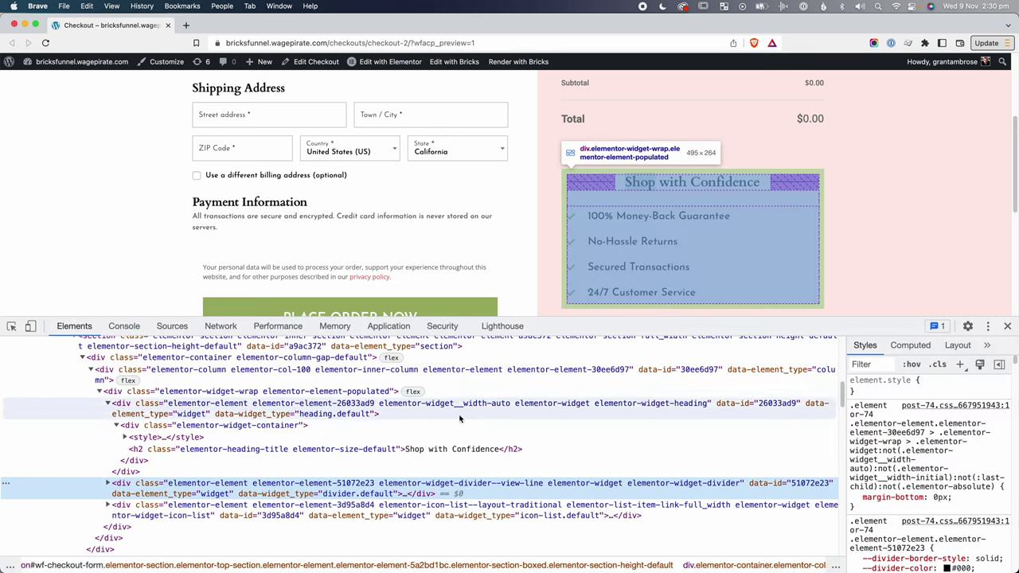
click(356, 486)
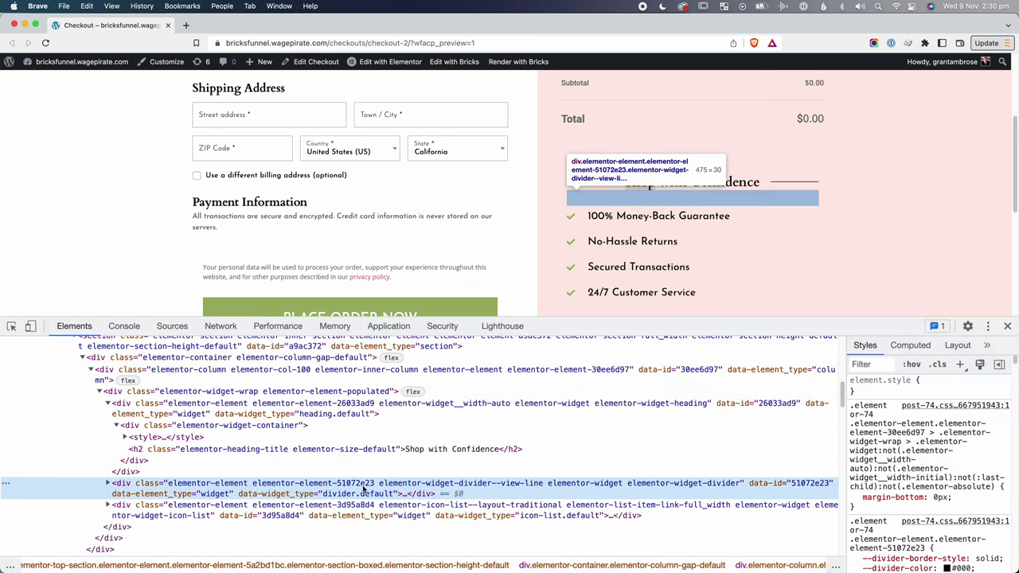
key(Right)
key(Right)
key(Down)
key(Down)
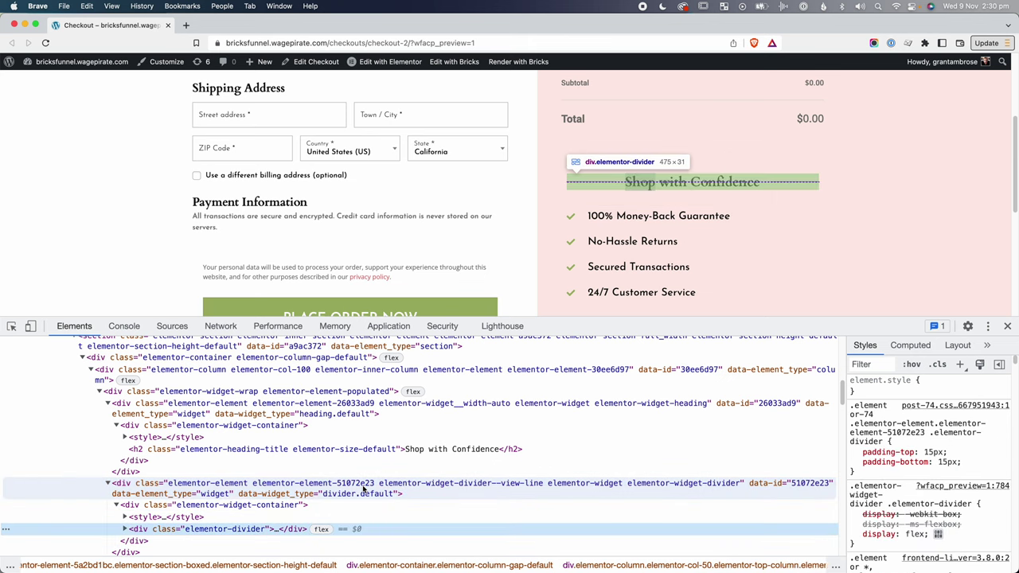
key(Right)
key(Right)
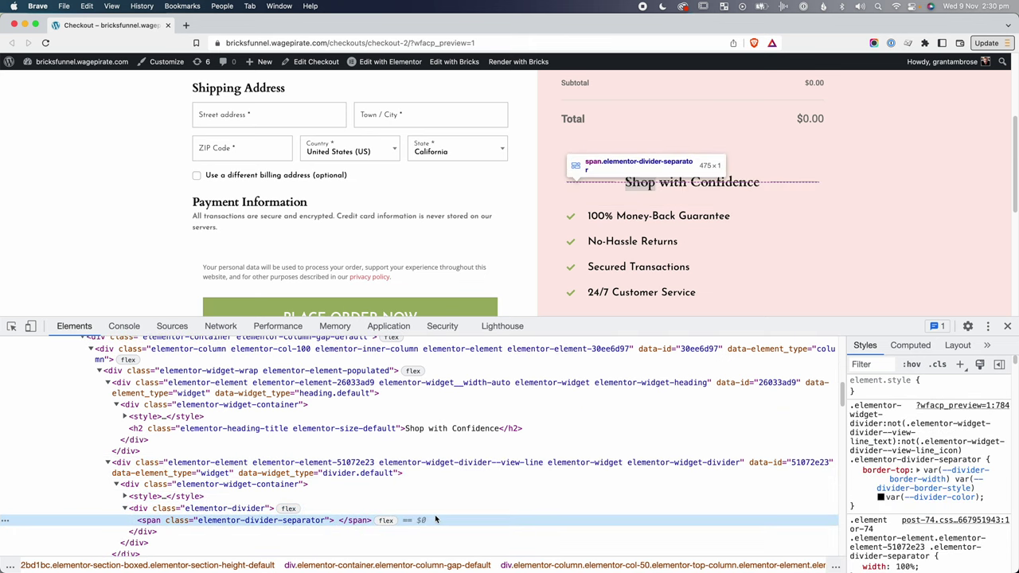
click(512, 467)
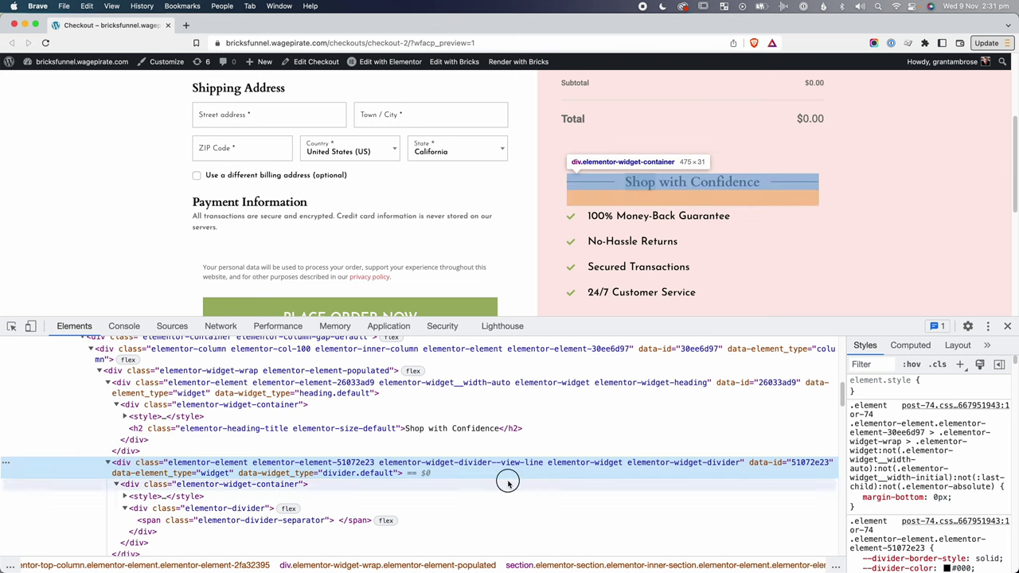
click(508, 483)
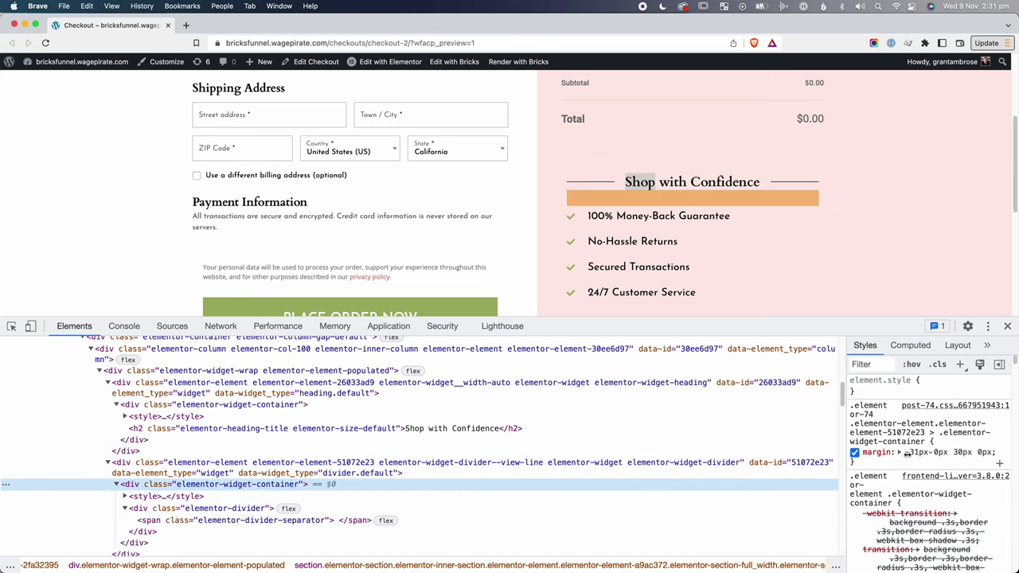
click(855, 453)
click(855, 453)
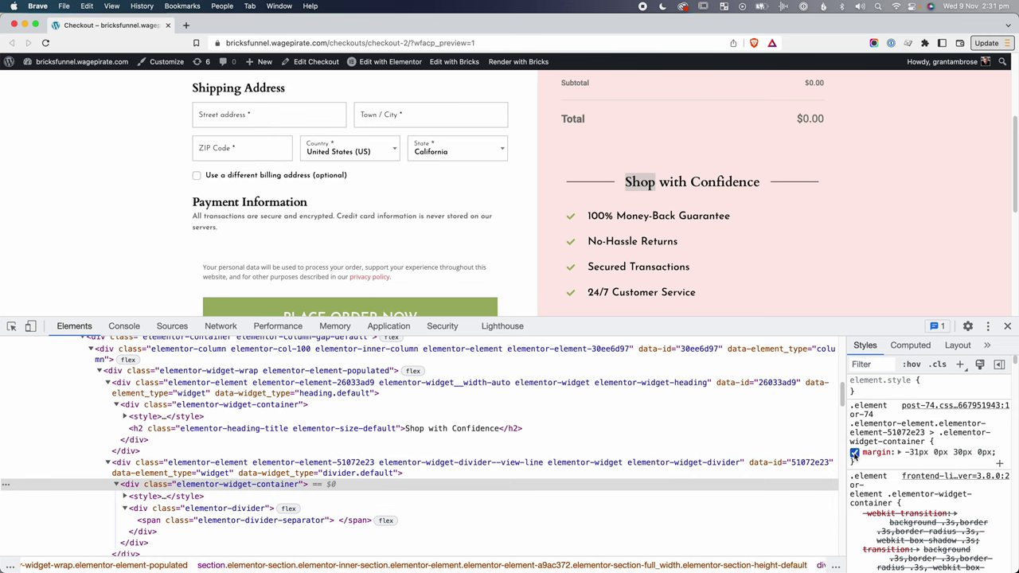
click(382, 388)
click(267, 405)
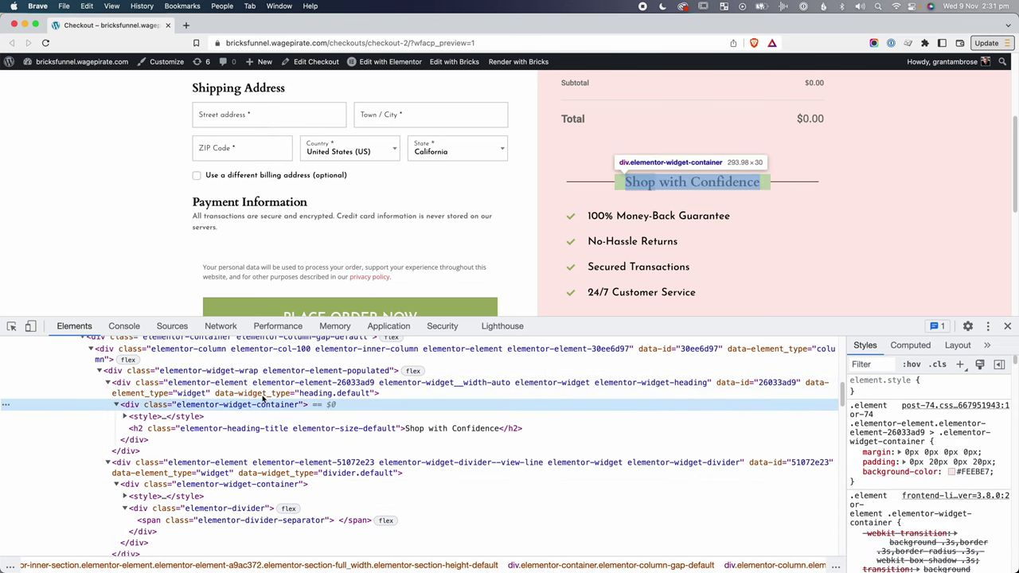
click(855, 472)
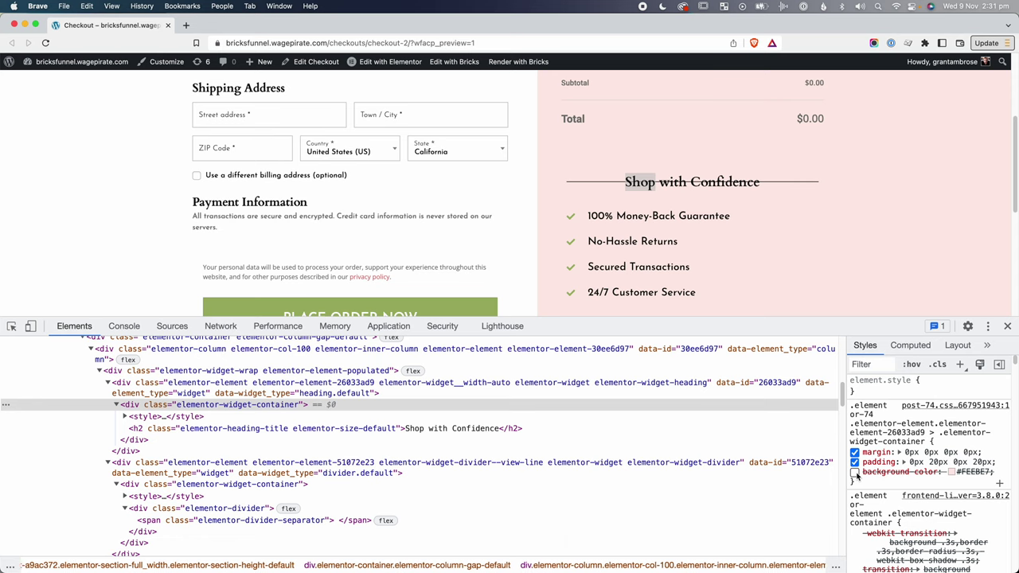
click(855, 472)
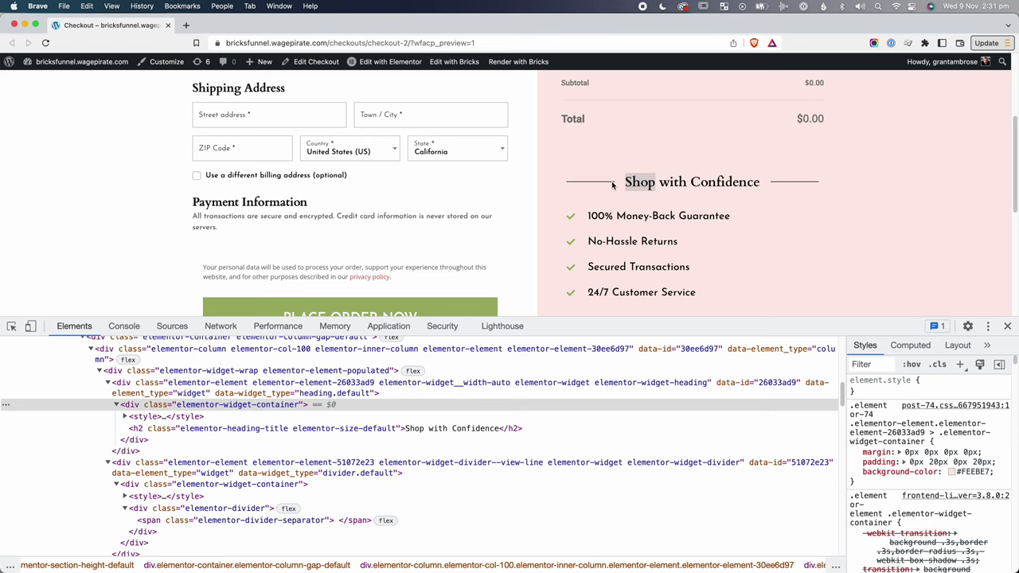
drag(703, 184, 696, 182)
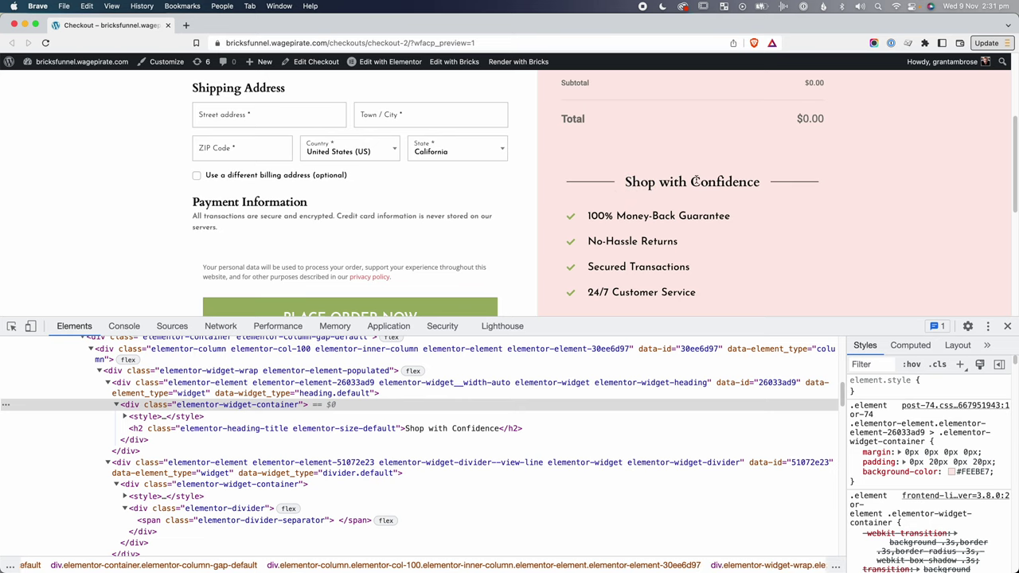
click(1009, 326)
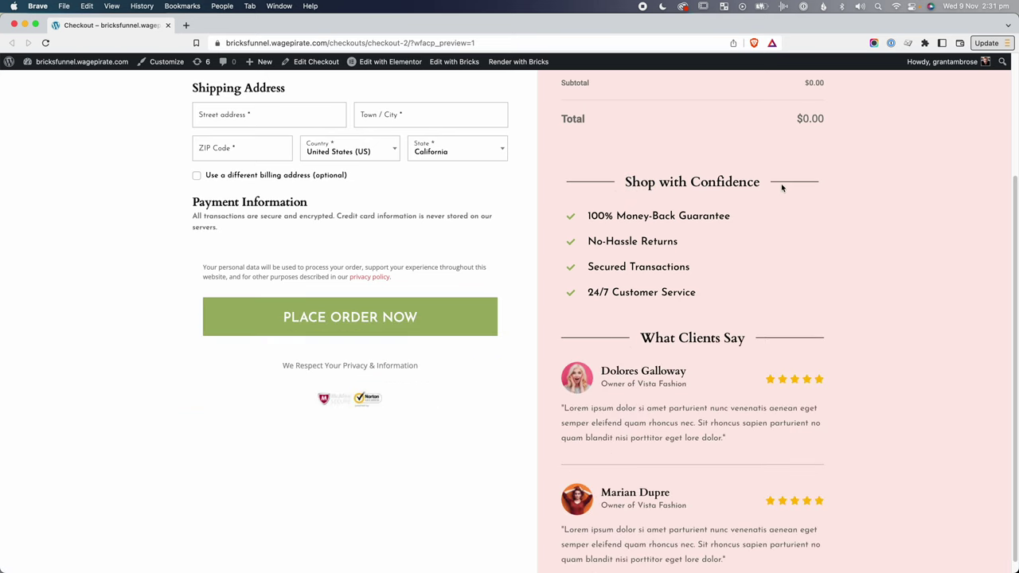
key(super+w)
Give the heading solid separator lines on both sides, width 10.
click(946, 274)
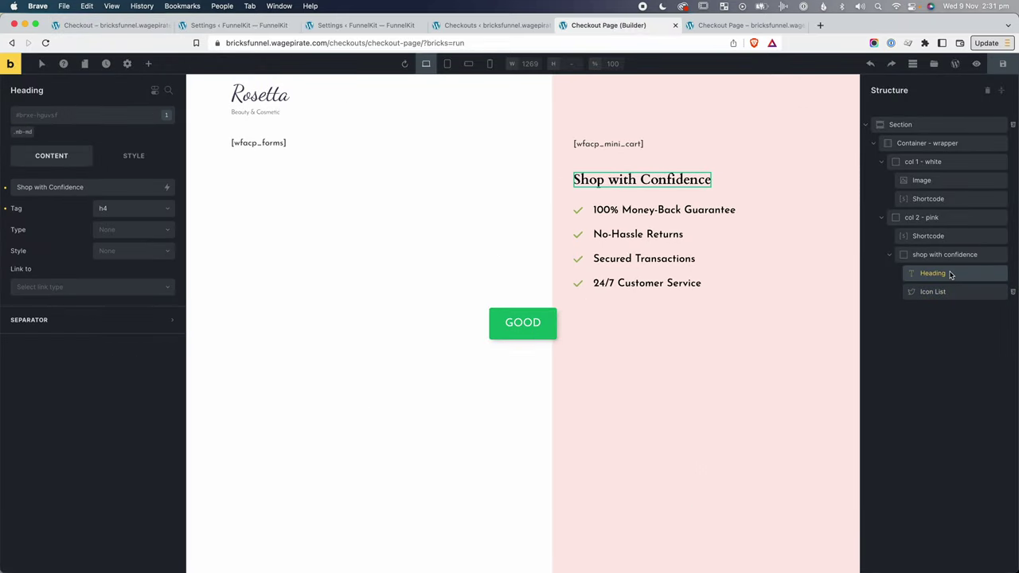
click(55, 322)
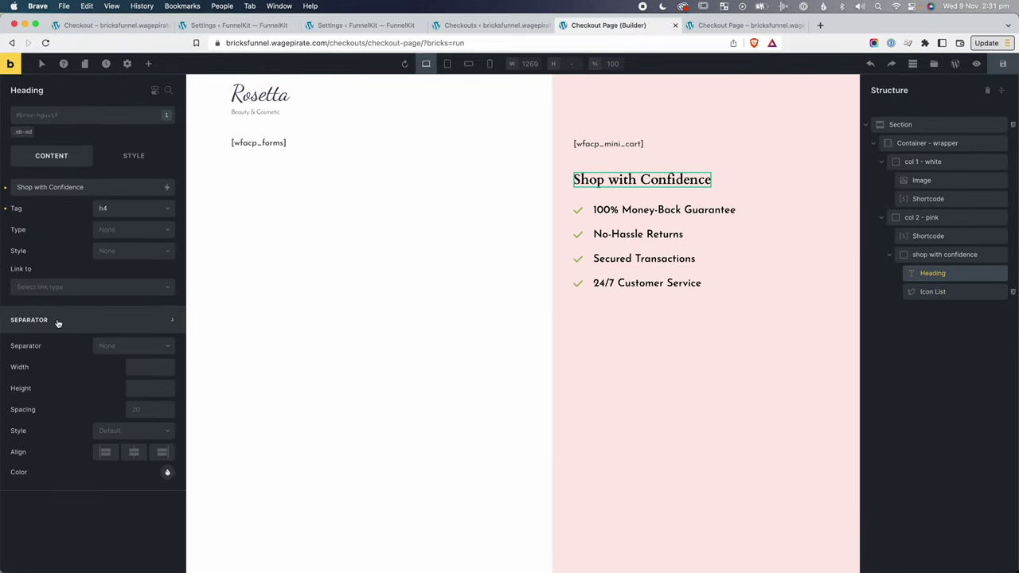
click(115, 347)
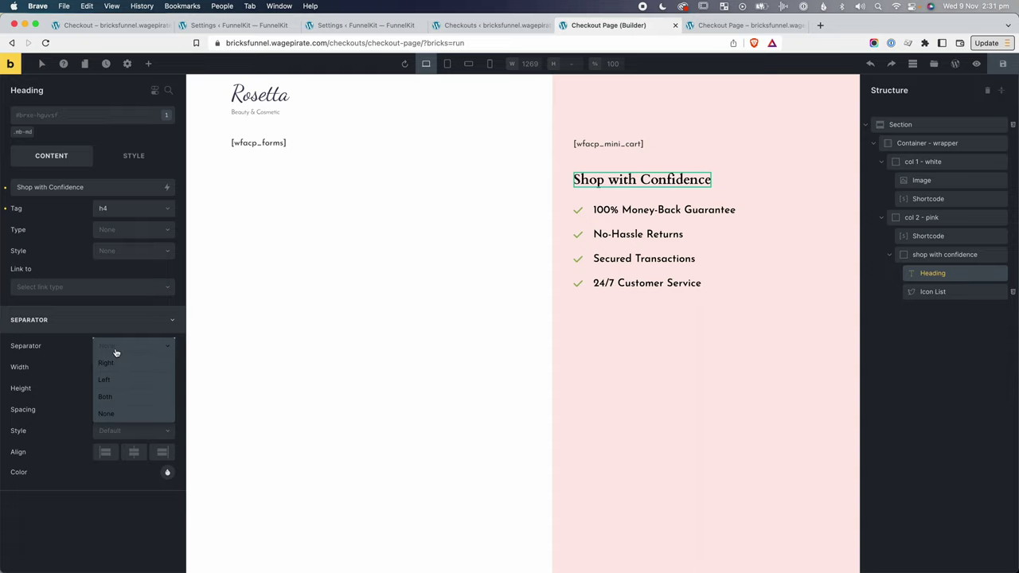
click(106, 396)
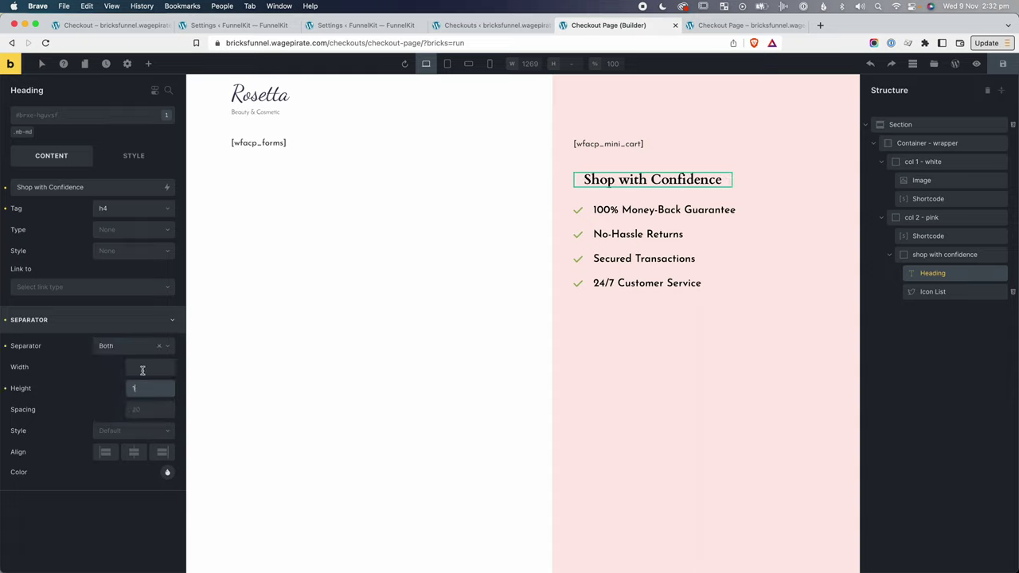
click(143, 368)
text(10)
click(132, 431)
click(106, 473)
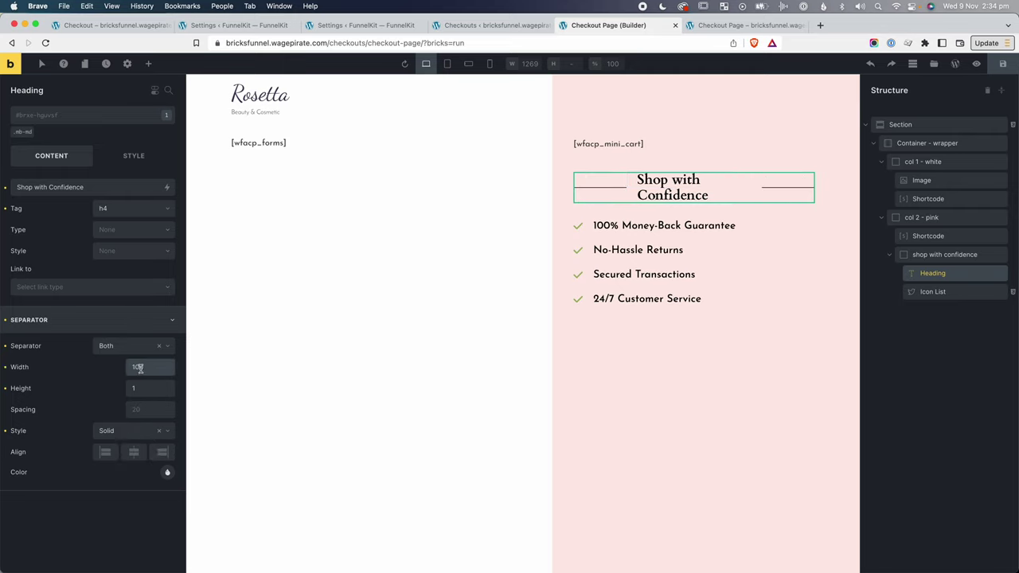
Check the front end, then center the Shop with Confidence heading text.
click(780, 25)
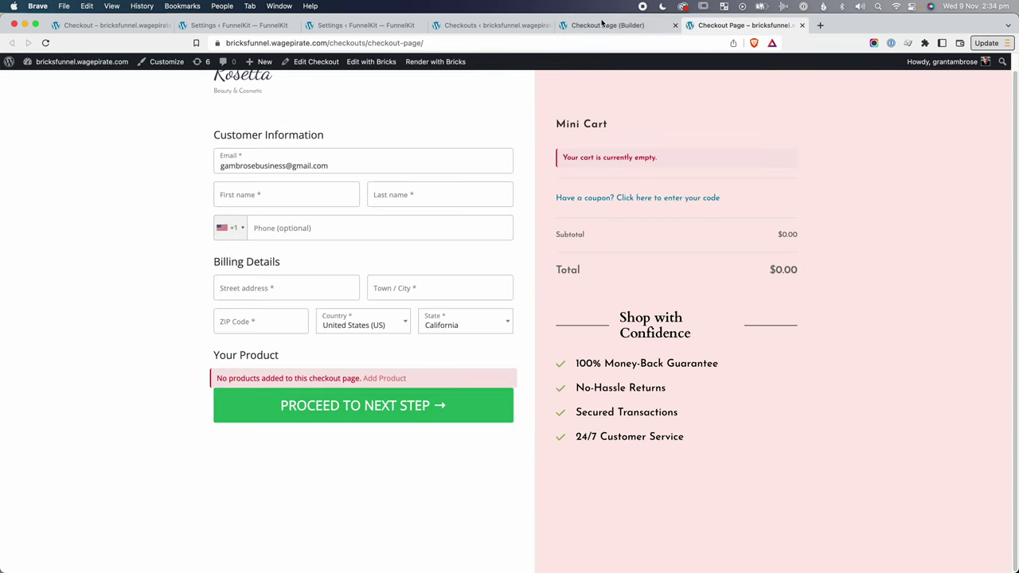
click(593, 25)
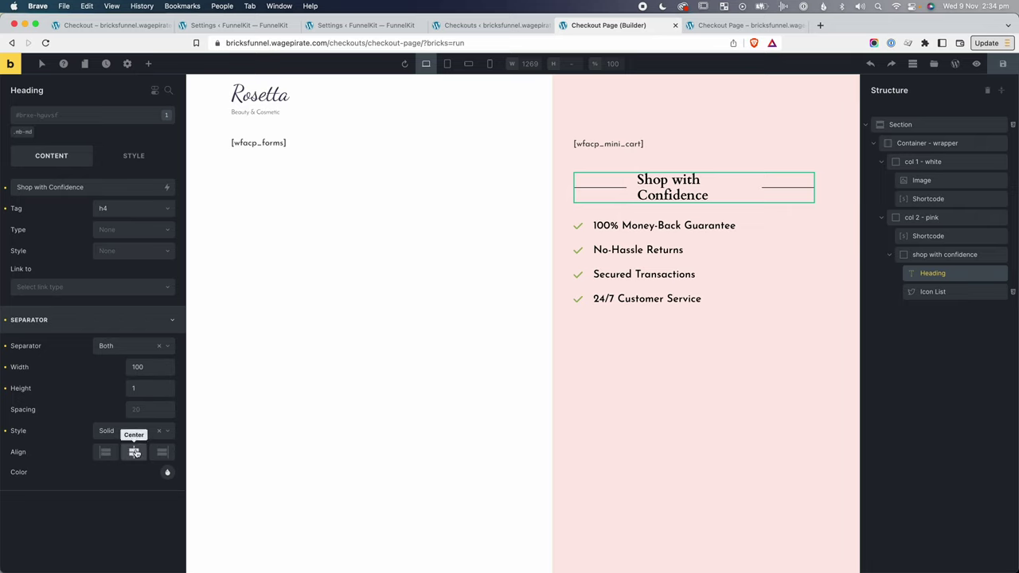
click(137, 155)
click(61, 216)
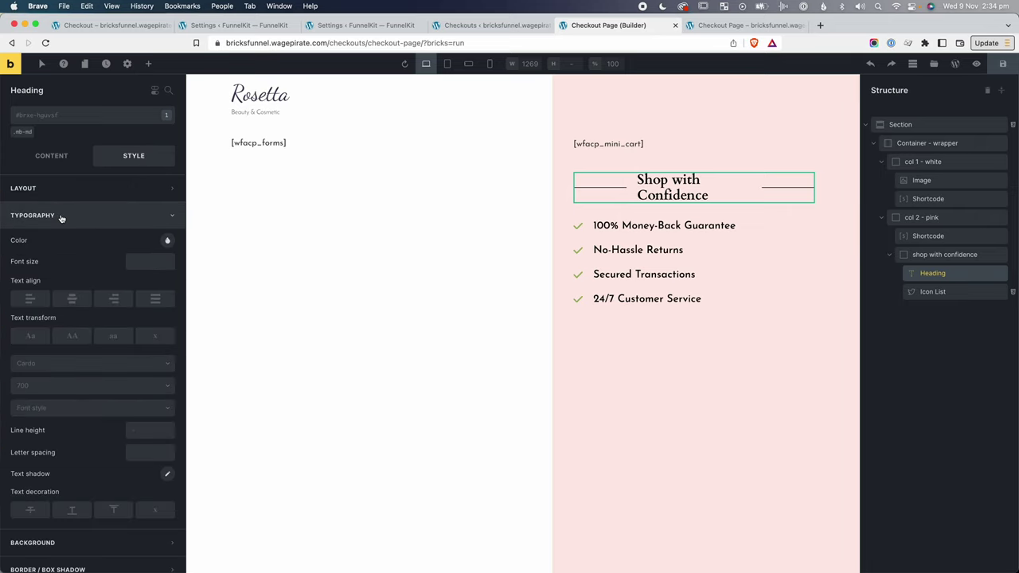
click(72, 299)
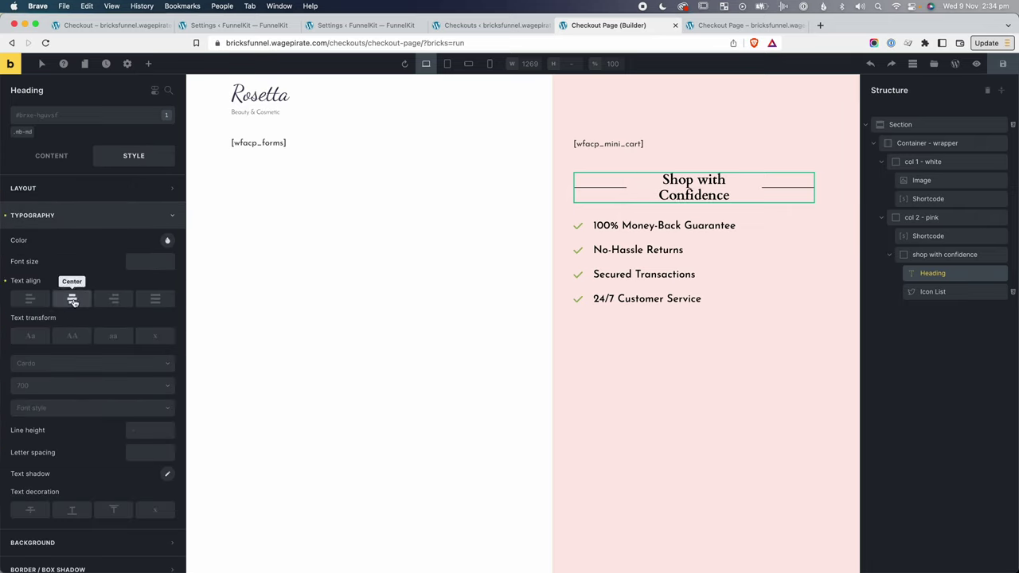
Set the heading's separator width to 70.
click(40, 153)
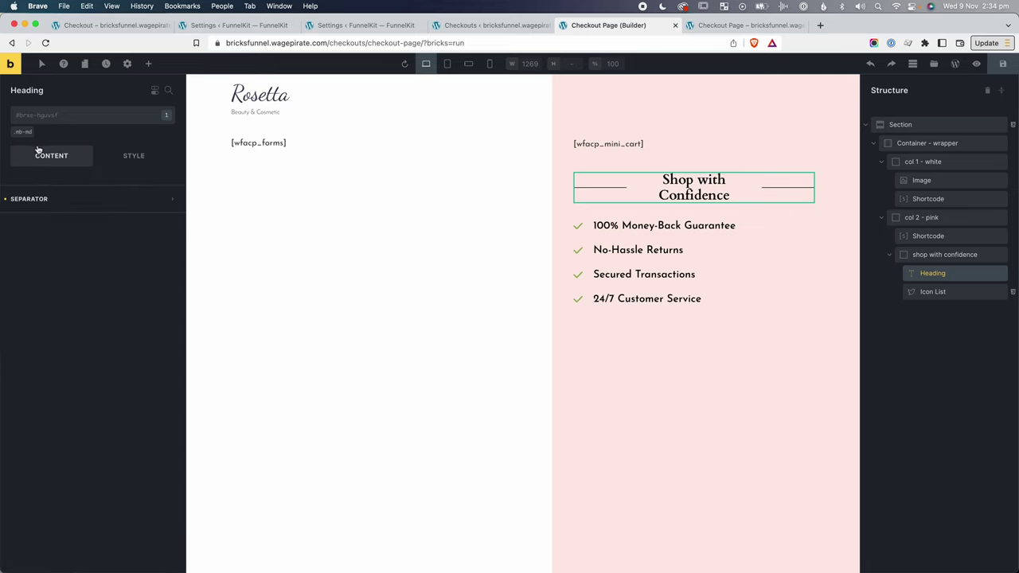
click(50, 320)
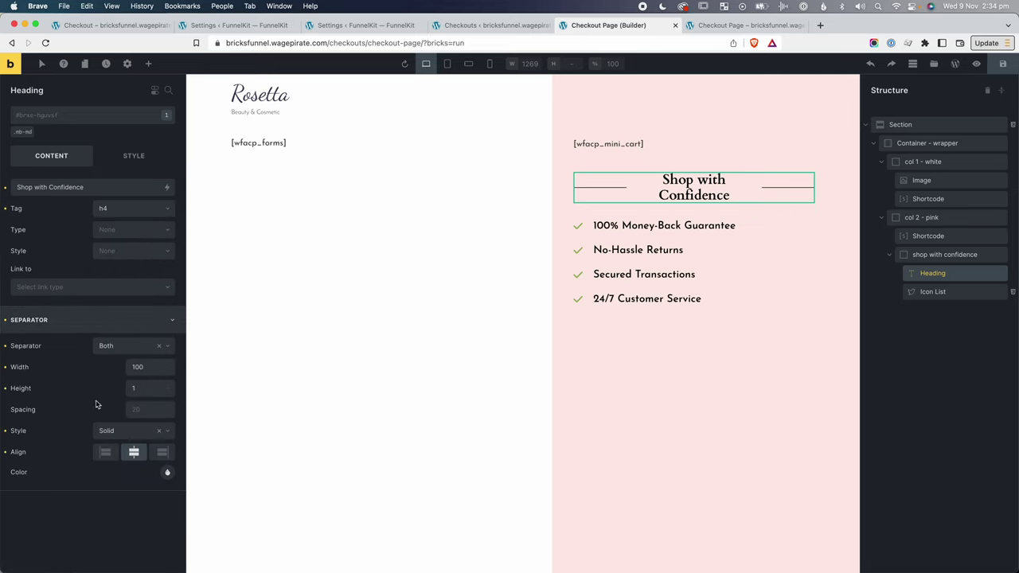
click(140, 367)
double_click(140, 367)
text(80)
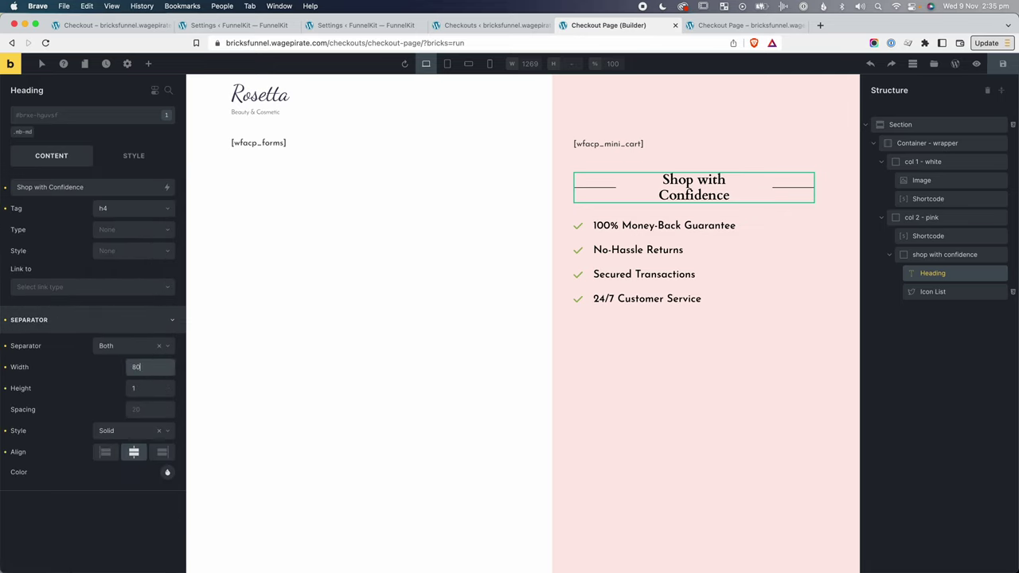
key(BackSpace)
key(BackSpace)
text(40)
key(super+a)
text(70)
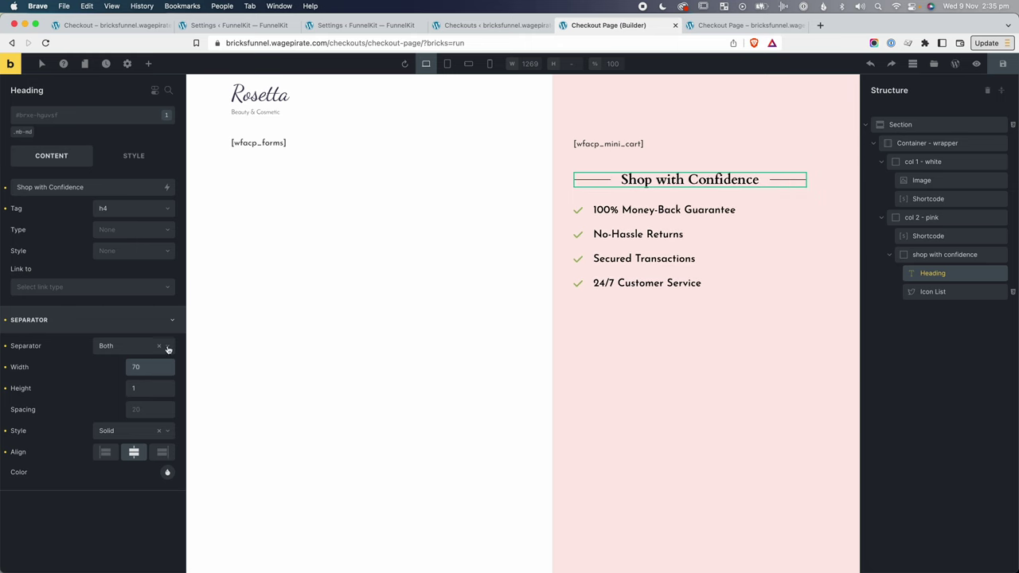
Save the page and check the heading layout on the live checkout page.
click(1003, 63)
click(744, 25)
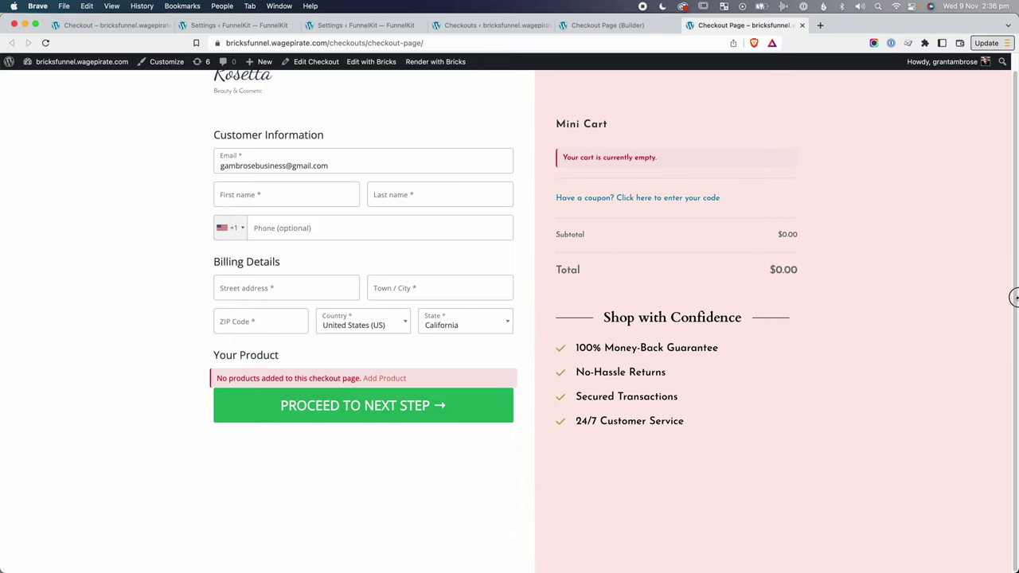
drag(1016, 297, 1015, 289)
click(607, 24)
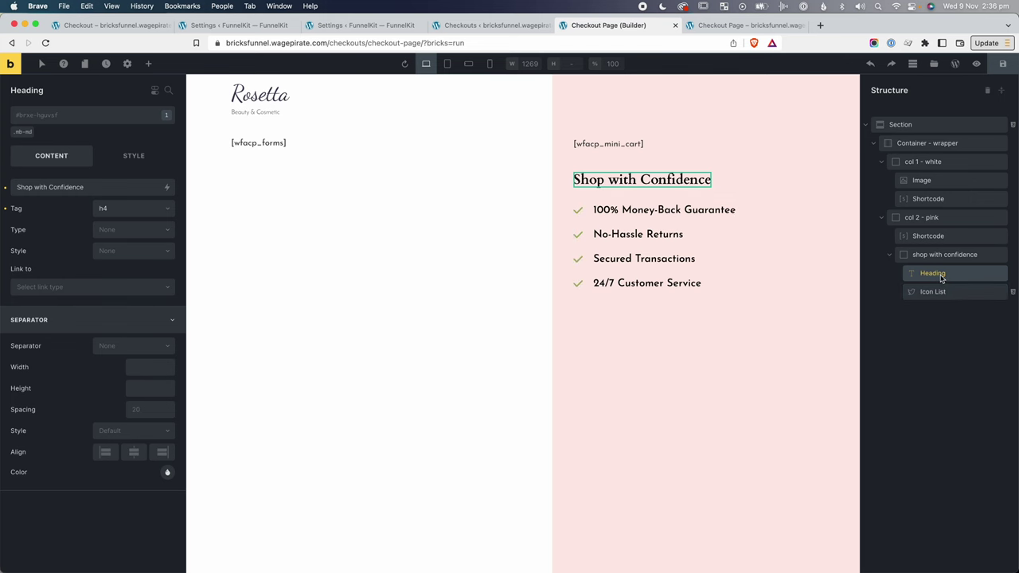
Add a Divider under the heading with a -3.5rem top margin and remove the heading's mb-md class.
click(150, 64)
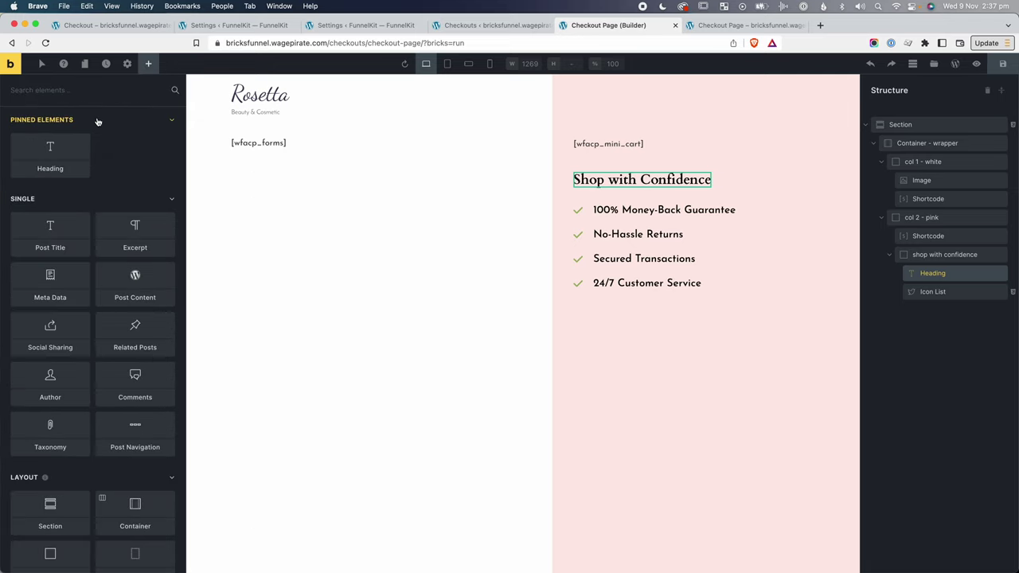
text(divid)
drag(50, 139, 964, 291)
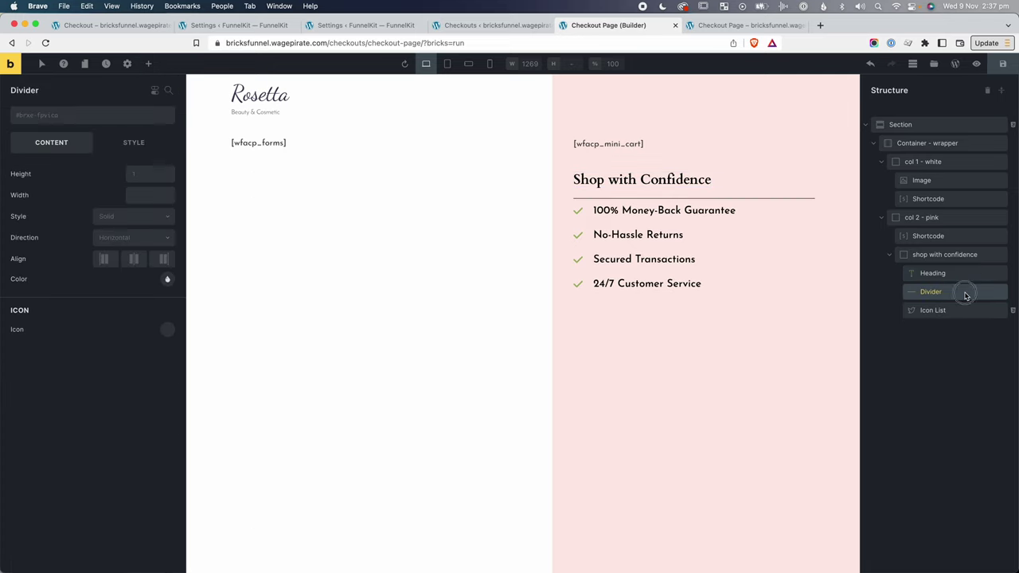
click(840, 352)
click(952, 295)
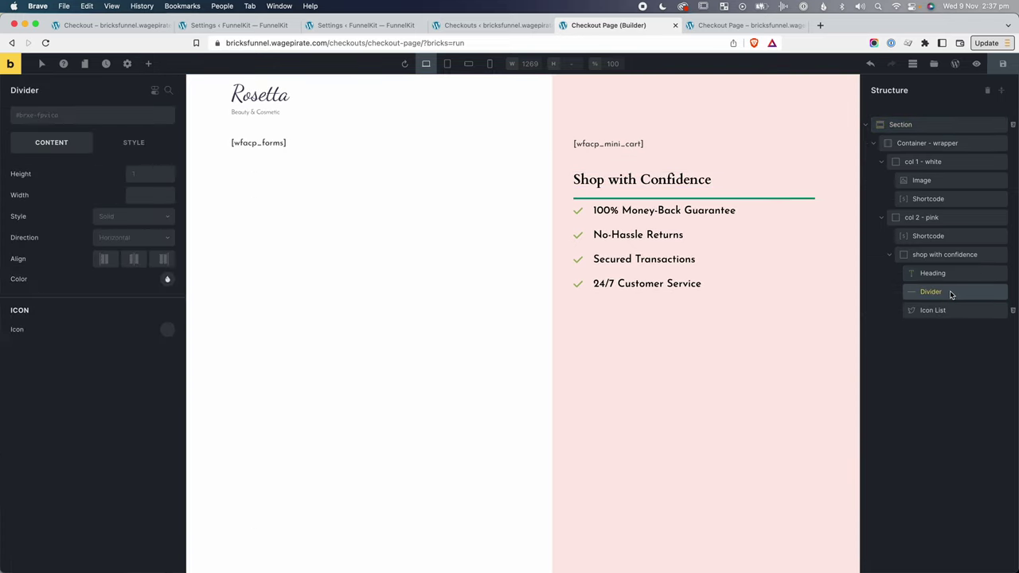
click(129, 142)
click(55, 176)
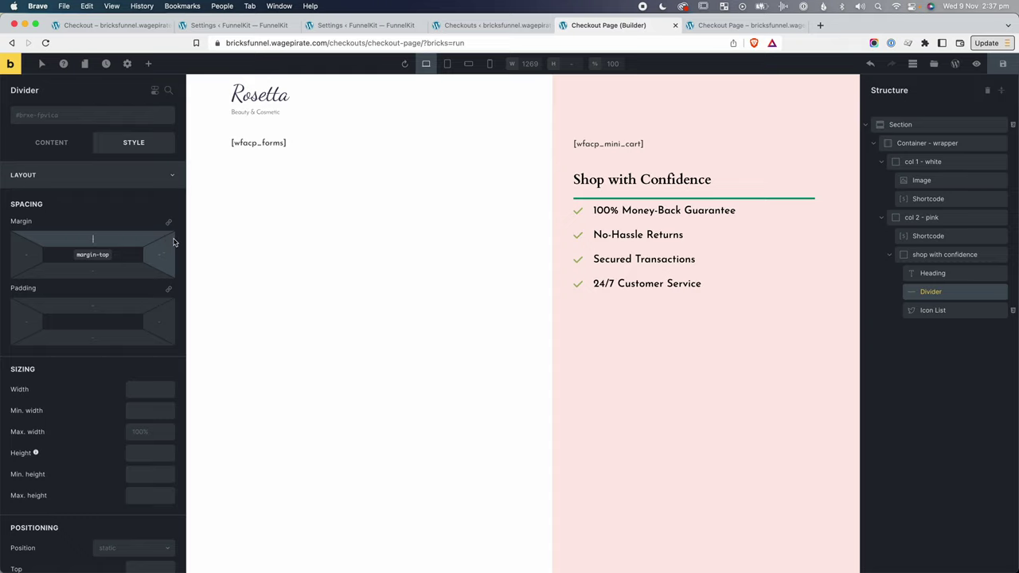
text(-.5rem)
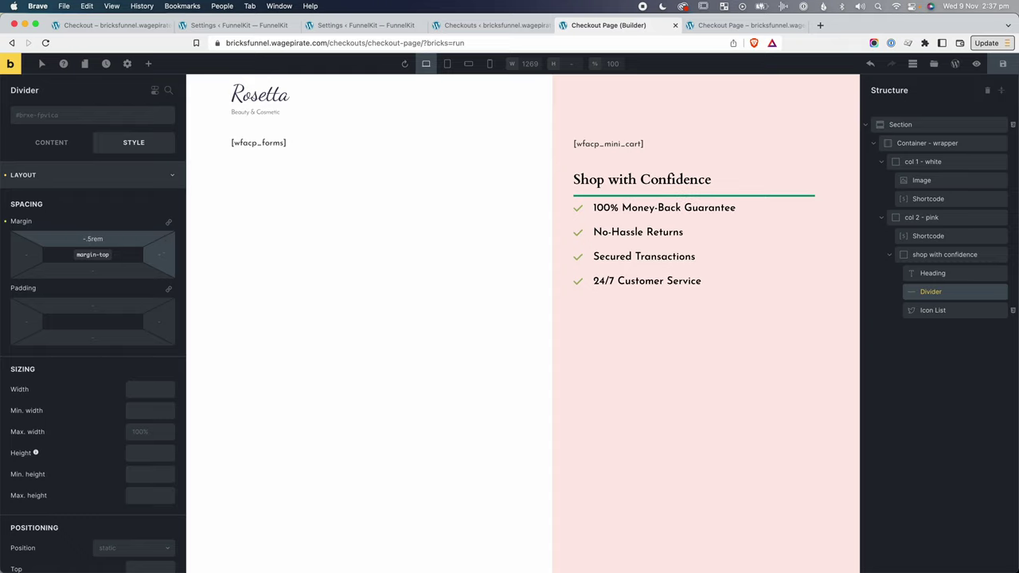
text(3)
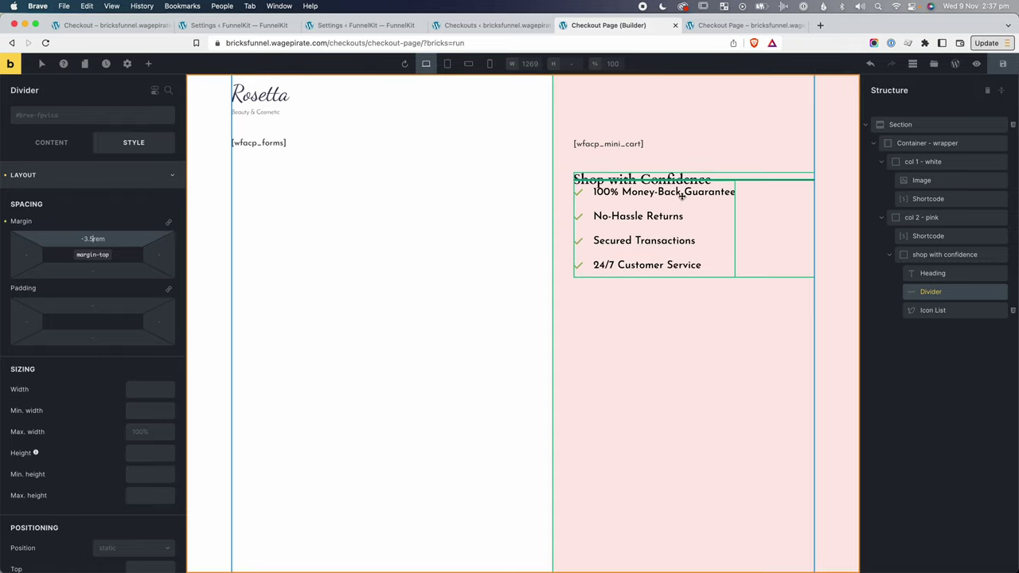
click(936, 275)
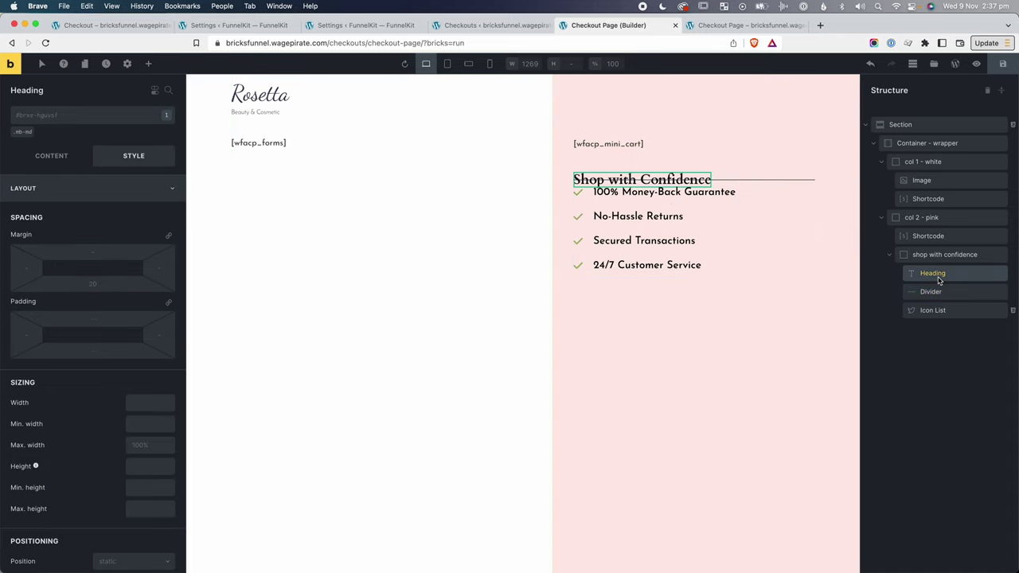
click(34, 128)
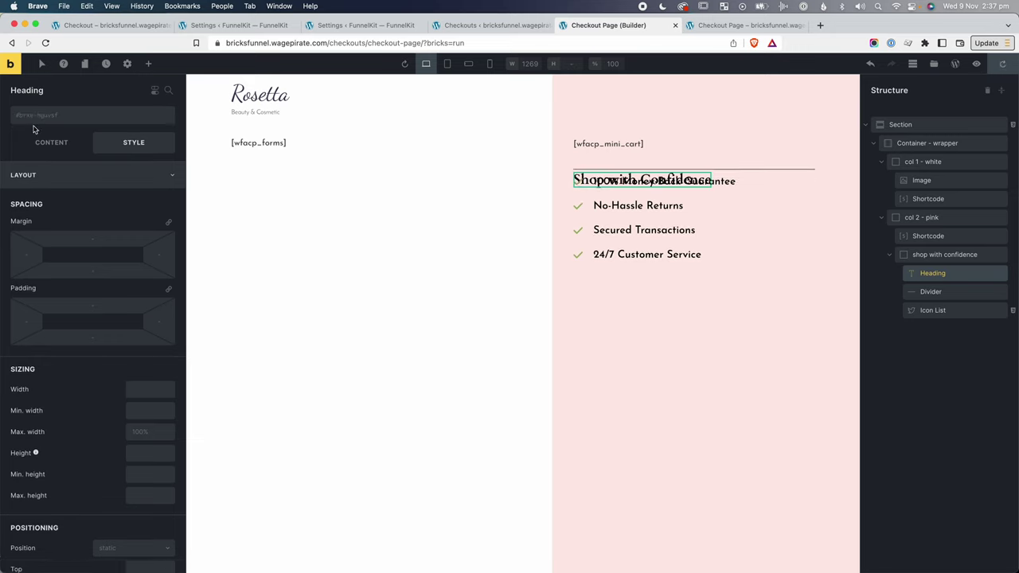
Wrap the divider and heading in a block named heading with the mb-md class.
right_click(948, 275)
click(924, 396)
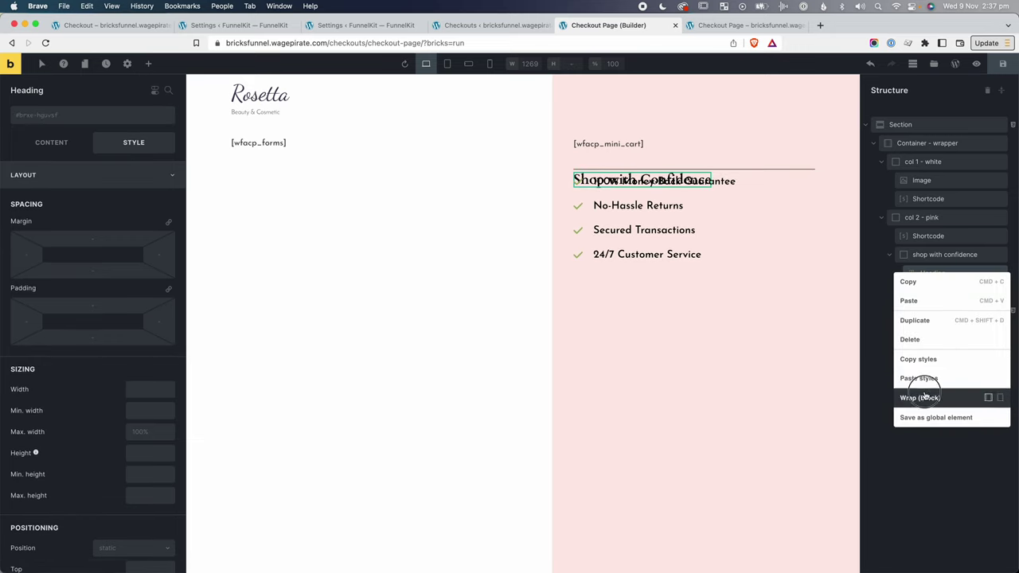
drag(947, 309, 928, 278)
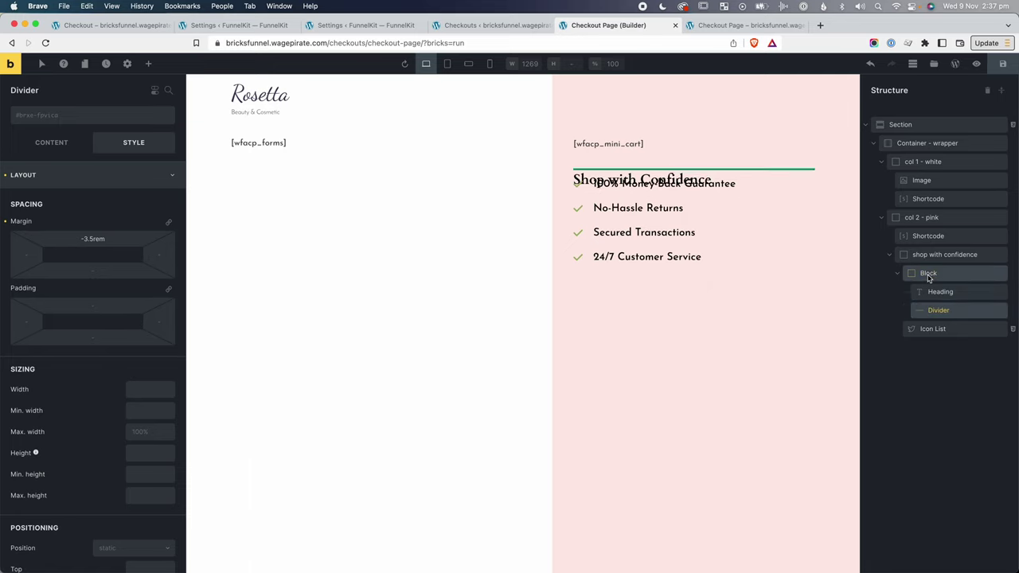
double_click(929, 274)
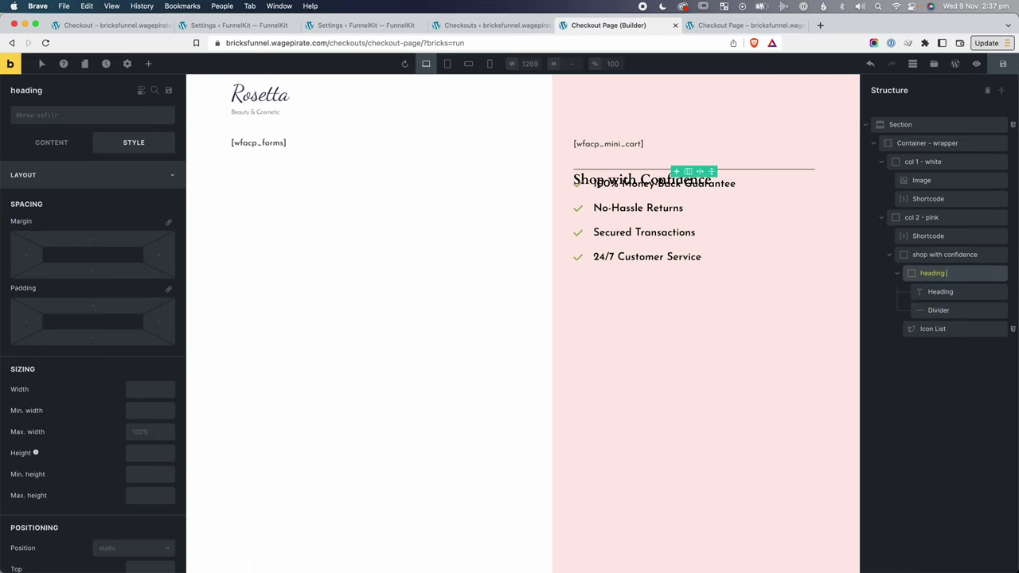
click(938, 310)
click(933, 274)
click(109, 119)
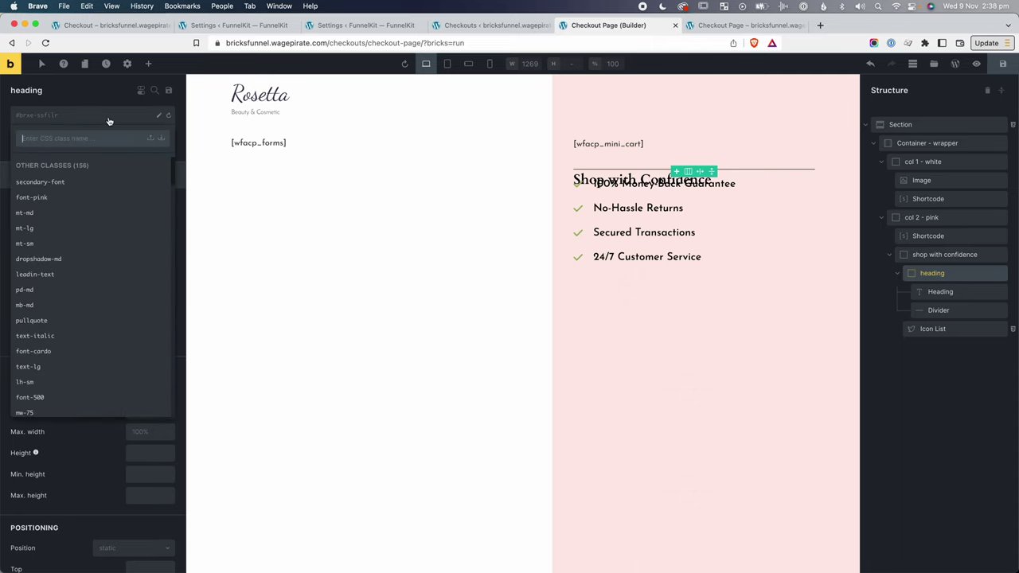
text(mb-)
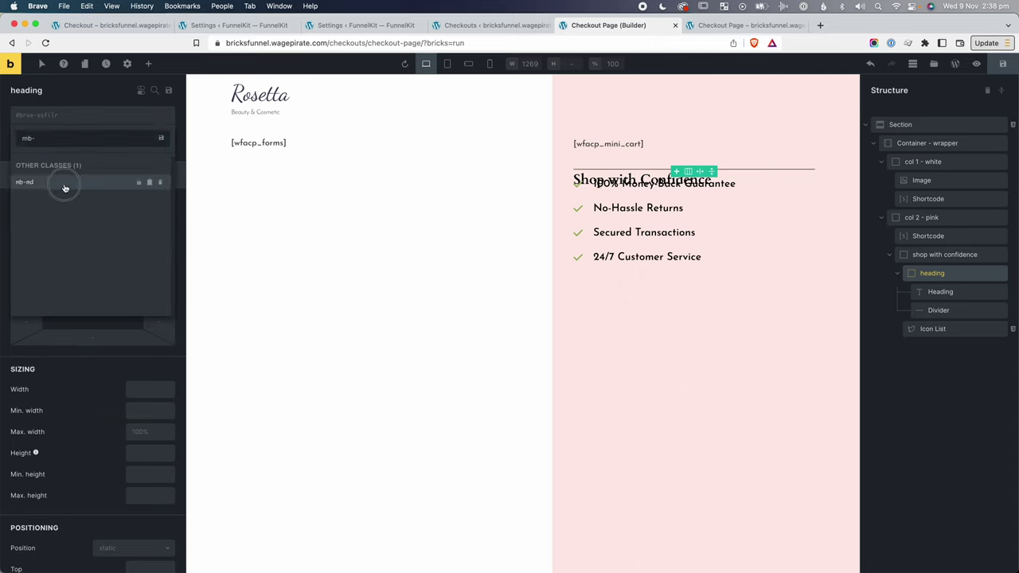
click(64, 185)
Set the divider's top margin to -1.5rem.
drag(938, 311, 940, 315)
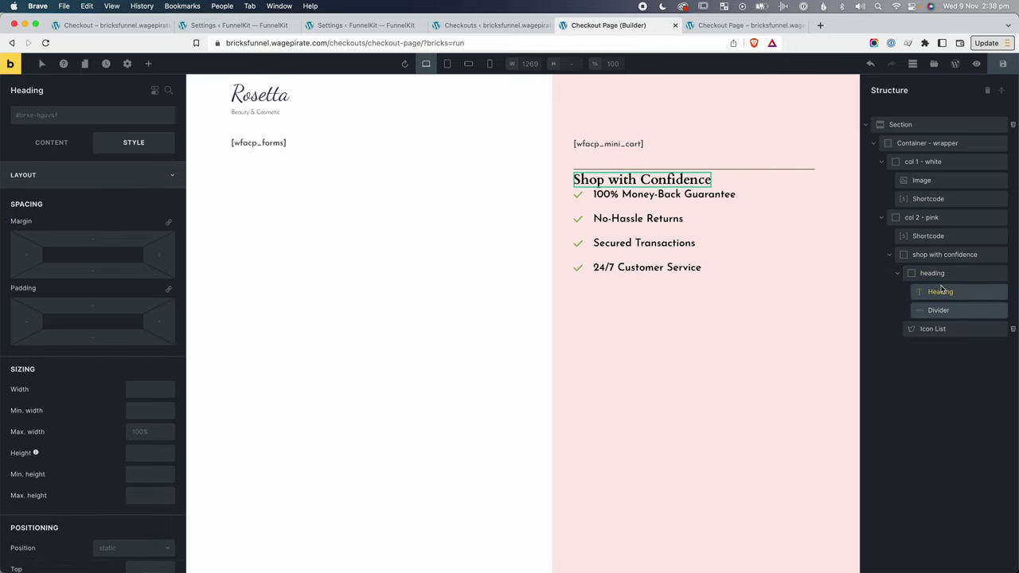
click(932, 273)
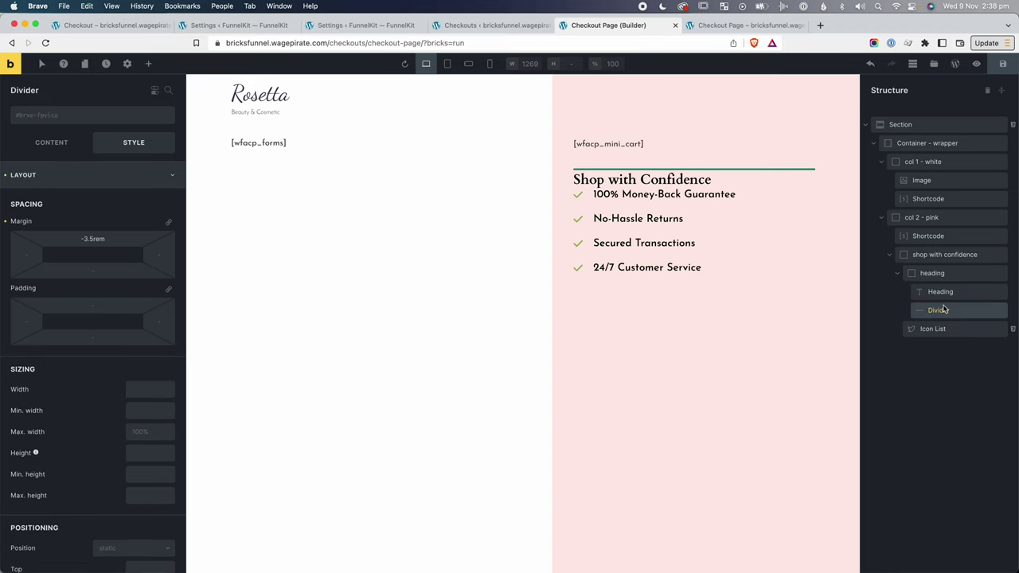
key(BackSpace)
key(BackSpace)
key(BackSpace)
key(BackSpace)
key(BackSpace)
key(BackSpace)
key(BackSpace)
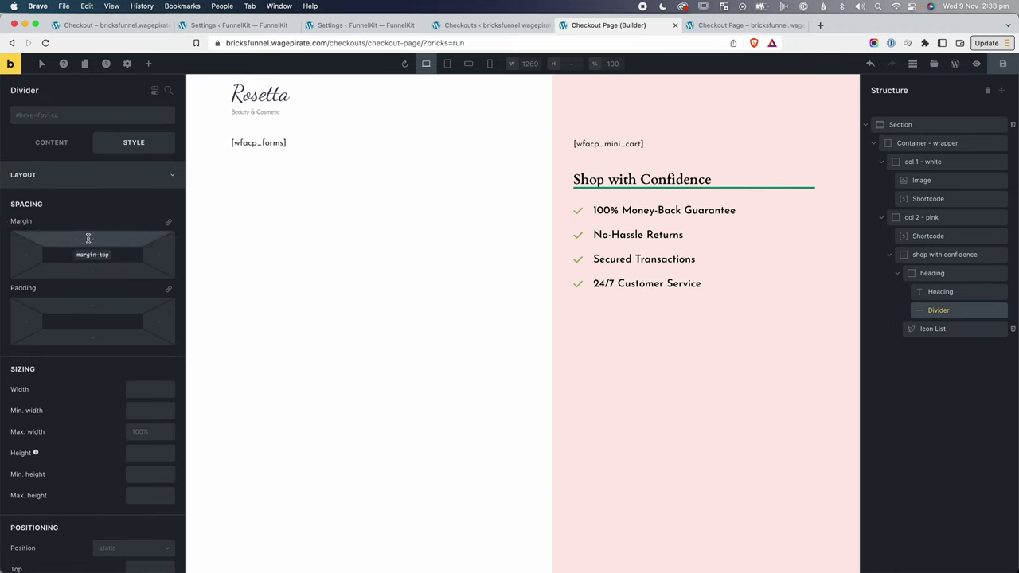
text(-1.5rem)
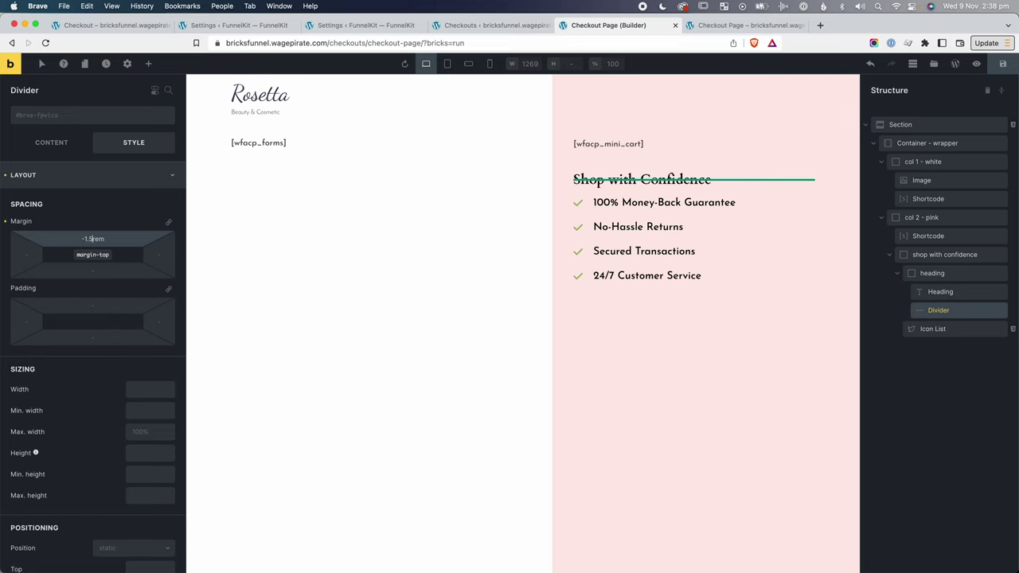
Center the Shop with Confidence heading text.
click(940, 292)
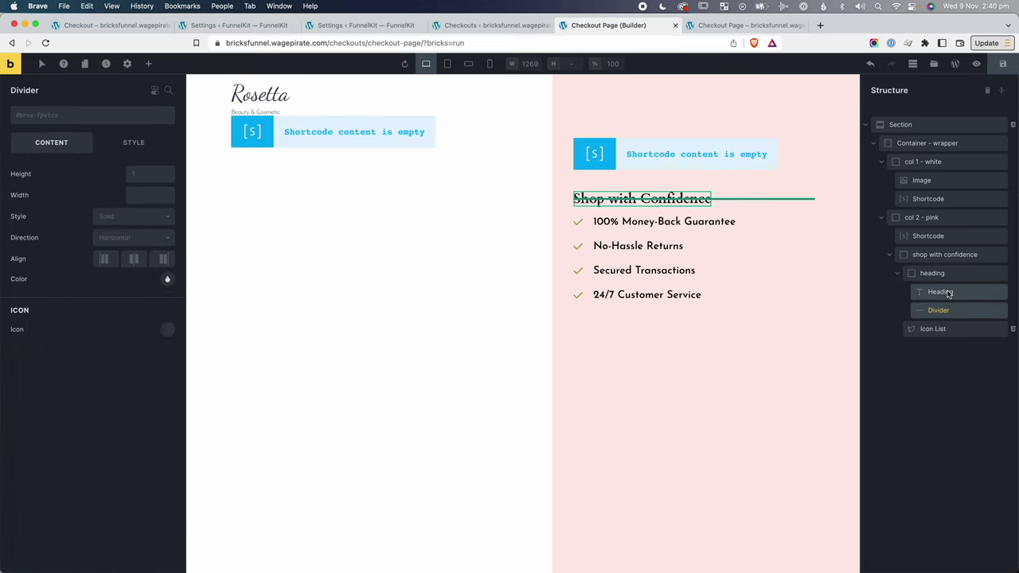
click(947, 294)
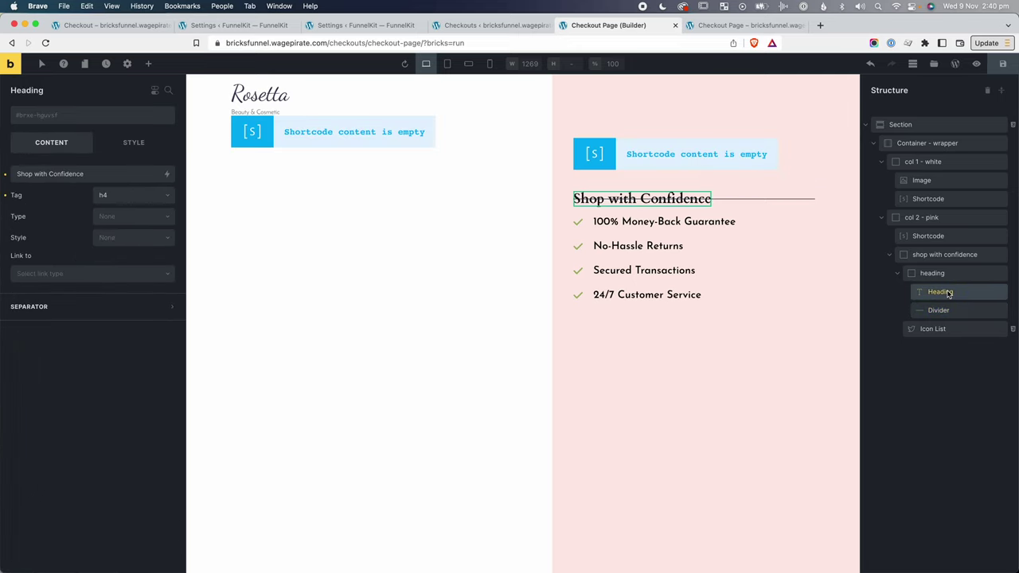
click(136, 145)
click(70, 285)
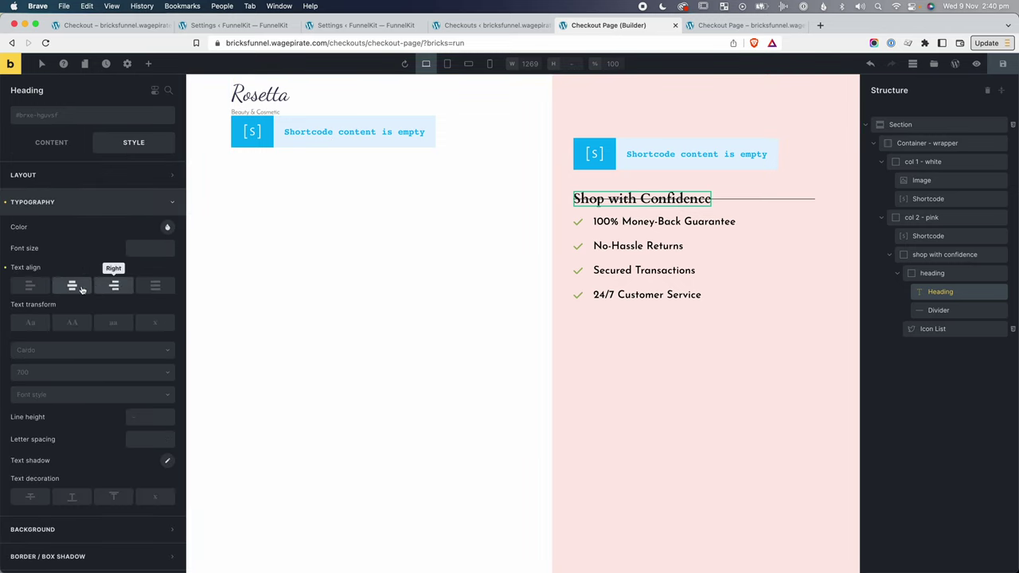
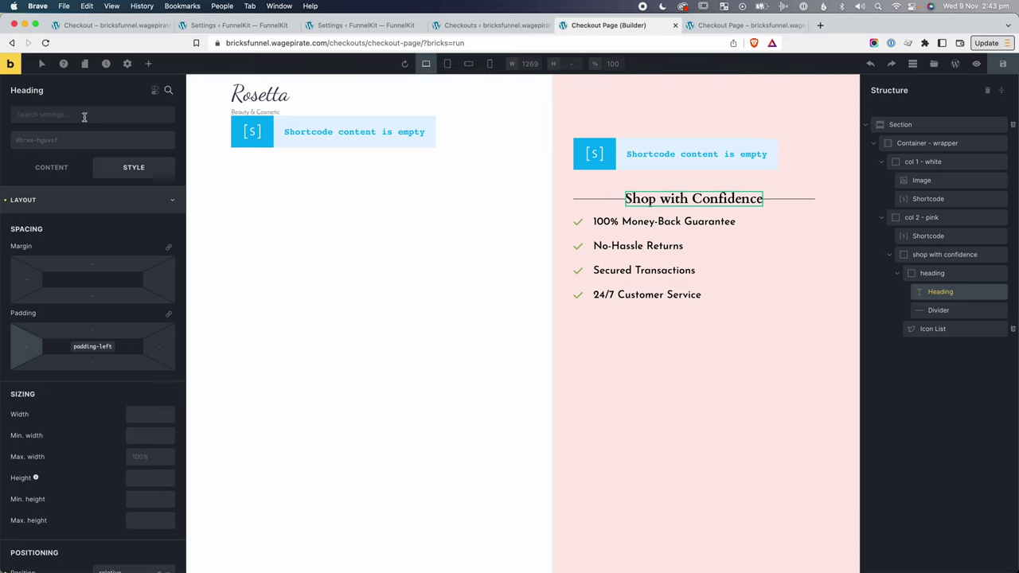
Create the global class heading-with-dividers and apply it to the Shop with Confidence heading.
click(68, 139)
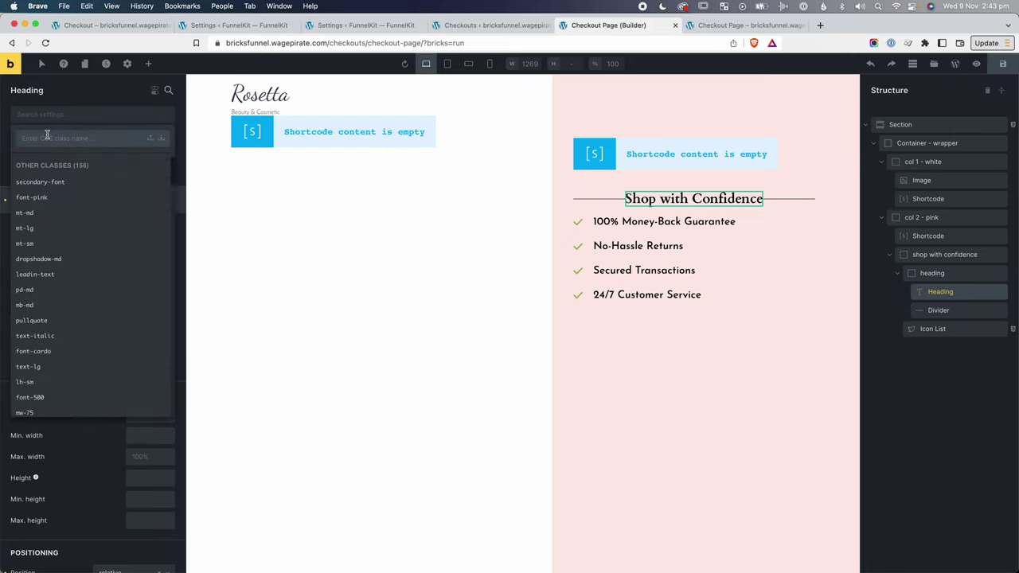
text(head)
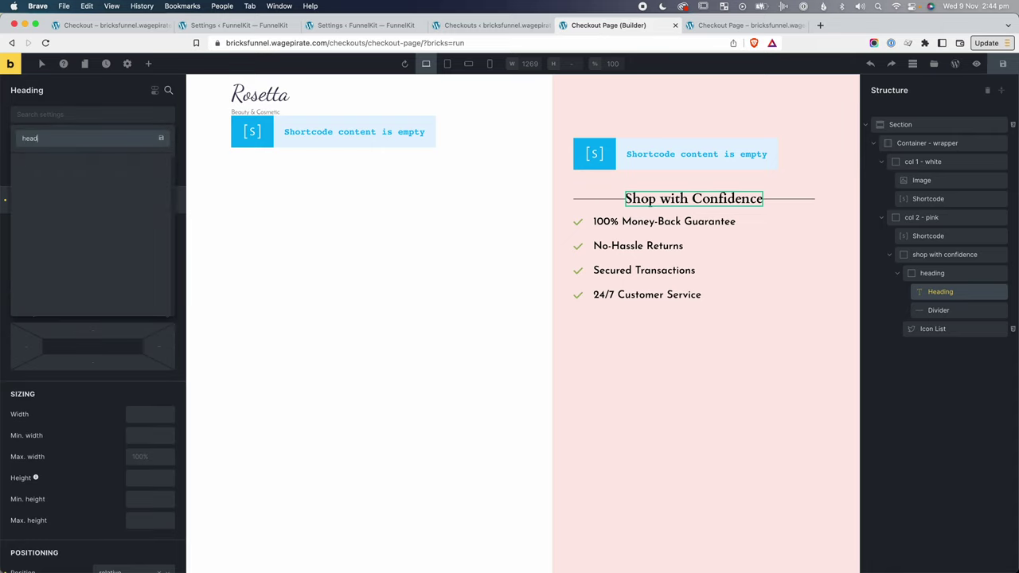
text(ing-with-dividers)
key(Return)
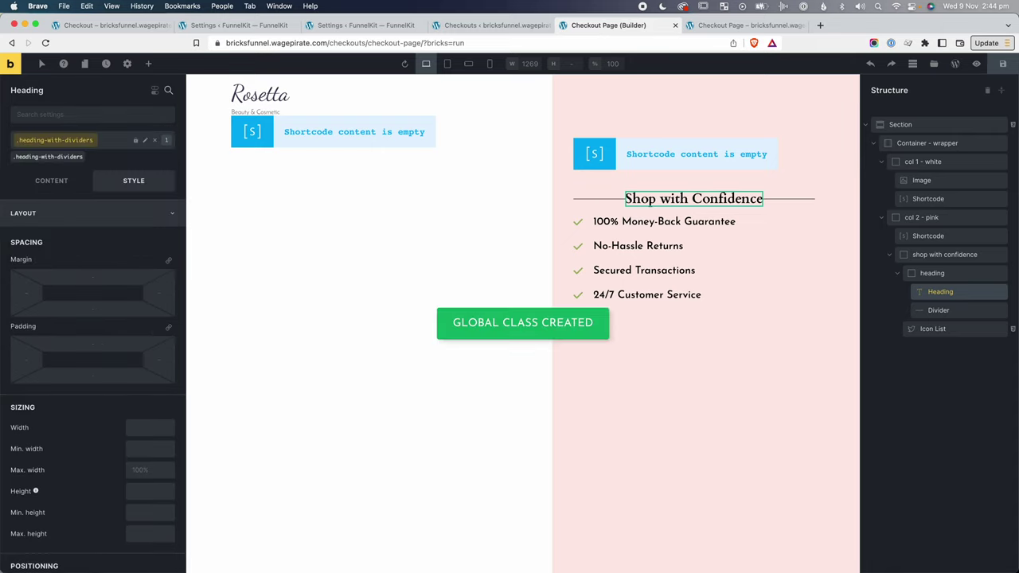
Give the class left padding 2 and right padding 1rem.
click(18, 360)
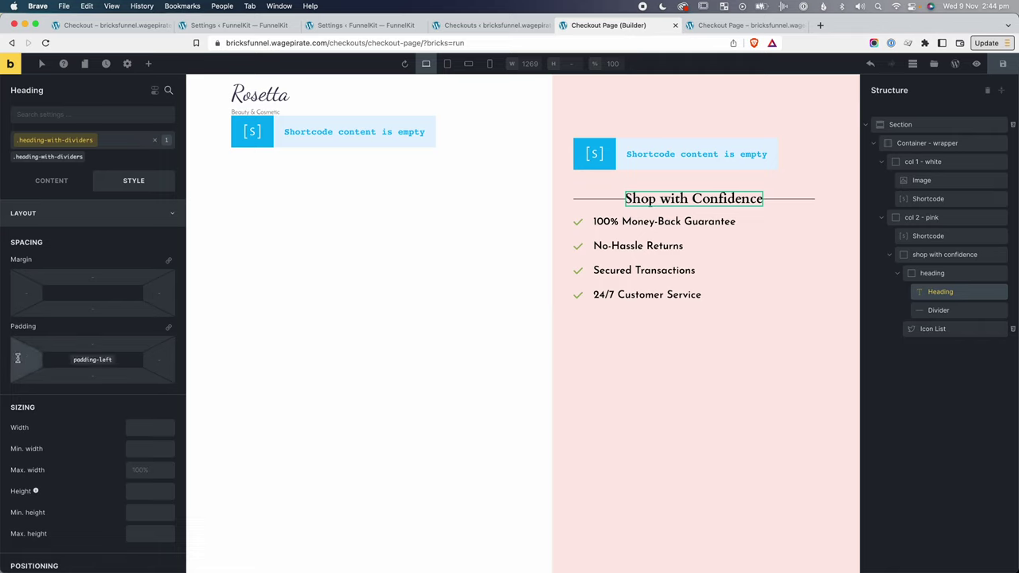
text(1rem)
key(Tab)
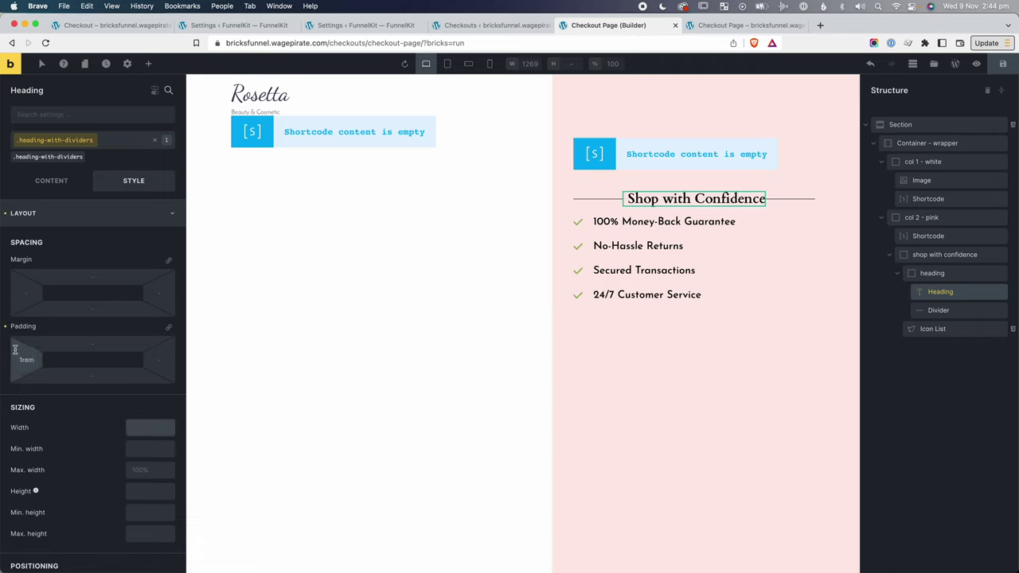
click(163, 360)
text(1rem)
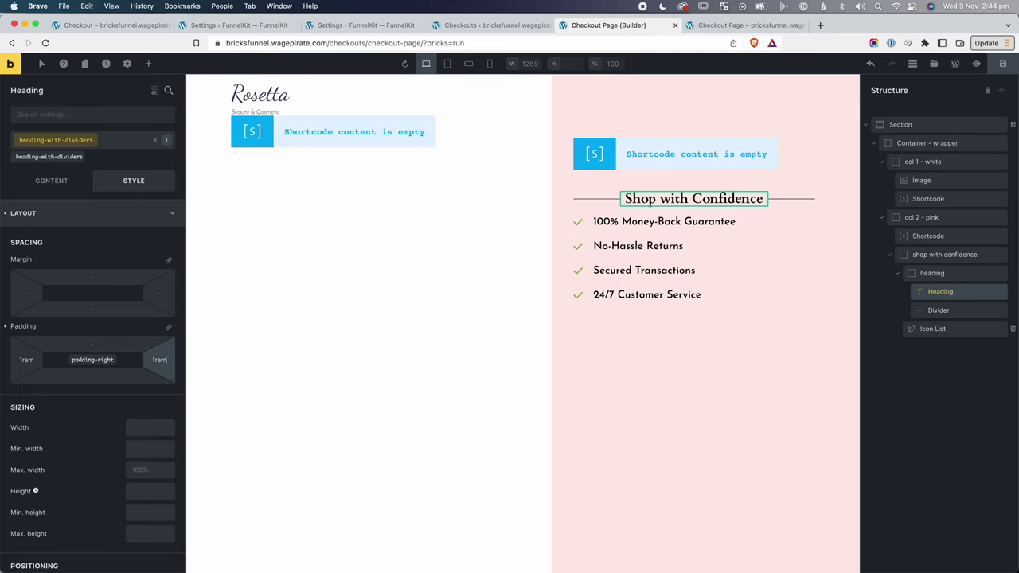
double_click(27, 360)
text(2)
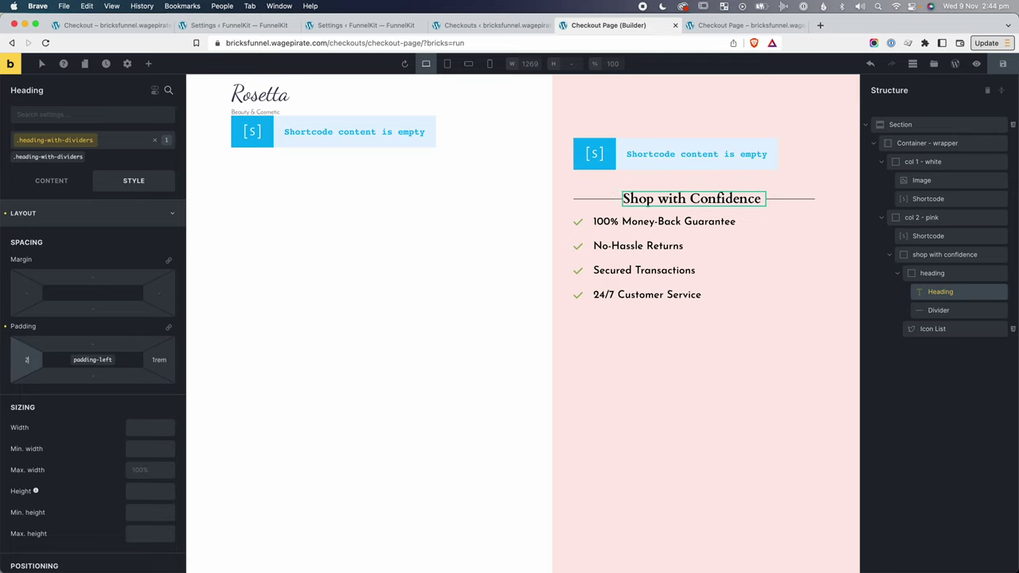
click(159, 360)
click(768, 224)
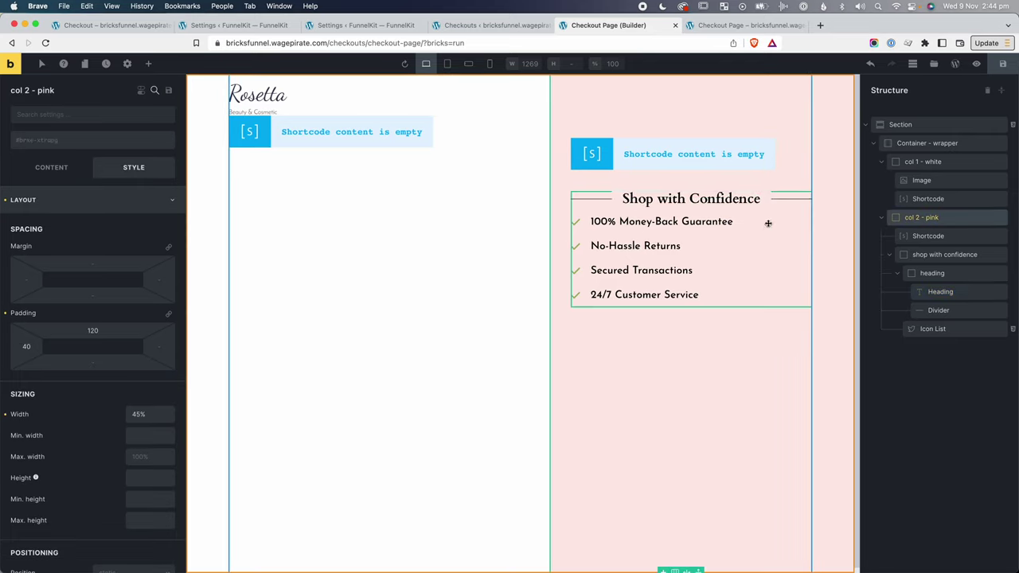
Replace the heading wrapper's mb-md class with a new mb-lg global class.
click(1006, 66)
click(934, 273)
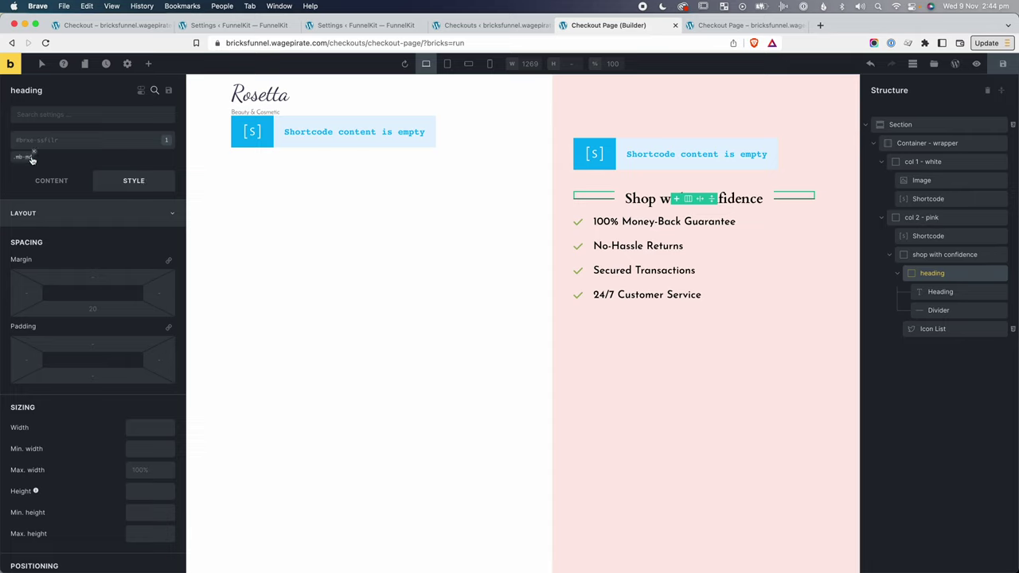
click(34, 155)
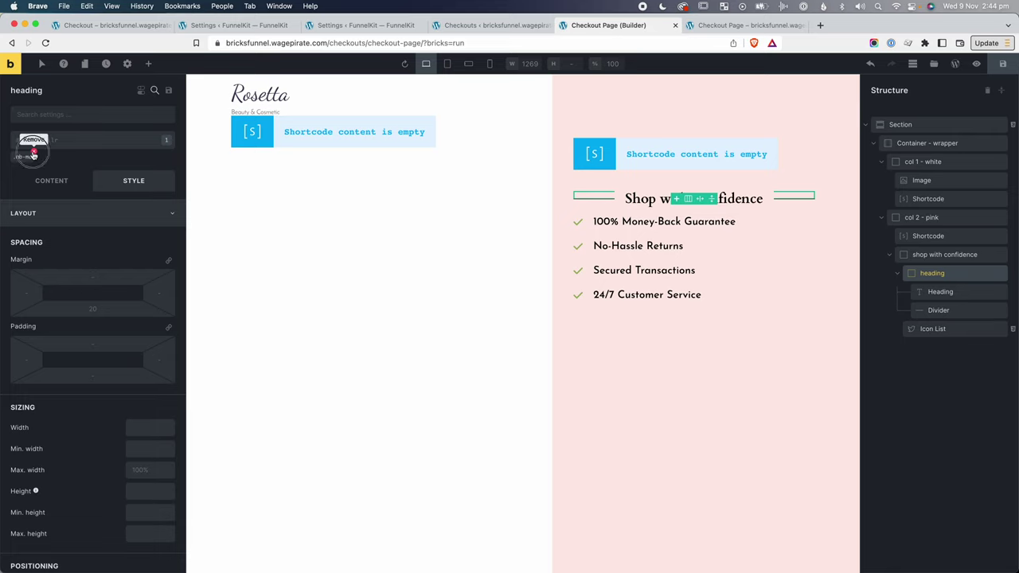
click(58, 141)
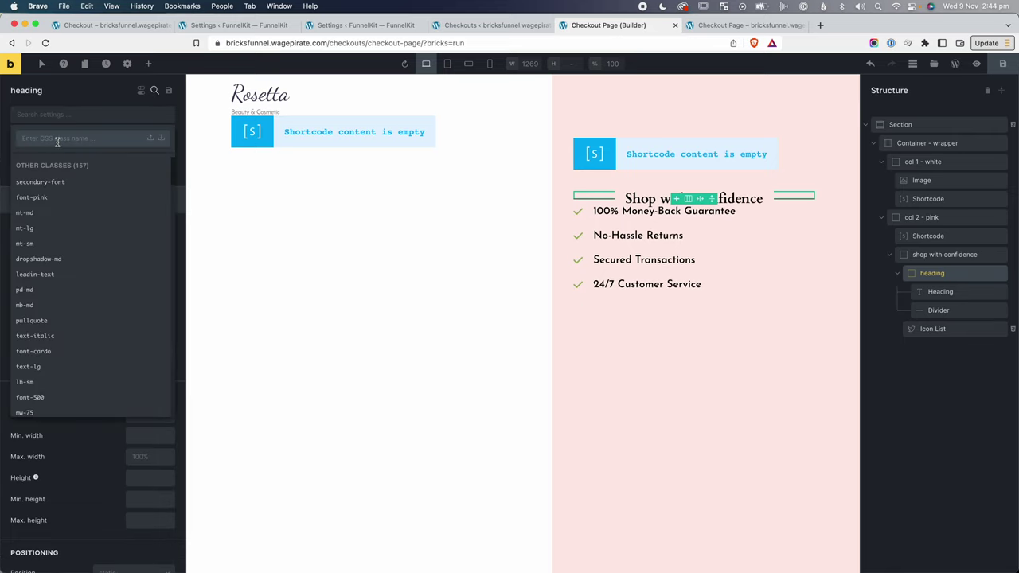
text(mb-lg)
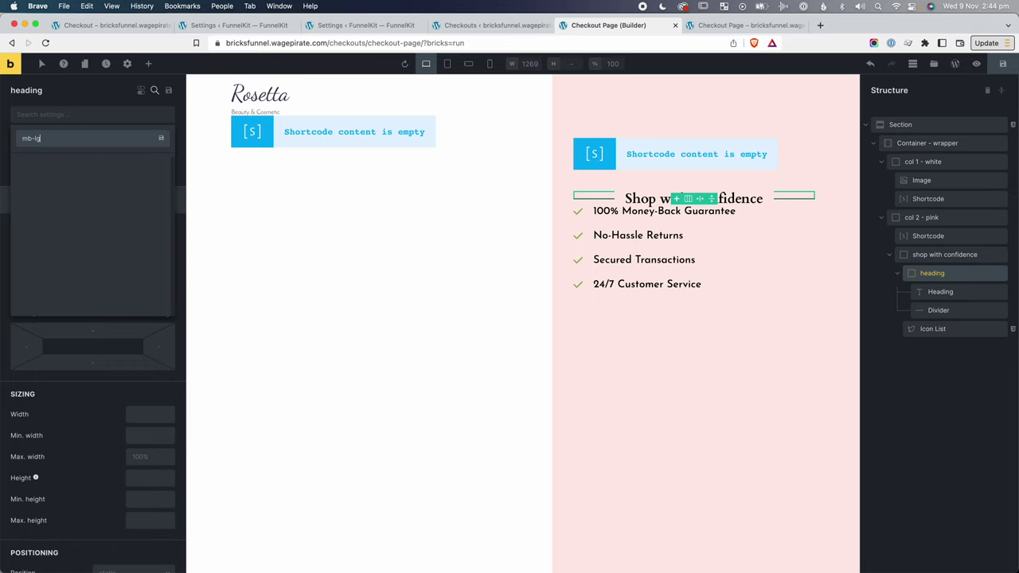
key(Return)
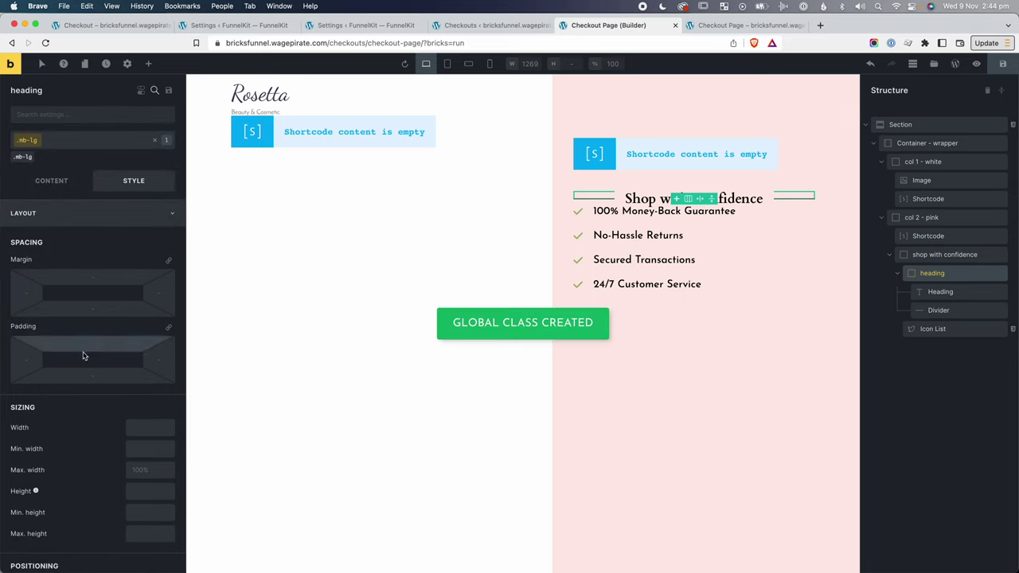
Give mb-lg a 40 bottom margin, save, and preview the live checkout page.
click(90, 308)
text(40)
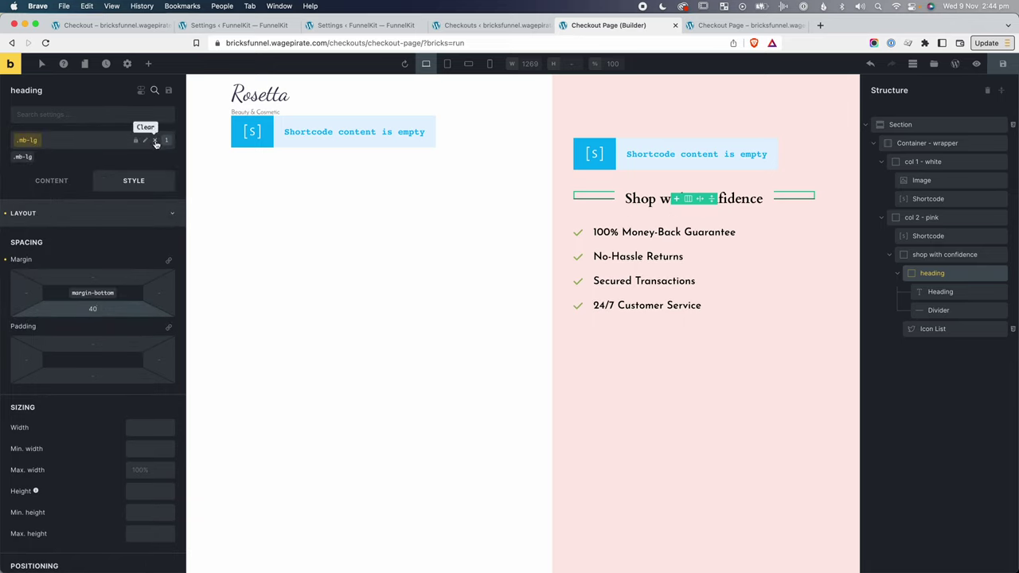
click(155, 140)
click(1003, 64)
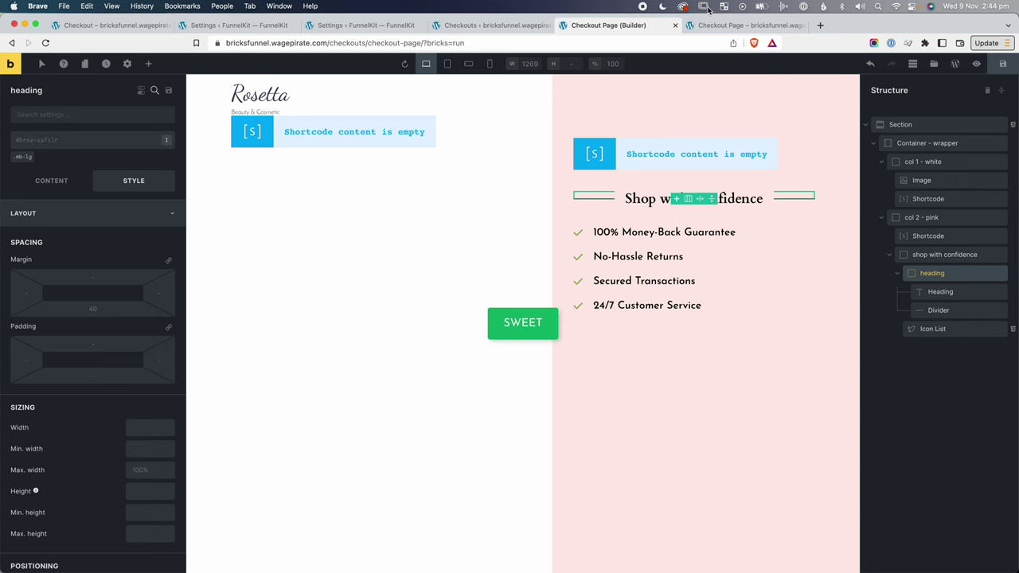
click(977, 64)
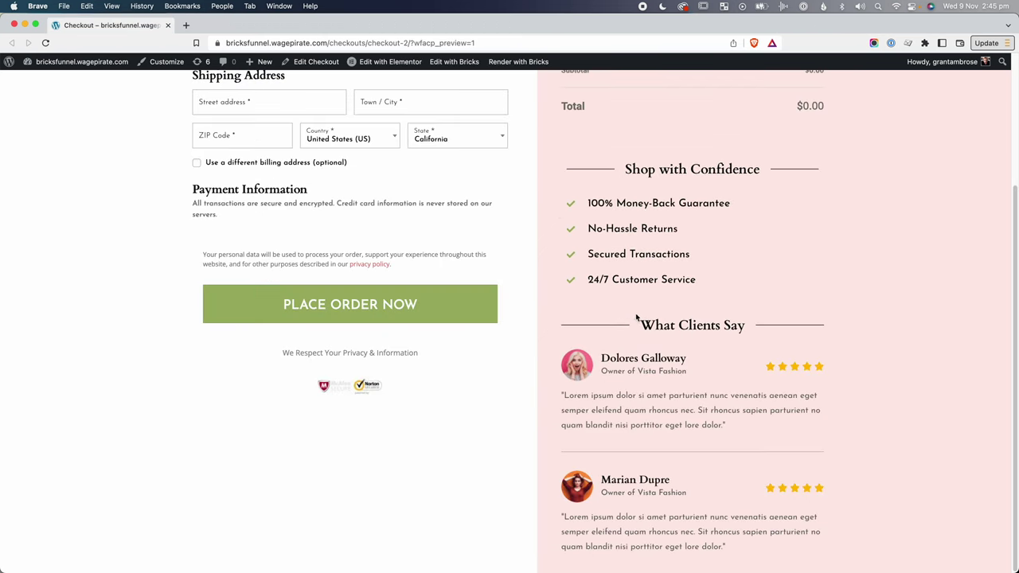
drag(636, 318, 719, 406)
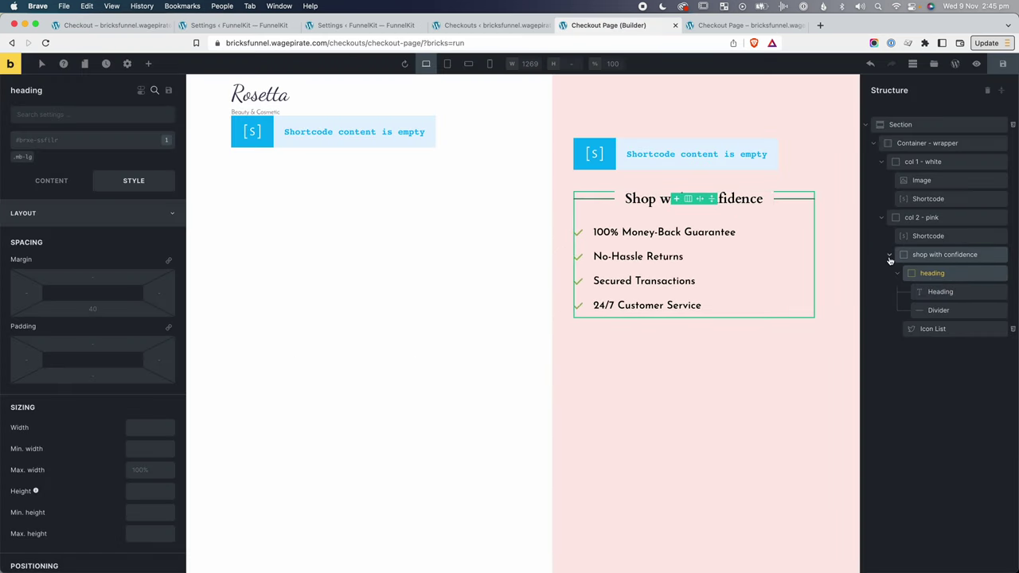
Duplicate the Shop with Confidence block and rename the copy.
click(889, 256)
right_click(948, 256)
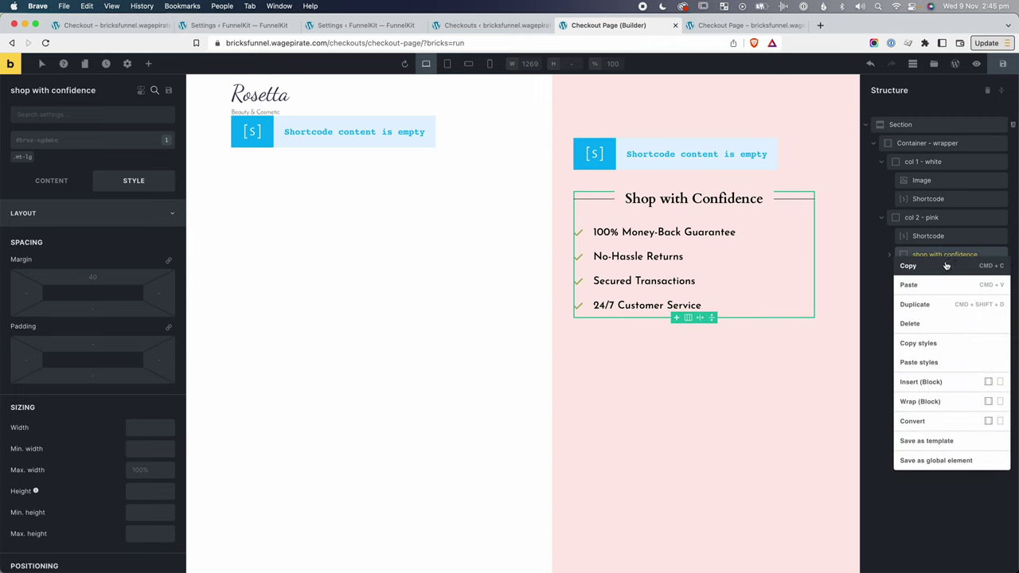
click(935, 304)
double_click(944, 273)
text(what clients say)
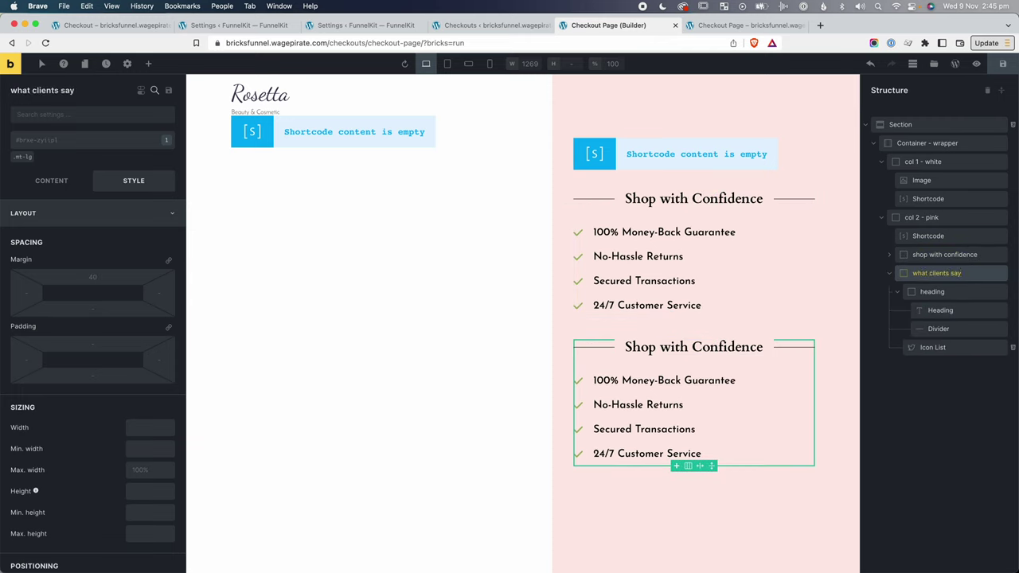
Change the duplicate's heading text to What Clients Say.
click(940, 292)
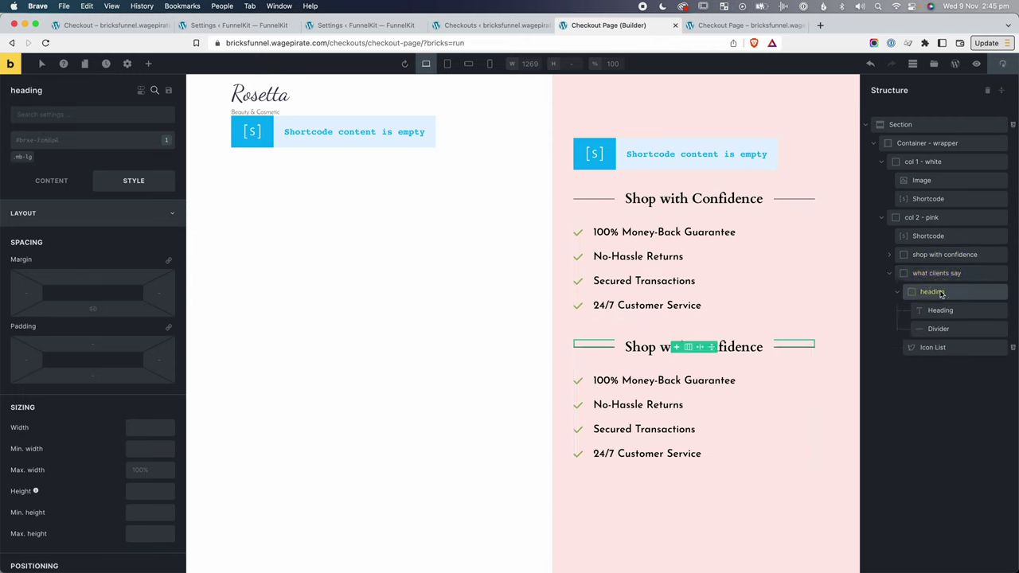
click(948, 310)
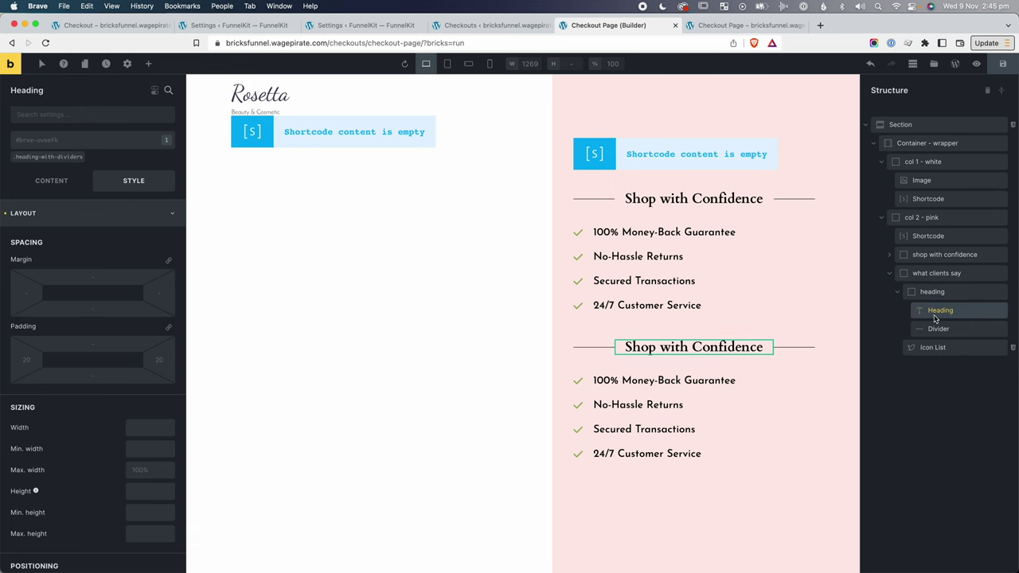
double_click(720, 347)
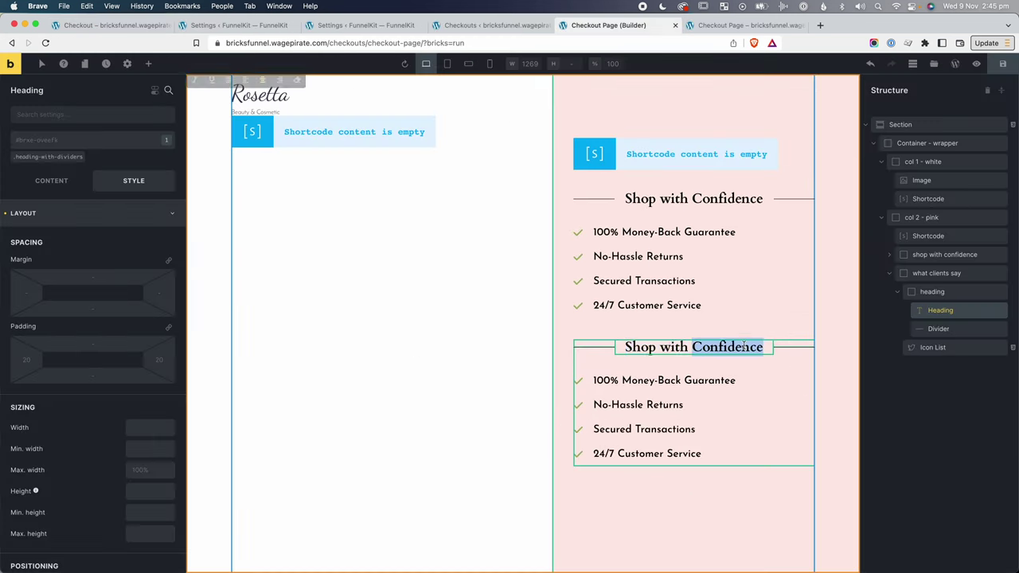
text(What Clients Say)
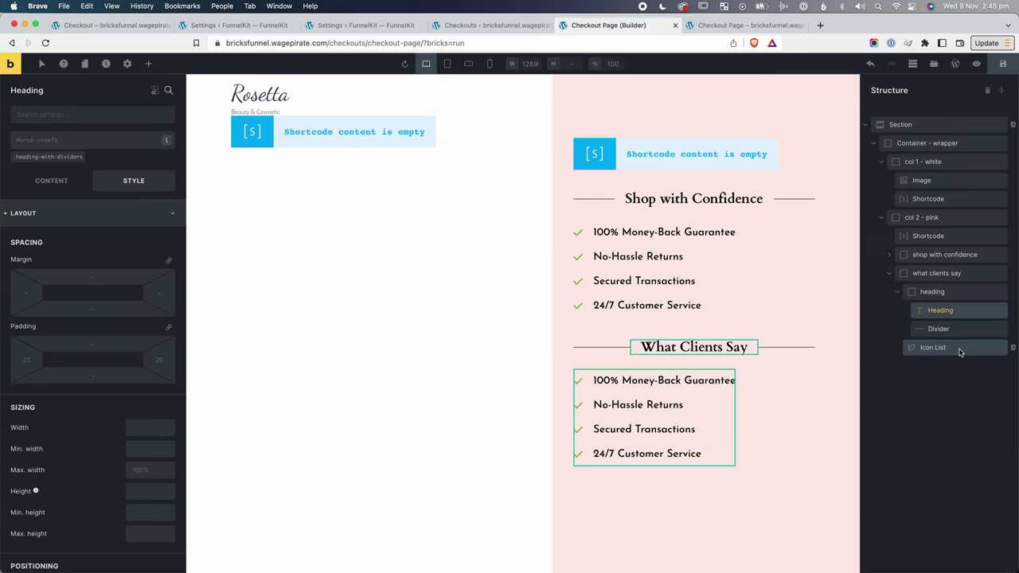
Delete the copy's checklist and add a Container named testimonial in its place.
click(936, 347)
right_click(936, 347)
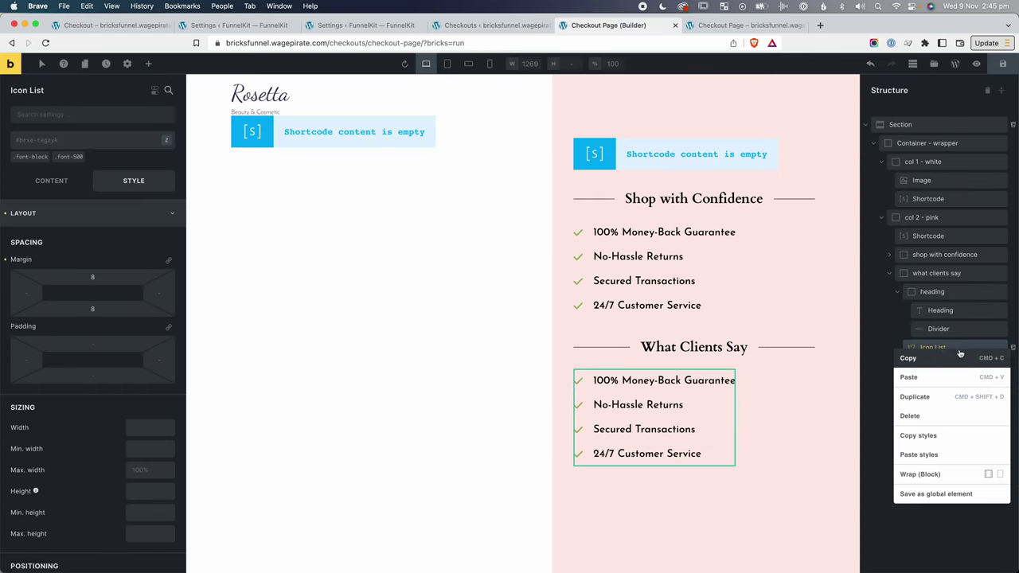
click(928, 415)
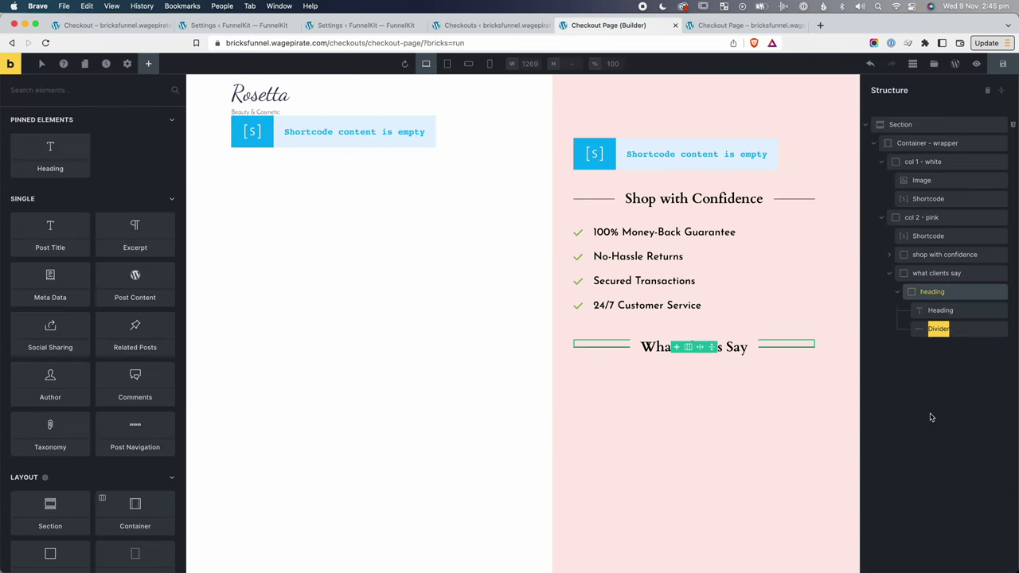
text(contai)
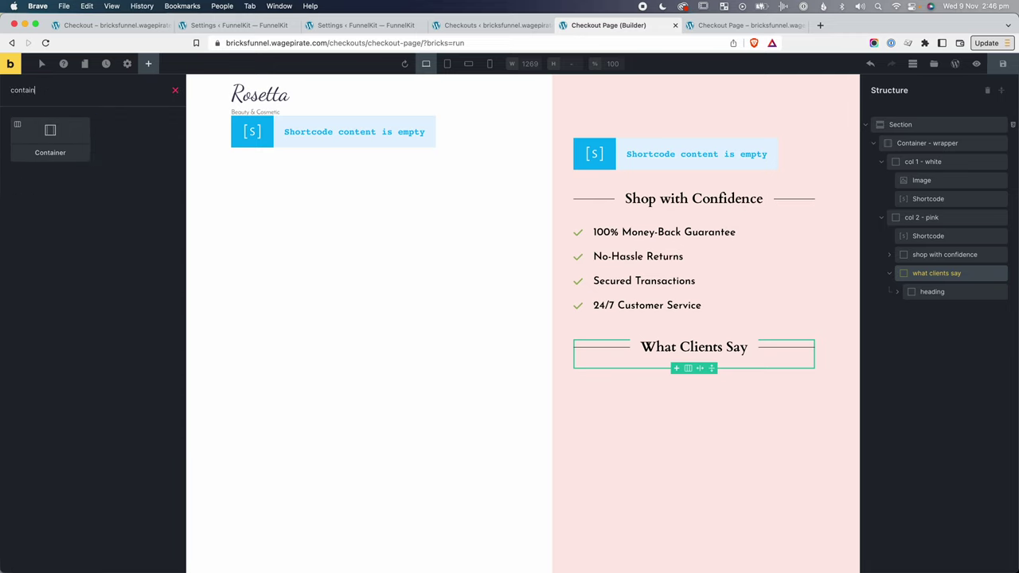
text(n)
click(49, 138)
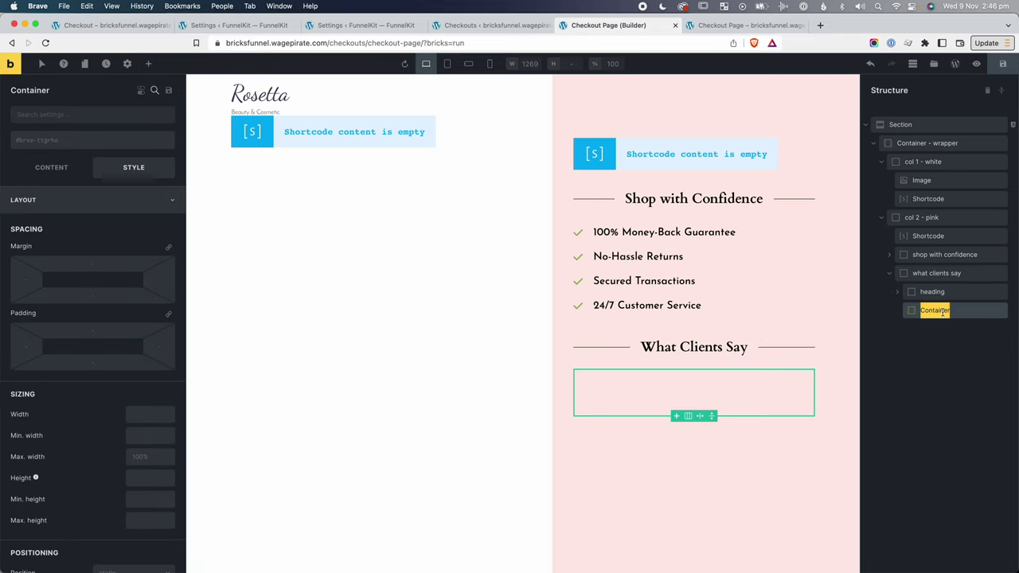
double_click(28, 90)
text(t)
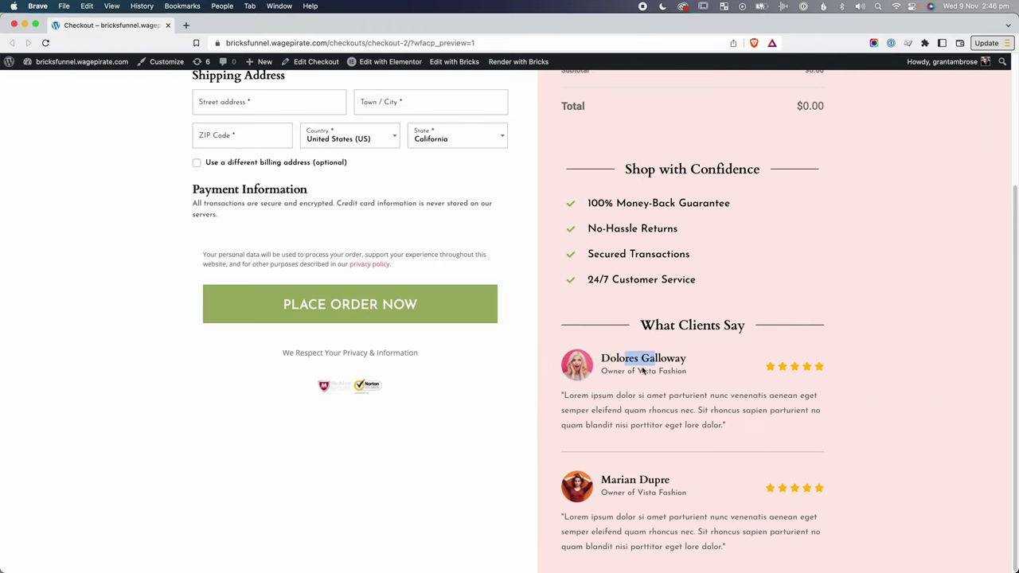
Highlight the reviewer's role line and quote in the reference design.
drag(628, 371, 673, 371)
click(673, 370)
drag(561, 395, 692, 423)
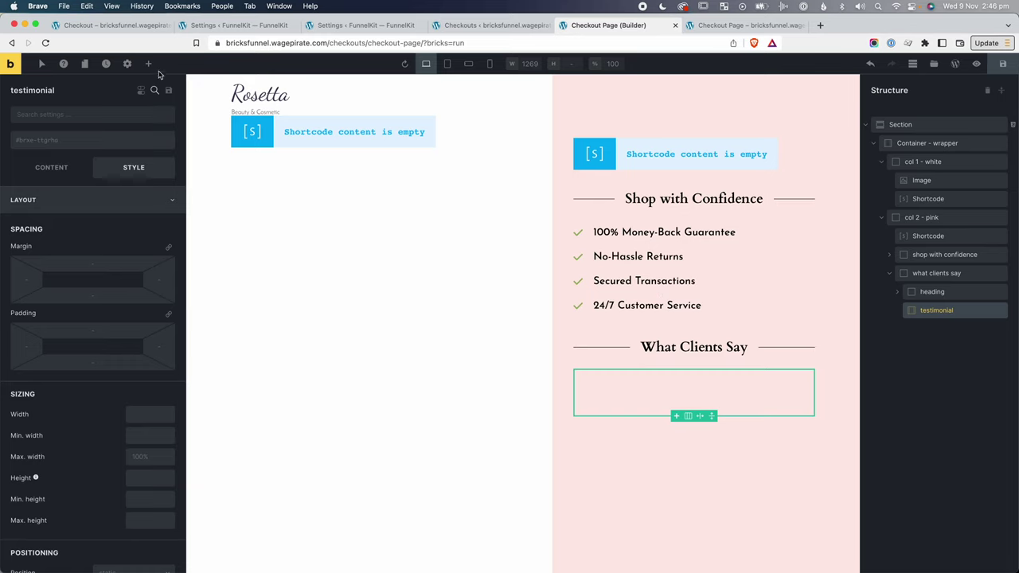
Add a Block to the testimonial container holding an Image, a Heading and a Basic Text.
click(148, 63)
text(block)
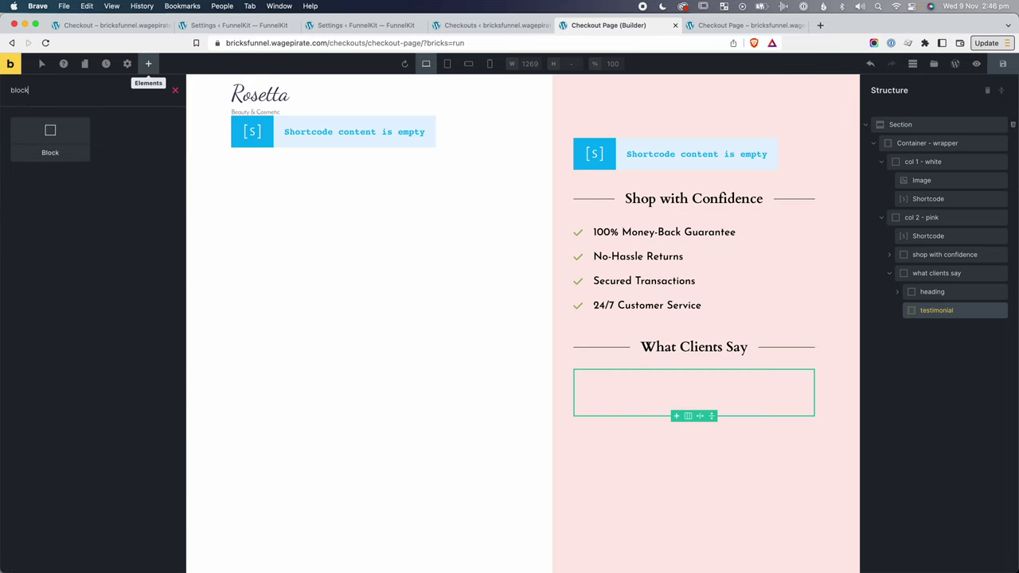
click(51, 140)
click(994, 327)
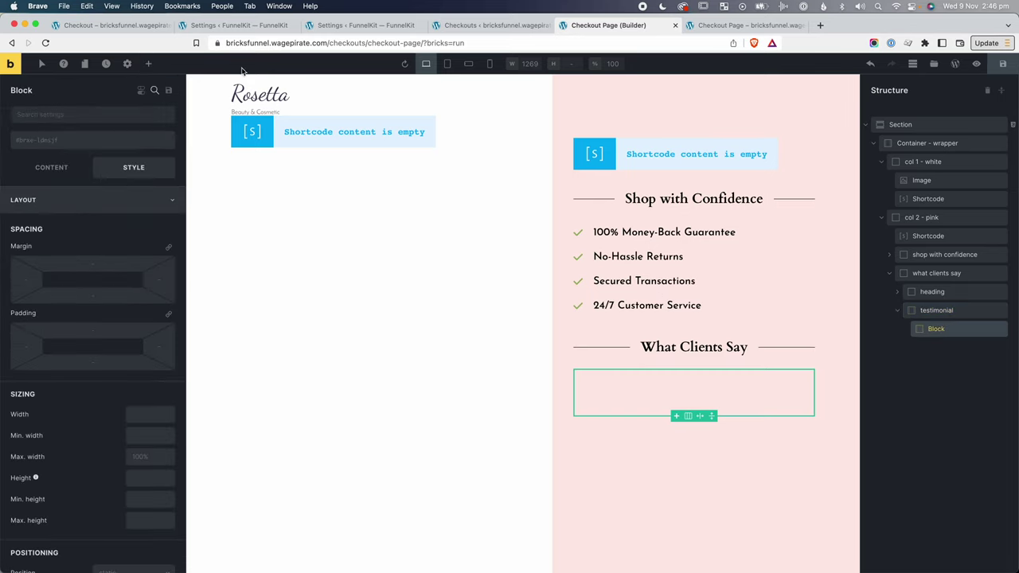
click(148, 64)
text(imag)
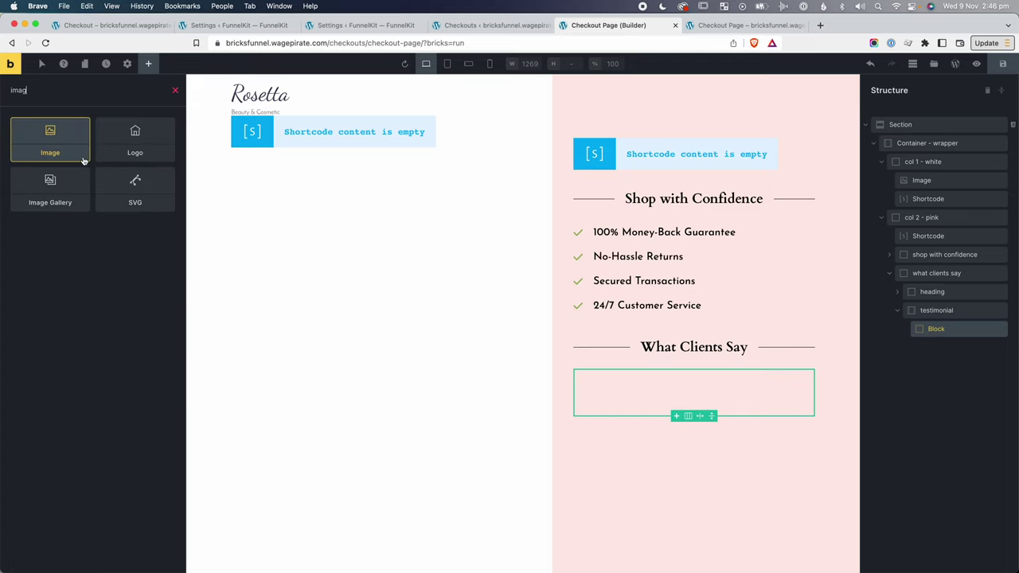
click(60, 141)
text(head)
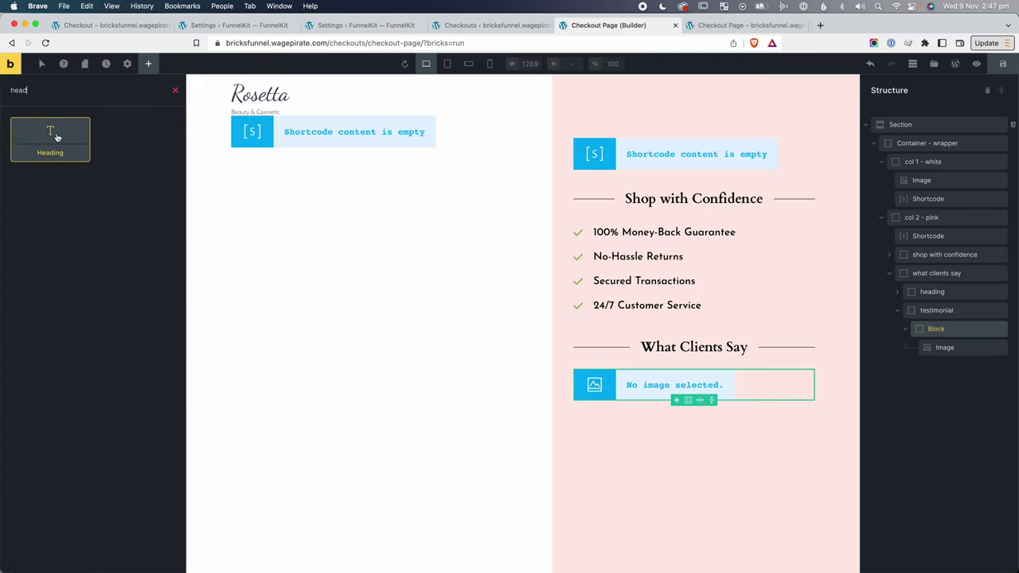
click(48, 135)
text(bas)
click(67, 141)
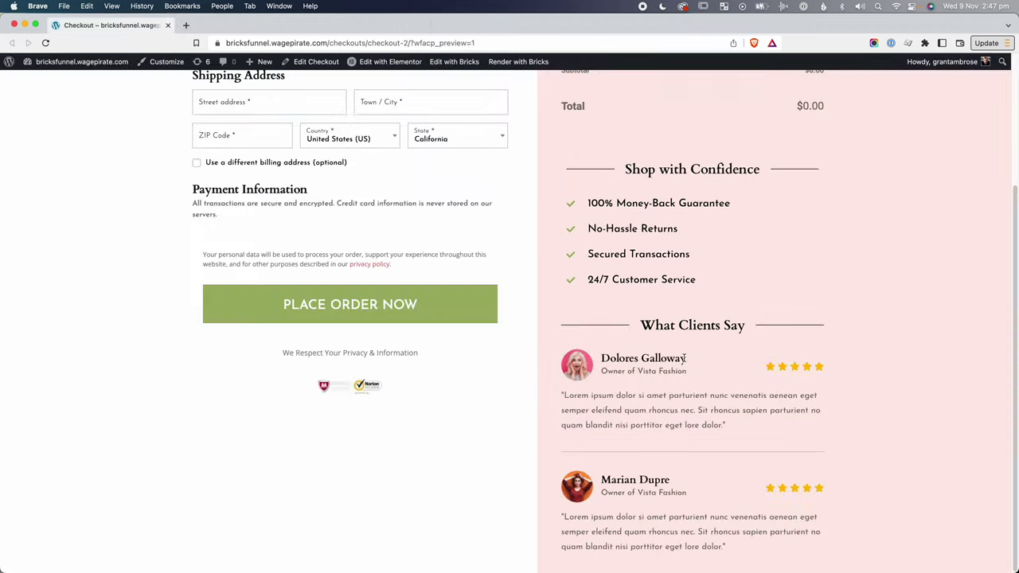
Rename the heading to name and the text to role, pasting the client's name into both.
drag(688, 359, 602, 359)
key(ctrl+c)
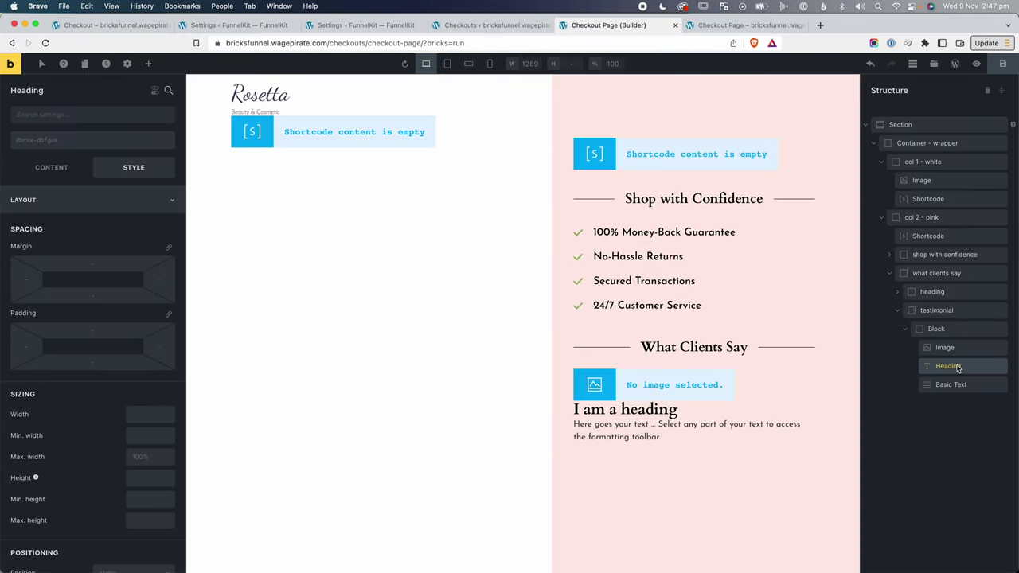
double_click(944, 365)
text(nam)
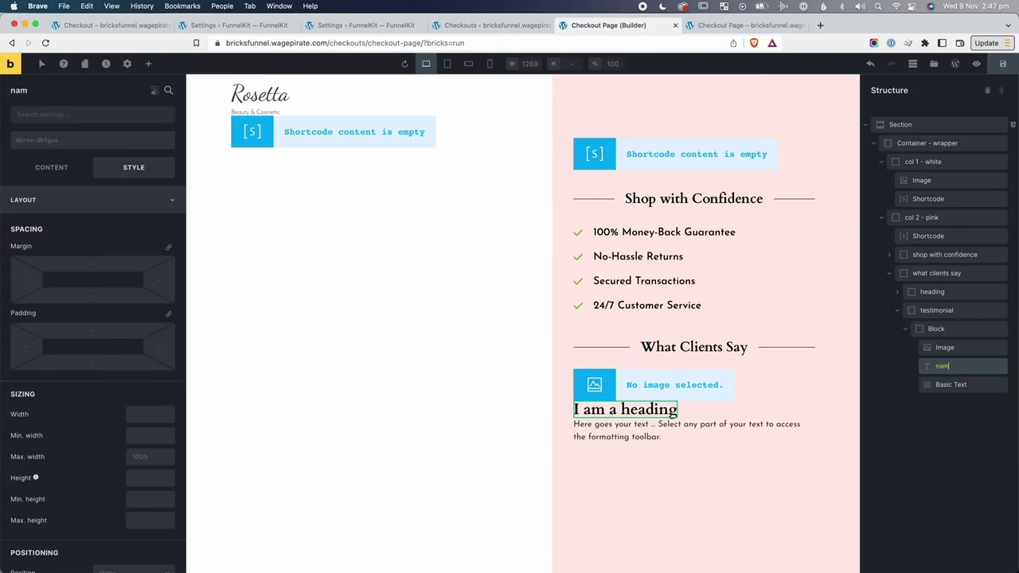
text(e)
key(Tab)
text(r)
key(Return)
key(ctrl+v)
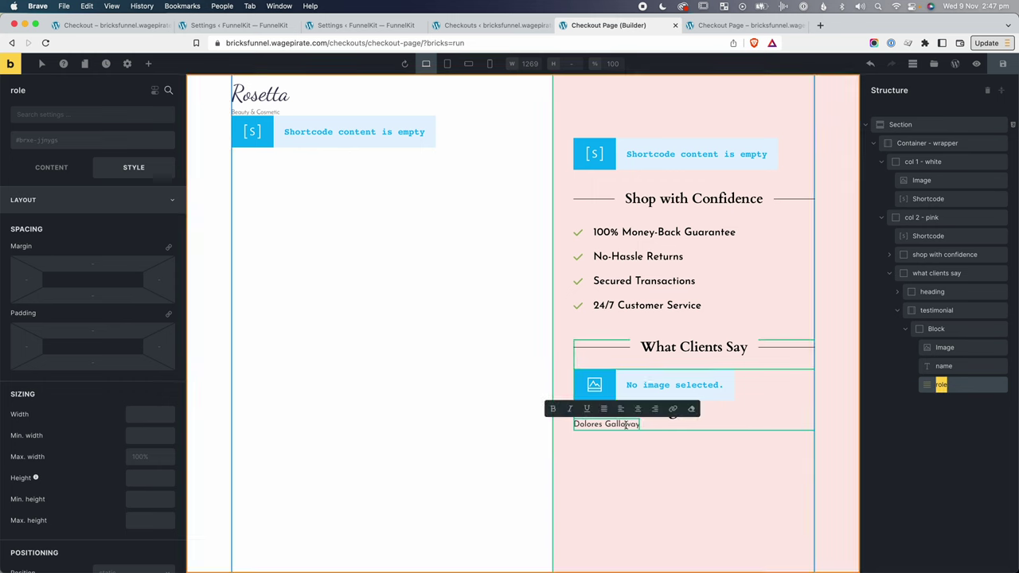
click(635, 483)
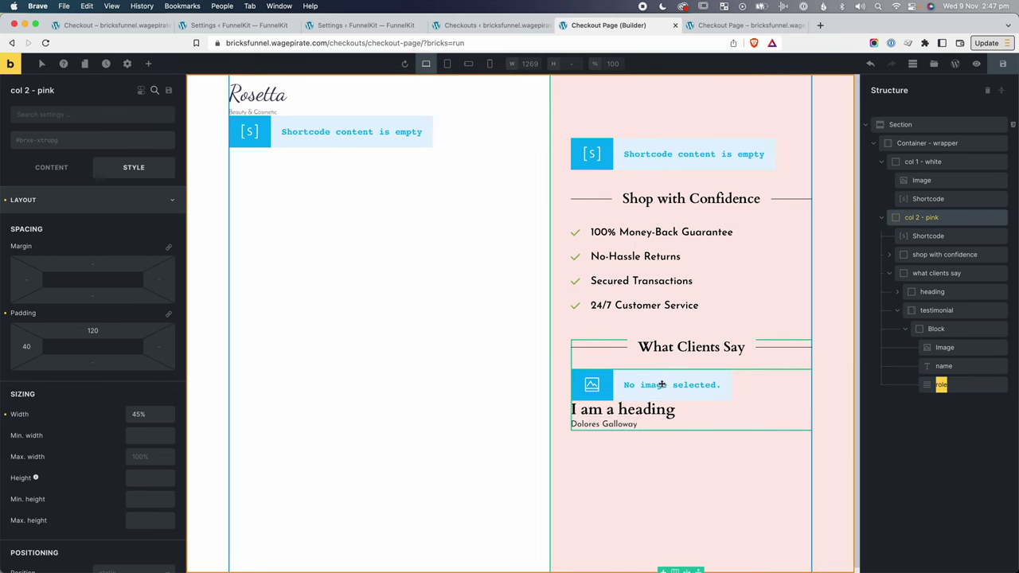
double_click(659, 409)
key(super+v)
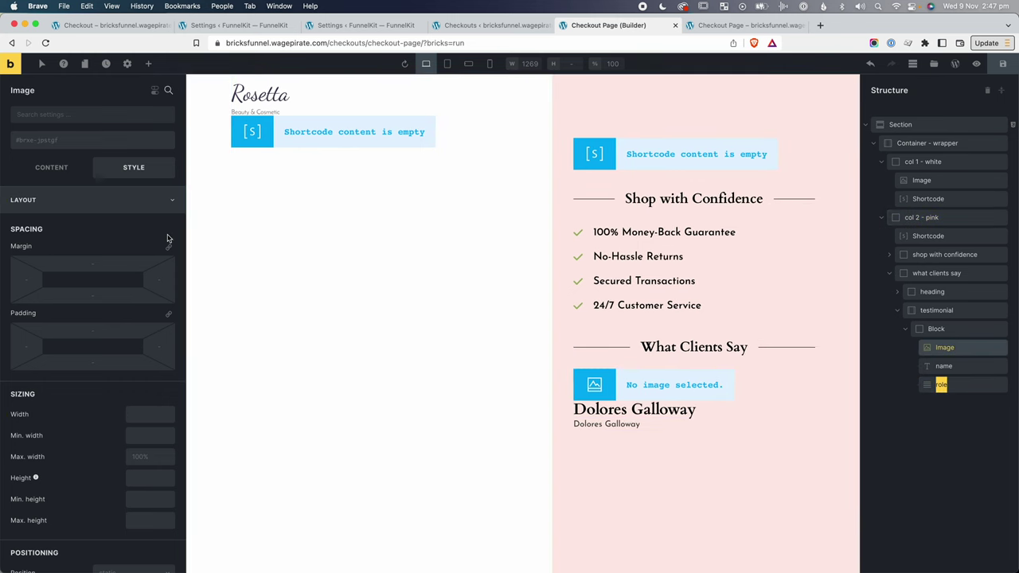
Open the image element's media picker and close it without choosing an image.
click(51, 167)
click(79, 216)
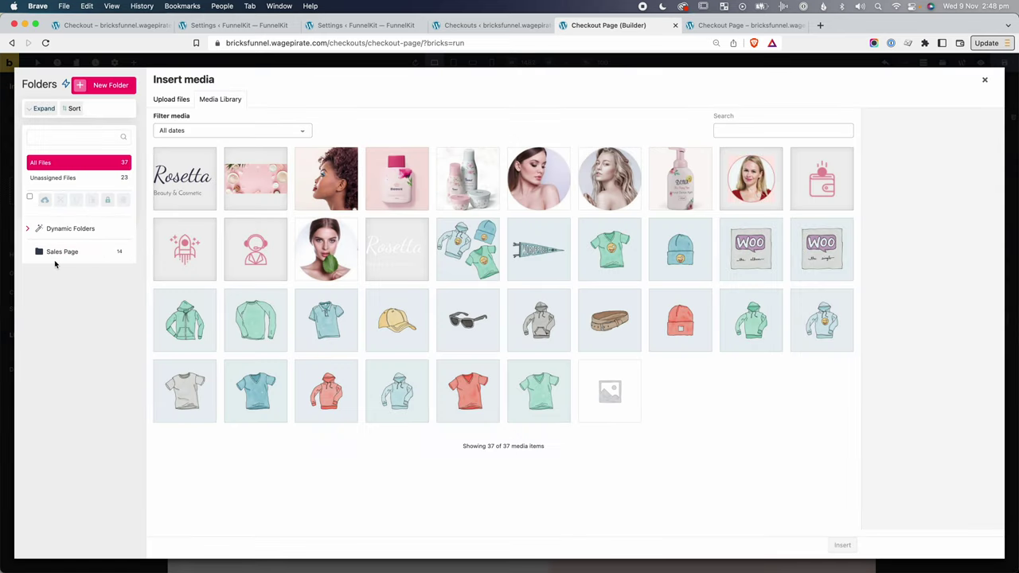
click(987, 83)
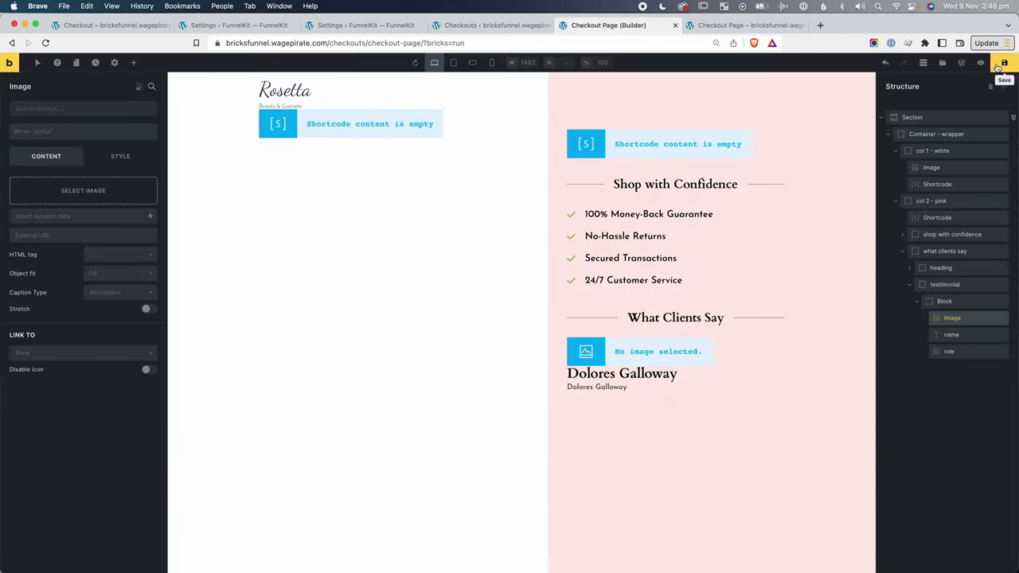
click(239, 25)
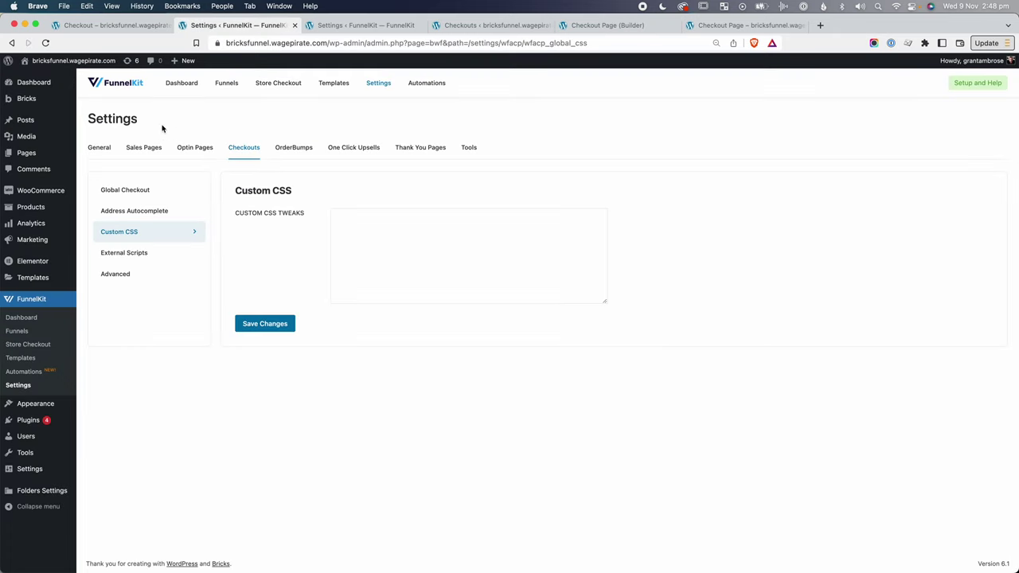
Create a Checkout Page media folder and upload the security badges and two client photos into it.
super+click(107, 136)
key(ctrl+Tab)
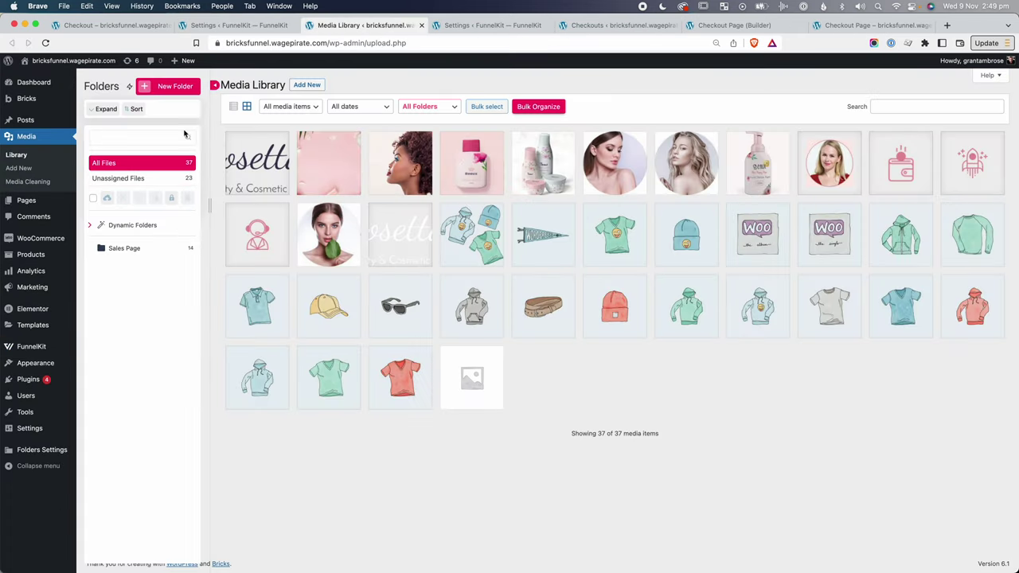
click(170, 87)
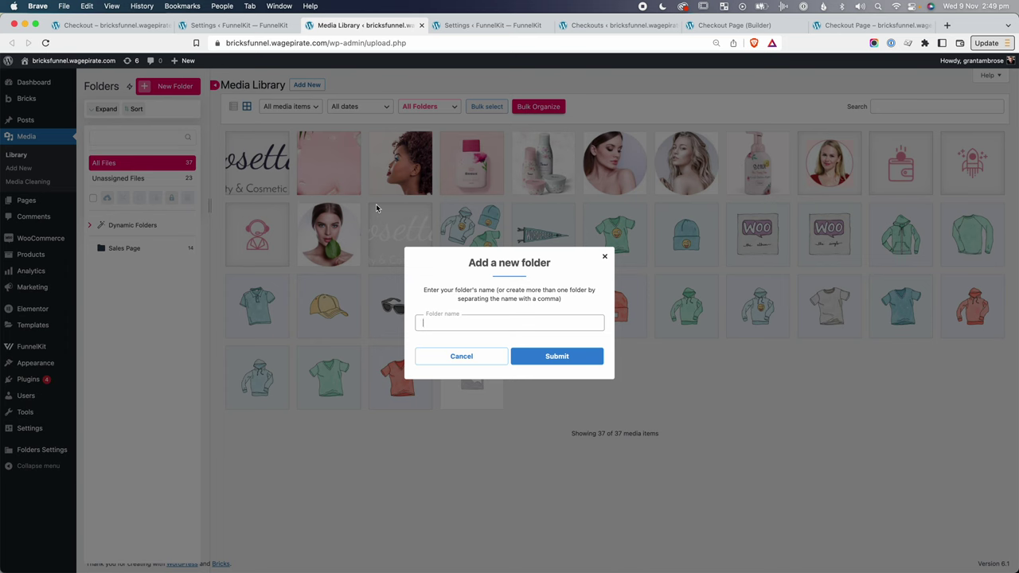
text(Checkout Pa)
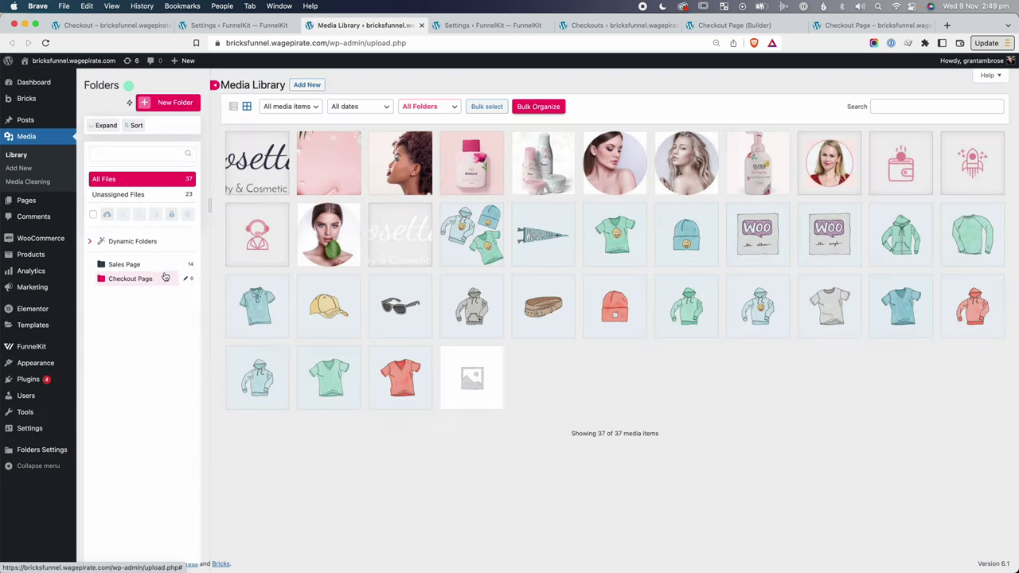
click(152, 262)
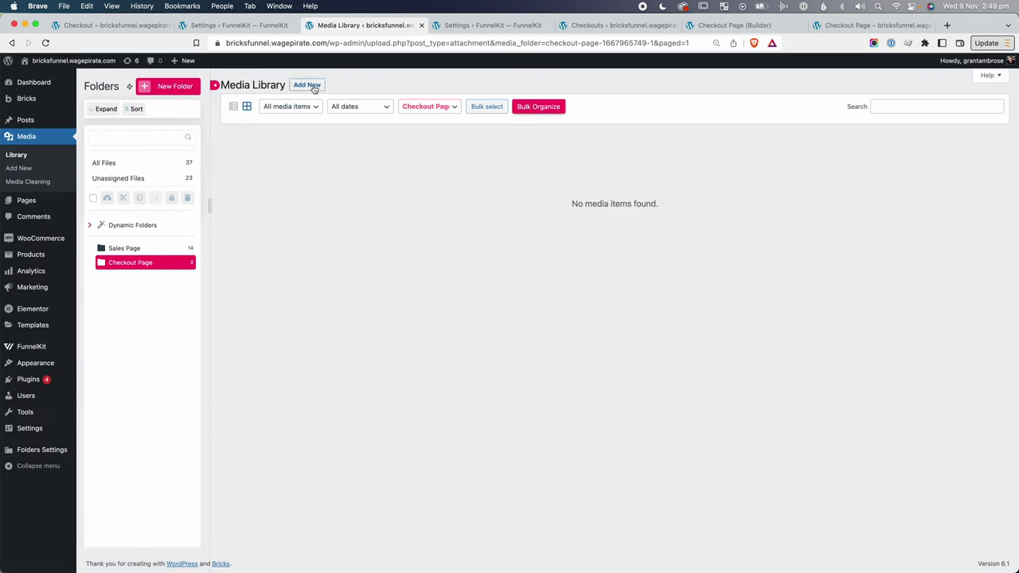
click(307, 85)
click(618, 158)
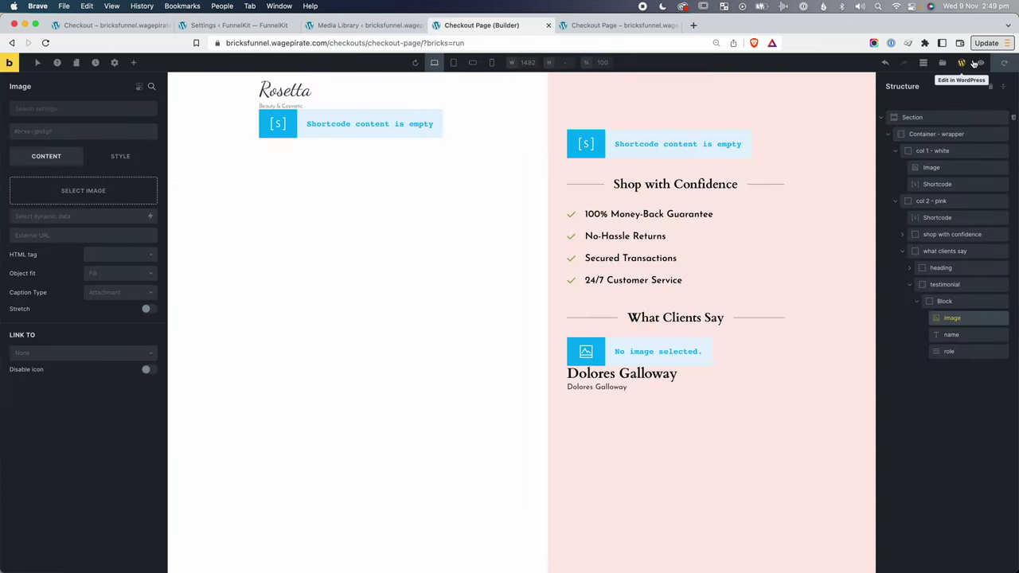
click(1004, 62)
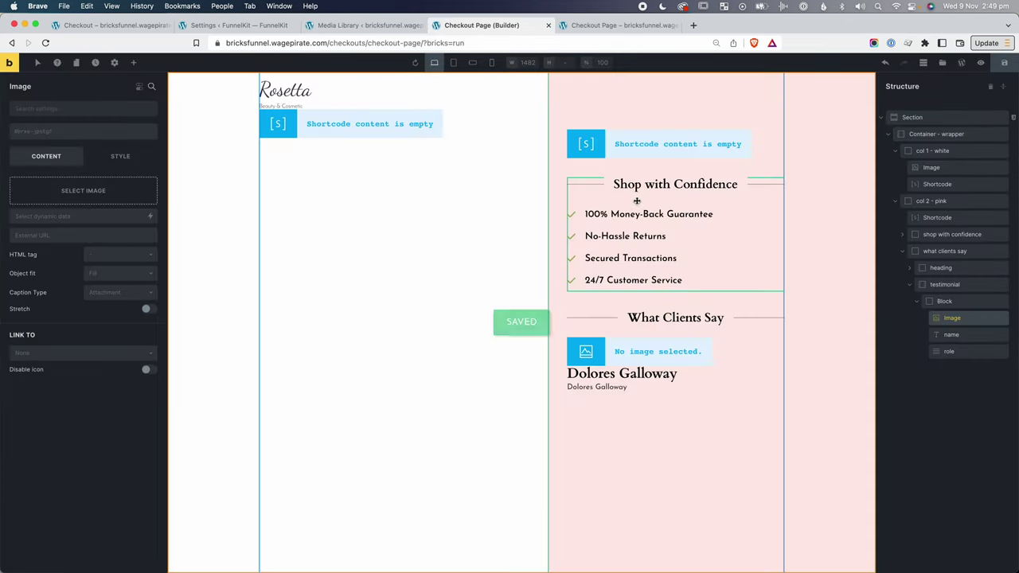
Reload the builder and insert the client1 photo from the Checkout Page folder into the testimonial image.
key(super+r)
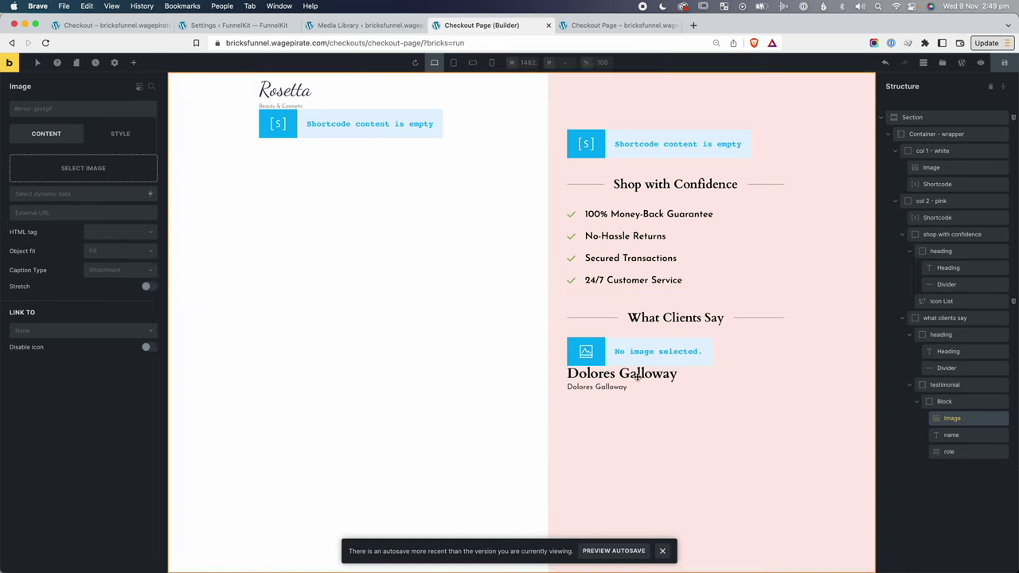
click(89, 173)
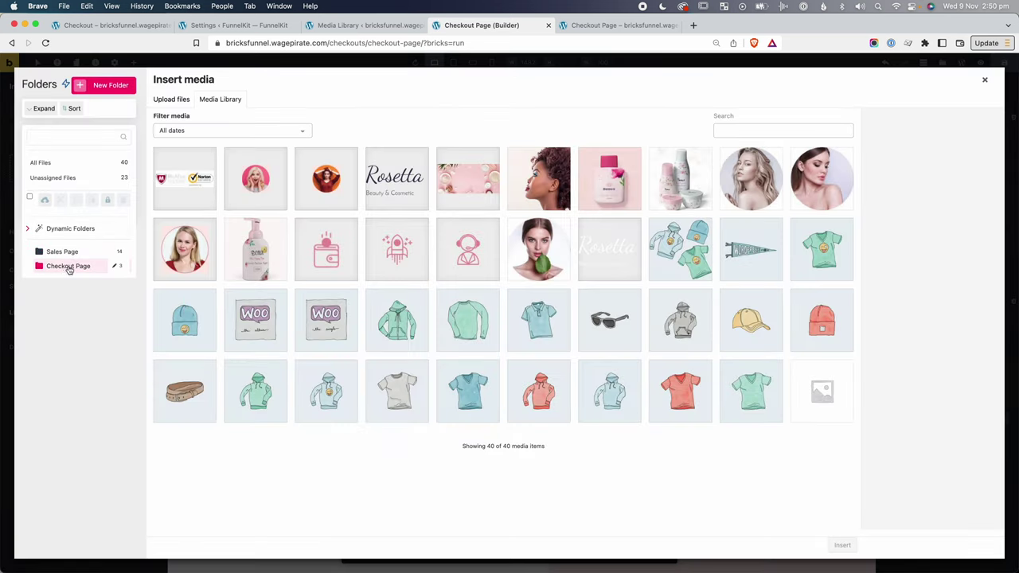
click(69, 266)
click(255, 178)
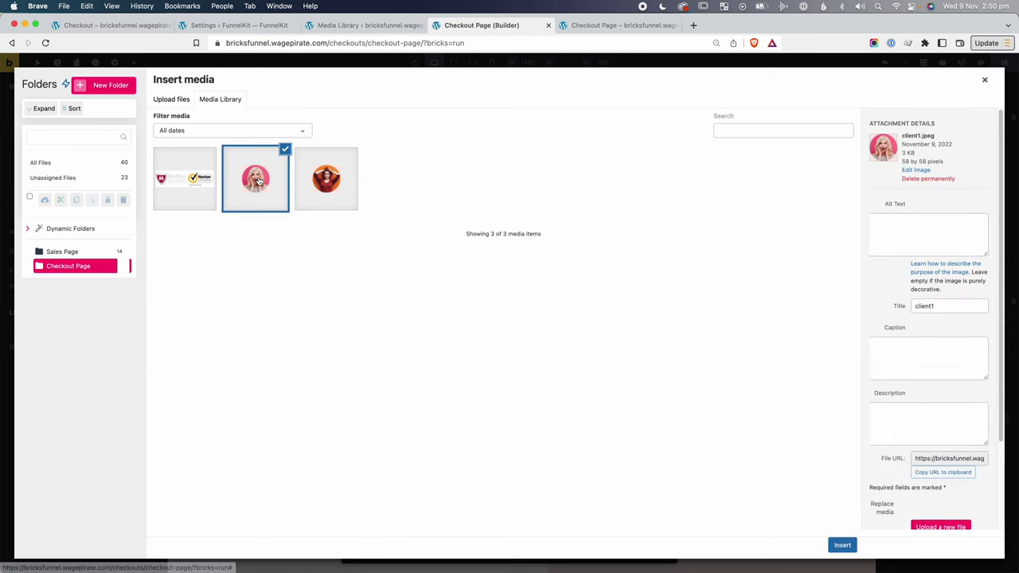
click(842, 544)
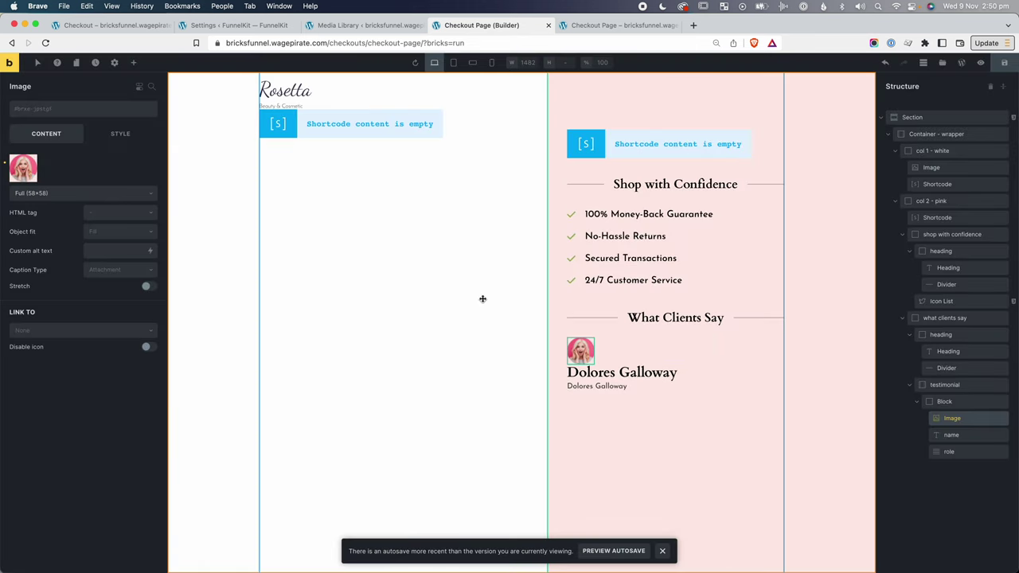
Set the name heading tag to h5 and copy the role Owner of Vista Fashion from the live checkout.
click(952, 435)
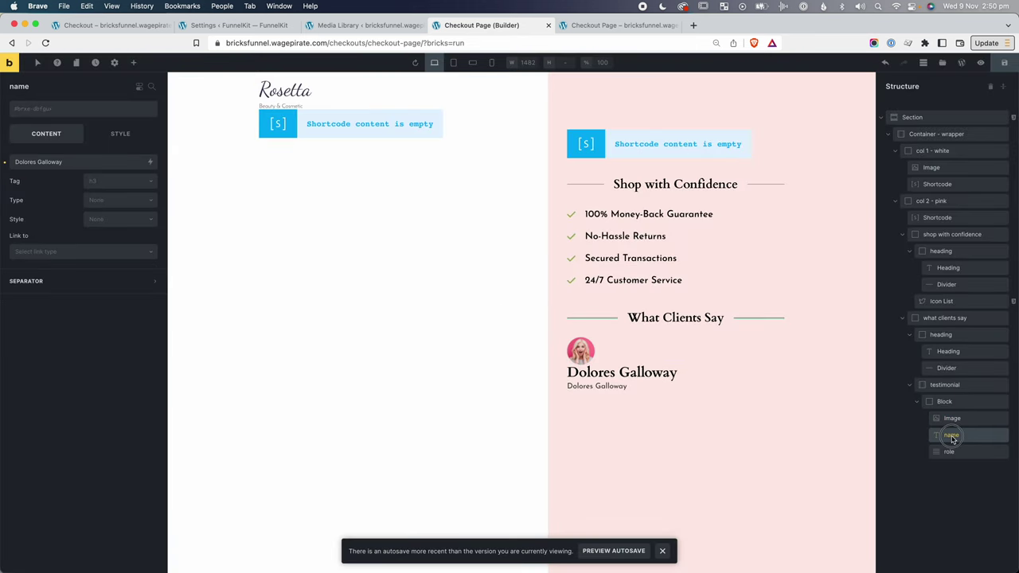
click(118, 182)
click(102, 257)
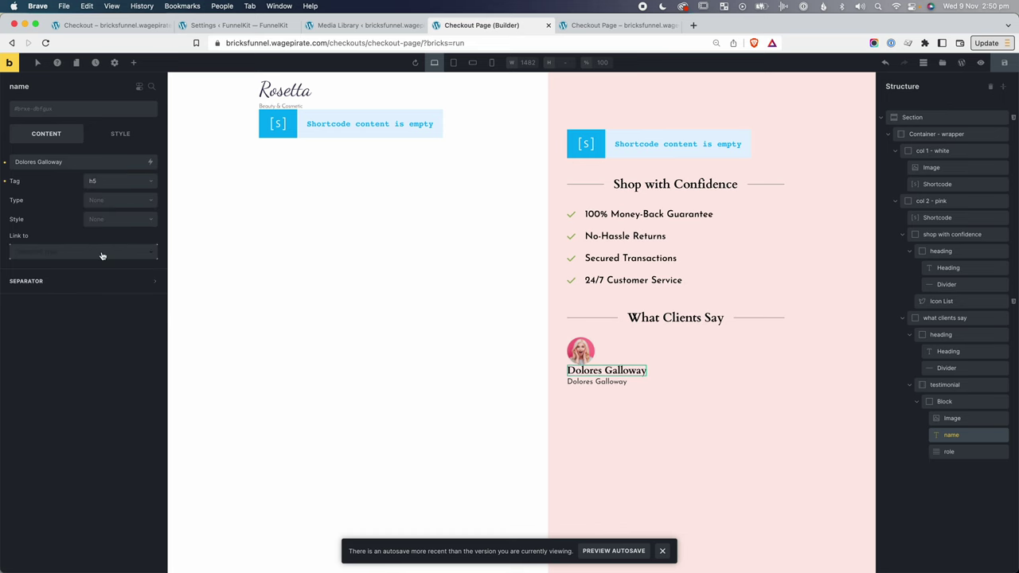
click(978, 452)
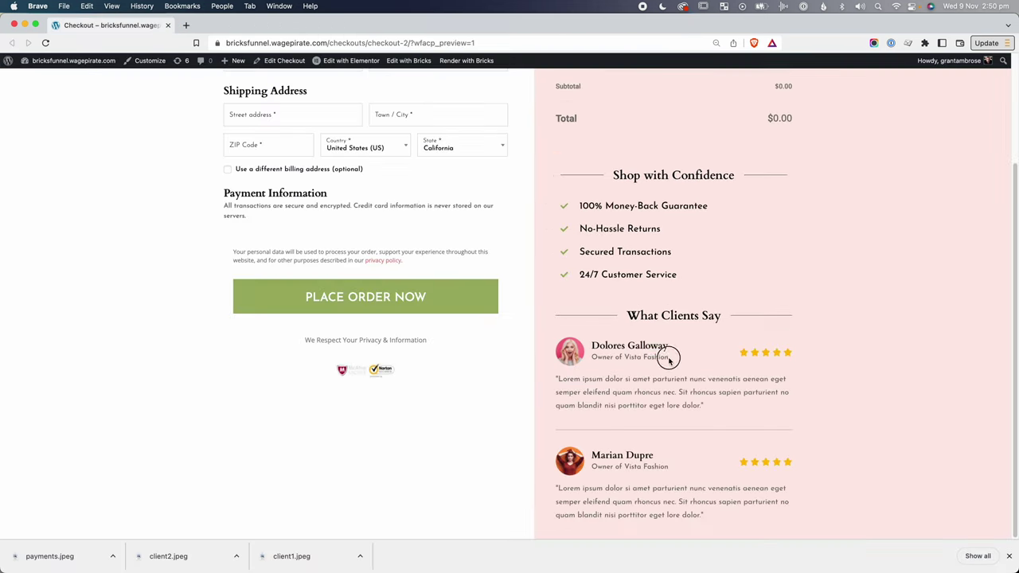
drag(669, 357, 594, 356)
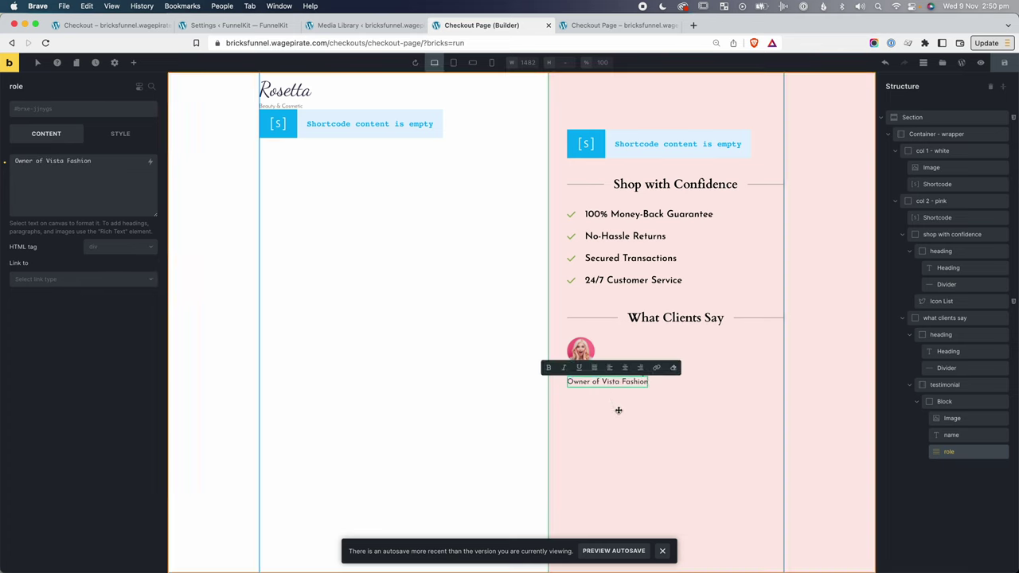
click(619, 398)
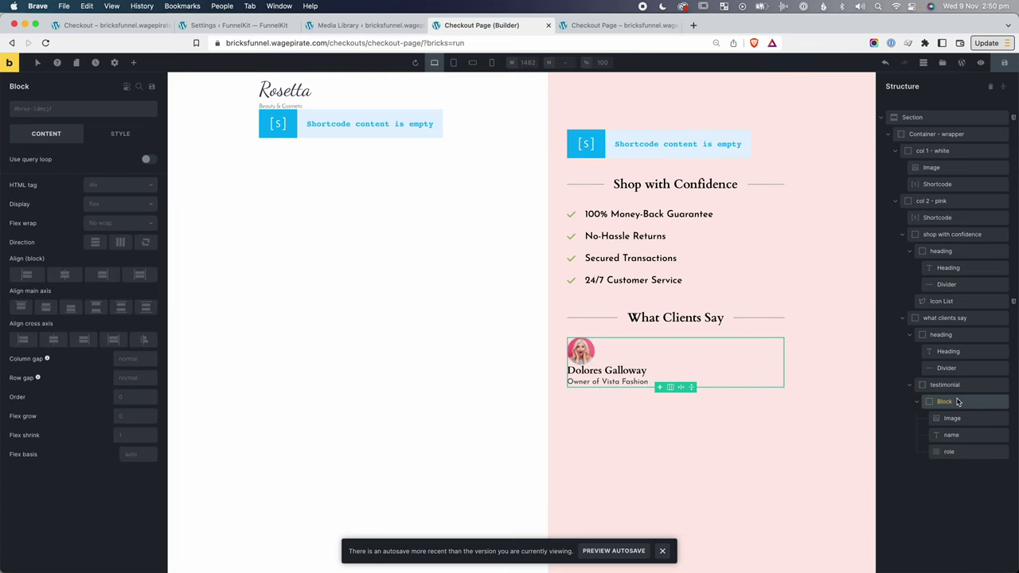
Add two Blocks to the testimonial and move the name and role into the second one.
click(133, 63)
text(block)
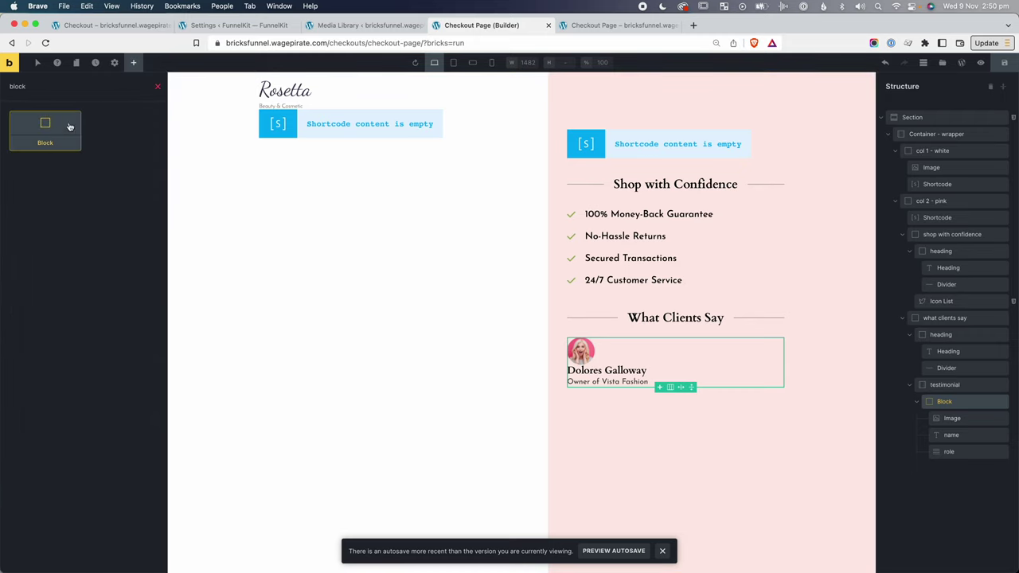
click(69, 126)
click(68, 126)
drag(950, 451, 960, 487)
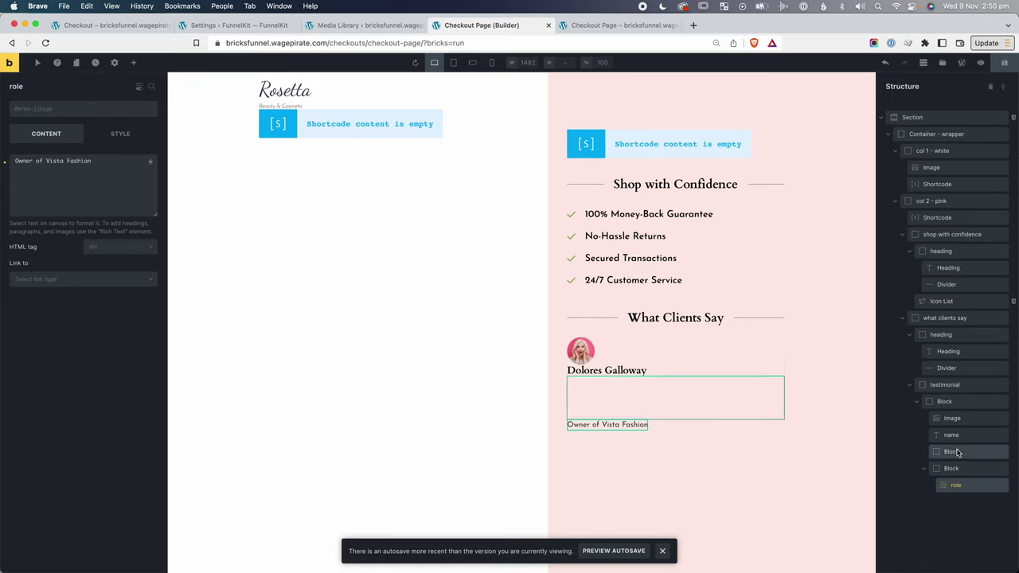
drag(952, 435, 963, 432)
Lay the testimonial out horizontally so the photo sits beside the name and role.
click(946, 403)
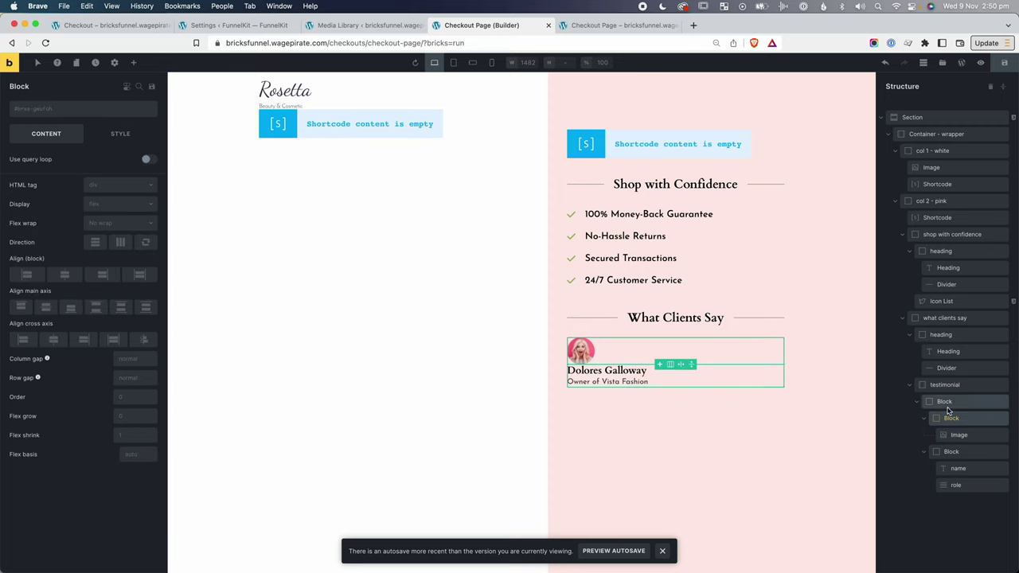
click(120, 244)
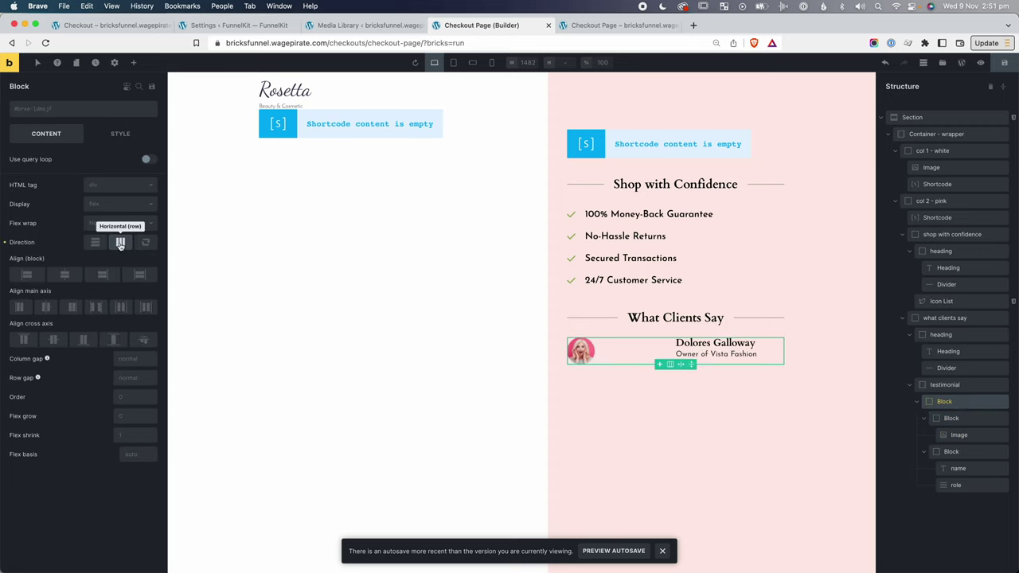
click(953, 418)
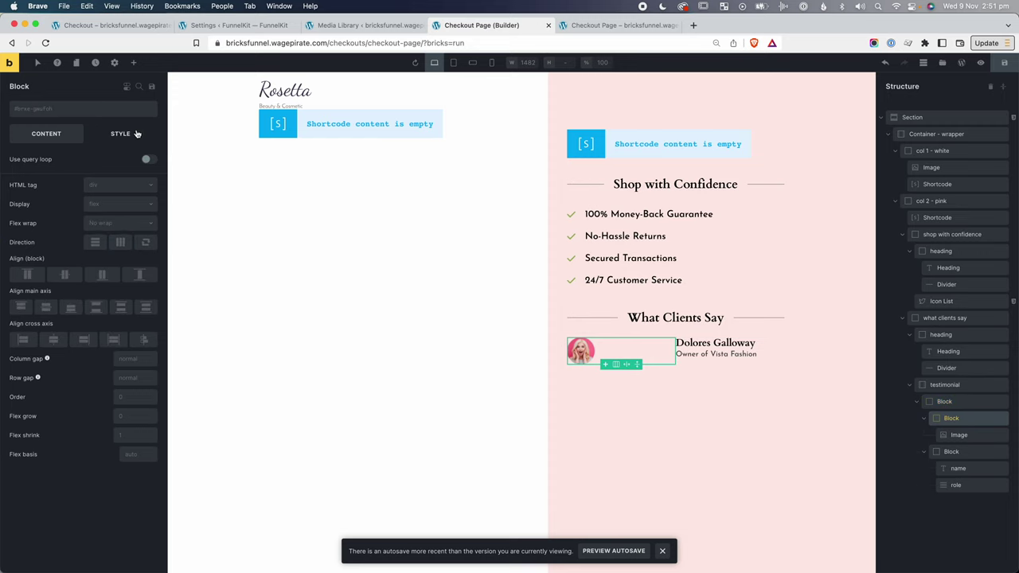
click(121, 135)
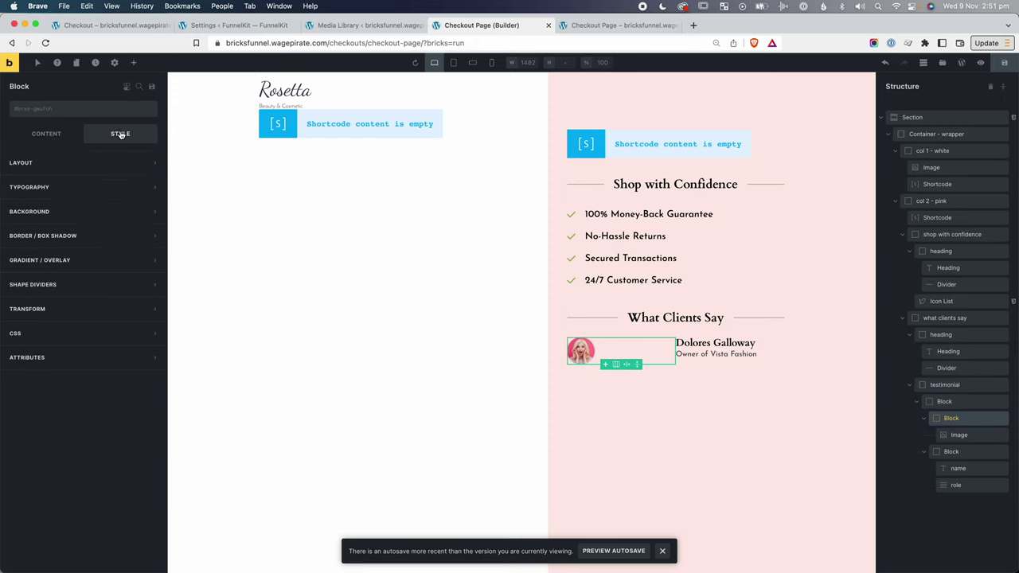
click(58, 166)
click(124, 354)
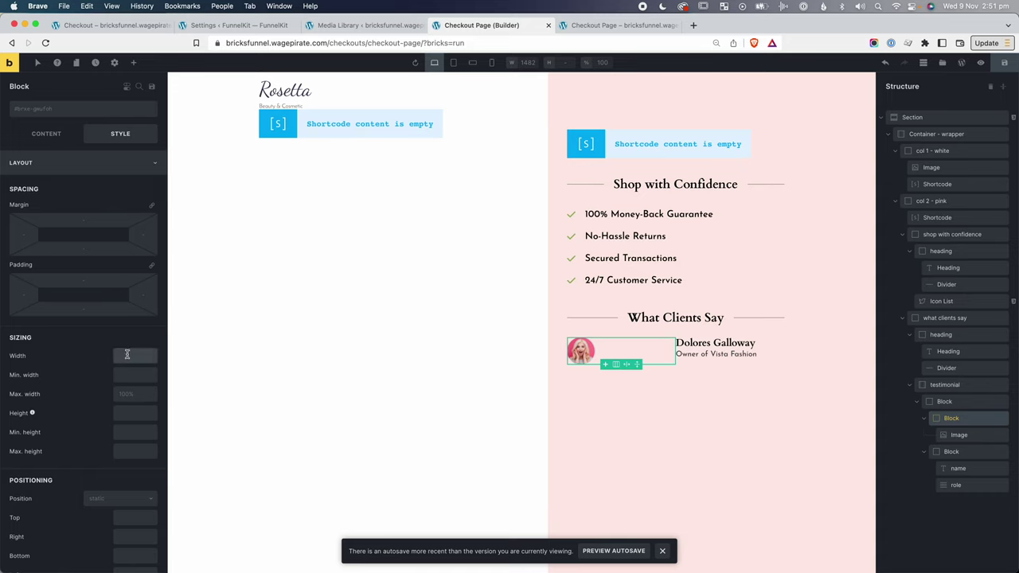
text(100px)
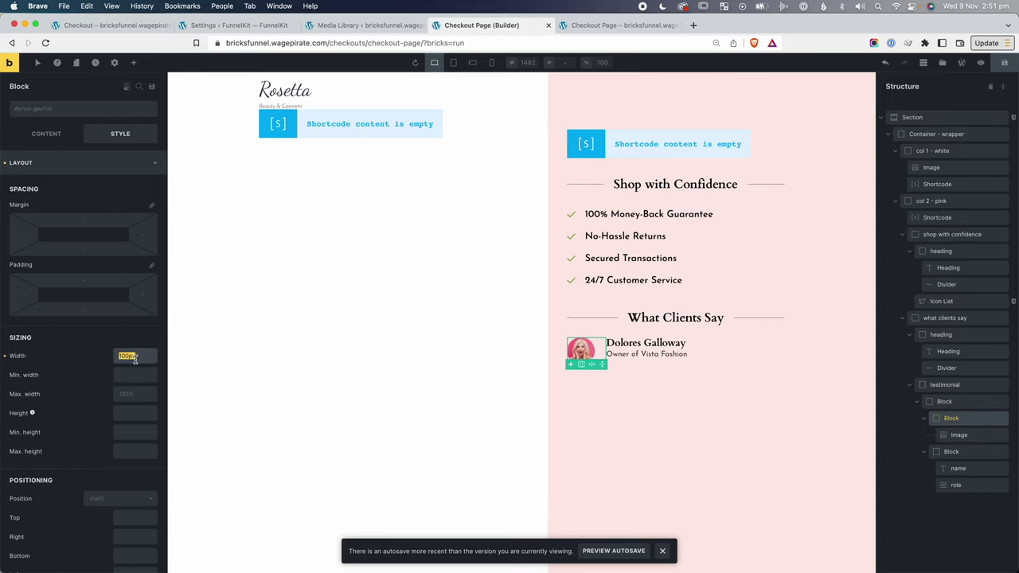
key(BackSpace)
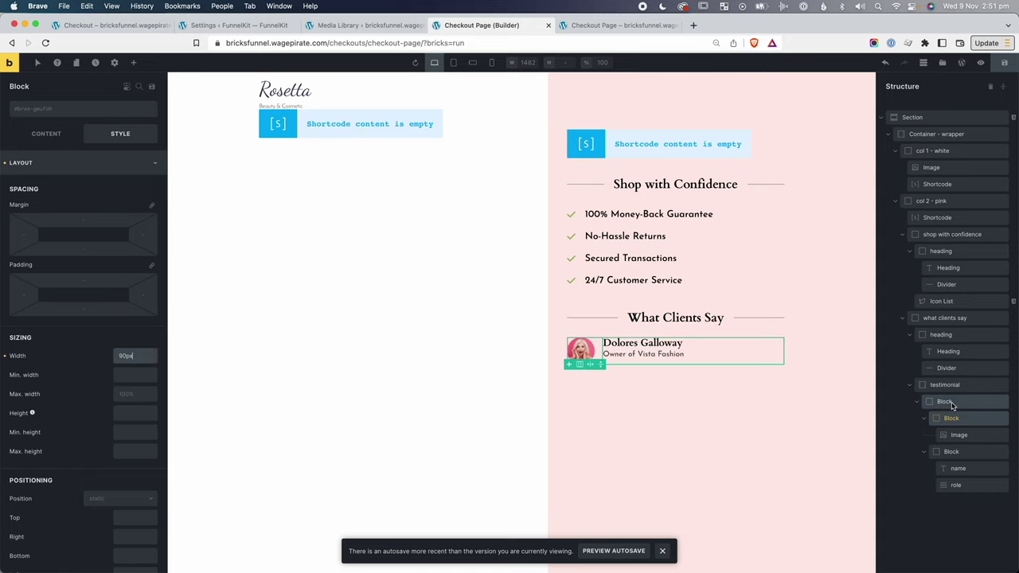
Set the row's cross-axis alignment to Center to vertically centre name and role beside the avatar.
click(943, 402)
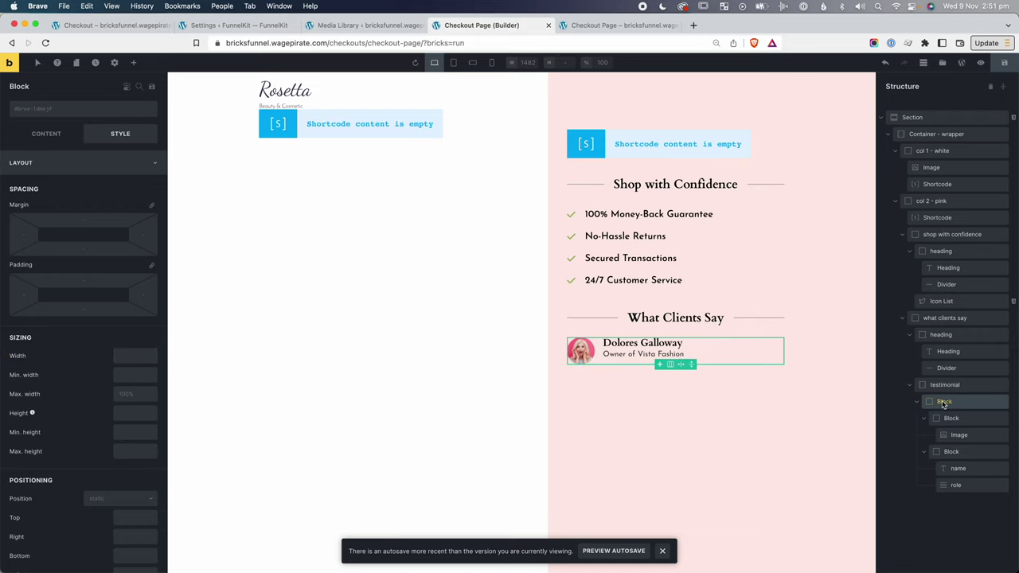
click(31, 134)
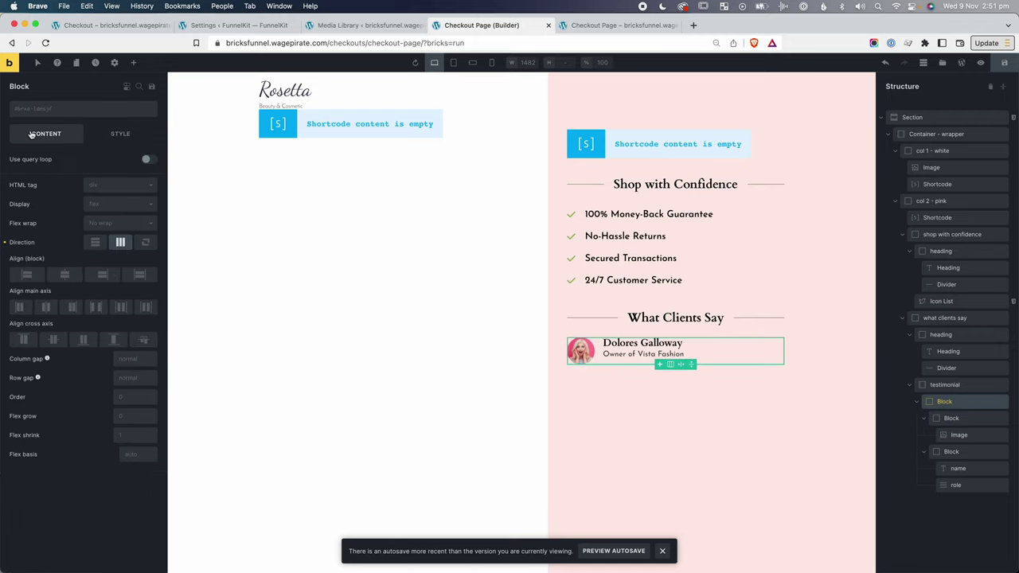
click(53, 340)
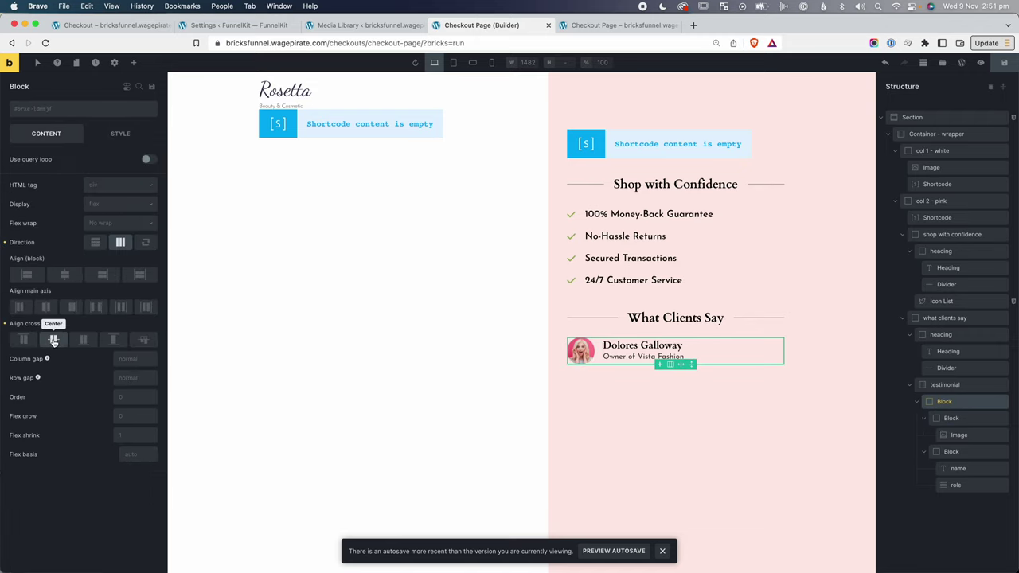
click(925, 451)
click(925, 419)
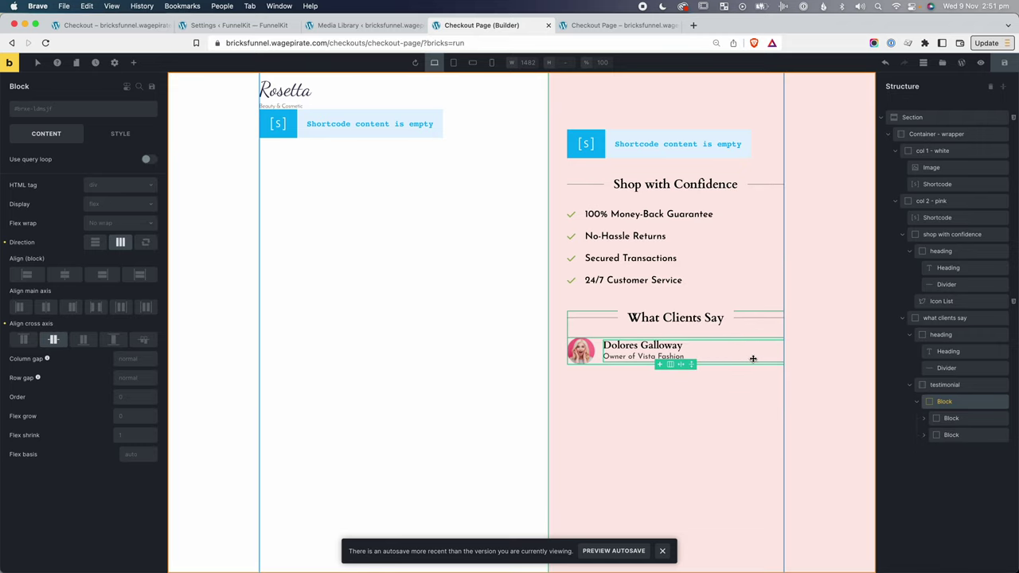
Add an empty Block to the testimonial row.
click(135, 63)
text(block)
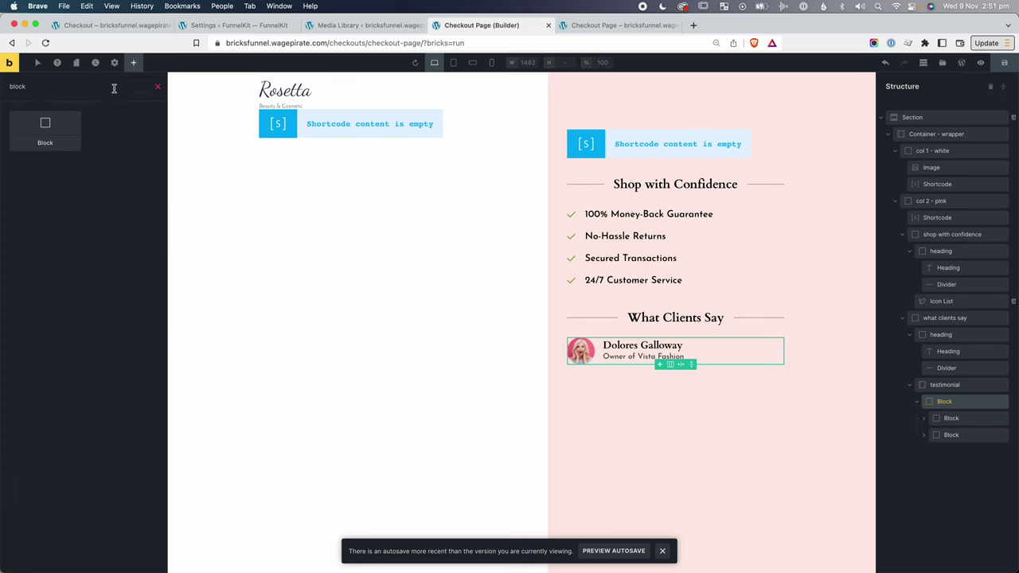
click(68, 127)
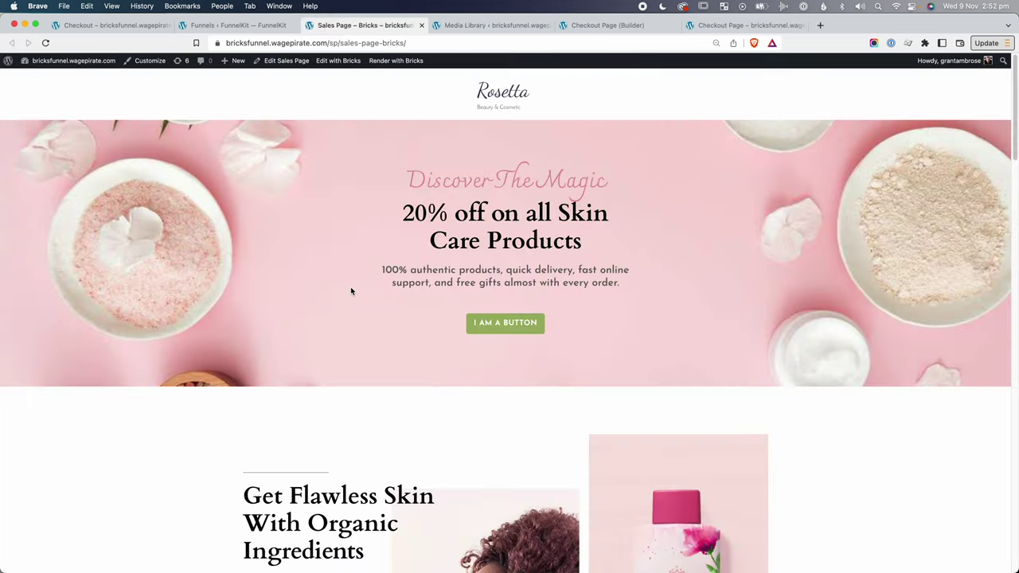
Copy the rating stars group from the Sales Page and paste it into the testimonial row.
scroll(350, 288, down, 10)
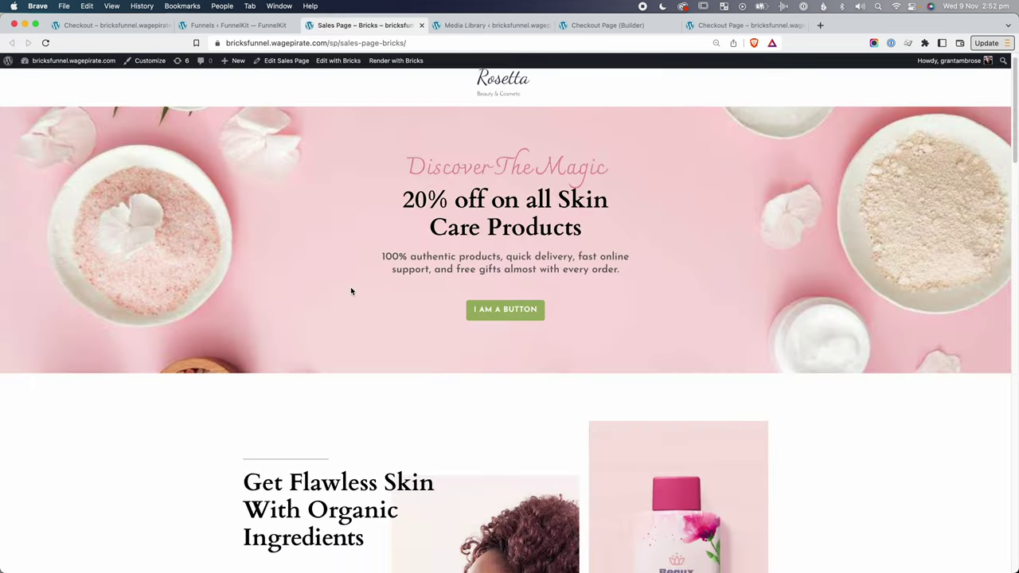
scroll(350, 291, down, 5)
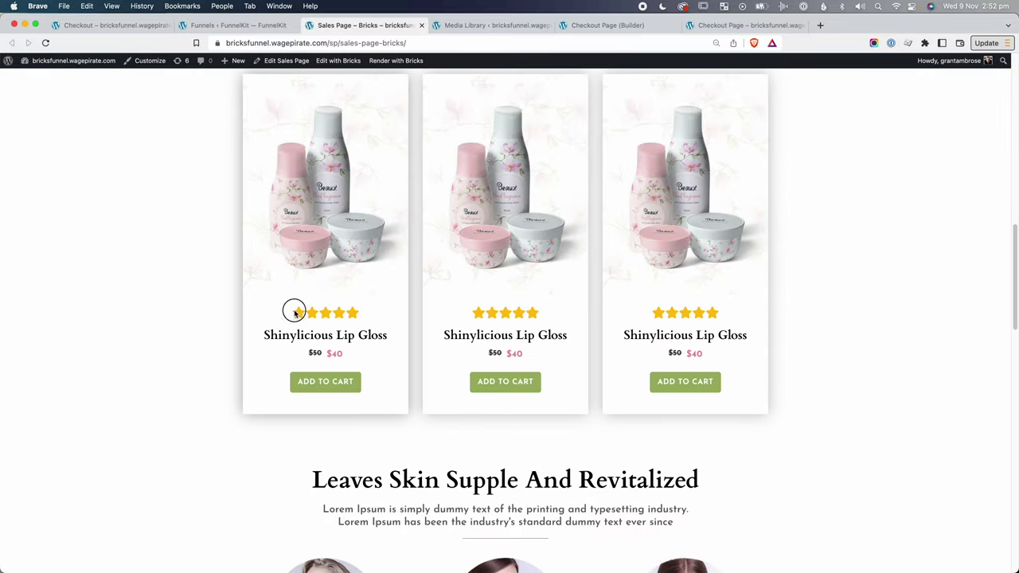
click(338, 62)
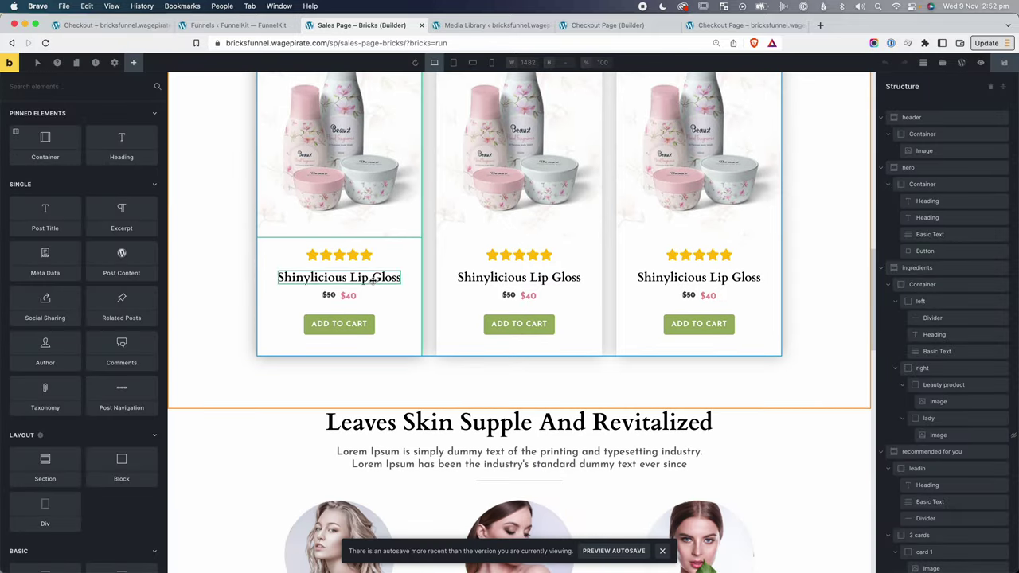
click(354, 255)
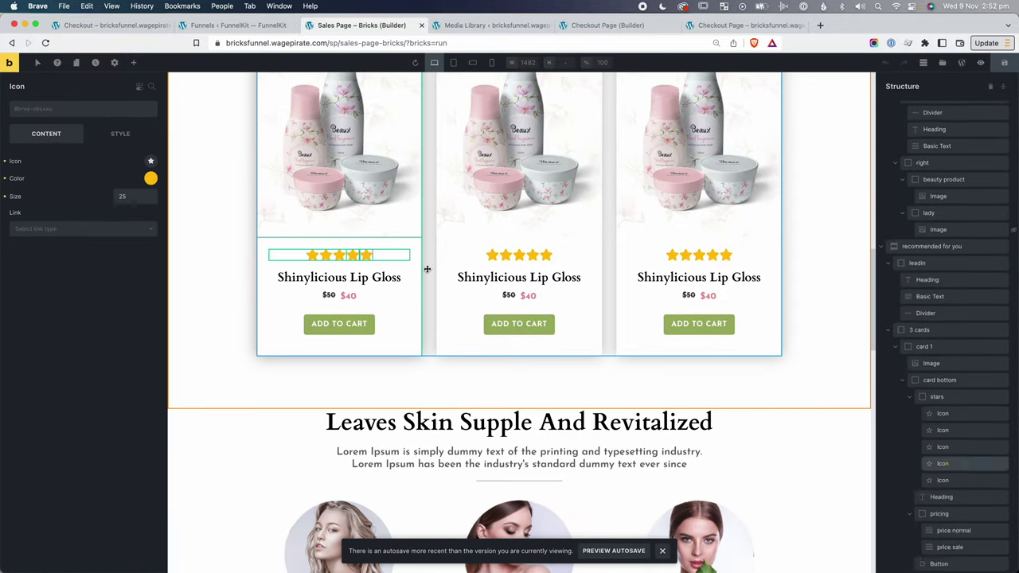
click(942, 256)
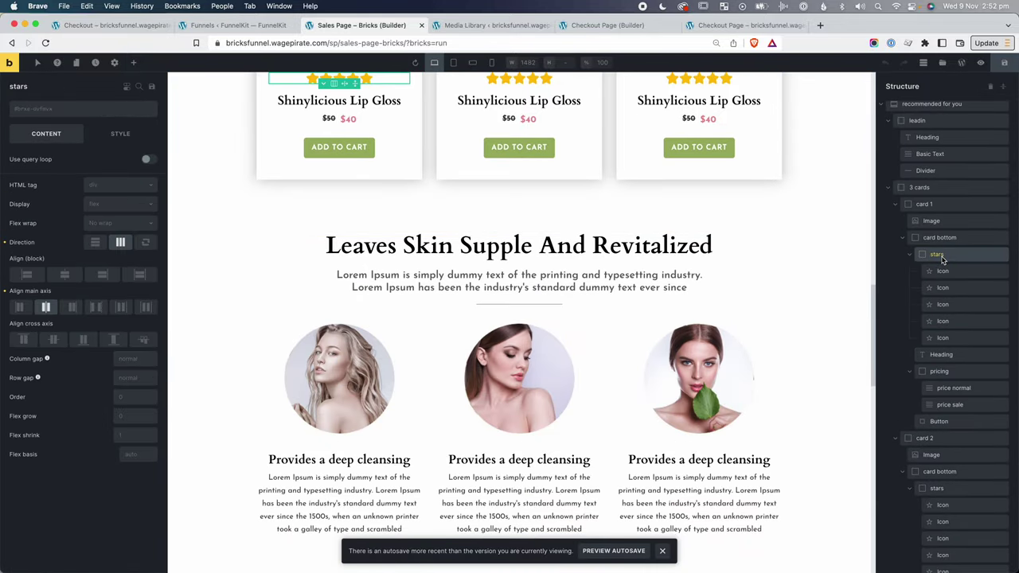
key(super+c)
click(609, 24)
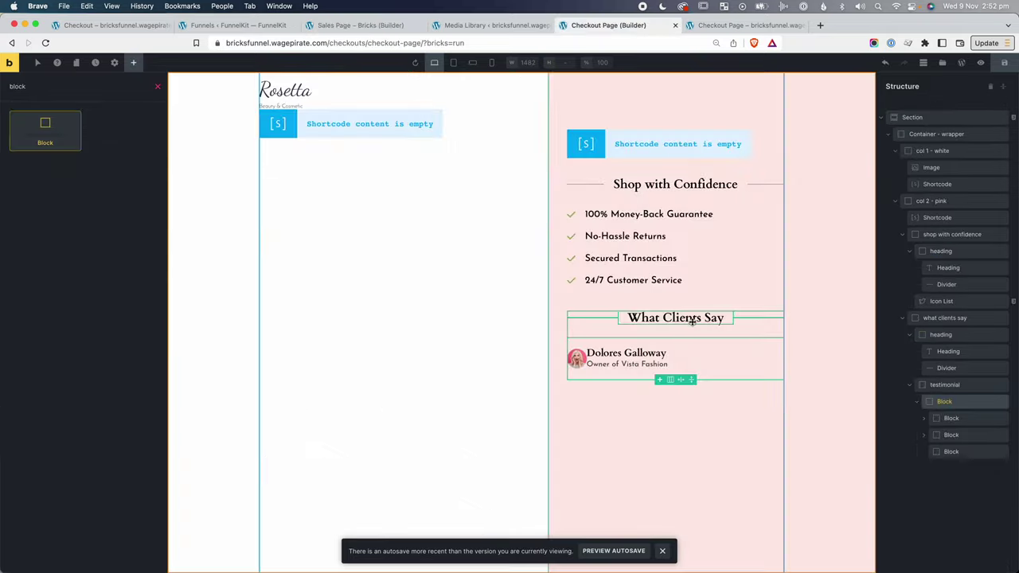
click(950, 452)
key(ctrl+v)
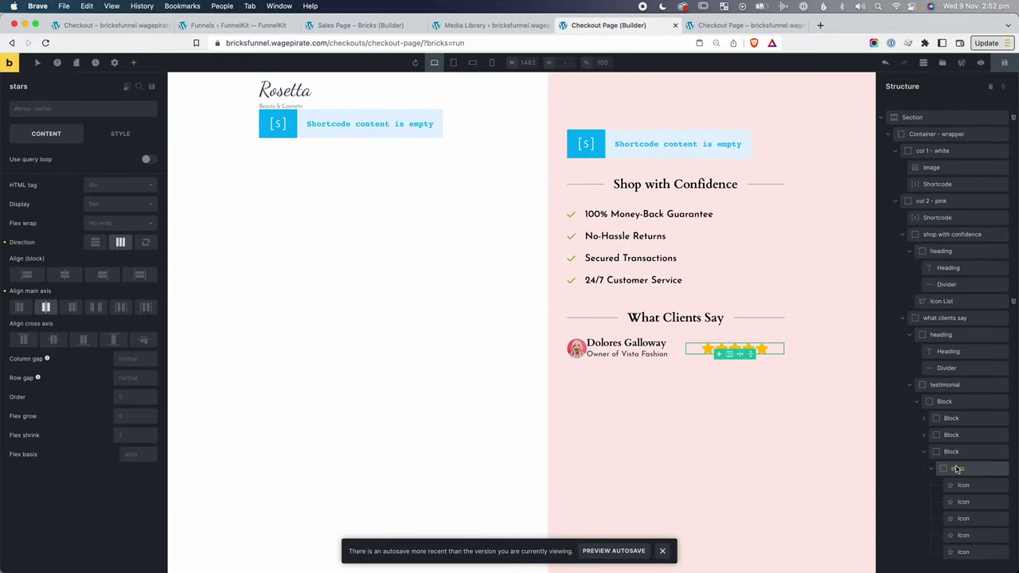
drag(958, 470, 951, 454)
Deal with the leftover empty block and set the star icon size to 15.
click(954, 552)
right_click(954, 552)
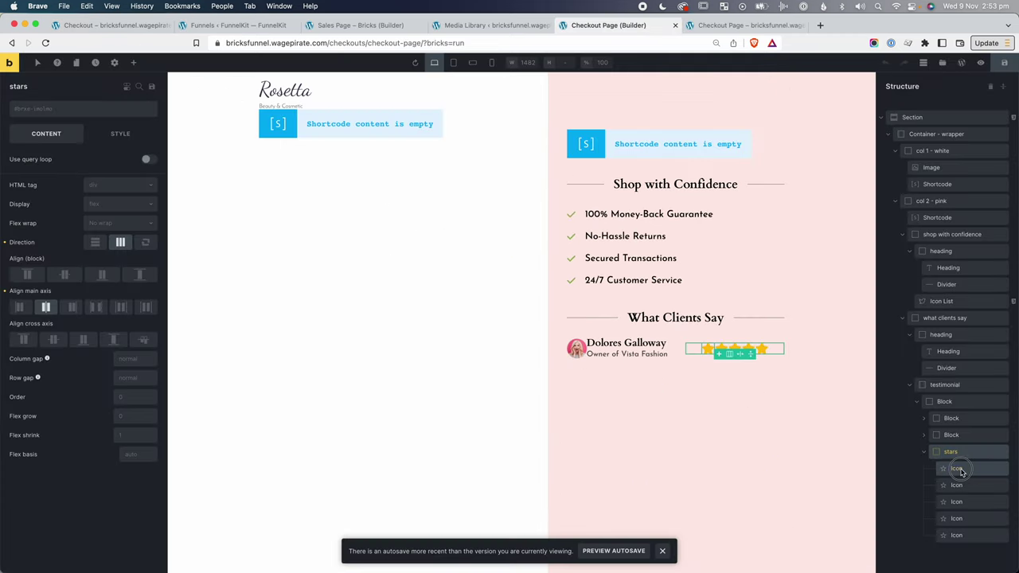
click(957, 468)
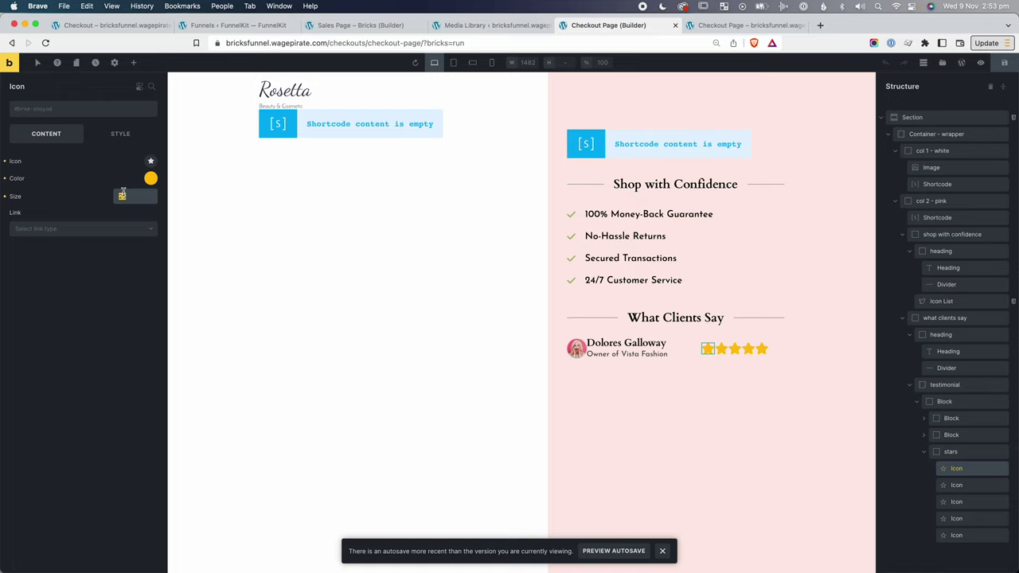
click(122, 196)
text(15)
Trim the star icons down to one, then paste copies of it back into the group.
click(981, 485)
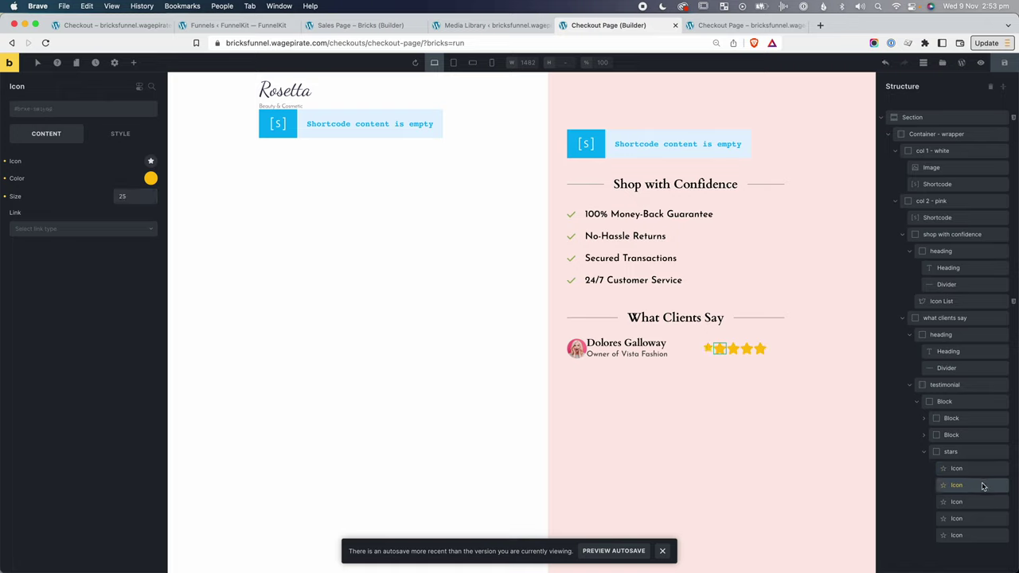
right_click(981, 485)
click(960, 494)
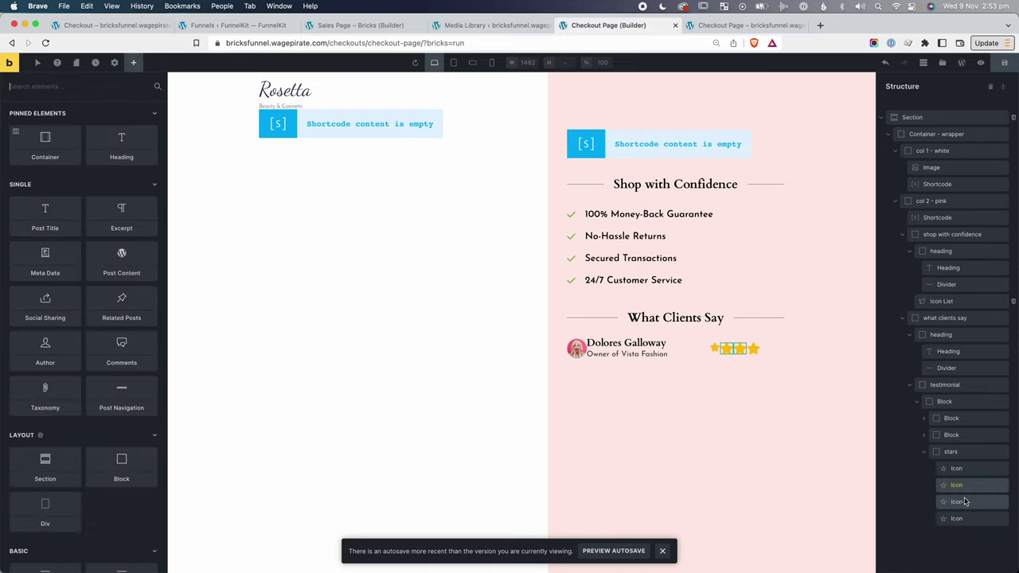
right_click(965, 496)
click(965, 495)
right_click(970, 502)
click(967, 493)
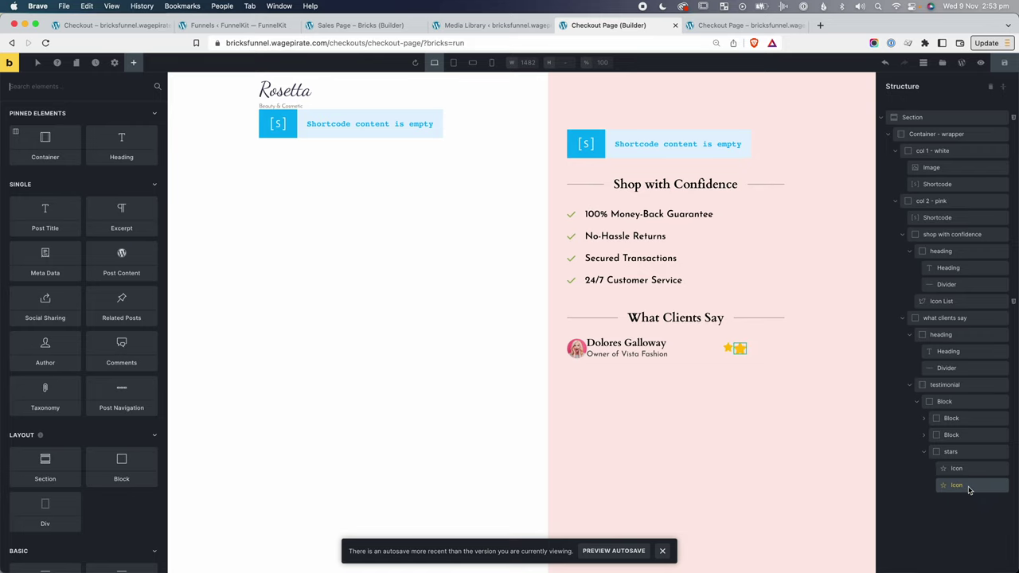
right_click(970, 488)
click(965, 493)
click(971, 470)
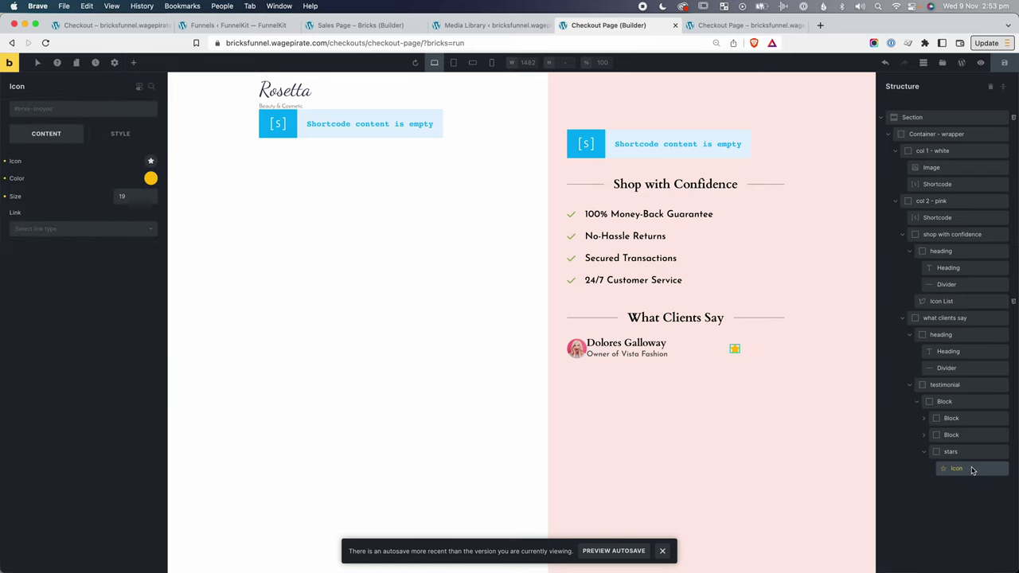
key(ctrl+c)
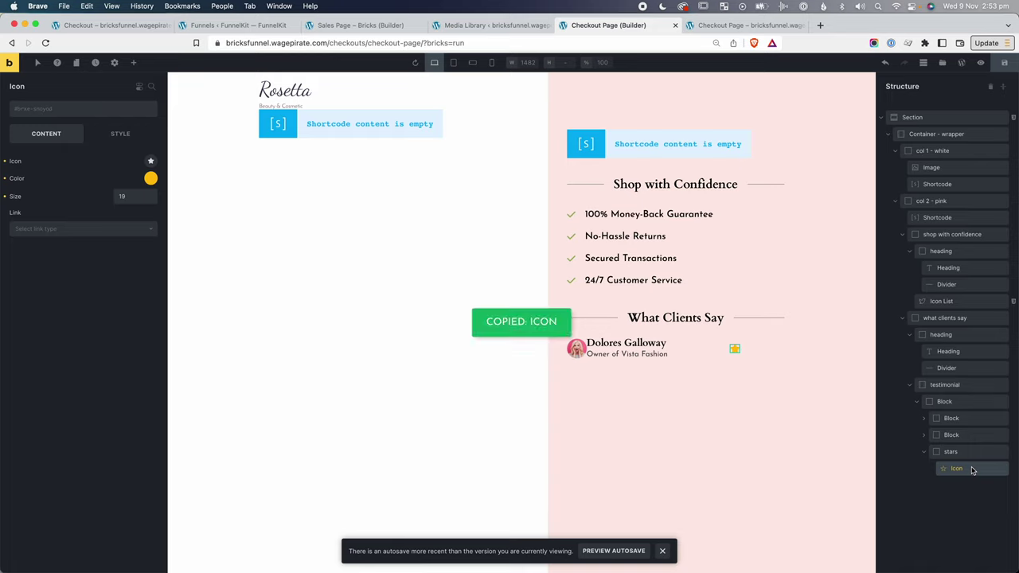
key(ctrl+v)
key(ctrl+v)
key(ctrl+v)
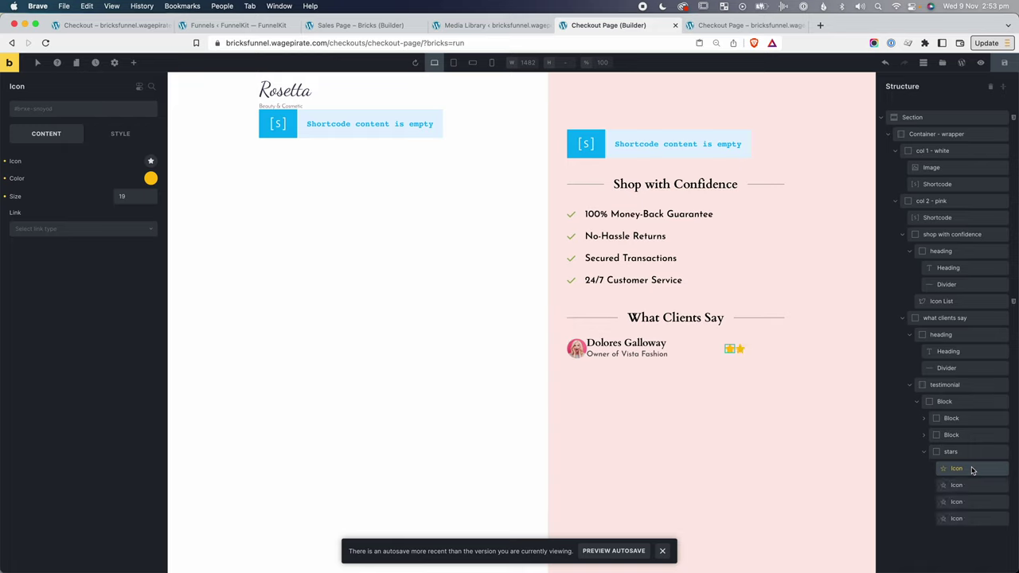
key(ctrl+v)
Align the stars group to End on the main axis so it sits at the row's right.
click(961, 452)
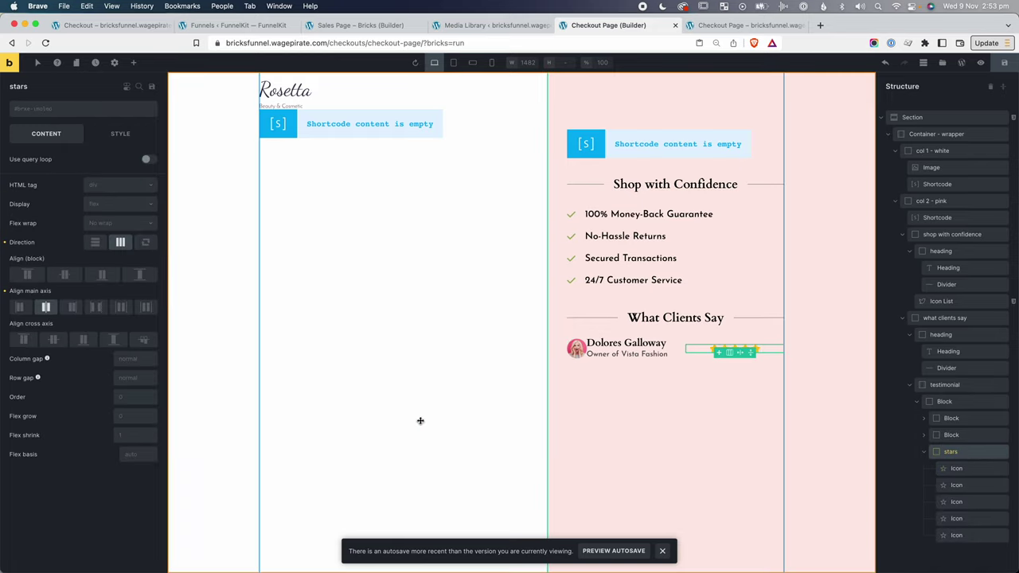
click(83, 340)
click(72, 307)
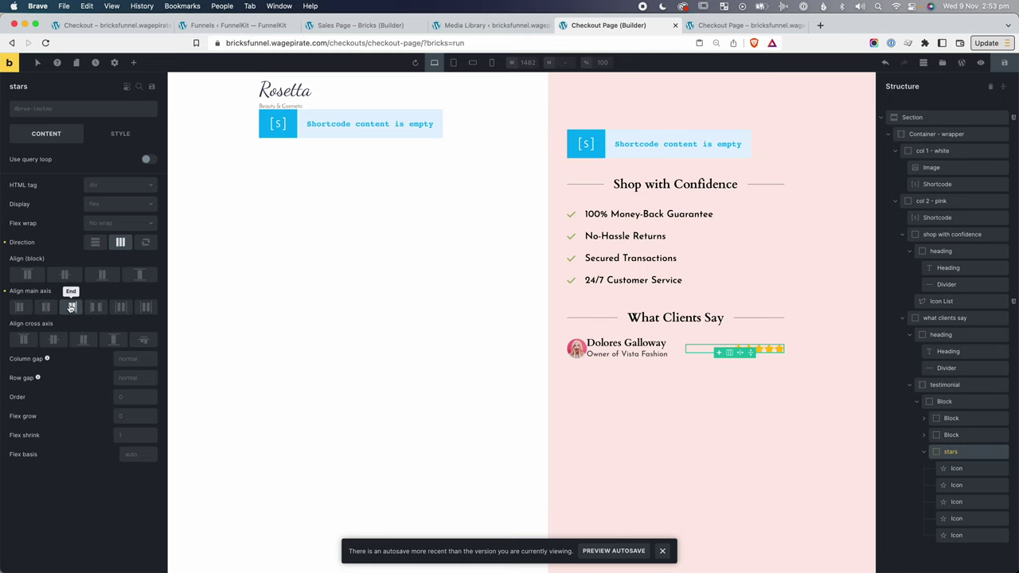
click(604, 370)
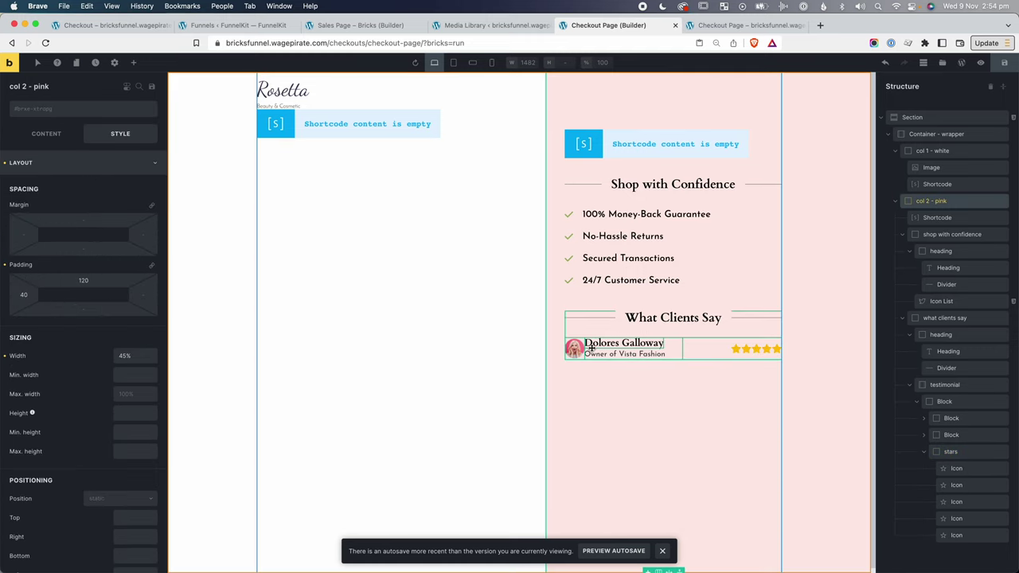
Set a 15 column gap on the testimonial row block between avatar and name.
click(940, 401)
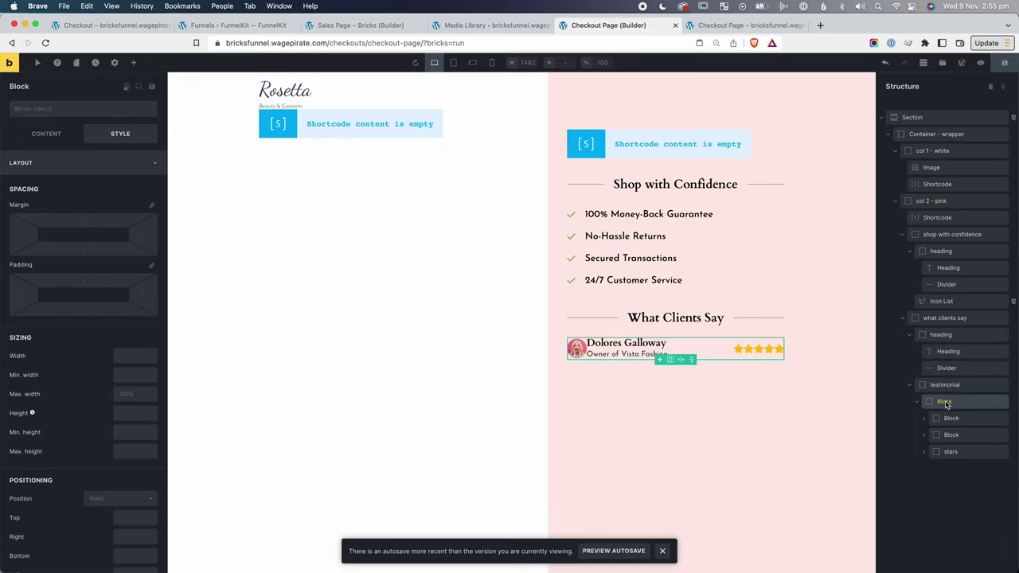
click(57, 135)
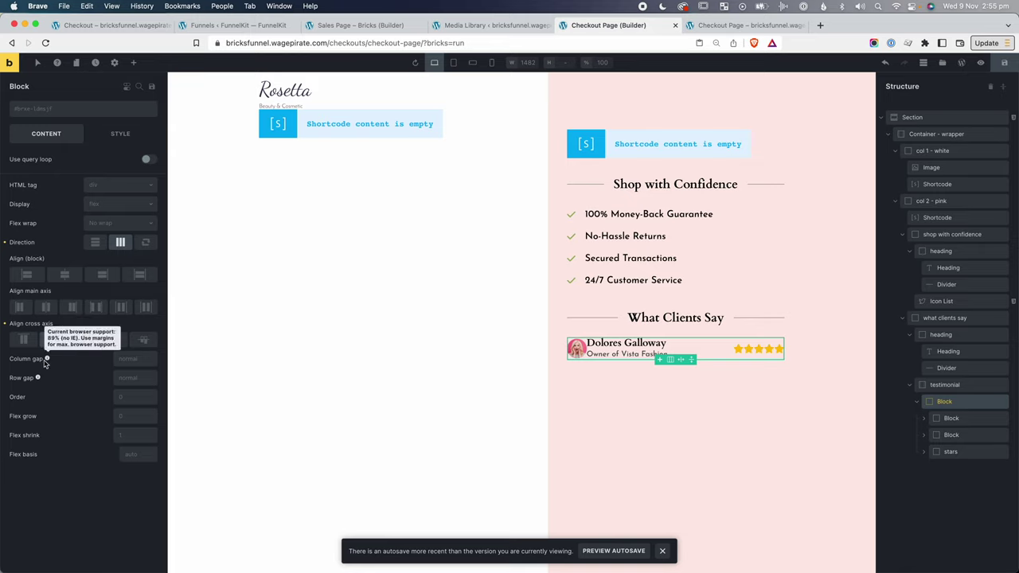
click(129, 358)
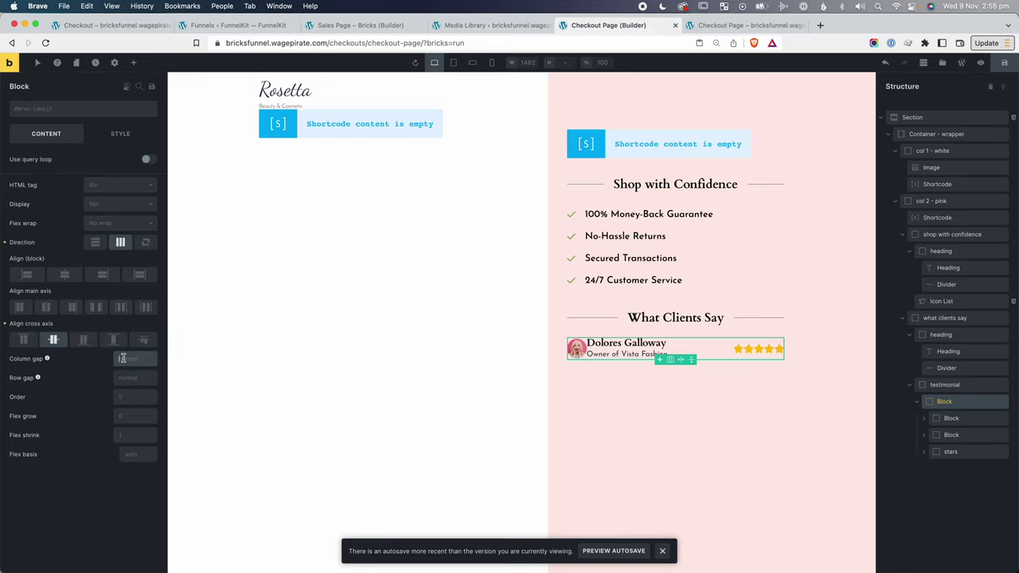
text(15)
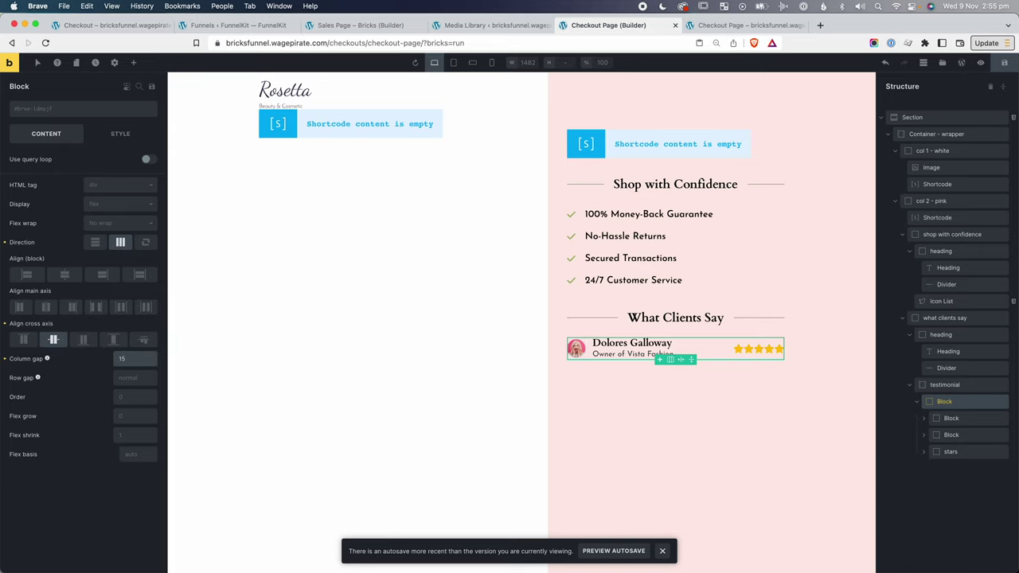
click(398, 374)
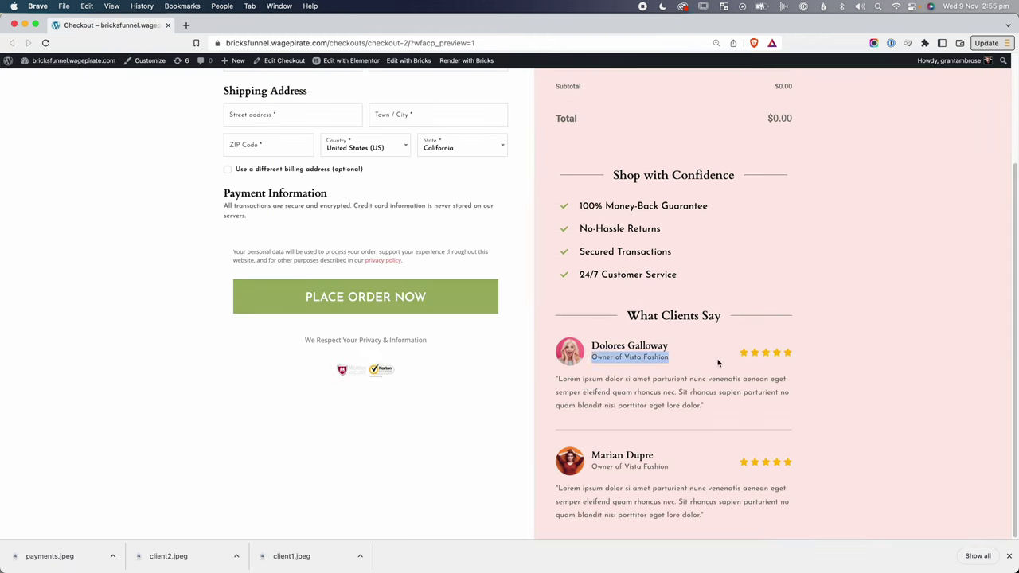
click(592, 396)
drag(555, 379, 557, 377)
click(705, 408)
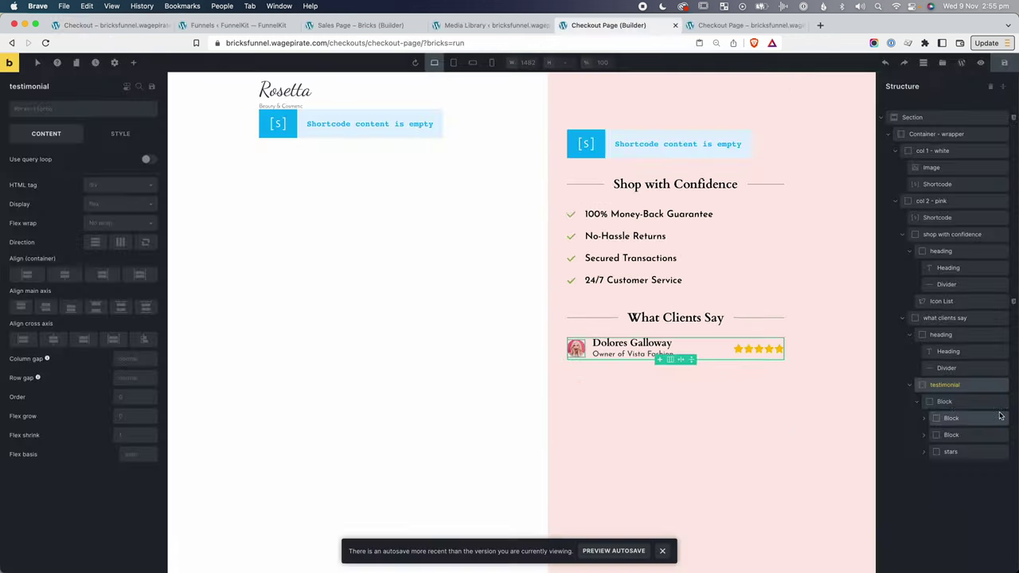
Add a Basic Text element named 'testimonial text' containing the quoted Lorem ipsum paragraph.
click(133, 63)
text(basic)
click(35, 130)
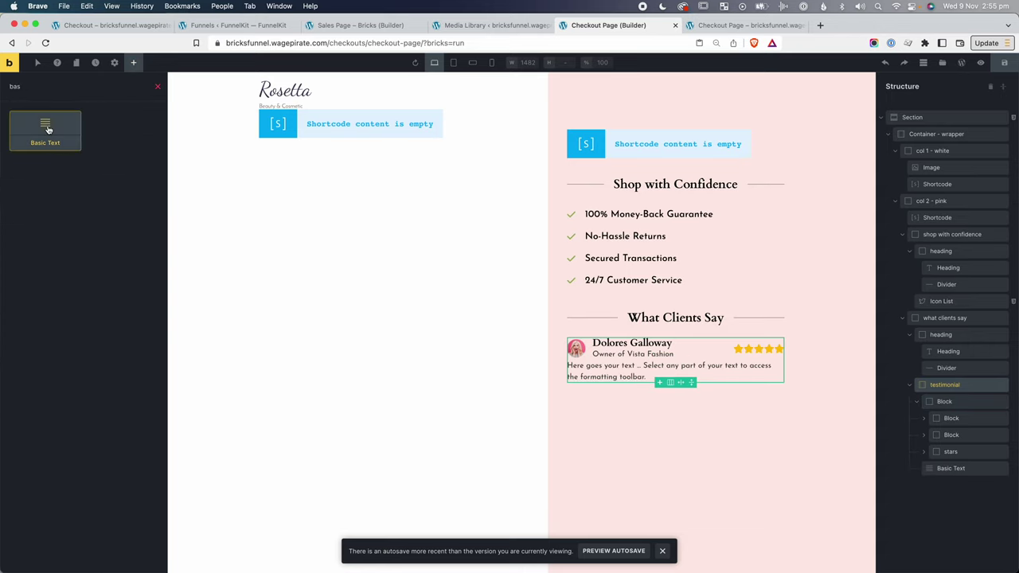
double_click(951, 469)
text(testimonial)
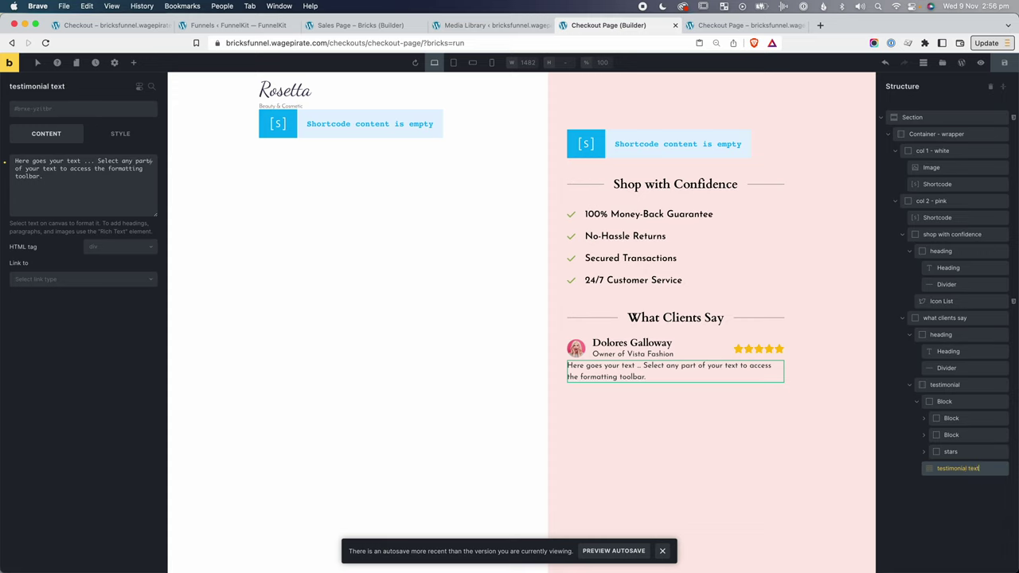
click(132, 175)
key(super+a)
key(super+v)
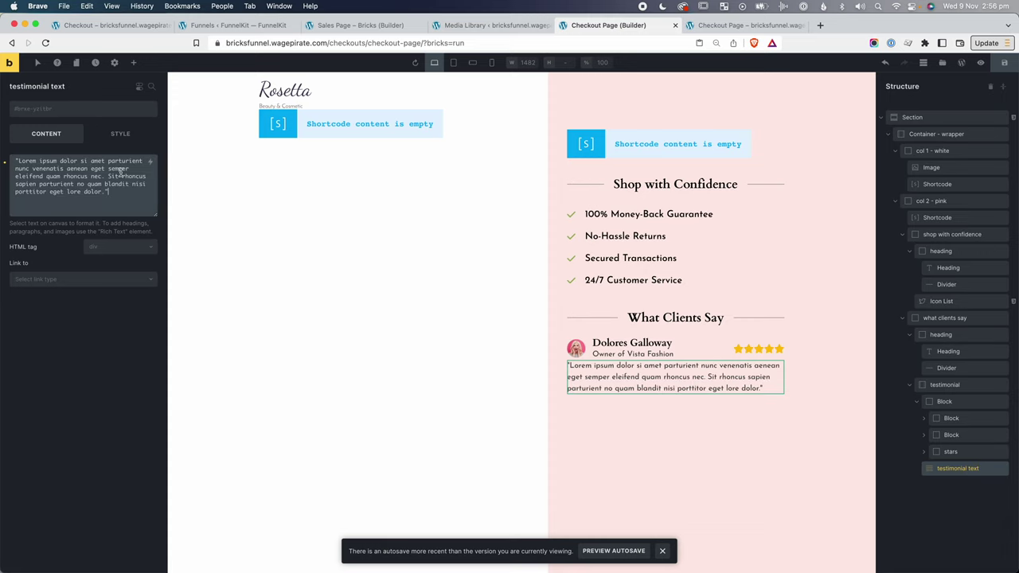
Give the testimonial text the mt-sm class and Left text alignment.
click(33, 112)
text(mt-sm)
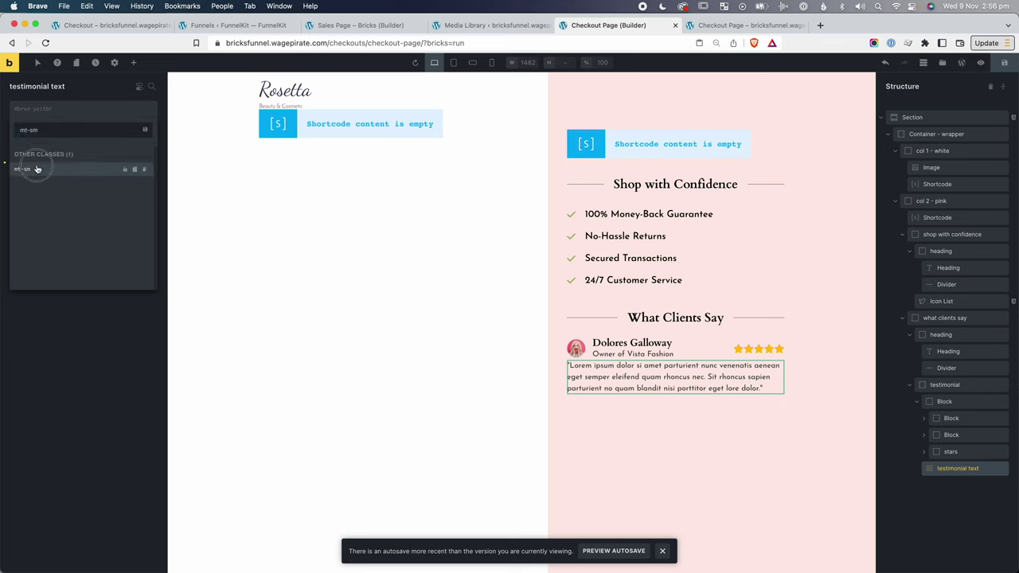
click(24, 169)
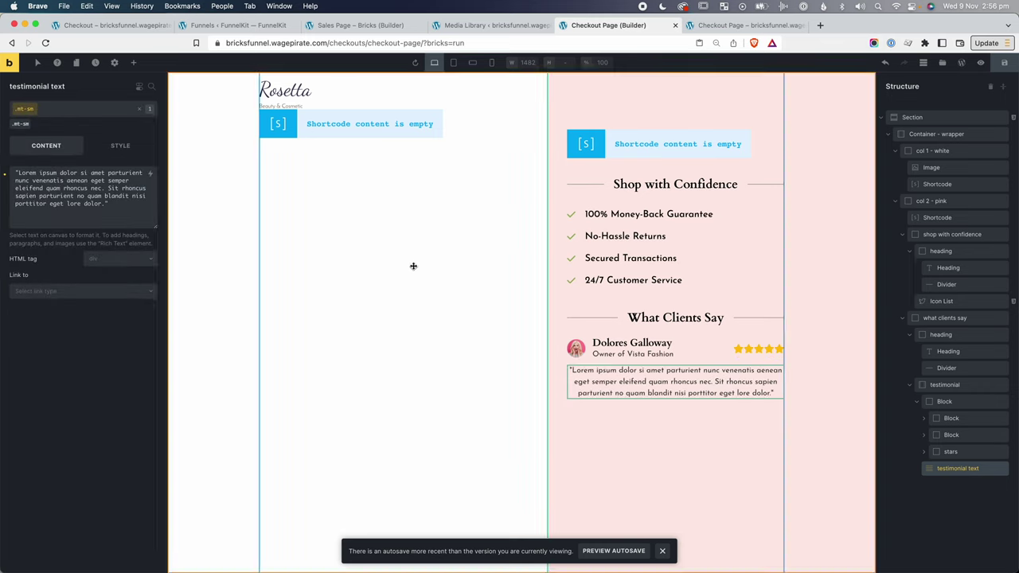
click(430, 268)
click(959, 469)
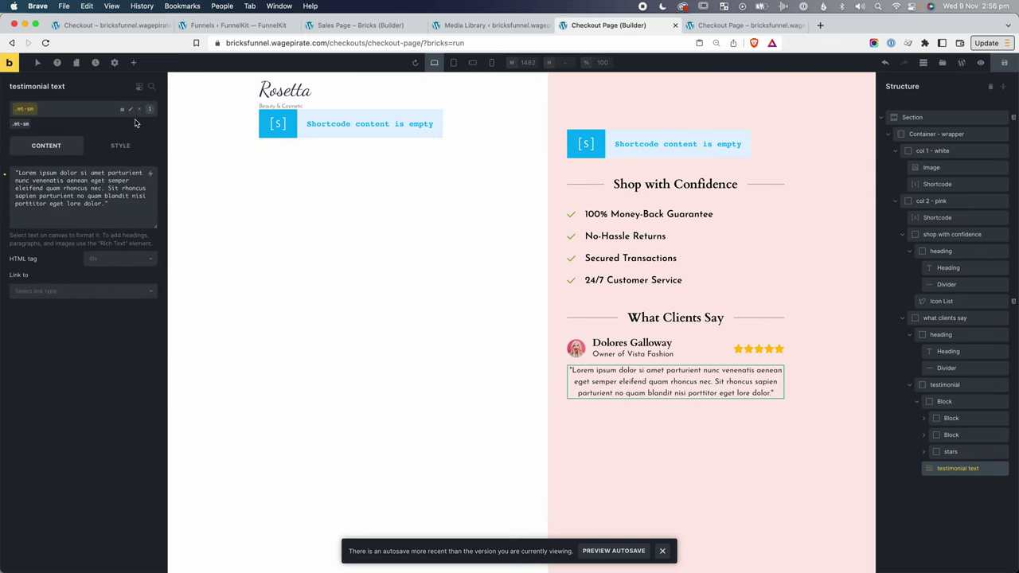
click(115, 143)
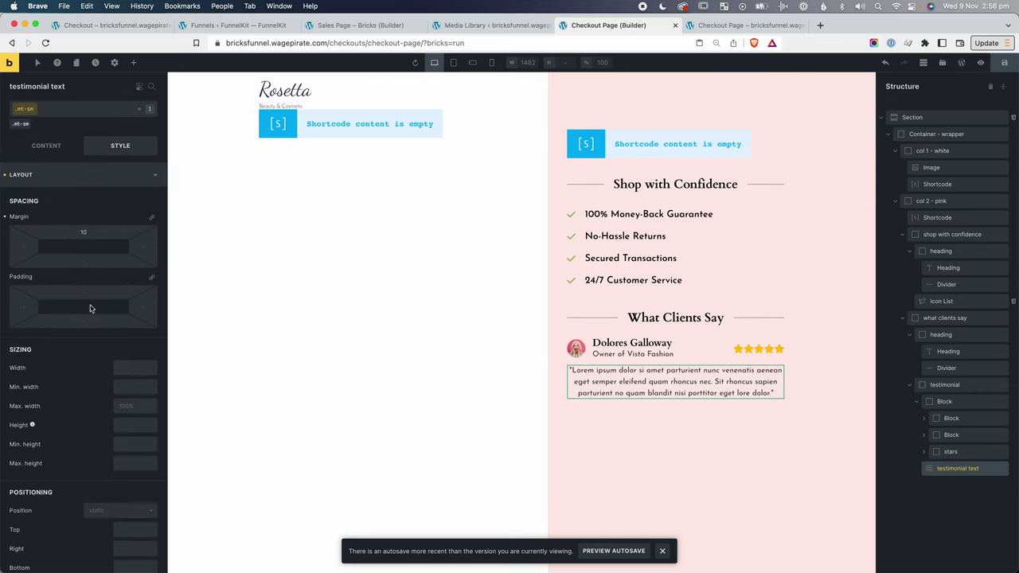
click(57, 174)
click(61, 199)
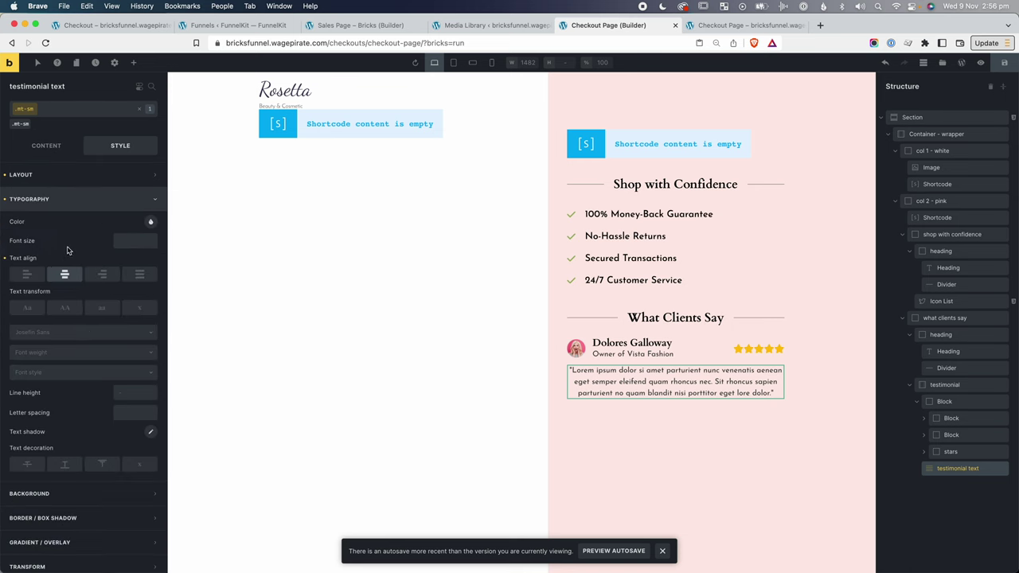
click(31, 278)
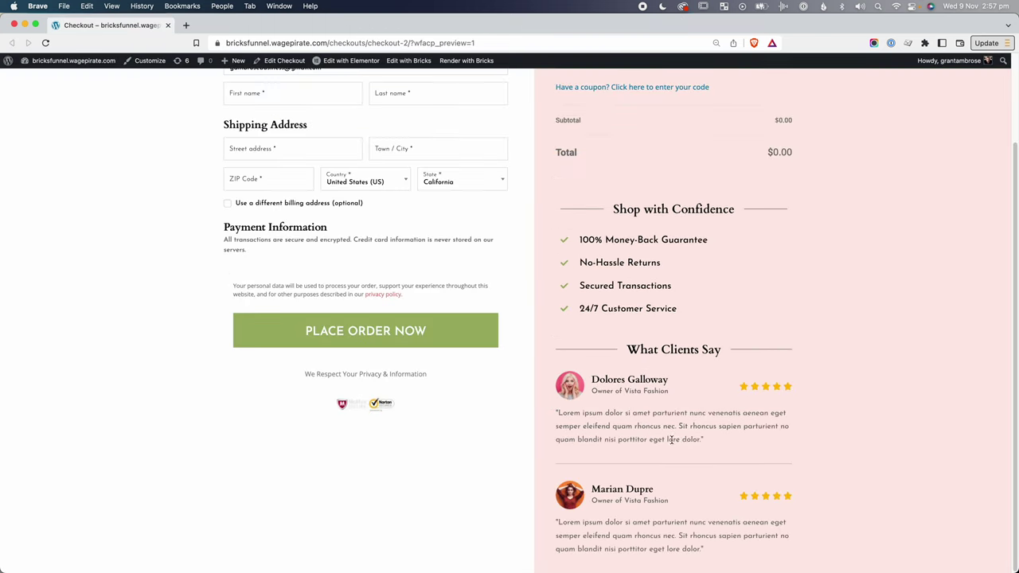
drag(677, 439, 605, 413)
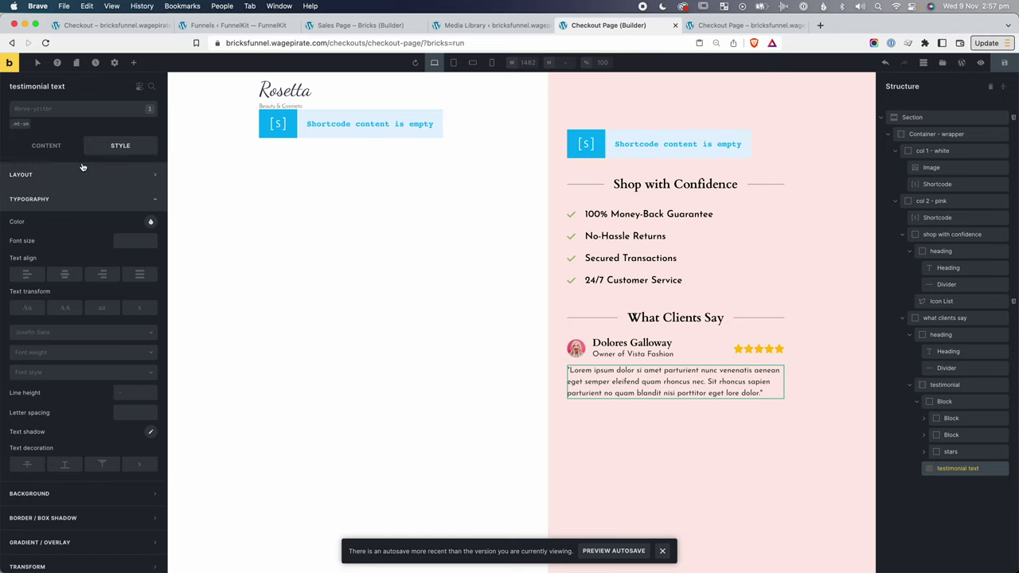
Add the .font-grey class to the testimonial text with colour #666666.
click(59, 113)
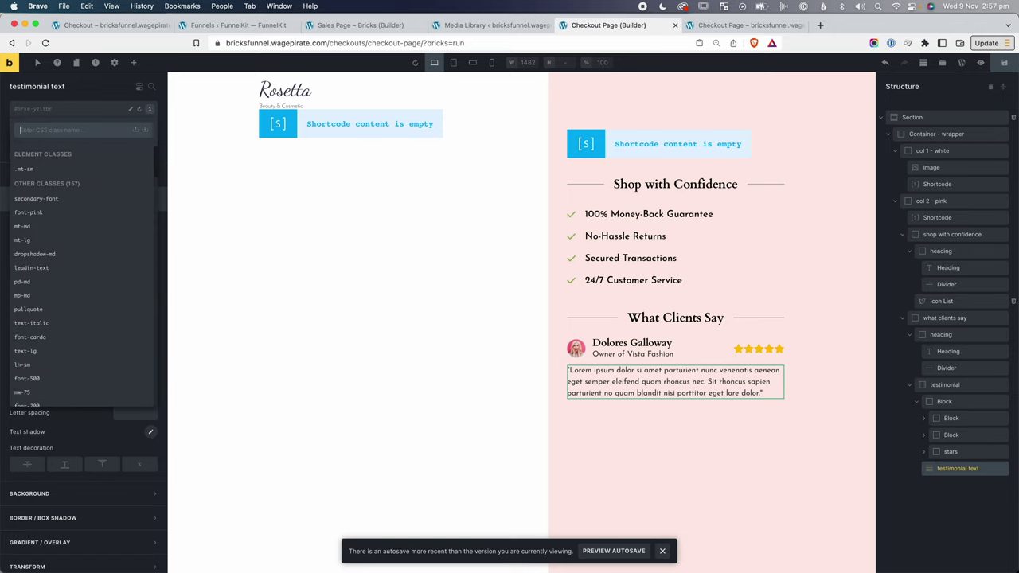
text(grey)
key(Return)
click(151, 223)
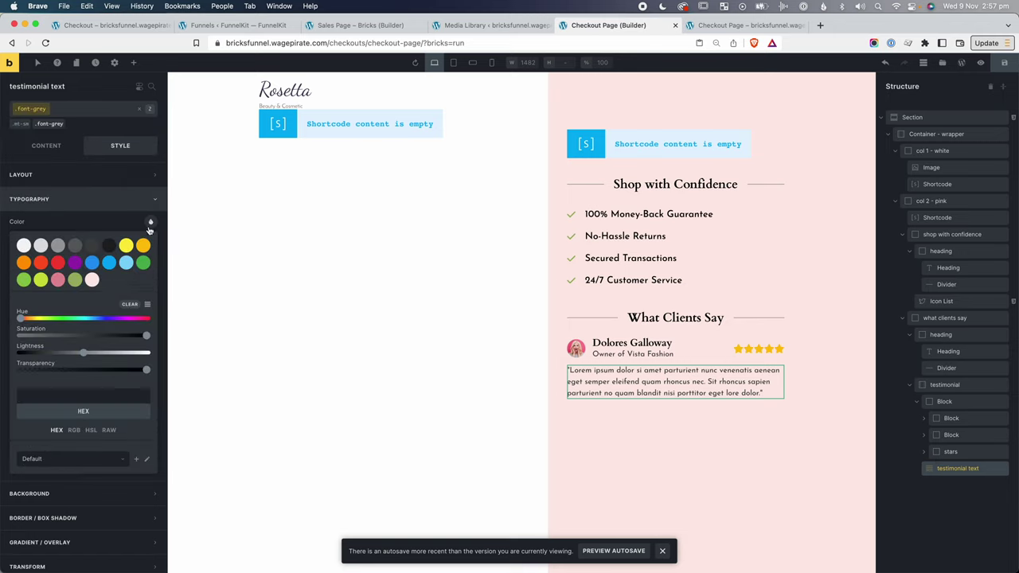
click(93, 394)
text(#666666)
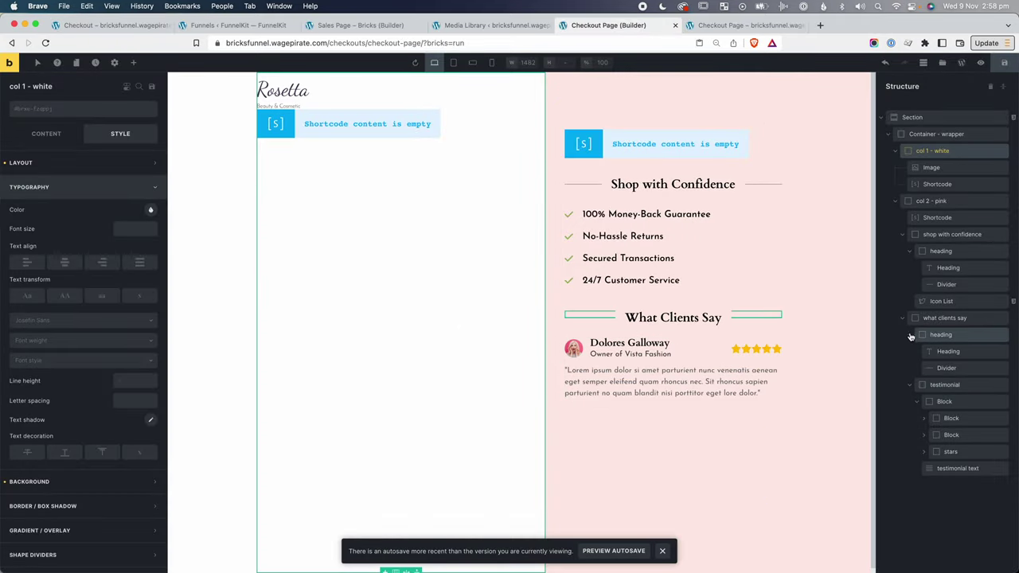
Duplicate the testimonial block.
click(911, 387)
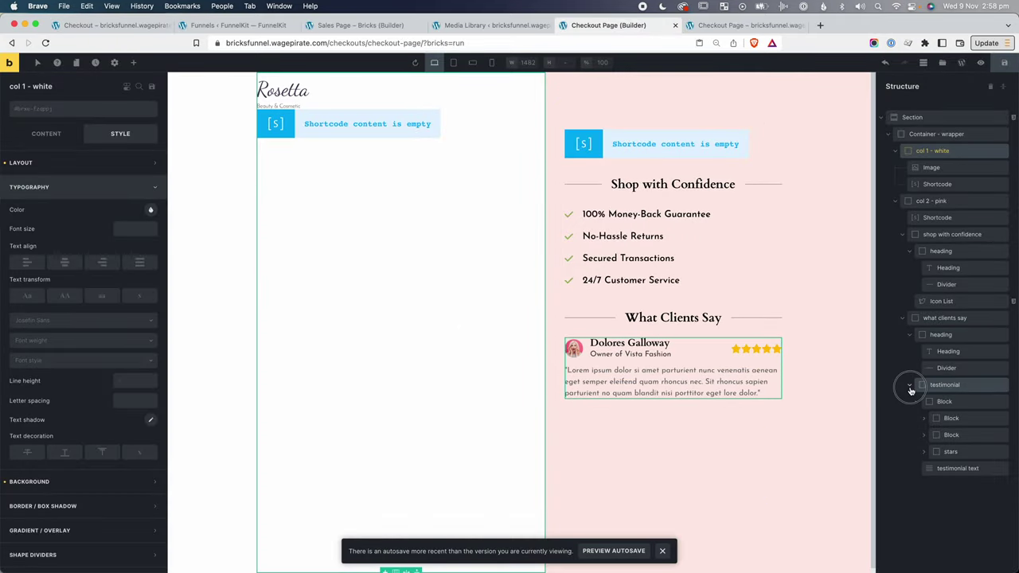
click(948, 385)
right_click(982, 388)
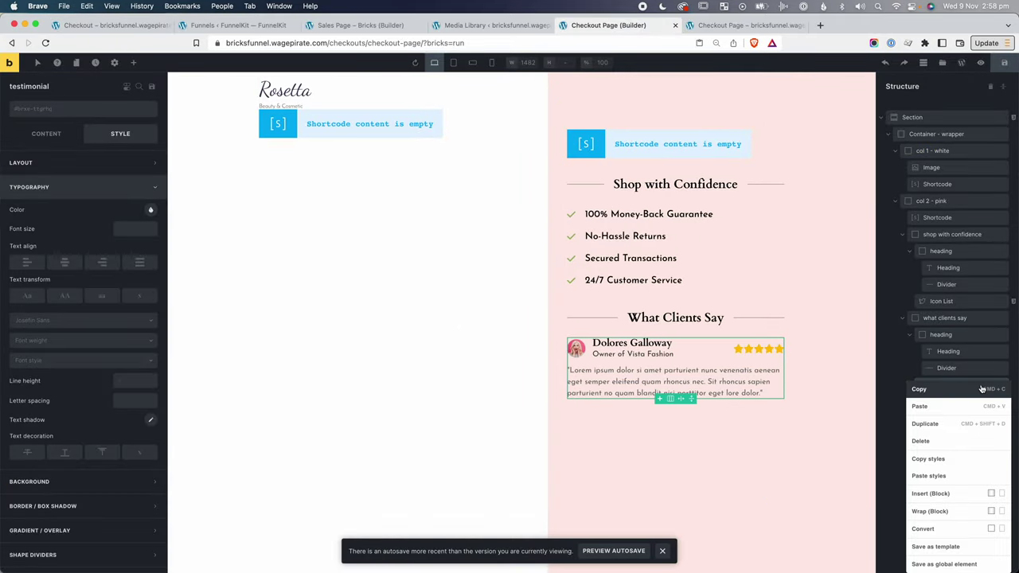
click(960, 425)
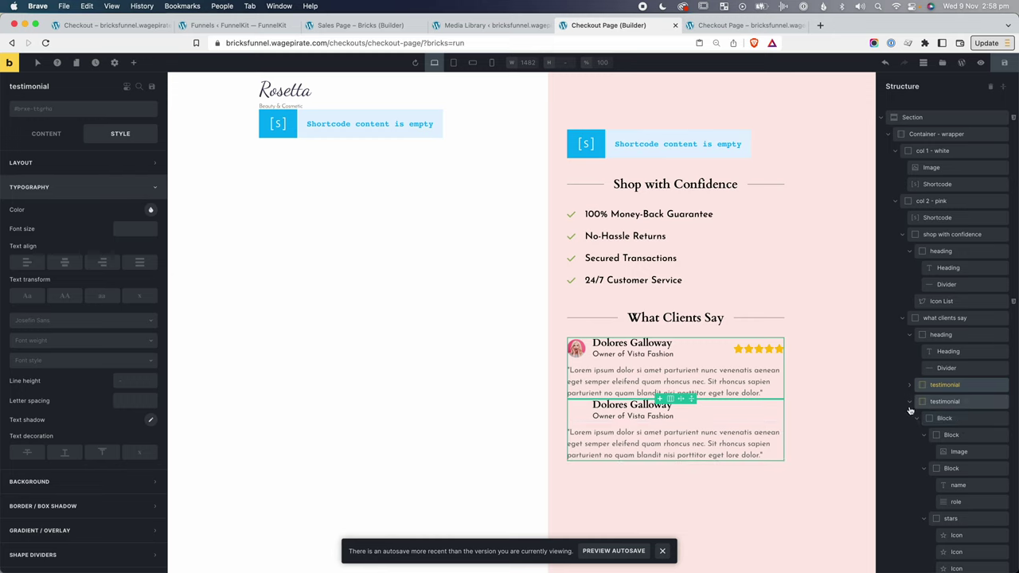
Replace the second testimonial's photo with the client2 image.
drag(576, 410, 53, 165)
click(45, 134)
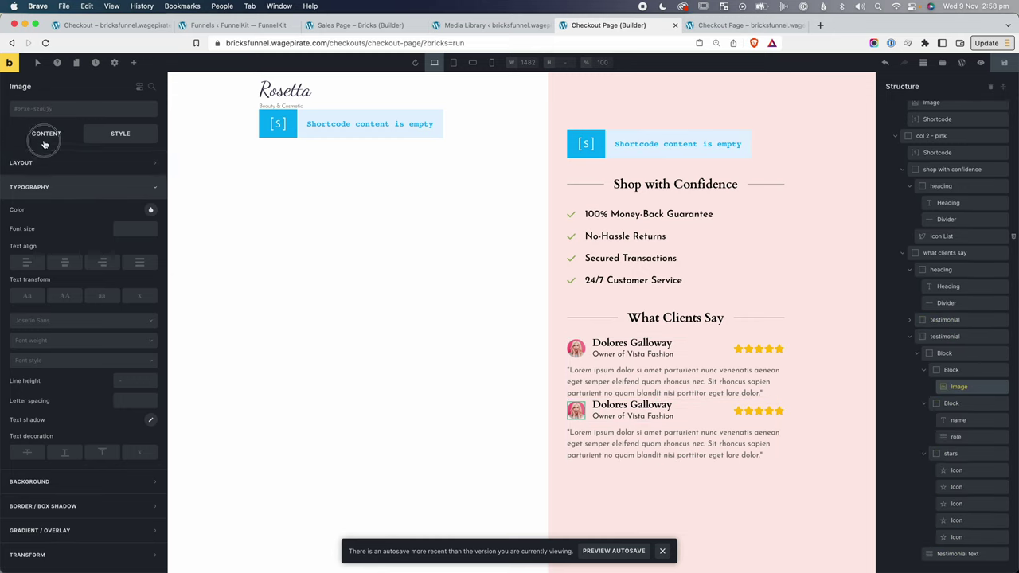
click(151, 161)
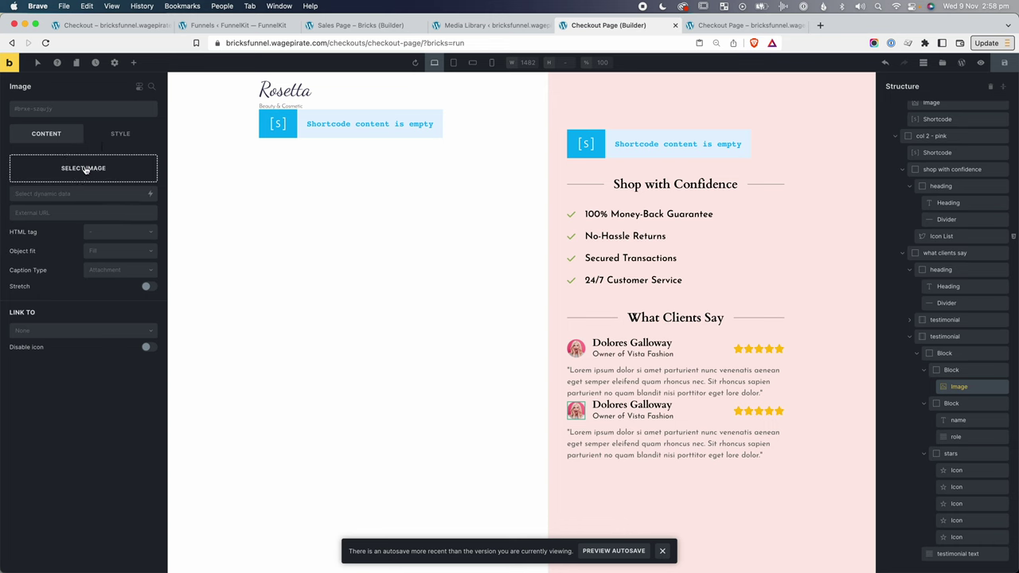
click(86, 167)
click(328, 180)
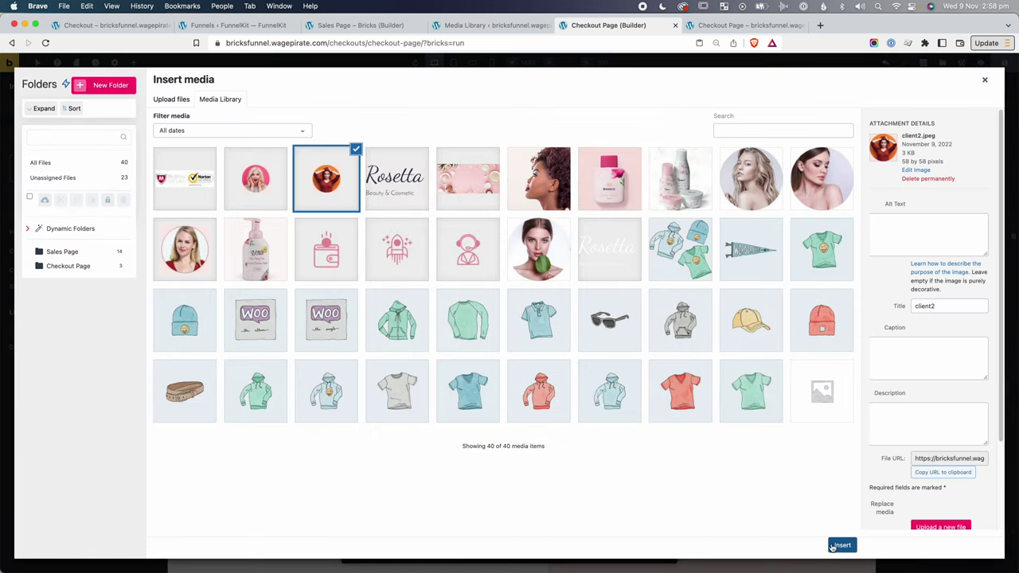
click(843, 544)
click(945, 402)
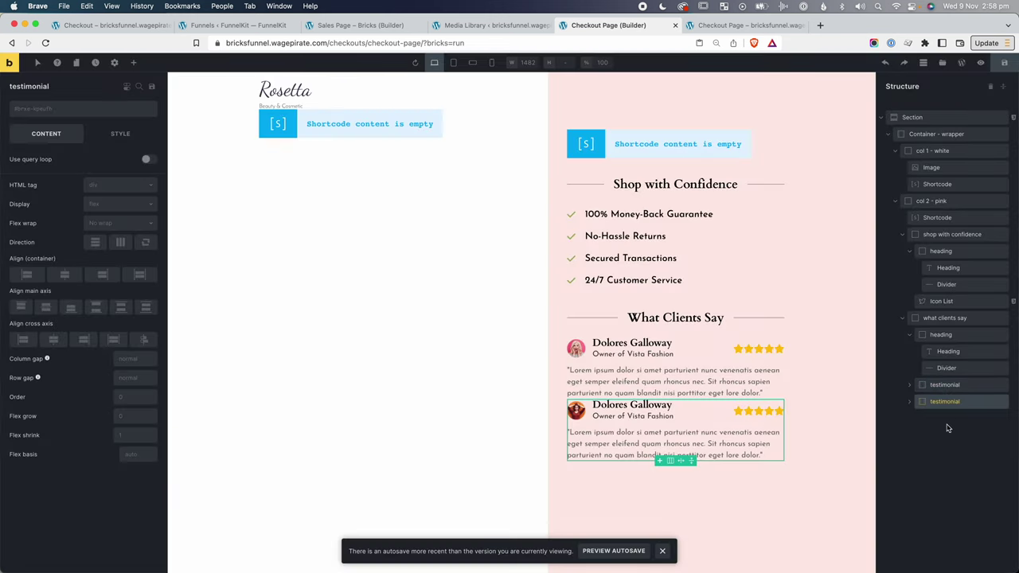
click(922, 319)
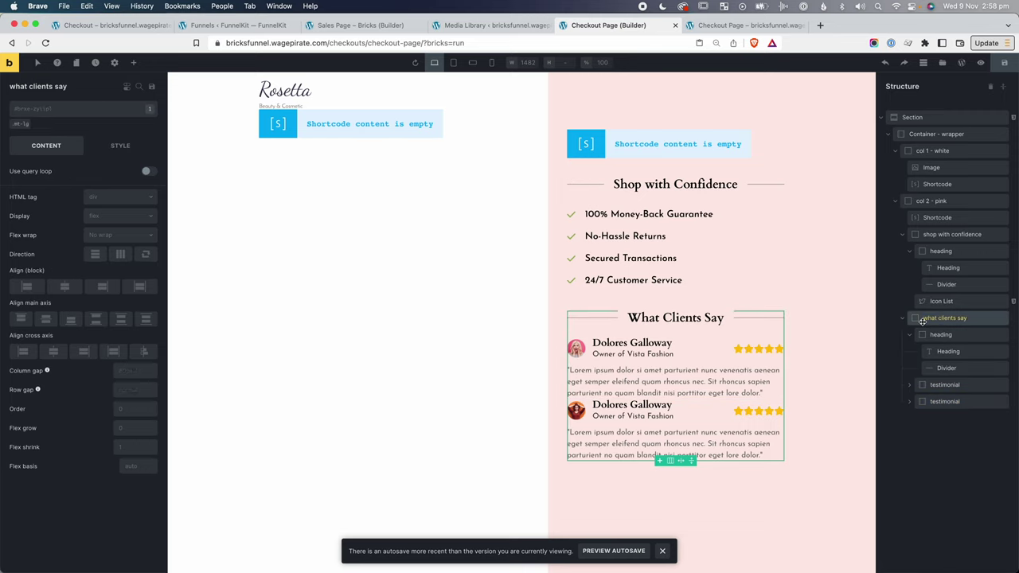
Add a Divider between the two testimonials with the mt-lg and mb-lg classes.
click(133, 62)
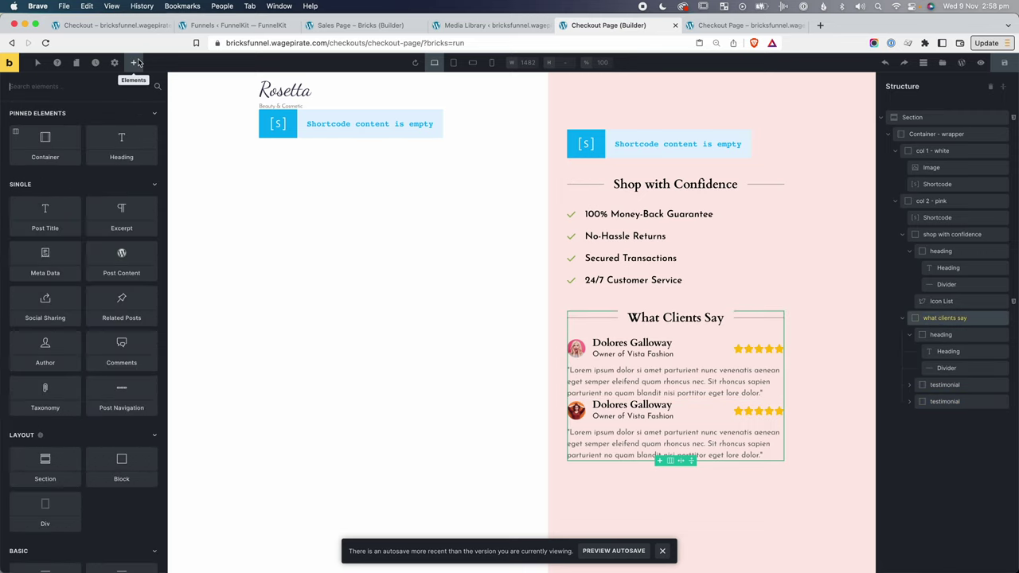
text(div)
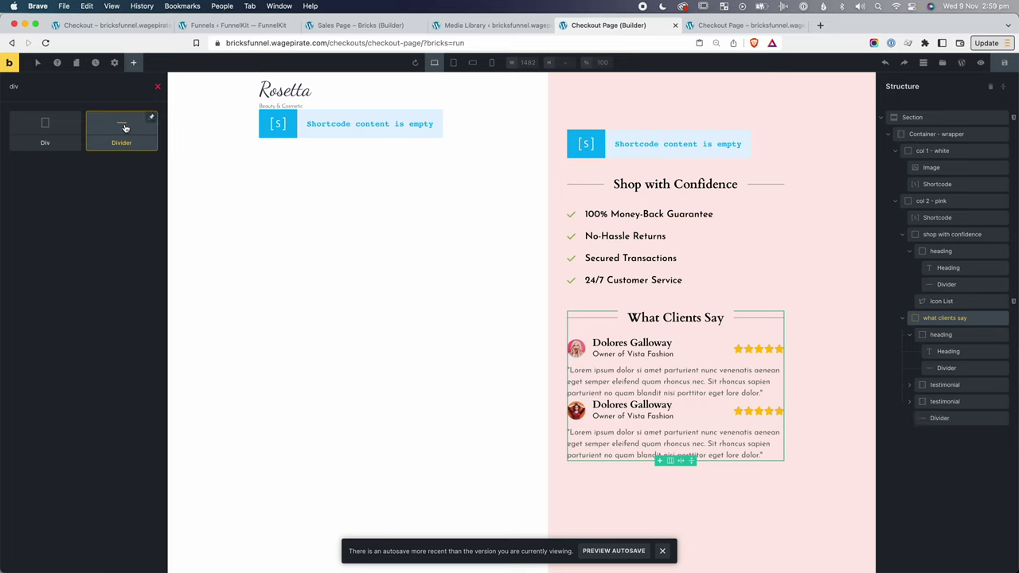
drag(125, 132, 938, 404)
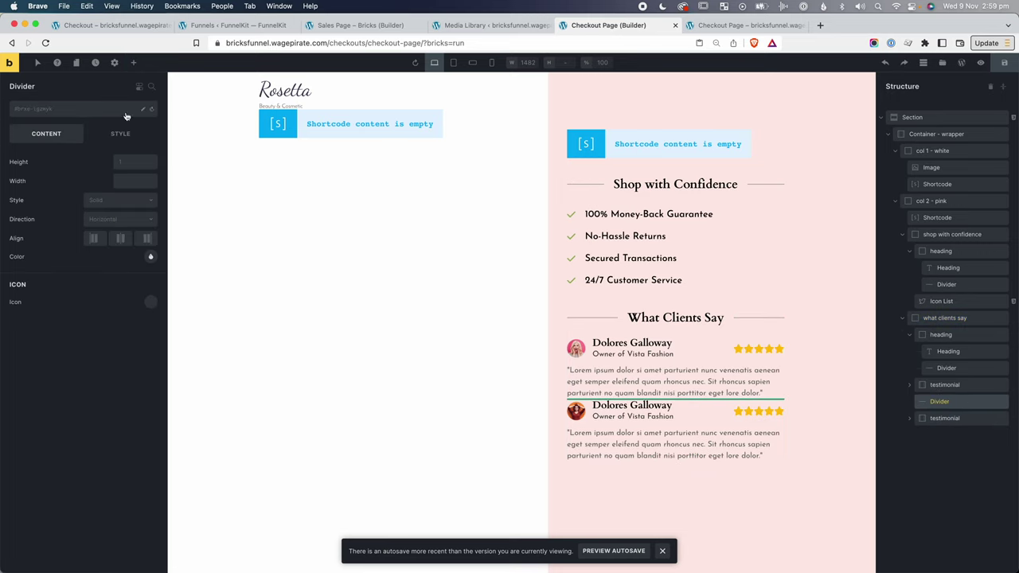
click(67, 113)
text(mt-)
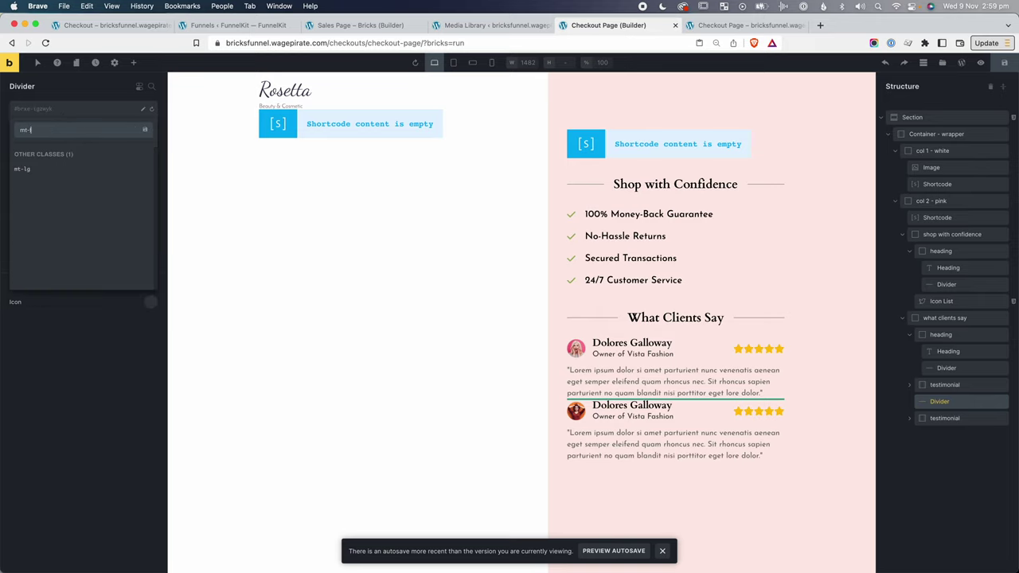
text(lg)
click(24, 168)
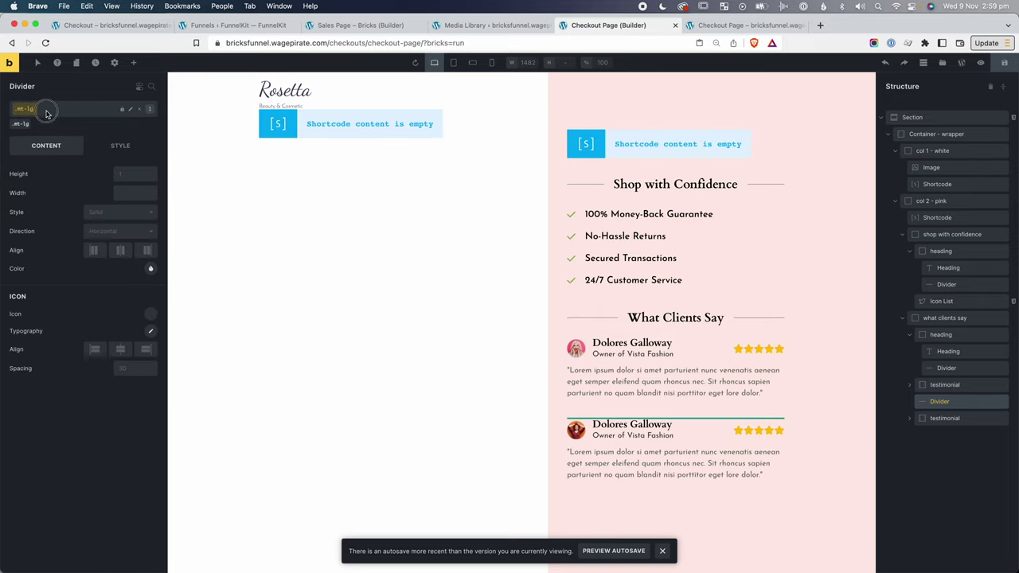
click(46, 113)
text(mb-)
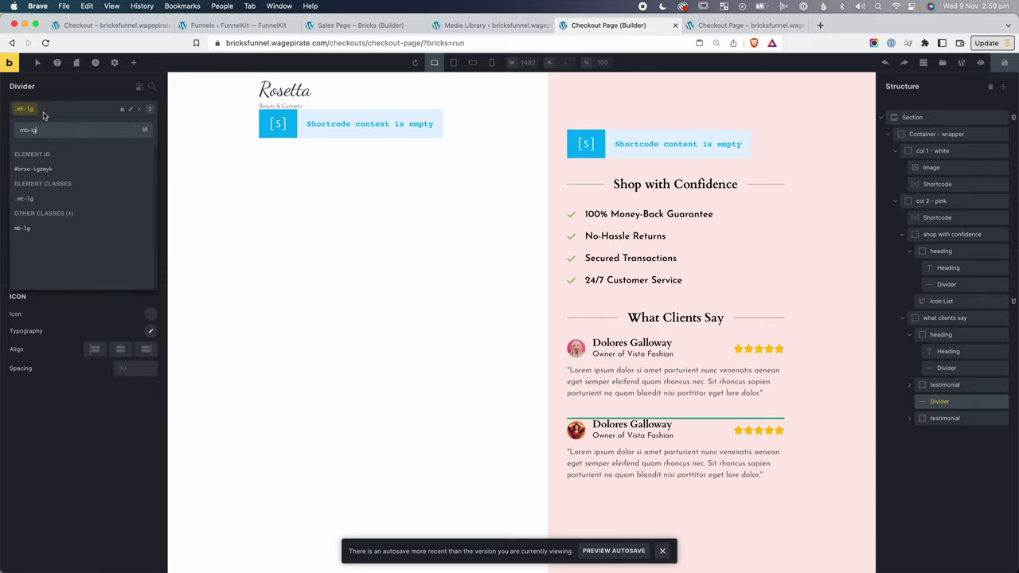
text(lg)
click(24, 229)
Add the mb-lg class to the col 2 - pink column.
click(172, 324)
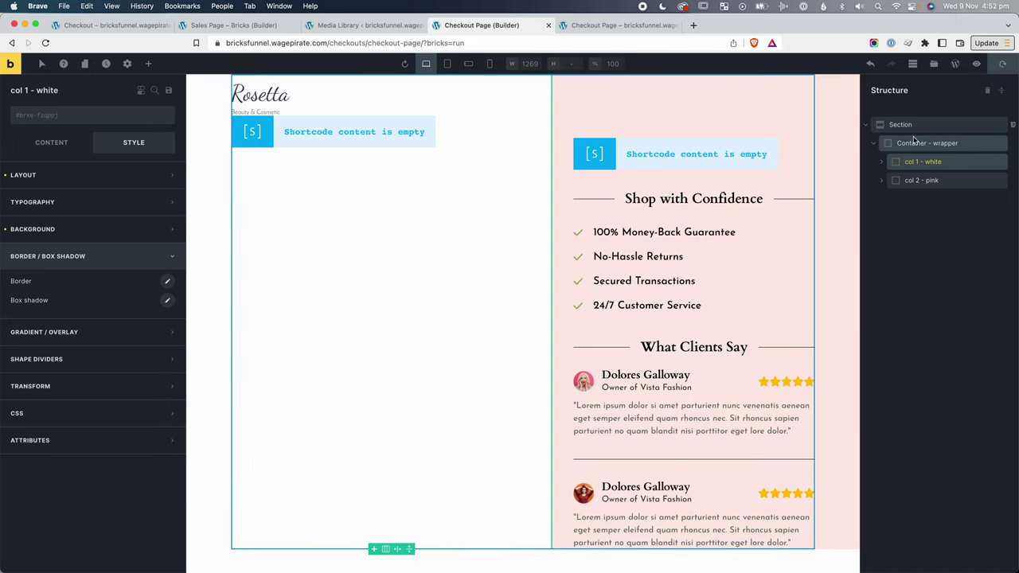
click(919, 144)
click(937, 181)
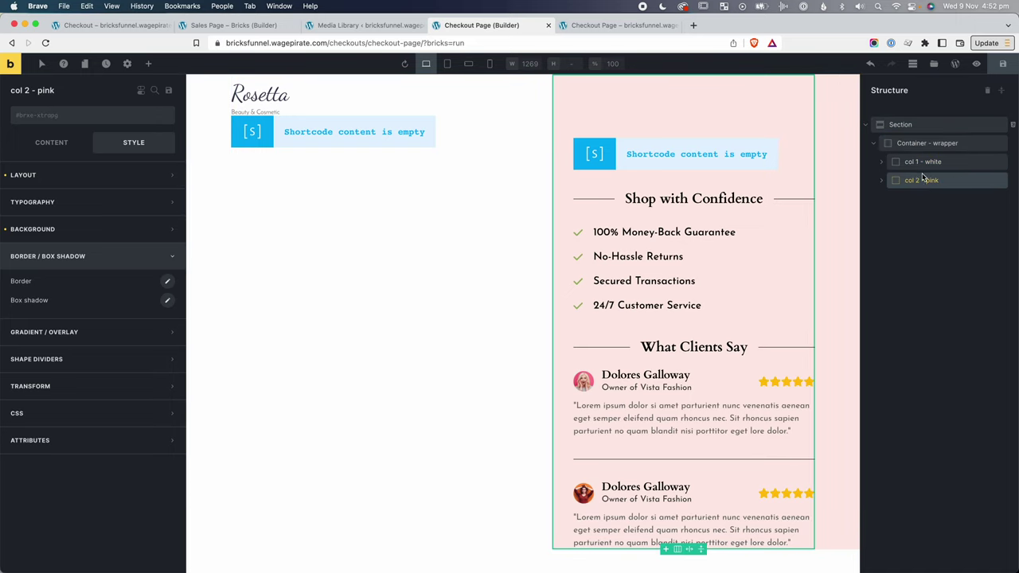
click(41, 117)
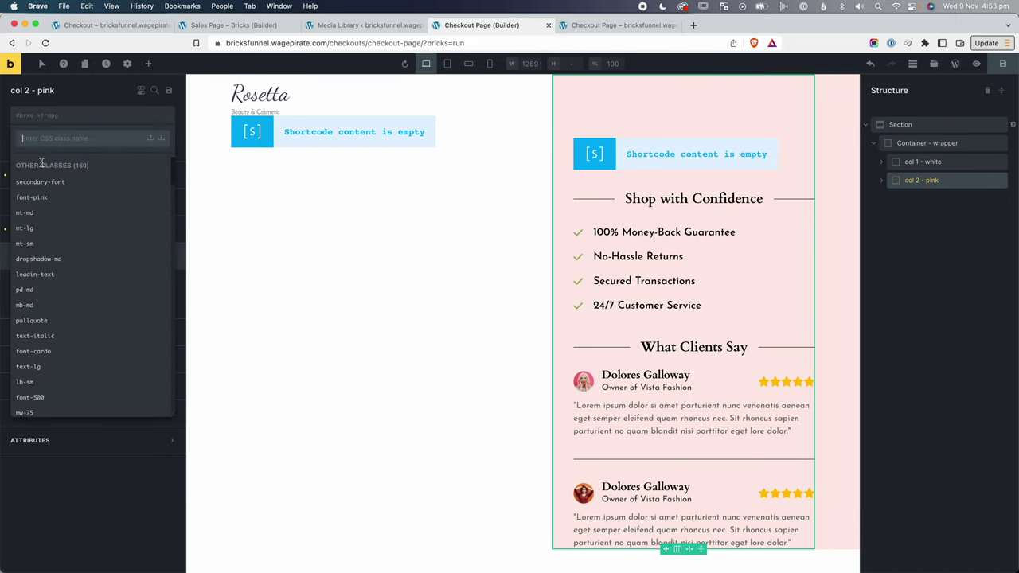
text(m)
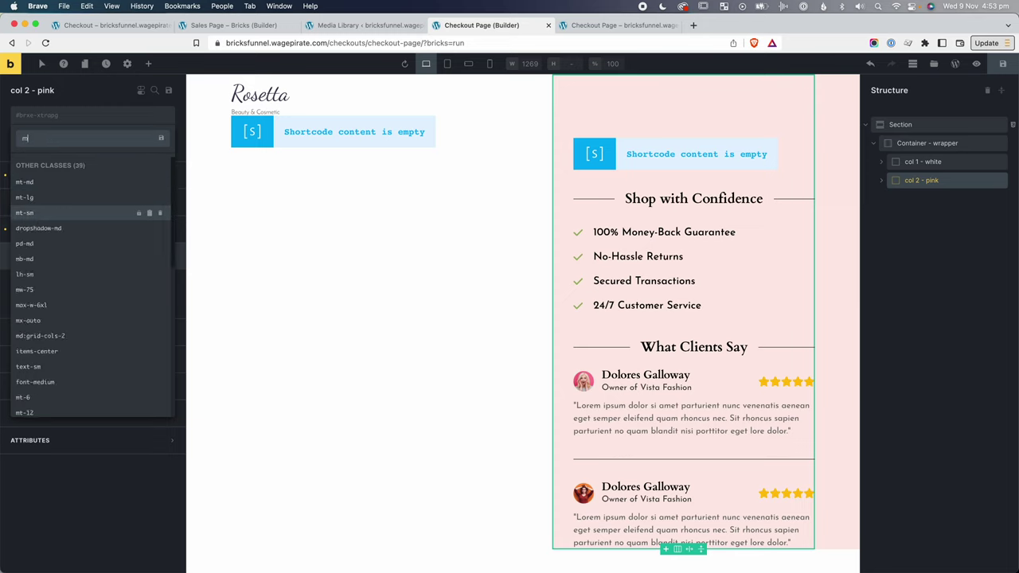
text(b-lg)
click(40, 191)
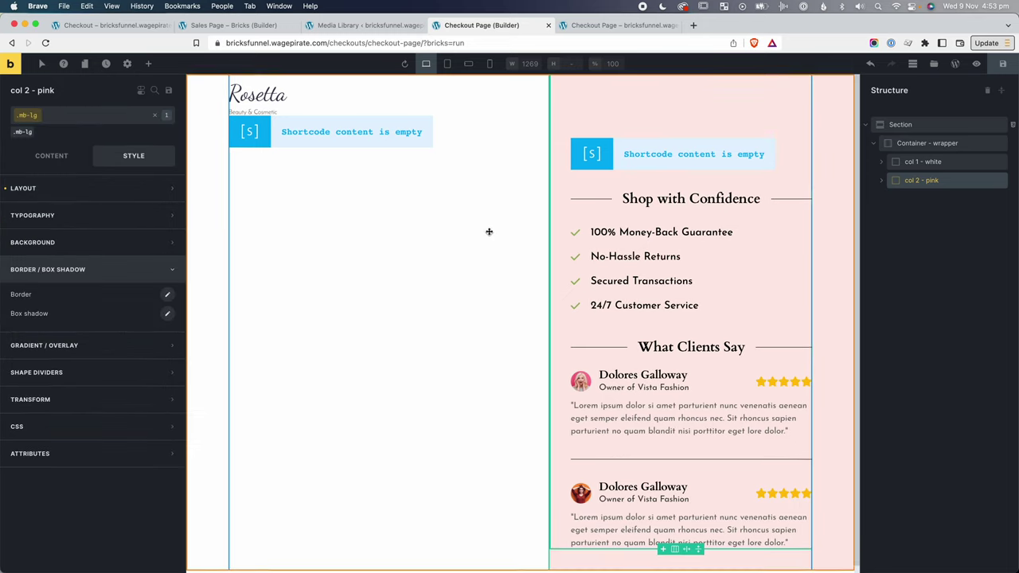
scroll(489, 232, down, 1)
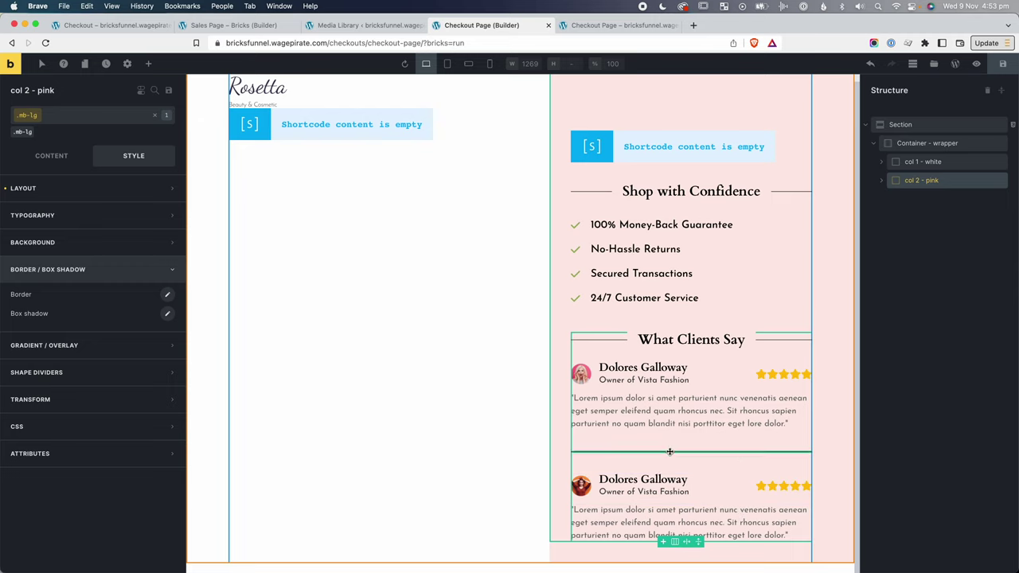
Apply a divider-grey class to the testimonial Divider, picking grey and lightening it to #bfbfbf.
click(669, 453)
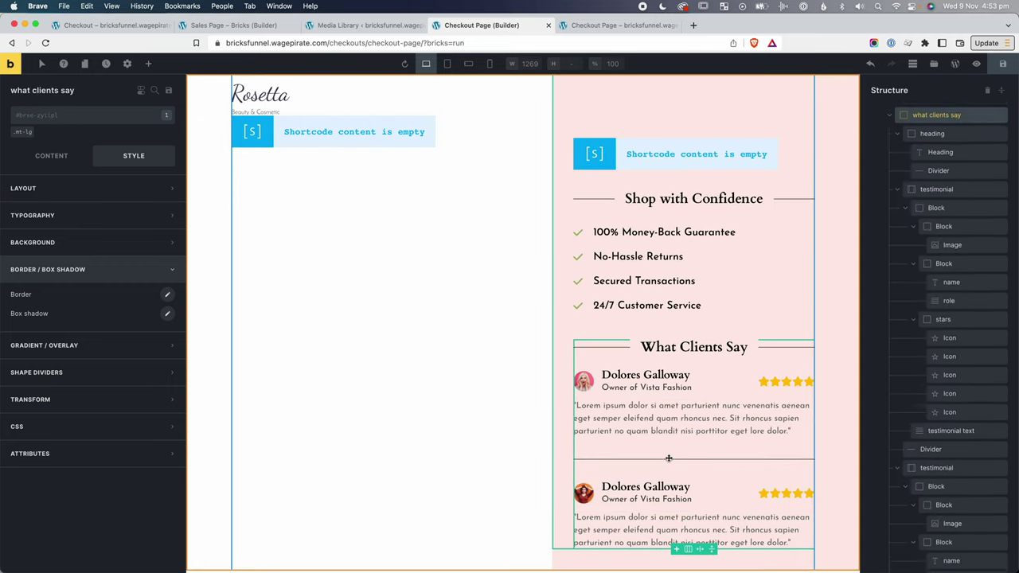
click(54, 162)
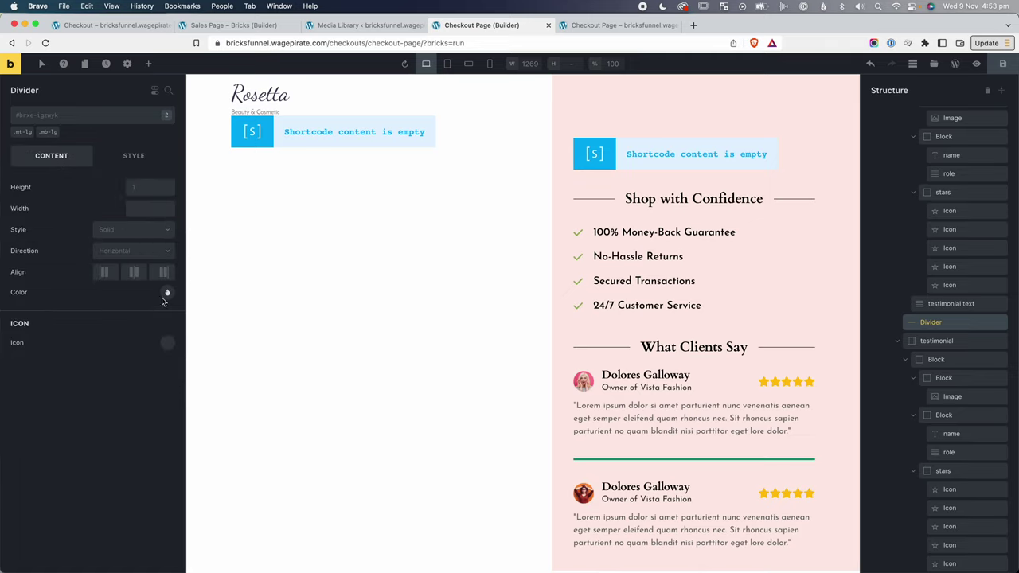
click(55, 116)
text(divider-grey)
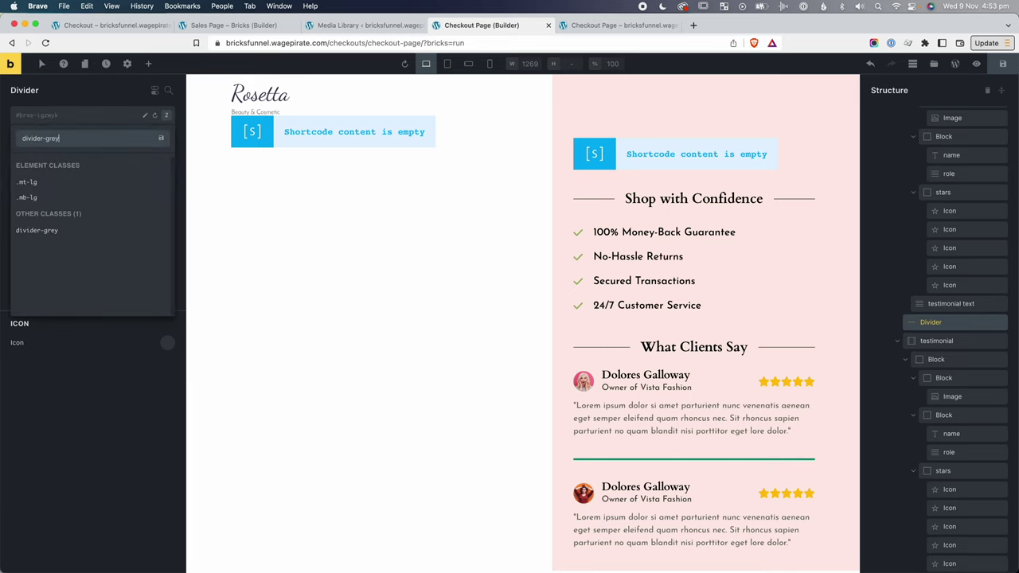
key(Return)
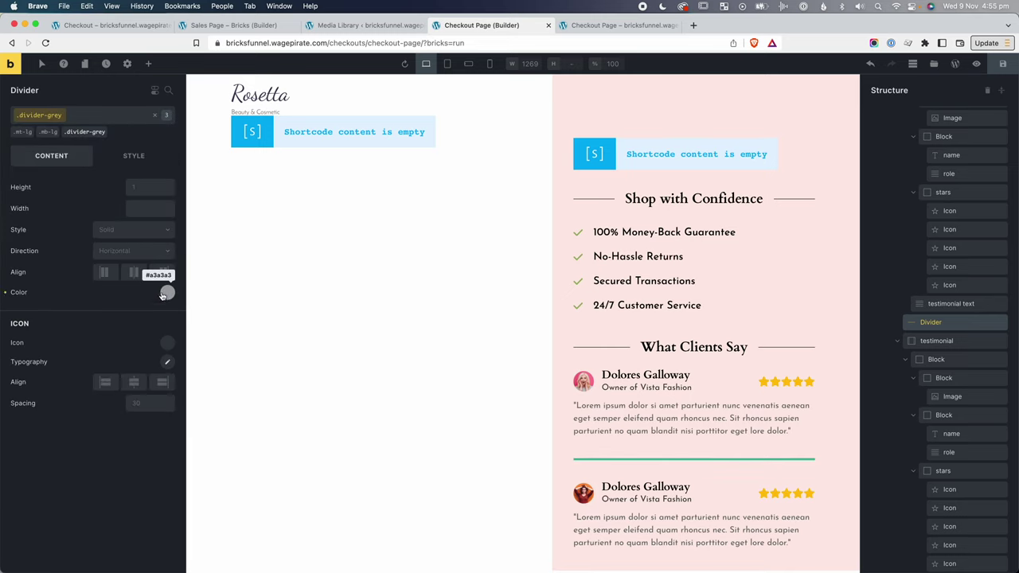
click(167, 292)
click(69, 321)
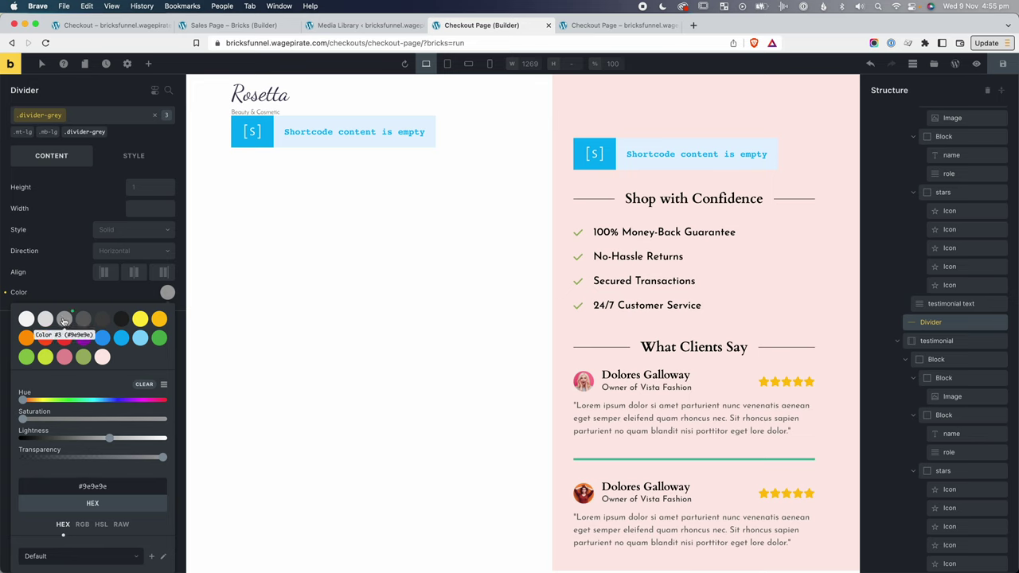
drag(111, 439, 127, 439)
click(294, 423)
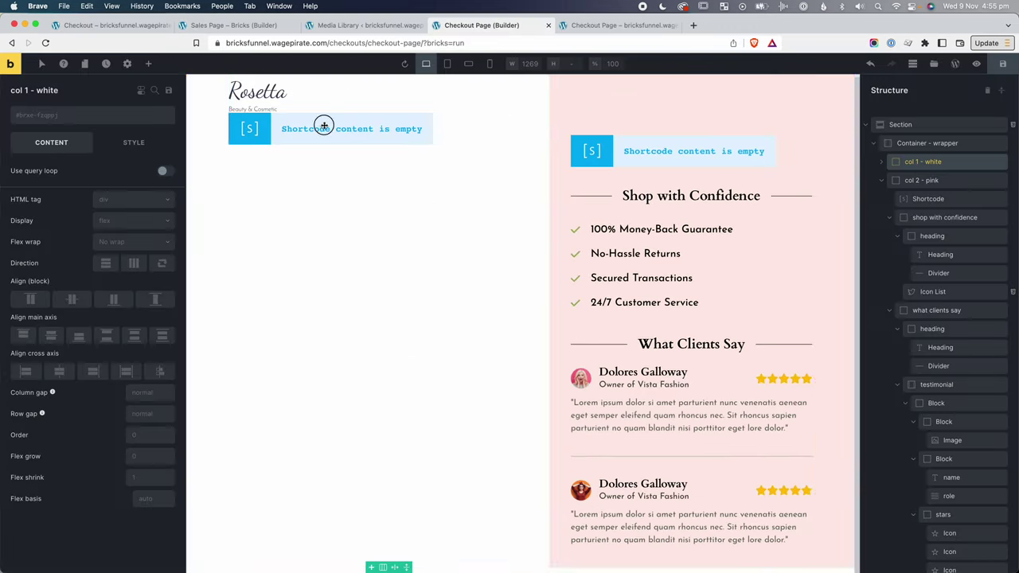
Add an Image element showing the security badges image below the checkout Shortcode.
click(324, 128)
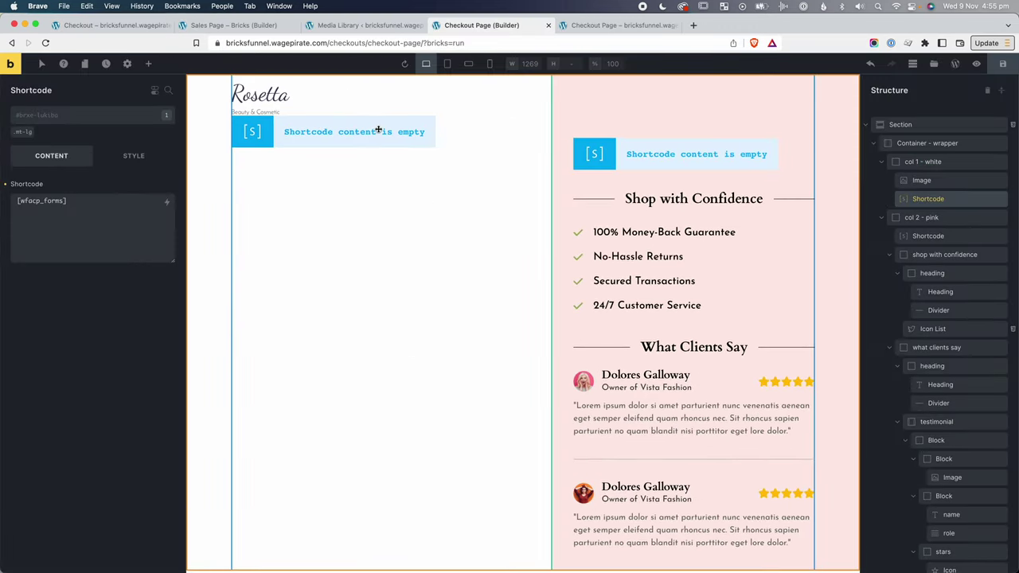
click(149, 64)
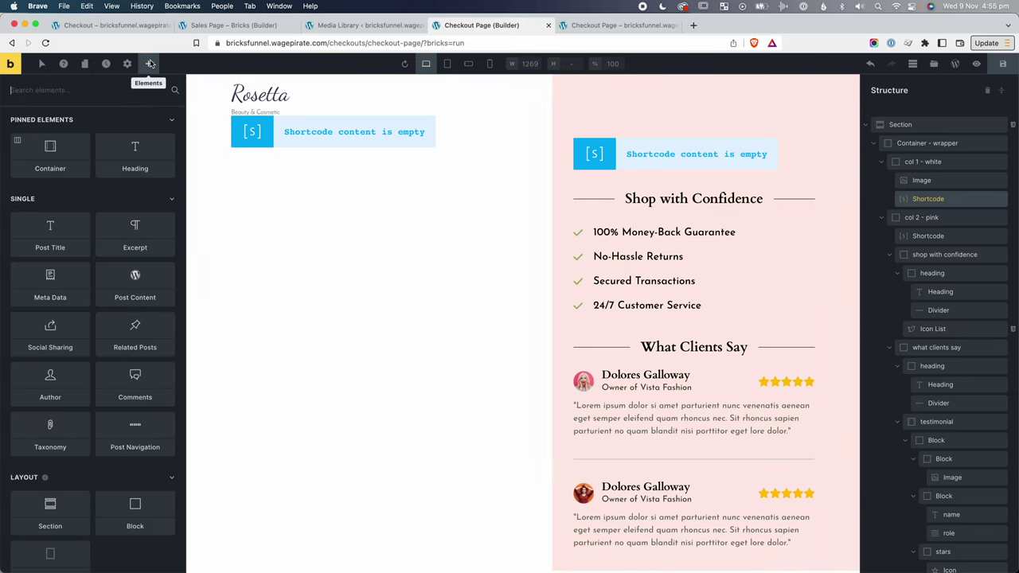
text(imag)
drag(50, 139, 928, 219)
click(75, 176)
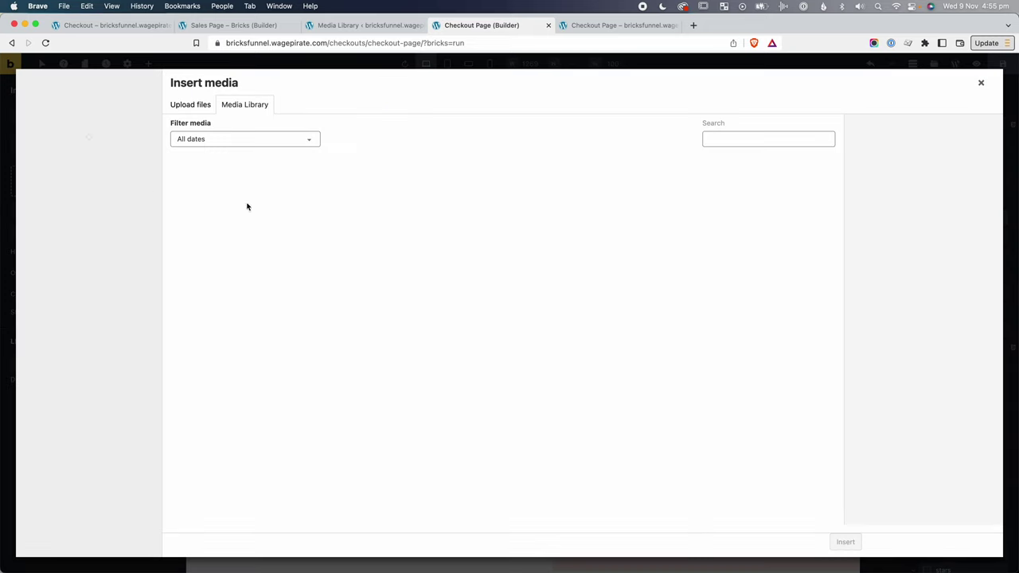
click(225, 188)
click(845, 542)
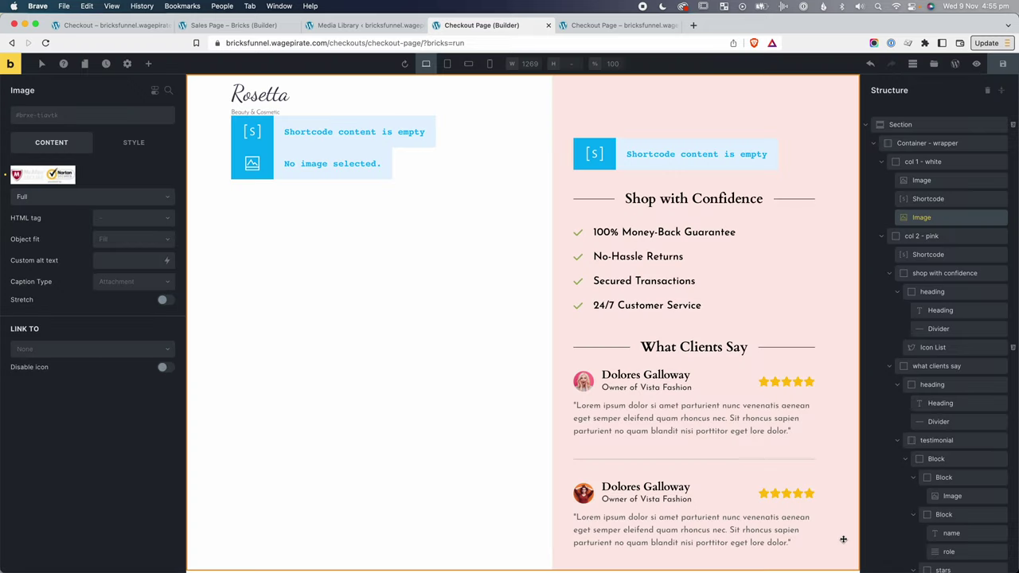
Wrap the badges image in a Block centred on the cross axis with class mt-lg, then view the live checkout.
right_click(933, 218)
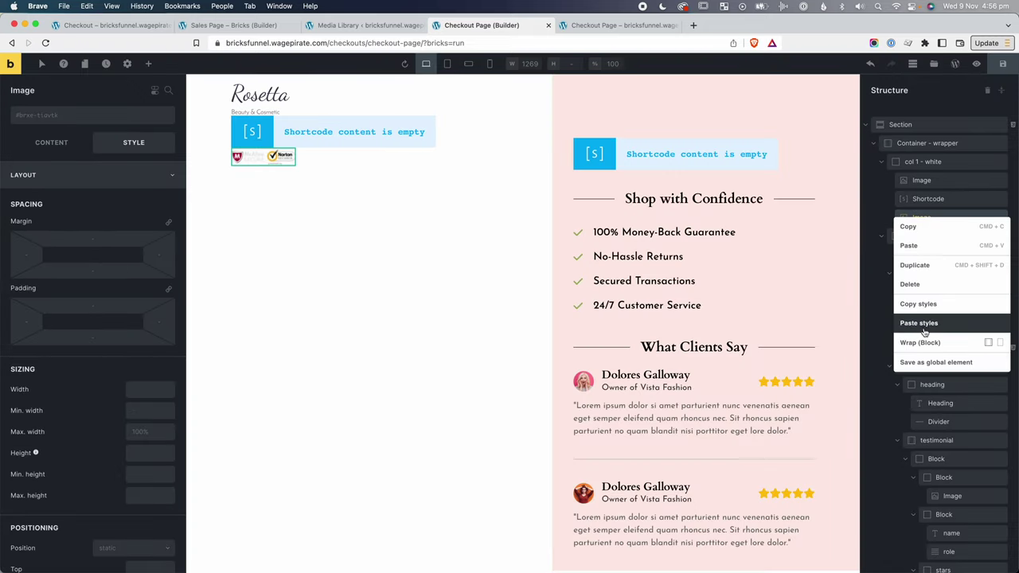
click(921, 342)
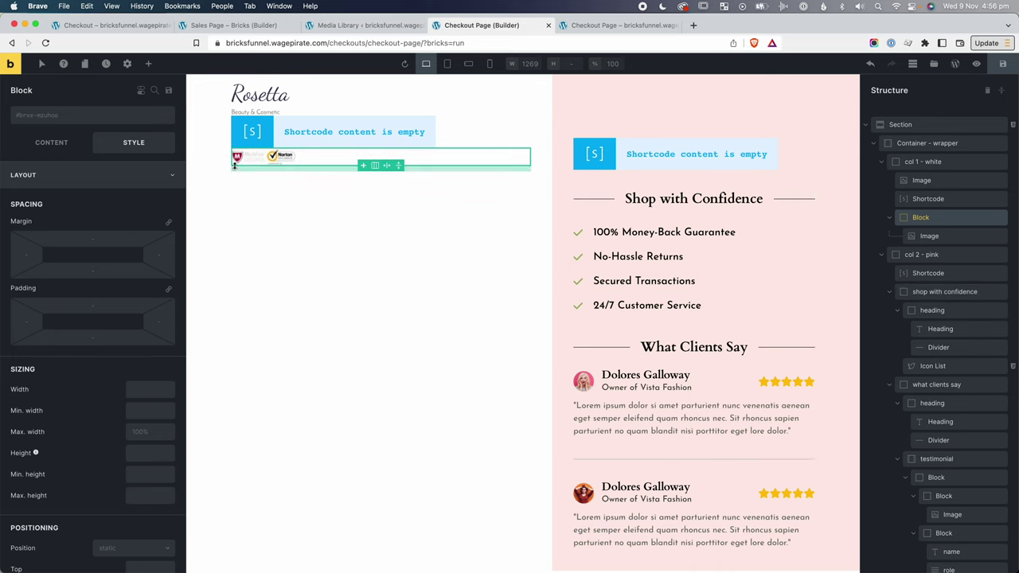
click(52, 143)
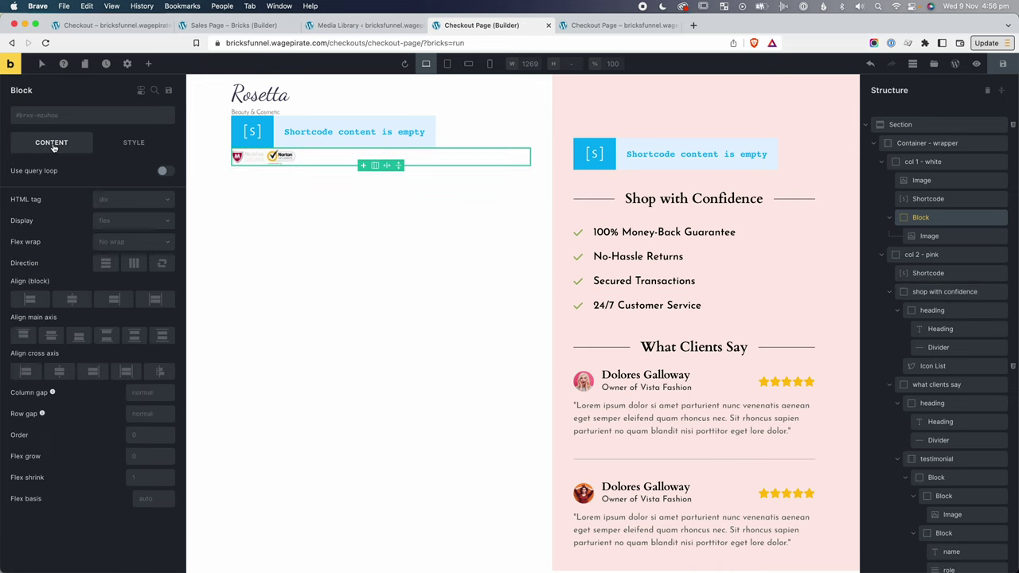
click(61, 371)
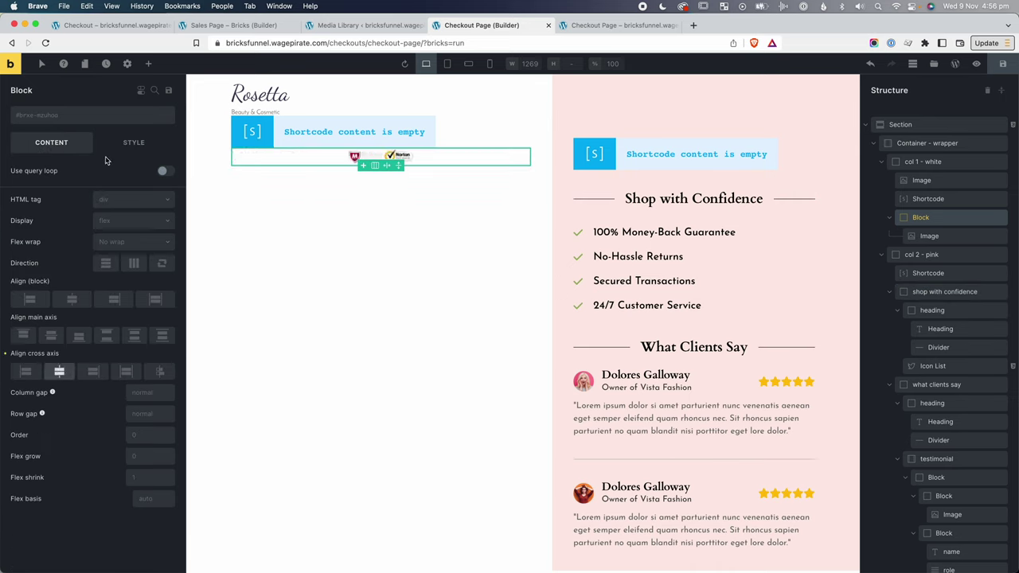
click(100, 121)
text(mt-)
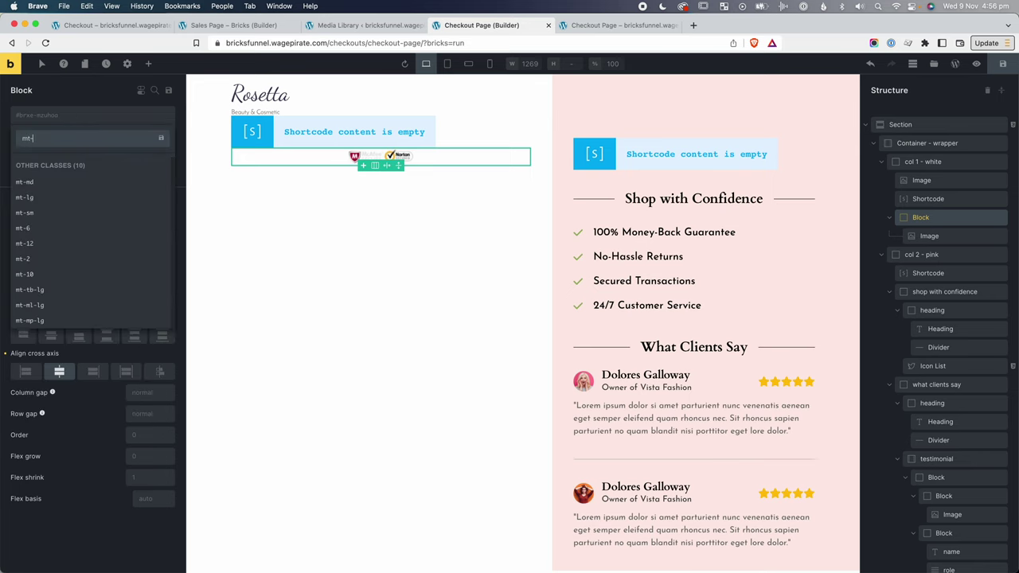
click(11, 196)
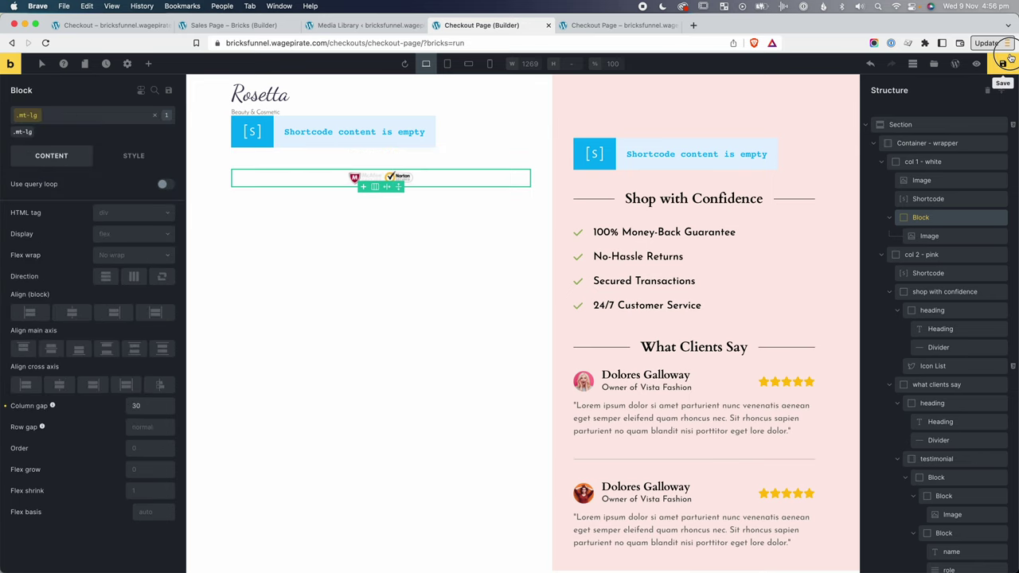
click(621, 25)
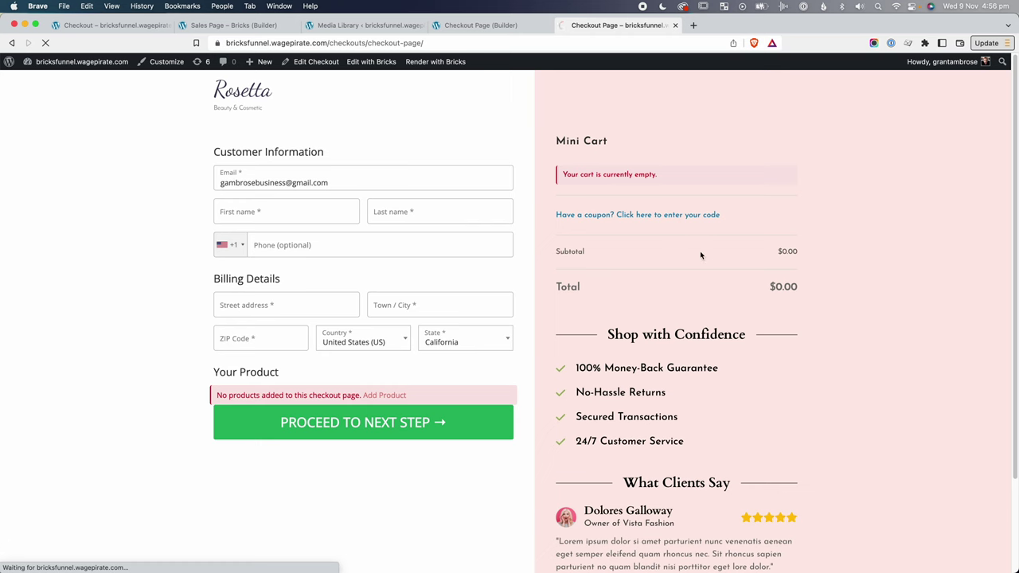
Copy the 'We Respect Your Privacy & Information' line and rename the badges block to 'form footer'.
drag(1009, 91, 1013, 221)
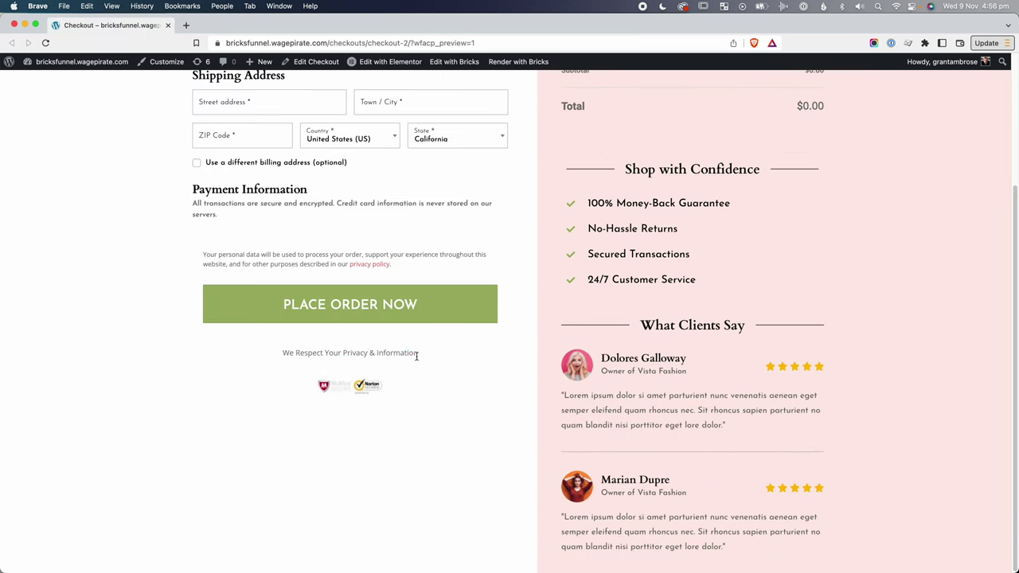
drag(418, 353, 283, 353)
key(super+c)
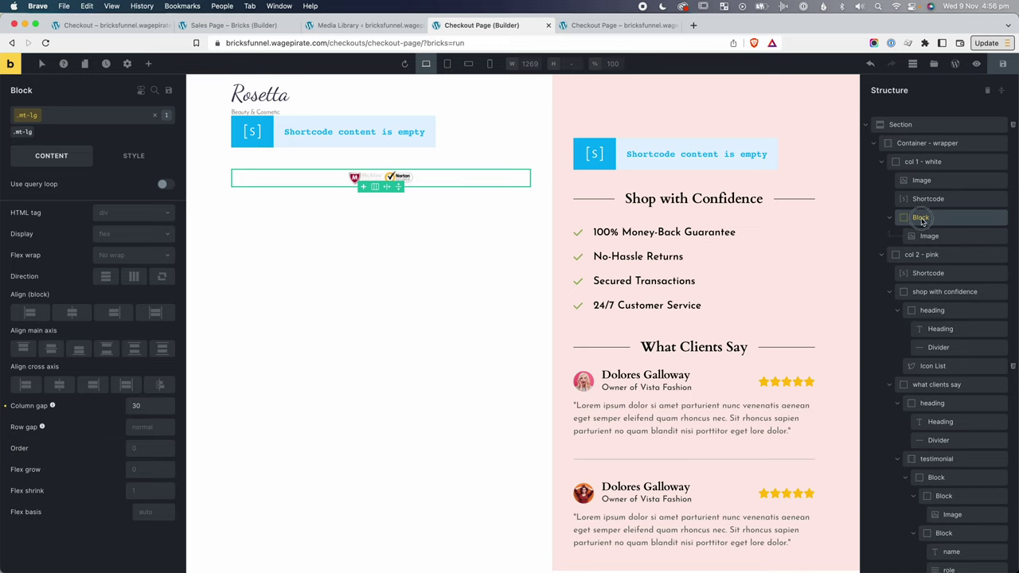
double_click(922, 219)
text(form footer)
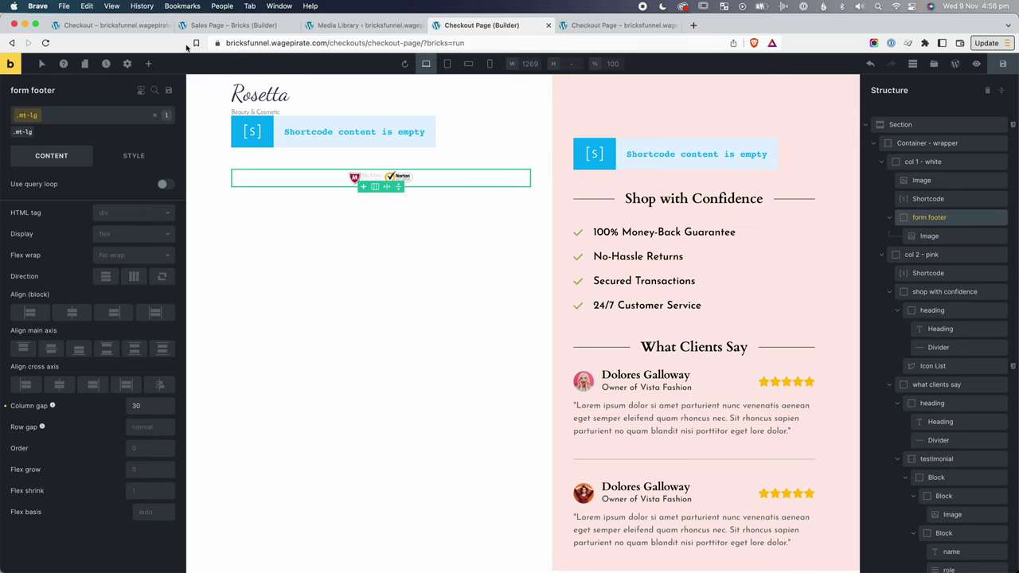
Add the privacy line as a font-grey Basic Text above the badges image.
click(148, 64)
text(bas)
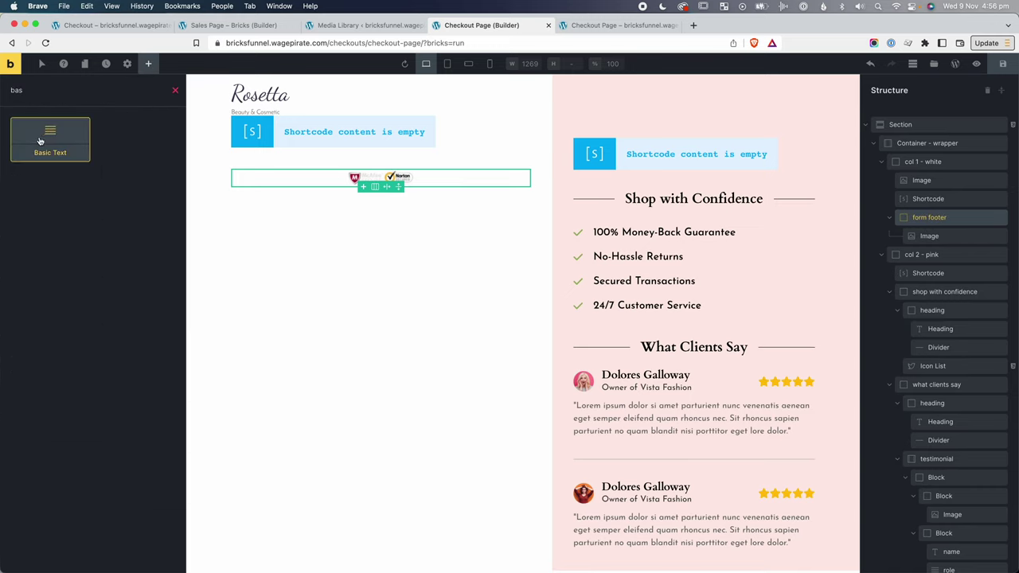
click(40, 141)
click(948, 253)
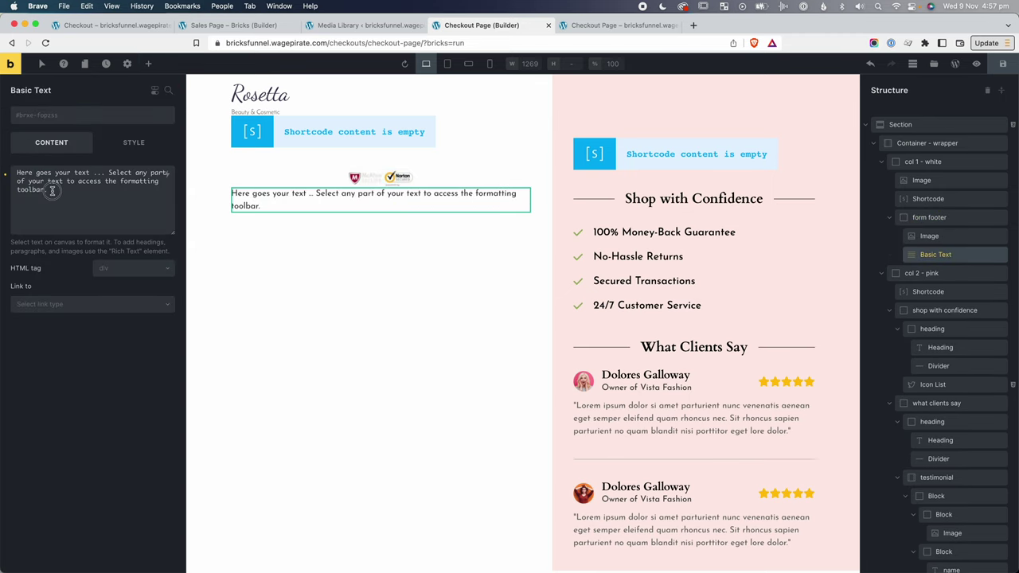
key(super+a)
key(super+v)
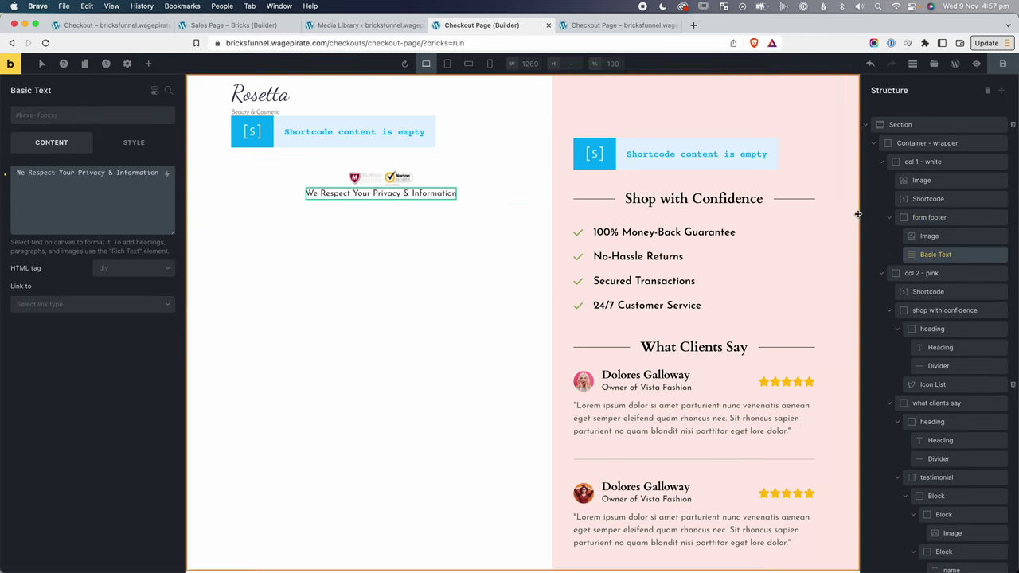
drag(938, 254, 942, 237)
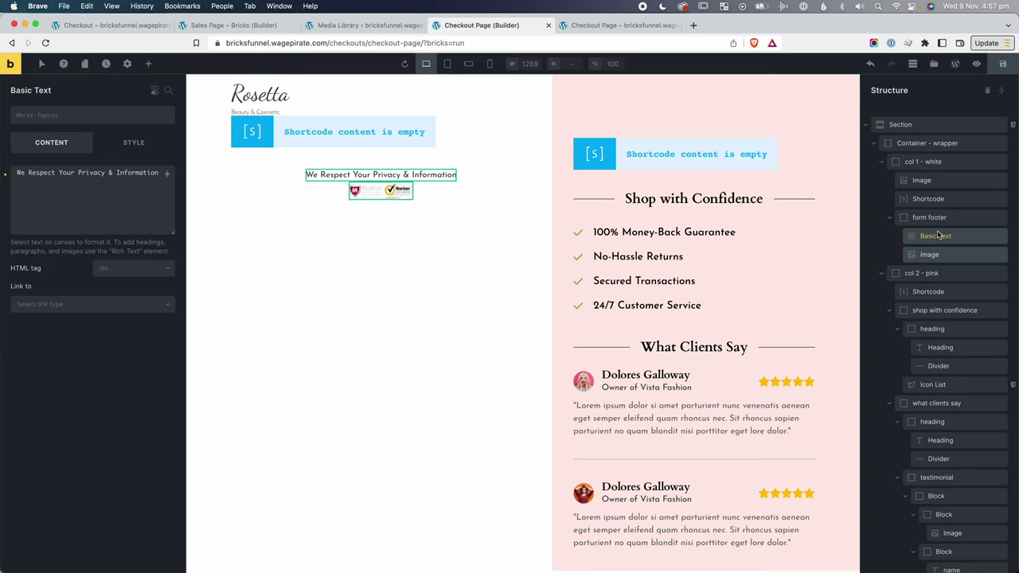
click(96, 115)
text(font-gr)
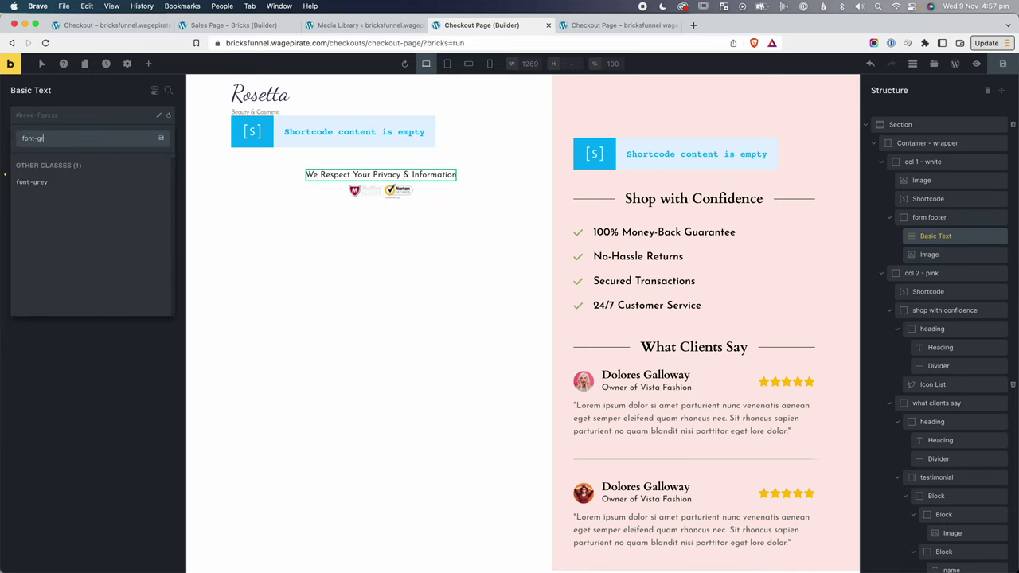
click(76, 183)
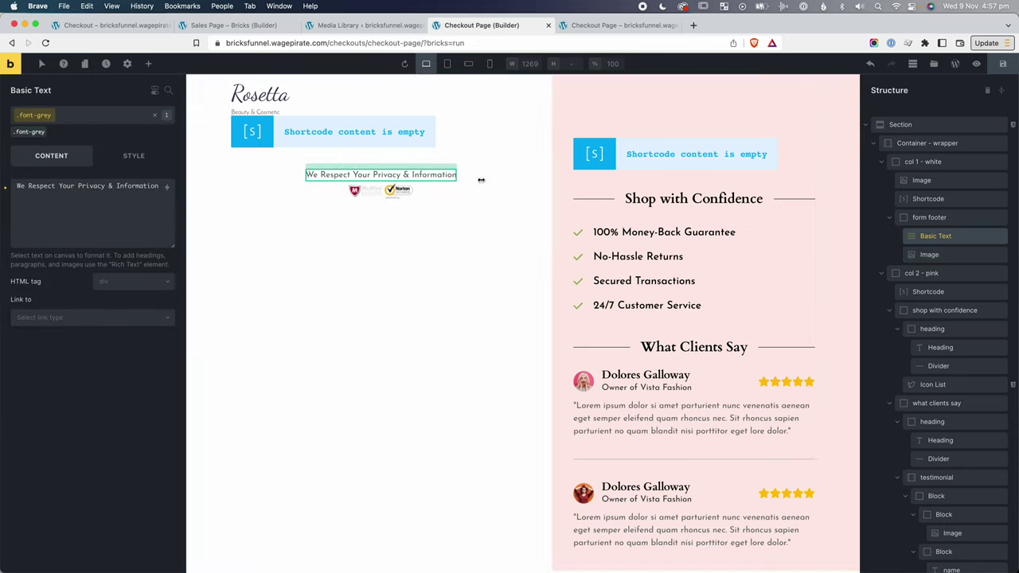
click(454, 271)
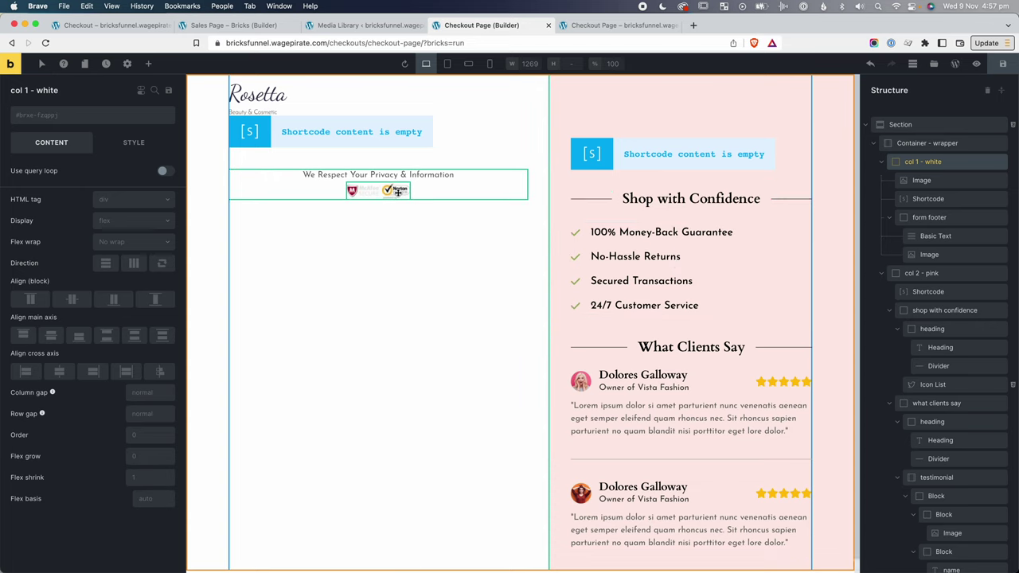
Give the badges image the mt-sm class, then open the live Checkout Page tab.
click(398, 192)
click(67, 118)
text(mt-)
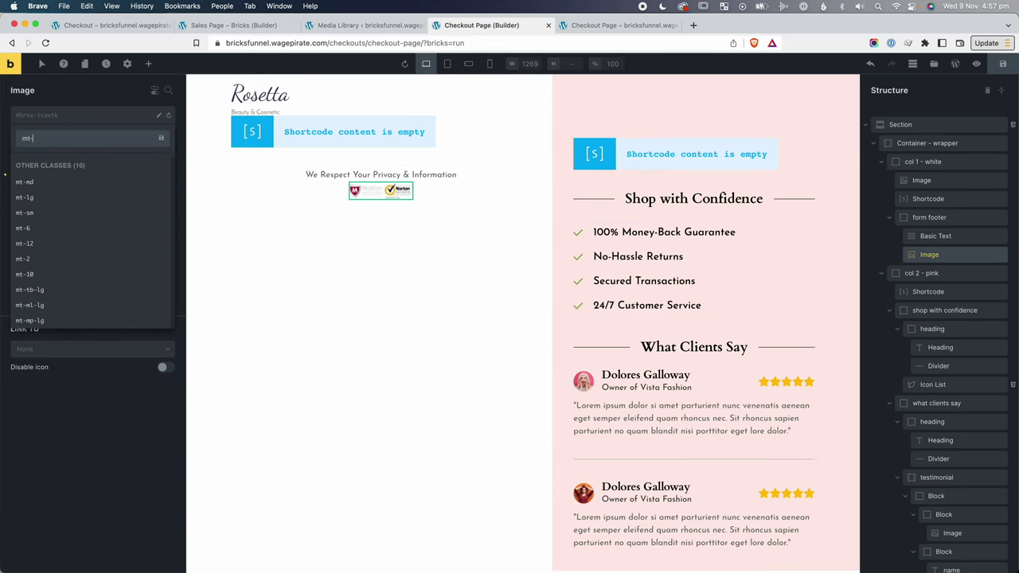
click(32, 213)
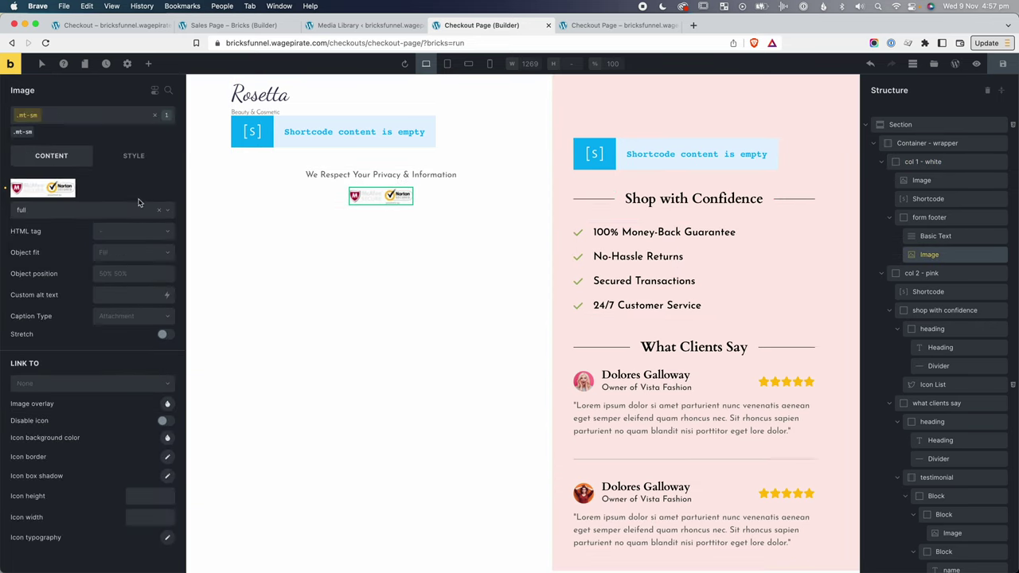
click(344, 215)
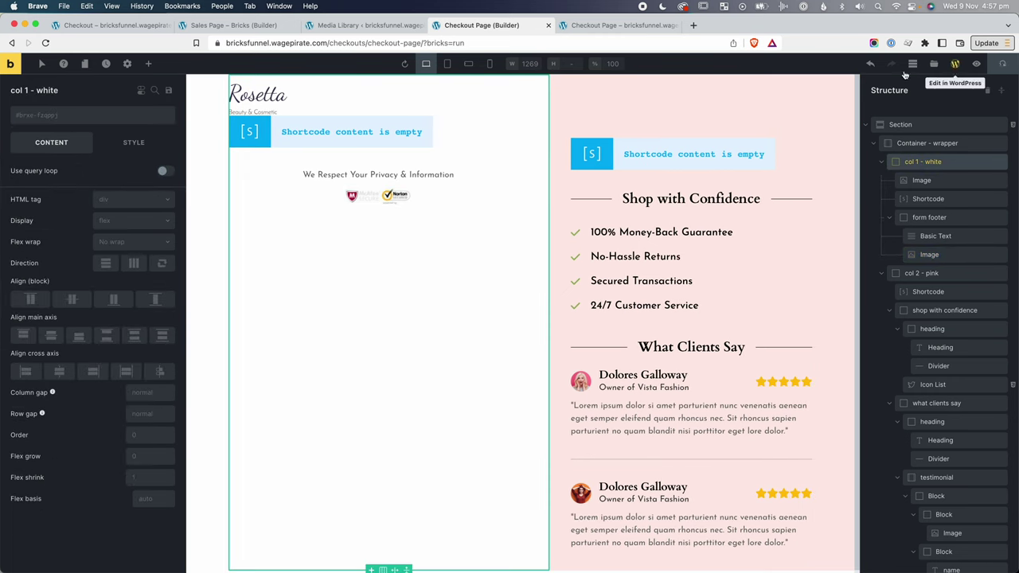
click(605, 27)
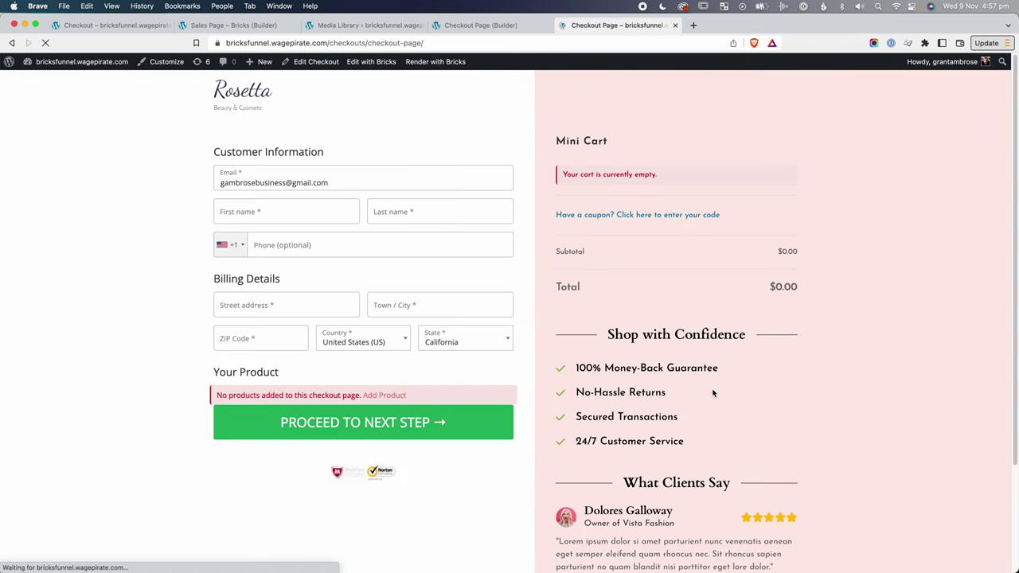
Check the privacy line and badges below the Proceed button, then return to the Sales Page – Bricks tab.
scroll(764, 422, down, 3)
scroll(605, 446, up, 3)
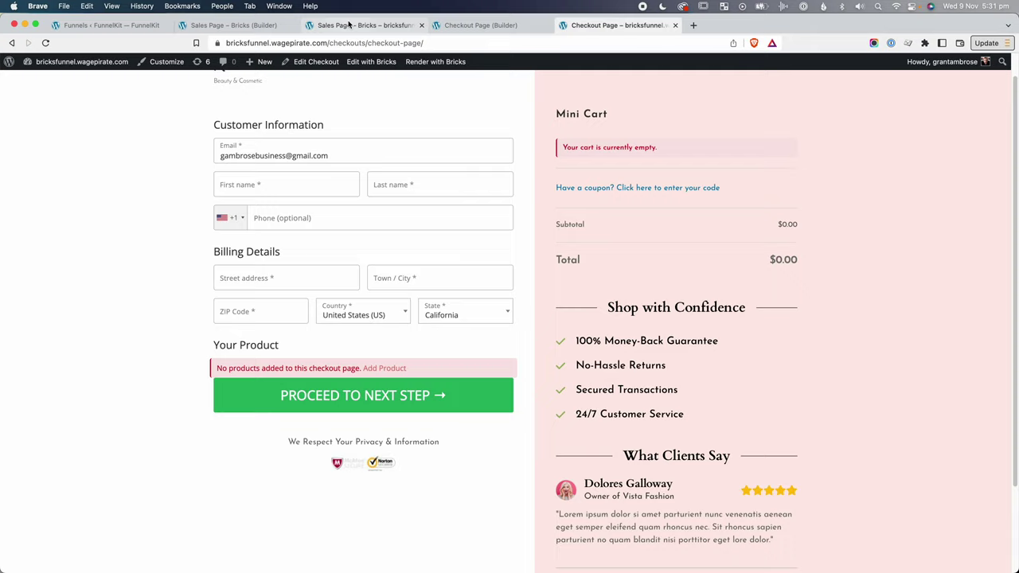
click(348, 24)
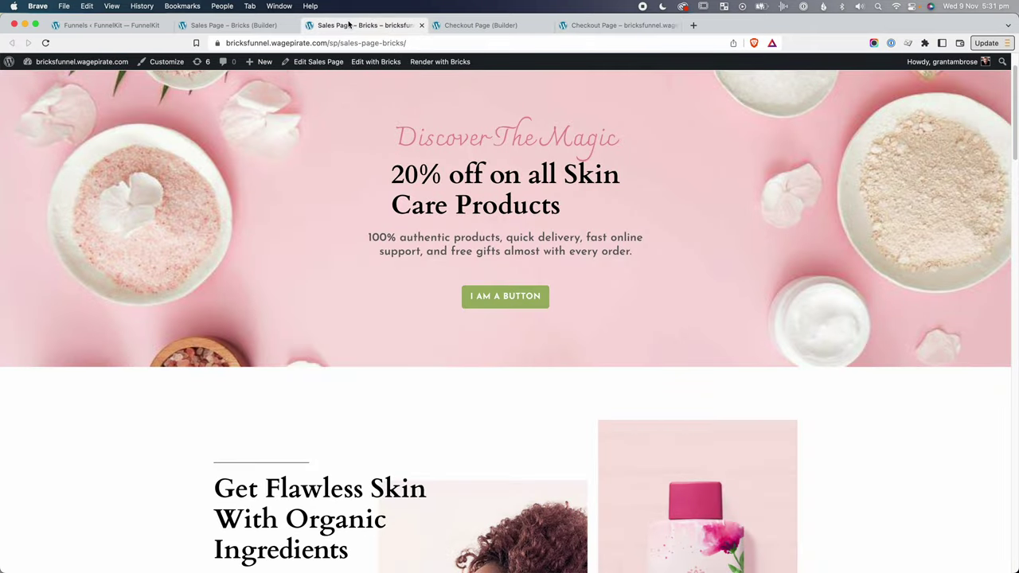
Inspect the sales page button in DevTools to find where its green background comes from.
scroll(450, 334, up, 2)
scroll(482, 304, down, 1)
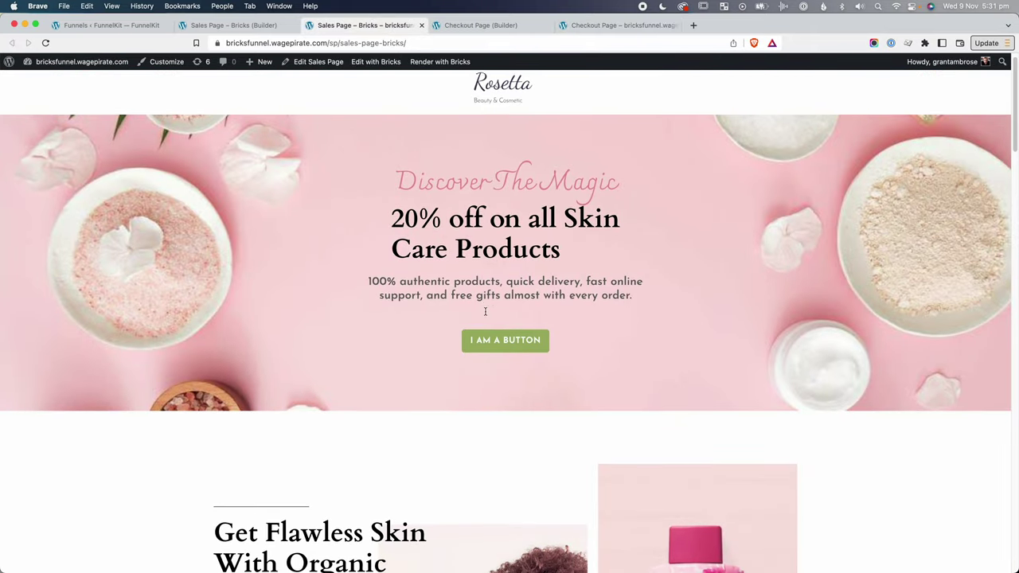
right_click(484, 333)
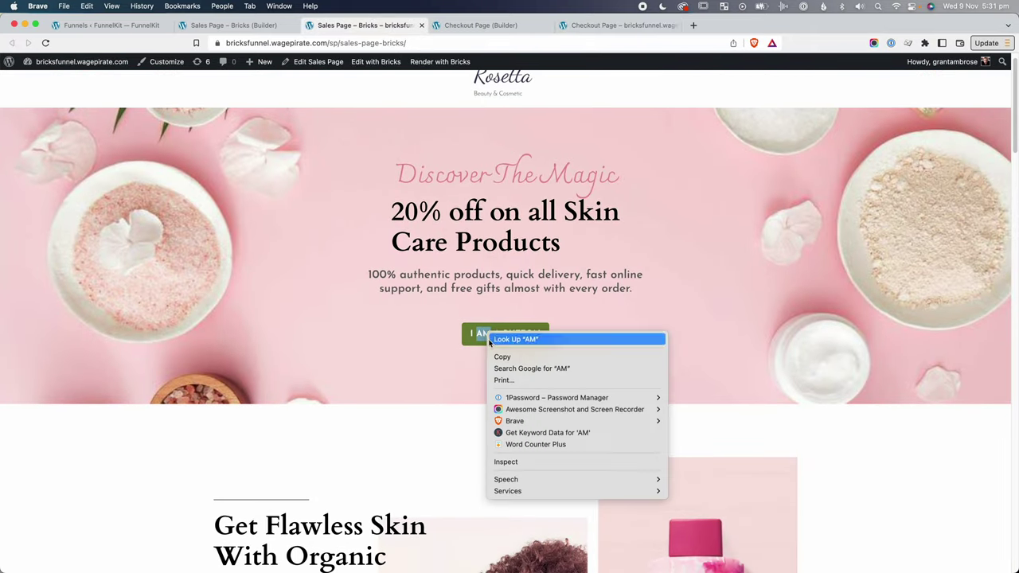
click(514, 462)
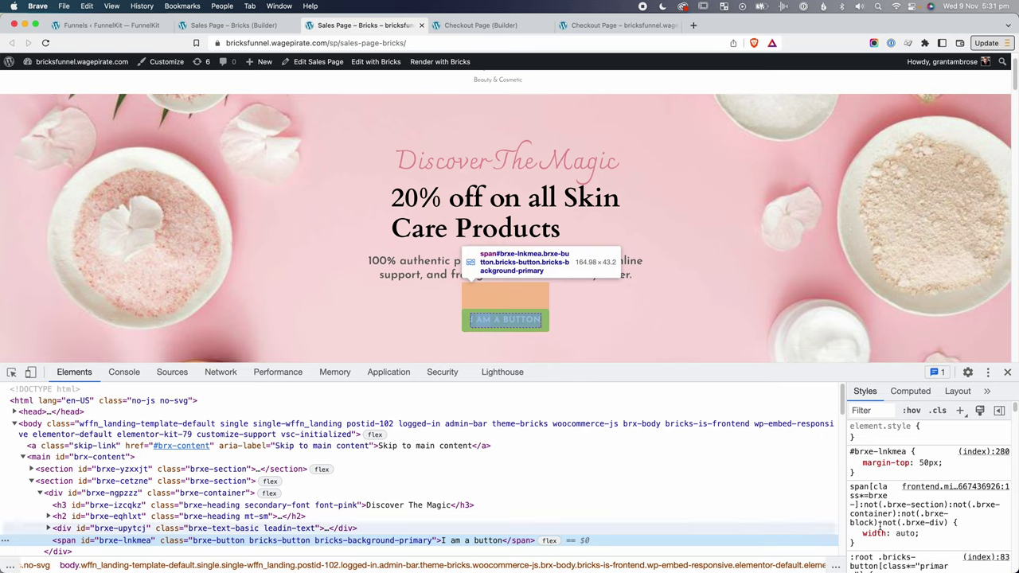
scroll(916, 504, down, 3)
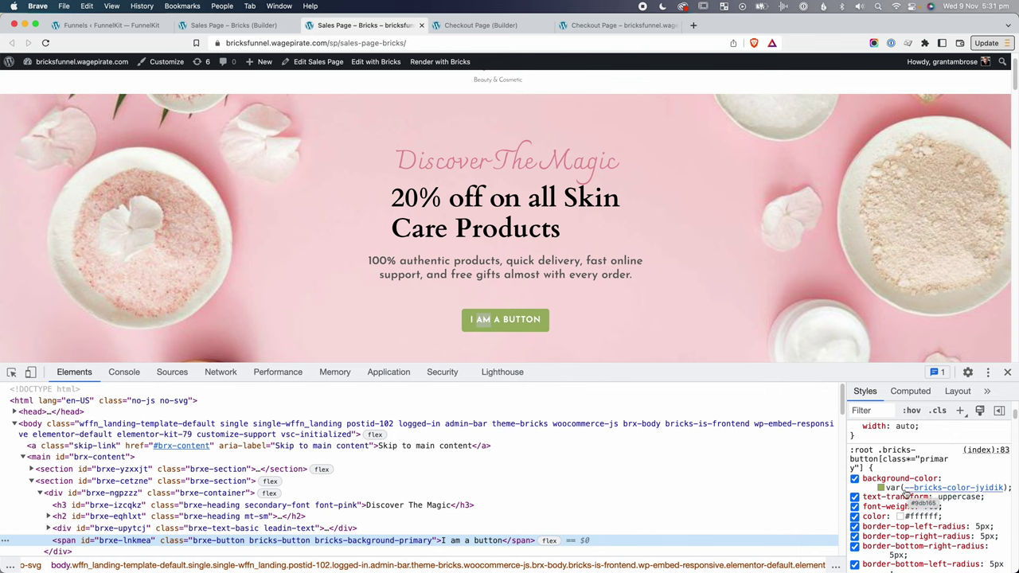
Test background-color #000, undo it back to var(--bricks-color-jyidik), and open the Bricks builder.
click(898, 487)
text(#)
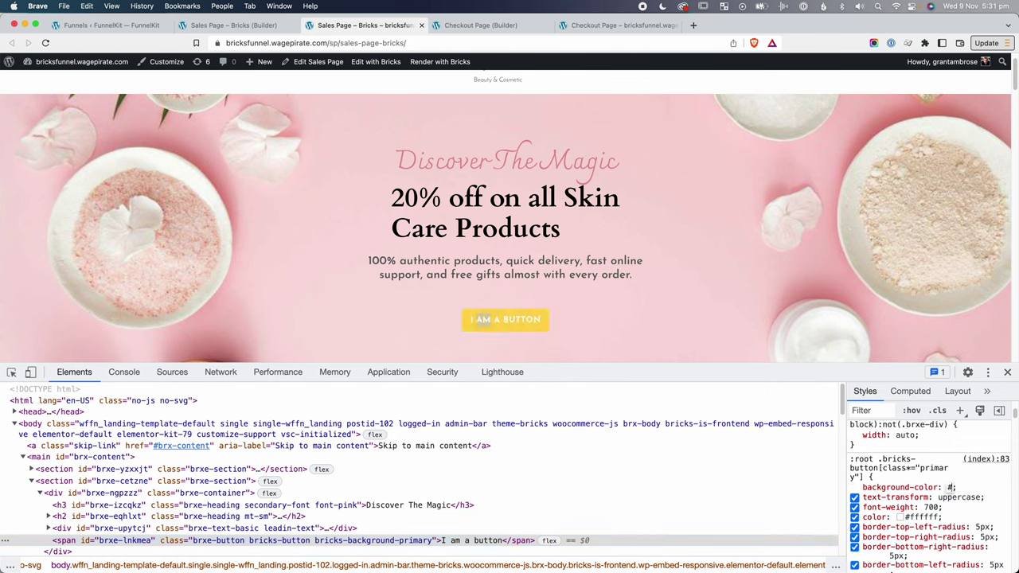
text(000)
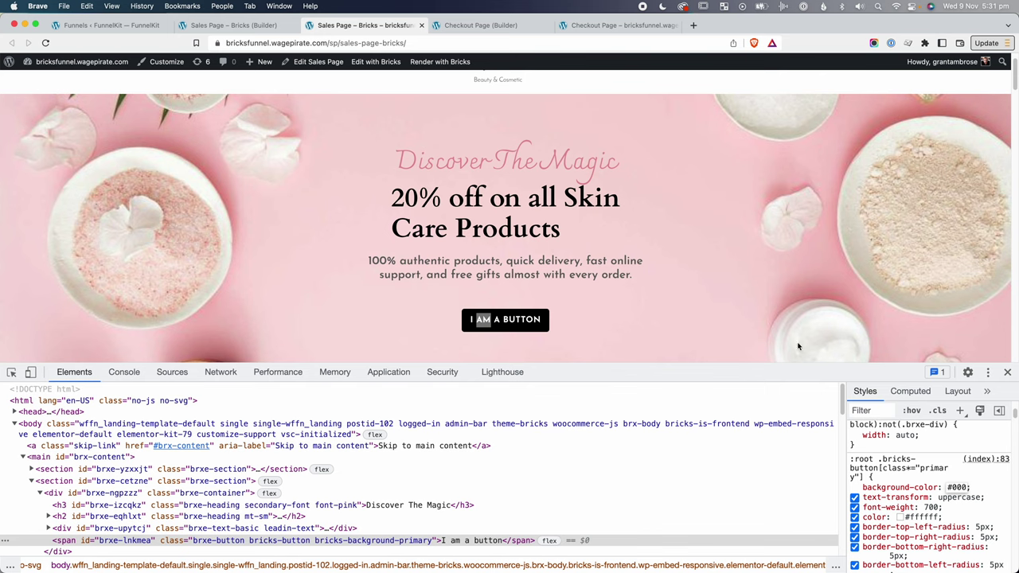
key(super+z)
key(super+z)
key(super+z)
key(super+z)
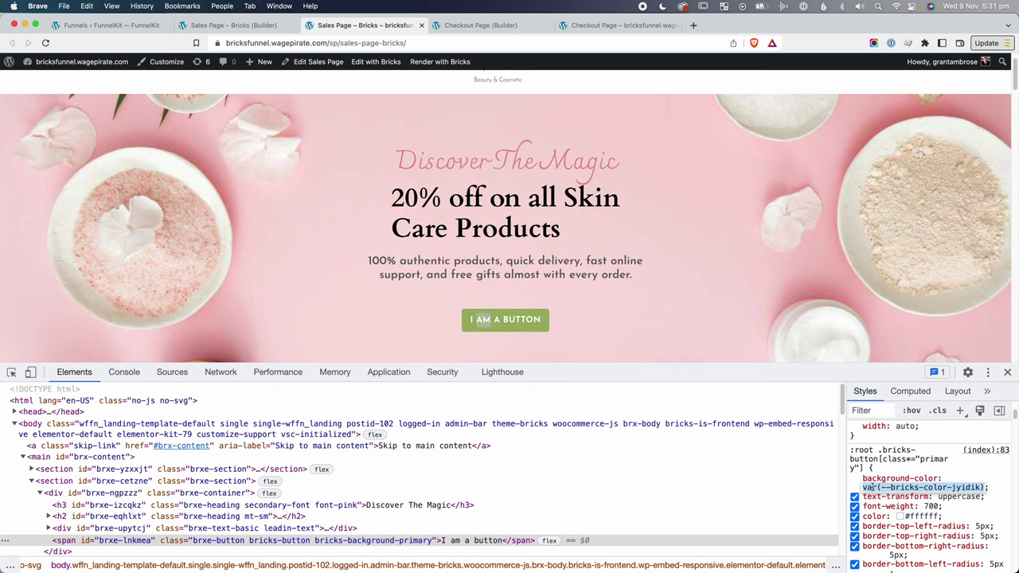
mouse_move(375, 61)
click(390, 78)
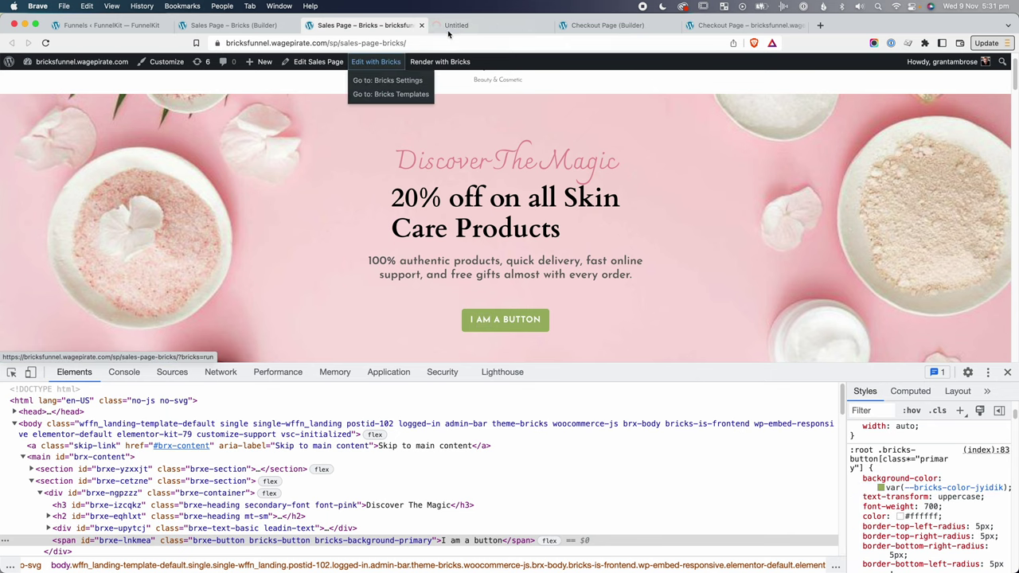
Check that Theme Styles' Element - Button primary background is global colour #20 (#9db165).
click(127, 64)
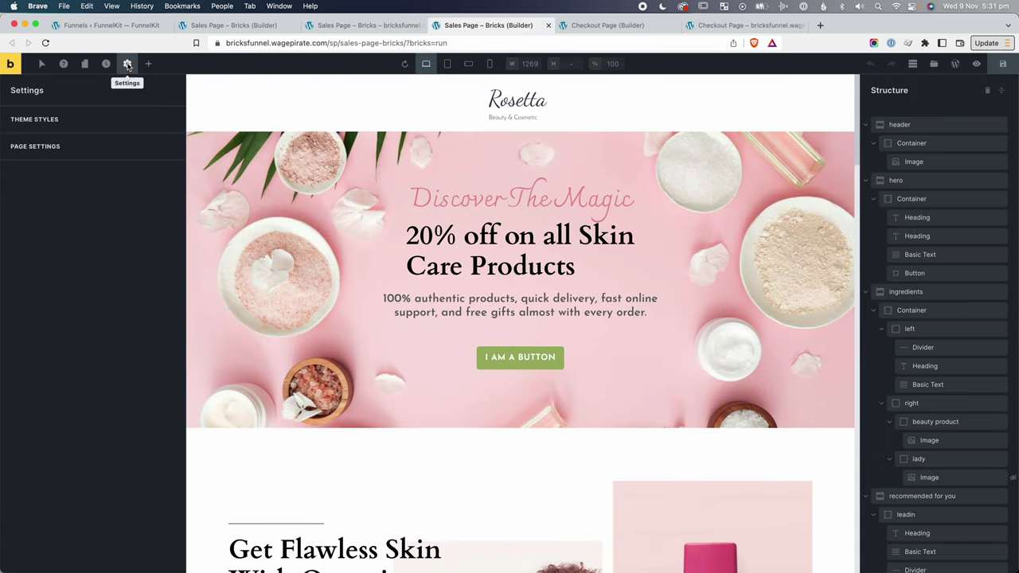
click(46, 105)
scroll(48, 326, down, 1)
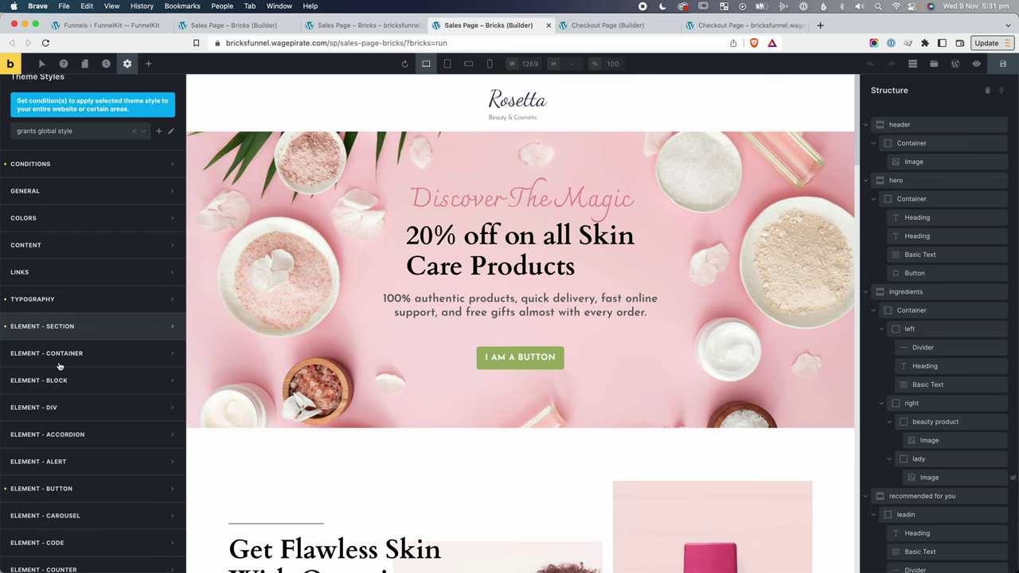
click(50, 489)
scroll(55, 478, down, 5)
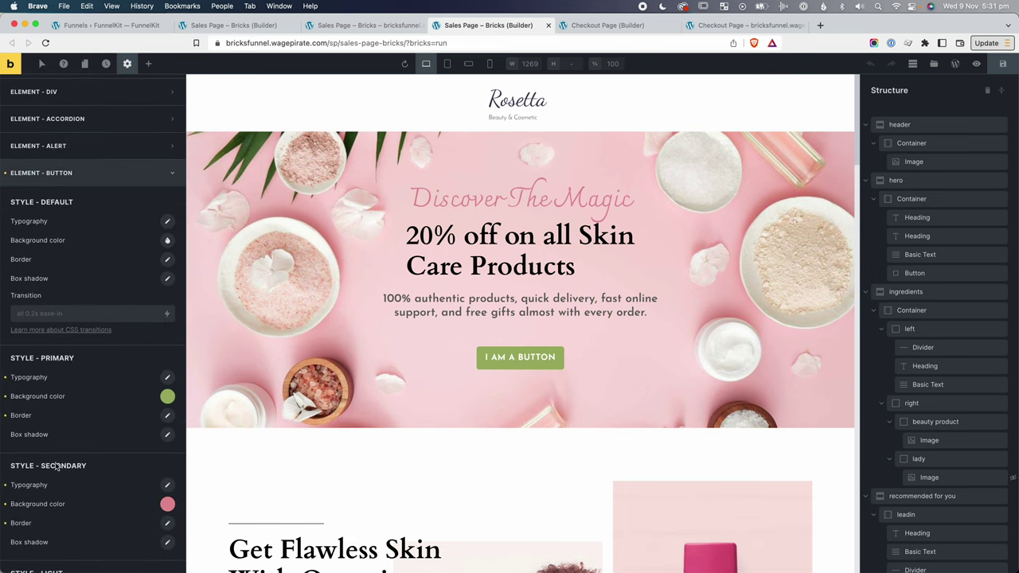
click(167, 398)
scroll(88, 428, down, 1)
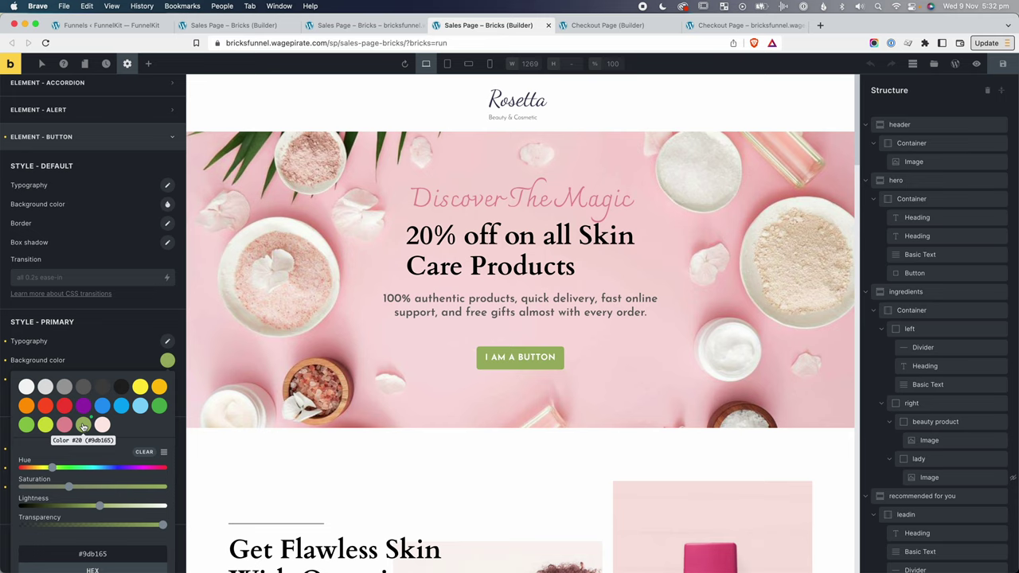
scroll(79, 430, down, 1)
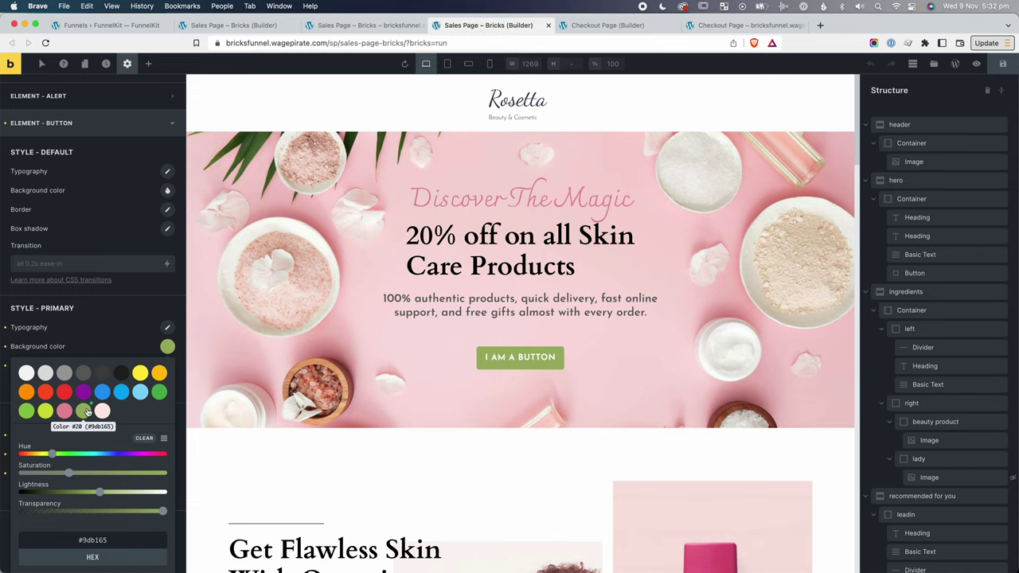
scroll(88, 412, down, 2)
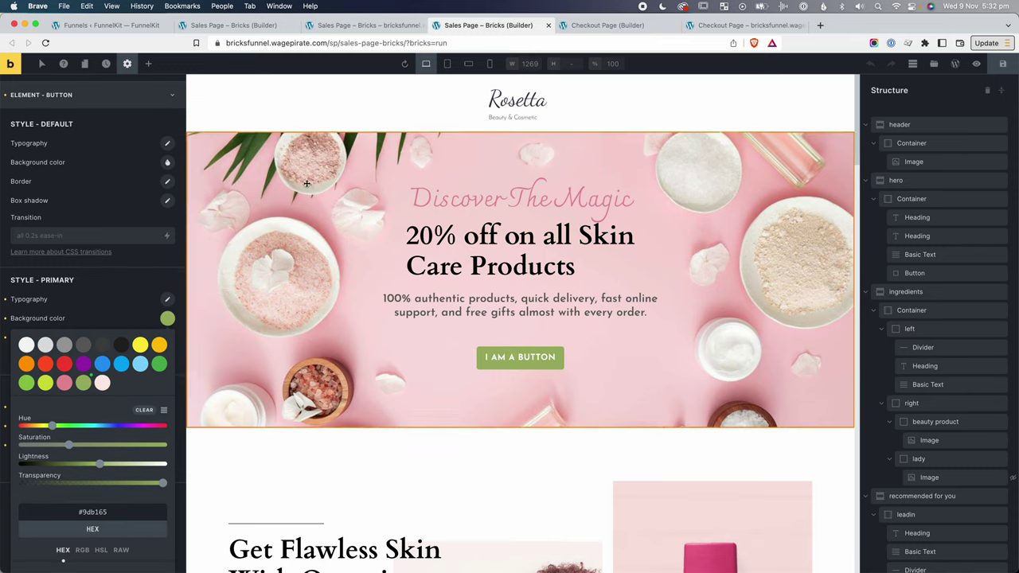
key(ctrl+shift+Tab)
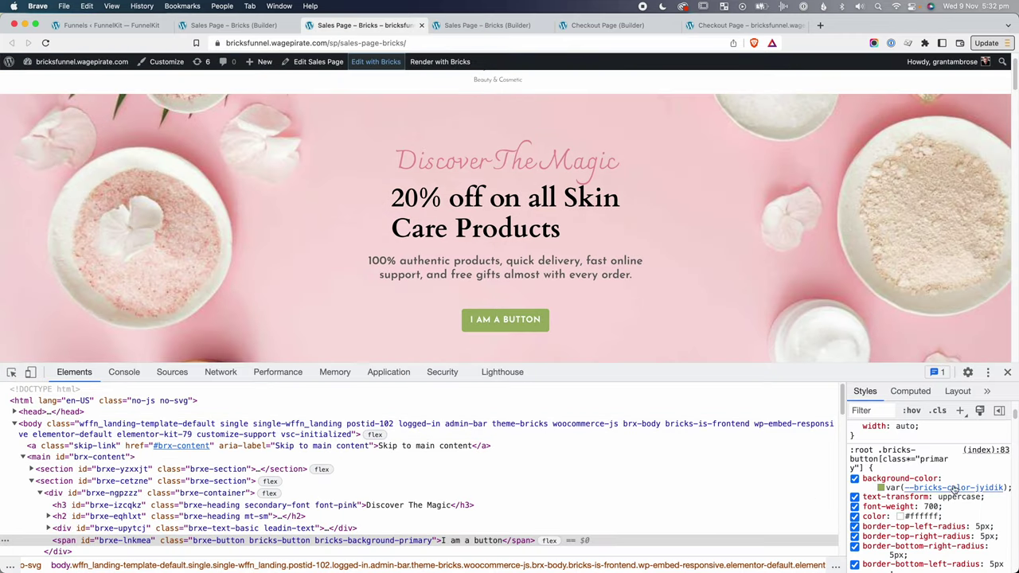
Copy var(--bricks-color-jyidik) and paste it into FunnelKit's checkout Custom CSS Tweaks.
click(896, 488)
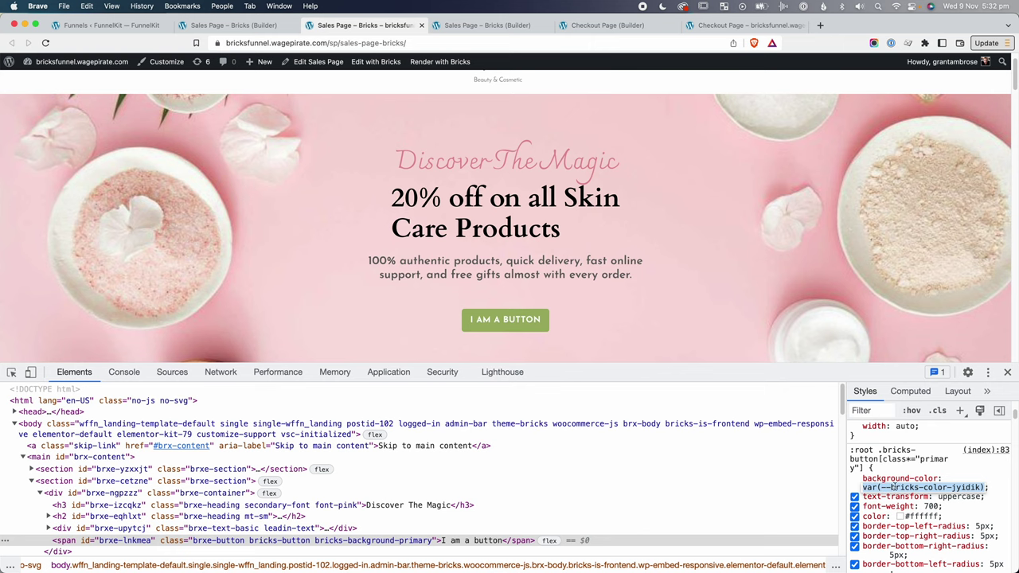
click(740, 24)
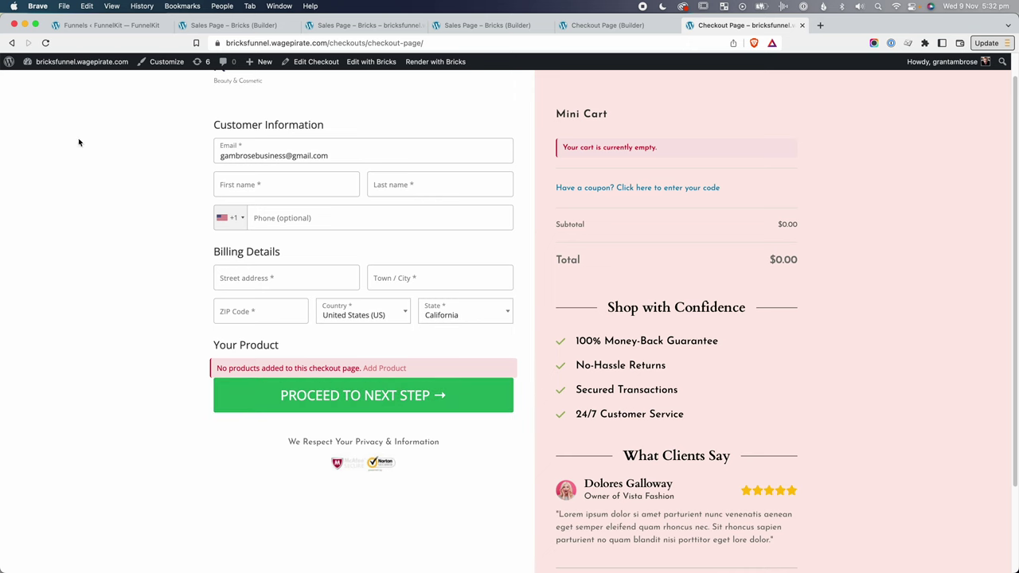
click(105, 25)
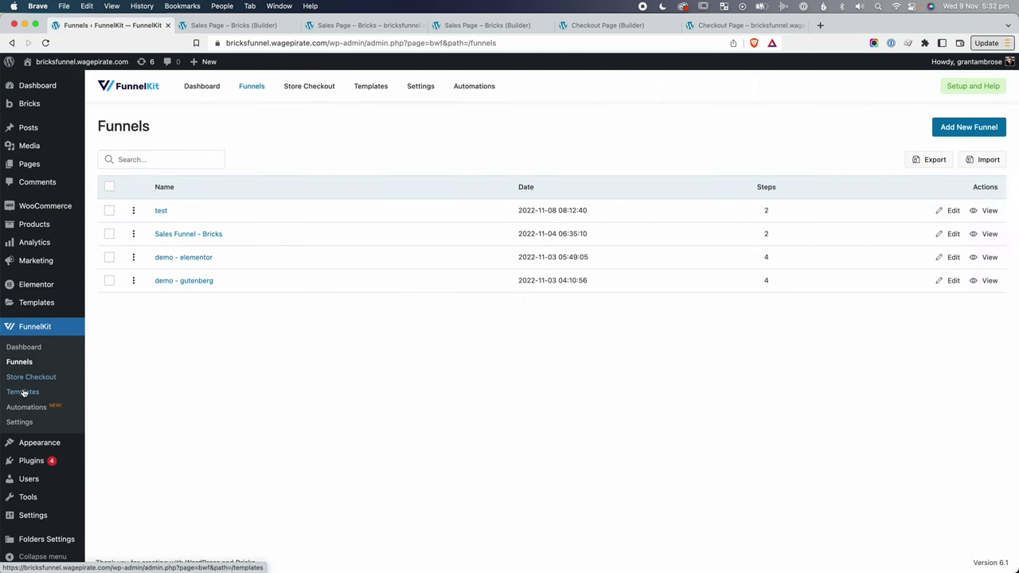
click(21, 422)
click(274, 157)
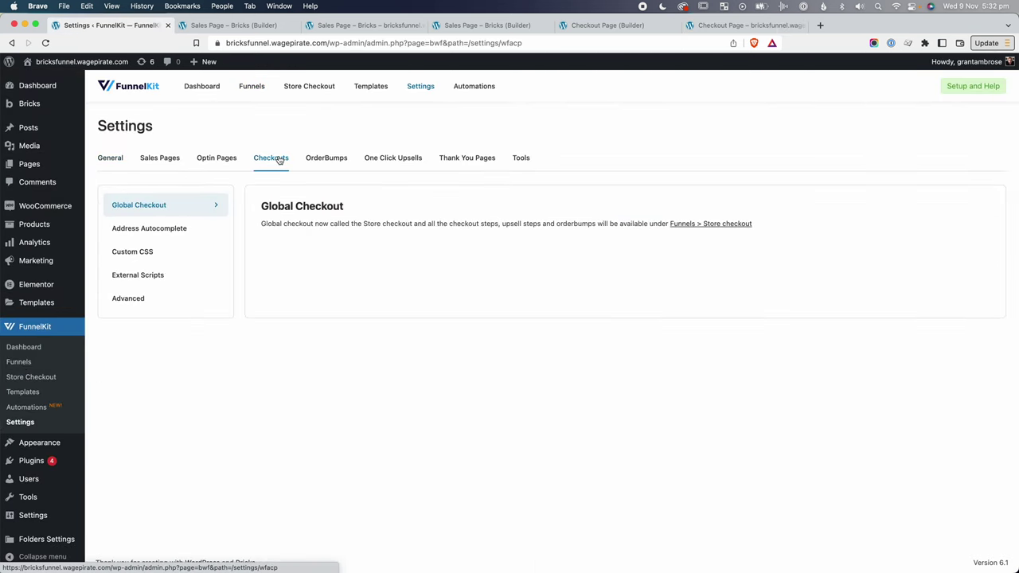
click(145, 252)
click(420, 290)
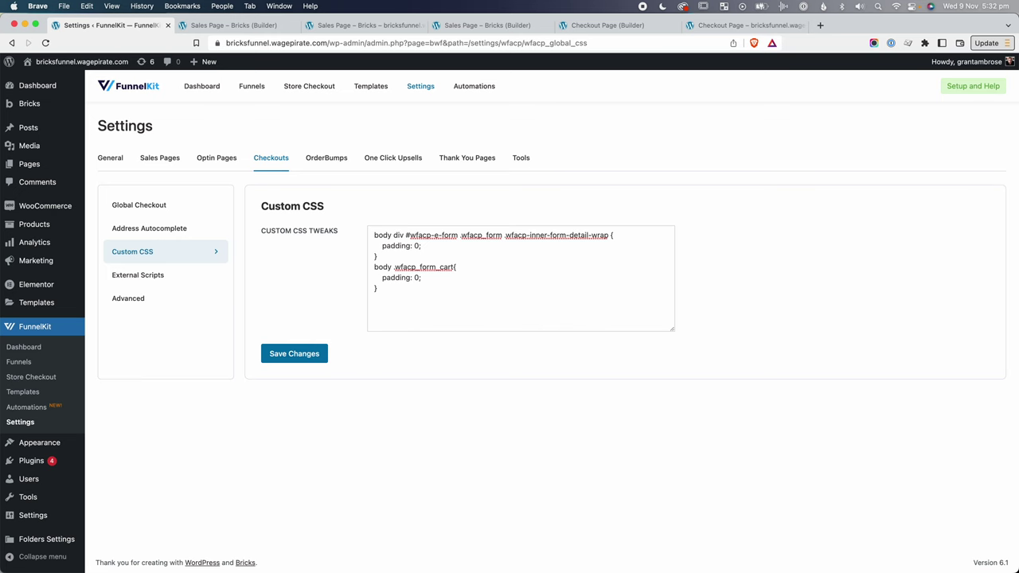
text(var(--bricks-color-jyidjk))
drag(471, 309, 371, 310)
click(406, 309)
Paste the Proceed button's selector from the checkout inspector as a new CSS rule.
key(super+alt+Left)
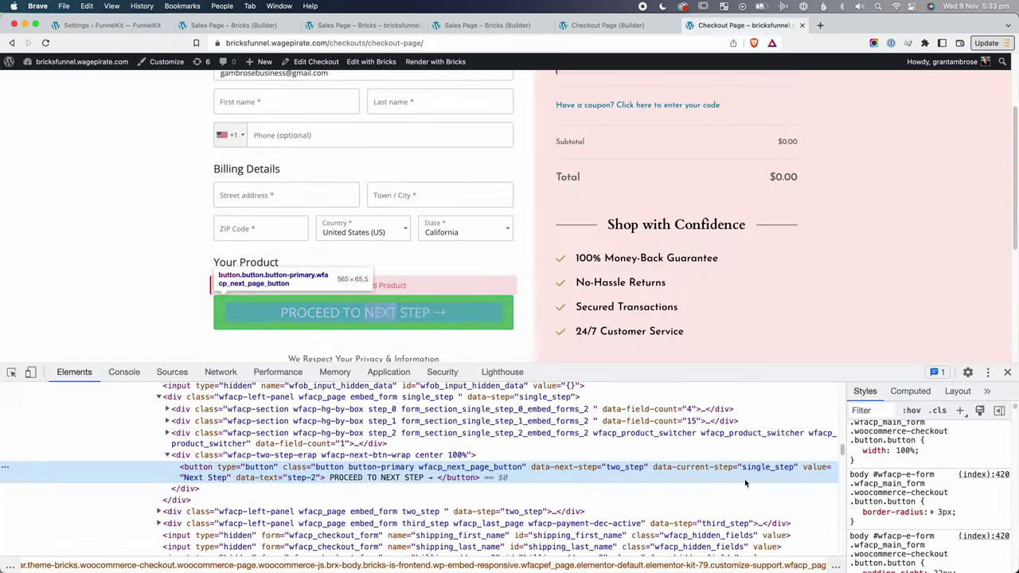
scroll(905, 491, down, 5)
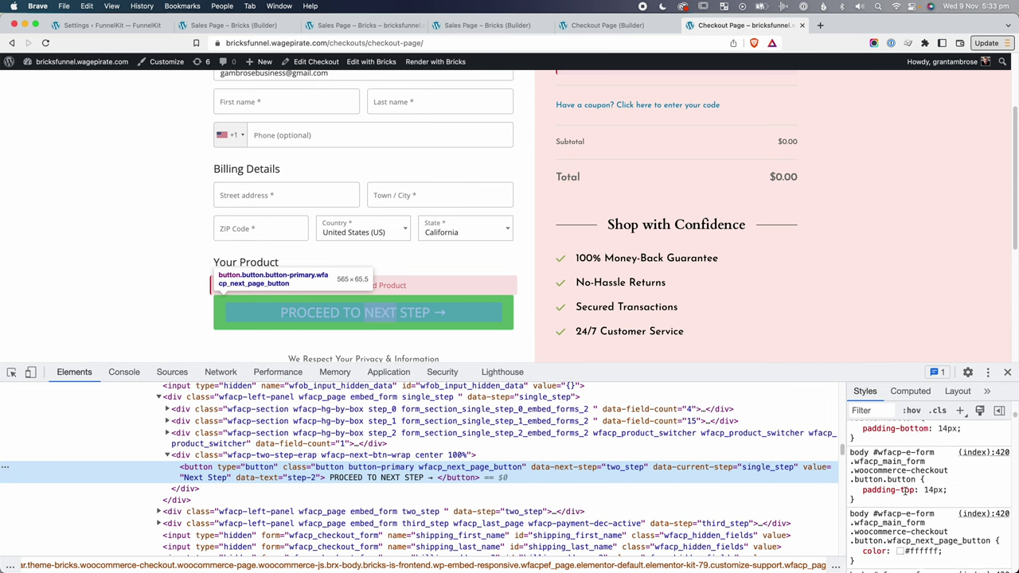
scroll(905, 491, down, 3)
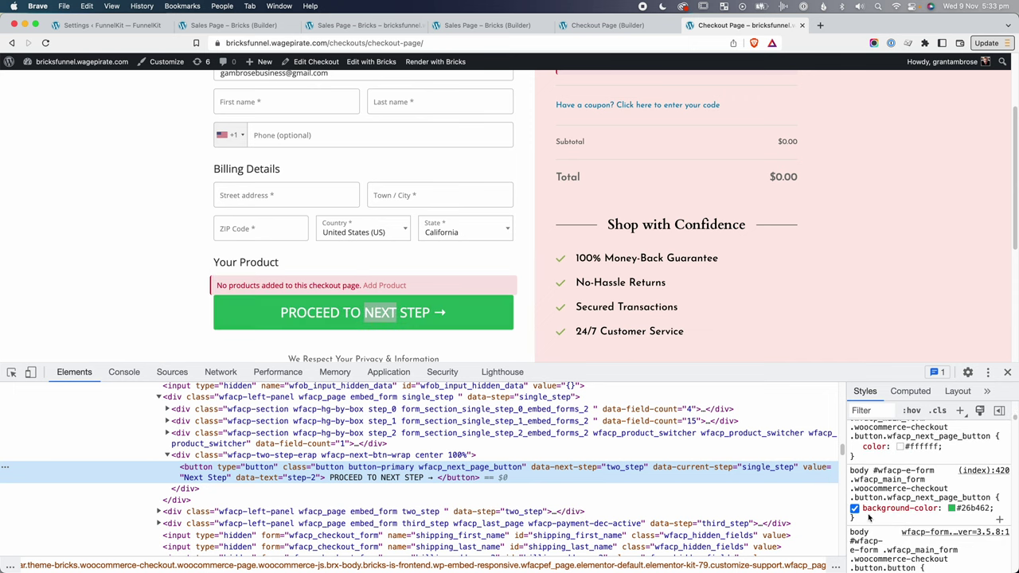
click(872, 492)
key(super+c)
key(super+alt+Right)
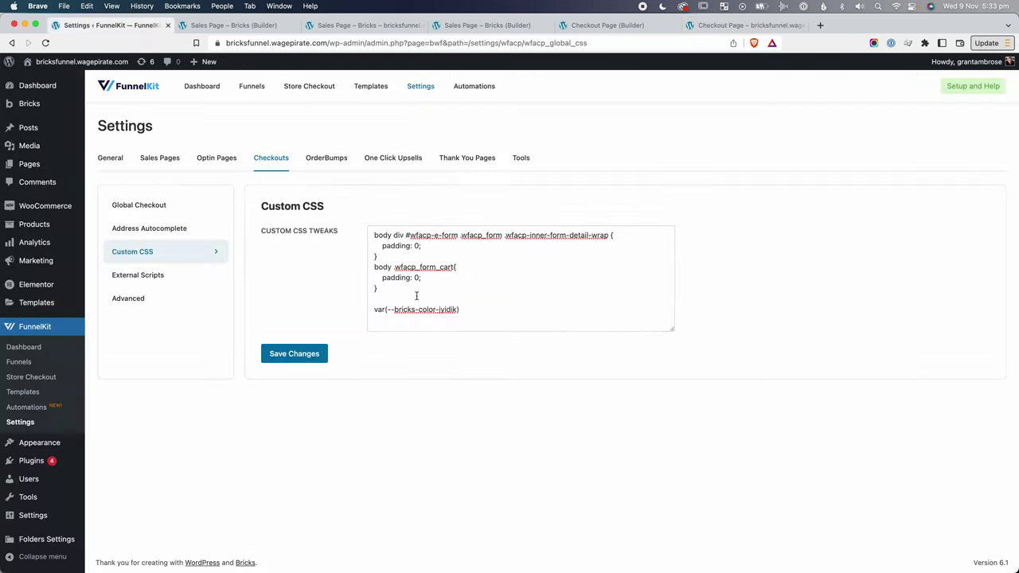
key(Return)
key(super+v)
scroll(409, 297, down, 1)
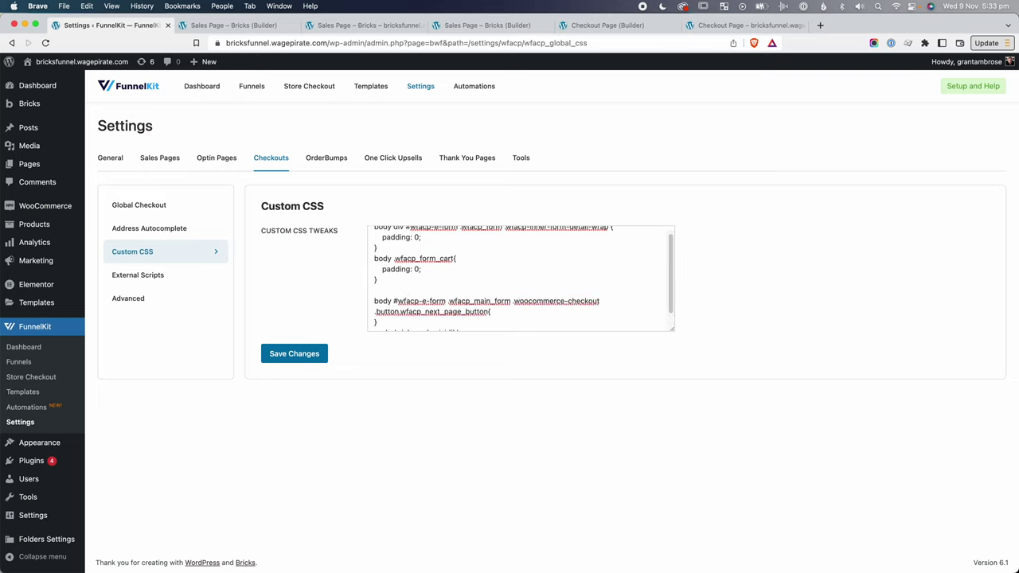
key(Return)
key(Return)
drag(461, 323, 375, 323)
key(cmd+c)
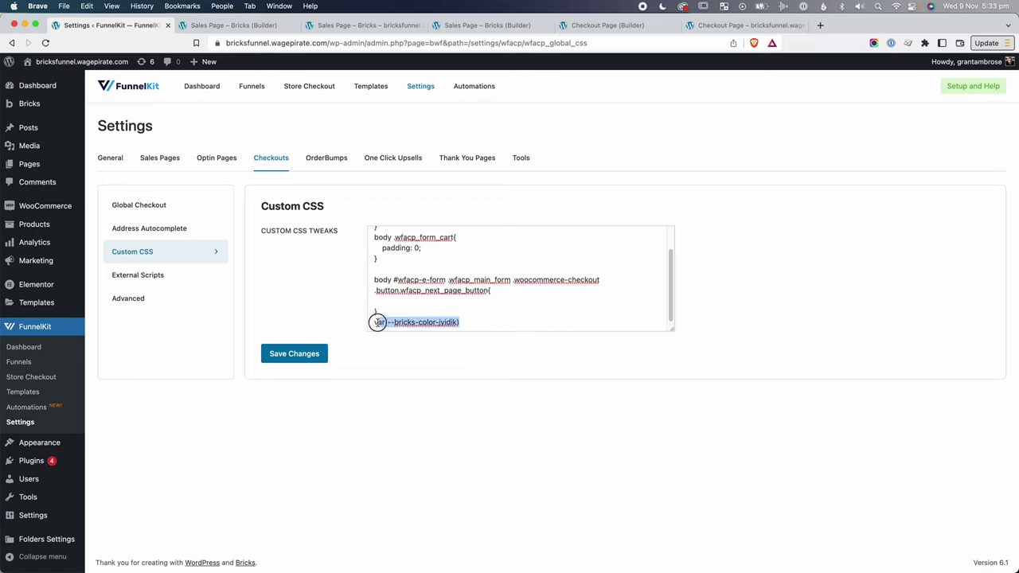
key(BackSpace)
key(BackSpace)
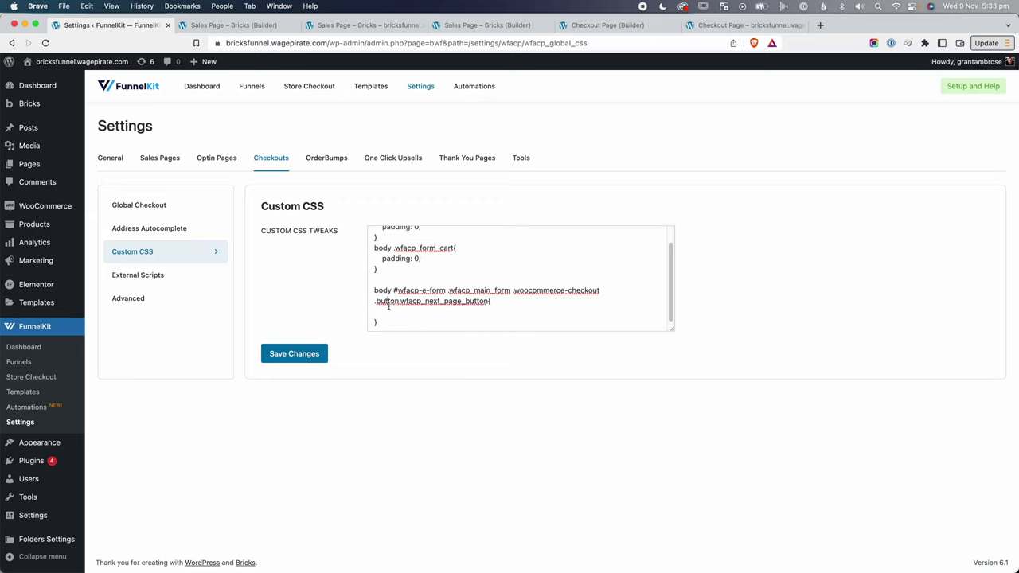
Give the rule background-color: var(--bricks-color-jyidik);, prefix the selector with div, and save.
text(background-color:)
key(cmd+v)
text(;)
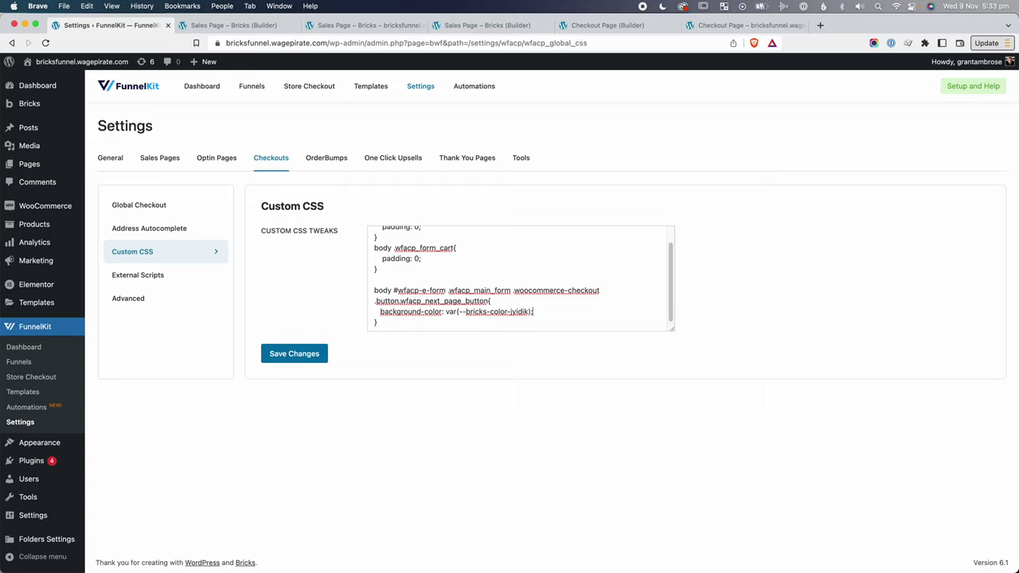
click(393, 291)
text(div)
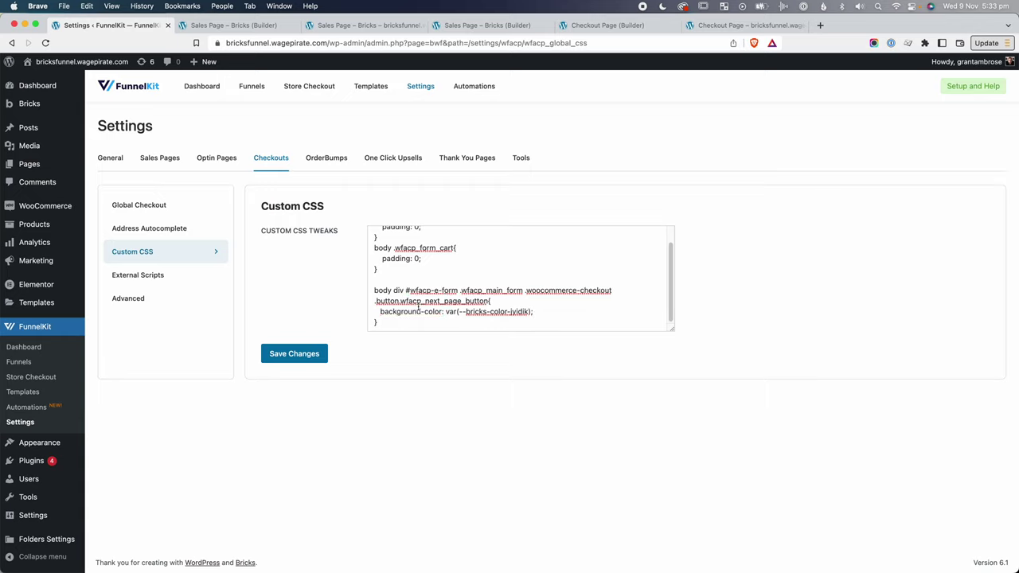
click(303, 356)
Reload the checkout and inspect the Proceed button's new background colour.
key(cmd+6)
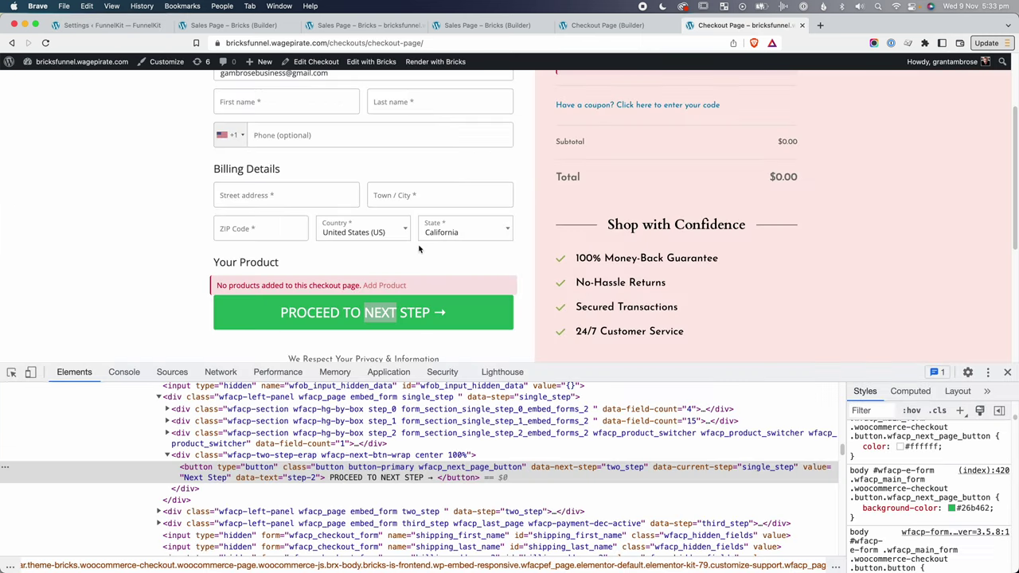
key(super+r)
key(super+alt+i)
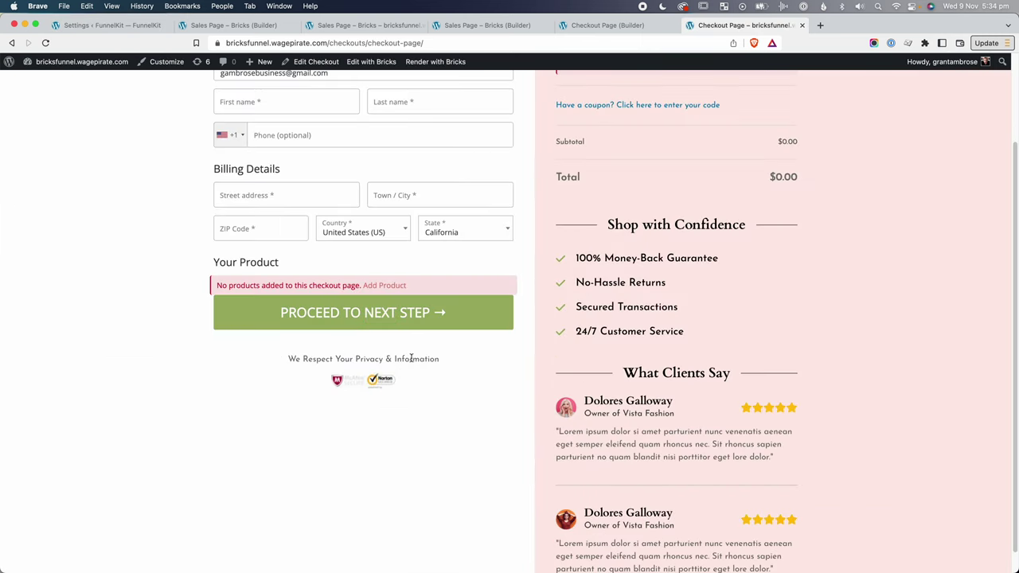
right_click(398, 307)
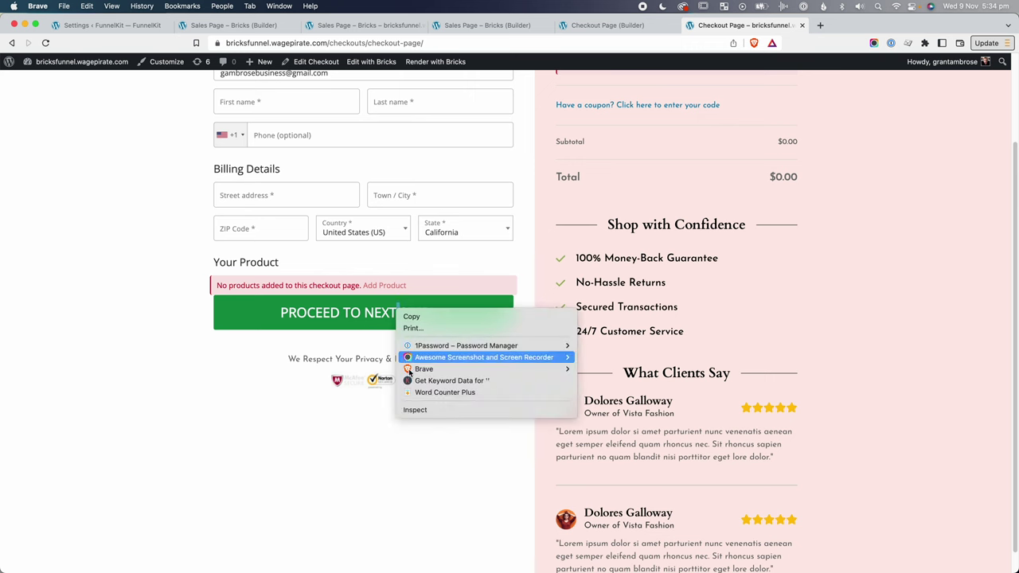
click(417, 409)
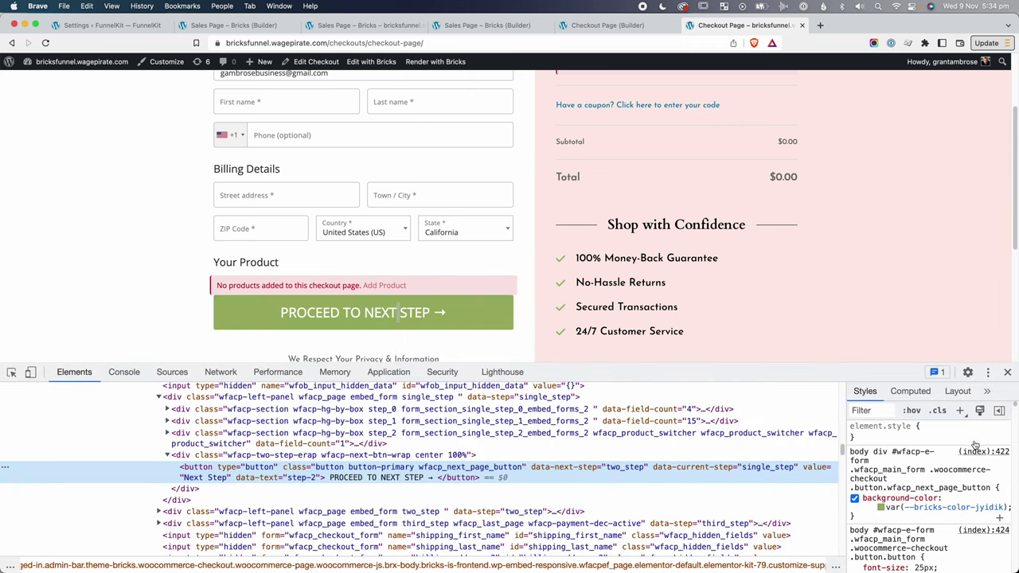
click(488, 25)
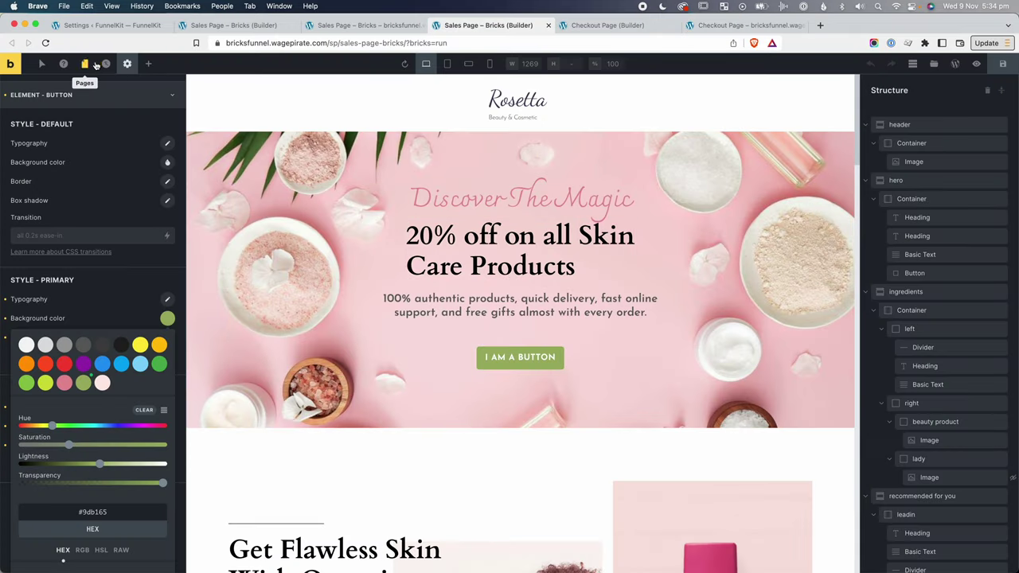
Switch the builder button to its :hover state, open its background picker, and force hover live.
click(40, 68)
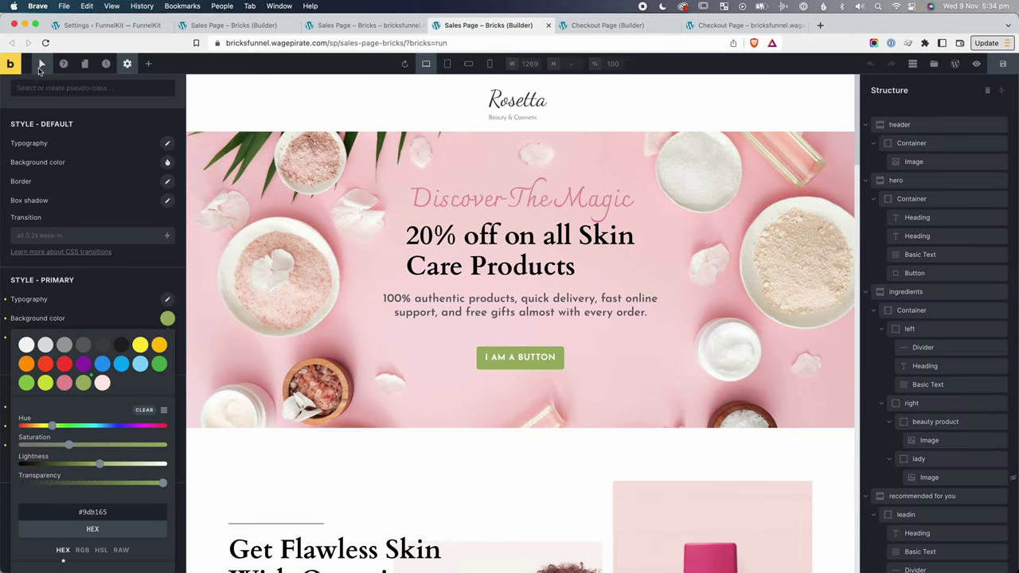
click(37, 86)
click(40, 106)
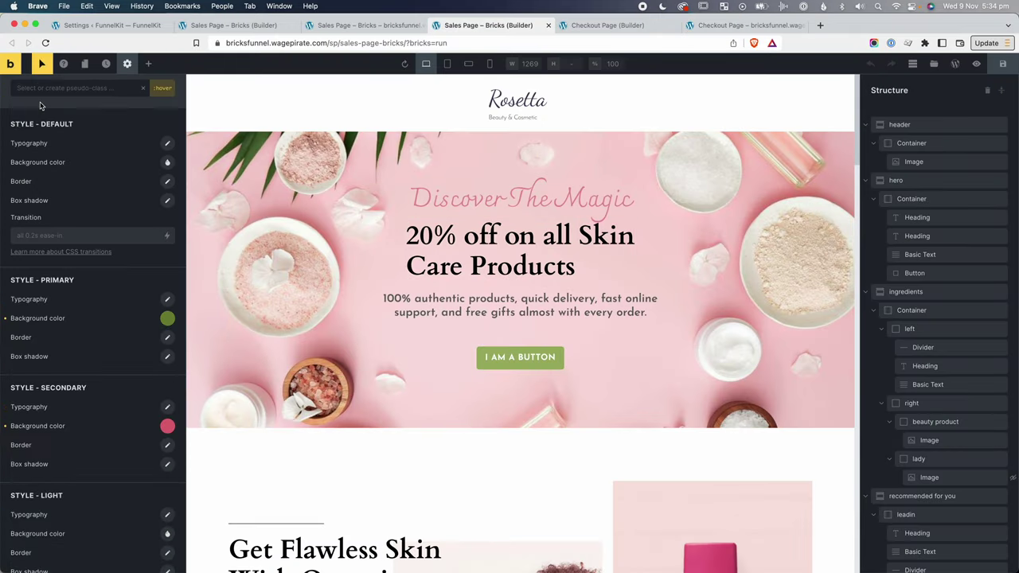
click(168, 319)
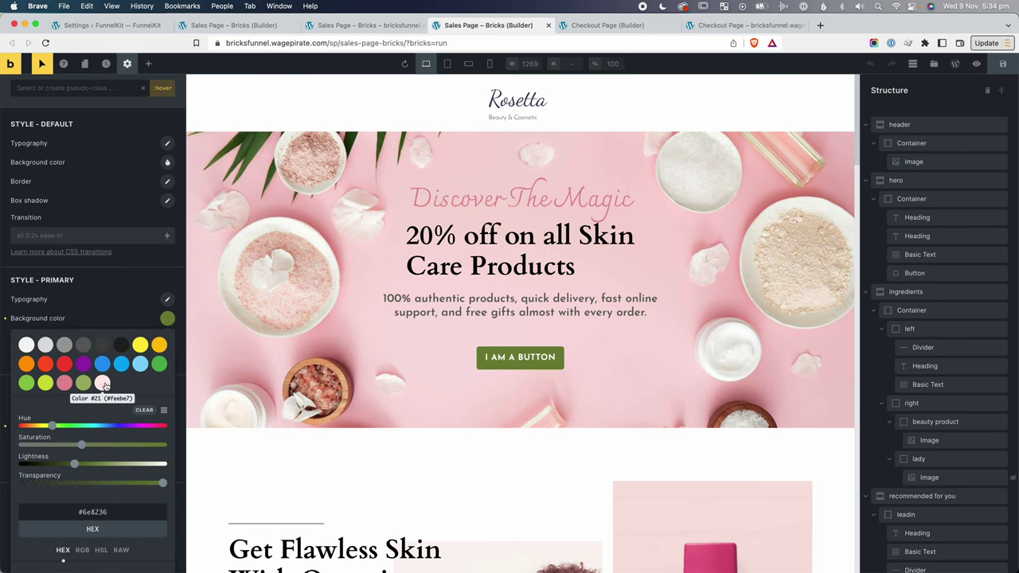
click(366, 25)
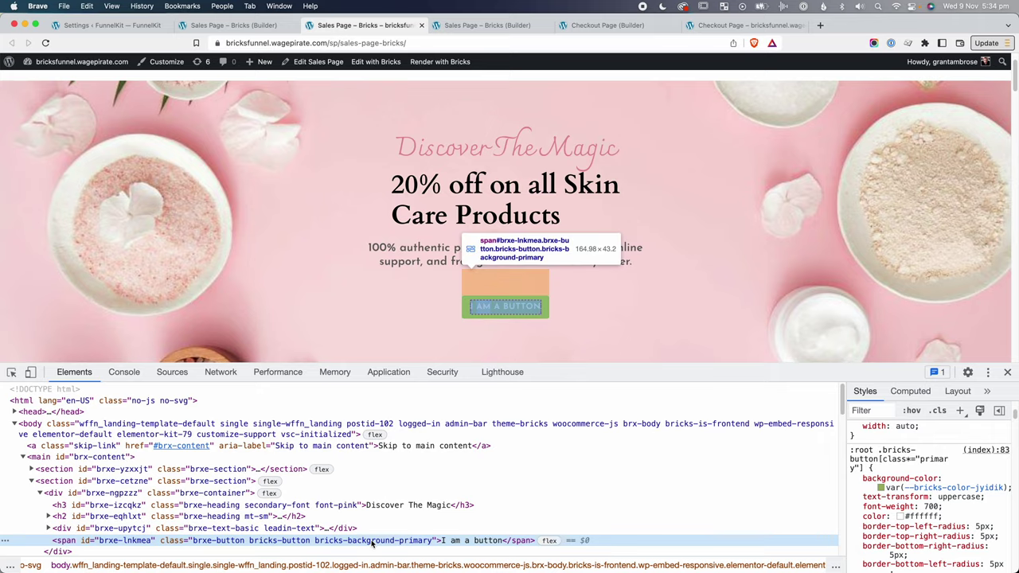
right_click(372, 544)
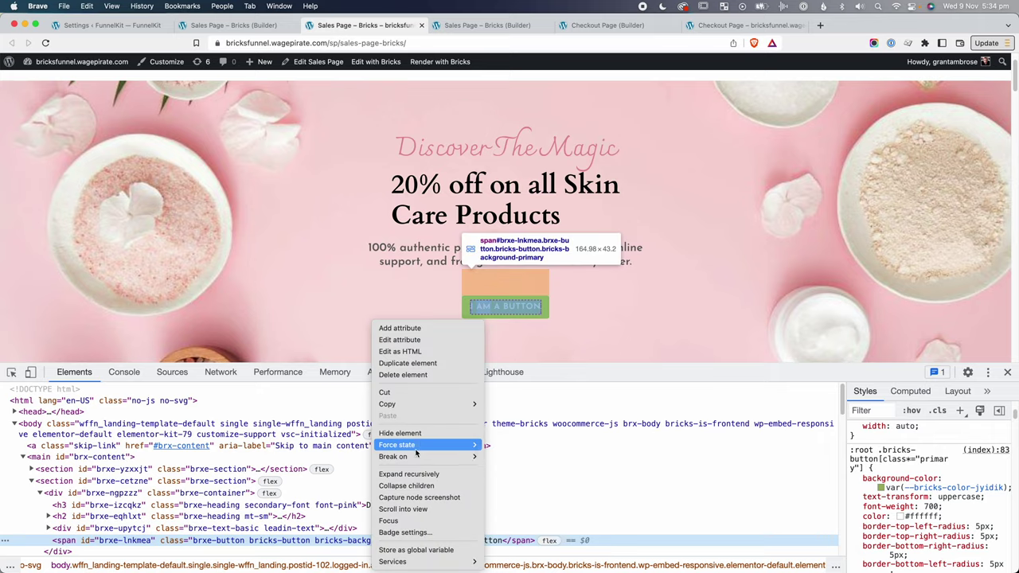
mouse_move(418, 448)
click(516, 456)
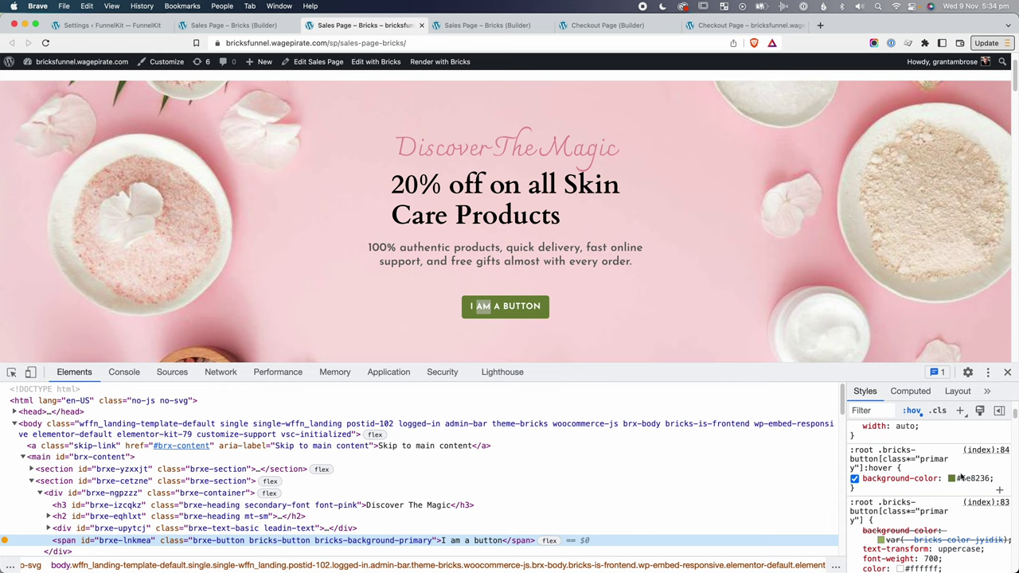
Save the hover green #6e8236 as a palette colour and save the sales page.
key(ctrl+Tab)
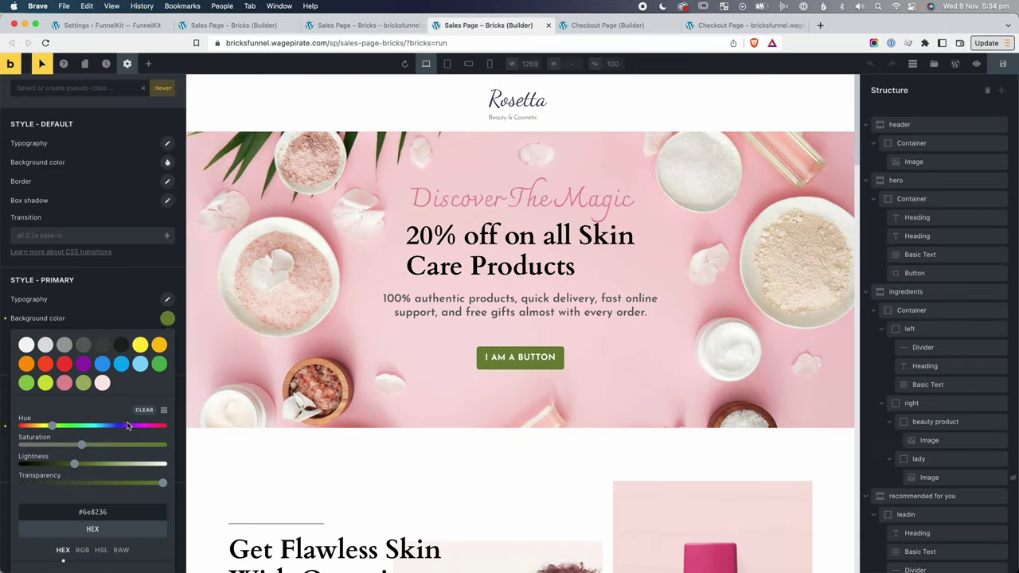
scroll(127, 459, down, 2)
click(94, 451)
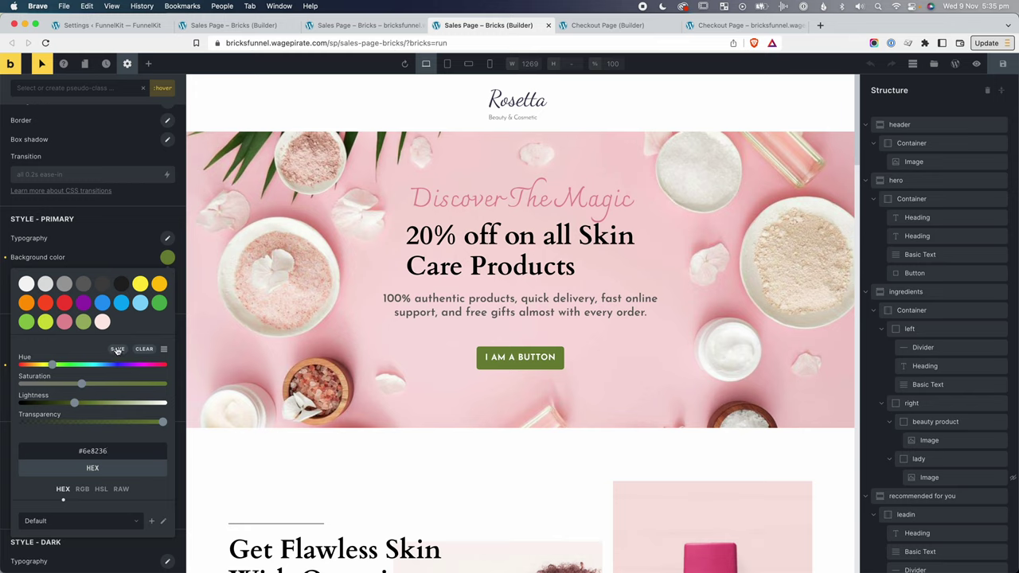
click(118, 351)
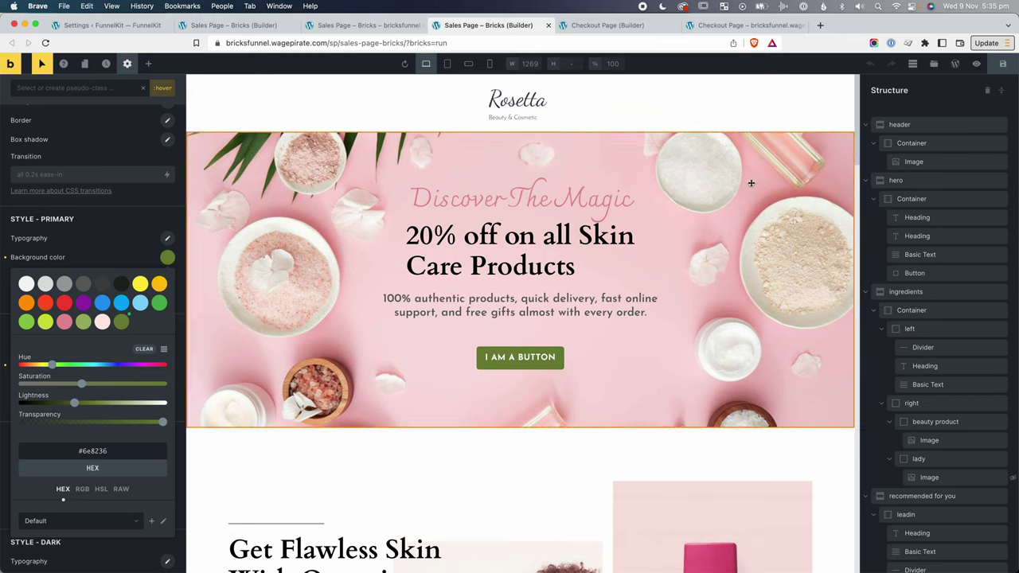
click(1003, 65)
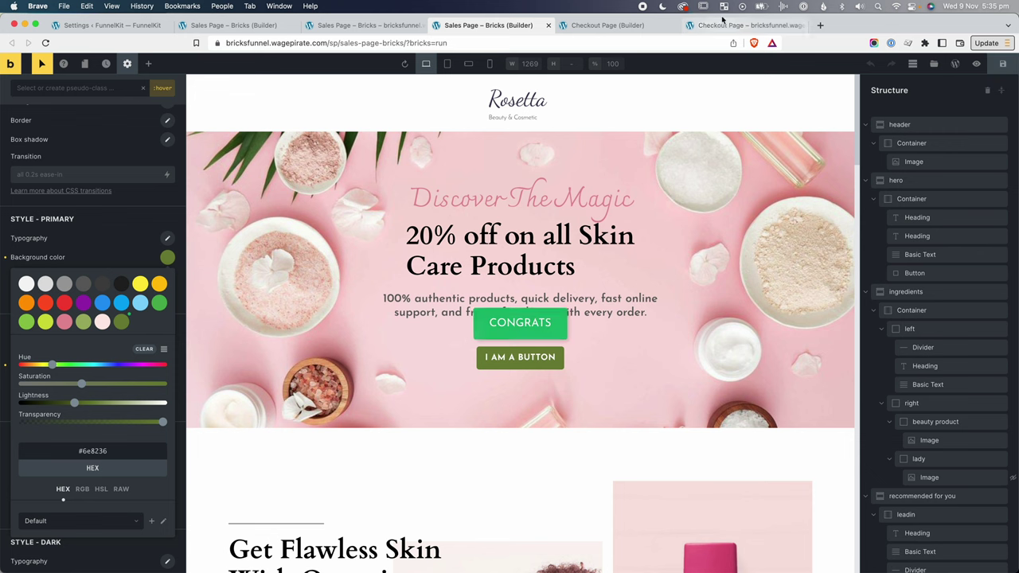
key(ctrl+shift+Tab)
key(super+r)
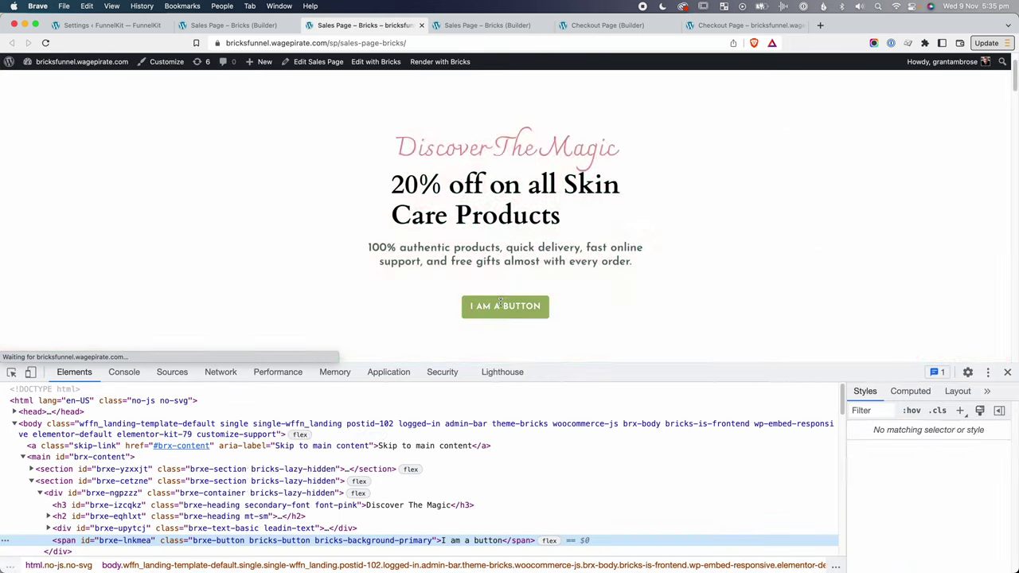
Copy the live hover variable var(--bricks-color-mhtbvm) into FunnelKit's checkout custom CSS.
right_click(507, 541)
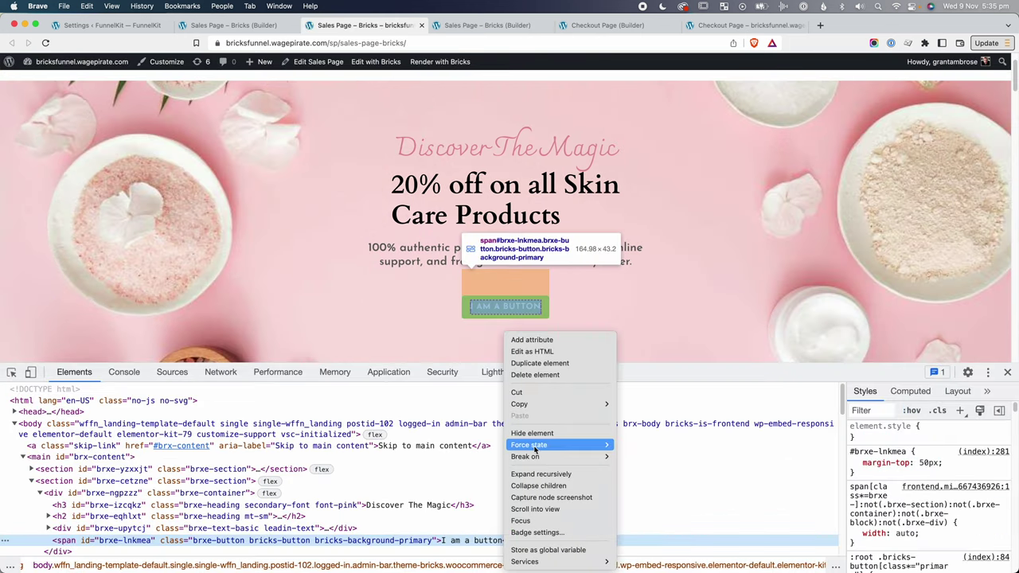
mouse_move(535, 450)
click(637, 457)
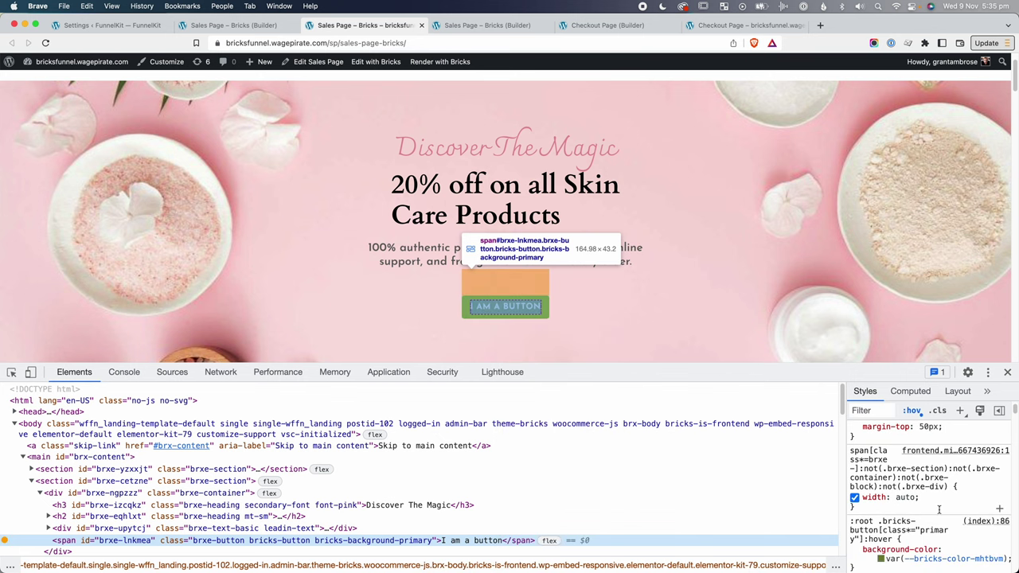
scroll(939, 509, down, 2)
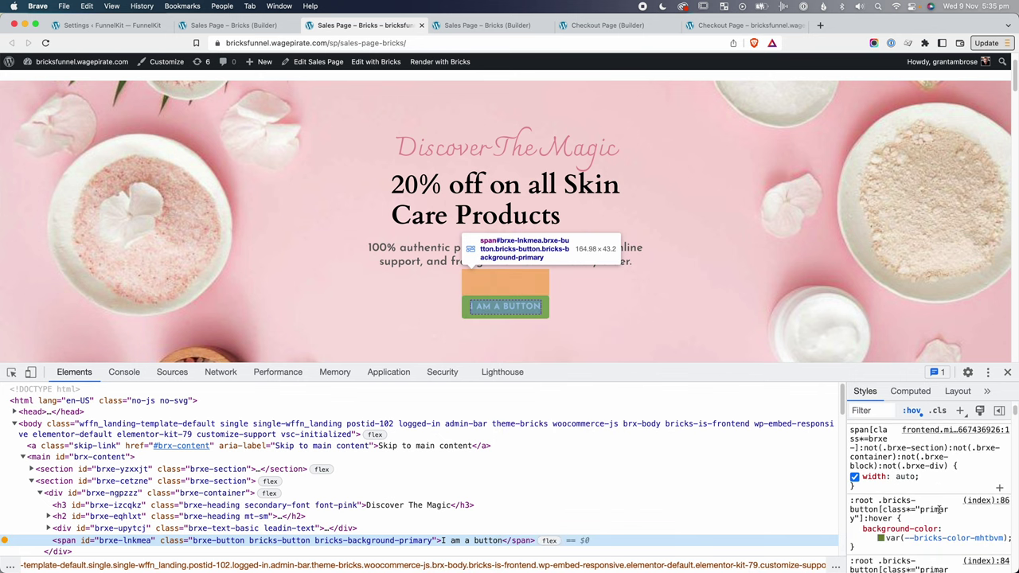
click(901, 525)
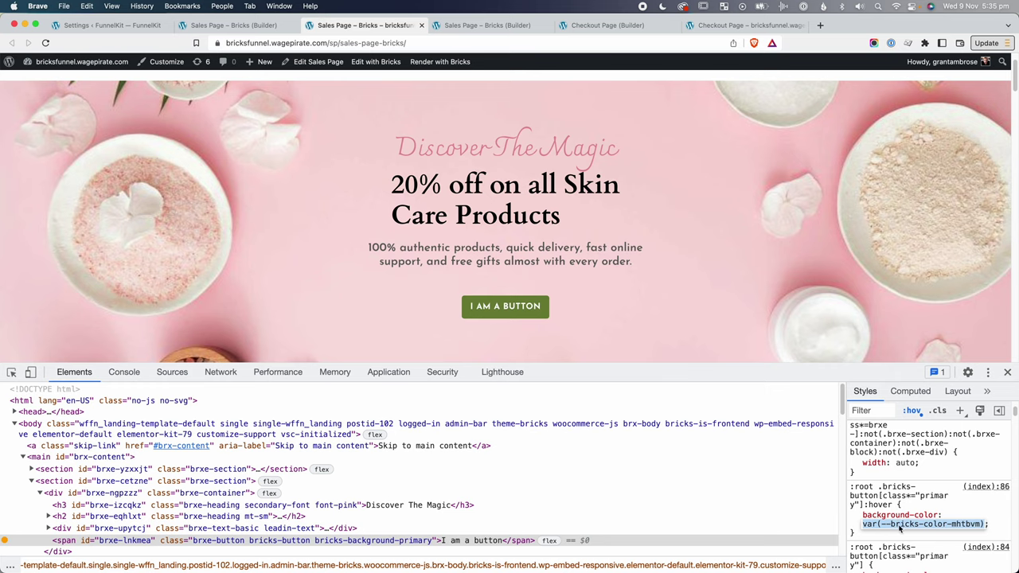
key(super+c)
key(super+1)
click(387, 314)
key(super+v)
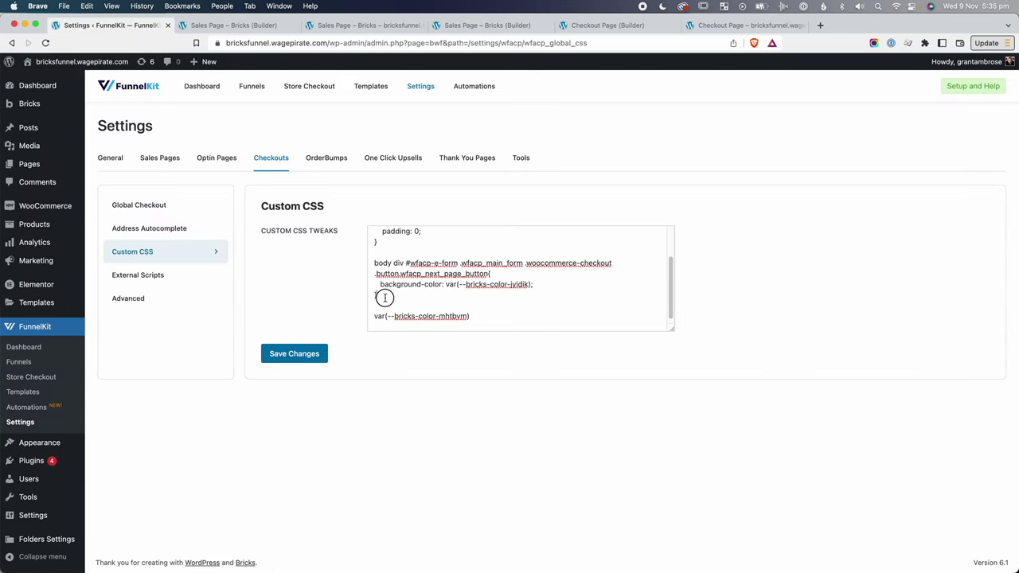
drag(381, 296, 372, 263)
Duplicate the Proceed button rule and append :hover to the copy's selector.
key(super+c)
click(387, 295)
key(super+v)
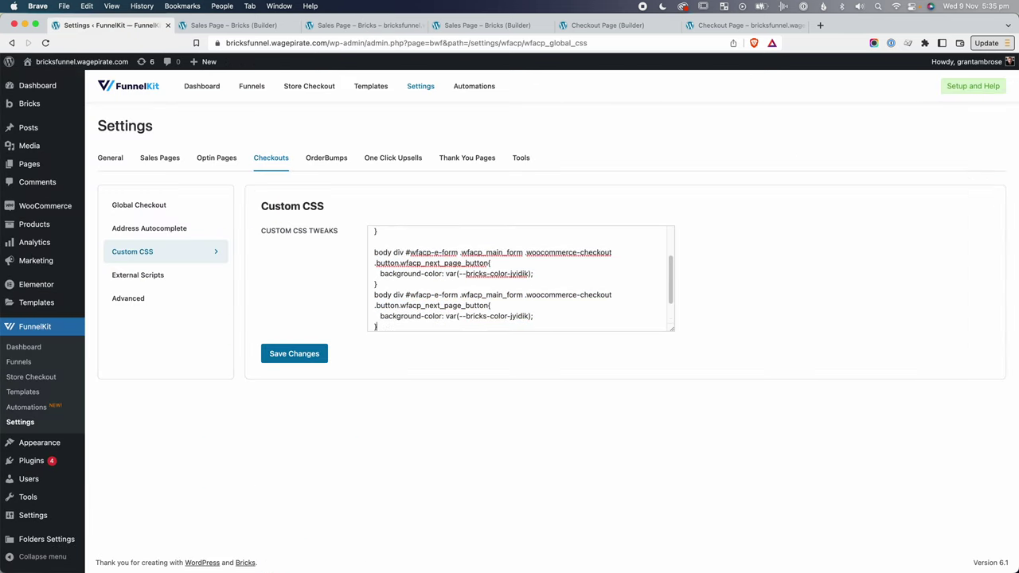
scroll(477, 278, down, 1)
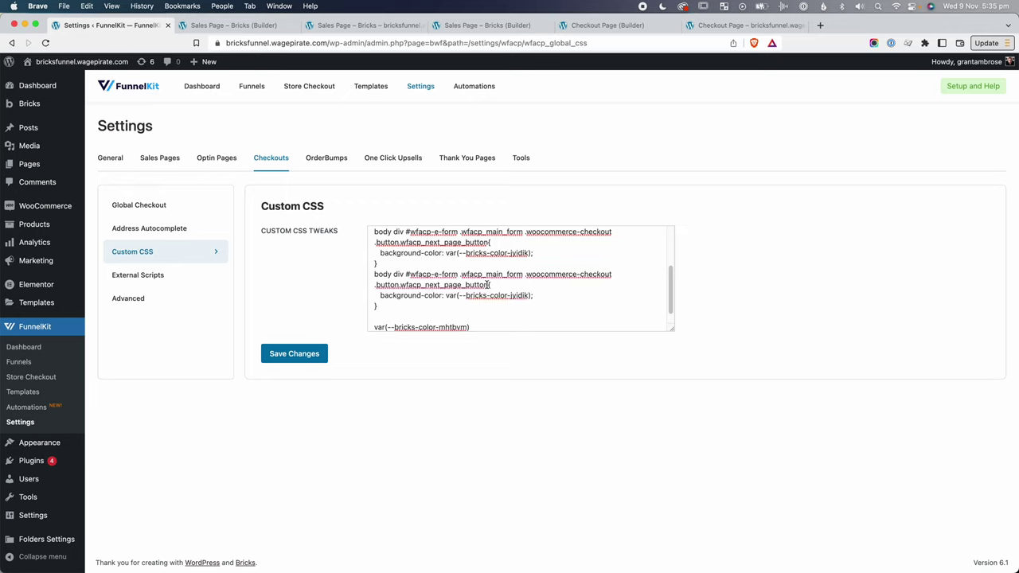
click(492, 284)
text(:Ho)
text(over)
Set the hover rule's background to var(--bricks-color-mhtbvm) and save the custom CSS.
drag(471, 327, 374, 326)
key(super+x)
key(BackSpace)
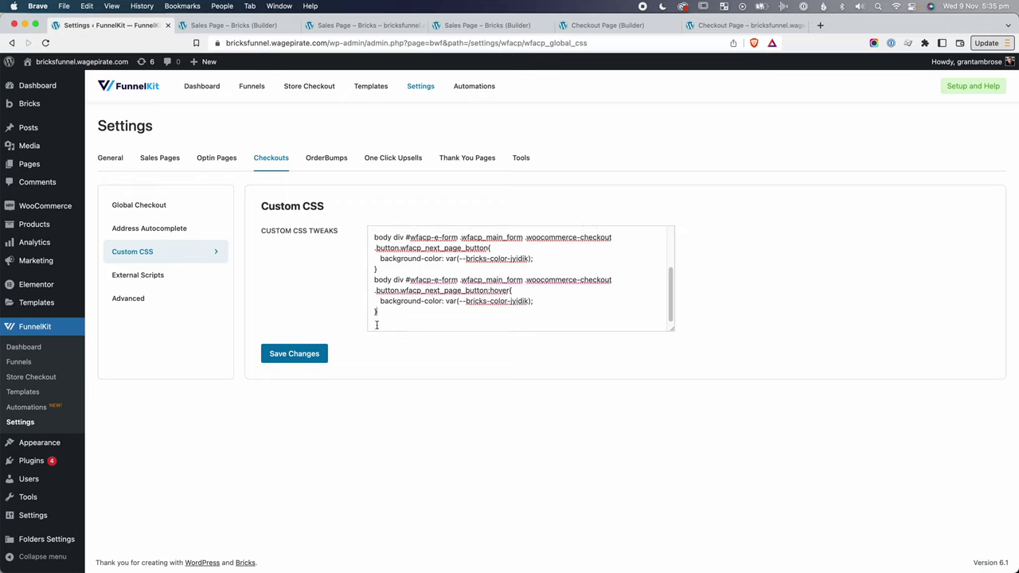
drag(531, 301, 444, 302)
key(super+v)
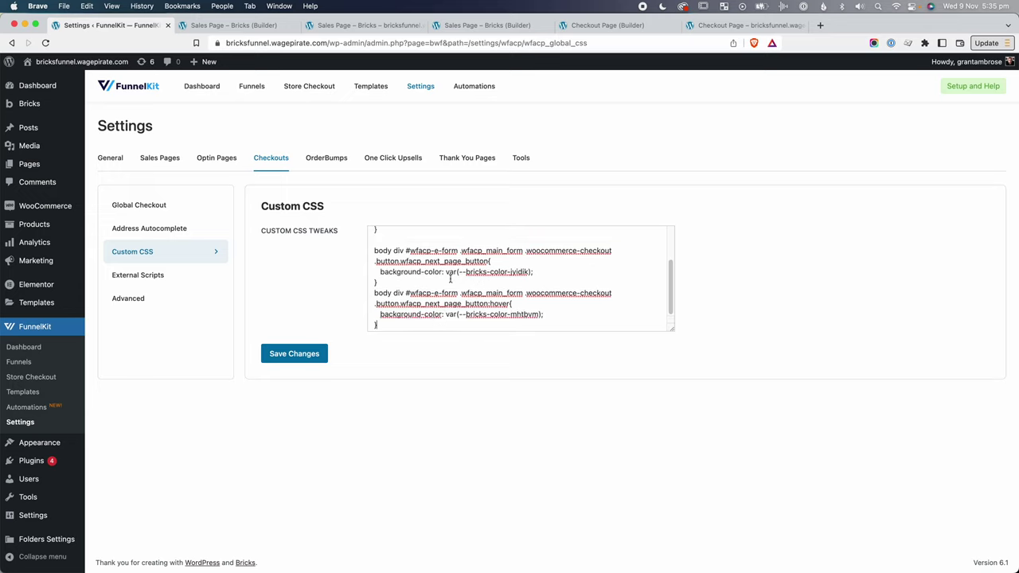
drag(392, 250, 462, 251)
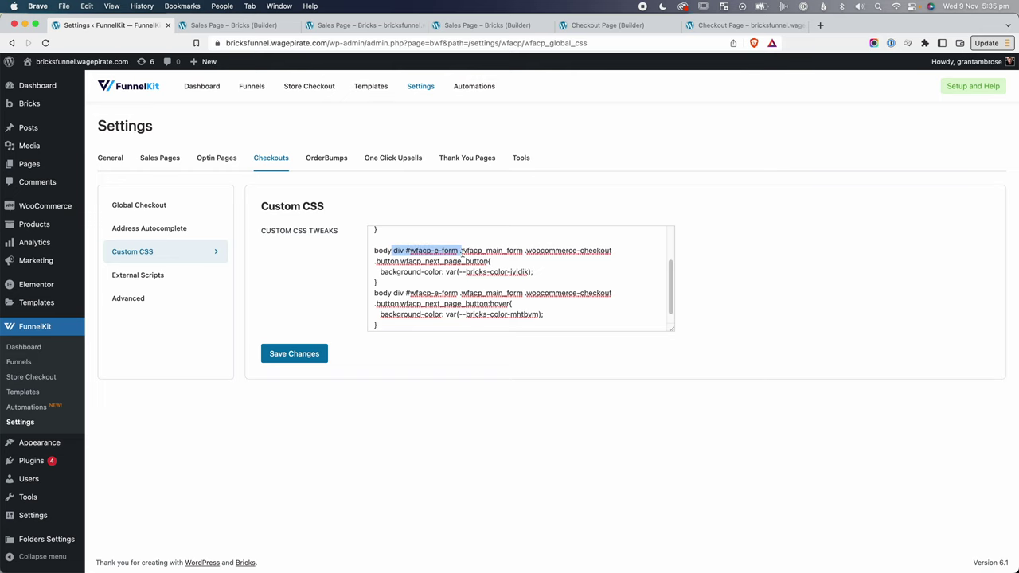
click(486, 302)
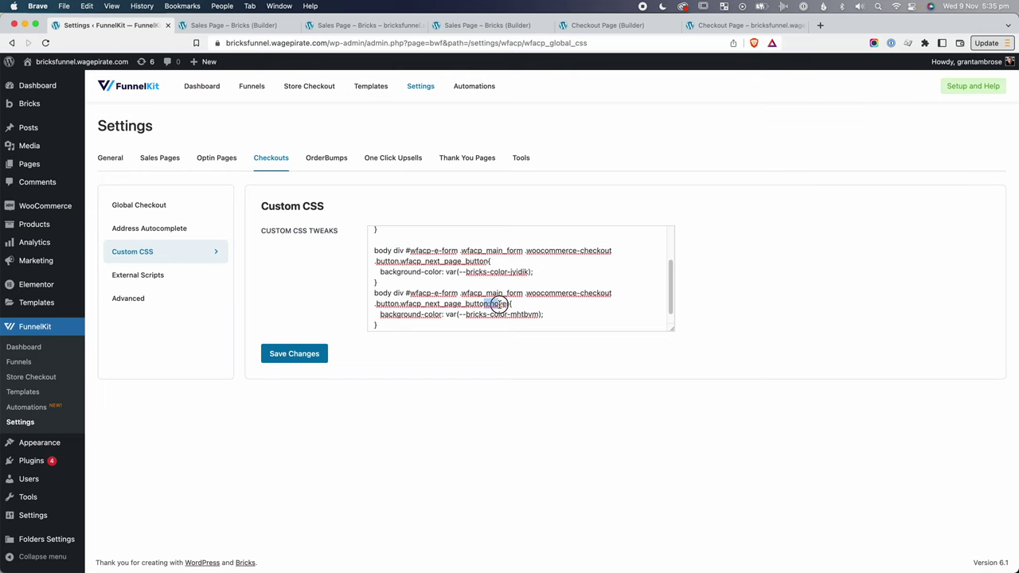
click(297, 354)
click(725, 26)
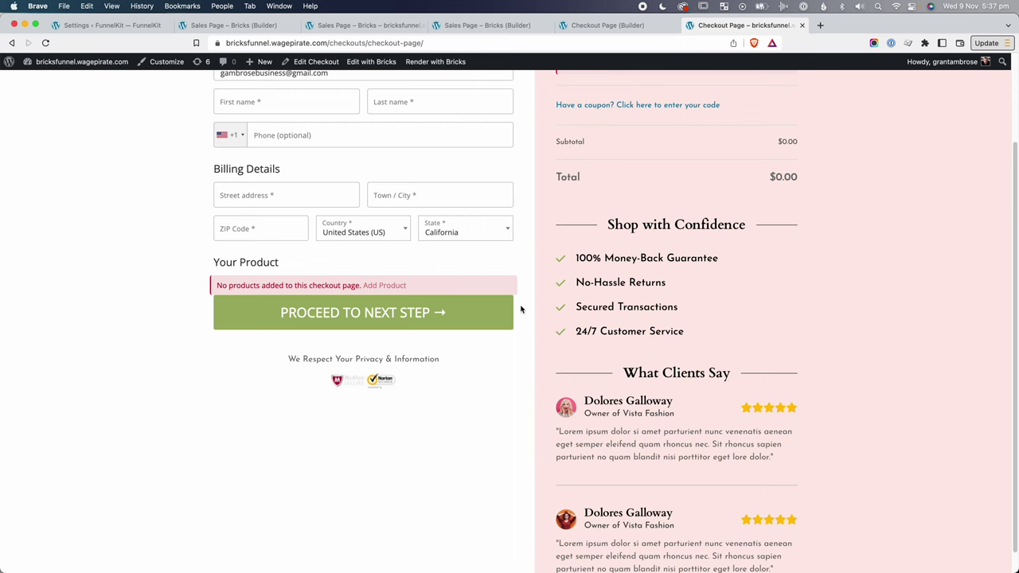
Open Theme Styles > Element - Button and its Primary background colour picker.
click(474, 26)
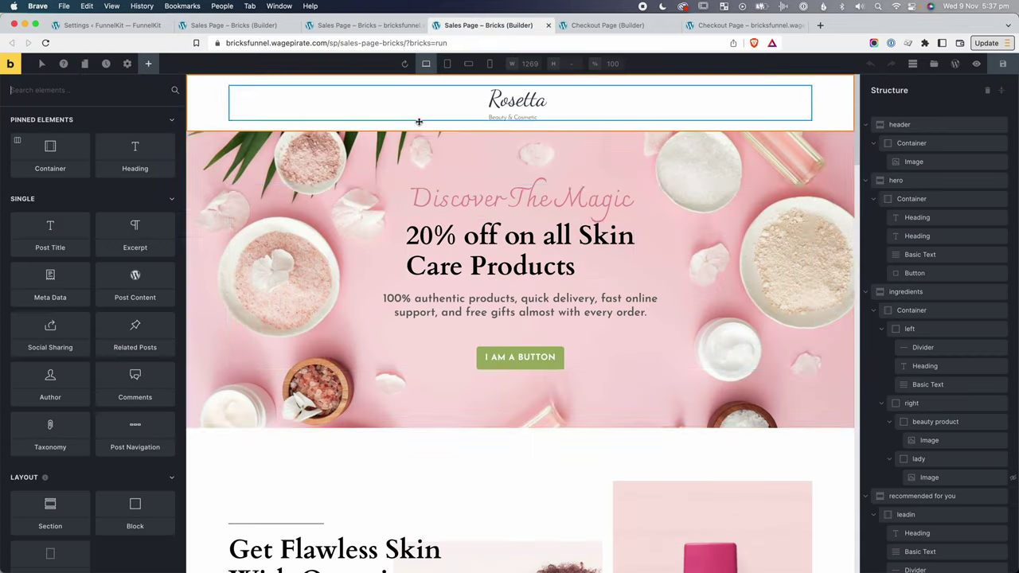
click(127, 64)
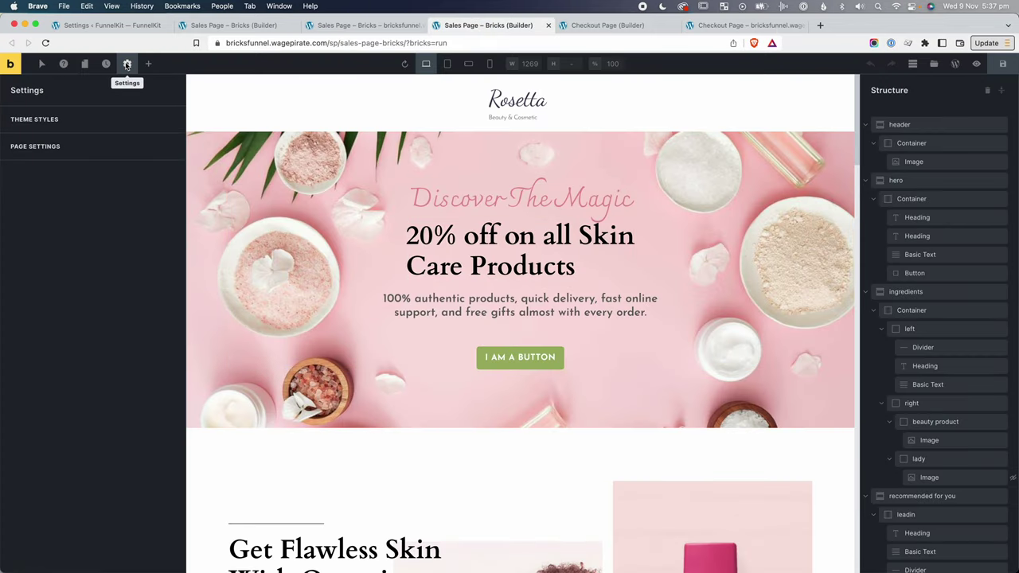
click(51, 118)
scroll(45, 273, down, 2)
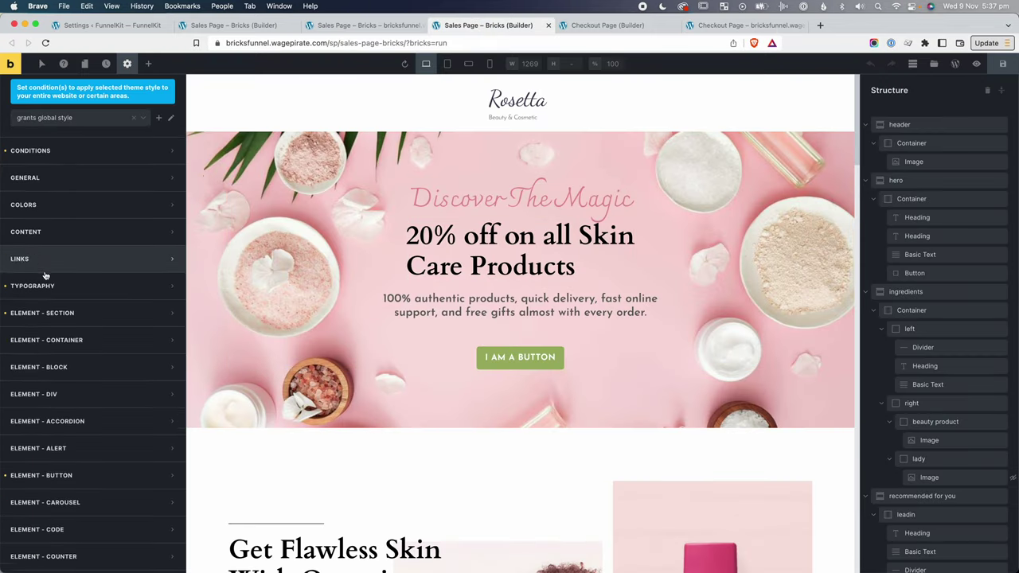
click(64, 441)
scroll(72, 402, down, 5)
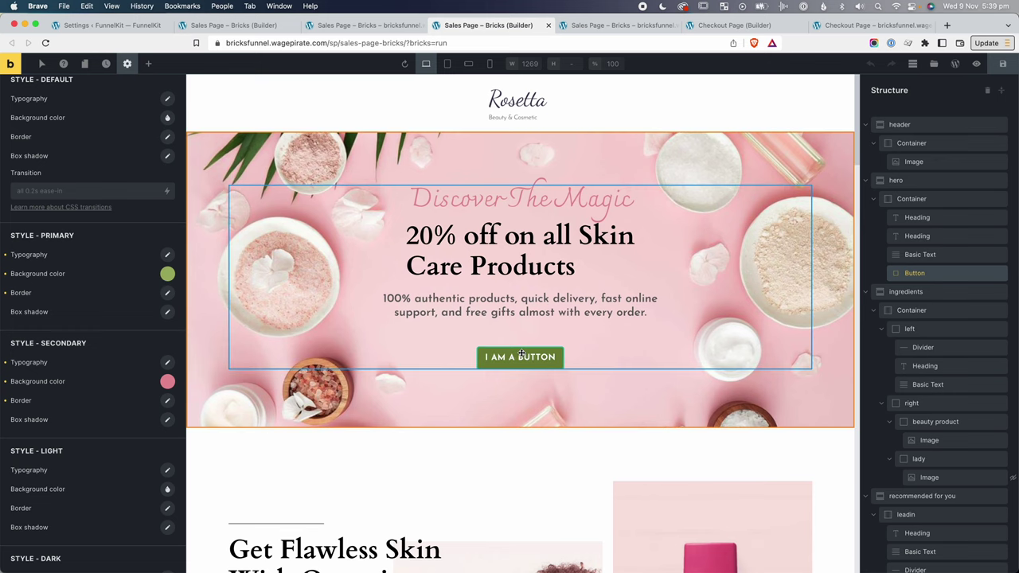
click(168, 273)
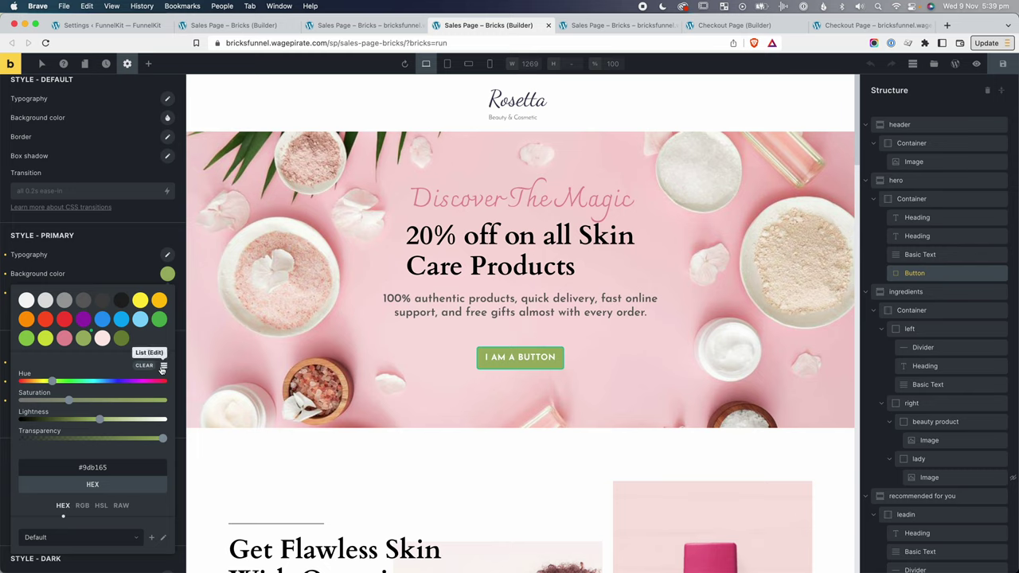
Recolour global palette Color #20 to bright blue #0fabff and save it.
click(163, 367)
scroll(95, 462, down, 5)
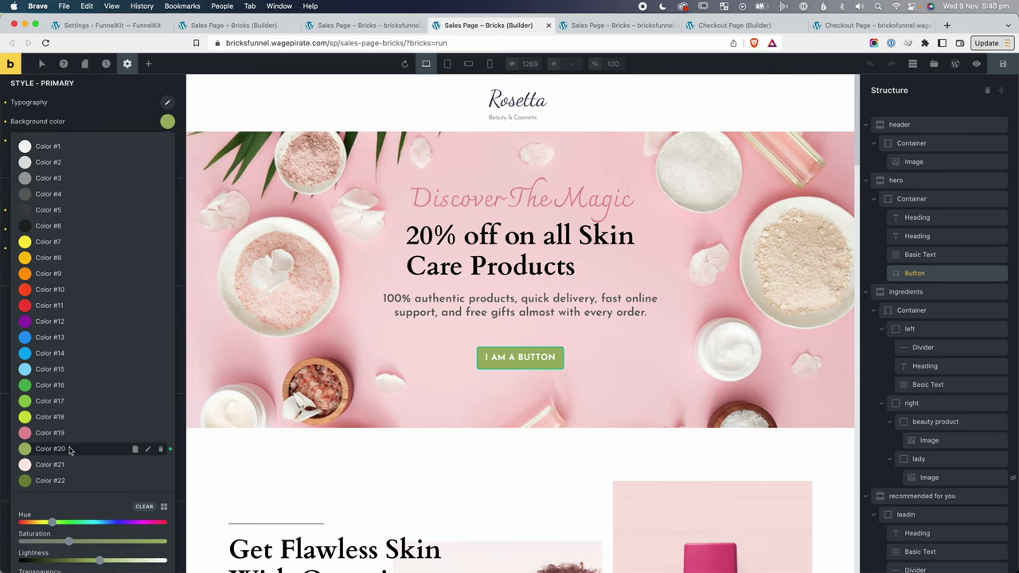
scroll(69, 451, down, 1)
click(148, 415)
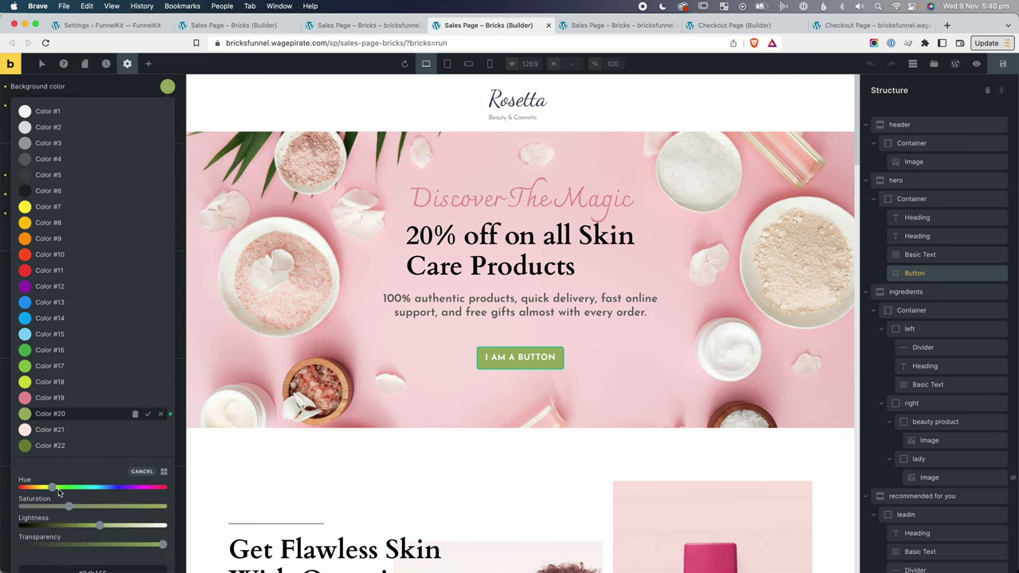
drag(54, 487, 95, 489)
drag(77, 525, 58, 526)
drag(94, 488, 162, 507)
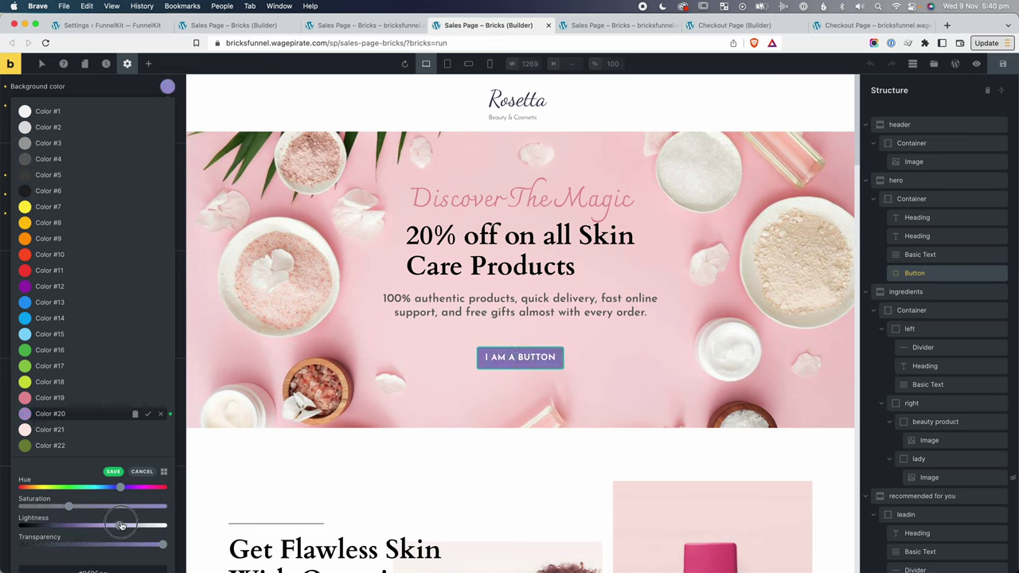
drag(57, 526, 96, 526)
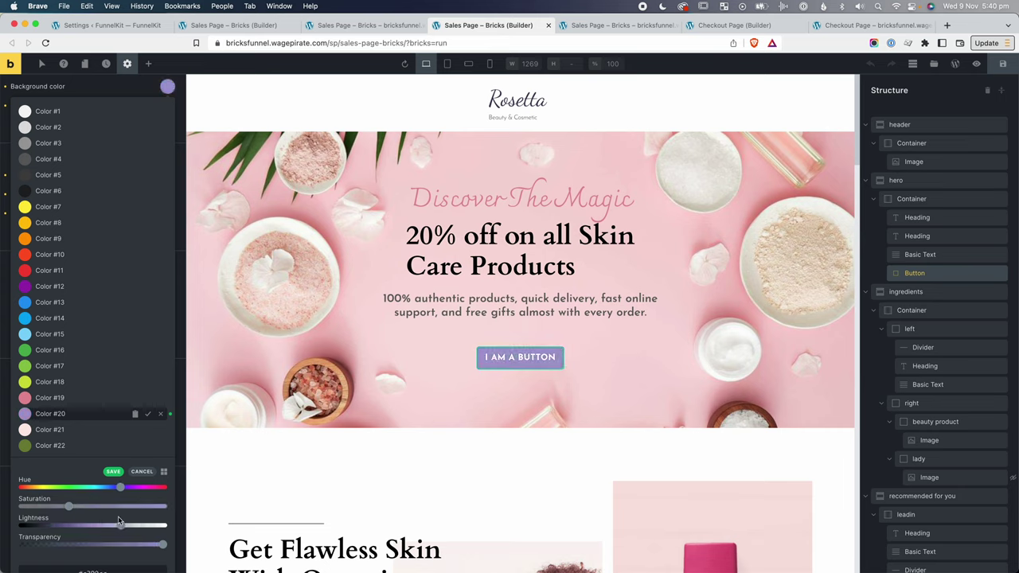
click(149, 415)
click(163, 472)
scroll(88, 239, up, 2)
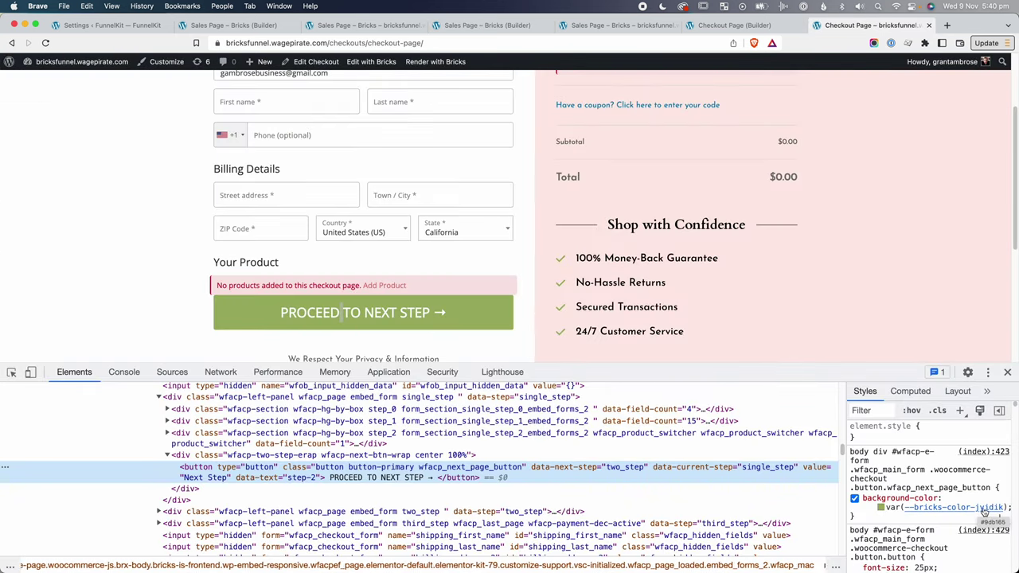
Reload the checkout and verify the Proceed button's blue comes from var(--bricks-color-jyidik).
mouse_move(989, 510)
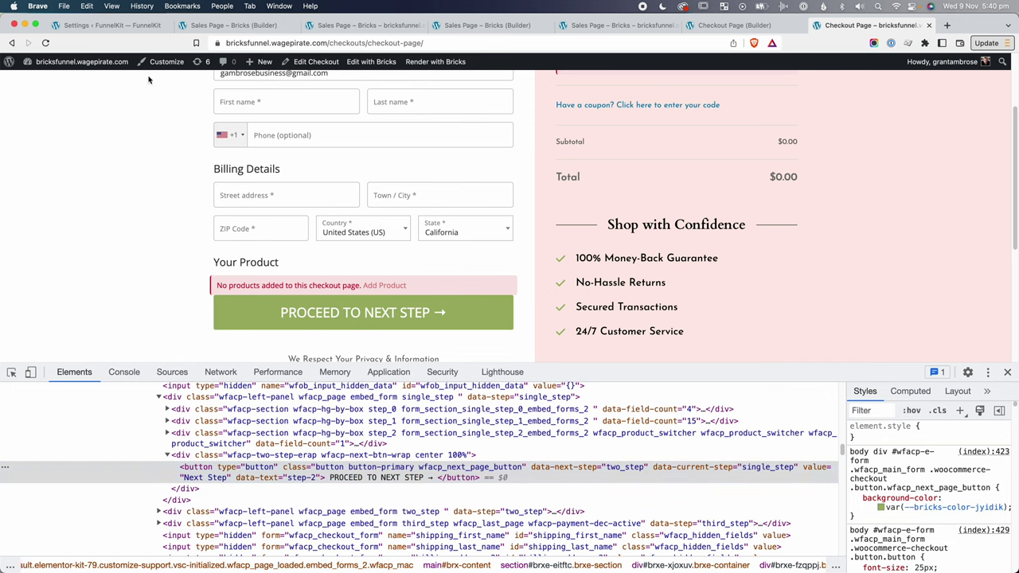
click(45, 43)
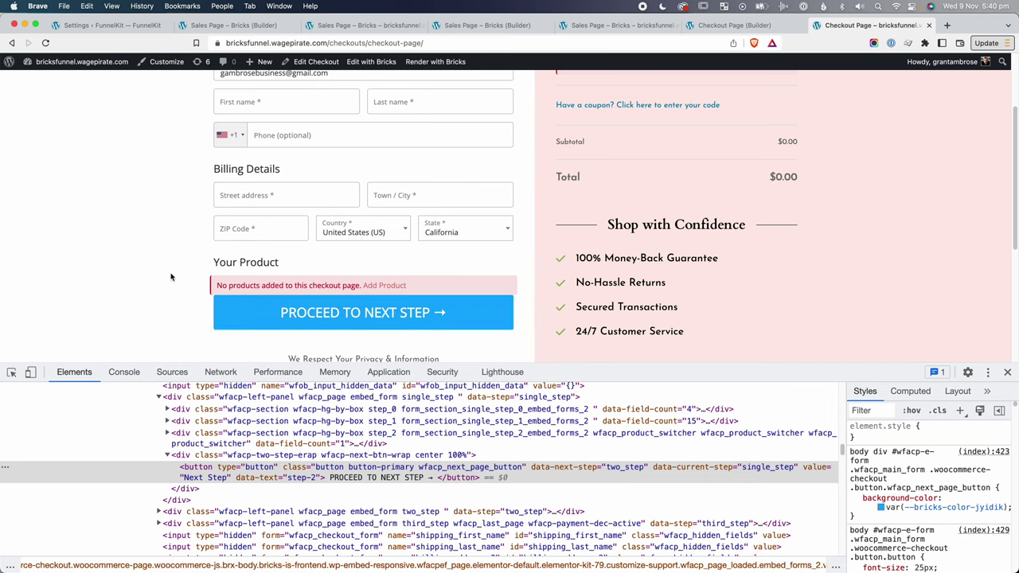
key(super+alt+i)
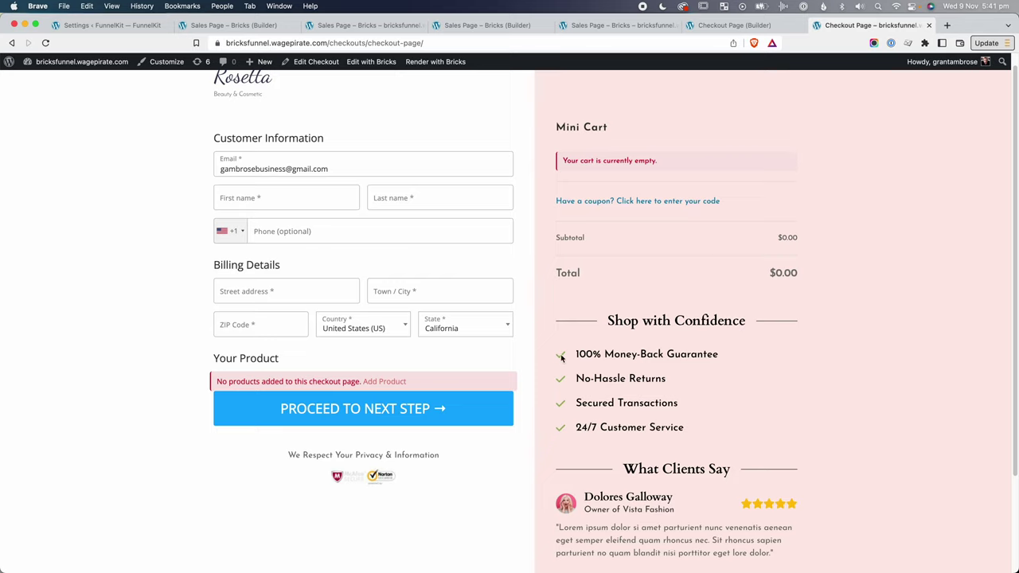
right_click(399, 404)
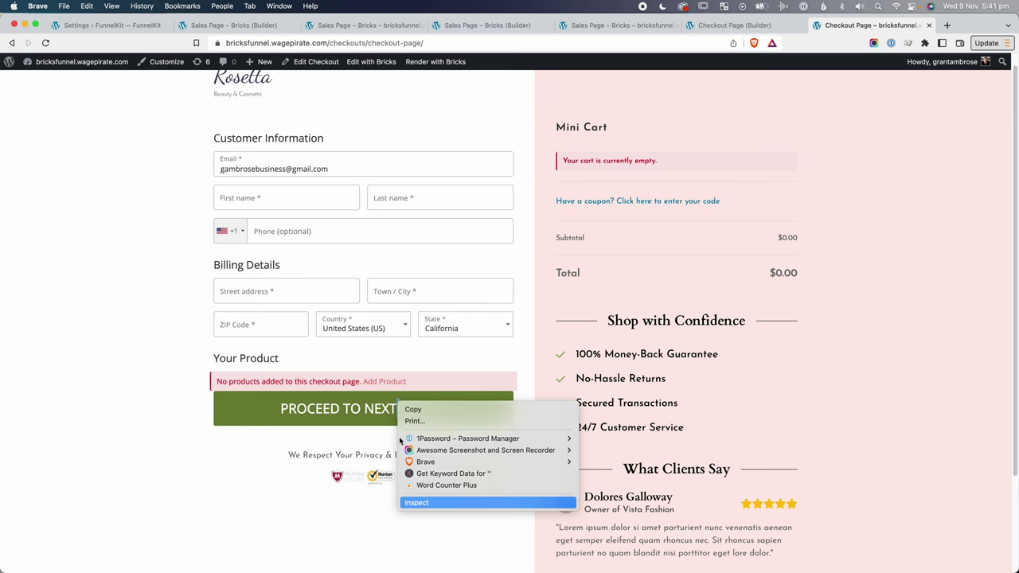
click(416, 503)
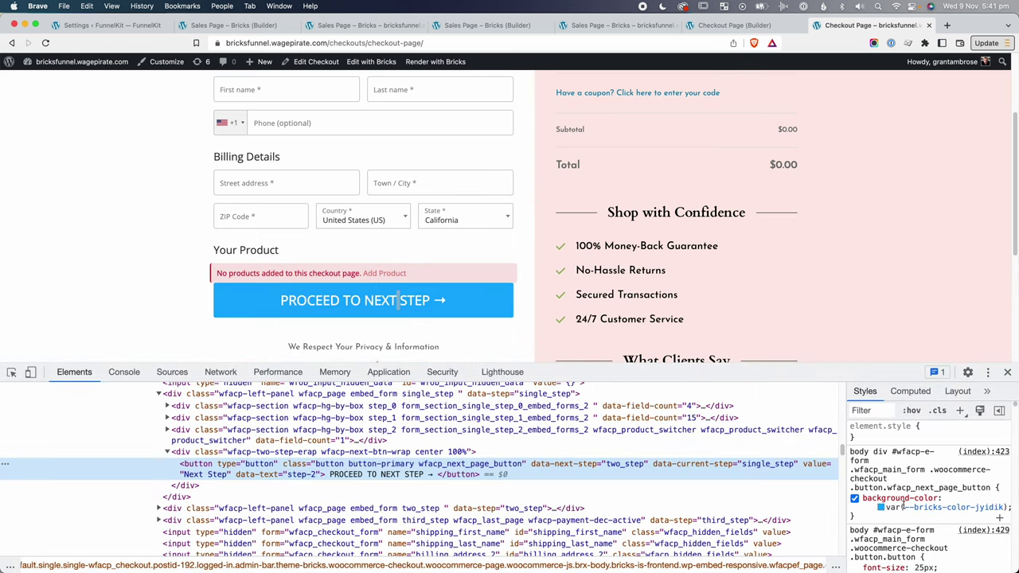
click(904, 507)
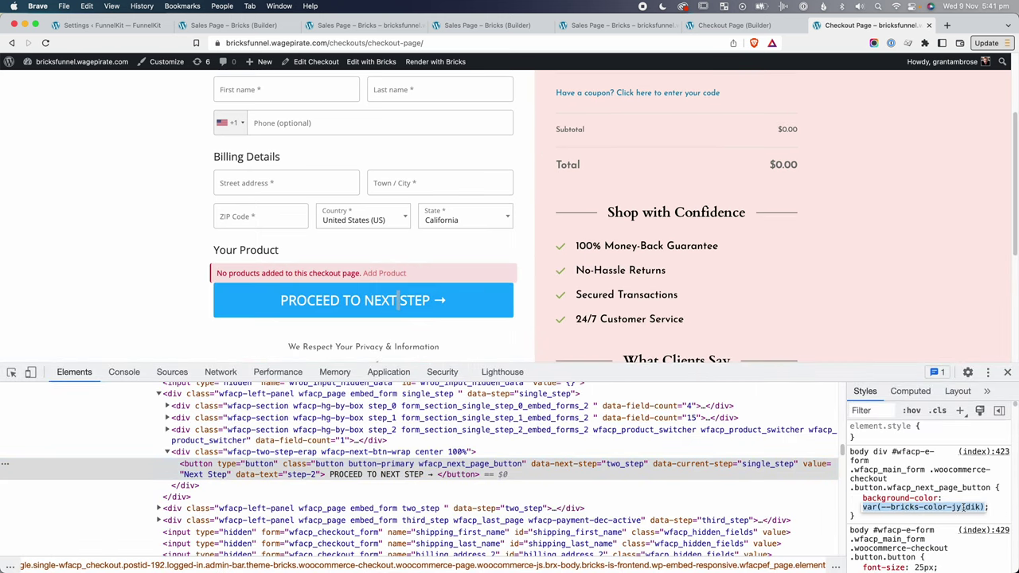
click(1008, 372)
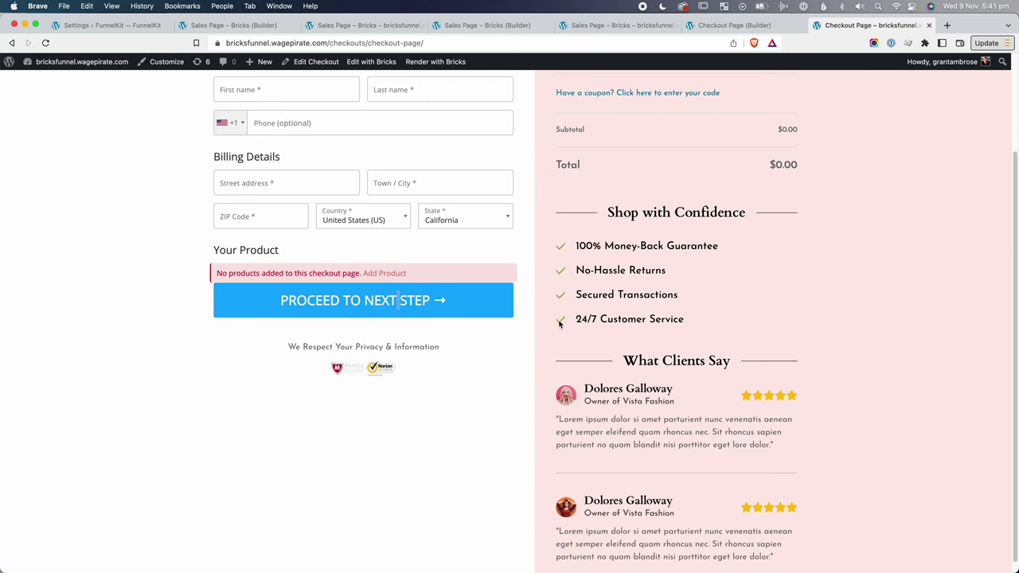
key(ctrl+shift+Tab)
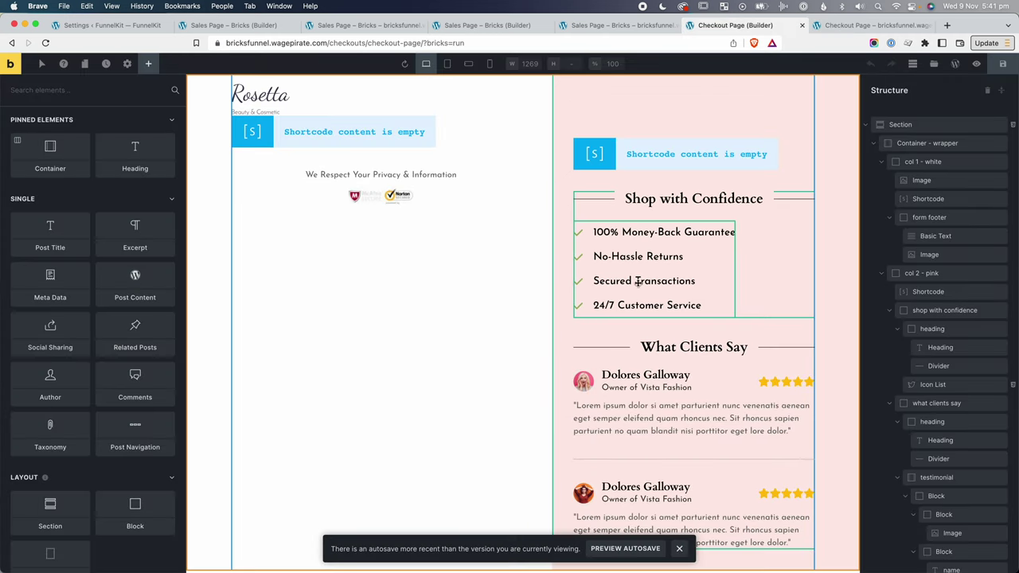
Replace the Icon List's hard-coded checkmark green in Custom CSS with var(--bricks-color-jyidik).
click(636, 269)
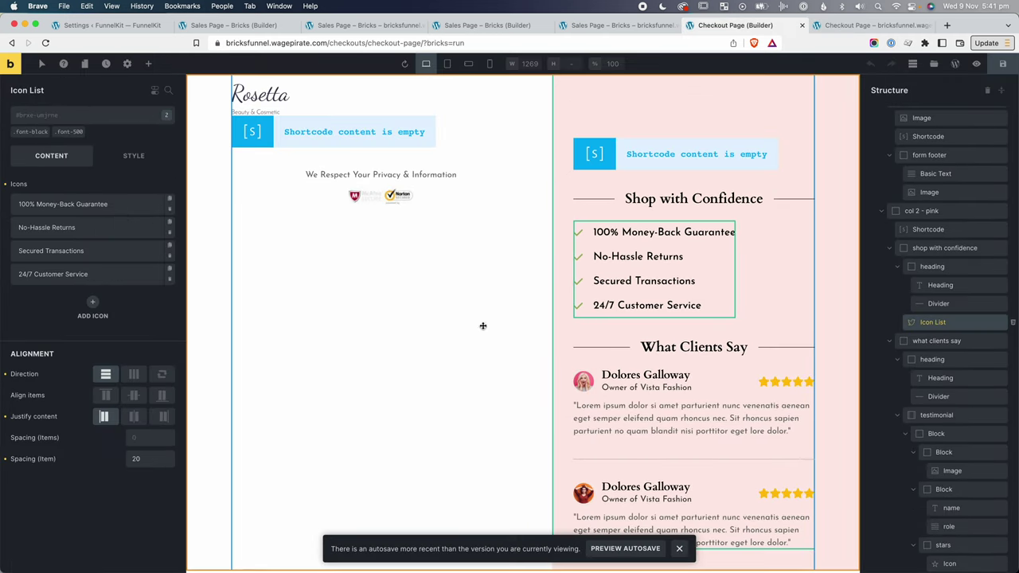
click(133, 157)
click(111, 353)
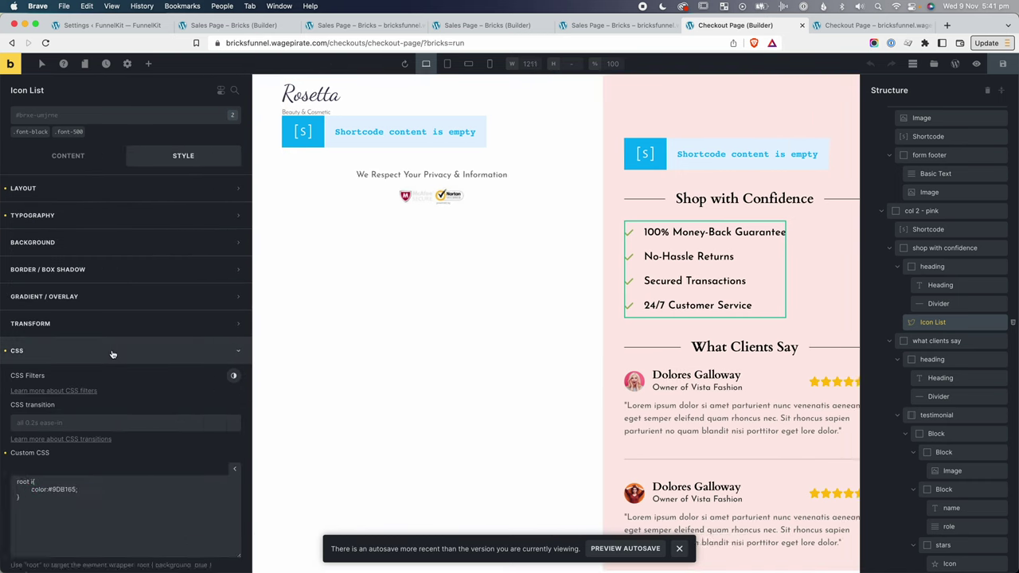
scroll(111, 354, down, 1)
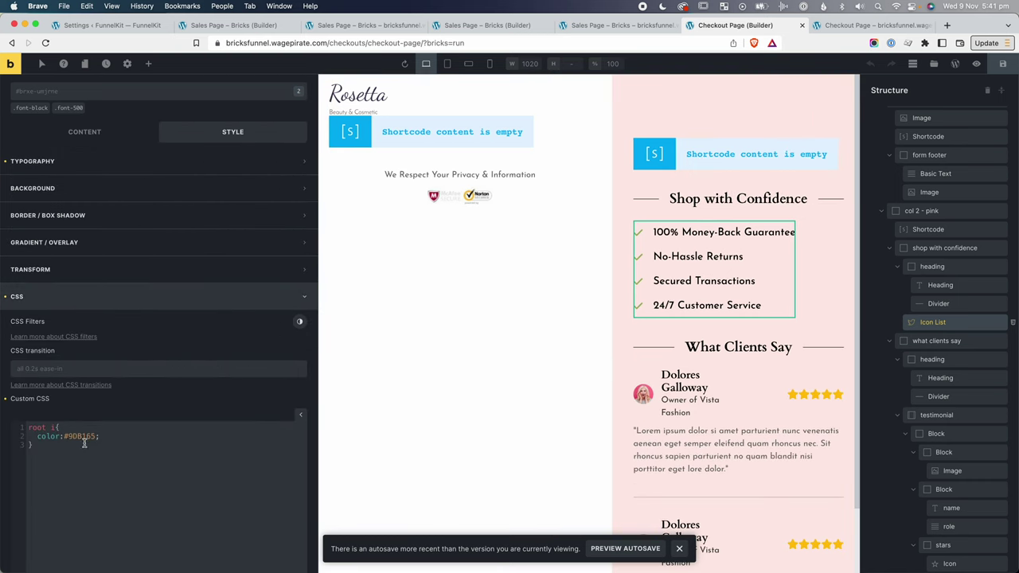
drag(95, 435, 64, 435)
text(var(--bricks-color-jyidik);)
key(Escape)
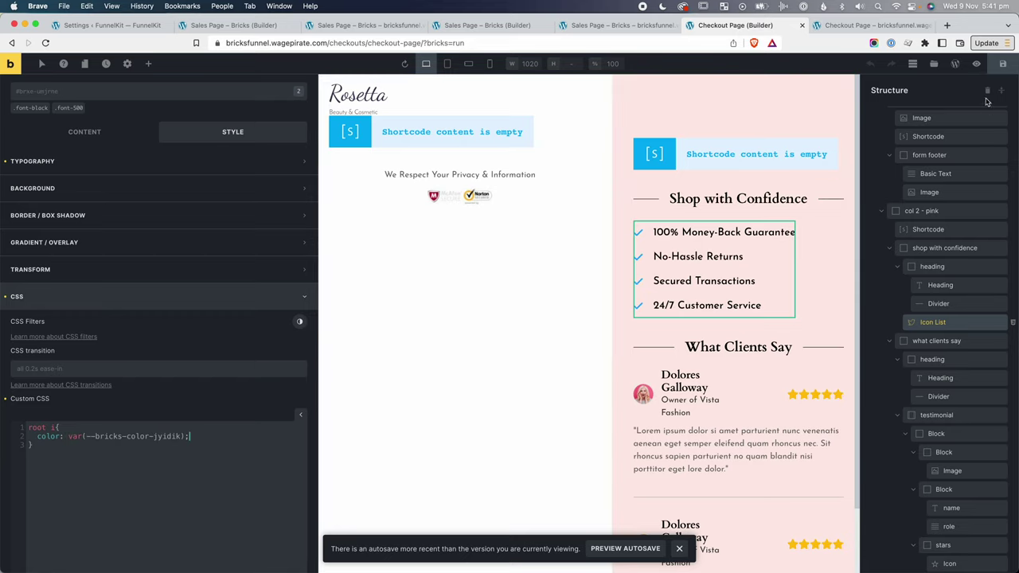
click(970, 69)
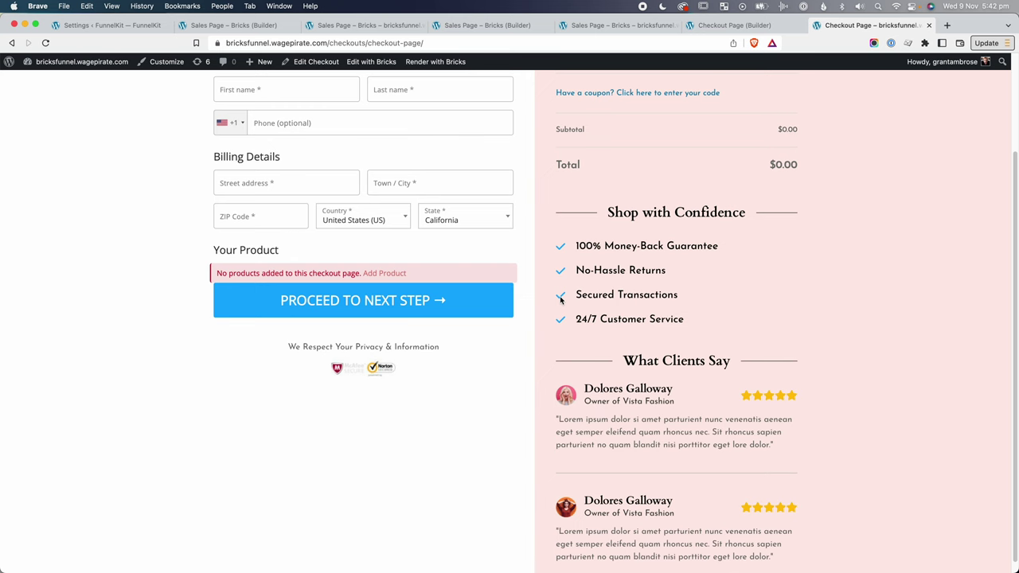
Paste the original green hex back into palette Color #20 and save it.
click(462, 24)
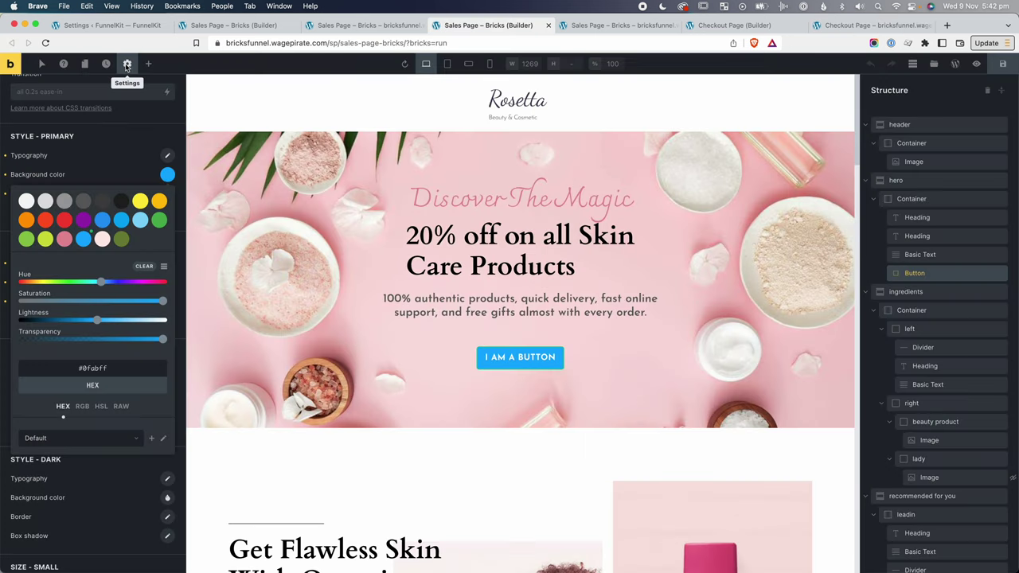
click(163, 267)
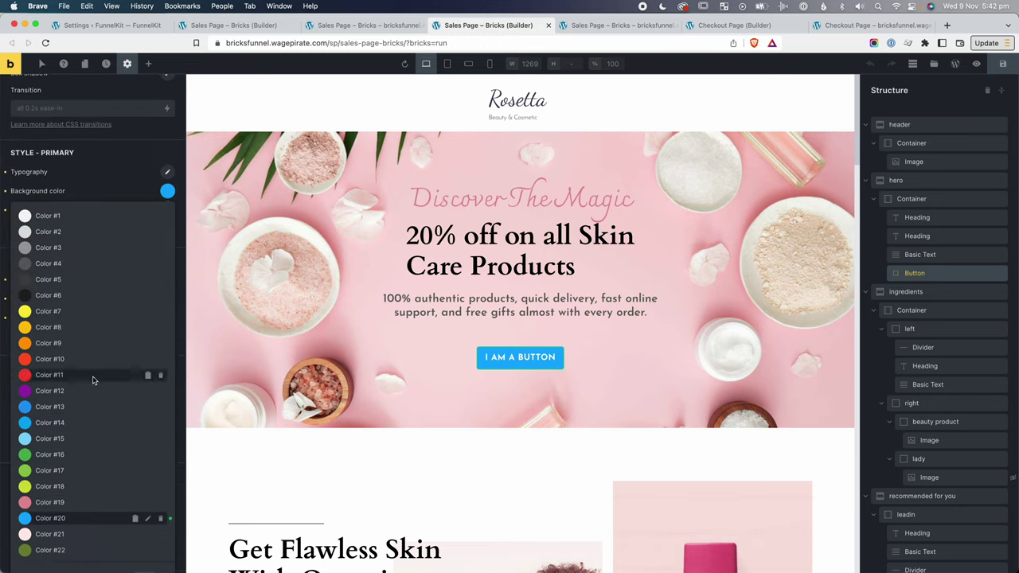
scroll(92, 380, down, 1)
click(149, 488)
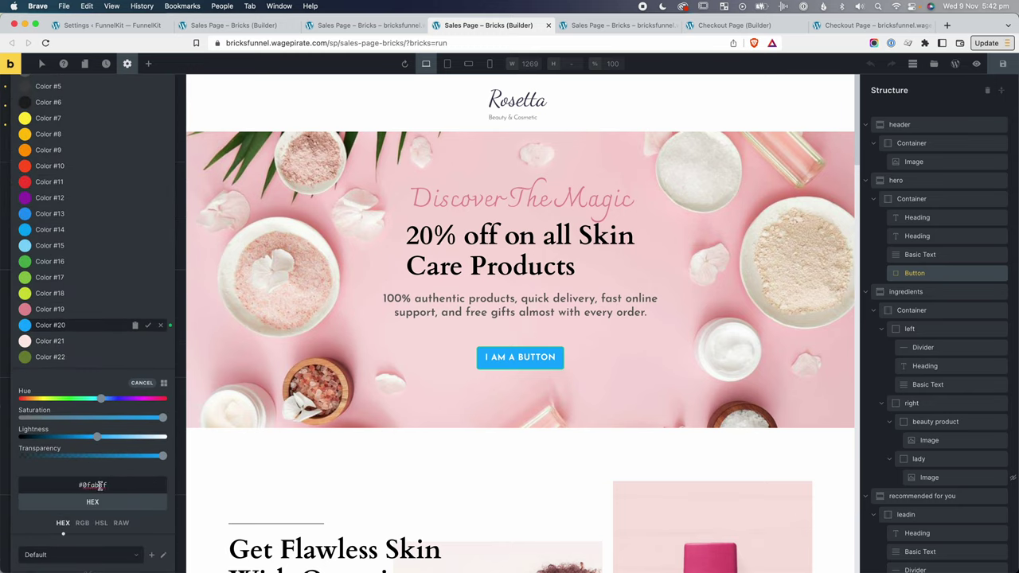
triple_click(100, 486)
text(#90b165)
scroll(92, 483, down, 1)
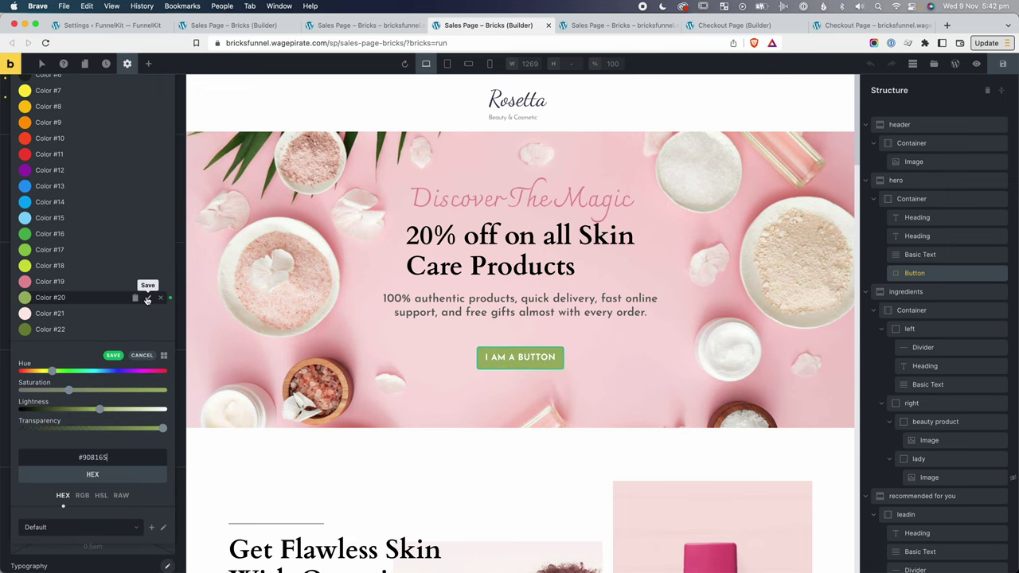
click(148, 299)
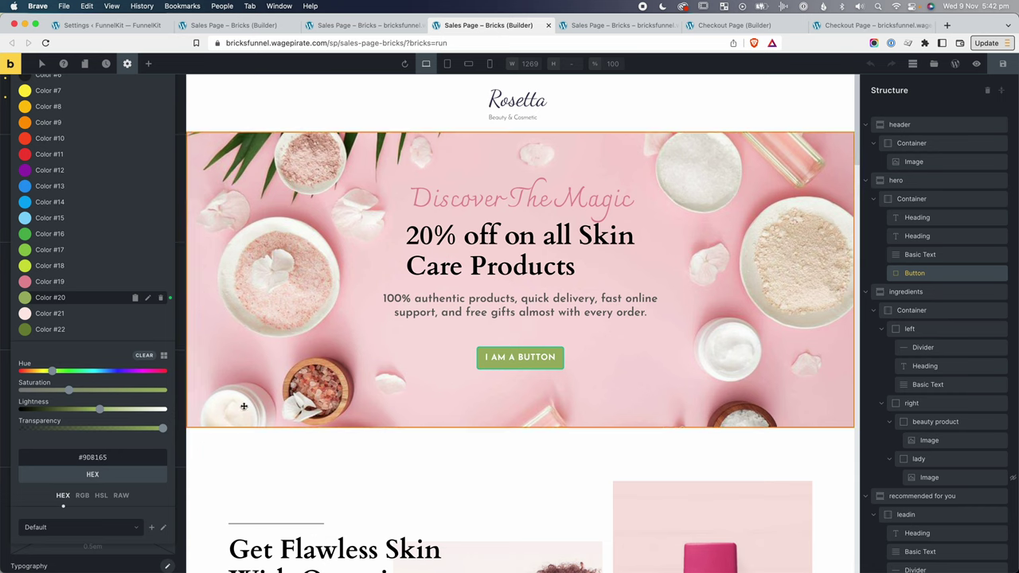
click(557, 462)
click(888, 27)
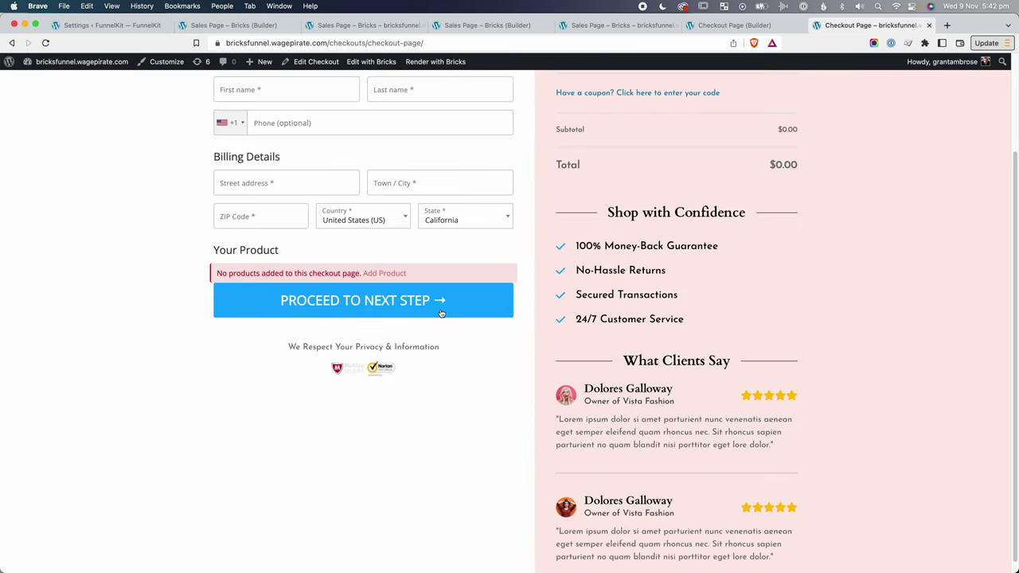
Reload the checkout to show the green Proceed button and trust checkmarks.
key(super+r)
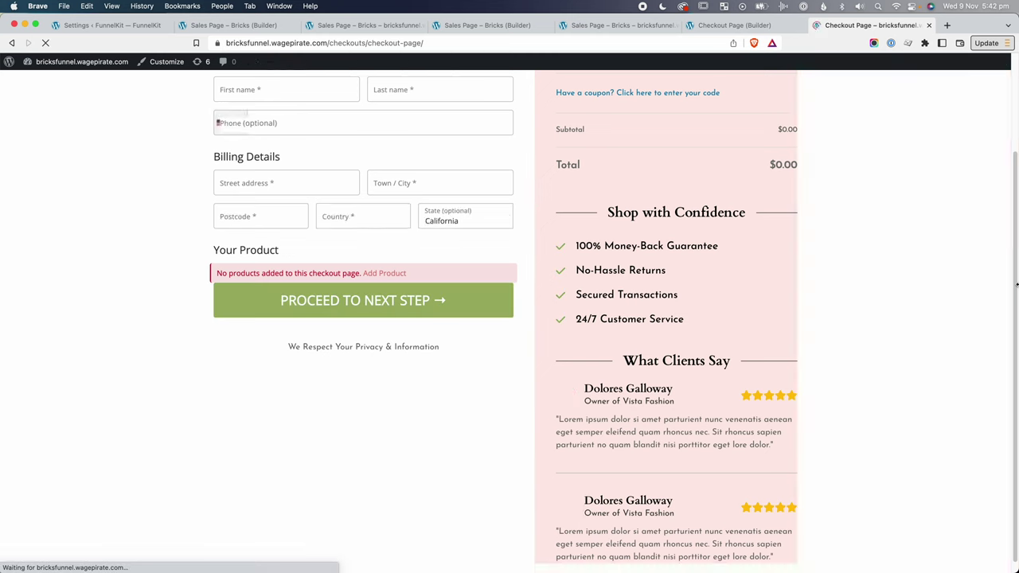
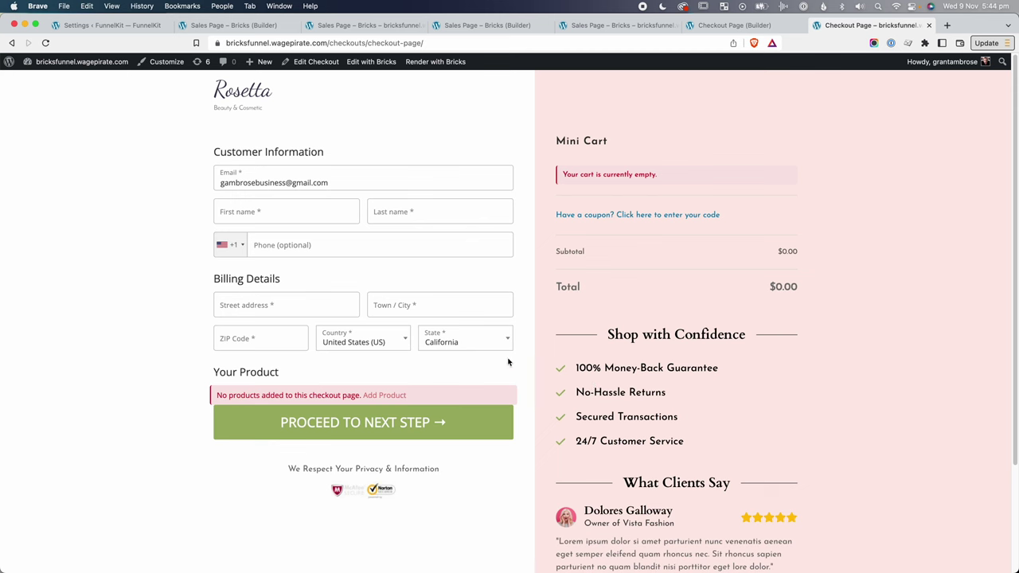
At tablet portrait, set the white checkout column's width to 60%.
scroll(819, 333, down, 3)
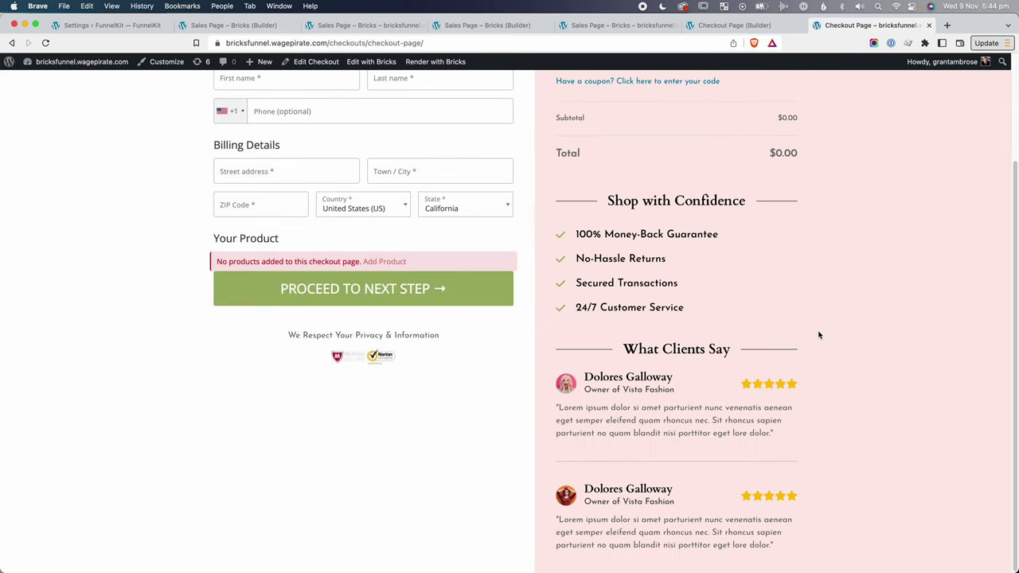
scroll(818, 334, up, 3)
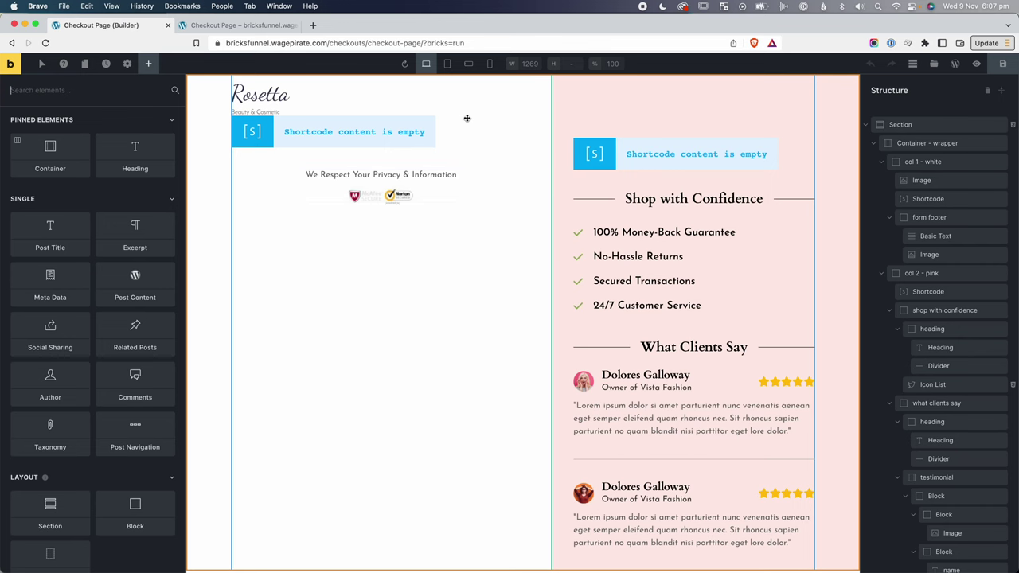
click(447, 66)
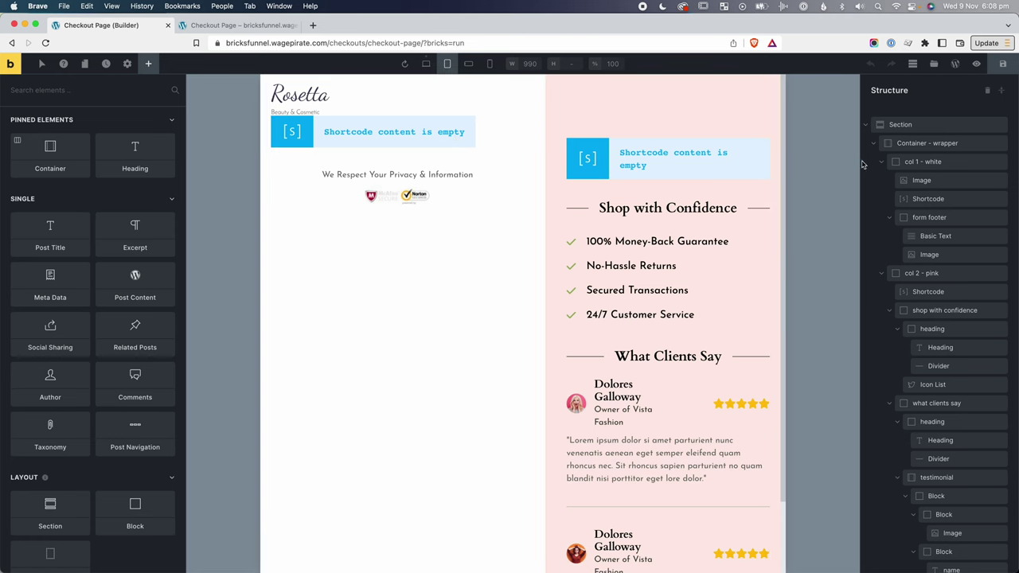
click(881, 163)
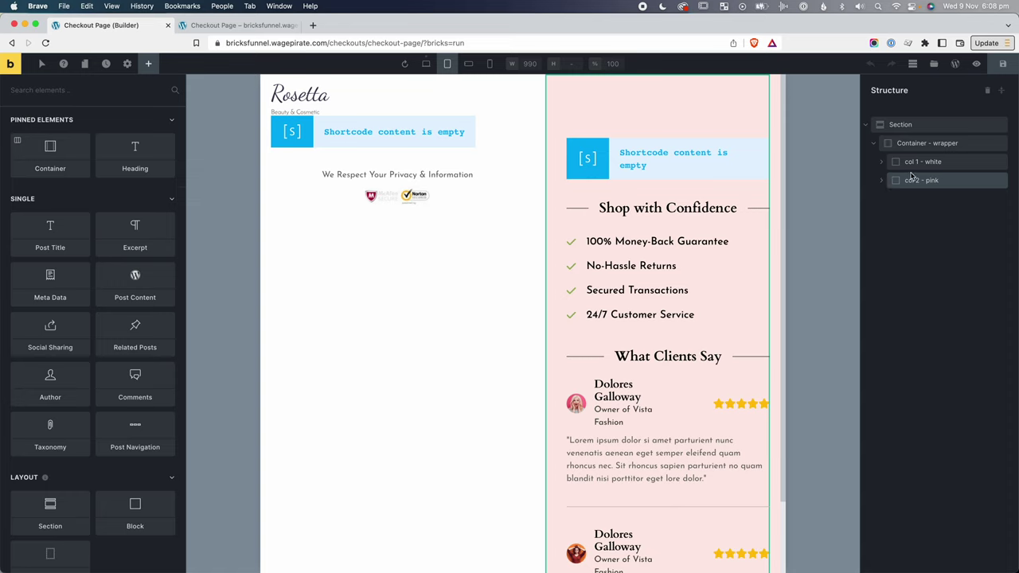
click(916, 165)
click(162, 147)
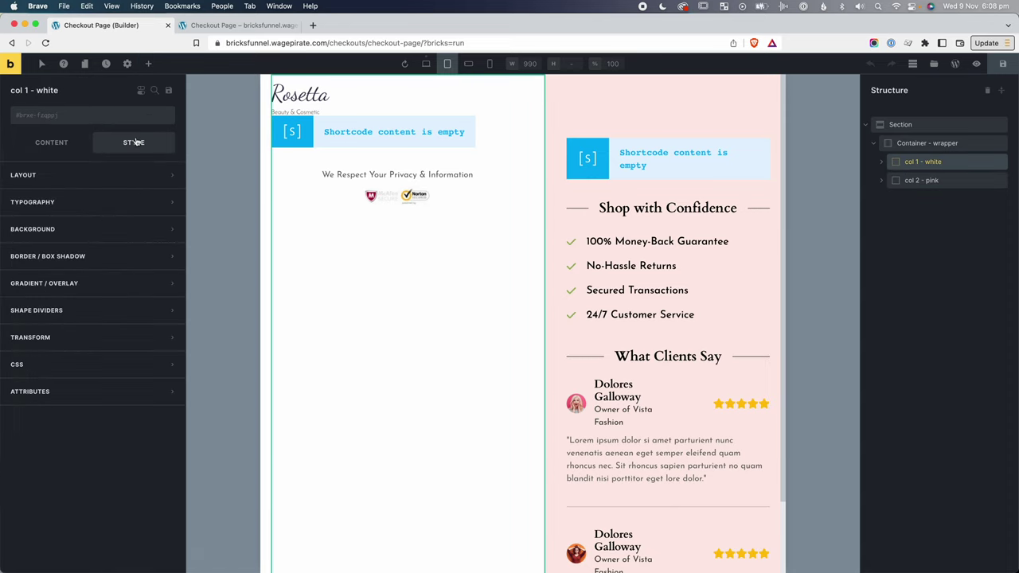
click(84, 176)
click(146, 389)
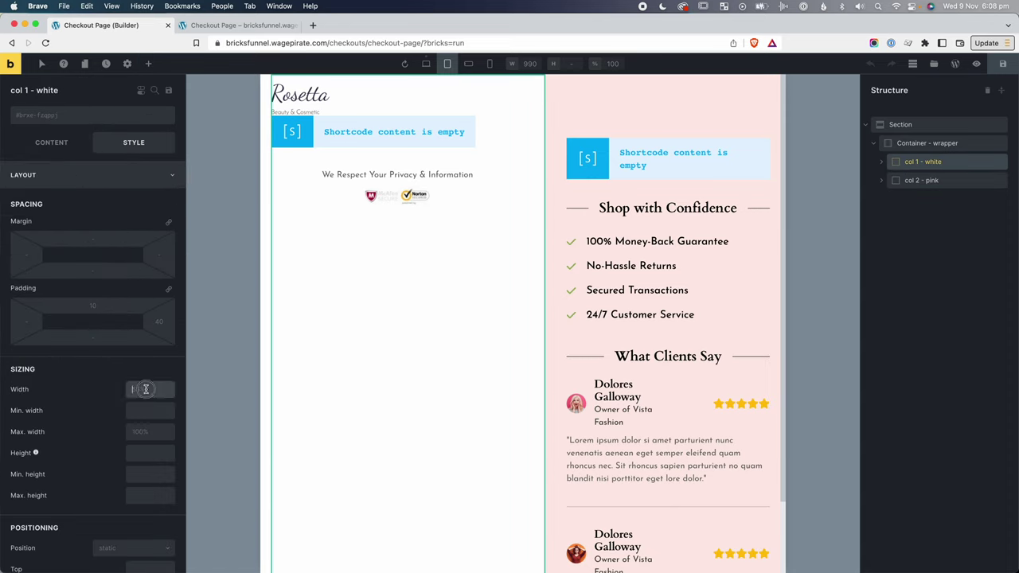
text(60%)
Set the pink column's width to 40% and save the checkout page.
click(922, 180)
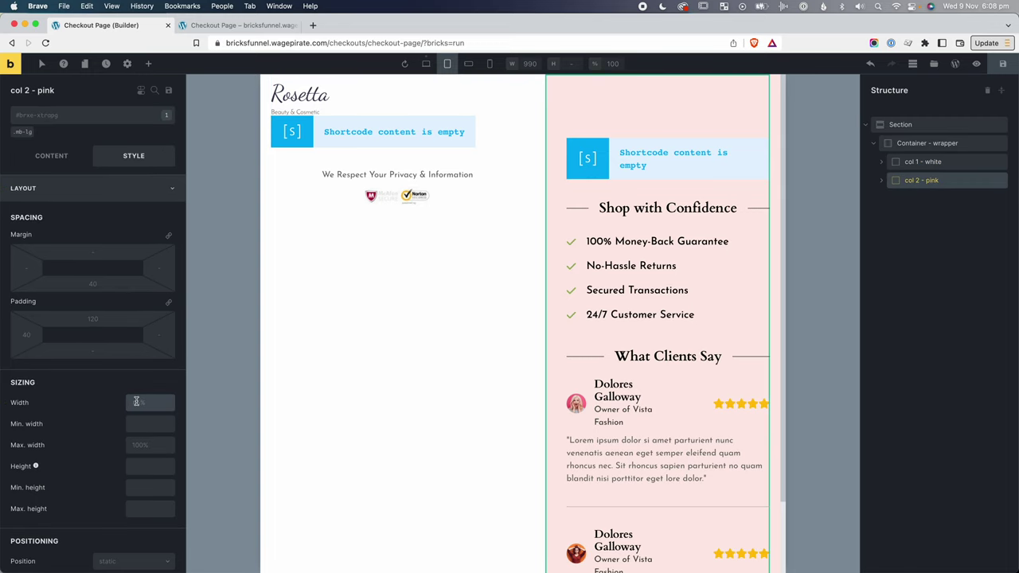
click(137, 401)
text(40%)
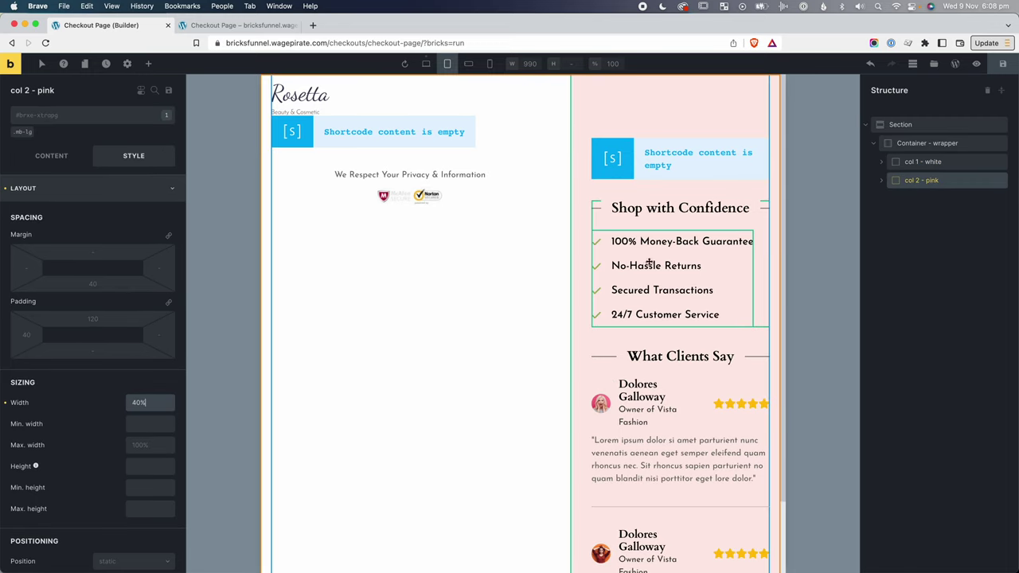
click(1002, 64)
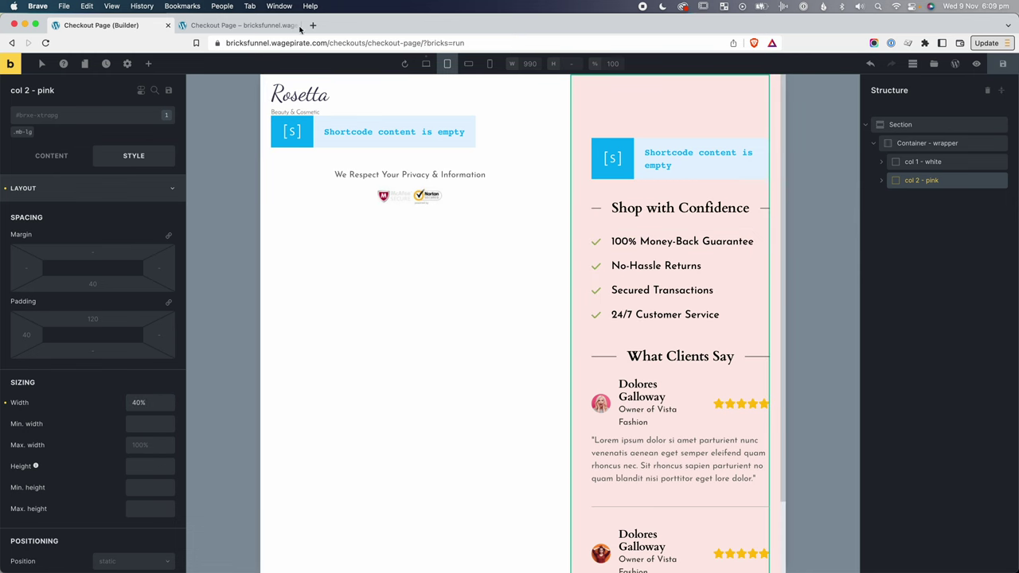
click(253, 25)
Reload the live checkout page and narrow the browser window to preview tablet width.
right_click(876, 173)
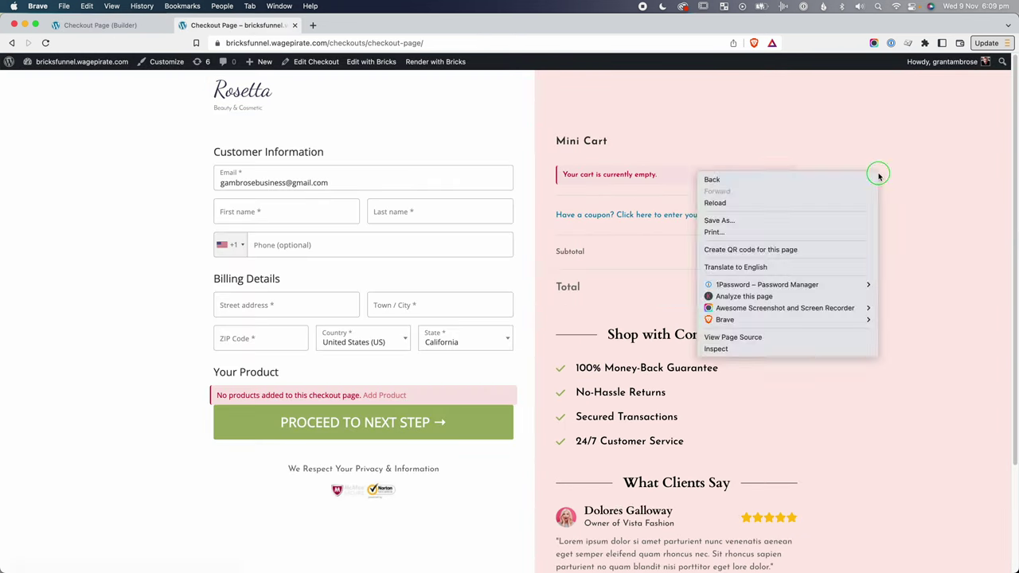
click(326, 233)
drag(1017, 299, 464, 314)
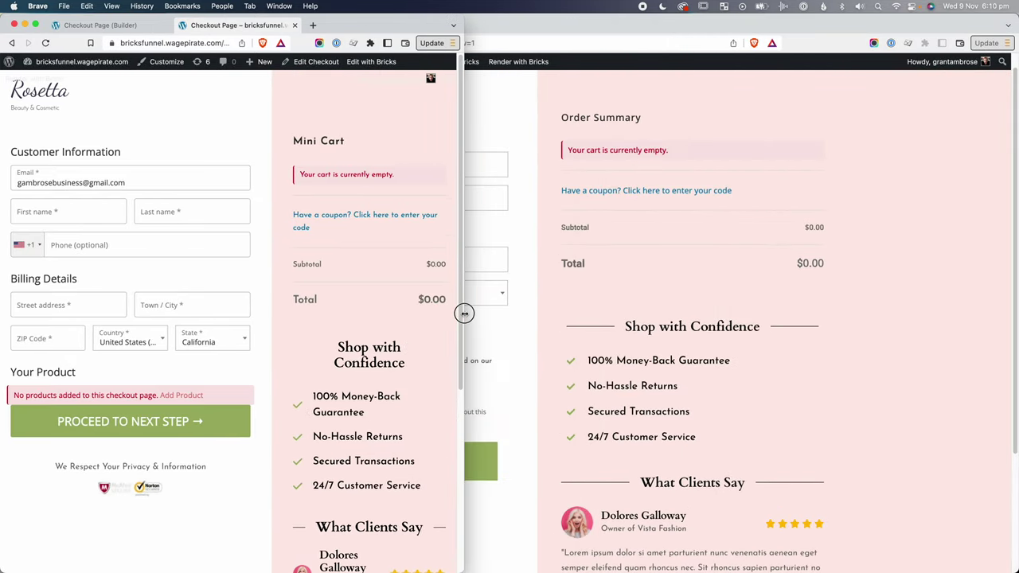
scroll(423, 384, down, 5)
scroll(364, 402, up, 5)
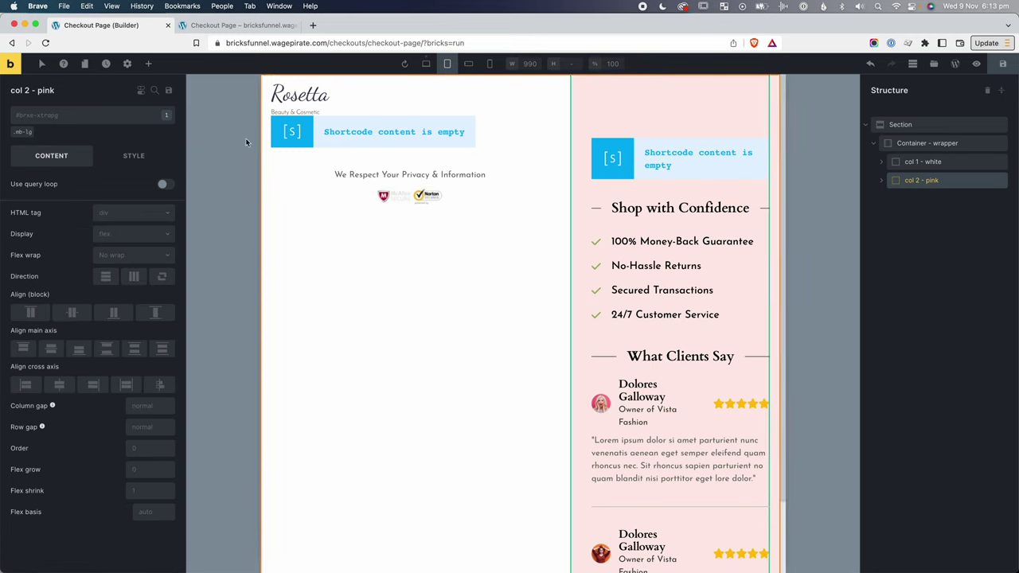
Enter a tablet portrait font size in the pink column's Typography settings.
click(135, 153)
click(60, 213)
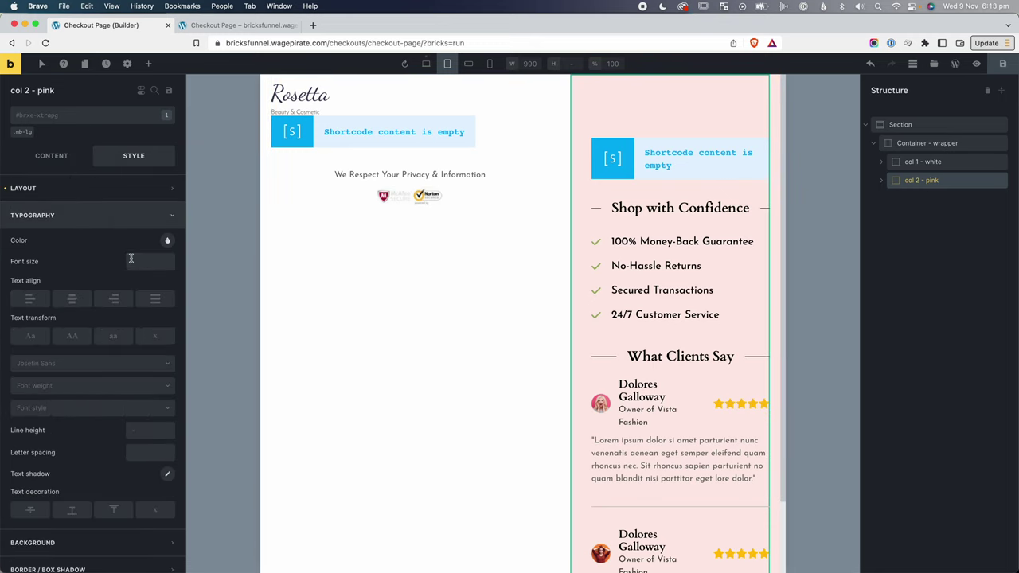
click(132, 260)
text(0.)
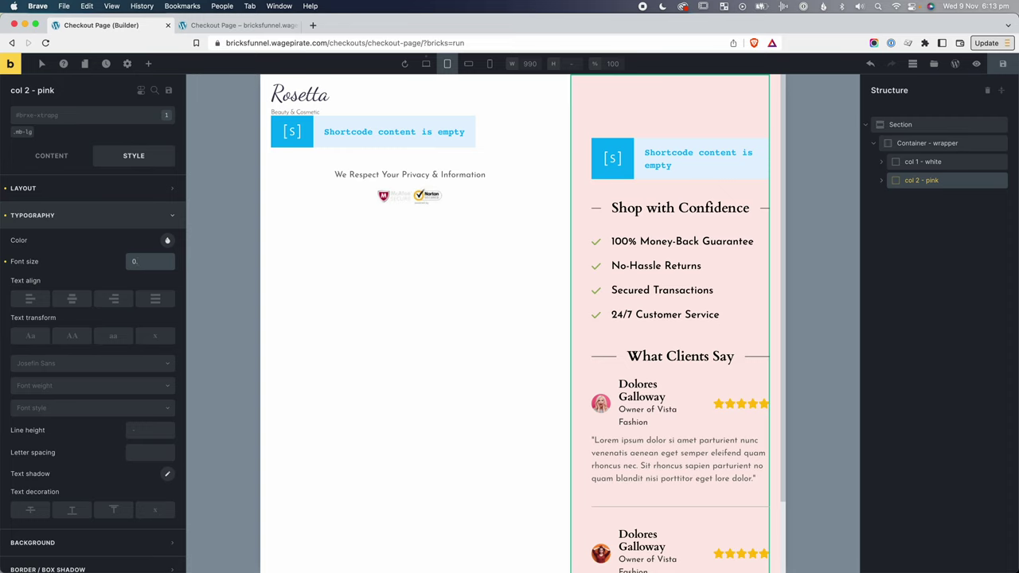
text(9em)
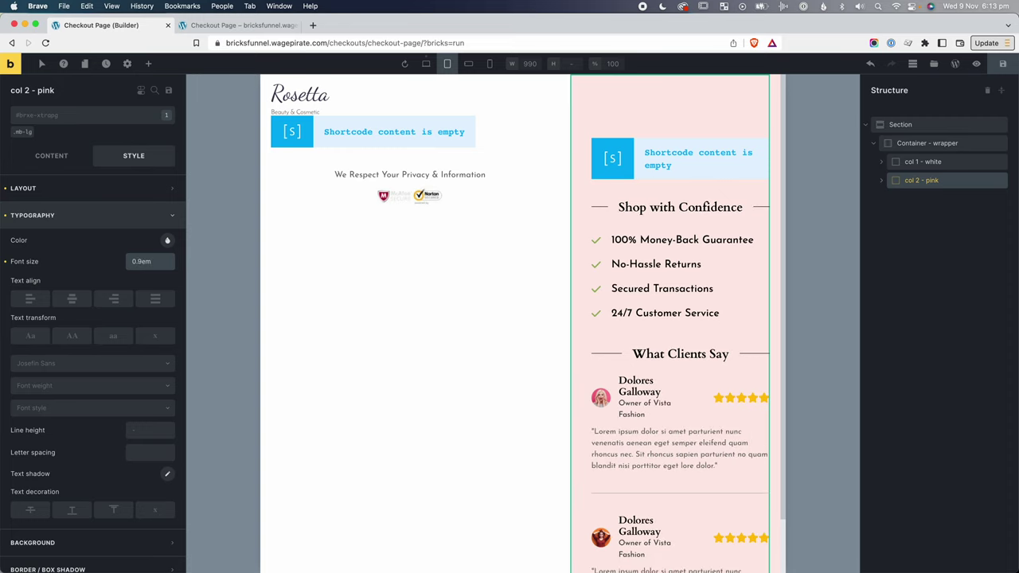
text(5)
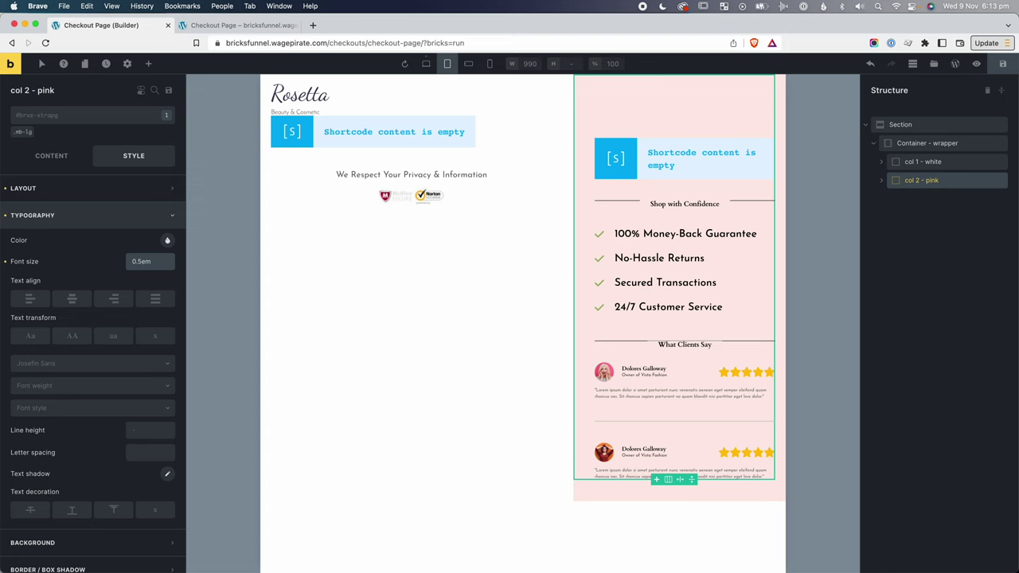
On desktop, set the Shop with Confidence checklist font size to 1.3em.
click(427, 64)
click(629, 275)
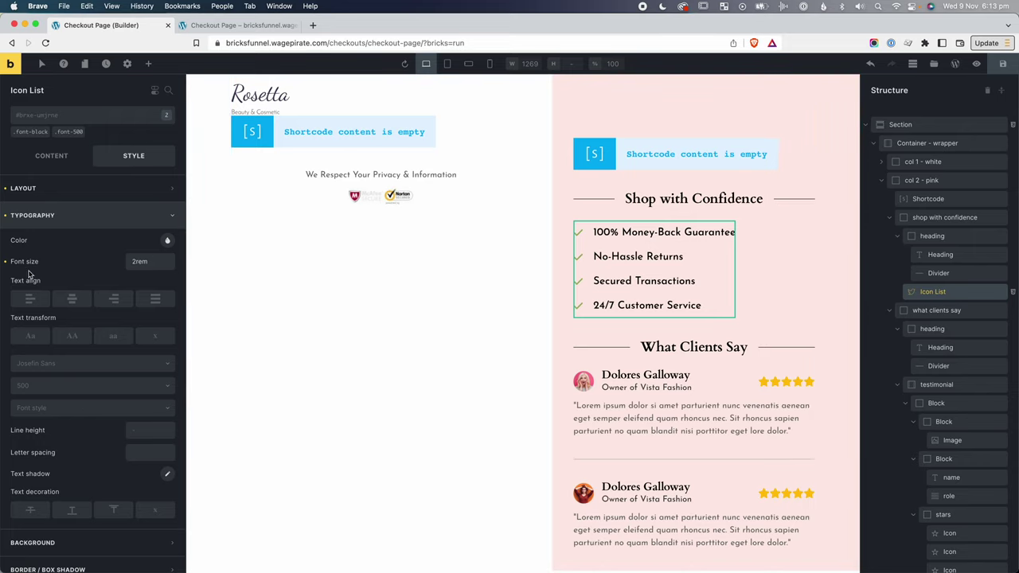
click(155, 263)
key(super+a)
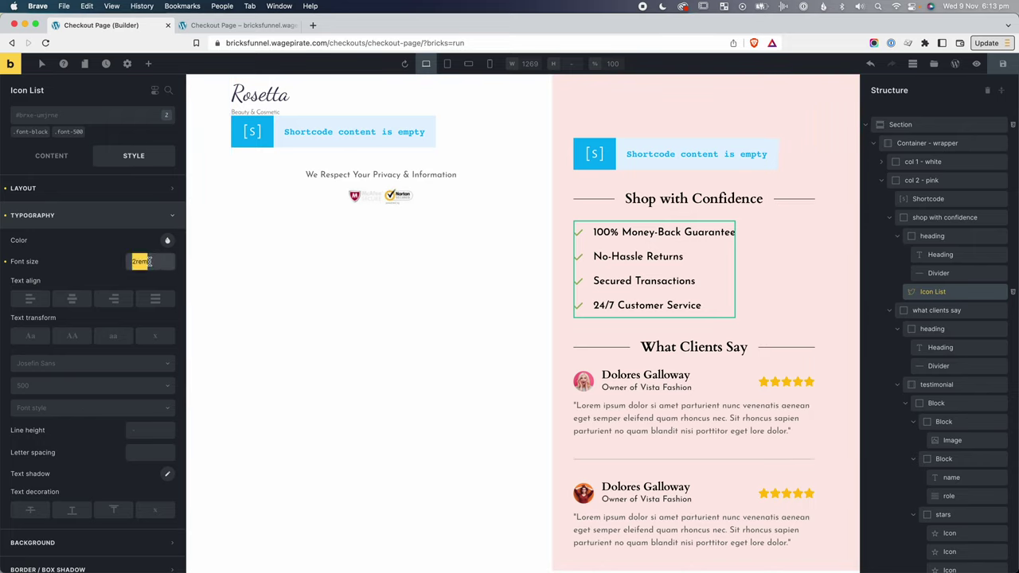
text(1.5em)
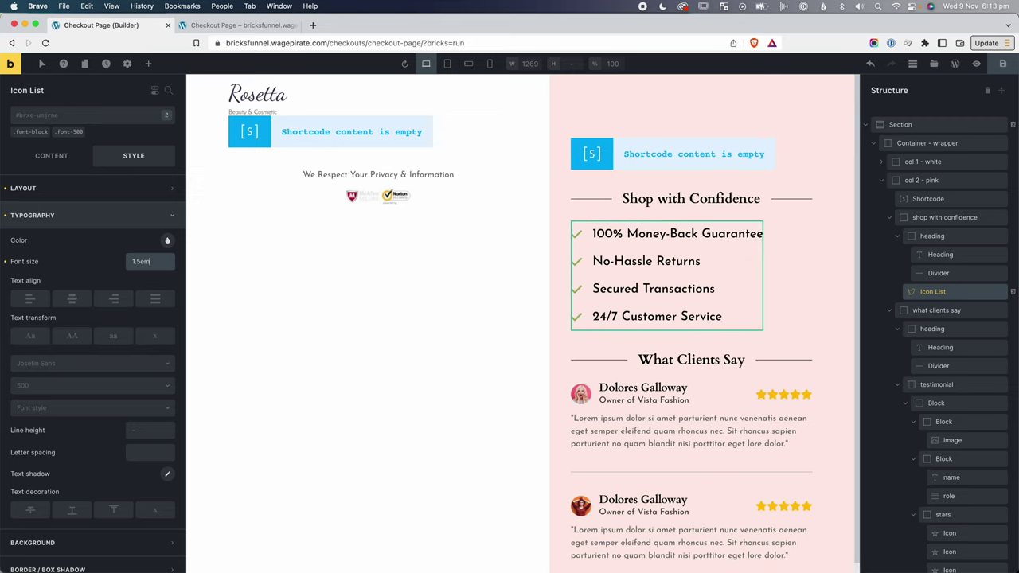
key(Left)
key(Left)
key(BackSpace)
text(3)
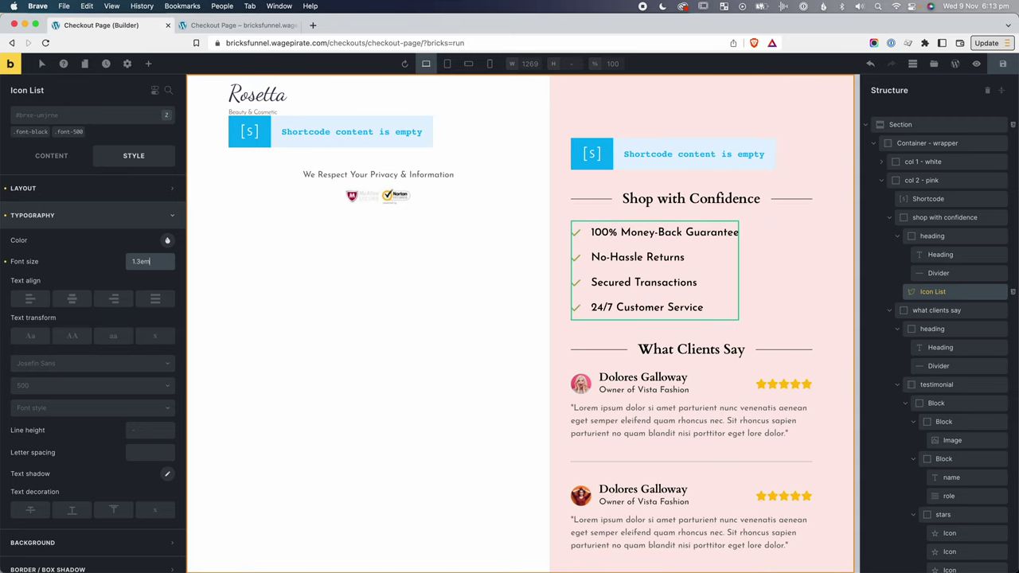
At tablet portrait, set the pink column's font size to 0.85em and save.
click(450, 63)
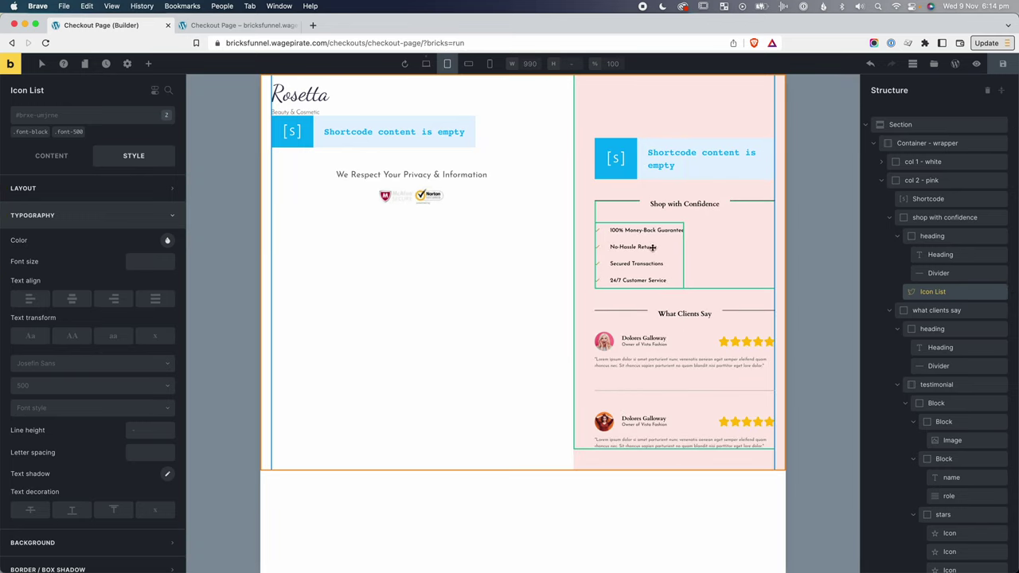
click(921, 181)
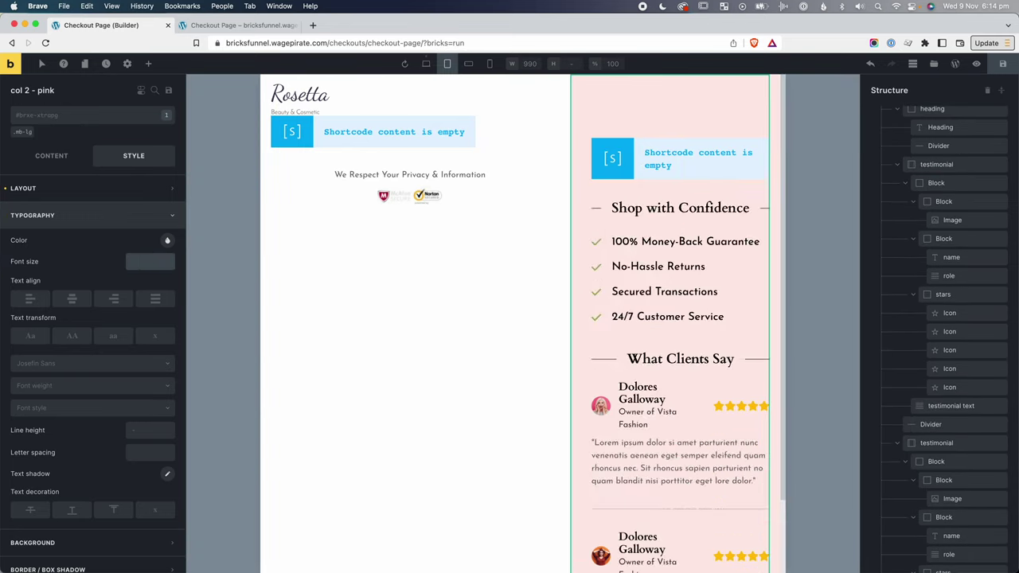
text(0.9em)
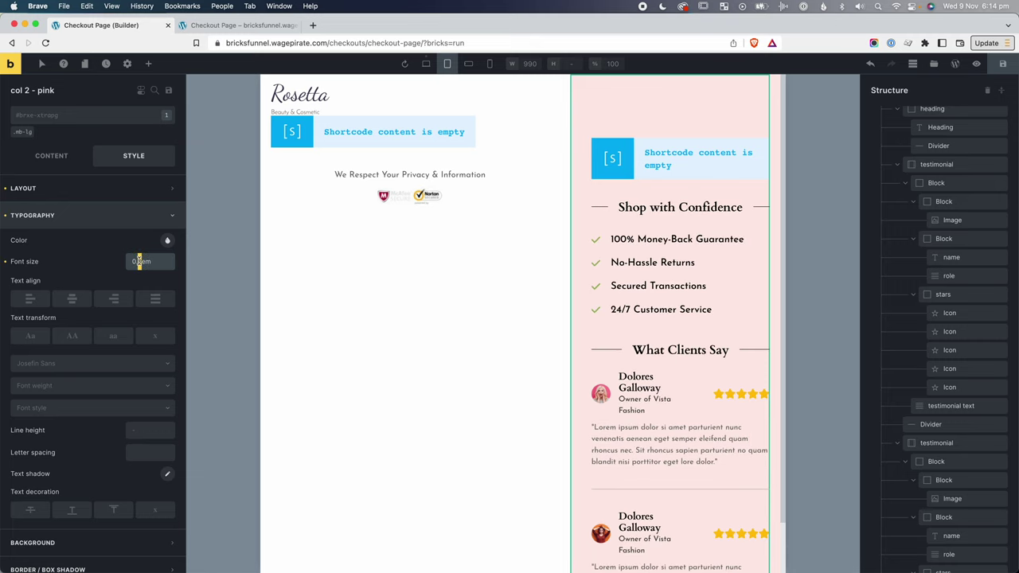
key(BackSpace)
text(85)
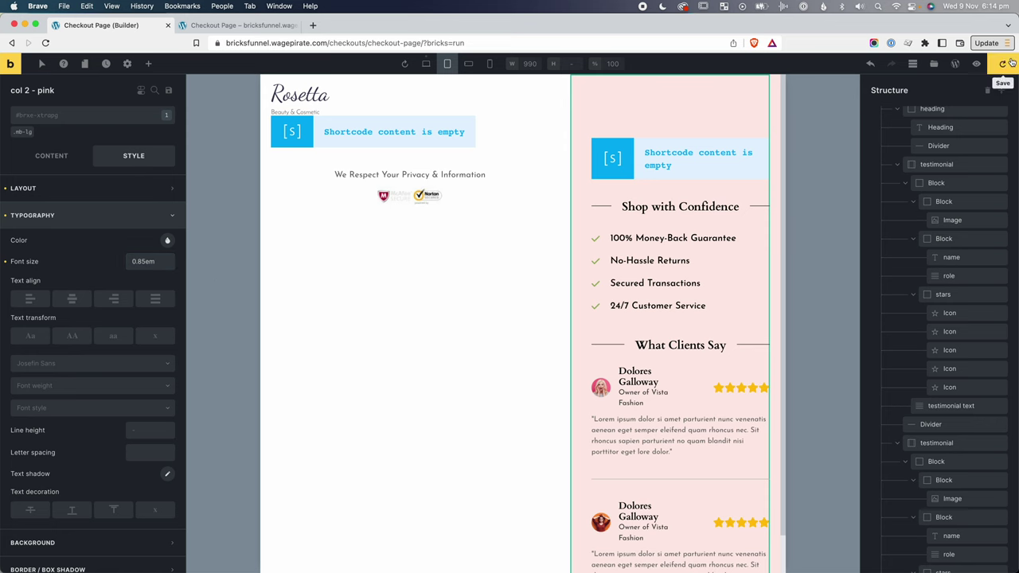
click(1003, 63)
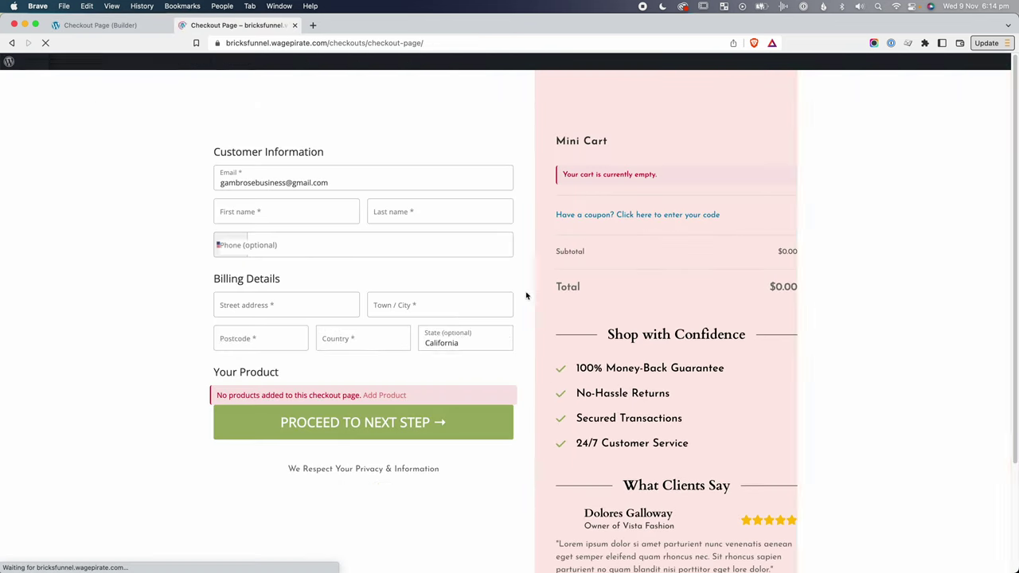
Narrow the browser to mobile width and scroll through the updated checkout page.
drag(1017, 291, 351, 282)
scroll(439, 298, down, 5)
scroll(427, 305, up, 5)
scroll(251, 328, down, 5)
scroll(251, 328, down, 2)
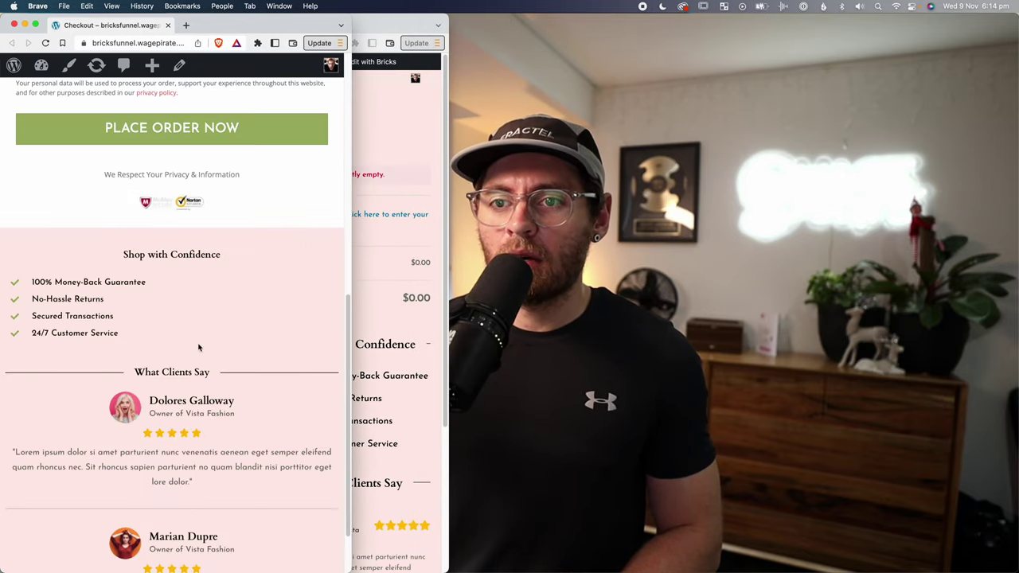
scroll(177, 255, down, 2)
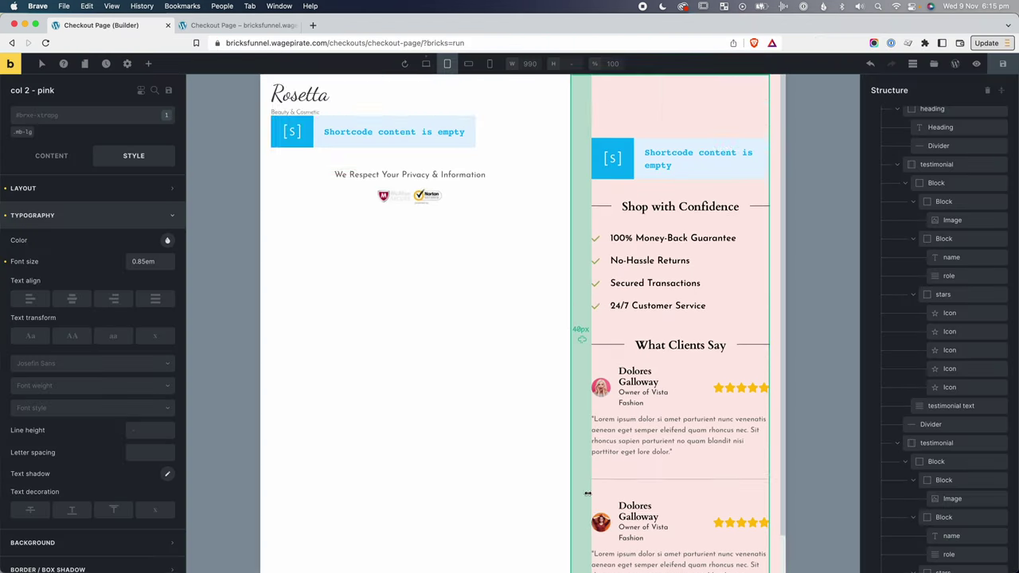
scroll(591, 482, down, 1)
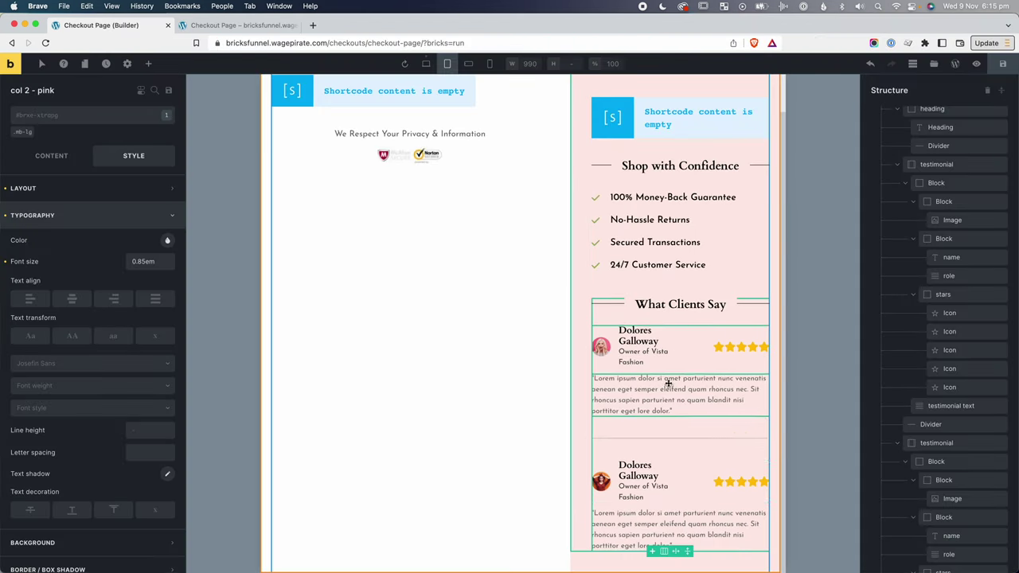
At mobile landscape, set both the white and pink columns to 100% width.
scroll(581, 446, up, 1)
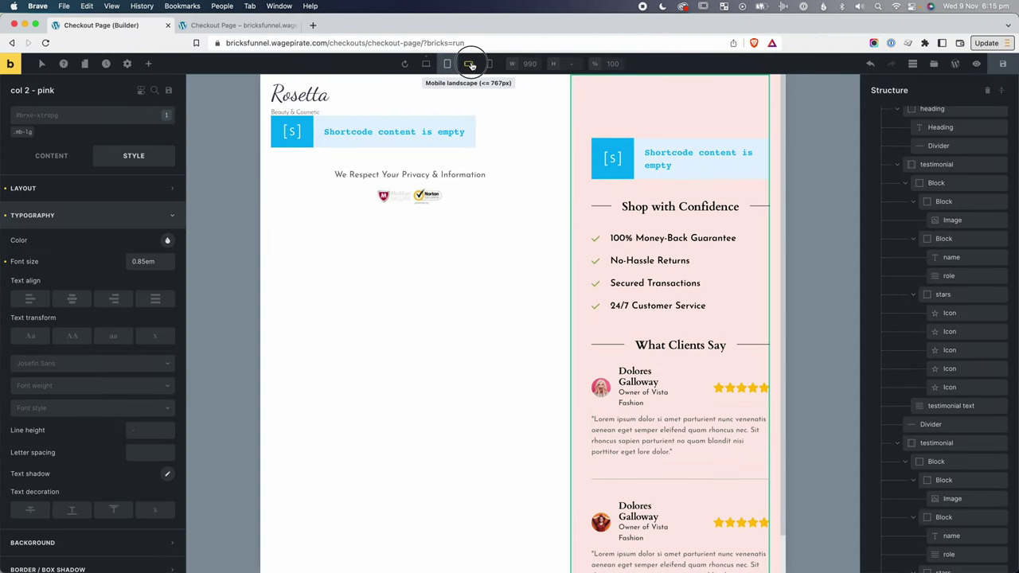
click(470, 66)
scroll(916, 208, up, 5)
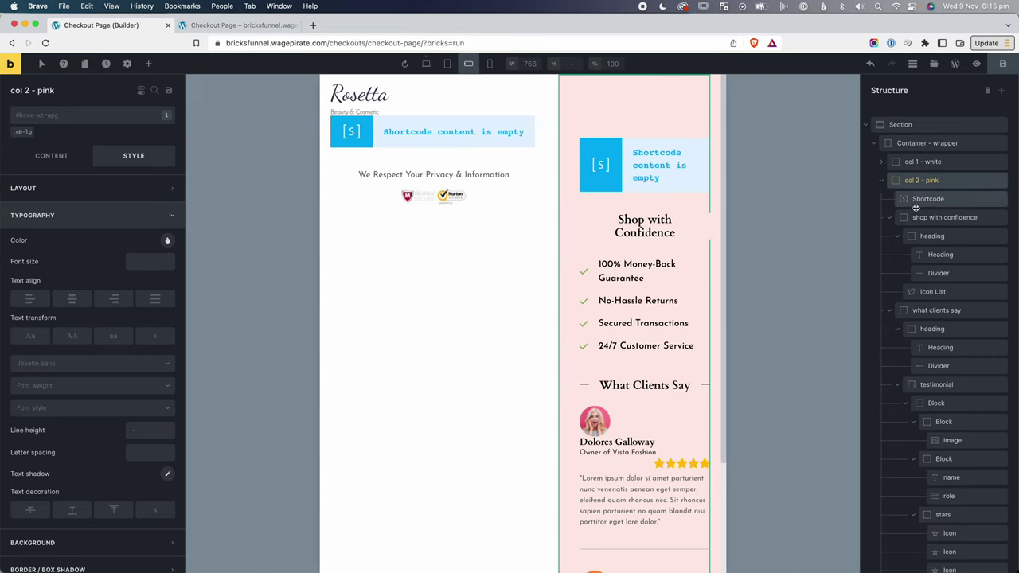
click(882, 180)
click(881, 161)
click(880, 162)
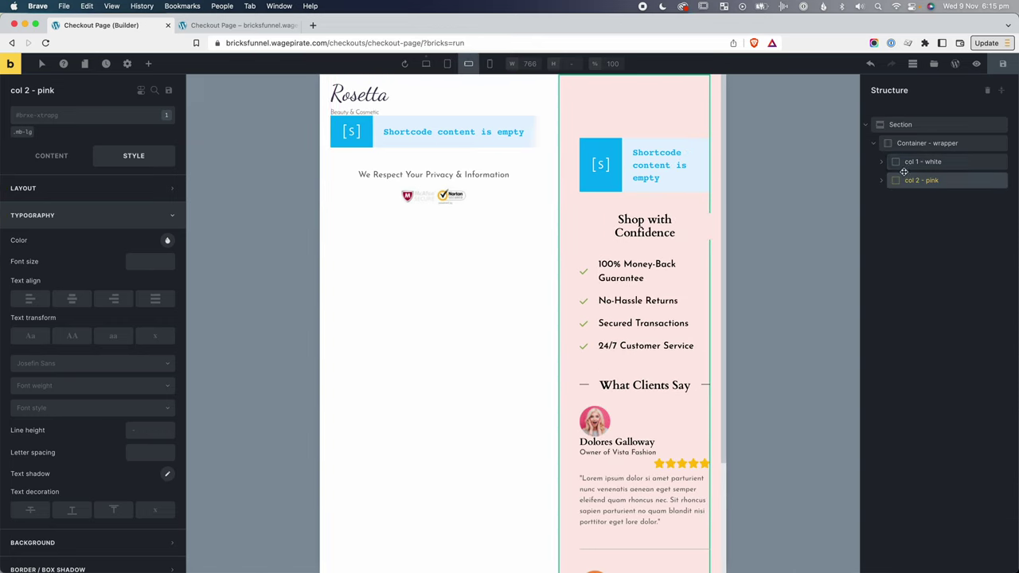
click(906, 164)
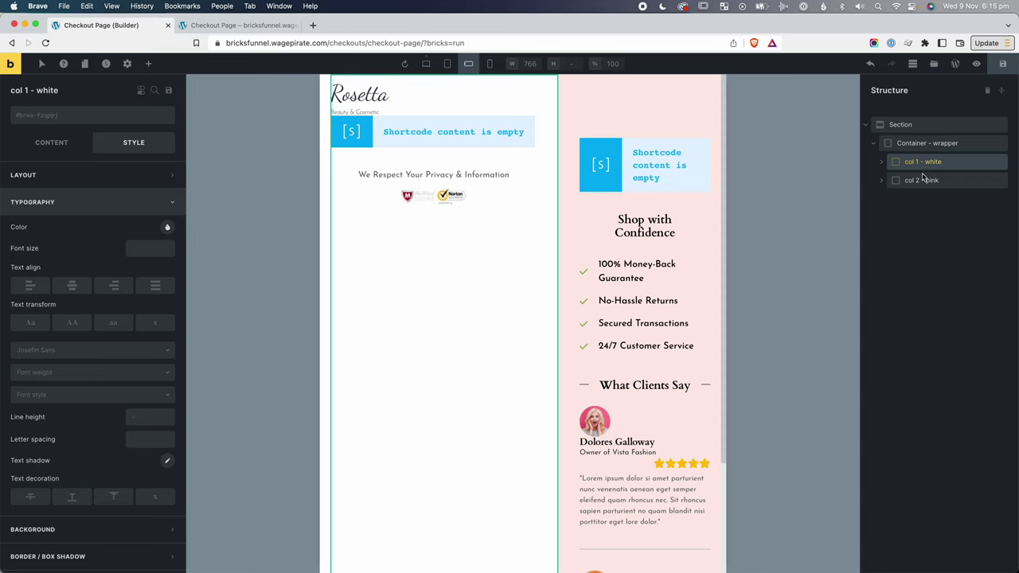
click(101, 177)
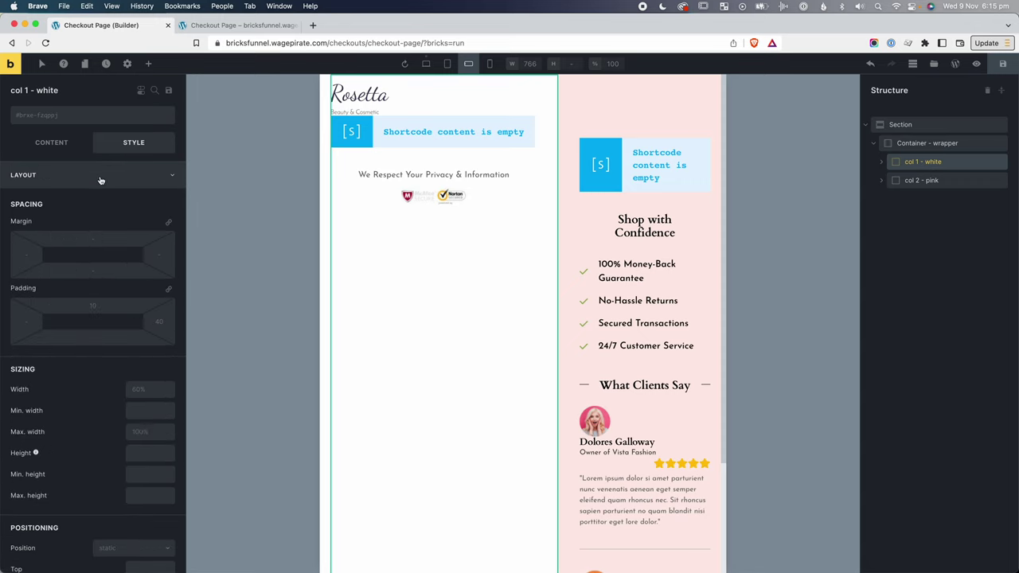
click(150, 389)
text(100%)
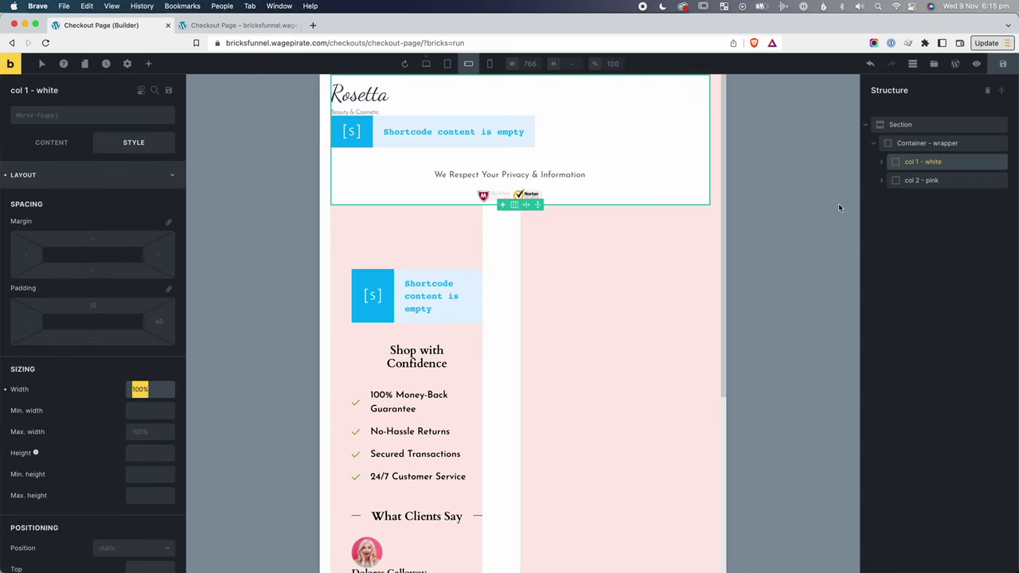
click(947, 182)
click(145, 404)
text(100%)
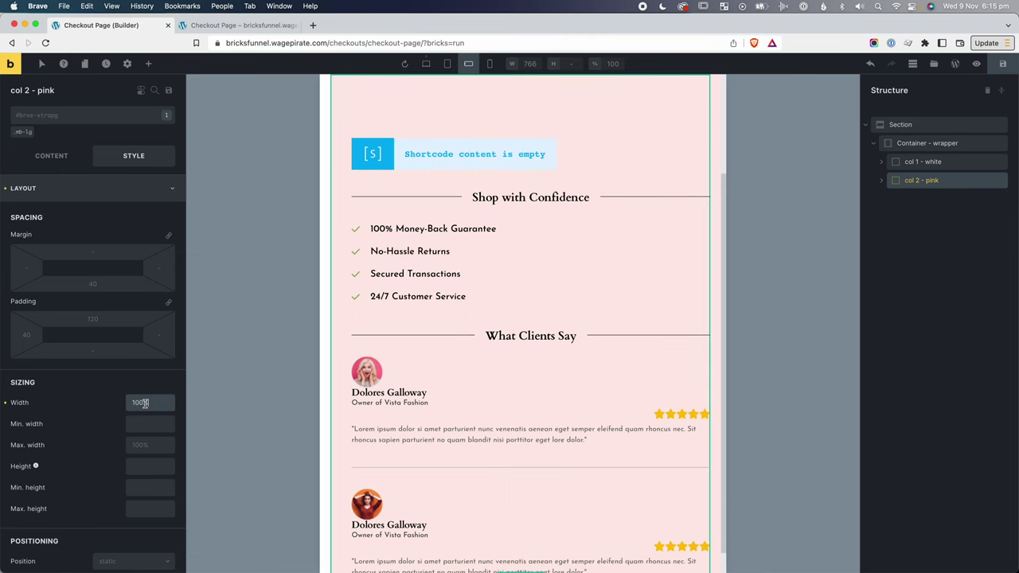
Set the Container - wrapper direction to vertical so the columns stack.
click(926, 144)
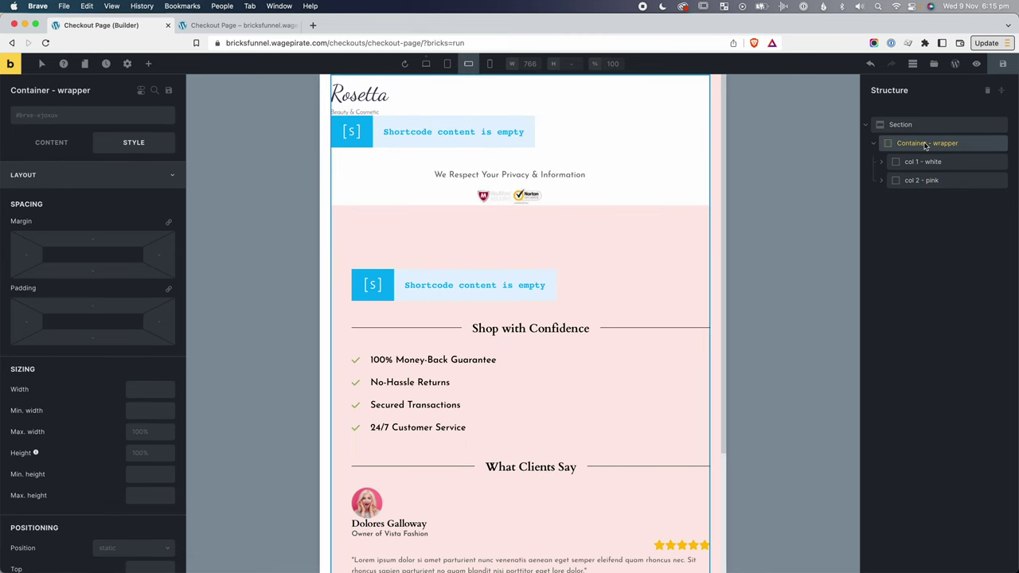
click(63, 143)
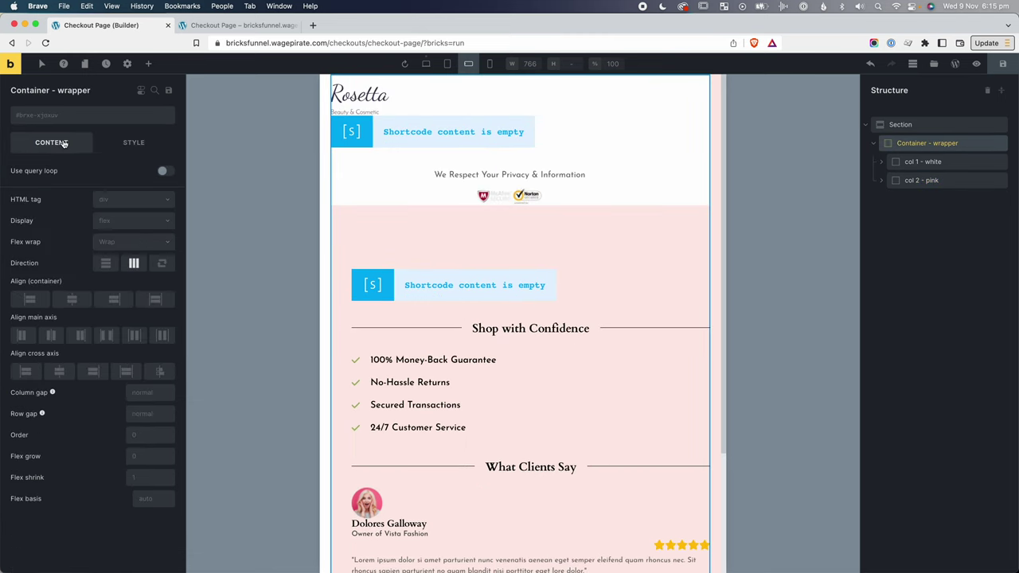
click(105, 263)
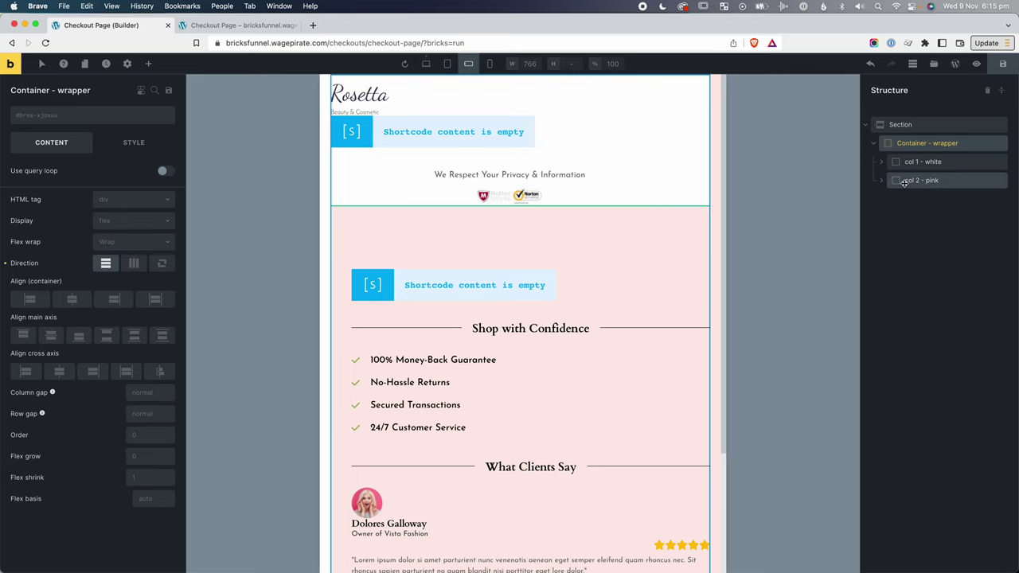
click(469, 286)
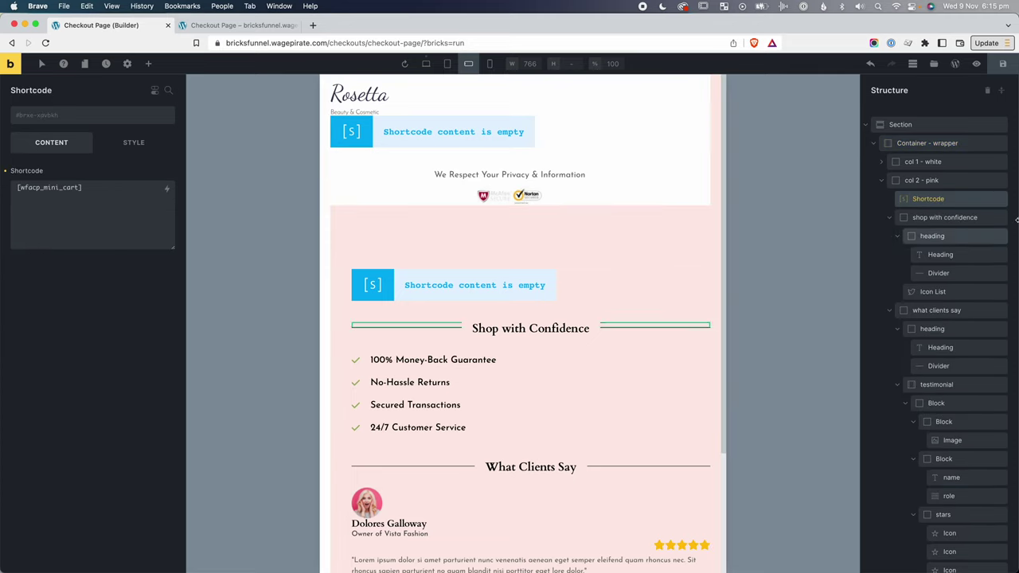
drag(948, 200, 474, 266)
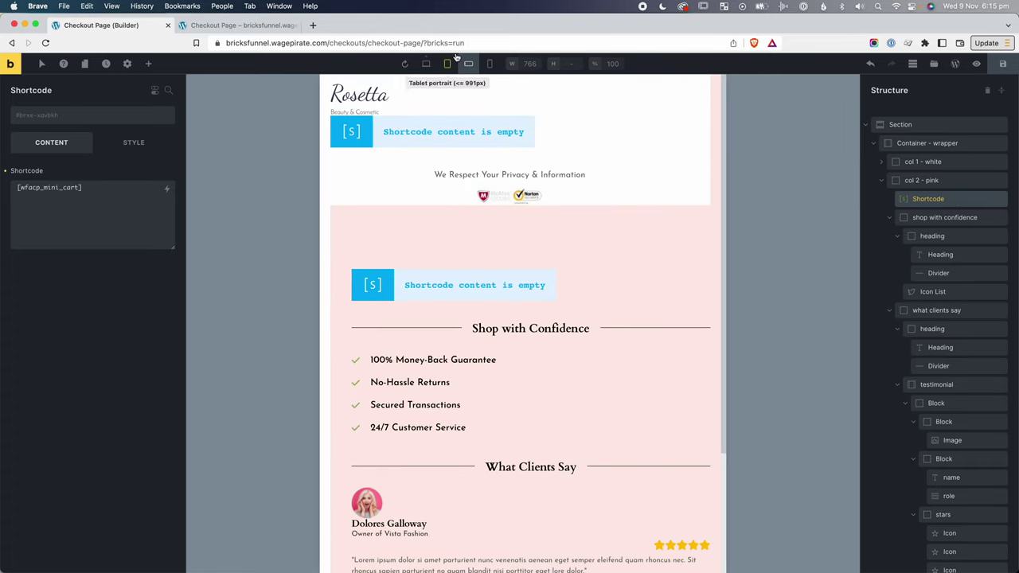
Set the mini-cart shortcode's display to none at mobile landscape.
click(134, 143)
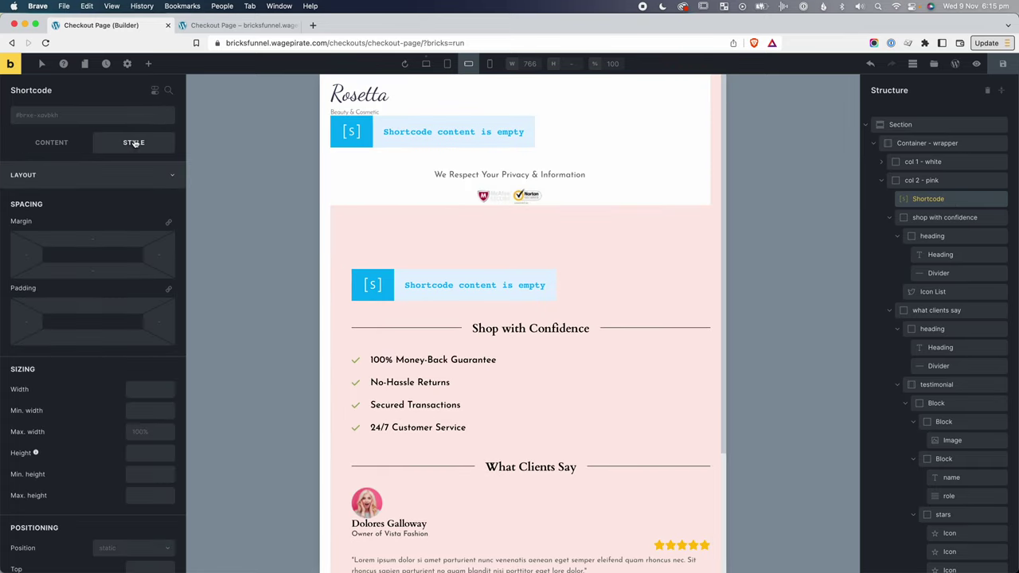
click(168, 91)
text(dis)
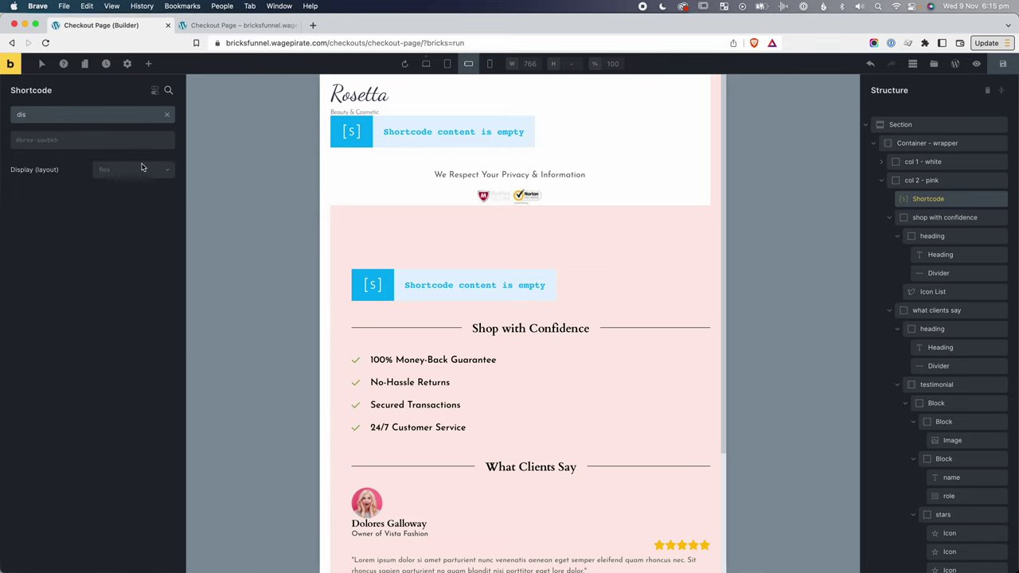
click(135, 169)
click(118, 254)
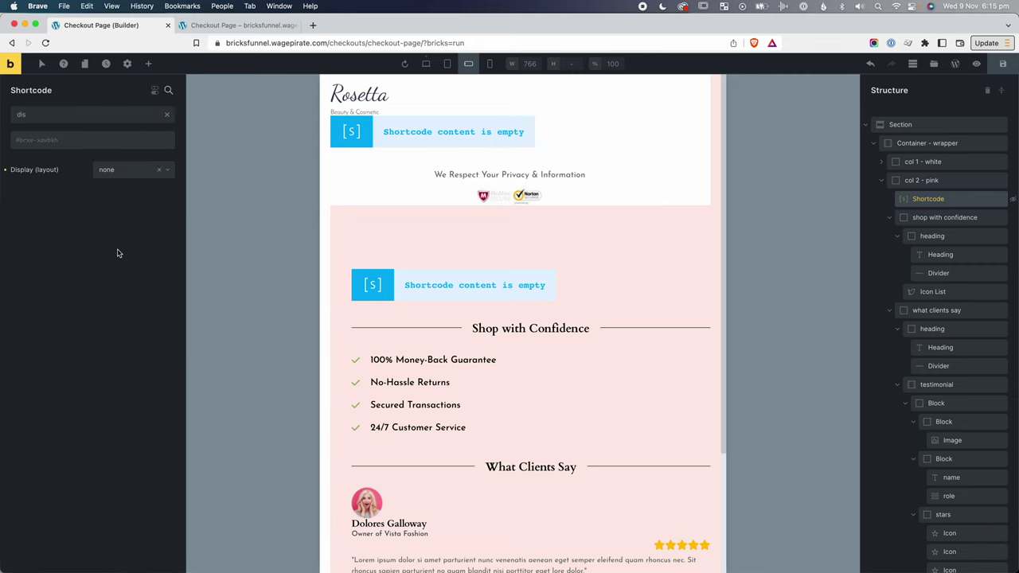
Compare against the live checkout page, then return to the builder.
key(super+grave)
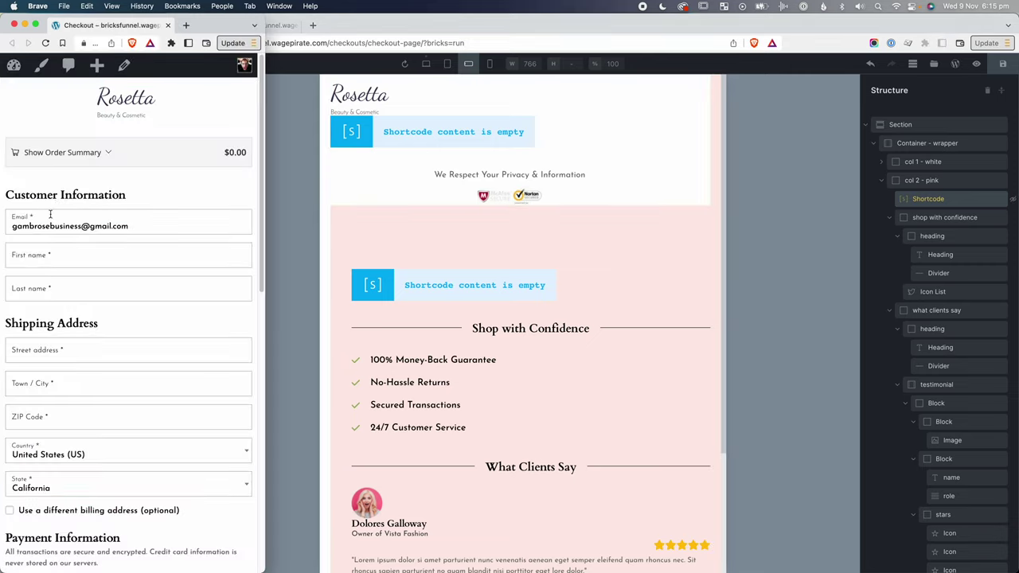
scroll(137, 248, down, 5)
scroll(136, 252, down, 4)
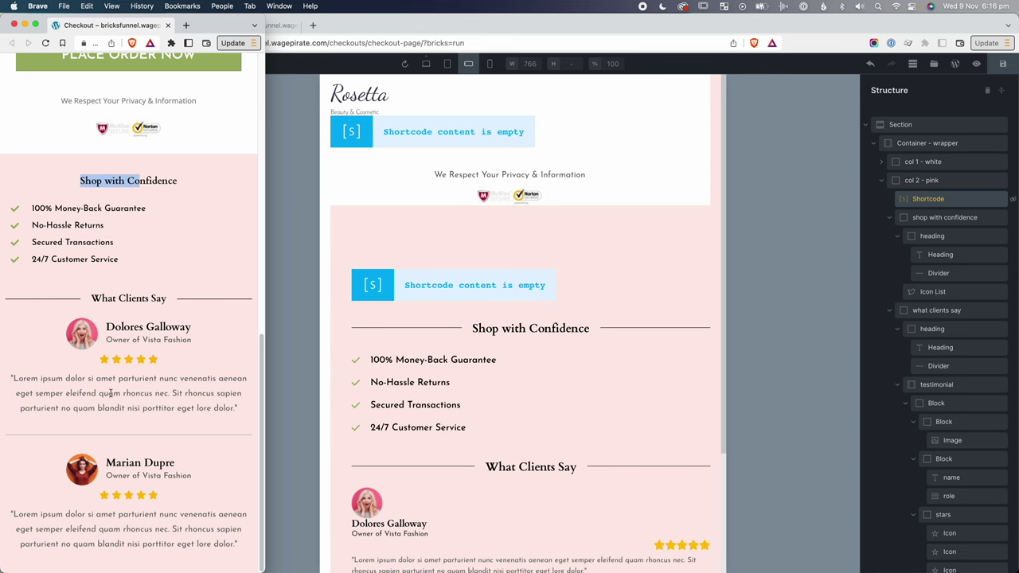
key(super+grave)
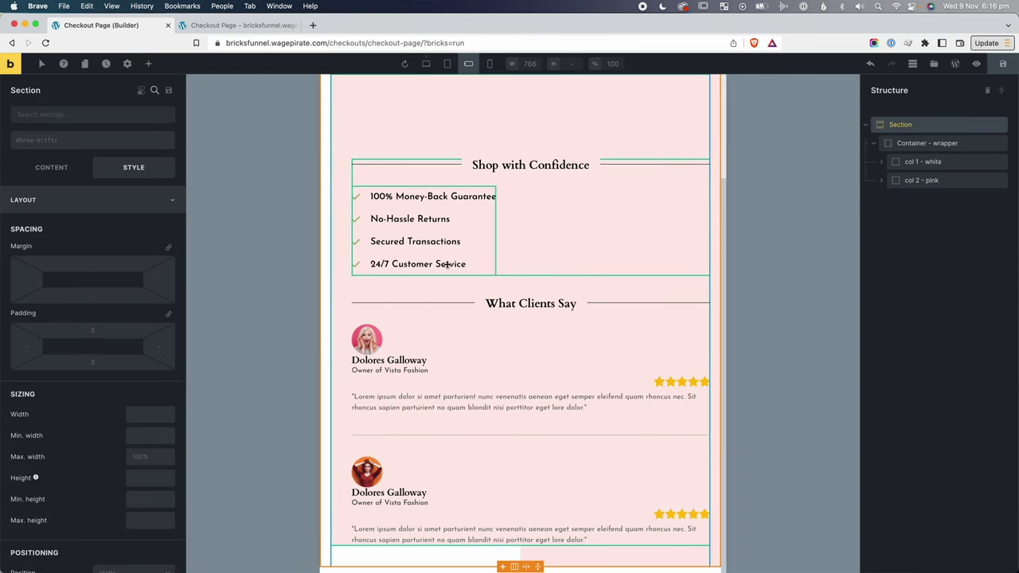
Set the white column's right padding and the pink column's left padding to 0, then return to desktop.
click(923, 161)
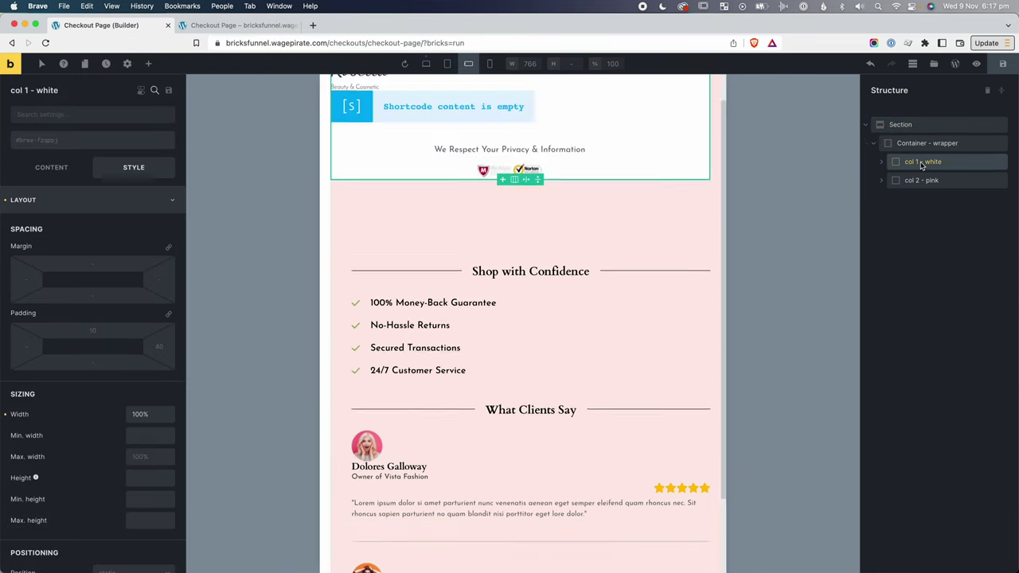
click(157, 349)
text(0)
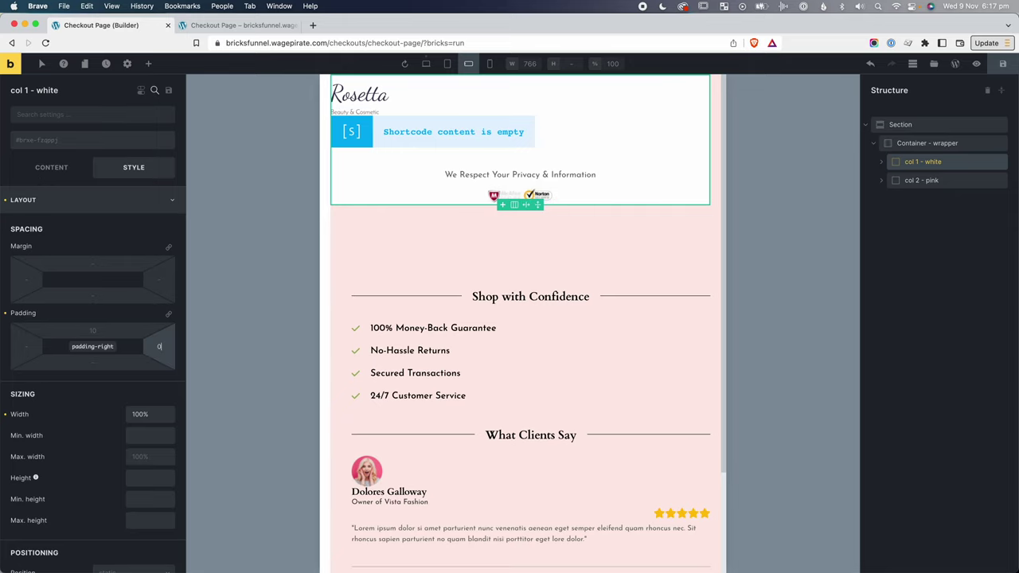
click(935, 185)
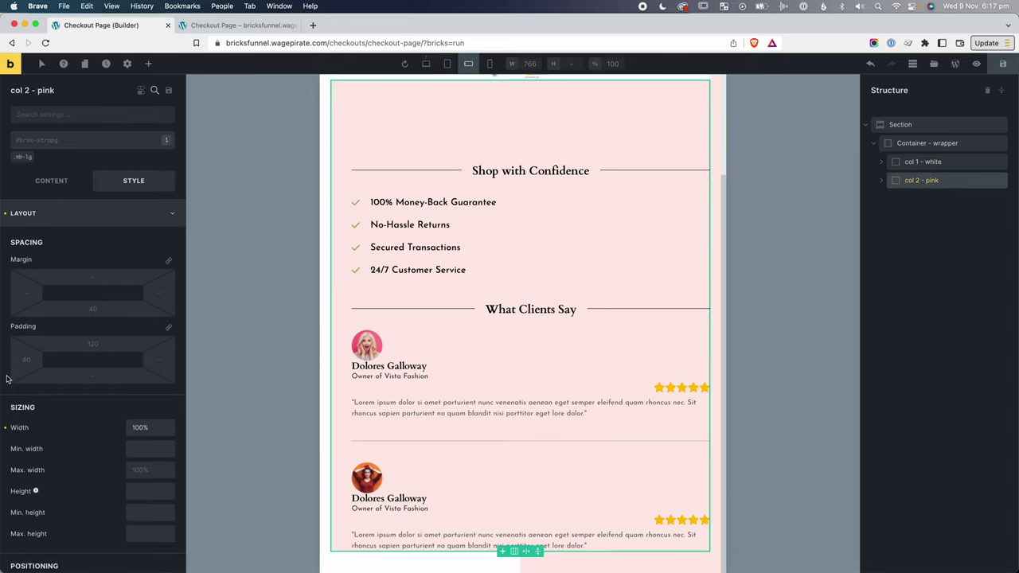
click(24, 368)
text(0)
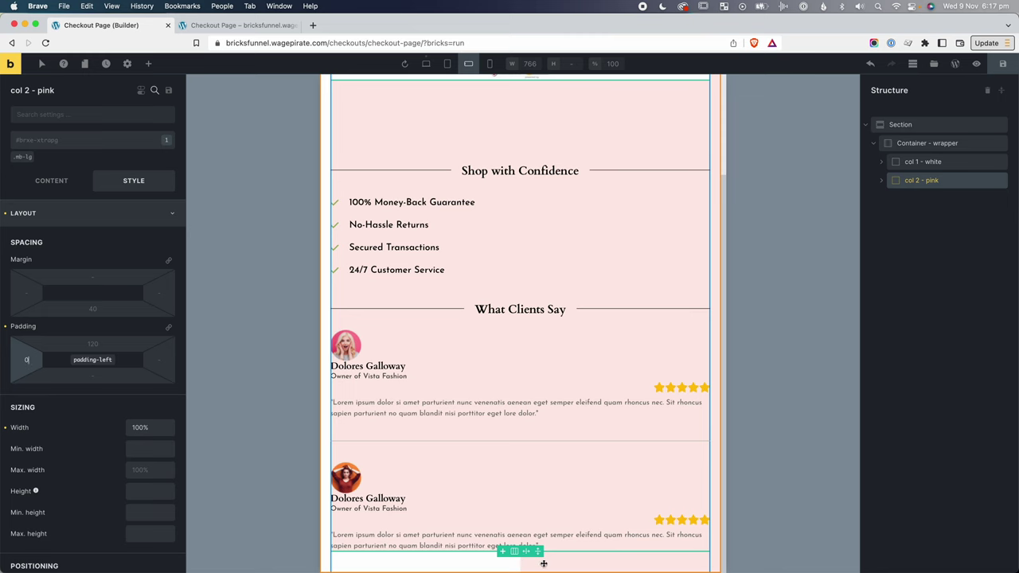
click(423, 69)
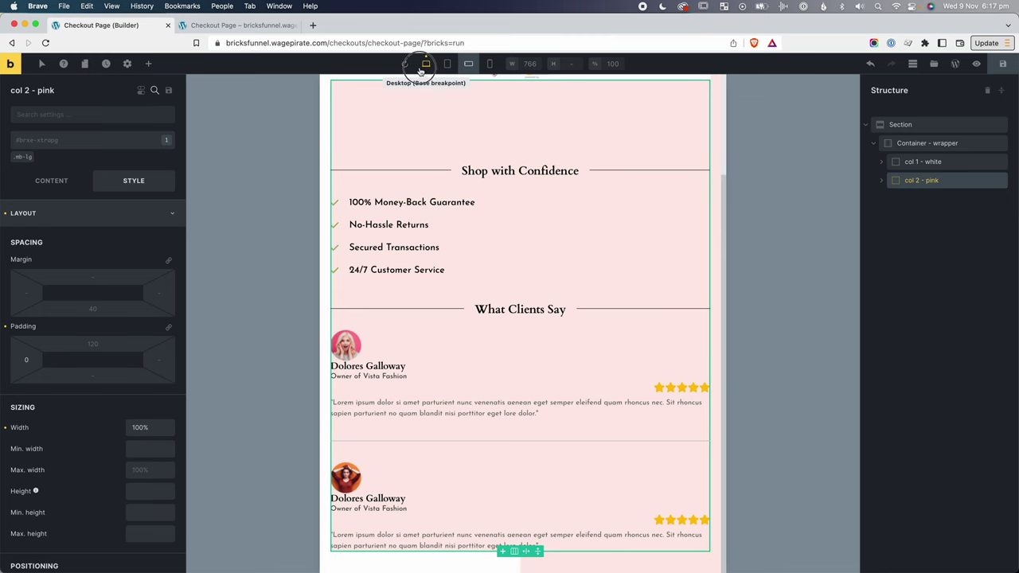
click(912, 127)
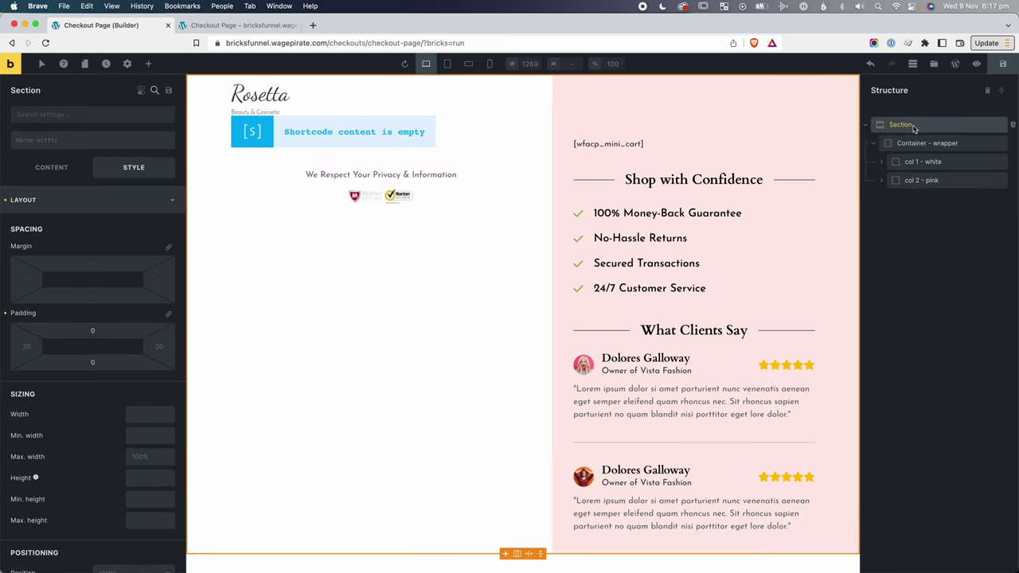
Replace the Section's linear-gradient background in custom CSS with 'none' at mobile landscape.
click(1013, 125)
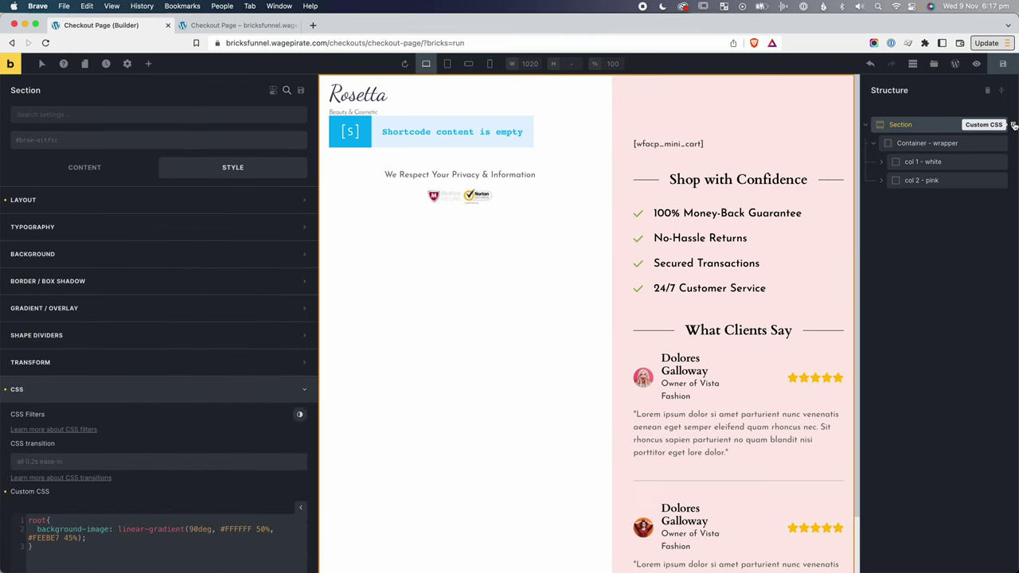
scroll(35, 465, down, 2)
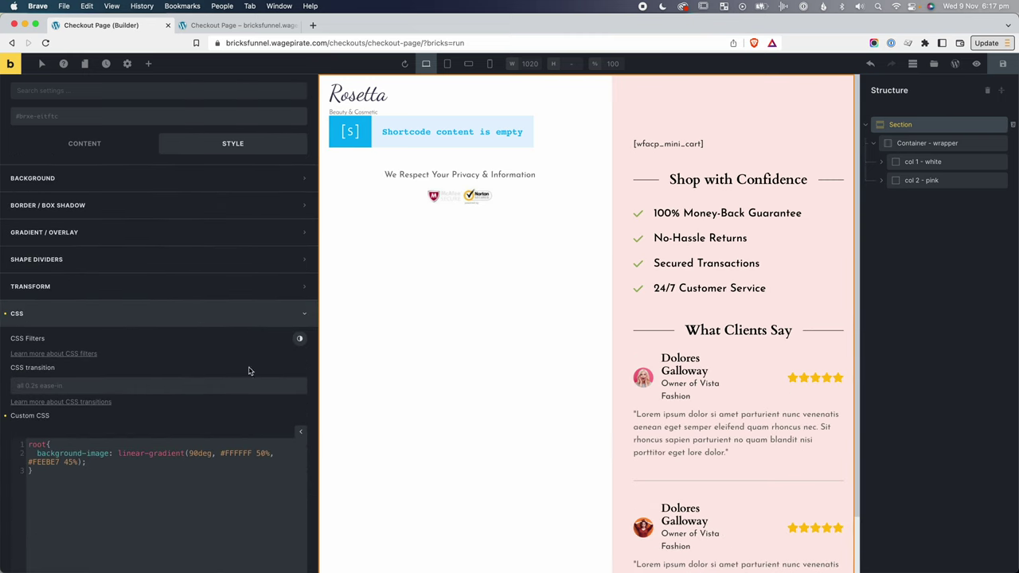
key(super+a)
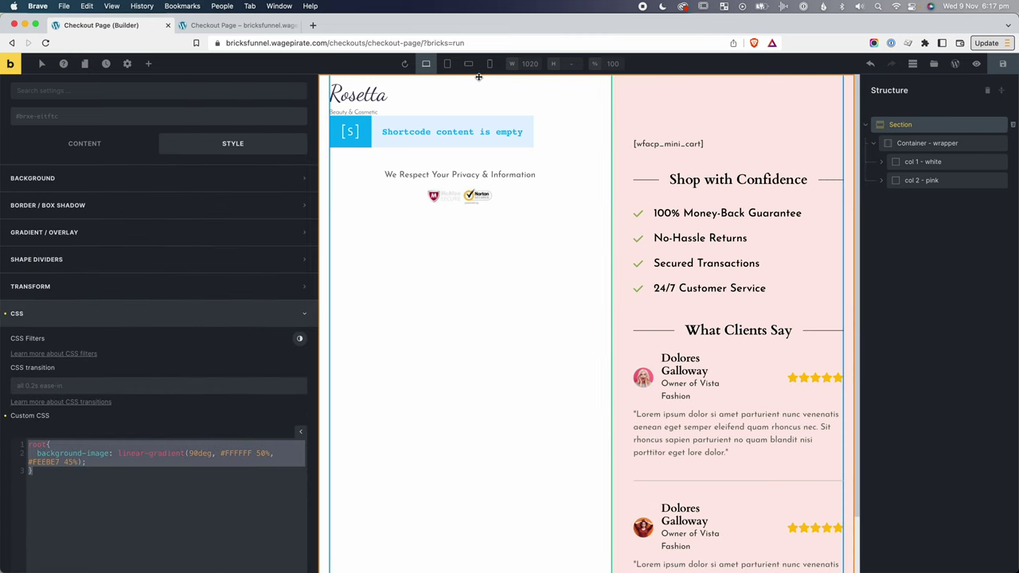
click(471, 64)
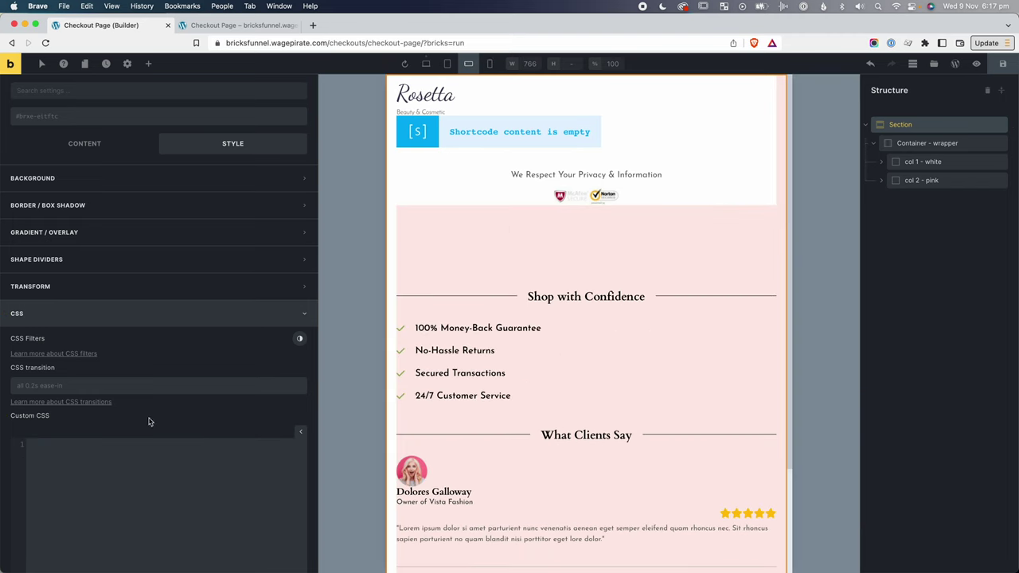
click(103, 489)
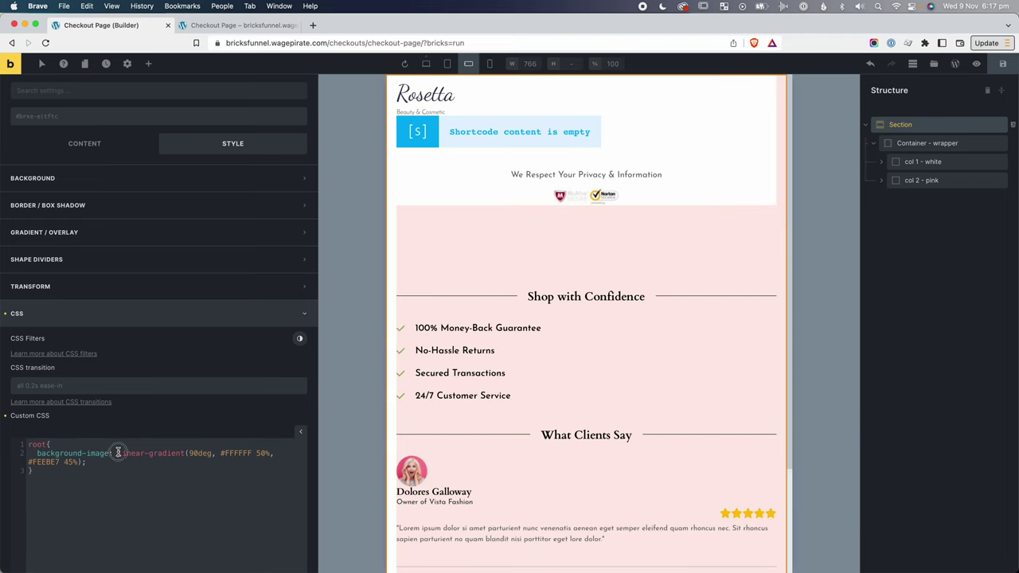
drag(118, 453, 80, 462)
text(none;)
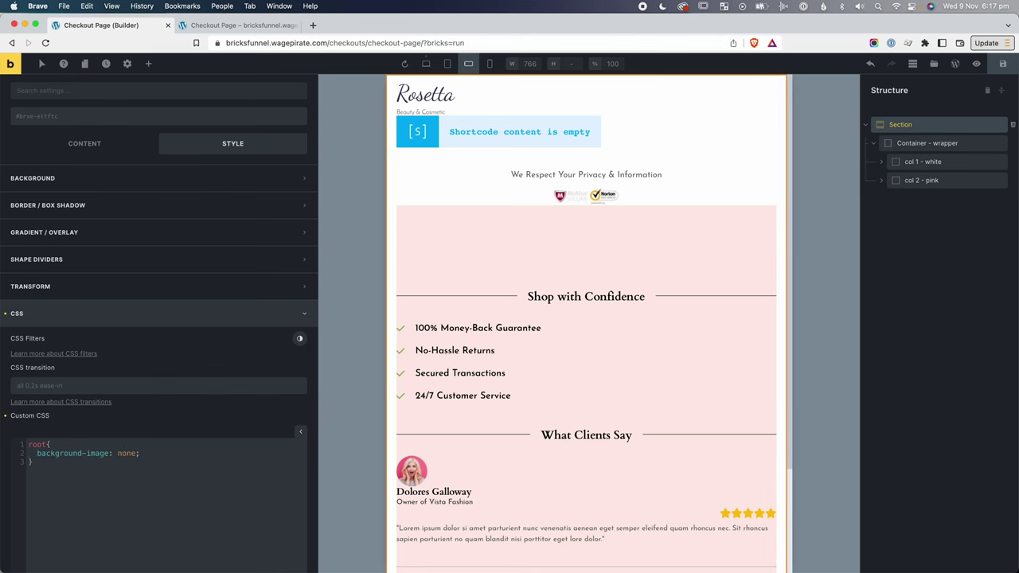
scroll(693, 535, down, 3)
key(super+grave)
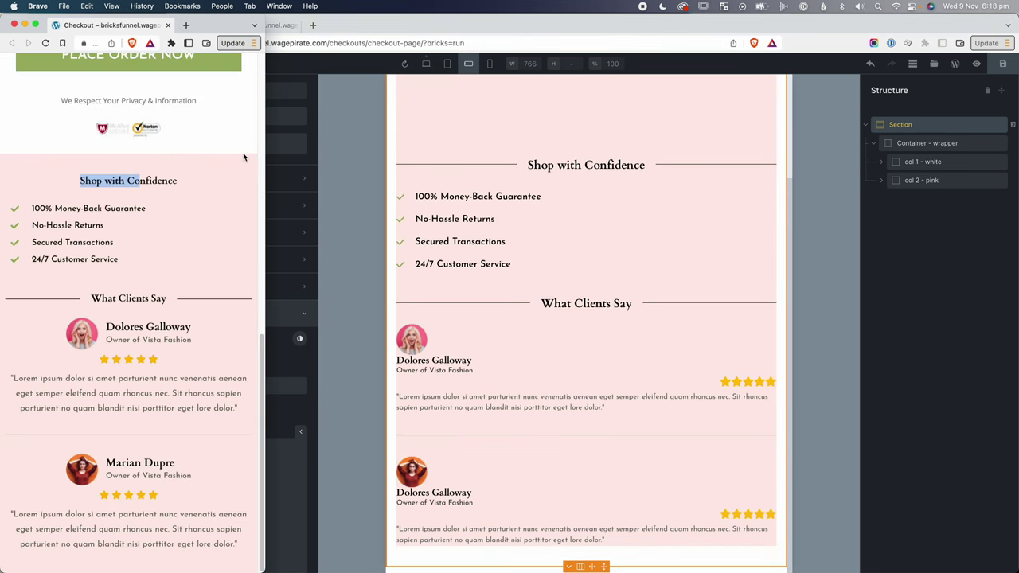
key(super+grave)
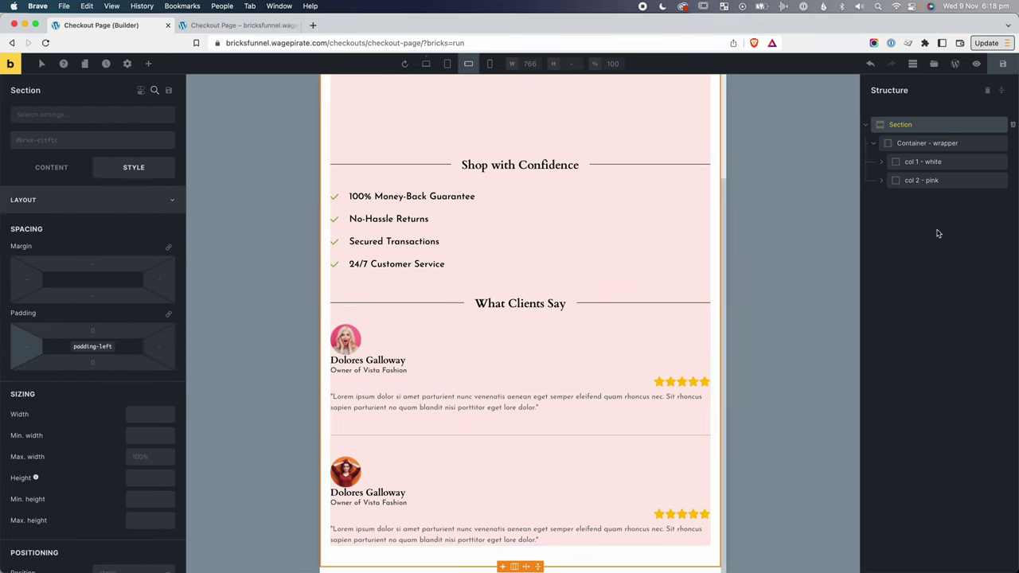
Review the theme style's section element settings at desktop width.
click(933, 126)
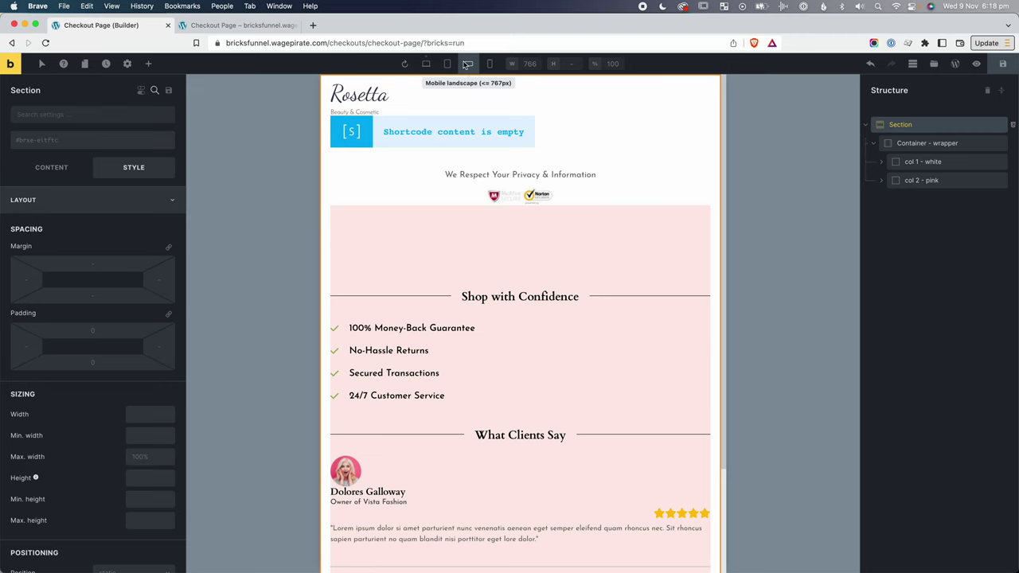
click(426, 64)
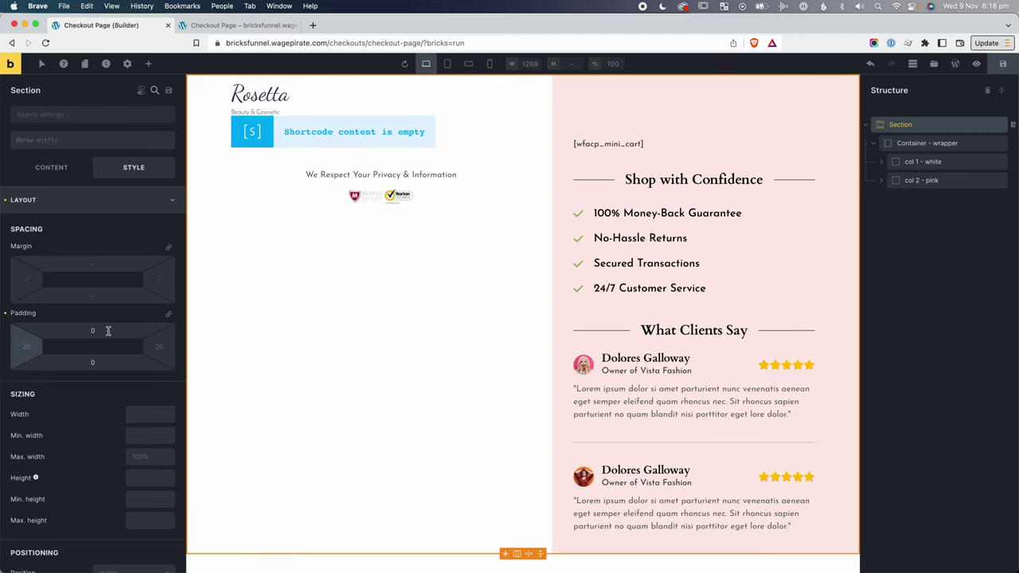
click(128, 64)
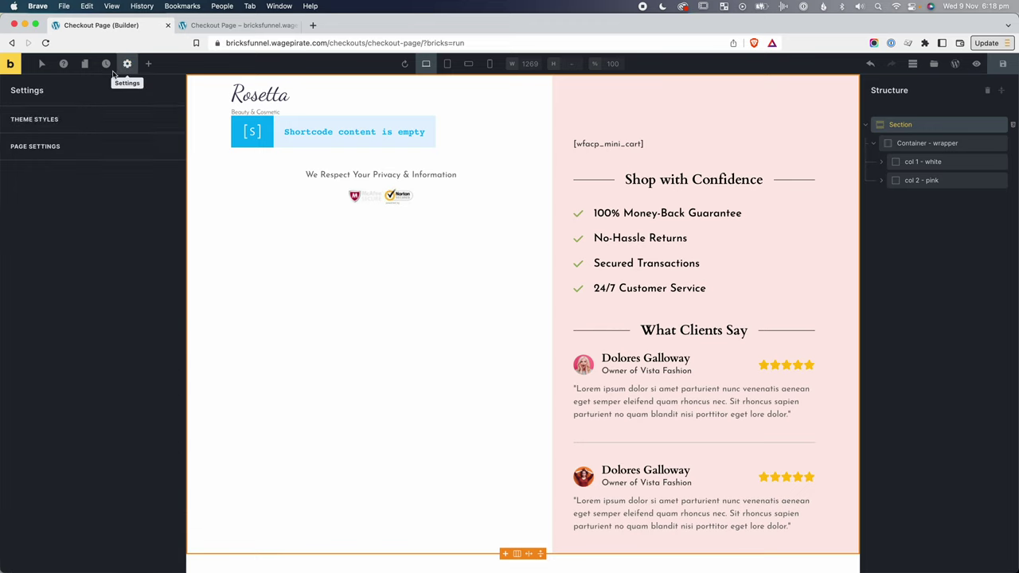
click(27, 127)
scroll(48, 274, down, 1)
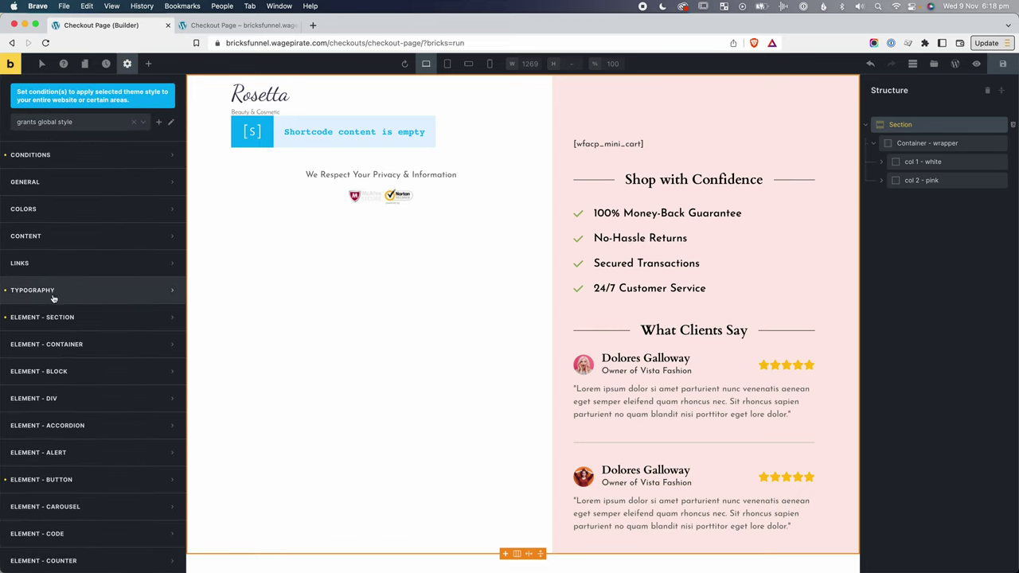
click(46, 318)
scroll(32, 398, down, 2)
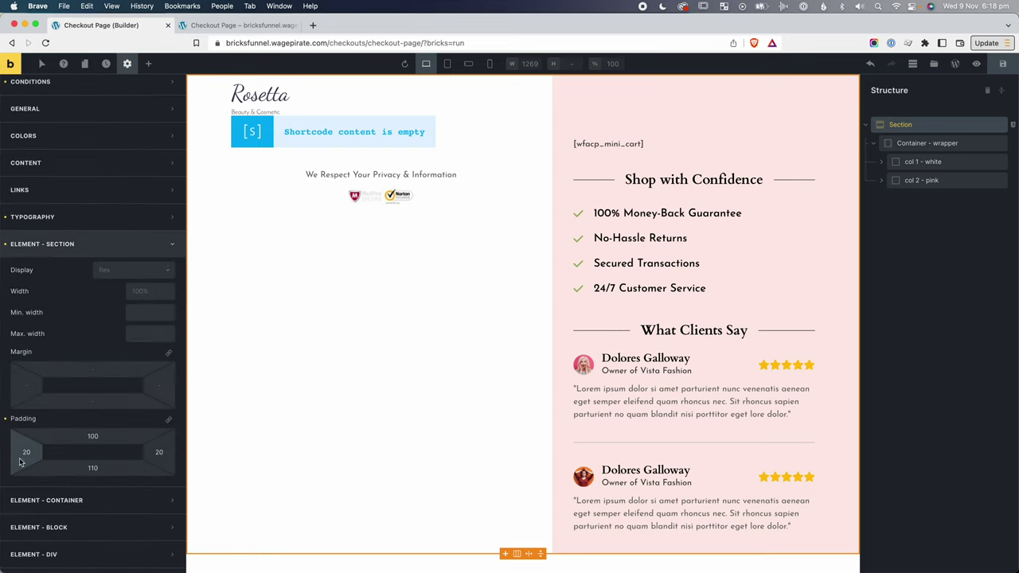
At mobile landscape, set the Section's left and right padding to 0.
click(470, 66)
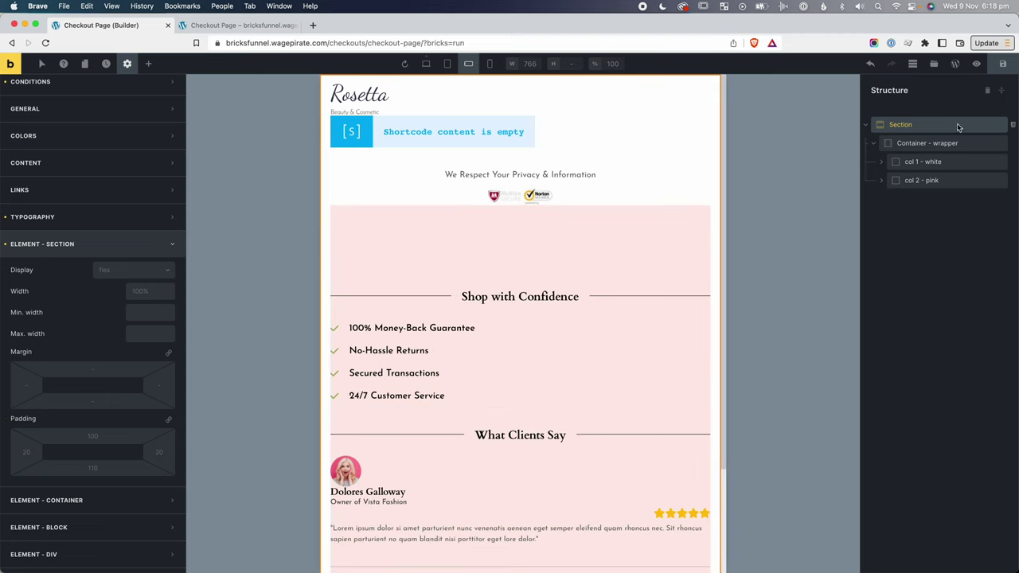
click(933, 126)
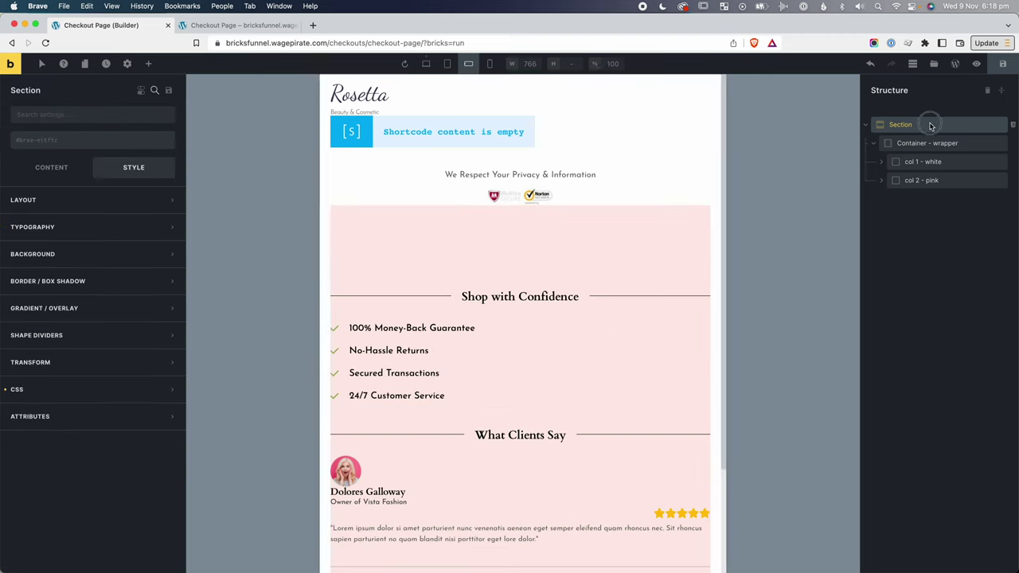
click(120, 200)
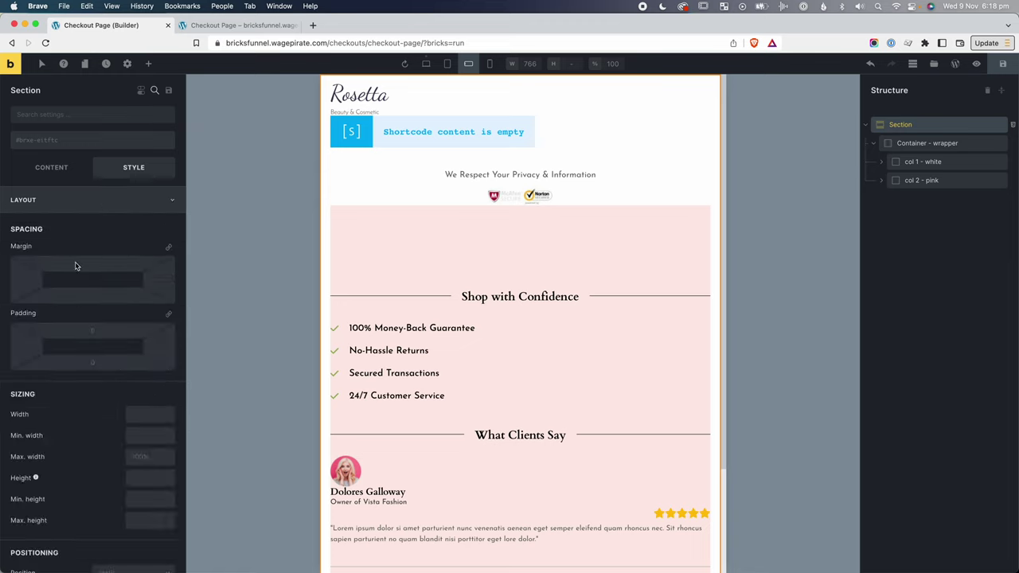
click(27, 348)
text(0)
click(159, 347)
text(0)
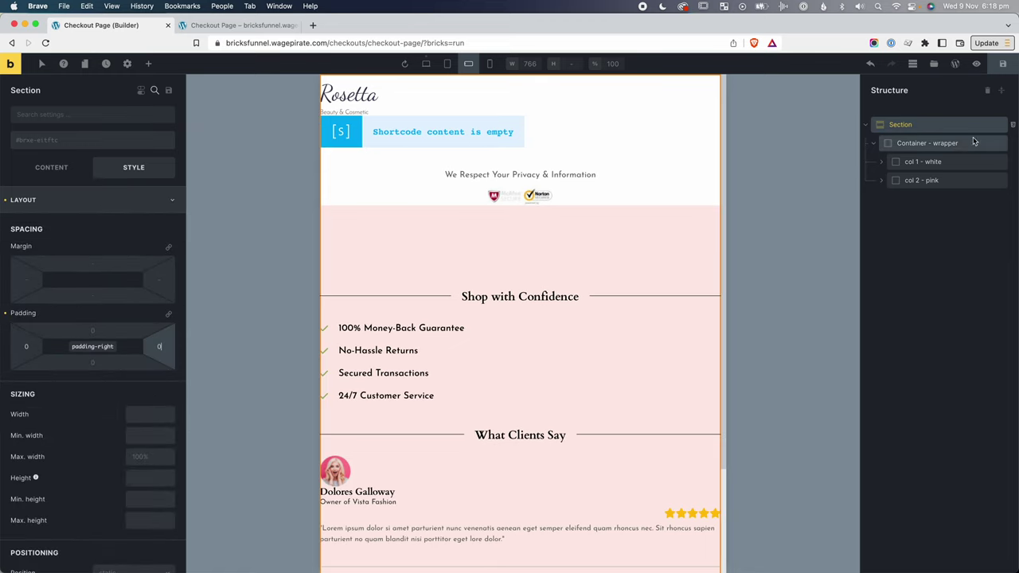
Give the white column 20 left and 20 right padding.
click(954, 161)
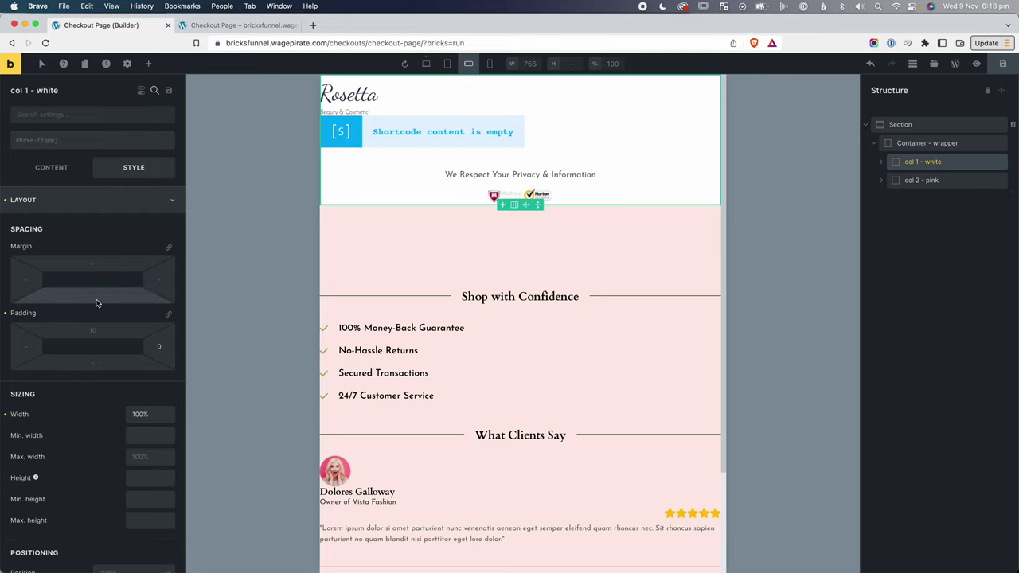
click(24, 344)
text(20)
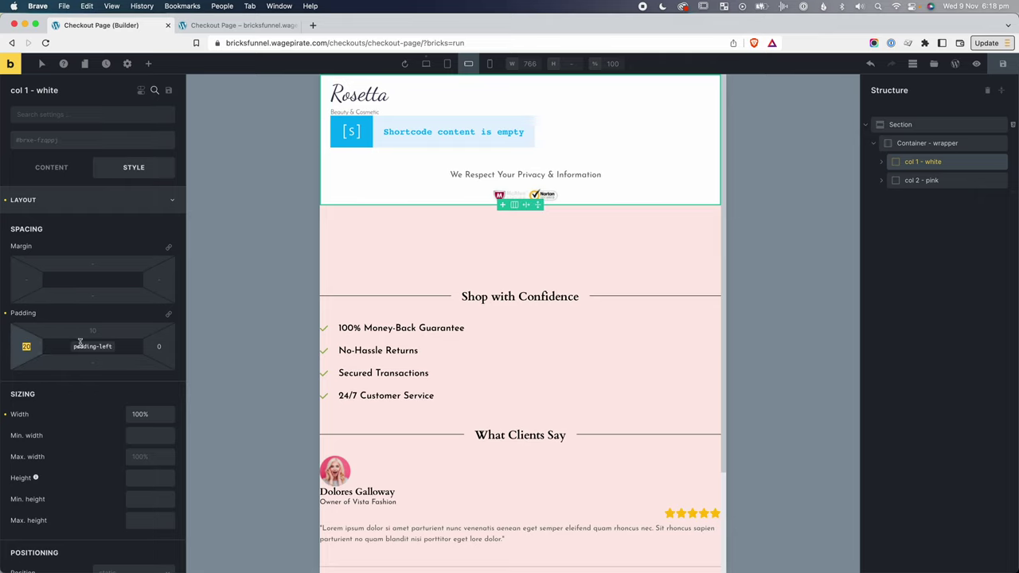
click(159, 346)
text(20)
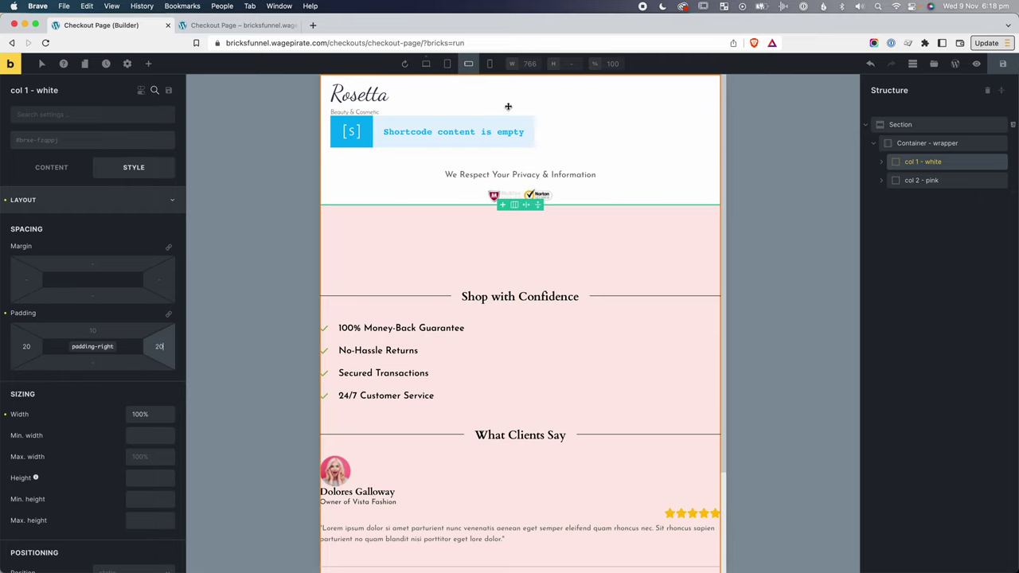
Give the pink column 20 left padding and 100 bottom padding.
click(582, 236)
scroll(582, 236, down, 3)
click(24, 363)
key(super+a)
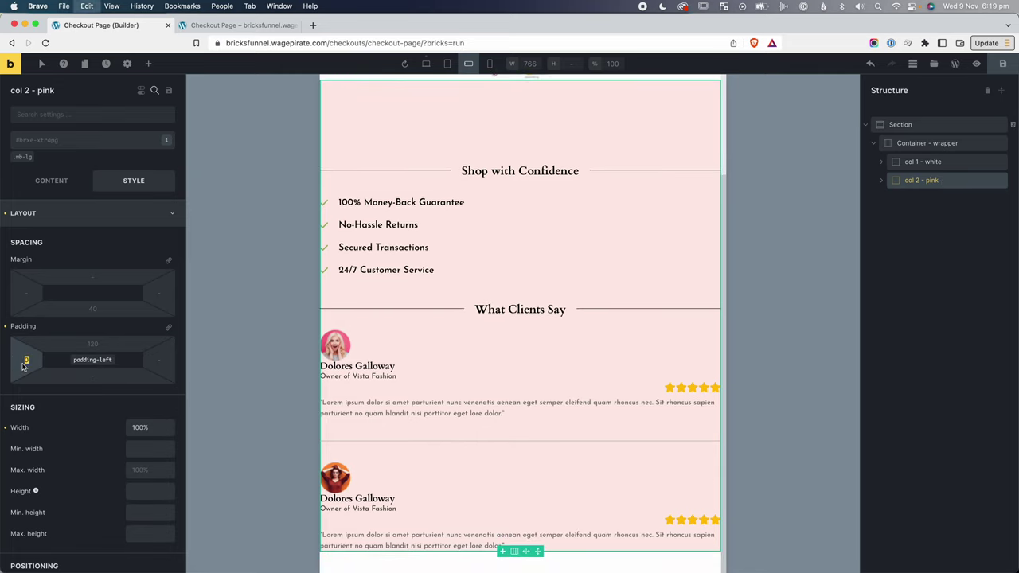
text(20)
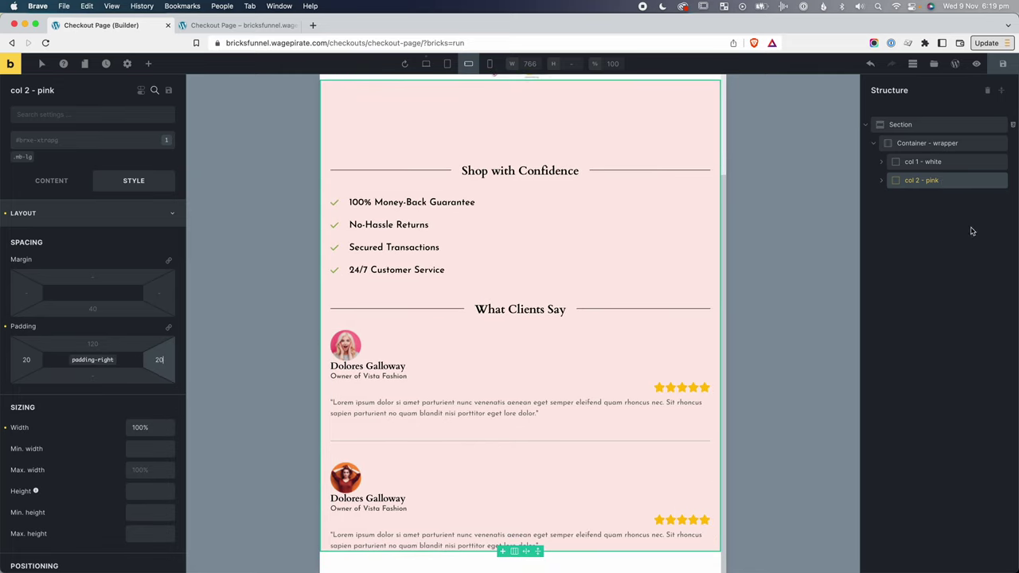
click(103, 377)
text(100)
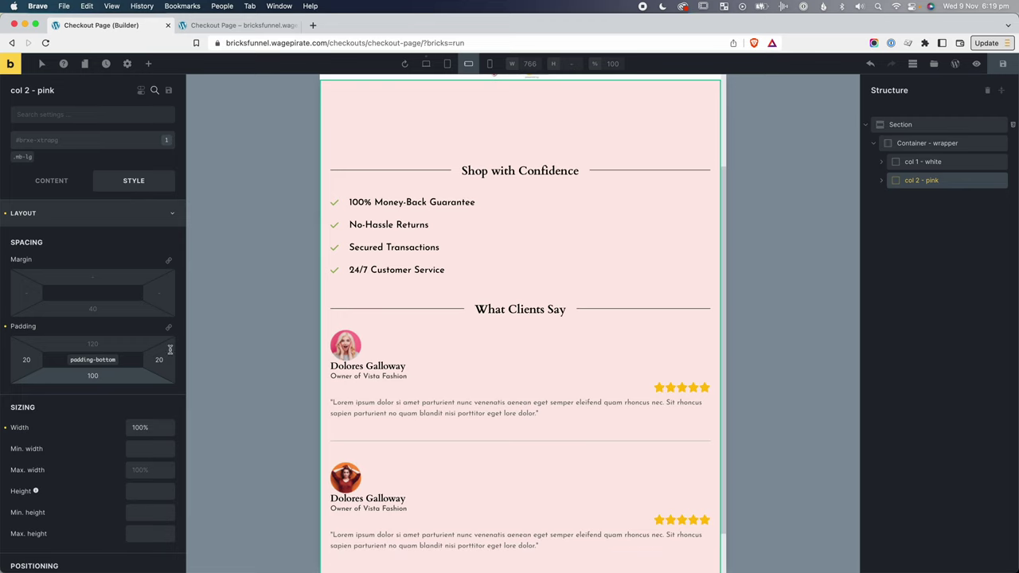
scroll(601, 446, down, 2)
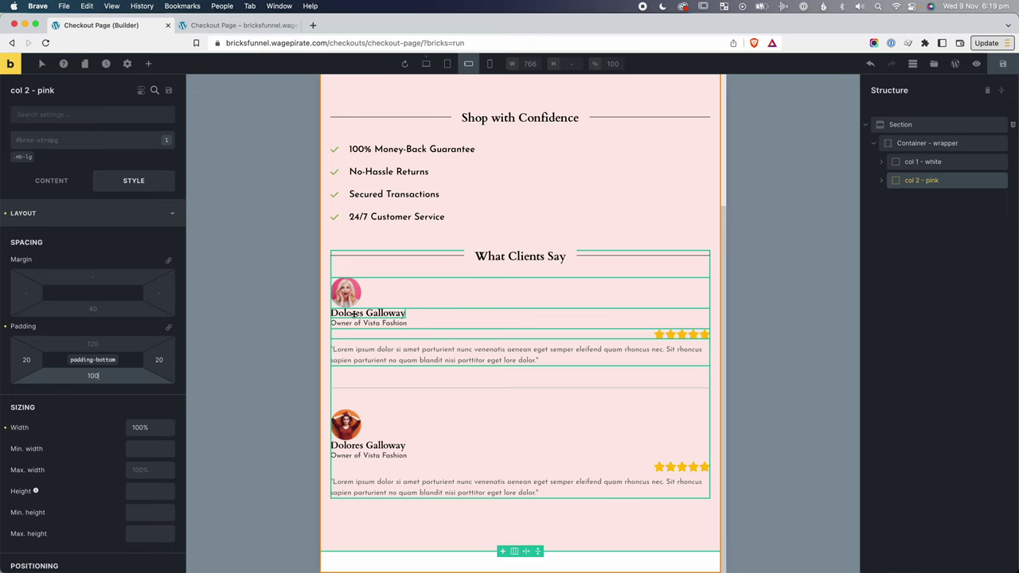
Create class mt-ml-sm on the first testimonial name with a top margin of 10.
click(354, 315)
click(53, 139)
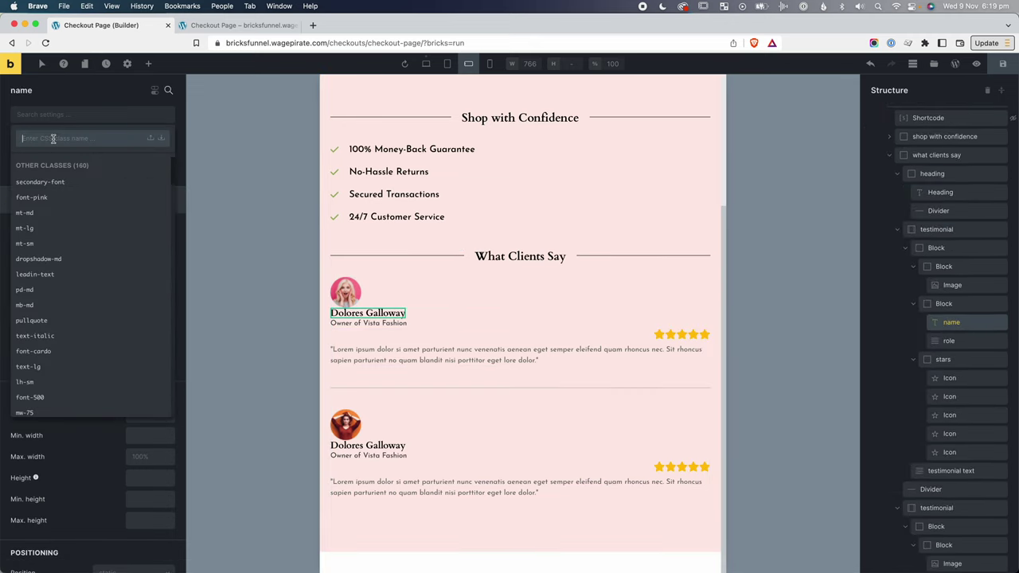
text(mt-ml)
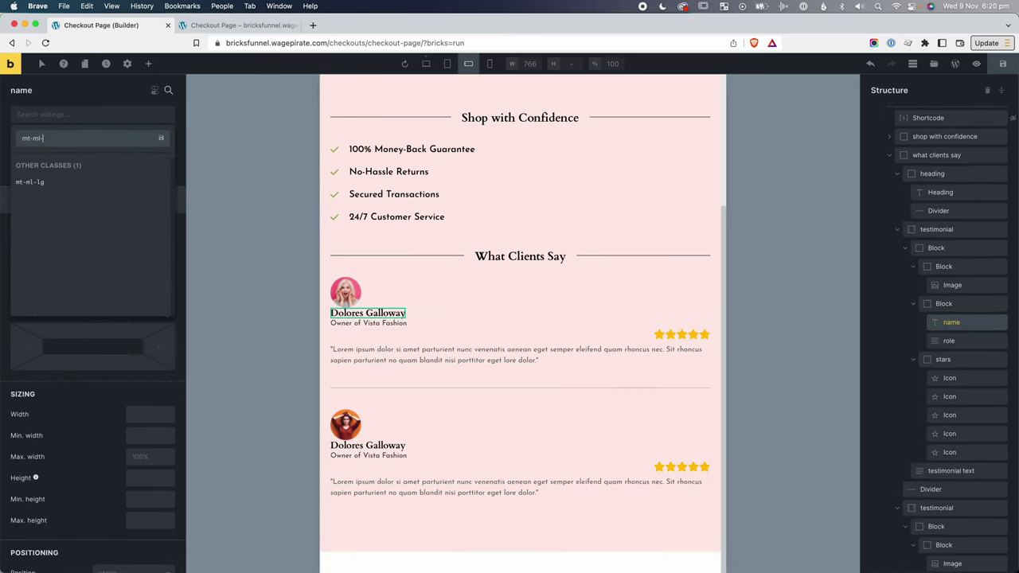
text(-sm)
key(Return)
click(93, 275)
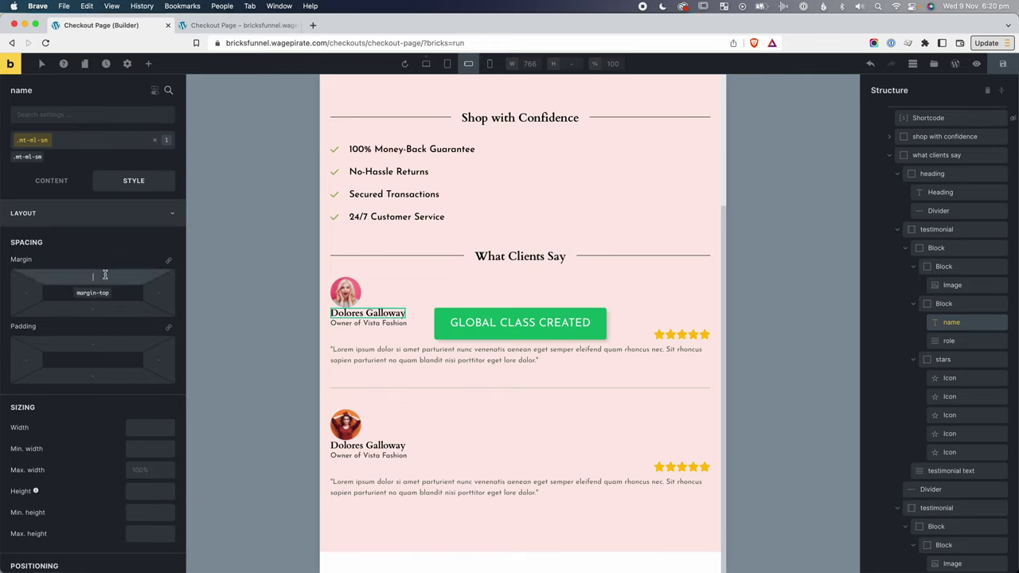
text(10)
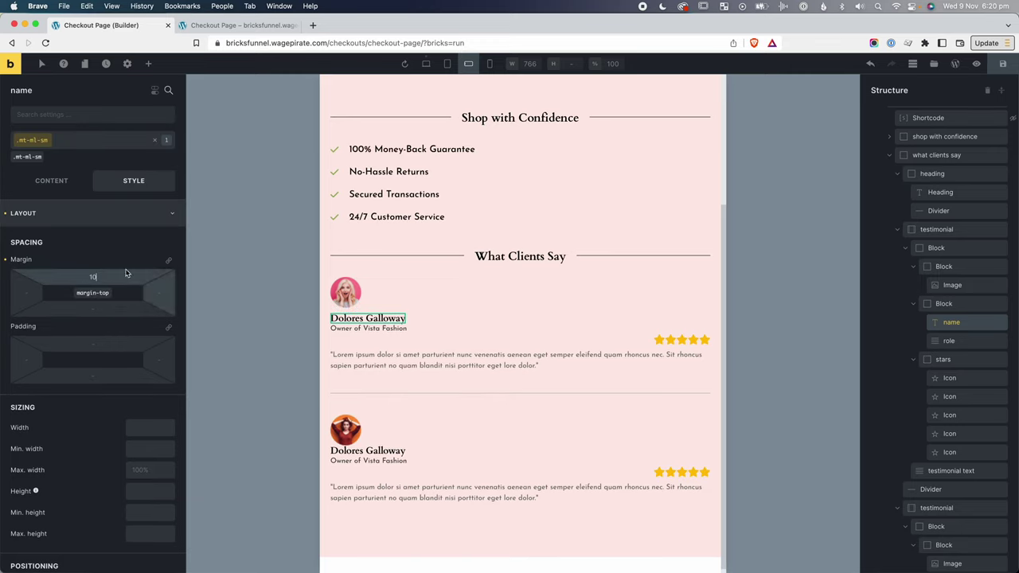
click(159, 141)
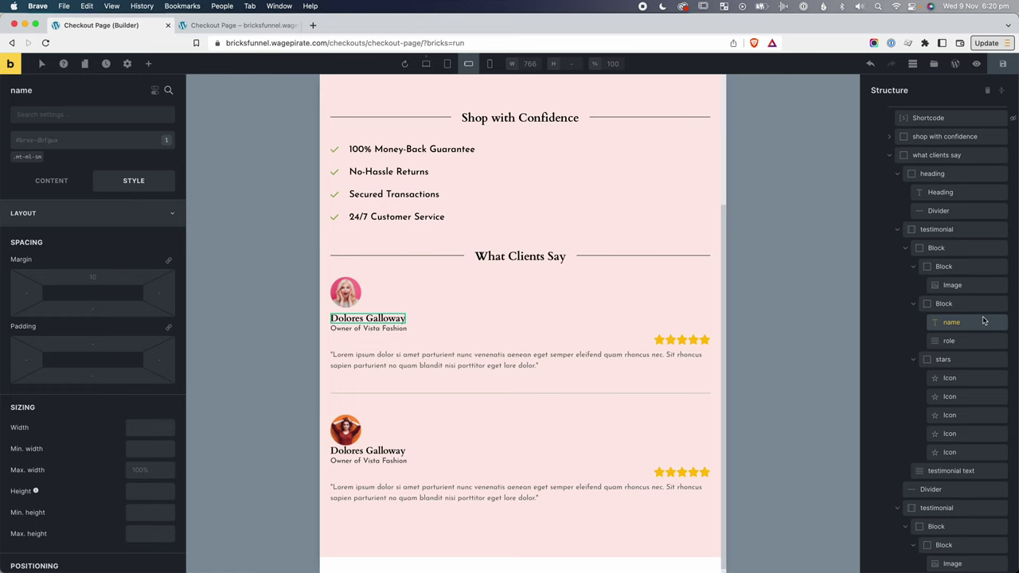
Apply the mt-ml-sm class to the second testimonial name.
click(378, 451)
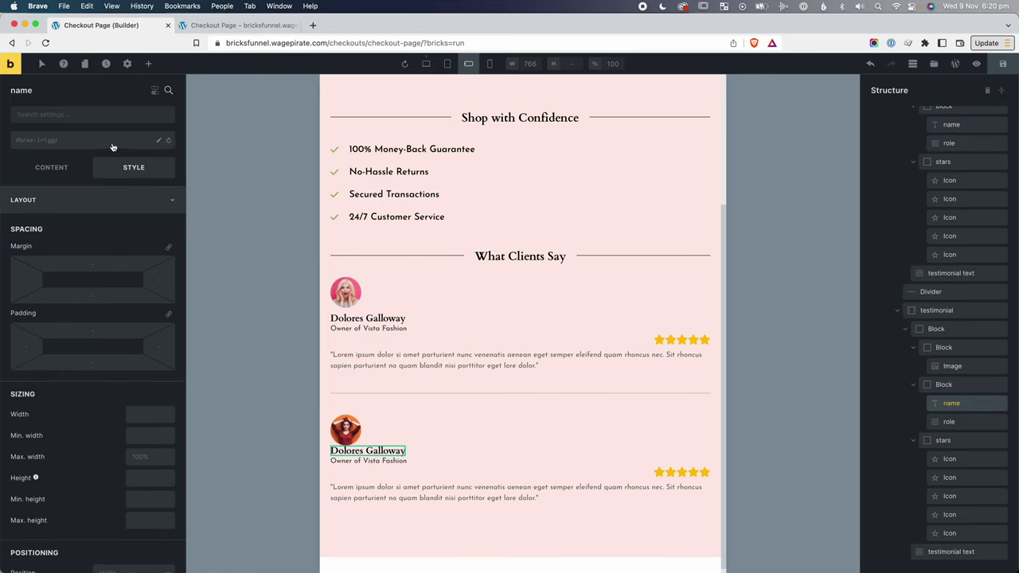
click(66, 136)
text(mt-ml)
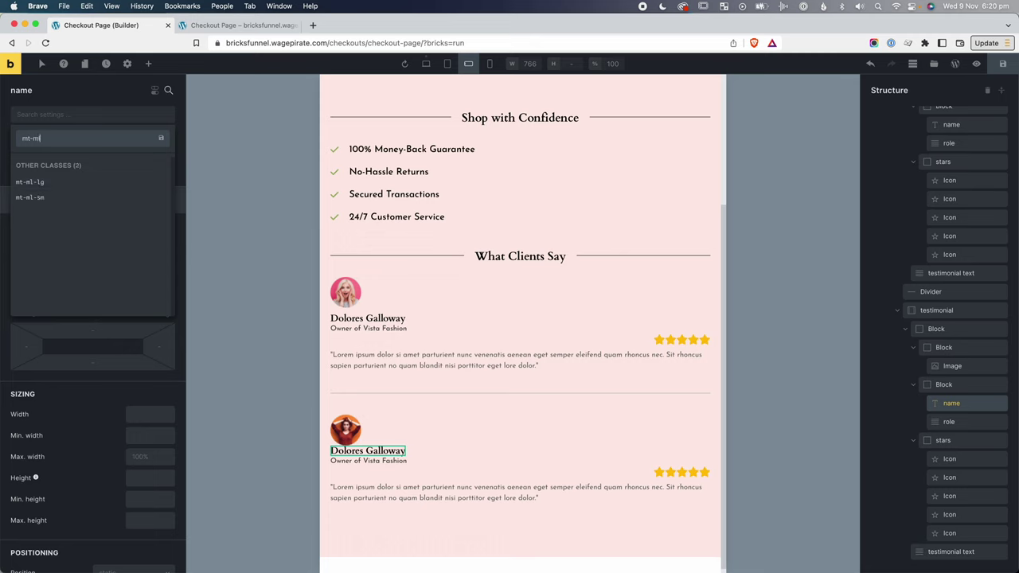
click(30, 198)
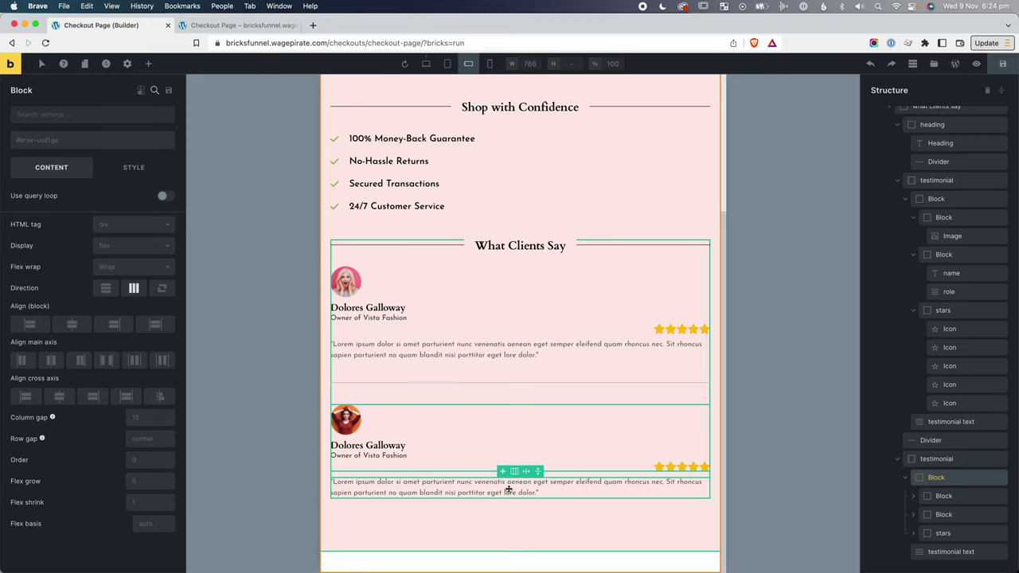
Set the second testimonial's image block width to 100% and centre its avatar.
click(945, 496)
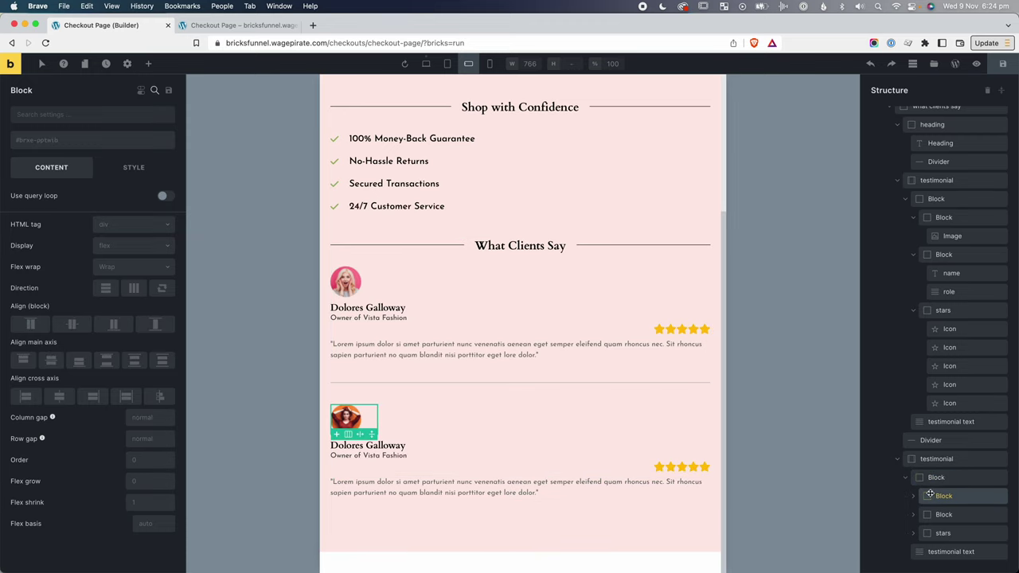
click(913, 496)
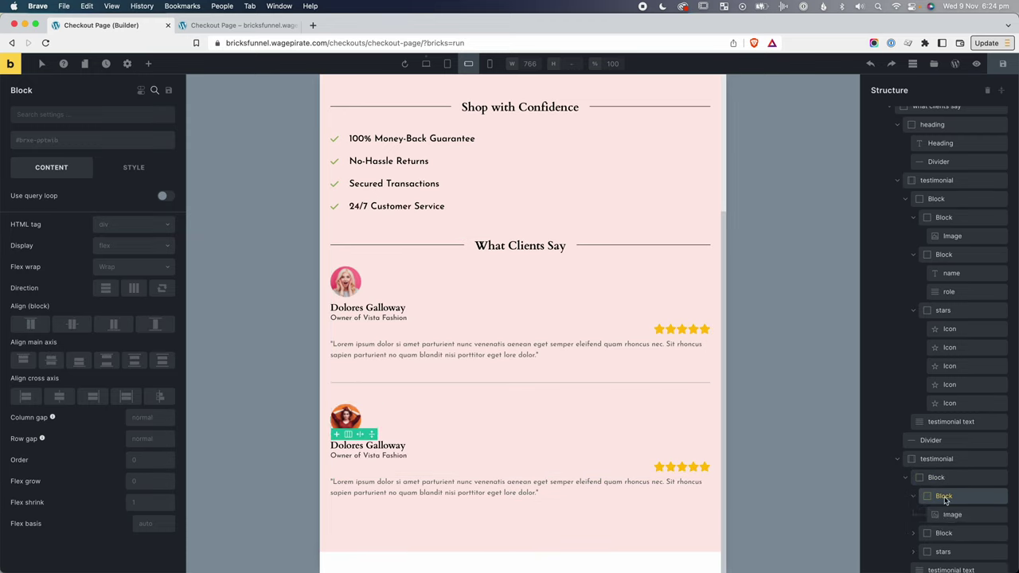
click(119, 170)
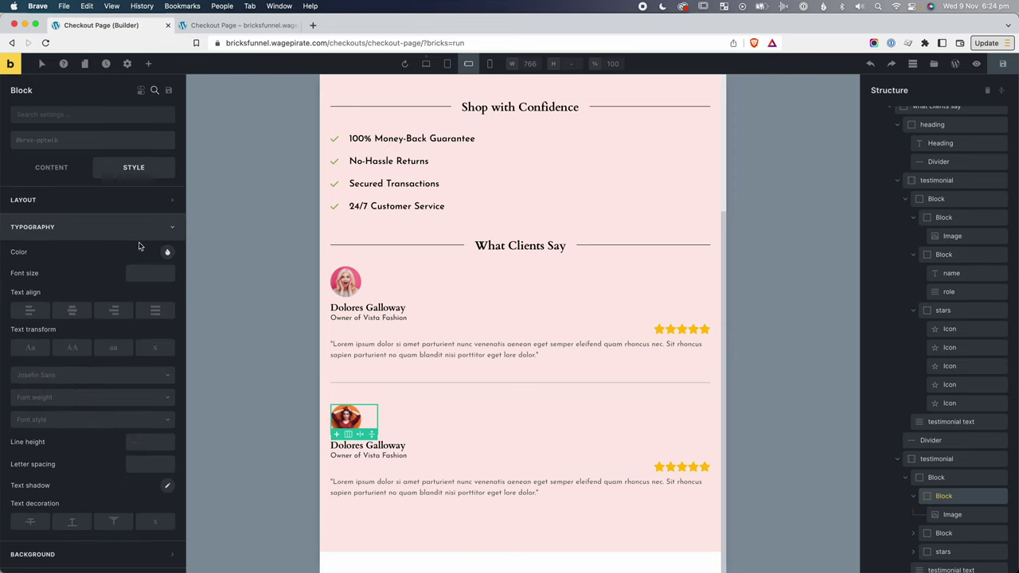
click(98, 229)
click(98, 200)
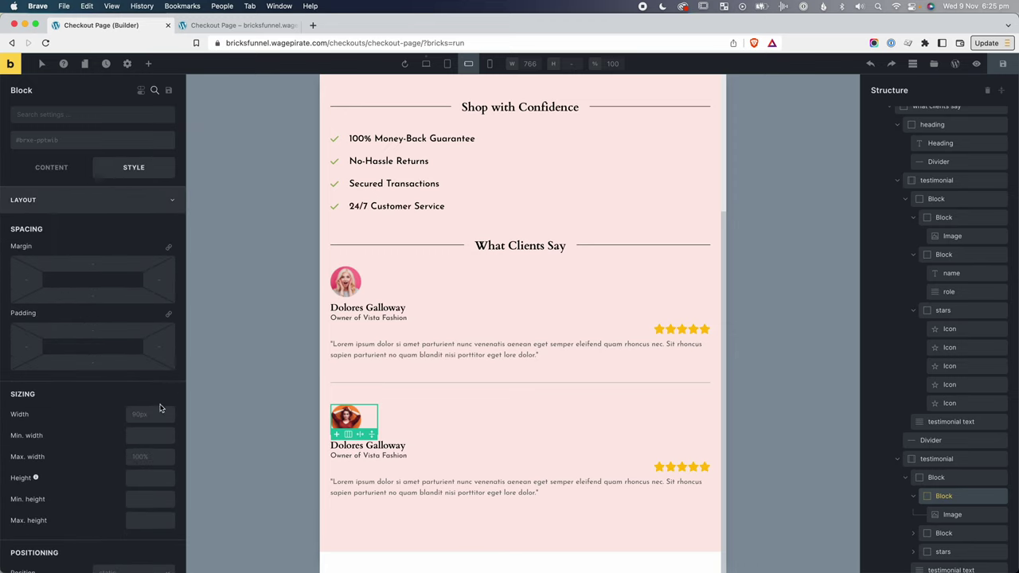
click(139, 411)
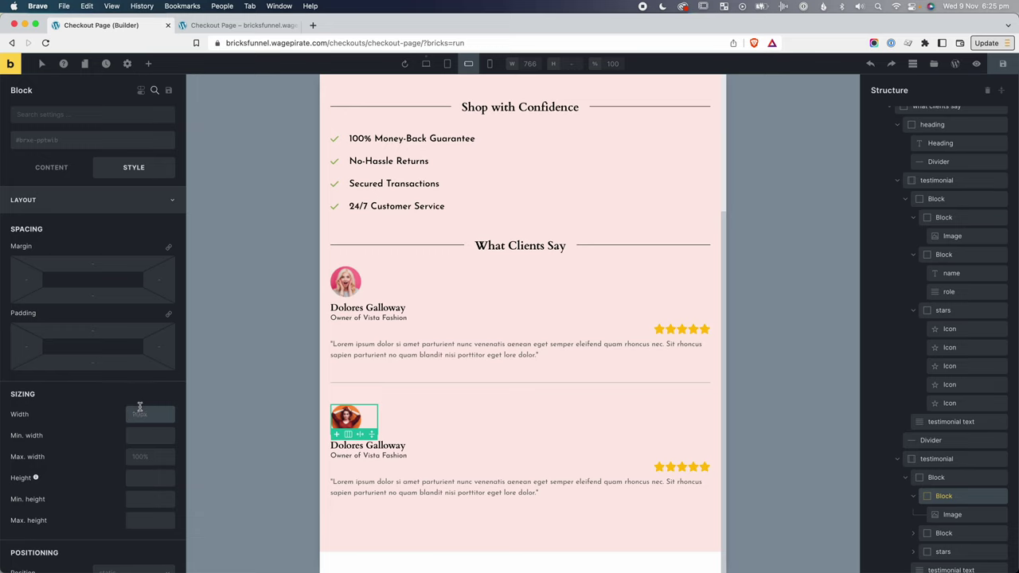
text(100%)
click(49, 172)
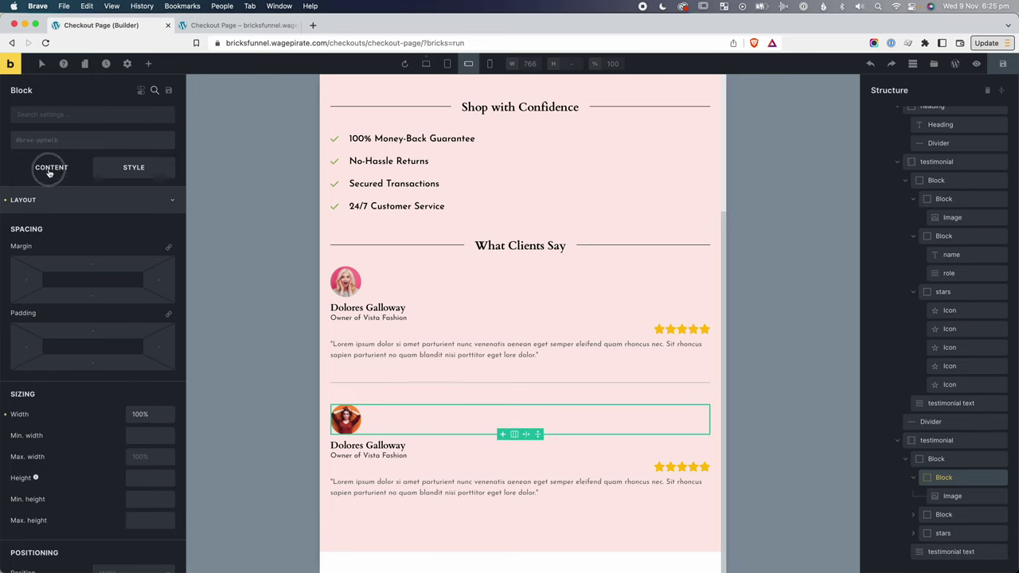
click(58, 396)
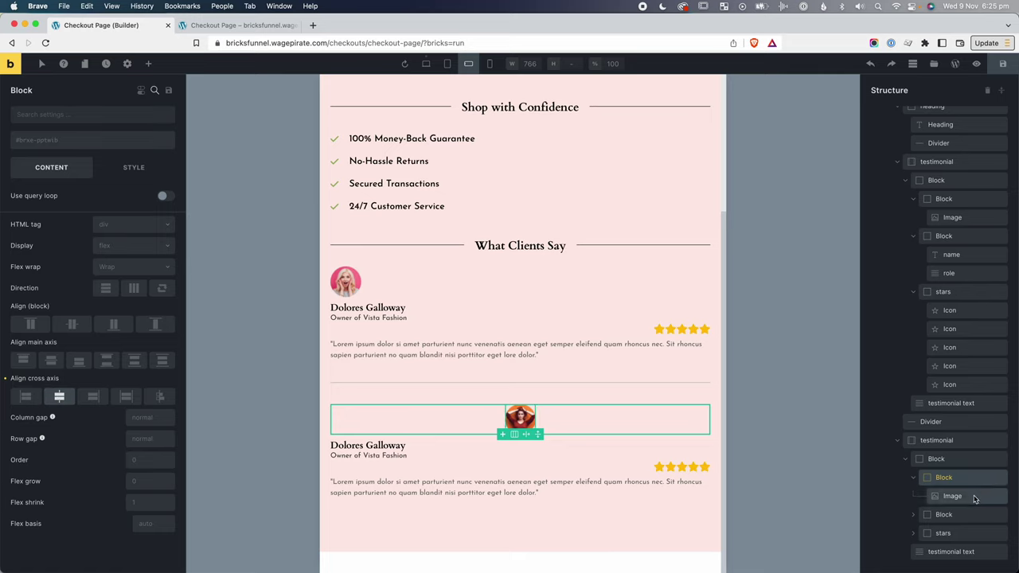
Centre the second testimonial's name, role and star rating.
click(948, 515)
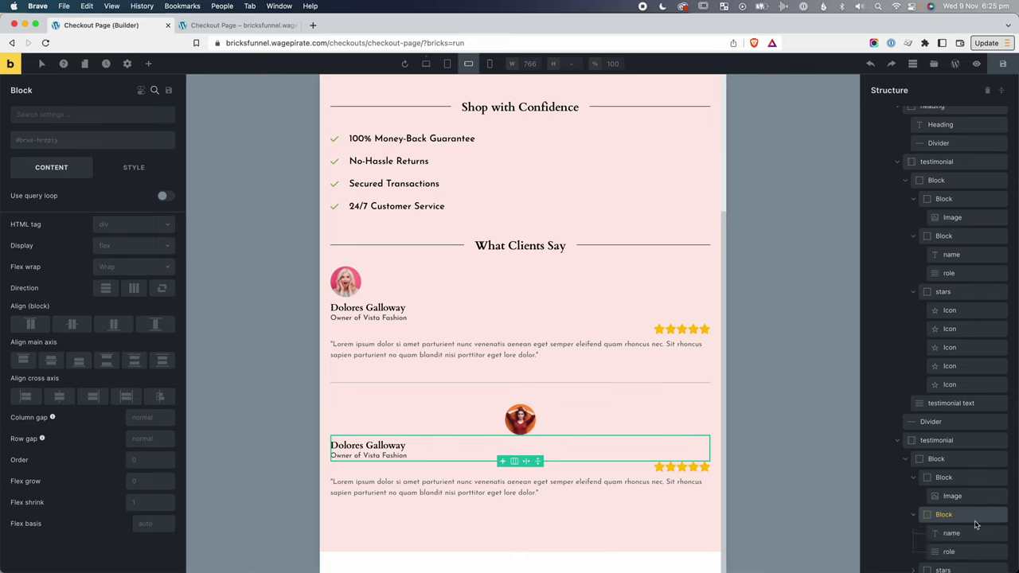
click(976, 520)
click(60, 398)
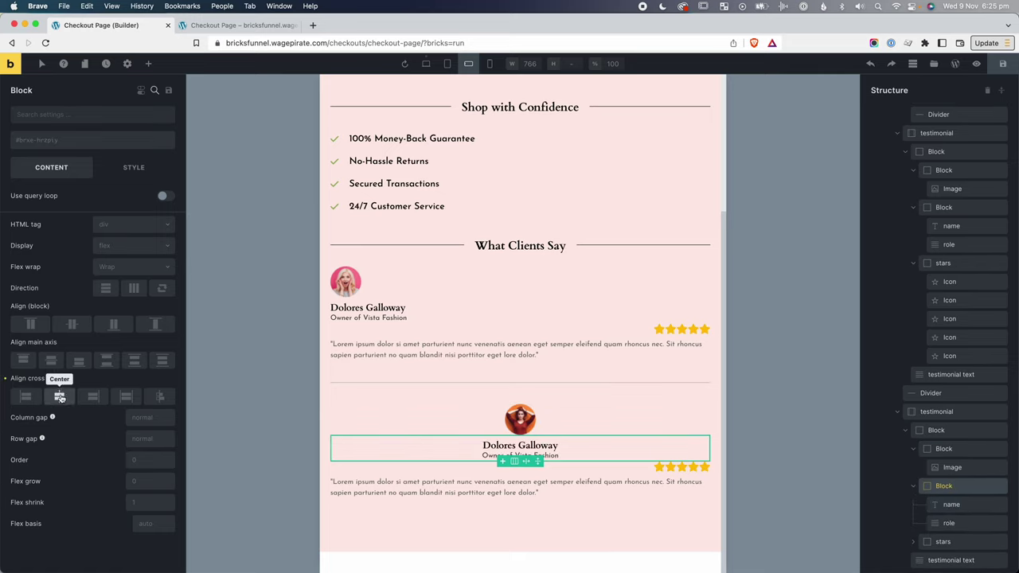
click(941, 540)
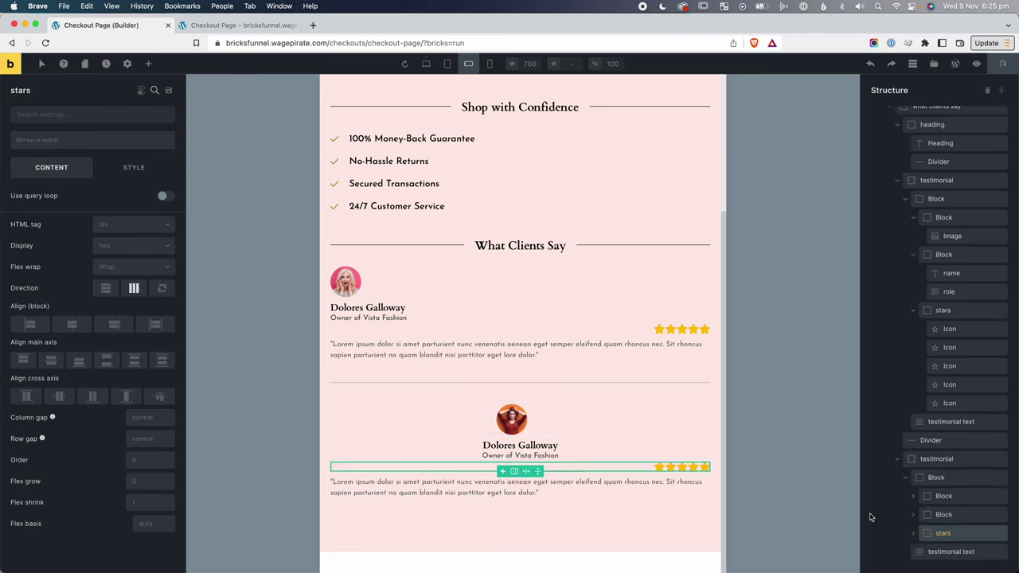
click(51, 360)
Centre-align the second testimonial's quote text via Typography text align.
click(509, 488)
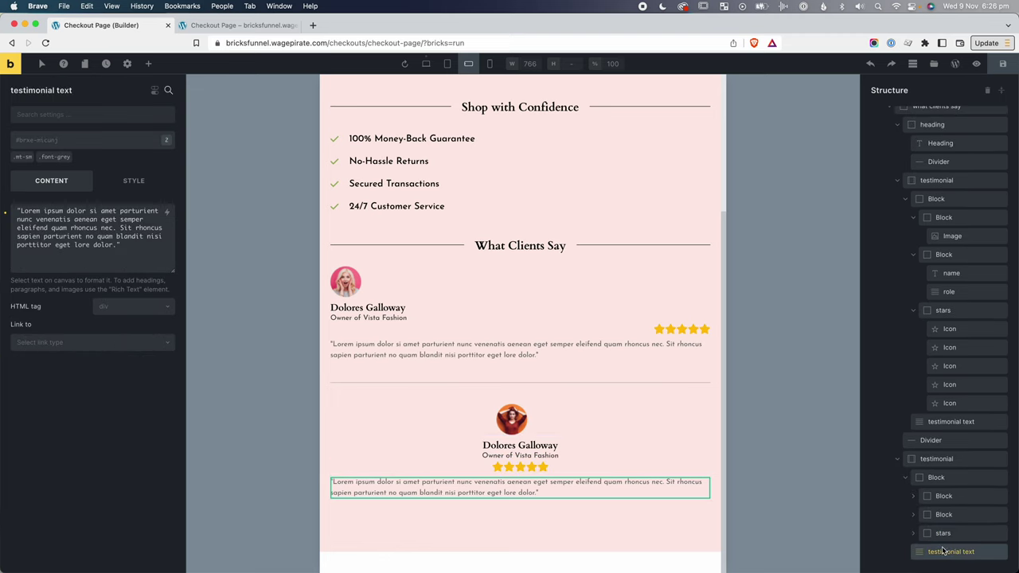
click(128, 181)
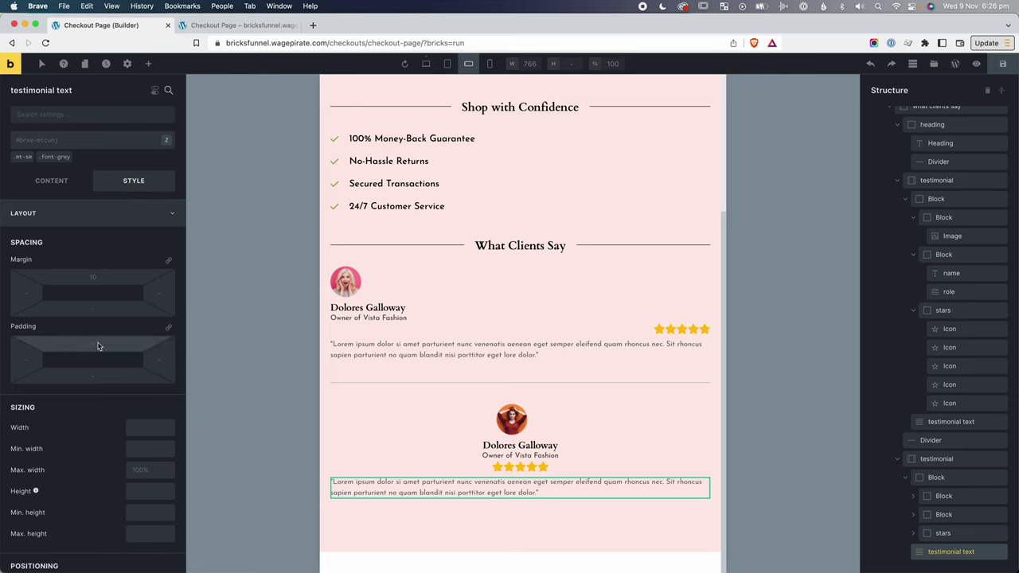
click(78, 223)
click(73, 240)
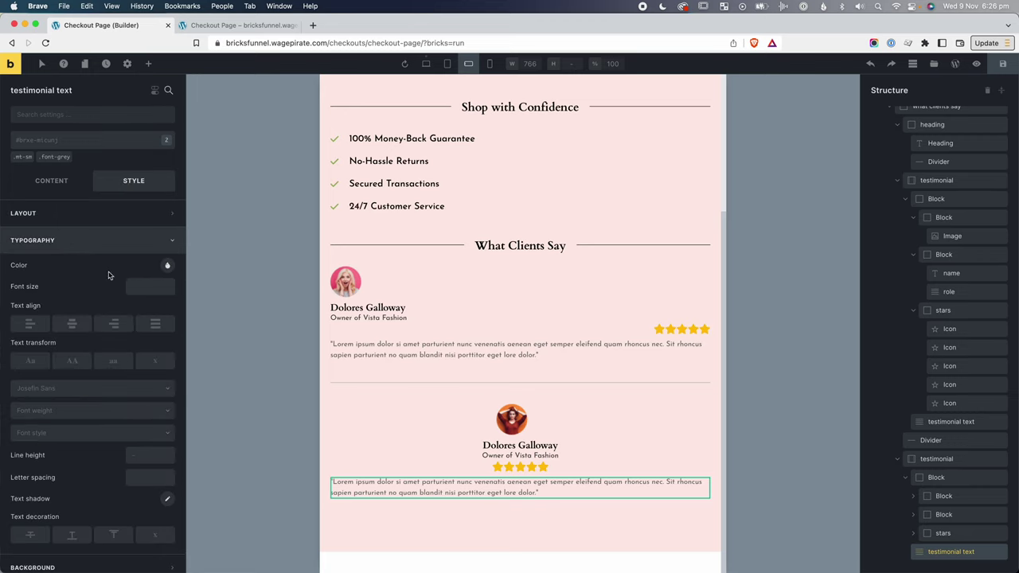
click(72, 322)
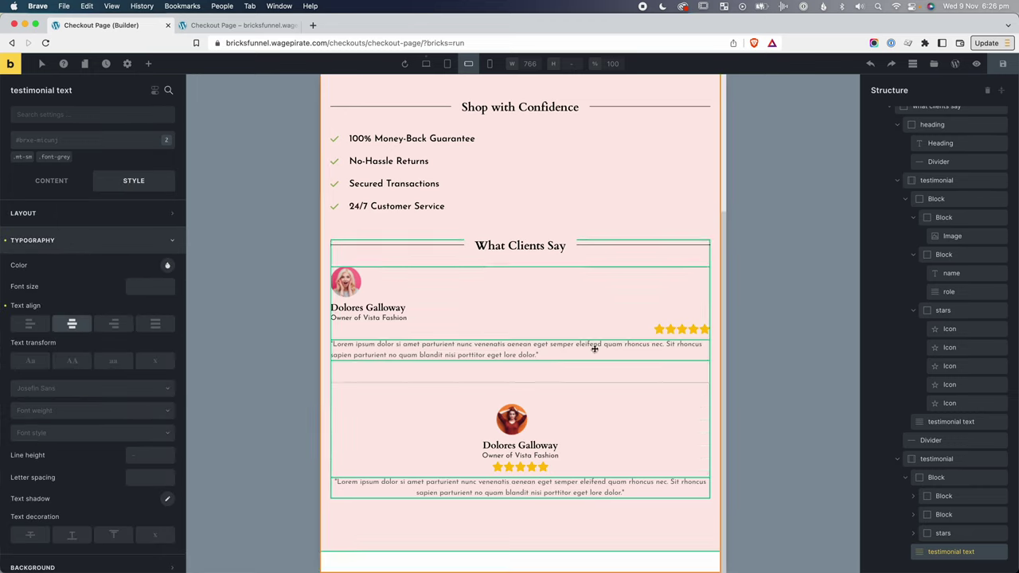
click(520, 467)
Add the mt-ml-sm class to the second testimonial's stars.
click(28, 143)
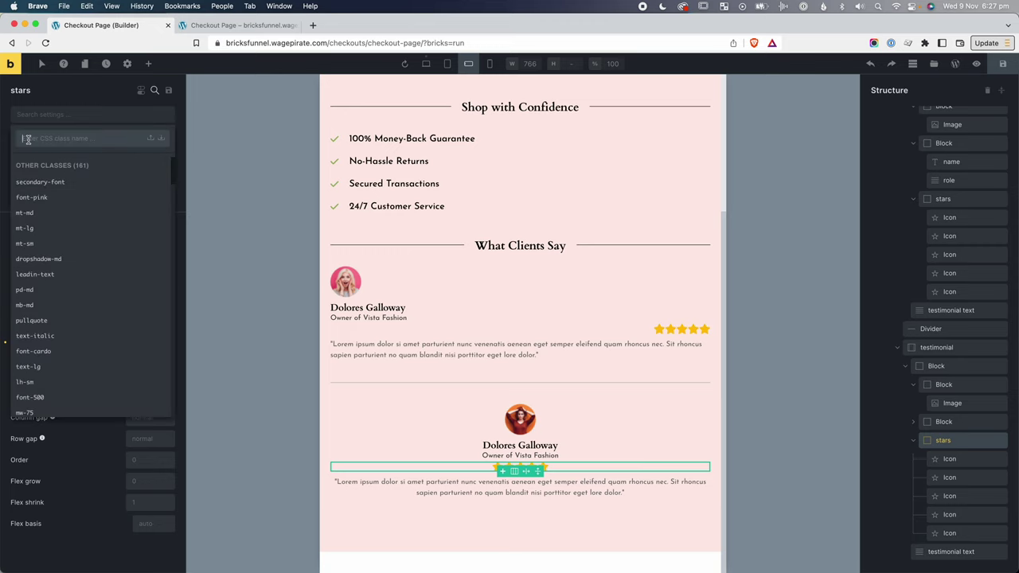
text(mt-ml-)
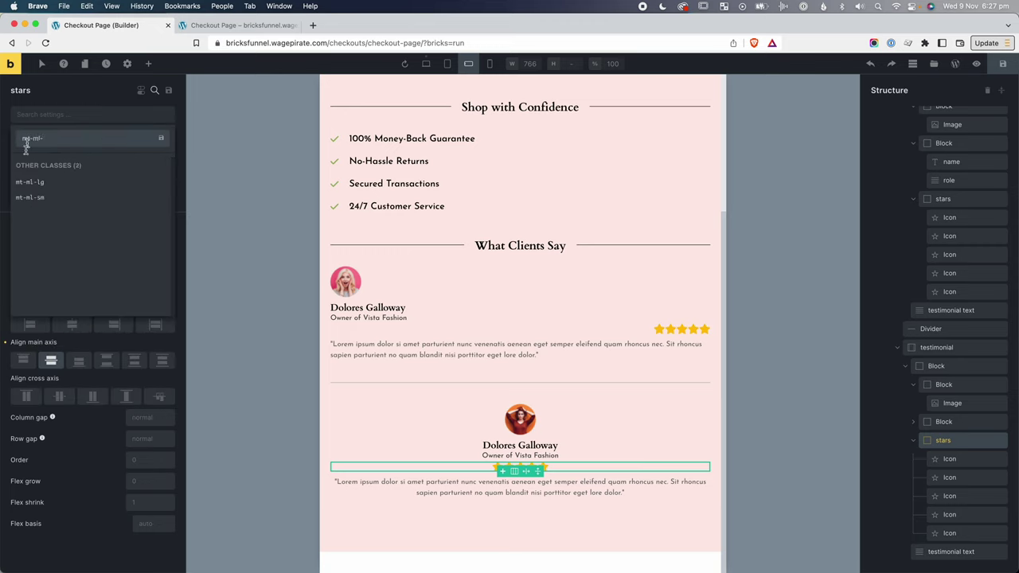
click(30, 198)
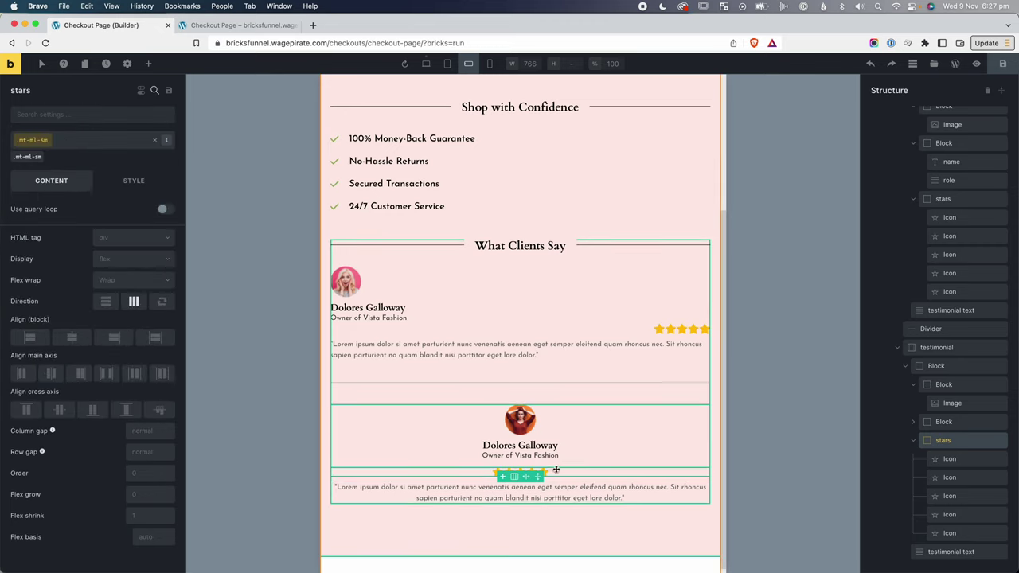
Create an mt-ml-md class on the second quote text with a 20 top margin.
click(575, 499)
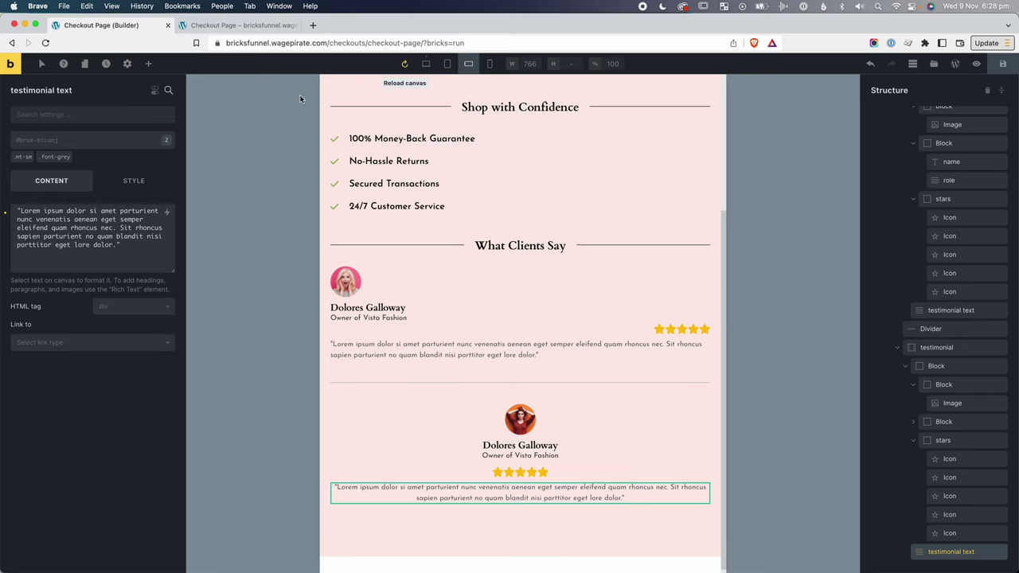
click(61, 141)
text(mt-ml)
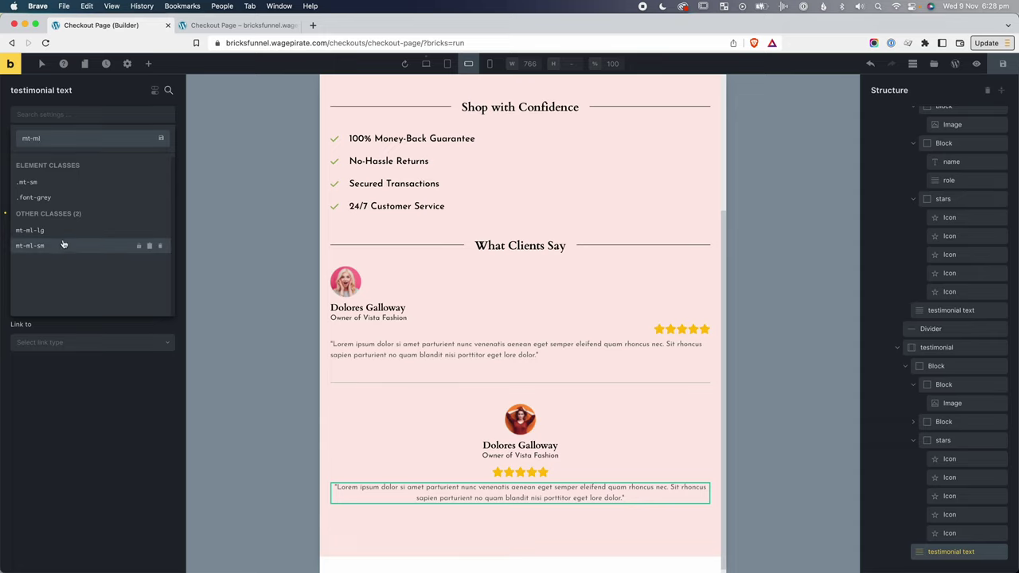
click(263, 369)
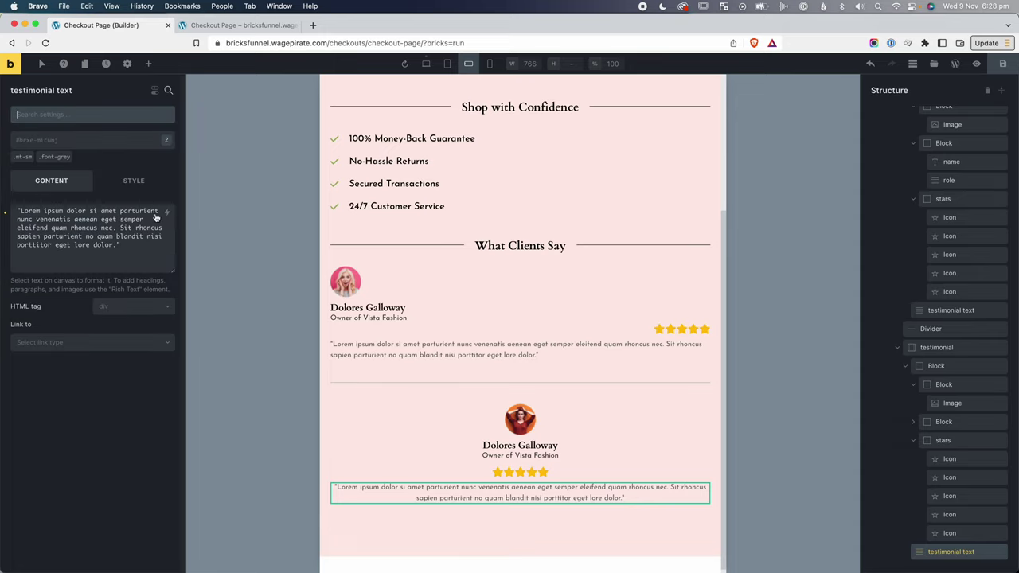
click(88, 140)
text(mt-ml-md)
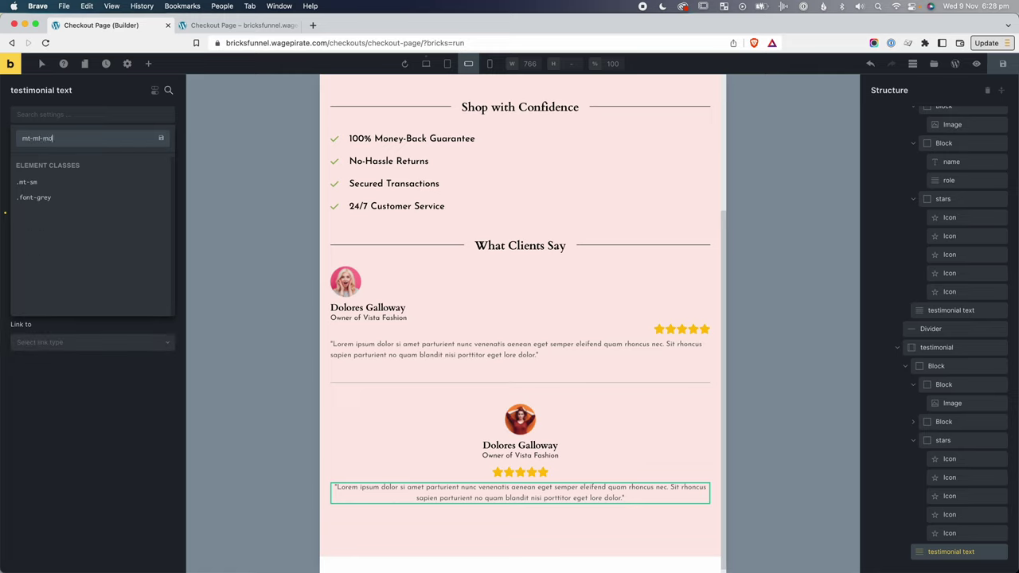
key(Return)
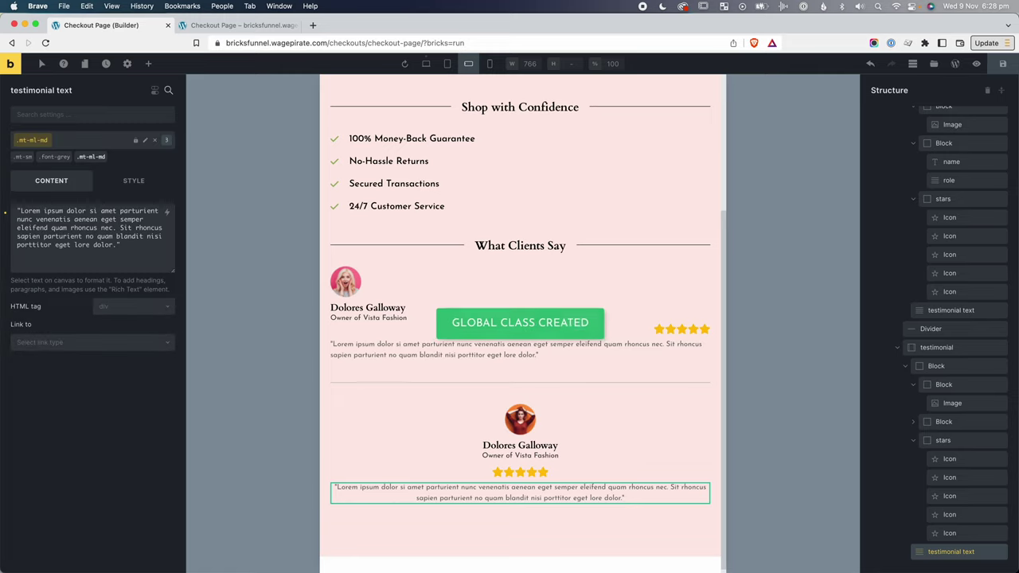
click(131, 185)
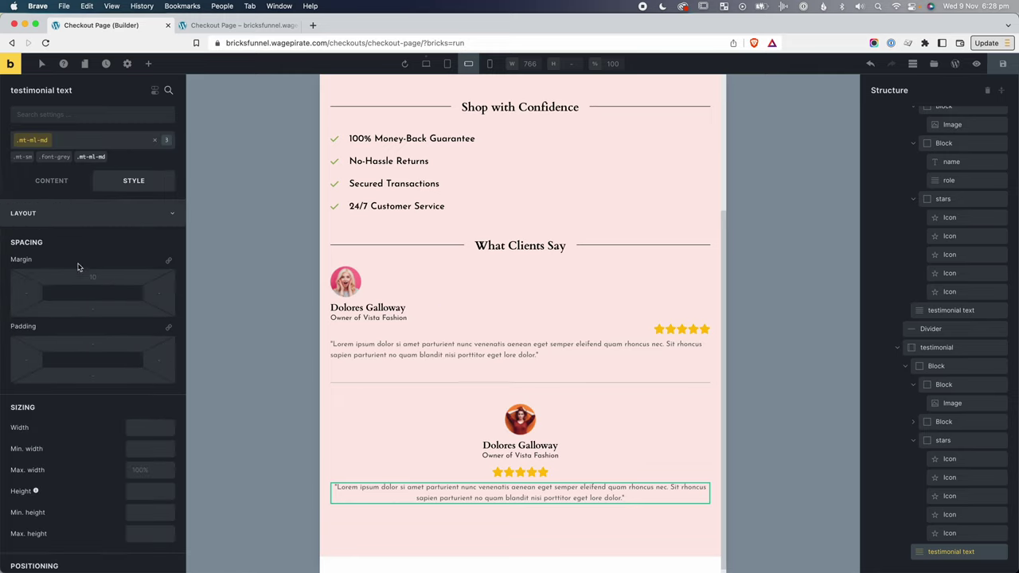
click(82, 276)
text(20)
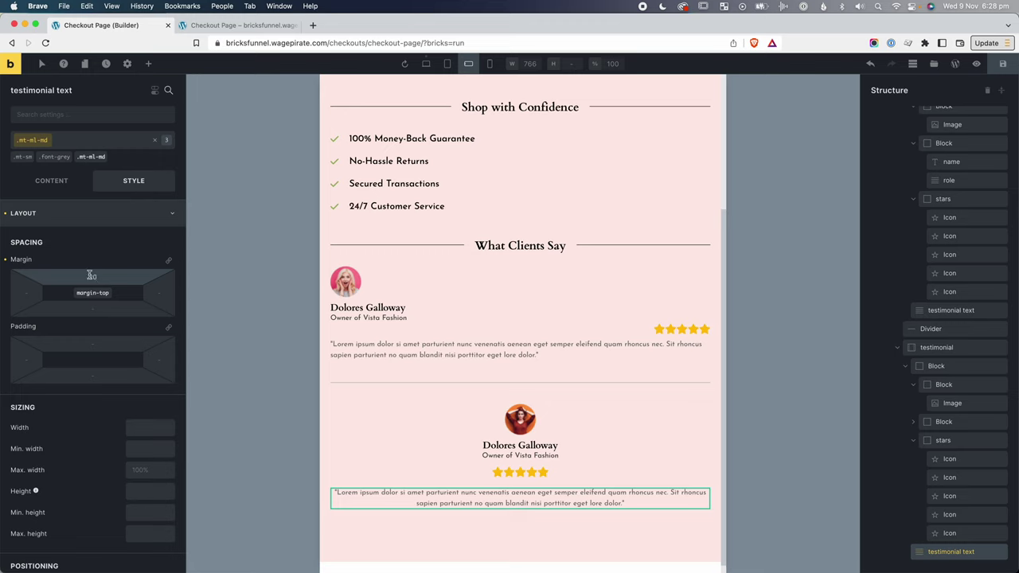
Apply the mt-ml-md class to the first testimonial's quote text.
click(712, 549)
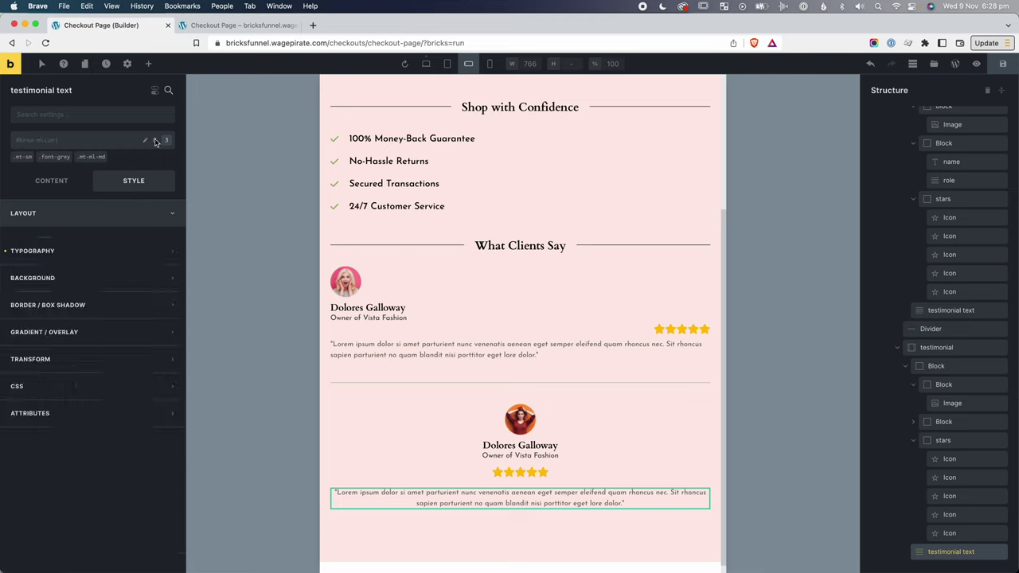
click(537, 350)
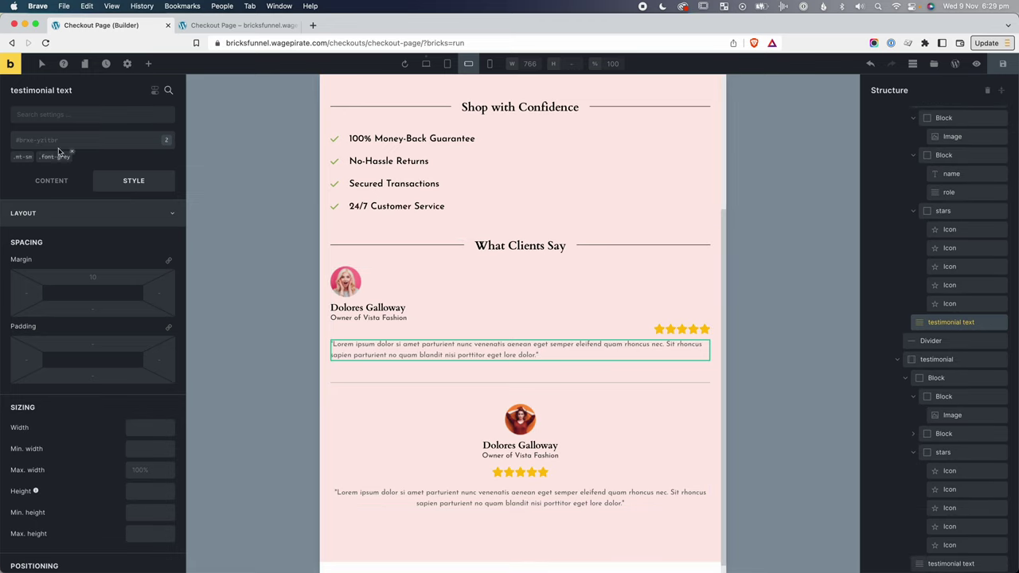
click(55, 140)
text(mt-ml-md)
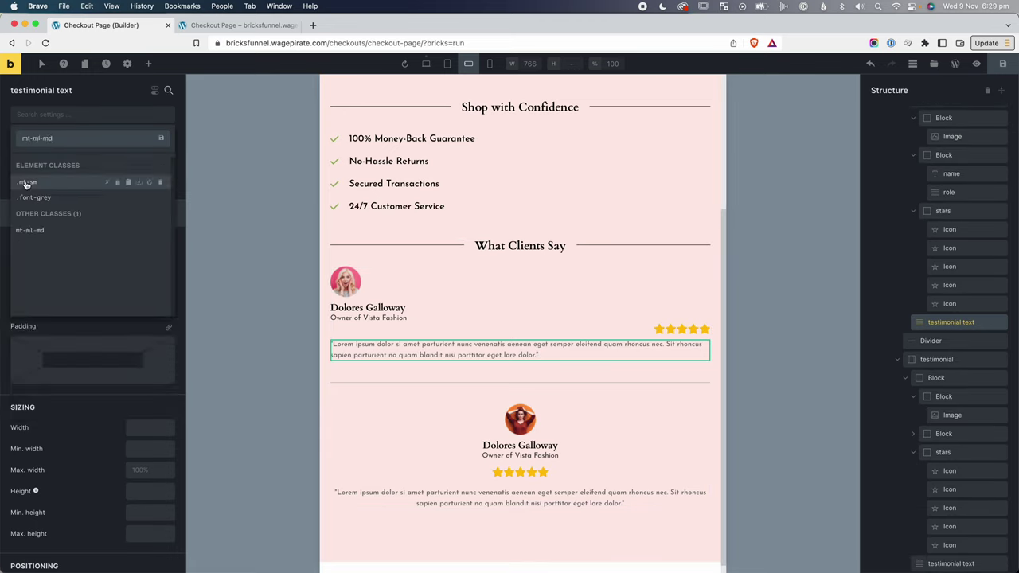
click(68, 230)
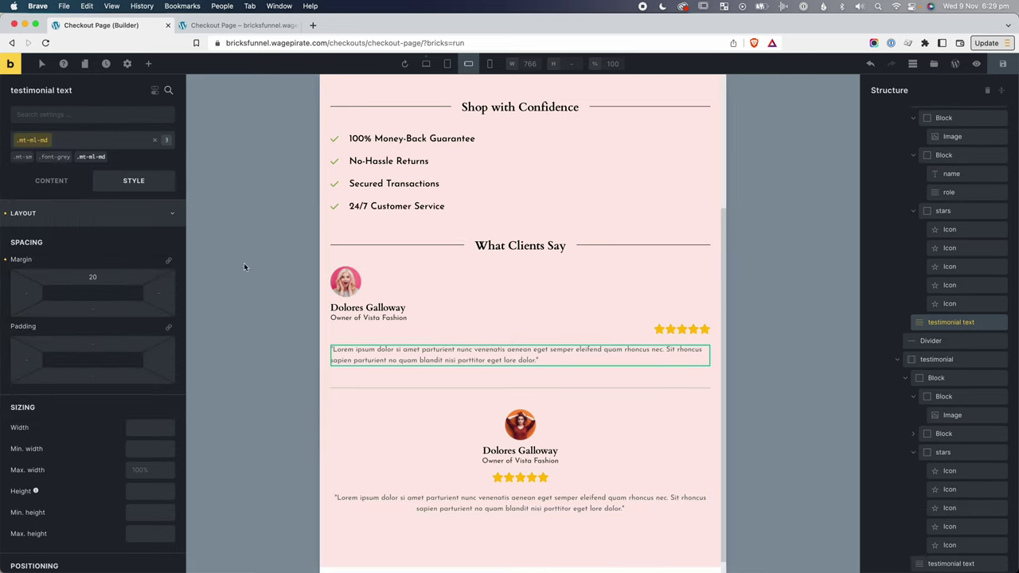
Centre the first testimonial's stars and its name and role.
click(943, 212)
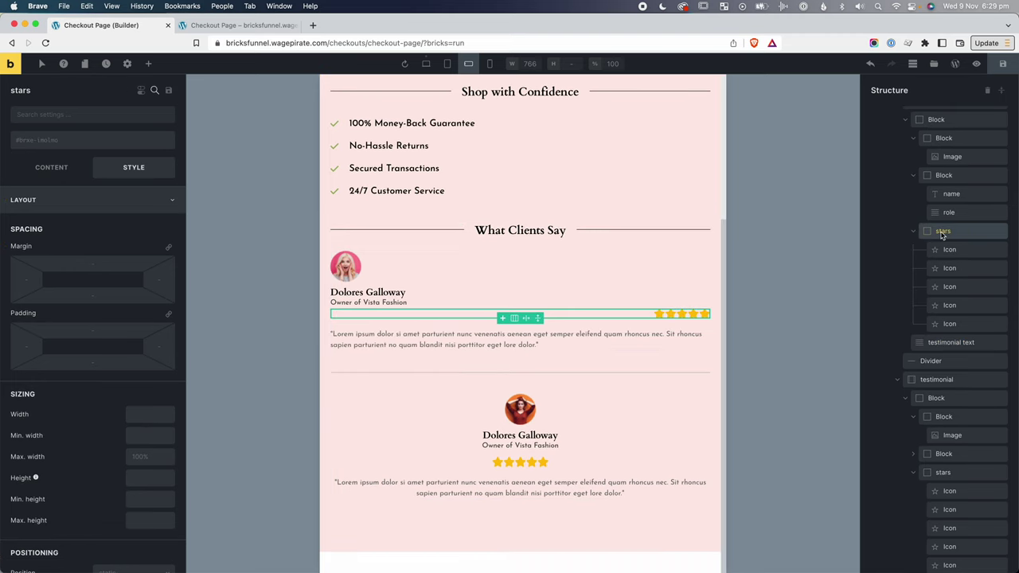
click(46, 163)
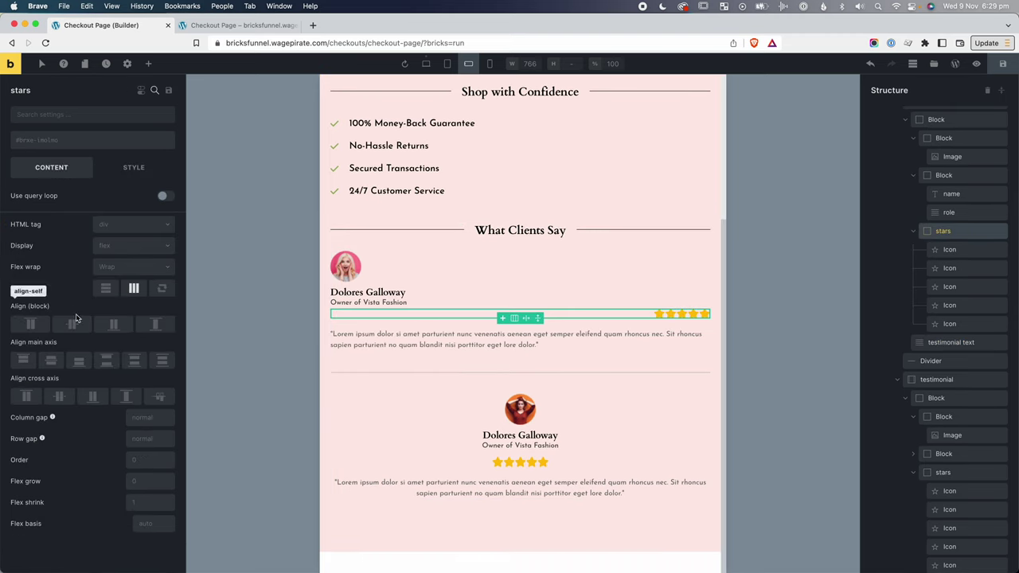
click(51, 362)
mouse_move(53, 417)
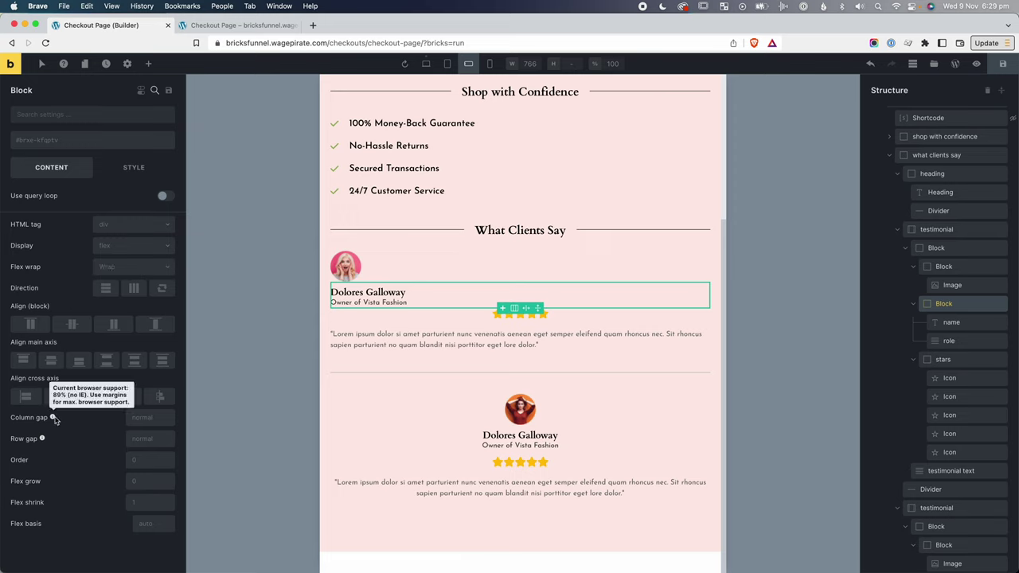
click(59, 396)
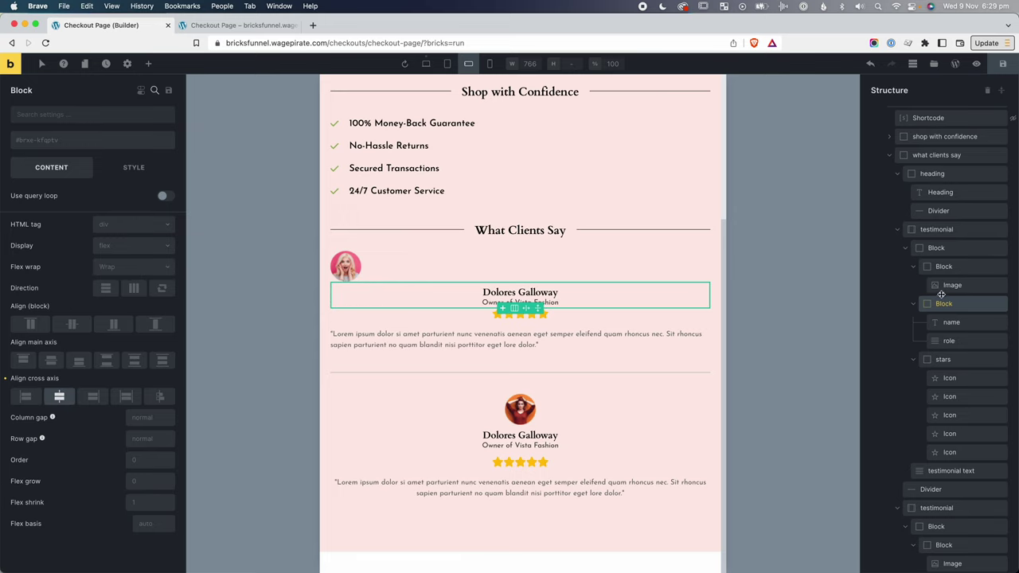
Set the first testimonial's image wrapper width to 100% and centre the avatar.
click(944, 267)
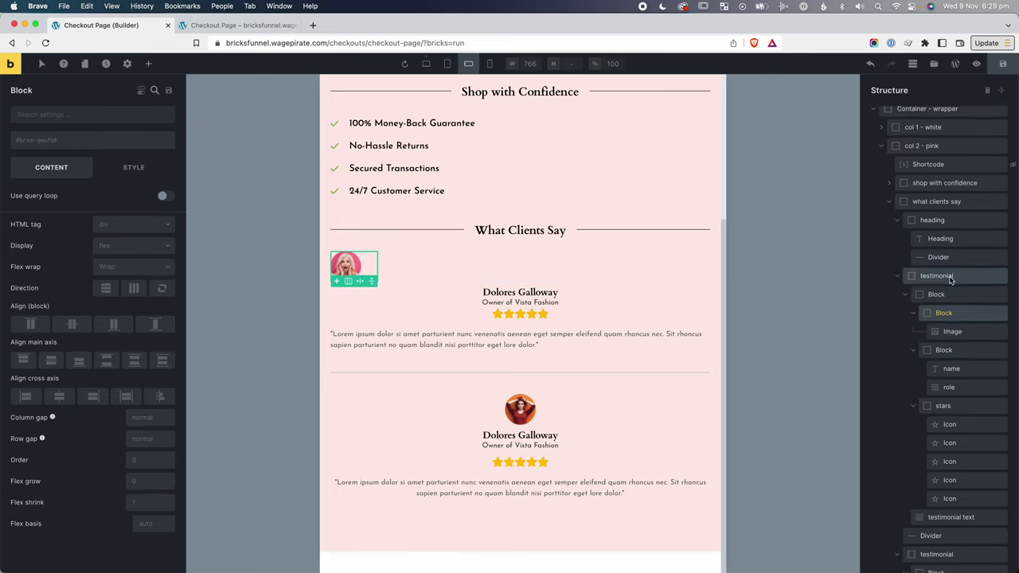
click(134, 167)
click(134, 411)
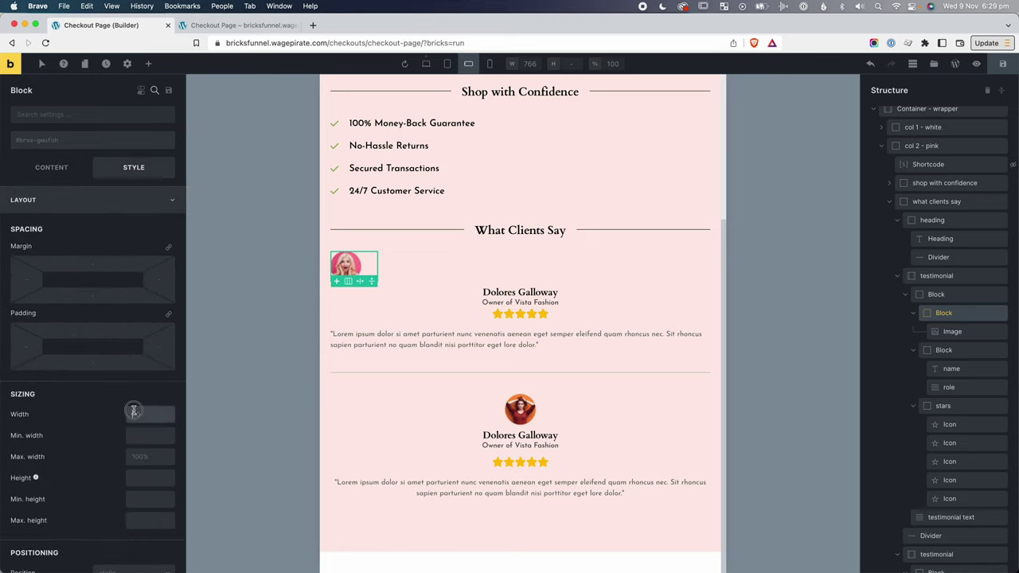
text(100%)
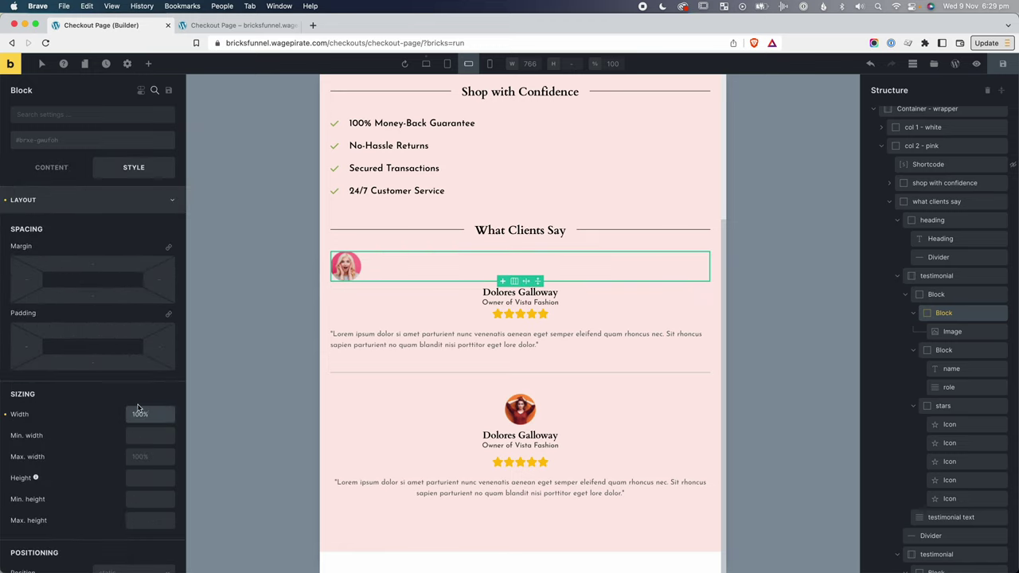
click(53, 168)
click(58, 396)
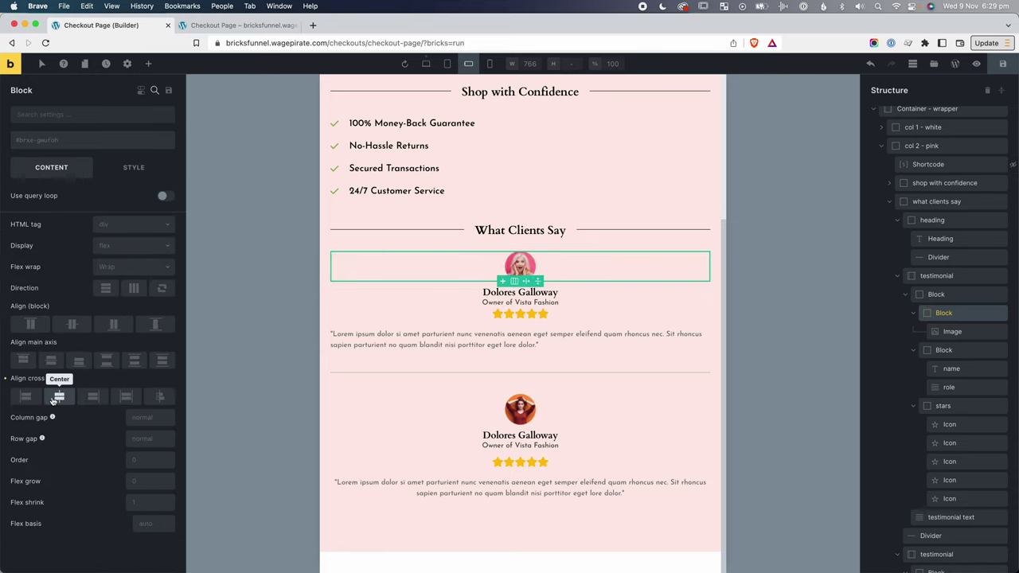
Add the mt-ml-sm class to the first testimonial's stars.
click(446, 314)
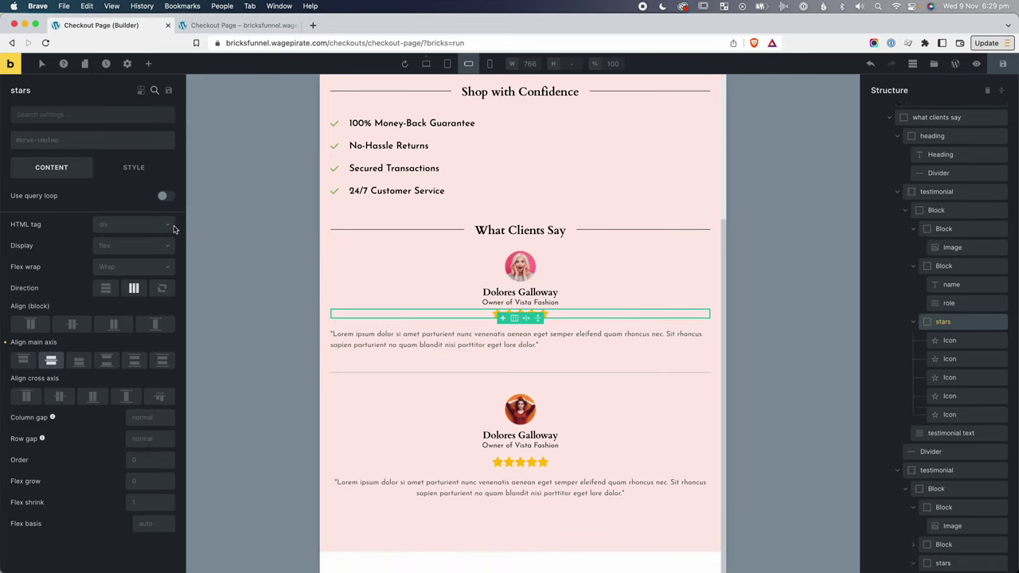
click(64, 139)
text(mt-)
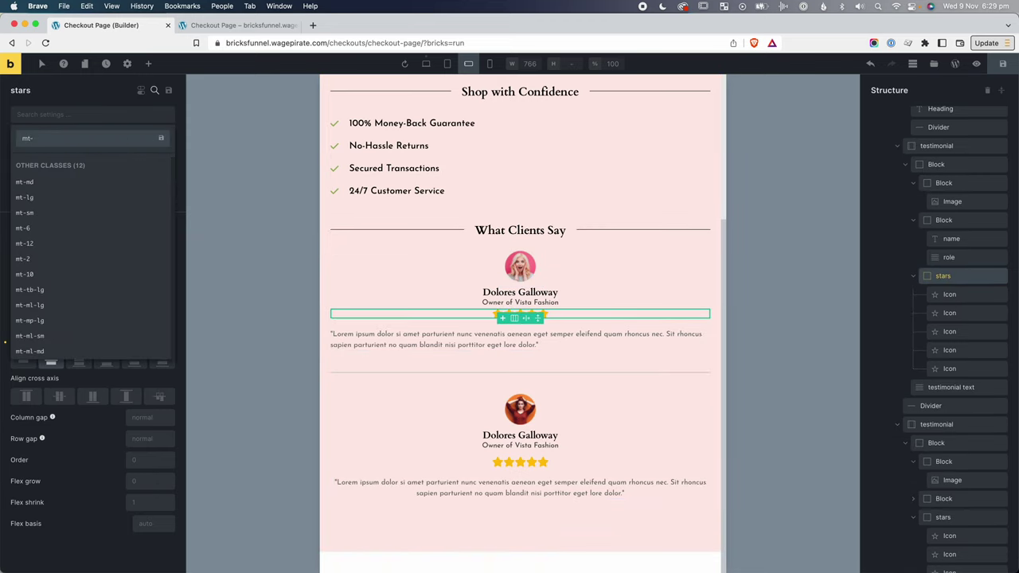
text(ml-sm)
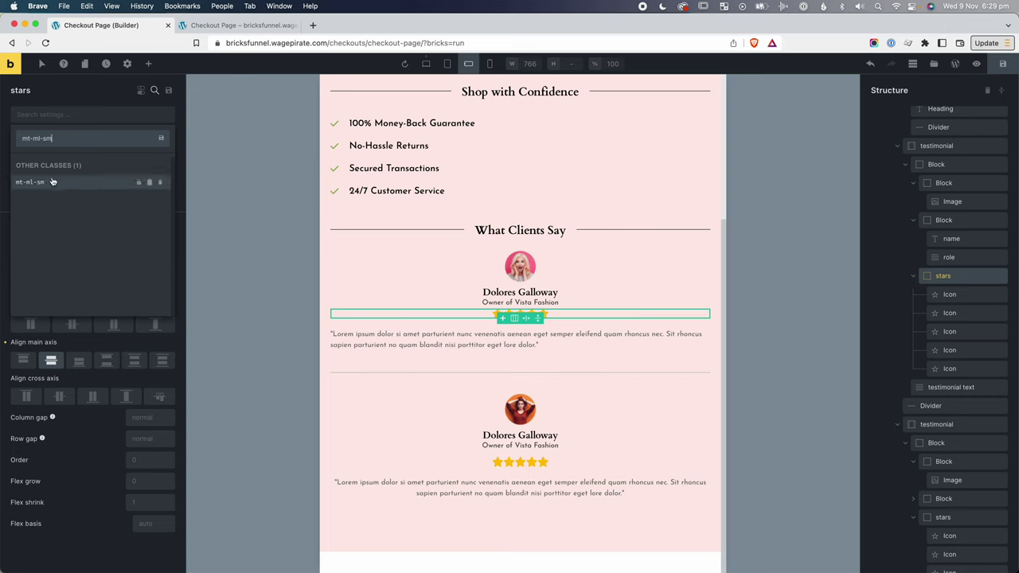
click(48, 183)
Centre-align the first testimonial's quote text.
click(518, 339)
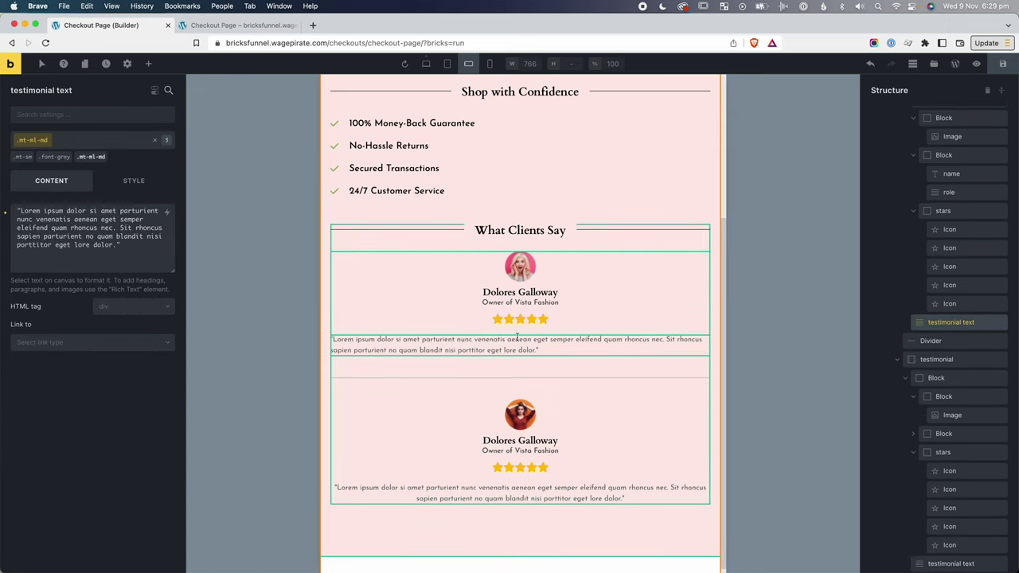
click(132, 183)
click(46, 225)
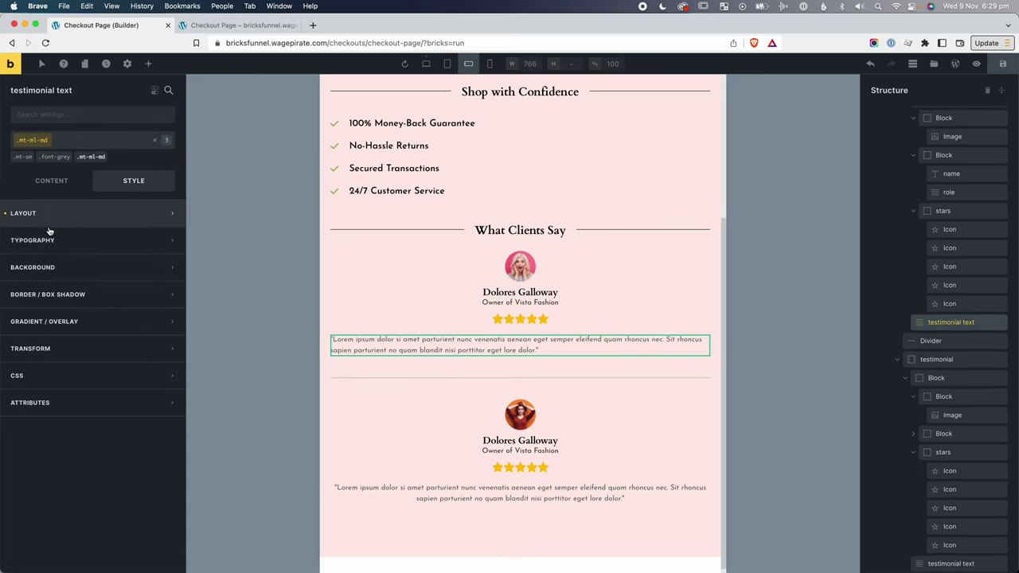
click(47, 240)
click(72, 323)
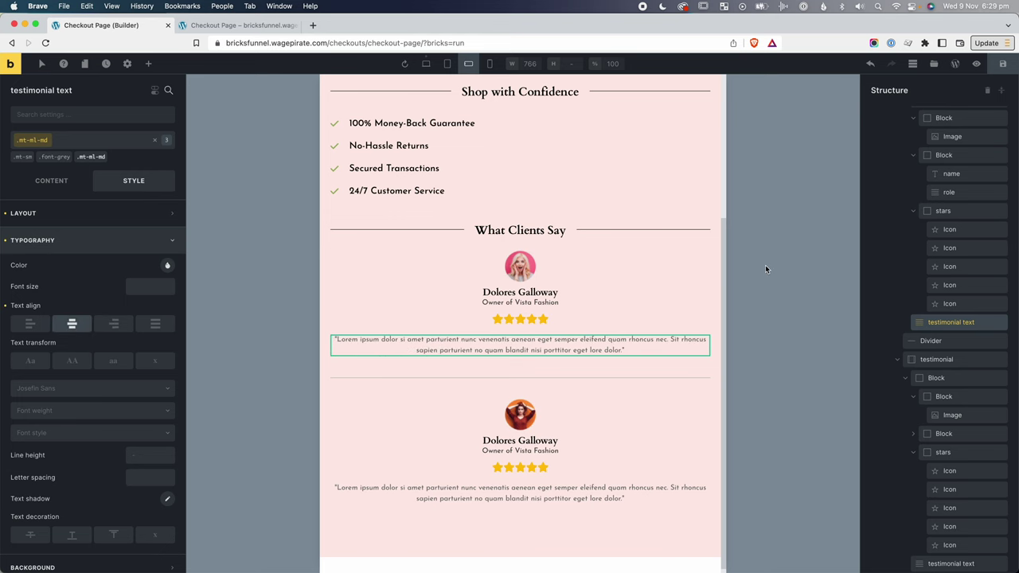
Centre the Shop with Confidence checklist with Align cross axis Center on its container.
scroll(558, 263, up, 3)
click(393, 247)
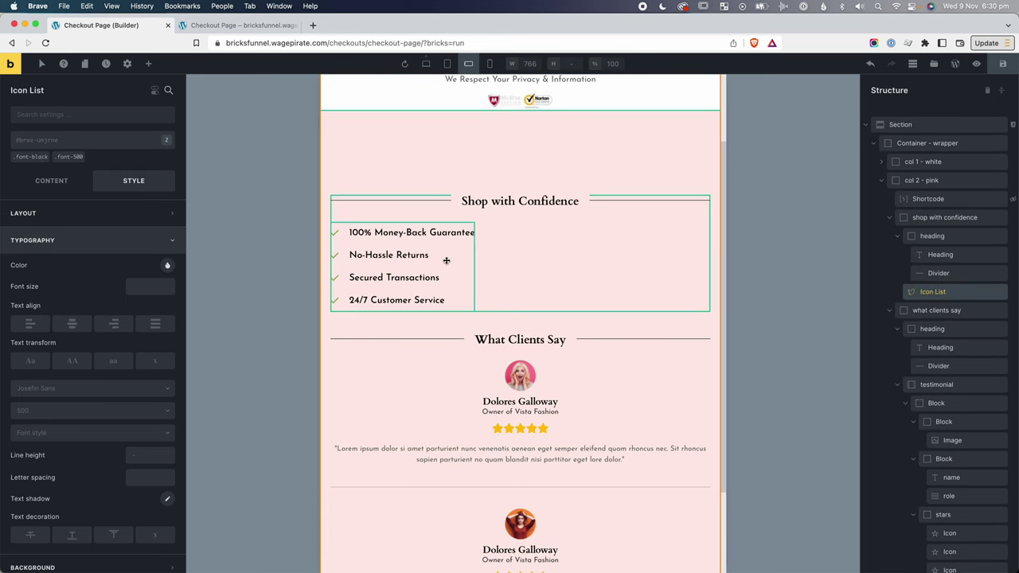
click(898, 237)
click(926, 218)
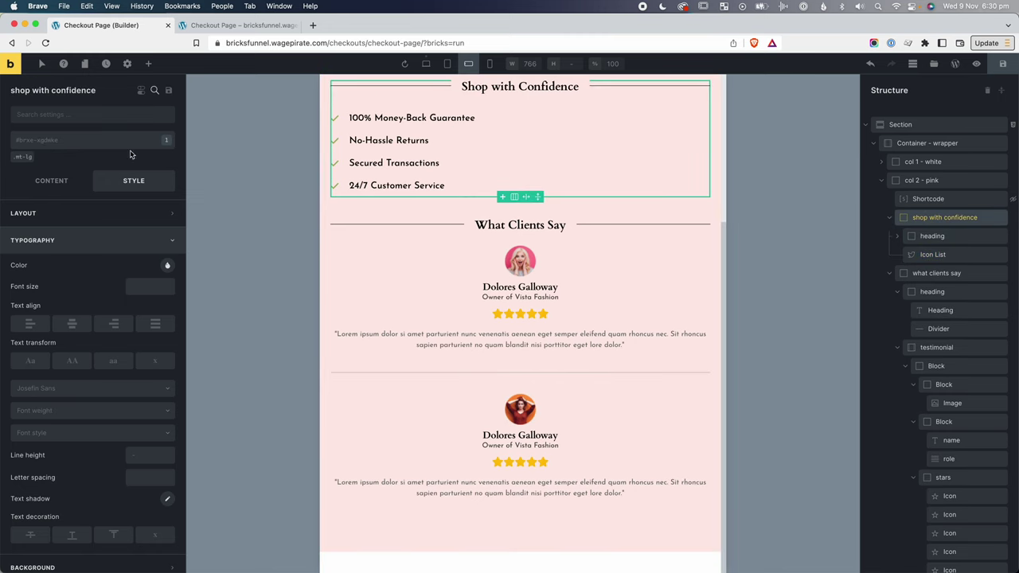
click(51, 181)
click(59, 410)
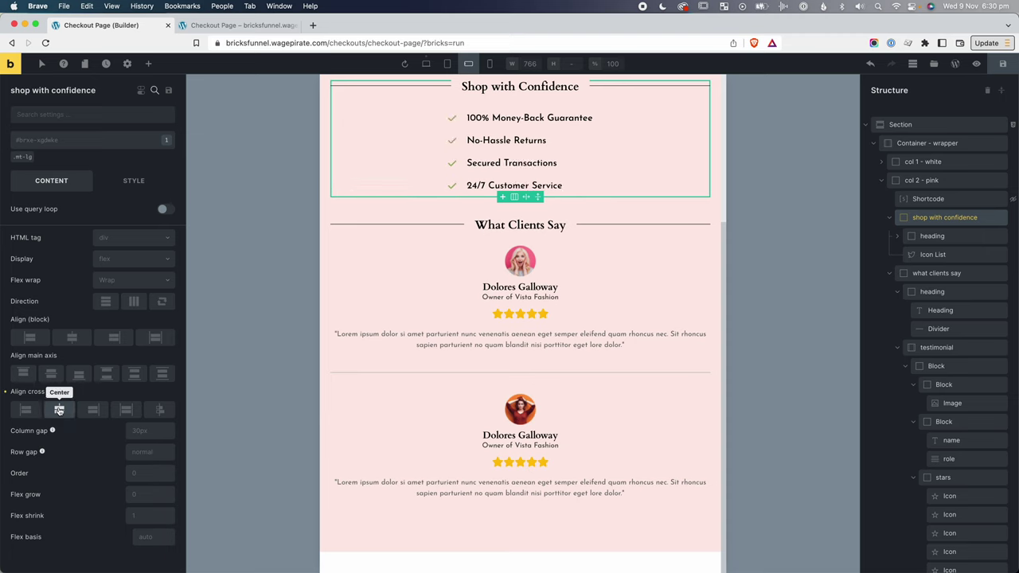
scroll(578, 328, up, 4)
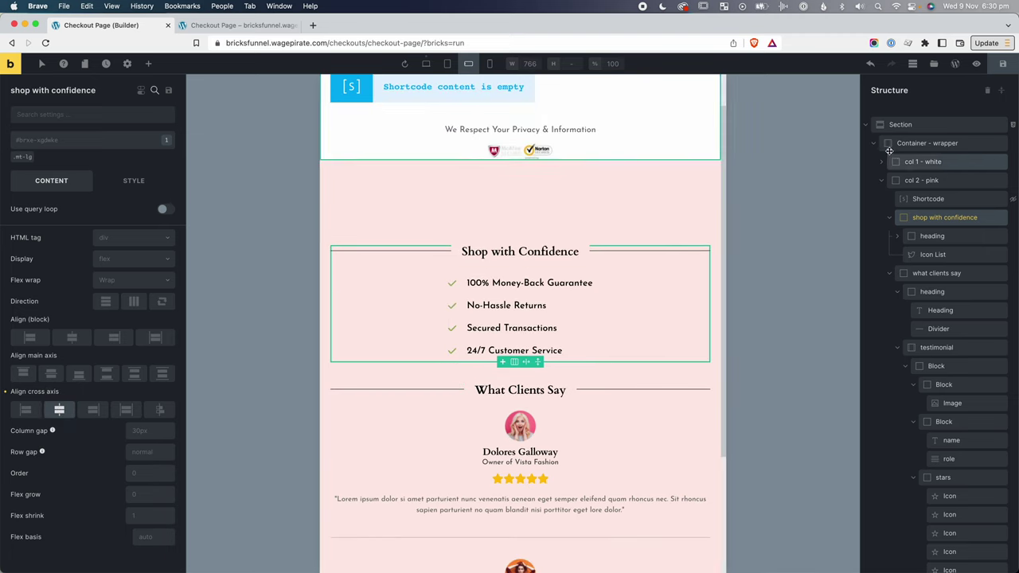
Set the pink column's mobile-landscape top padding to 30 and save it as a new pt-ml-md class.
click(926, 181)
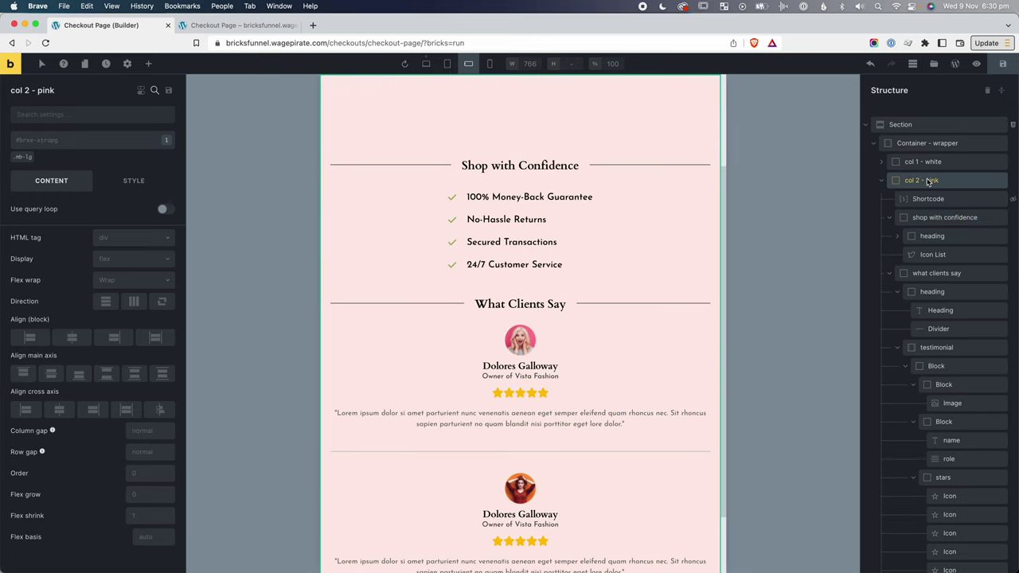
click(133, 181)
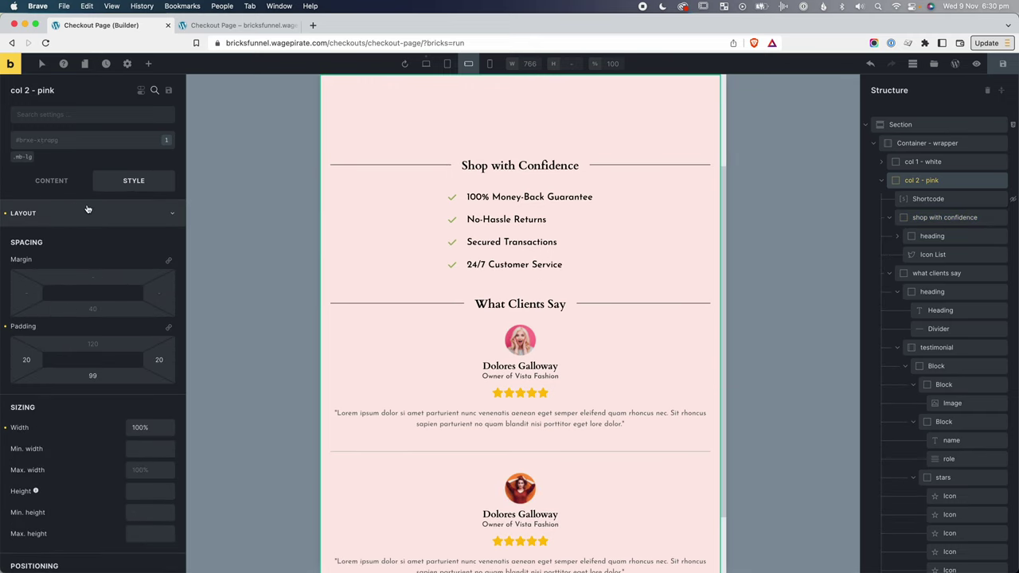
click(427, 63)
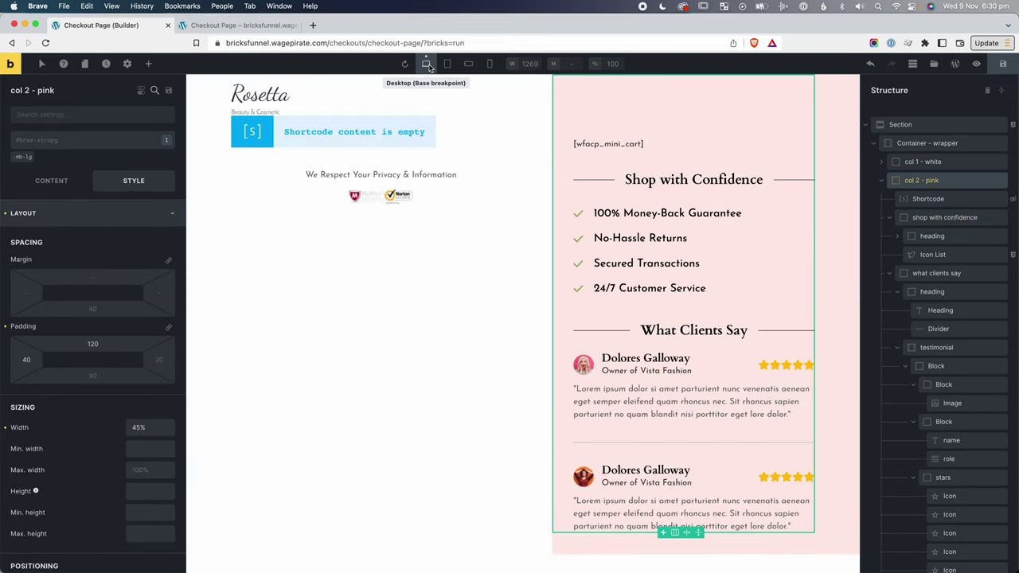
click(475, 65)
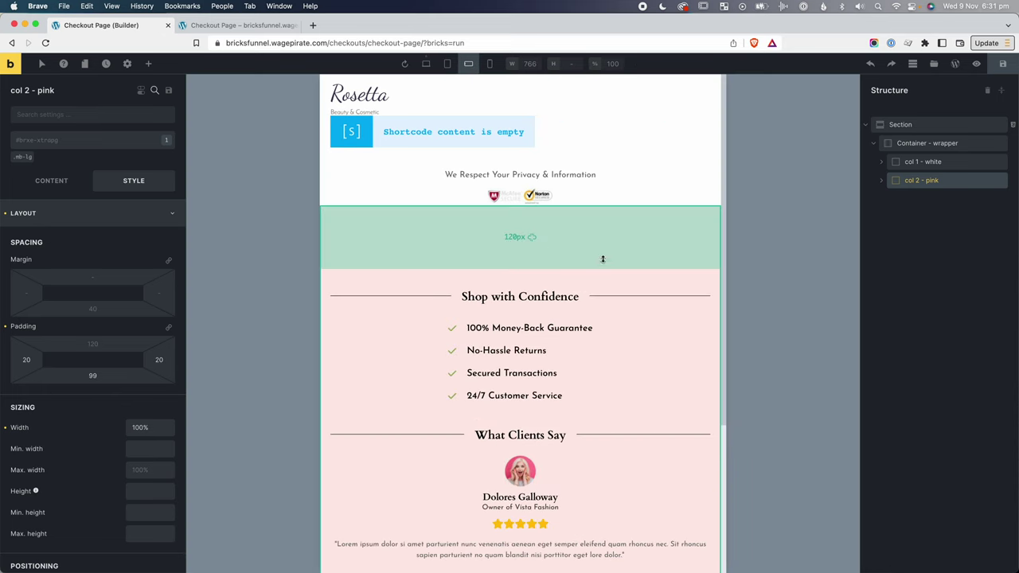
click(93, 343)
text(30)
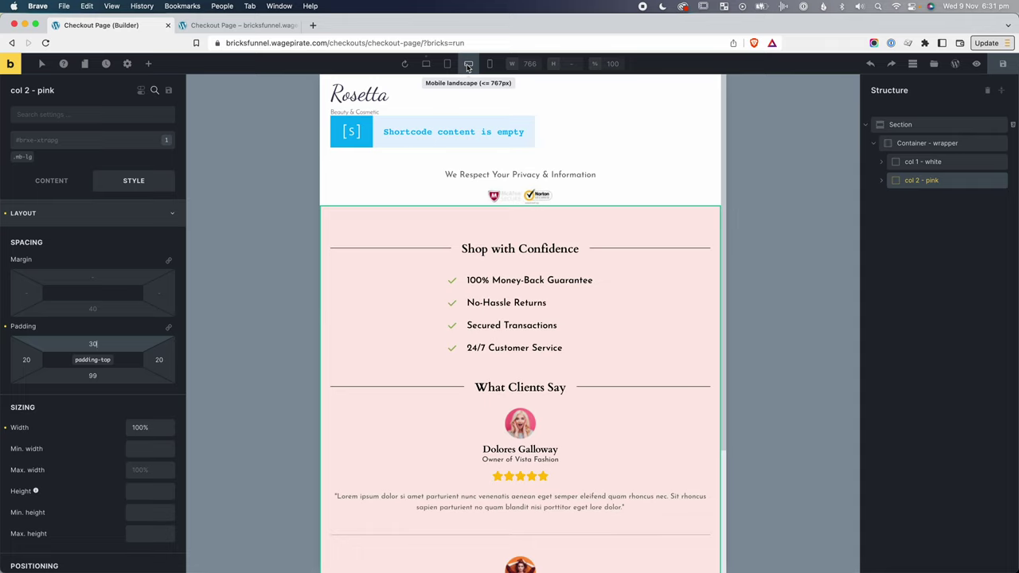
drag(118, 340, 268, 322)
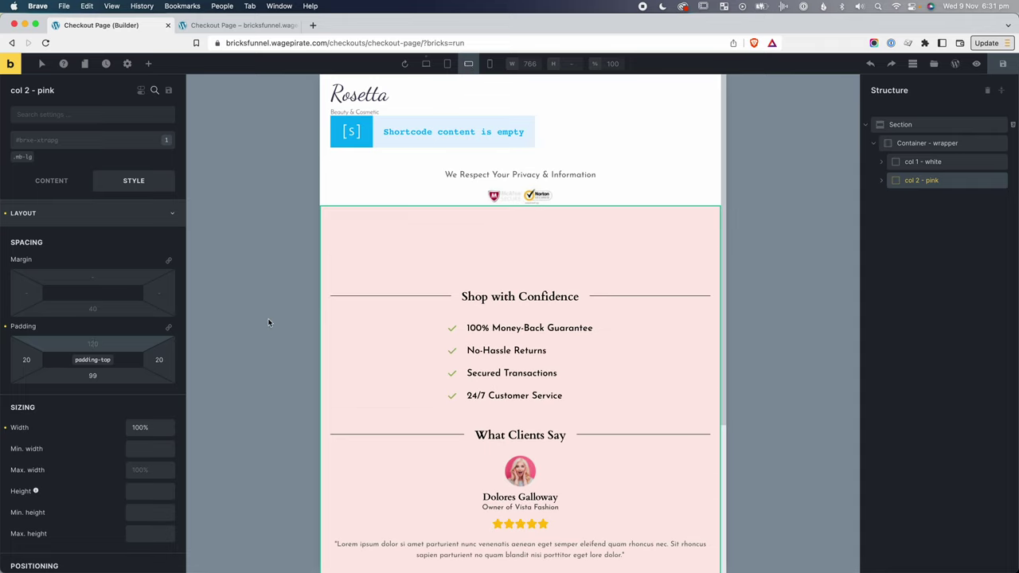
click(81, 139)
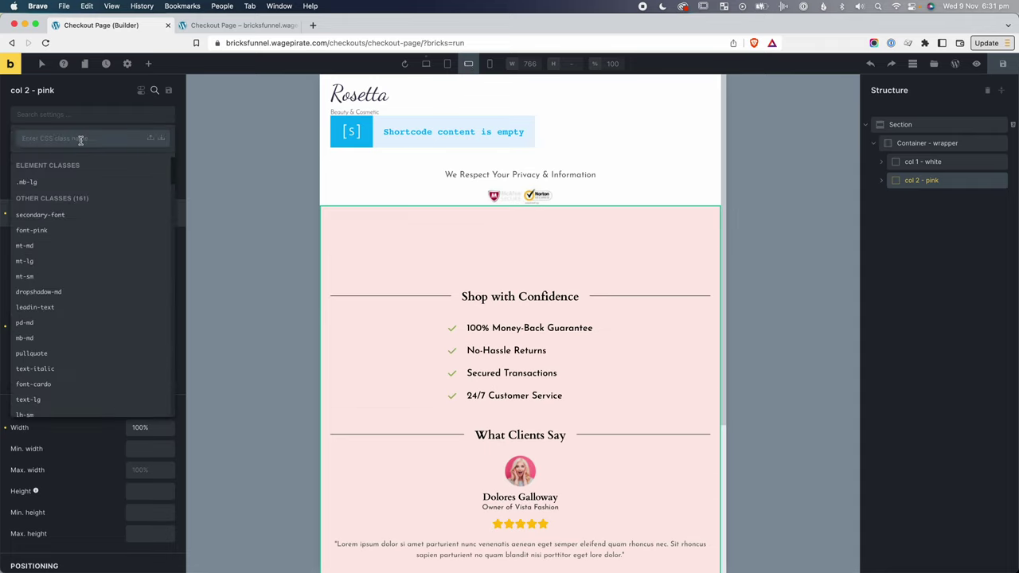
text(pt-ml-md)
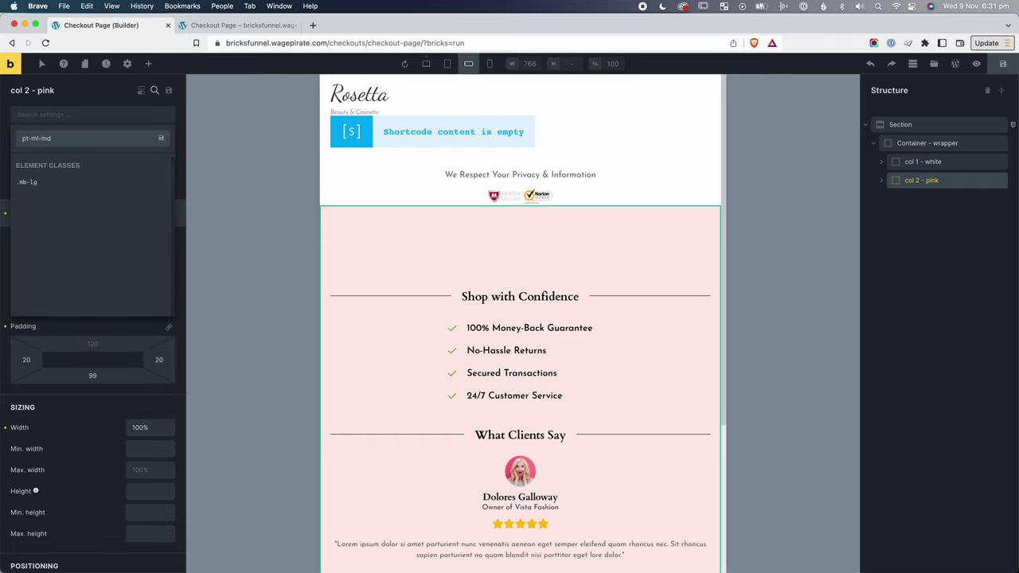
key(Return)
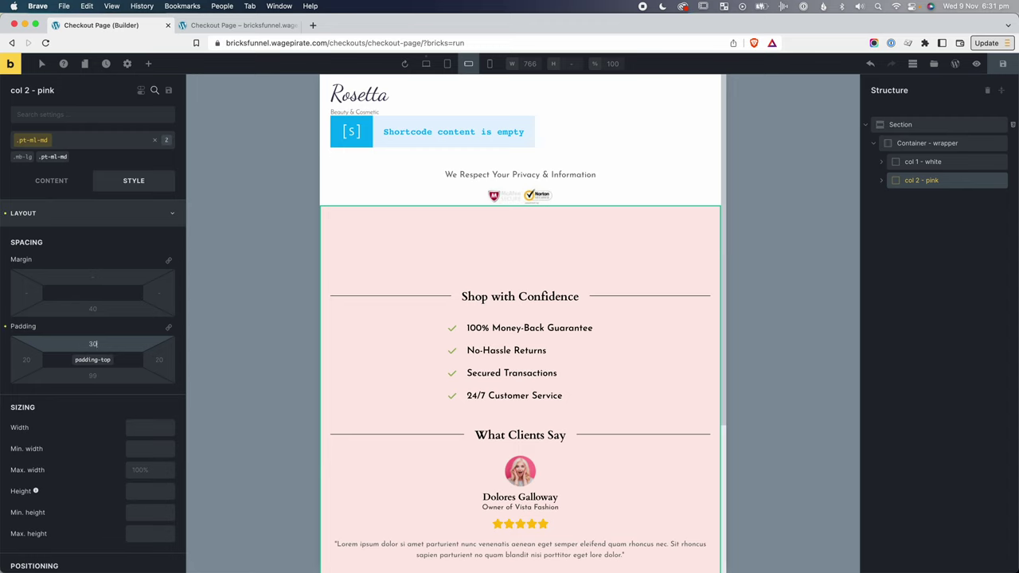
click(155, 140)
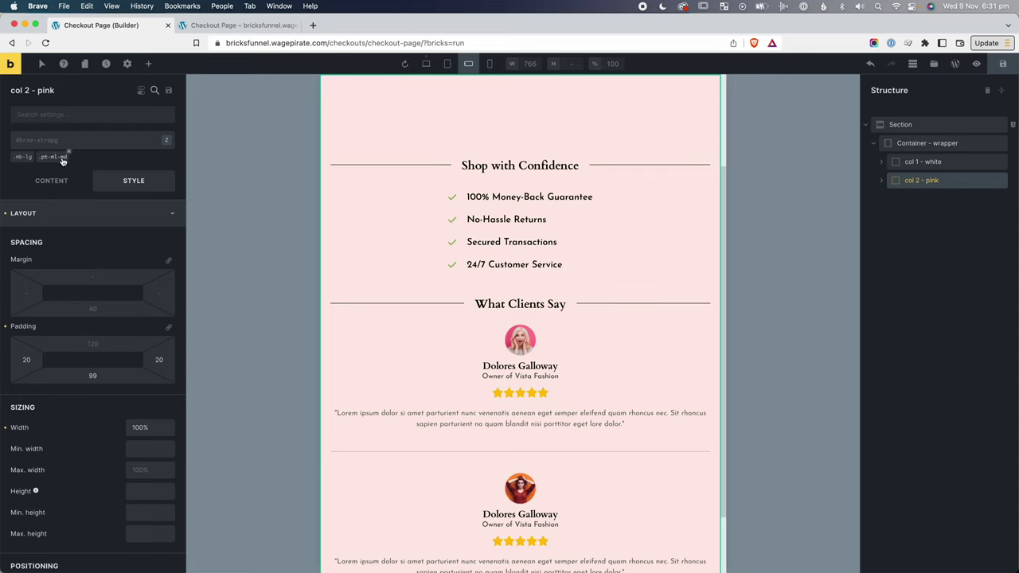
Delete the pink column's own 120 desktop top padding.
click(426, 64)
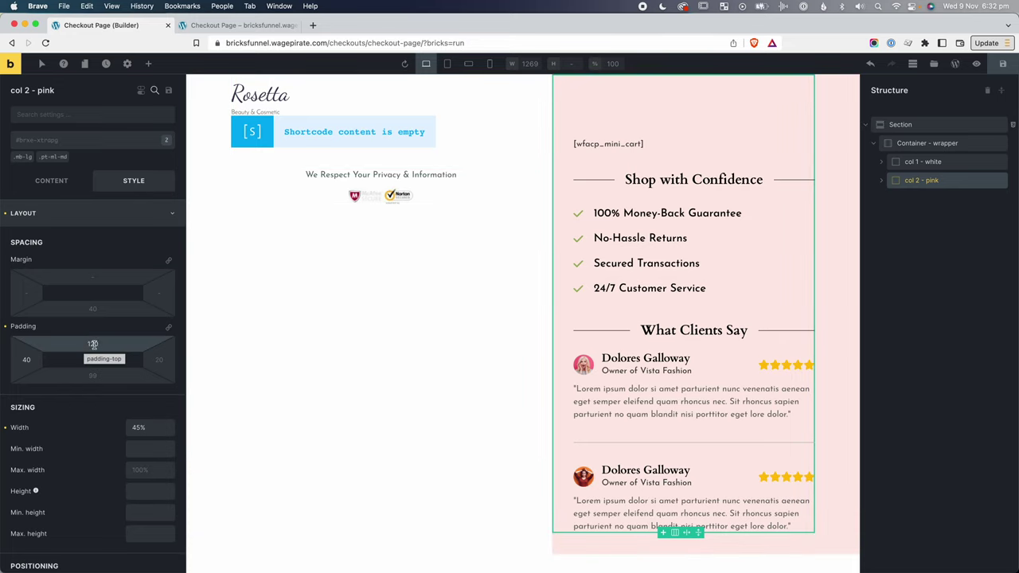
double_click(97, 344)
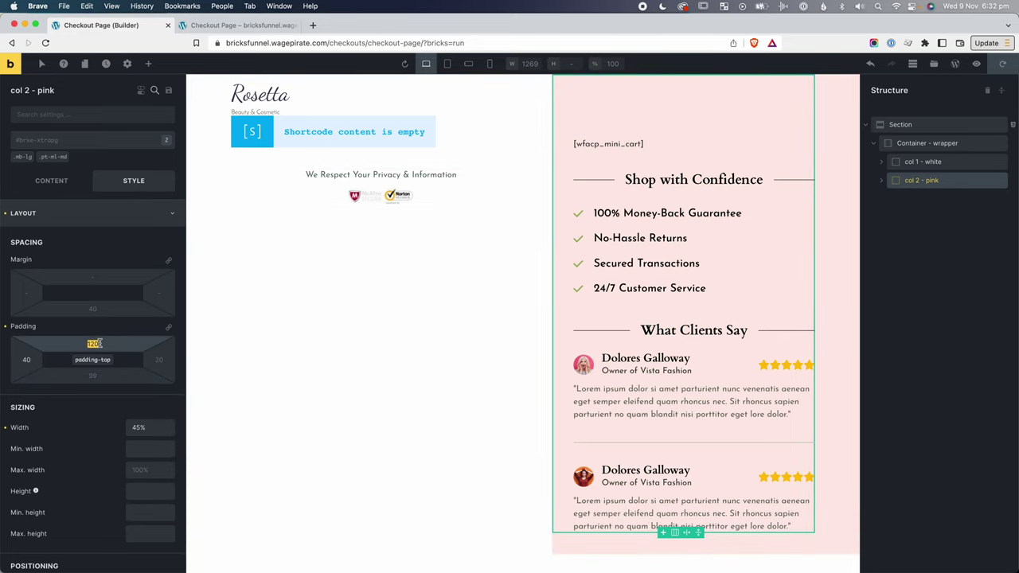
key(BackSpace)
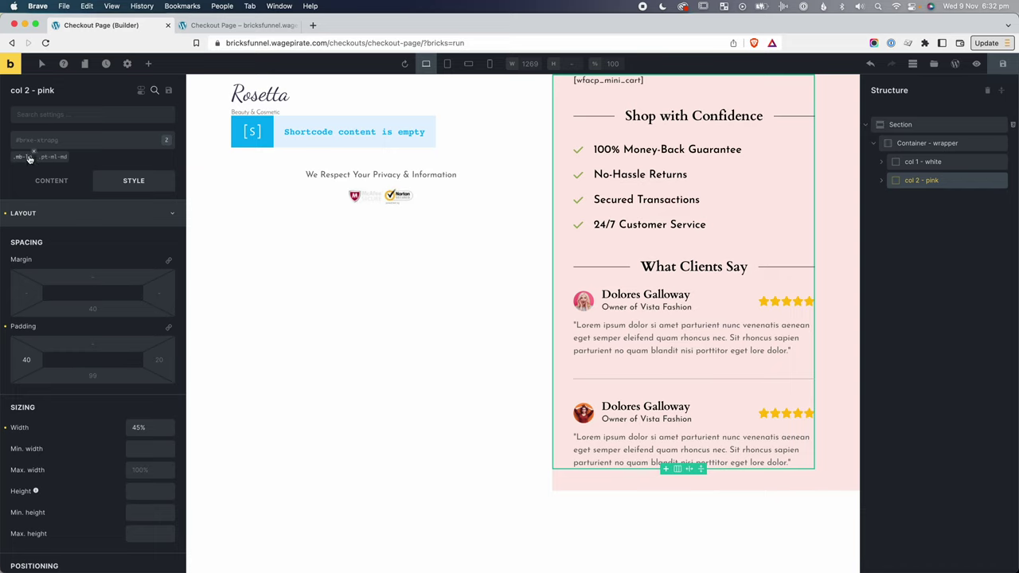
Create a pt-xl class on the pink column with 120 top padding.
click(52, 141)
text(pd)
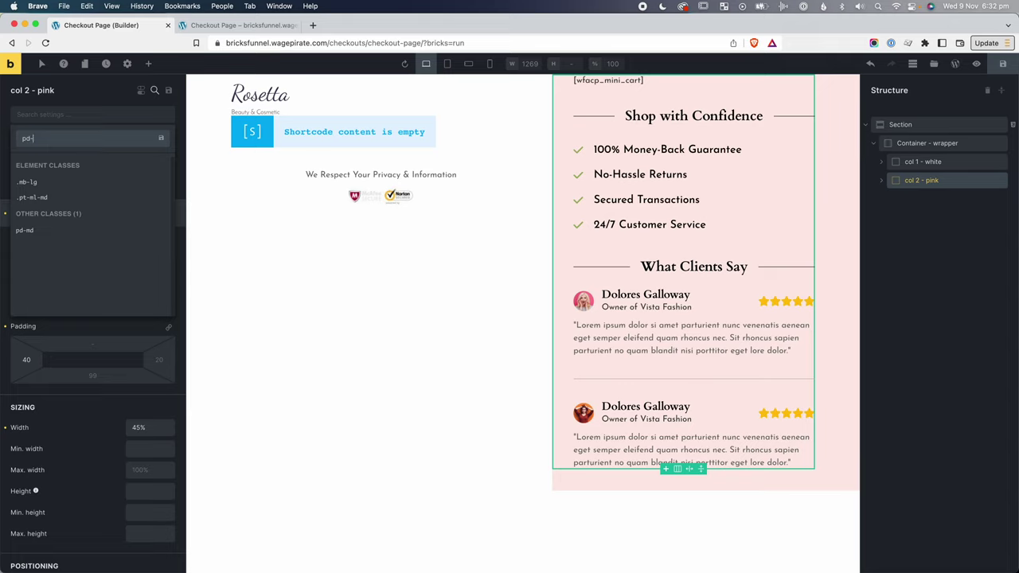
text(-)
key(super+a)
text(pt-xl)
key(Return)
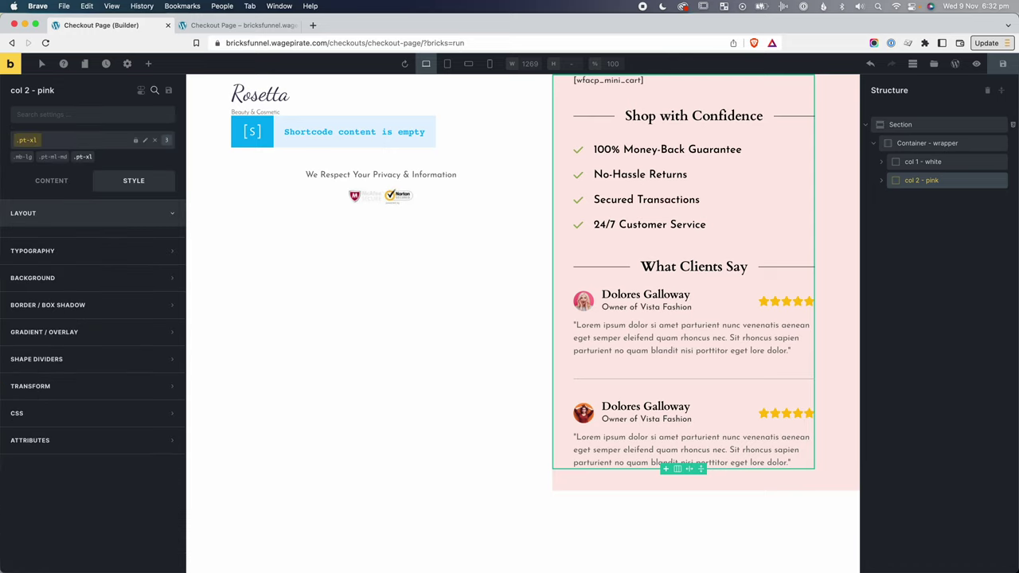
click(92, 343)
text(120)
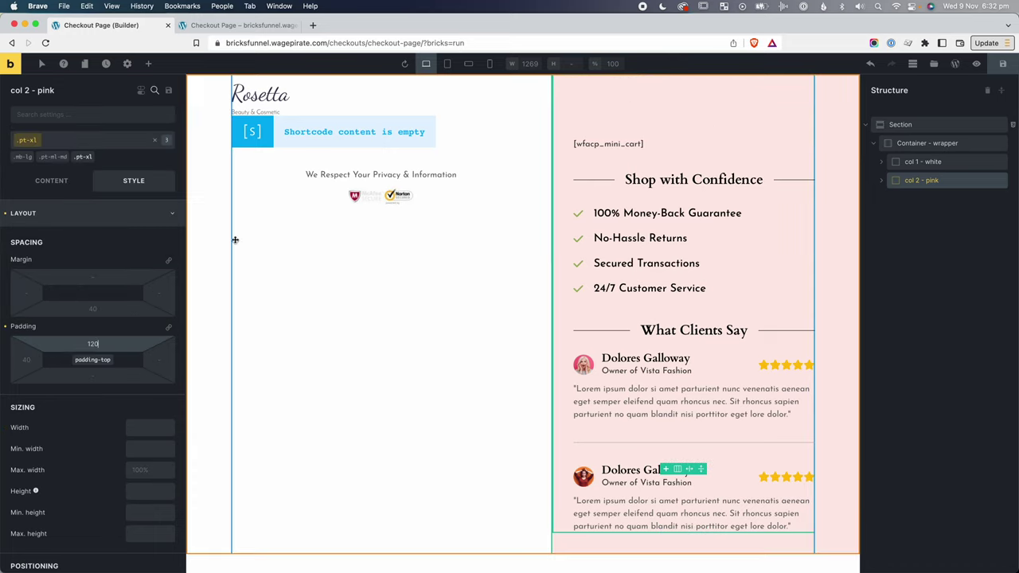
Reselect the pink column element, then view the live checkout page in a narrower window.
click(160, 142)
click(268, 251)
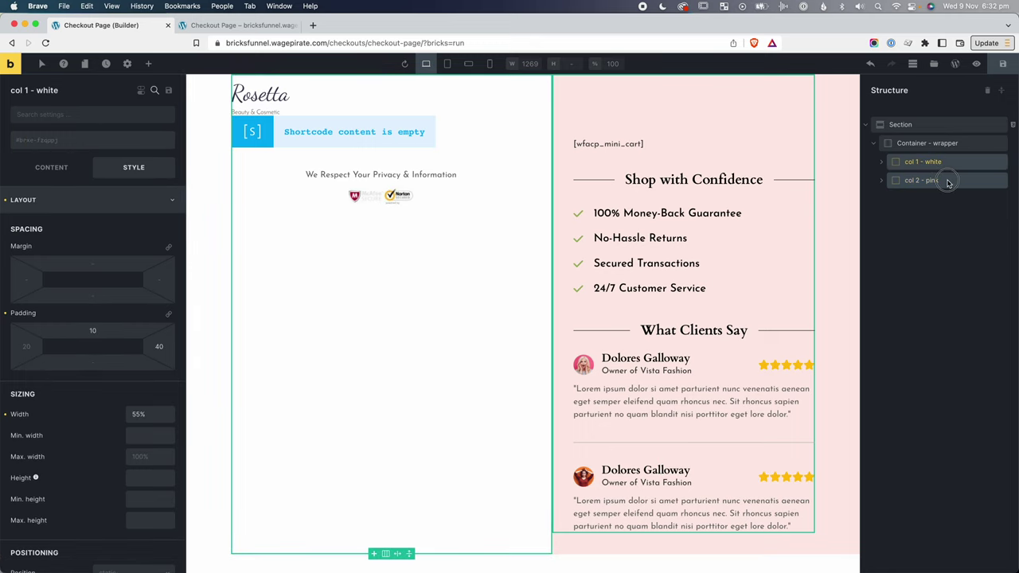
click(949, 182)
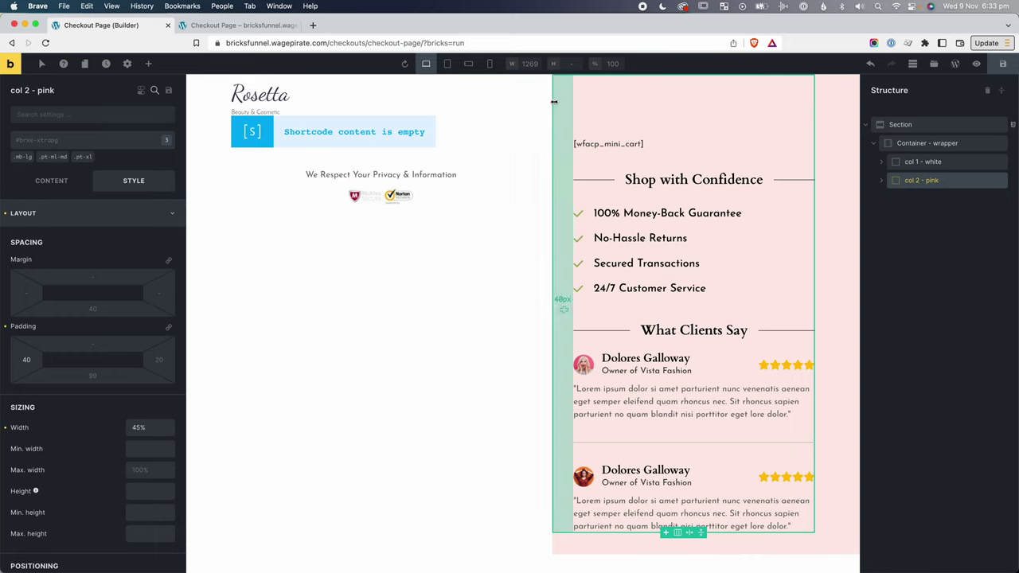
key(ctrl+Tab)
drag(1017, 259, 876, 255)
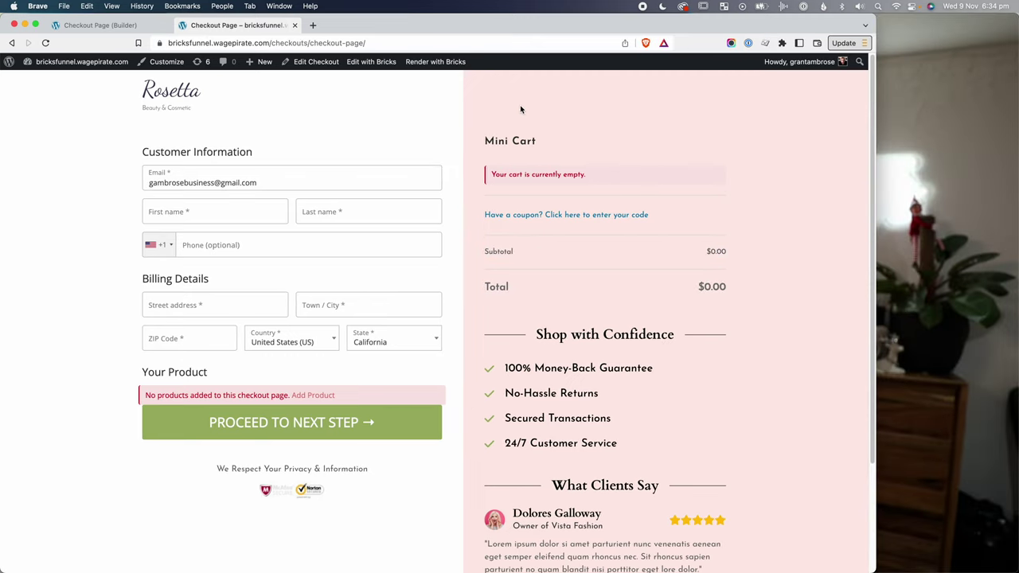
Narrow the live checkout window further and inspect the Shop with Confidence heading's code.
drag(876, 145, 371, 257)
scroll(297, 275, down, 10)
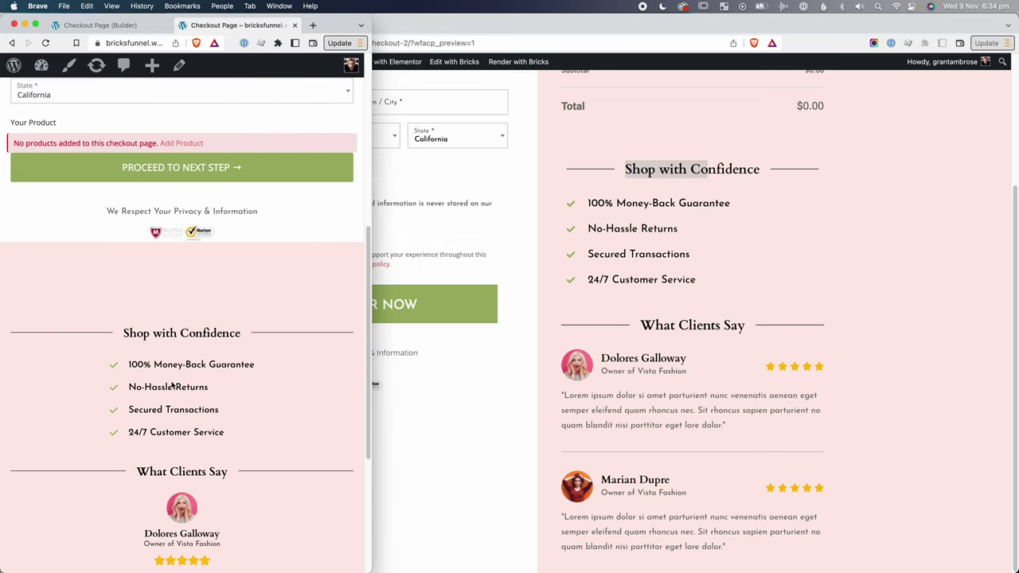
right_click(164, 334)
click(191, 463)
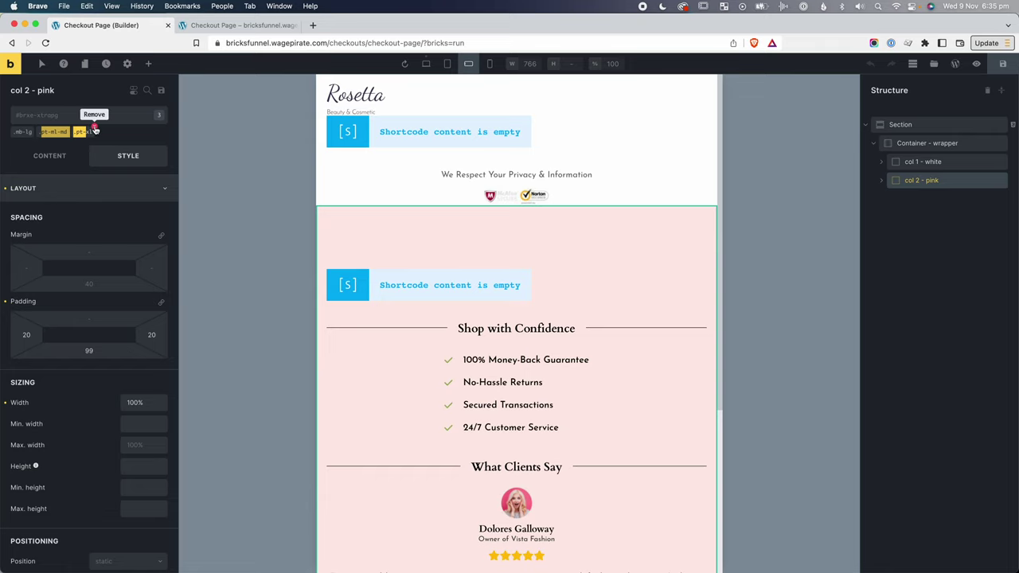
Remove the pink column's pt-xl and pt-ml-md classes, then re-add pt-xl.
click(94, 130)
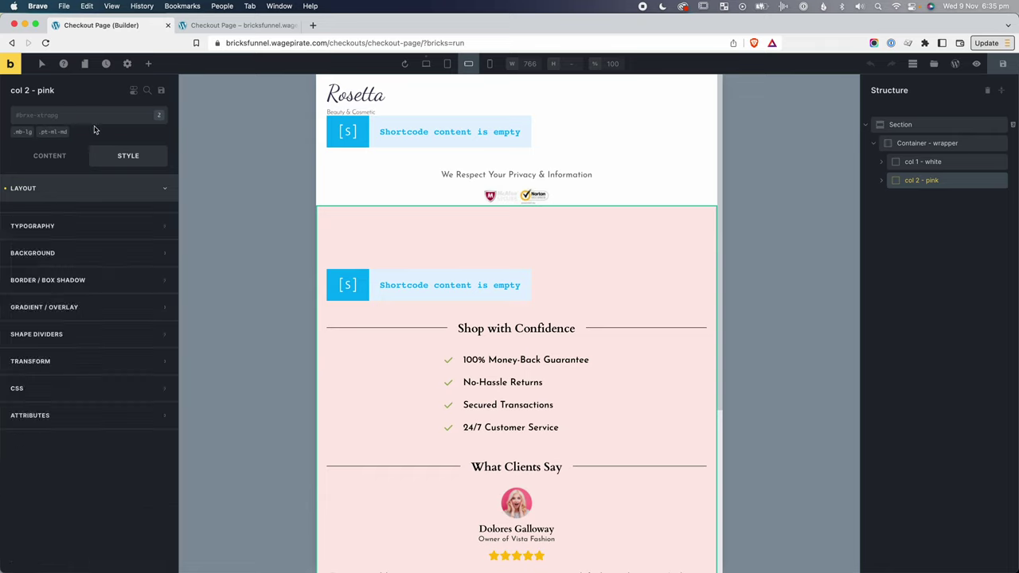
click(68, 131)
click(56, 117)
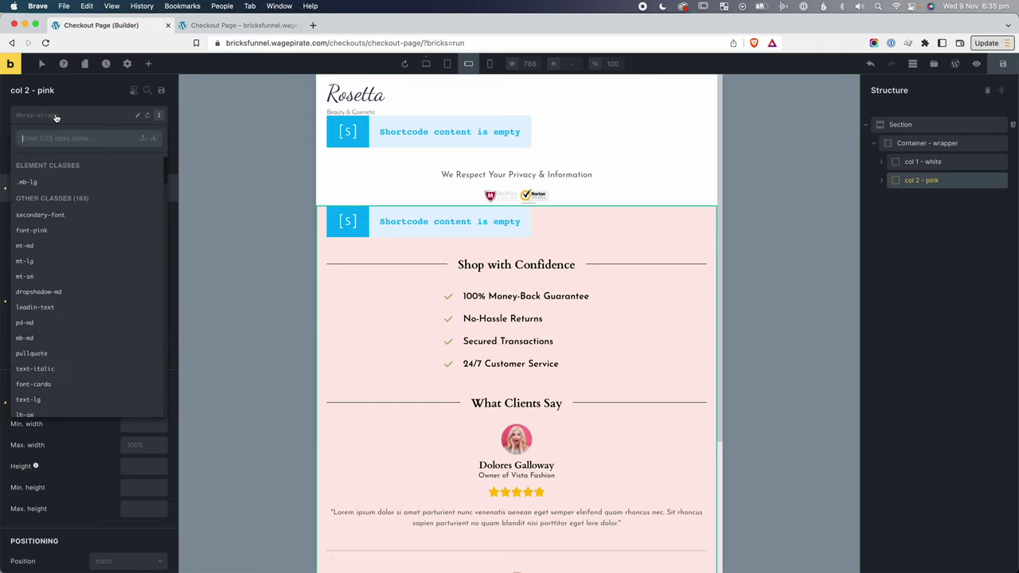
text(pt-)
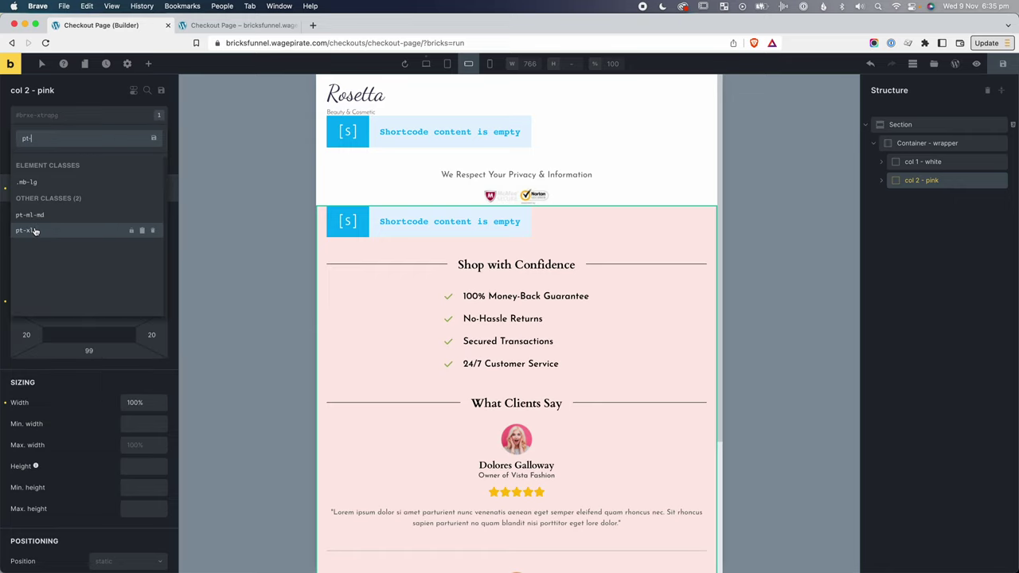
click(36, 230)
click(147, 114)
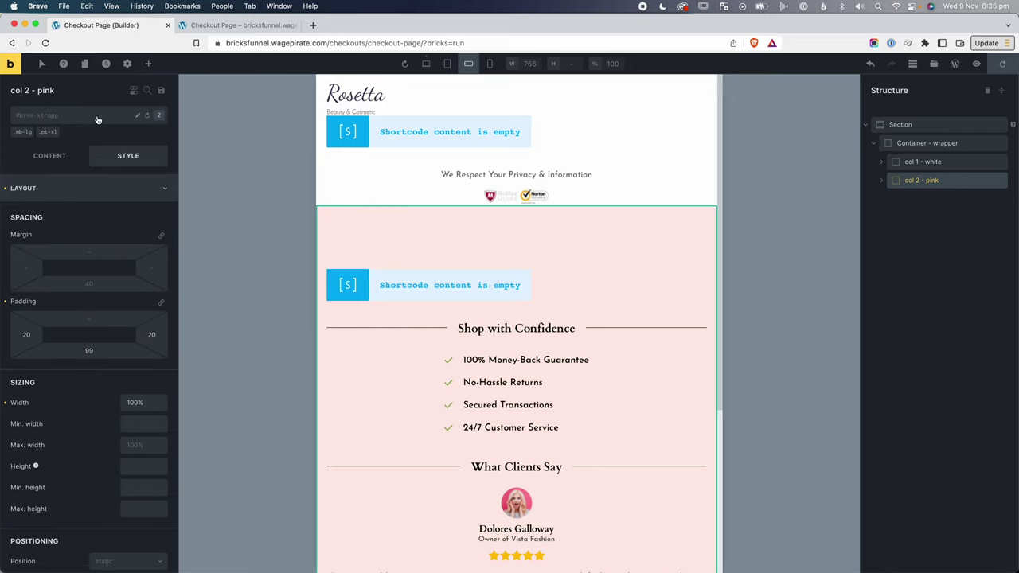
Add pt-ml-md after pt-xl on the pink column and save the checkout page.
click(90, 119)
text(pt-ml)
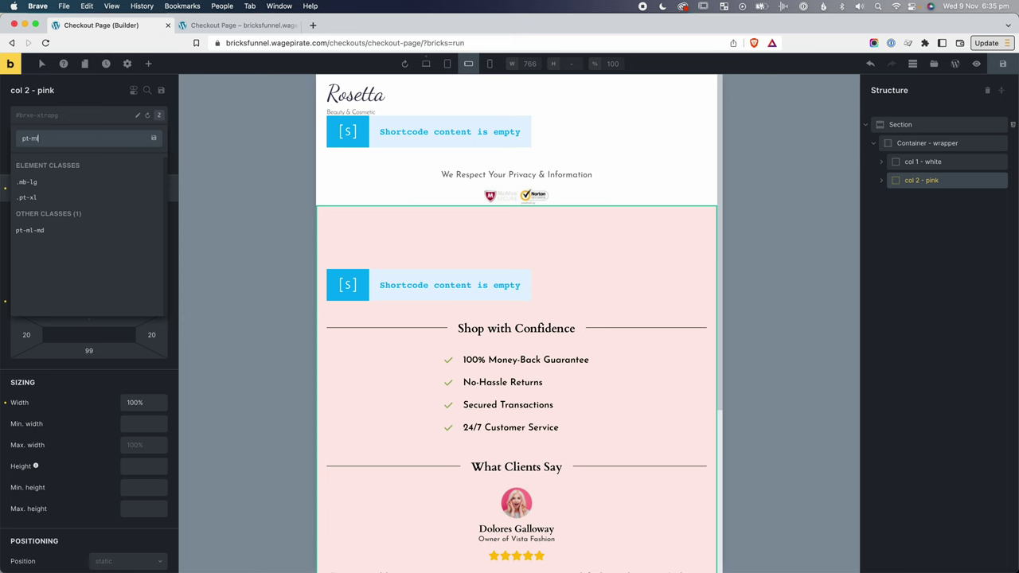
click(56, 231)
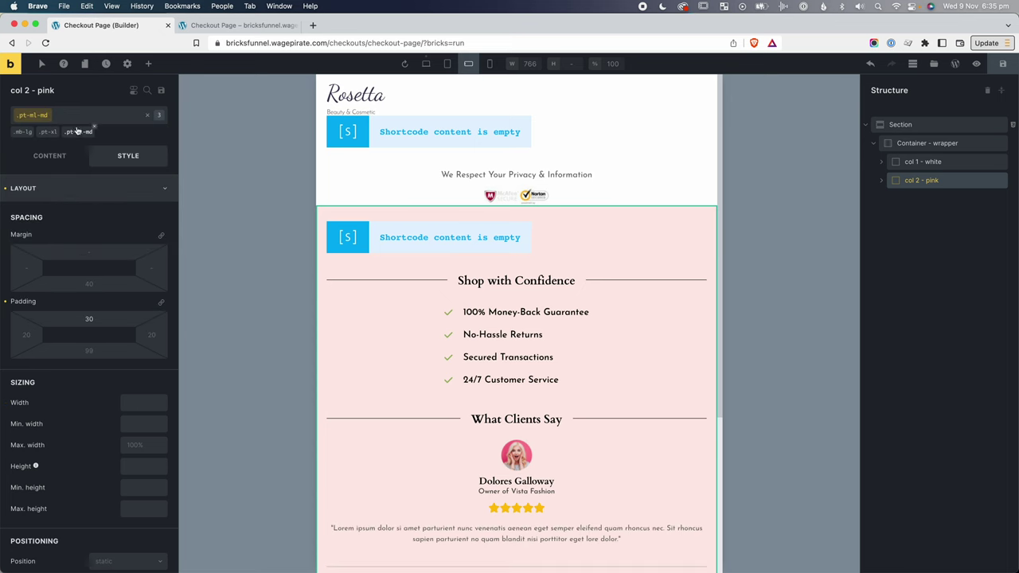
click(1005, 64)
key(ctrl+Tab)
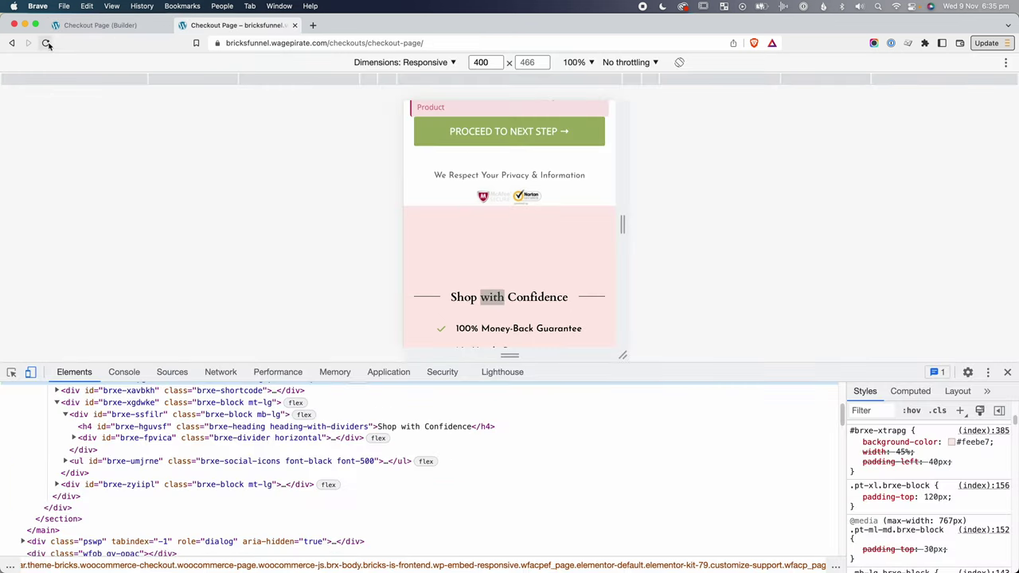
Close DevTools, reload the live checkout, and review it in a narrowed window.
click(1007, 372)
click(45, 42)
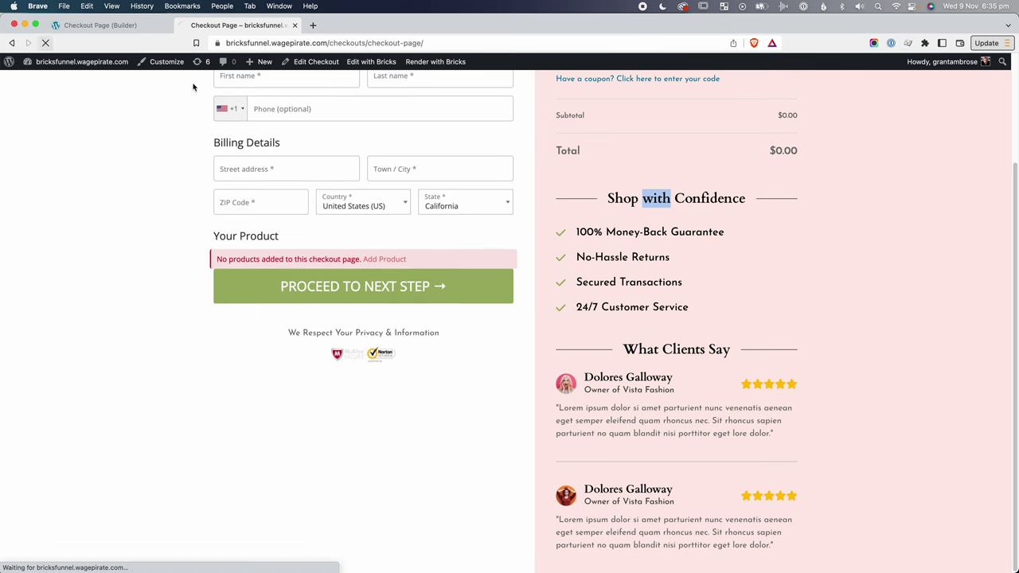
drag(967, 244, 341, 239)
scroll(162, 298, down, 5)
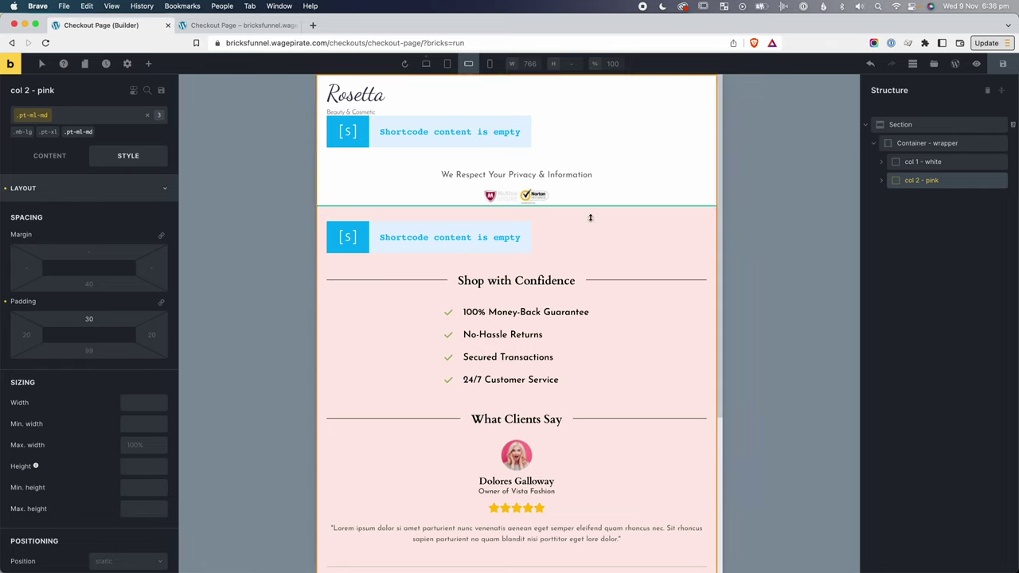
Add the mb-lg class to the form footer, save, and reload the live checkout.
click(926, 164)
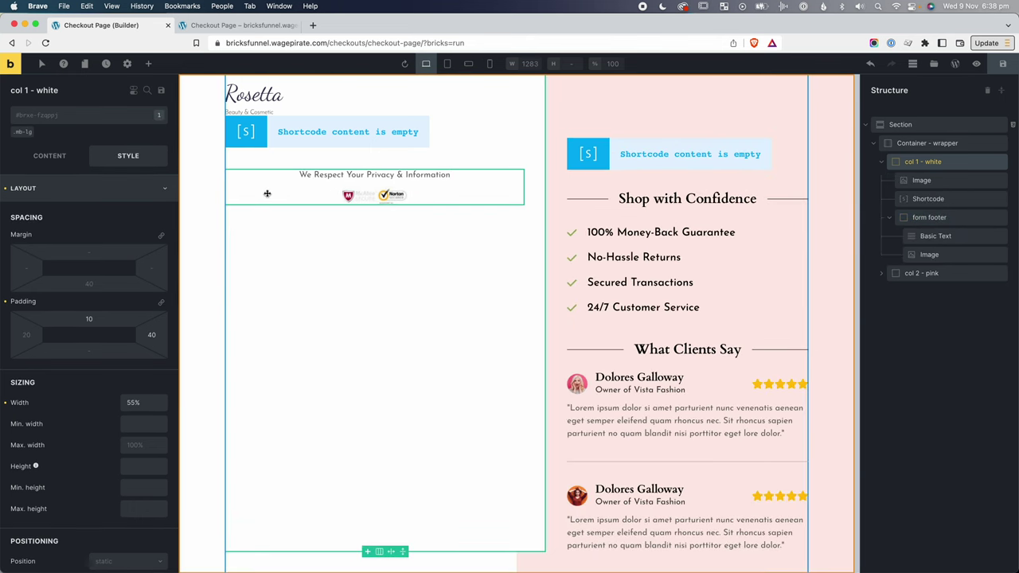
click(351, 199)
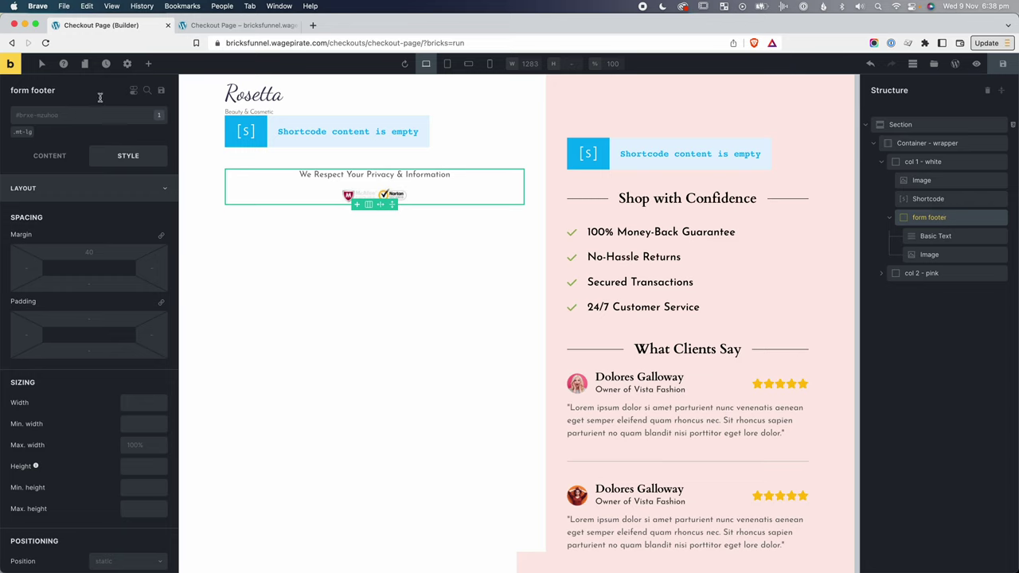
click(47, 129)
text(m)
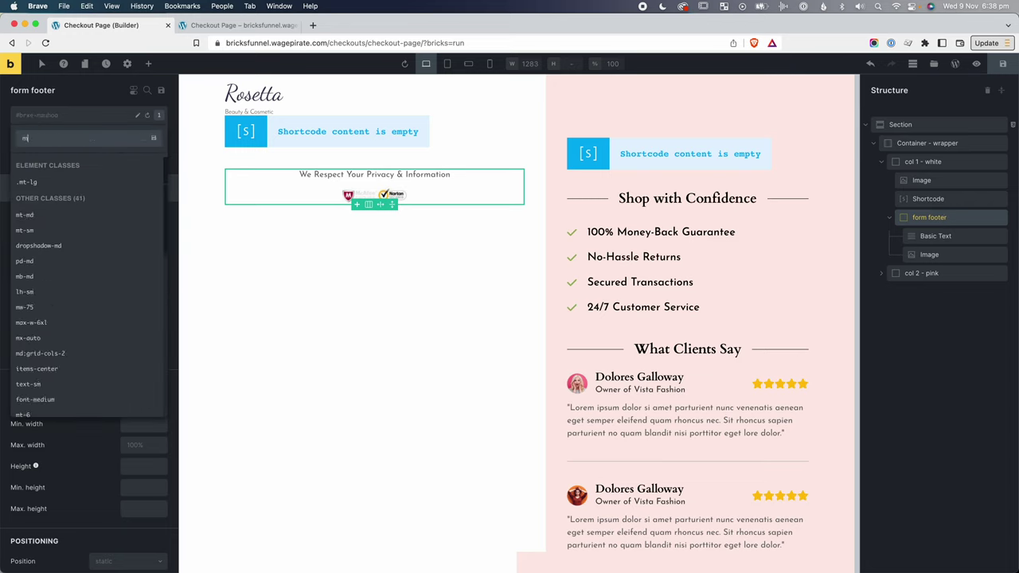
text(b-l)
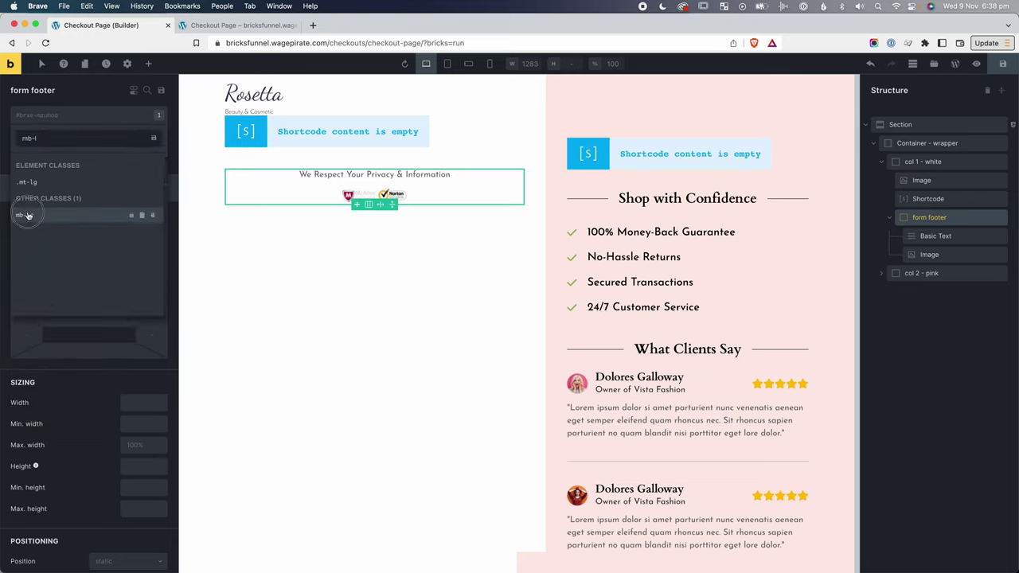
click(24, 215)
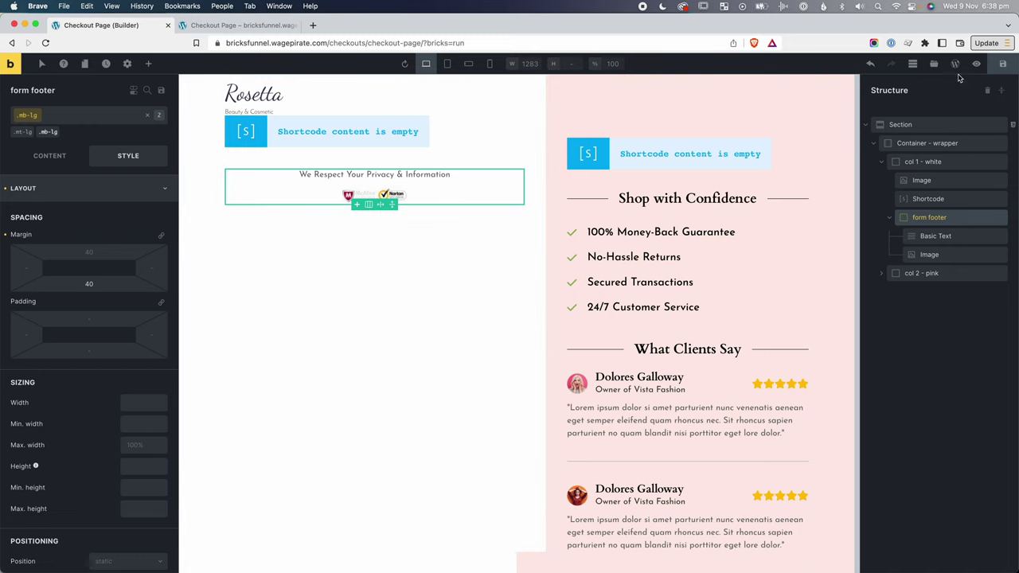
click(1003, 63)
key(ctrl+Tab)
key(super+r)
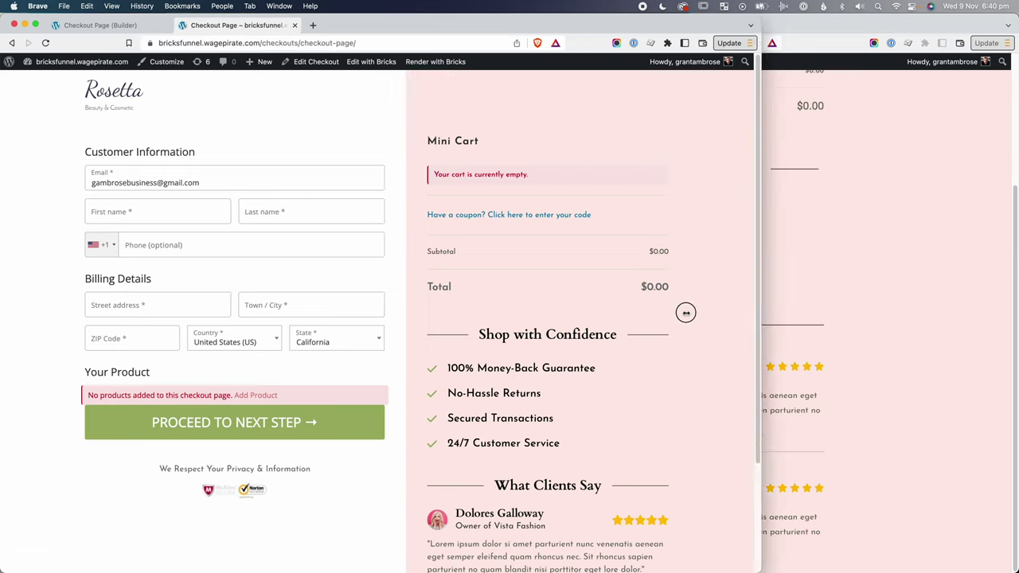
Centre the white column's contents, including the Rosetta logo, with Align cross axis Center.
drag(317, 309, 280, 314)
scroll(254, 324, down, 5)
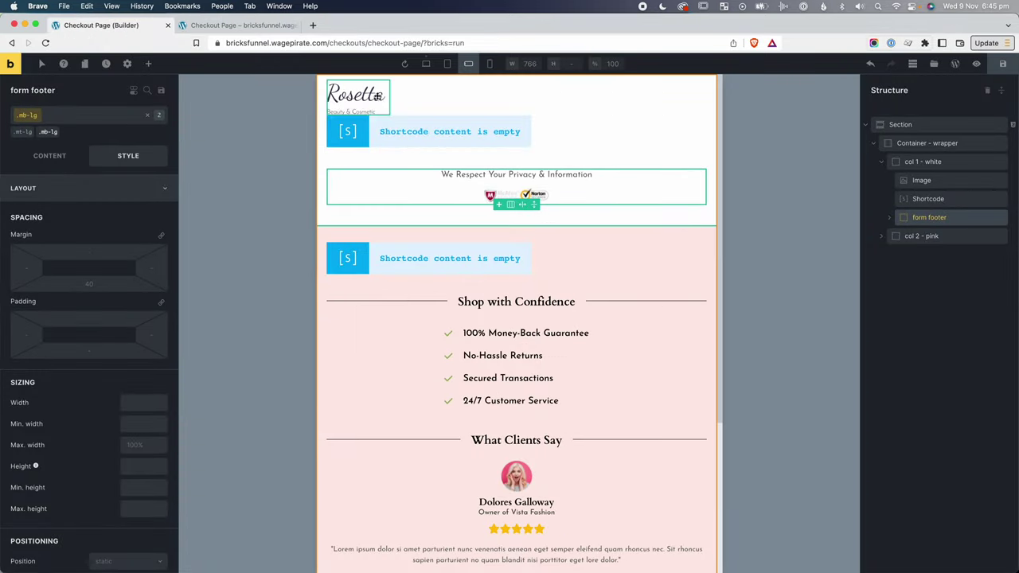
click(392, 94)
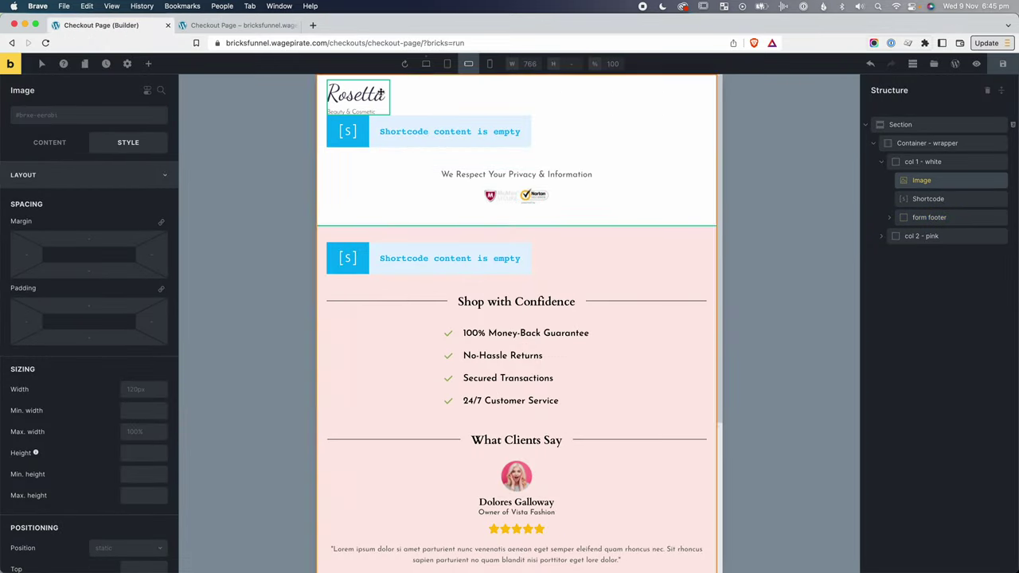
click(953, 163)
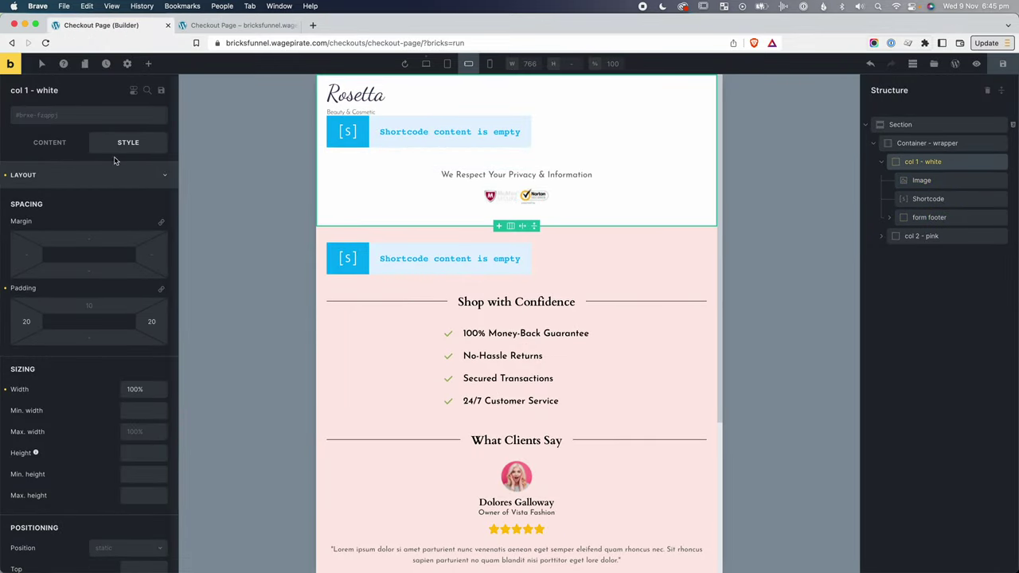
click(49, 143)
click(59, 371)
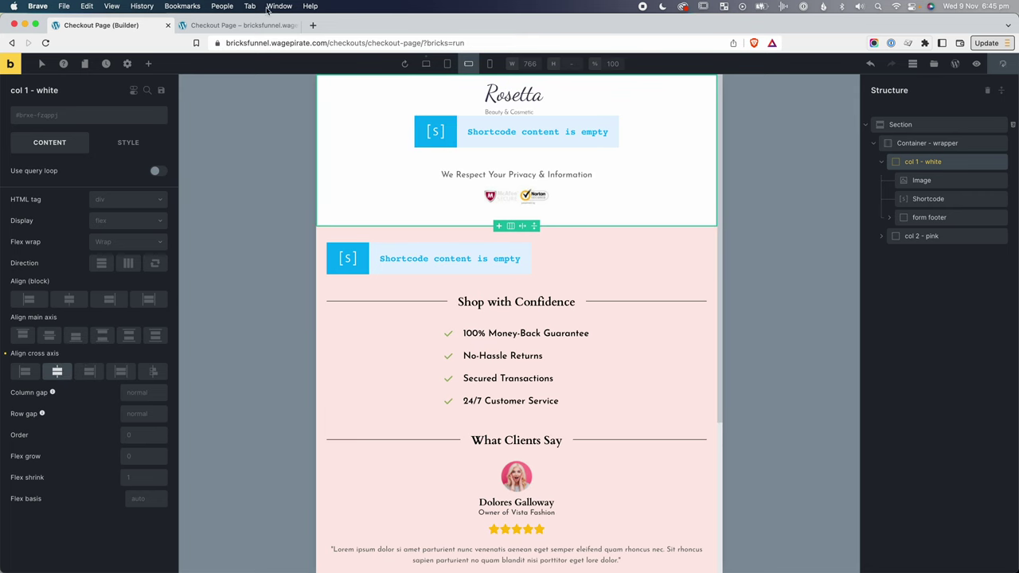
Scroll through the live checkout page to review the centred layout.
click(977, 64)
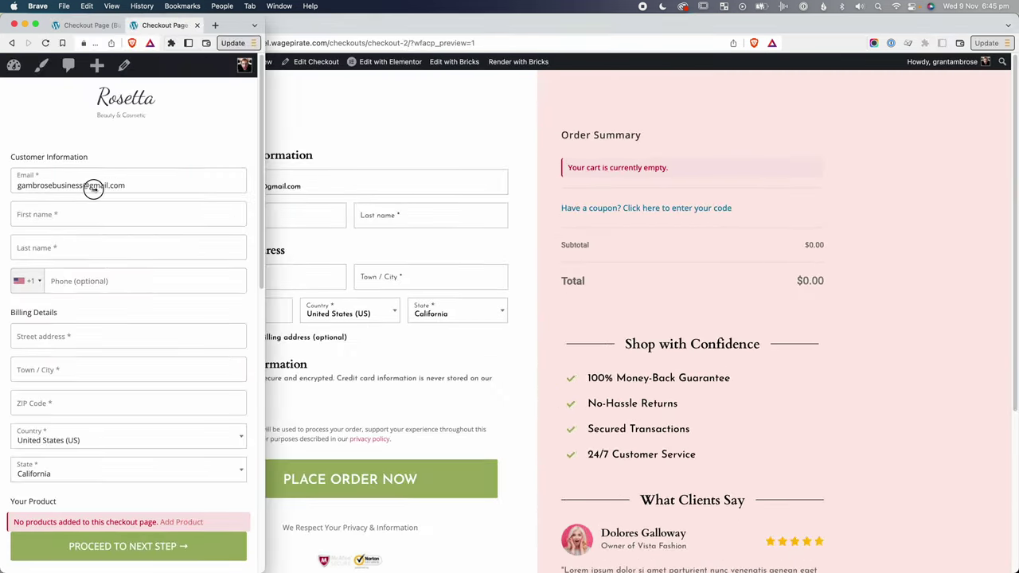
scroll(139, 93, down, 1)
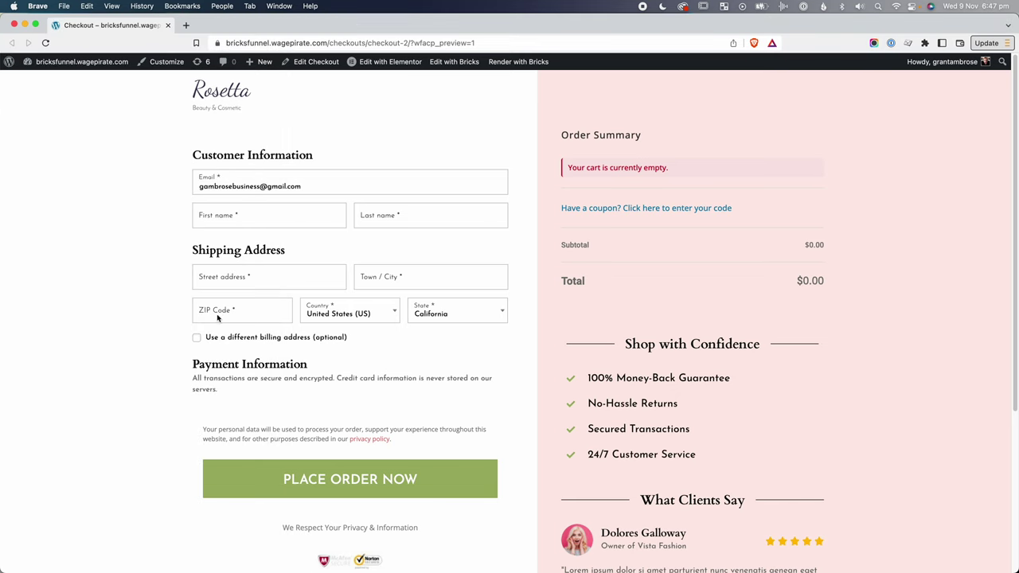
scroll(619, 199, down, 5)
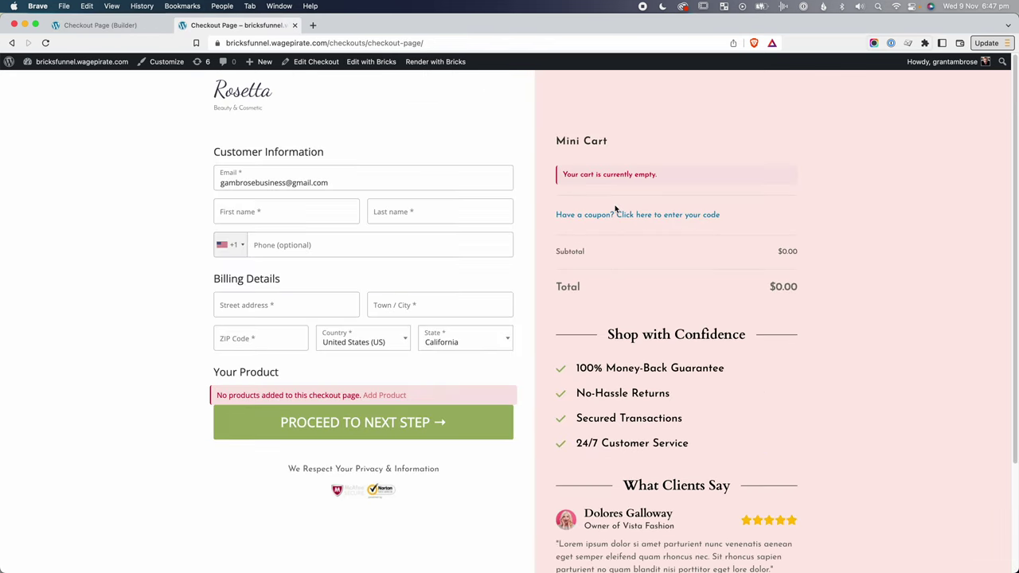
scroll(614, 208, down, 3)
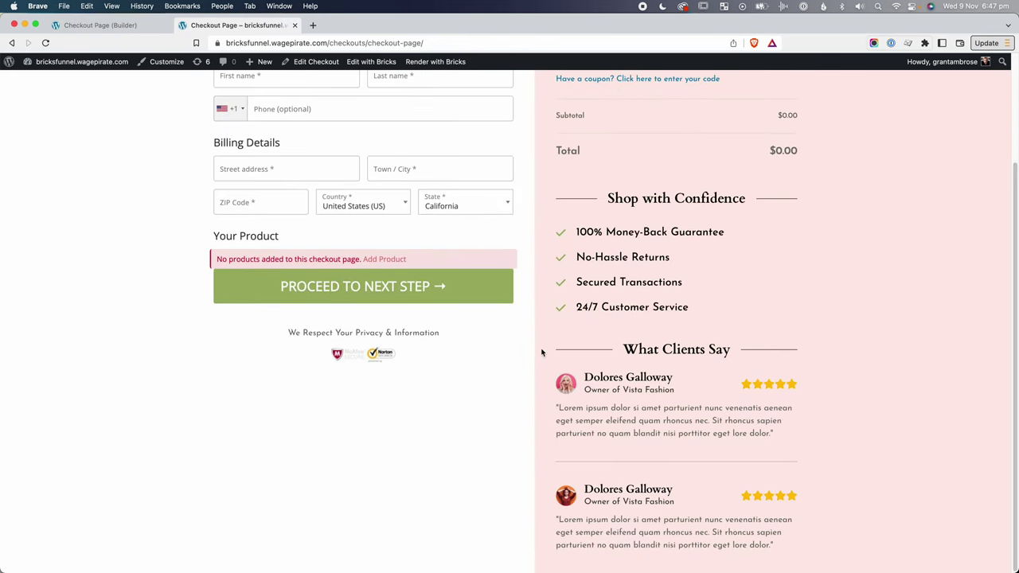
scroll(541, 353, up, 3)
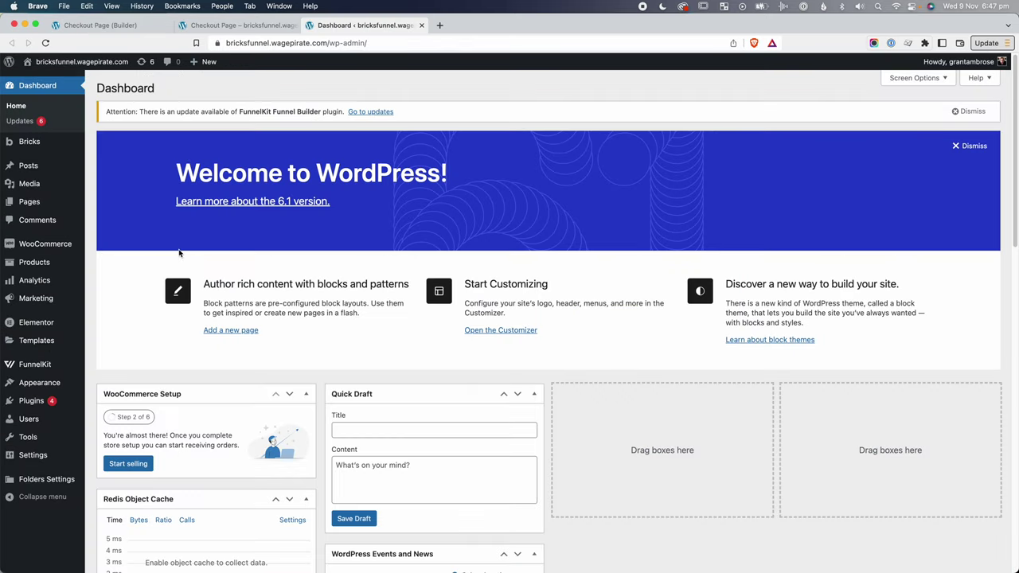
Open the Sales Funnel - Bricks sales page in the Bricks editor.
mouse_move(36, 364)
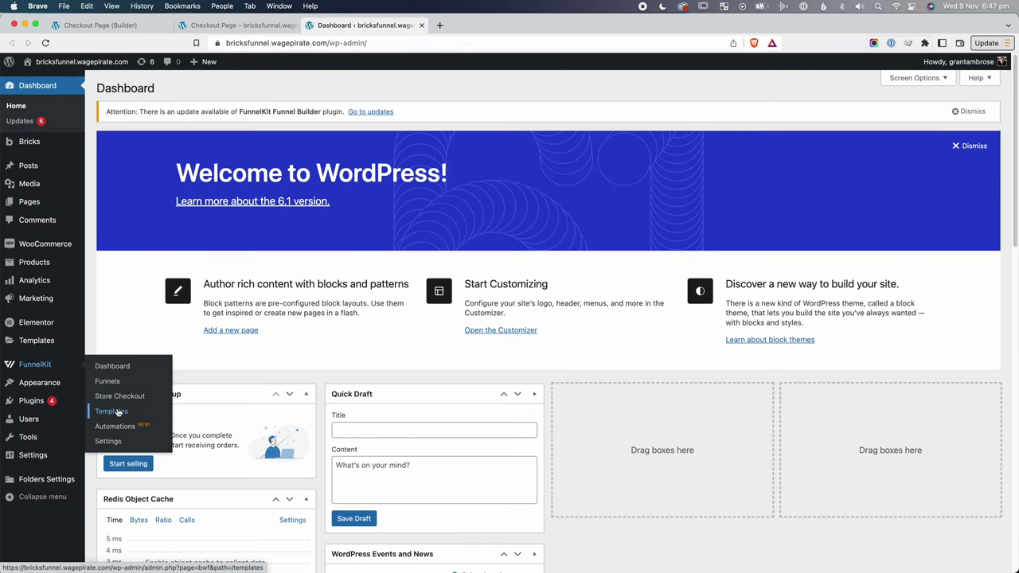
shift+super+click(107, 381)
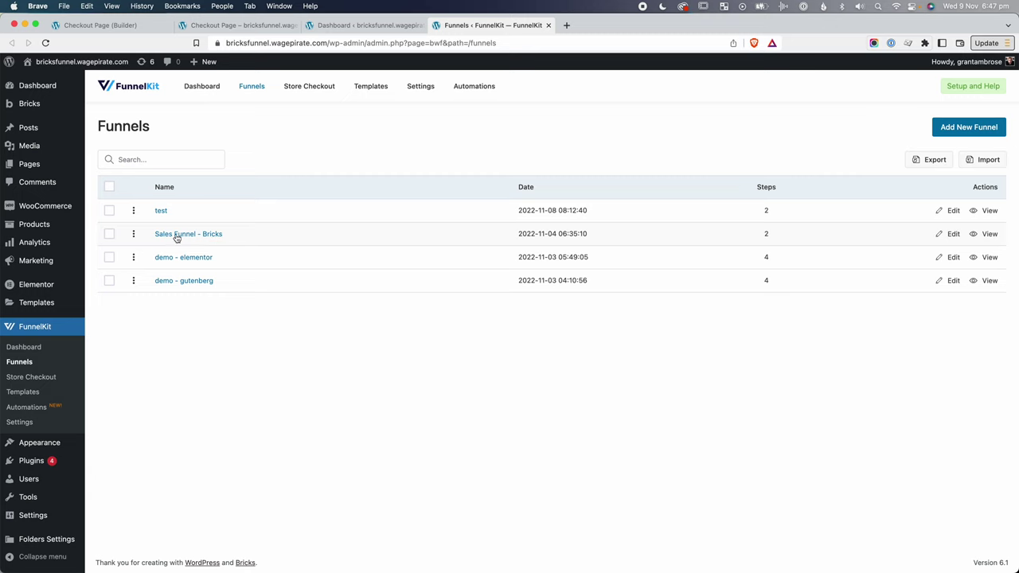
click(177, 236)
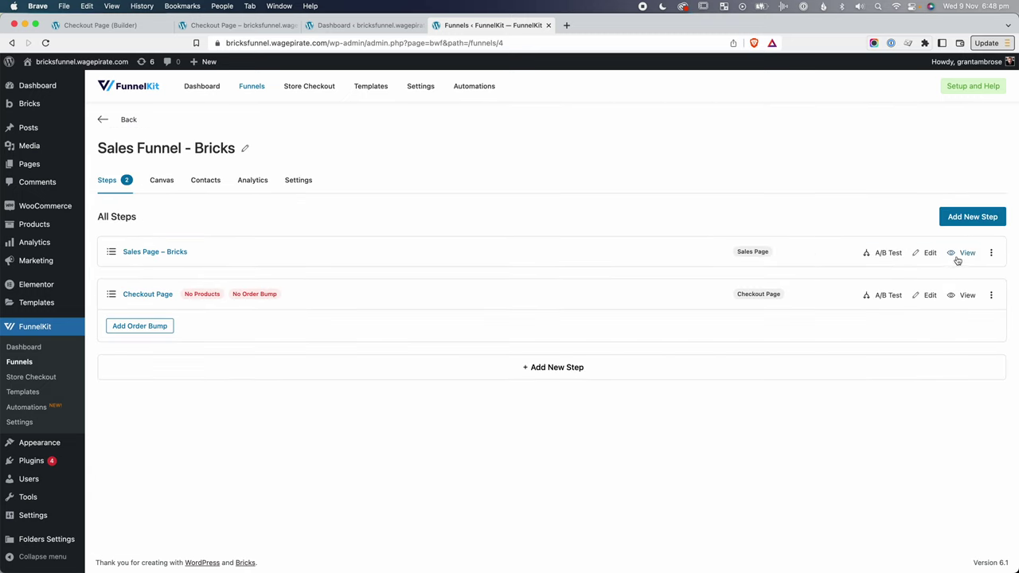
click(958, 261)
scroll(632, 333, down, 3)
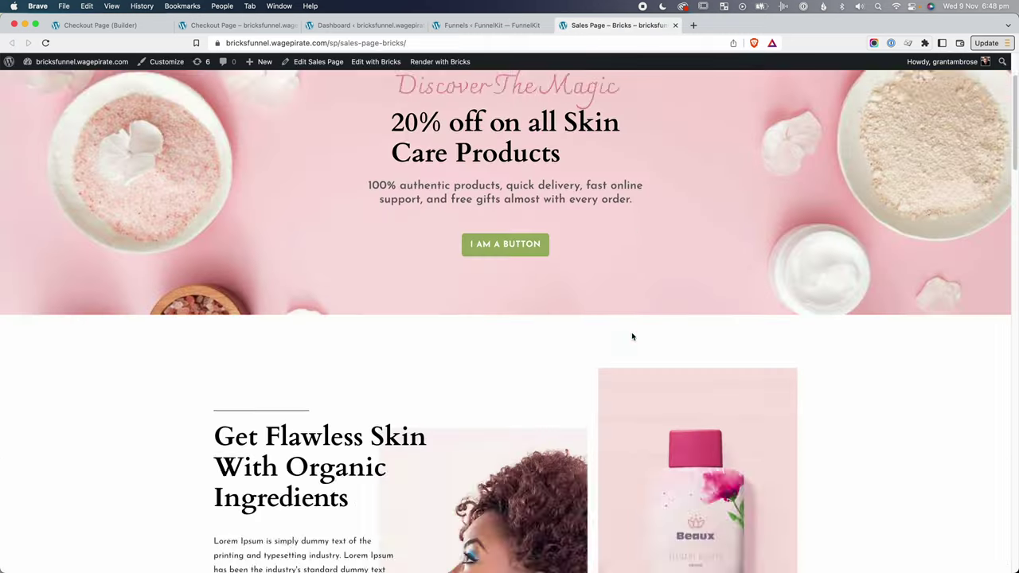
scroll(632, 335, down, 15)
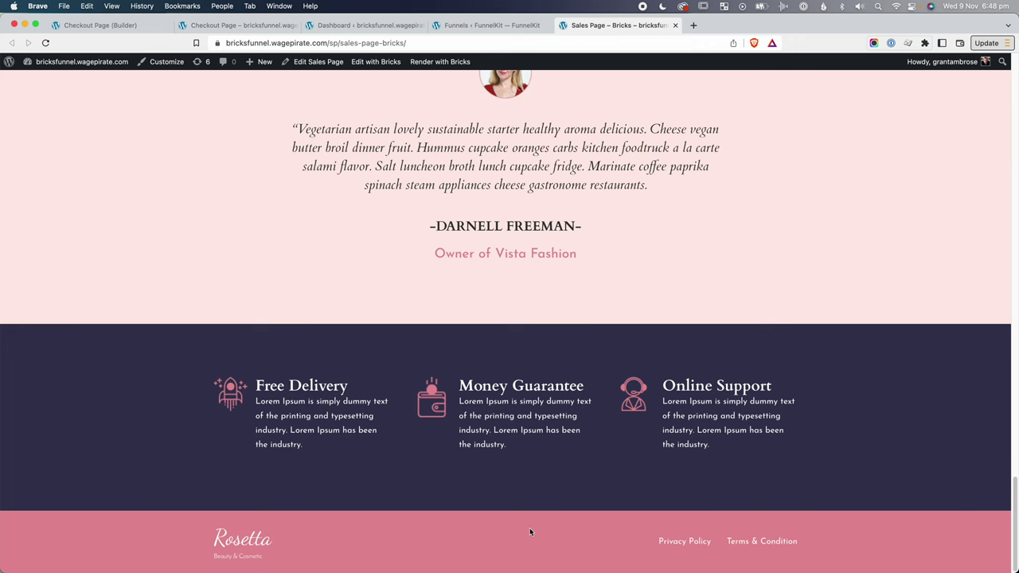
click(378, 62)
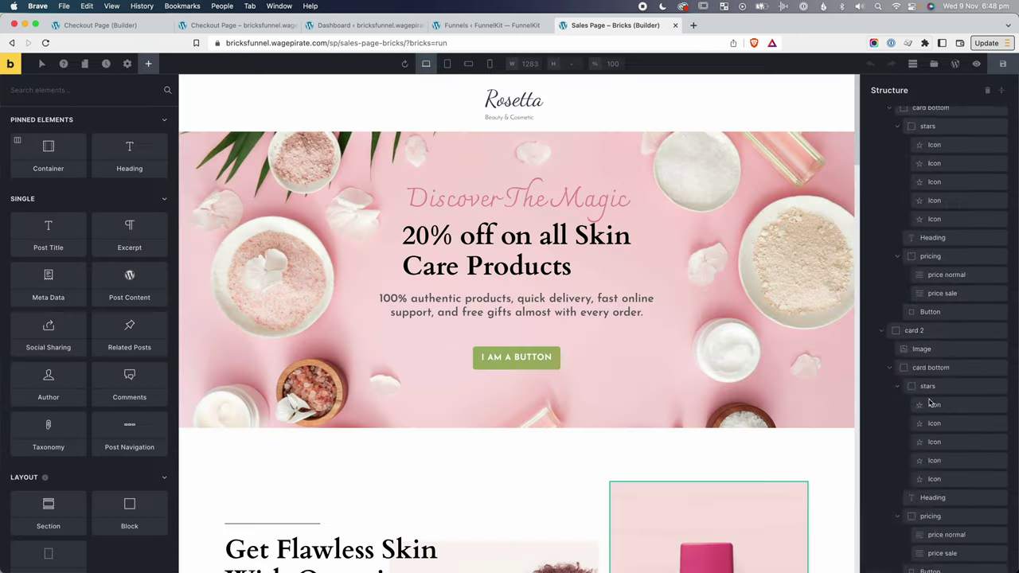
Copy the sales page's pink Rosetta footer section, then return to the dashboard.
click(932, 496)
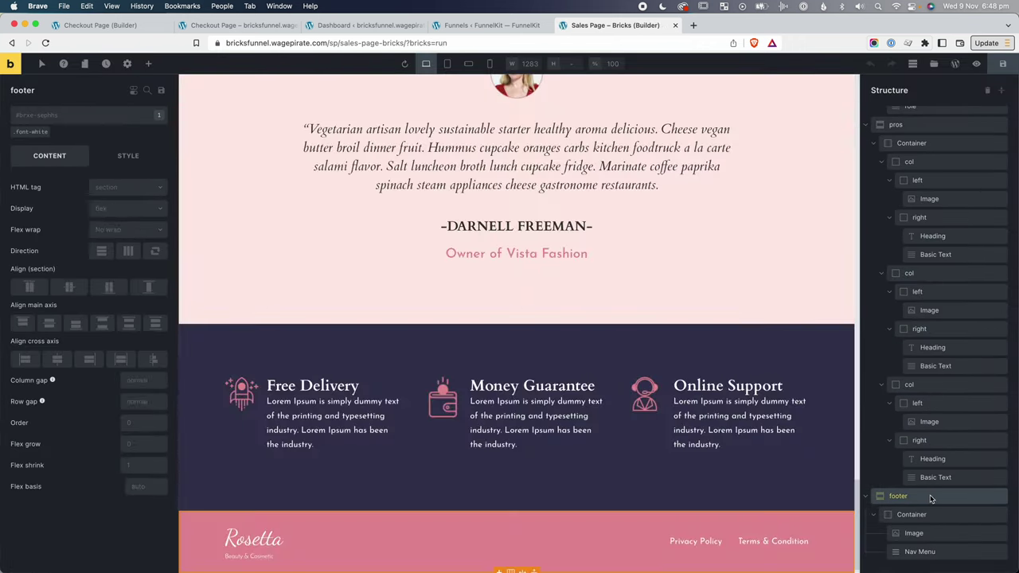
right_click(932, 496)
click(922, 370)
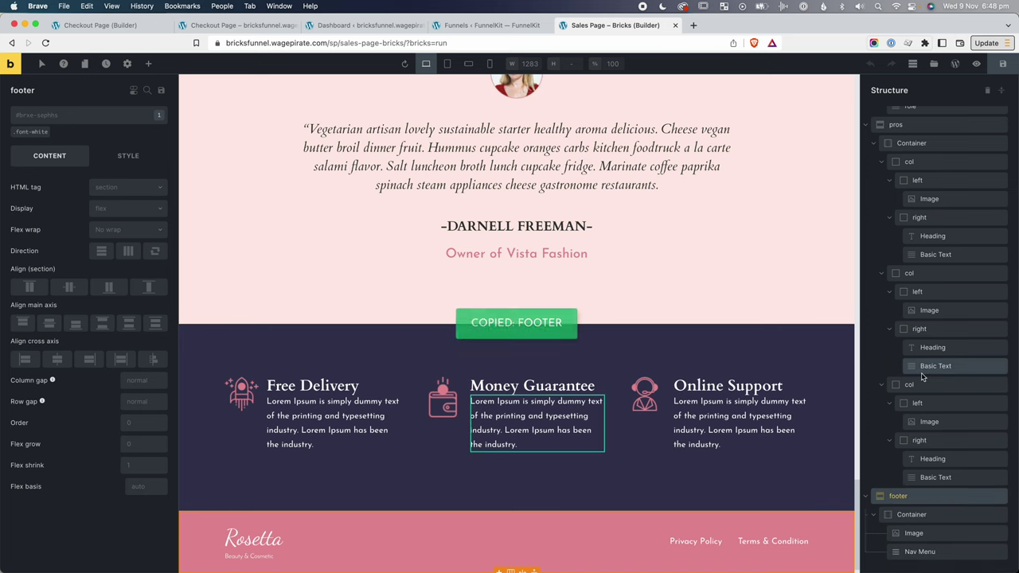
key(super+3)
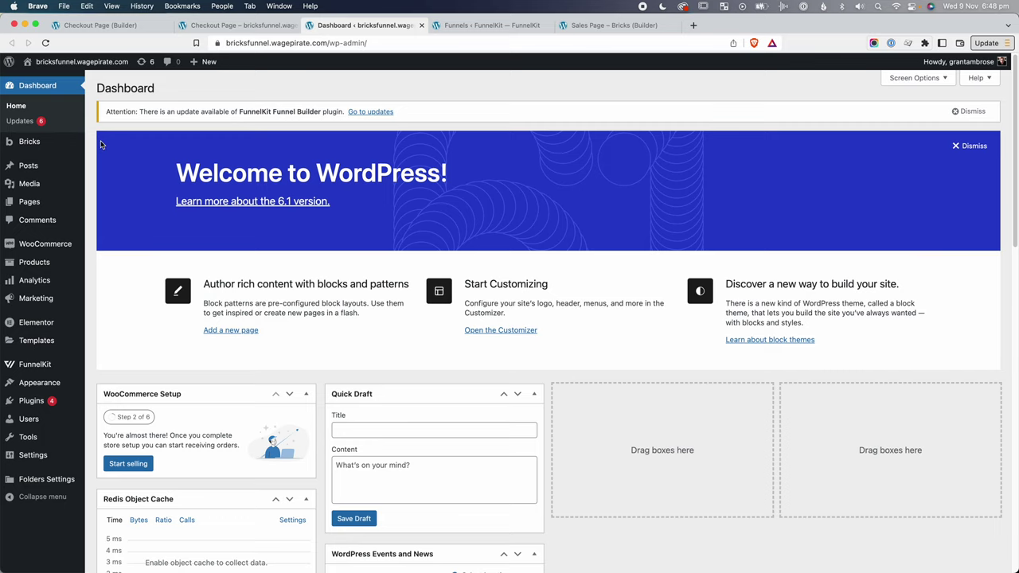
Create and publish a Bricks template titled 'Footer' with template type Footer.
mouse_move(76, 142)
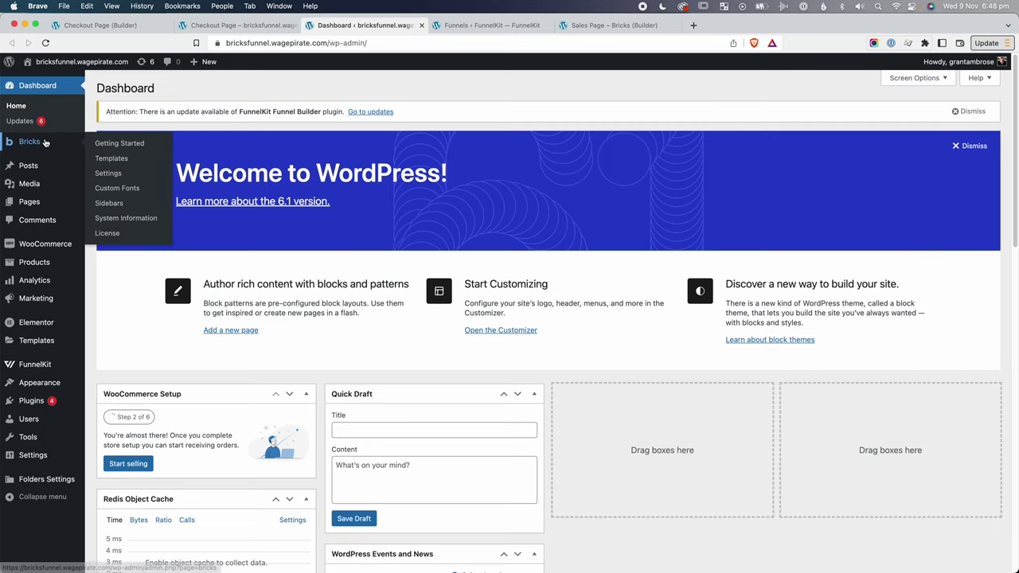
click(113, 160)
click(200, 88)
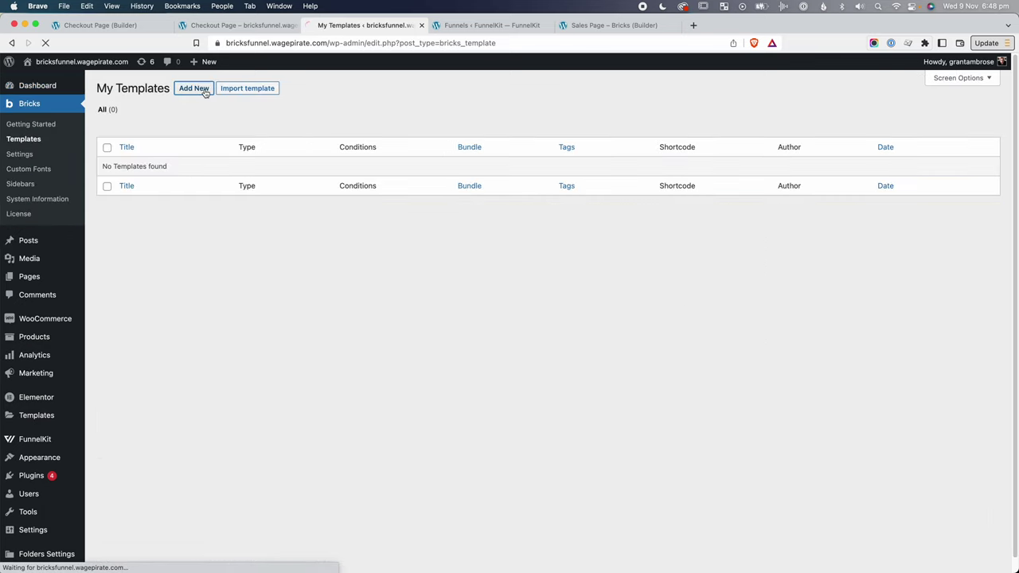
text(Footer)
click(881, 156)
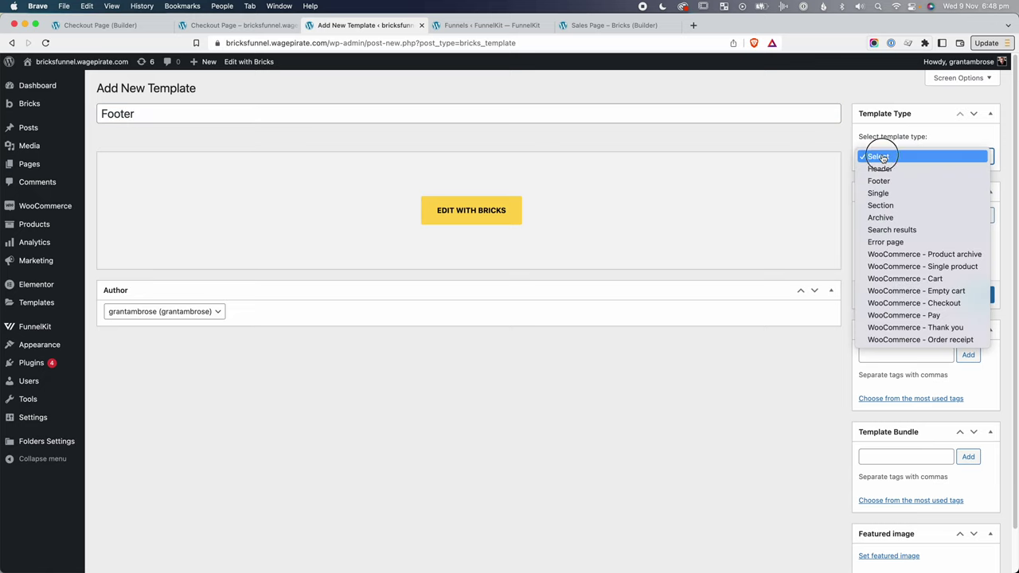
key(Down)
key(Down)
key(Return)
click(975, 295)
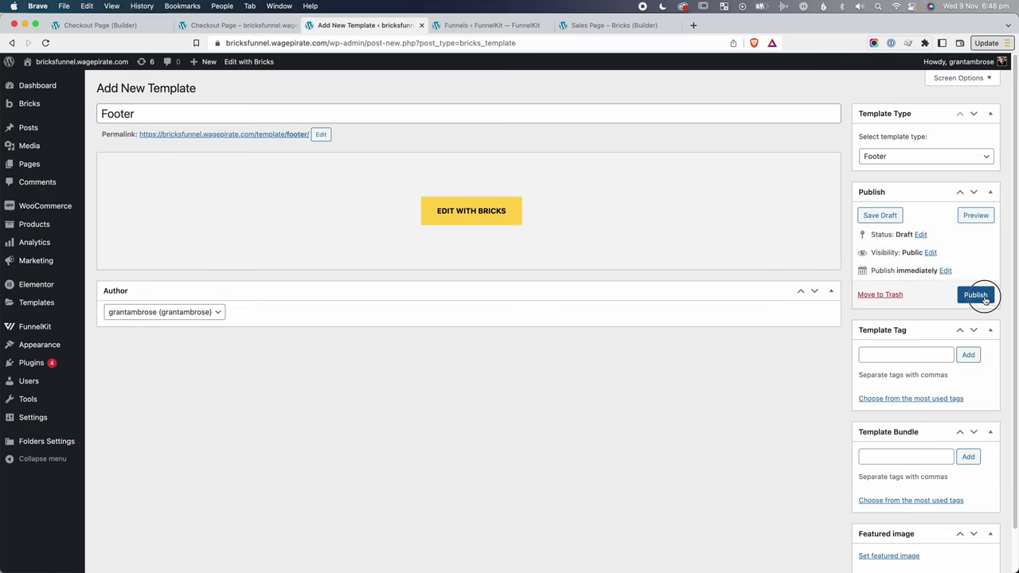
In the builder, add a post-type display condition to the Footer template, then remove it.
click(490, 246)
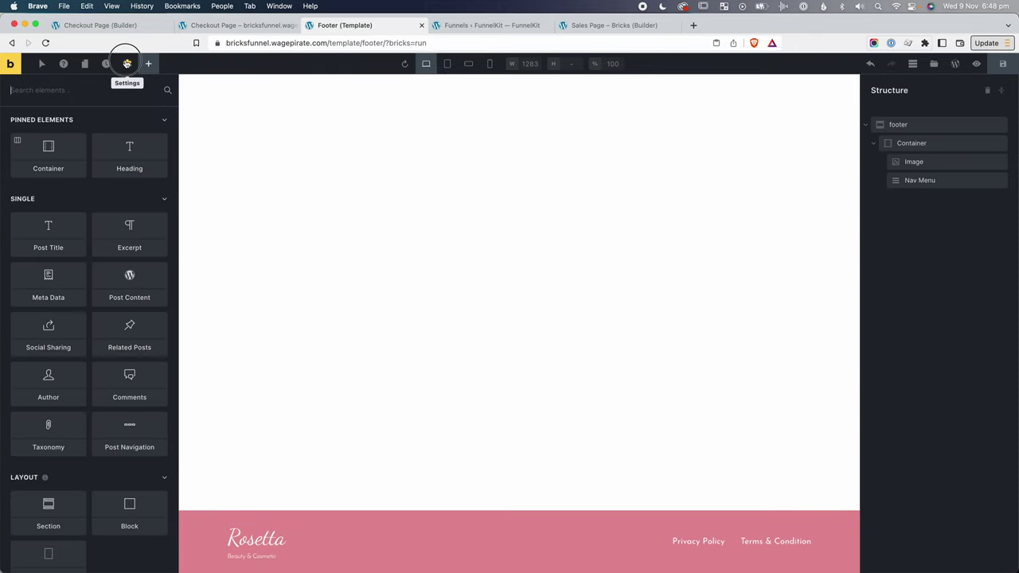
click(128, 64)
click(35, 172)
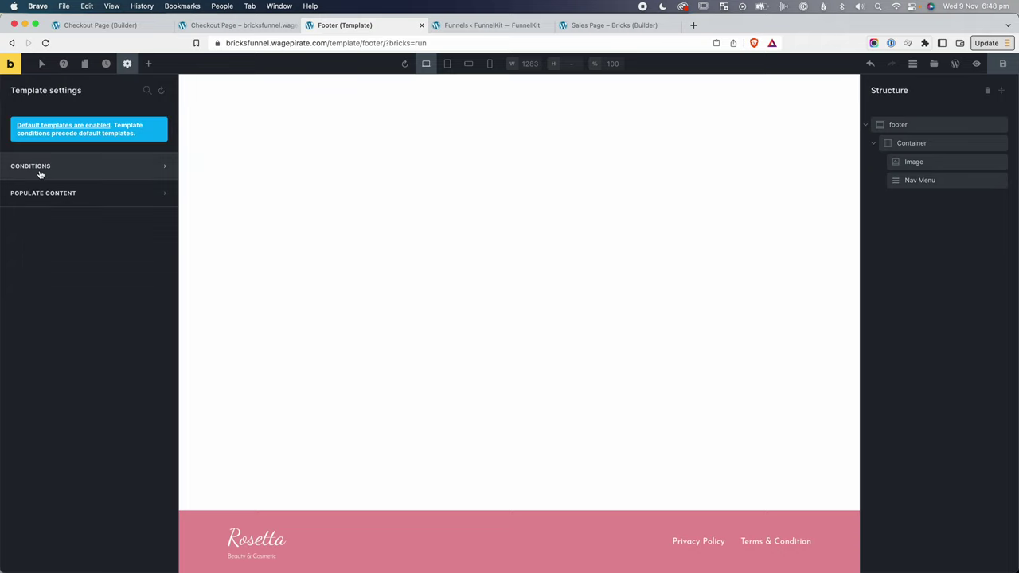
click(42, 166)
click(89, 220)
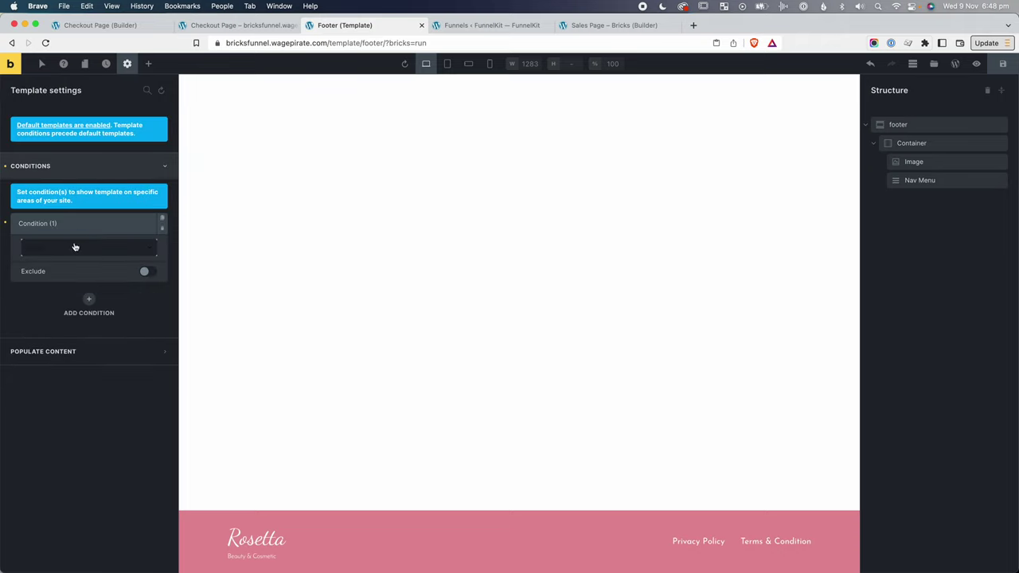
click(76, 248)
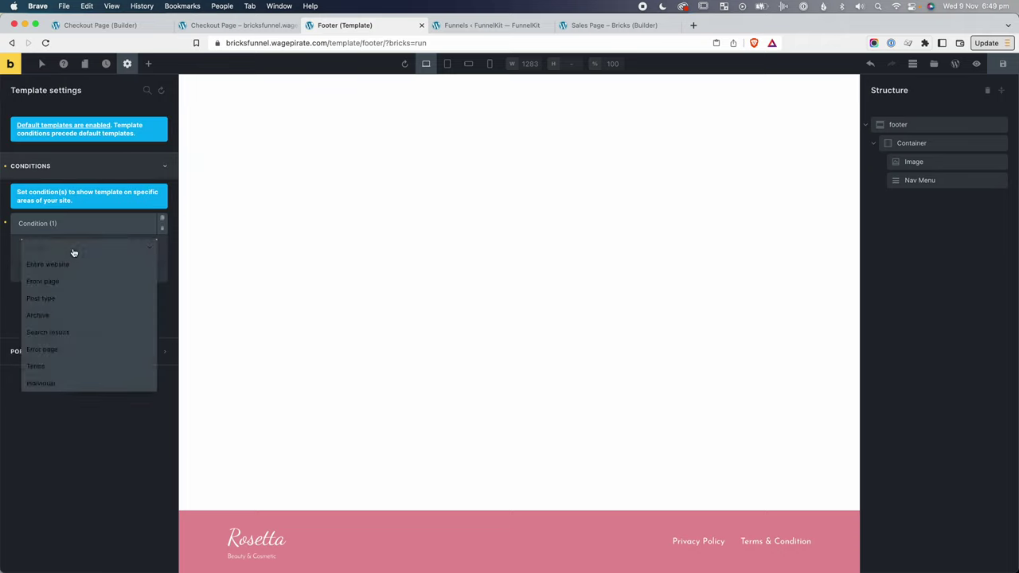
click(46, 299)
click(50, 289)
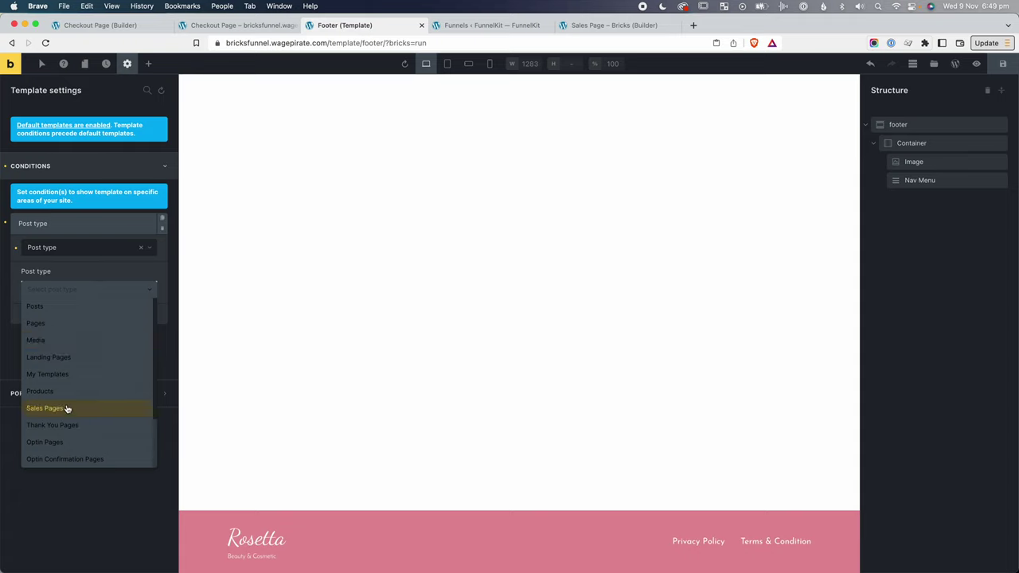
scroll(68, 408, down, 3)
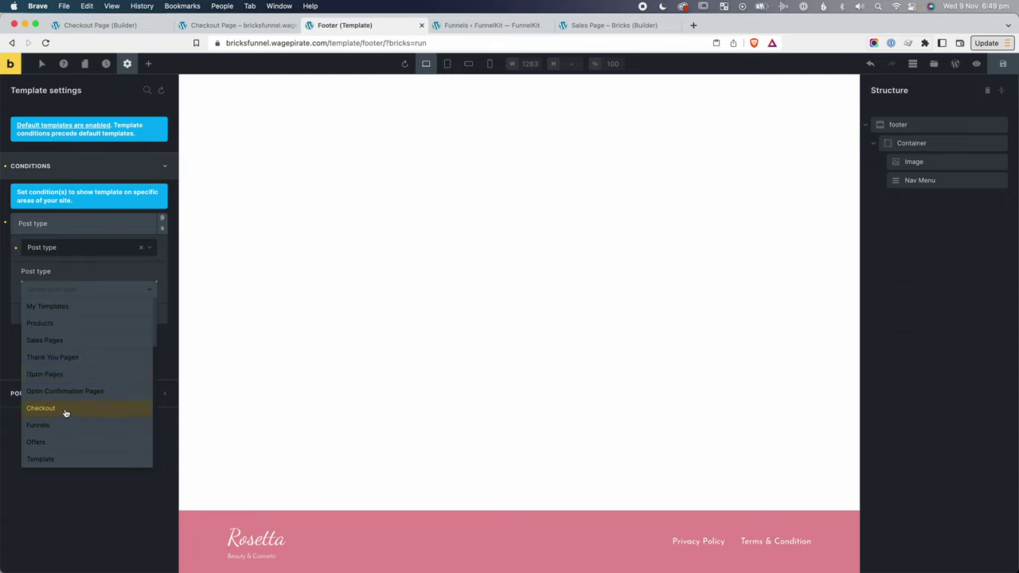
click(139, 227)
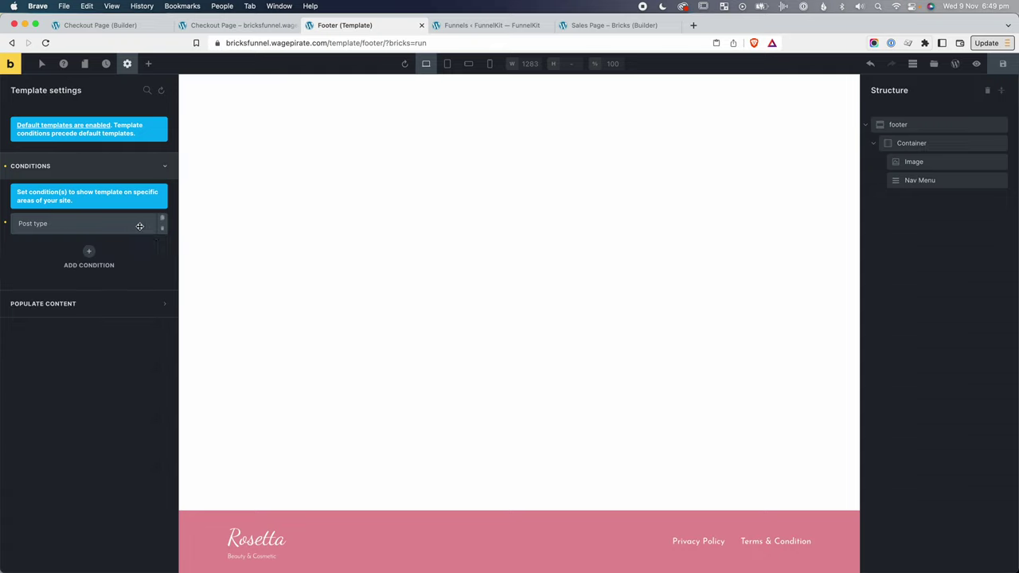
click(161, 229)
click(163, 230)
Set the Footer template's display condition to Entire website.
click(88, 222)
click(77, 241)
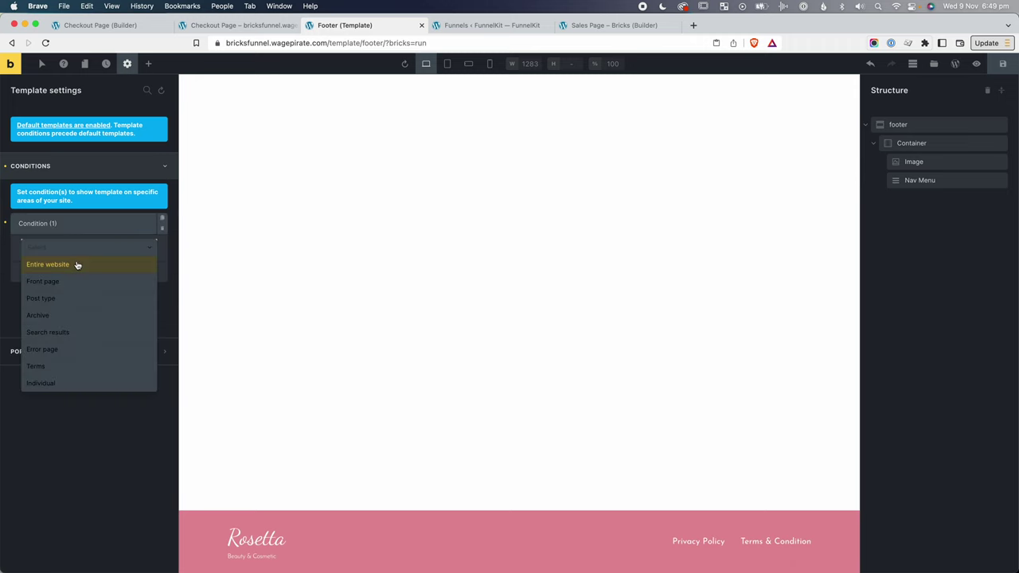
click(79, 266)
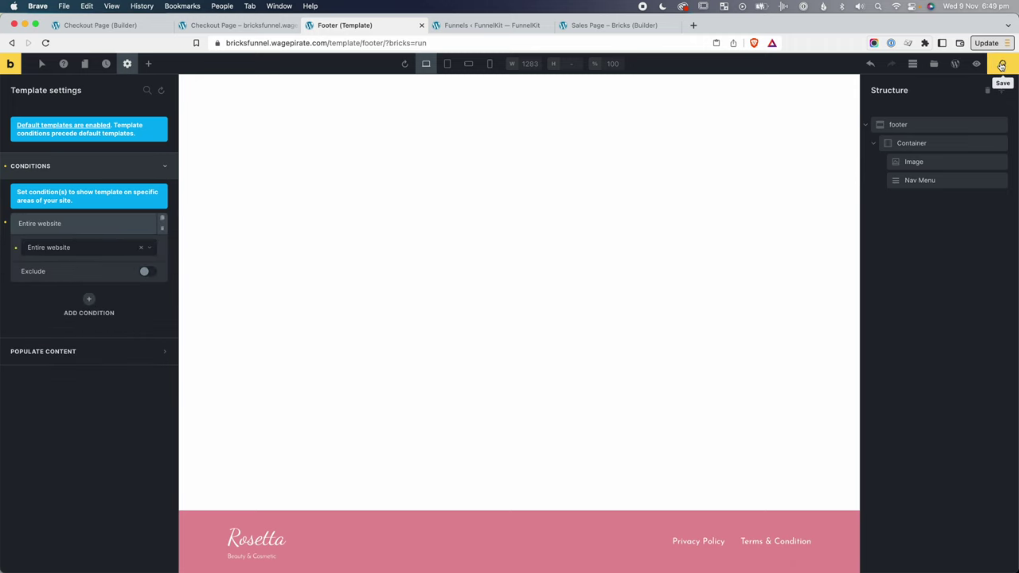
key(ctrl+Tab)
key(ctrl+Tab)
click(976, 63)
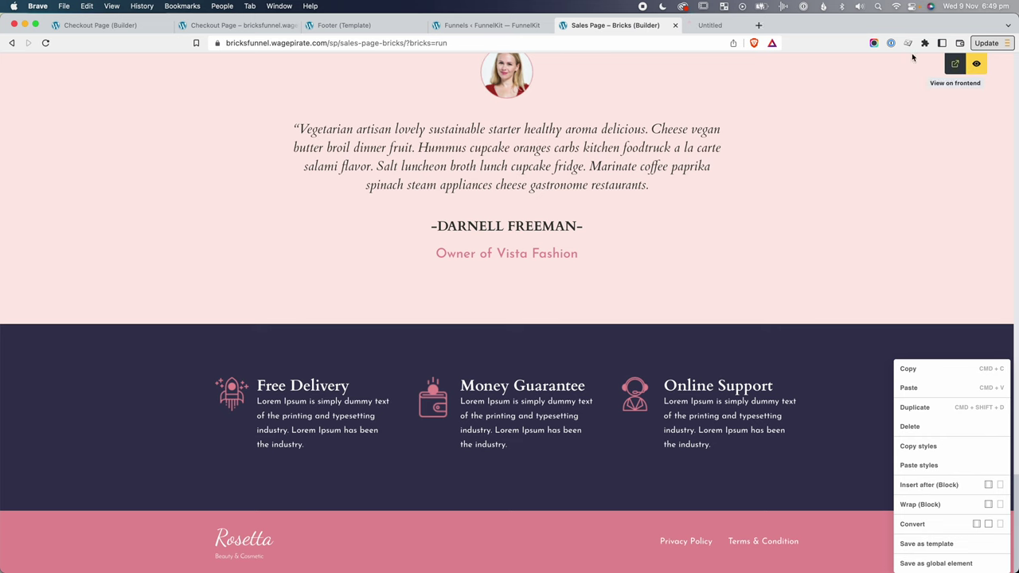
Open the live sales page and check its footer.
click(956, 64)
click(715, 24)
scroll(595, 223, down, 20)
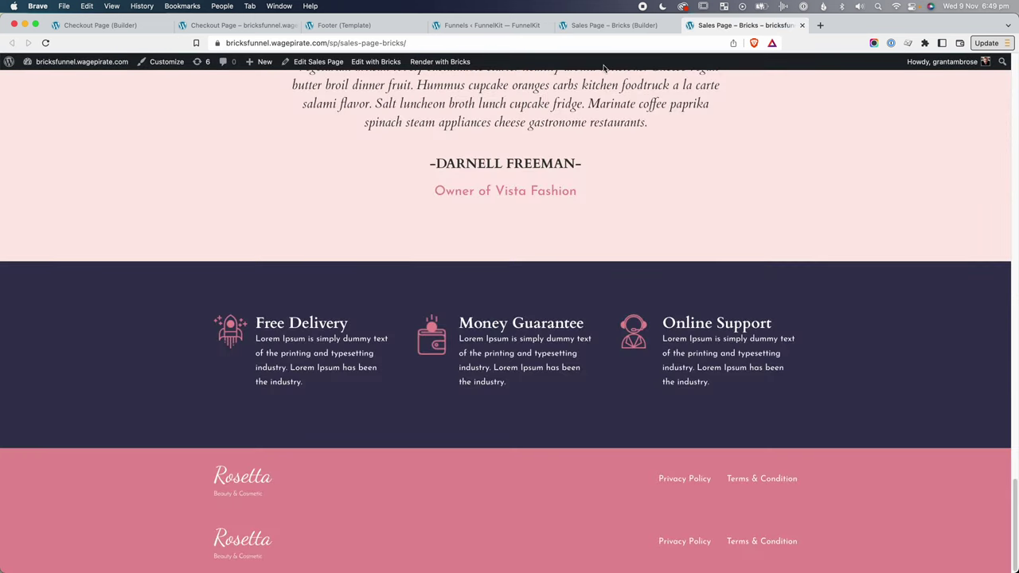
Delete the sales page's original footer section in Bricks and save.
click(619, 29)
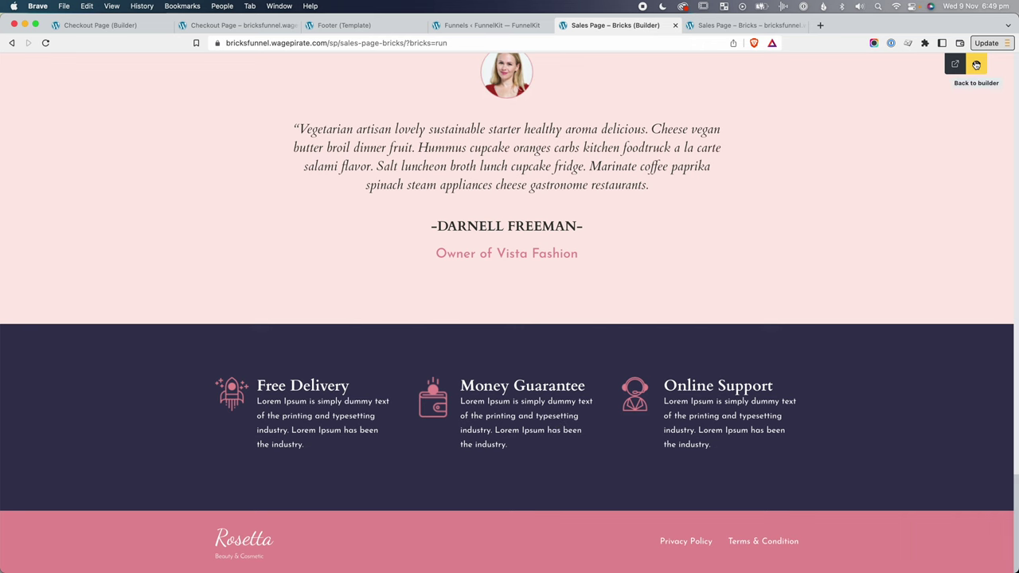
click(976, 65)
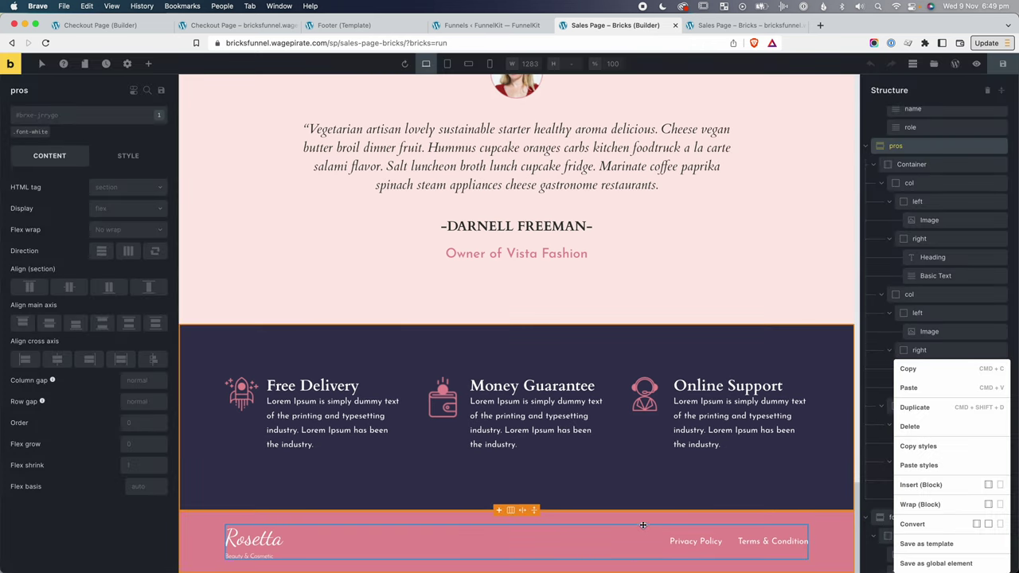
click(893, 498)
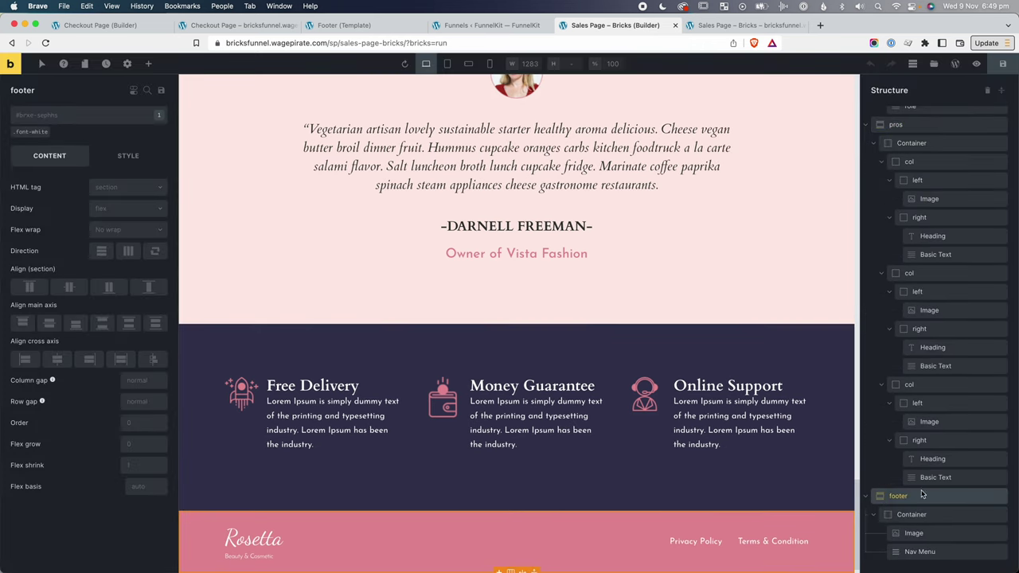
right_click(894, 498)
click(923, 432)
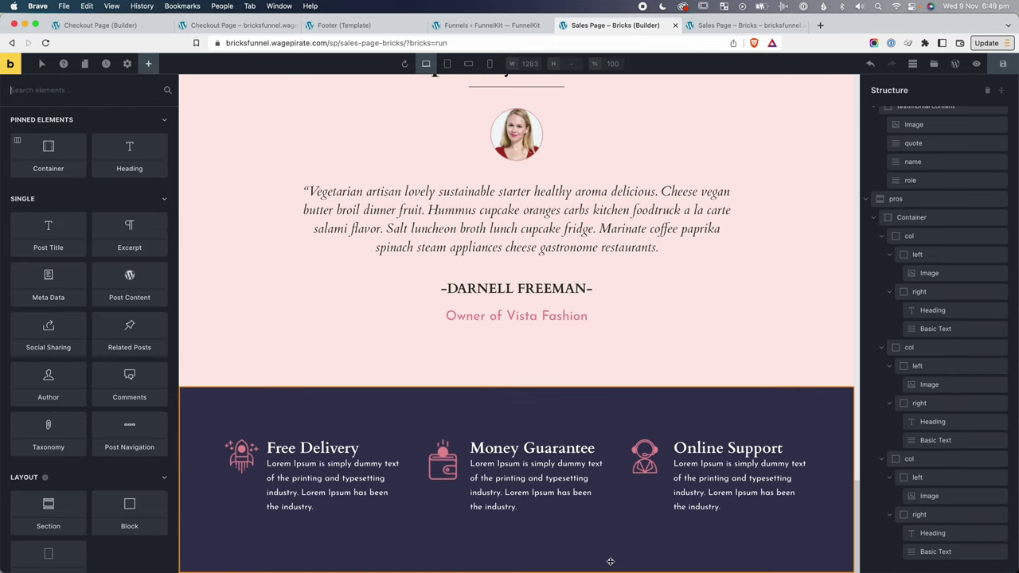
click(1002, 62)
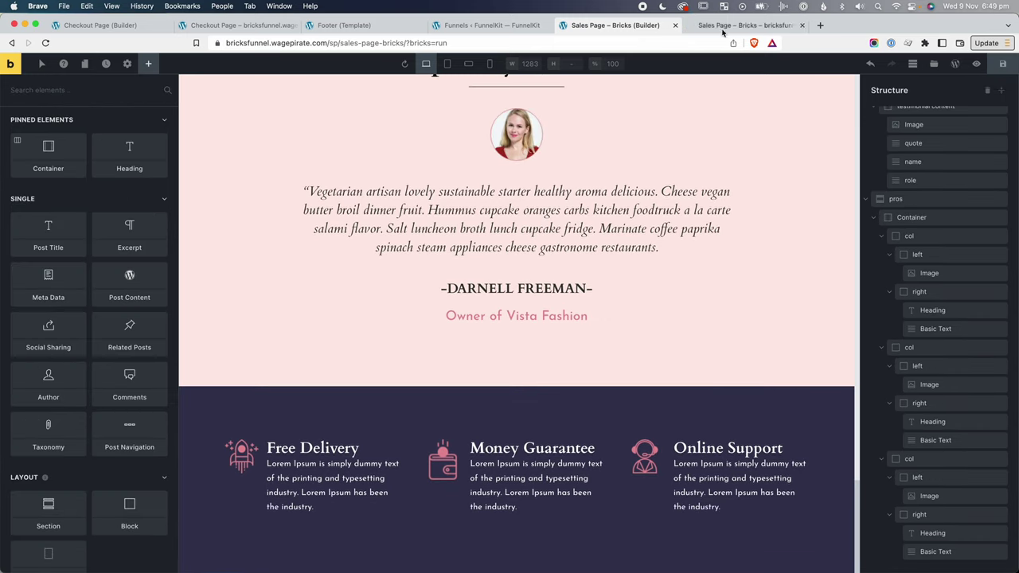
Check that the live sales and checkout pages show the sitewide Rosetta footer.
key(ctrl+Tab)
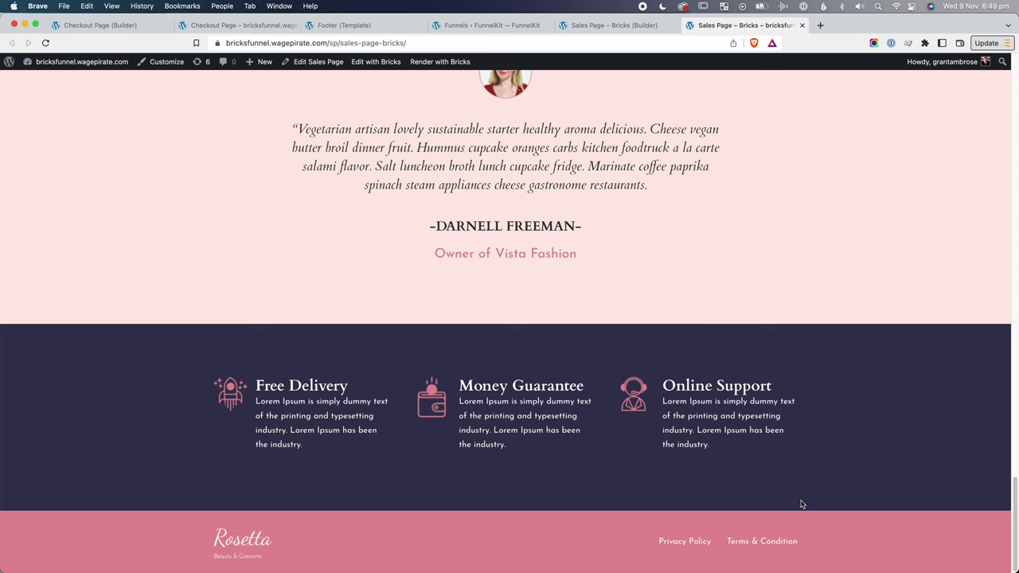
key(super+2)
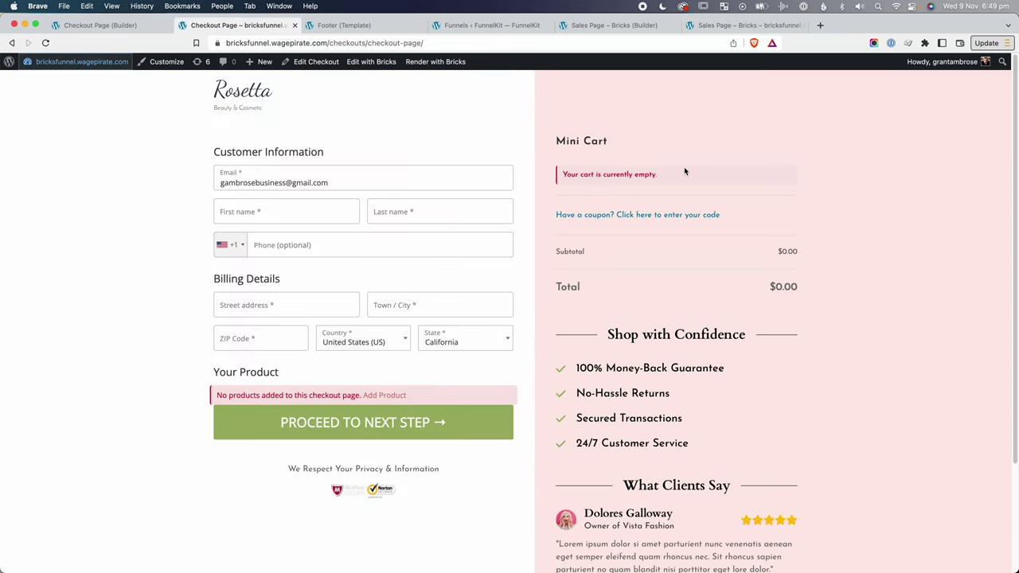
scroll(1015, 77, down, 1)
drag(1015, 77, 1014, 203)
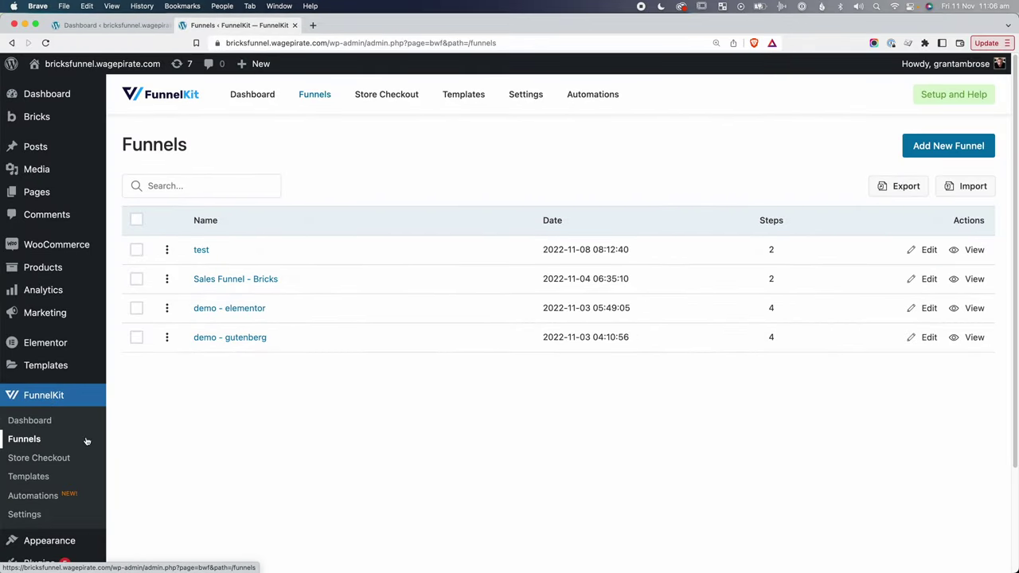
Open the demo - elementor funnel and scroll through its upsell offer page.
click(247, 312)
scroll(247, 311, down, 2)
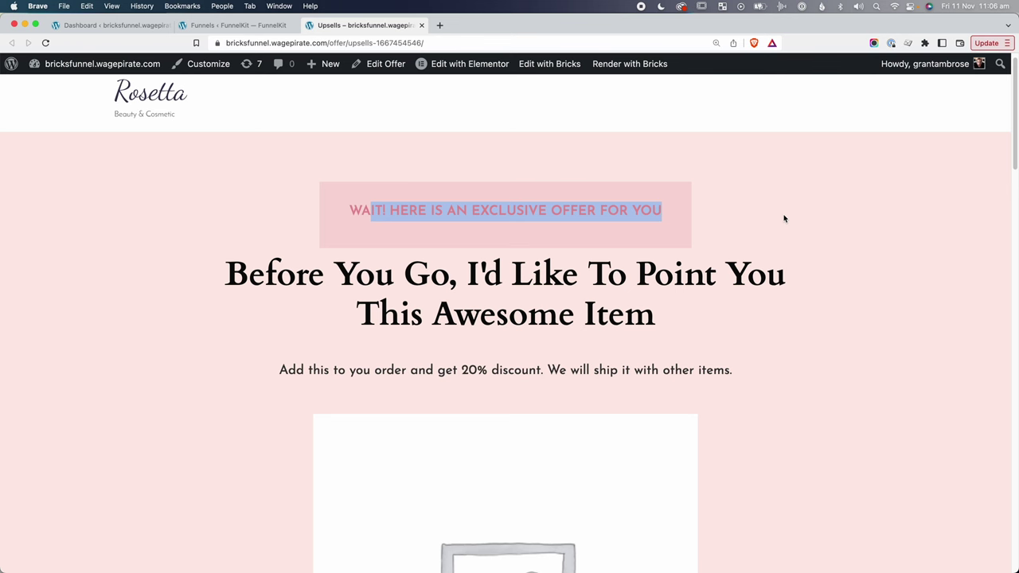
drag(296, 274, 646, 316)
scroll(645, 314, down, 1)
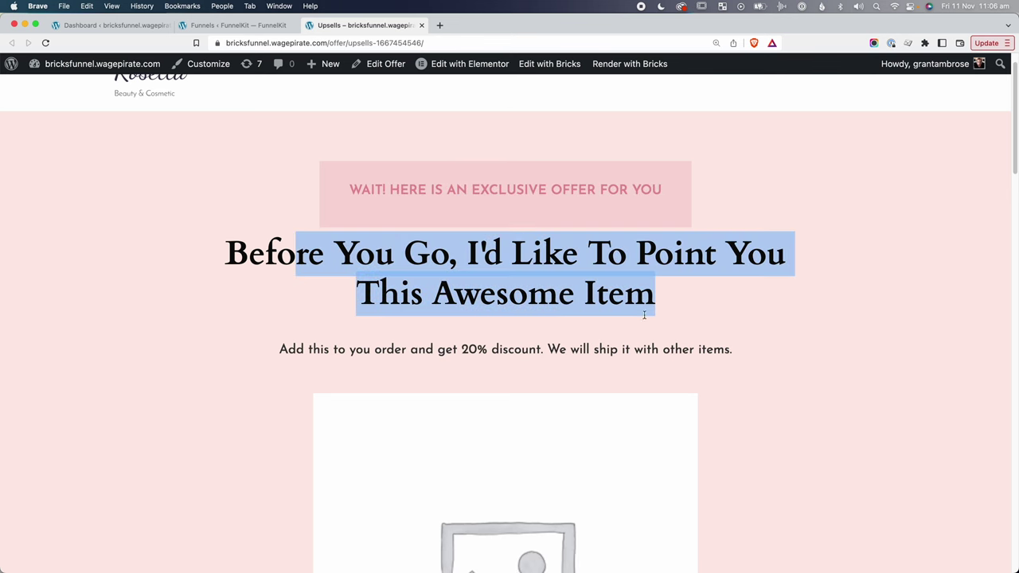
drag(712, 348, 277, 350)
scroll(537, 357, down, 5)
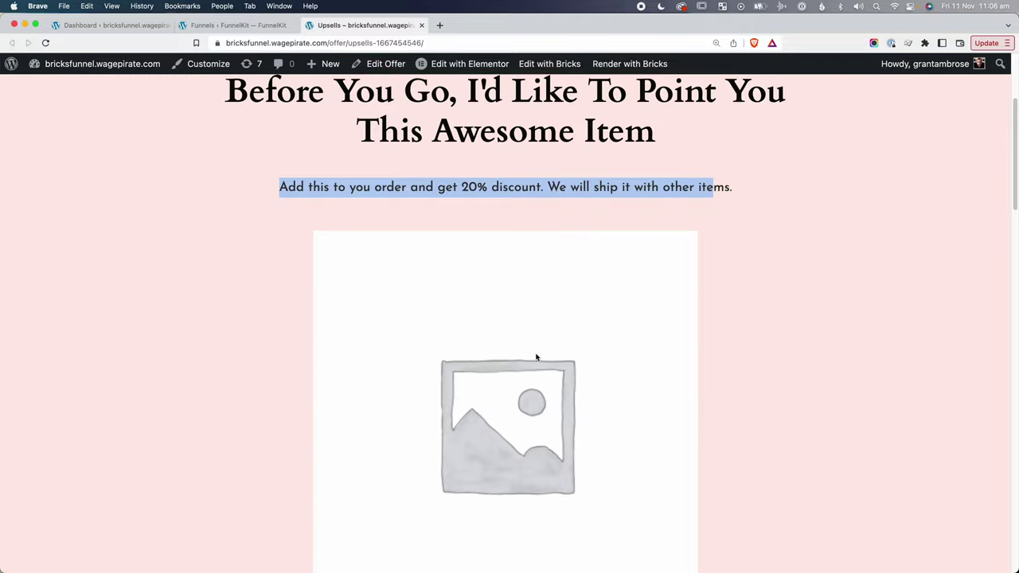
drag(536, 358, 560, 323)
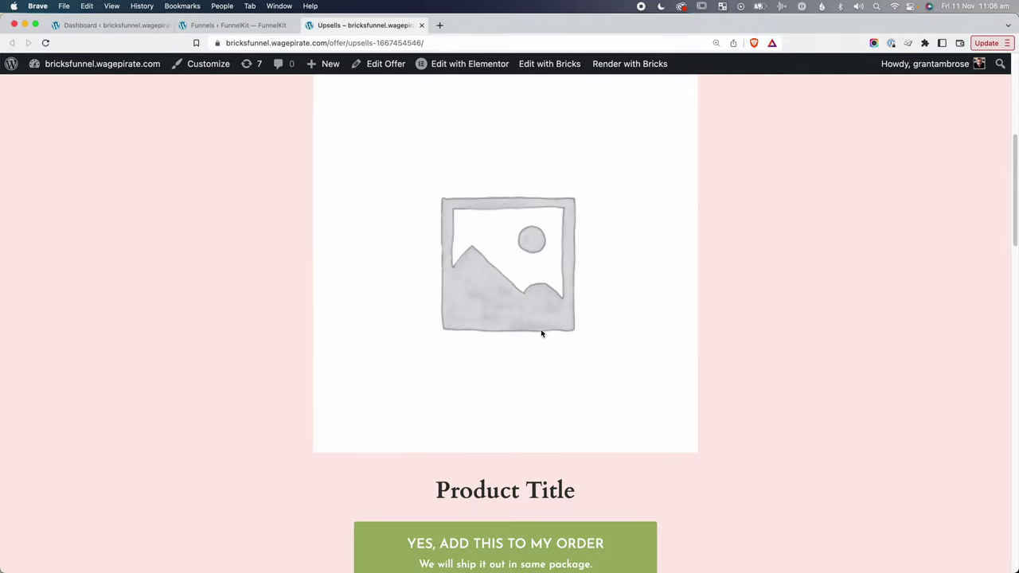
Highlight the upsell page's product title, benefits, testimonial and special offer text.
drag(550, 489, 432, 489)
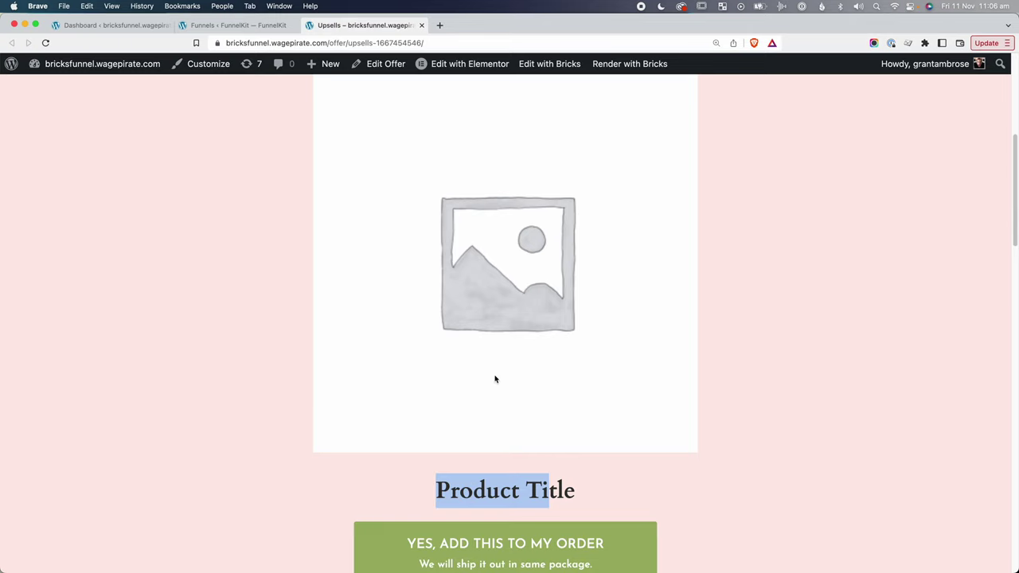
scroll(495, 379, down, 3)
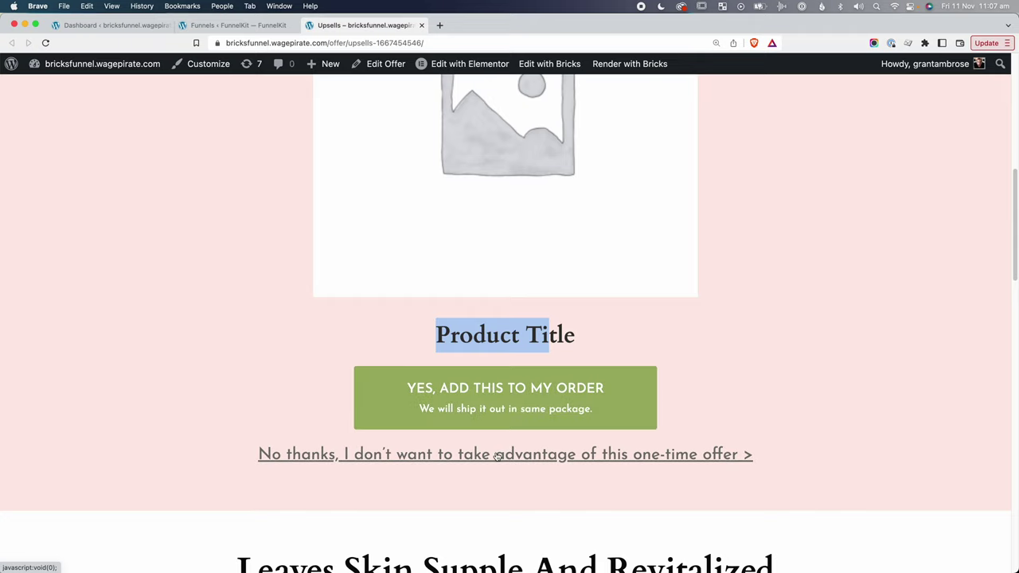
scroll(496, 453, down, 9)
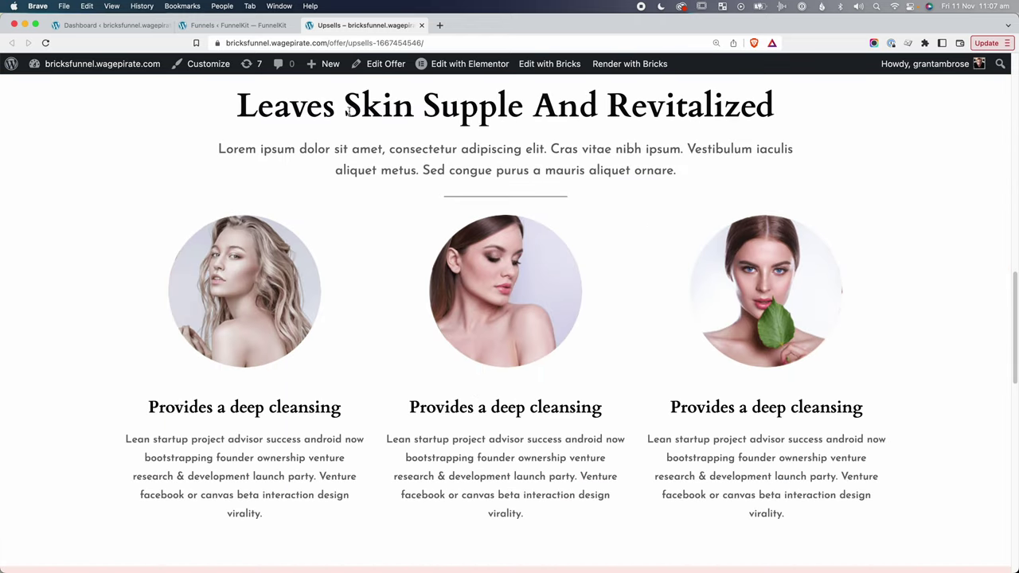
drag(338, 105, 475, 170)
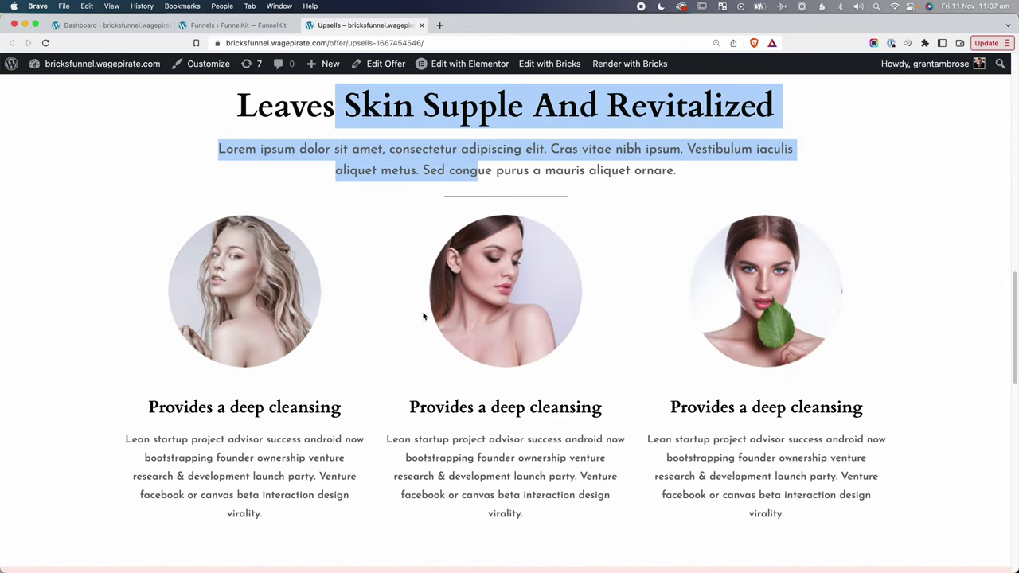
scroll(464, 515, down, 8)
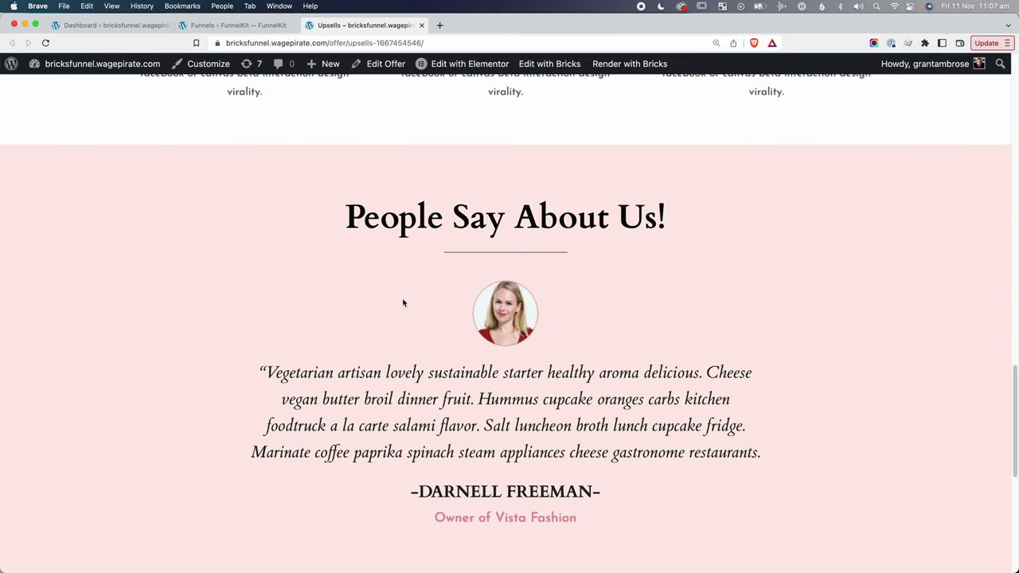
drag(392, 233, 543, 475)
click(552, 470)
scroll(551, 471, down, 6)
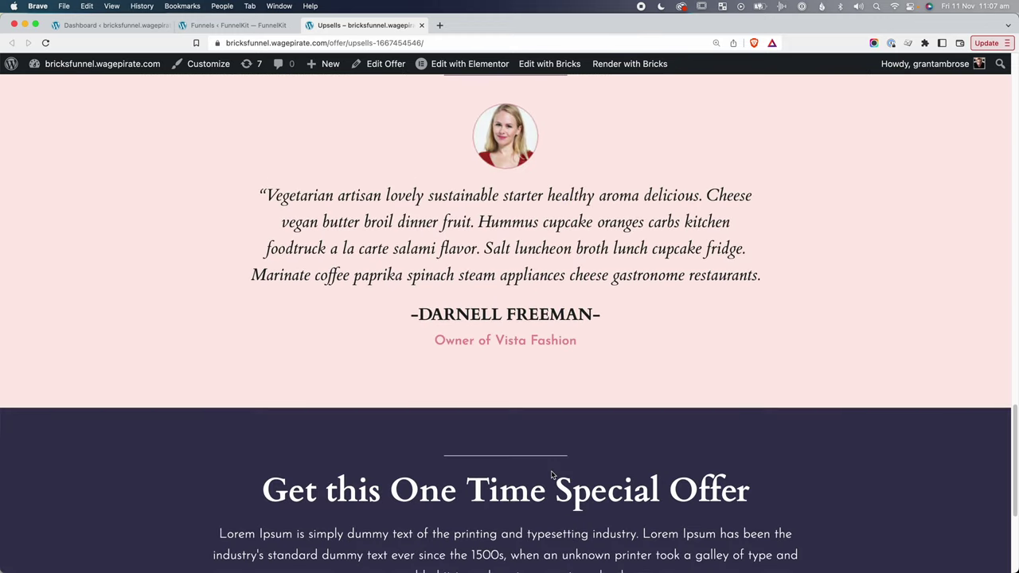
drag(288, 344, 629, 432)
scroll(613, 510, down, 2)
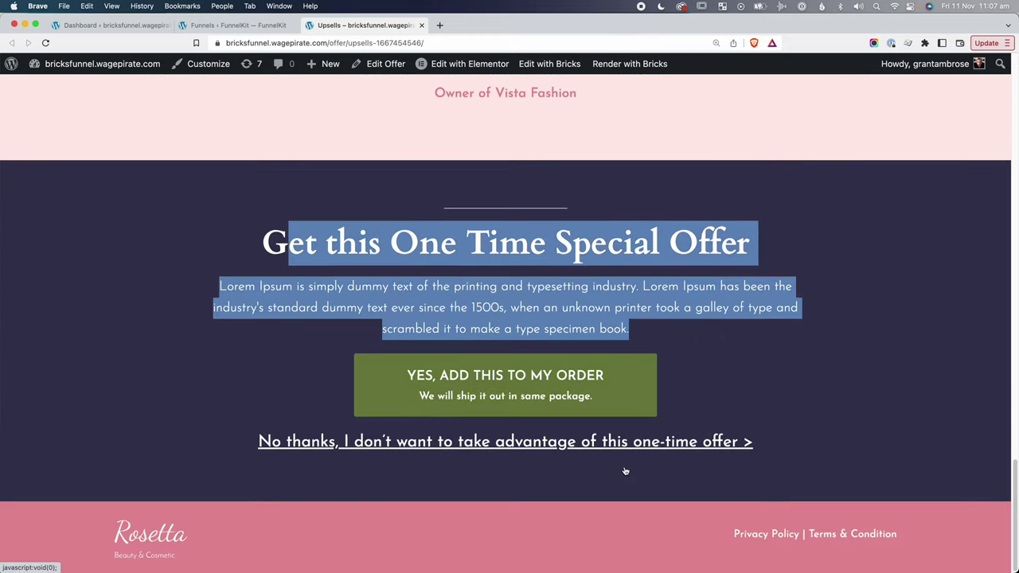
click(611, 519)
scroll(611, 525, up, 3)
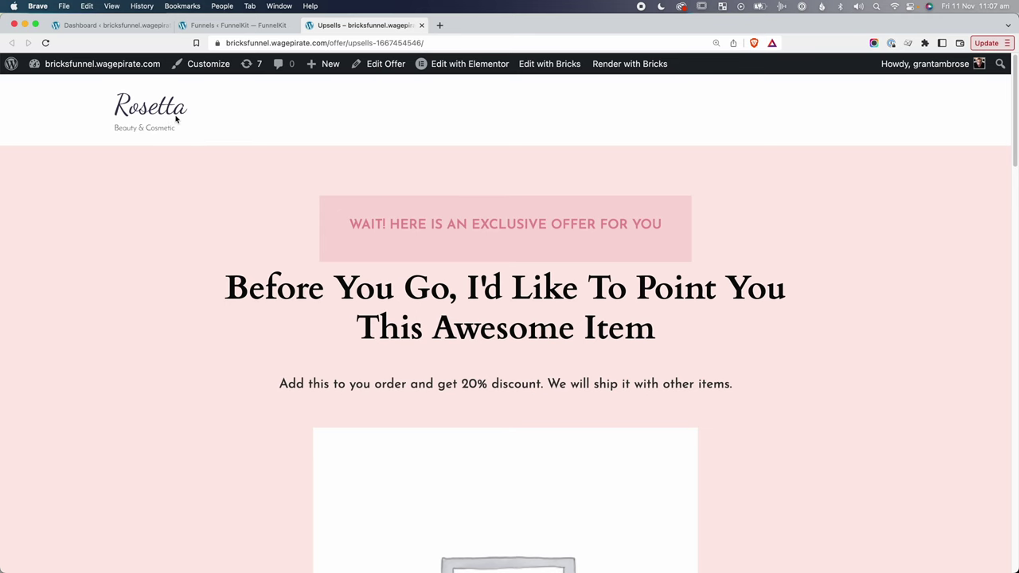
Delete the upsell page's logo section using the browser's developer tools.
right_click(377, 117)
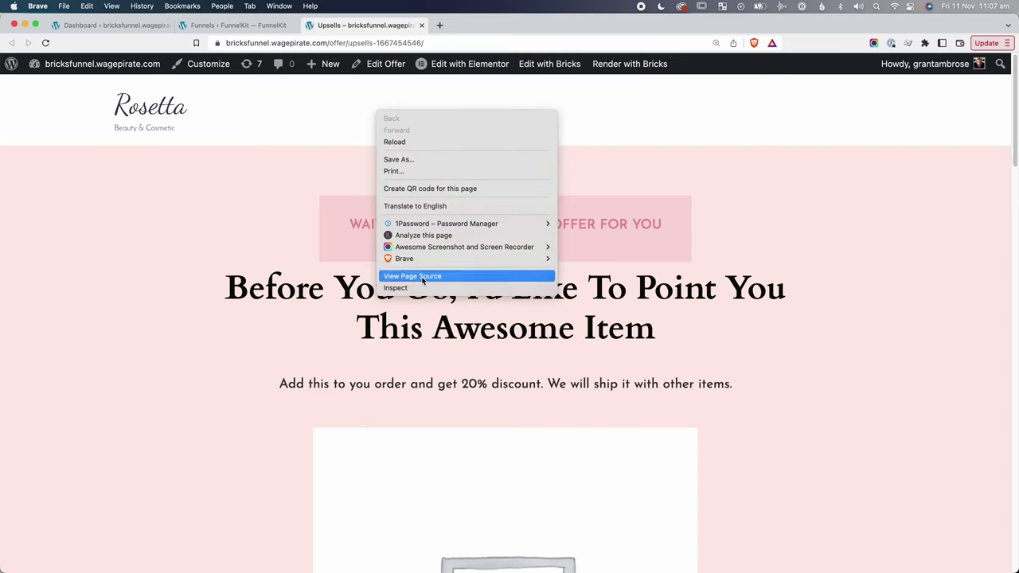
click(395, 288)
scroll(119, 462, up, 2)
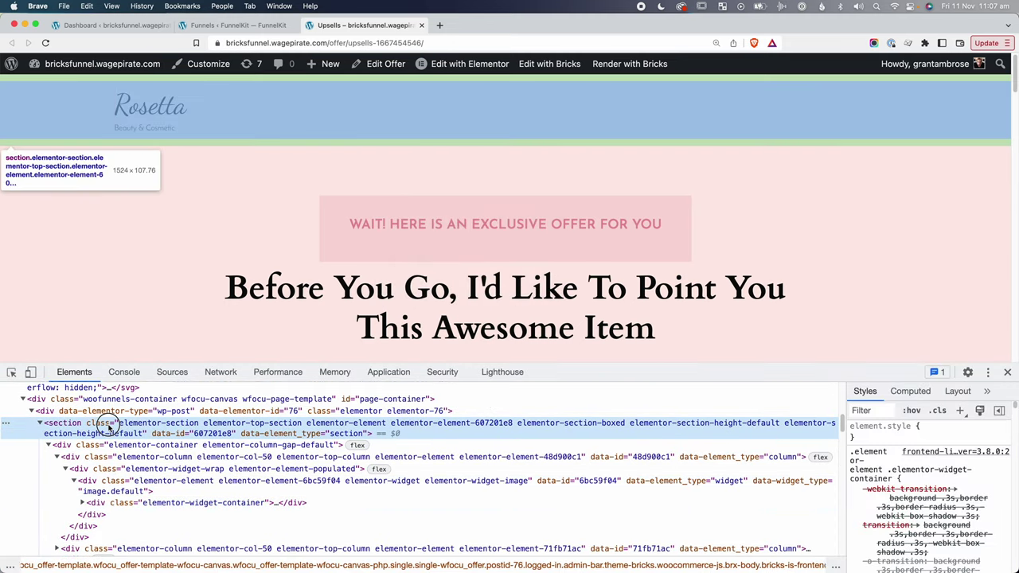
click(106, 420)
key(Delete)
key(super+alt+i)
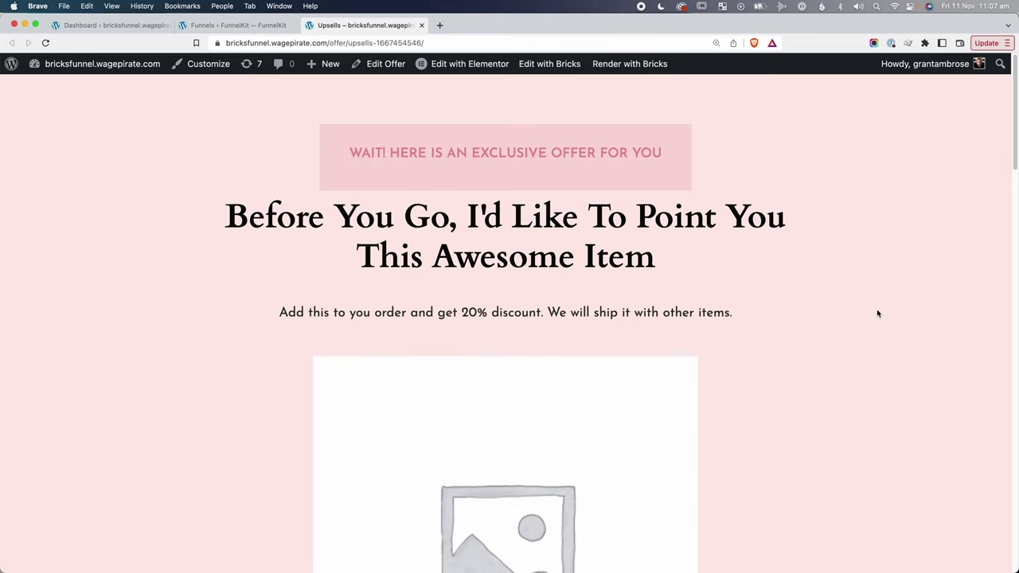
drag(361, 151, 641, 155)
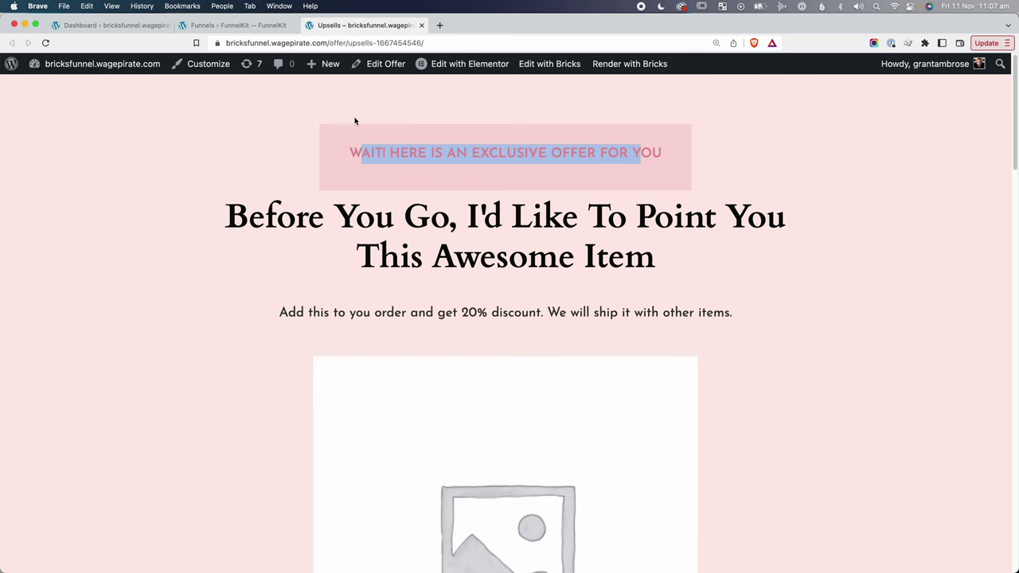
click(246, 30)
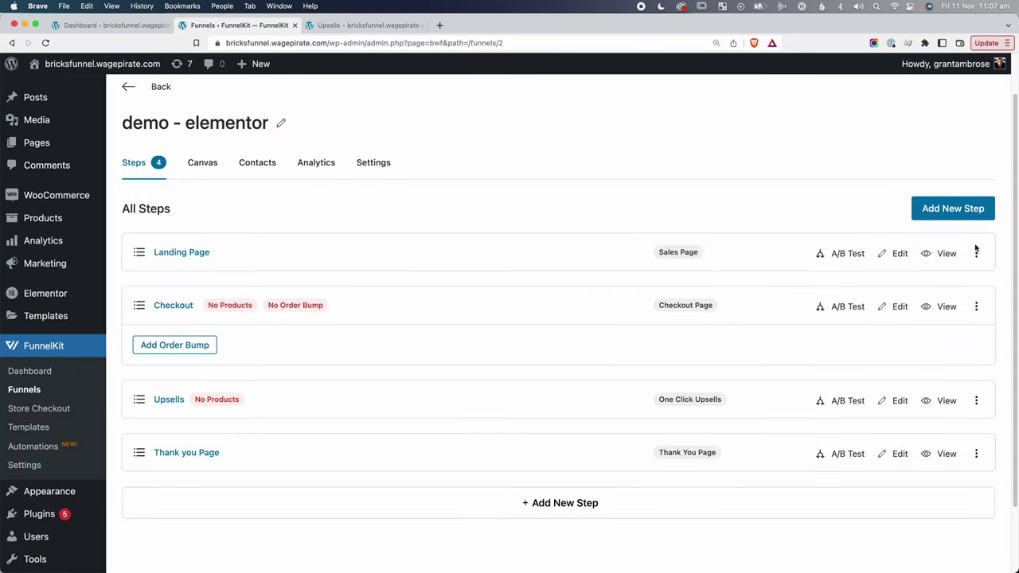
Preview the landing page, claim the exclusive discount to reach checkout, then return to the upsell page.
click(925, 254)
click(468, 26)
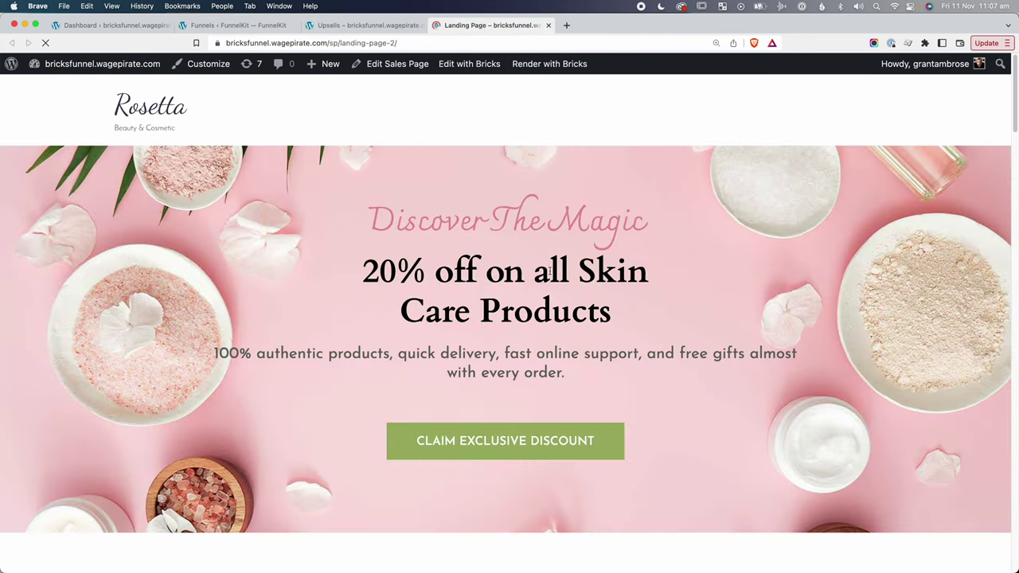
scroll(505, 319, down, 3)
click(499, 274)
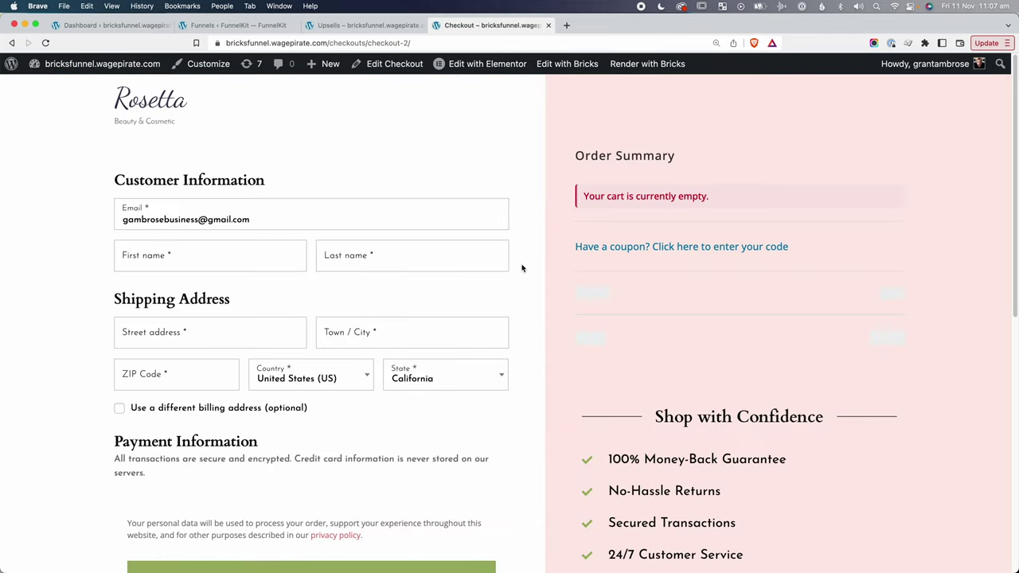
scroll(536, 341, down, 5)
scroll(374, 273, up, 4)
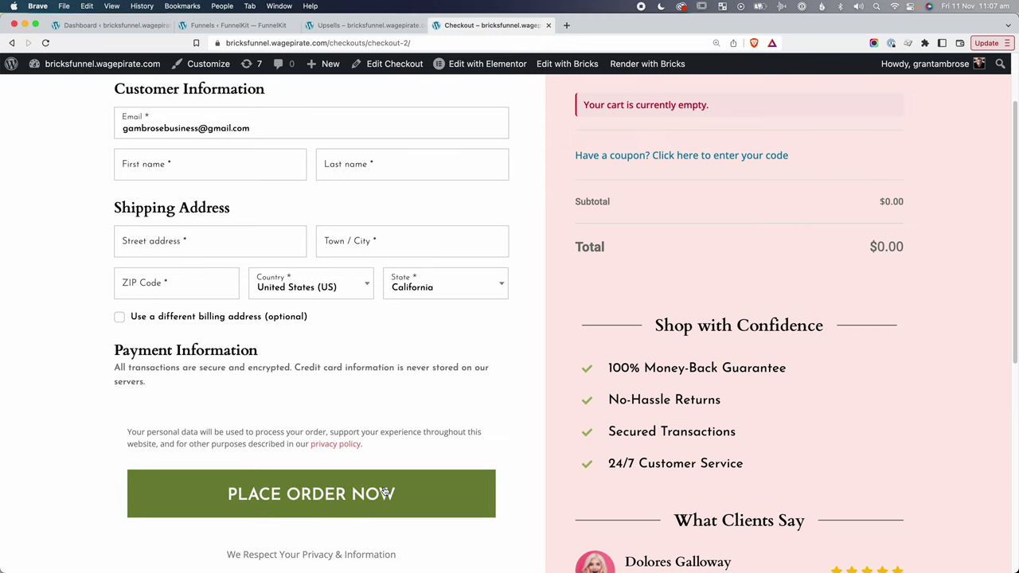
scroll(411, 236, up, 2)
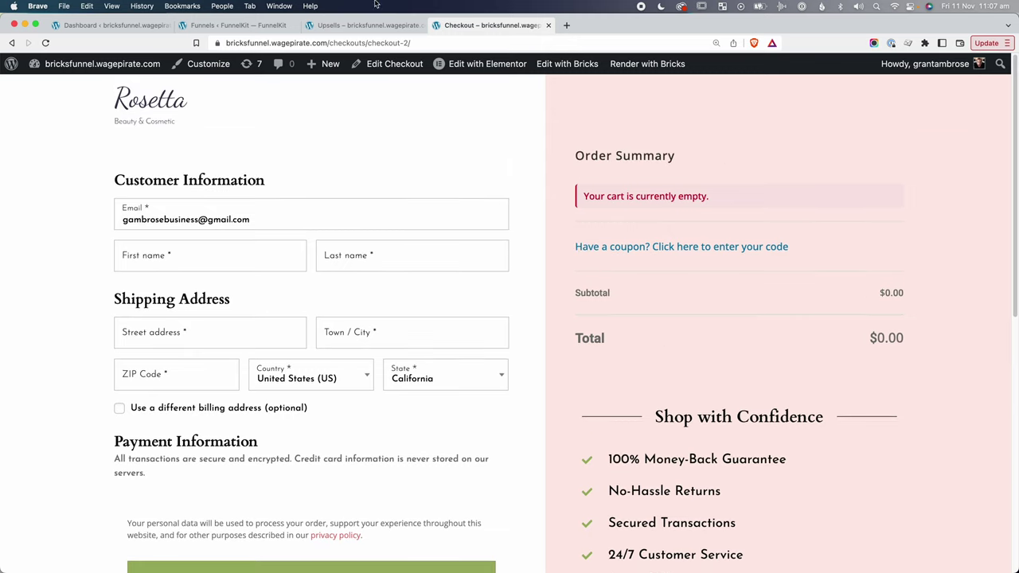
scroll(355, 358, down, 3)
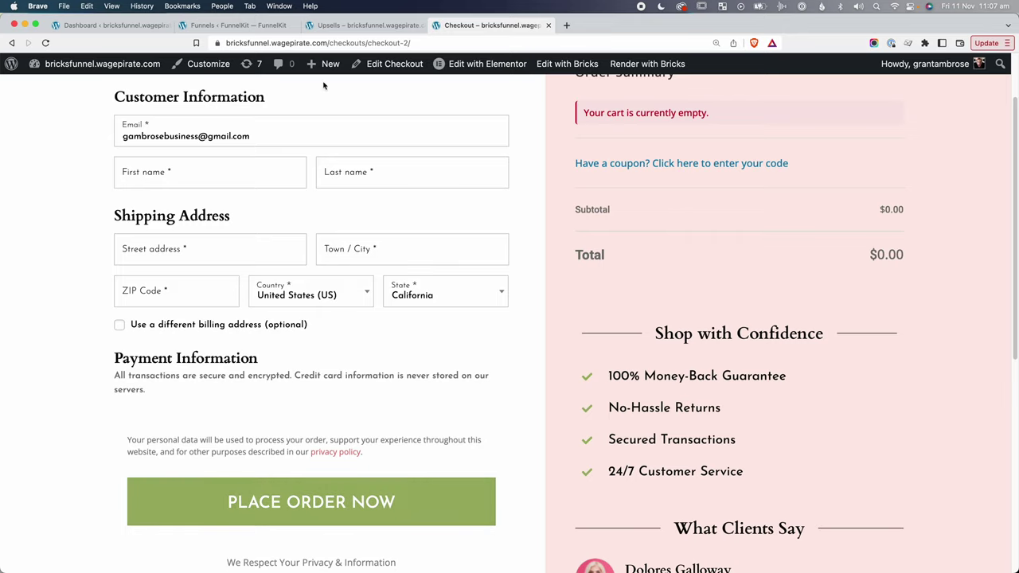
key(ctrl+shift+Tab)
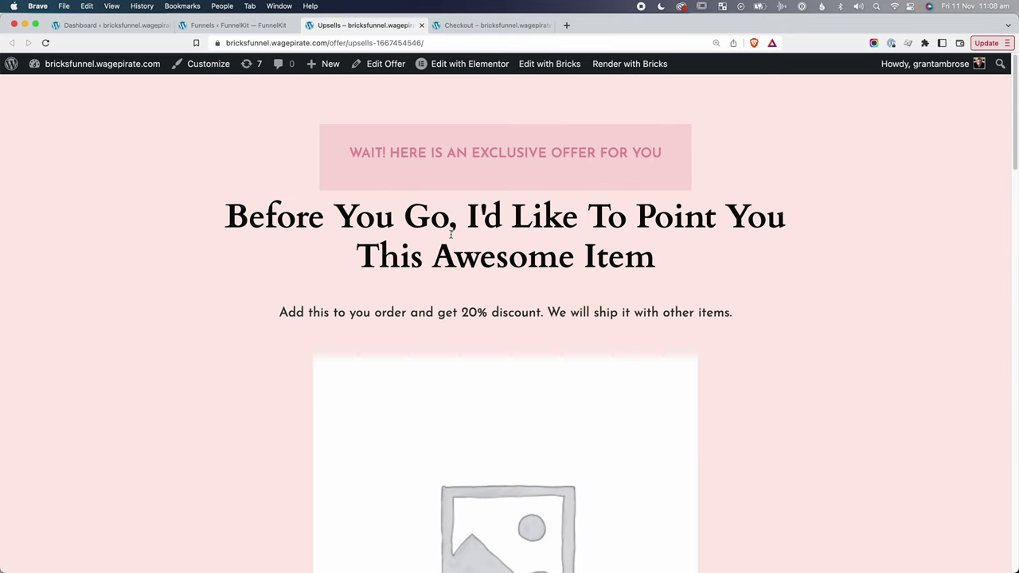
drag(366, 152, 349, 152)
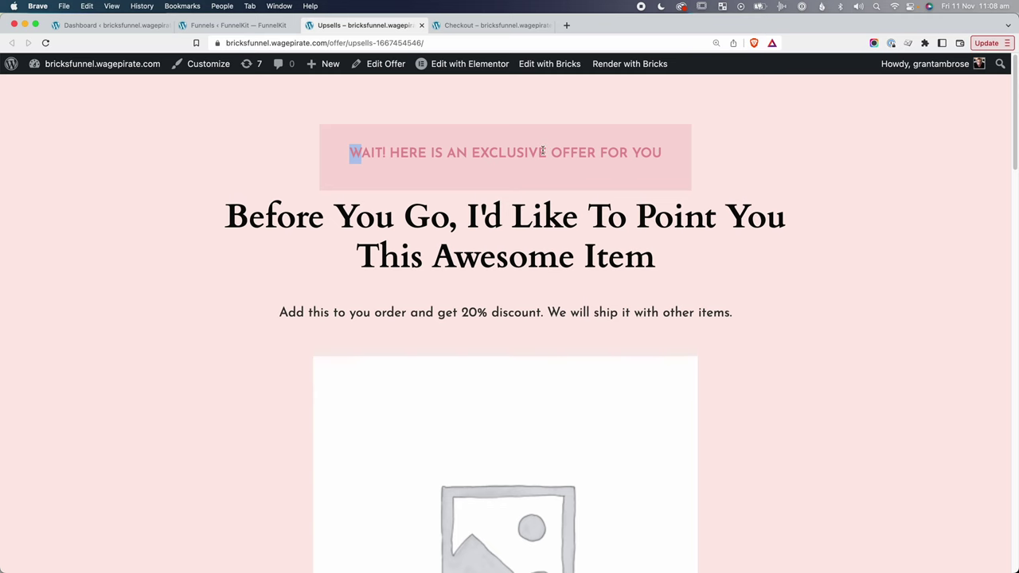
click(542, 150)
drag(1013, 85, 1004, 166)
drag(557, 298, 579, 267)
scroll(468, 420, down, 1)
drag(471, 487, 567, 487)
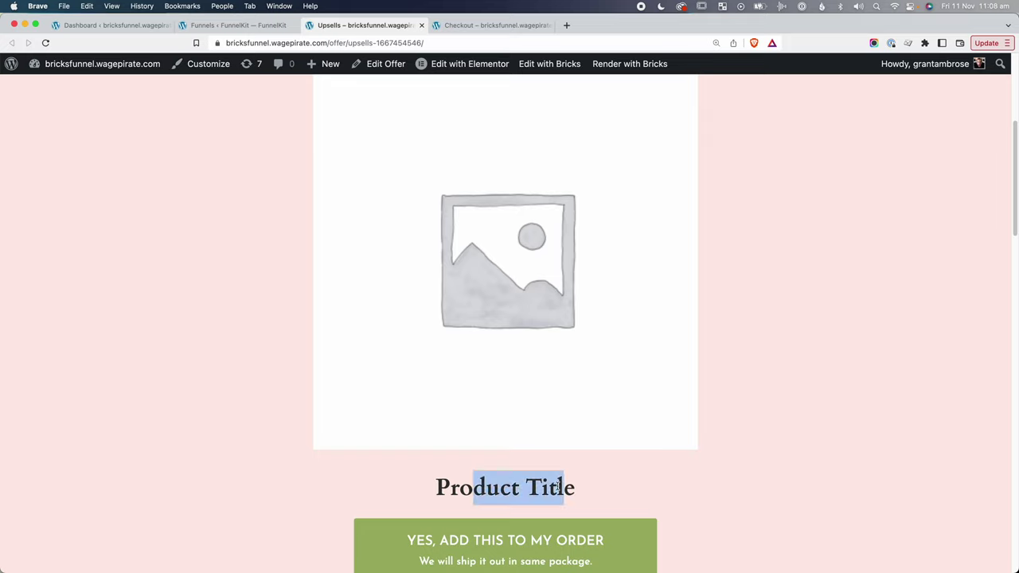
click(555, 488)
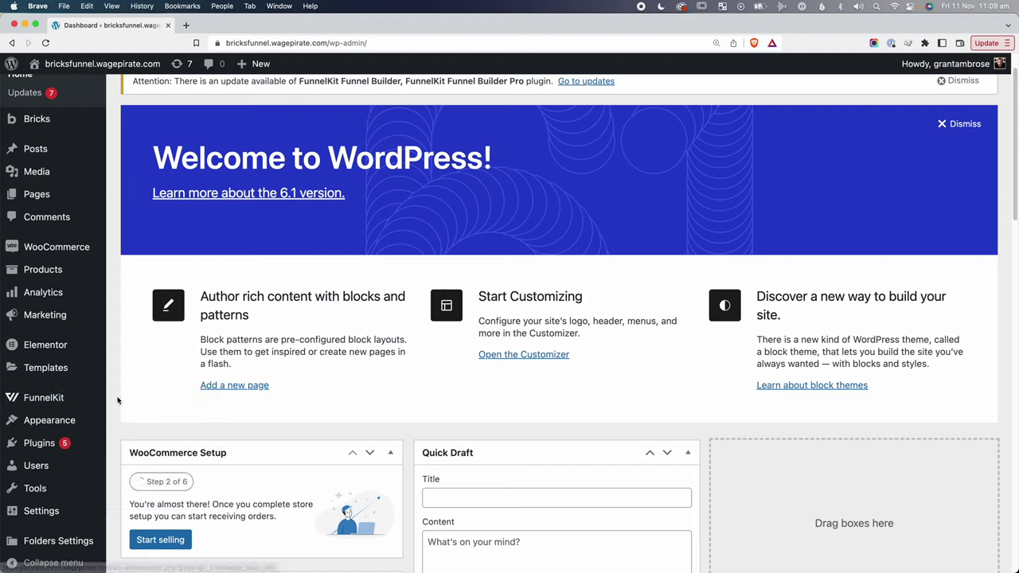
mouse_move(95, 398)
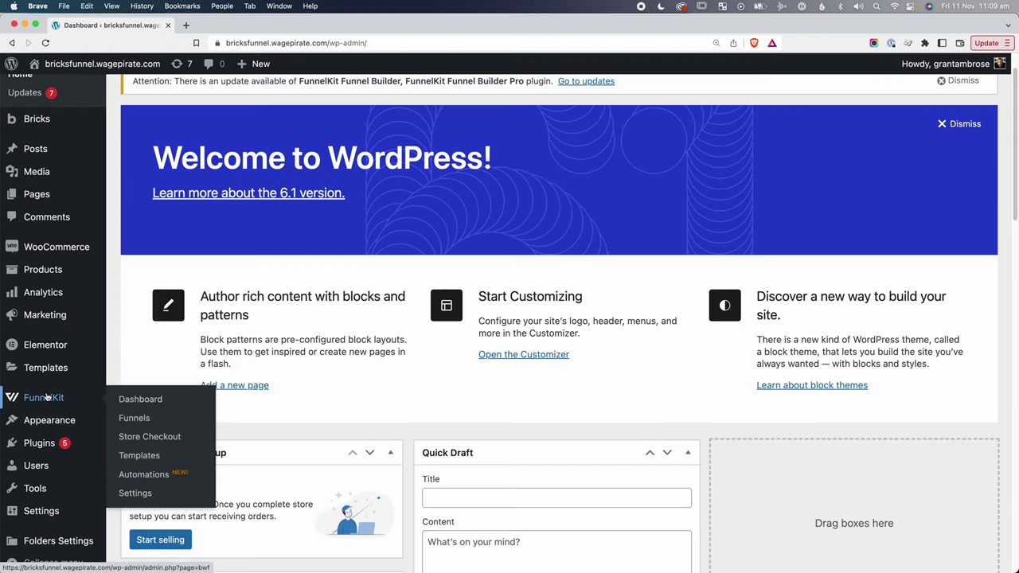
Add a blank one-click upsell step 'Beauty Upsells' to Sales Funnel - Bricks and open it.
click(131, 419)
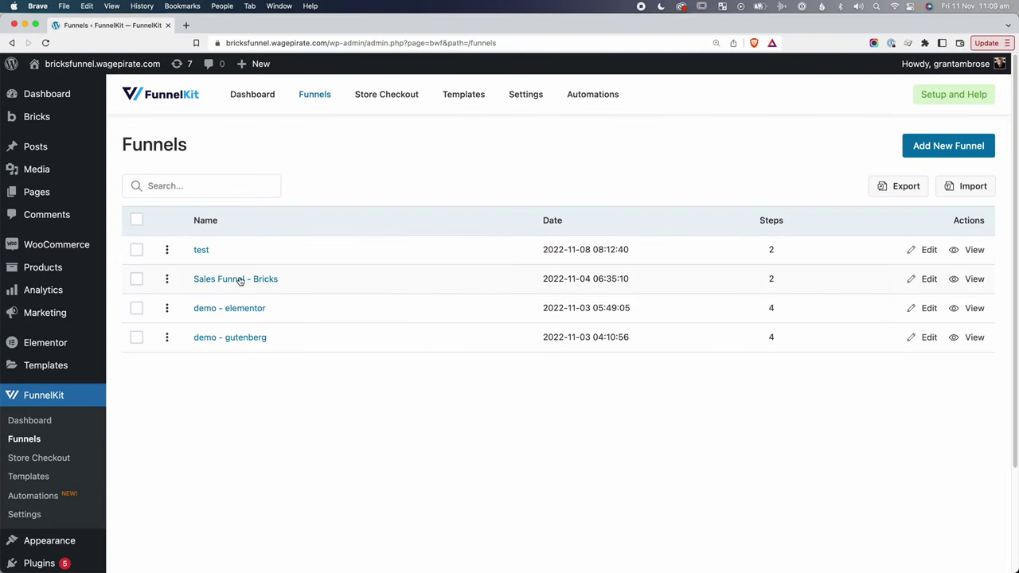
click(239, 281)
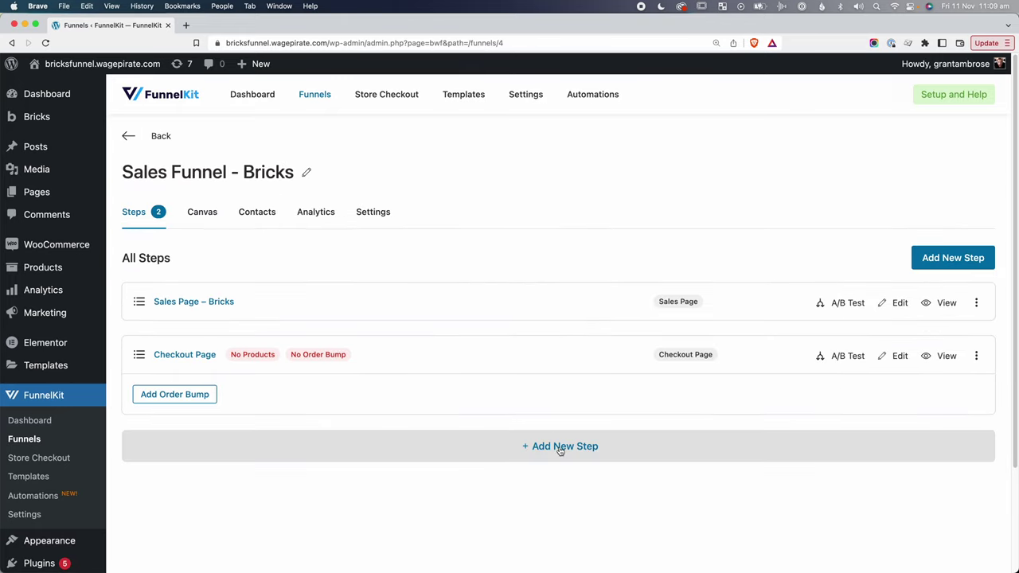
click(561, 448)
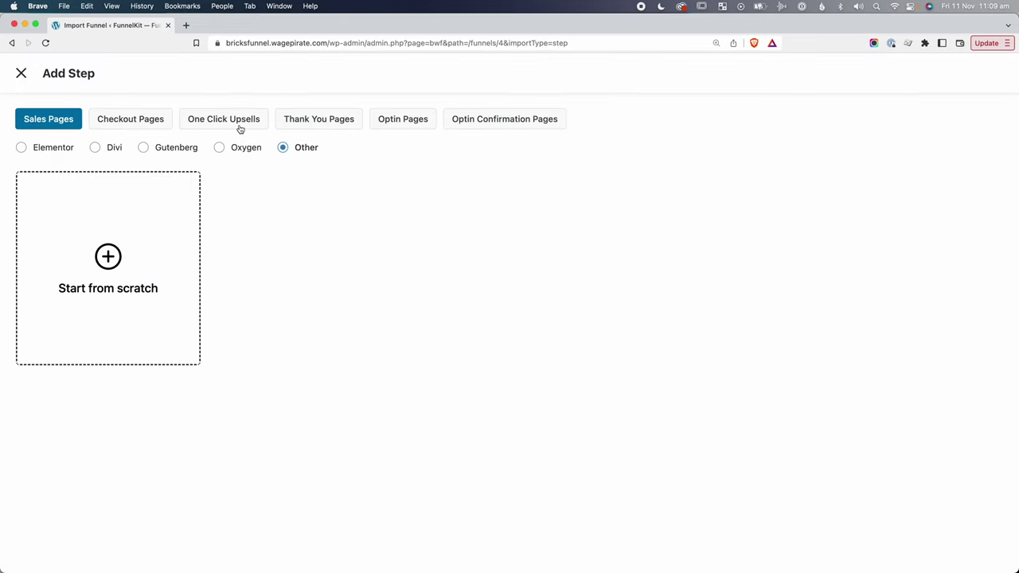
click(221, 121)
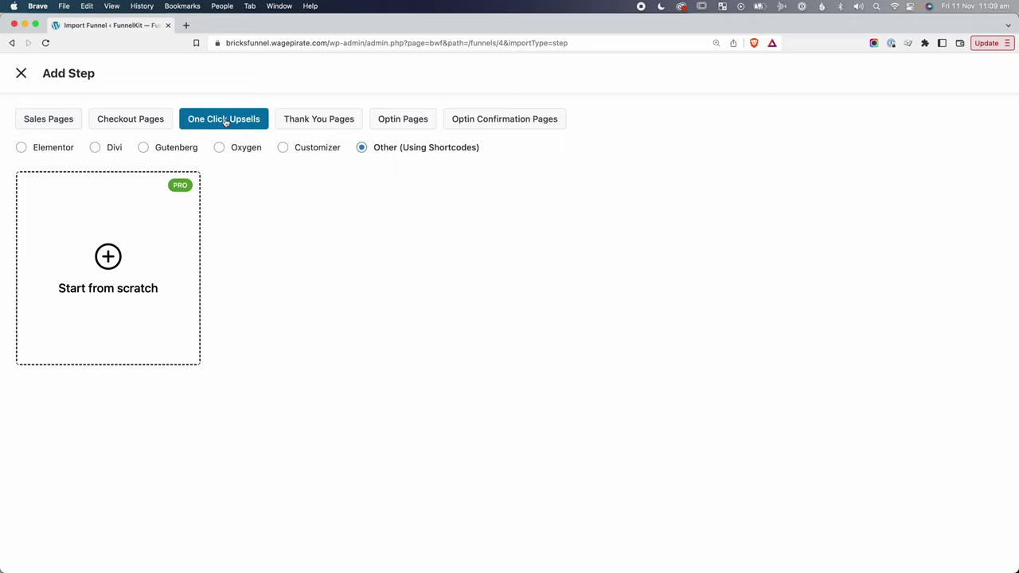
click(109, 259)
text(Beauty)
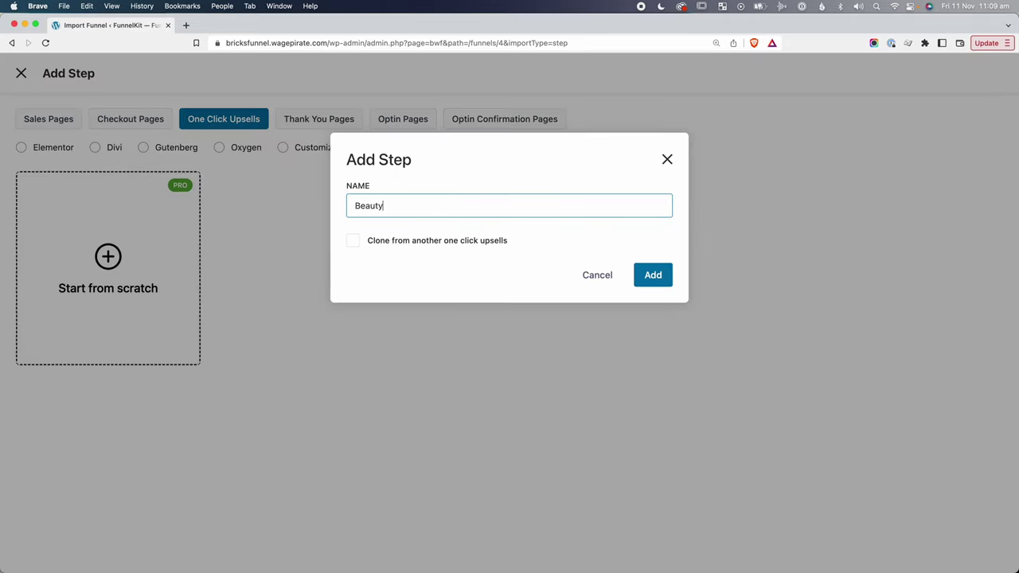
text( Upsells)
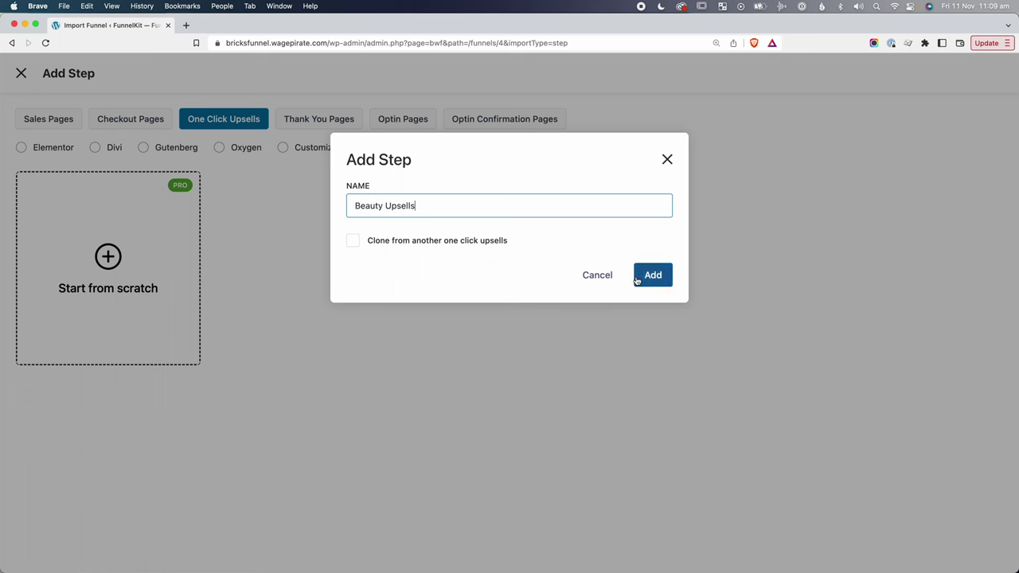
click(641, 279)
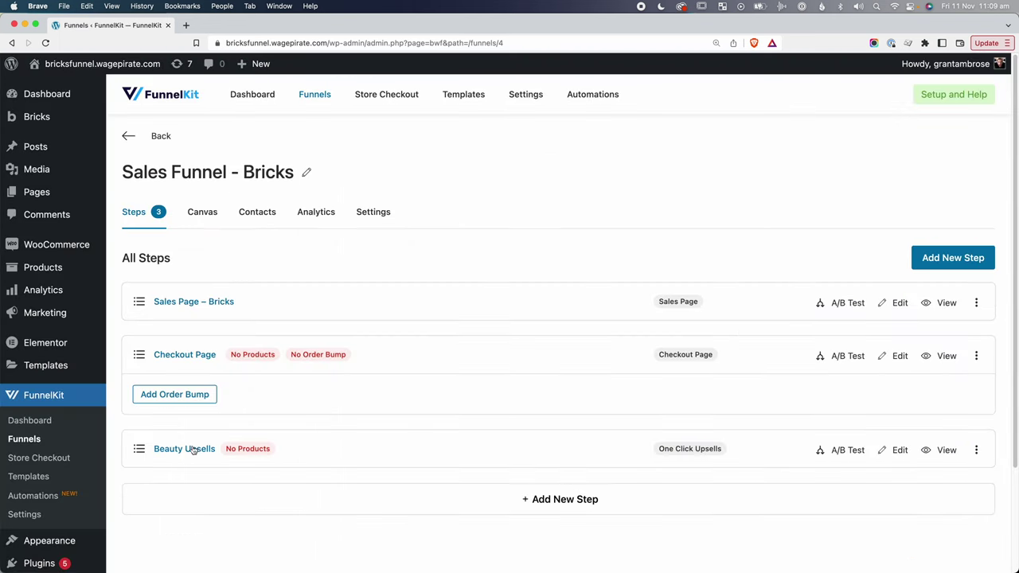
click(183, 448)
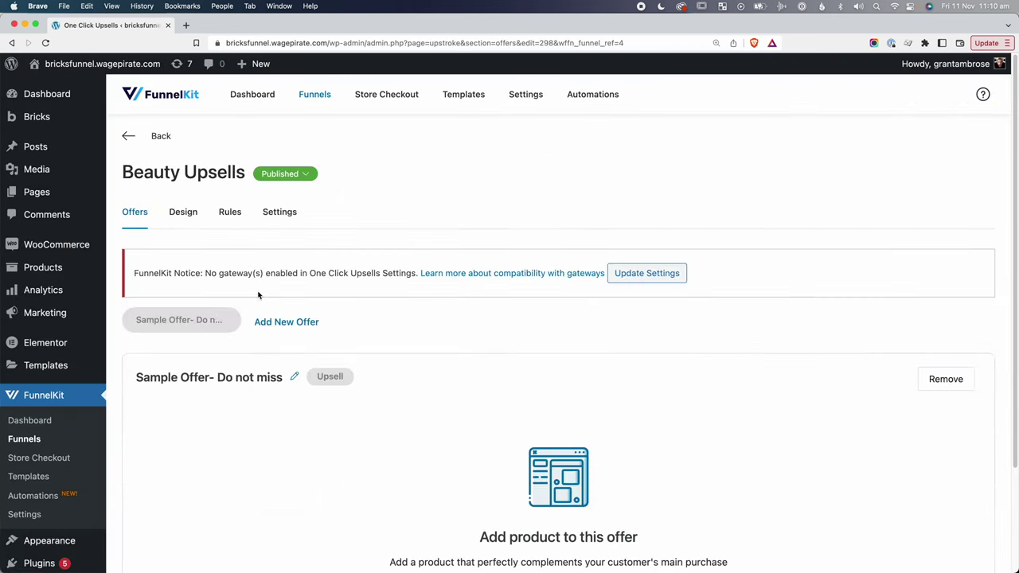
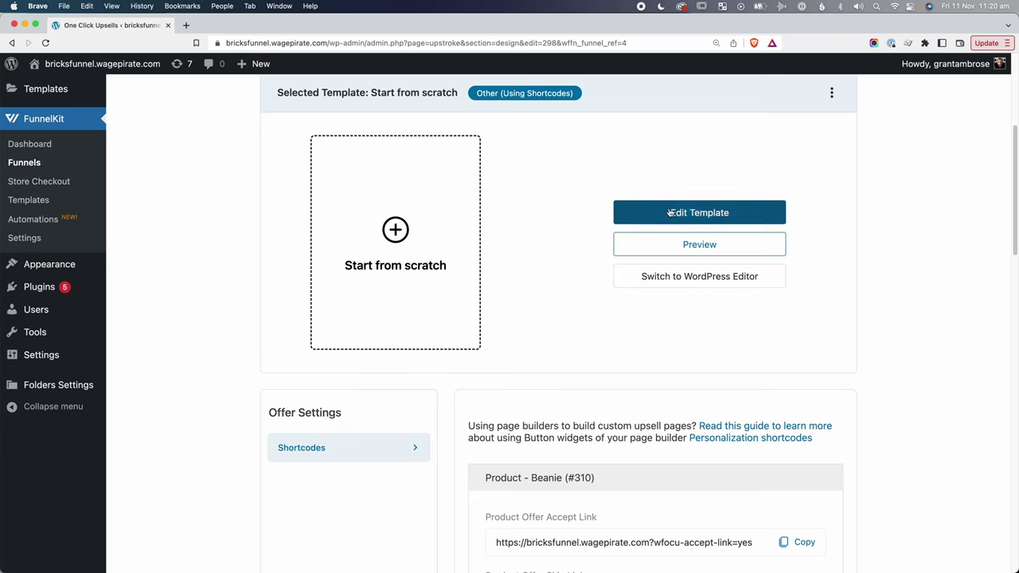
Apply the Default template to the Beanie offer page, update it, and launch Bricks.
click(701, 214)
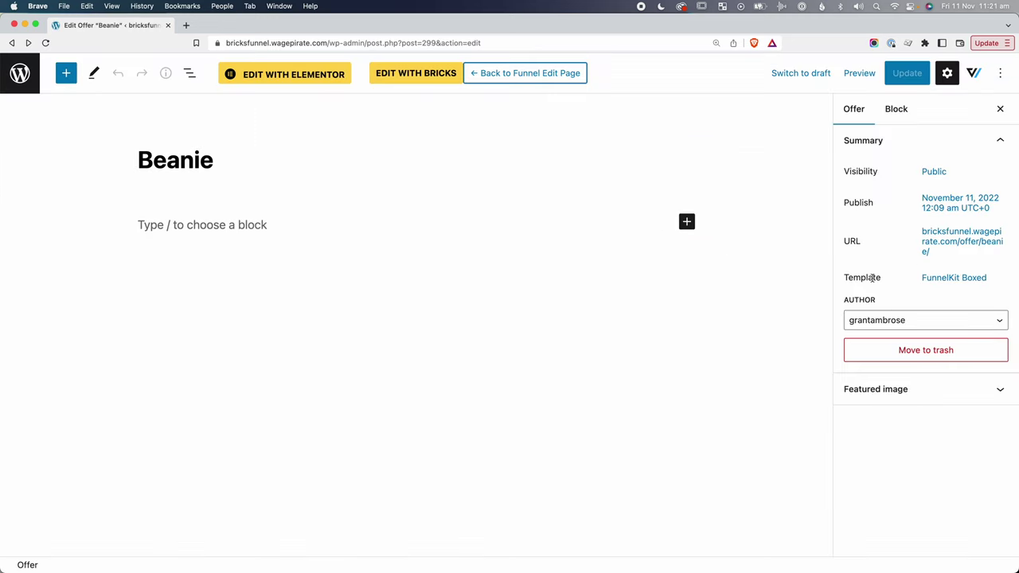
click(952, 284)
click(891, 376)
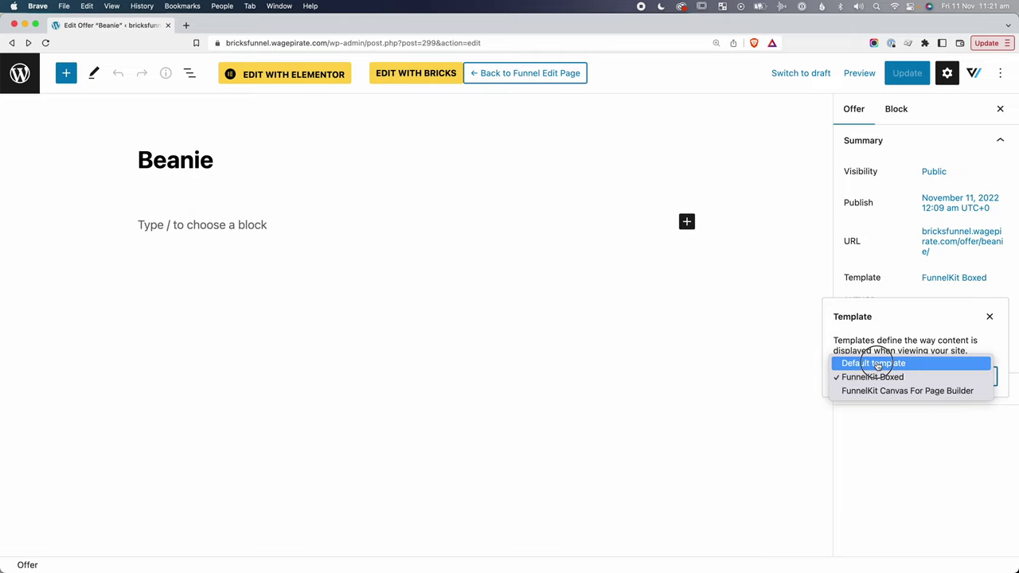
click(873, 364)
click(816, 192)
click(907, 72)
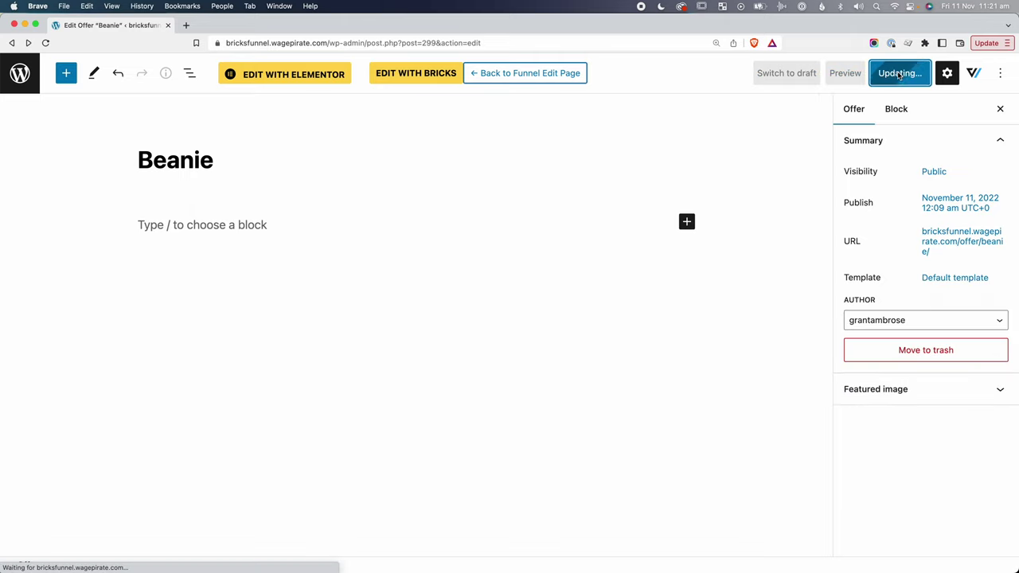
click(404, 75)
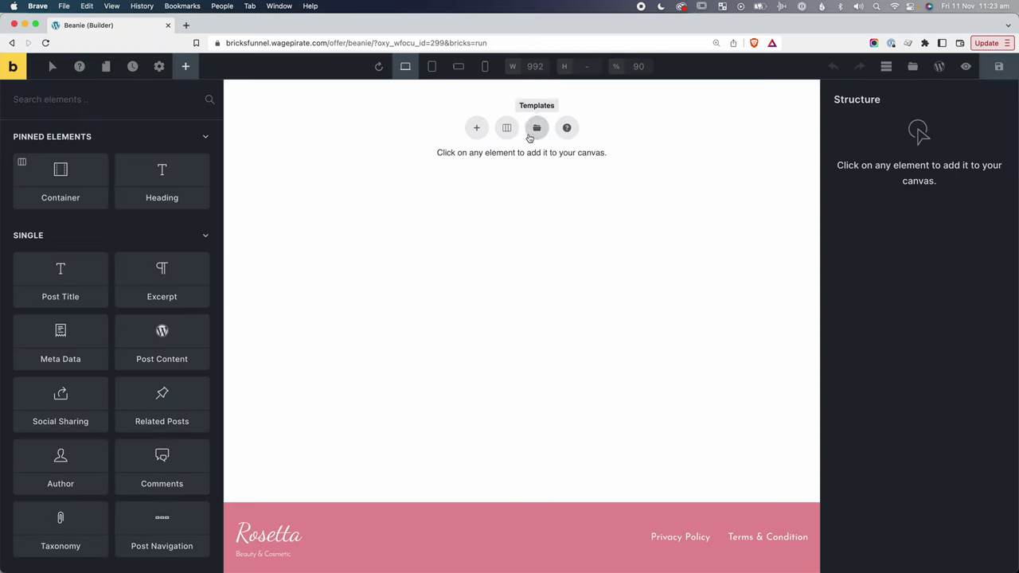
Add a section whose container holds a Basic Text, a Heading and another Basic Text.
click(476, 128)
click(884, 166)
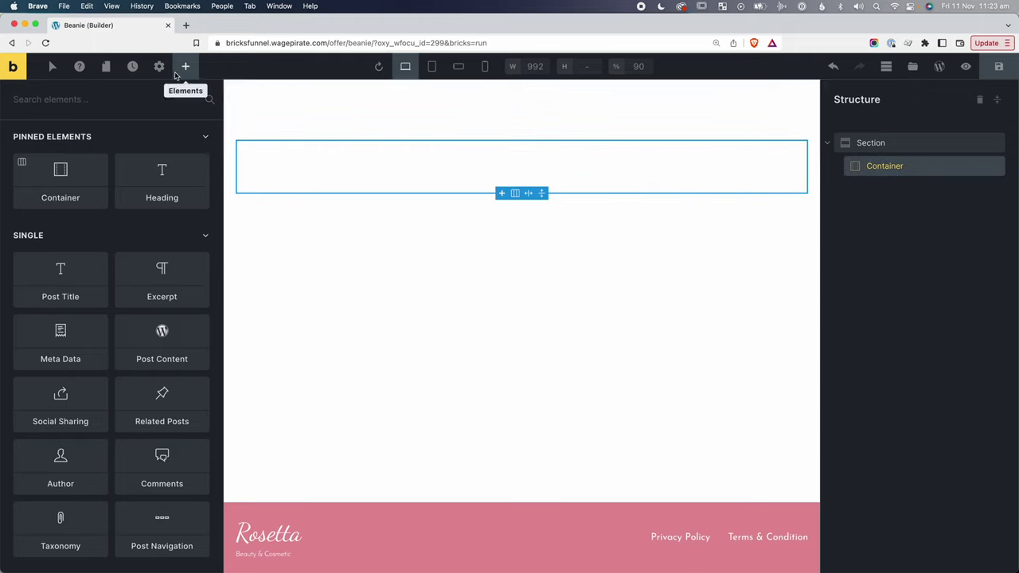
click(95, 97)
text(basic)
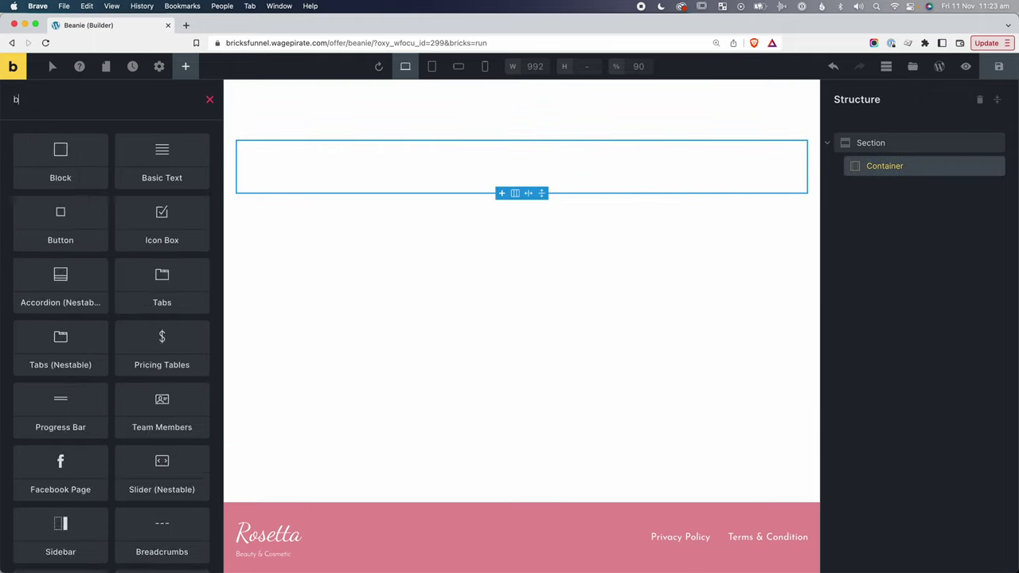
click(64, 158)
double_click(145, 103)
text(head)
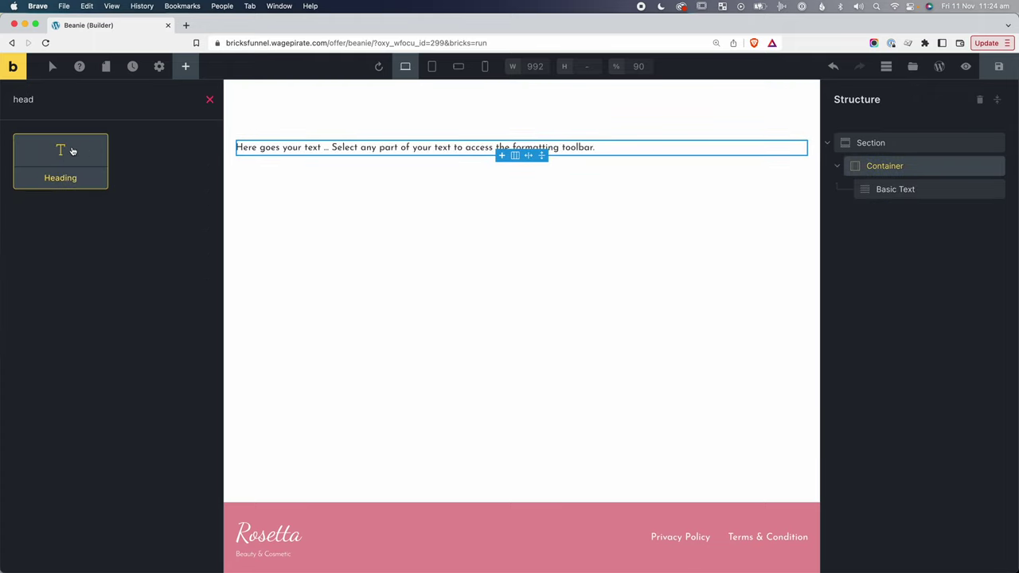
click(75, 153)
double_click(180, 101)
text(bas)
click(85, 157)
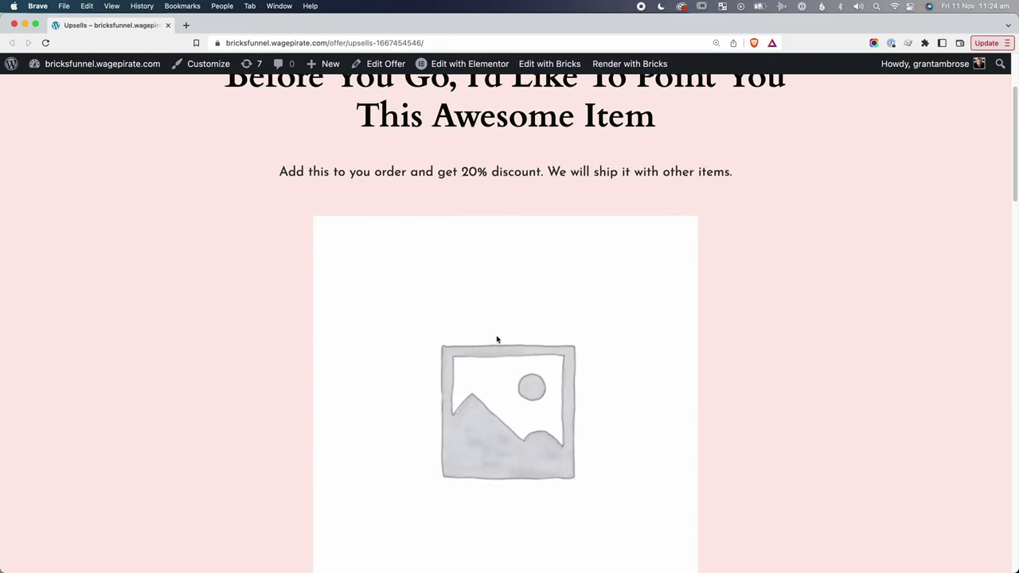
Rename the container 'leadin' and add a second empty Container to the section.
scroll(494, 350, down, 2)
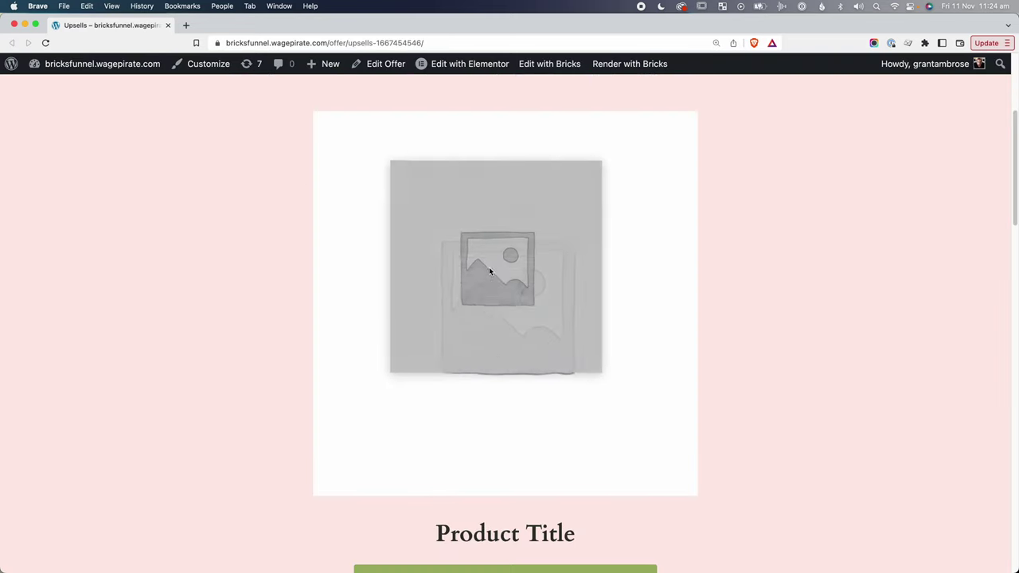
scroll(528, 512, down, 3)
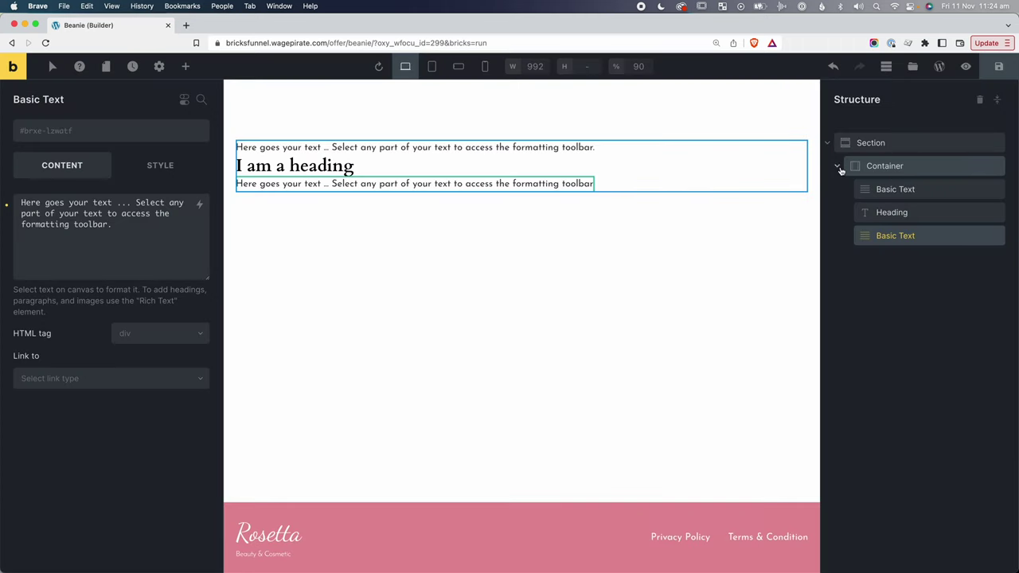
click(839, 169)
double_click(874, 166)
text(leadin)
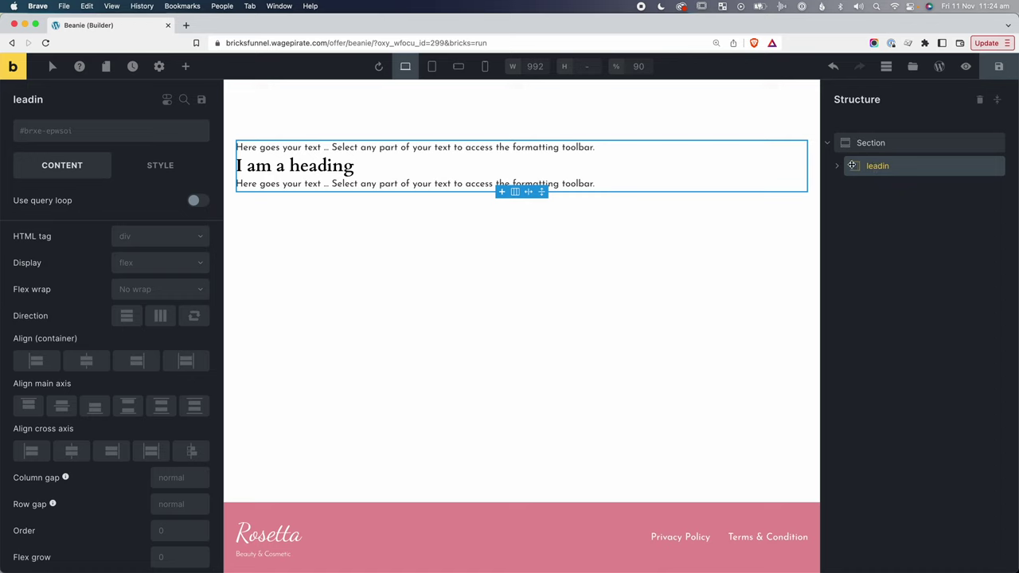
click(516, 108)
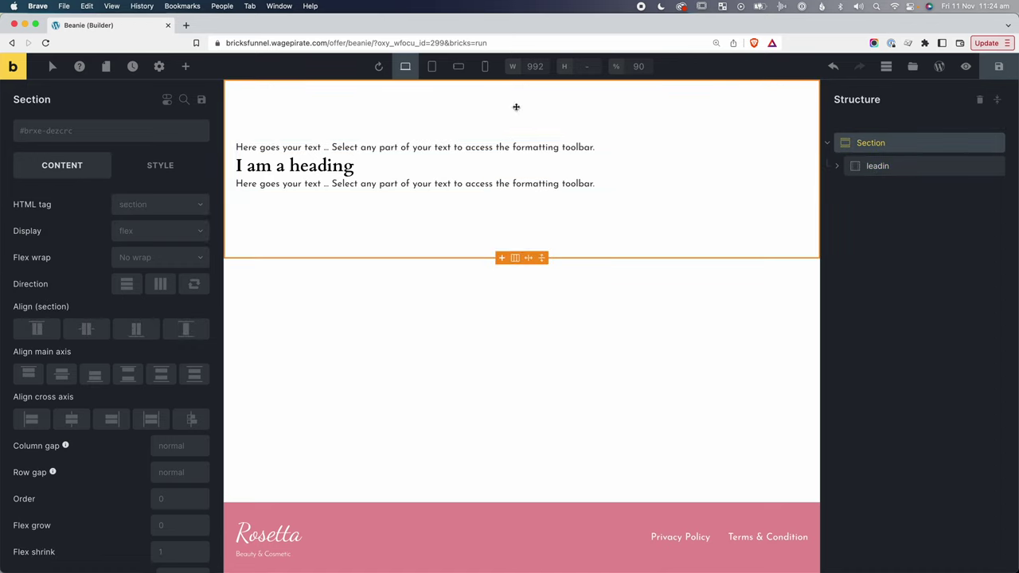
click(191, 71)
text(con)
click(60, 169)
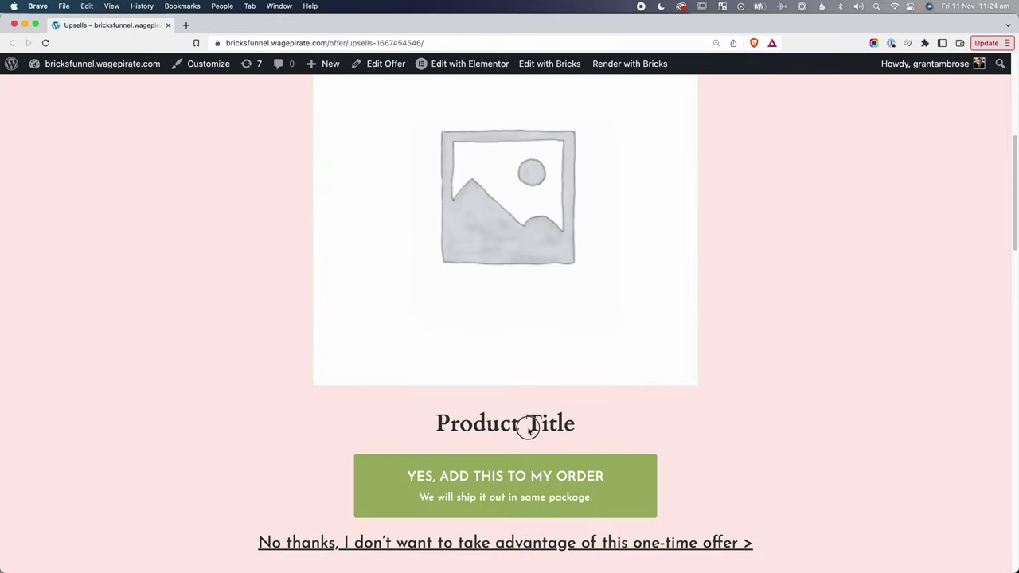
Scroll through the reference upsell page, testing the product image zoom and sliding.
drag(527, 423, 460, 423)
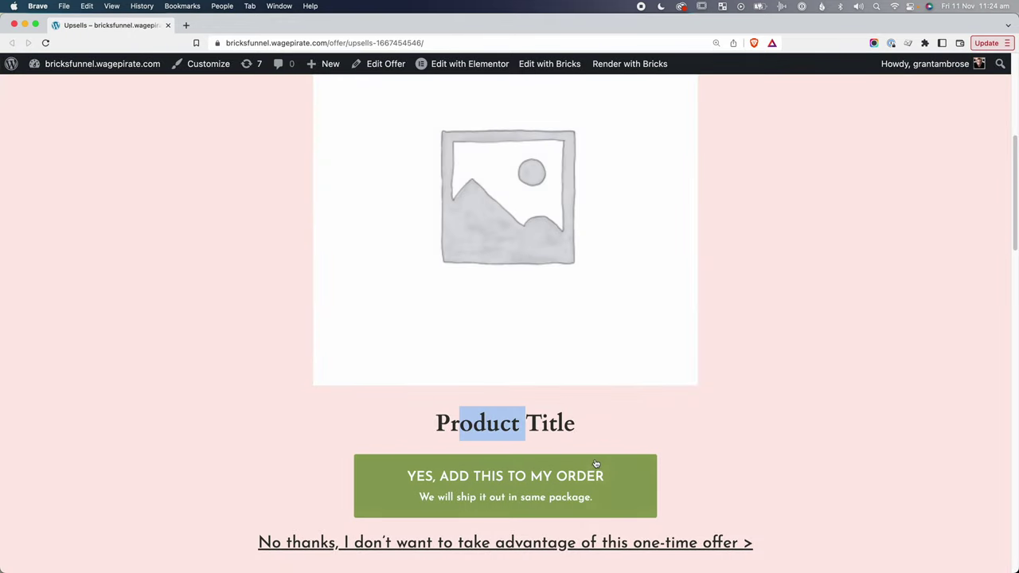
scroll(596, 464, down, 2)
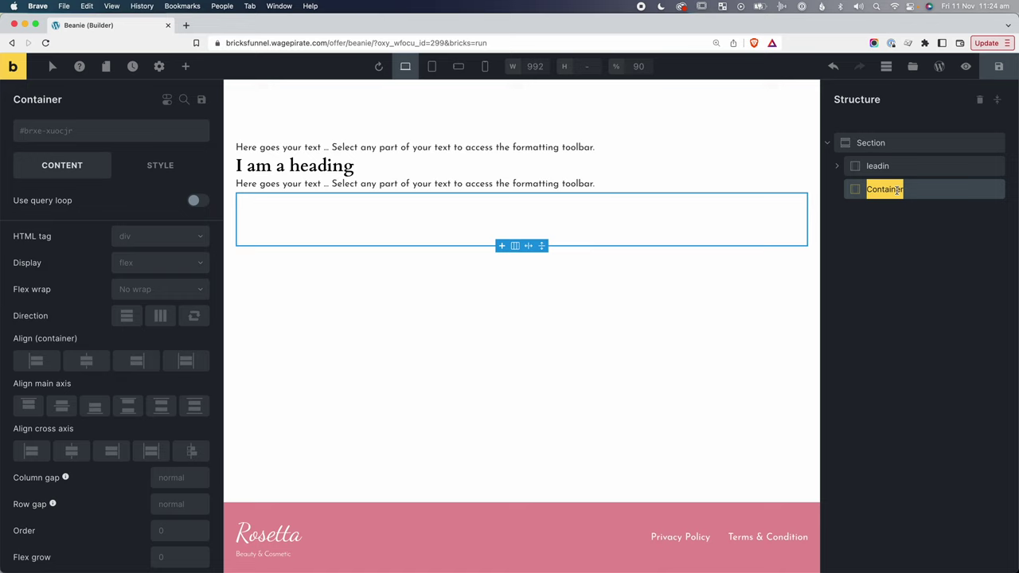
text(-)
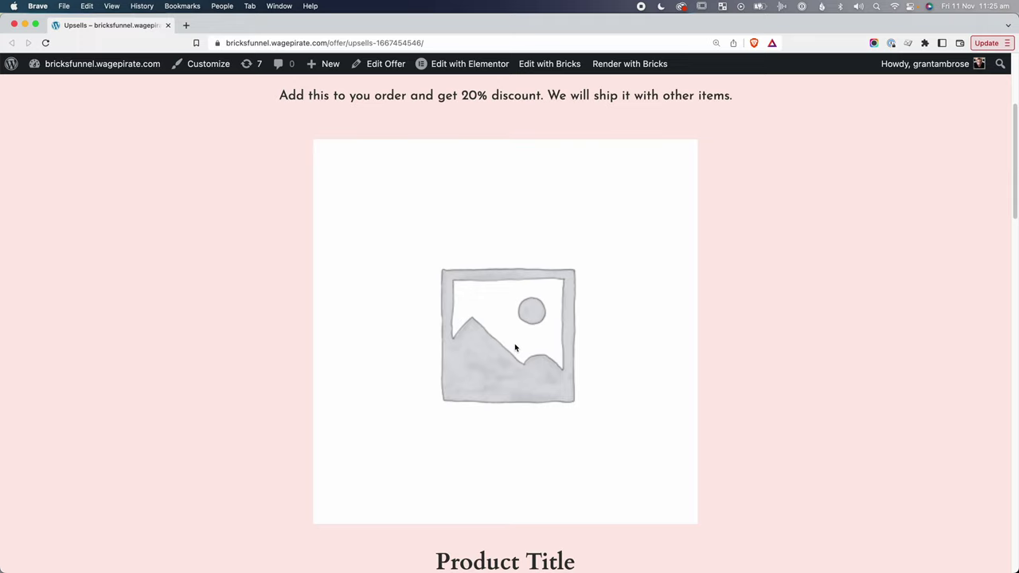
click(516, 348)
scroll(483, 317, down, 2)
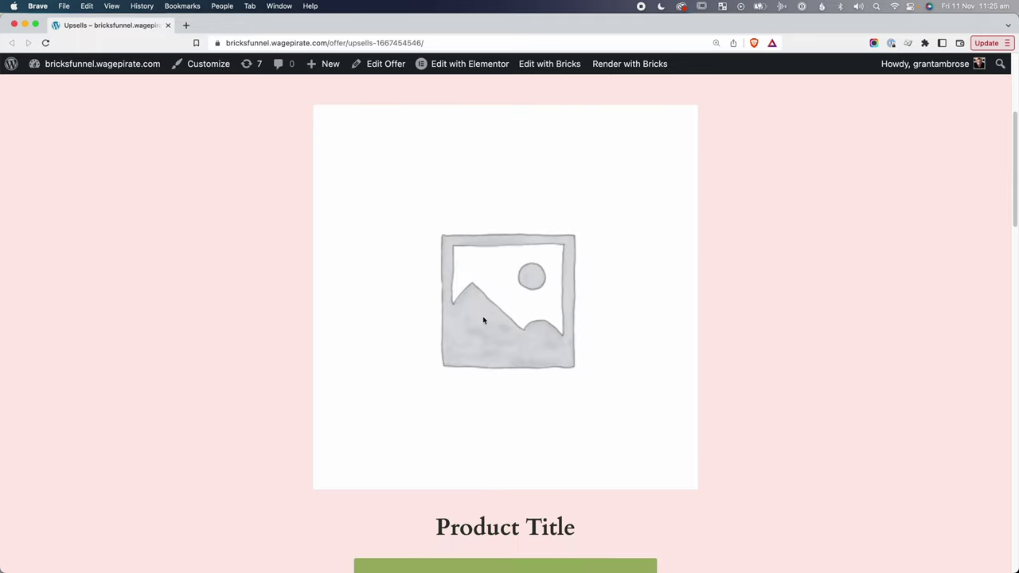
drag(498, 301, 432, 260)
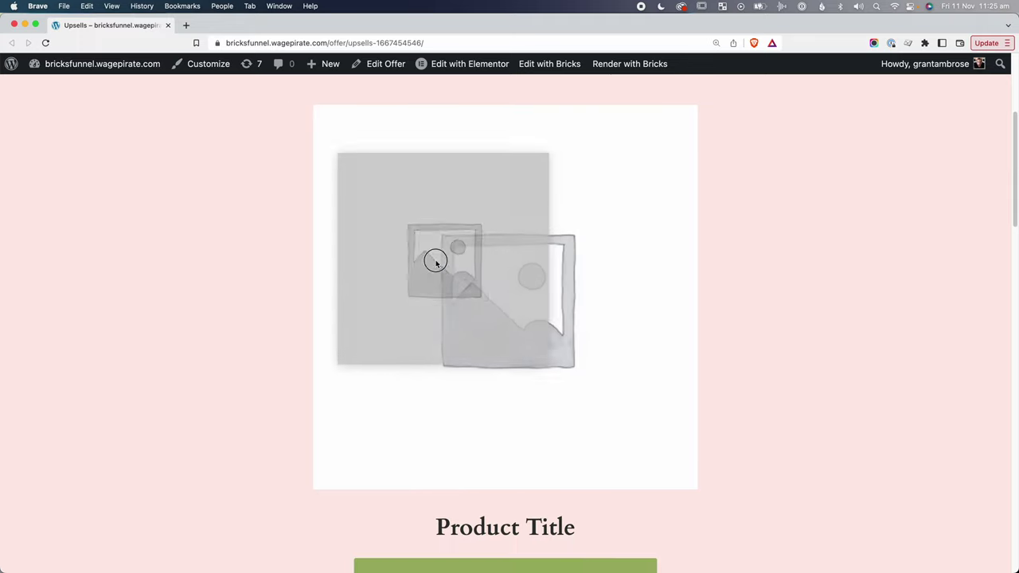
scroll(535, 475, down, 1)
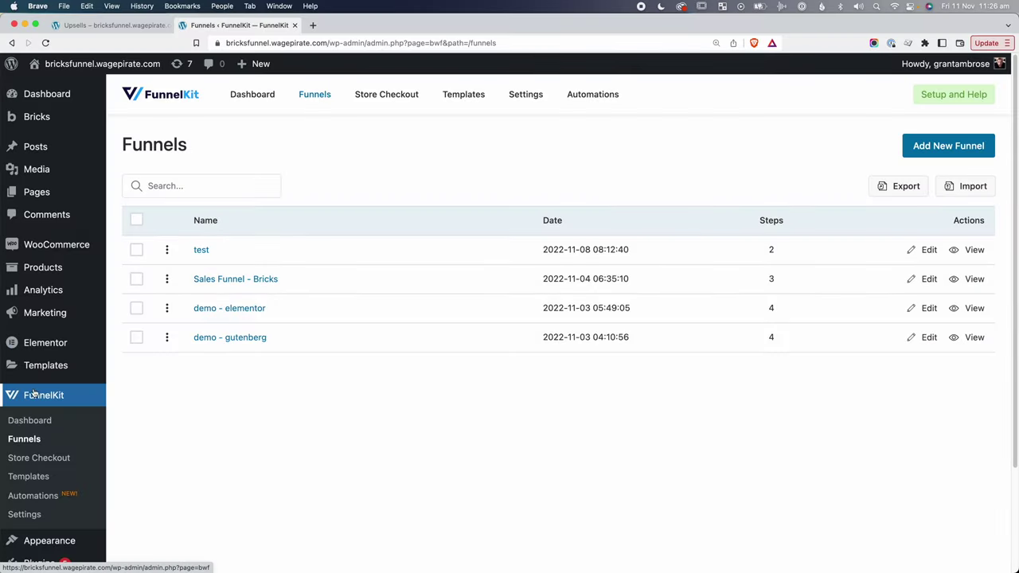
Copy the Product Image Slider shortcode from Sales Funnel - Bricks > Beauty Upsells > Design.
click(235, 283)
click(185, 450)
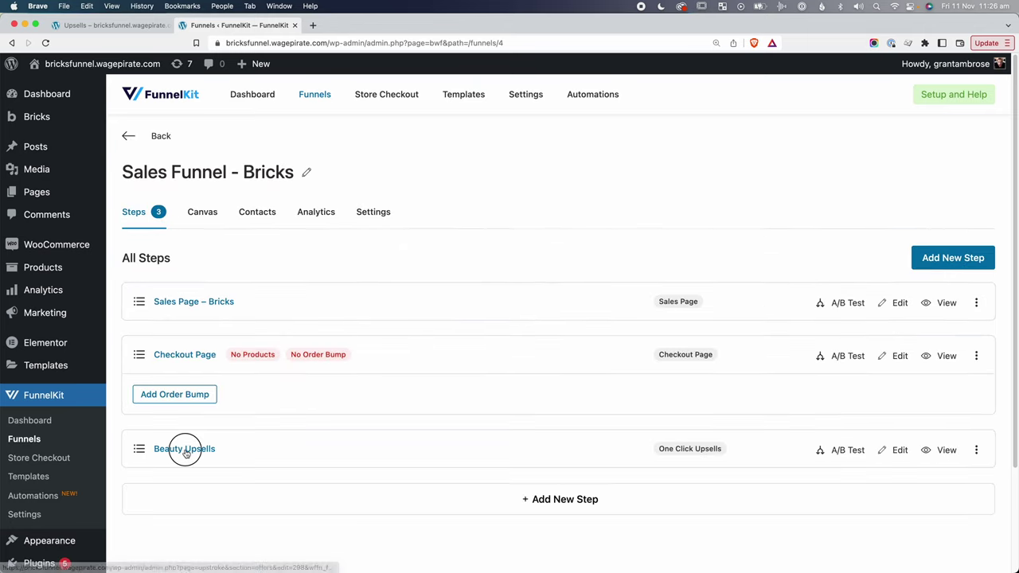
click(183, 212)
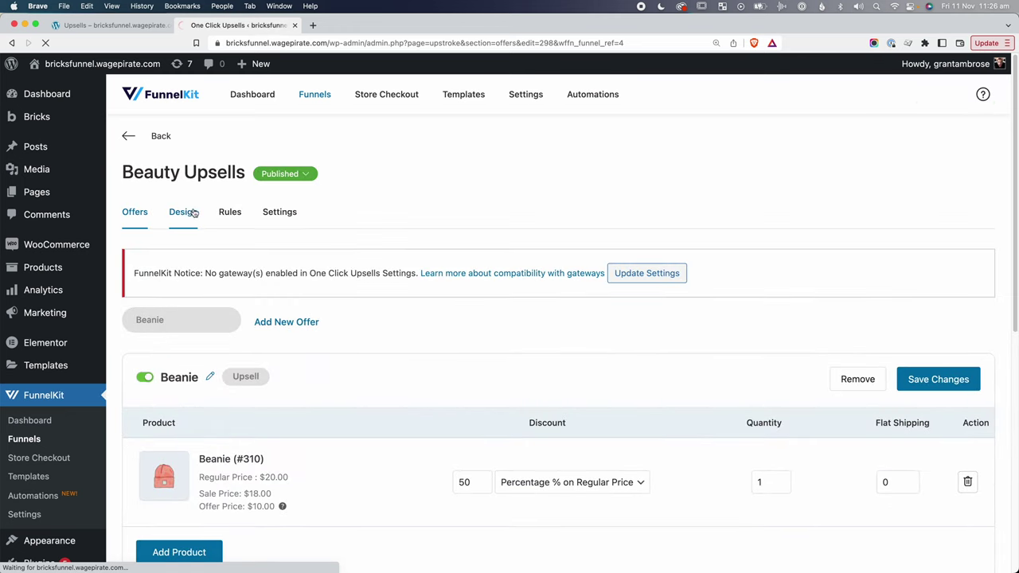
scroll(555, 280, down, 10)
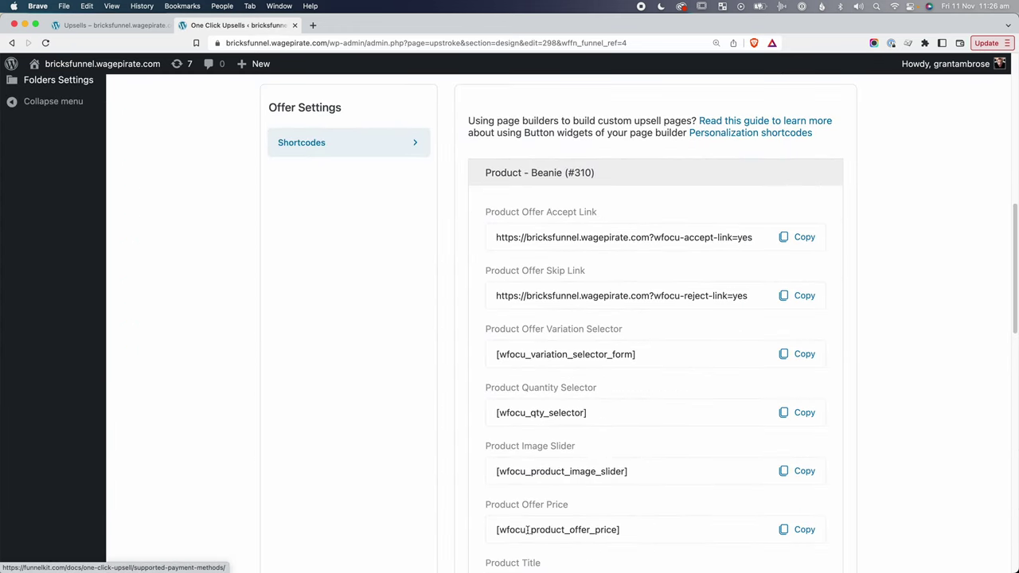
scroll(588, 469, down, 2)
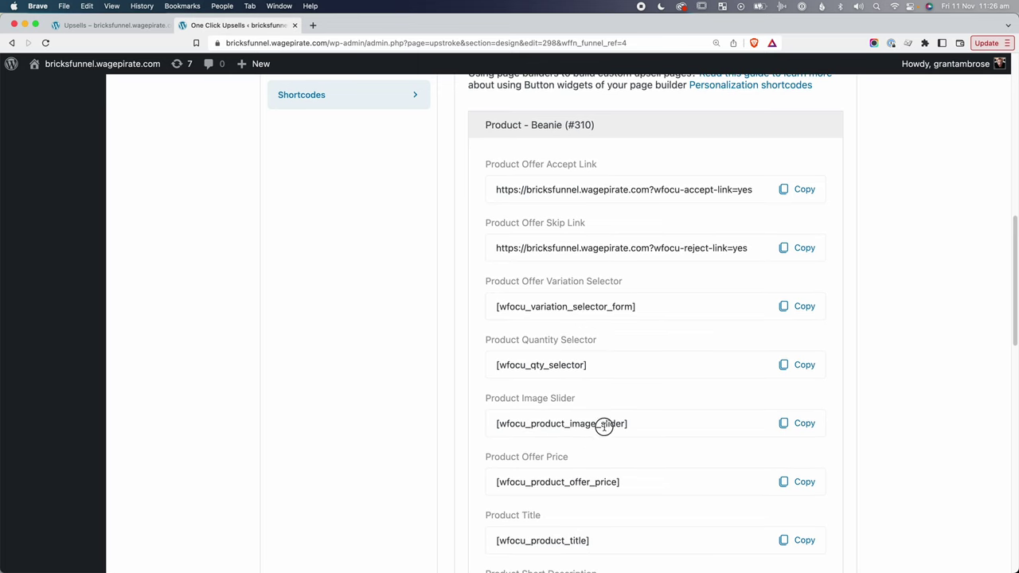
click(786, 430)
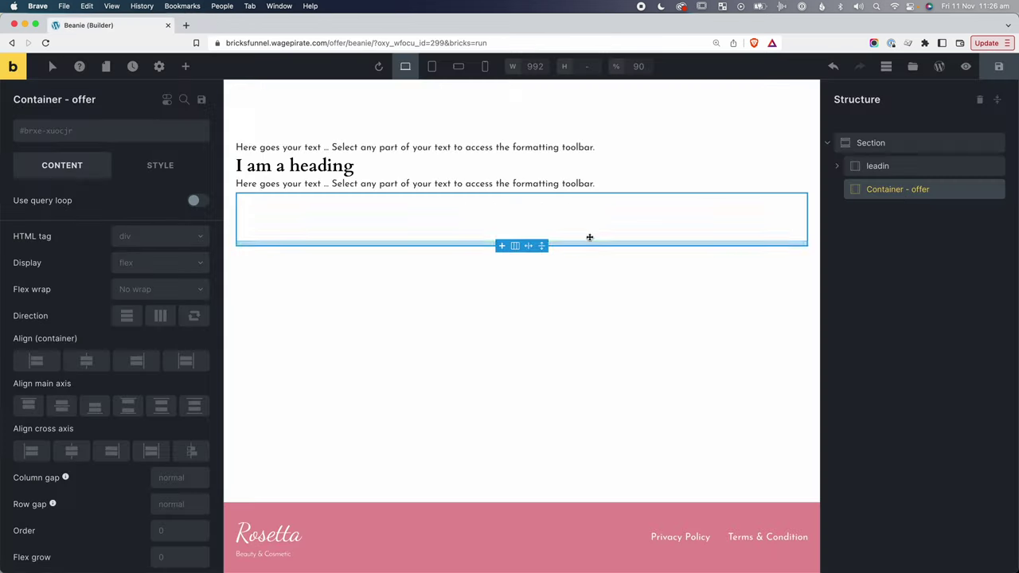
Add a Shortcode element to the offer container containing [wfocu_product_image_slider].
click(185, 66)
text(short)
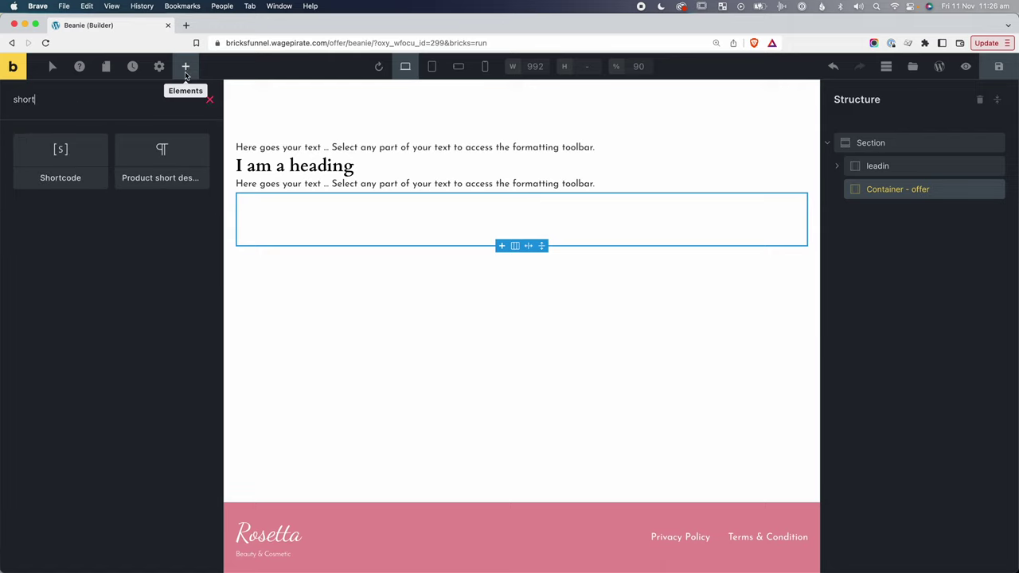
click(63, 156)
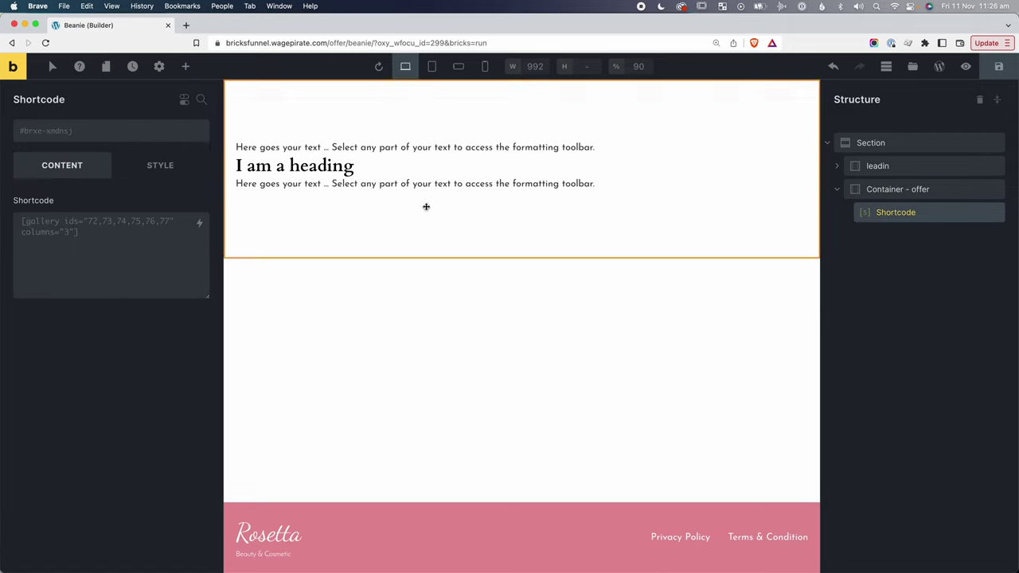
click(104, 254)
key(super+v)
click(92, 367)
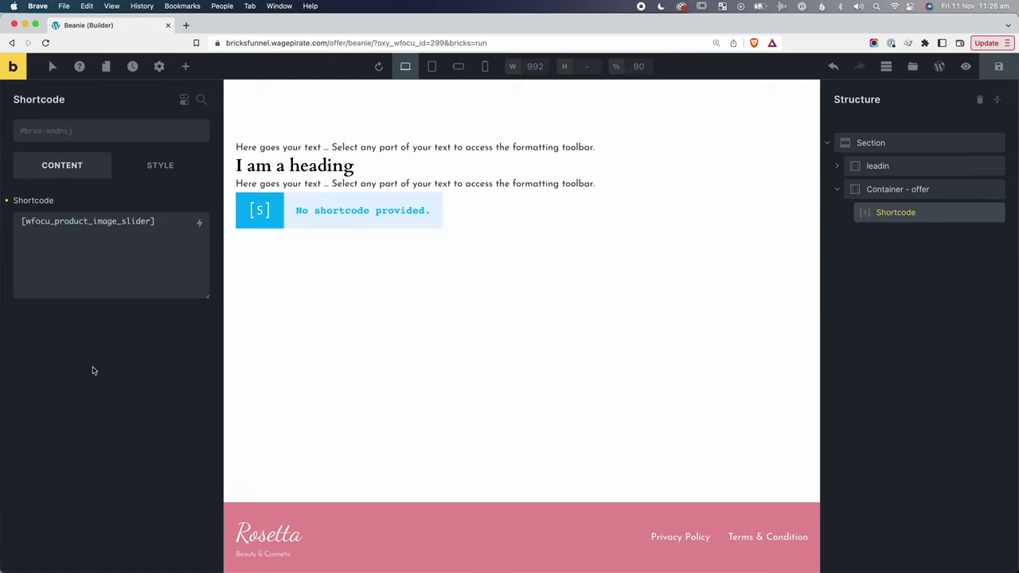
Save the page and view the live Beanie offer page on the frontend.
click(1001, 66)
click(966, 66)
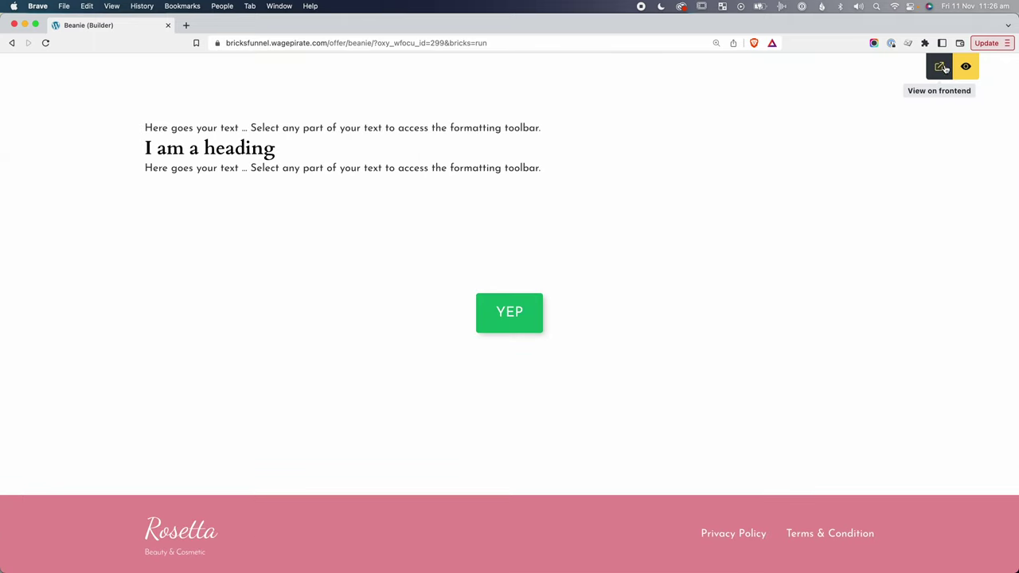
click(939, 67)
click(219, 25)
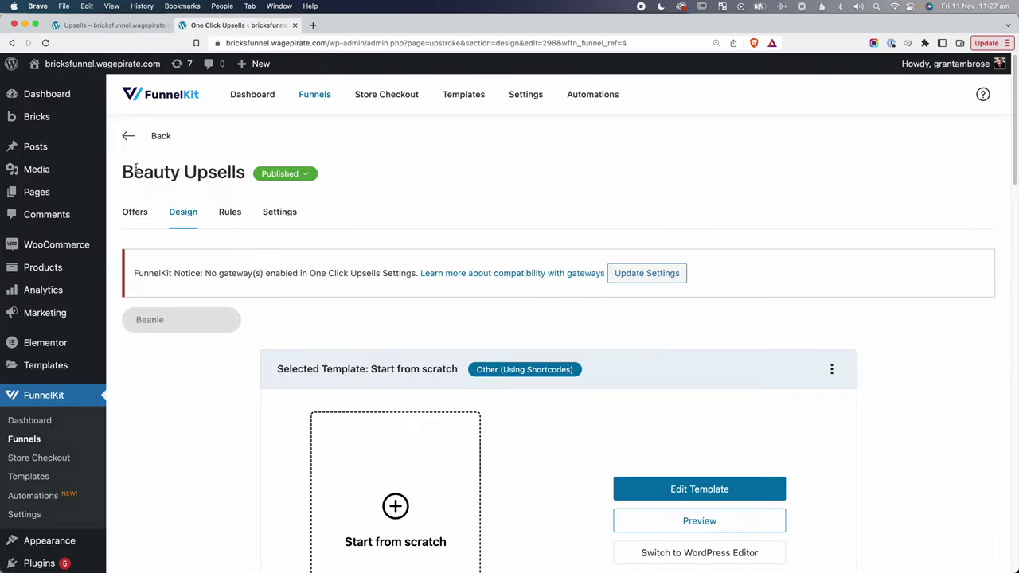
Replace the Beanie in the Beauty Upsells offer with T-Shirt (#309).
drag(134, 172, 254, 170)
click(133, 214)
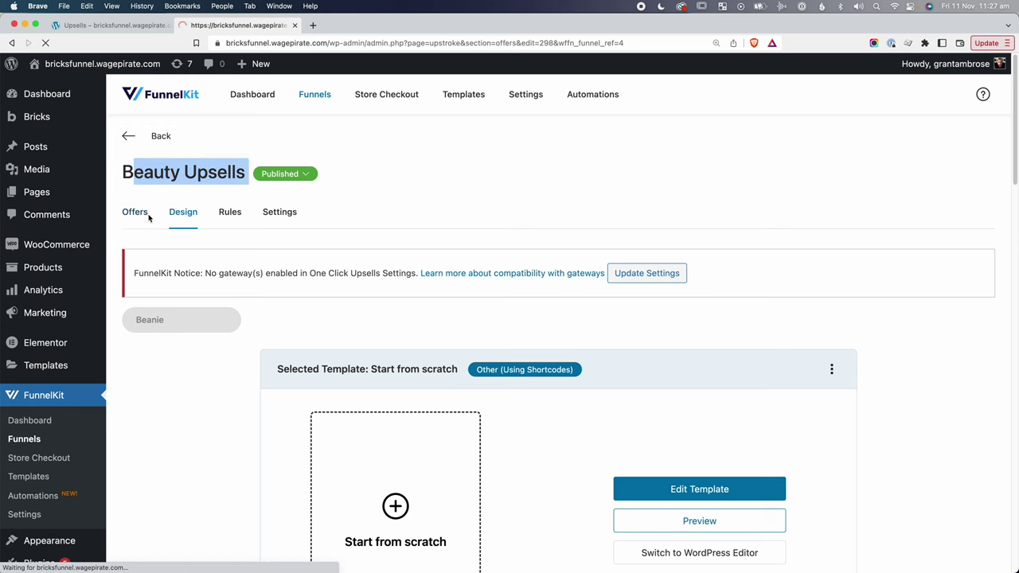
scroll(237, 440, down, 1)
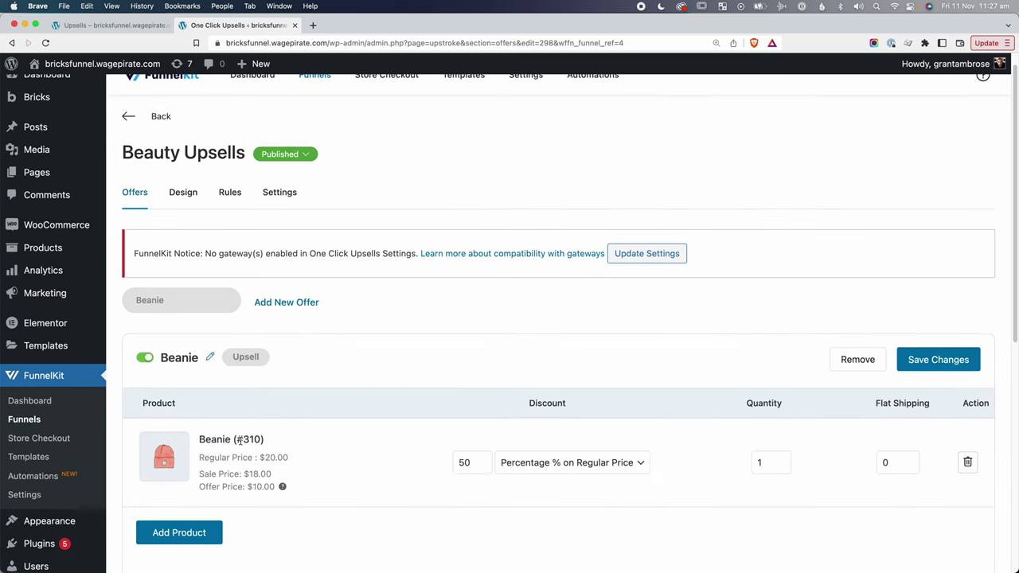
click(967, 462)
click(661, 348)
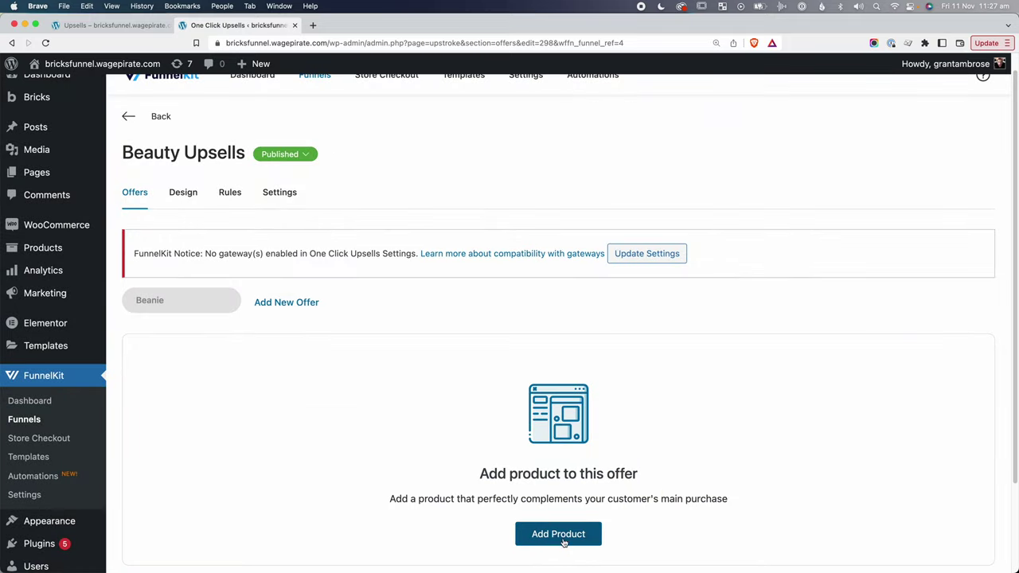
click(563, 542)
text(t-shirt)
click(358, 244)
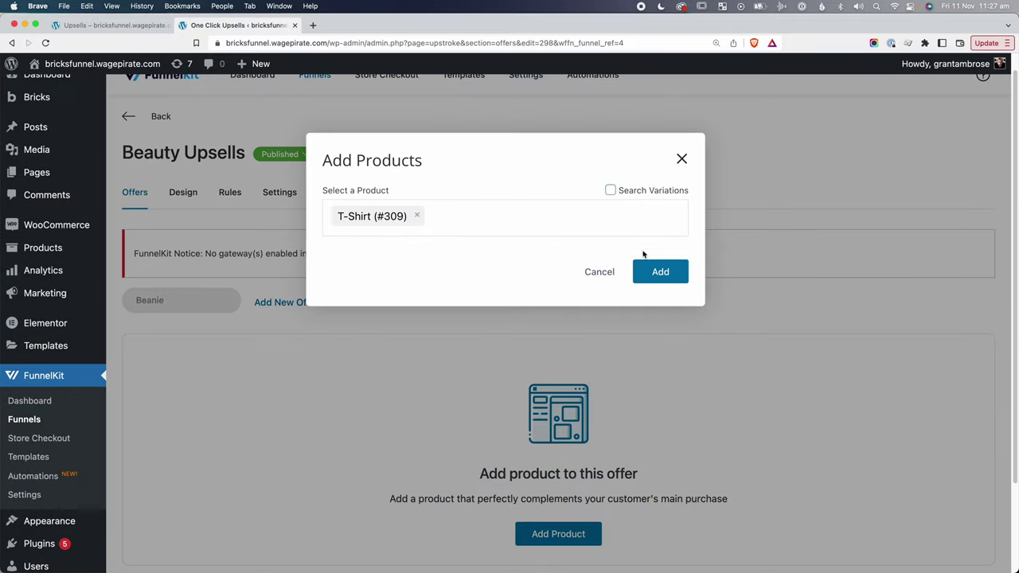
click(660, 271)
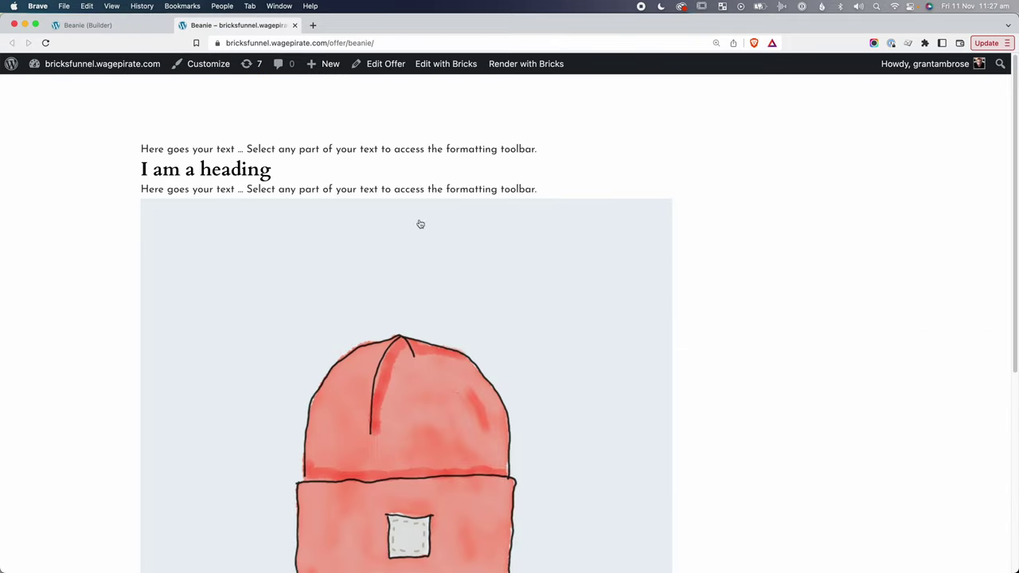
Reload the live offer page and scroll to confirm the T-shirt image now appears.
key(super+r)
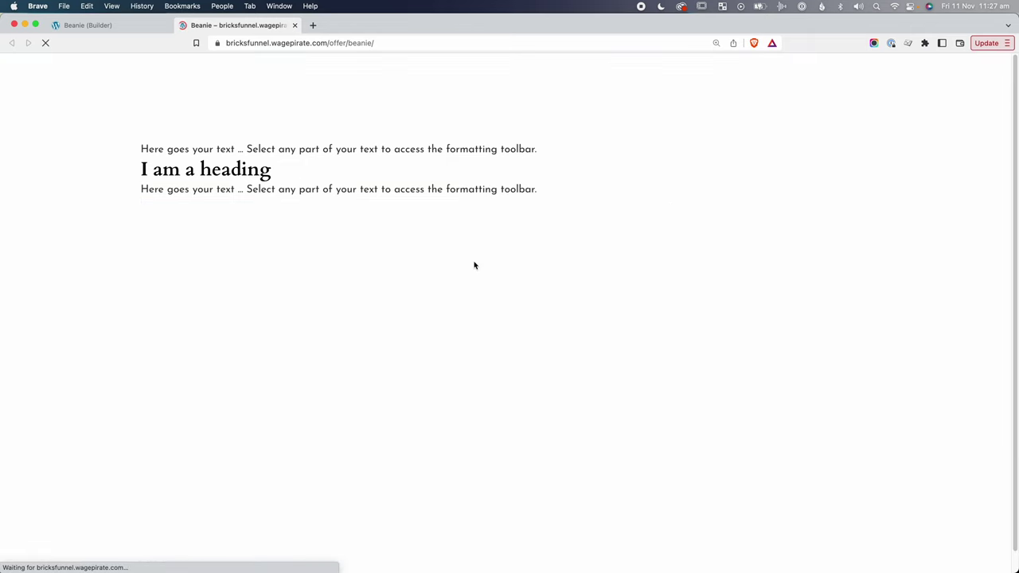
click(371, 223)
drag(370, 224, 439, 293)
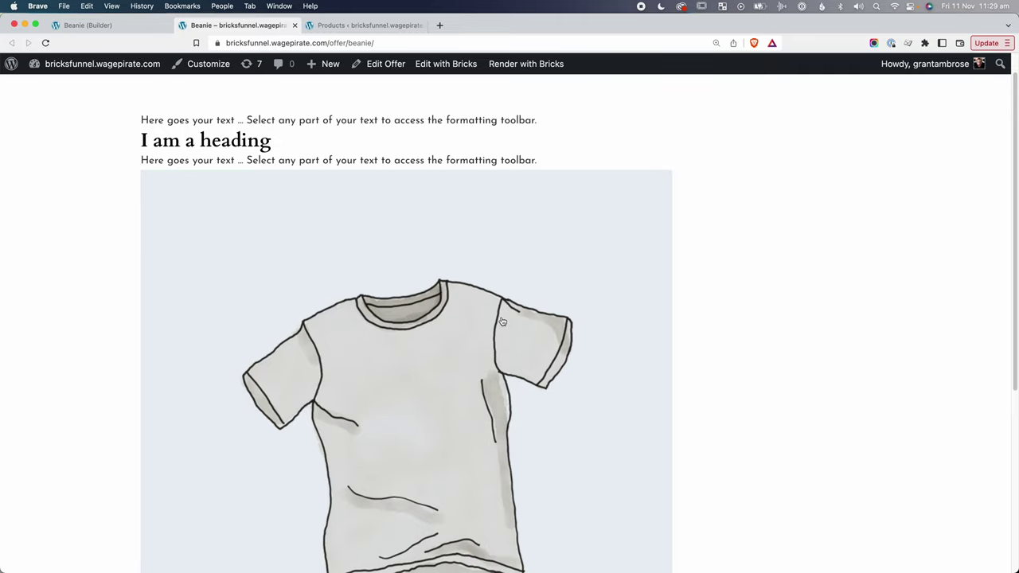
scroll(503, 322, down, 5)
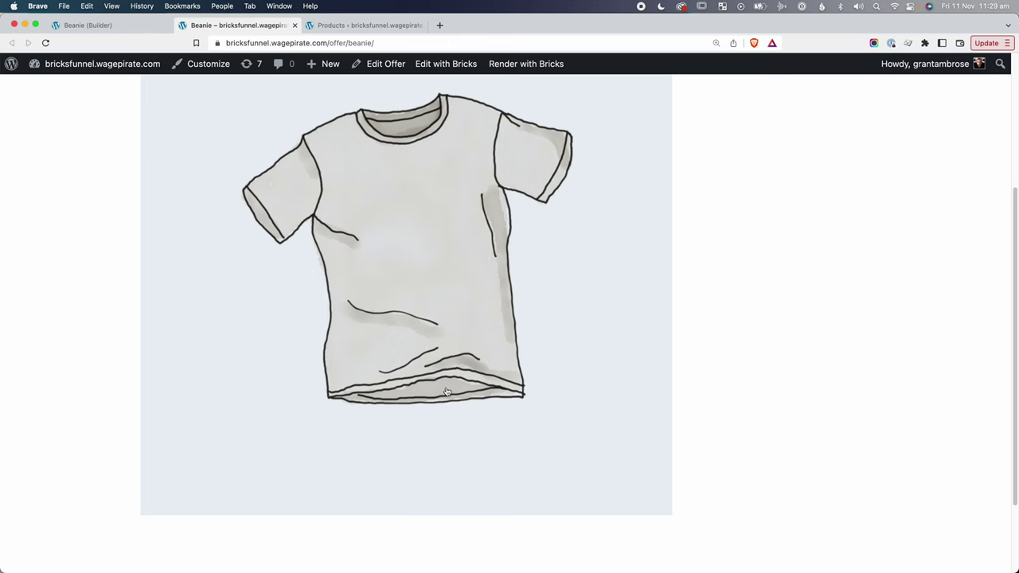
scroll(447, 391, up, 5)
Open the V-Neck T-Shirt product page and select Color Green and Size Large.
key(ctrl+Tab)
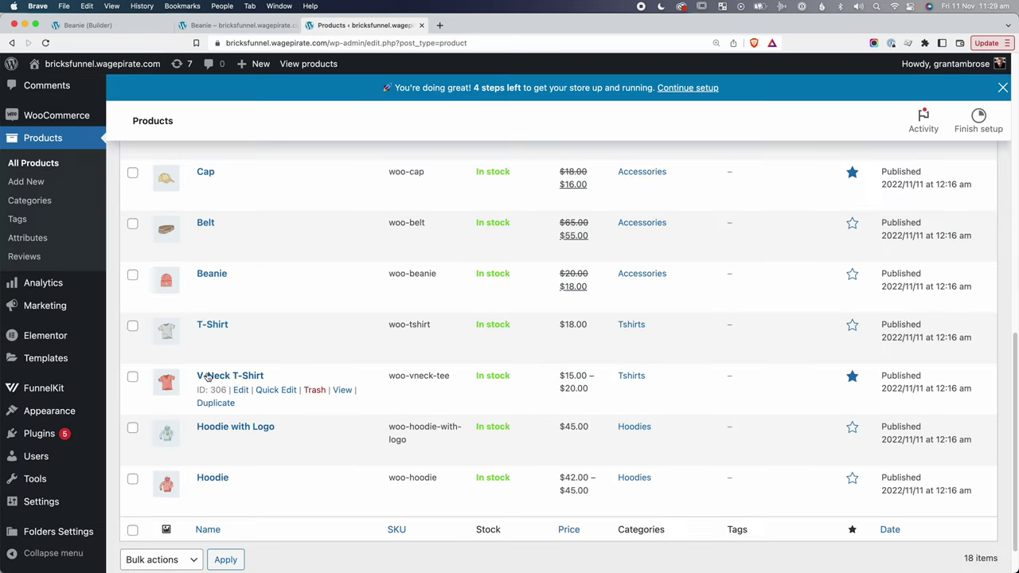
super+click(342, 390)
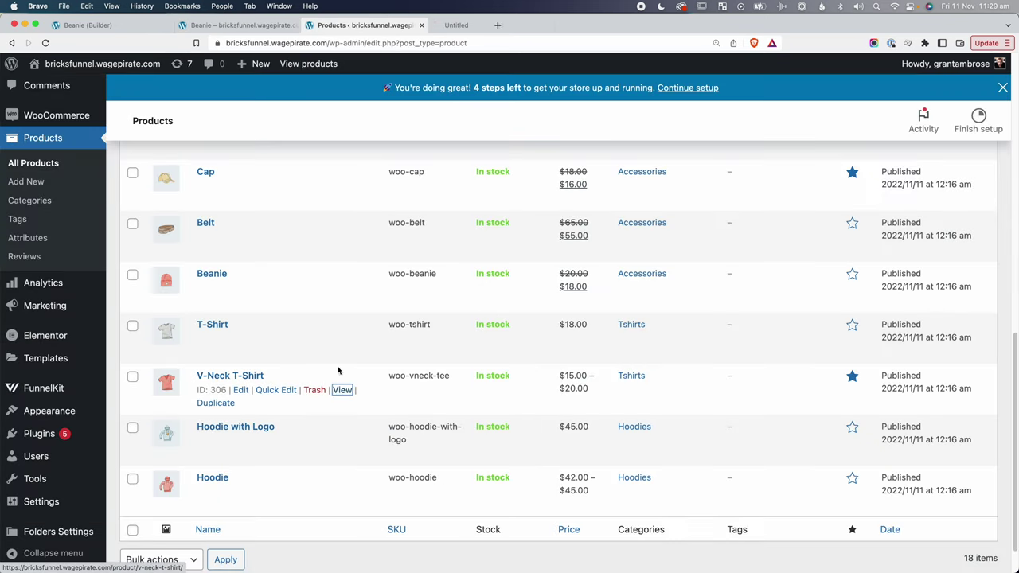
click(475, 26)
click(764, 249)
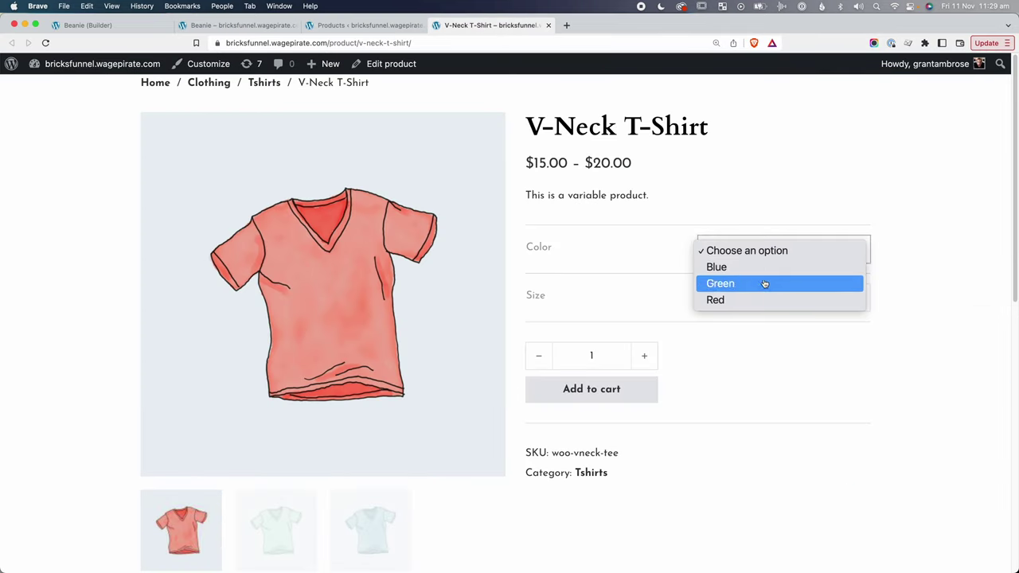
click(765, 282)
click(784, 299)
click(725, 313)
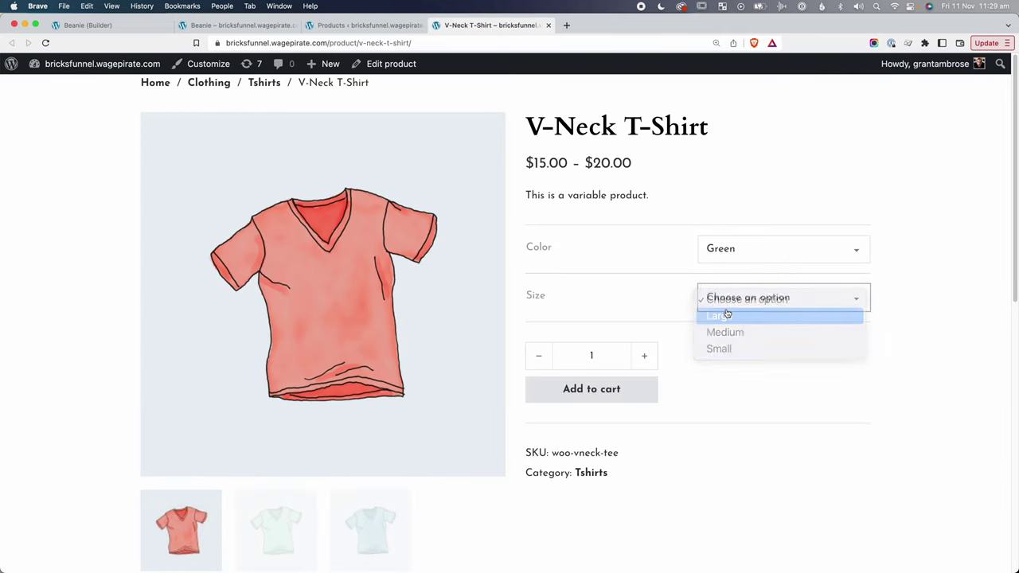
drag(751, 423, 645, 327)
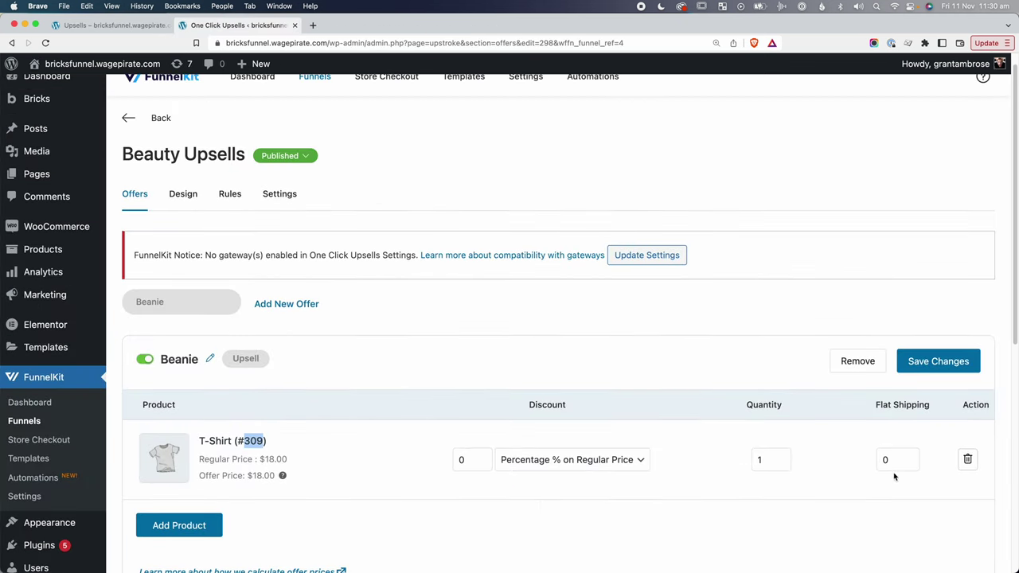
Remove the T-Shirt from the offer and add V-Neck T-Shirt (#306) instead.
click(966, 459)
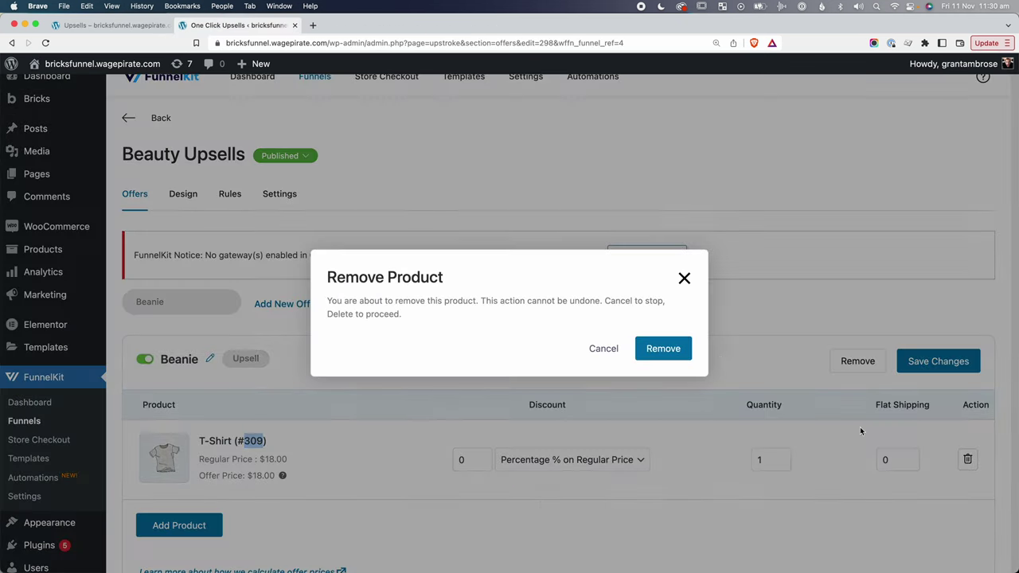
click(664, 348)
click(549, 537)
text(v-neck)
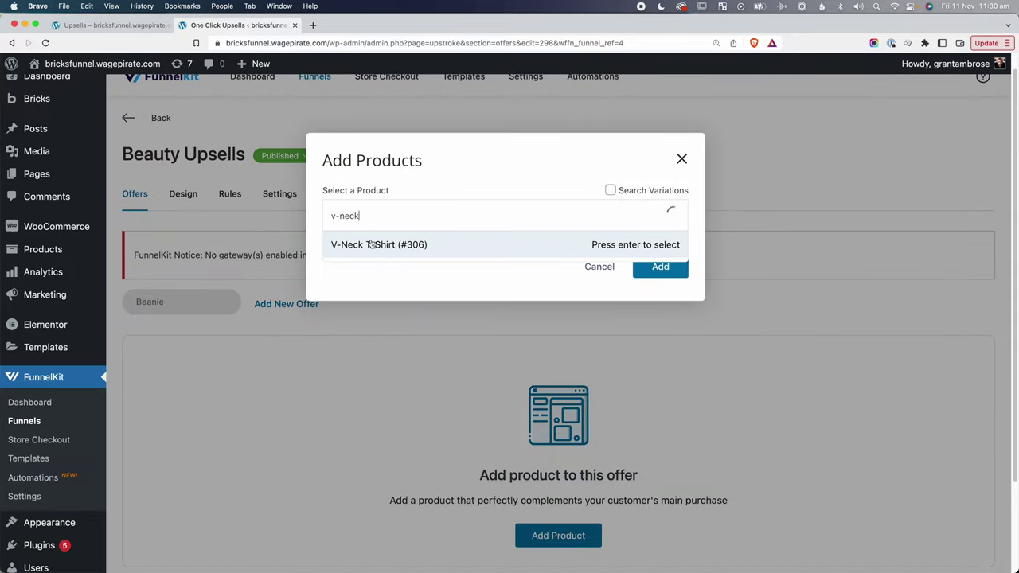
click(370, 244)
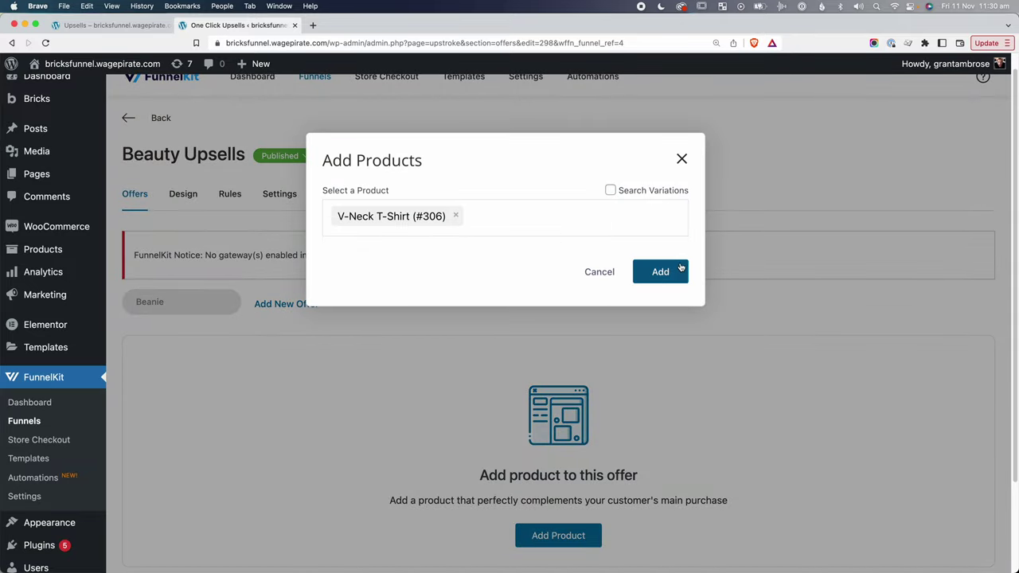
click(658, 271)
scroll(250, 398, down, 5)
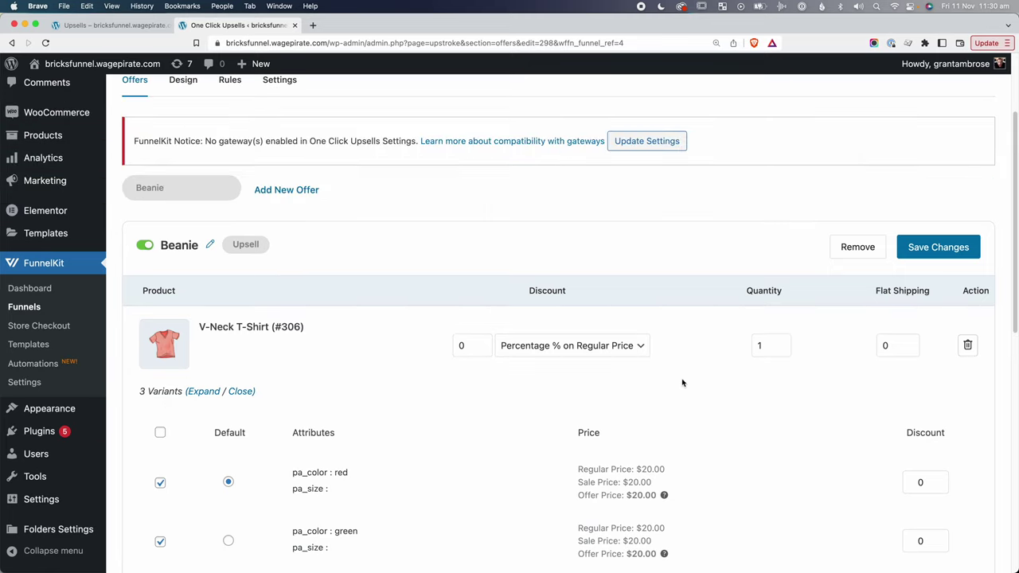
Set the V-Neck T-Shirt discount to 50 Percentage % on Regular Price.
scroll(721, 400, down, 4)
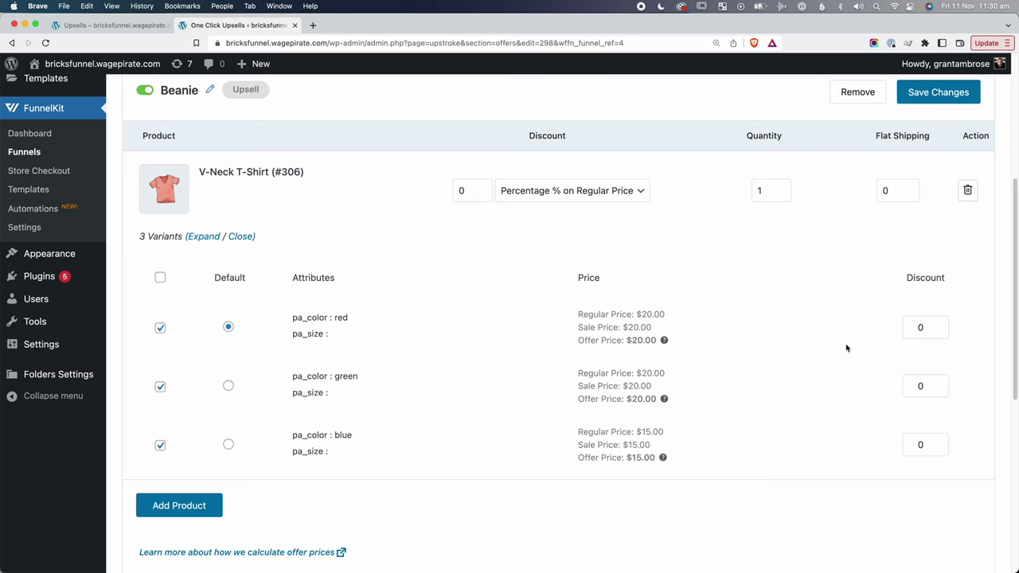
scroll(717, 346, up, 1)
click(570, 208)
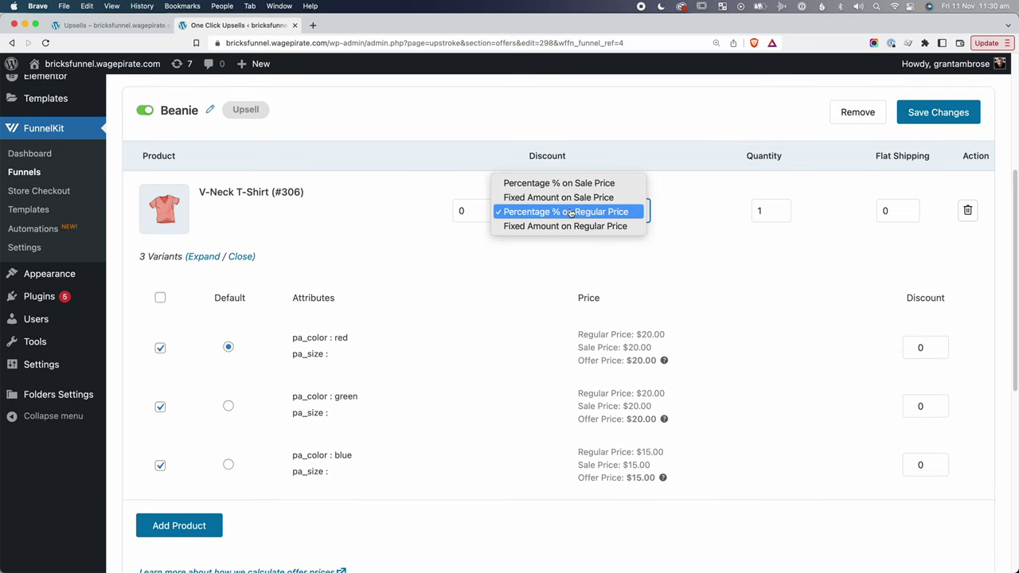
click(523, 183)
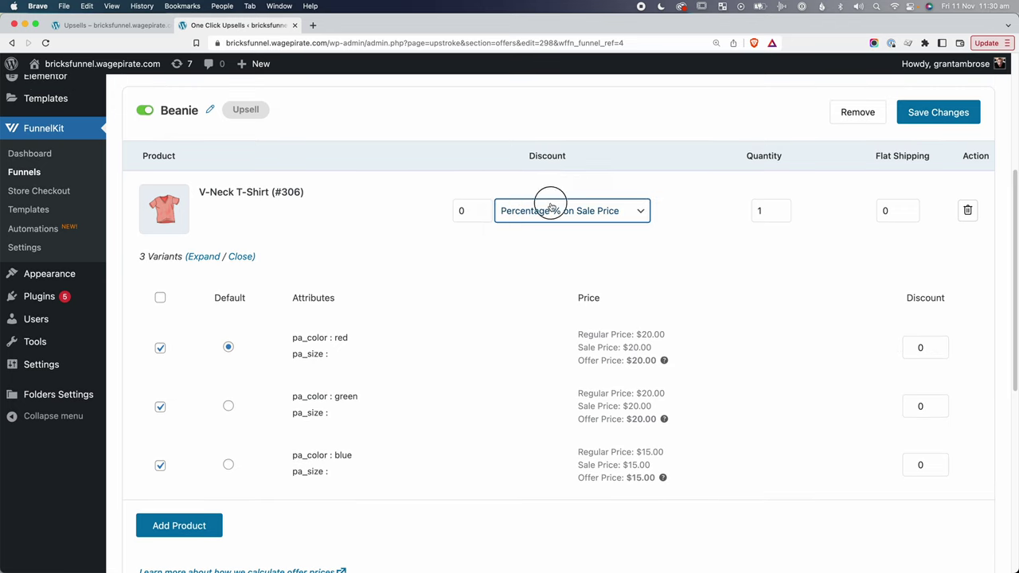
click(546, 209)
click(525, 241)
double_click(464, 210)
text(50)
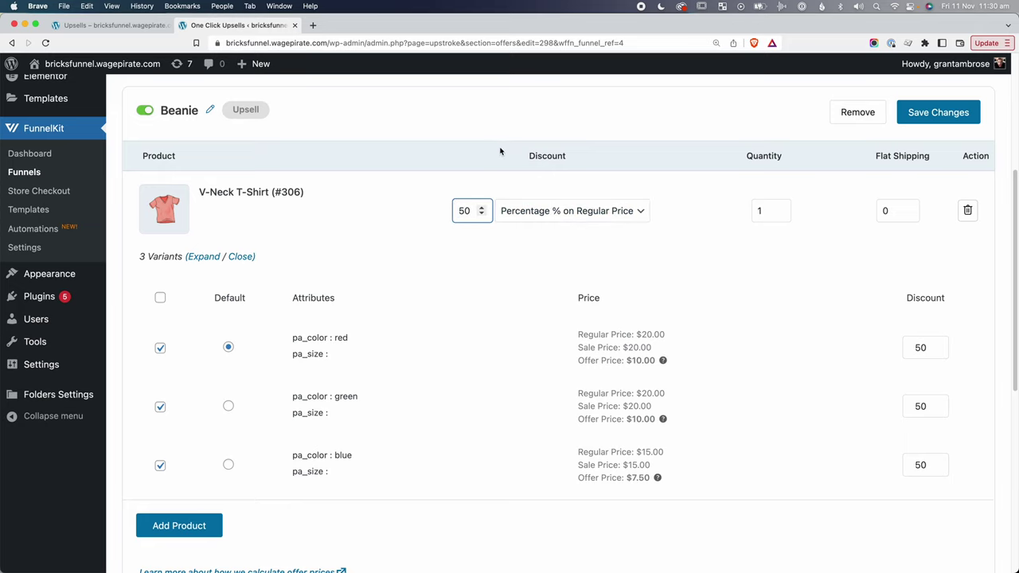
click(514, 125)
Rename the offer 'V-neck T-shirt' with slug vneck-tshirt and apply it.
scroll(664, 177, up, 1)
scroll(924, 160, up, 2)
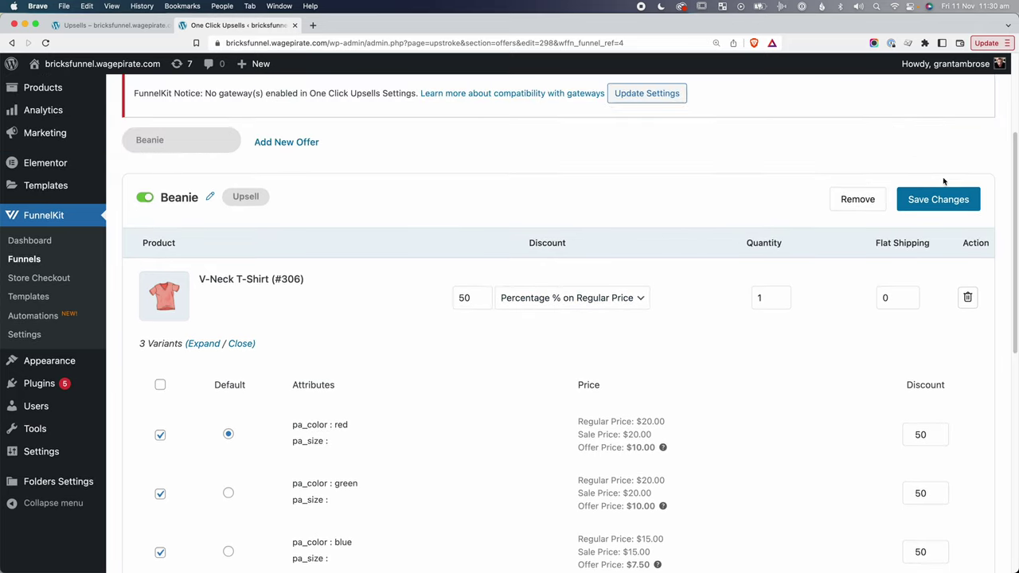
scroll(478, 223, up, 1)
click(211, 225)
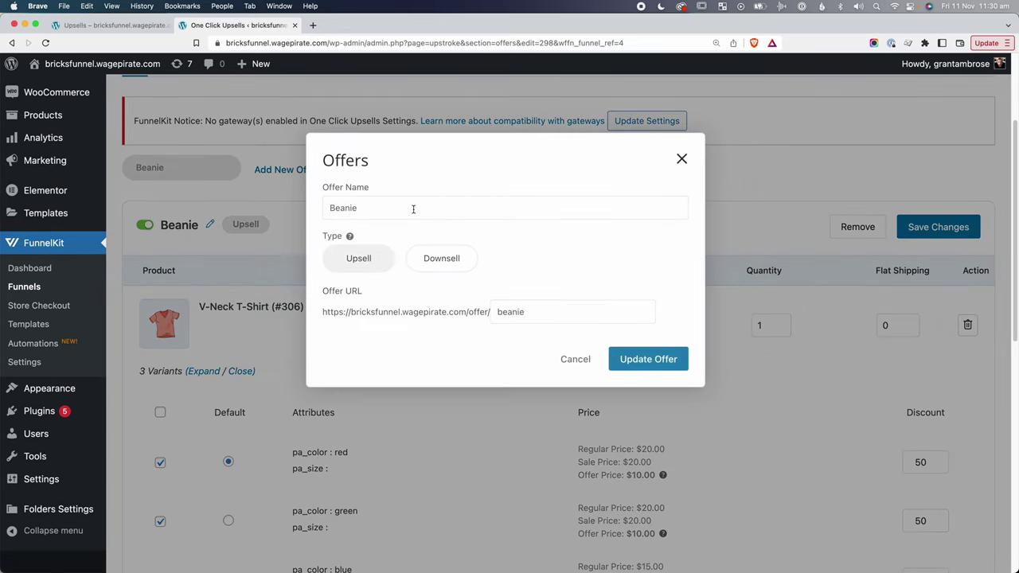
double_click(411, 208)
text(V-neck T-shirt)
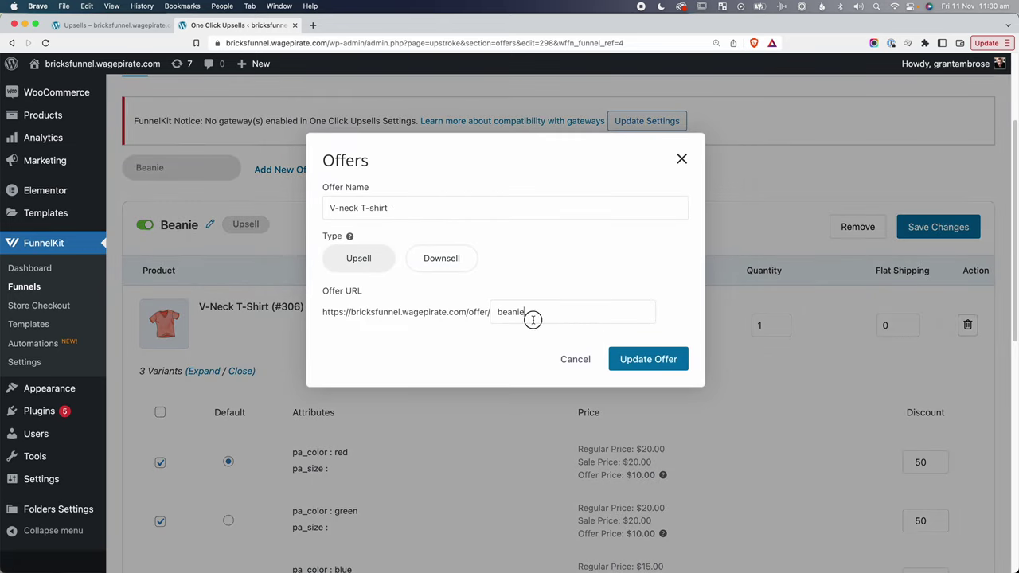
double_click(533, 319)
text(vneck-tshirt)
click(648, 359)
Save the offer, reload the V-neck page, and cycle its red, green and blue slides and thumbnails.
click(933, 227)
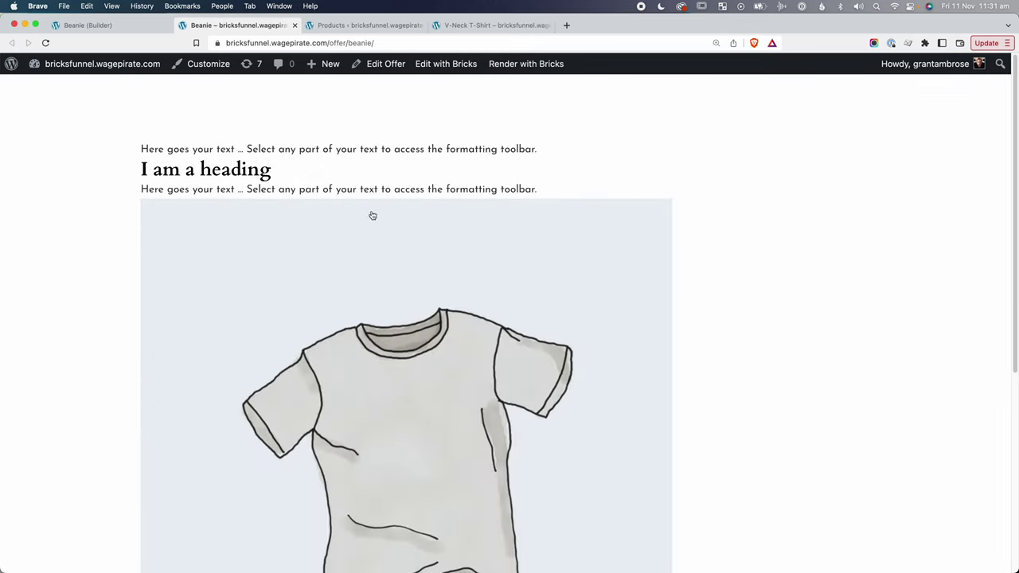
key(super+r)
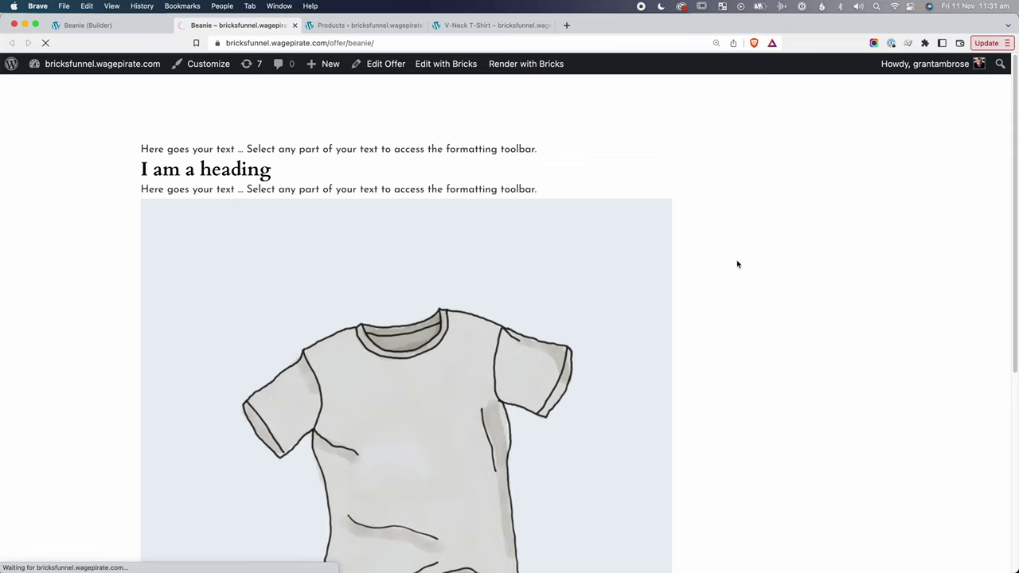
scroll(713, 402, down, 3)
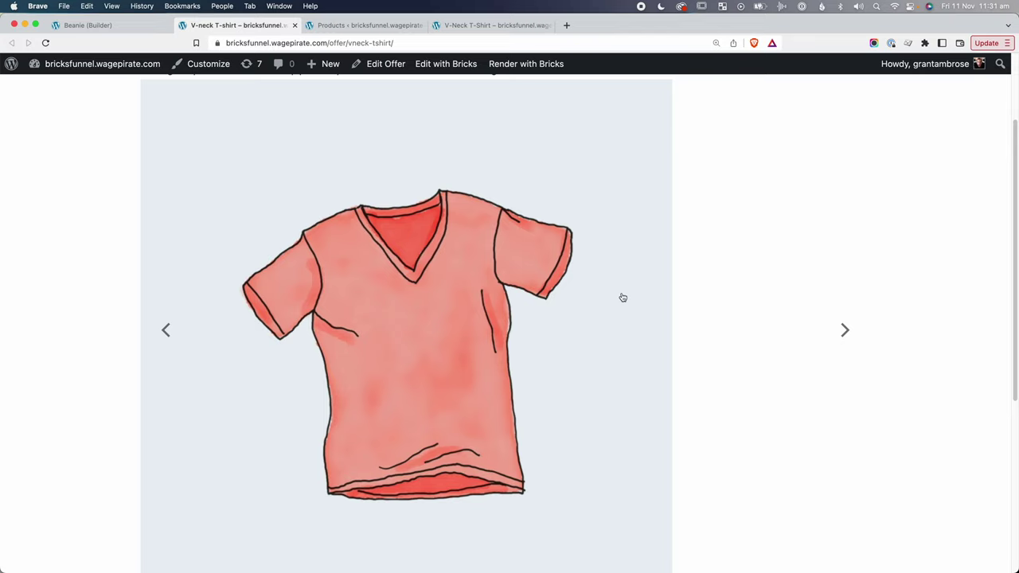
scroll(796, 330, down, 1)
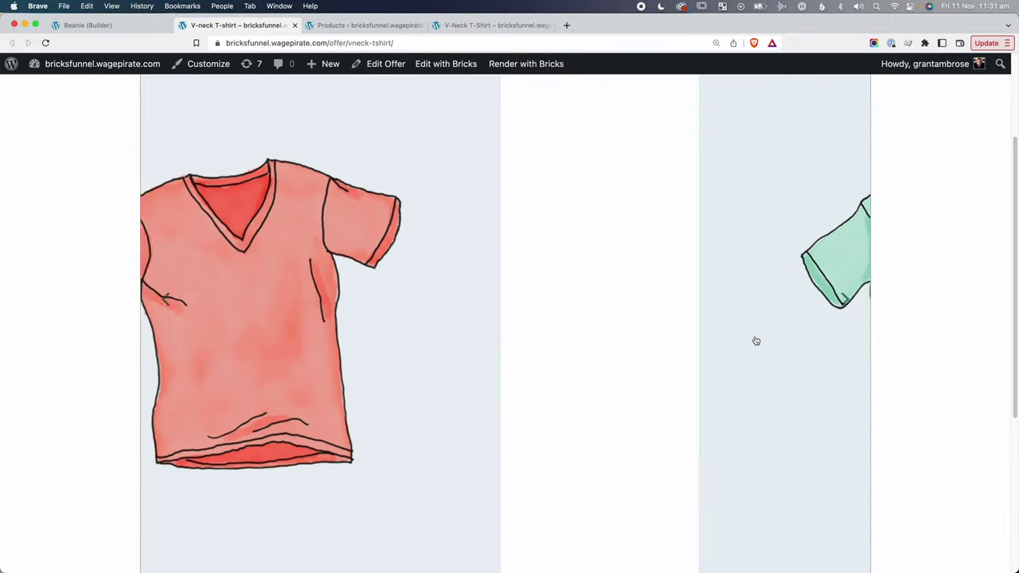
click(844, 296)
click(843, 296)
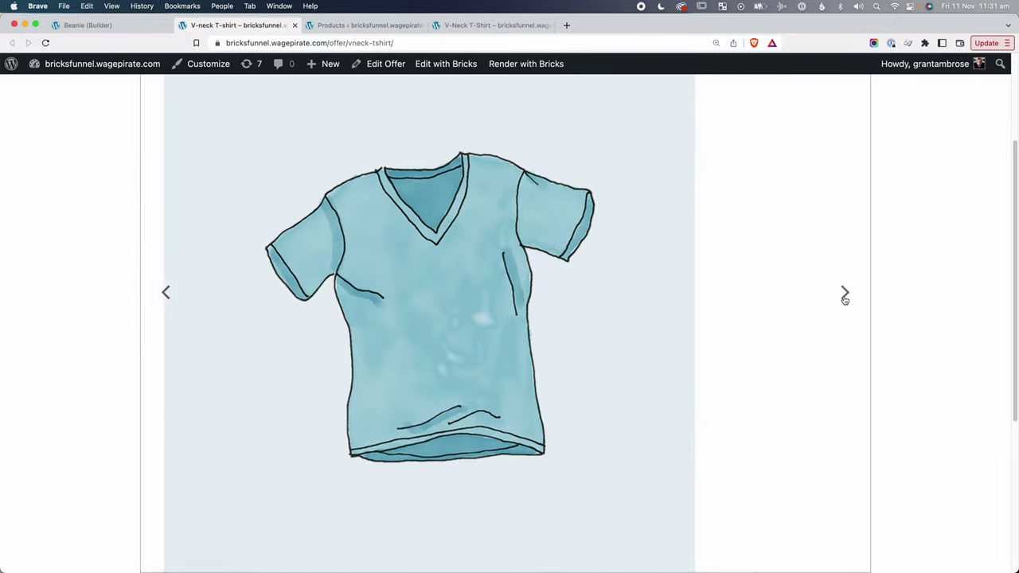
scroll(505, 449, down, 5)
click(505, 448)
click(663, 460)
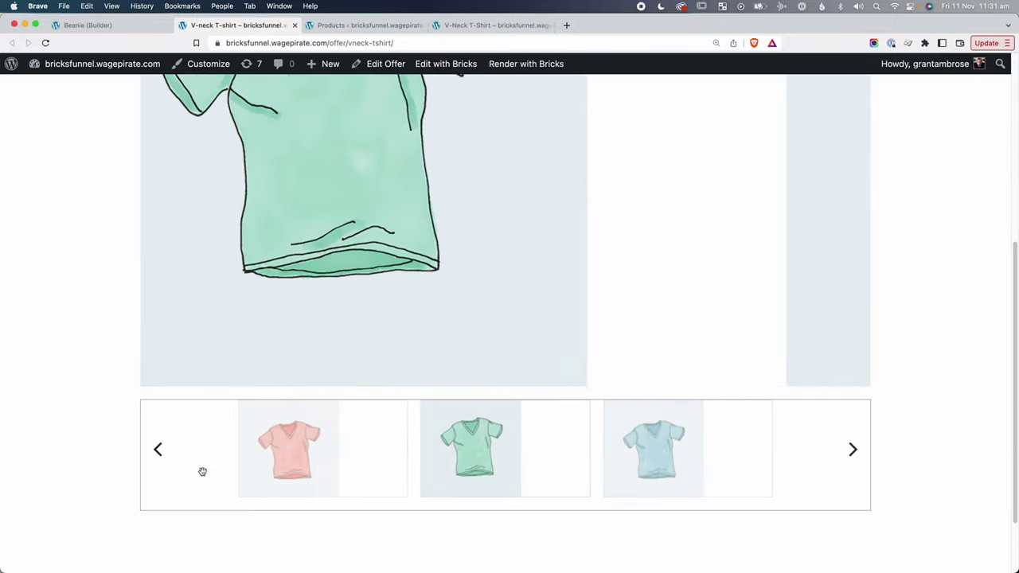
scroll(551, 451, down, 2)
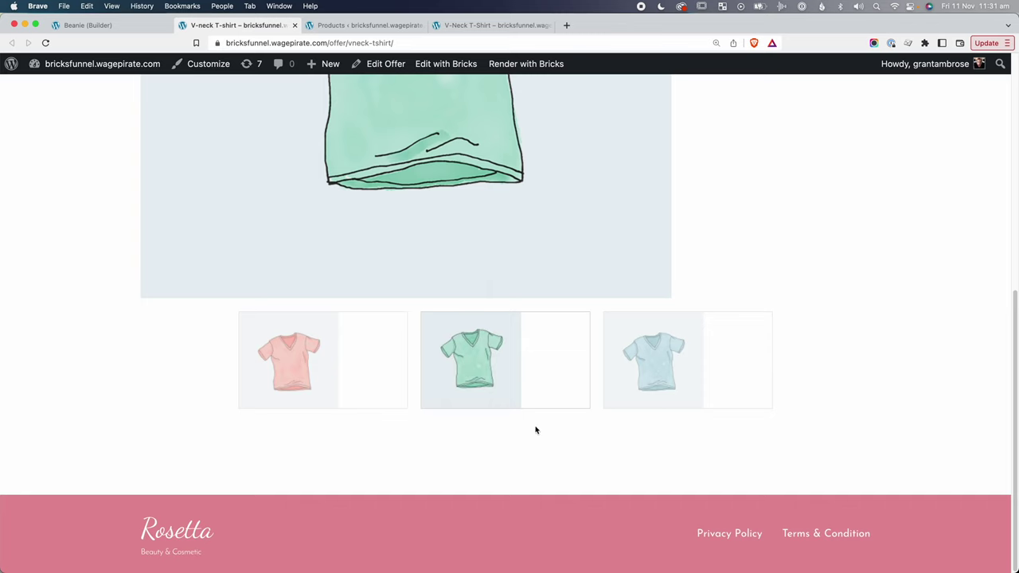
mouse_move(530, 422)
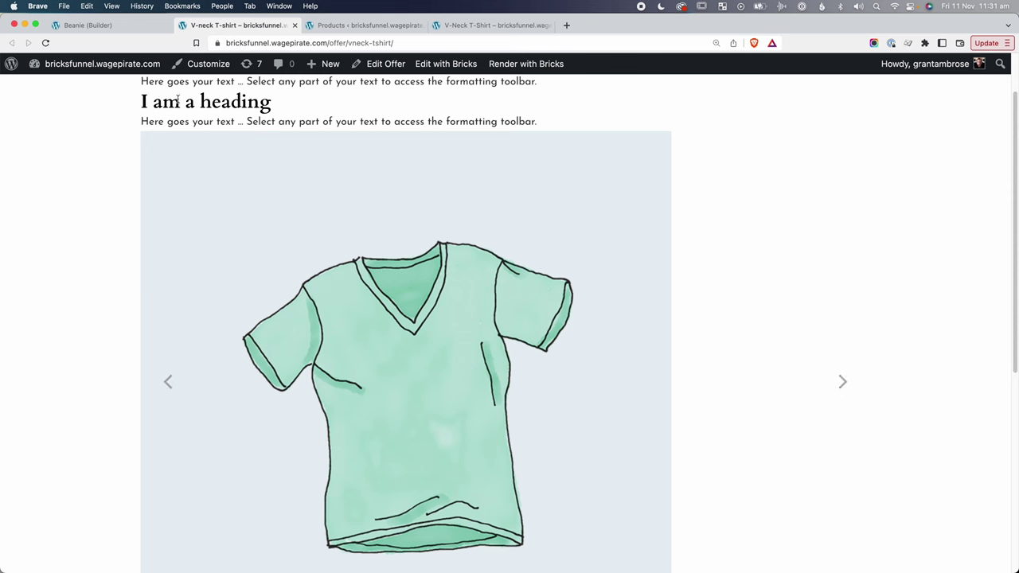
Close the offer preview and rename the Shortcode element to 'offer slideshow' in the Beanie builder.
key(super+w)
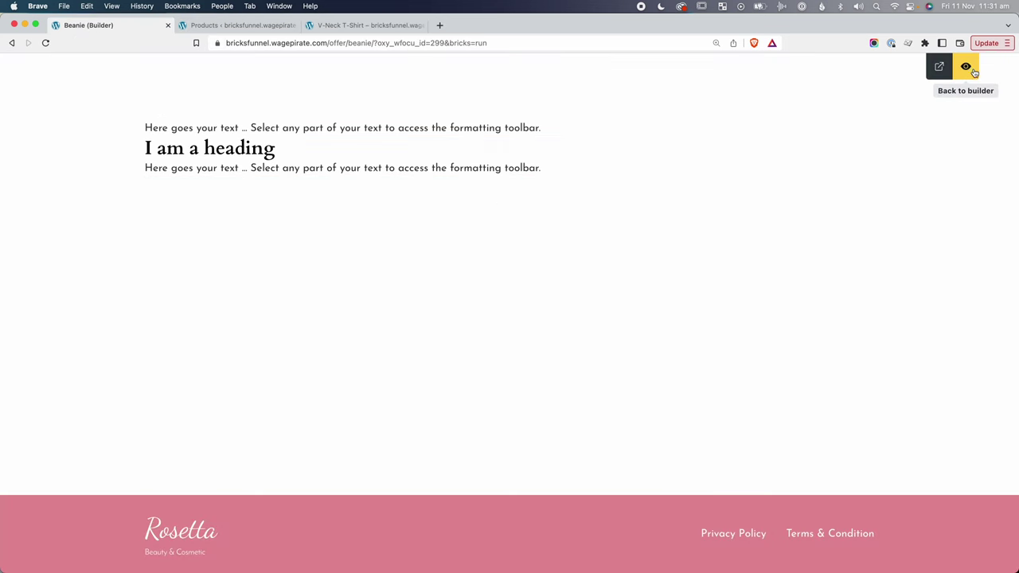
click(967, 67)
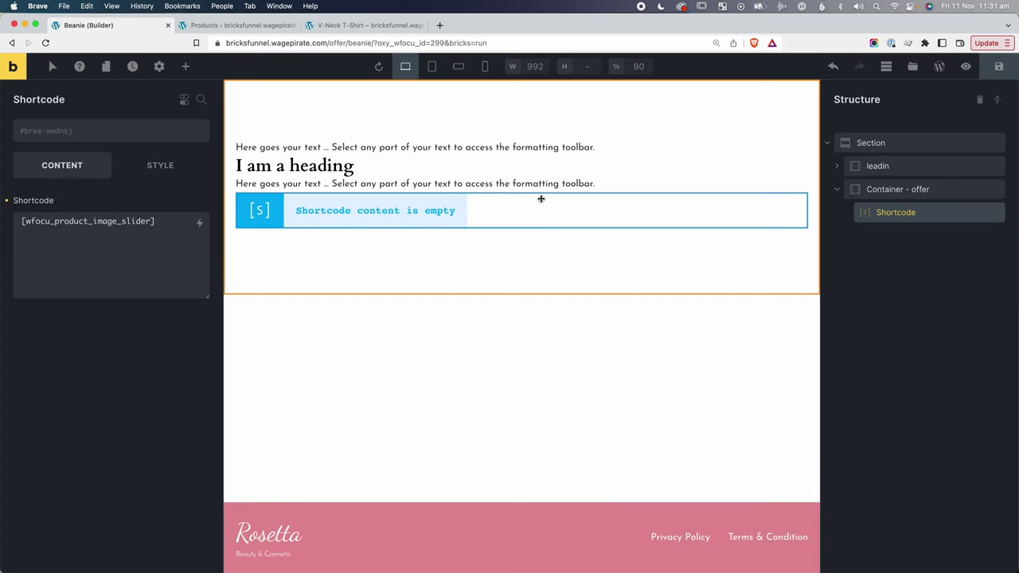
double_click(902, 212)
text(offer slideshow)
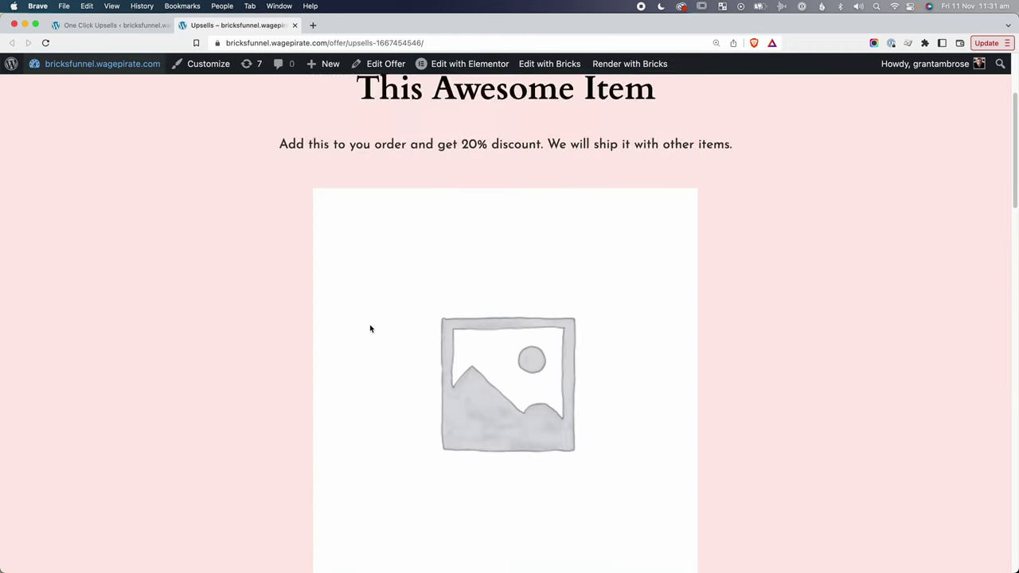
scroll(371, 327, down, 5)
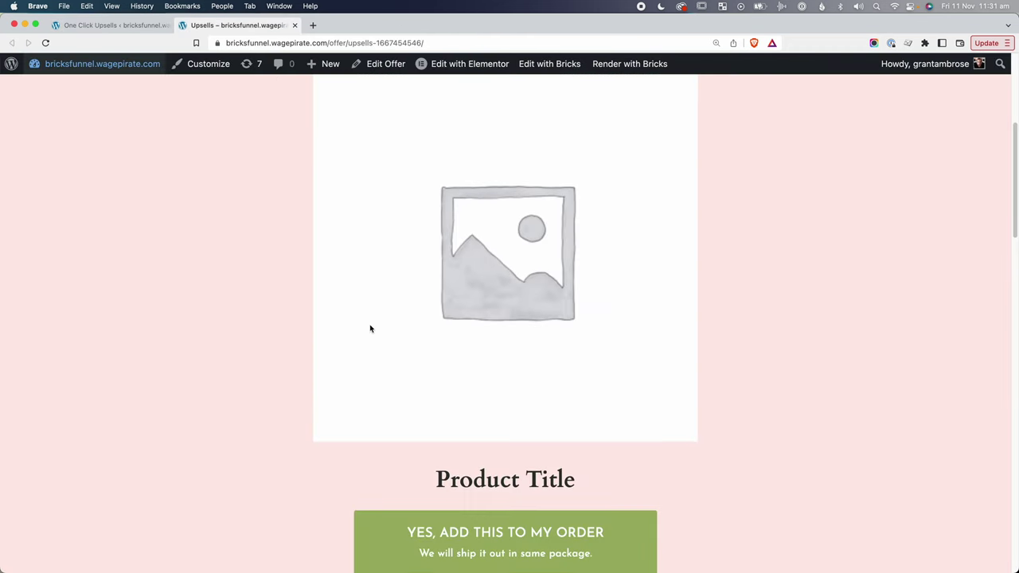
drag(479, 264, 575, 267)
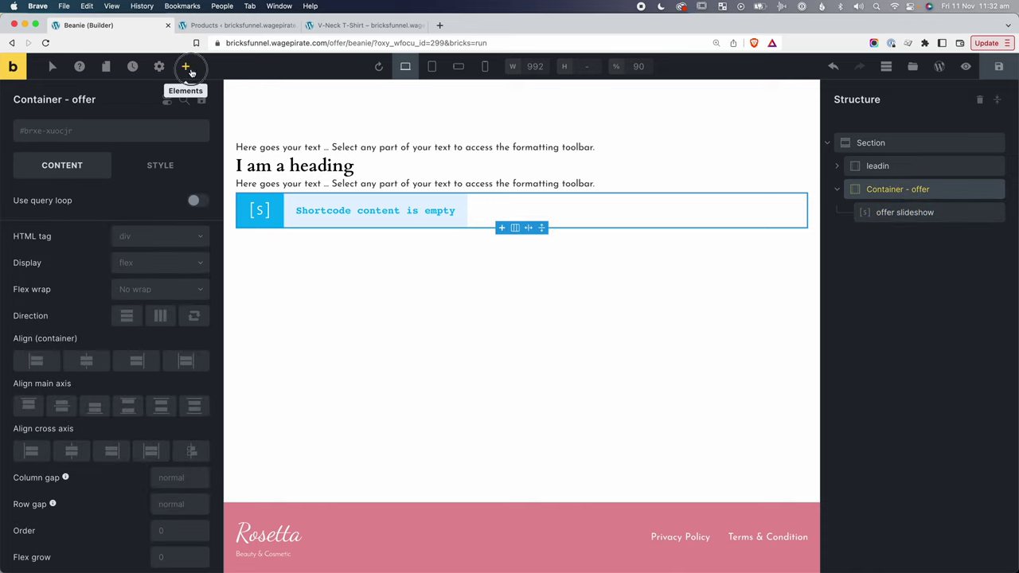
Add a Heading, a Button and a Basic Text element inside the offer container.
click(185, 66)
text(head)
click(88, 150)
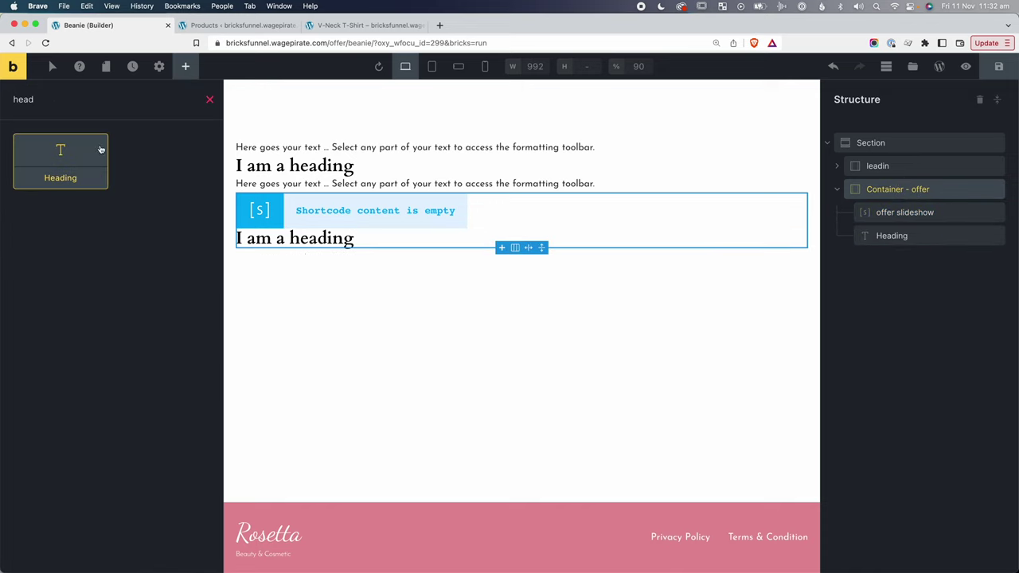
key(BackSpace)
key(BackSpace)
key(BackSpace)
key(BackSpace)
text(button)
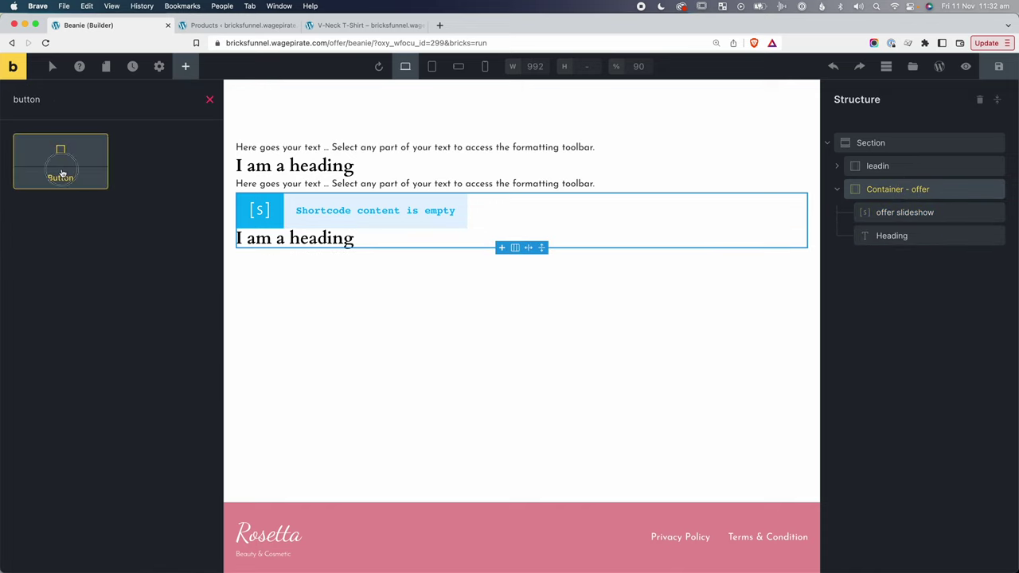
click(61, 159)
text(bas)
click(82, 156)
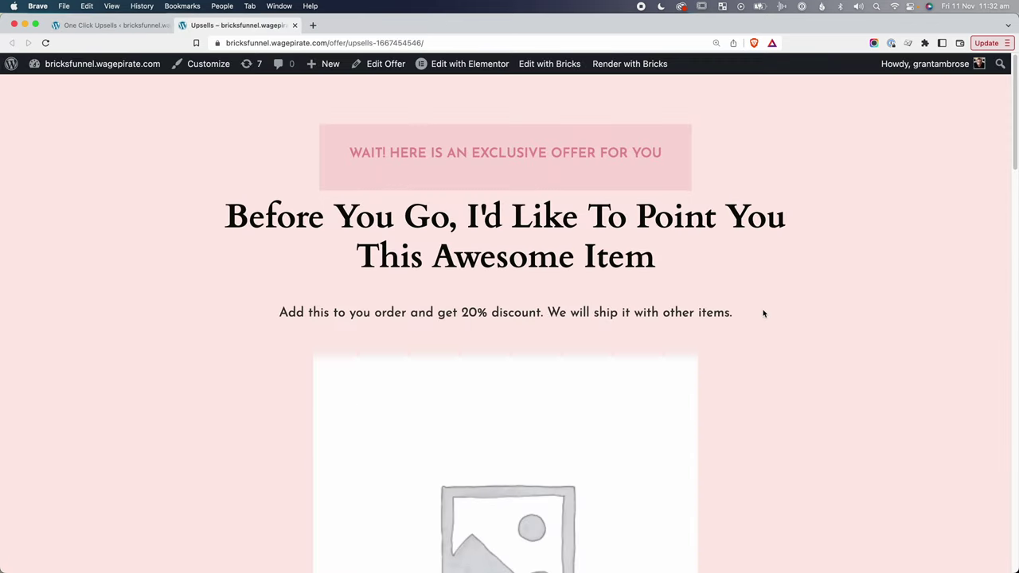
scroll(764, 313, down, 8)
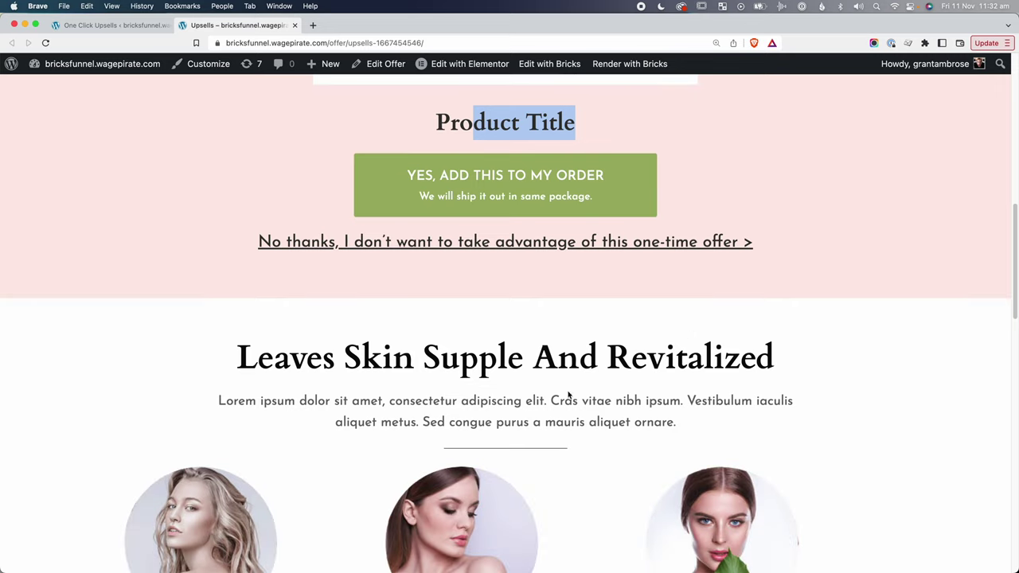
scroll(569, 393, up, 8)
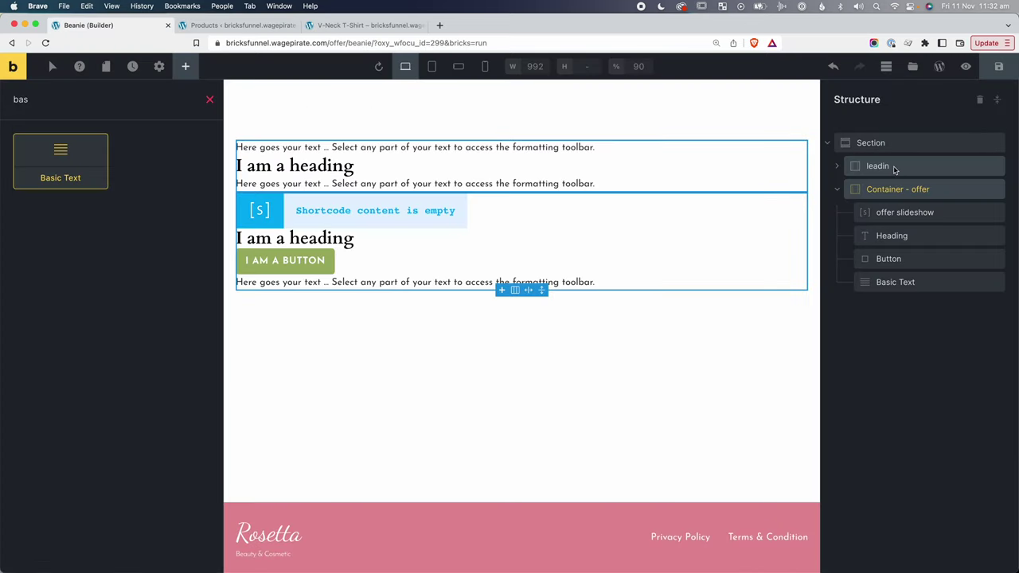
Set the leadin block's Align cross axis to Center.
click(884, 167)
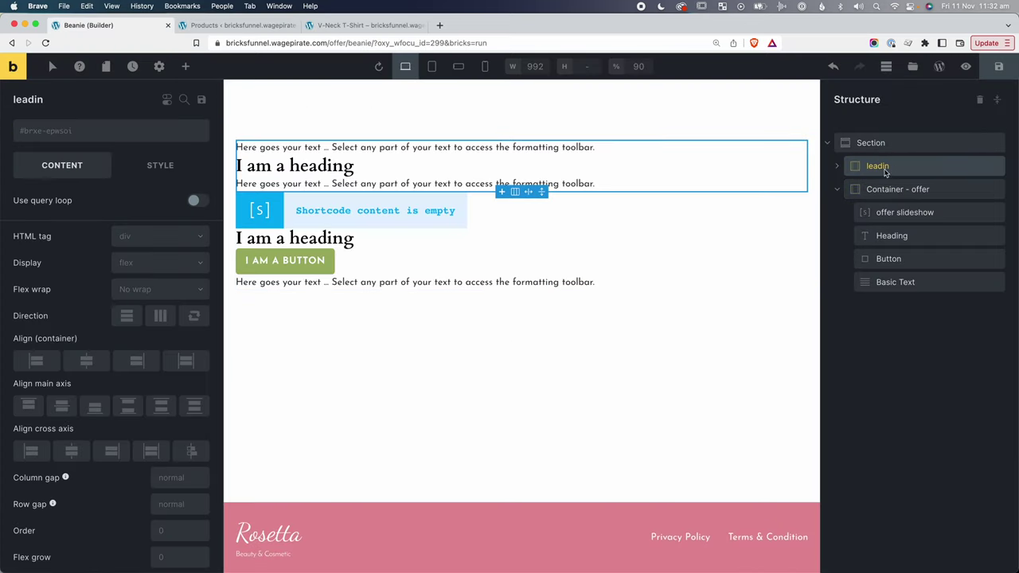
click(837, 188)
click(837, 166)
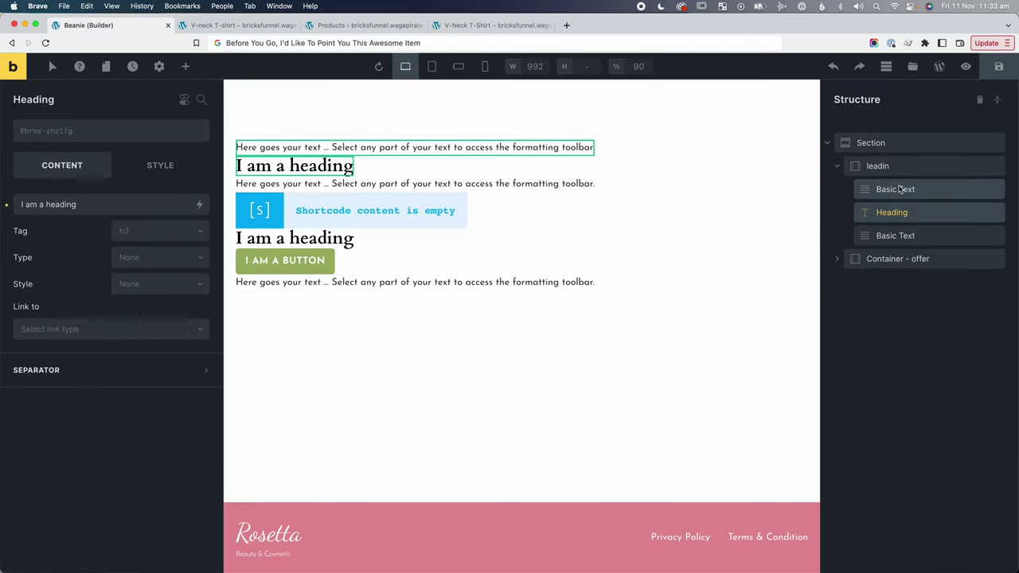
click(880, 167)
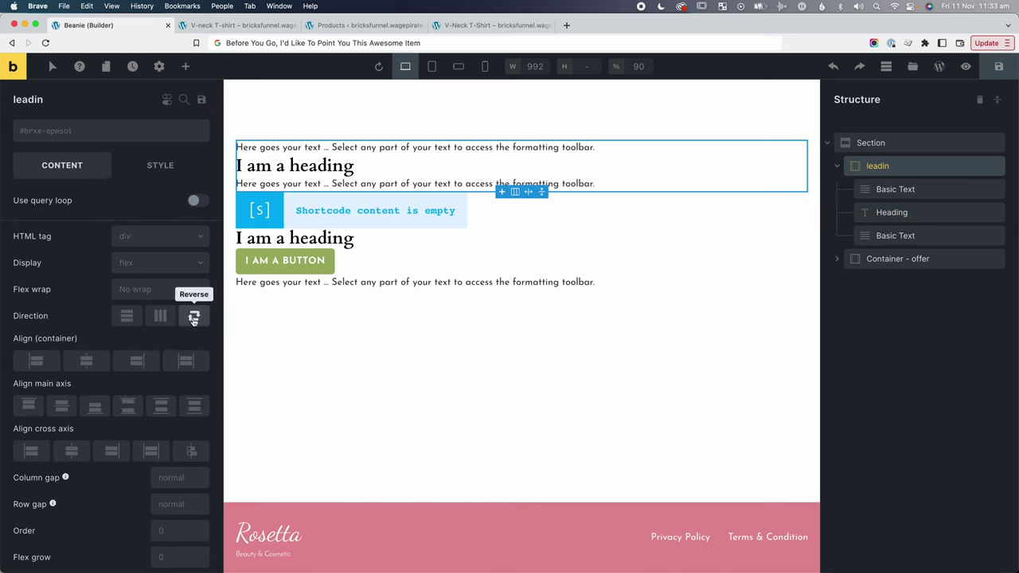
click(71, 451)
Paste 'Before You Go, I'd Like To Point You This Awesome Item' as the heading and make it h2.
click(903, 215)
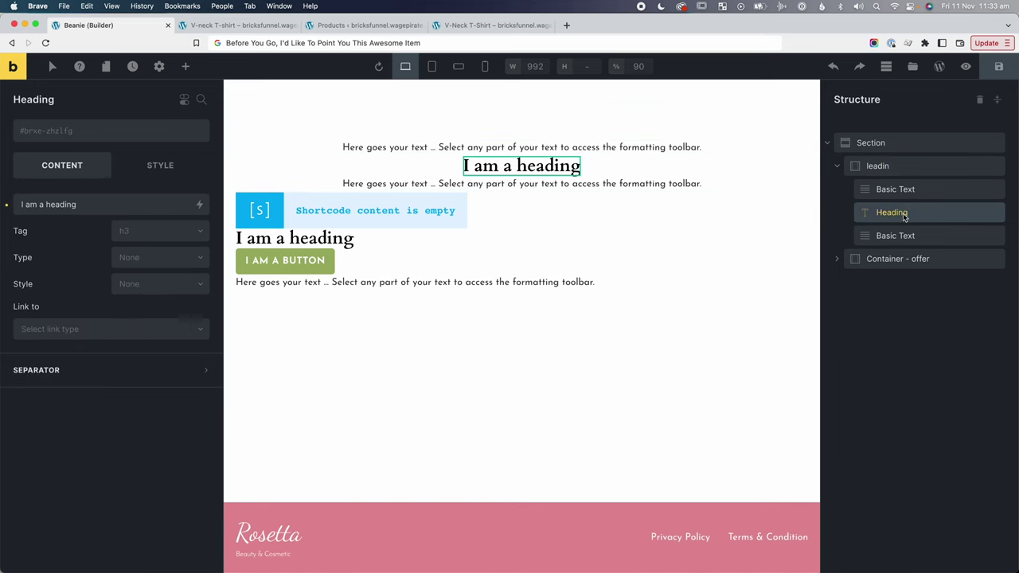
triple_click(114, 203)
text(Before You Go, I'd Like To Point You This Awesome Item)
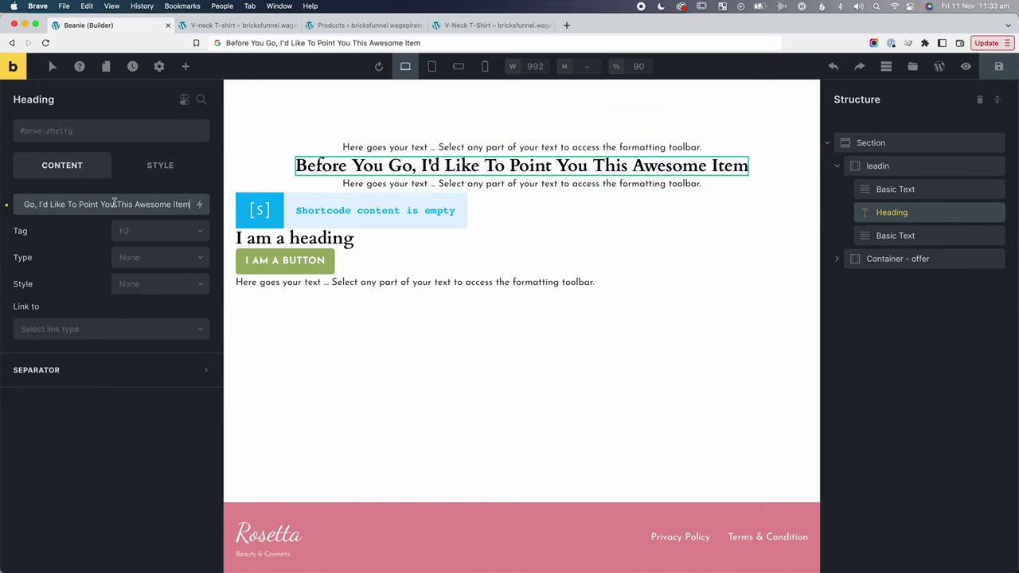
click(155, 231)
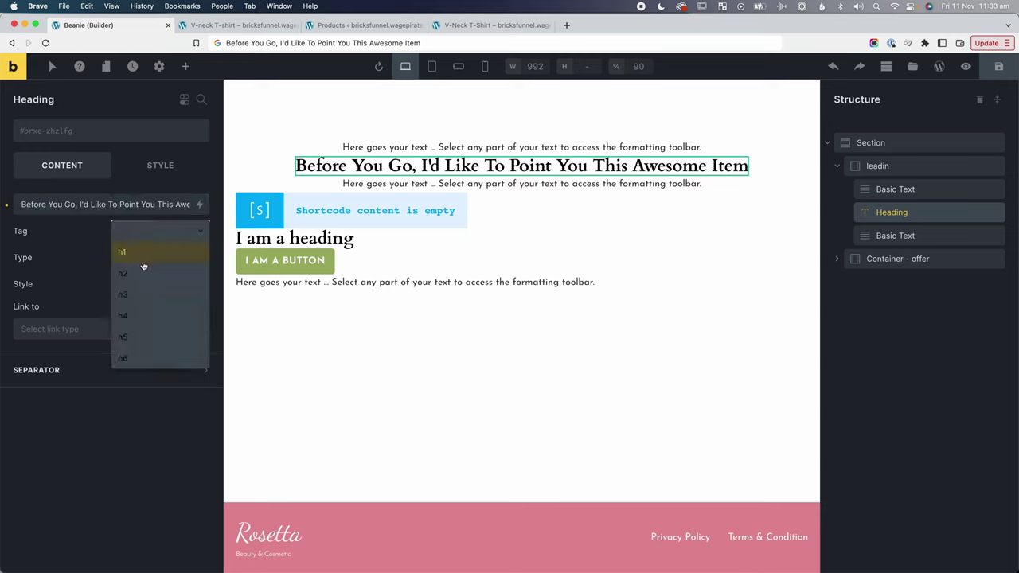
click(141, 275)
Centre-align the heading text under Style > Typography.
click(157, 165)
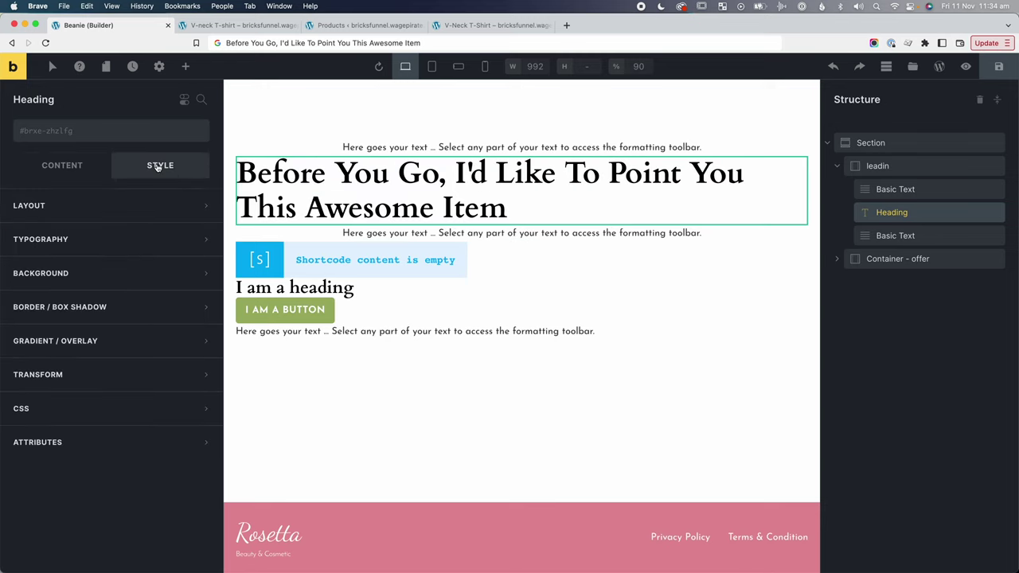
click(132, 212)
click(128, 213)
click(122, 236)
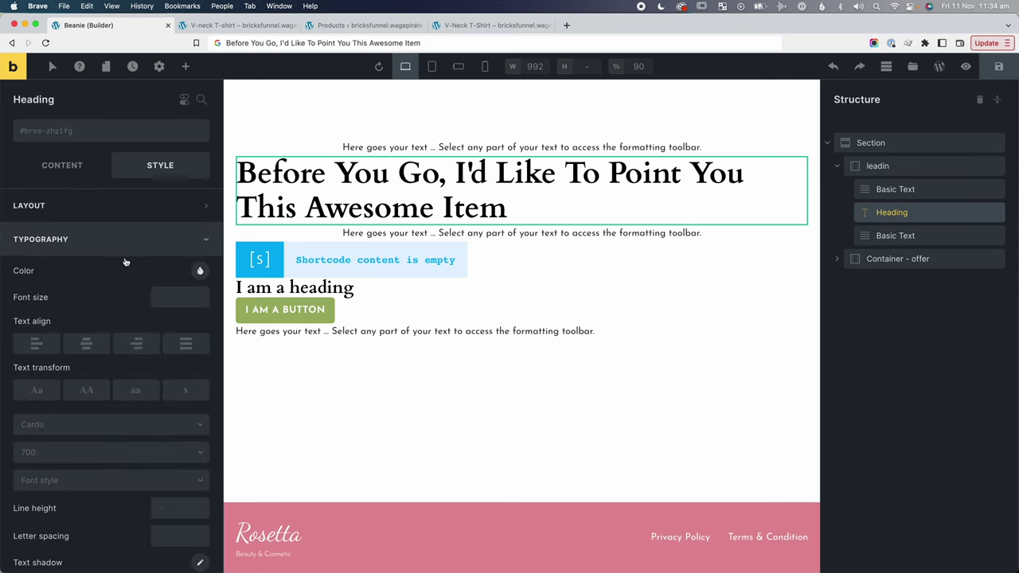
click(86, 344)
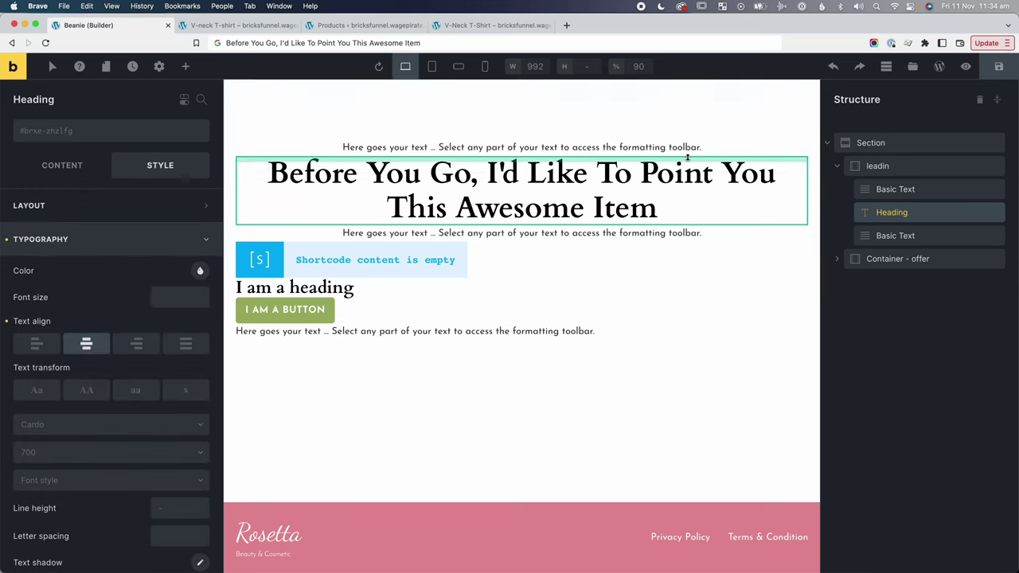
click(915, 191)
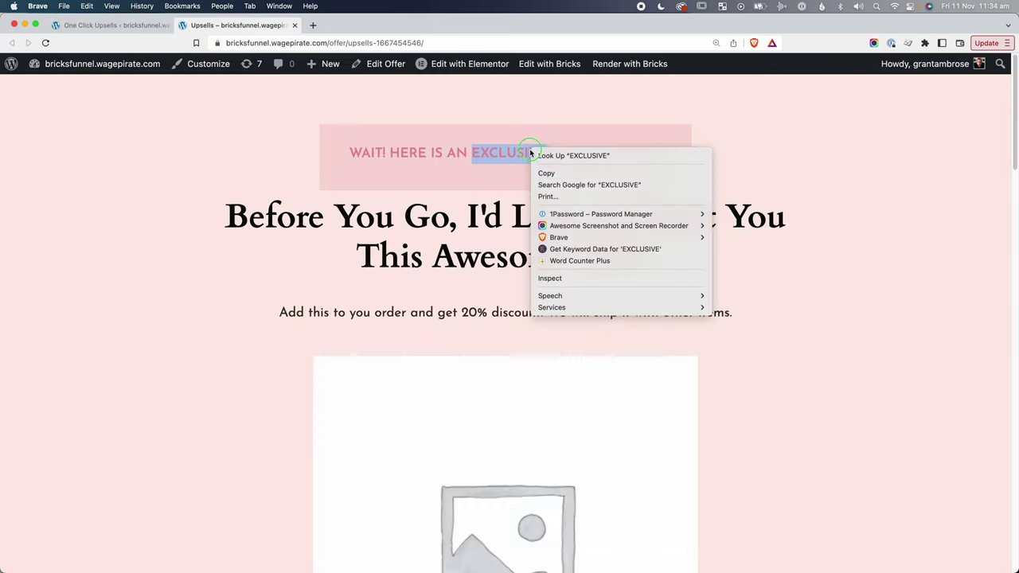
click(541, 278)
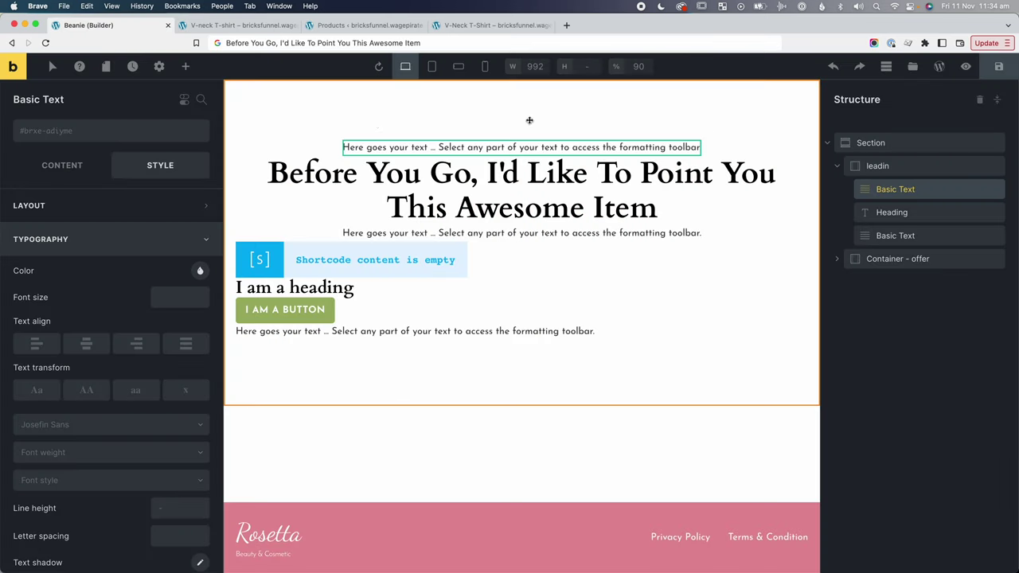
Create the bg-pink-md class with background #F9D9D8 and save that colour as a swatch.
click(78, 133)
text(bg)
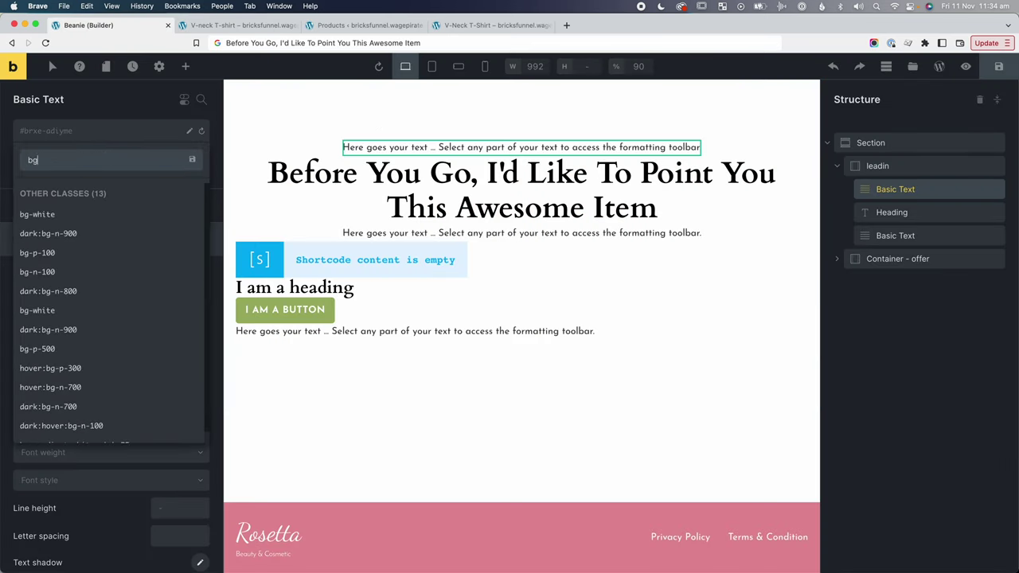
text(-pink-md)
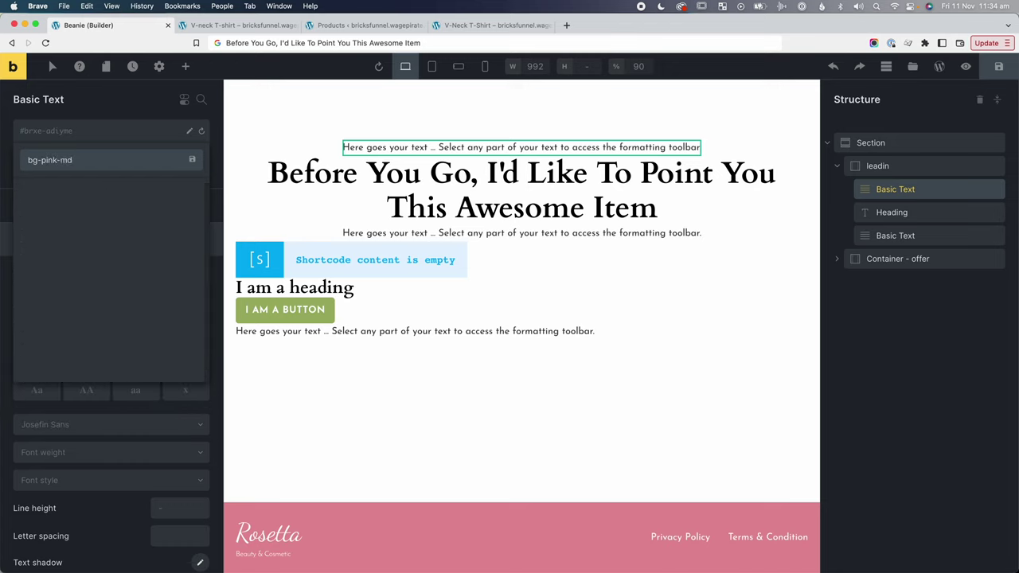
key(Return)
click(41, 290)
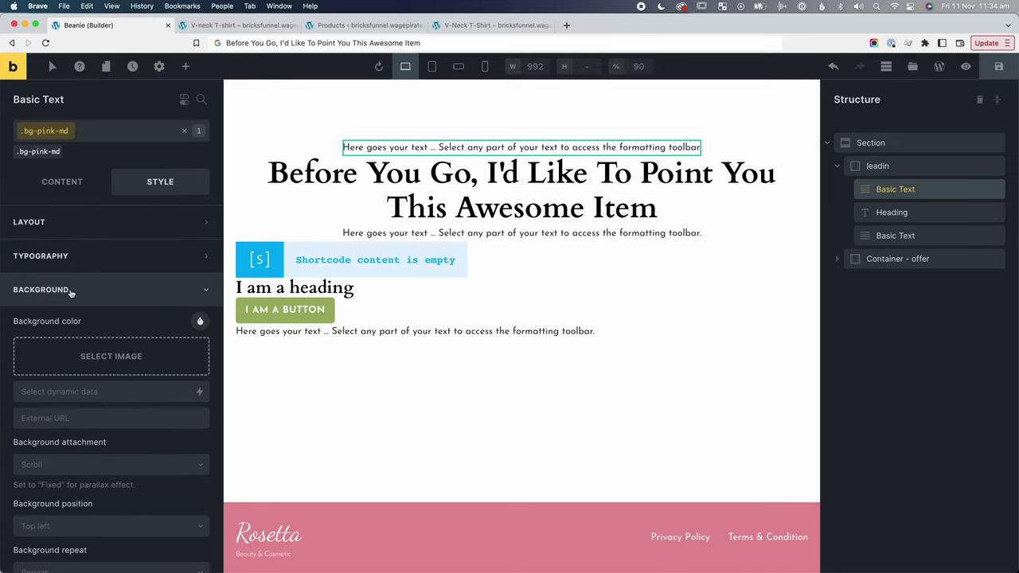
click(200, 322)
scroll(144, 460, down, 1)
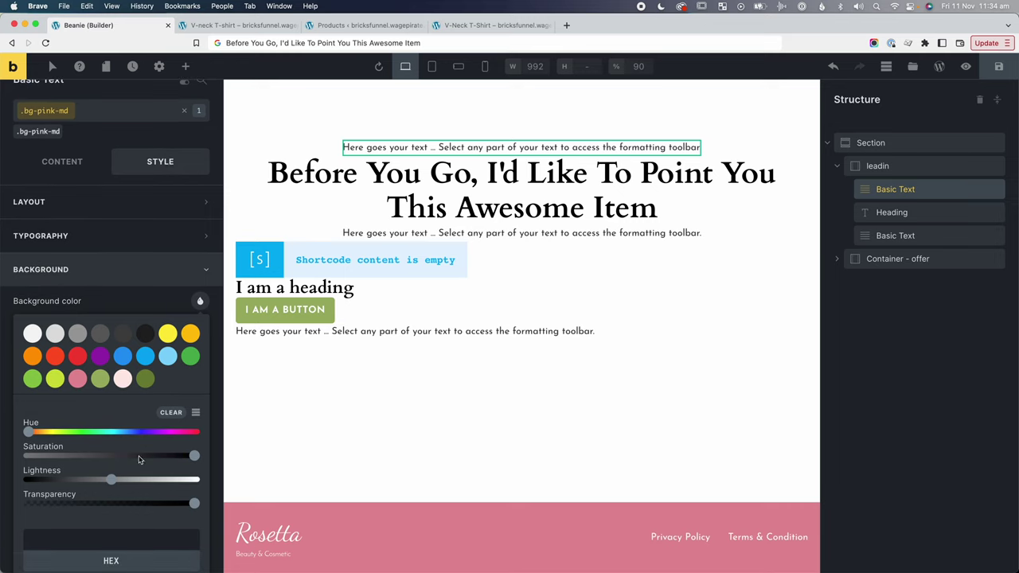
click(123, 365)
click(110, 519)
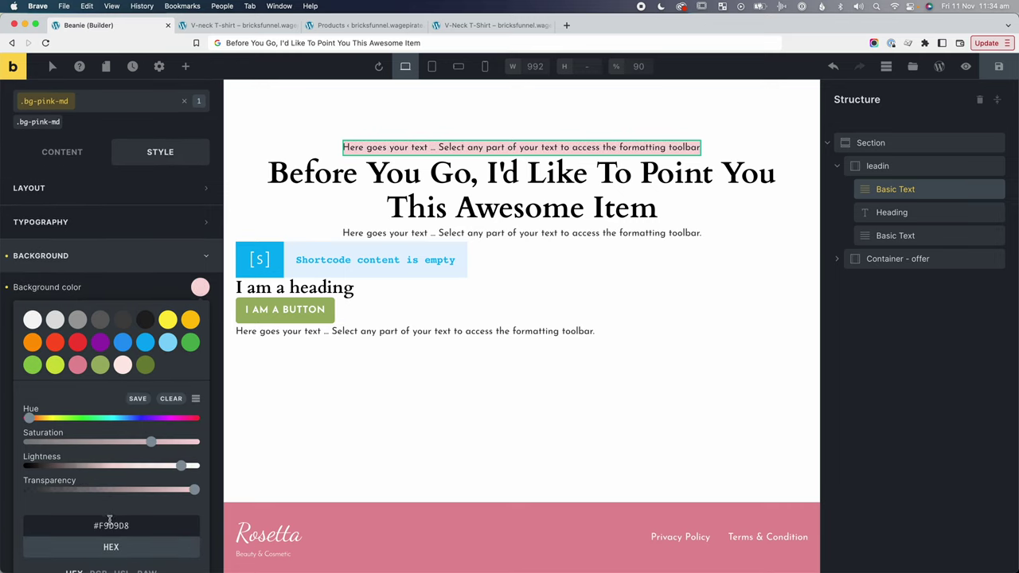
scroll(110, 520, down, 2)
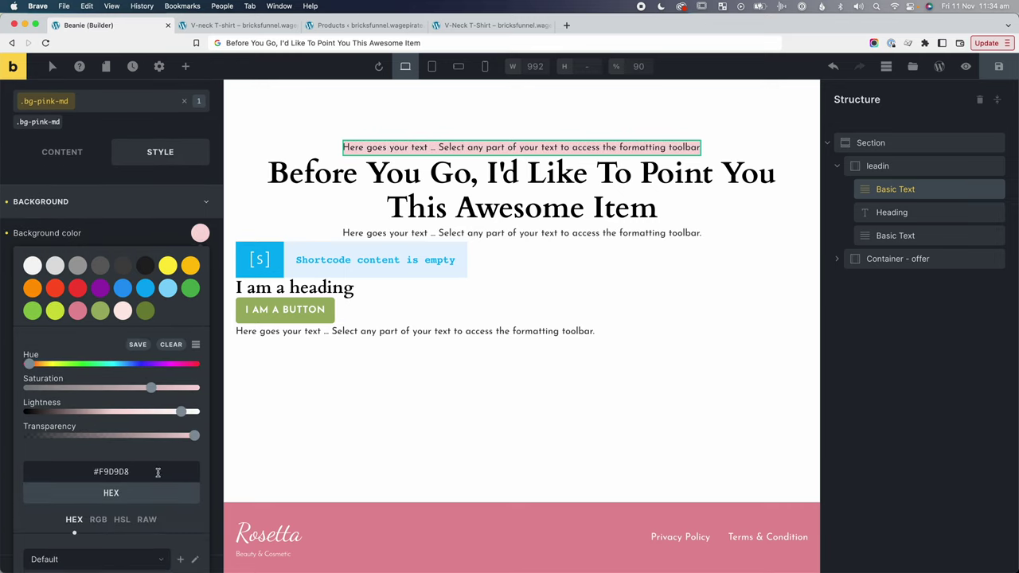
click(137, 346)
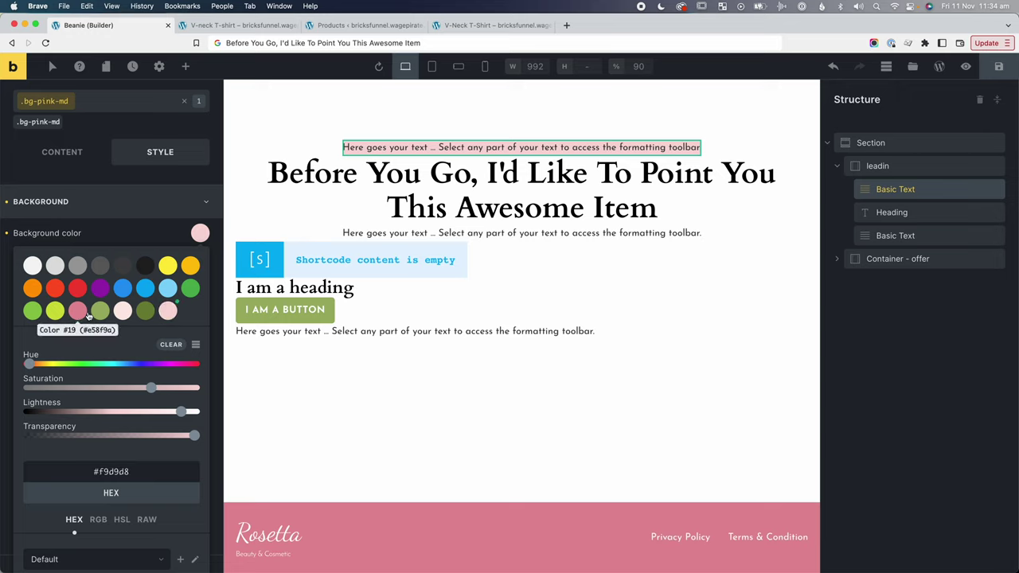
Add the pd-md, font-pink and font-700 classes to the intro text.
click(184, 100)
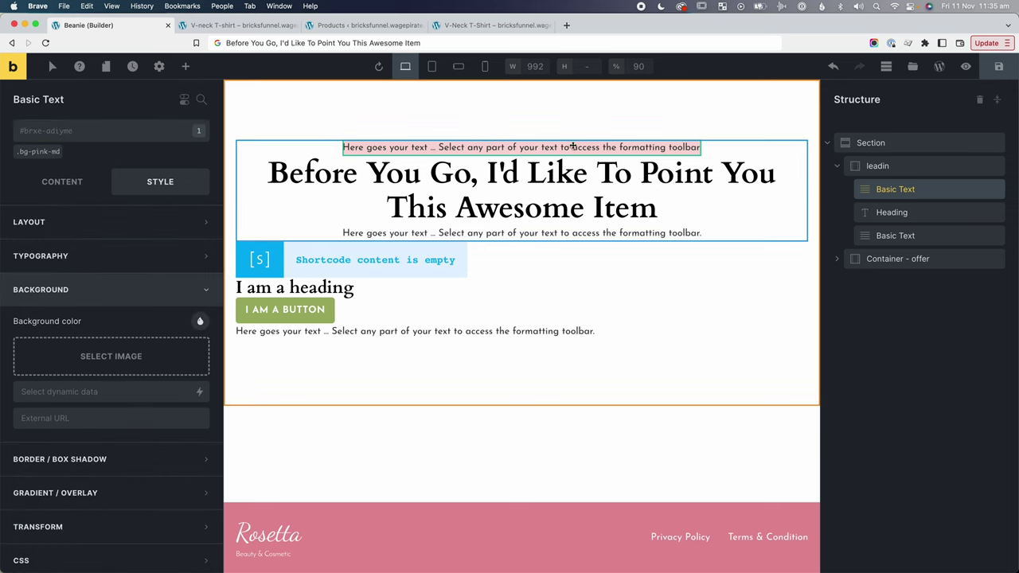
click(48, 133)
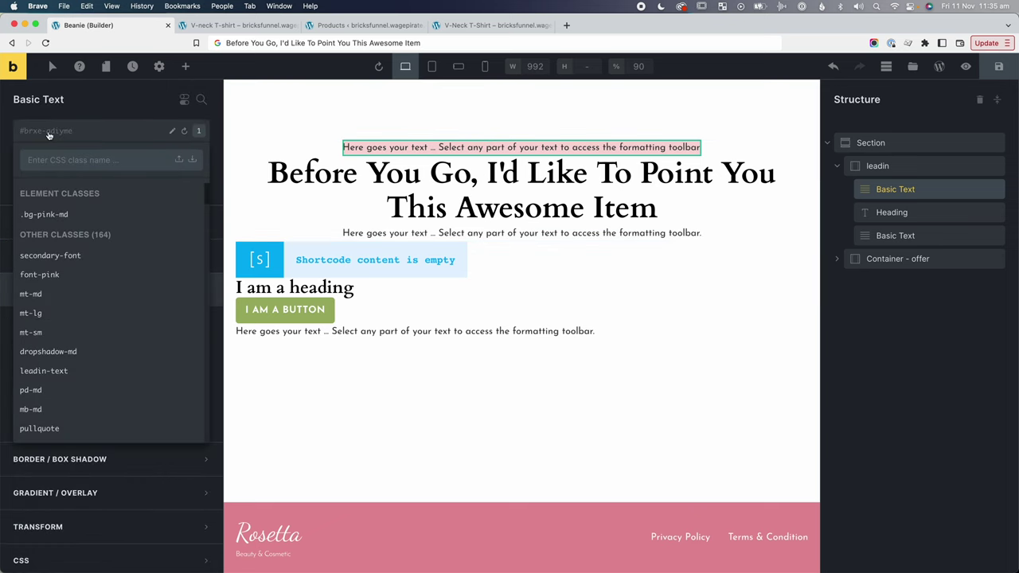
text(pd-)
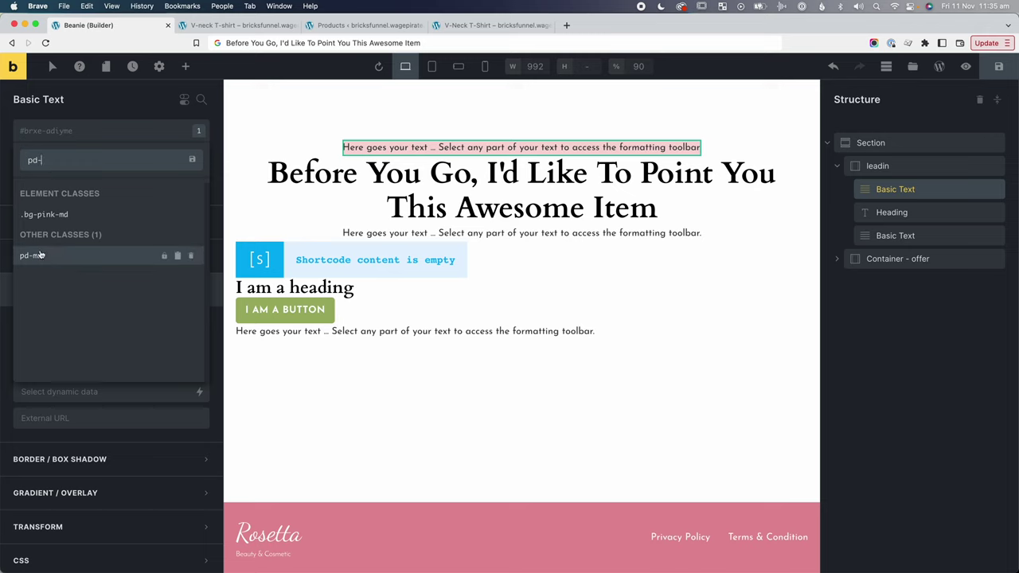
click(45, 257)
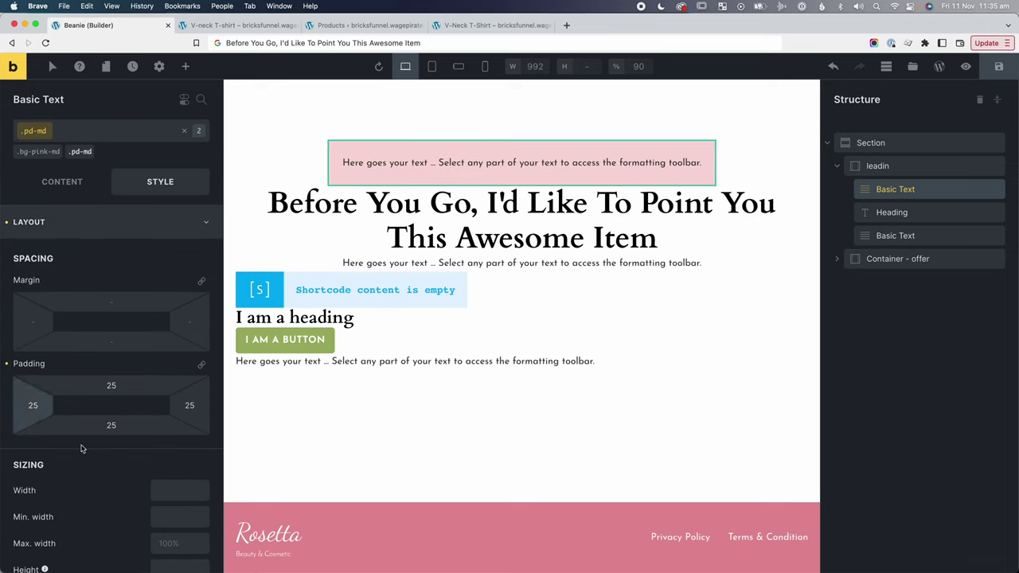
click(408, 146)
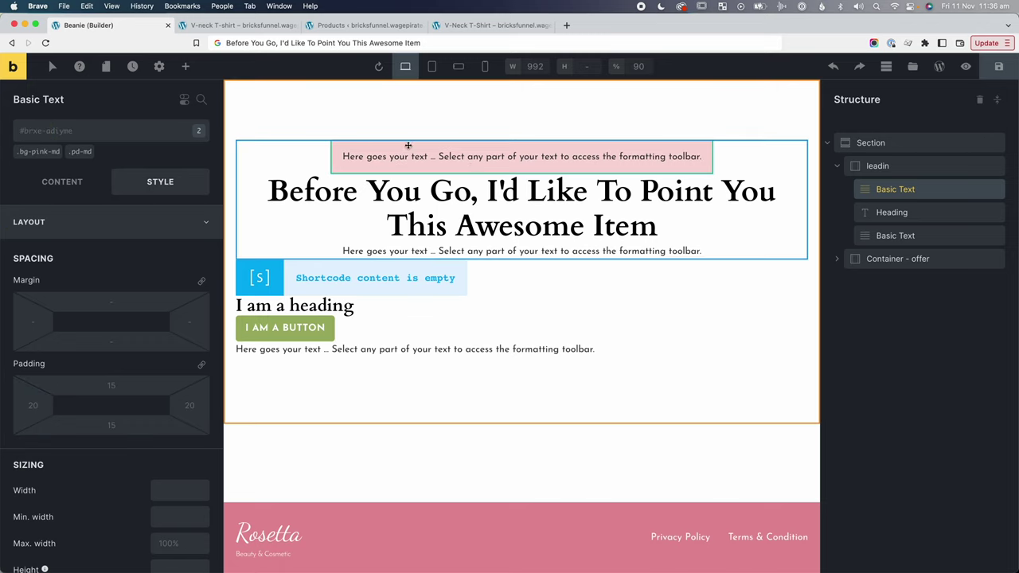
click(129, 137)
text(font-pi)
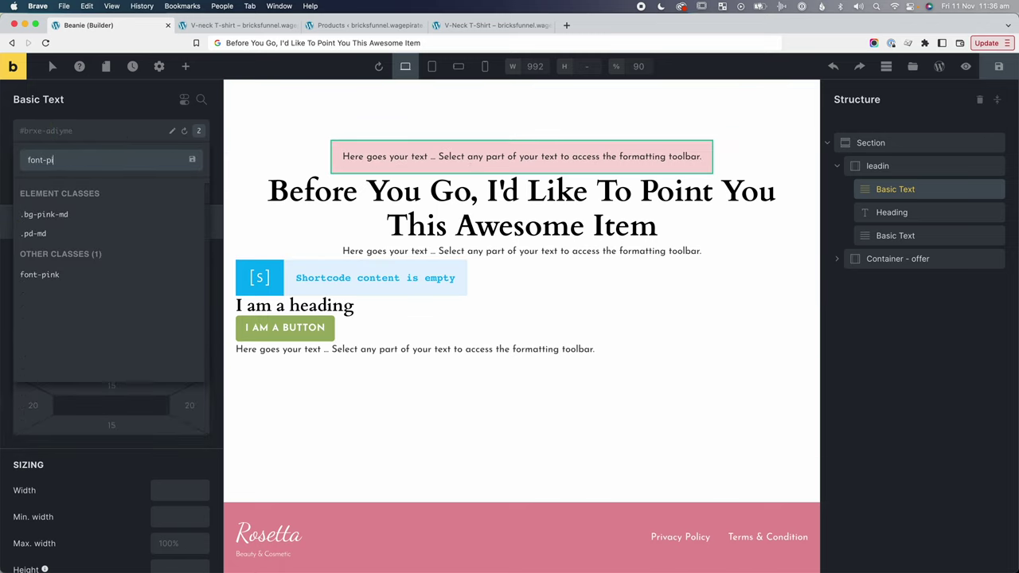
click(39, 274)
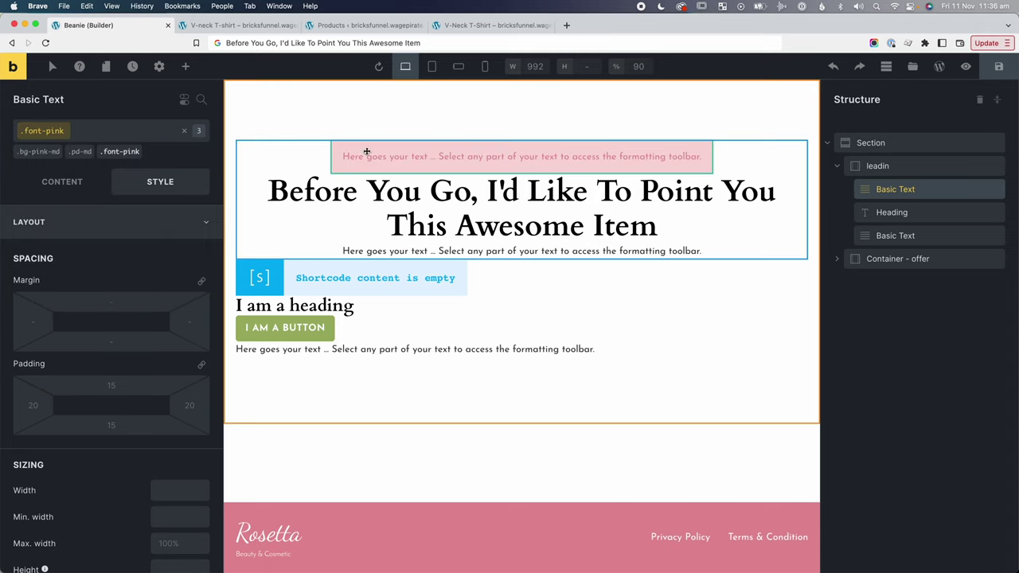
click(115, 136)
text(font-)
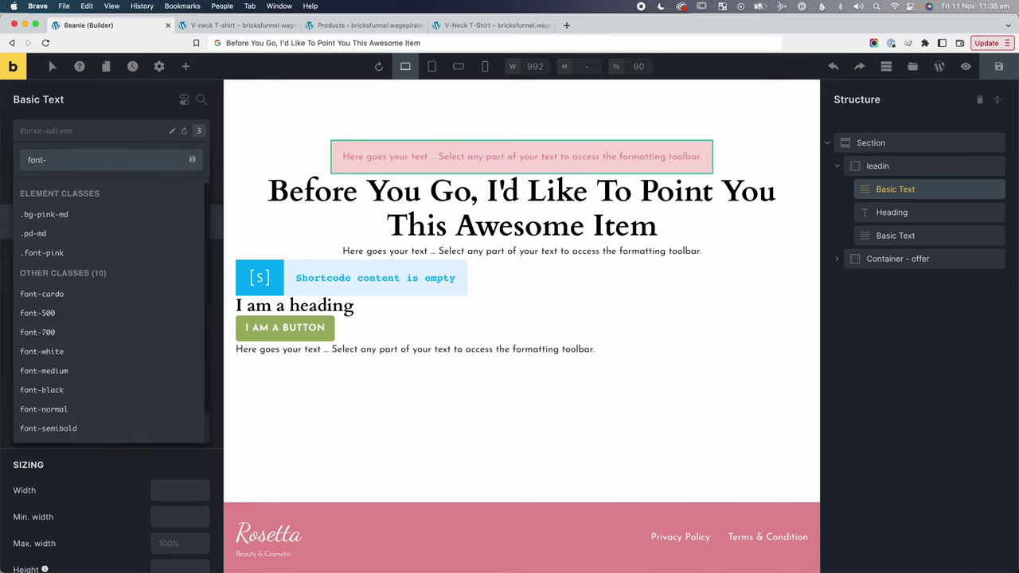
text(700)
key(Return)
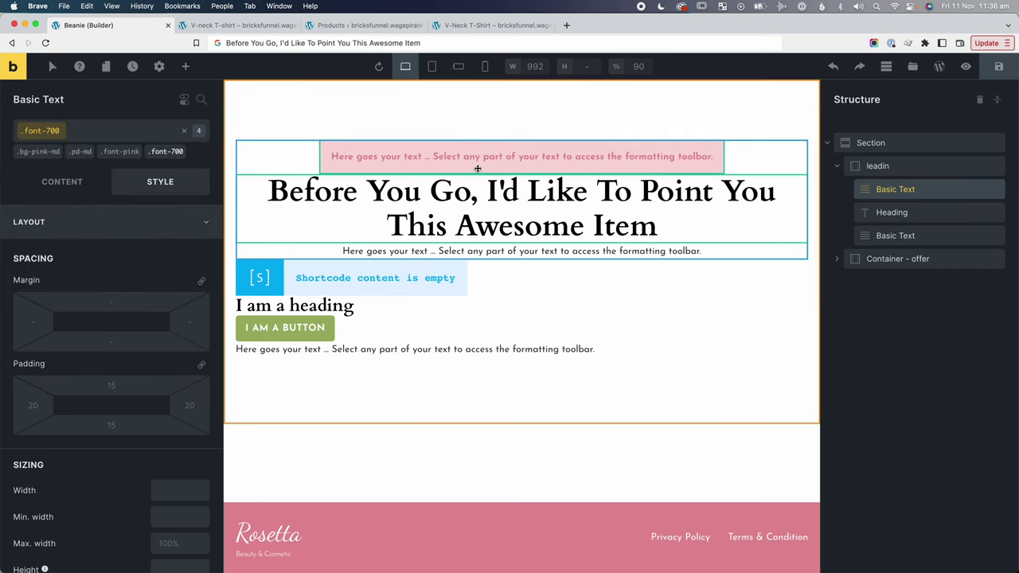
Create a text-uppercase class on the intro text with Text transform set to Uppercase.
click(449, 145)
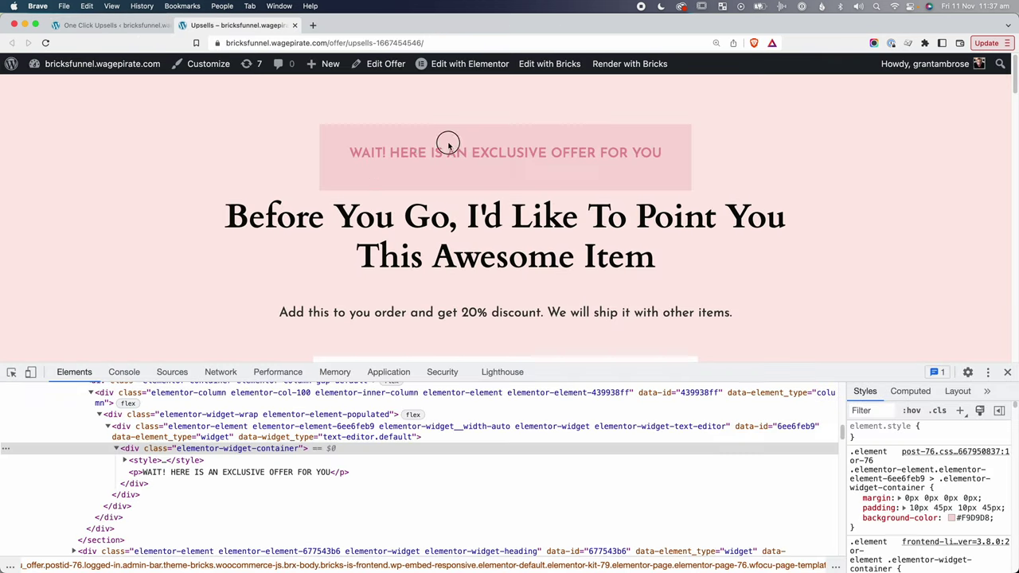
drag(460, 144, 683, 151)
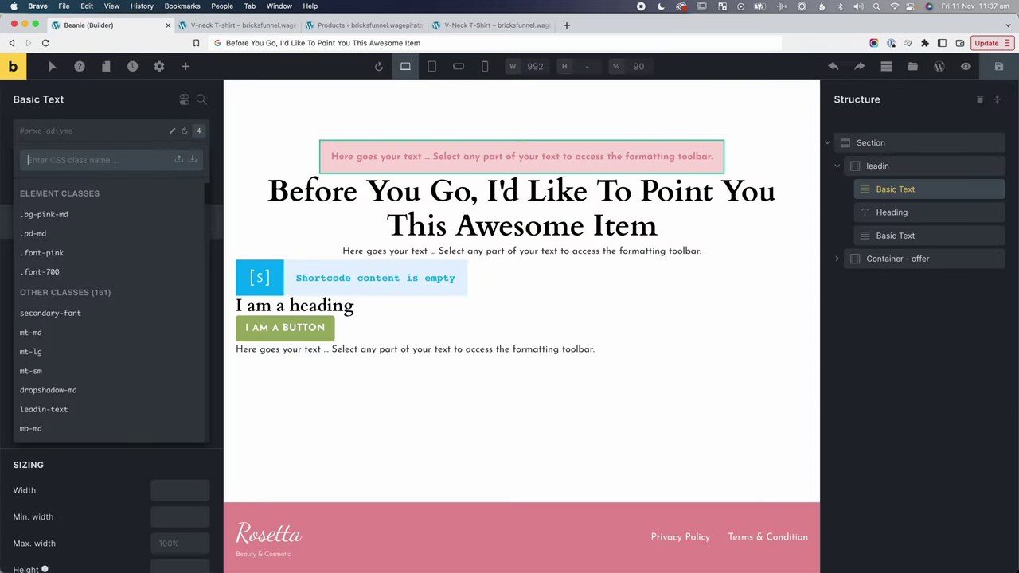
text(text-)
scroll(133, 314, down, 3)
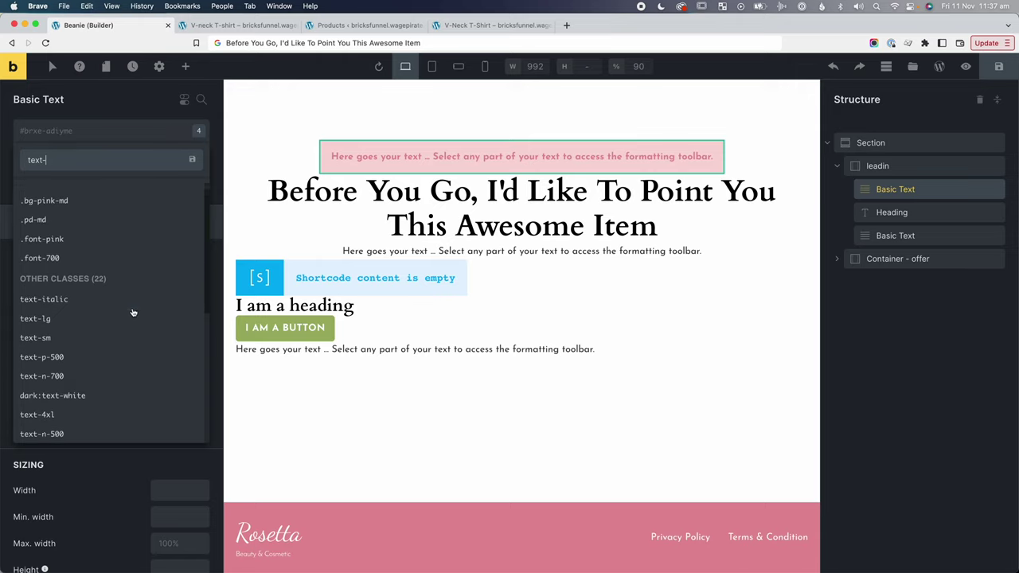
text(upp)
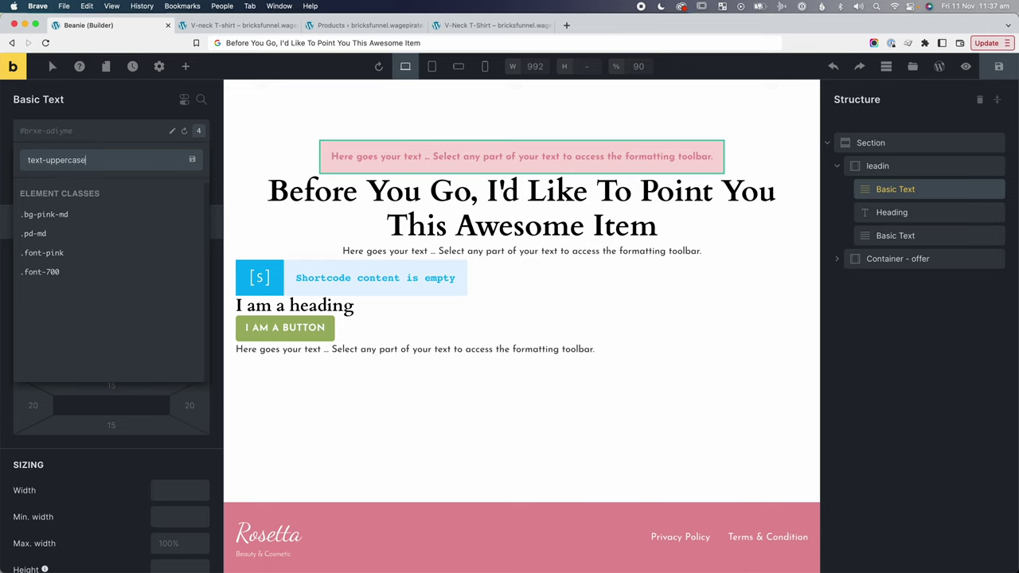
text(ercase)
key(Return)
click(97, 238)
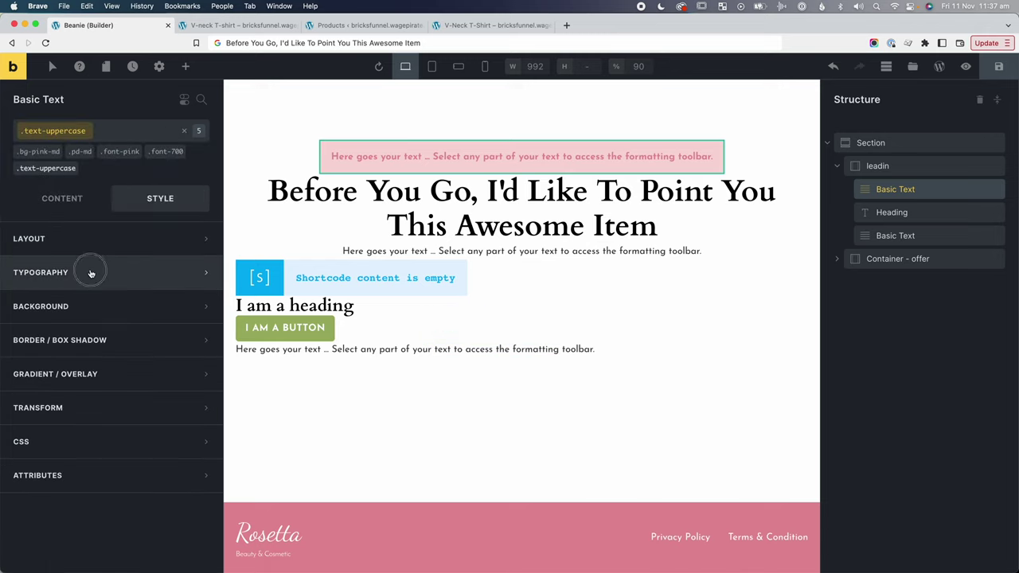
click(86, 269)
click(87, 427)
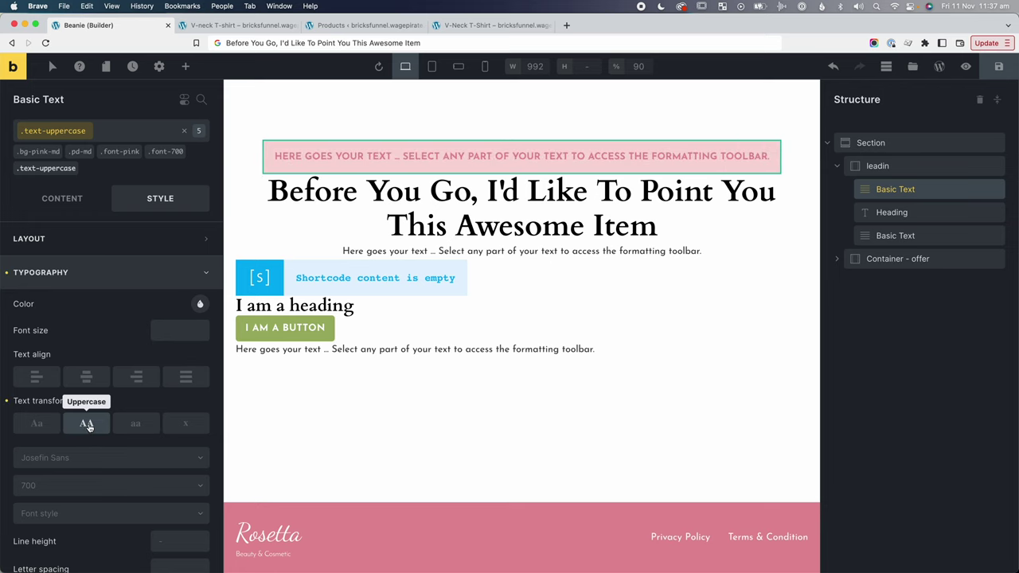
click(184, 130)
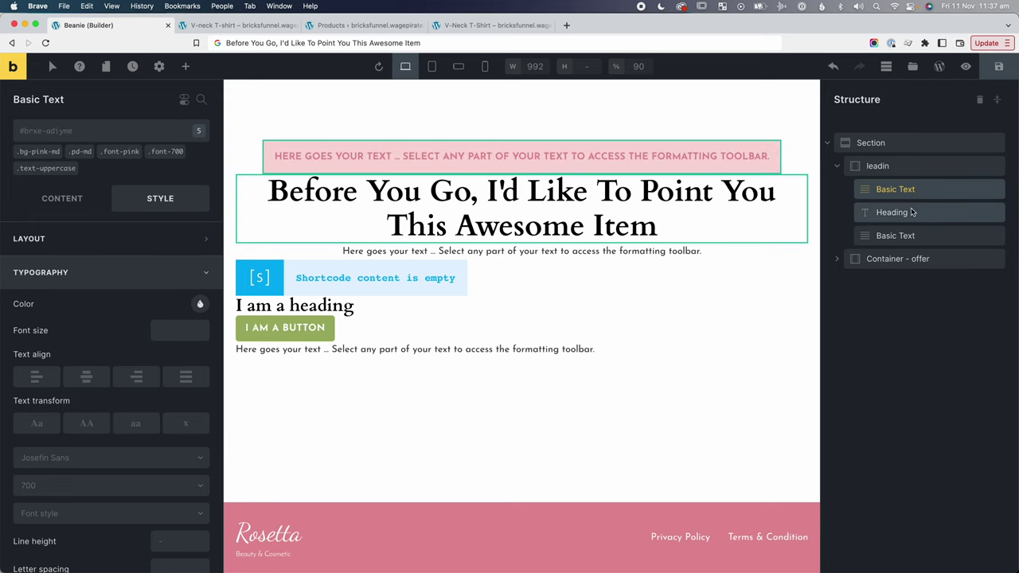
Add the mt-md class to the headline and mt-sm to the text line below it.
click(318, 203)
click(130, 136)
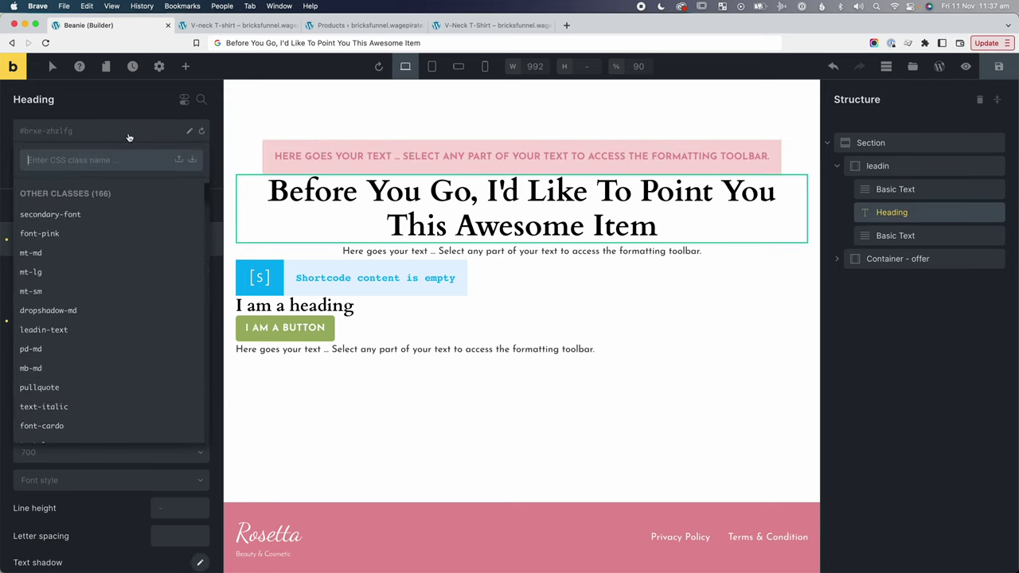
text(mt-md)
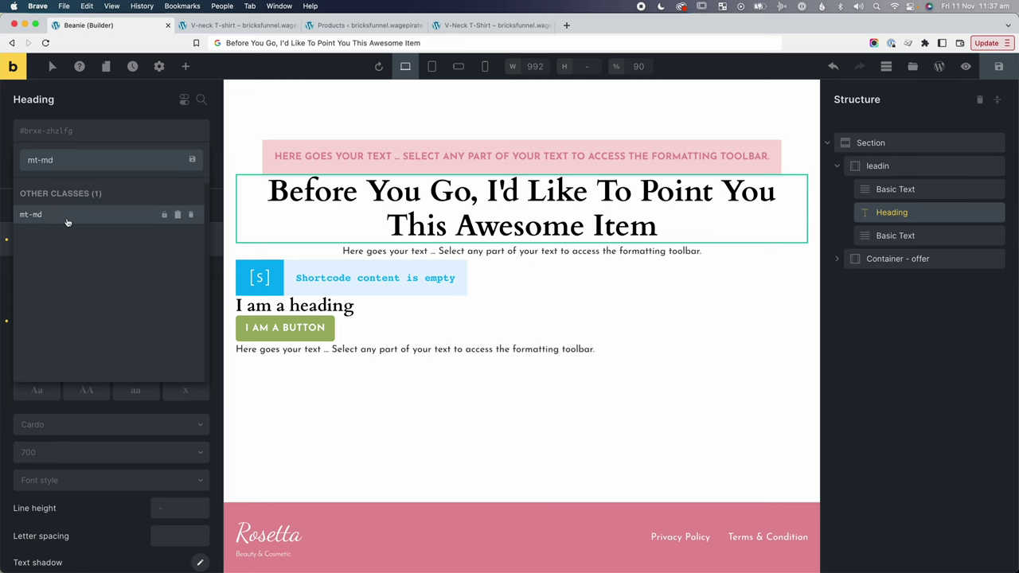
click(36, 215)
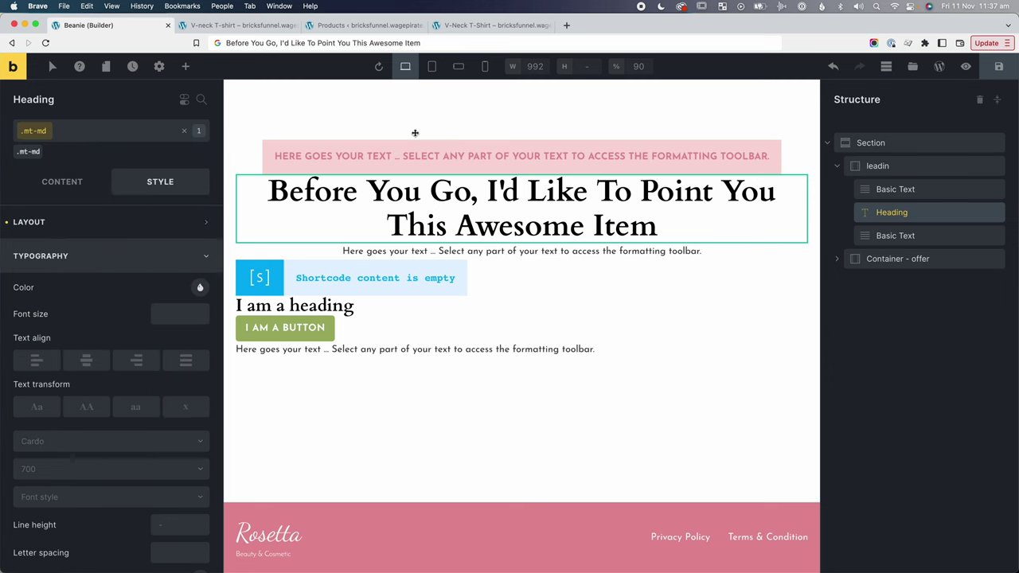
click(497, 262)
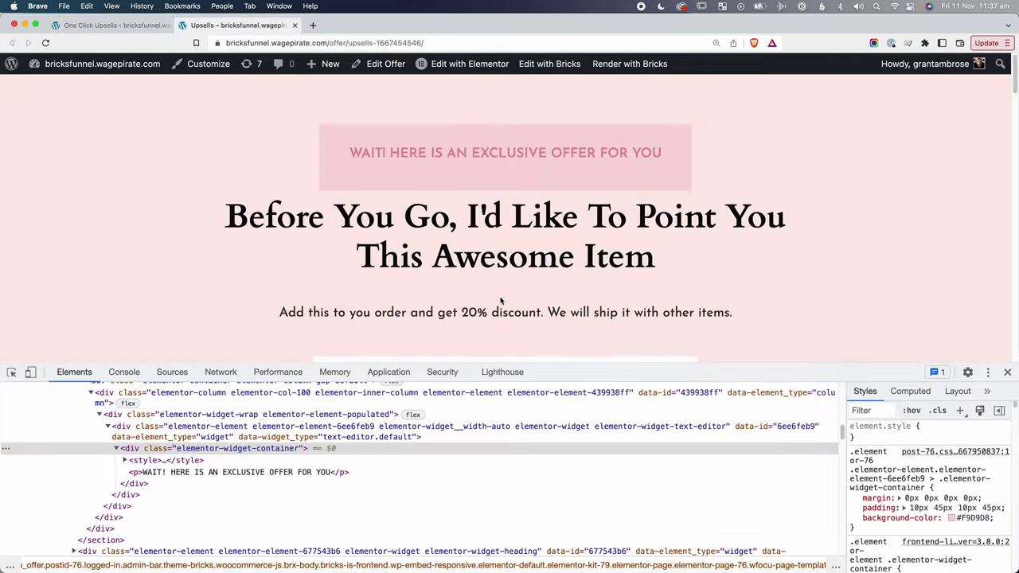
click(1008, 372)
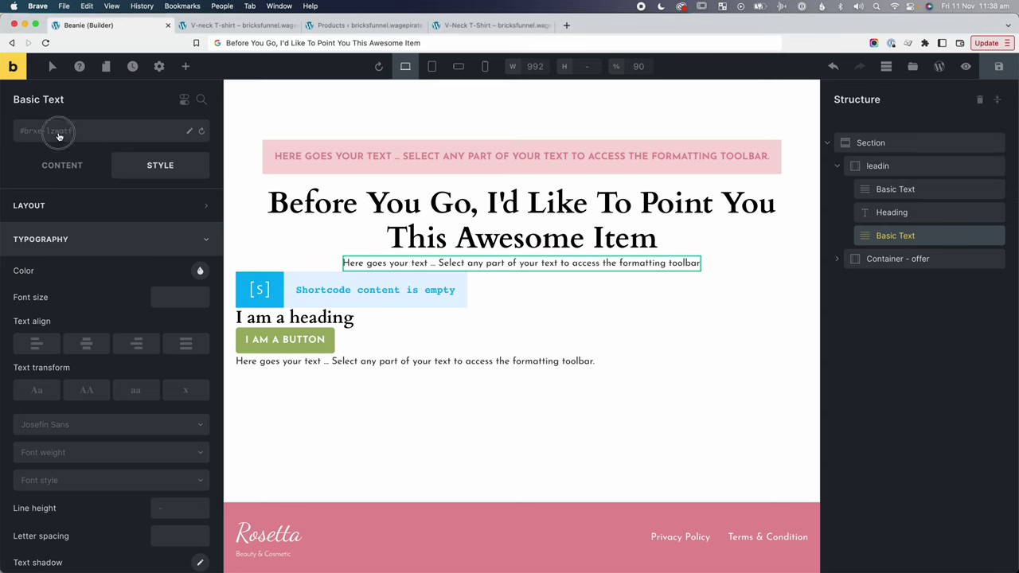
click(58, 136)
text(mt-s)
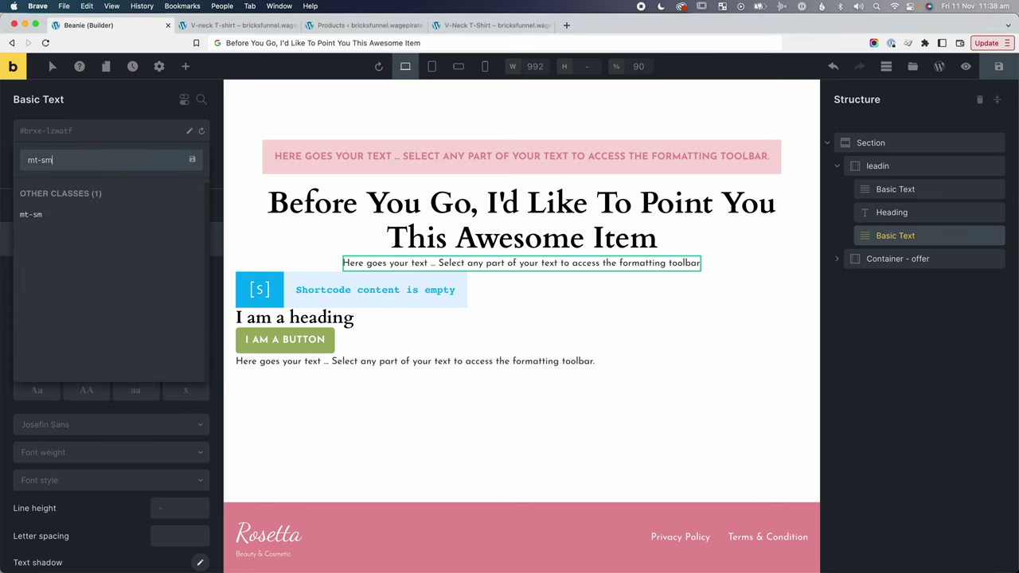
text(m)
click(48, 214)
click(547, 114)
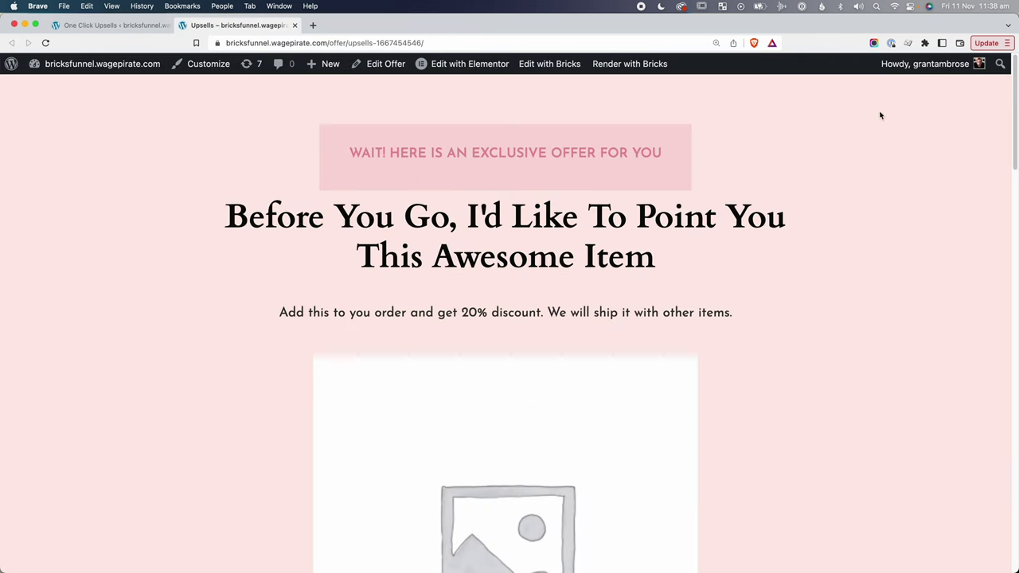
Create the bg-pink-light class on the section with pale pink background #feebe7.
right_click(937, 95)
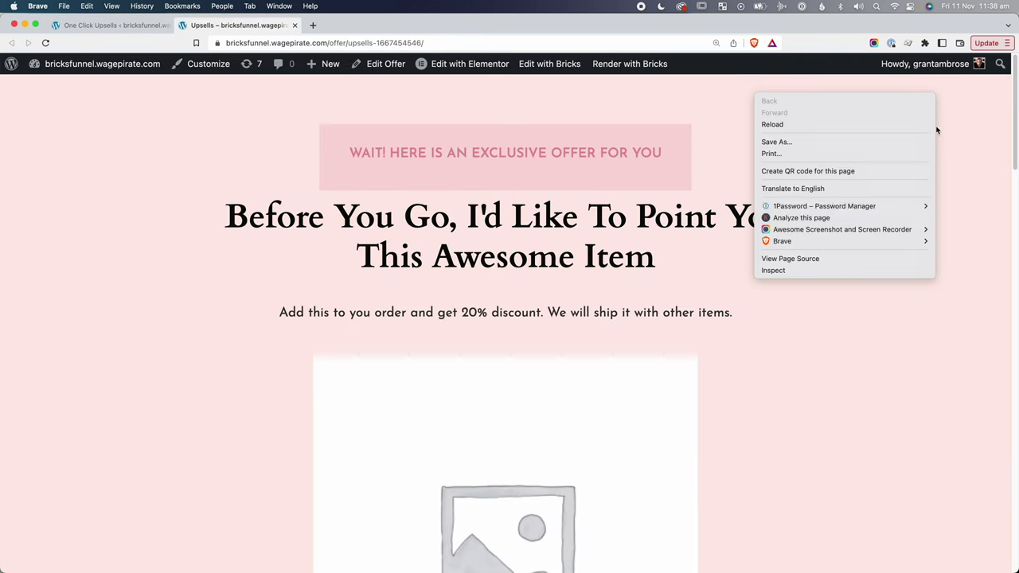
click(905, 270)
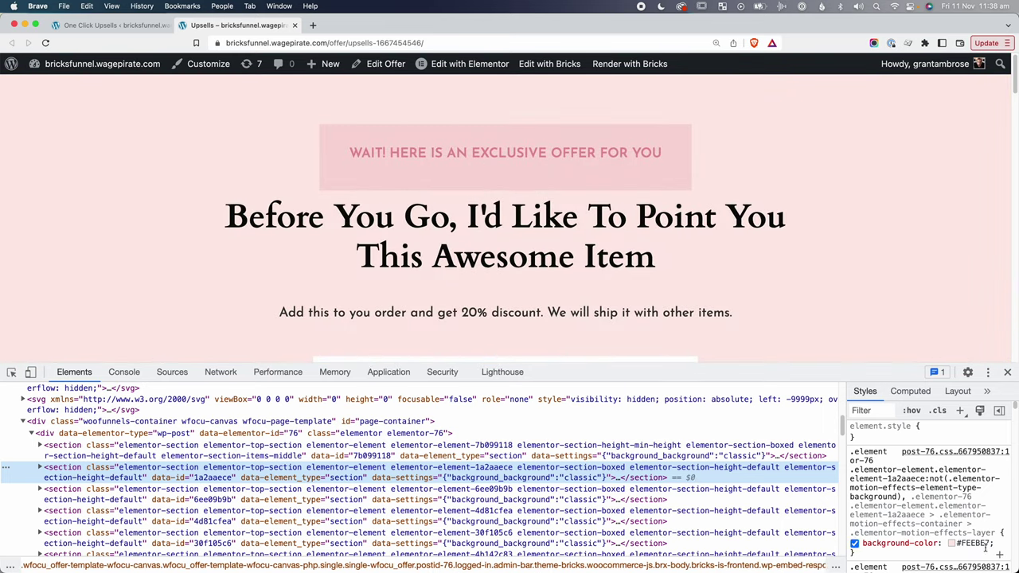
click(973, 545)
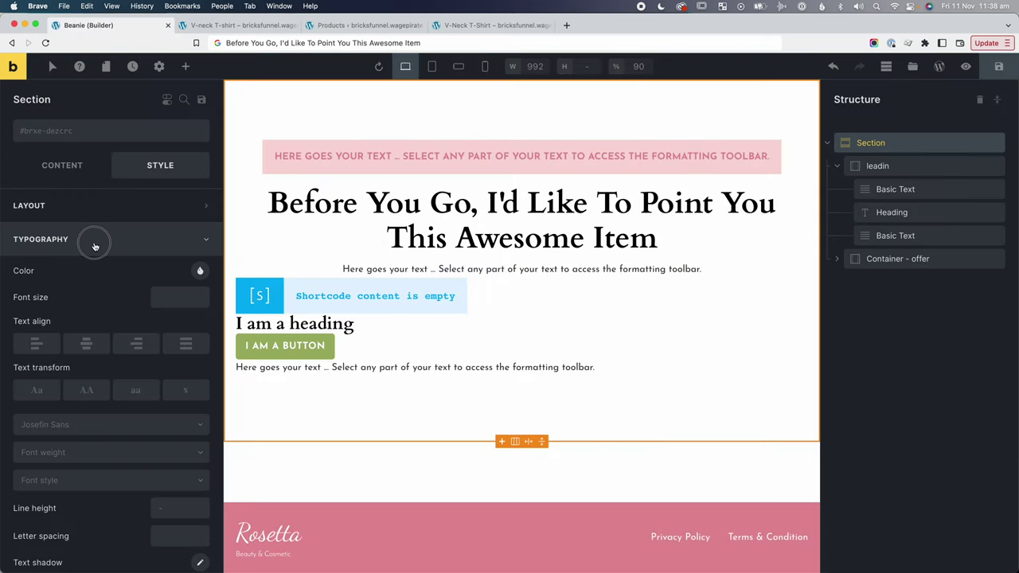
click(94, 240)
click(87, 272)
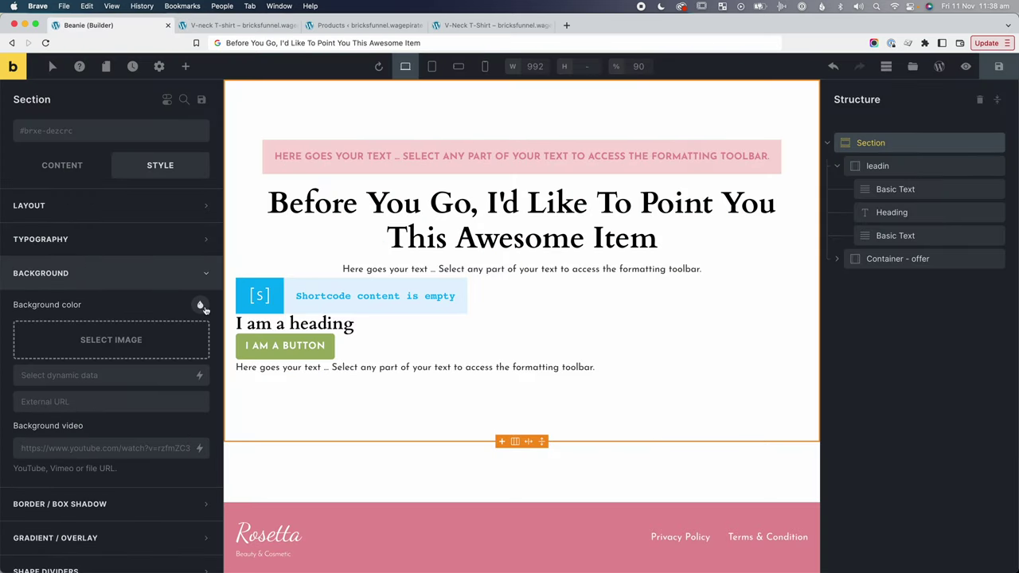
click(201, 307)
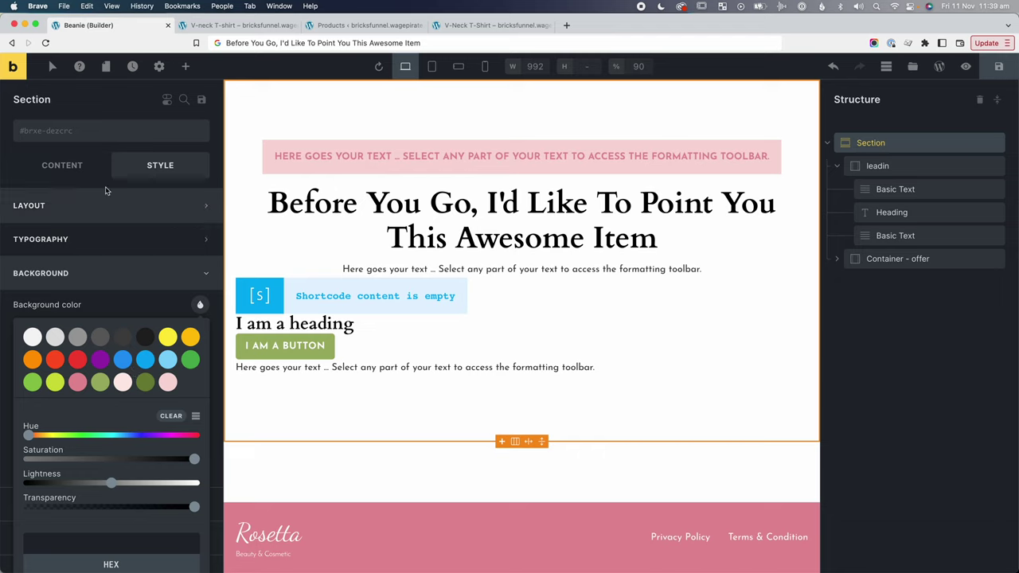
click(113, 135)
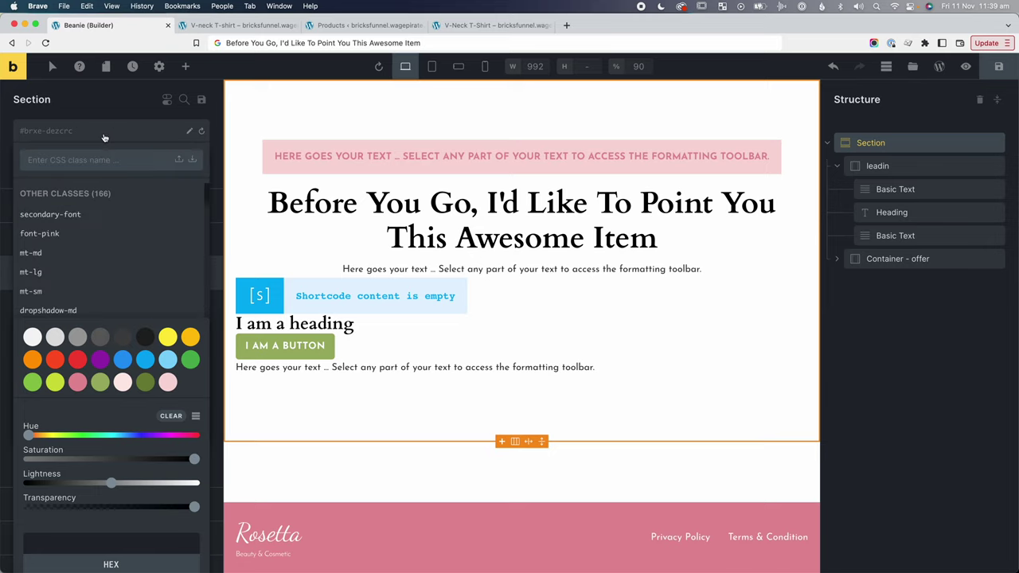
text(bg-pink-light)
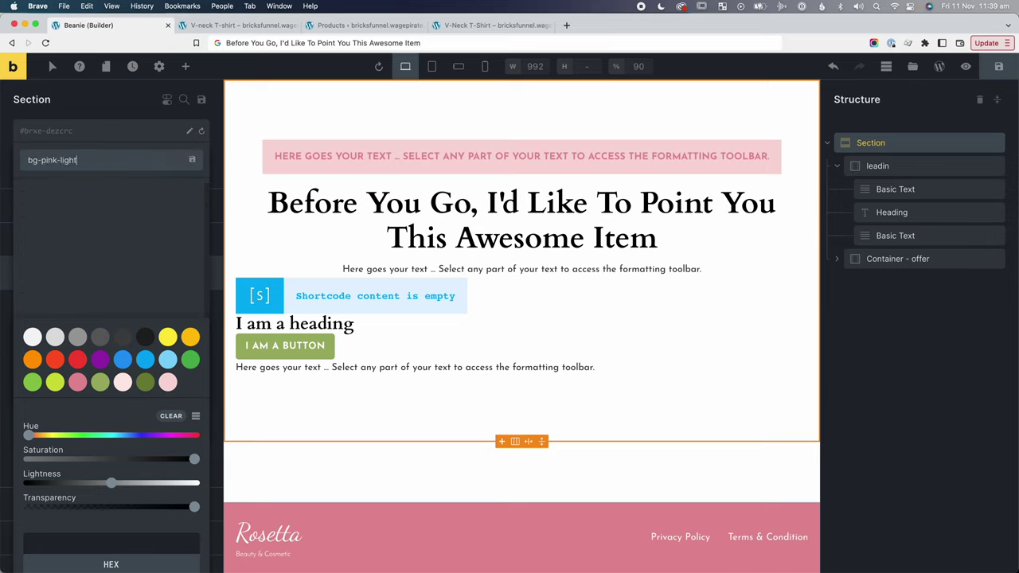
key(Return)
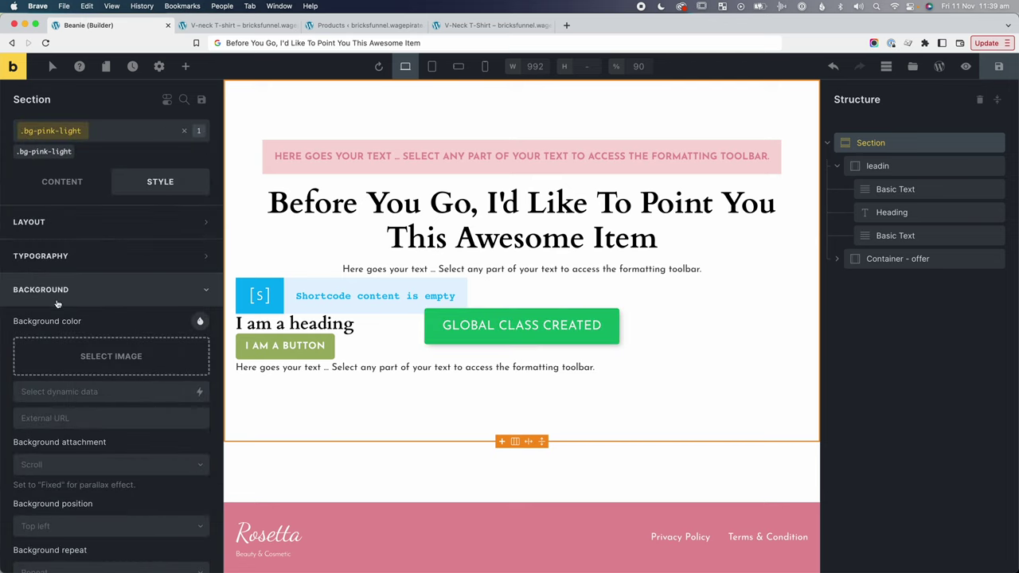
click(201, 322)
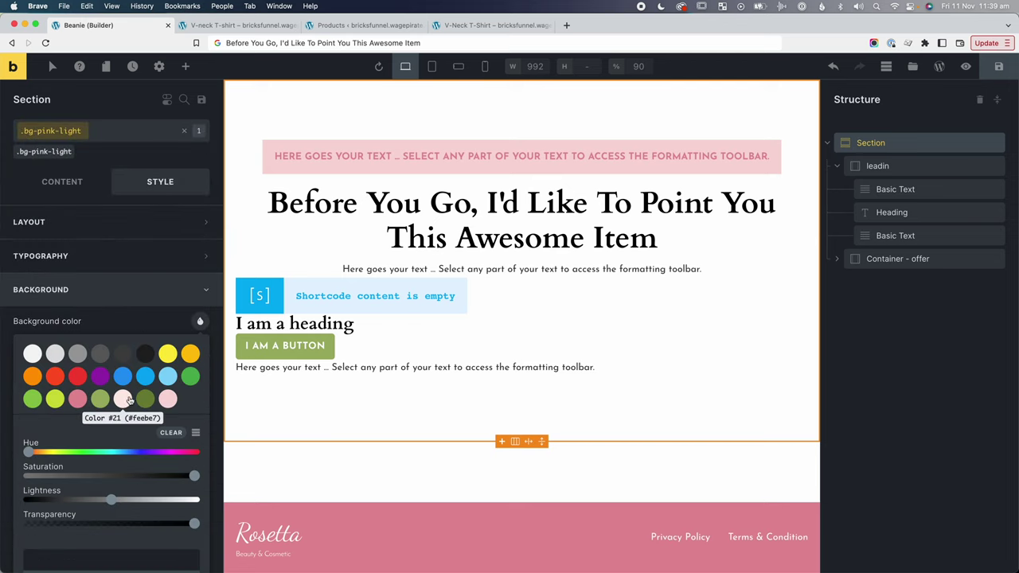
click(123, 400)
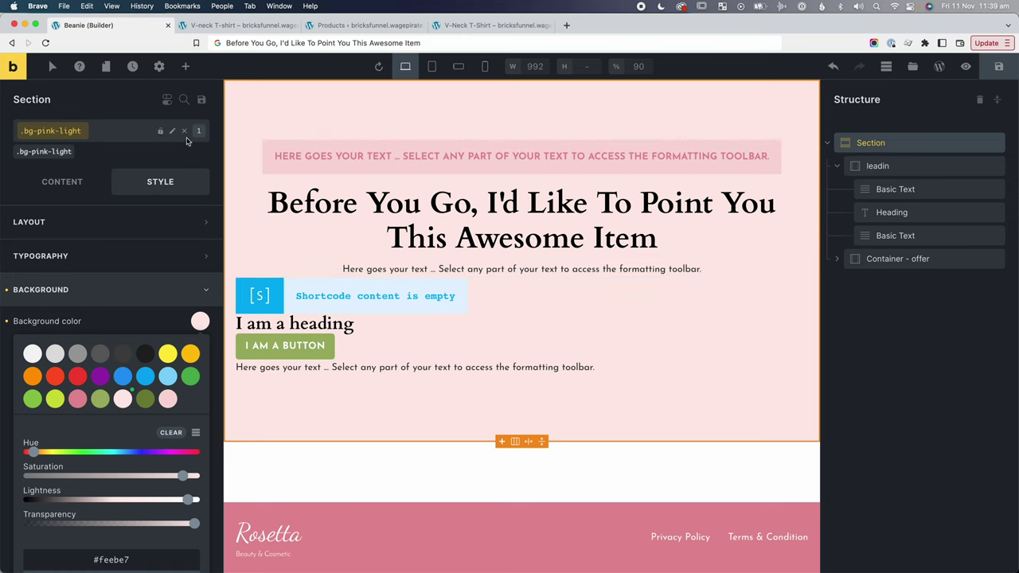
click(898, 190)
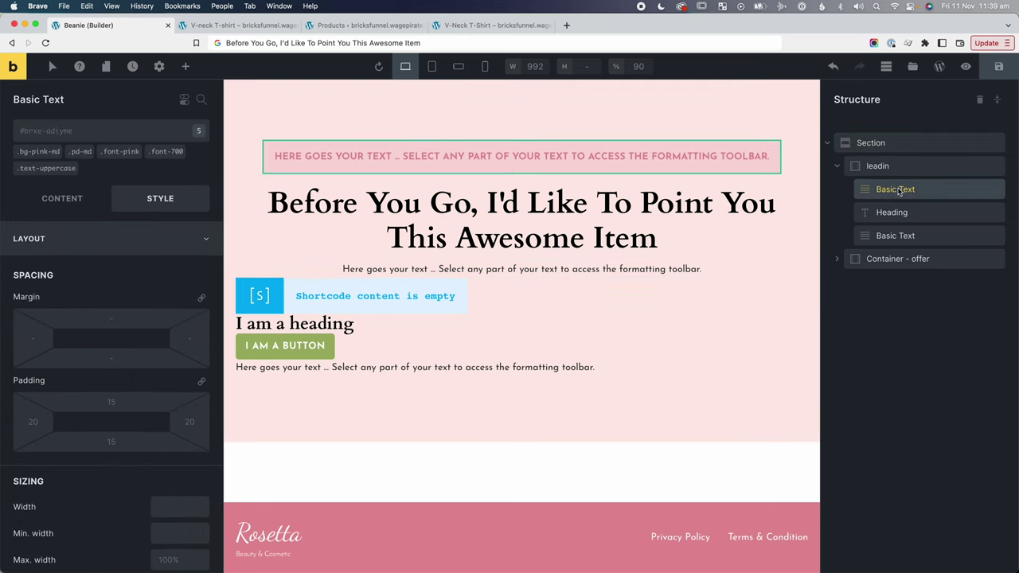
Change the label text to 'WAIT! Here's an exclusive offer for you'.
click(56, 201)
click(72, 241)
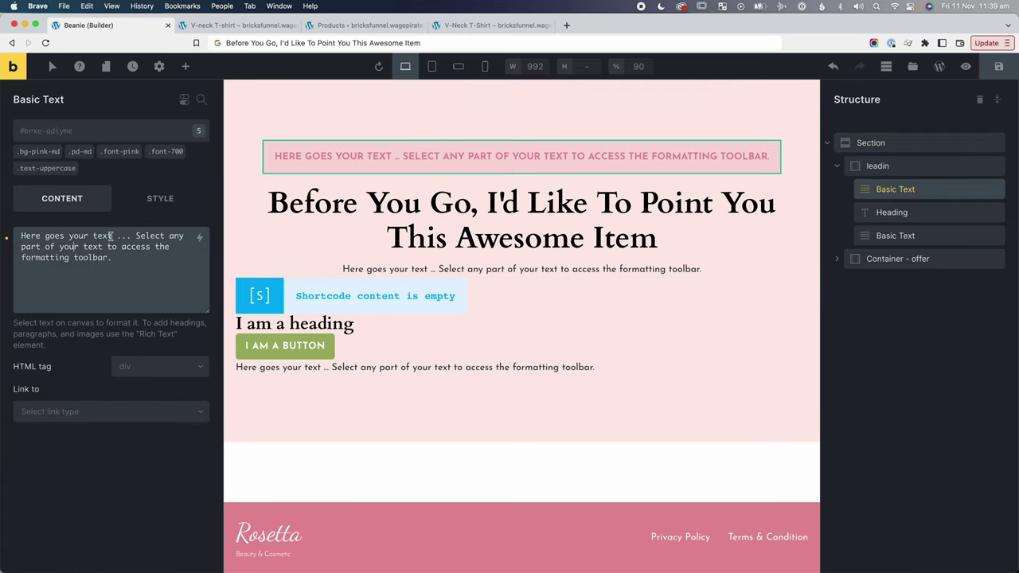
key(super+a)
key(BackSpace)
text(WAIT! Here's an exclusive offer for you)
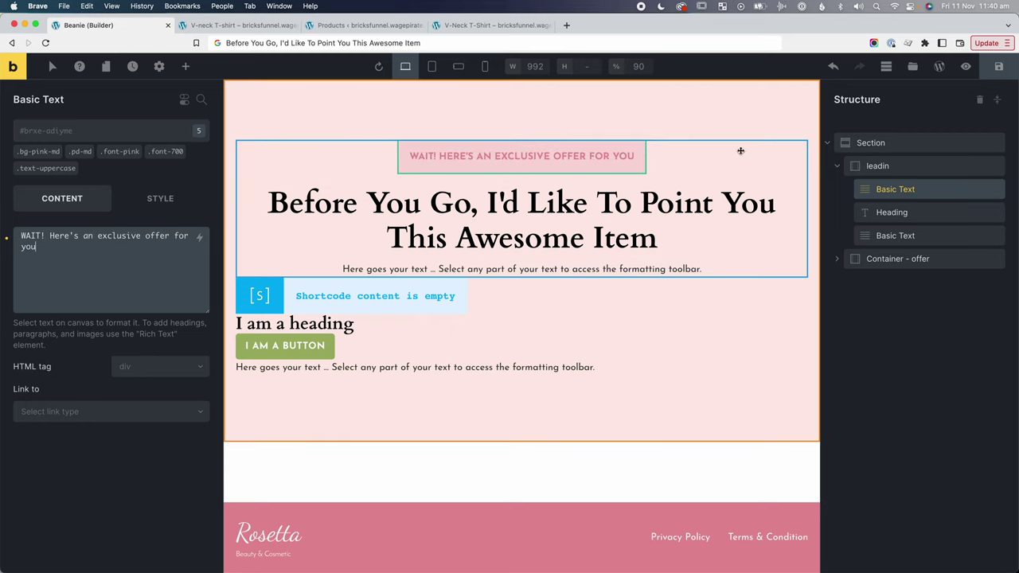
Set the offer section's top padding to 50.
click(658, 350)
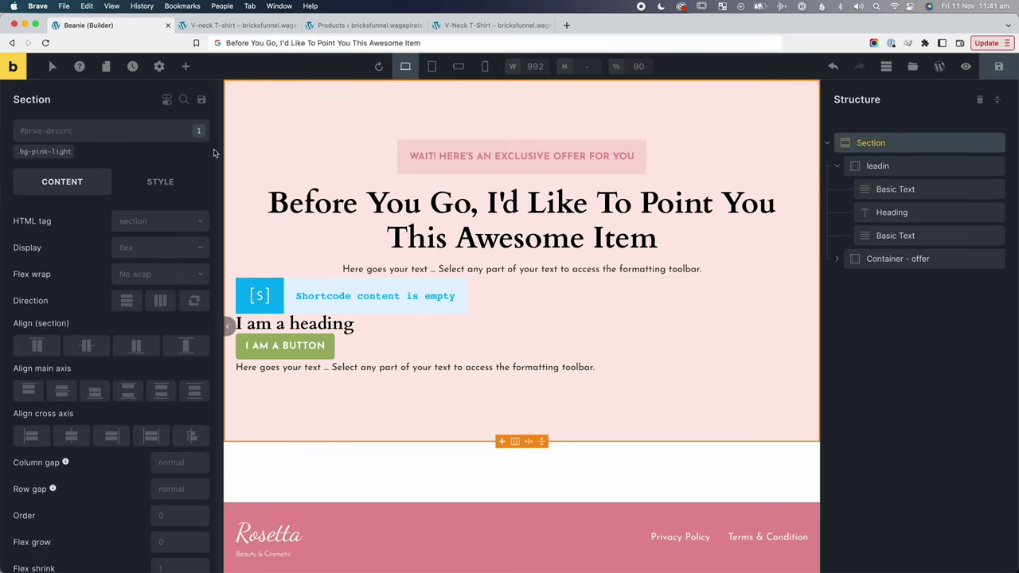
click(170, 180)
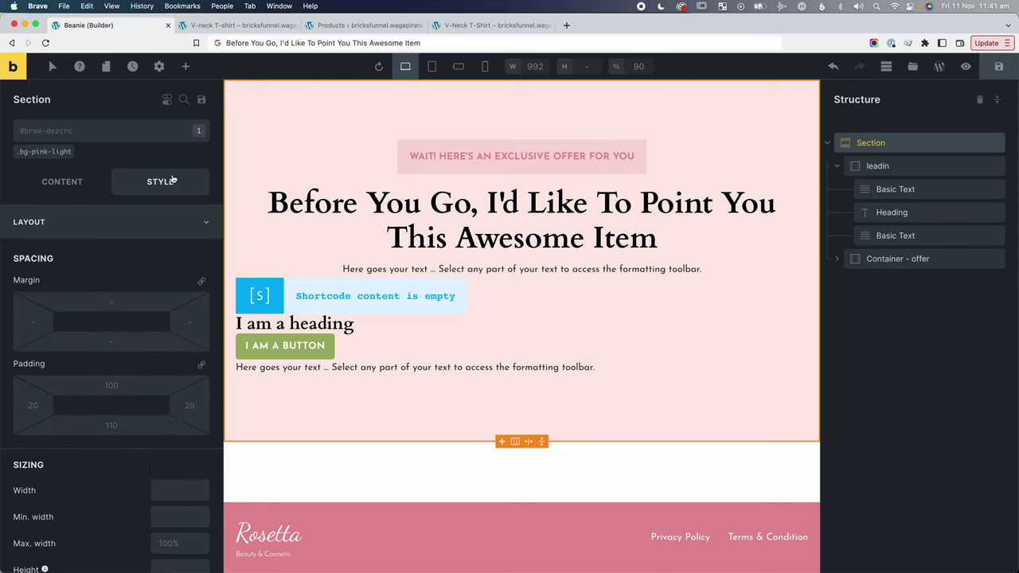
click(111, 385)
text(50)
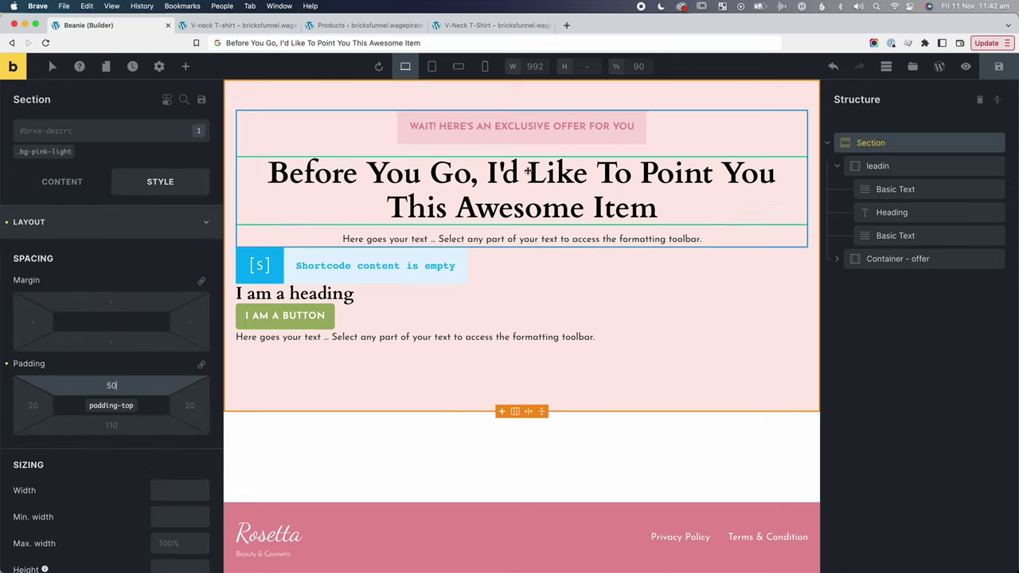
Replace the subtitle with the copied 20% discount sentence from the reference page.
drag(732, 237, 275, 245)
key(ctrl+c)
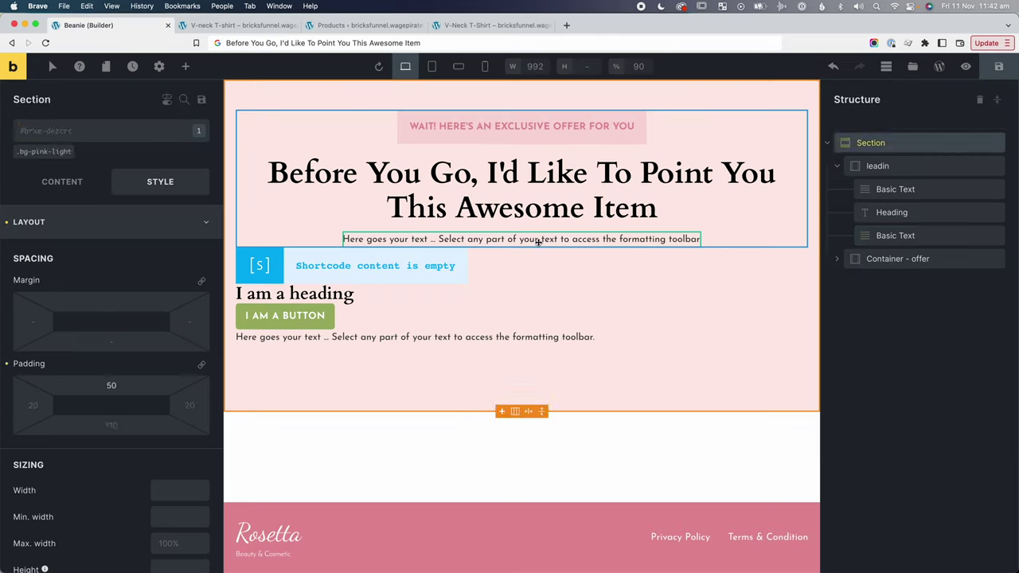
click(522, 239)
click(62, 181)
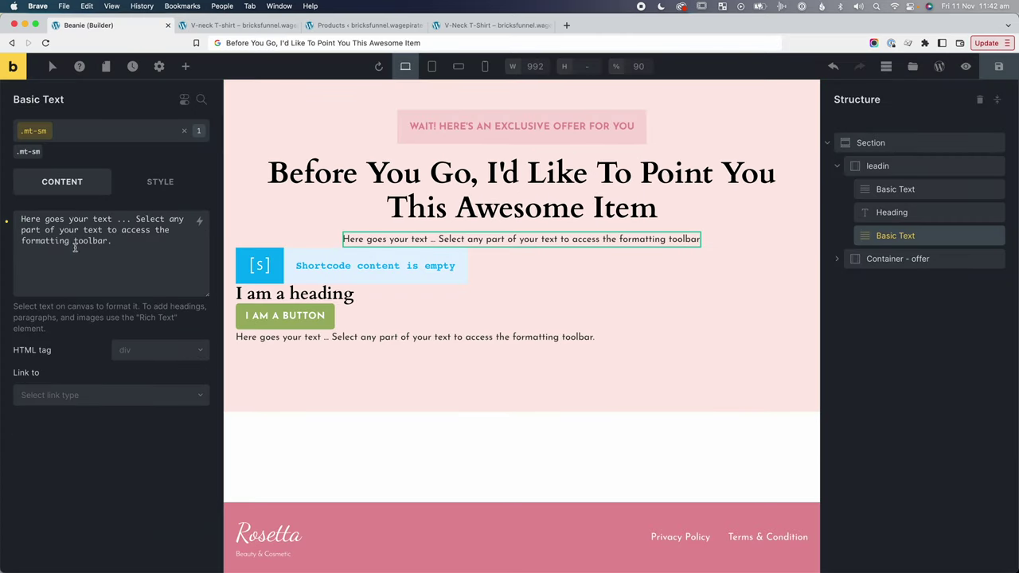
click(75, 247)
key(ctrl+a)
key(ctrl+v)
Add the mt-lg class to the offer slideshow, save the page, and view the live offer page.
click(379, 252)
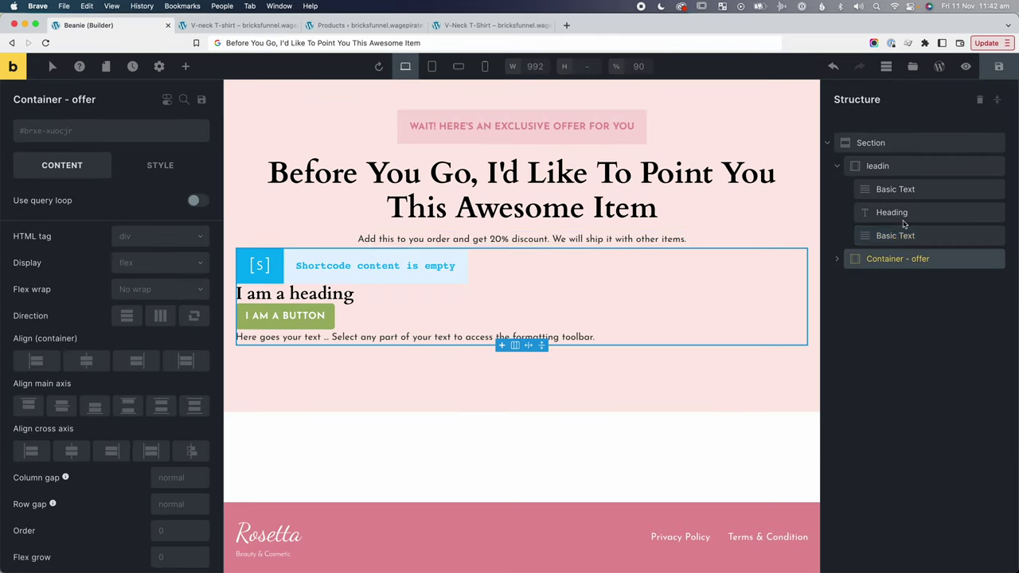
click(387, 266)
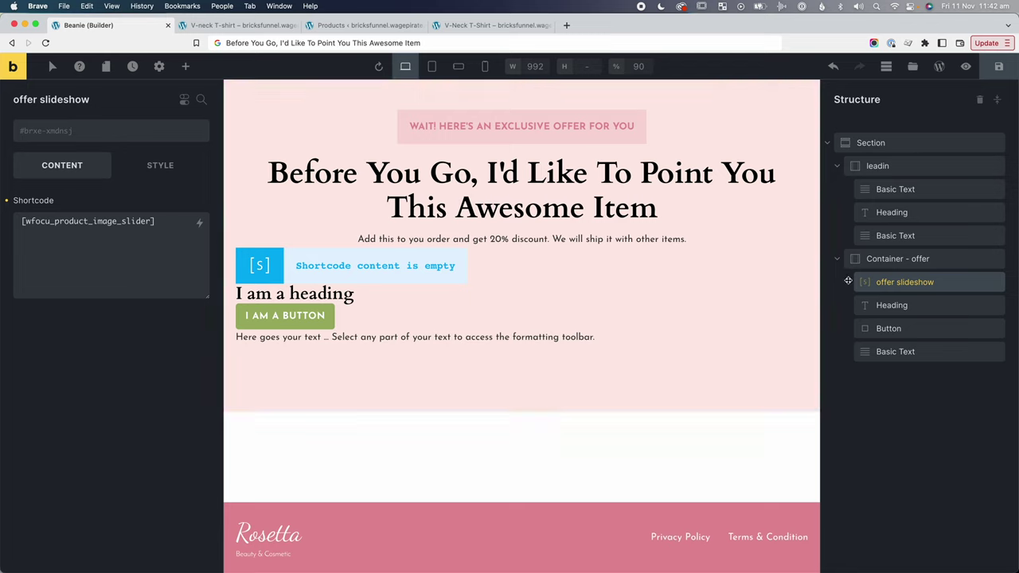
click(94, 132)
text(mt-)
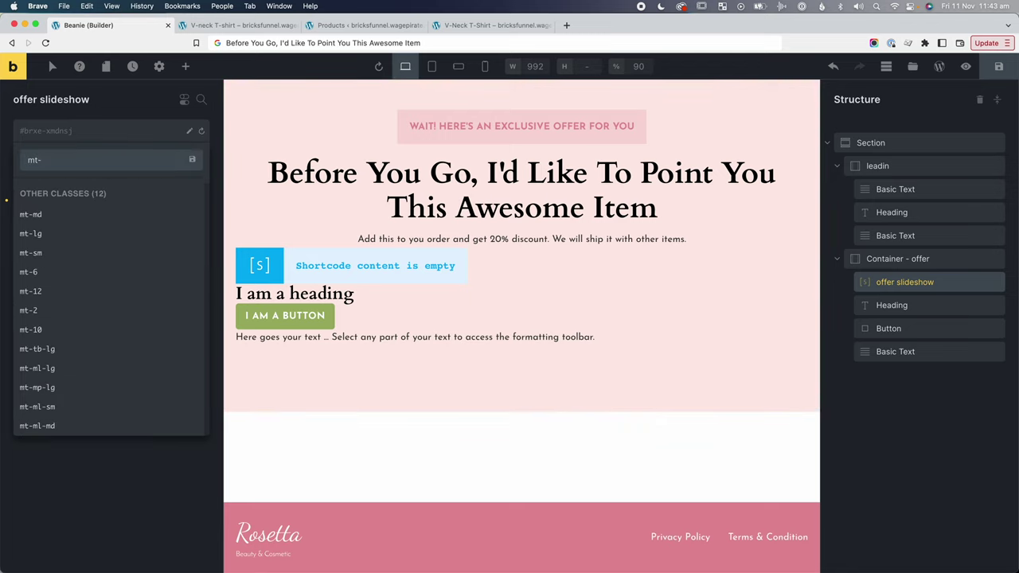
text(lg)
click(61, 217)
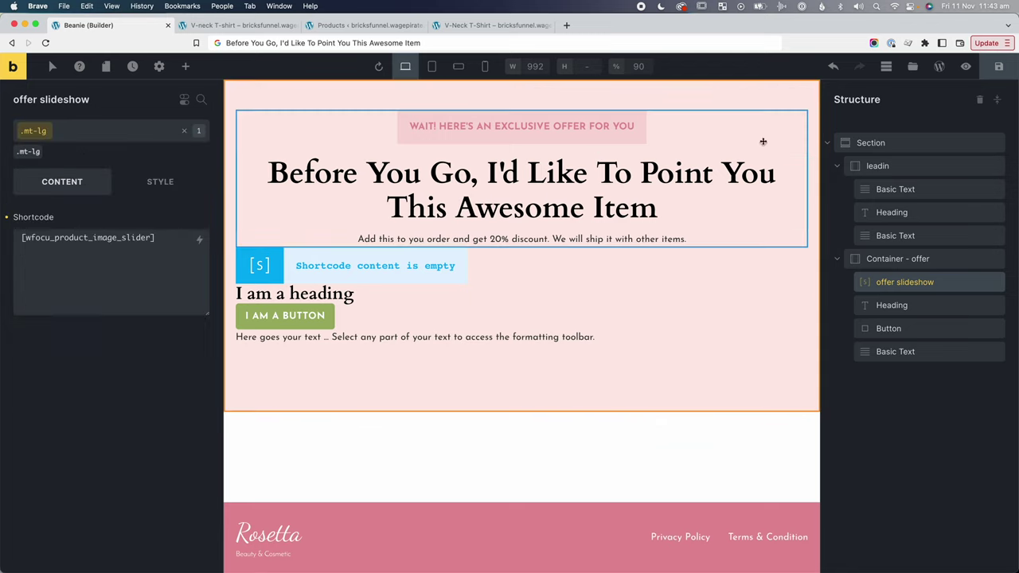
click(999, 66)
click(239, 25)
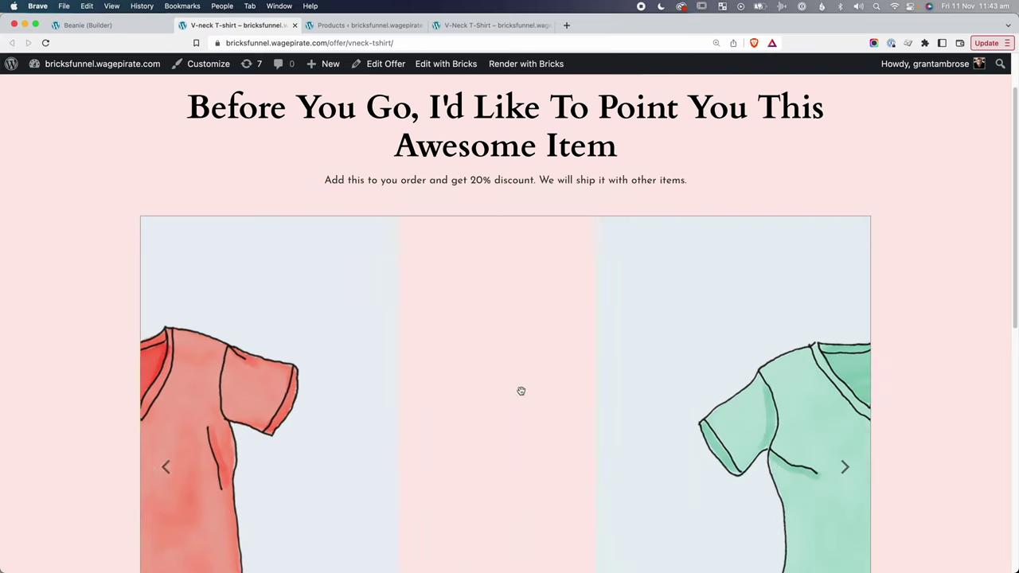
Scroll the live V-neck offer page to check the slider thumbnails, then return to the builder.
scroll(530, 303, down, 3)
scroll(539, 214, up, 1)
scroll(632, 311, down, 4)
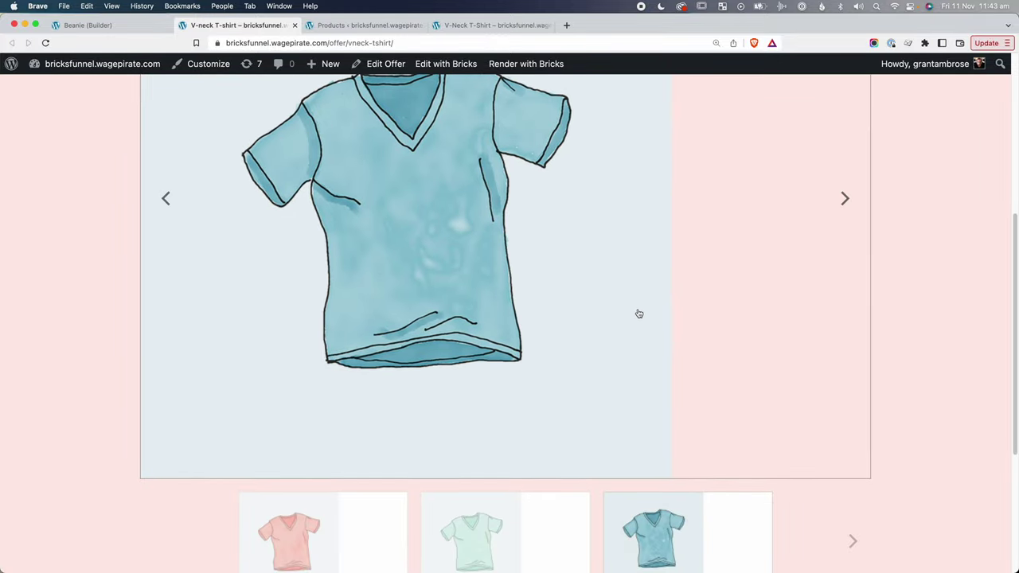
scroll(639, 314, down, 5)
scroll(221, 363, up, 10)
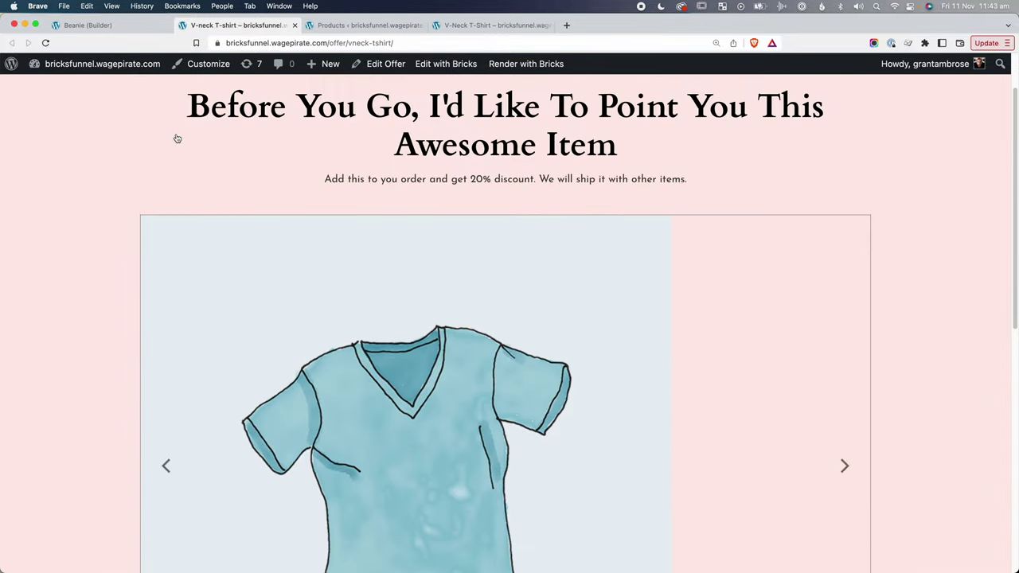
click(90, 24)
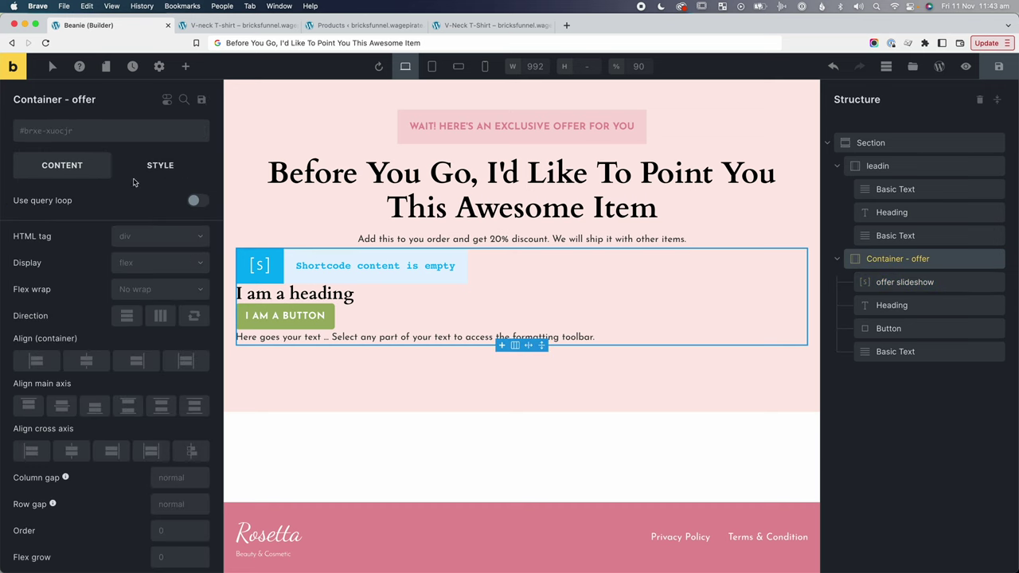
Center the offer container's items and start editing the slideshow's maximum width.
click(71, 451)
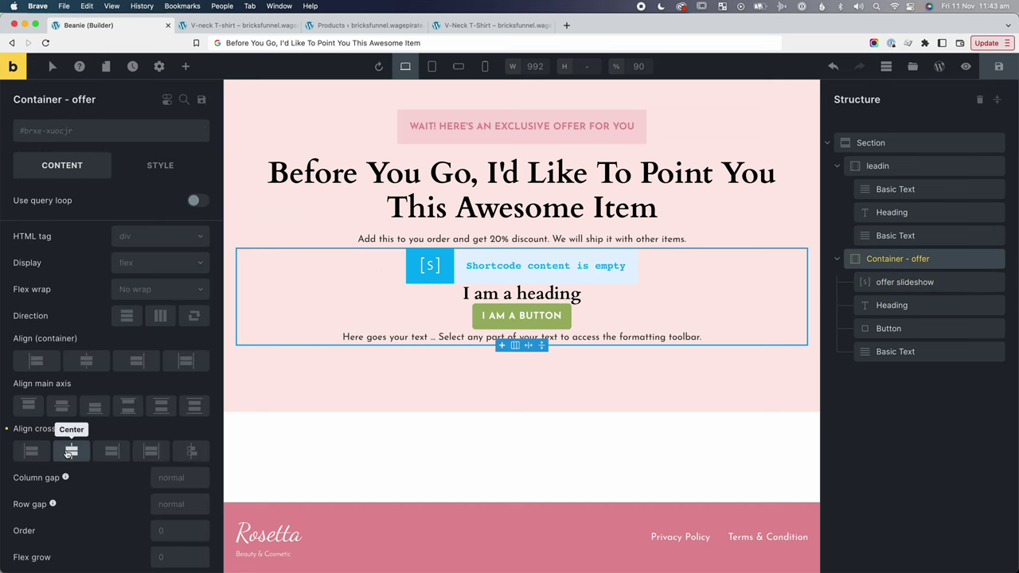
click(905, 282)
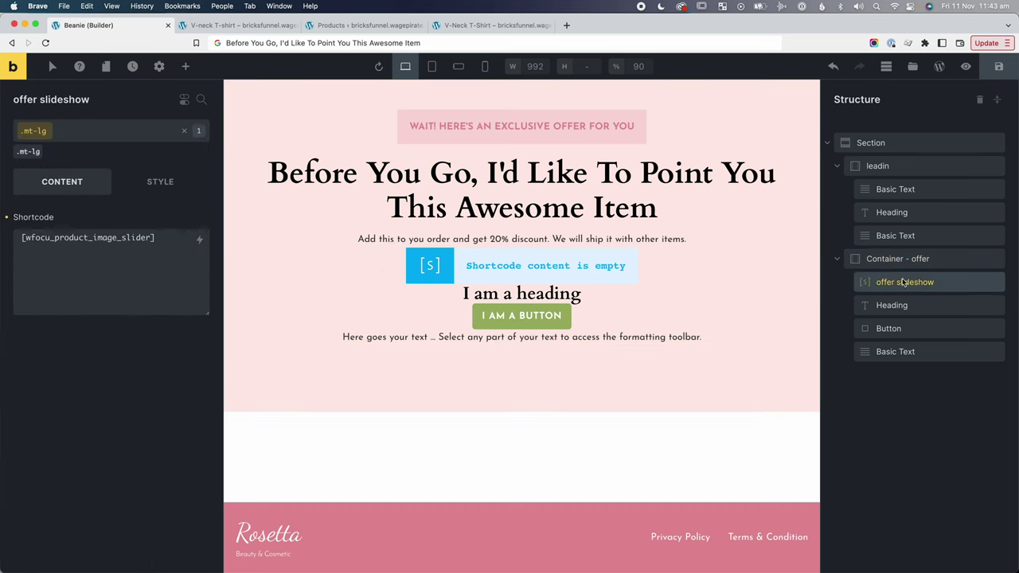
click(160, 181)
click(54, 231)
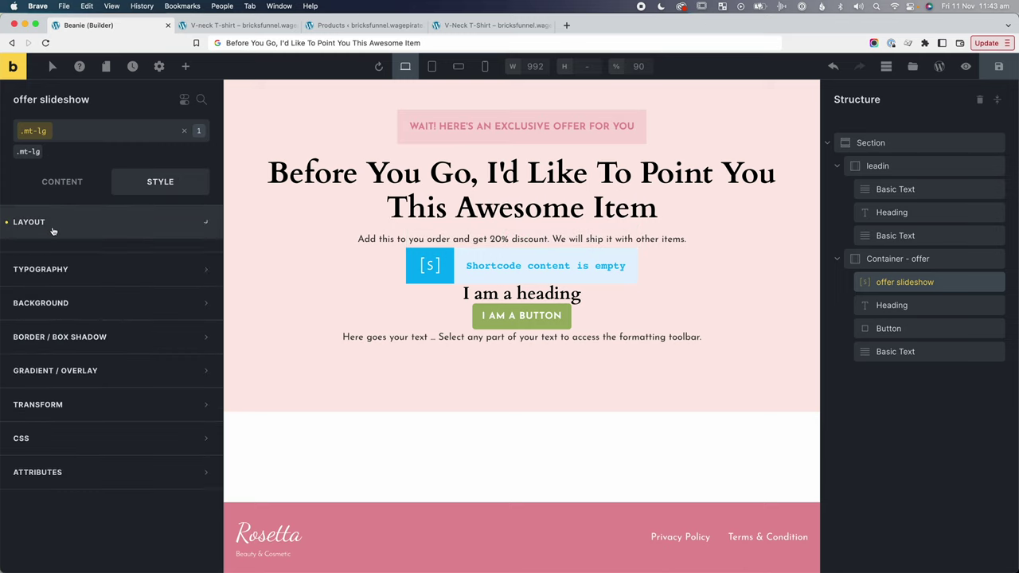
scroll(135, 478, down, 3)
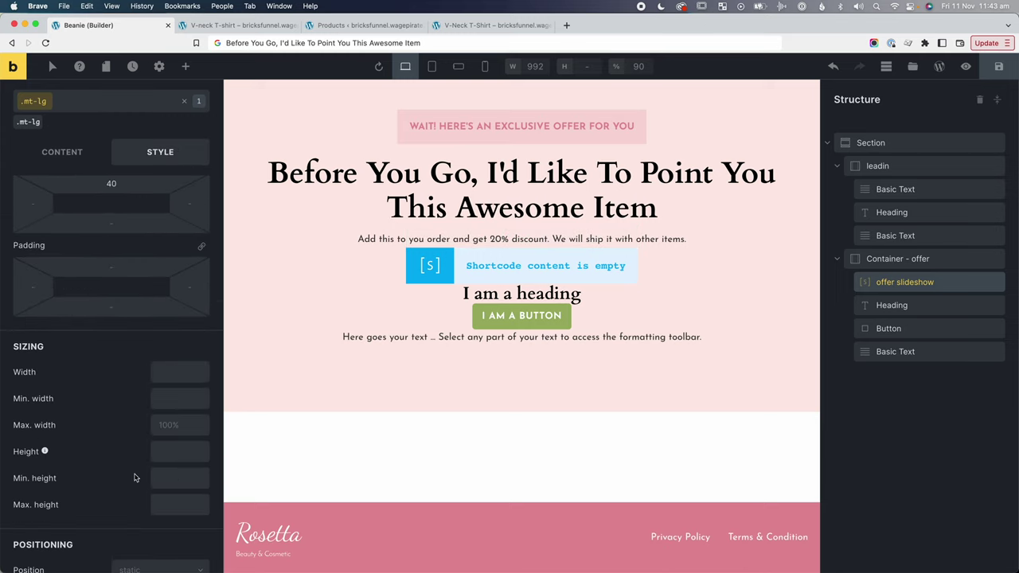
click(173, 423)
text(800)
Compare the width on the live offer page, then change the maximum width from 800px to 700px.
click(239, 25)
scroll(541, 169, down, 5)
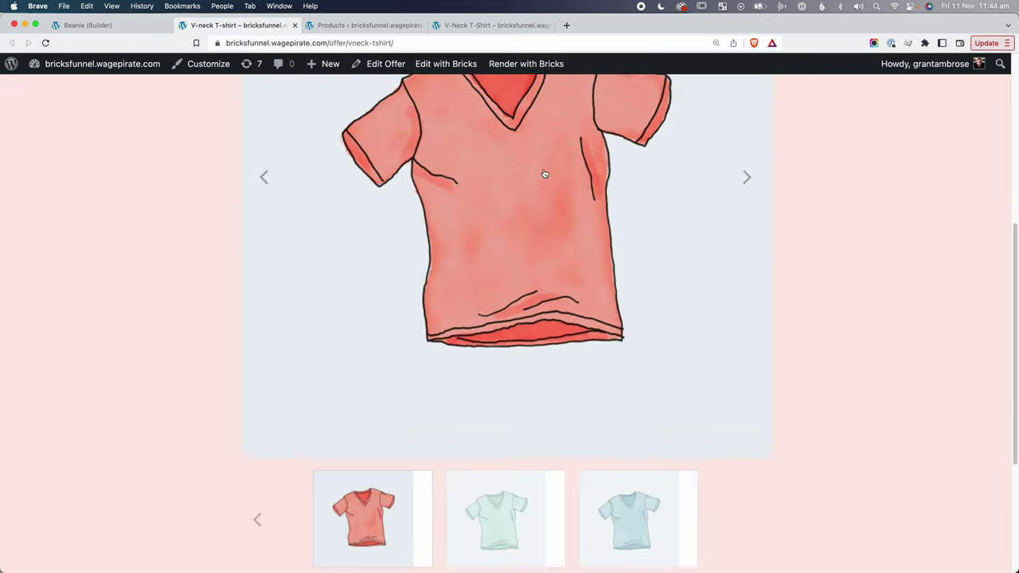
scroll(548, 191, up, 5)
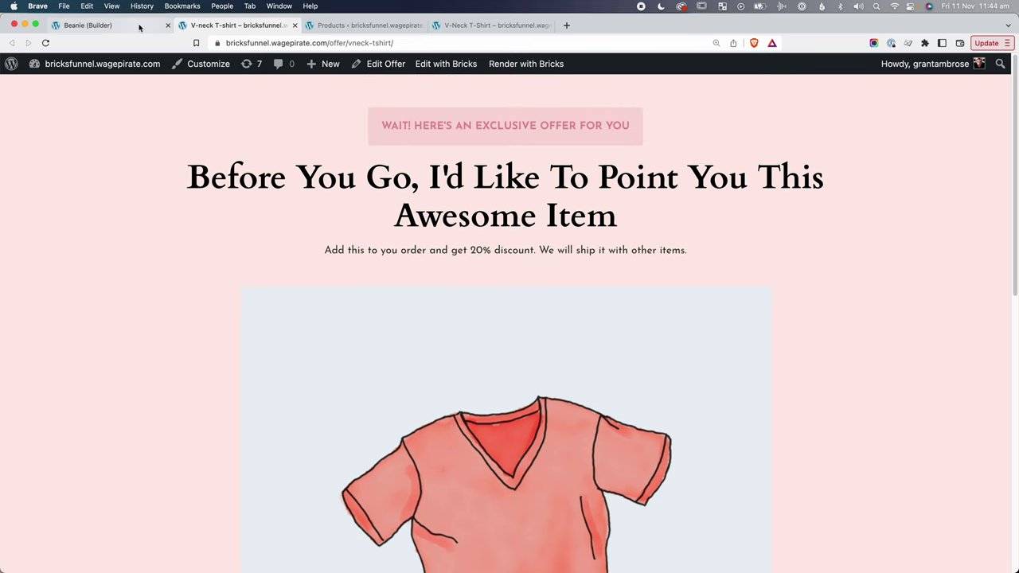
scroll(346, 260, down, 3)
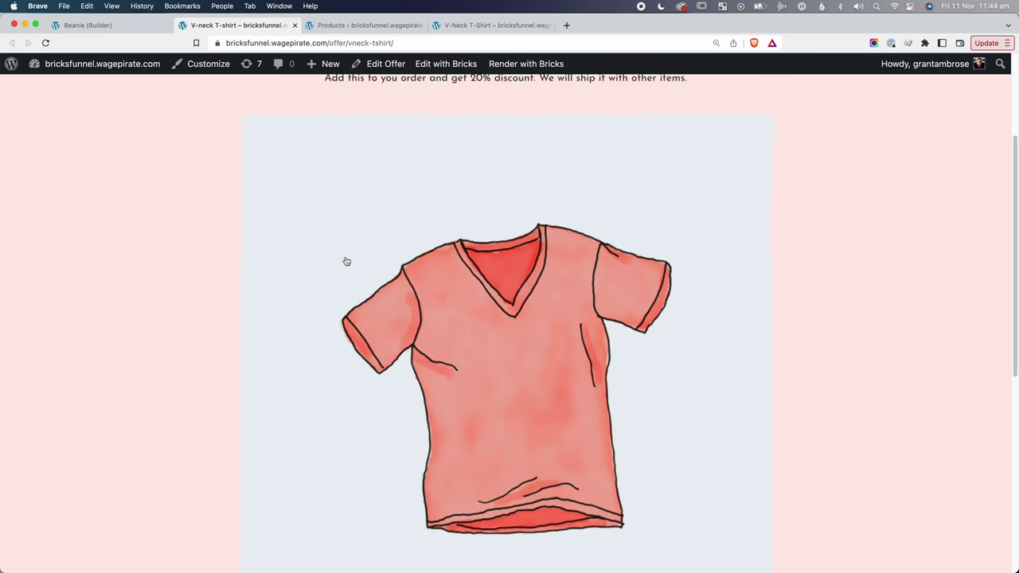
click(75, 25)
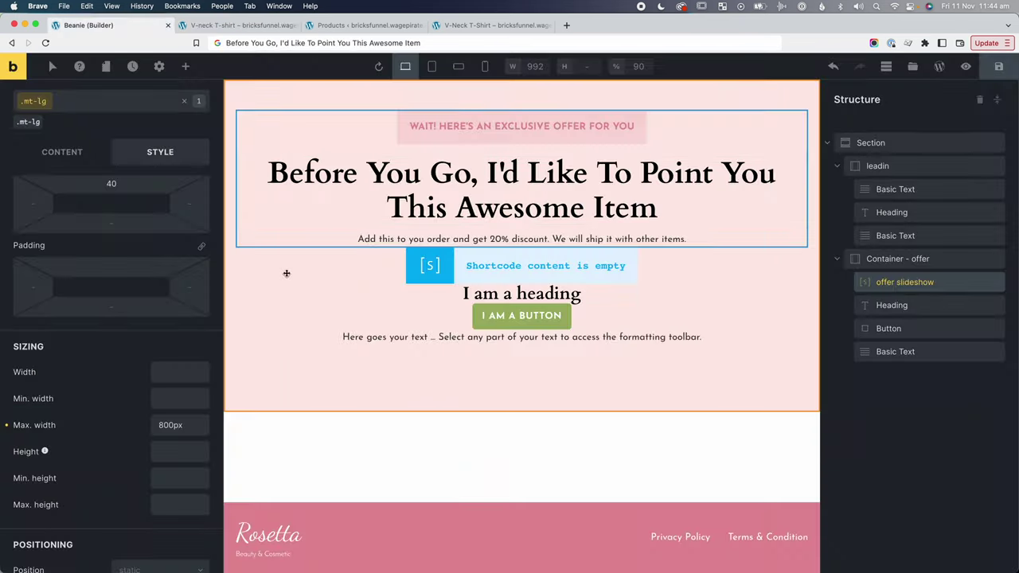
double_click(171, 425)
text(700p)
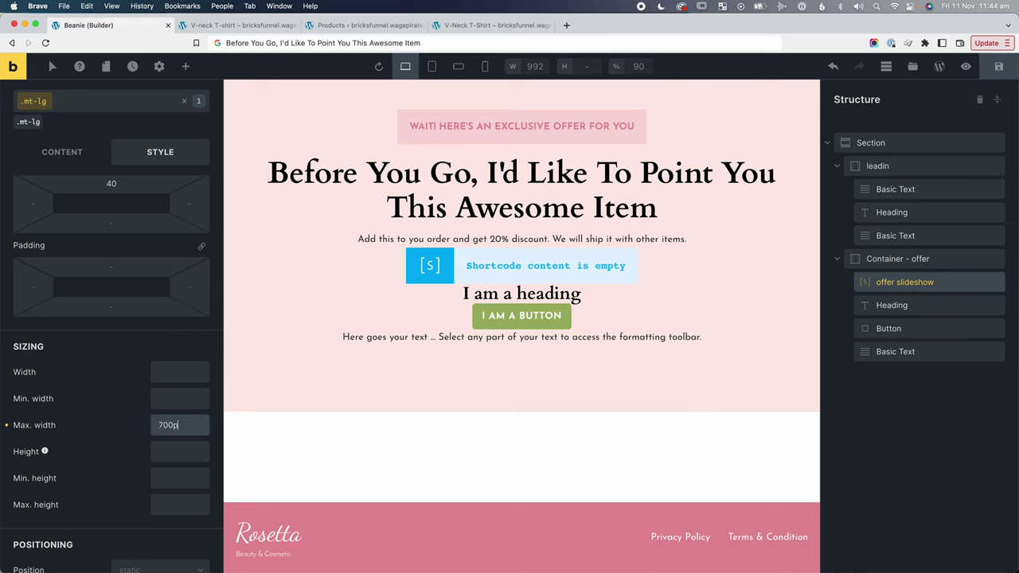
Check the narrower offer block on the live page at 100% zoom.
key(ctrl+Tab)
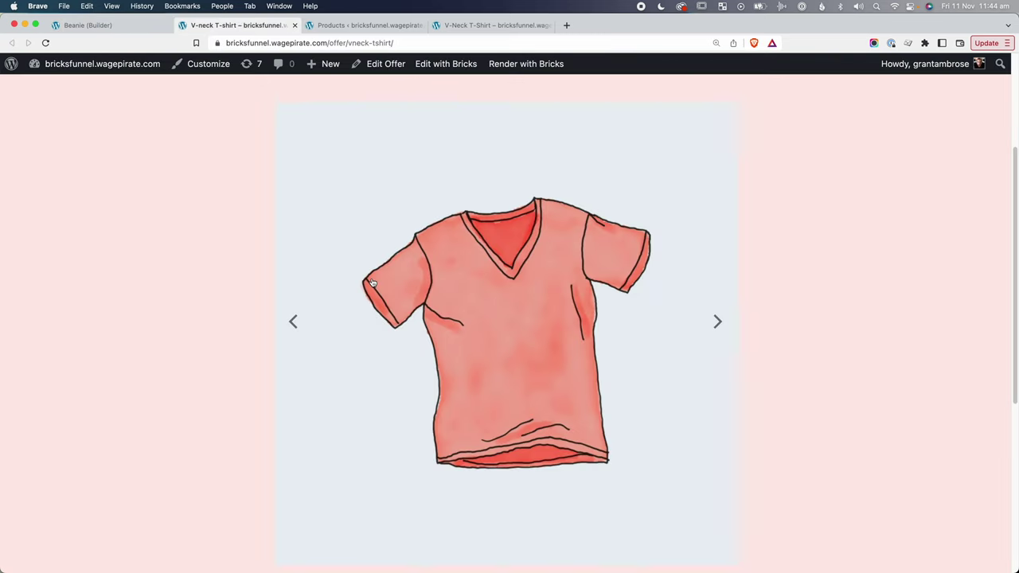
key(super+0)
scroll(373, 283, up, 3)
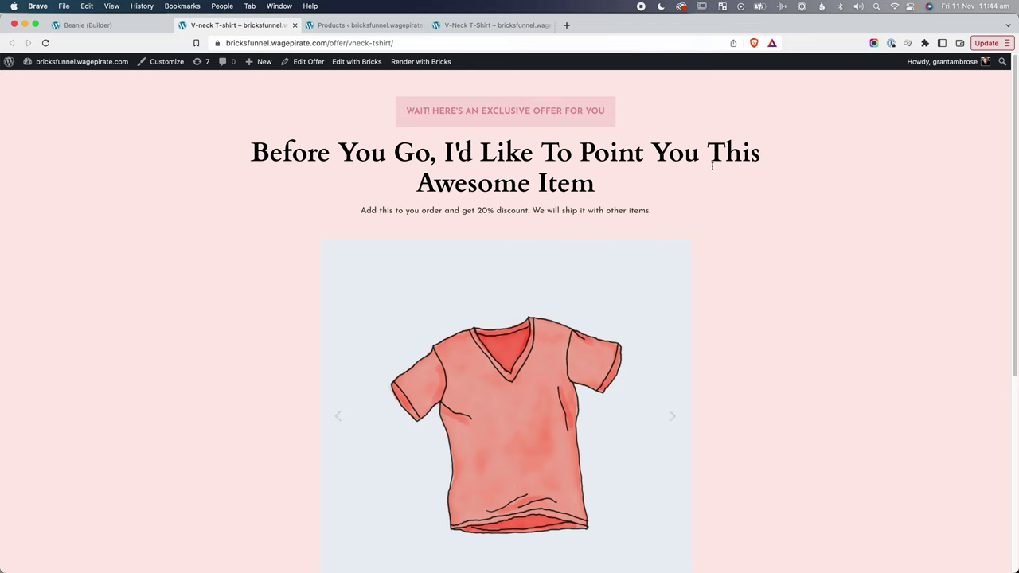
scroll(501, 220, down, 5)
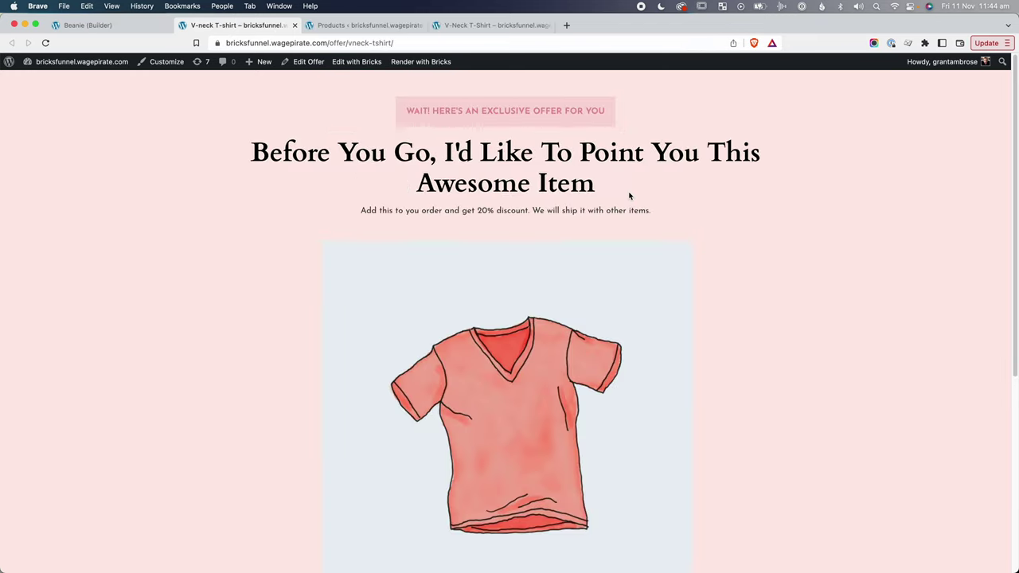
scroll(635, 234, down, 5)
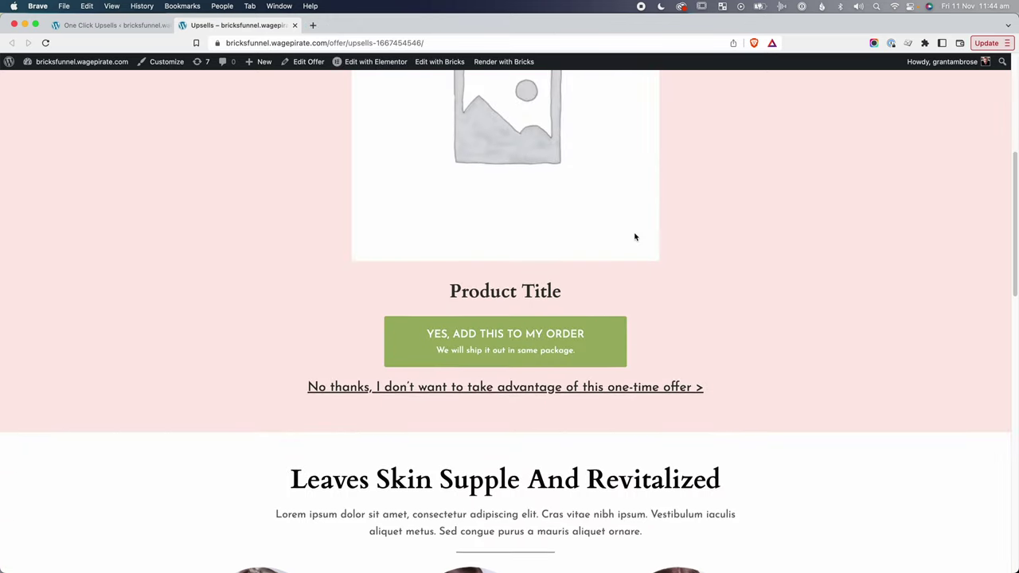
scroll(635, 237, down, 1)
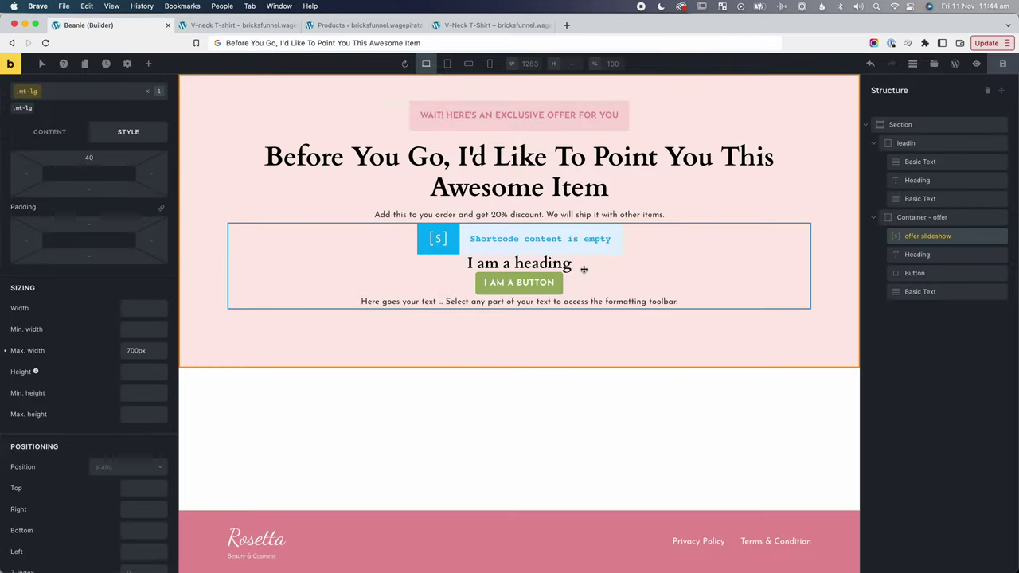
Add the mt-lg class to the 'I am a heading' element.
click(562, 265)
click(53, 121)
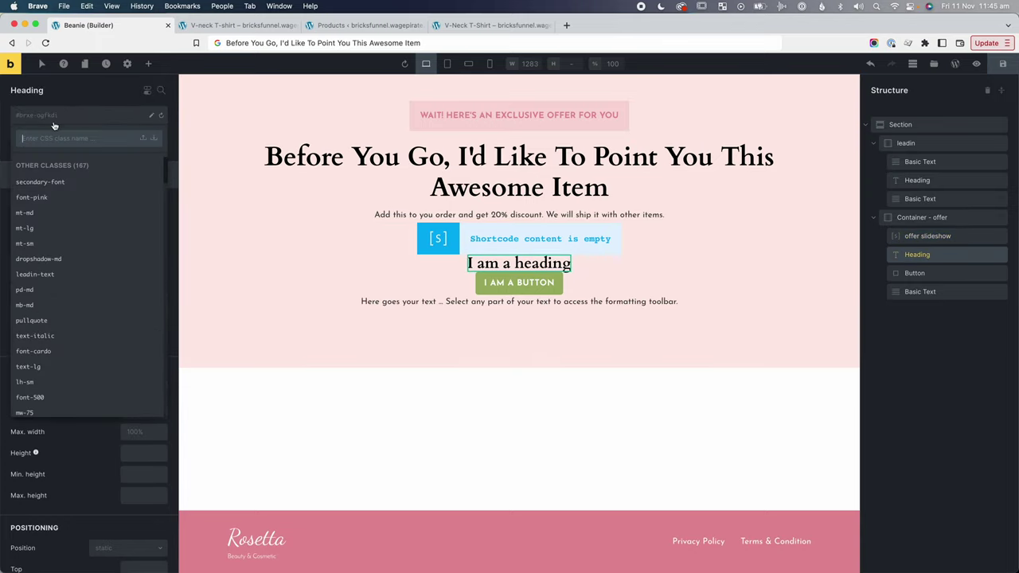
text(mt-lg)
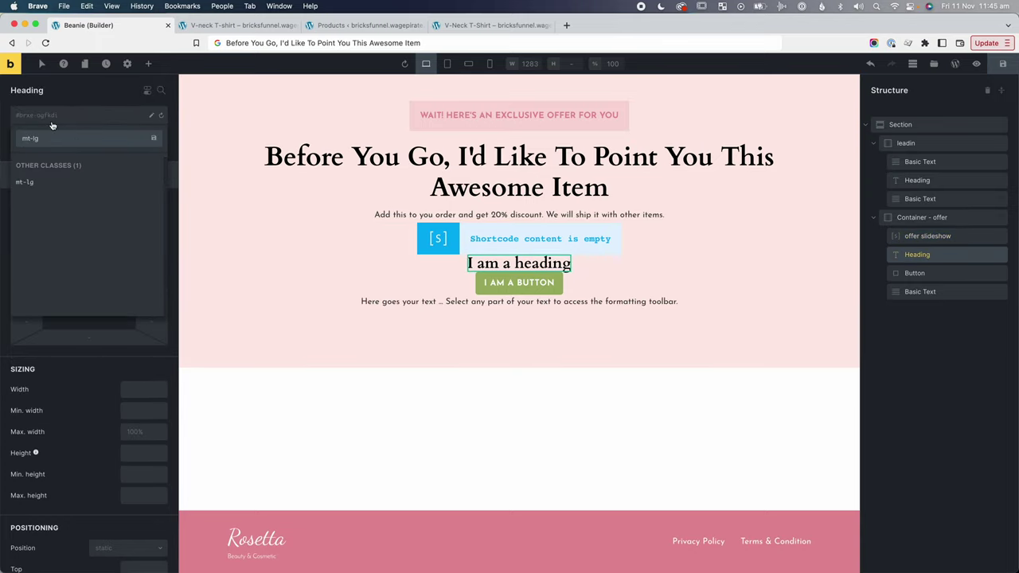
click(50, 182)
Add the mt-md class to the button and to the text paragraph below it.
click(51, 189)
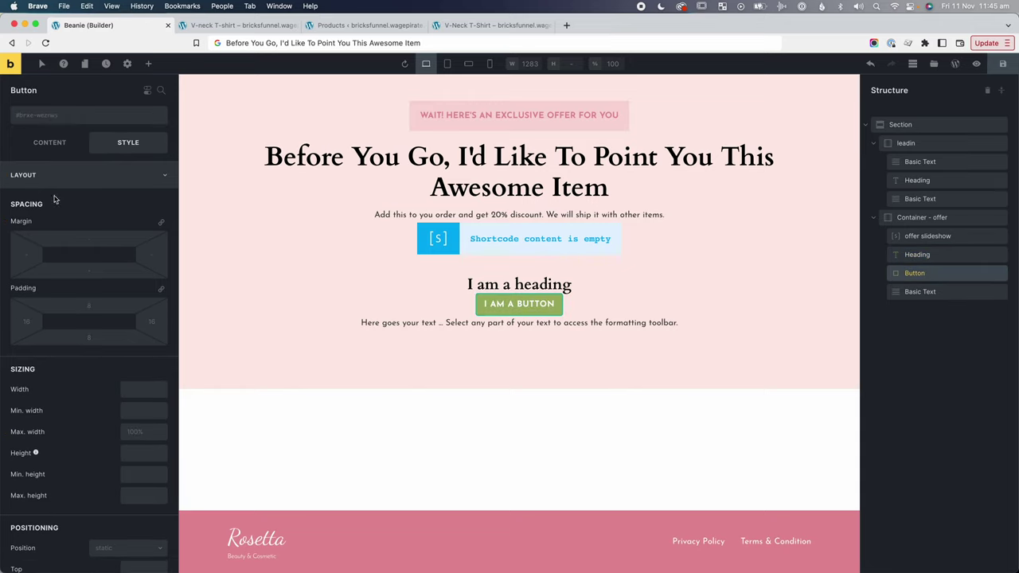
click(50, 115)
text(mt-md)
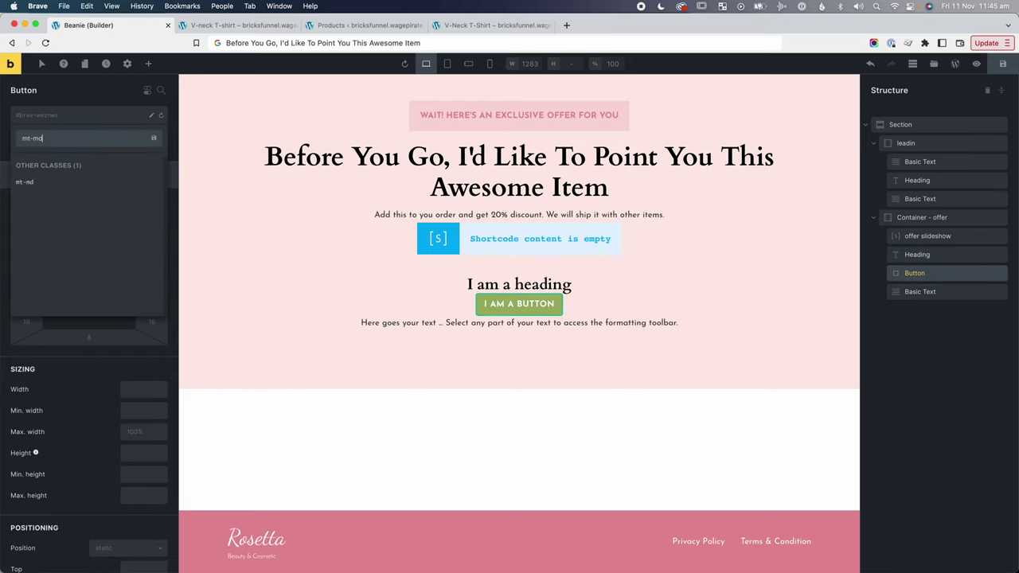
click(60, 181)
click(61, 189)
click(366, 332)
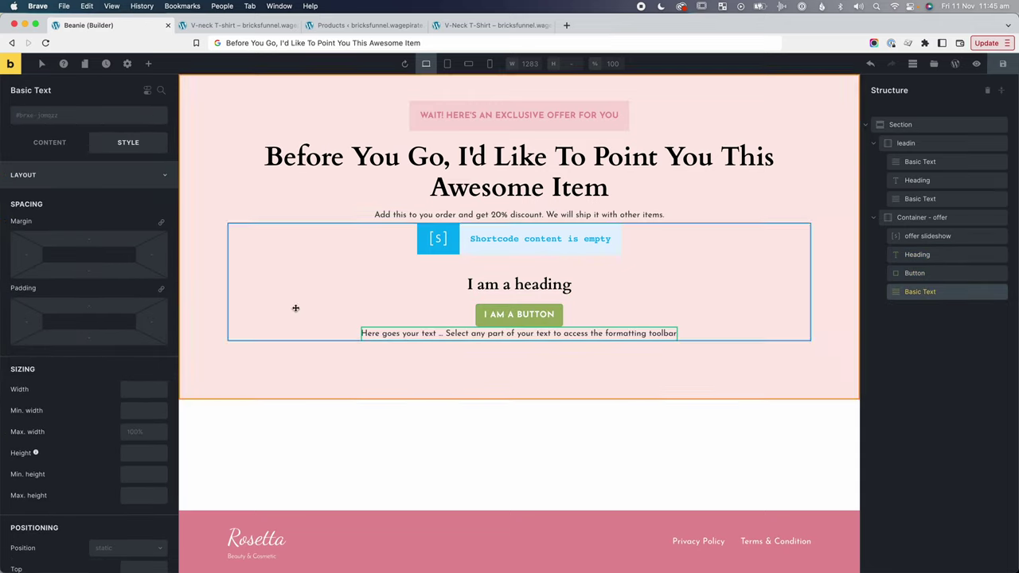
click(54, 116)
text(m)
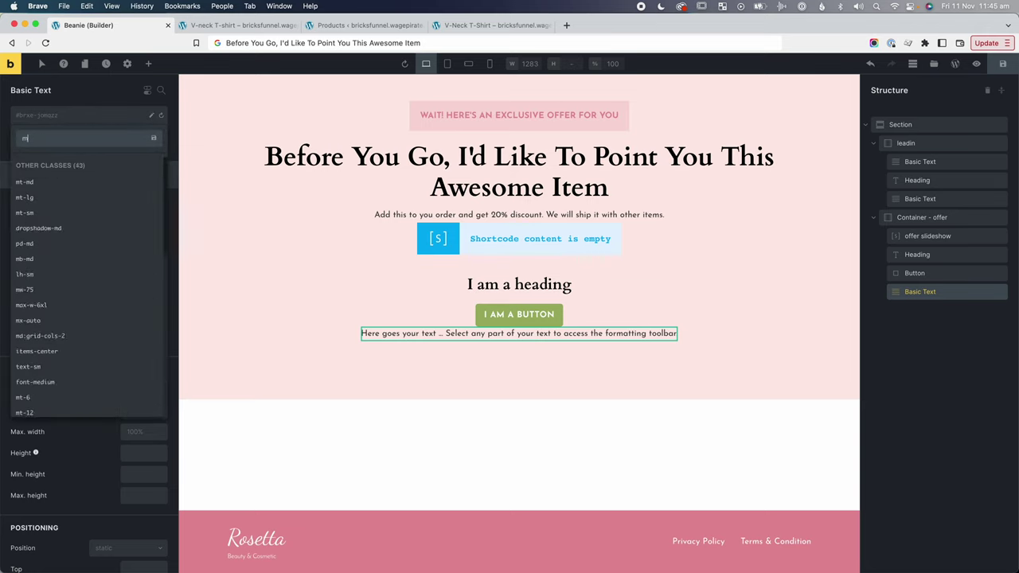
text(t-md)
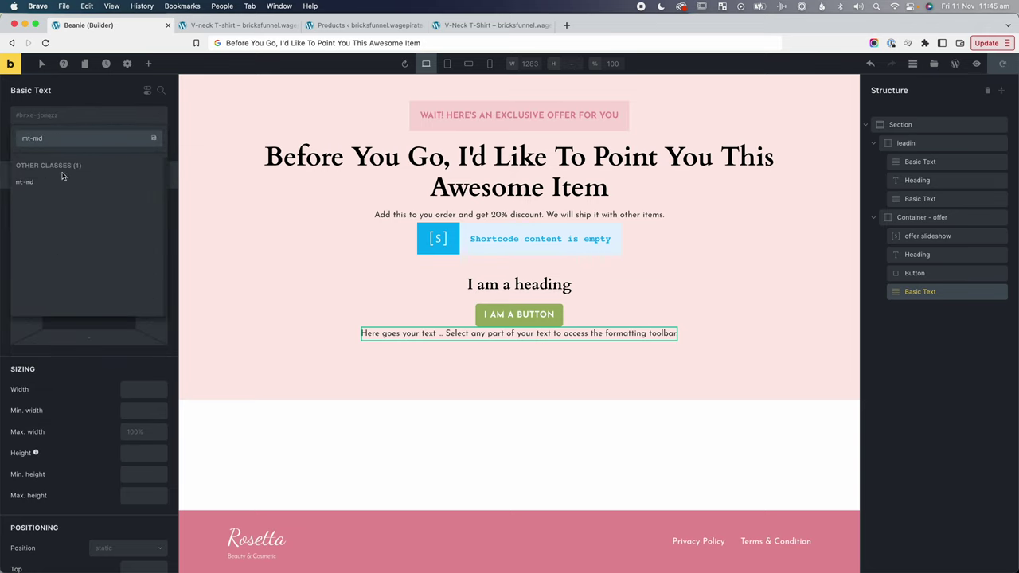
click(62, 177)
click(500, 283)
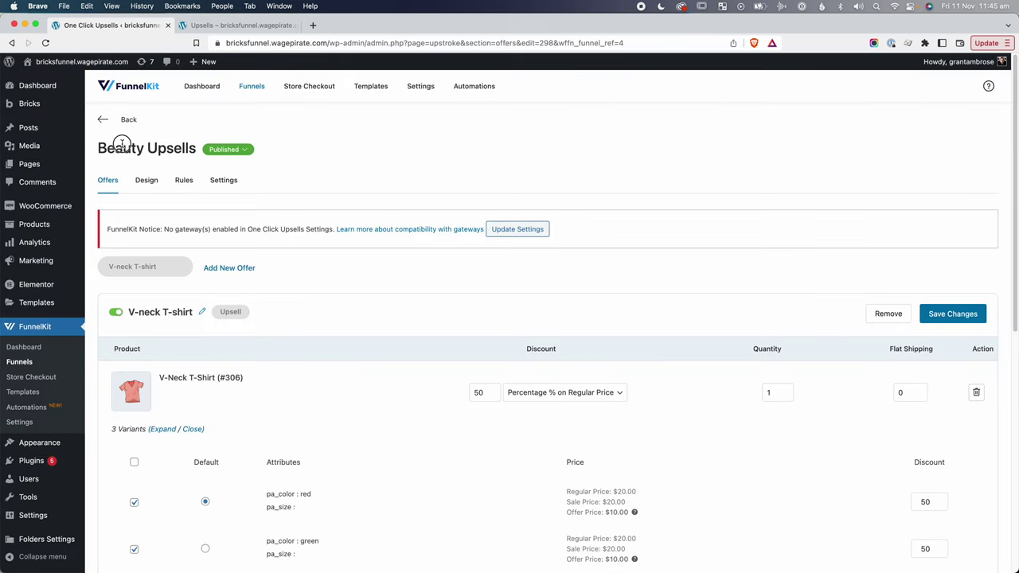
Copy the [wfocu_product_title] shortcode from the offer's Design settings.
drag(122, 143, 158, 148)
click(146, 182)
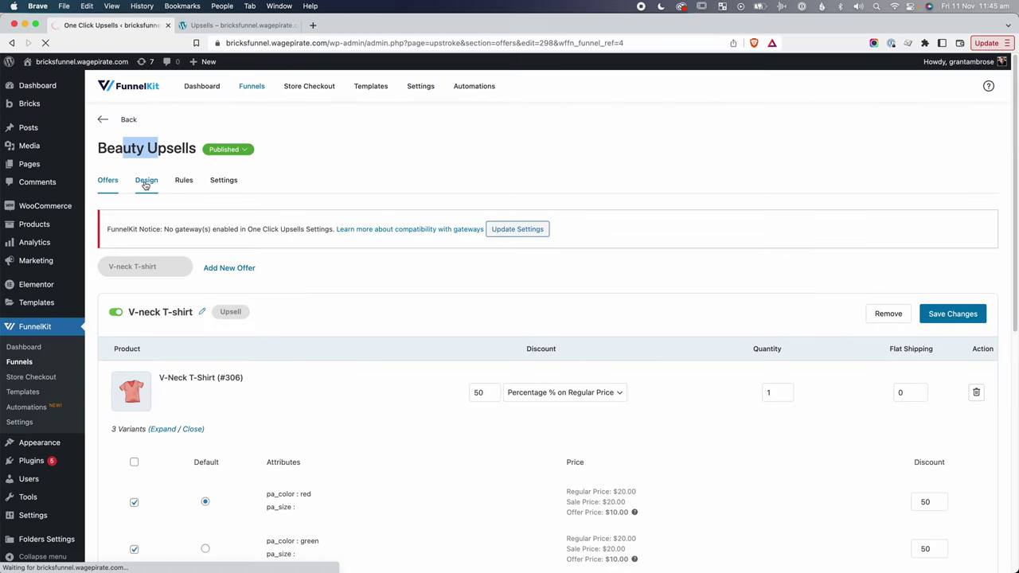
scroll(564, 246, down, 10)
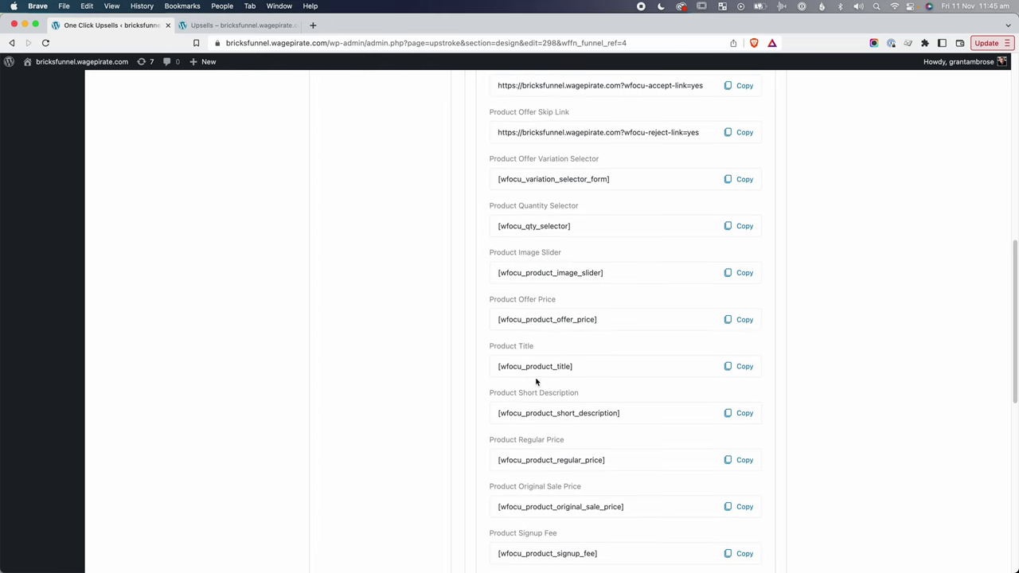
drag(522, 366, 573, 367)
click(744, 367)
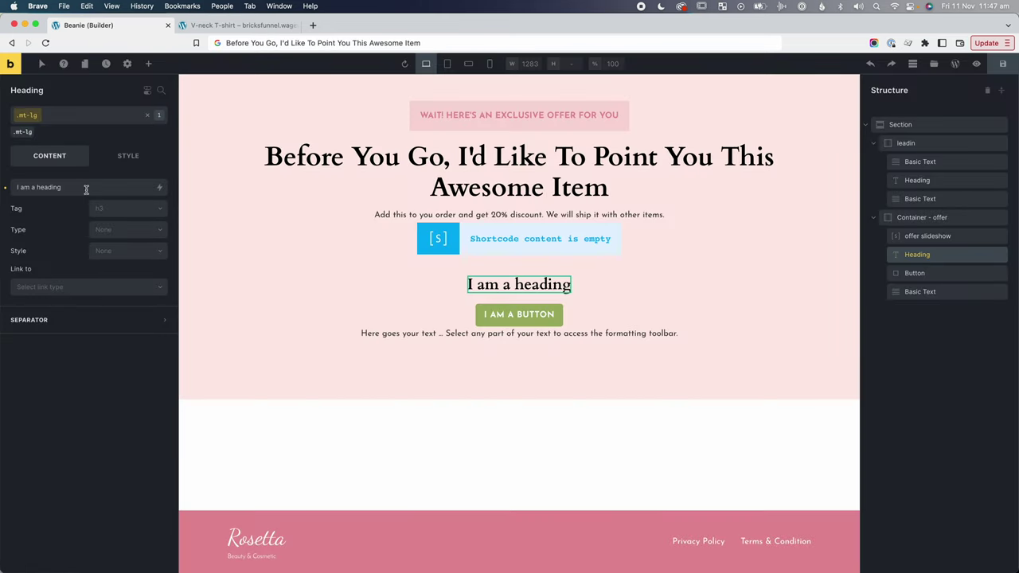
Paste the product title shortcode into the heading and find it unrendered on the live page.
click(75, 185)
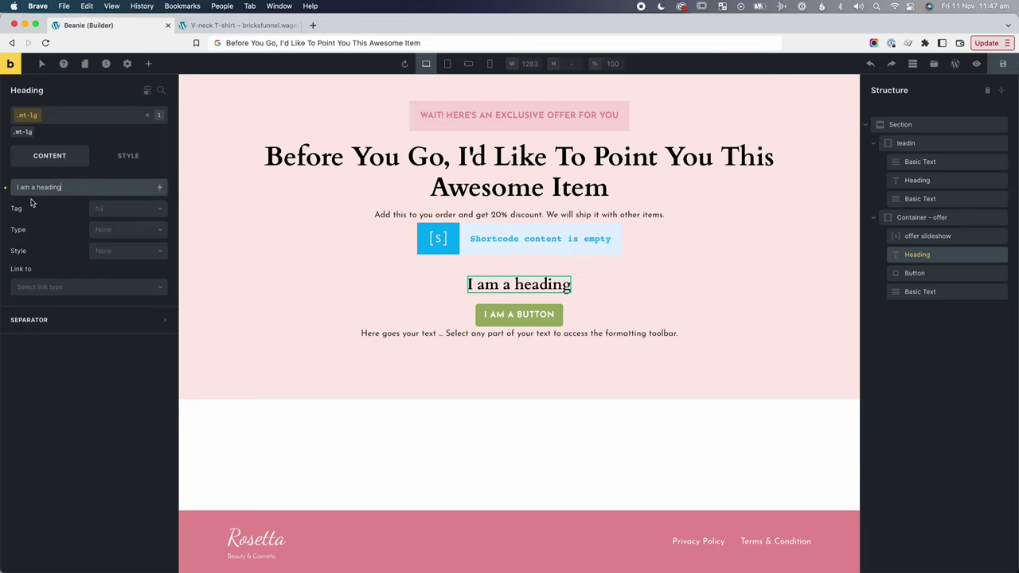
key(super+a)
key(super+v)
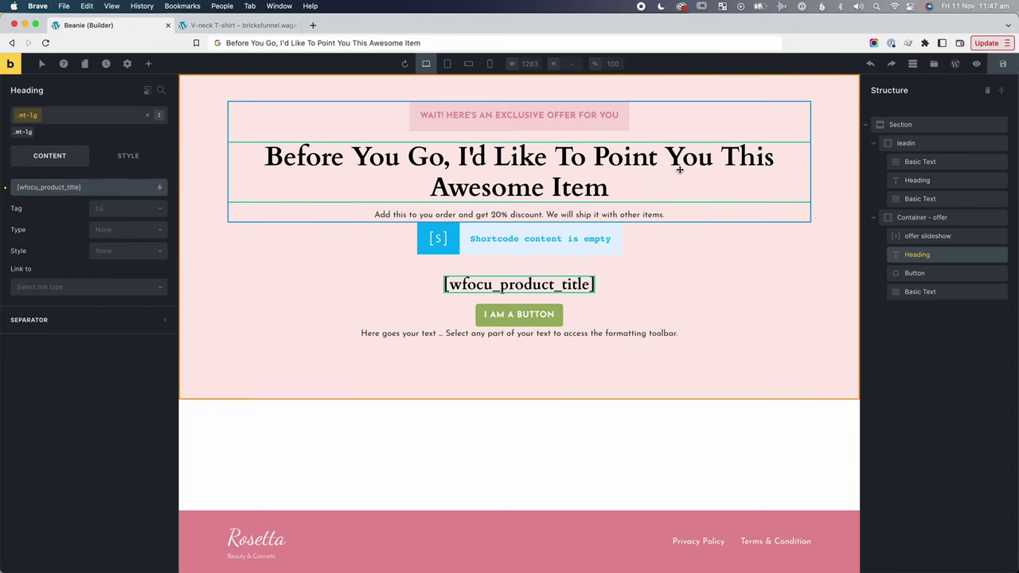
key(ctrl+Tab)
key(super+r)
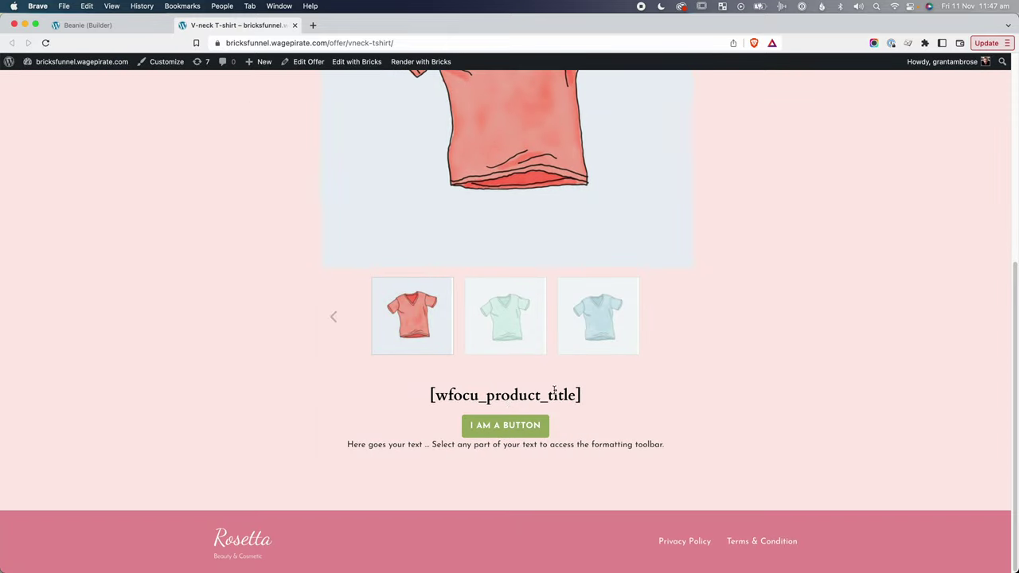
drag(554, 394, 429, 395)
Replace the heading with a Shortcode element placed below the offer slideshow.
click(87, 26)
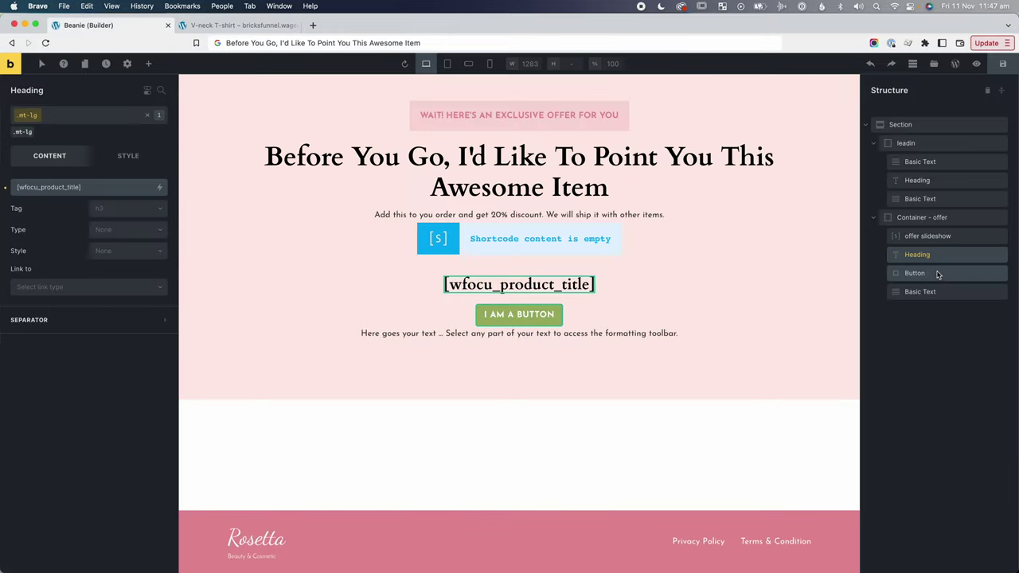
click(918, 234)
click(149, 62)
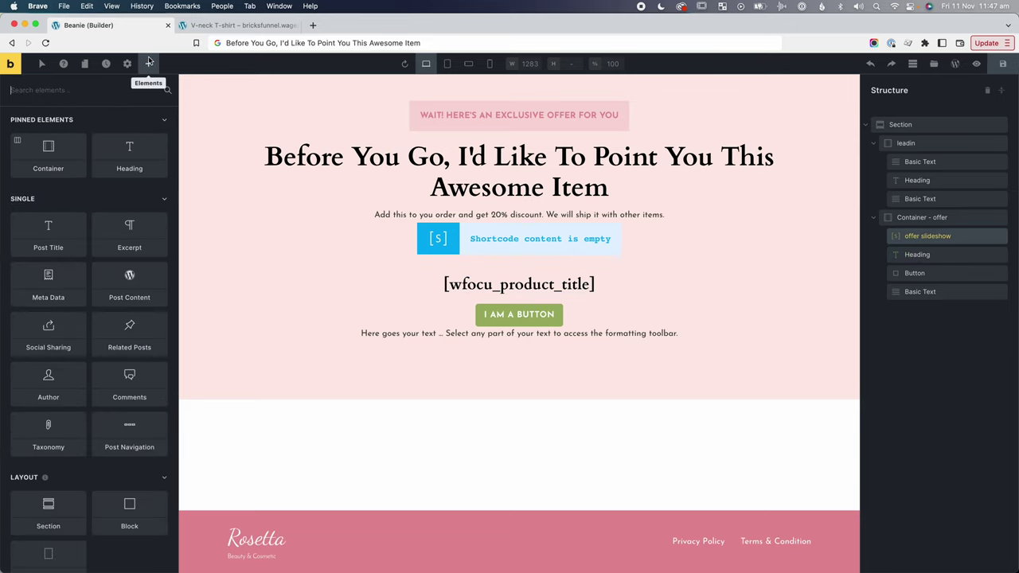
text(short)
drag(57, 130, 923, 256)
right_click(925, 276)
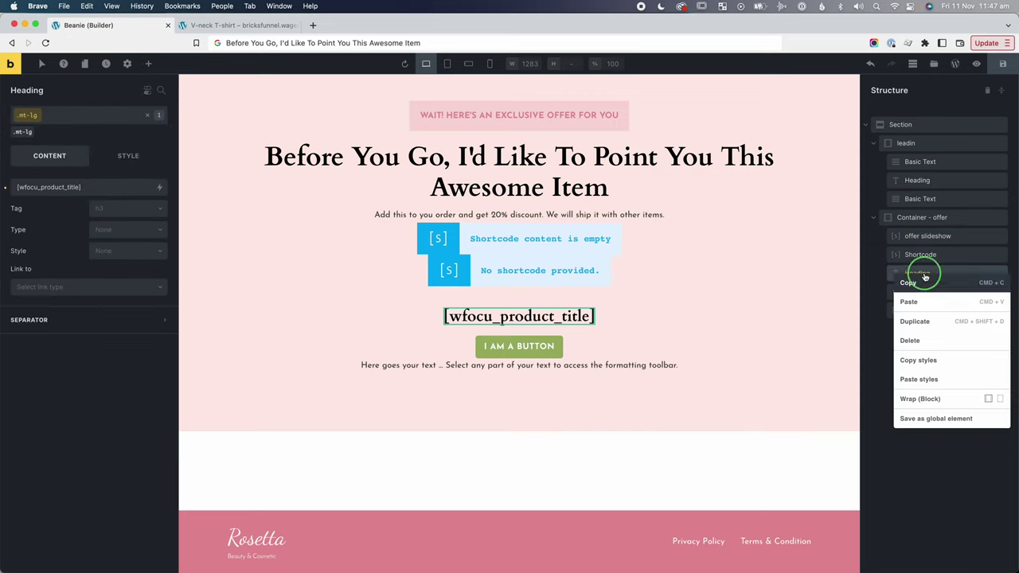
click(922, 341)
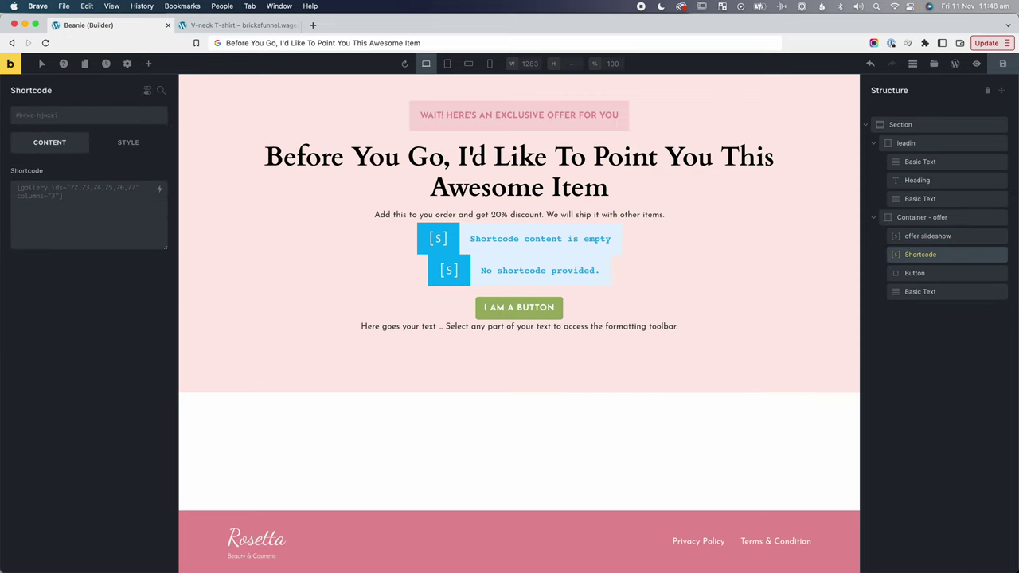
Name the shortcode element 'offer title' and fill it with <h3>[wfocu_product_title]</h3>.
double_click(930, 254)
text(offer title)
click(96, 199)
key(ctrl+a)
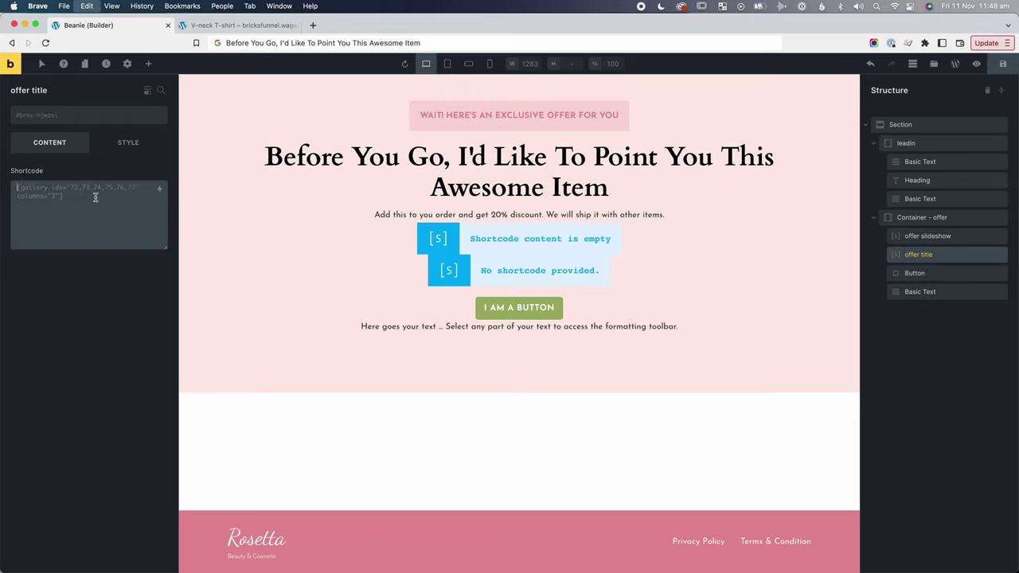
key(ctrl+v)
drag(44, 187, 97, 187)
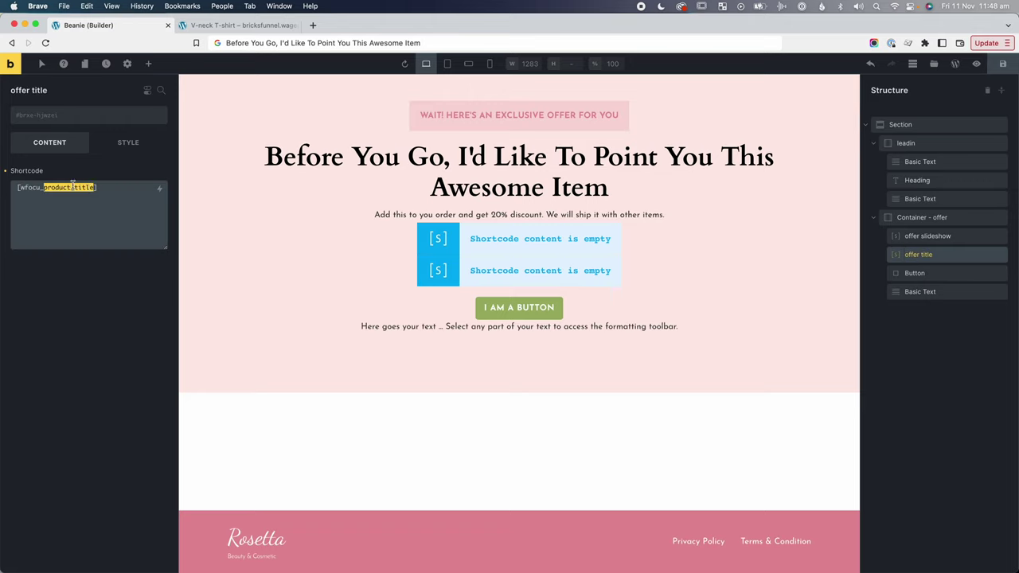
click(24, 176)
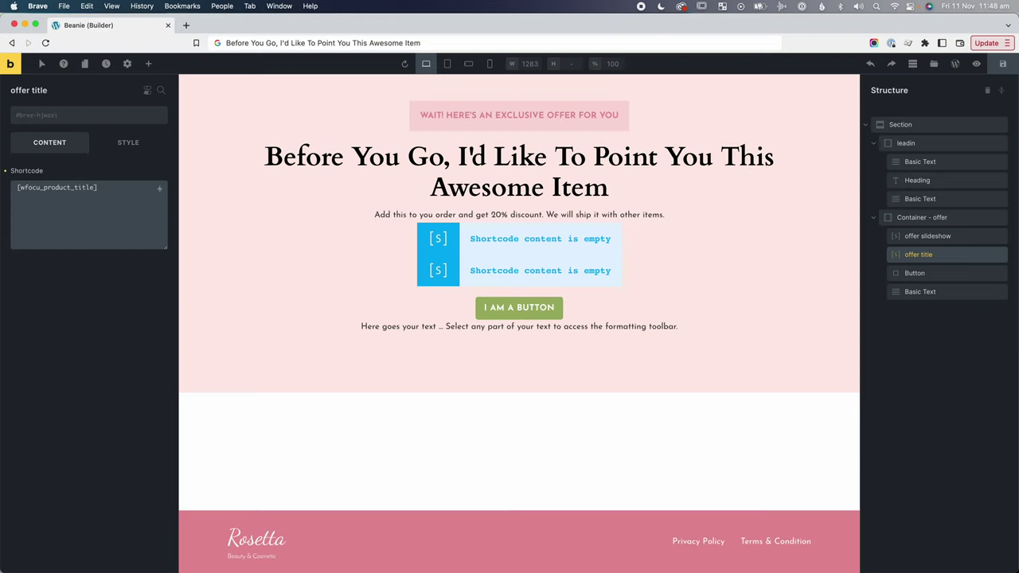
text(<h)
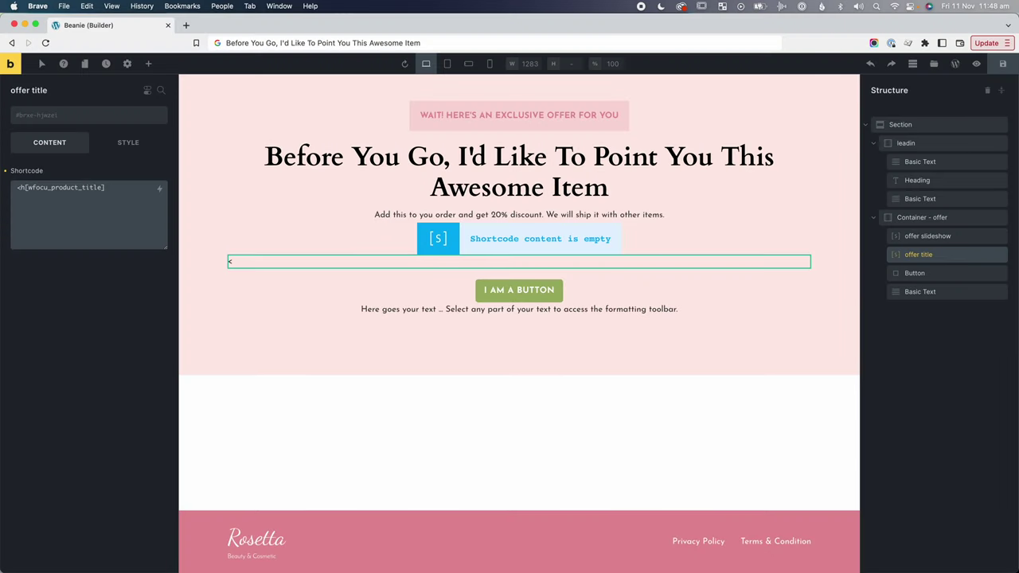
text(3>)
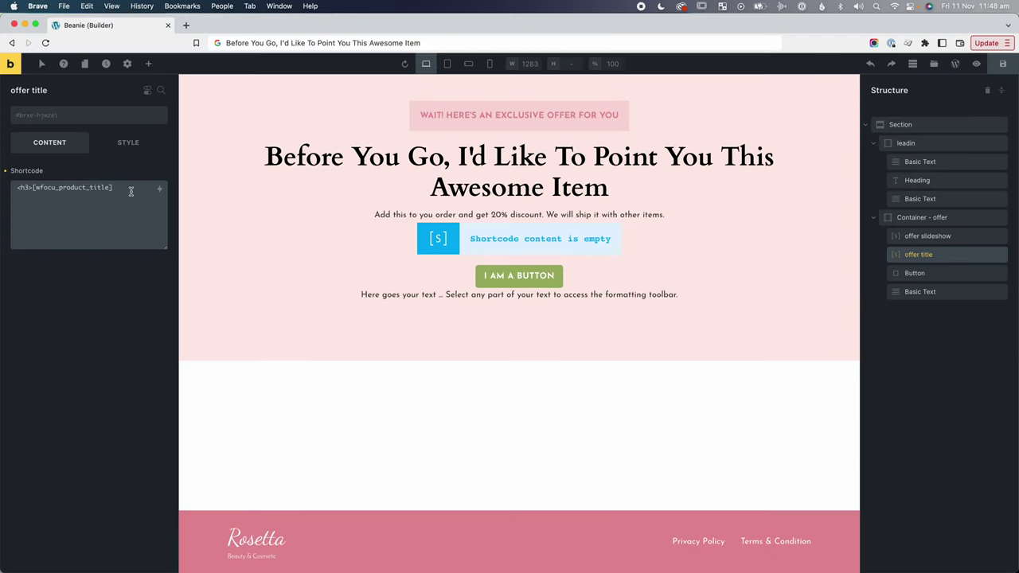
drag(32, 187, 112, 188)
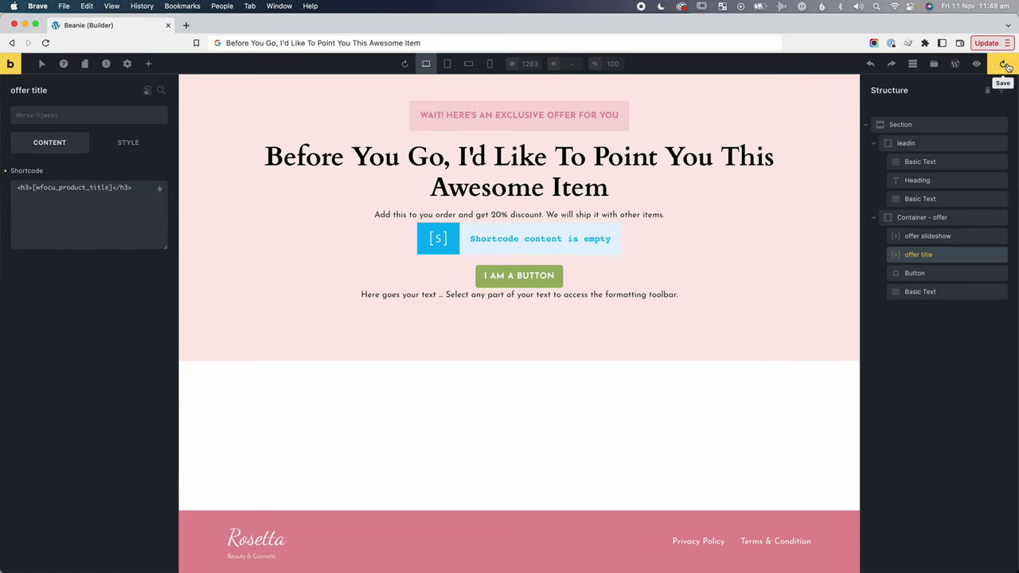
Open the live offer page and inspect the product title's HTML markup.
click(976, 64)
click(957, 66)
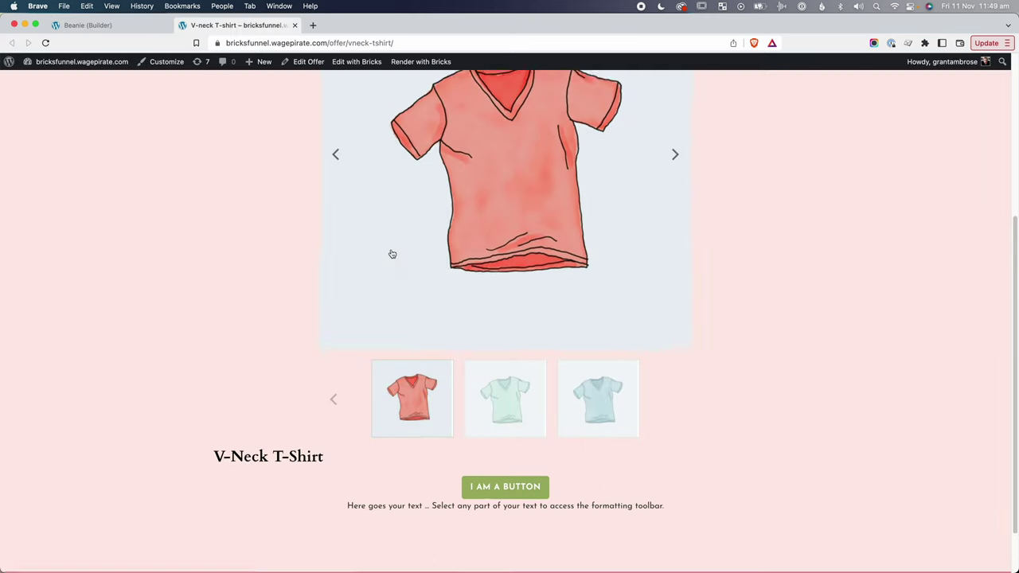
scroll(334, 325, down, 2)
drag(231, 396, 322, 401)
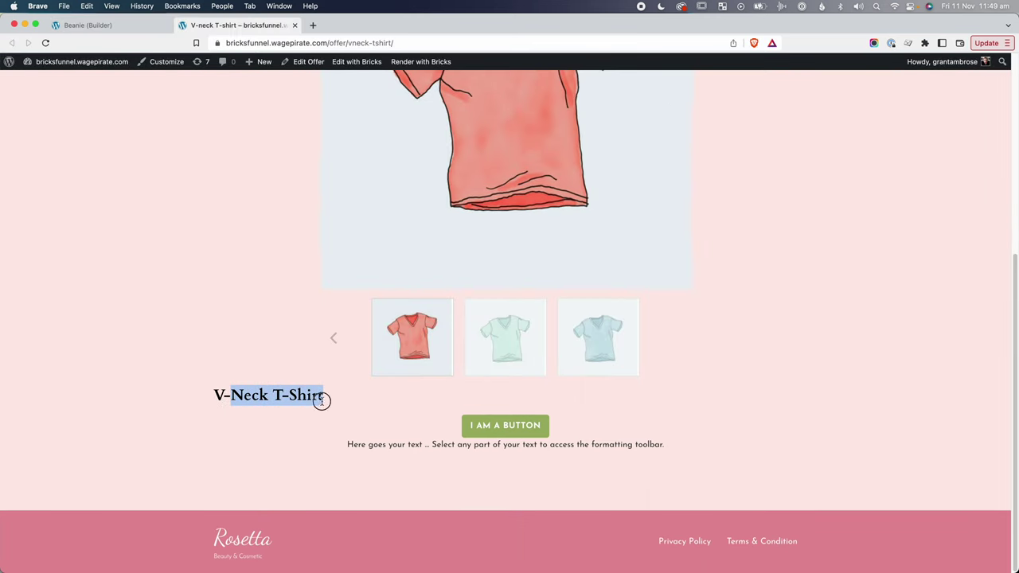
right_click(274, 397)
click(296, 524)
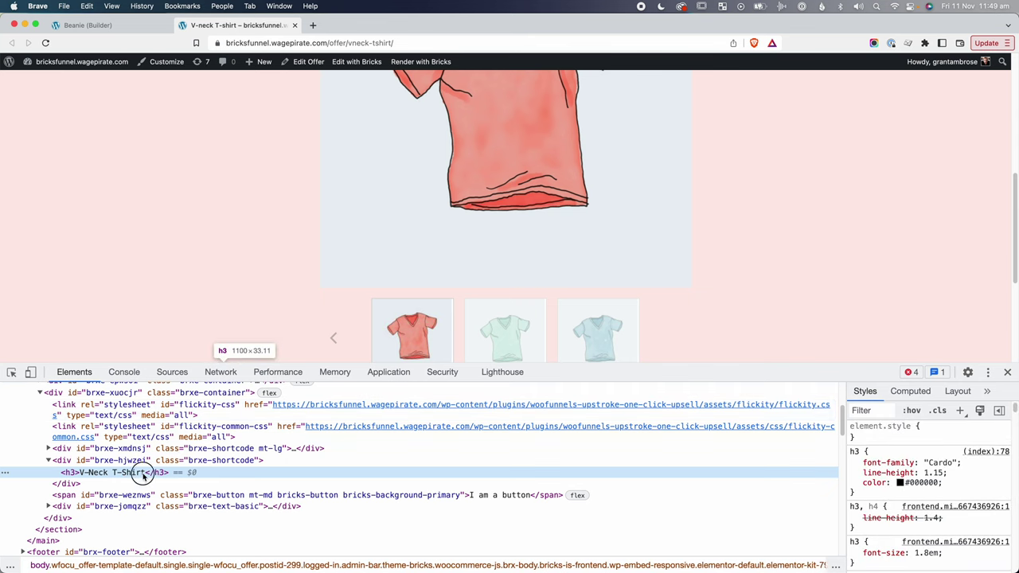
key(super+alt+i)
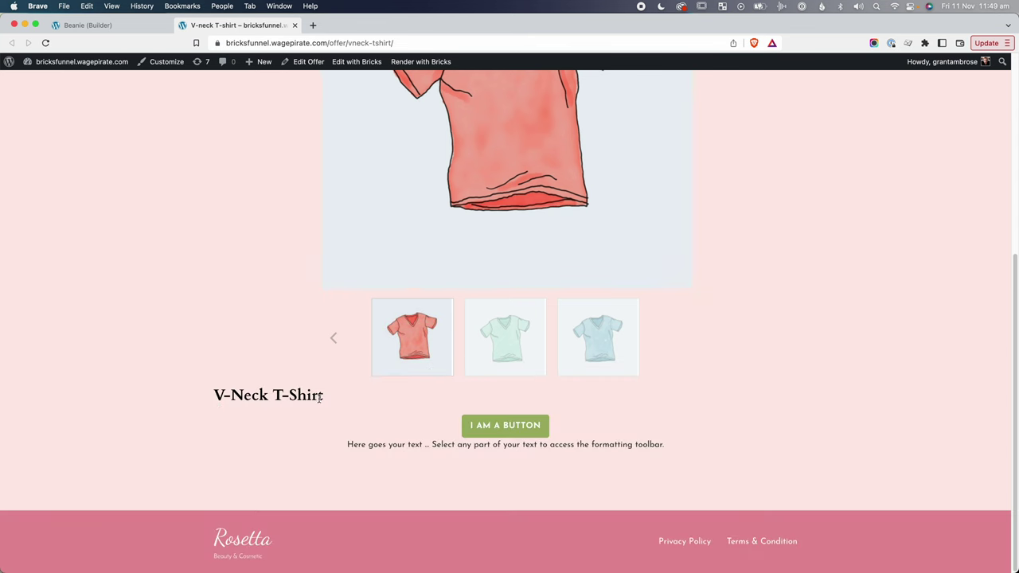
Set the offer title's text alignment to Center and save.
click(82, 26)
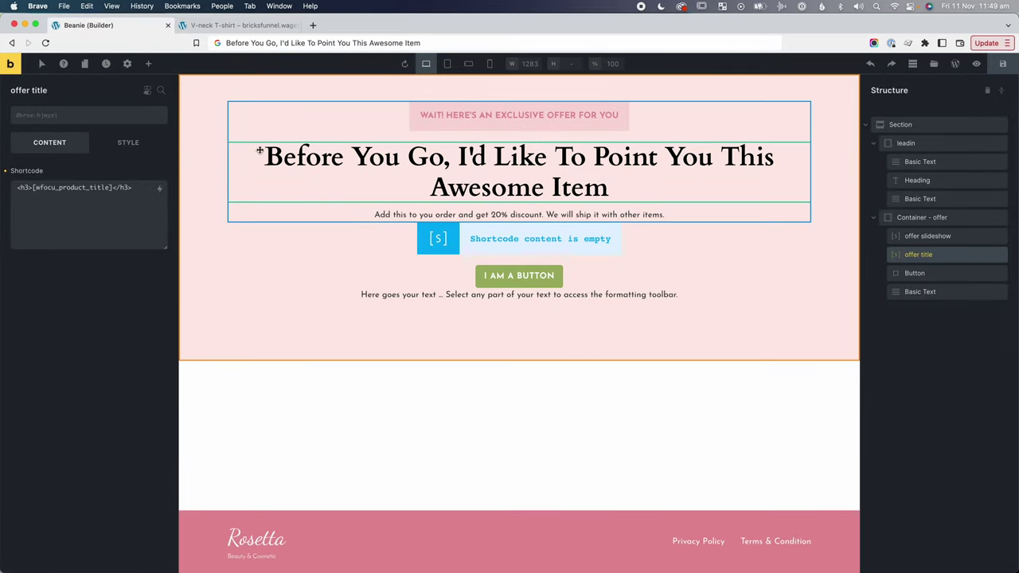
click(129, 143)
click(70, 183)
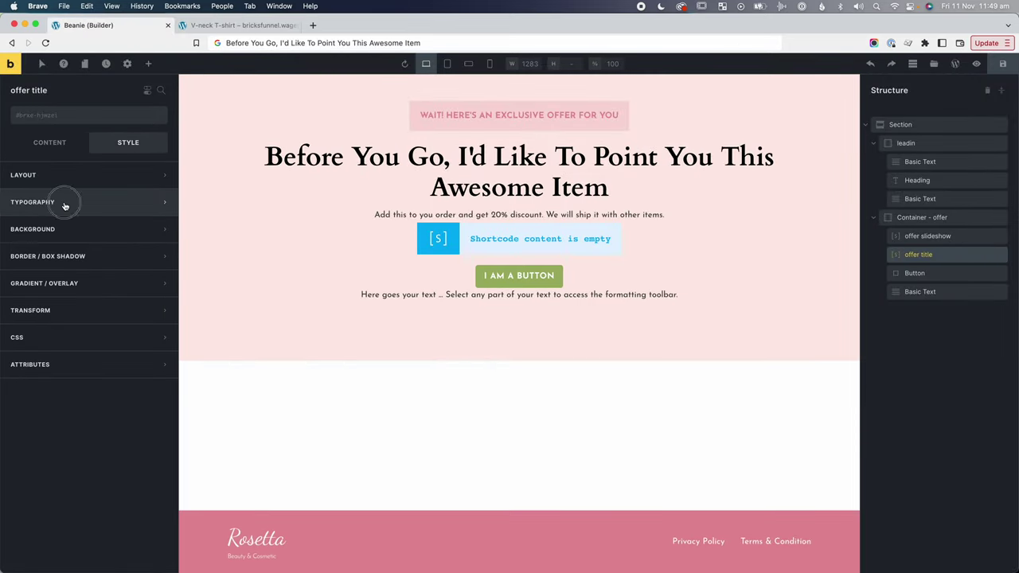
click(67, 203)
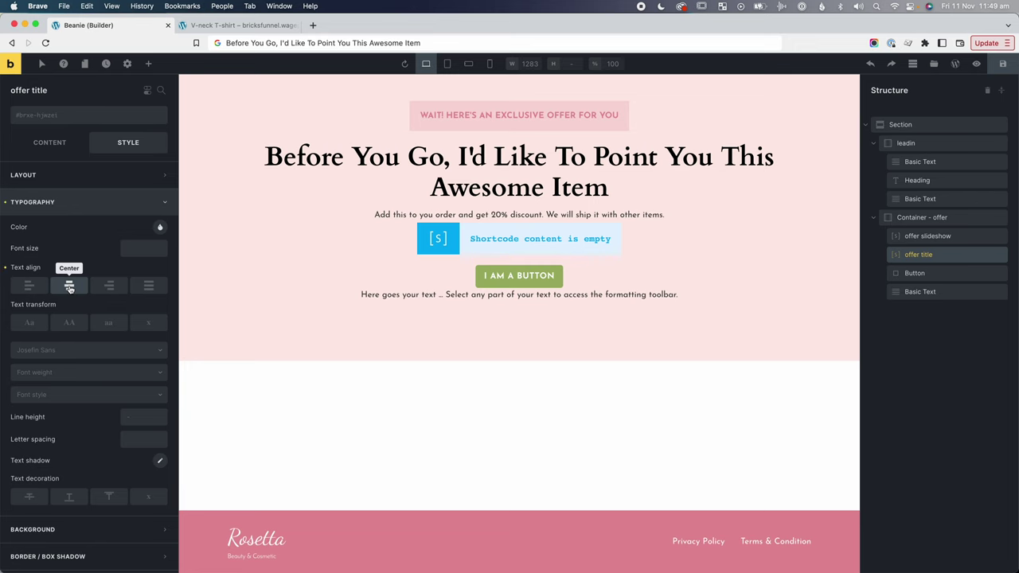
click(1002, 64)
key(ctrl+Tab)
Reload the live offer page to check the centered product title.
key(super+r)
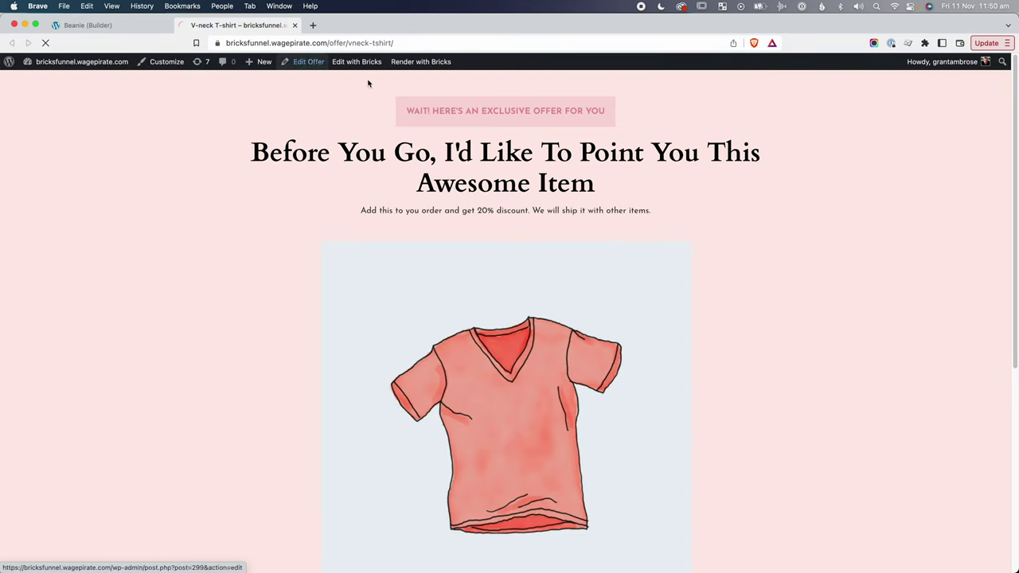
scroll(310, 257, down, 5)
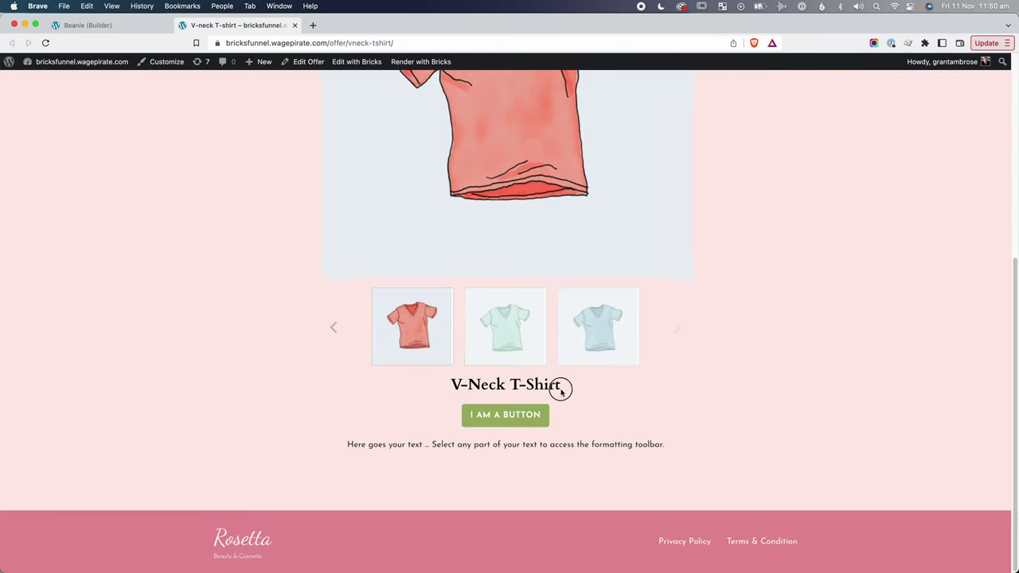
drag(561, 391, 443, 383)
click(514, 369)
drag(470, 385, 525, 385)
key(ctrl+shift+Tab)
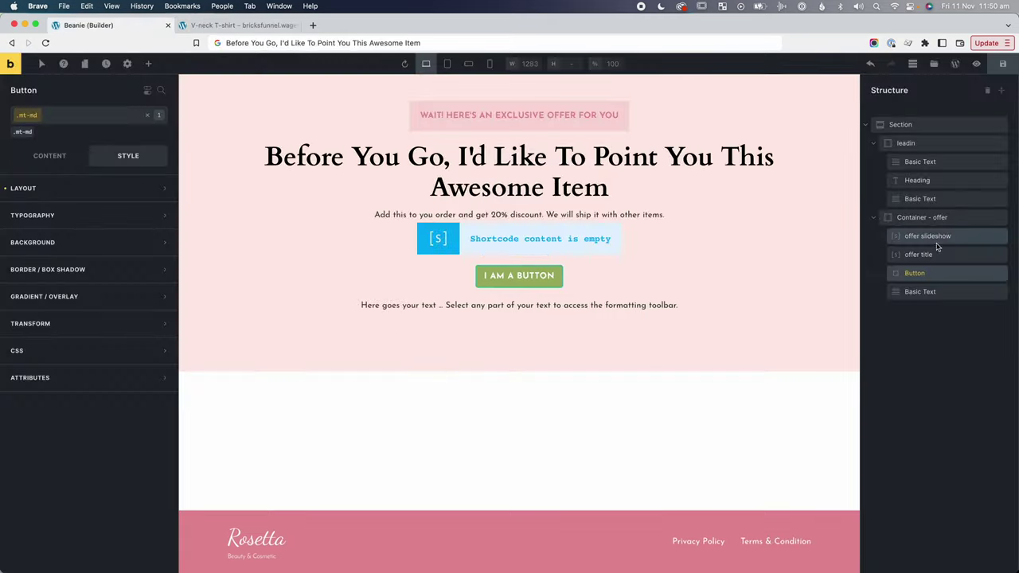
Add the mt-lg class to the offer title element and save.
click(919, 255)
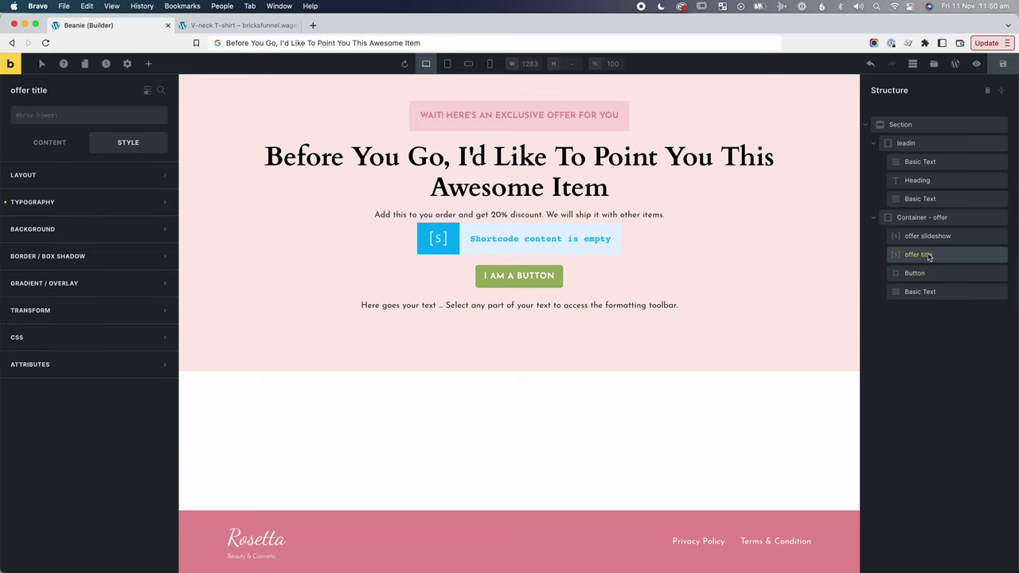
click(100, 118)
text(mt-lg)
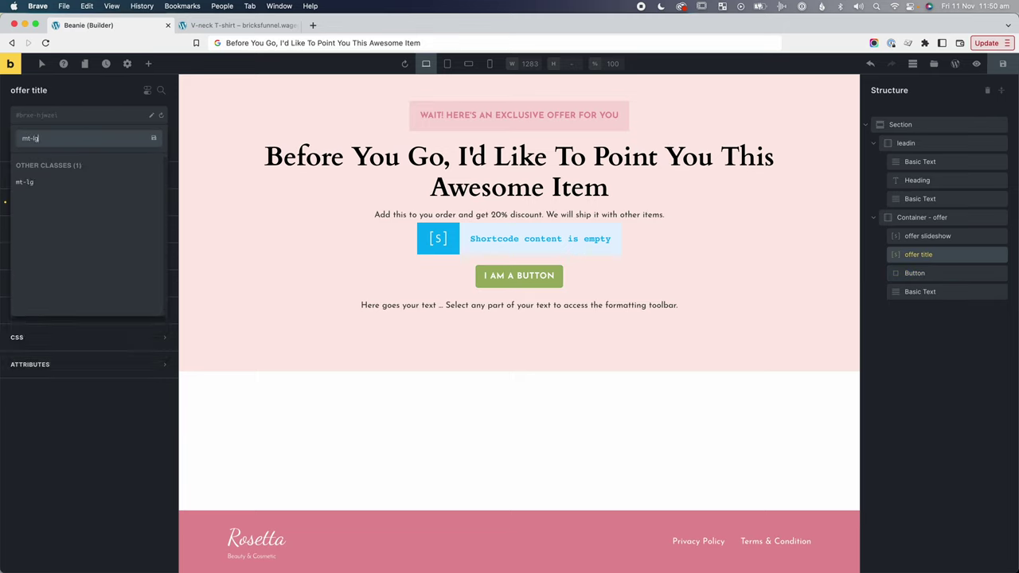
click(50, 184)
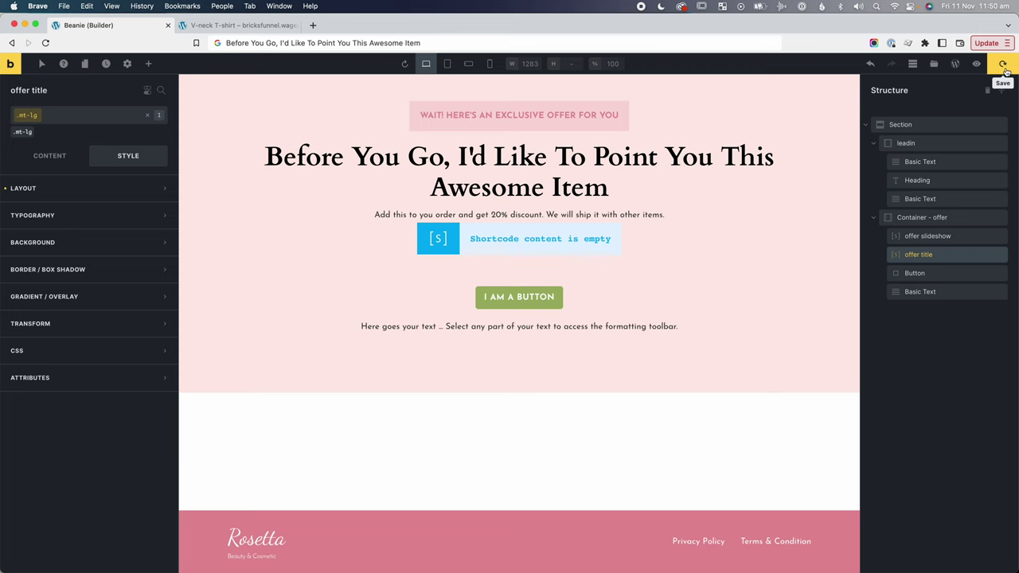
click(239, 24)
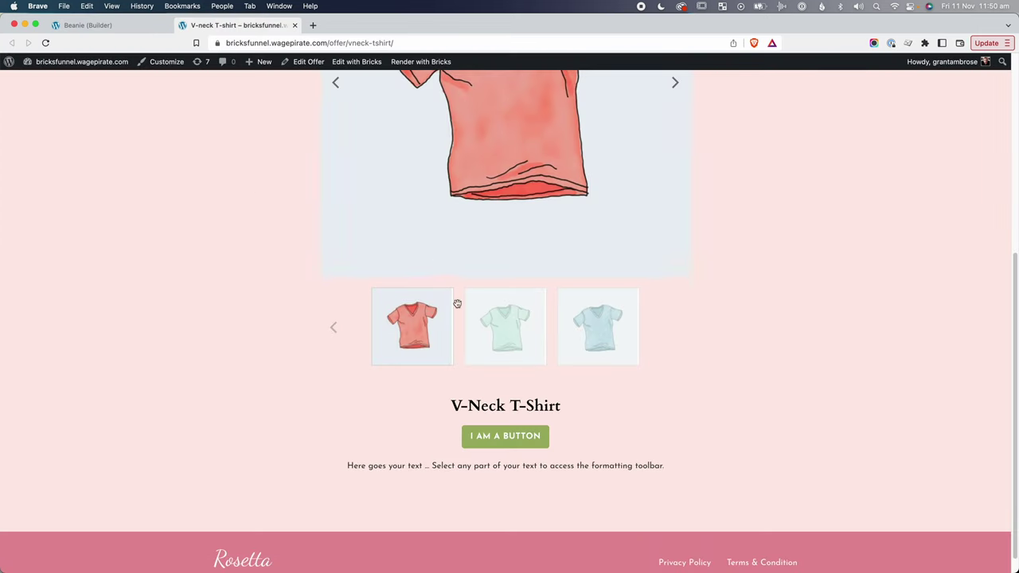
click(126, 27)
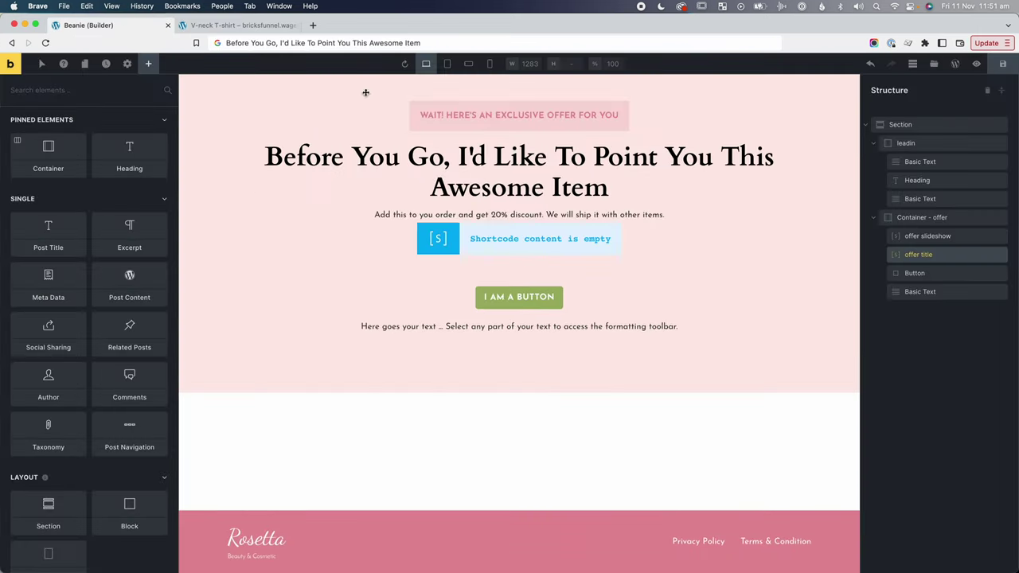
Change the button label to 'Yes! Add this to my order'.
click(889, 273)
click(64, 187)
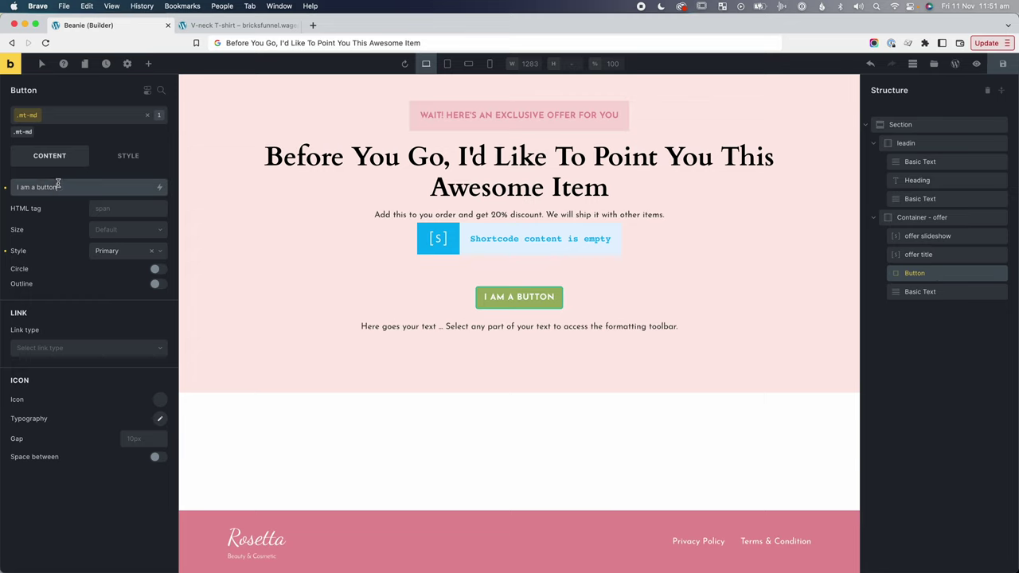
key(super+a)
text(Yes! Add this to my)
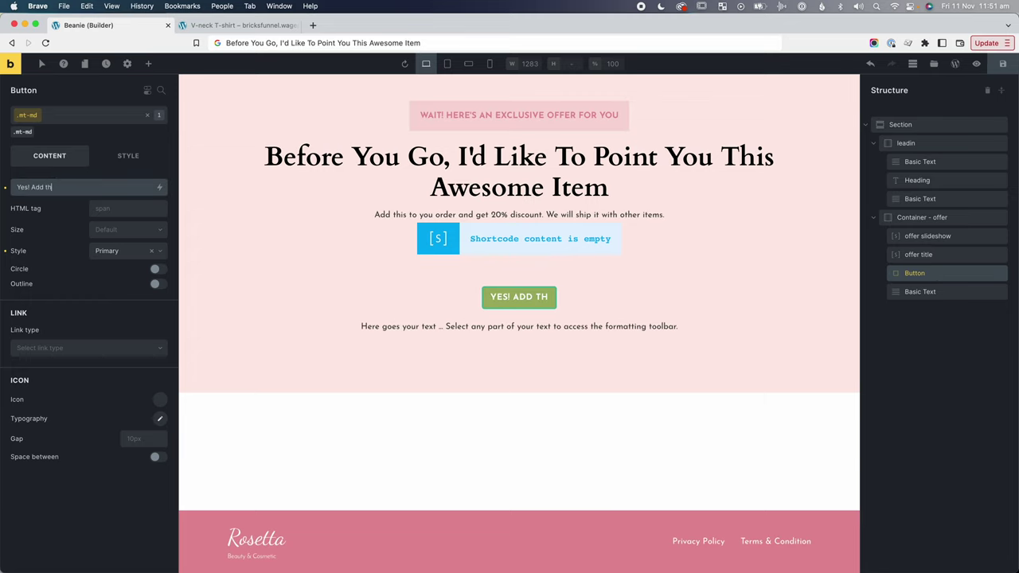
text( order)
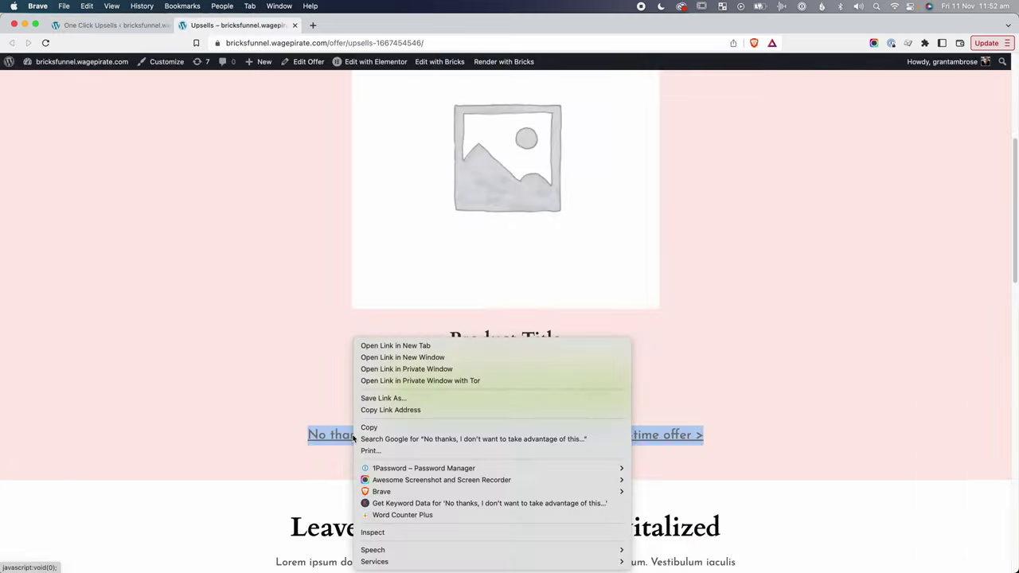
Replace the placeholder paragraph with the 'No thanks' decline message.
click(382, 430)
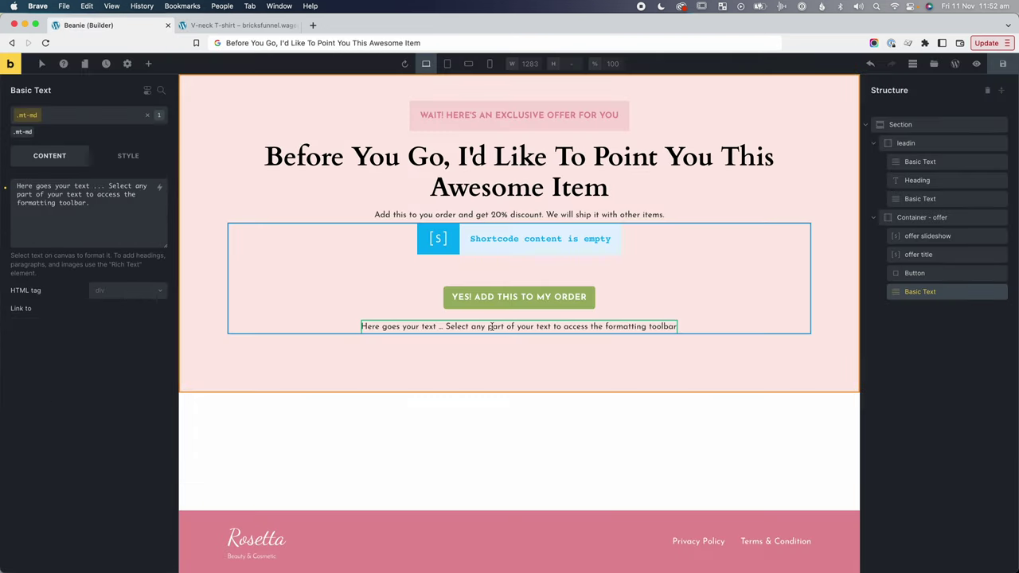
key(super+a)
key(super+v)
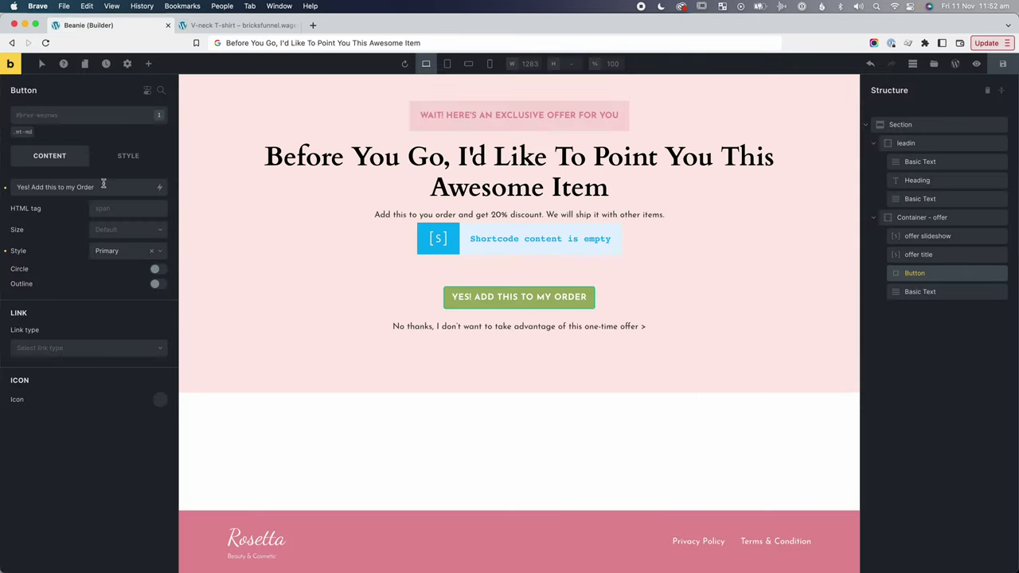
Append a span reading 'We will ship your items in 1 package' to the button label.
click(105, 187)
text(<span></span)
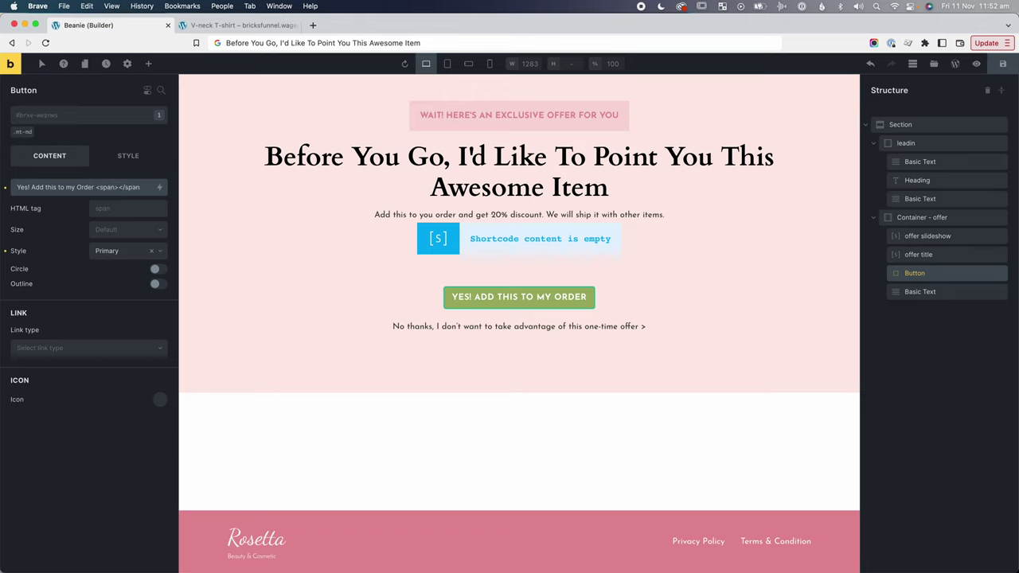
text(>We will ship you)
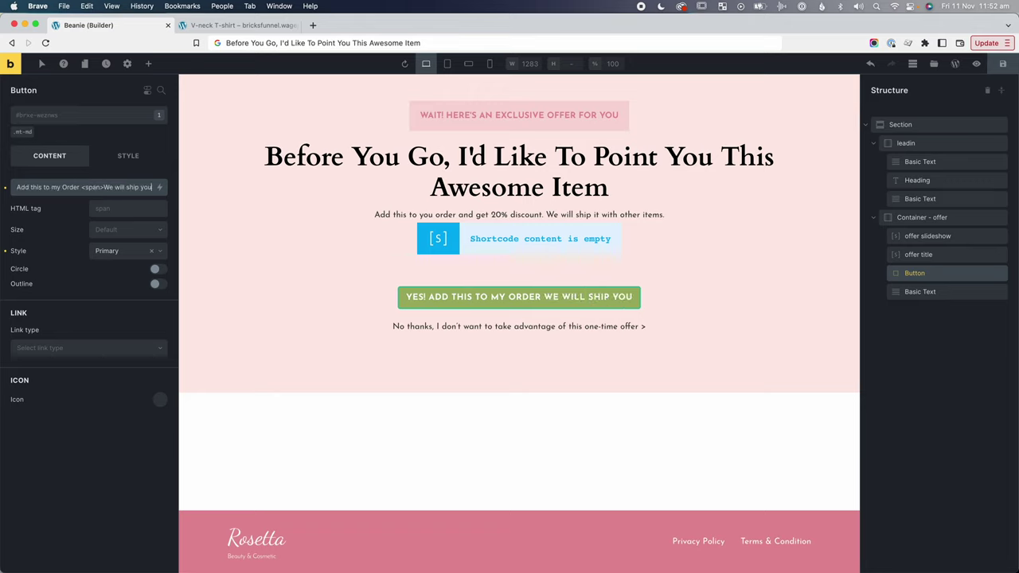
text(r items in 1 package)
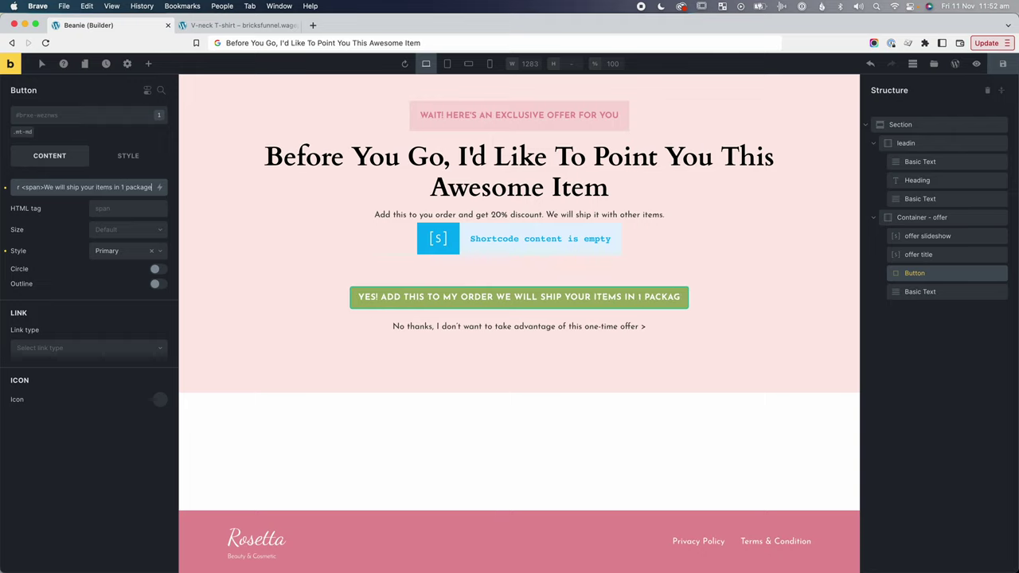
click(40, 187)
text(styl)
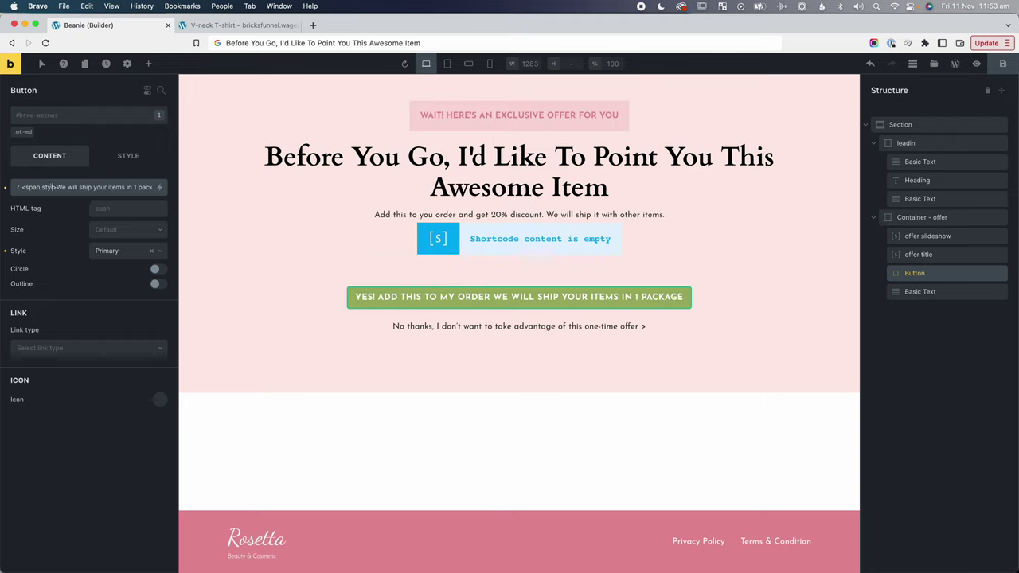
key(BackSpace)
key(BackSpace)
key(BackSpace)
key(BackSpace)
click(132, 155)
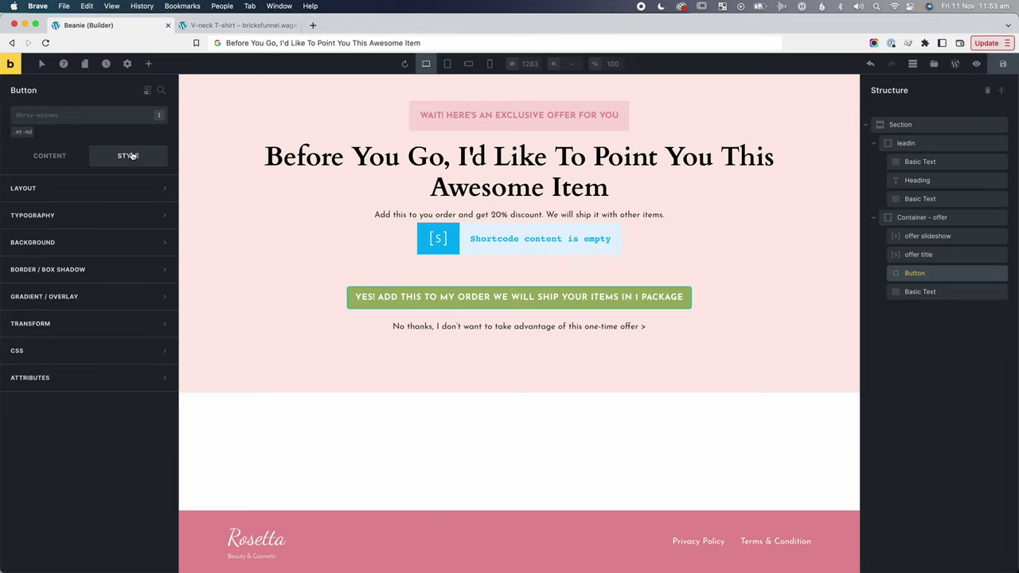
Start the button's custom CSS span rule with font-size:0.7em.
click(51, 351)
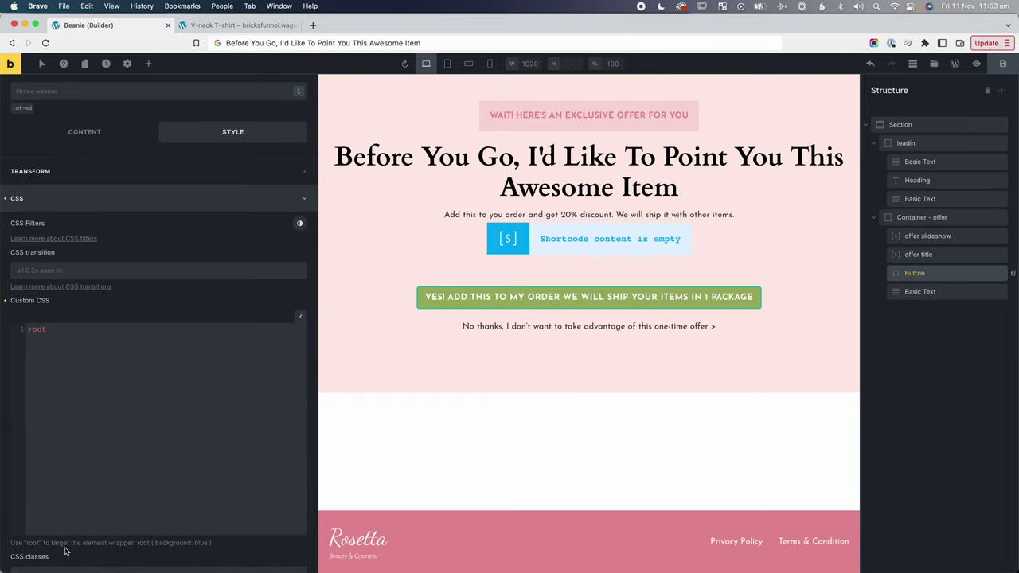
drag(73, 542, 212, 543)
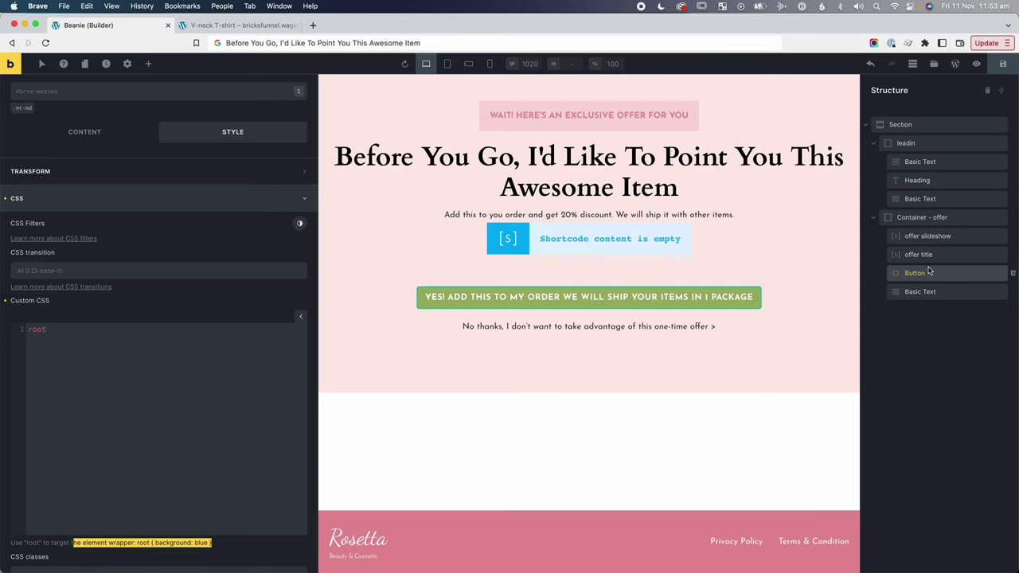
click(129, 362)
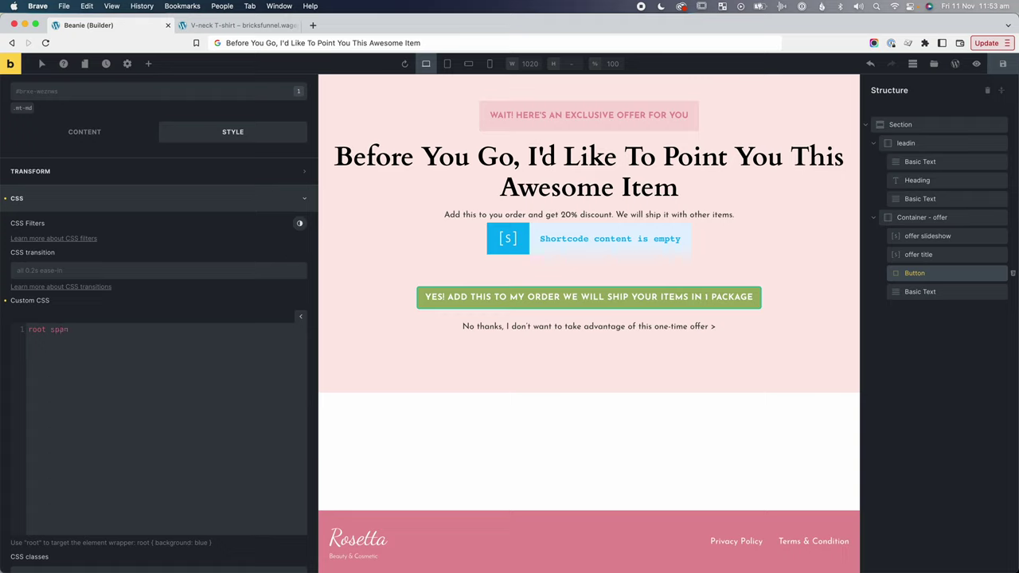
text(font-s)
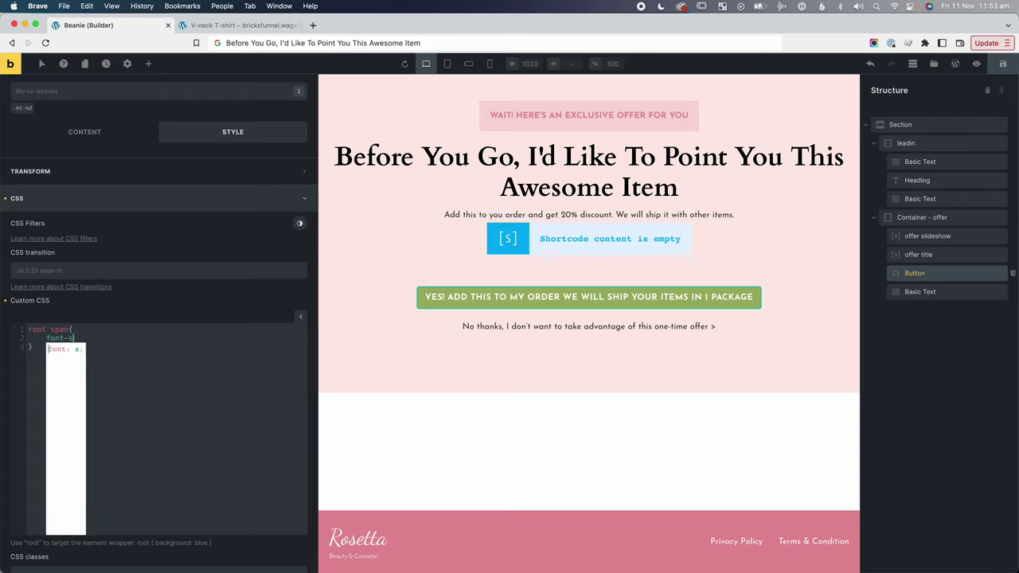
text(ize:0.8em;)
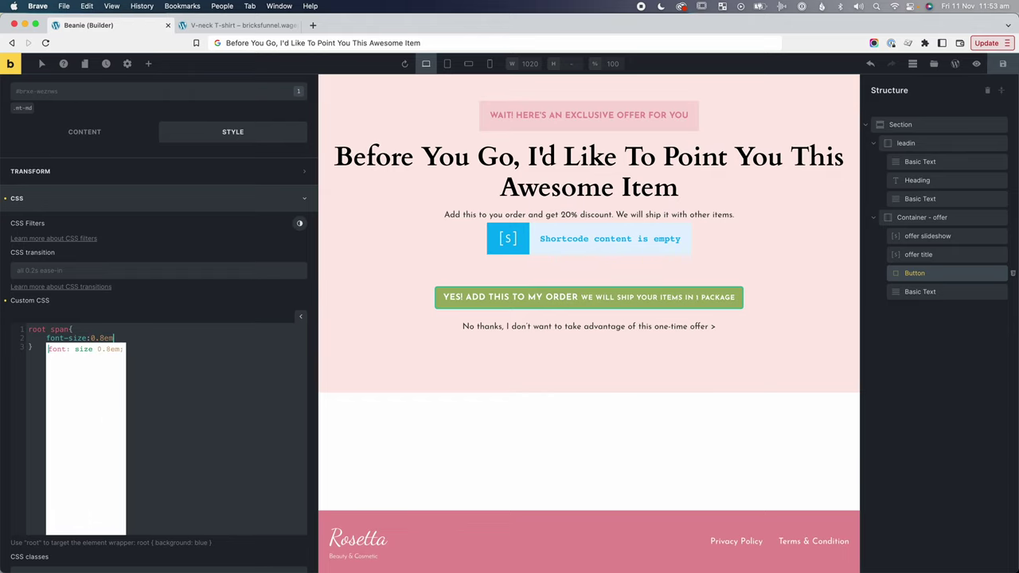
key(Left)
key(Left)
key(Left)
key(BackSpace)
text(7)
click(118, 338)
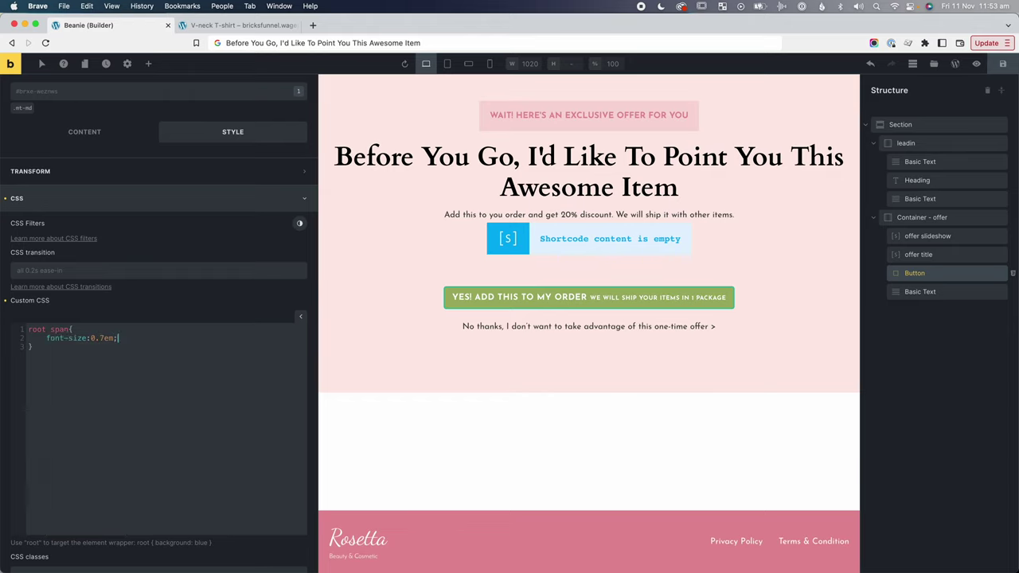
Add display:block, text-transform:none, line-height:1.1 and padding-bottom:0.2em to the span rule.
key(Return)
text(display:block;)
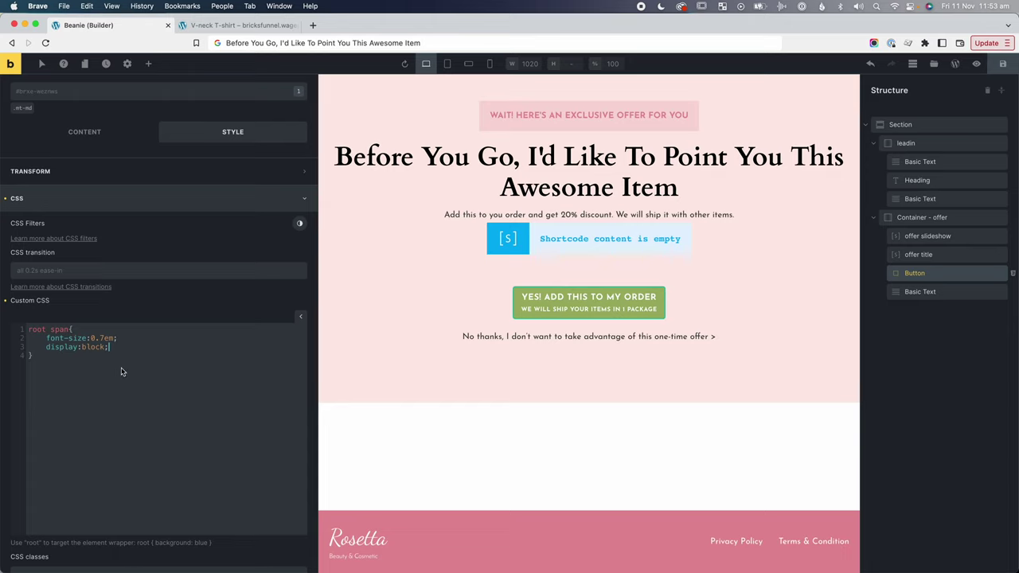
key(Return)
key(ctrl+v)
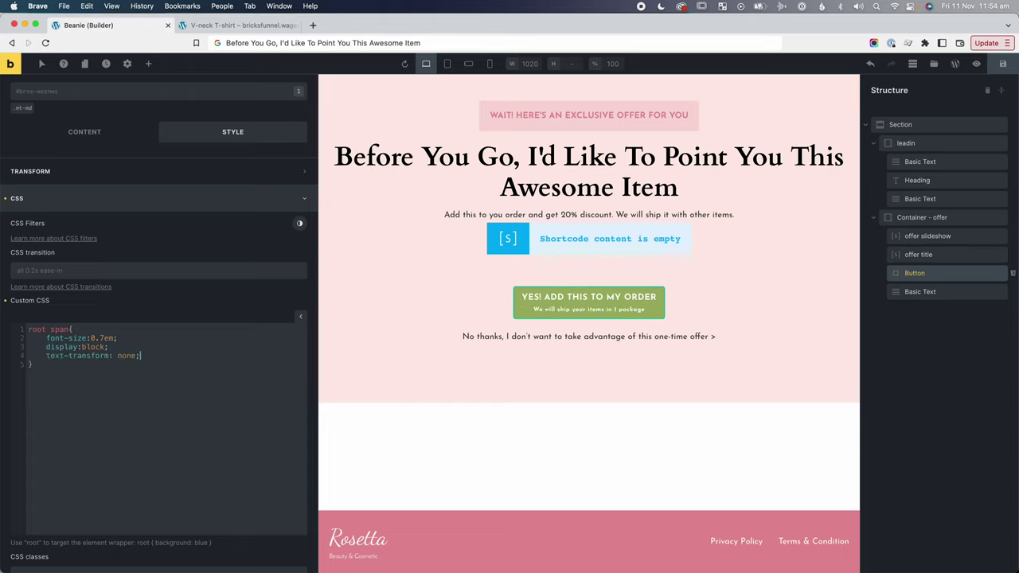
key(Return)
text(line-height:1.1)
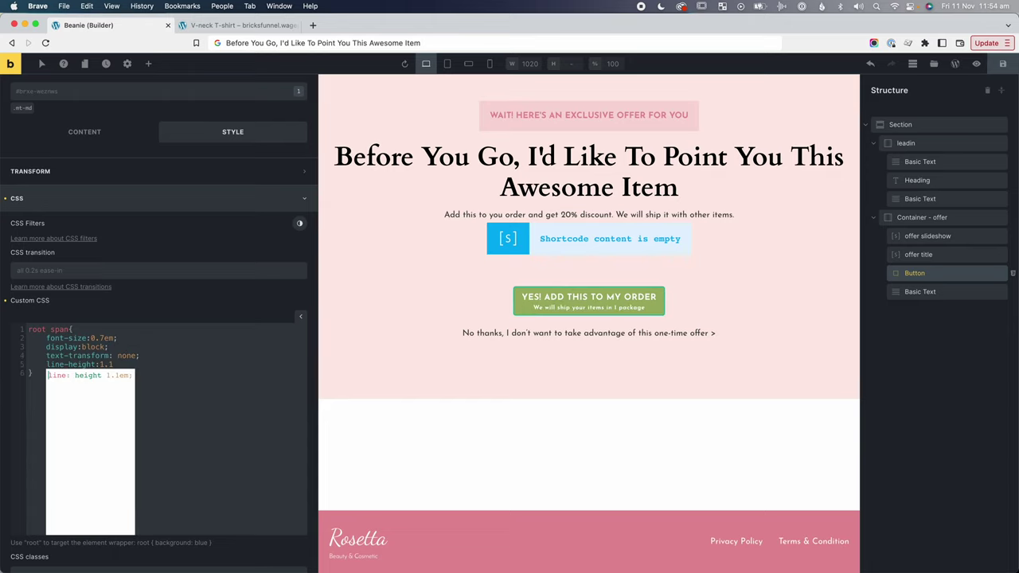
click(183, 411)
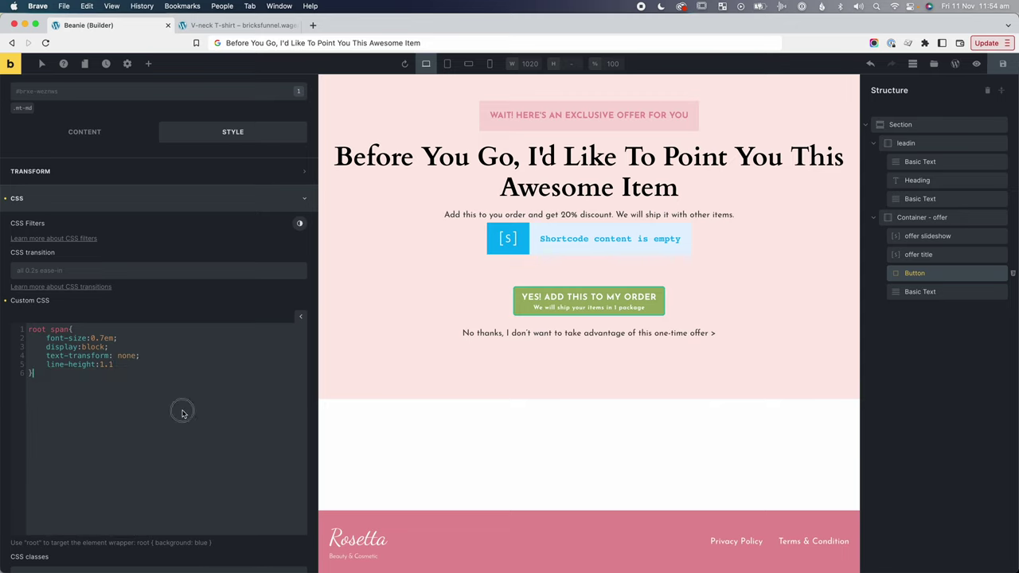
text(;)
key(Return)
text(padding-bottom:0.2em;)
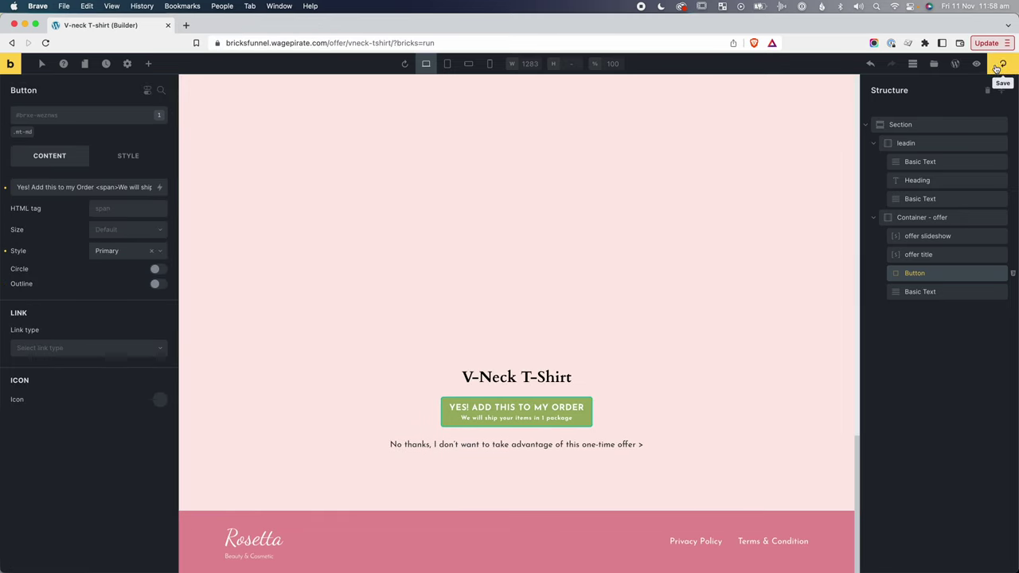
Open the offer page preview in a new tab and inspect the order button.
click(976, 64)
click(954, 64)
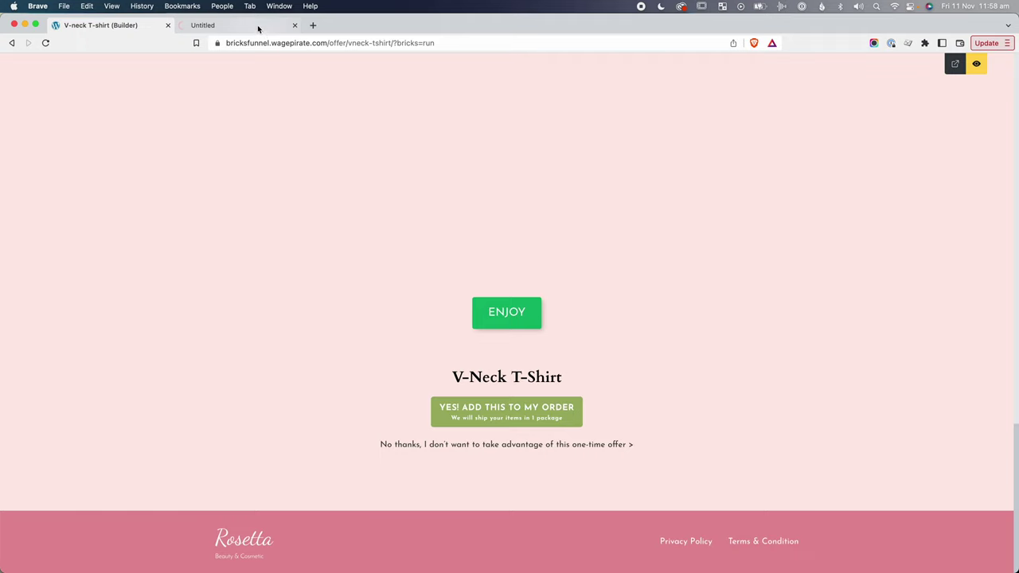
scroll(382, 321, down, 3)
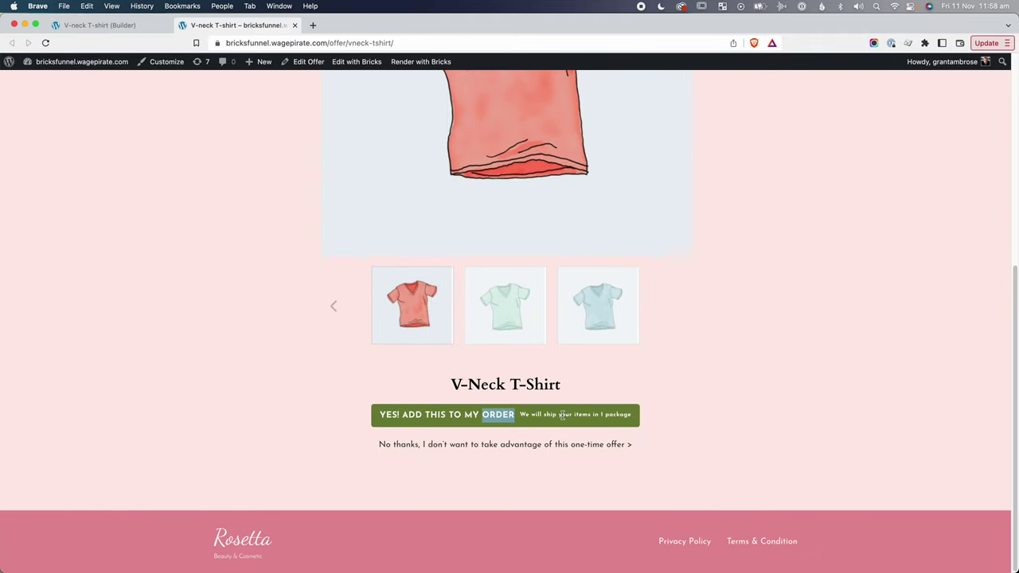
right_click(456, 408)
click(493, 532)
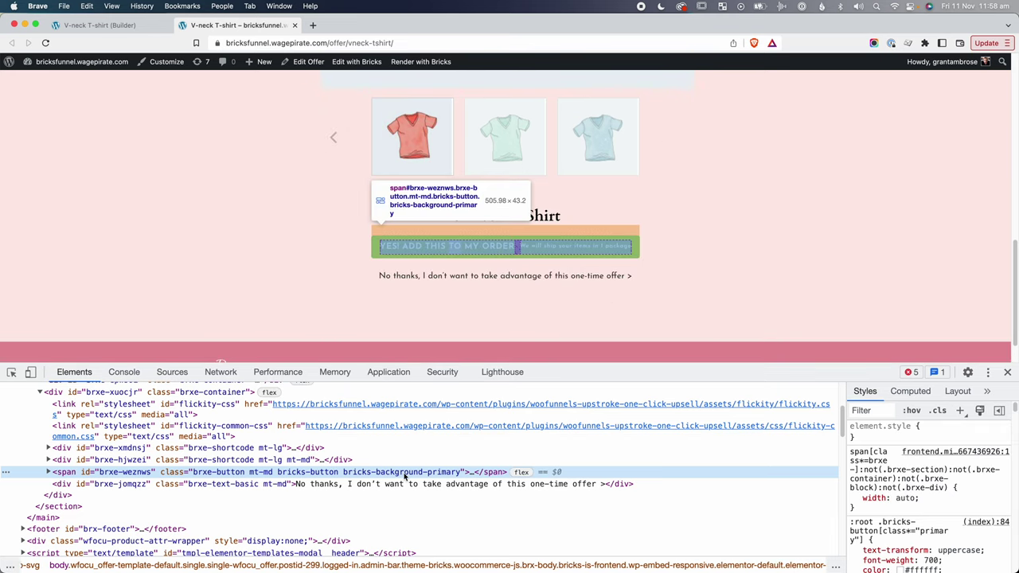
Examine the button's nodes and the shipping-note span's styles in developer tools.
key(Right)
click(388, 496)
key(Up)
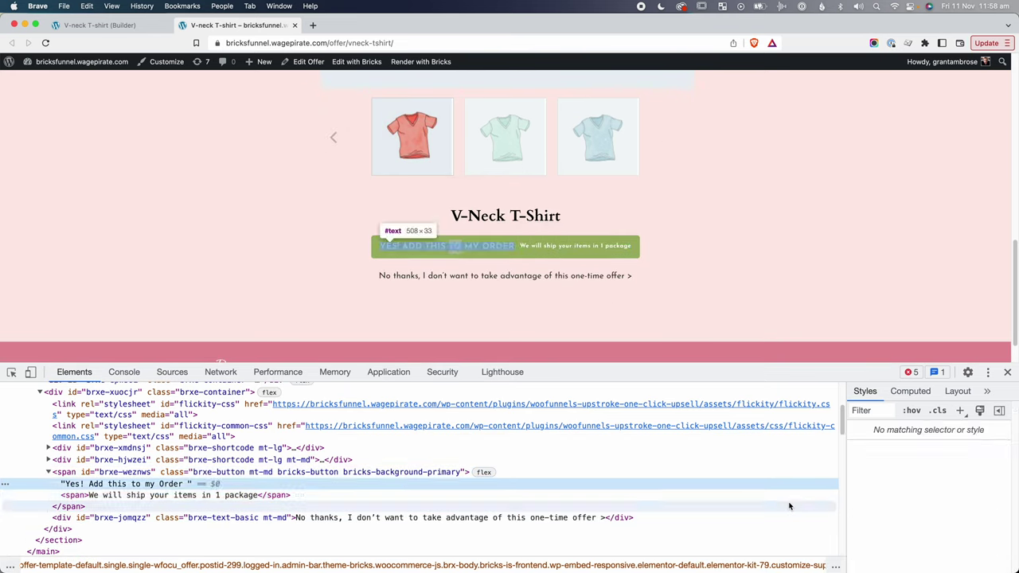
key(Down)
key(Up)
key(Up)
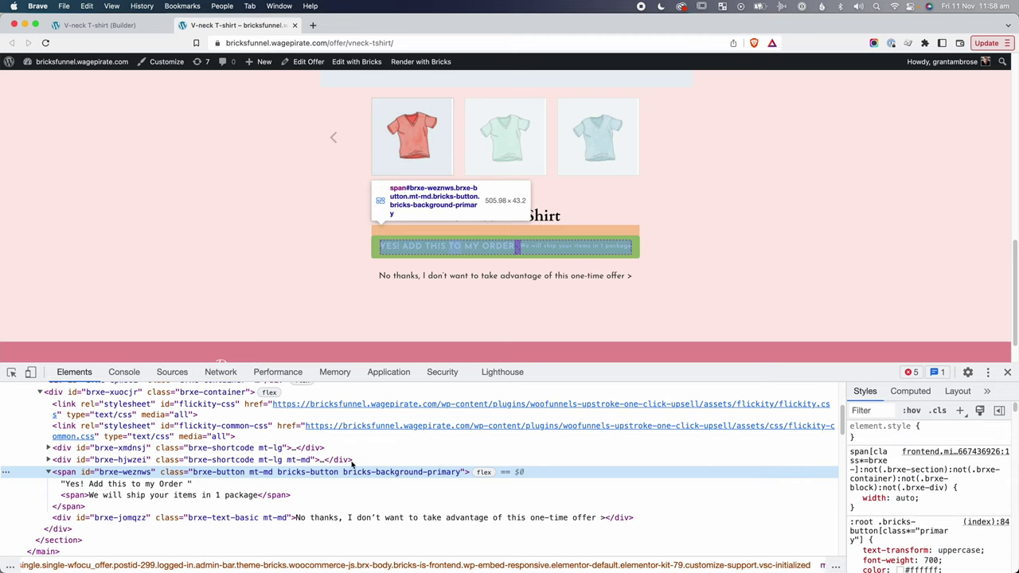
scroll(995, 479, down, 3)
scroll(995, 479, down, 10)
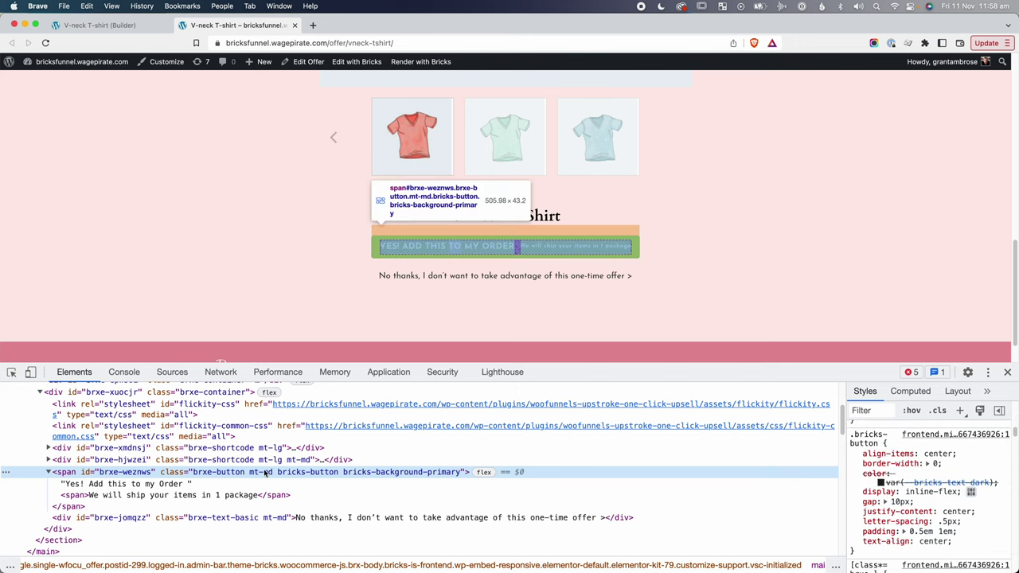
click(188, 496)
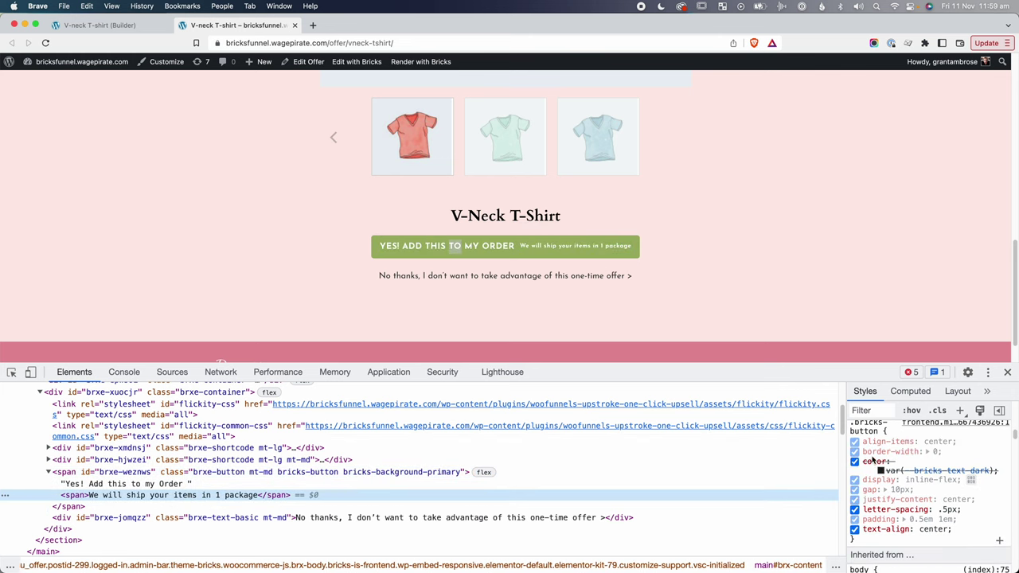
scroll(905, 483, down, 6)
scroll(905, 482, up, 5)
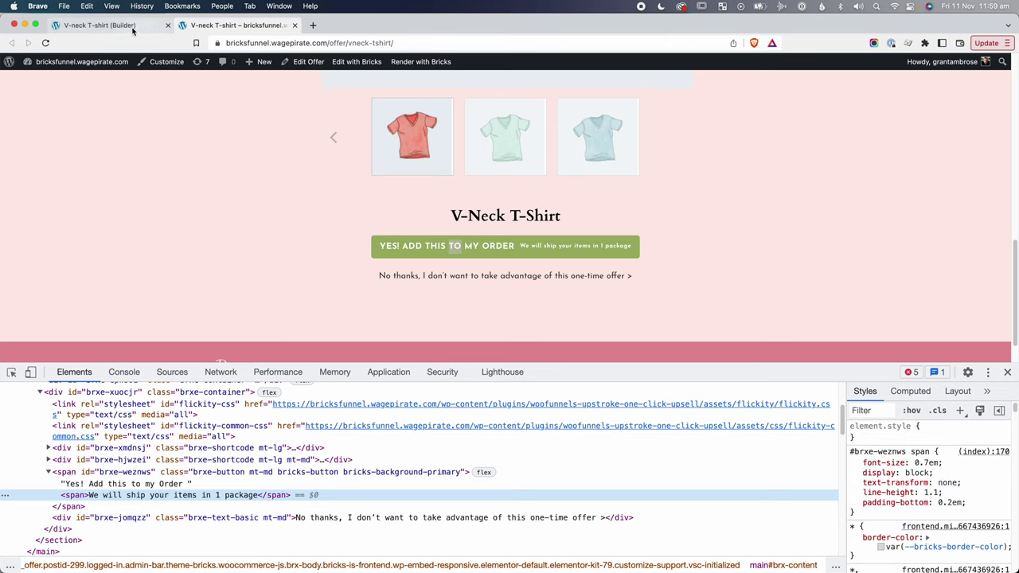
click(99, 25)
Wrap the button's first line 'Yes! Add this to my Order' in <span>…</span> tags in the builder.
click(977, 66)
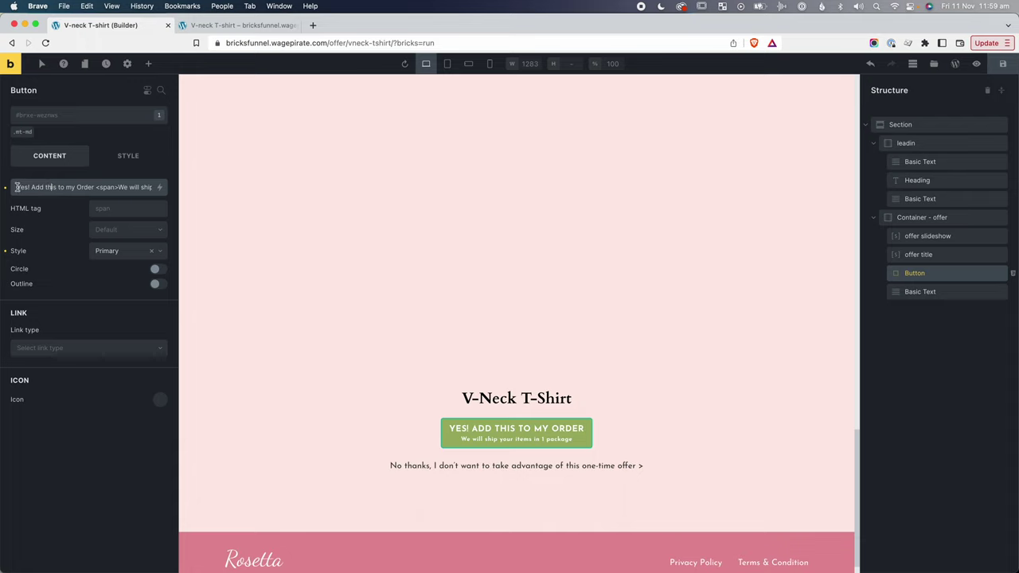
text(<)
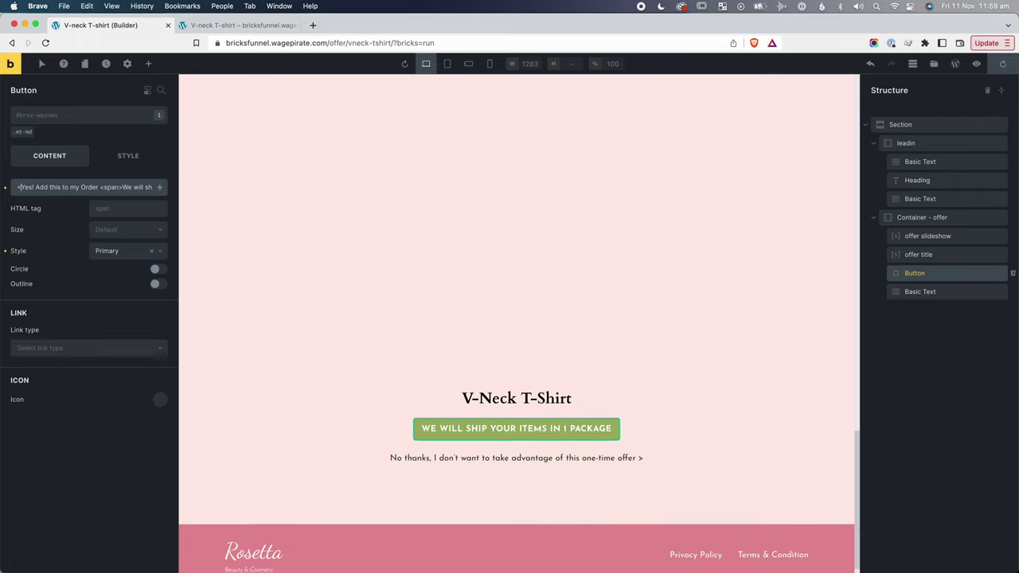
text(span>)
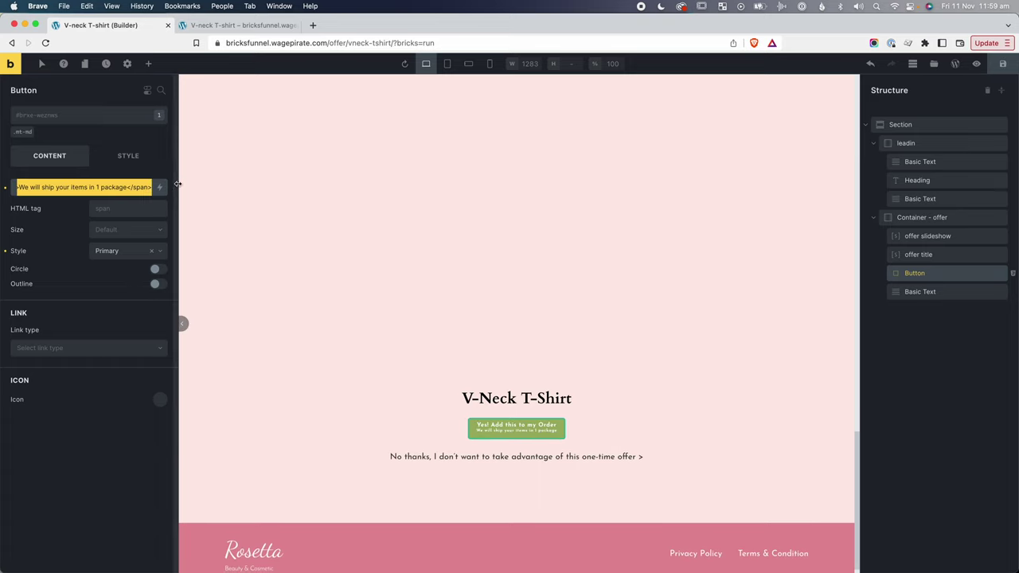
click(173, 185)
text(M/spa)
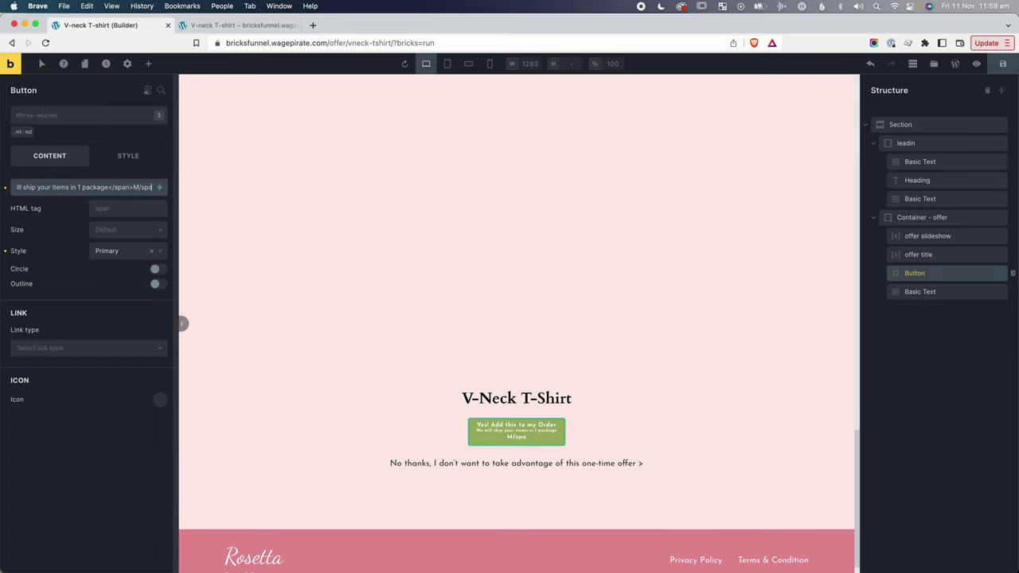
text(n)
key(Left)
key(Left)
key(Left)
key(Left)
key(Left)
key(BackSpace)
text(<)
click(126, 157)
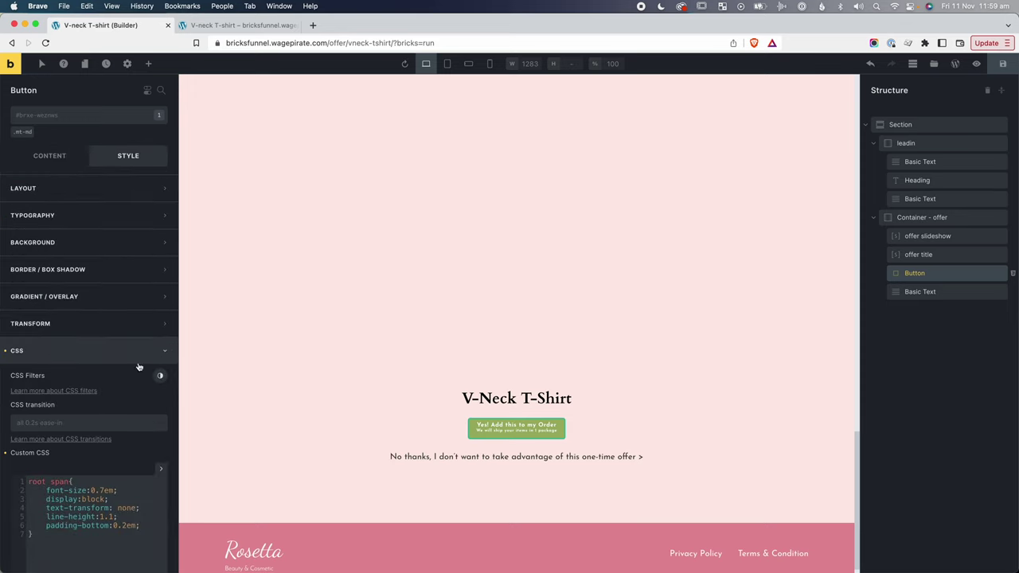
click(67, 482)
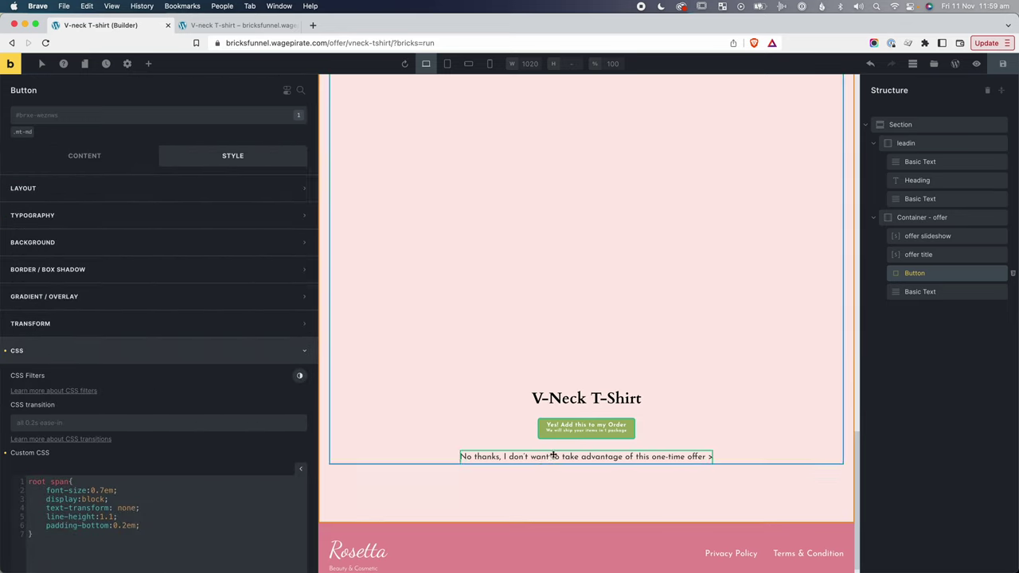
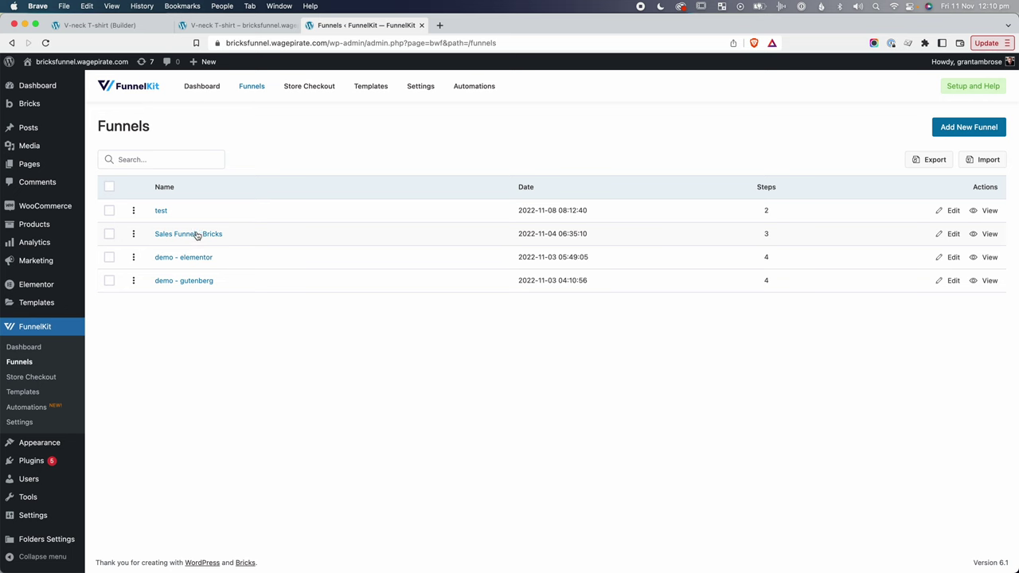
Open the live Sales Page – Bricks from the Sales Funnel - Bricks funnel in the Bricks builder.
click(197, 237)
super+click(967, 253)
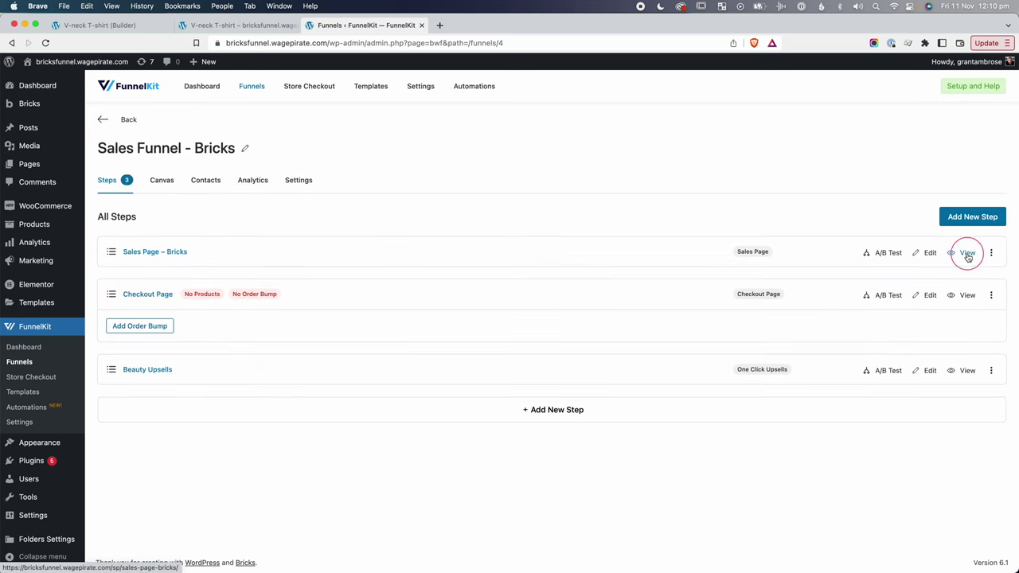
click(478, 25)
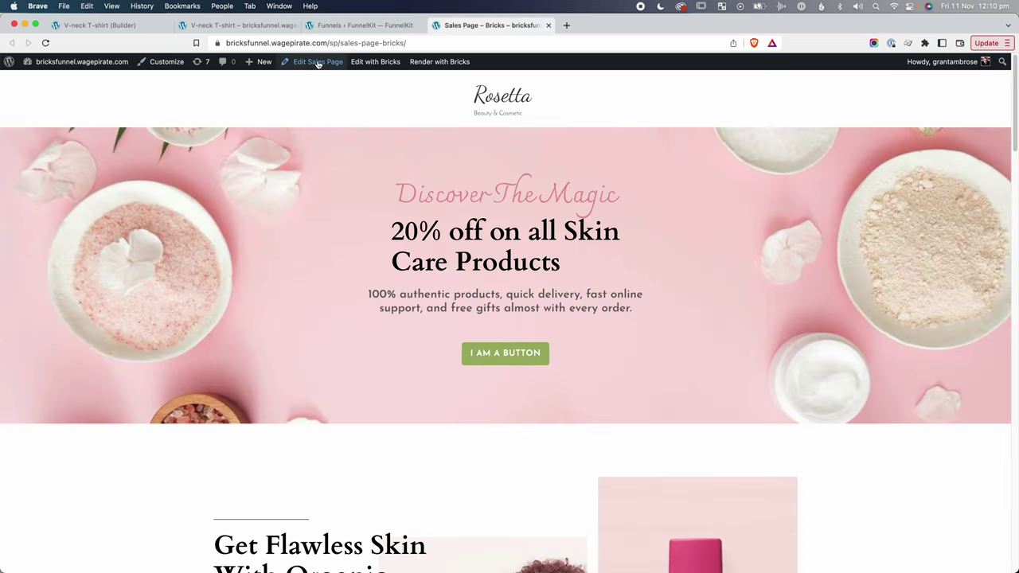
click(380, 66)
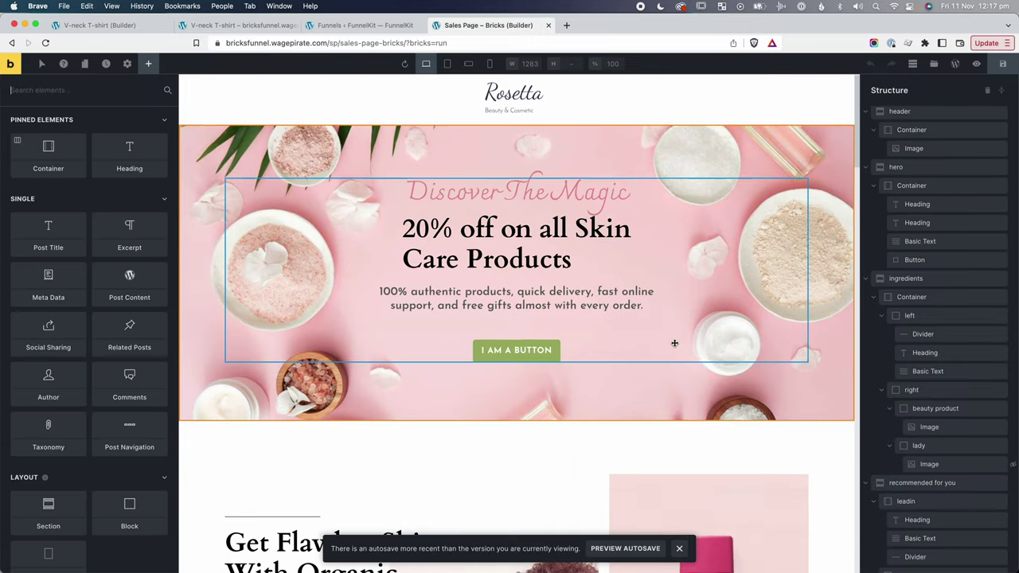
Rename the Leaves Skin Supple section to 'testimonials - skincare' and save it as a global element.
scroll(675, 343, down, 10)
scroll(674, 342, down, 10)
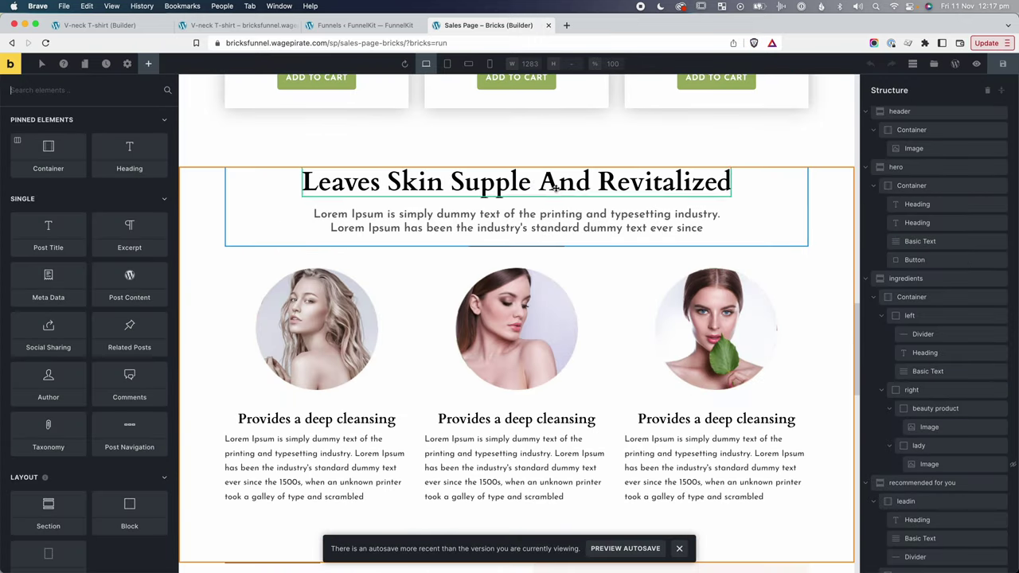
click(556, 182)
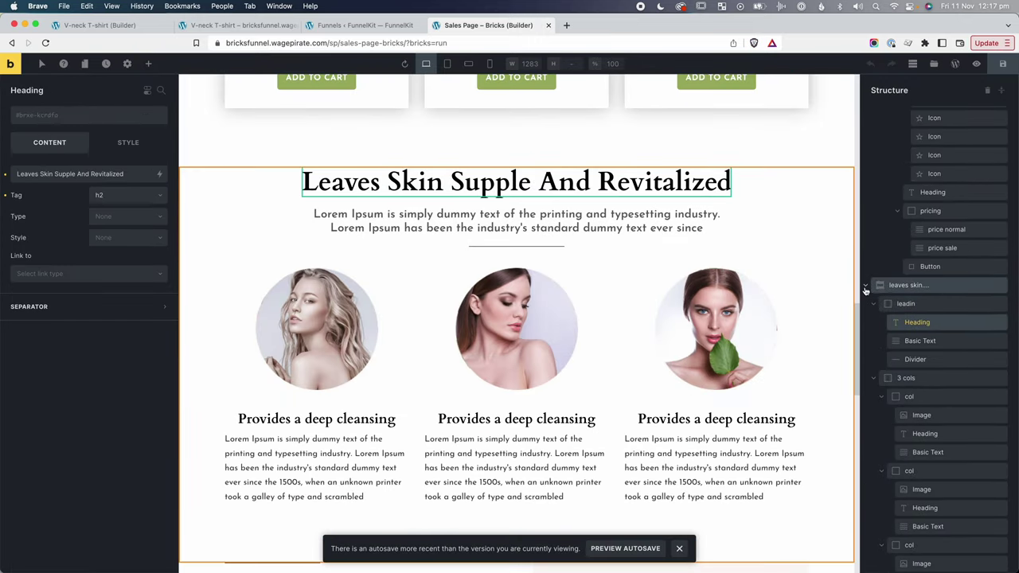
click(865, 287)
click(896, 286)
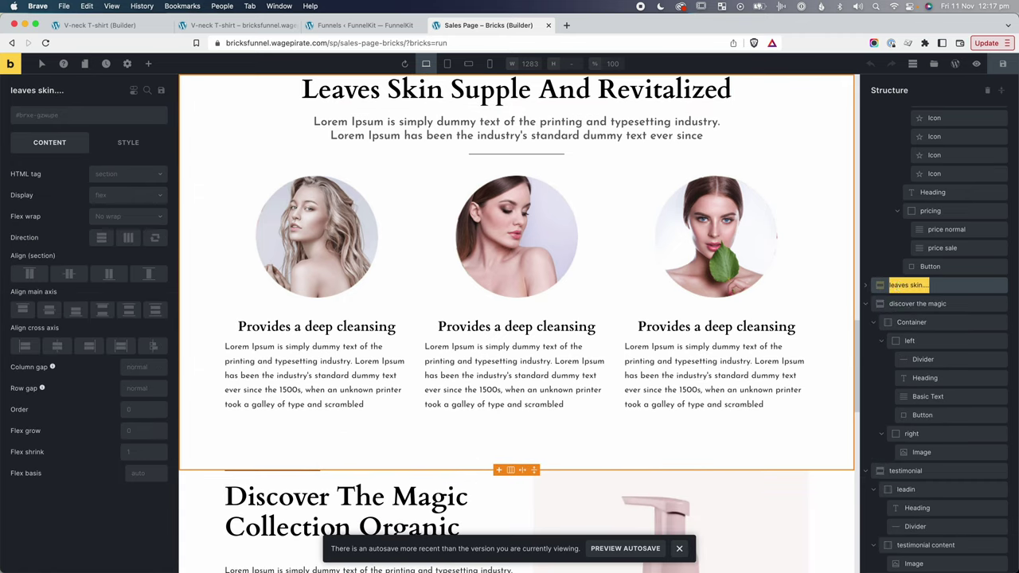
text(testimonials - skincare)
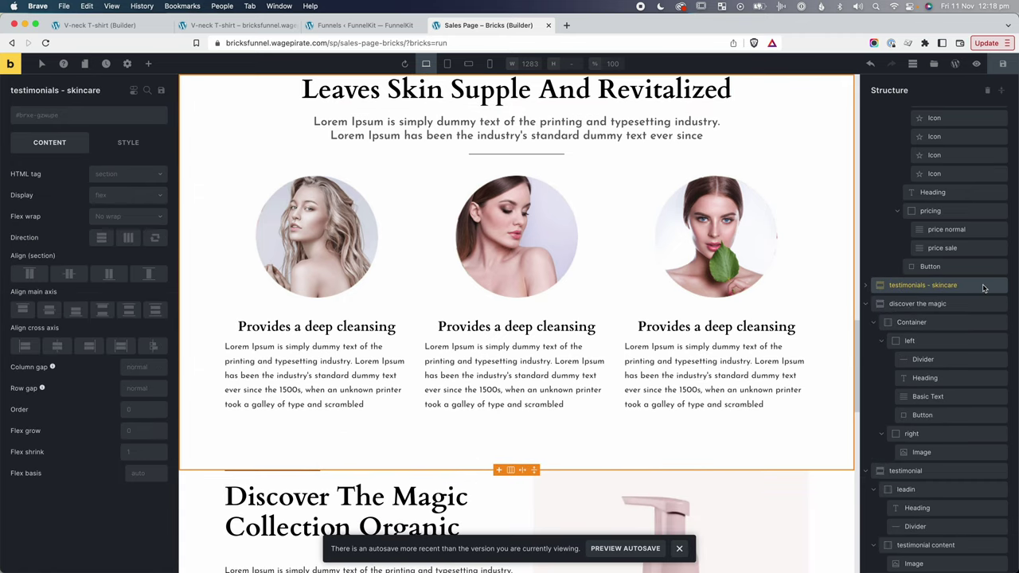
right_click(984, 289)
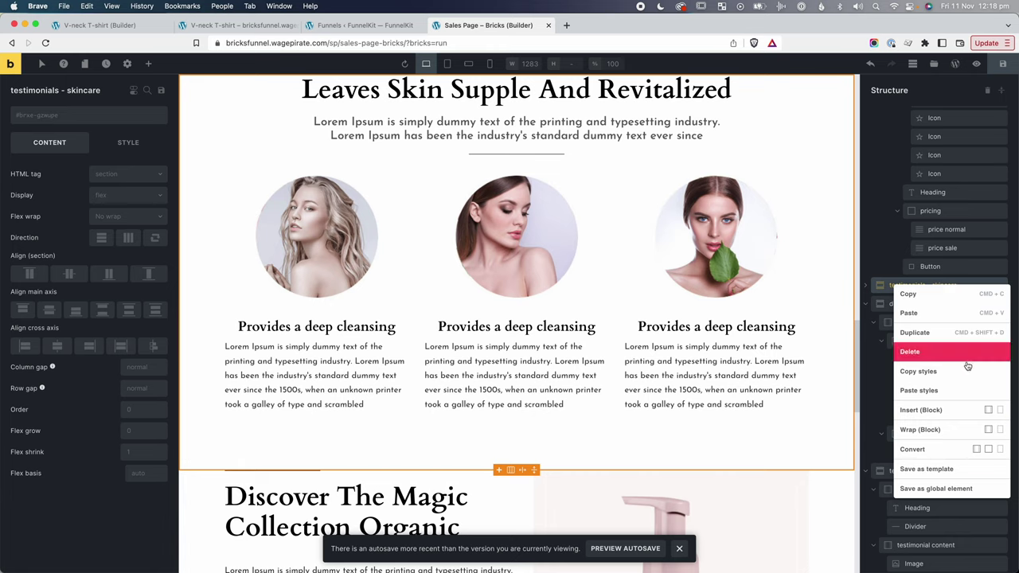
click(916, 491)
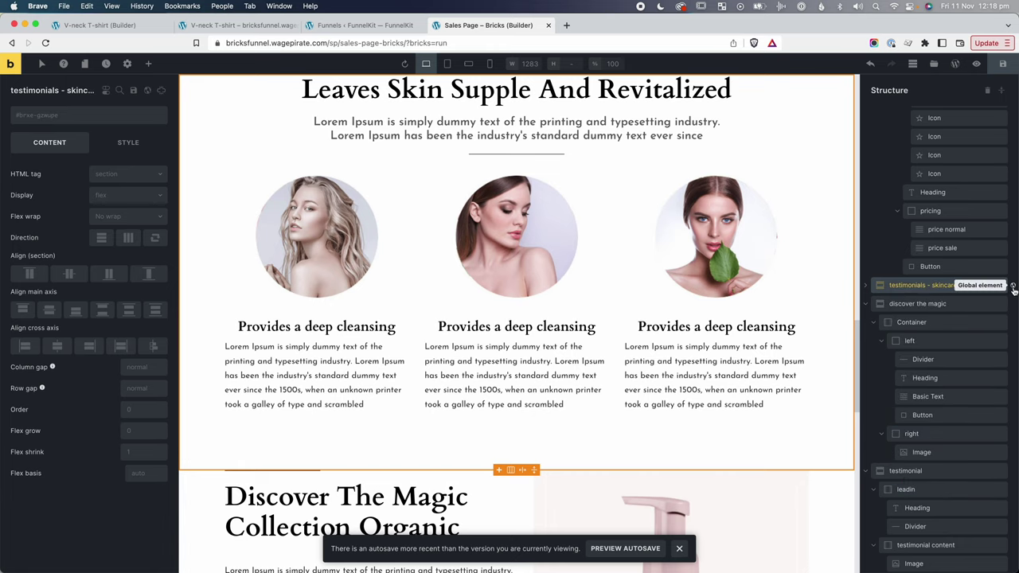
Save the testimonials - skincare section as a global element again, ending on the V-neck T-shirt page.
key(super+1)
scroll(111, 286, down, 10)
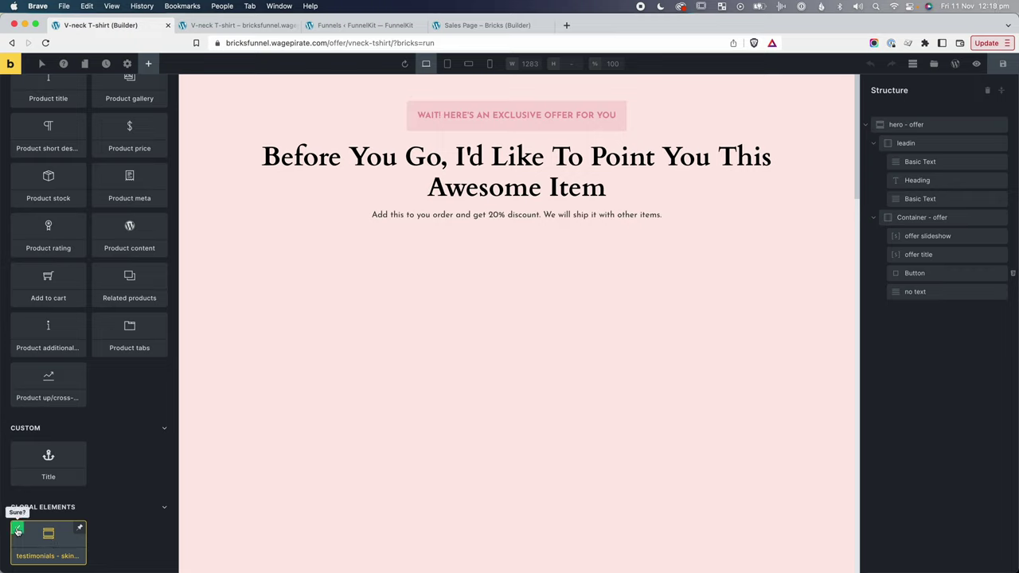
scroll(47, 536, up, 2)
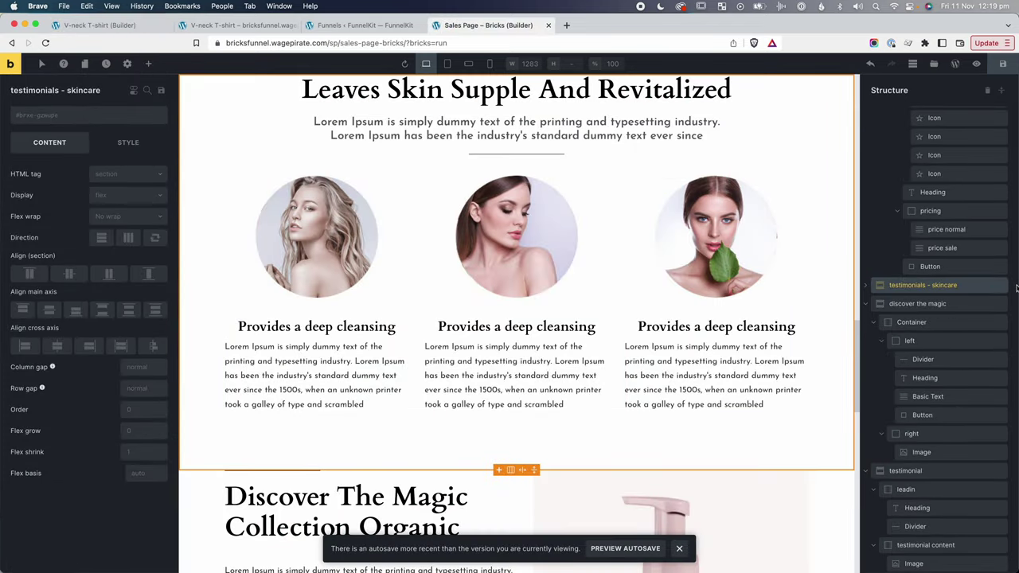
right_click(972, 292)
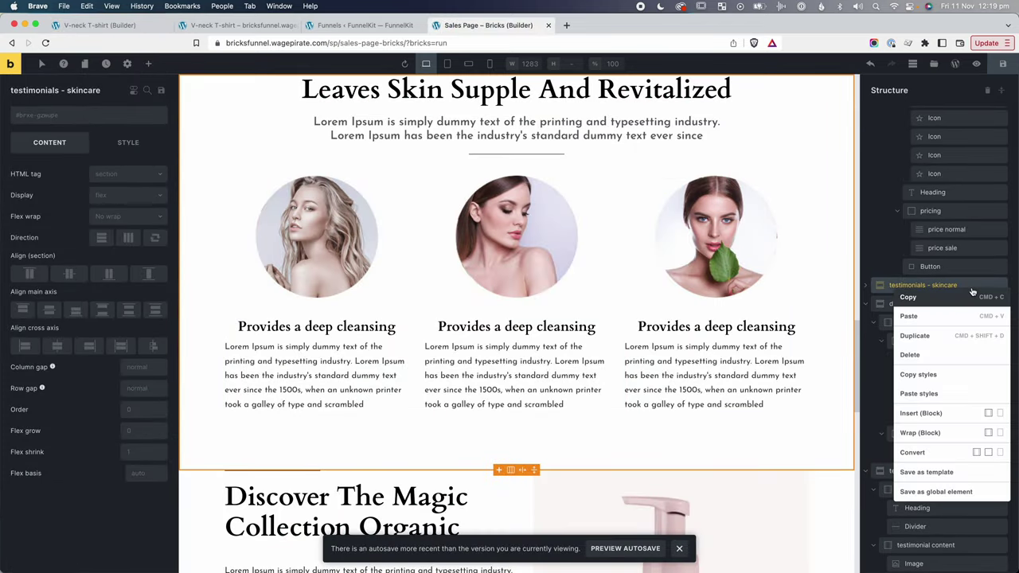
click(937, 492)
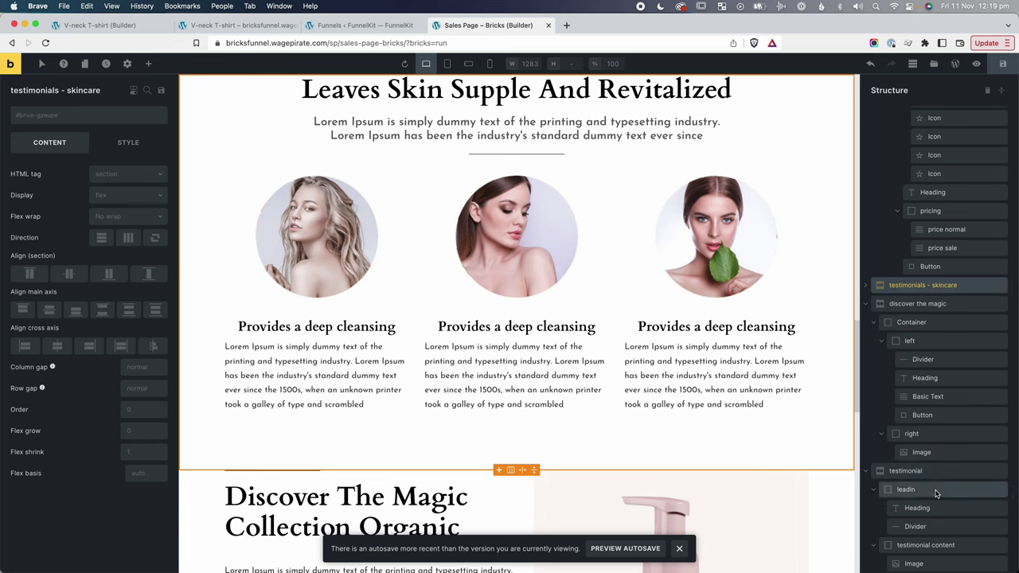
click(99, 25)
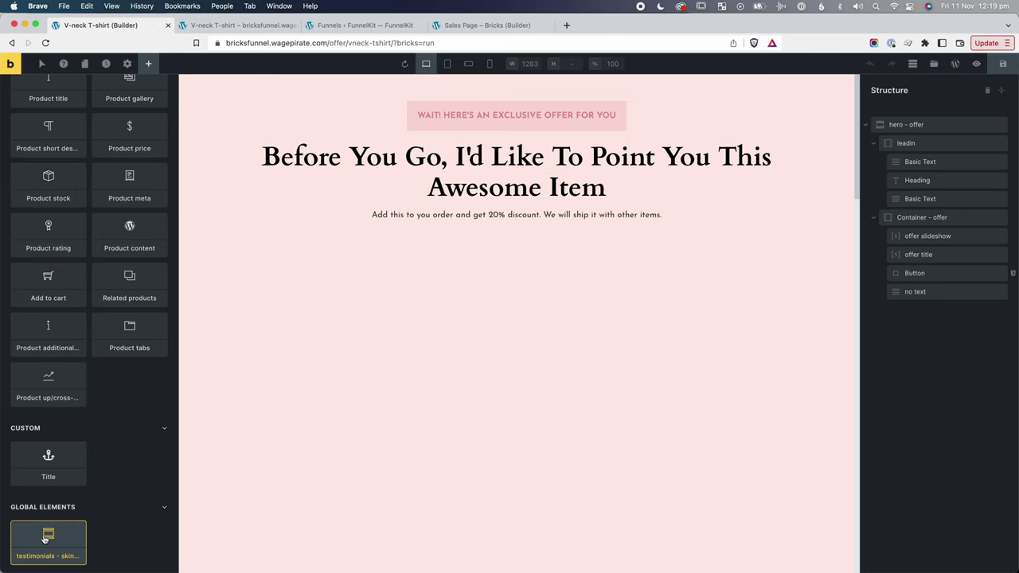
Insert the global testimonials - skincare element on the offer page, then delete it.
click(44, 543)
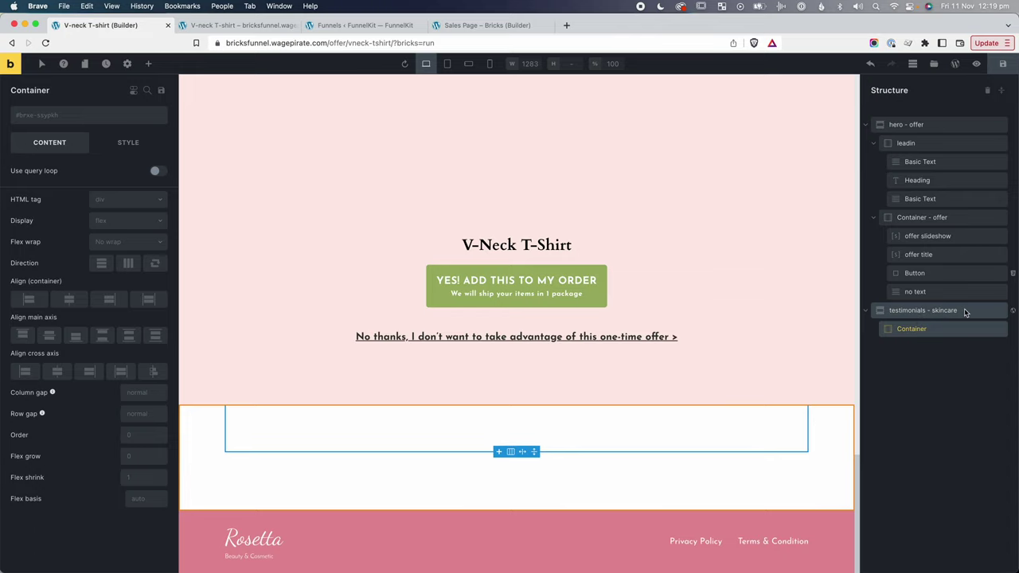
click(965, 313)
right_click(983, 312)
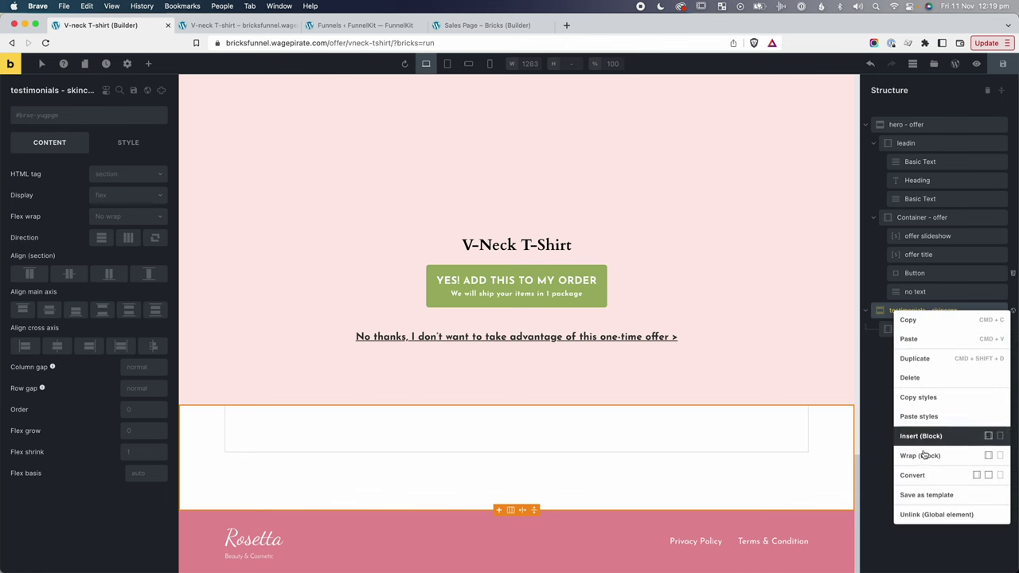
click(915, 381)
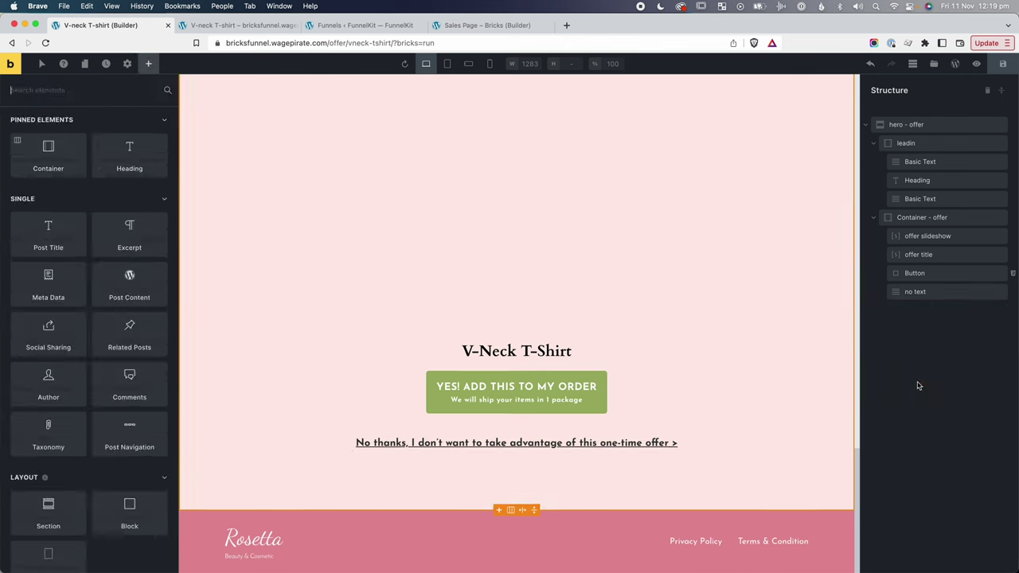
Copy the testimonials - skincare section from the sales page and paste it below the V-neck T-shirt offer.
key(ctrl+shift+Tab)
right_click(982, 285)
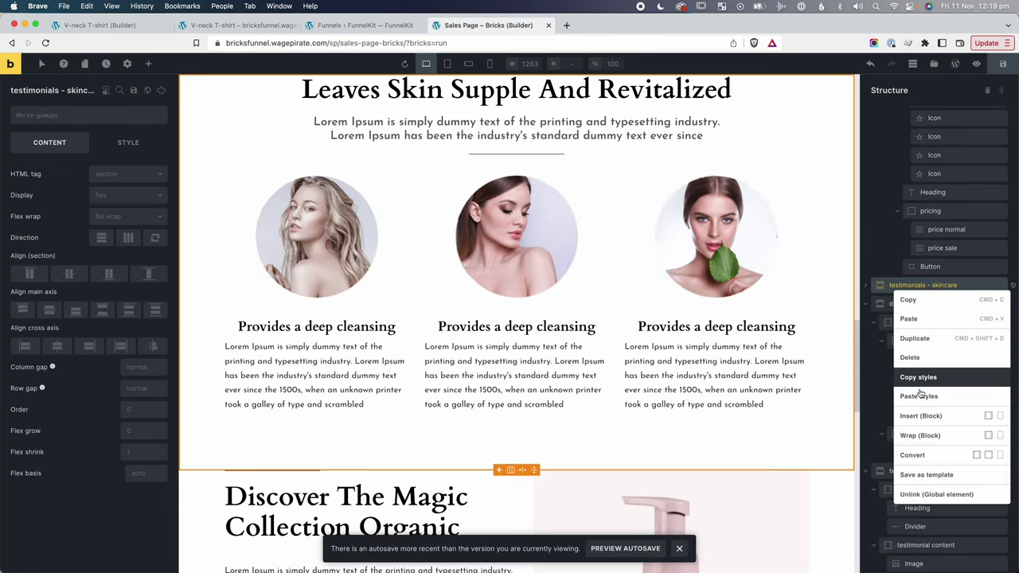
click(911, 302)
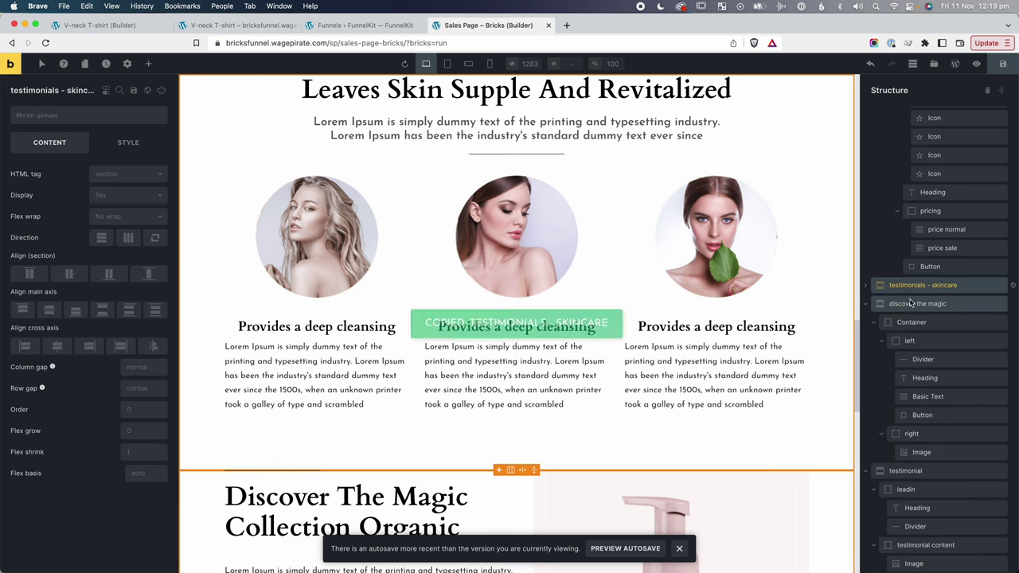
key(ctrl+Tab)
key(ctrl+v)
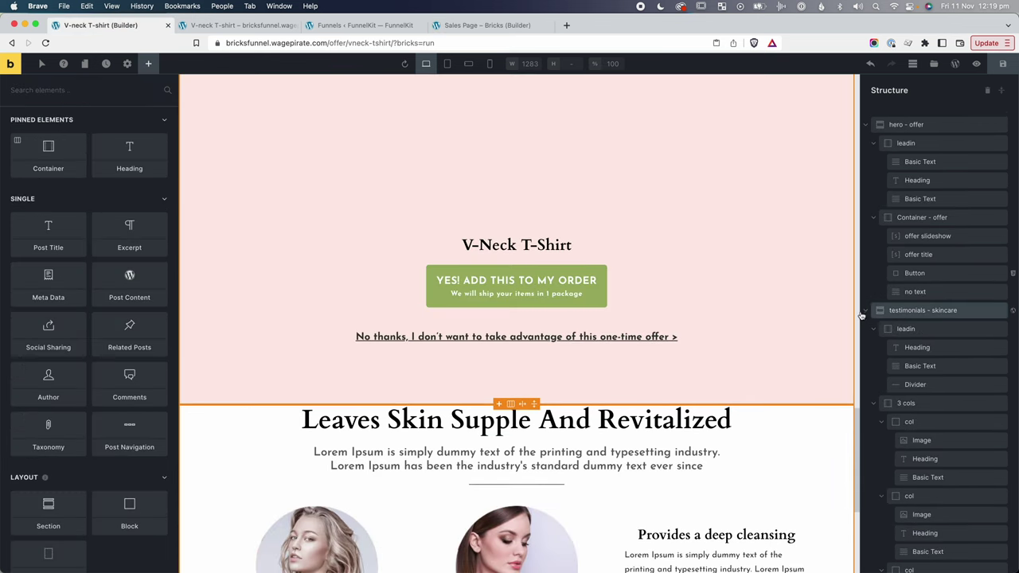
Set the pasted section's top padding to 100 and save the V-neck T-shirt offer page.
click(876, 311)
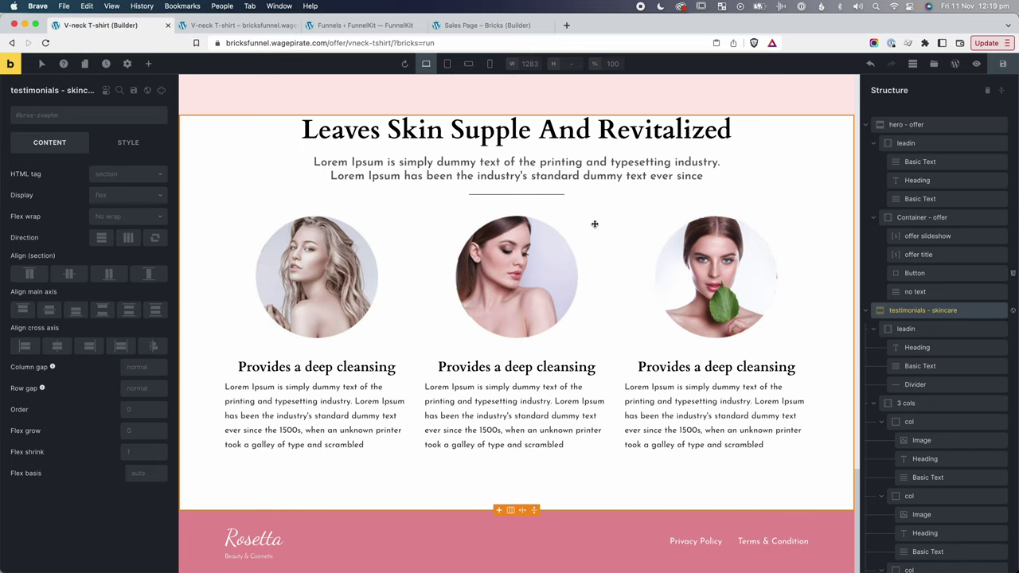
click(867, 312)
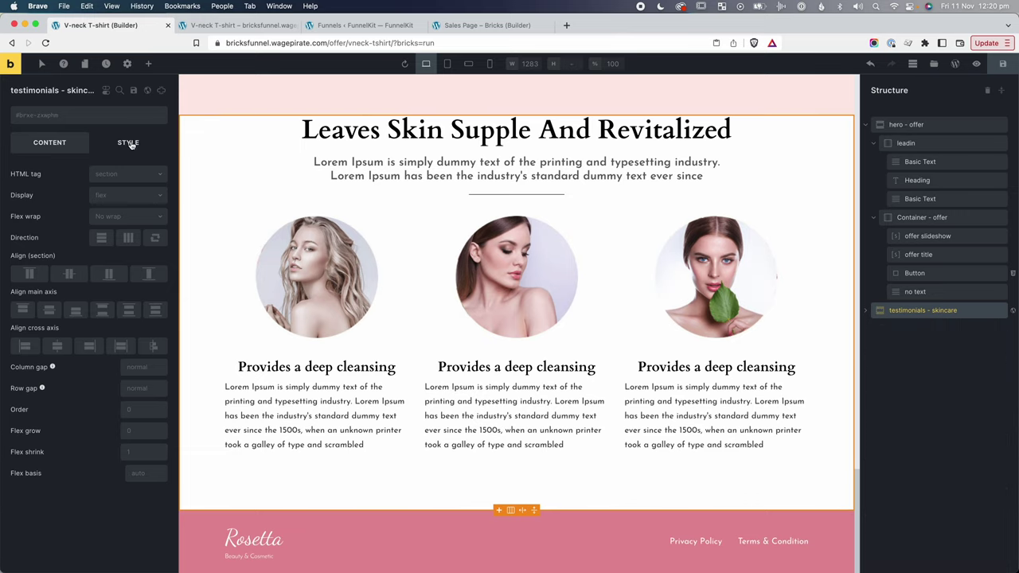
click(130, 143)
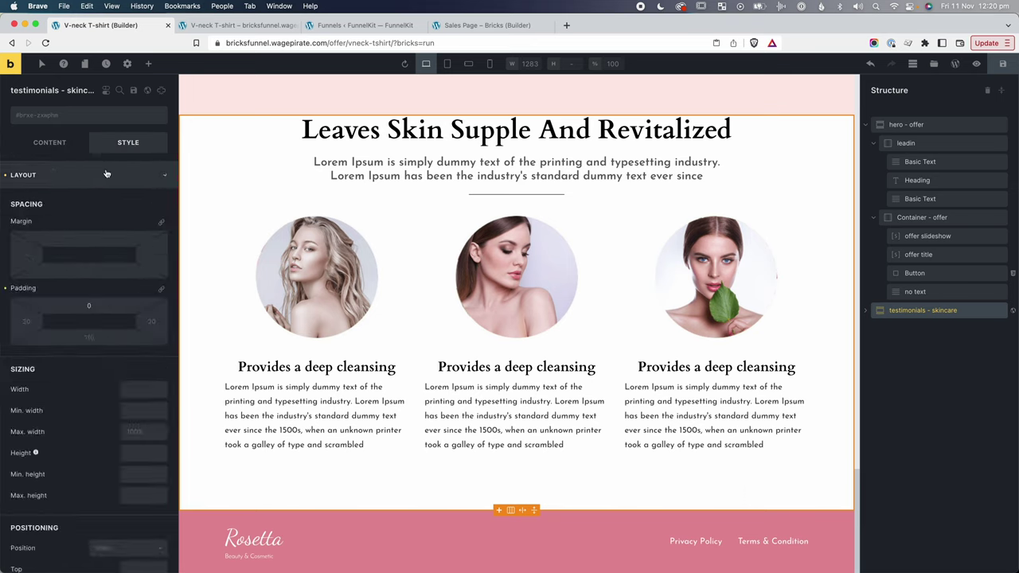
click(90, 306)
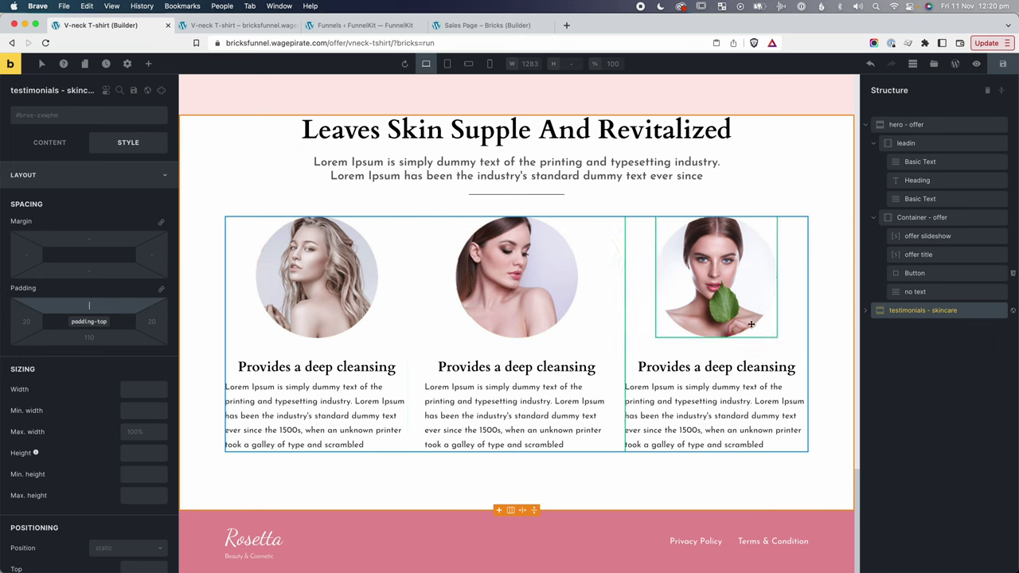
text(100)
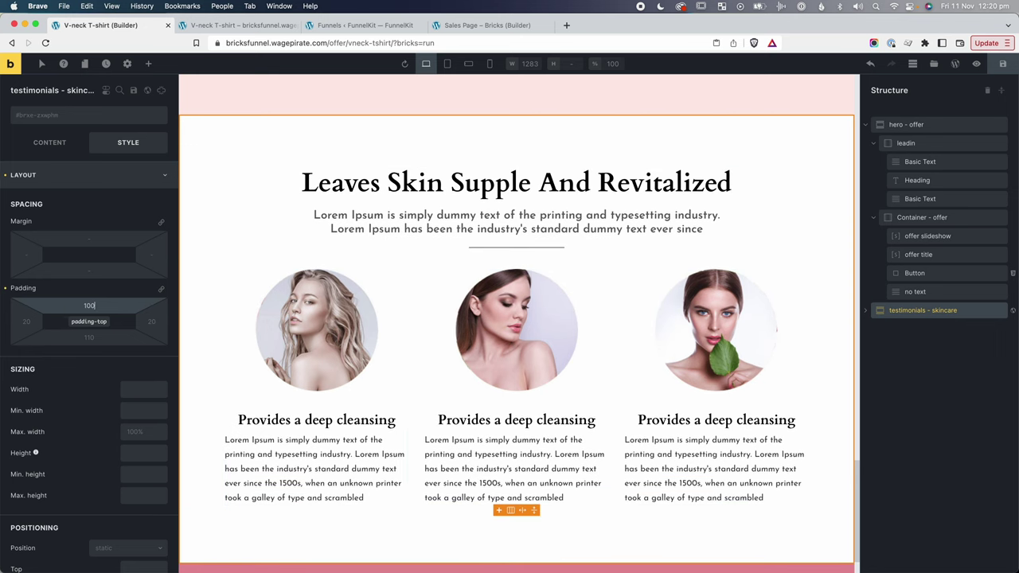
click(1002, 66)
click(474, 24)
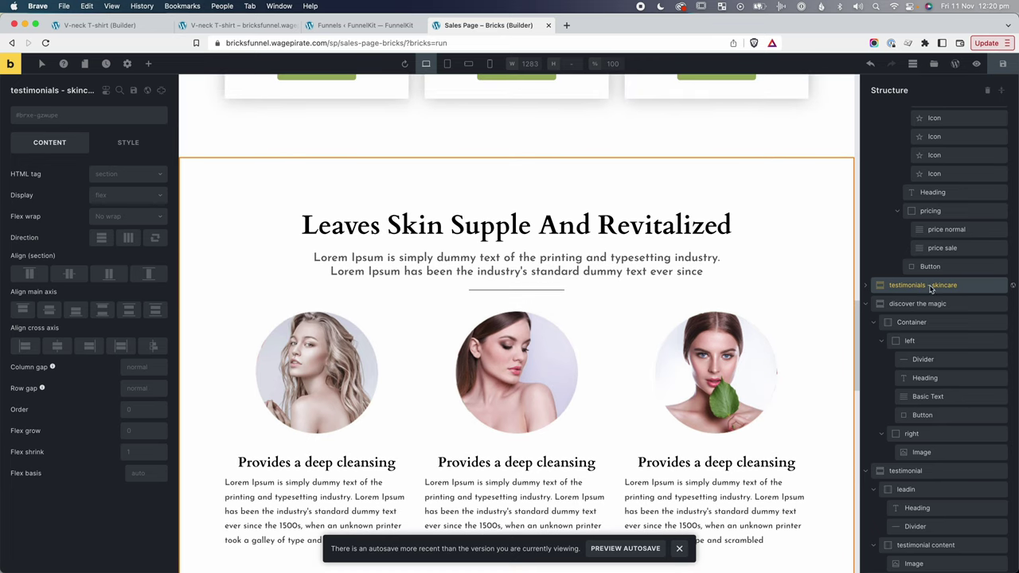
Review the testimonials section's layout and spacing style settings.
click(129, 142)
click(85, 176)
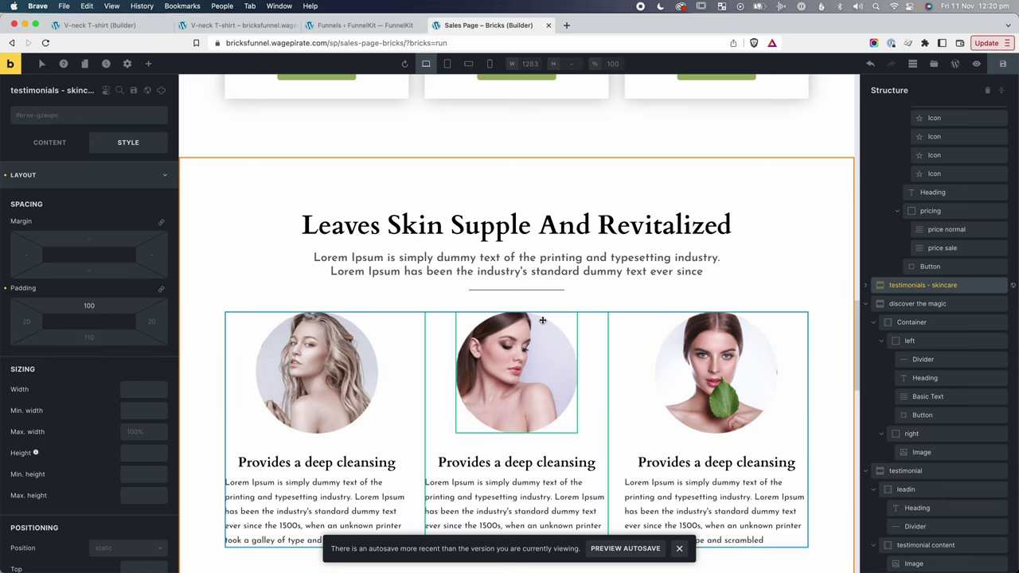
scroll(542, 357, down, 2)
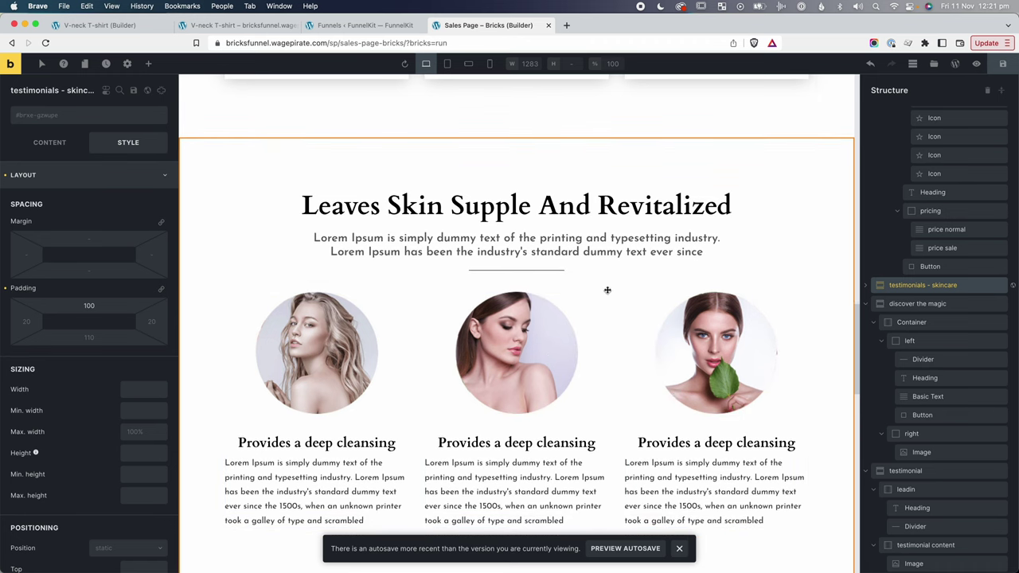
scroll(608, 290, down, 1)
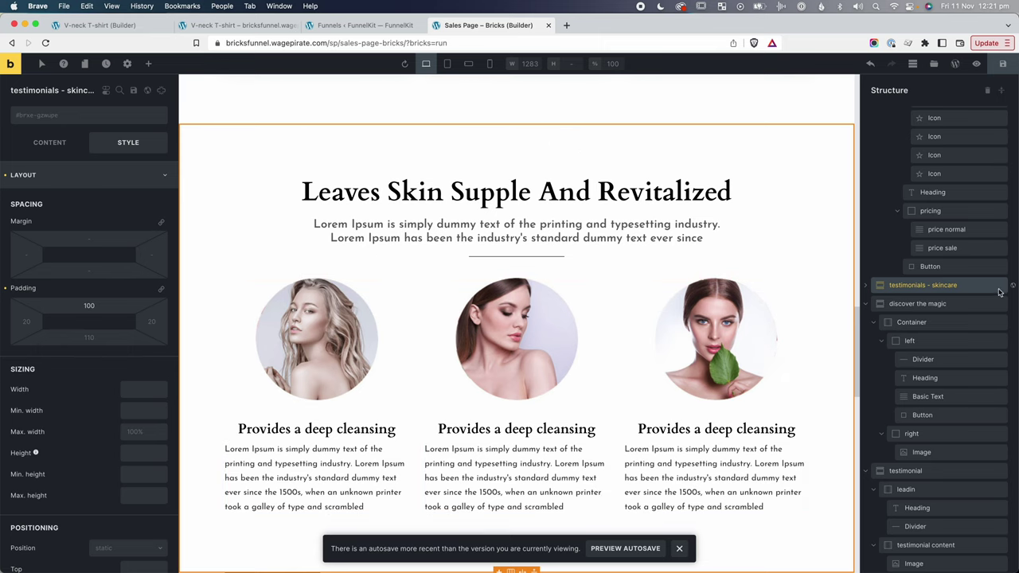
scroll(598, 263, up, 5)
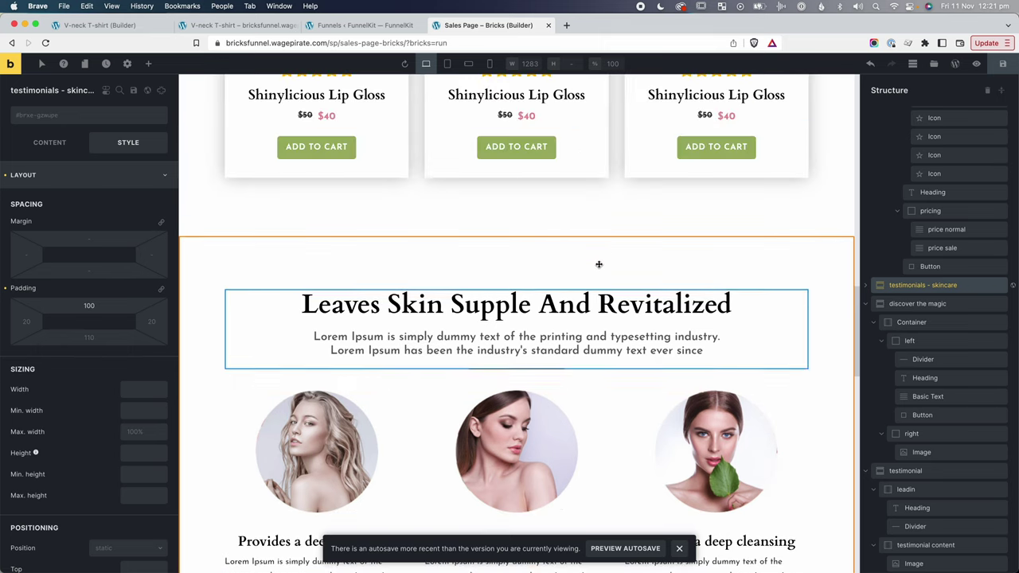
Set the recommended-for-you section's bottom padding to 0.
click(575, 221)
scroll(577, 222, up, 3)
scroll(603, 243, up, 5)
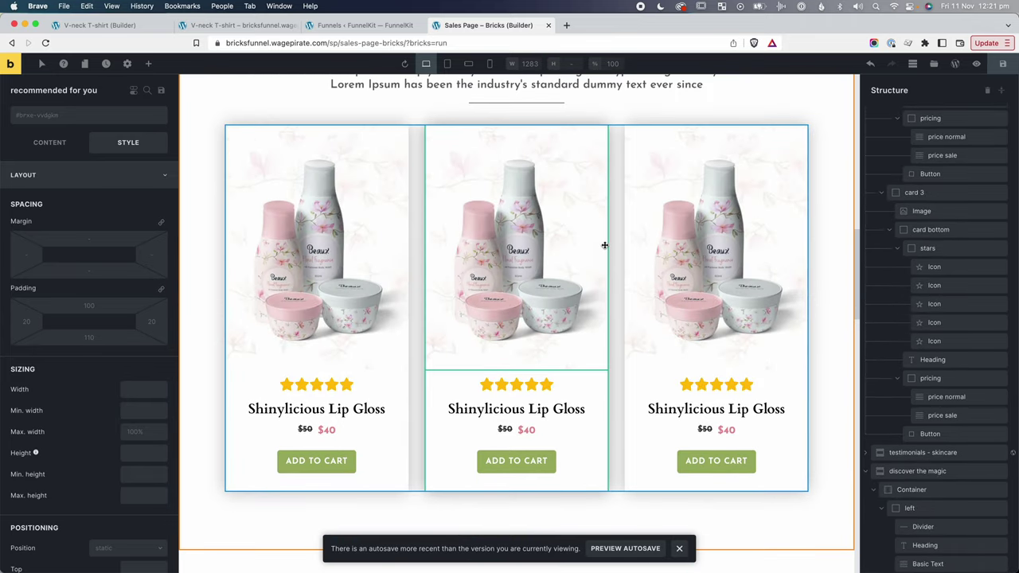
scroll(602, 238, down, 2)
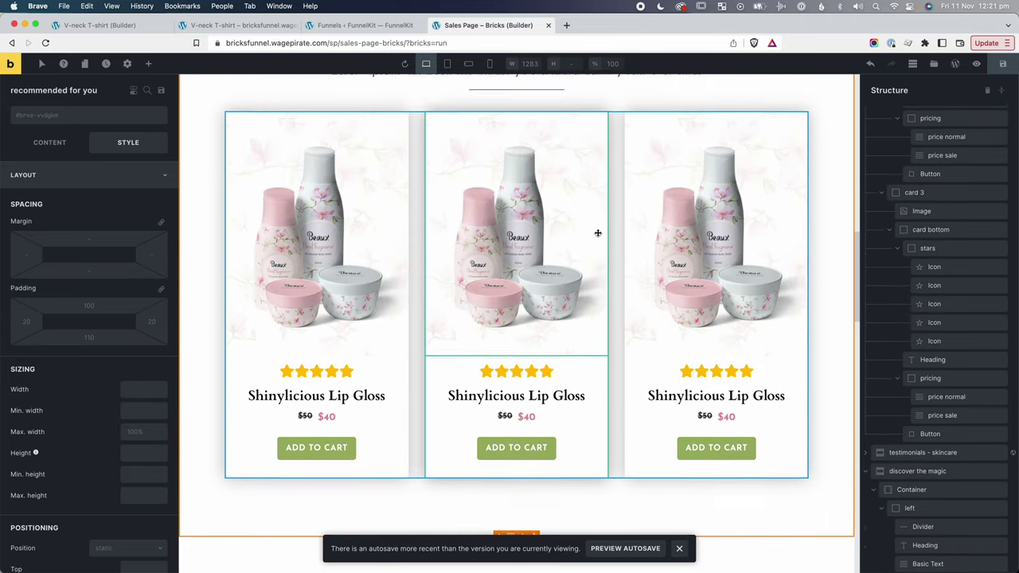
click(88, 335)
text(0)
scroll(410, 360, down, 1)
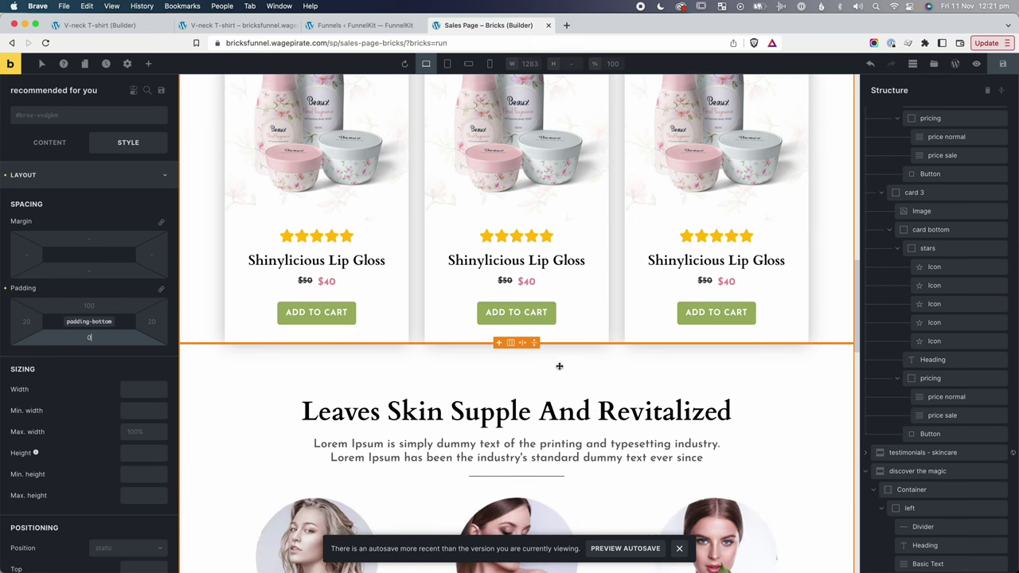
scroll(574, 382, down, 2)
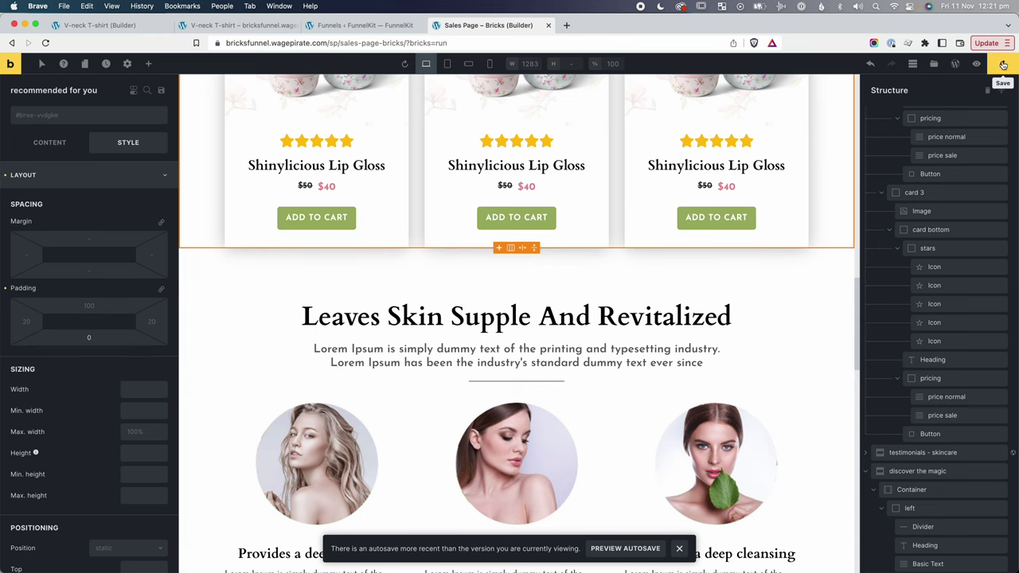
click(92, 26)
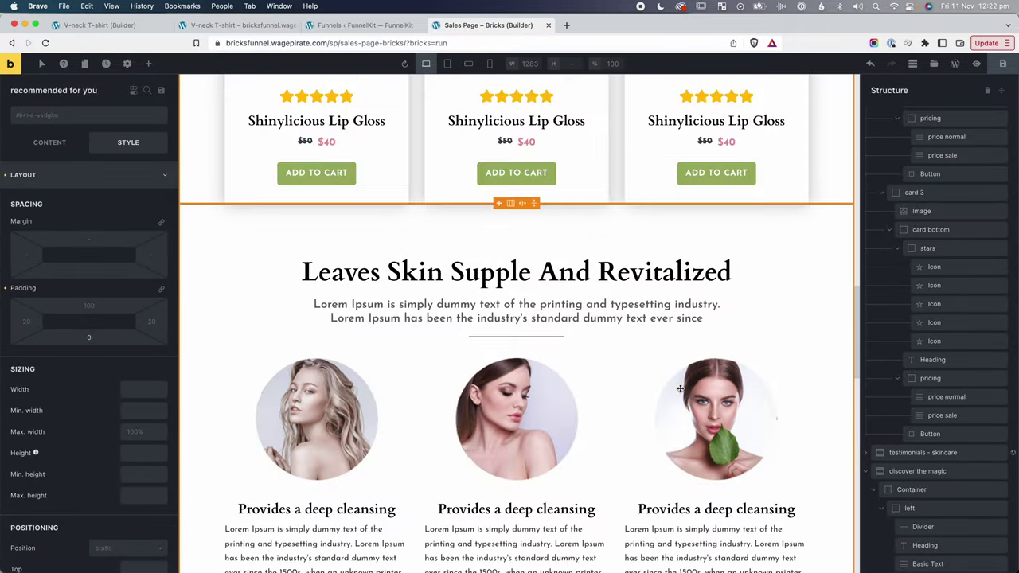
Scroll down to the 'People Say About Us!' testimonial section and select it.
scroll(680, 389, down, 10)
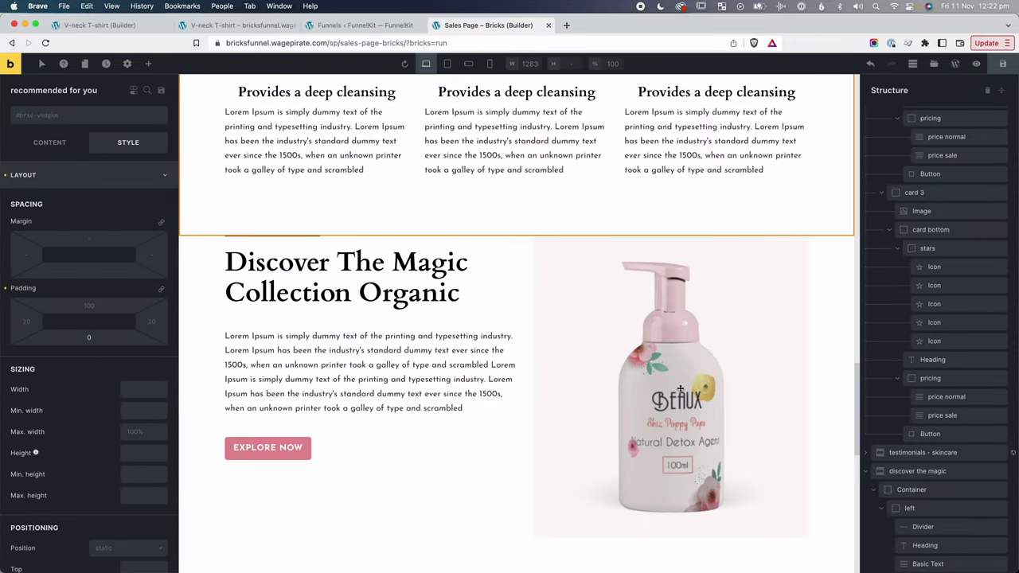
scroll(680, 388, down, 5)
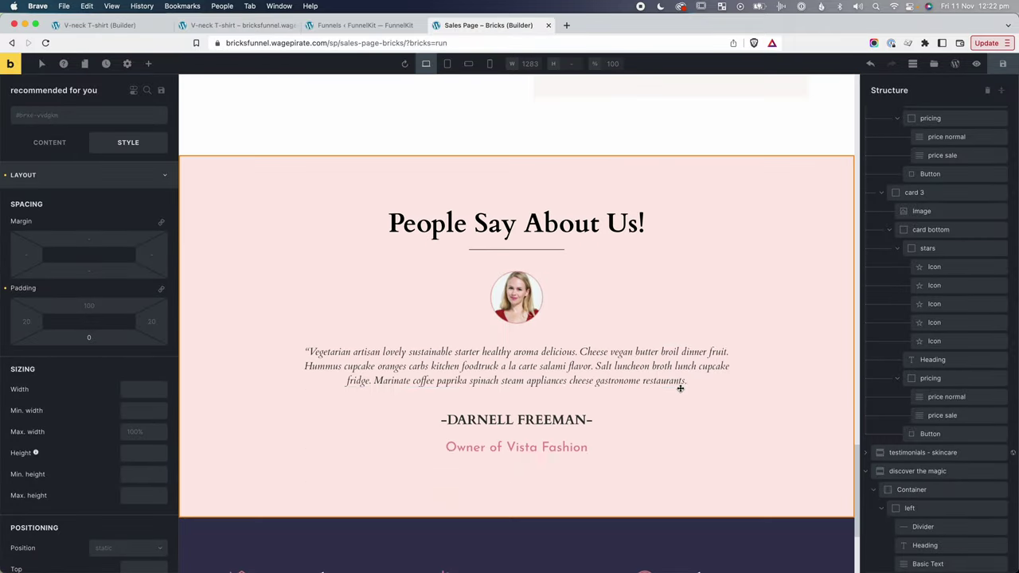
click(537, 183)
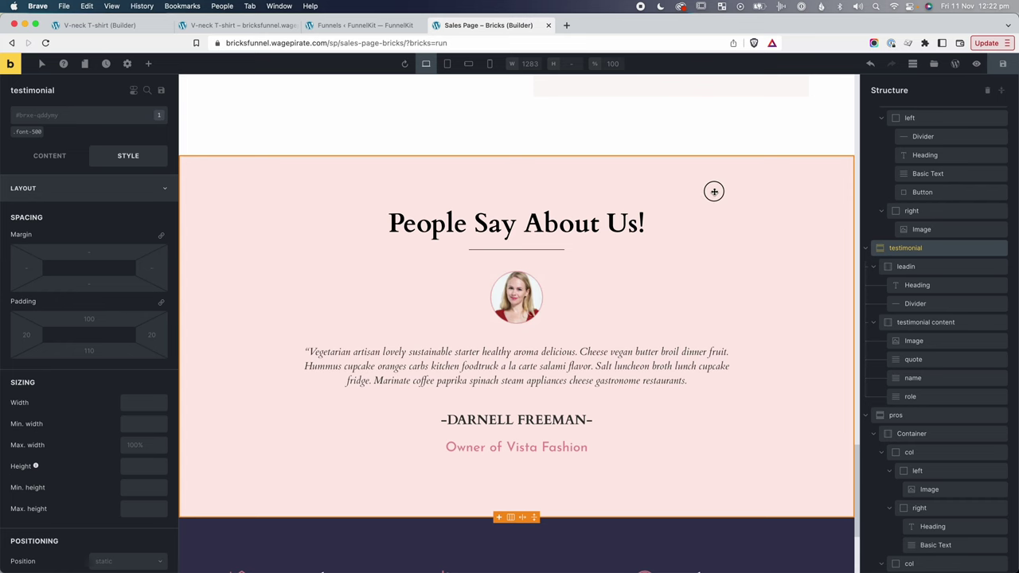
Paste a testimonial copy onto the V-neck T-shirt page, delete it, and return to the sales page.
key(super+c)
key(super+1)
key(super+v)
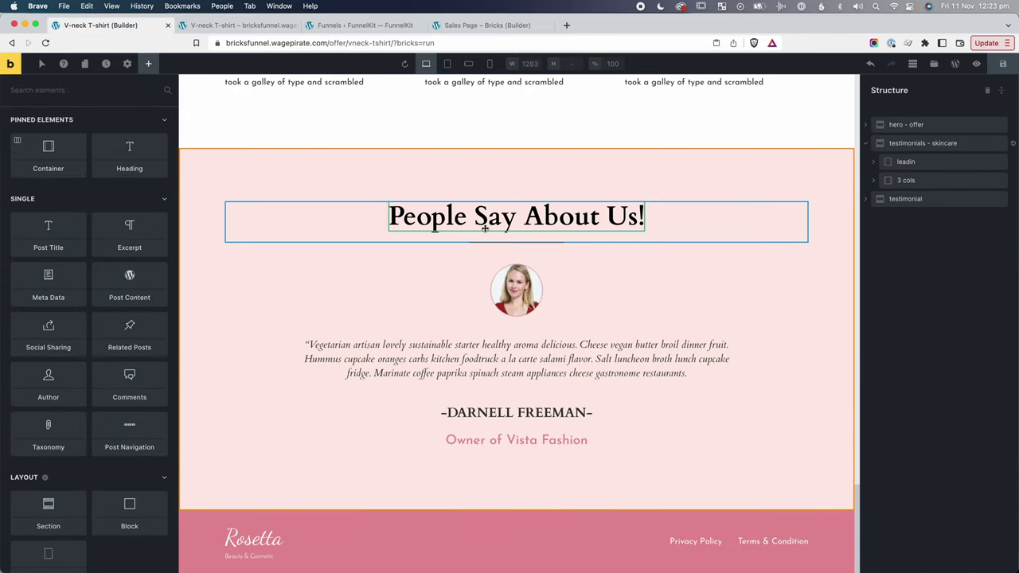
click(947, 206)
right_click(947, 206)
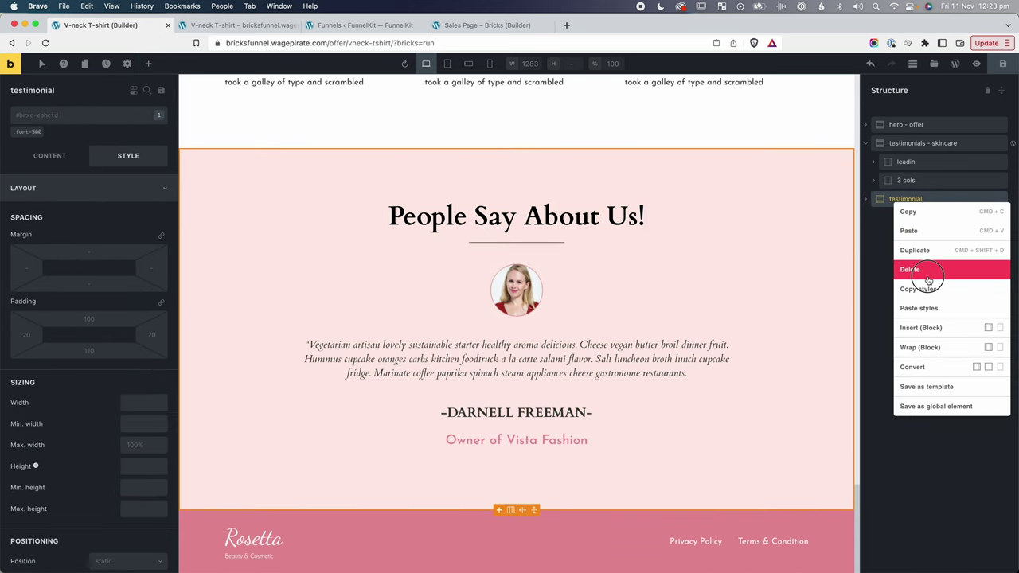
click(928, 273)
key(super+4)
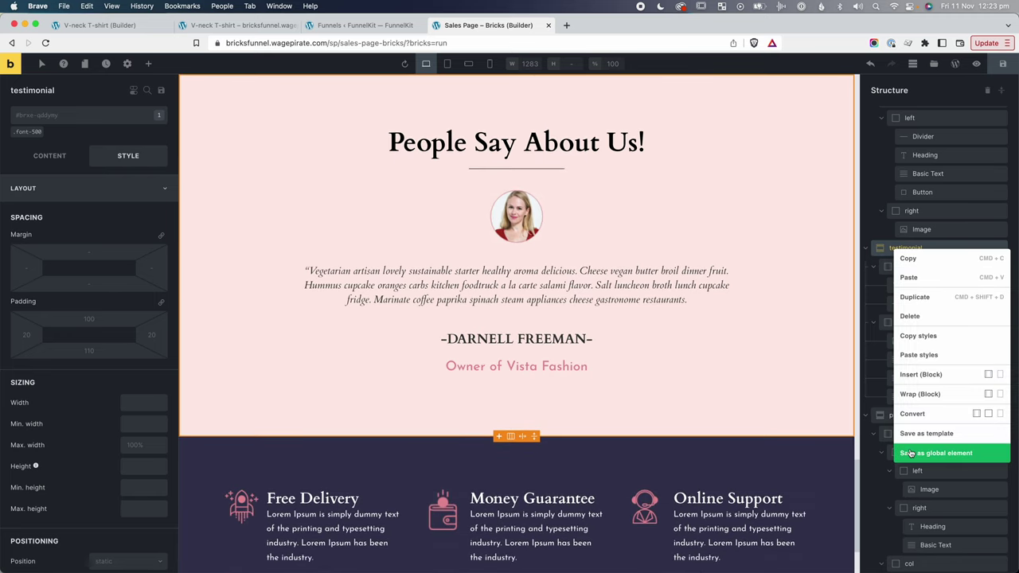
Insert the global testimonial element on the V-neck T-shirt page and delete the empty result.
click(113, 26)
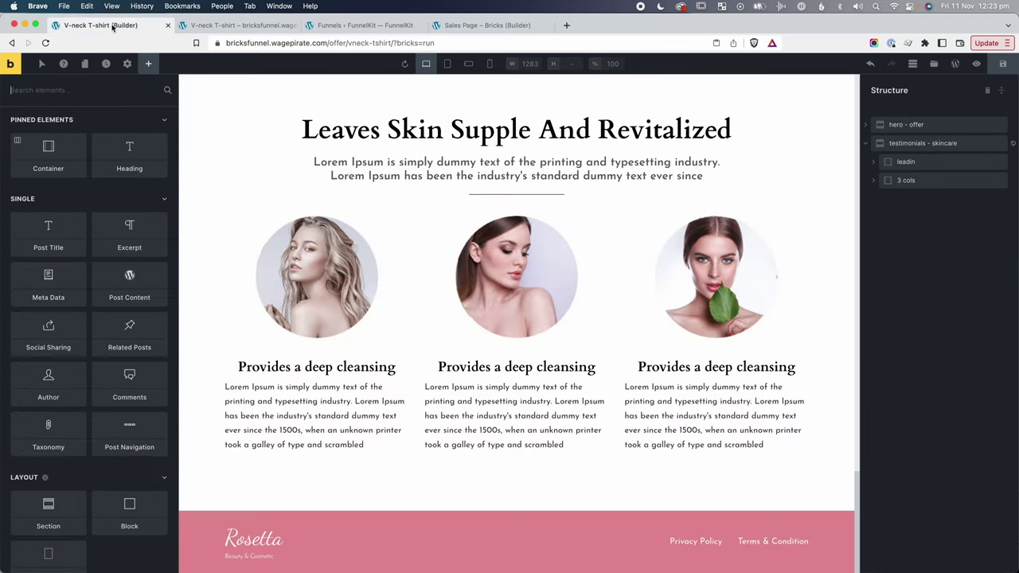
scroll(48, 422, down, 15)
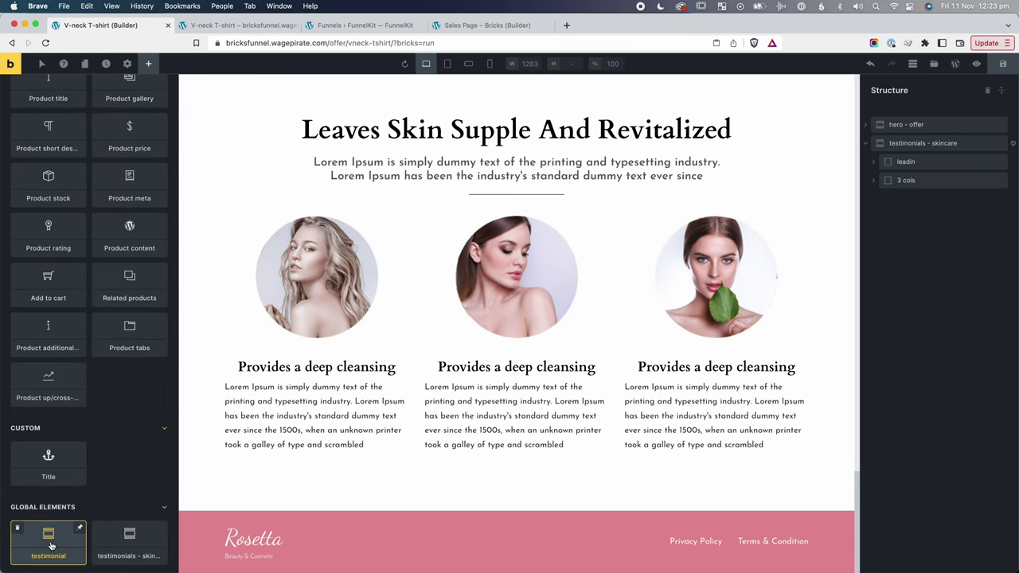
click(48, 542)
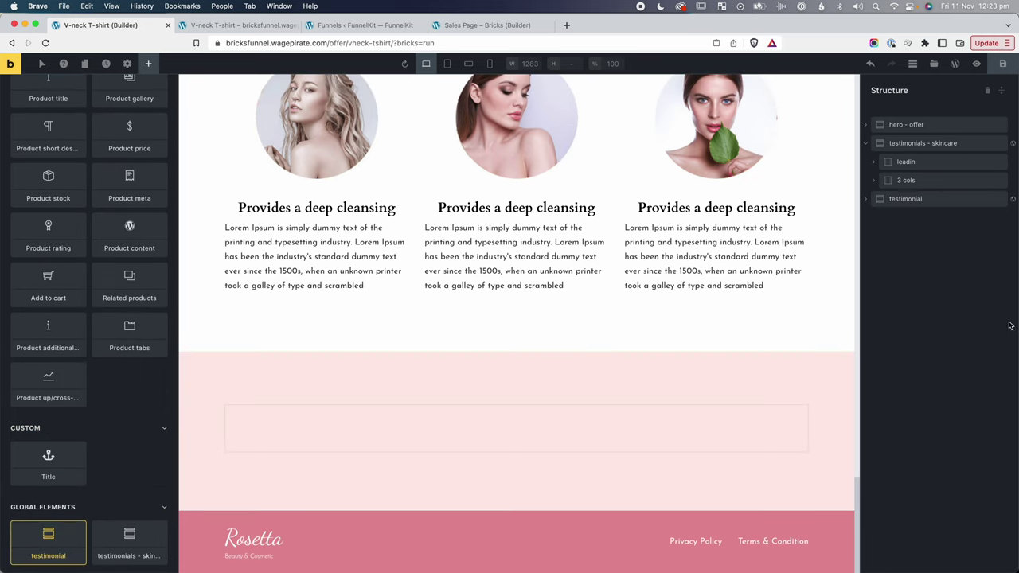
click(867, 200)
click(867, 199)
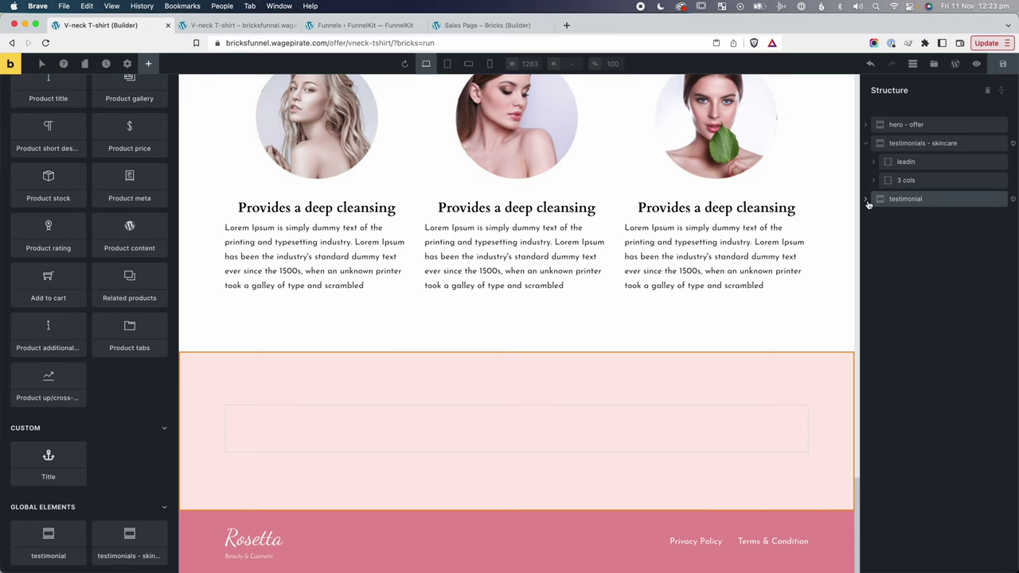
right_click(940, 207)
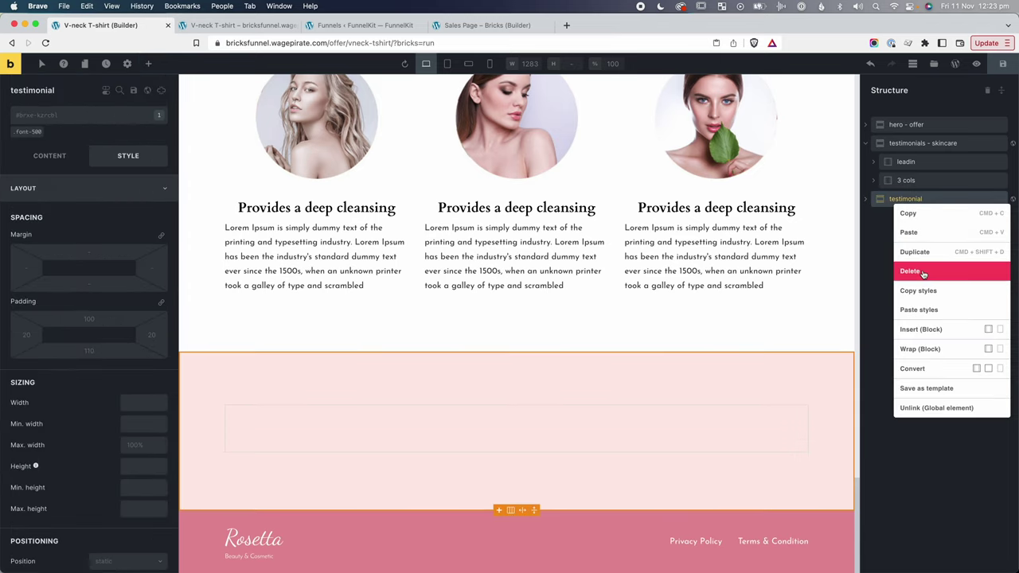
click(923, 273)
Copy the sales page testimonial section and paste it into the V-neck T-shirt page.
key(super+4)
right_click(927, 248)
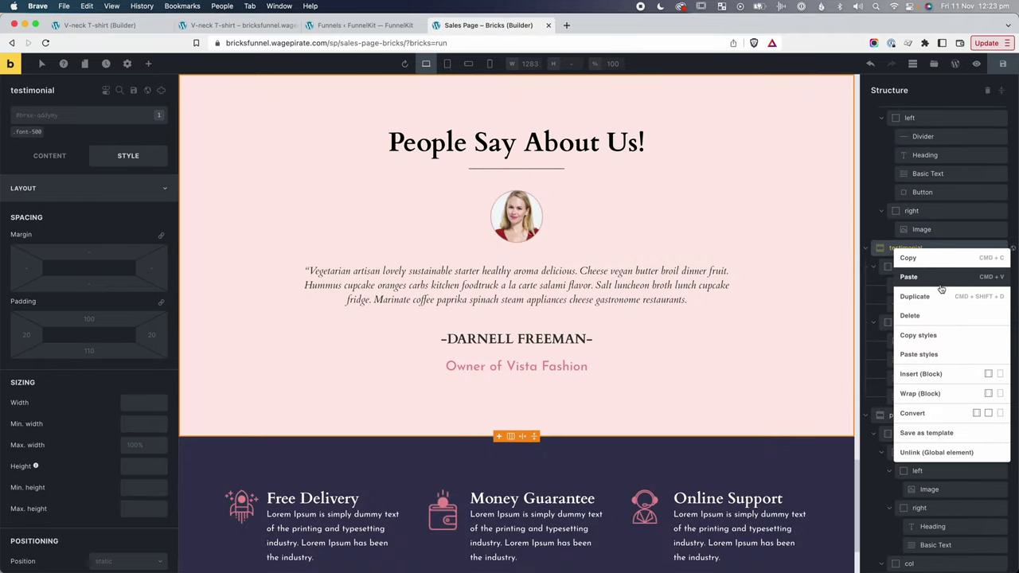
click(926, 257)
key(super+1)
key(super+v)
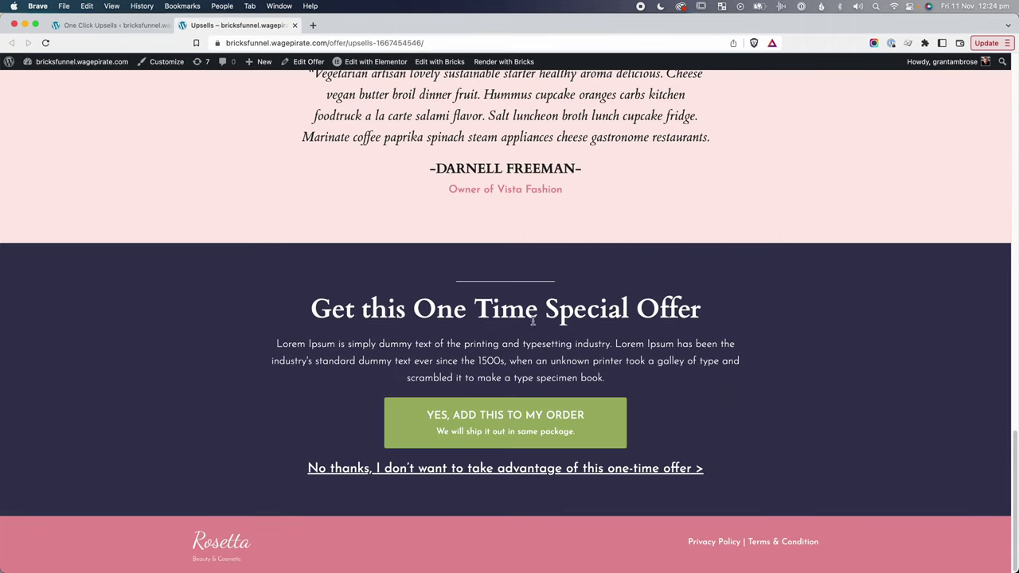
drag(524, 309, 516, 387)
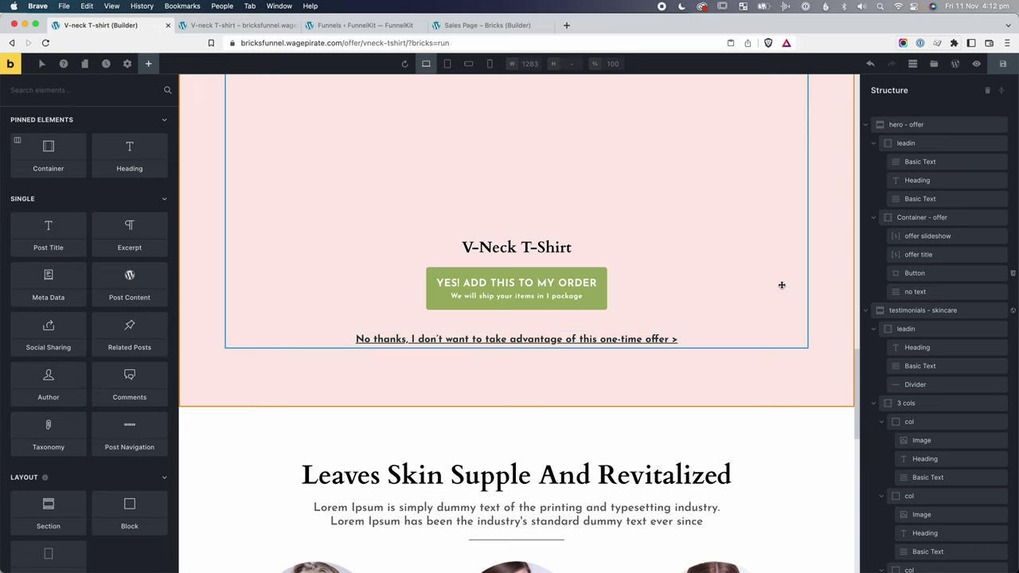
Copy the offer container and add a new section named 'get this offer' below the testimonial.
right_click(959, 221)
click(934, 235)
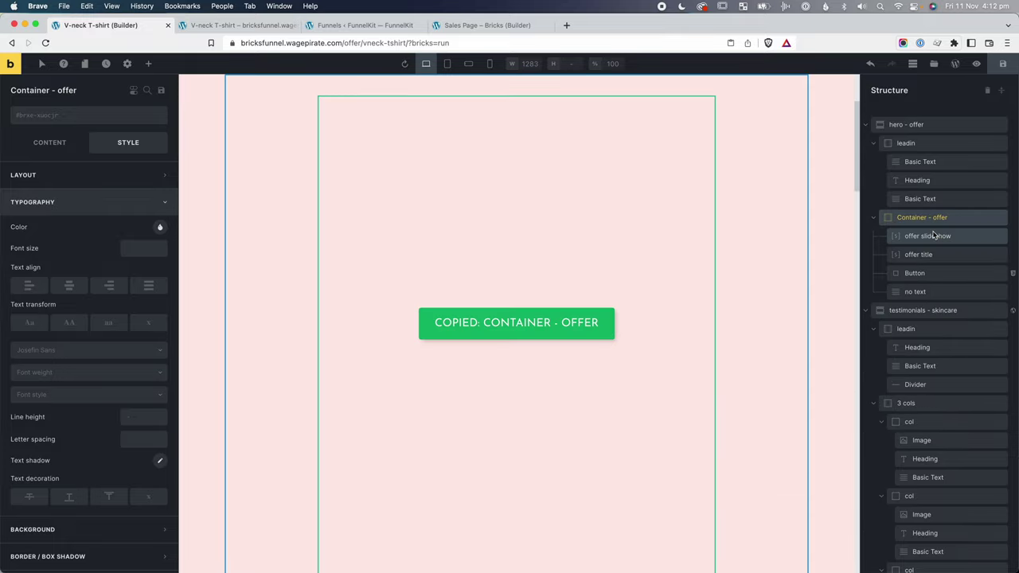
scroll(938, 550, down, 2)
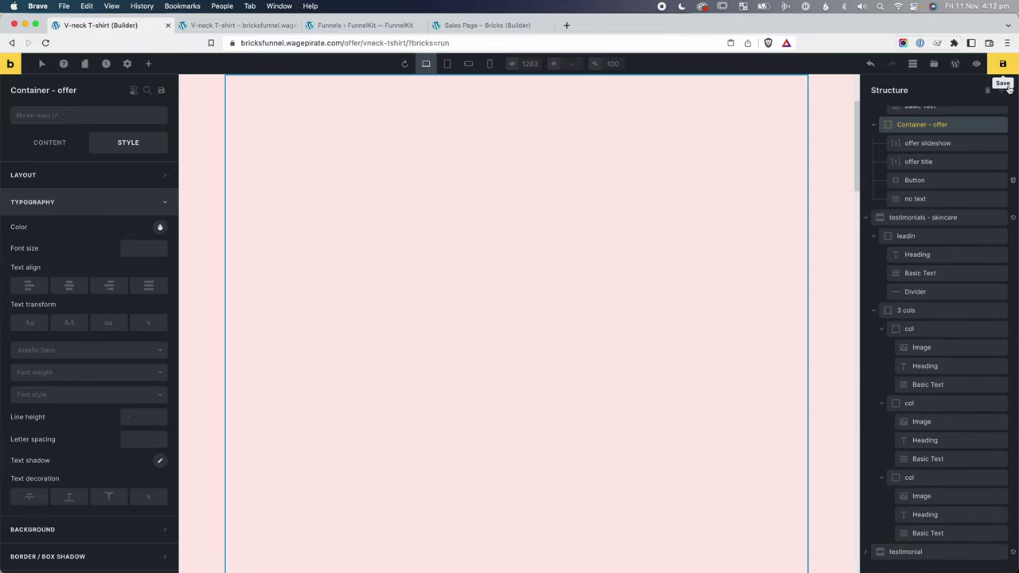
click(1002, 90)
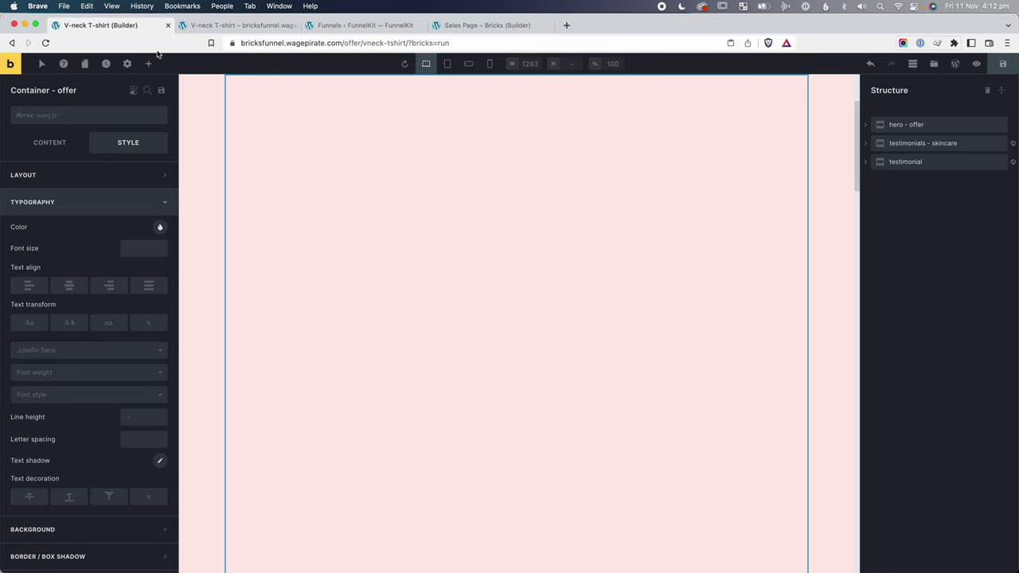
click(148, 64)
text(sec)
drag(73, 129, 905, 182)
text(get th)
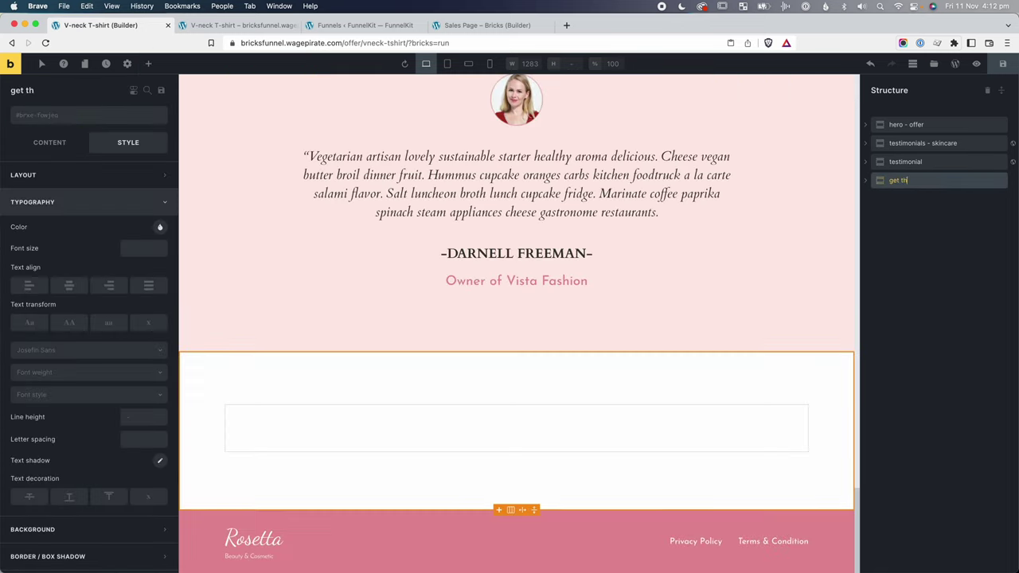
text(is offer)
key(Return)
Paste the offer container into 'get this offer' and delete the section's empty default container.
key(super+v)
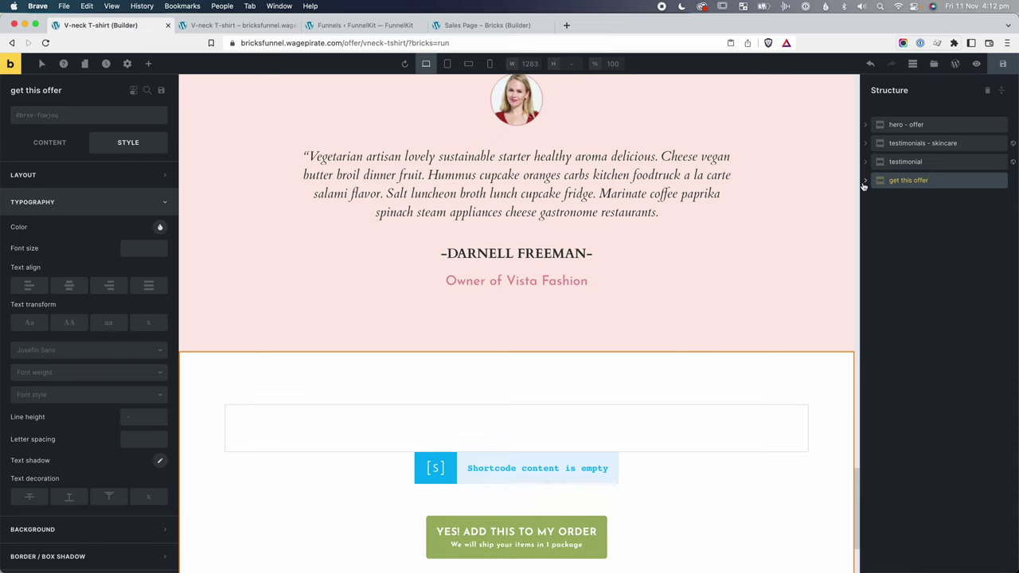
click(937, 200)
right_click(938, 203)
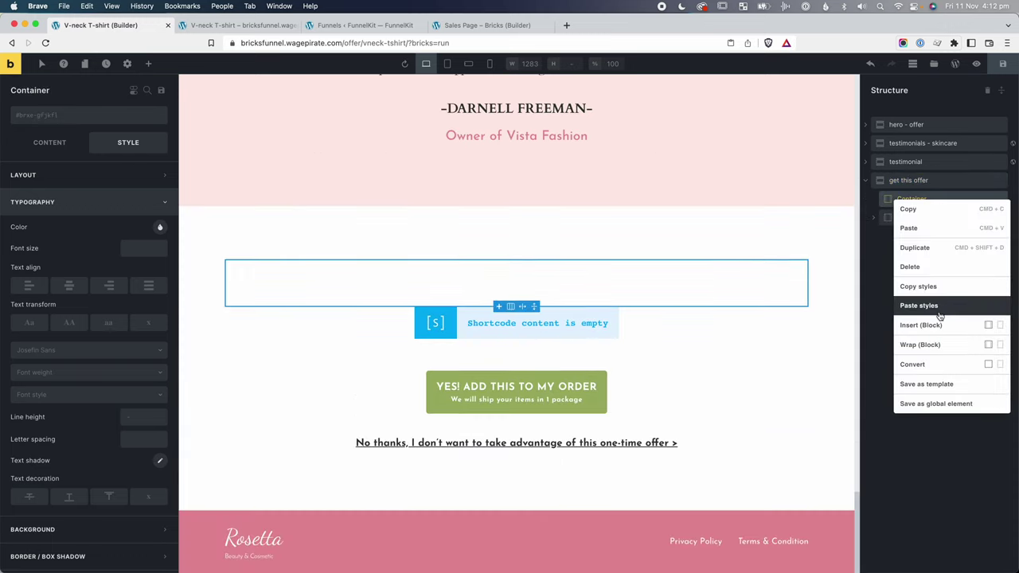
click(912, 267)
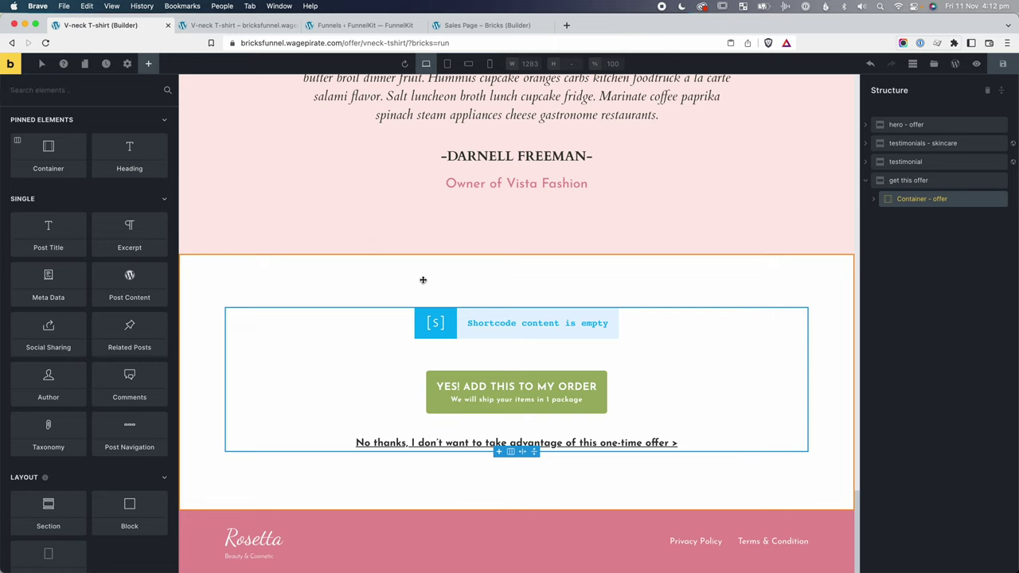
click(448, 286)
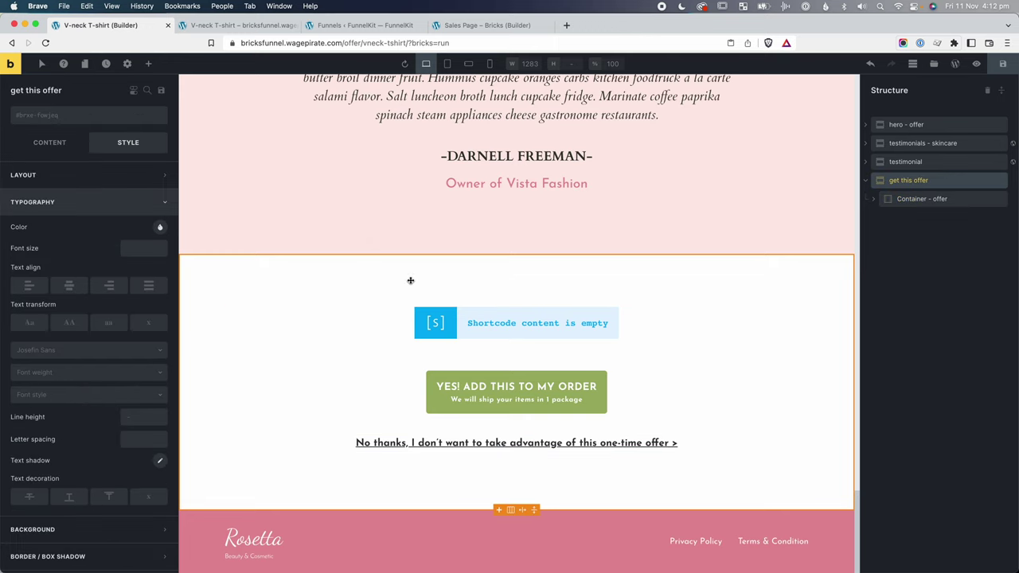
click(160, 228)
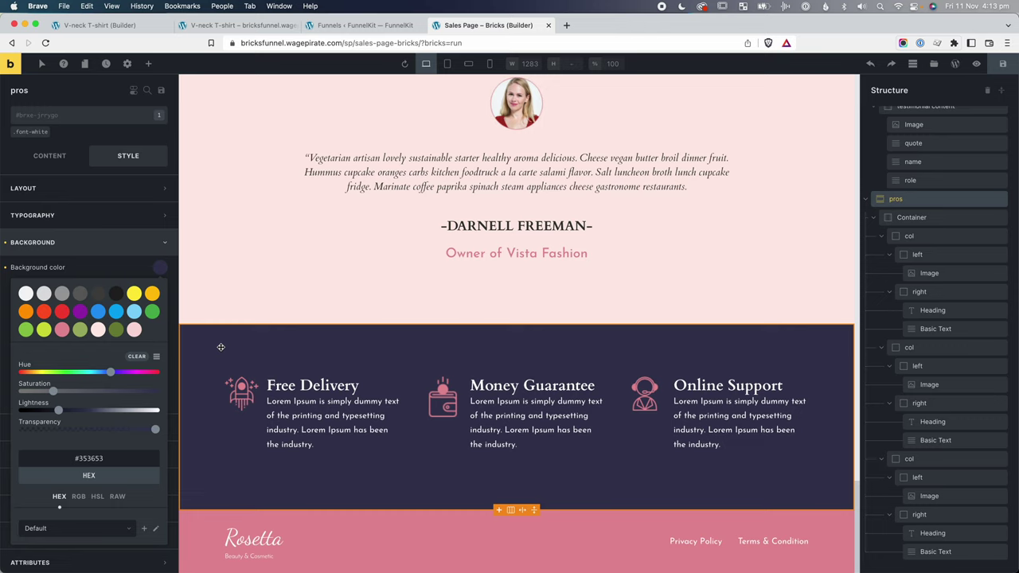
Save the pros section's #353653 background colour as a new palette swatch.
click(78, 460)
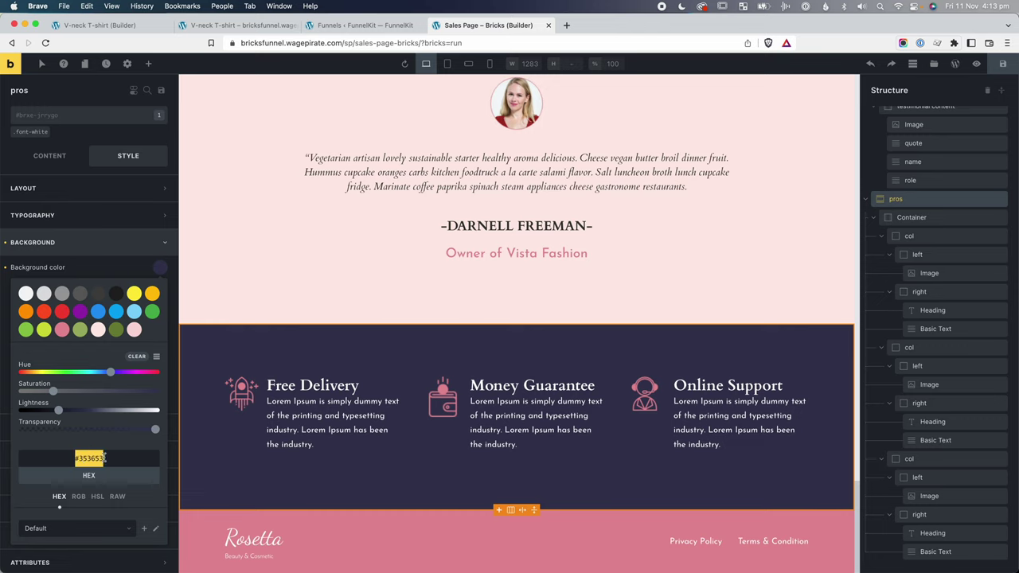
key(super+x)
key(super+v)
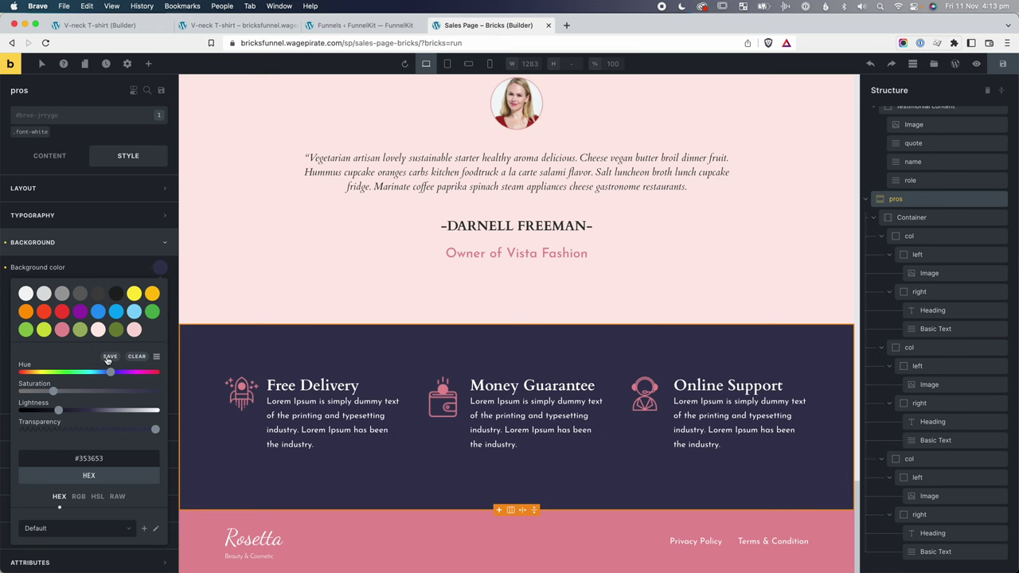
click(108, 358)
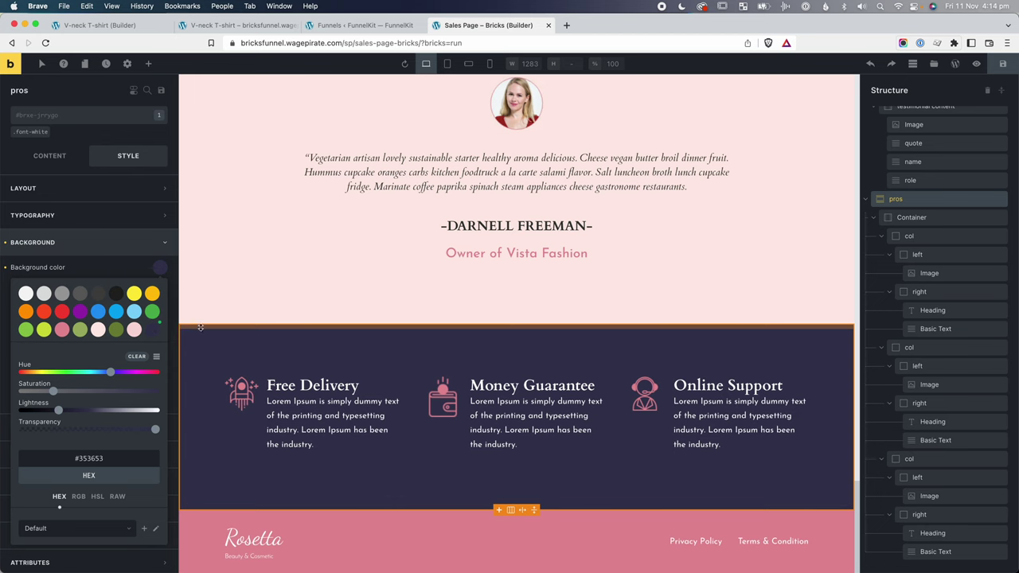
key(ctrl+Tab)
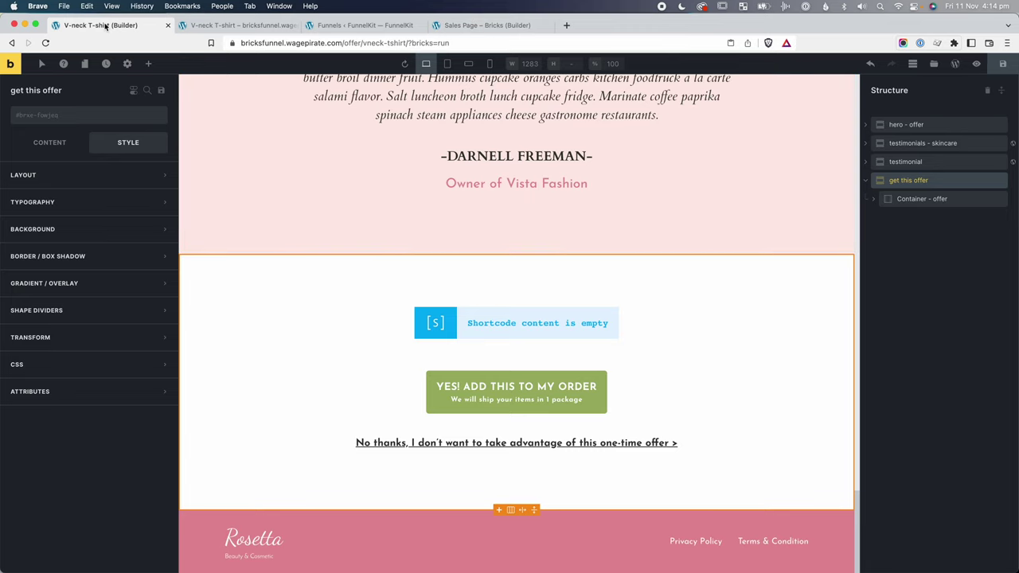
Give the get this offer section the #353653 navy background and the font-white class.
click(112, 235)
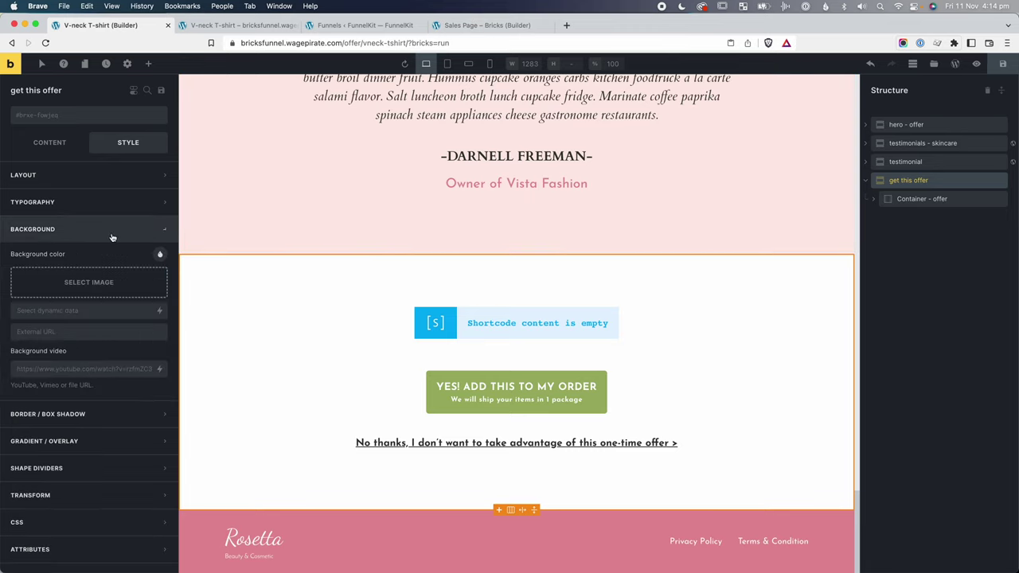
click(159, 254)
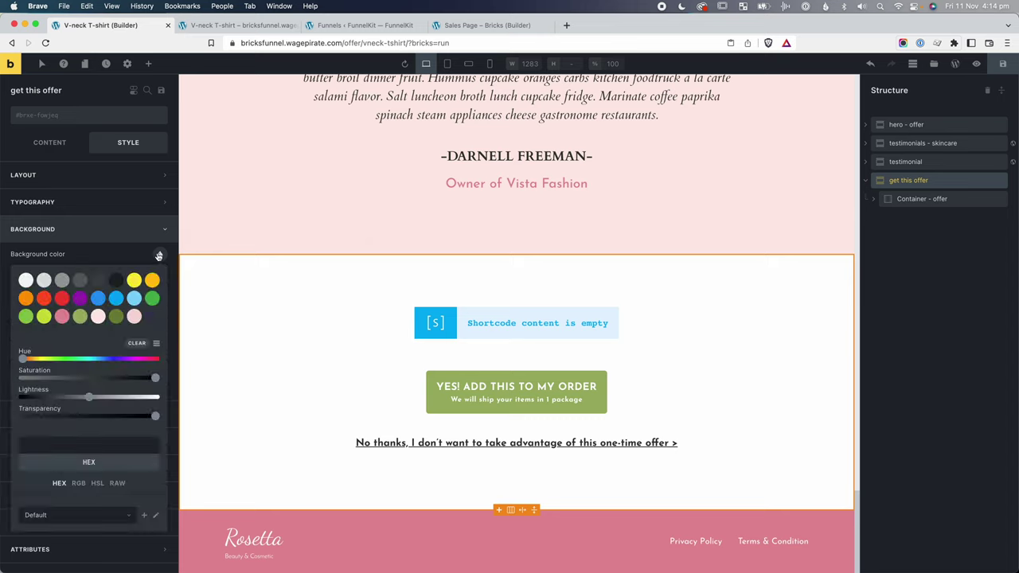
click(151, 318)
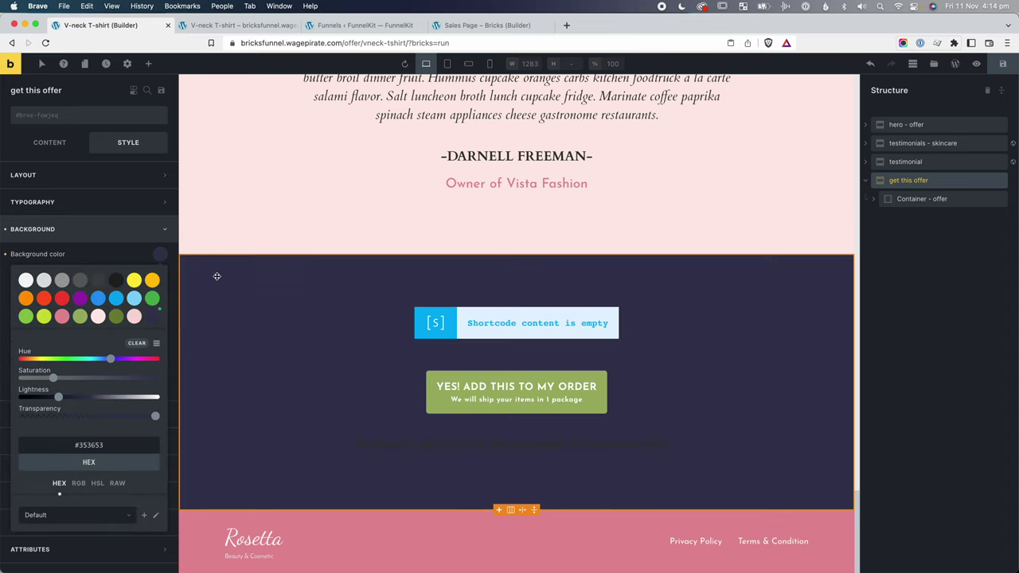
click(58, 118)
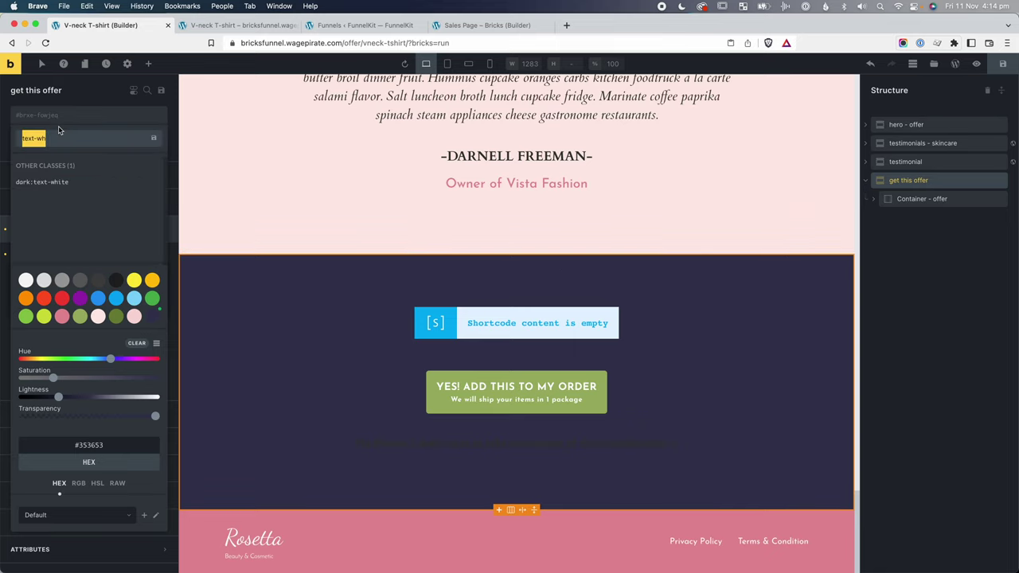
text(font-w)
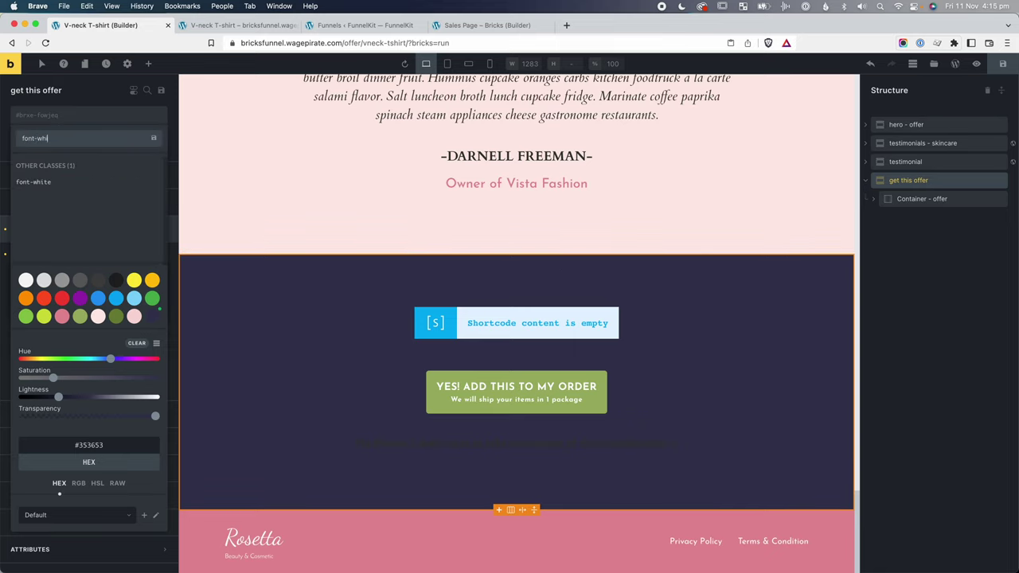
text(hi)
click(36, 182)
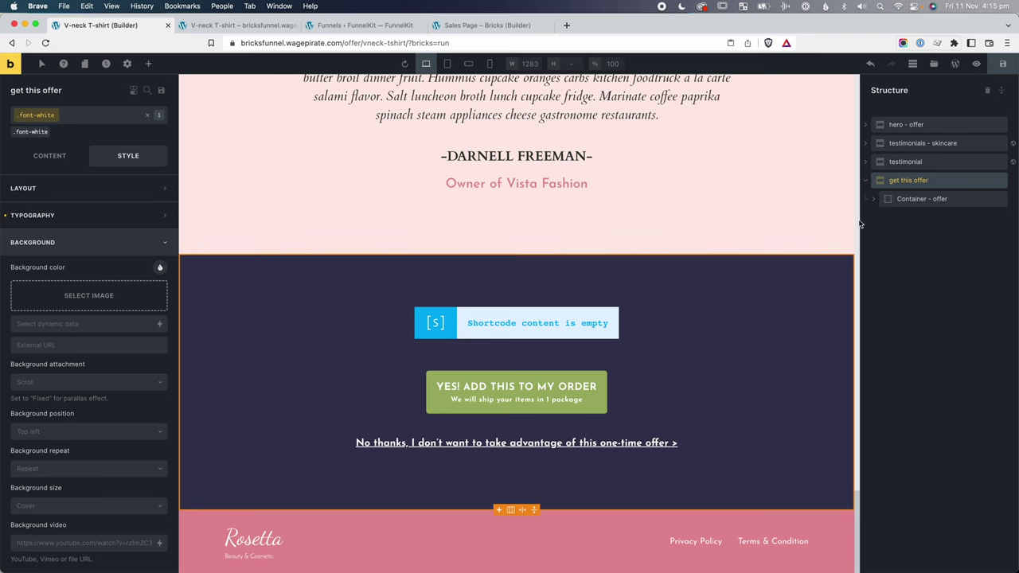
Delete the offer slideshow and offer title elements from the offer container.
click(873, 199)
click(980, 218)
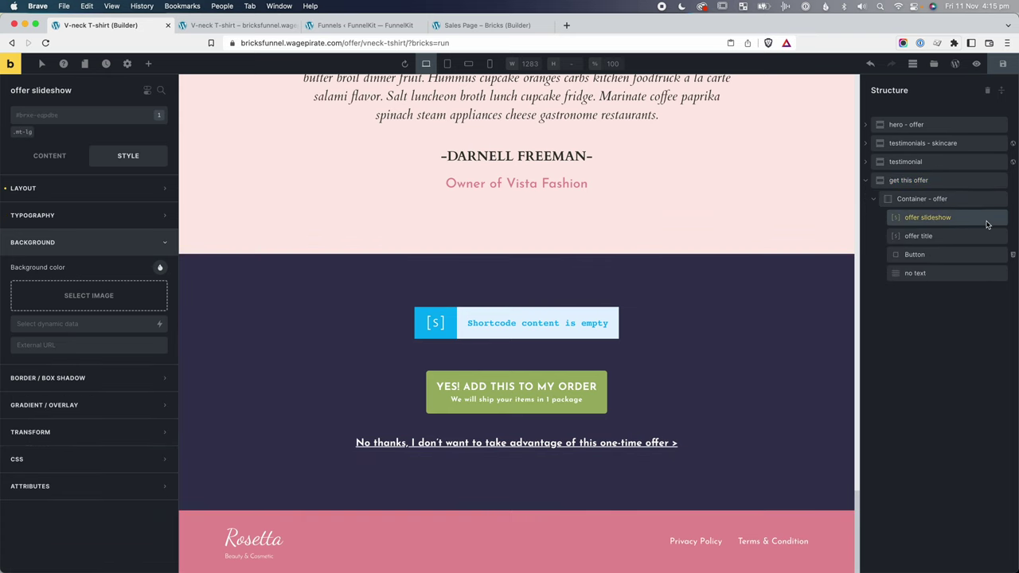
right_click(983, 222)
click(942, 286)
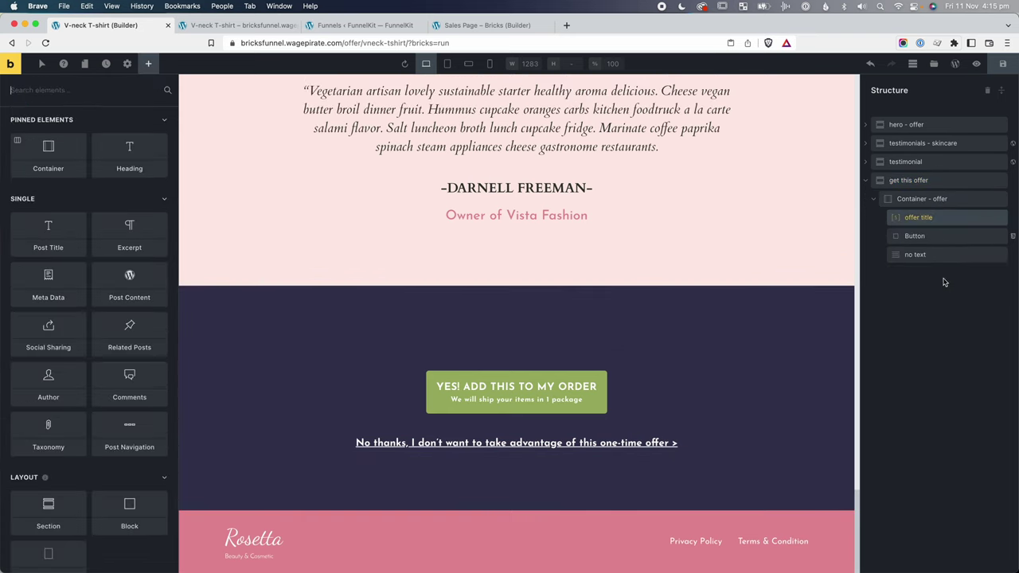
right_click(950, 223)
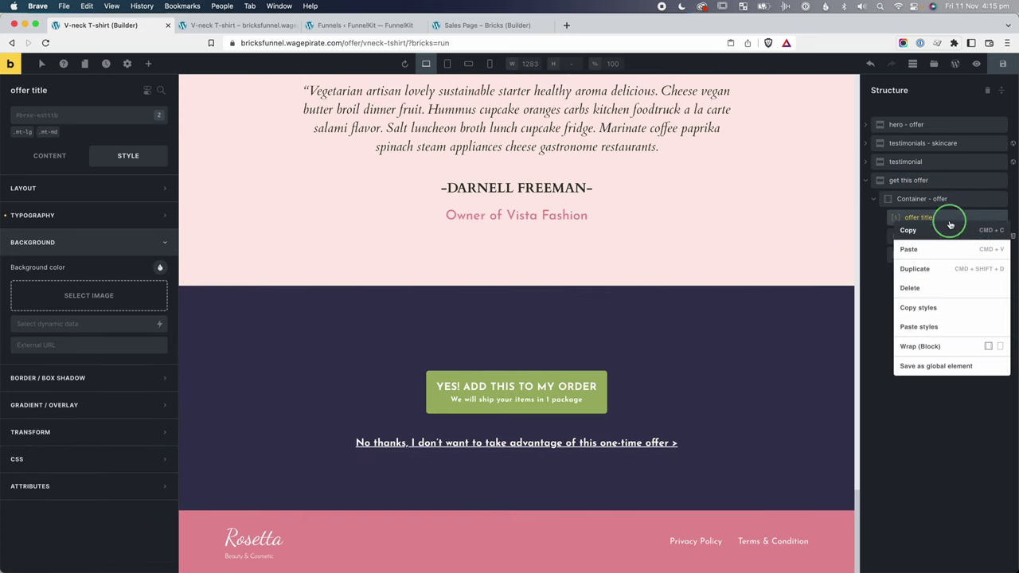
click(928, 291)
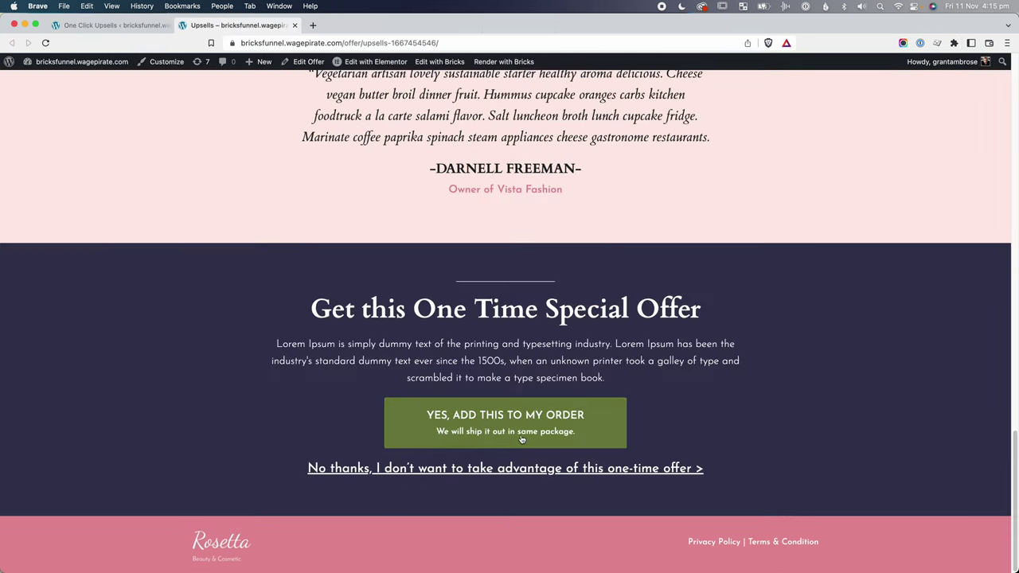
Select parts of the offer heading and paragraph text on the reference page.
drag(570, 377, 351, 308)
click(477, 293)
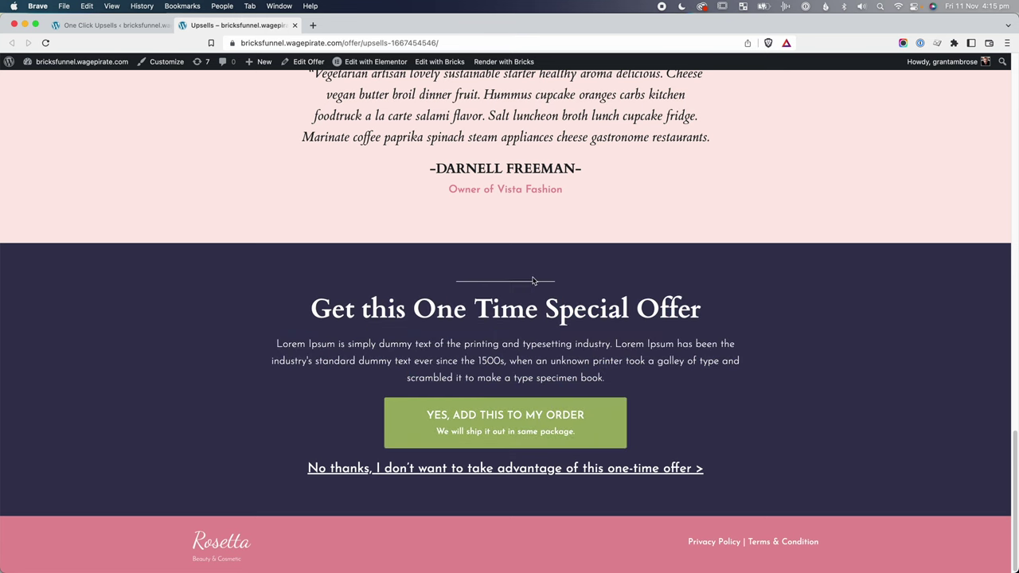
double_click(430, 311)
drag(439, 344, 603, 358)
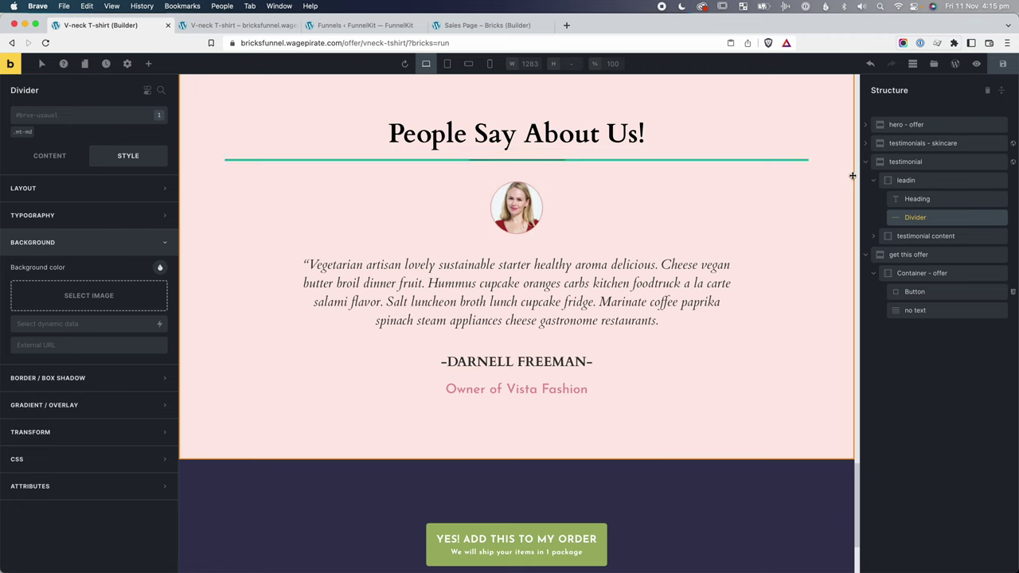
Copy the People Say About Us! leadin group into the offer section, above the container, with its divider over the heading.
click(908, 180)
key(ctrl+c)
click(949, 274)
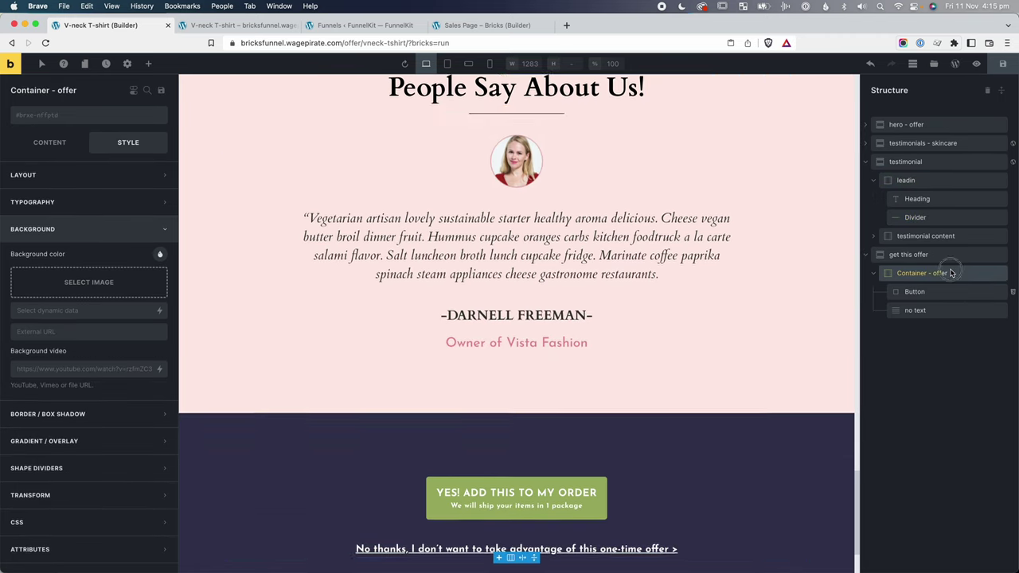
key(ctrl+v)
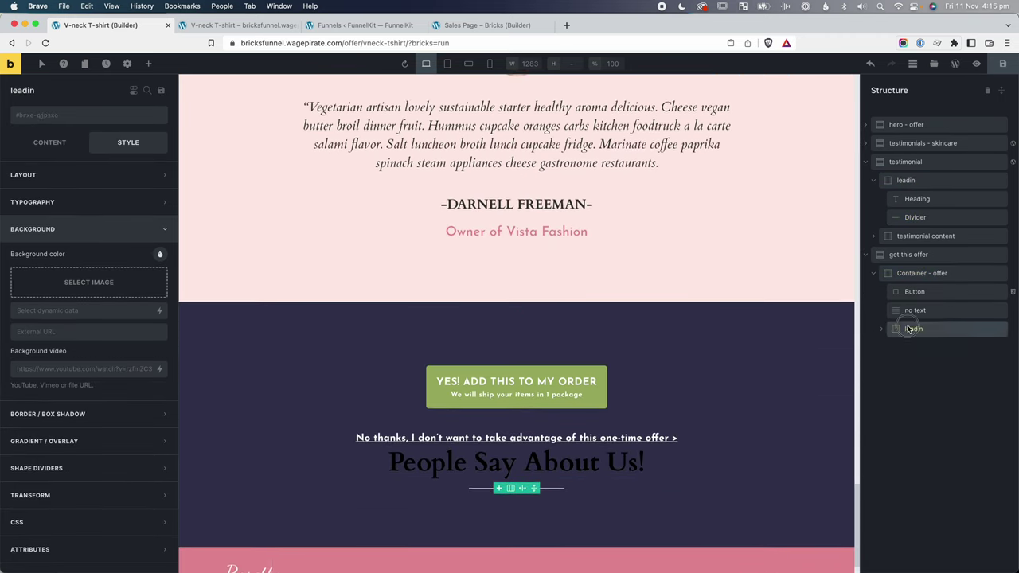
drag(914, 334, 909, 273)
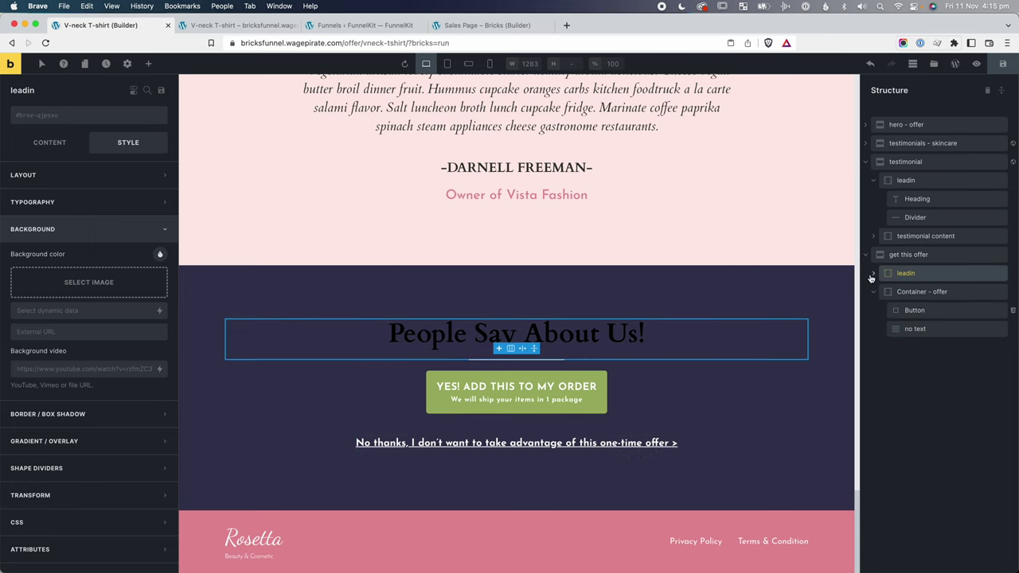
drag(915, 313, 918, 294)
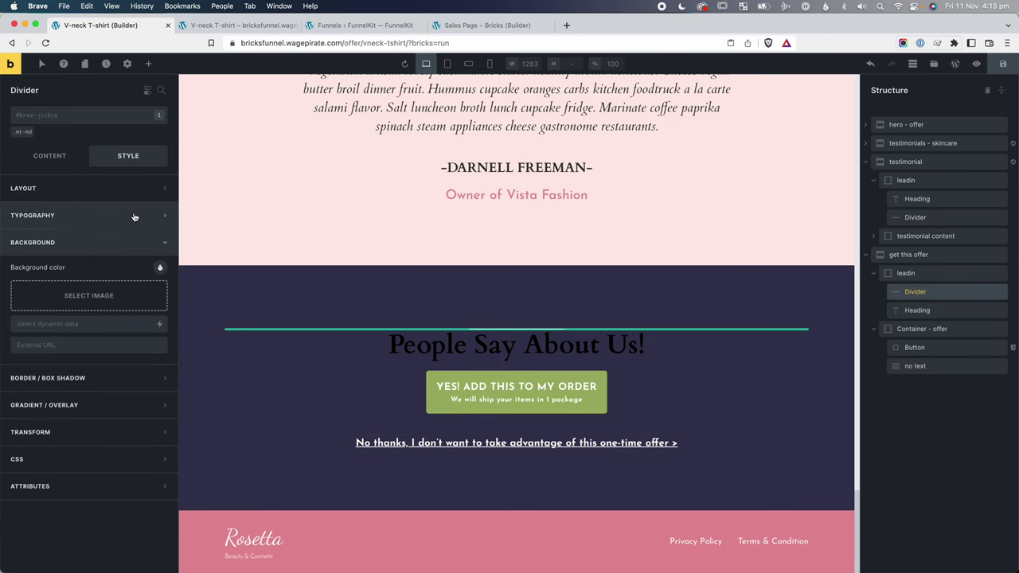
Give the divider a new divider-white class coloured white.
click(84, 122)
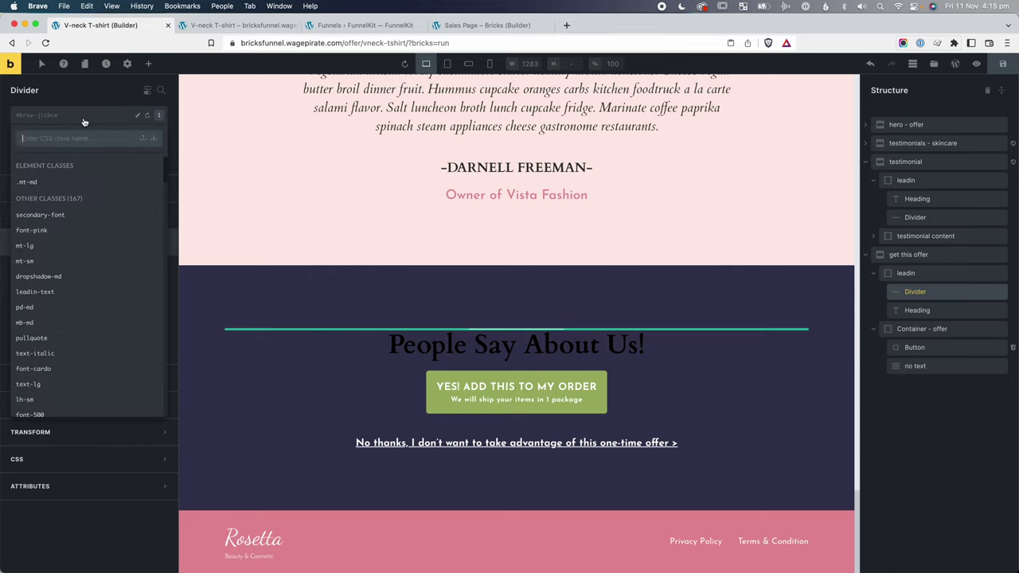
text(divid)
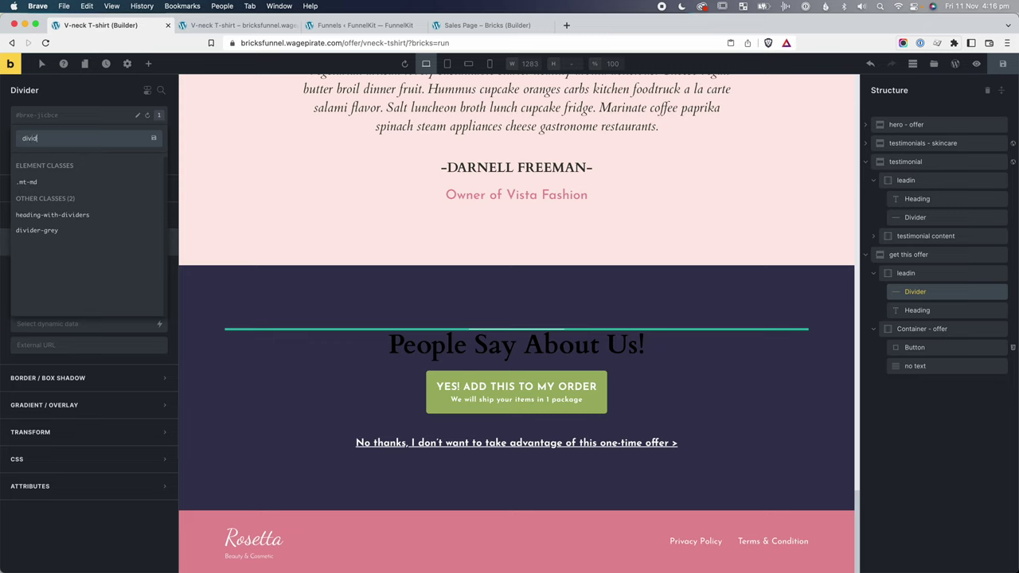
text(er-white)
key(Return)
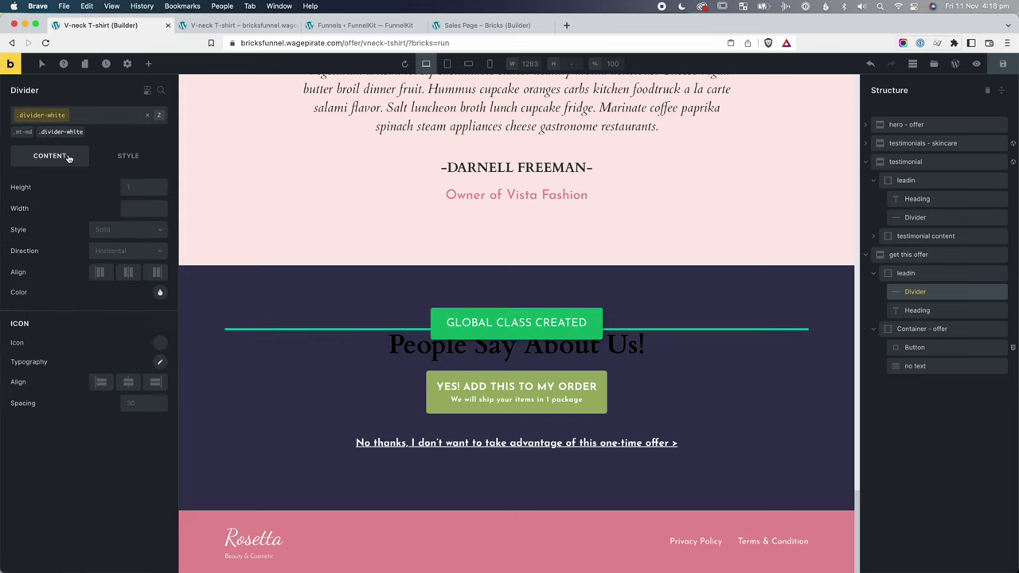
click(159, 292)
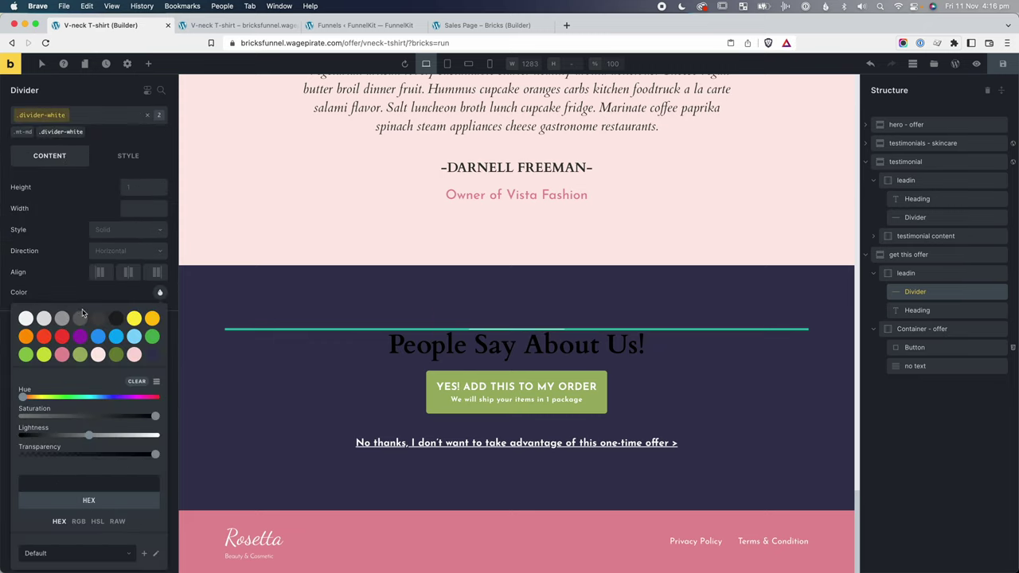
click(25, 318)
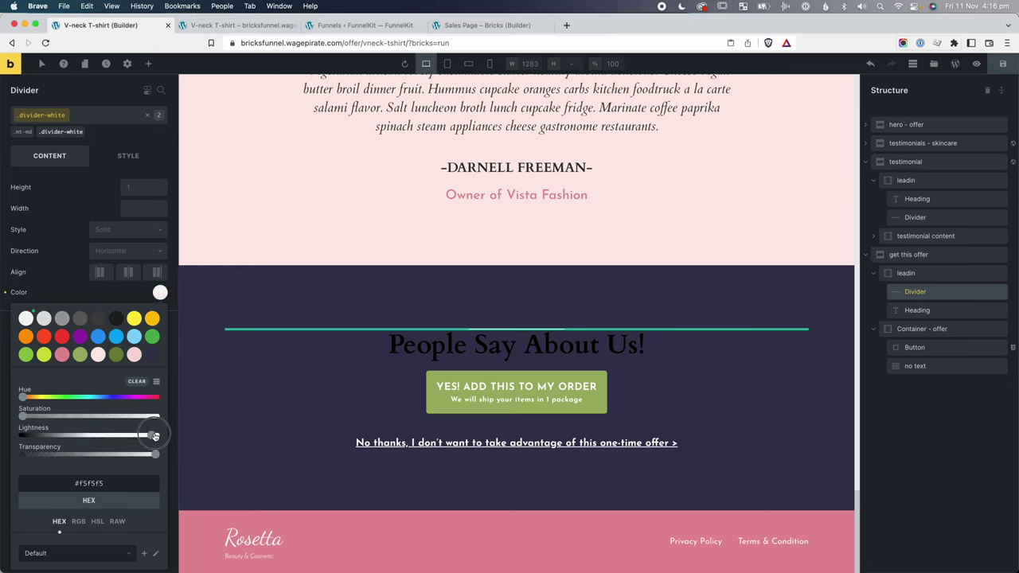
click(216, 418)
Add the font-white and mt-md classes to the copied People Say About Us! heading.
click(358, 344)
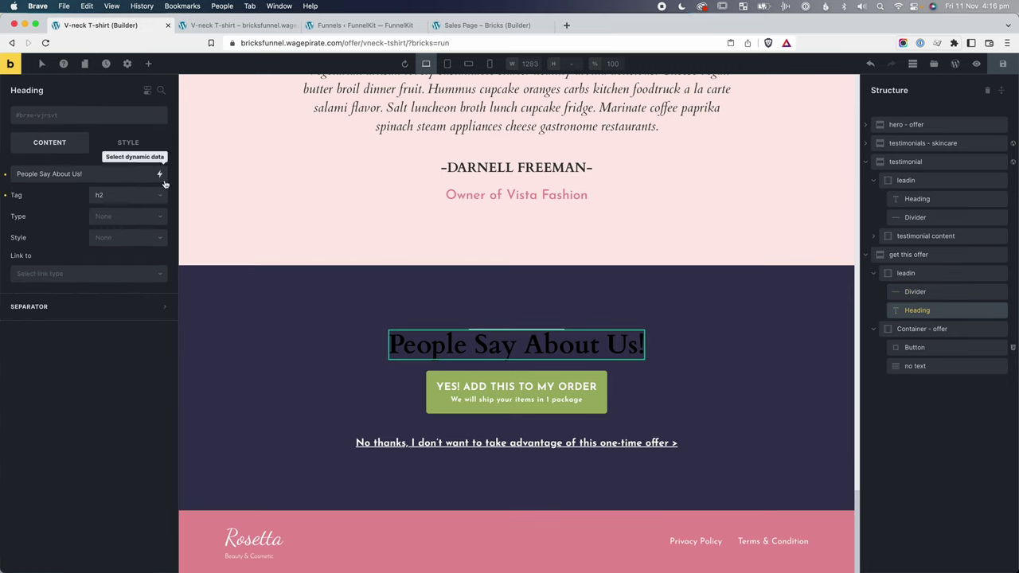
click(83, 123)
text(font-white)
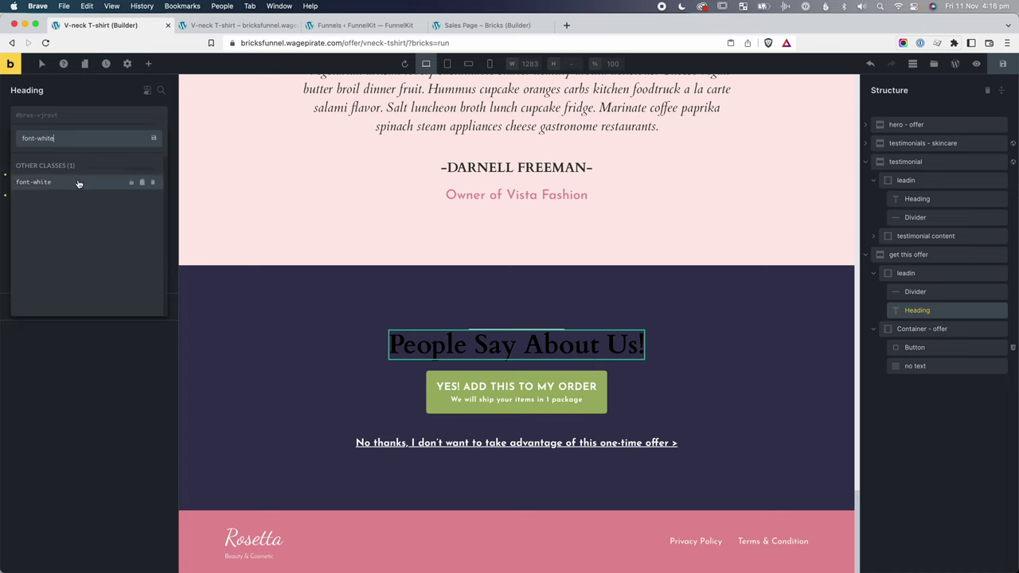
click(77, 181)
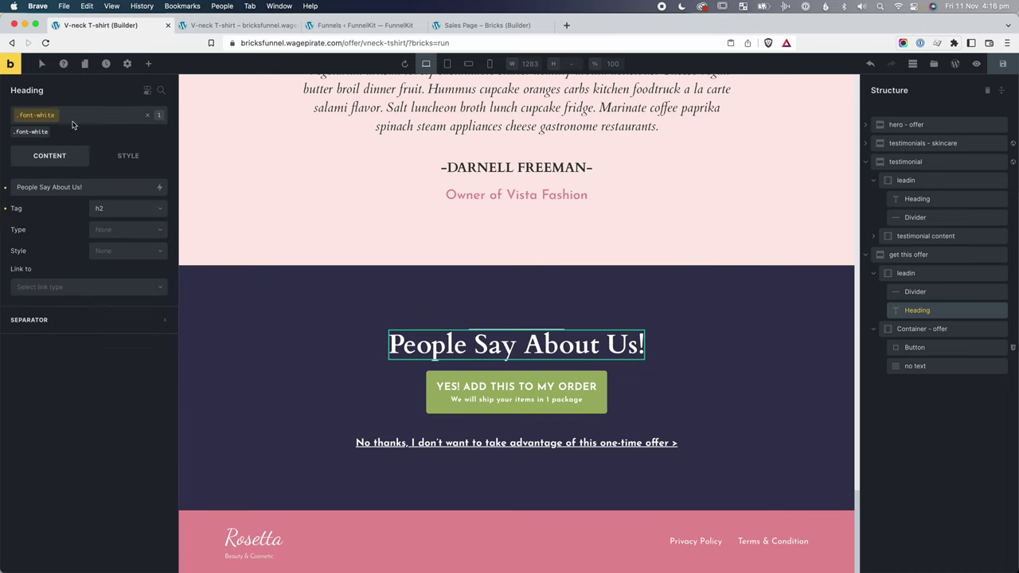
click(148, 120)
click(73, 119)
text(mt)
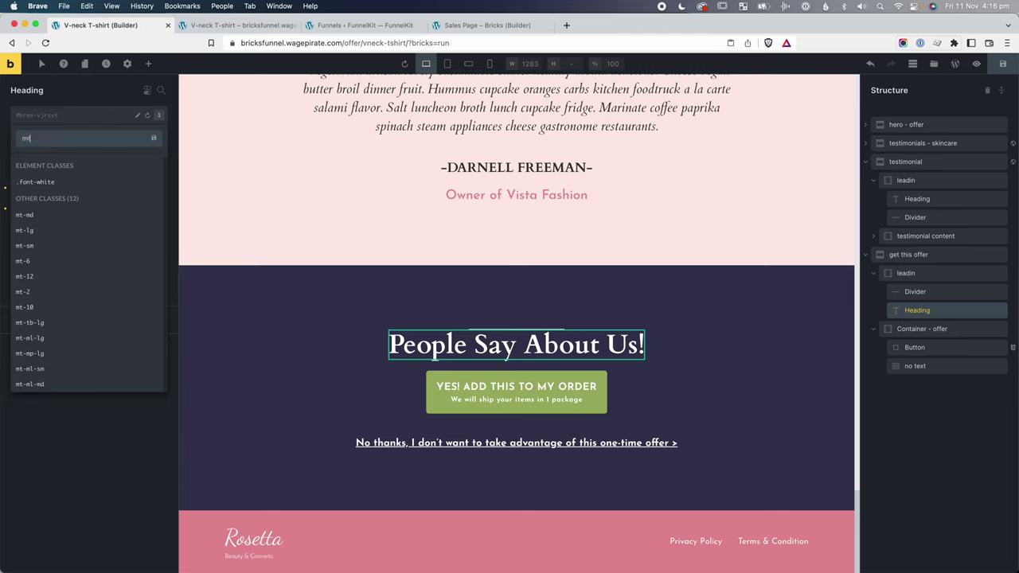
text(-md)
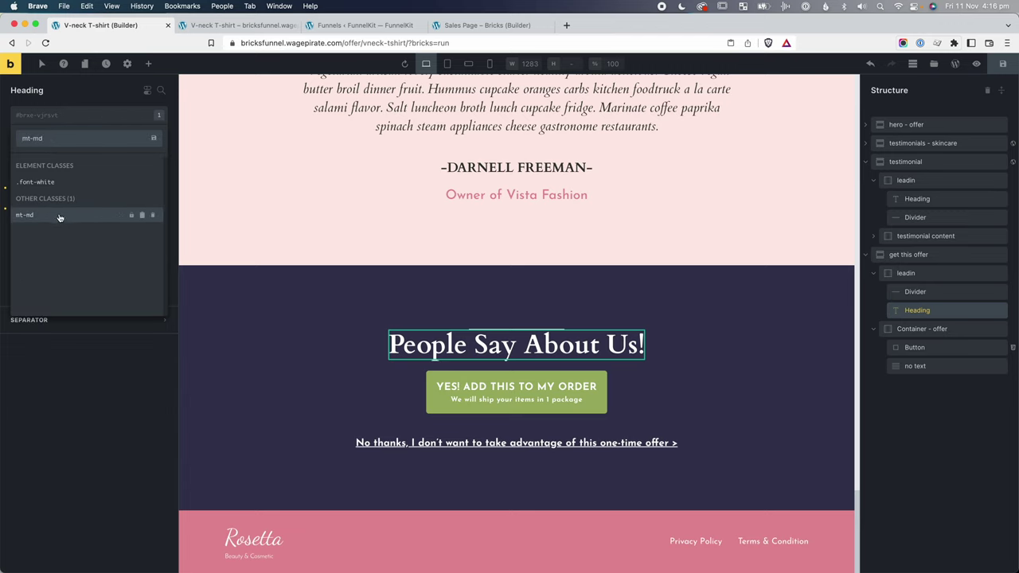
click(25, 215)
Rename the offer container to 'container'.
double_click(927, 328)
text(container)
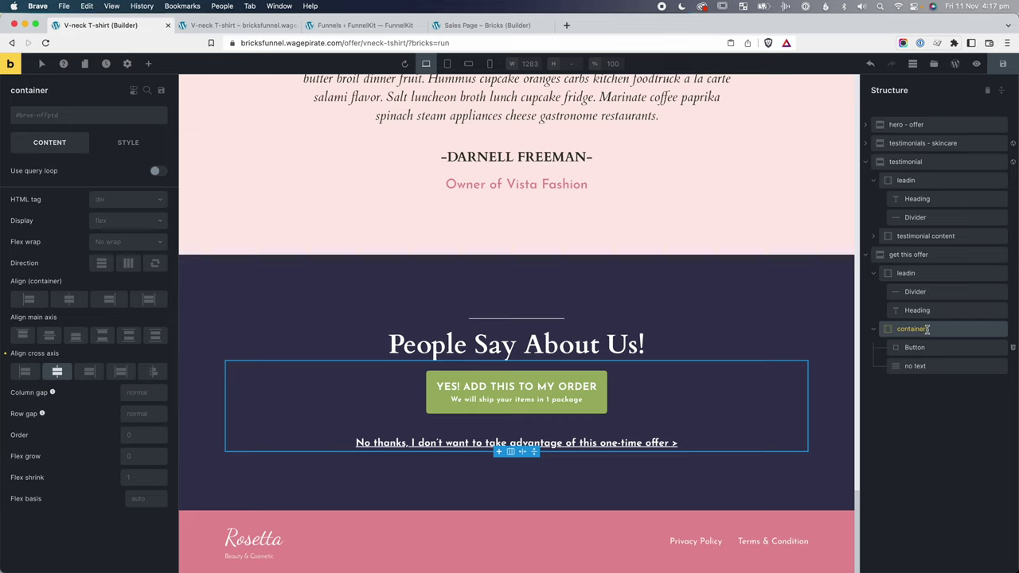
click(921, 348)
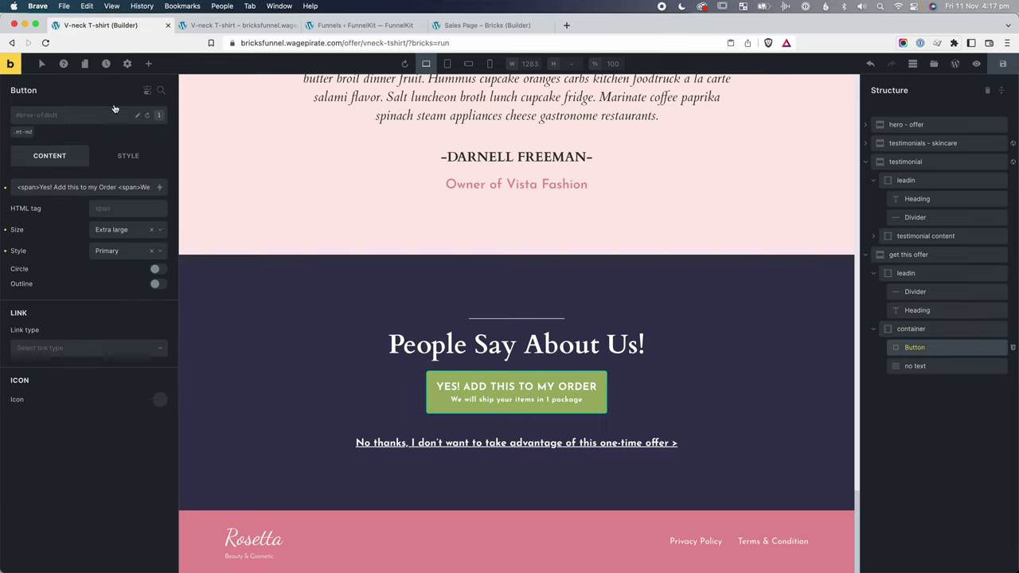
click(148, 64)
Insert a Basic Text above the button holding the pasted Lorem Ipsum offer paragraph.
text(bas)
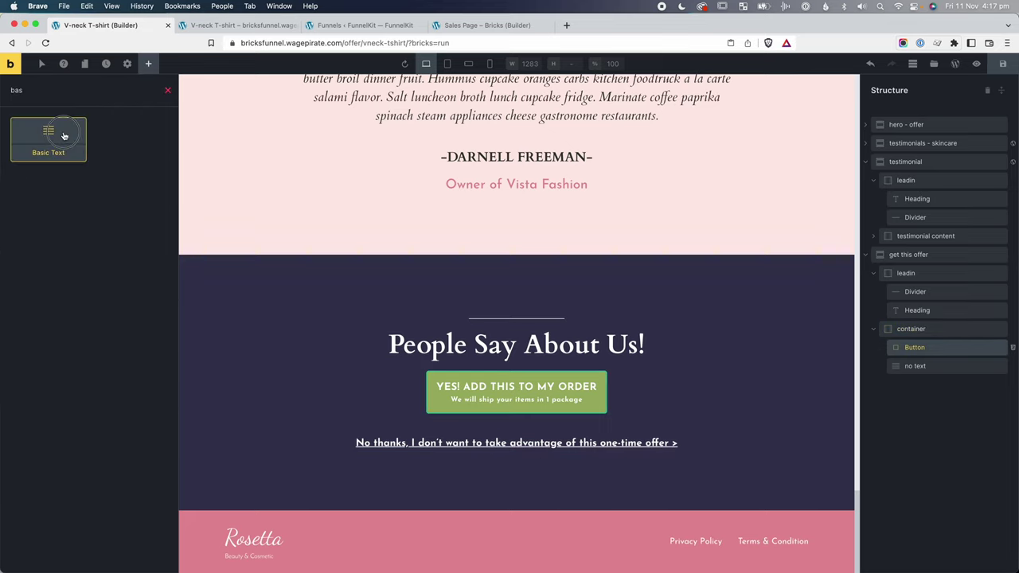
click(65, 135)
drag(924, 366, 919, 344)
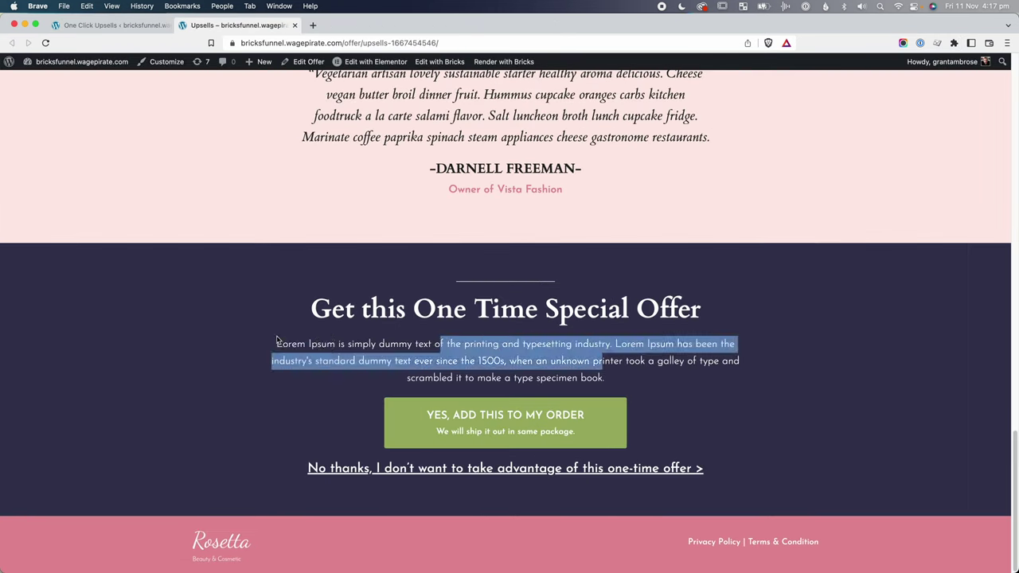
drag(275, 344, 645, 382)
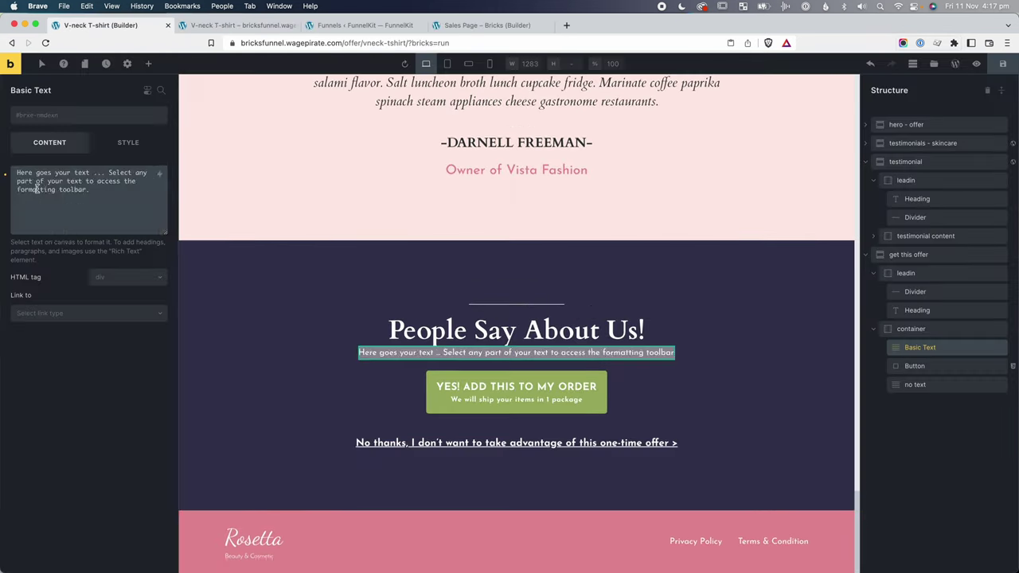
key(super+v)
Centre the paragraph and give it the mt-md and mw-75 classes.
click(128, 143)
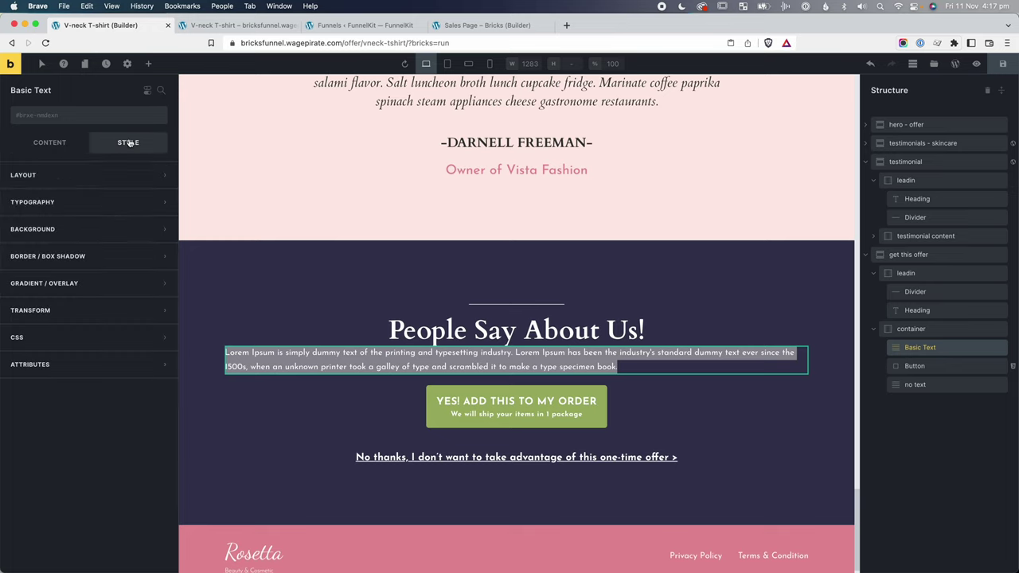
click(67, 203)
click(70, 285)
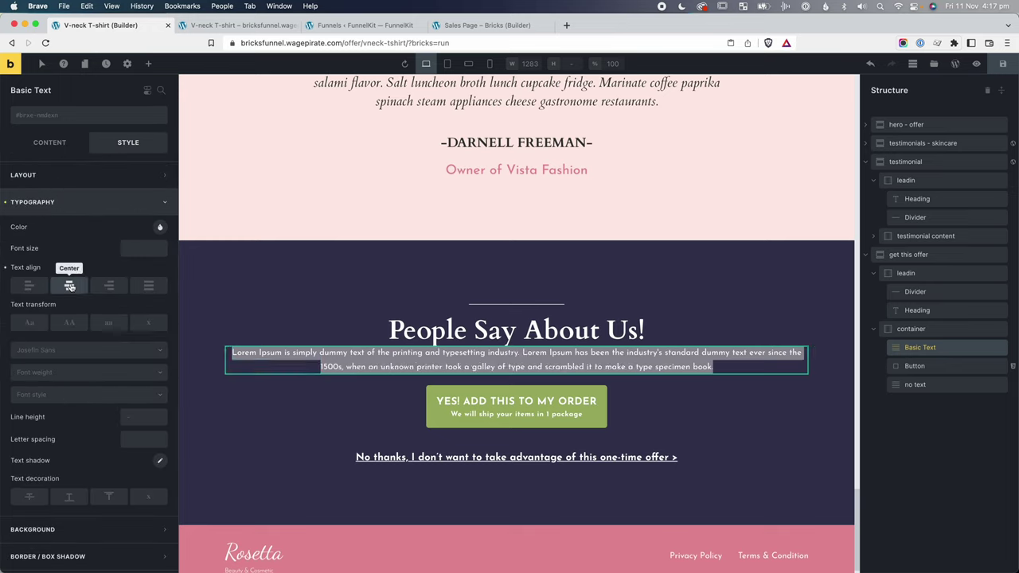
click(79, 117)
text(mt-)
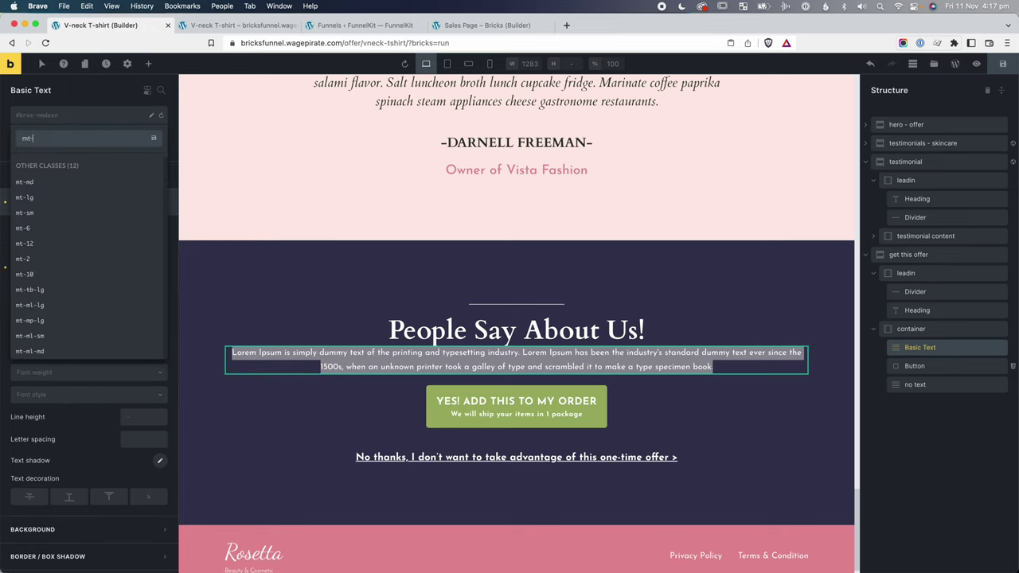
text(md)
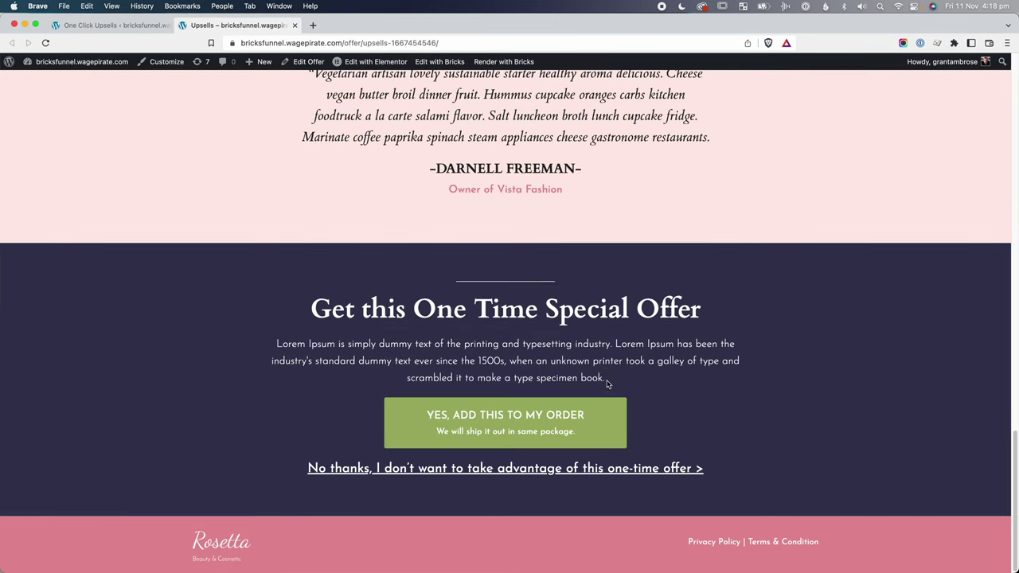
drag(607, 379, 271, 348)
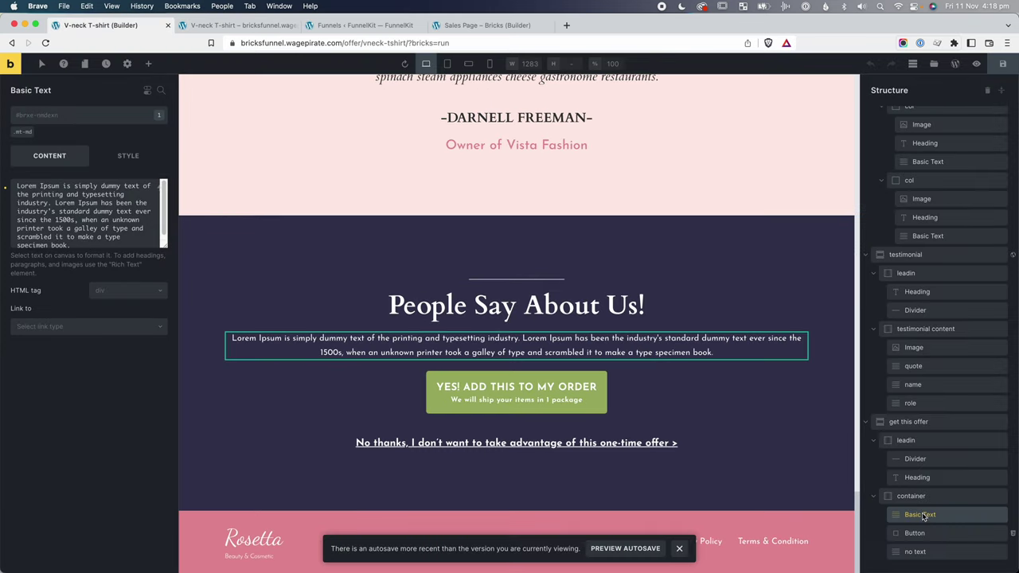
click(89, 116)
text(mw-)
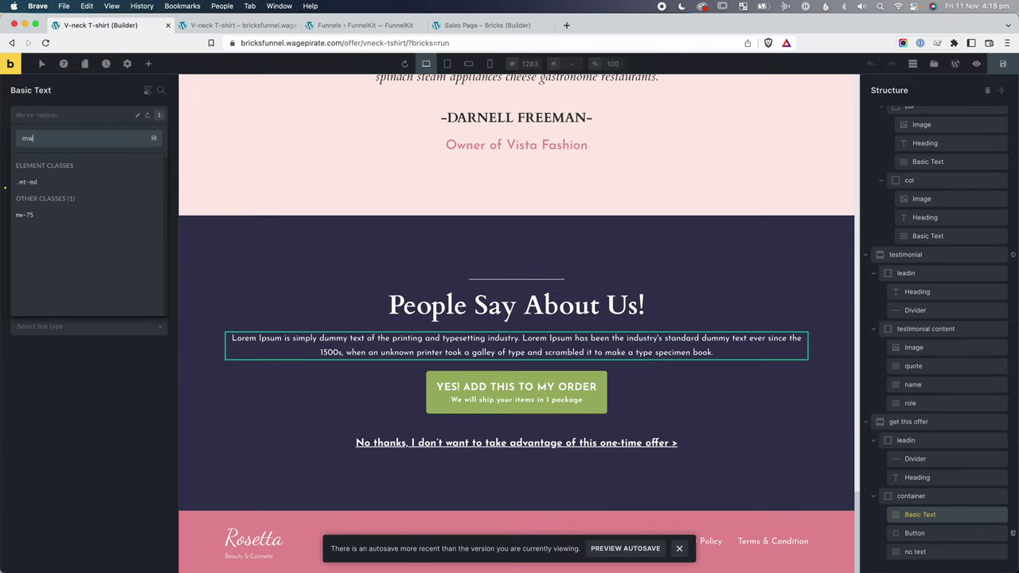
click(37, 213)
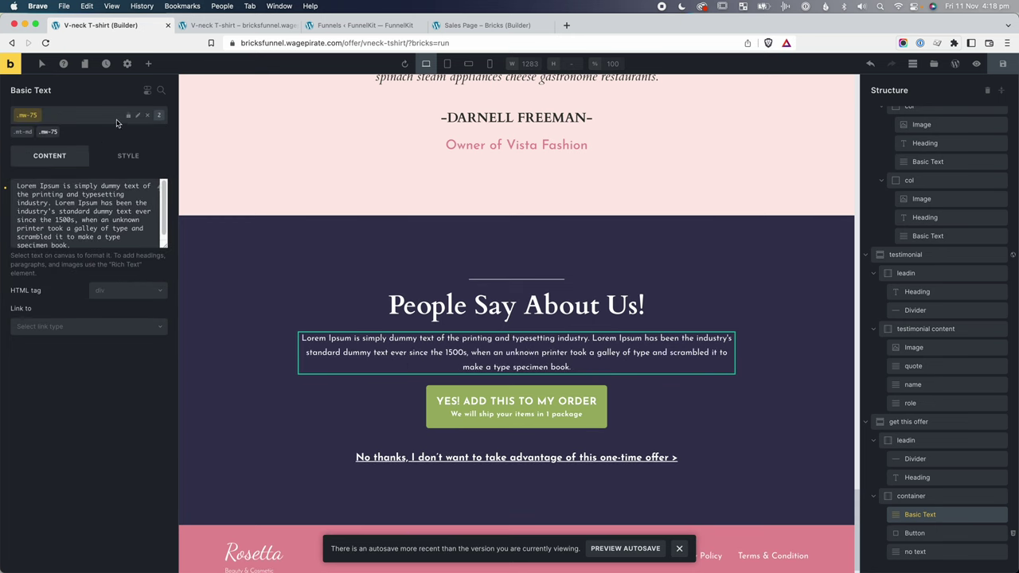
Inspect the live offer paragraph's styles in DevTools, then close DevTools.
click(517, 348)
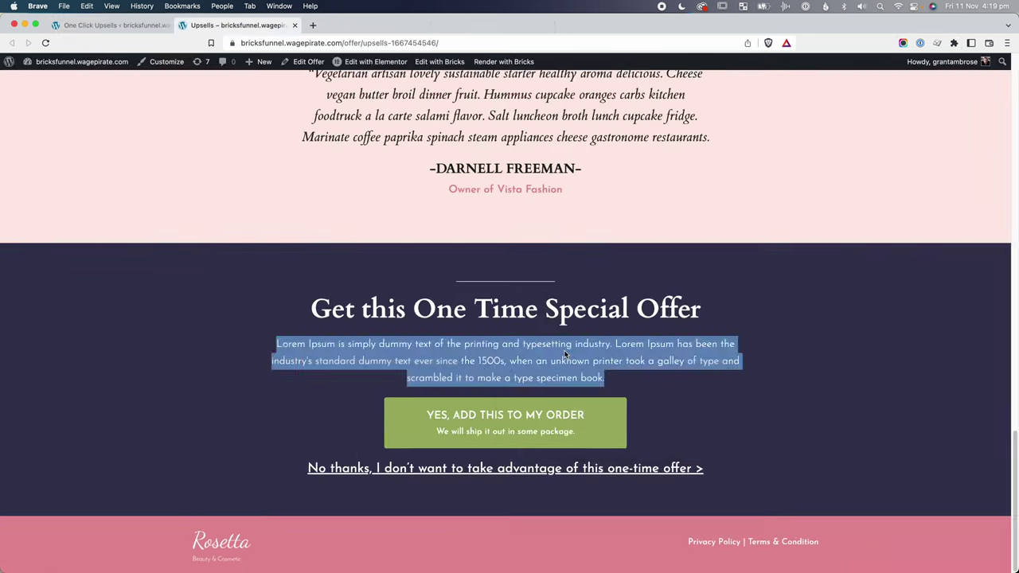
right_click(502, 348)
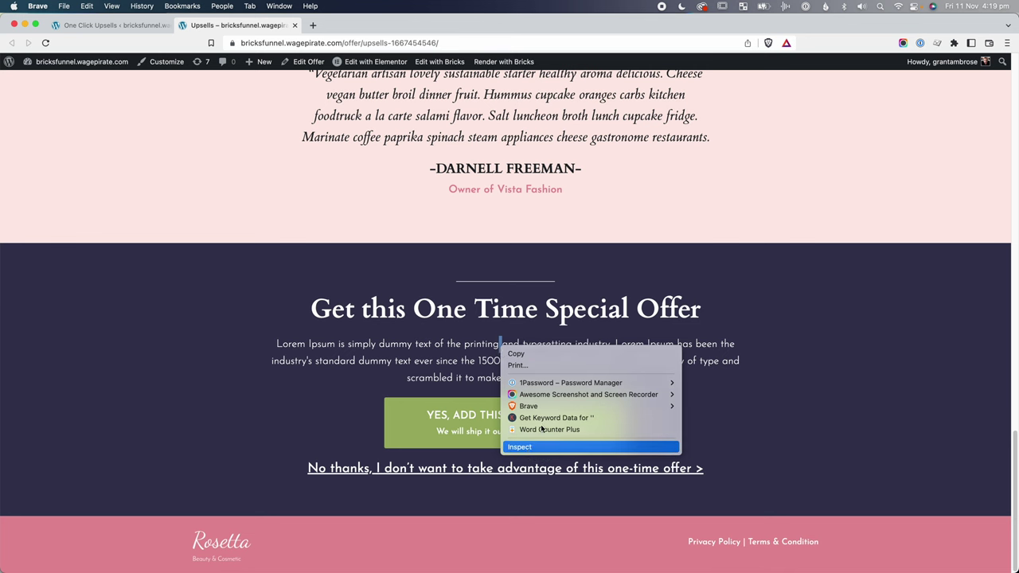
click(540, 448)
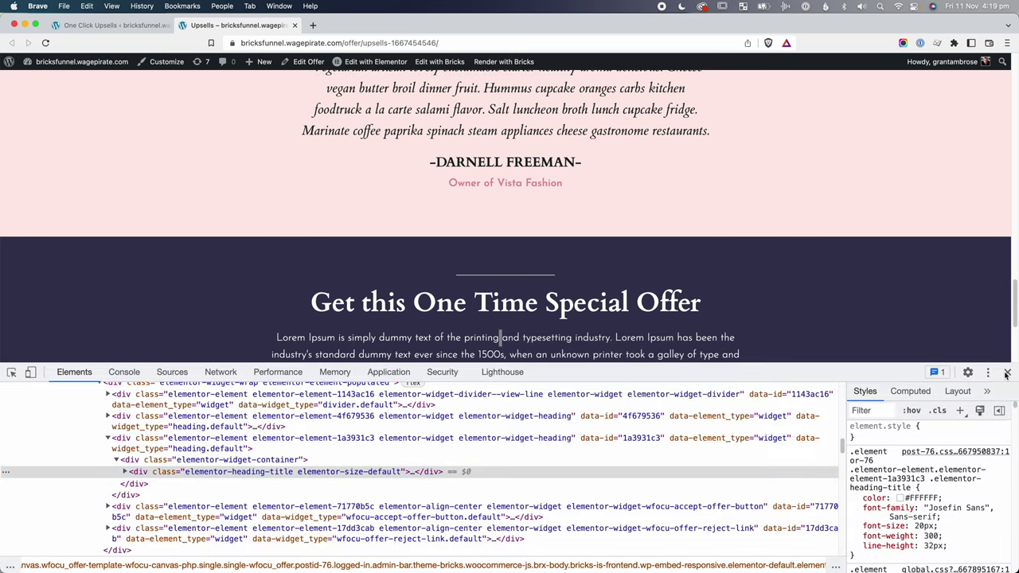
key(super+alt+i)
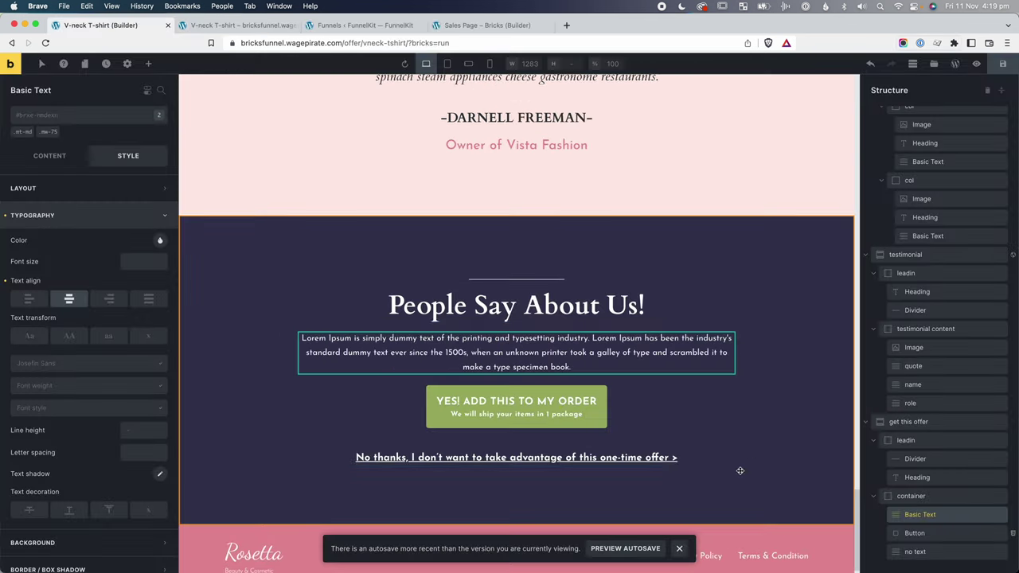
Add a text-2rem class (font size 2rem) and the lh-sm class (line height 1.4) to the paragraph.
click(70, 122)
text(text)
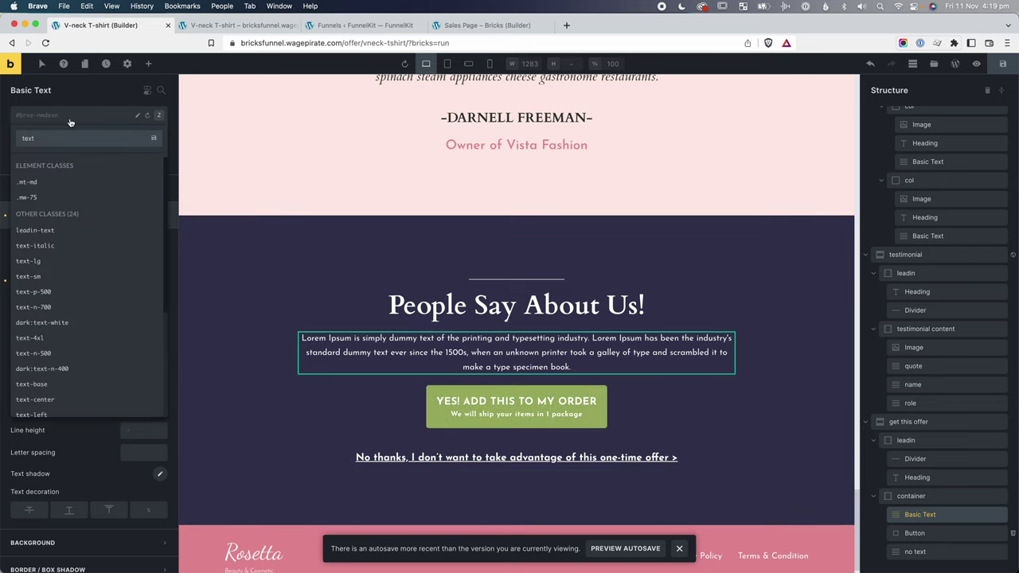
text(-2rem)
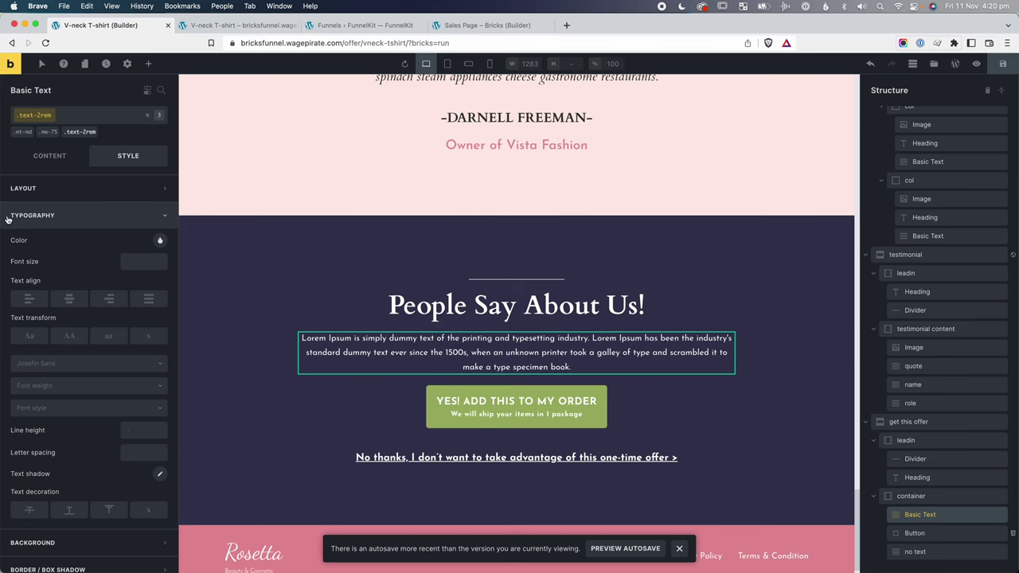
click(131, 263)
text(2rem)
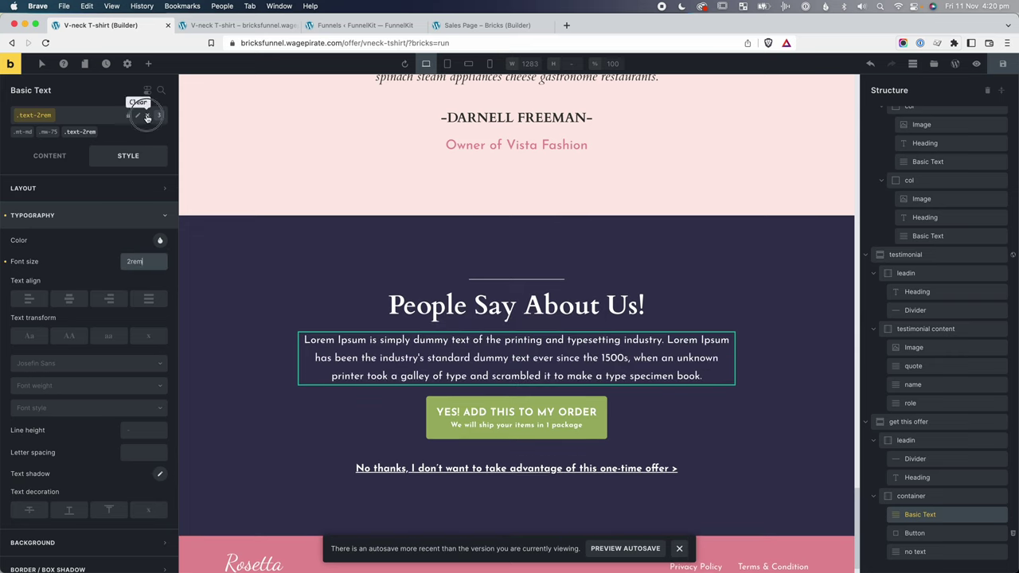
click(148, 117)
click(80, 116)
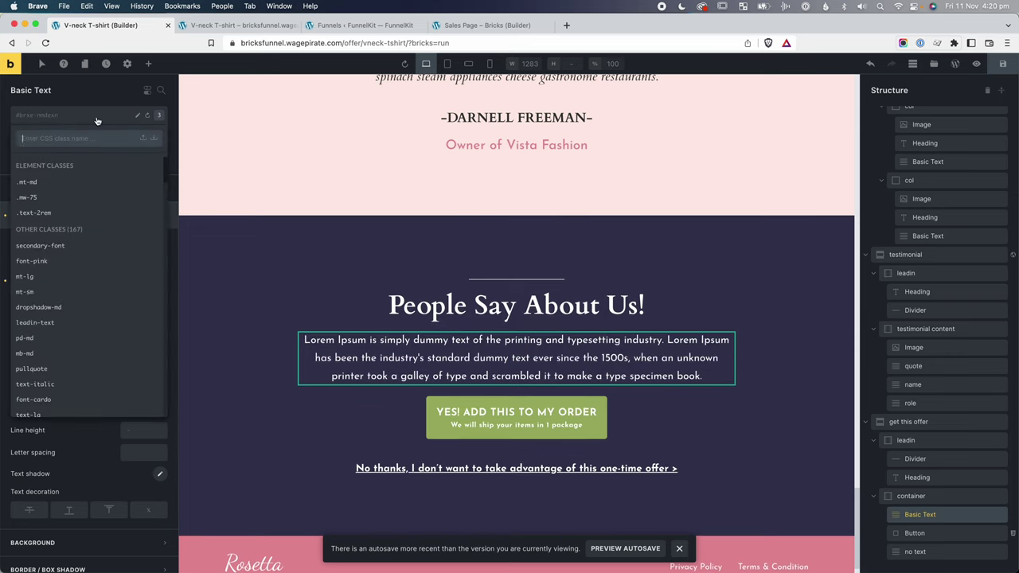
text(lh-)
click(35, 249)
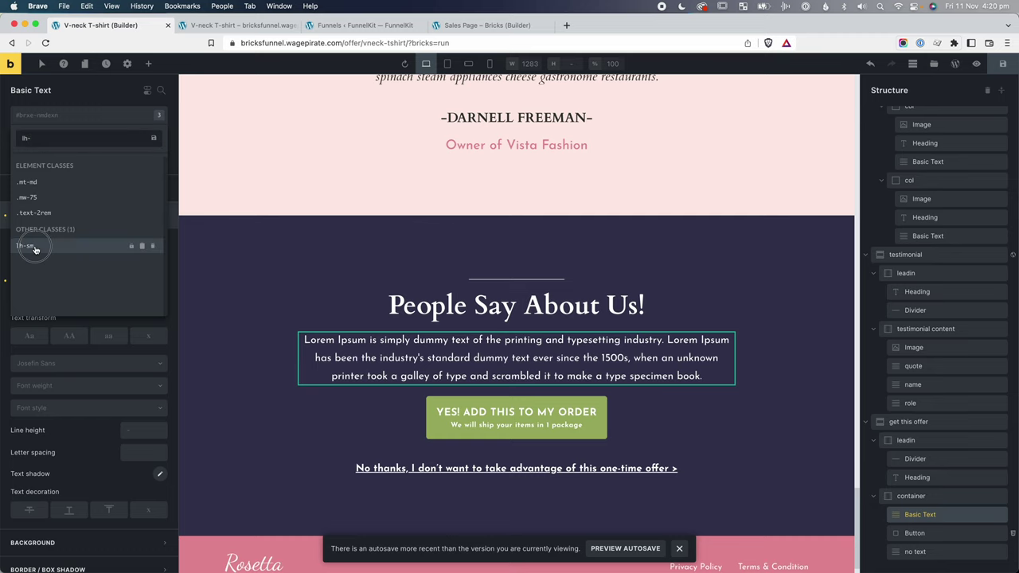
click(35, 248)
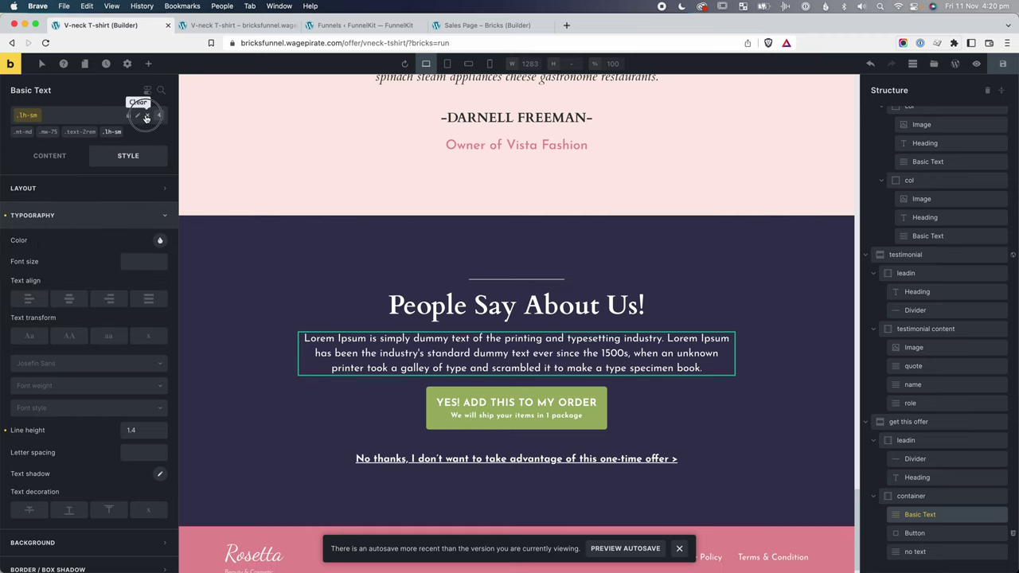
click(488, 390)
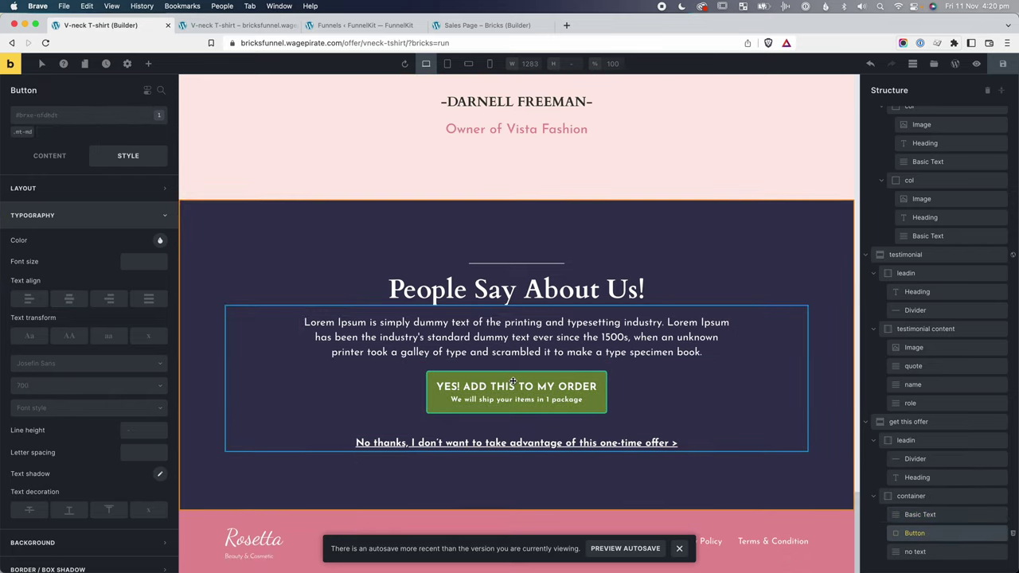
Replace the YES! ADD THIS TO MY ORDER button's mt-md class with mt-lg.
click(32, 132)
click(38, 120)
text(mt-l)
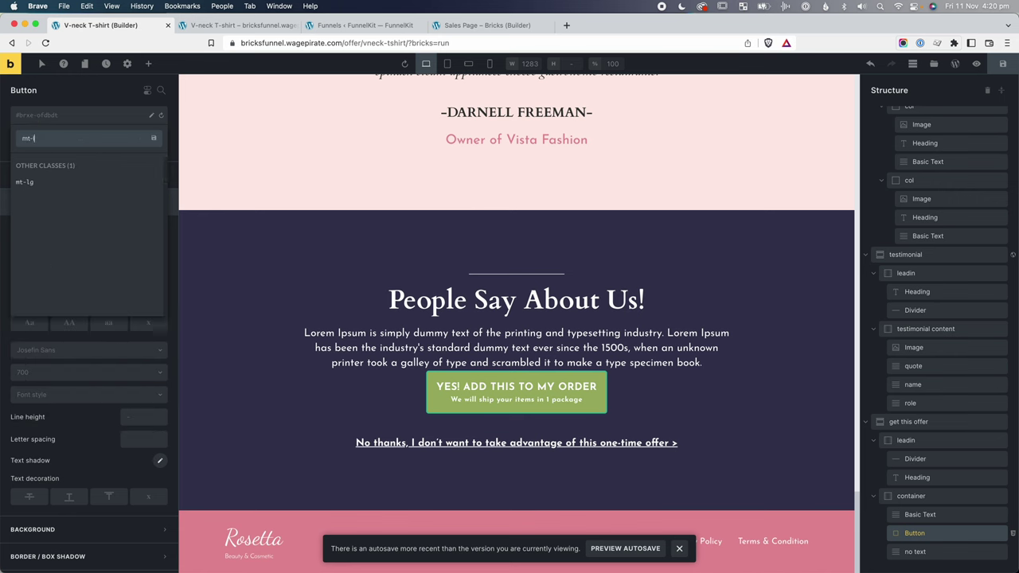
text(g)
key(Return)
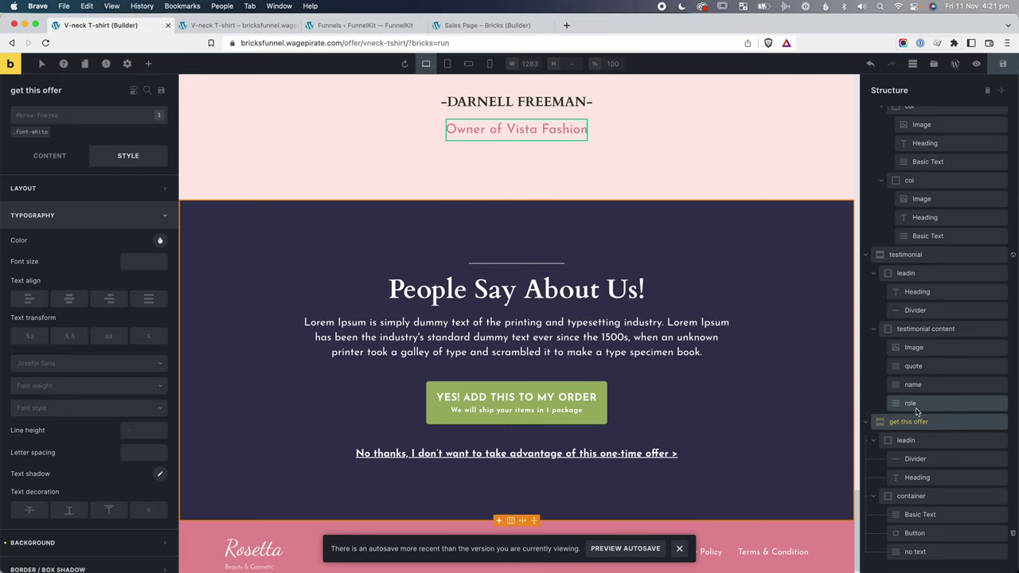
scroll(486, 143, down, 1)
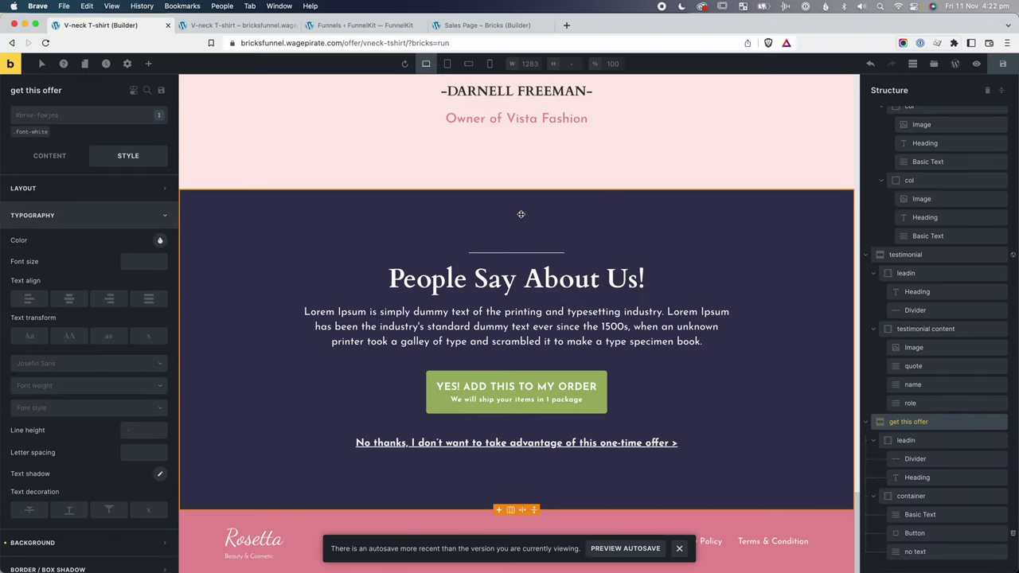
Add a padding class to the offer section for top and bottom padding, renamed pd-y-5rem.
click(62, 119)
text(pd-y-2rem)
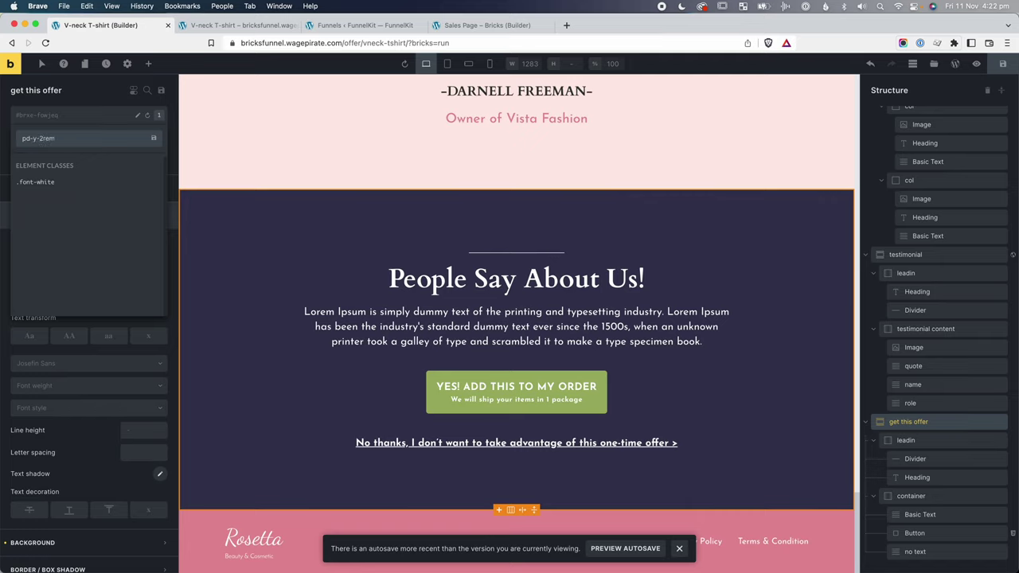
key(Return)
click(54, 189)
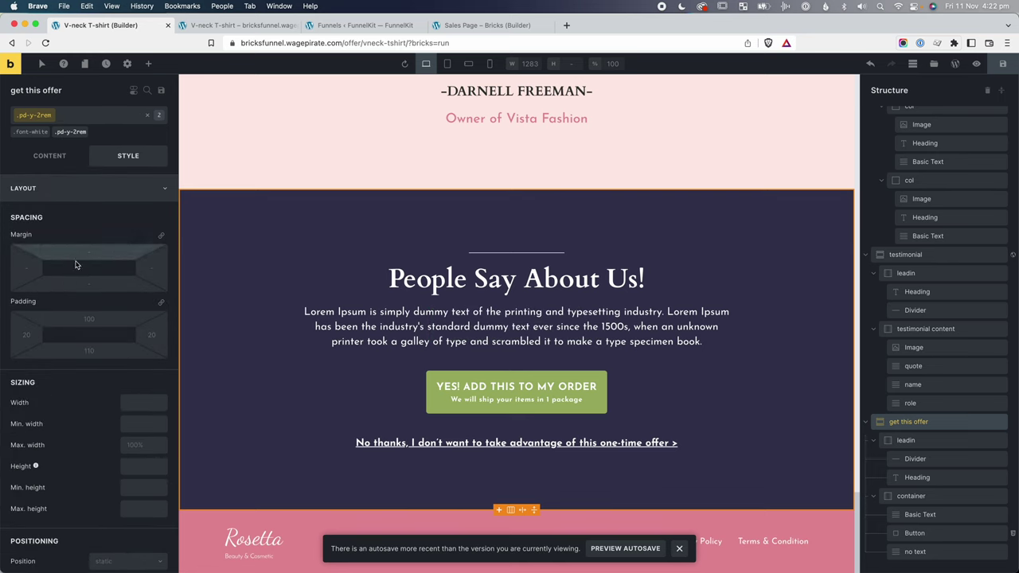
text(2rem)
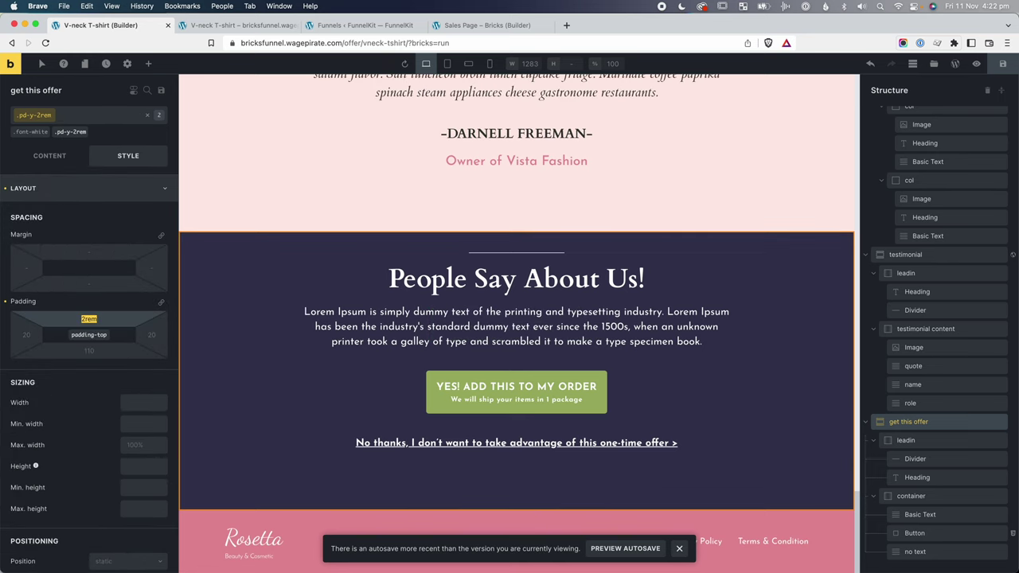
click(89, 350)
text(2rem)
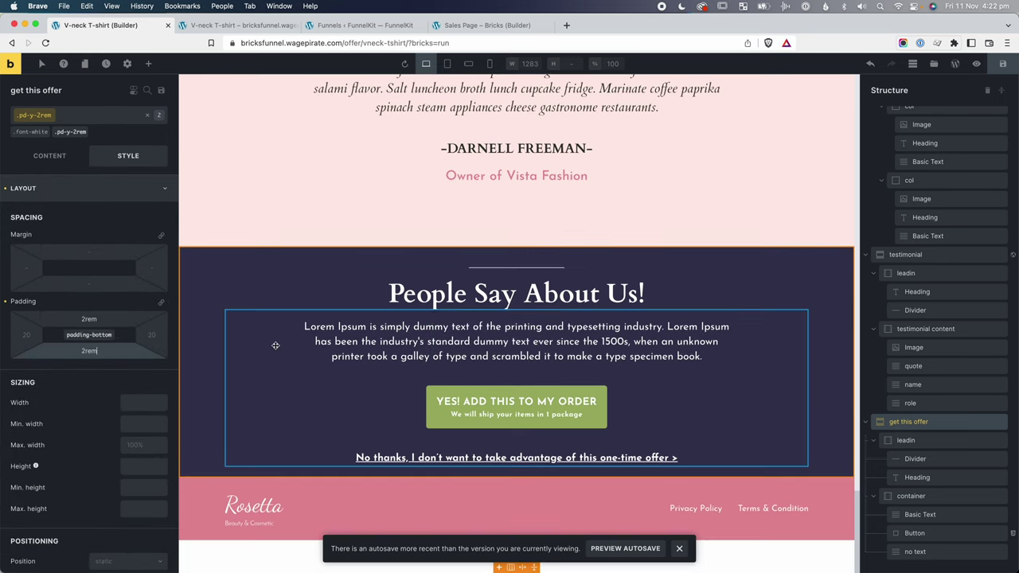
scroll(82, 319, up, 3)
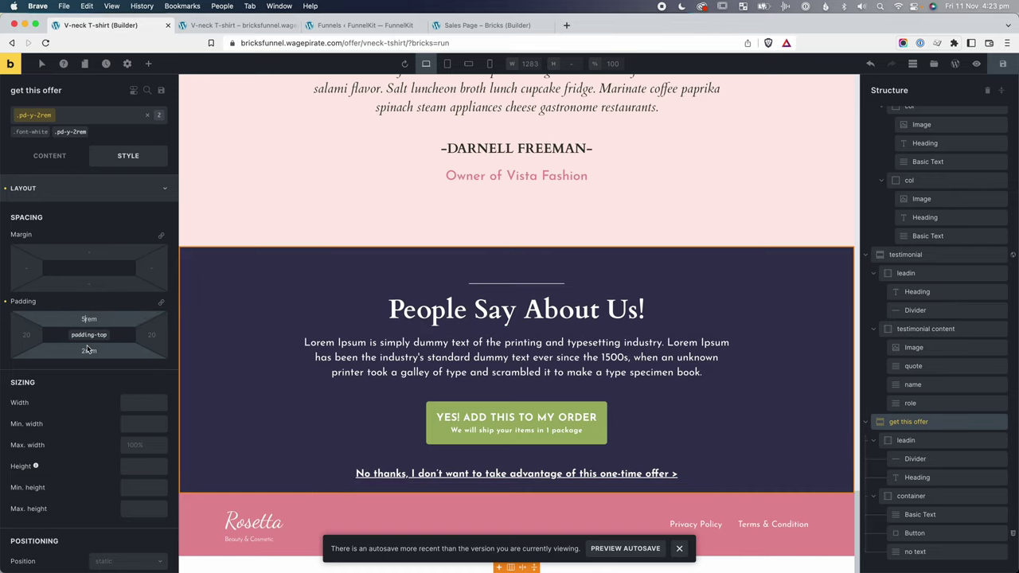
scroll(83, 350, up, 3)
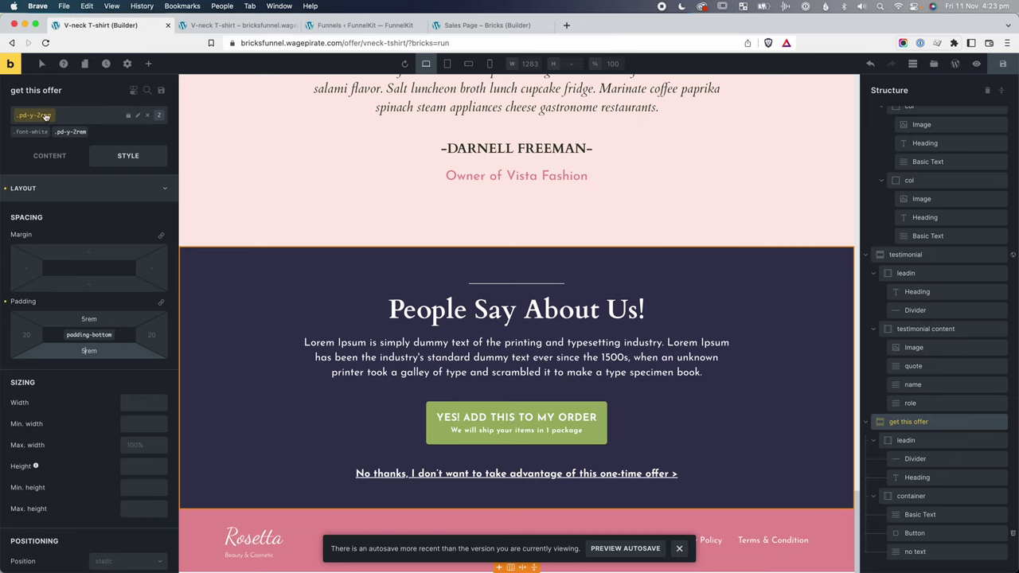
click(136, 117)
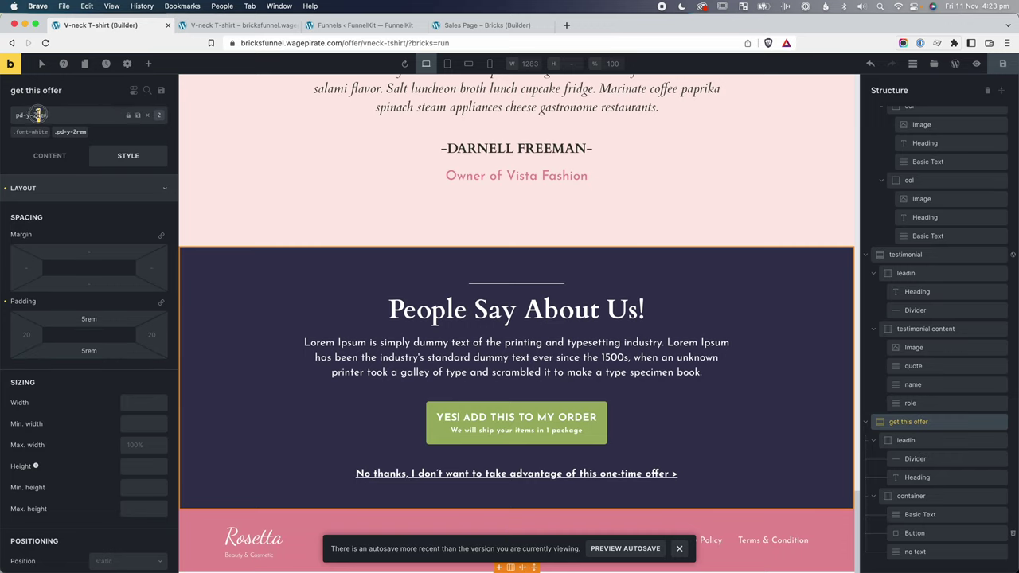
key(Return)
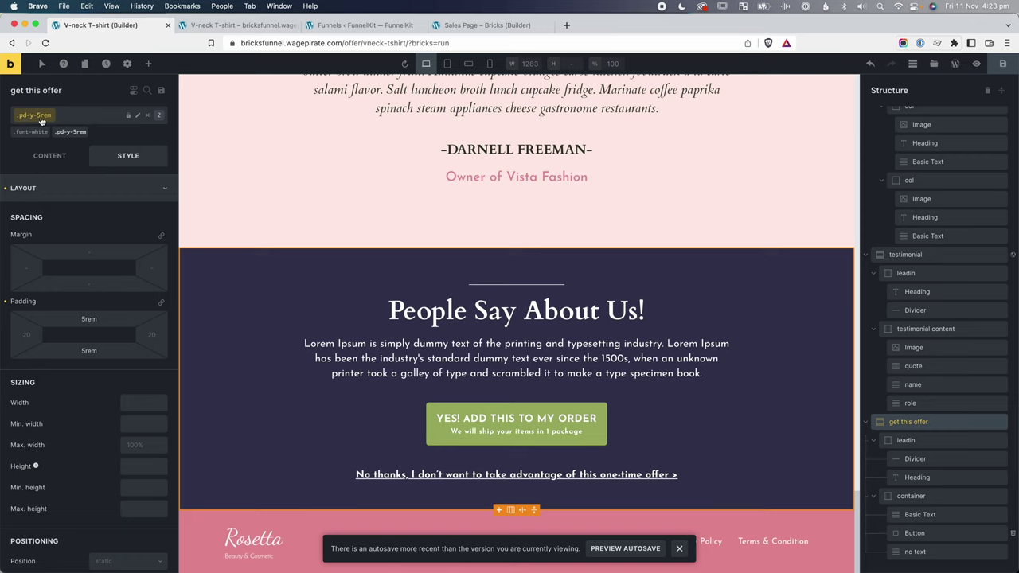
Save the page, check the reloaded front end, and preview at tablet portrait width.
click(1010, 66)
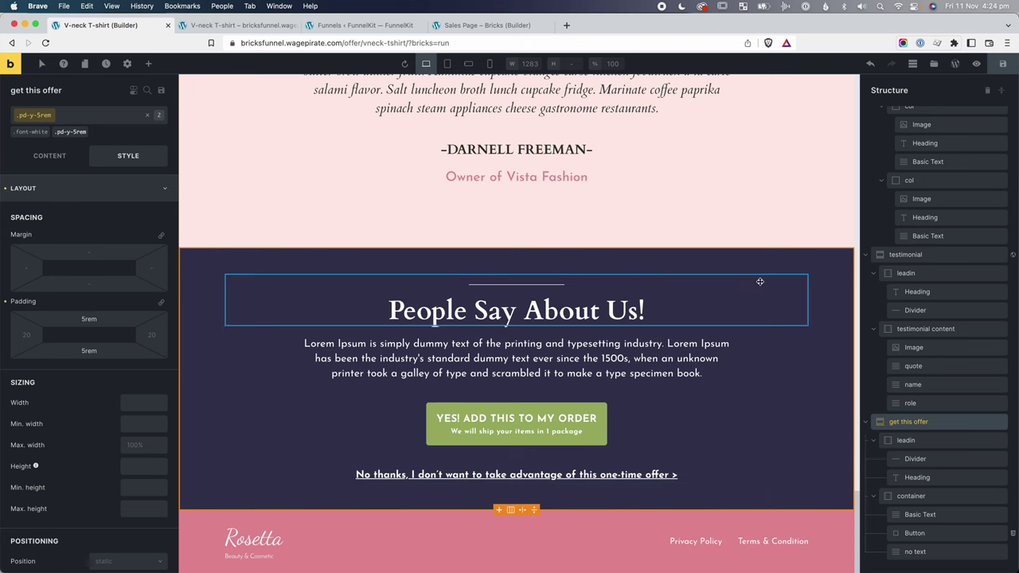
click(1003, 64)
click(239, 25)
key(super+r)
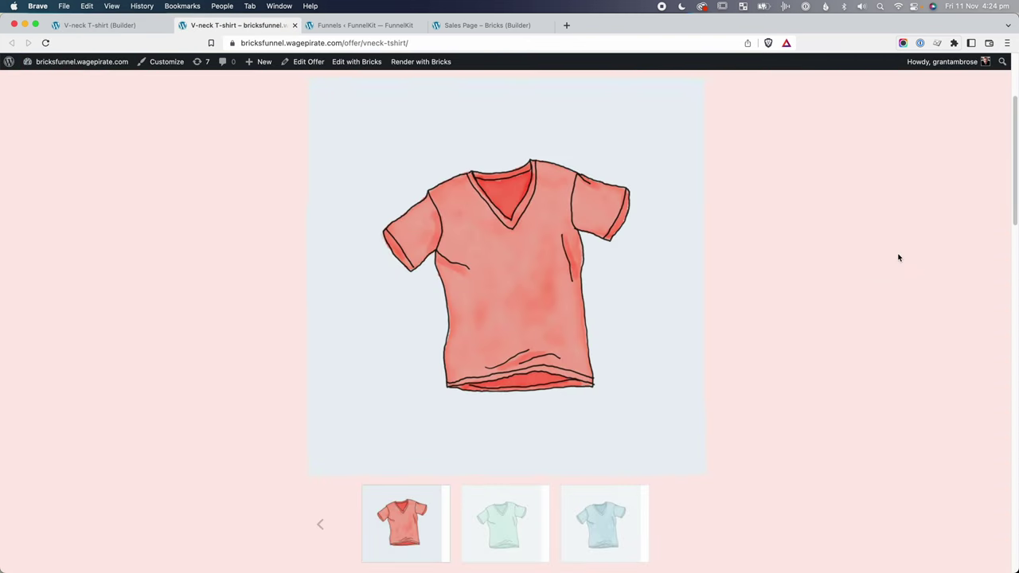
scroll(902, 256, down, 10)
scroll(898, 257, down, 10)
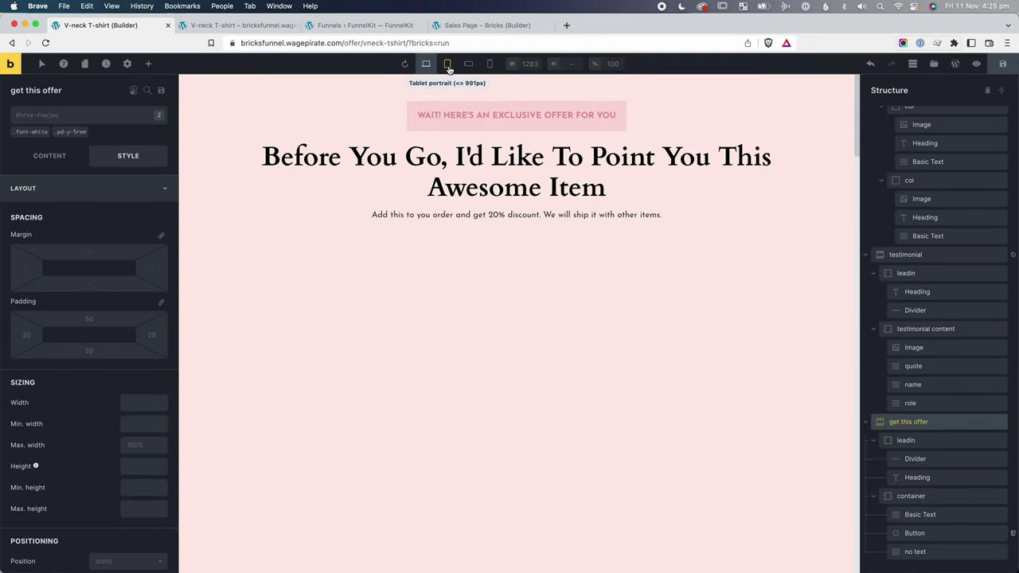
click(449, 64)
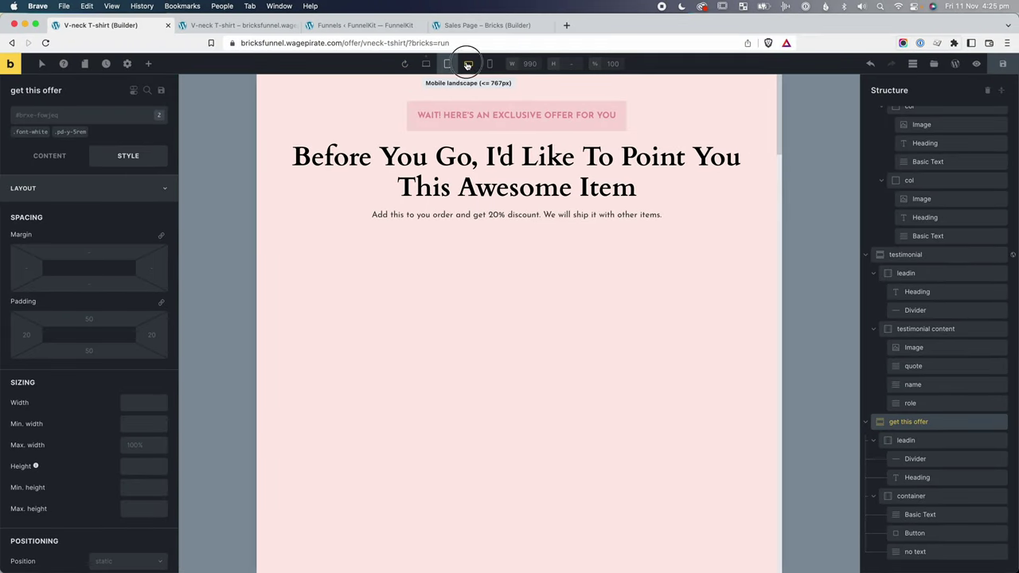
Compare the offer at mobile landscape and mobile portrait widths, then select the 'No thanks' link.
click(468, 65)
click(489, 64)
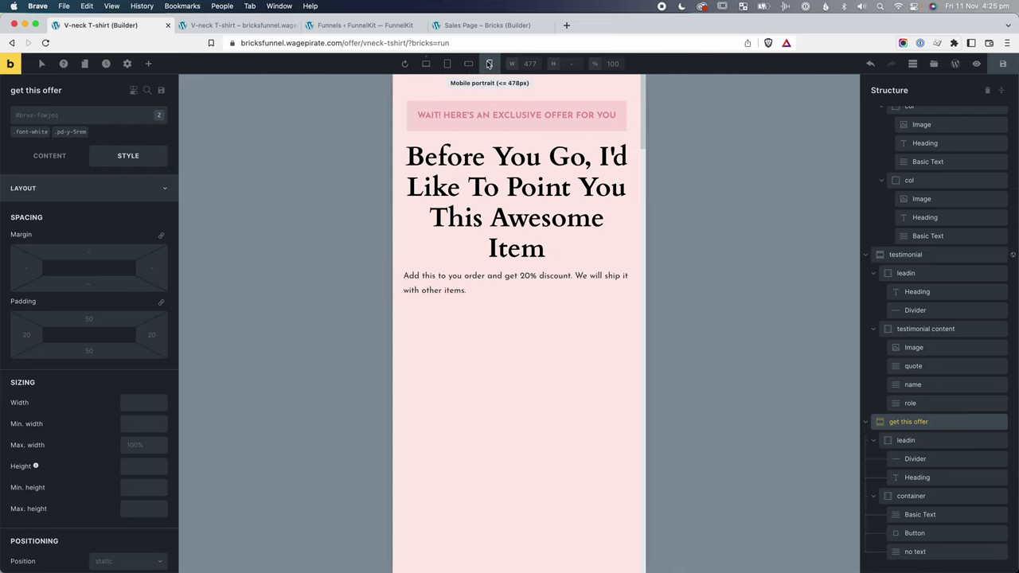
click(468, 63)
click(447, 64)
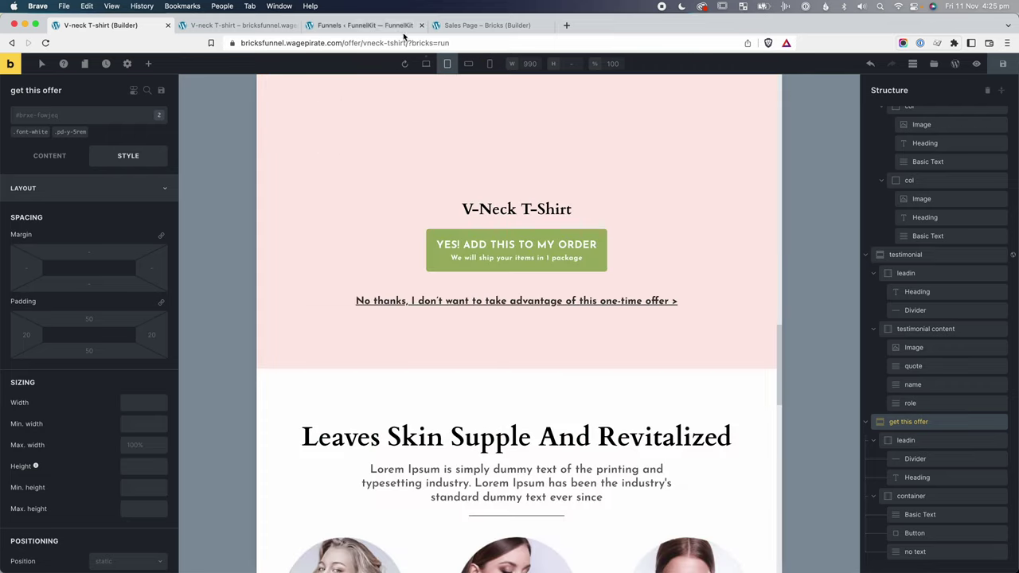
click(468, 64)
click(490, 64)
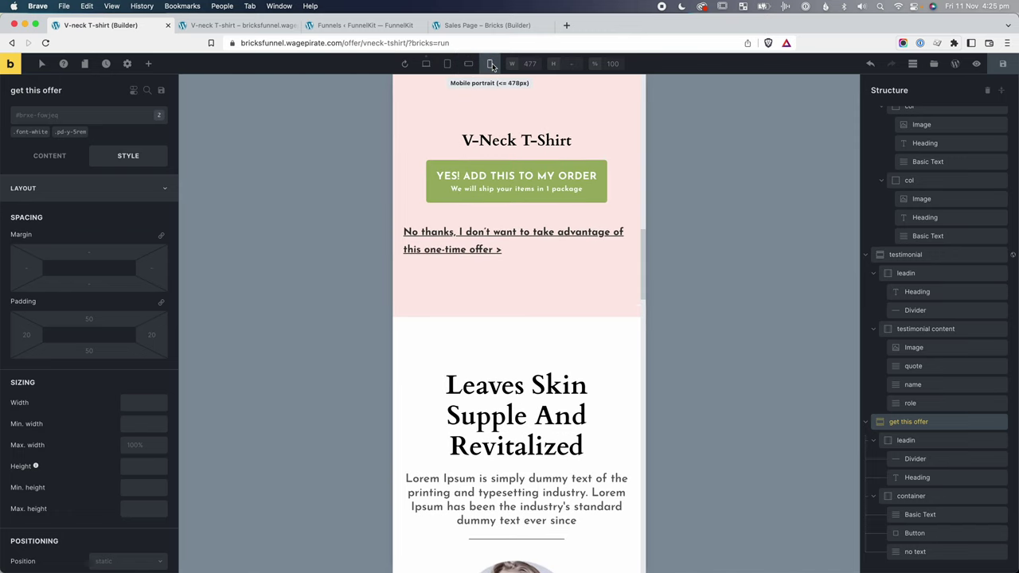
click(548, 239)
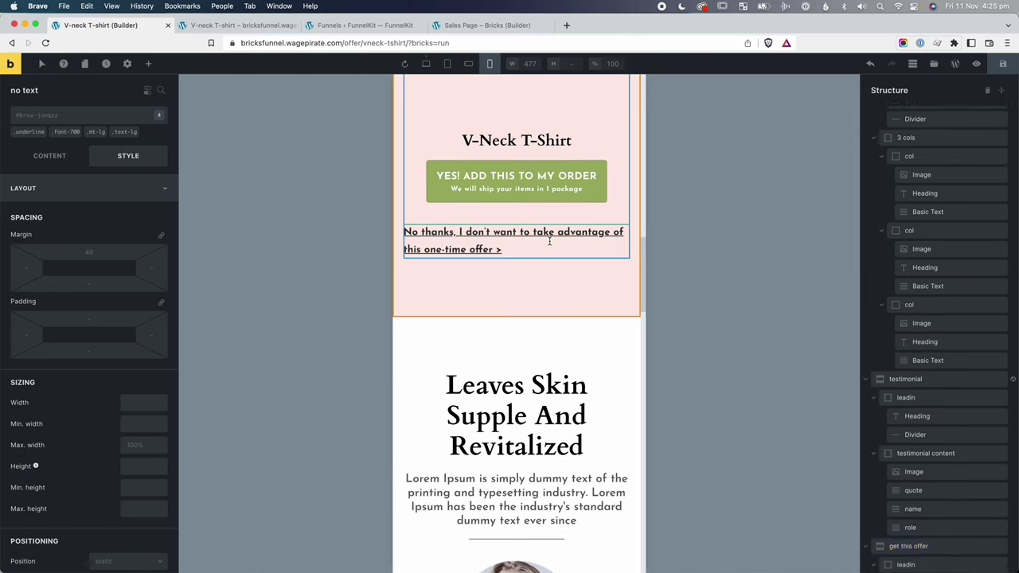
At desktop width, add the text-center class to the 'No thanks' link and centre its text.
click(431, 65)
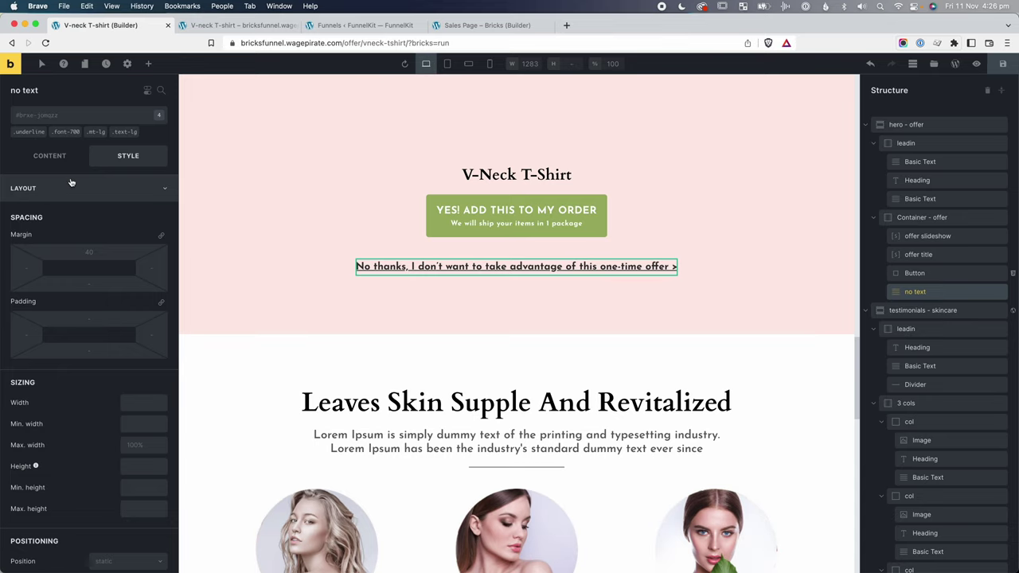
click(72, 188)
click(55, 215)
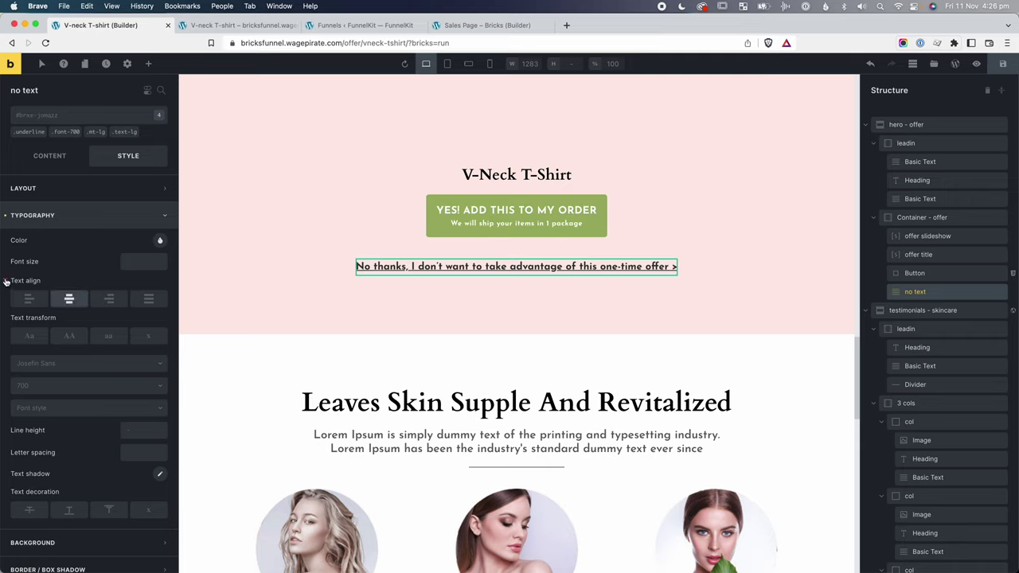
click(85, 119)
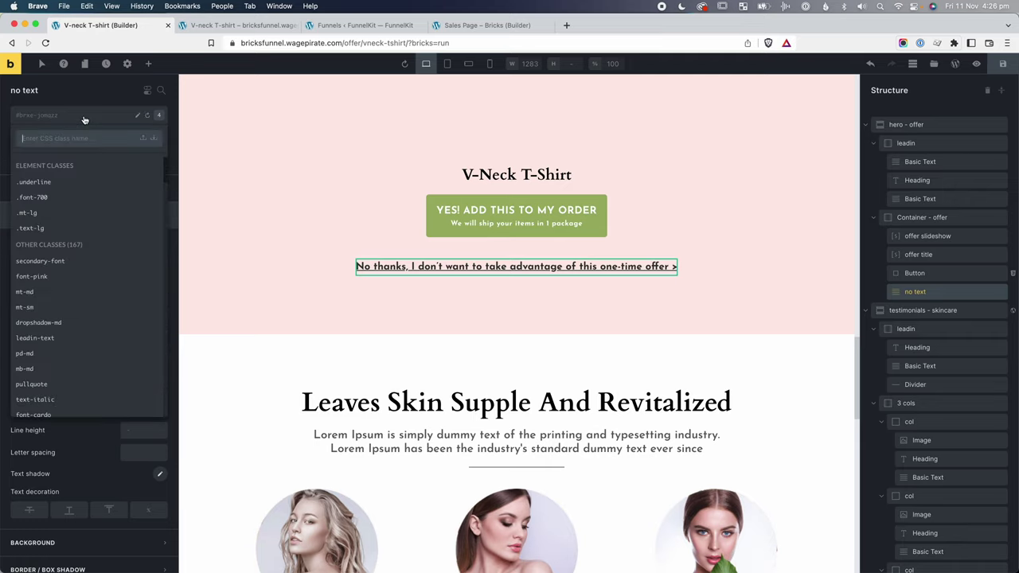
text(text-center)
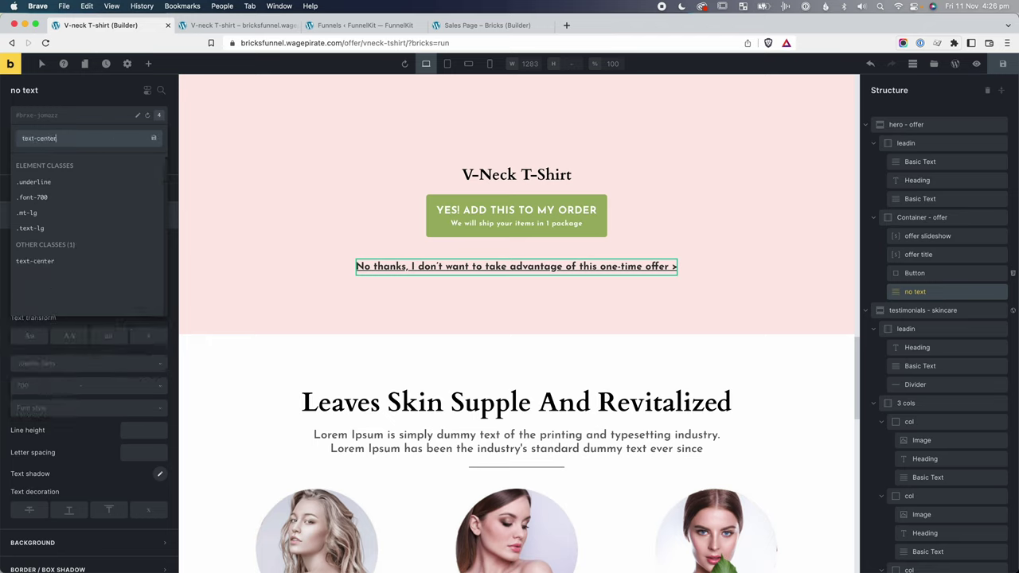
key(Return)
click(67, 317)
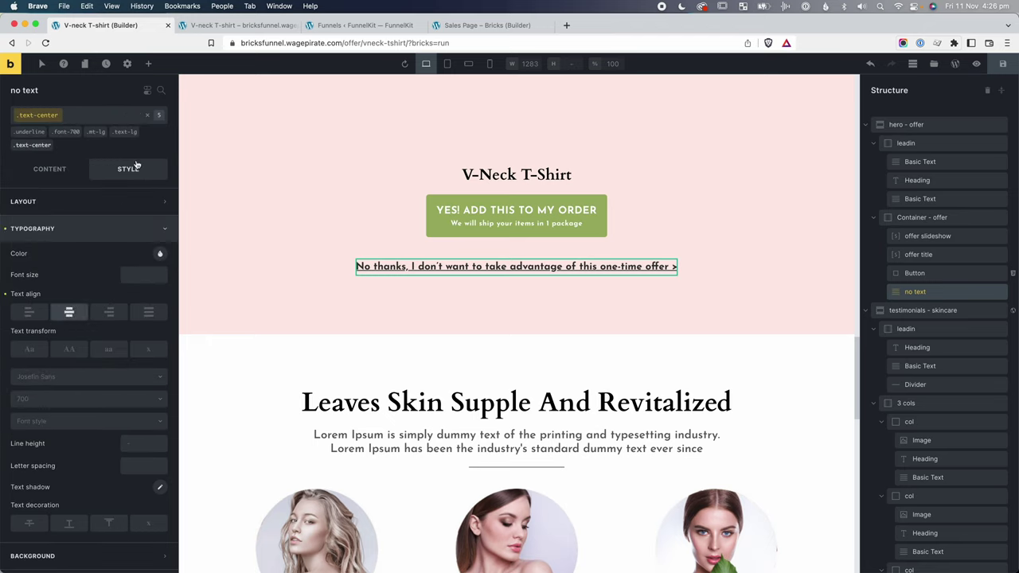
click(375, 319)
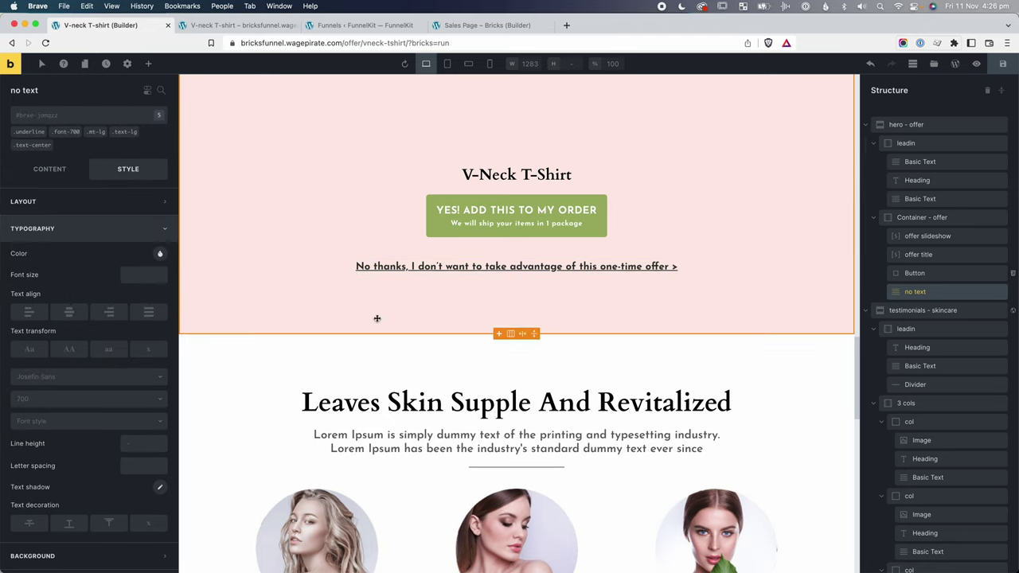
click(411, 269)
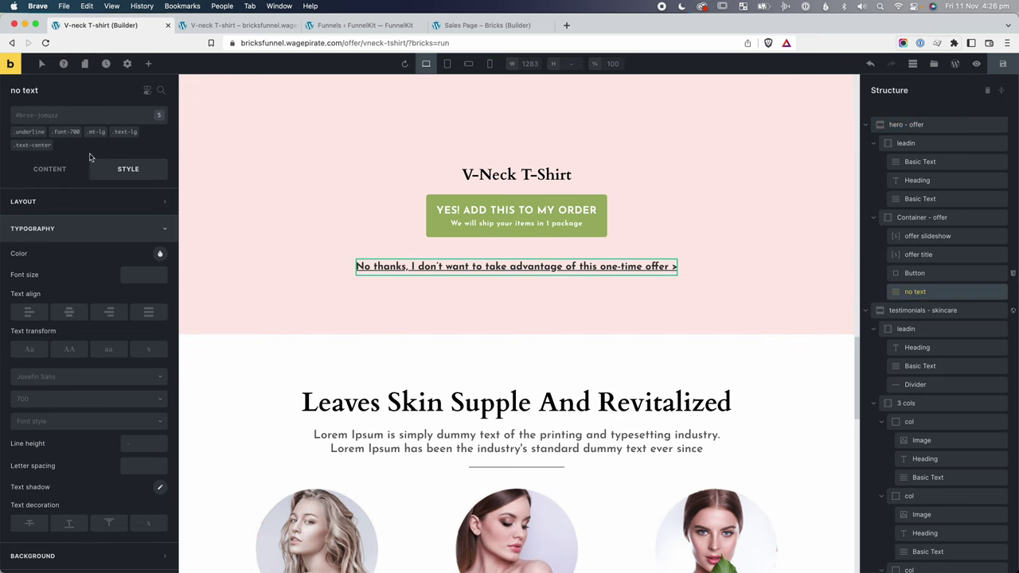
At mobile portrait width, add the lh-sm class to the link to tighten its line spacing.
click(468, 64)
click(491, 64)
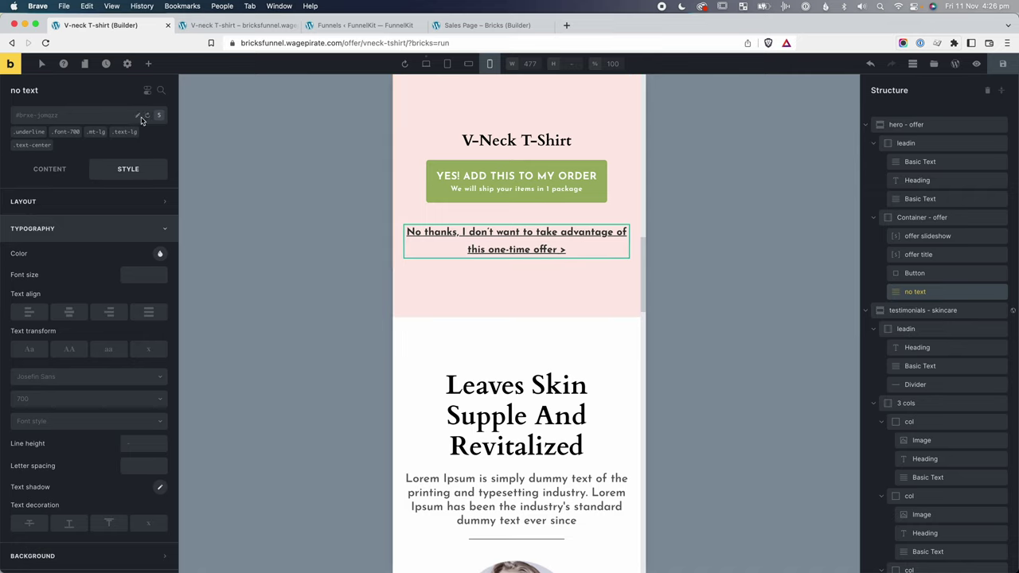
click(34, 115)
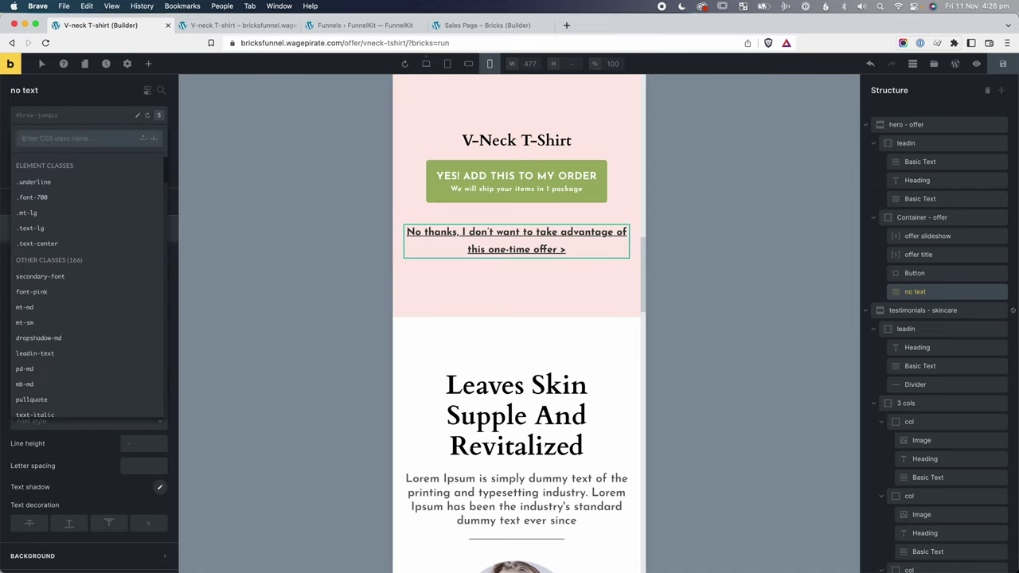
text(lh-)
click(55, 275)
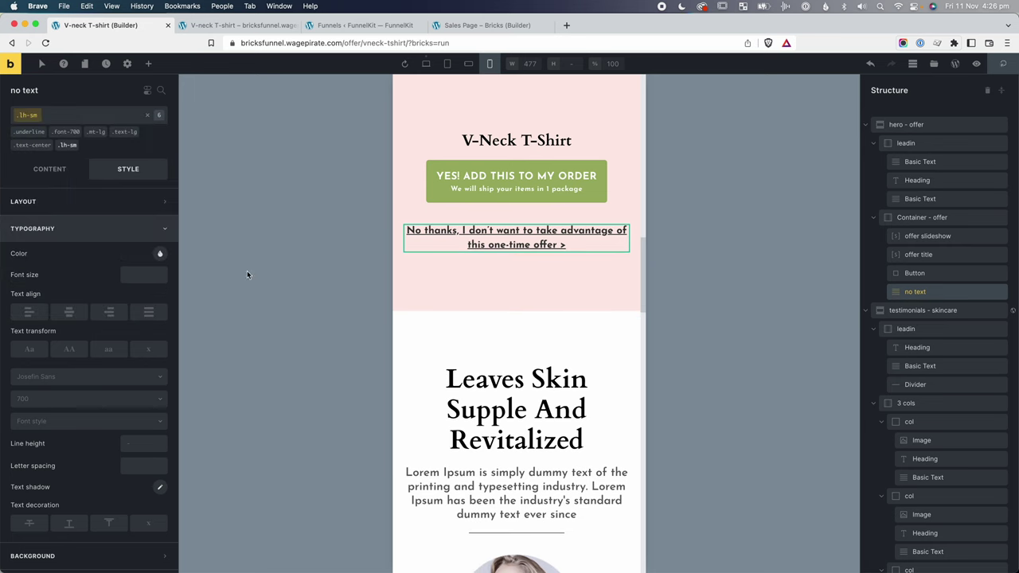
click(428, 64)
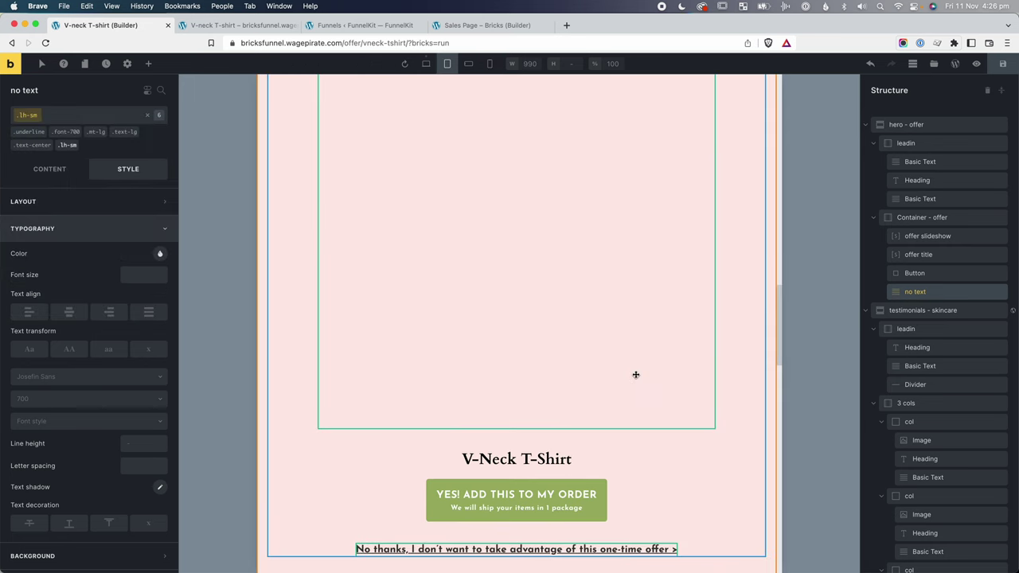
scroll(565, 370, down, 5)
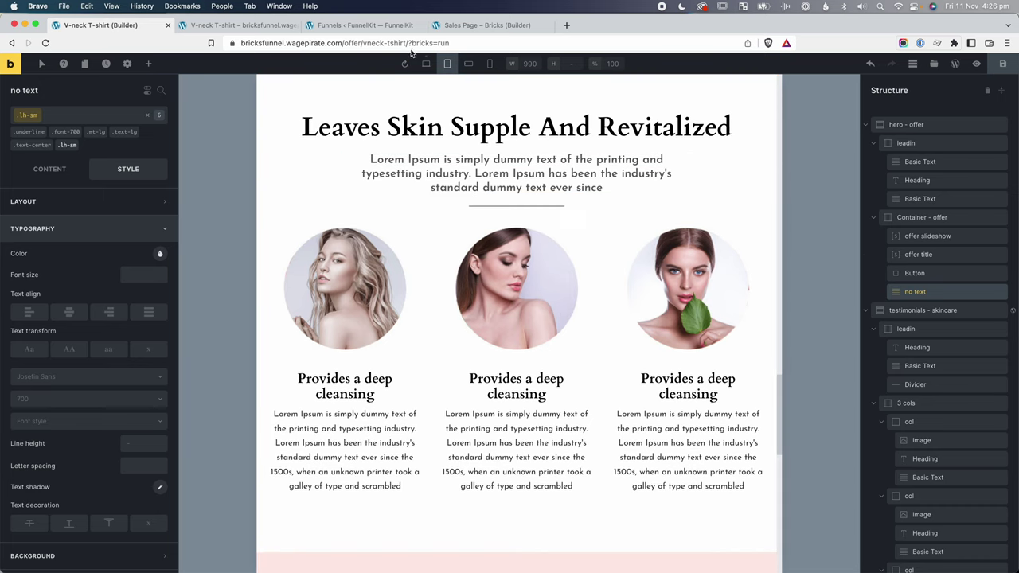
click(468, 64)
click(489, 64)
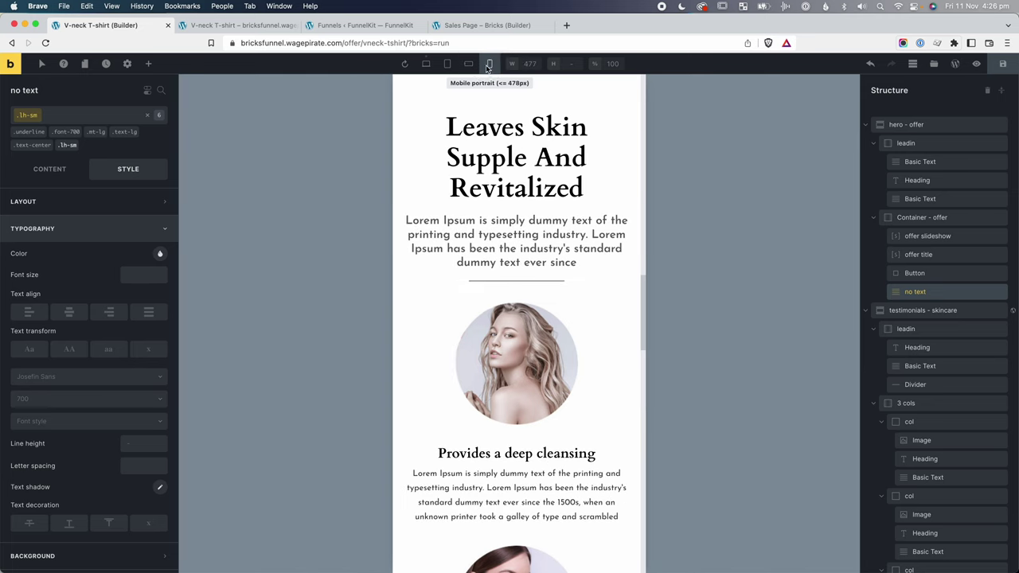
click(468, 65)
click(447, 64)
scroll(456, 110, down, 10)
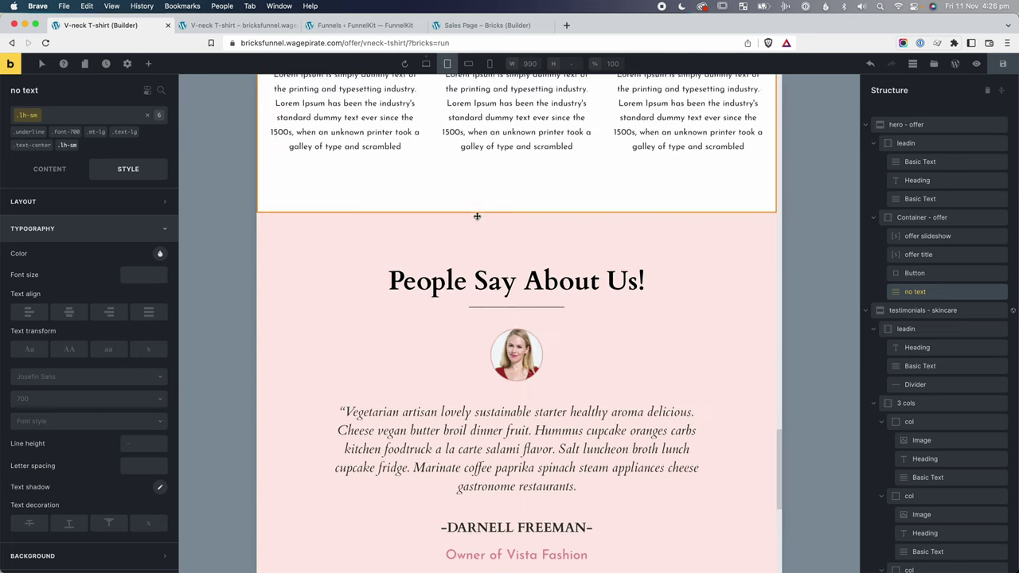
click(469, 64)
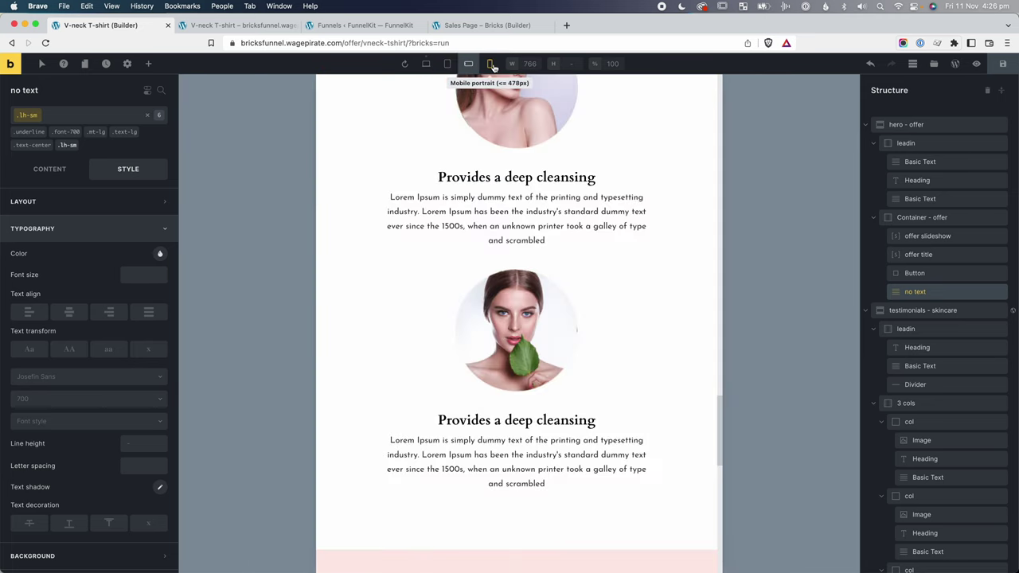
scroll(524, 336, down, 3)
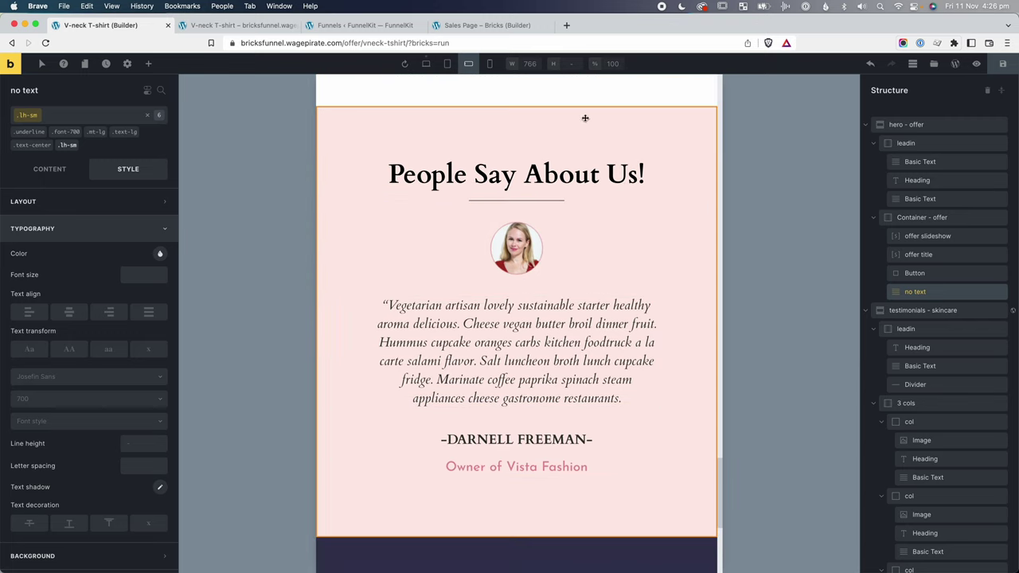
click(489, 63)
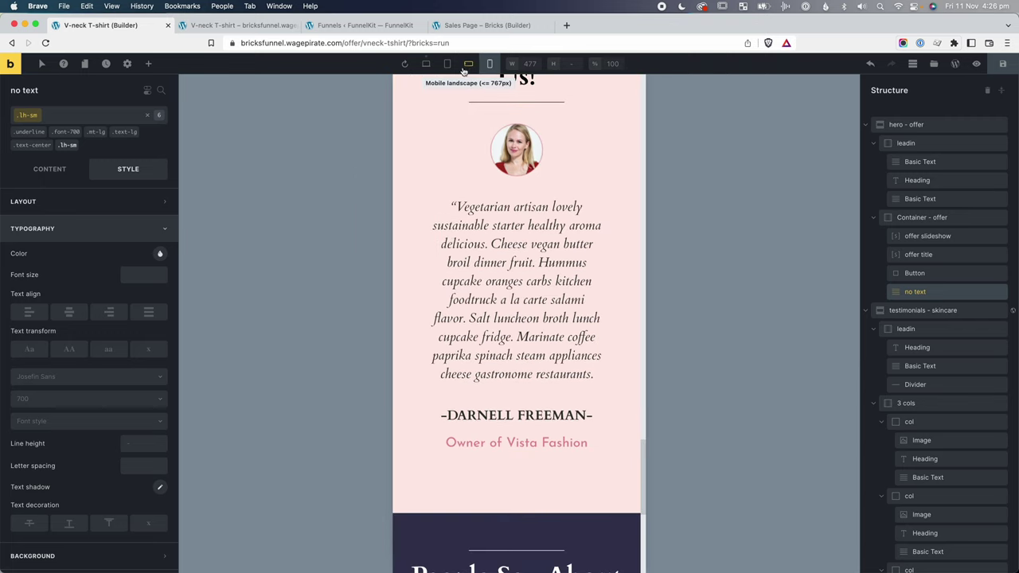
click(470, 63)
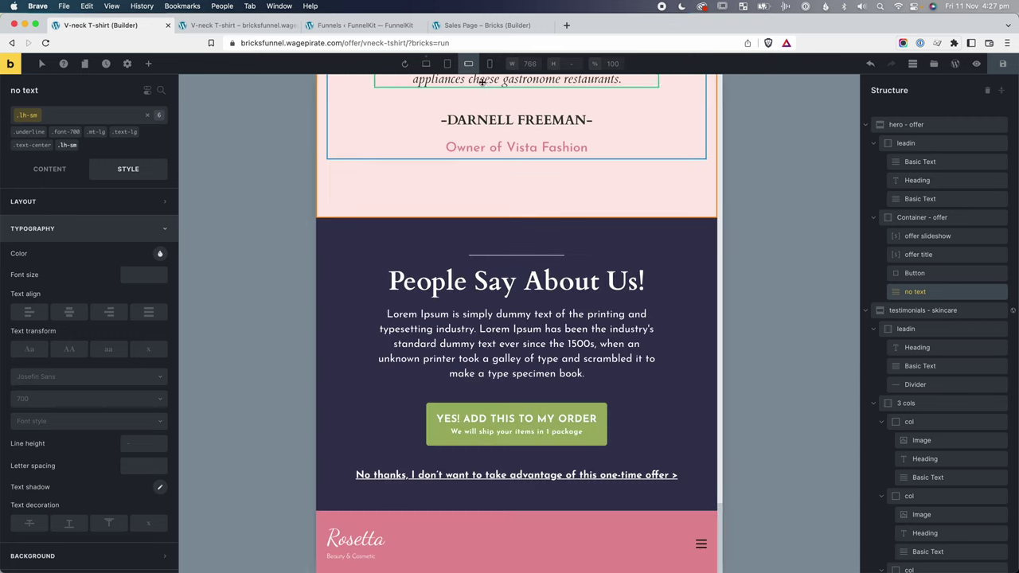
click(448, 64)
click(478, 68)
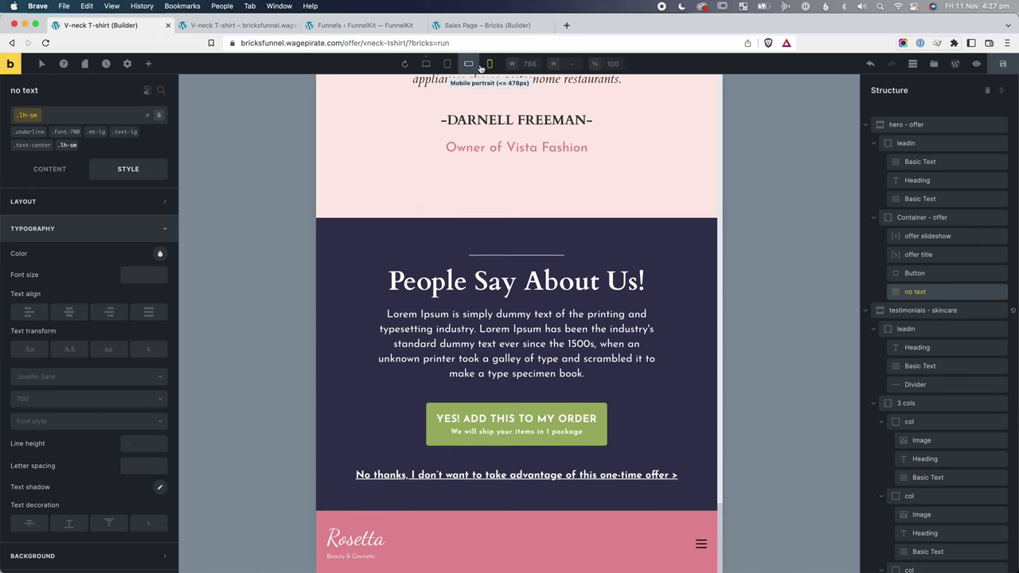
click(491, 65)
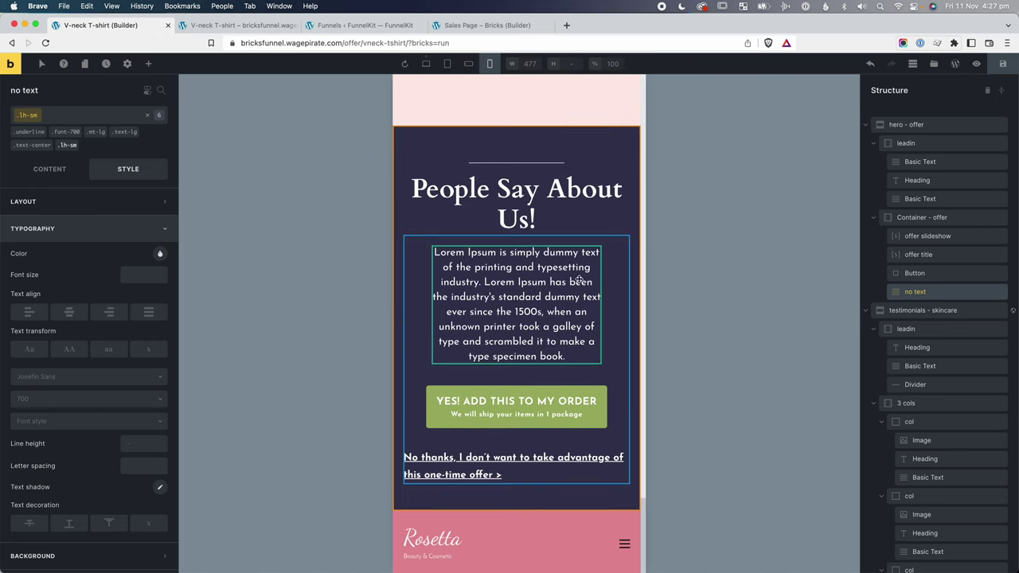
click(447, 64)
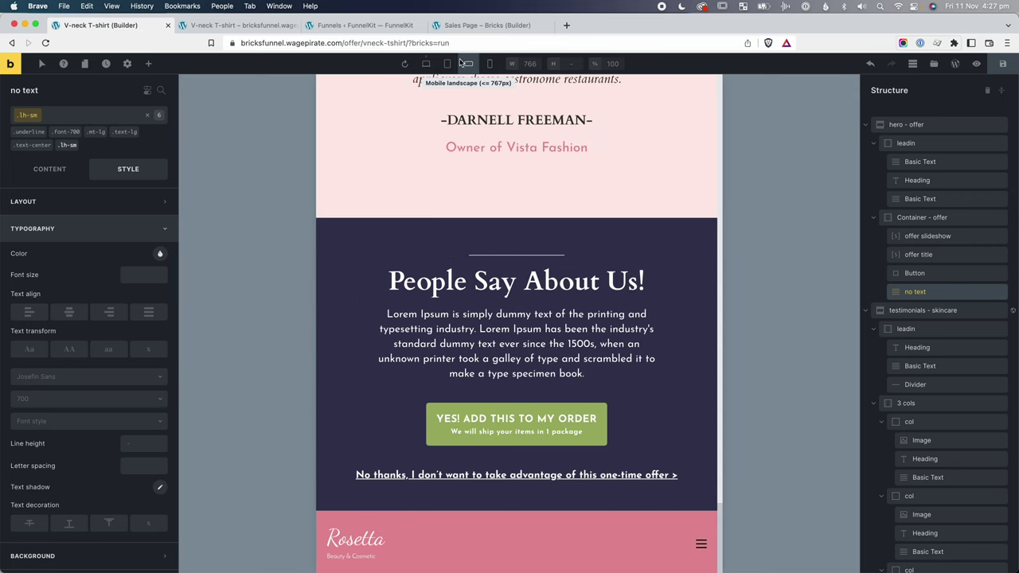
click(478, 335)
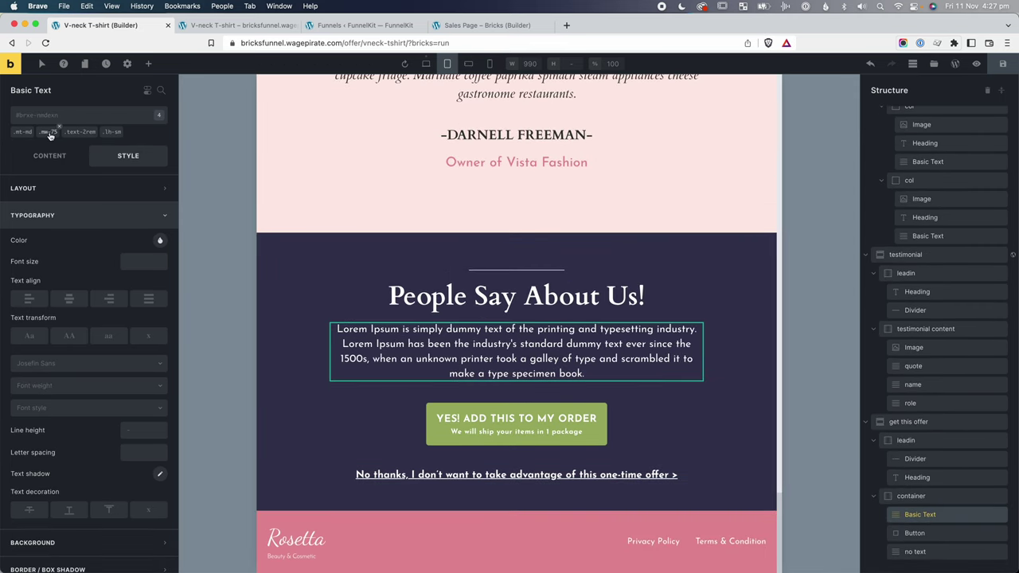
At mobile landscape, give the offer paragraph a new mw-ml-100 class with 100% max width.
click(471, 64)
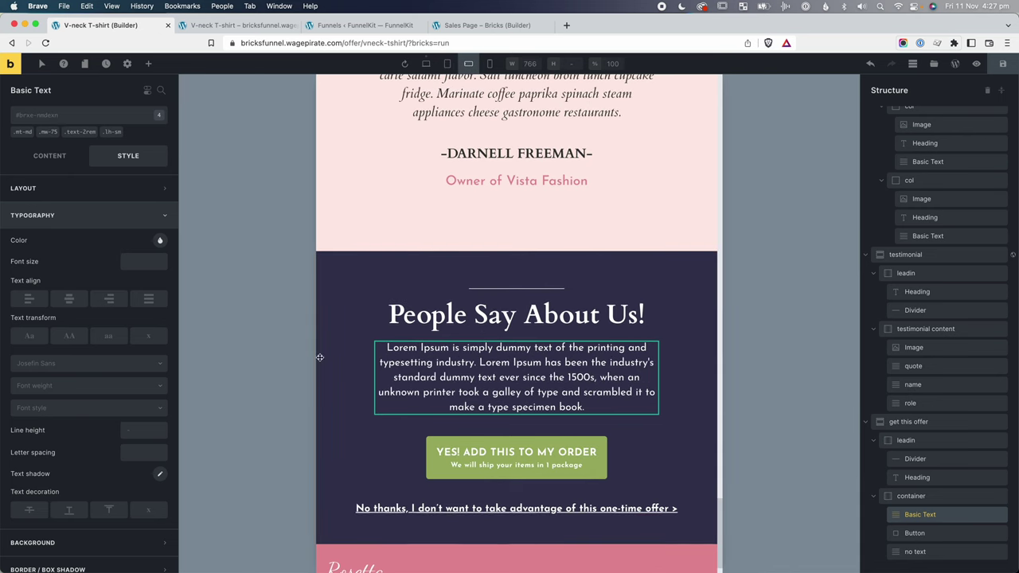
click(38, 117)
text(mw-ml-100)
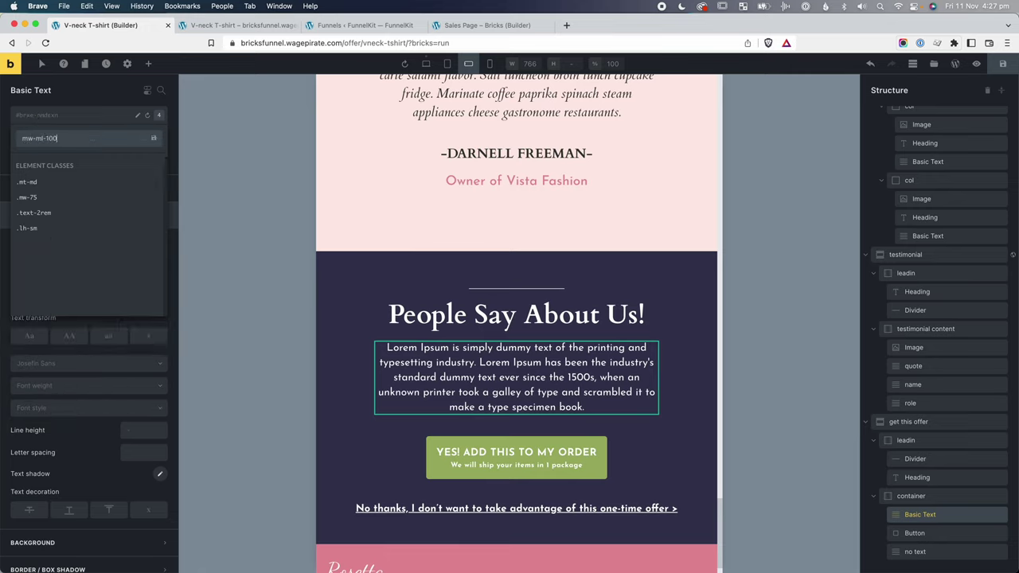
key(Return)
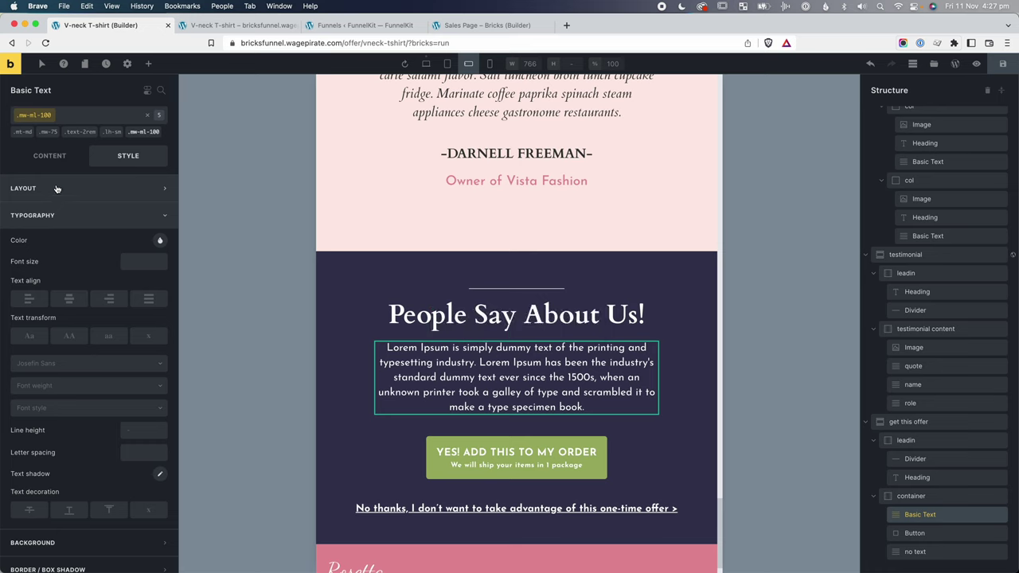
click(60, 193)
click(143, 445)
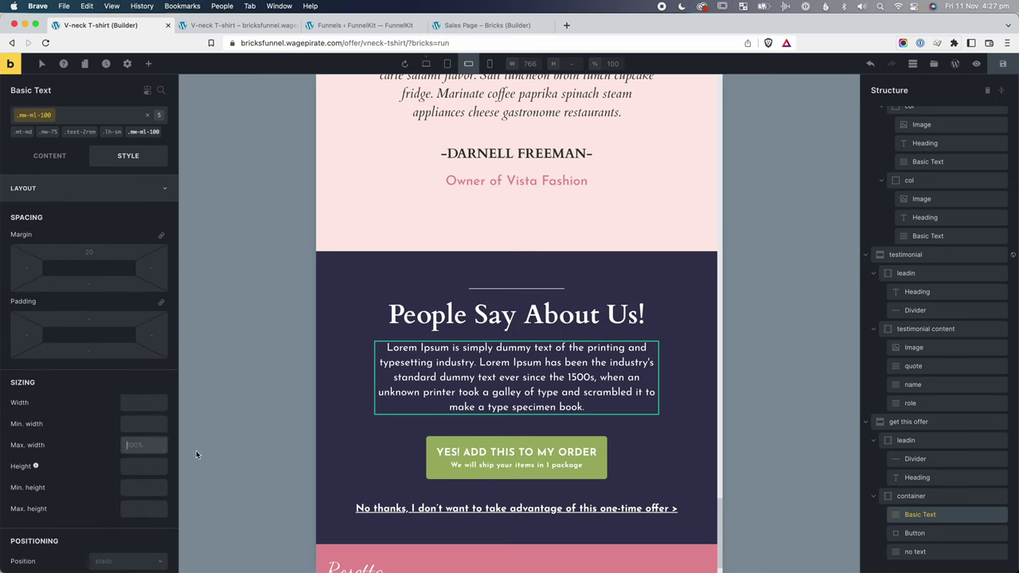
text(100%)
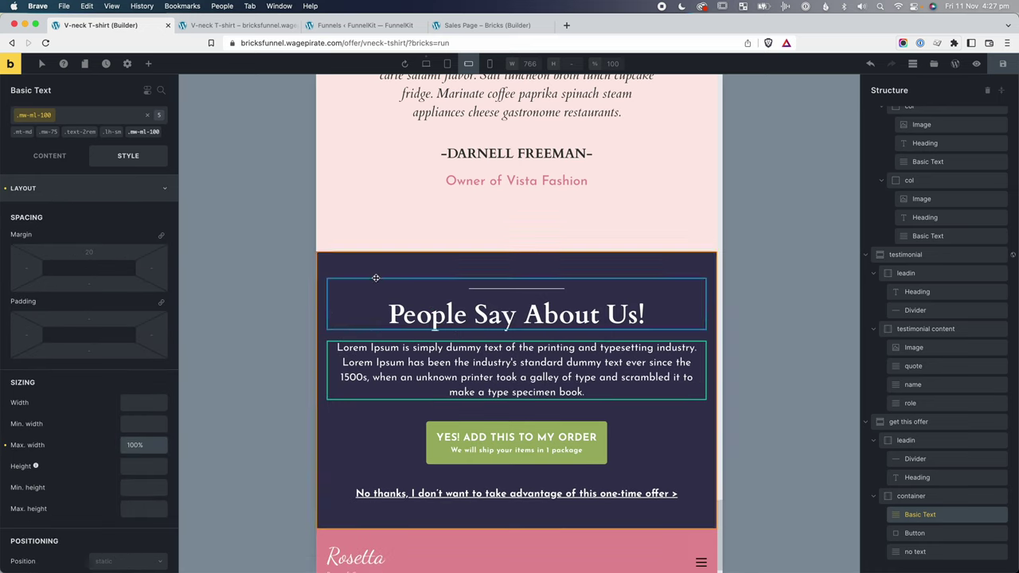
click(146, 116)
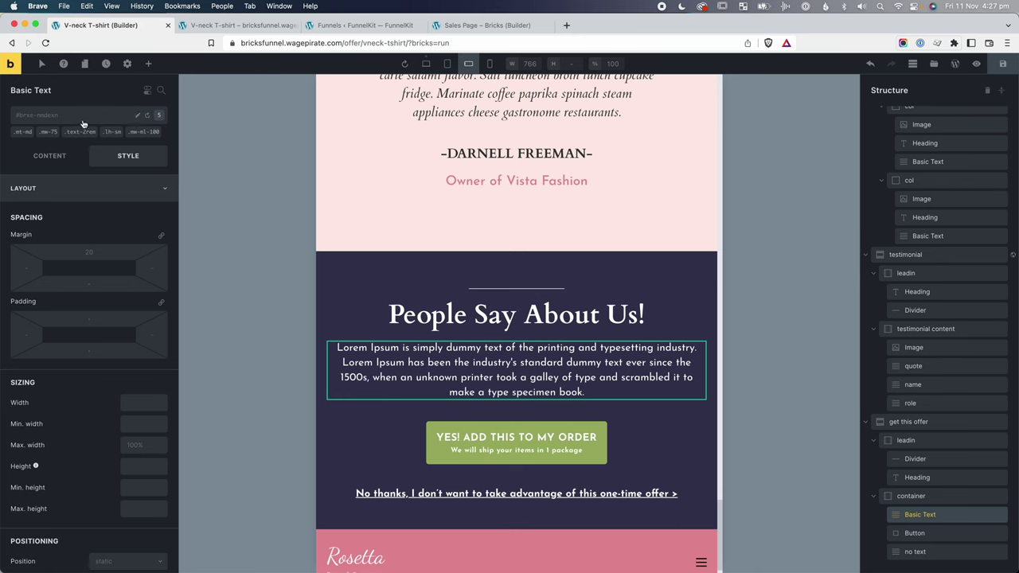
Step the preview from desktop down to mobile width and select the No thanks link.
click(426, 63)
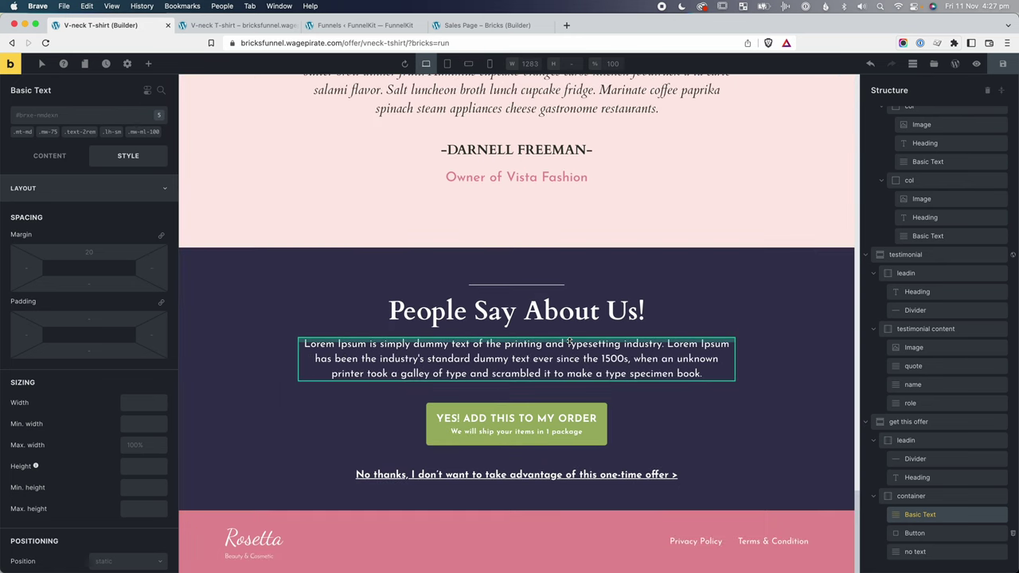
click(447, 63)
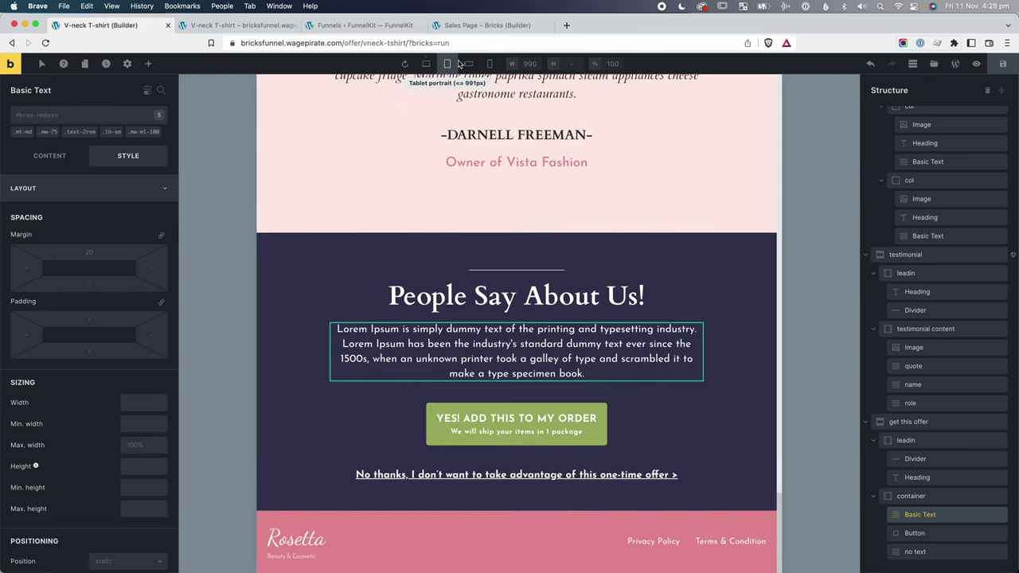
click(469, 64)
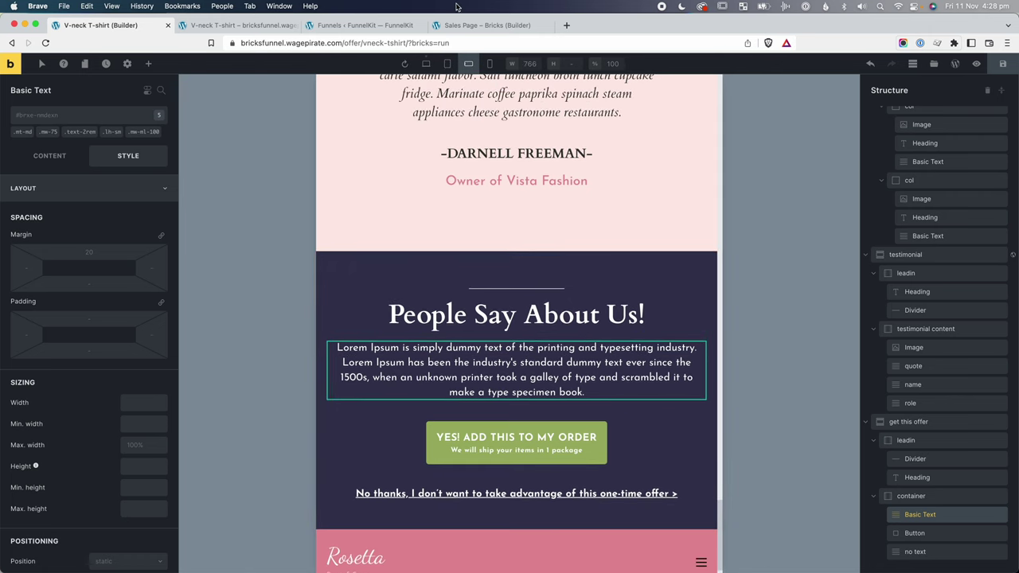
click(489, 64)
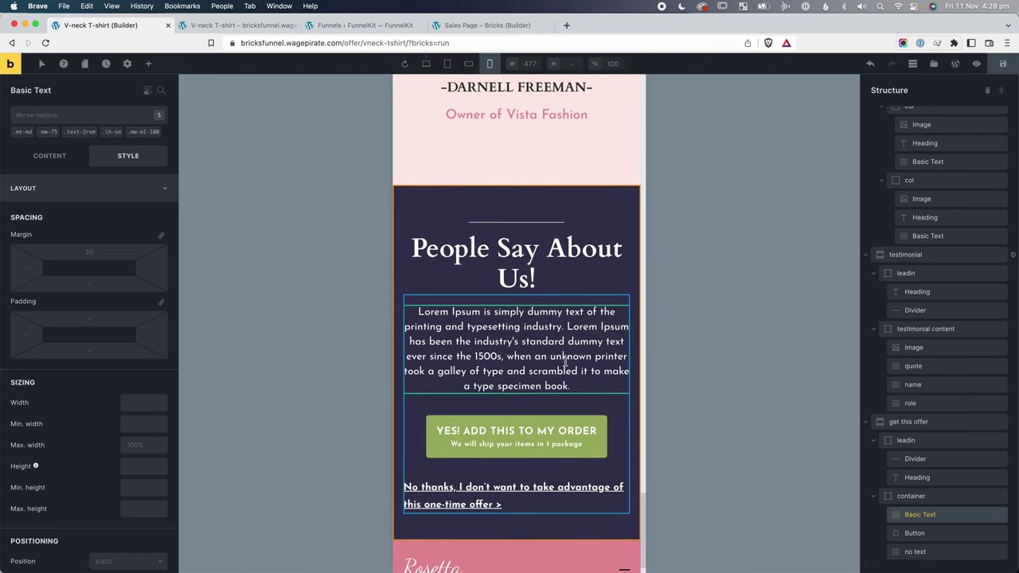
click(473, 497)
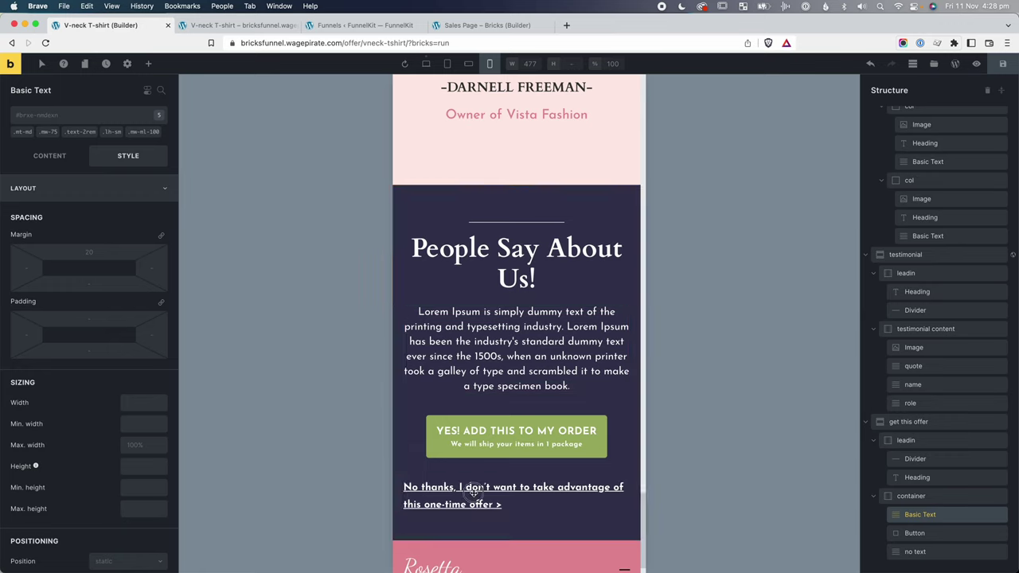
Add the text-center and lh-sm classes to the No thanks link.
click(72, 119)
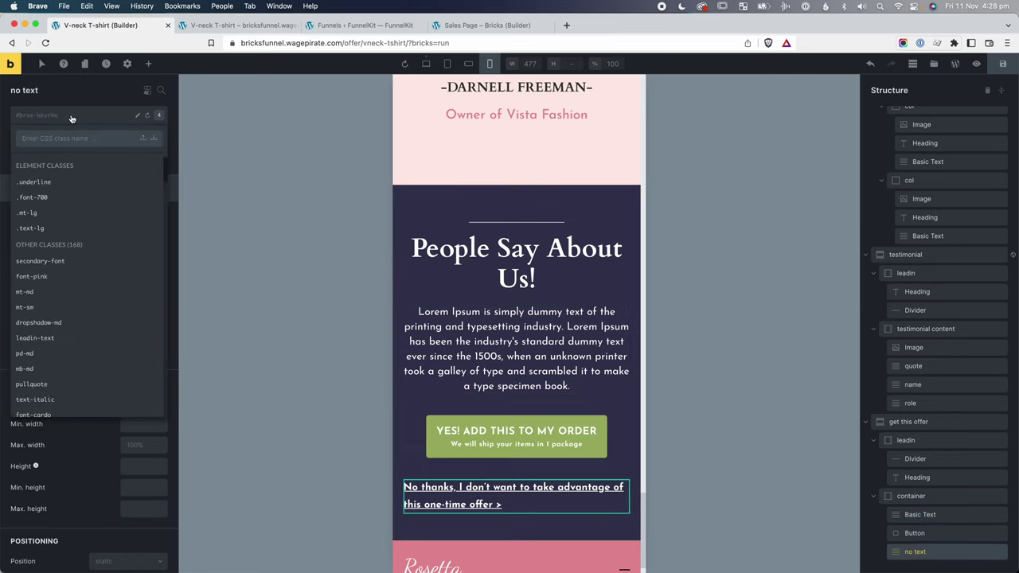
text(text-cen)
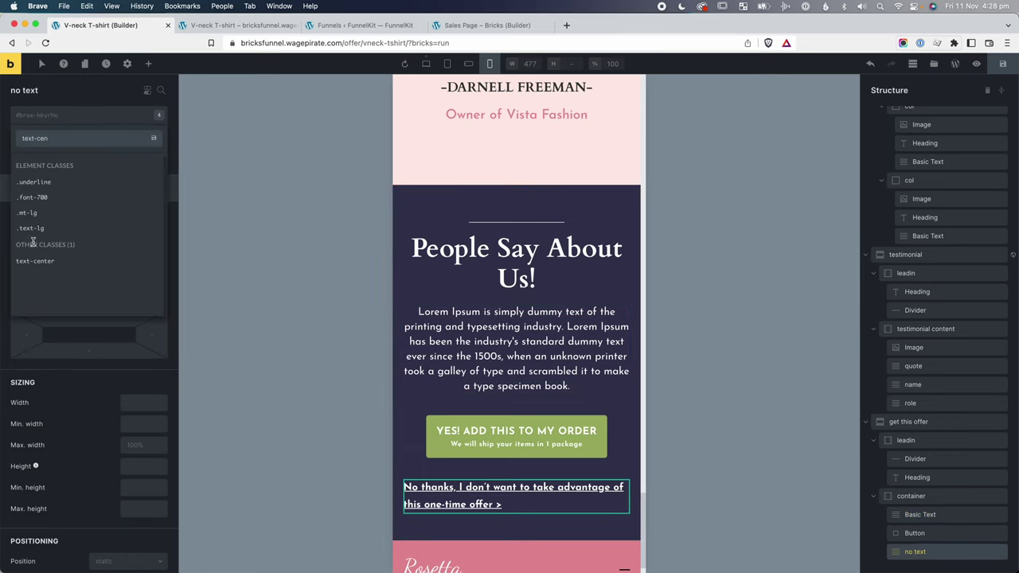
click(33, 261)
click(82, 119)
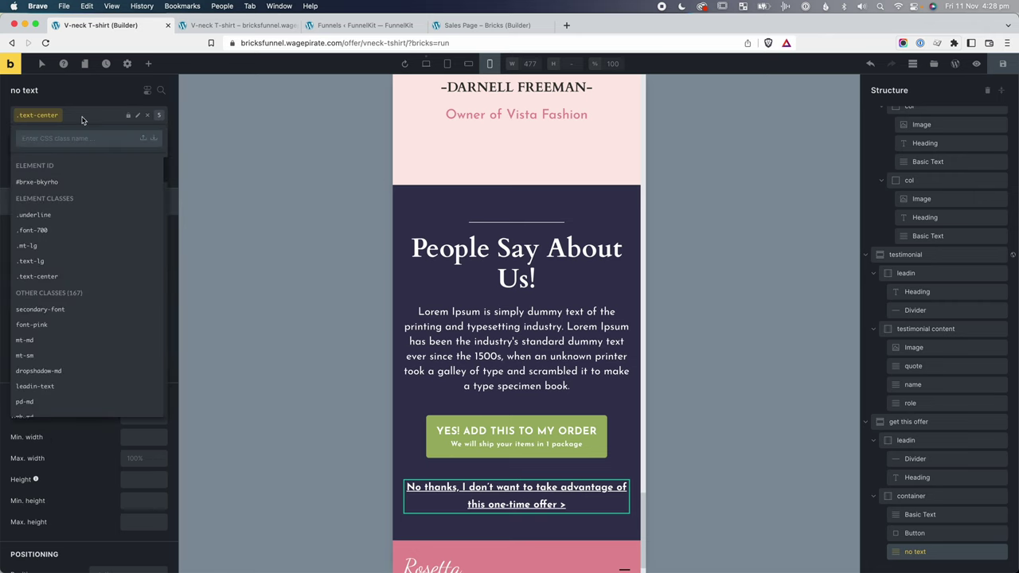
text(lh-sm)
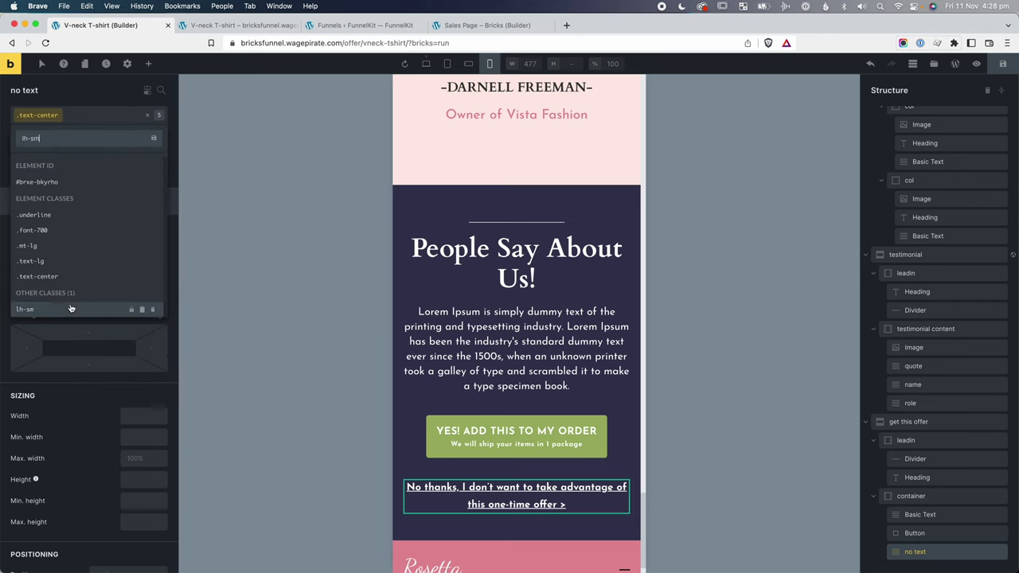
click(64, 309)
Switch the canvas back to desktop, then preview the live page in a narrowed browser window.
click(427, 64)
click(1003, 64)
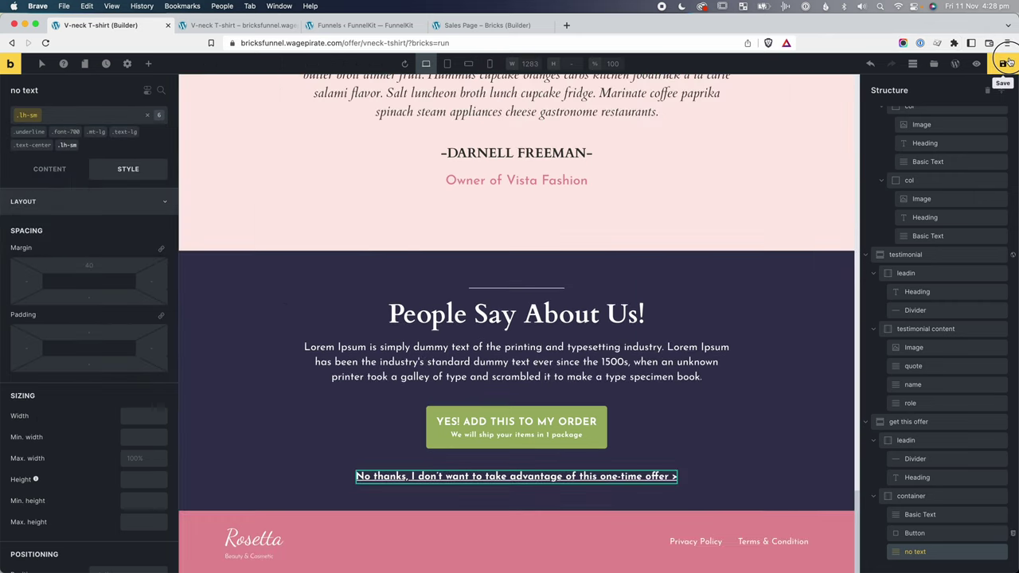
drag(1017, 213, 265, 245)
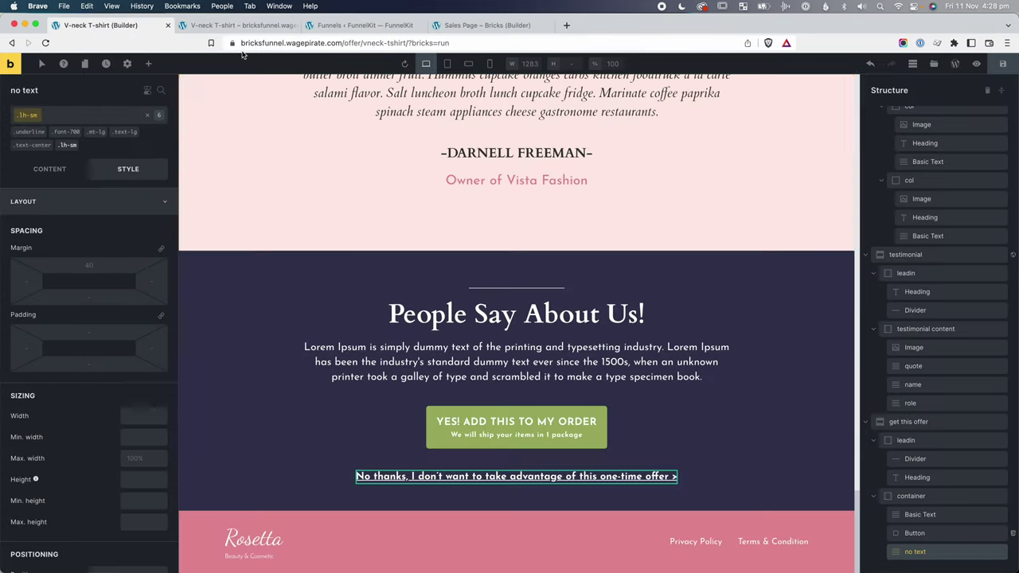
scroll(526, 288, up, 4)
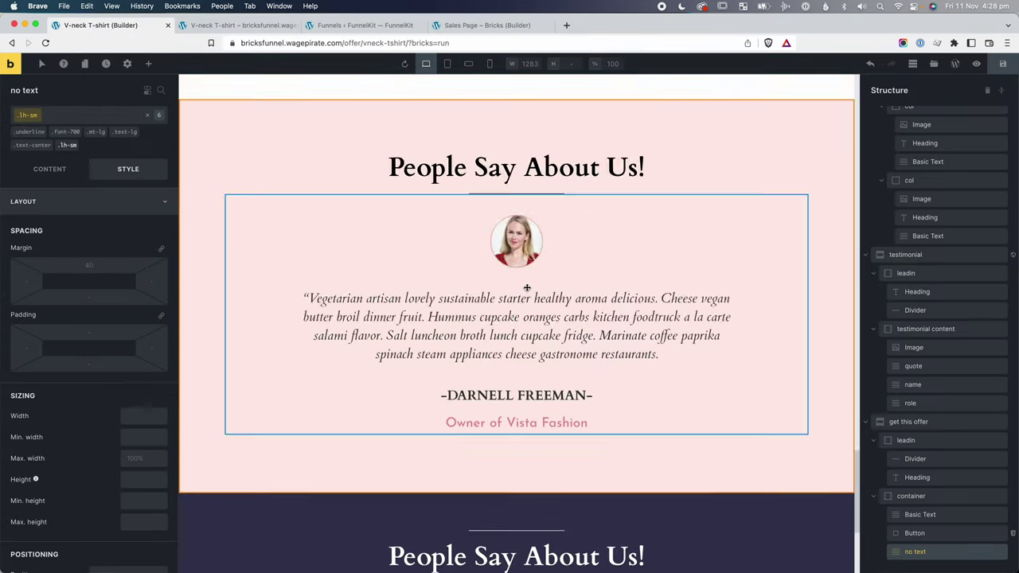
scroll(526, 288, down, 10)
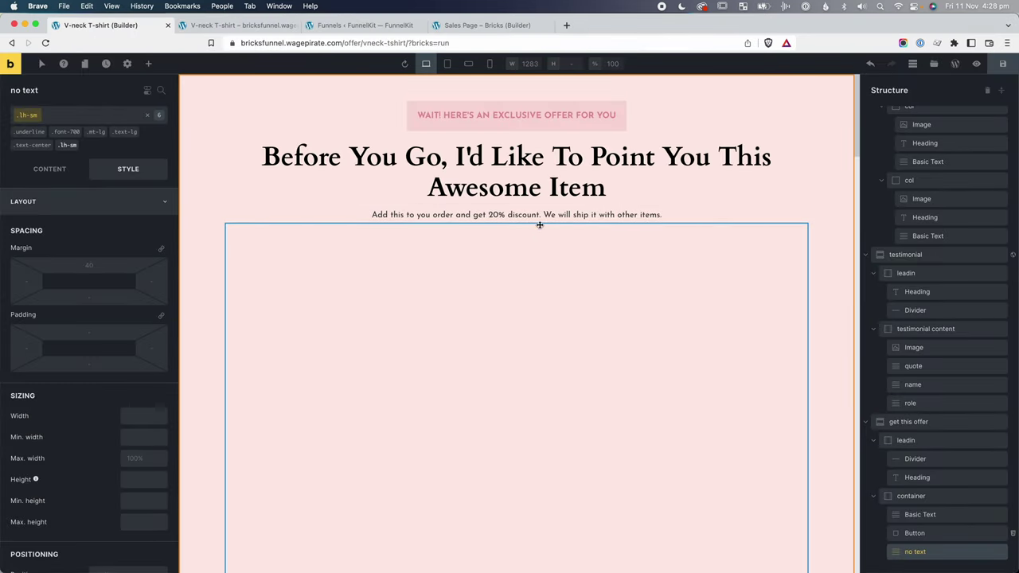
Add the text-center class to the discount line and reload the live page.
click(391, 215)
click(53, 119)
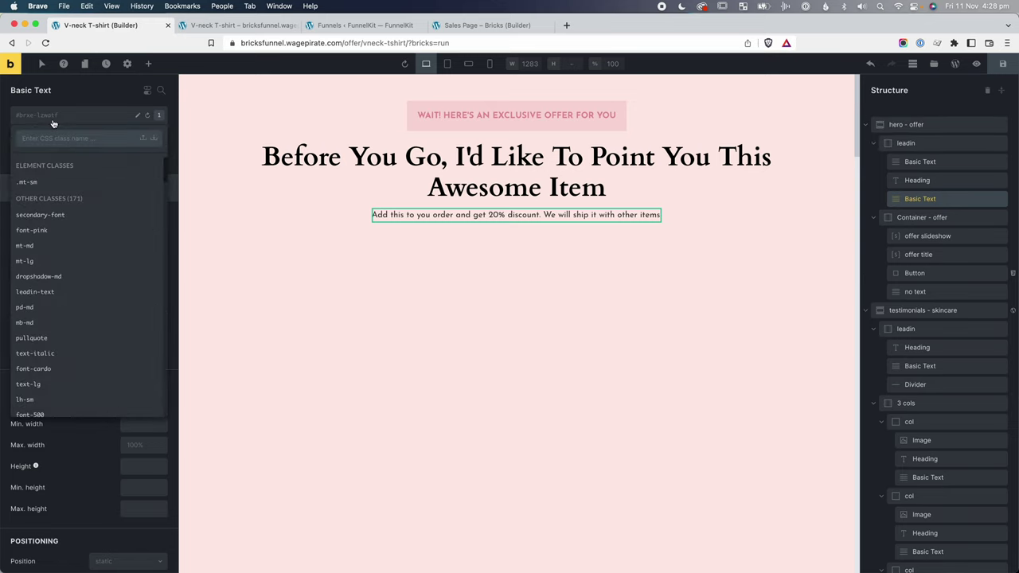
text(text-cen)
click(35, 215)
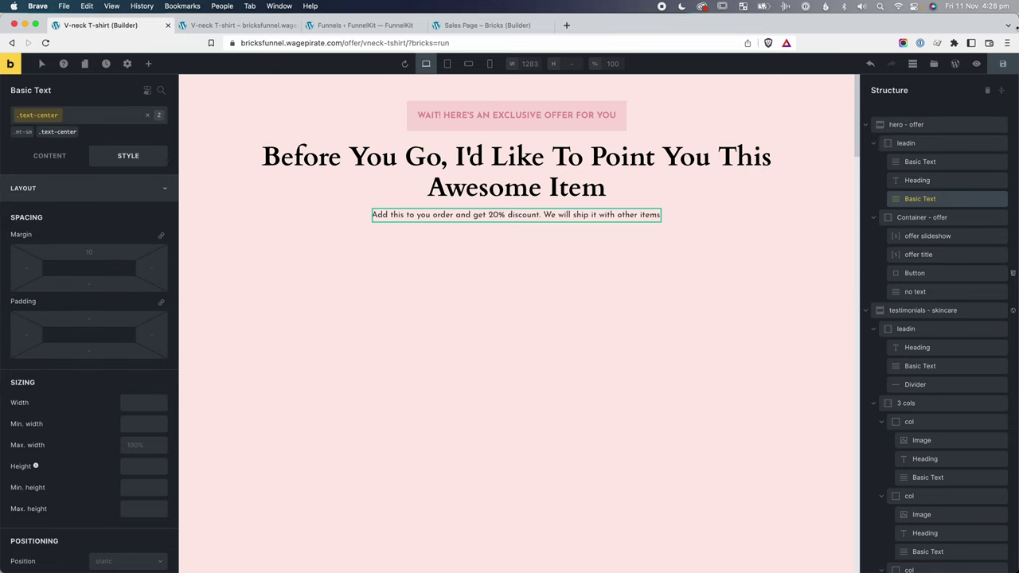
click(1002, 64)
click(45, 42)
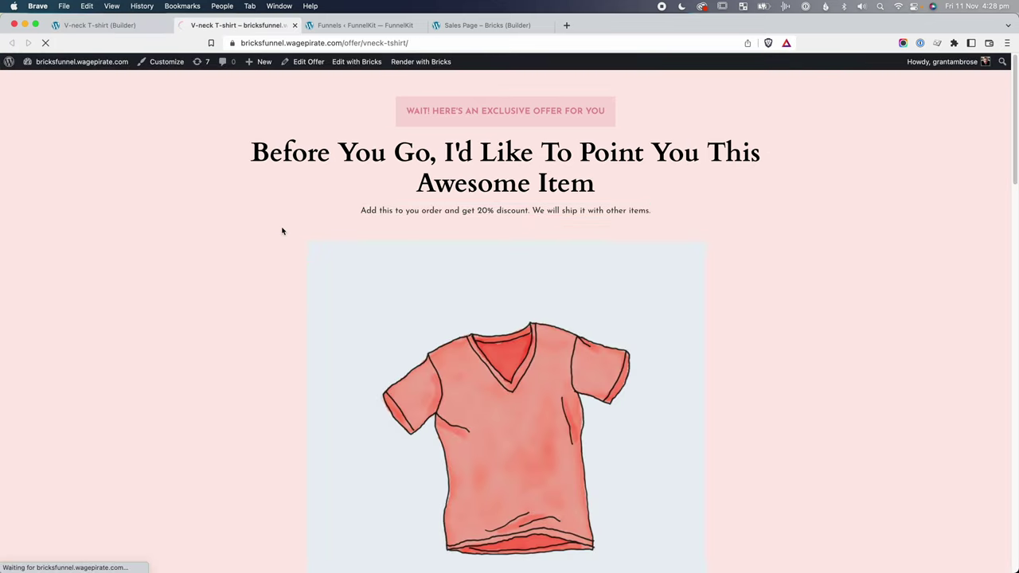
Scroll through the live offer page at phone width.
drag(1017, 141, 264, 171)
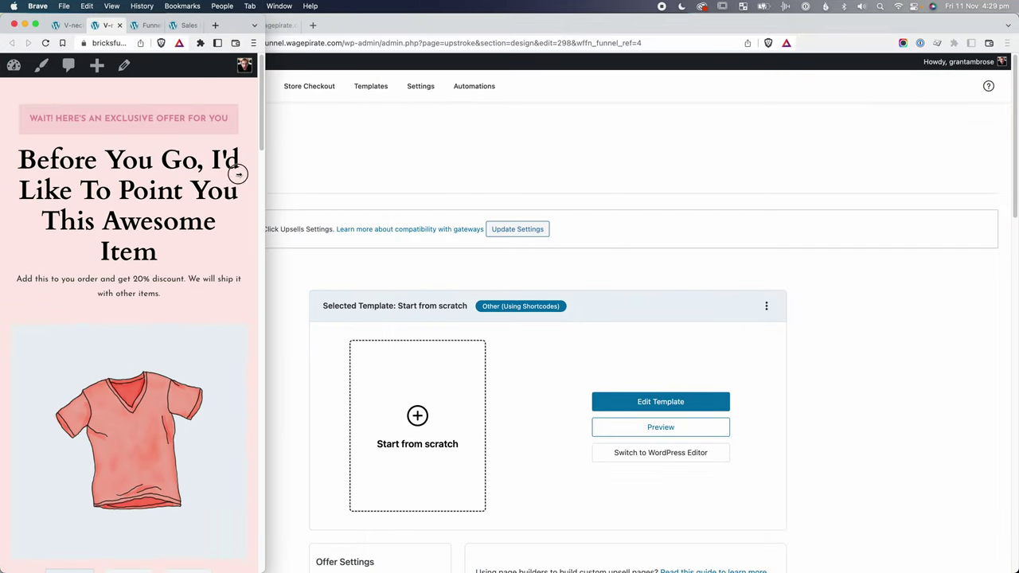
scroll(116, 195, down, 10)
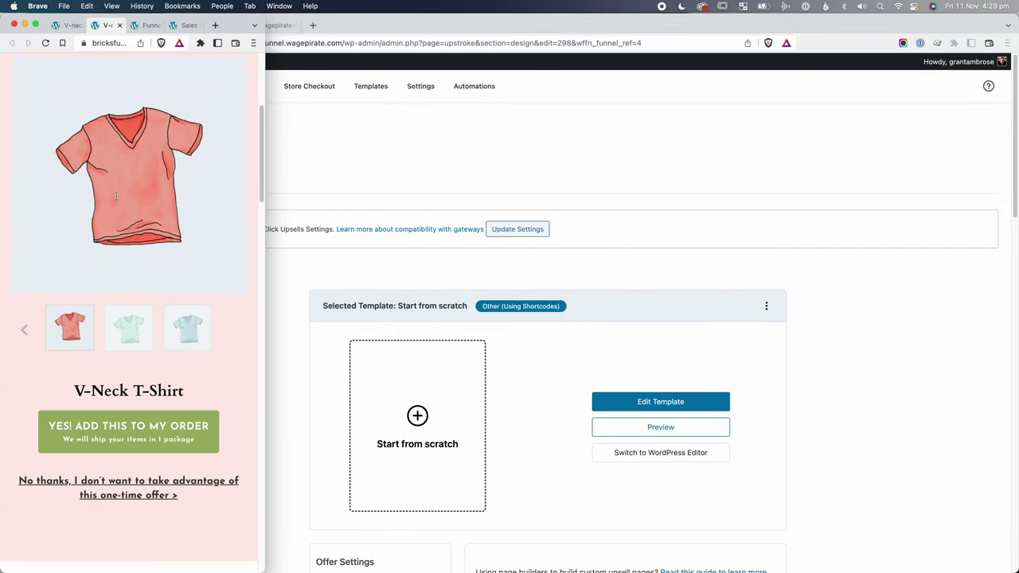
scroll(117, 200, down, 10)
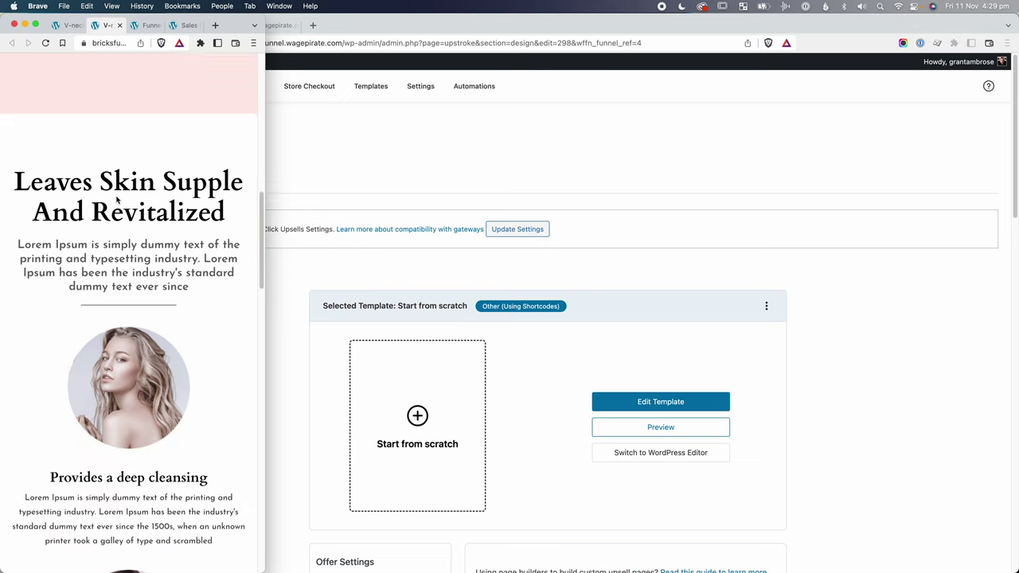
scroll(116, 200, up, 3)
scroll(117, 200, down, 3)
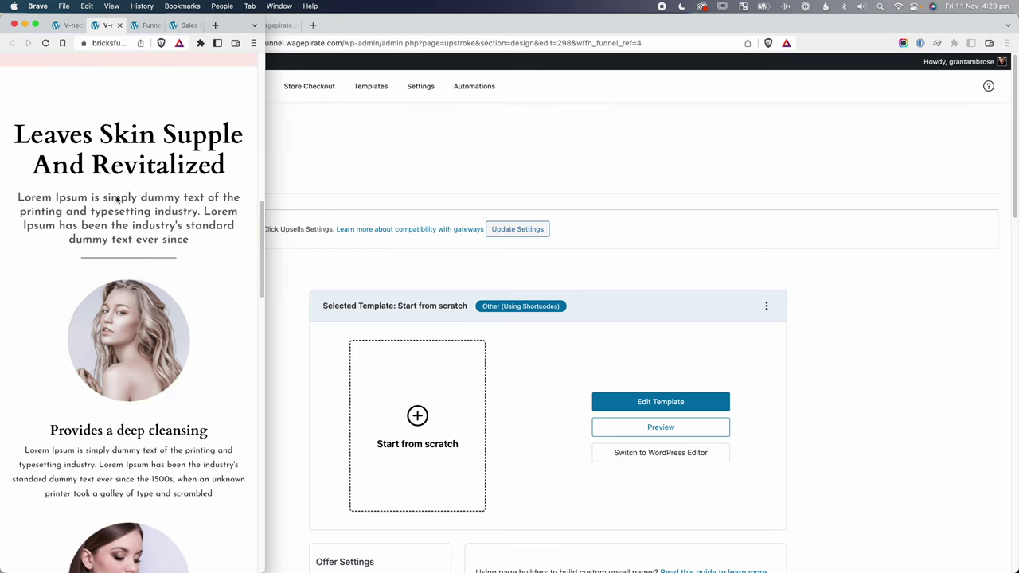
scroll(116, 200, down, 10)
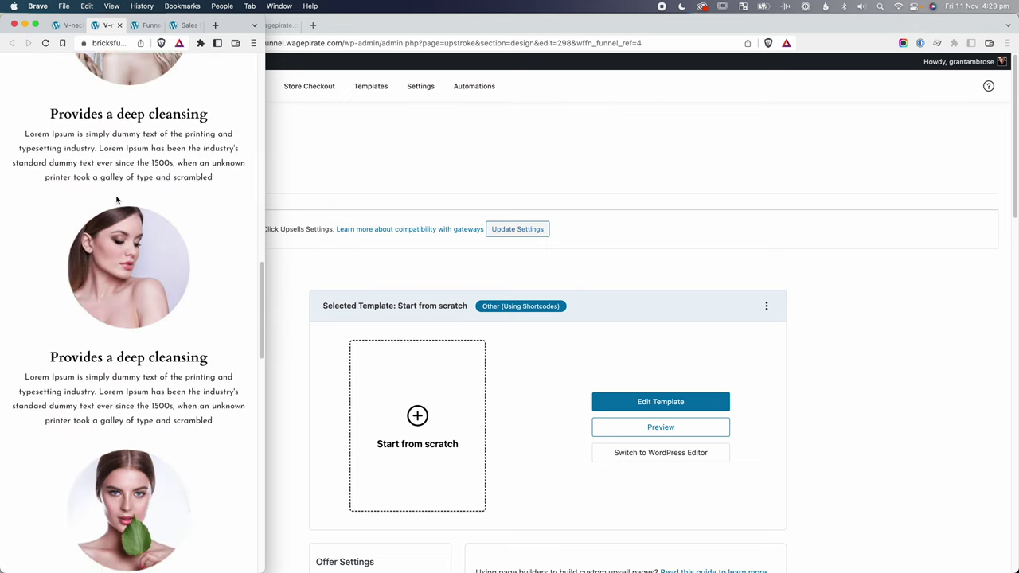
scroll(117, 200, down, 10)
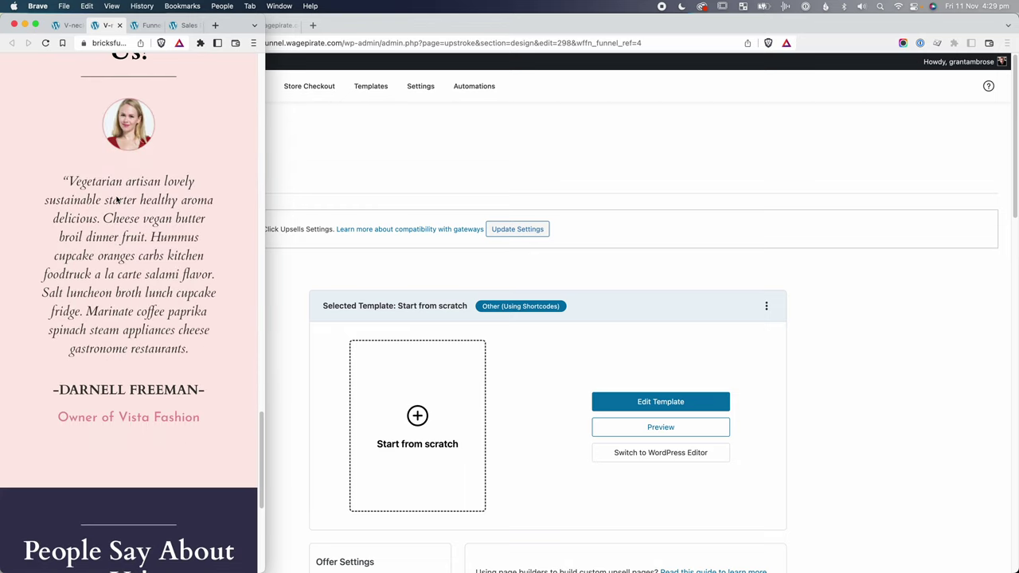
scroll(117, 200, down, 5)
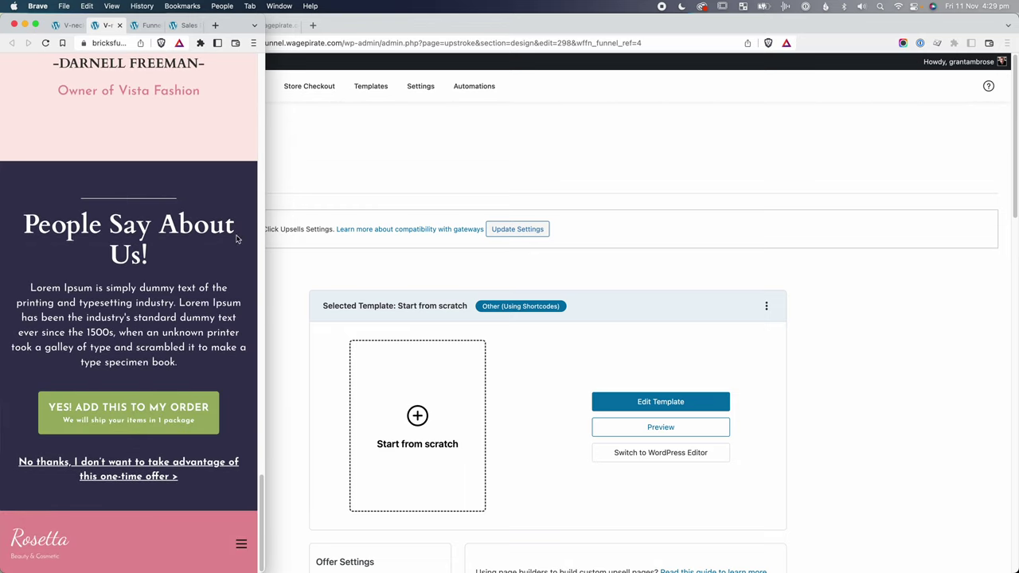
drag(265, 230, 288, 231)
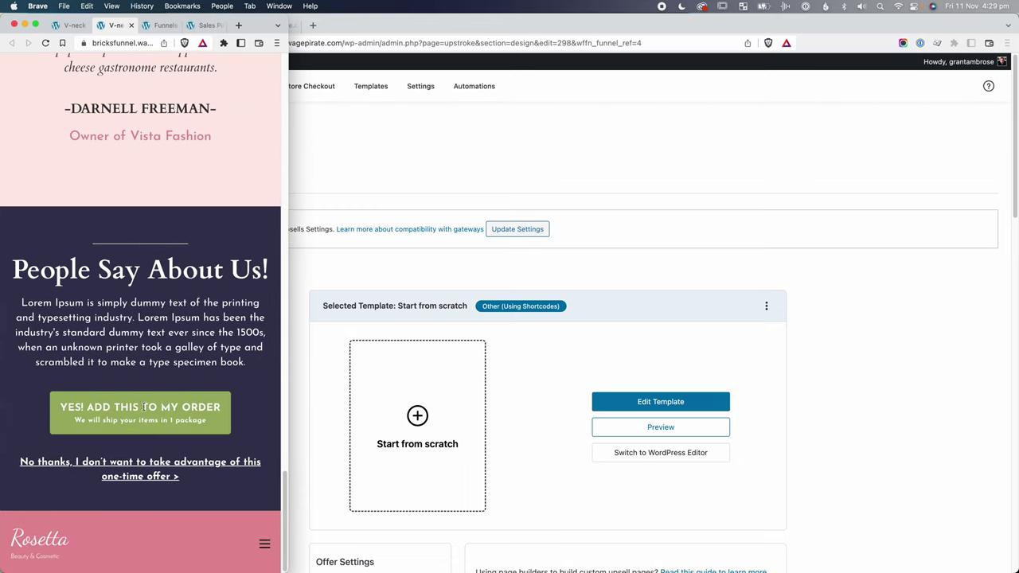
Test the No thanks link, slide the gallery to the green T-shirt, then return to the builder.
click(144, 470)
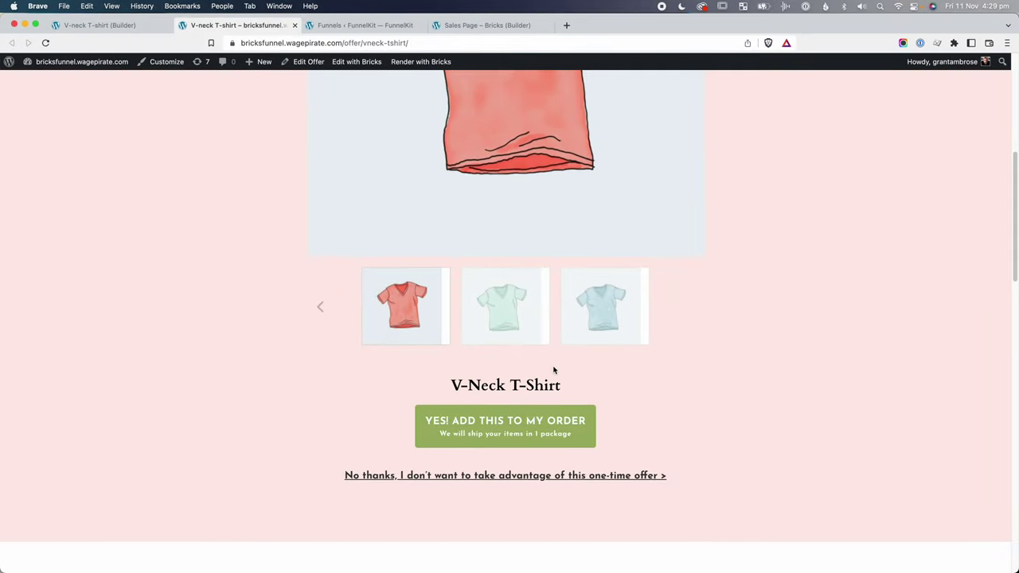
drag(592, 207, 357, 244)
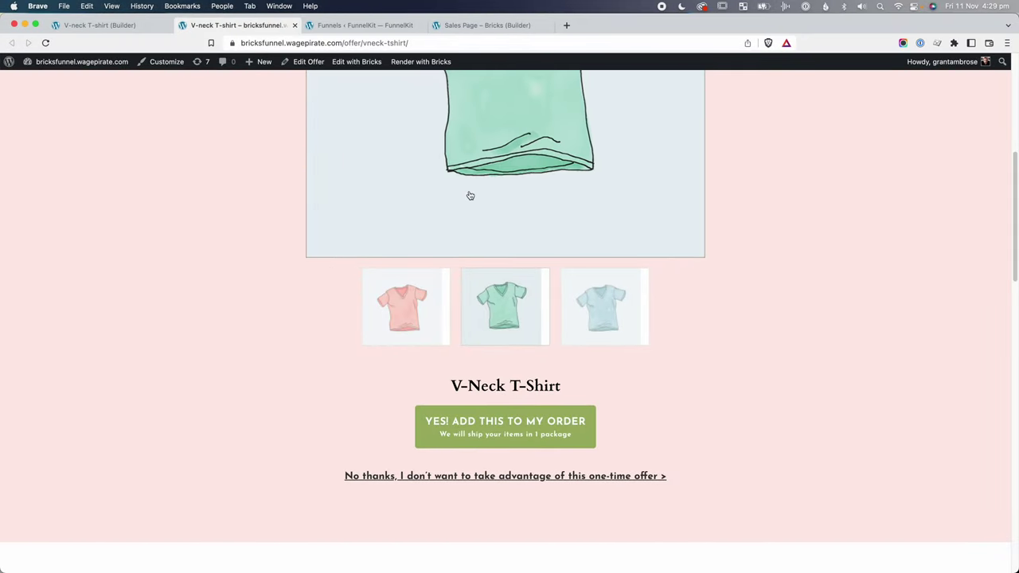
click(129, 30)
scroll(552, 346, down, 10)
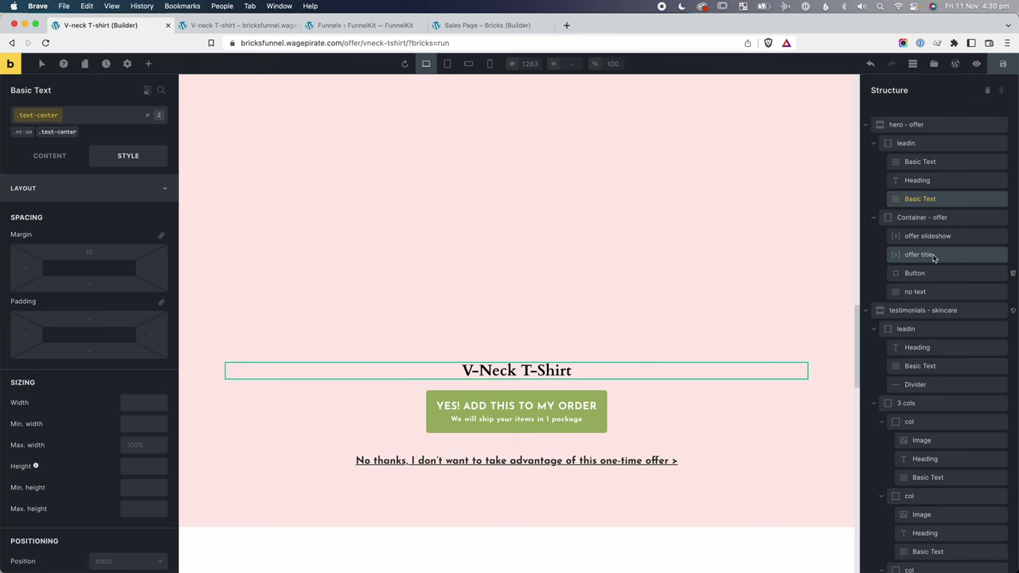
Add a Shortcode element below the offer title and name it 'variations dropdown'.
click(930, 237)
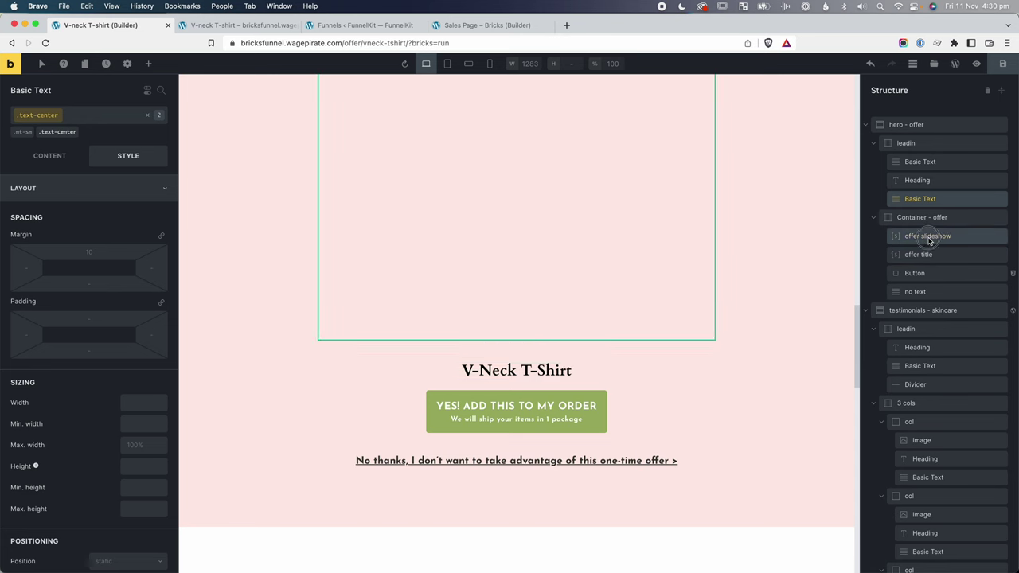
click(927, 254)
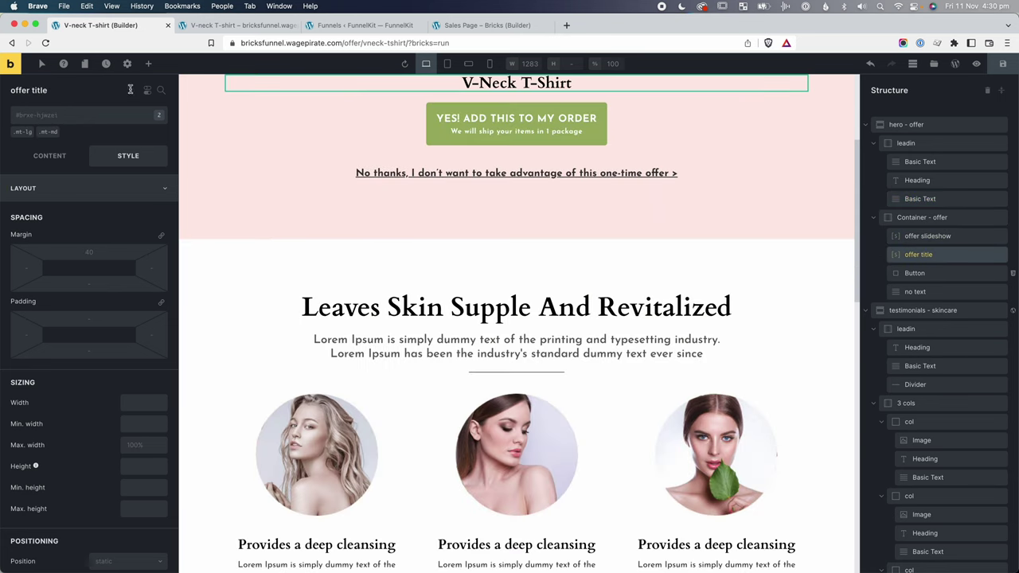
click(148, 64)
text(short)
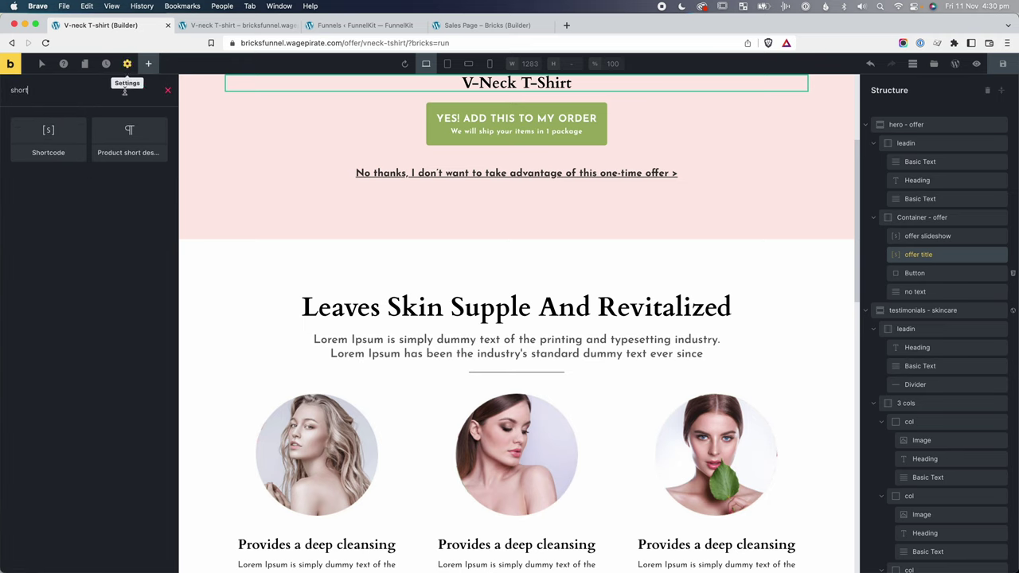
click(41, 132)
double_click(916, 273)
text(v)
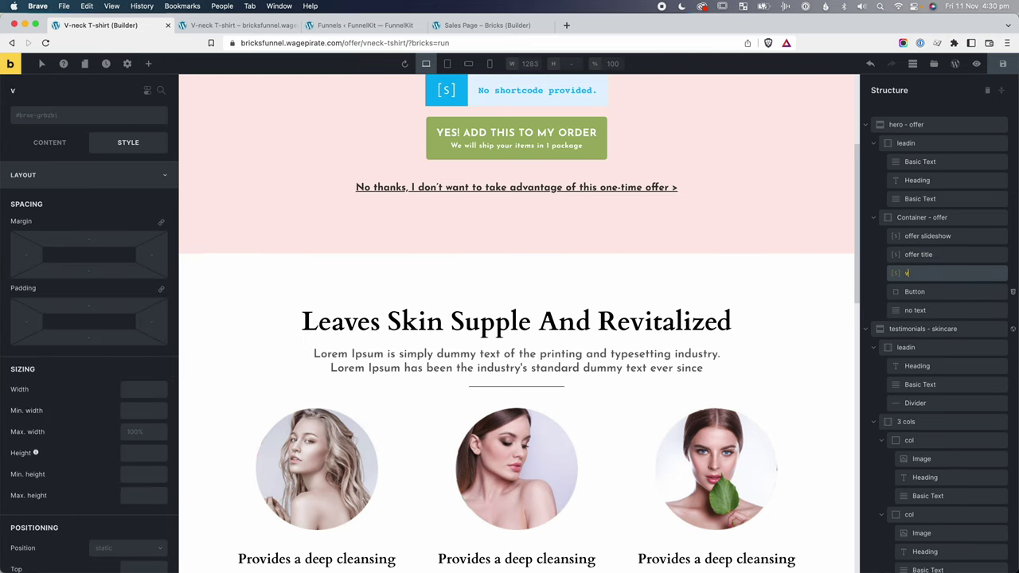
text(ariations dro)
text(p)
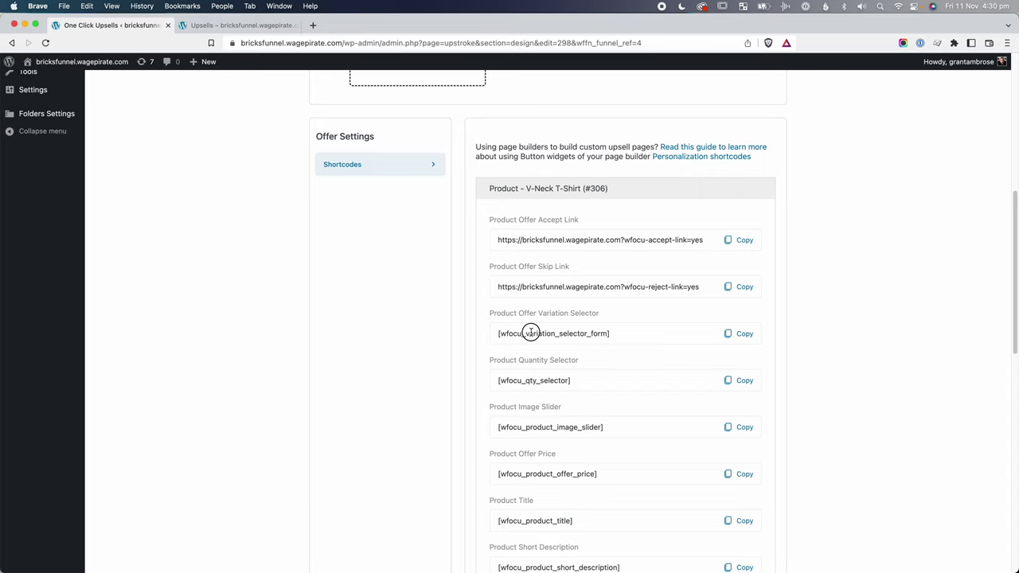
Copy [wfocu_variation_selector_form] and paste it into the element's Shortcode box.
drag(531, 332, 586, 336)
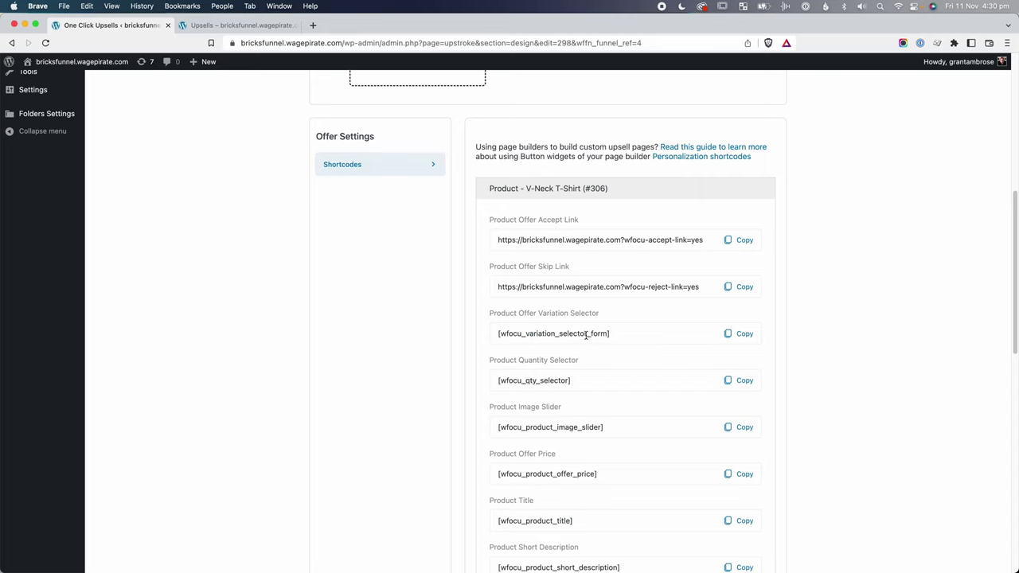
click(745, 333)
key(super+c)
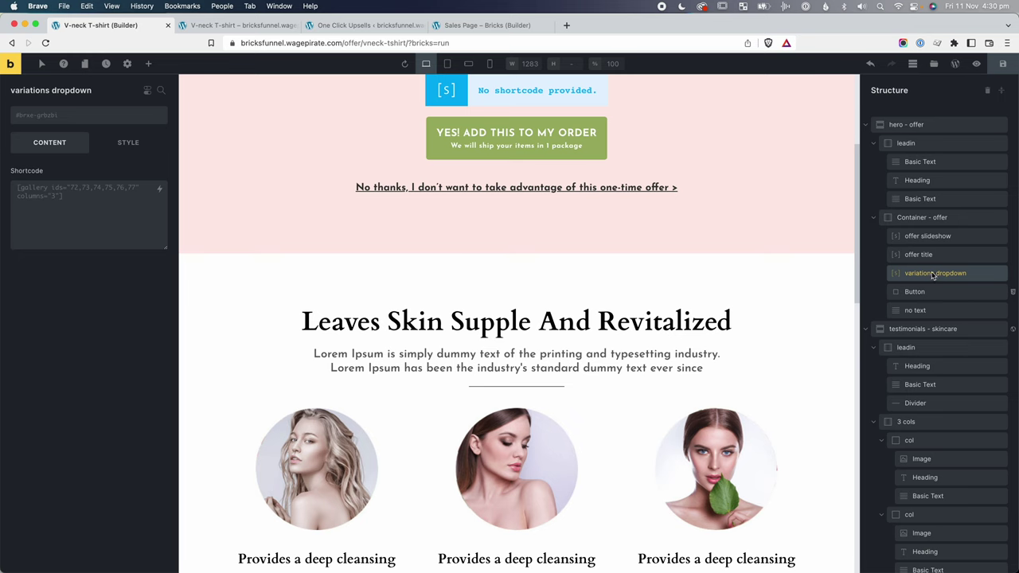
click(82, 200)
key(super+v)
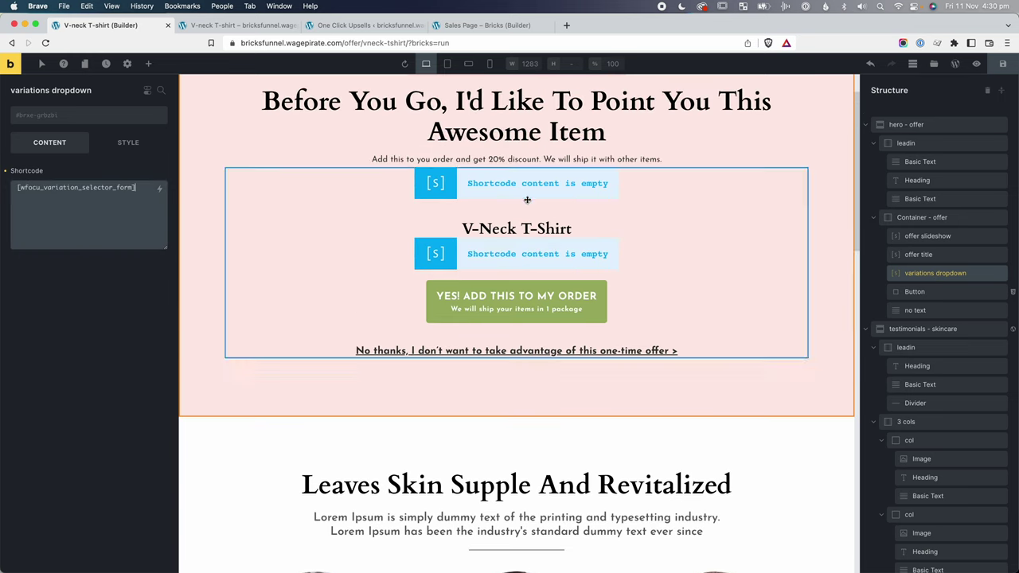
After a quick live preview, set the variations dropdown's maximum width to 600px.
click(1003, 63)
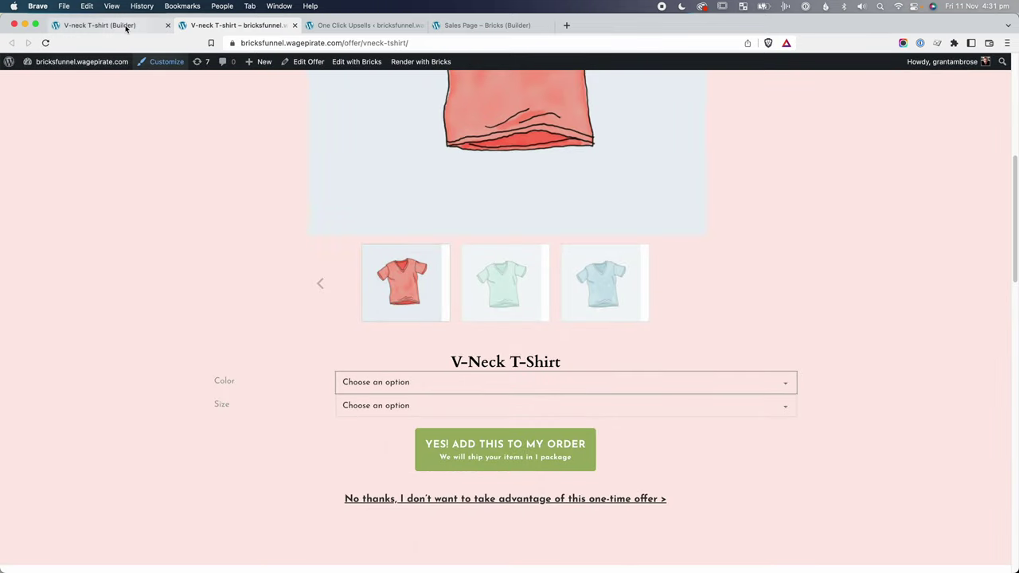
click(100, 25)
click(128, 431)
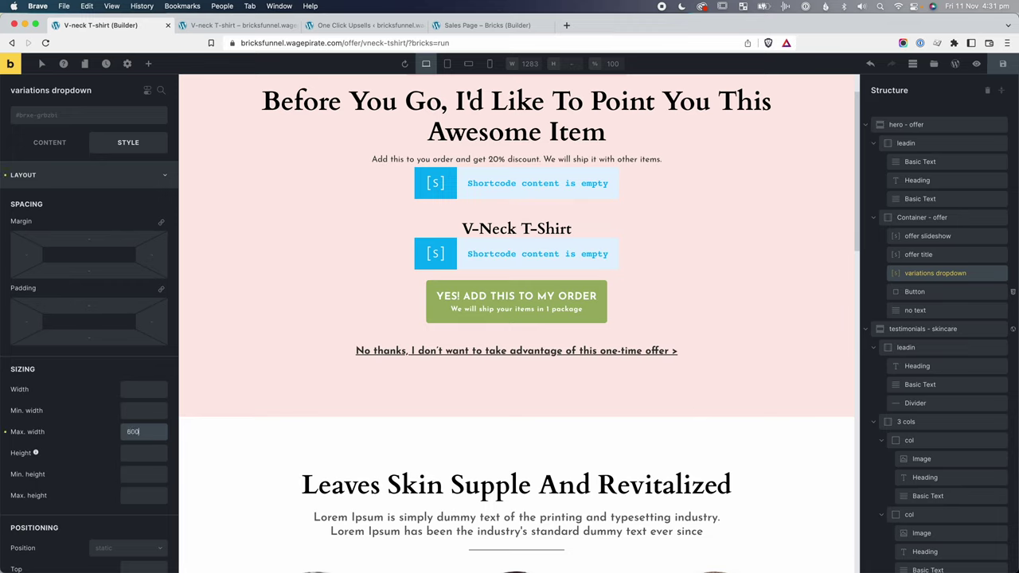
key(super+s)
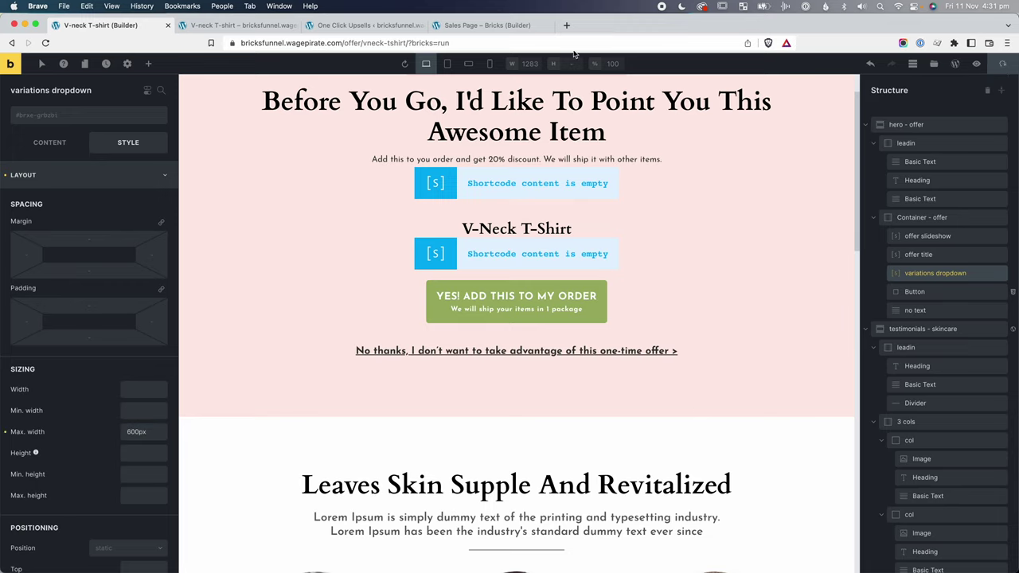
Give the variations dropdown the mt-md class and view the live offer page.
click(947, 279)
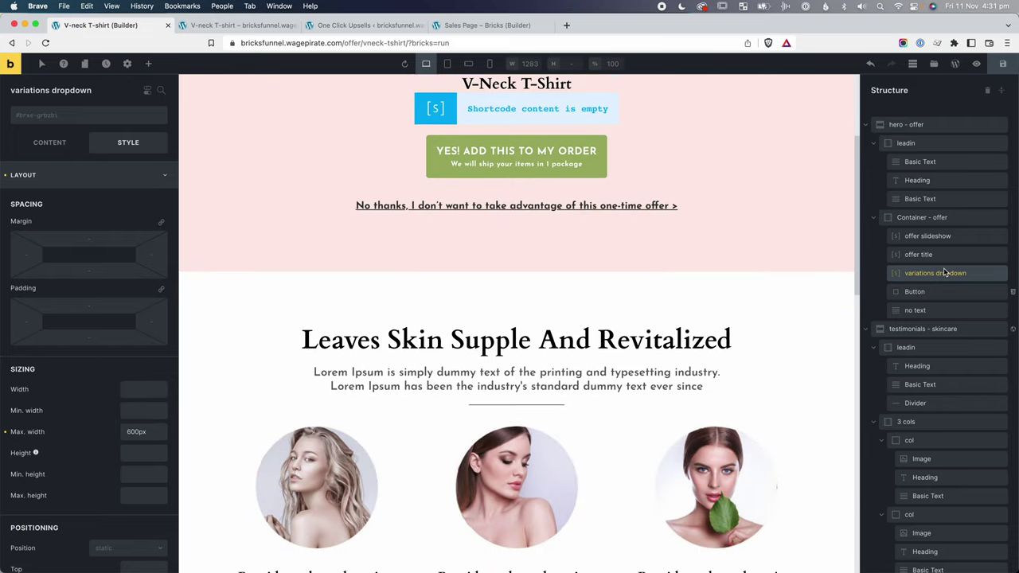
click(88, 115)
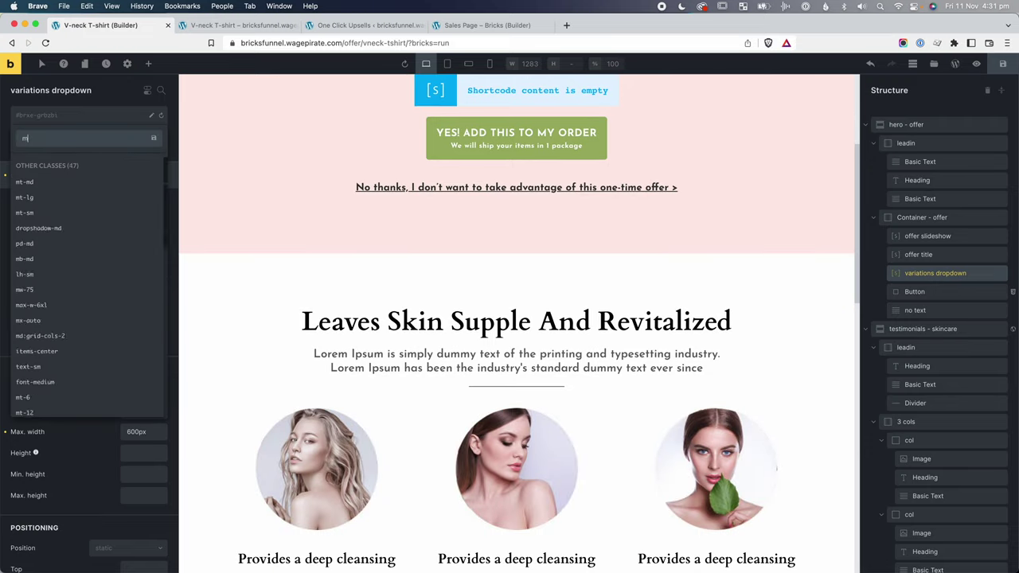
text(mt-md)
click(58, 184)
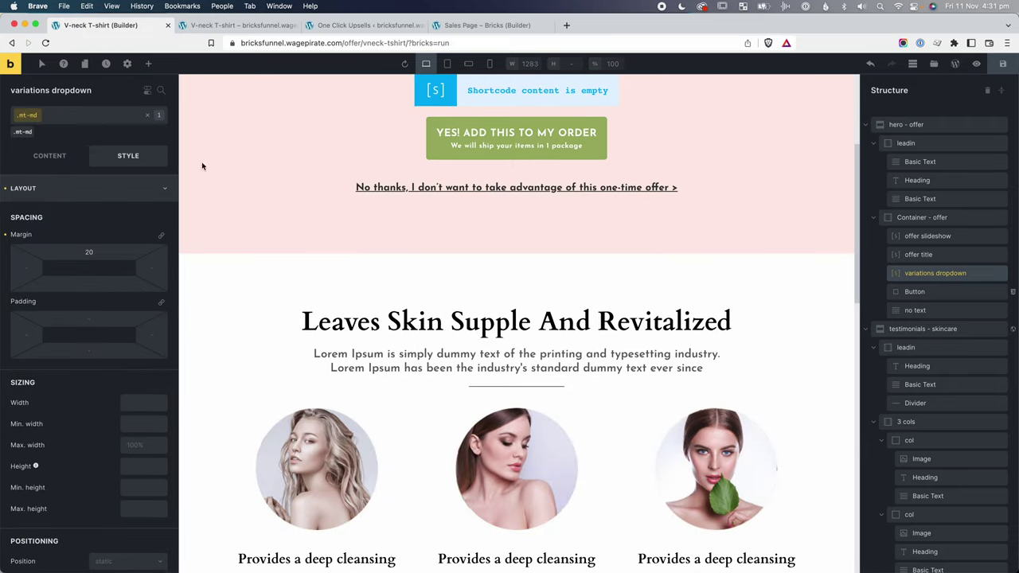
scroll(203, 164, up, 3)
click(1002, 64)
click(977, 63)
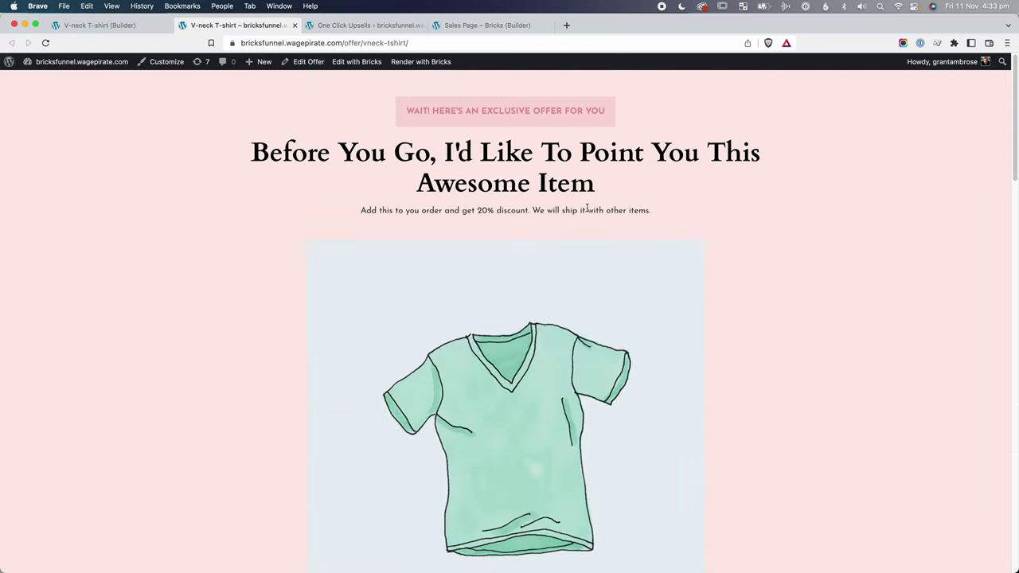
Choose Blue in the Color select and Large in the Size select, then return to the builder.
scroll(588, 213, down, 10)
scroll(588, 213, down, 1)
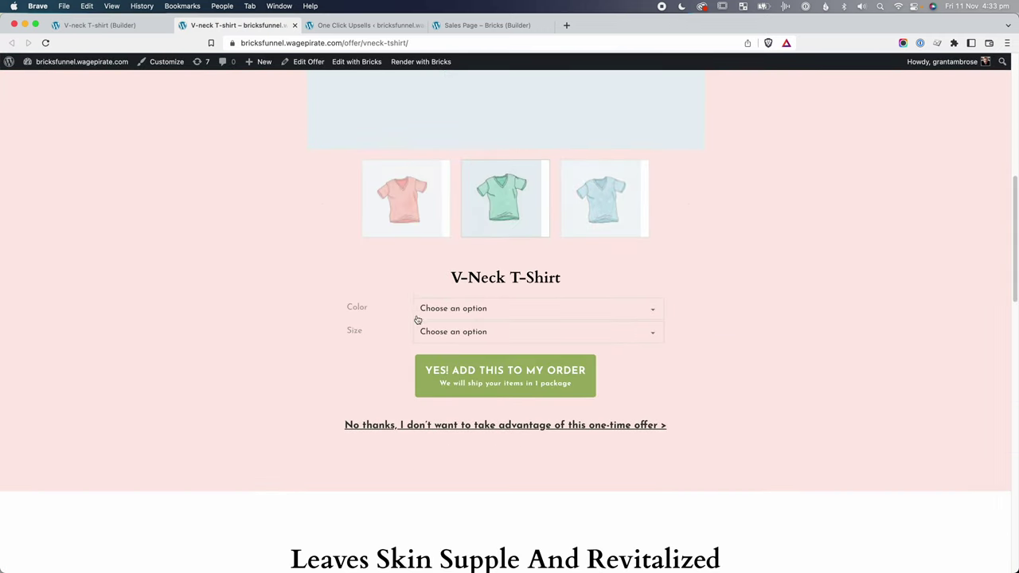
click(469, 309)
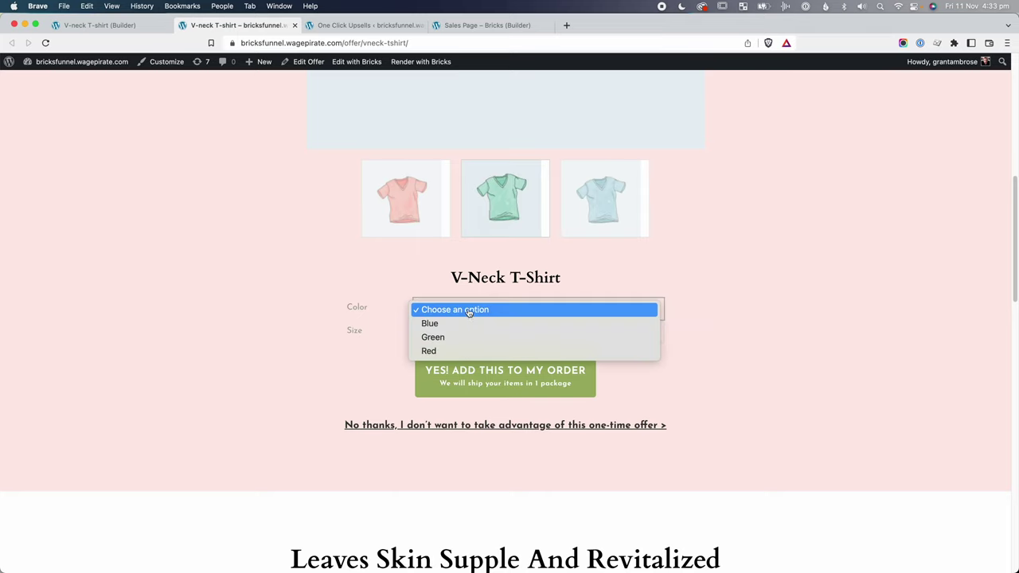
click(465, 323)
scroll(466, 323, down, 3)
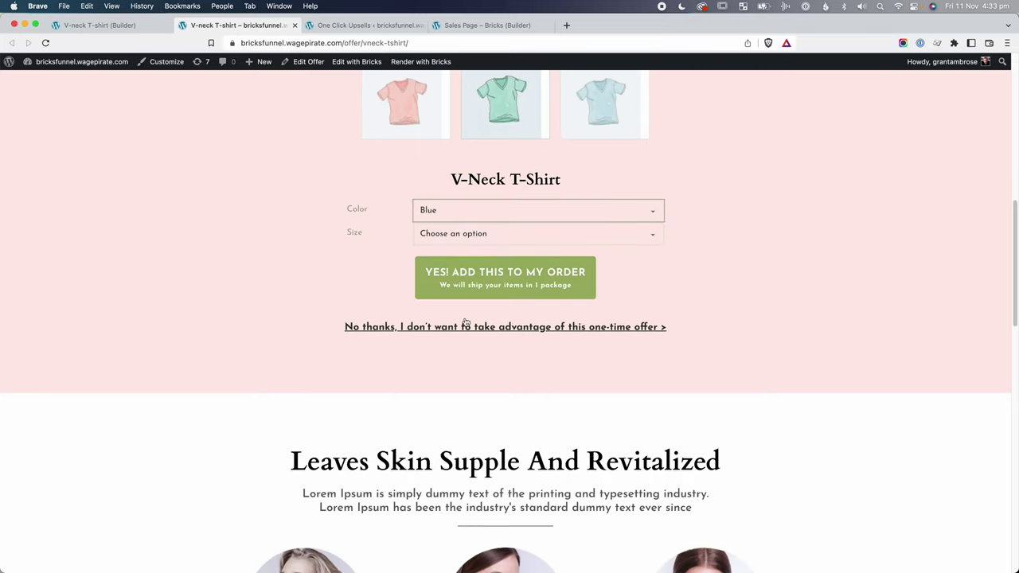
click(489, 232)
click(509, 247)
scroll(517, 252, down, 1)
scroll(517, 251, down, 1)
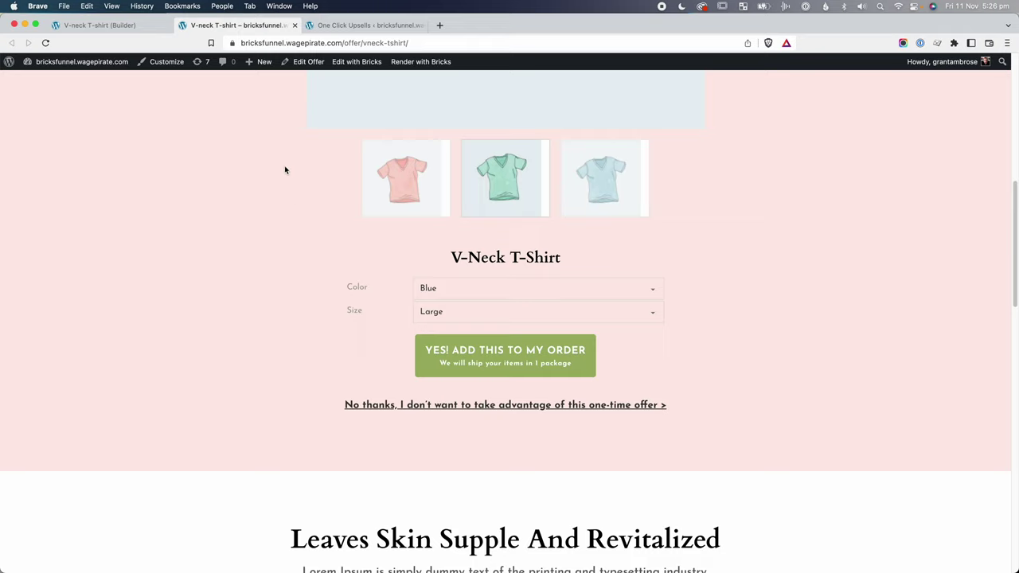
click(156, 25)
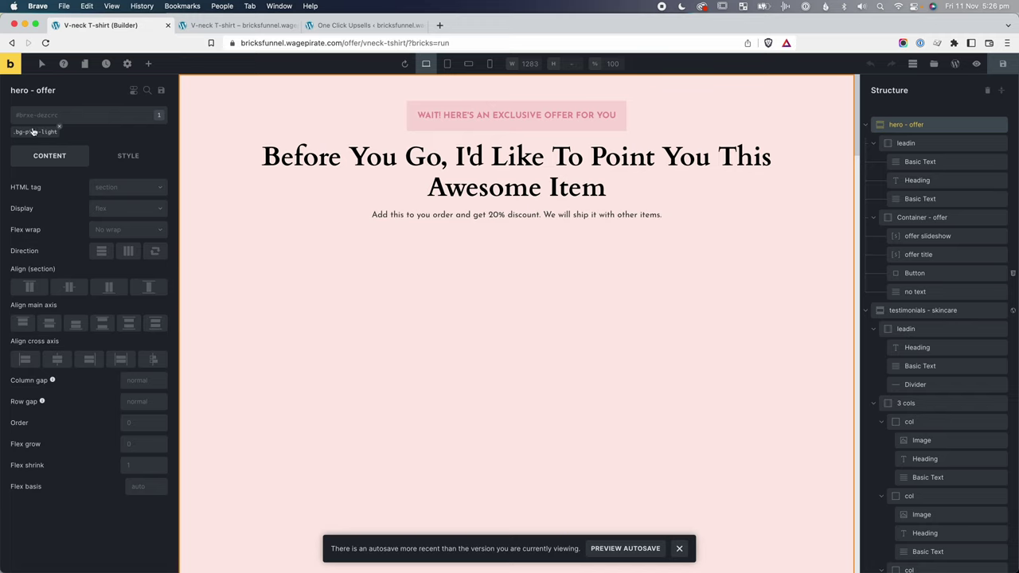
Replace the hero section's bg-pink-light class with a new bg-gradient-pink-white class.
click(58, 127)
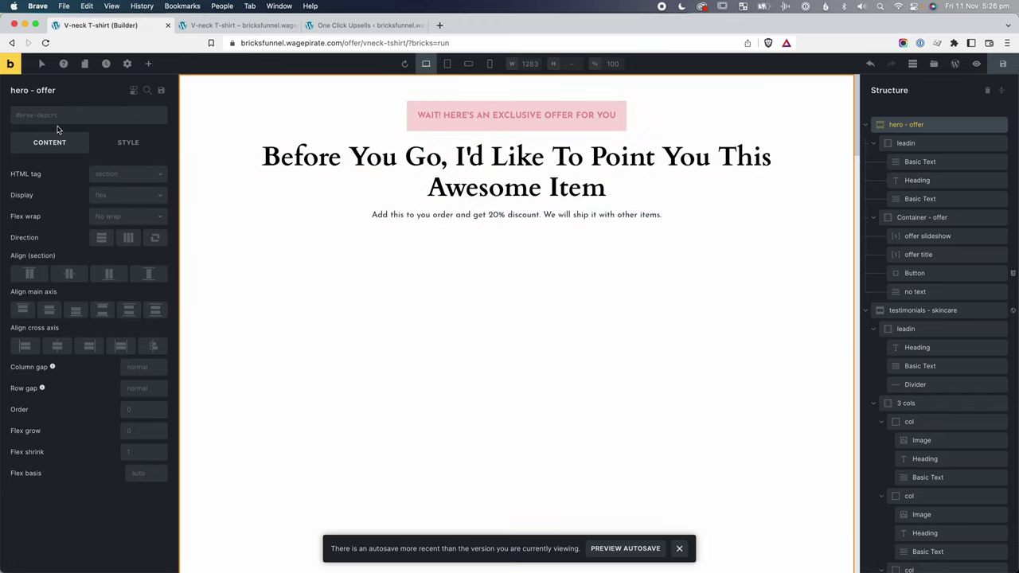
click(51, 119)
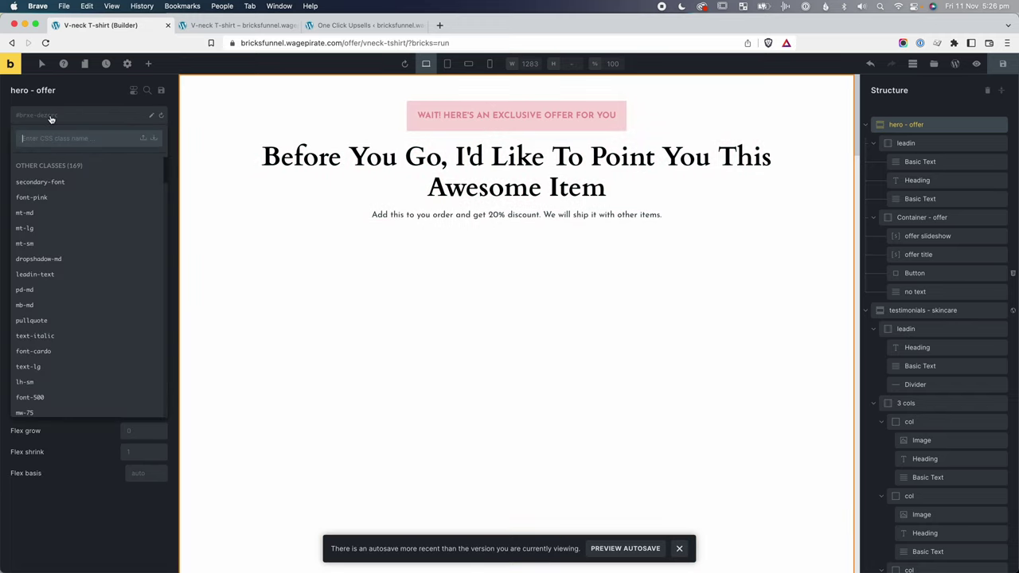
text(bg-gradien)
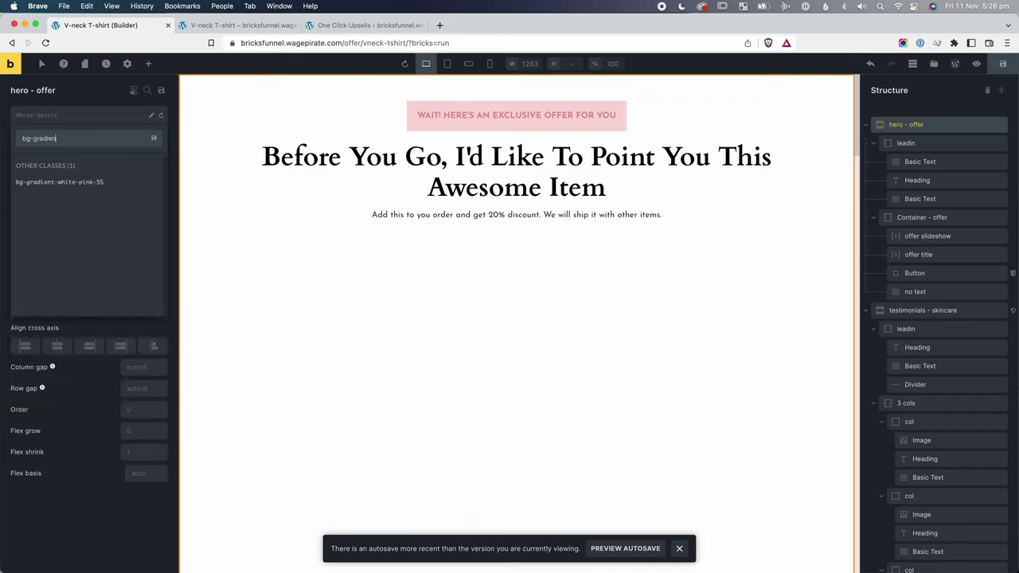
text(t-pink-white)
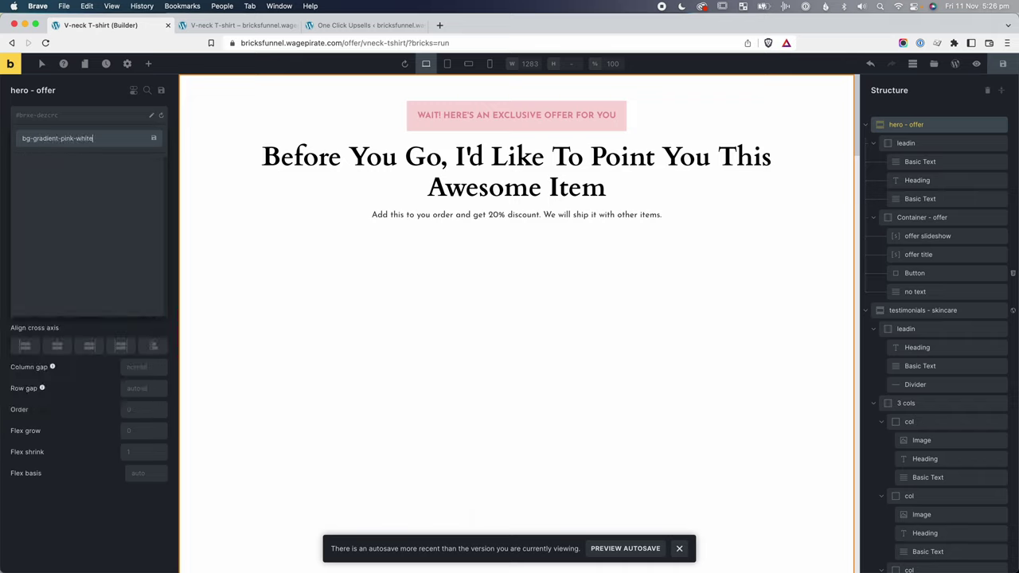
key(Return)
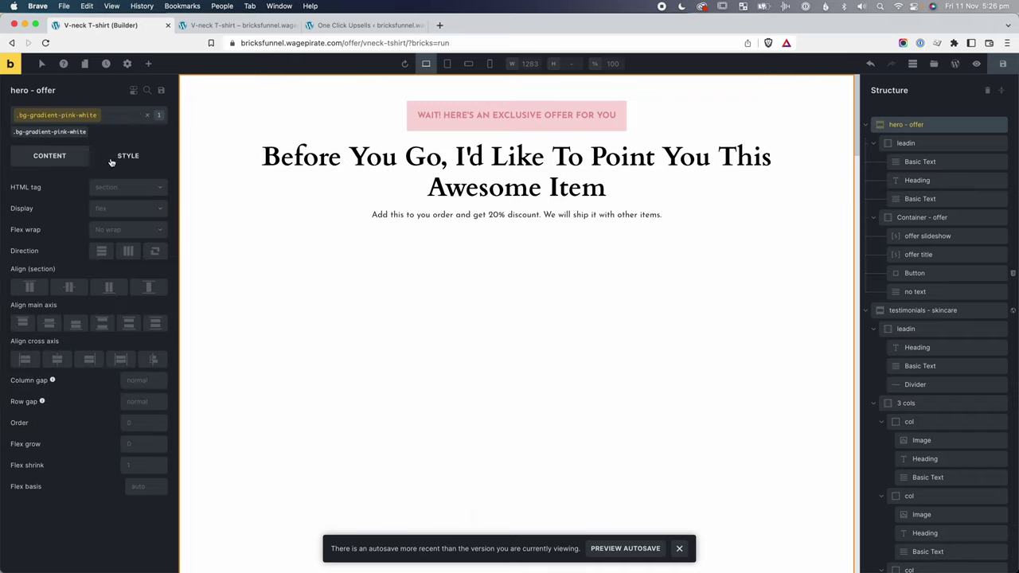
Set the class's gradient angle to 0 with pure white as the first colour.
click(113, 161)
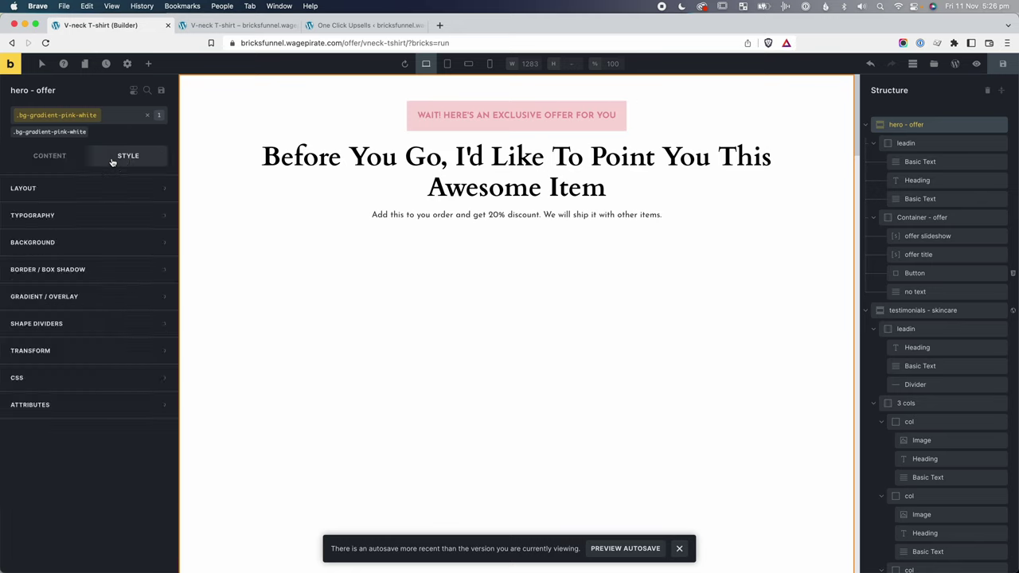
click(40, 298)
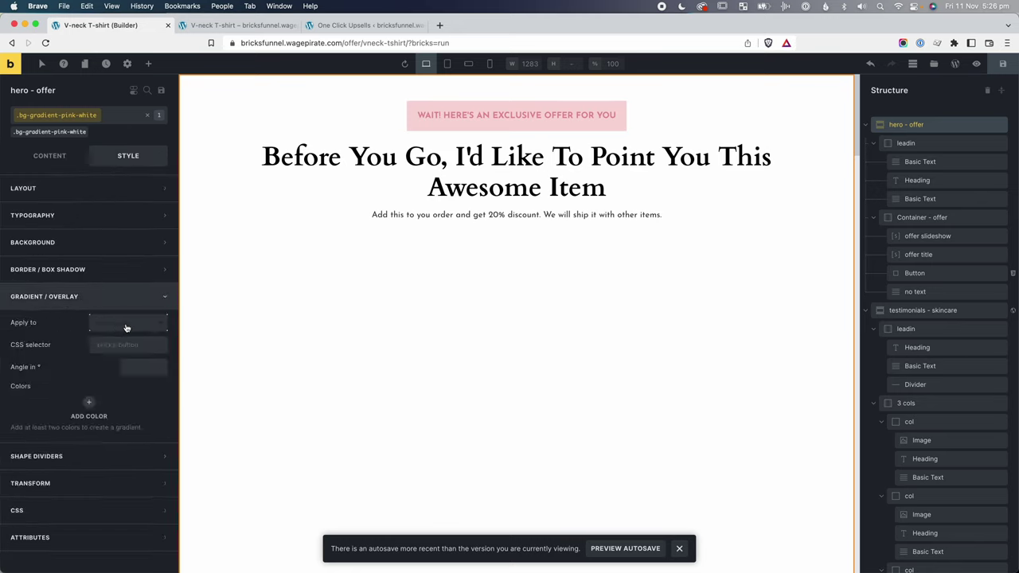
click(140, 368)
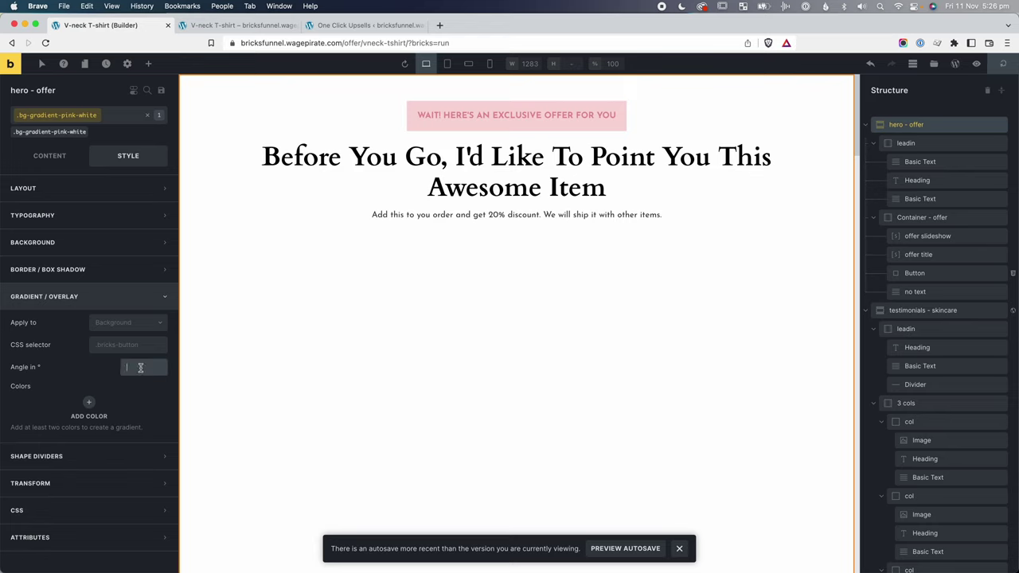
text(0)
click(88, 402)
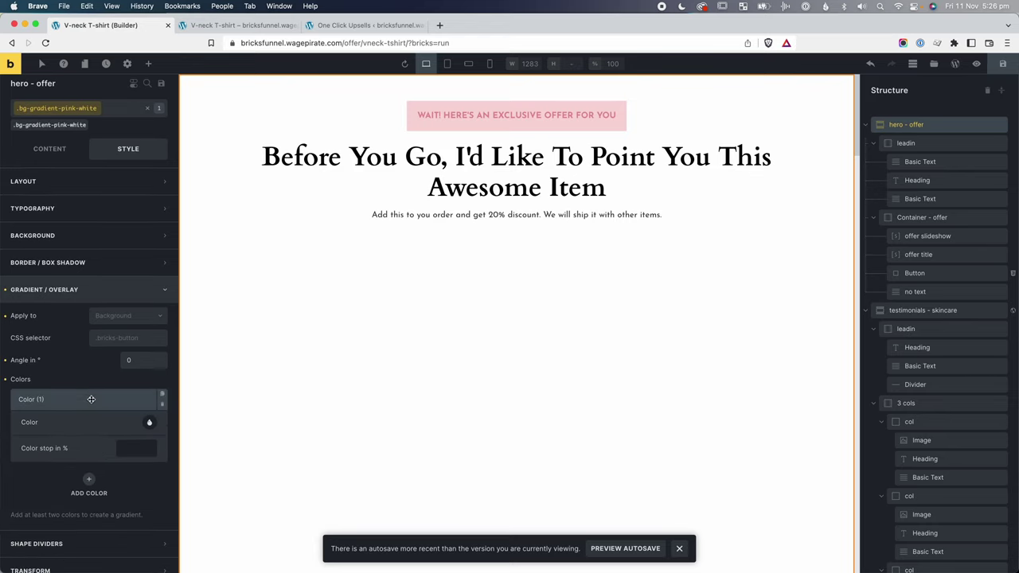
click(148, 423)
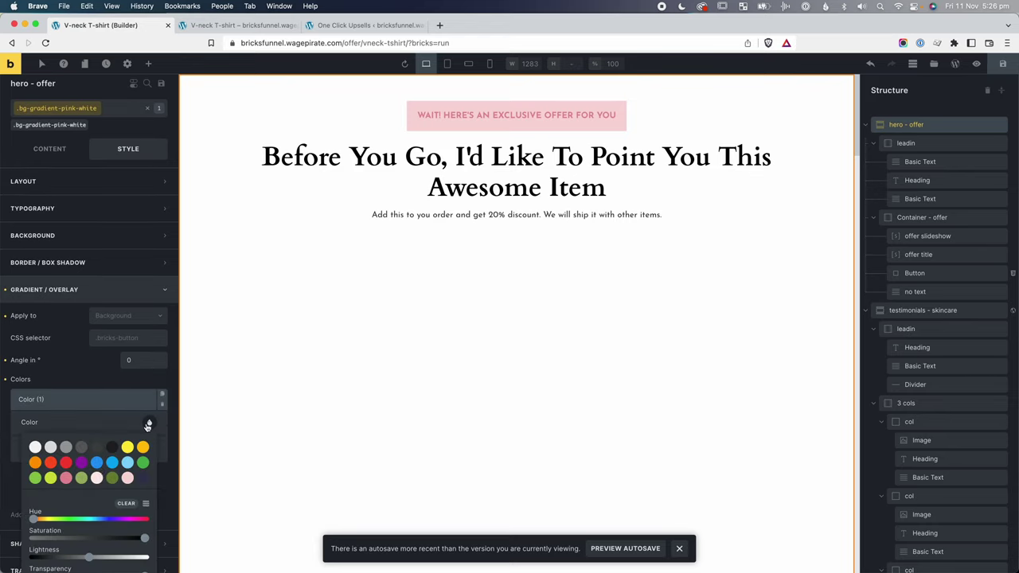
click(35, 433)
drag(138, 540, 149, 542)
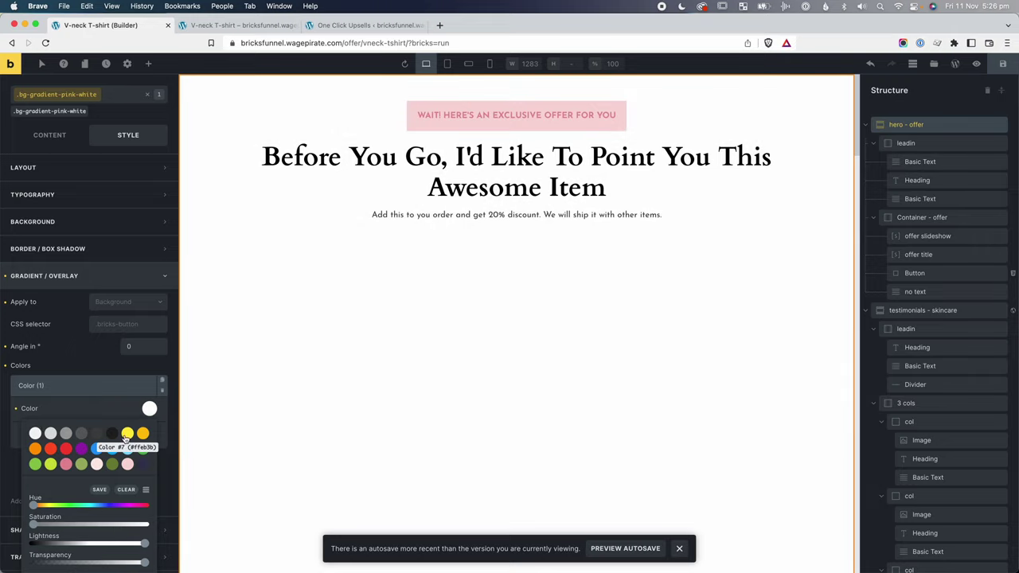
click(130, 366)
Add pale pink #feebe7 as the second gradient colour and save the page.
click(90, 463)
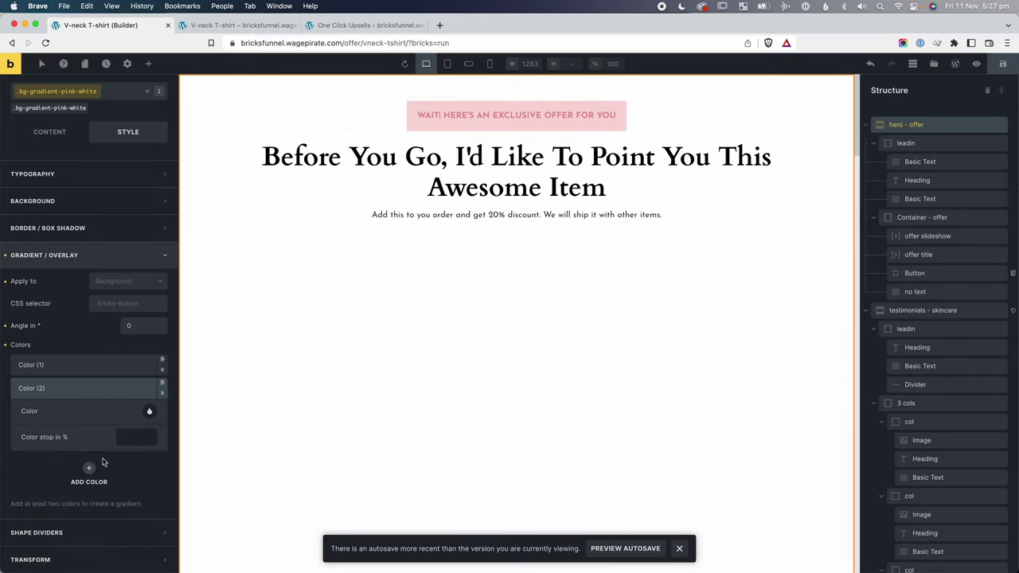
click(149, 414)
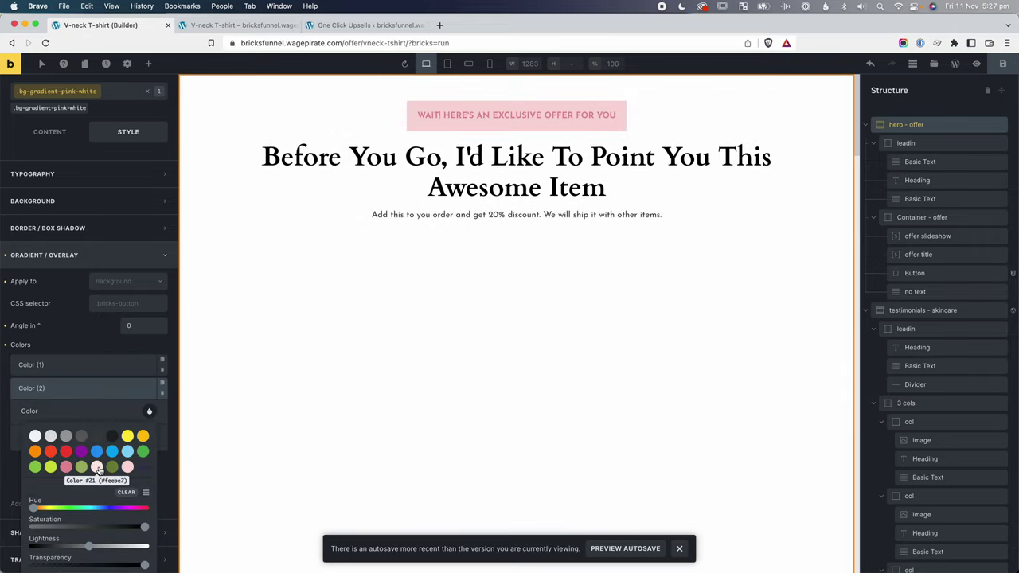
click(96, 468)
click(276, 94)
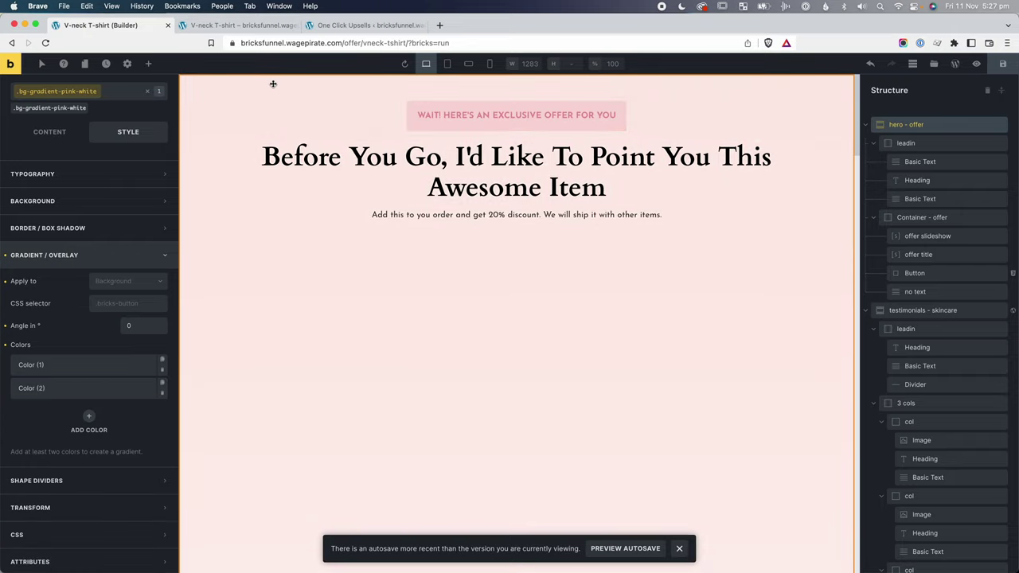
scroll(272, 88, down, 5)
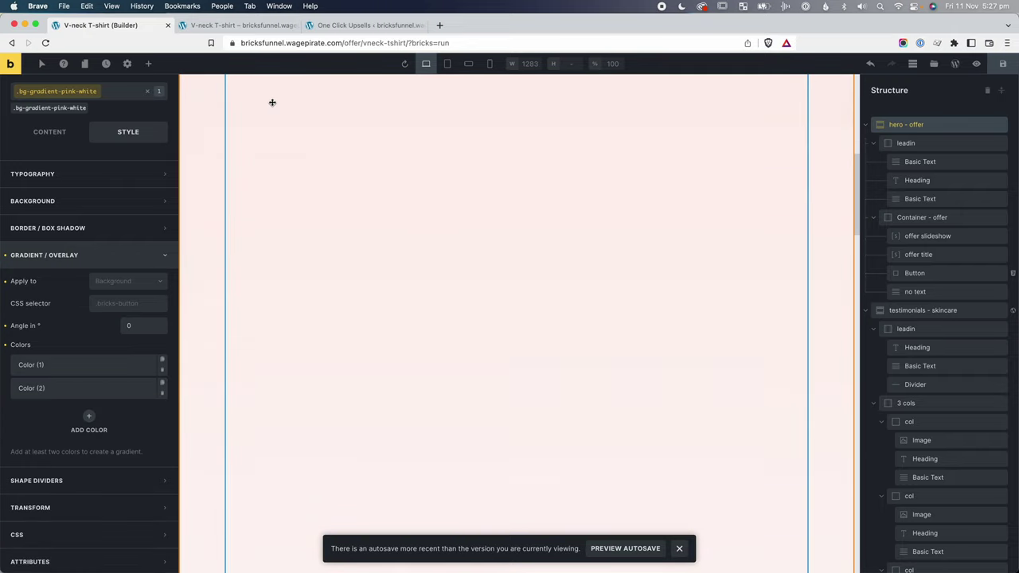
scroll(273, 102, down, 3)
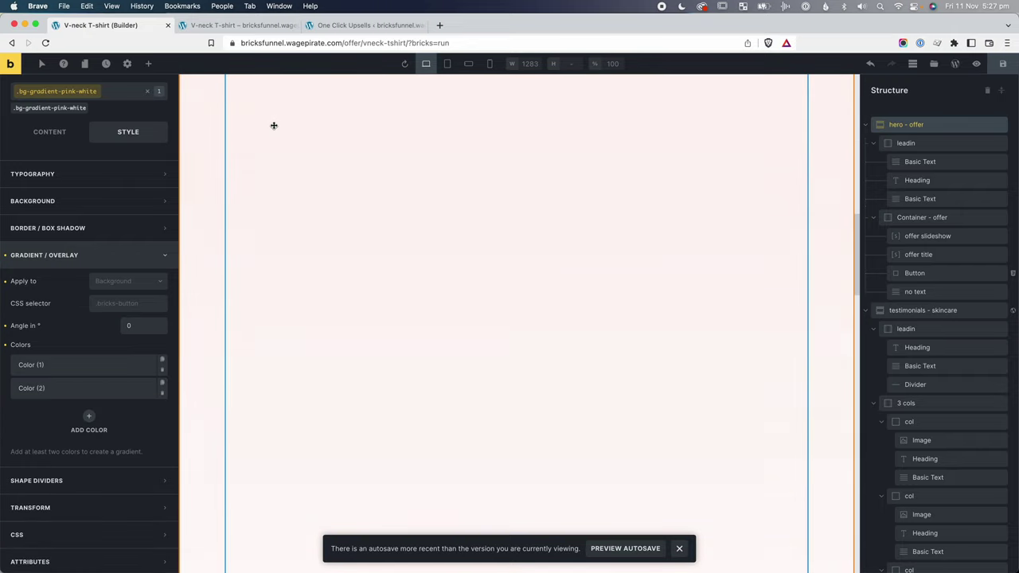
click(1009, 62)
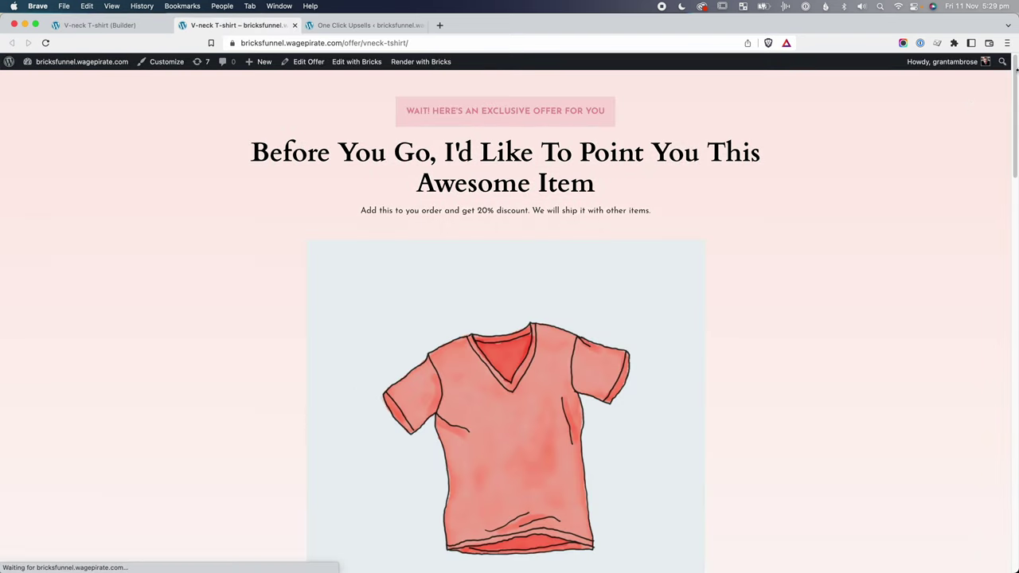
Pick Blue as the shirt colour and Medium as the size on the live page.
drag(1016, 73, 1012, 196)
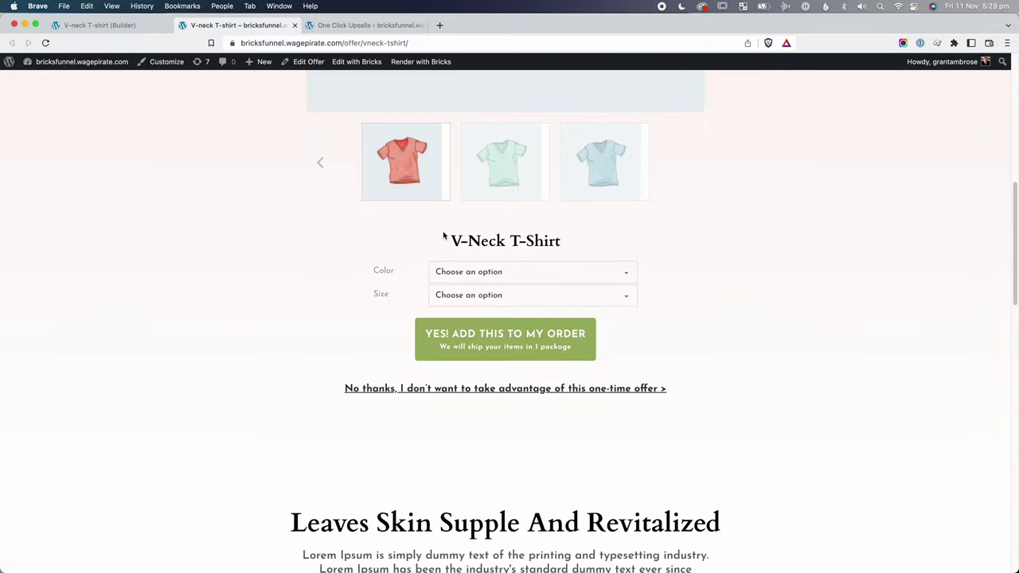
click(451, 269)
click(455, 292)
click(478, 296)
click(461, 324)
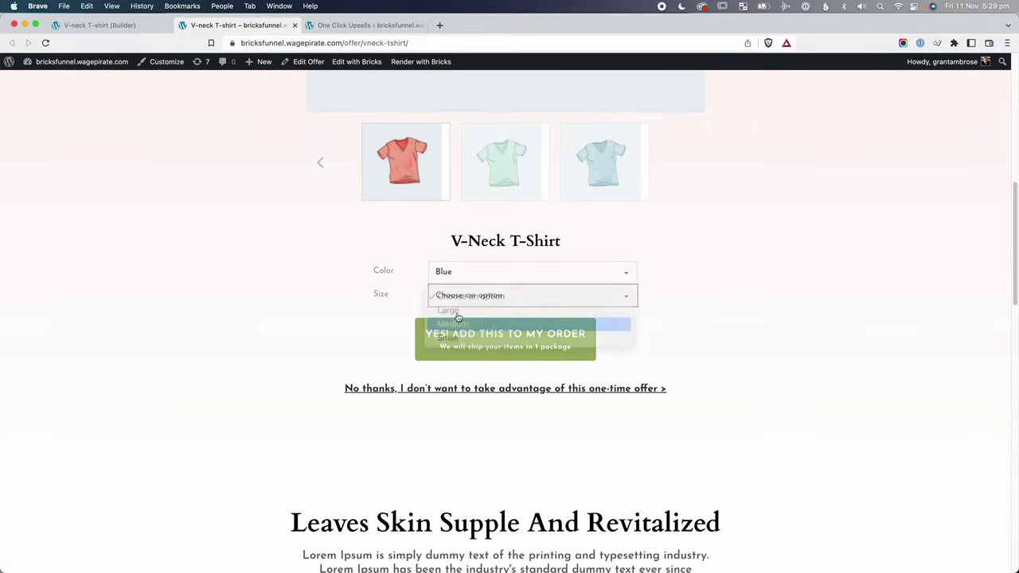
click(328, 280)
Scroll through the sections below the offer to review the gradient layout.
scroll(375, 280, down, 1)
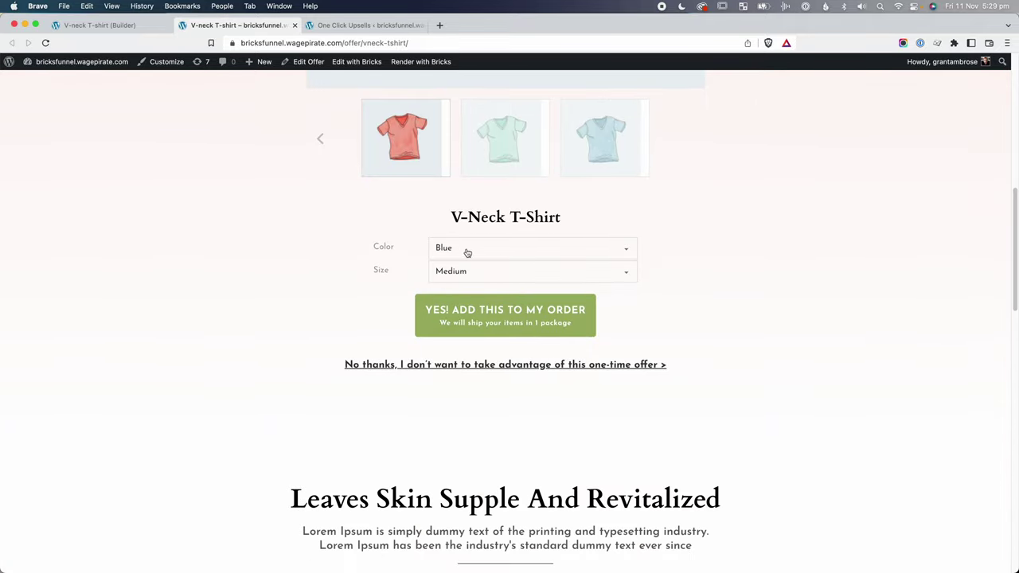
scroll(461, 287, down, 8)
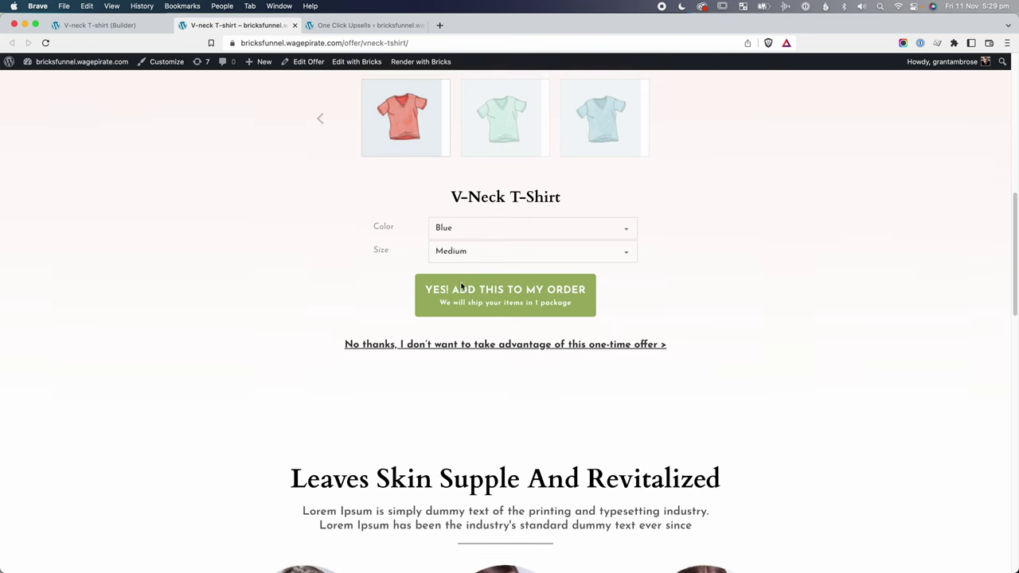
scroll(461, 287, down, 3)
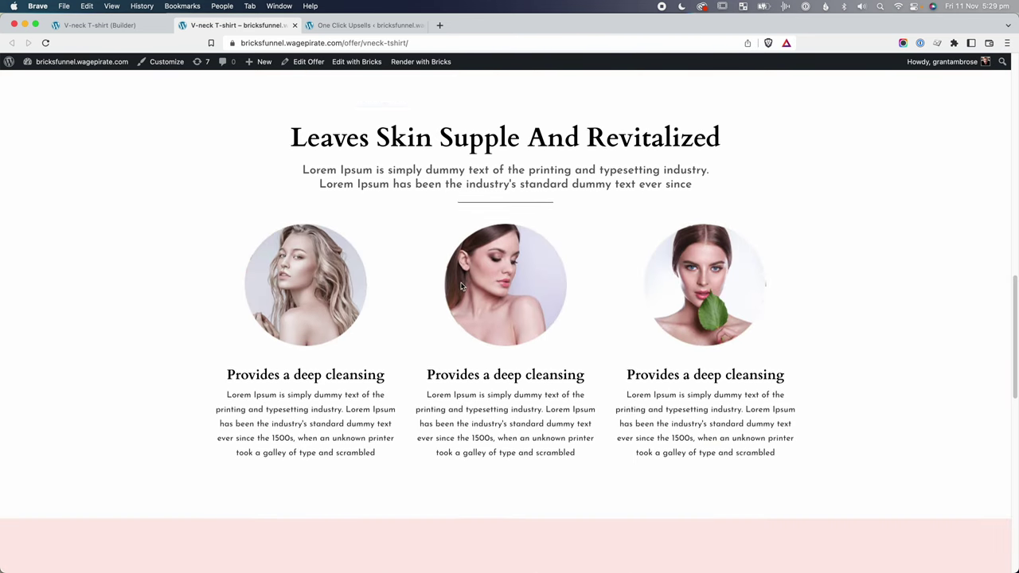
scroll(461, 287, up, 4)
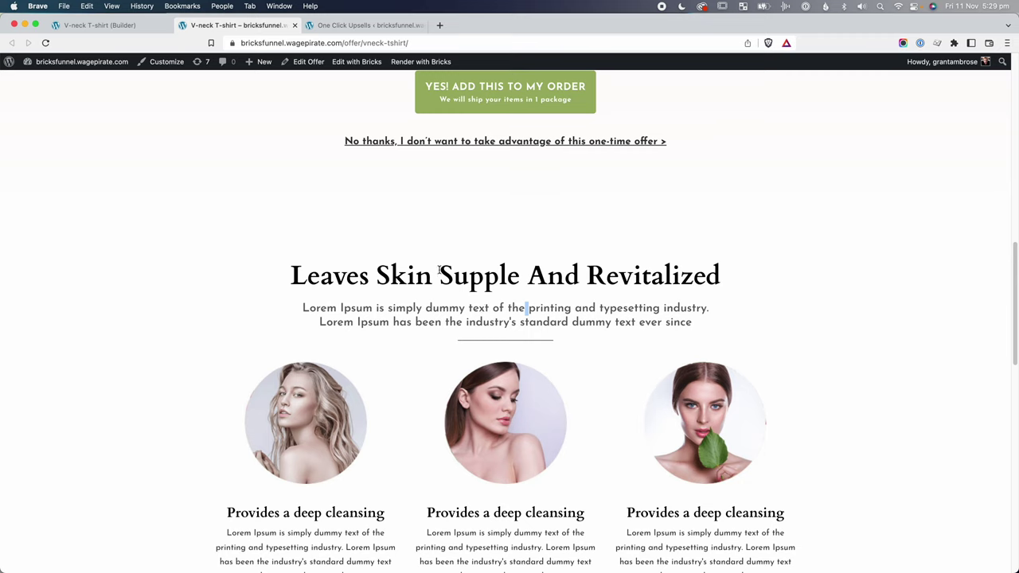
click(440, 271)
scroll(343, 267, down, 1)
drag(314, 252, 720, 267)
click(593, 272)
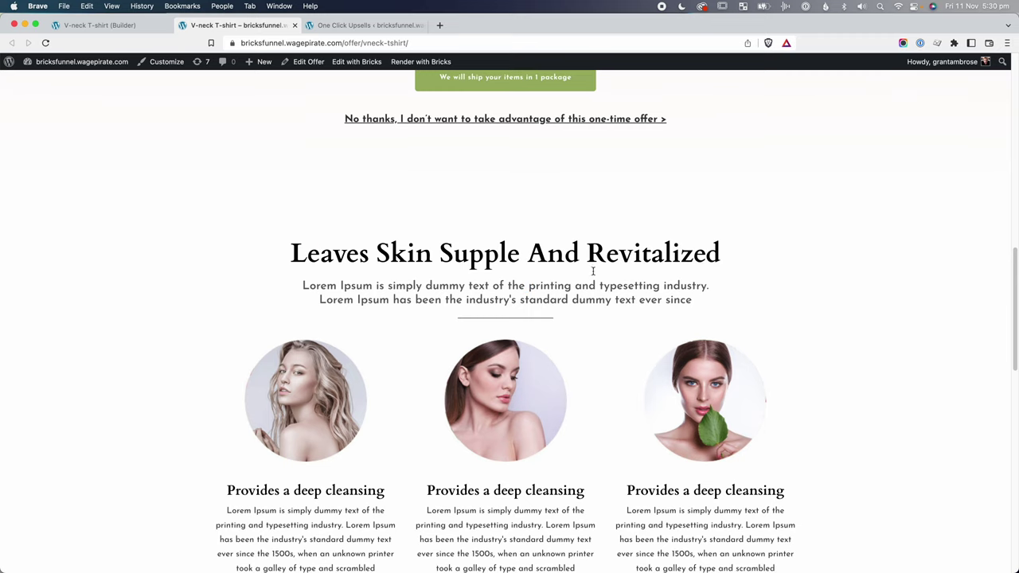
scroll(489, 378, up, 5)
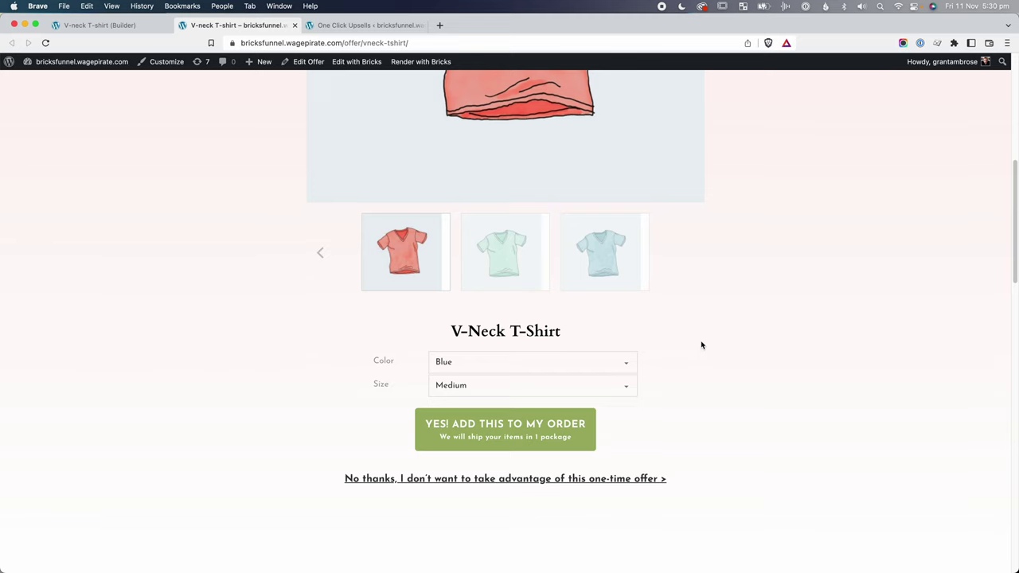
scroll(494, 400, down, 5)
scroll(498, 390, up, 5)
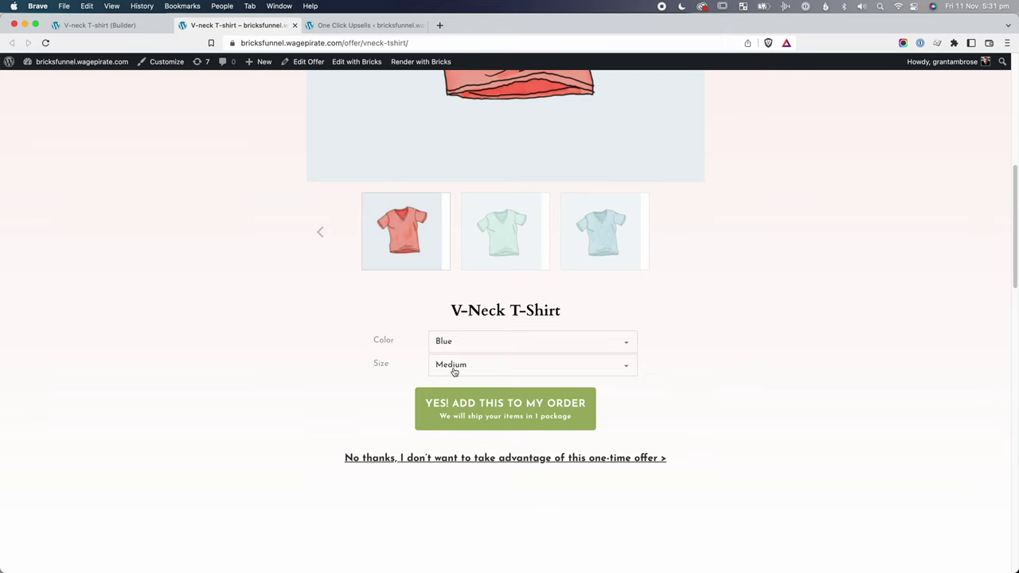
scroll(434, 430, down, 2)
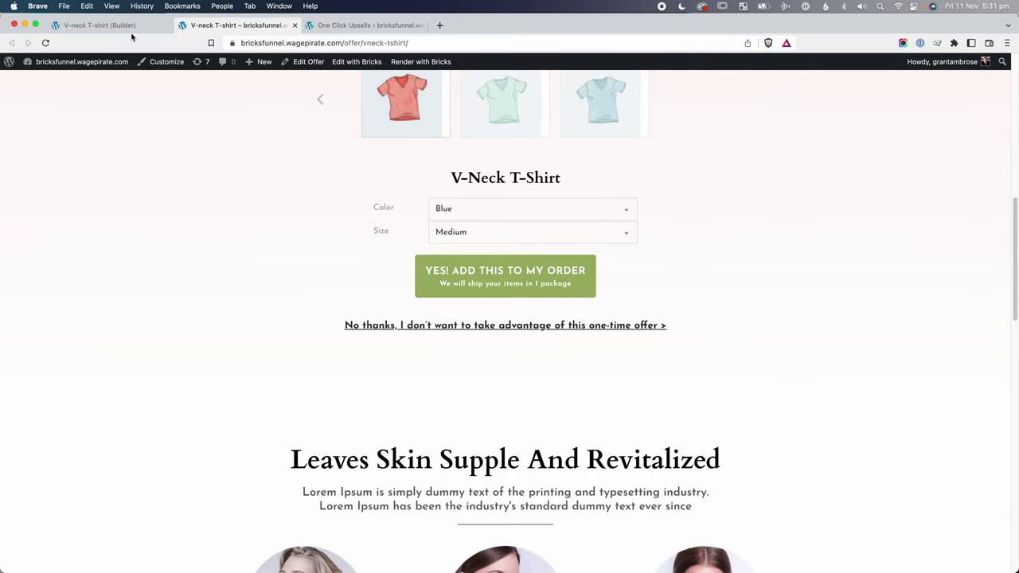
Change the hero section's bottom padding from 110 to 0, save, and reload the live page.
click(99, 24)
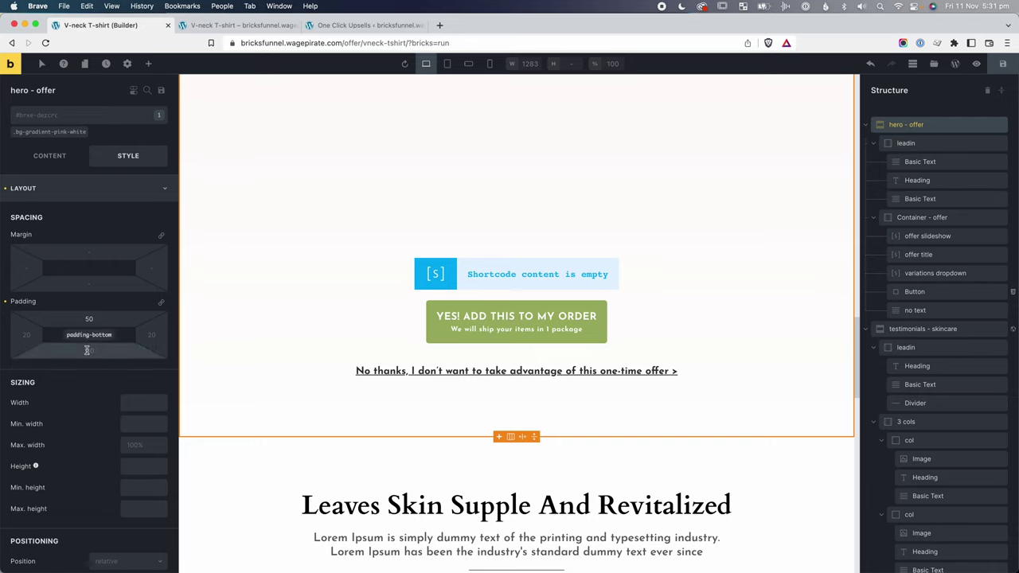
click(87, 351)
text(0)
click(1002, 64)
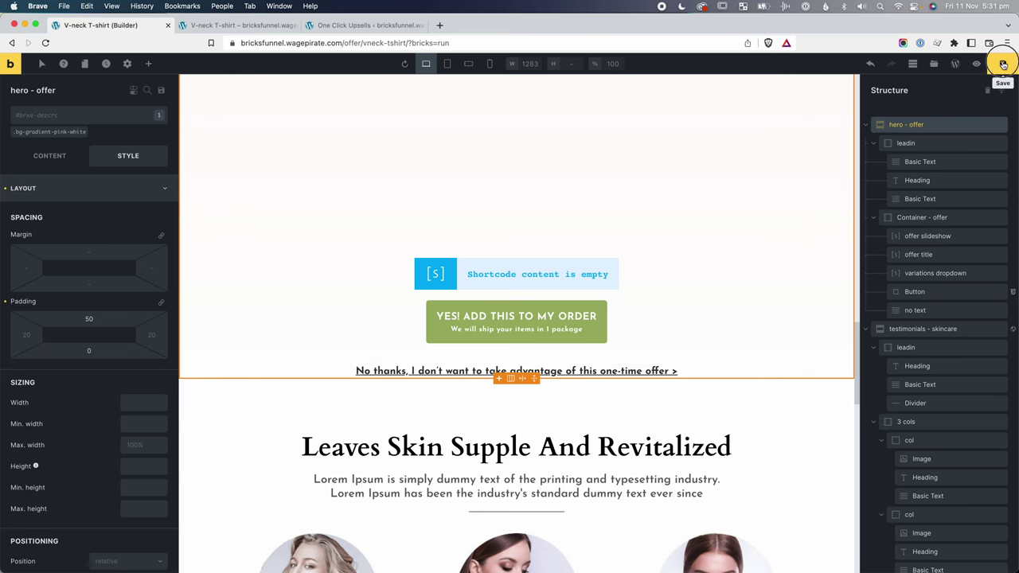
key(ctrl+Tab)
key(super+r)
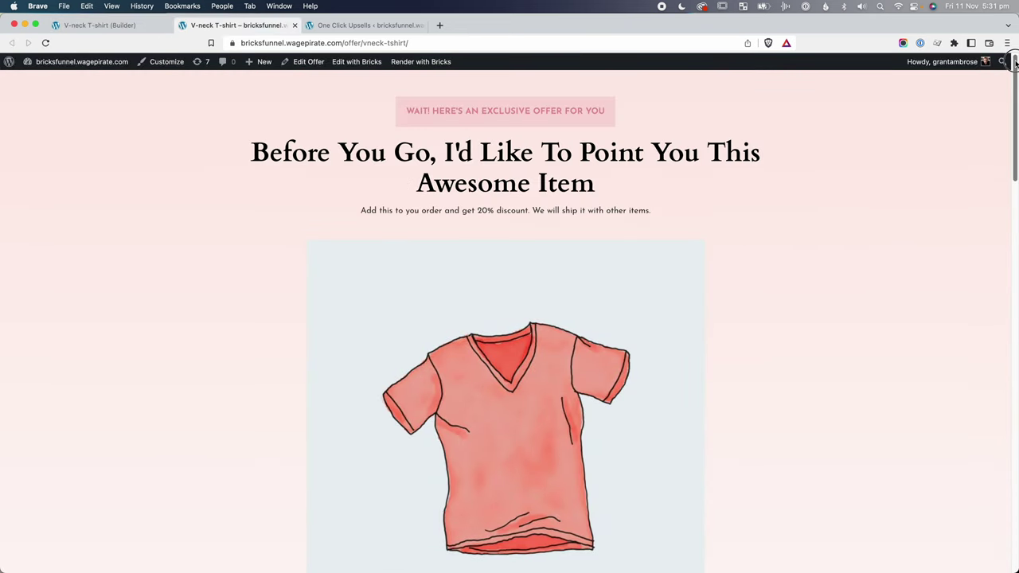
Scroll the refreshed offer page from its headline down to the footer.
drag(1014, 64, 1013, 253)
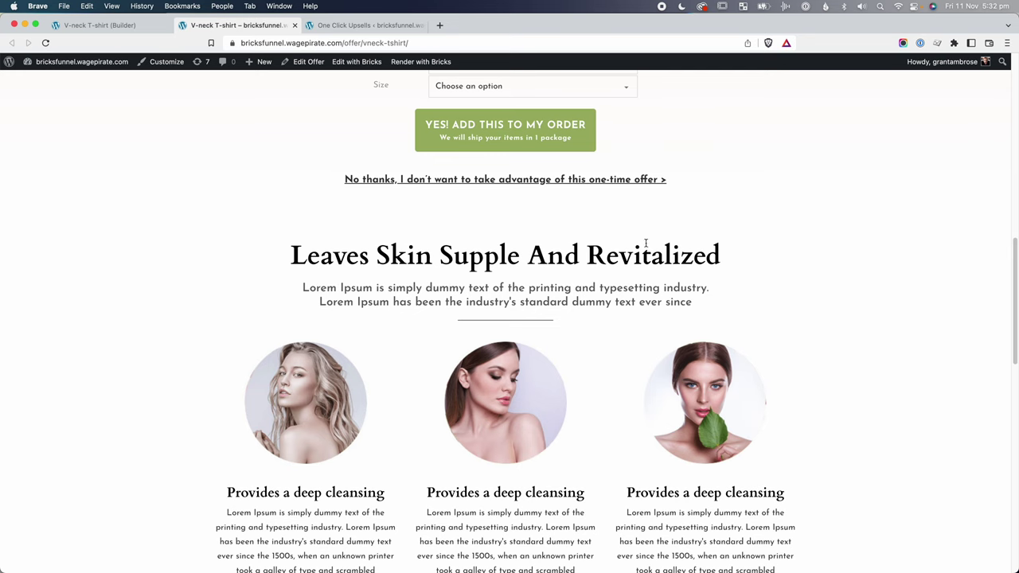
scroll(646, 243, down, 10)
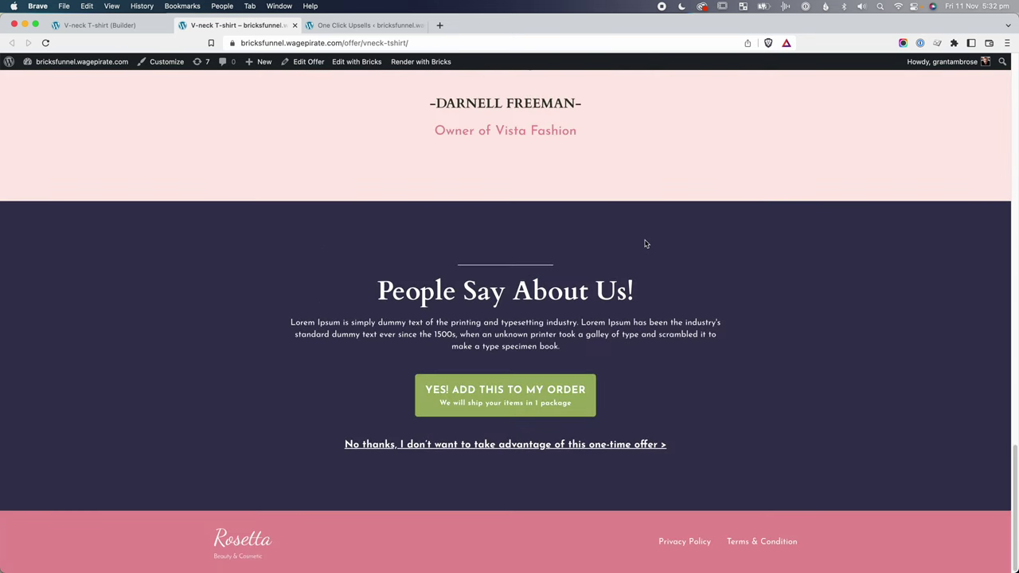
scroll(646, 242, up, 20)
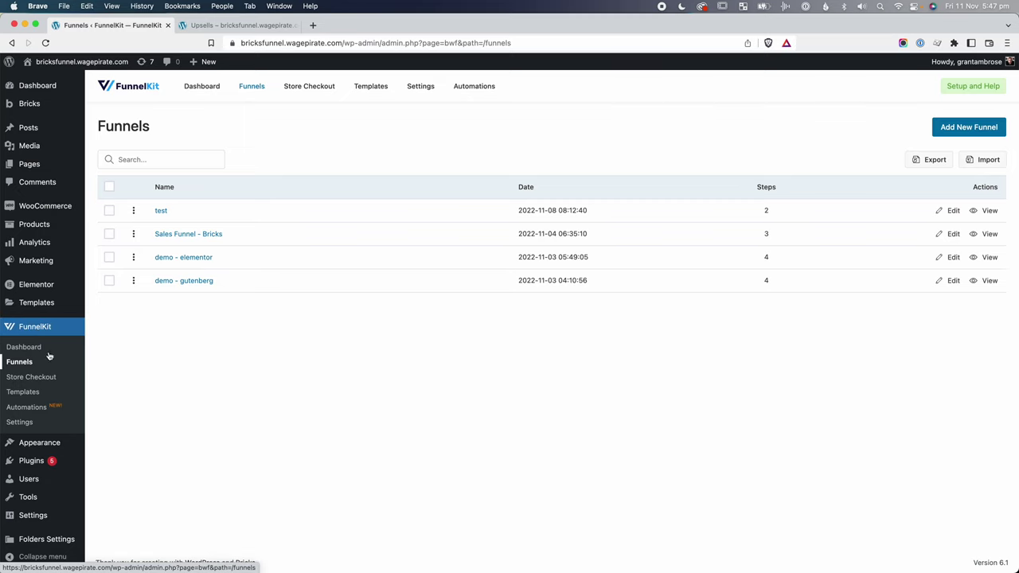
In Sales Funnel - Bricks, open the Beauty Upsells step and start a new offer.
click(188, 235)
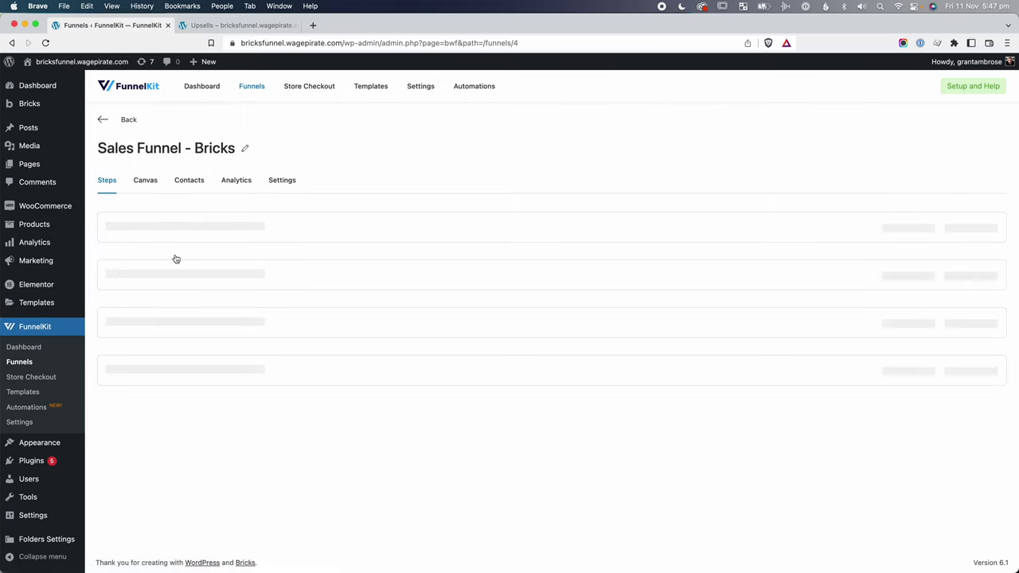
click(150, 374)
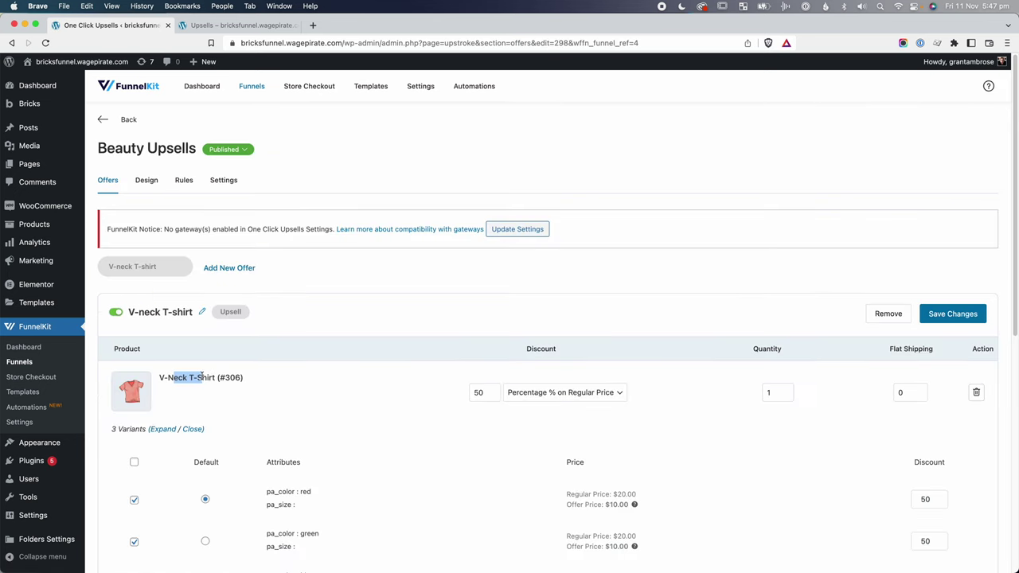
drag(144, 312, 184, 313)
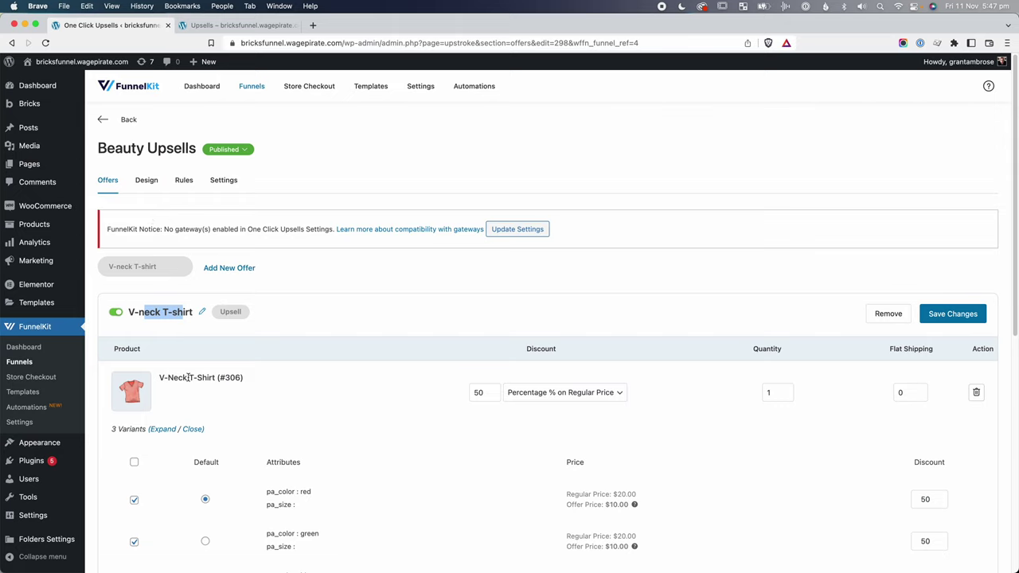
click(245, 269)
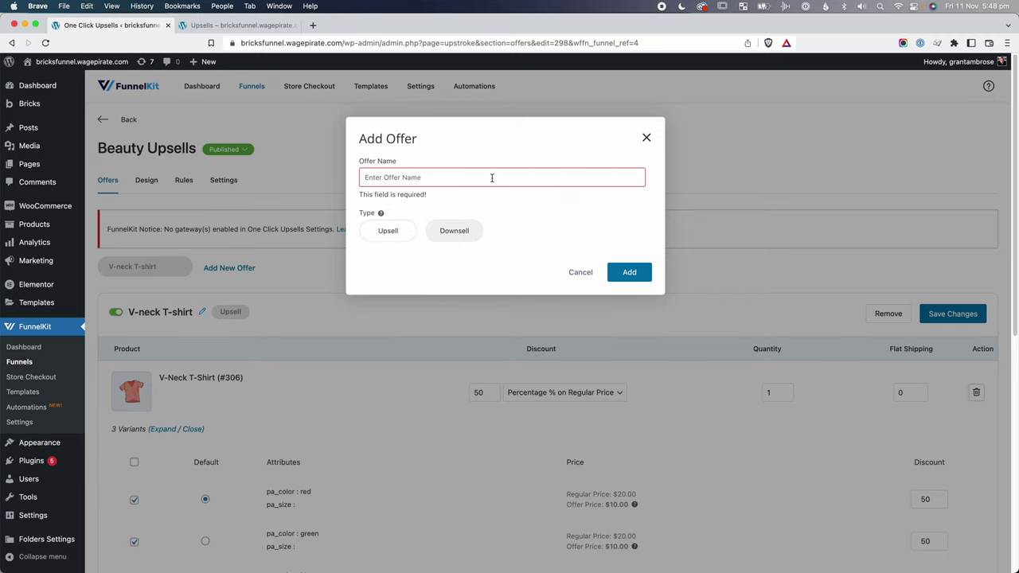
Create a new FunnelKit offer named 'beanie'.
click(492, 177)
text(beanitie)
key(super+a)
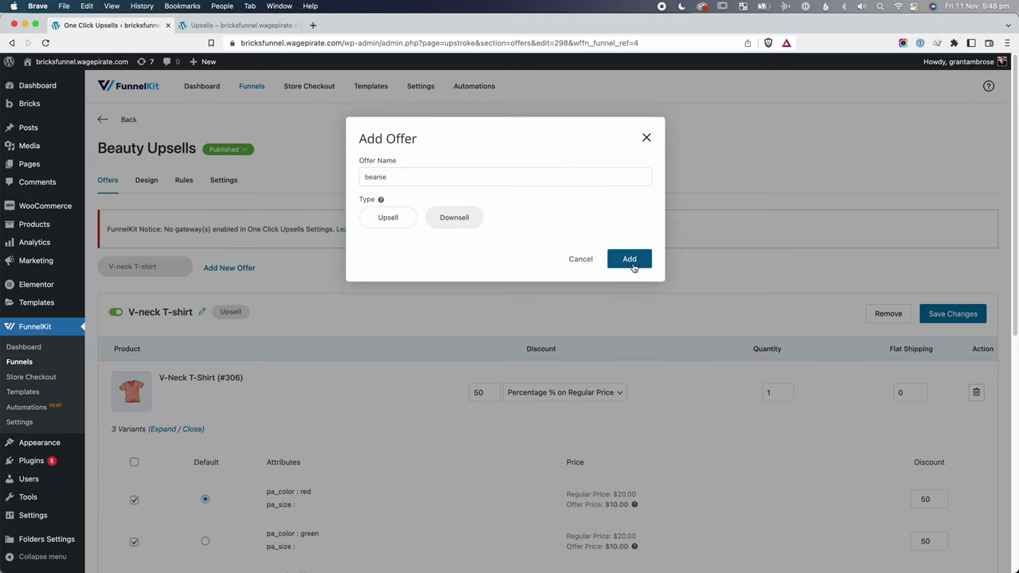
click(629, 259)
Add the Beanie (#310) product to the offer and bring up its design template options.
click(552, 488)
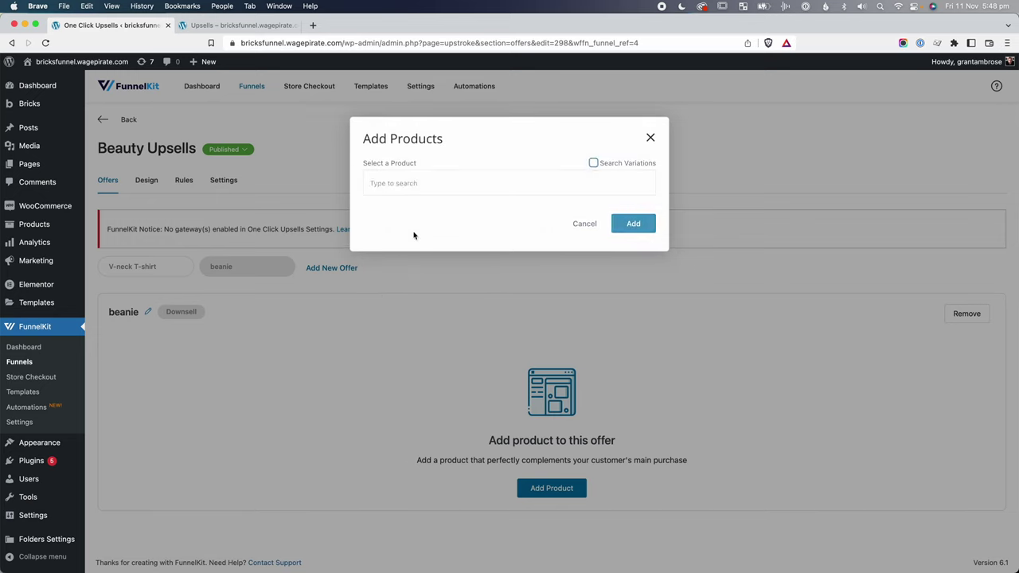
text(beanie)
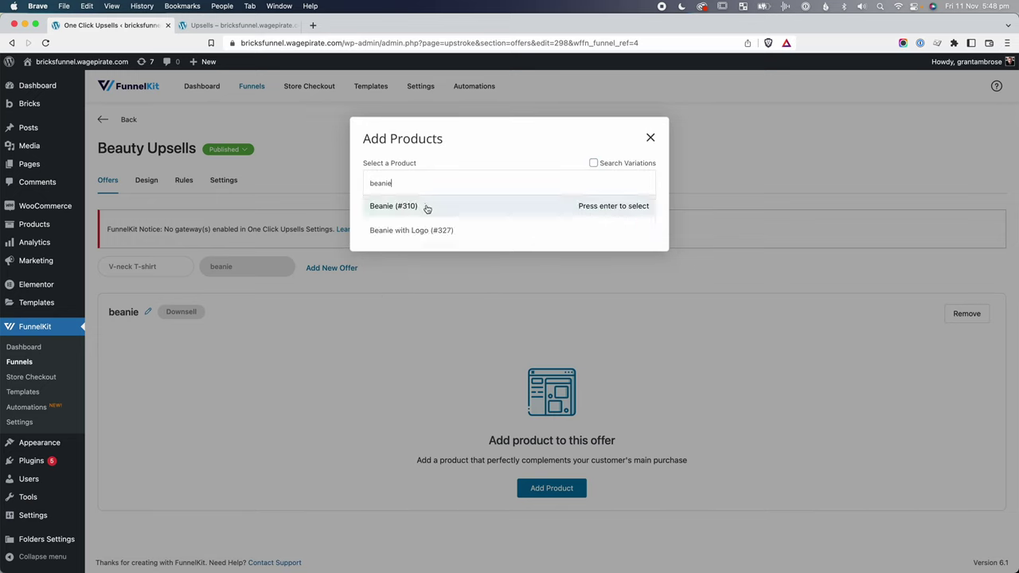
click(425, 207)
click(634, 227)
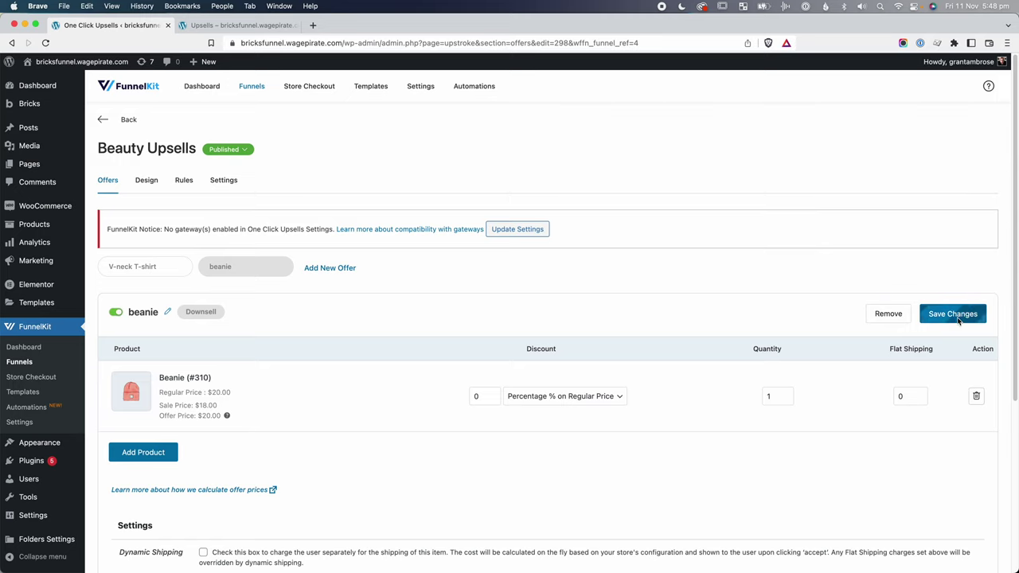
click(148, 182)
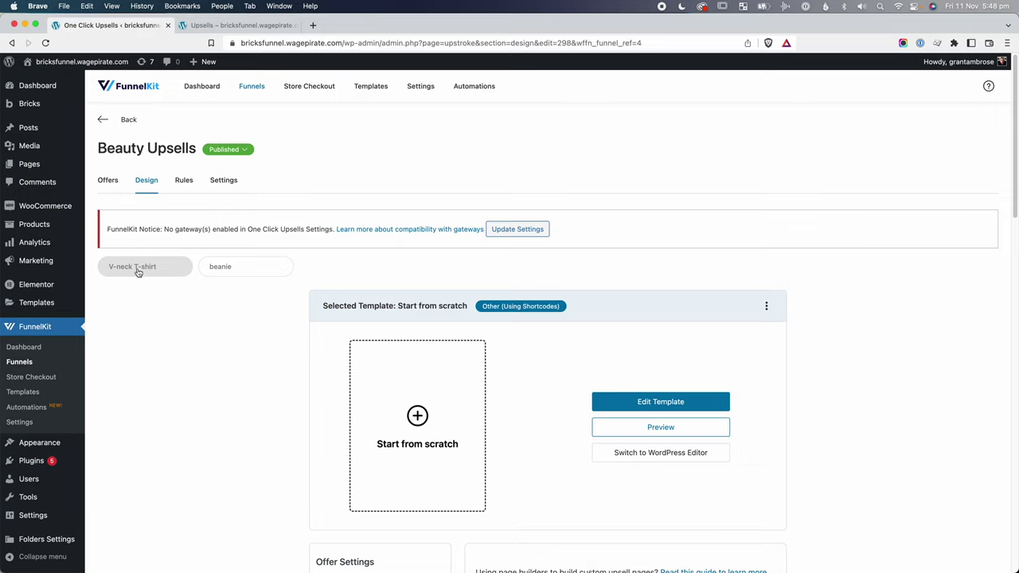
click(229, 269)
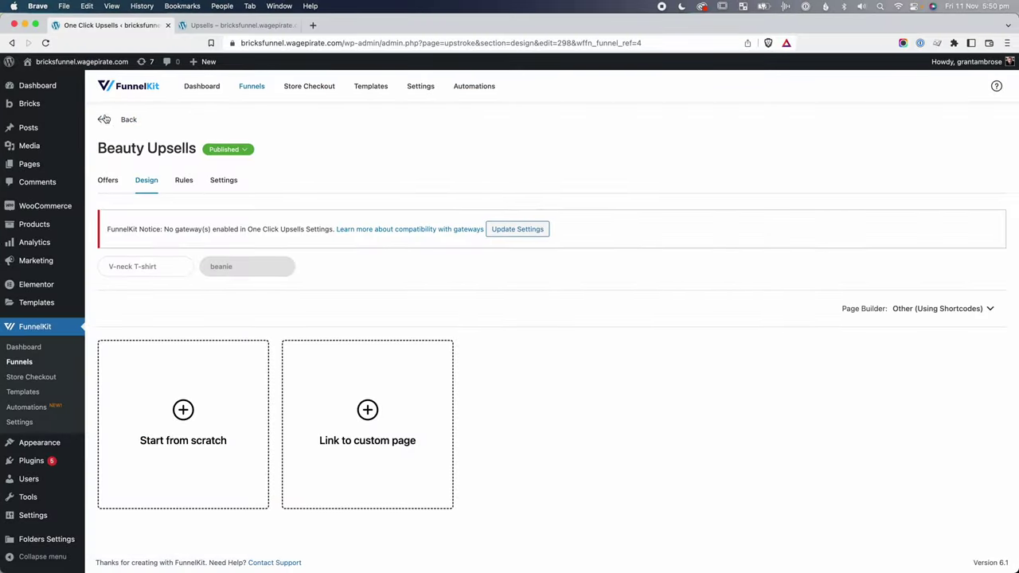
Add a from-scratch Thank You Page step named 'thank you – beauty' to the Sales Funnel - Bricks funnel.
click(103, 120)
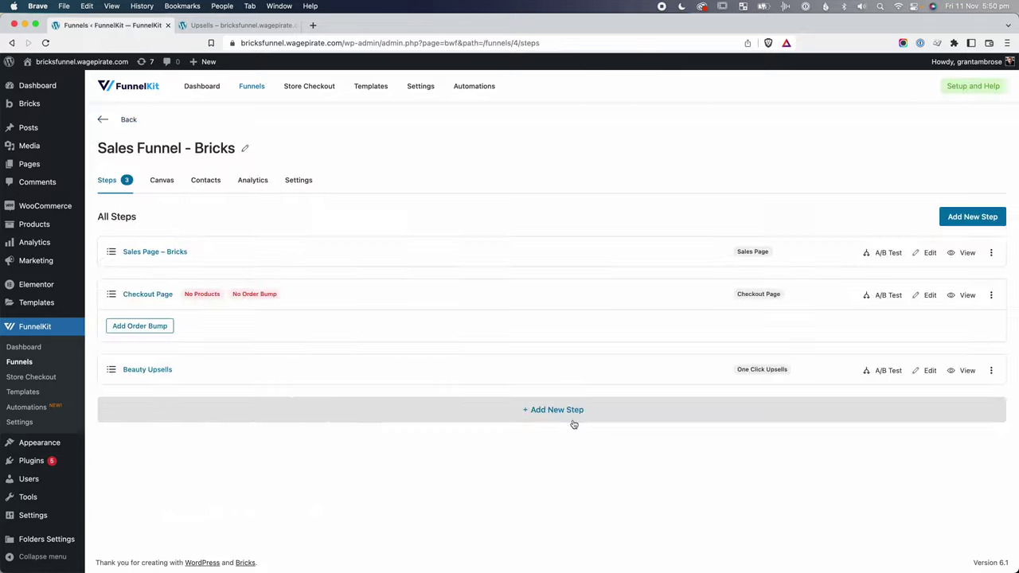
click(568, 412)
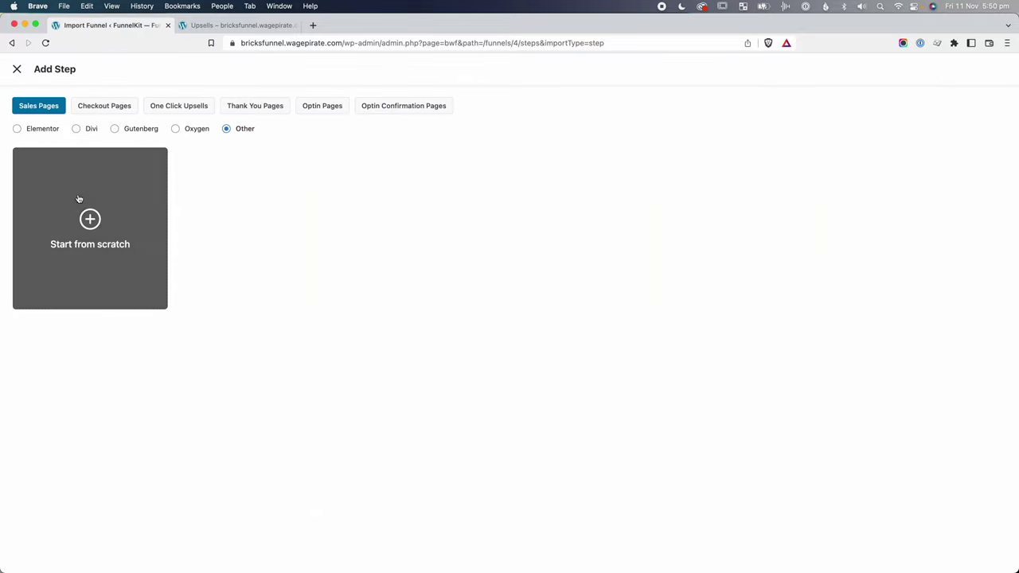
click(273, 112)
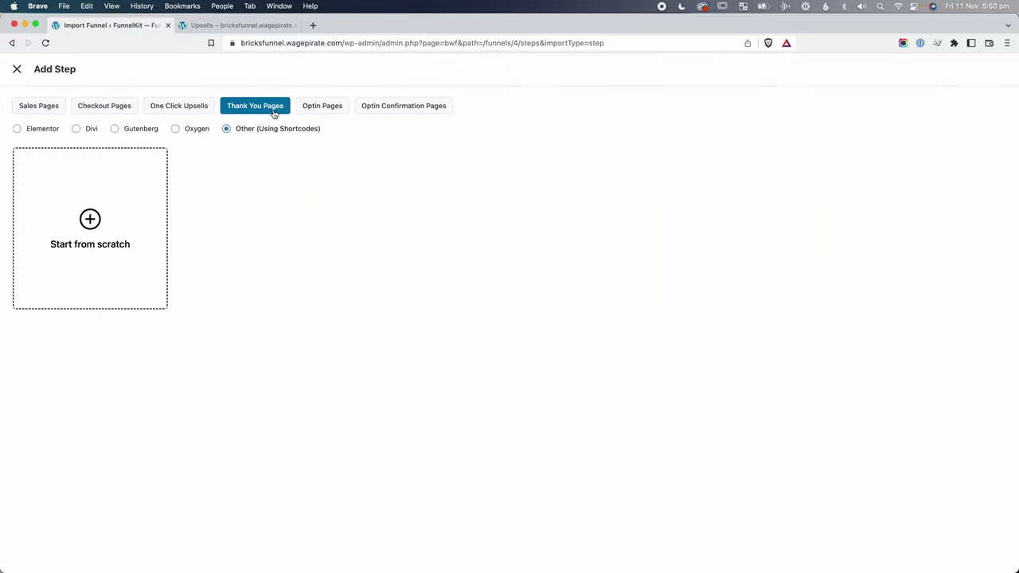
click(90, 231)
click(443, 175)
text(thank you - beauty)
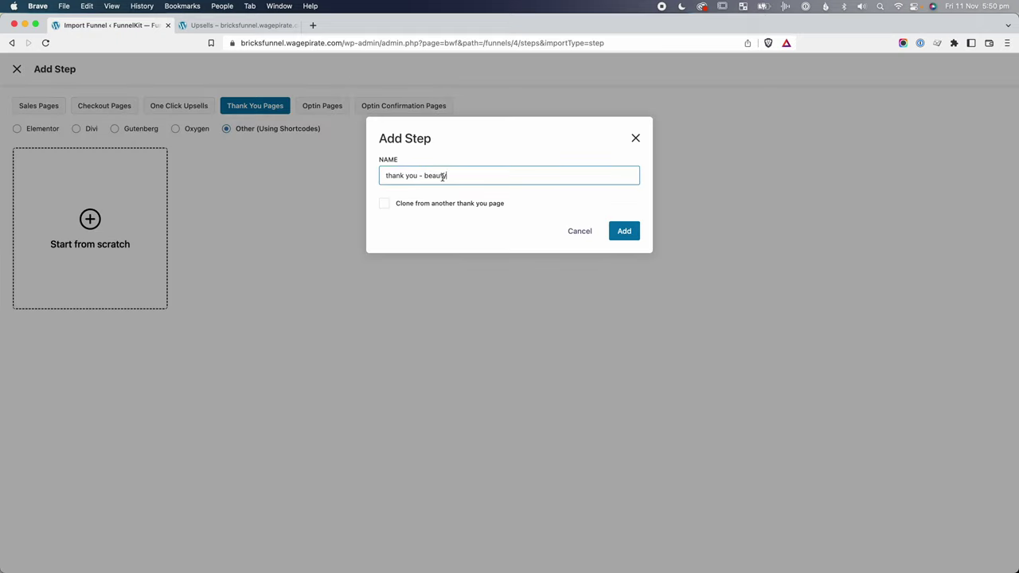
click(626, 230)
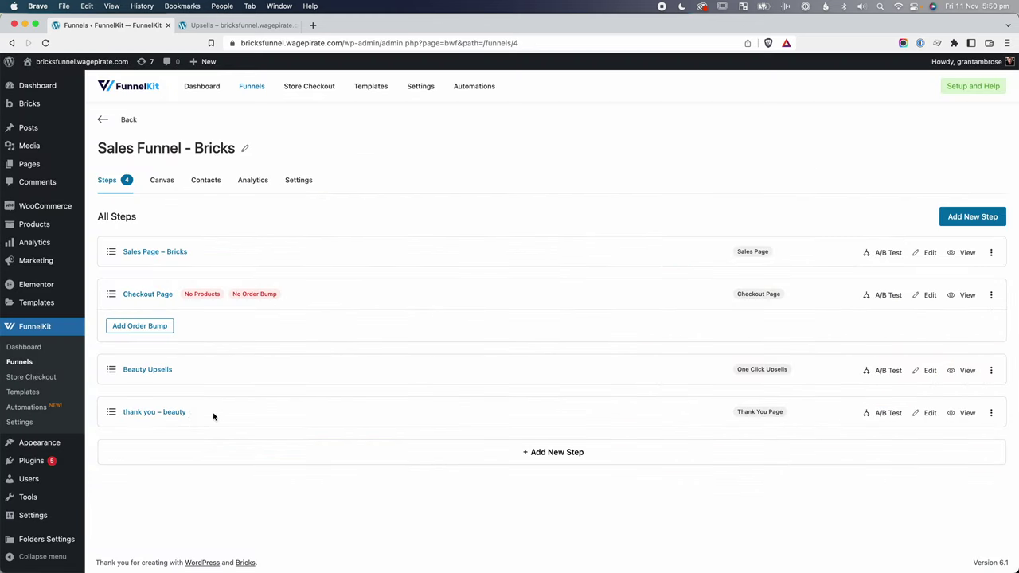
In the step's settings, review the customer email, name, phone, order number and order total shortcodes.
click(167, 414)
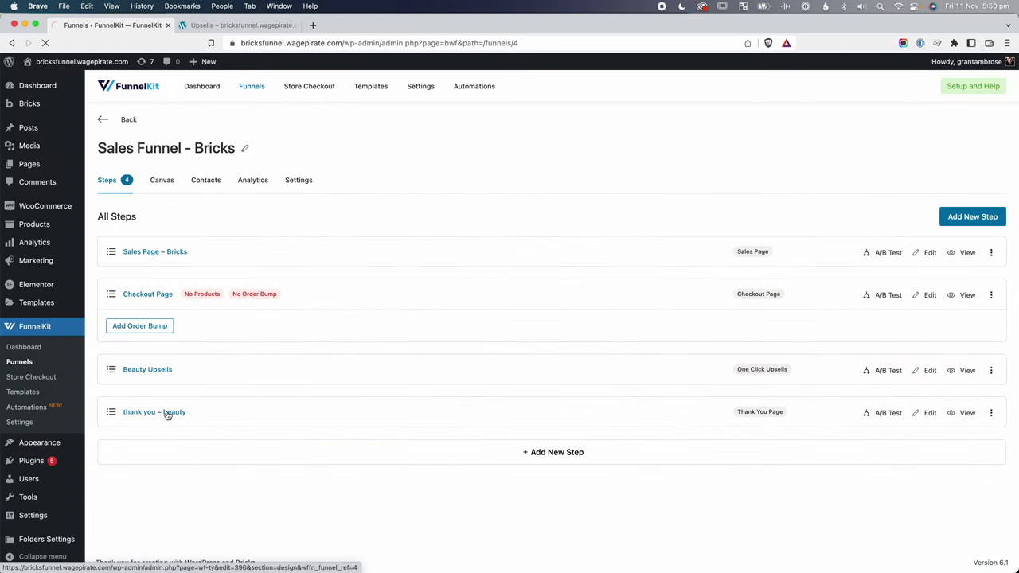
scroll(449, 291, down, 10)
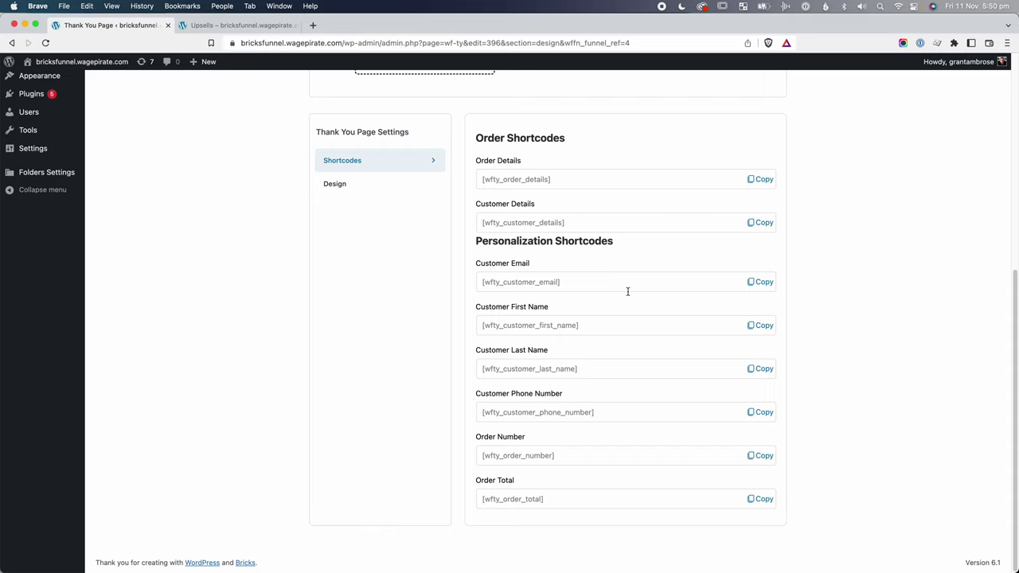
drag(563, 281, 504, 282)
drag(482, 325, 523, 324)
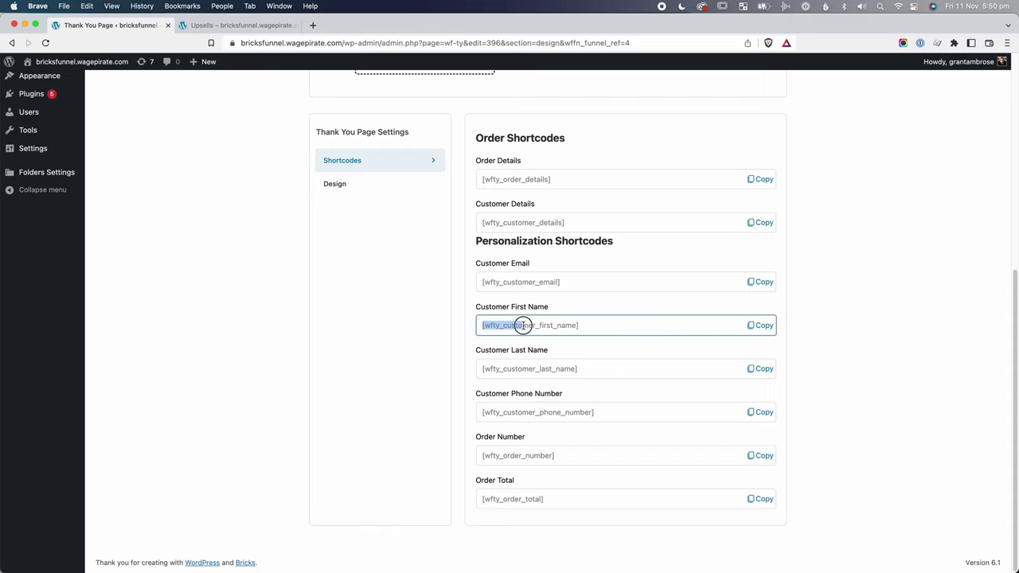
drag(551, 369, 512, 369)
drag(557, 412, 483, 412)
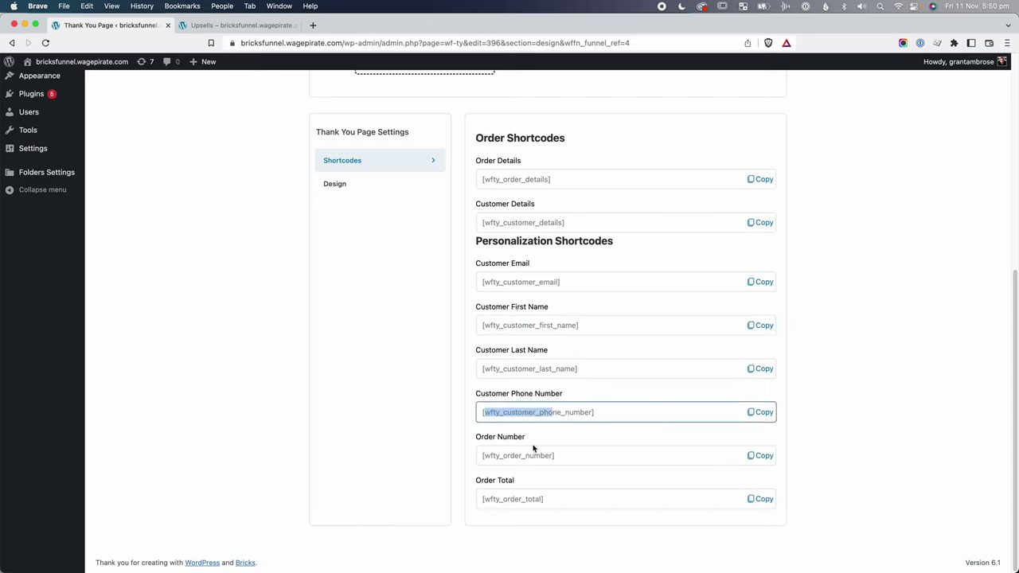
drag(541, 455, 519, 457)
drag(532, 502, 483, 499)
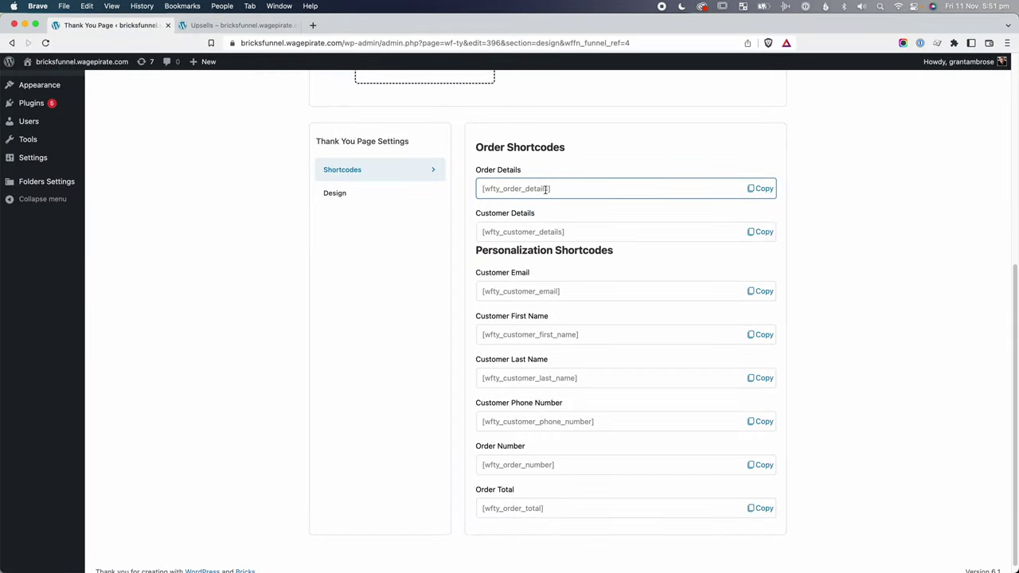
Review the order details and customer details shortcodes, then open the page template for editing.
drag(547, 189, 504, 189)
click(546, 230)
drag(561, 232, 505, 232)
click(408, 252)
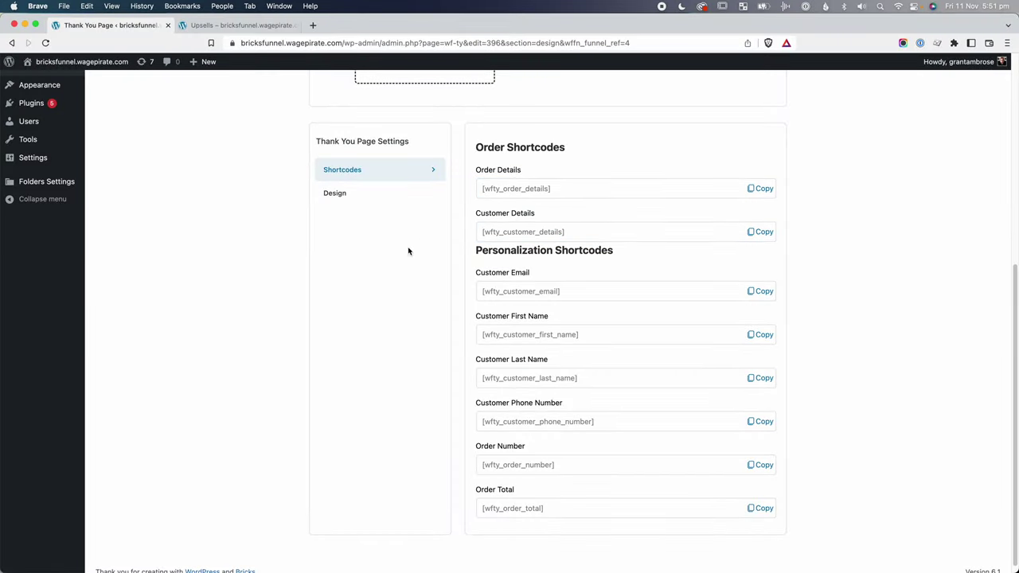
scroll(563, 452, up, 5)
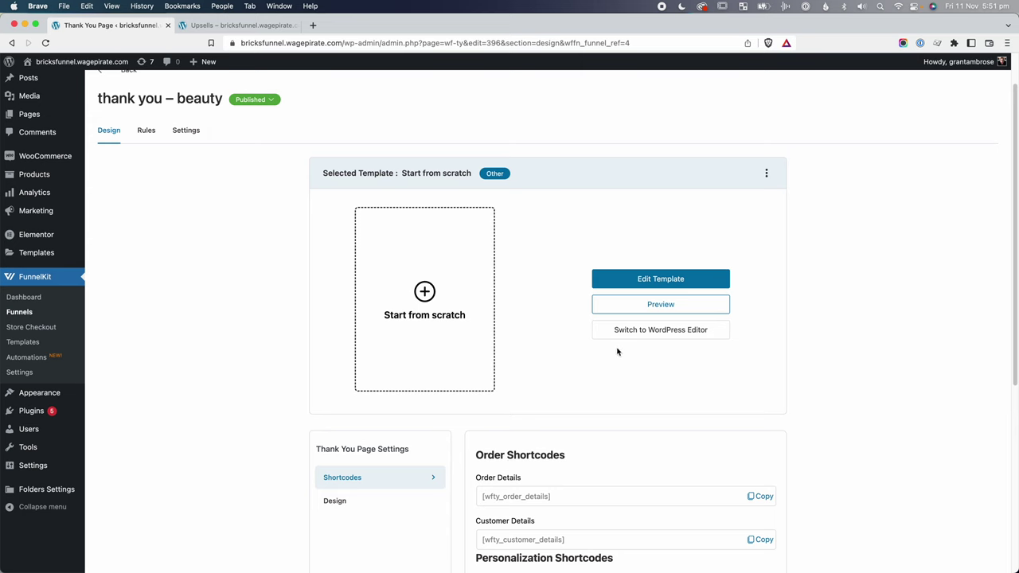
click(646, 284)
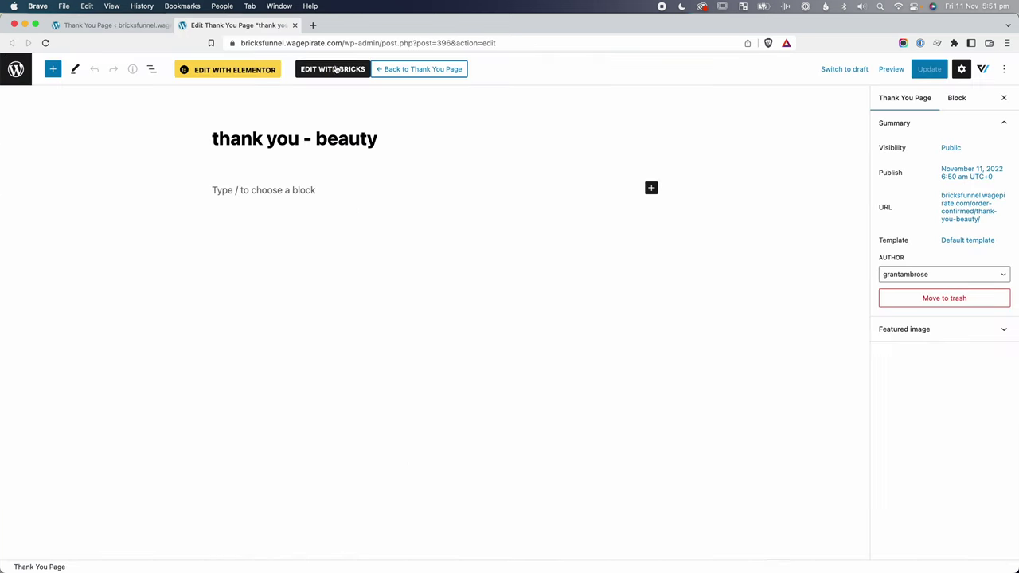
Open the demo funnel's thank-you page preview and note the customer's email in the confirmation.
click(334, 69)
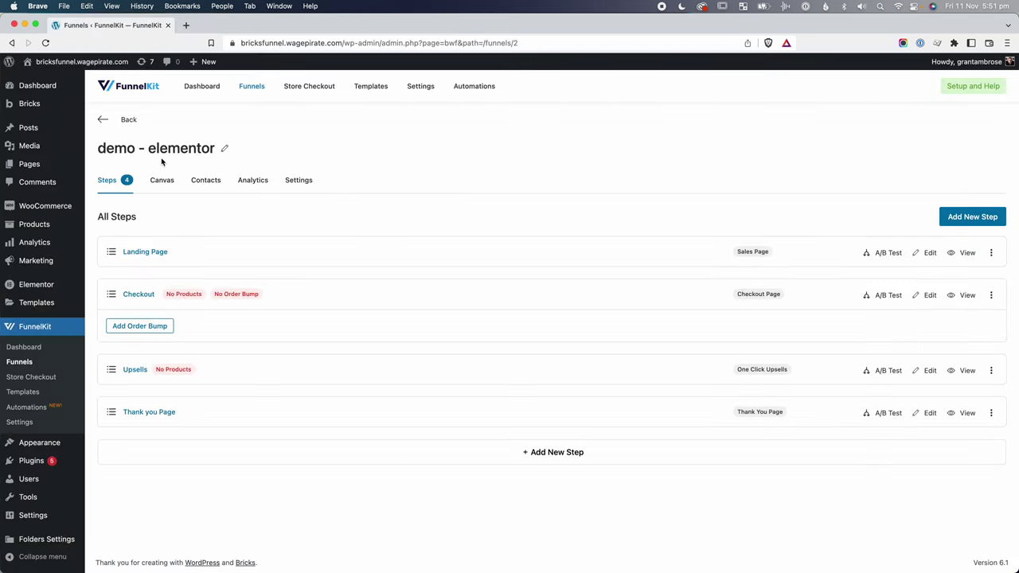
click(962, 413)
click(269, 25)
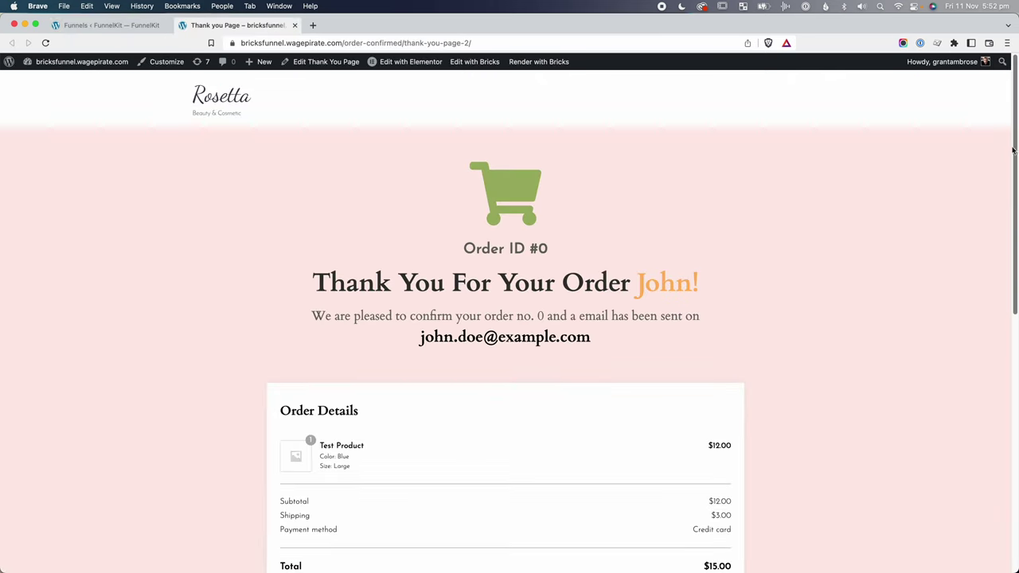
drag(1012, 128, 980, 21)
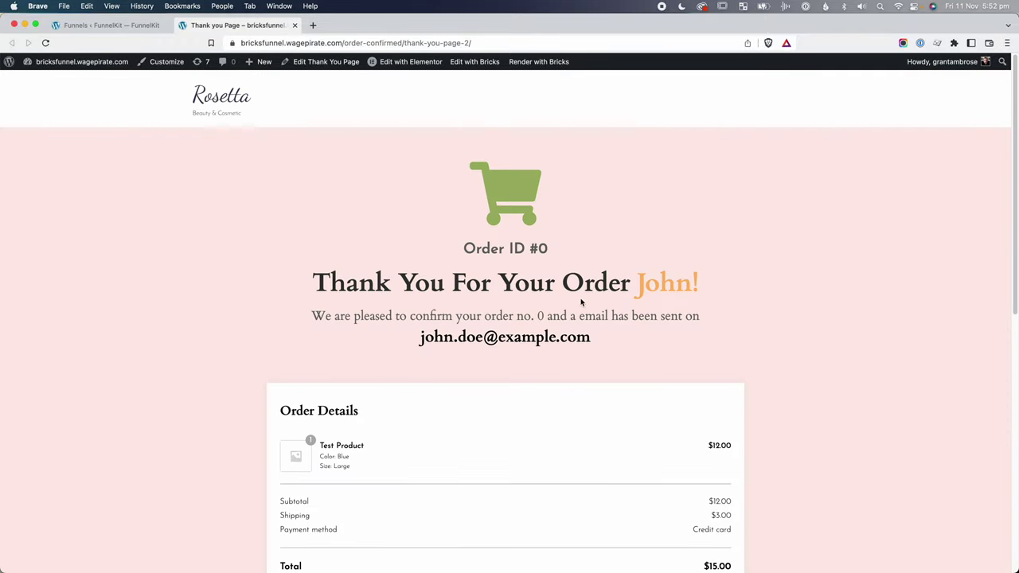
scroll(514, 313, down, 1)
drag(576, 320, 406, 312)
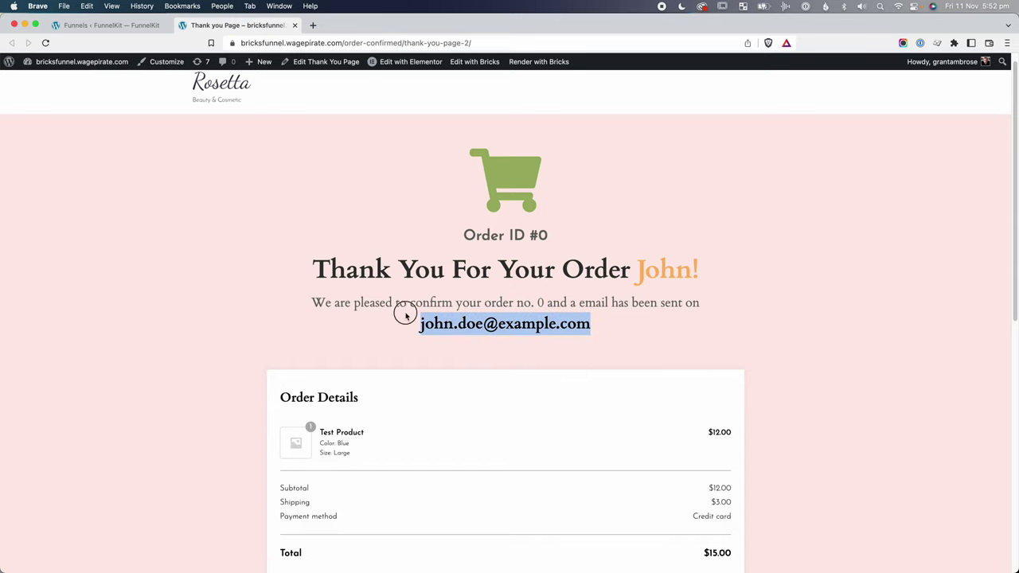
click(466, 324)
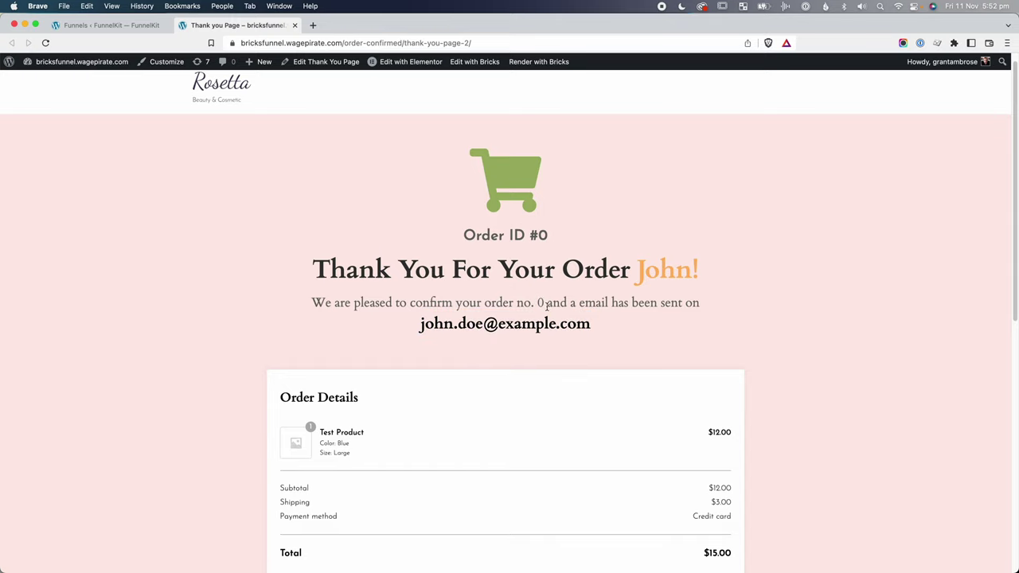
Scroll through the rest of the reference thank-you page.
scroll(547, 307, down, 5)
drag(336, 232, 346, 243)
click(537, 390)
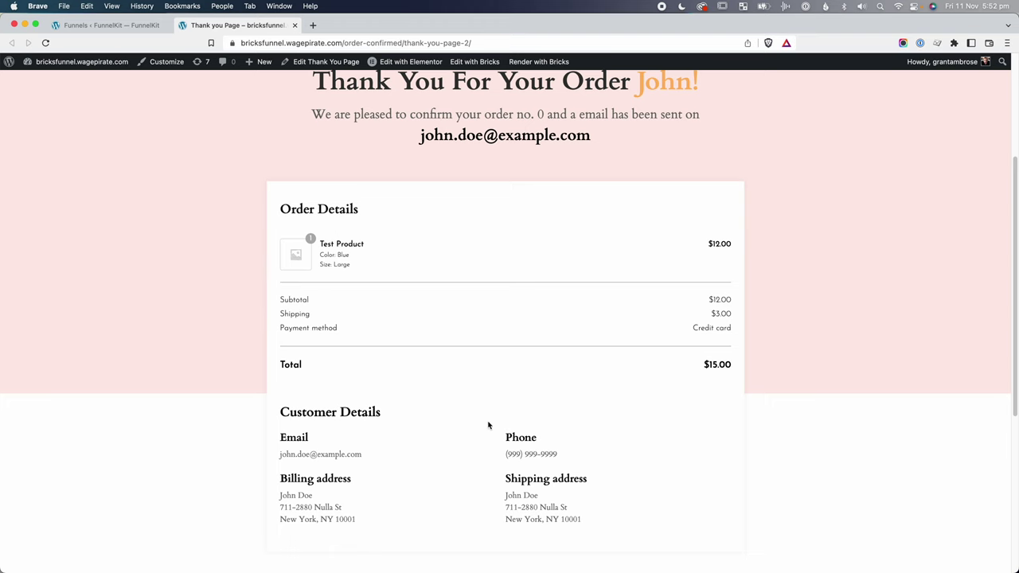
scroll(486, 422, down, 6)
scroll(485, 422, down, 2)
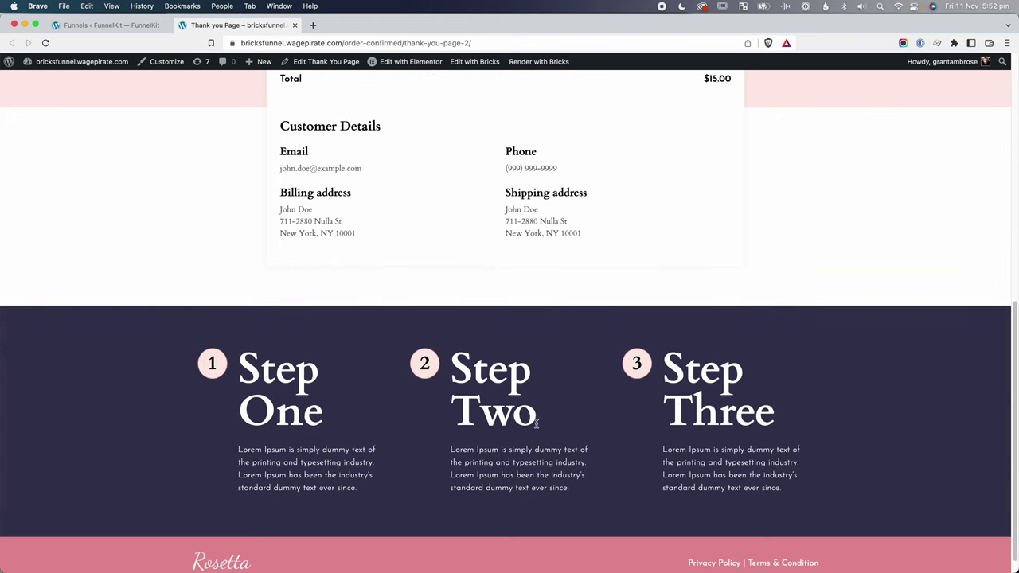
scroll(465, 446, down, 1)
scroll(690, 398, up, 15)
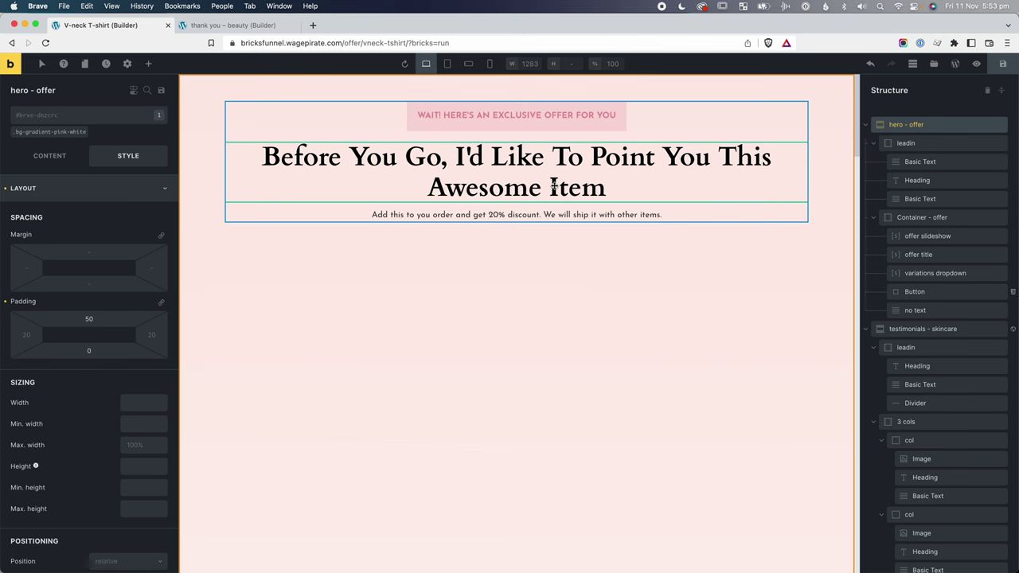
Copy the hero - offer section from the upsell page and paste it into the empty thank-you page.
right_click(956, 126)
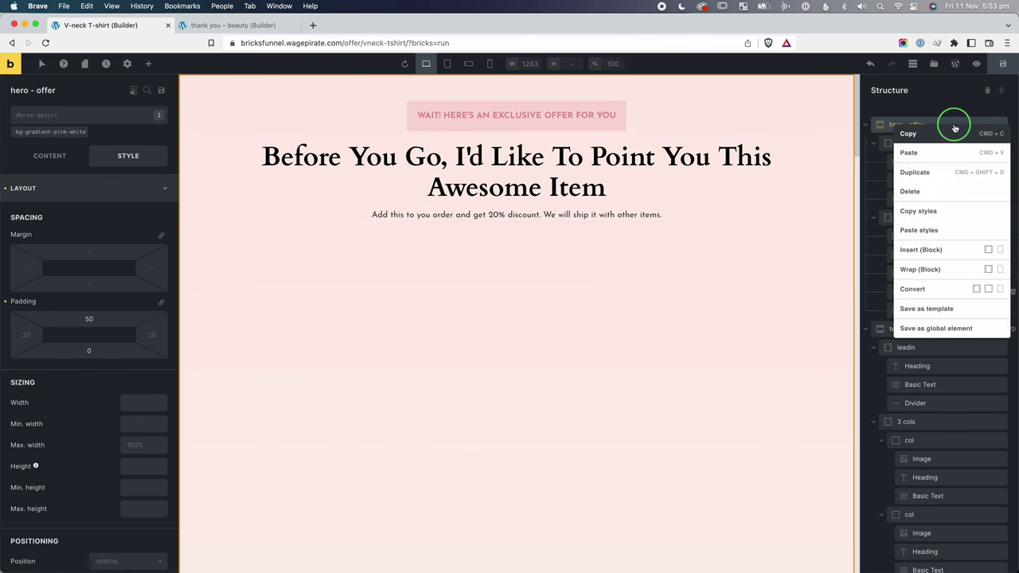
click(909, 134)
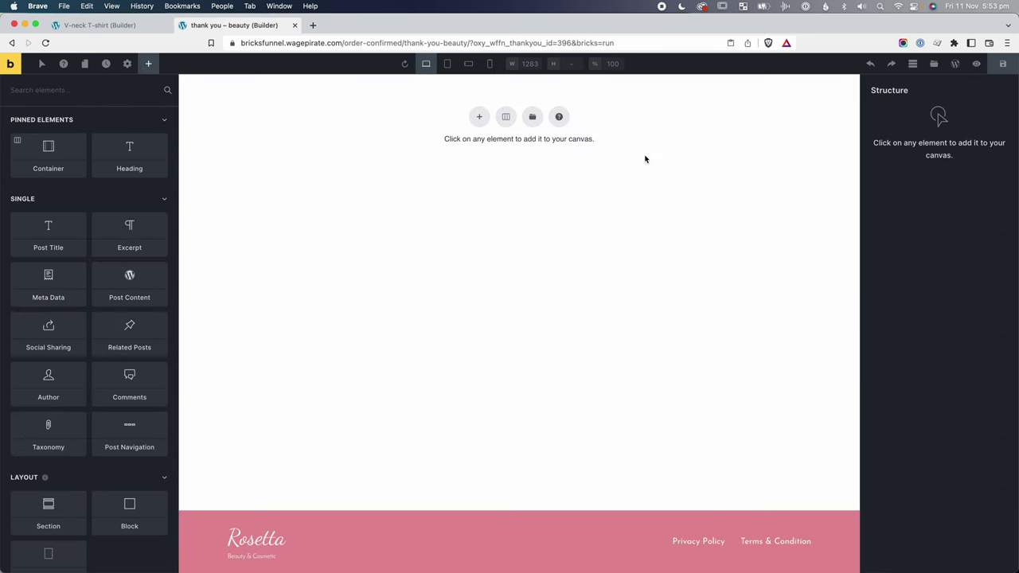
key(super+v)
Delete the offer slideshow, title, variations dropdown, add-to-order button and no-thanks link.
click(967, 237)
right_click(968, 239)
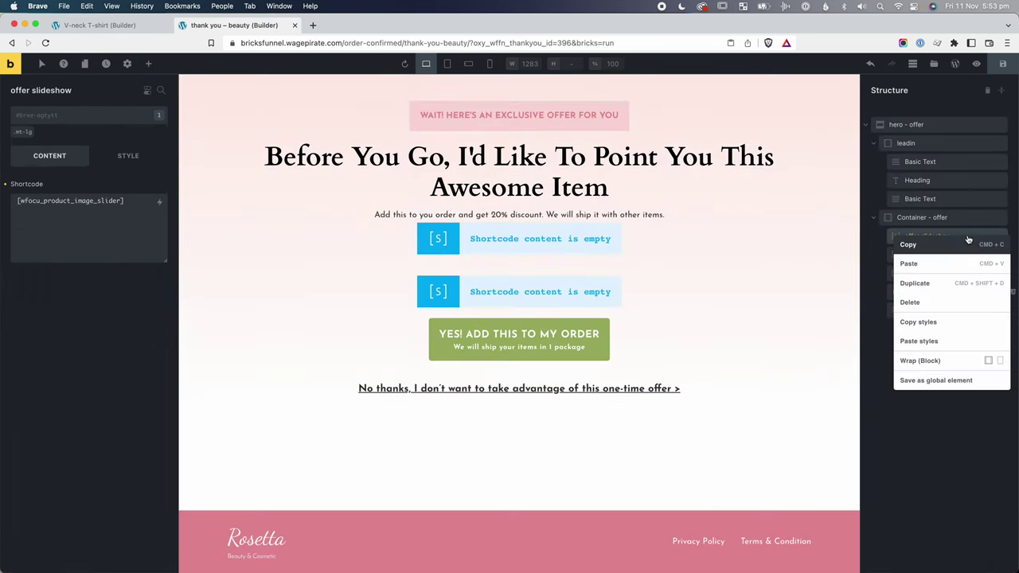
click(931, 302)
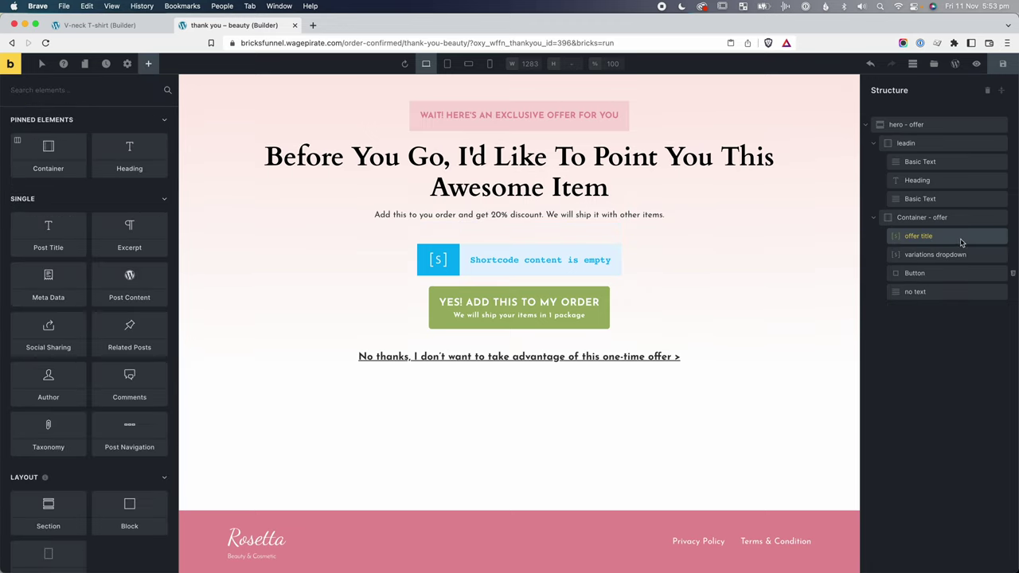
right_click(962, 240)
click(938, 304)
right_click(960, 244)
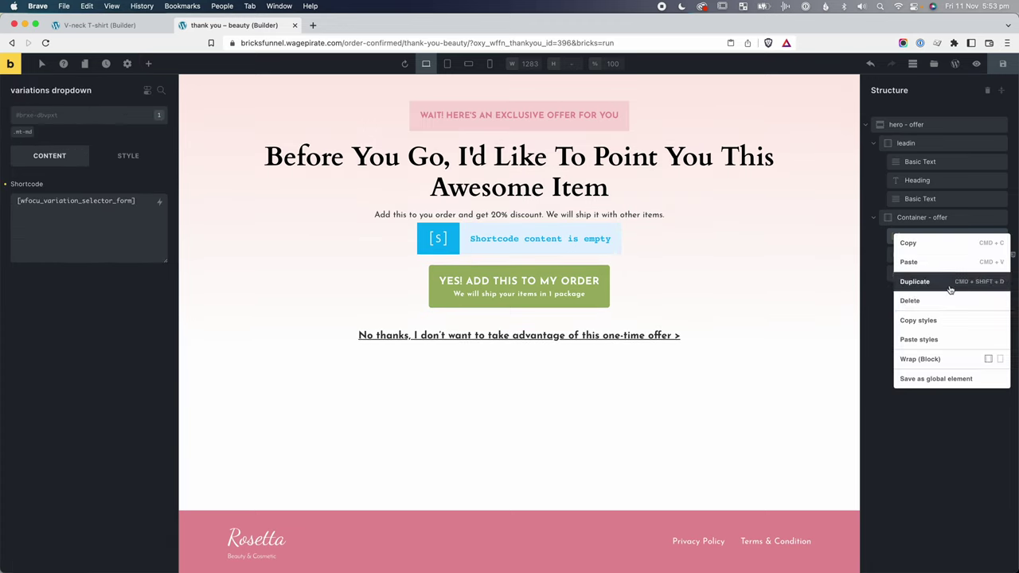
click(947, 301)
right_click(949, 239)
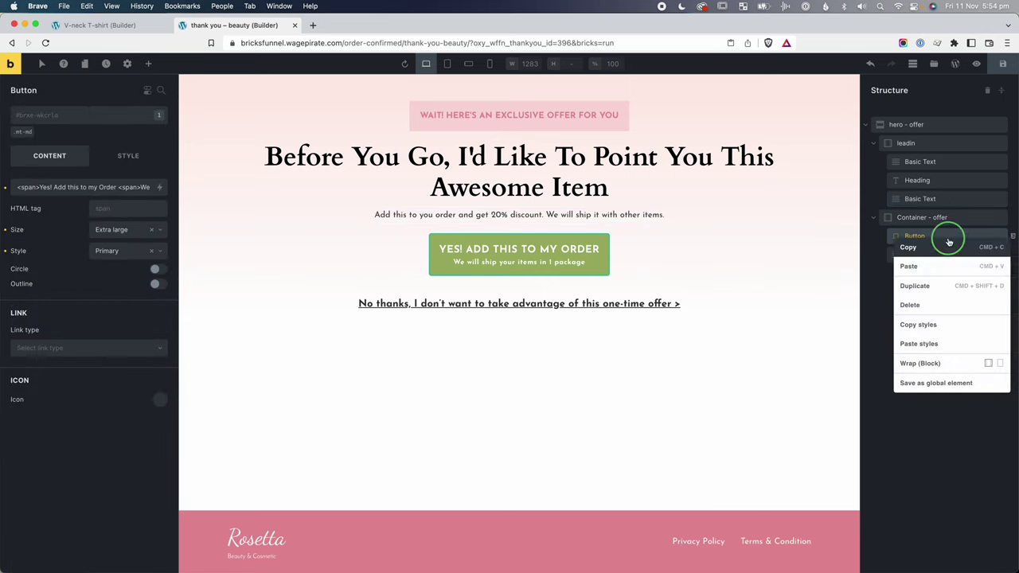
click(931, 304)
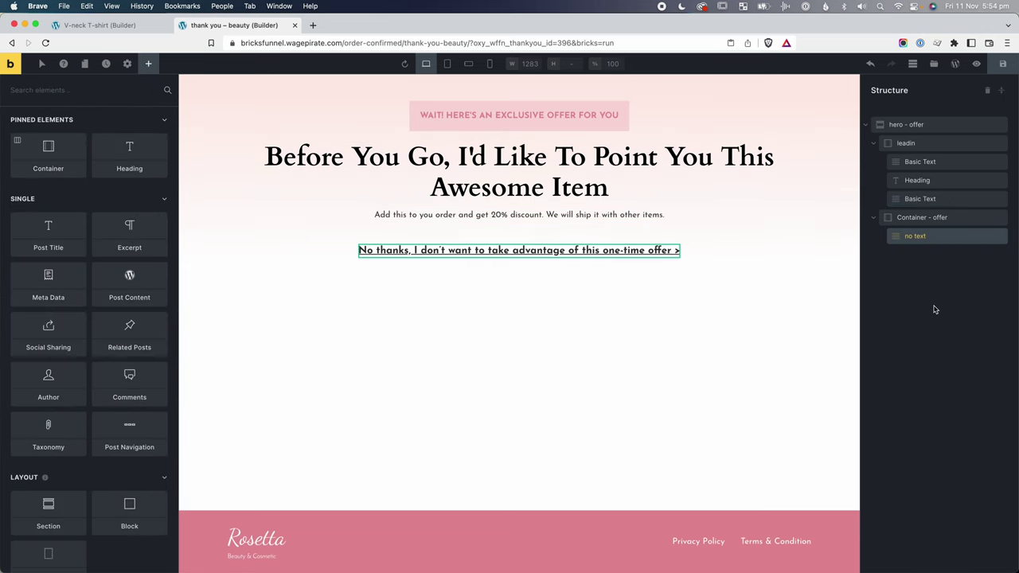
right_click(940, 236)
click(933, 302)
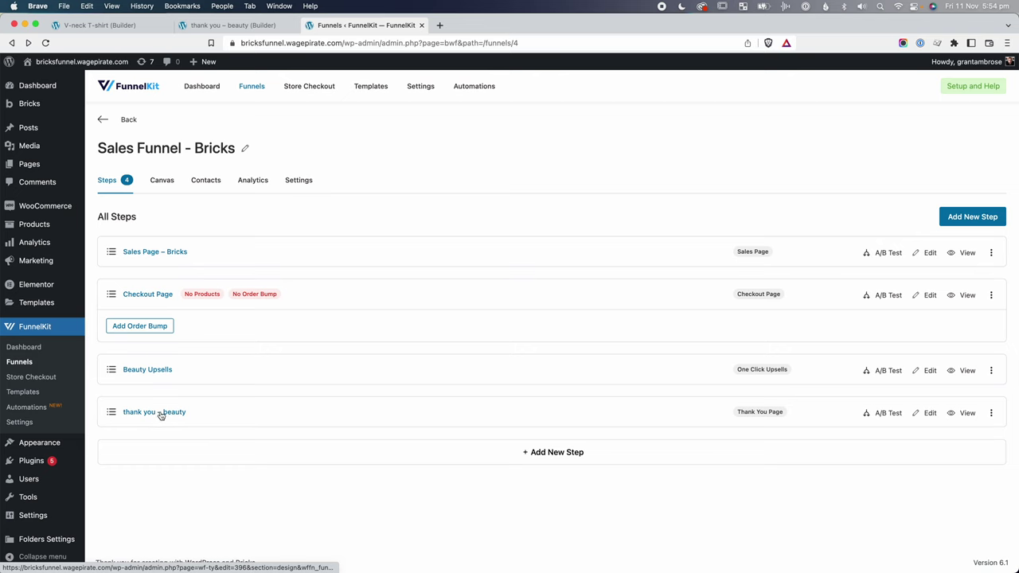
Copy the [wfty_order_details] shortcode from the Thank You Page settings.
click(158, 413)
scroll(266, 417, down, 5)
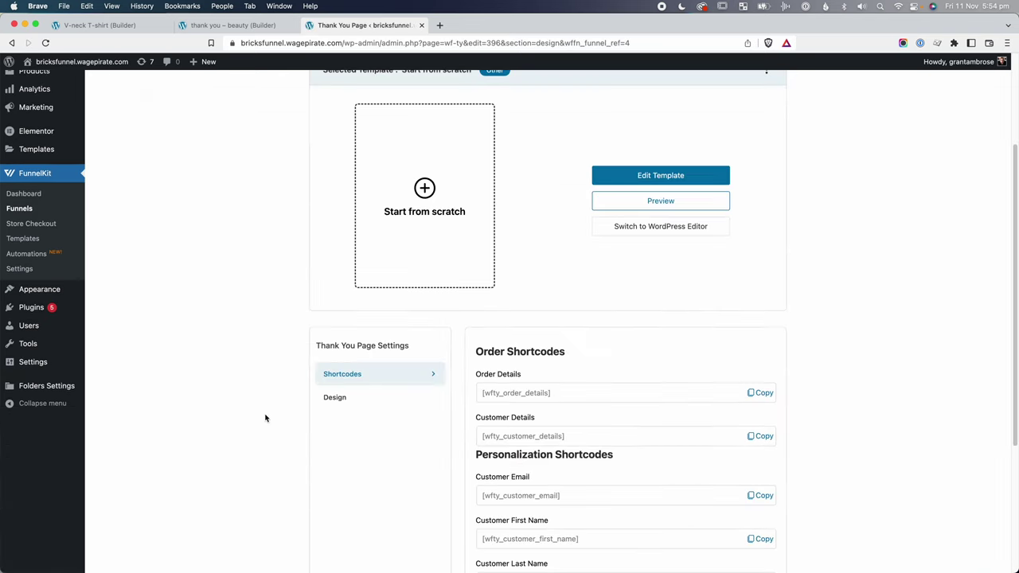
scroll(266, 418, down, 2)
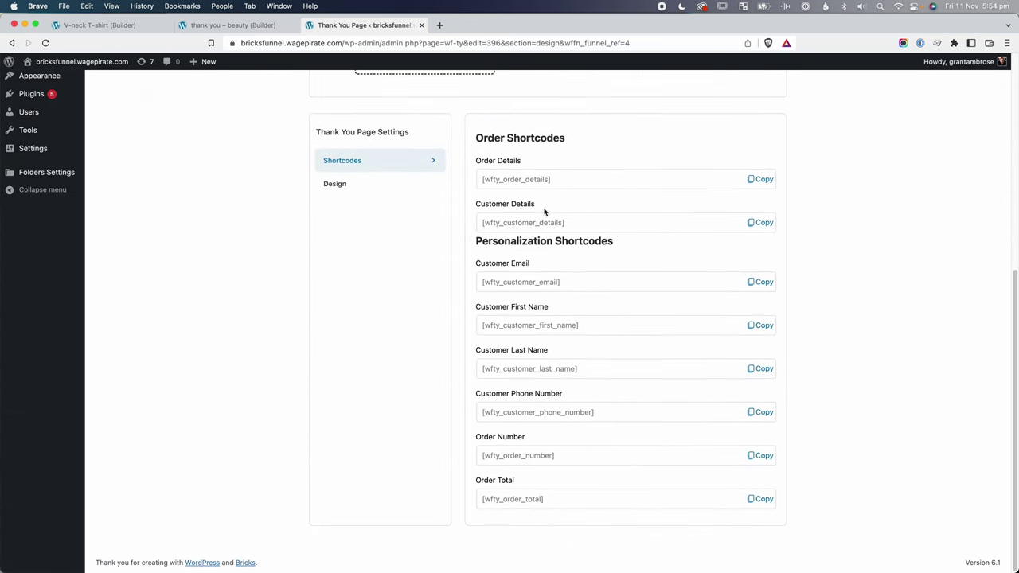
click(765, 180)
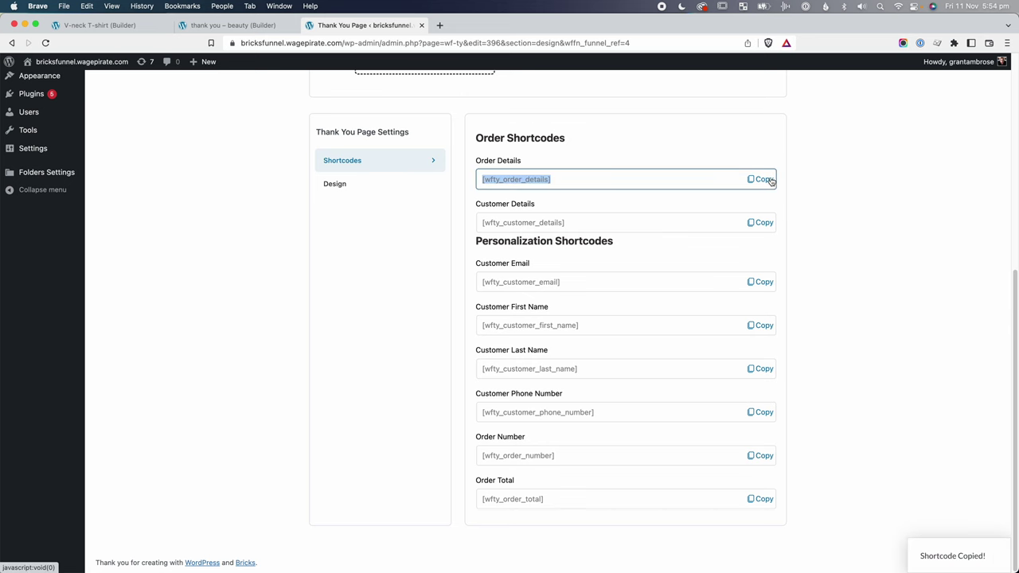
key(ctrl+shift+Tab)
click(928, 217)
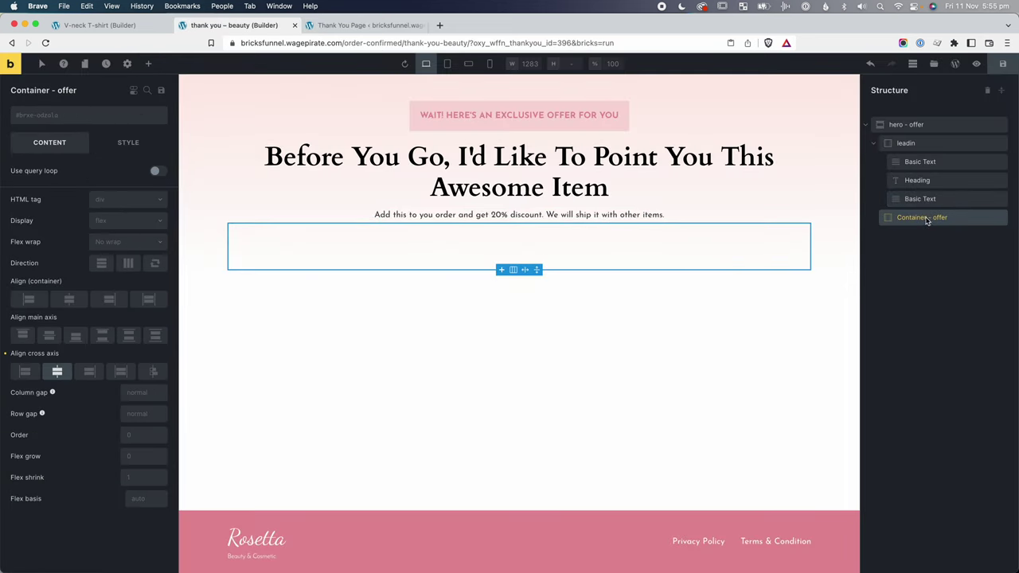
Add a Shortcode element to the offer container containing [wfty_order_details].
click(148, 64)
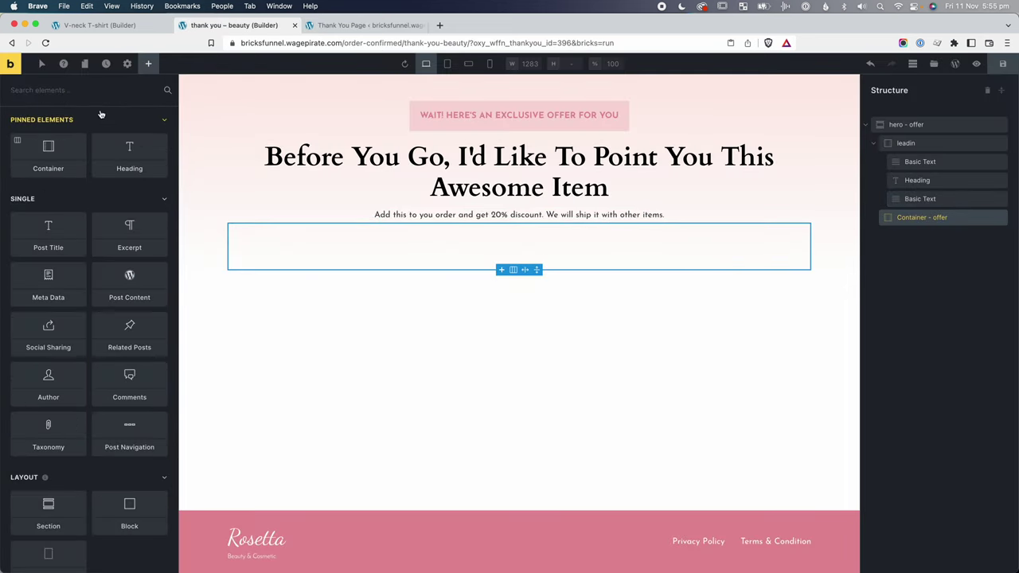
text(sho)
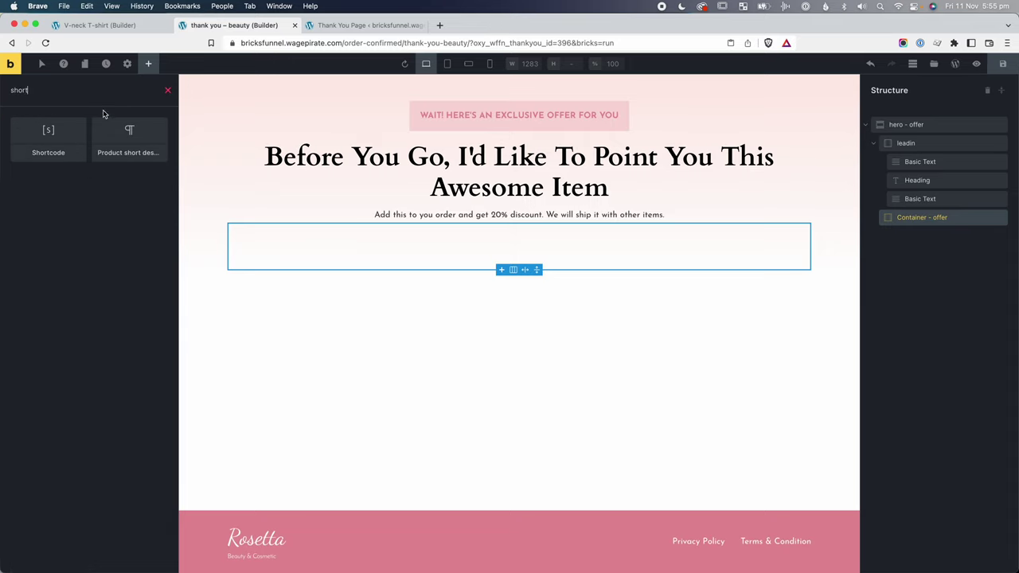
text(rt)
click(48, 135)
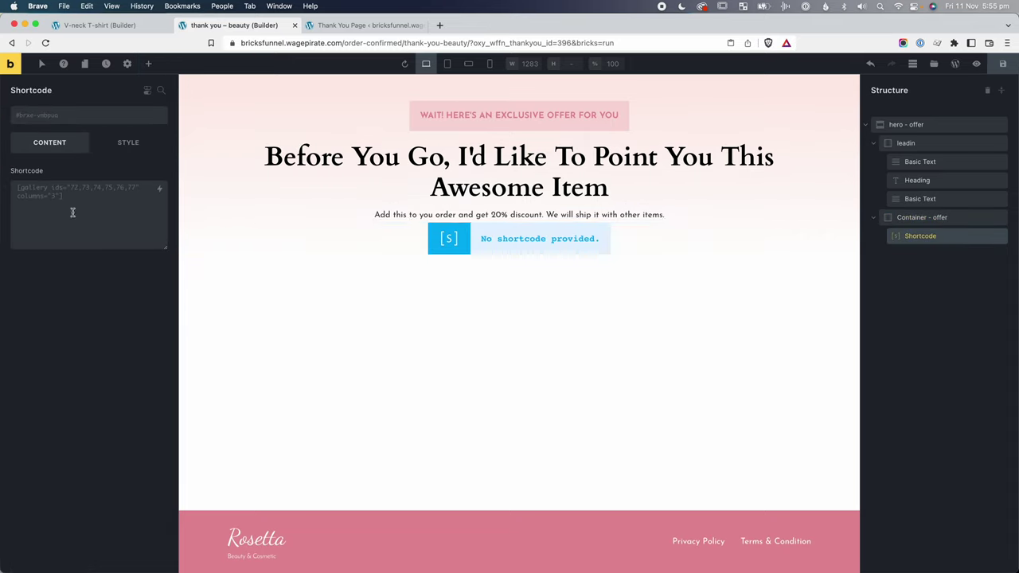
click(72, 212)
key(super+v)
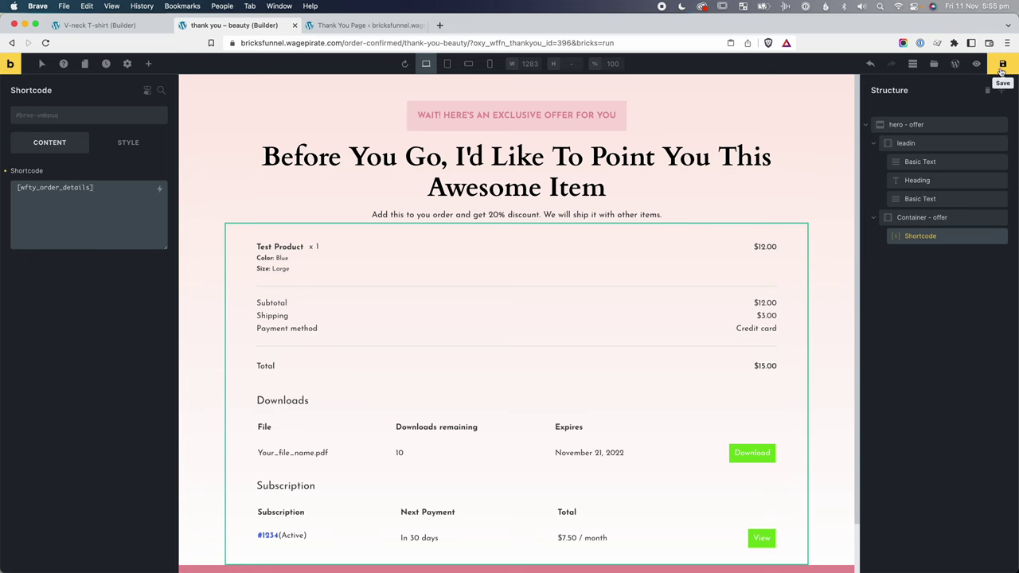
scroll(610, 422, down, 2)
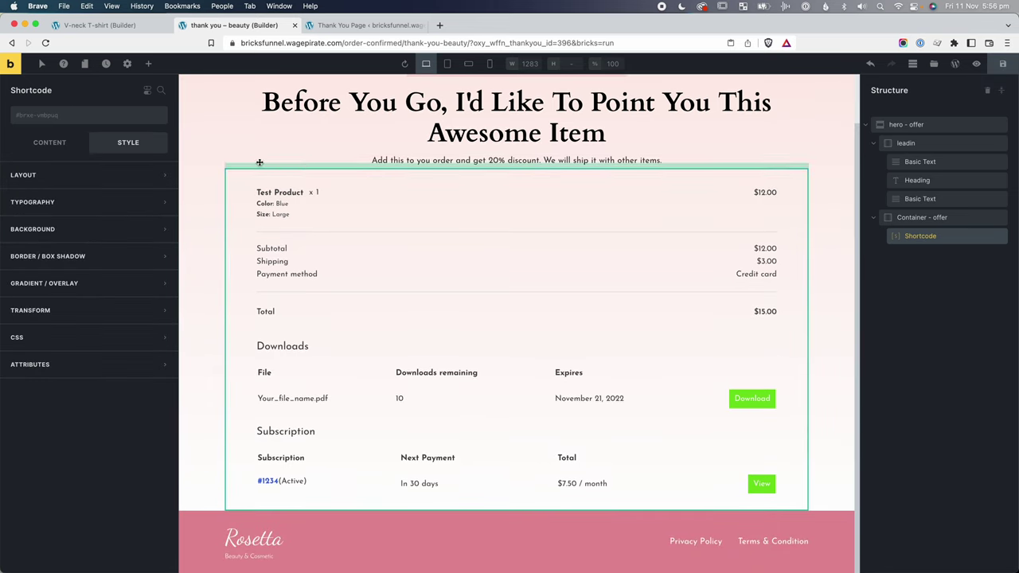
Give the shortcode a new bg-white class with a white #ffffff background.
click(96, 118)
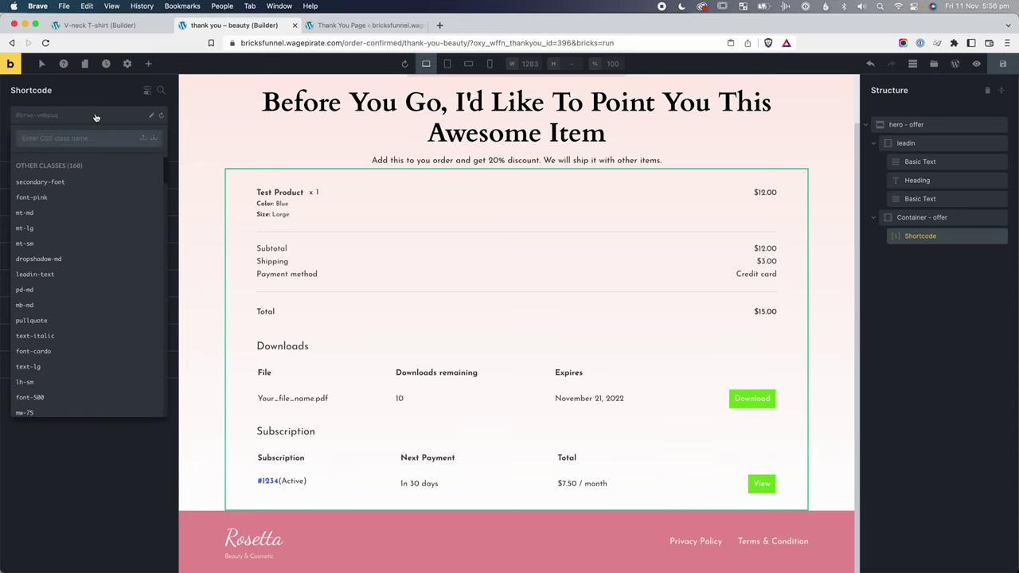
text(bg-white)
key(Return)
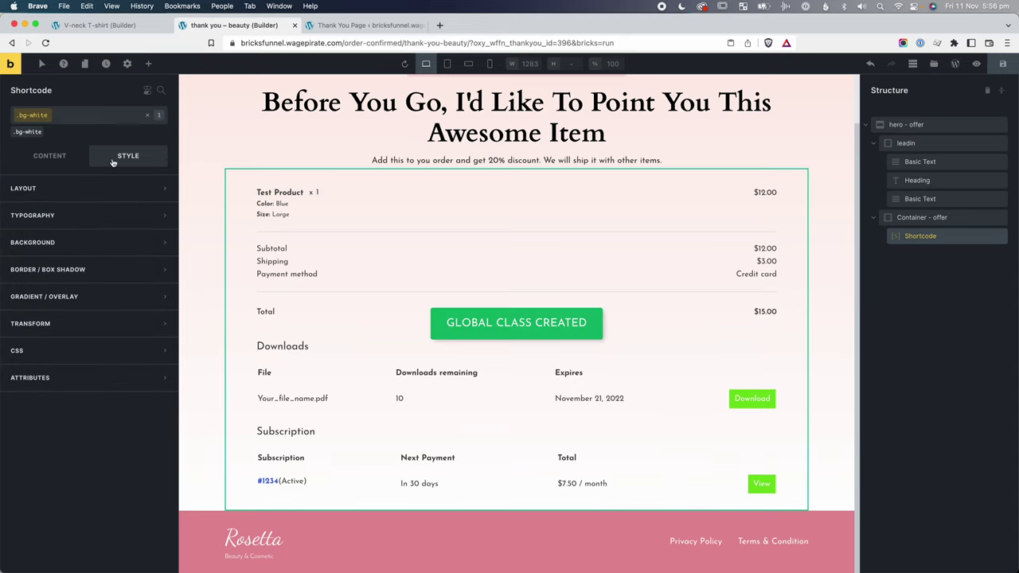
click(99, 242)
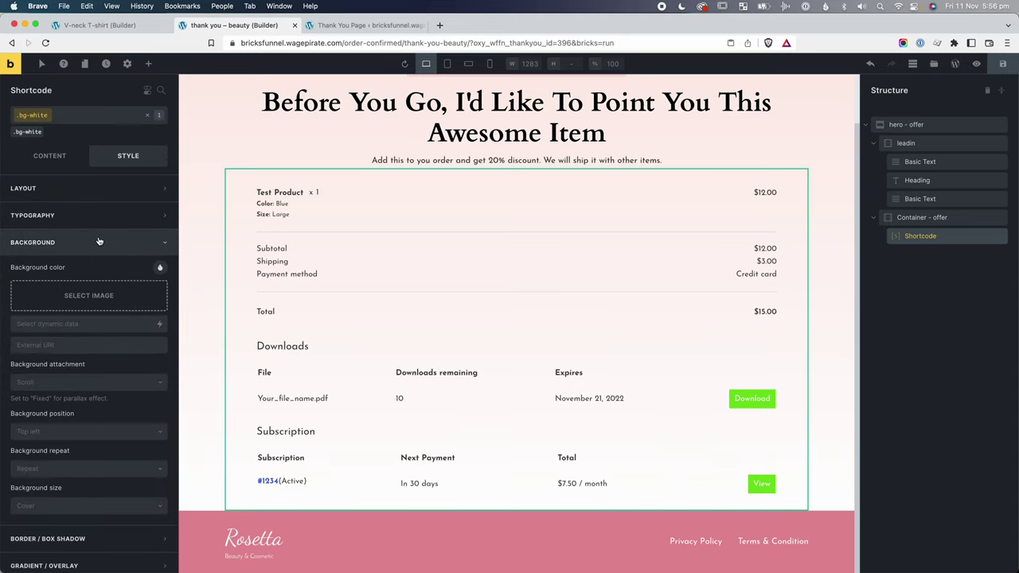
click(158, 269)
drag(108, 412, 161, 411)
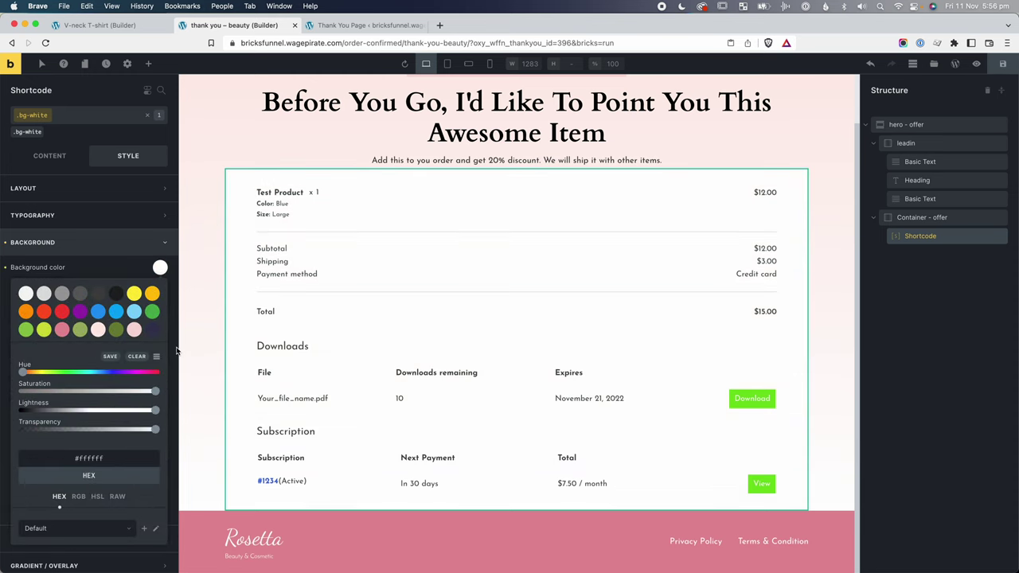
key(Escape)
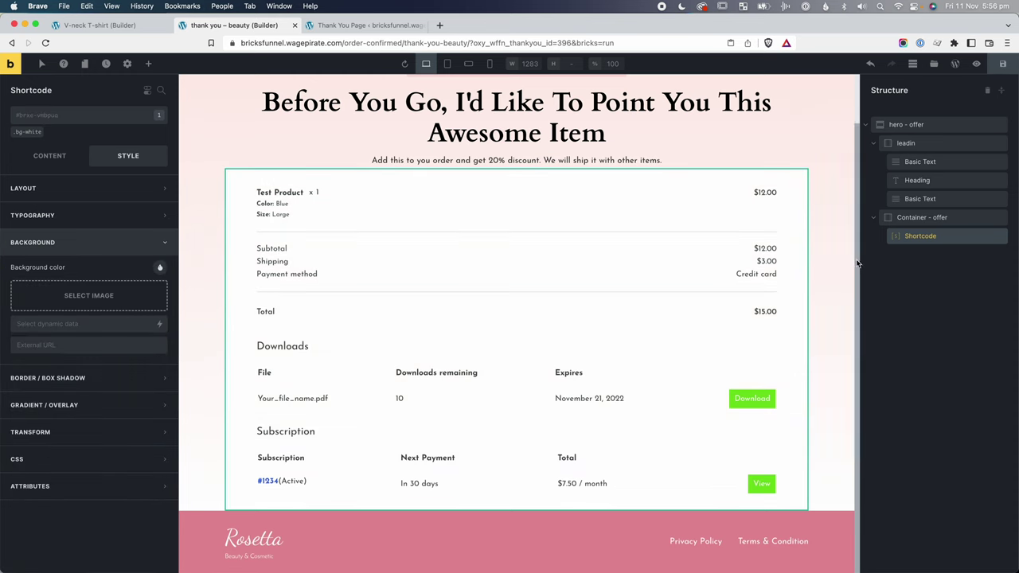
scroll(756, 350, up, 2)
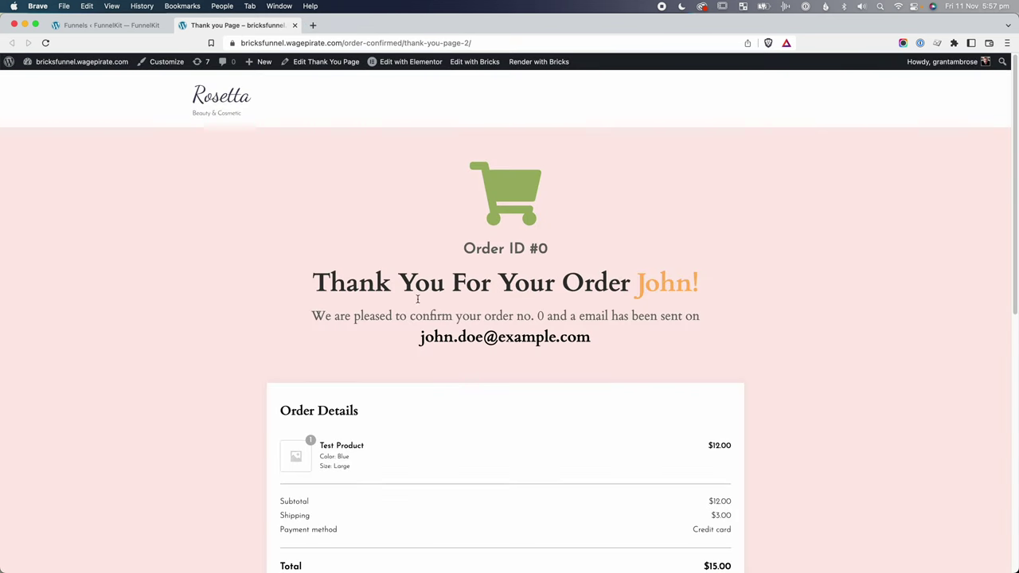
drag(320, 279, 698, 276)
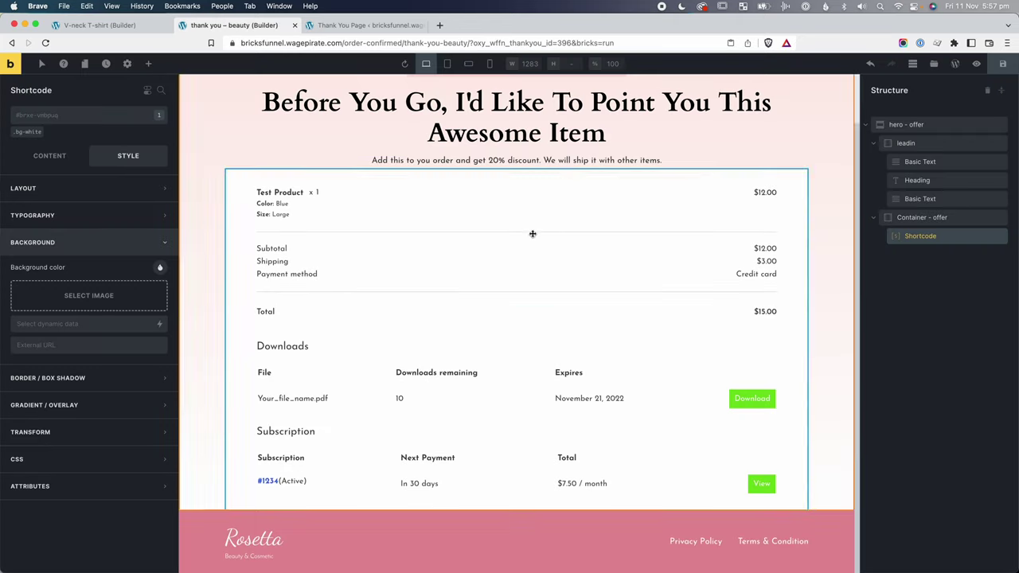
Change the offer heading text to 'Thank You For Your Order John!' and adjust its tag.
scroll(530, 230, up, 1)
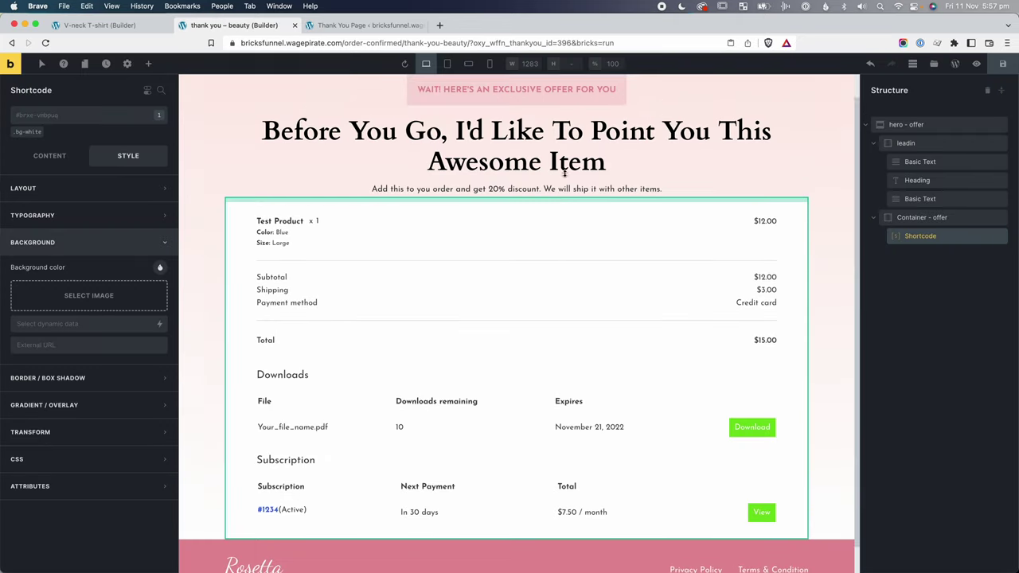
click(504, 146)
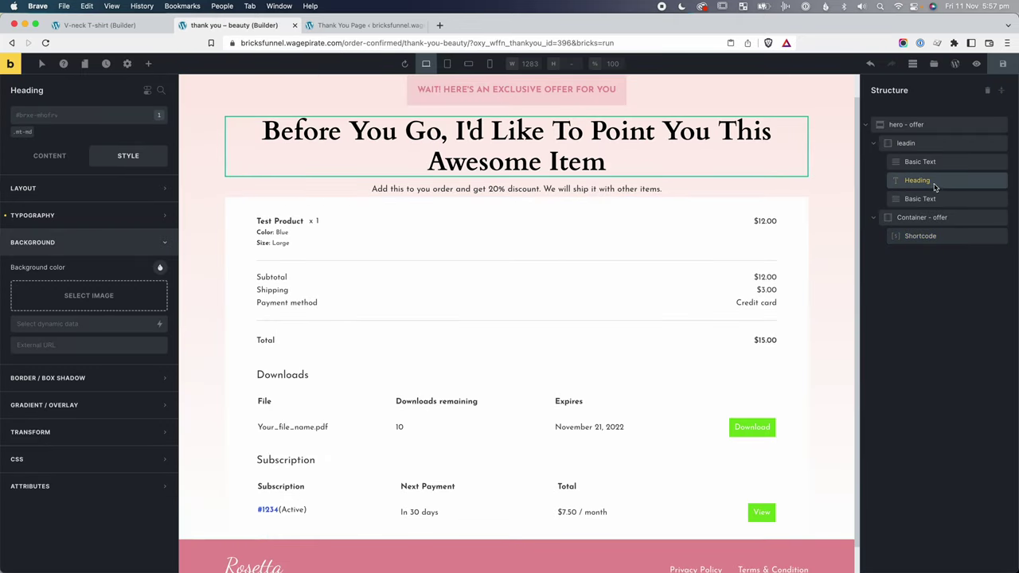
click(50, 157)
triple_click(70, 187)
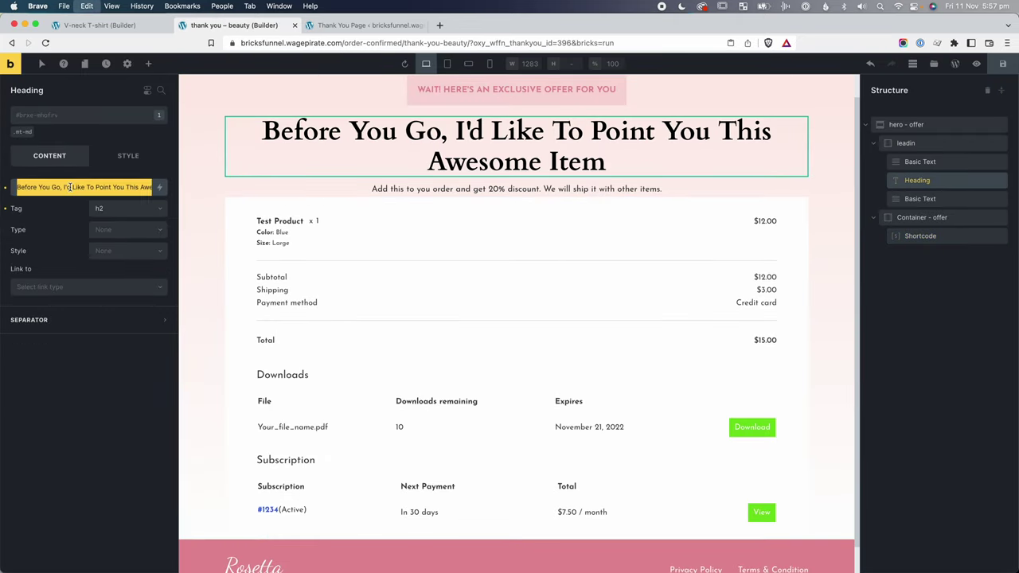
key(super+v)
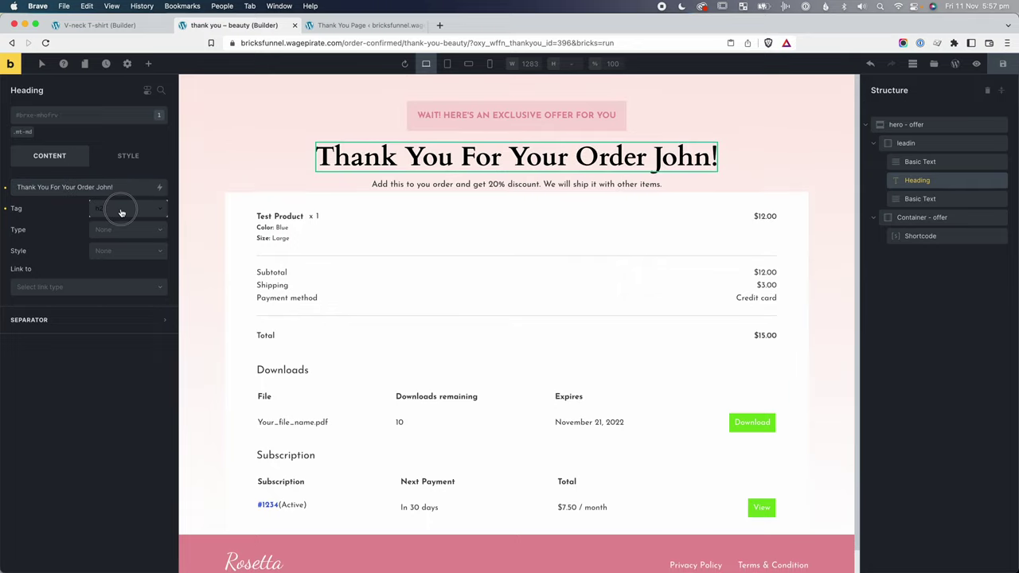
click(121, 210)
click(119, 228)
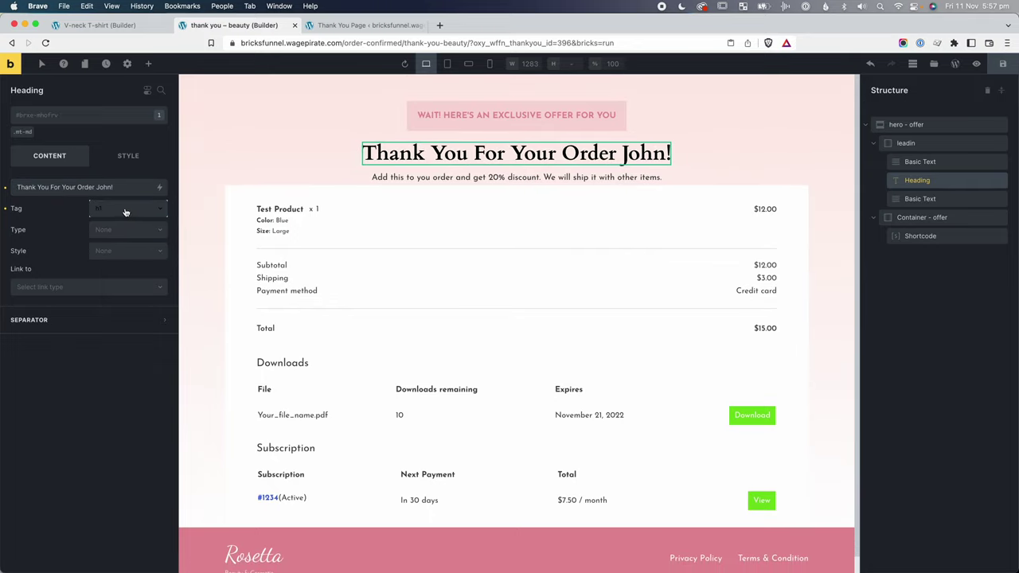
Set the Theme Styles H1 font size to 6rem.
click(128, 65)
click(51, 117)
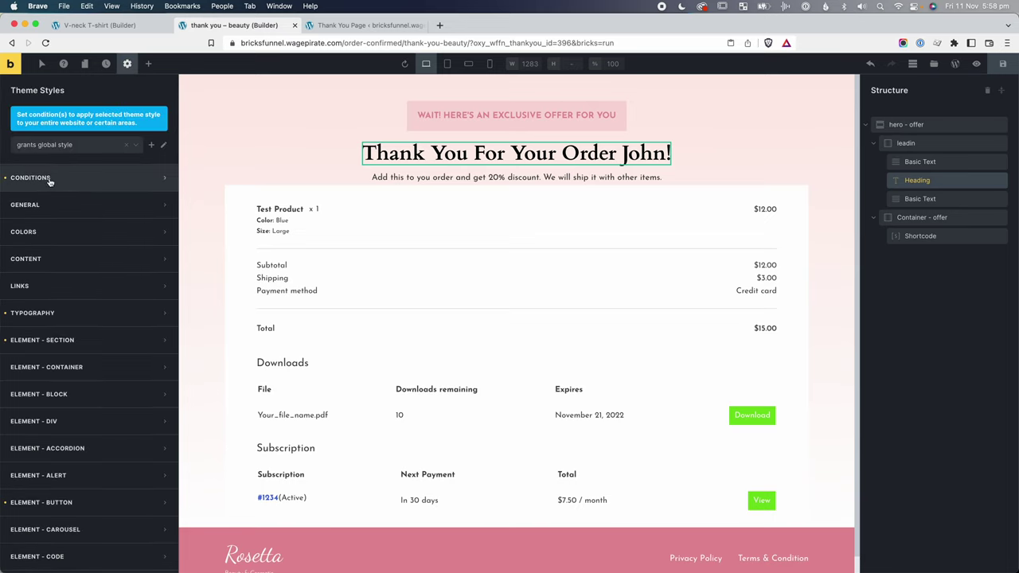
scroll(49, 315, down, 1)
click(50, 311)
scroll(49, 307, down, 2)
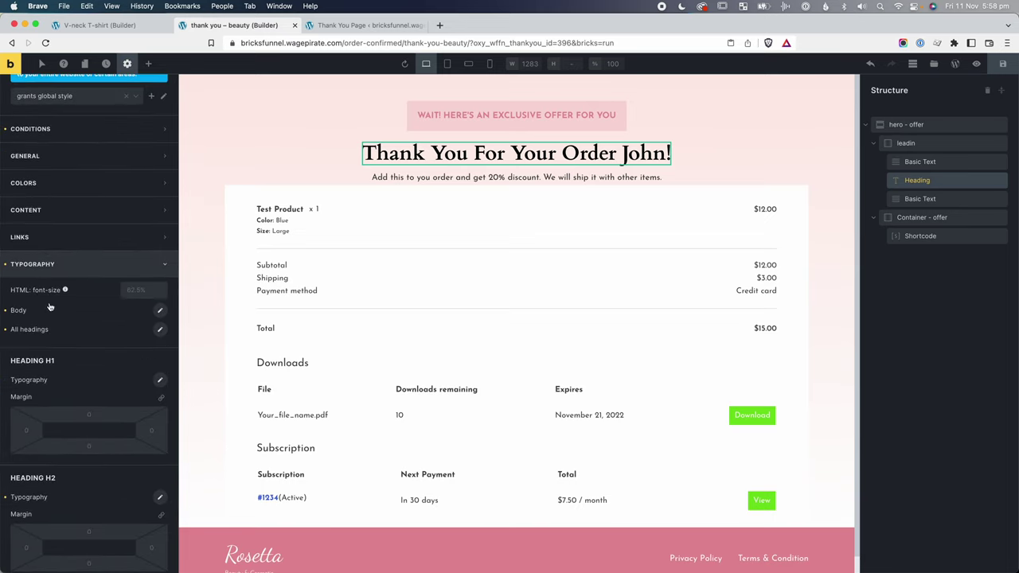
scroll(49, 307, down, 5)
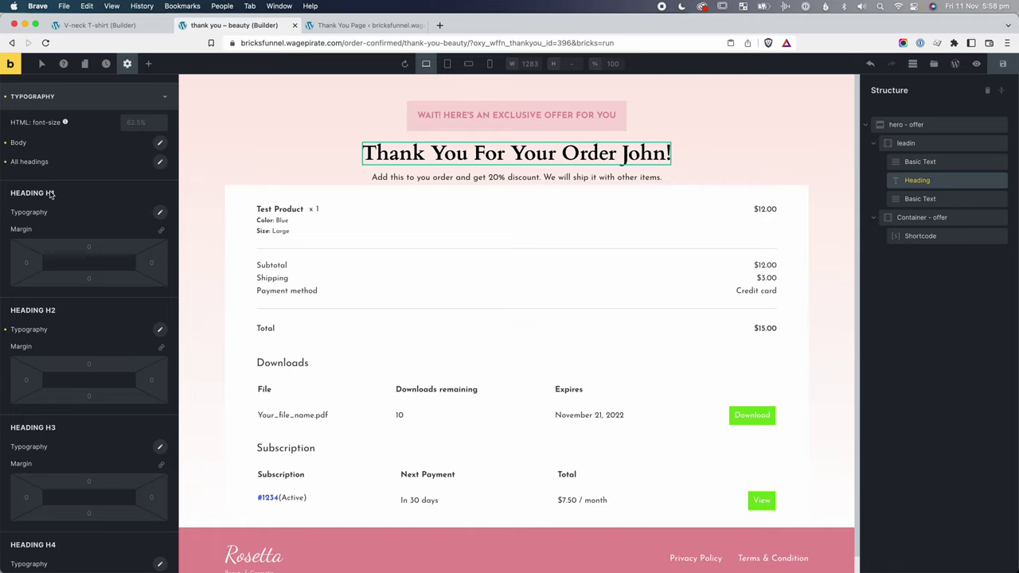
click(160, 329)
click(160, 330)
click(159, 212)
click(136, 261)
text(6rem)
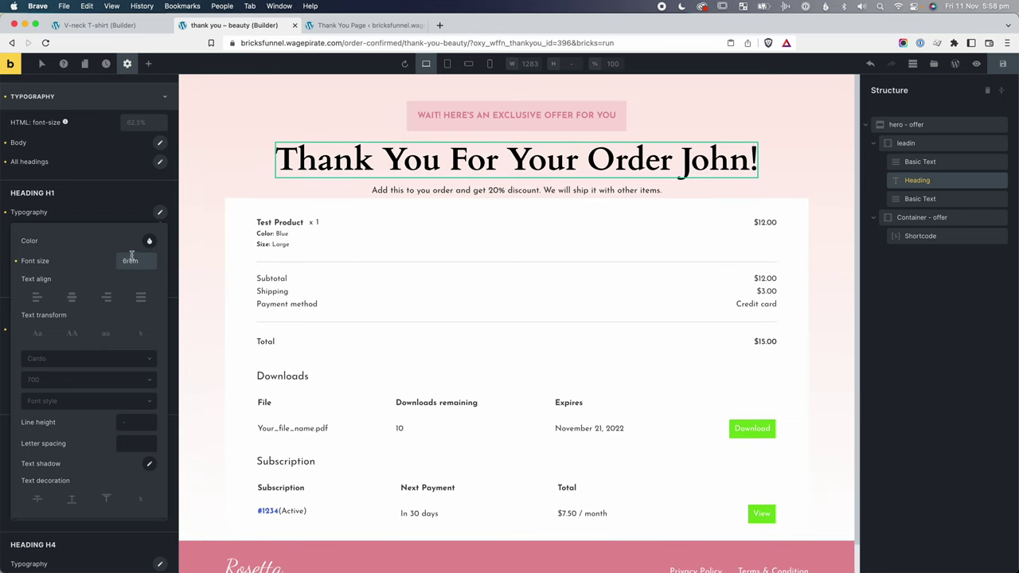
click(681, 157)
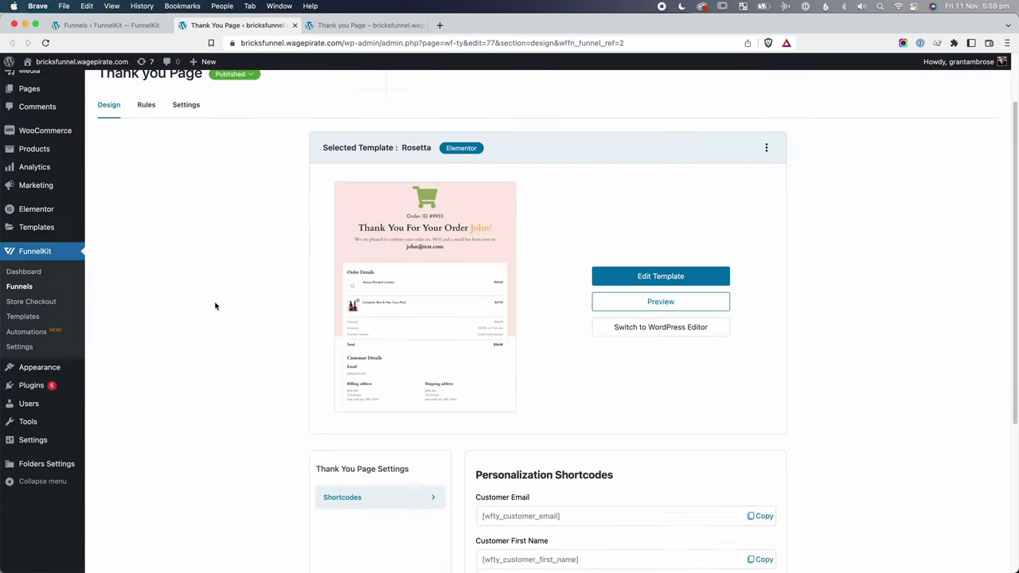
Replace the name in the heading with the [wfty_customer_first_name] shortcode.
scroll(215, 305, down, 5)
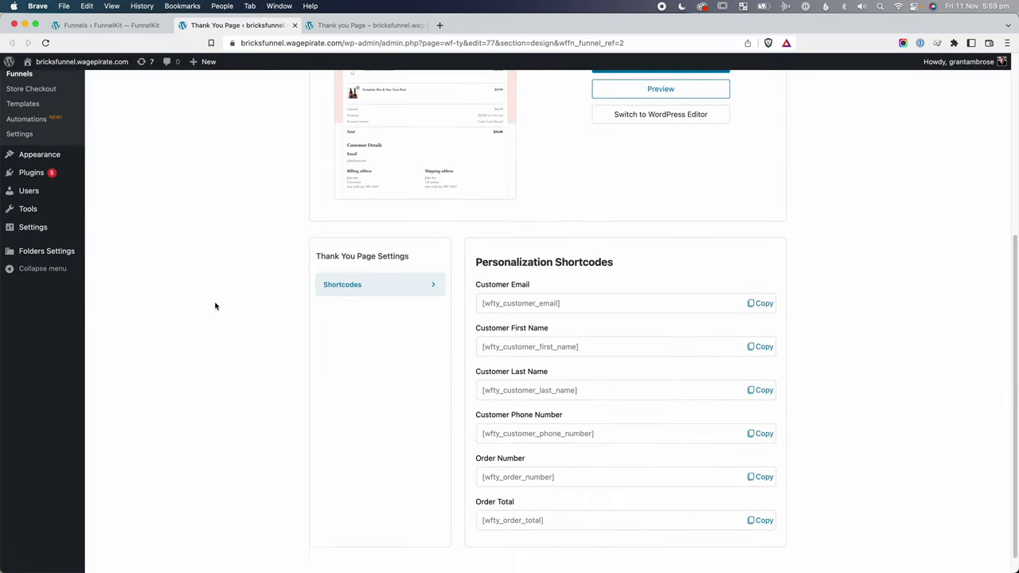
click(763, 347)
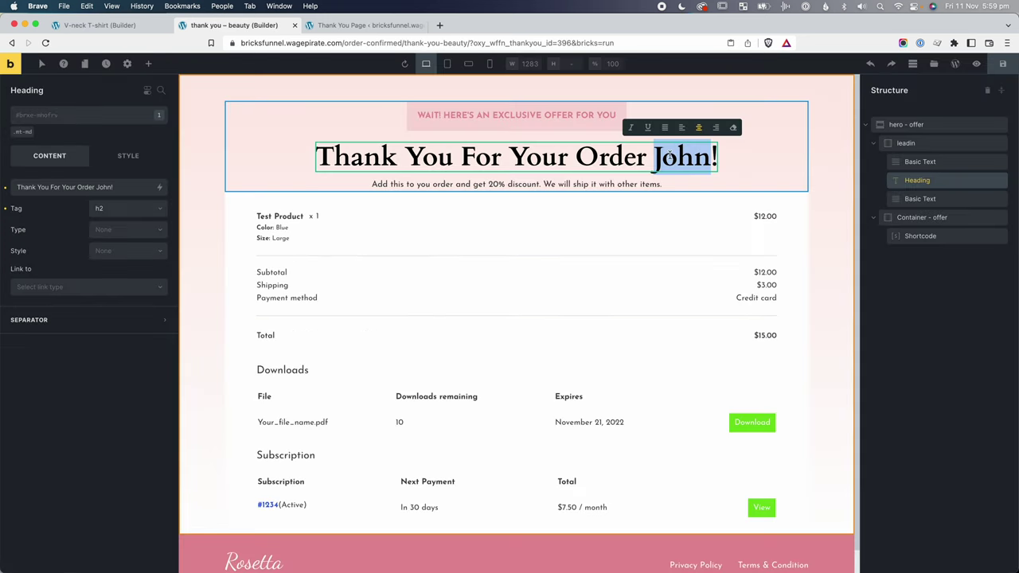
key(super+v)
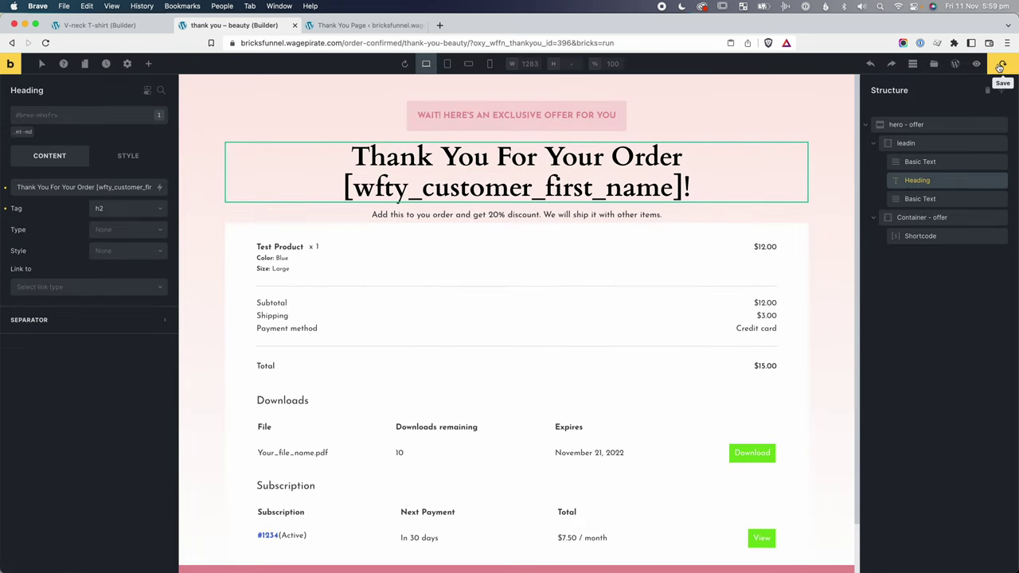
Preview the live page to check how the first-name shortcode renders in the heading.
click(977, 64)
click(955, 63)
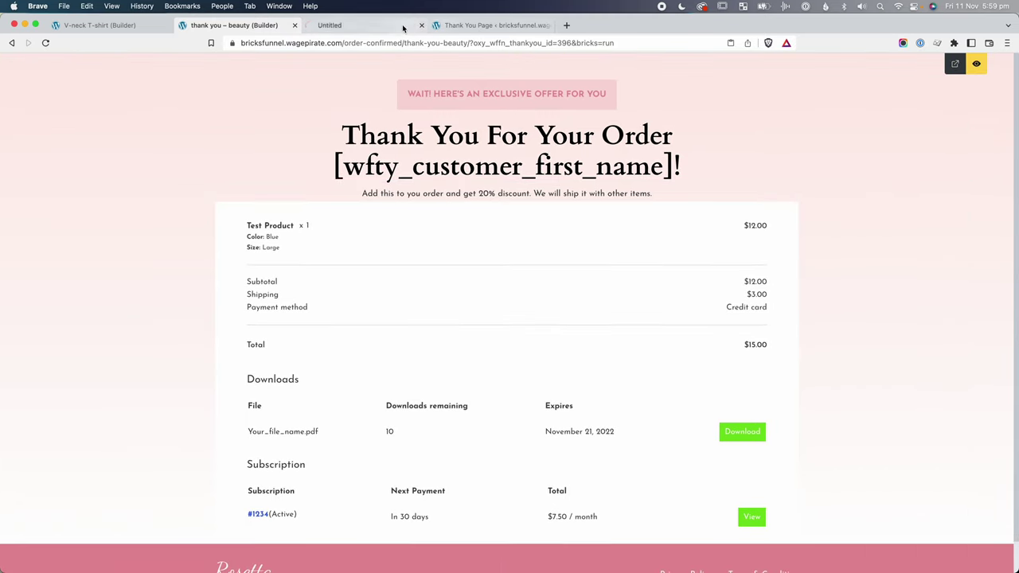
click(393, 26)
drag(411, 185, 606, 198)
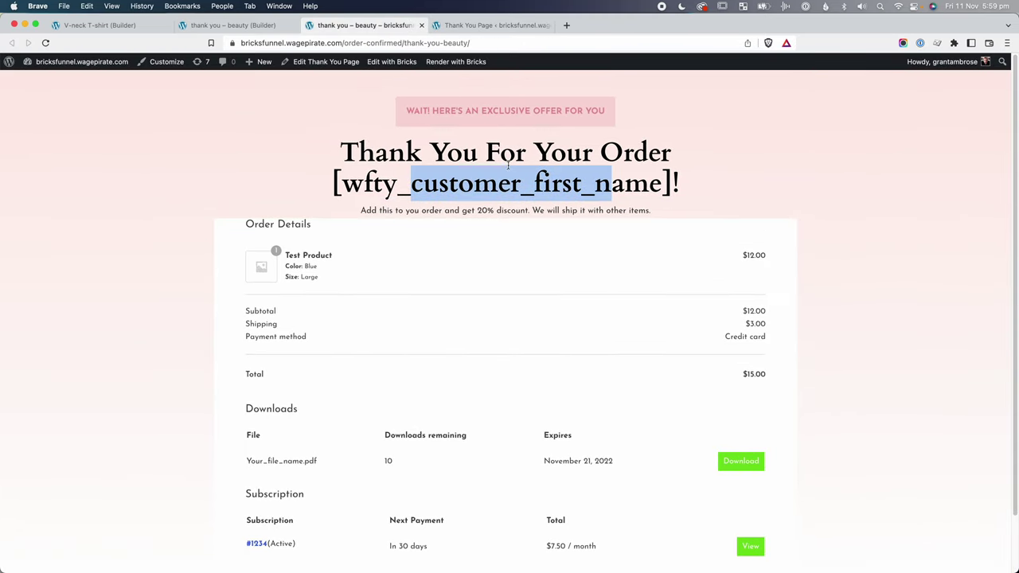
click(261, 26)
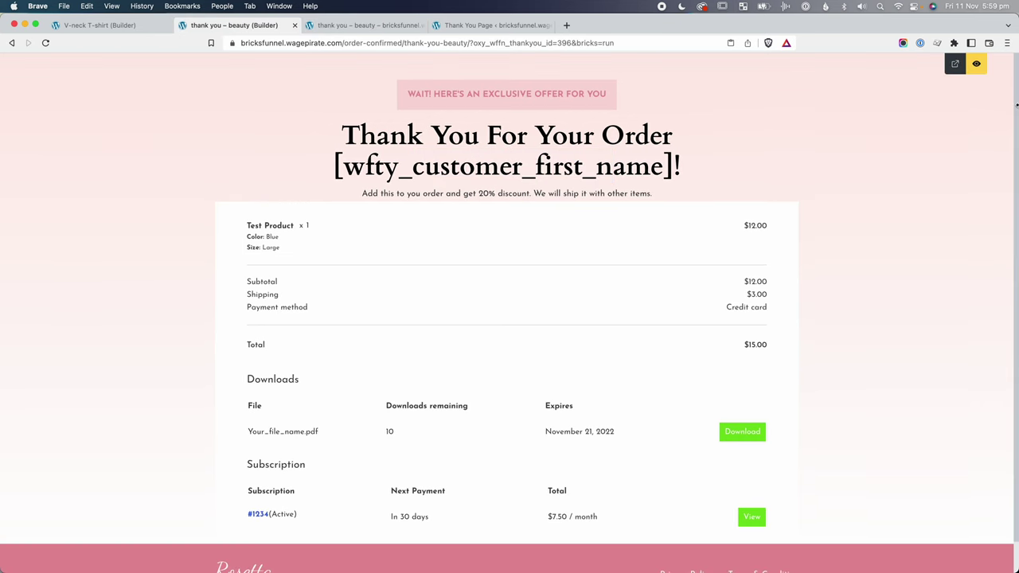
click(978, 64)
click(146, 63)
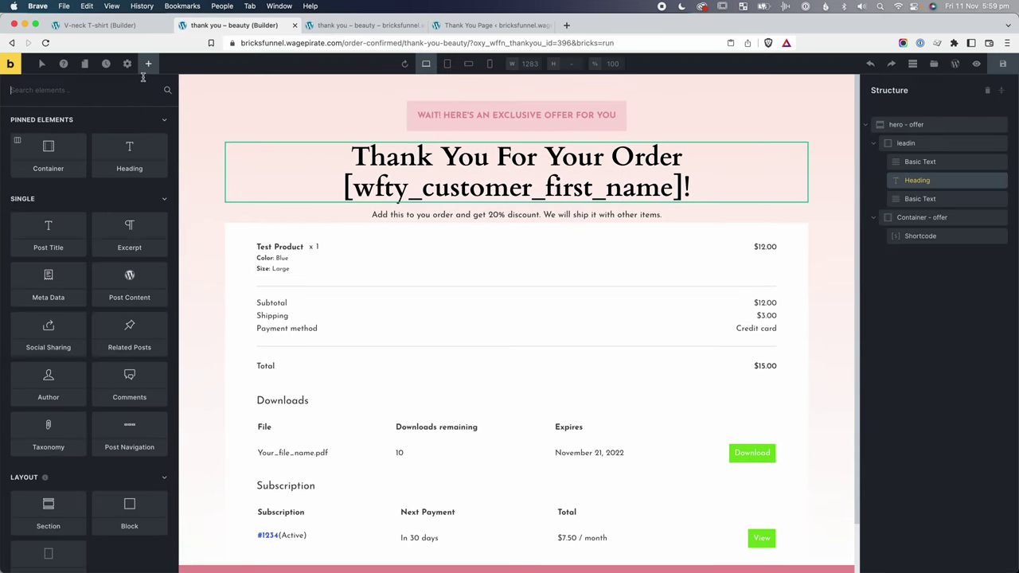
Place a Shortcode element below the heading and move the heading text into it.
text(short)
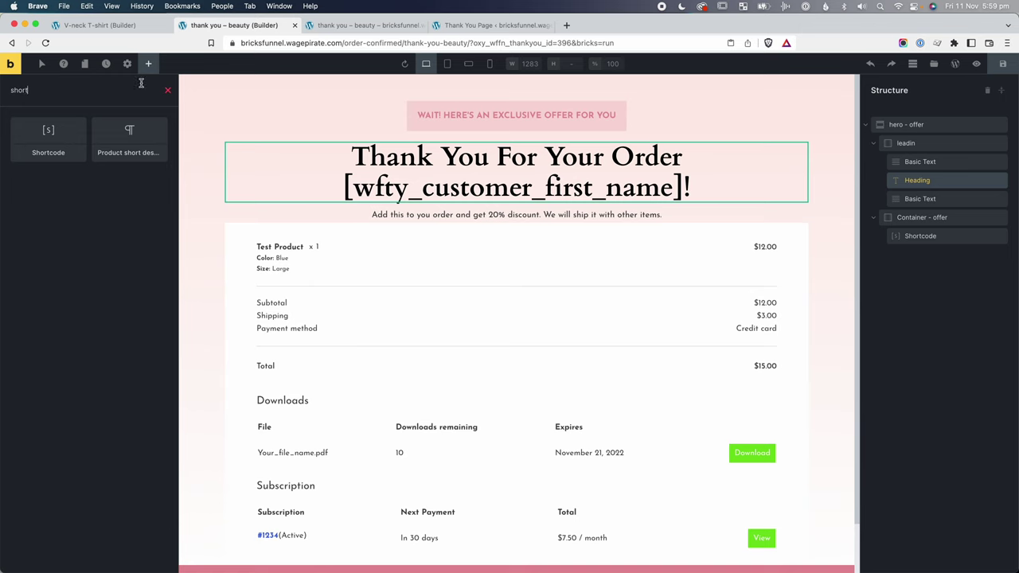
drag(45, 133, 921, 196)
click(917, 183)
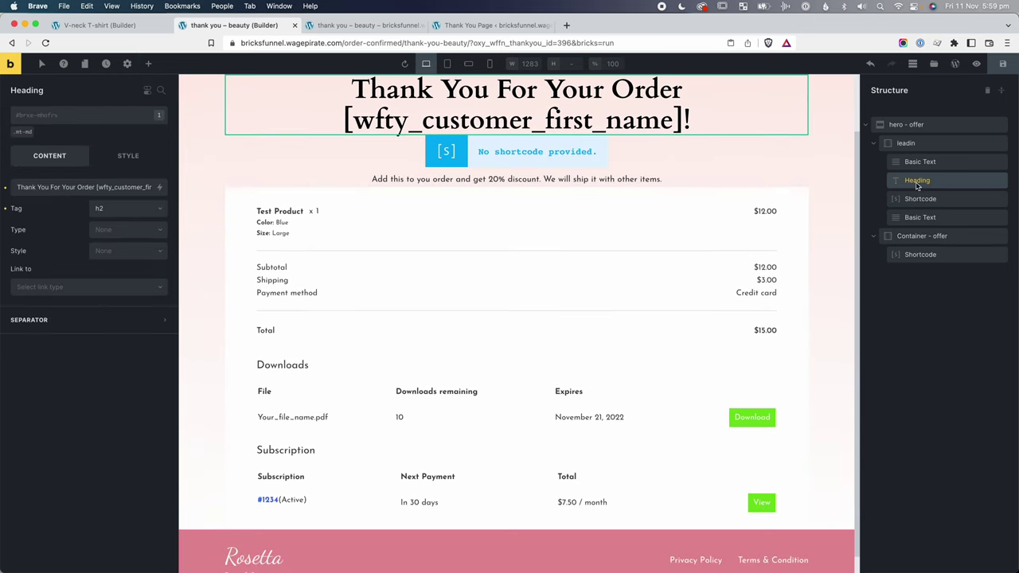
triple_click(80, 188)
key(BackSpace)
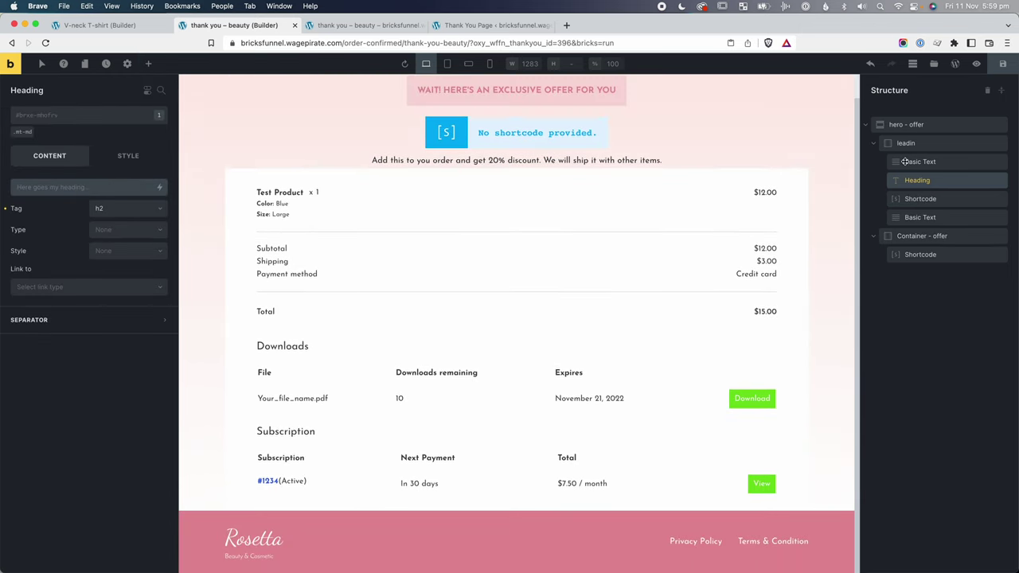
click(921, 198)
click(32, 195)
key(cmd+v)
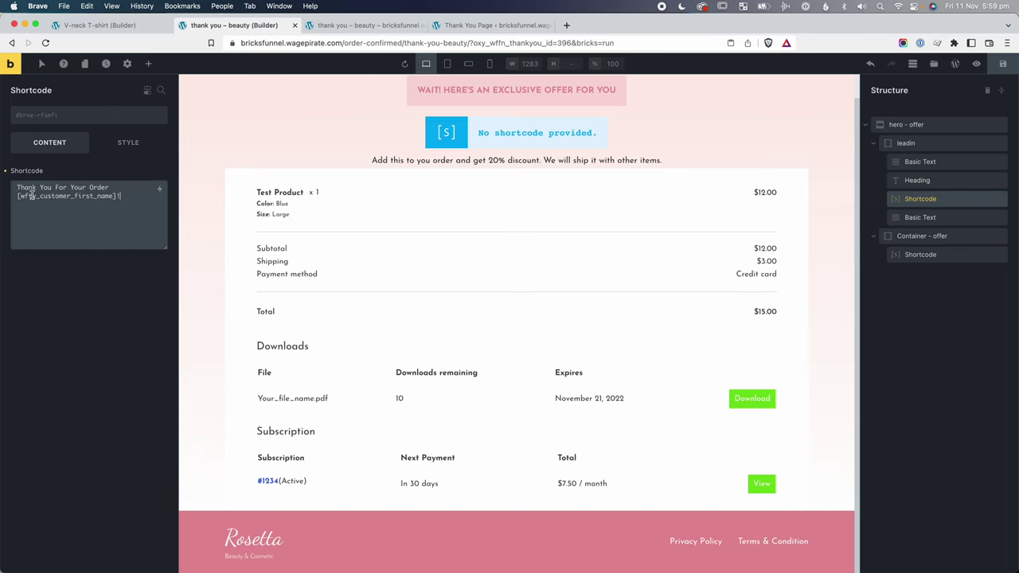
Wrap the shortcode text in <h1> and centre it with the text-center class.
click(17, 188)
text(<h)
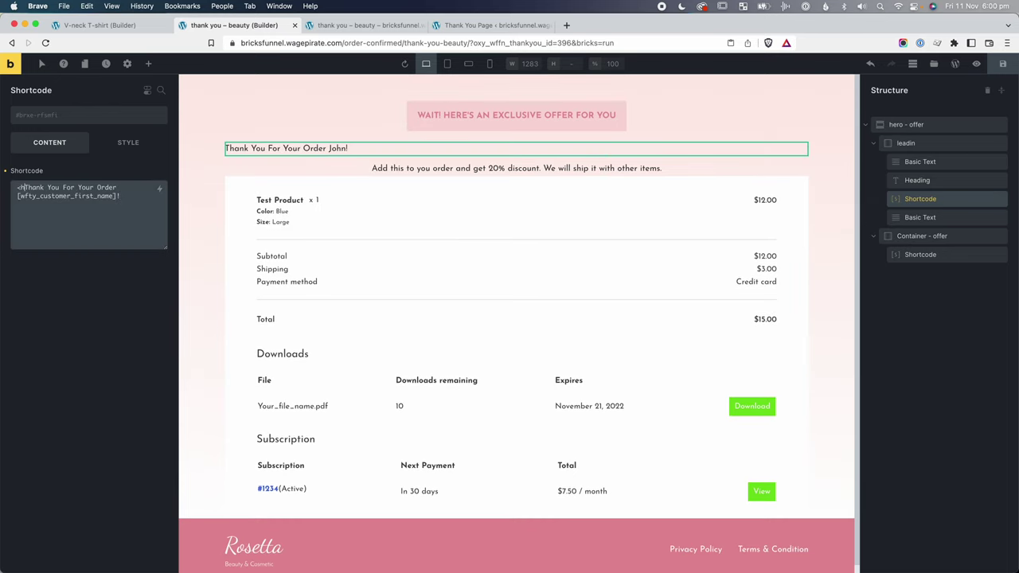
text(1>)
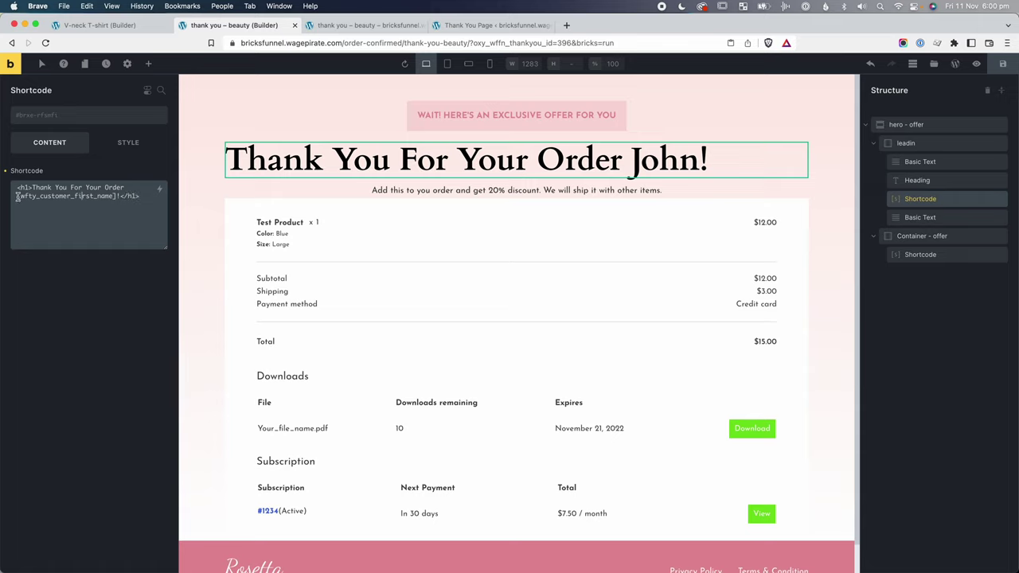
drag(16, 196, 117, 196)
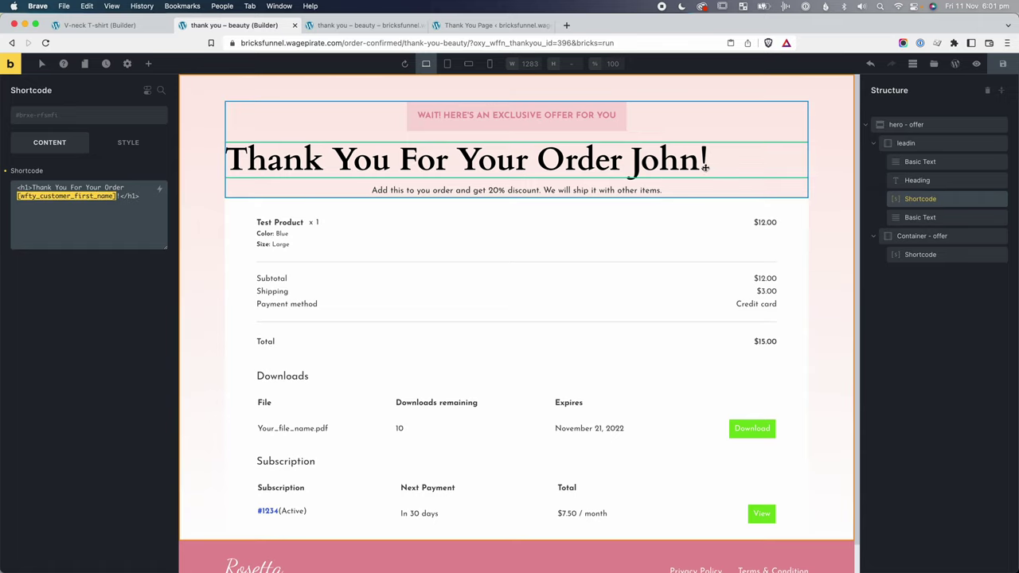
click(115, 205)
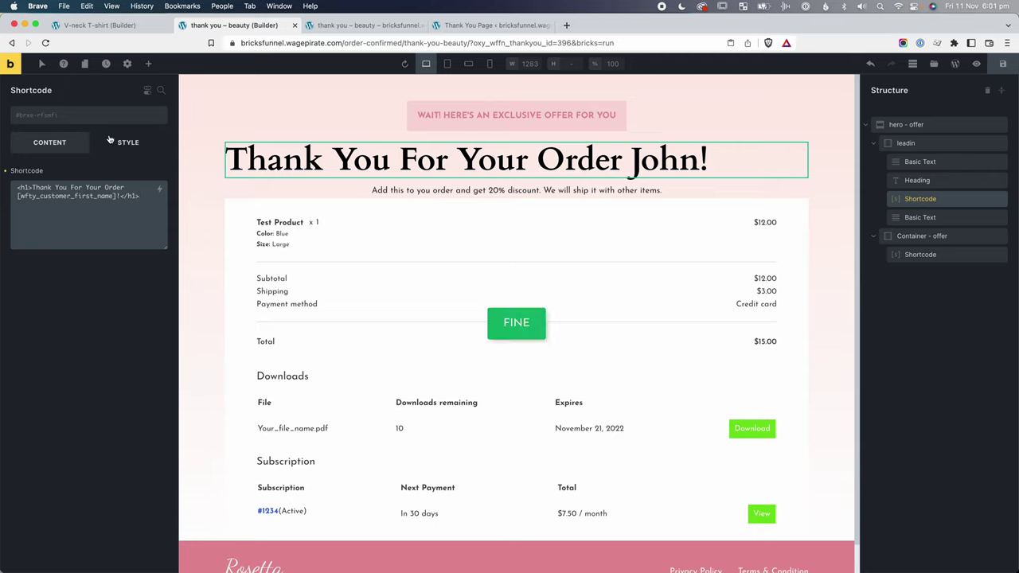
click(108, 120)
text(text-center)
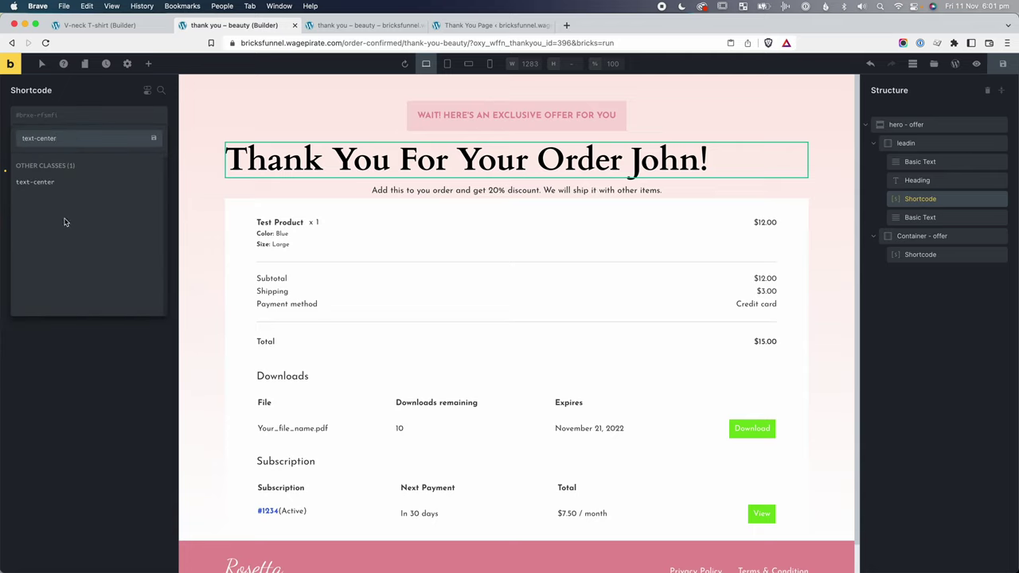
click(60, 188)
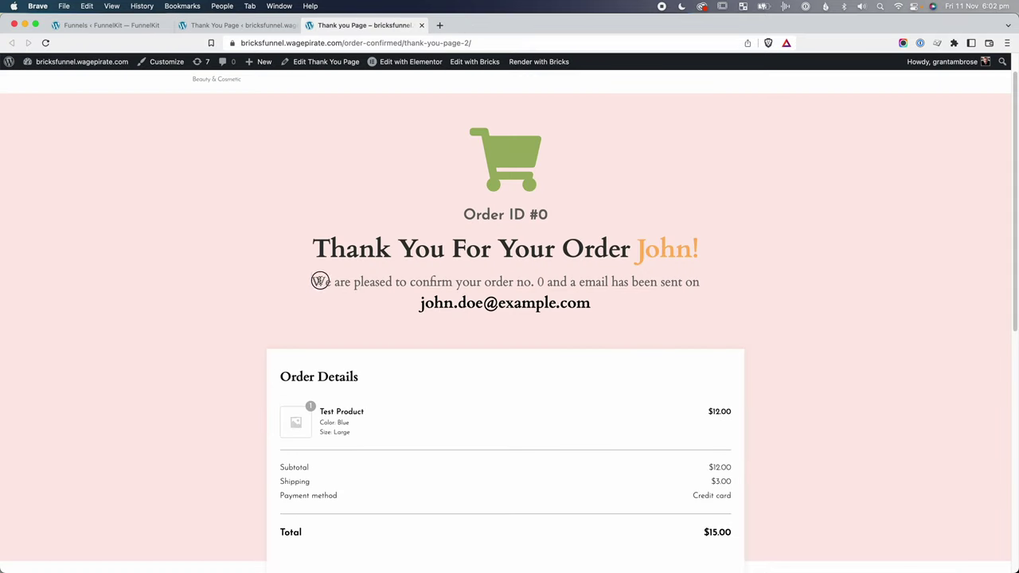
Replace the subtext with 'We are pleased to confirm your order no.' using the [wfty_order_number] shortcode.
drag(317, 282, 712, 284)
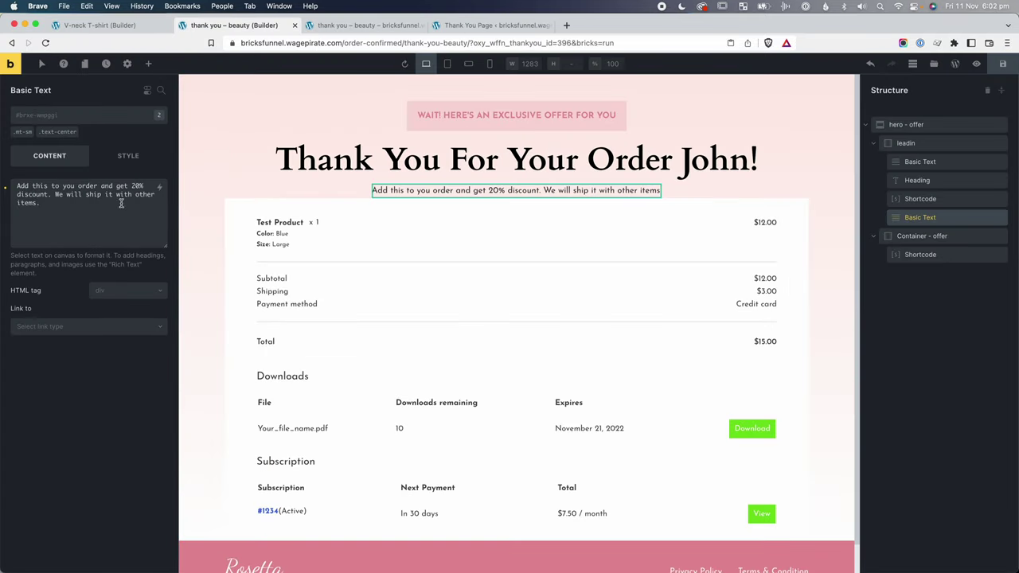
click(94, 204)
key(ctrl+a)
key(ctrl+v)
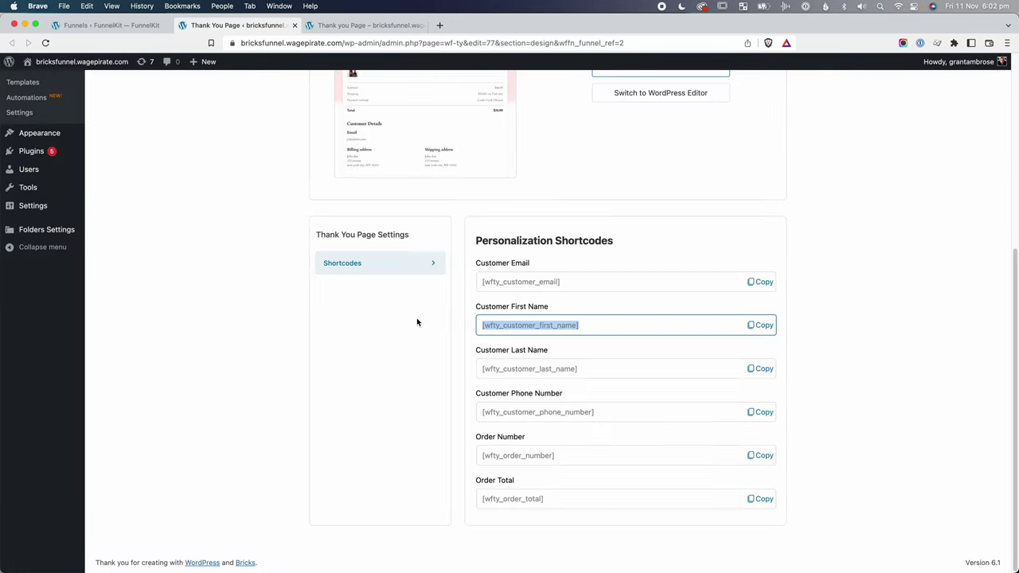
click(506, 458)
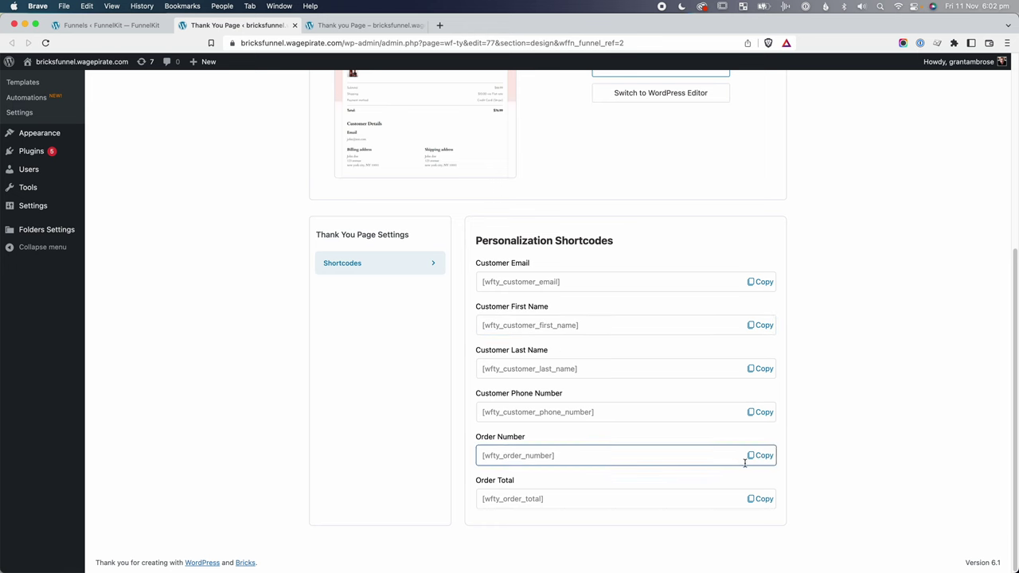
click(762, 455)
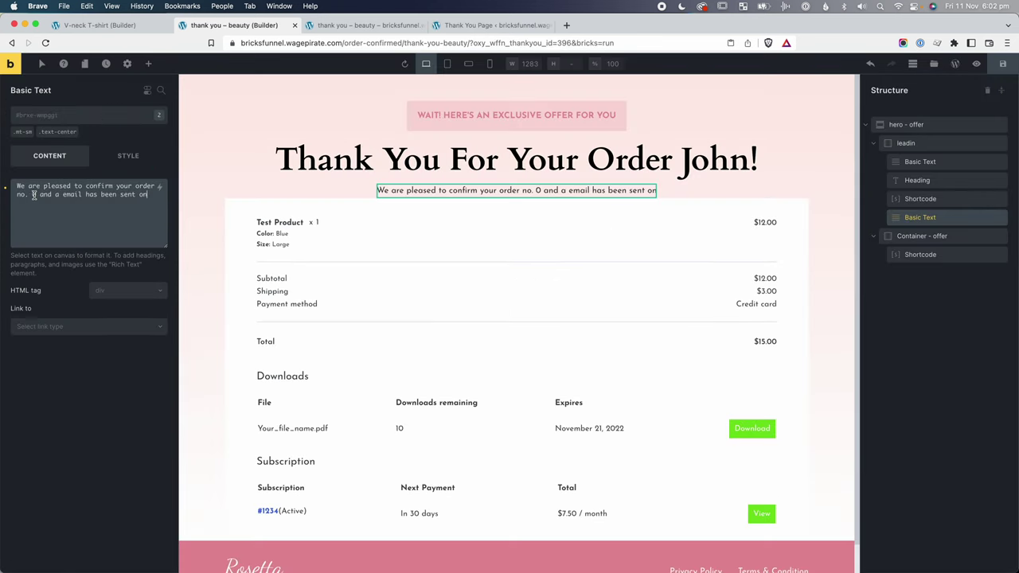
key(super+v)
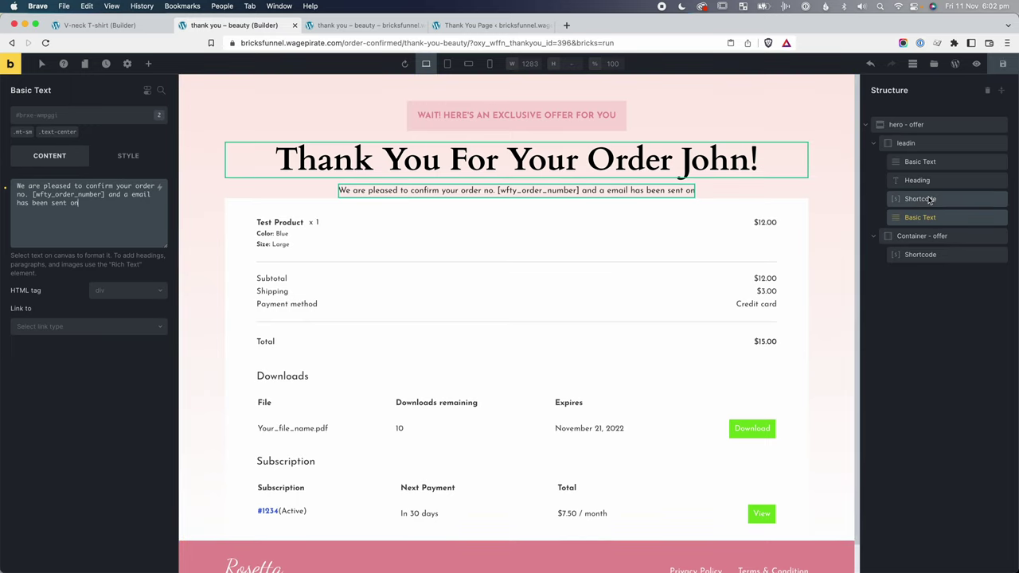
Rename the heading shortcode to 'title' and duplicate it as 'order meta text'.
click(940, 200)
double_click(920, 199)
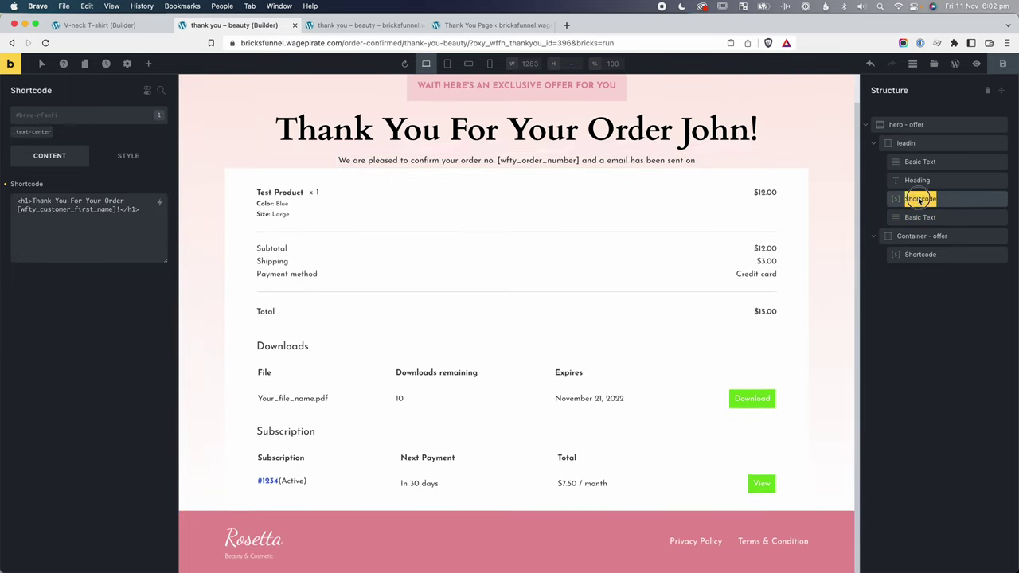
text(tit)
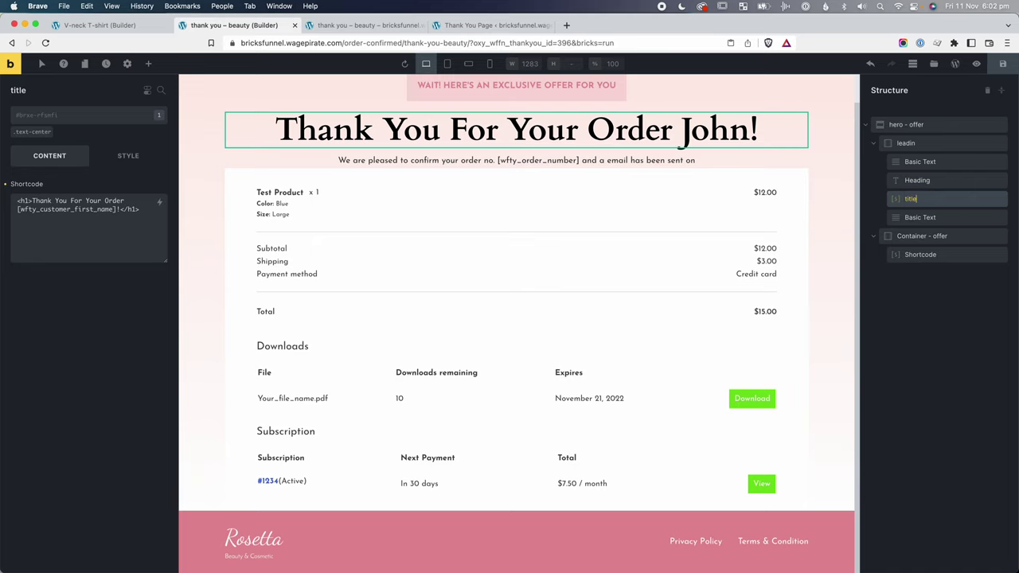
text(le)
right_click(924, 199)
click(946, 241)
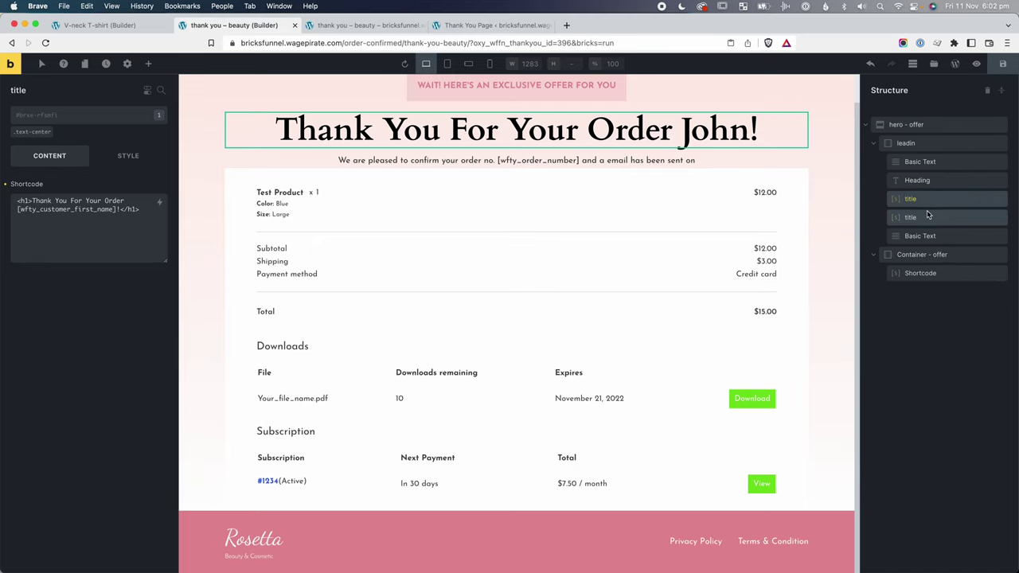
double_click(924, 217)
text(order meta text)
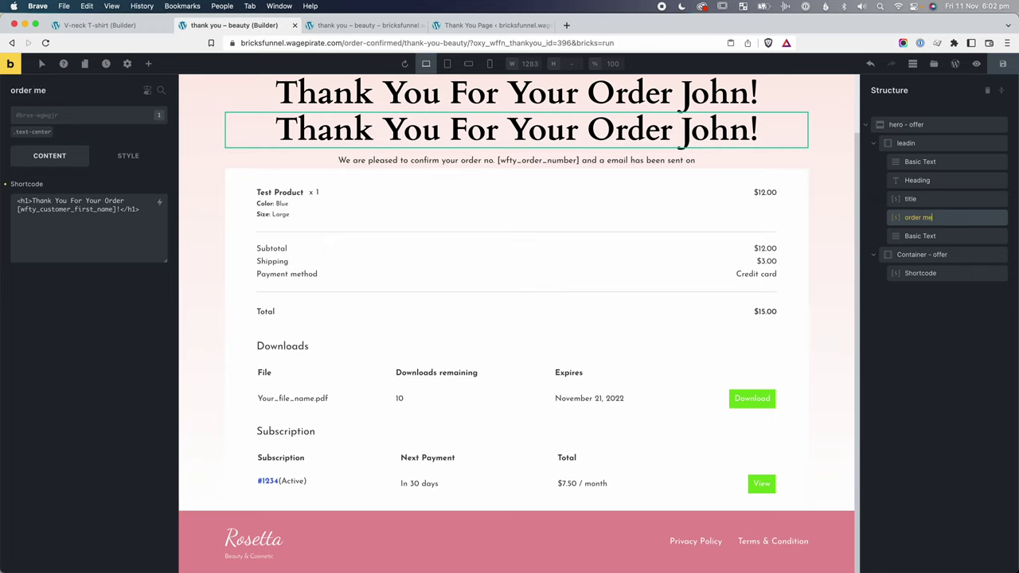
Move the confirmation sentence out of the Basic Text into the order meta text shortcode.
click(920, 236)
key(super+a)
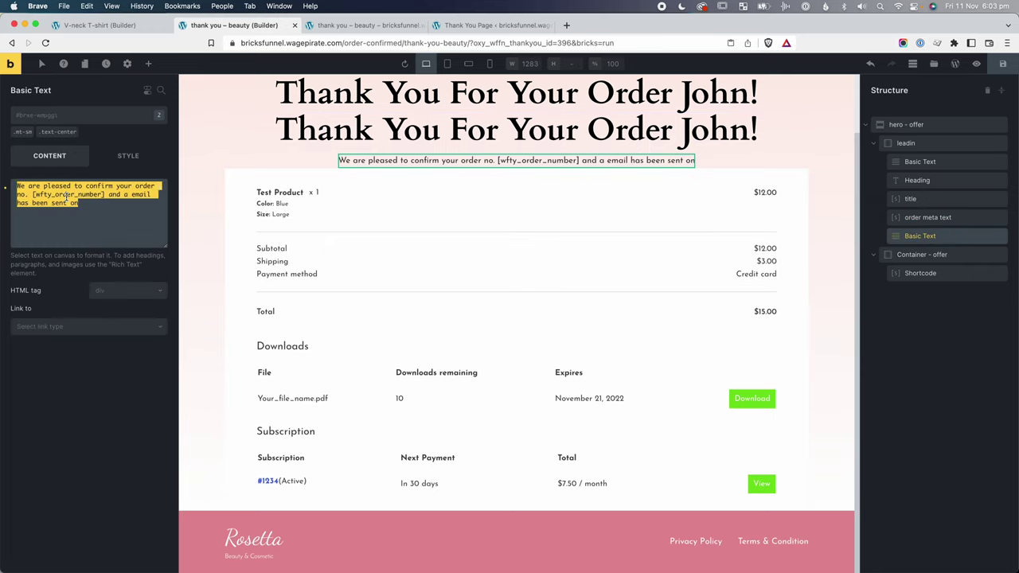
key(BackSpace)
click(926, 217)
click(65, 227)
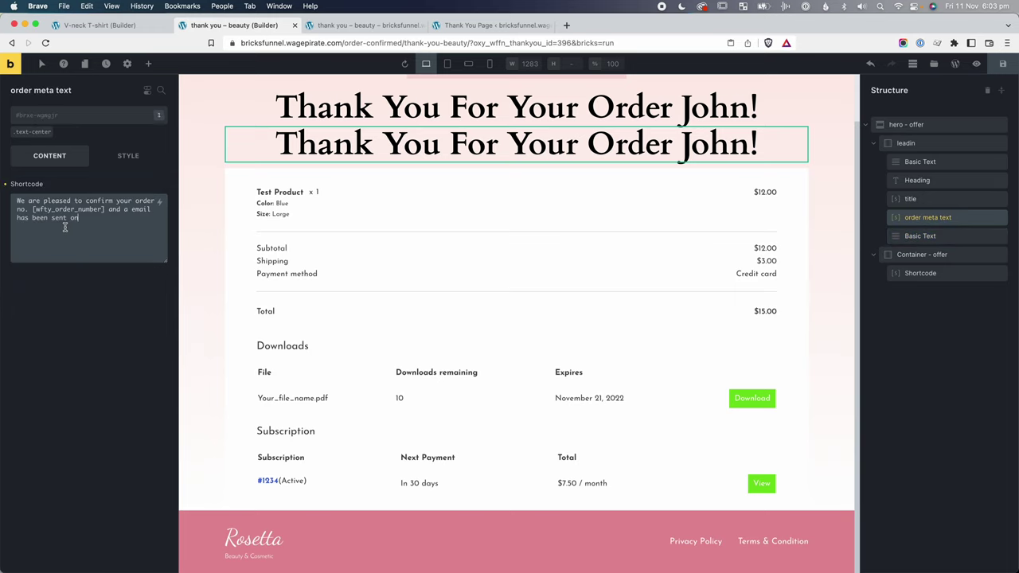
click(945, 238)
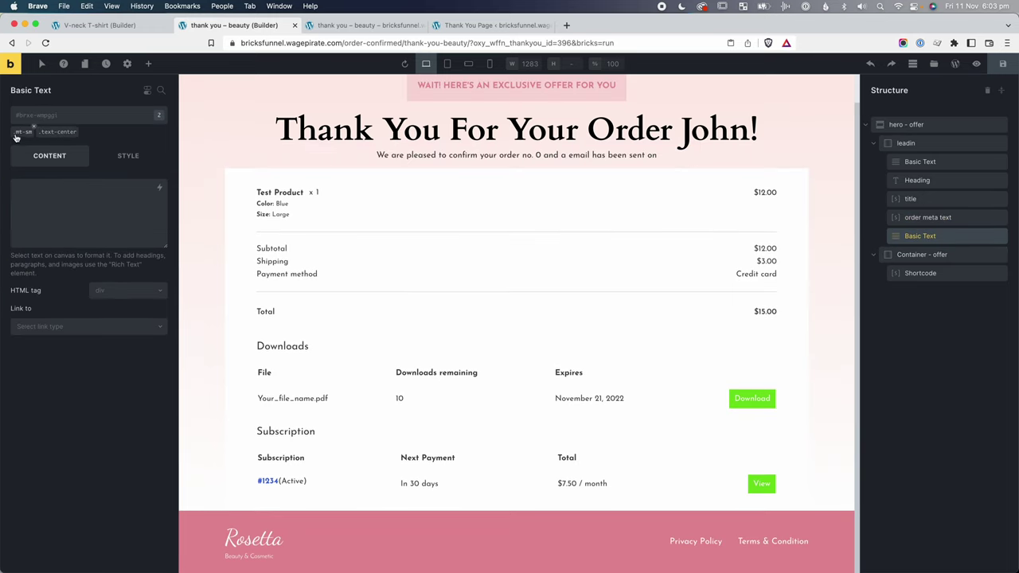
click(936, 219)
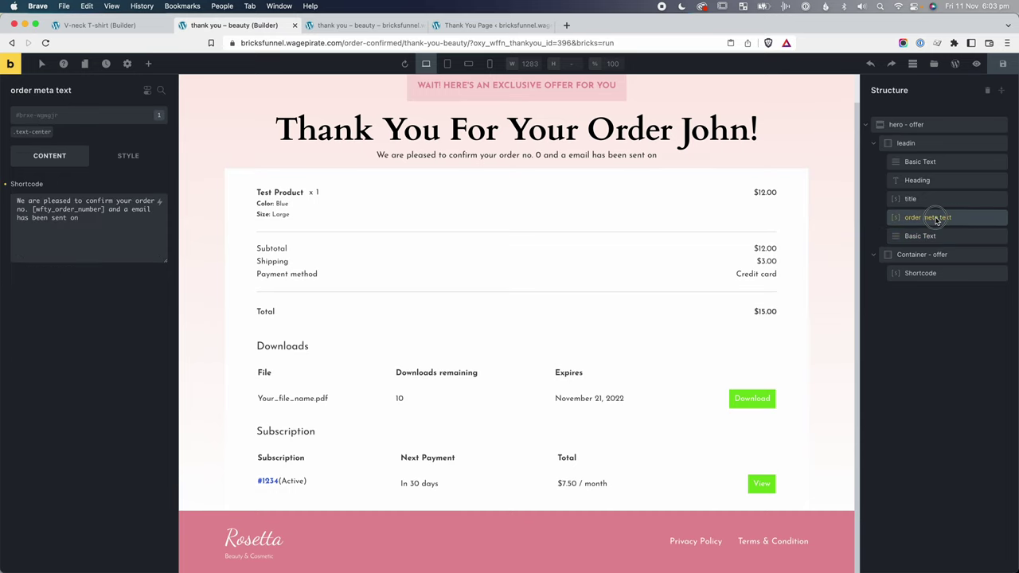
Add the mt-sm class to order meta text and delete the empty Basic Text element.
click(61, 118)
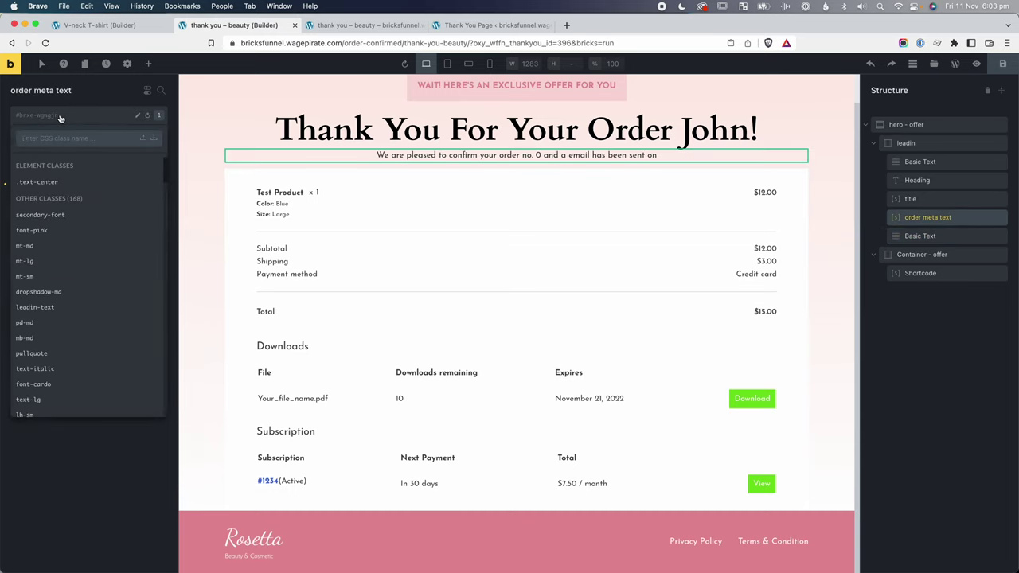
text(mt-sm)
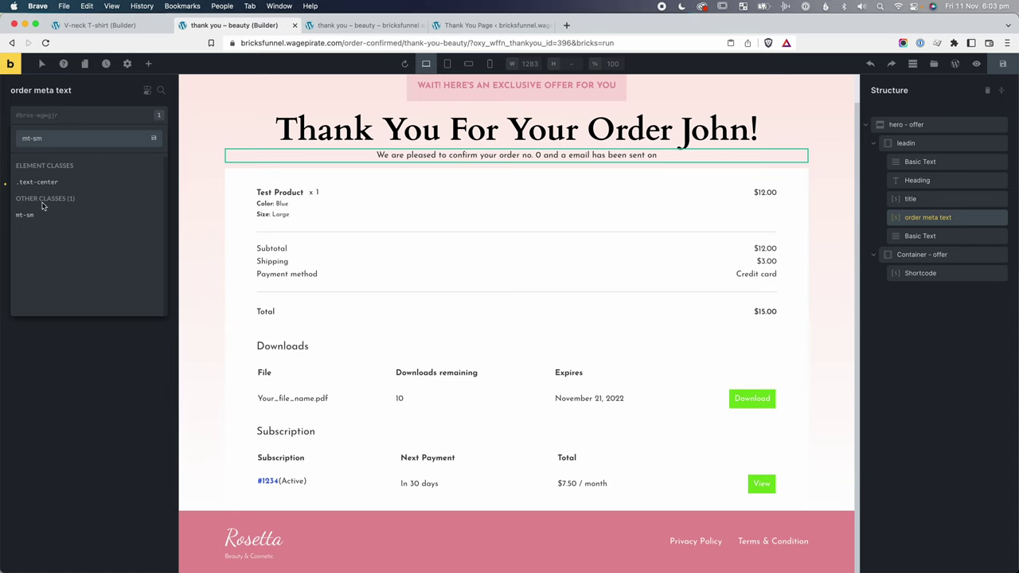
click(32, 215)
right_click(962, 237)
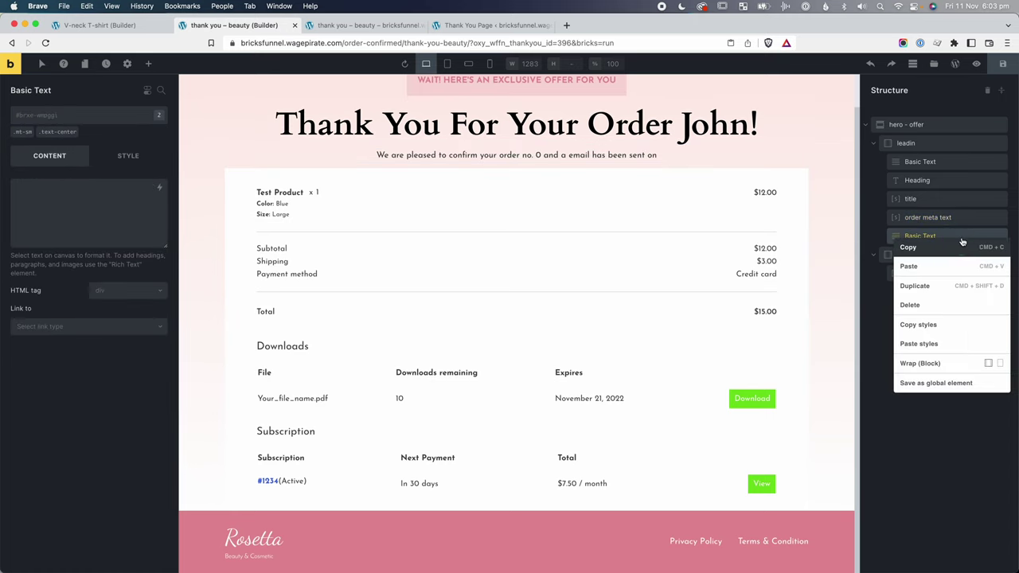
click(931, 305)
Inspect the confirmation sentence's styles, searching for its text-- classes.
click(480, 163)
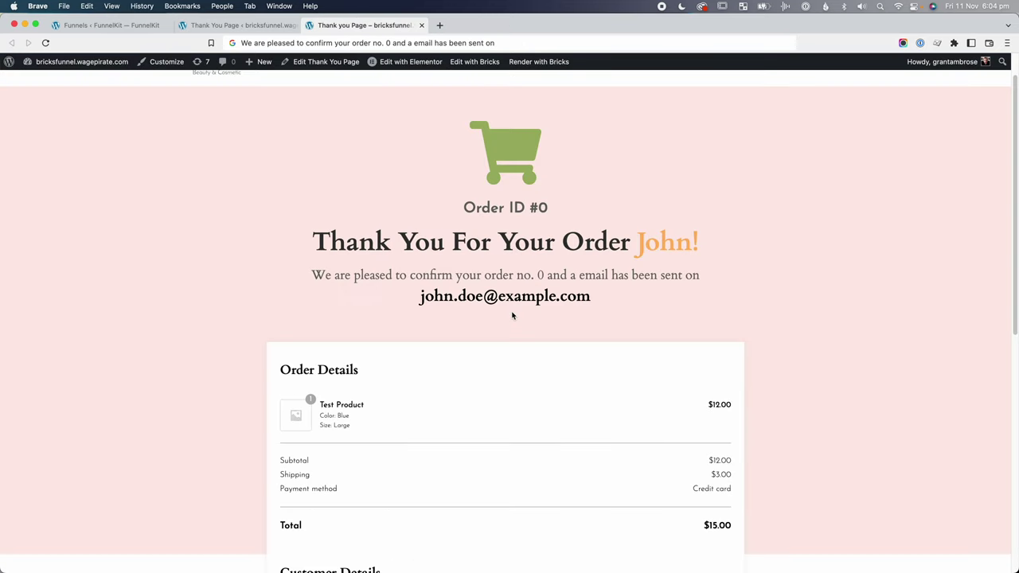
right_click(486, 272)
click(514, 401)
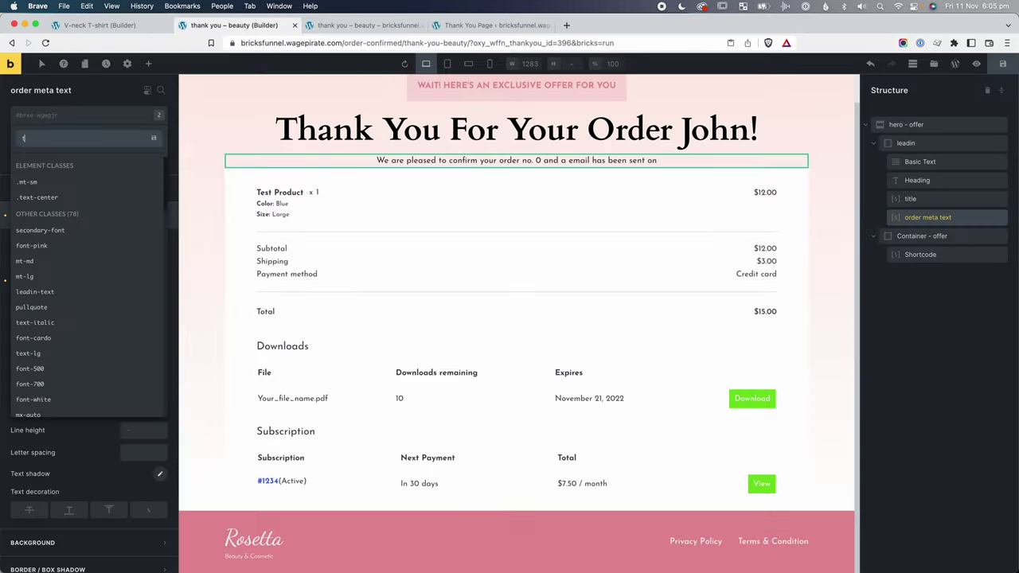
text(ext)
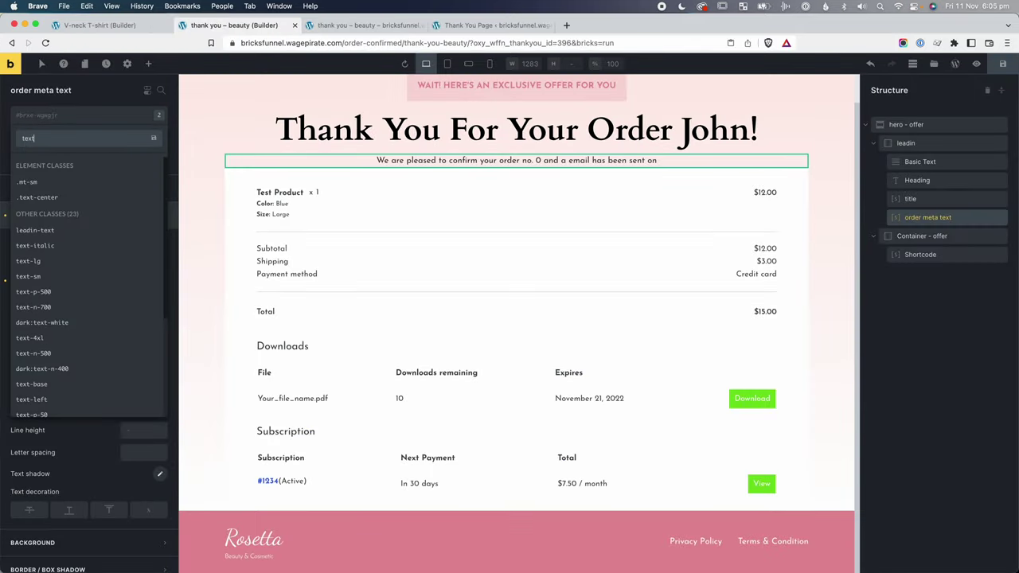
text(--)
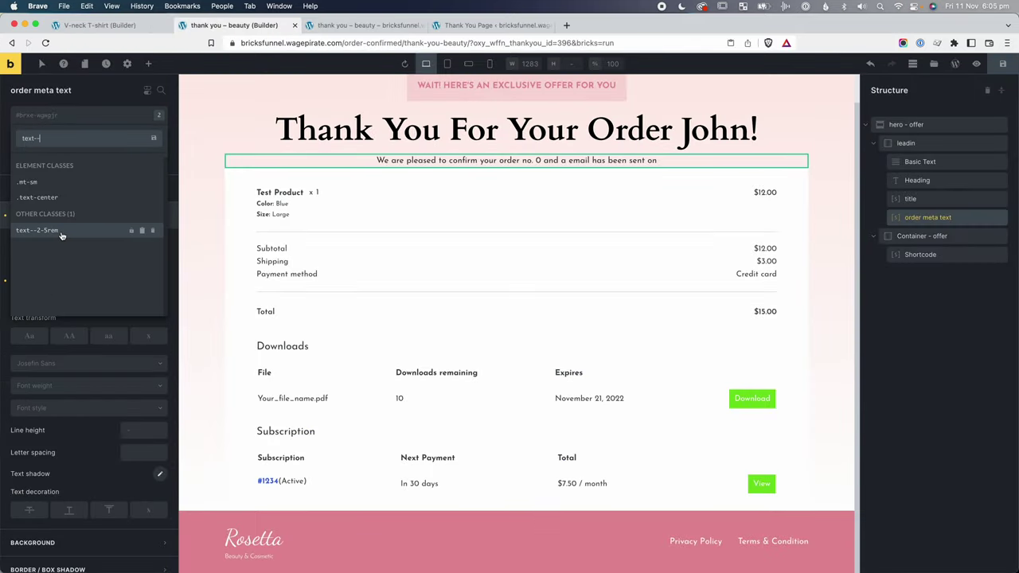
Add the text--2-5rem and font-grey classes to the confirmation sentence.
click(61, 234)
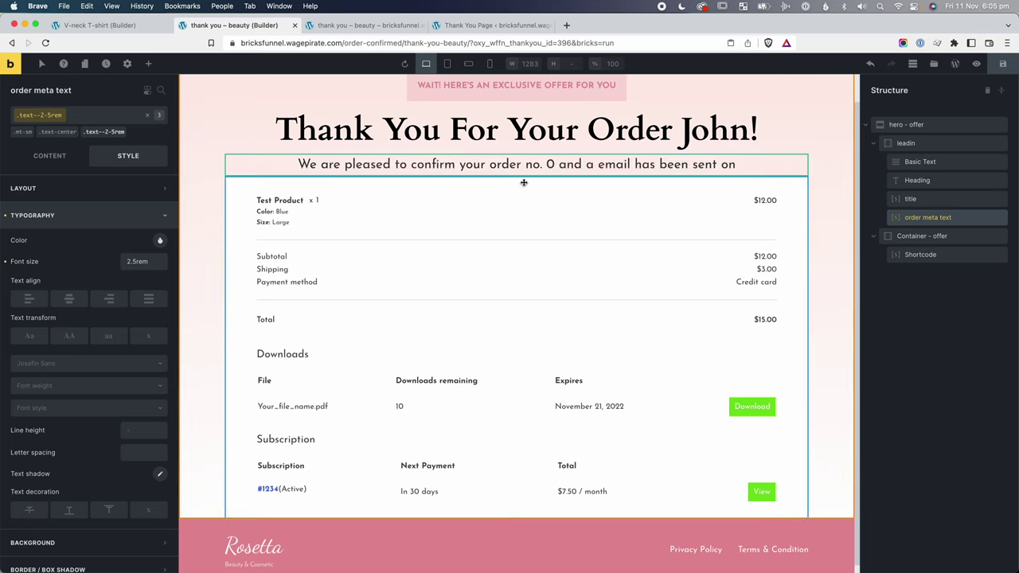
click(96, 117)
text(grey)
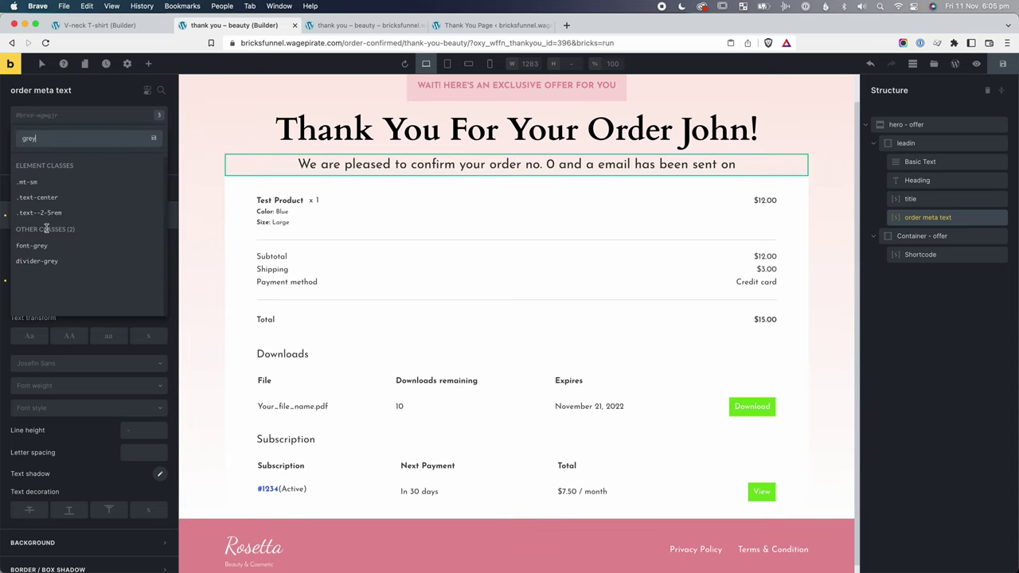
click(45, 249)
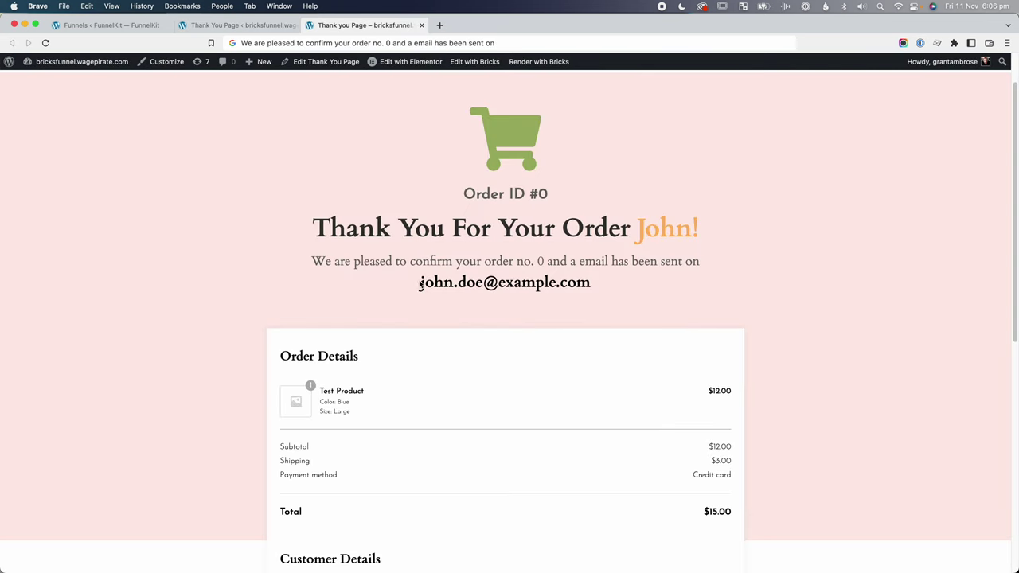
Highlight the customer email on the live page to check its text.
drag(420, 283, 610, 284)
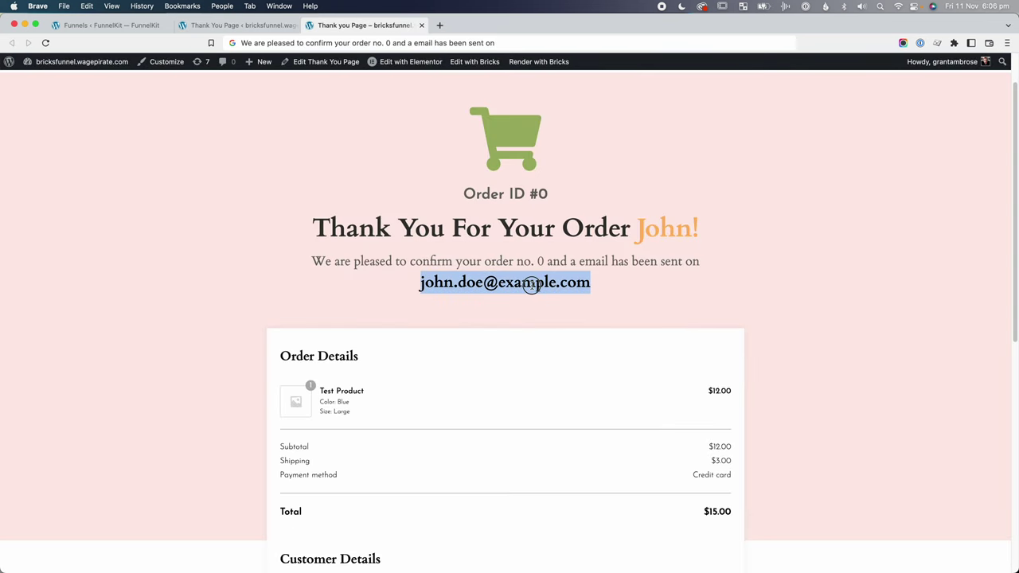
click(561, 283)
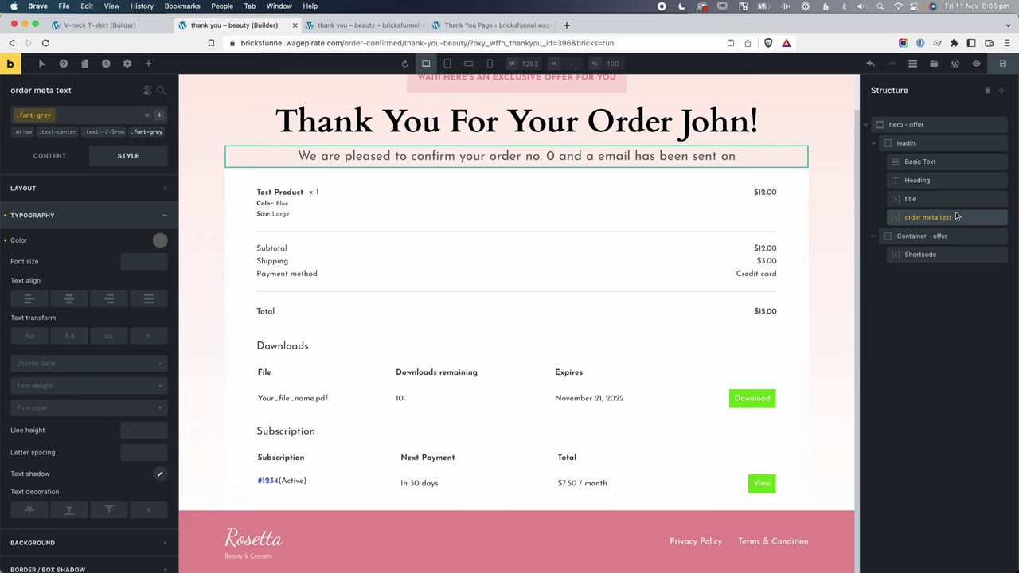
right_click(957, 216)
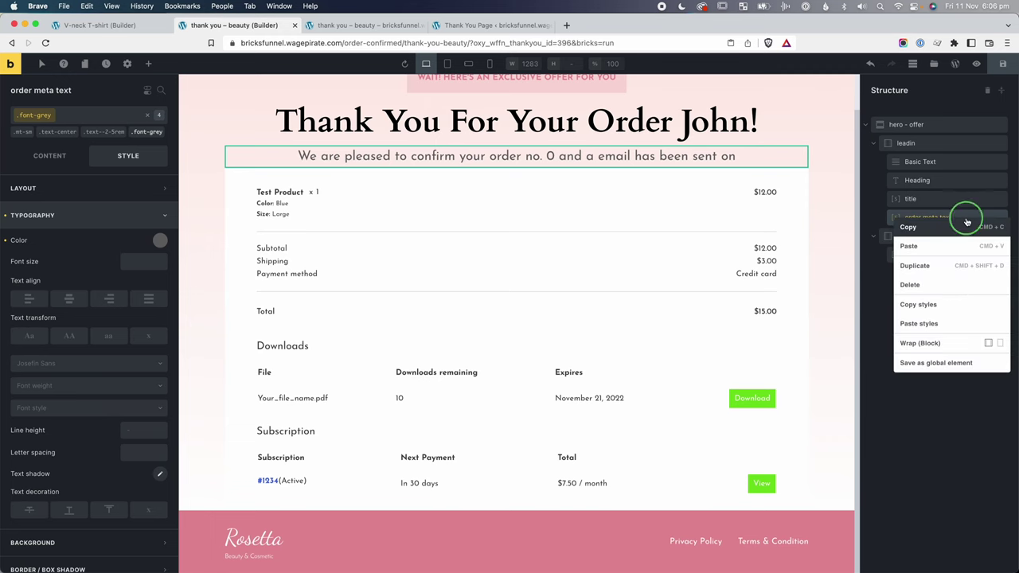
Duplicate order meta text as 'email address' and remove its font-grey class.
click(937, 265)
double_click(928, 236)
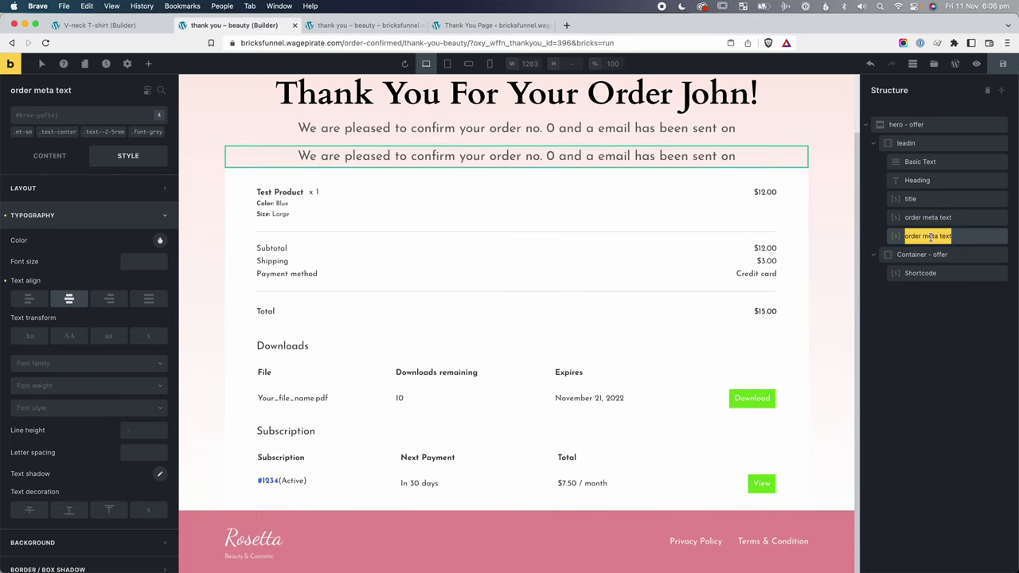
text(email address)
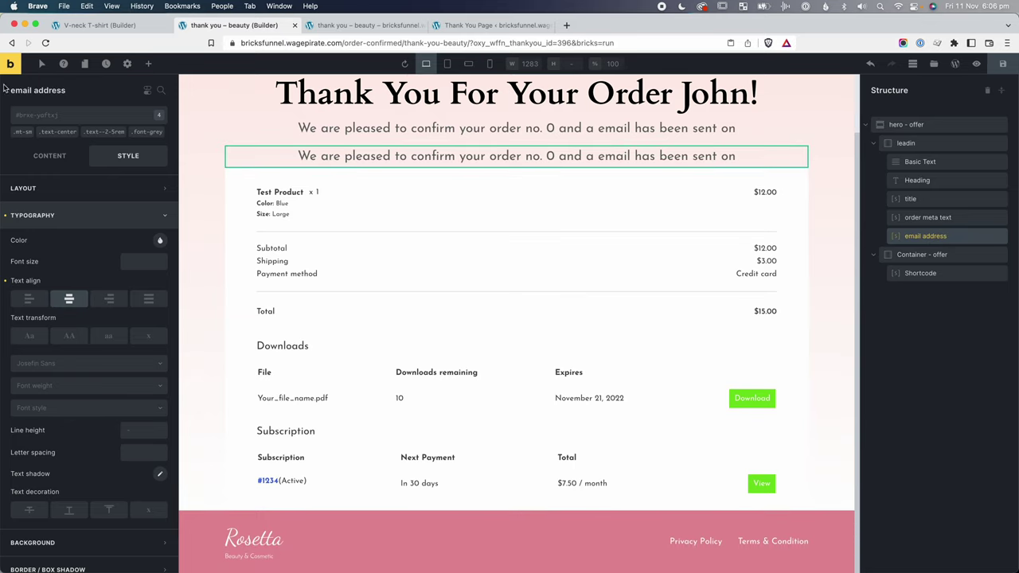
click(164, 128)
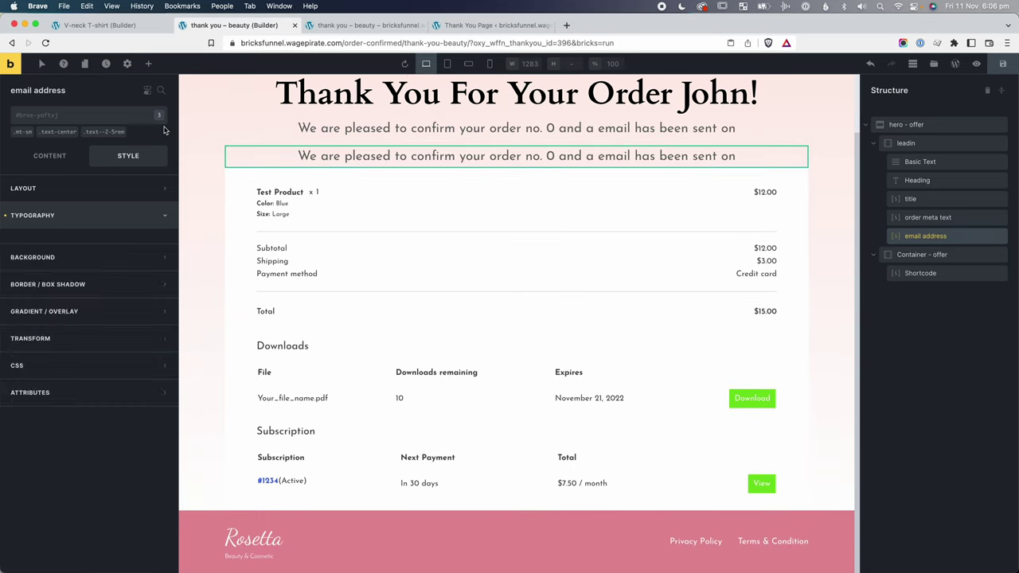
click(49, 155)
Replace the copy's shortcode with FunnelKit's Customer Email shortcode [wfty_customer_email].
key(super+grave)
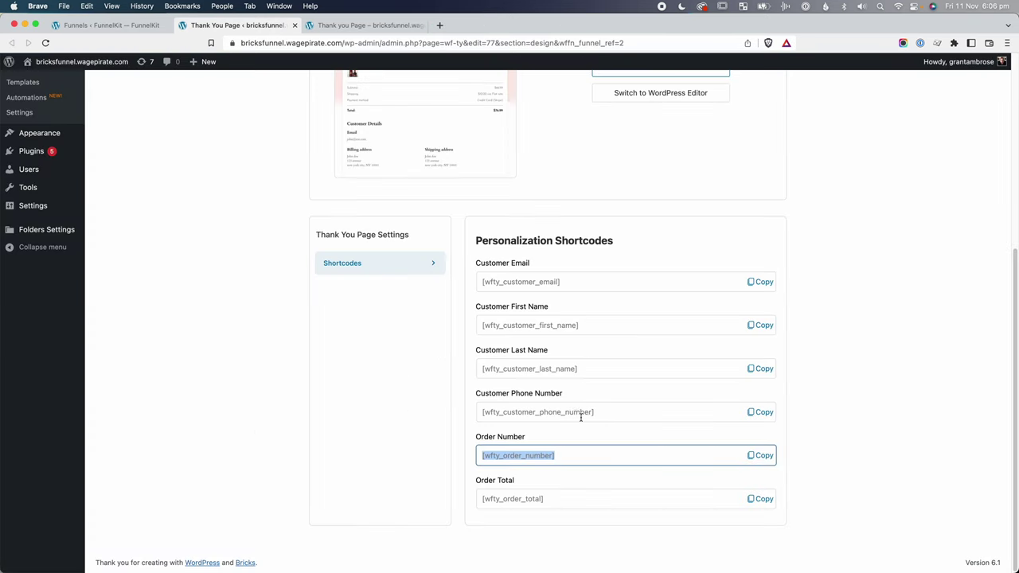
click(770, 280)
key(super+grave)
key(super+a)
key(super+v)
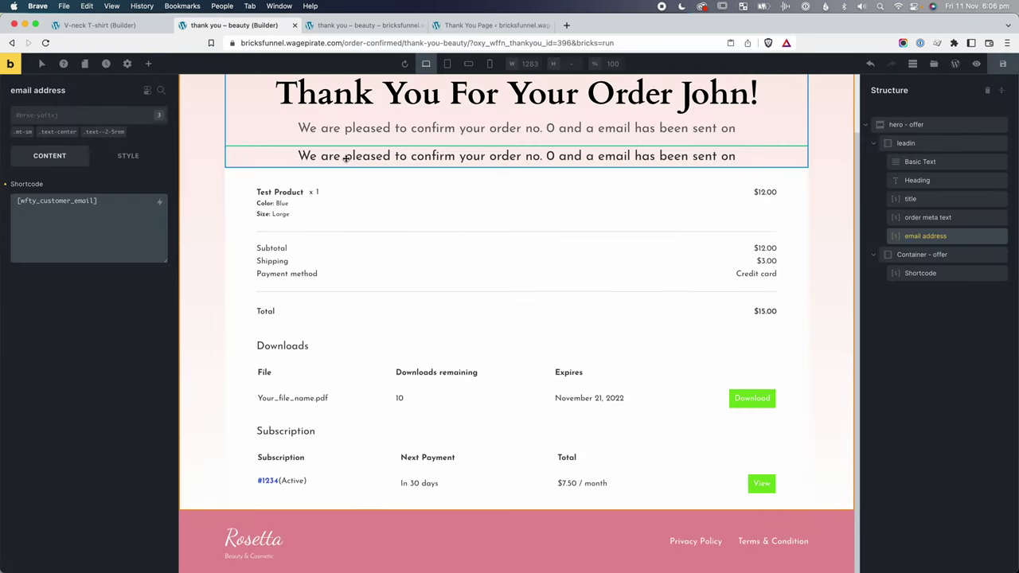
click(82, 114)
Give the email address line the font-black and font-700 classes and remove mt-sm.
text(font-f)
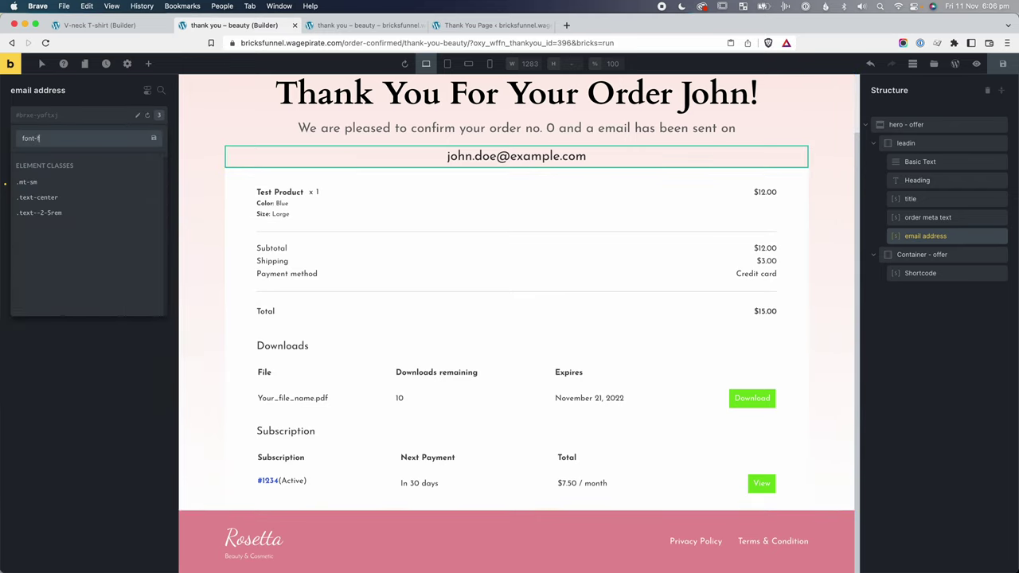
text(lack)
click(60, 249)
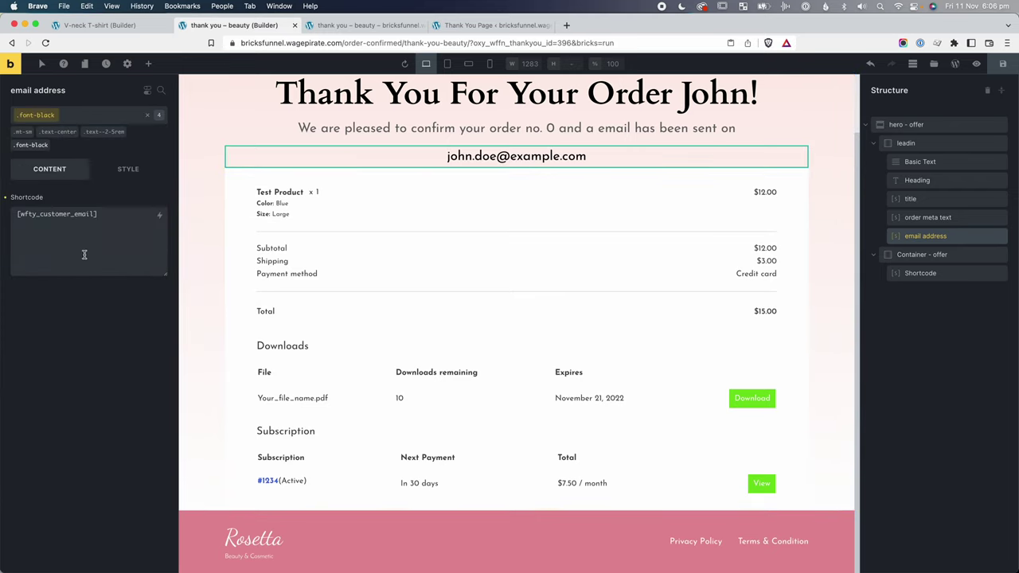
click(88, 119)
text(font-)
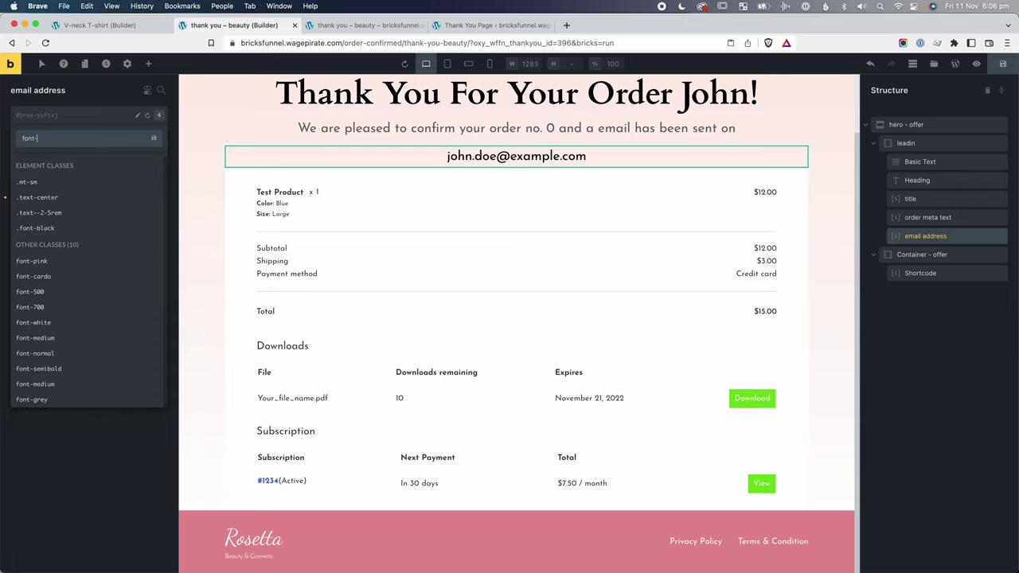
text(700)
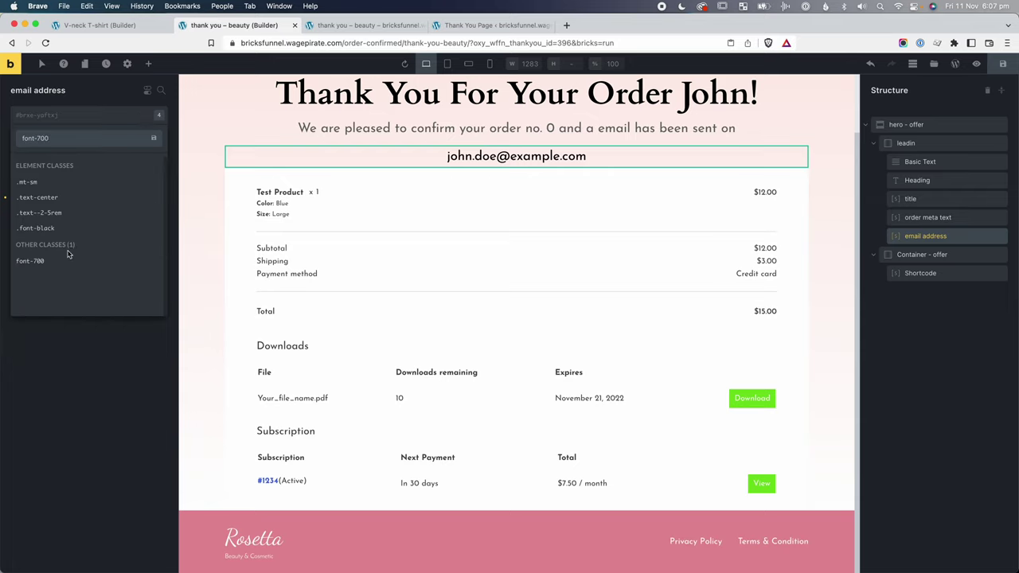
click(48, 260)
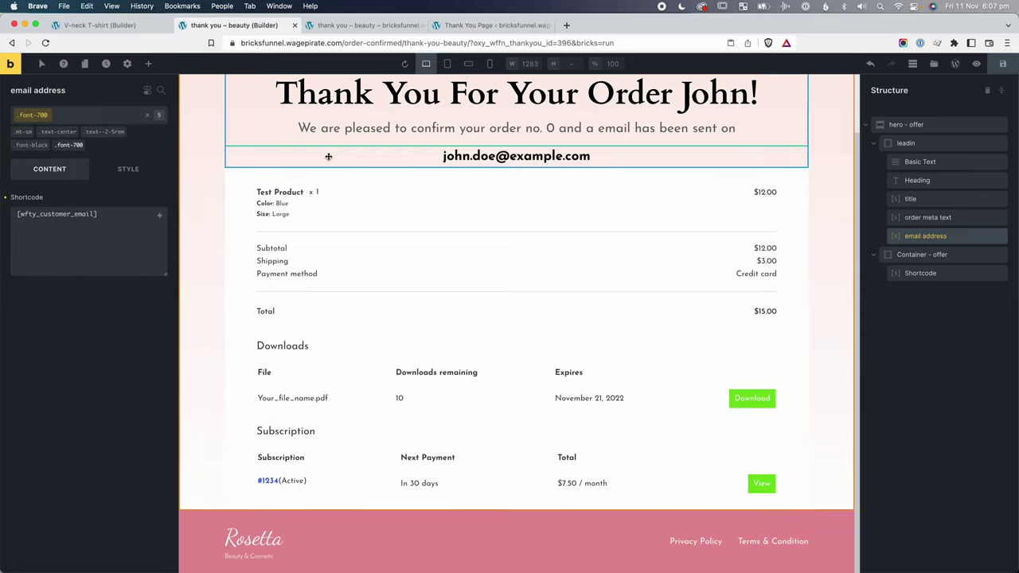
click(34, 127)
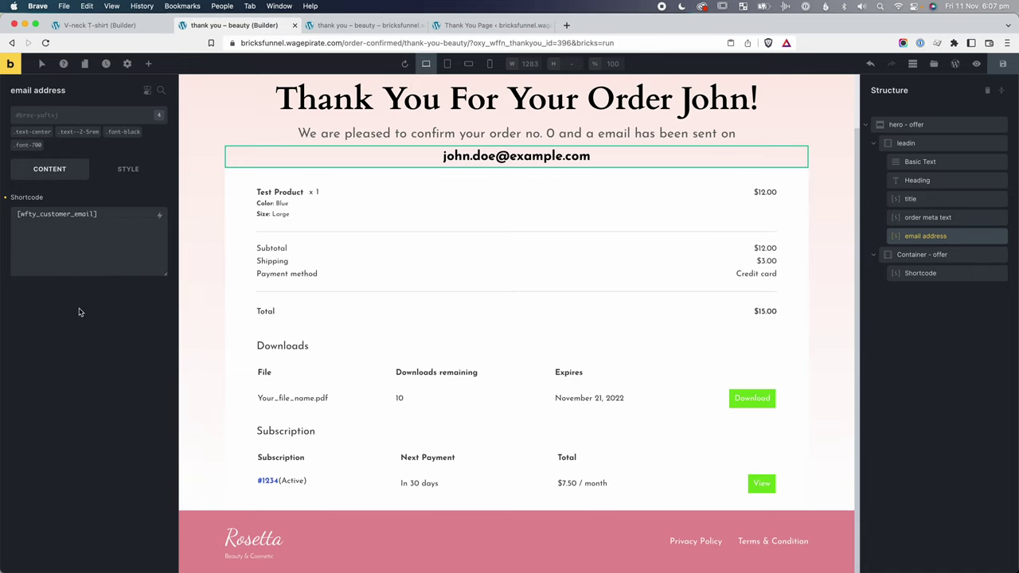
scroll(549, 154, up, 2)
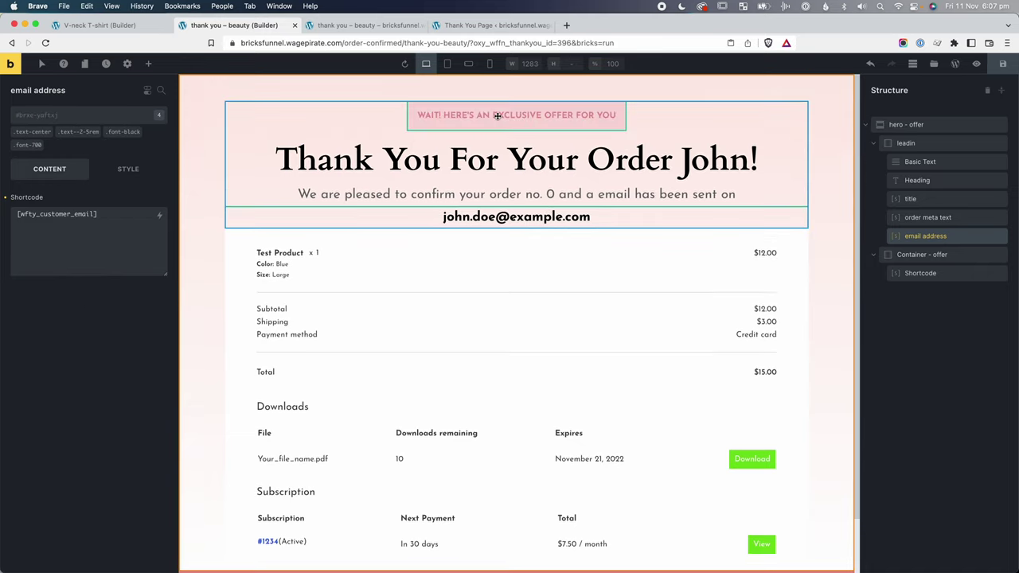
click(452, 114)
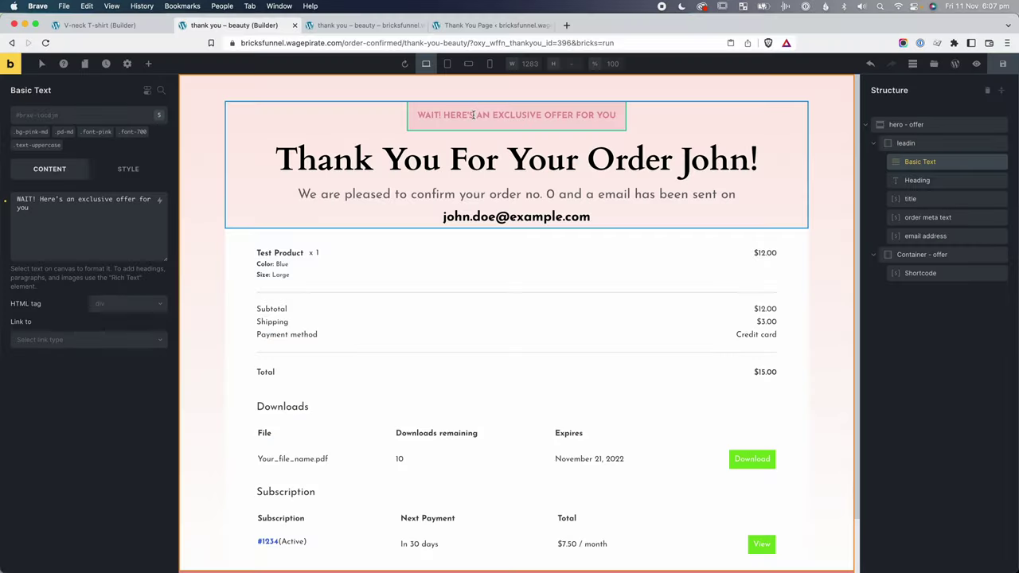
Change the pink badge text to 'Your Order has been successful!'.
click(70, 211)
key(super+a)
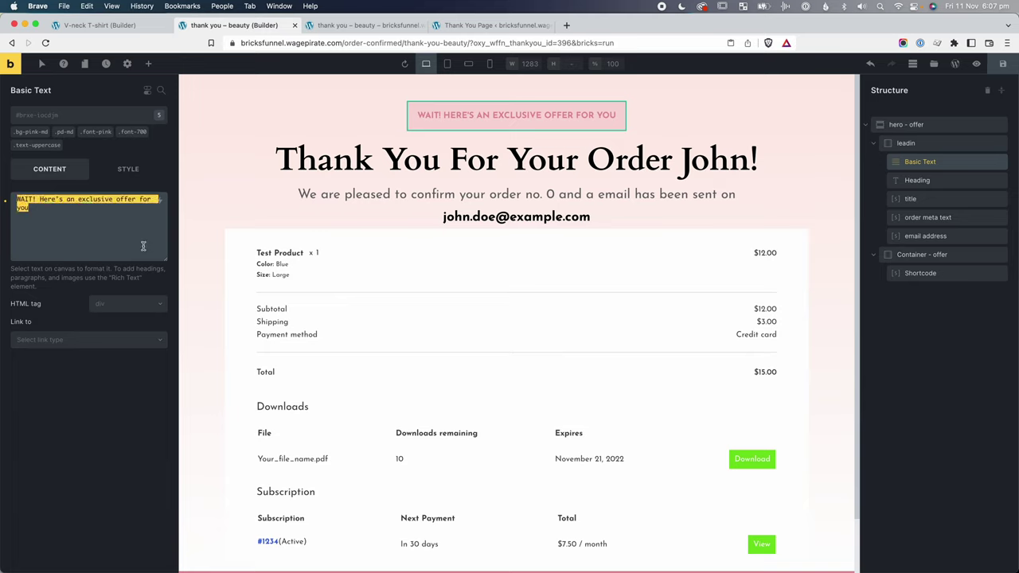
key(super+v)
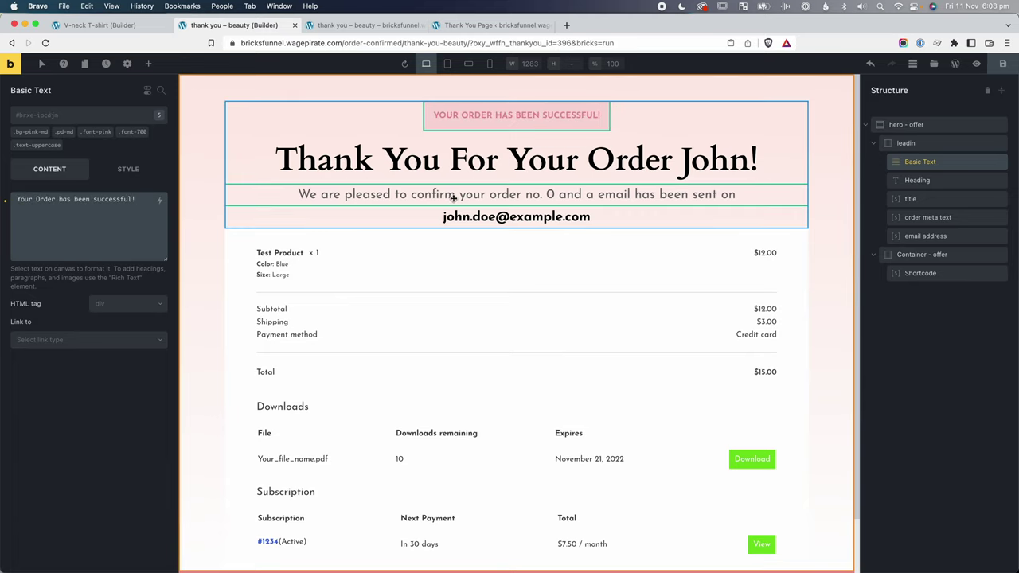
End the confirmation sentence with 'an email has been sent to...'.
click(540, 193)
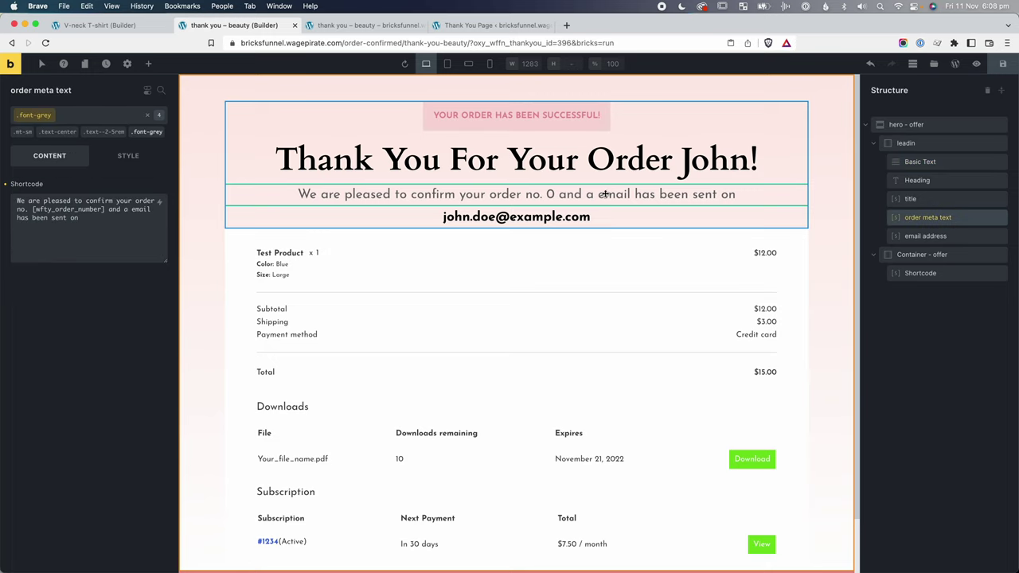
key(BackSpace)
key(BackSpace)
text(to)
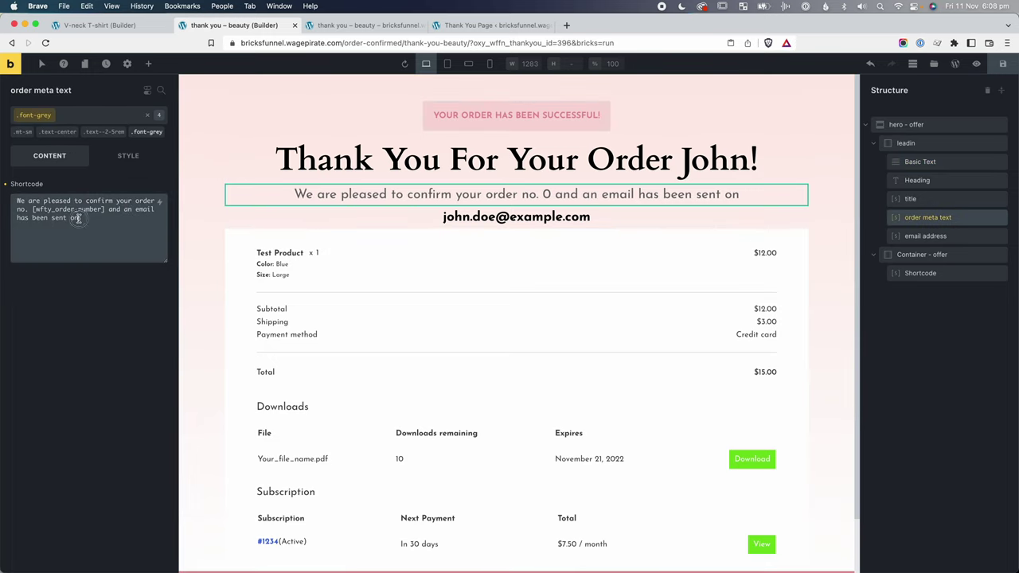
text(...)
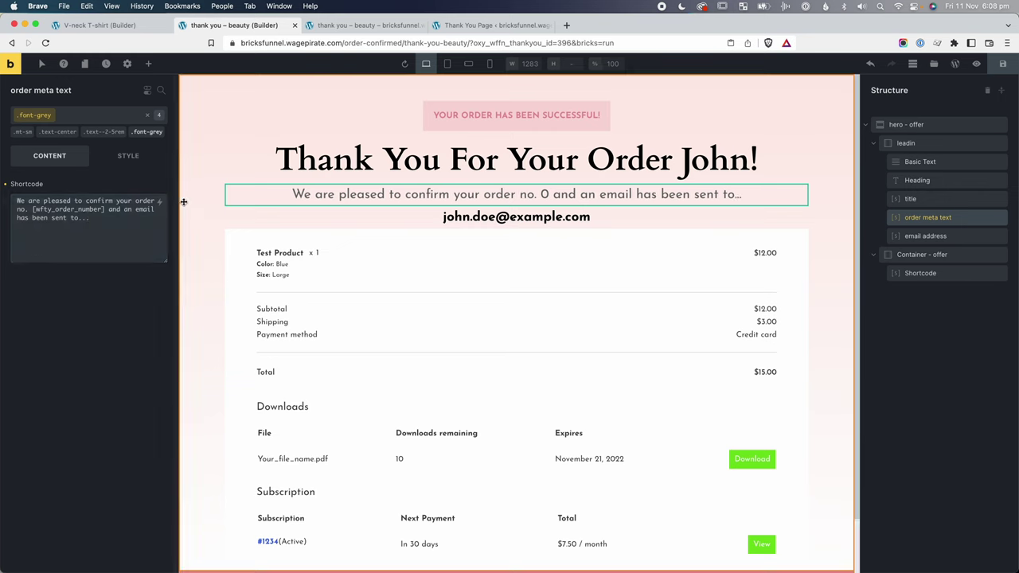
click(493, 219)
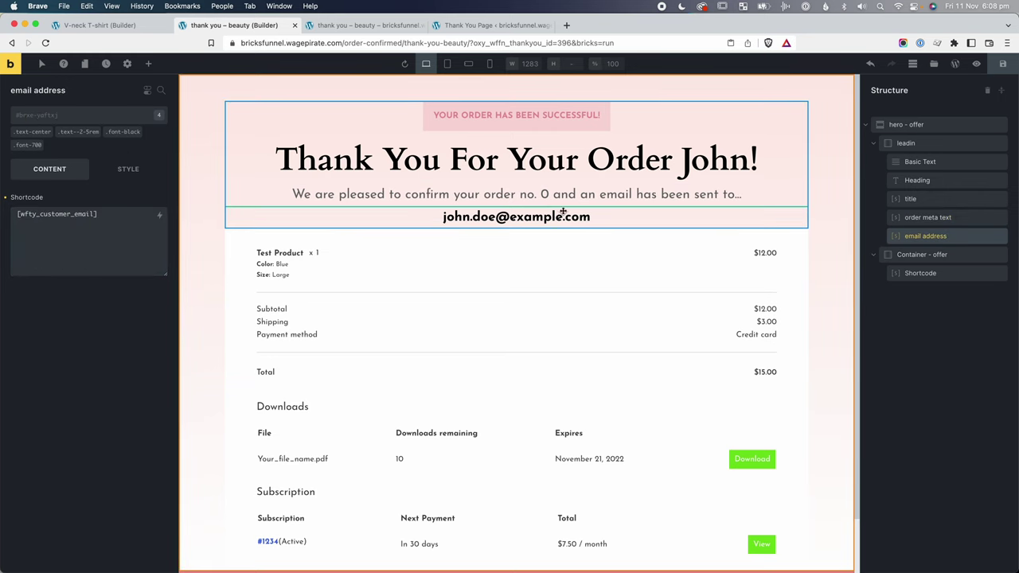
Add a drop shadow class and the mt-lg class to the order details block.
click(916, 273)
click(49, 117)
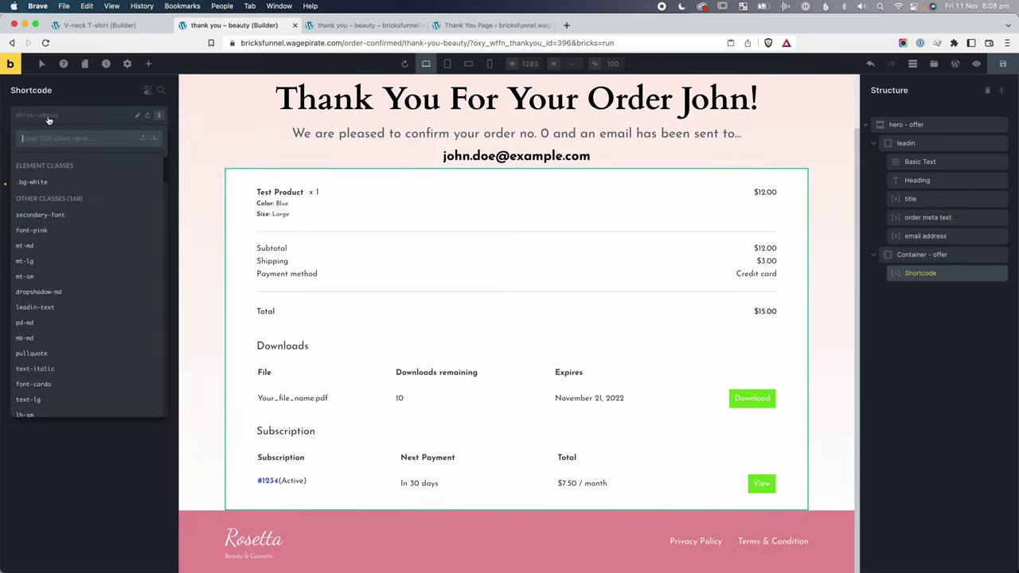
text(dro)
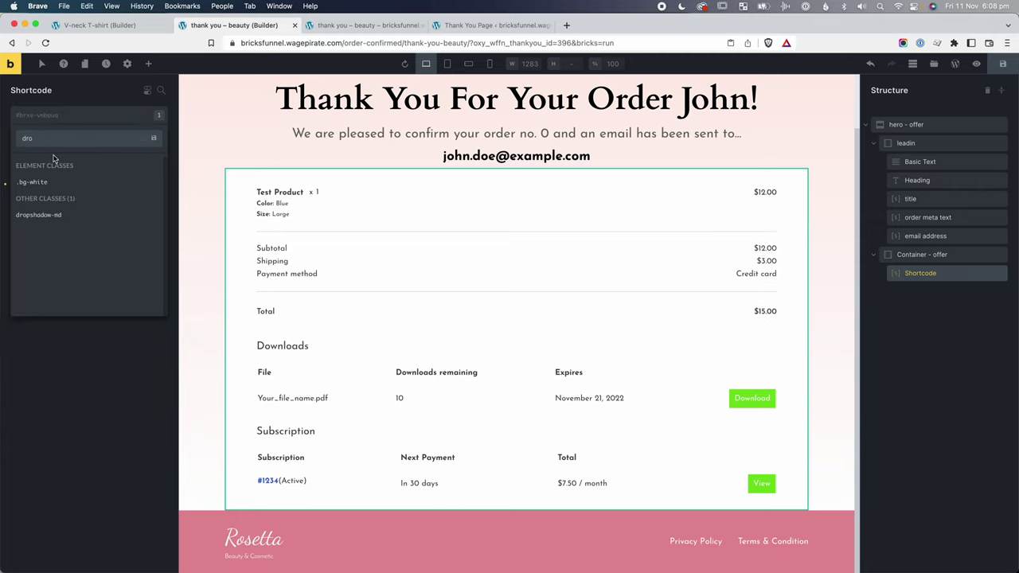
click(38, 214)
click(93, 119)
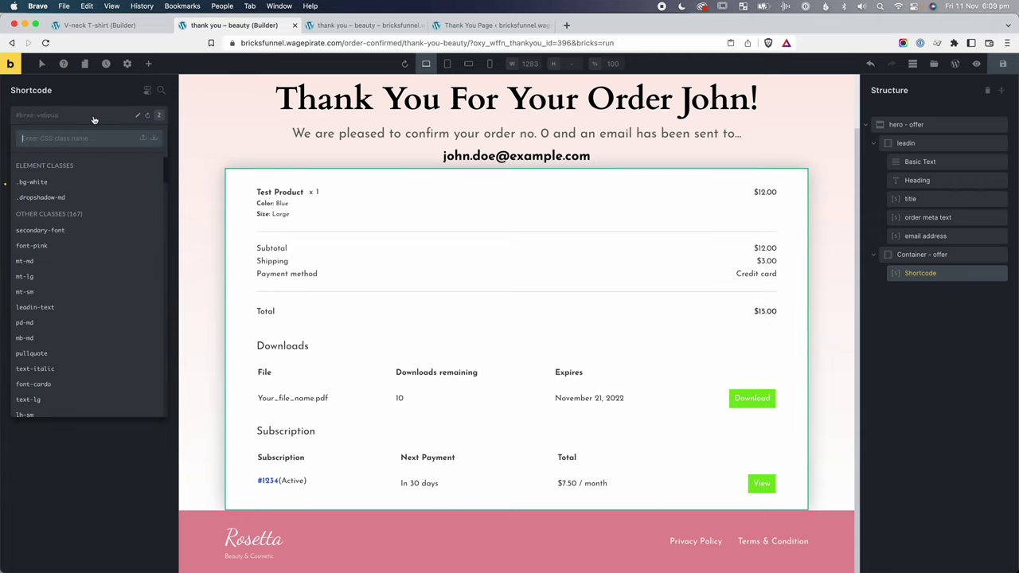
text(mt-lg)
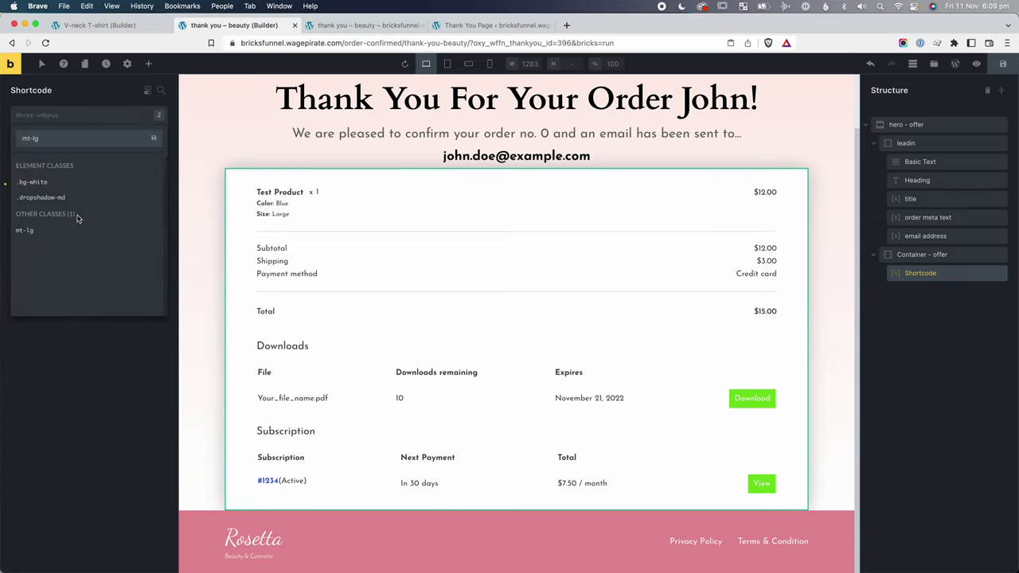
click(75, 230)
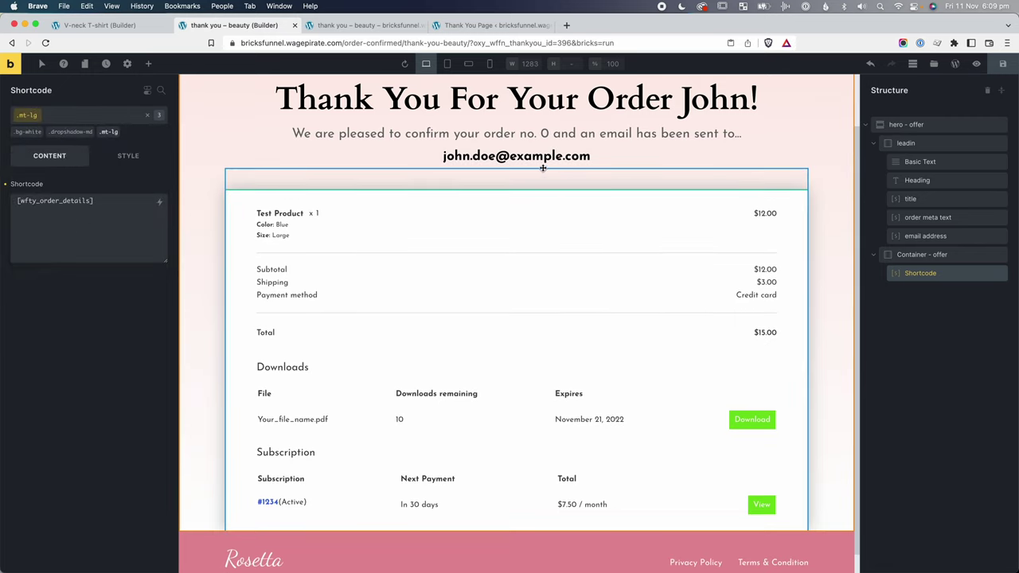
Add the mb-lg class to the order details block and save the page.
click(89, 119)
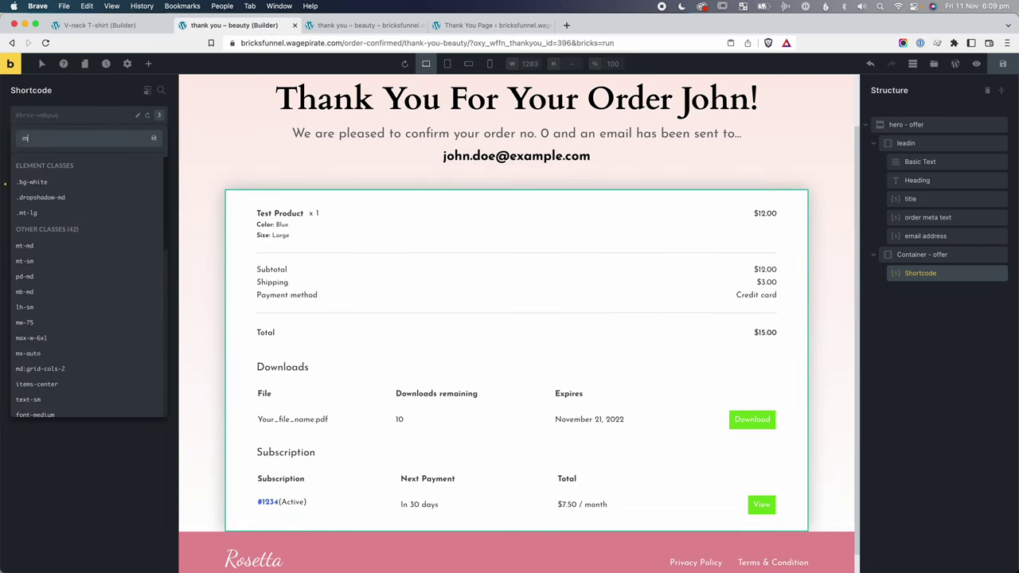
text(mb-lg)
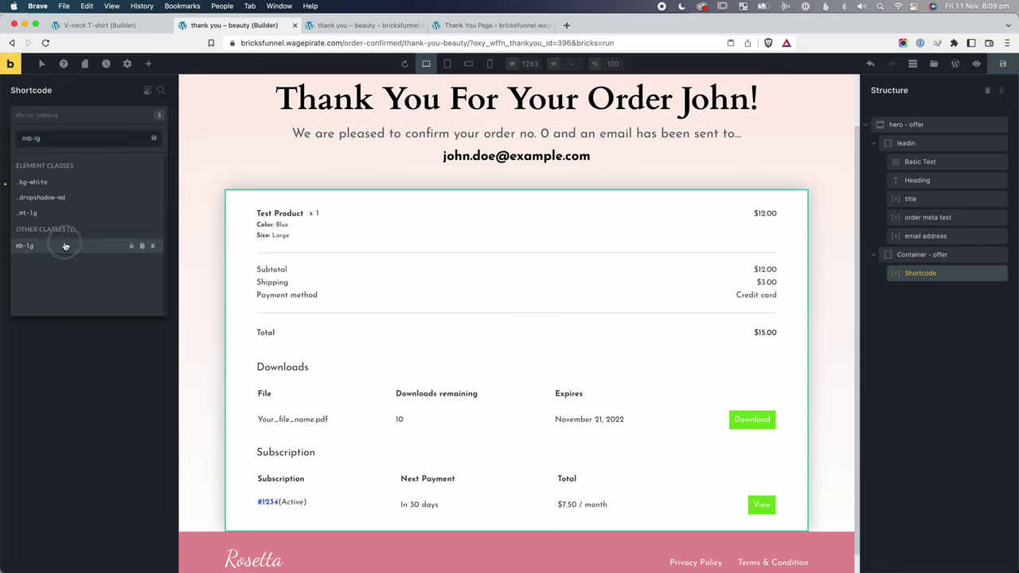
click(63, 245)
click(128, 156)
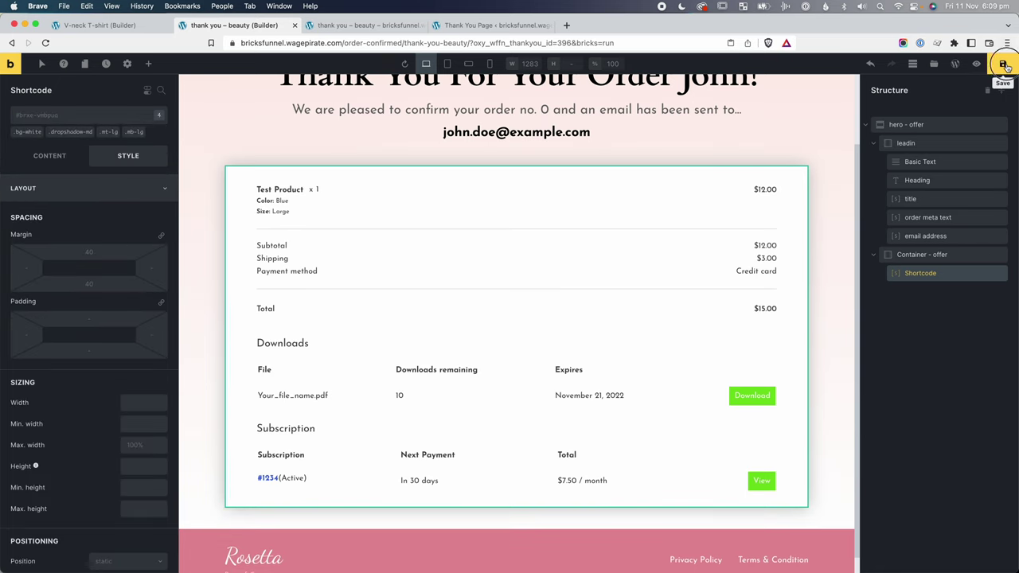
click(1004, 63)
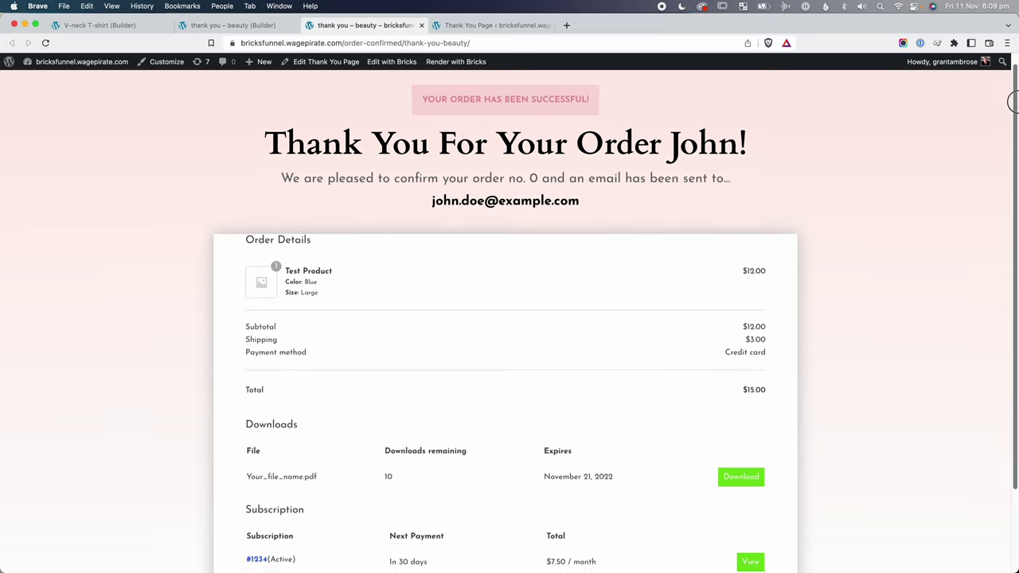
Inspect the live order-details markup, finding its 980px max-width wrapper, then return to the builder.
scroll(1010, 131, down, 2)
scroll(1011, 137, down, 1)
drag(318, 215, 243, 159)
click(408, 319)
right_click(270, 344)
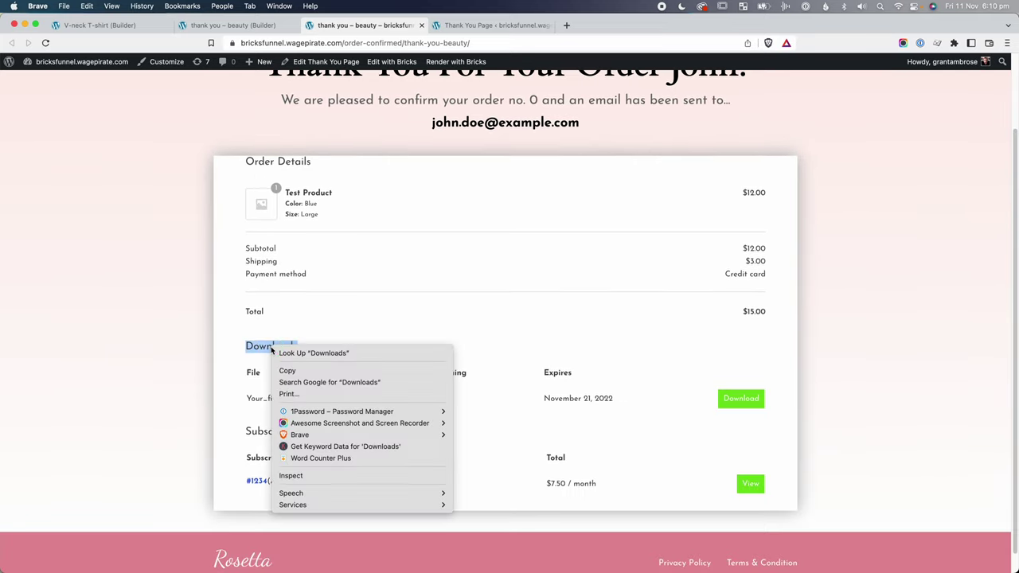
click(301, 473)
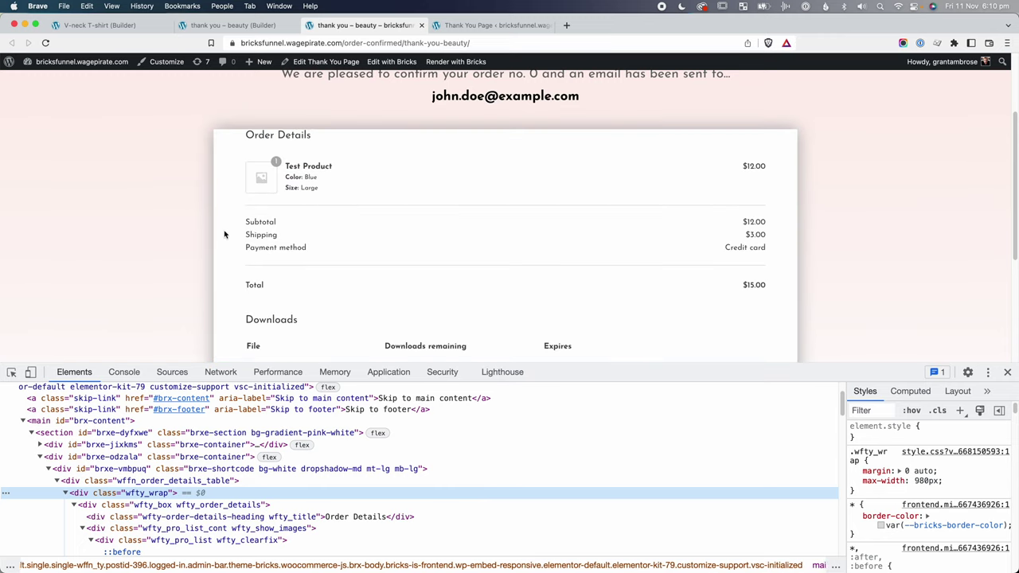
click(1007, 372)
key(ctrl+shift+Tab)
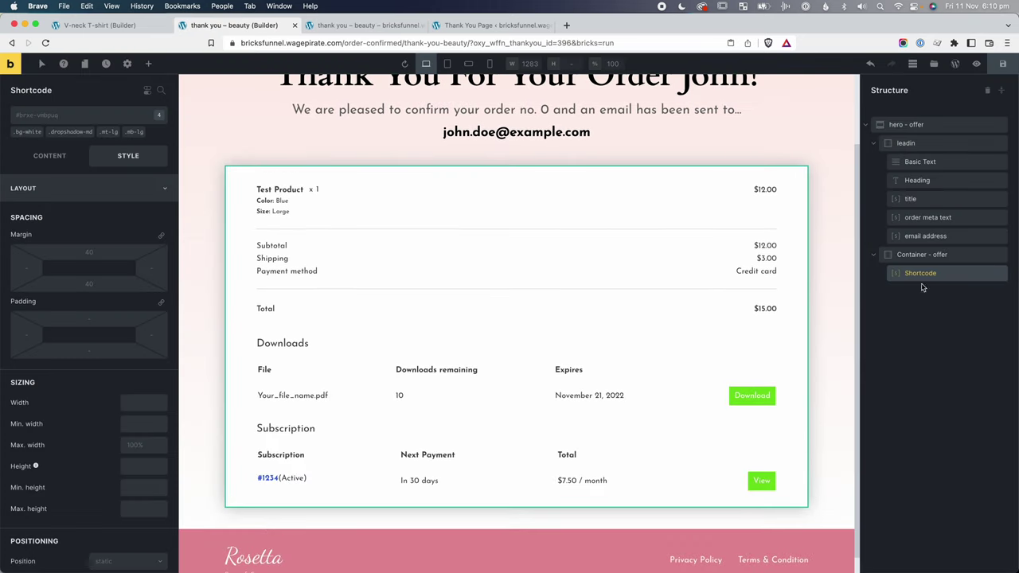
Set the order details box's maximum width to 1000px.
scroll(72, 410, down, 1)
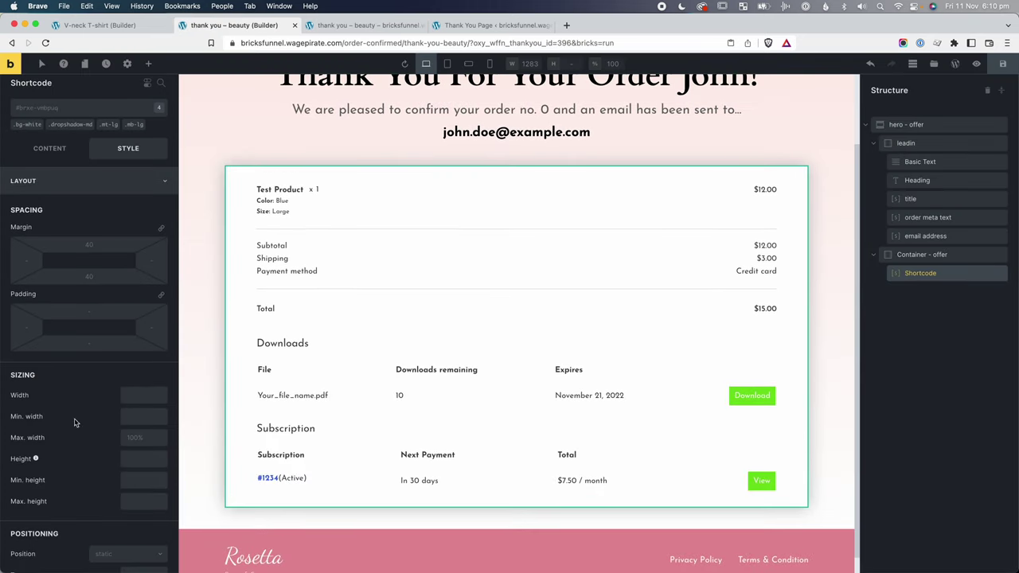
click(129, 438)
text(1000)
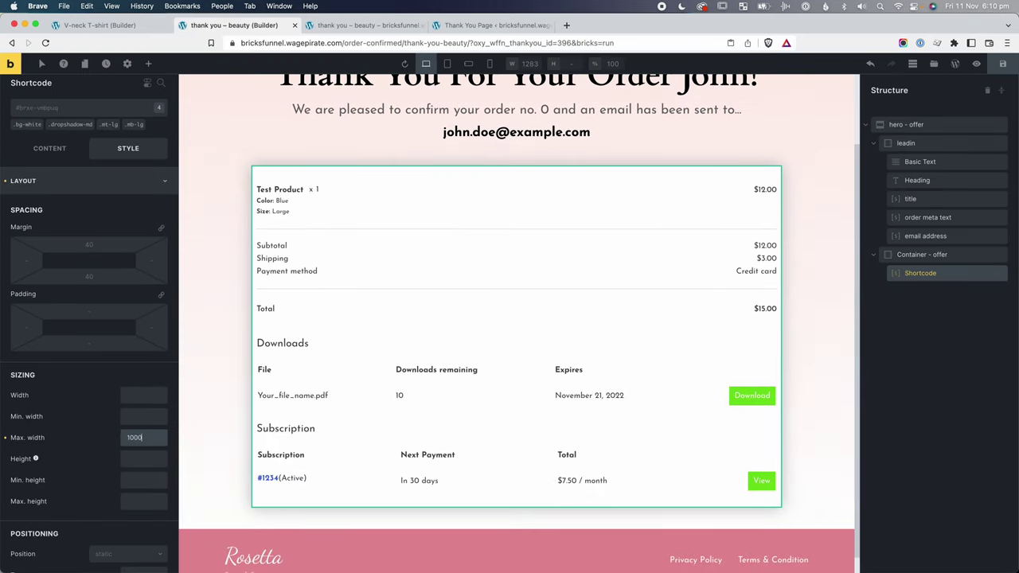
key(Return)
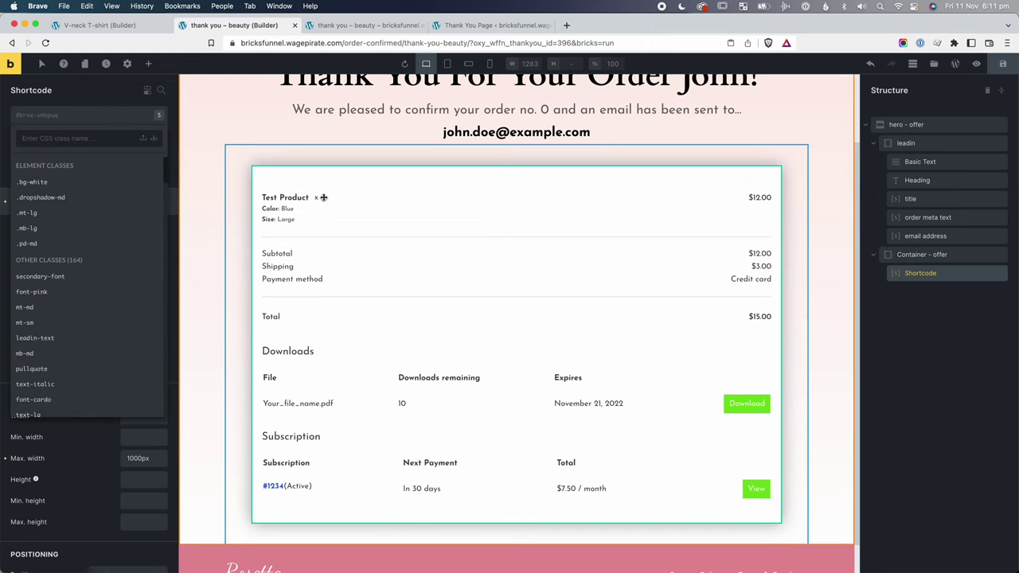
Create a pd-4rem global class giving the box 4rem padding on all sides.
click(47, 138)
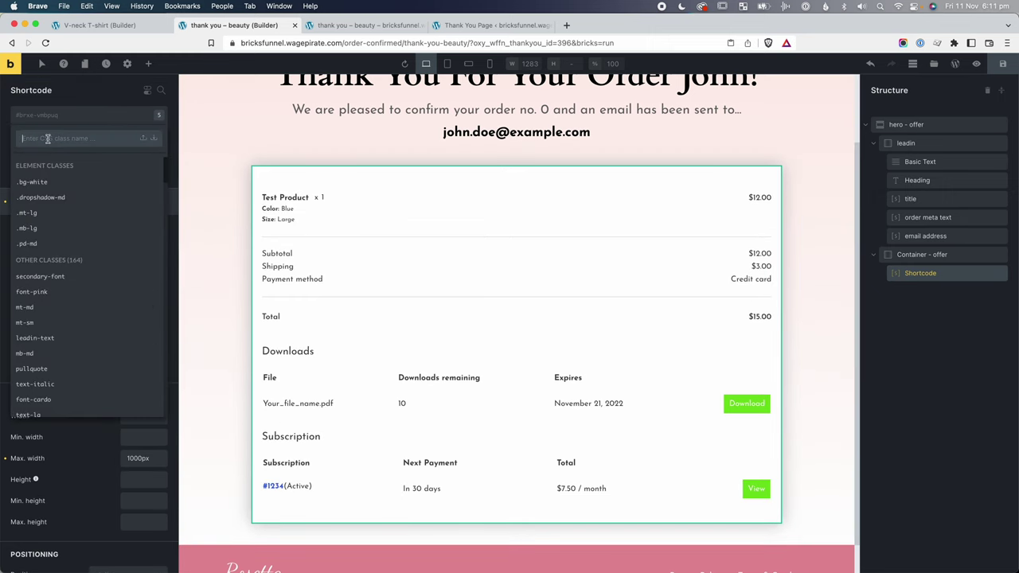
text(pd)
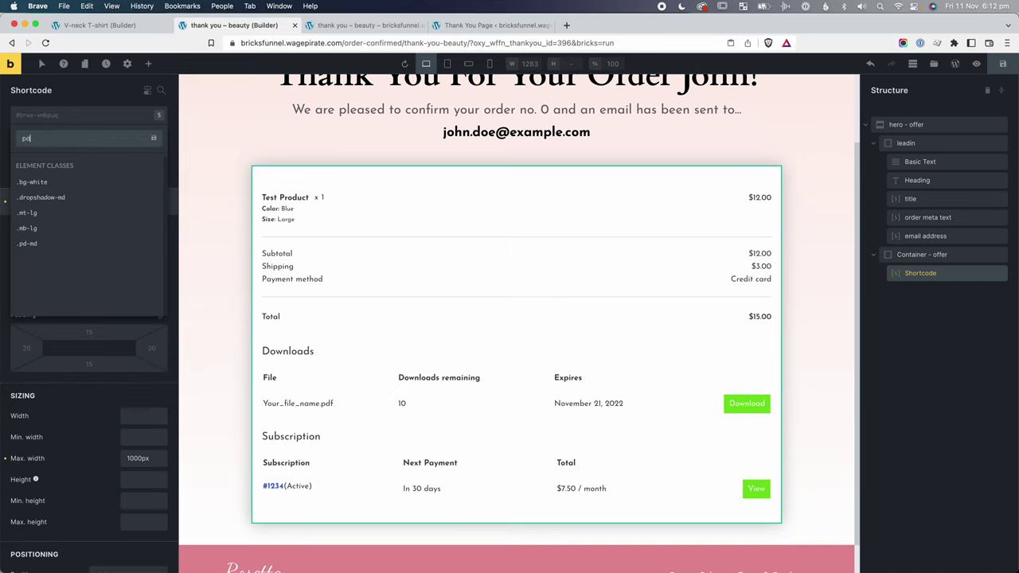
text(-4rem)
key(Return)
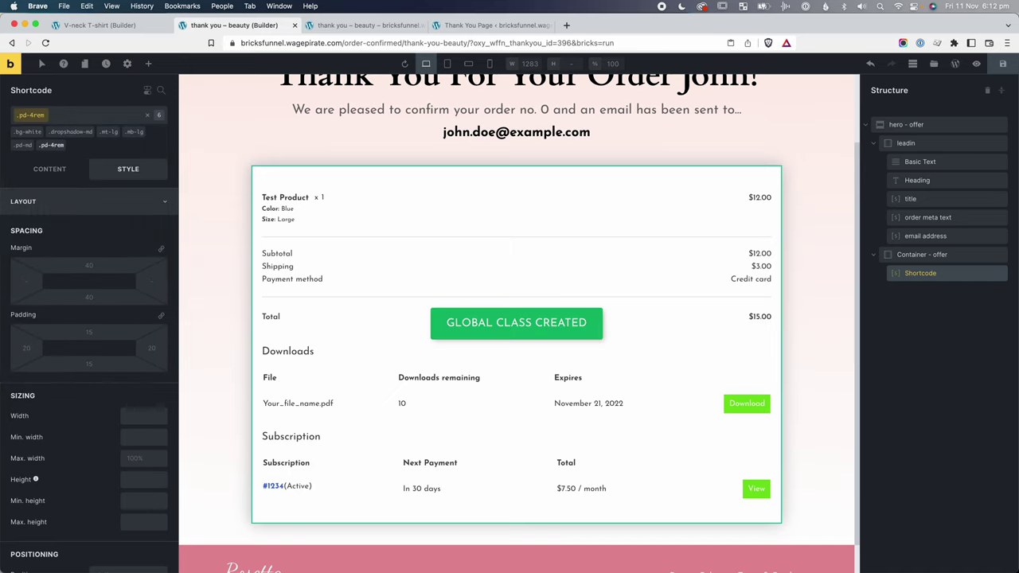
click(93, 329)
text(4rem)
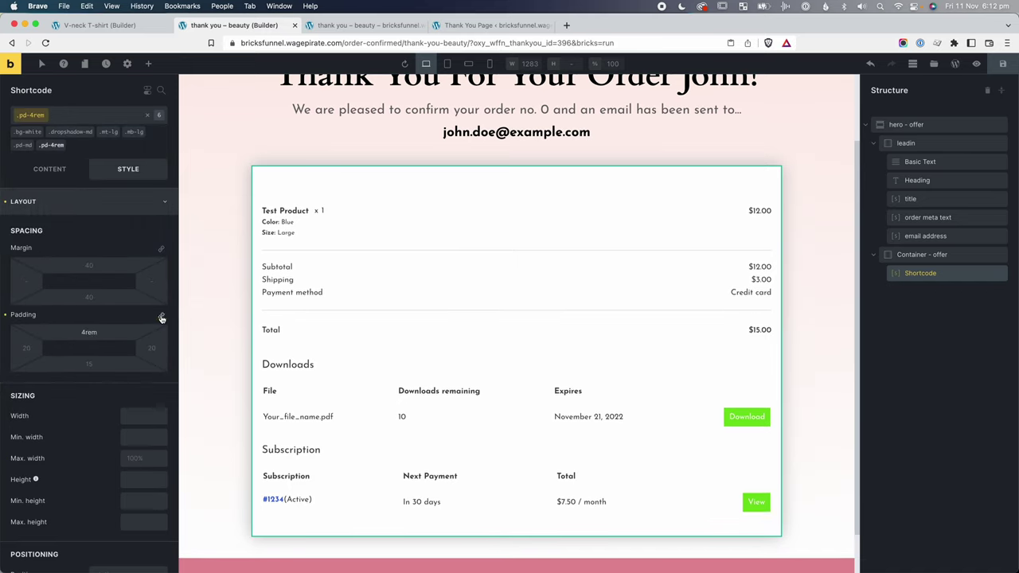
click(161, 317)
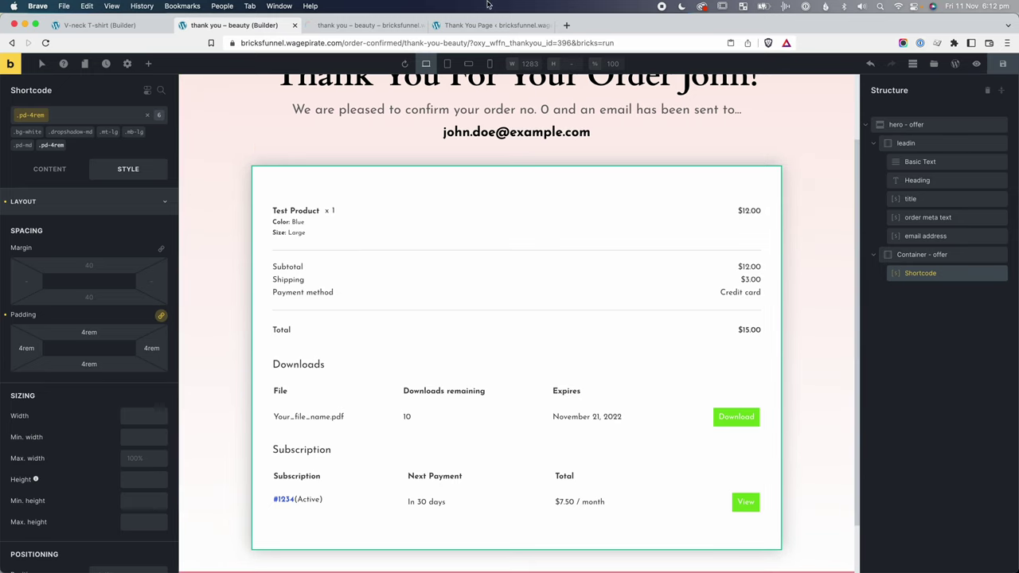
click(344, 26)
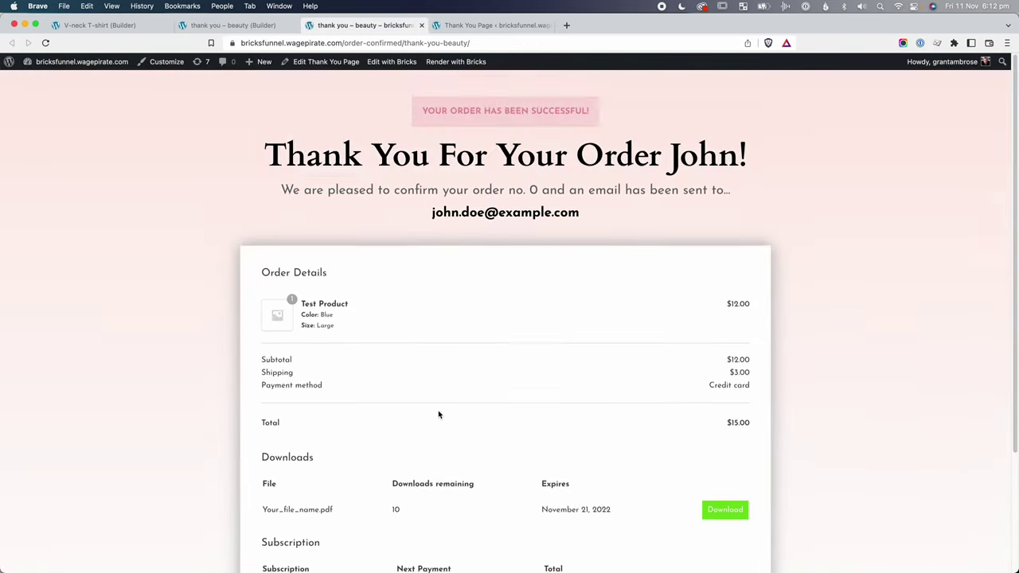
Scroll the live thank-you page to review the padded order-details box.
scroll(441, 416, down, 2)
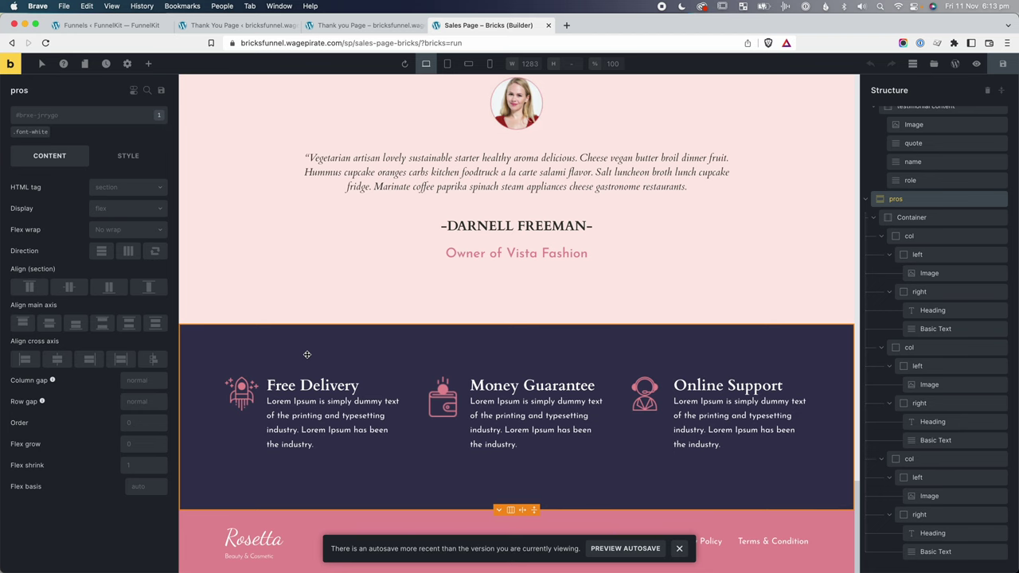
Copy the sales page's pros section into the thank-you page and save it as a global element.
key(super+c)
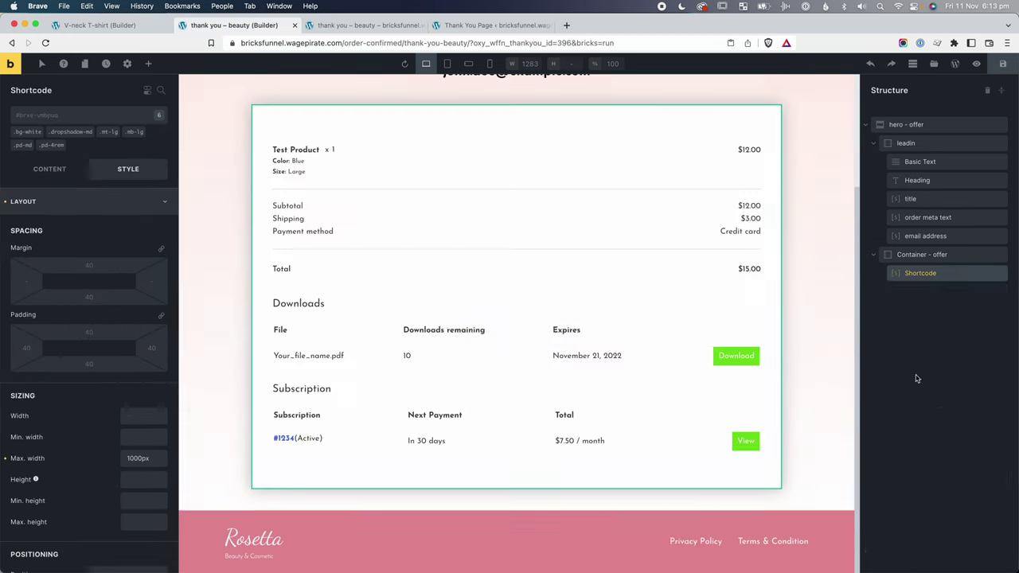
key(super+v)
click(911, 293)
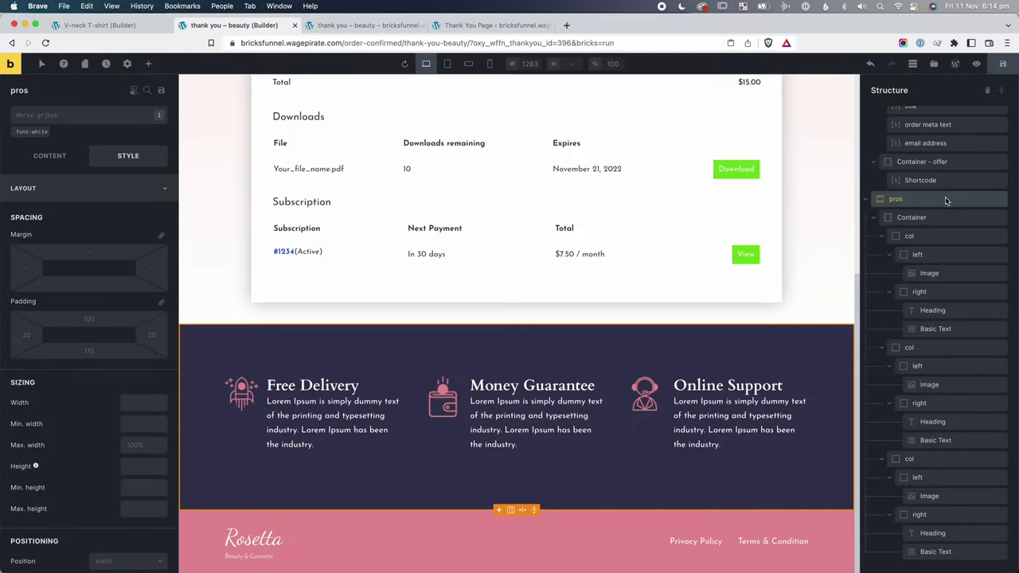
right_click(945, 198)
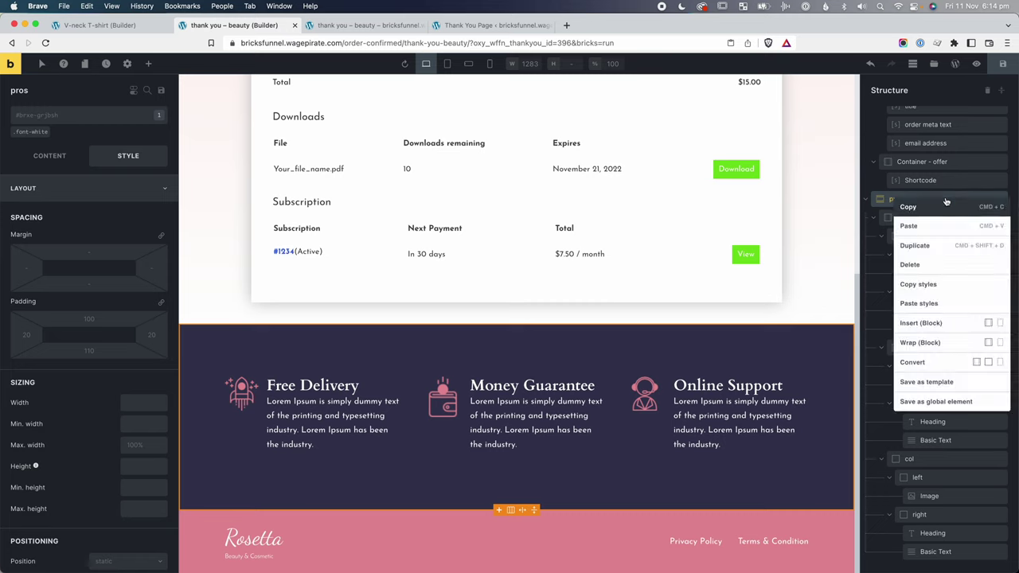
click(940, 403)
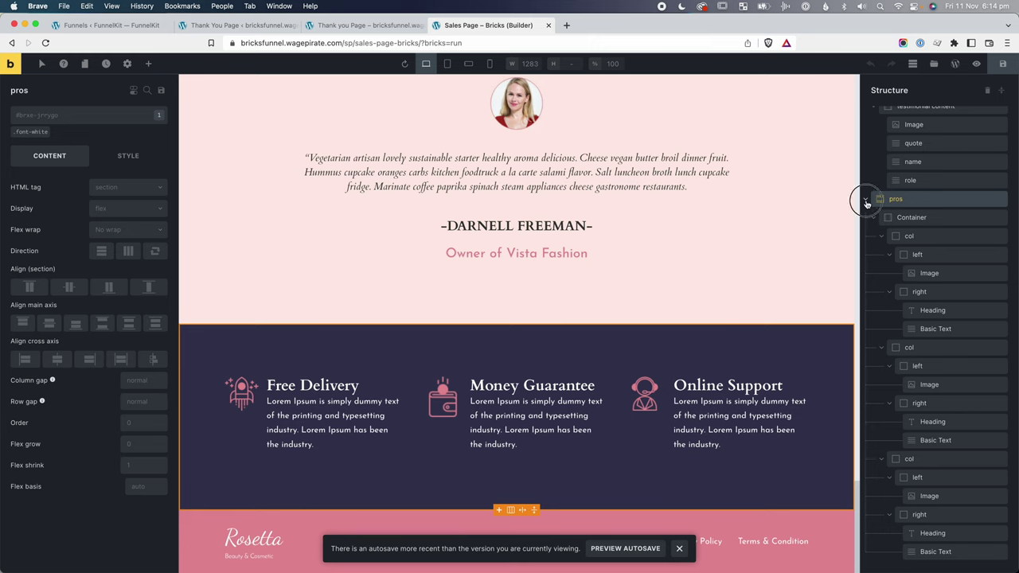
Collapse the pros section in the structure tree and copy it from its context menu.
click(866, 202)
right_click(926, 556)
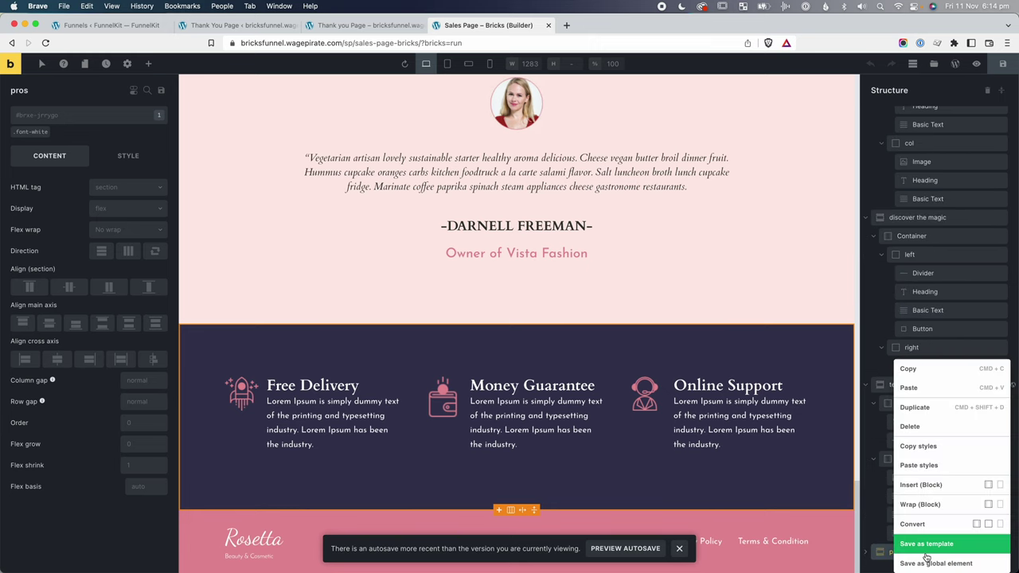
click(933, 428)
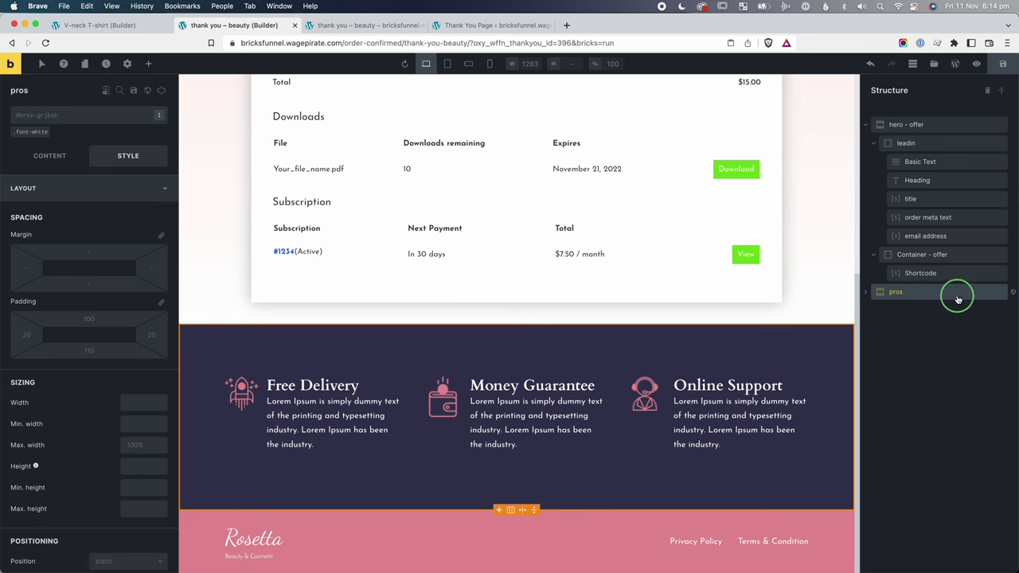
right_click(959, 300)
click(935, 308)
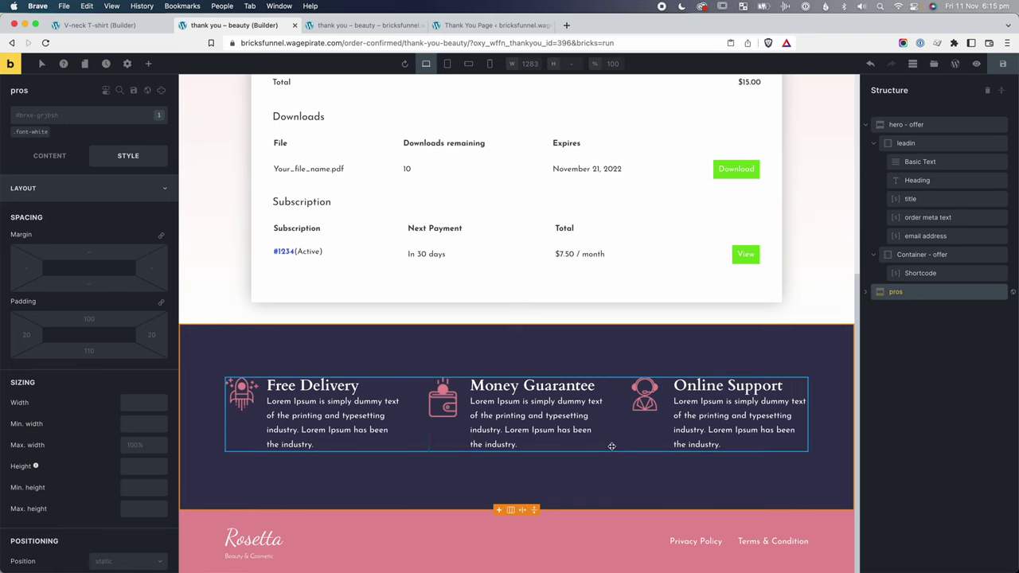
Select the hero offer section and create a new pb-8rem class on it.
scroll(557, 398, up, 1)
click(359, 337)
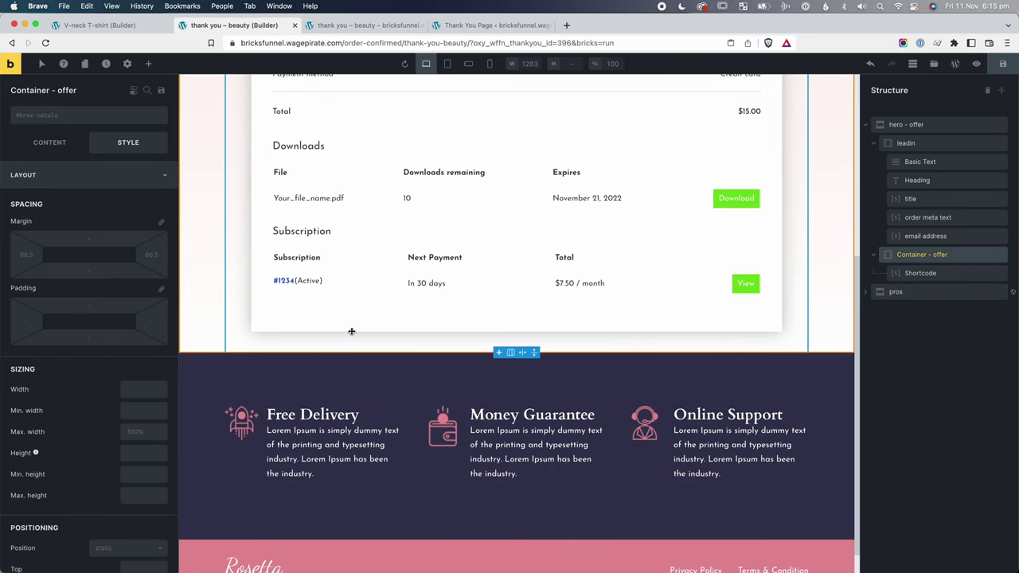
click(211, 289)
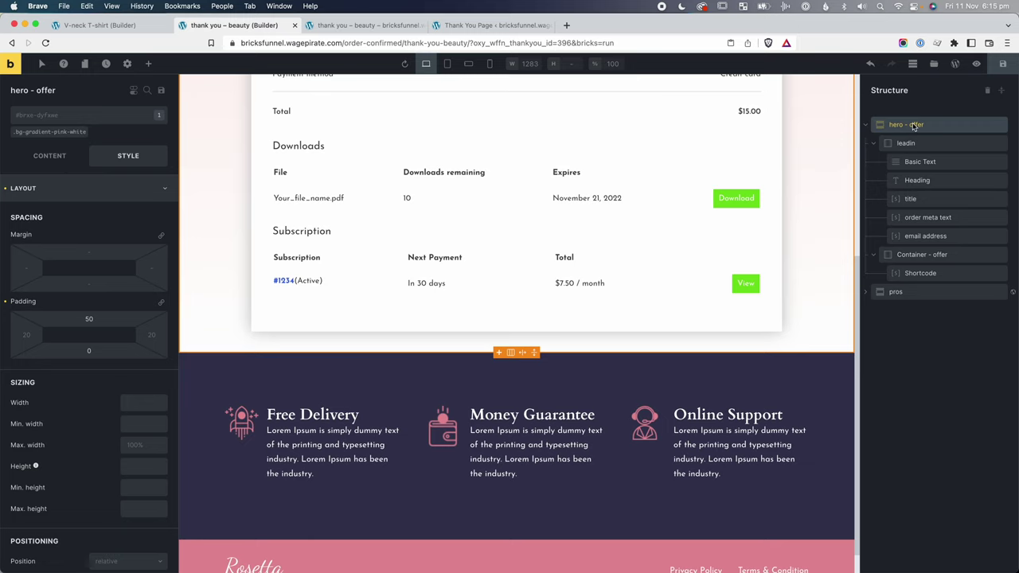
scroll(207, 373, up, 1)
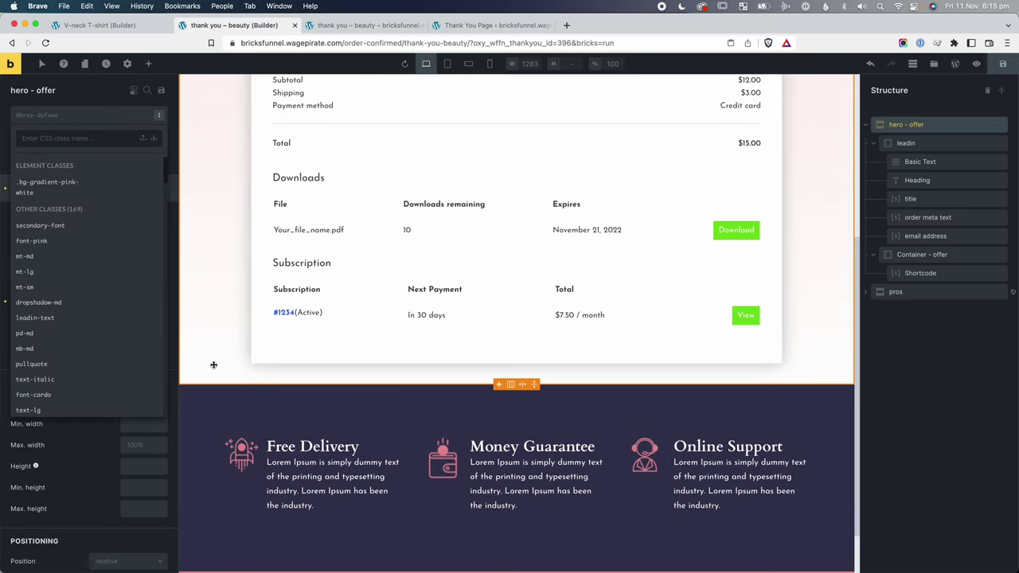
click(60, 136)
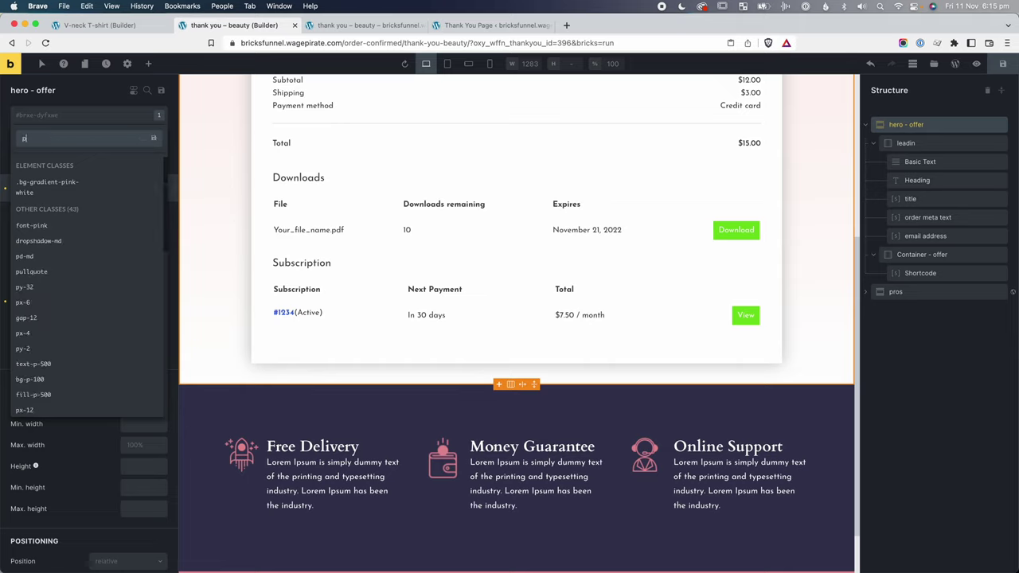
text(pb-8)
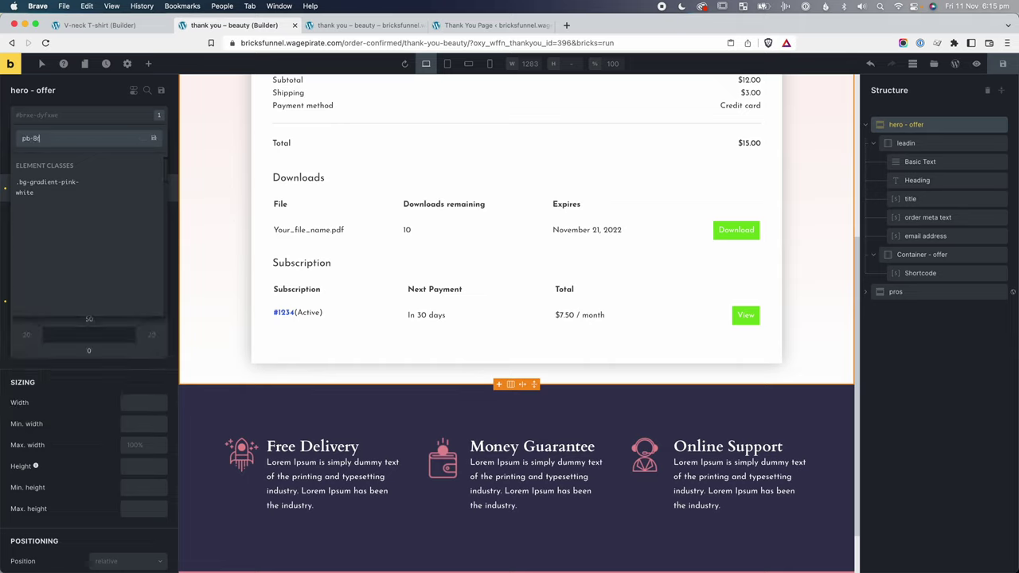
text(rem)
key(Return)
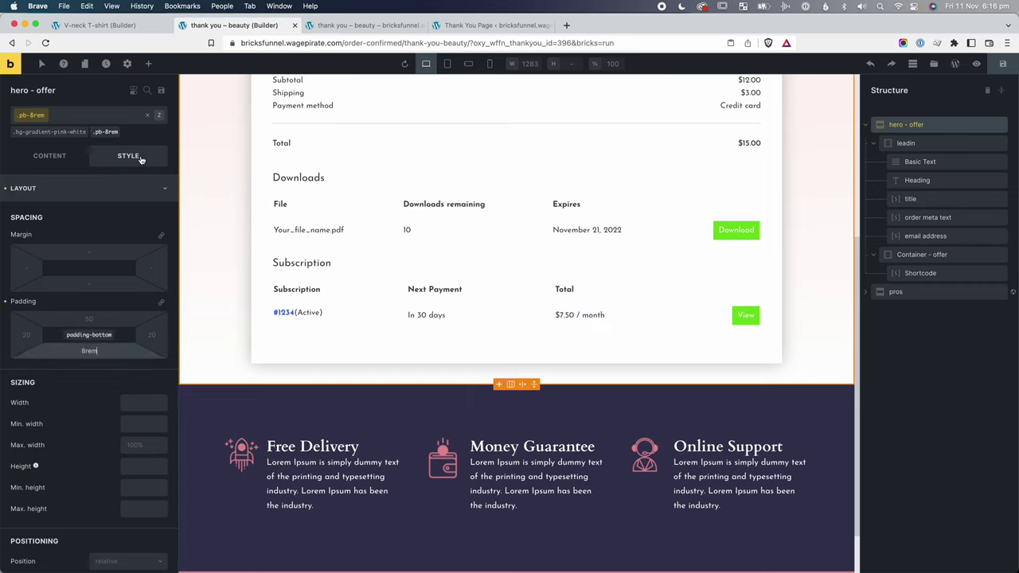
Give the hero section element itself a bottom padding of 80, then reselect Container - offer.
click(147, 116)
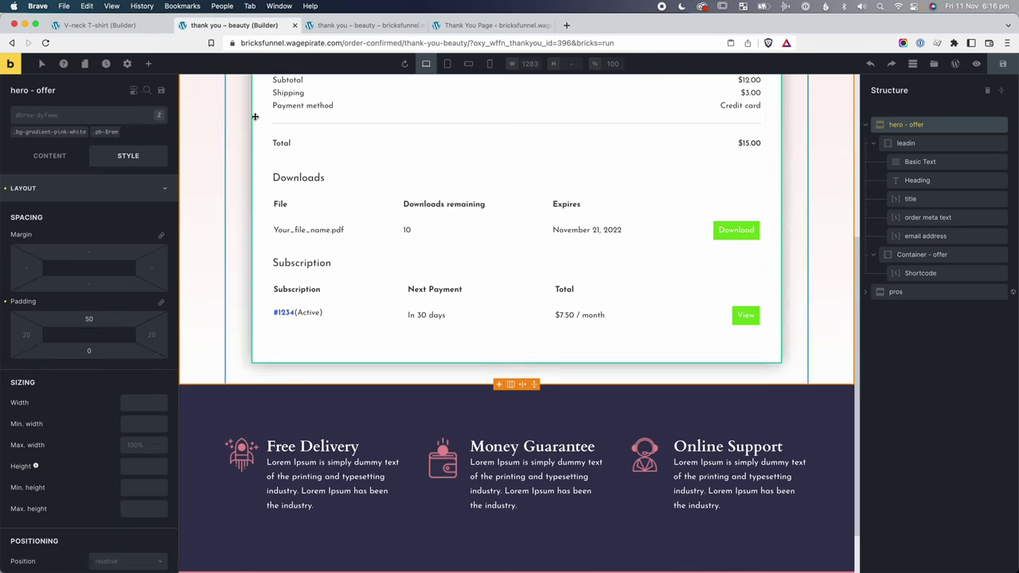
click(145, 350)
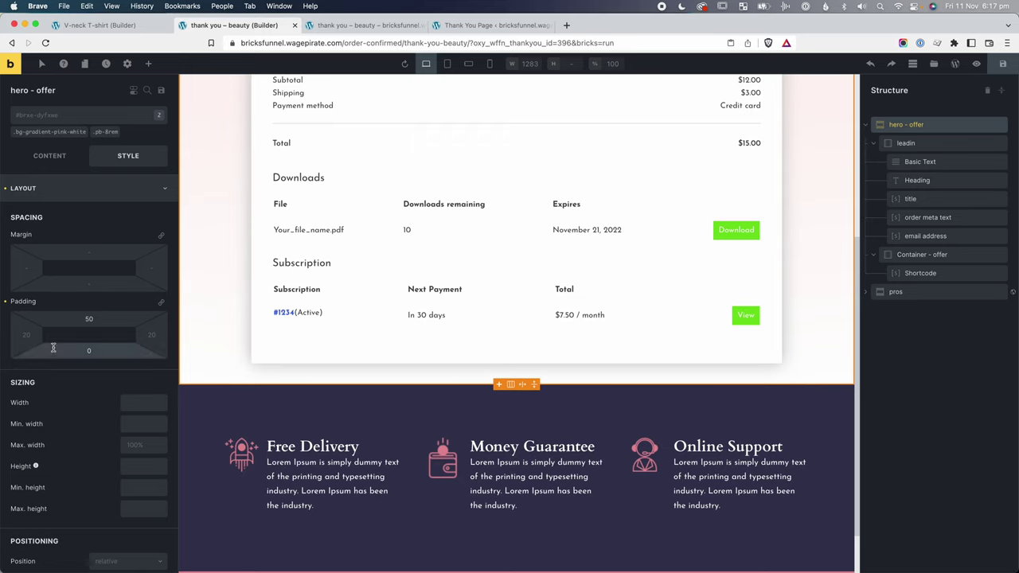
text(80)
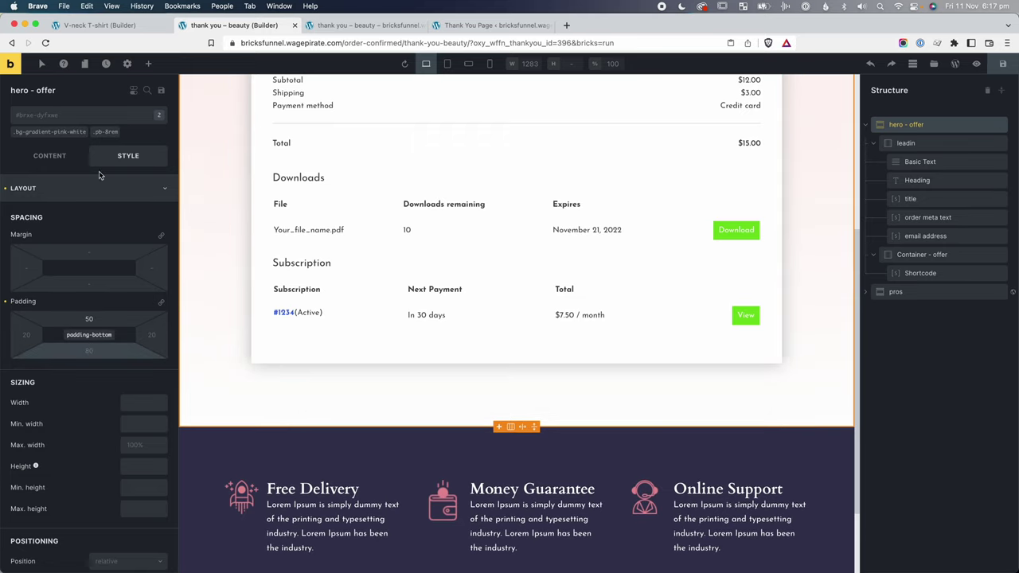
click(127, 64)
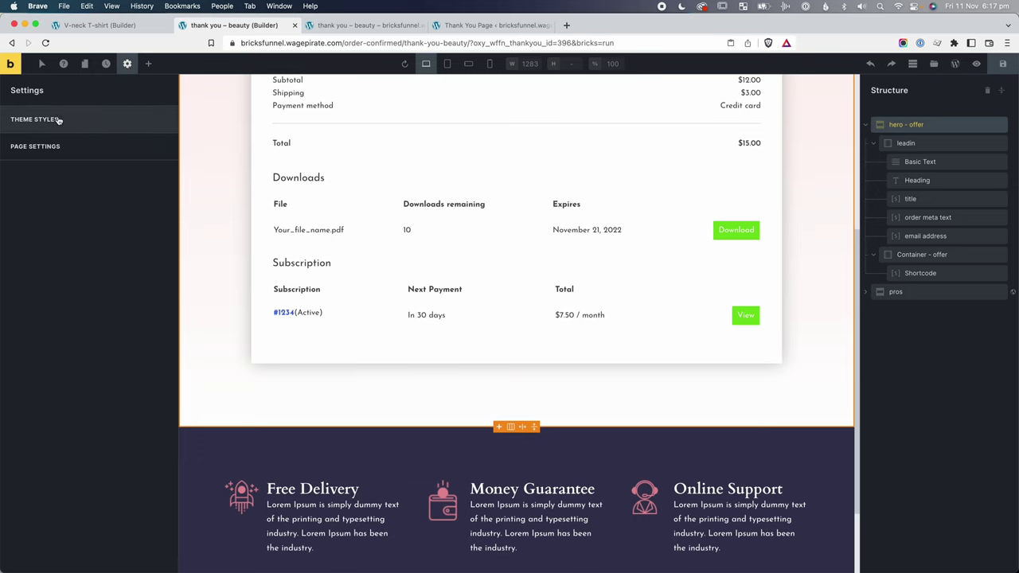
click(239, 356)
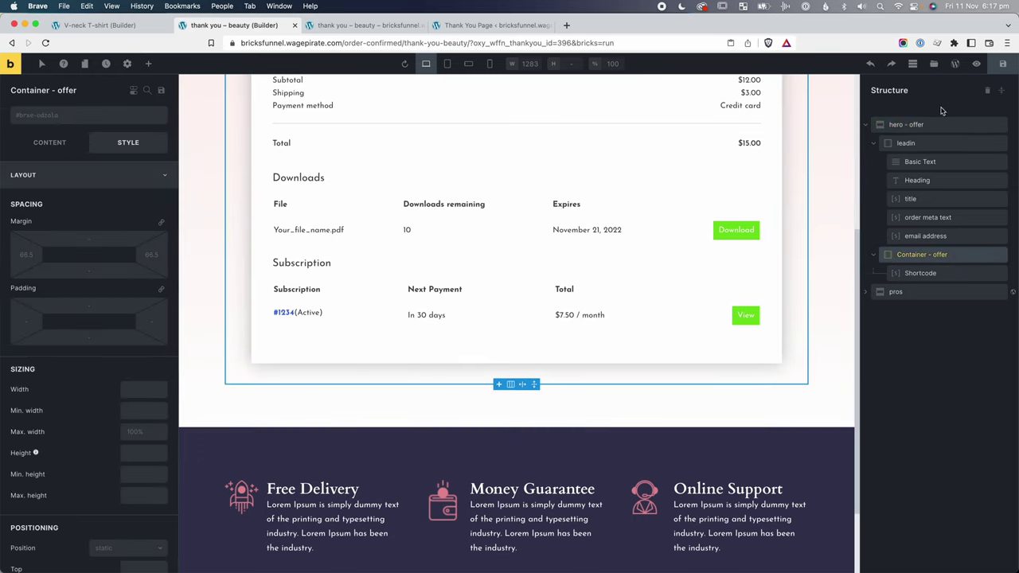
Remove the pb-8rem class from the hero offer section.
click(906, 125)
mouse_move(99, 134)
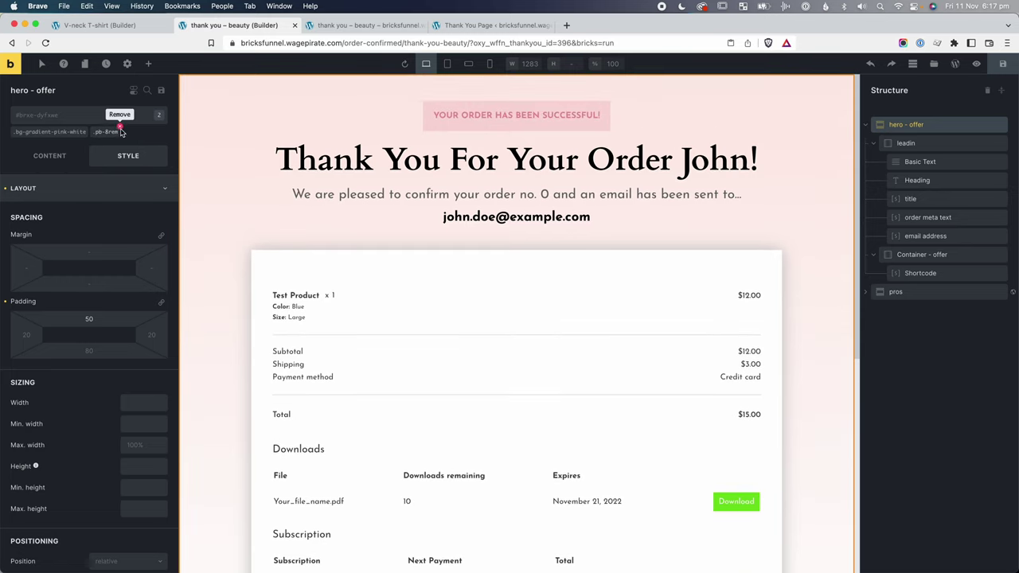
click(118, 128)
Remove the mb-lg class from the order-details card and save the page.
scroll(343, 279, down, 5)
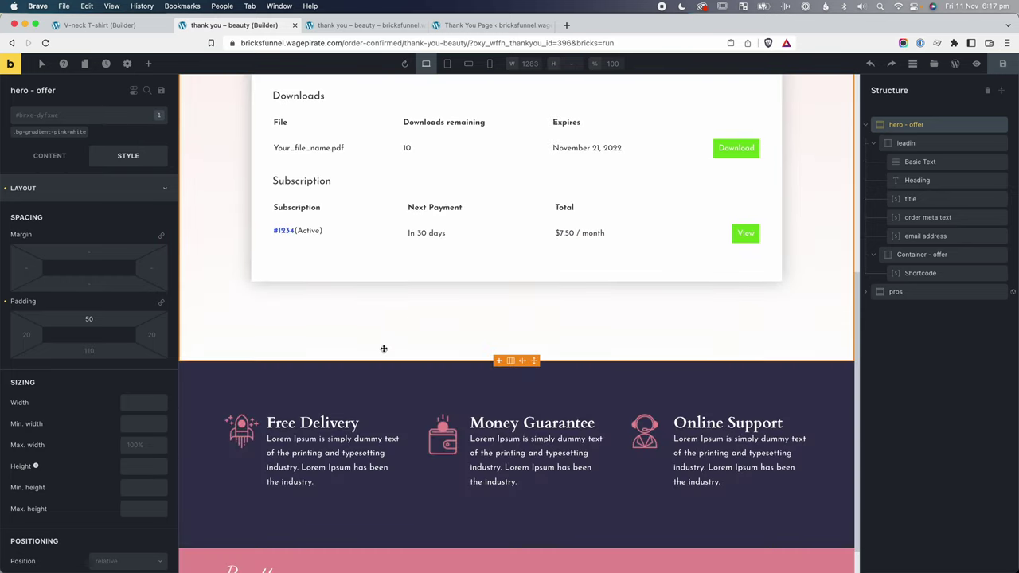
click(343, 276)
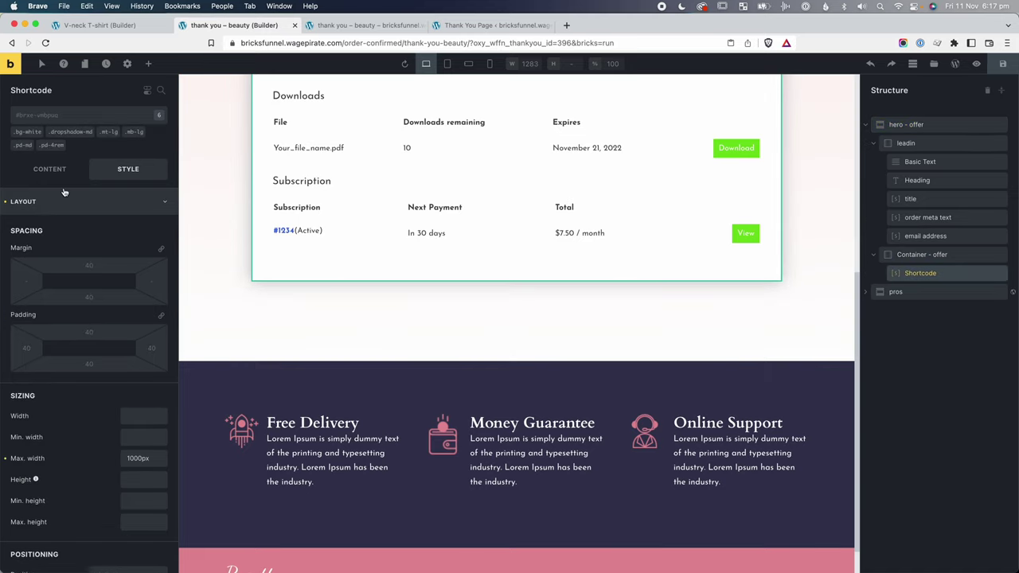
click(145, 129)
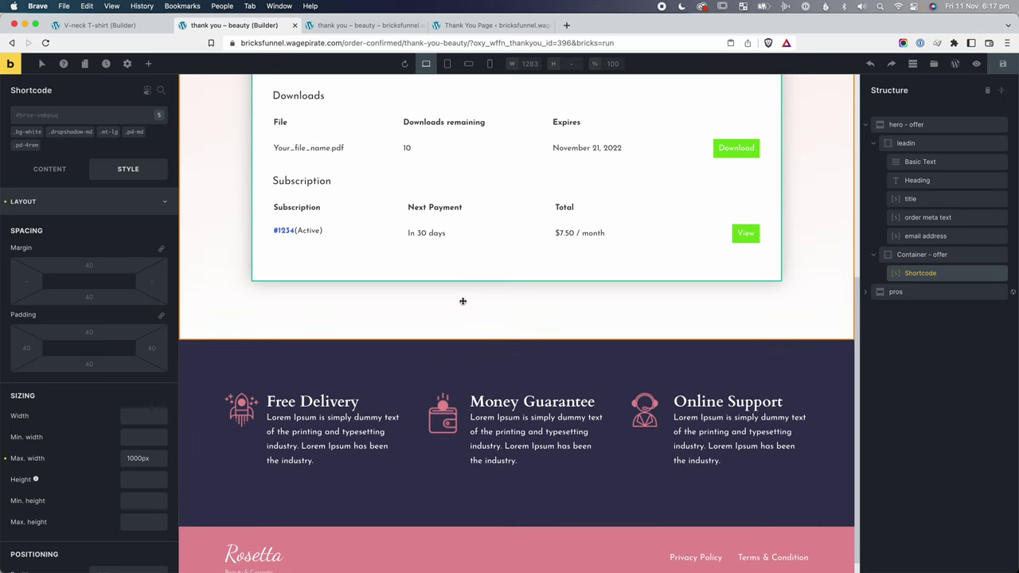
click(1005, 64)
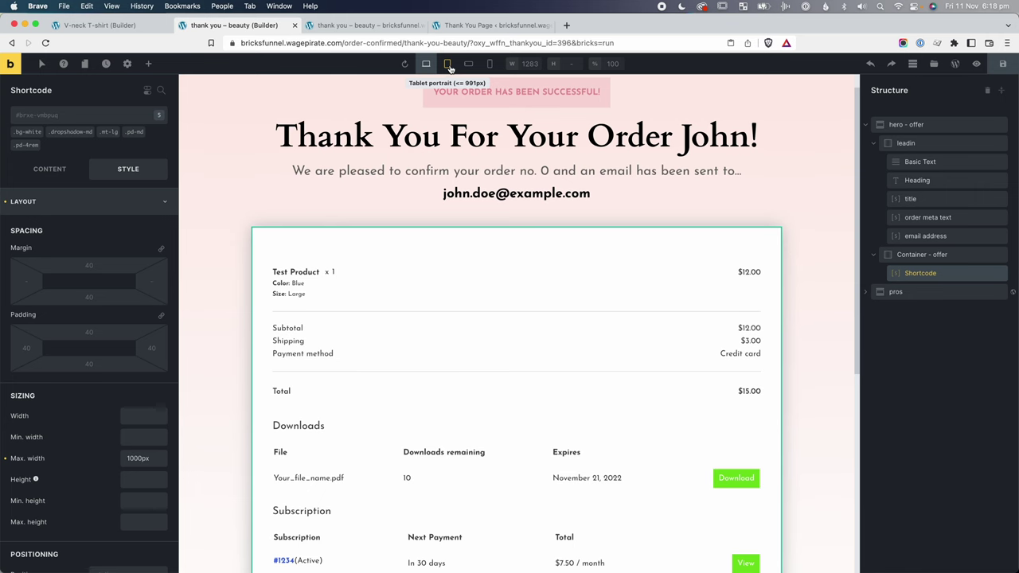
Preview the thank-you page at tablet portrait and mobile landscape widths.
click(447, 64)
scroll(457, 204, down, 5)
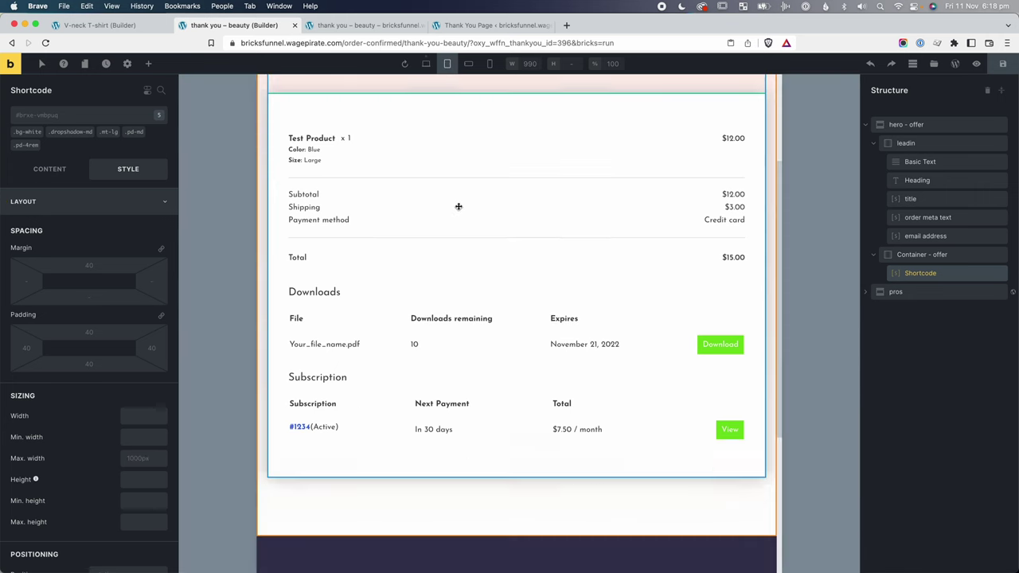
scroll(461, 223, up, 4)
scroll(462, 224, up, 3)
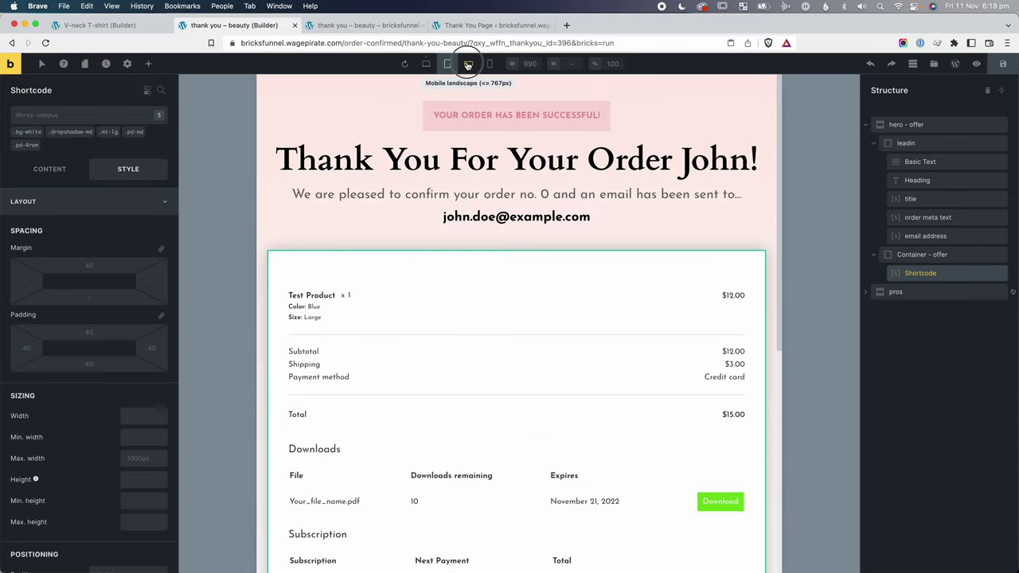
click(468, 64)
scroll(502, 129, down, 2)
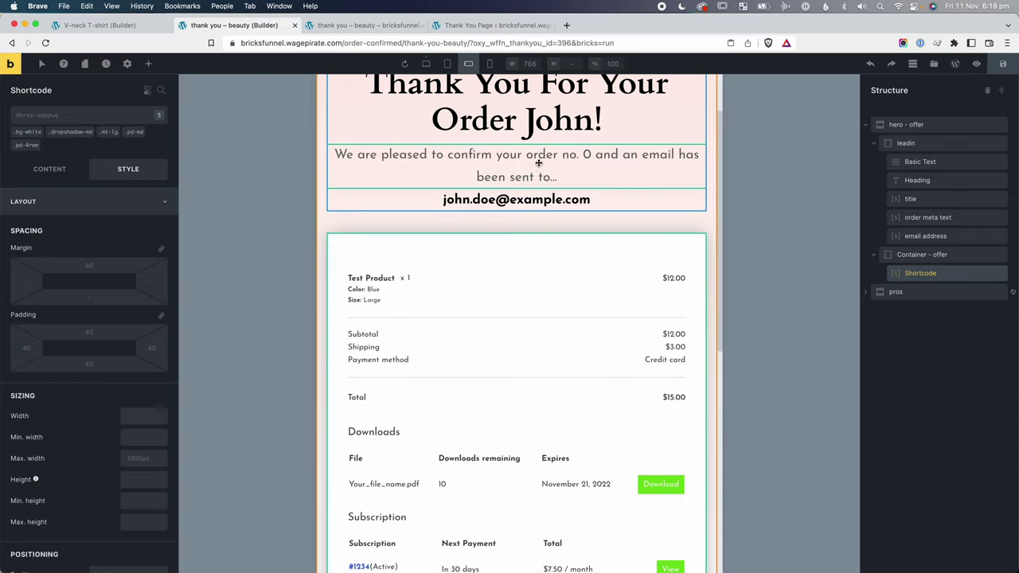
Apply the lh-sm line-height class to the order-confirmation paragraph.
click(514, 159)
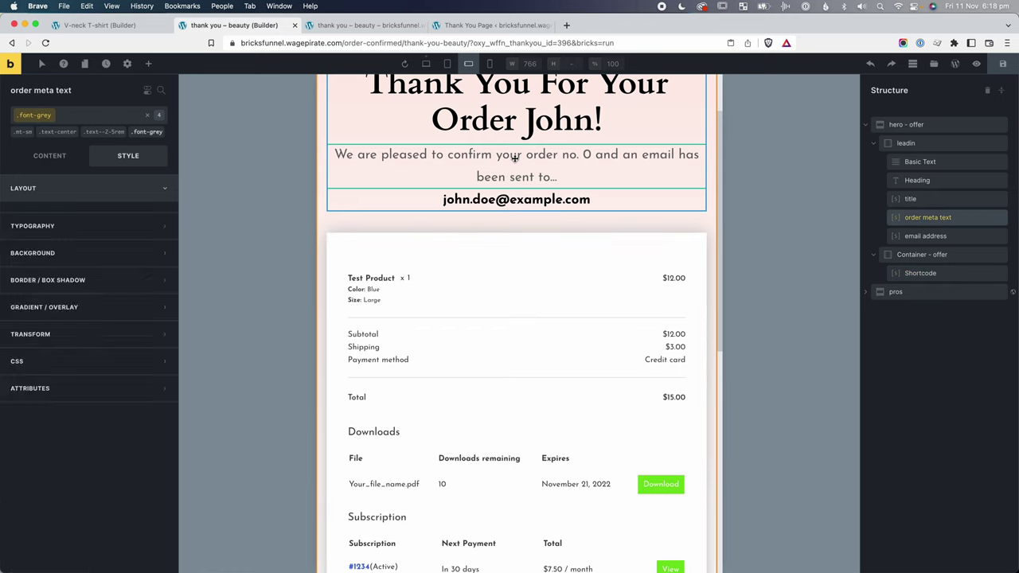
click(147, 116)
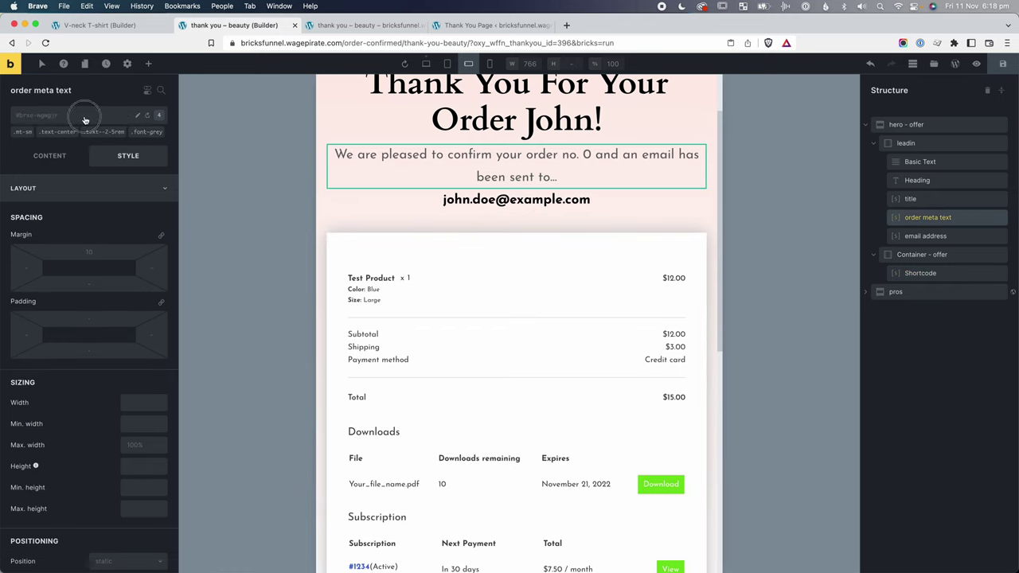
click(84, 114)
text(lh-sm)
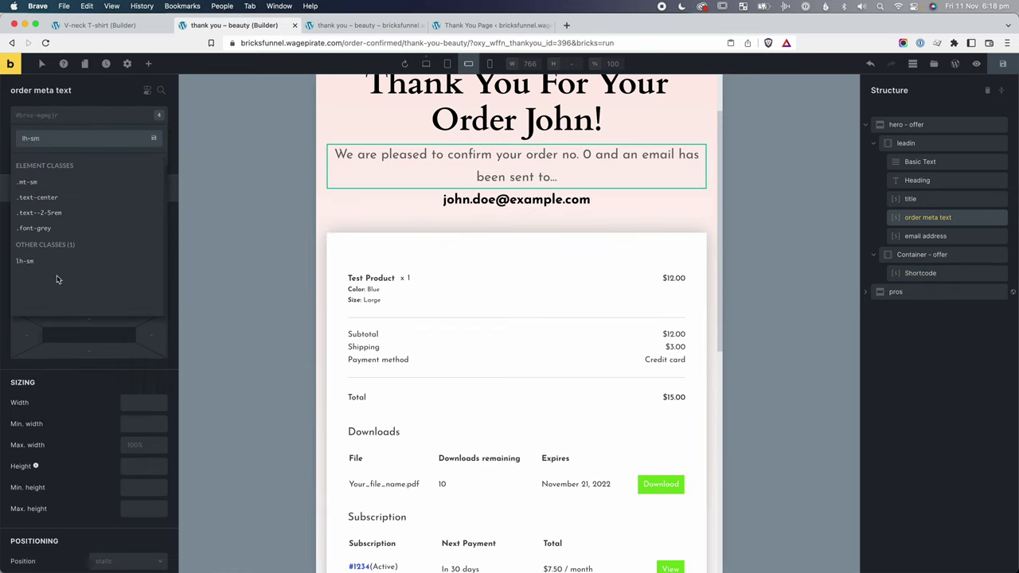
click(32, 261)
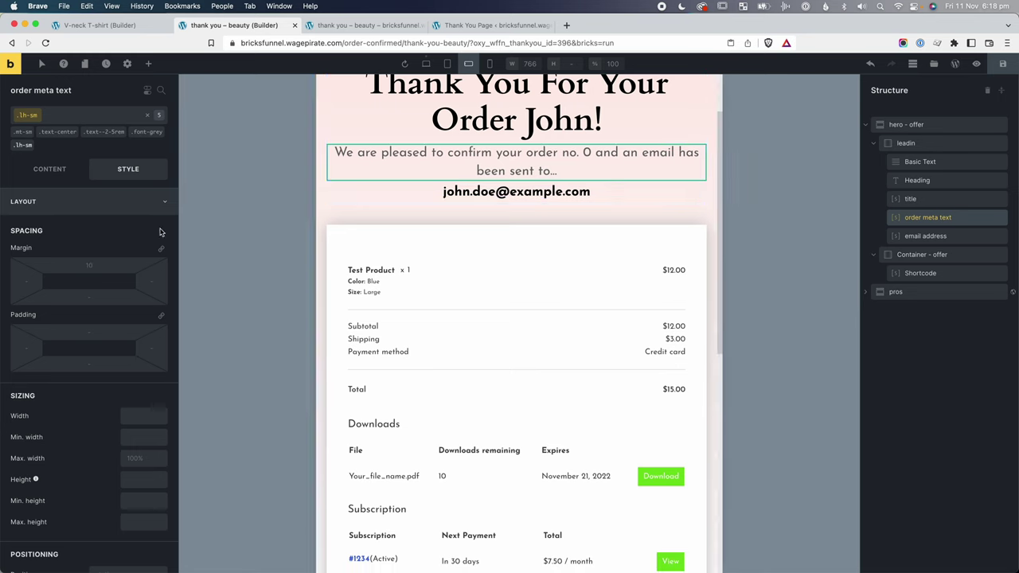
Select the email address line and check the page at mobile portrait width.
click(516, 191)
scroll(585, 362, down, 10)
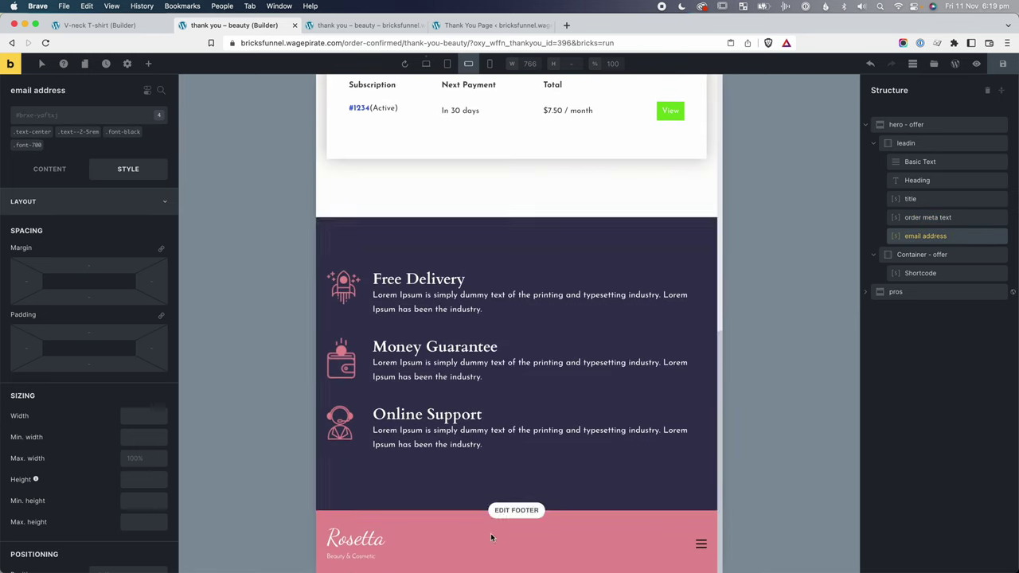
scroll(545, 302, up, 10)
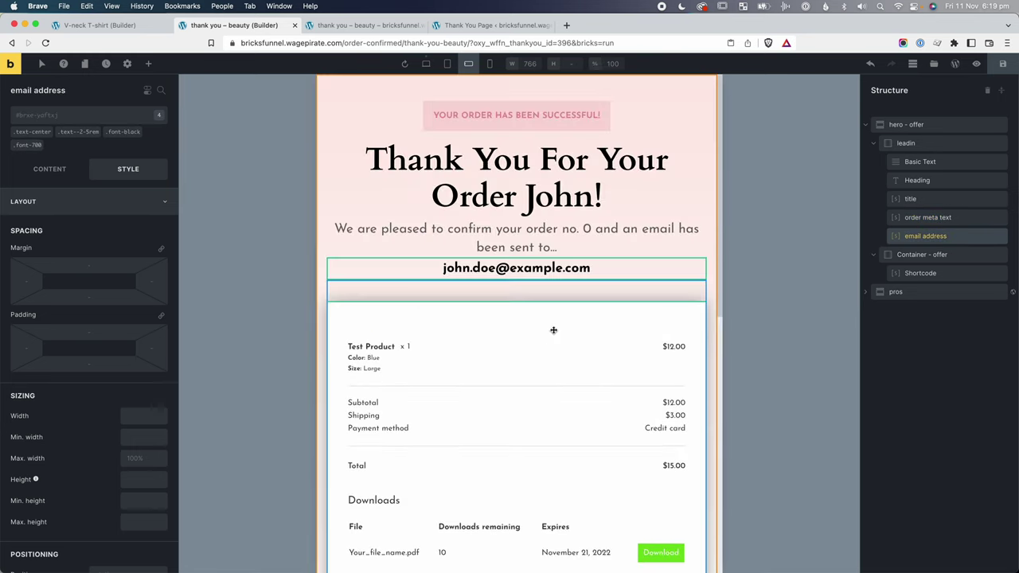
click(490, 63)
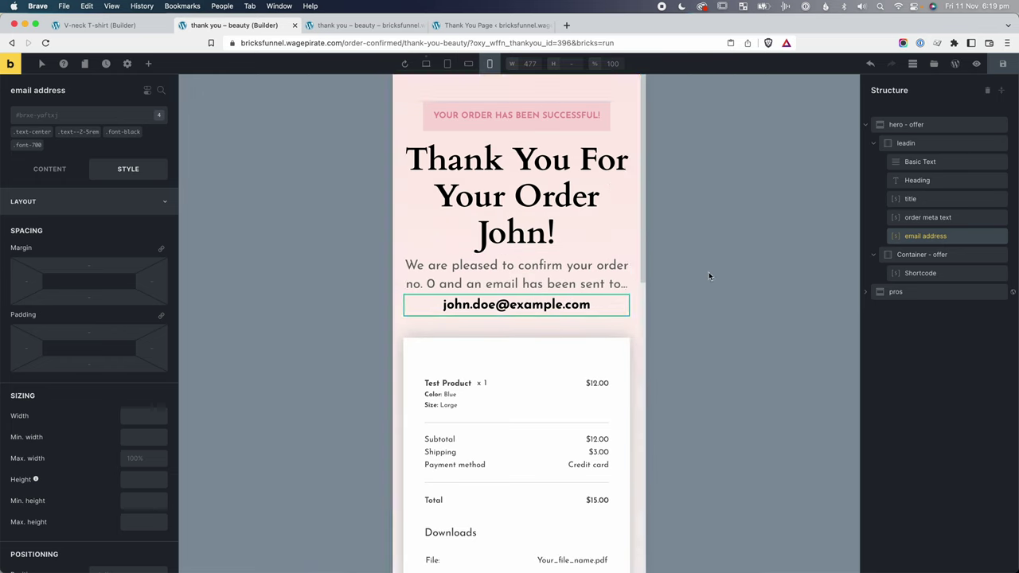
scroll(610, 276, down, 10)
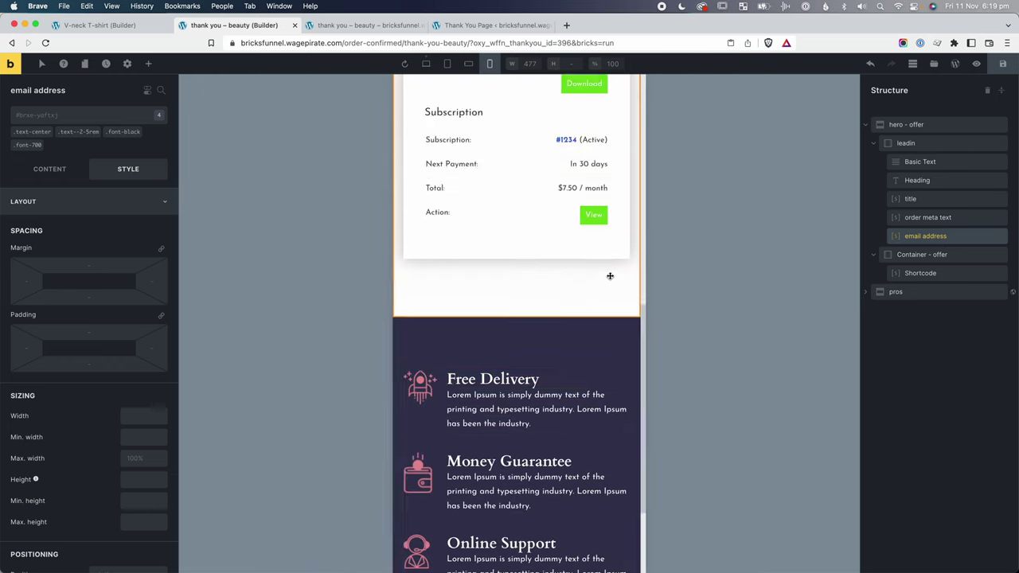
scroll(610, 276, up, 10)
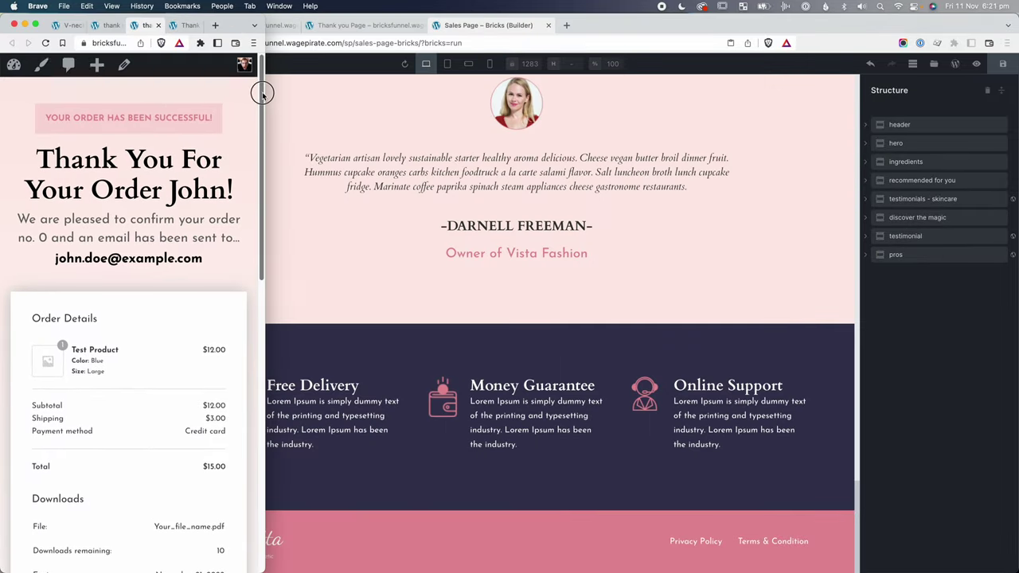
Scroll through the narrow thank-you page preview to review the finished layout.
drag(262, 91, 280, 92)
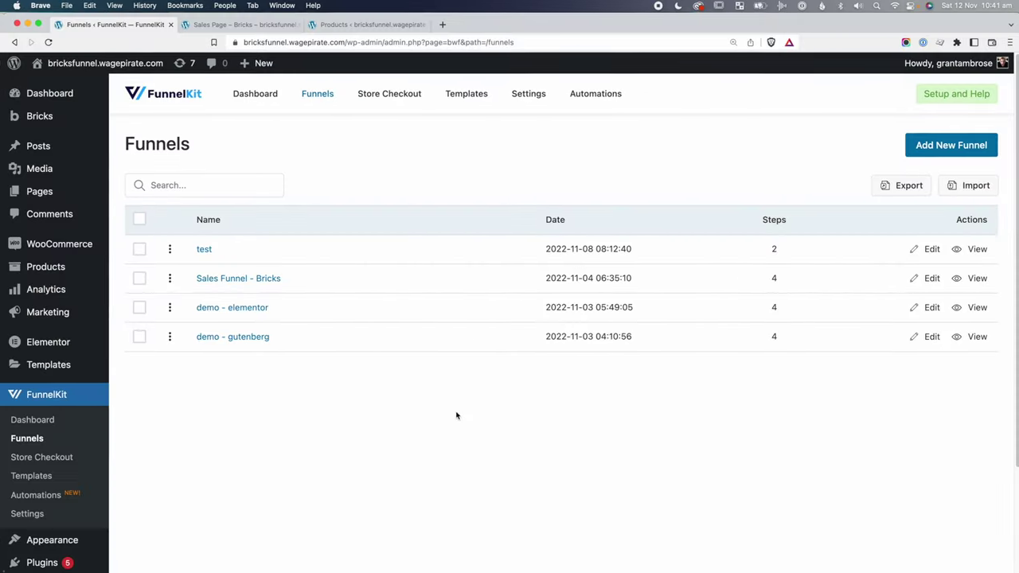
Open Sales Funnel - Bricks and view the live sales page's $40 Shinylicious Lip Gloss cards.
click(230, 280)
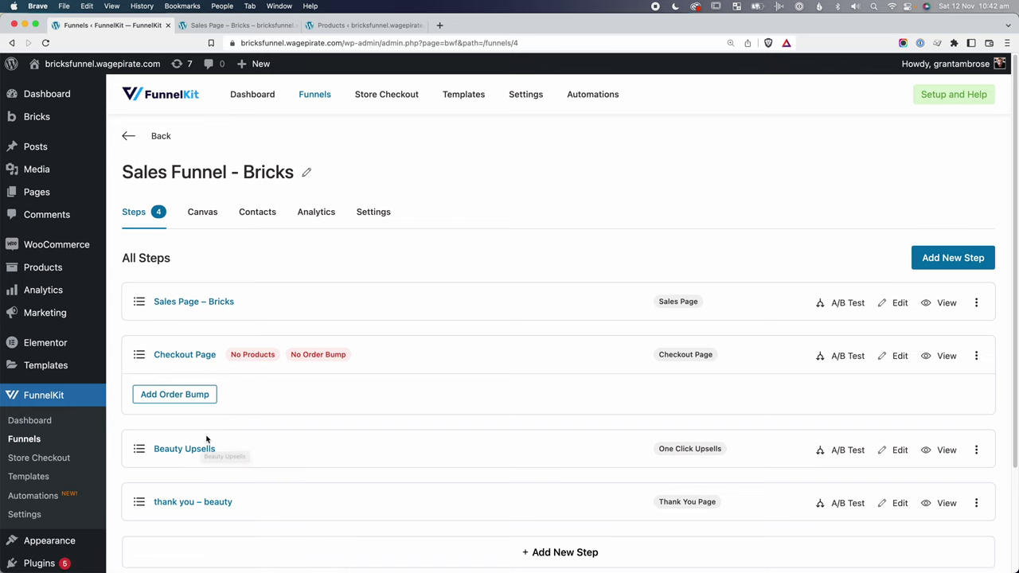
key(ctrl+Tab)
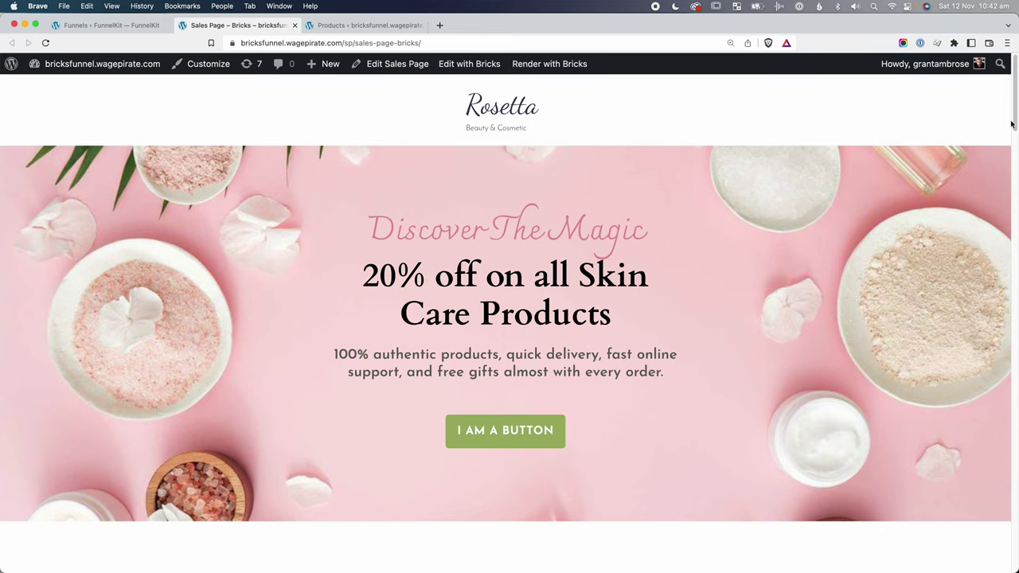
drag(1012, 107, 1015, 279)
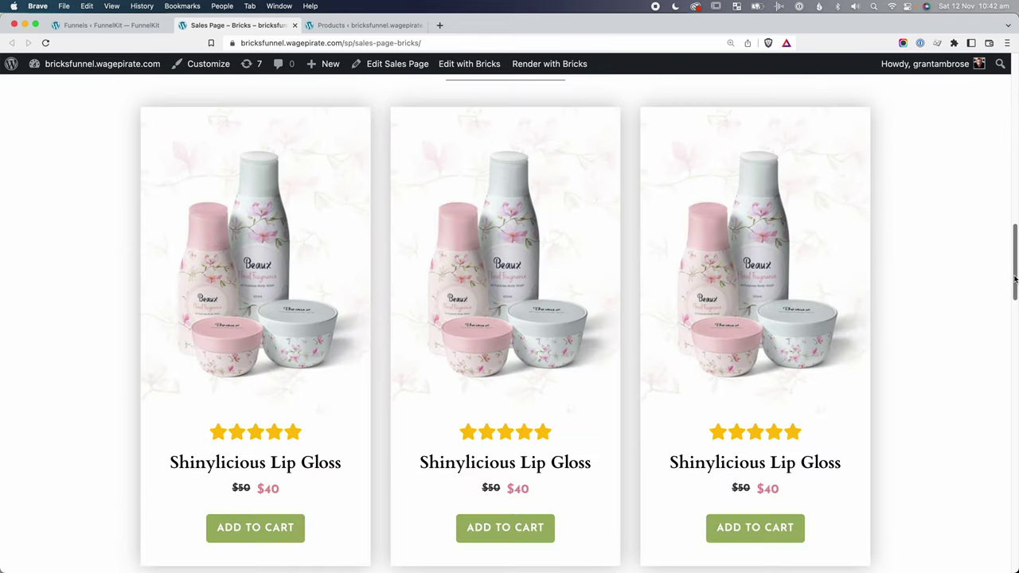
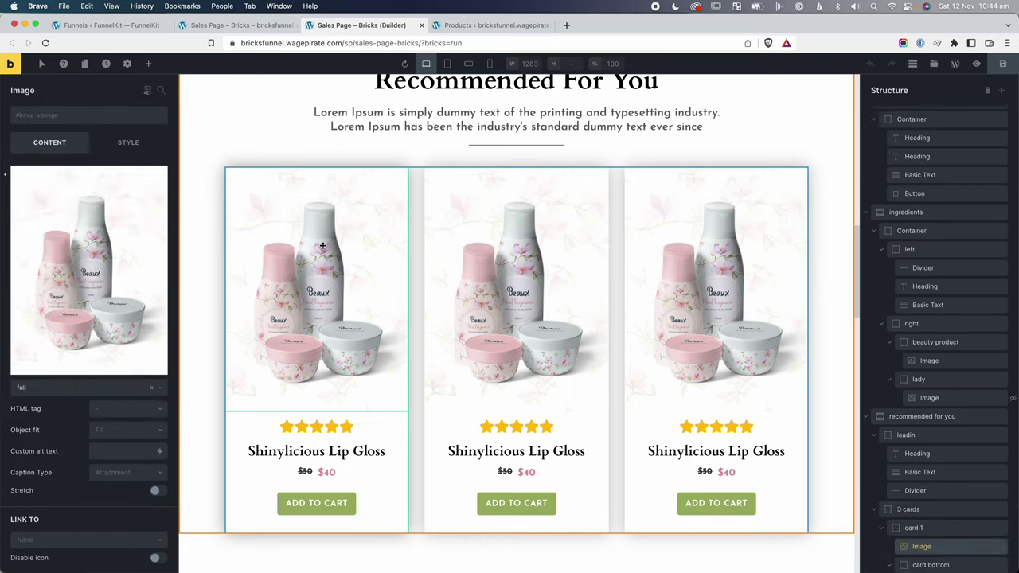
Replace the first card's image with the woman-with-lipstick photo from the product images.
click(160, 176)
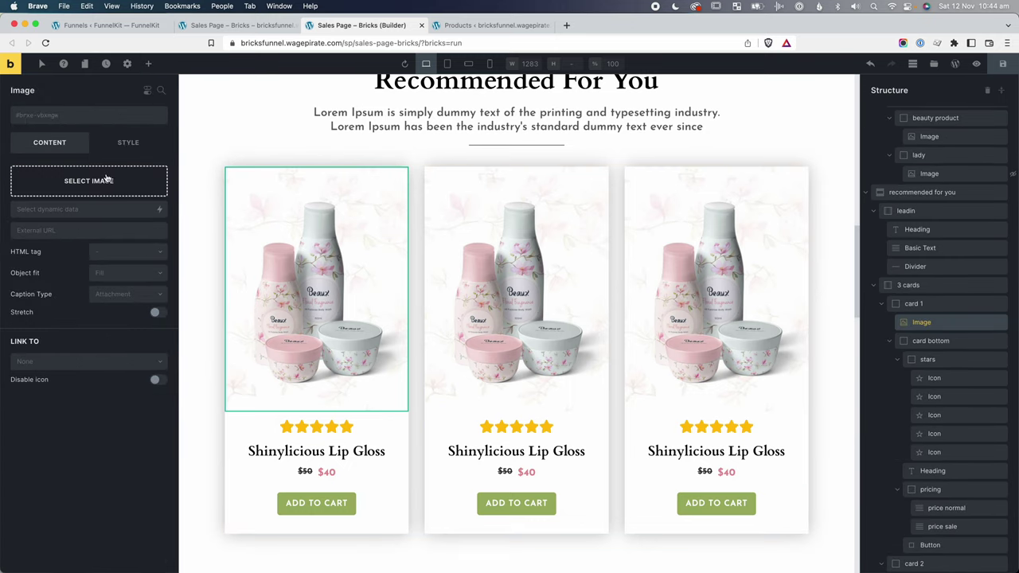
click(73, 179)
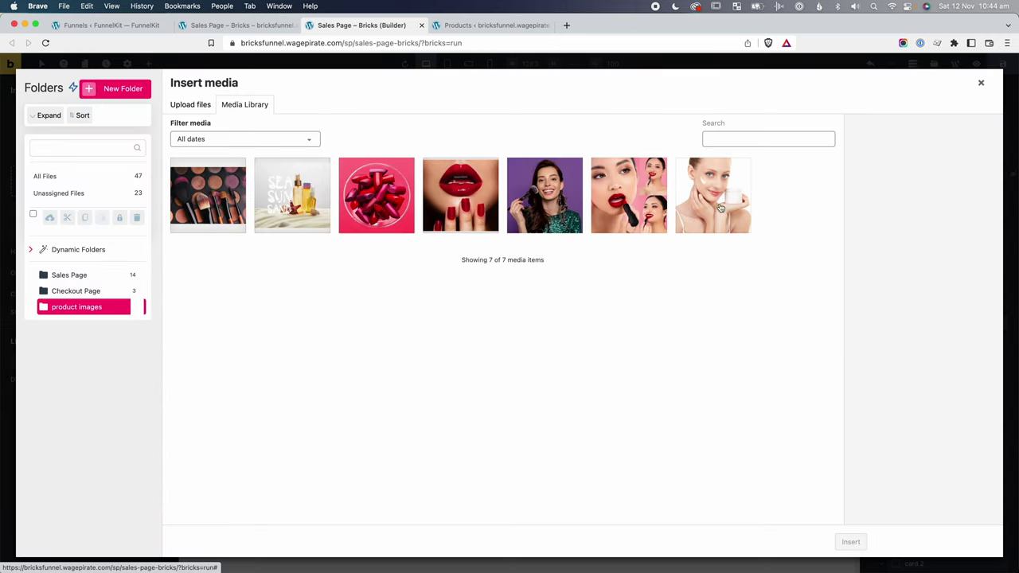
click(646, 196)
click(859, 544)
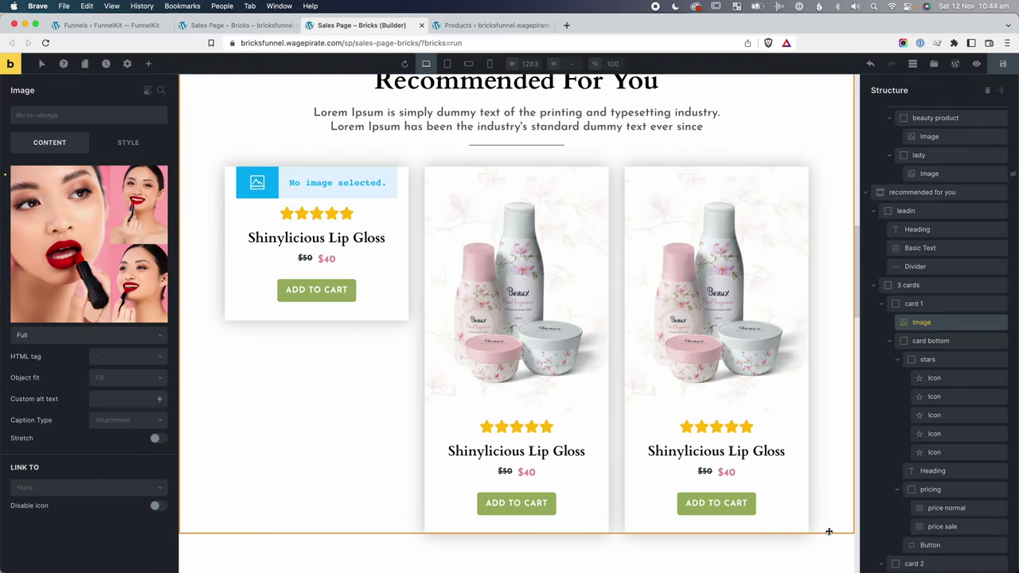
click(516, 334)
Replace the second and third card images with the cream and makeup brush photos.
click(161, 174)
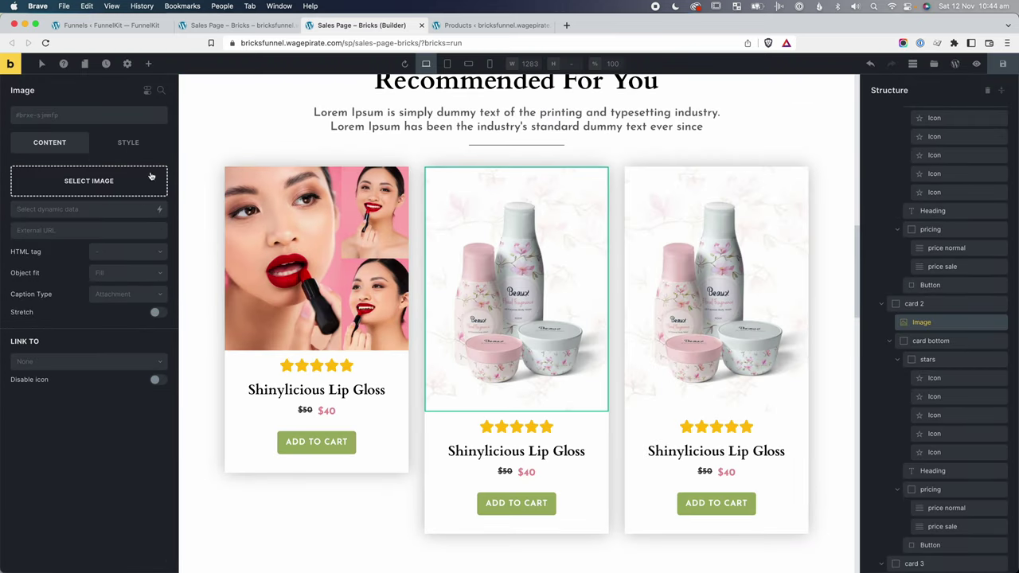
click(127, 175)
click(707, 196)
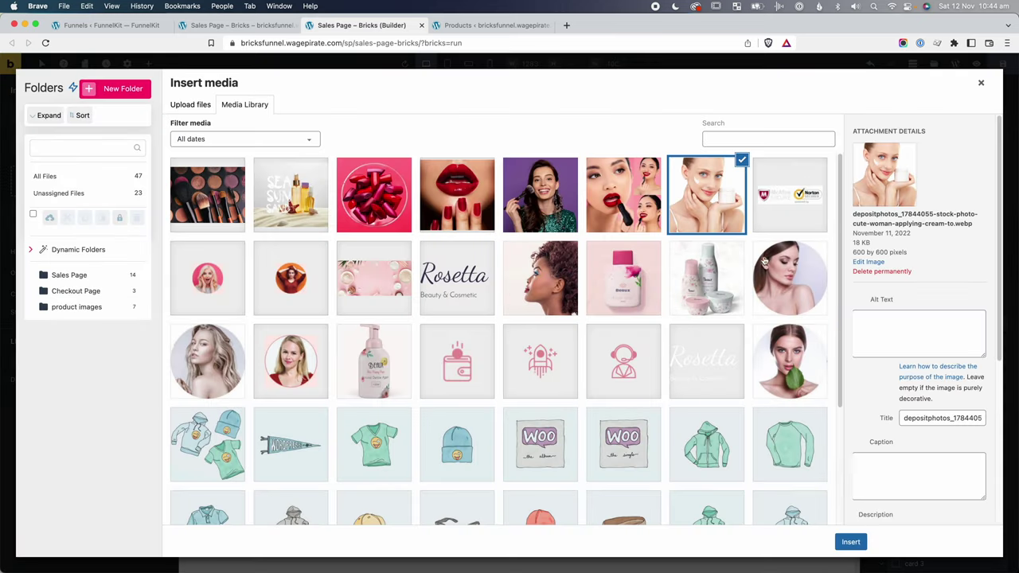
click(850, 543)
click(717, 286)
click(160, 174)
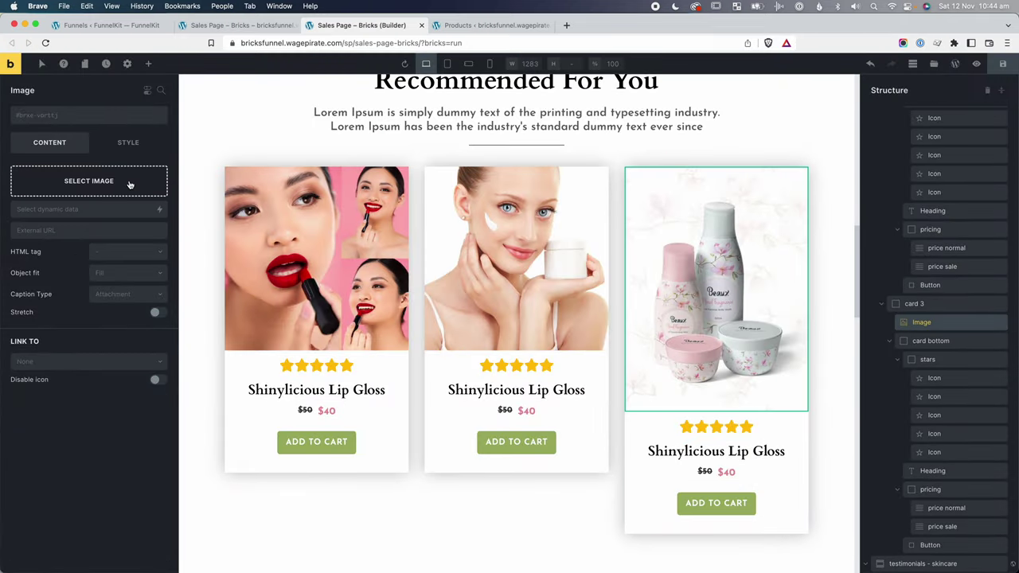
click(119, 184)
click(560, 197)
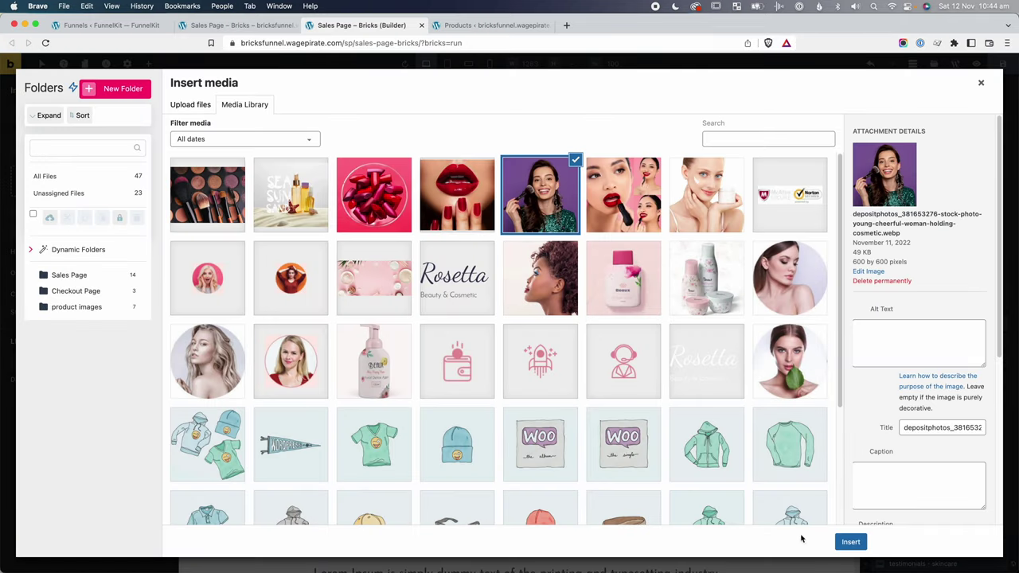
click(850, 542)
Retitle the cards Lipstick, Anti-aging Cream and Makeup Brush, then go to the FunnelKit tab.
triple_click(317, 390)
key(BackSpace)
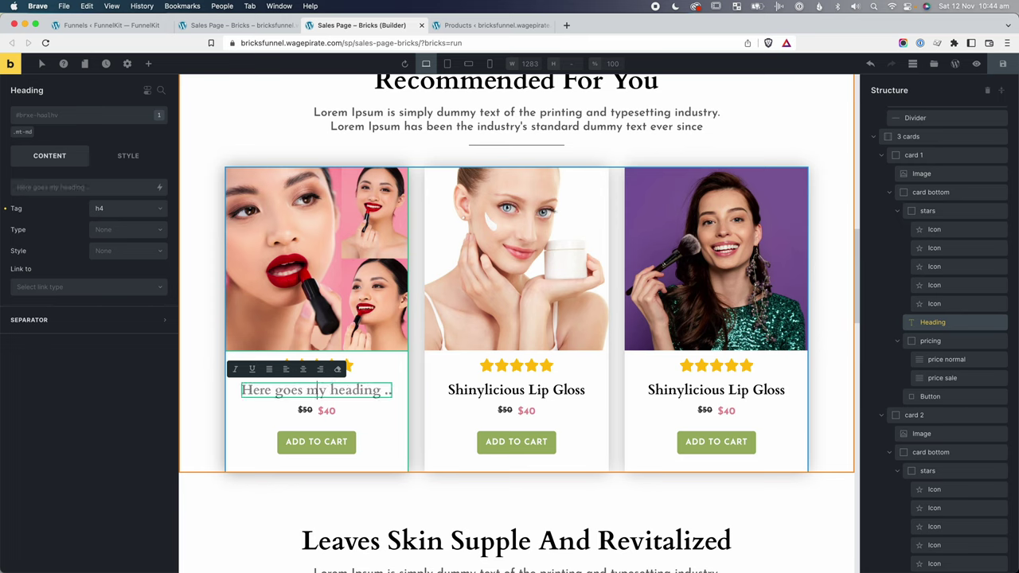
text(Lipstick)
triple_click(516, 391)
text(Anti-aging Cream)
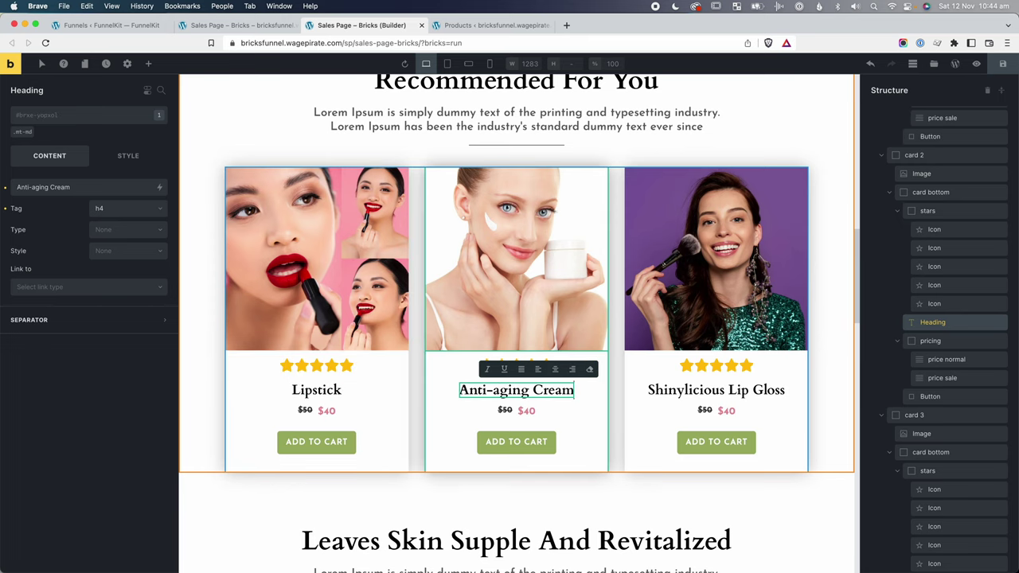
triple_click(717, 390)
text(Makeup Brush)
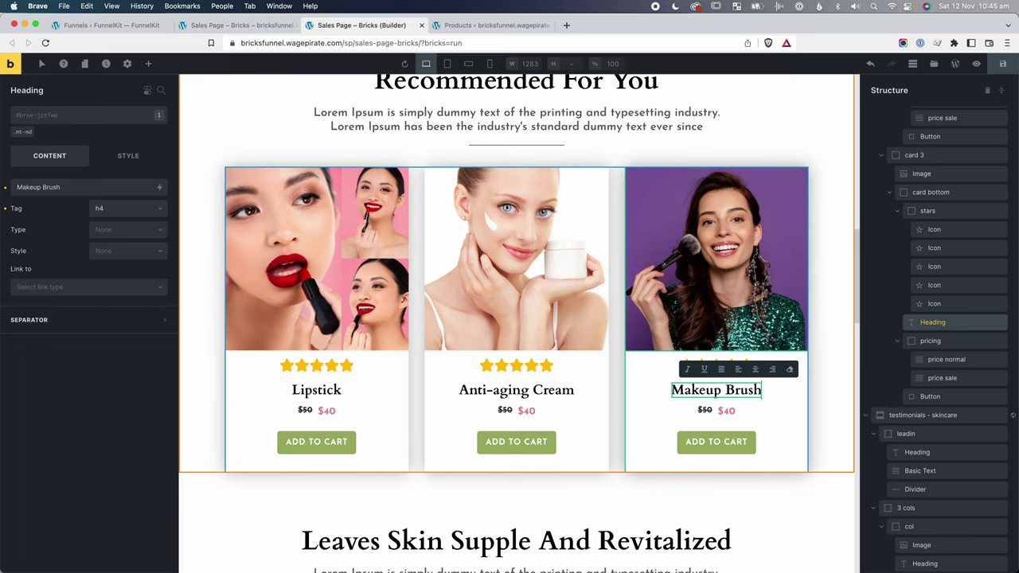
click(771, 495)
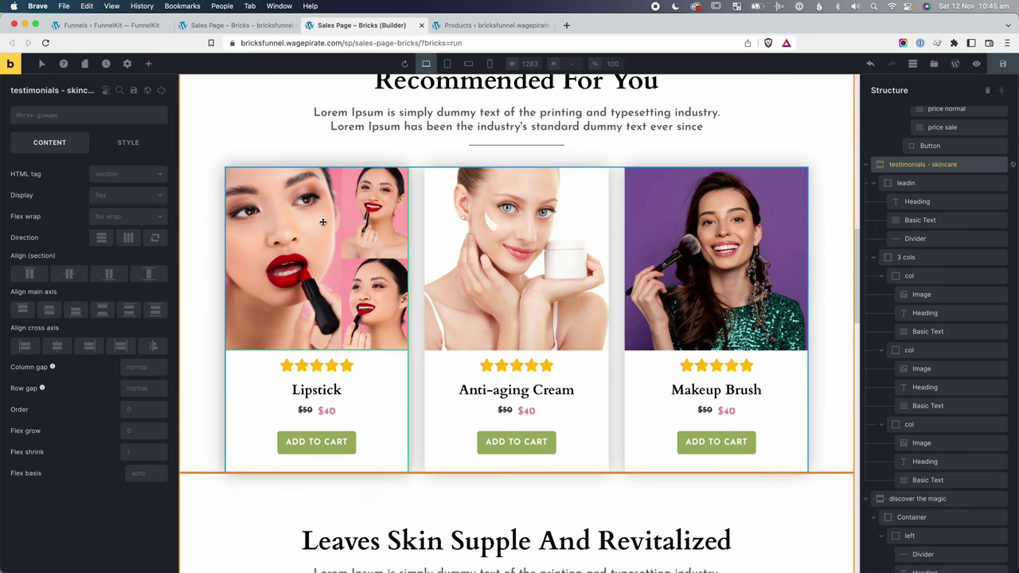
key(super+1)
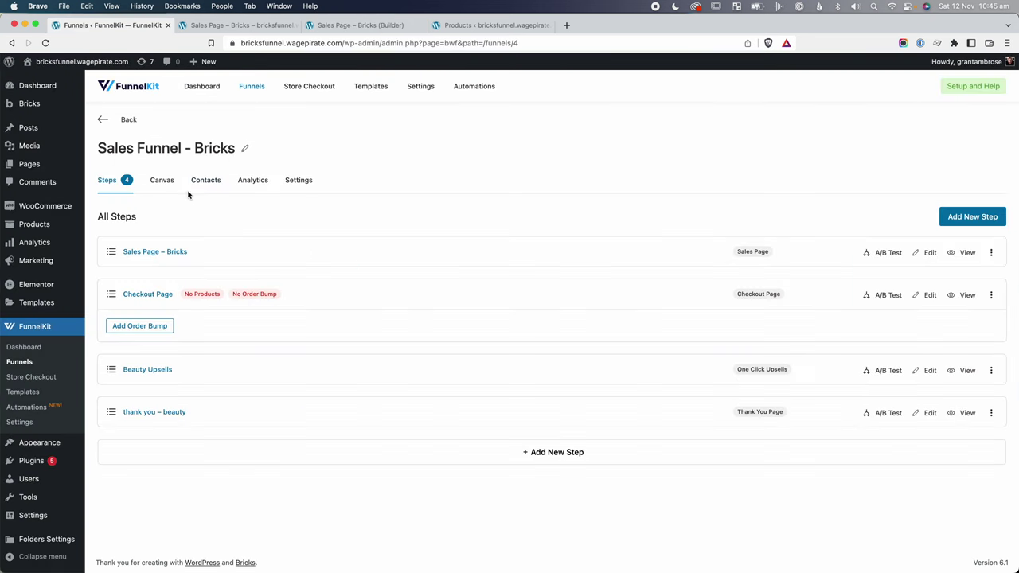
Open the Checkout Page step's products and add Lipstick to the checkout.
click(152, 294)
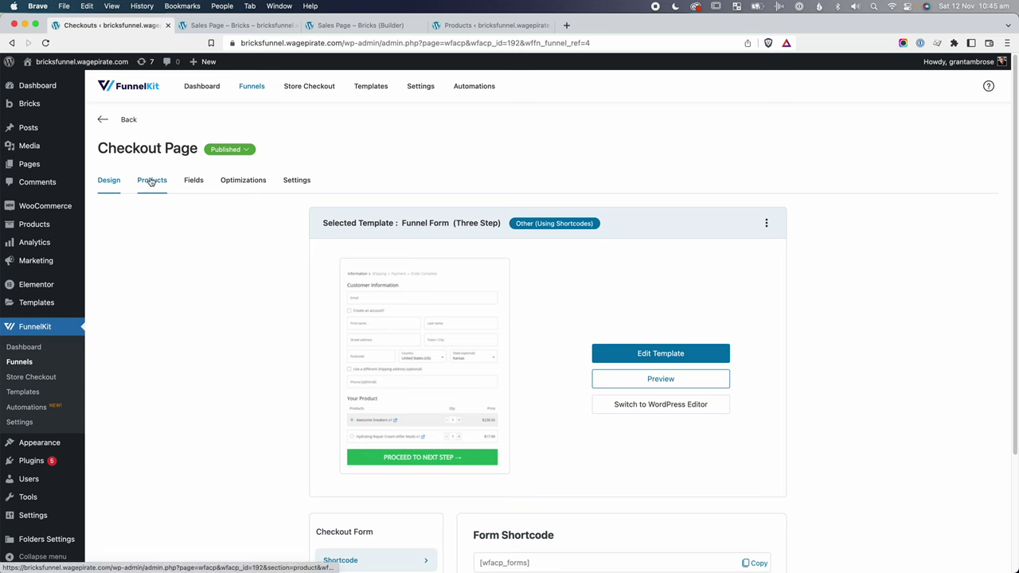
click(152, 181)
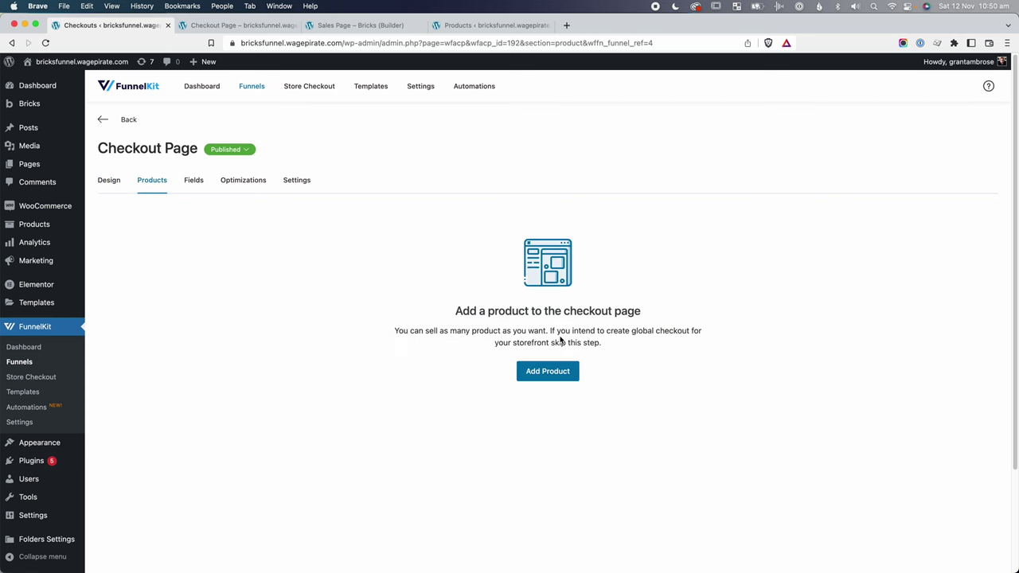
click(556, 372)
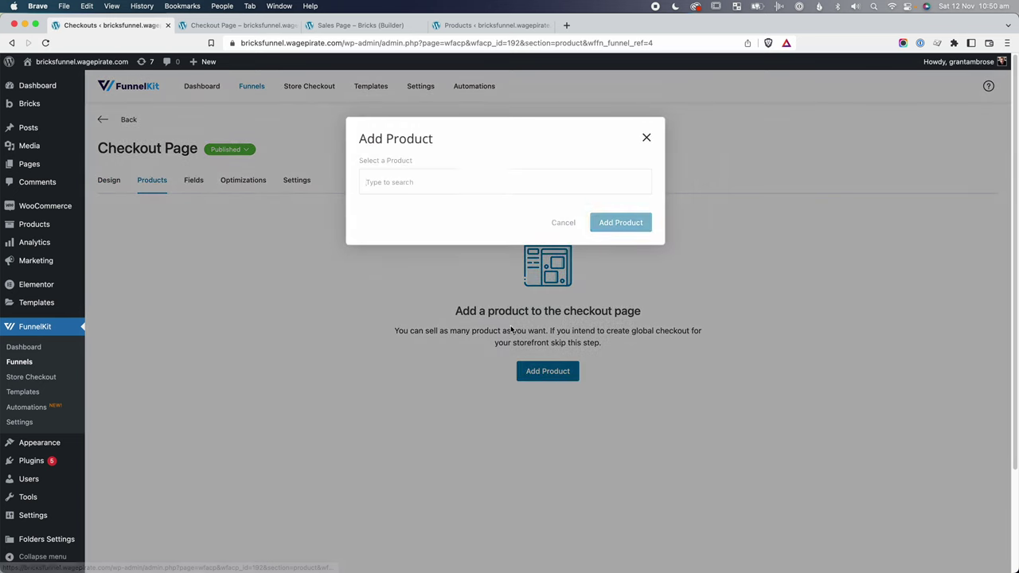
click(475, 187)
text(lipstick)
click(462, 203)
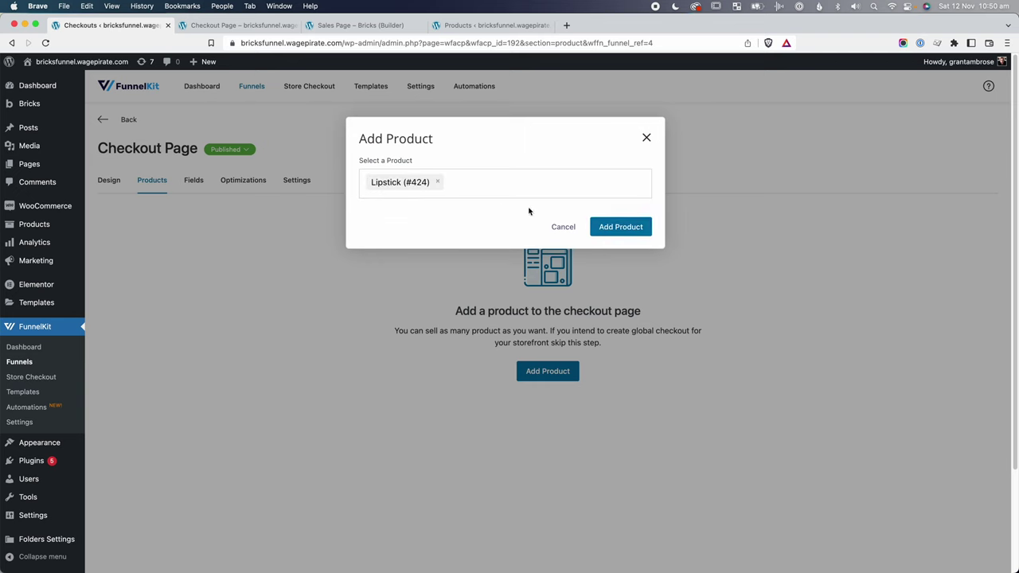
click(620, 228)
Add Anti-aging Cream and Makeup Brush as further checkout products.
click(139, 356)
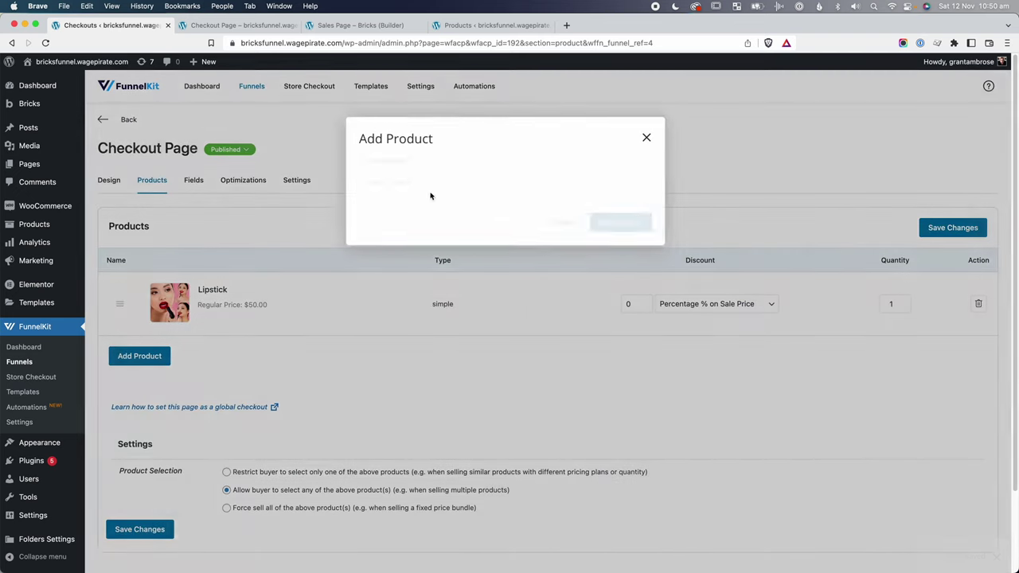
click(441, 183)
text(cream)
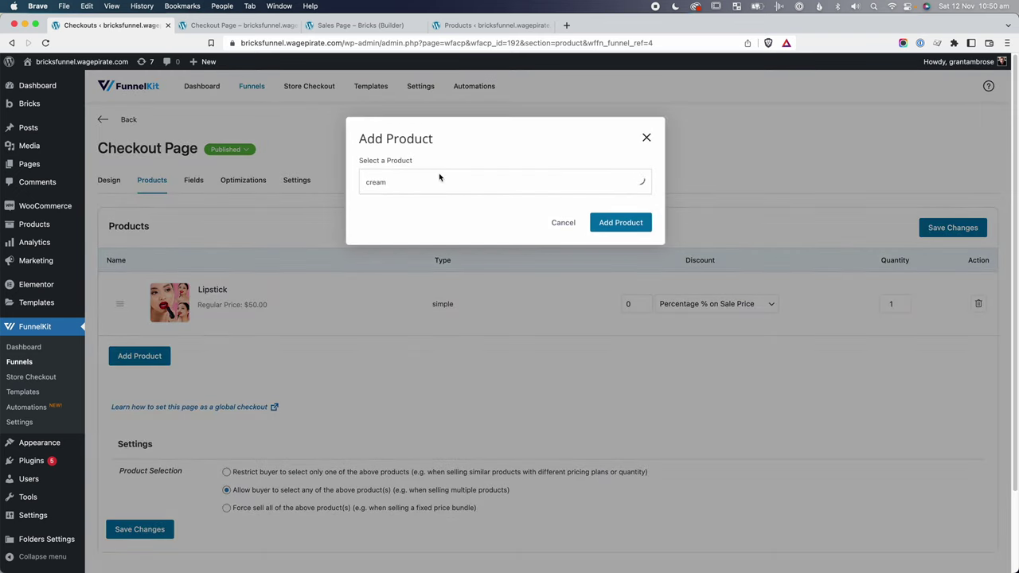
click(472, 205)
click(620, 223)
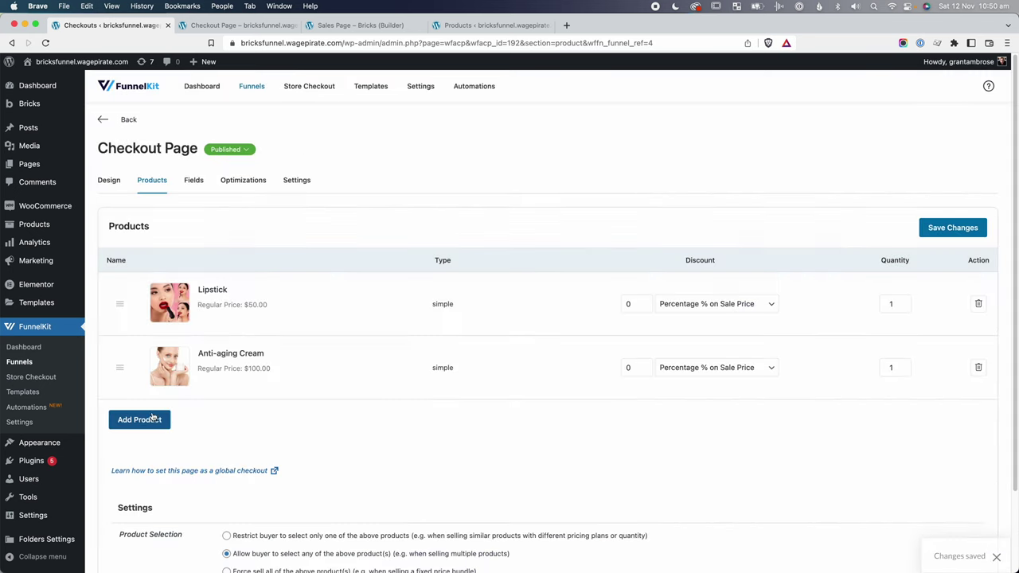
click(139, 420)
click(429, 176)
text(brush)
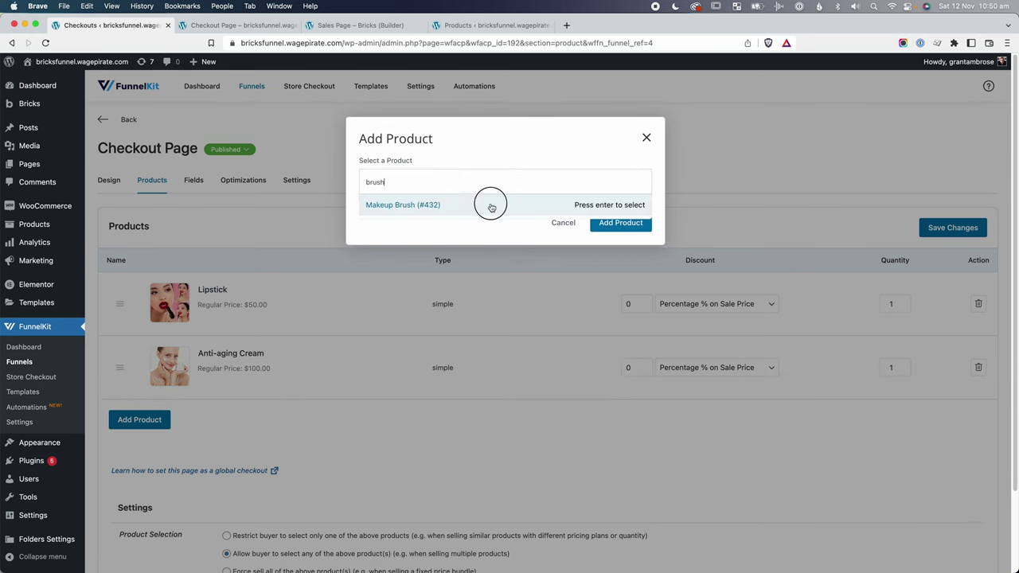
click(491, 207)
click(623, 224)
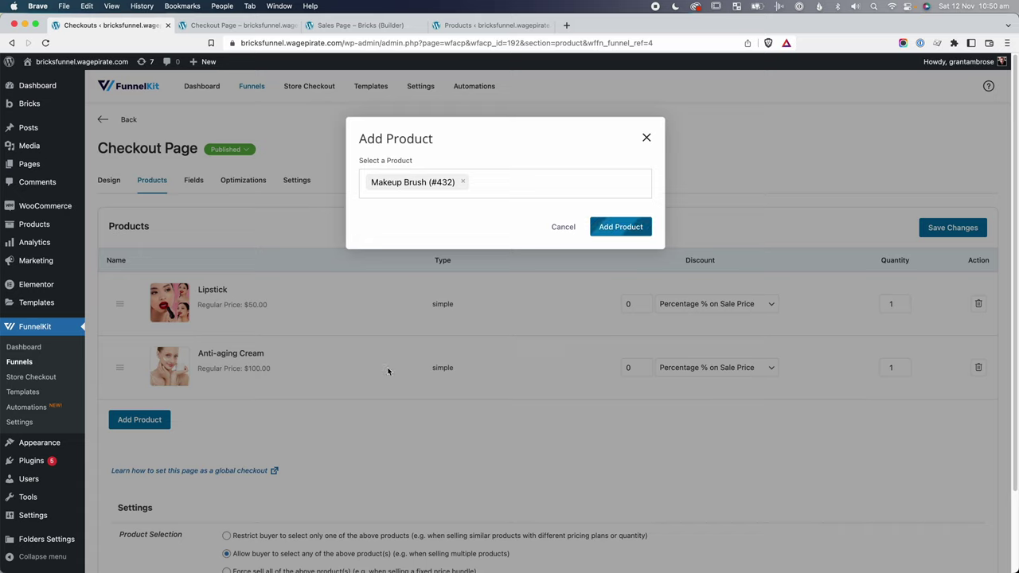
scroll(346, 430, down, 3)
scroll(346, 430, down, 1)
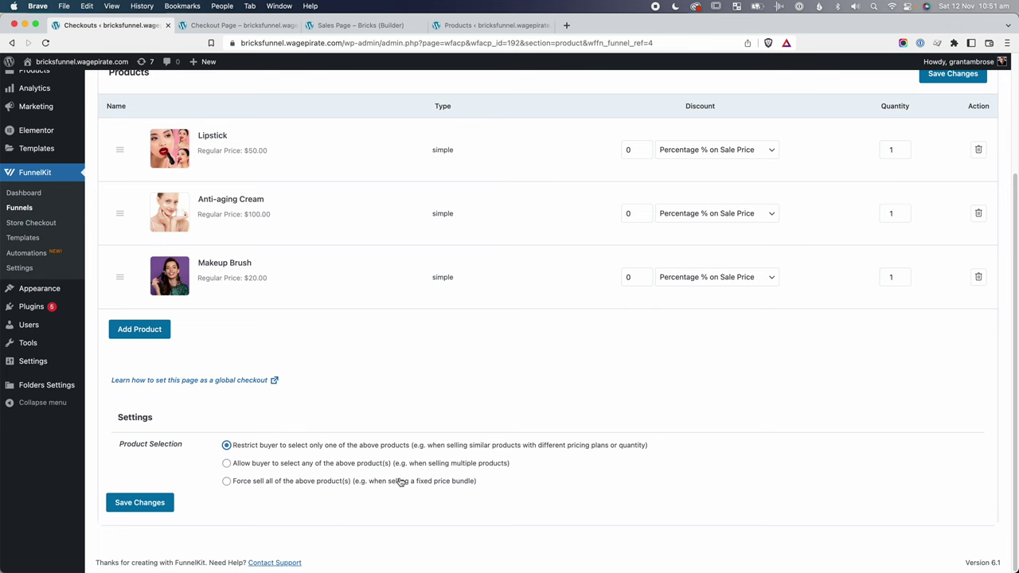
Switch back to the 'Sales Page – Bricks (Builder)' editor tab.
key(super+3)
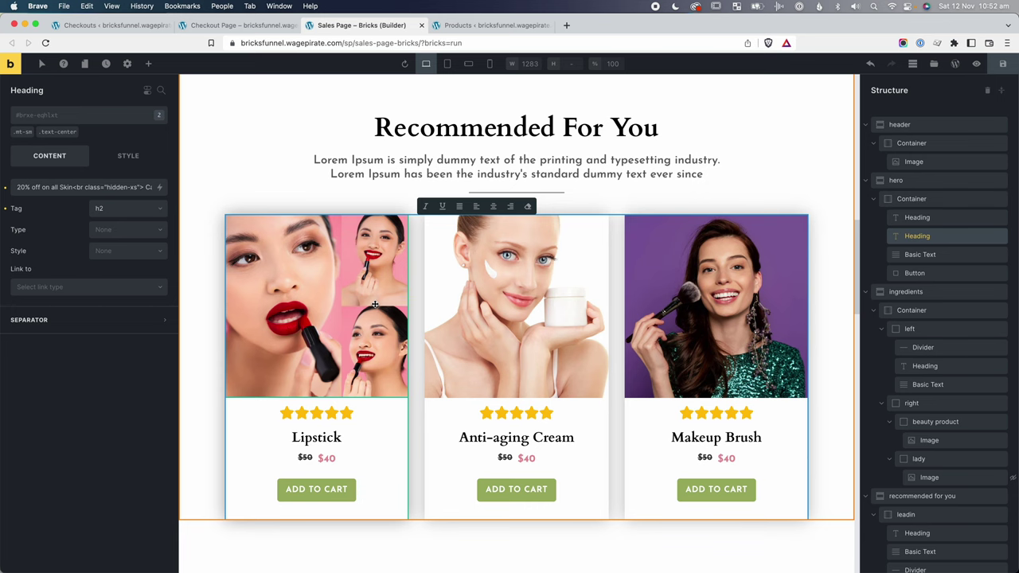
Select the Recommended For You heading text for editing, then return to the FunnelKit checkout tab.
scroll(375, 304, up, 1)
double_click(503, 153)
triple_click(503, 154)
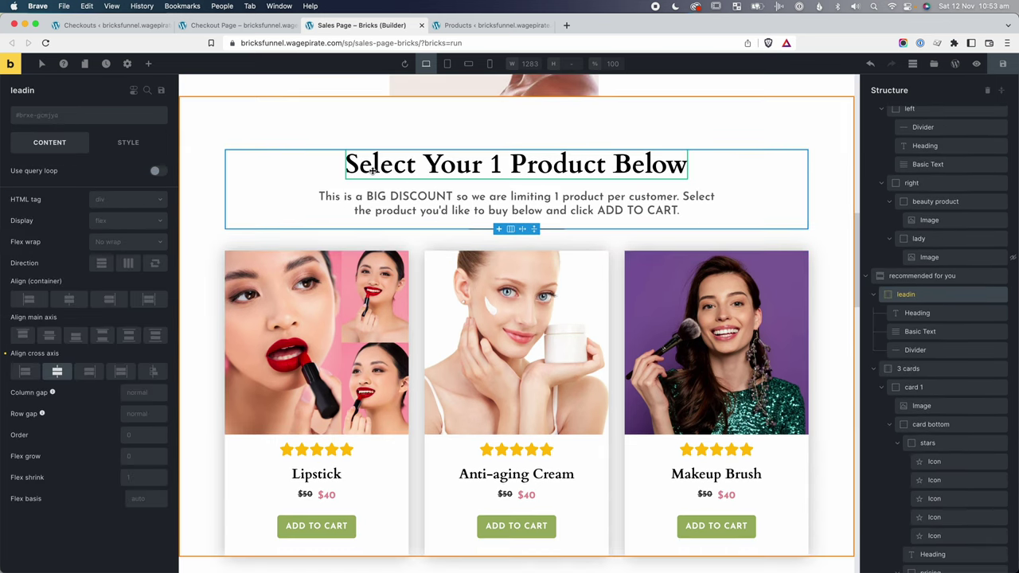
scroll(596, 183, down, 1)
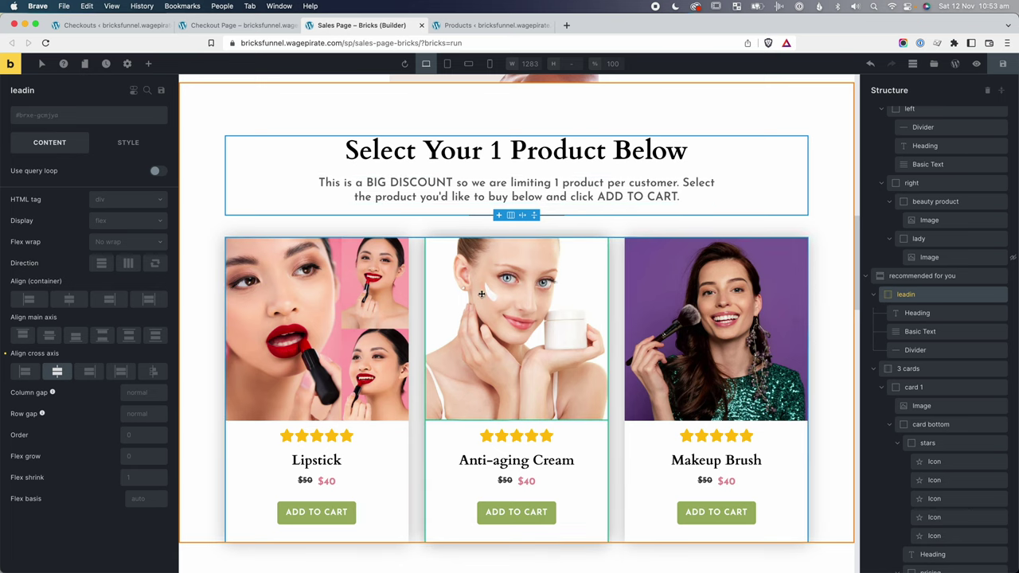
scroll(535, 207, down, 3)
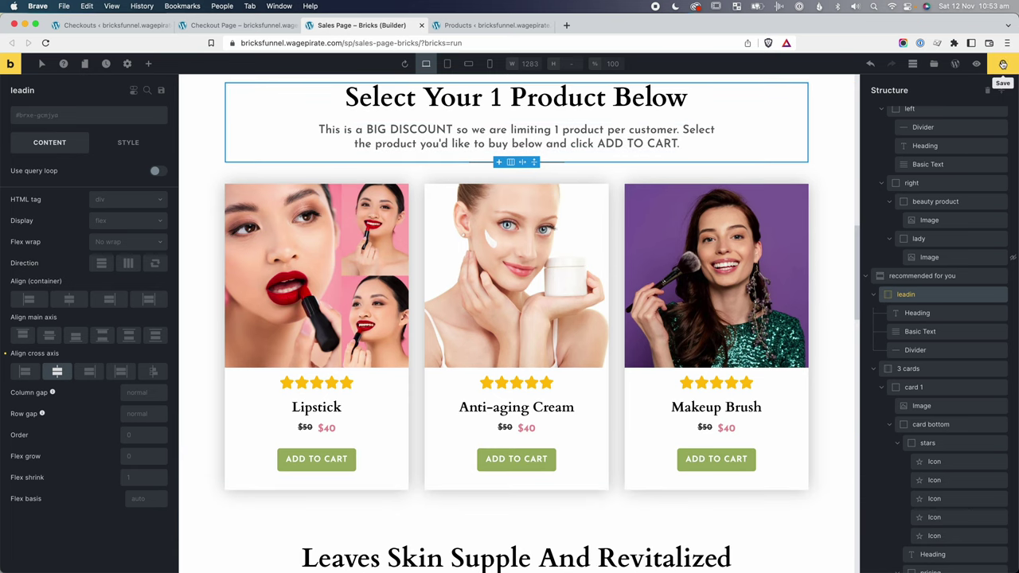
key(super+1)
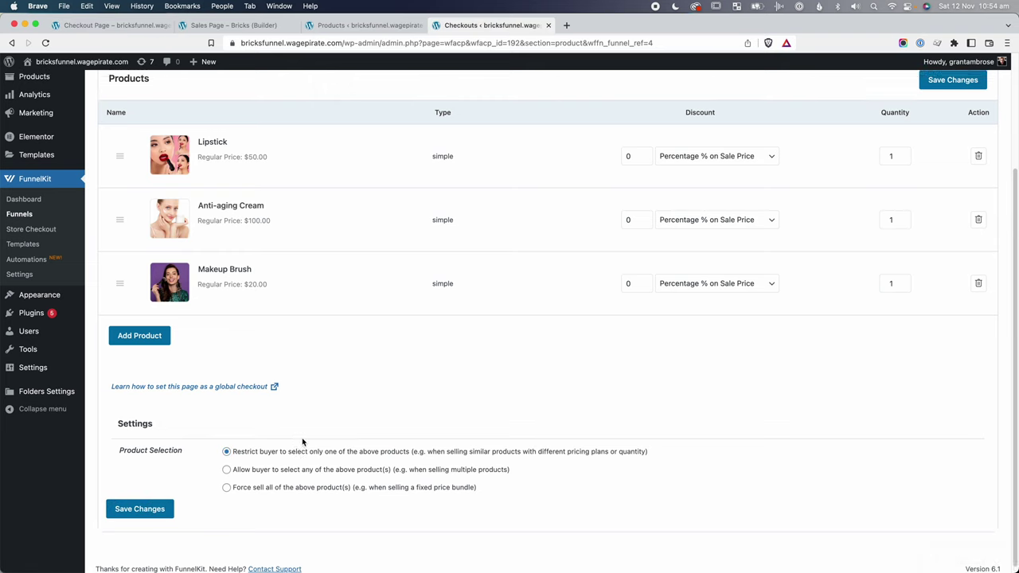
scroll(302, 442, up, 4)
Preview the live checkout and fill in test first name, last name and phone number.
click(227, 150)
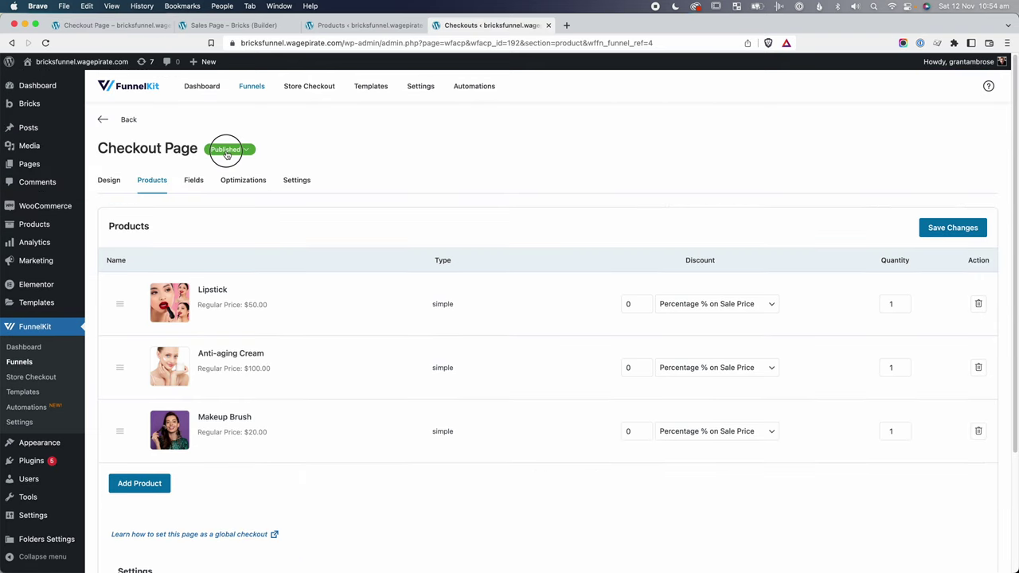
click(221, 193)
click(314, 215)
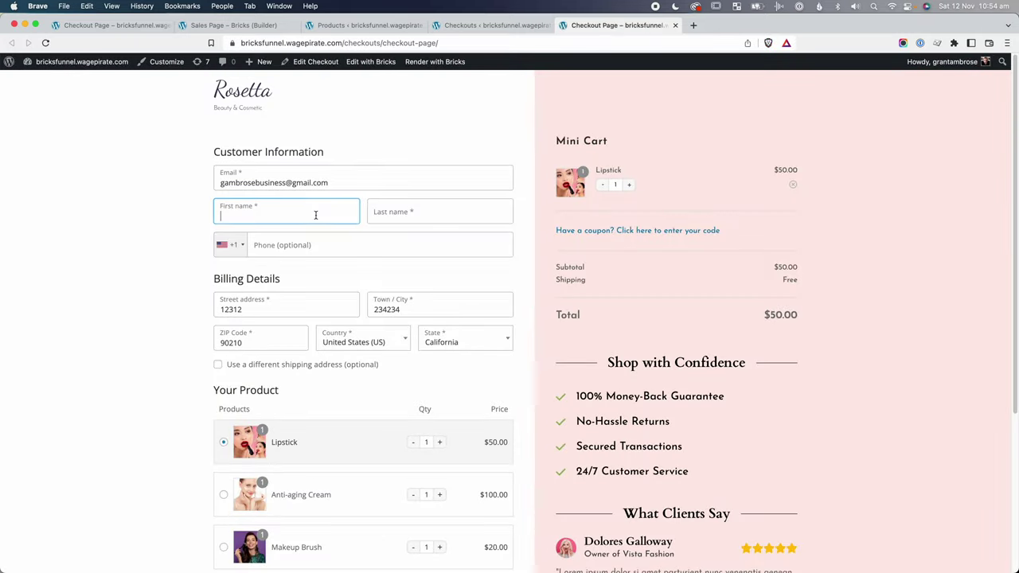
text(gsdgdsf)
click(374, 222)
text(gdfssdf)
key(Tab)
text(345345gfdsg)
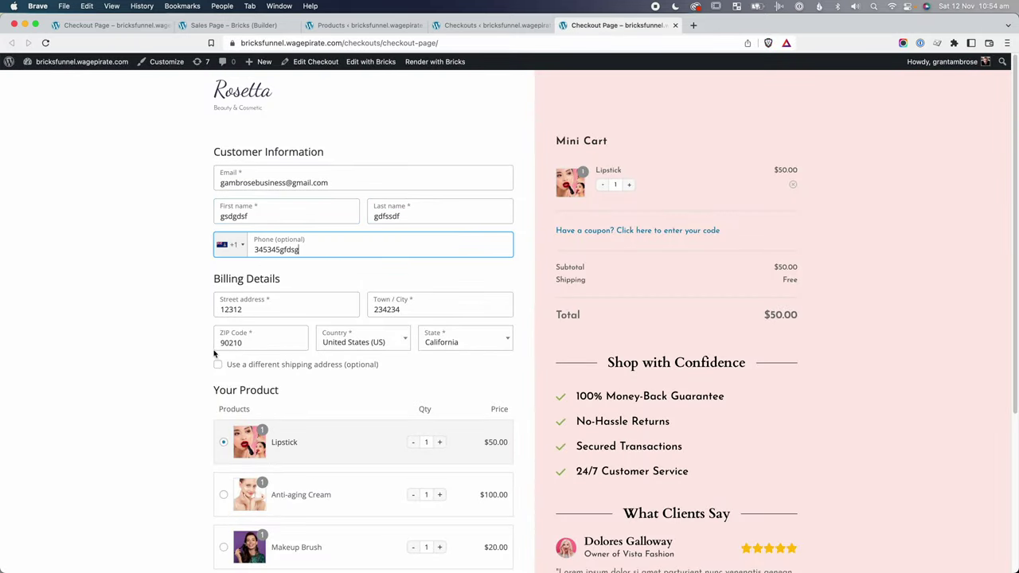
Tick and untick the separate shipping address option.
scroll(213, 354, down, 4)
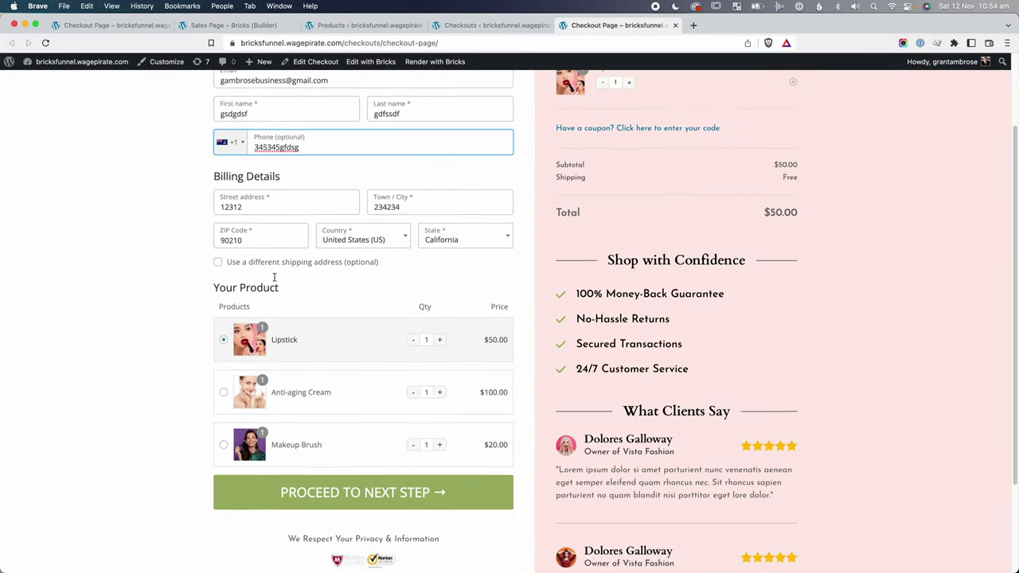
scroll(275, 218, up, 1)
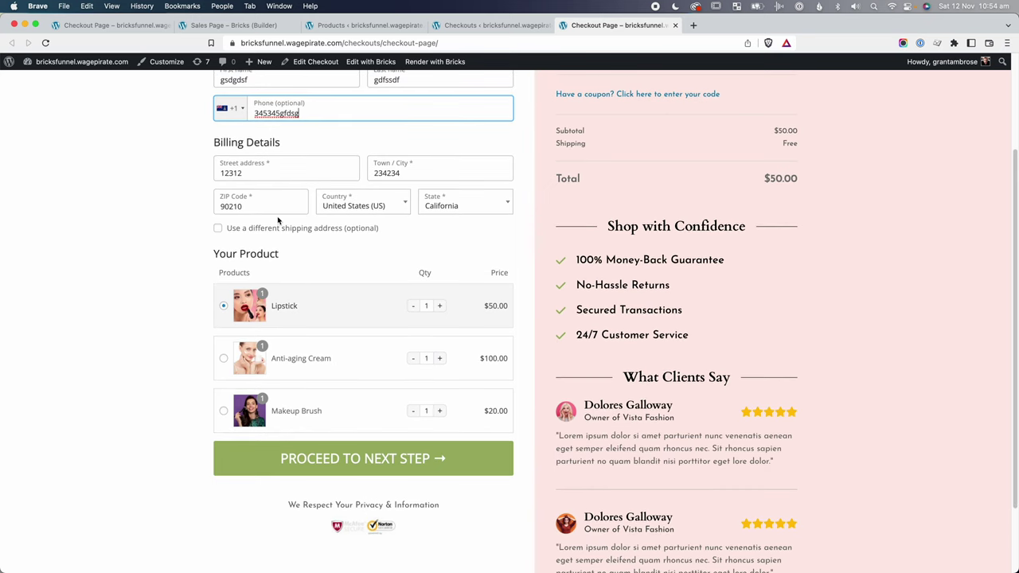
click(270, 229)
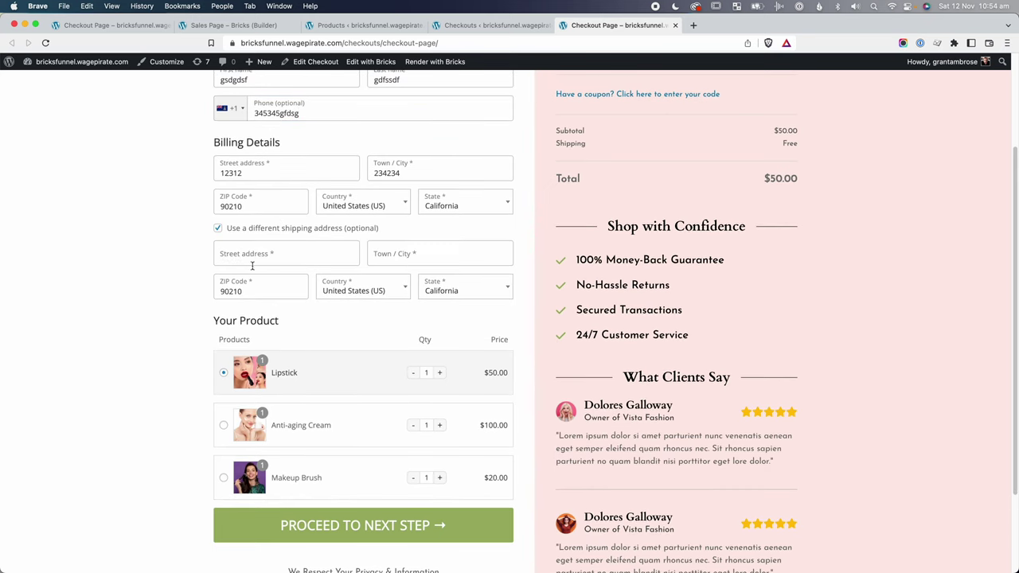
click(273, 228)
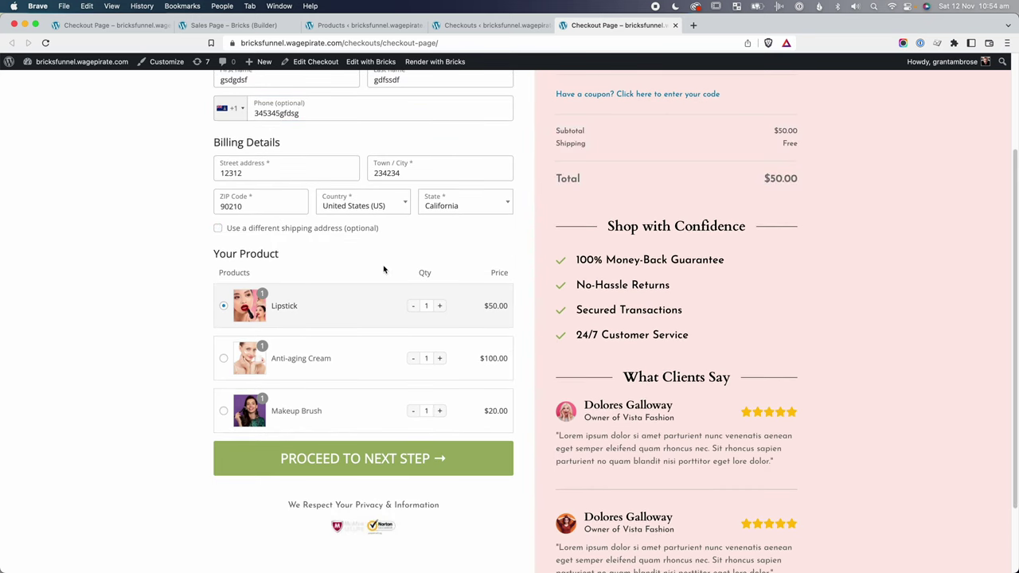
scroll(332, 345, down, 1)
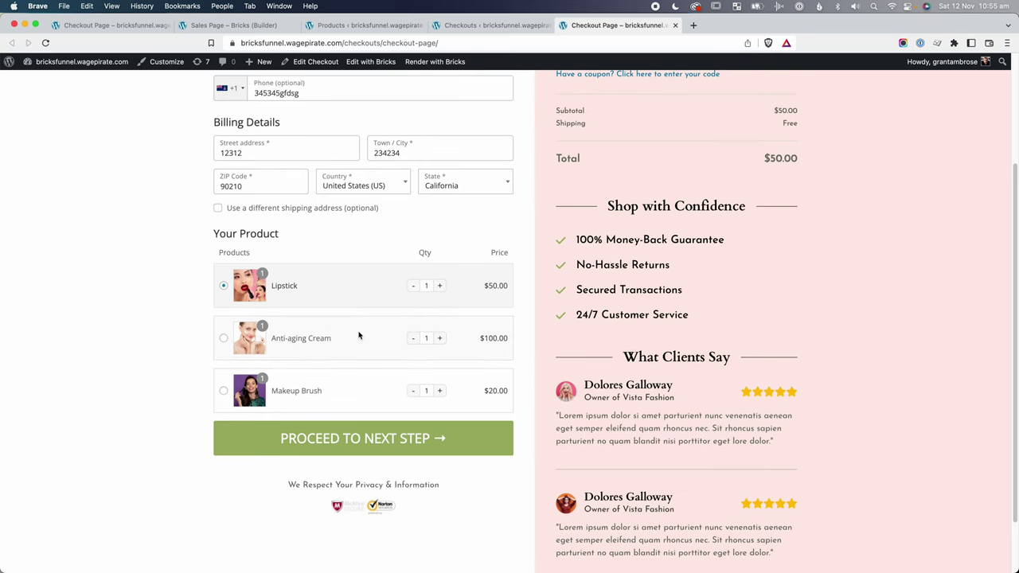
Choose Anti-aging Cream at quantity 2 for a $200 total, then return to the admin tab.
click(322, 341)
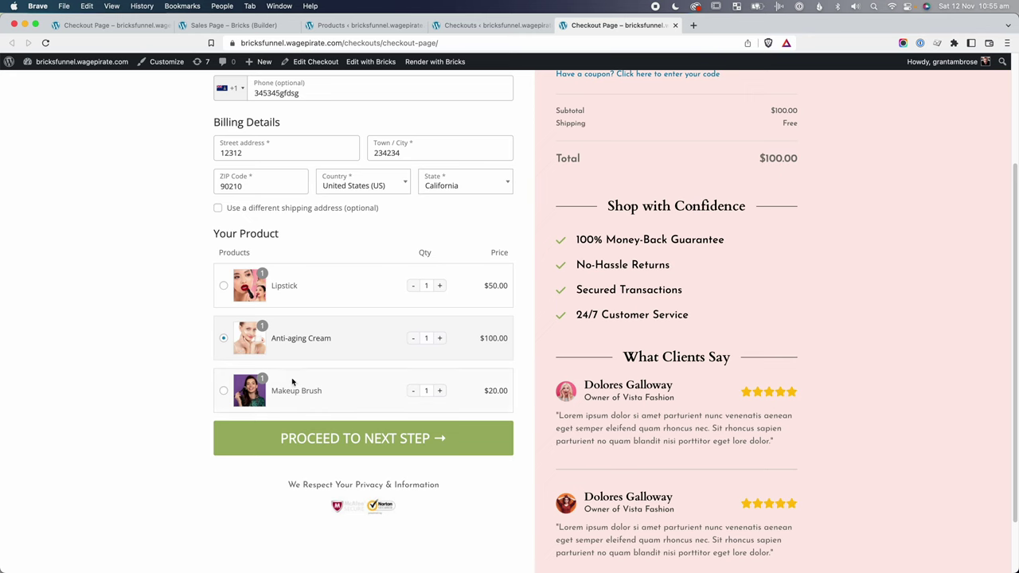
scroll(319, 374, up, 5)
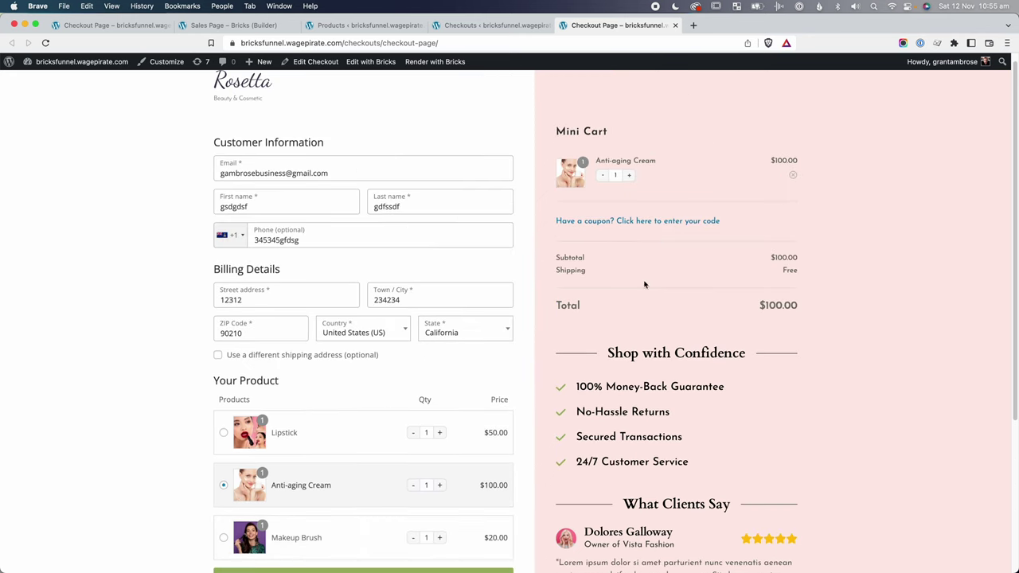
scroll(558, 318, down, 5)
click(438, 335)
scroll(509, 358, up, 5)
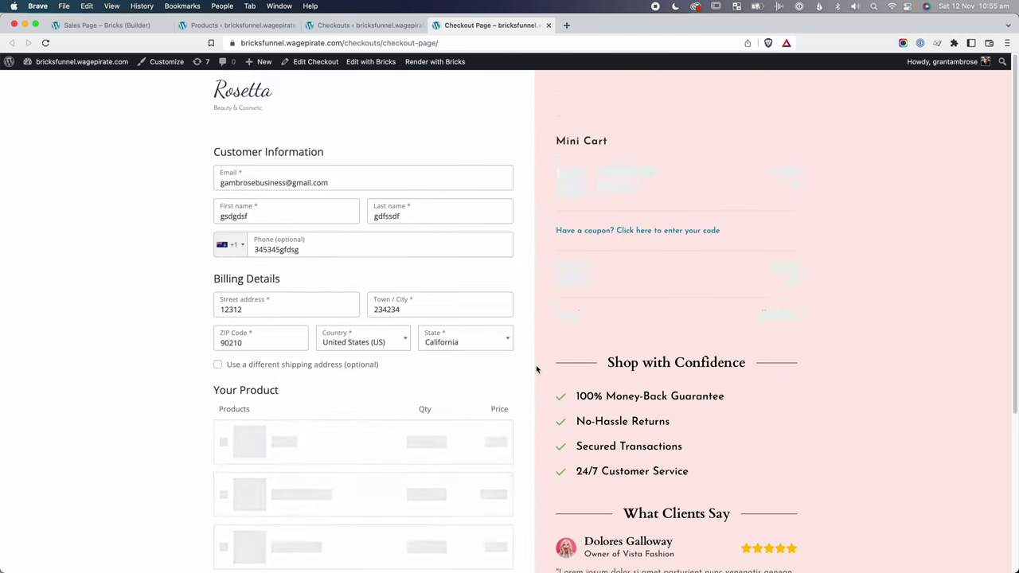
scroll(681, 383, down, 5)
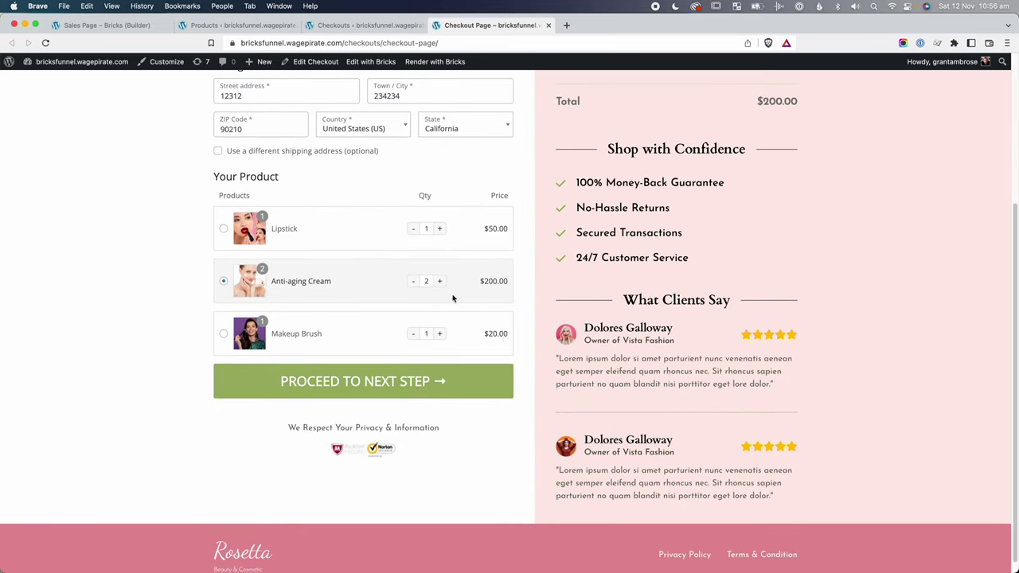
key(ctrl+shift+Tab)
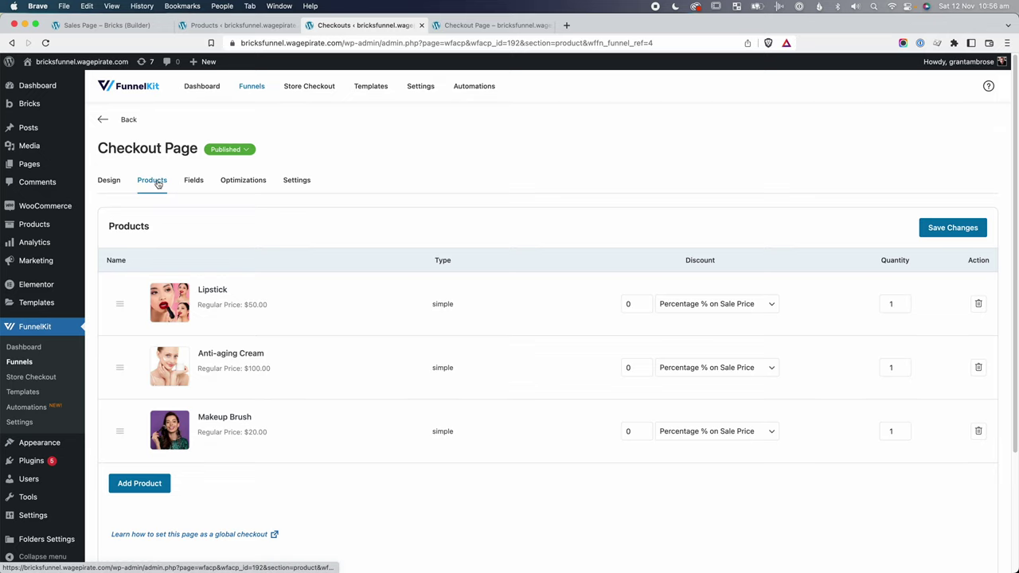
Inspect the checkout Products field's description and Advanced options in the Fields layout.
click(192, 184)
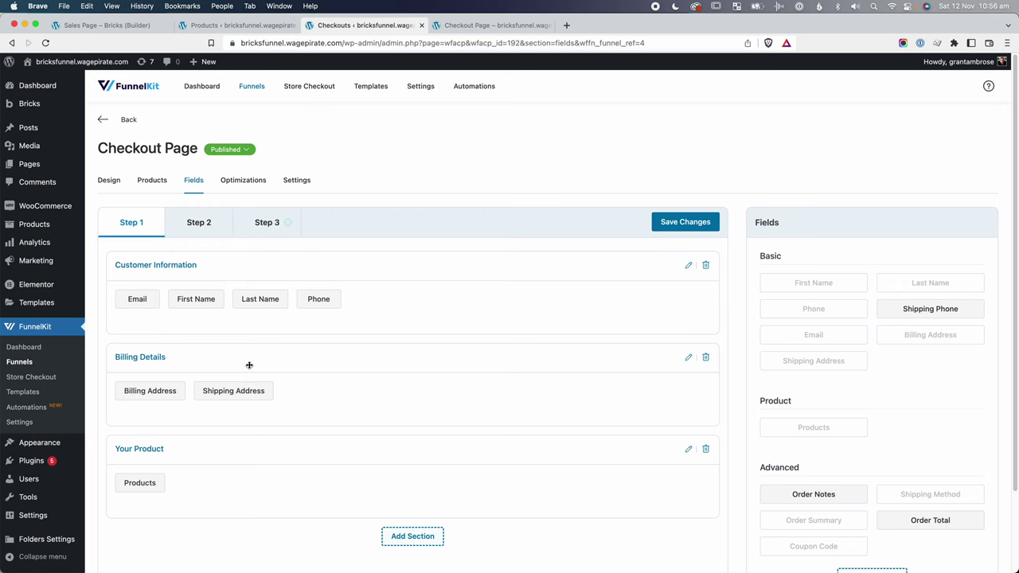
scroll(258, 379, down, 1)
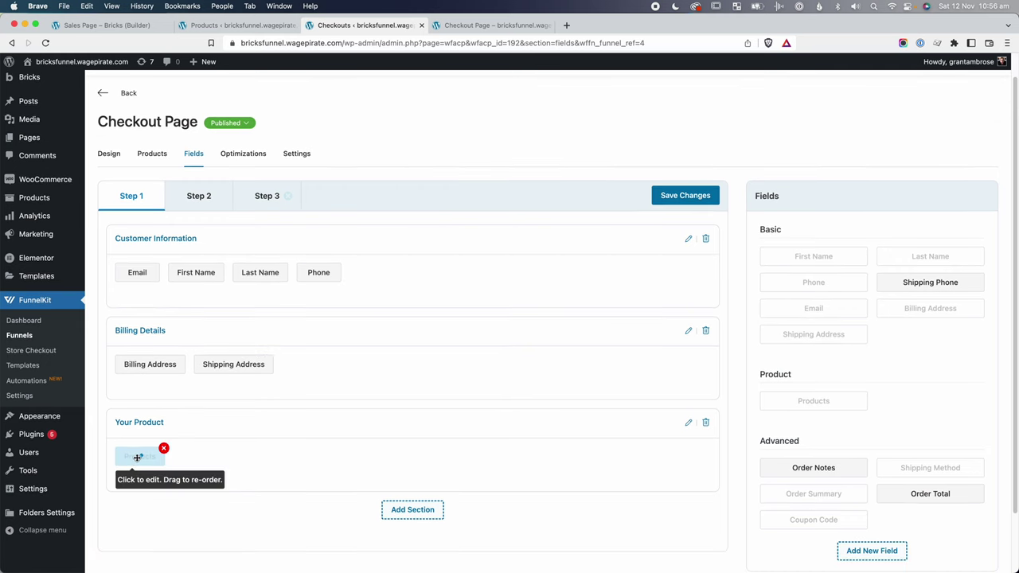
click(137, 458)
click(429, 206)
click(482, 206)
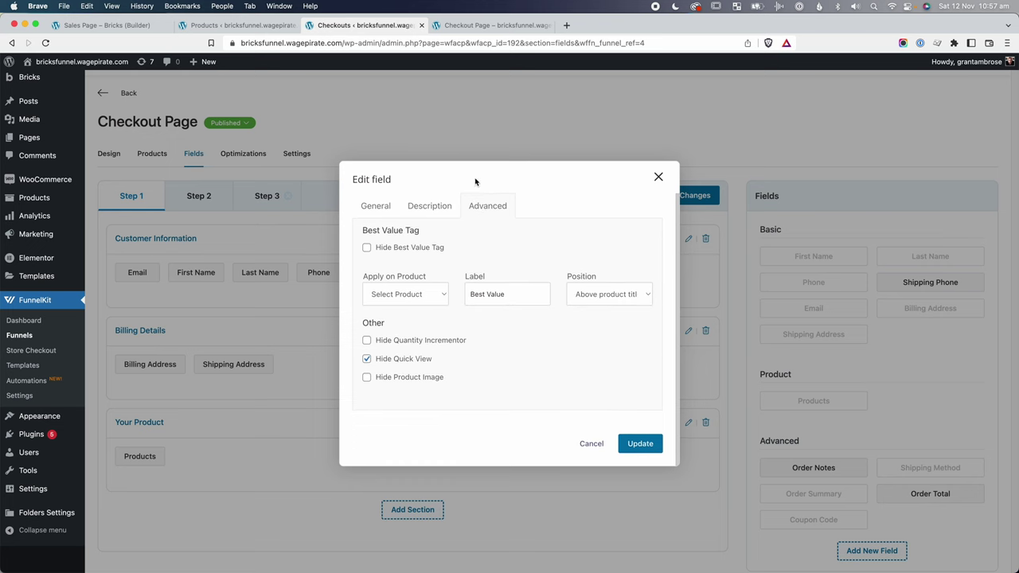
click(458, 28)
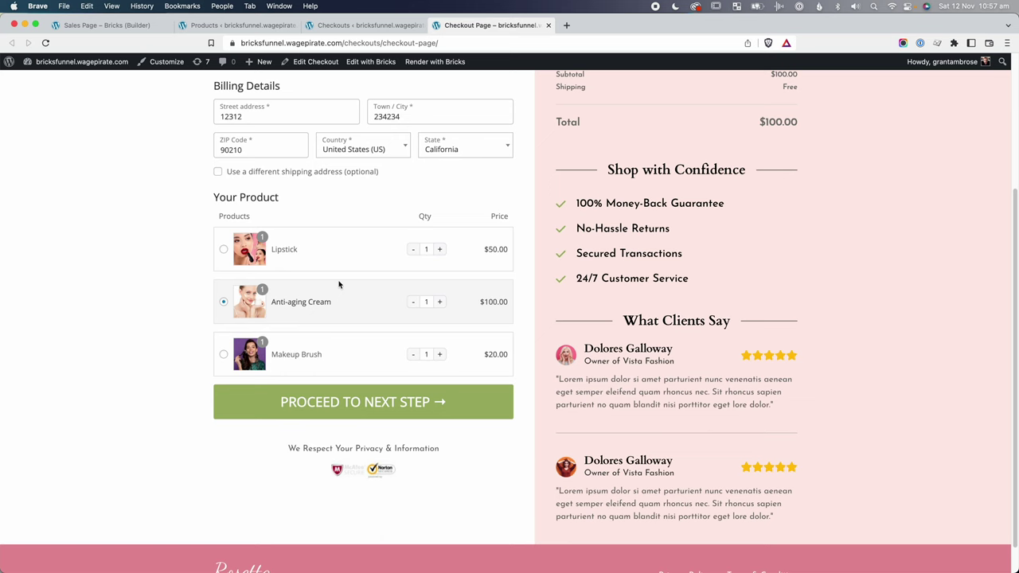
scroll(338, 285, up, 5)
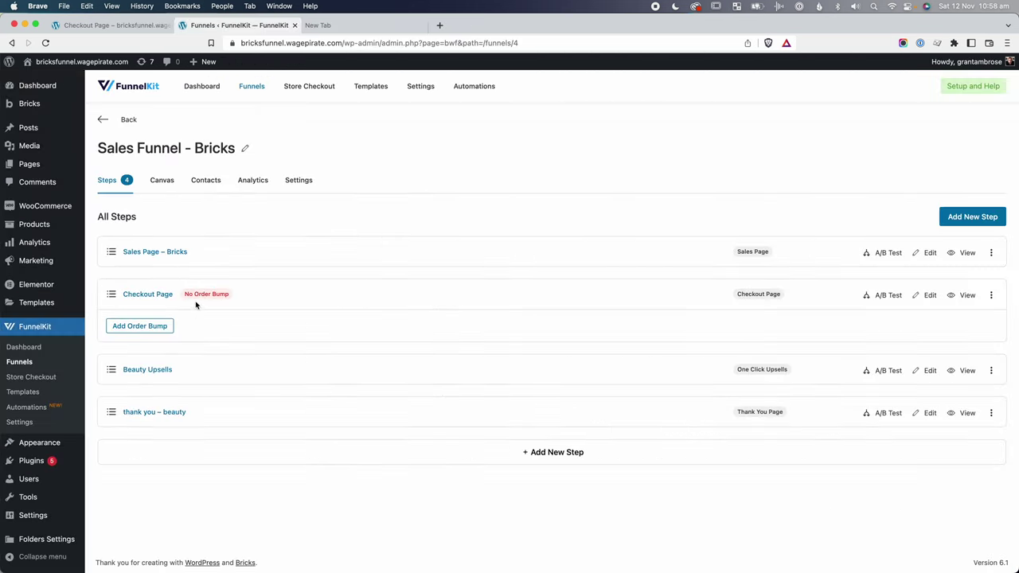
Copy the Sales Page – Bricks step's Next Step Button Link, then preview the live sales page.
click(153, 253)
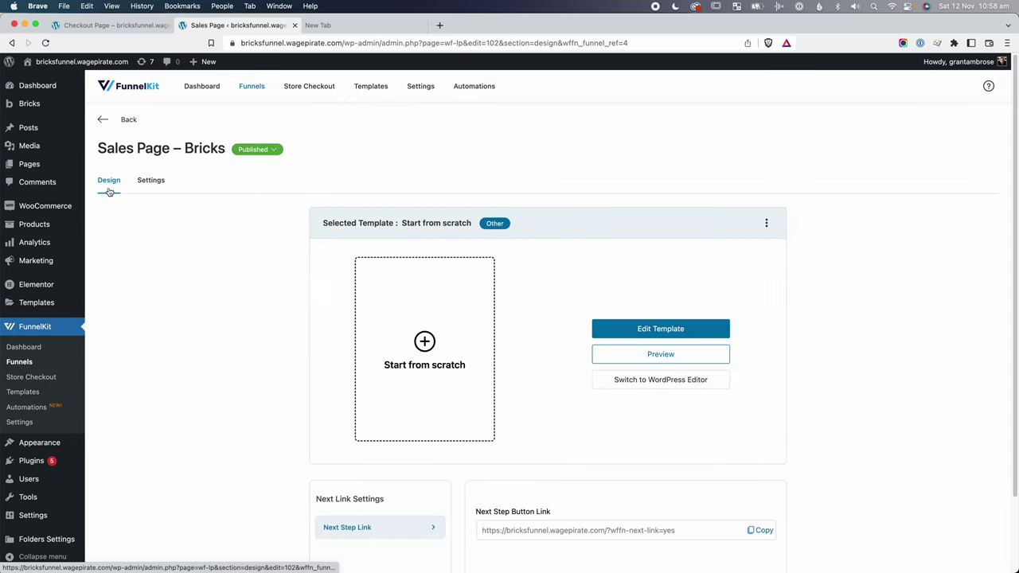
scroll(853, 367, down, 3)
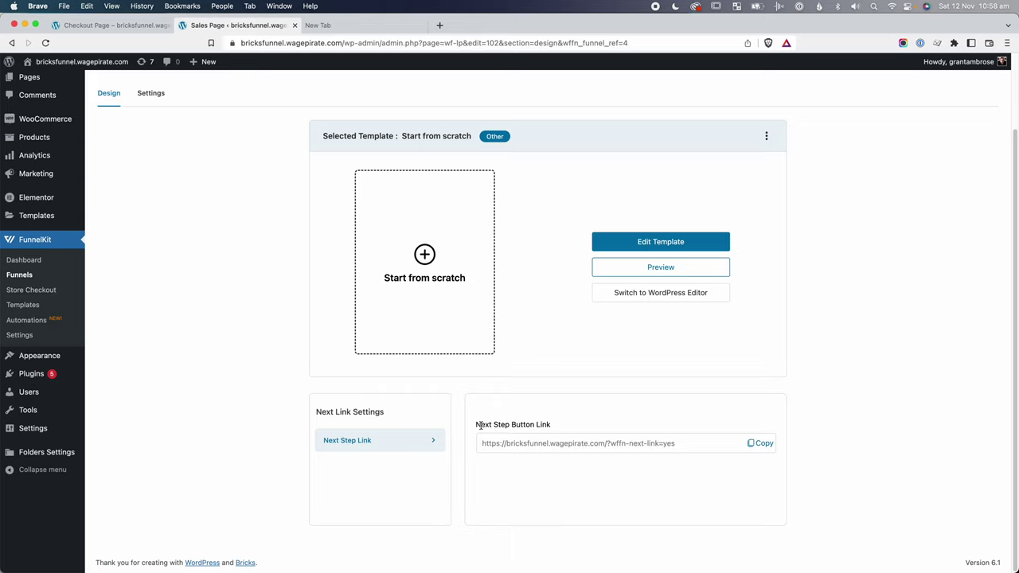
drag(480, 425, 546, 424)
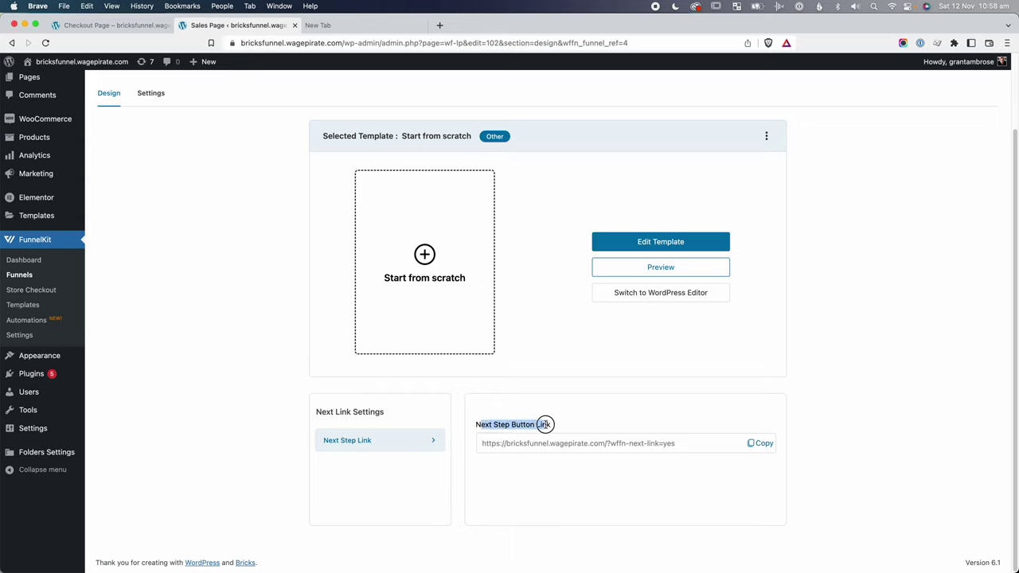
drag(484, 444, 589, 443)
click(607, 443)
click(694, 489)
click(765, 446)
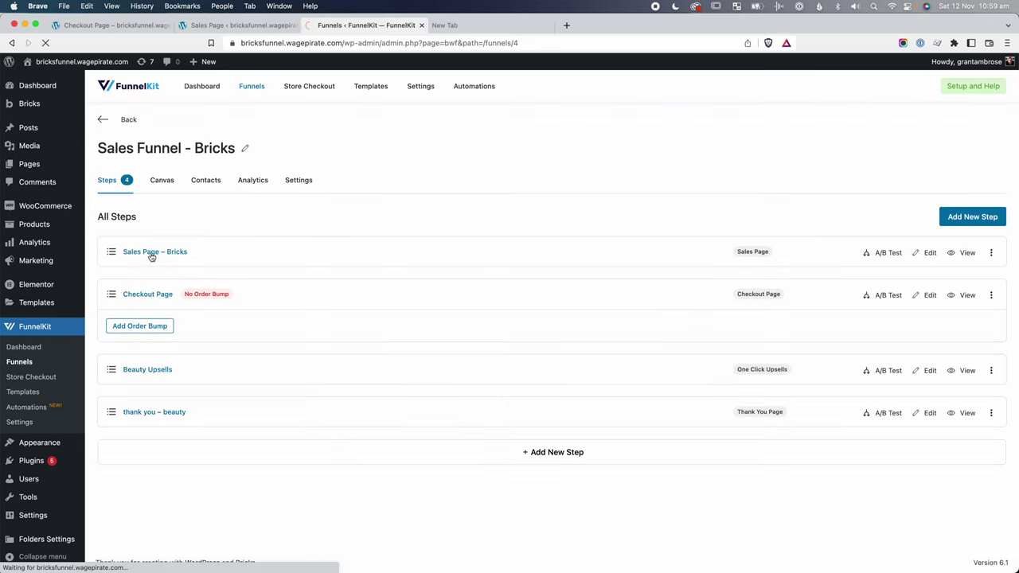
click(152, 252)
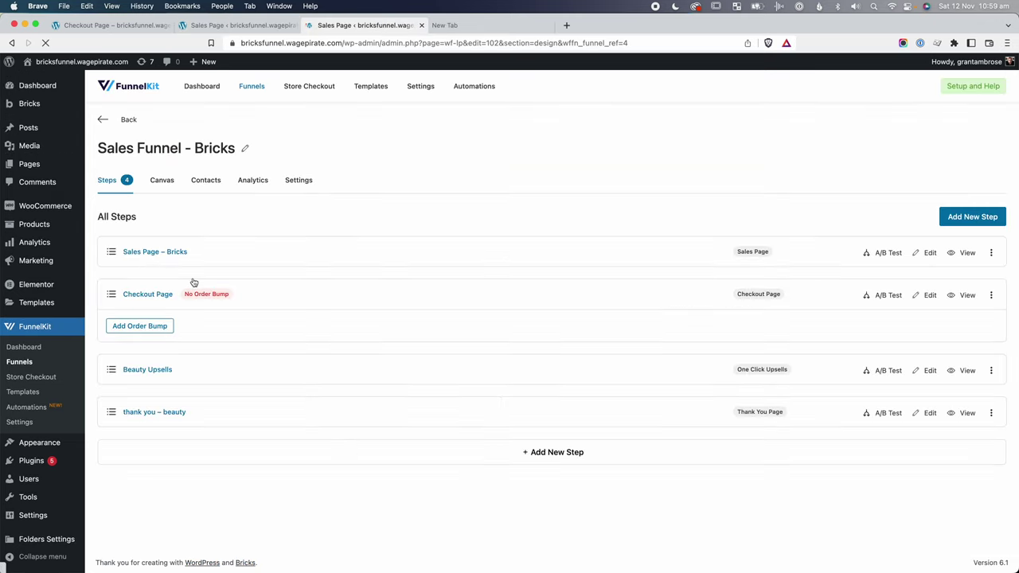
click(661, 355)
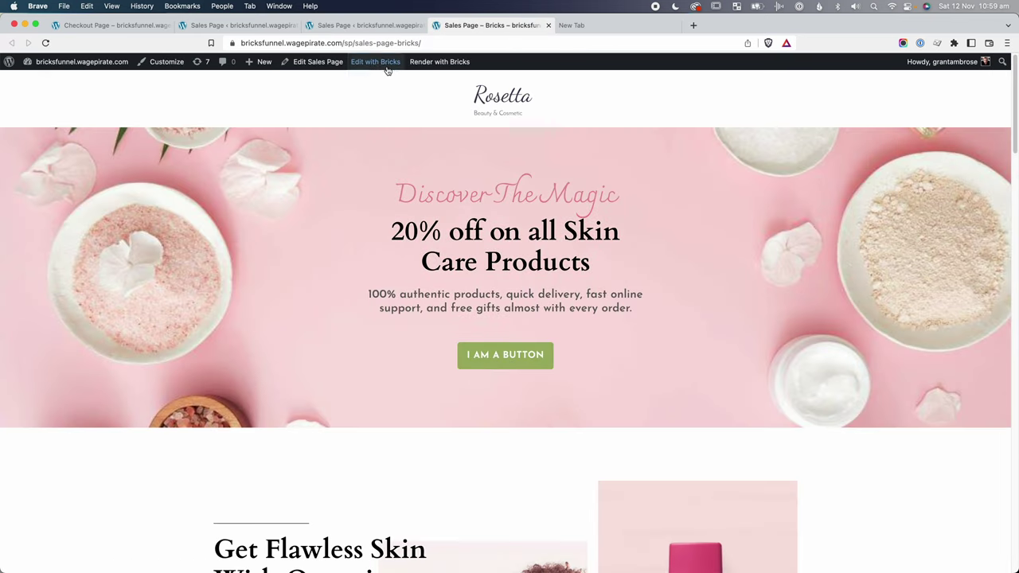
Edit the sales page with Bricks and show the I AM A BUTTON button's link type options.
click(378, 62)
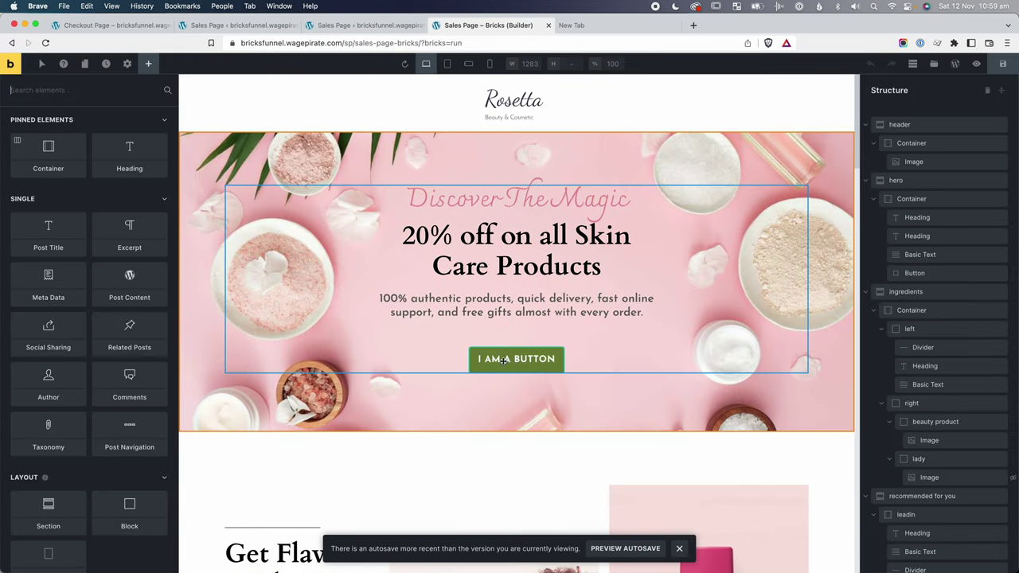
click(503, 359)
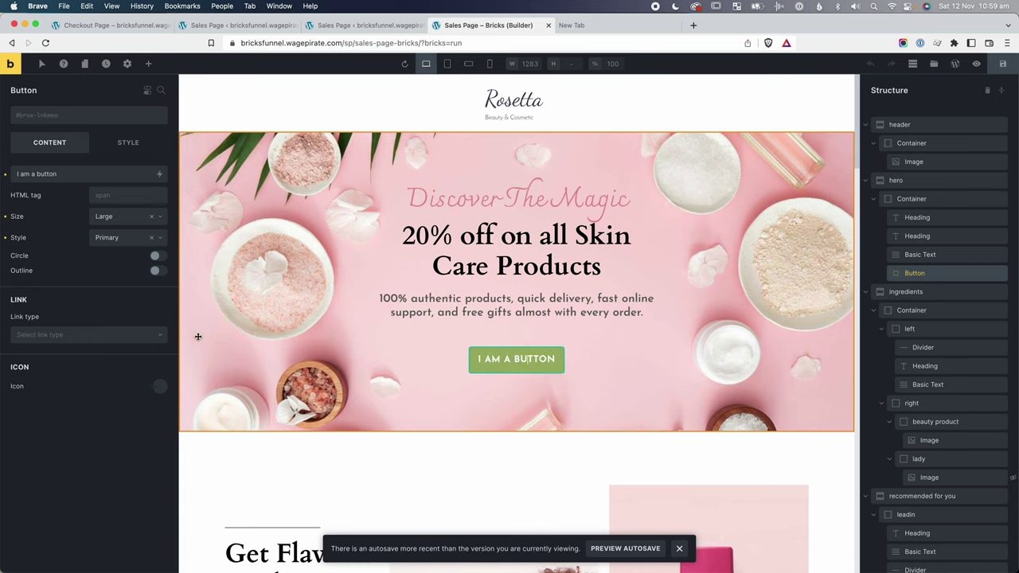
click(46, 336)
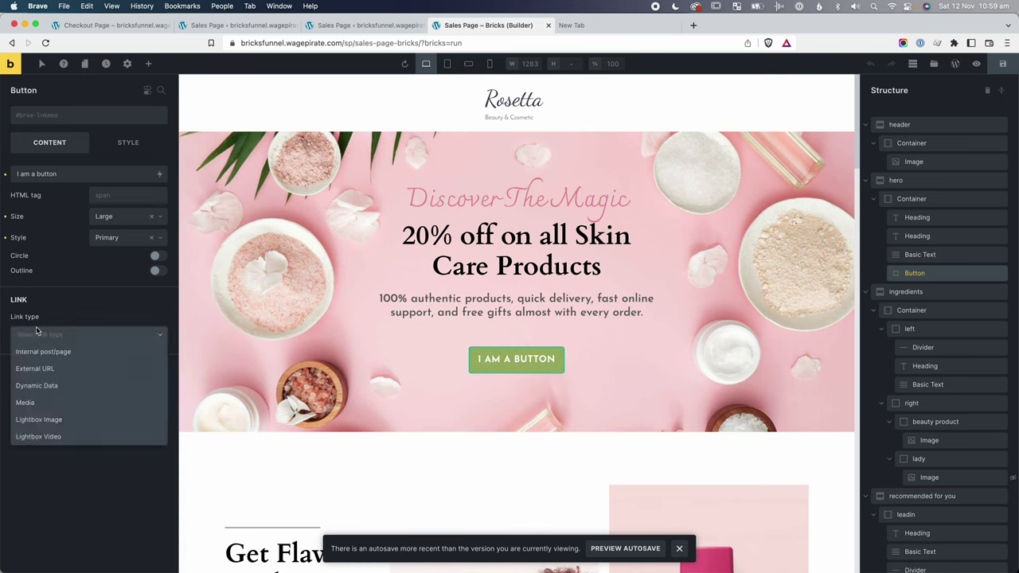
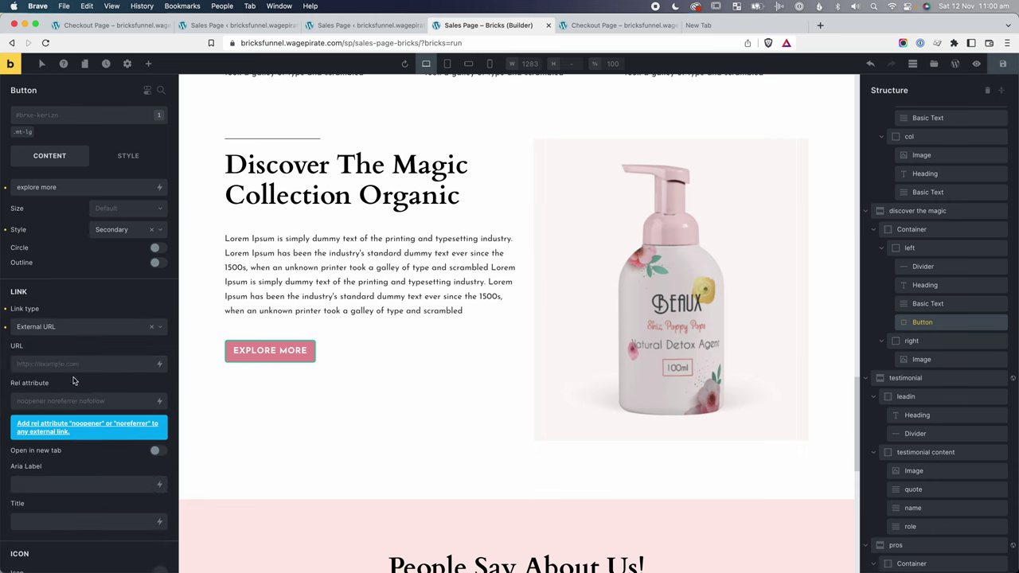
Paste the ?wffn-next-link=yes URL into Explore More, then confirm live that it opens the Lipstick checkout.
click(47, 364)
key(super+v)
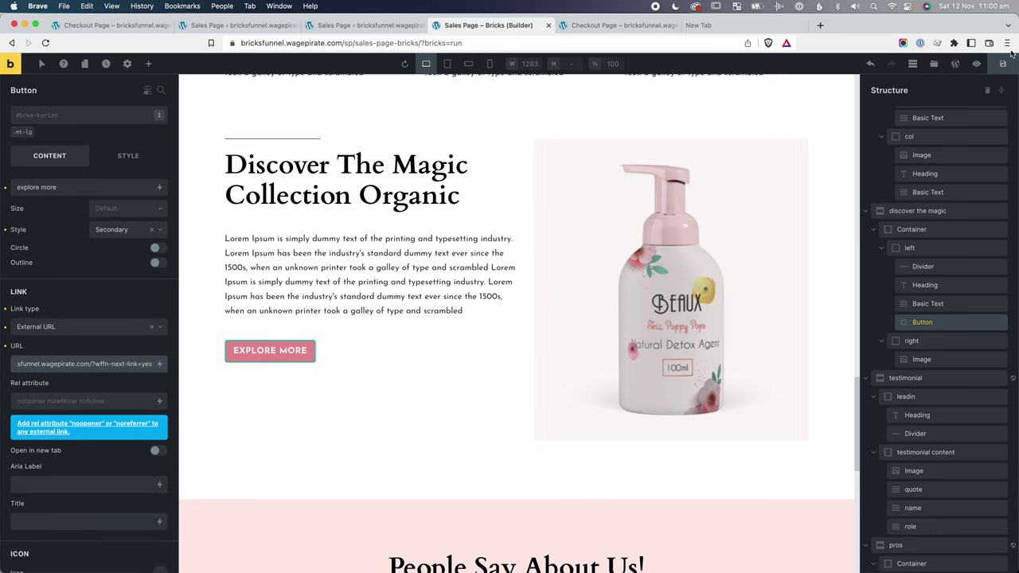
click(1002, 63)
scroll(473, 288, down, 20)
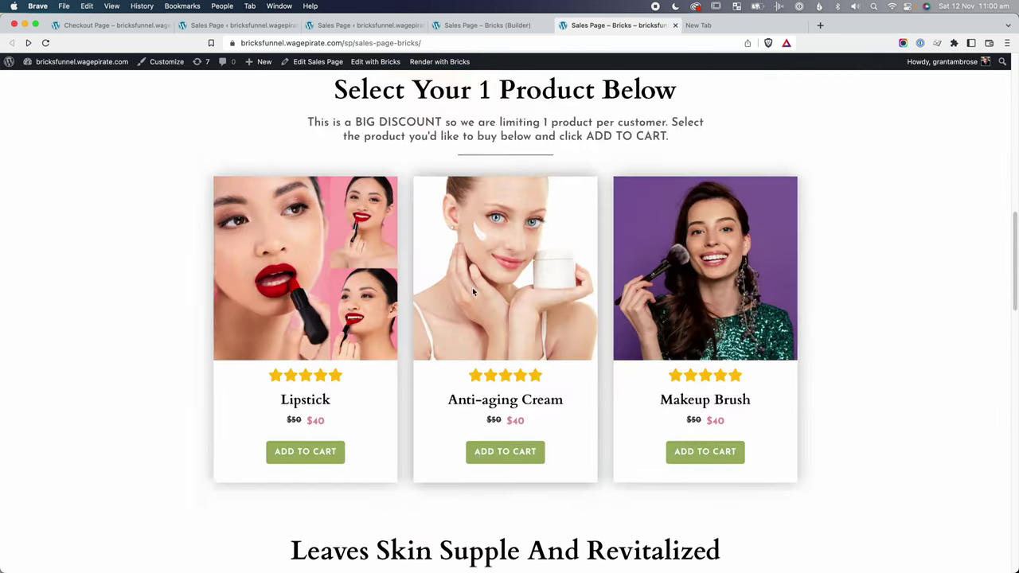
scroll(472, 287, down, 2)
click(252, 320)
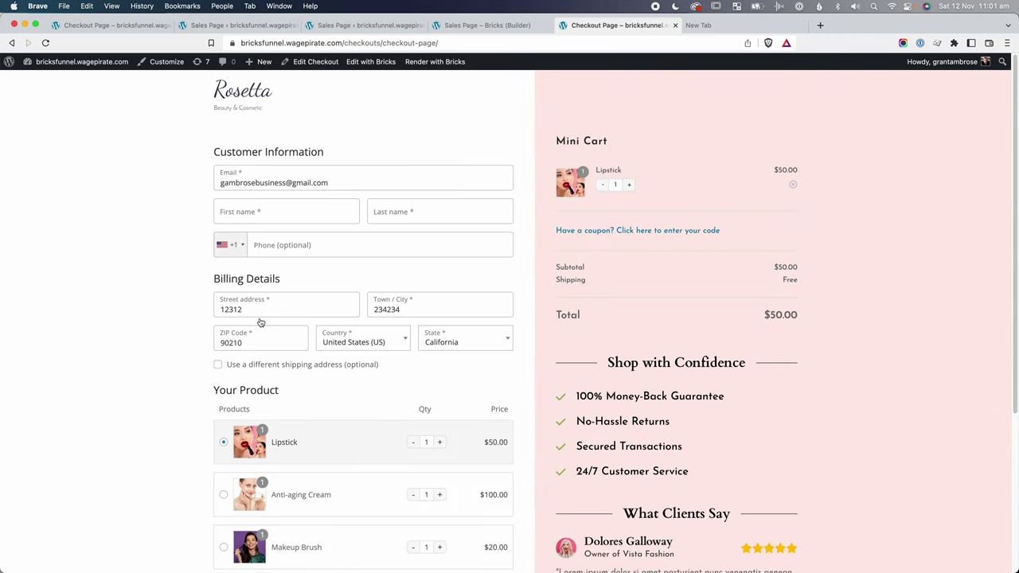
key(super+Left)
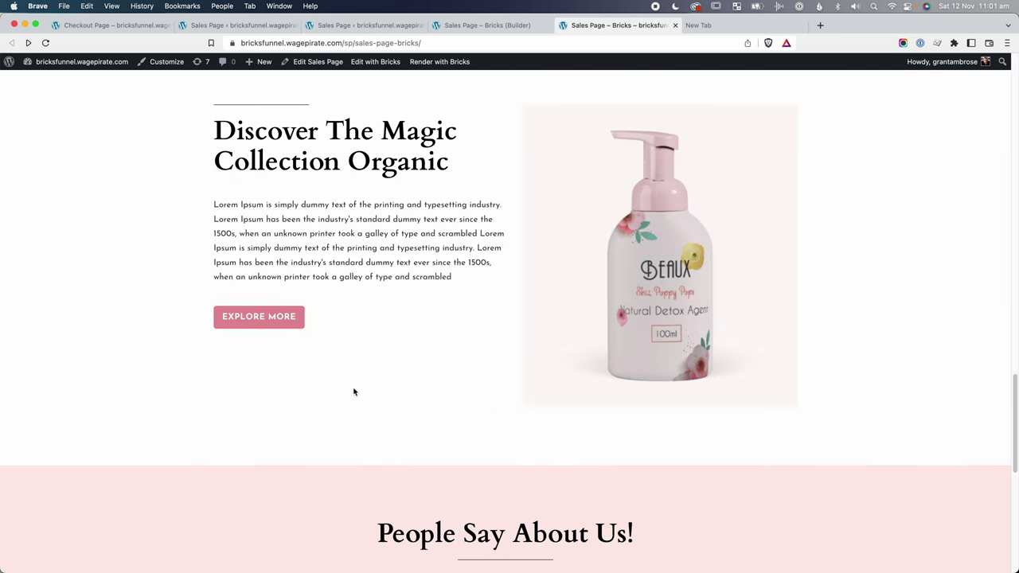
scroll(354, 392, up, 10)
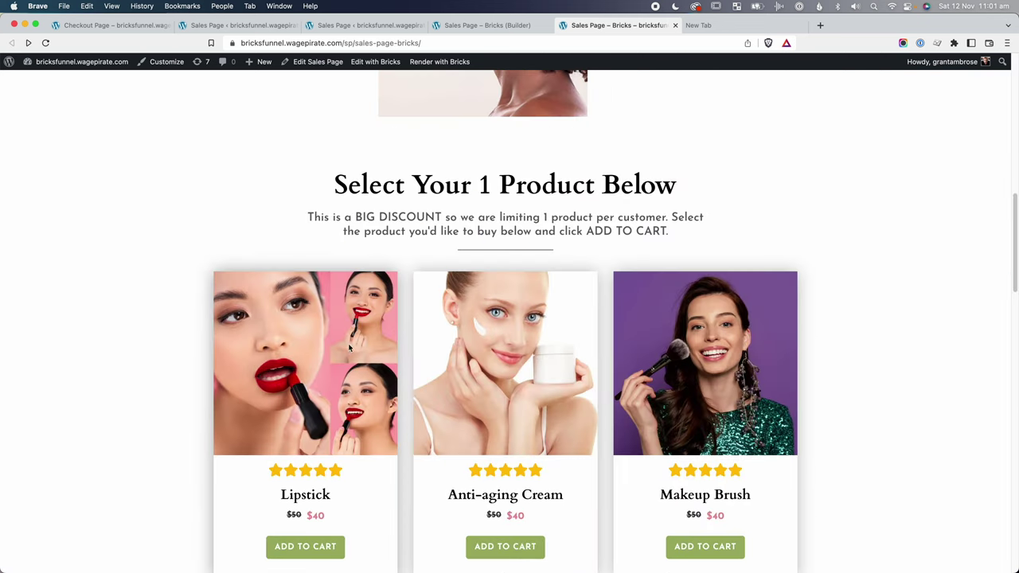
scroll(349, 348, down, 2)
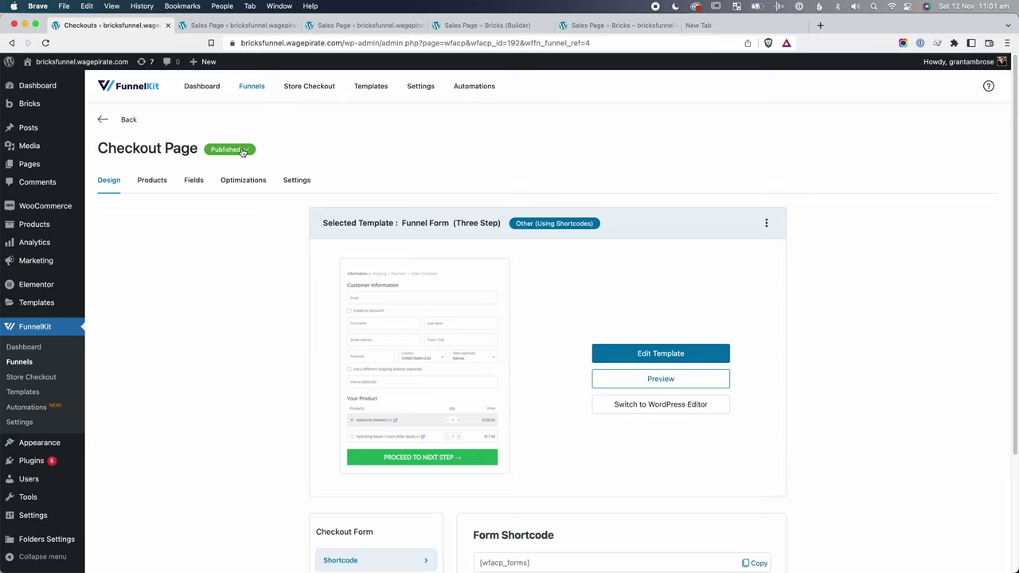
Extend the checkout title with 'one product only, massive sale', set permalink checkout-page-1-beauty-product, and update.
click(243, 151)
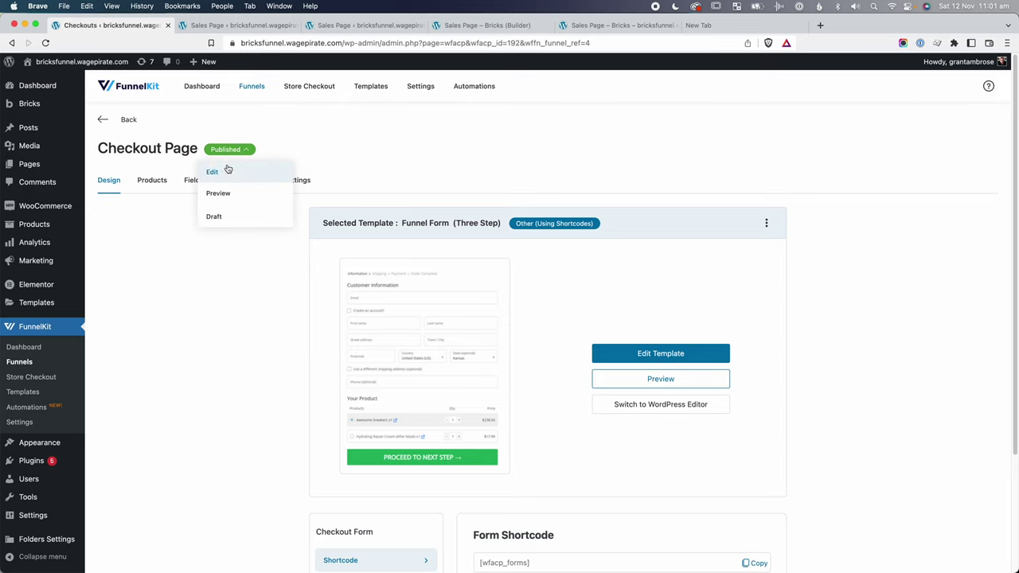
click(227, 169)
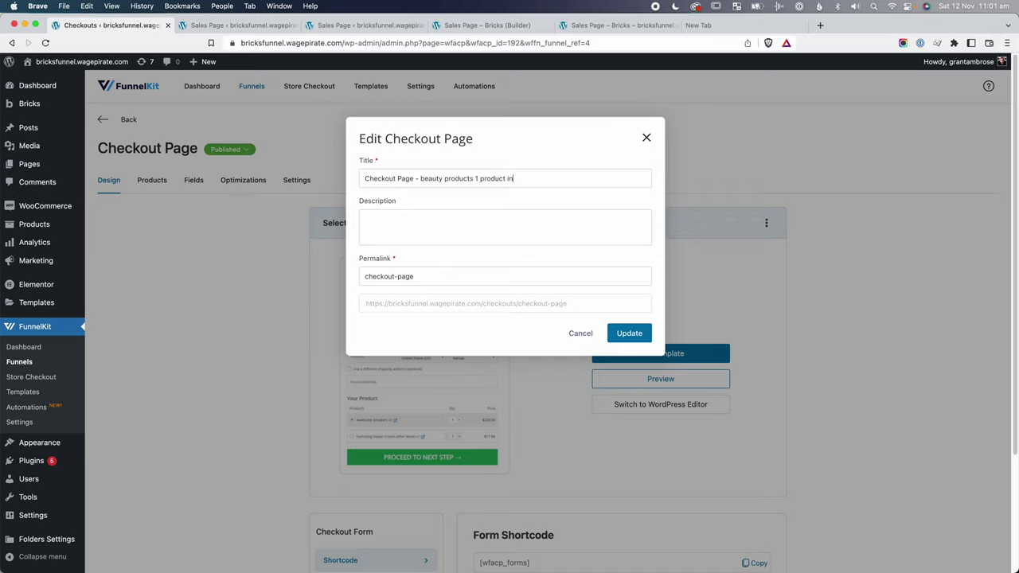
text(only massive sale)
triple_click(408, 275)
key(Right)
text(-1-beauty)
click(629, 333)
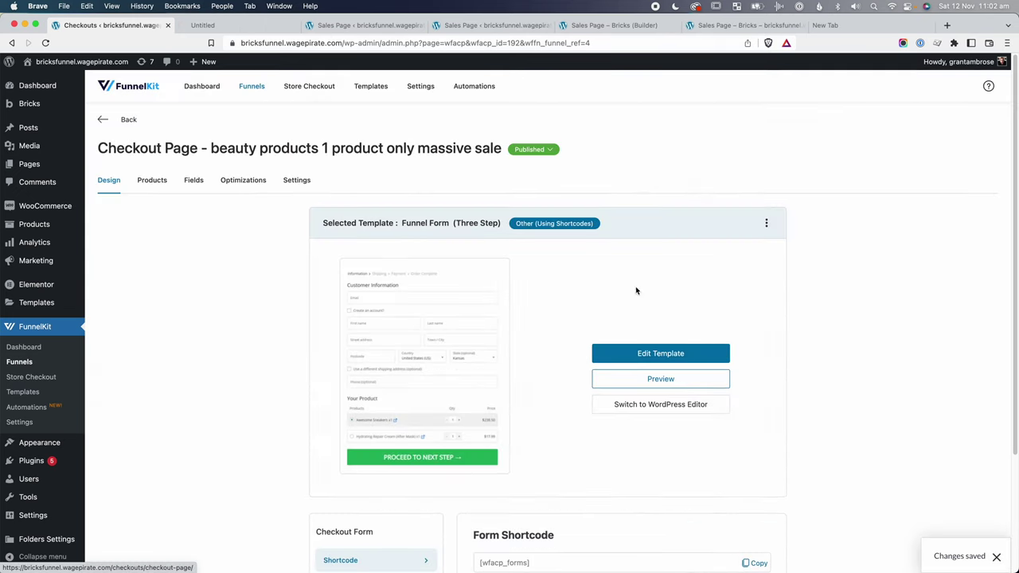
click(215, 25)
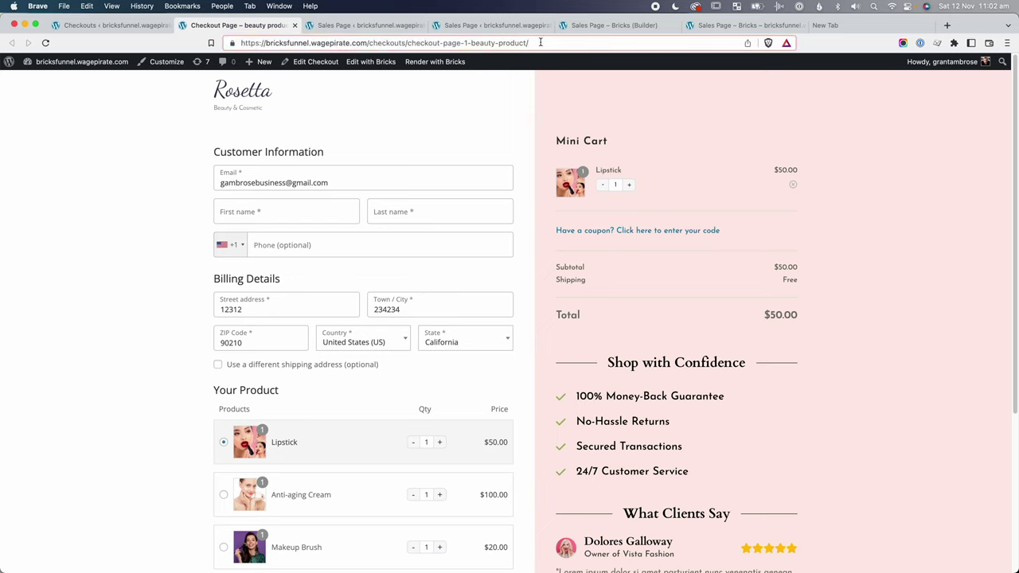
Set the Lipstick ADD TO CART button to External URL: the beauty checkout with ?aero-default=1.
click(541, 43)
click(613, 24)
scroll(549, 319, up, 10)
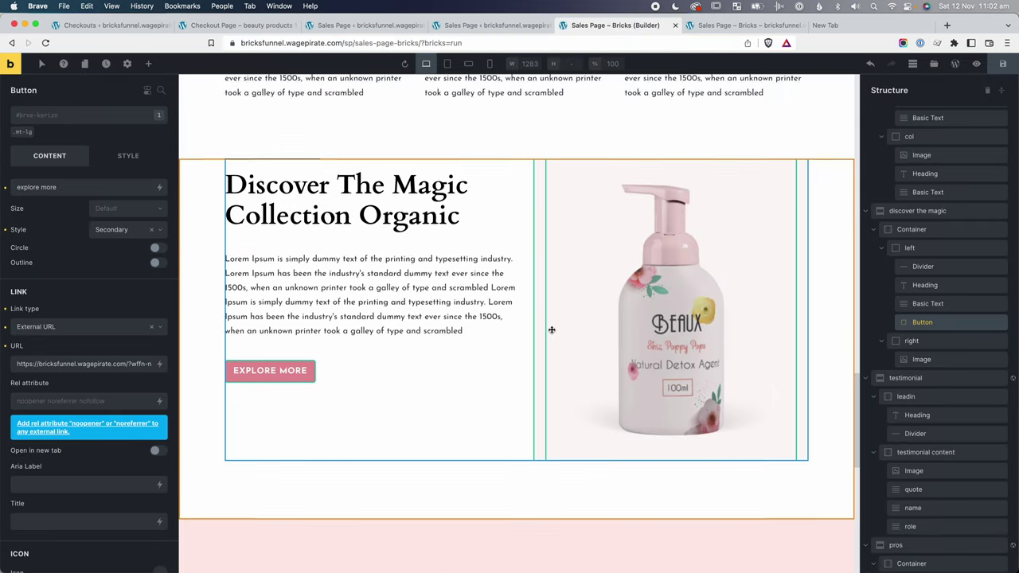
scroll(552, 329, up, 5)
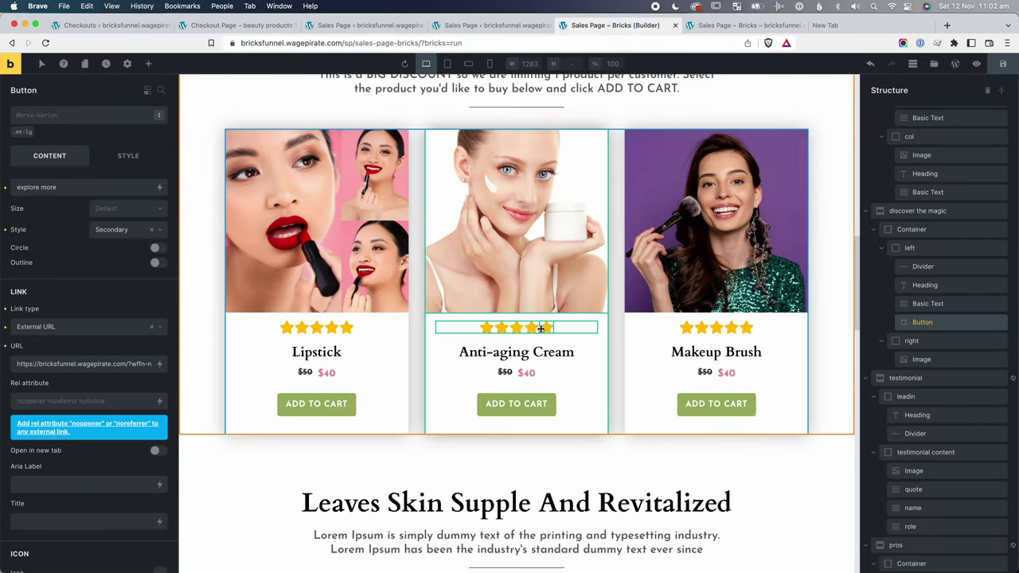
click(314, 405)
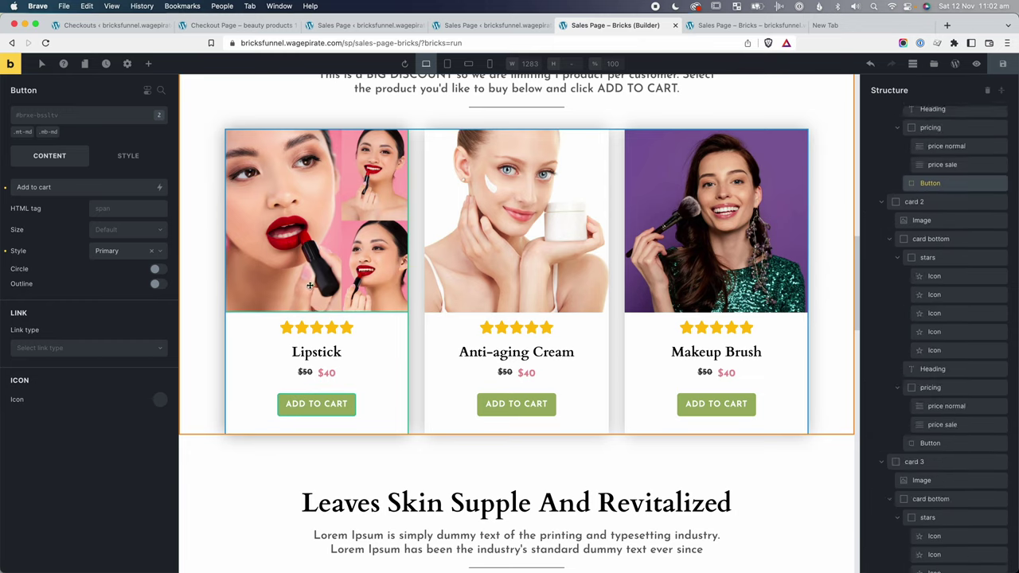
click(47, 348)
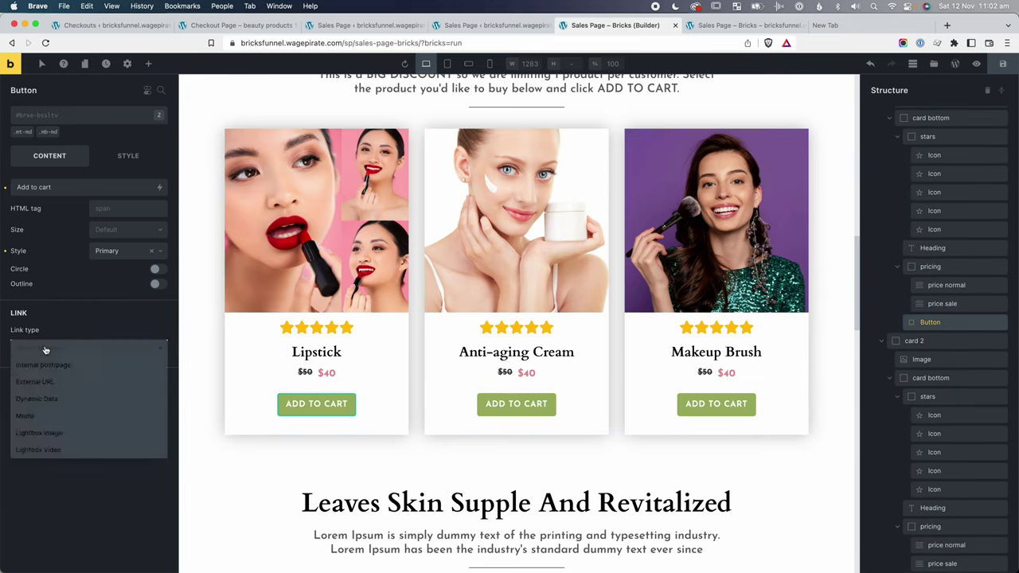
click(39, 383)
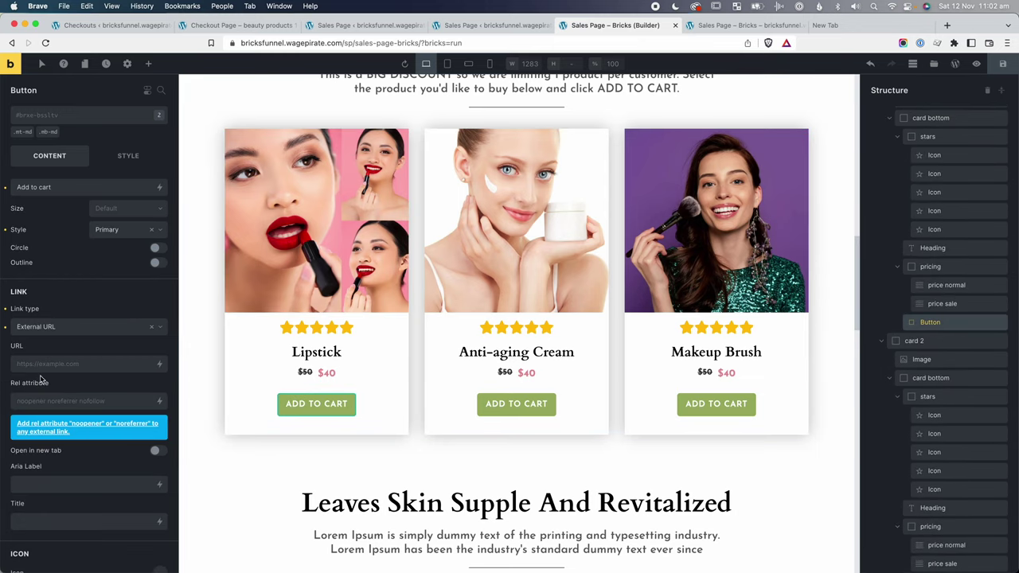
click(44, 364)
key(super+v)
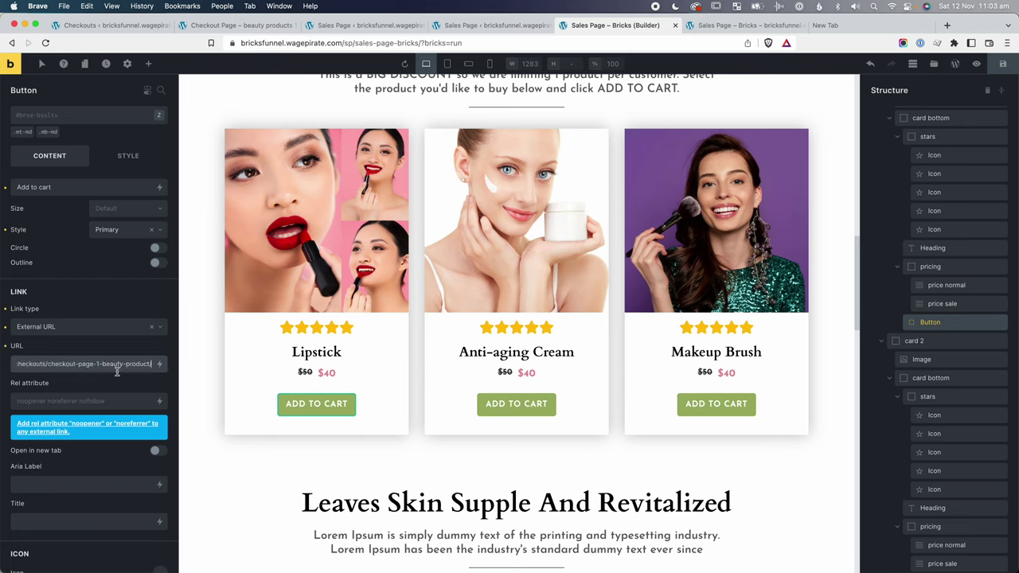
text(?aero-default=1)
drag(106, 364, 144, 364)
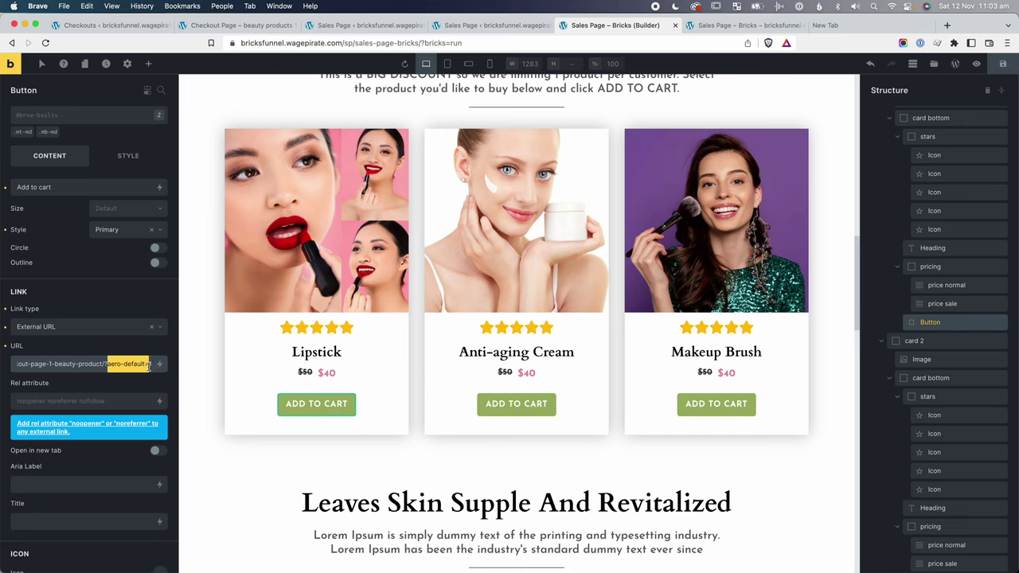
click(149, 364)
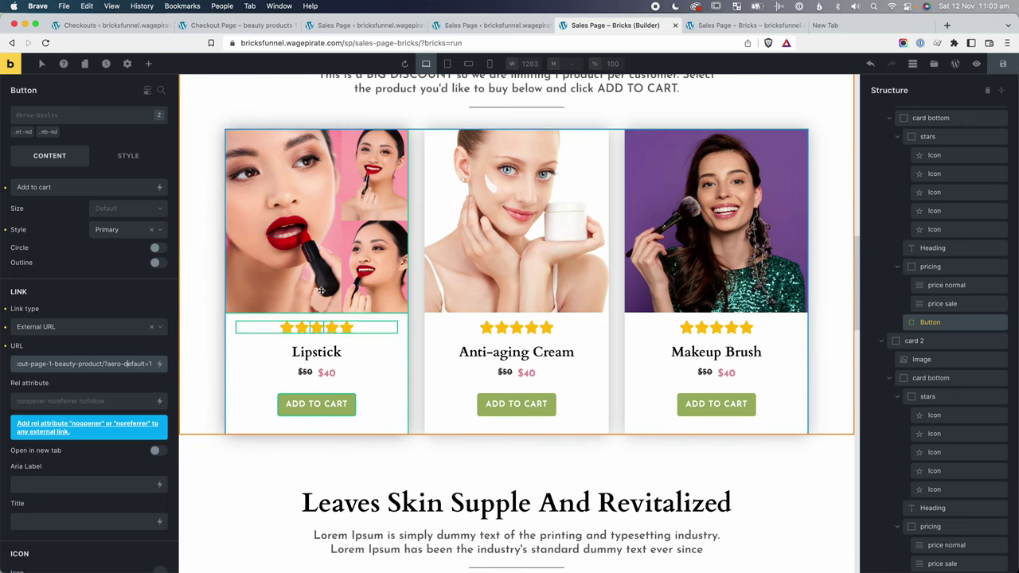
Give the Anti-aging Cream and Makeup Brush buttons the same external URL with aero-default=2 and 3.
click(514, 404)
click(45, 350)
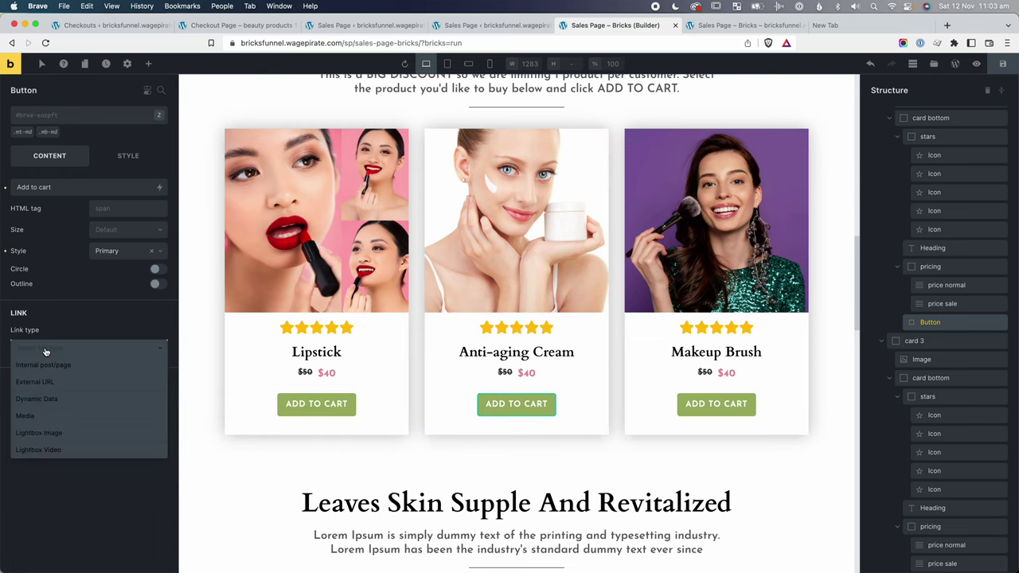
click(48, 383)
click(67, 363)
key(super+v)
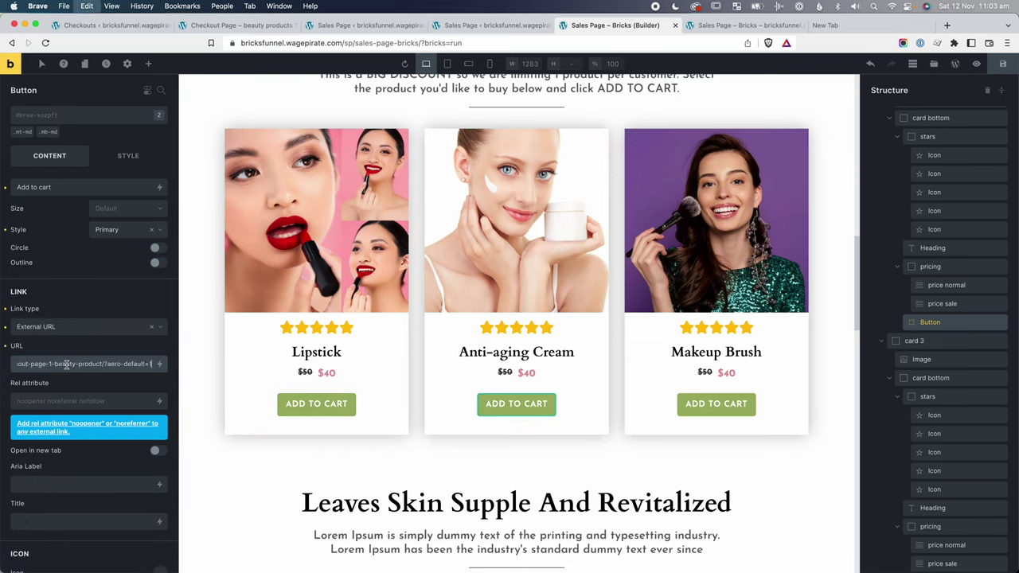
key(BackSpace)
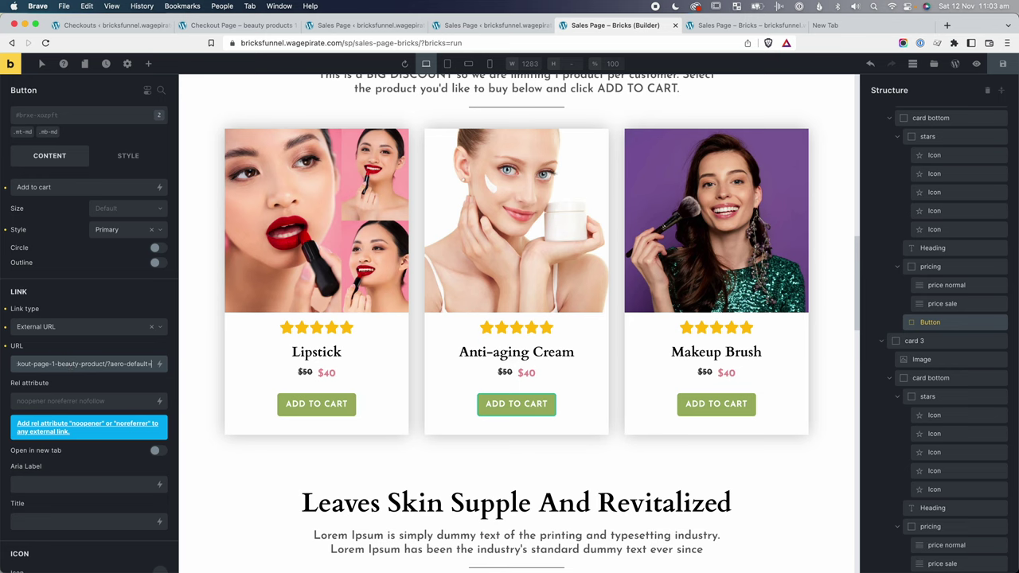
text(2)
click(714, 404)
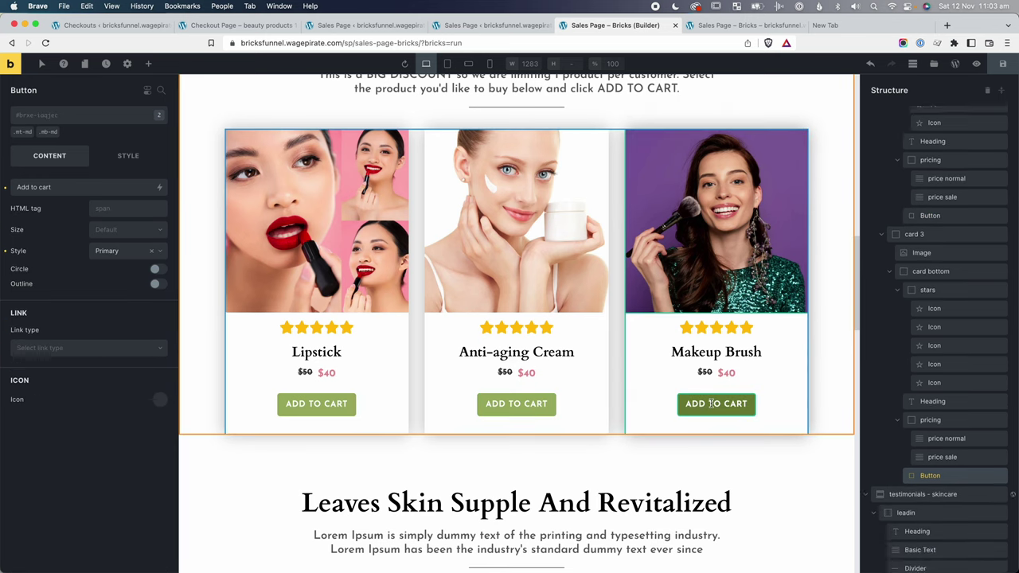
click(42, 350)
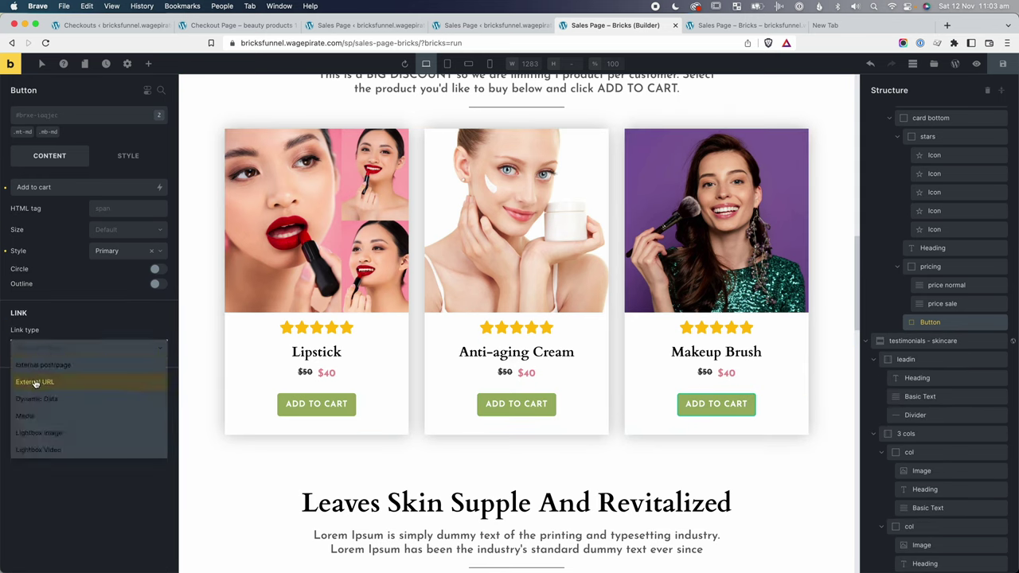
click(34, 382)
click(62, 363)
key(super+v)
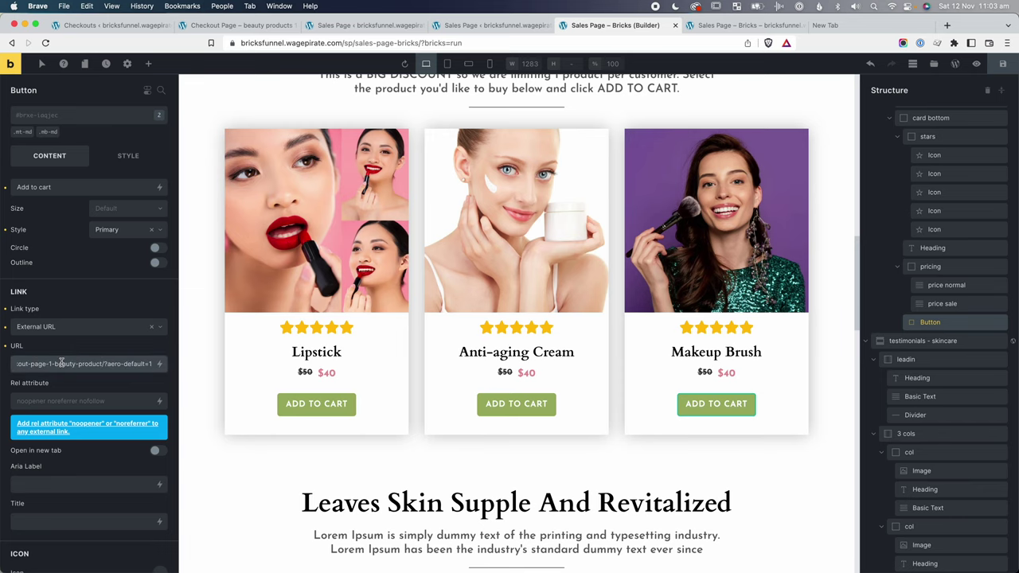
key(BackSpace)
text(3)
On the live sales page, test that the Lipstick, Anti-aging Cream and Makeup Brush buttons each preselect their own product at checkout.
click(1002, 64)
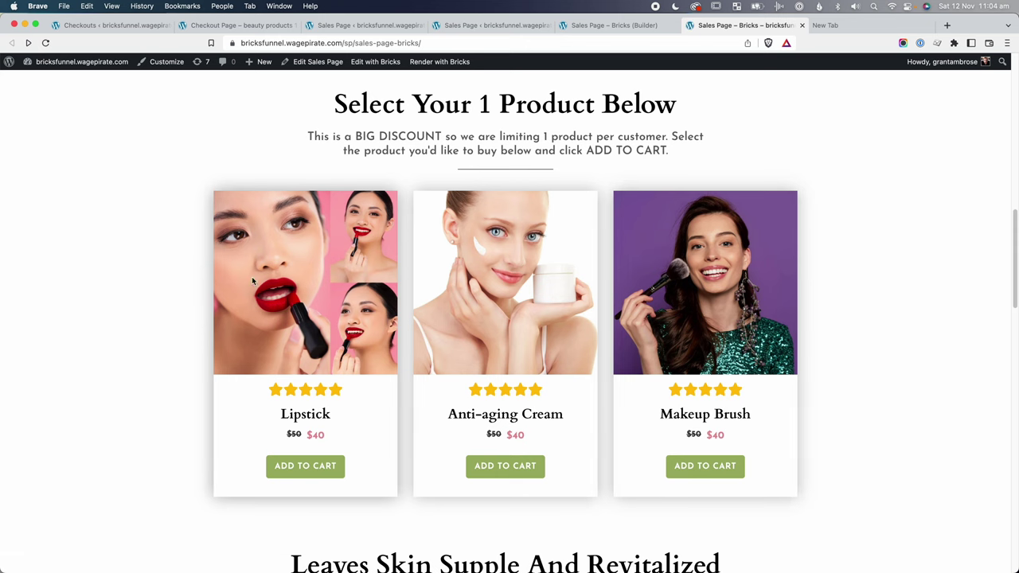
click(304, 467)
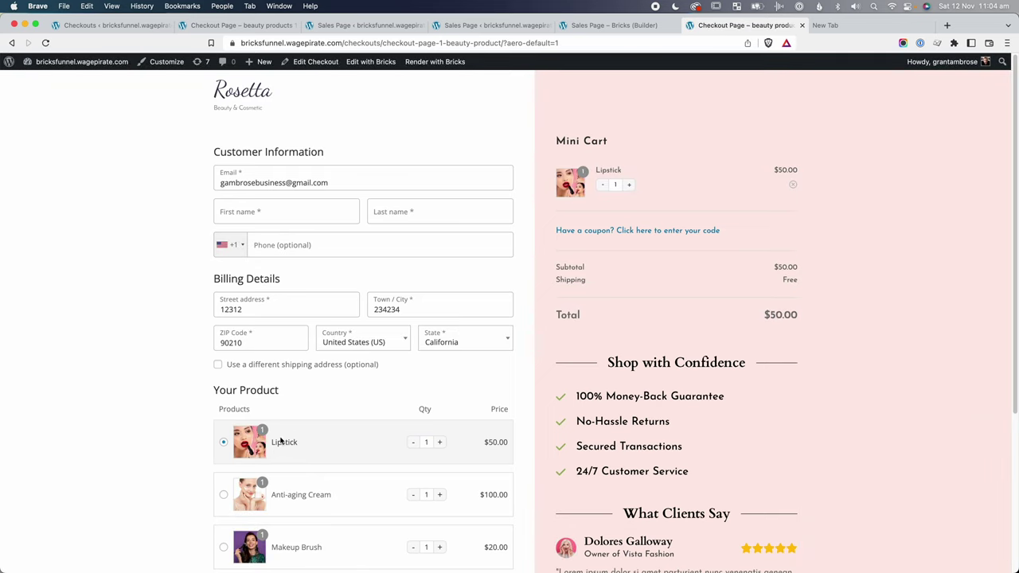
click(10, 43)
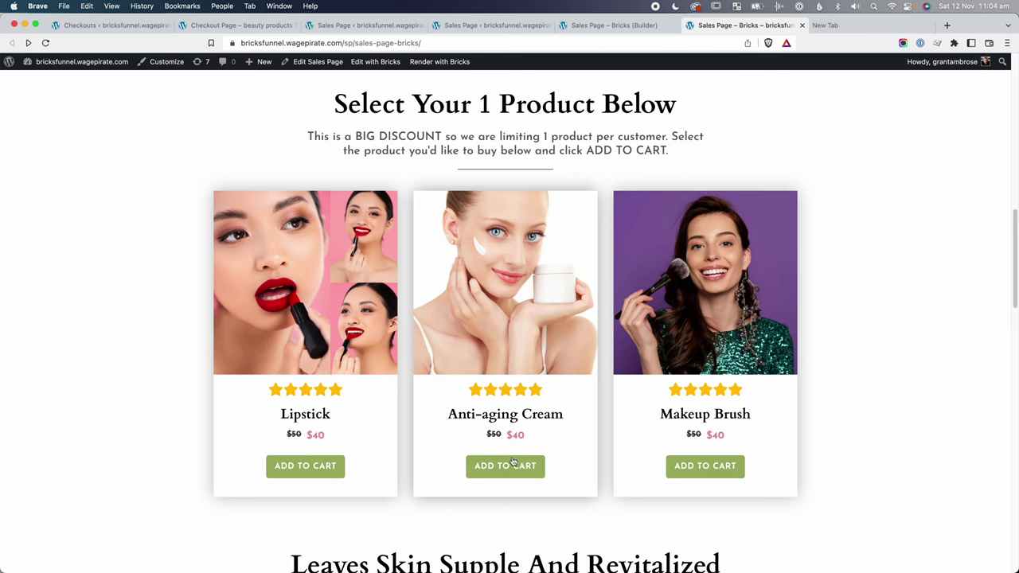
click(512, 464)
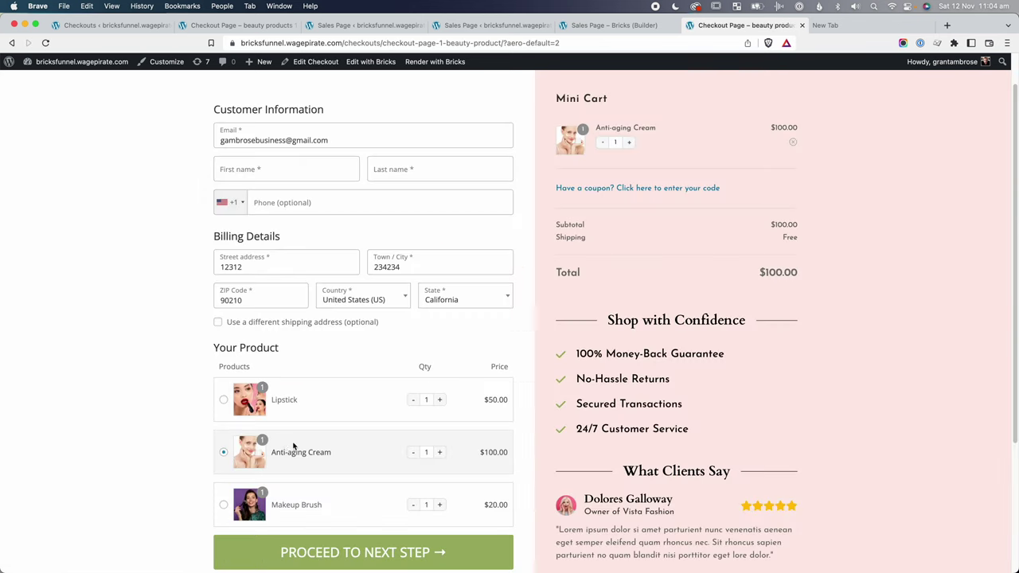
click(11, 42)
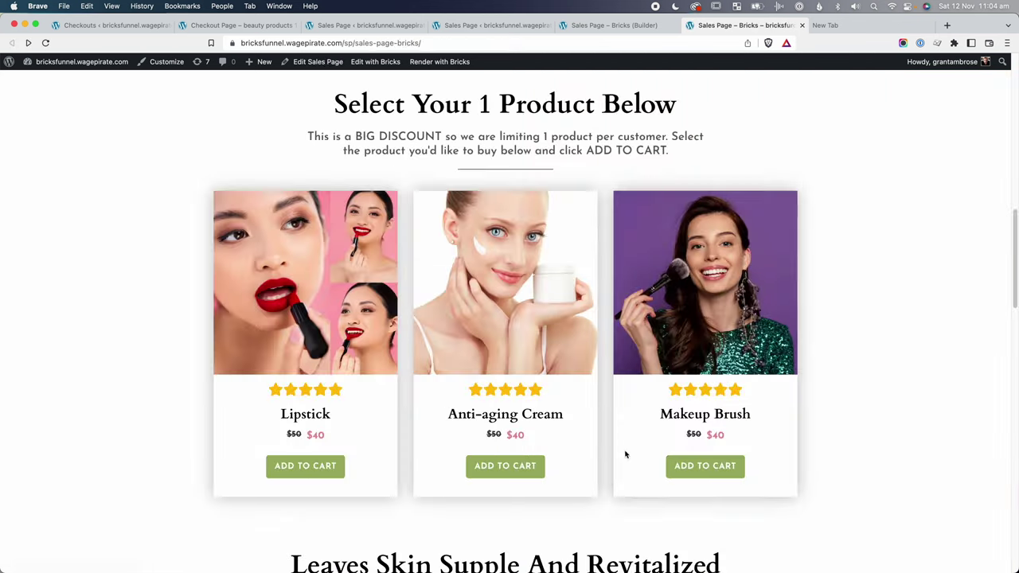
click(707, 469)
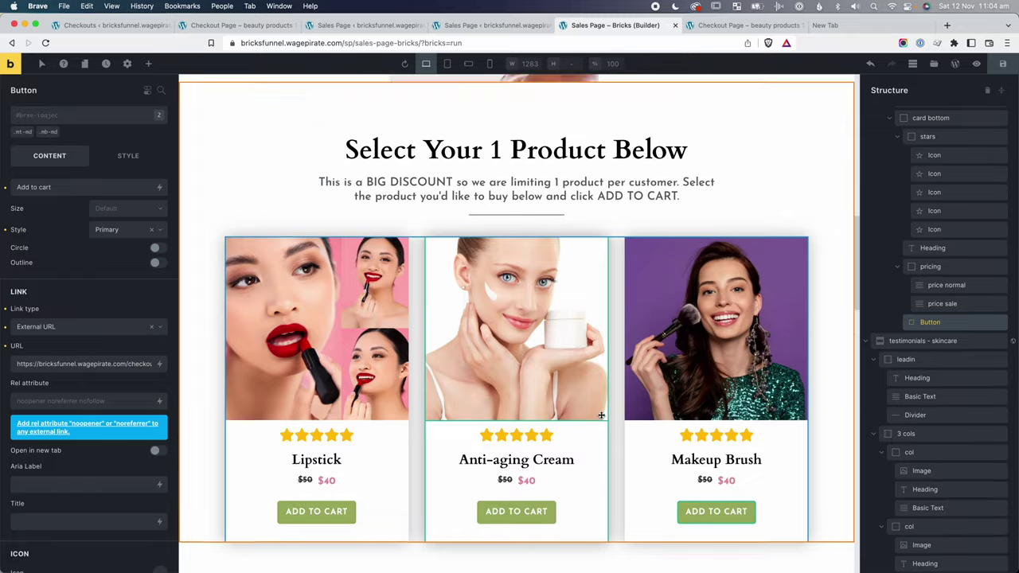
Replace the Anti-aging Cream button's link with the hero button's next-step URL plus &aero-default-2.
scroll(601, 415, down, 10)
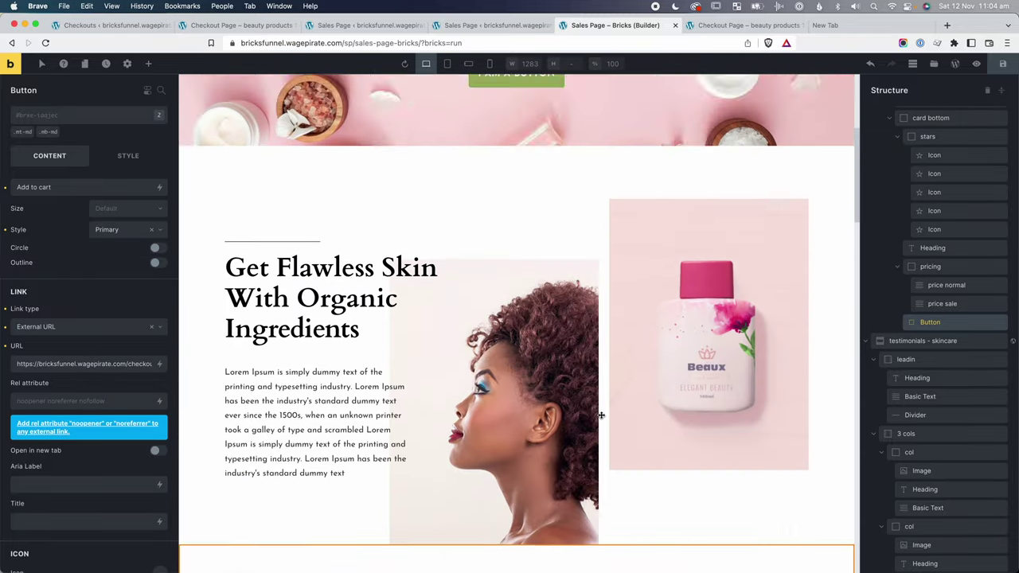
scroll(602, 415, up, 3)
click(516, 257)
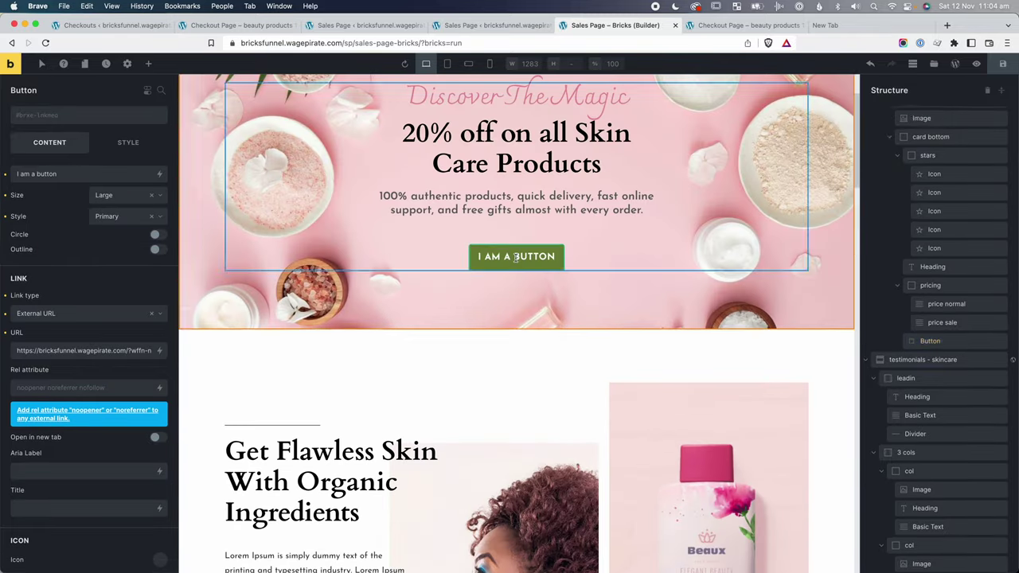
triple_click(118, 349)
scroll(490, 354, down, 5)
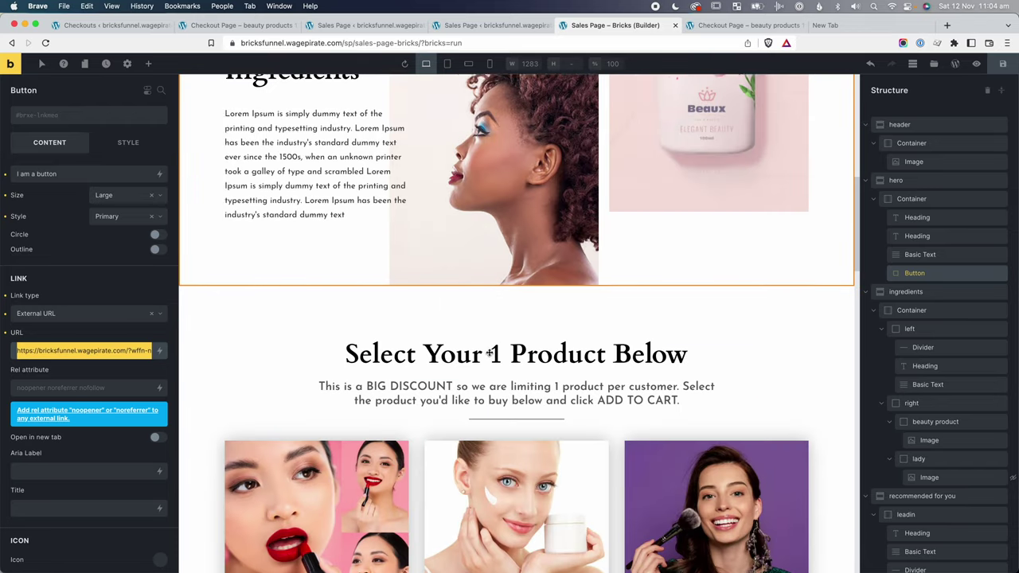
scroll(489, 354, down, 5)
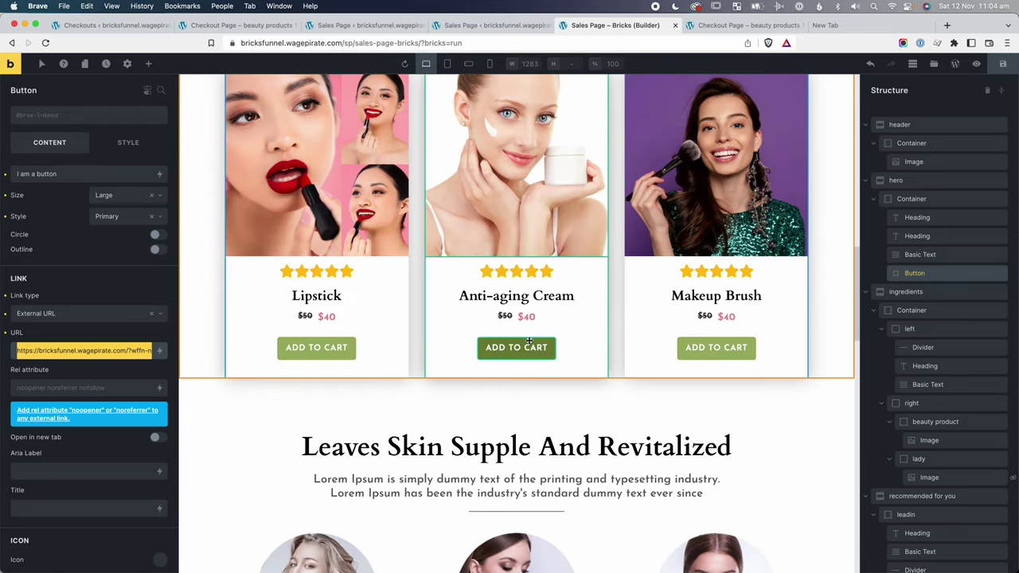
click(516, 347)
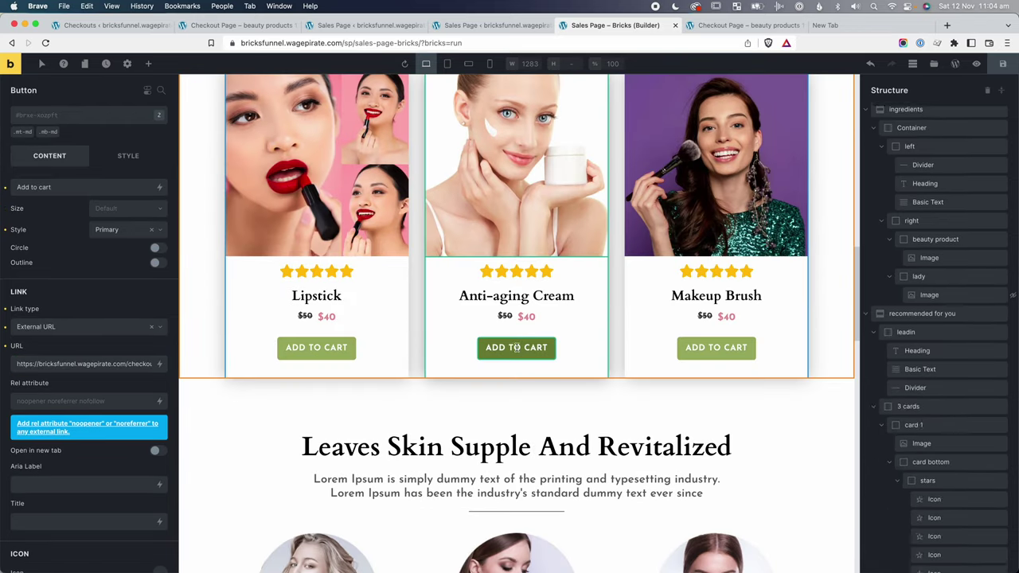
triple_click(96, 364)
key(ctrl+v)
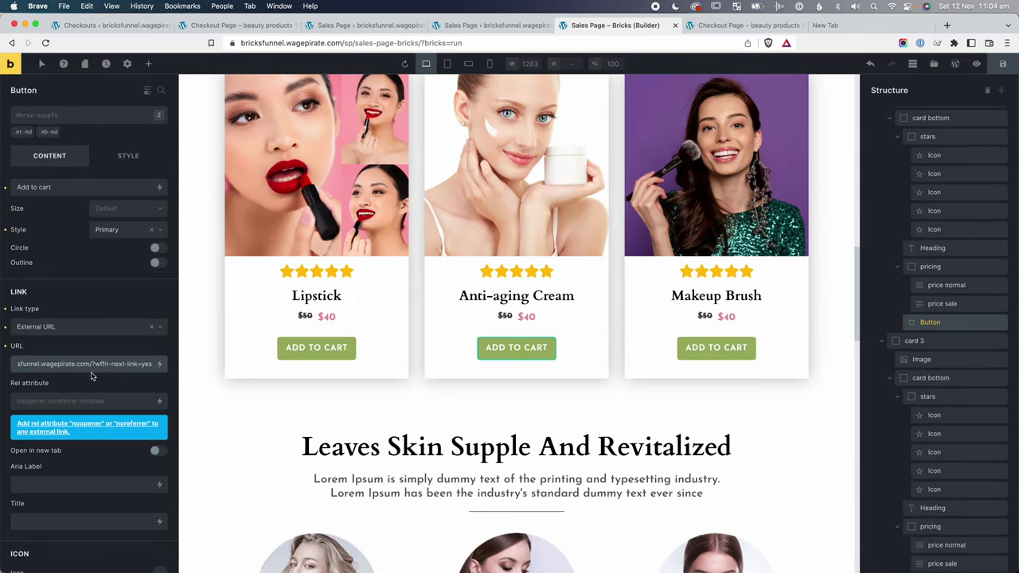
drag(94, 364, 151, 364)
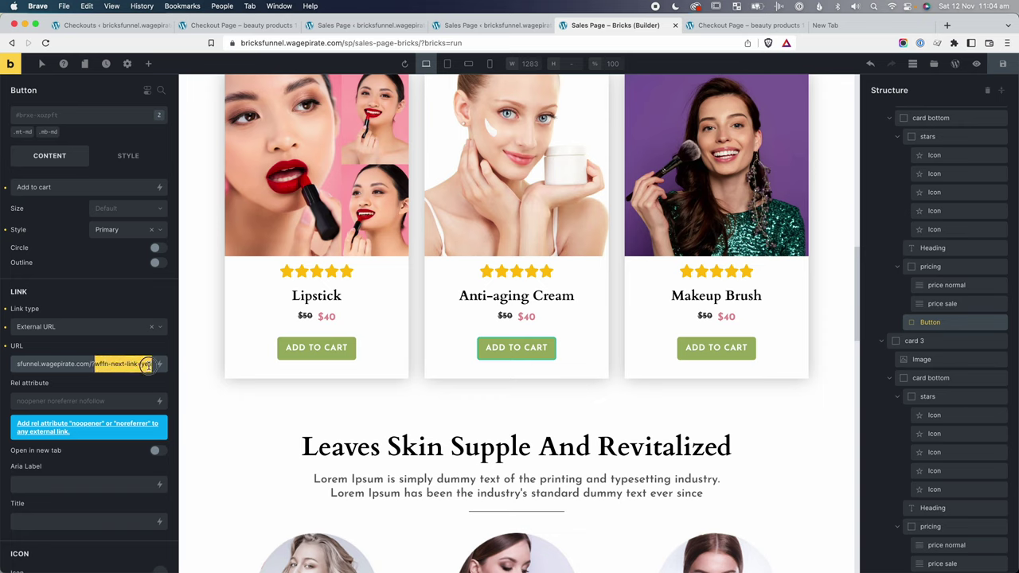
click(153, 367)
text(&)
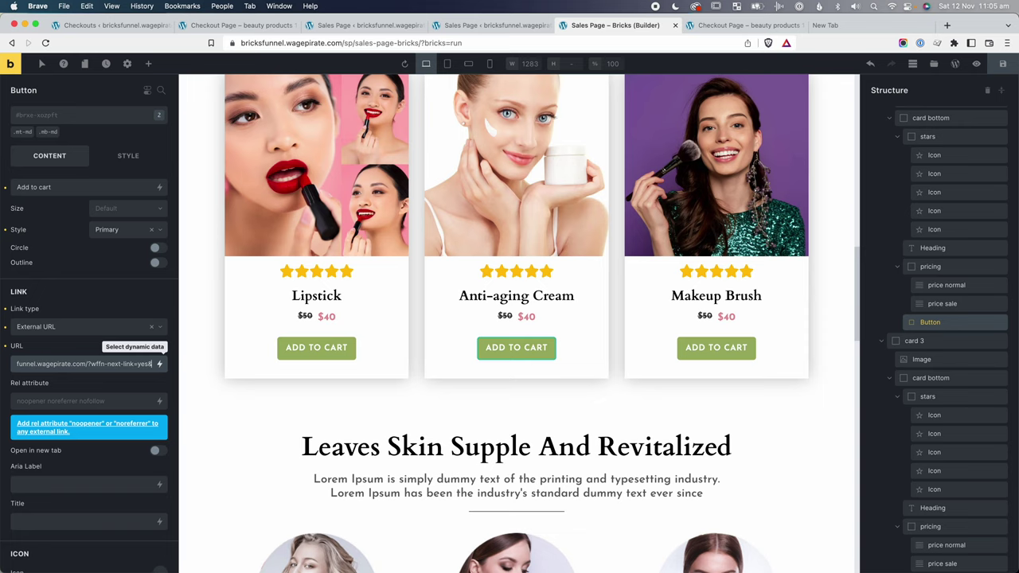
text(au)
text(ro-default-)
text(p)
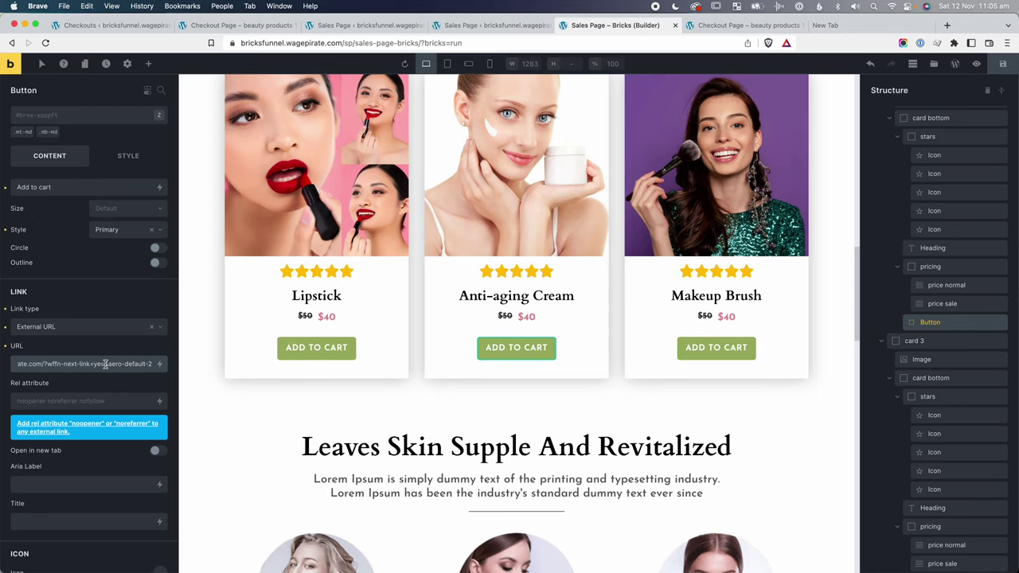
drag(106, 364, 152, 364)
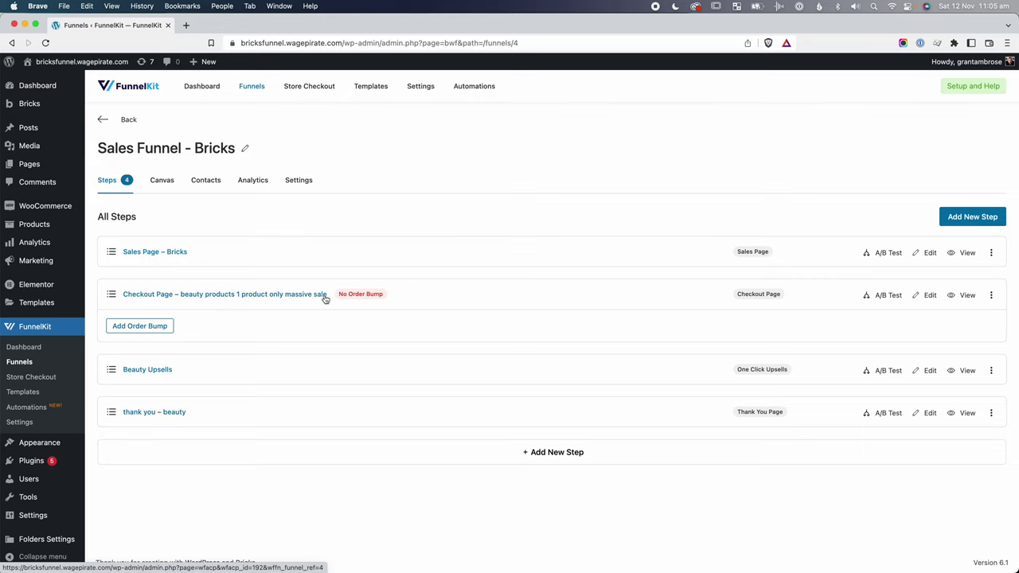
Create a new order bump titled 'beanie' on the checkout step.
click(145, 327)
click(470, 178)
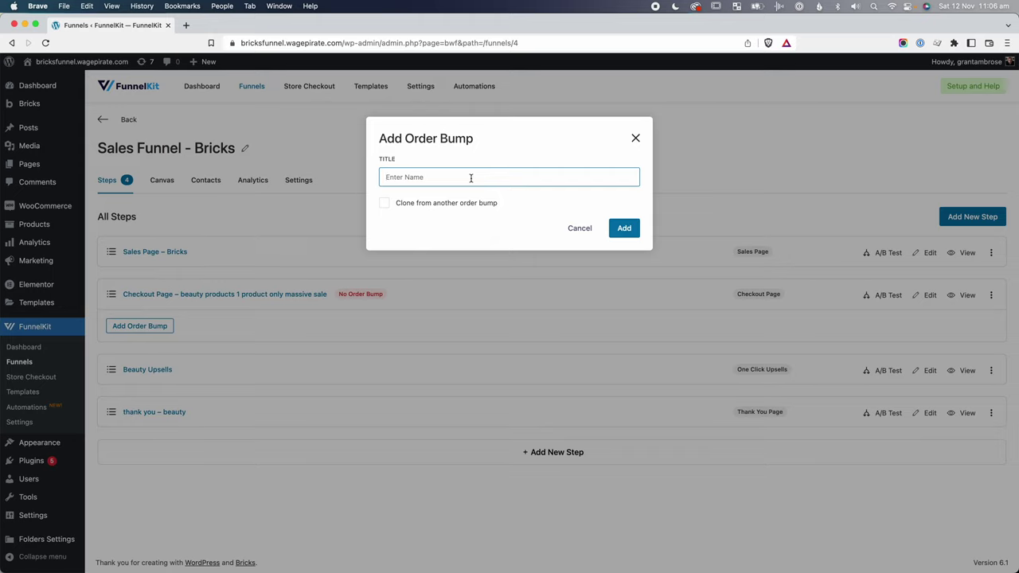
text(beanie)
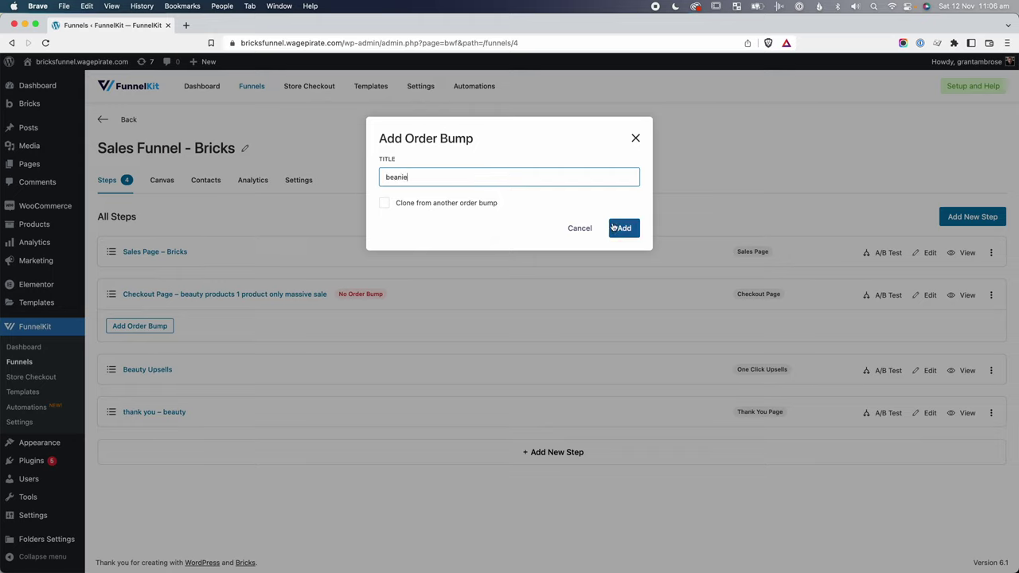
click(624, 228)
Add Beanie (#310) to the bump at 10% off its regular price and save.
click(136, 325)
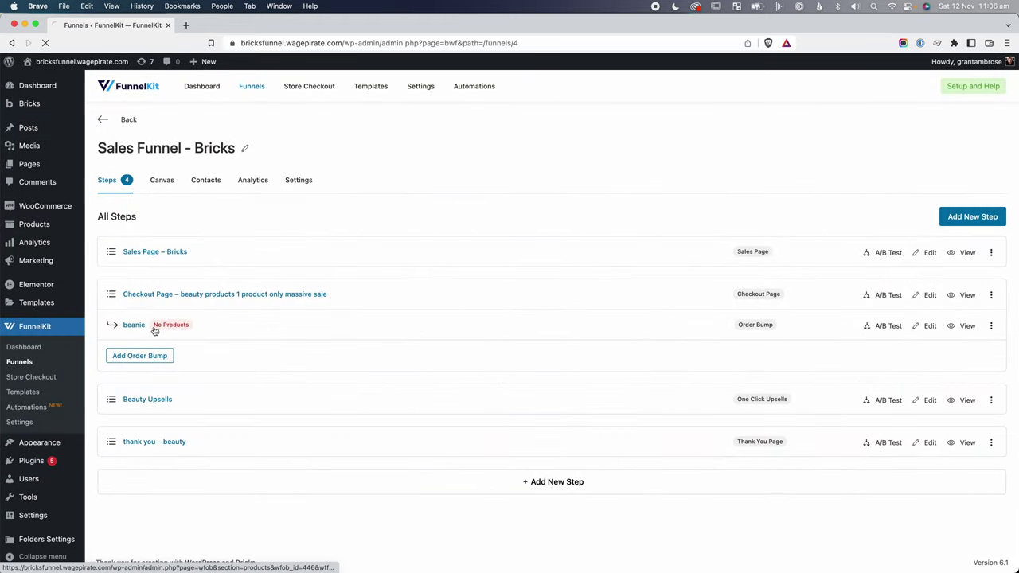
click(559, 366)
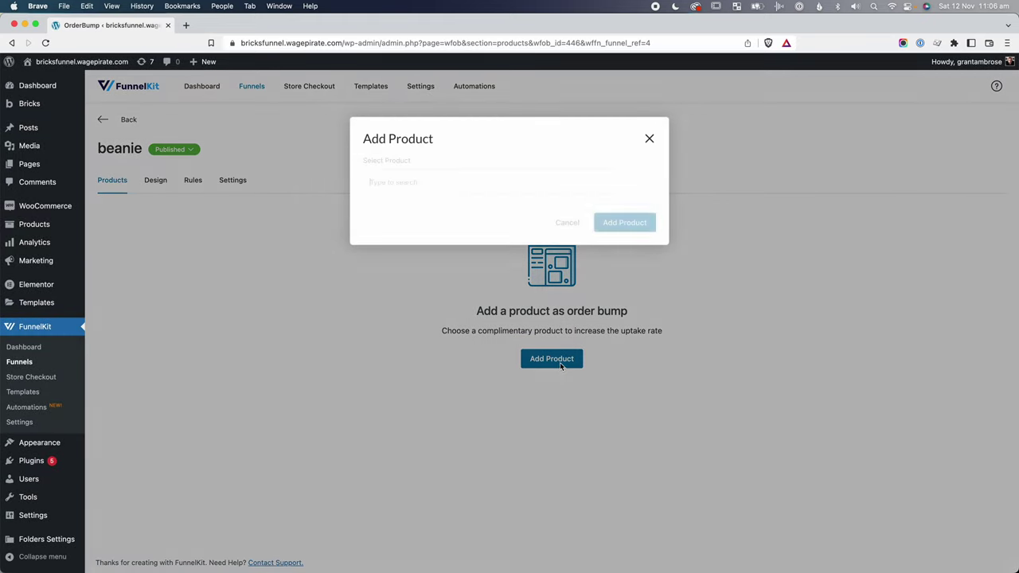
text(beanie)
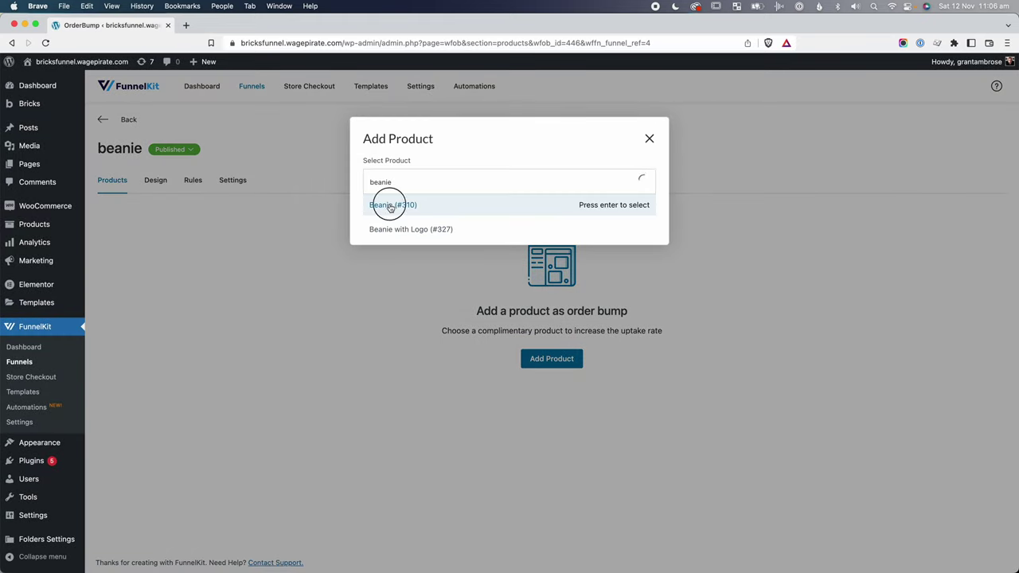
click(384, 205)
click(645, 228)
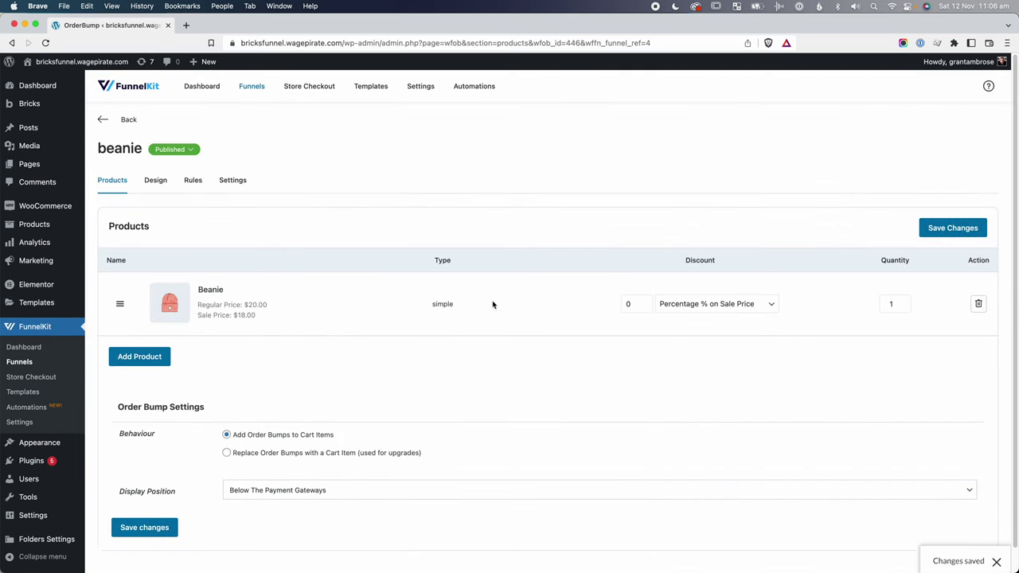
click(685, 306)
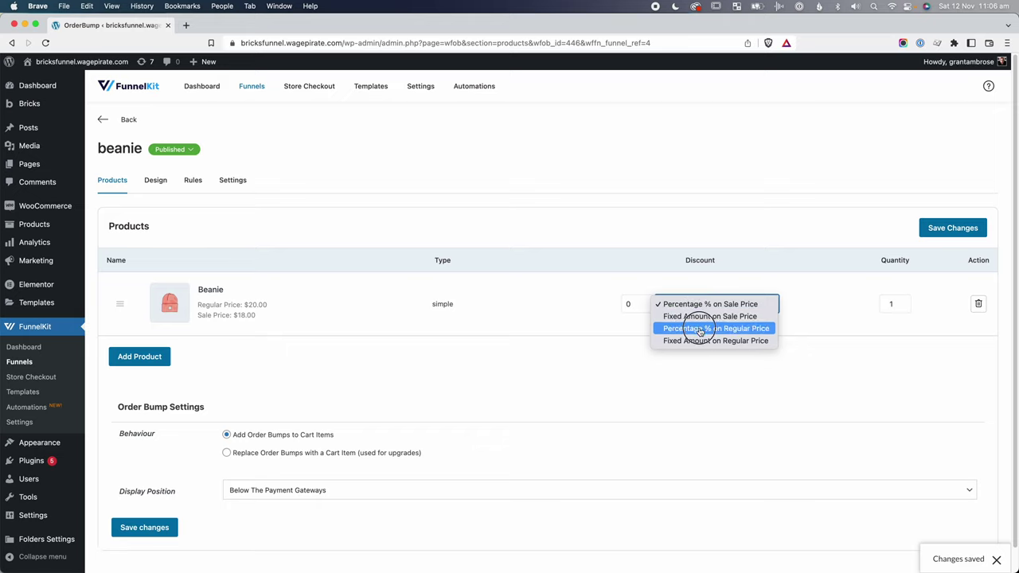
click(701, 329)
click(627, 303)
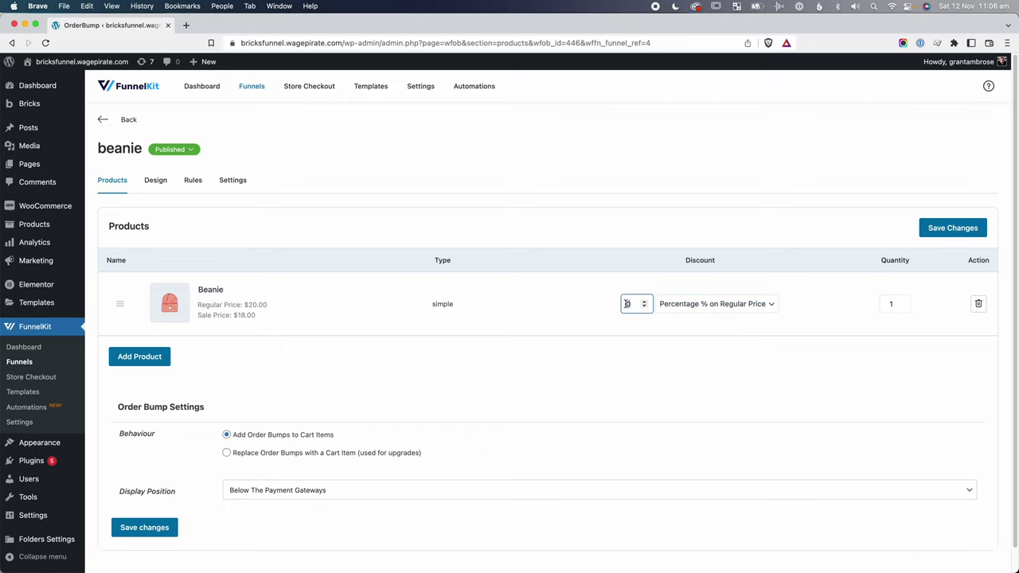
click(581, 354)
scroll(581, 354, down, 1)
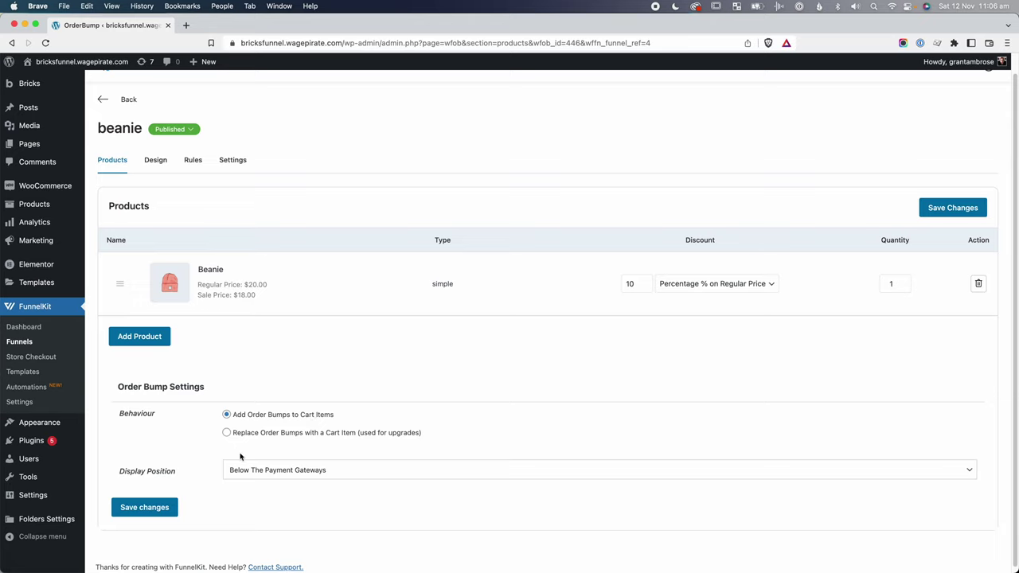
click(144, 507)
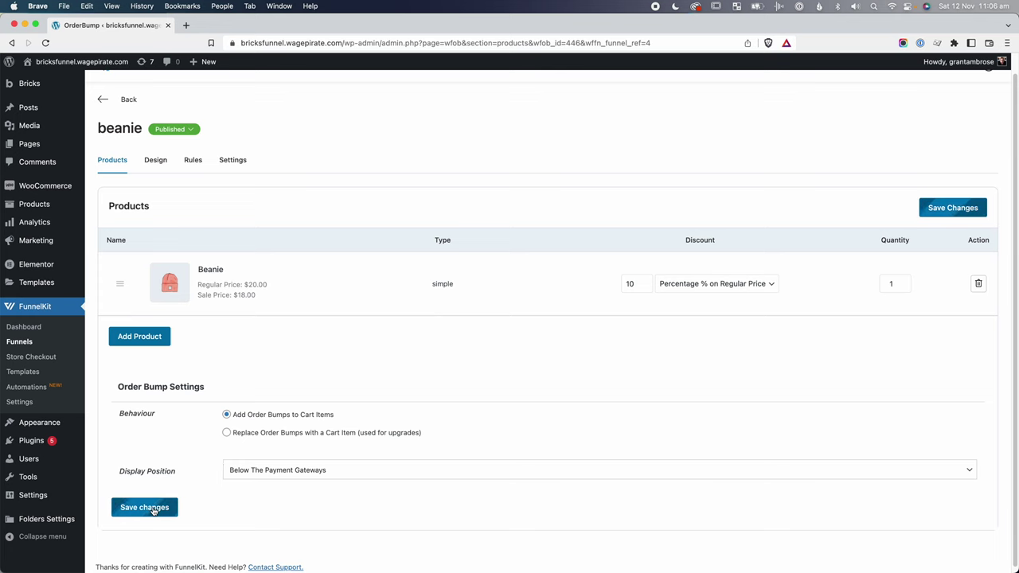
Review the beanie bump's design title and description text without making changes.
click(153, 162)
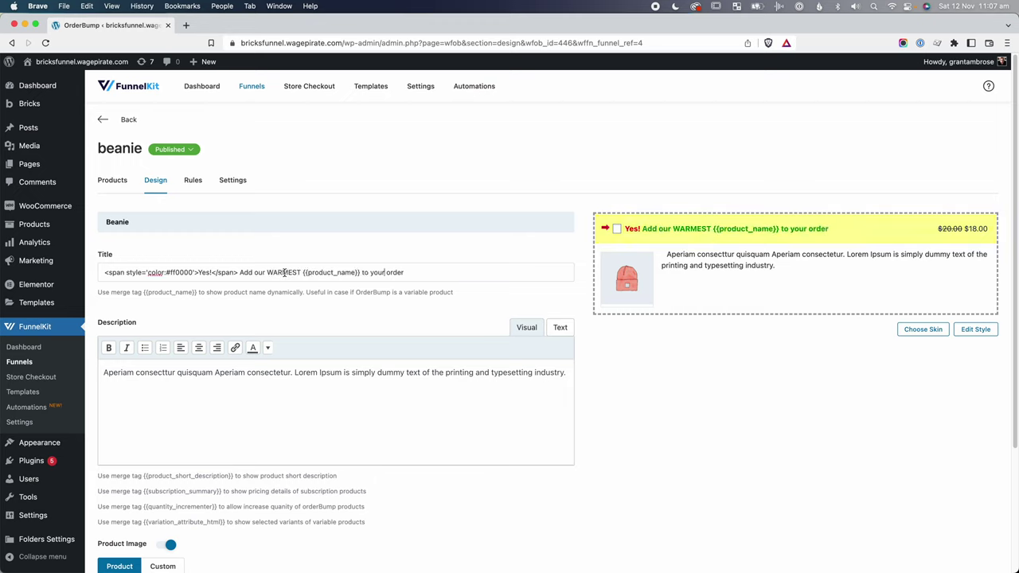
click(271, 272)
drag(271, 272, 323, 271)
click(353, 270)
drag(104, 372, 537, 368)
click(453, 403)
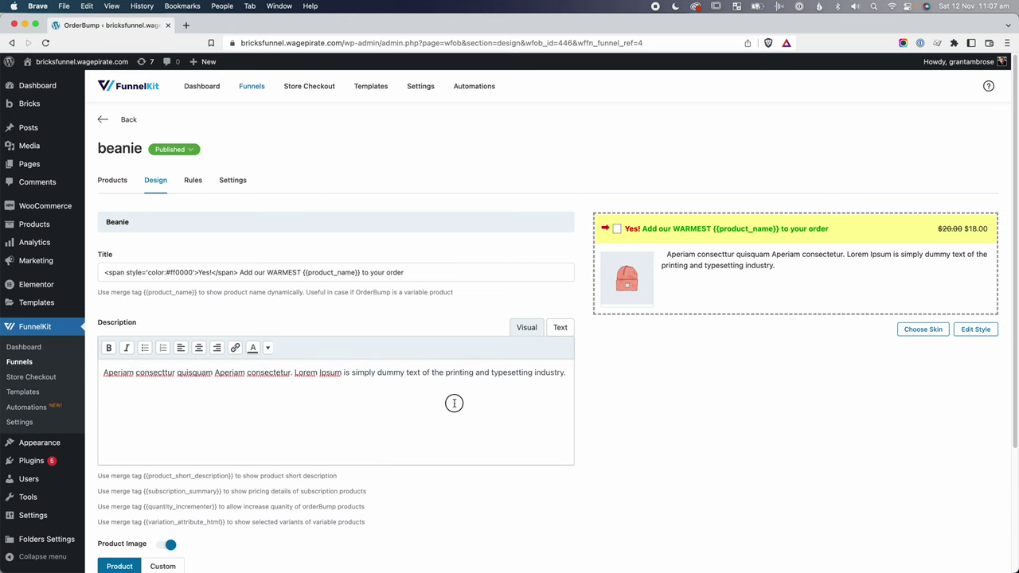
scroll(415, 458, down, 1)
scroll(415, 457, down, 3)
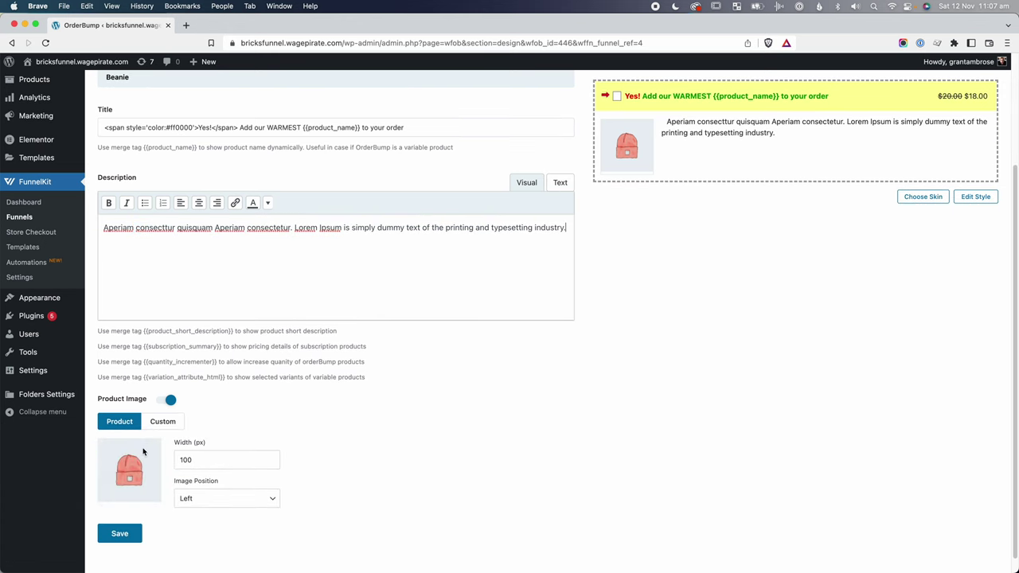
scroll(405, 385, up, 3)
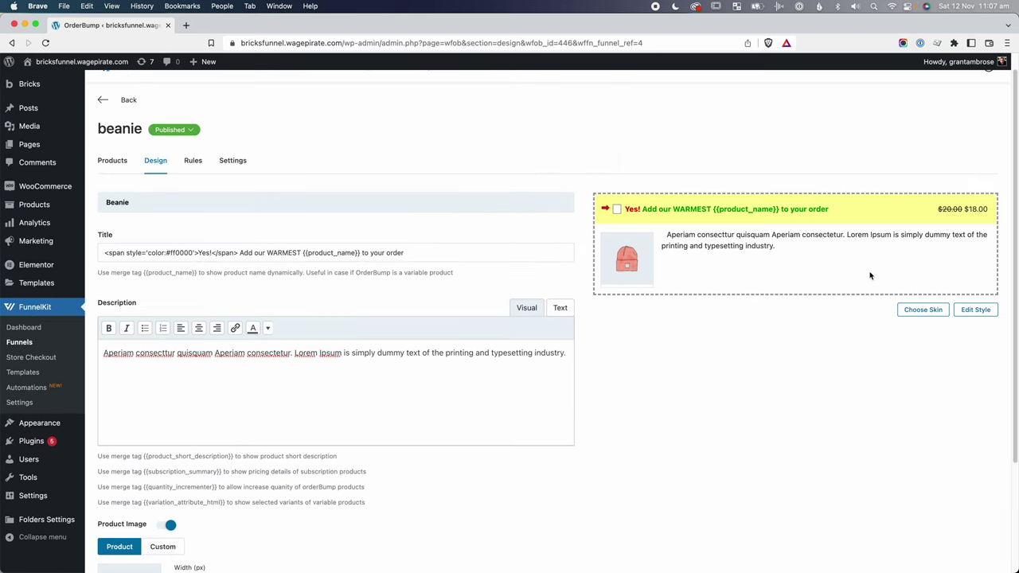
Browse the skin choices, close them unchanged, and bring up the Rules section.
click(926, 311)
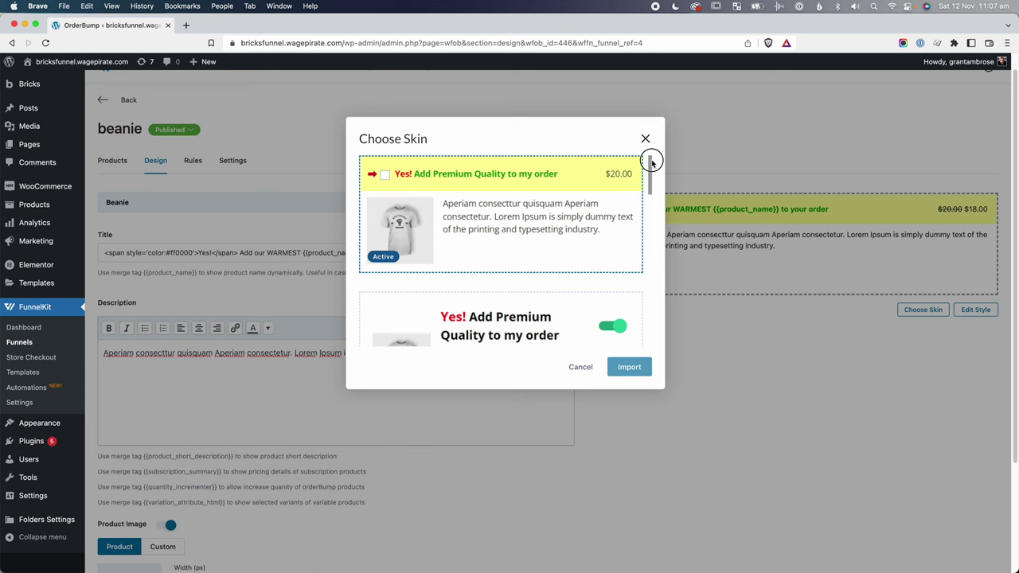
drag(651, 162, 655, 228)
click(646, 137)
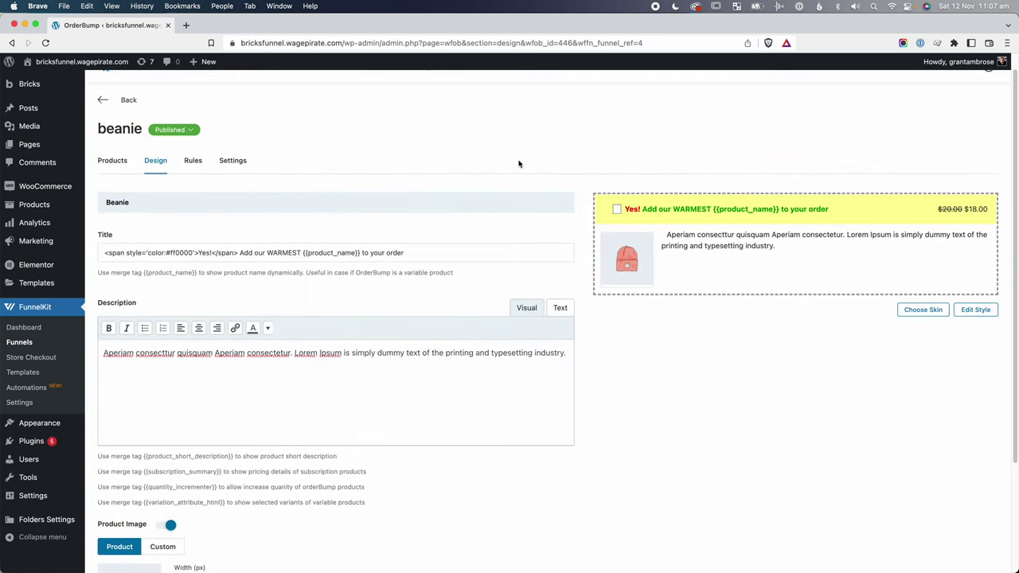
click(192, 162)
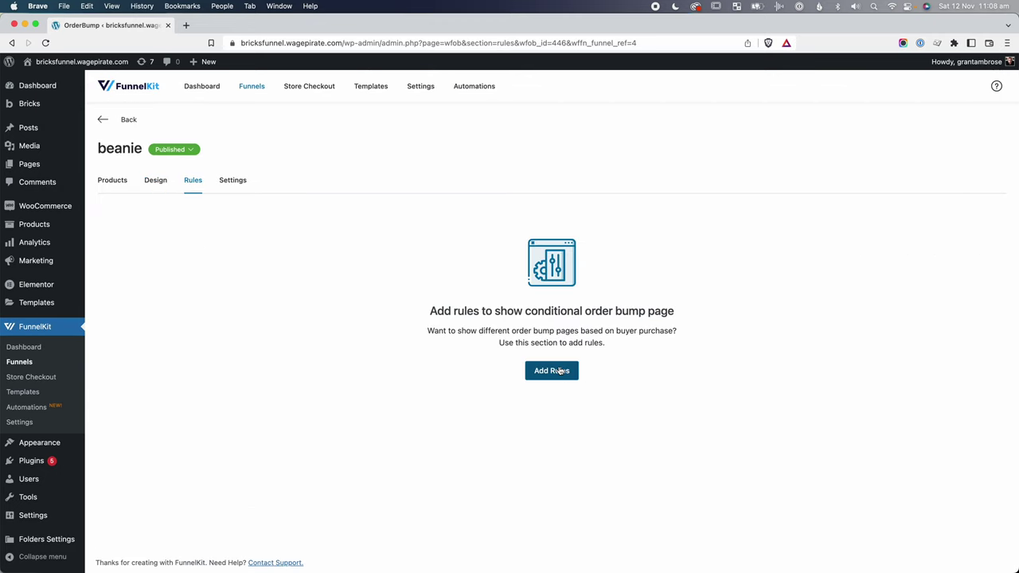
Add a Cart Item(s) rule requiring Lipstick (#424) for the beanie bump and save it.
click(561, 372)
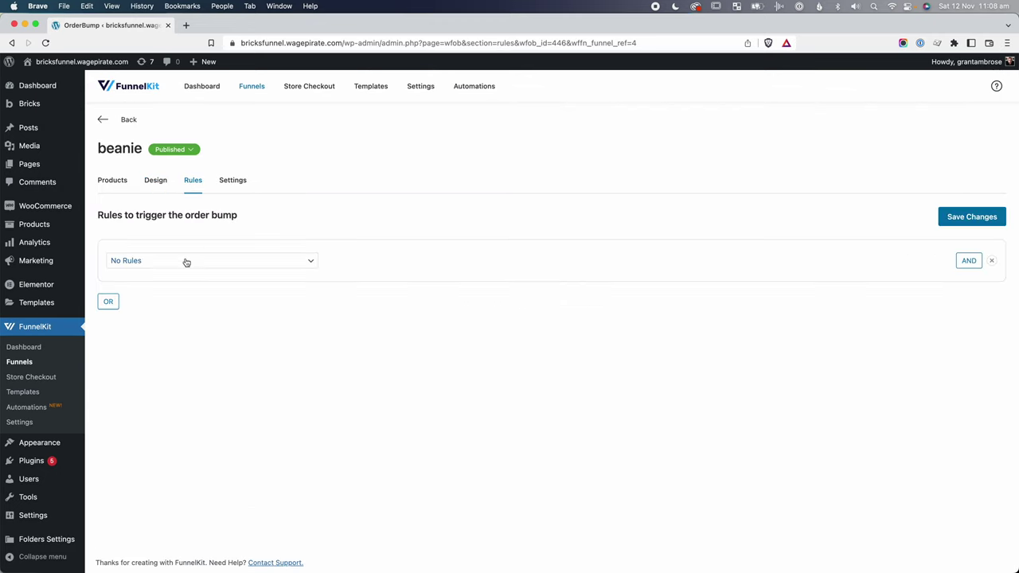
click(185, 261)
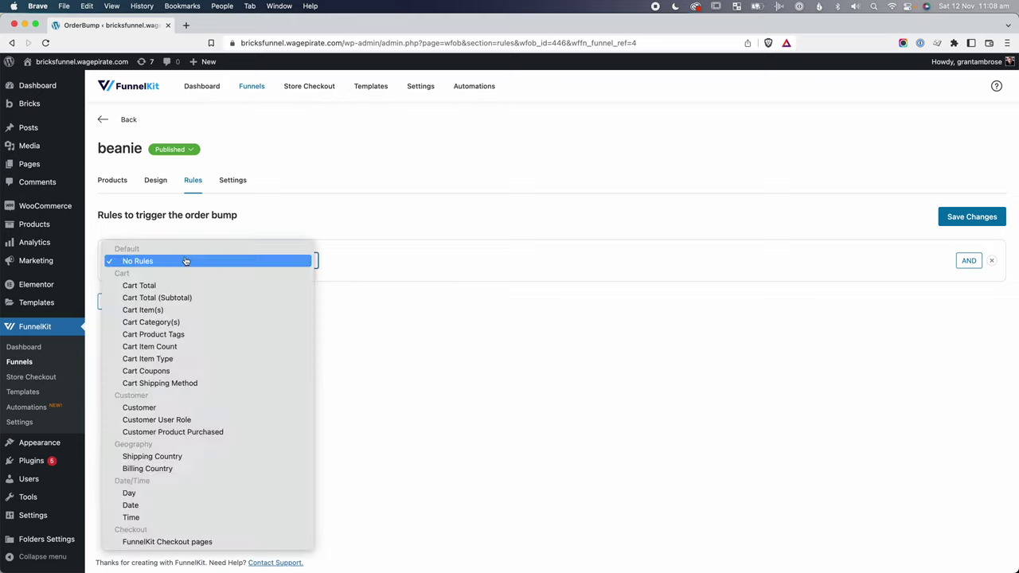
click(153, 309)
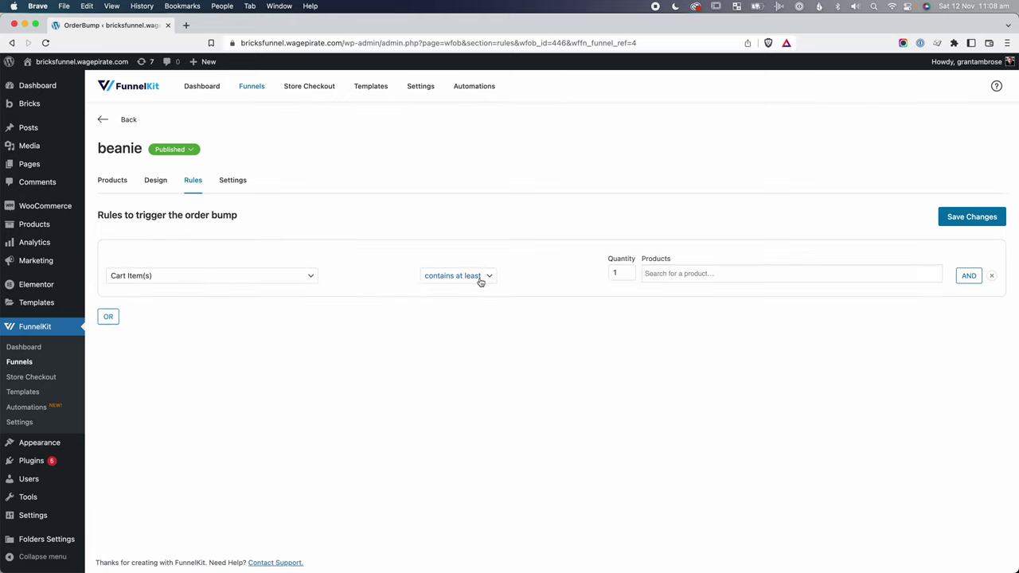
click(677, 274)
text(lipstick)
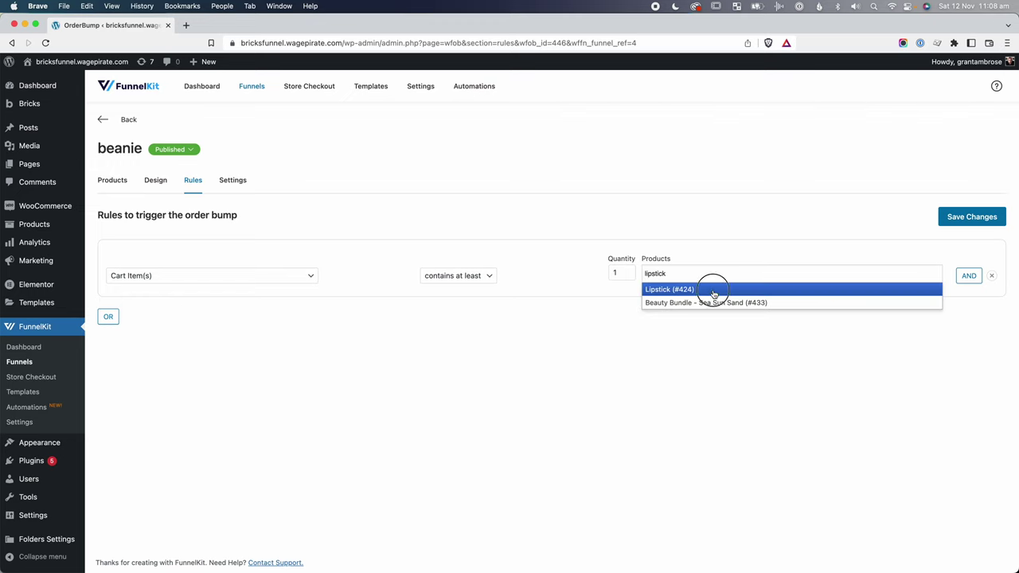
click(712, 289)
click(980, 223)
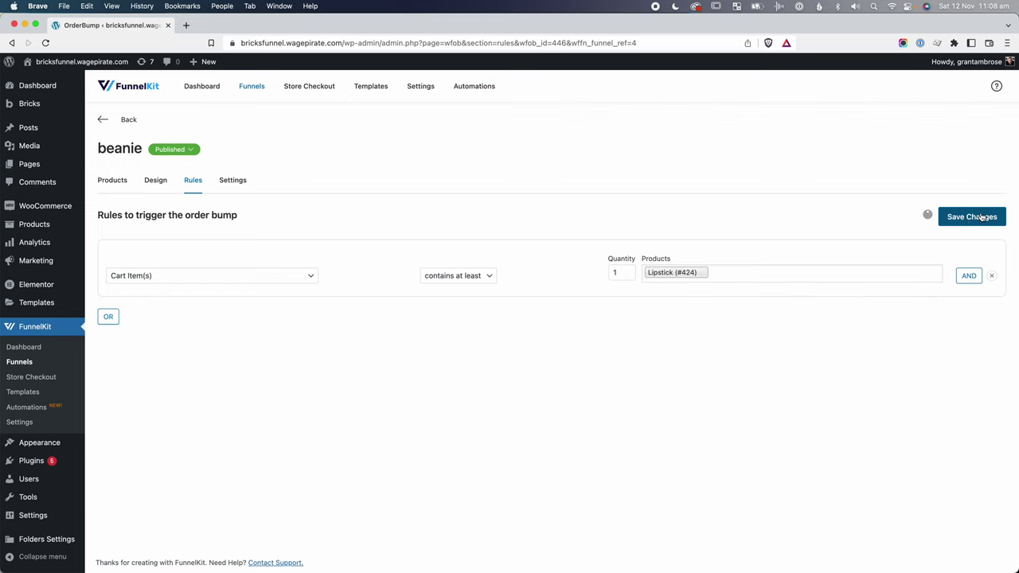
click(970, 253)
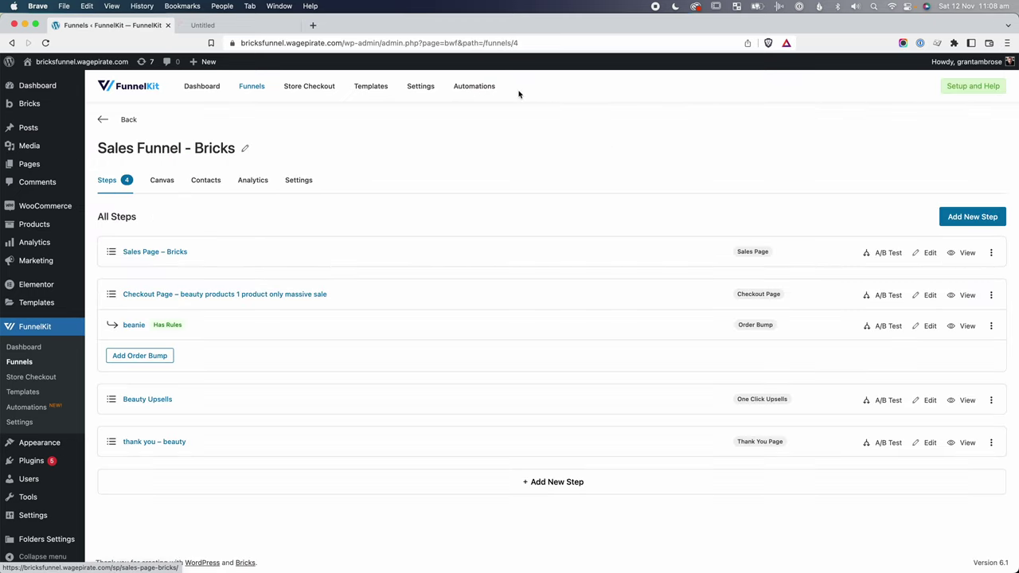
Buy Lipstick with test details, advance to payment, and confirm the beanie bump appears and can be added.
scroll(413, 268, down, 5)
scroll(413, 268, down, 15)
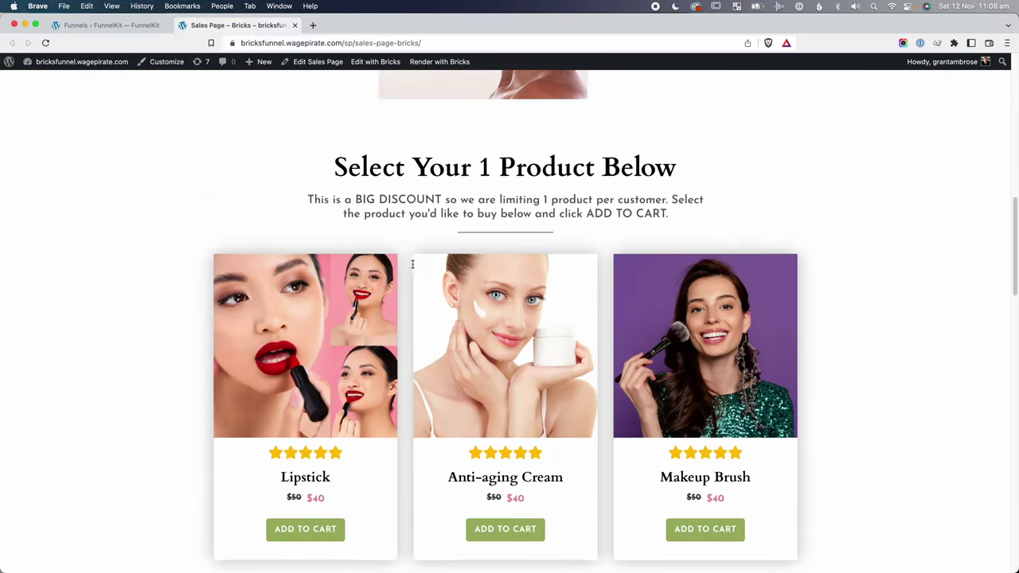
scroll(406, 273, up, 2)
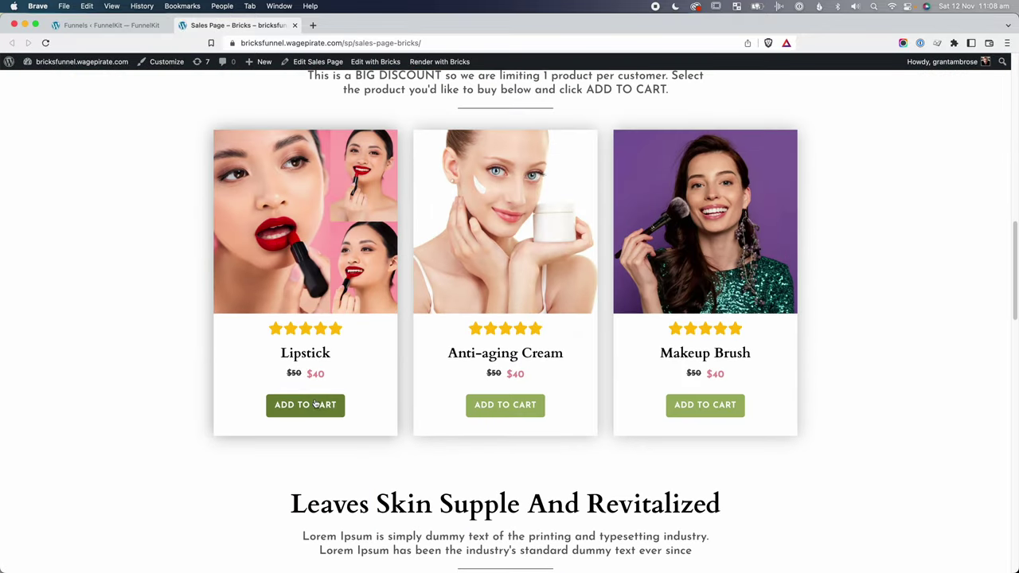
click(305, 405)
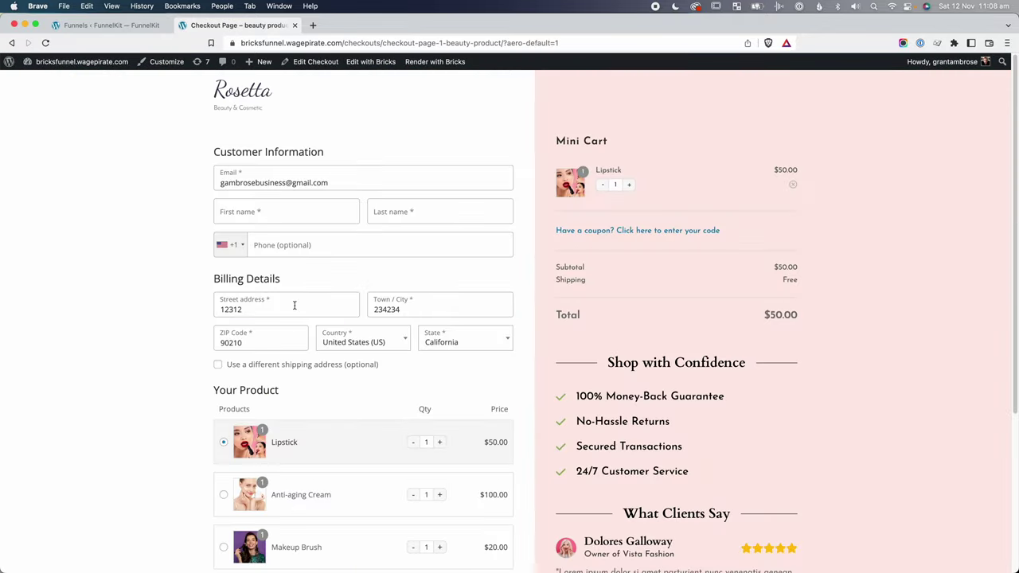
scroll(262, 367, down, 3)
scroll(322, 345, up, 3)
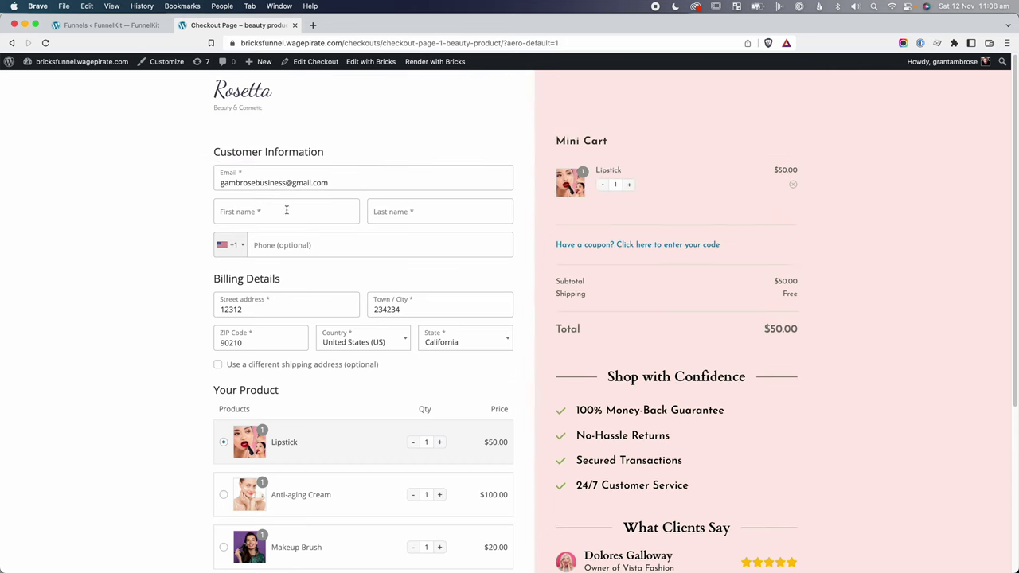
click(287, 209)
text(fadsfds)
click(435, 214)
text(gfdsgfd)
click(374, 250)
text(32432423)
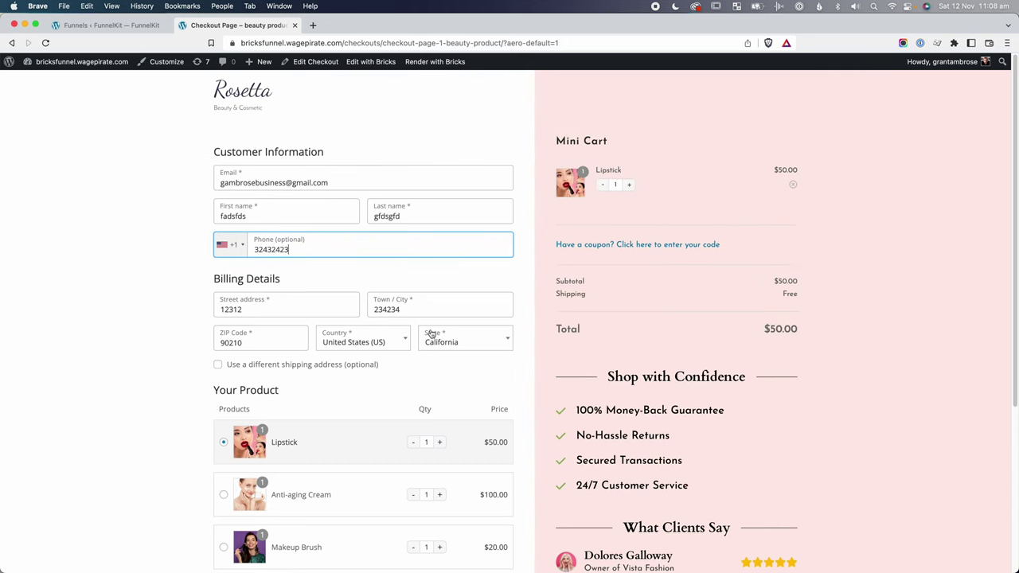
scroll(359, 358, down, 4)
click(356, 476)
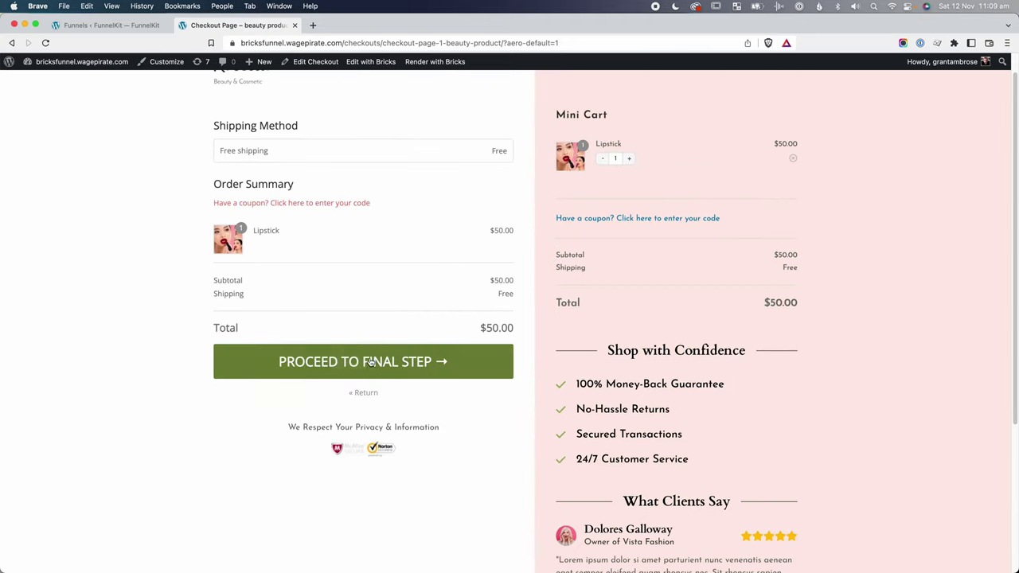
click(355, 362)
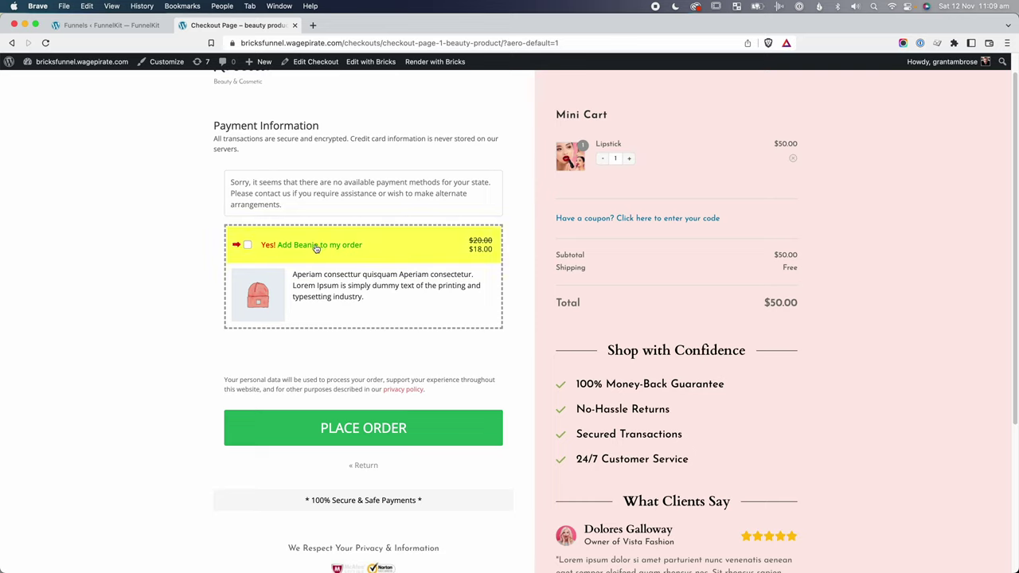
click(279, 244)
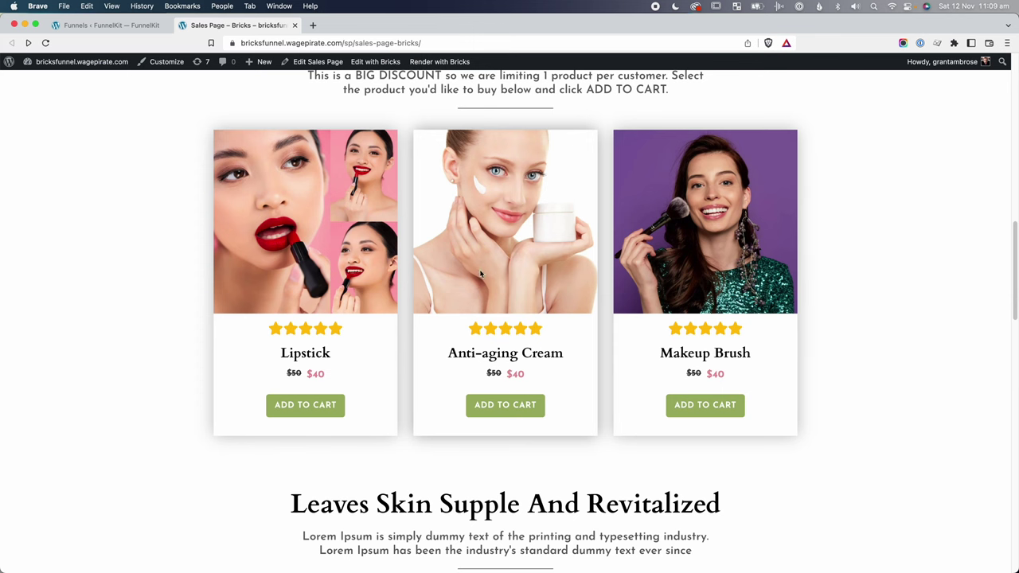
Repeat checkout with Anti-aging Cream to confirm no beanie bump appears, then return to FunnelKit.
click(511, 406)
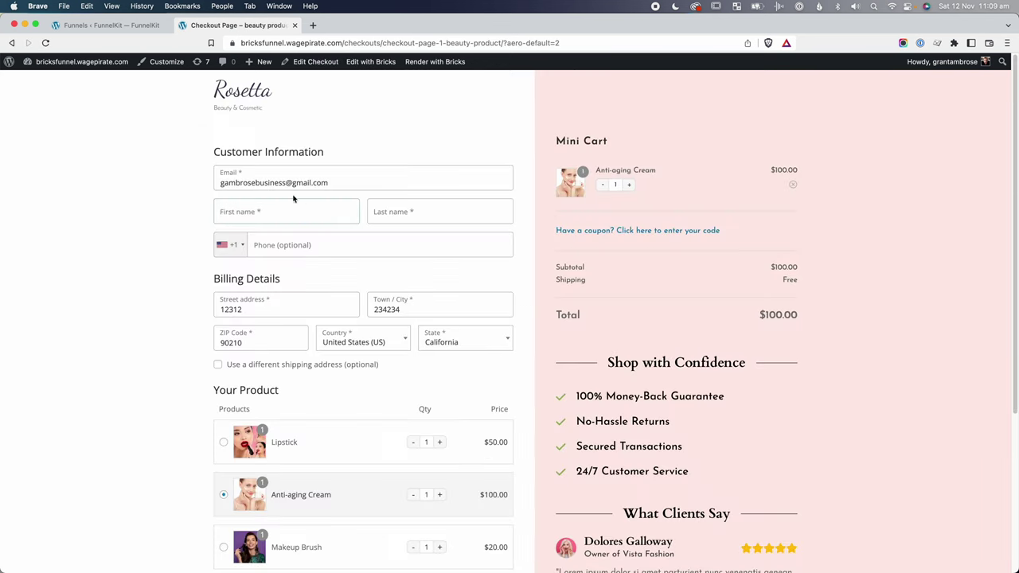
click(292, 209)
text(fuwhd)
key(Tab)
text(gshdg)
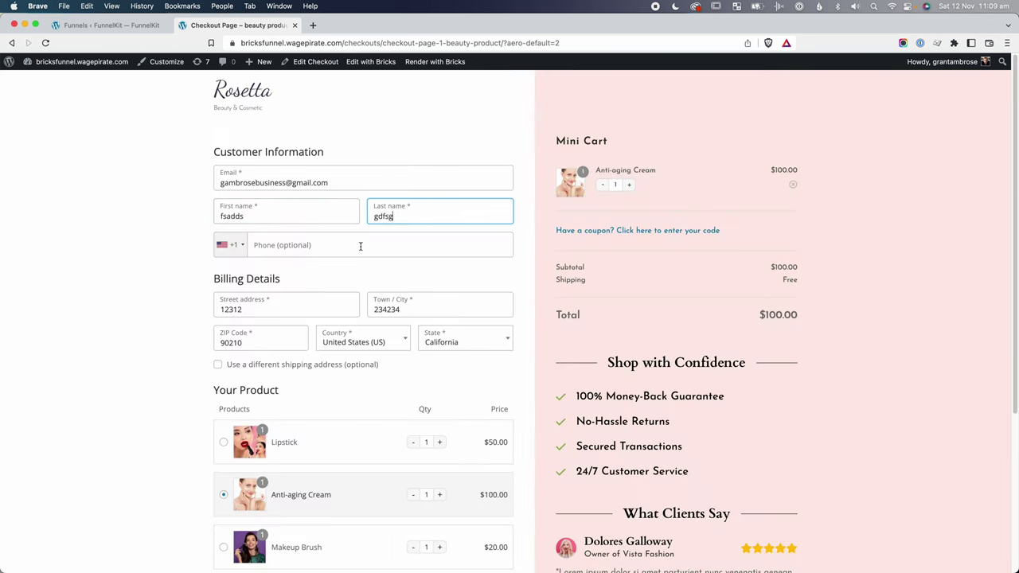
scroll(297, 275, down, 5)
click(368, 364)
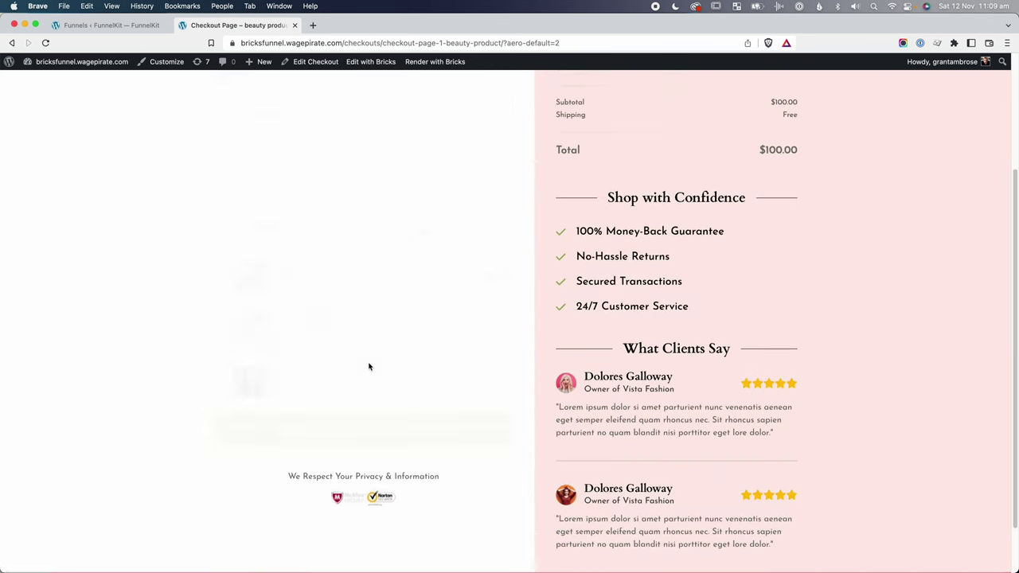
click(353, 362)
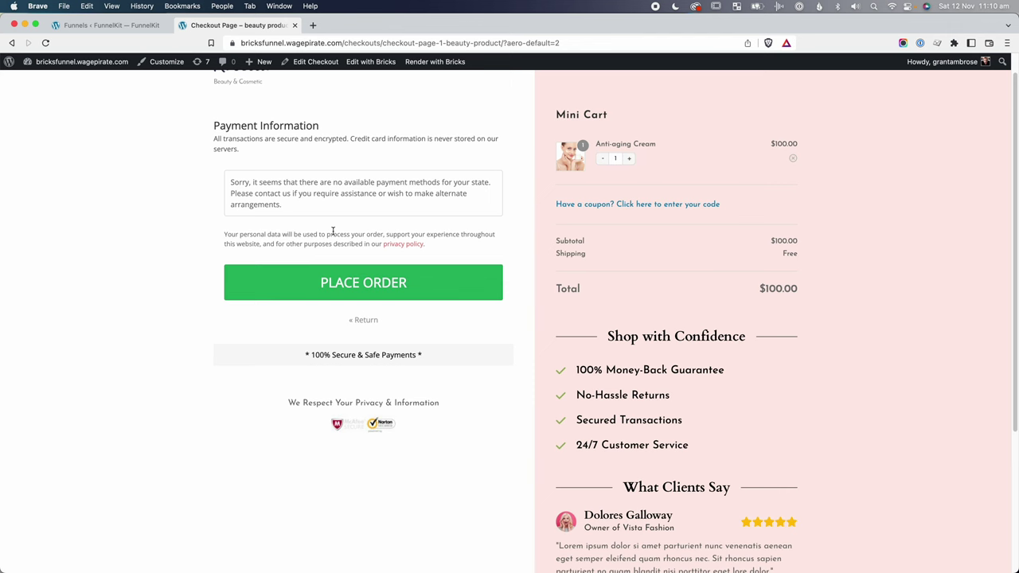
key(ctrl+shift+Tab)
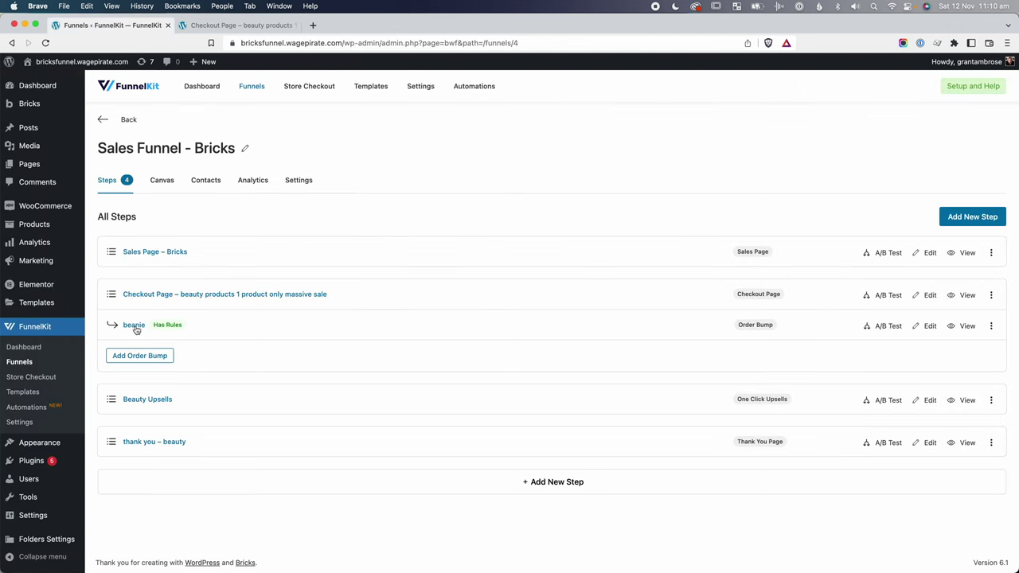
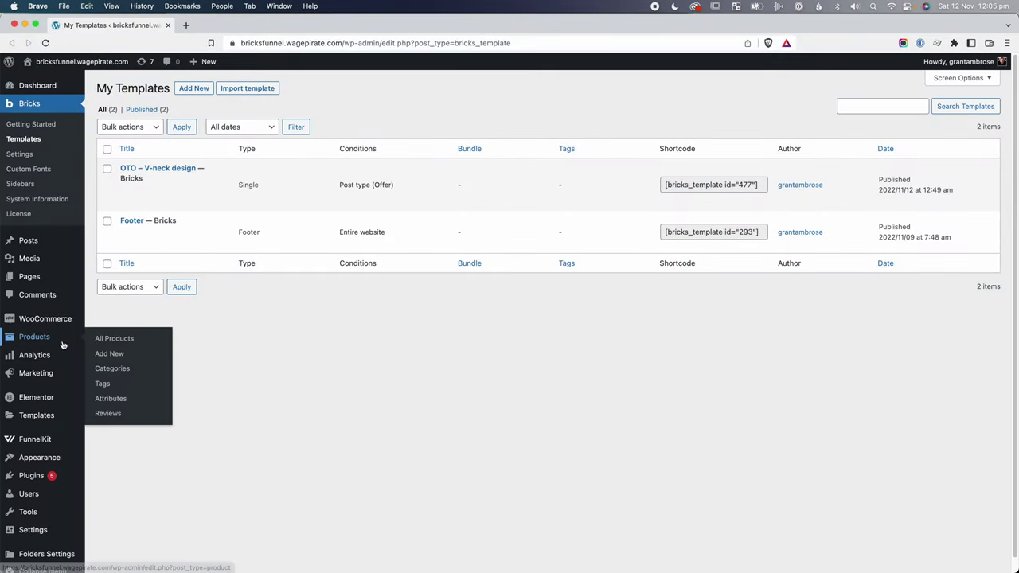
Open the Design settings of the Beauty Upsells step in the Sales Funnel - Bricks funnel.
mouse_move(49, 438)
click(108, 456)
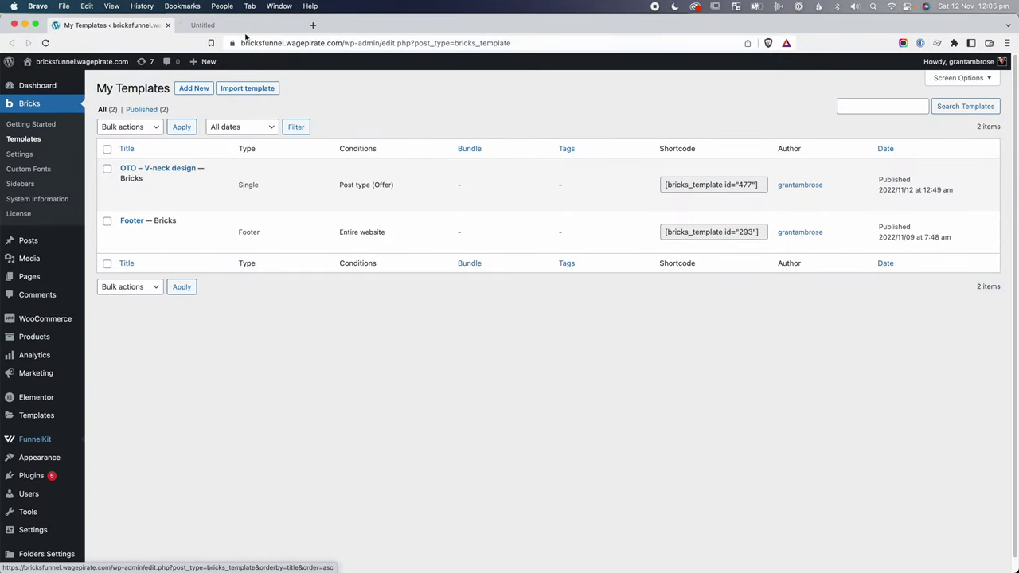
click(183, 235)
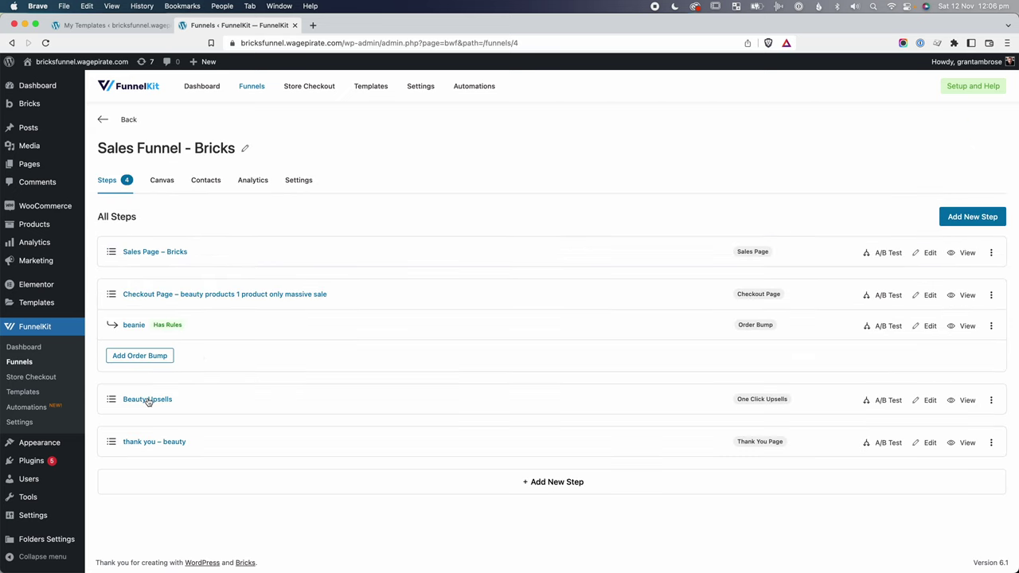
click(159, 404)
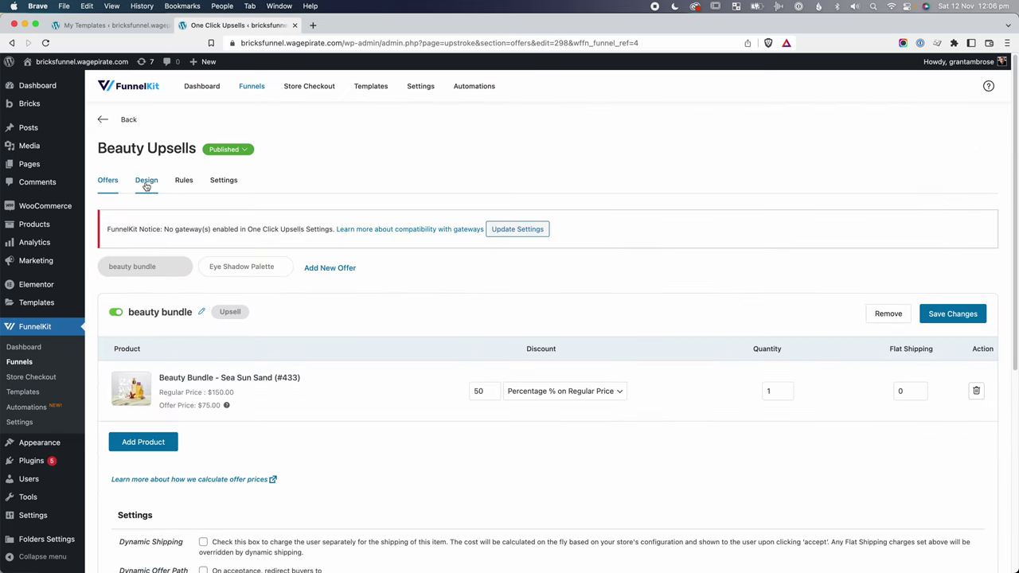
click(146, 182)
scroll(478, 224, down, 5)
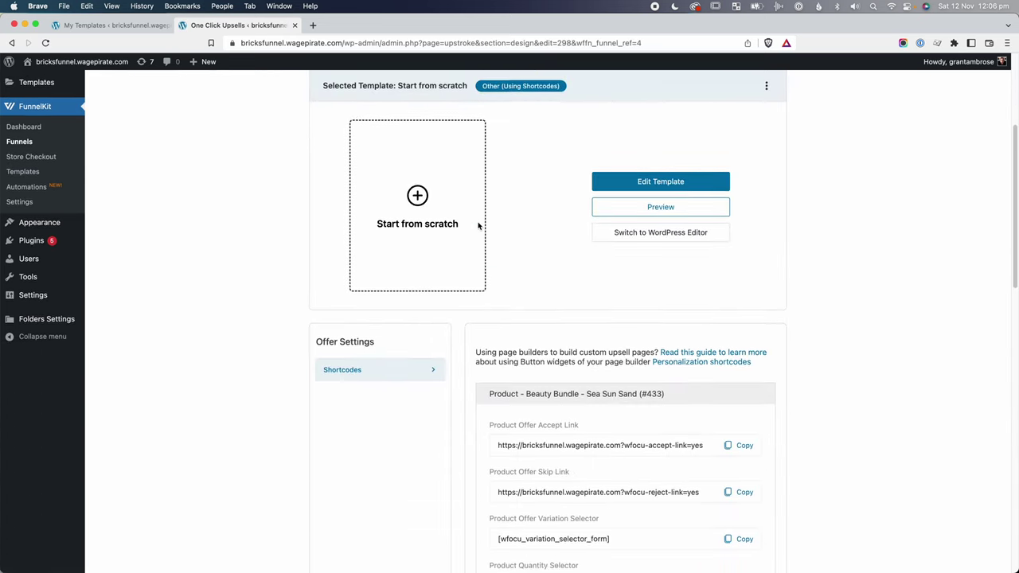
scroll(478, 226, down, 4)
Copy the Product Offer Accept Link URL and return to the Bricks templates list.
drag(622, 480, 591, 391)
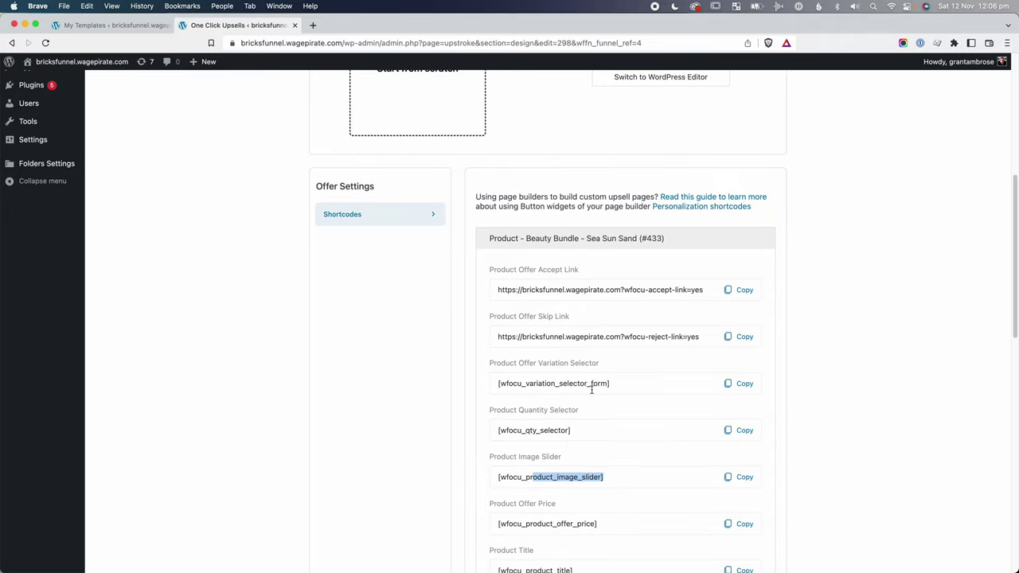
click(613, 489)
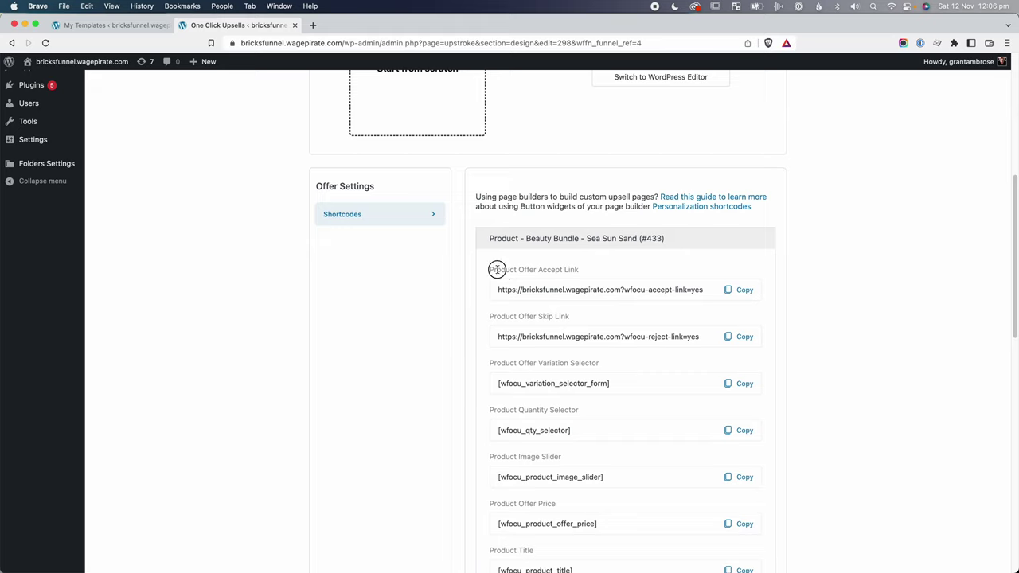
drag(496, 269, 581, 269)
drag(505, 316, 566, 316)
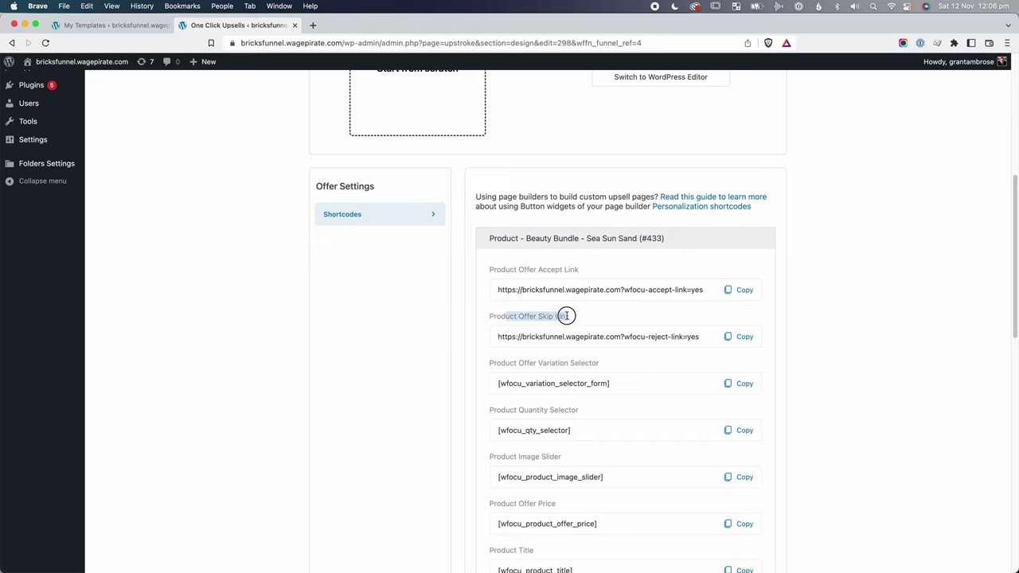
drag(694, 290, 607, 291)
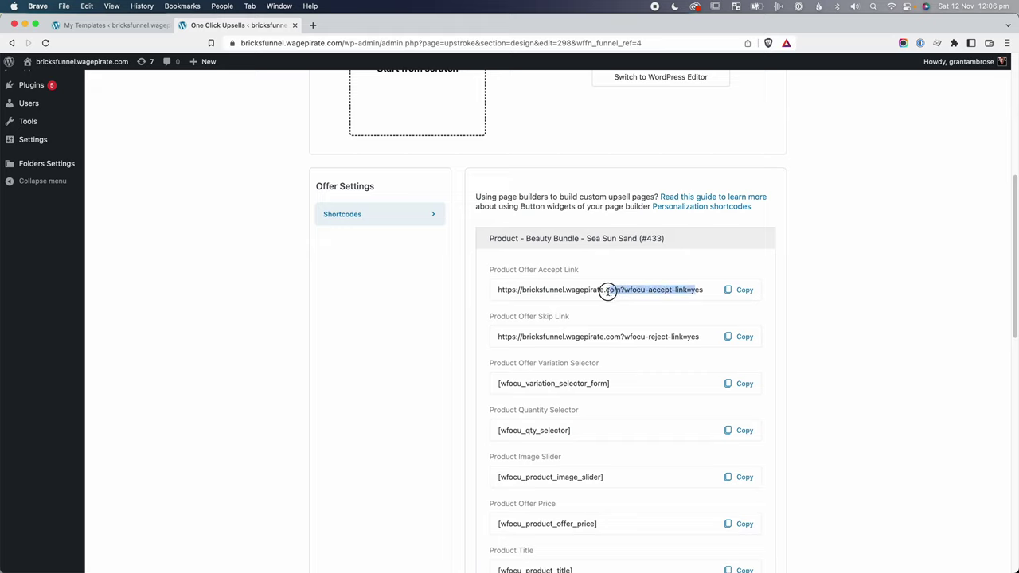
drag(696, 336, 639, 337)
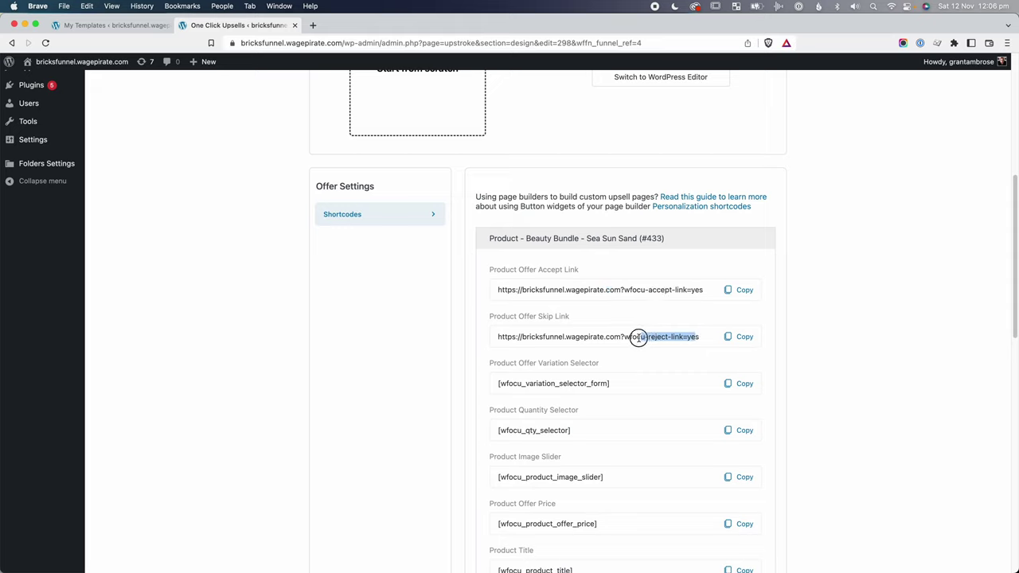
click(685, 290)
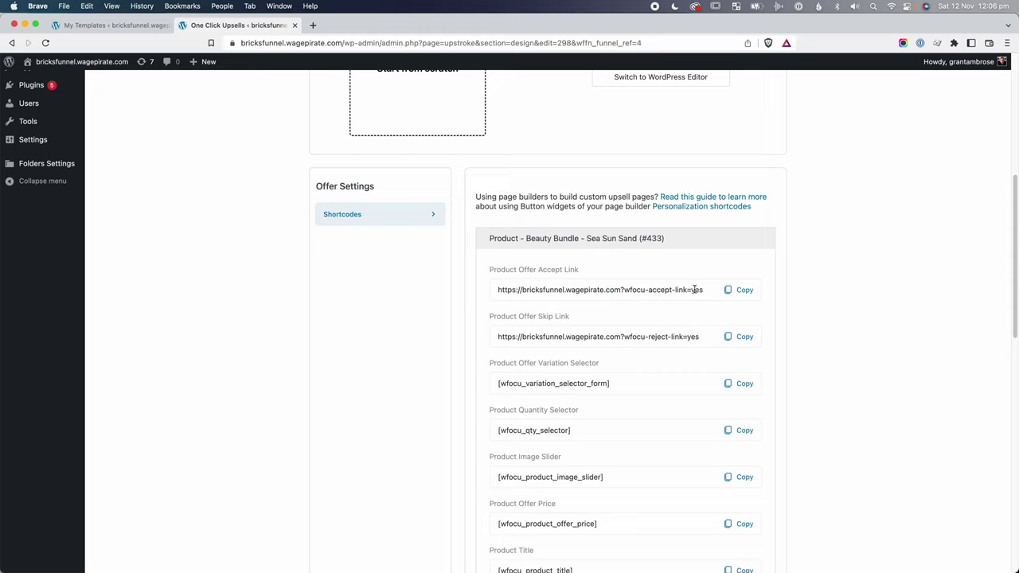
drag(694, 289, 629, 287)
click(673, 290)
click(741, 291)
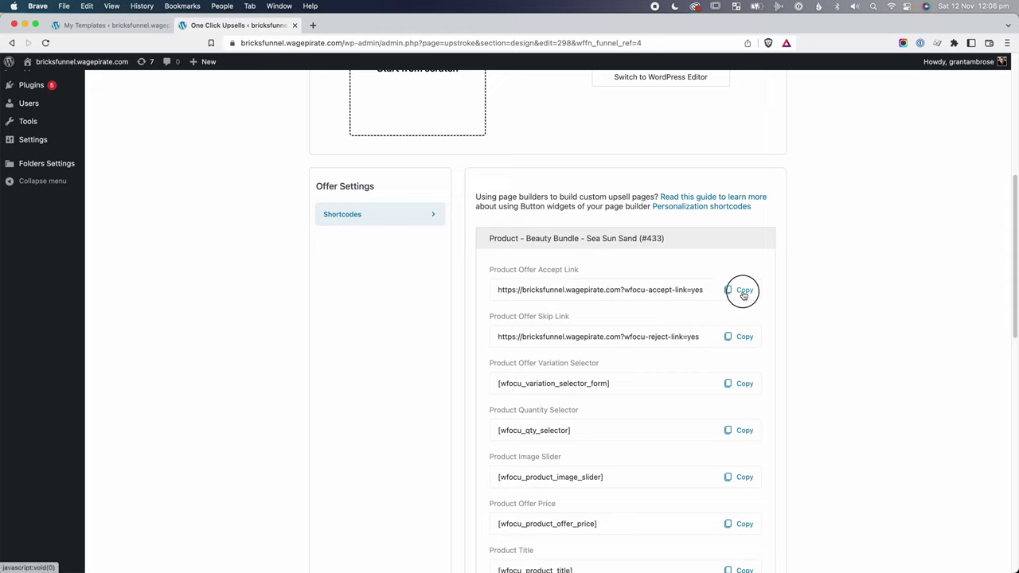
key(super+alt+Left)
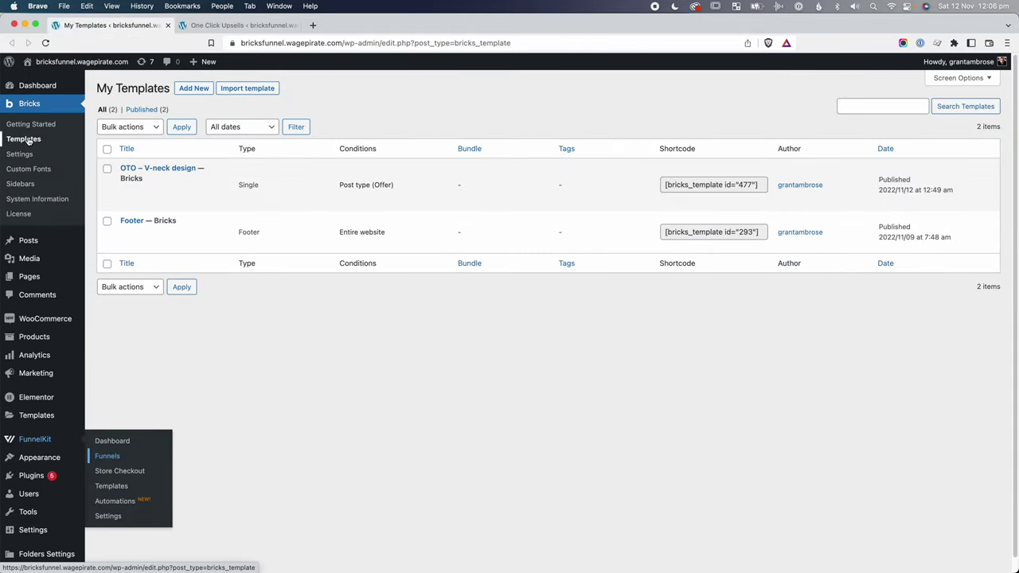
In the OTO – V-neck design template, link the YES, ADD THIS TO MY ORDER buttons to the accept link.
click(202, 202)
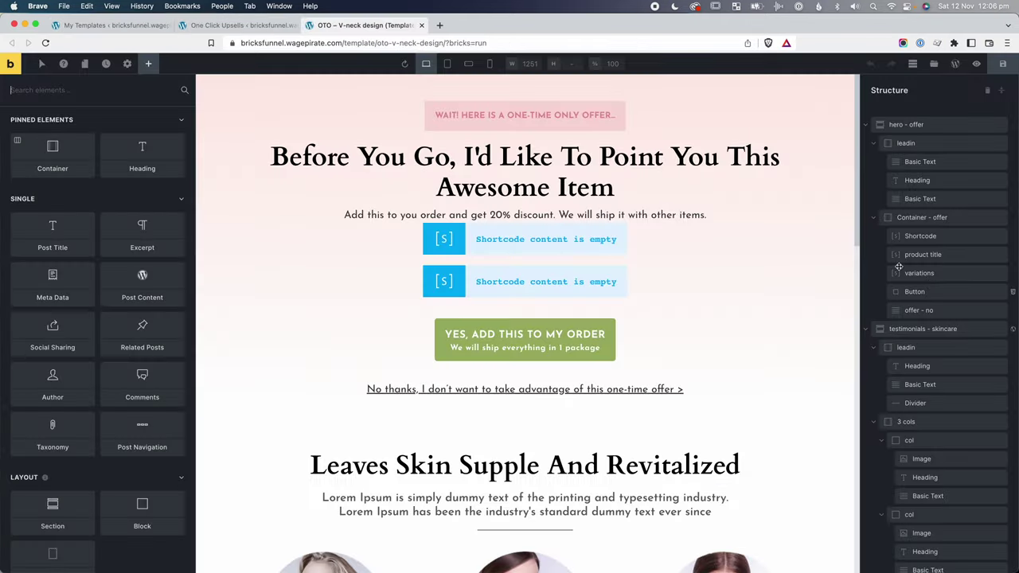
click(915, 292)
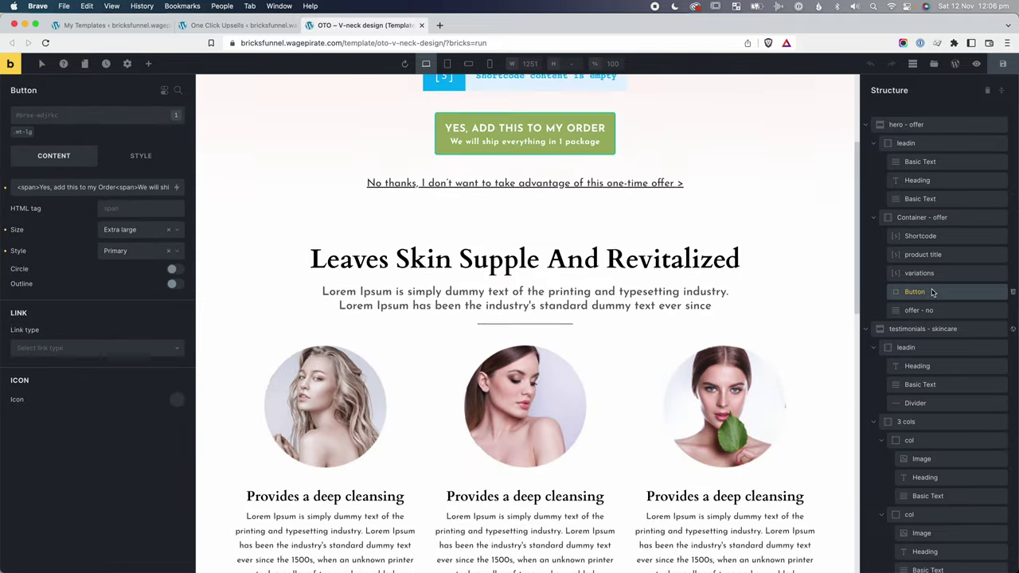
click(71, 360)
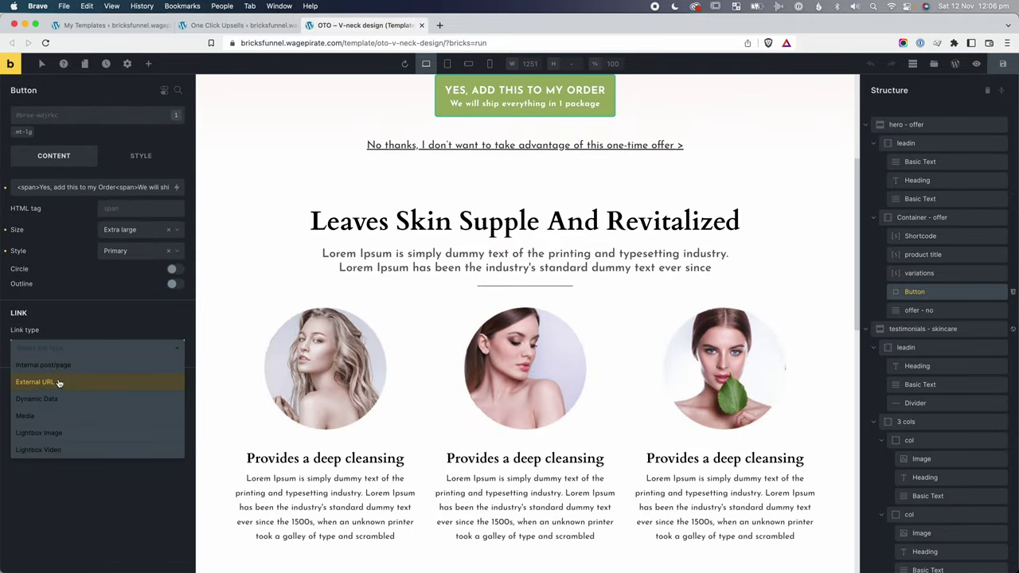
click(57, 386)
click(65, 367)
key(super+v)
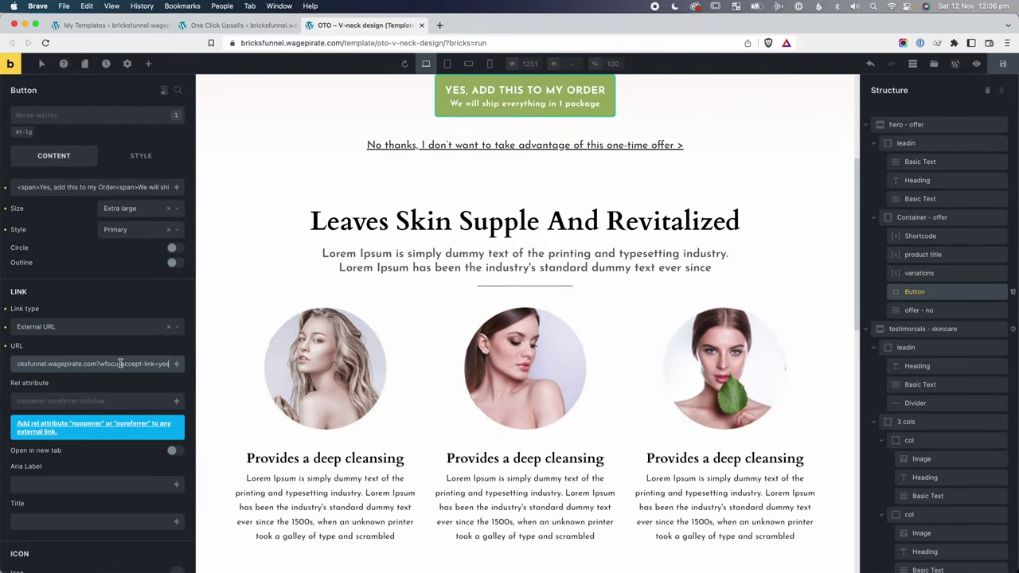
scroll(549, 335, down, 15)
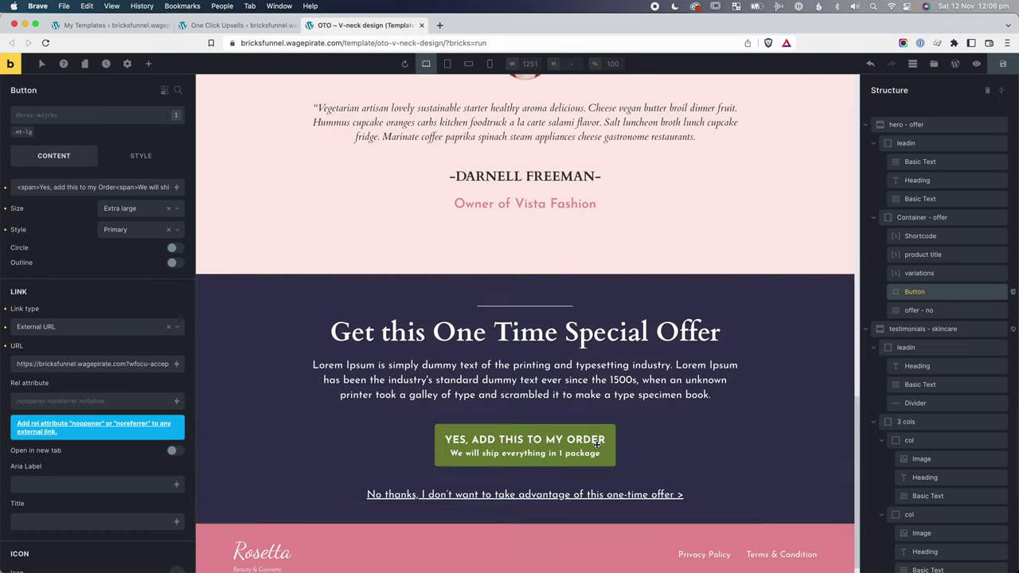
click(597, 446)
double_click(127, 364)
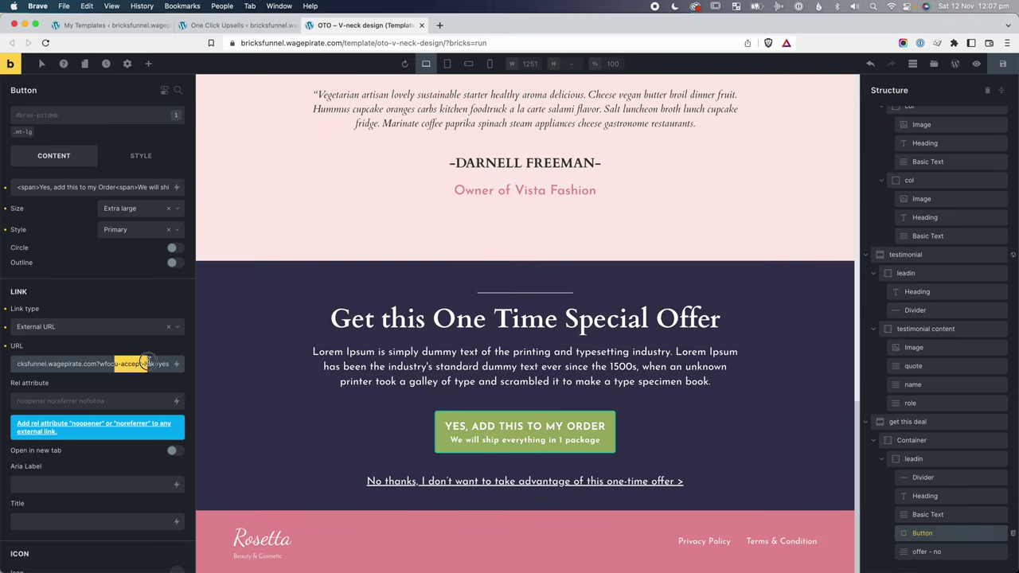
Copy the Product Offer Skip Link from the FunnelKit upsell settings.
key(ctrl+shift+Tab)
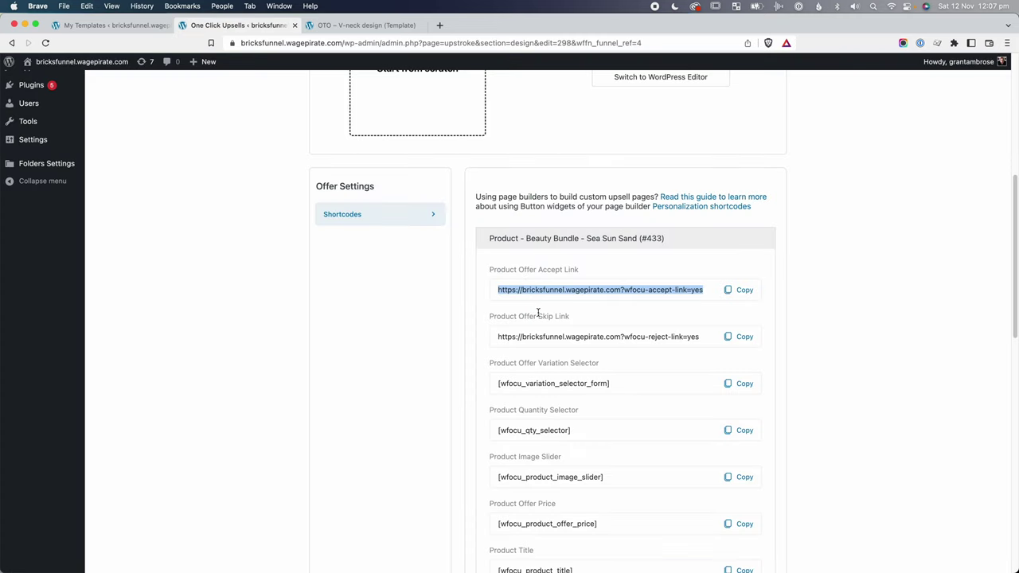
click(541, 313)
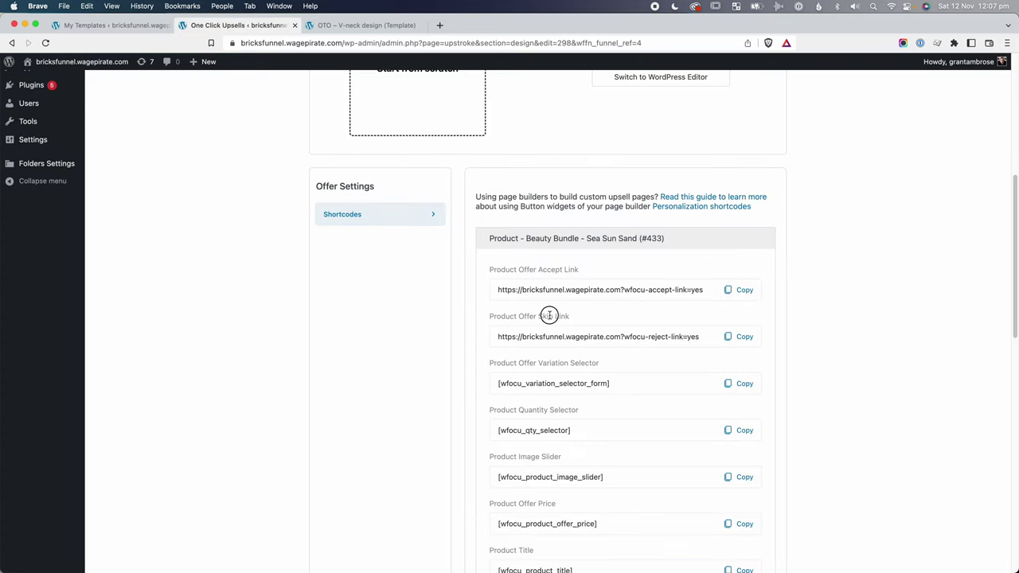
click(745, 337)
key(ctrl+Tab)
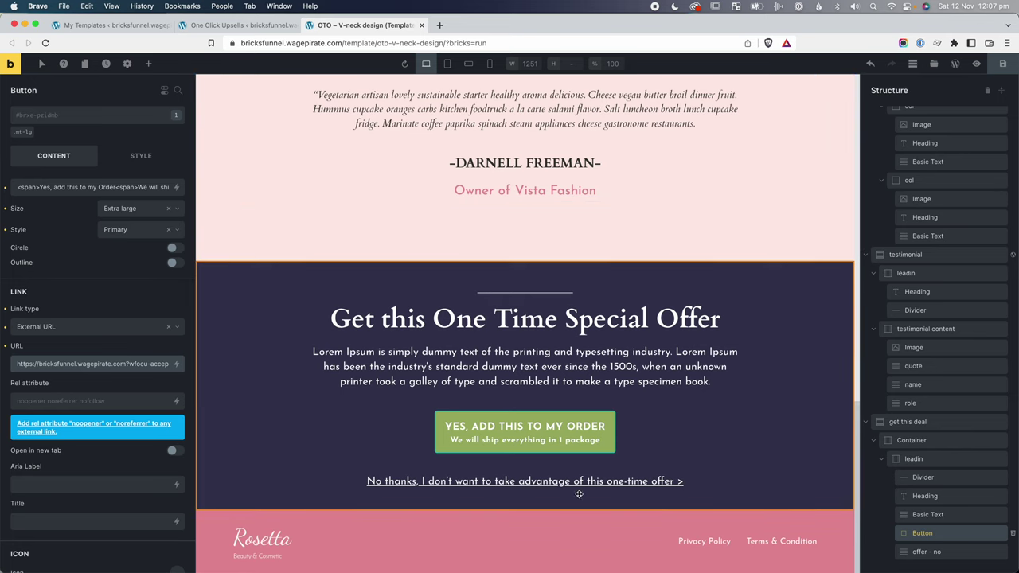
Set both No thanks links to an External URL with the skip link, and save the template.
click(576, 483)
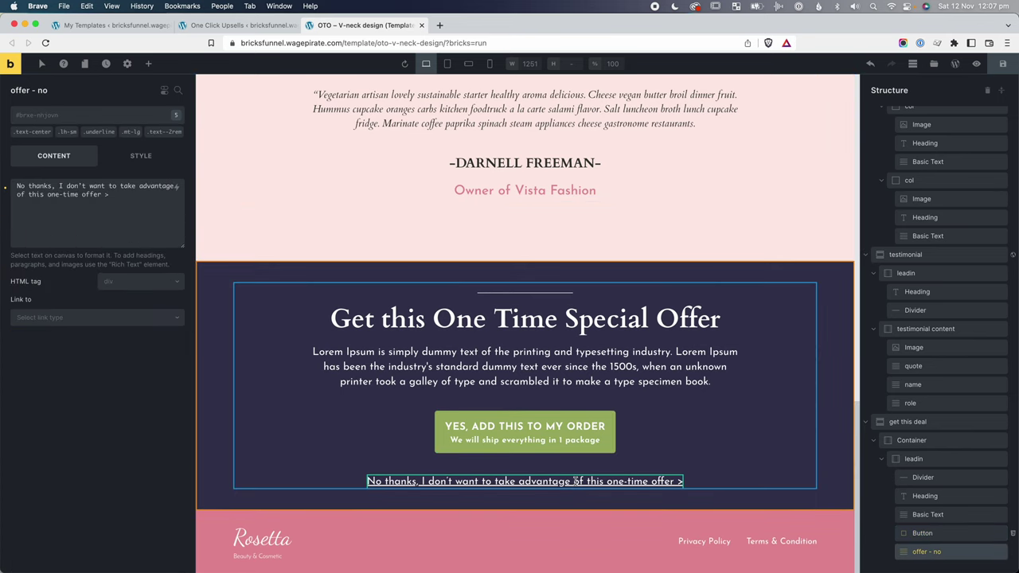
click(49, 317)
click(50, 352)
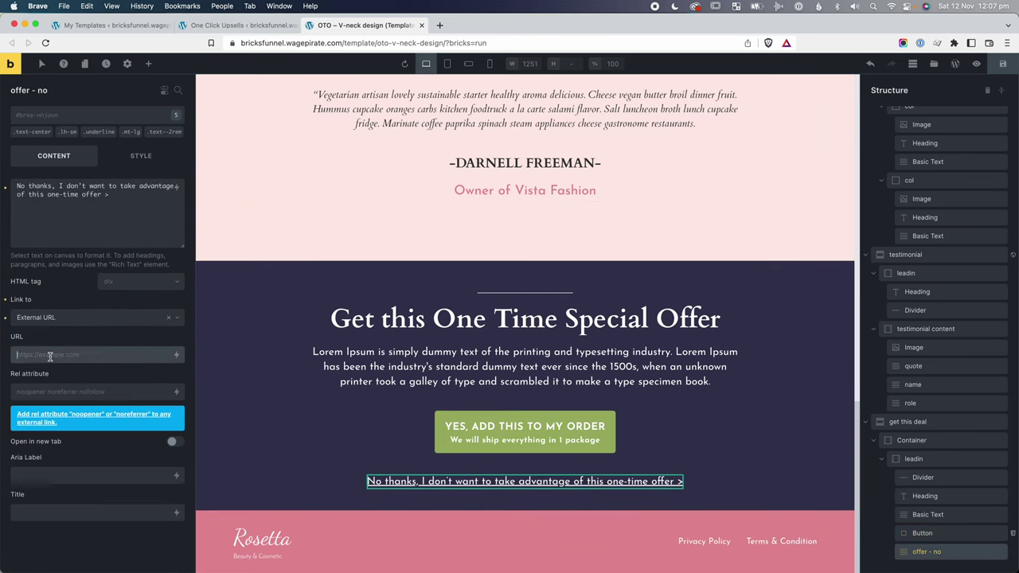
key(super+v)
drag(129, 355, 161, 356)
scroll(491, 384, up, 10)
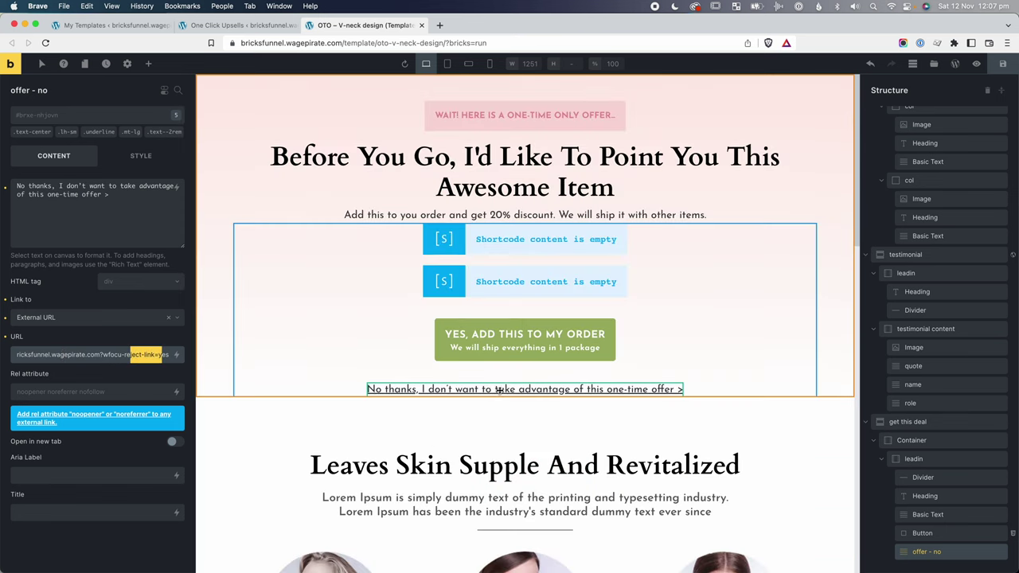
click(498, 390)
click(110, 325)
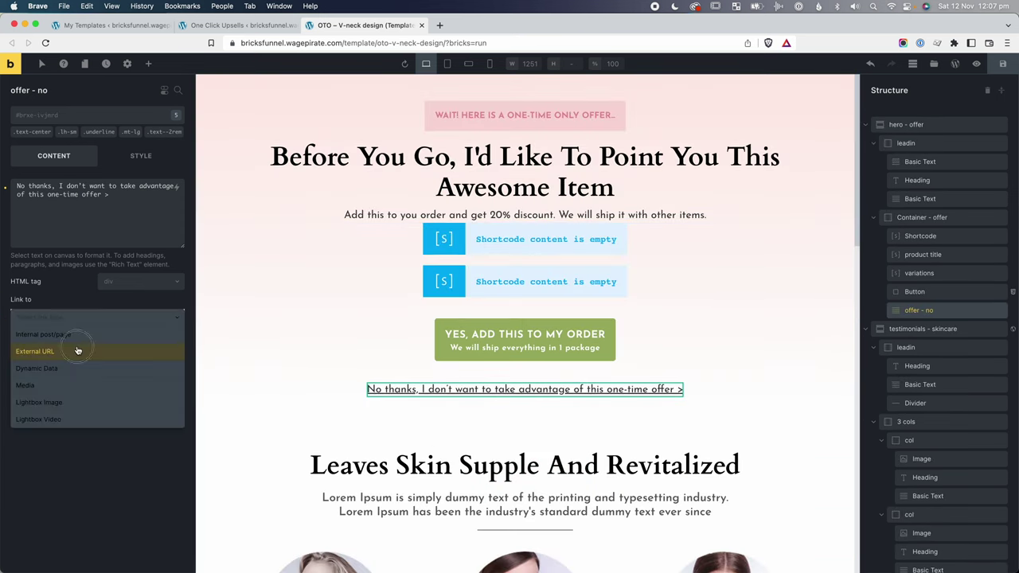
click(79, 353)
click(82, 354)
key(super+v)
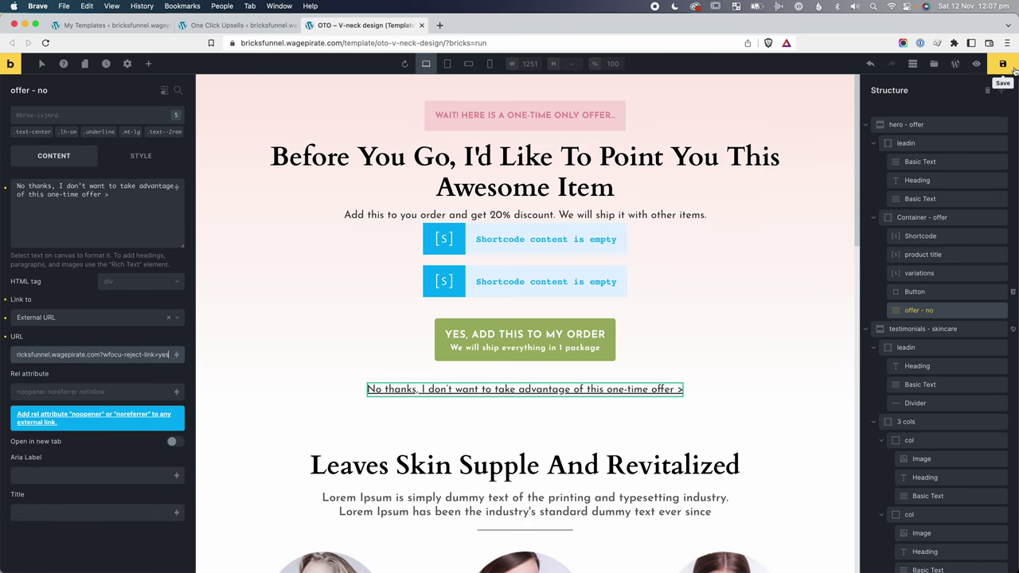
click(1003, 64)
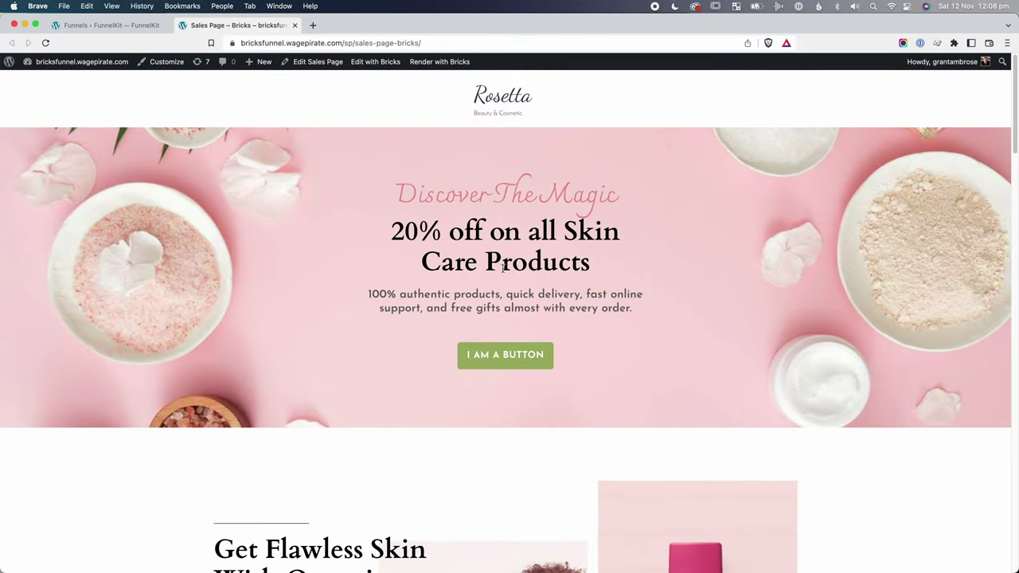
Review the live sales page's '20% off on all Skin Care Products' hero headline.
drag(418, 236, 568, 257)
click(568, 257)
Open the sales page in Bricks and relabel the hero button CLAIM THIS DEAL.
click(376, 62)
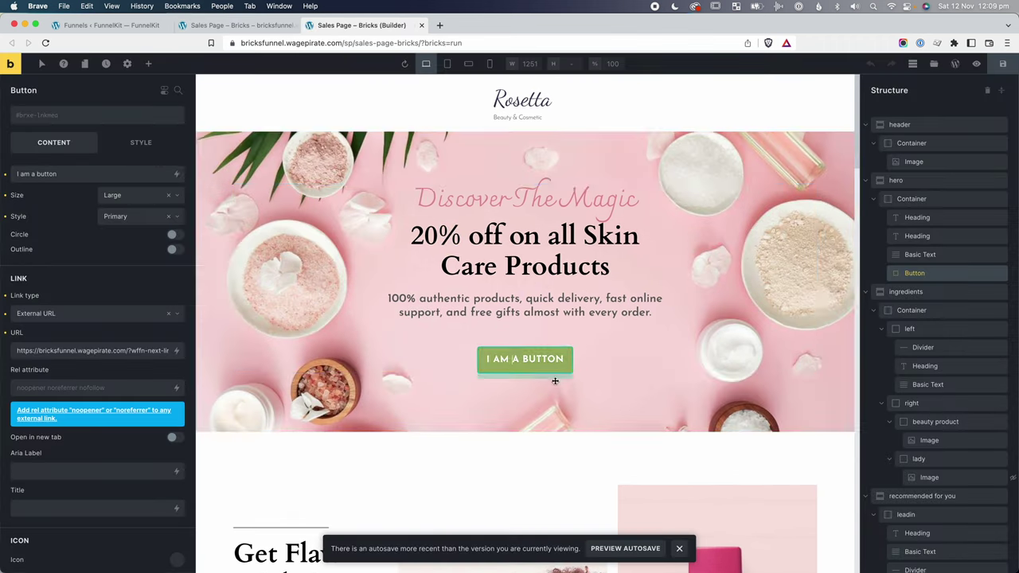
triple_click(518, 359)
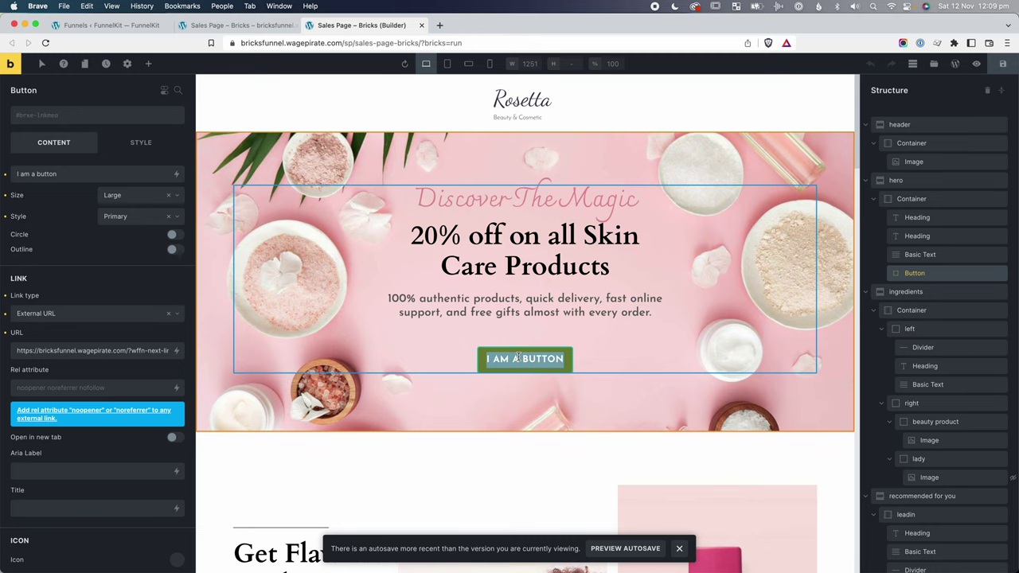
text(CLAIM THIS DEAL)
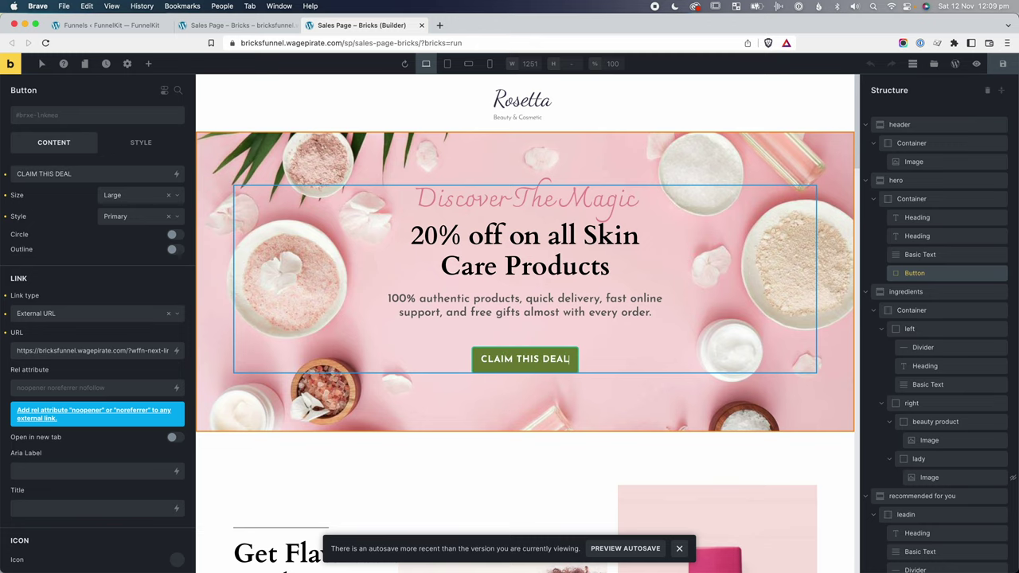
click(536, 352)
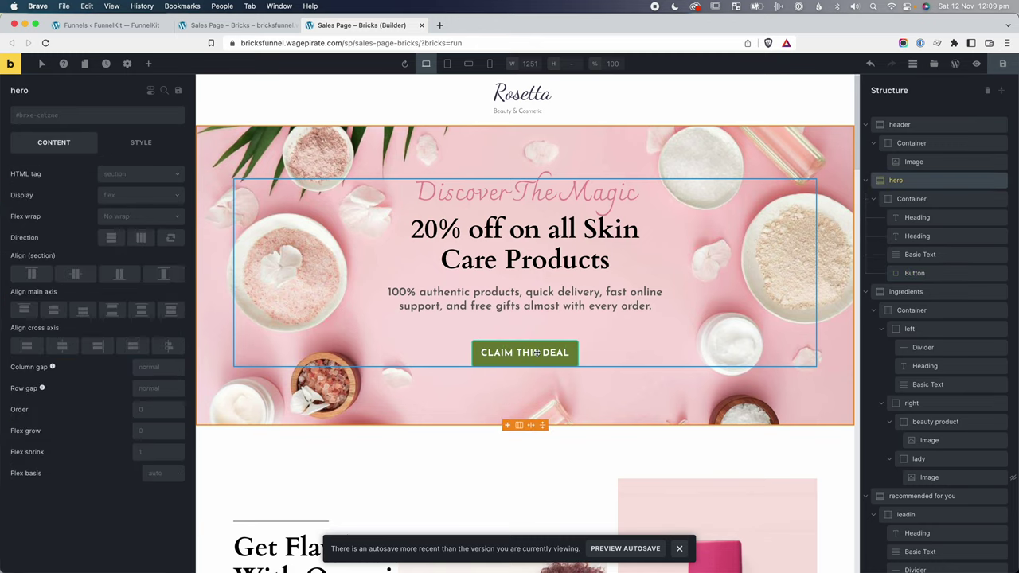
click(530, 352)
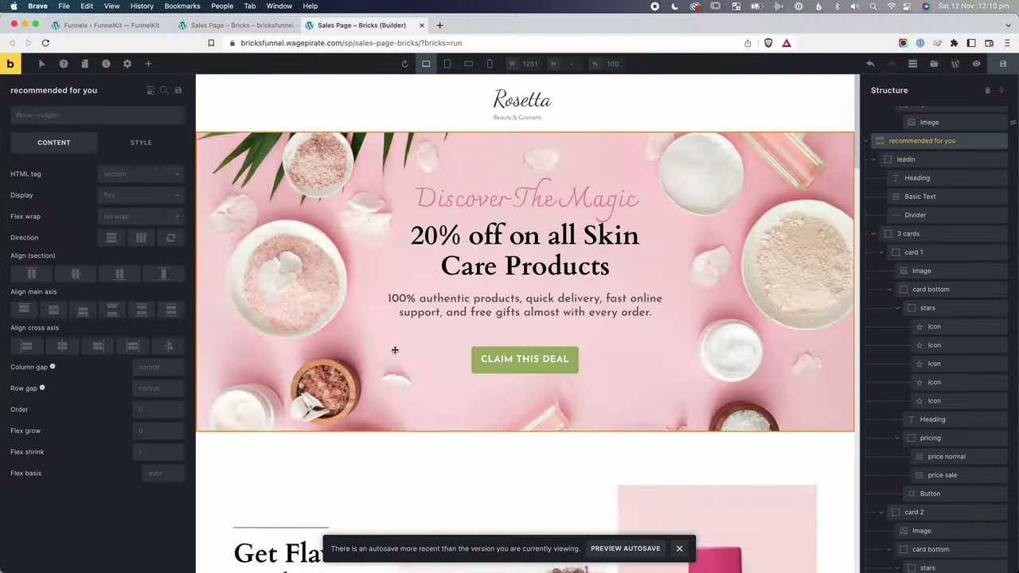
Give the product section the CSS ID products, point the button to #products, and save.
scroll(394, 351, down, 8)
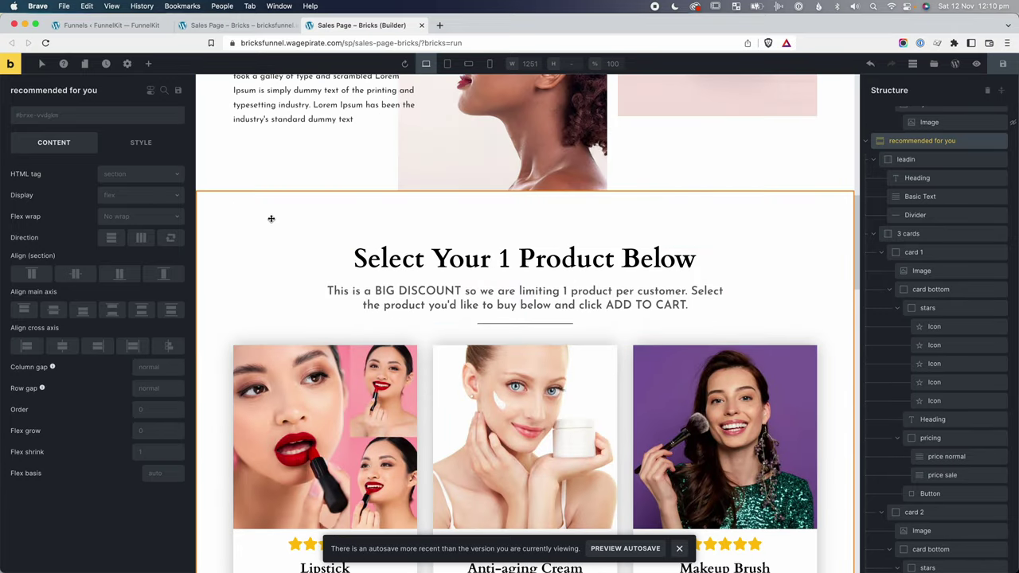
click(170, 118)
click(168, 115)
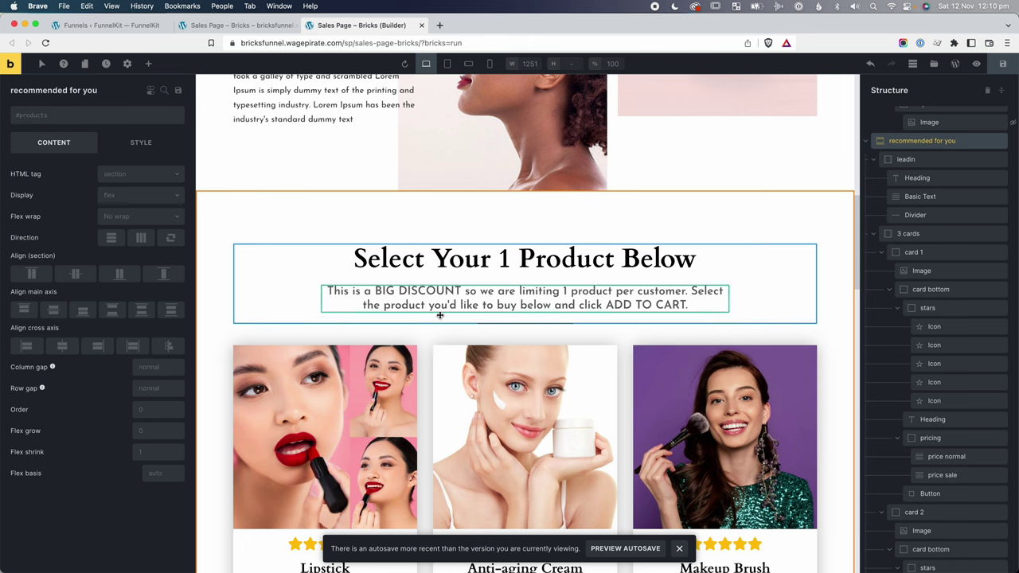
scroll(457, 318, up, 5)
click(542, 118)
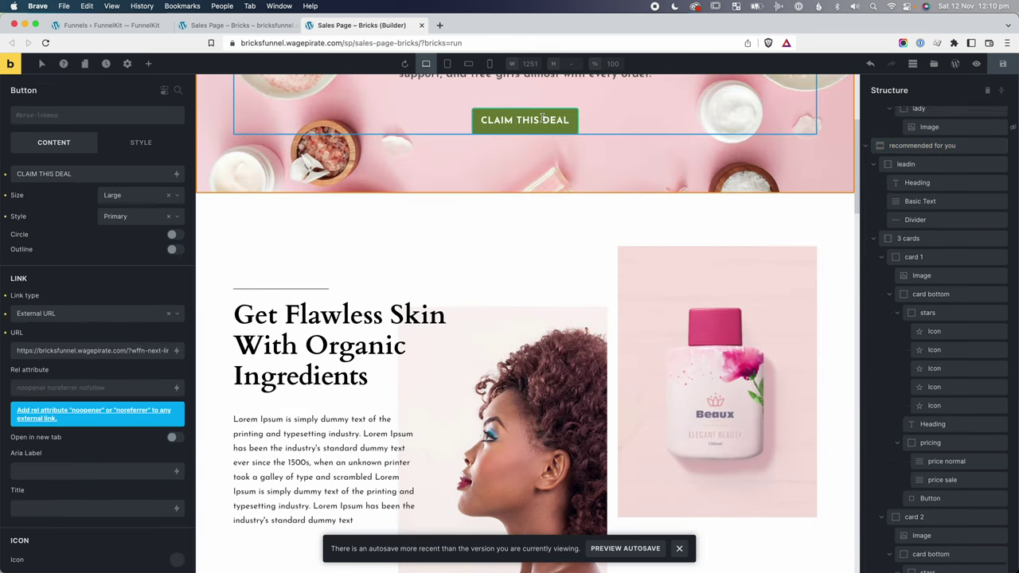
drag(45, 351, 150, 350)
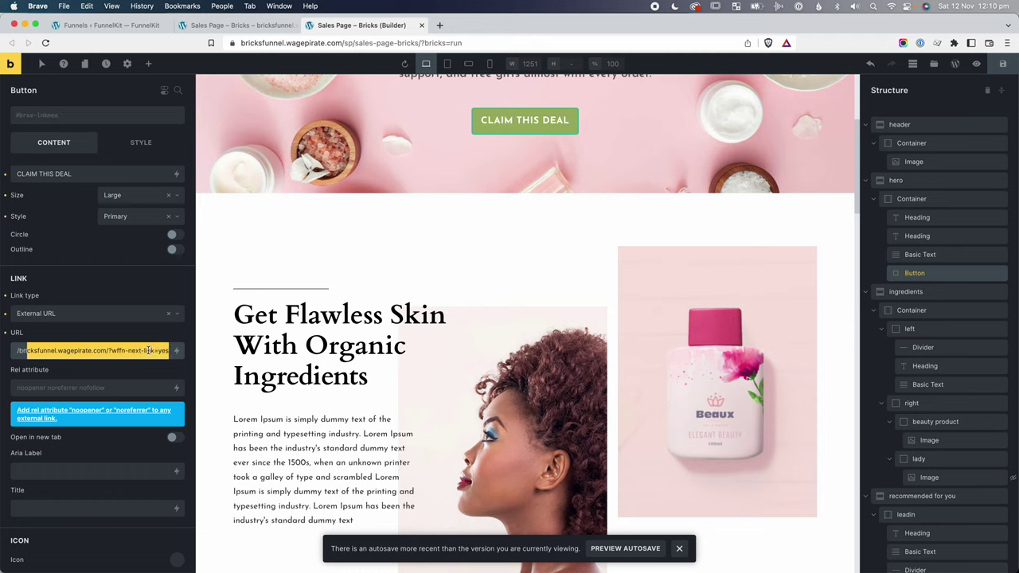
click(142, 351)
key(ctrl+a)
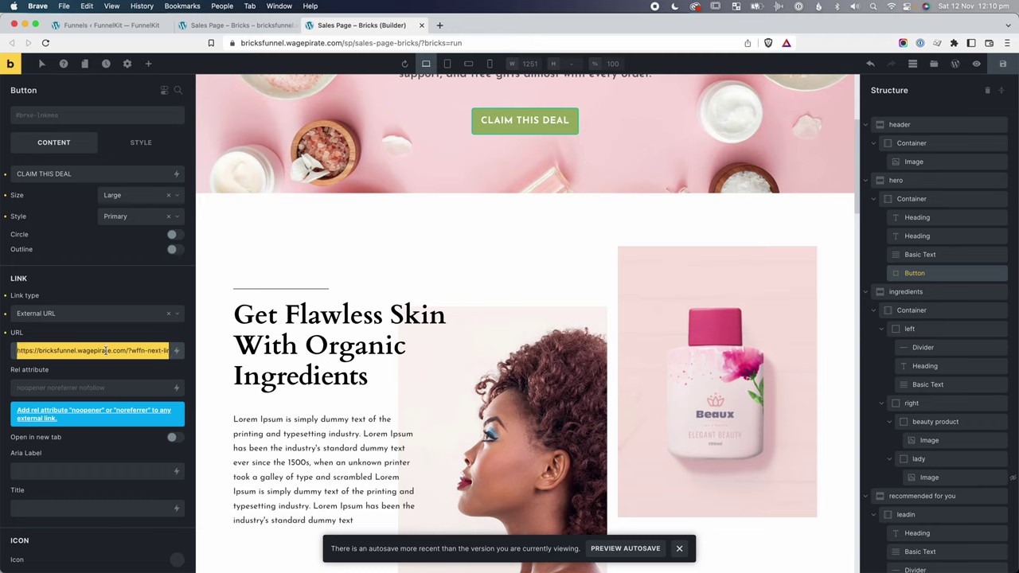
key(BackSpace)
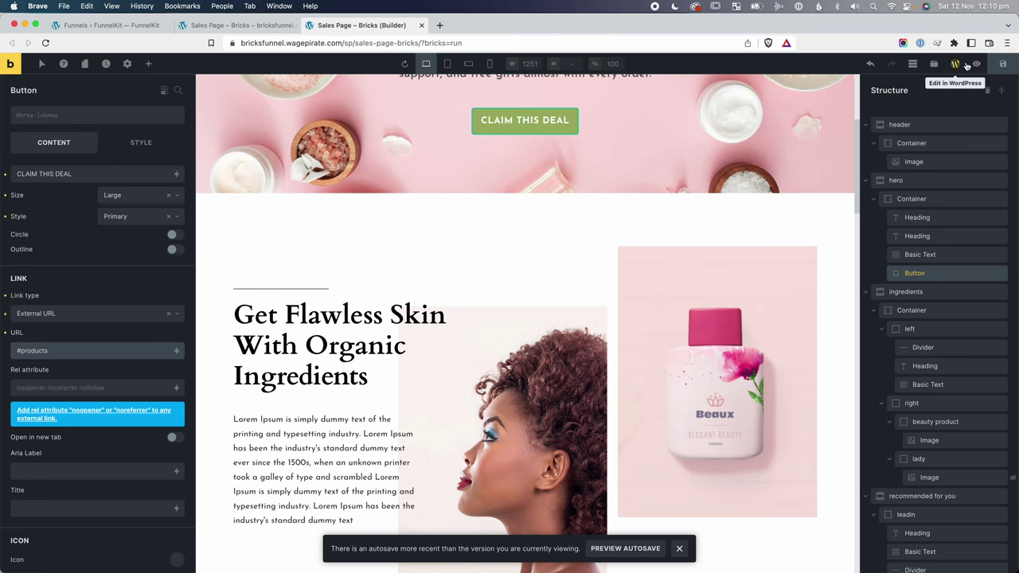
click(1003, 64)
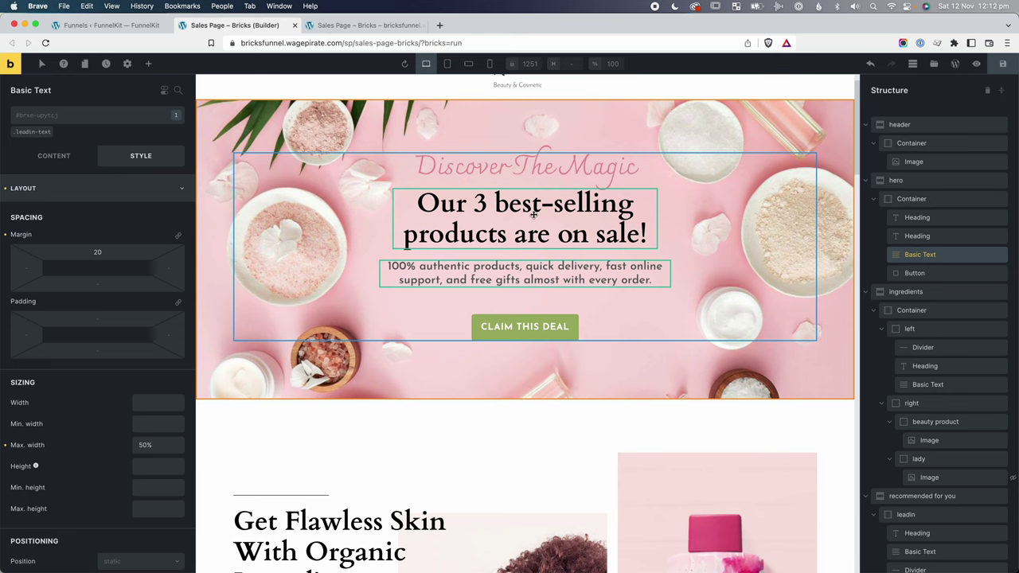
On the live page, test that CLAIM THIS DEAL scrolls to 'Select Your 1 Product Below'.
click(1002, 63)
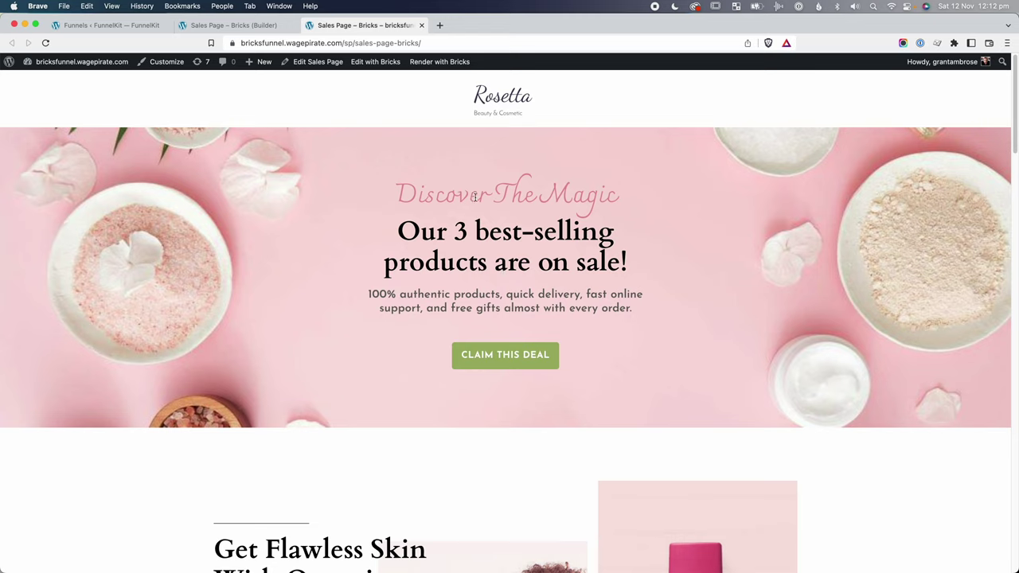
drag(421, 230, 603, 254)
click(603, 256)
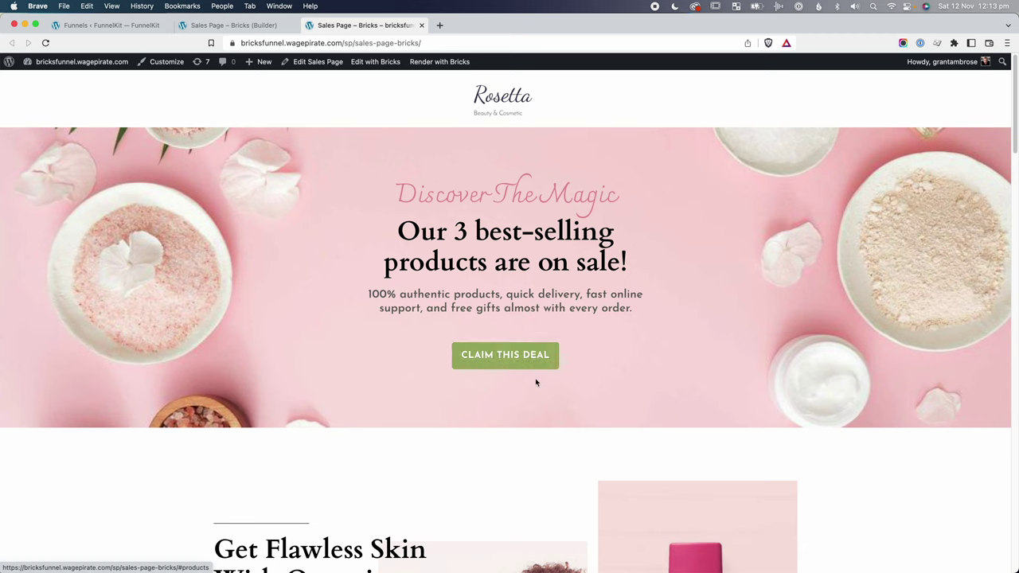
click(510, 358)
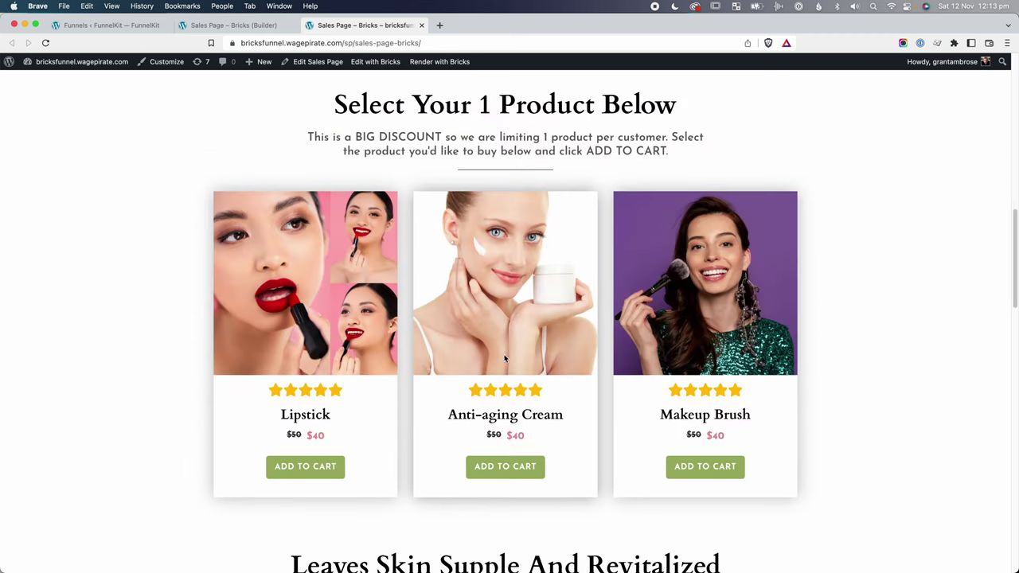
drag(375, 105, 667, 104)
click(437, 157)
drag(356, 137, 613, 152)
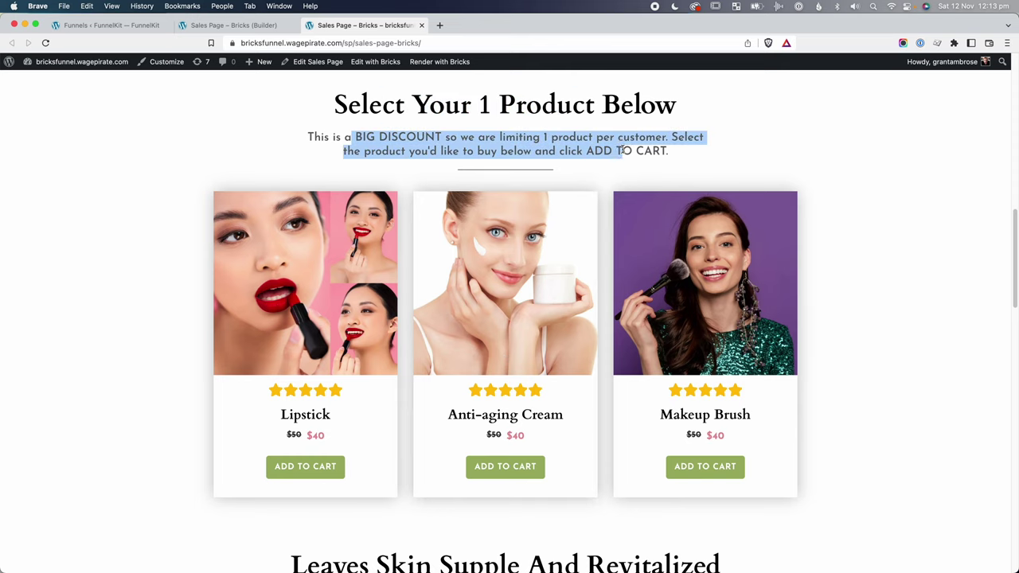
click(613, 151)
scroll(334, 247, down, 1)
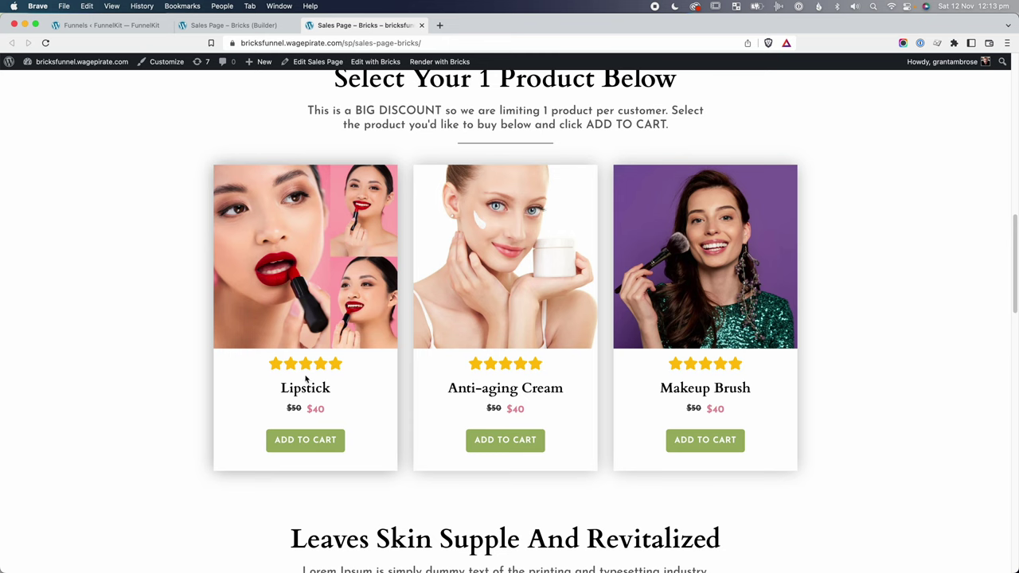
Add the Lipstick to the cart and enter the customer's first name, last name and phone number.
click(306, 442)
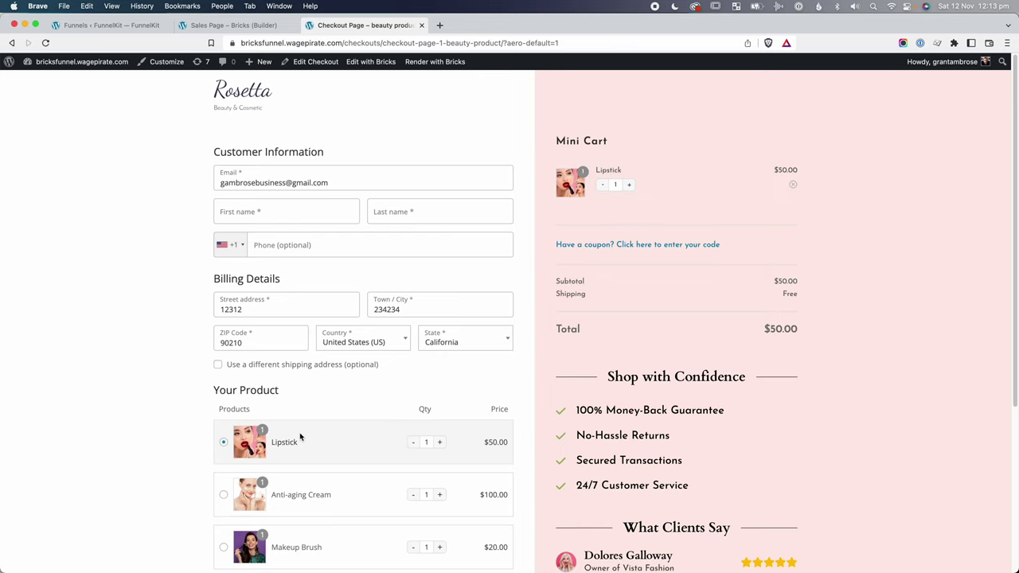
click(277, 217)
text(fsdafads)
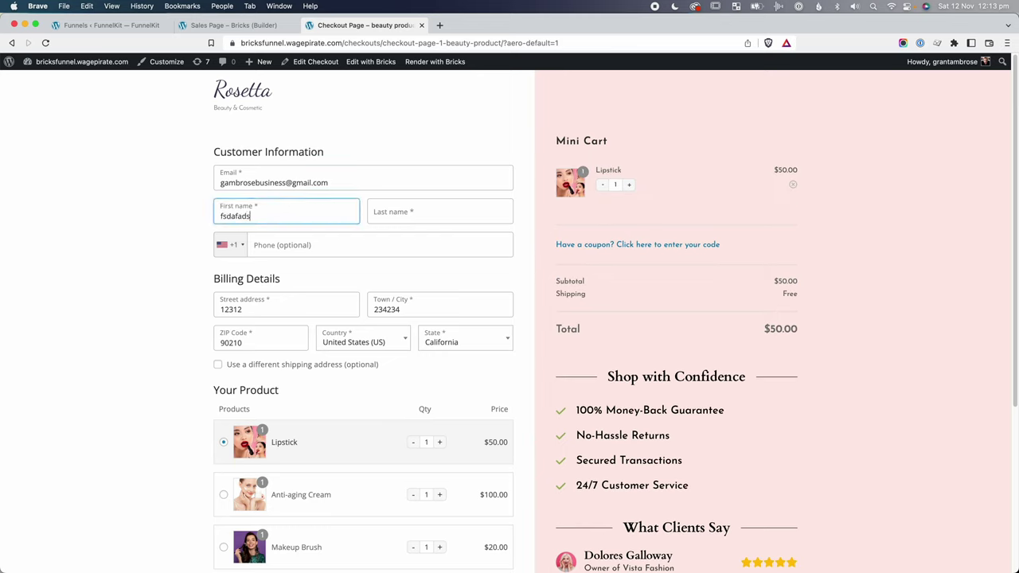
key(super+a)
key(Tab)
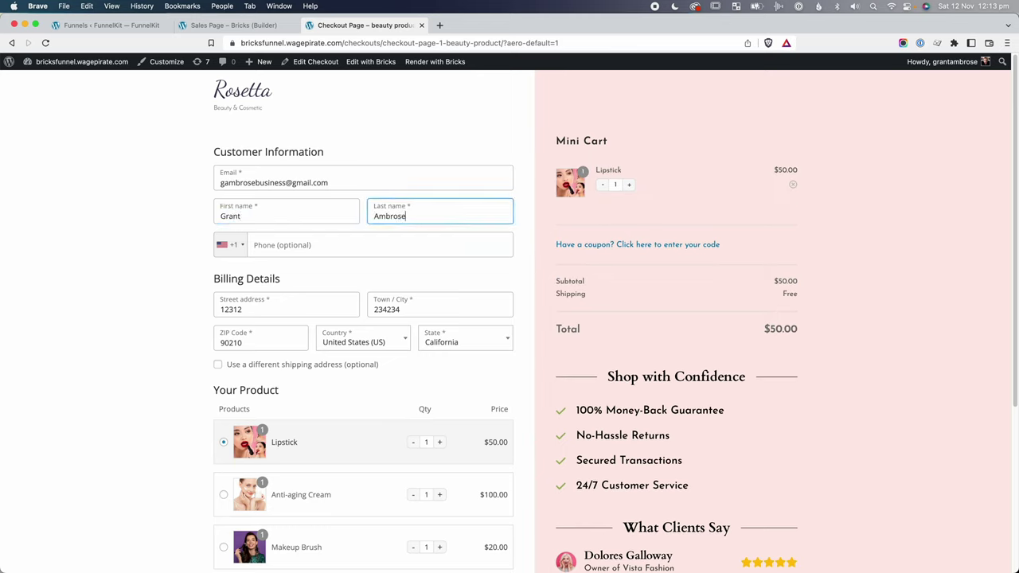
key(Tab)
Continue through shipping and payment, add the Beanie order bump, and place the $68.00 order.
scroll(184, 279, down, 4)
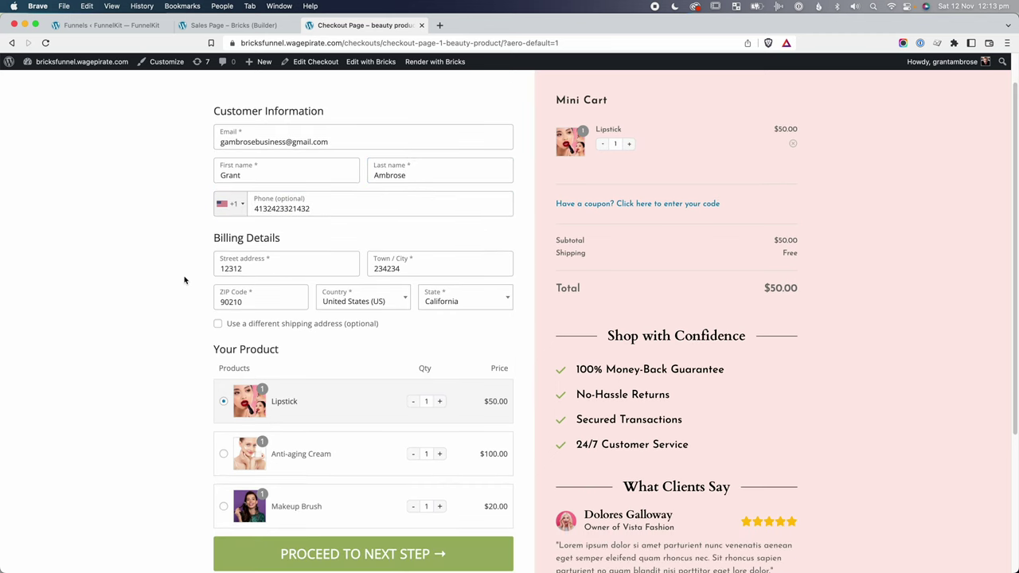
scroll(184, 279, down, 3)
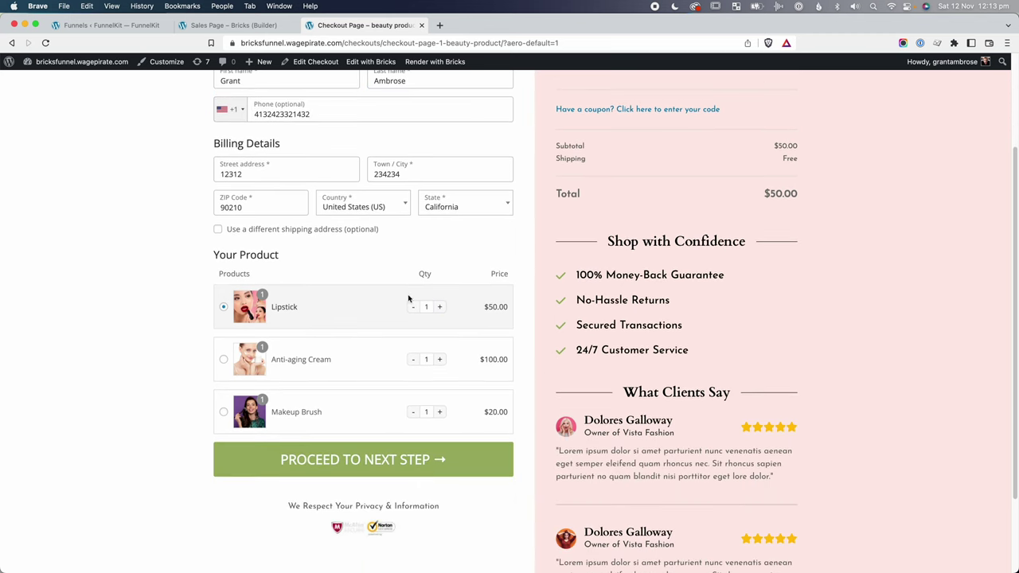
click(398, 458)
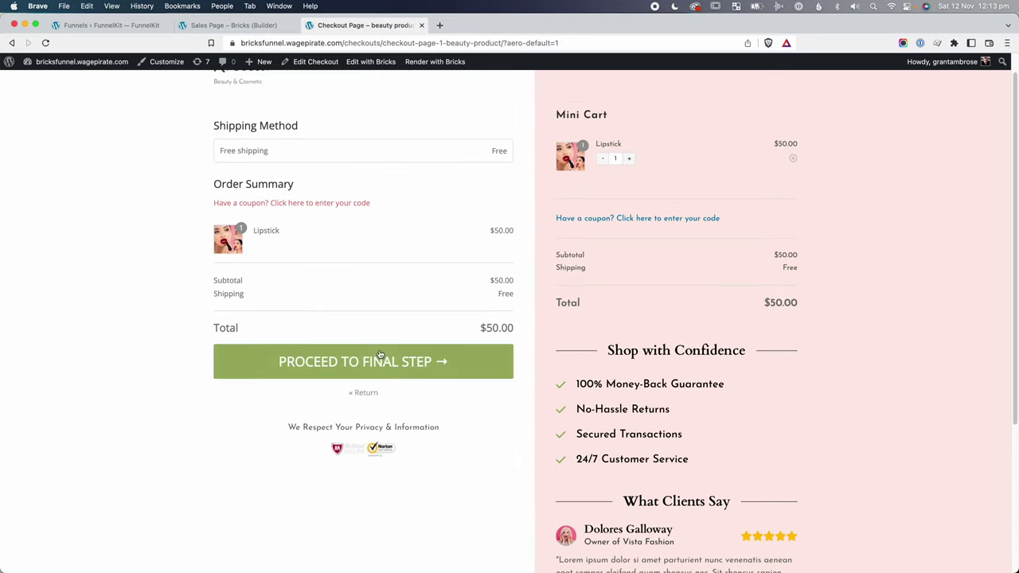
click(380, 355)
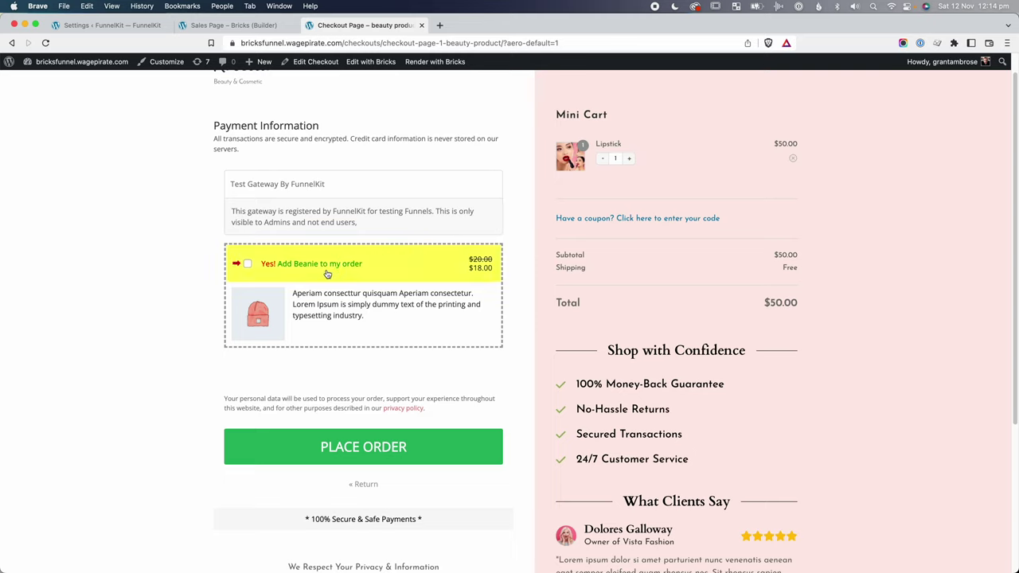
click(280, 266)
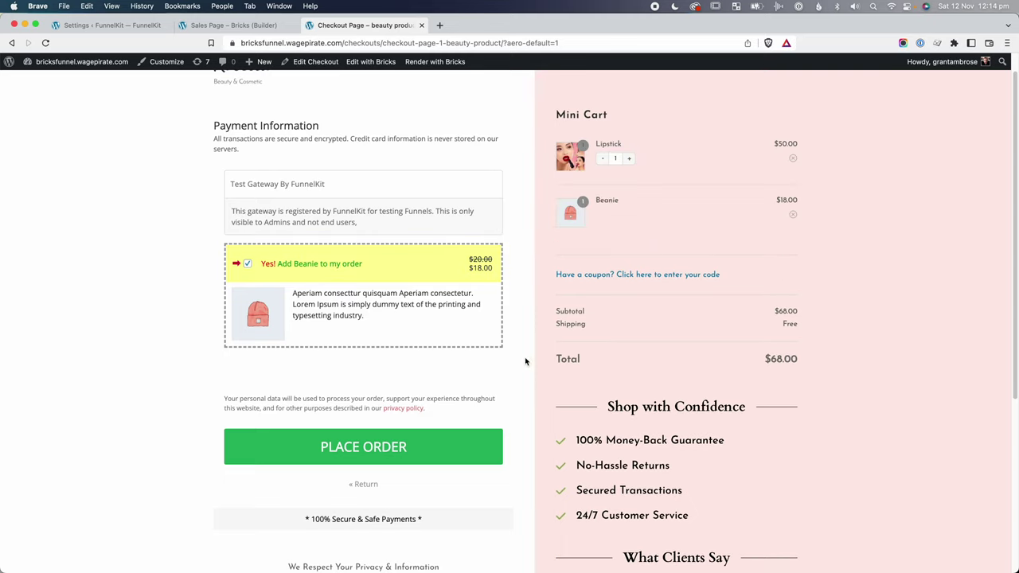
click(364, 446)
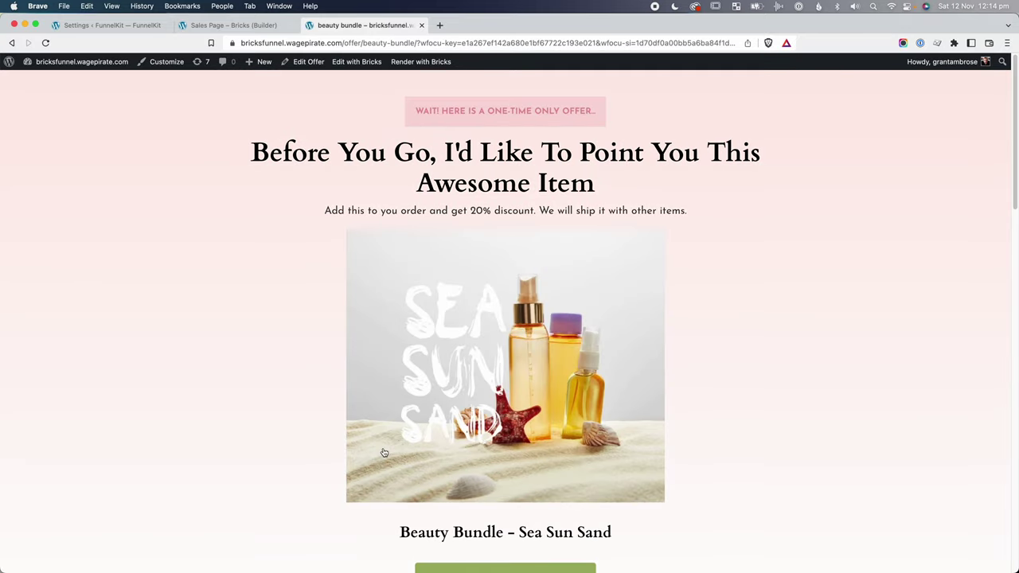
Review the Beauty Bundle – Sea Sun Sand offer headline and its 20% discount wording.
drag(384, 453, 546, 340)
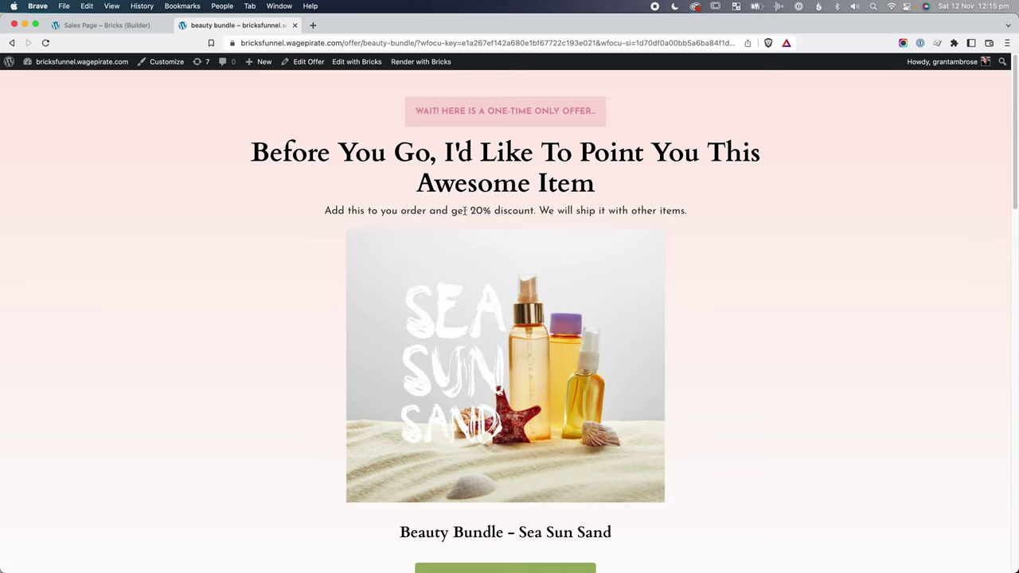
drag(470, 210, 491, 211)
drag(499, 210, 532, 211)
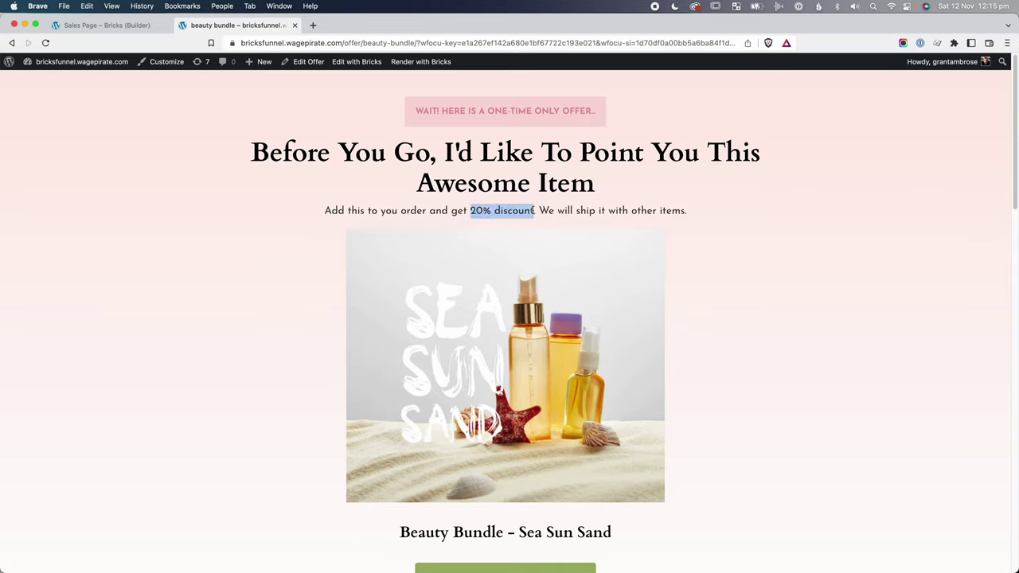
click(529, 211)
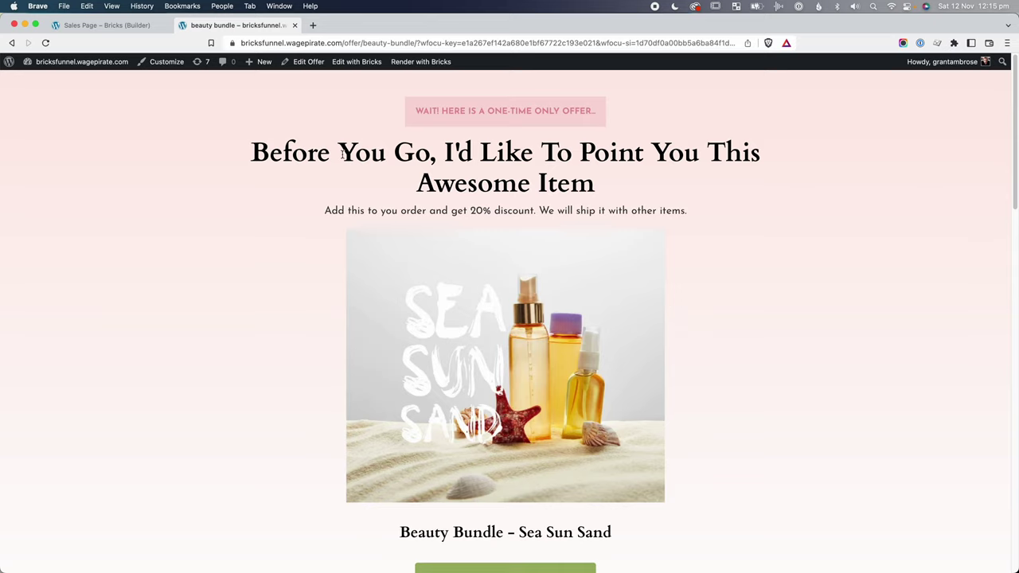
drag(343, 153, 625, 208)
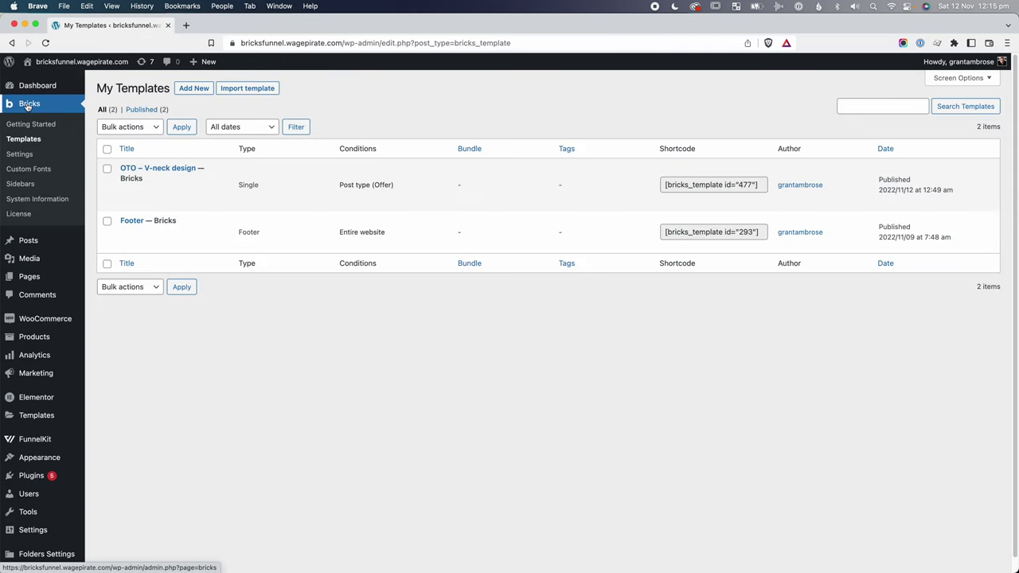
Open the OTO – V-neck design template, then the Beauty Upsells Design settings in FunnelKit.
click(195, 204)
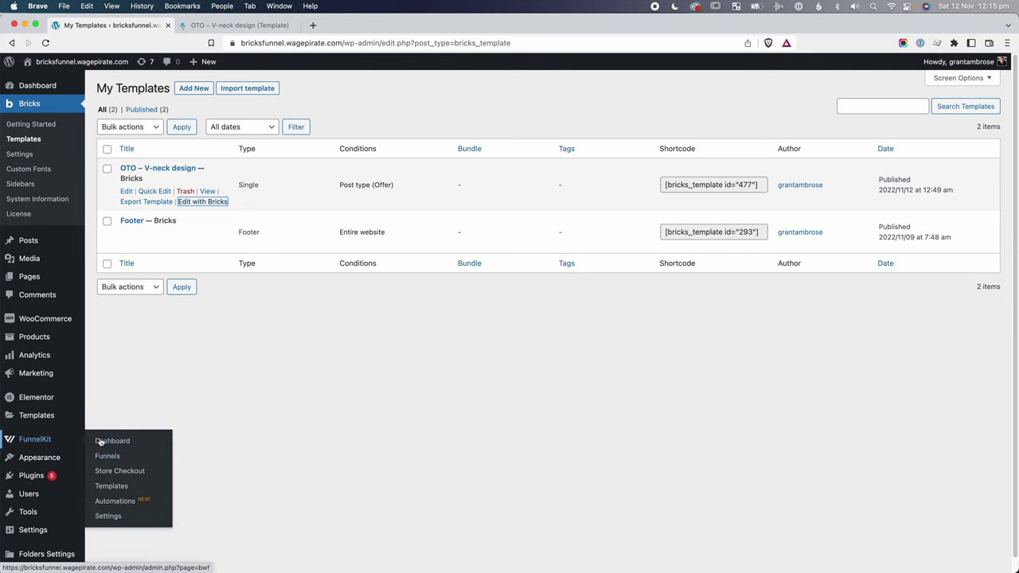
super+click(101, 443)
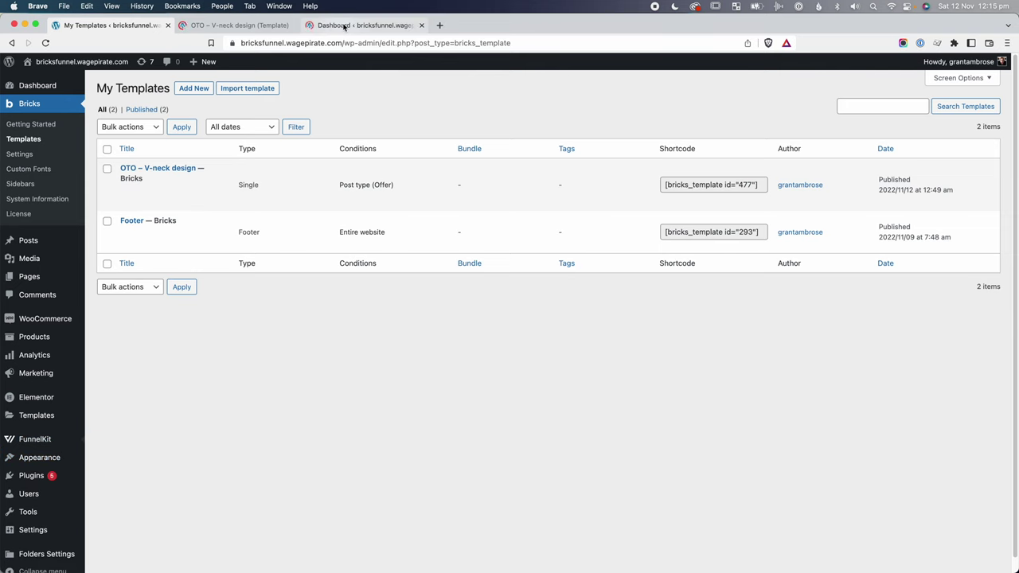
click(344, 26)
click(182, 237)
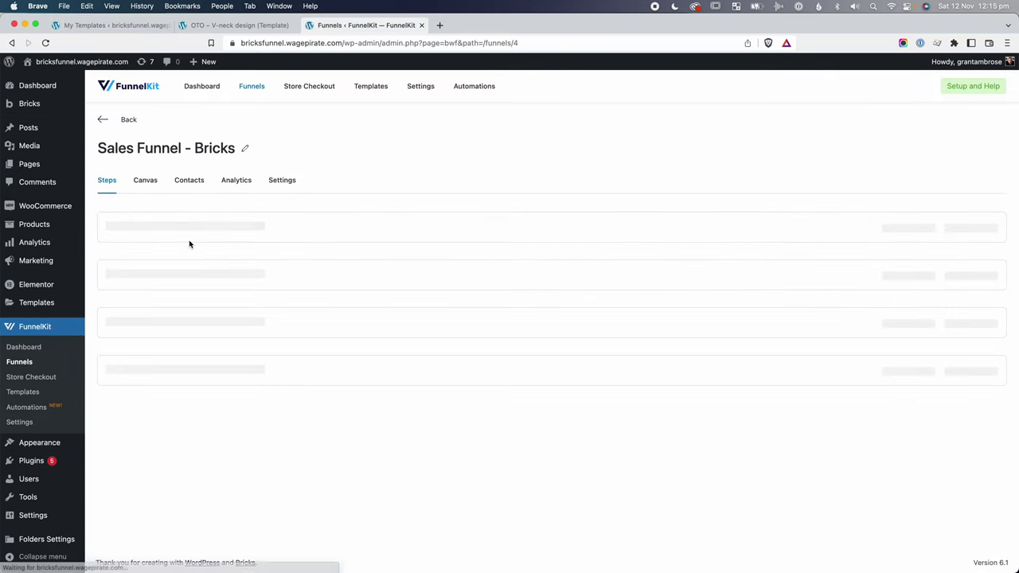
click(145, 400)
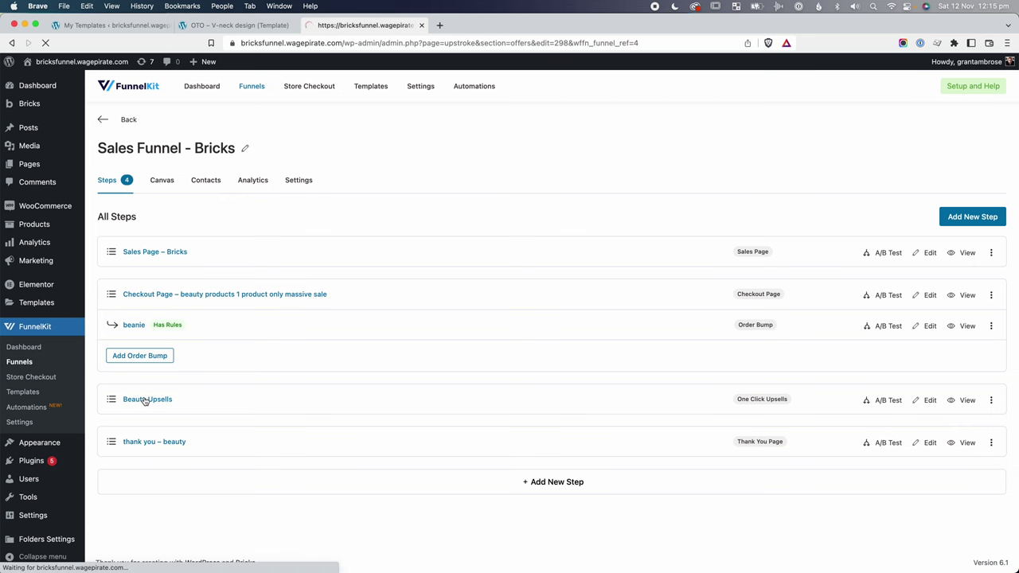
click(146, 180)
Copy the Product Offer Save Percentage shortcode and return to the OTO – V-neck design template.
scroll(520, 377, down, 10)
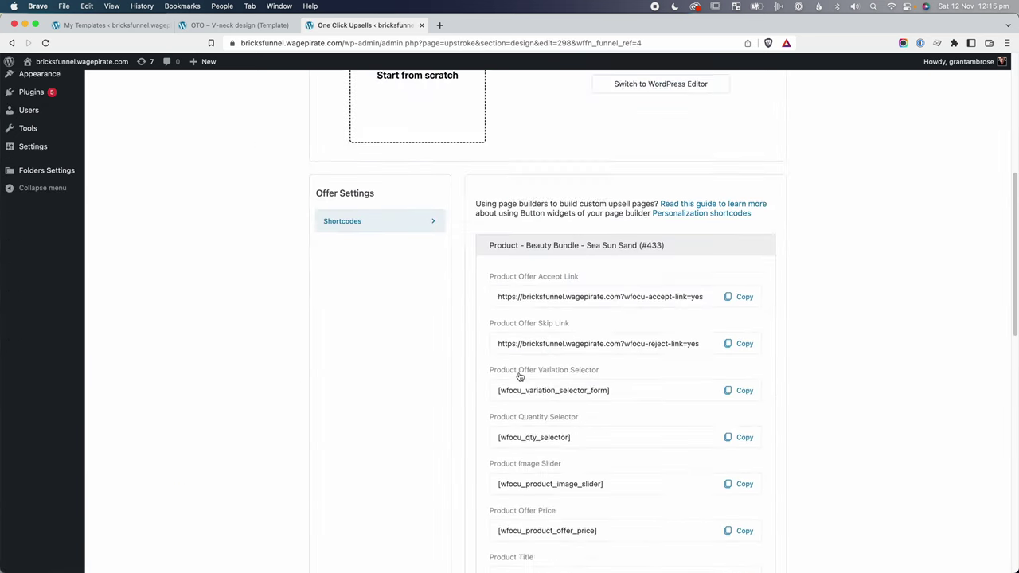
scroll(655, 388, down, 4)
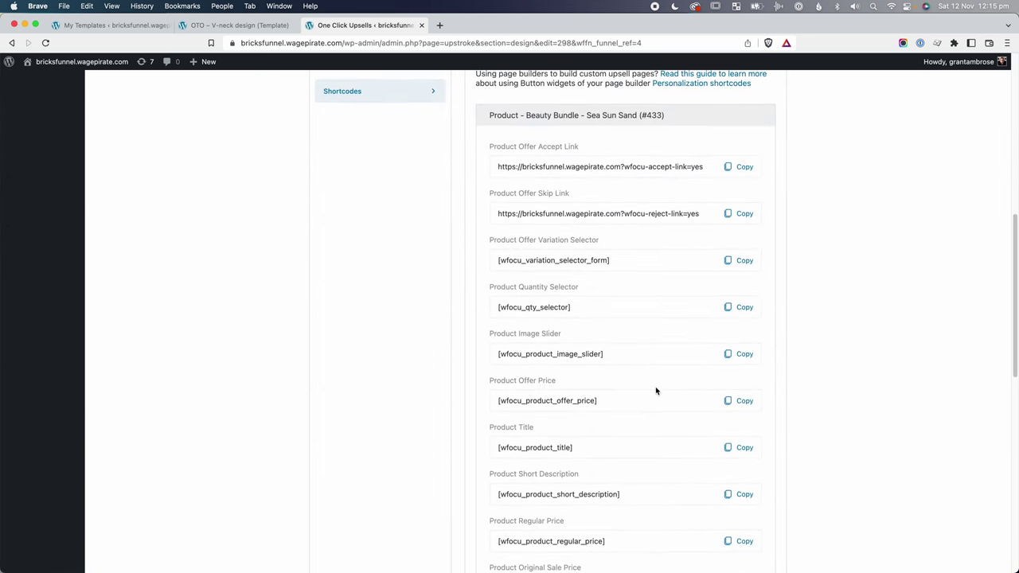
scroll(657, 391, down, 5)
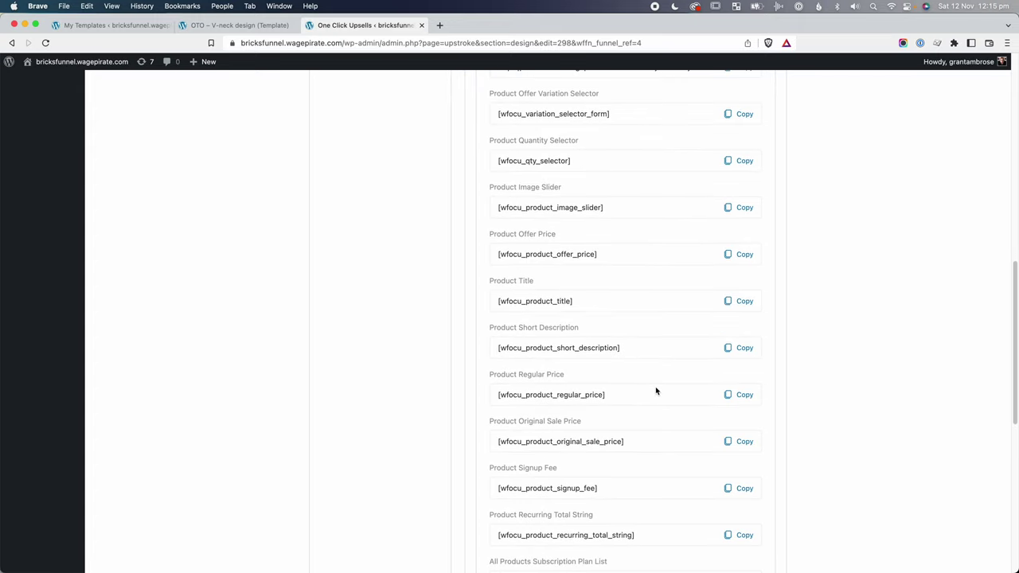
scroll(656, 391, down, 2)
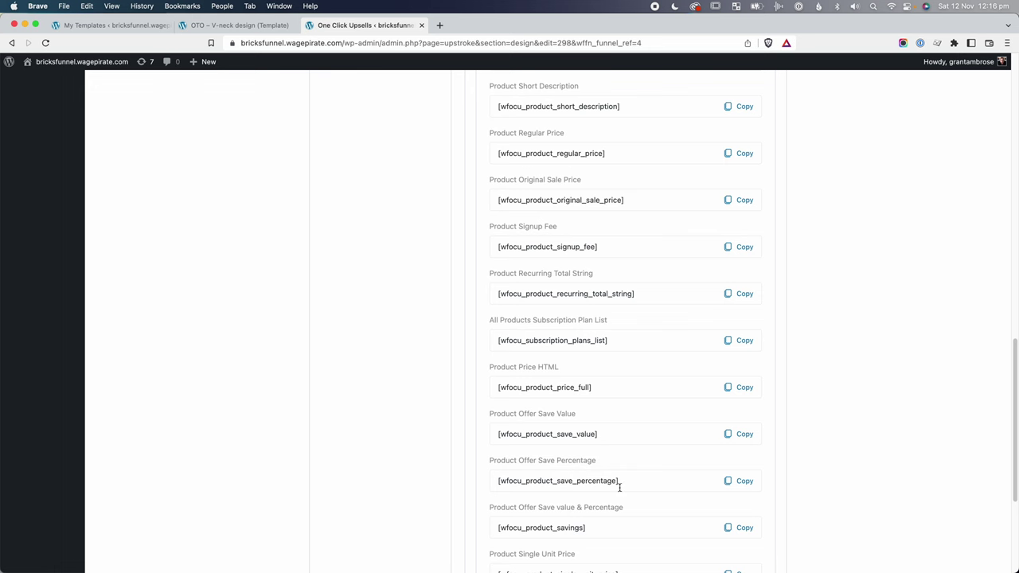
click(743, 482)
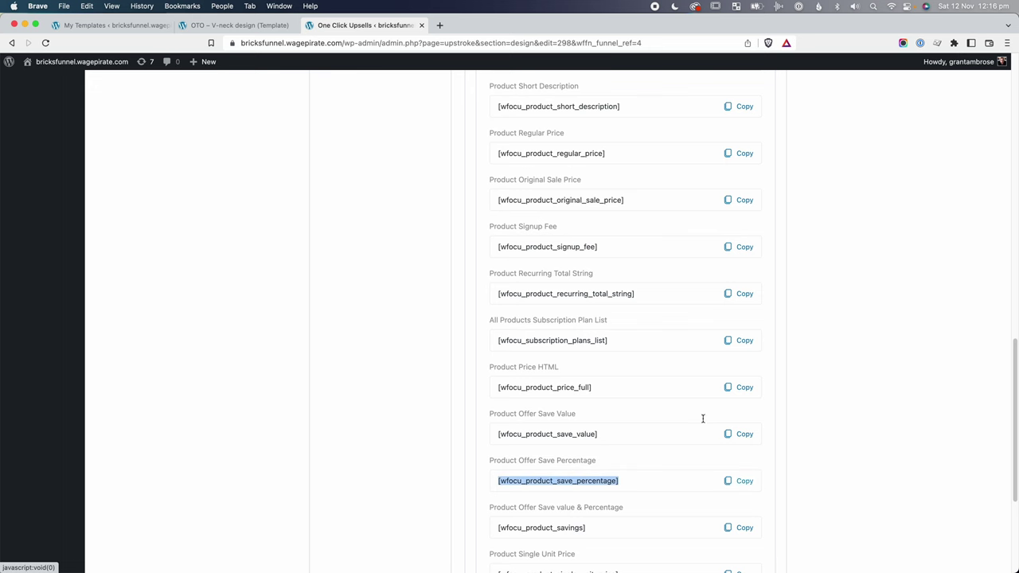
click(239, 24)
click(490, 215)
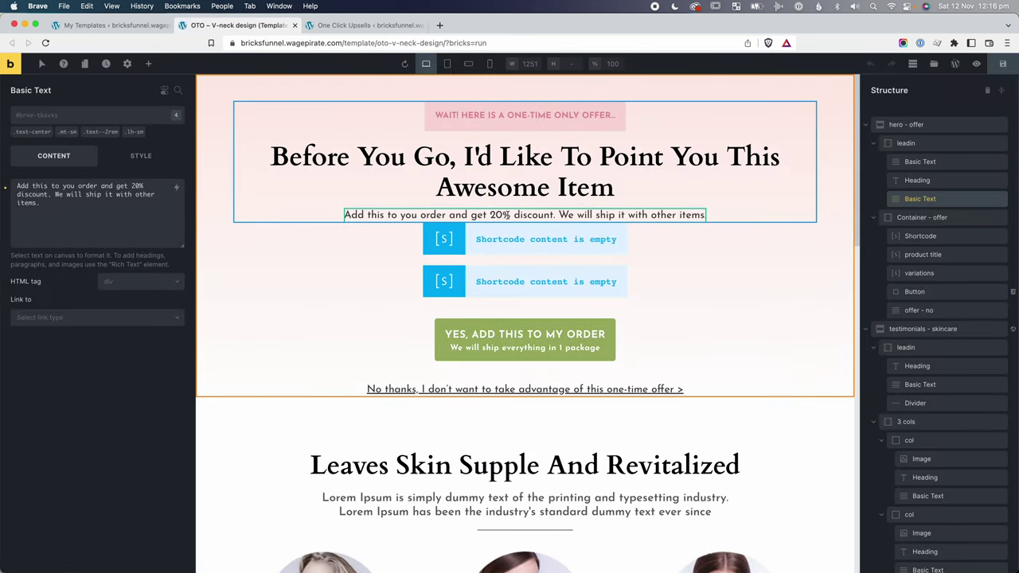
Paste the save-percentage shortcode over 20% and add a test Shortcode element.
double_click(500, 215)
key(super+v)
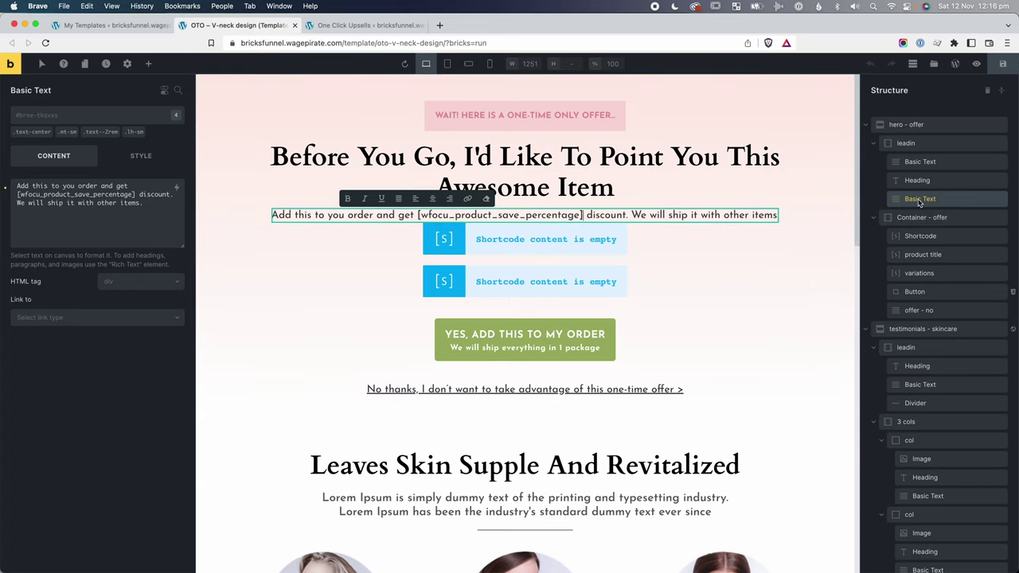
click(148, 63)
text(short)
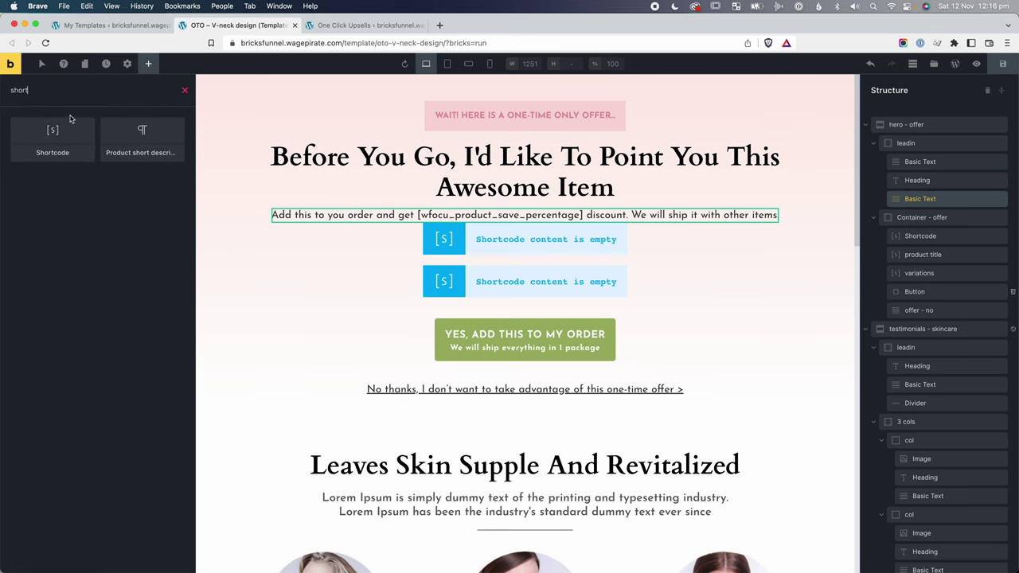
click(53, 137)
Paste the discount sentence into the Shortcode element to test it, then delete that element.
triple_click(29, 195)
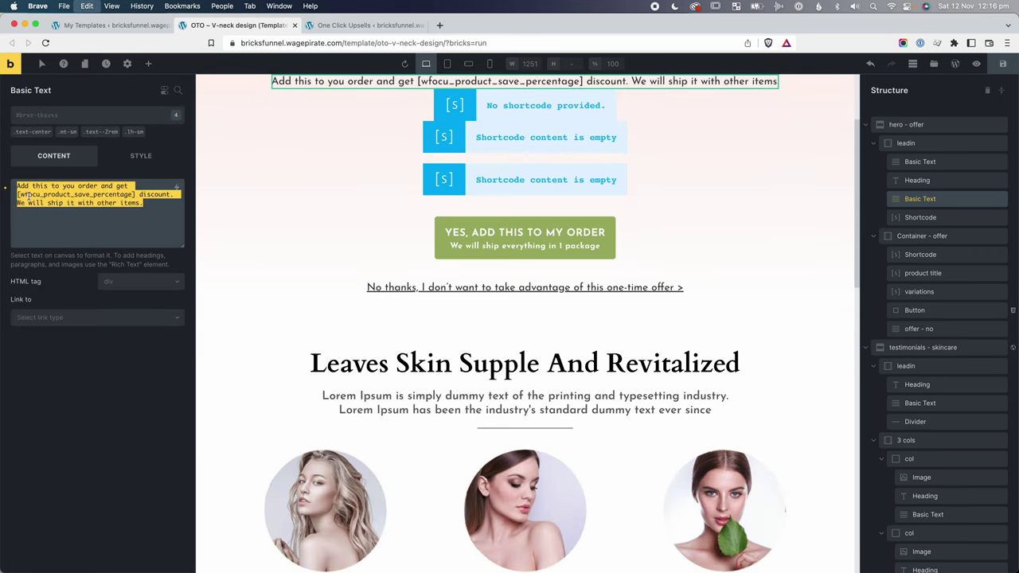
click(921, 217)
click(46, 195)
key(super+v)
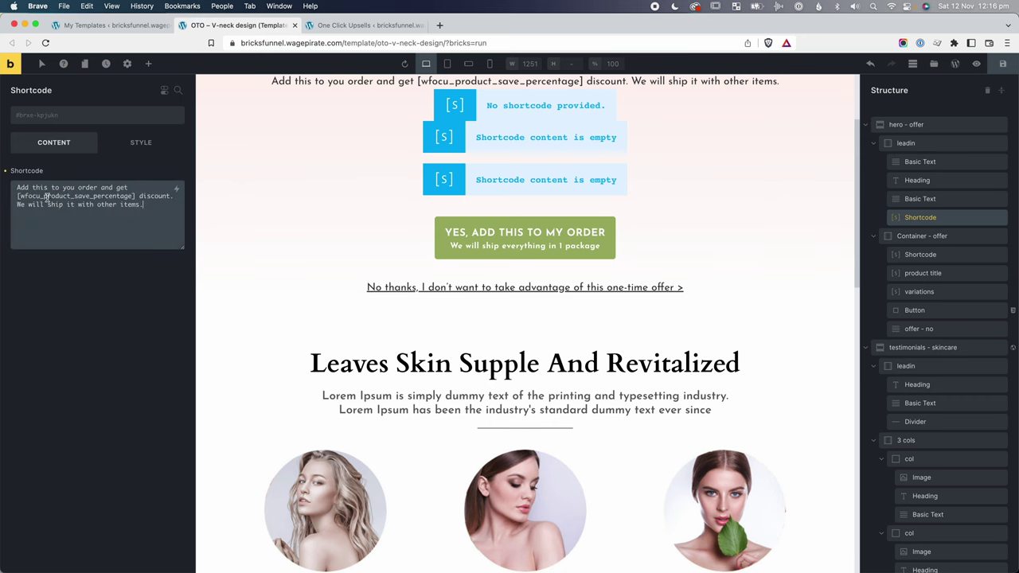
click(920, 199)
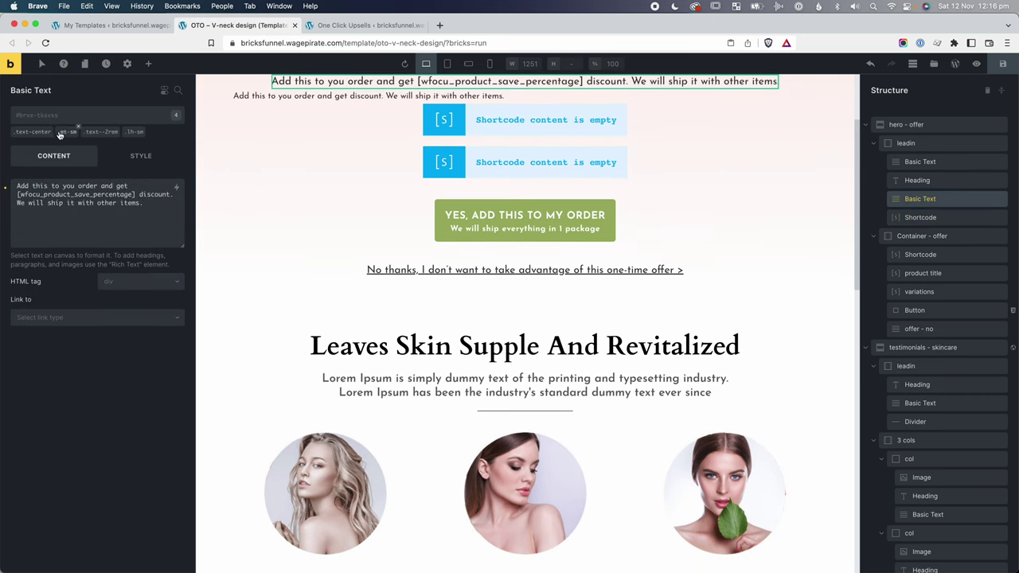
click(916, 217)
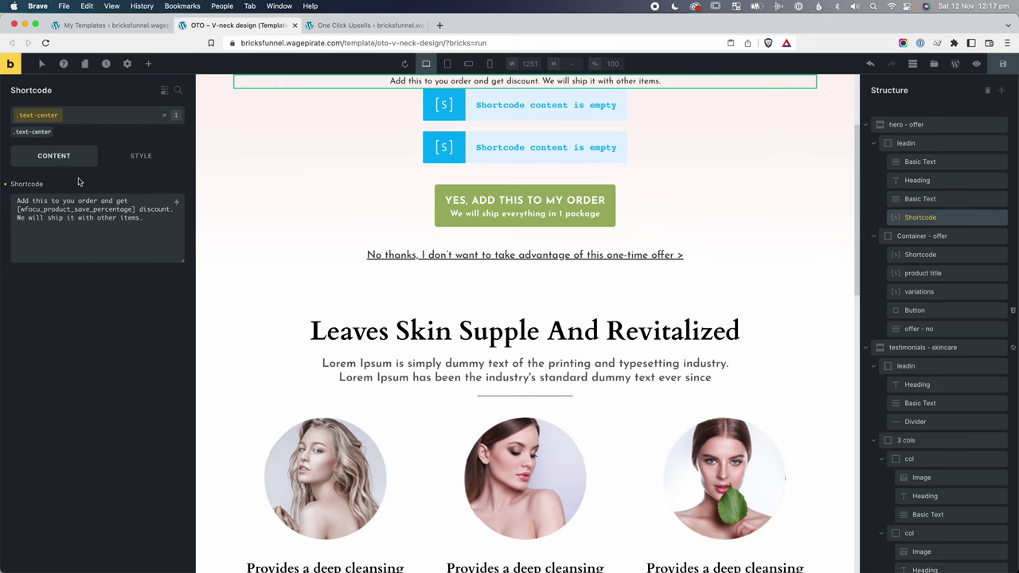
key(Delete)
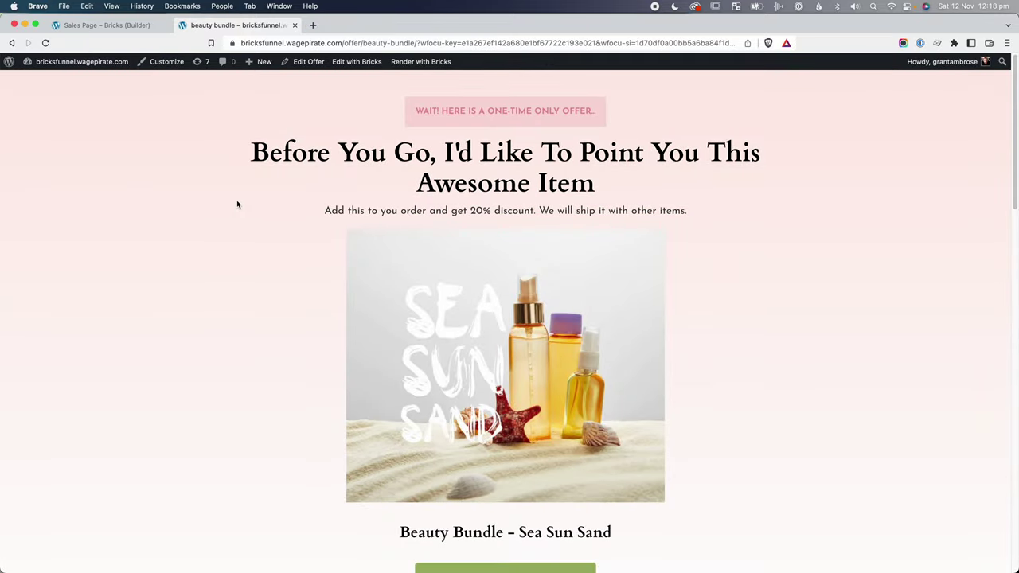
Reload the offer page, check the 50% discount sentence, and decline the Beauty Bundle offer.
key(super+r)
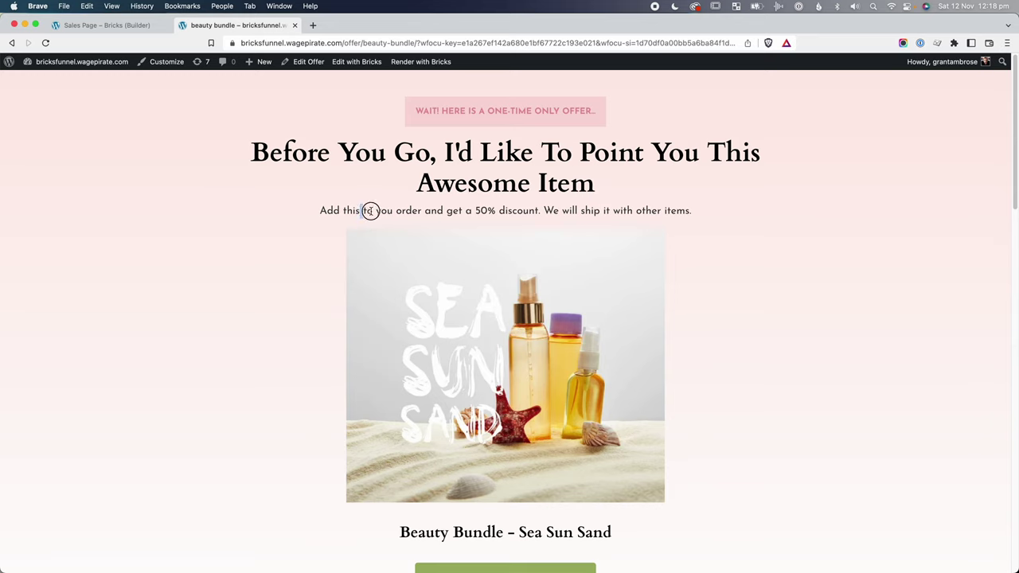
drag(370, 210, 530, 210)
click(518, 211)
scroll(465, 226, down, 3)
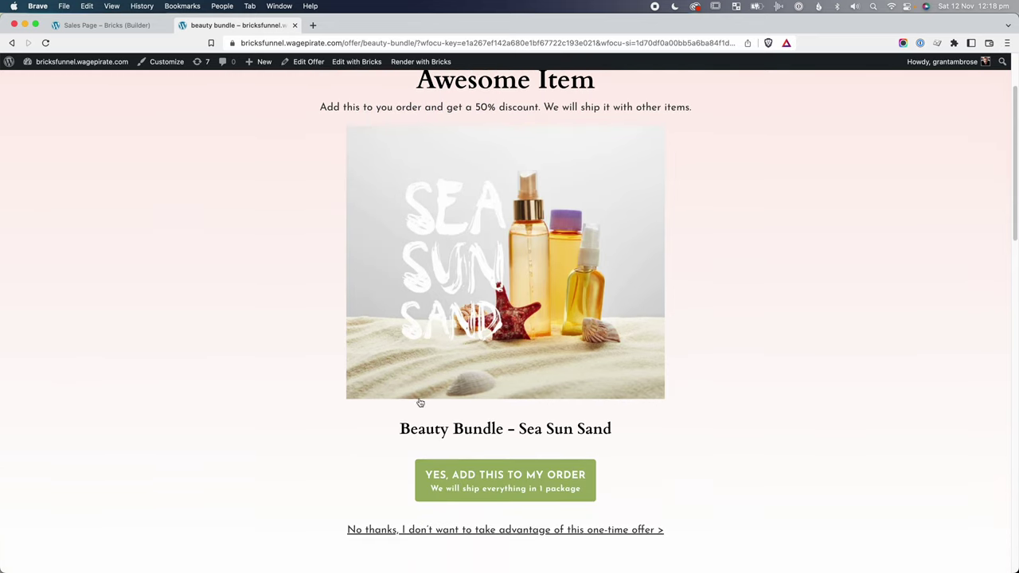
drag(420, 403, 657, 417)
scroll(664, 414, down, 3)
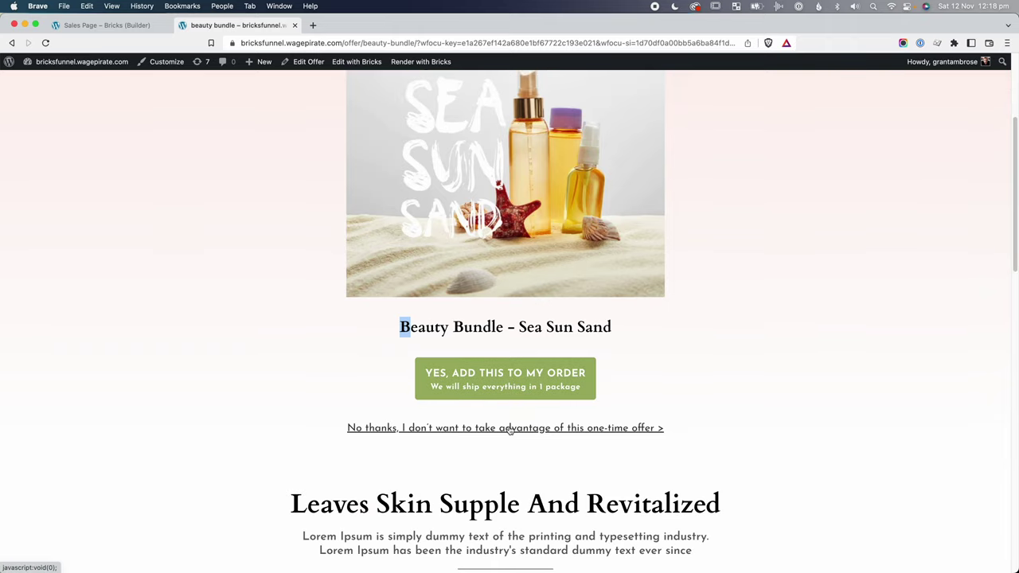
scroll(510, 430, down, 10)
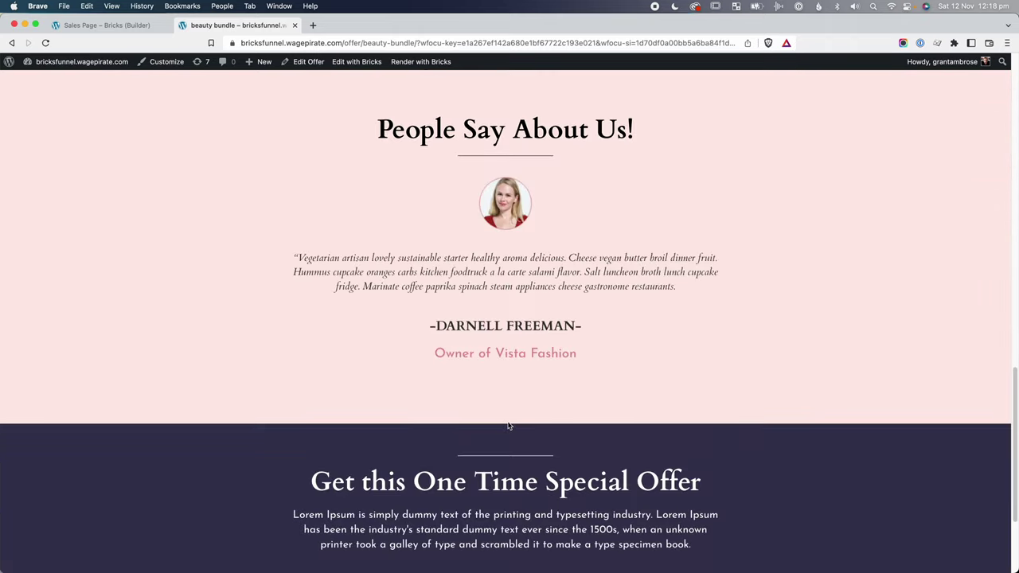
scroll(510, 426, down, 3)
scroll(508, 423, up, 8)
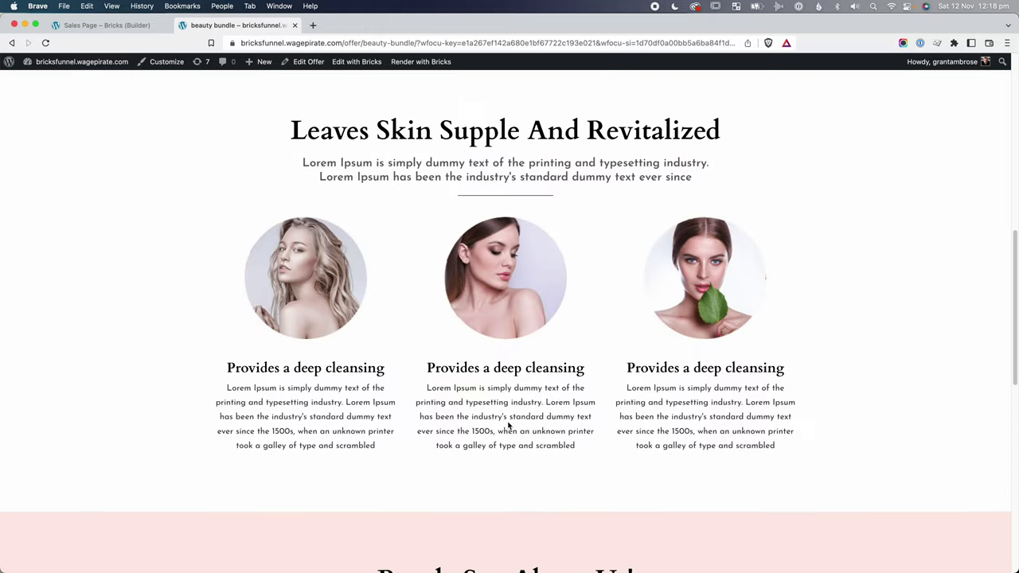
scroll(508, 426, up, 7)
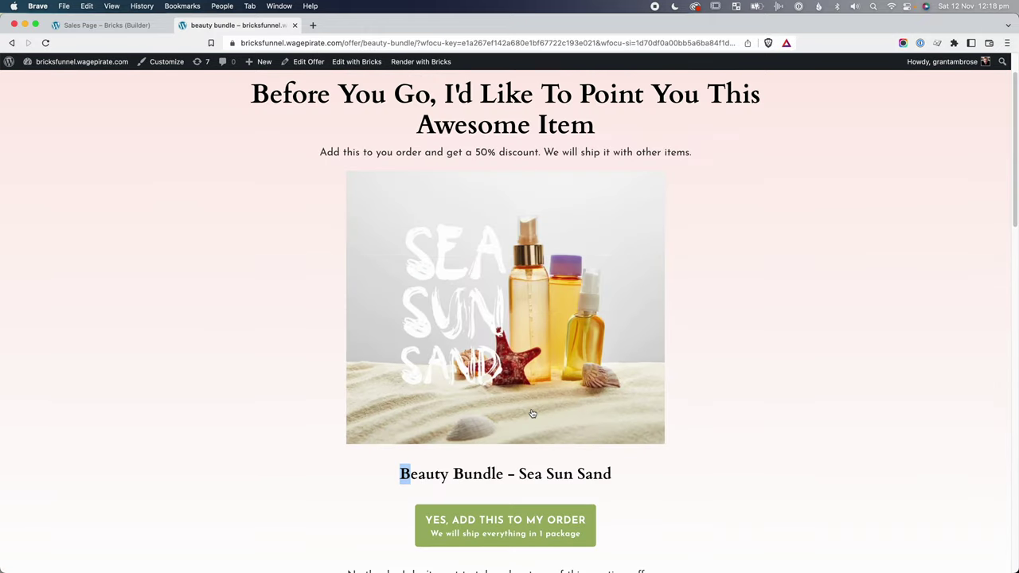
scroll(533, 413, down, 2)
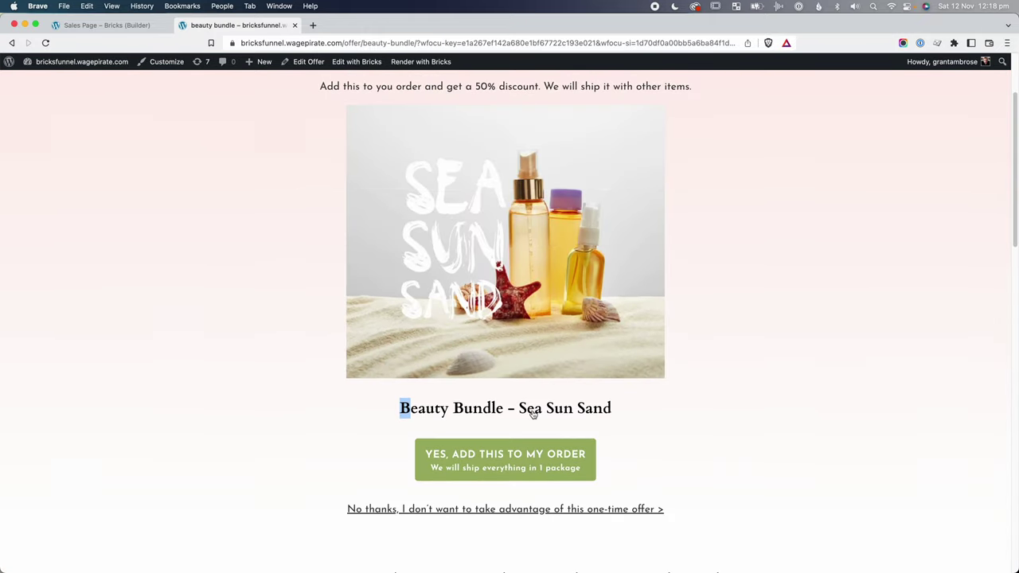
click(387, 505)
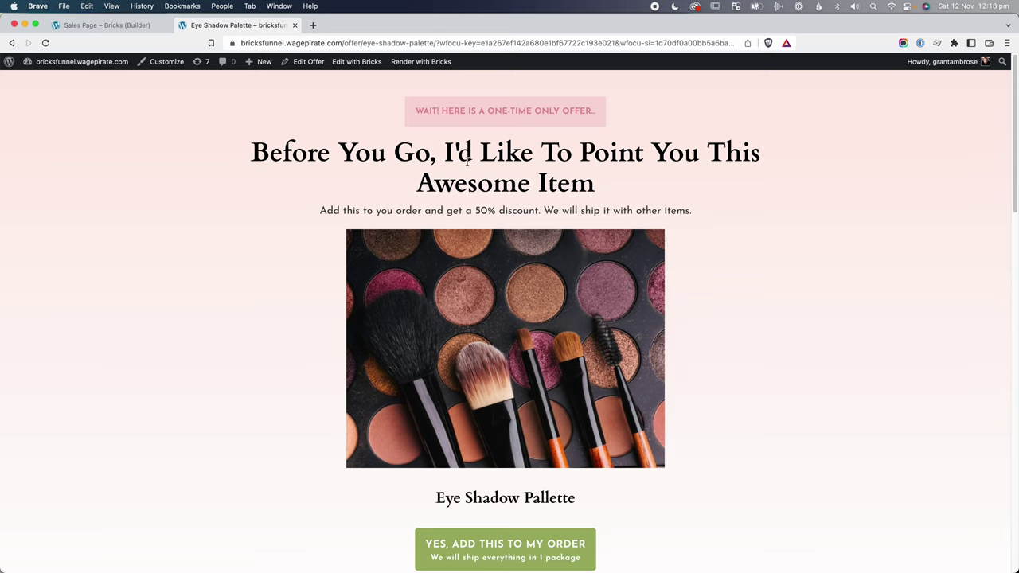
Accept the Eye Shadow Pallette upsell and review the $80.50 thank-you page.
drag(476, 210, 496, 211)
click(461, 218)
scroll(459, 477, down, 1)
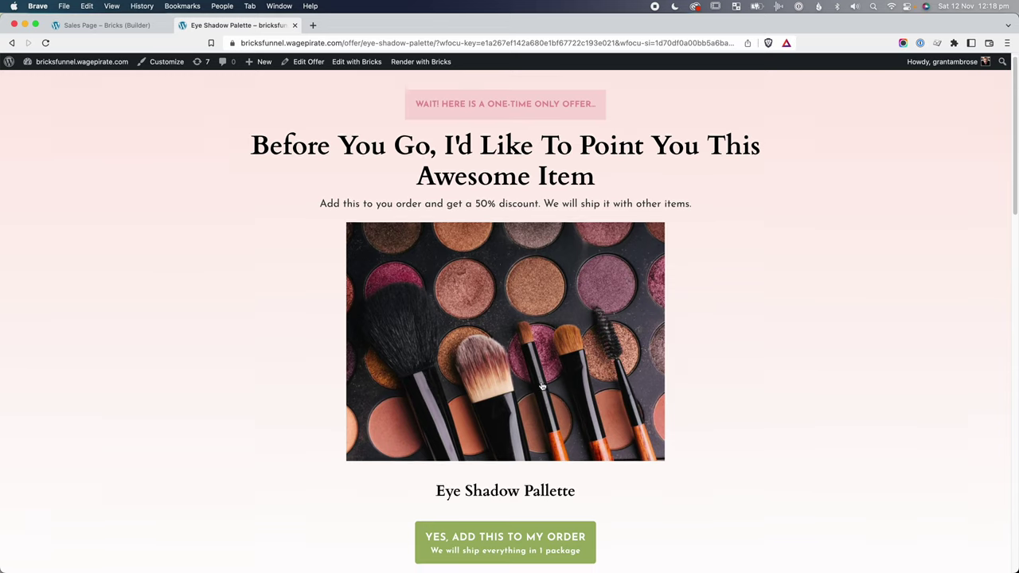
drag(459, 477, 577, 477)
click(581, 475)
scroll(559, 477, down, 5)
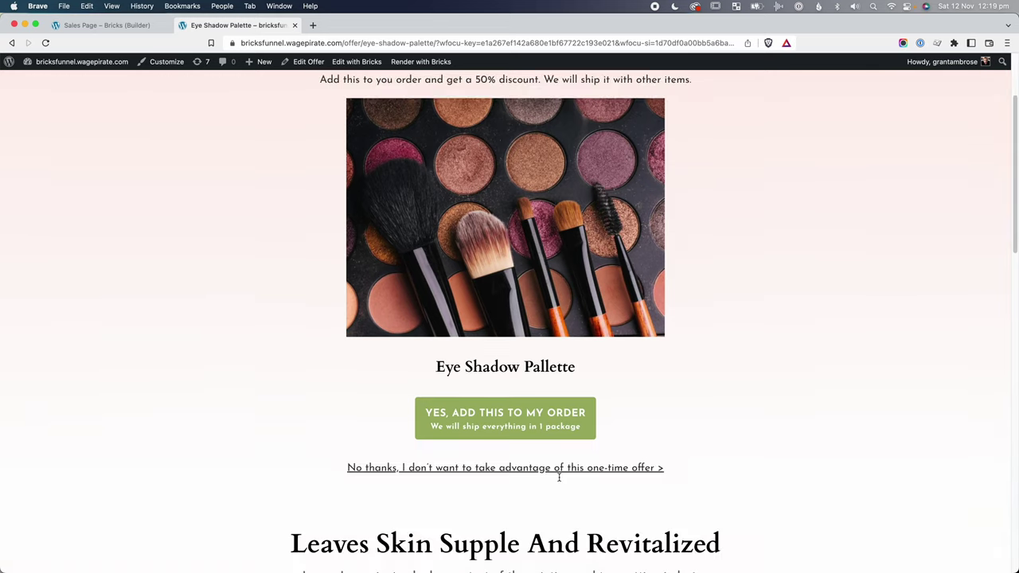
click(510, 424)
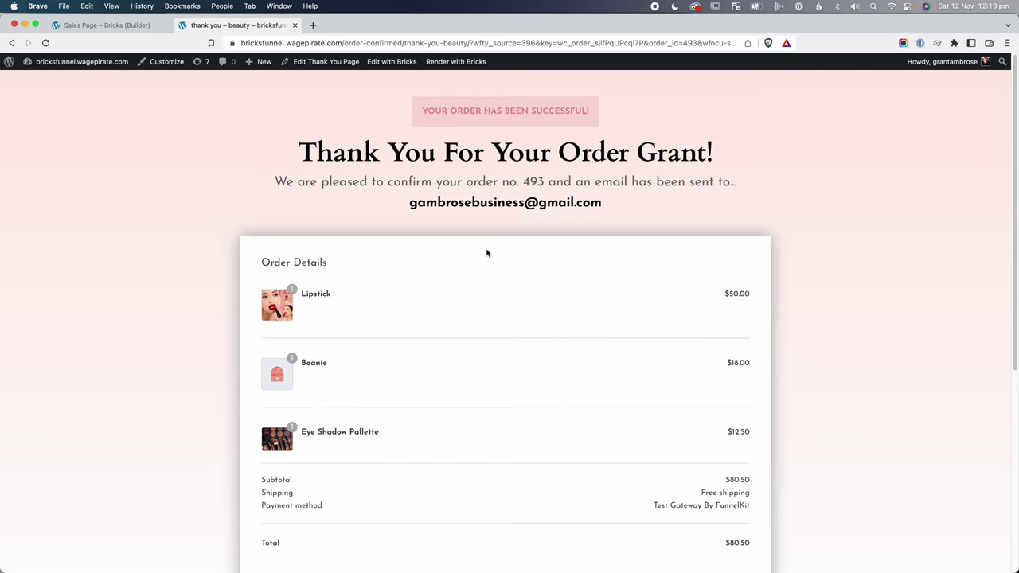
drag(363, 156, 665, 156)
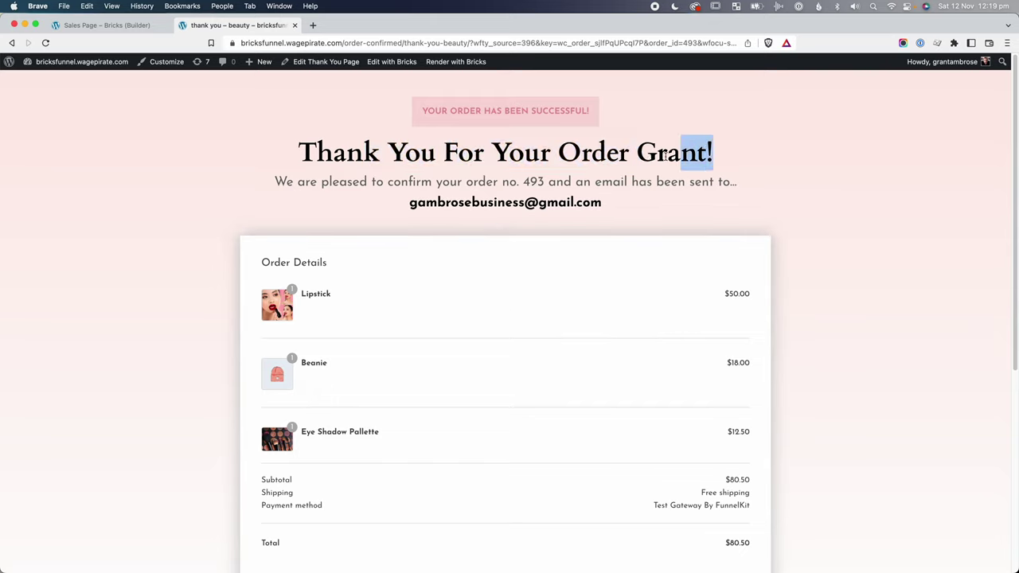